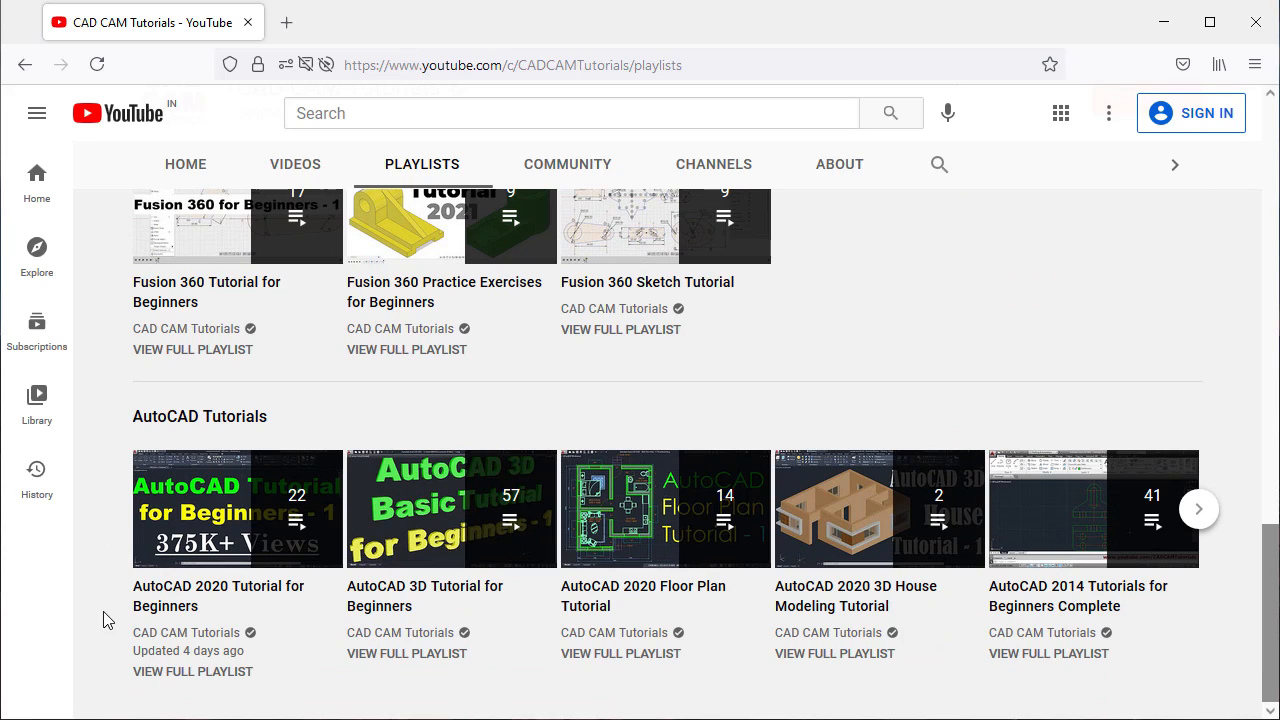
- Open the full AutoCAD 2020 Tutorial for Beginners playlist and scroll through its video list
{"action": "left_click", "coordinate": [215, 673]}
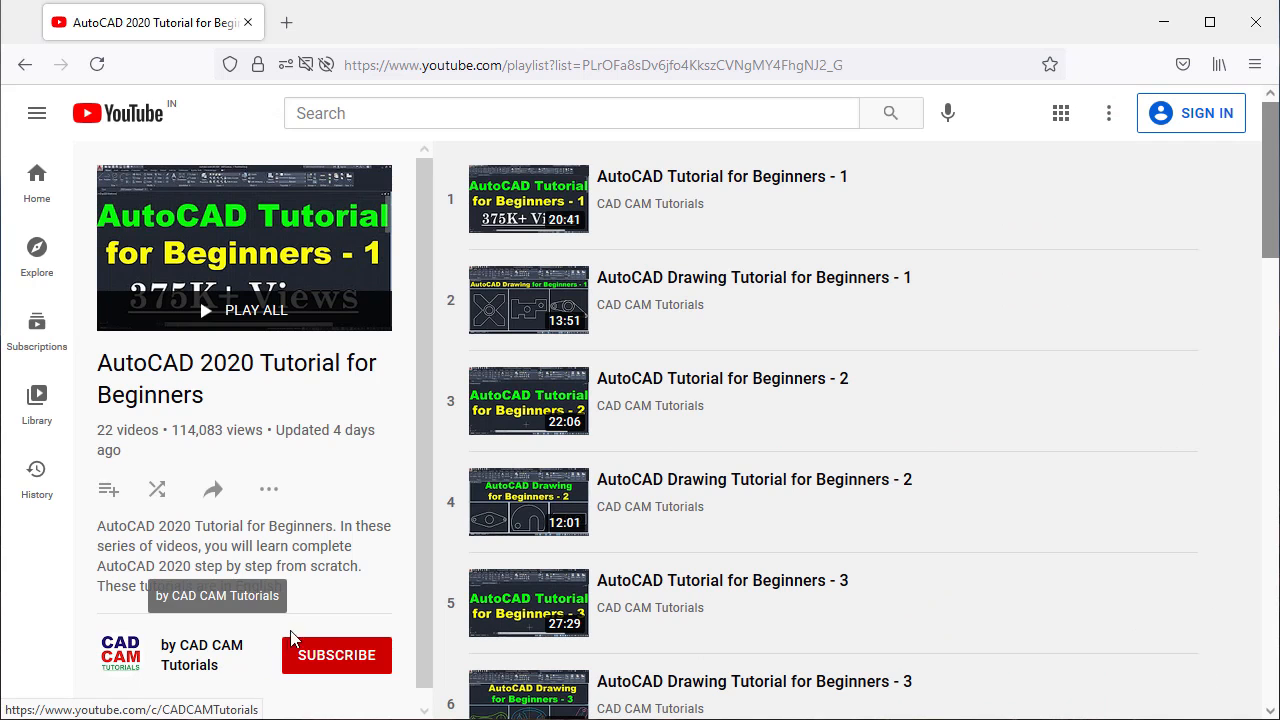
{"action": "scroll", "coordinate": [970, 485], "scroll_direction": "down", "scroll_amount": 3}
{"action": "scroll", "coordinate": [980, 490], "scroll_direction": "down", "scroll_amount": 7}
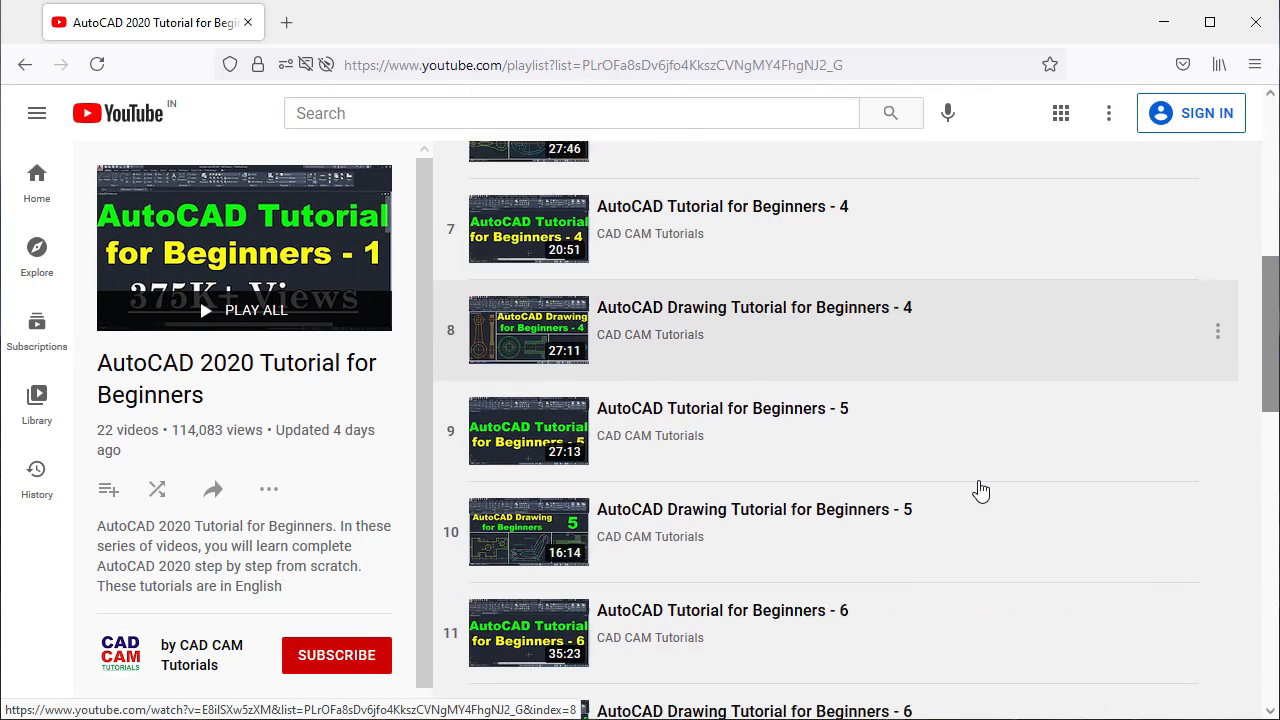
{"action": "scroll", "coordinate": [985, 492], "scroll_direction": "down", "scroll_amount": 2}
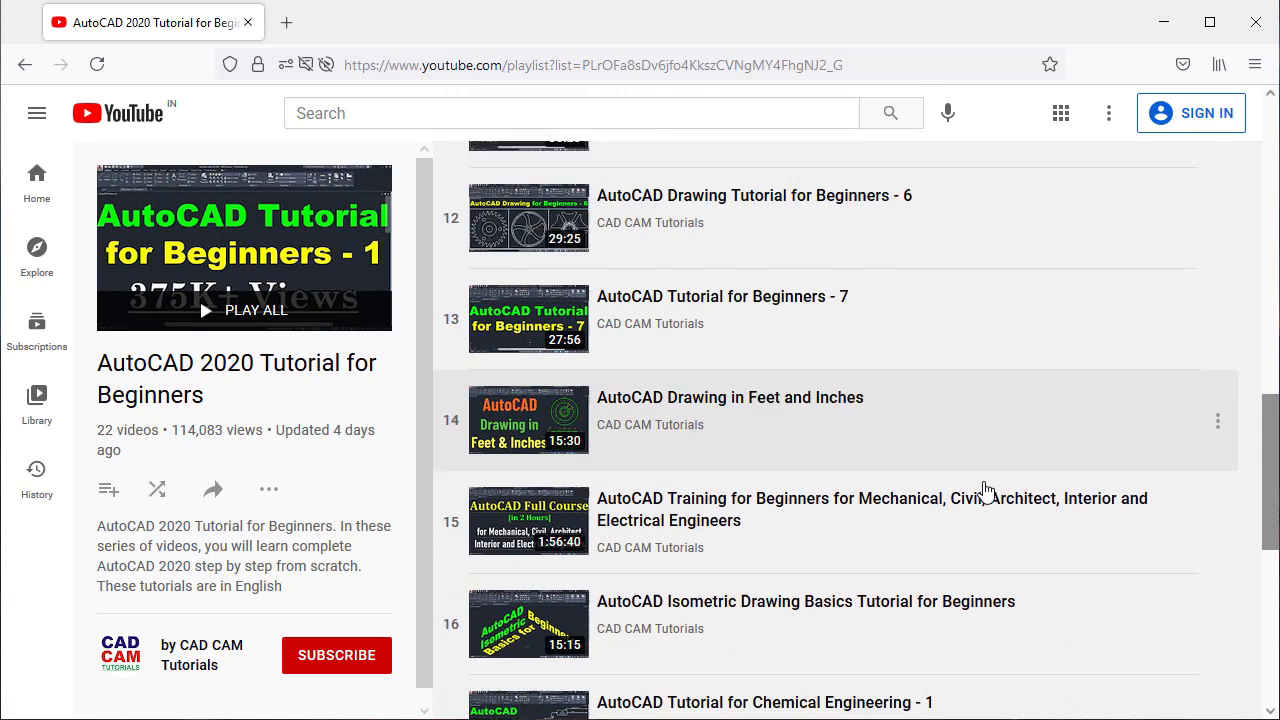
{"action": "scroll", "coordinate": [987, 492], "scroll_direction": "up", "scroll_amount": 6}
{"action": "scroll", "coordinate": [989, 492], "scroll_direction": "up", "scroll_amount": 6}
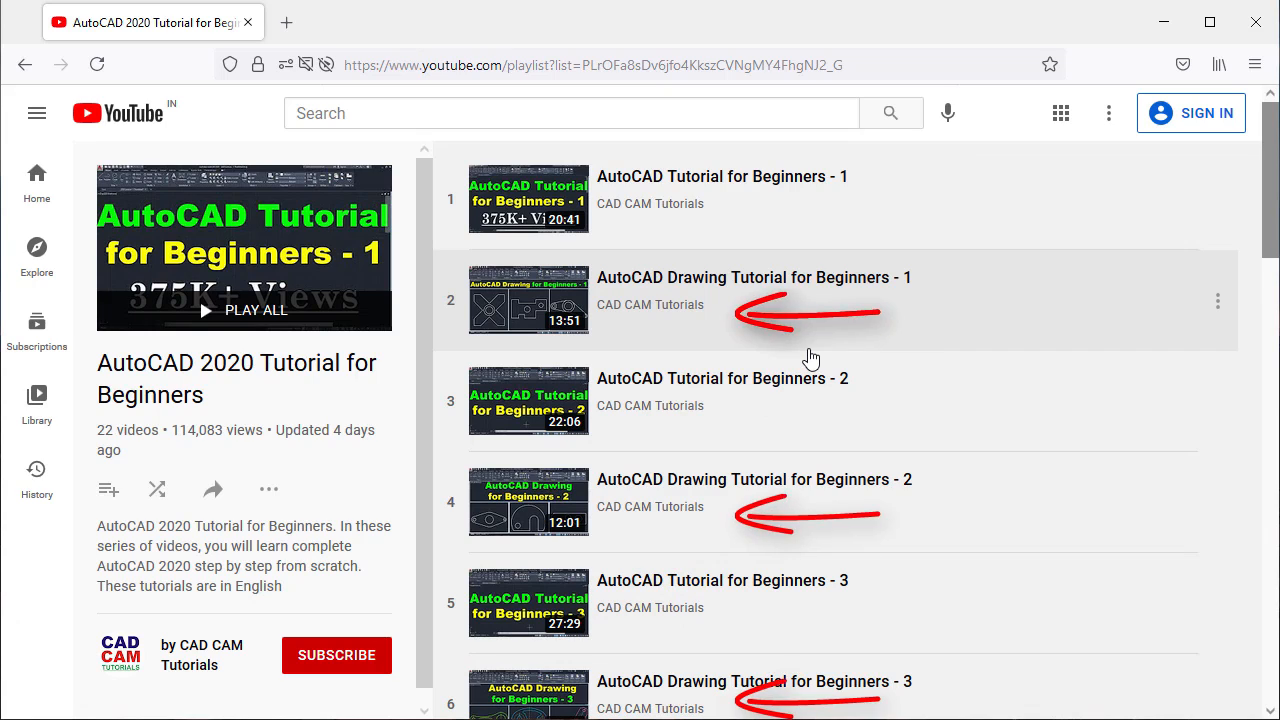
{"action": "scroll", "coordinate": [810, 357], "scroll_direction": "down", "scroll_amount": 3}
{"action": "scroll", "coordinate": [810, 357], "scroll_direction": "down", "scroll_amount": 3}
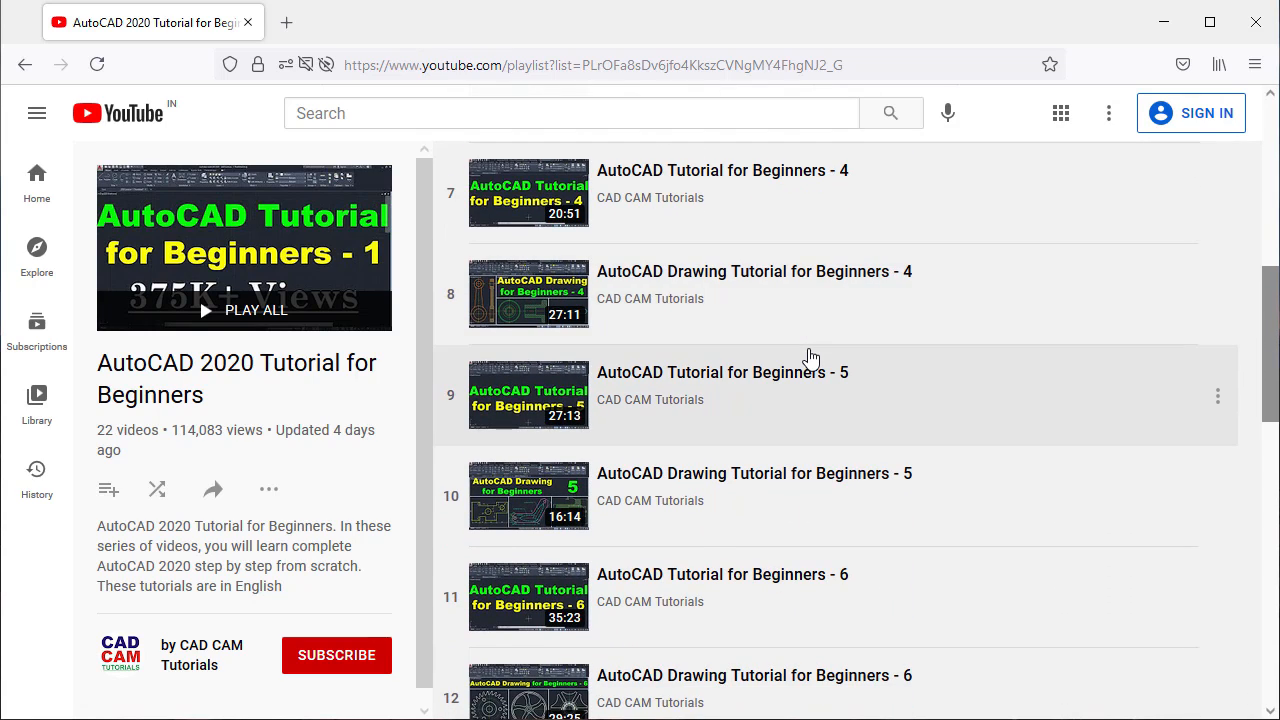
{"action": "scroll", "coordinate": [810, 357], "scroll_direction": "up", "scroll_amount": 3}
{"action": "scroll", "coordinate": [810, 357], "scroll_direction": "up", "scroll_amount": 3}
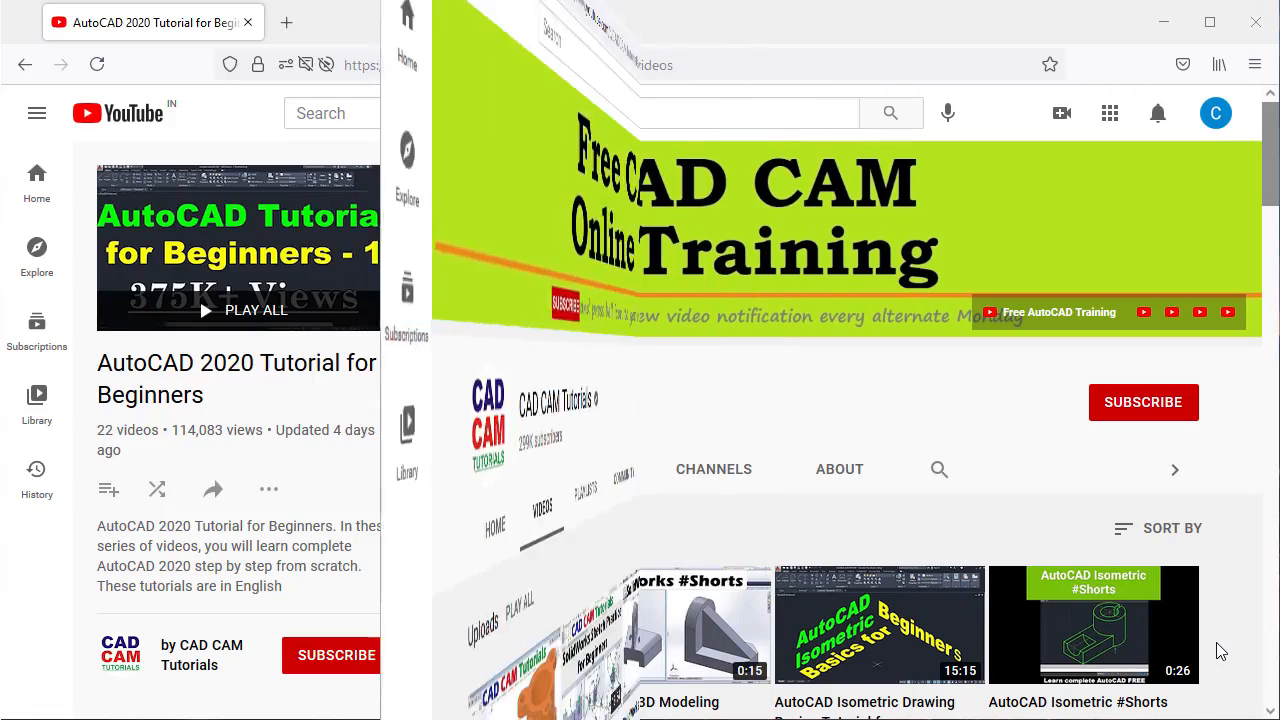
- Subscribe to CAD CAM Tutorials and set its notification bell to All
{"action": "scroll", "coordinate": [1217, 648], "scroll_direction": "down", "scroll_amount": 5}
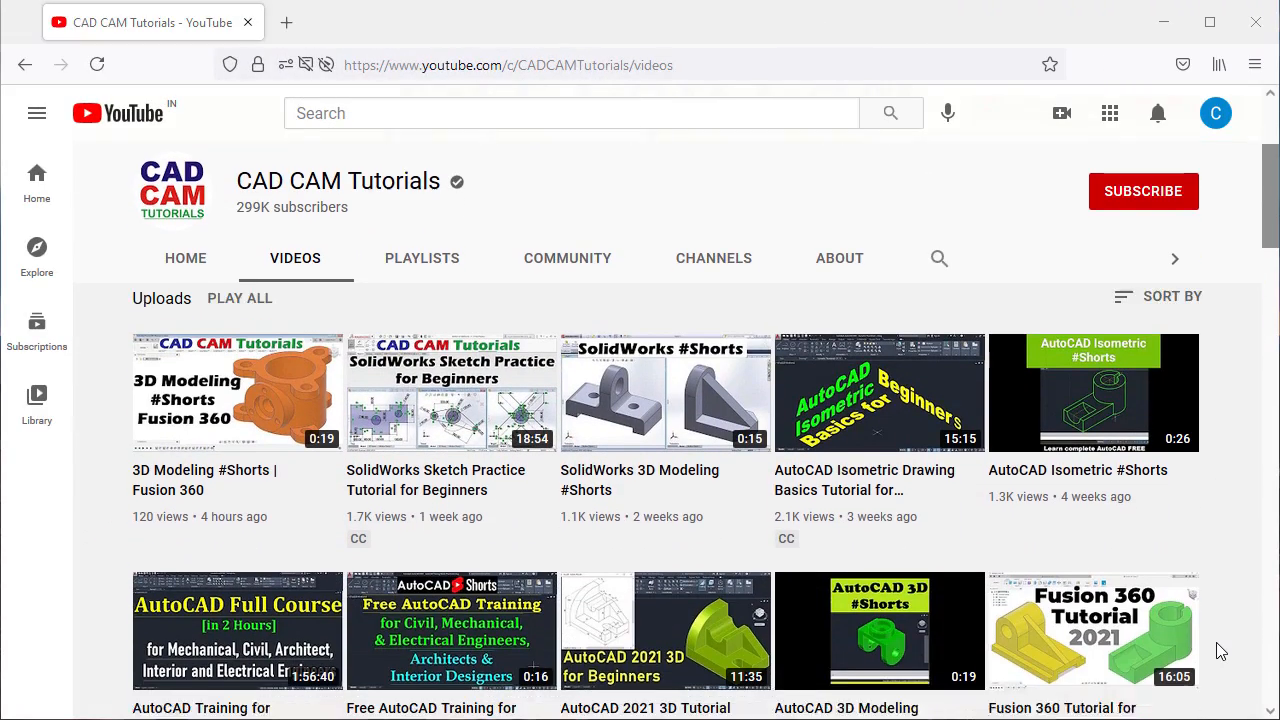
{"action": "scroll", "coordinate": [1216, 642], "scroll_direction": "down", "scroll_amount": 6}
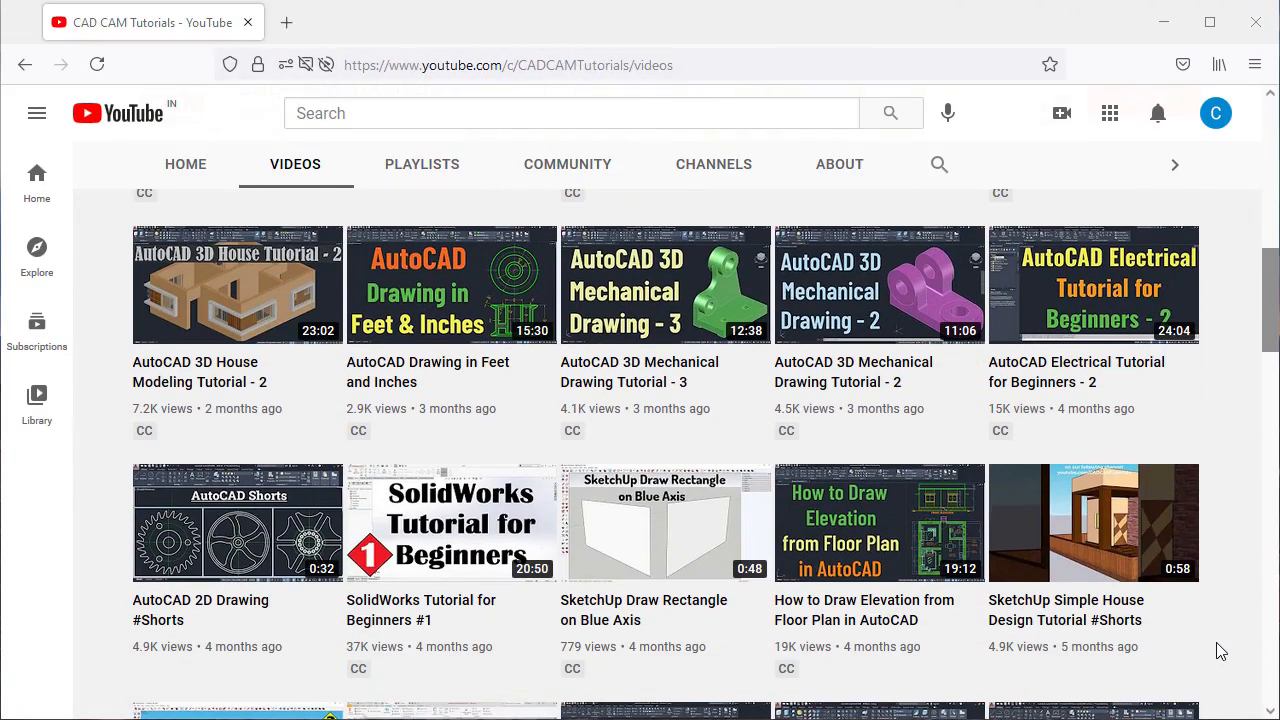
{"action": "scroll", "coordinate": [1217, 651], "scroll_direction": "up", "scroll_amount": 11}
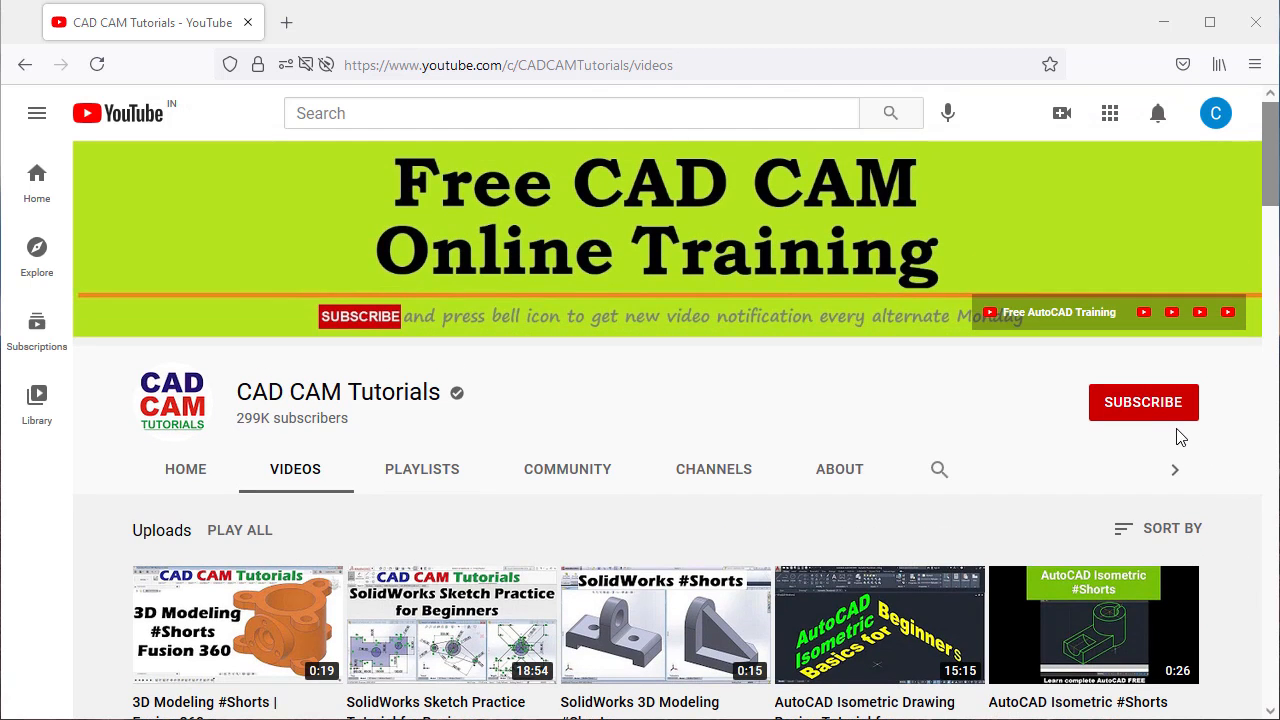
{"action": "left_click", "coordinate": [1136, 414]}
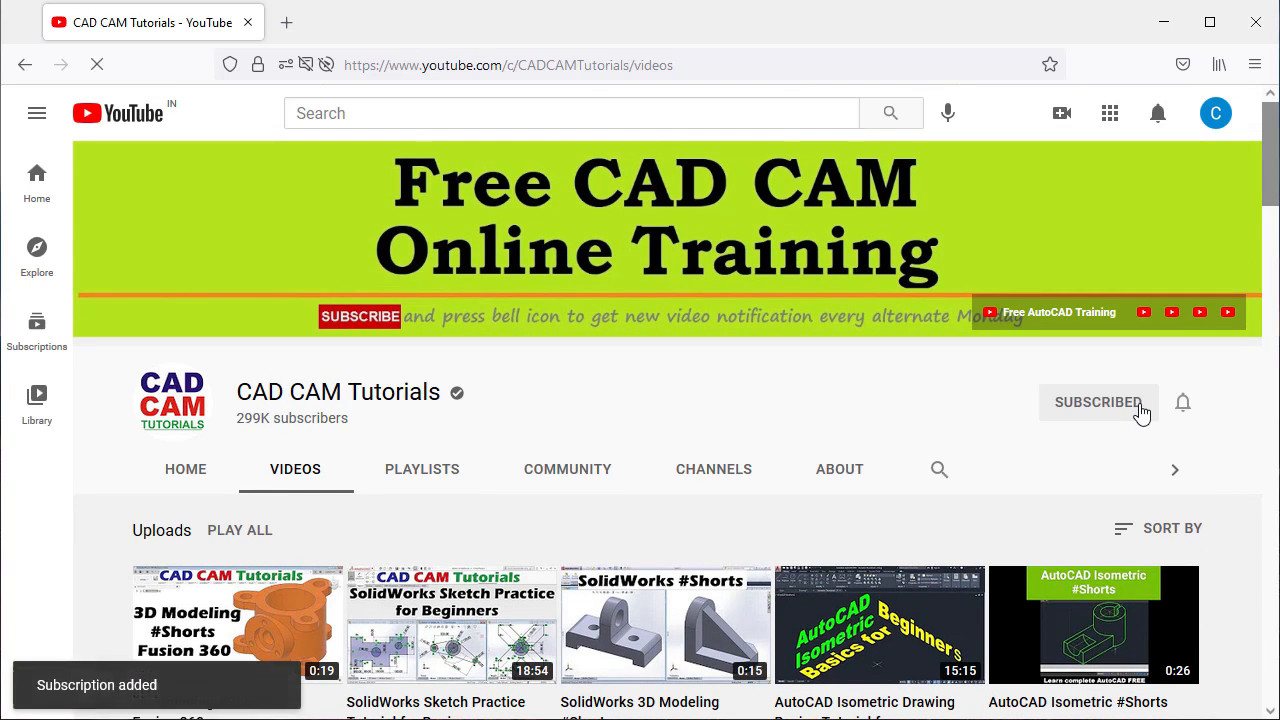
{"action": "left_click", "coordinate": [1183, 405]}
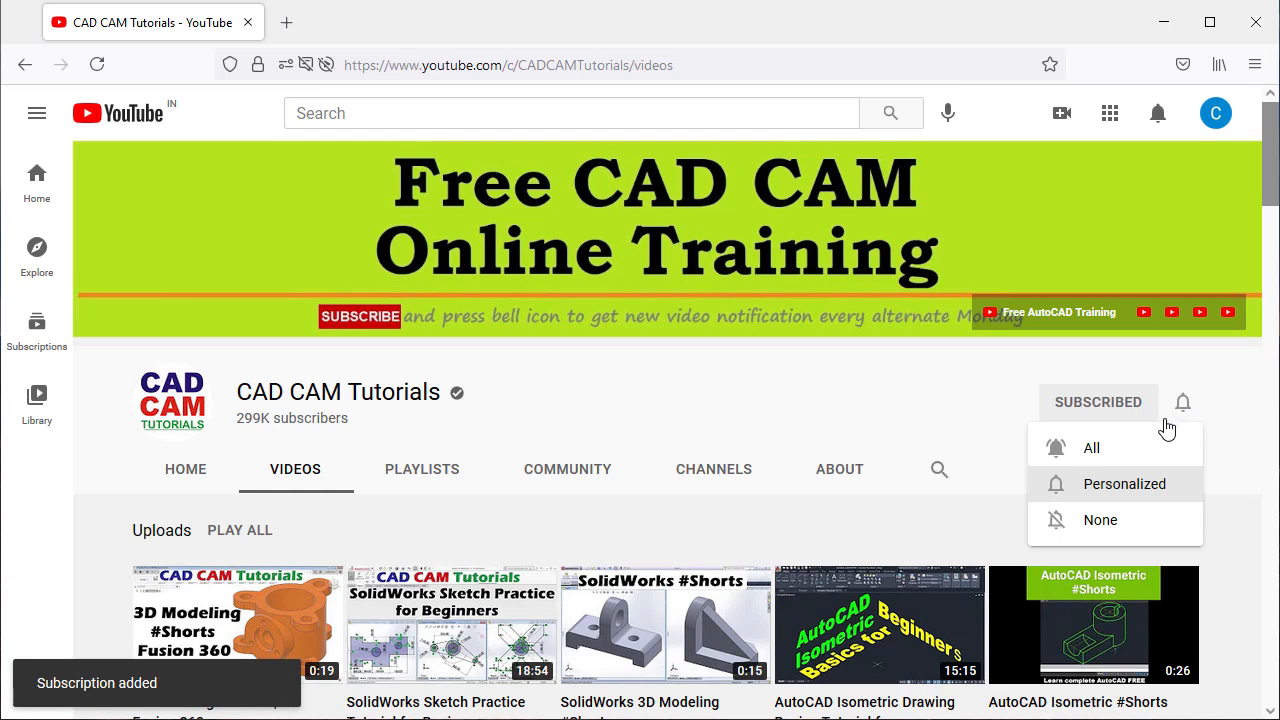
{"action": "left_click", "coordinate": [1110, 450]}
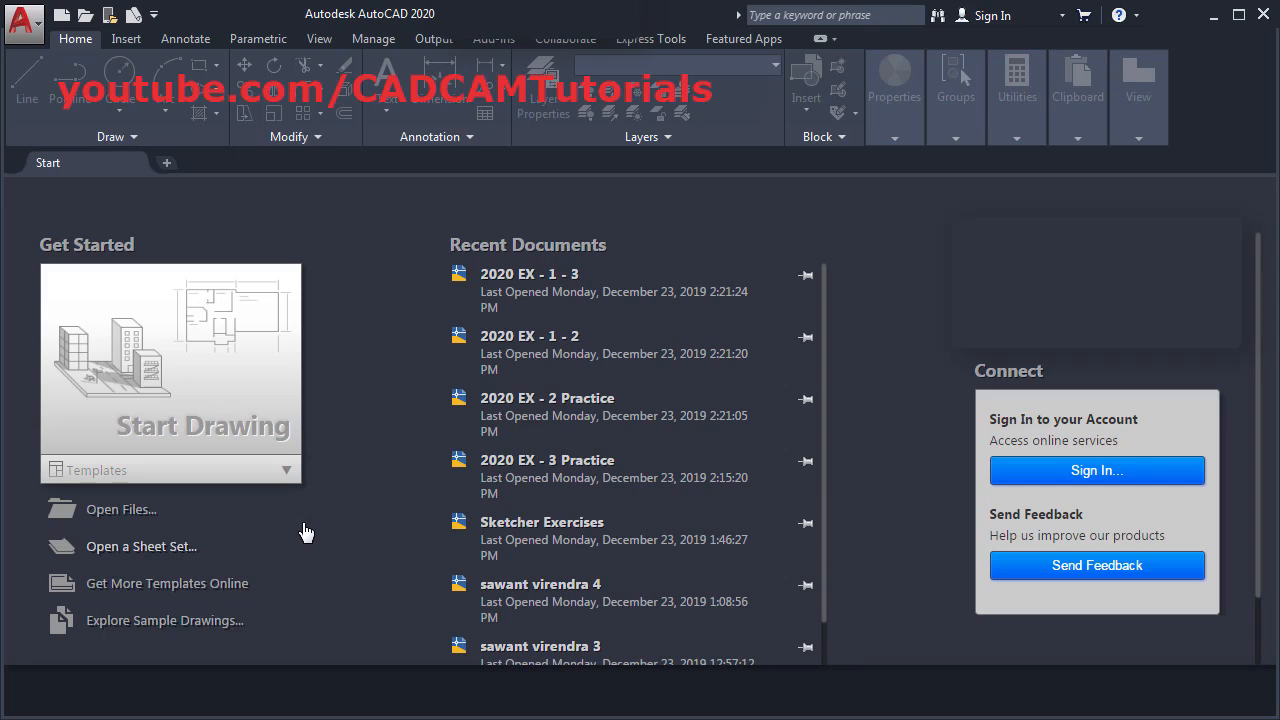
- Create a new drawing from acadiso.dwt in the Start tab's Templates list
{"action": "left_click", "coordinate": [287, 477]}
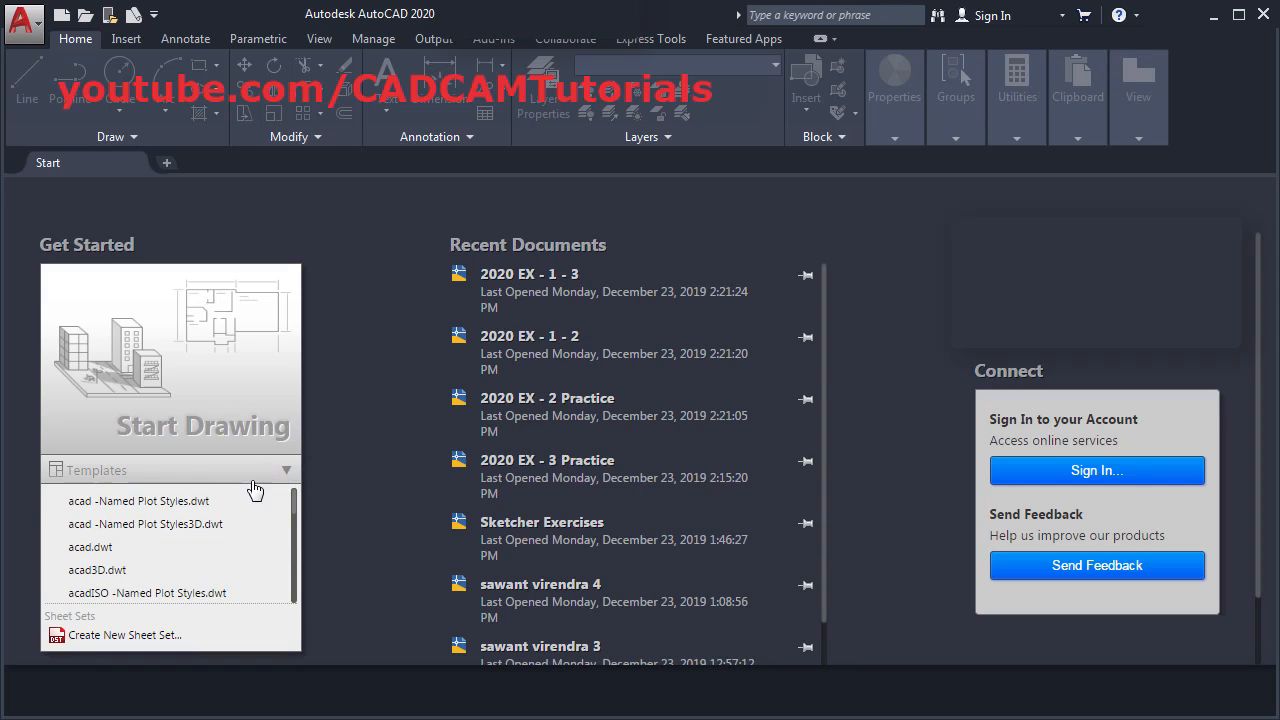
{"action": "scroll", "coordinate": [184, 572], "scroll_direction": "down", "scroll_amount": 2}
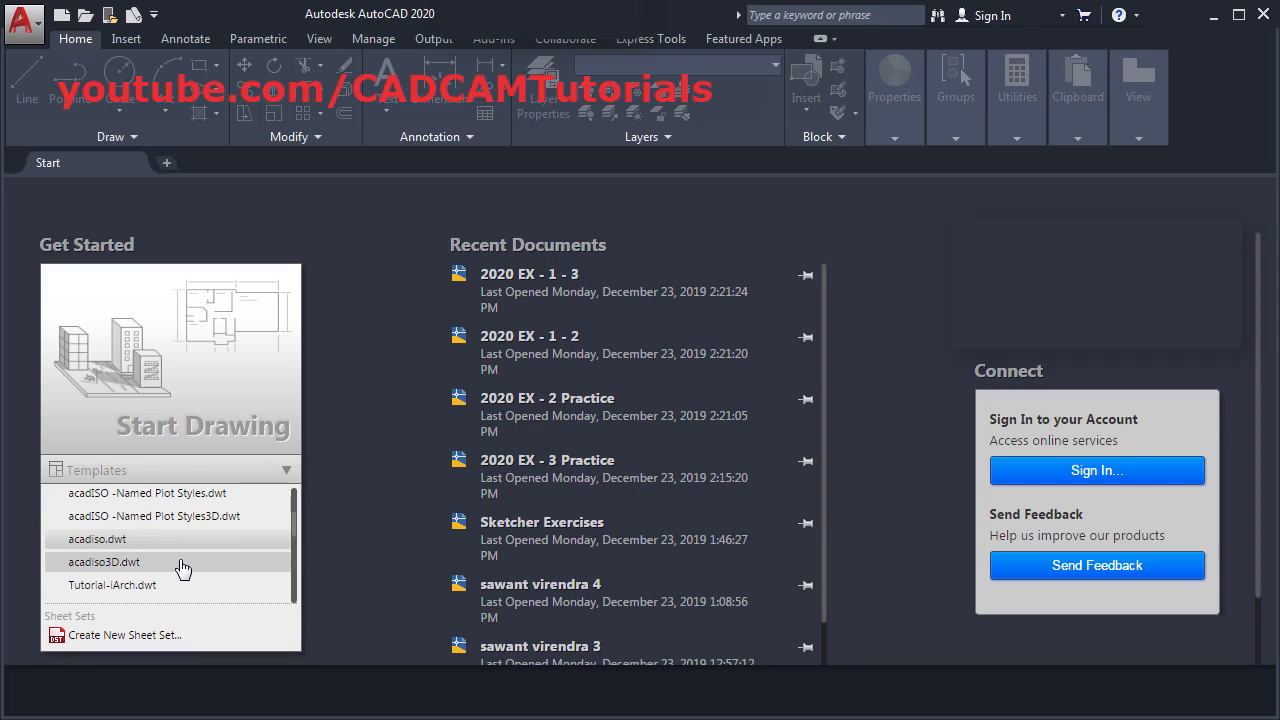
{"action": "left_click", "coordinate": [126, 541]}
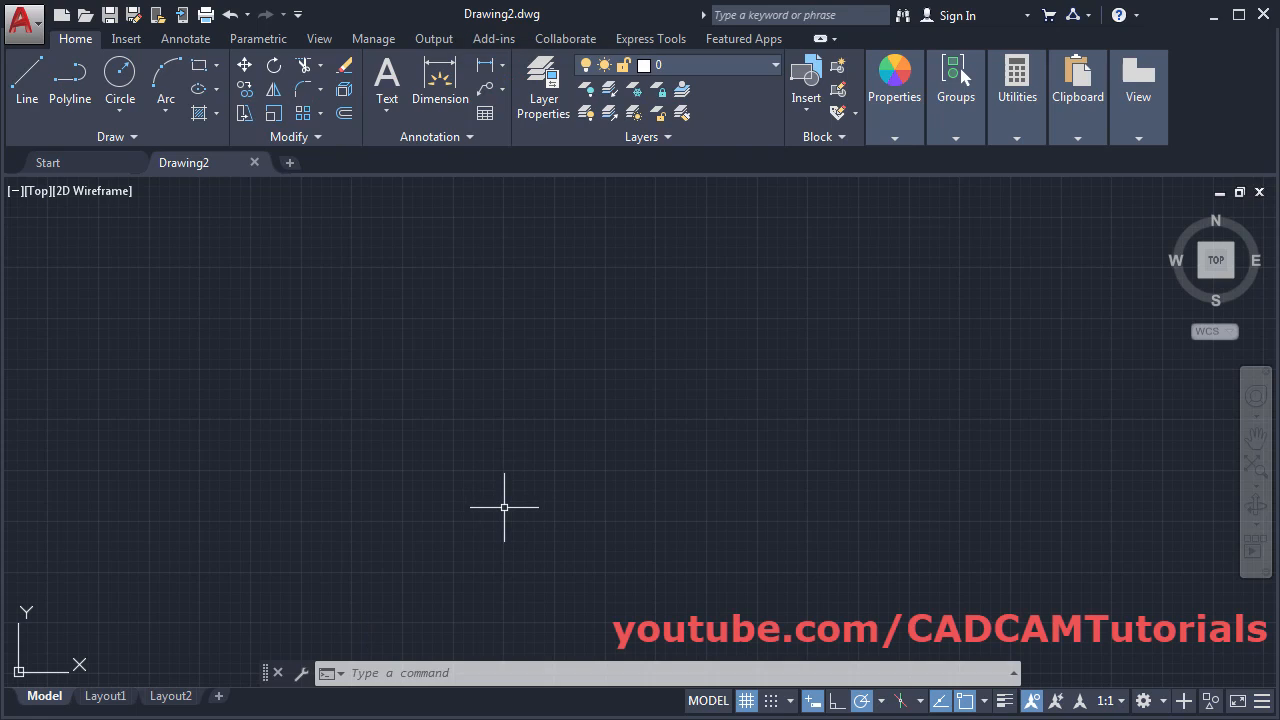
- Confirm Decimal length units in Millimeters in Drawing Units, then switch to the 1 Final.pdf reference
{"action": "type", "text": "u"}
{"action": "key", "text": "Return"}
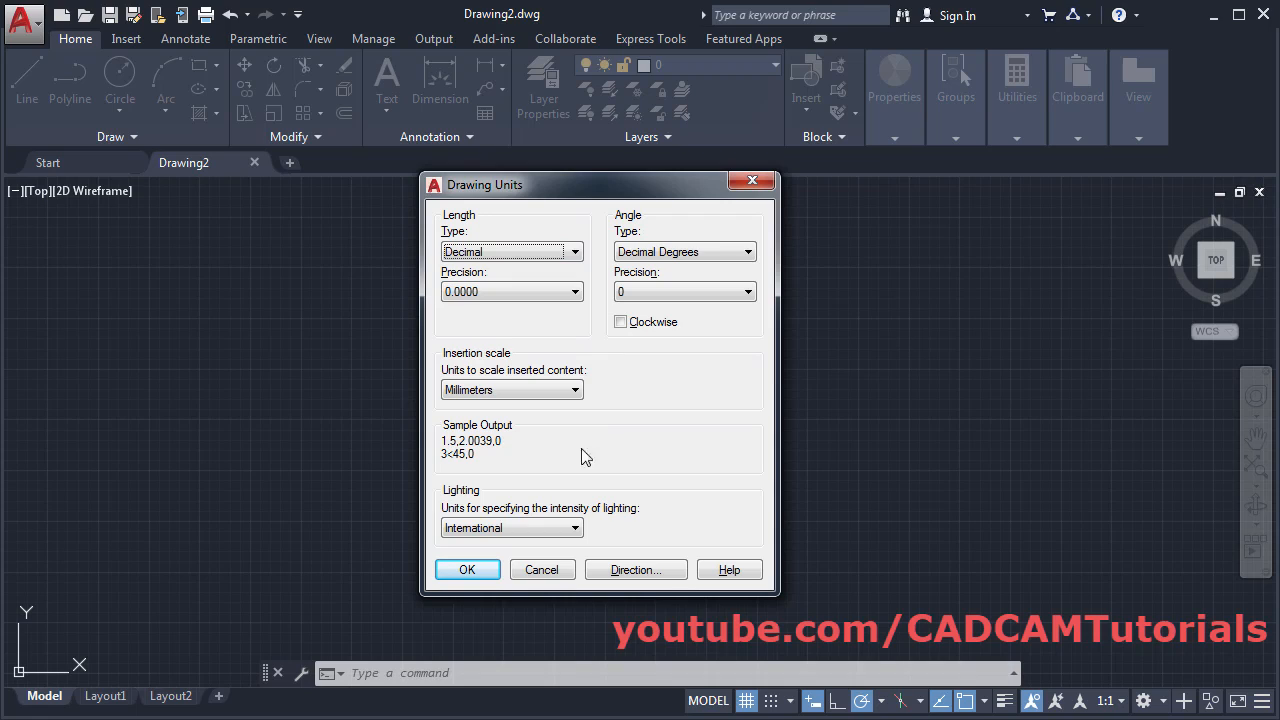
{"action": "left_click", "coordinate": [467, 569]}
{"action": "key", "text": "alt+Tab"}
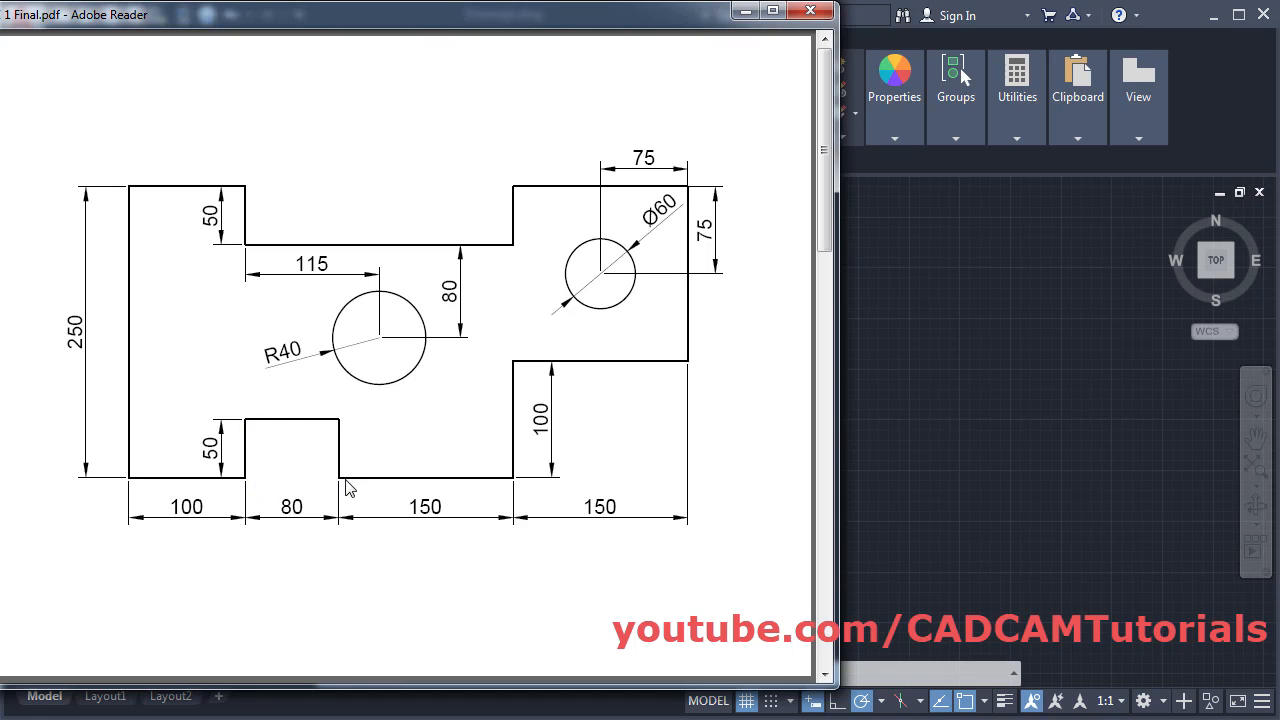
- Bring the empty Drawing2 back in front after reviewing the PDF's dimensions
{"action": "left_click", "coordinate": [910, 401]}
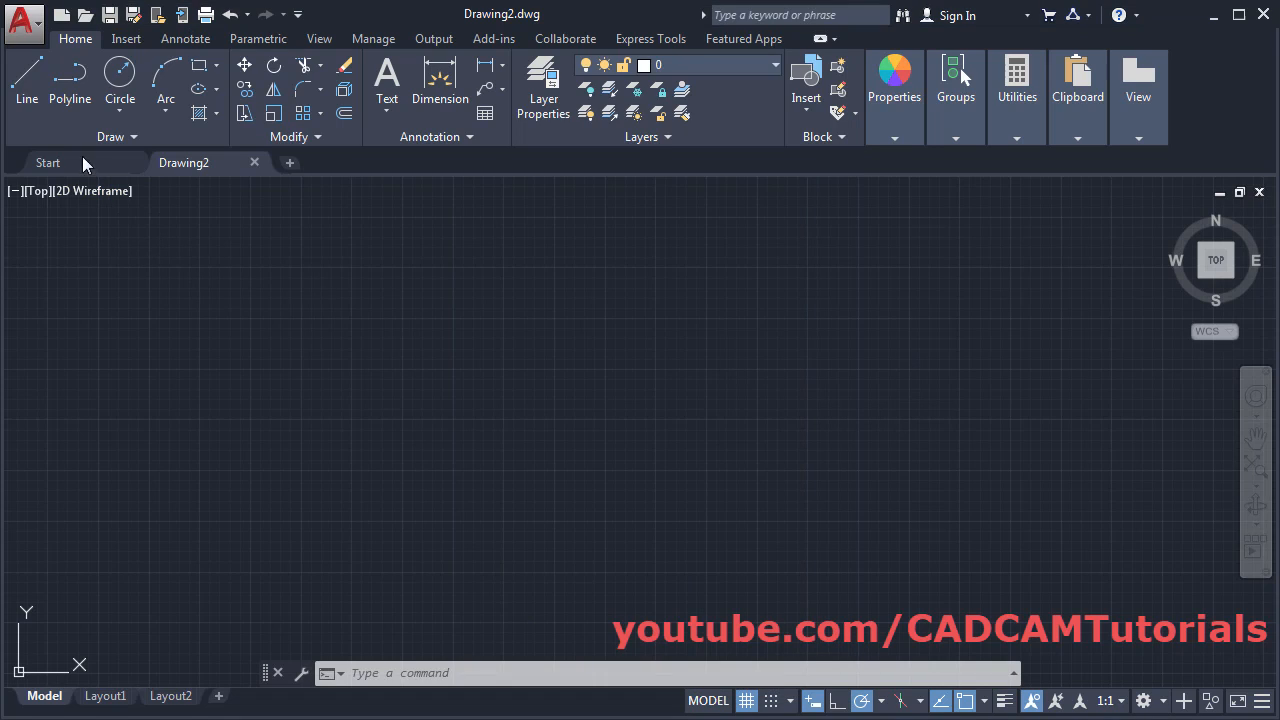
- Start a LINE at a picked point and draw the 100 horizontal and 50 vertical edges
{"action": "left_click", "coordinate": [30, 98]}
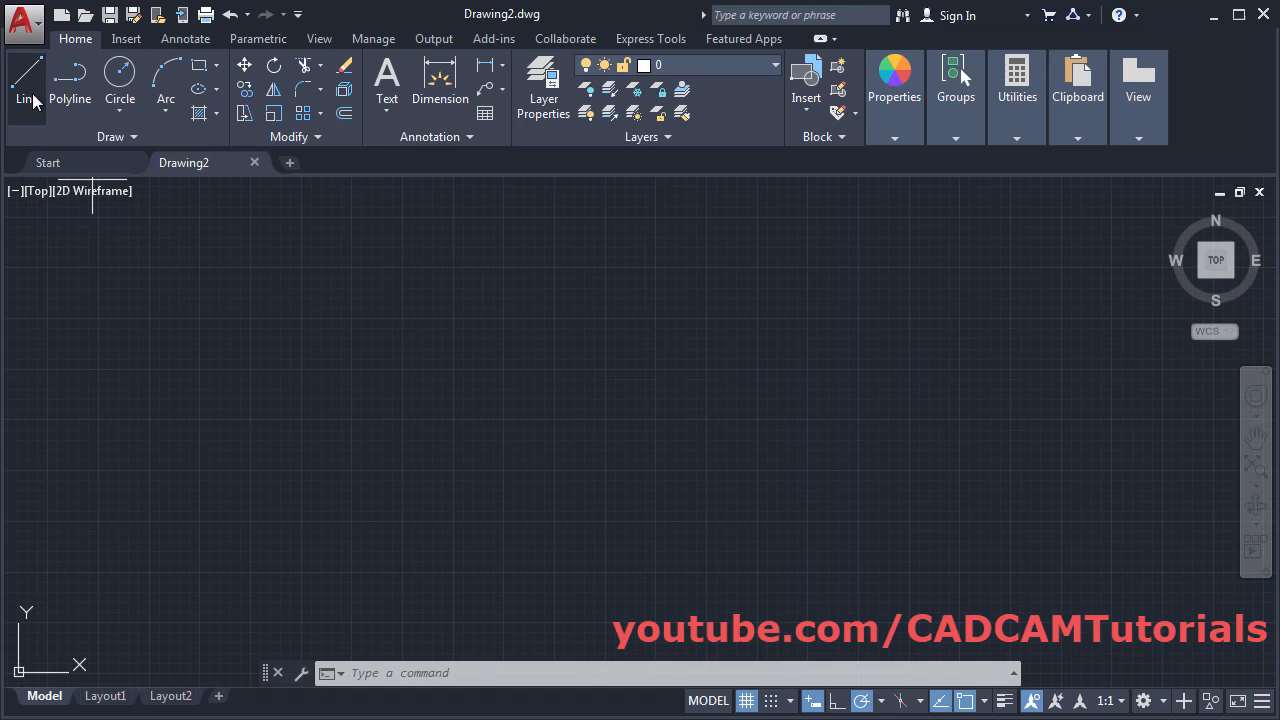
{"action": "left_click", "coordinate": [333, 552]}
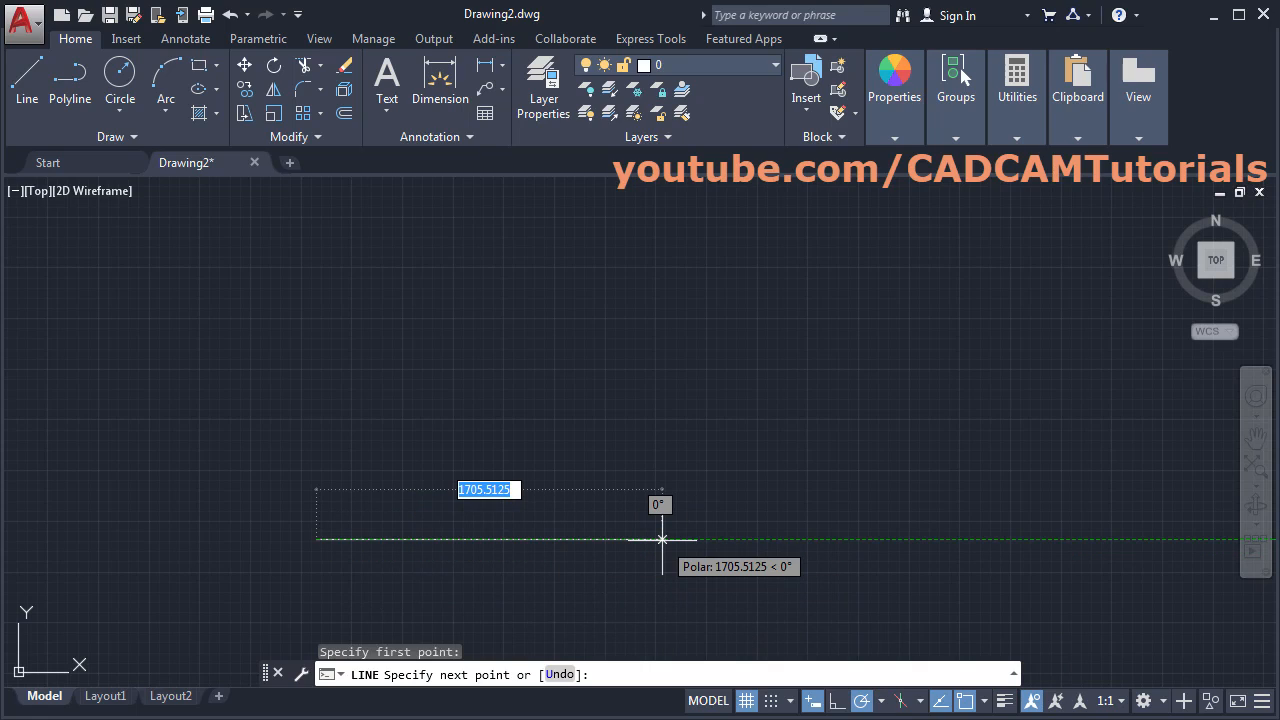
{"action": "type", "text": "10"}
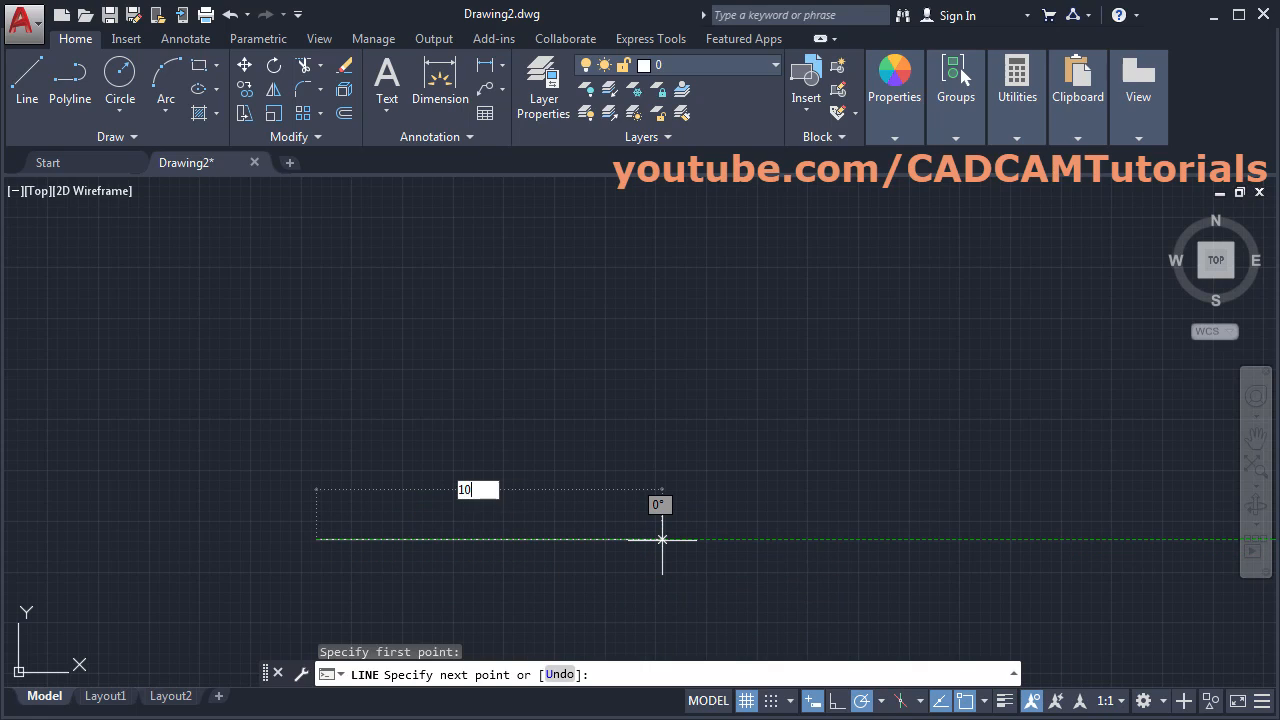
{"action": "type", "text": "0"}
{"action": "key", "text": "Return"}
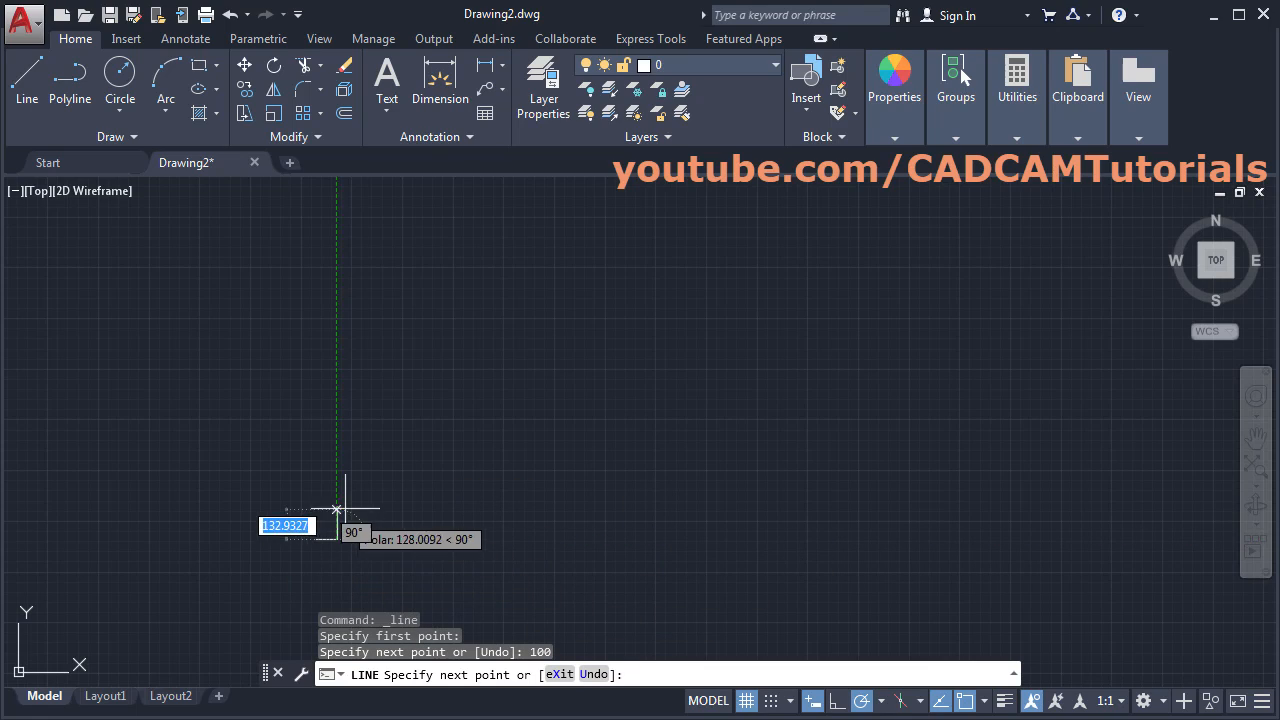
{"action": "type", "text": "50"}
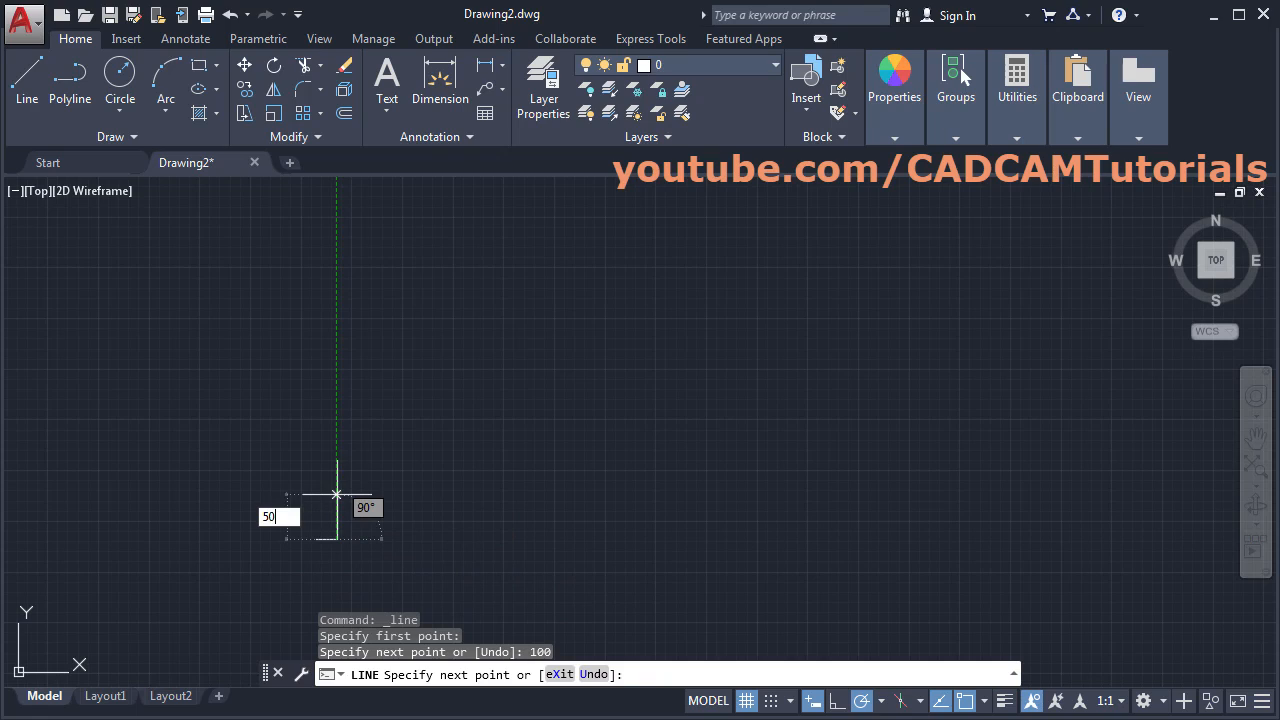
{"action": "key", "text": "Return"}
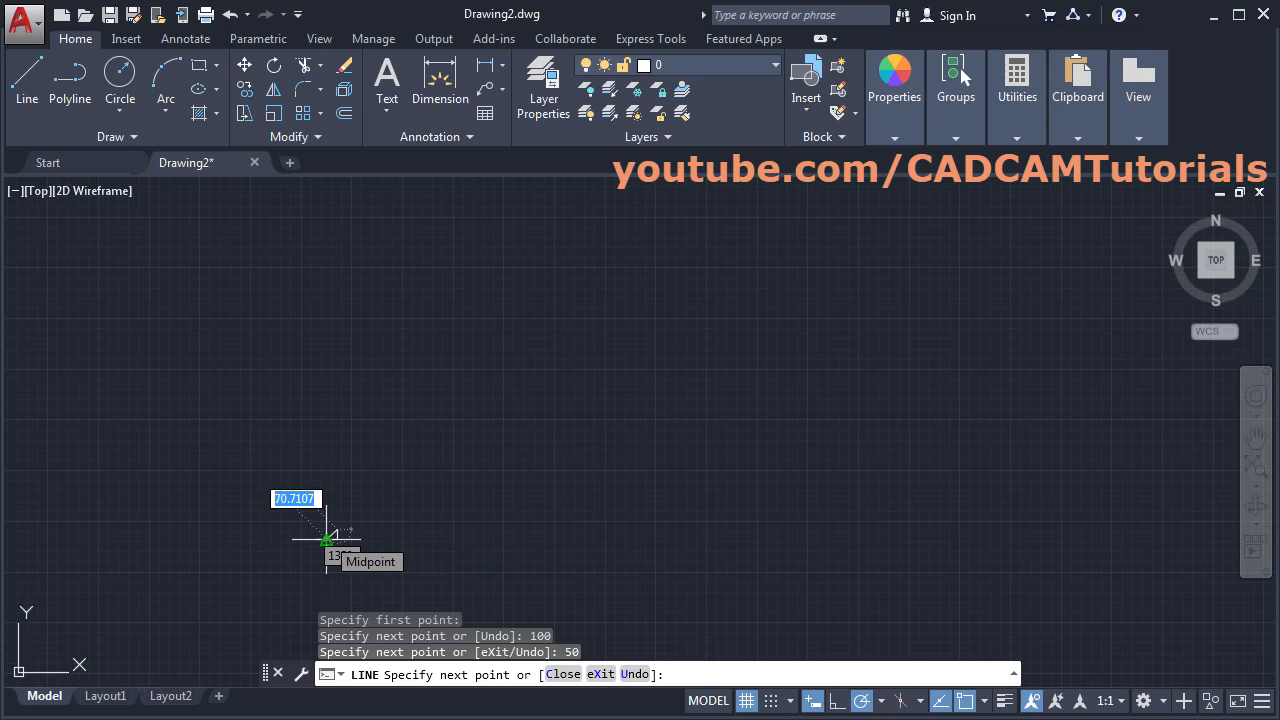
- Draw the 80-long top of the raised step and the 50 drop back down
{"action": "scroll", "coordinate": [326, 539], "scroll_direction": "up", "scroll_amount": 5}
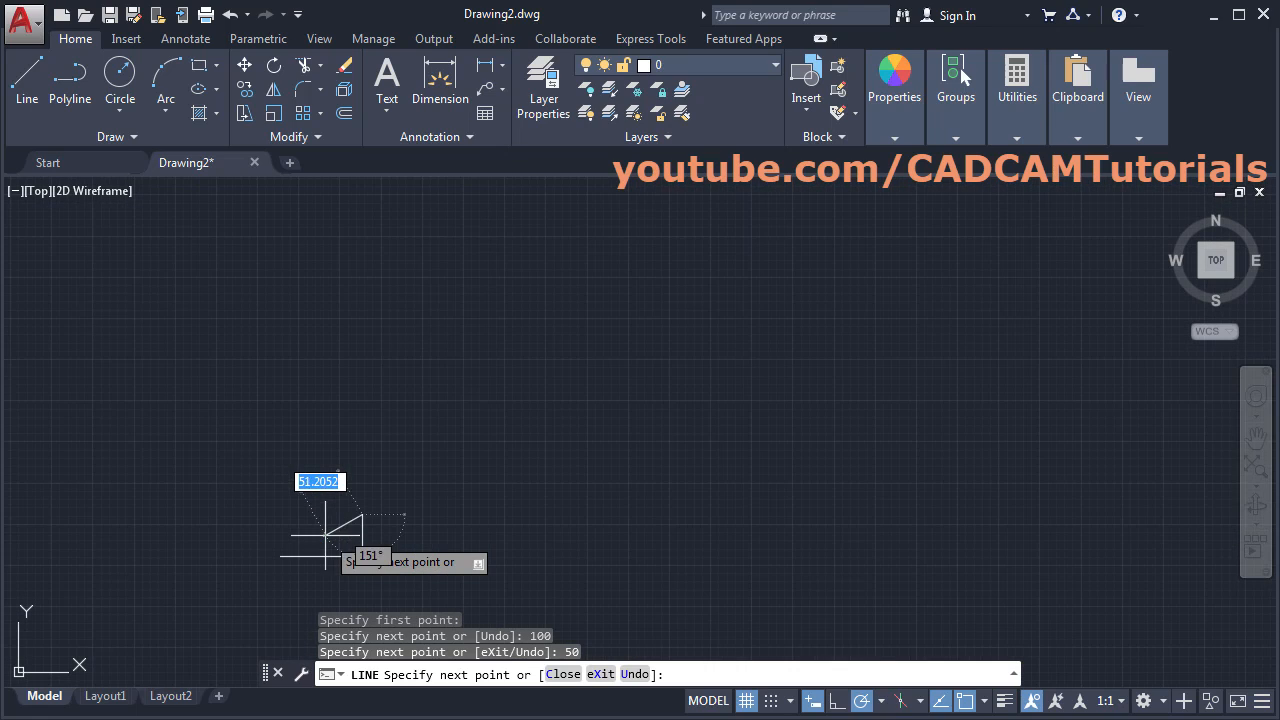
{"action": "scroll", "coordinate": [326, 566], "scroll_direction": "up", "scroll_amount": 2}
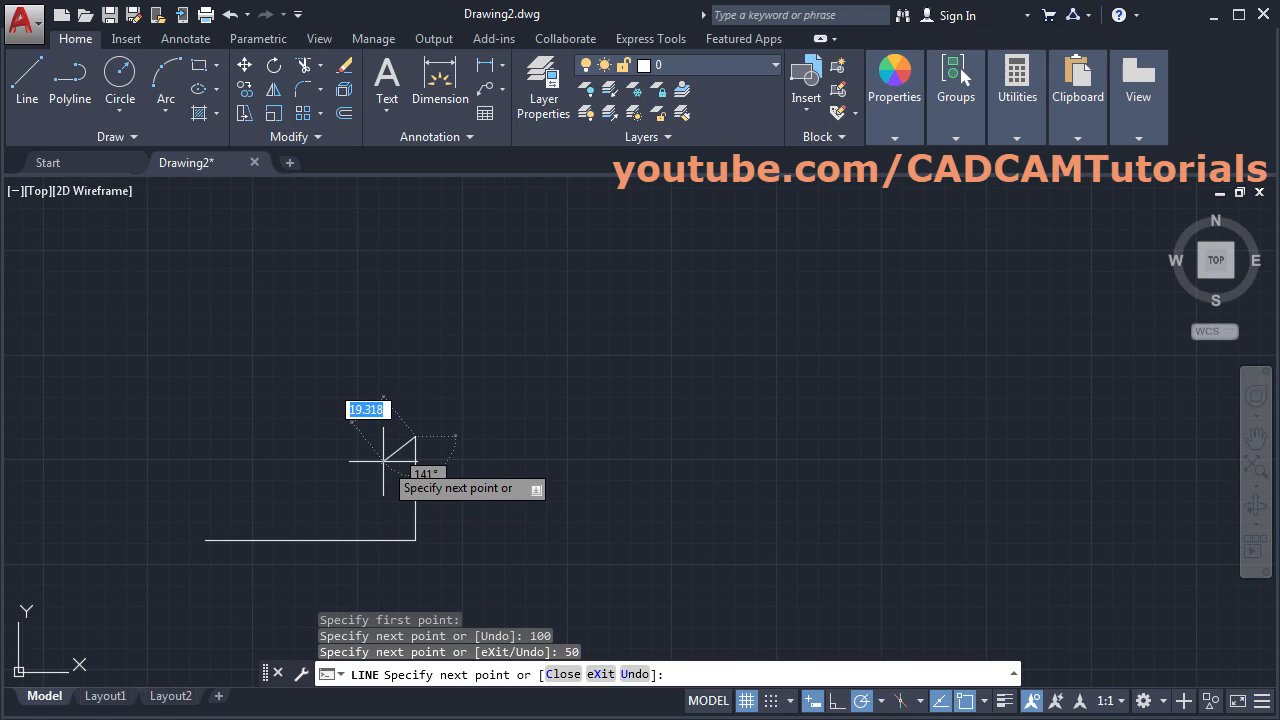
{"action": "middle_click_drag", "start_coordinate": [383, 461], "coordinate": [351, 537]}
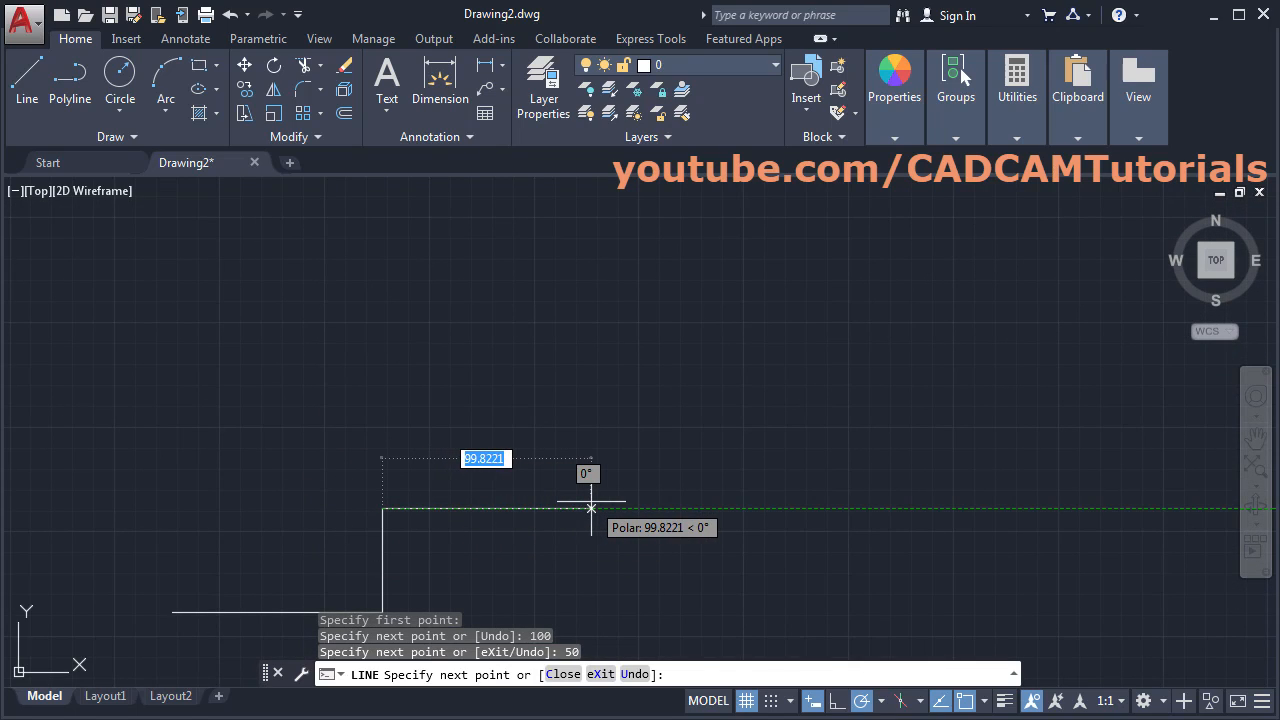
{"action": "type", "text": "80"}
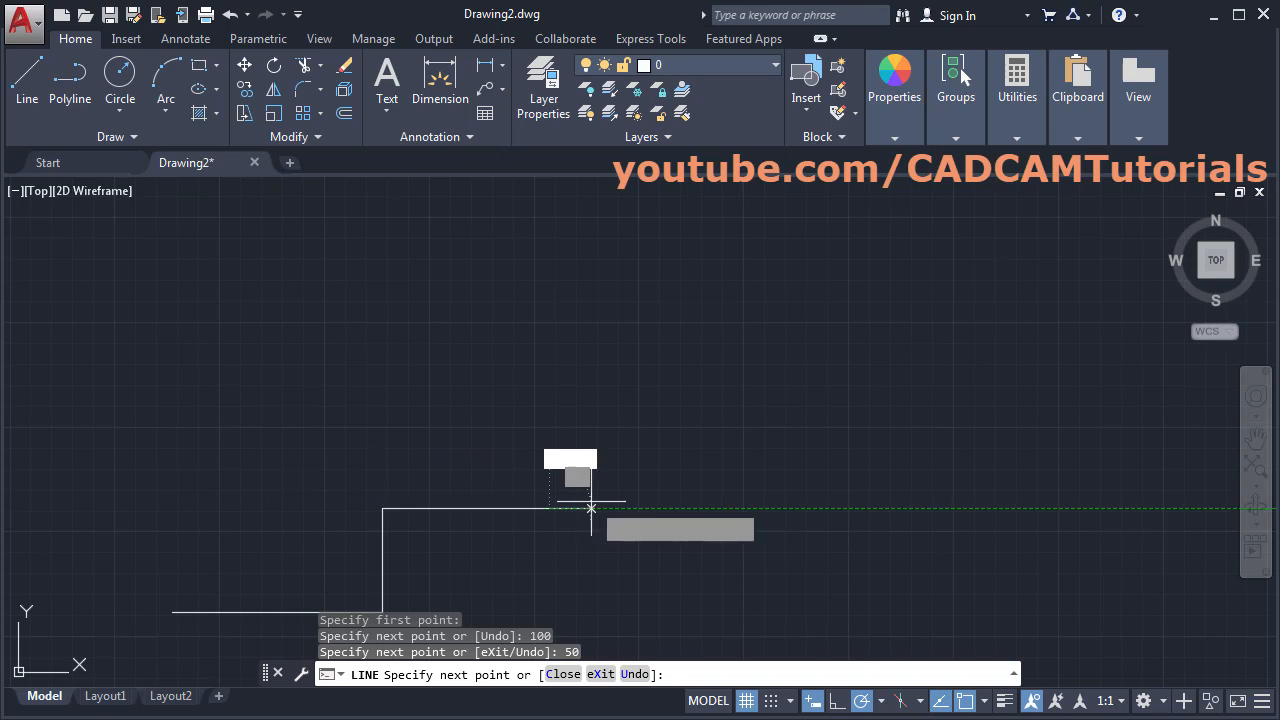
{"action": "key", "text": "Return"}
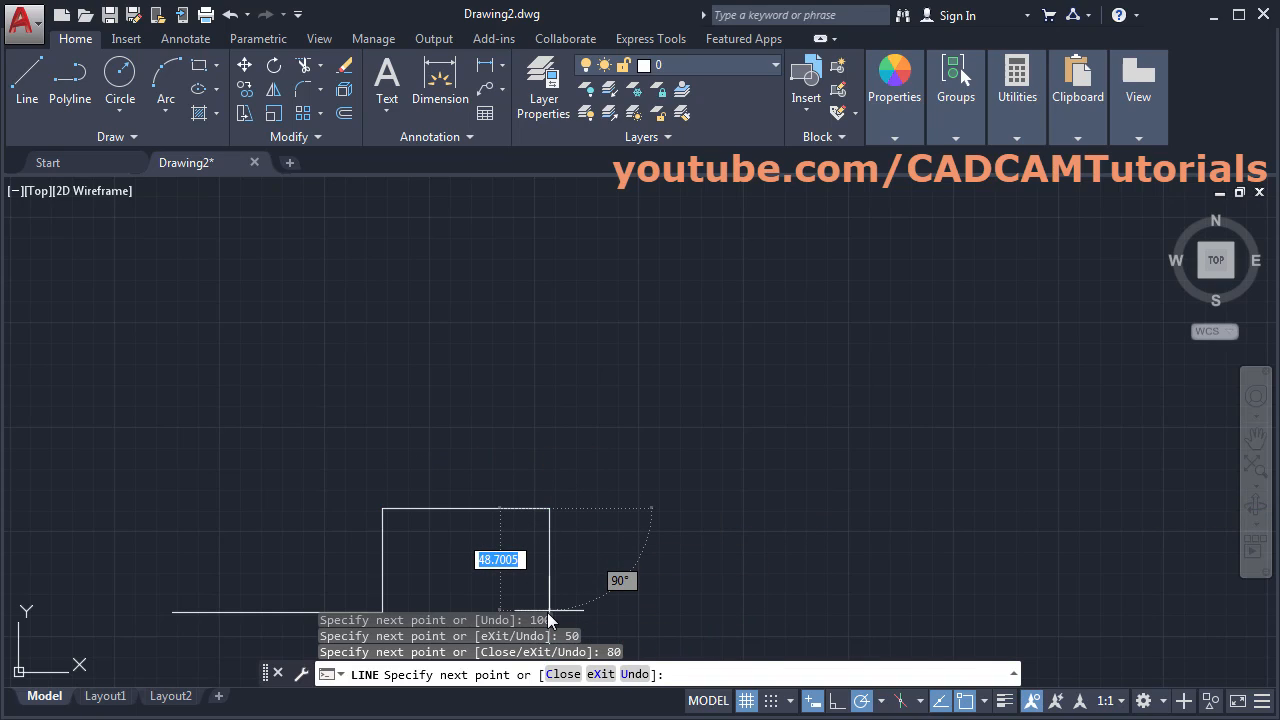
{"action": "type", "text": "50"}
{"action": "key", "text": "Return"}
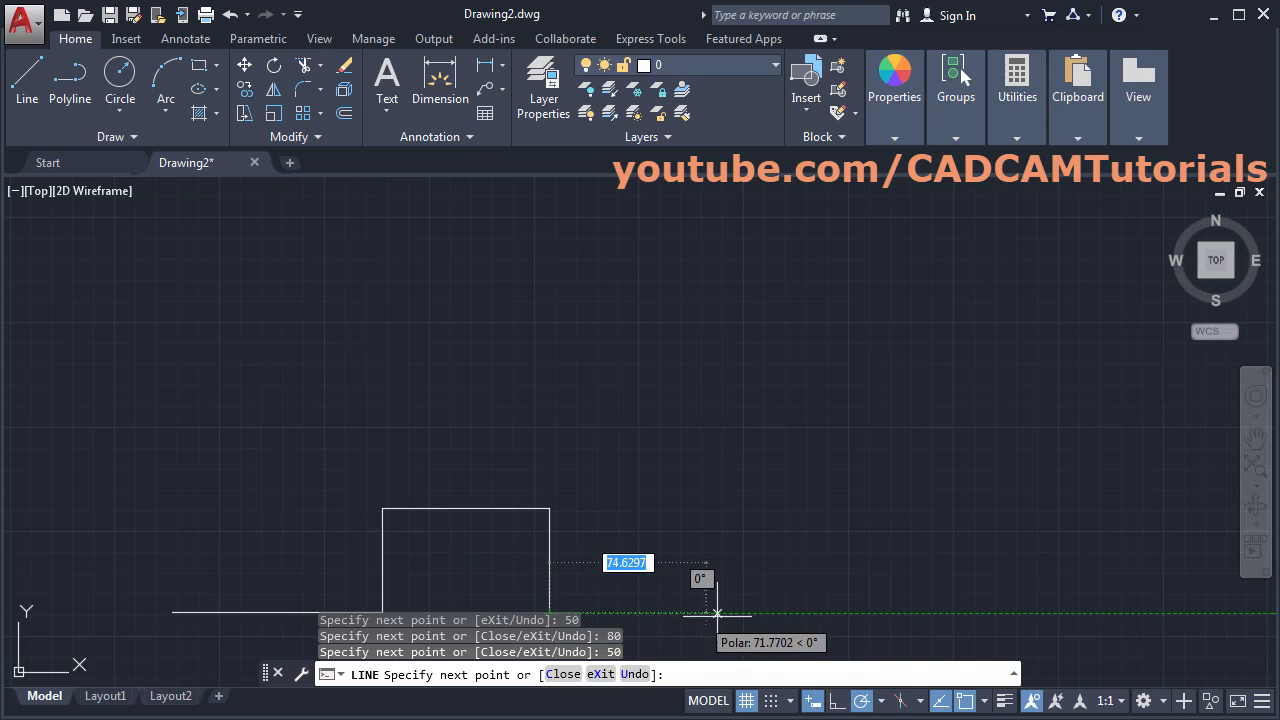
- After checking the PDF, add the 150 bottom run, 100 rise and 150 horizontal edge
{"action": "left_click", "coordinate": [2, 470]}
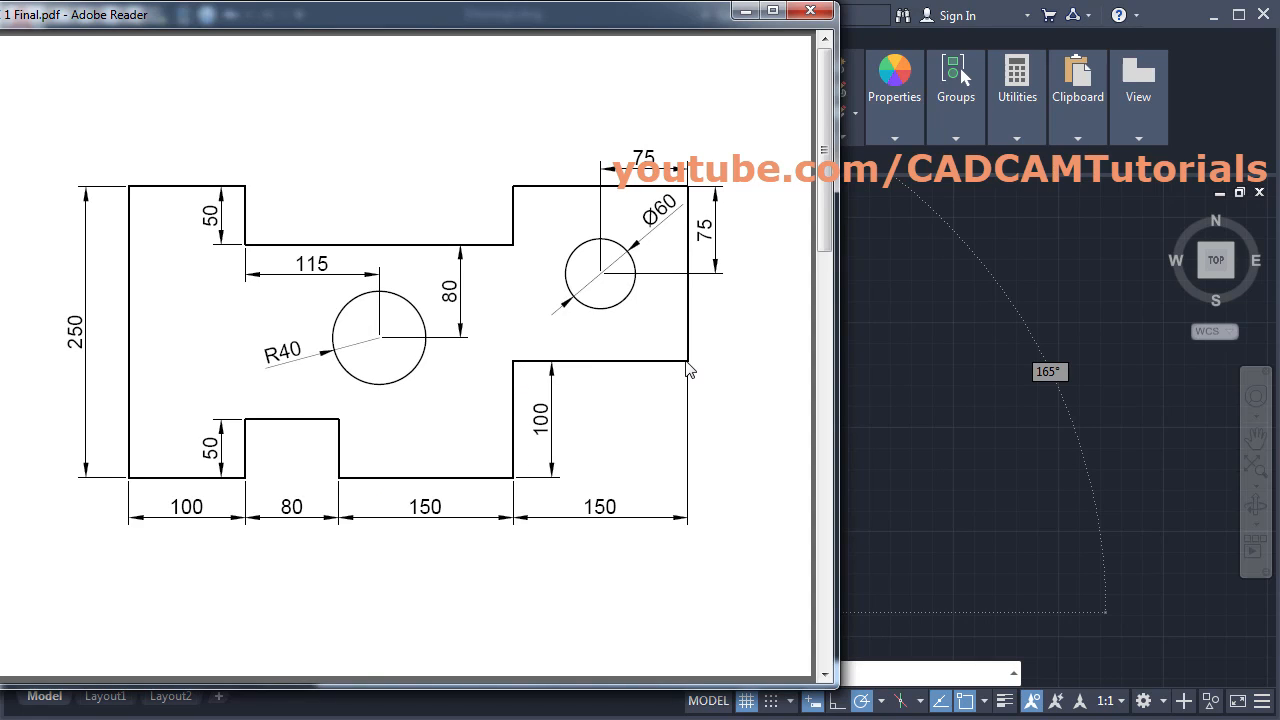
{"action": "left_click", "coordinate": [940, 466]}
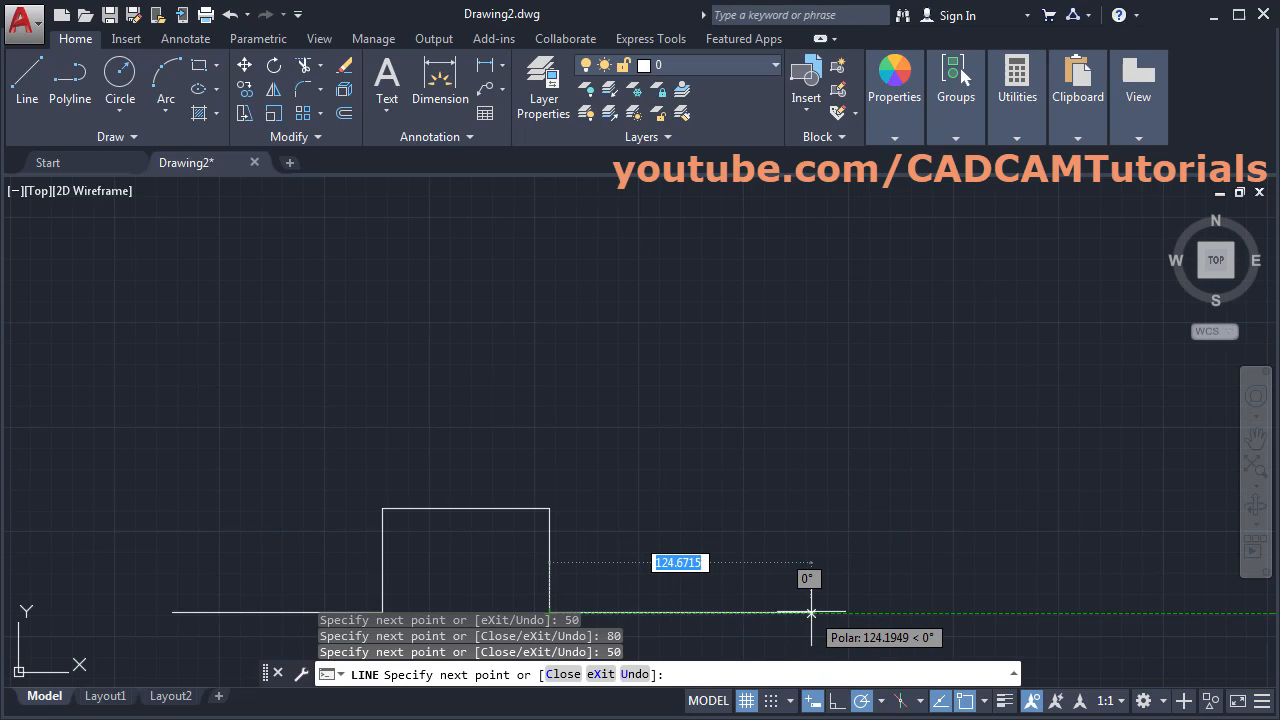
{"action": "type", "text": "1"}
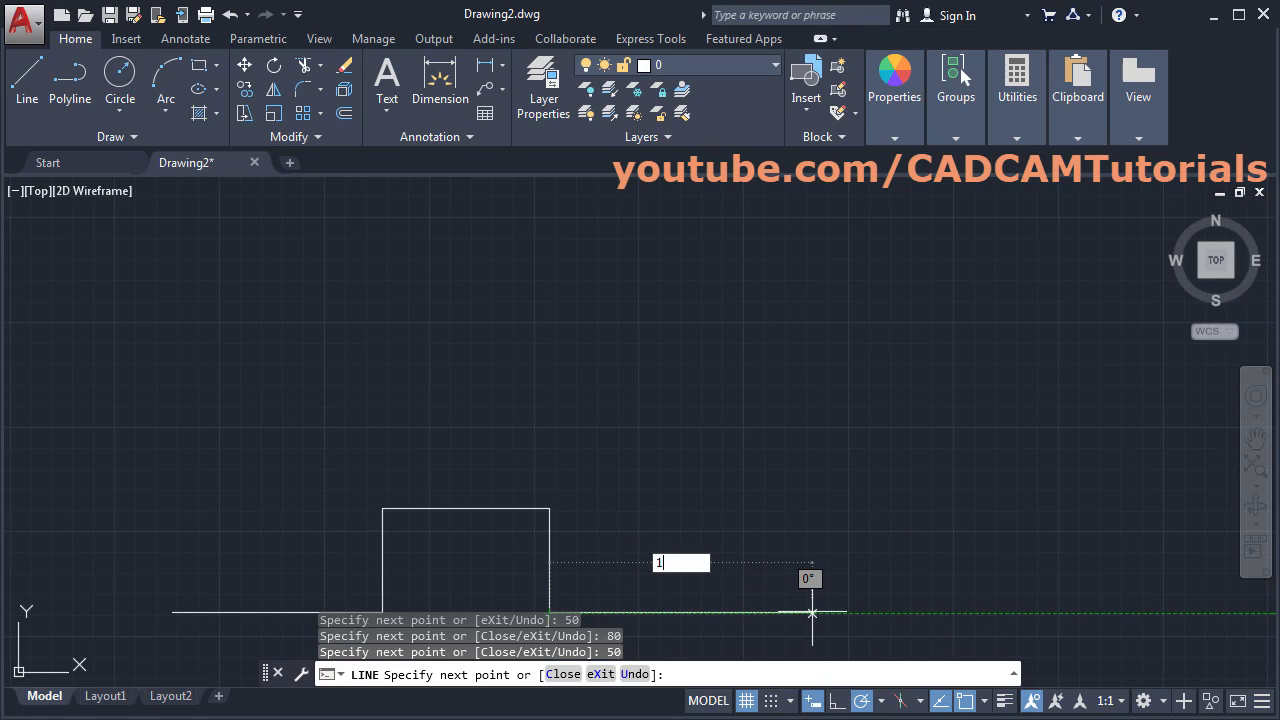
{"action": "type", "text": "50"}
{"action": "key", "text": "Return"}
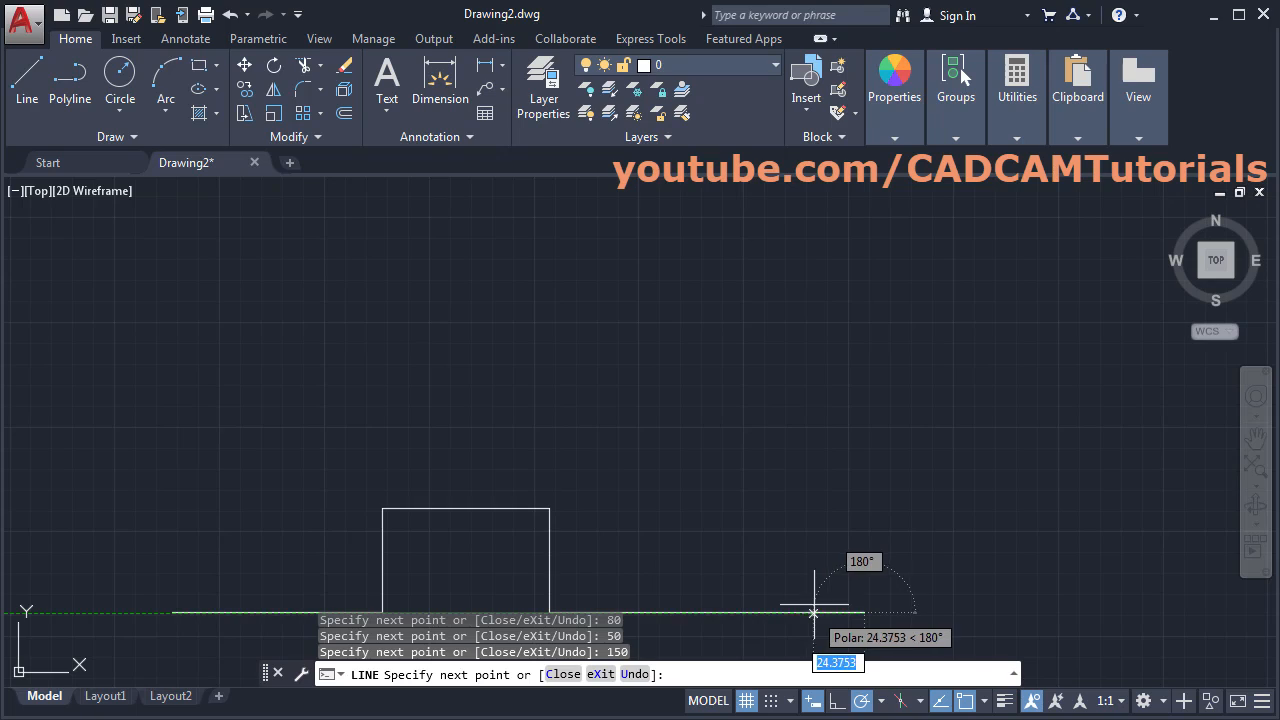
{"action": "type", "text": "100"}
{"action": "key", "text": "Return"}
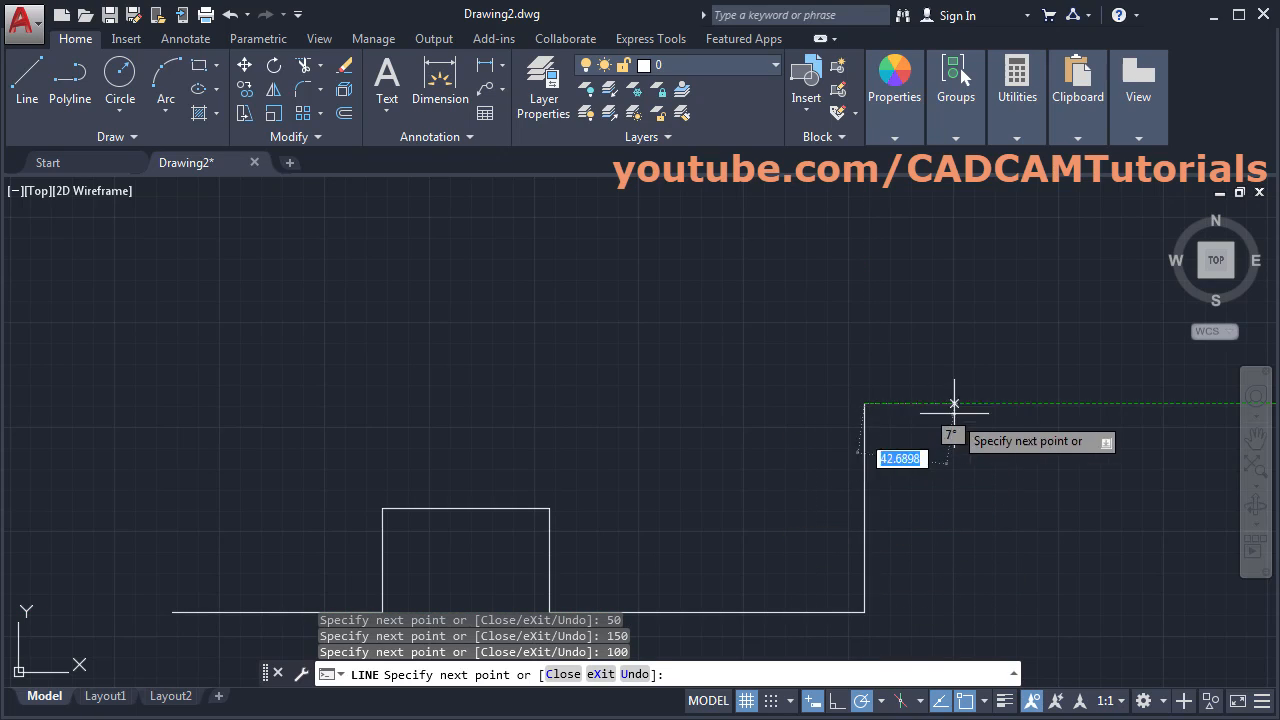
{"action": "type", "text": "150"}
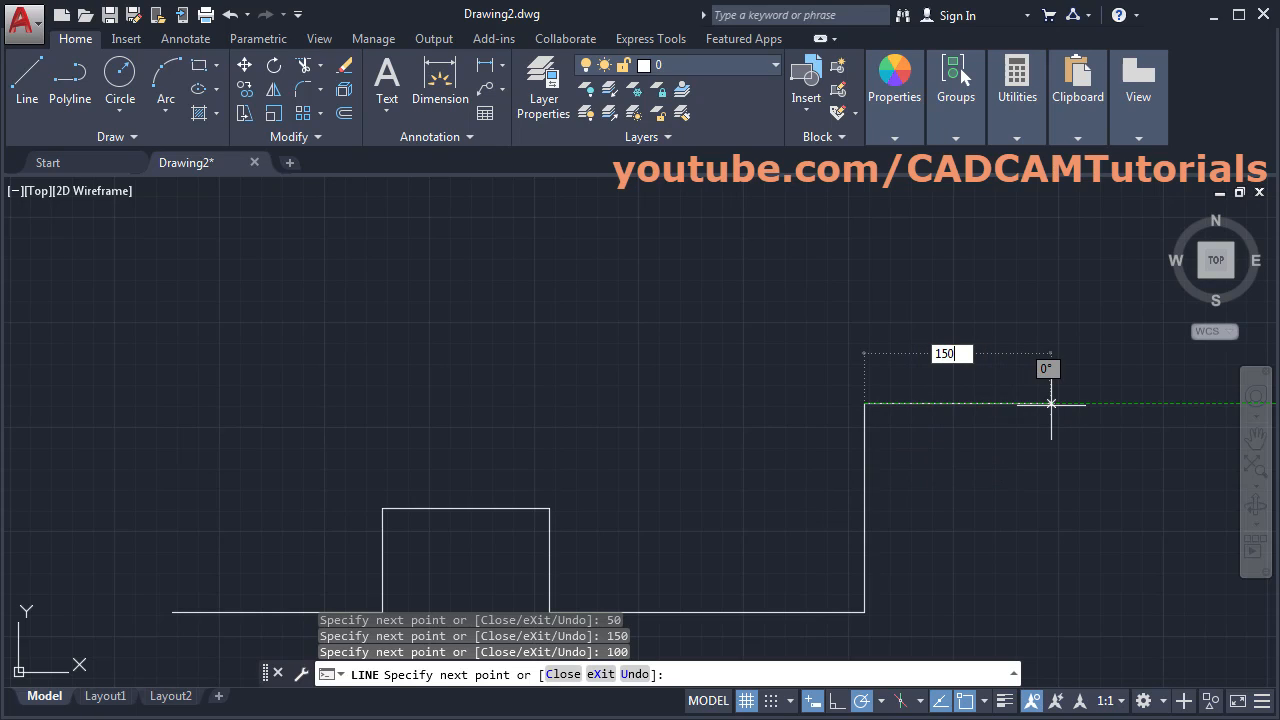
{"action": "key", "text": "Return"}
{"action": "scroll", "coordinate": [930, 452], "scroll_direction": "down", "scroll_amount": 2}
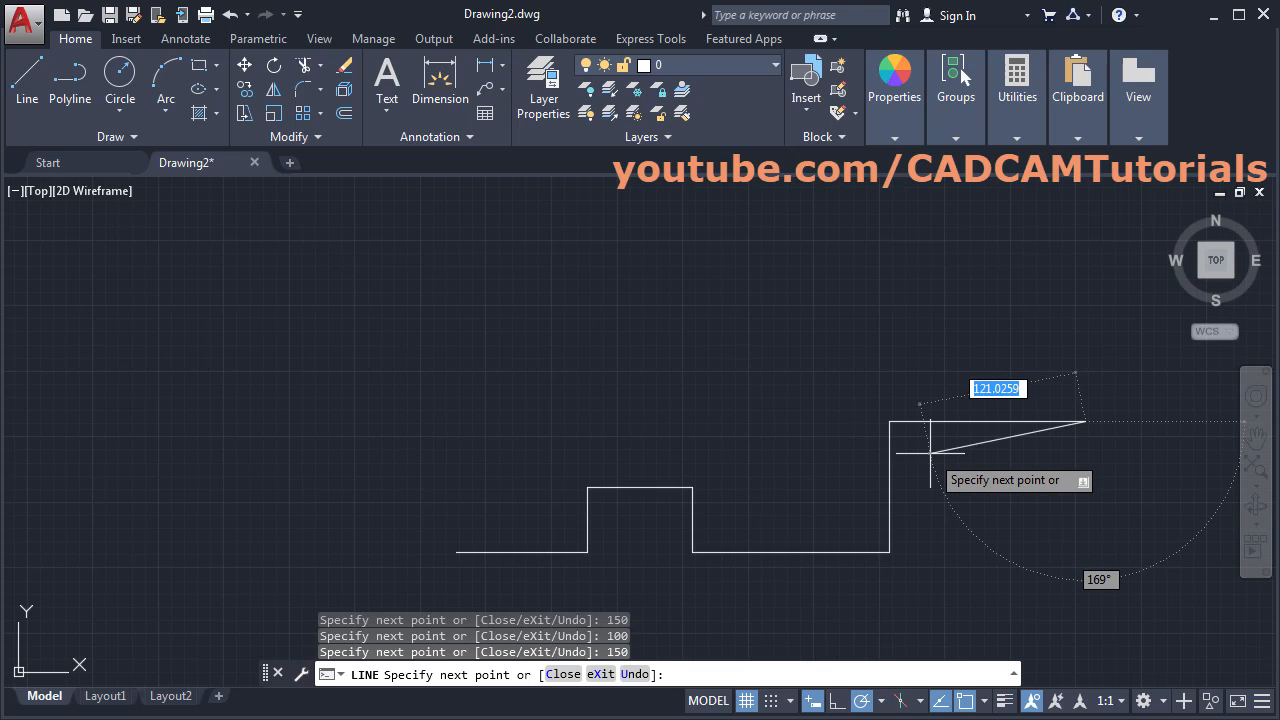
{"action": "middle_click_drag", "start_coordinate": [930, 452], "coordinate": [769, 481]}
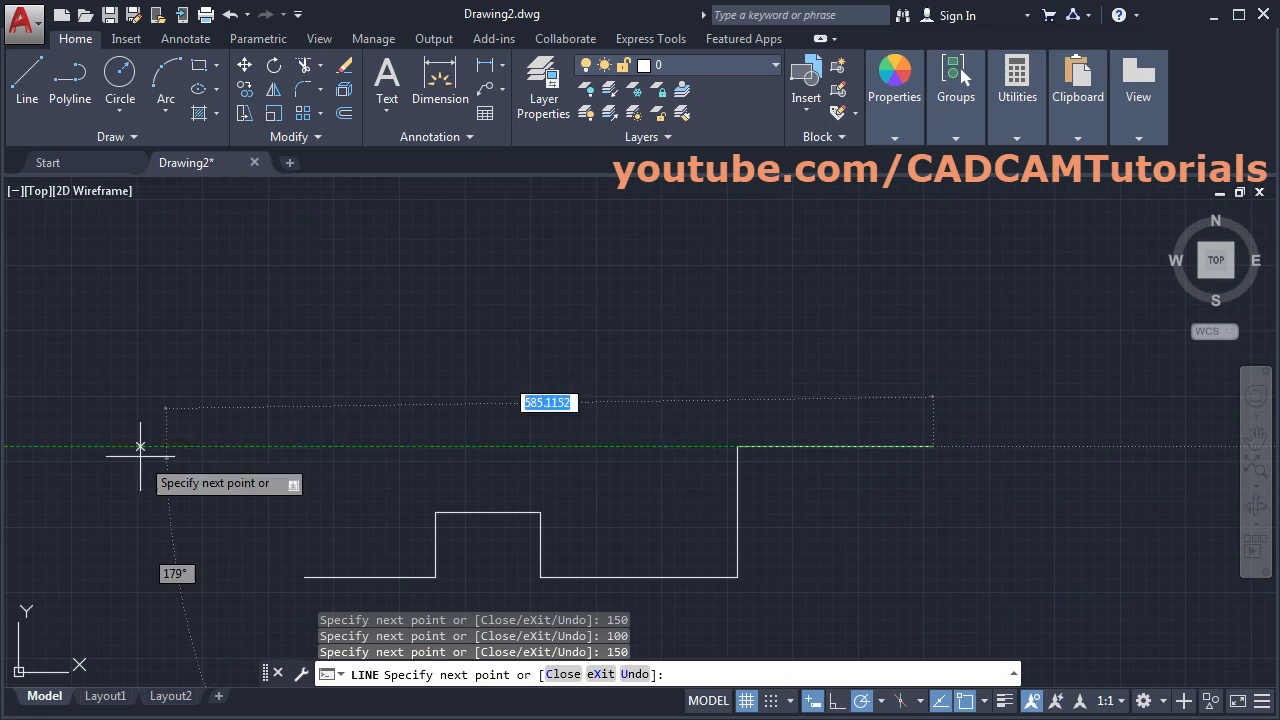
{"action": "key", "text": "alt+Tab"}
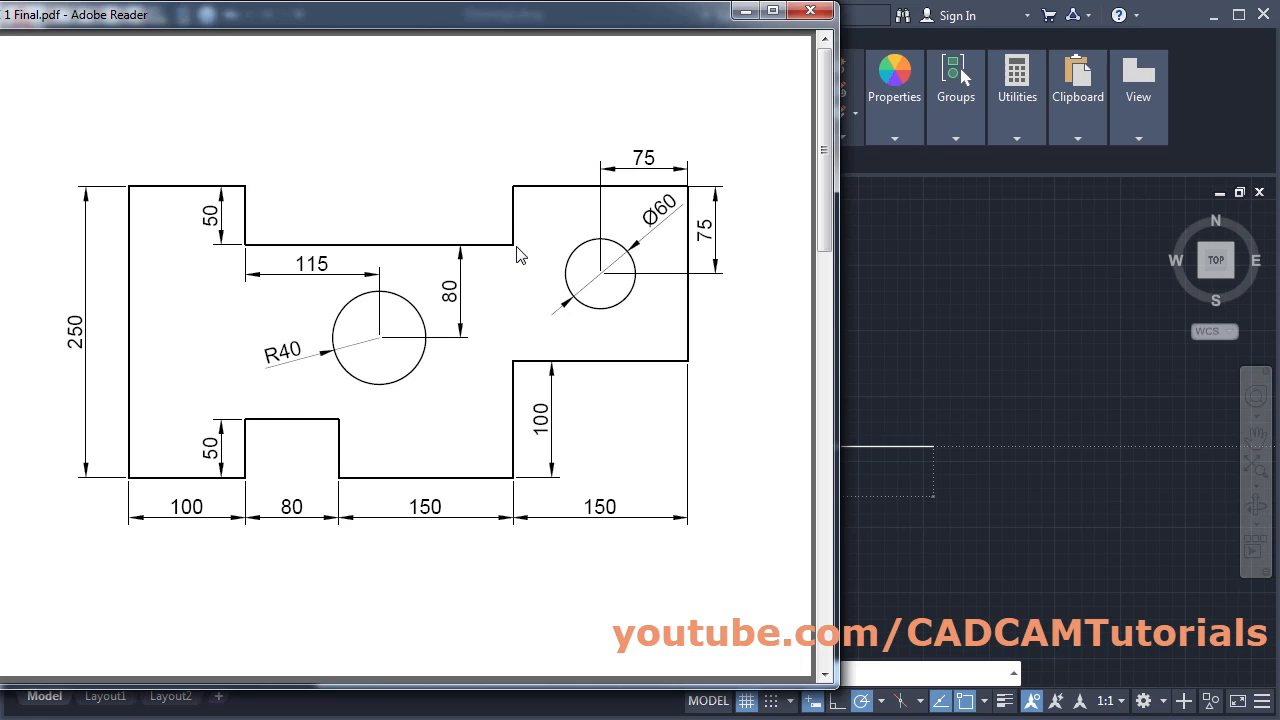
- Return from the PDF and draw the 150-unit vertical right edge upward
{"action": "left_click", "coordinate": [928, 304]}
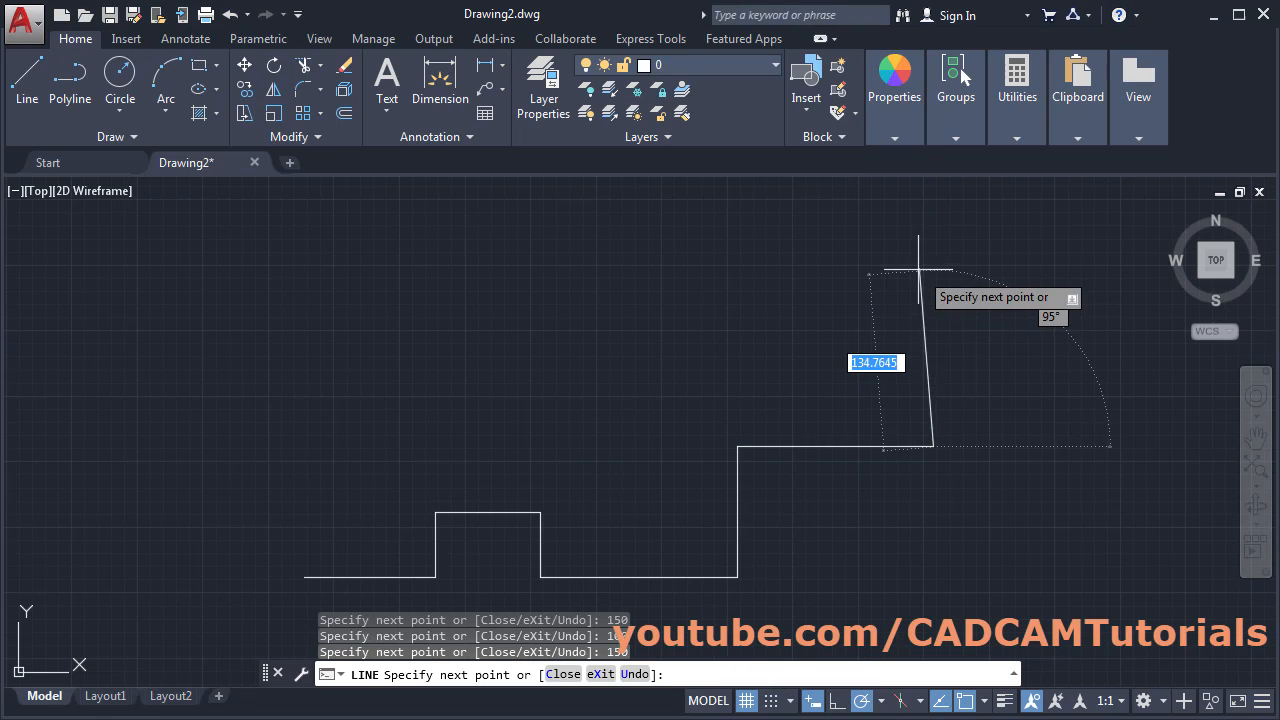
{"action": "type", "text": "1"}
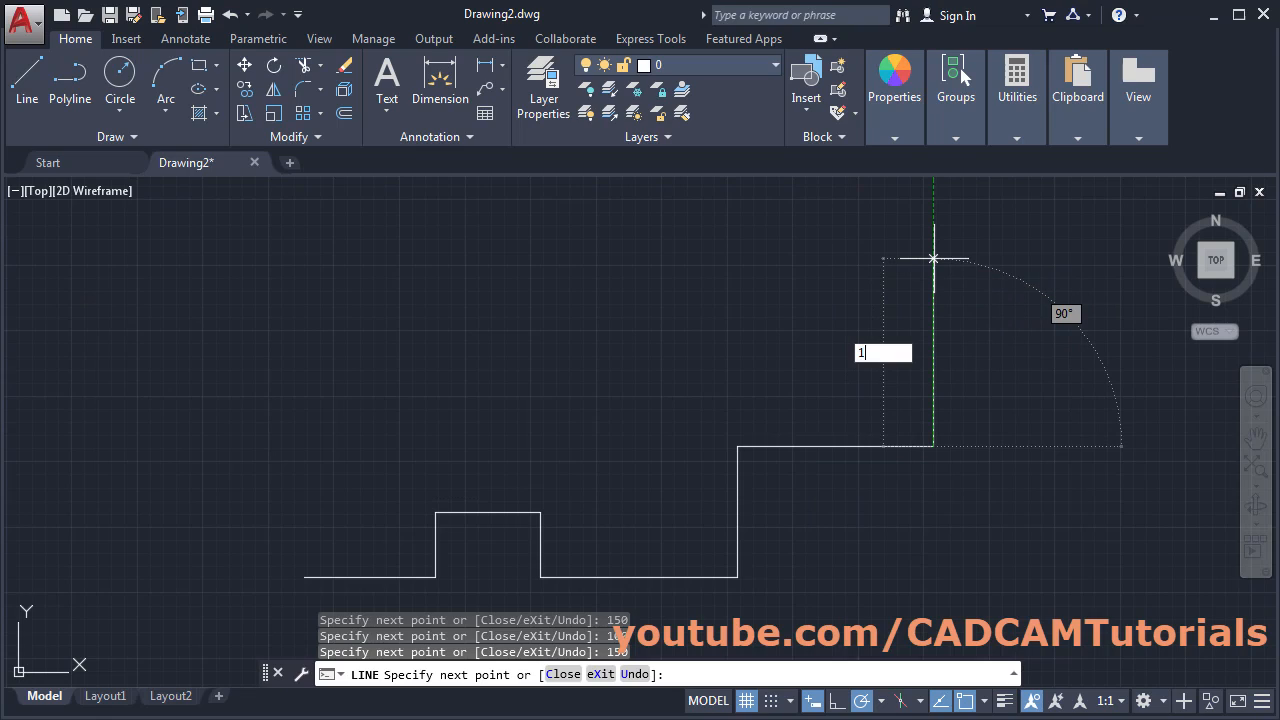
{"action": "type", "text": "50"}
{"action": "key", "text": "Return"}
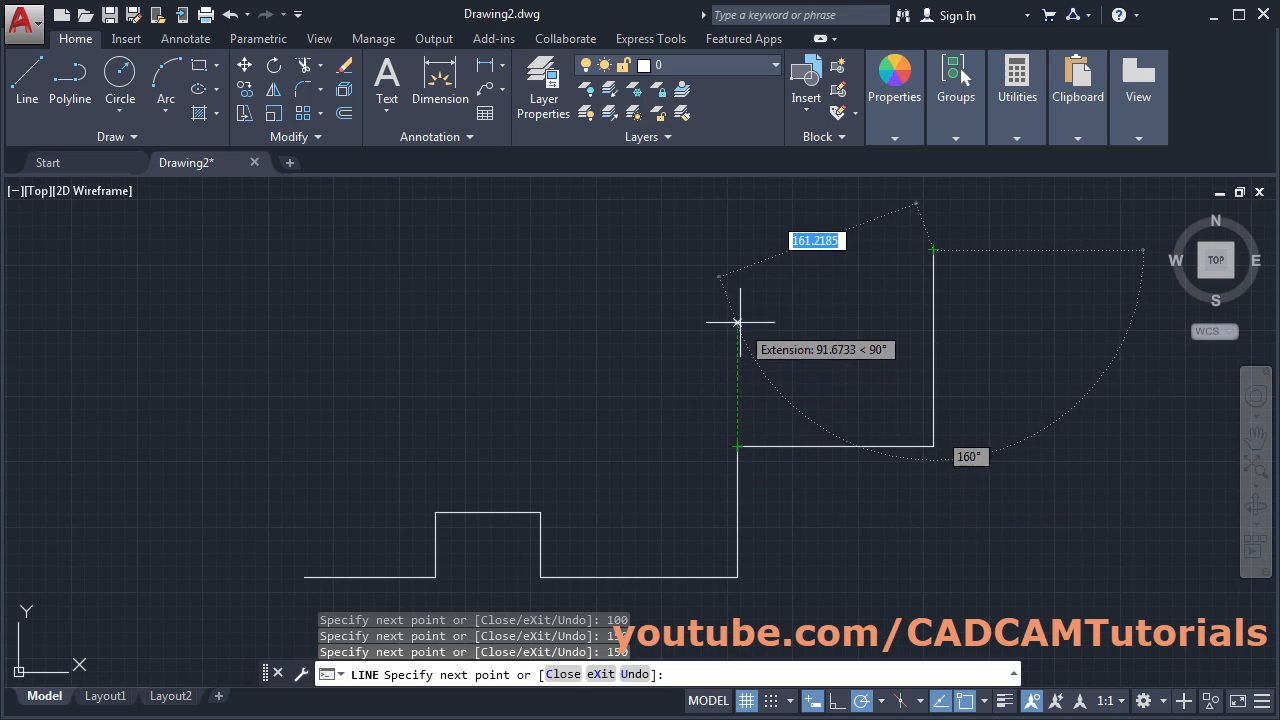
- Add the 150 top edge, 50 drop, tracked recessed top run above the step, and 50 rise
{"action": "left_click", "coordinate": [737, 250]}
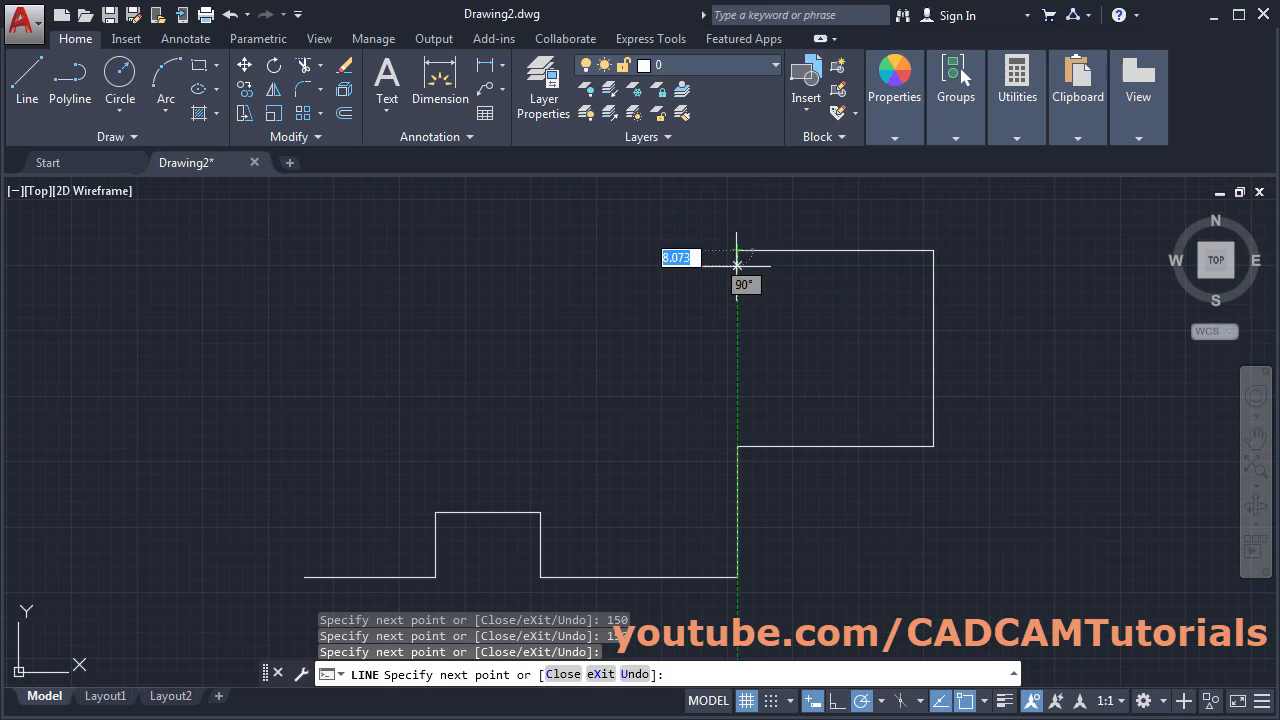
{"action": "type", "text": "50"}
{"action": "key", "text": "Return"}
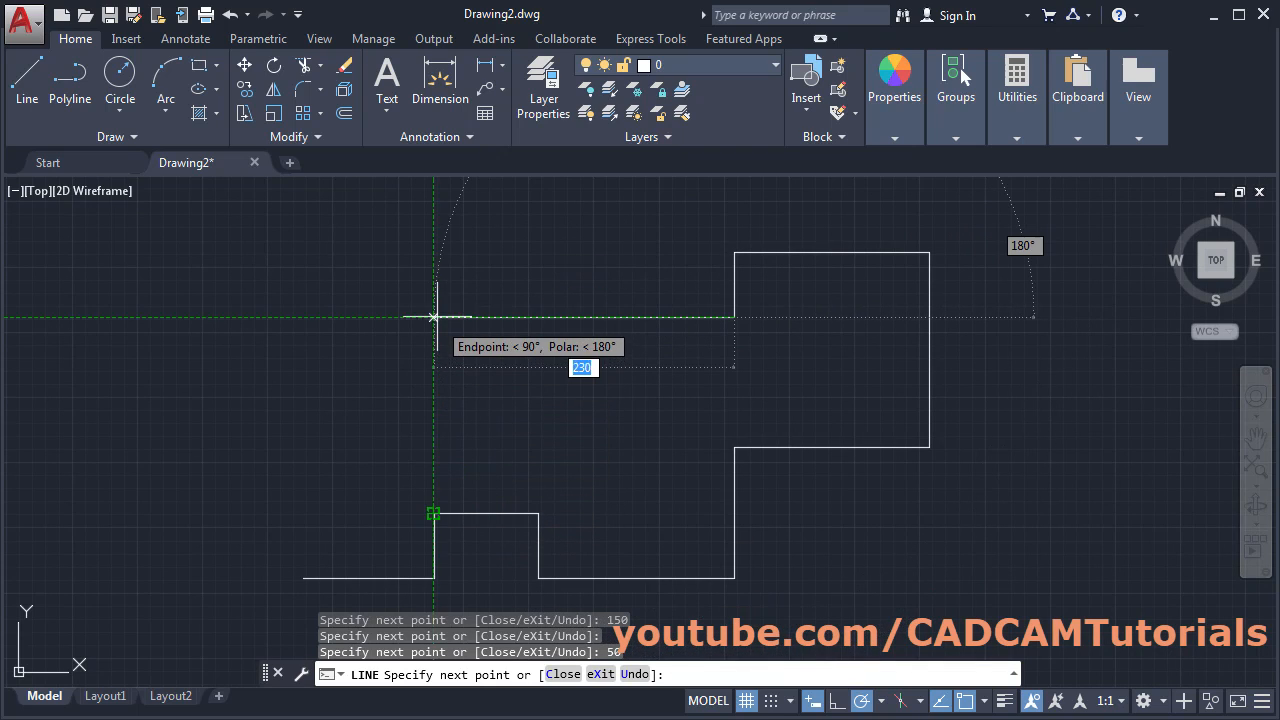
{"action": "left_click", "coordinate": [433, 317]}
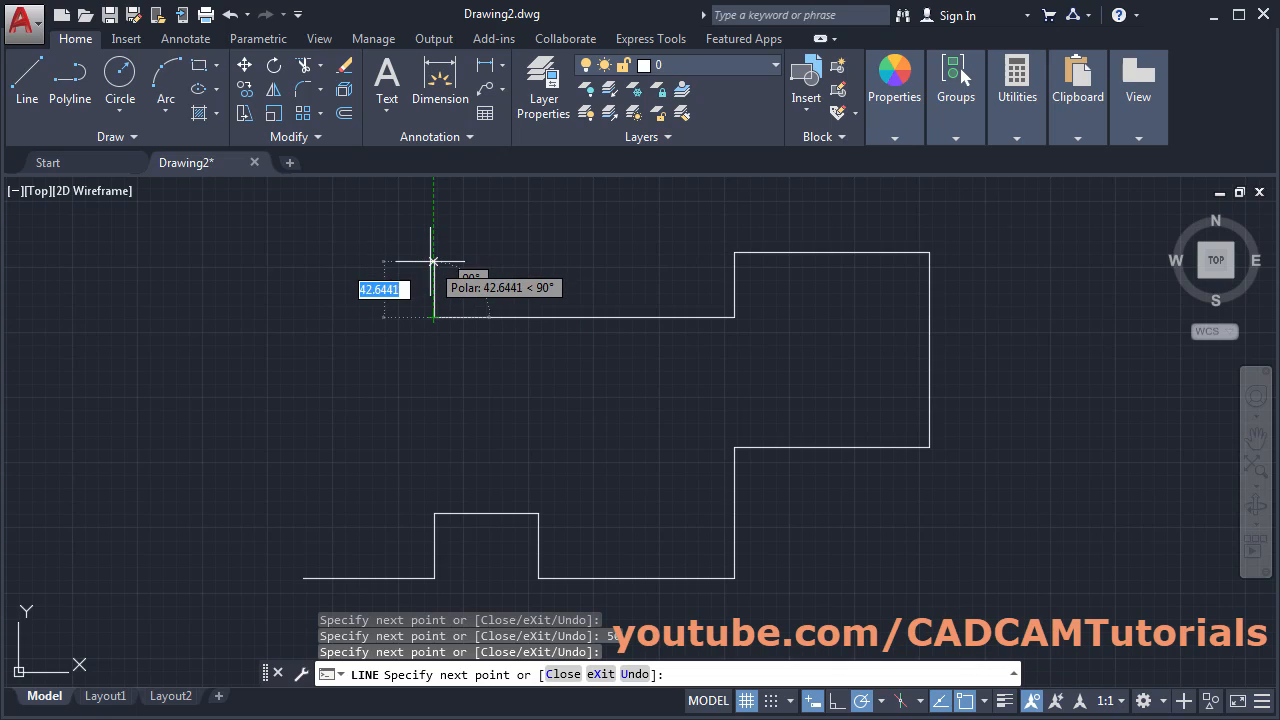
{"action": "type", "text": "50"}
{"action": "key", "text": "Return"}
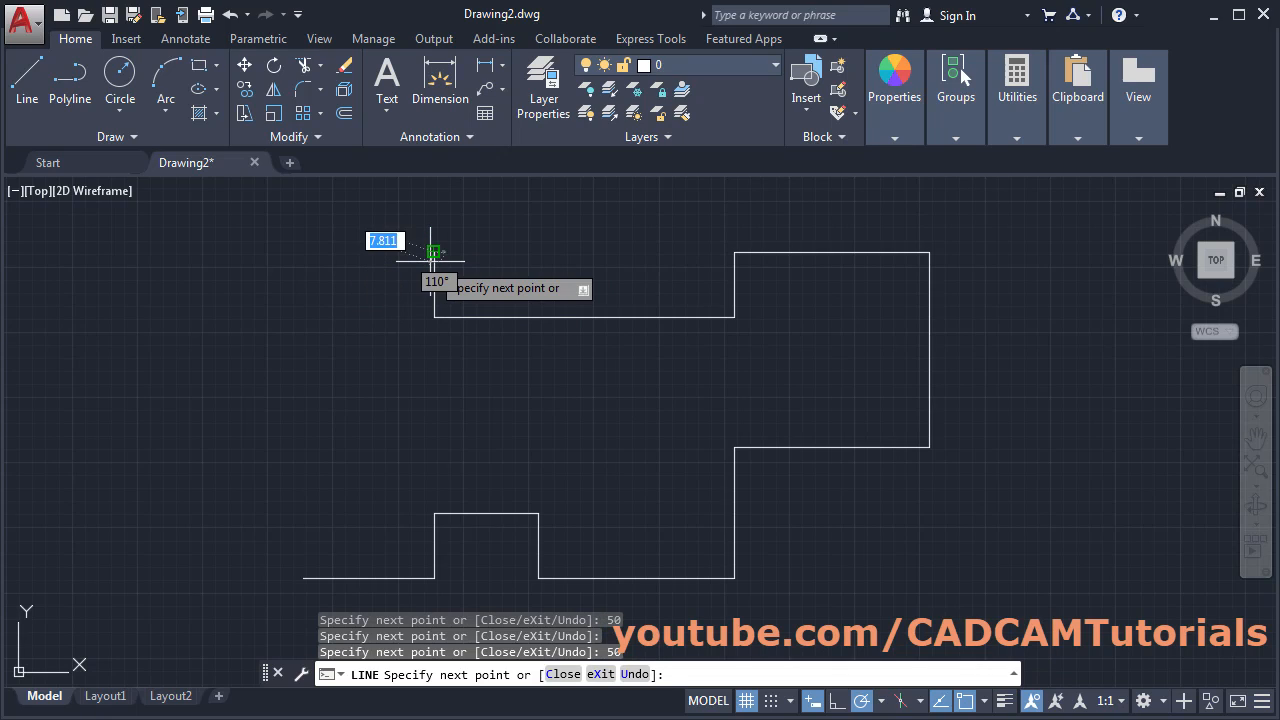
{"action": "left_click", "coordinate": [2, 341]}
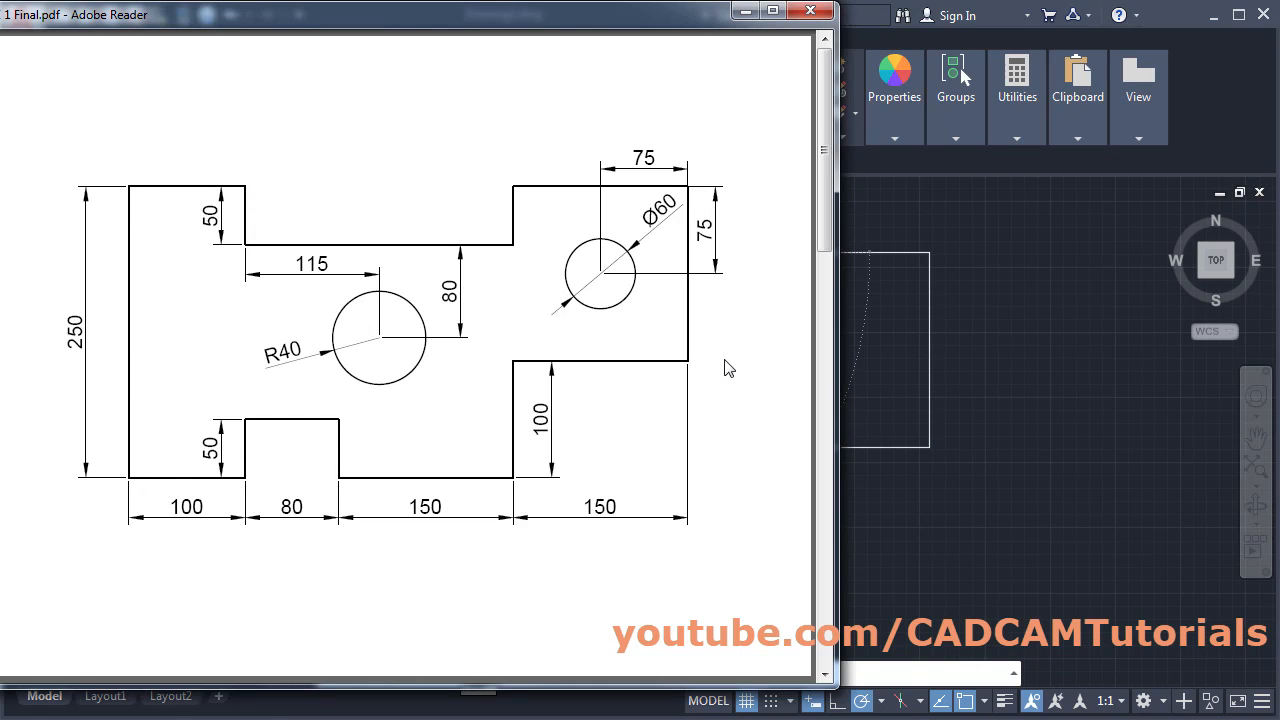
- Place the top-left corner above the start point and Close the outline to it
{"action": "left_click", "coordinate": [887, 348]}
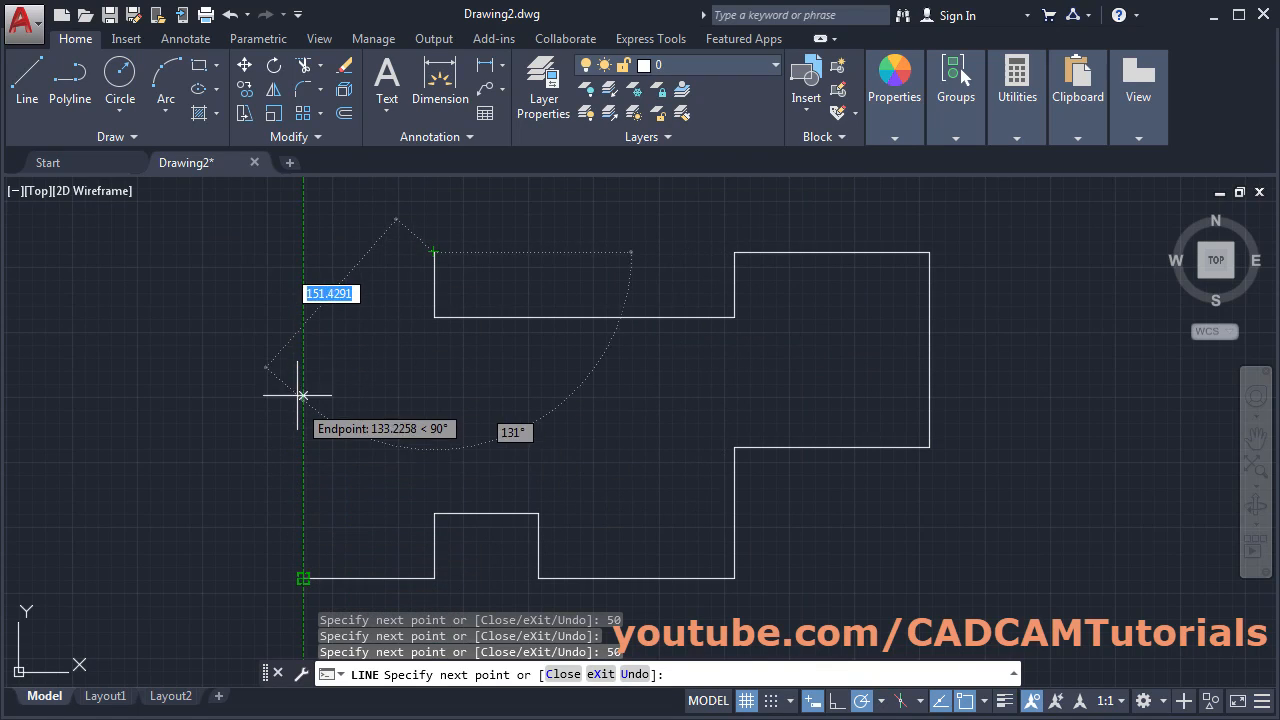
{"action": "left_click", "coordinate": [303, 252]}
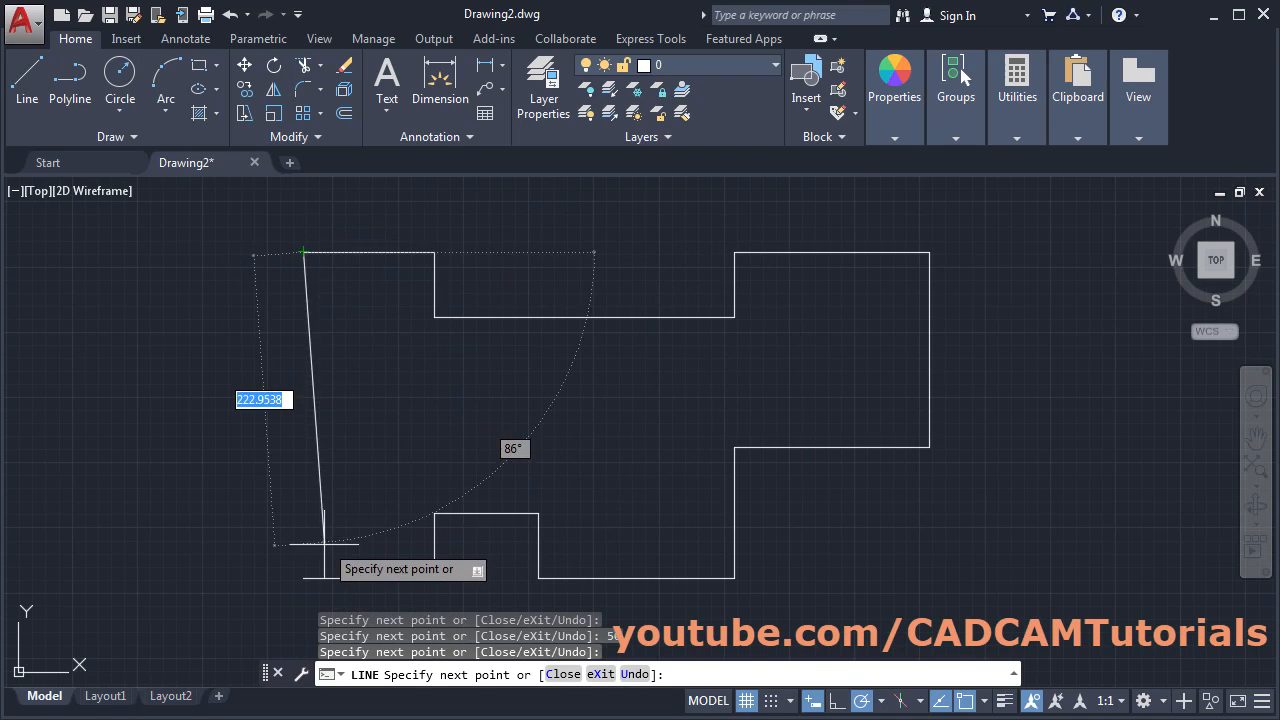
{"action": "left_click", "coordinate": [563, 675]}
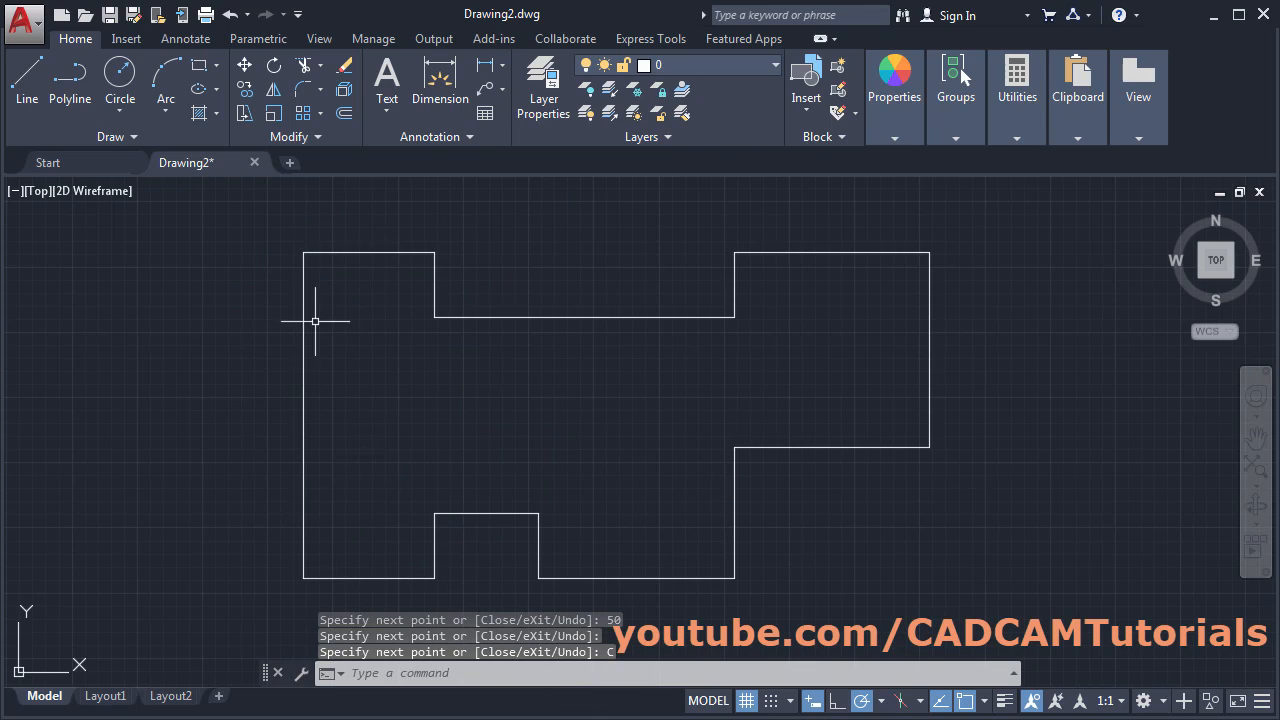
{"action": "left_click", "coordinate": [1, 349]}
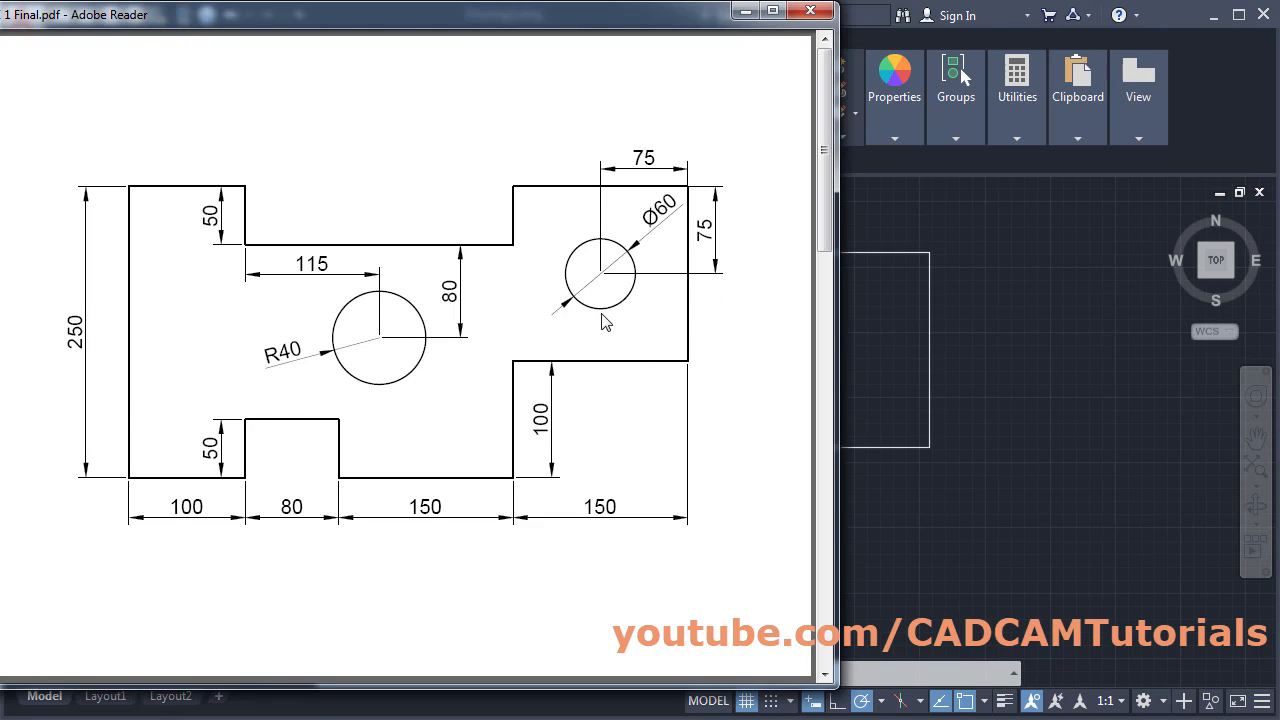
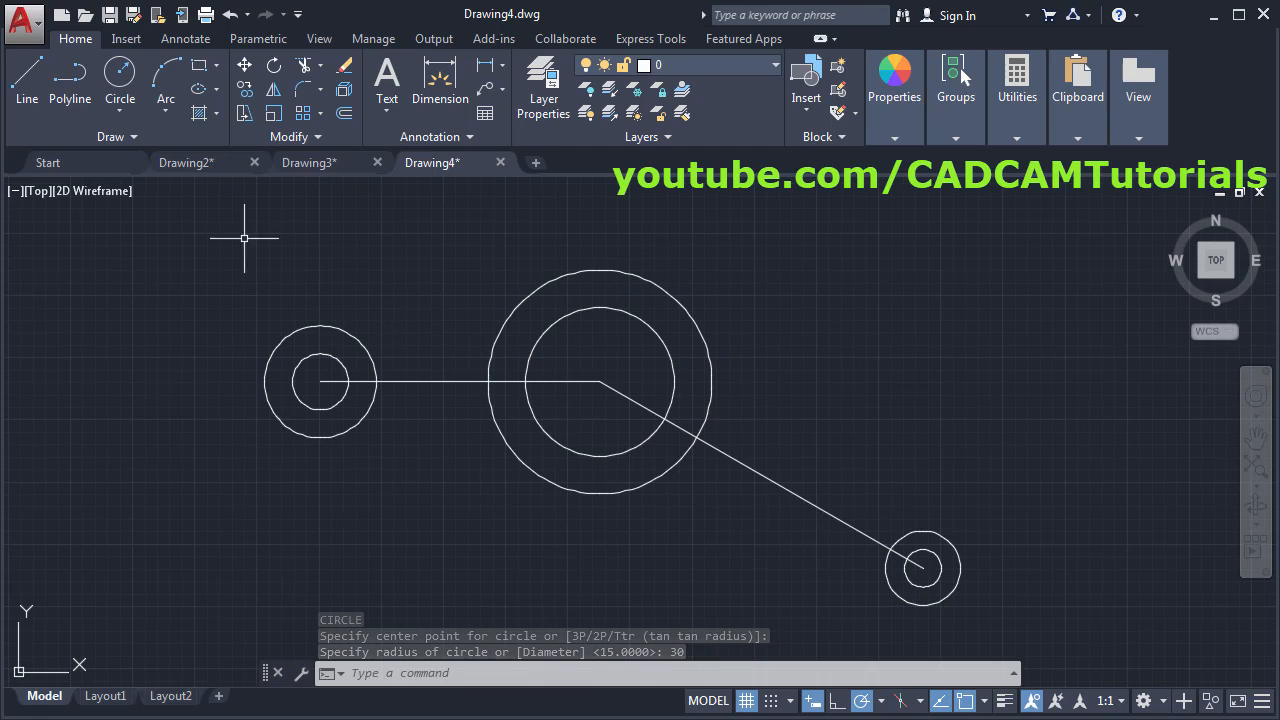
- Draw a line tangent to the tops of the small left and large middle outer circles
{"action": "left_click", "coordinate": [25, 106]}
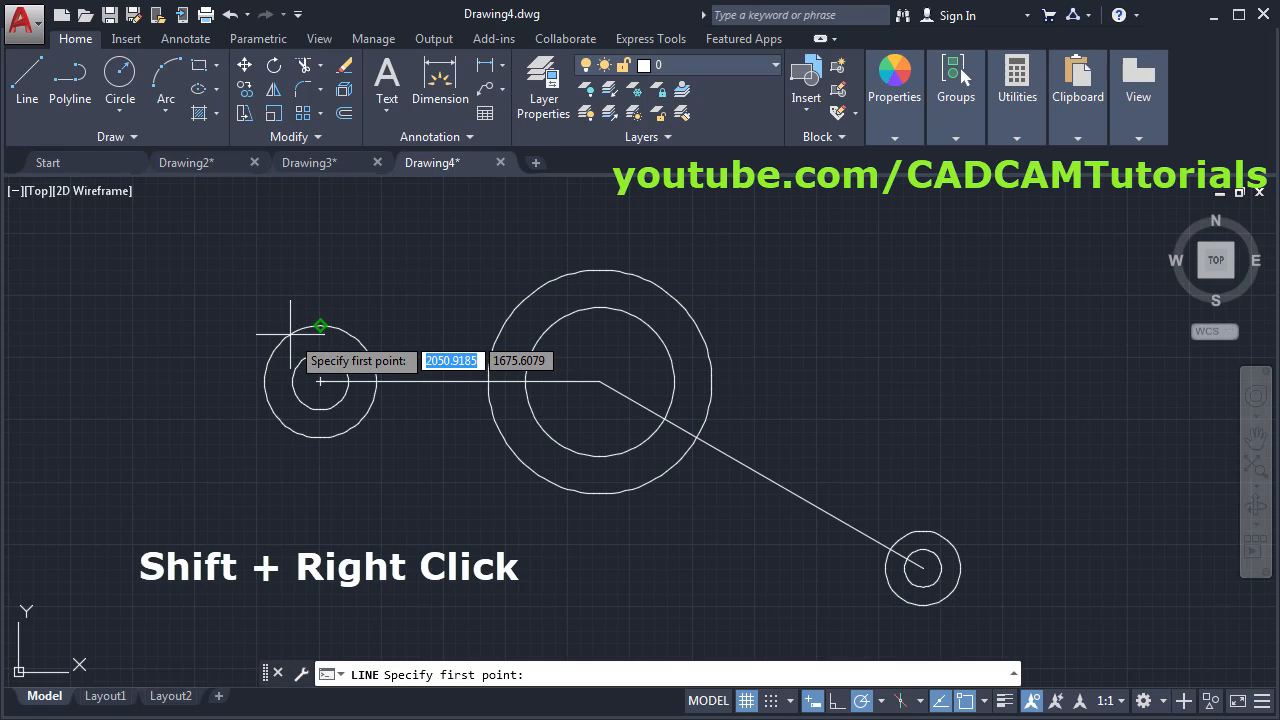
{"action": "right_click", "coordinate": [395, 253], "text": "shift"}
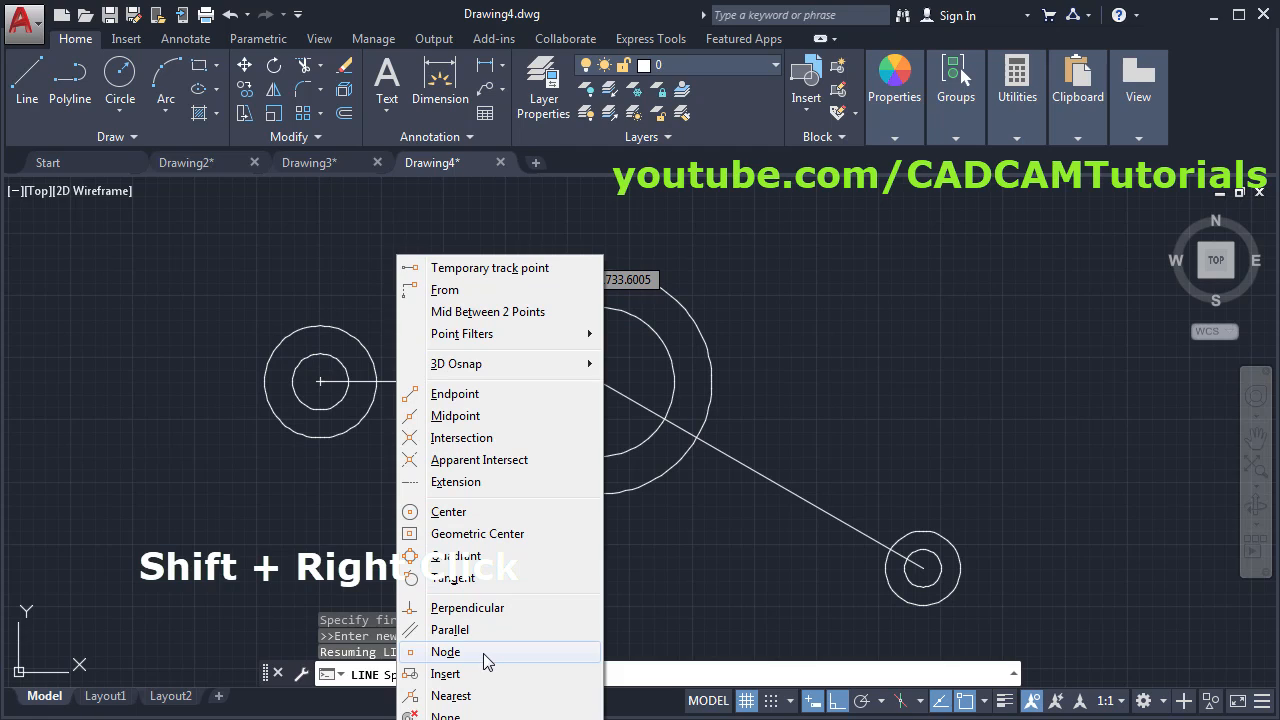
{"action": "left_click", "coordinate": [452, 578]}
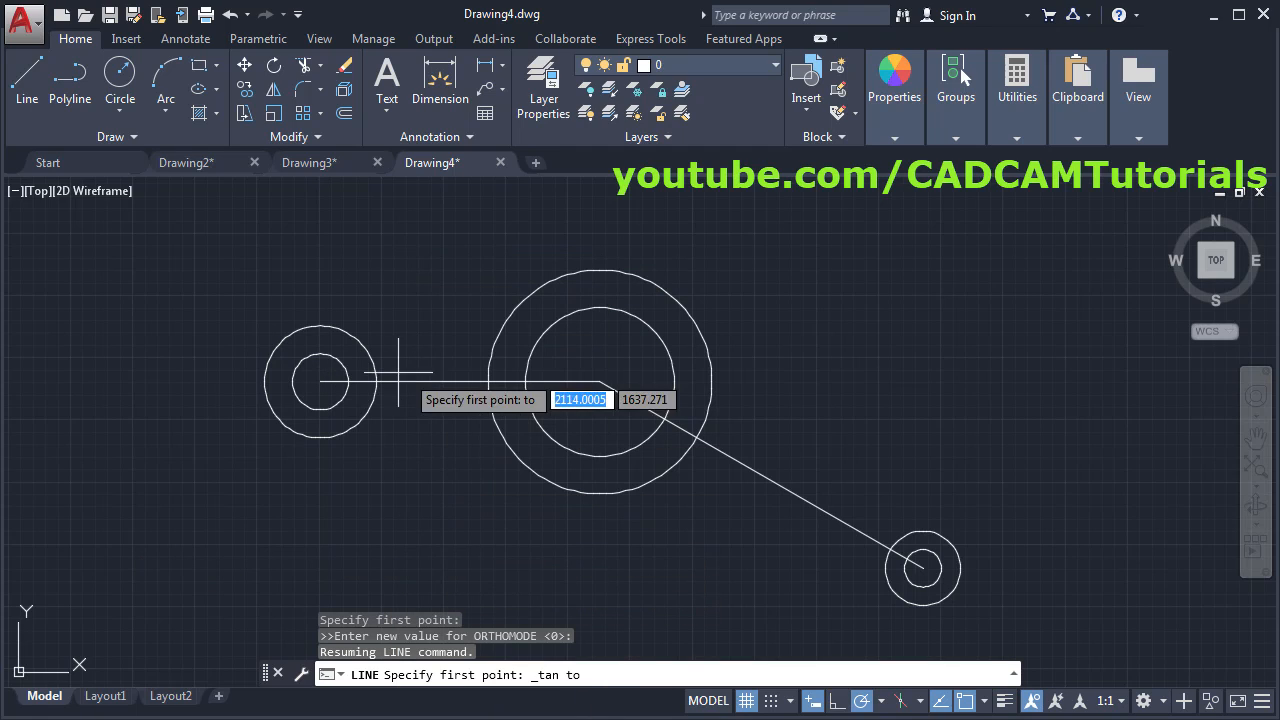
{"action": "left_click", "coordinate": [295, 330]}
{"action": "right_click", "coordinate": [438, 246], "text": "shift"}
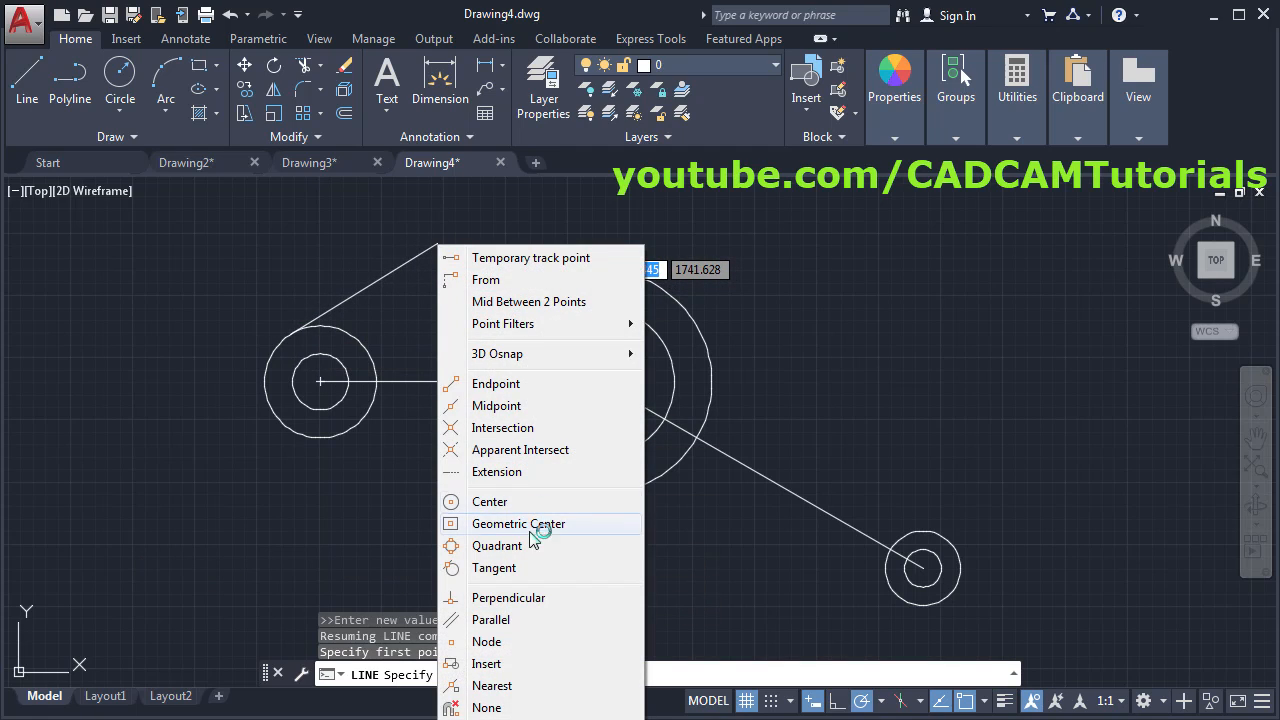
{"action": "left_click", "coordinate": [523, 567]}
{"action": "left_click", "coordinate": [565, 268]}
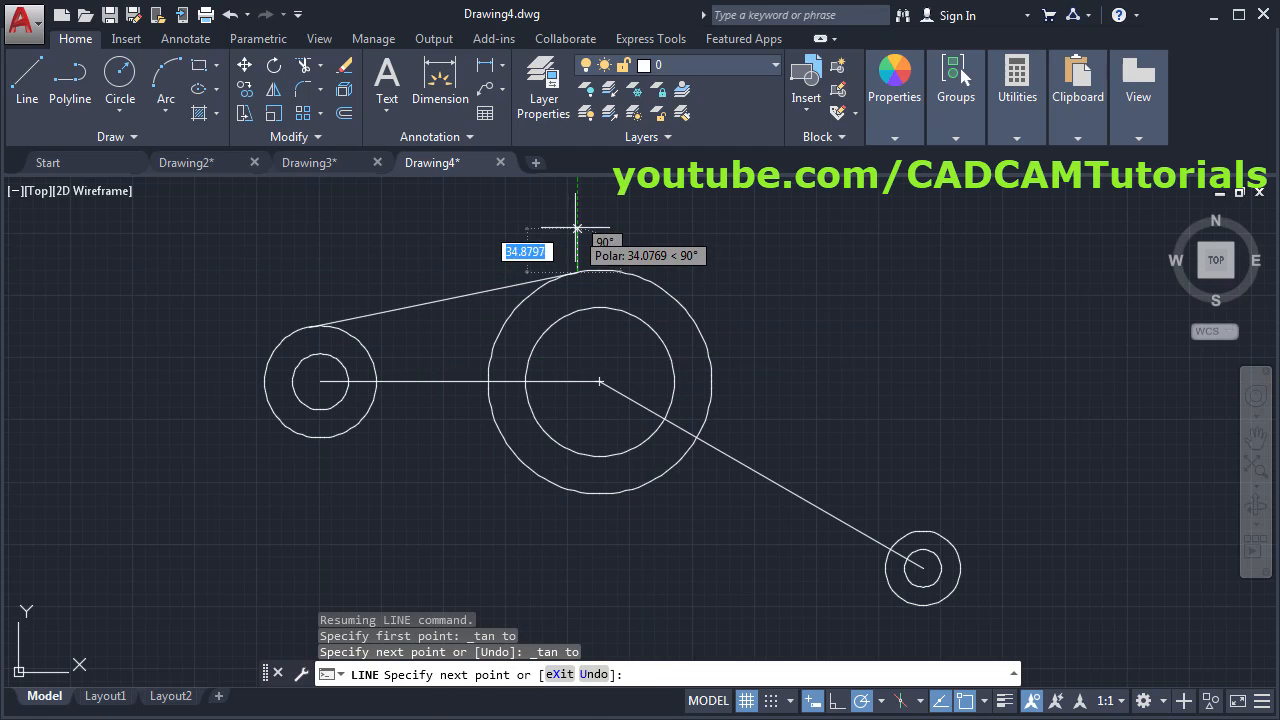
{"action": "key", "text": "Return"}
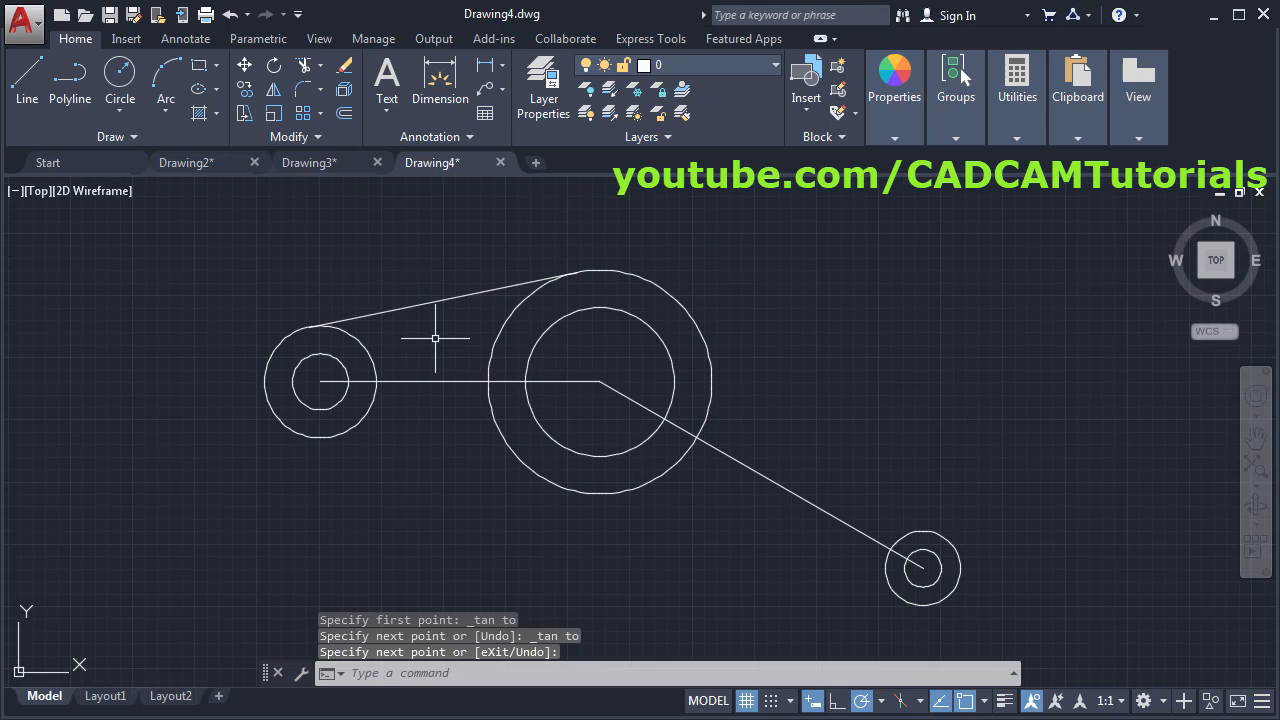
- Enable Tangent and Nearest running object snaps and disable Quadrant and Center
{"action": "left_click", "coordinate": [985, 701]}
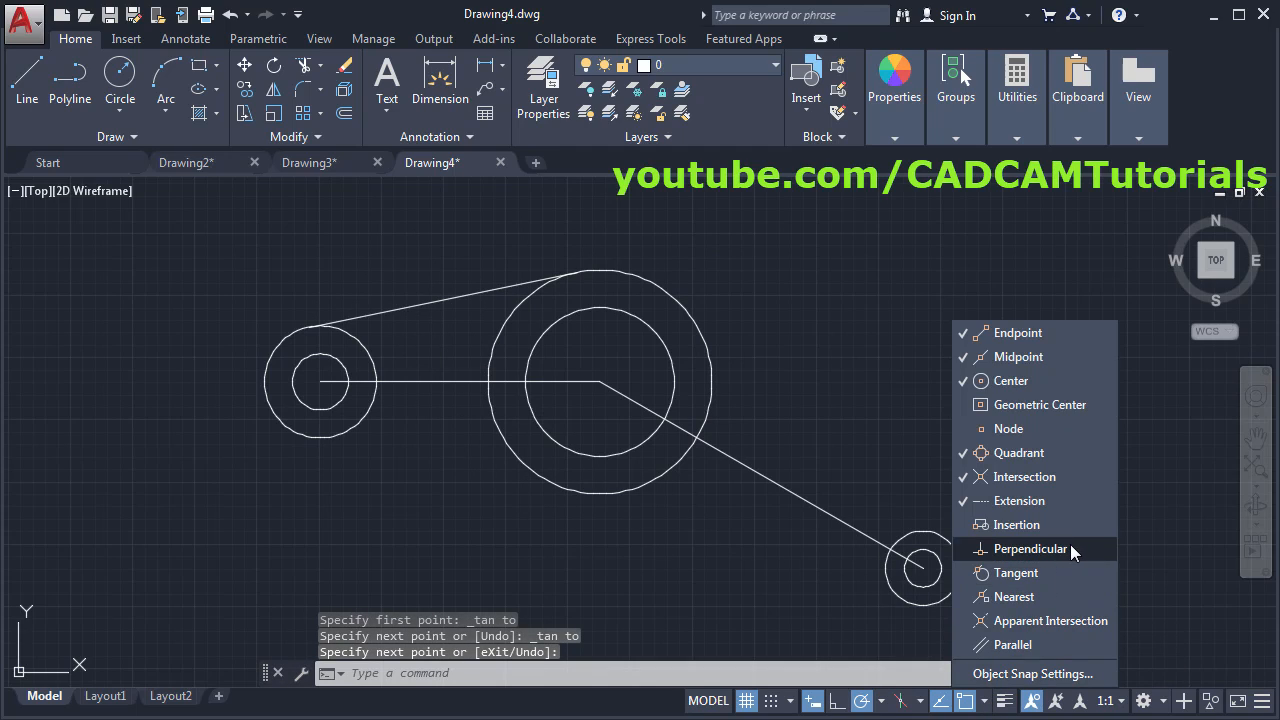
{"action": "left_click", "coordinate": [1045, 578]}
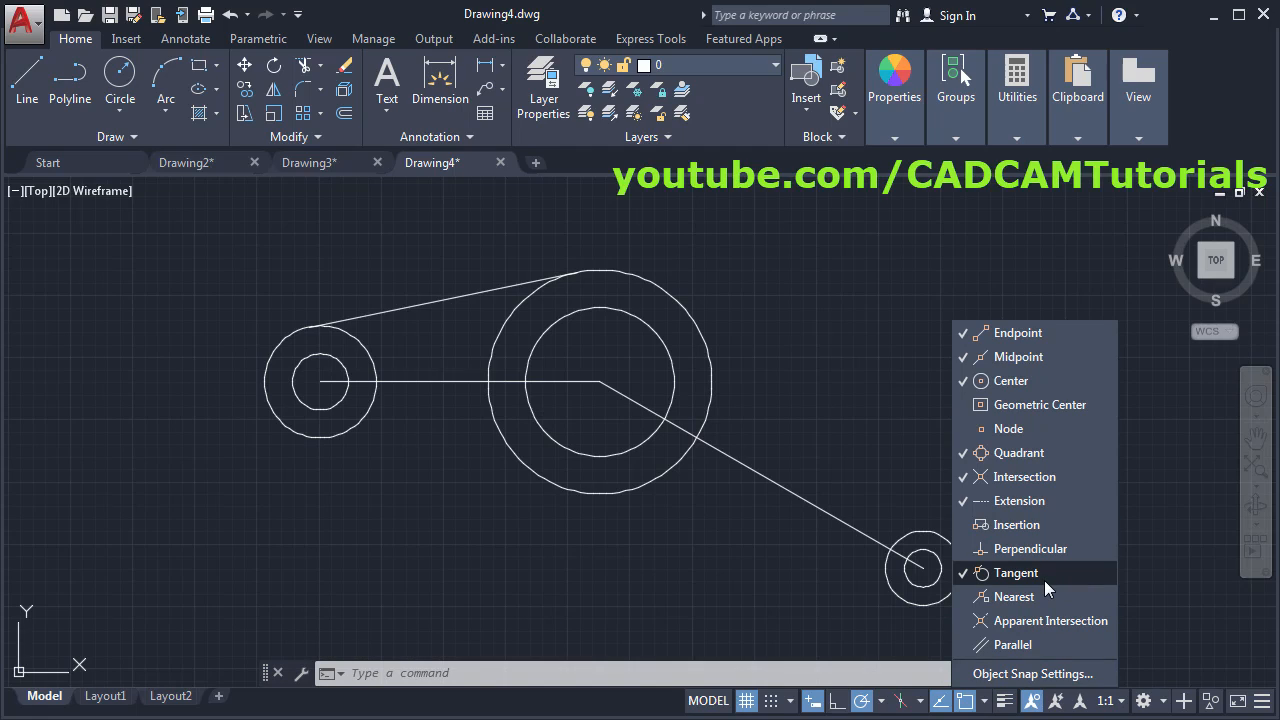
{"action": "left_click", "coordinate": [1017, 457]}
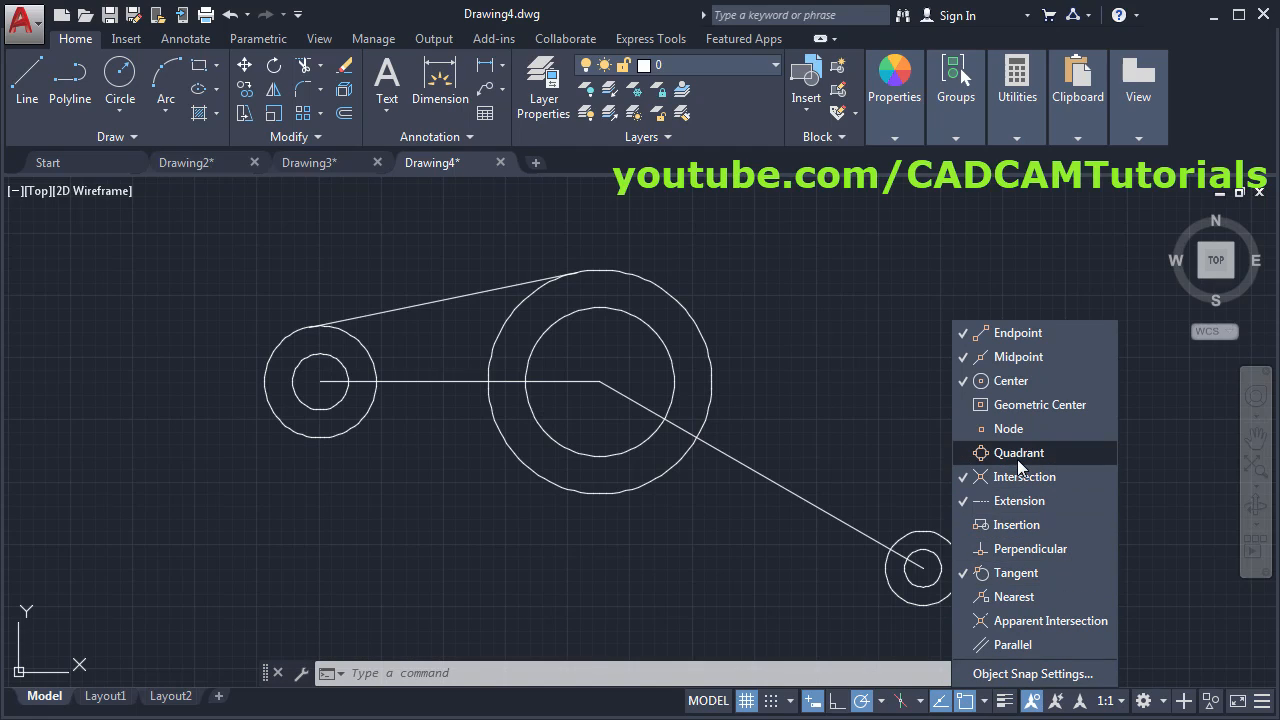
{"action": "left_click", "coordinate": [1024, 383]}
{"action": "left_click", "coordinate": [1022, 596]}
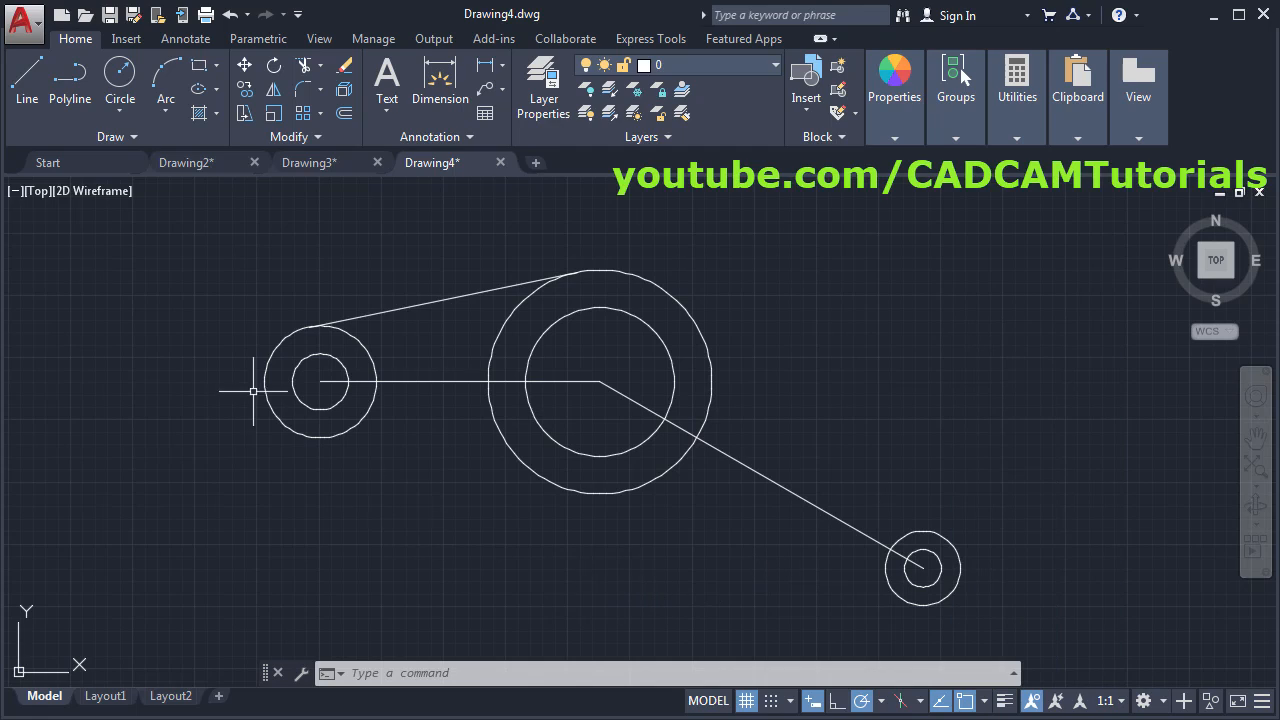
- Draw the lower tangent line between the small left circle and the large middle circle
{"action": "left_click", "coordinate": [27, 82]}
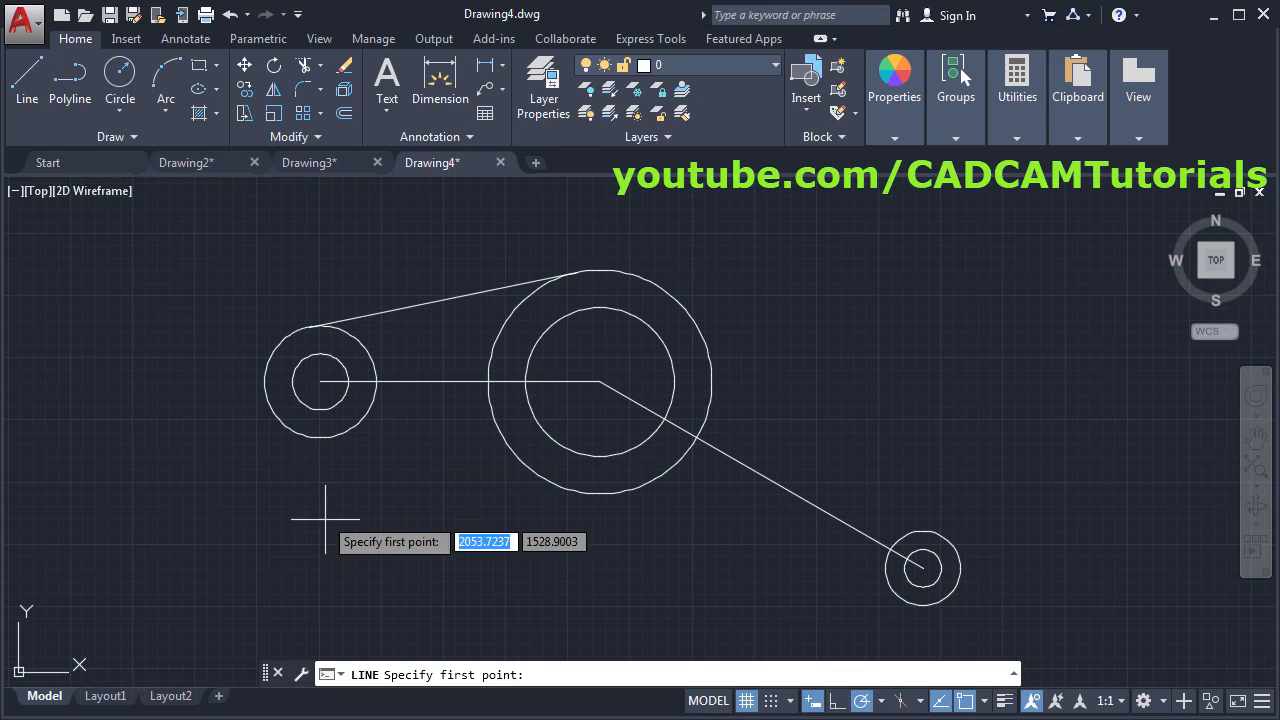
{"action": "left_click", "coordinate": [315, 437]}
{"action": "left_click", "coordinate": [568, 488]}
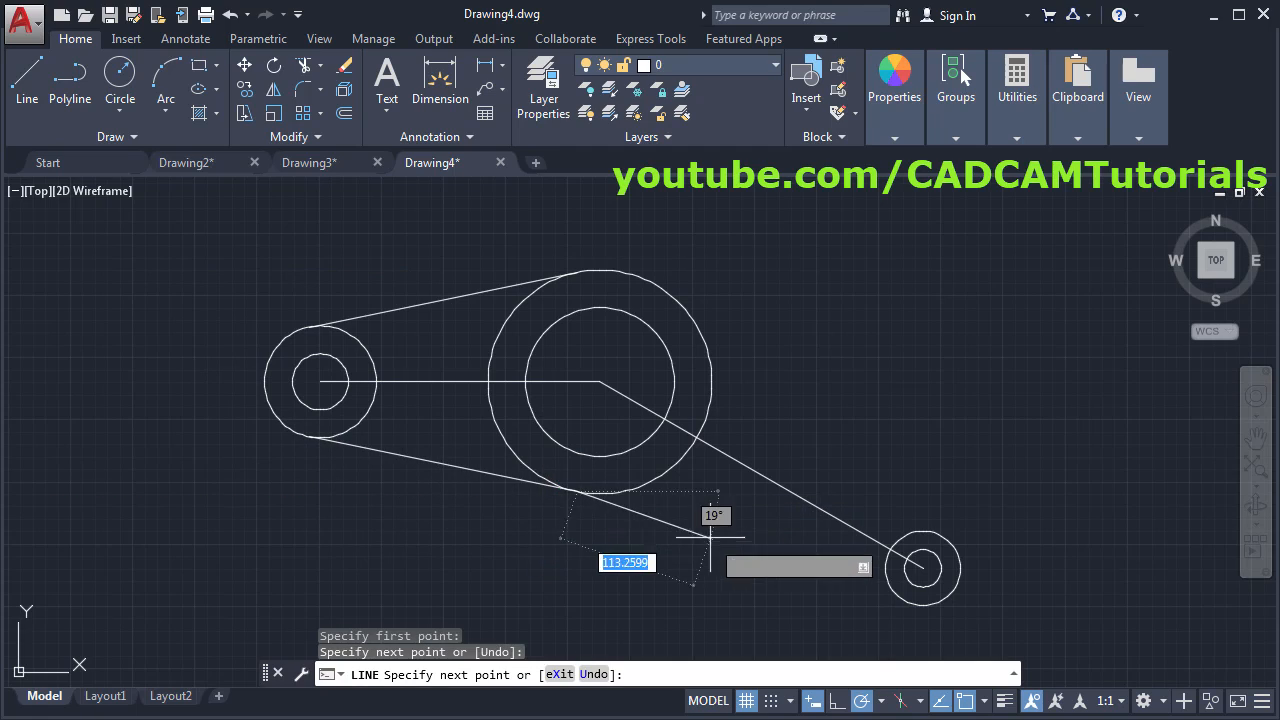
{"action": "key", "text": "Return"}
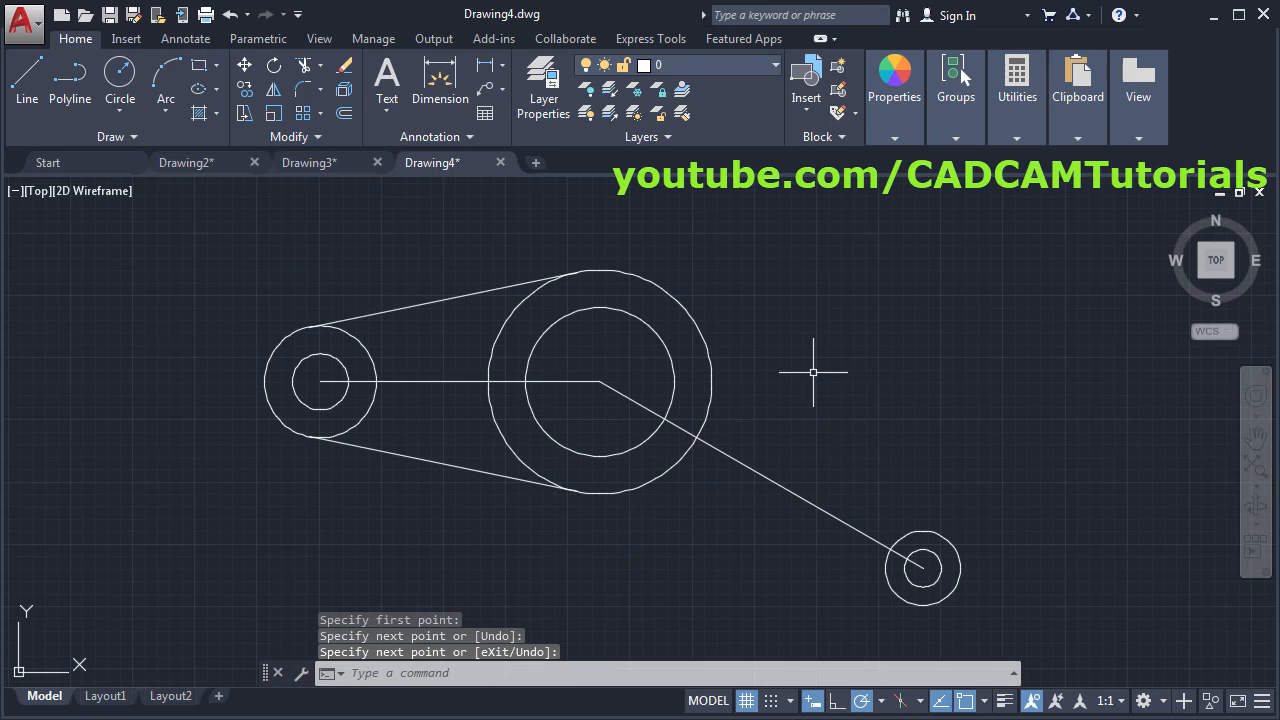
- Add upper and lower tangents from the large circle to the small right circle, then view EX2 Final.pdf
{"action": "key", "text": "Return"}
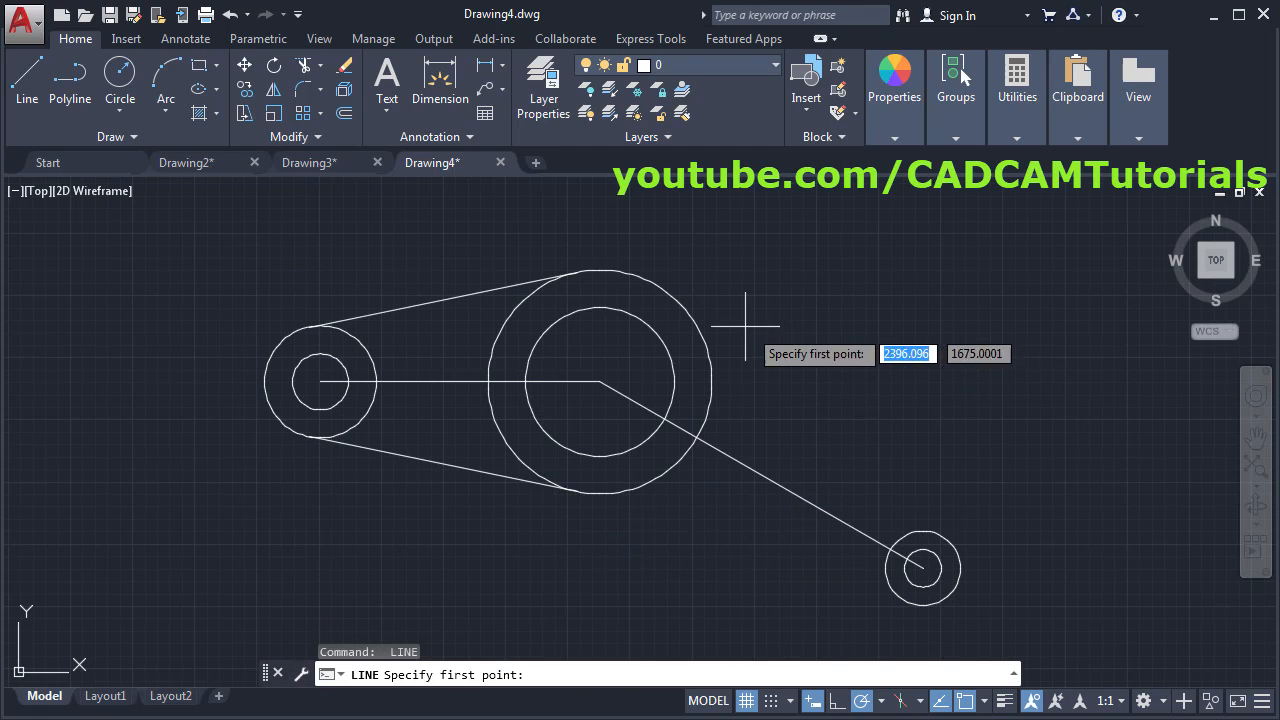
{"action": "left_click", "coordinate": [680, 306]}
{"action": "left_click", "coordinate": [921, 521]}
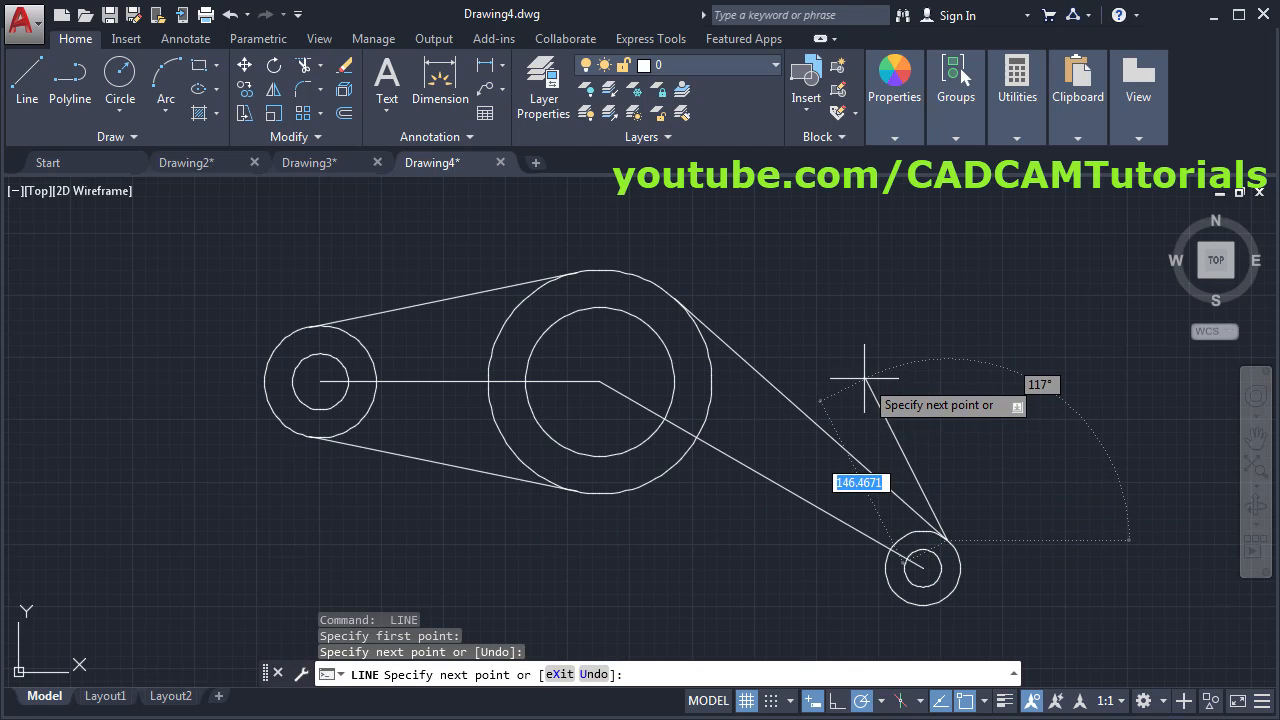
{"action": "key", "text": "Return"}
{"action": "key", "text": "Return"}
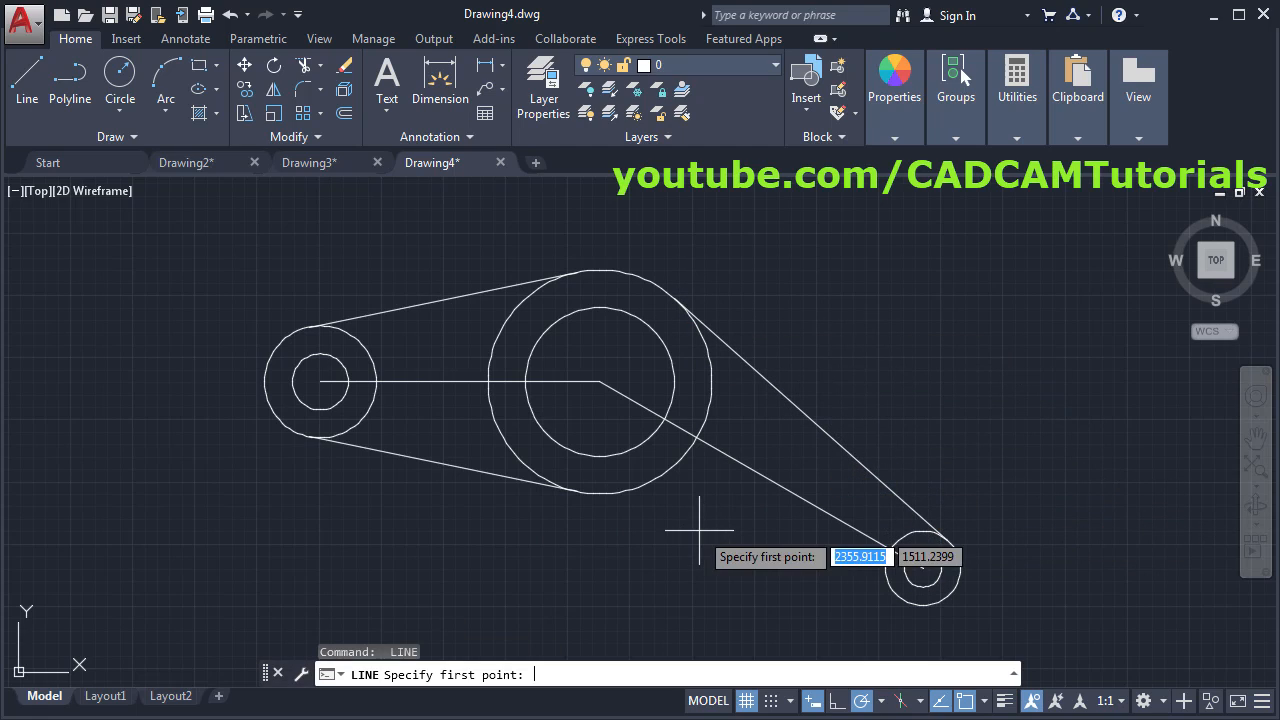
{"action": "left_click", "coordinate": [612, 489]}
{"action": "left_click", "coordinate": [905, 595]}
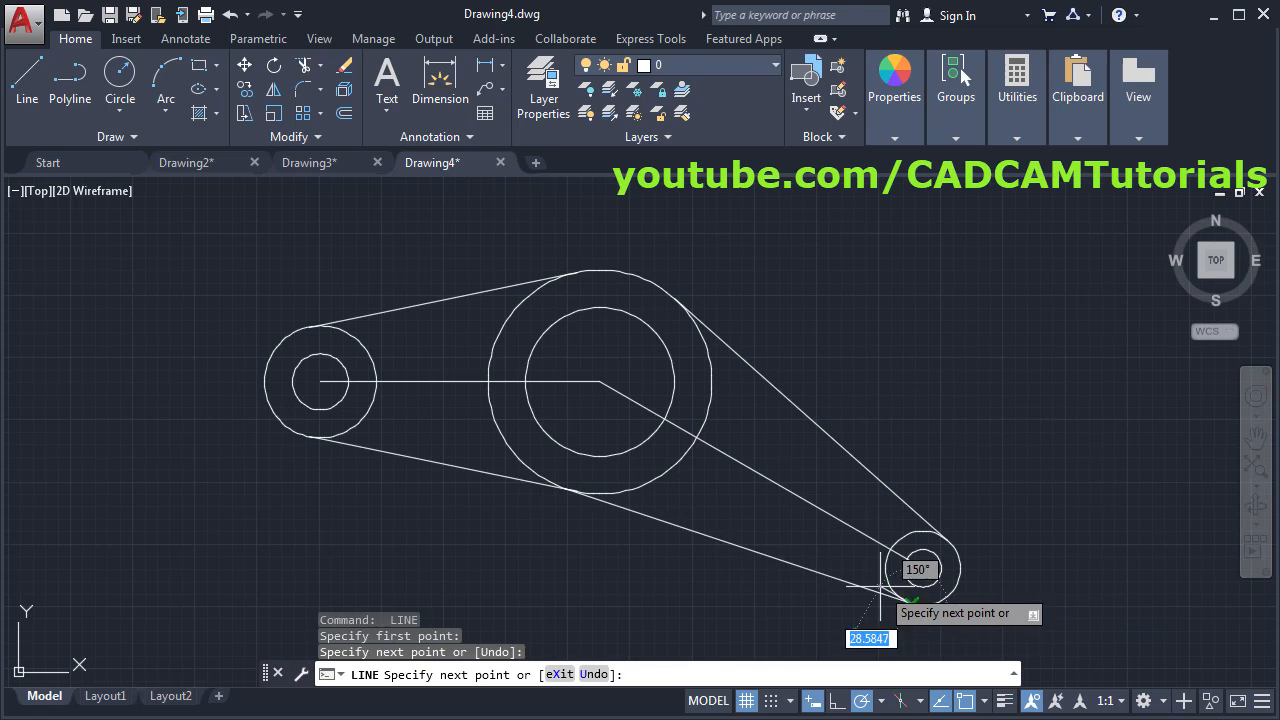
{"action": "key", "text": "Return"}
{"action": "middle_click_drag", "start_coordinate": [520, 531], "coordinate": [785, 509]}
{"action": "key", "text": "alt+Tab"}
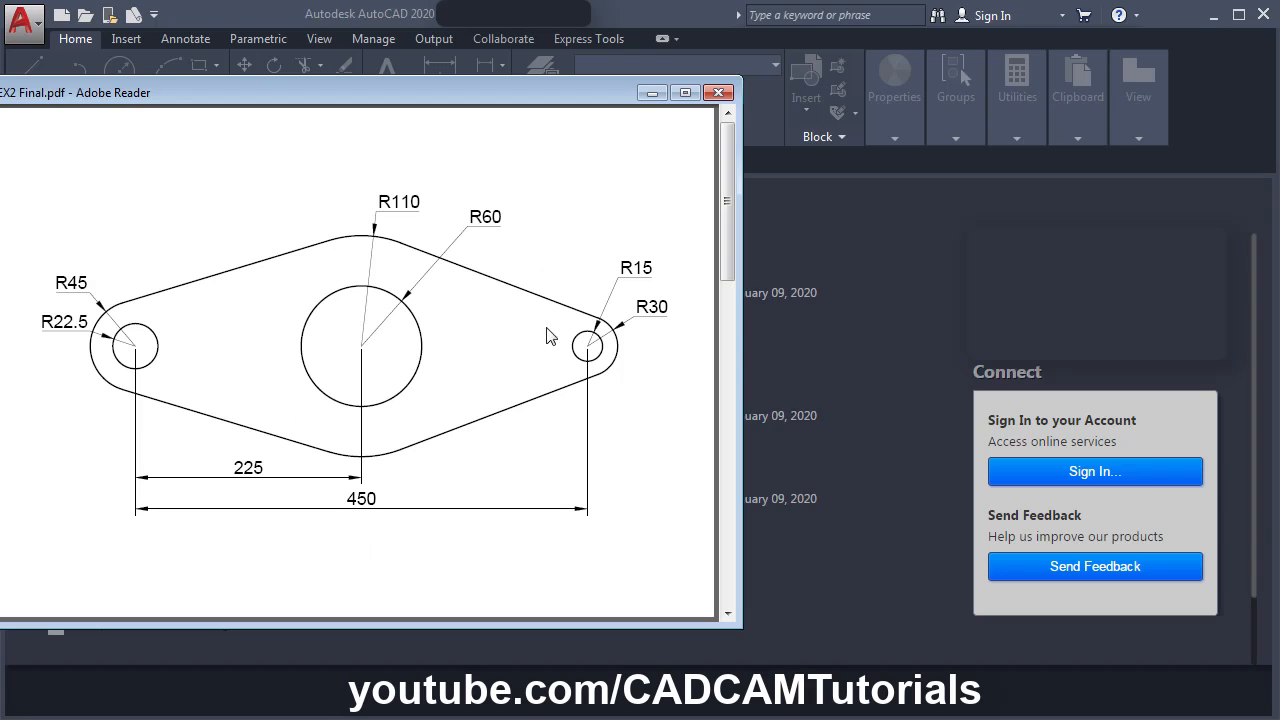
- Return to AutoCAD and start a new drawing from the acadiso.dwt template
{"action": "left_click", "coordinate": [896, 440]}
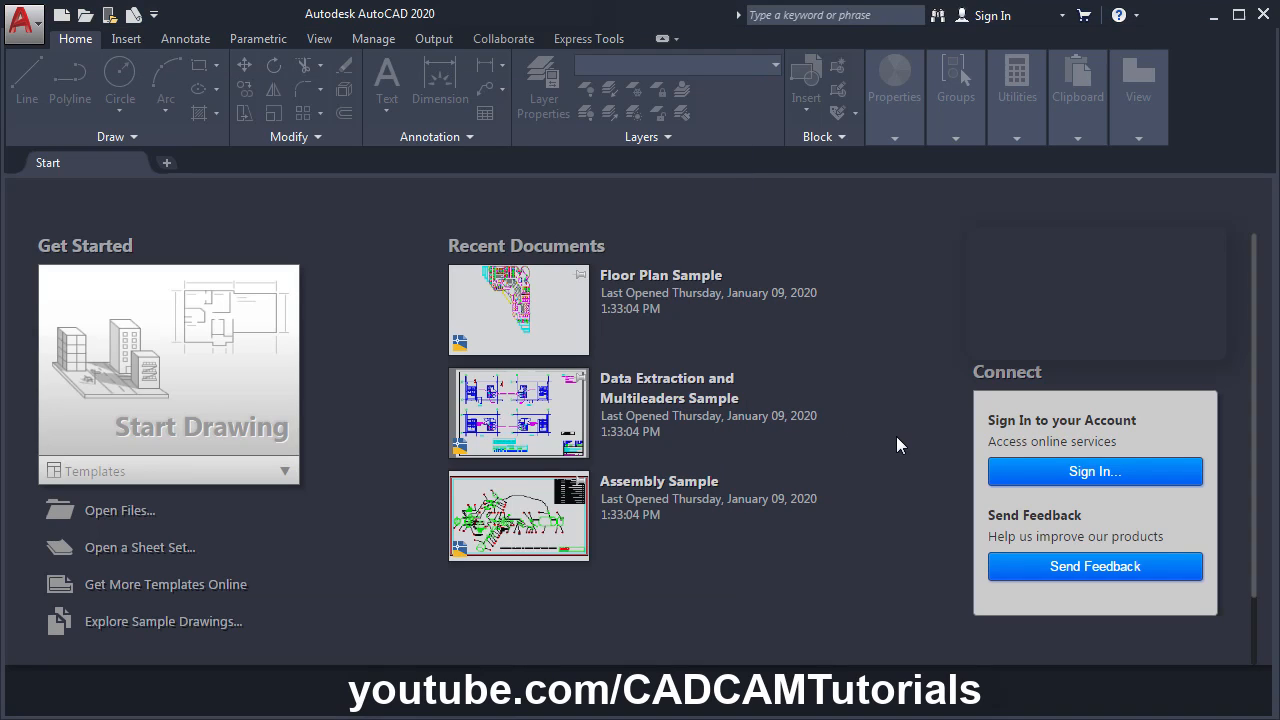
{"action": "left_click", "coordinate": [287, 474]}
{"action": "scroll", "coordinate": [206, 520], "scroll_direction": "down", "scroll_amount": 4}
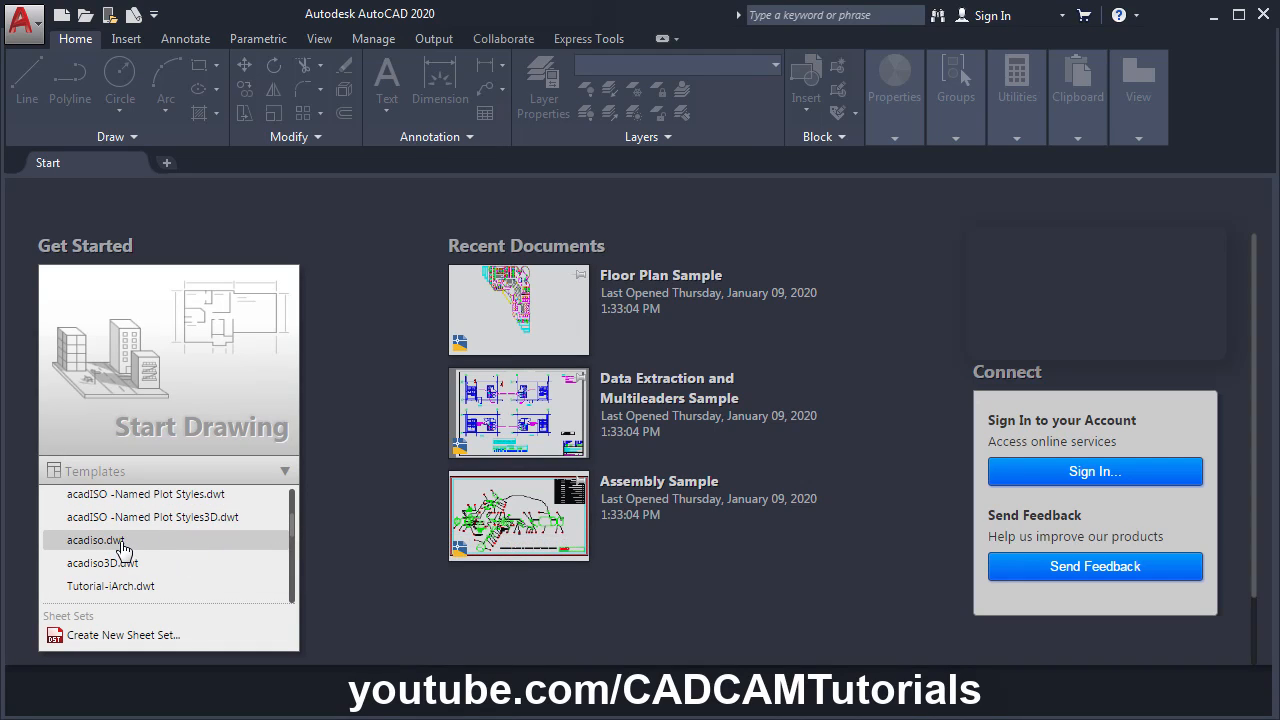
{"action": "left_click", "coordinate": [121, 544]}
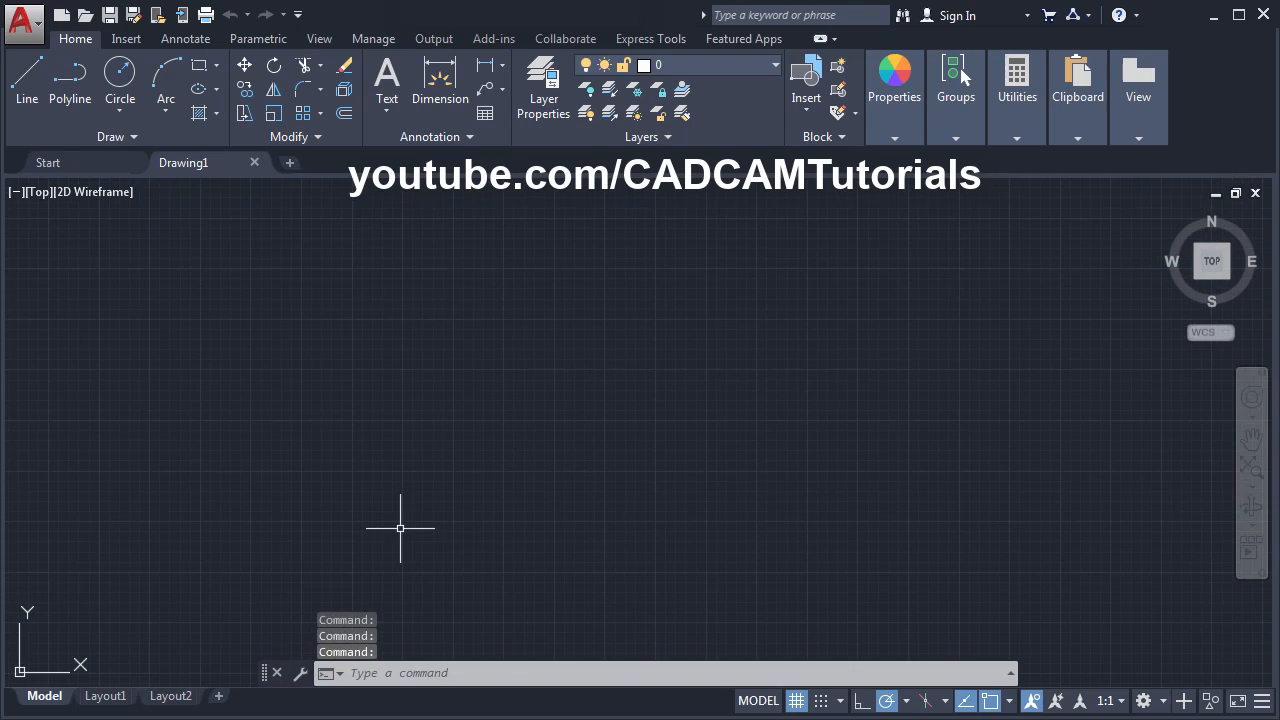
- After checking the reference, draw a 450-unit horizontal line from a picked start point
{"action": "left_click", "coordinate": [6, 455]}
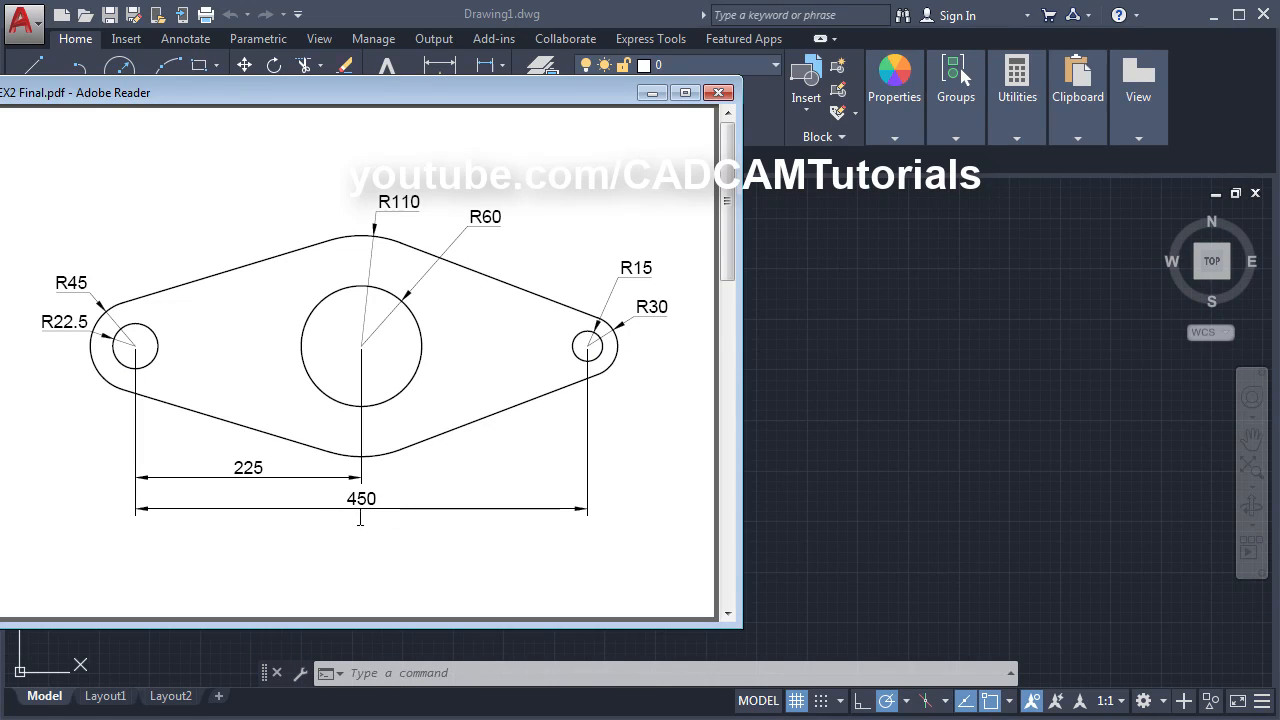
{"action": "left_click", "coordinate": [841, 443]}
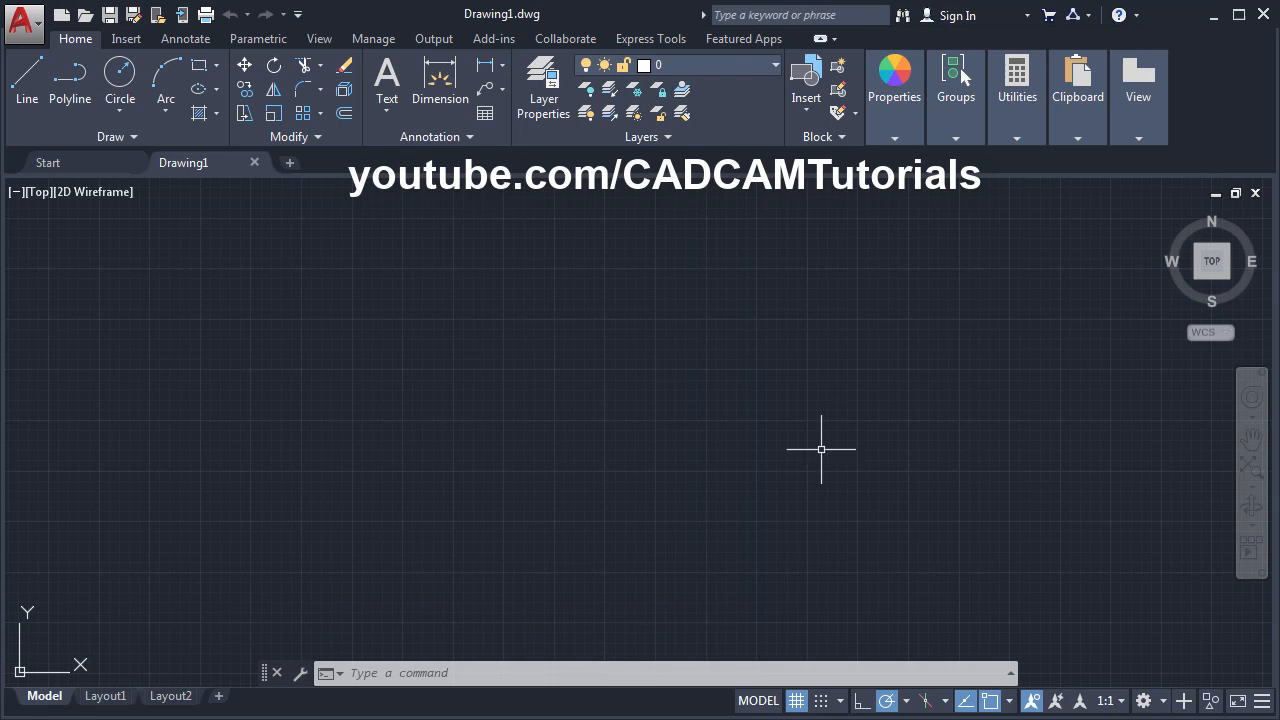
{"action": "left_click", "coordinate": [32, 113]}
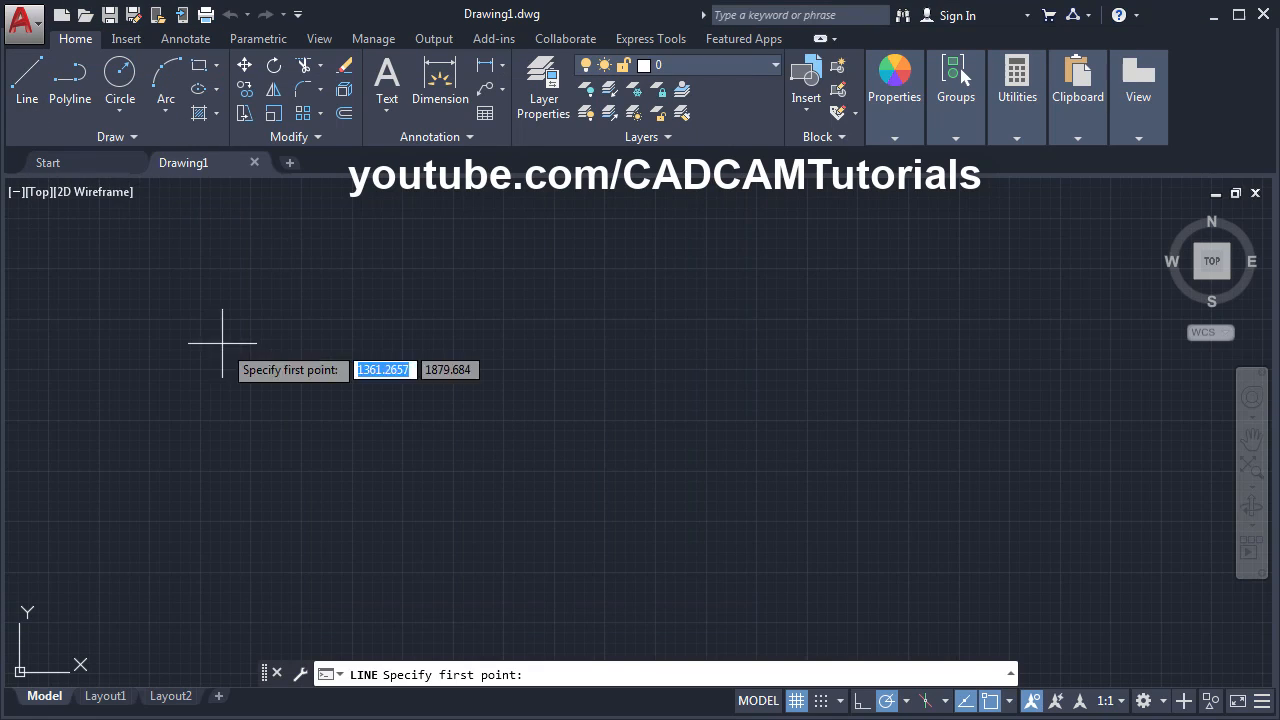
{"action": "left_click", "coordinate": [329, 424]}
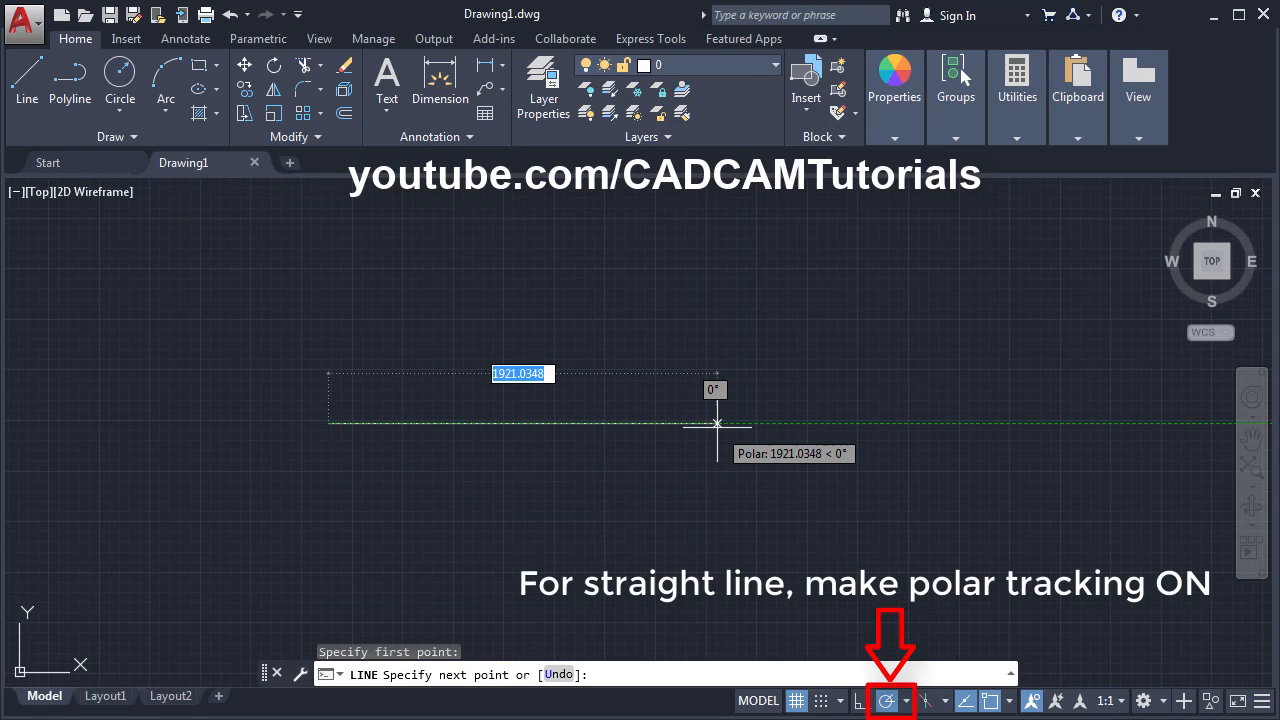
{"action": "type", "text": "450"}
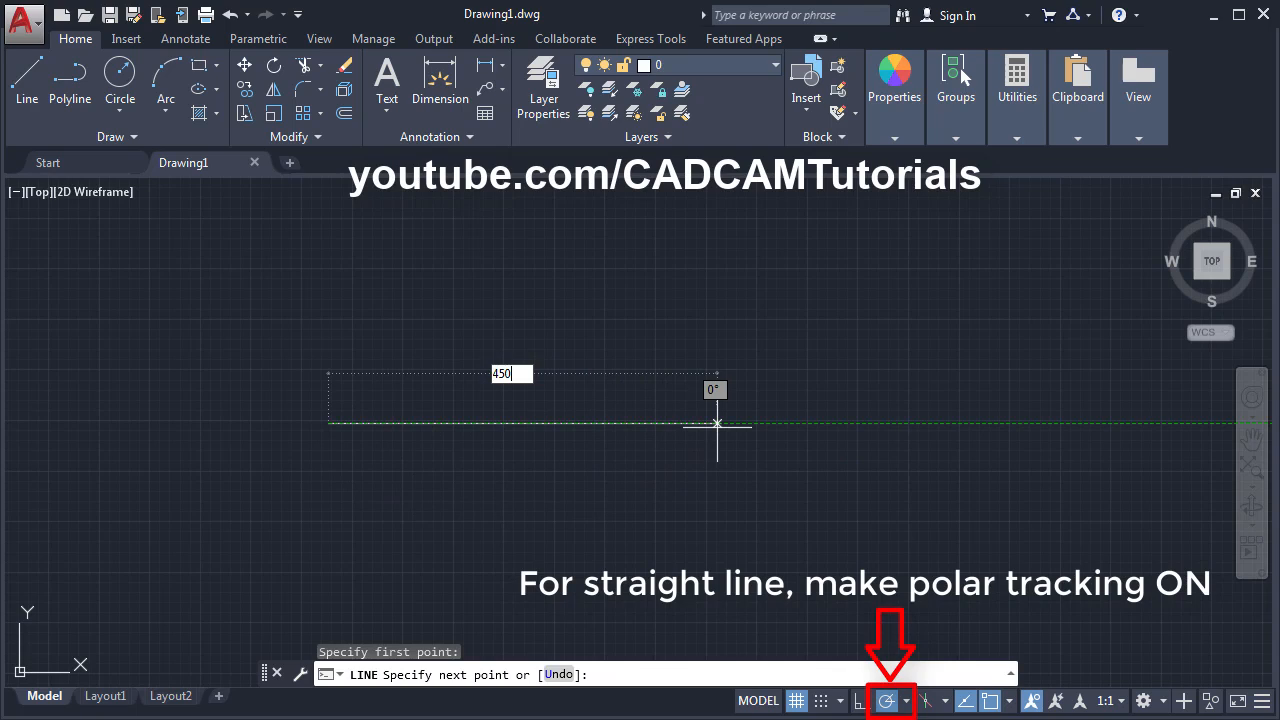
{"action": "key", "text": "Return"}
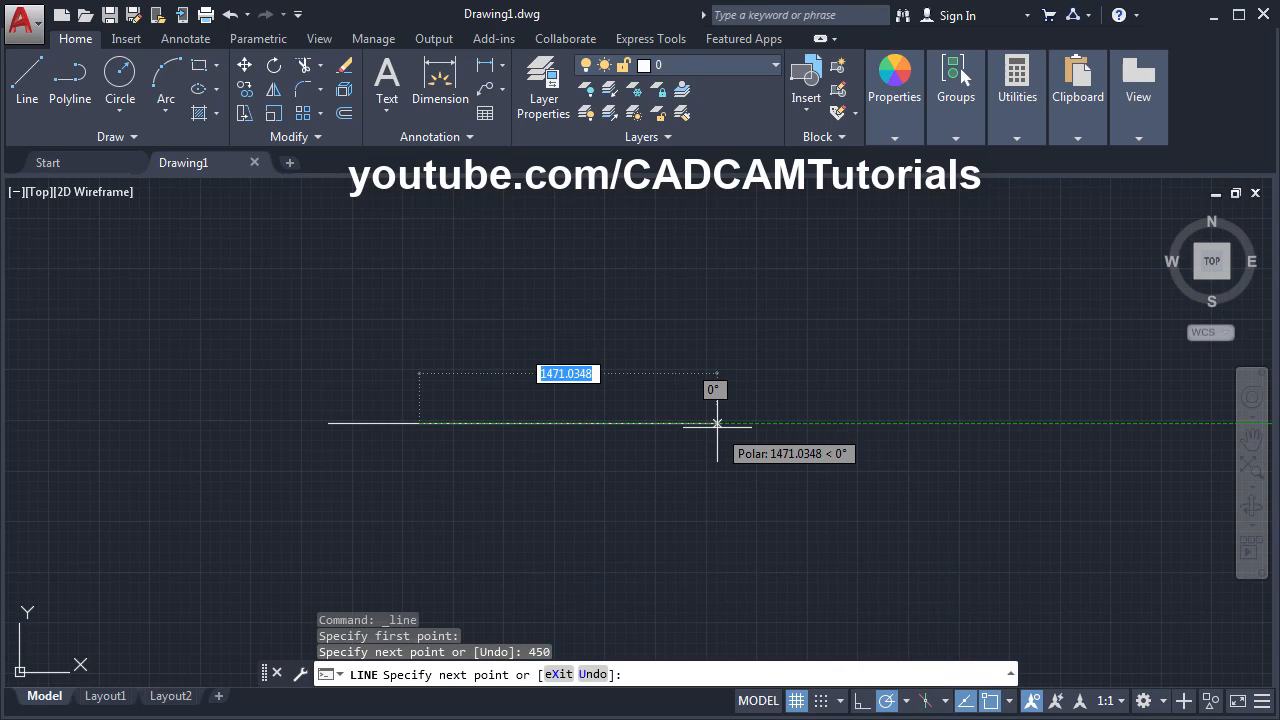
{"action": "key", "text": "Return"}
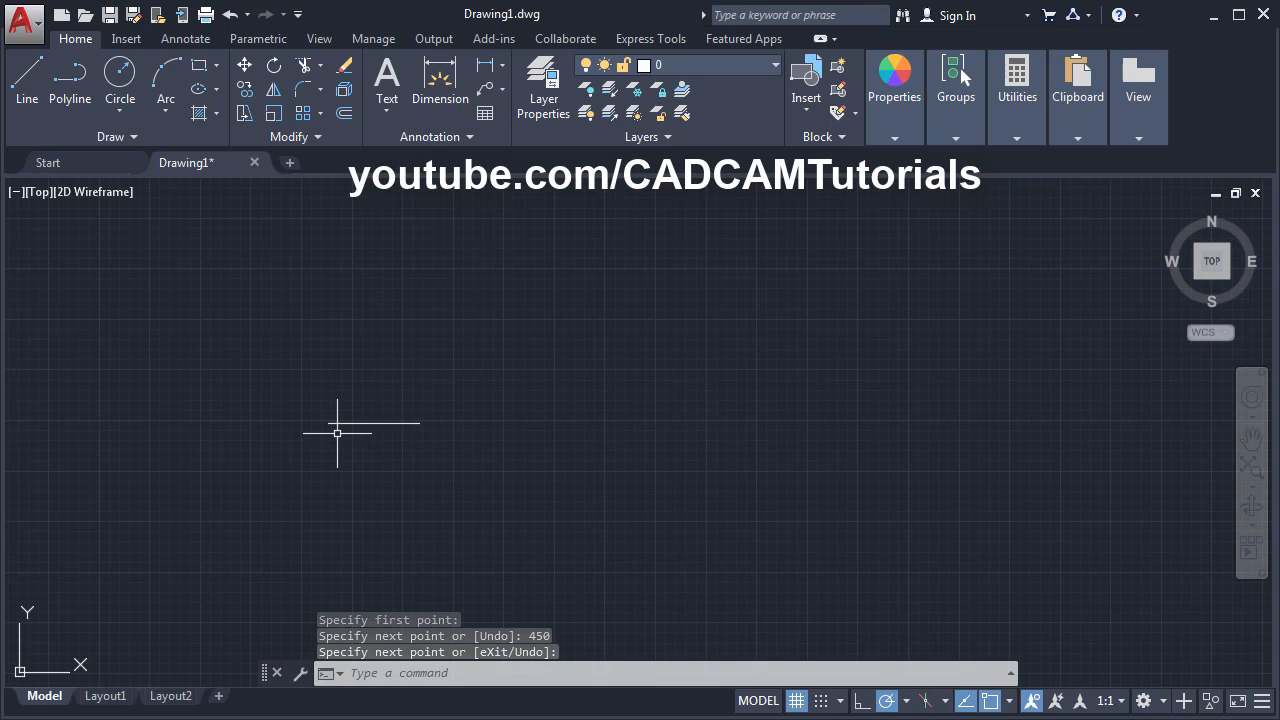
- Pan the line into view and switch to the EX2 Final.pdf reference drawing
{"action": "scroll", "coordinate": [342, 420], "scroll_direction": "up", "scroll_amount": 5}
{"action": "scroll", "coordinate": [342, 420], "scroll_direction": "up", "scroll_amount": 2}
{"action": "middle_click_drag", "start_coordinate": [413, 373], "coordinate": [523, 359]}
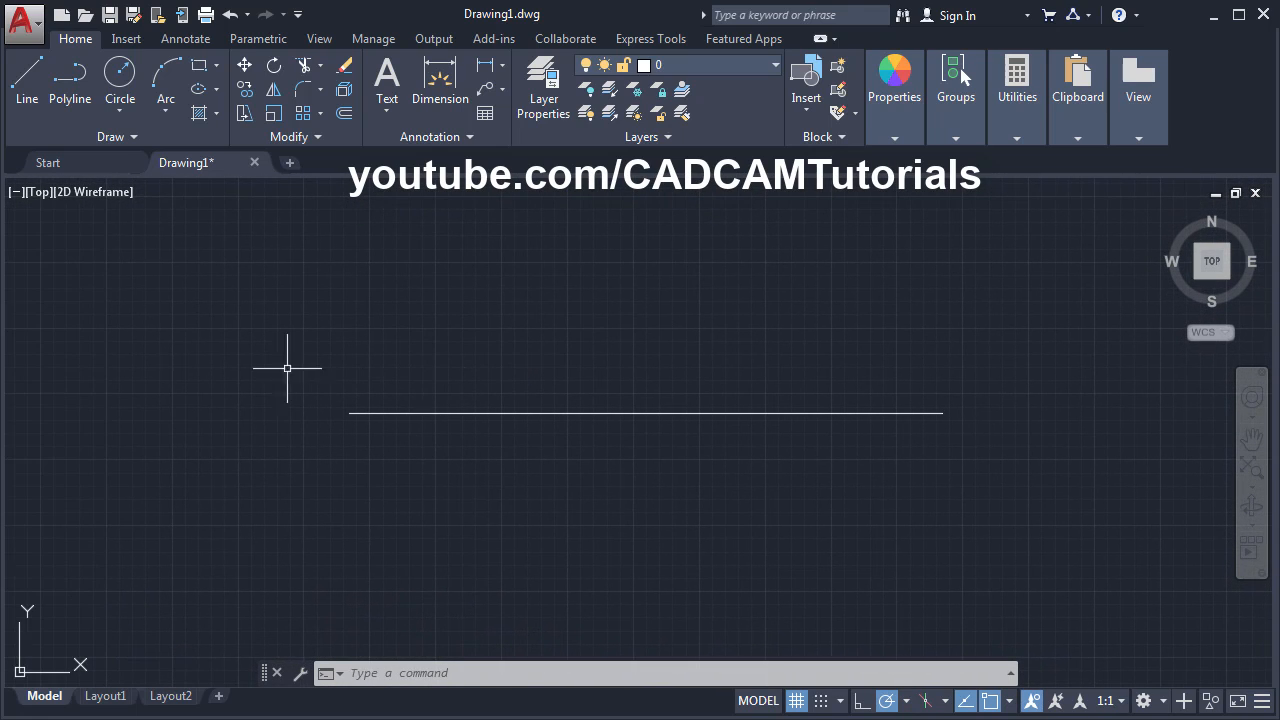
{"action": "key", "text": "alt+Tab"}
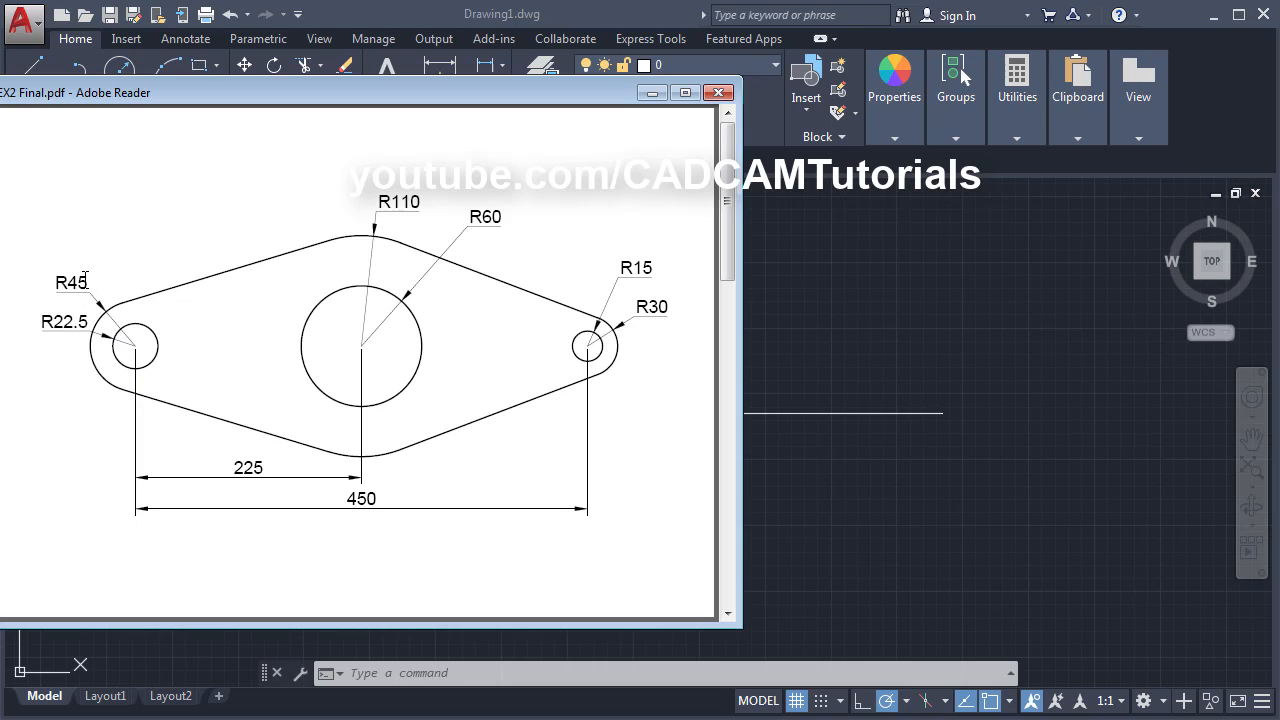
- Draw a radius 22.5 circle centred on the line's left endpoint
{"action": "left_click", "coordinate": [969, 328]}
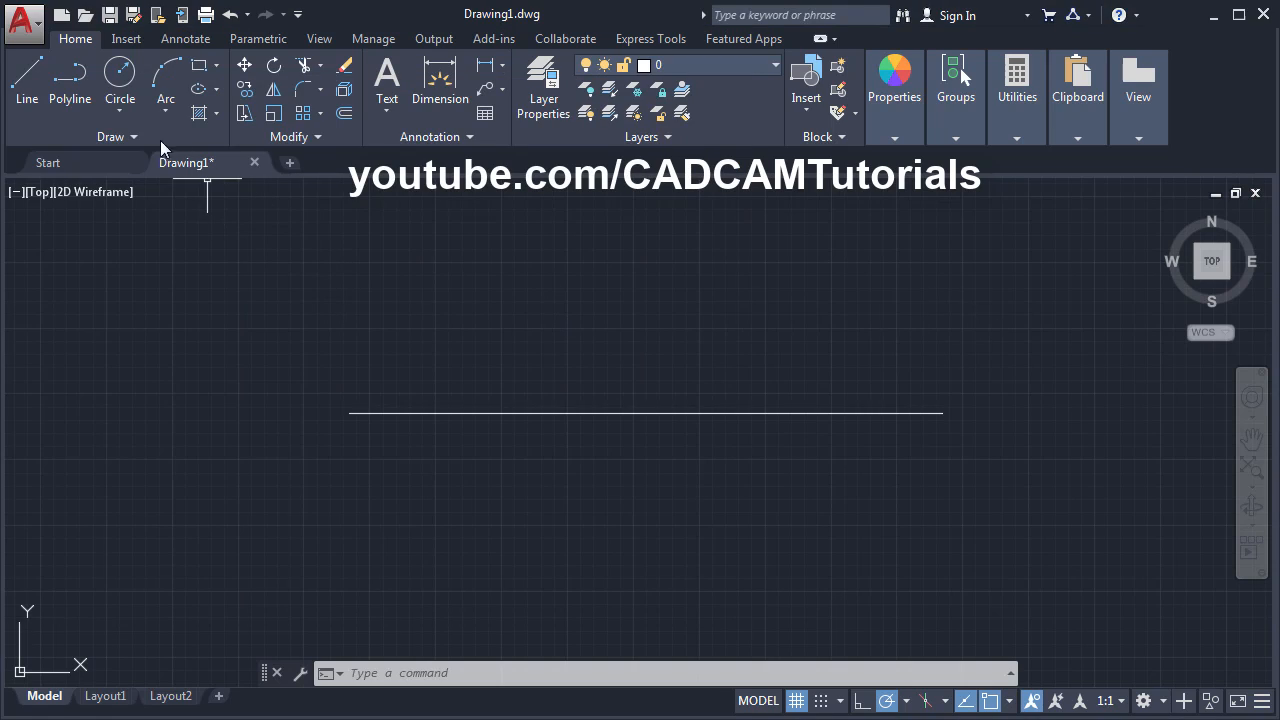
{"action": "left_click", "coordinate": [124, 86]}
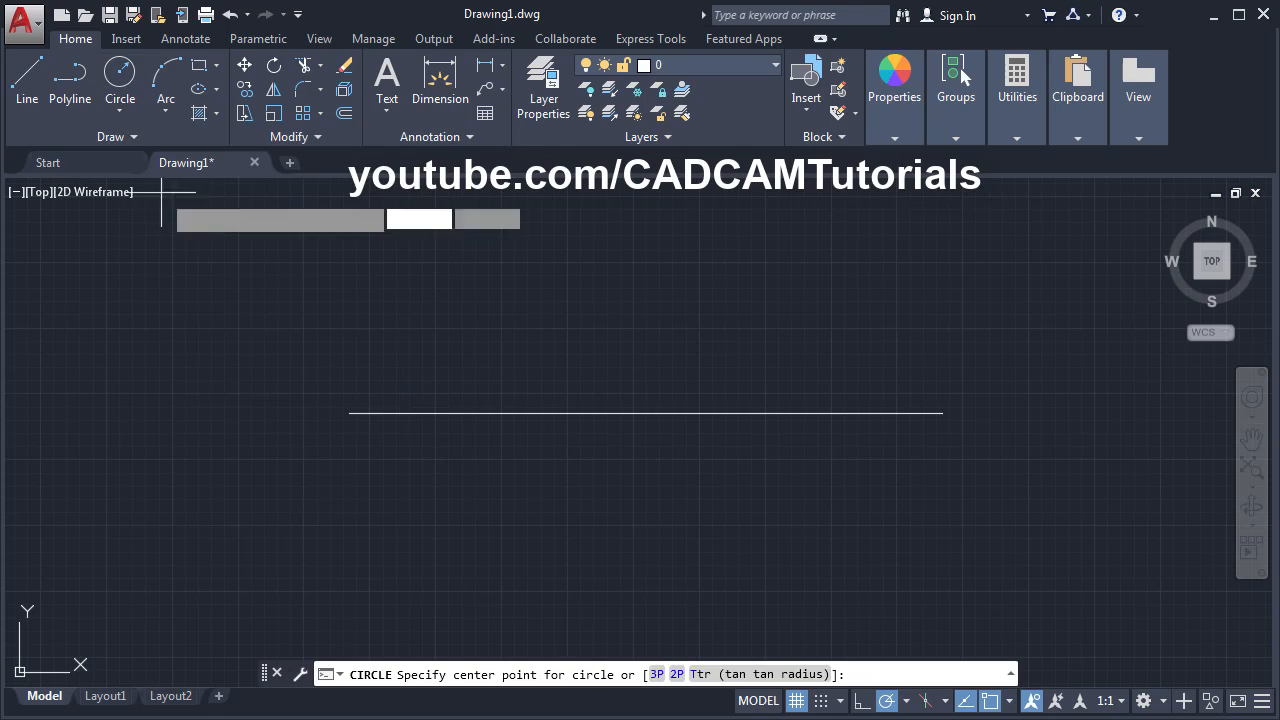
{"action": "left_click", "coordinate": [349, 413]}
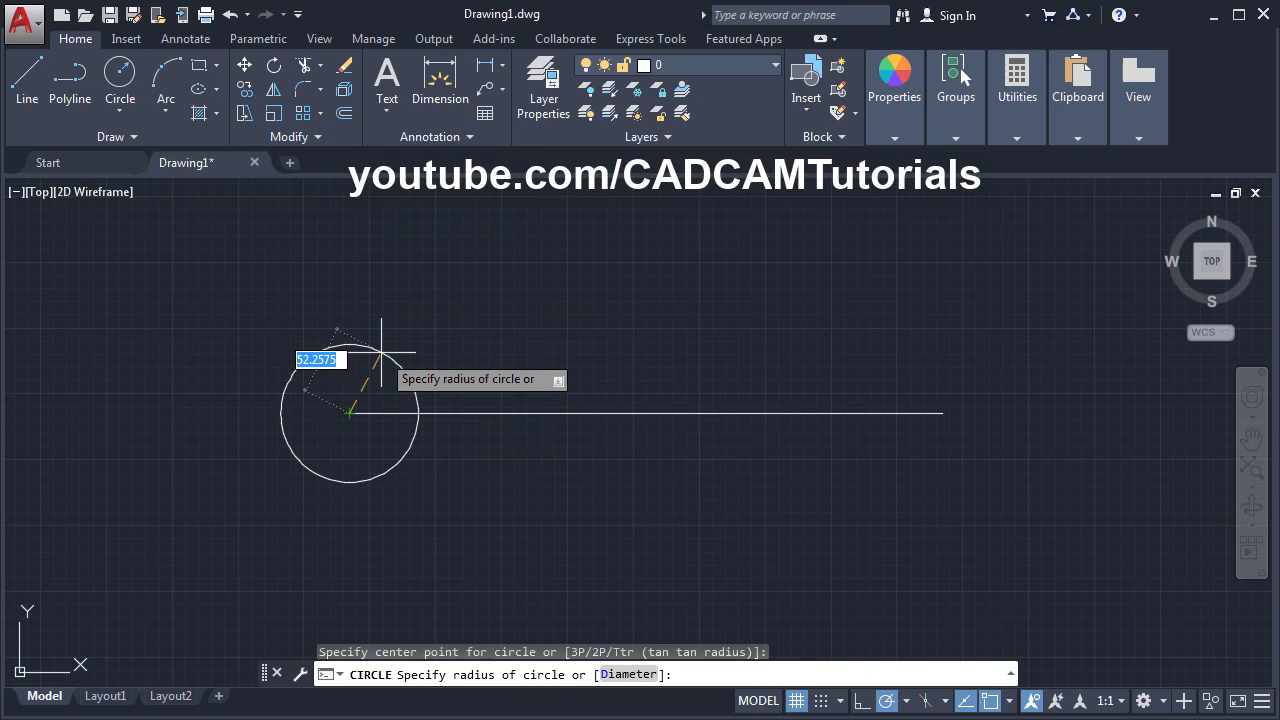
{"action": "type", "text": "22.5"}
{"action": "key", "text": "Return"}
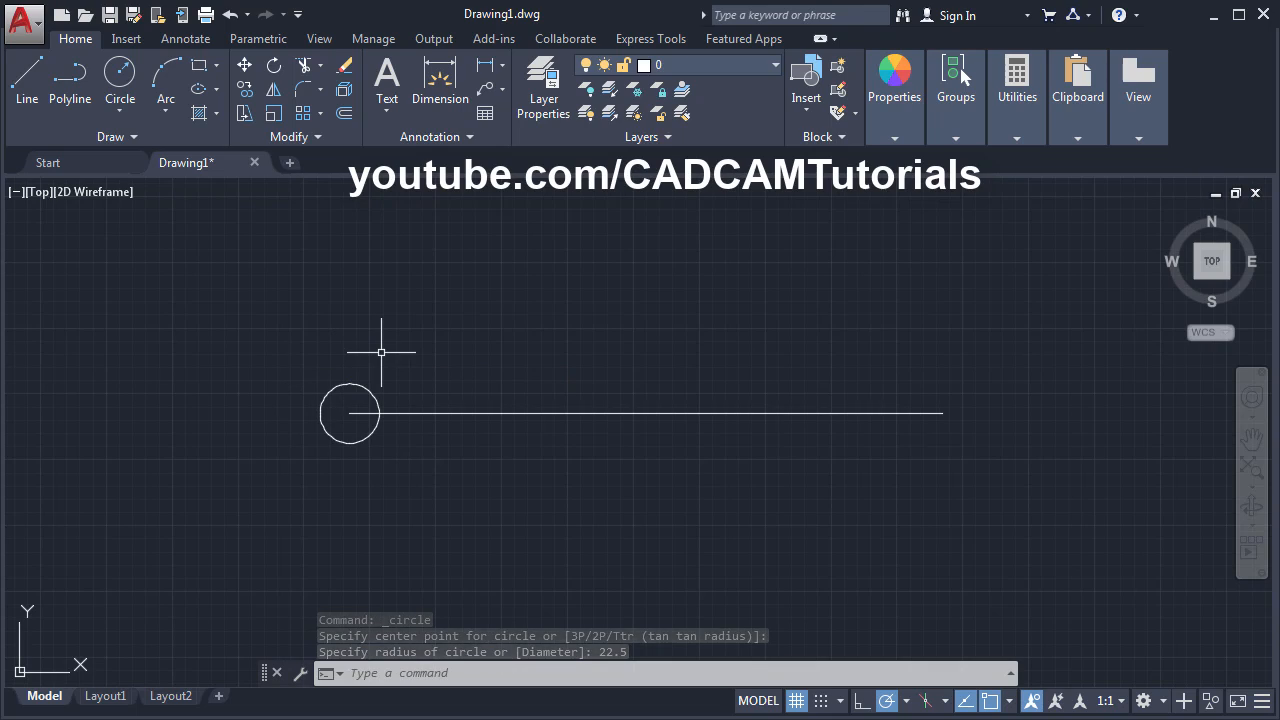
- Add a concentric radius 45 circle at the same centre, then recheck the reference drawing
{"action": "key", "text": "Return"}
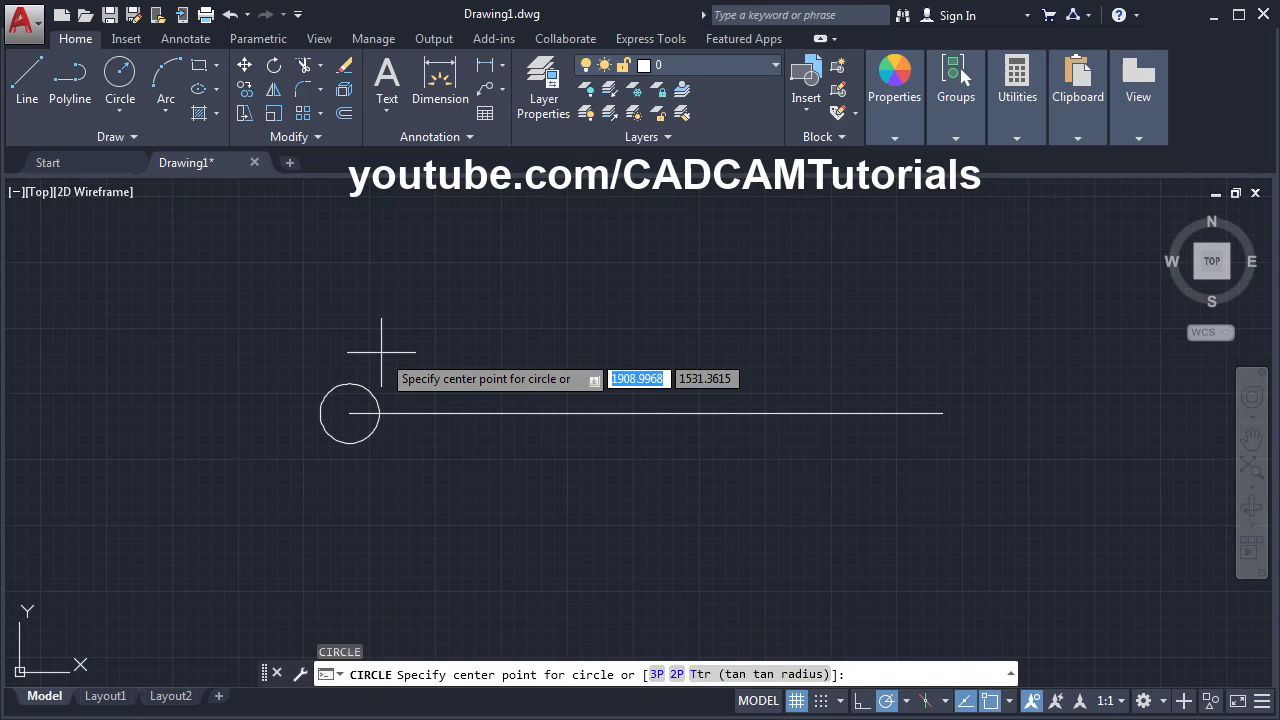
{"action": "left_click", "coordinate": [349, 412]}
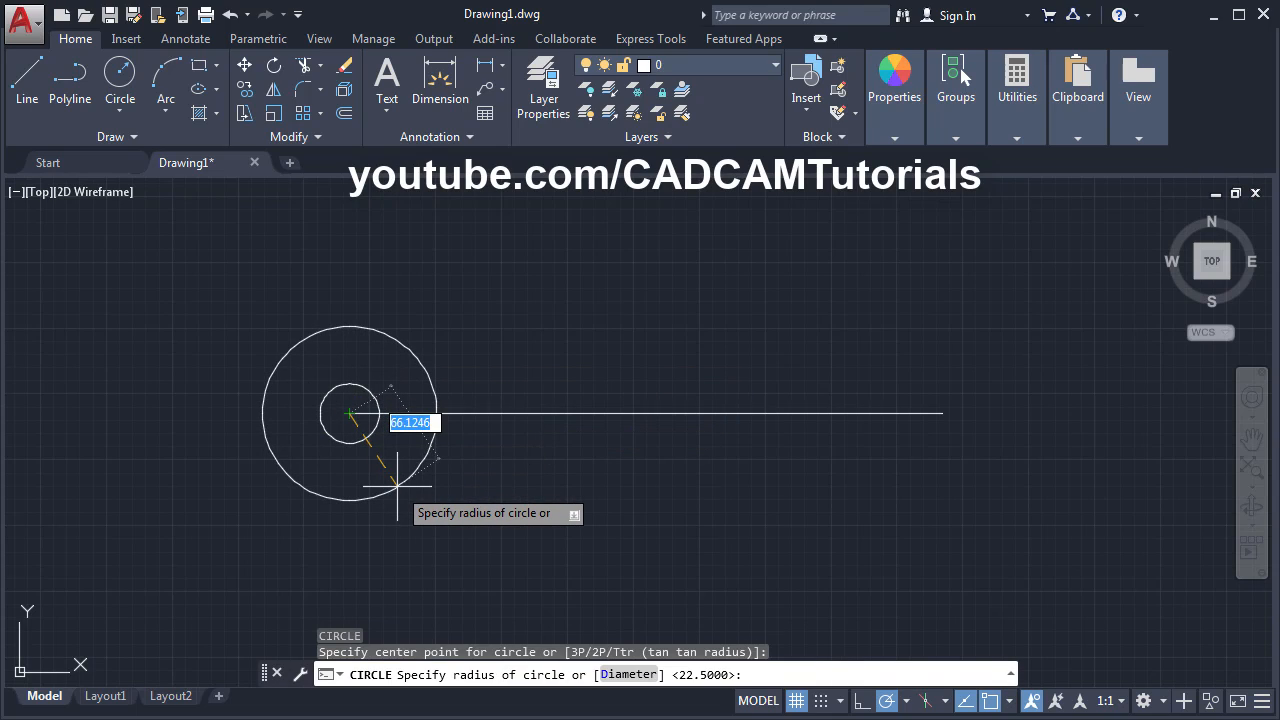
{"action": "type", "text": "45"}
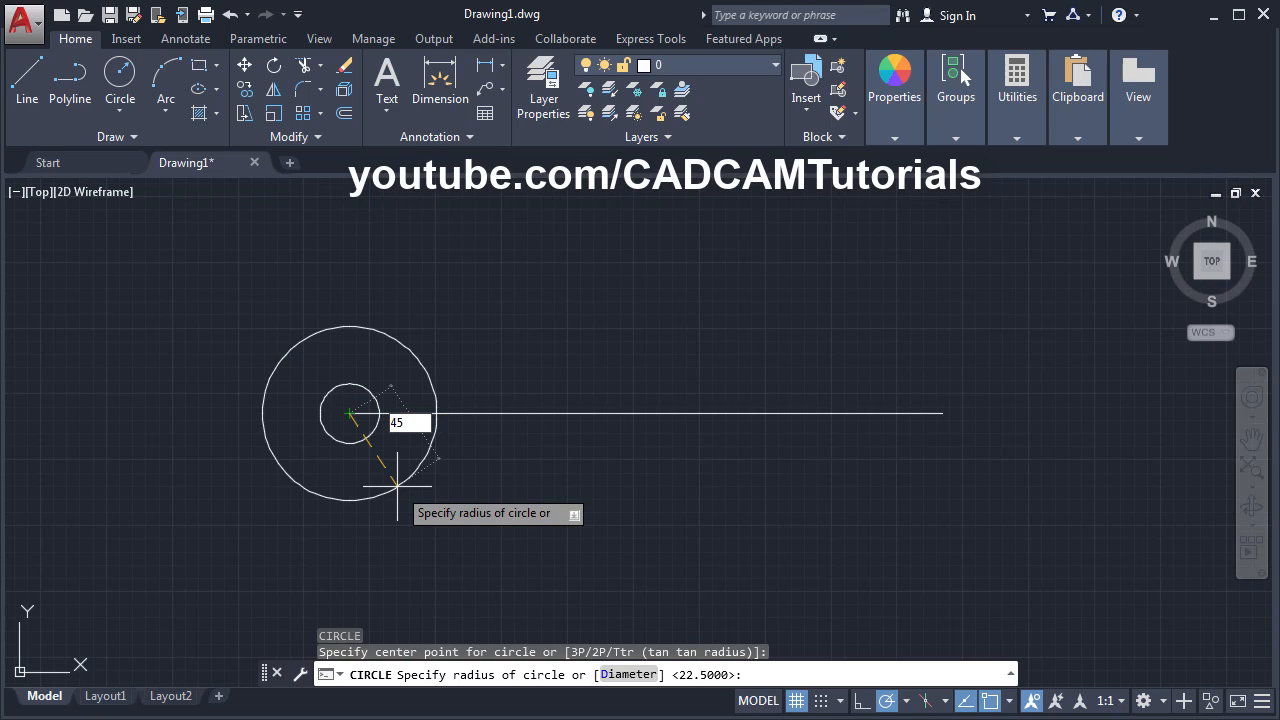
{"action": "key", "text": "Return"}
{"action": "left_click", "coordinate": [2, 436]}
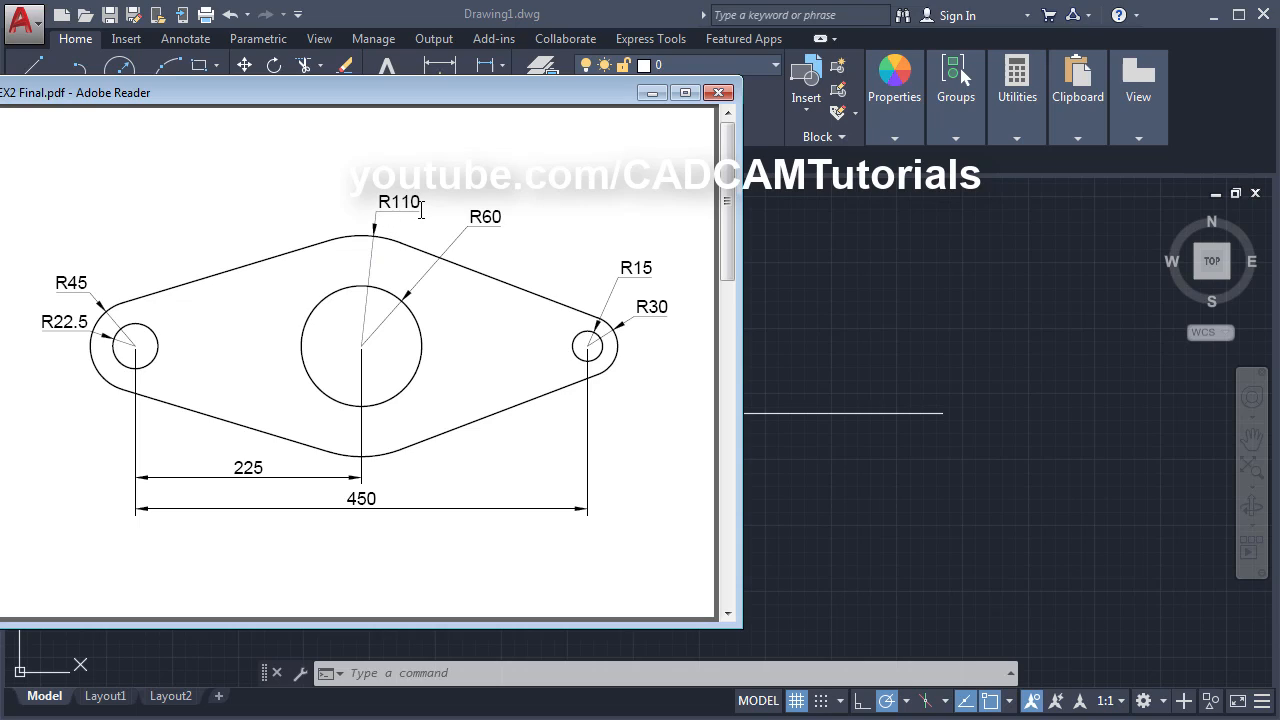
{"action": "left_click", "coordinate": [839, 288]}
{"action": "key", "text": "Return"}
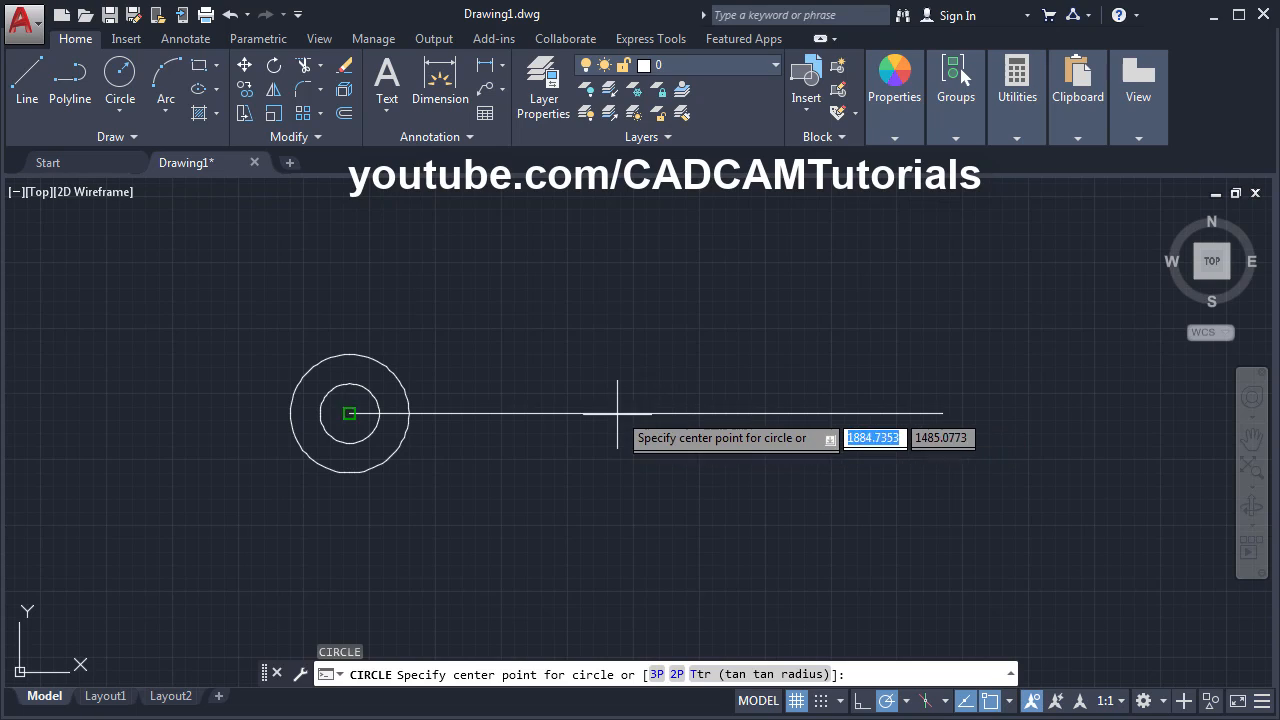
- Turn on Midpoint snap and draw a radius 110 circle at the line's midpoint
{"action": "left_click", "coordinate": [1009, 700]}
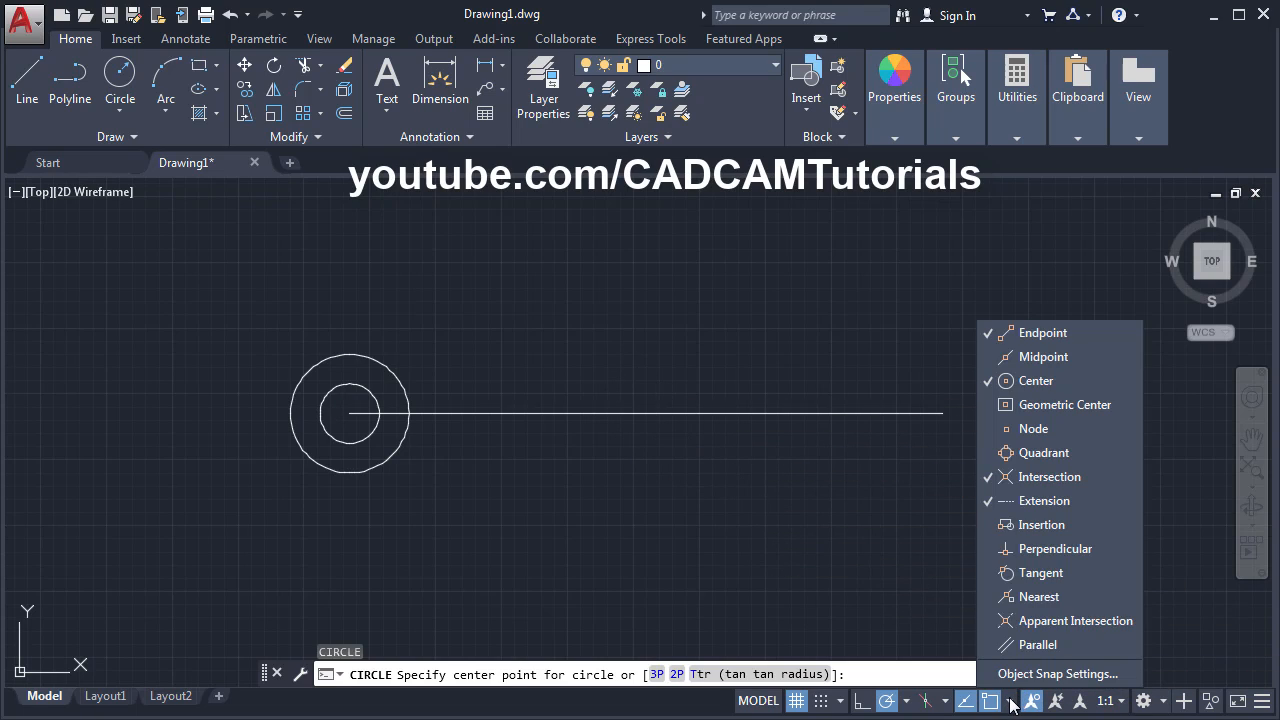
{"action": "left_click", "coordinate": [1024, 360]}
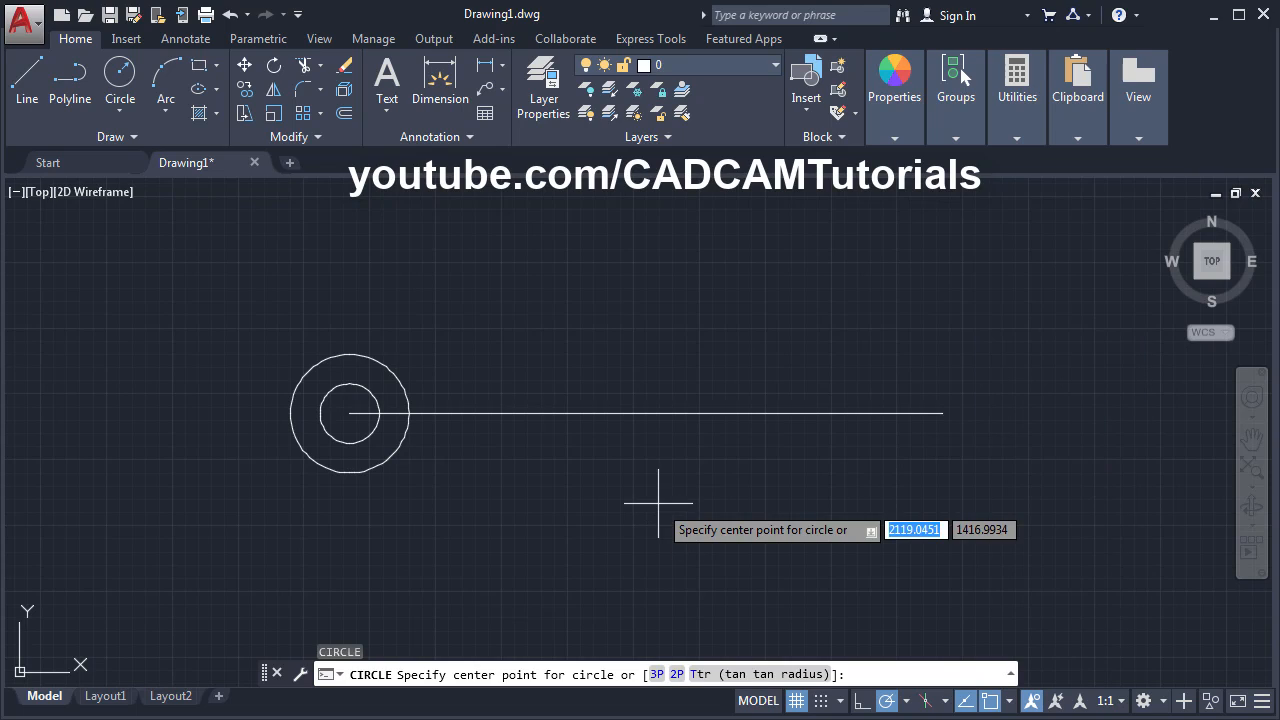
{"action": "left_click", "coordinate": [646, 413]}
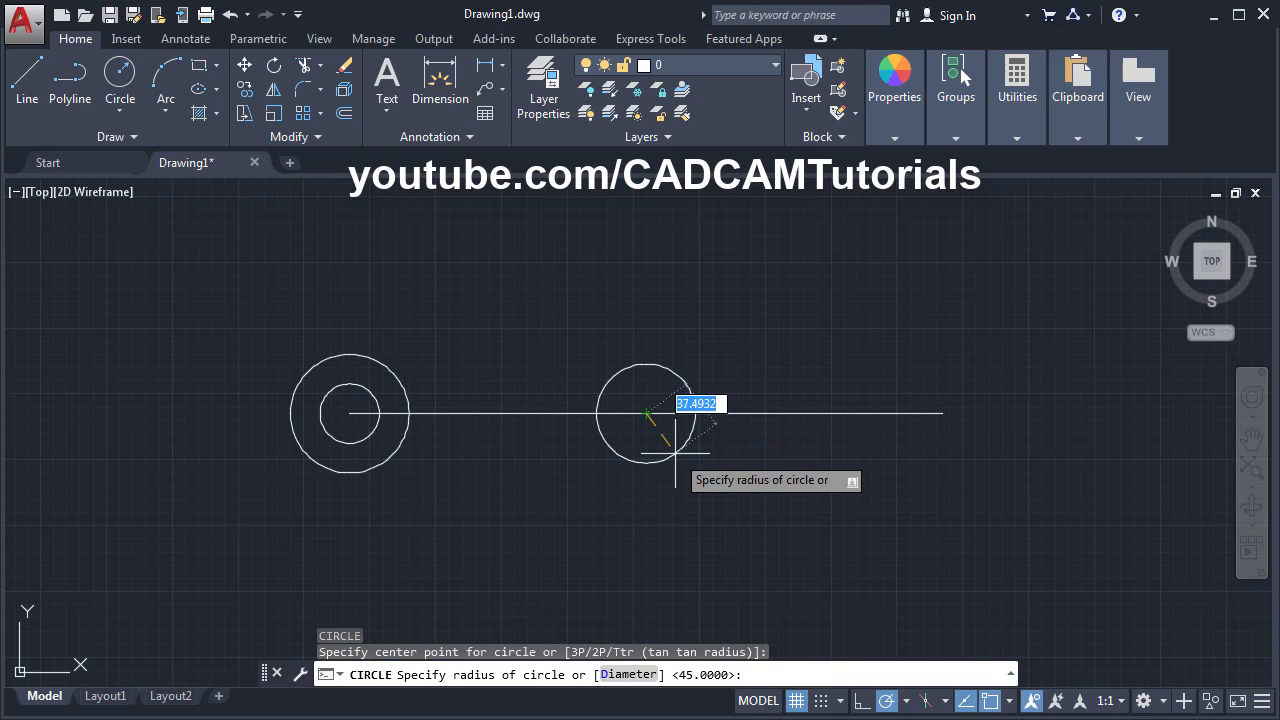
{"action": "type", "text": "110"}
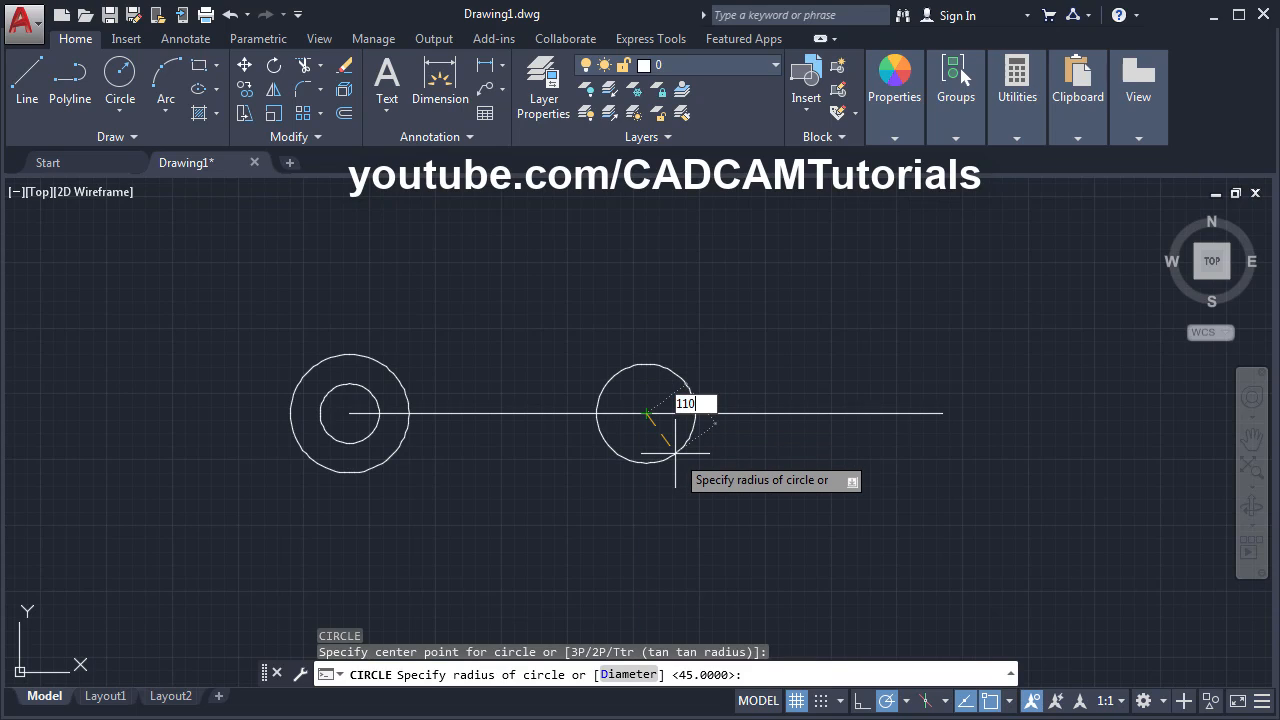
{"action": "key", "text": "Return"}
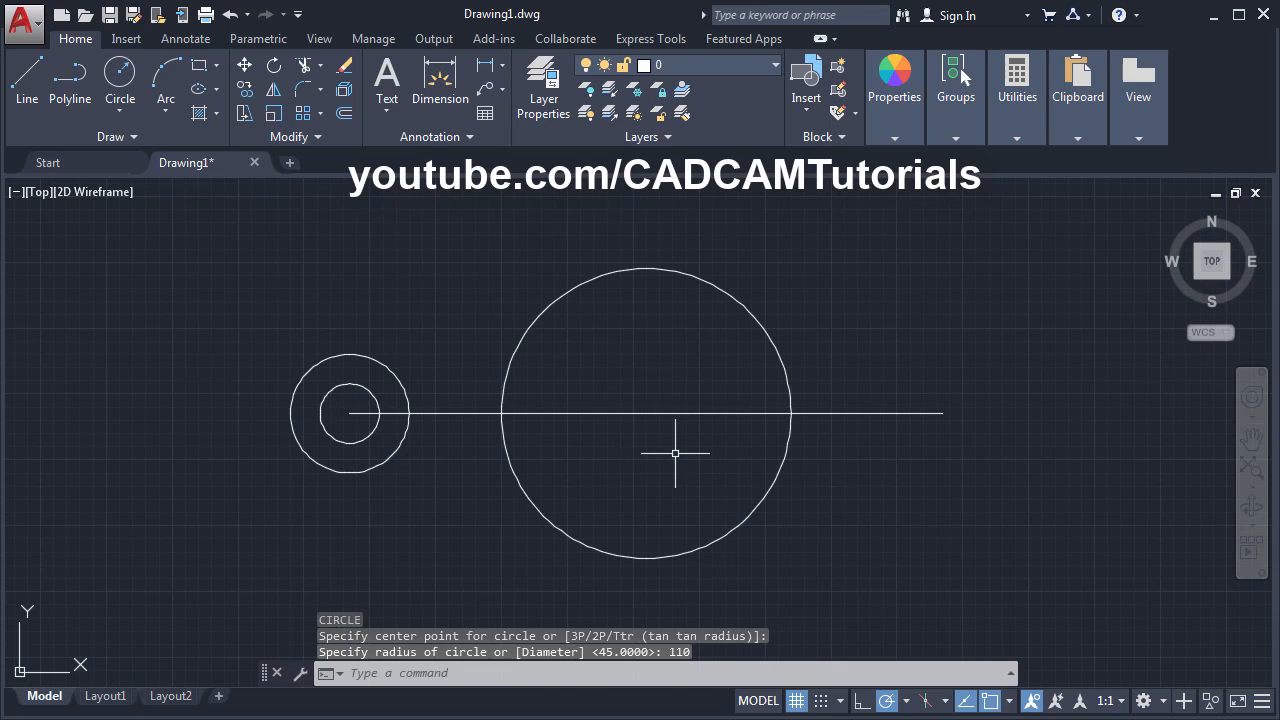
{"action": "key", "text": "Return"}
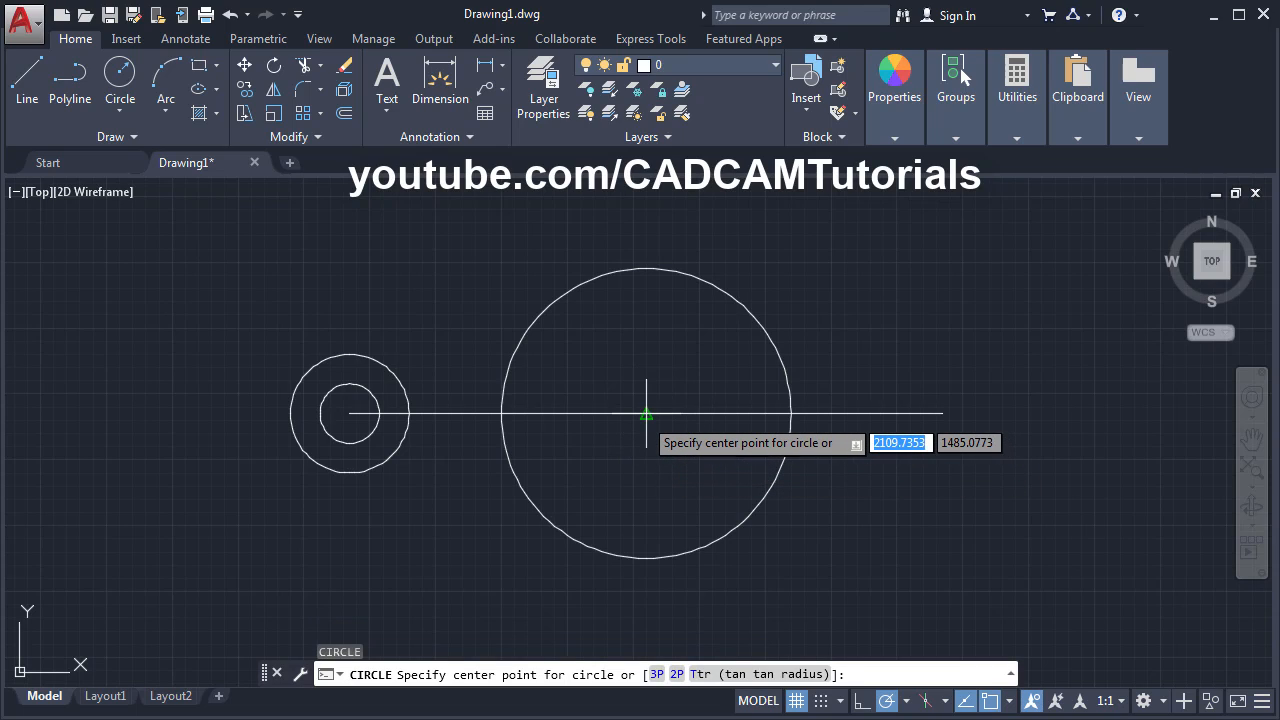
{"action": "left_click", "coordinate": [646, 412]}
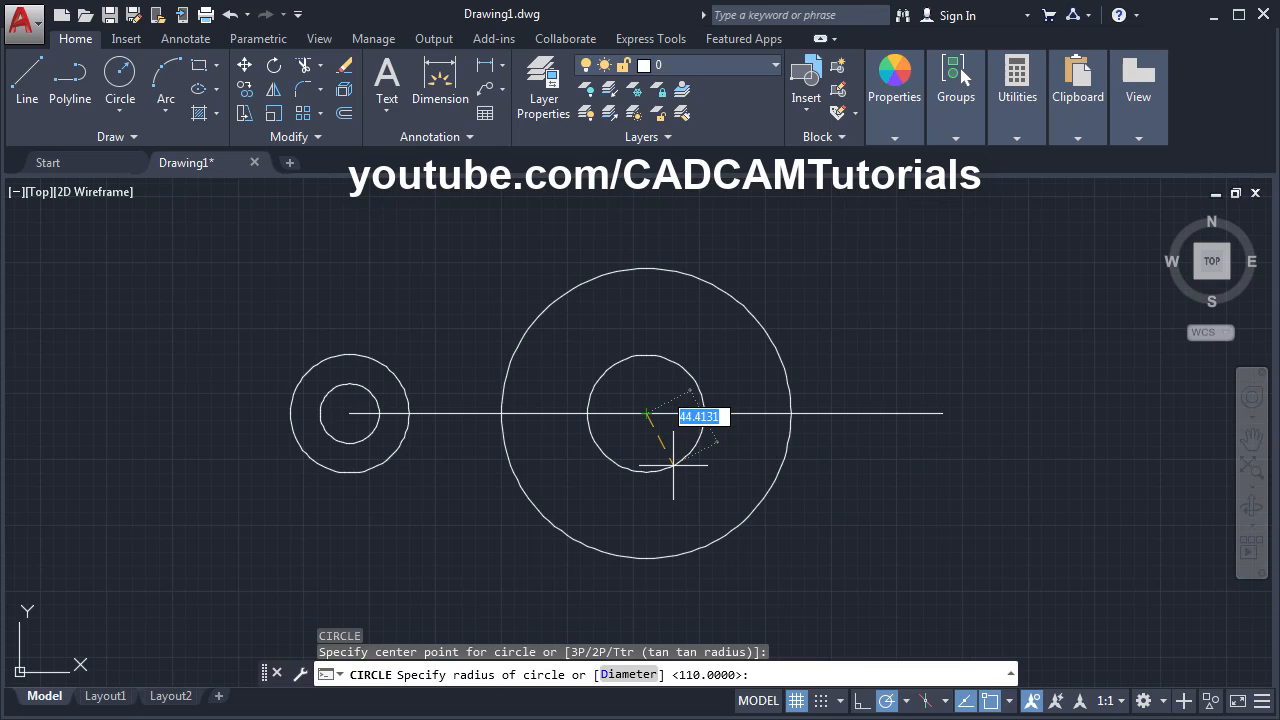
- Give the midpoint circle a radius of 60 and compare with the reference drawing
{"action": "type", "text": "60"}
{"action": "key", "text": "Return"}
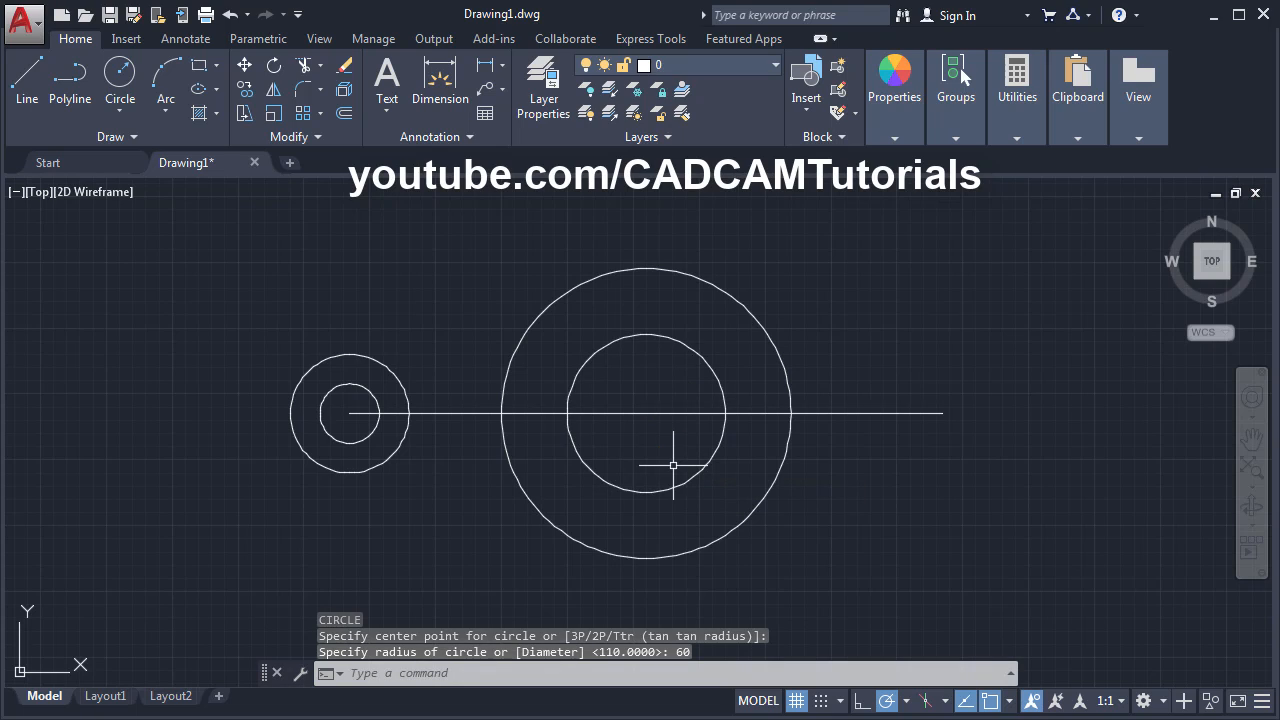
{"action": "key", "text": "alt+Tab"}
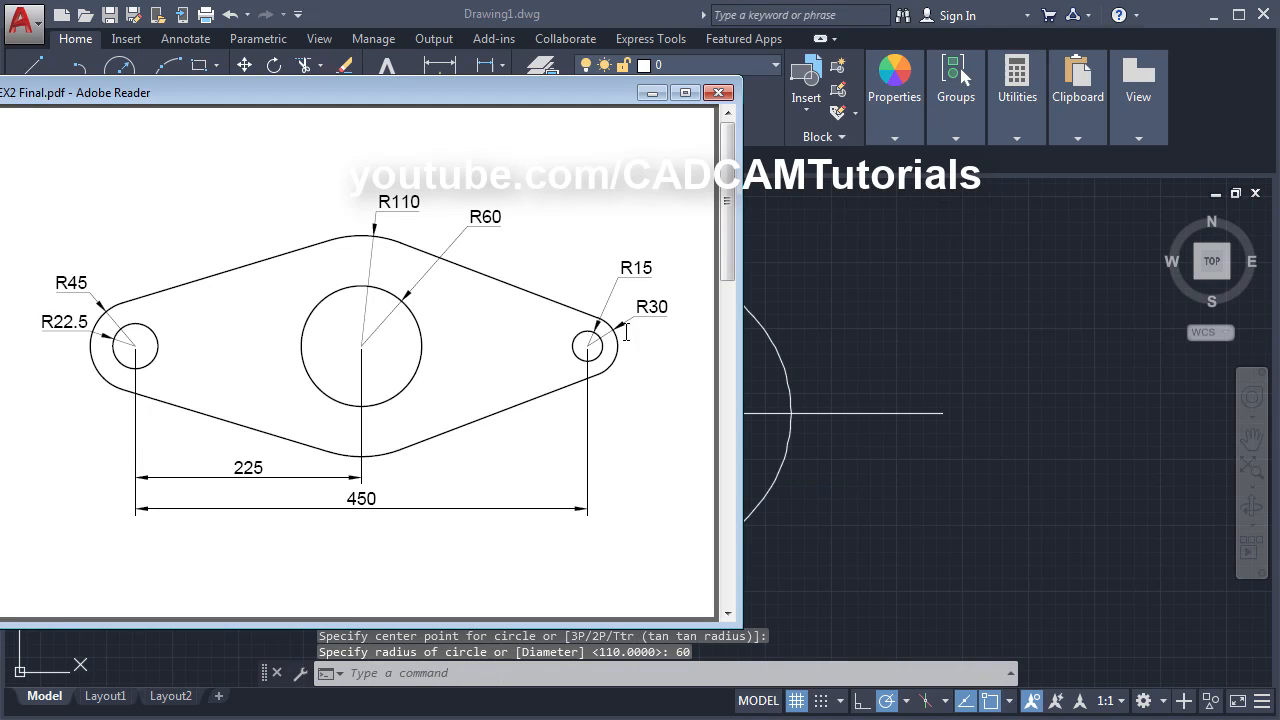
{"action": "left_click", "coordinate": [960, 350]}
- Draw concentric radius 15 and radius 30 circles at the line's right endpoint
{"action": "key", "text": "Return"}
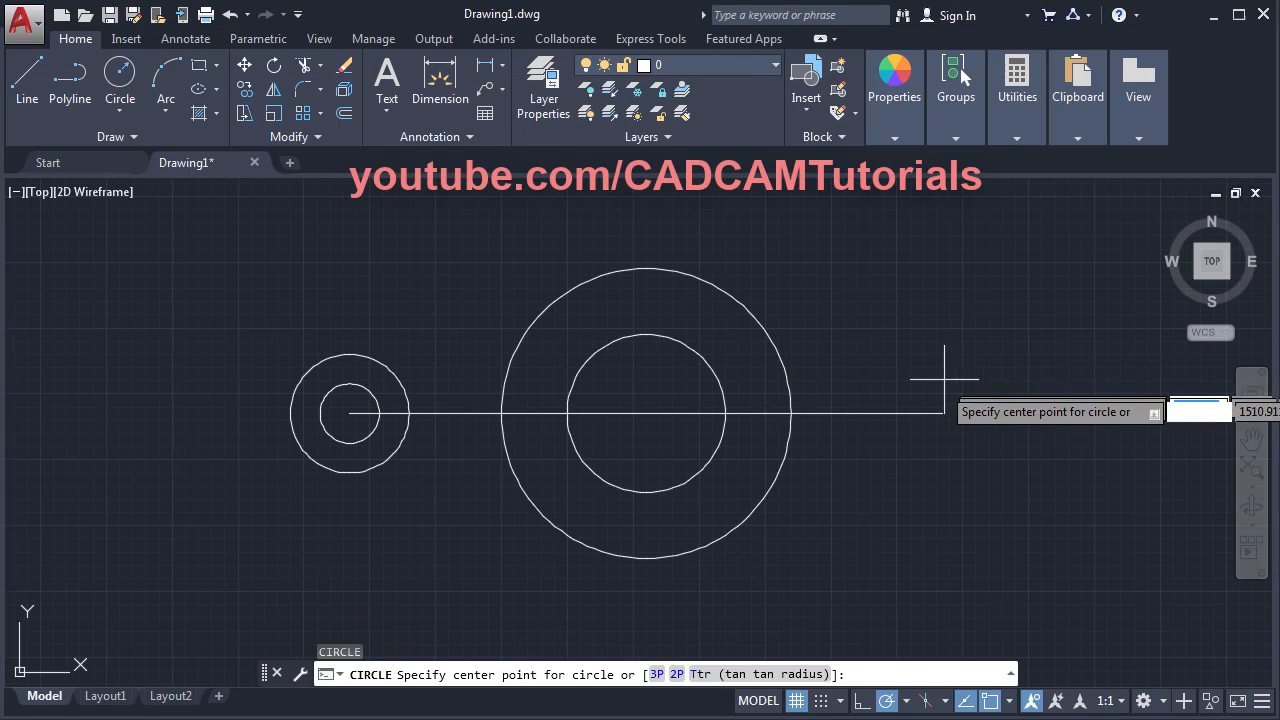
{"action": "left_click", "coordinate": [944, 412]}
{"action": "type", "text": "15"}
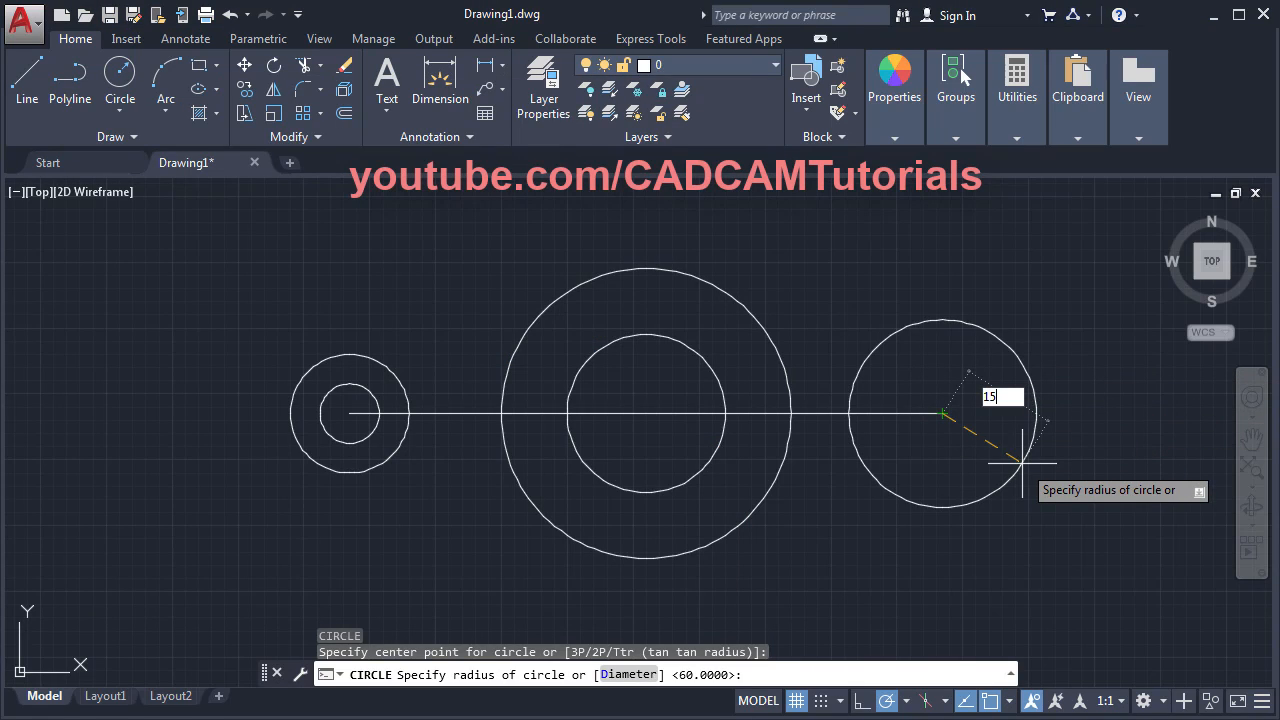
{"action": "key", "text": "Return"}
{"action": "key", "text": "Return"}
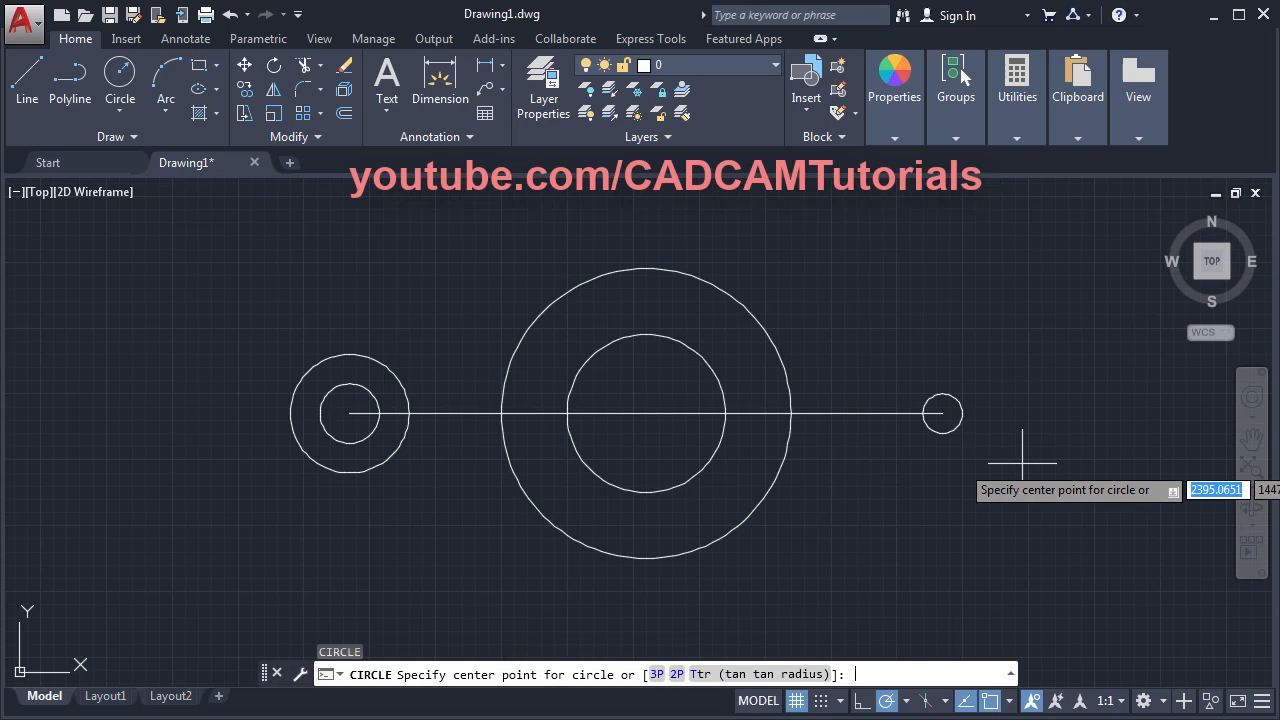
{"action": "left_click", "coordinate": [942, 413]}
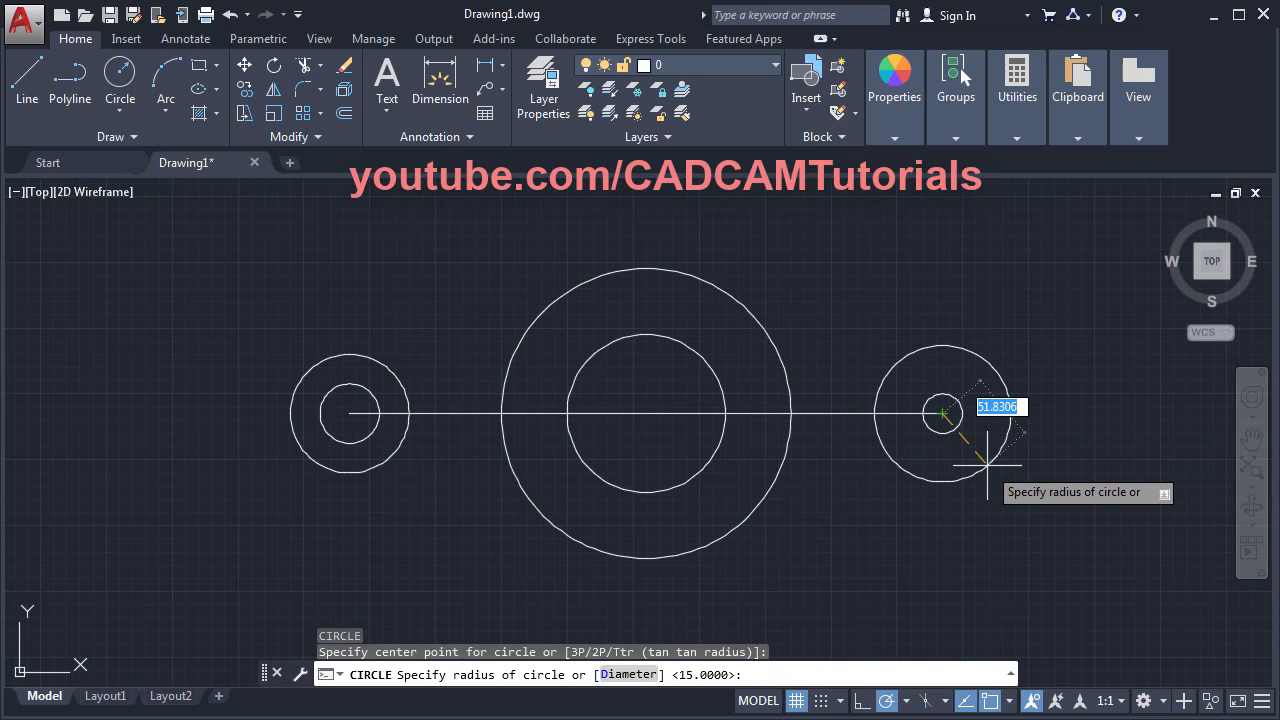
{"action": "type", "text": "30"}
{"action": "key", "text": "Return"}
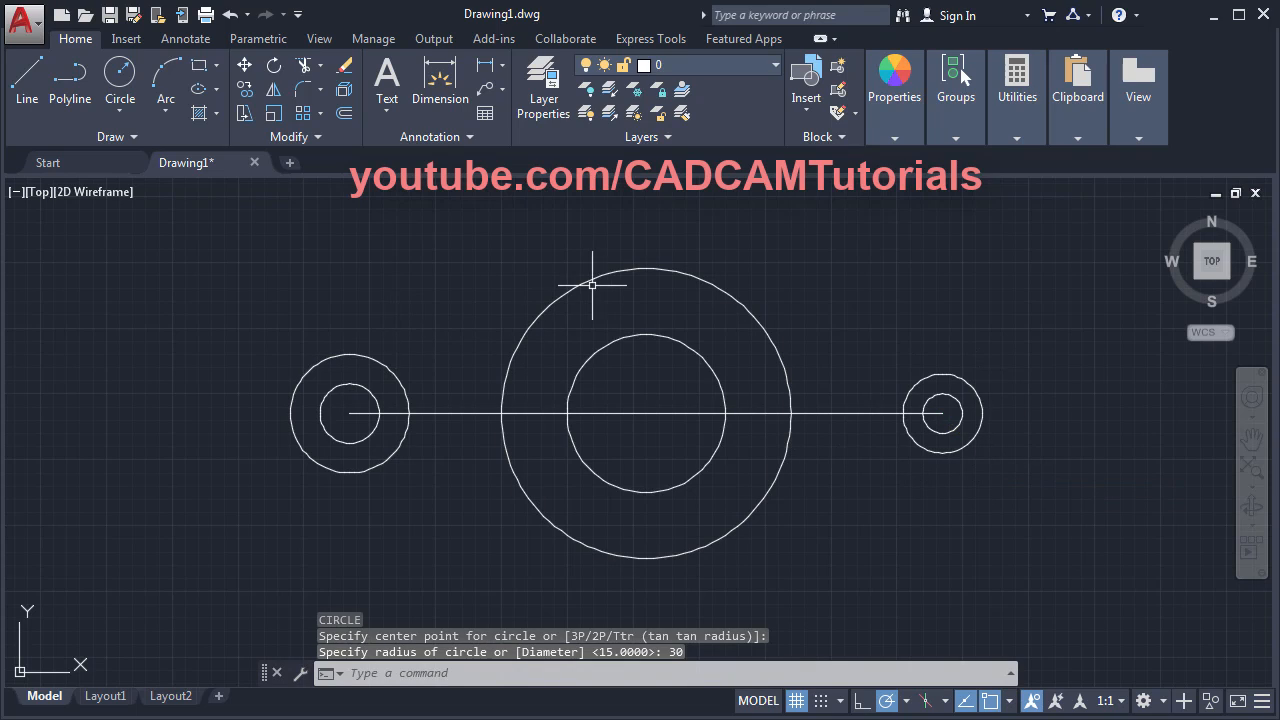
- Draw the upper tangent line from the left small circle to the large central circle
{"action": "left_click", "coordinate": [29, 98]}
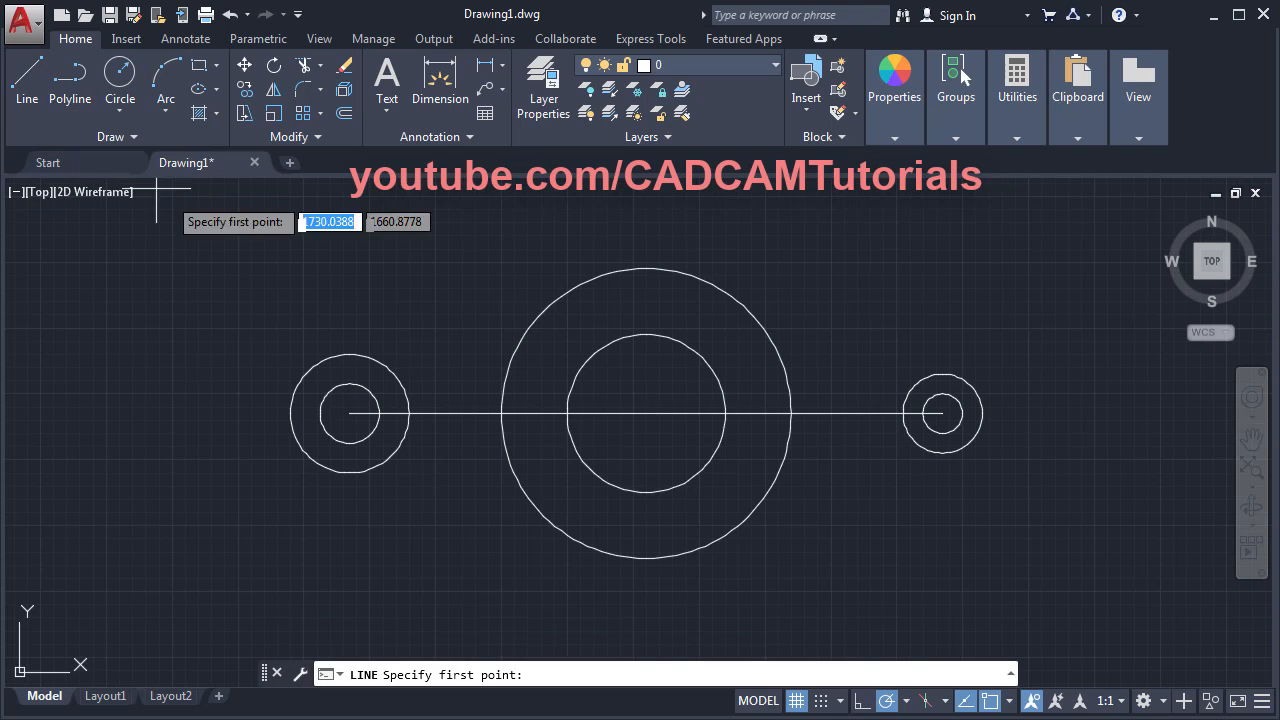
{"action": "right_click", "coordinate": [338, 250], "text": "shift"}
{"action": "left_click", "coordinate": [392, 567]}
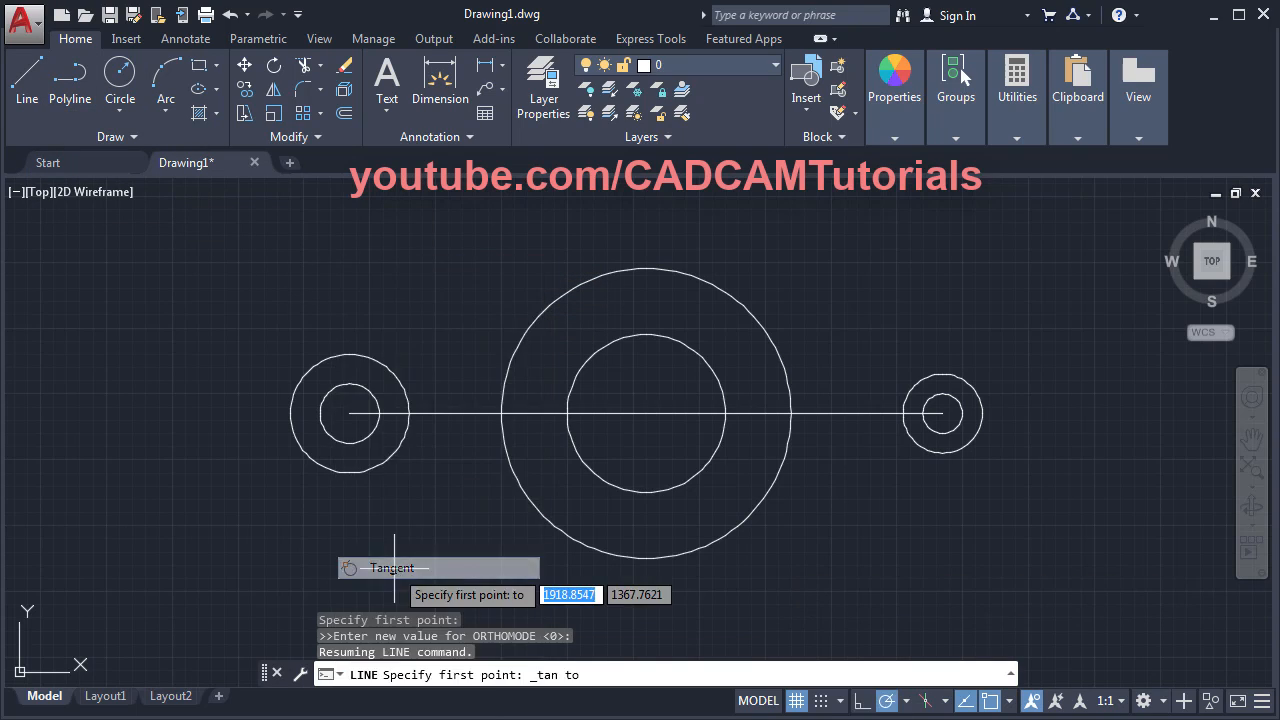
{"action": "left_click", "coordinate": [305, 362]}
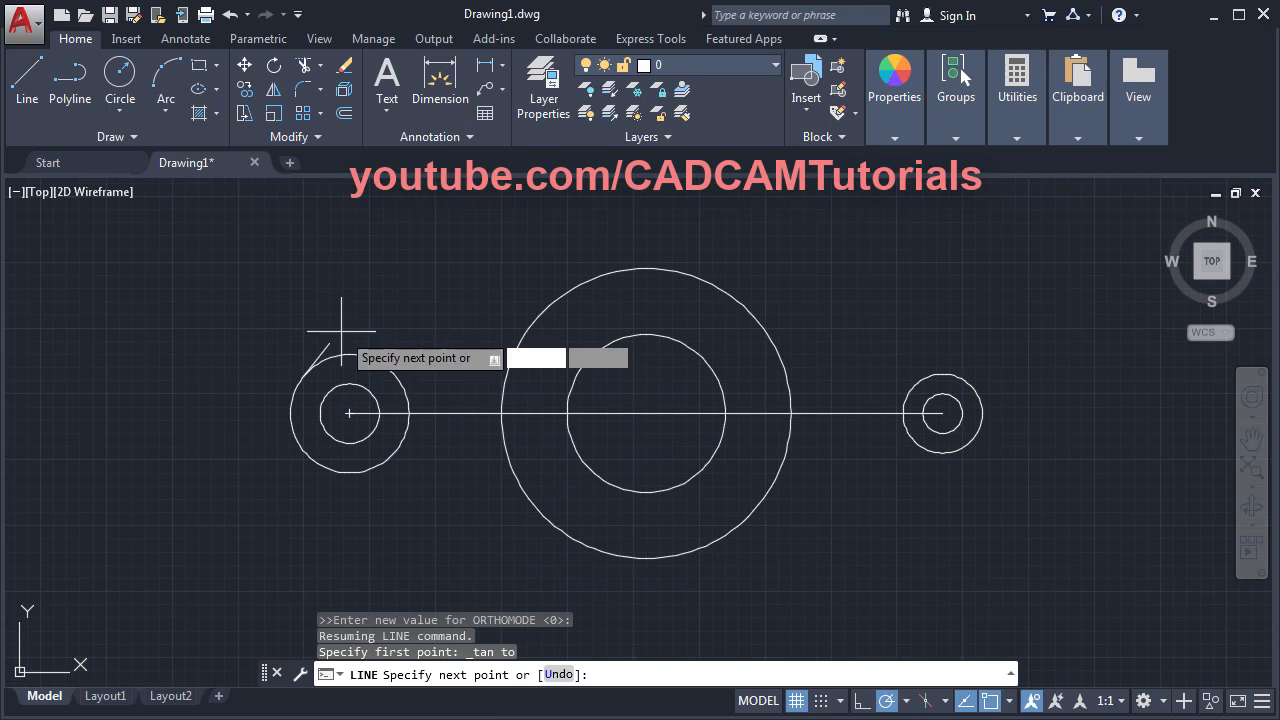
{"action": "right_click", "coordinate": [445, 254], "text": "shift"}
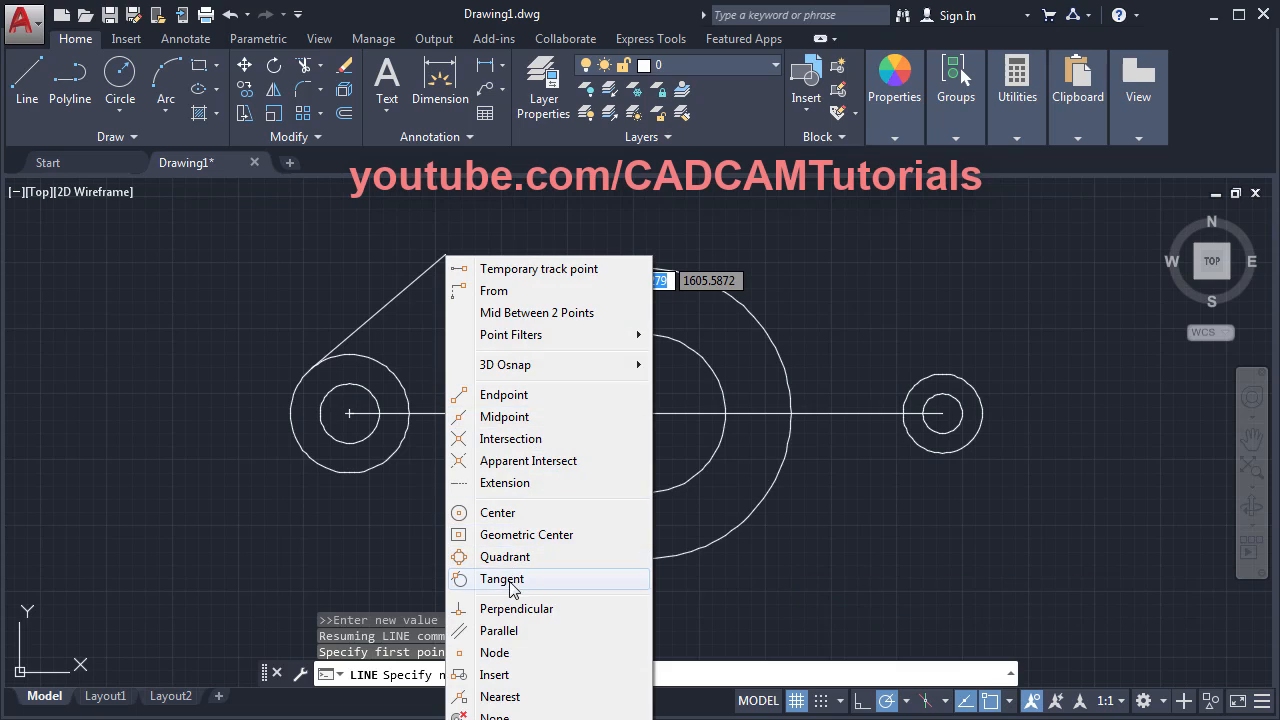
{"action": "left_click", "coordinate": [510, 585]}
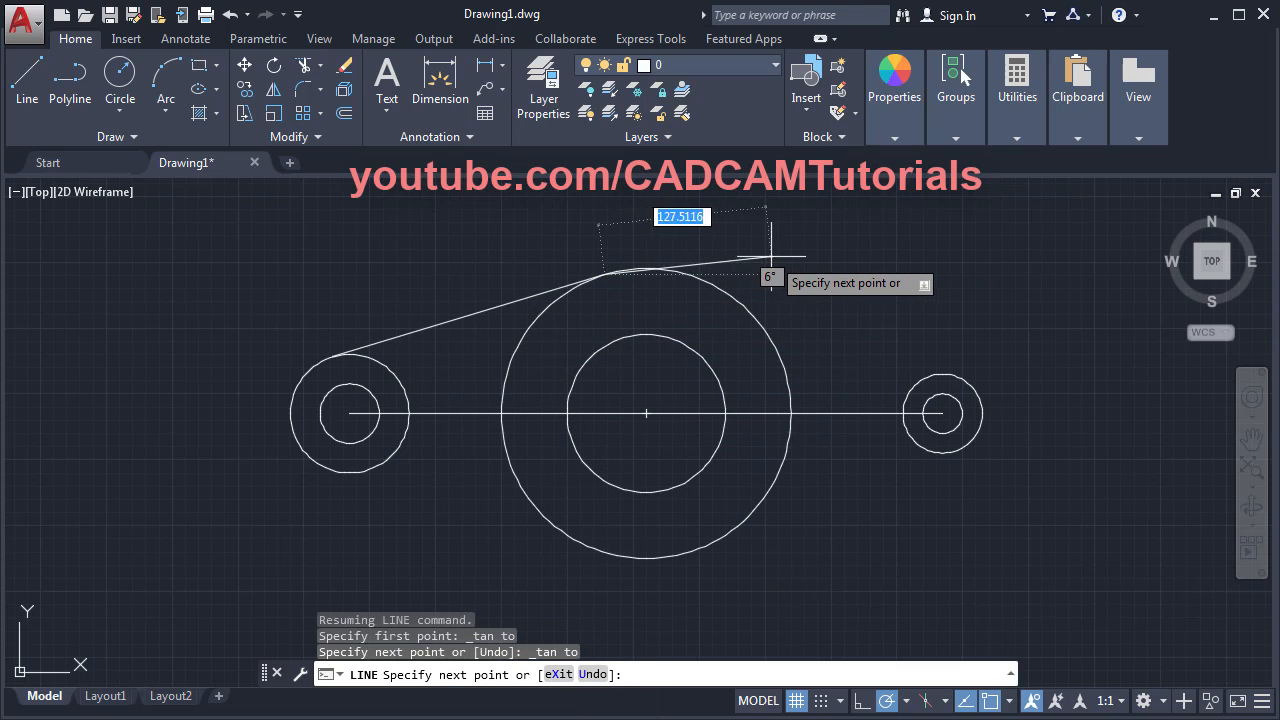
{"action": "key", "text": "Return"}
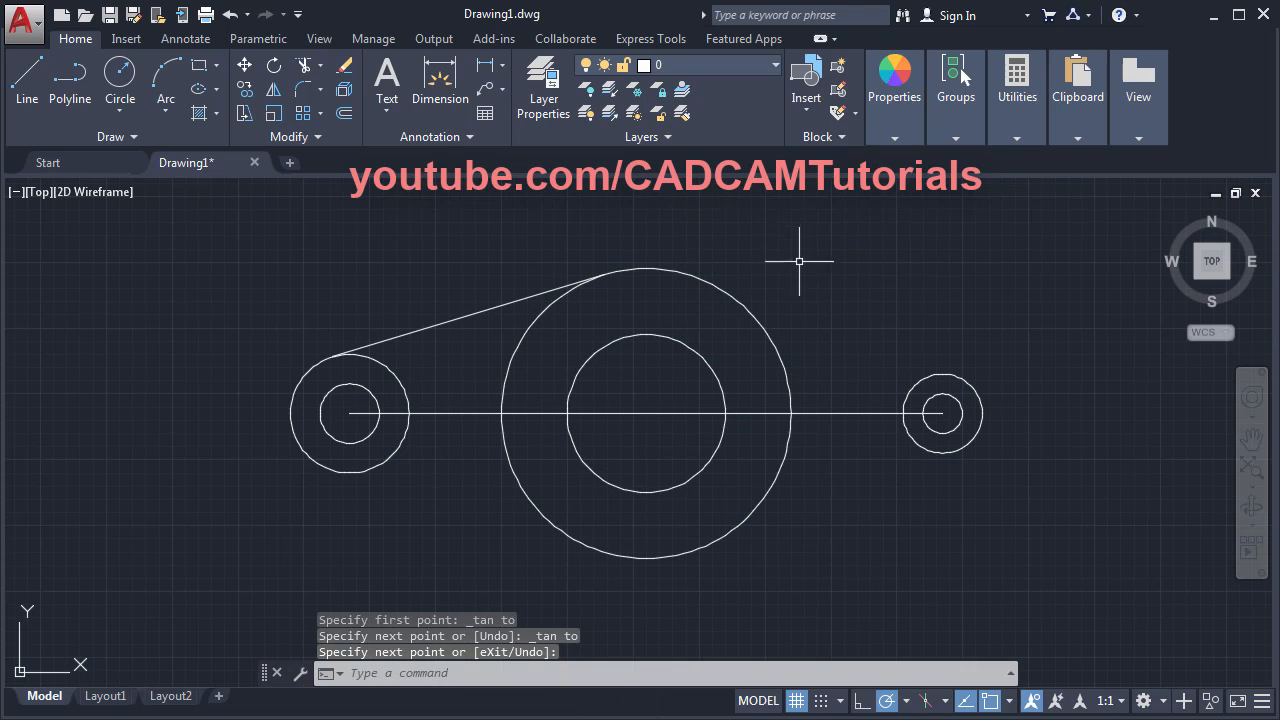
{"action": "key", "text": "Return"}
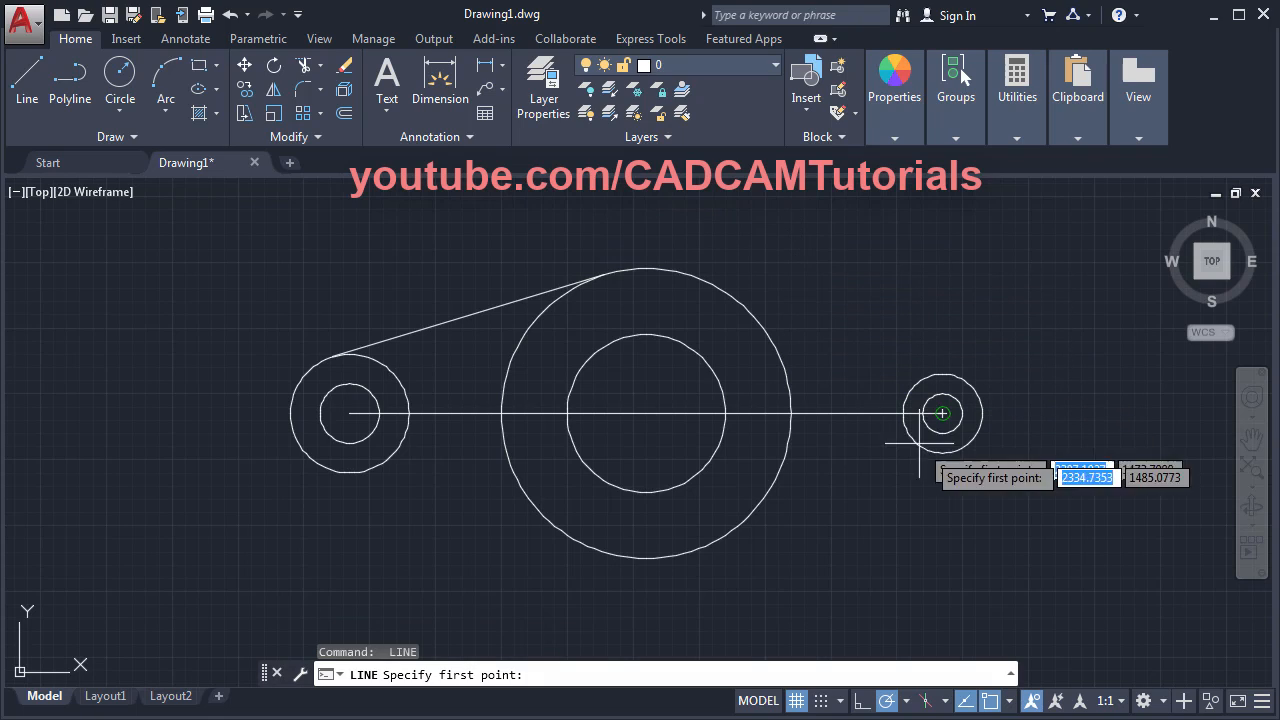
- Turn off Center snap and draw upper and lower tangents to the right small circle
{"action": "left_click", "coordinate": [1010, 702]}
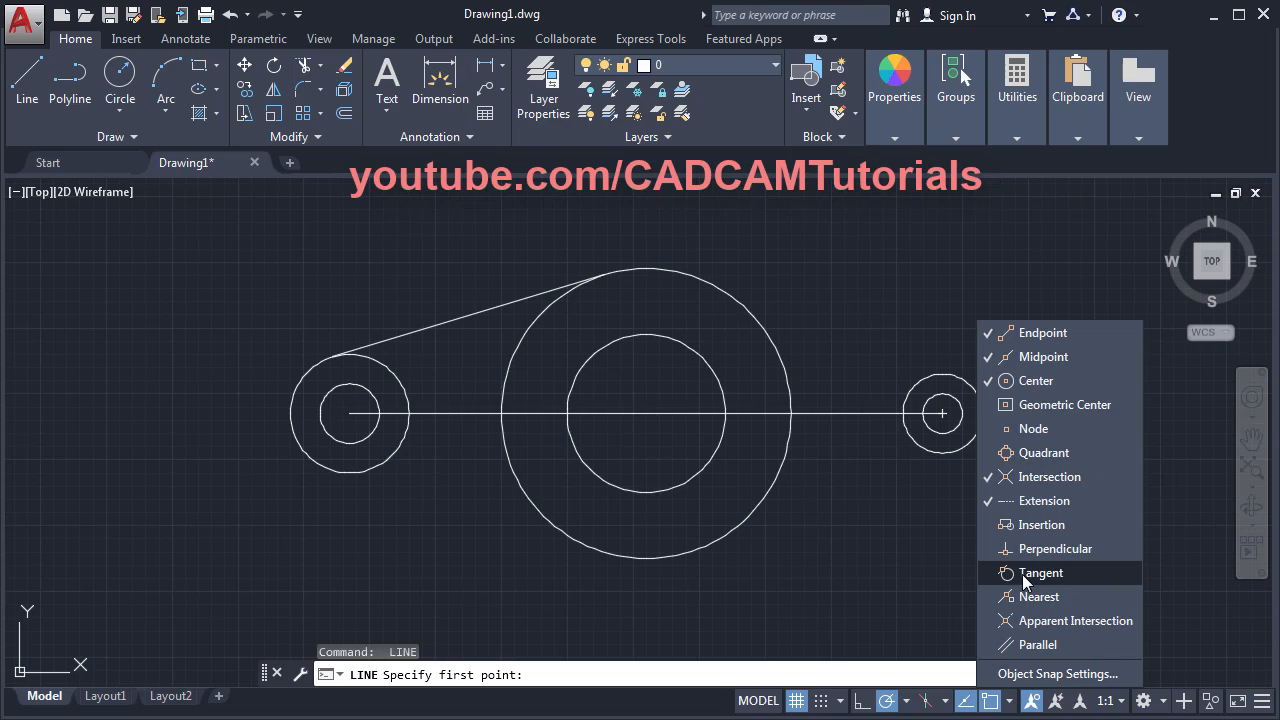
{"action": "left_click", "coordinate": [1040, 383]}
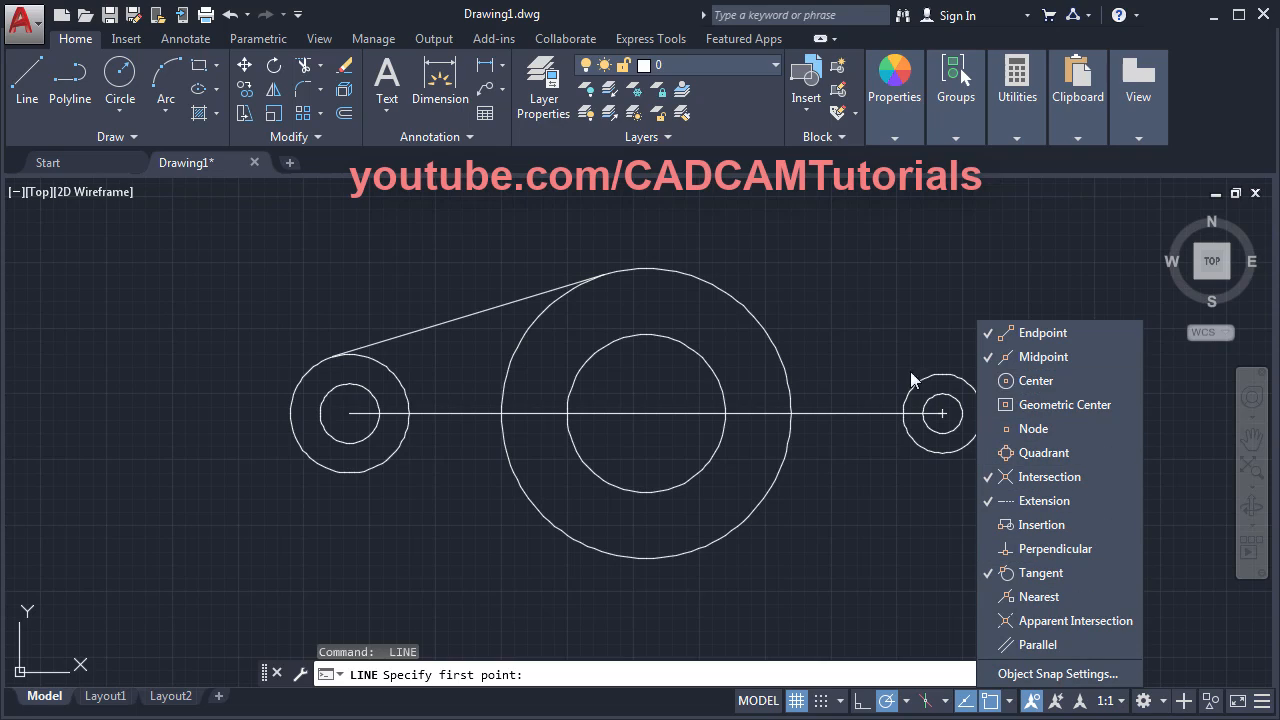
{"action": "left_click", "coordinate": [833, 308]}
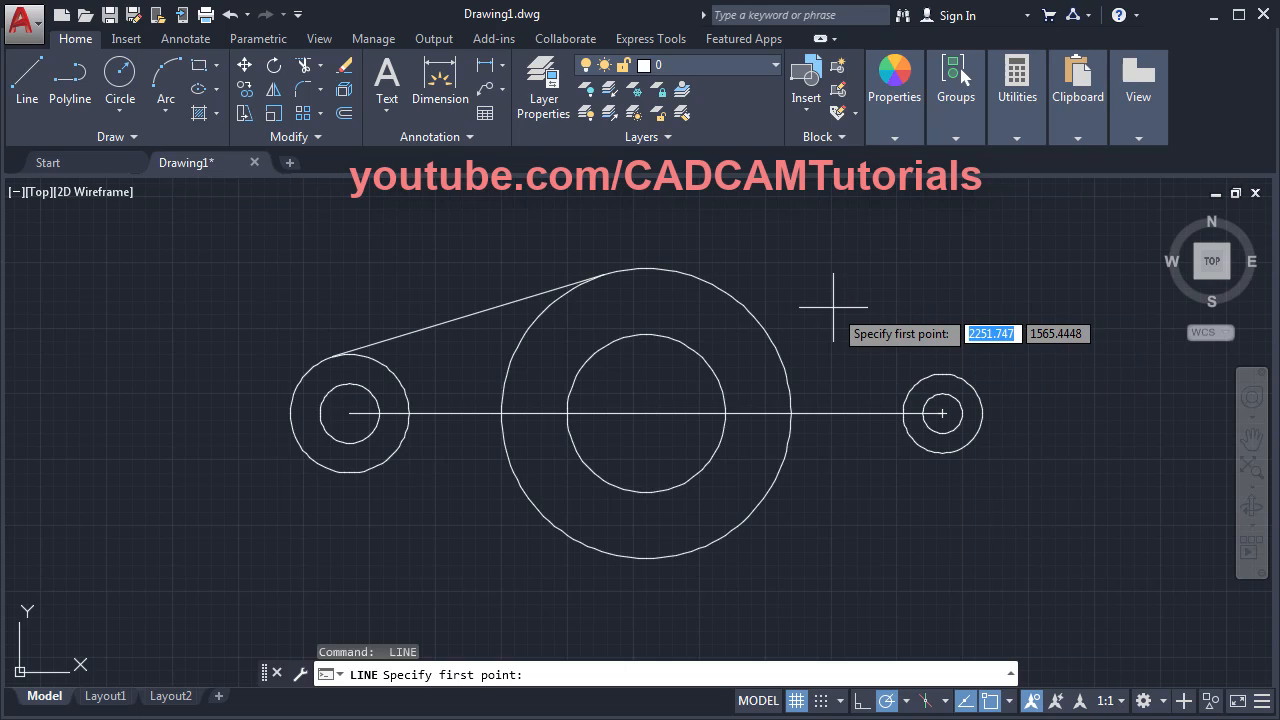
{"action": "left_click", "coordinate": [732, 298]}
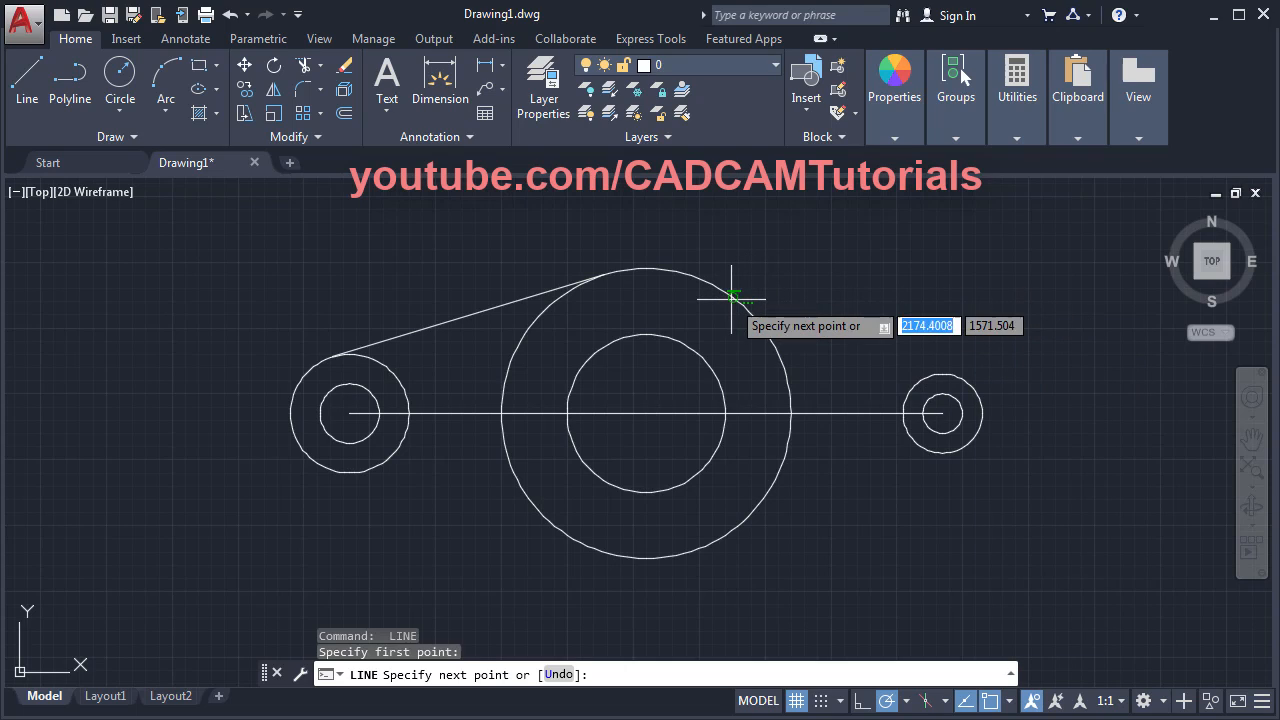
{"action": "left_click", "coordinate": [932, 374]}
{"action": "key", "text": "Return"}
{"action": "key", "text": "Return"}
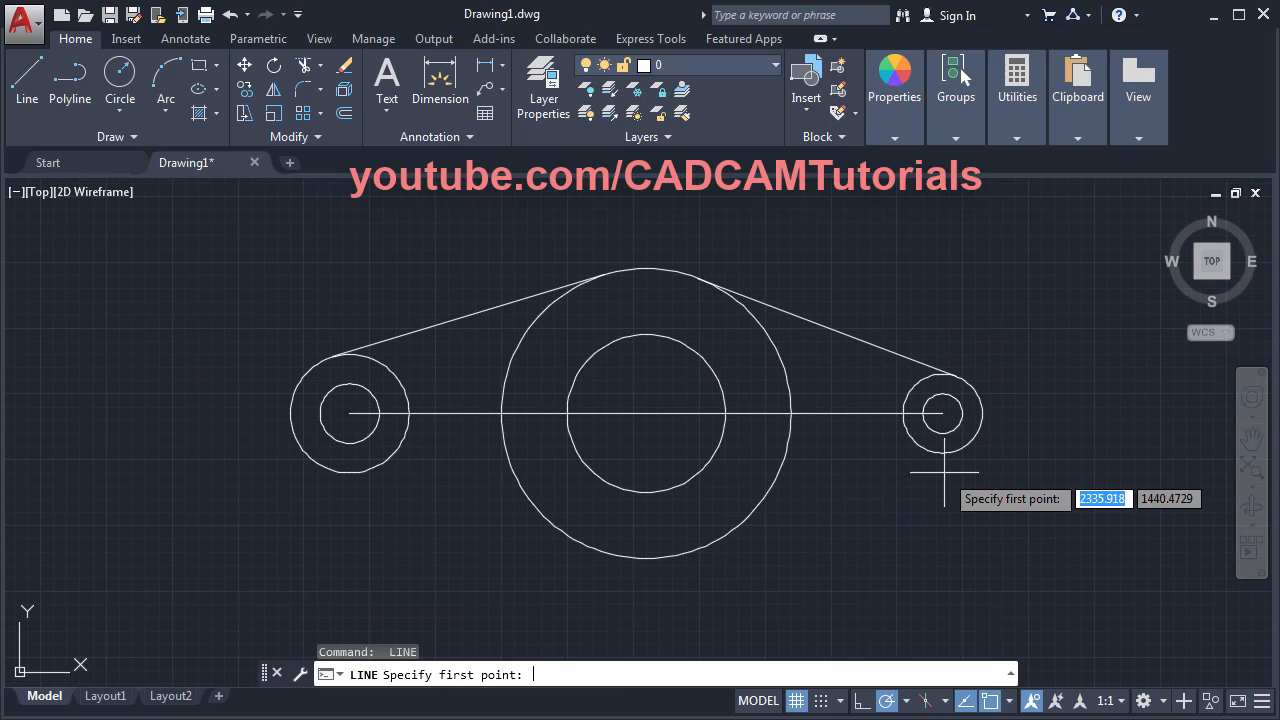
{"action": "left_click", "coordinate": [943, 424]}
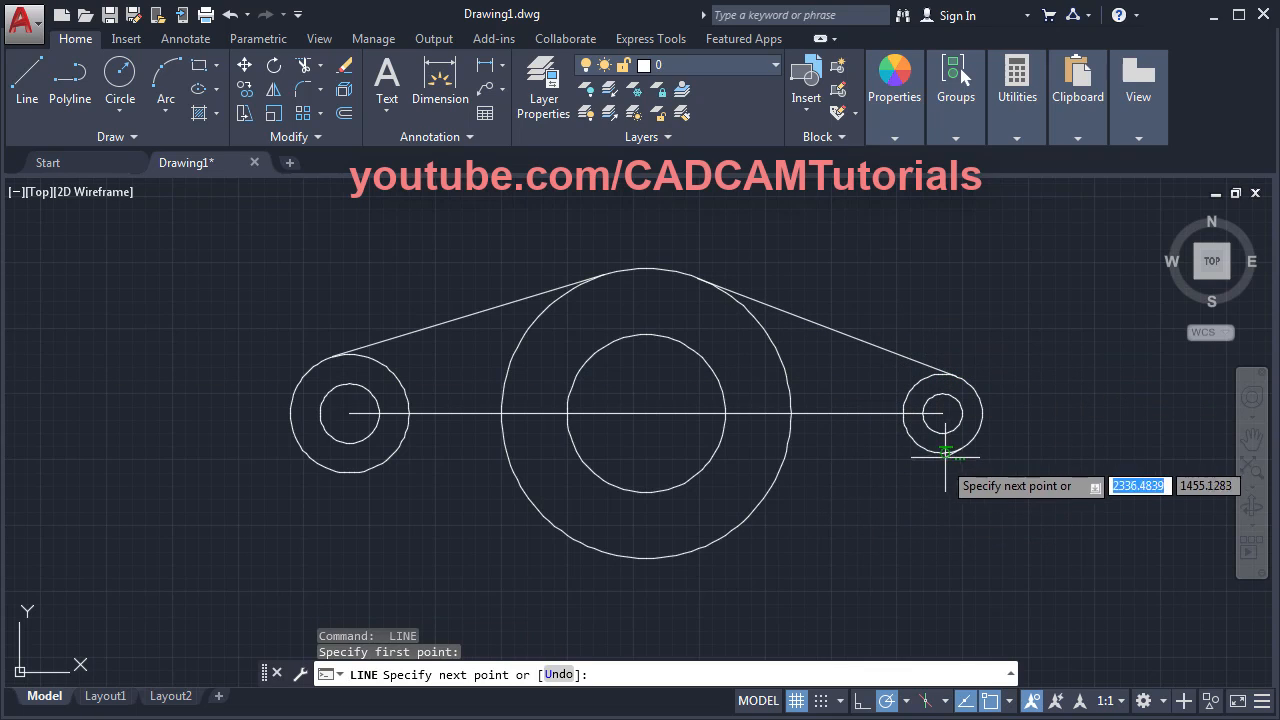
{"action": "left_click", "coordinate": [697, 550]}
{"action": "key", "text": "Return"}
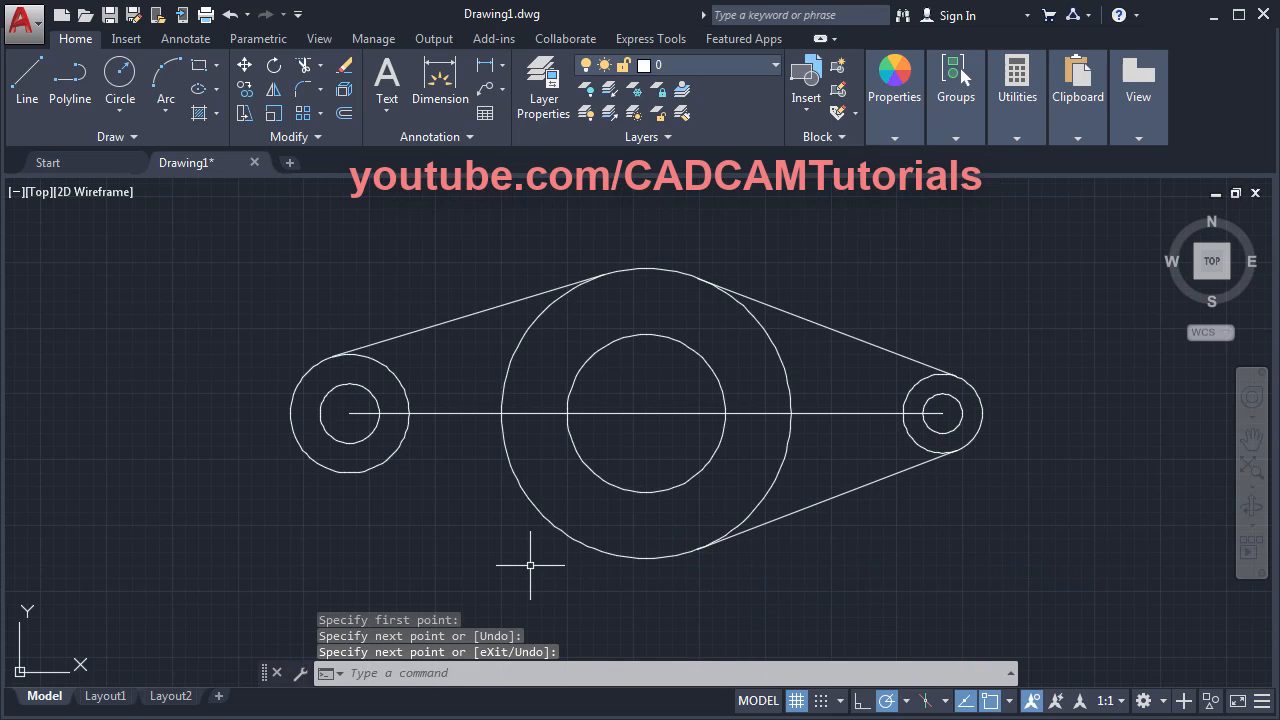
- Draw the lower tangent from the large circle to the left small circle
{"action": "key", "text": "Return"}
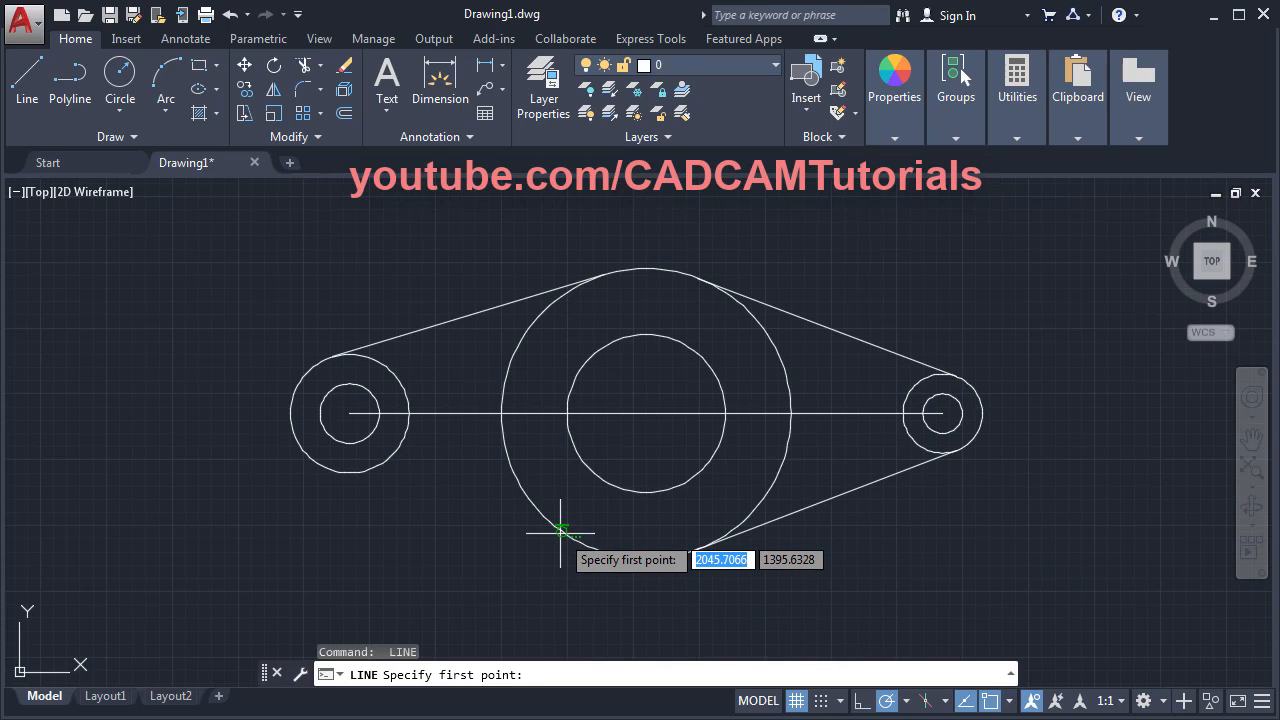
{"action": "left_click", "coordinate": [561, 533]}
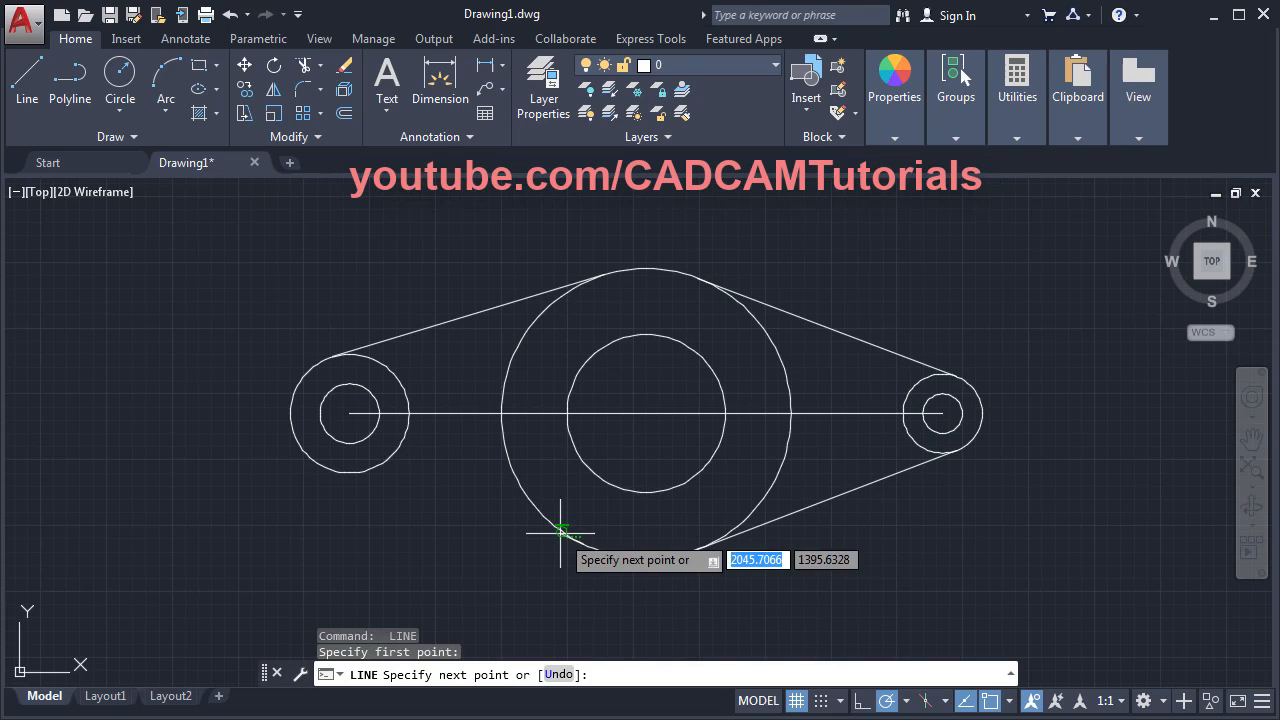
{"action": "left_click", "coordinate": [354, 459]}
{"action": "key", "text": "Return"}
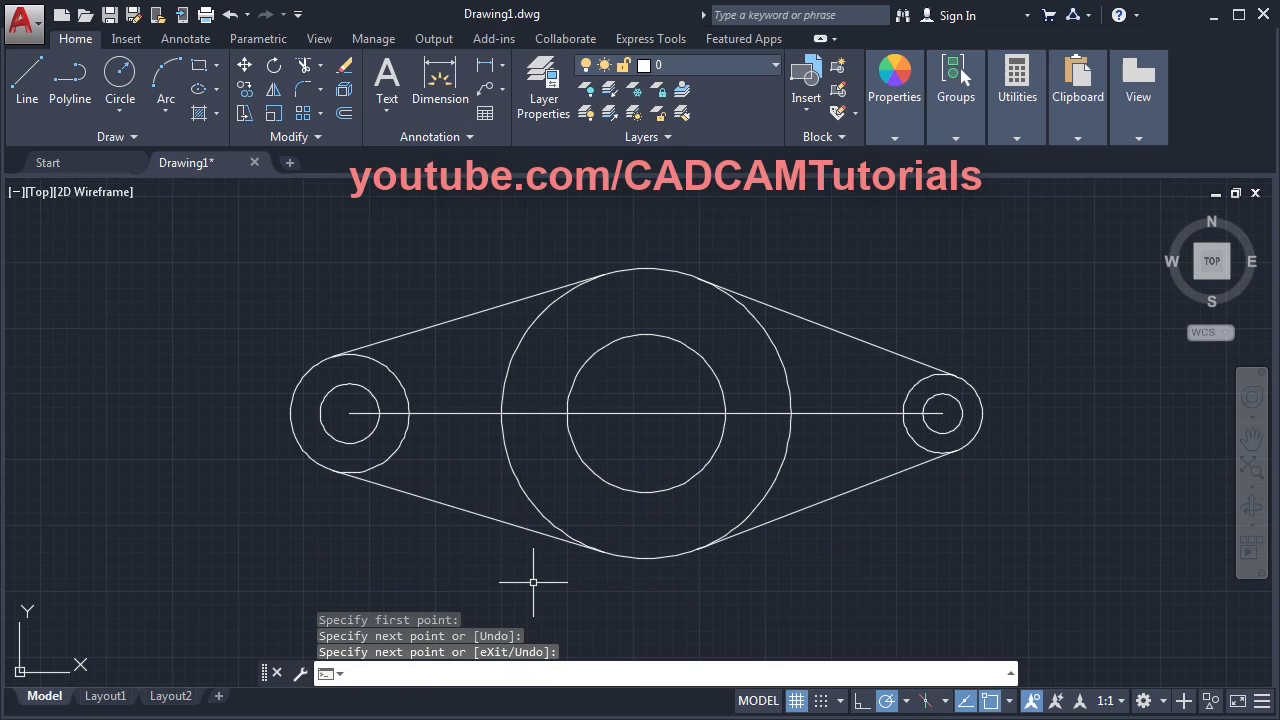
- After checking the reference, erase the horizontal centre line with E
{"action": "key", "text": "alt+Tab"}
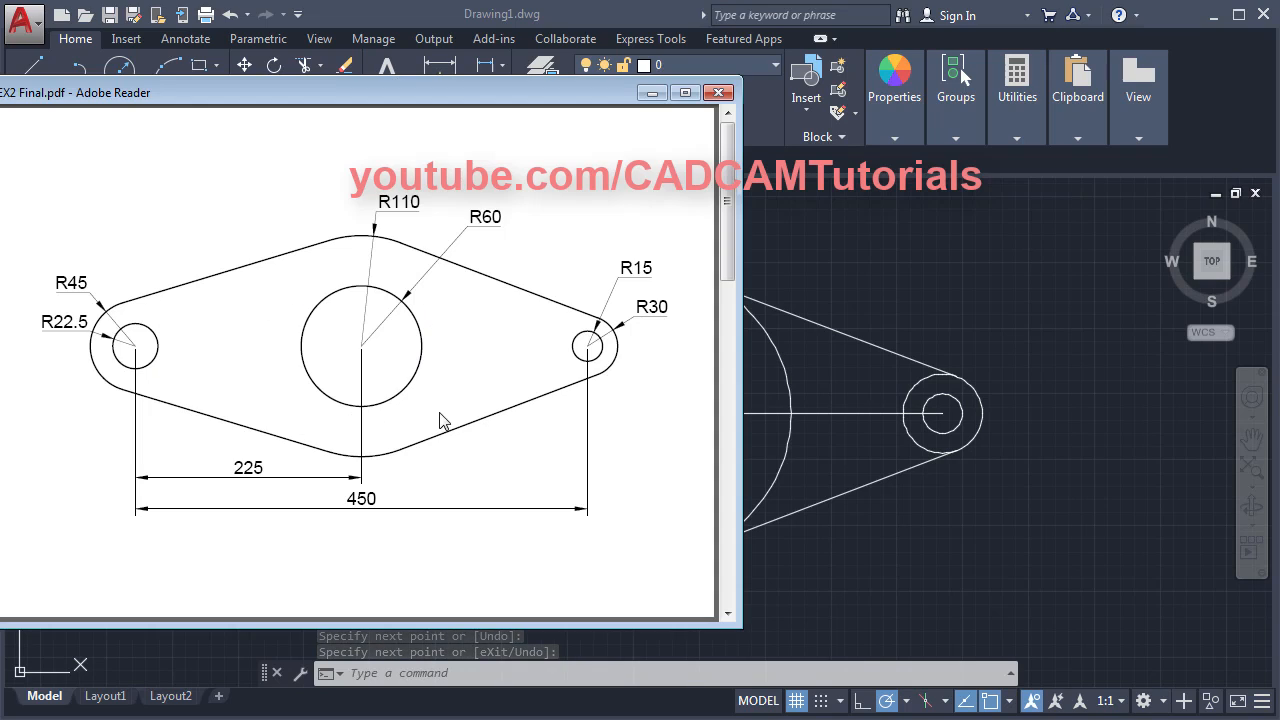
{"action": "left_click", "coordinate": [945, 300]}
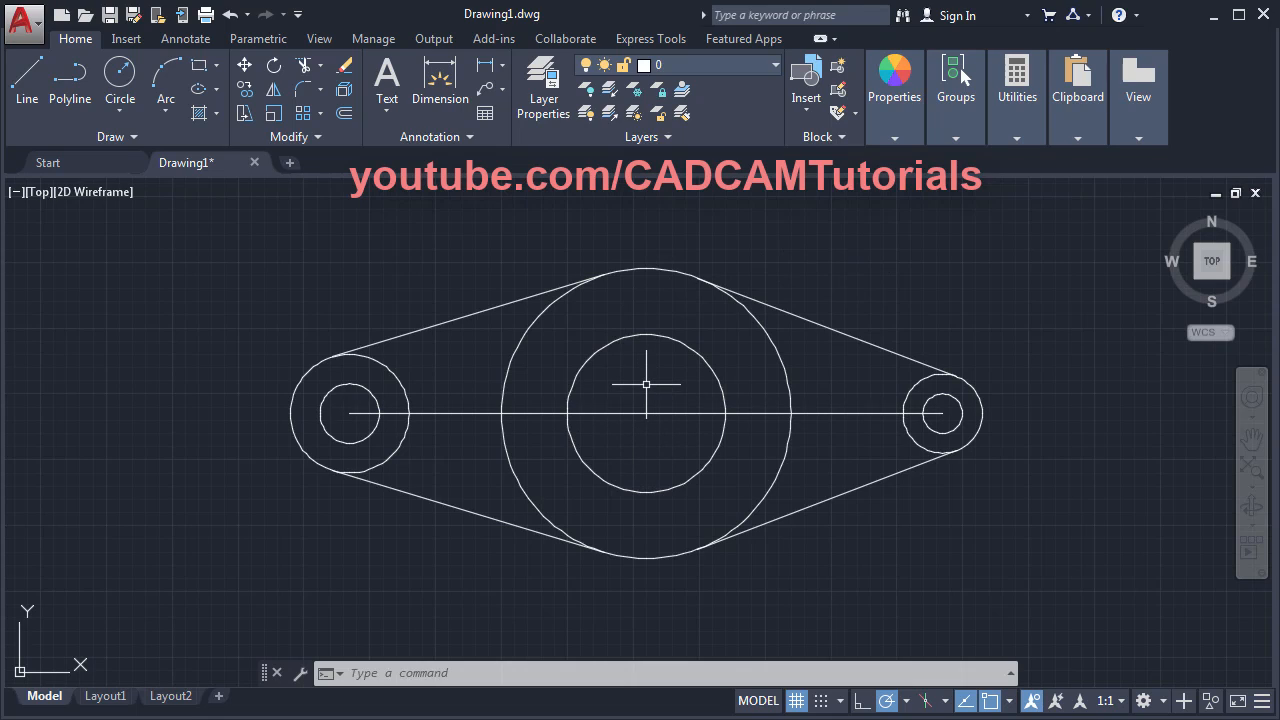
{"action": "type", "text": "e"}
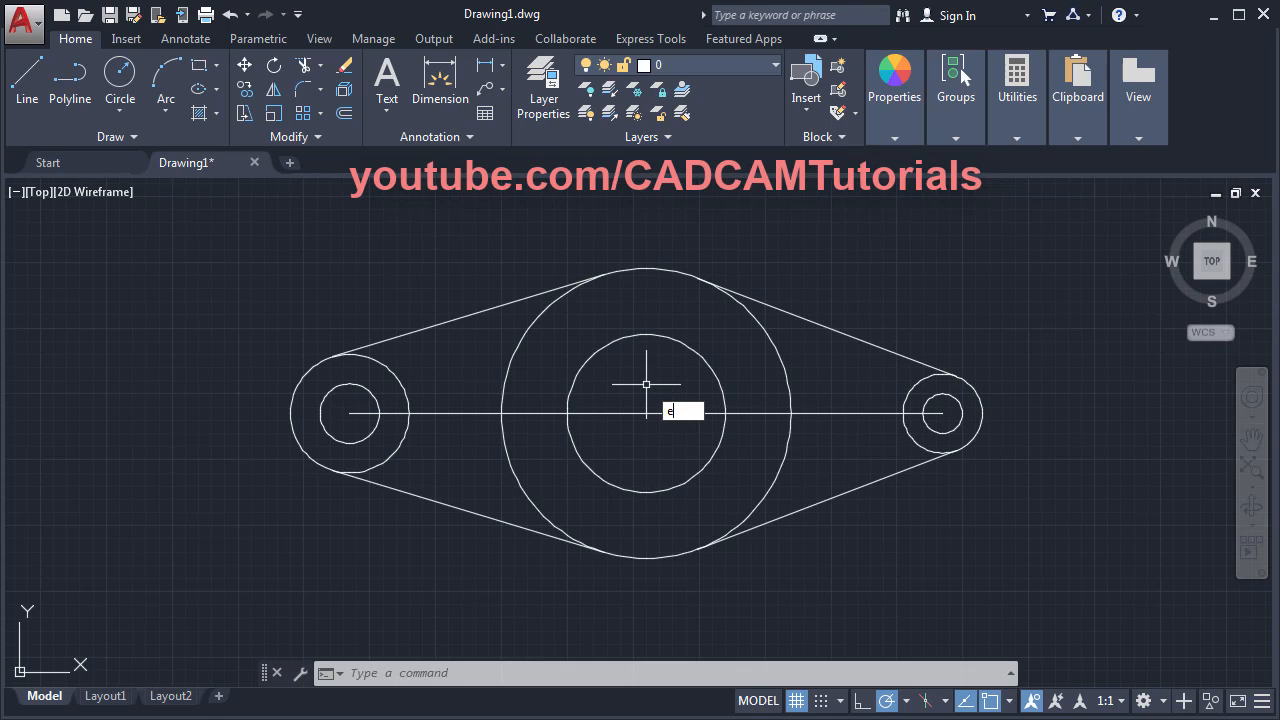
{"action": "key", "text": "Return"}
{"action": "left_click", "coordinate": [648, 412]}
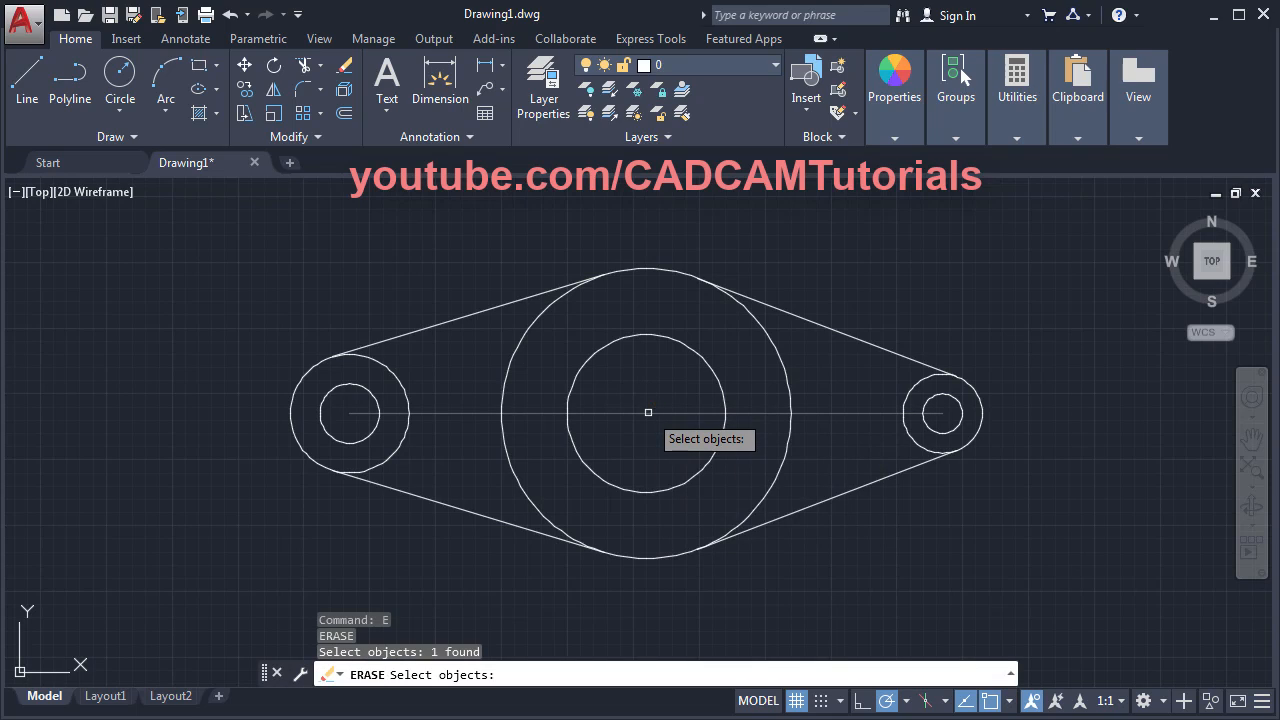
{"action": "key", "text": "Return"}
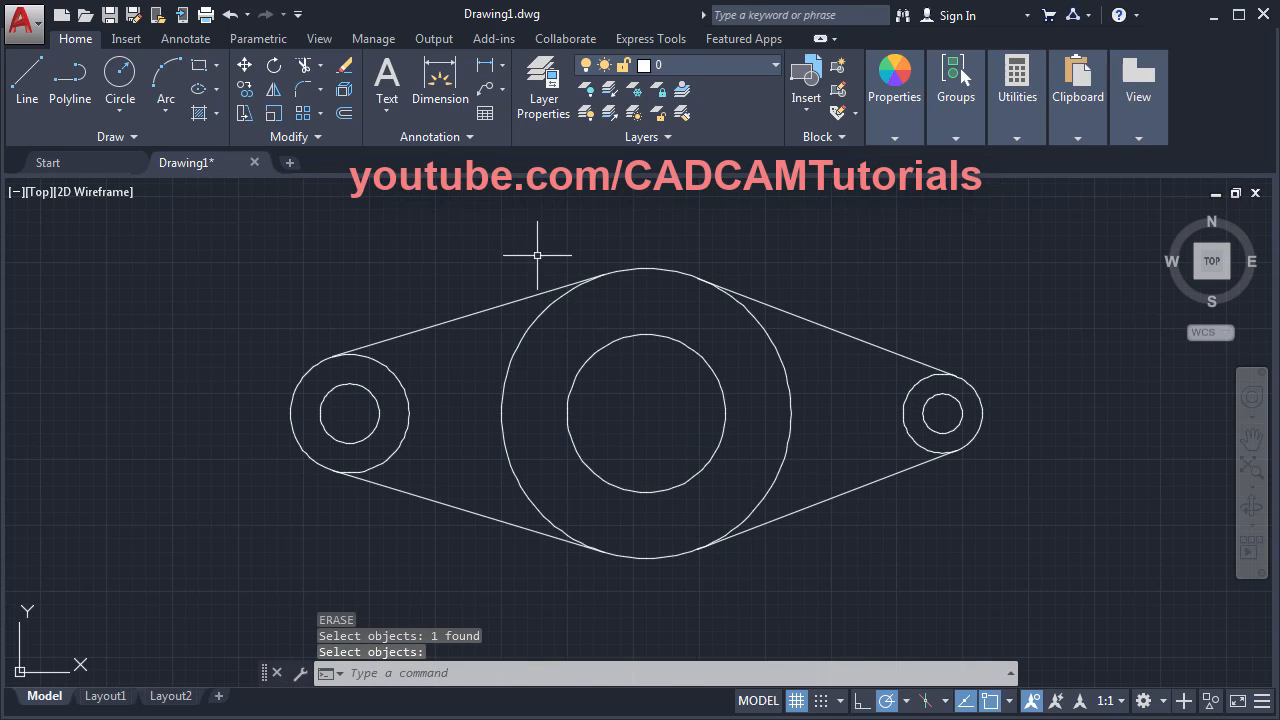
- Trim the inner arcs of both outer circles and the big circle's left and right arcs
{"action": "left_click", "coordinate": [303, 68]}
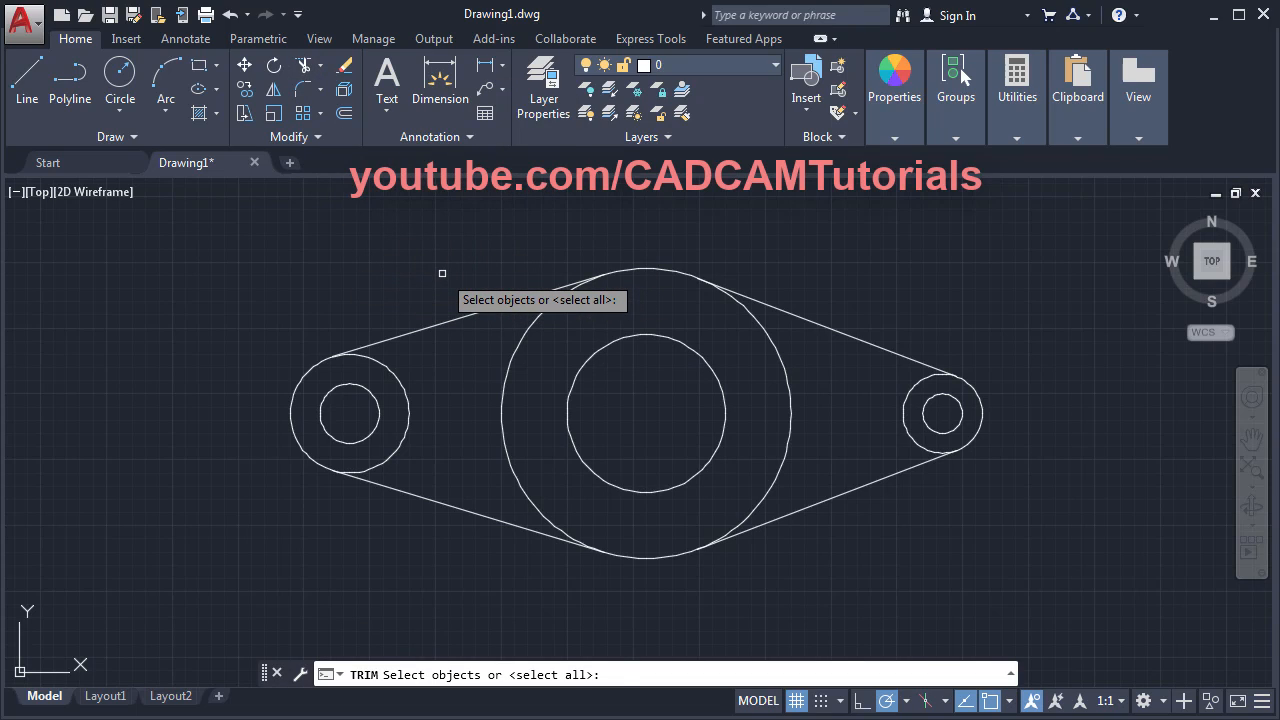
{"action": "key", "text": "Return"}
{"action": "left_click", "coordinate": [407, 396]}
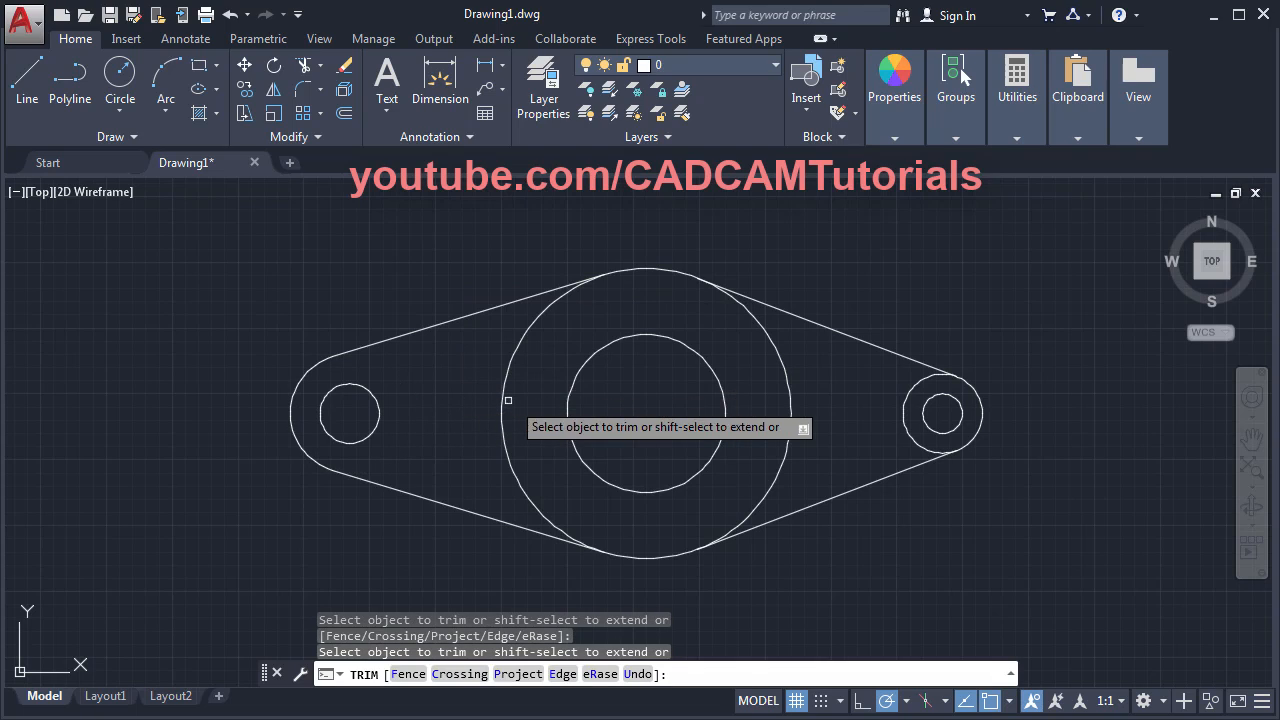
{"action": "left_click", "coordinate": [505, 390]}
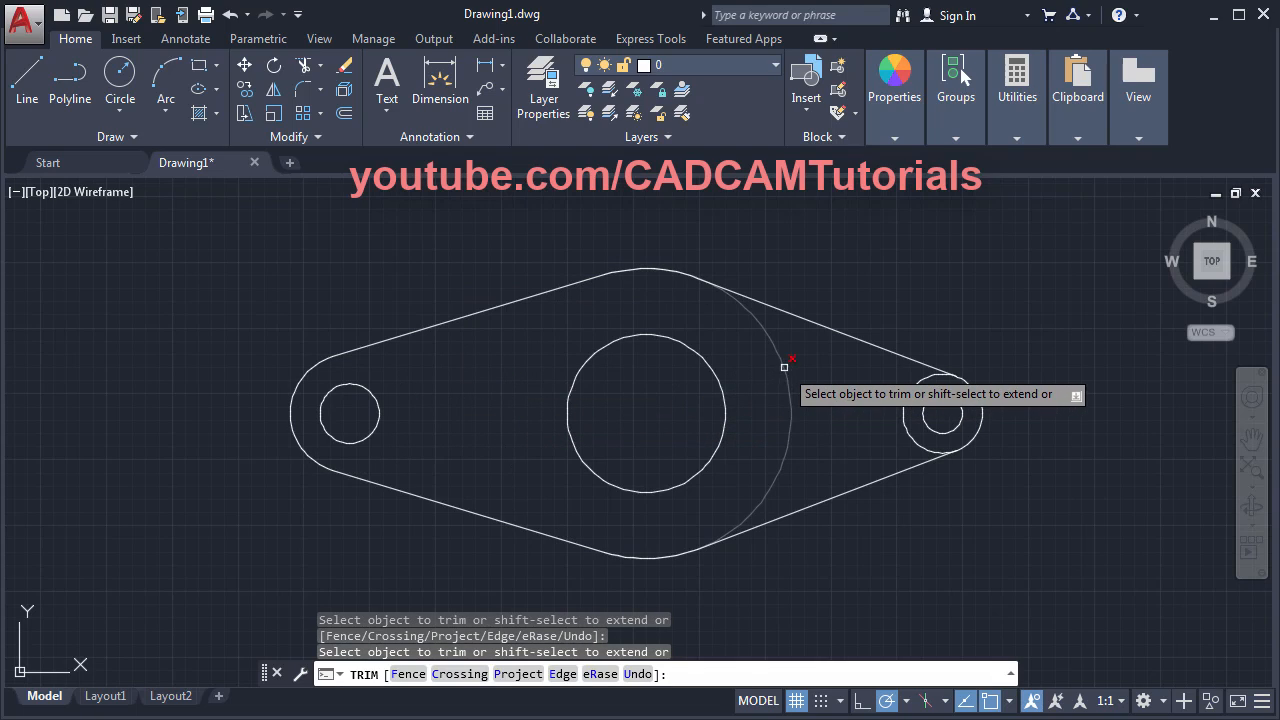
{"action": "left_click", "coordinate": [784, 367]}
{"action": "left_click", "coordinate": [907, 427]}
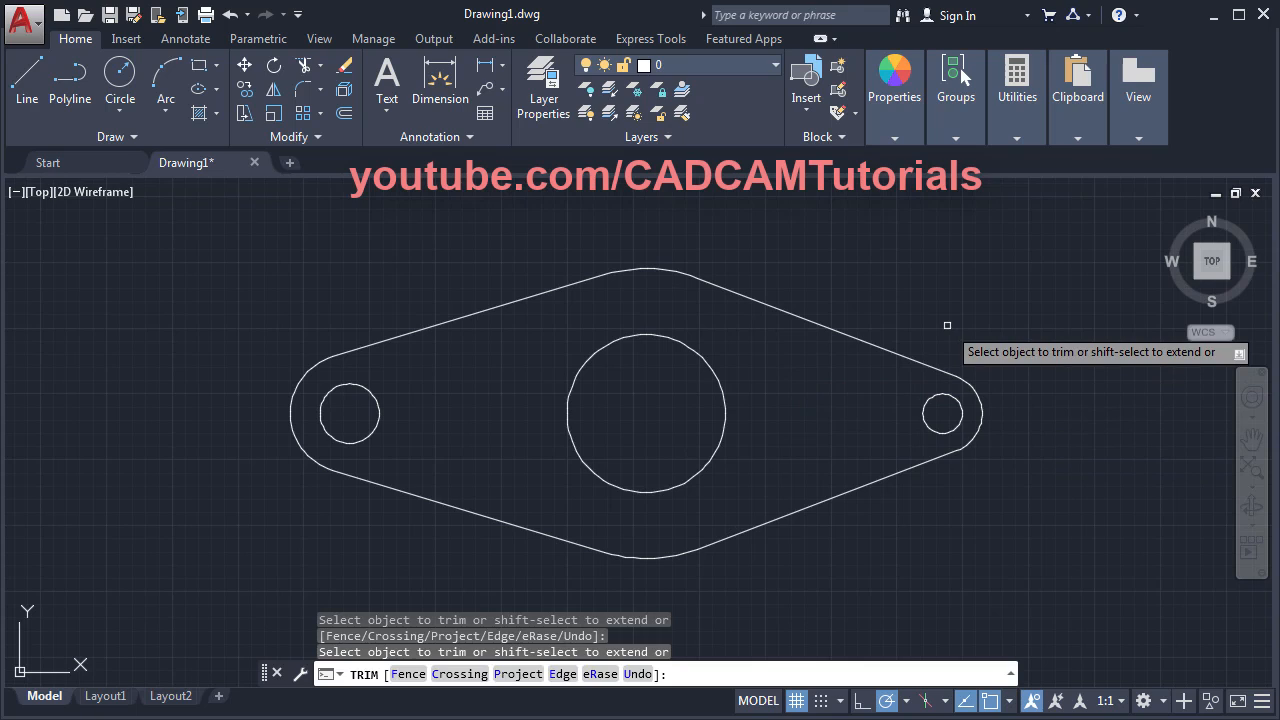
{"action": "key", "text": "Return"}
{"action": "scroll", "coordinate": [688, 405], "scroll_direction": "down", "scroll_amount": 2}
{"action": "middle_click_drag", "start_coordinate": [586, 423], "coordinate": [911, 424]}
- Open a new blank drawing, Drawing2, checking the plate reference PDF alongside
{"action": "key", "text": "alt+Tab"}
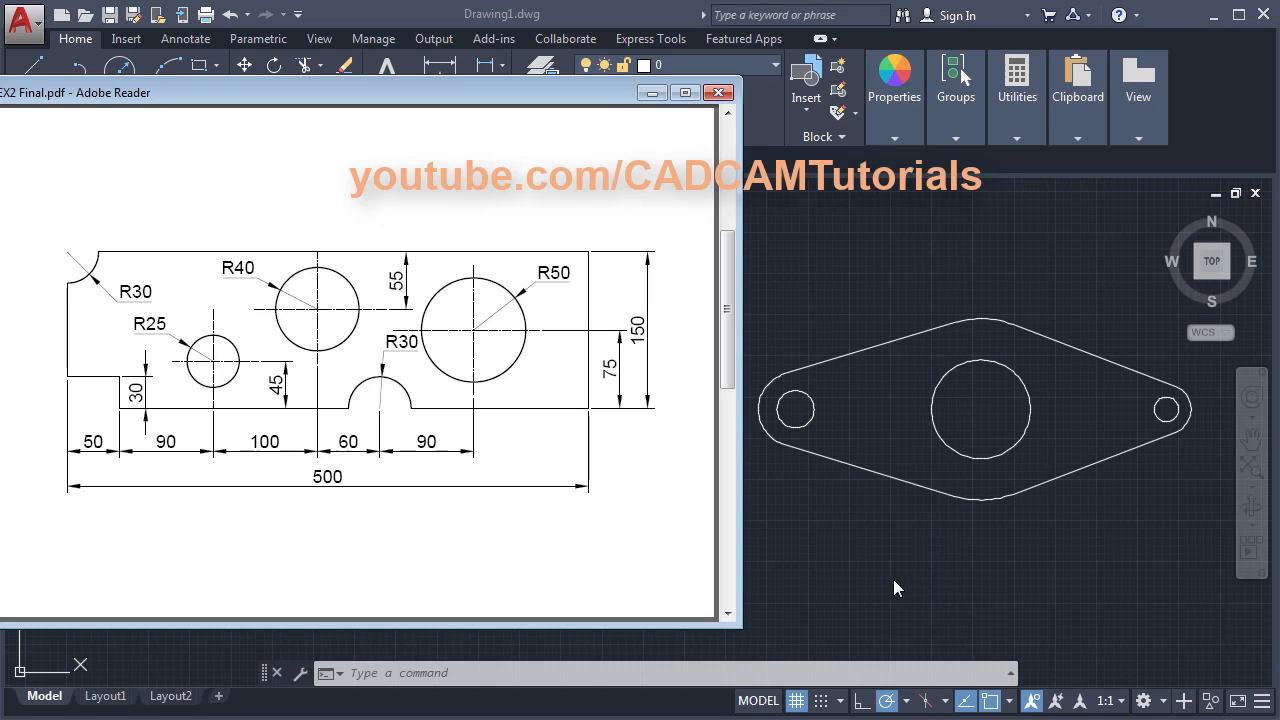
{"action": "key", "text": "alt+Tab"}
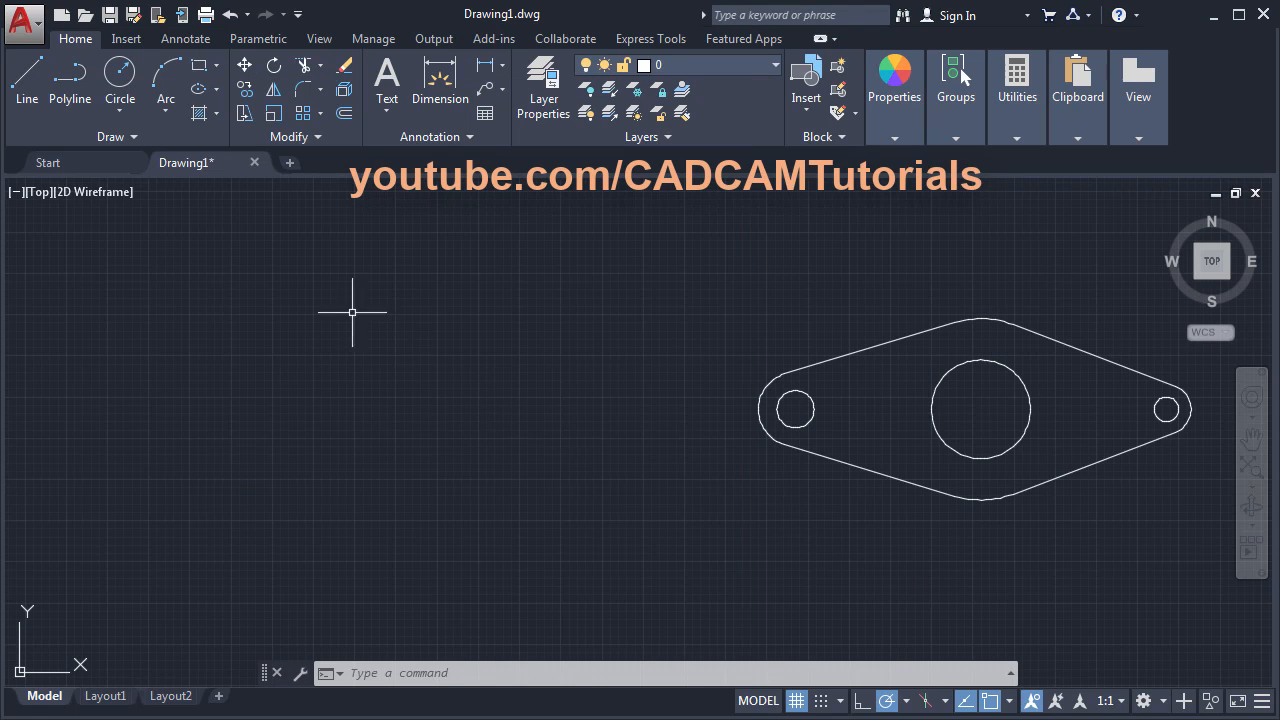
{"action": "left_click", "coordinate": [290, 164]}
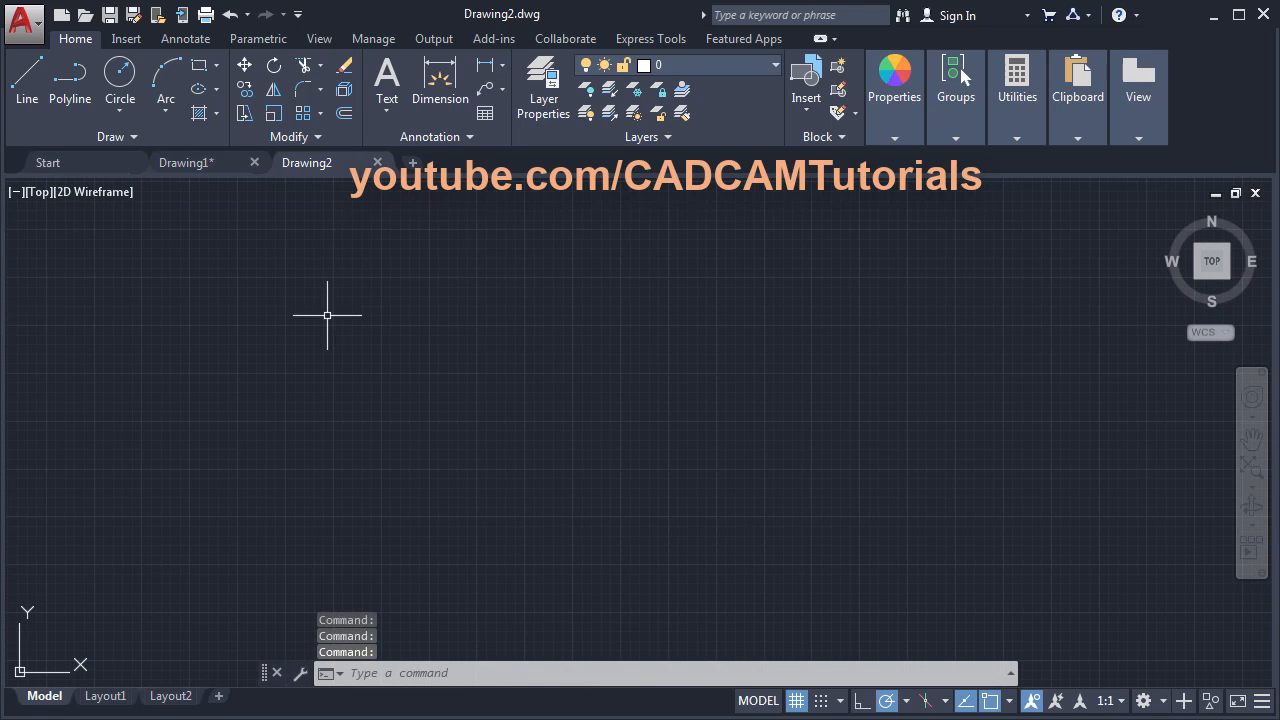
{"action": "key", "text": "alt+Tab"}
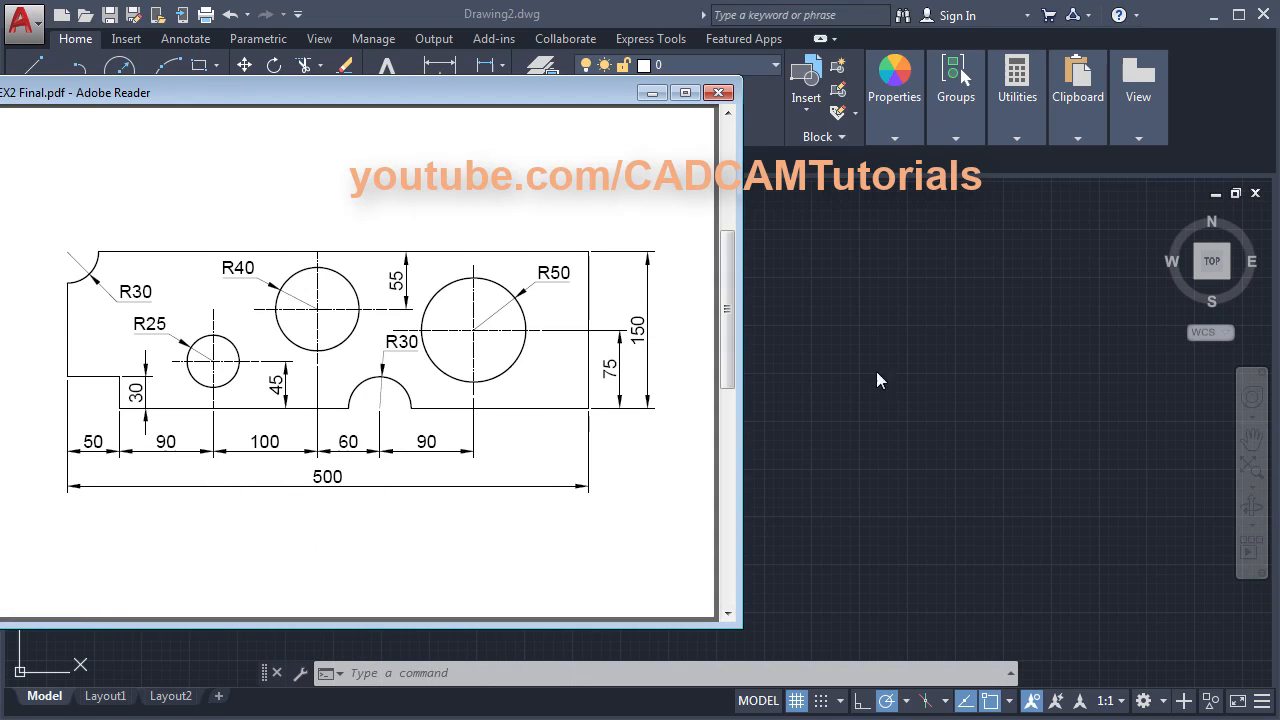
{"action": "left_click", "coordinate": [928, 391]}
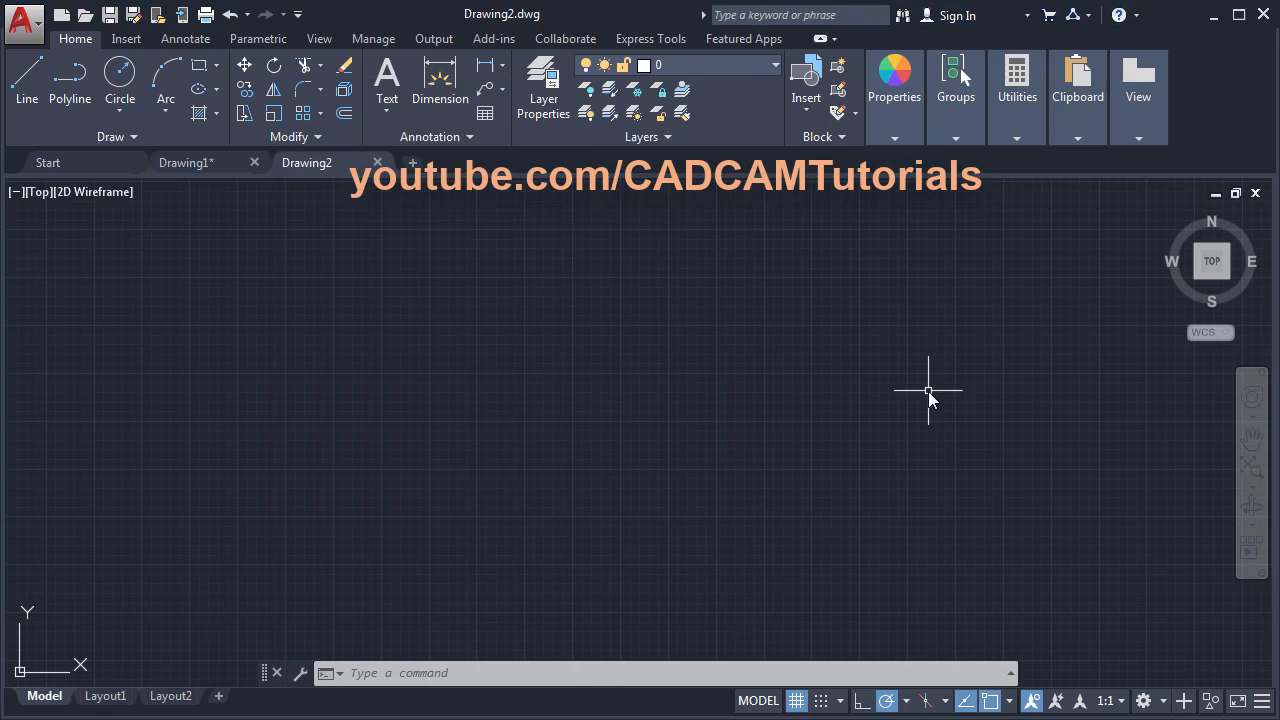
- Draw the plate's 500-long bottom edge and 150-high right edge with LINE
{"action": "left_click", "coordinate": [27, 90]}
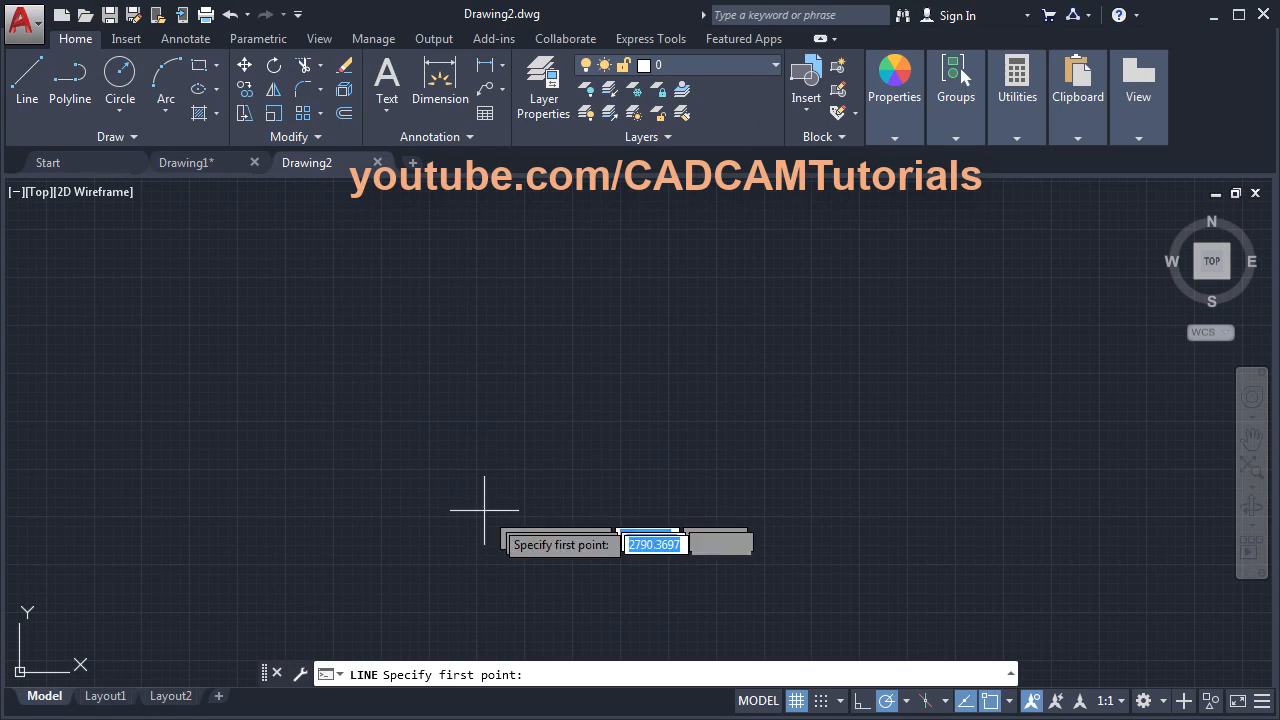
{"action": "left_click", "coordinate": [357, 491]}
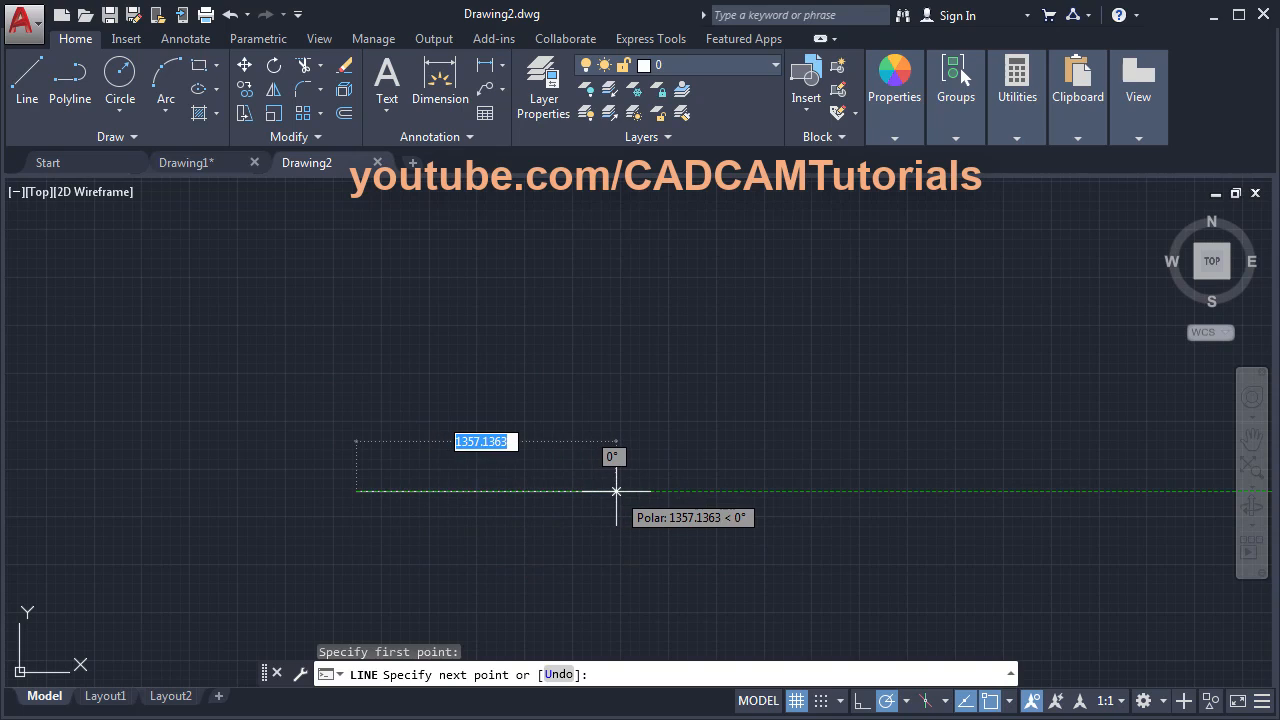
{"action": "type", "text": "50"}
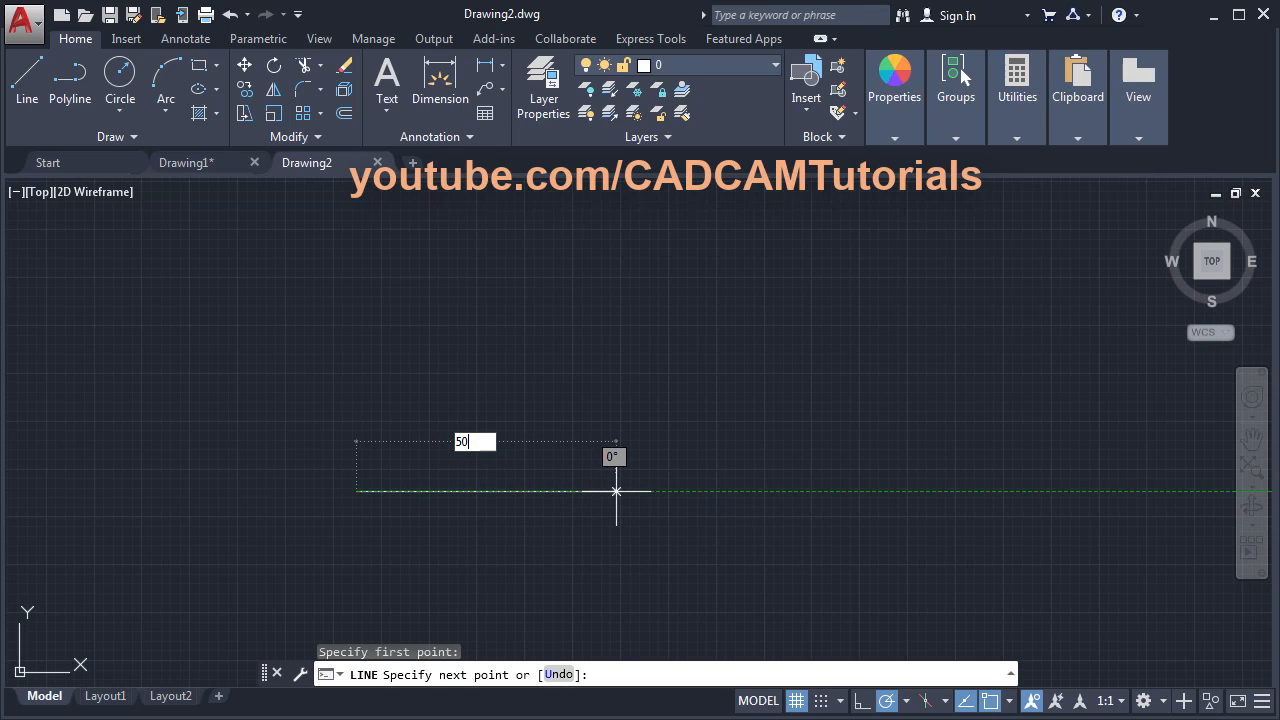
{"action": "type", "text": "0"}
{"action": "key", "text": "Return"}
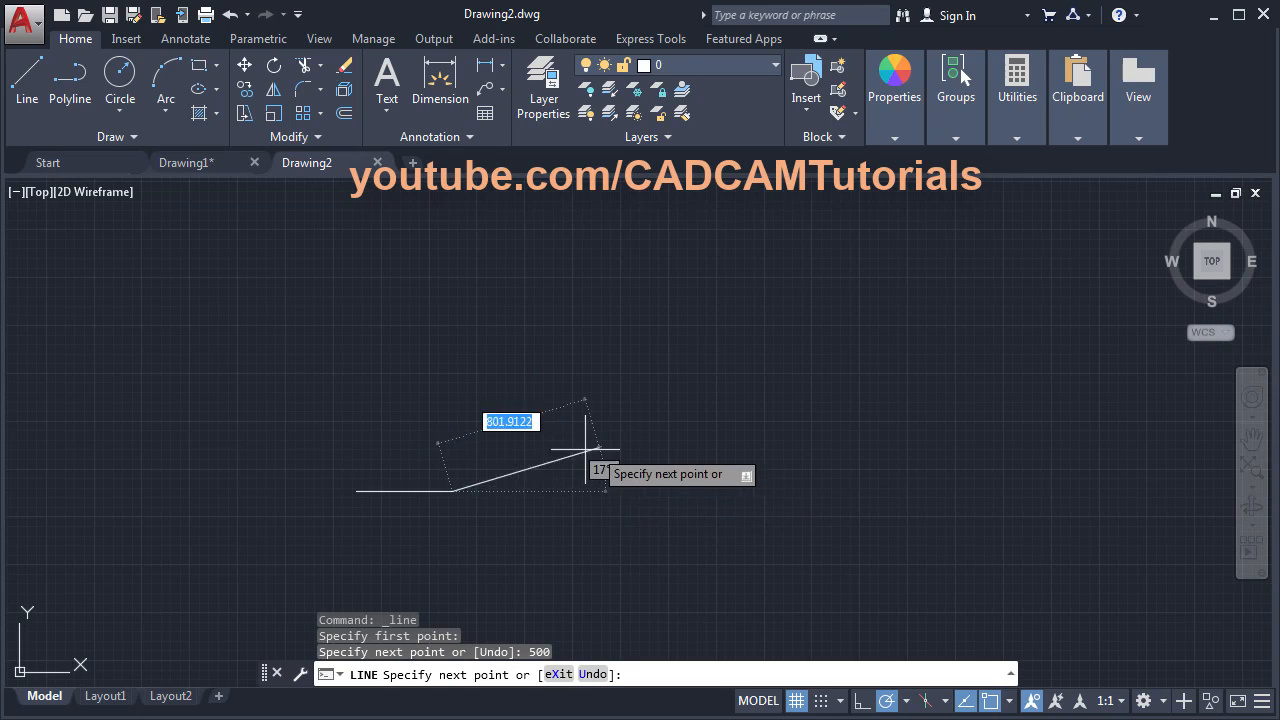
{"action": "scroll", "coordinate": [421, 490], "scroll_direction": "up", "scroll_amount": 4}
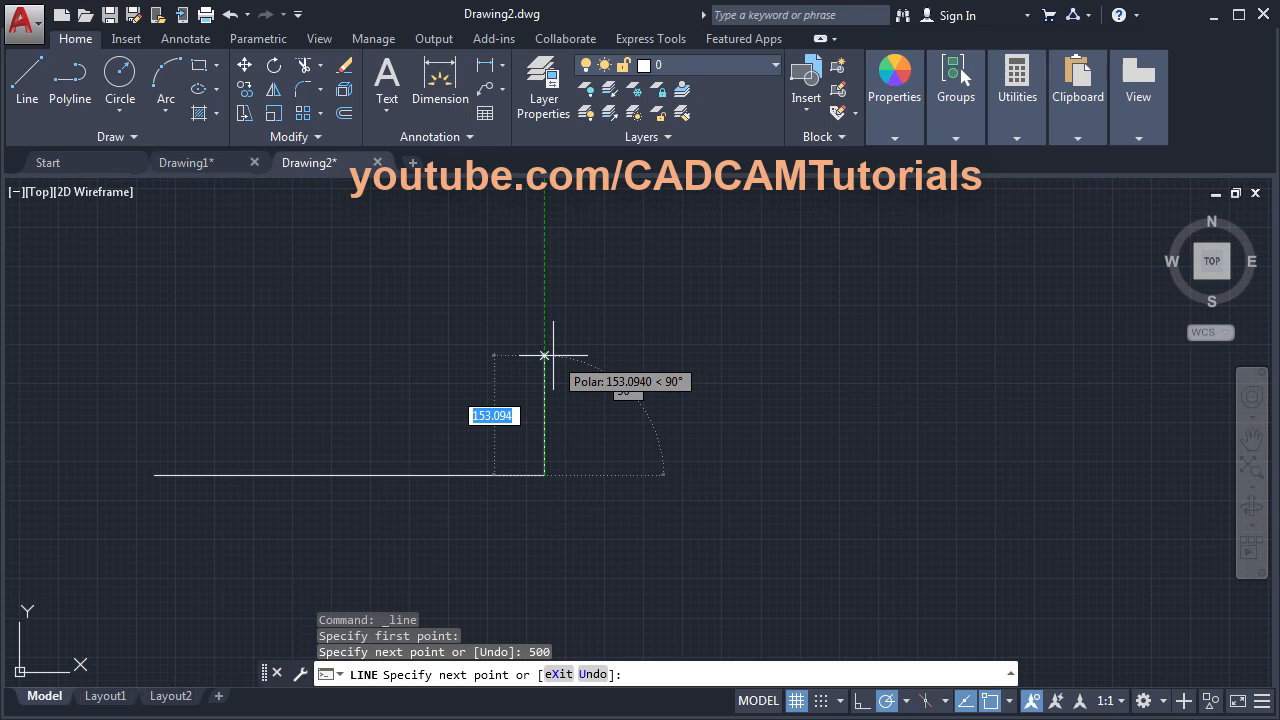
{"action": "type", "text": "1"}
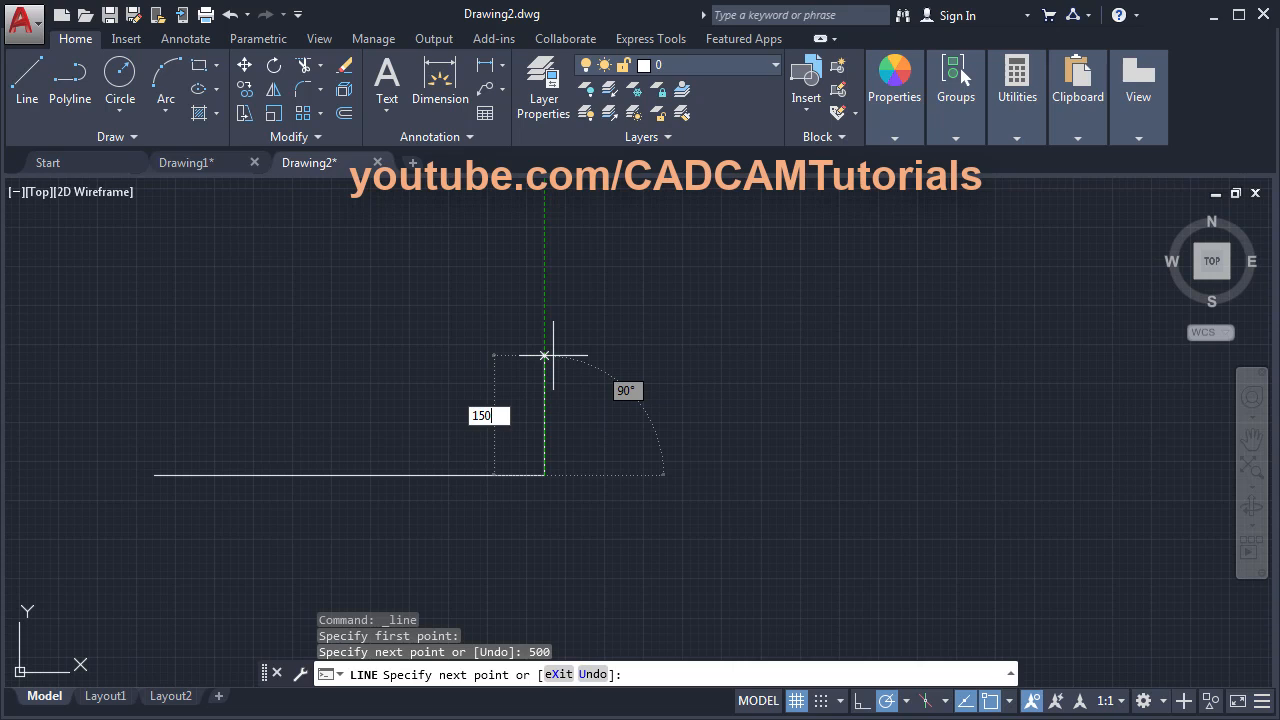
{"action": "type", "text": "50"}
{"action": "key", "text": "Return"}
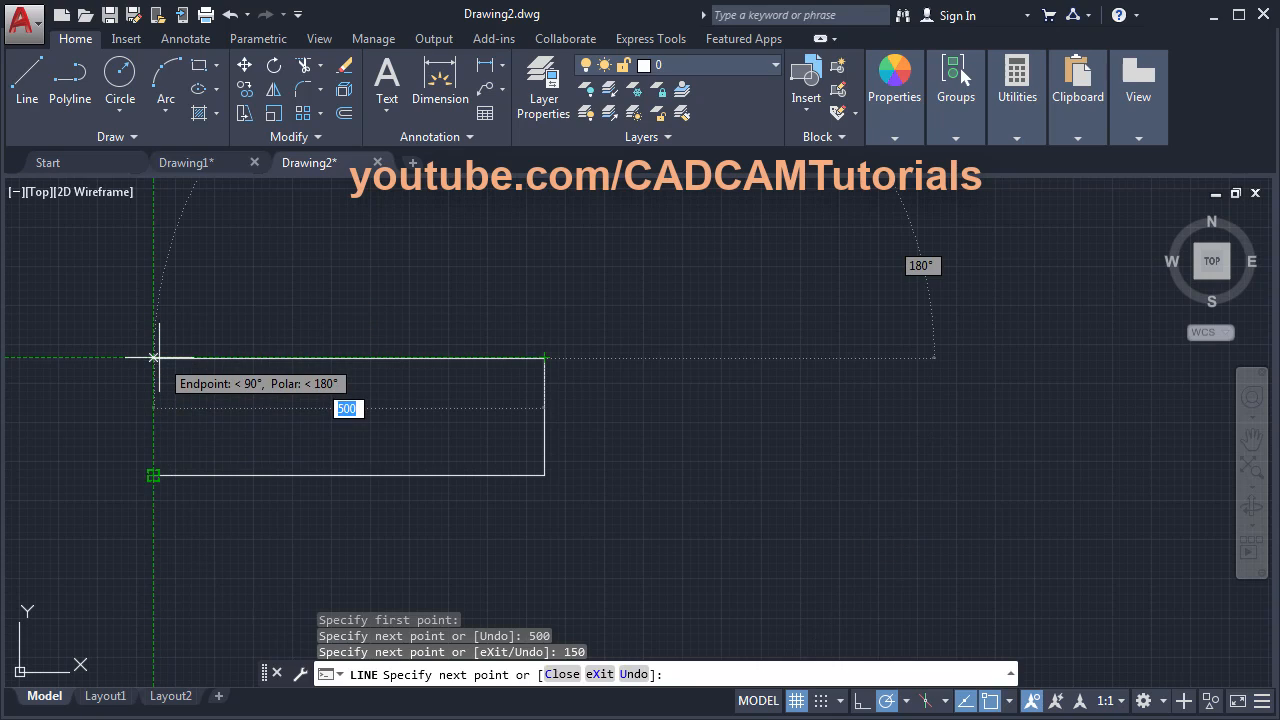
- Add the top and left edges to close the 500×150 rectangle, then centre it in view
{"action": "left_click", "coordinate": [153, 357]}
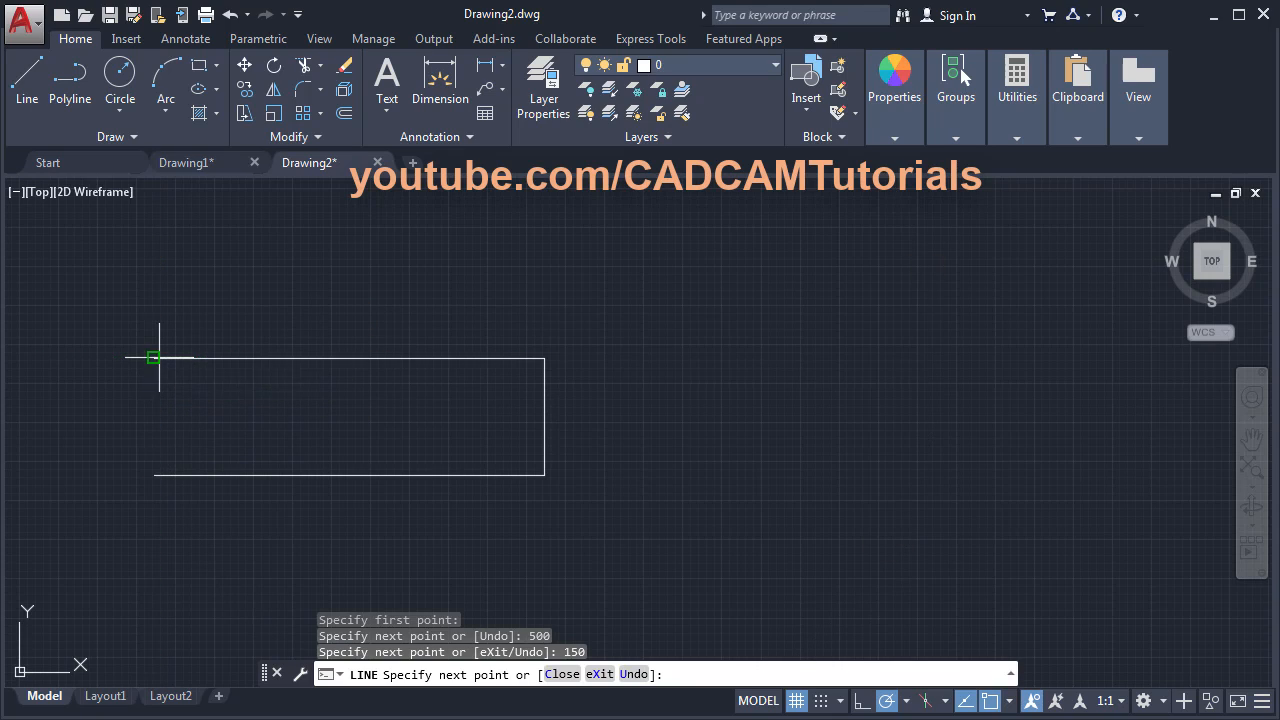
{"action": "left_click", "coordinate": [153, 475]}
{"action": "key", "text": "Return"}
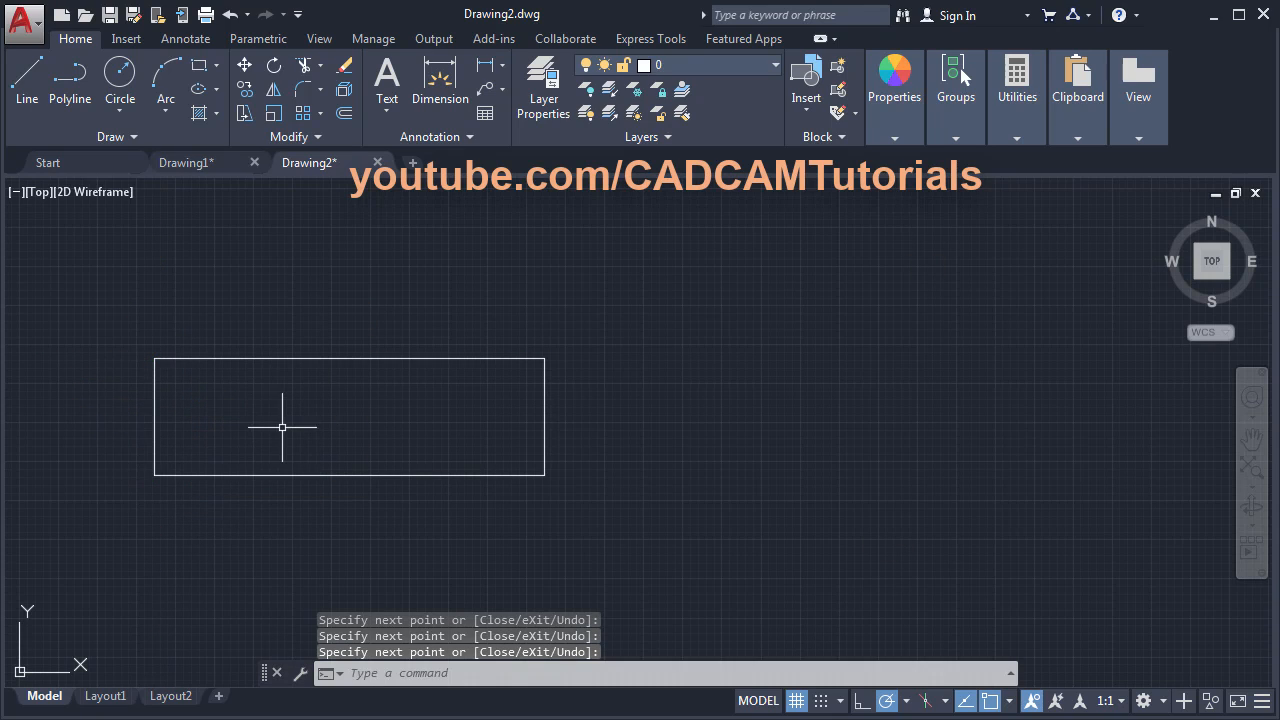
{"action": "middle_click_drag", "start_coordinate": [286, 415], "coordinate": [534, 423]}
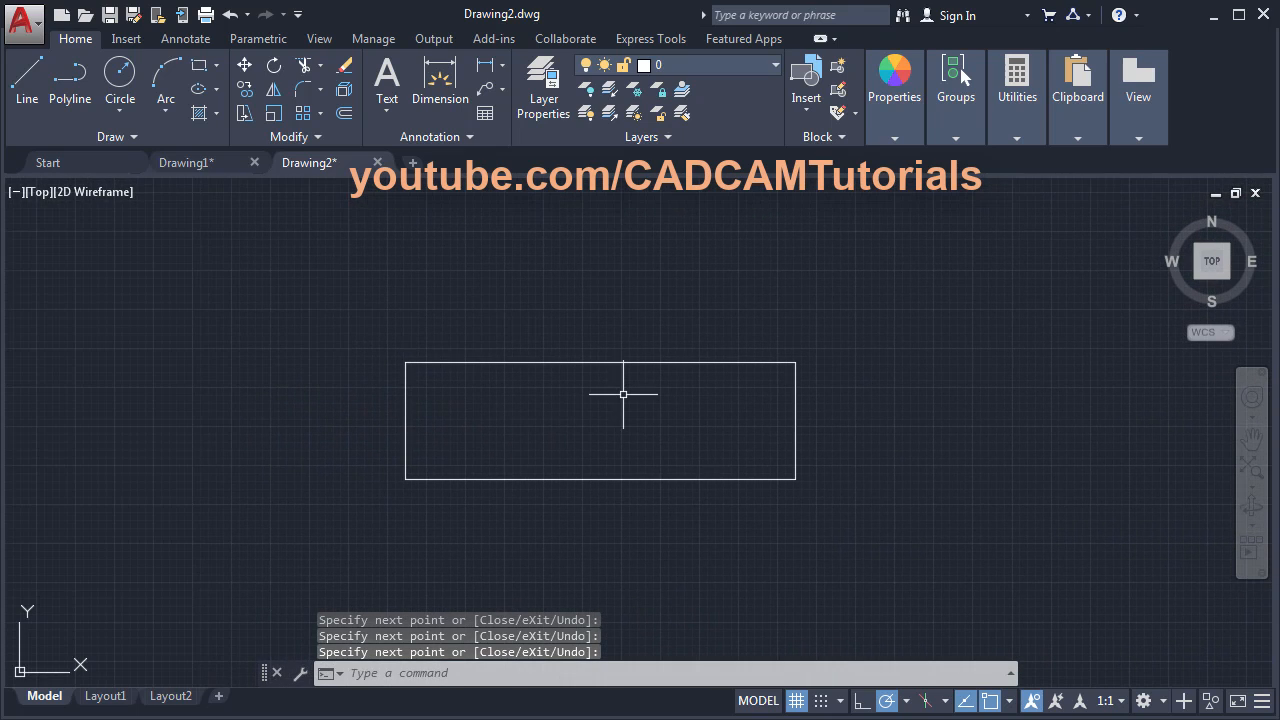
{"action": "scroll", "coordinate": [611, 449], "scroll_direction": "up", "scroll_amount": 2}
{"action": "middle_click_drag", "start_coordinate": [582, 477], "coordinate": [597, 443]}
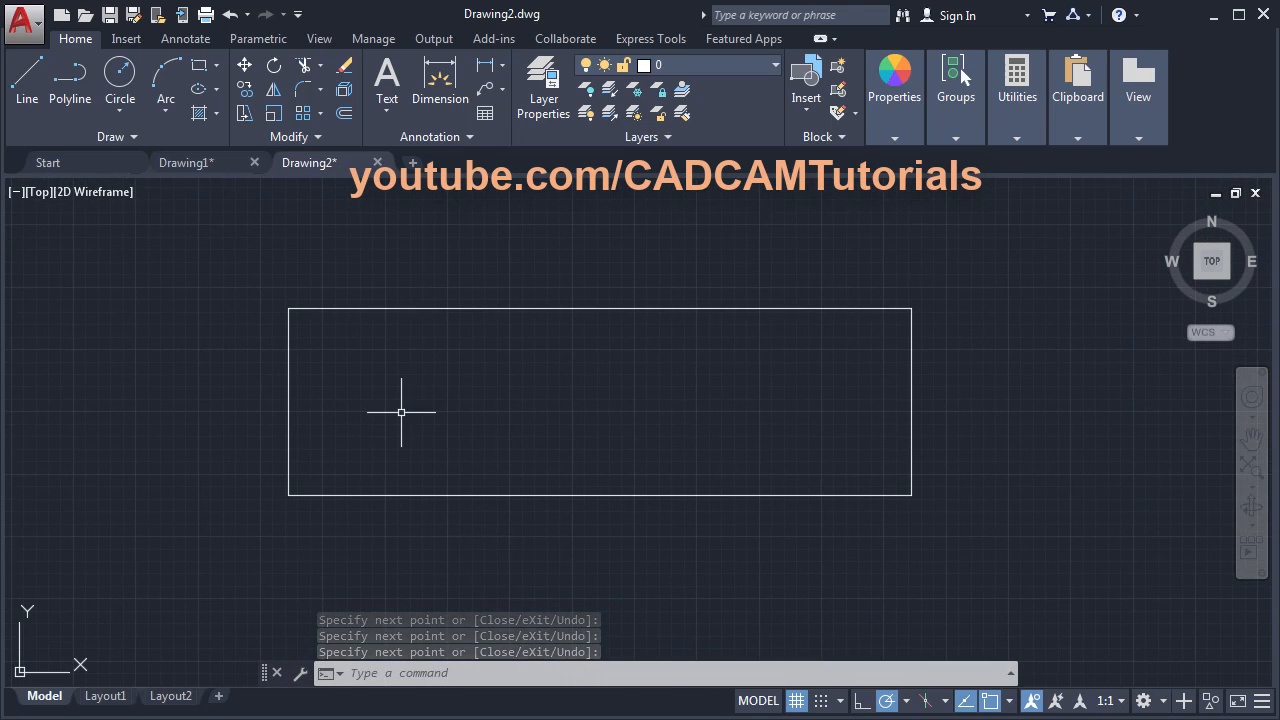
- Offset vertical lines 50 from the left edge and 90 further right, using OFFSET Through
{"action": "key", "text": "alt+Tab"}
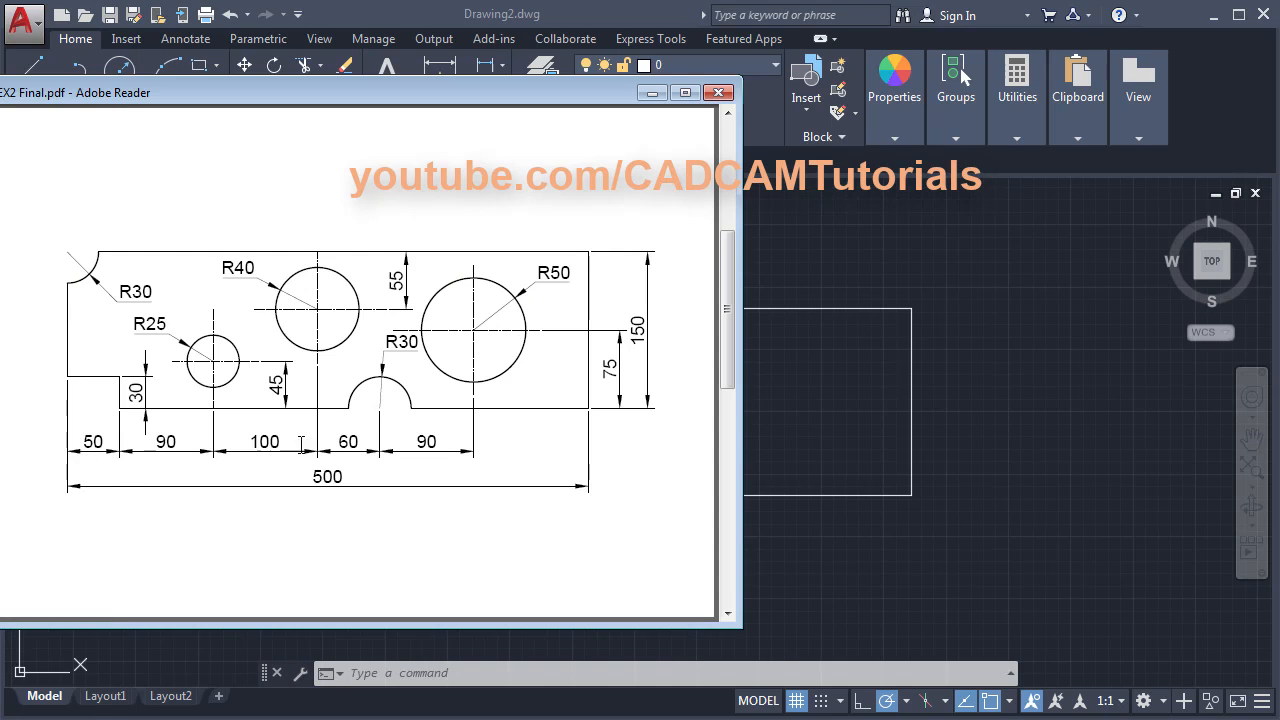
{"action": "left_click", "coordinate": [872, 364]}
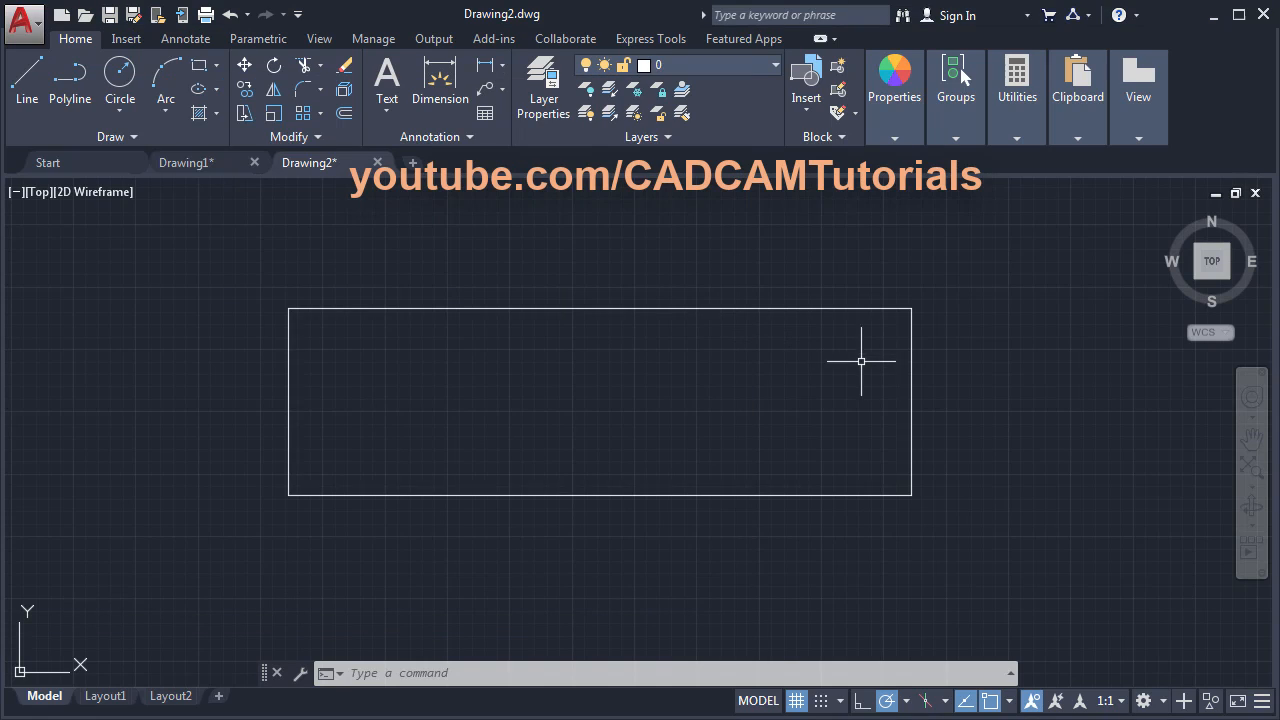
{"action": "left_click", "coordinate": [345, 114]}
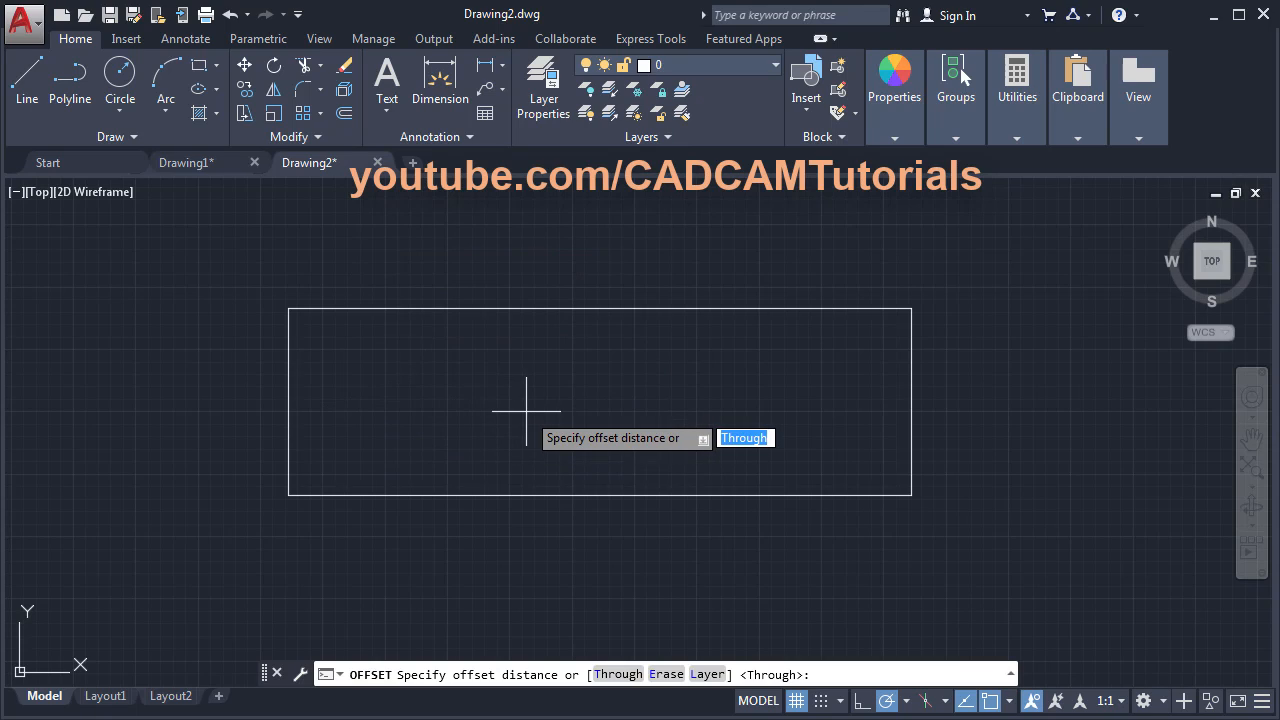
{"action": "left_click", "coordinate": [619, 674]}
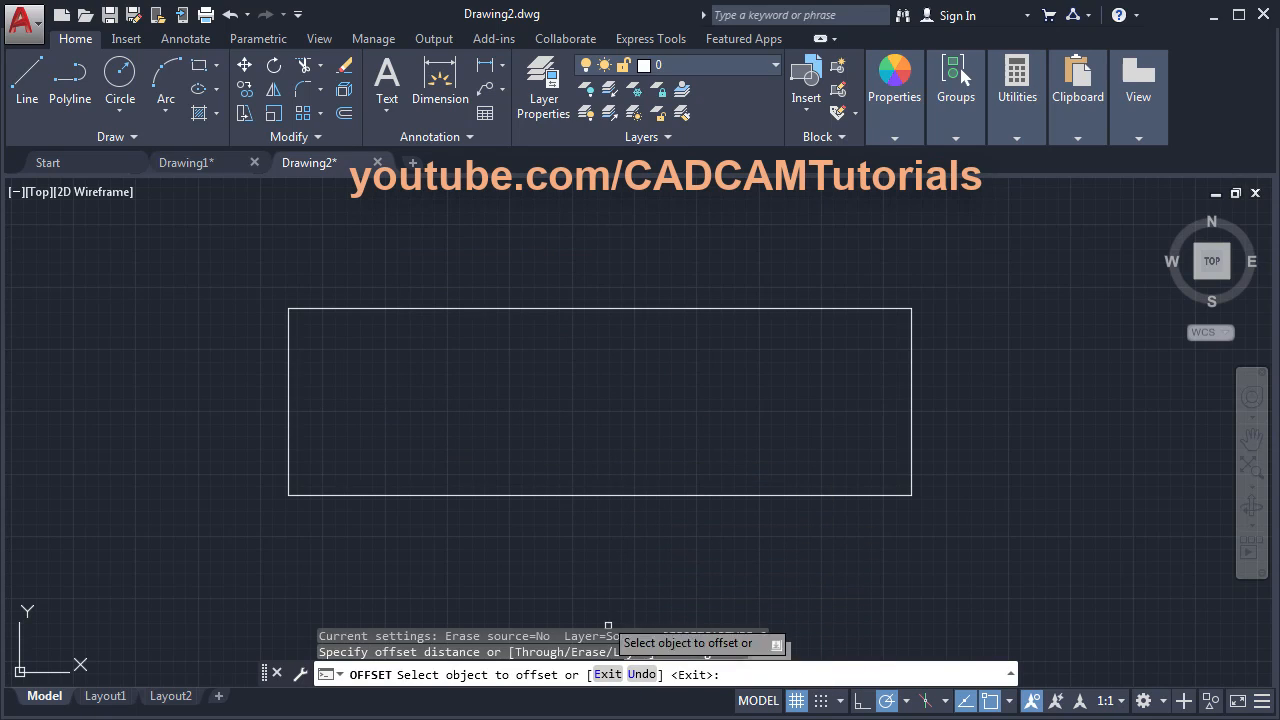
{"action": "left_click", "coordinate": [289, 440]}
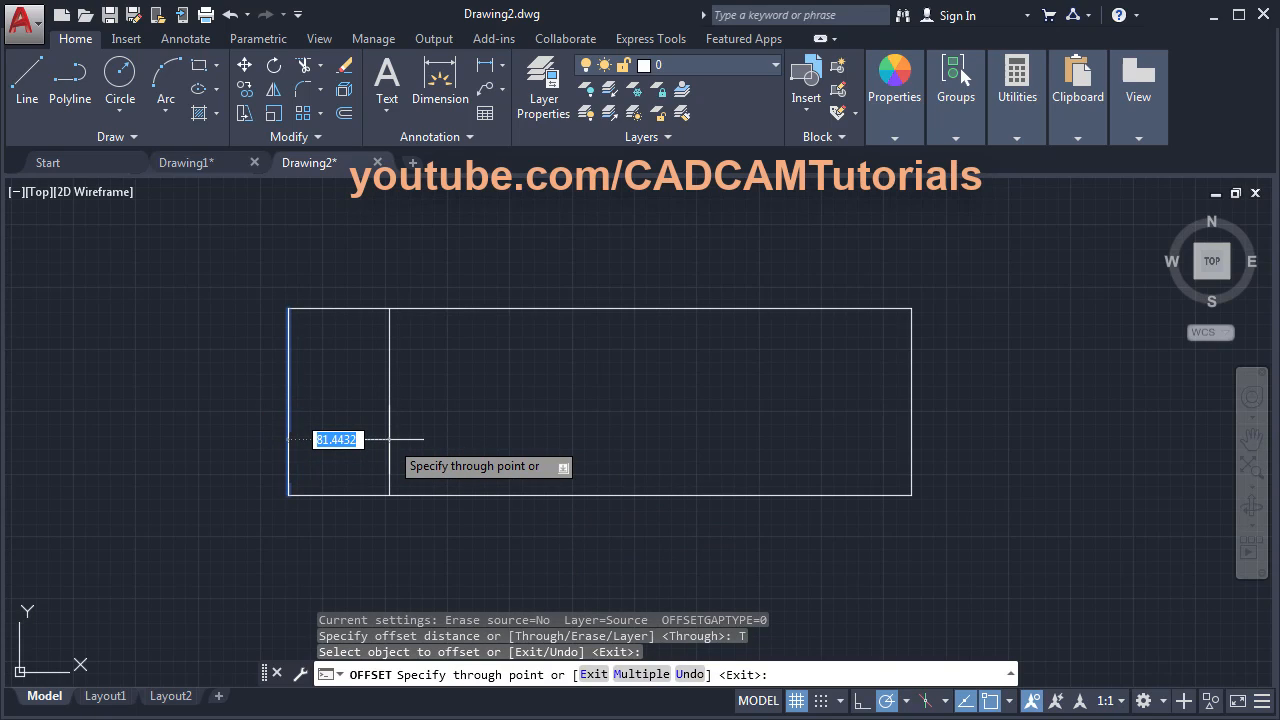
{"action": "key", "text": "Return"}
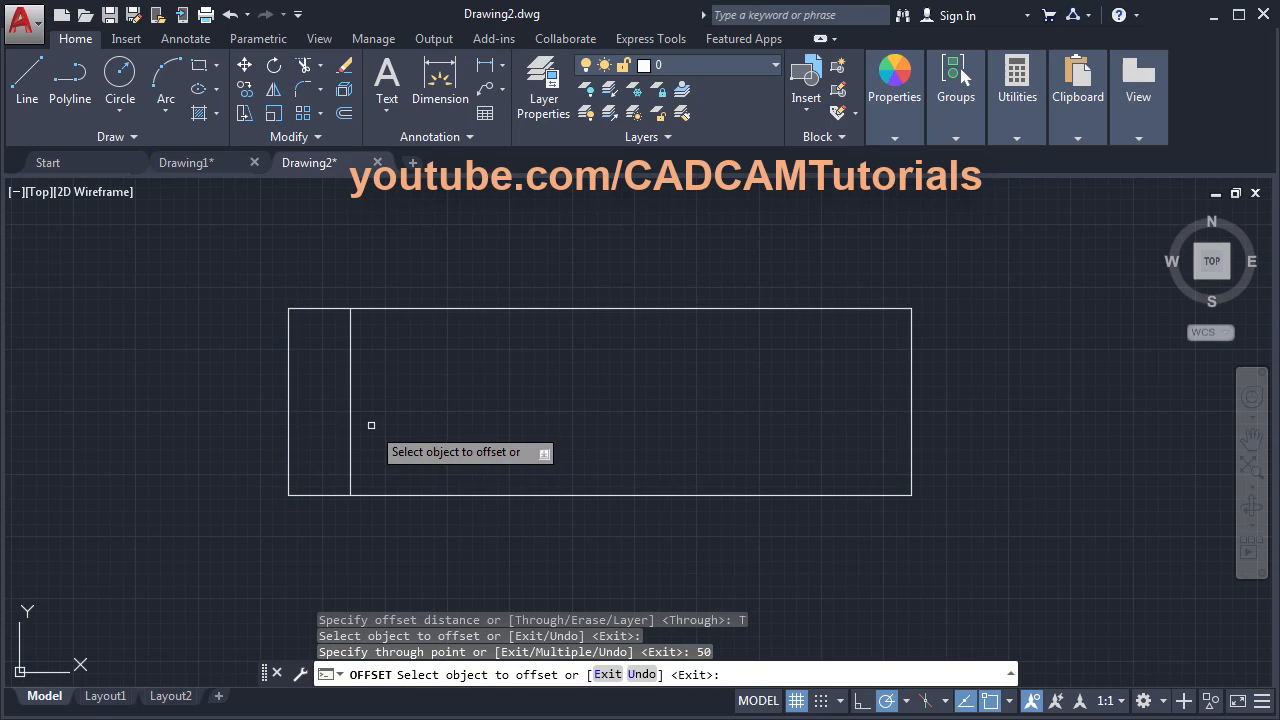
{"action": "left_click", "coordinate": [349, 422]}
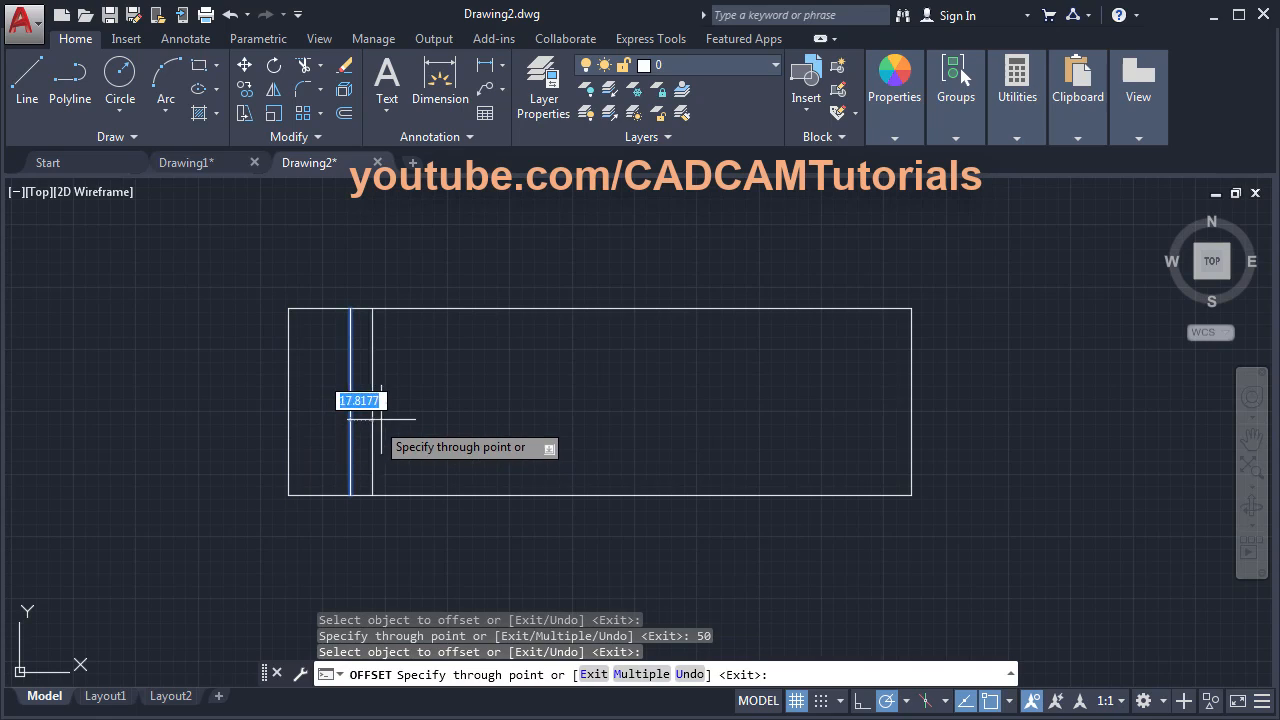
{"action": "type", "text": "90"}
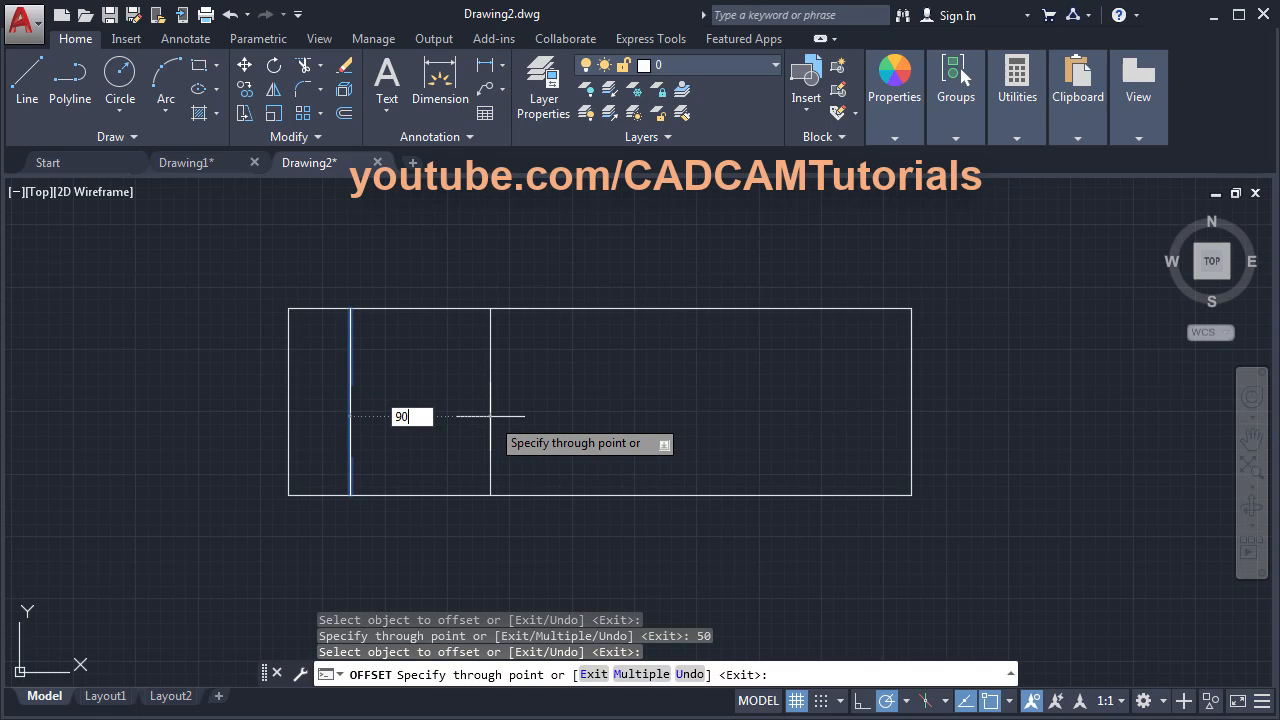
{"action": "key", "text": "Return"}
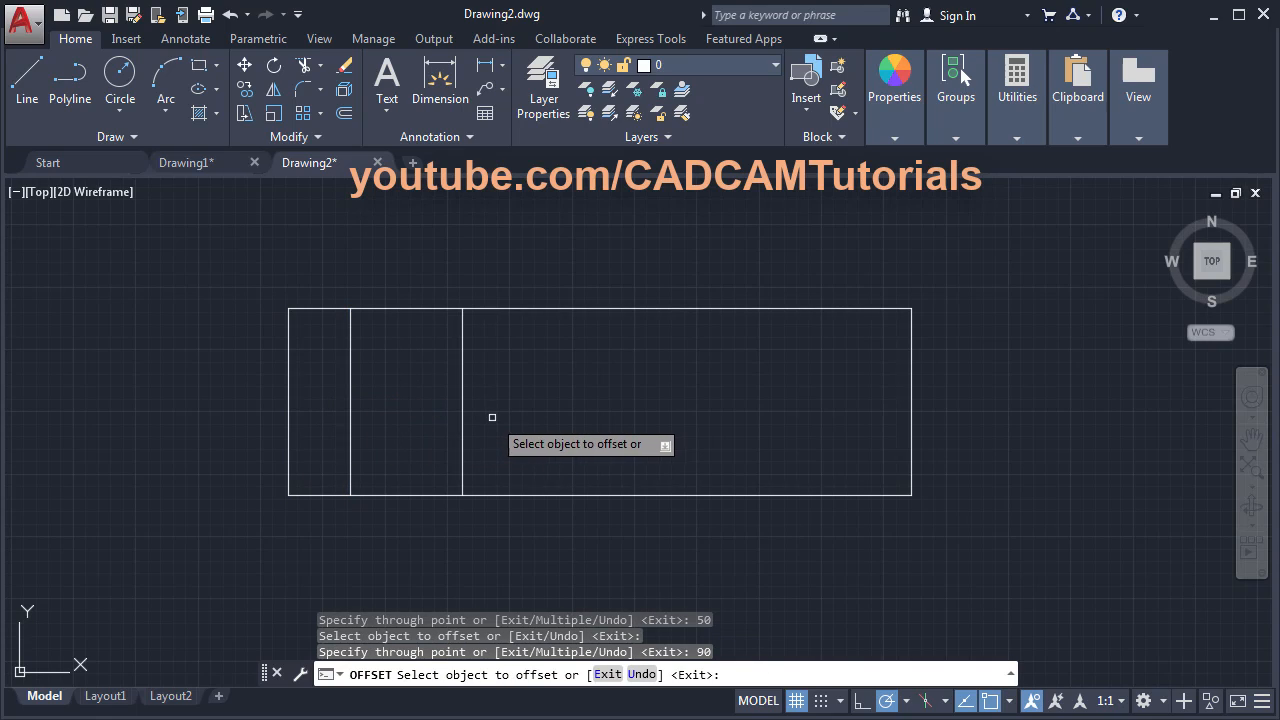
- Add further vertical offset lines at 100, 60 and 90 spacings, checking the reference PDF
{"action": "key", "text": "alt+Tab"}
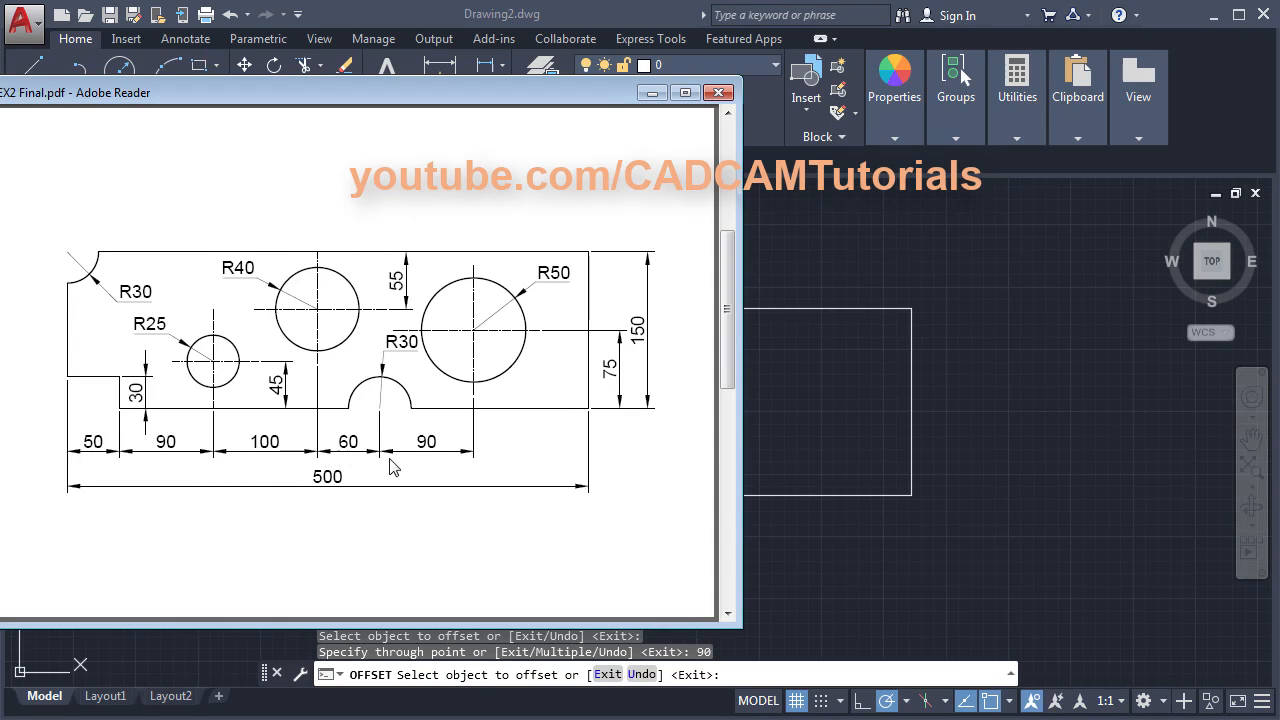
{"action": "key", "text": "alt+Tab"}
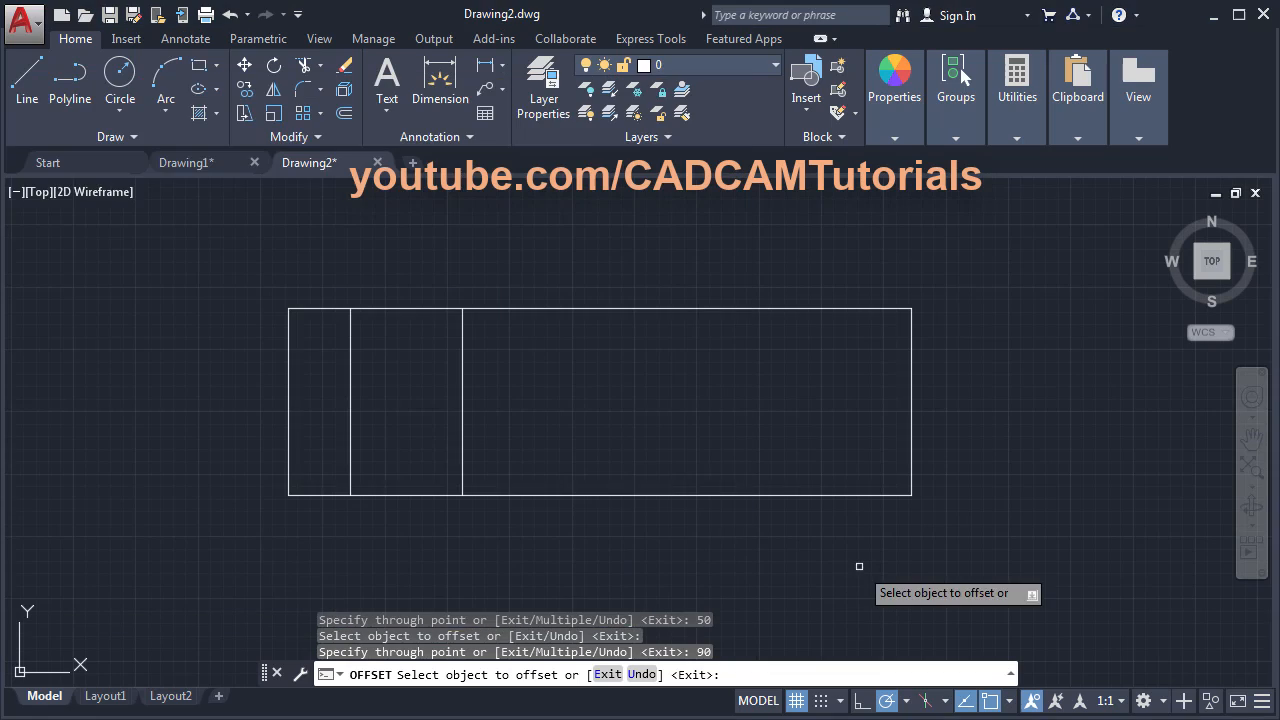
{"action": "left_click", "coordinate": [462, 480]}
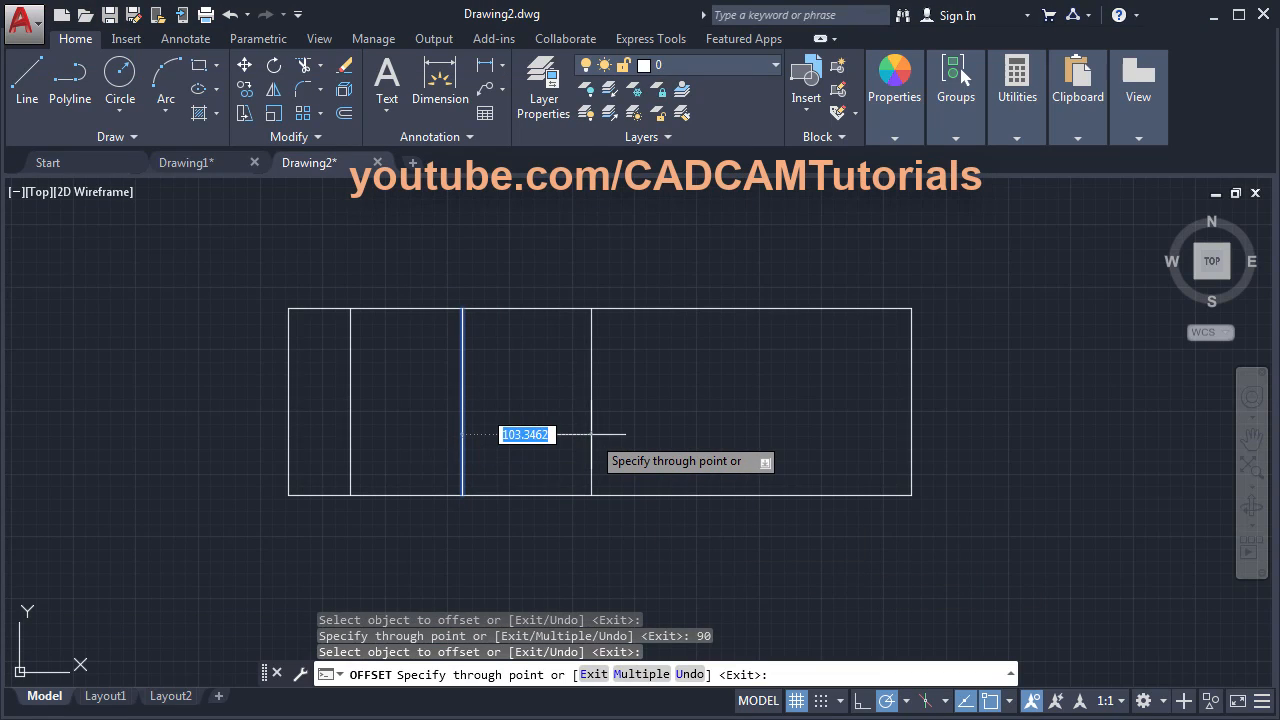
{"action": "type", "text": "100"}
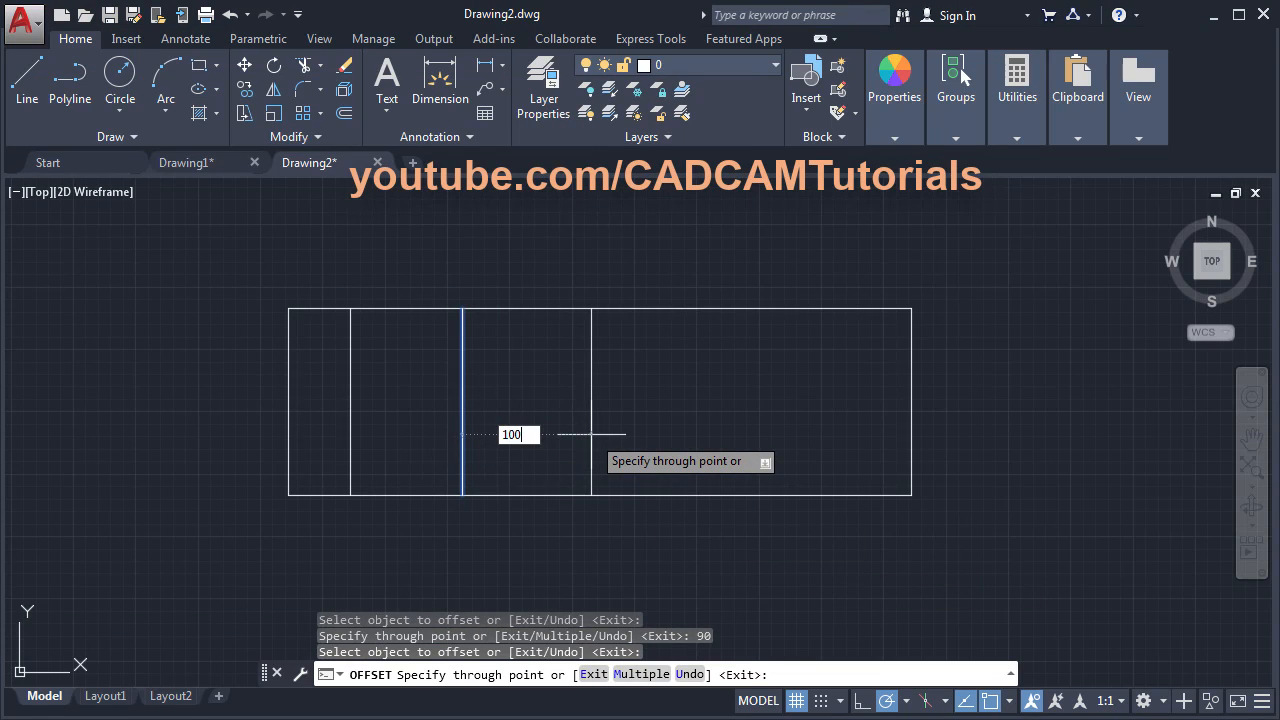
{"action": "key", "text": "Return"}
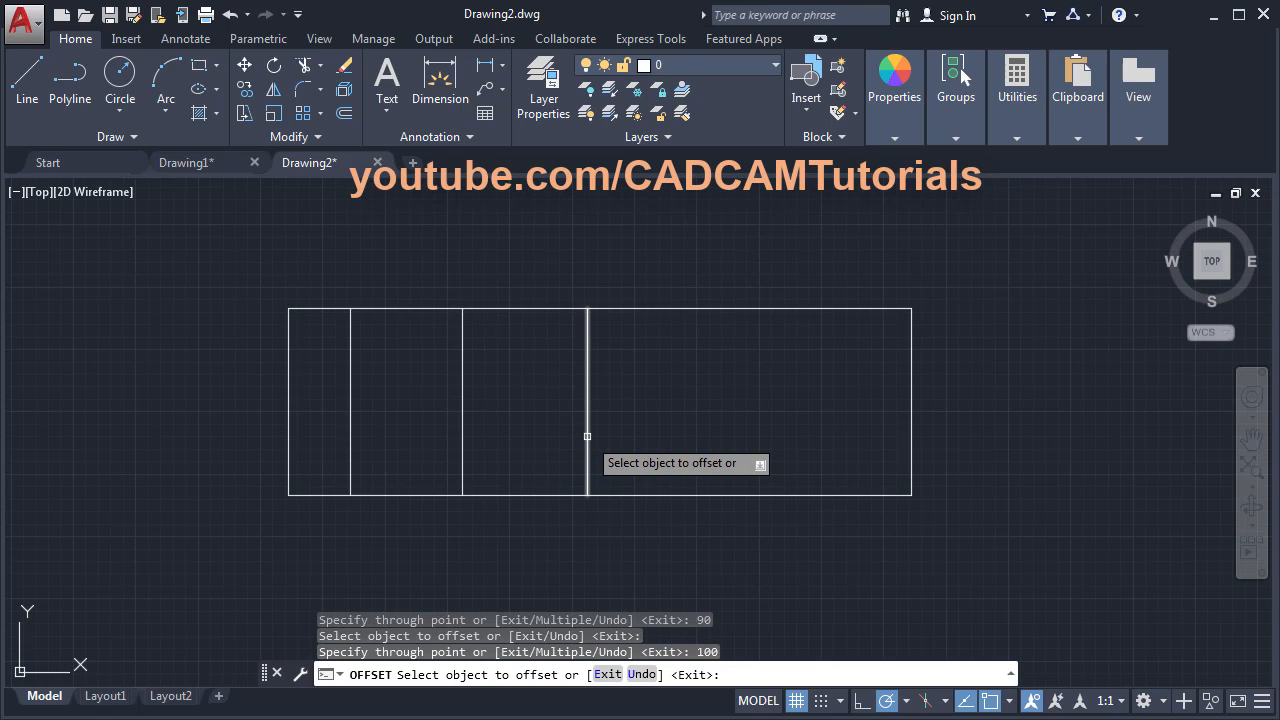
{"action": "left_click", "coordinate": [587, 436]}
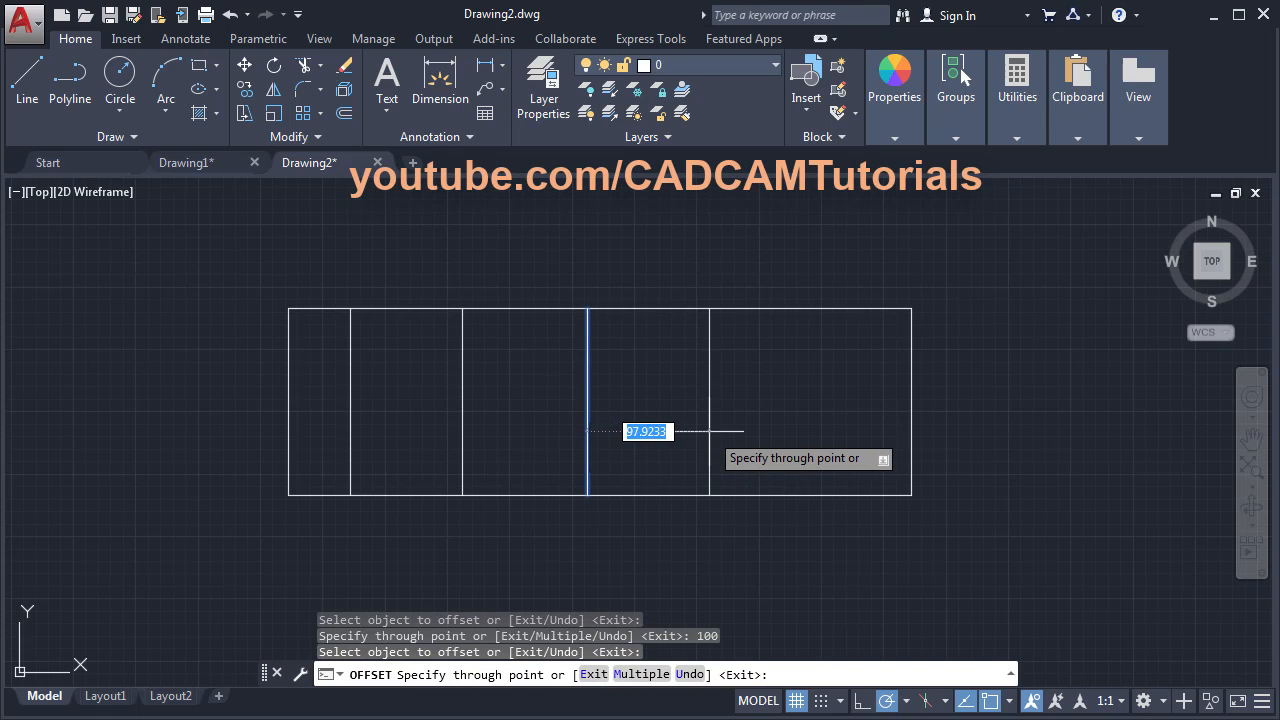
{"action": "type", "text": "60"}
{"action": "key", "text": "Return"}
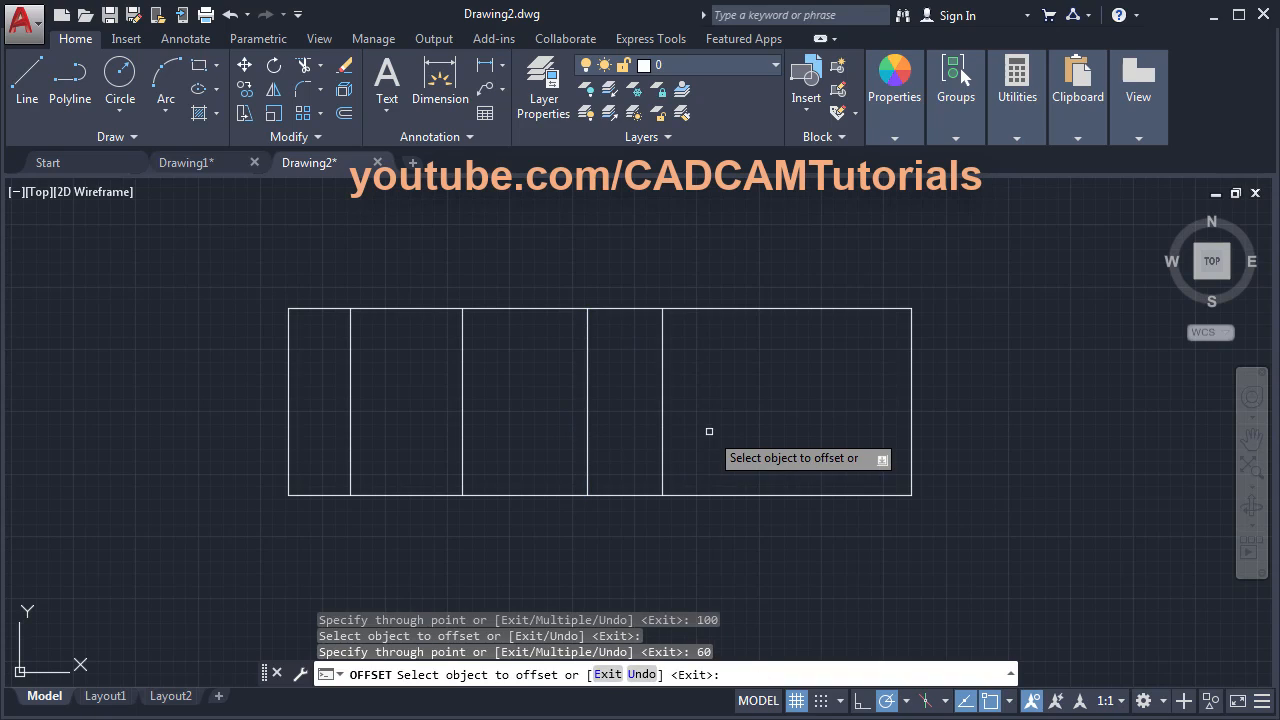
{"action": "left_click", "coordinate": [662, 455]}
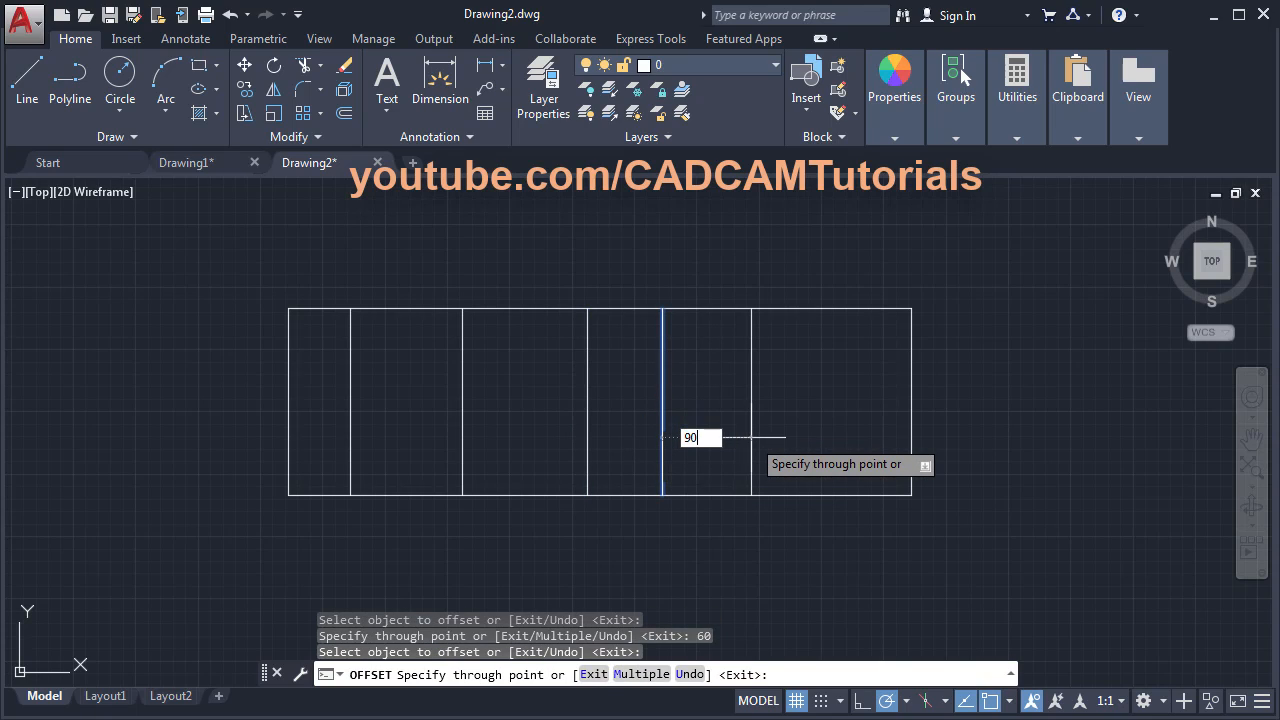
{"action": "key", "text": "Return"}
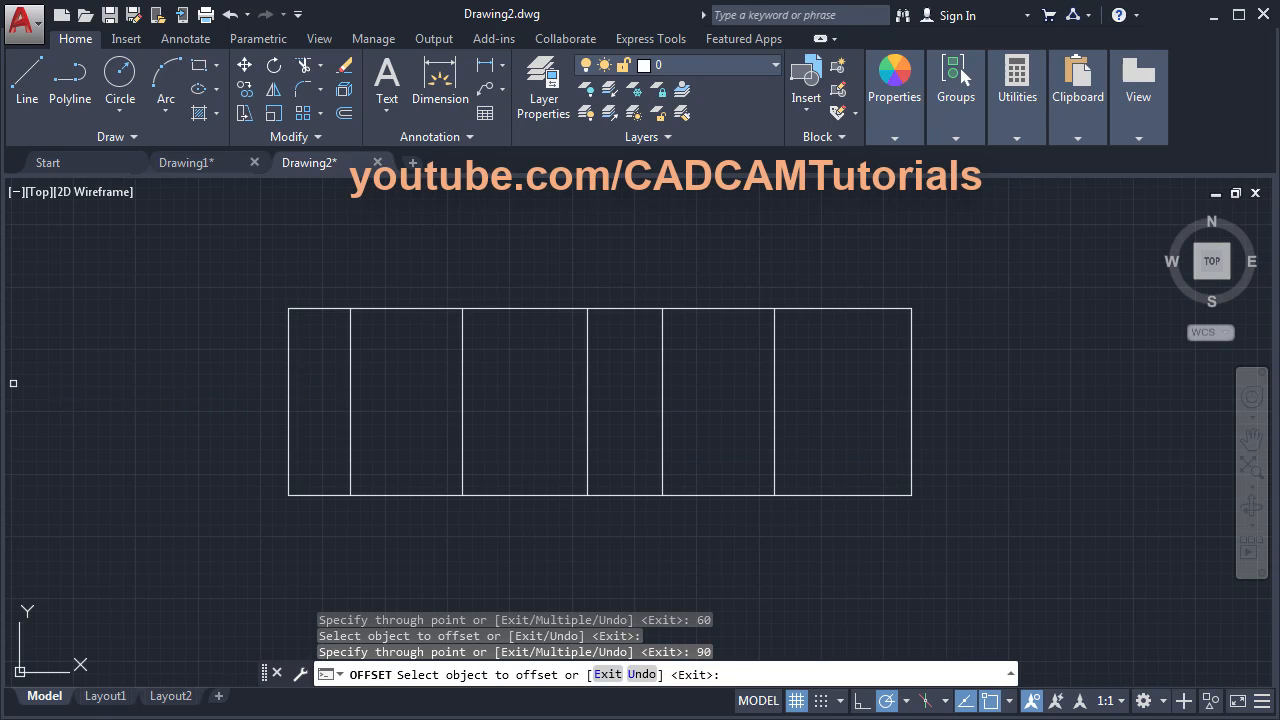
{"action": "key", "text": "alt+Tab"}
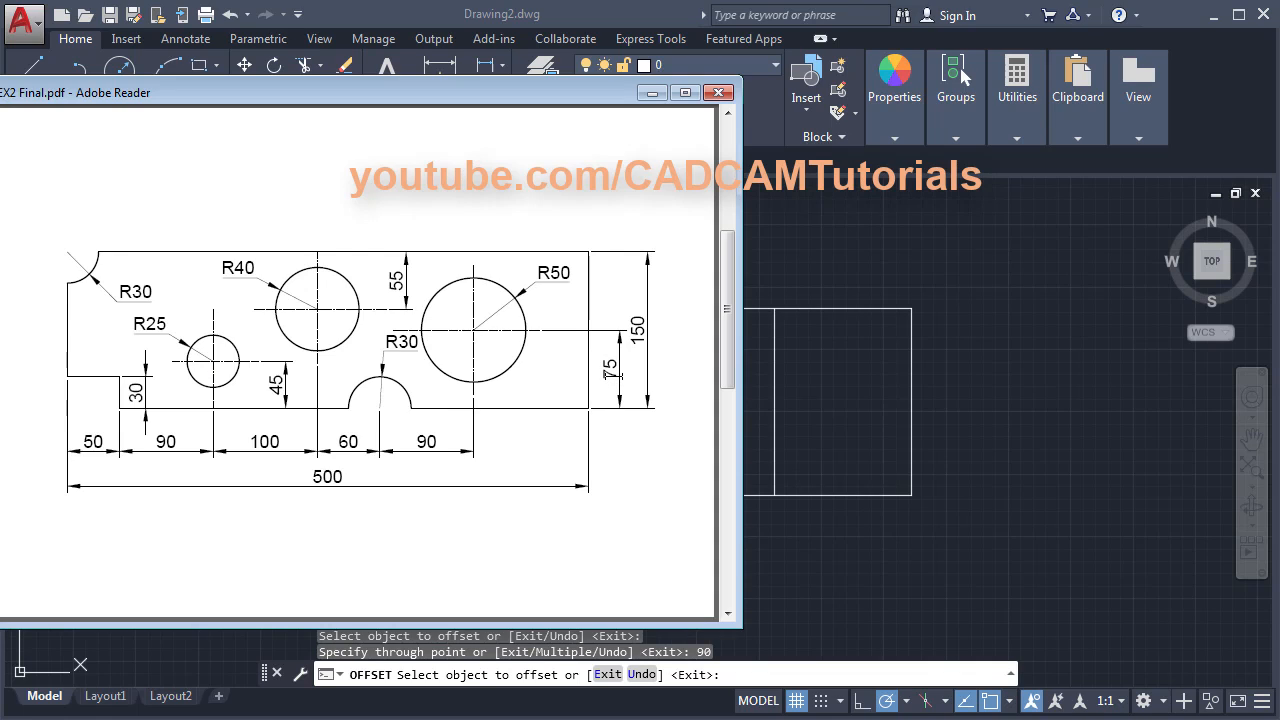
- Offset a horizontal line 55 below the top edge and another 75 above the bottom
{"action": "left_click", "coordinate": [1080, 390]}
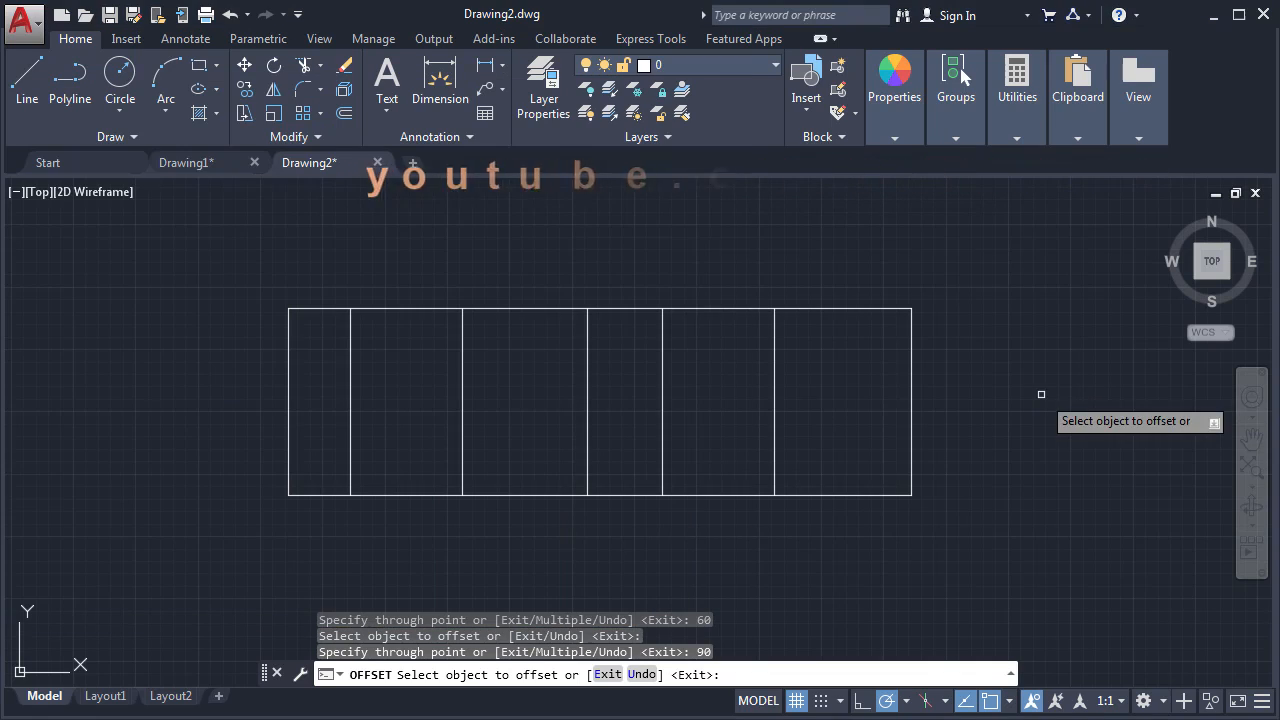
{"action": "left_click", "coordinate": [630, 309]}
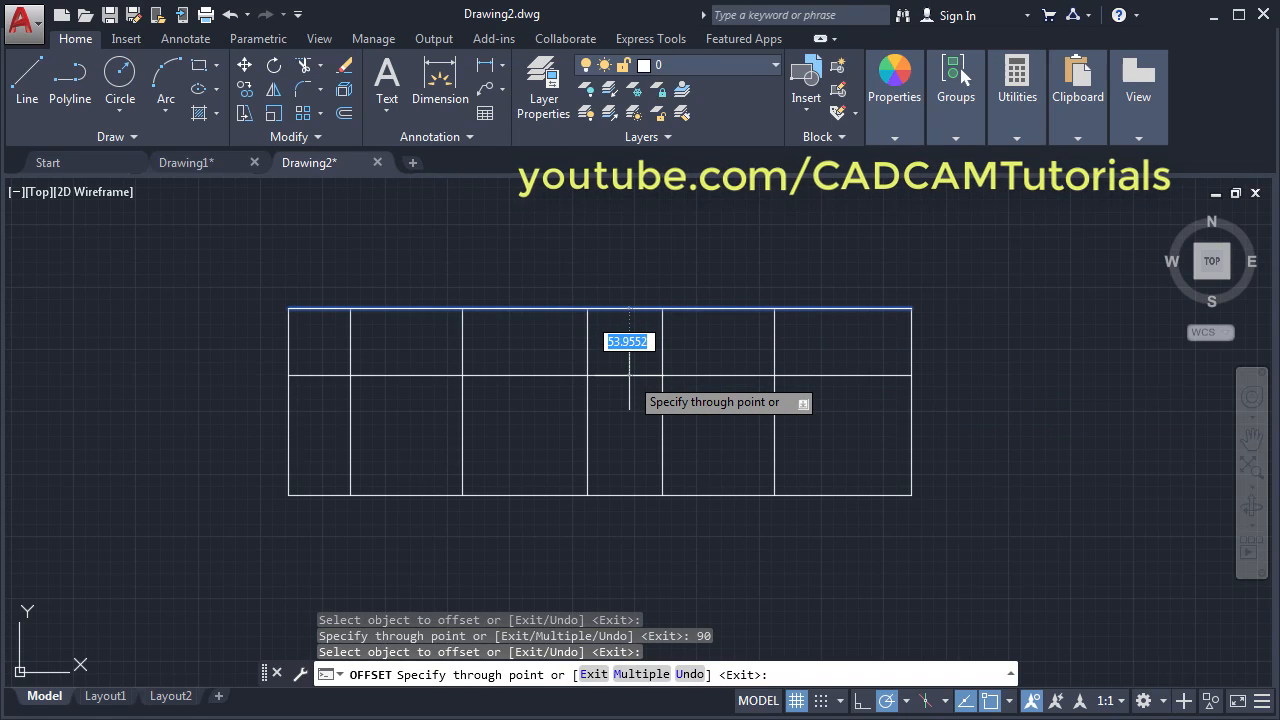
{"action": "type", "text": "55"}
{"action": "key", "text": "Return"}
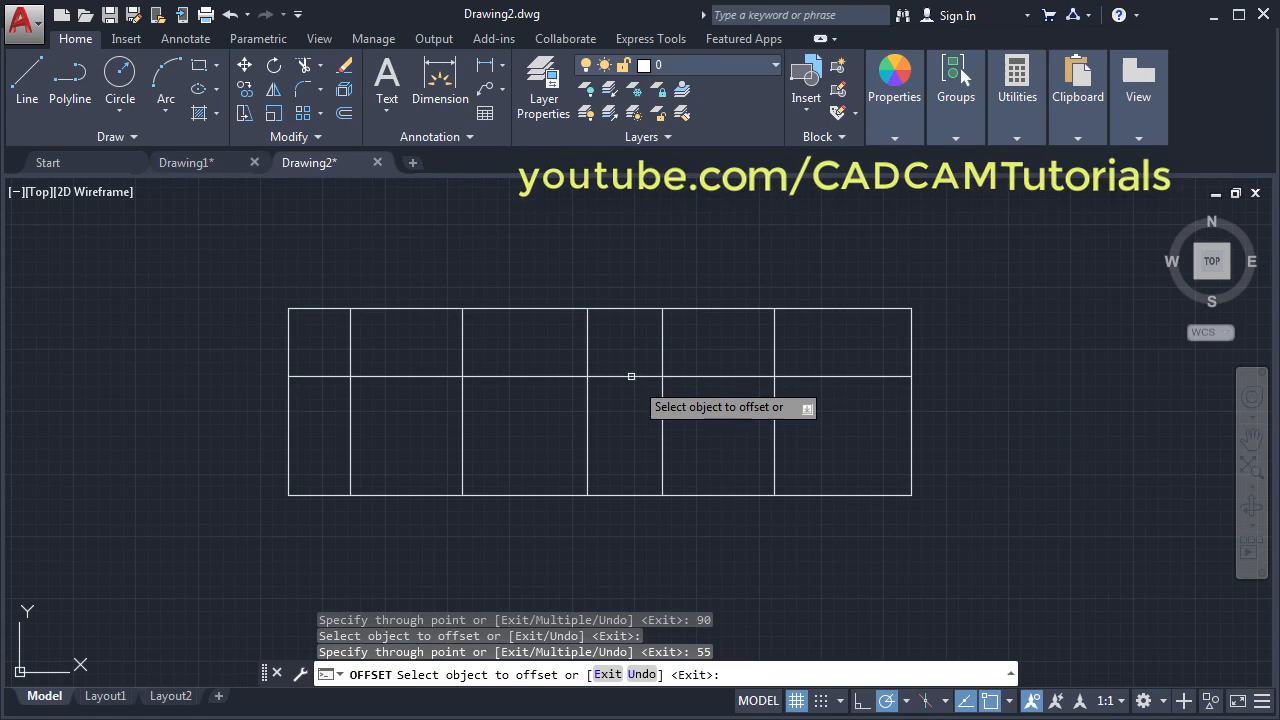
{"action": "left_click", "coordinate": [849, 494]}
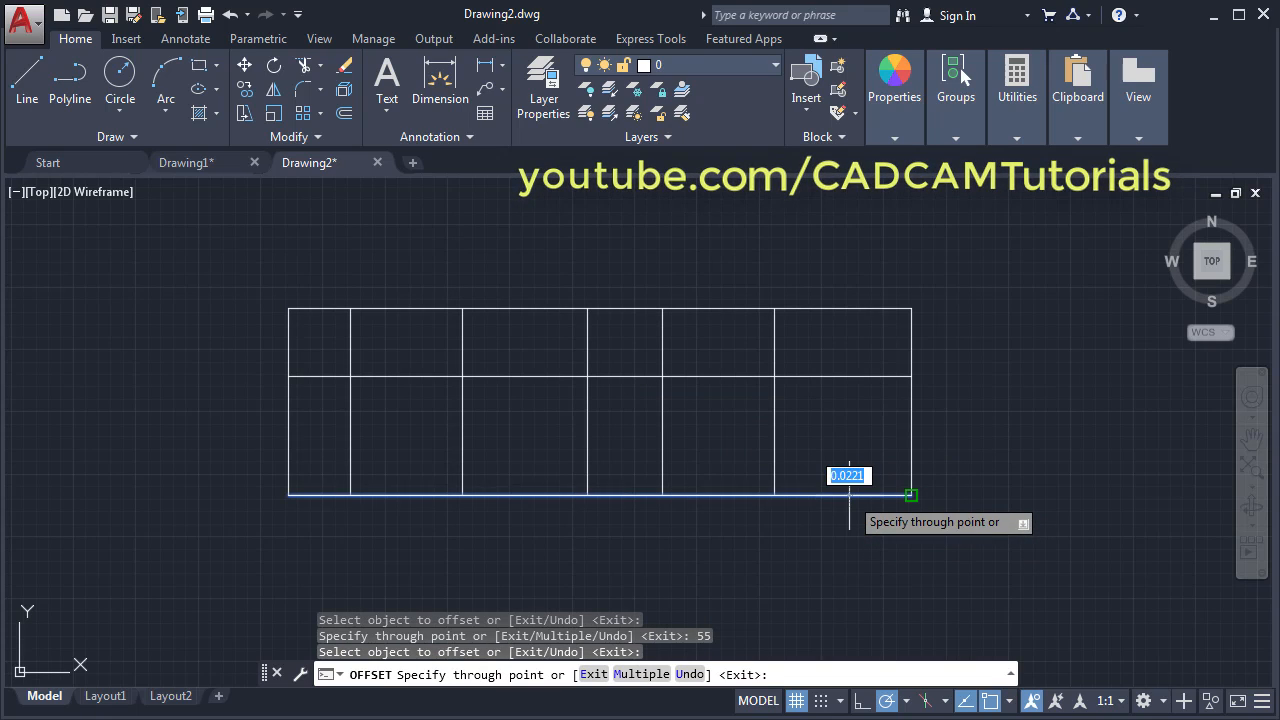
{"action": "type", "text": "75"}
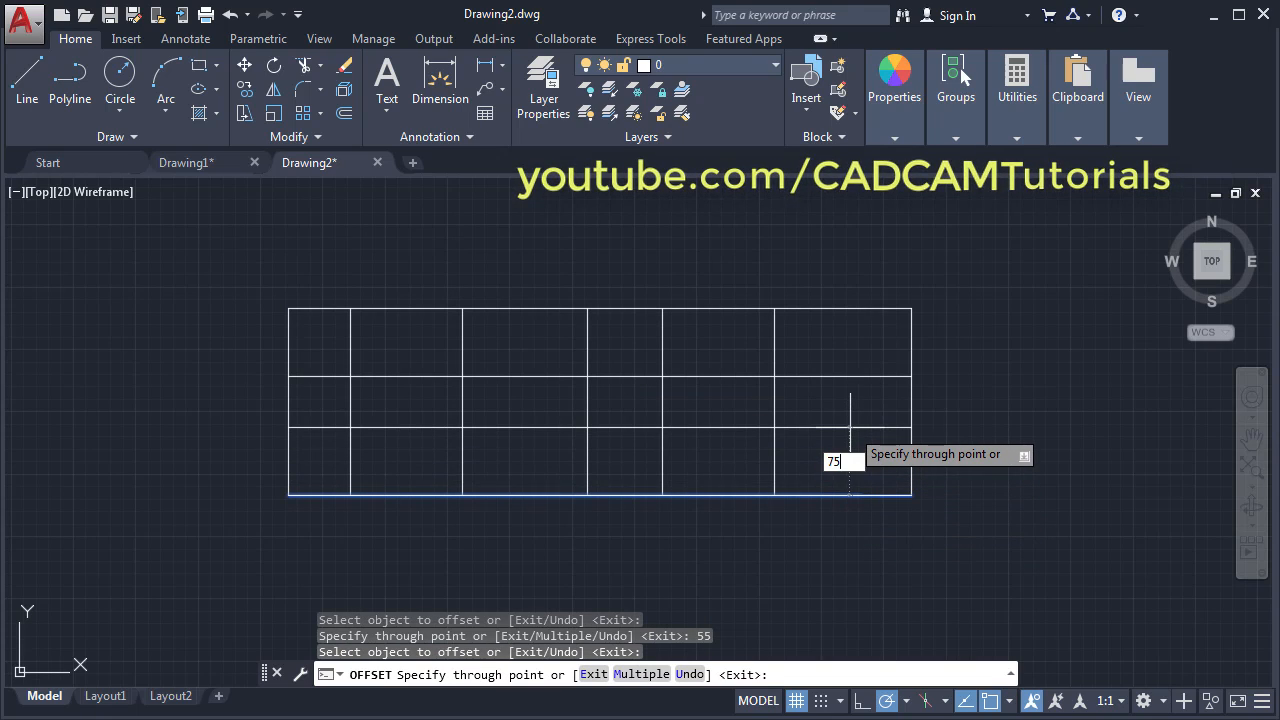
{"action": "key", "text": "Return"}
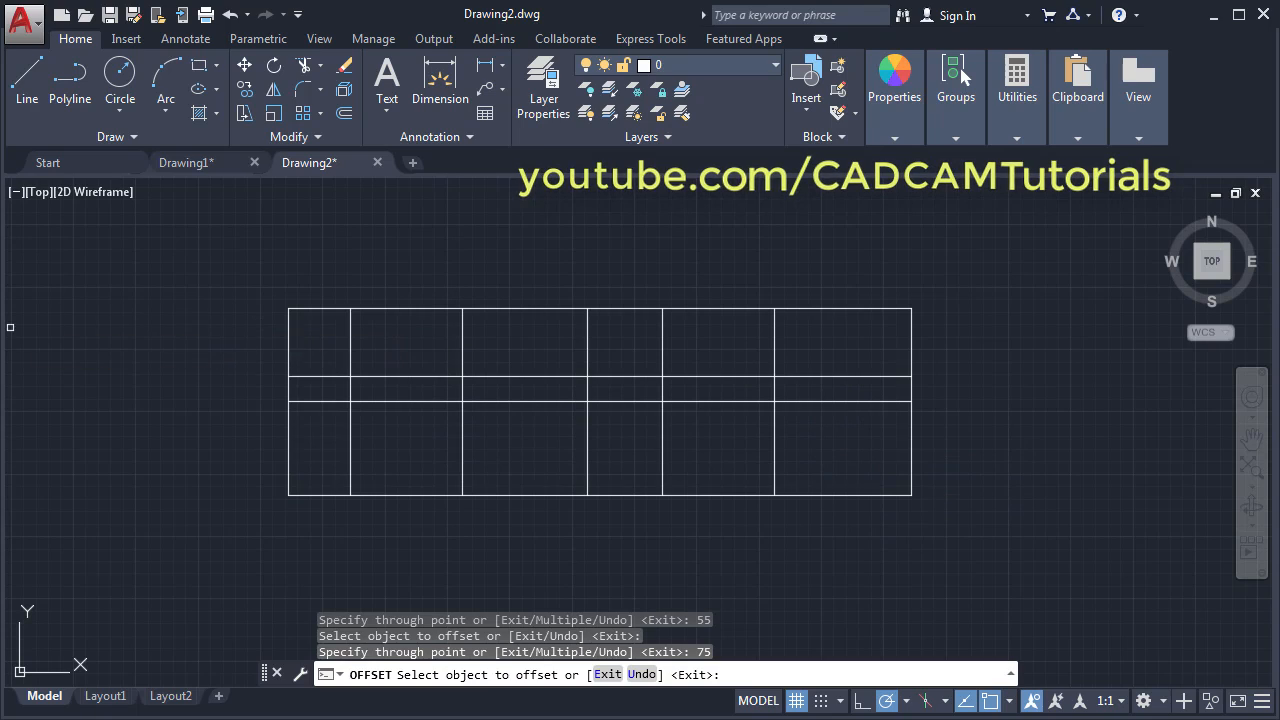
- Add horizontal lines 45 and 30 above the bottom edge and finish offsetting
{"action": "key", "text": "alt+Tab"}
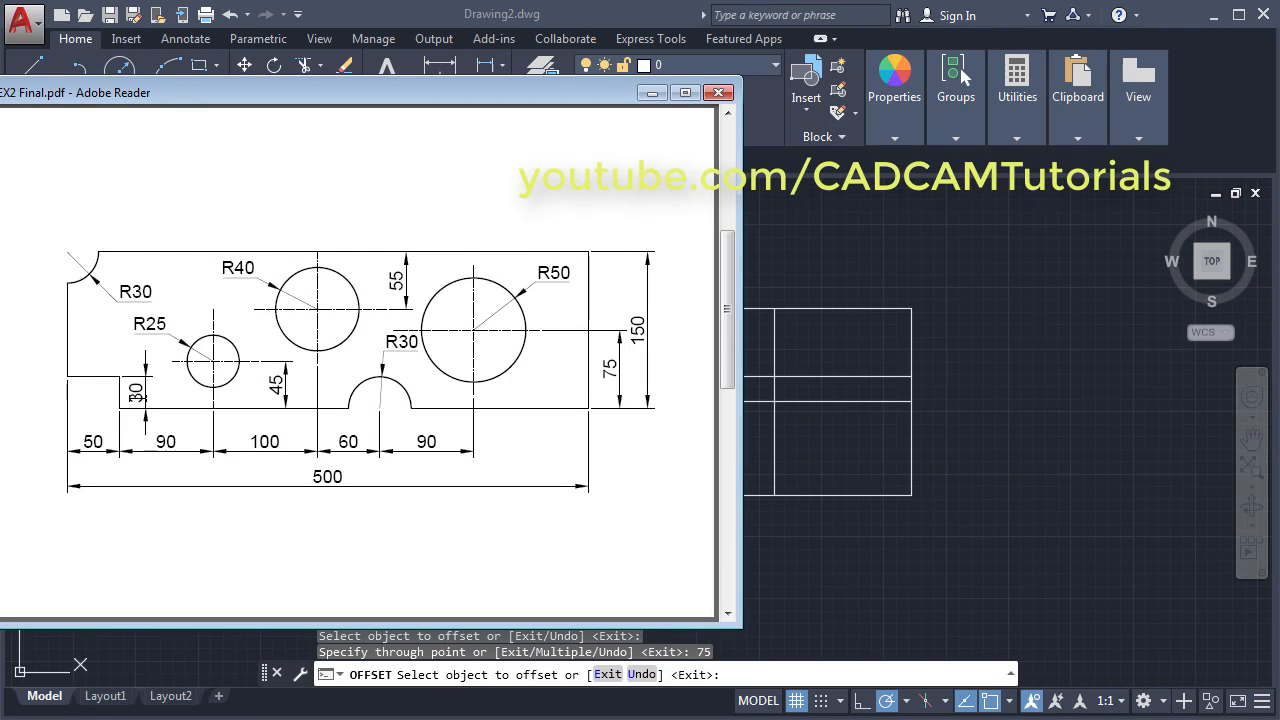
{"action": "key", "text": "alt+Tab"}
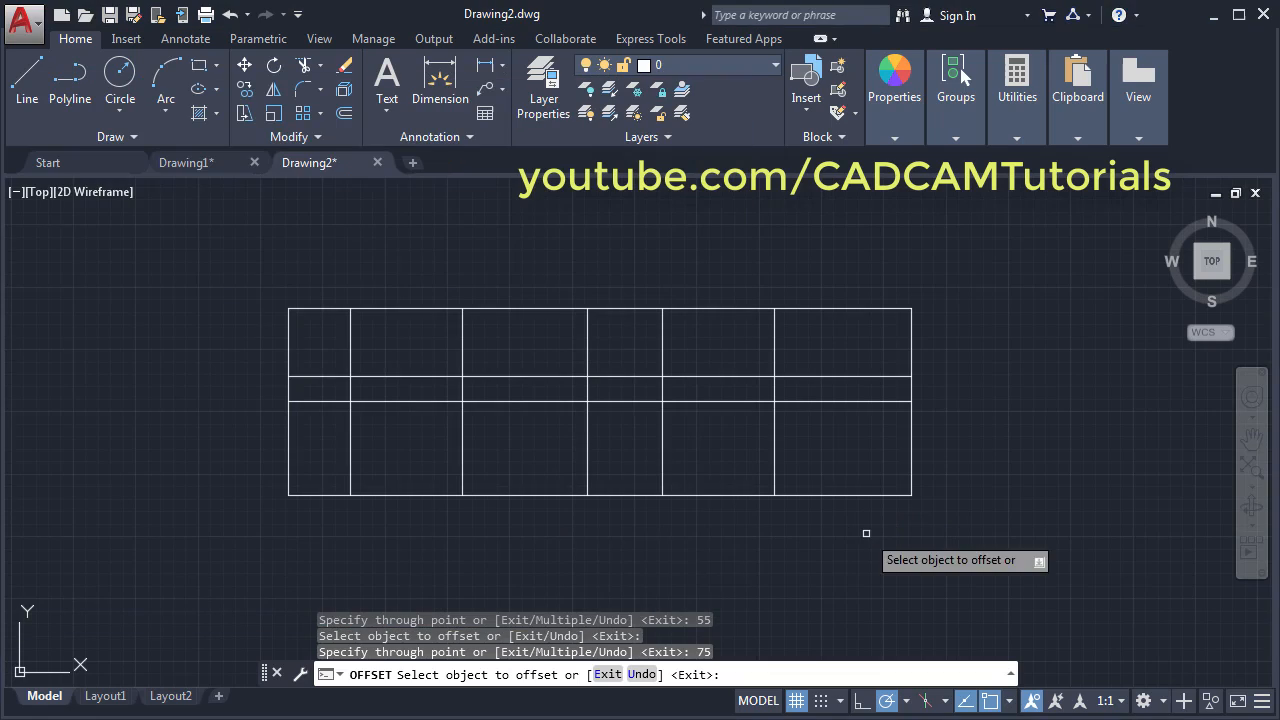
{"action": "left_click", "coordinate": [629, 496]}
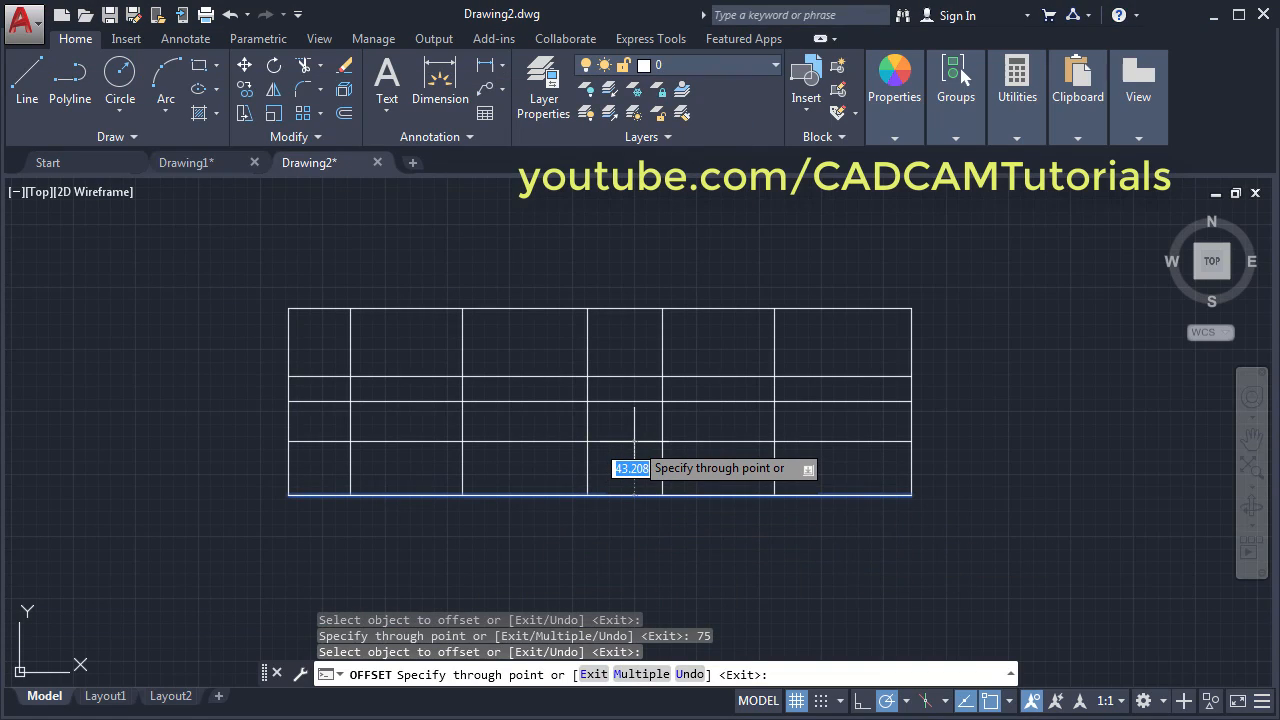
{"action": "key", "text": "Return"}
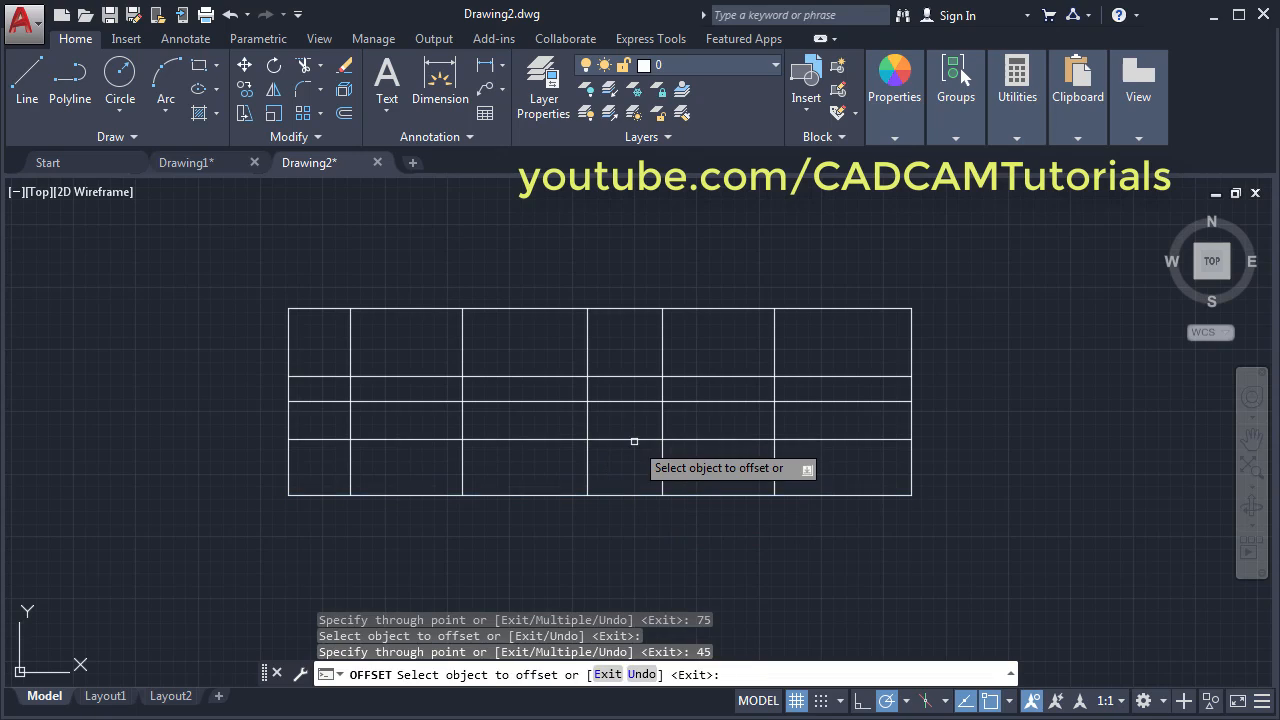
{"action": "left_click", "coordinate": [519, 495]}
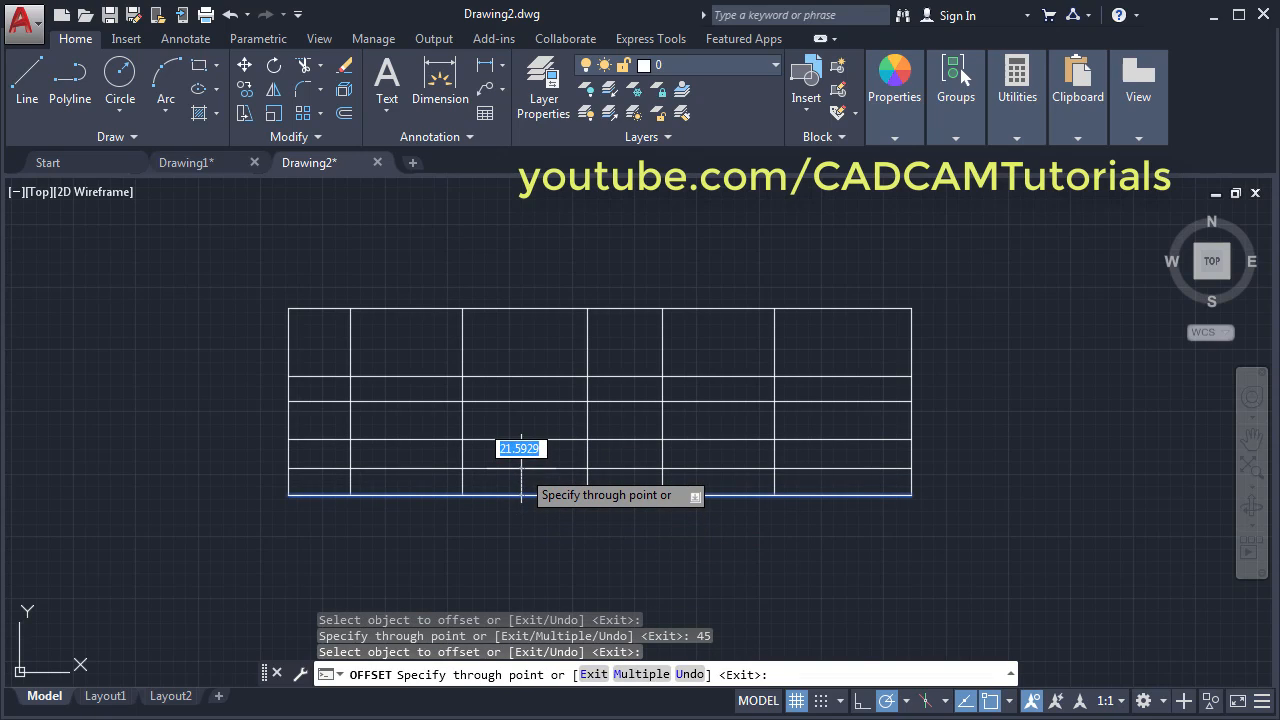
{"action": "type", "text": "30"}
{"action": "key", "text": "Return"}
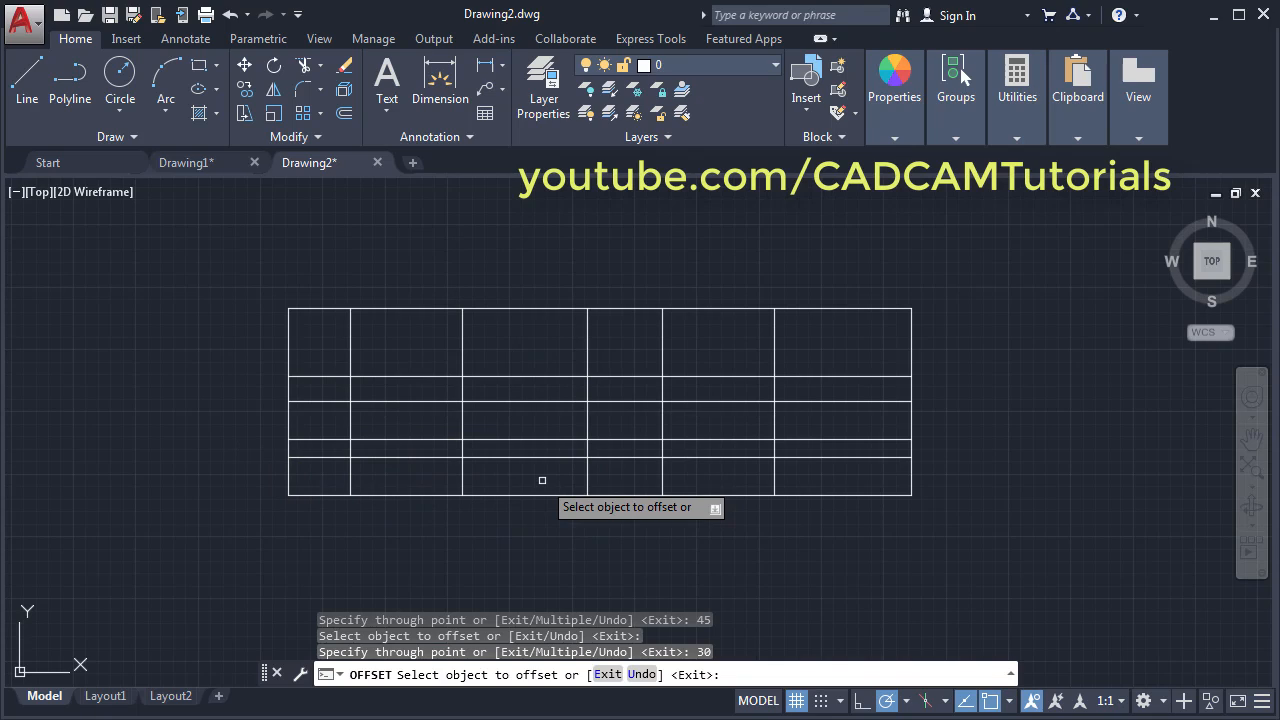
{"action": "key", "text": "Return"}
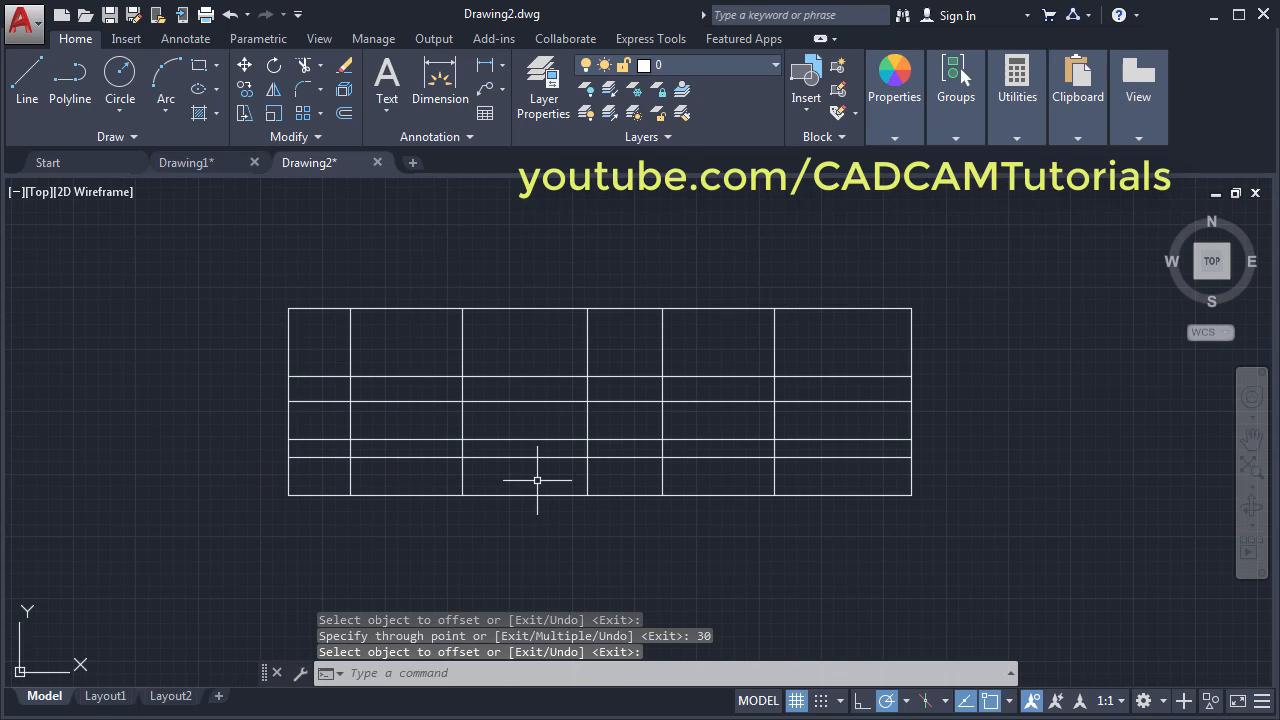
{"action": "key", "text": "alt+Tab"}
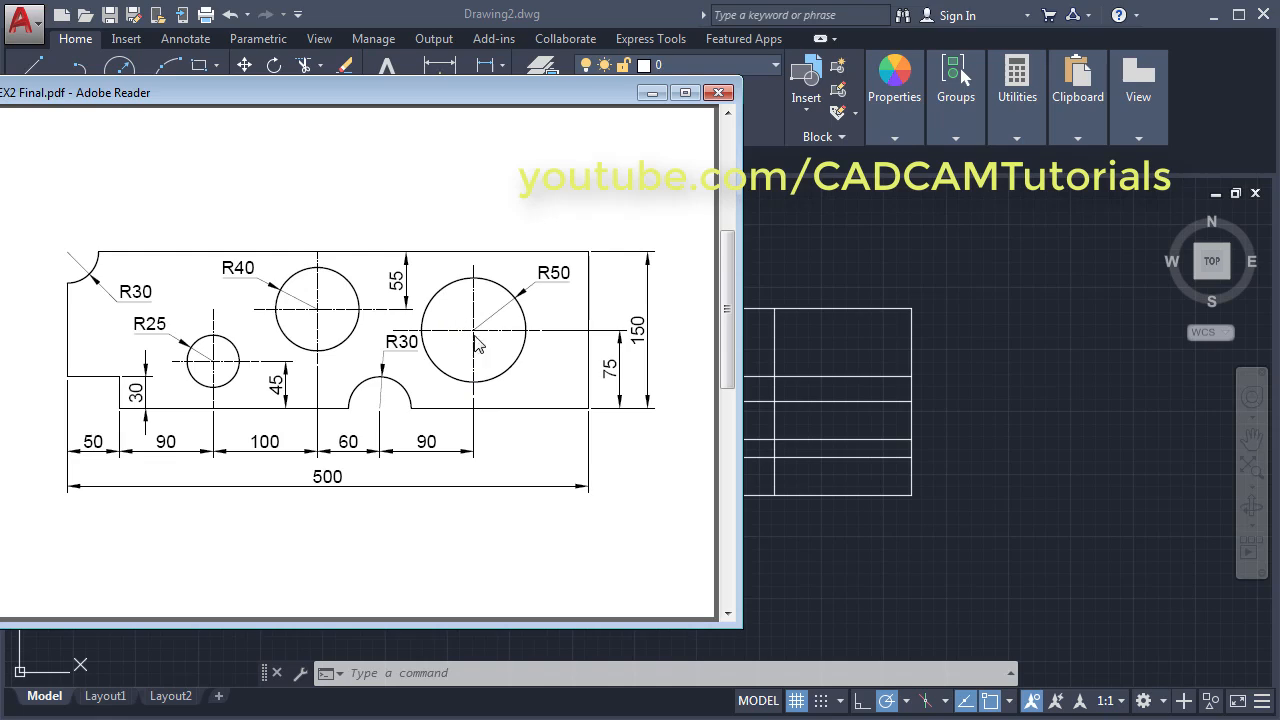
- Draw an R50 circle centred on the right-hand grid intersection
{"action": "left_click", "coordinate": [986, 375]}
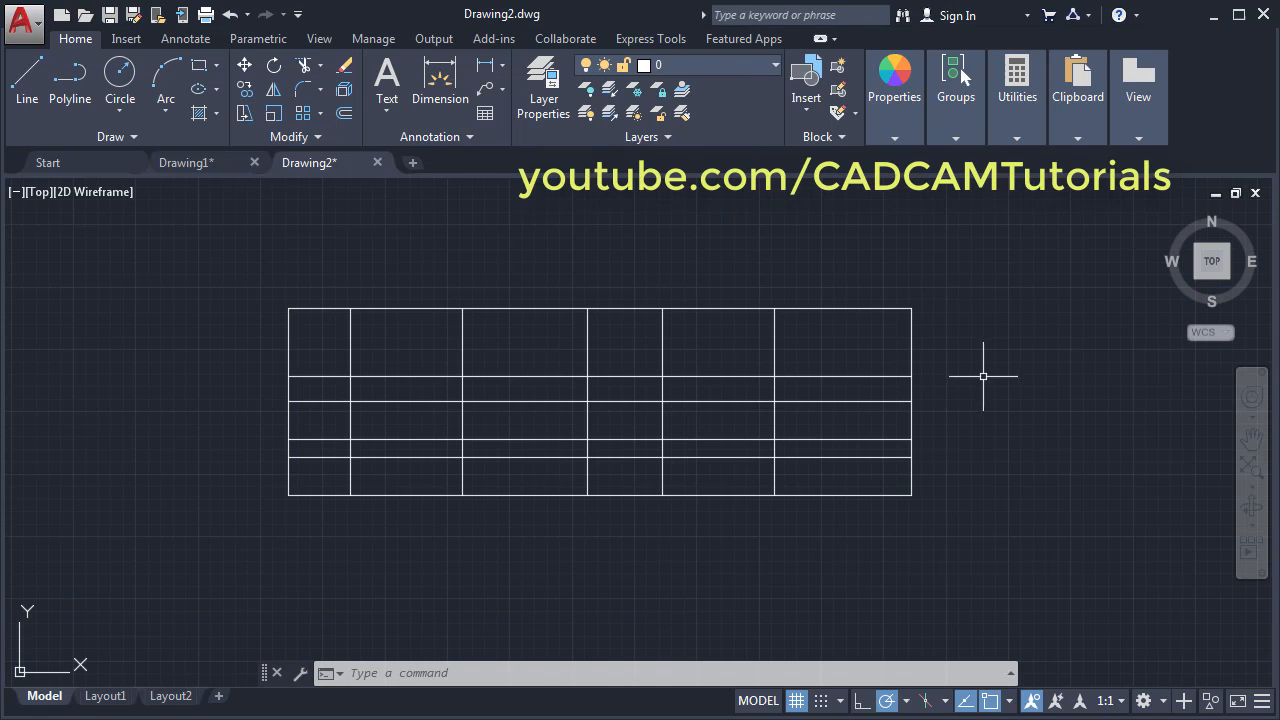
{"action": "left_click", "coordinate": [119, 78]}
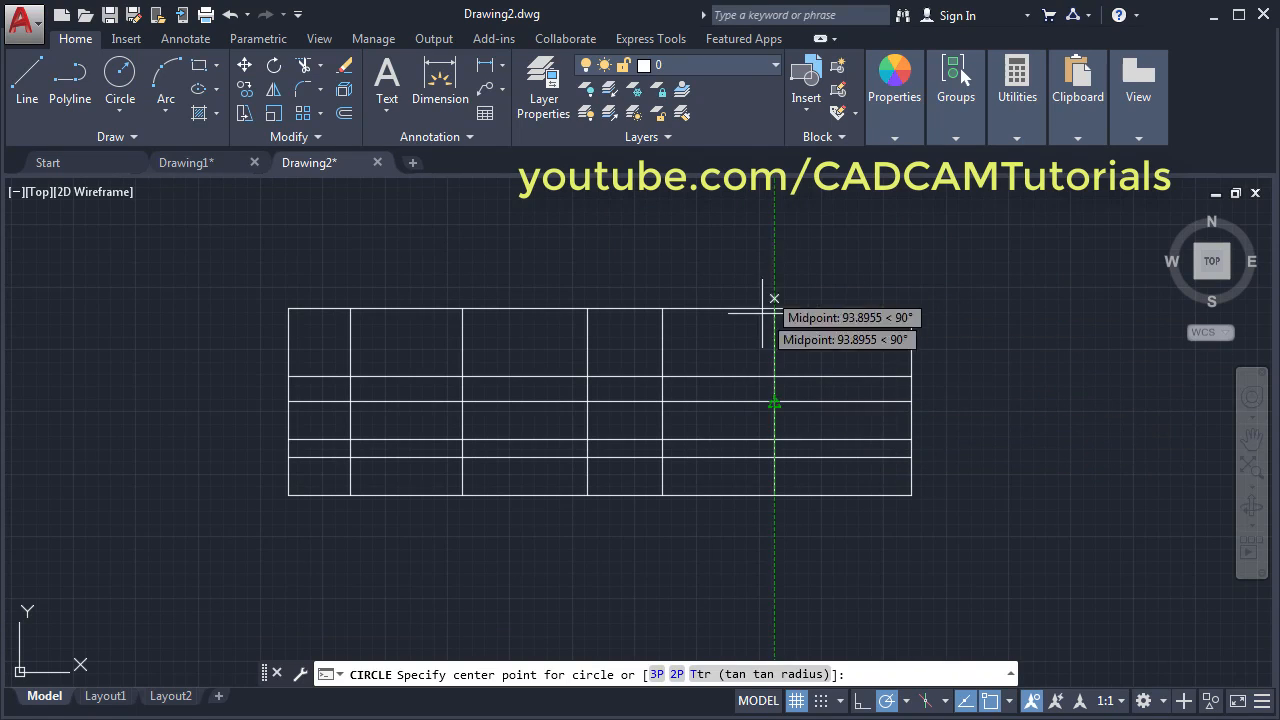
{"action": "left_click", "coordinate": [774, 401]}
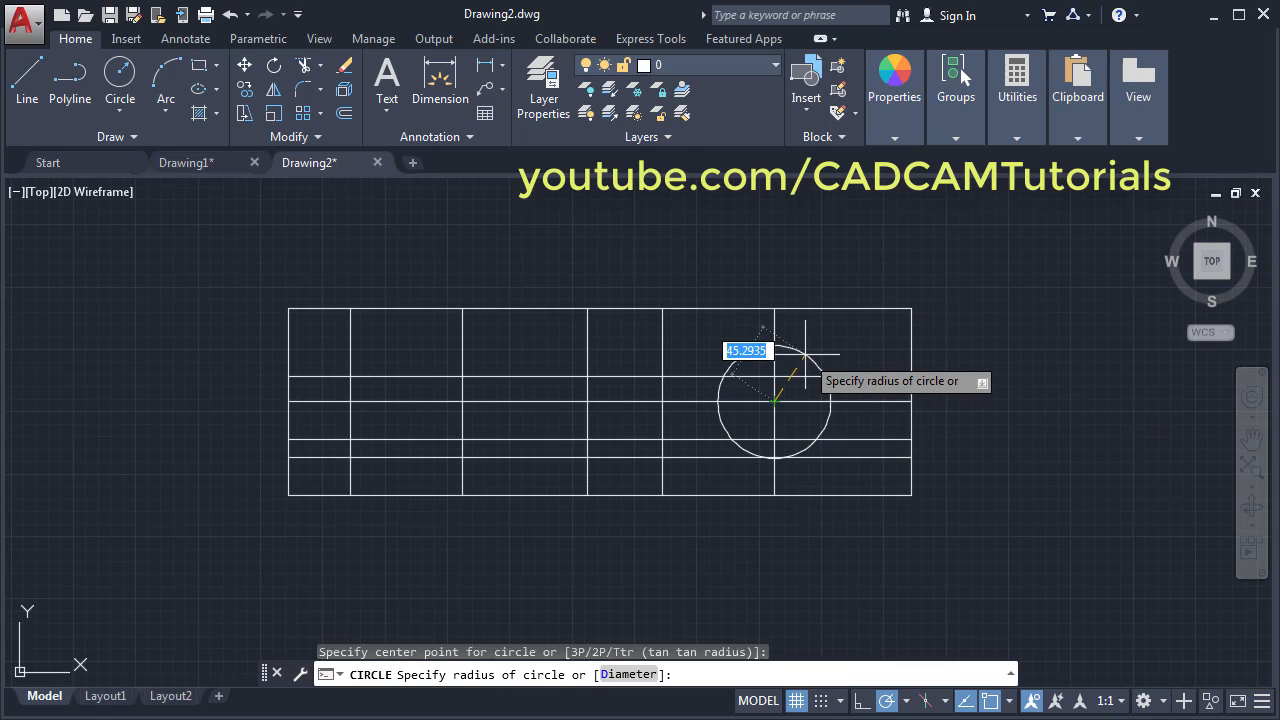
{"action": "type", "text": "50"}
{"action": "key", "text": "Return"}
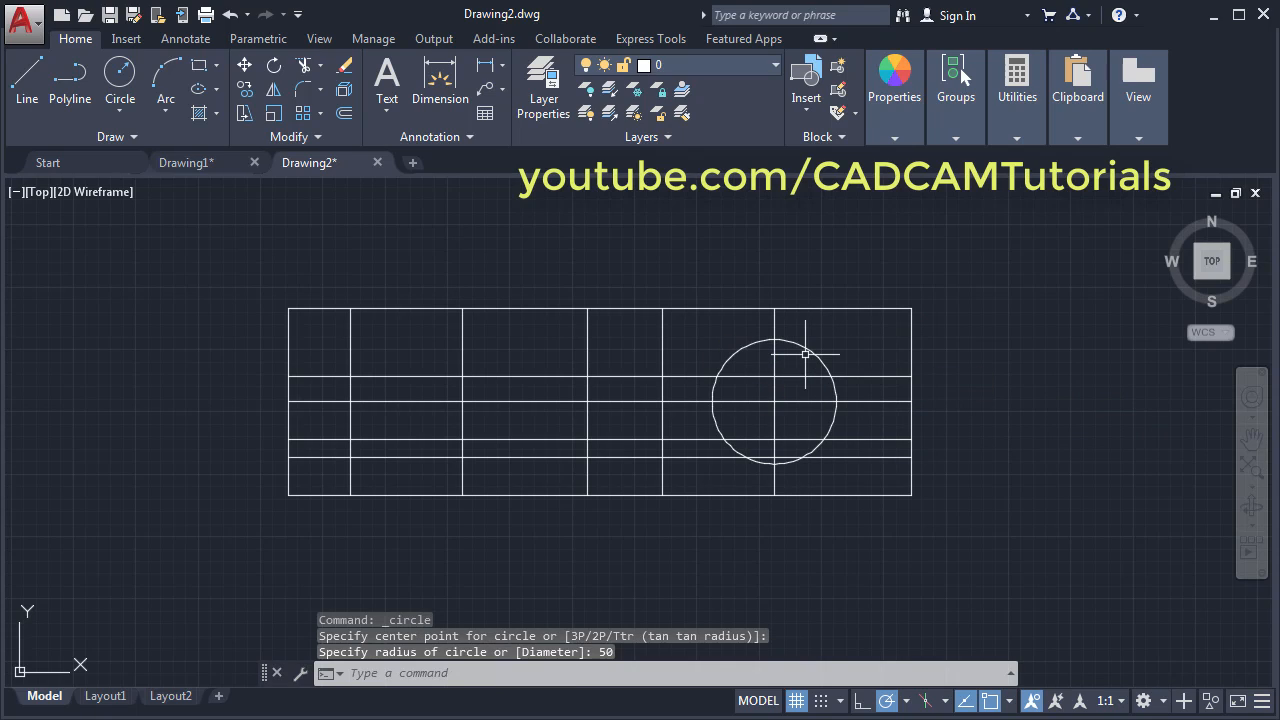
- Draw an R40 circle centred on the middle upper intersection
{"action": "key", "text": "Return"}
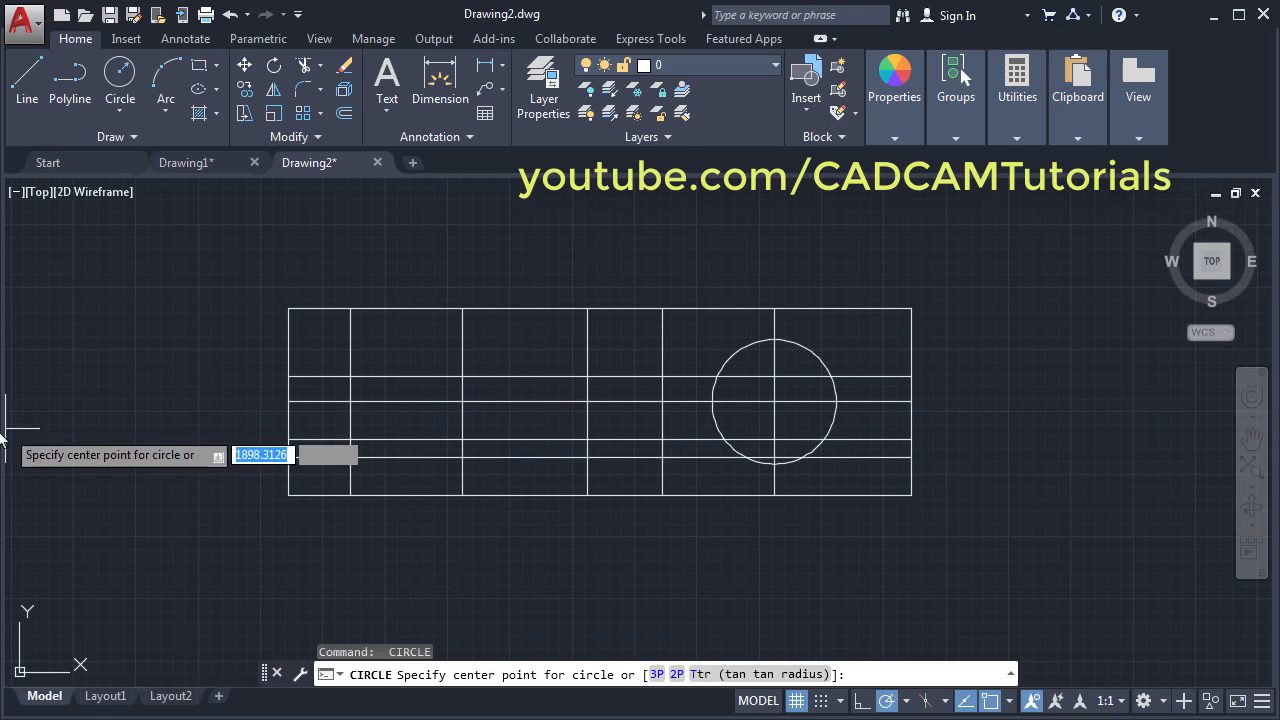
{"action": "key", "text": "alt+Tab"}
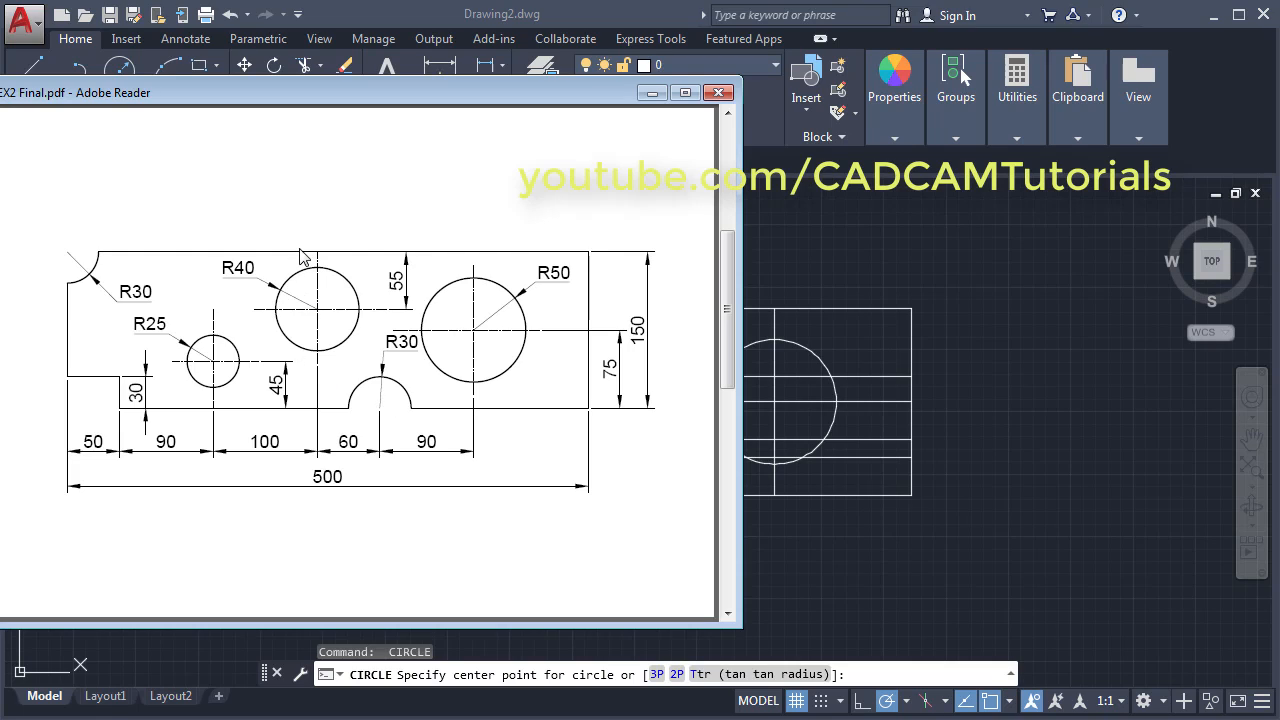
{"action": "left_click", "coordinate": [809, 242]}
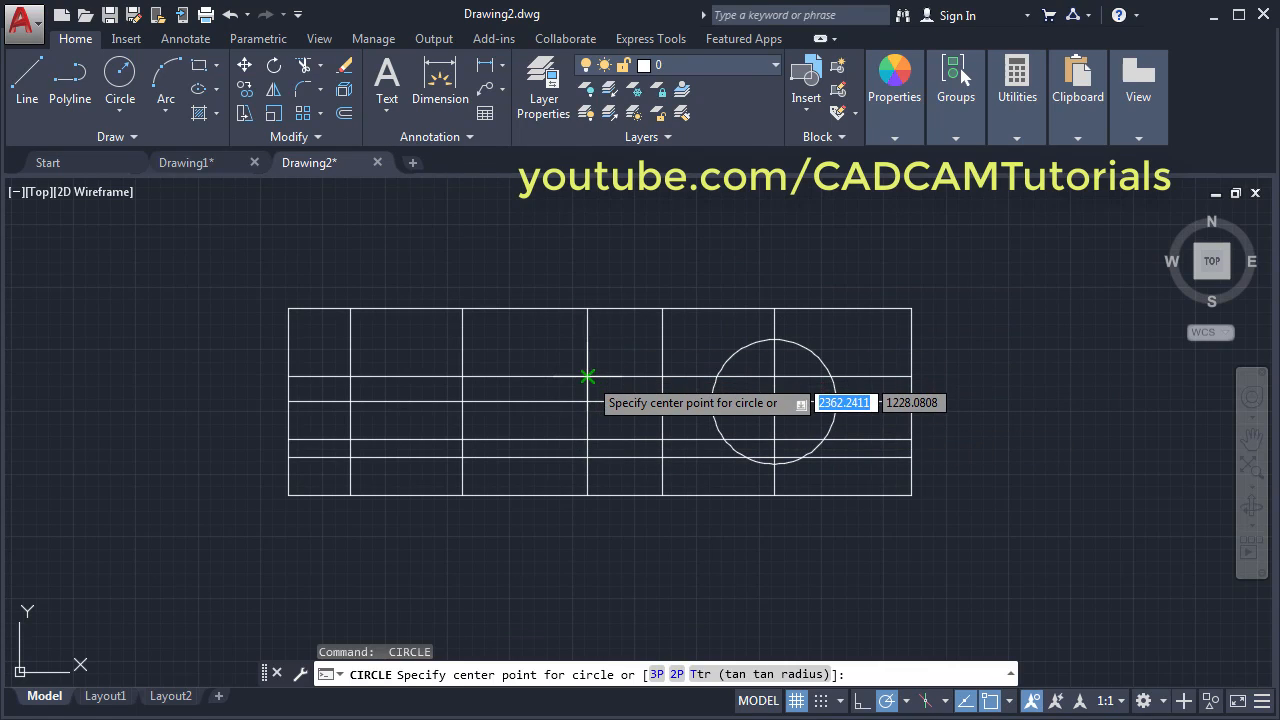
{"action": "left_click", "coordinate": [587, 376]}
{"action": "type", "text": "40"}
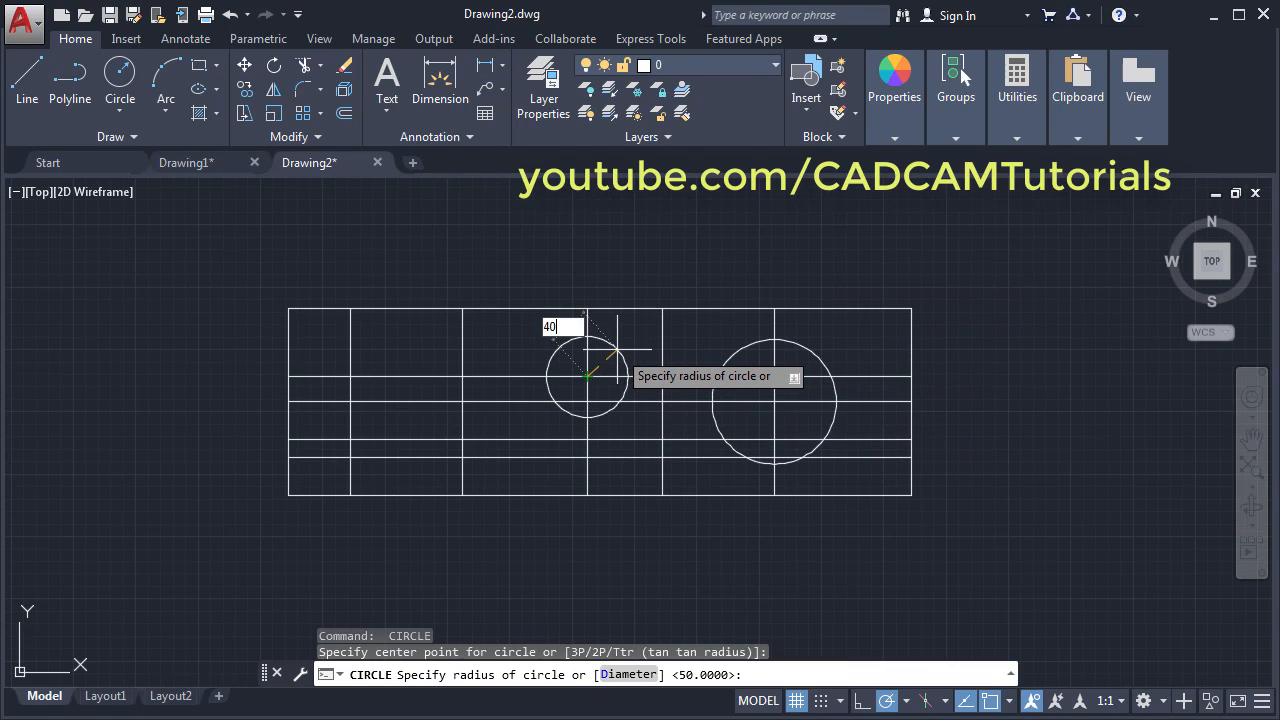
{"action": "key", "text": "Return"}
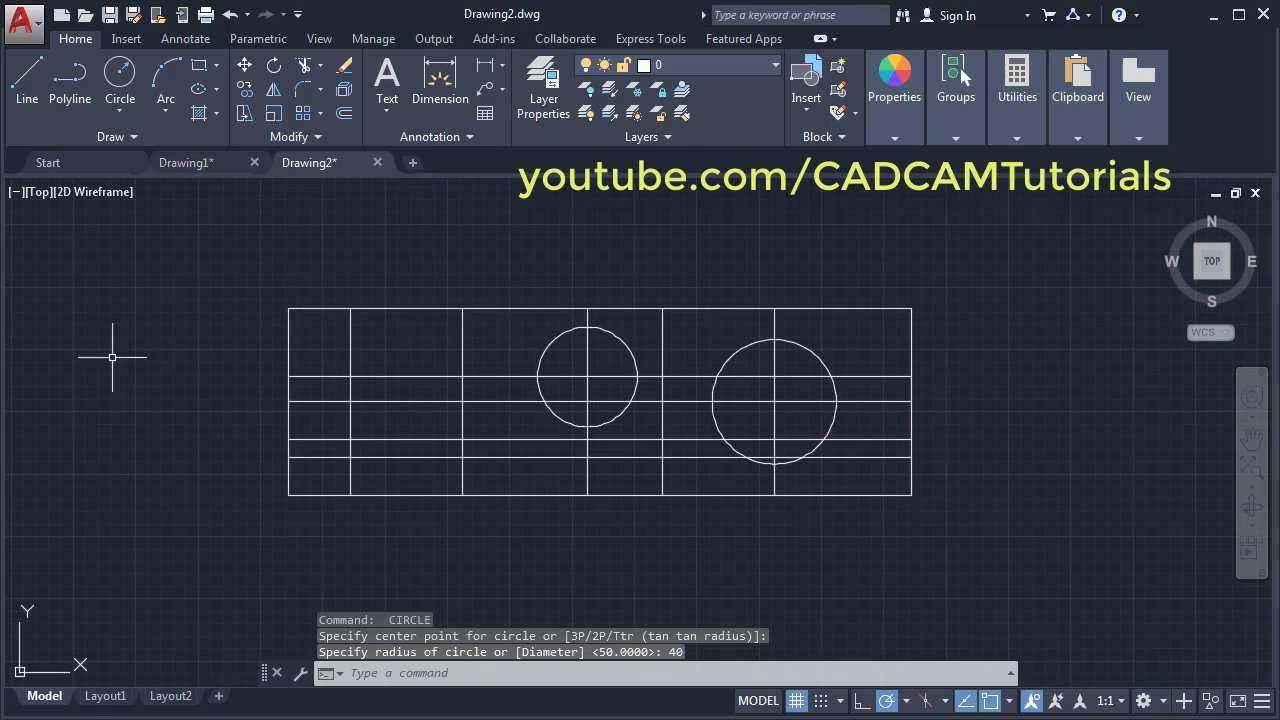
- Draw an R30 circle centred on the plate's bottom edge
{"action": "left_click", "coordinate": [2, 396]}
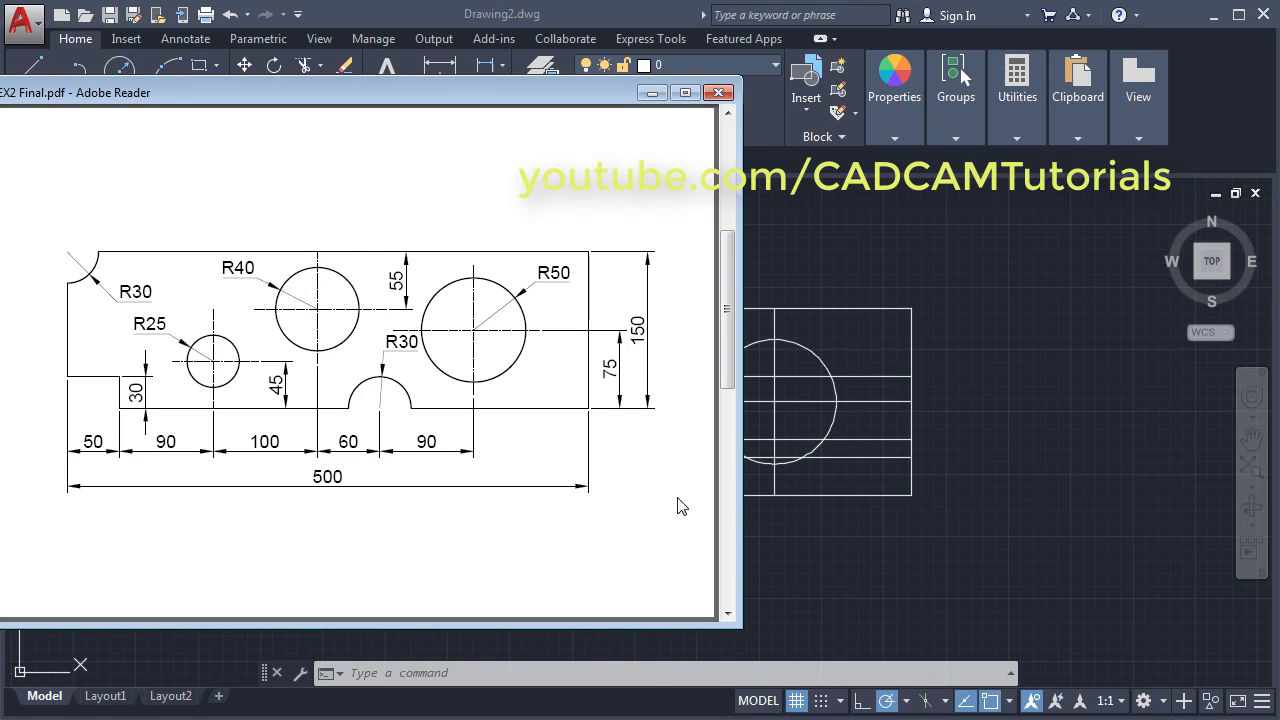
{"action": "key", "text": "alt+Tab"}
{"action": "type", "text": "c"}
{"action": "key", "text": "Return"}
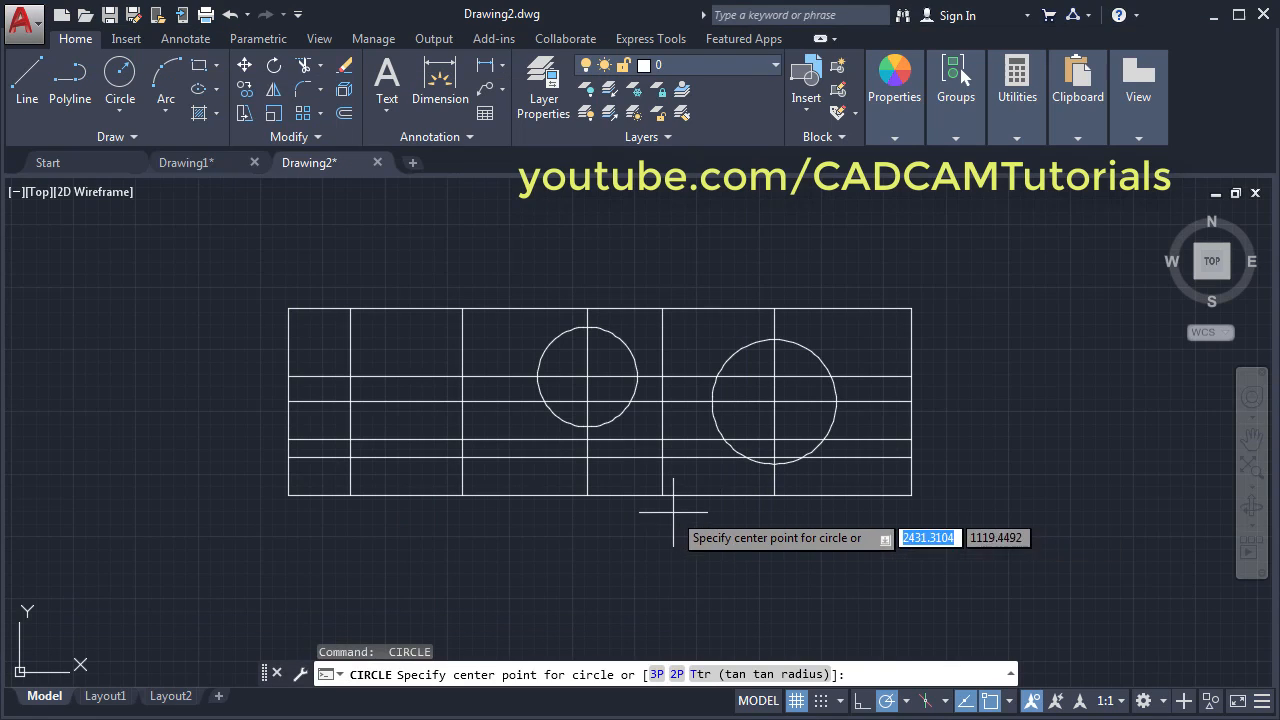
{"action": "left_click", "coordinate": [662, 495]}
{"action": "type", "text": "30"}
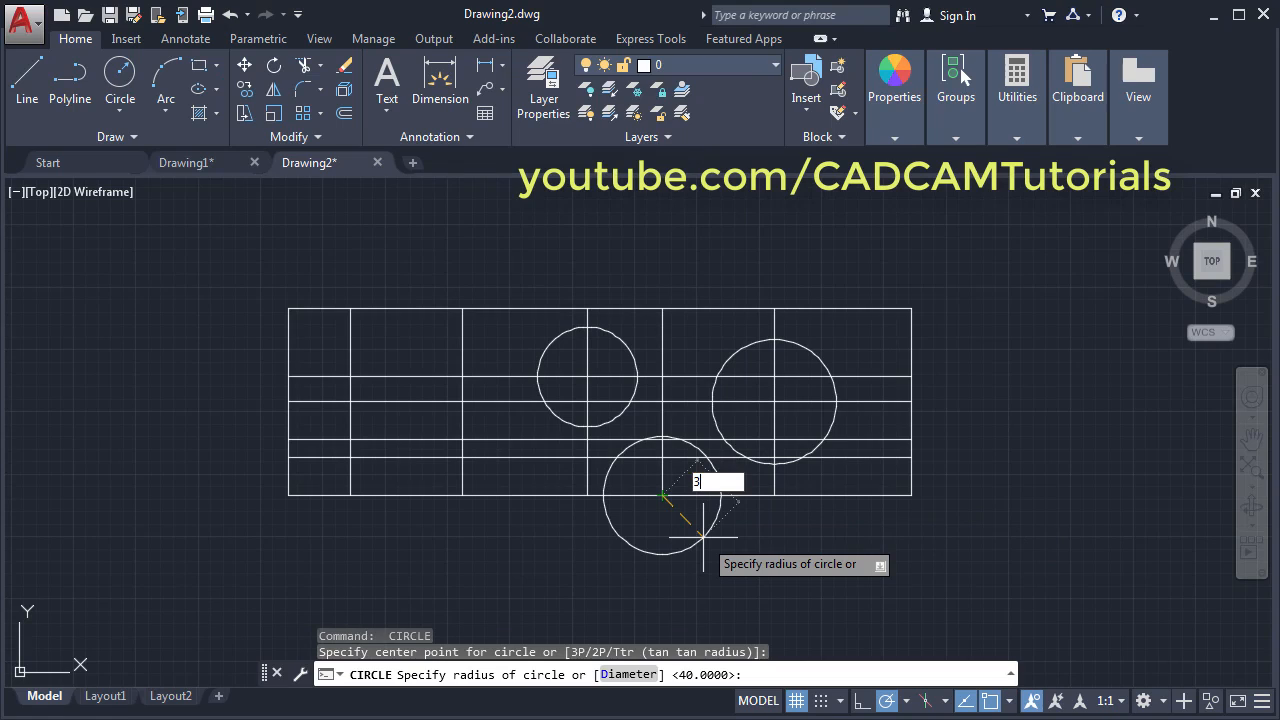
{"action": "key", "text": "Return"}
{"action": "key", "text": "alt+Tab"}
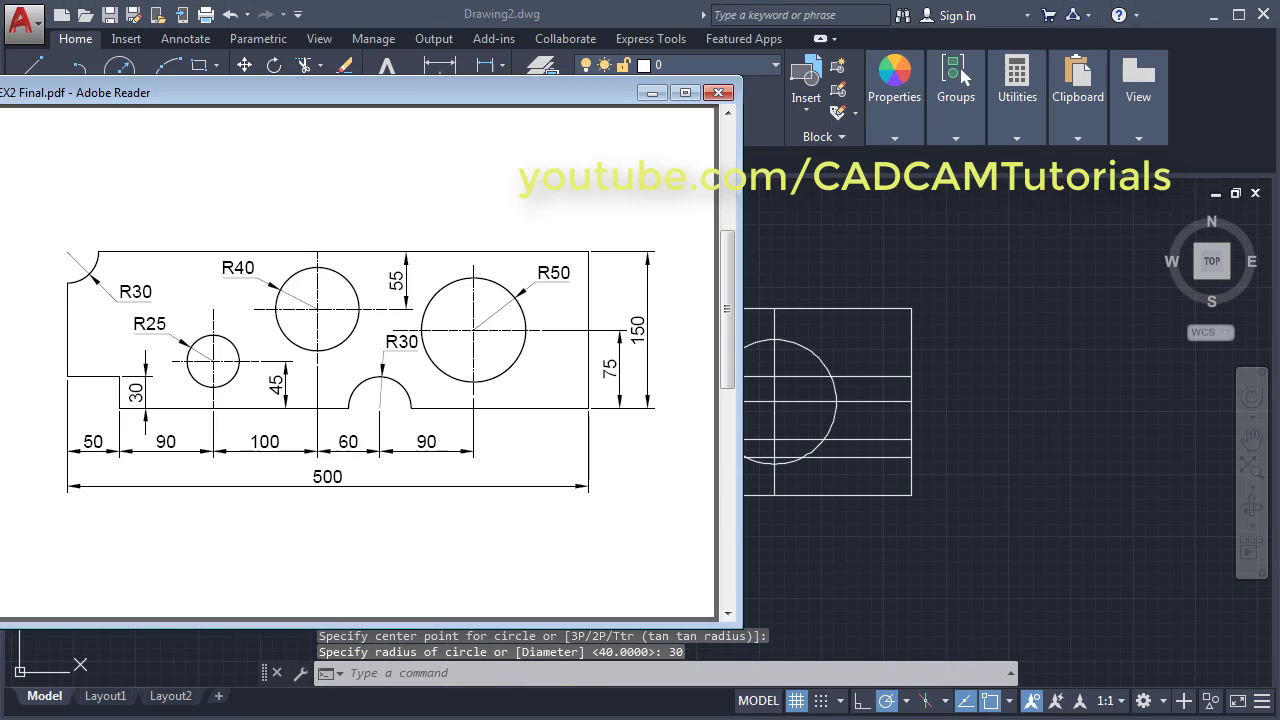
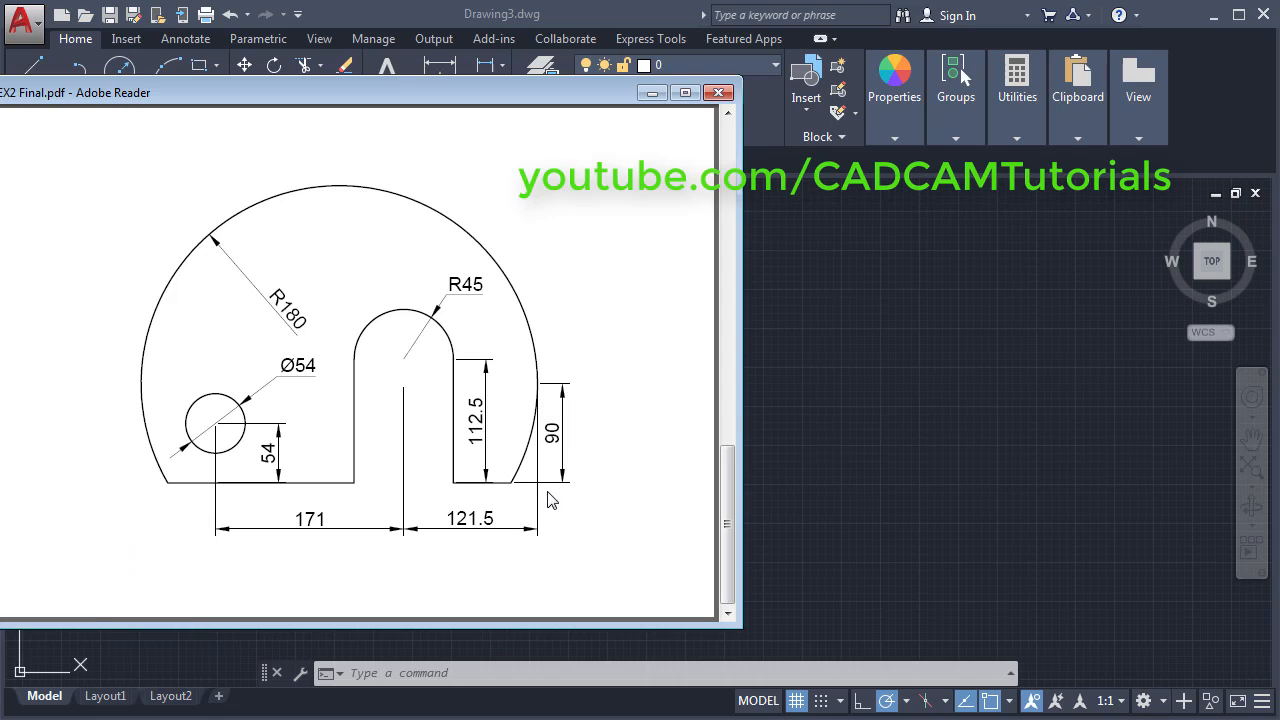
- Turn on Quadrant snap and draw a horizontal line 90 units below the lower circle's right quadrant
{"action": "left_click", "coordinate": [984, 410]}
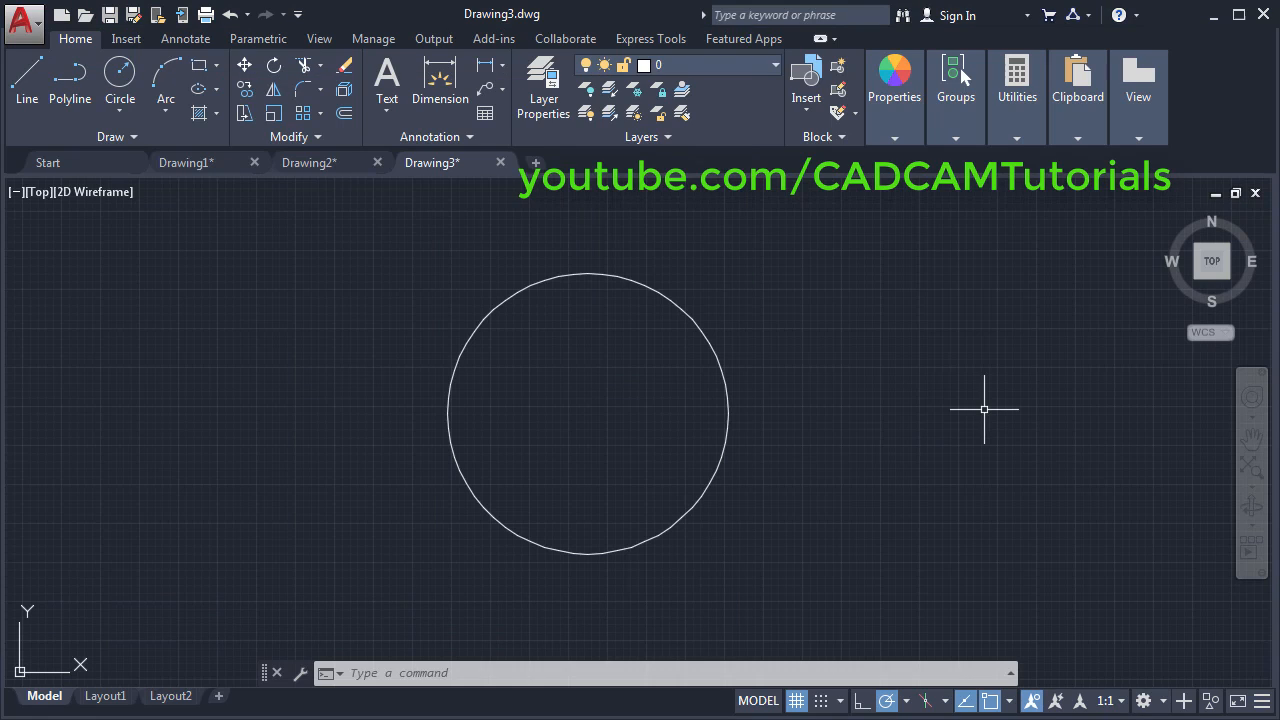
{"action": "left_click", "coordinate": [29, 100]}
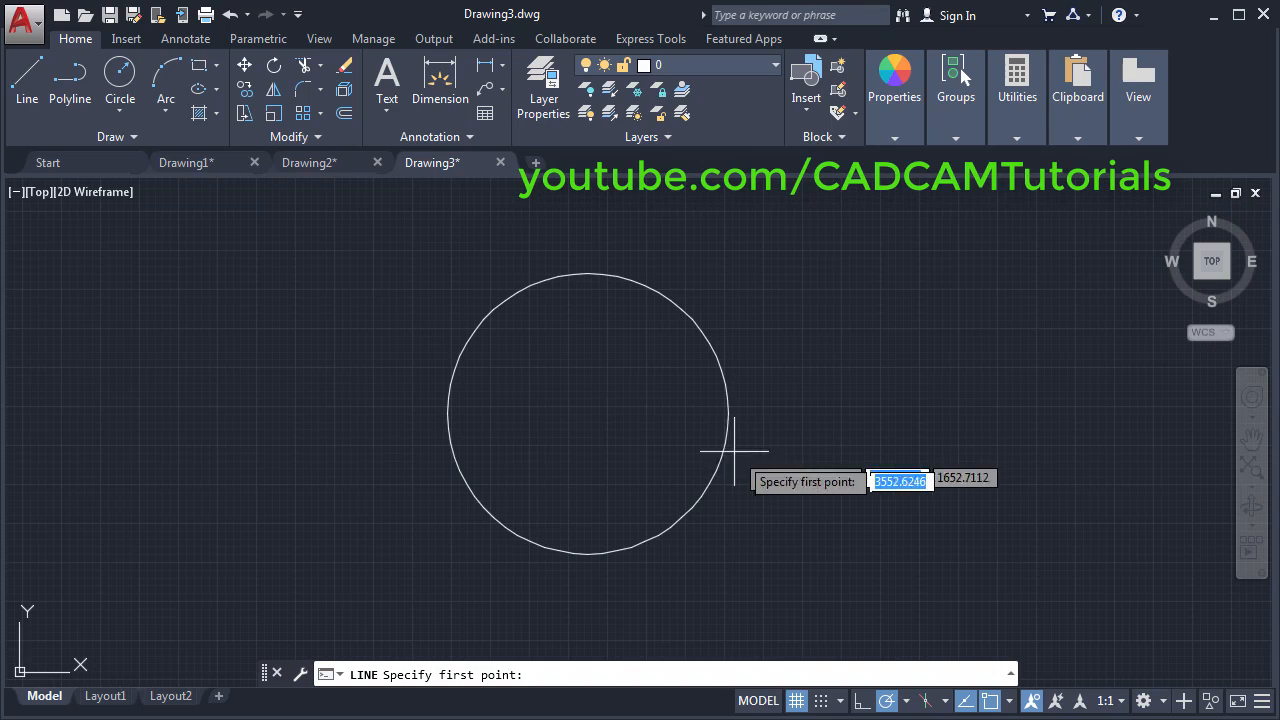
{"action": "left_click", "coordinate": [1010, 703]}
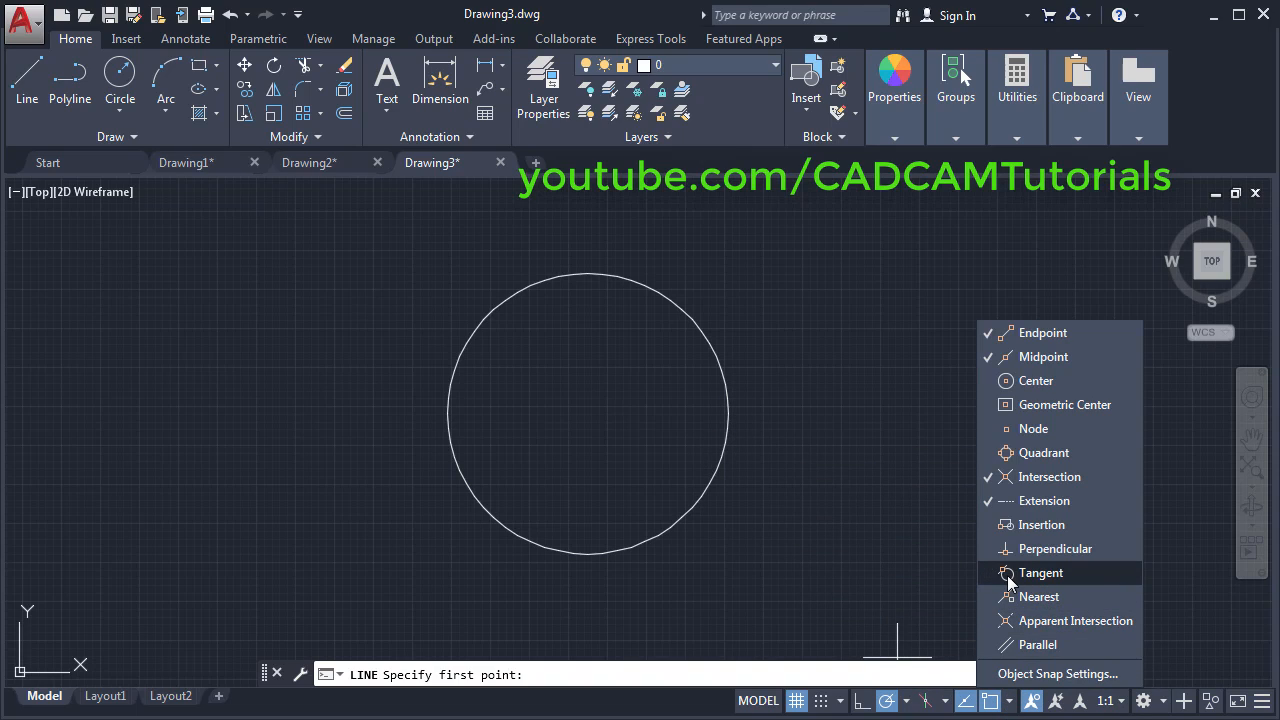
{"action": "left_click", "coordinate": [1010, 457]}
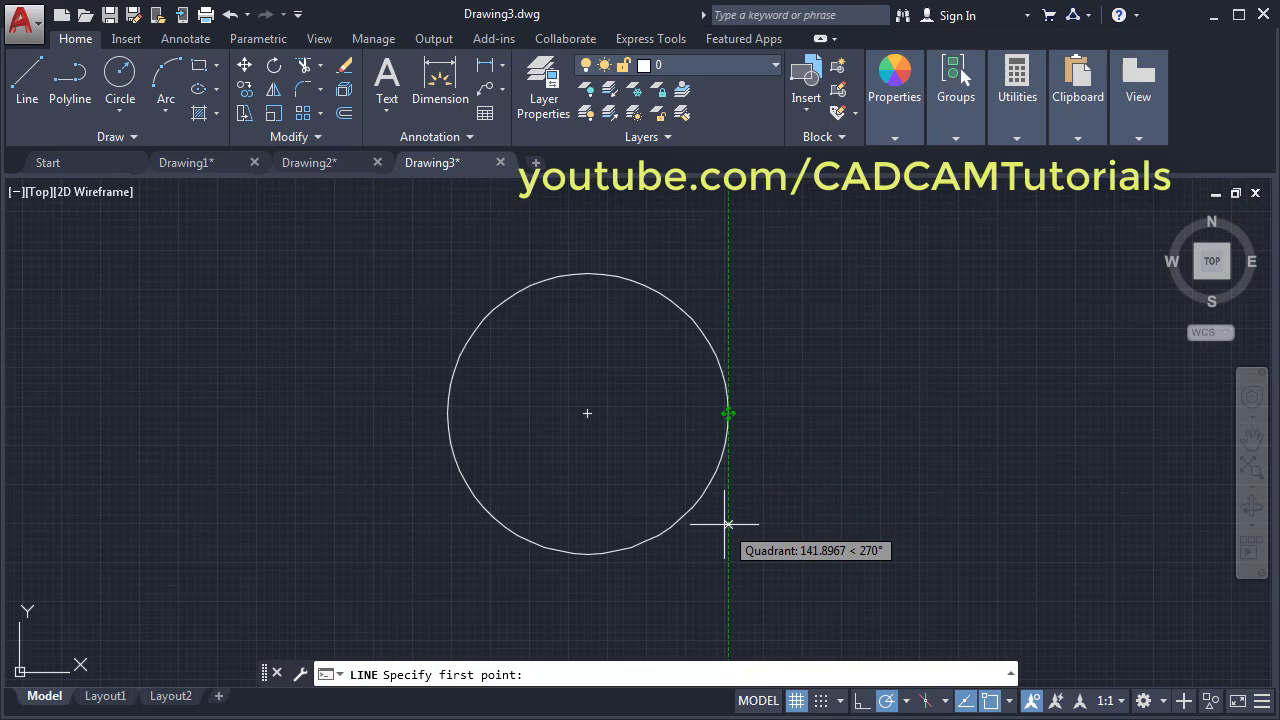
{"action": "type", "text": "90"}
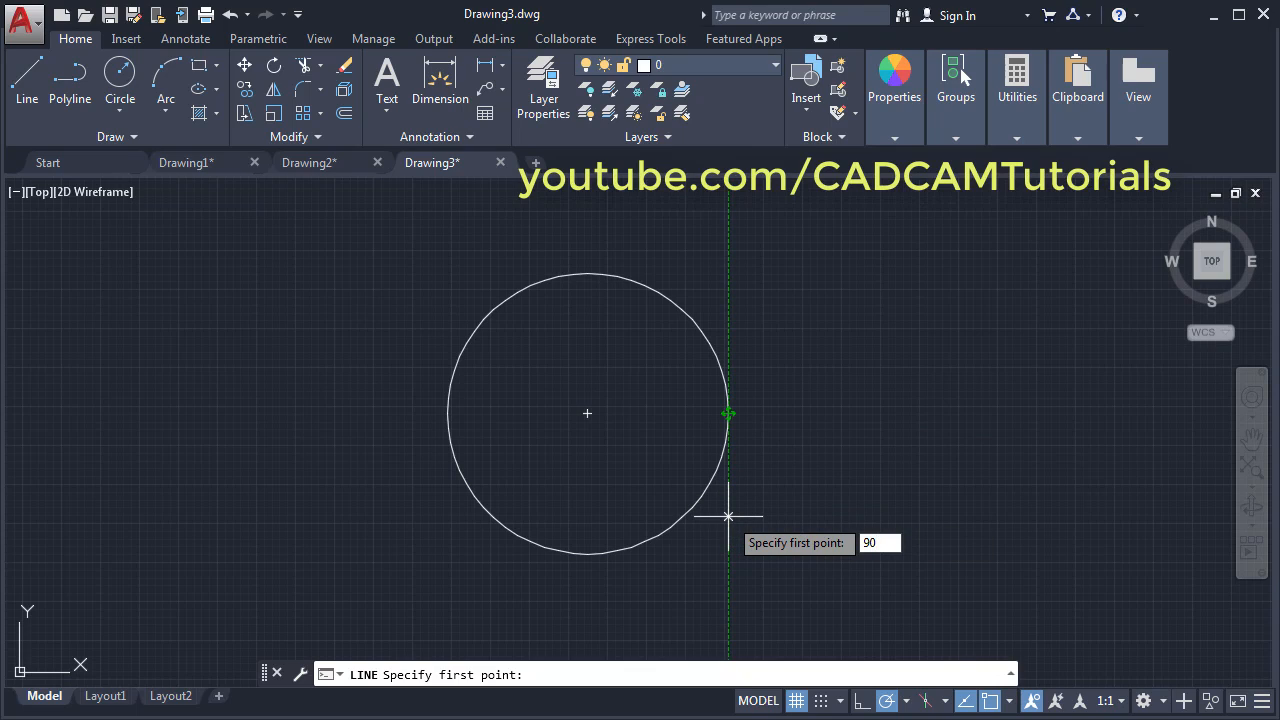
{"action": "key", "text": "Return"}
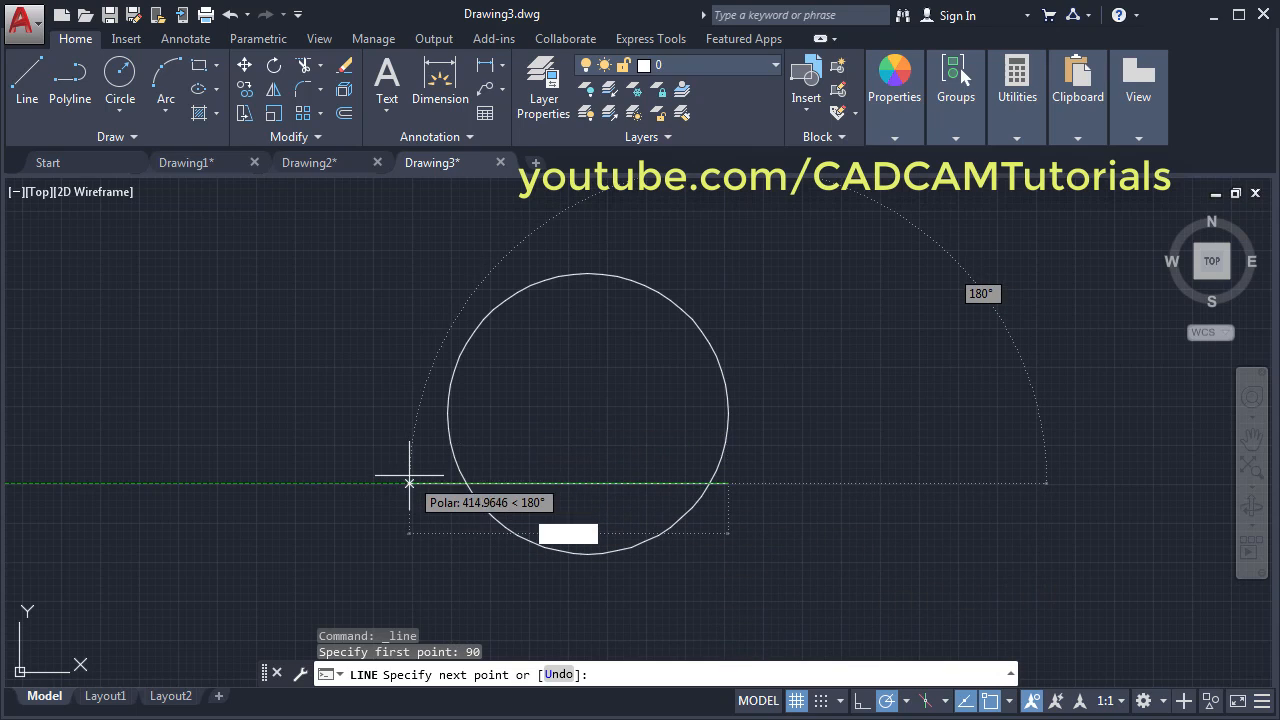
{"action": "left_click", "coordinate": [466, 483]}
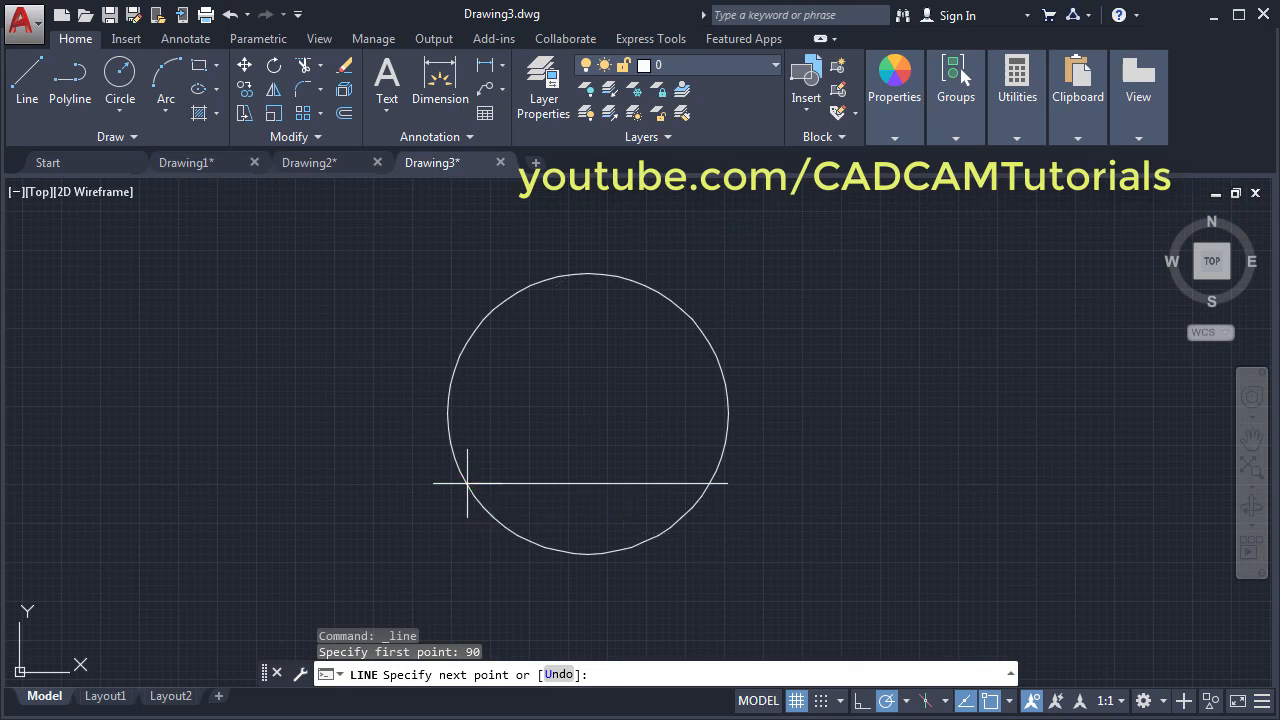
{"action": "key", "text": "Return"}
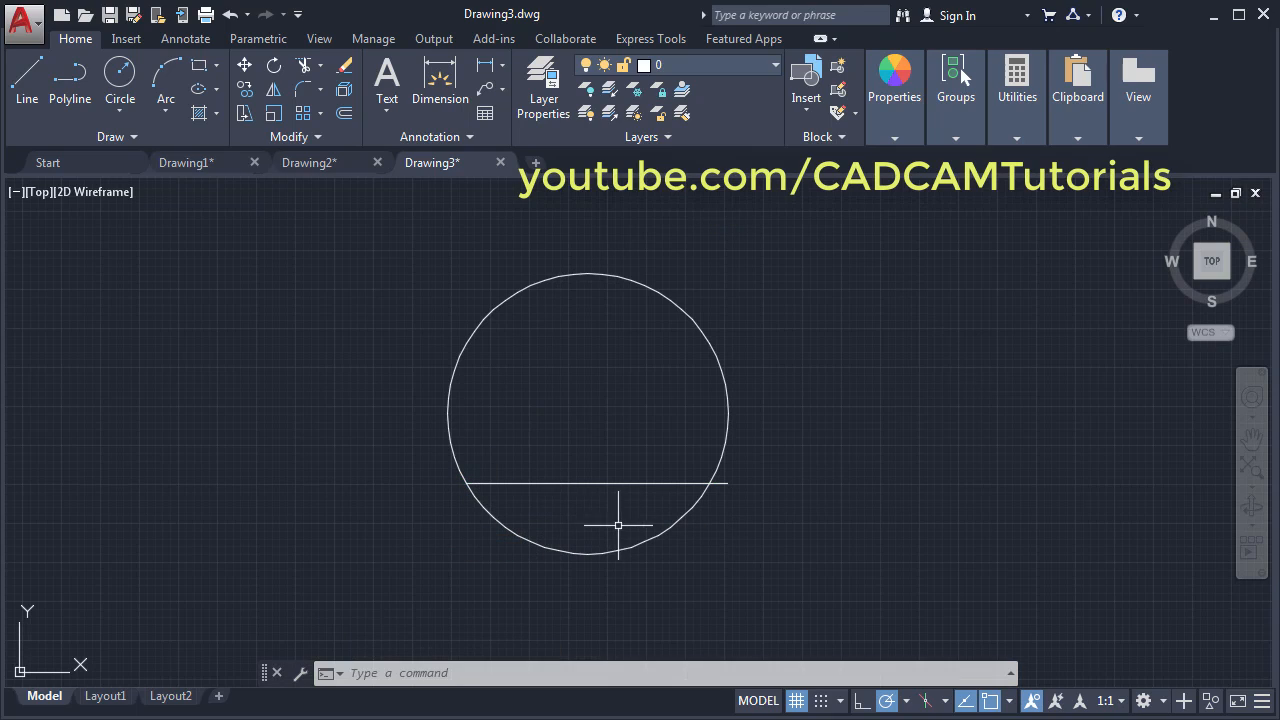
- Trim off the circle's lower arc and the line's overhang, leaving a flat-based dome
{"action": "left_click", "coordinate": [304, 66]}
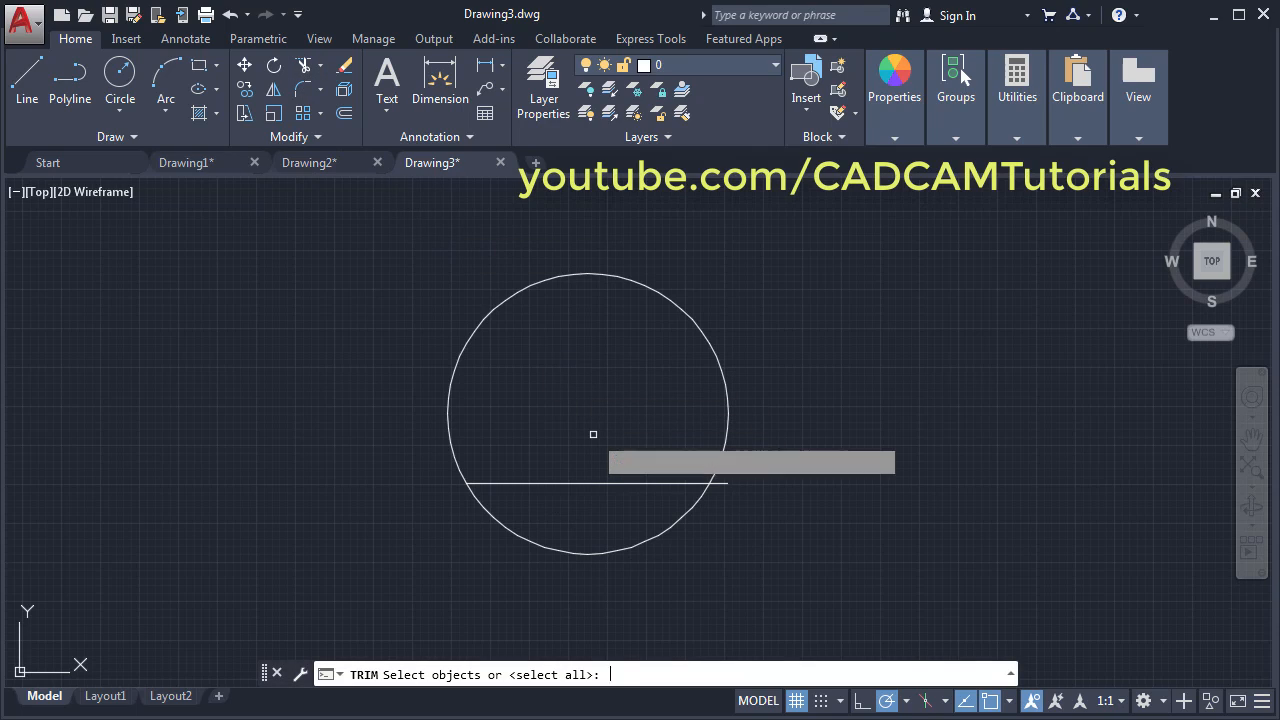
{"action": "key", "text": "Return"}
{"action": "left_click", "coordinate": [667, 528]}
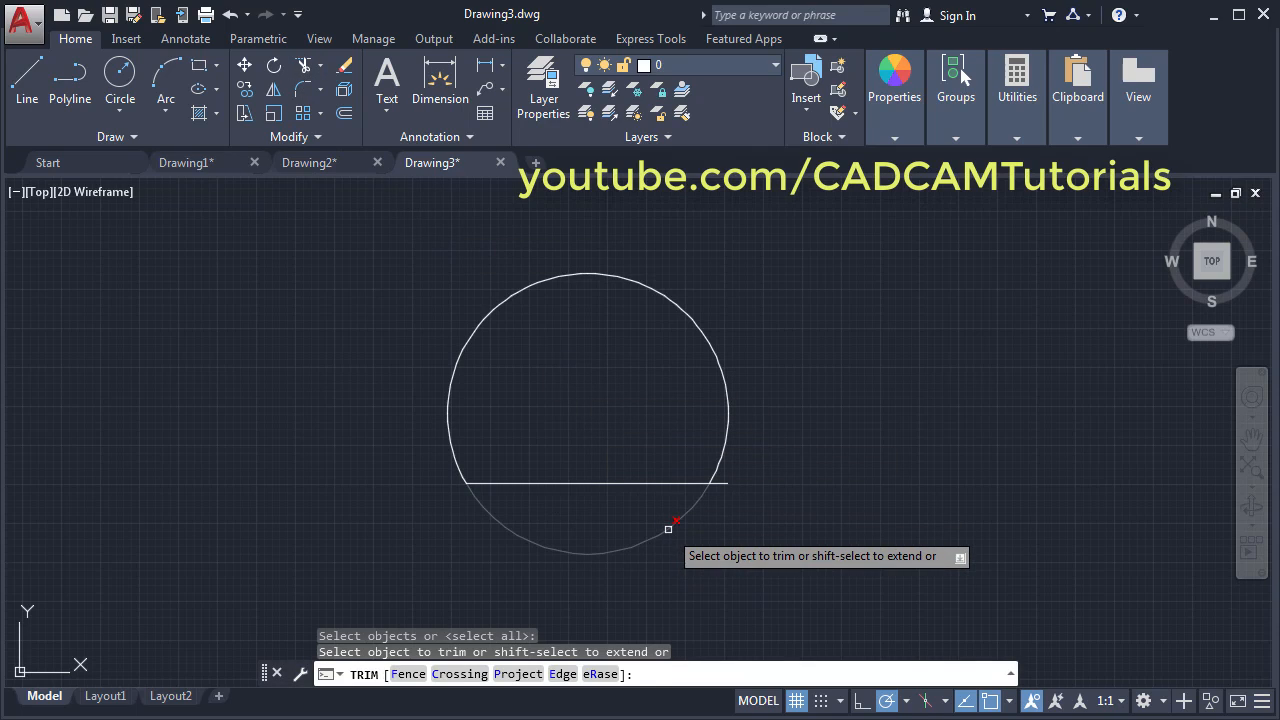
{"action": "left_click", "coordinate": [725, 483]}
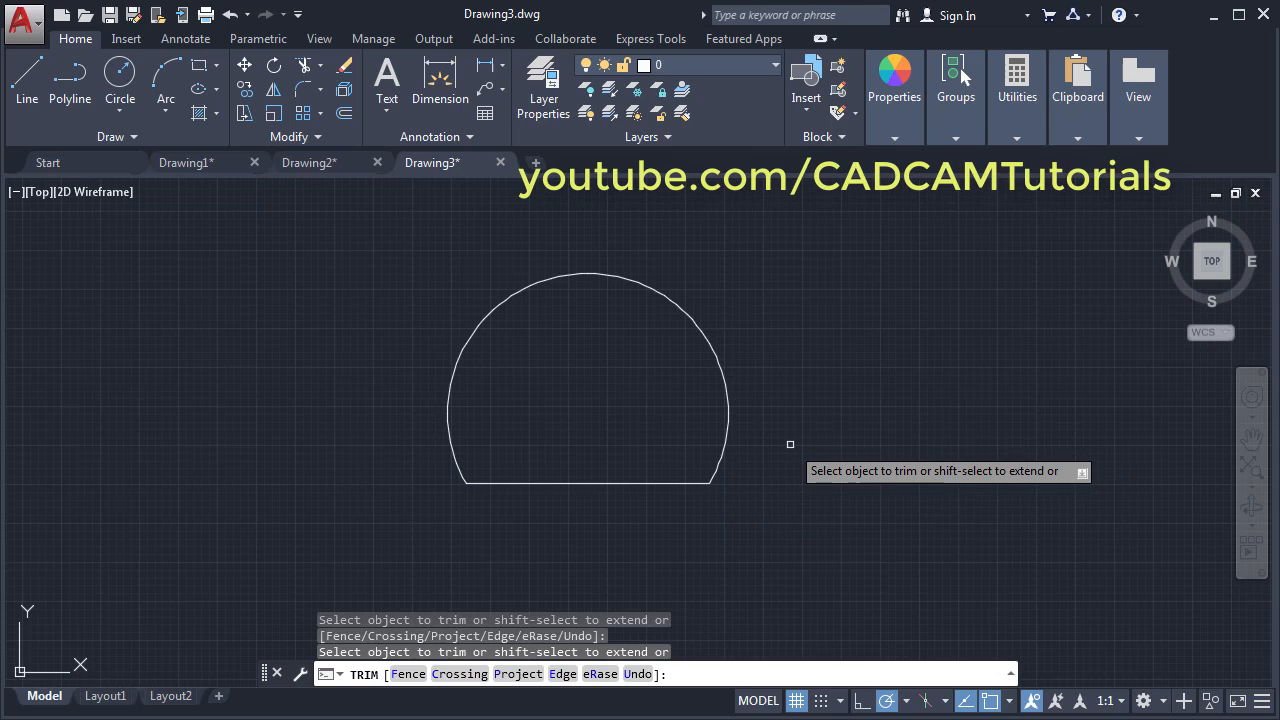
{"action": "key", "text": "Return"}
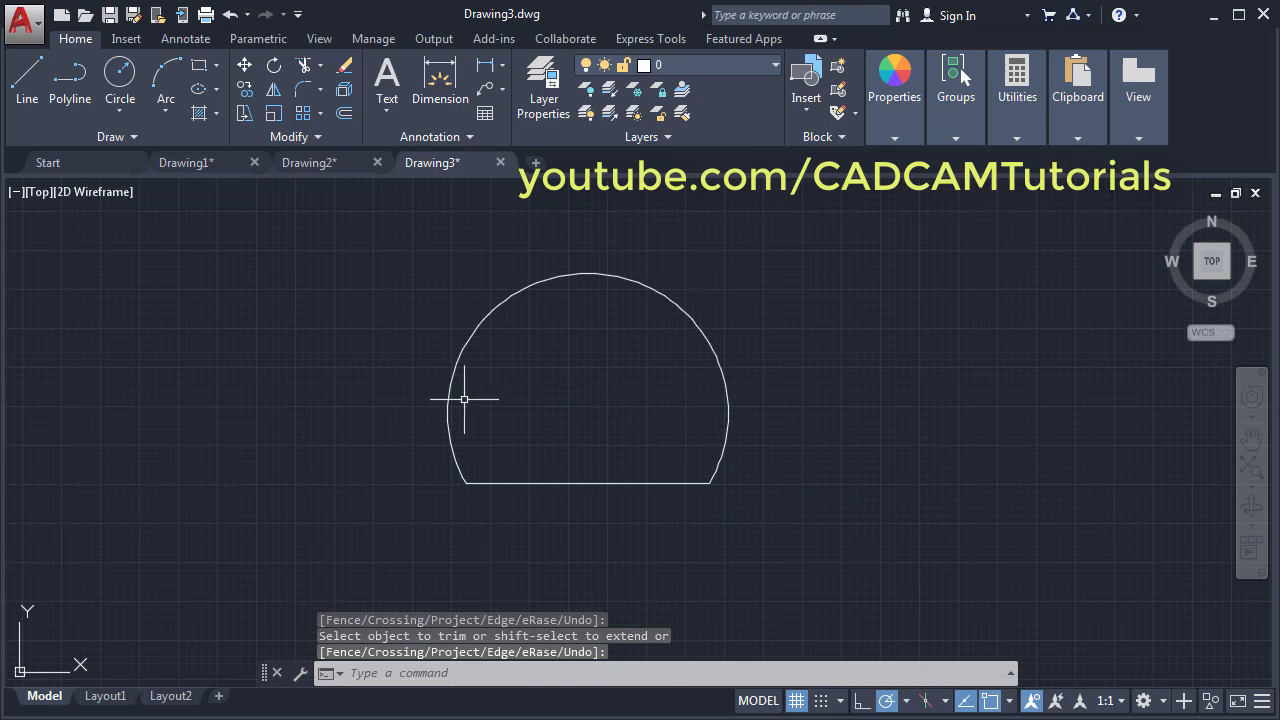
{"action": "key", "text": "alt+Tab"}
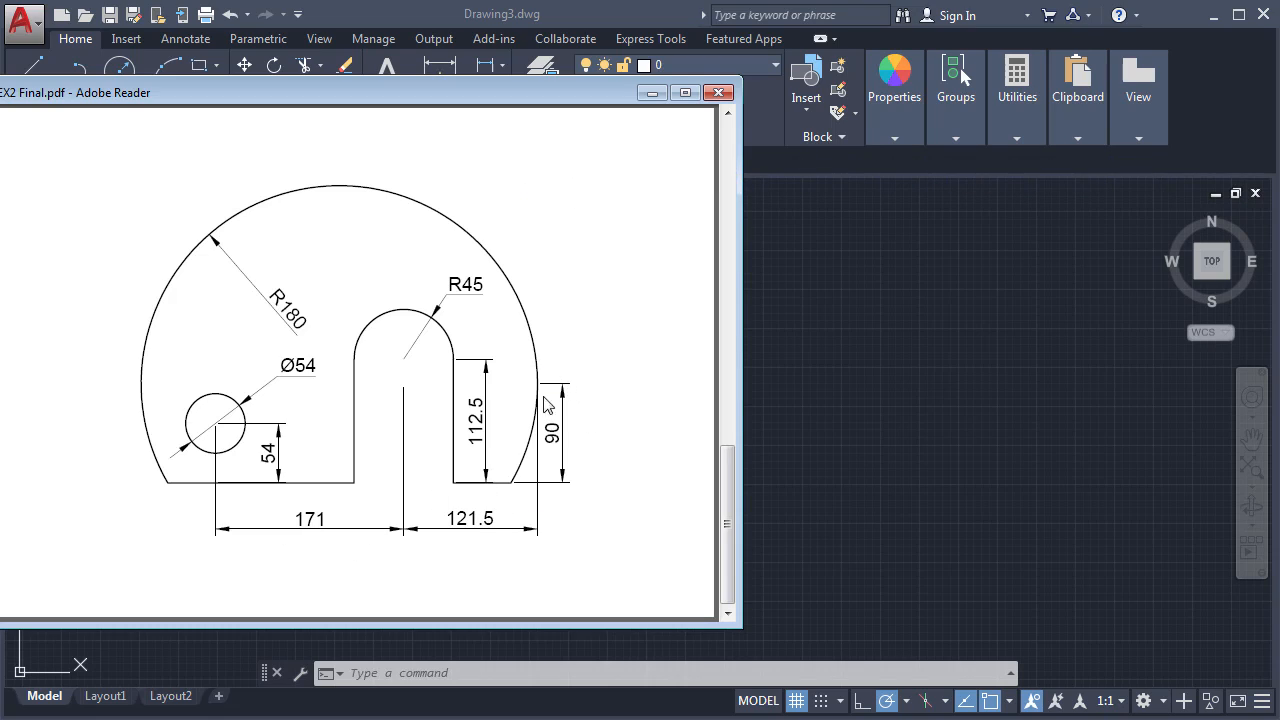
- Draw a vertical line through the arc's right quadrant down past the base
{"action": "left_click", "coordinate": [887, 451]}
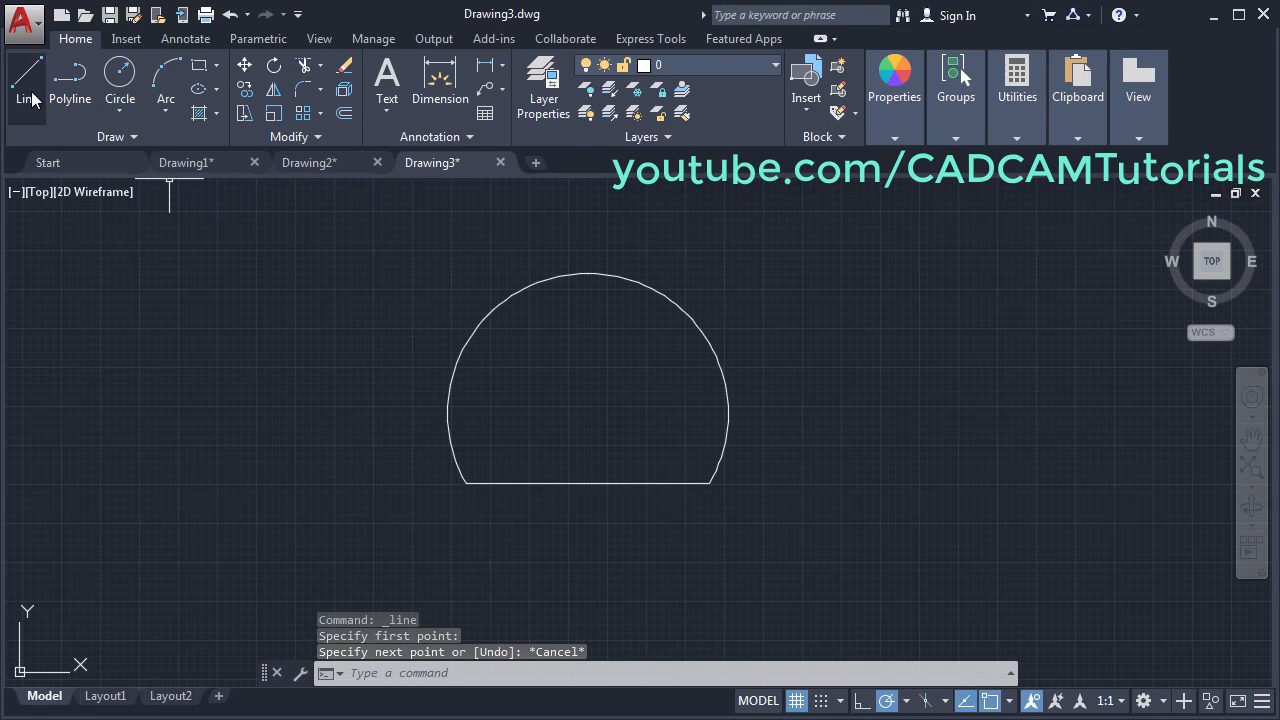
{"action": "left_click", "coordinate": [31, 98]}
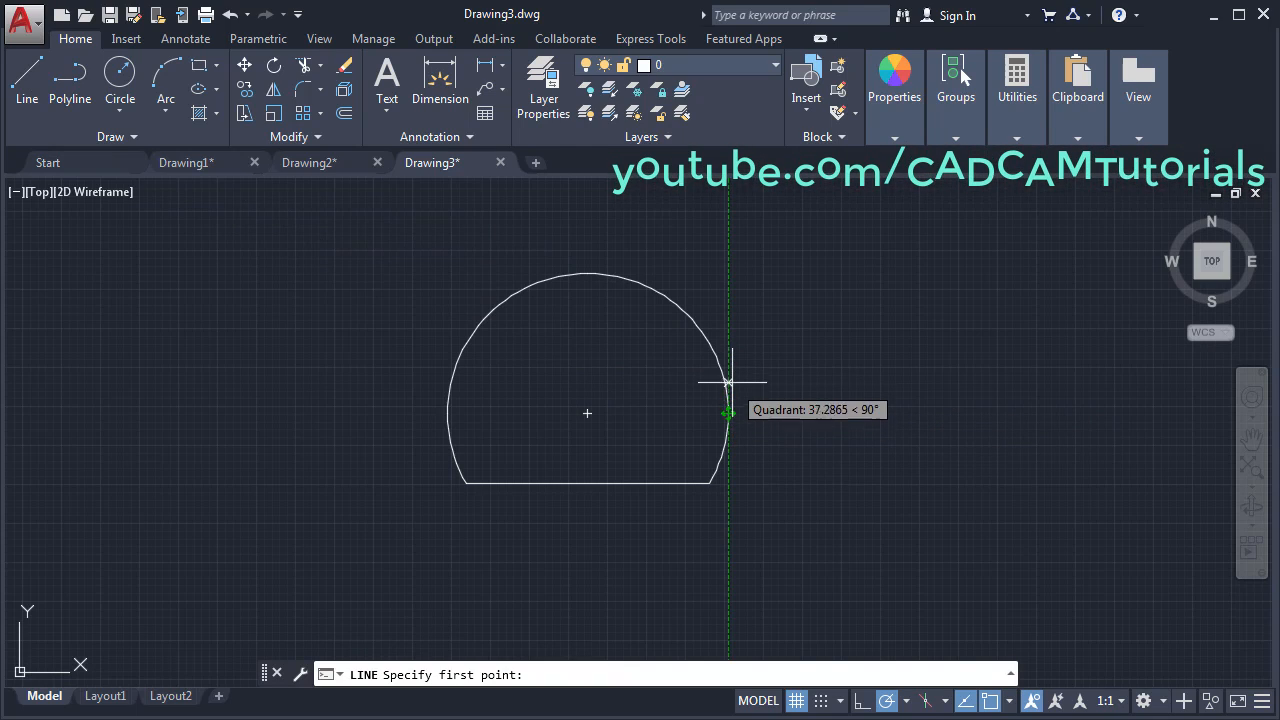
{"action": "left_click", "coordinate": [729, 341]}
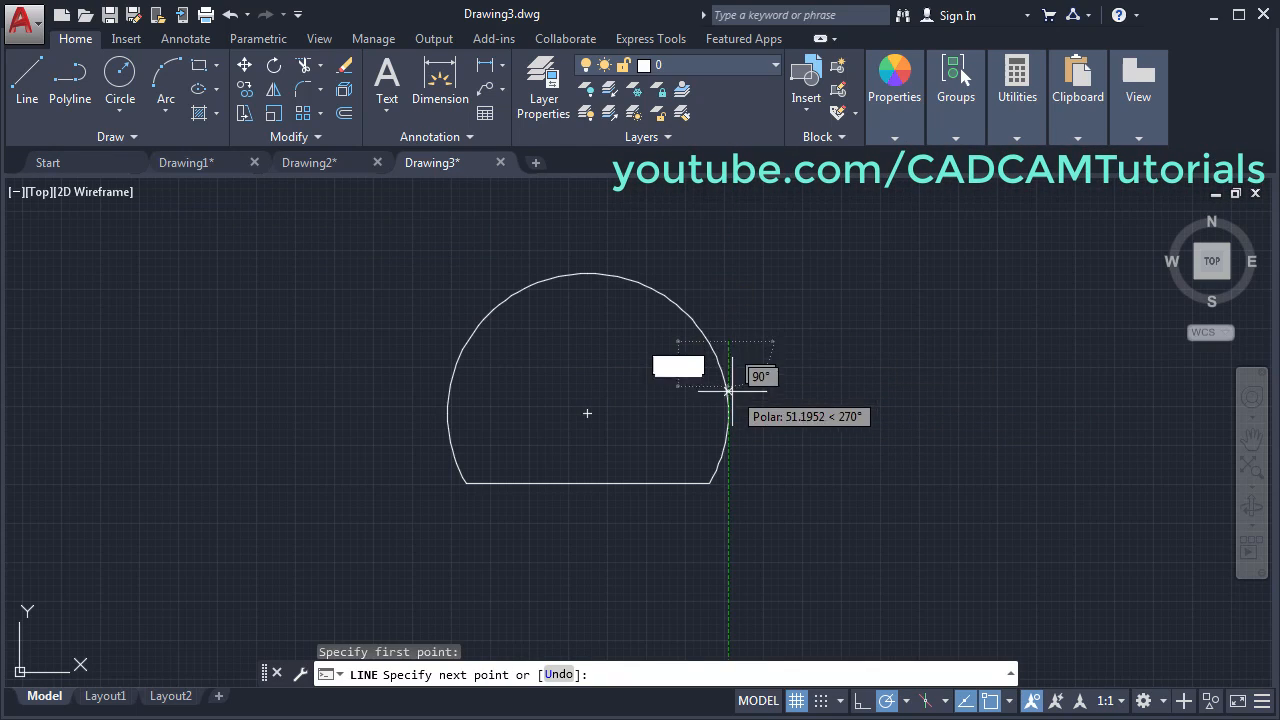
{"action": "left_click", "coordinate": [729, 494]}
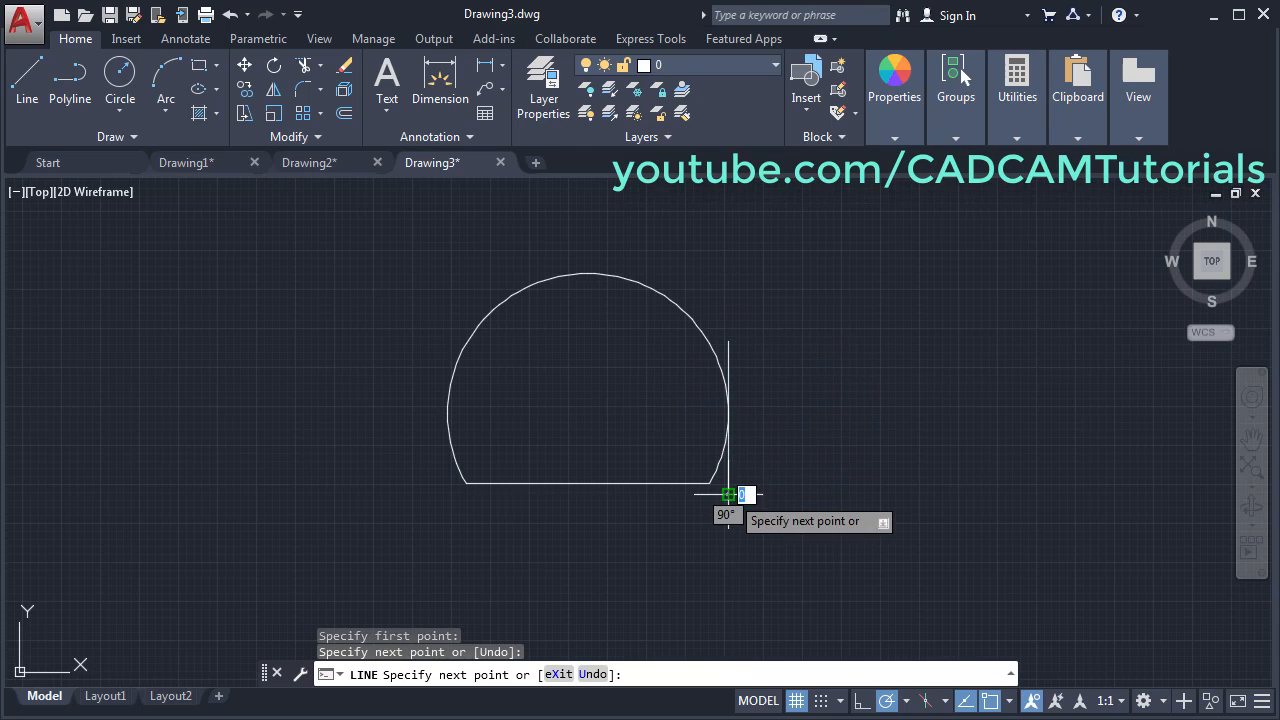
{"action": "key", "text": "Return"}
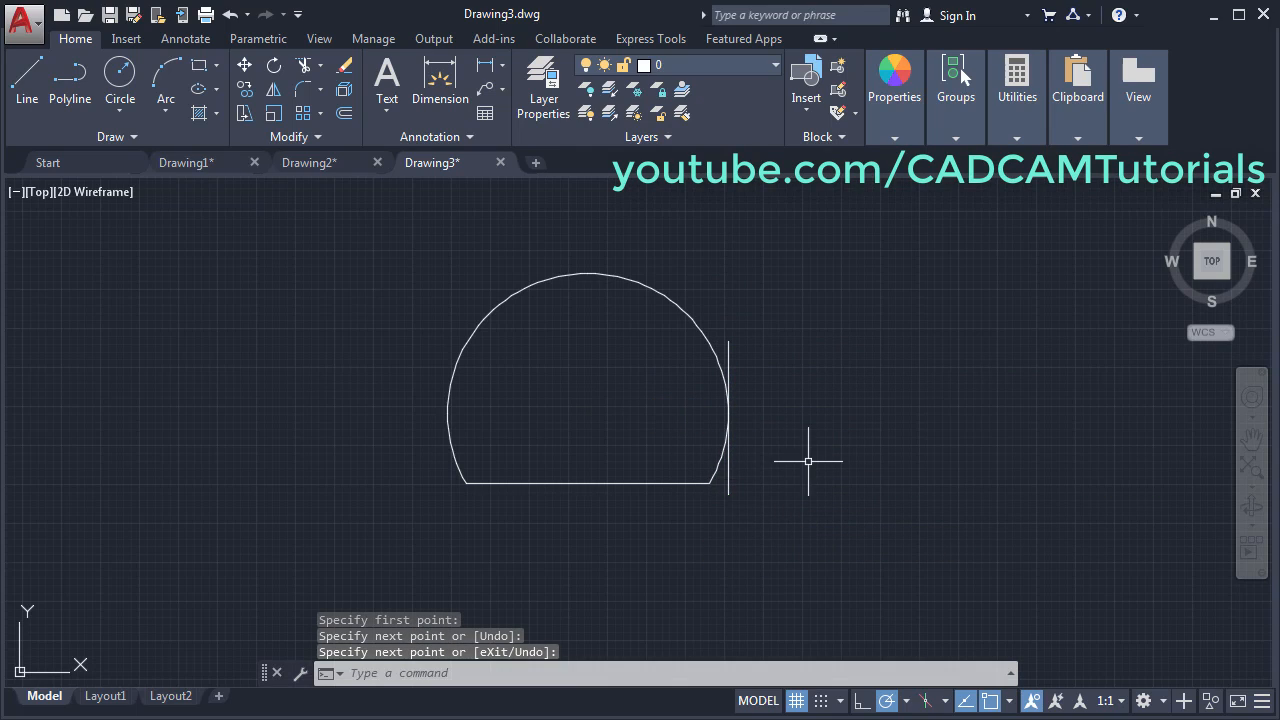
- Offset the vertical line 121.5 to the left, then offset that copy 171 further left
{"action": "left_click", "coordinate": [344, 113]}
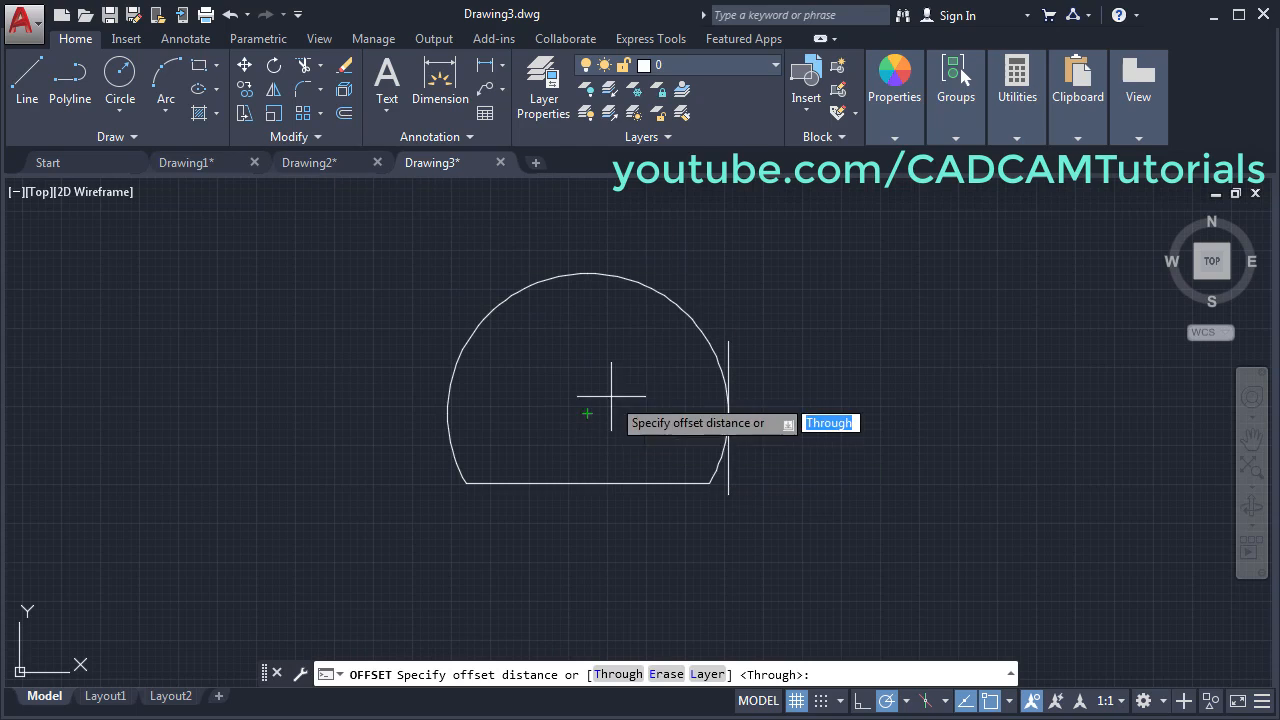
{"action": "type", "text": "1"}
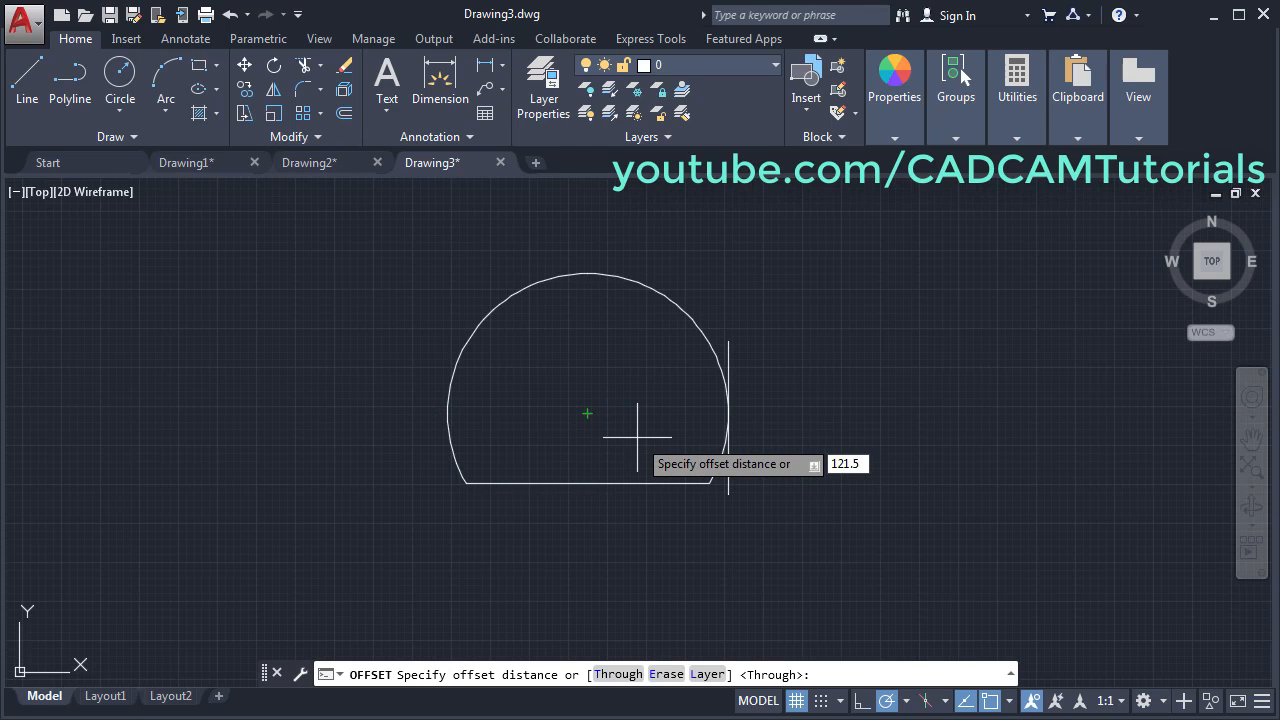
{"action": "type", "text": "21.5"}
{"action": "key", "text": "Return"}
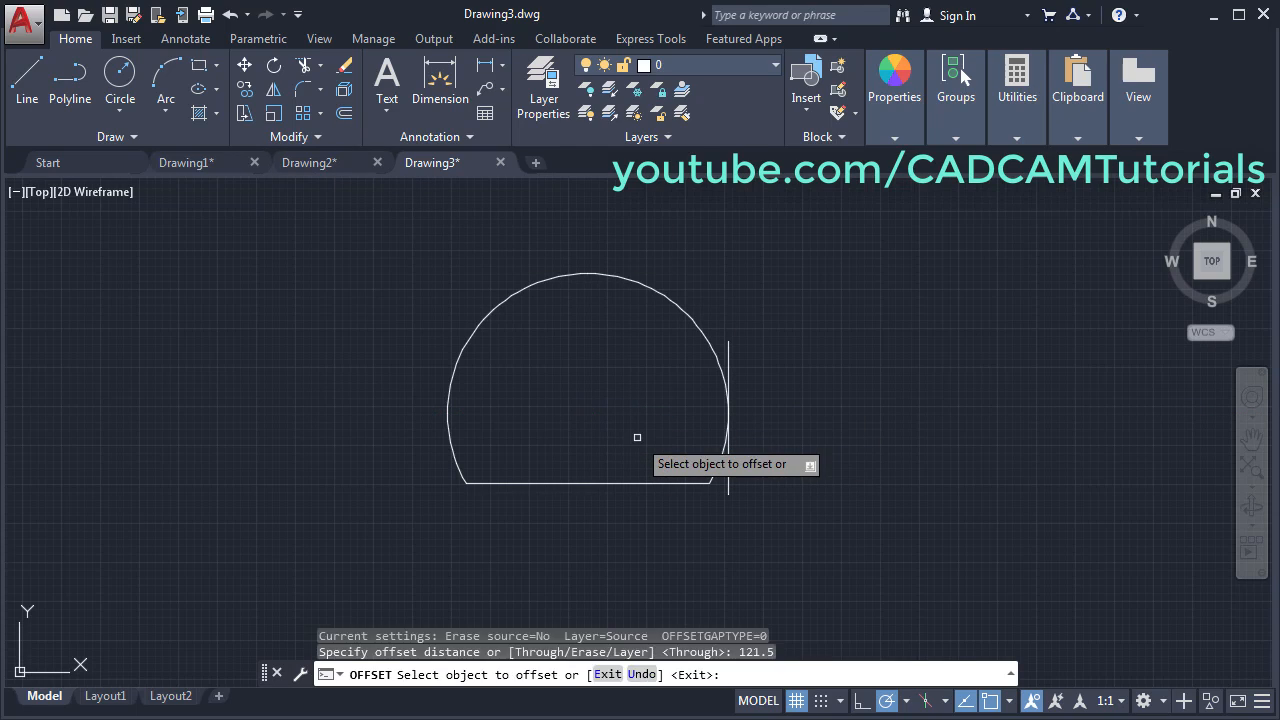
{"action": "left_click", "coordinate": [728, 494]}
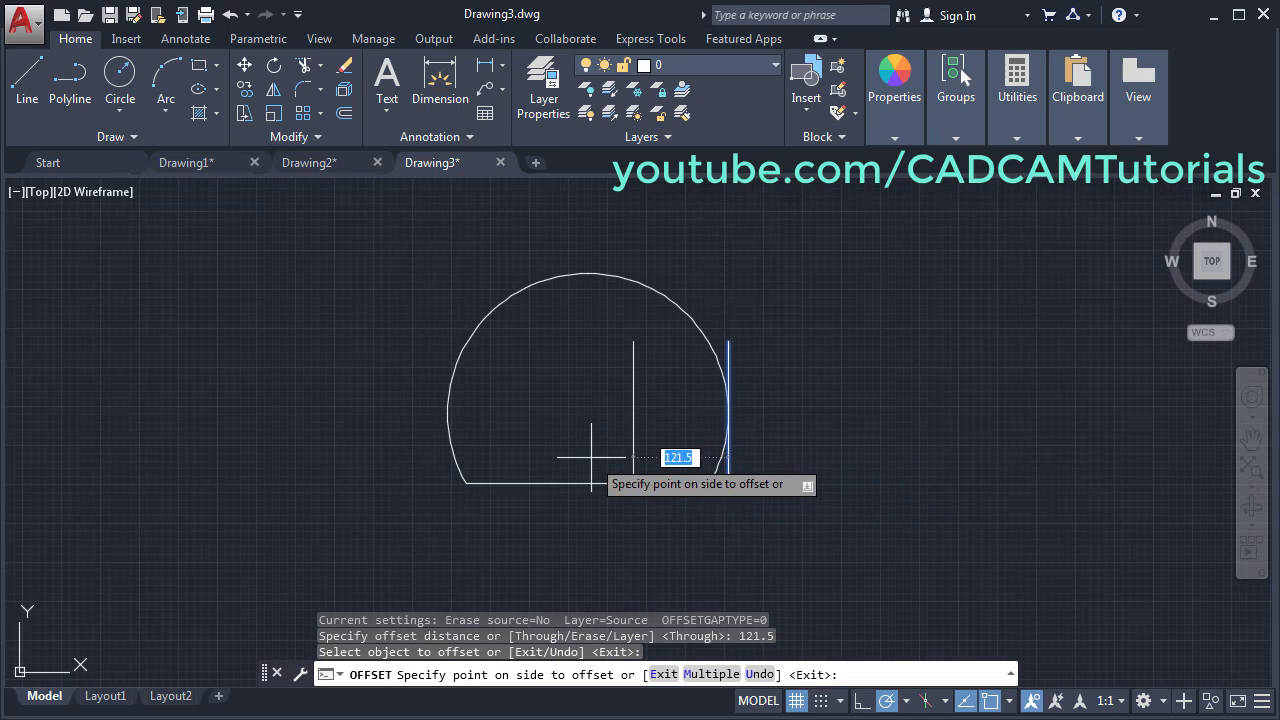
{"action": "left_click", "coordinate": [591, 457]}
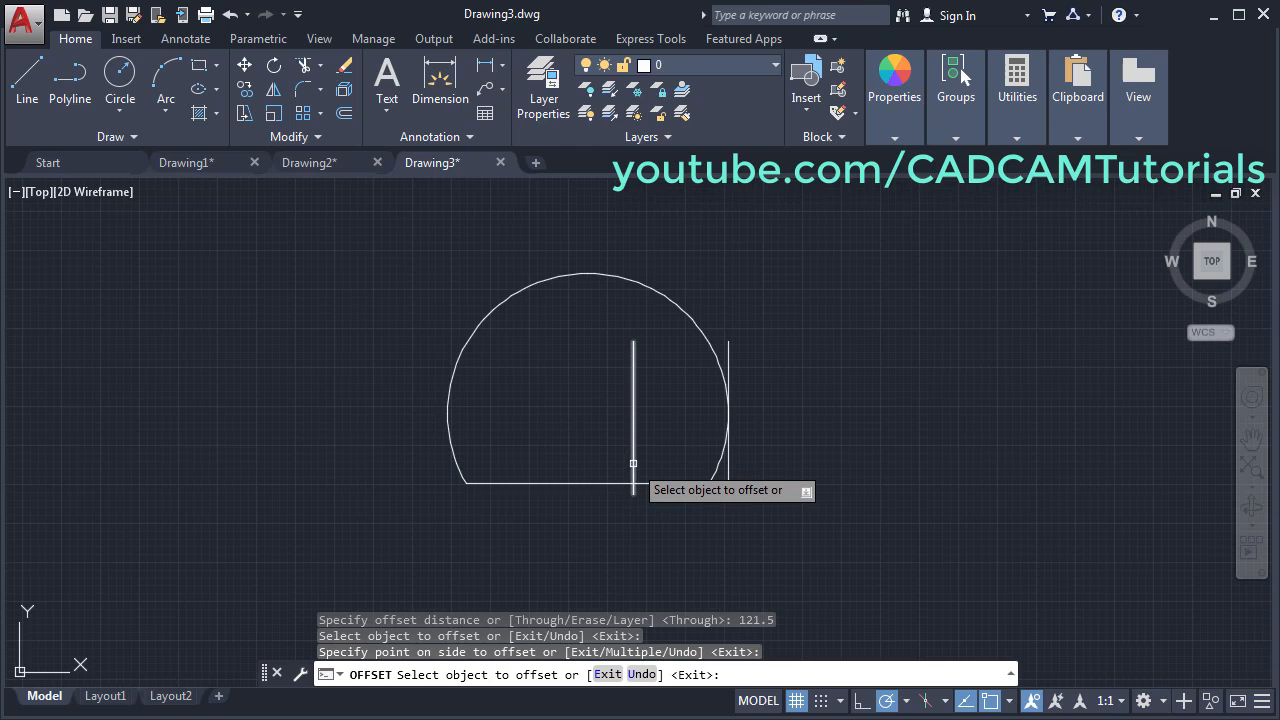
{"action": "left_click", "coordinate": [633, 463]}
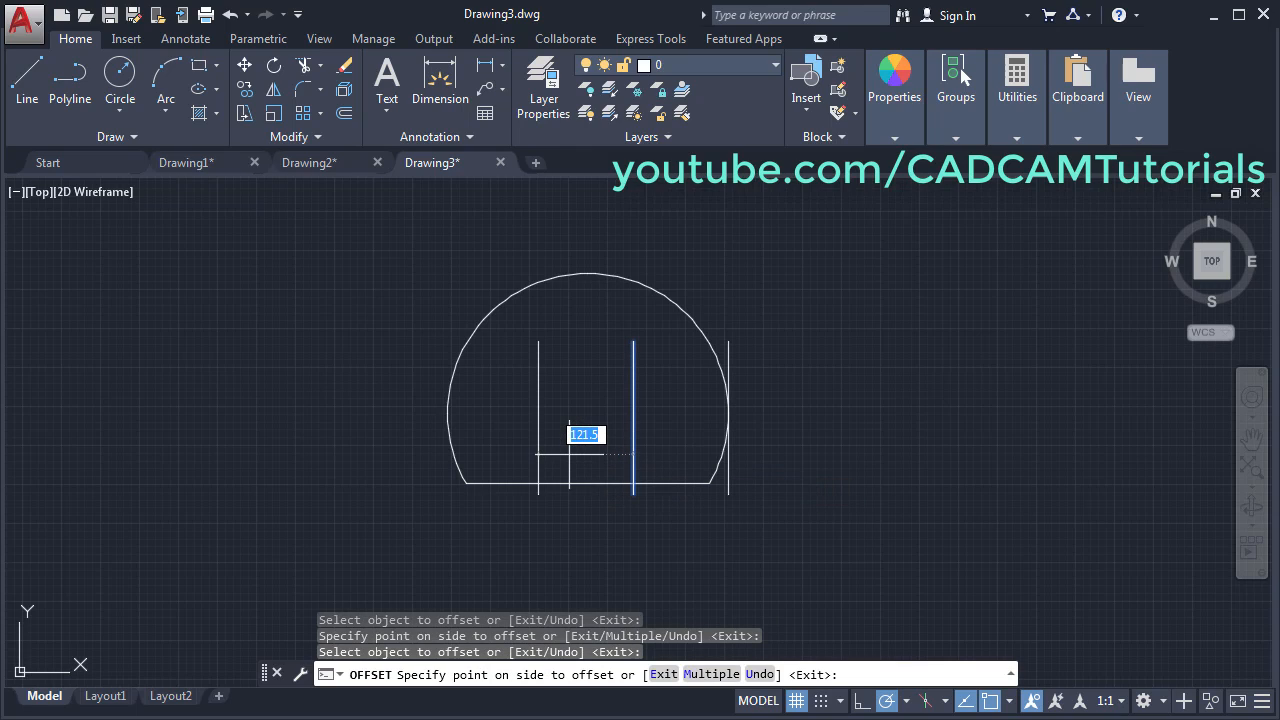
{"action": "key", "text": "Return"}
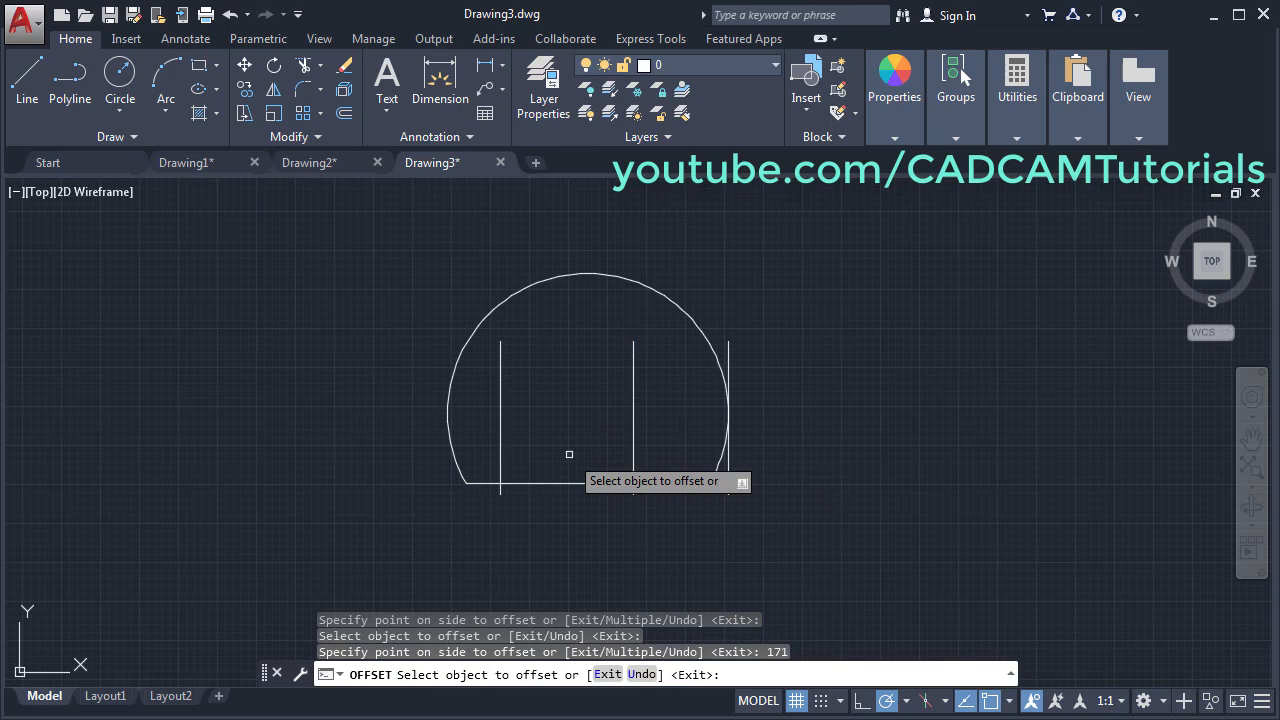
- Offset the flat base line upward by 112.5 and by 45
{"action": "key", "text": "alt+Tab"}
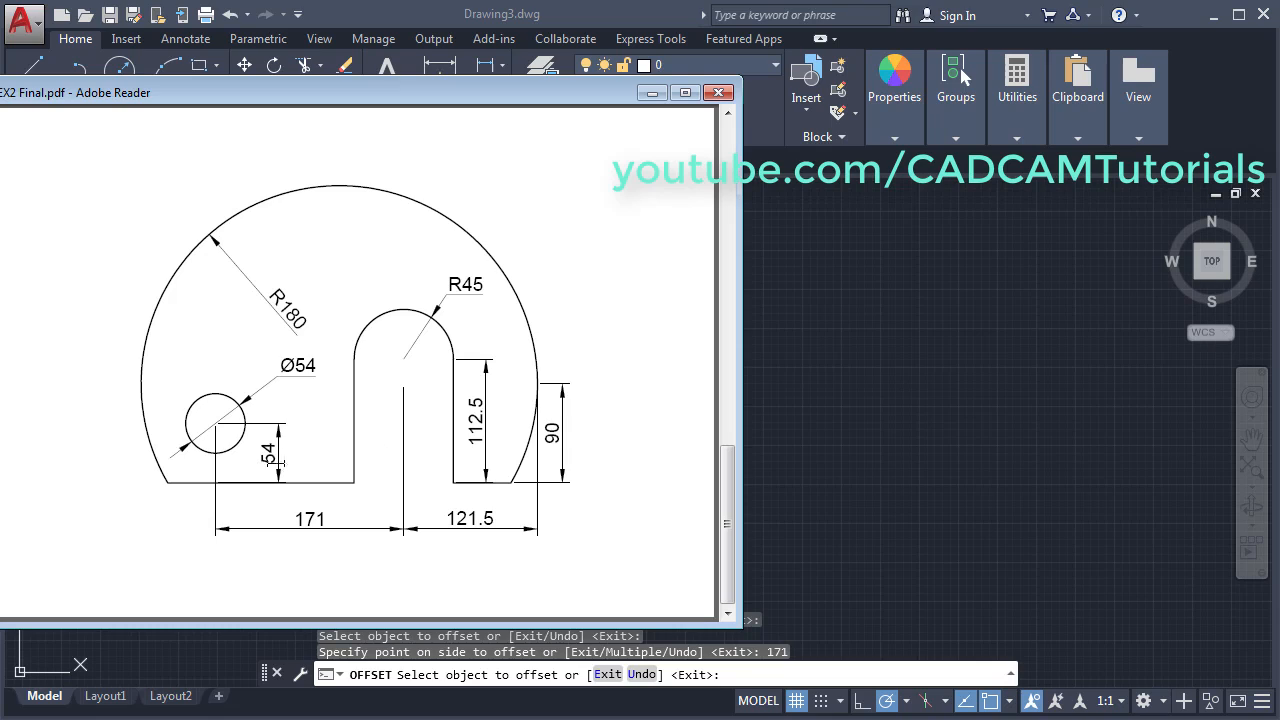
{"action": "left_click", "coordinate": [790, 487]}
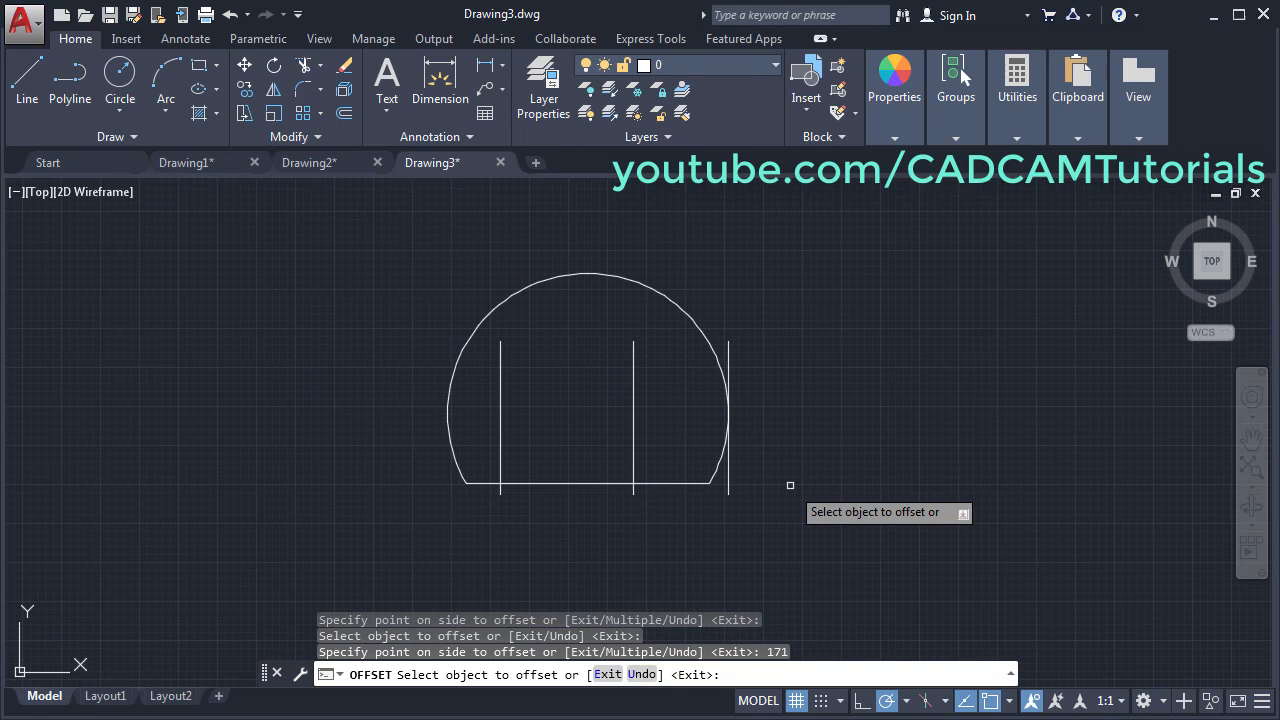
{"action": "left_click", "coordinate": [668, 484]}
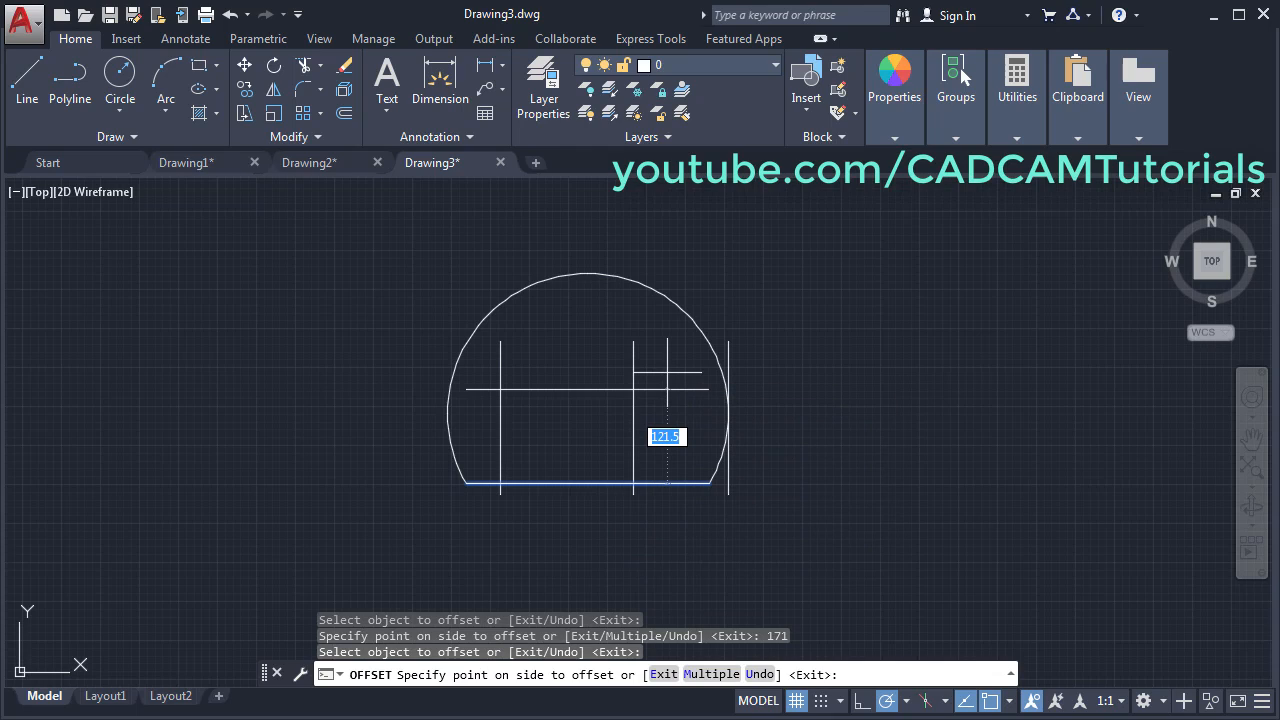
{"action": "key", "text": "Return"}
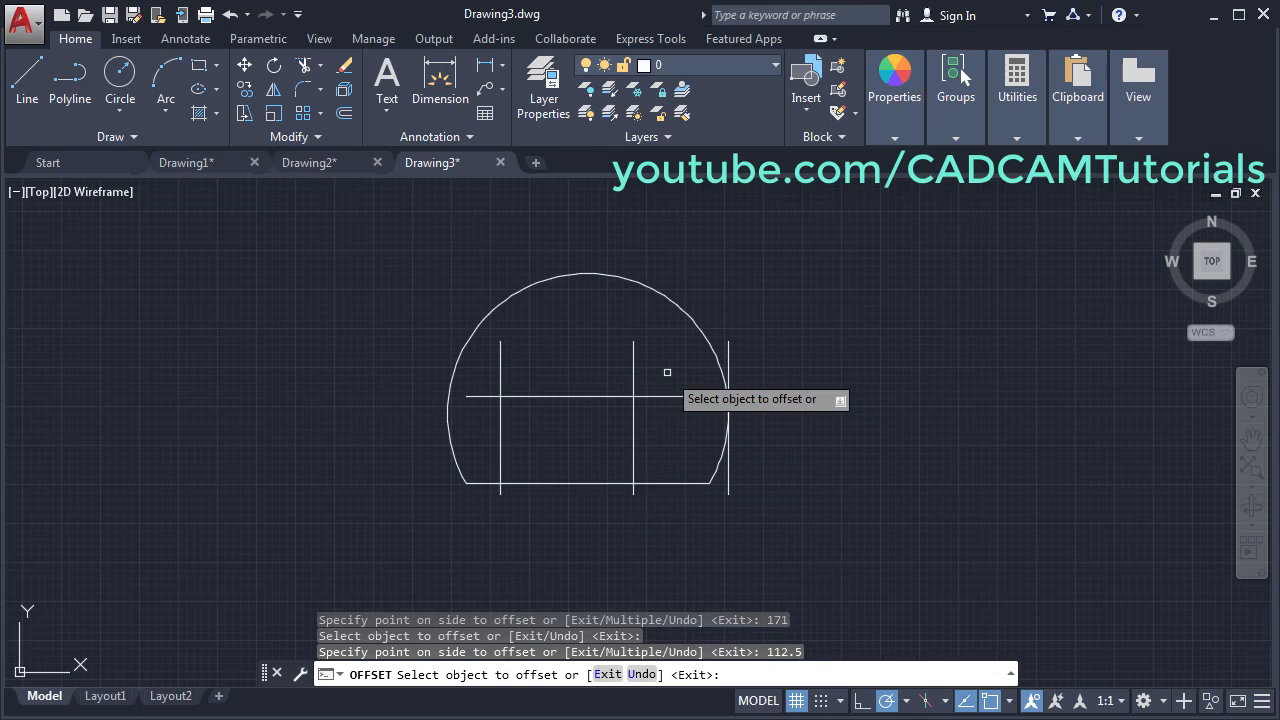
{"action": "left_click", "coordinate": [539, 483]}
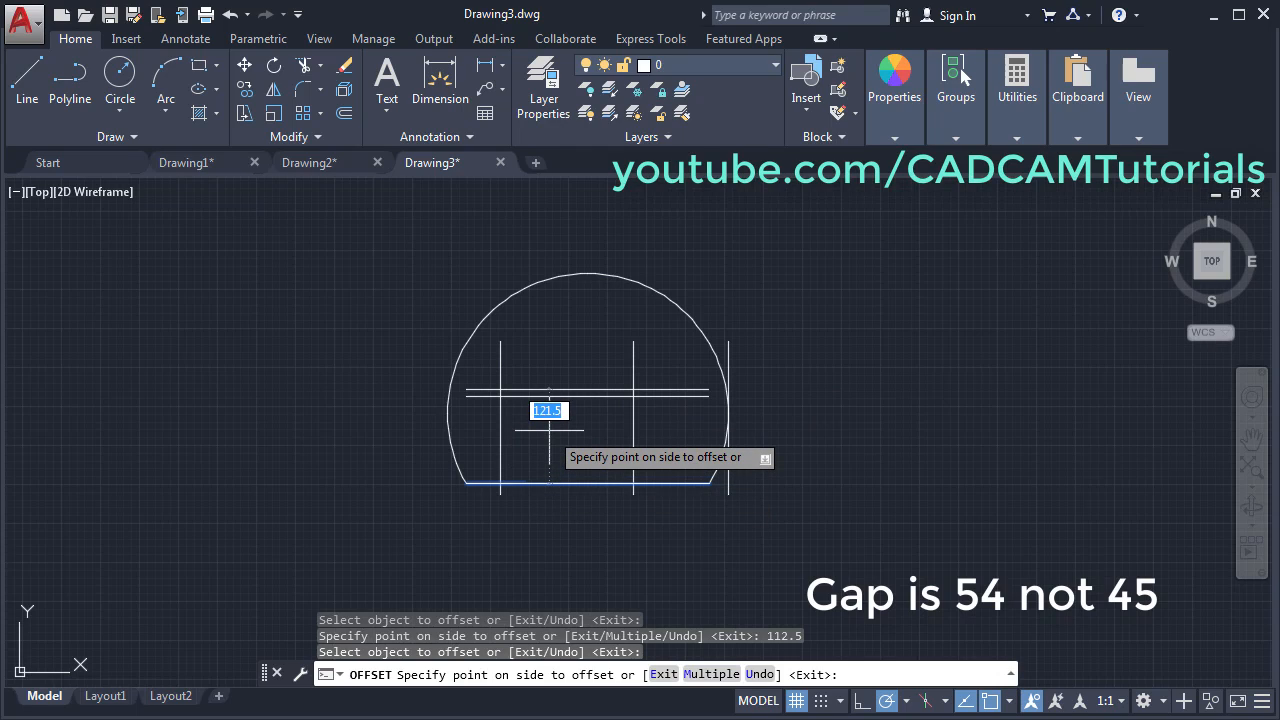
{"action": "key", "text": "Return"}
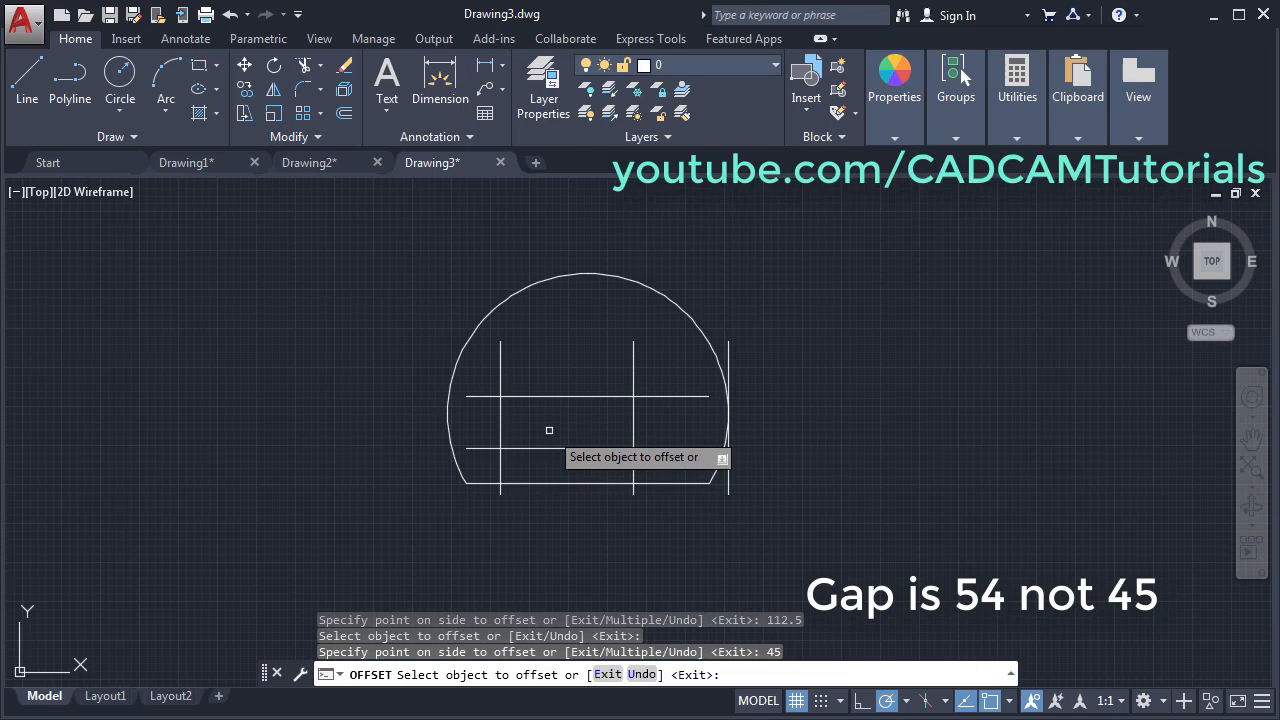
{"action": "key", "text": "Return"}
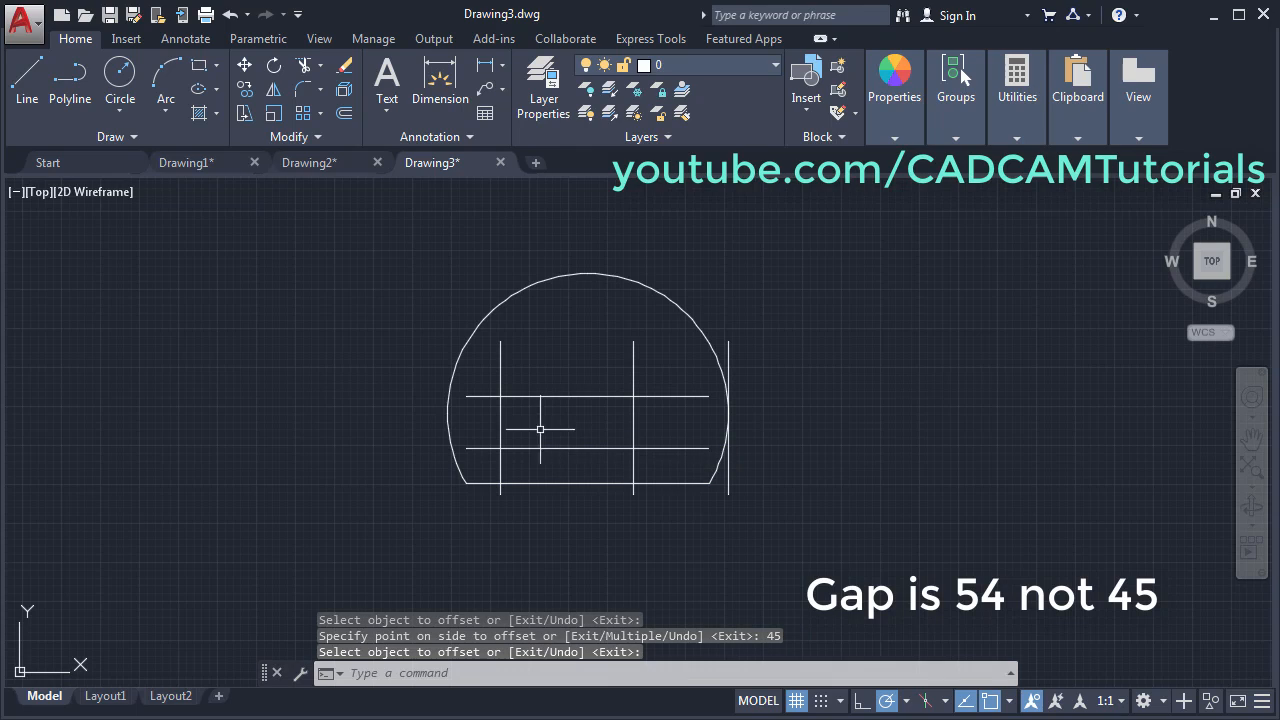
{"action": "left_click", "coordinate": [1, 443]}
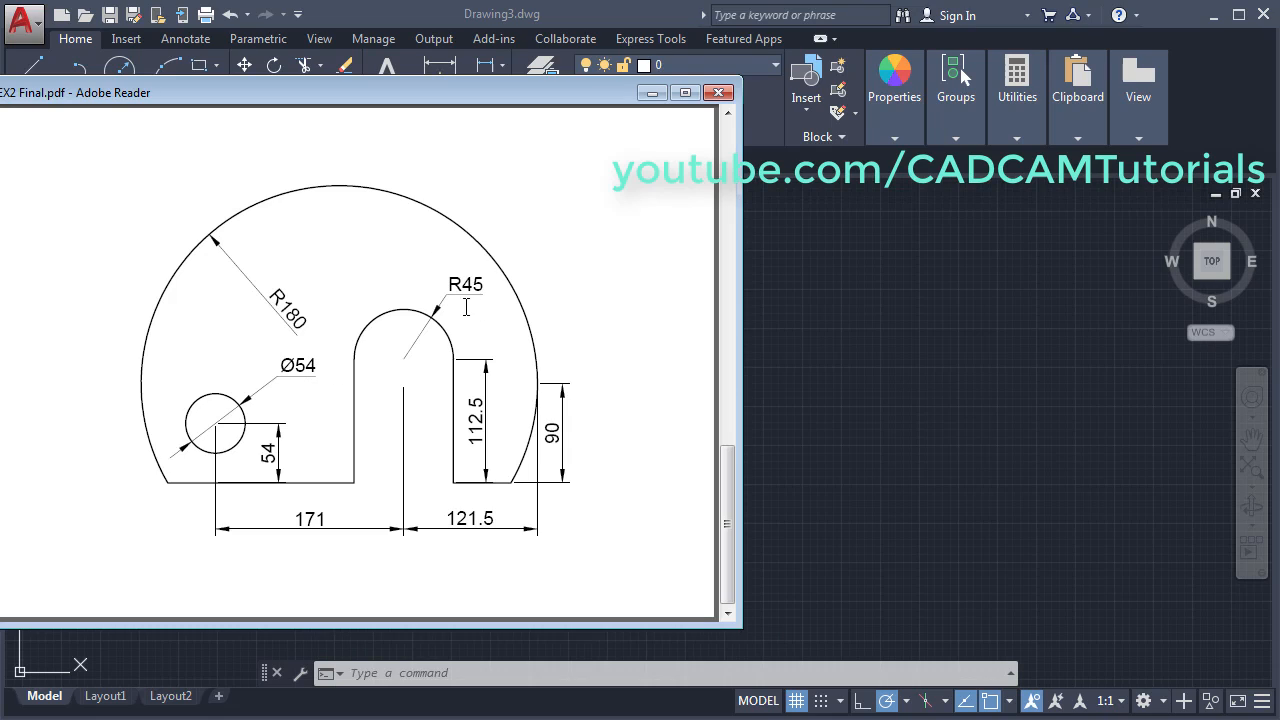
- Draw a radius-45 circle centred on the right guide-line intersection
{"action": "left_click", "coordinate": [800, 333]}
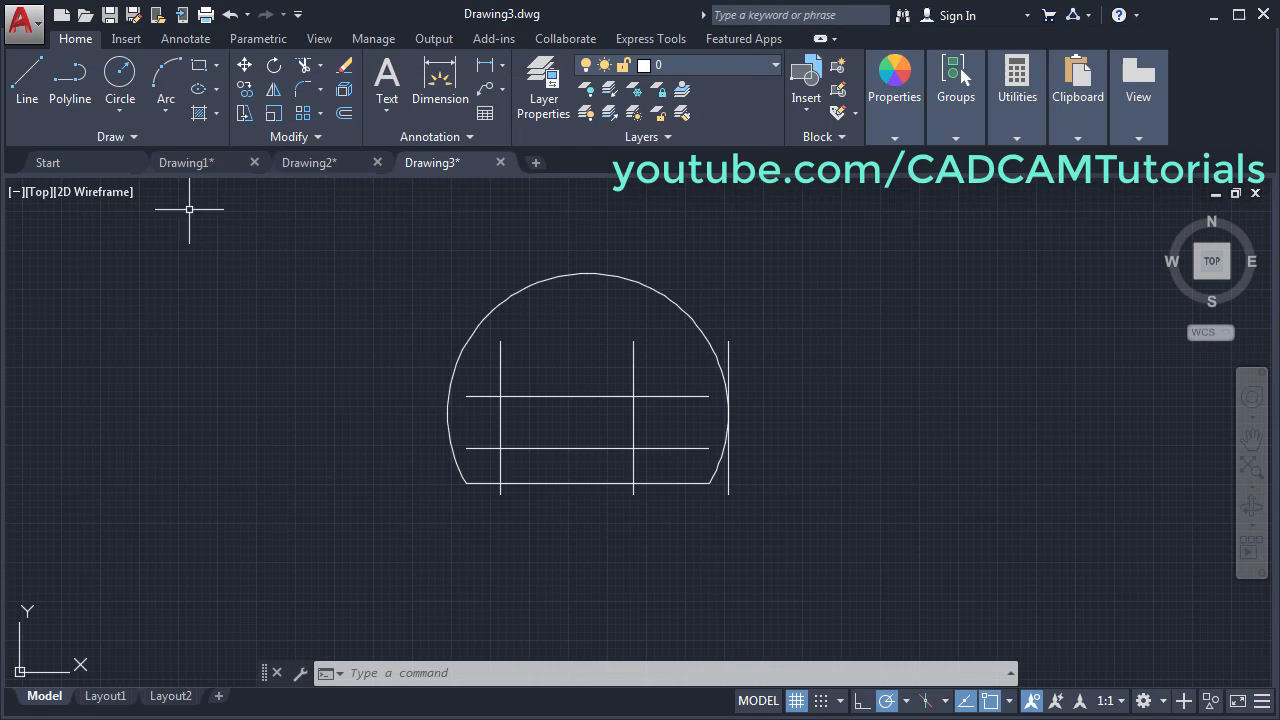
{"action": "left_click", "coordinate": [120, 80]}
{"action": "left_click", "coordinate": [633, 396]}
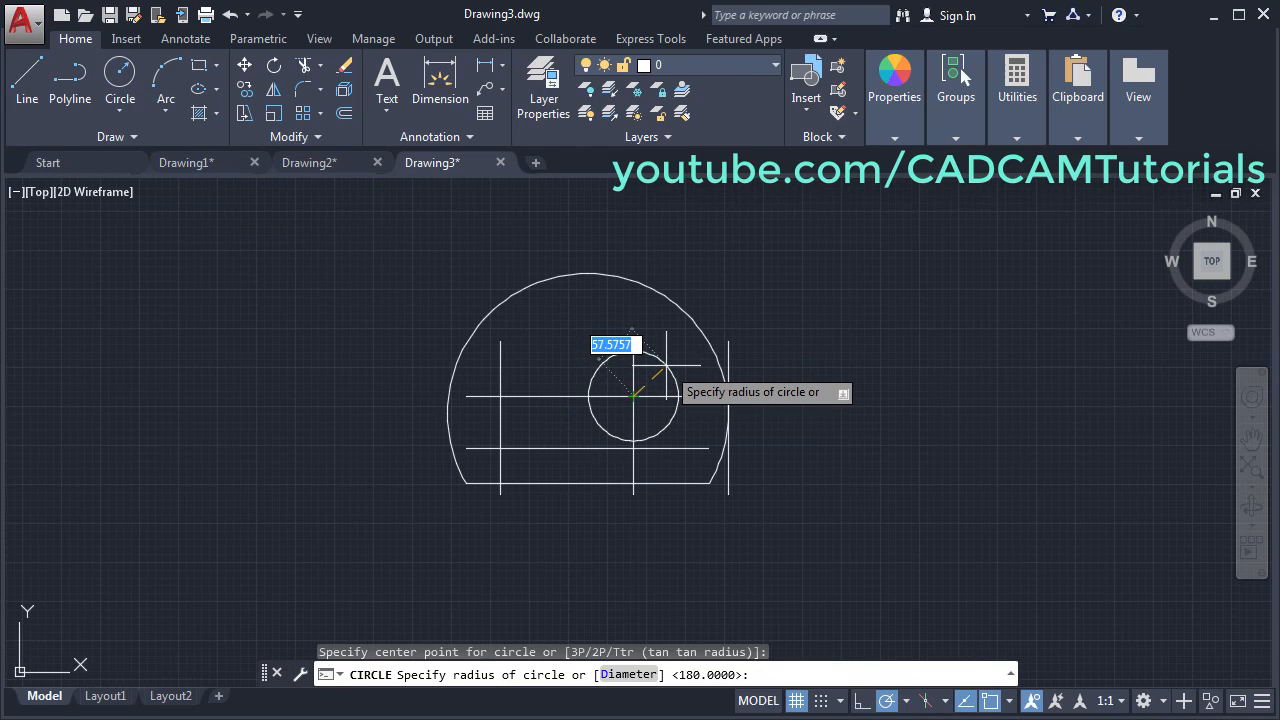
{"action": "type", "text": "45"}
{"action": "key", "text": "Return"}
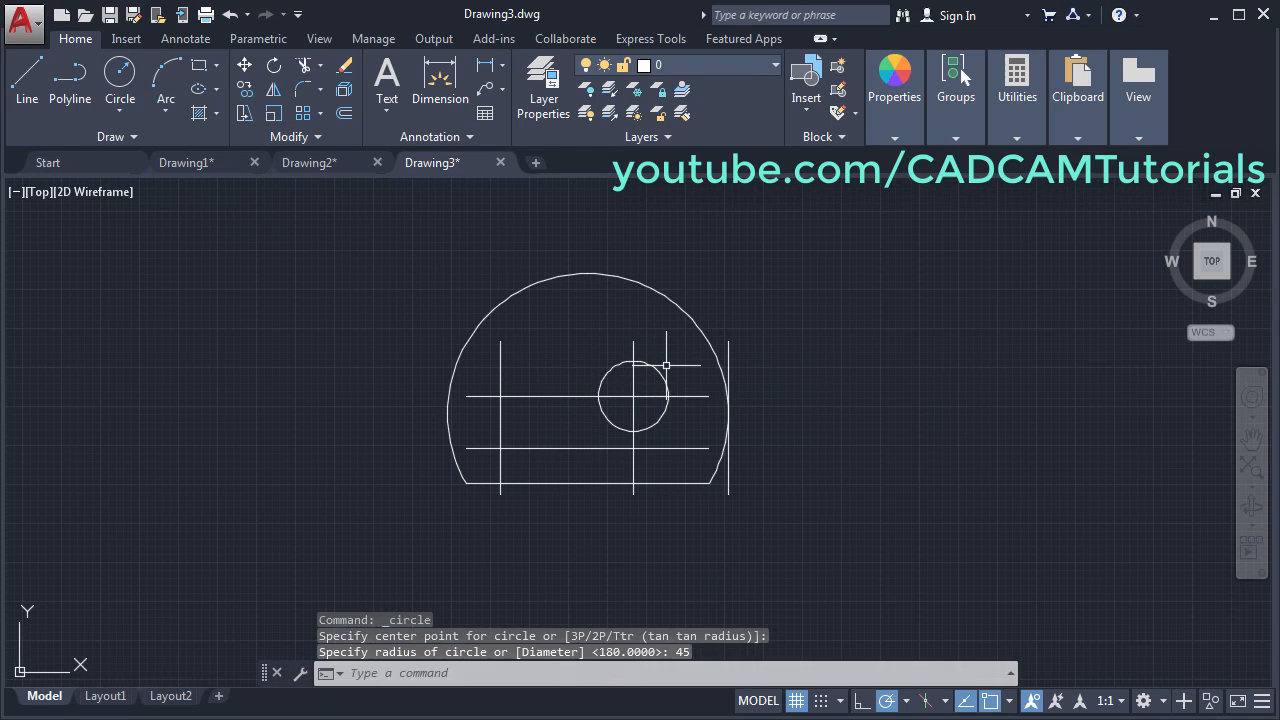
- Draw a 54-diameter circle centred on the lower left intersection
{"action": "left_click", "coordinate": [124, 112]}
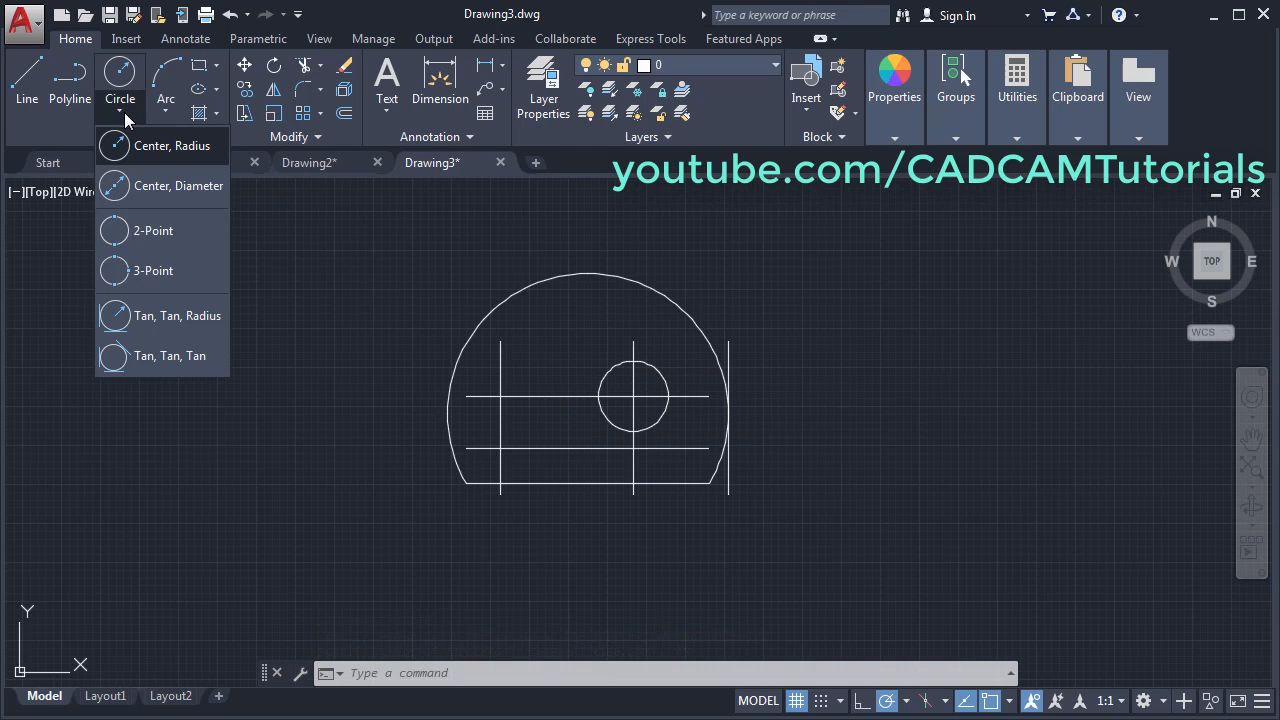
{"action": "left_click", "coordinate": [155, 186]}
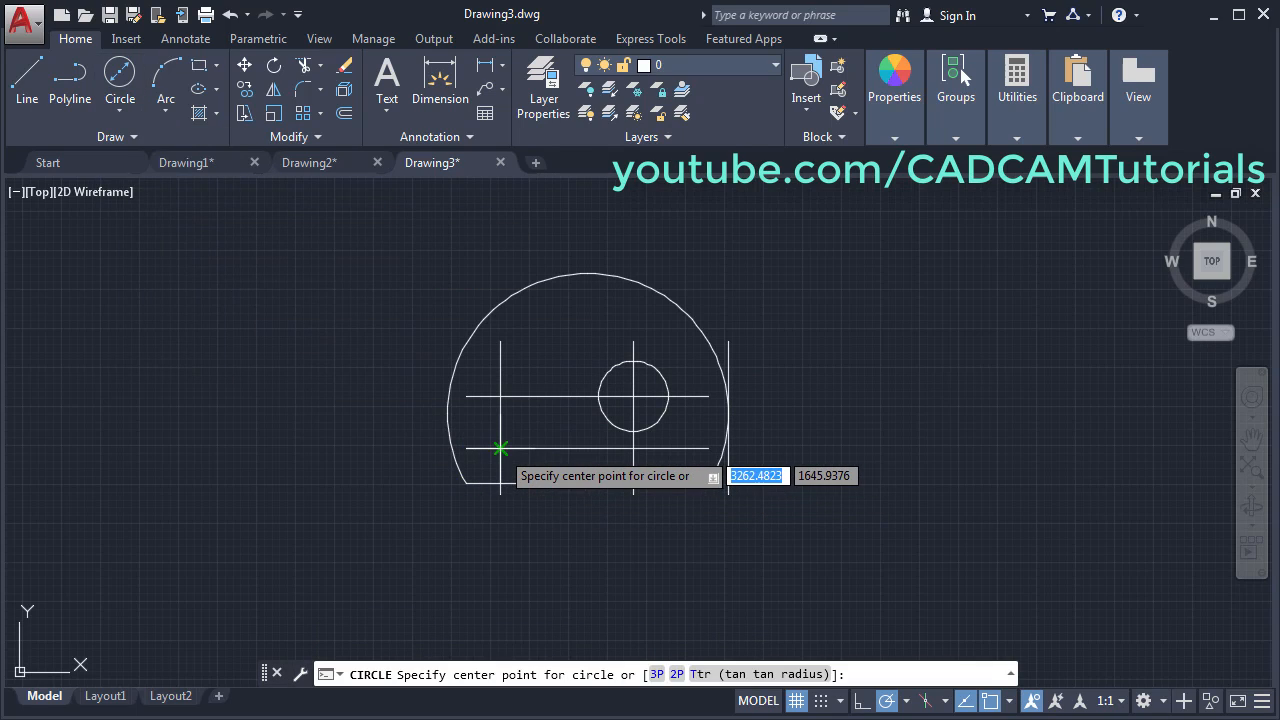
{"action": "left_click", "coordinate": [500, 447]}
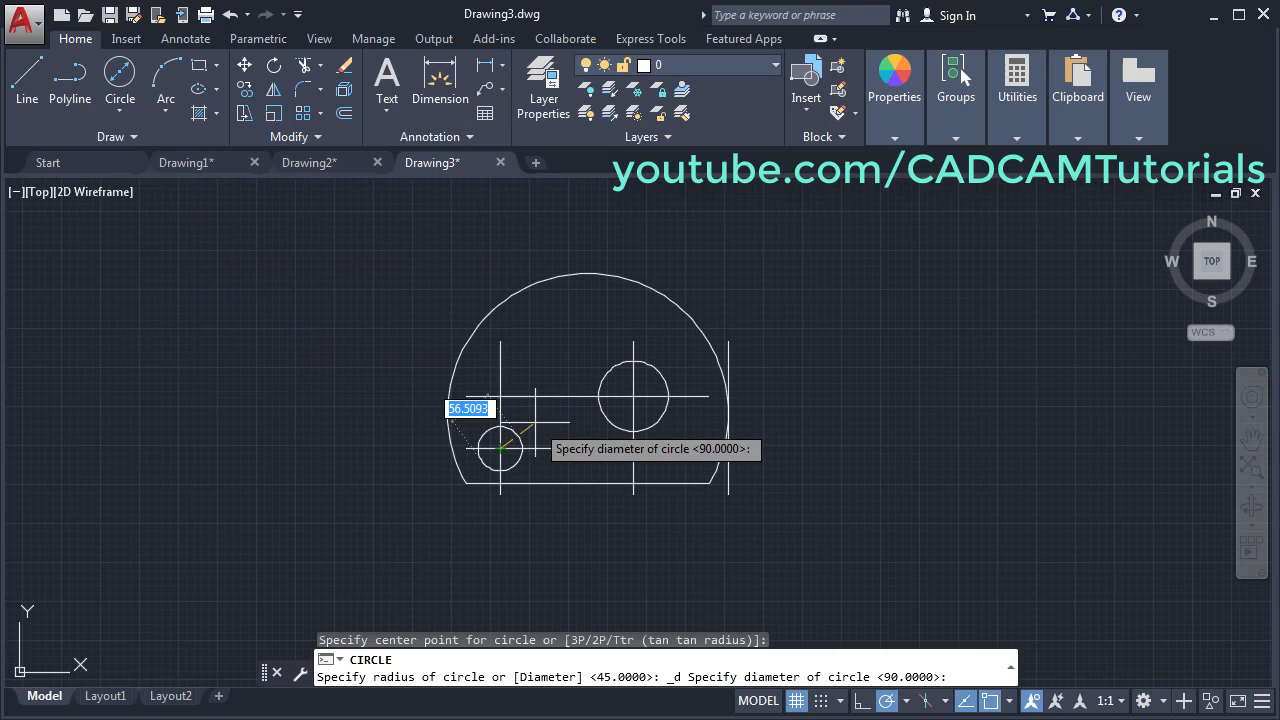
{"action": "type", "text": "54"}
{"action": "key", "text": "Return"}
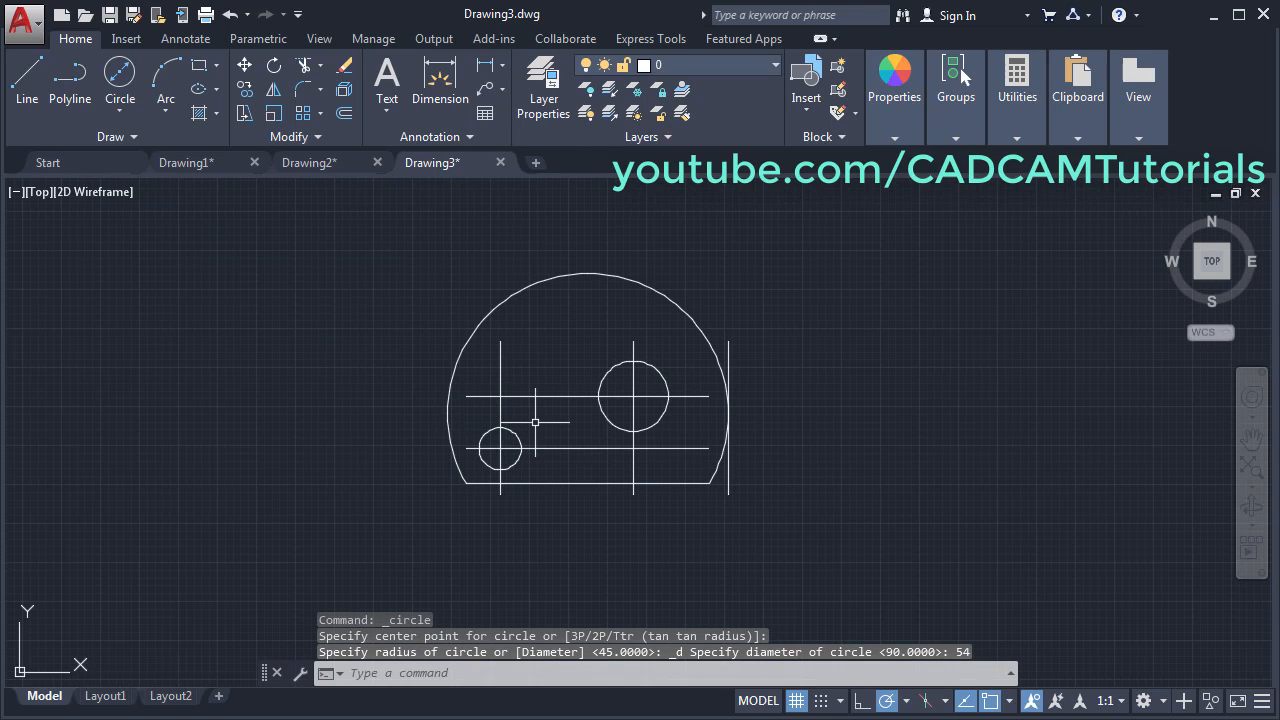
{"action": "scroll", "coordinate": [663, 385], "scroll_direction": "up", "scroll_amount": 2}
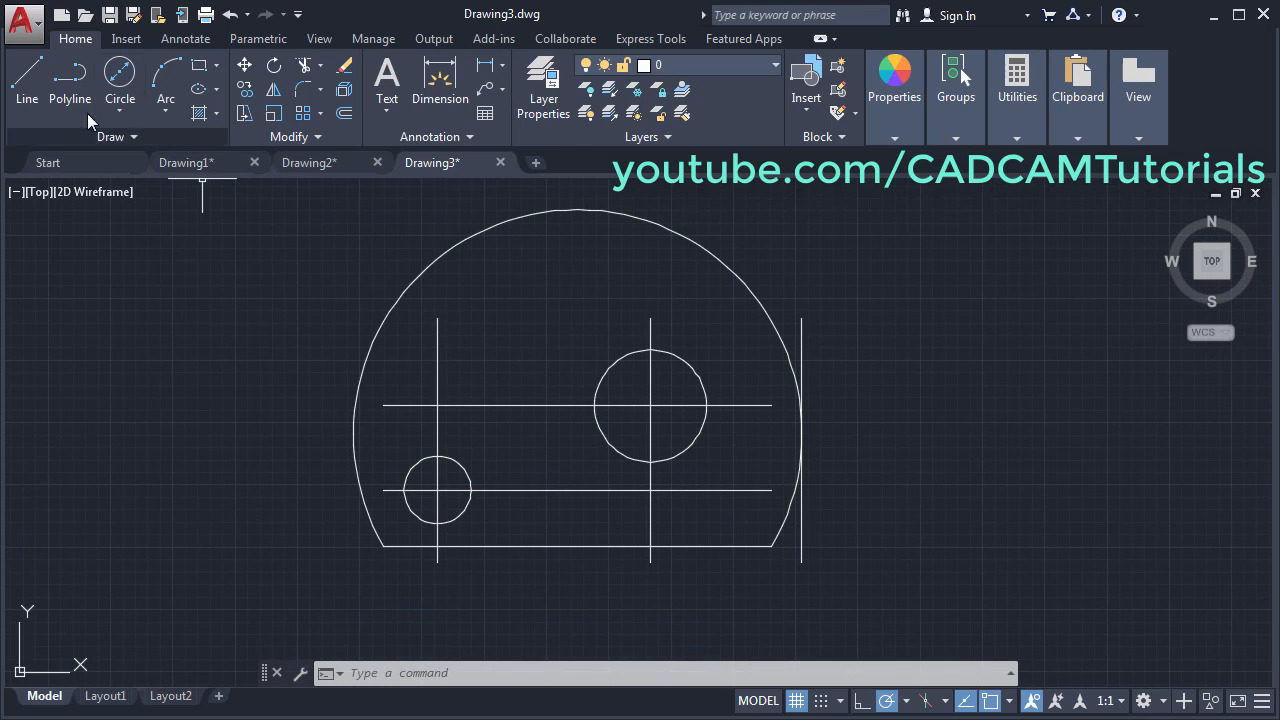
- Draw vertical lines from the R45 circle's right and left quadrants down to the bottom edge
{"action": "left_click", "coordinate": [28, 84]}
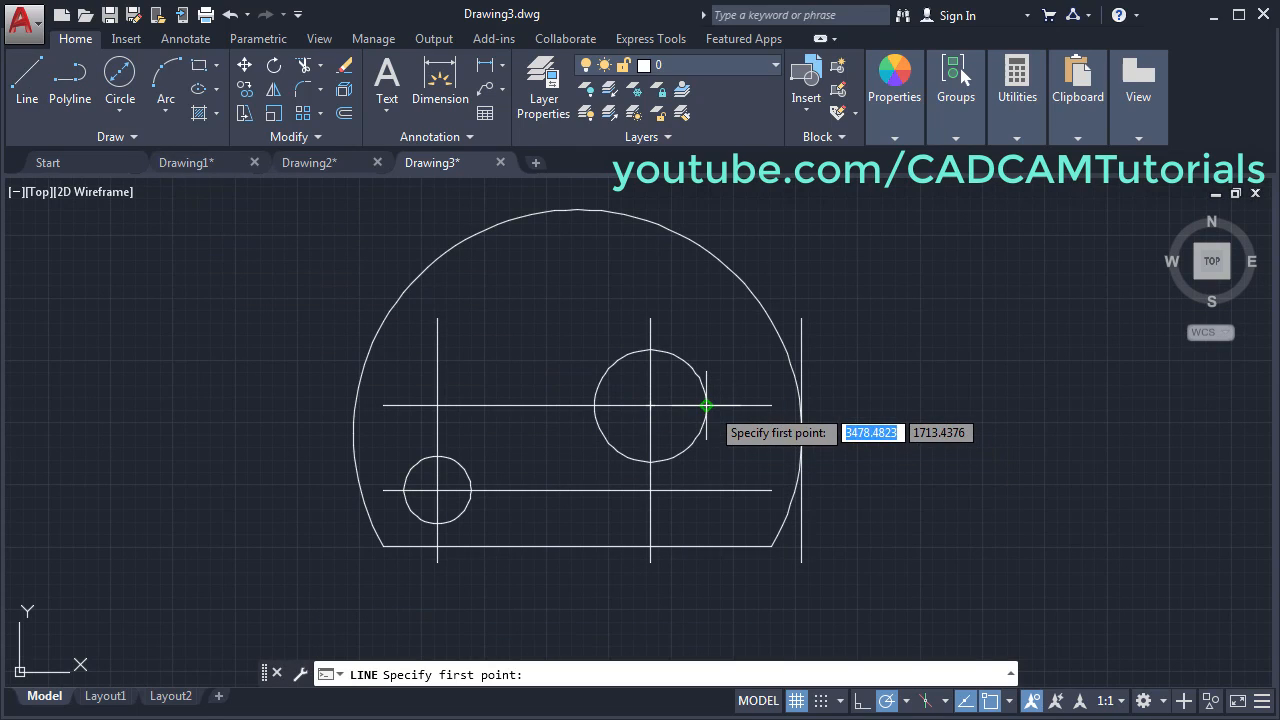
{"action": "left_click", "coordinate": [706, 406]}
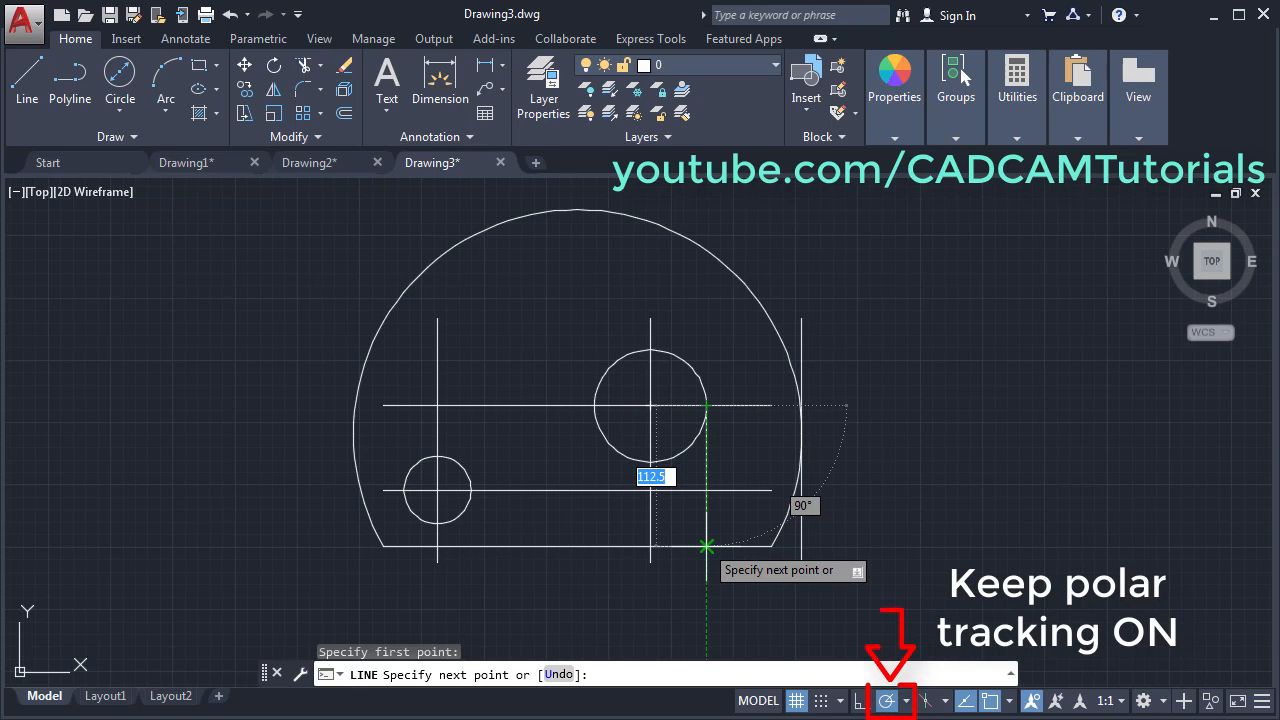
{"action": "left_click", "coordinate": [706, 546]}
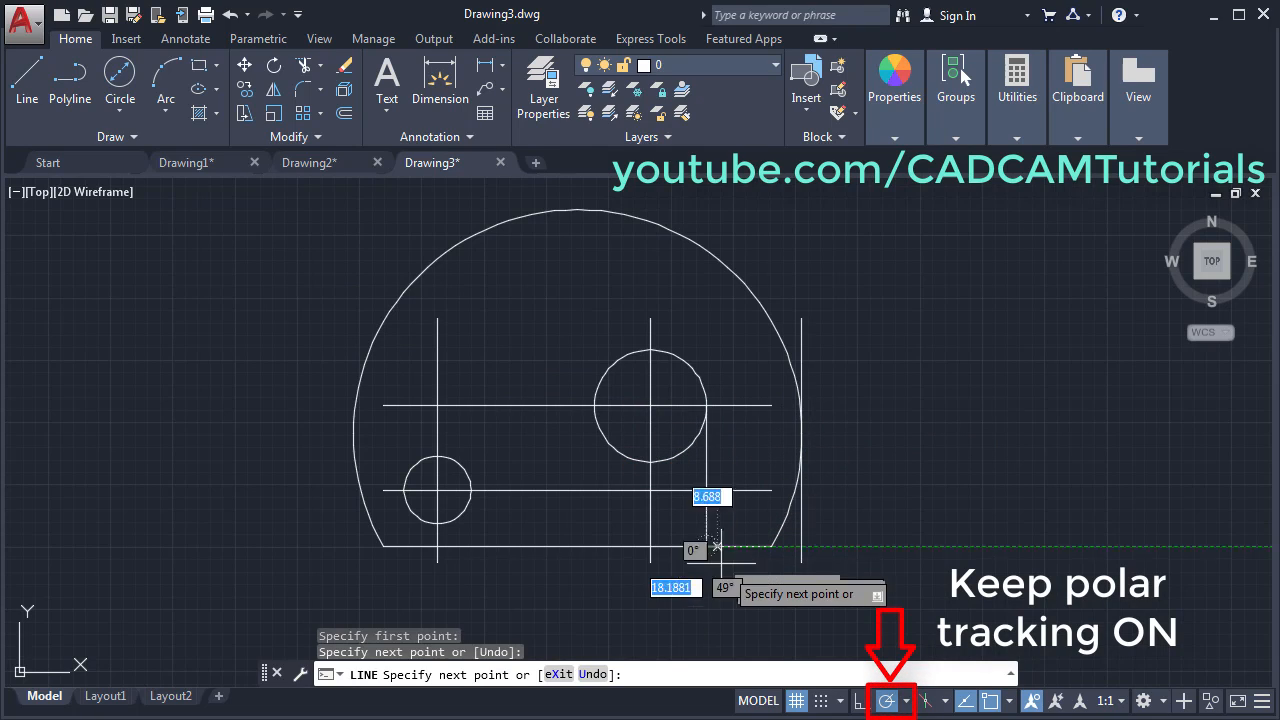
{"action": "key", "text": "Return"}
{"action": "key", "text": "Return"}
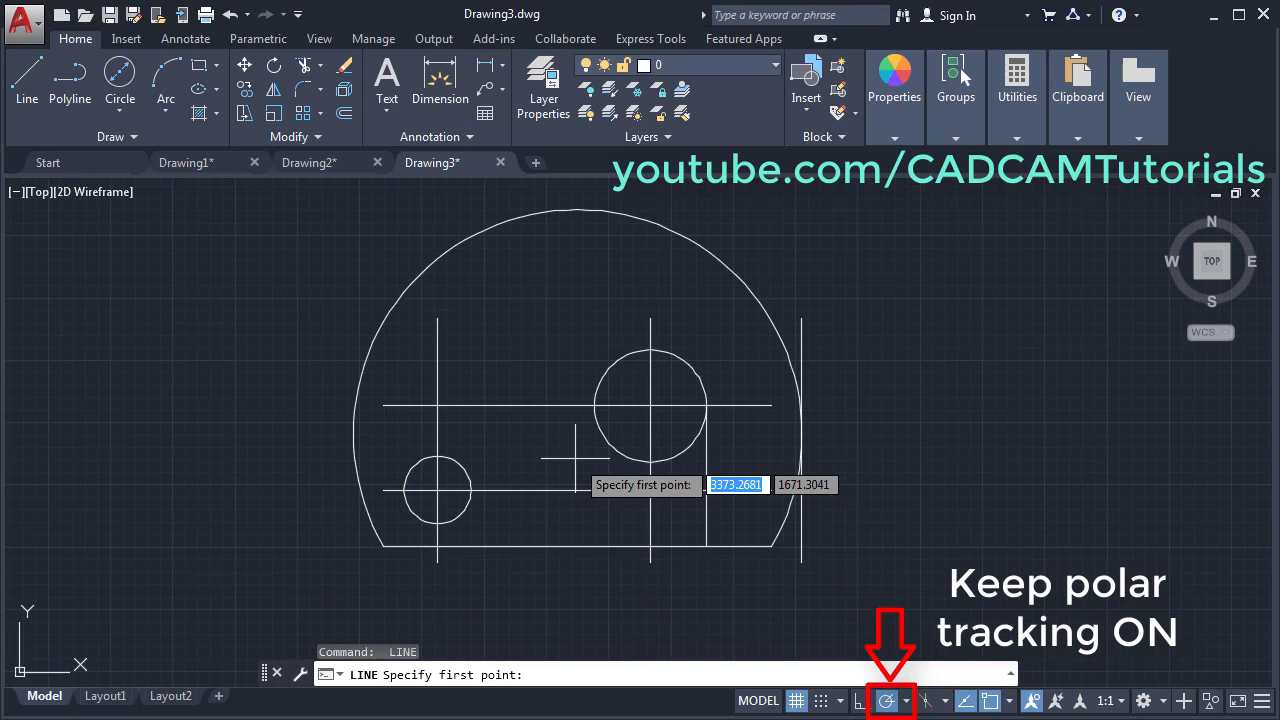
{"action": "left_click", "coordinate": [594, 405]}
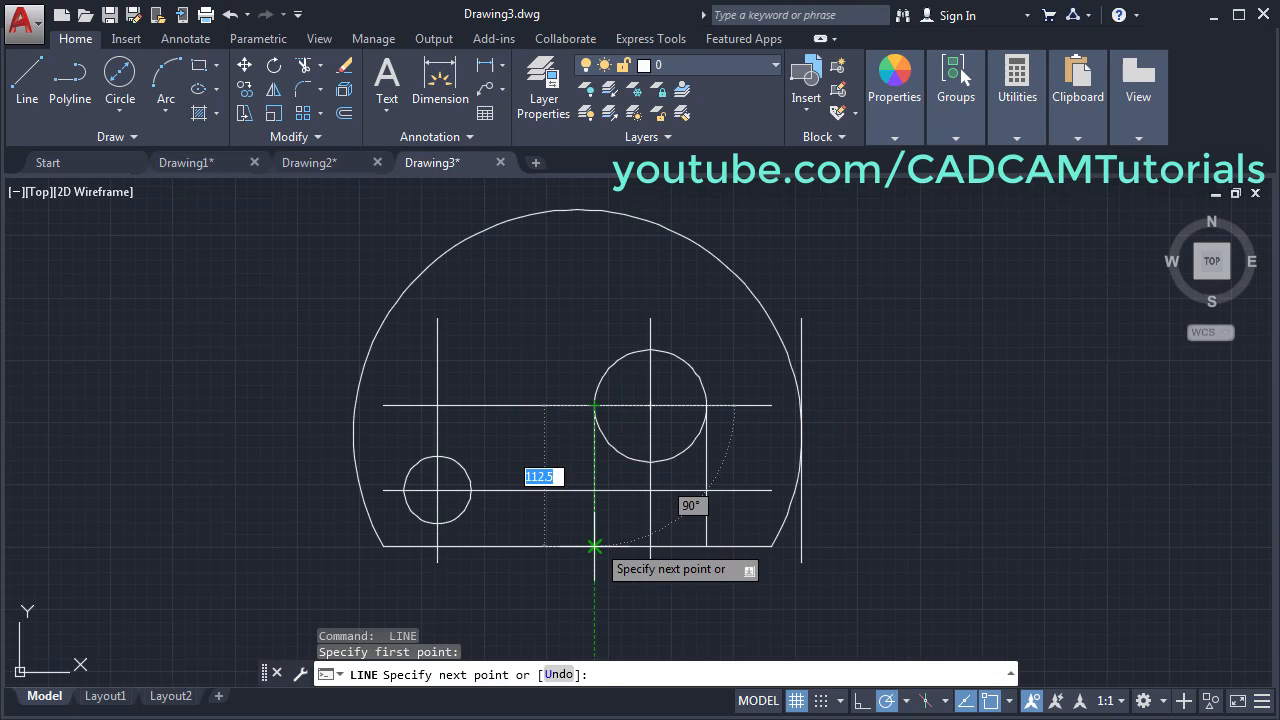
{"action": "left_click", "coordinate": [594, 546]}
{"action": "key", "text": "Return"}
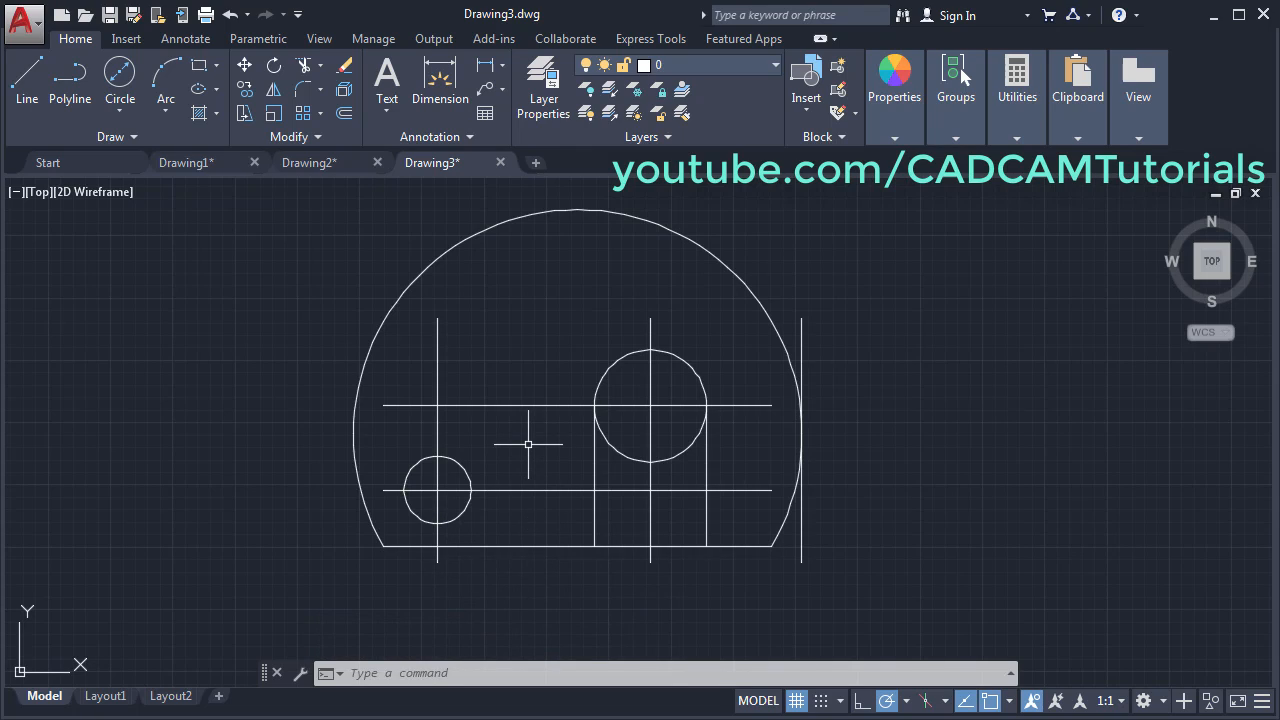
{"action": "type", "text": "e"}
{"action": "key", "text": "Return"}
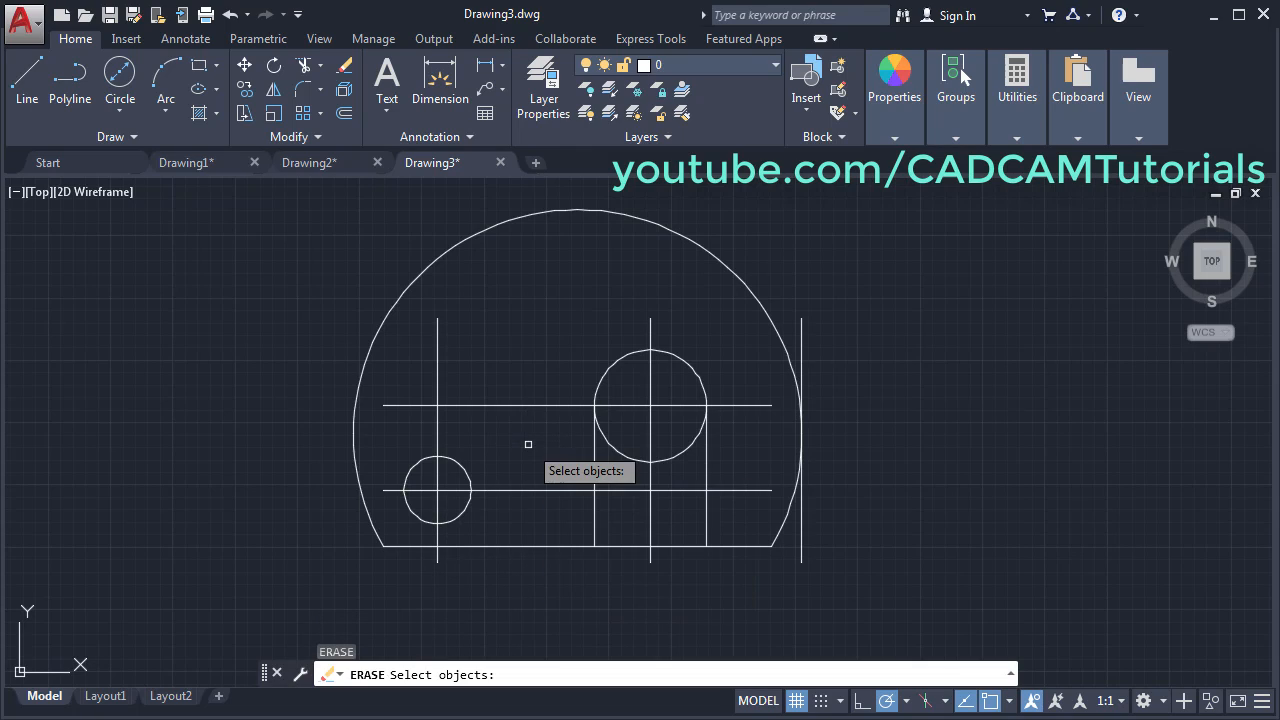
- Erase the construction centrelines and the right vertical line with crossing selections
{"action": "left_click", "coordinate": [470, 430]}
{"action": "left_click", "coordinate": [415, 388]}
{"action": "left_click", "coordinate": [677, 508]}
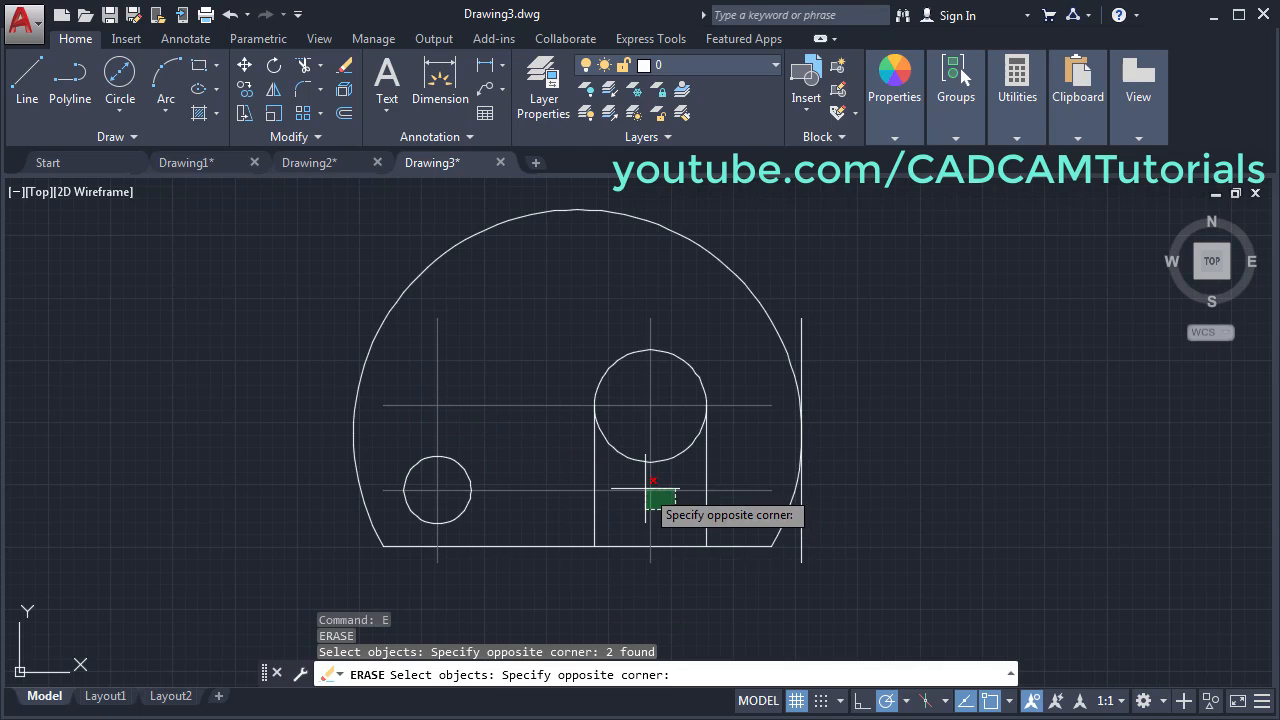
{"action": "left_click", "coordinate": [645, 489]}
{"action": "left_click", "coordinate": [831, 331]}
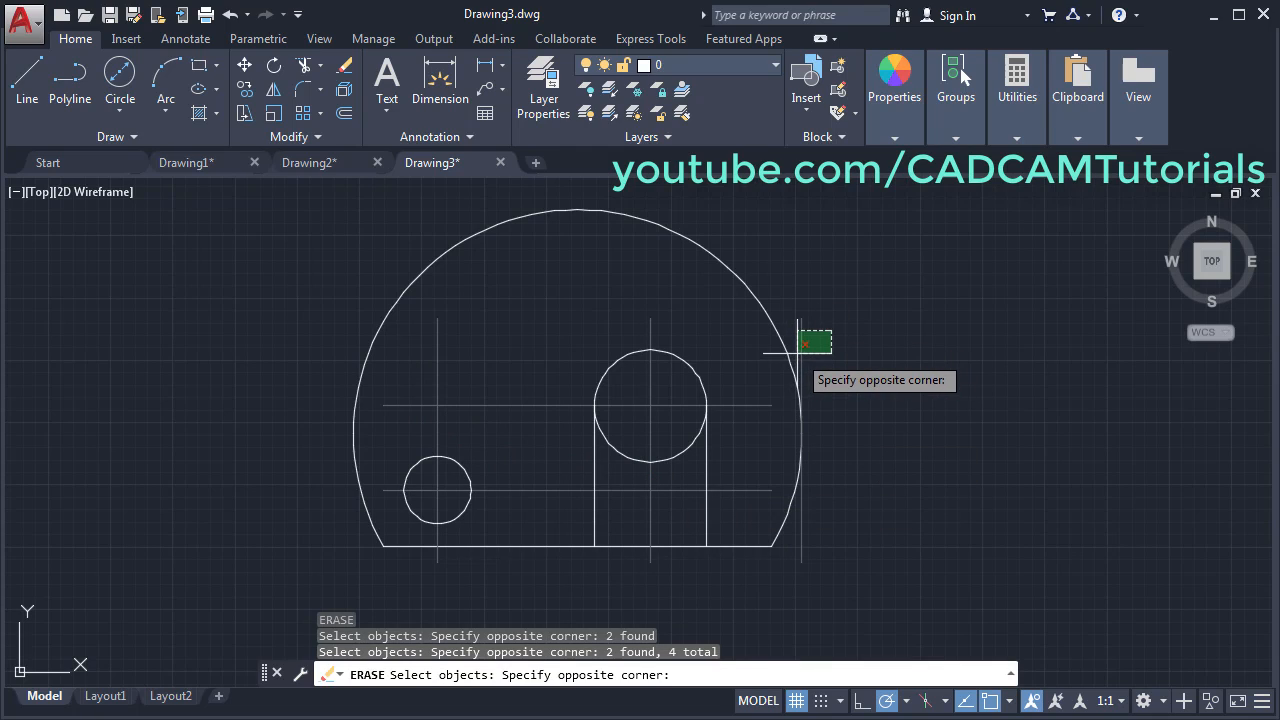
{"action": "left_click", "coordinate": [798, 352]}
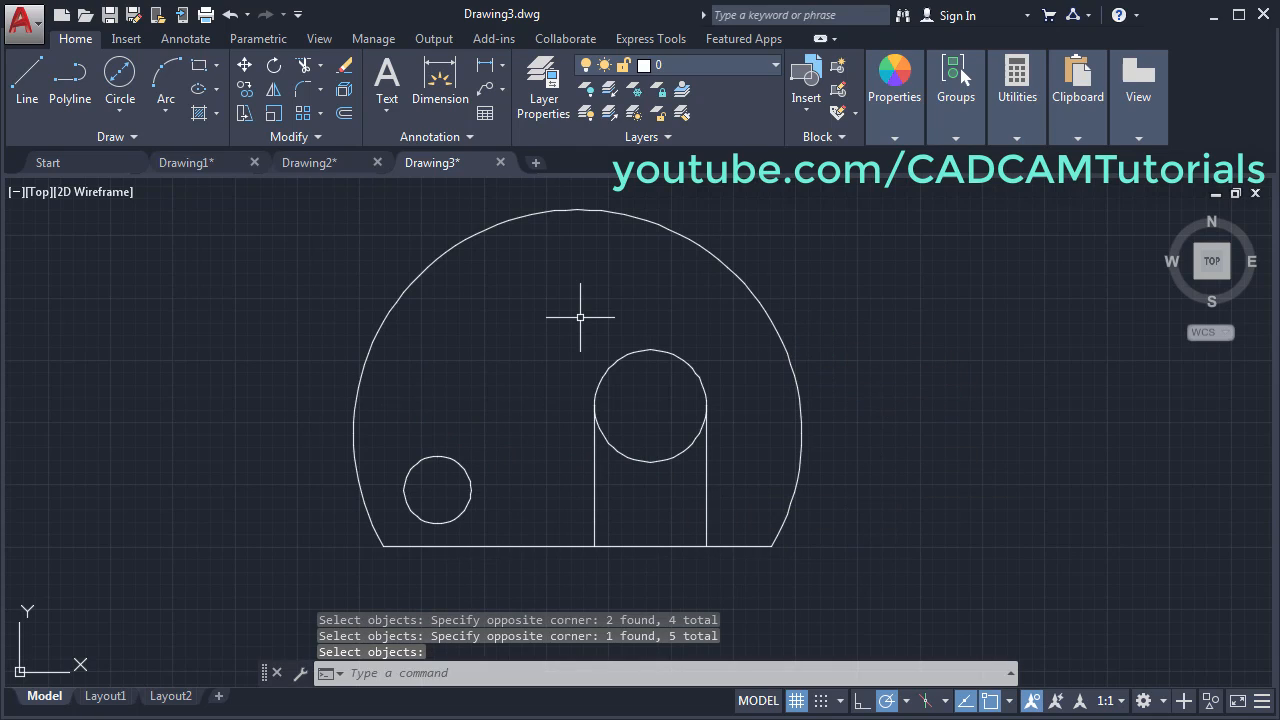
- Trim the R45 circle's lower arc and the bottom edge between the slot sides
{"action": "left_click", "coordinate": [305, 67]}
{"action": "key", "text": "Return"}
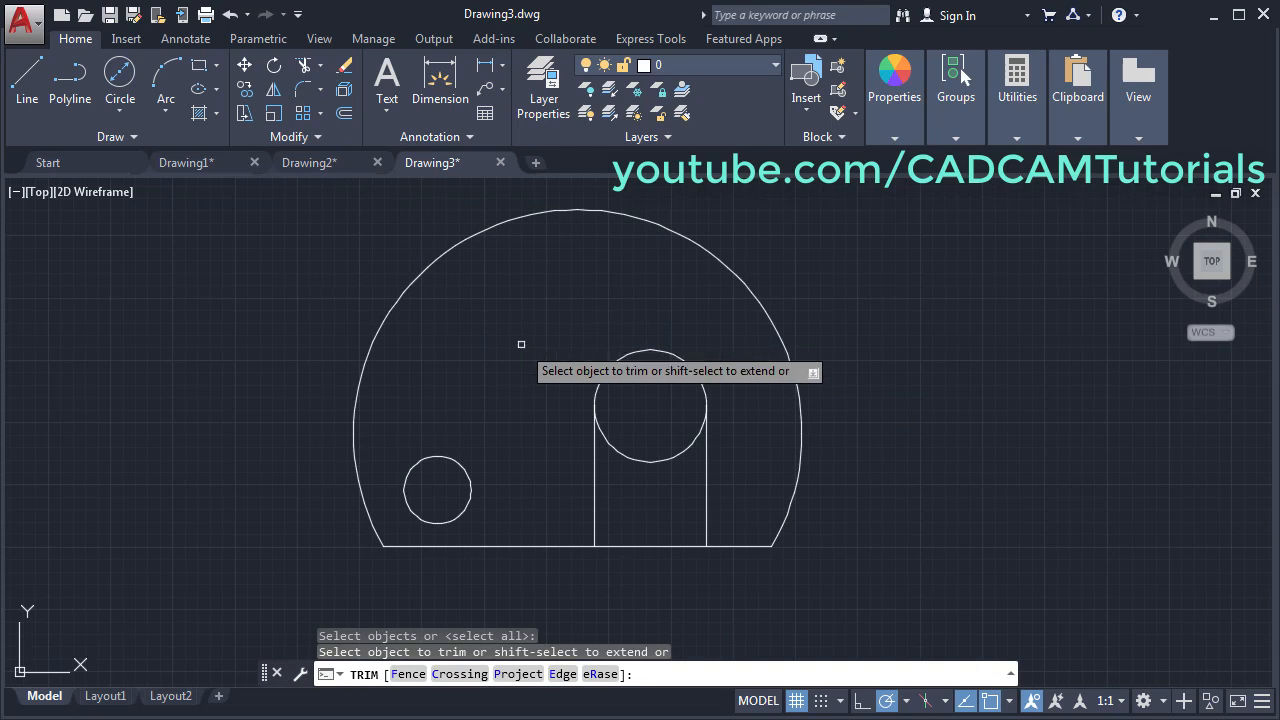
{"action": "left_click", "coordinate": [668, 458]}
{"action": "left_click", "coordinate": [650, 545]}
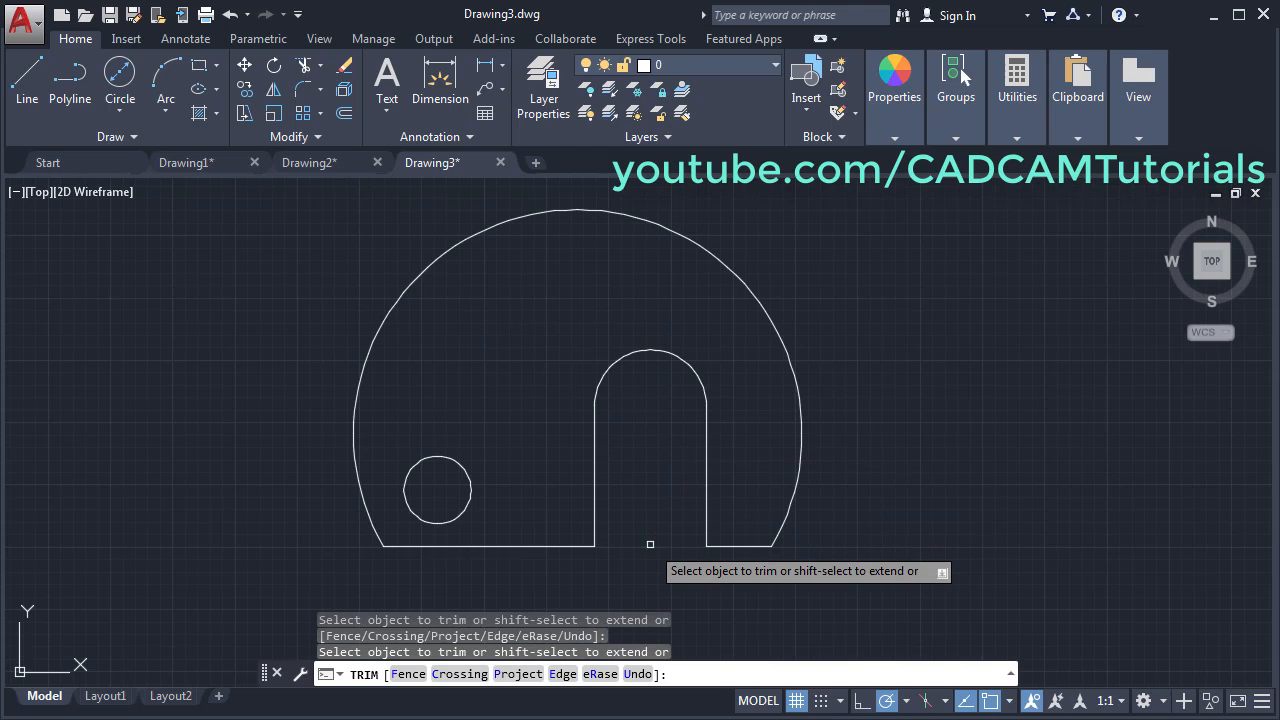
{"action": "key", "text": "Return"}
{"action": "scroll", "coordinate": [636, 450], "scroll_direction": "down", "scroll_amount": 3}
{"action": "middle_click_drag", "start_coordinate": [554, 436], "coordinate": [915, 436]}
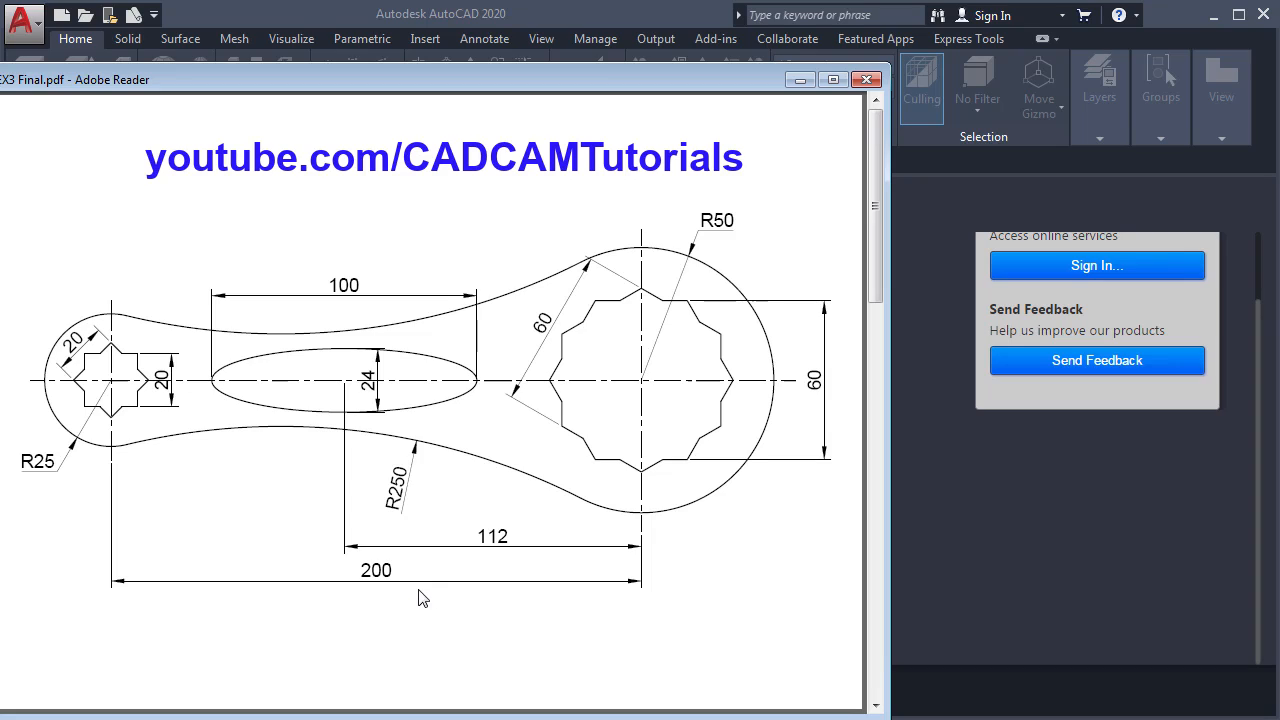
- Close the reference PDF and start a new drawing from the acadiso.dwt template
{"action": "left_click", "coordinate": [1037, 529]}
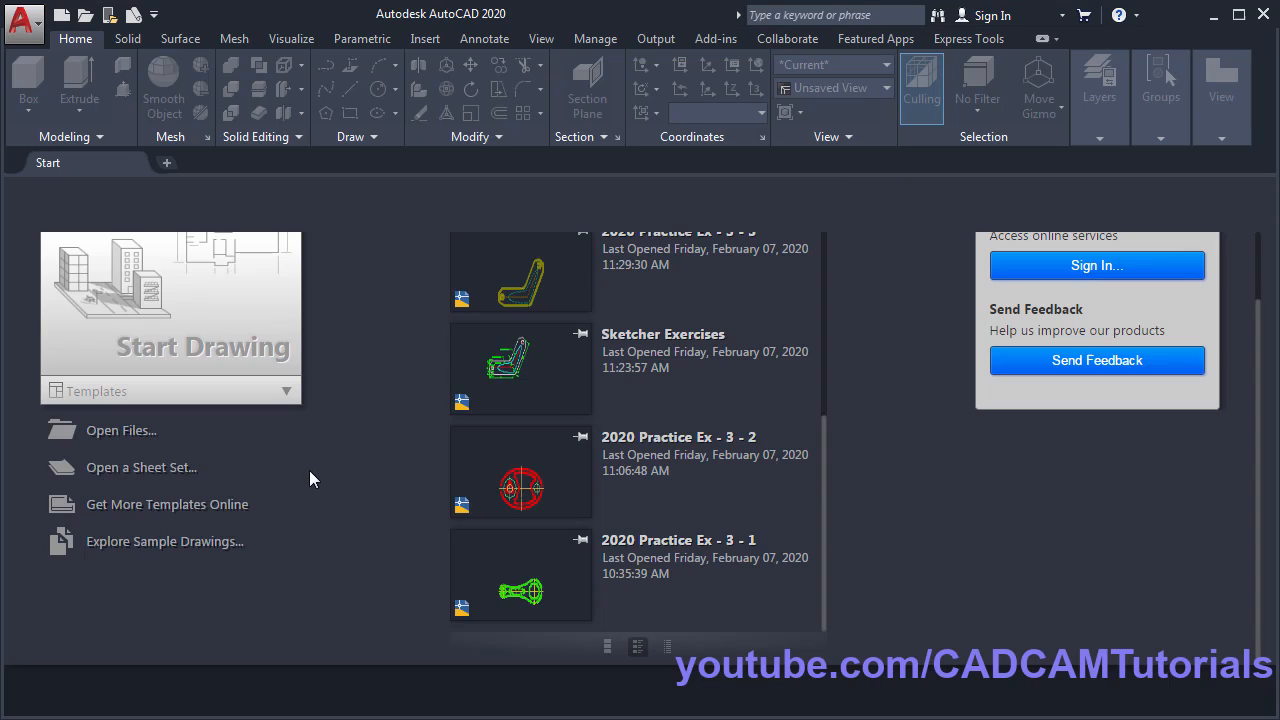
{"action": "left_click", "coordinate": [290, 394]}
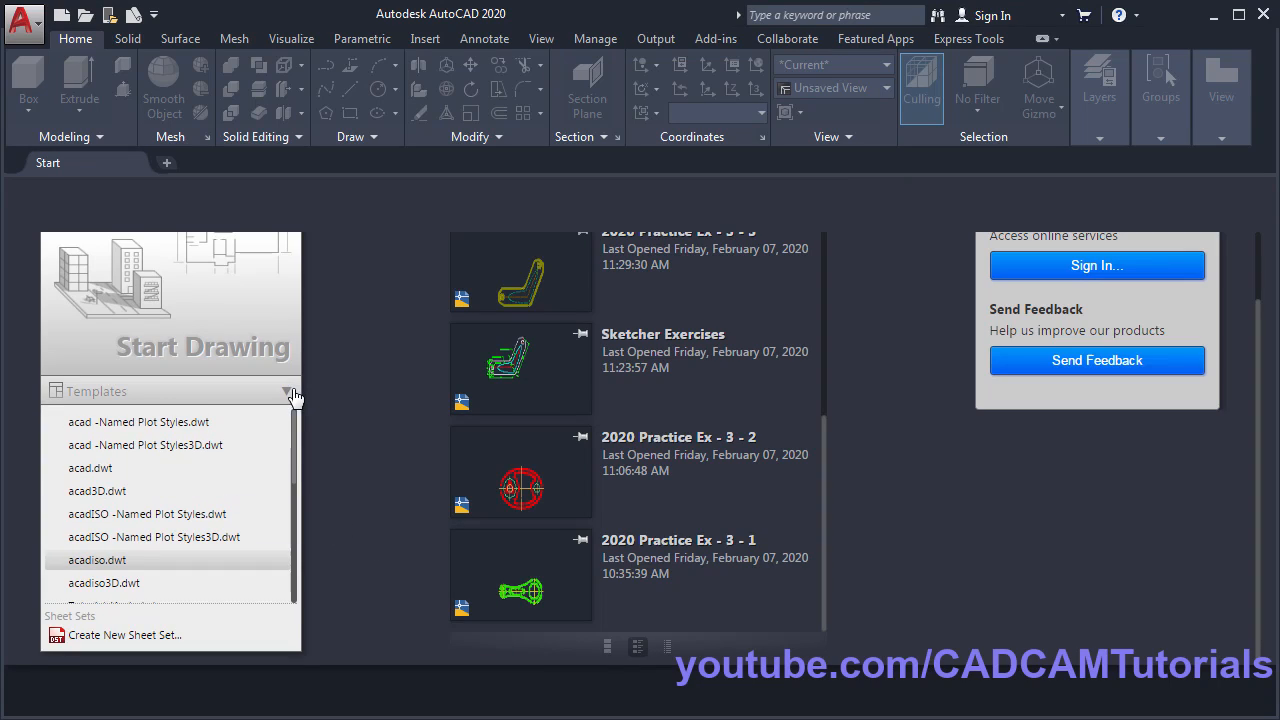
{"action": "left_click", "coordinate": [112, 568]}
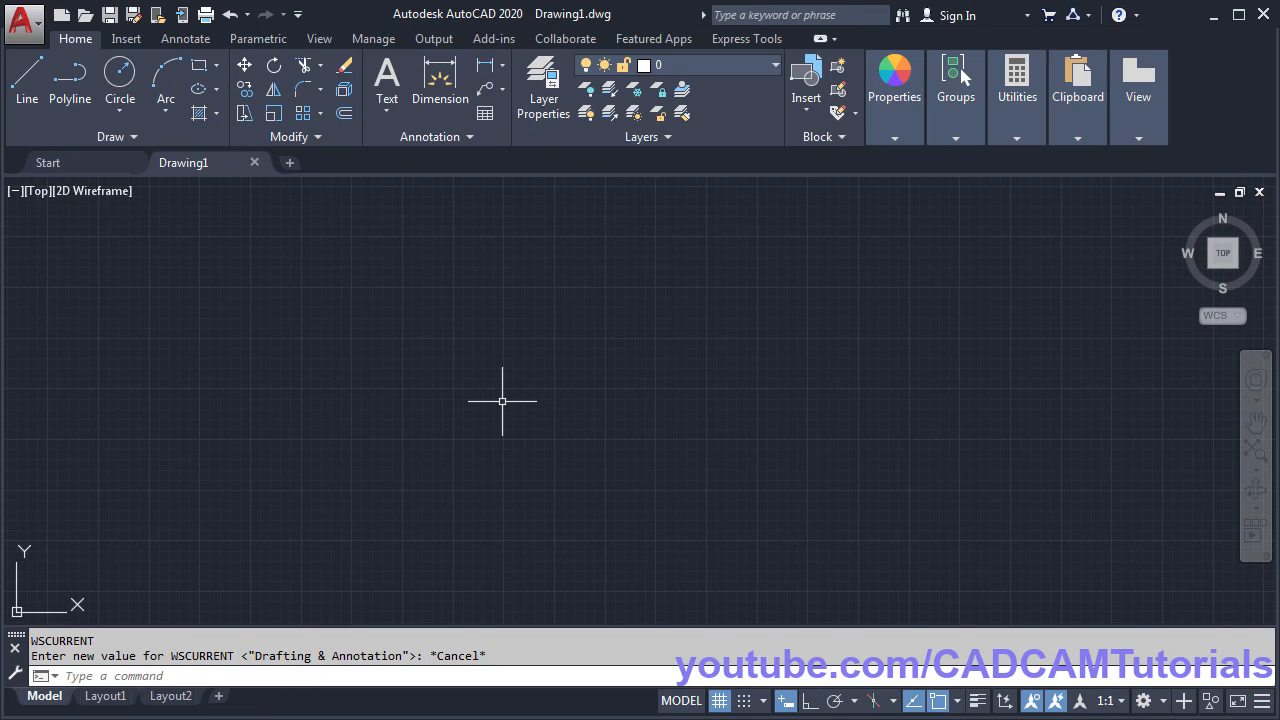
{"action": "type", "text": "UN"}
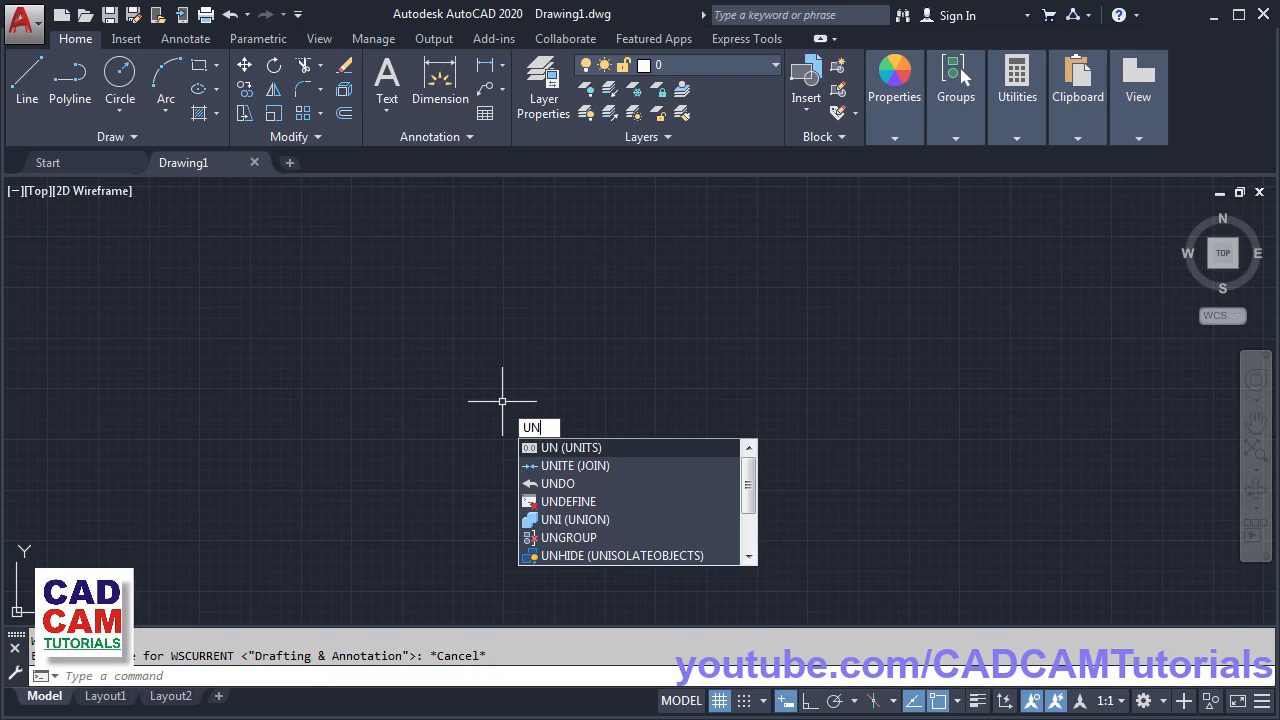
{"action": "key", "text": "Return"}
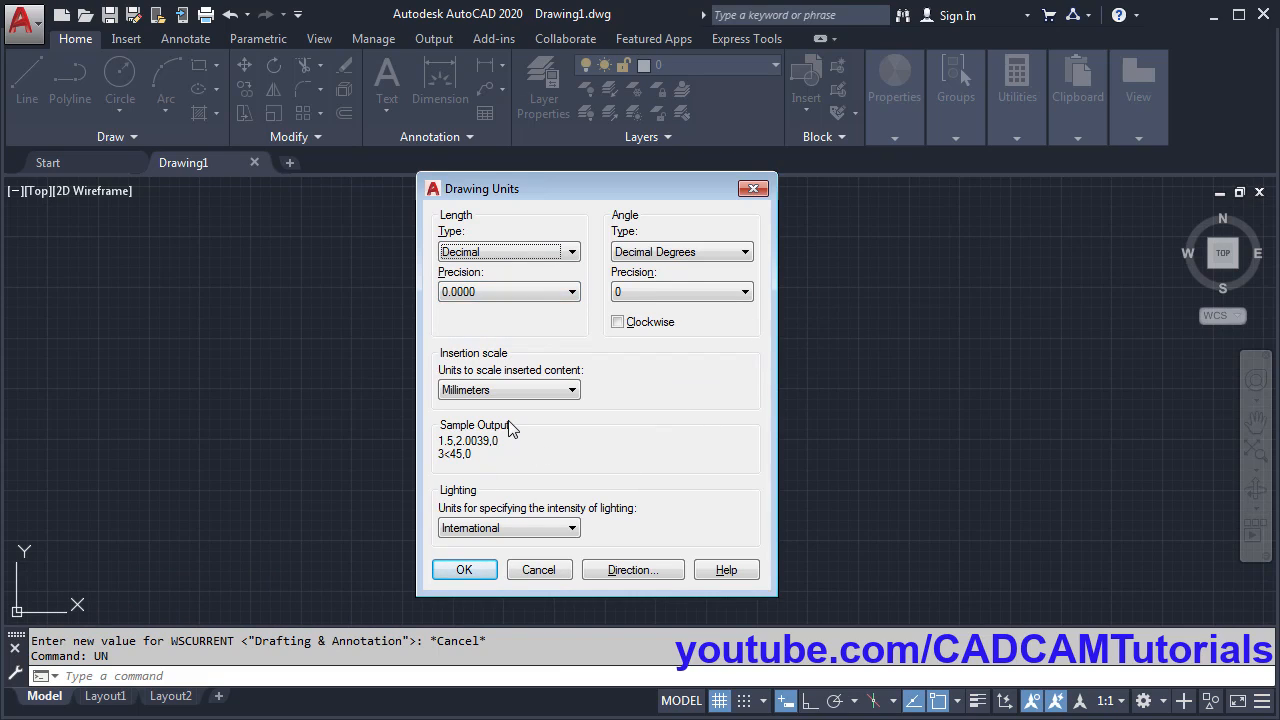
{"action": "left_click", "coordinate": [466, 570]}
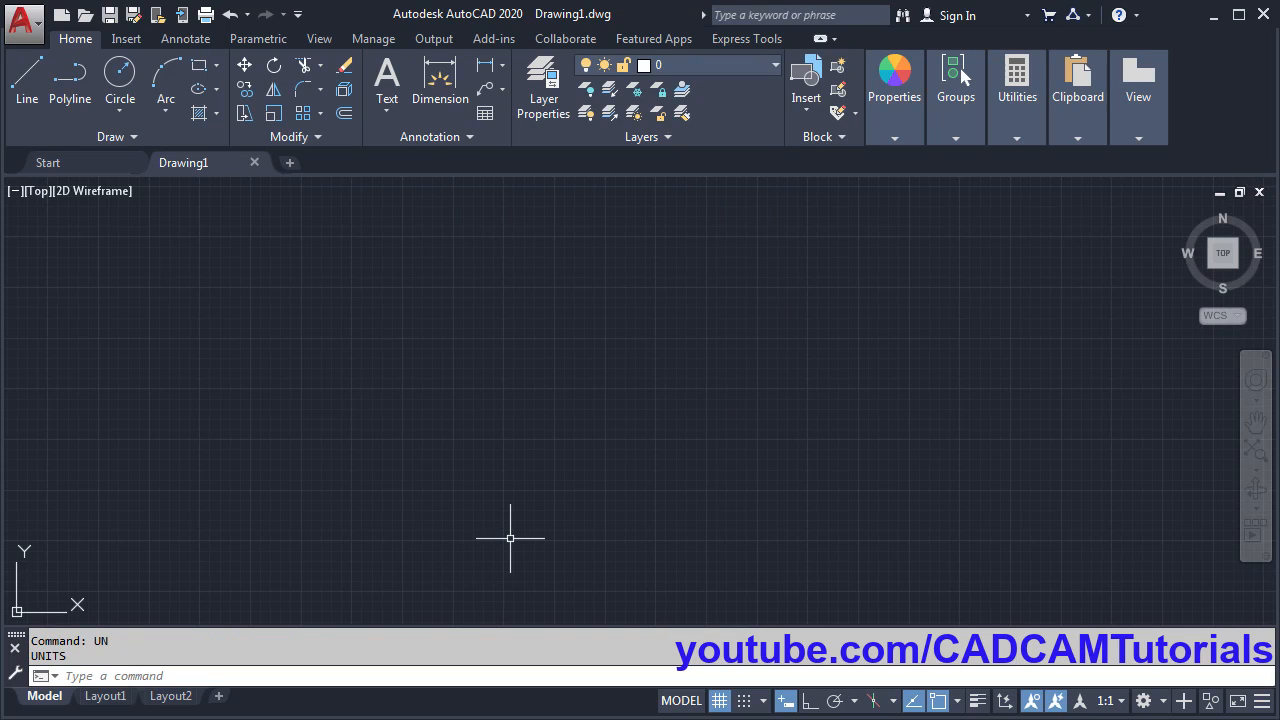
- With Ortho on, draw a 200-unit horizontal line and centre it in the view
{"action": "left_click", "coordinate": [30, 102]}
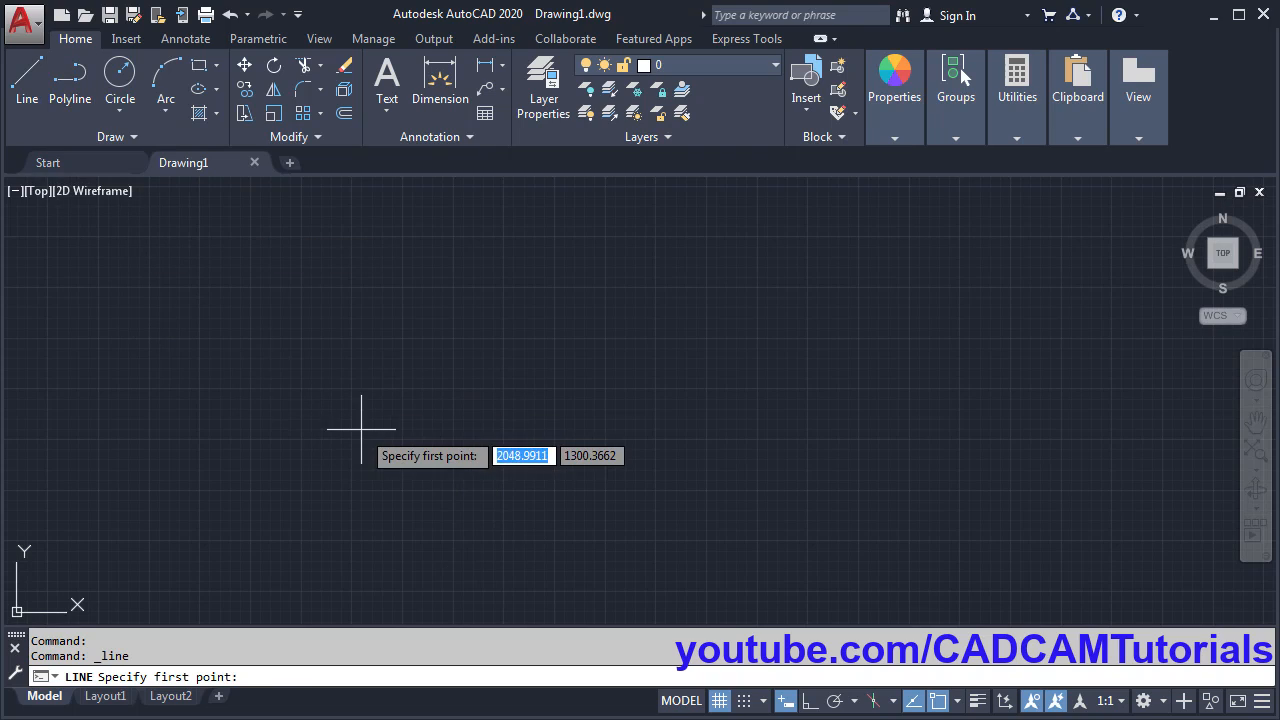
{"action": "left_click", "coordinate": [438, 417]}
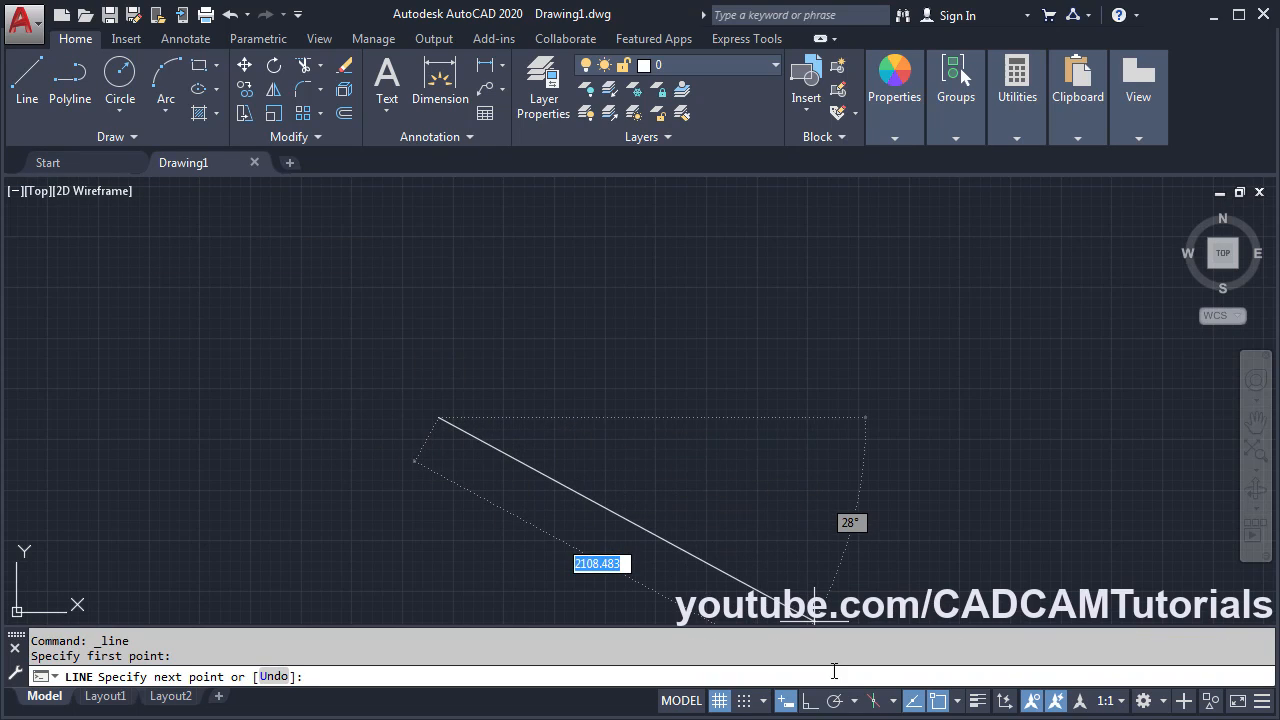
{"action": "left_click", "coordinate": [810, 700]}
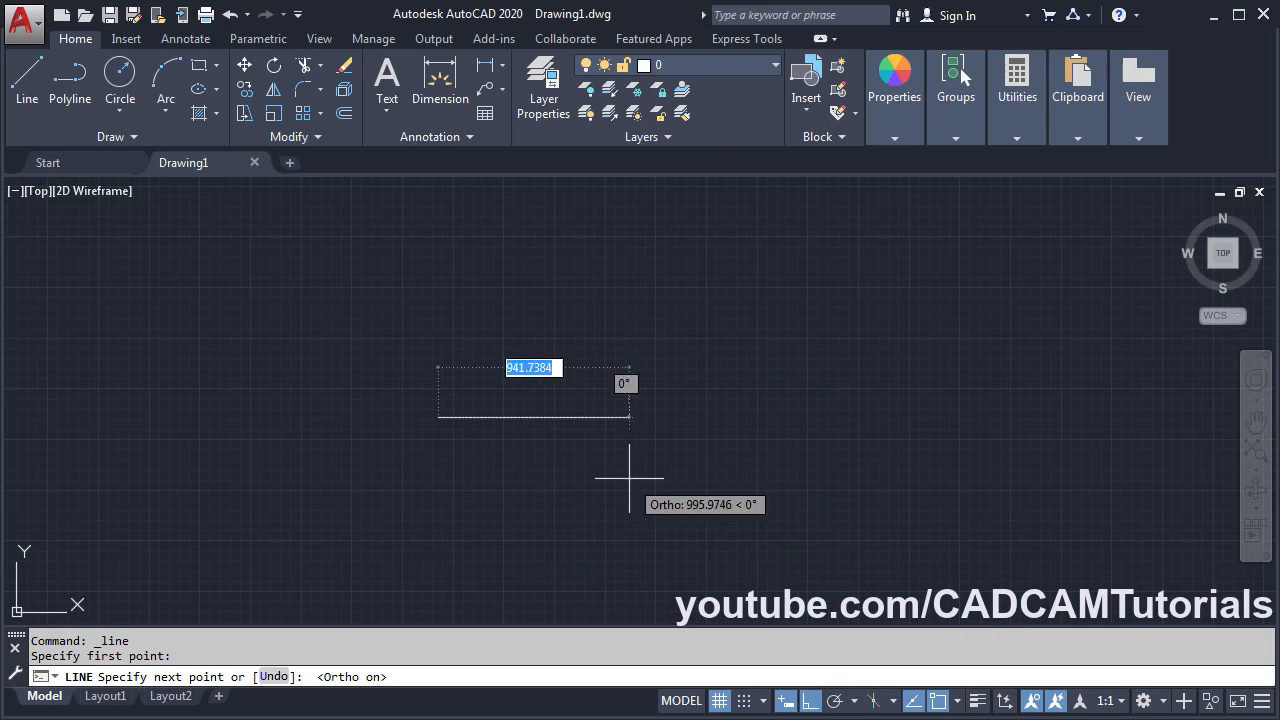
{"action": "type", "text": "200"}
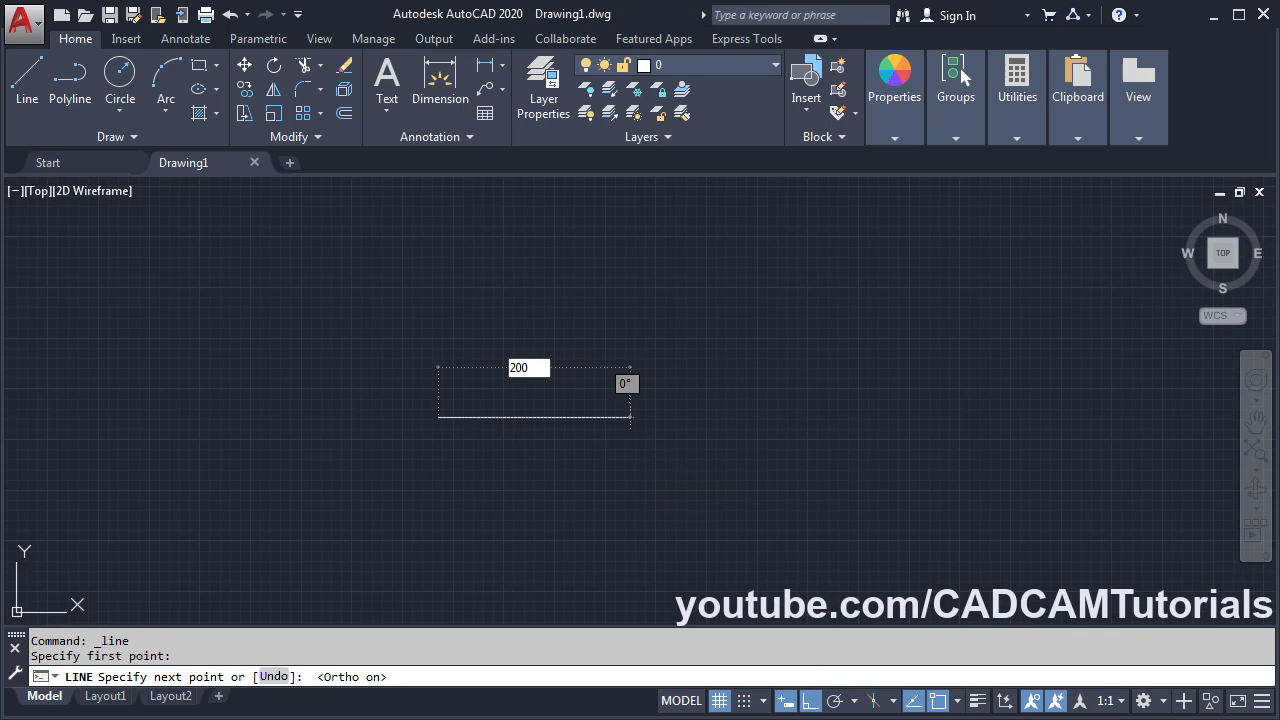
{"action": "key", "text": "Return"}
{"action": "key", "text": "Return"}
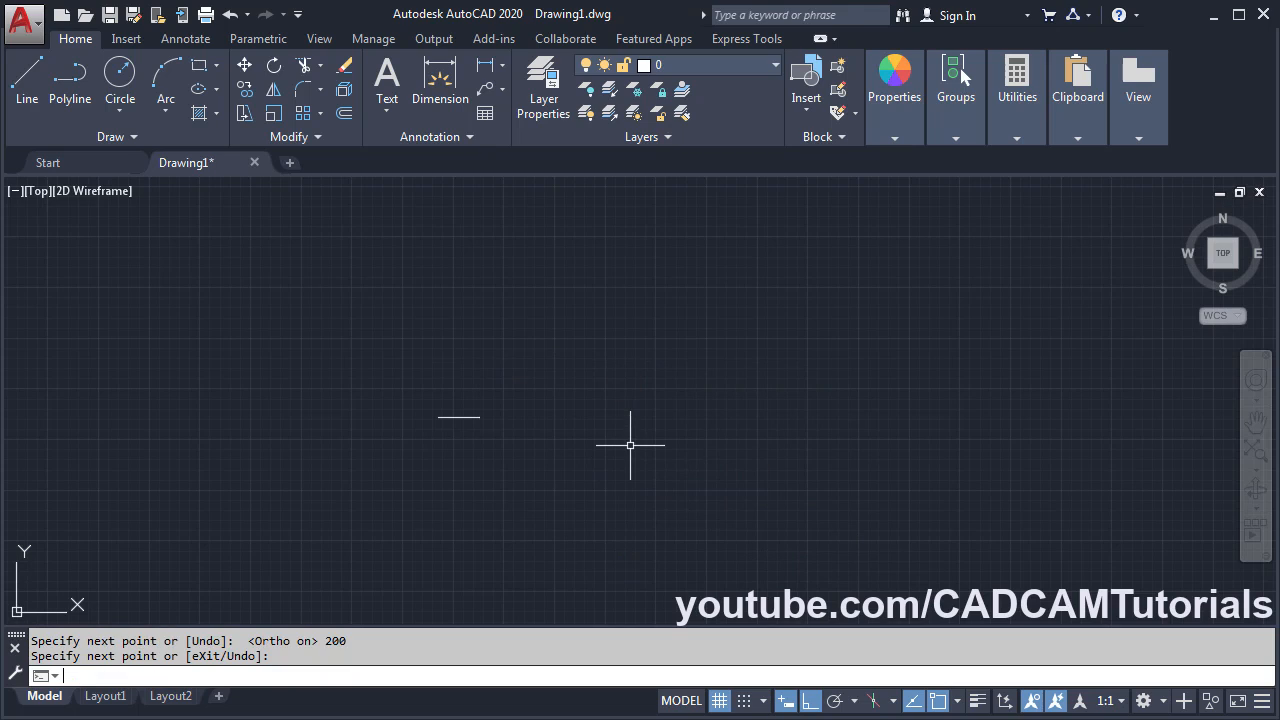
{"action": "scroll", "coordinate": [447, 421], "scroll_direction": "up", "scroll_amount": 12}
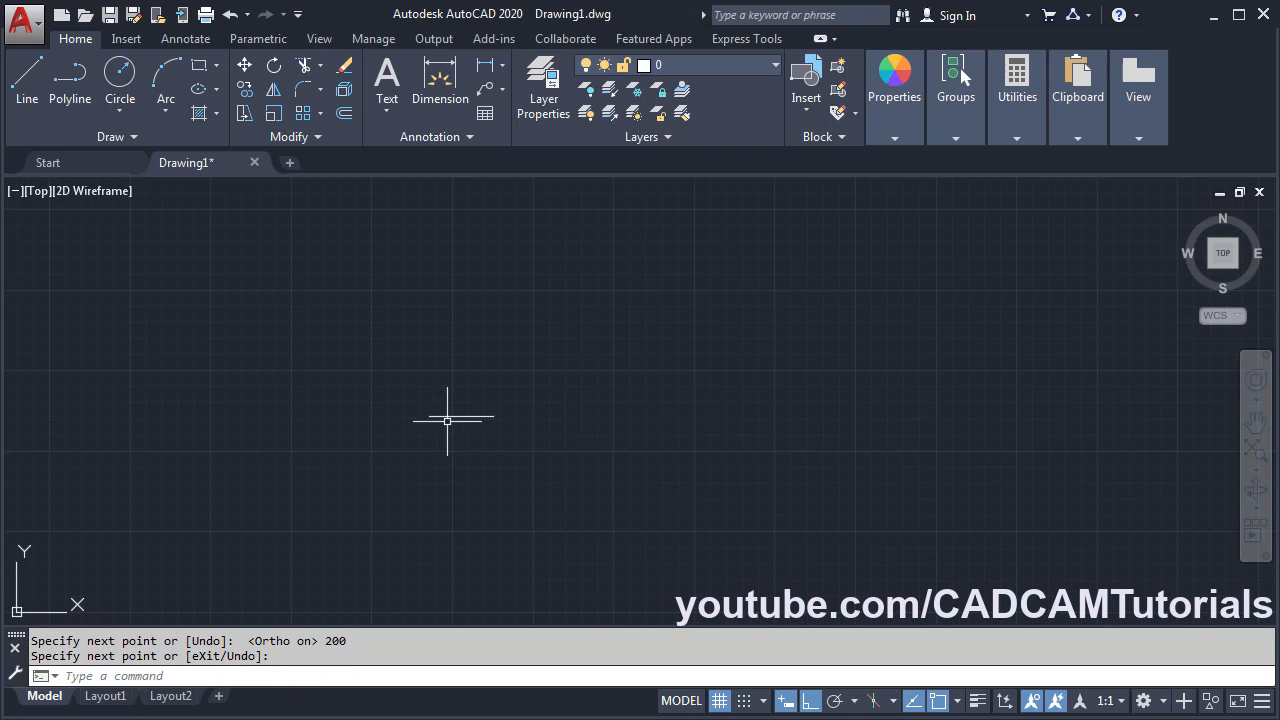
{"action": "mouse_move", "coordinate": [506, 427]}
{"action": "middle_mouse_down"}
{"action": "mouse_move", "coordinate": [572, 464]}
{"action": "mouse_move", "coordinate": [674, 451]}
{"action": "middle_mouse_up"}
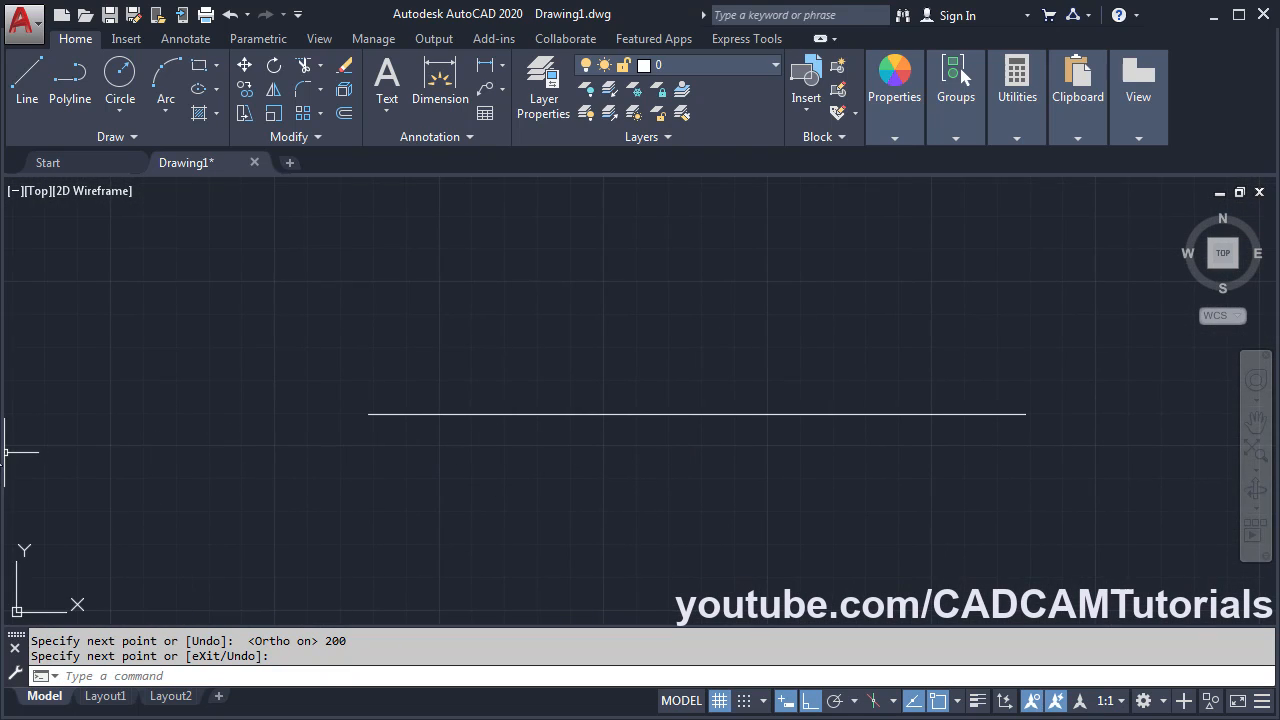
{"action": "key", "text": "alt+Tab"}
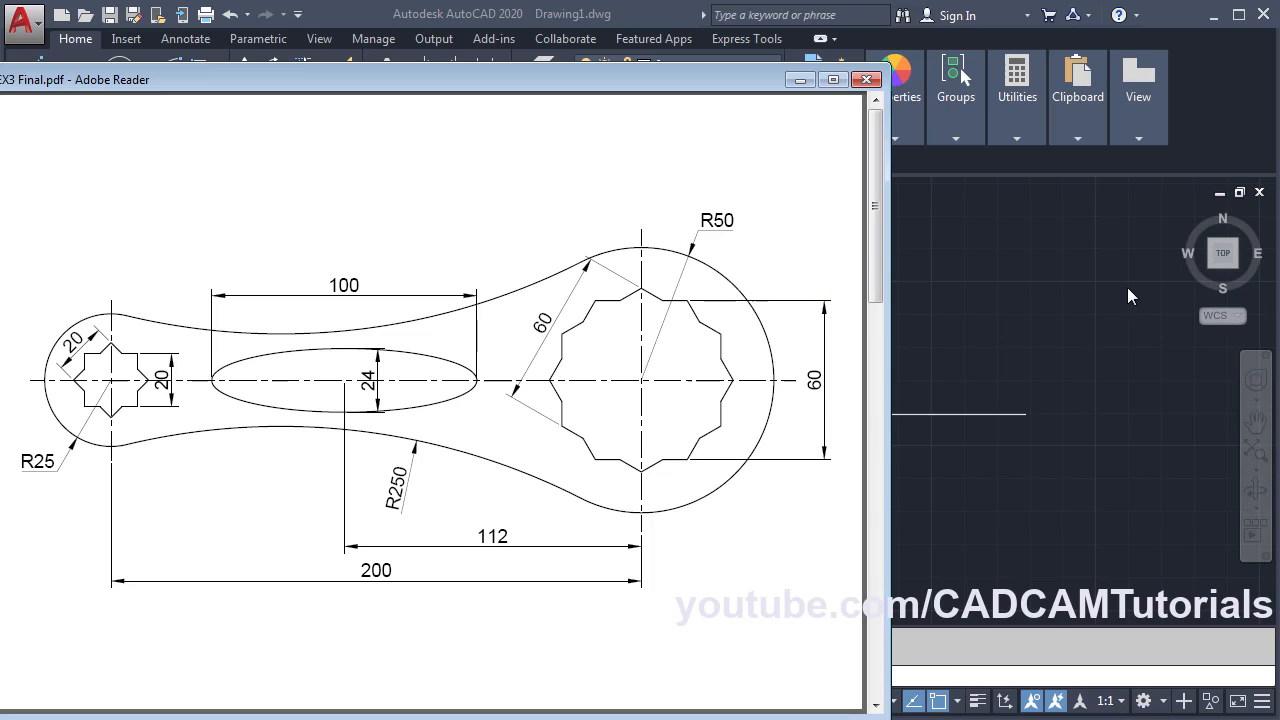
- Draw a radius-25 circle centred on the line's left endpoint
{"action": "left_click", "coordinate": [1106, 303]}
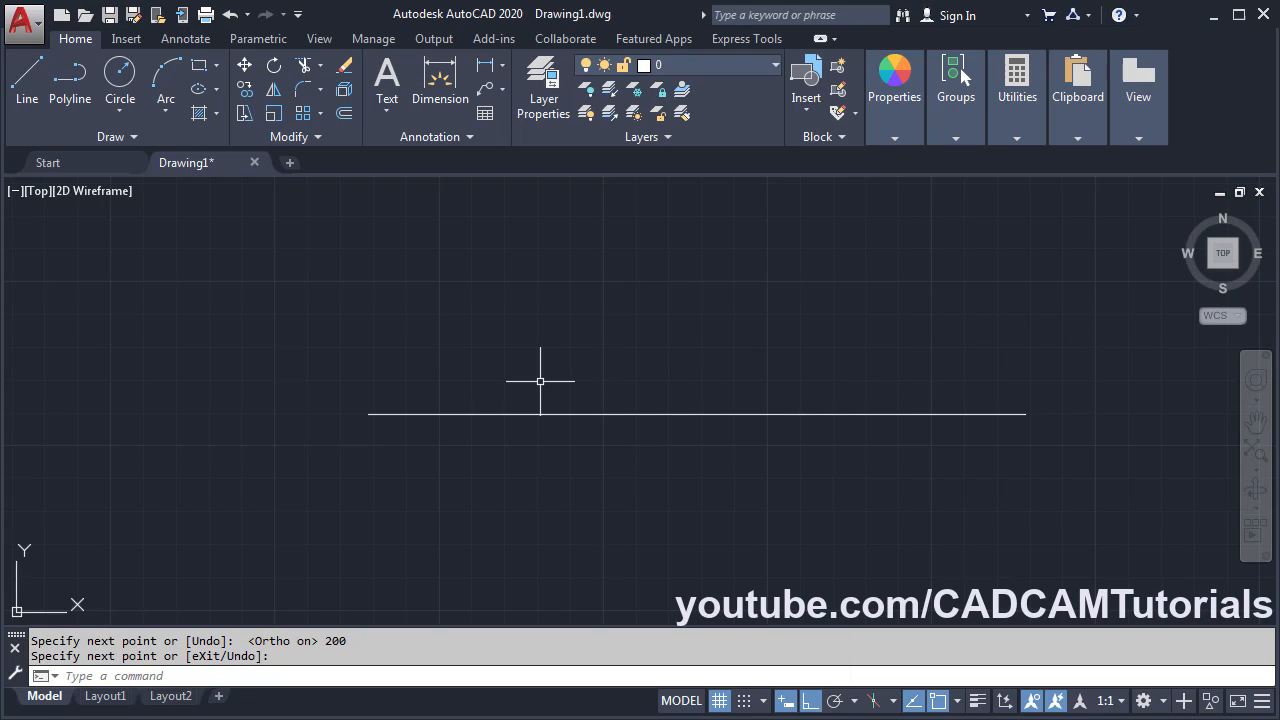
{"action": "left_click", "coordinate": [120, 85]}
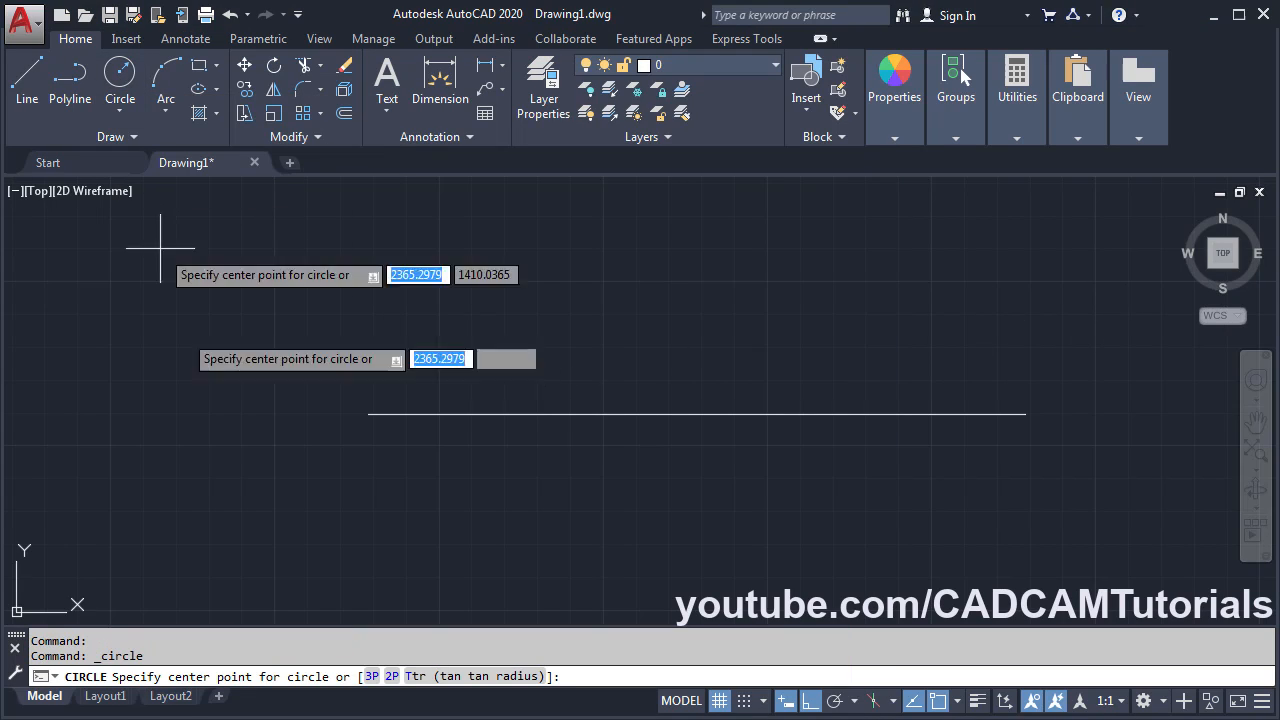
{"action": "left_click", "coordinate": [368, 414]}
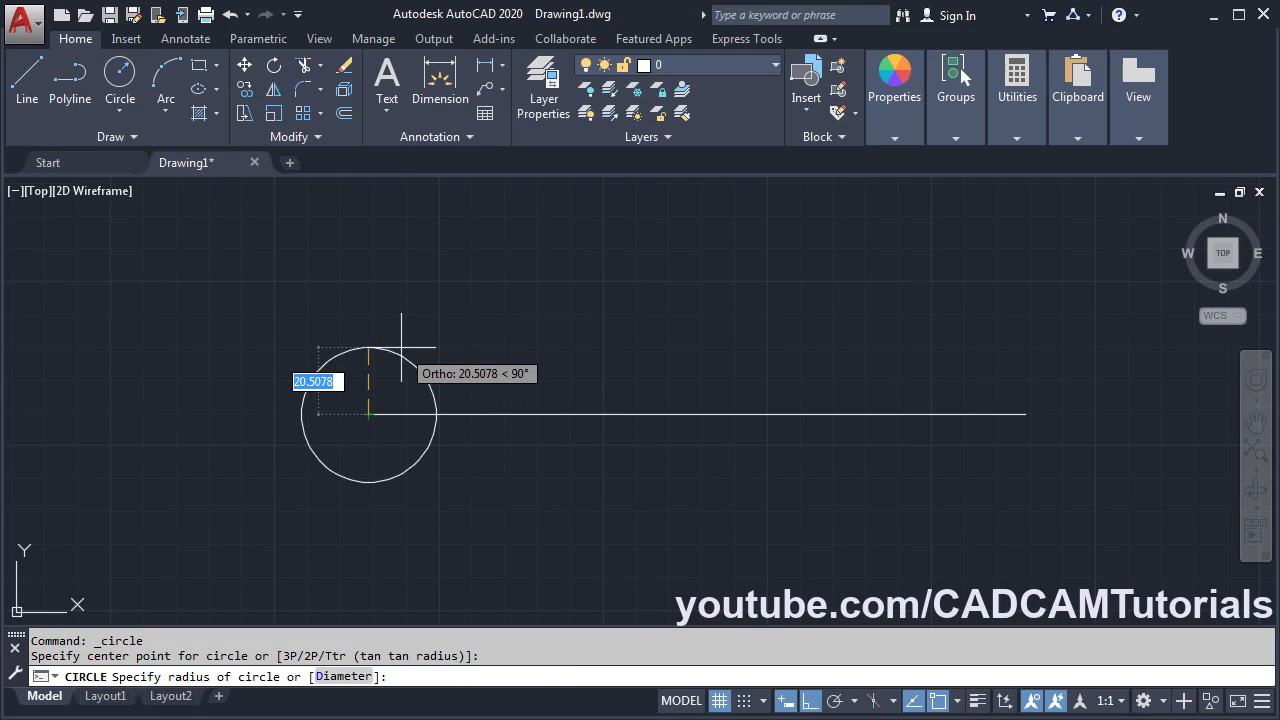
{"action": "type", "text": "25"}
{"action": "key", "text": "Return"}
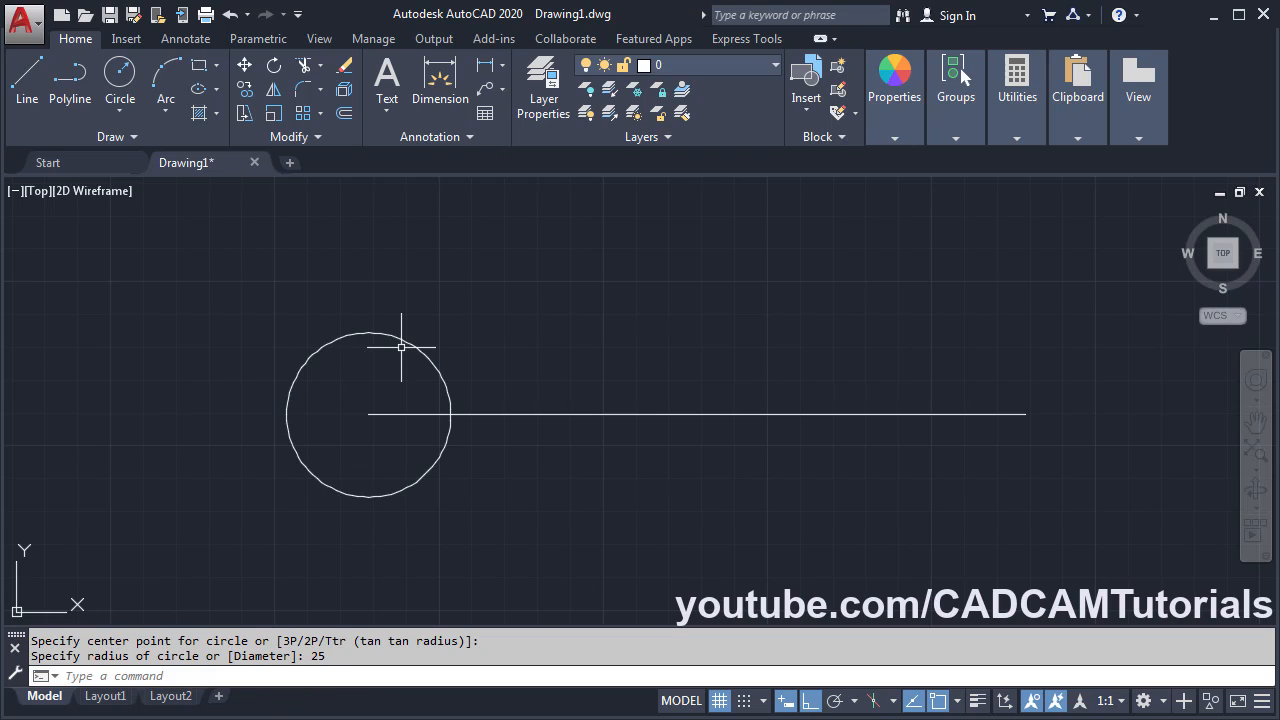
- Draw a radius-50 circle centred on the line's right endpoint
{"action": "key", "text": "Return"}
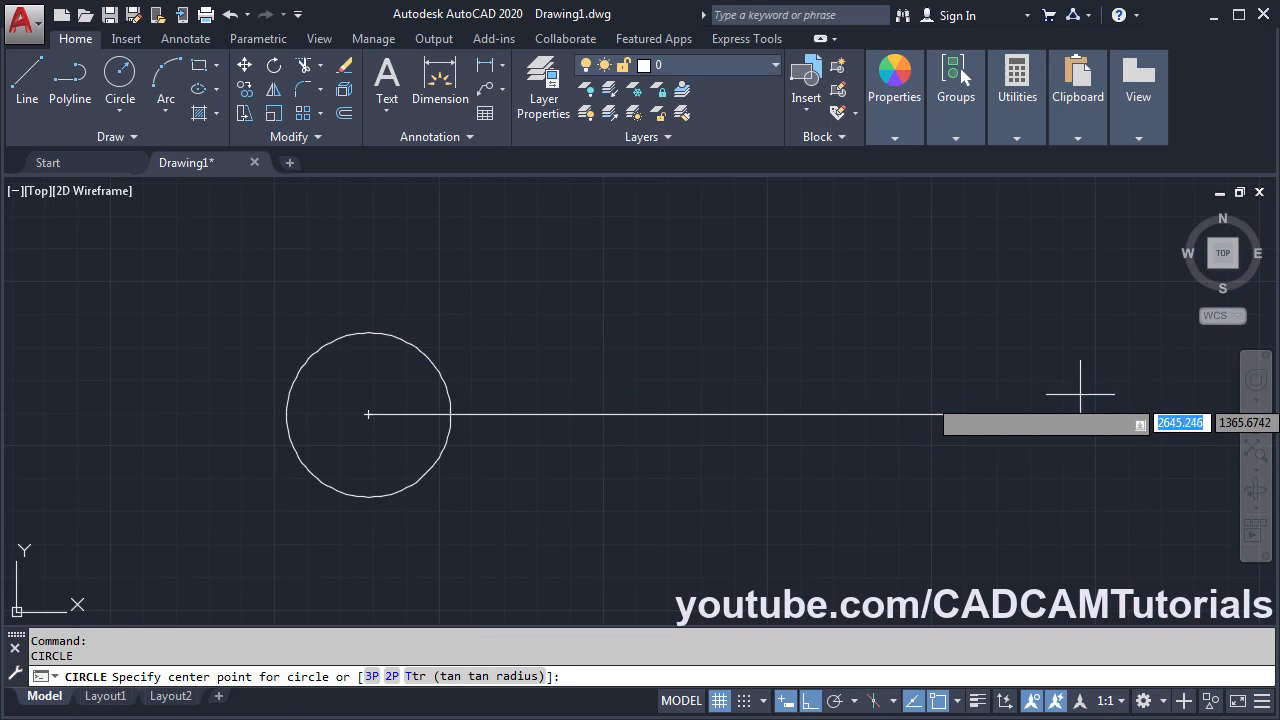
{"action": "left_click", "coordinate": [1025, 414]}
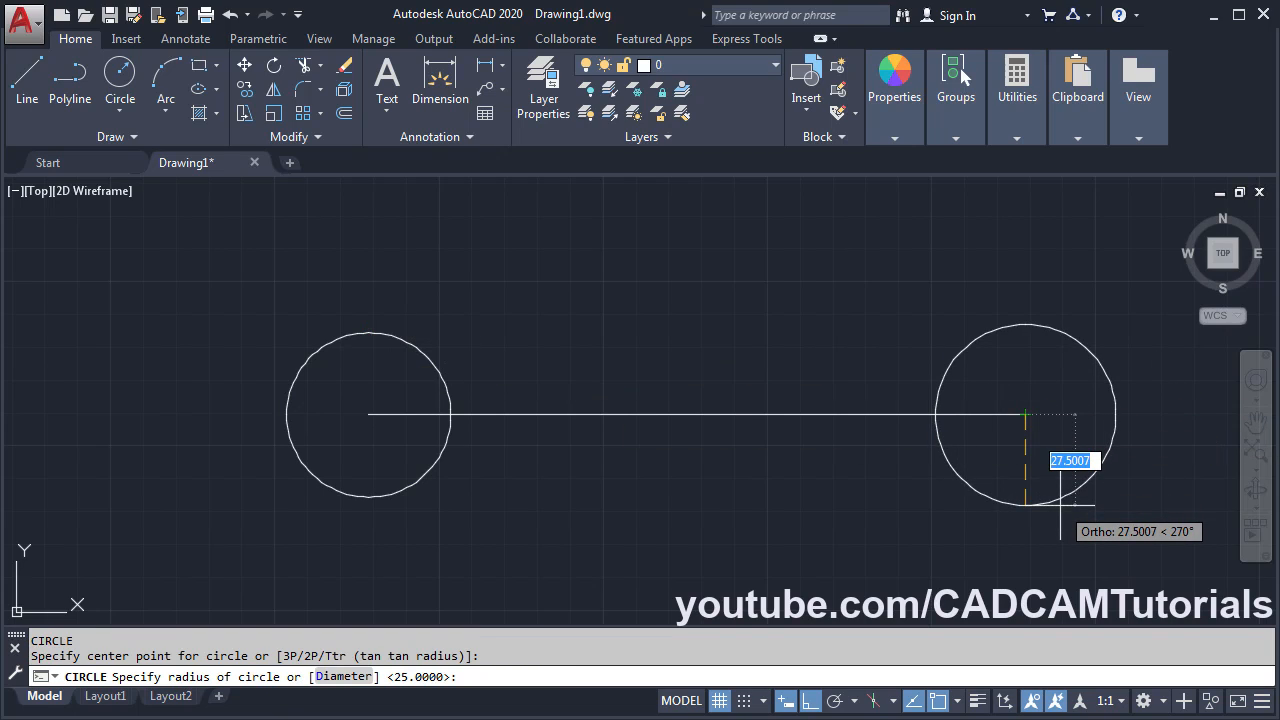
{"action": "type", "text": "50"}
{"action": "key", "text": "Return"}
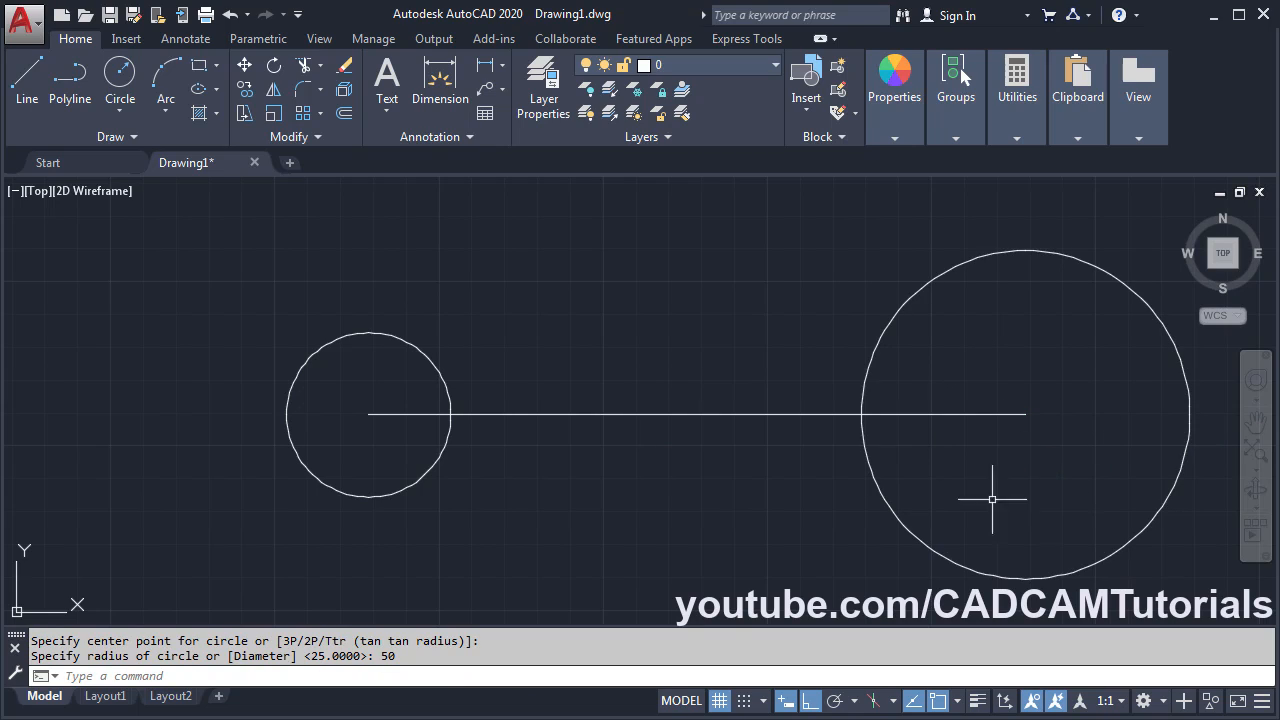
{"action": "left_click", "coordinate": [2, 468]}
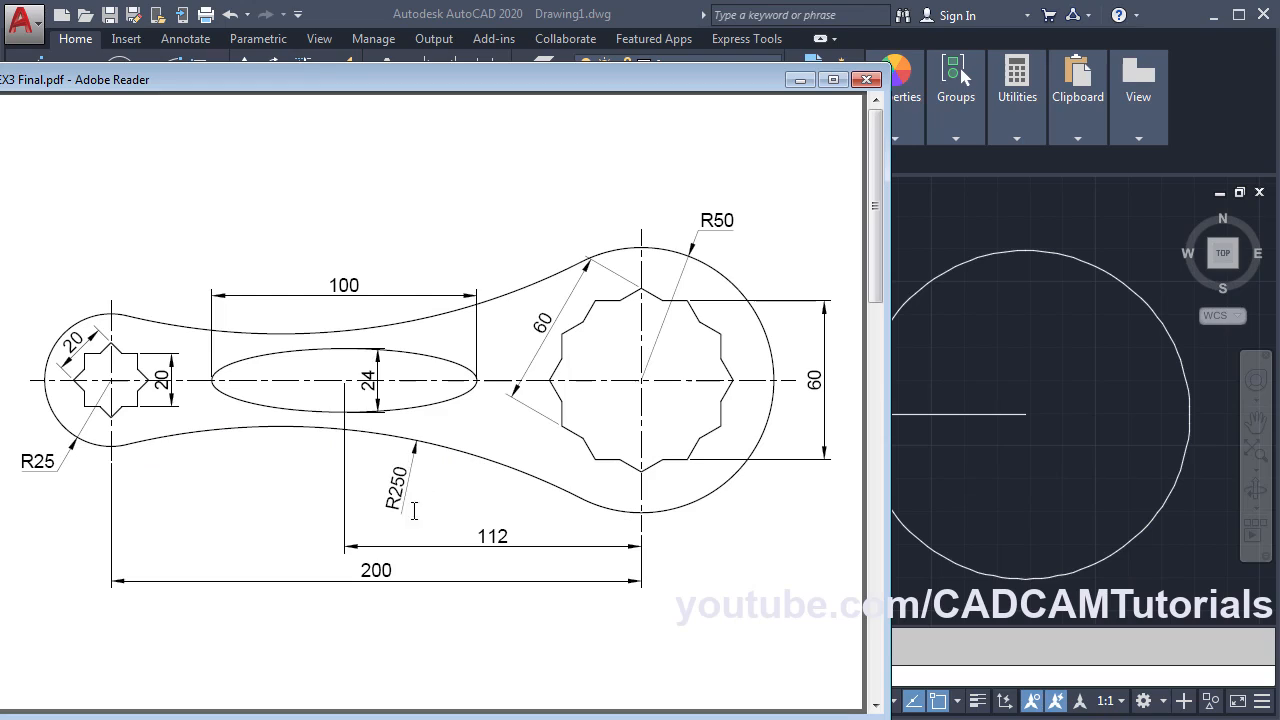
{"action": "left_click", "coordinate": [1004, 472]}
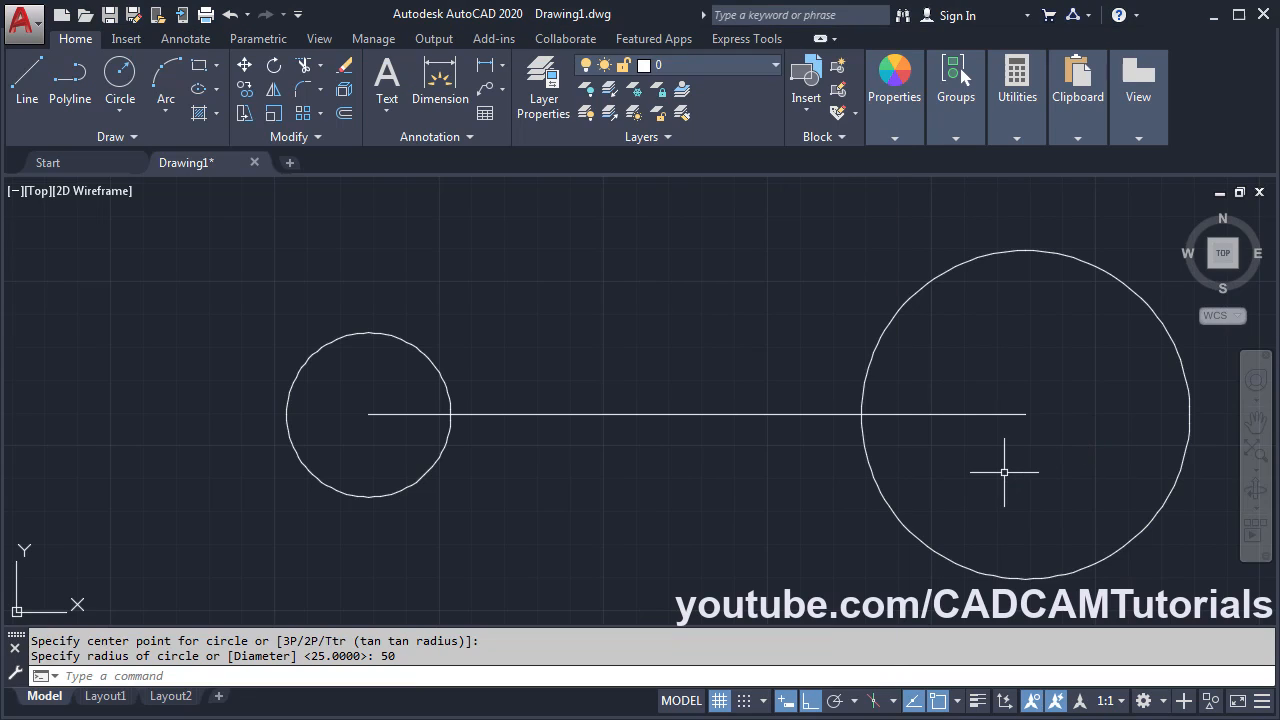
- Fillet the R25 and R50 circles with R250 arcs below and above, using Multiple
{"action": "left_click", "coordinate": [302, 94]}
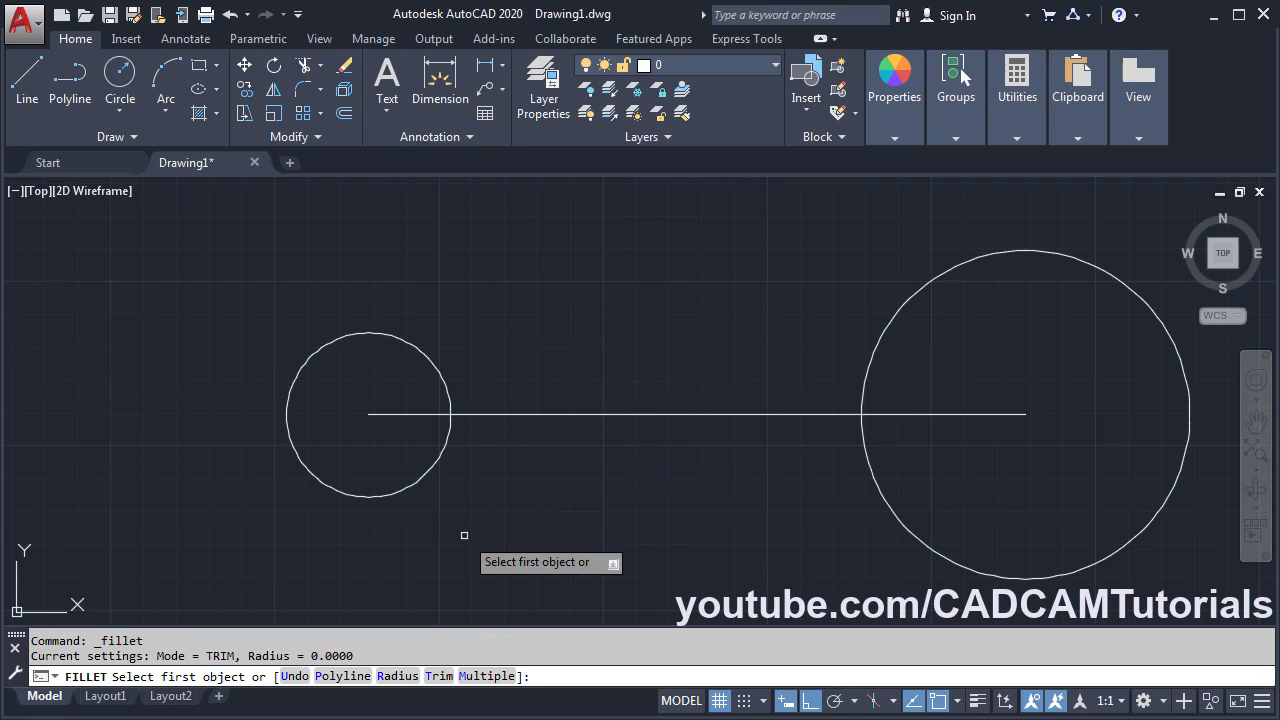
{"action": "left_click", "coordinate": [397, 676]}
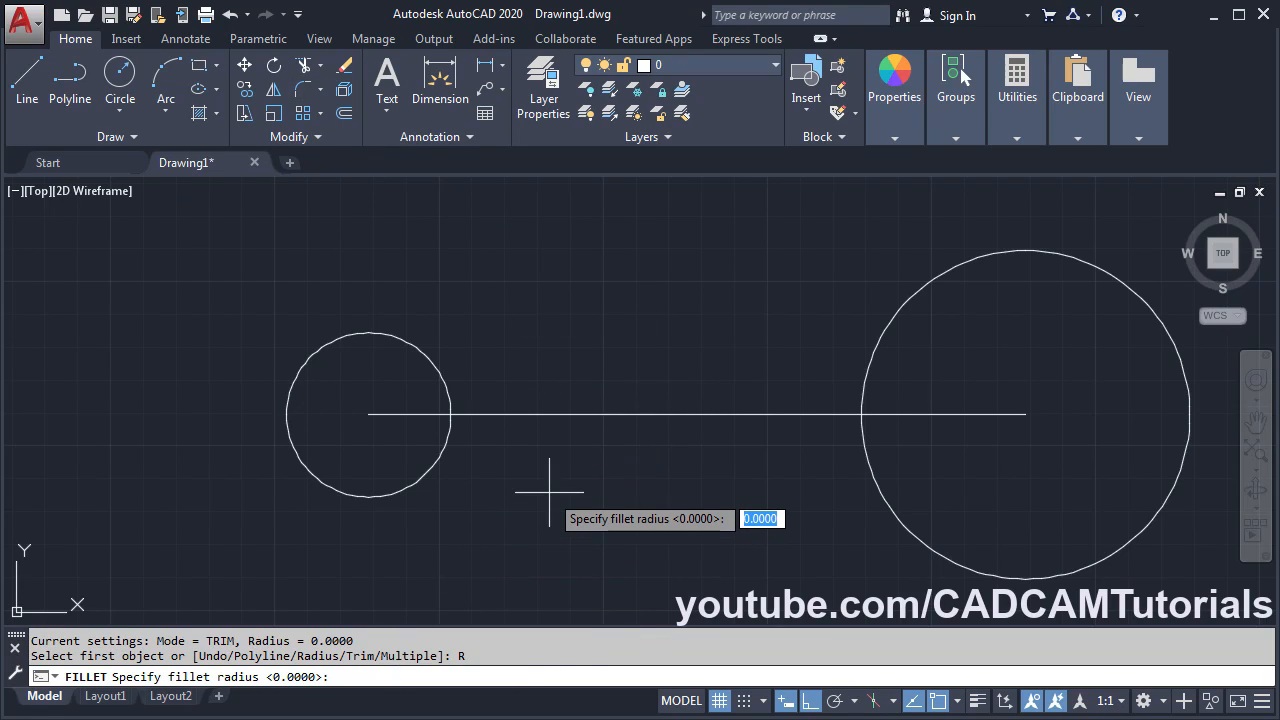
{"action": "type", "text": "250"}
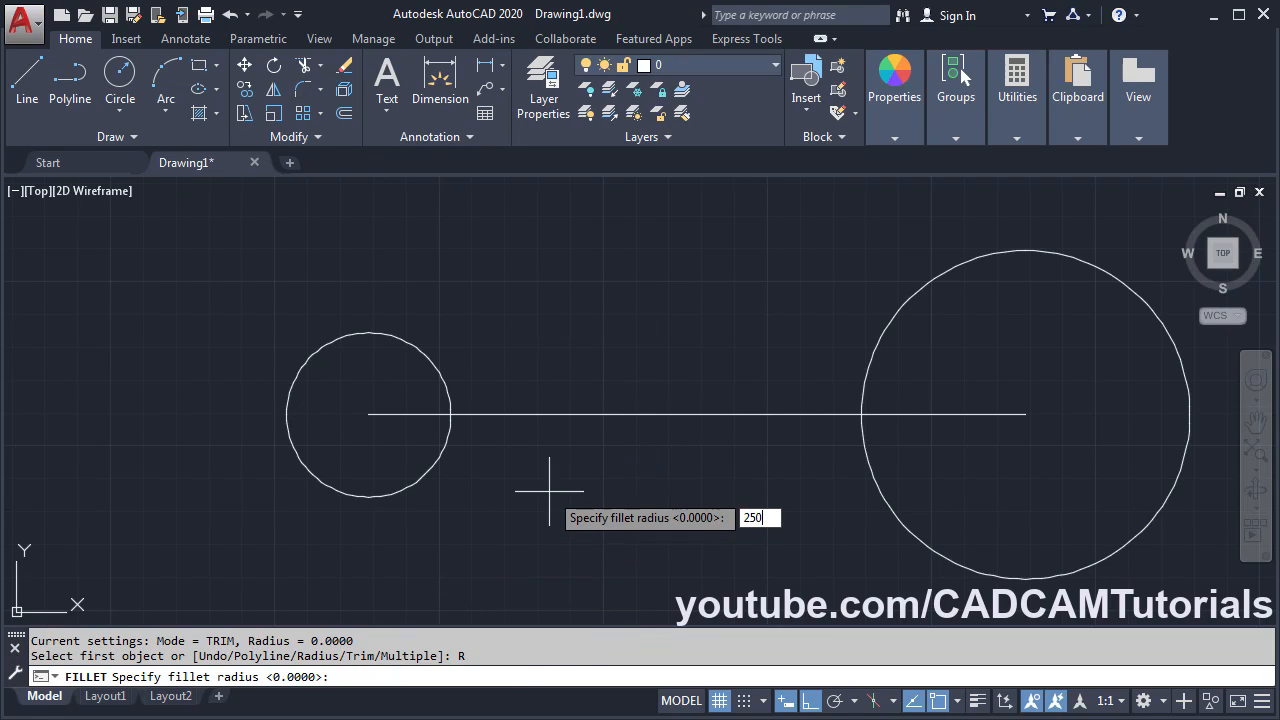
{"action": "key", "text": "Return"}
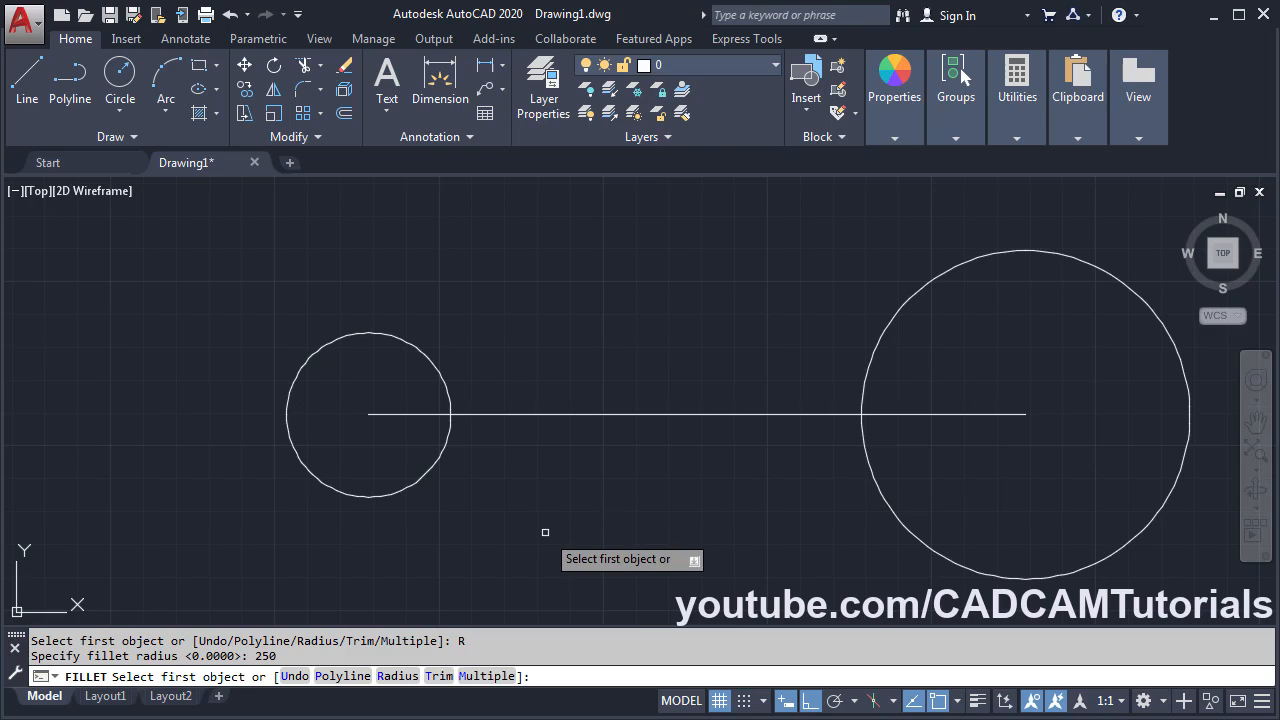
{"action": "left_click", "coordinate": [486, 677]}
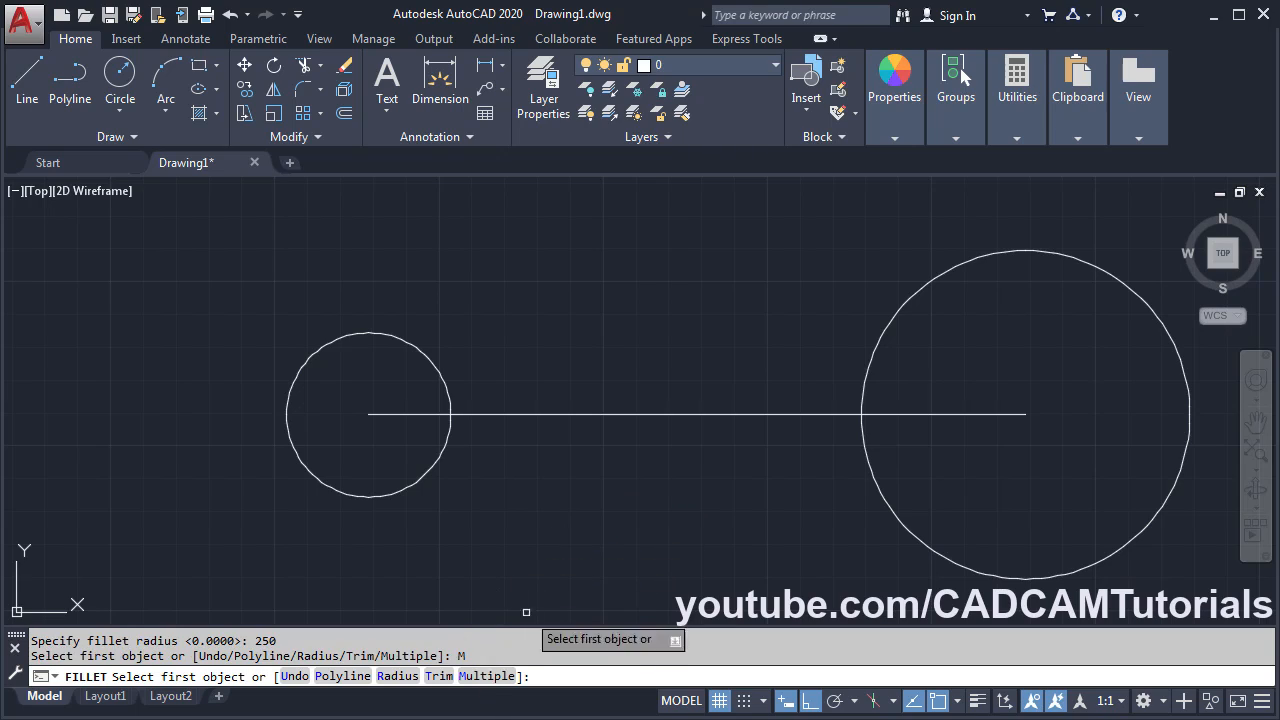
{"action": "left_click", "coordinate": [404, 490]}
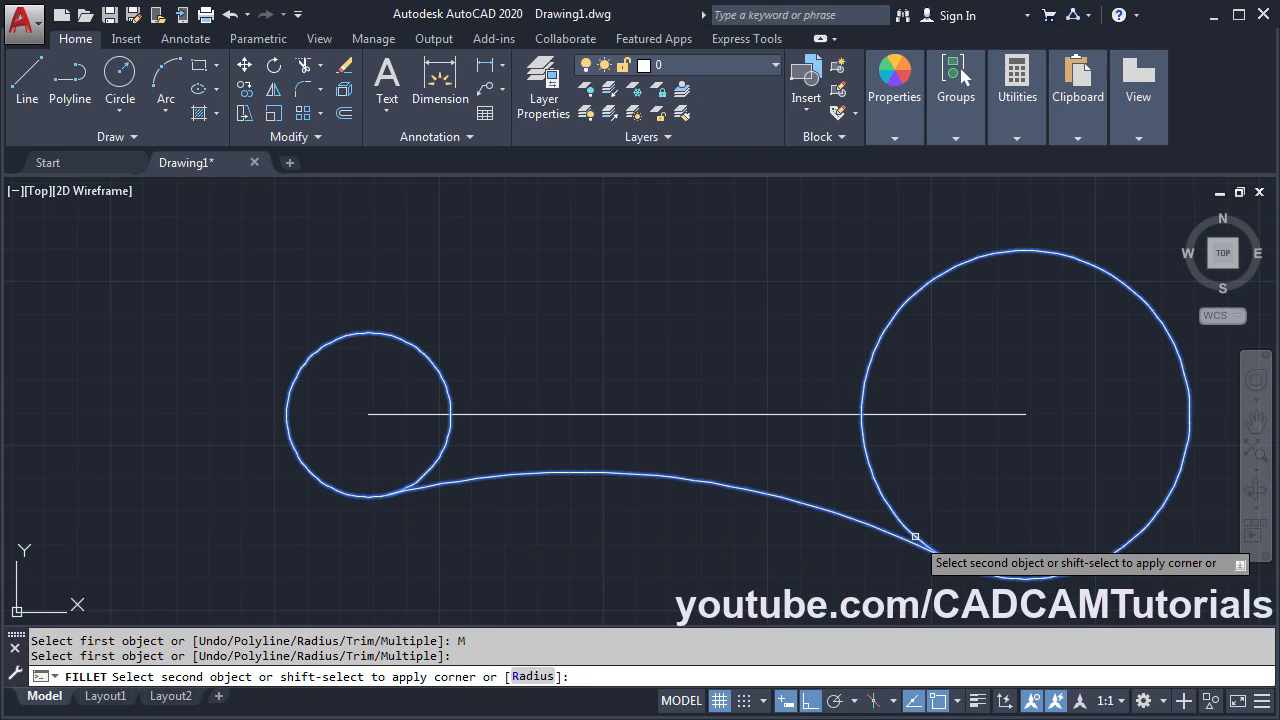
{"action": "left_click", "coordinate": [915, 537]}
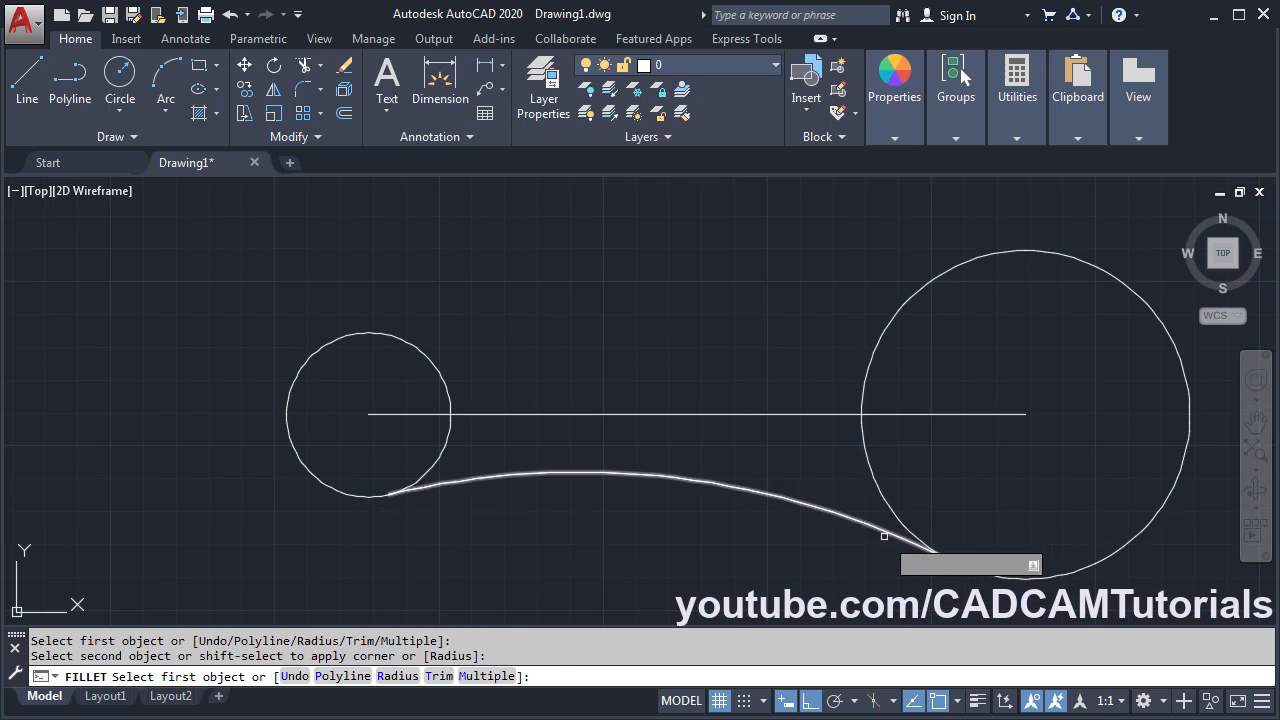
{"action": "left_click", "coordinate": [409, 343]}
{"action": "left_click", "coordinate": [926, 284]}
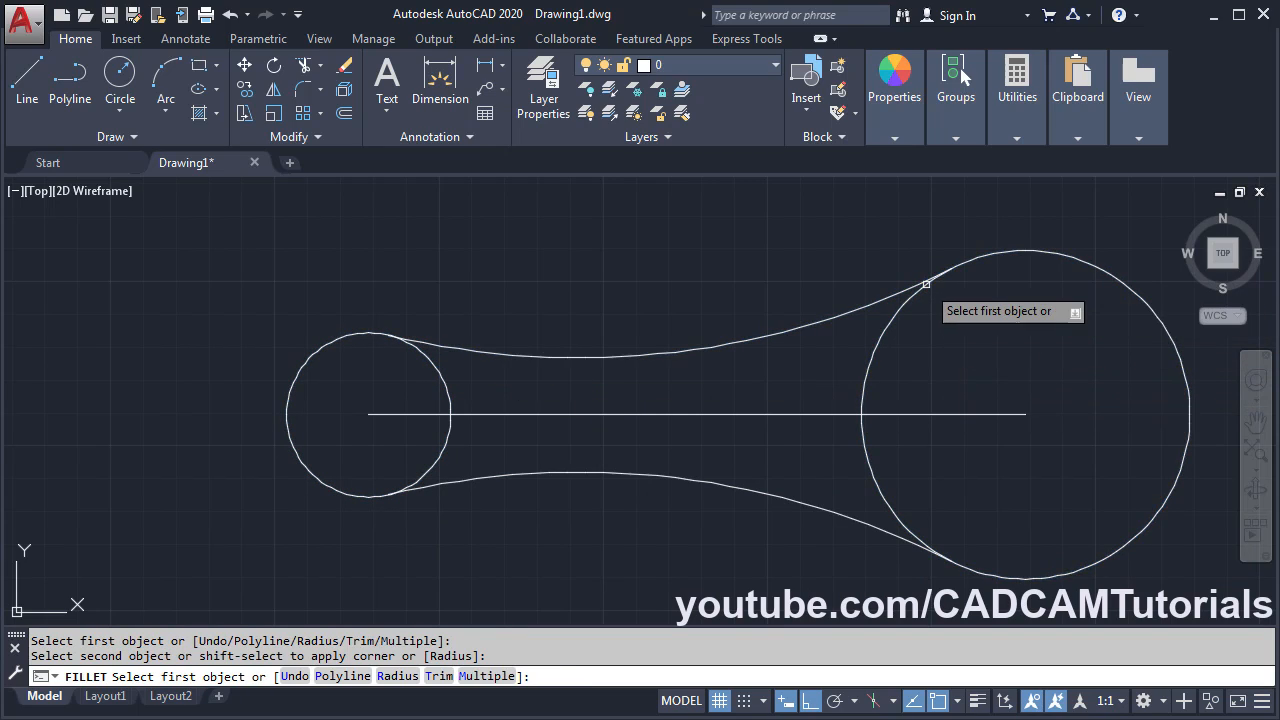
{"action": "key", "text": "Return"}
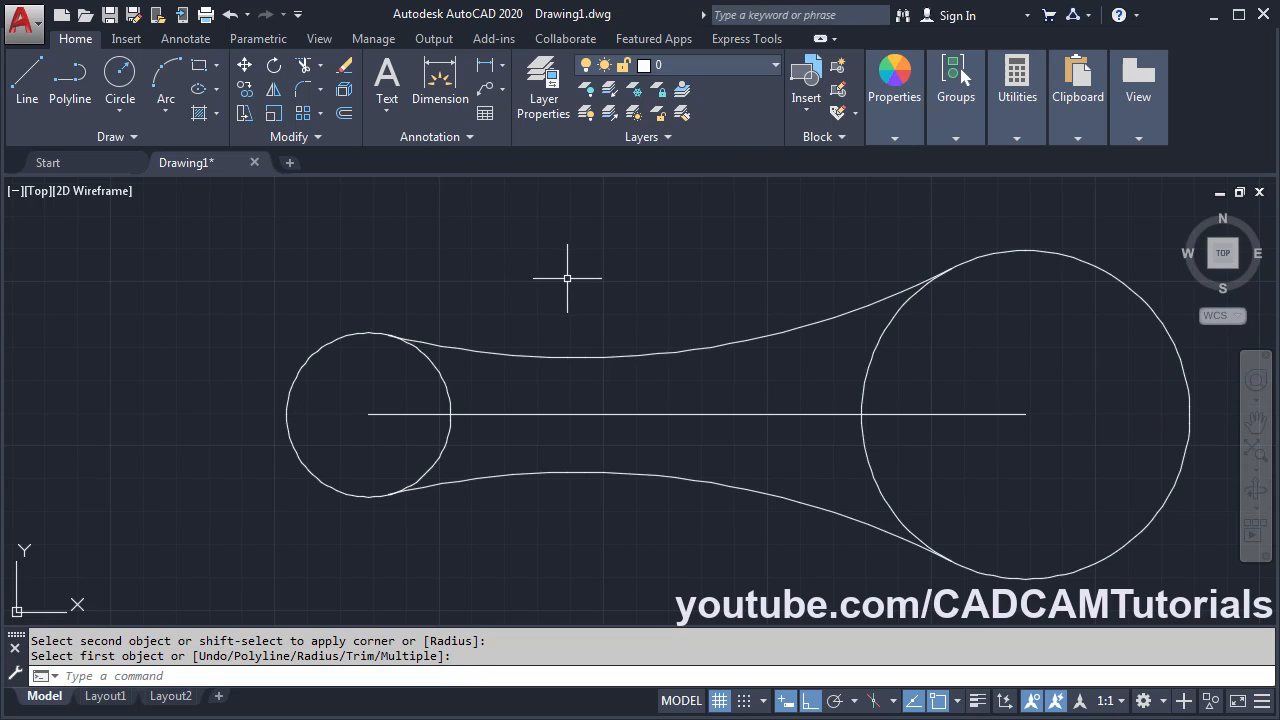
- Trim away the inner arcs of the small and large circles, then bring up the reference PDF
{"action": "left_click", "coordinate": [303, 65]}
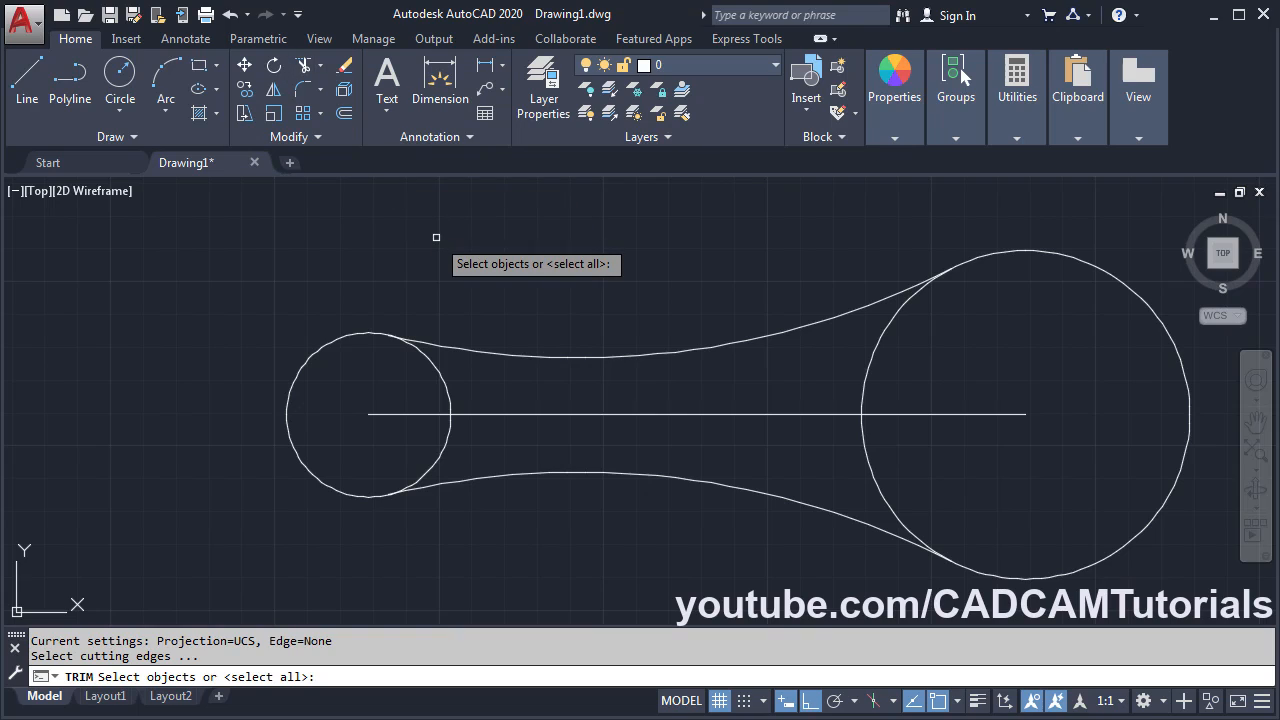
{"action": "key", "text": "Return"}
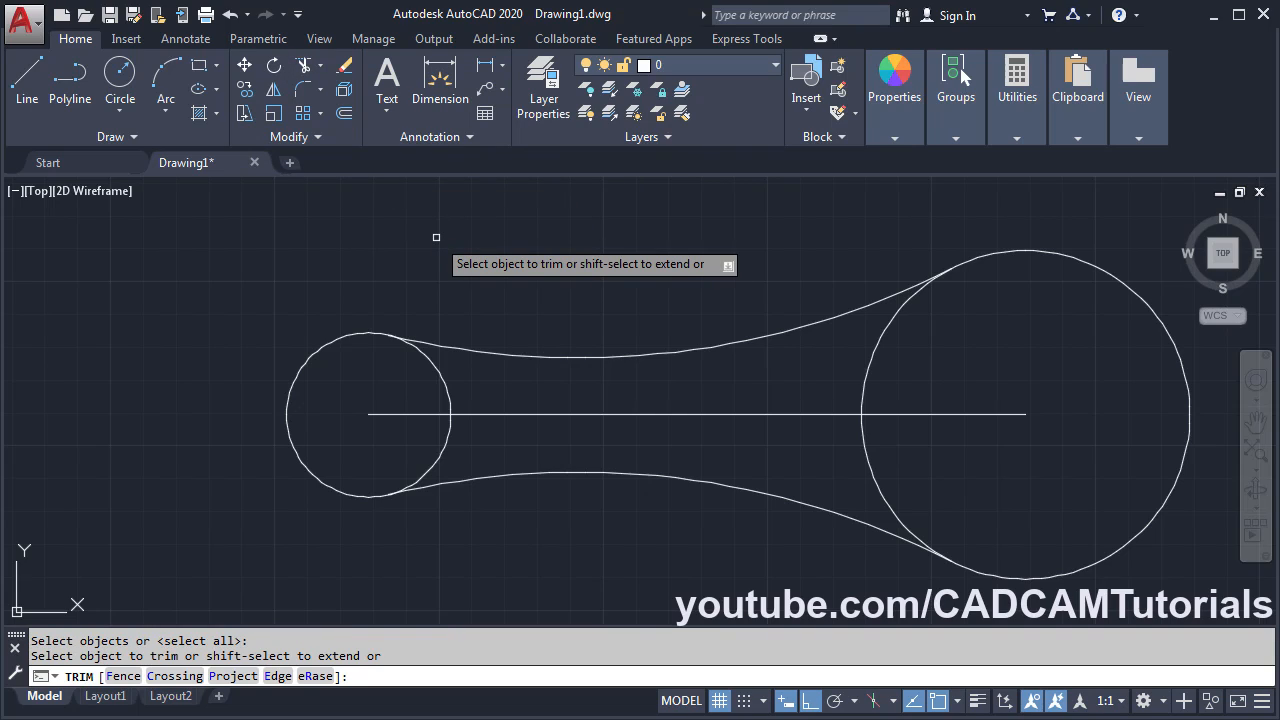
{"action": "left_click", "coordinate": [437, 355]}
{"action": "left_click", "coordinate": [447, 445]}
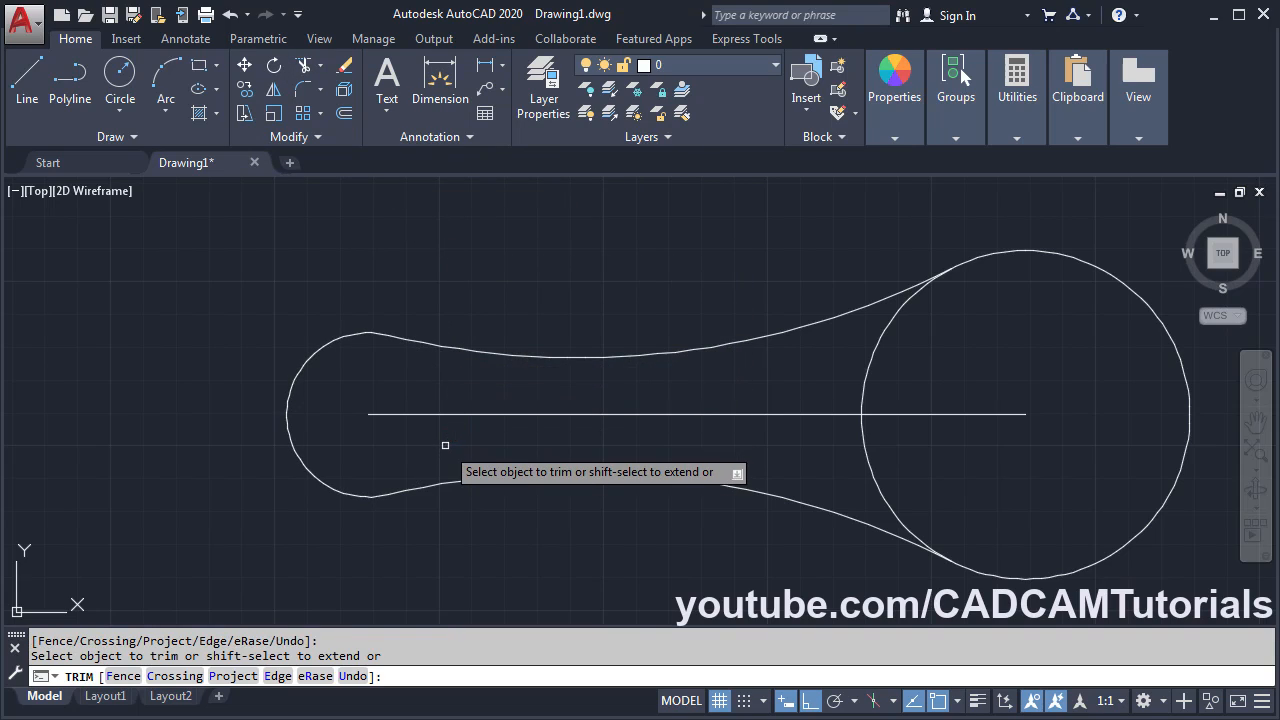
{"action": "left_click", "coordinate": [877, 480]}
{"action": "left_click", "coordinate": [881, 413]}
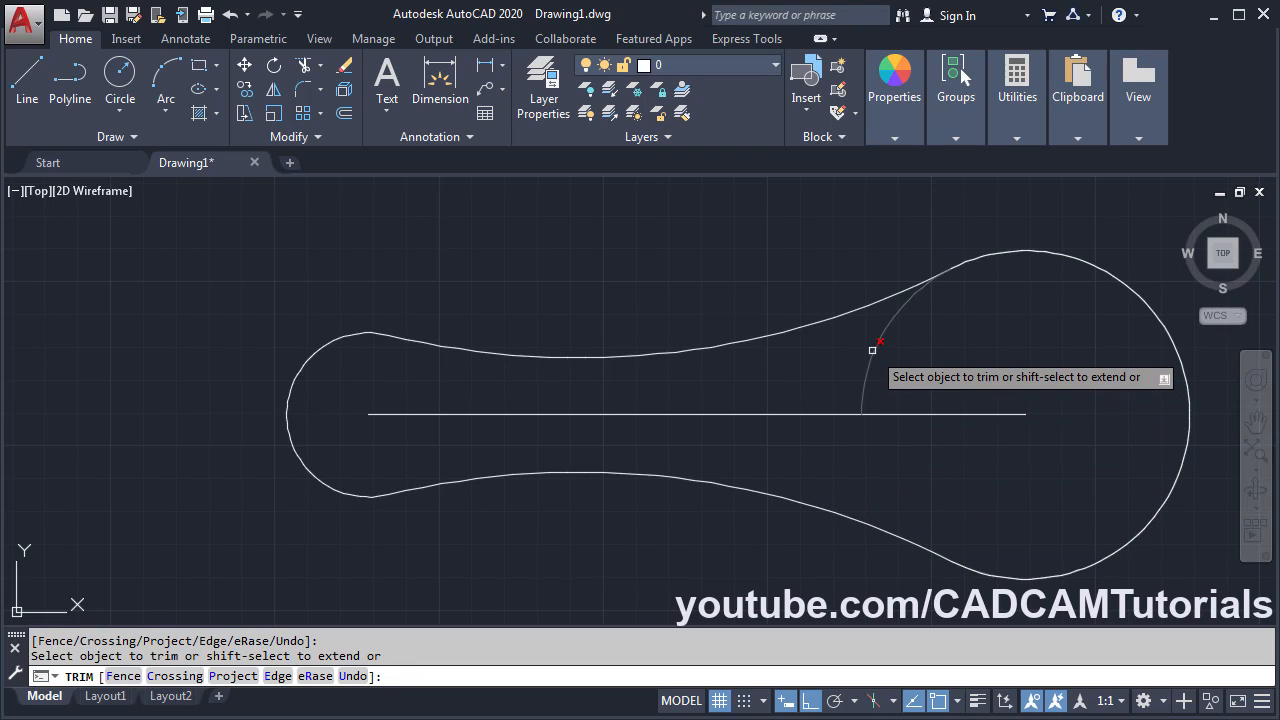
{"action": "left_click", "coordinate": [869, 350]}
{"action": "key", "text": "Return"}
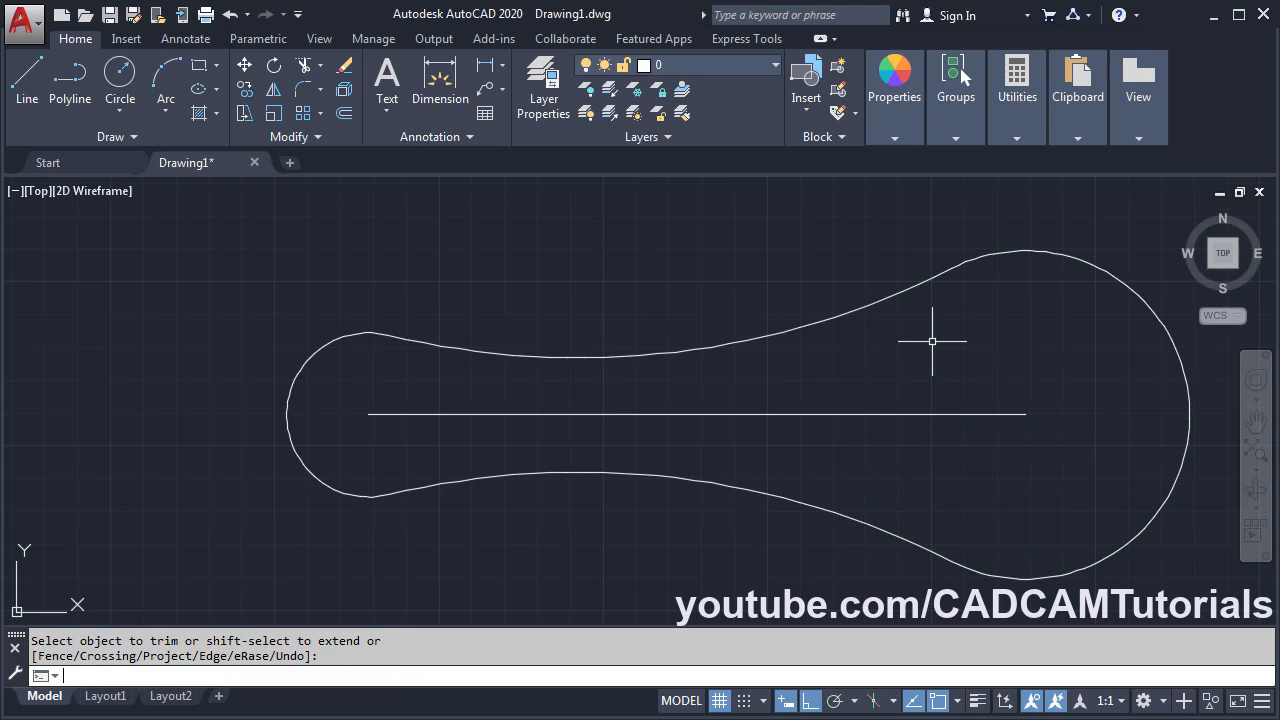
{"action": "key", "text": "alt+Tab"}
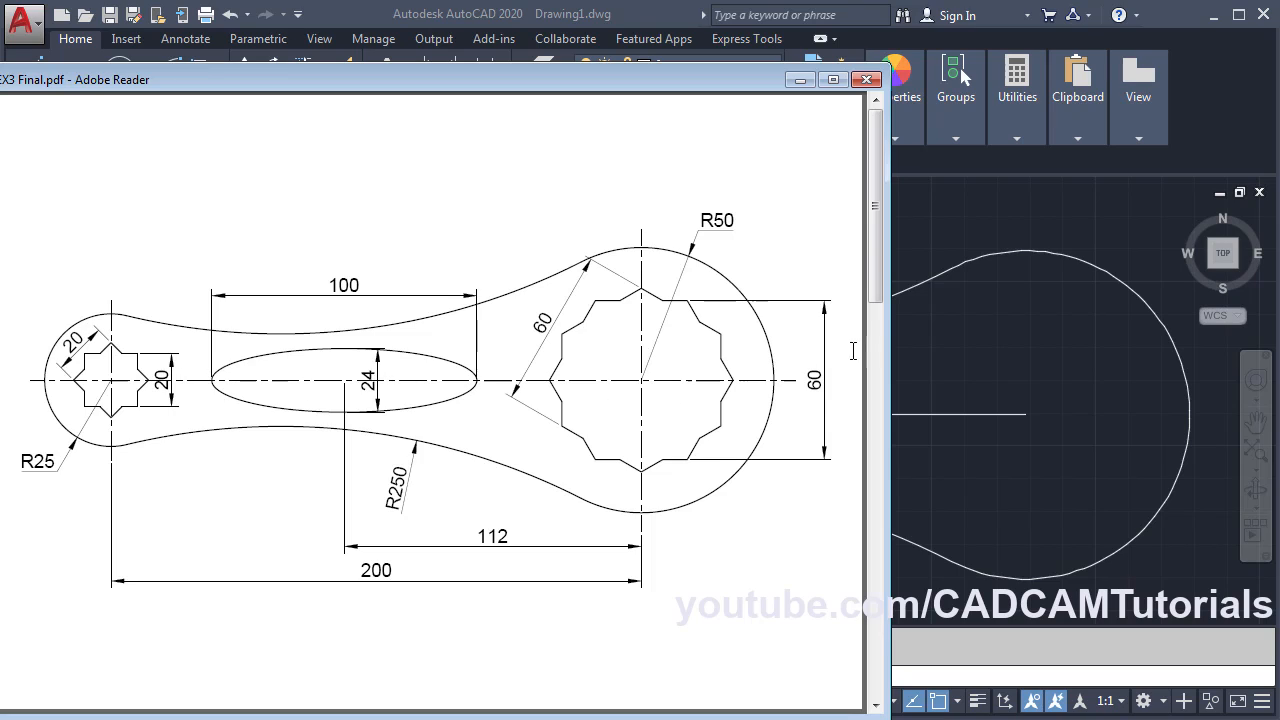
- Draw a 4-sided polygon, circumscribed with radius 10, centred on the centre line's left end, then check the PDF
{"action": "left_click", "coordinate": [943, 351]}
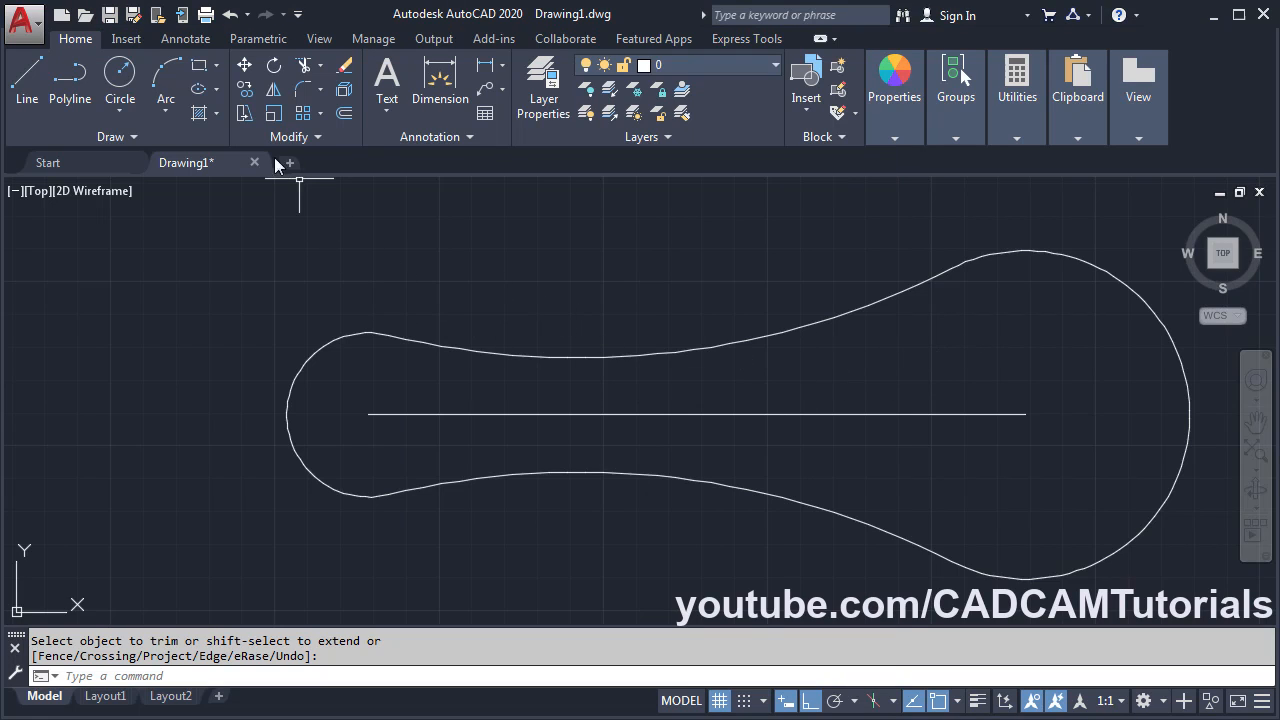
{"action": "left_click", "coordinate": [217, 65]}
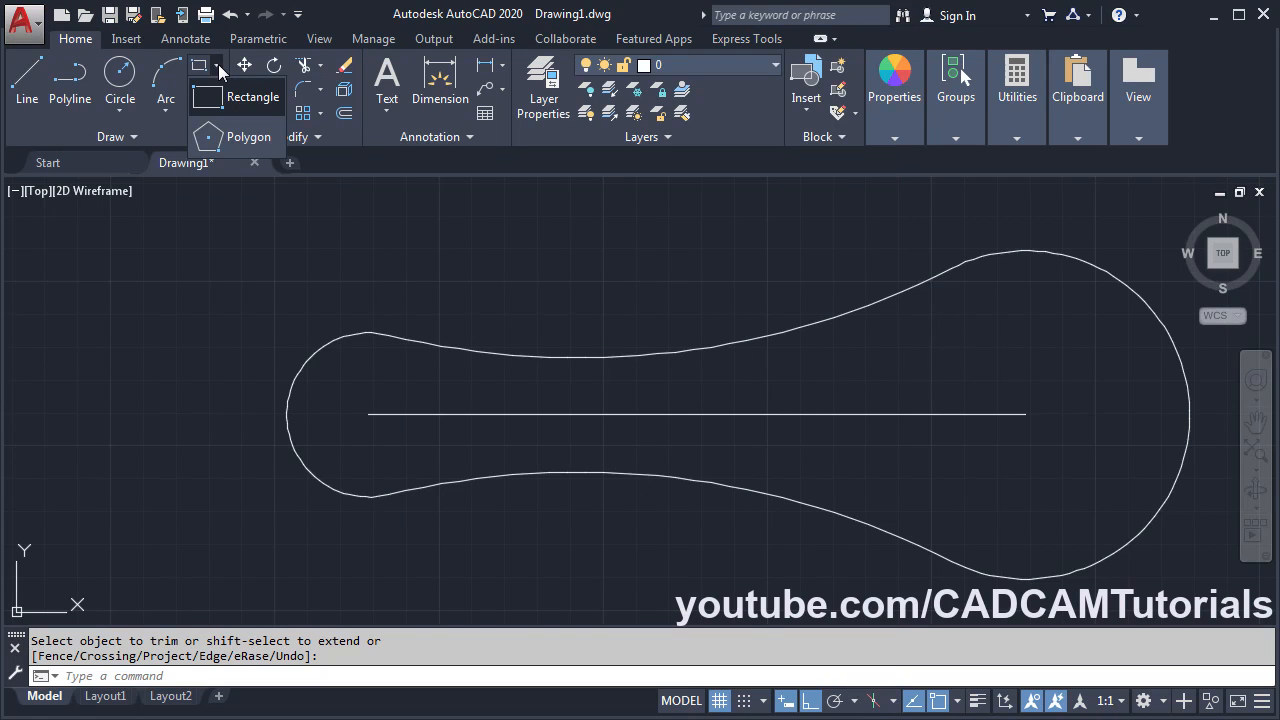
{"action": "left_click", "coordinate": [243, 139]}
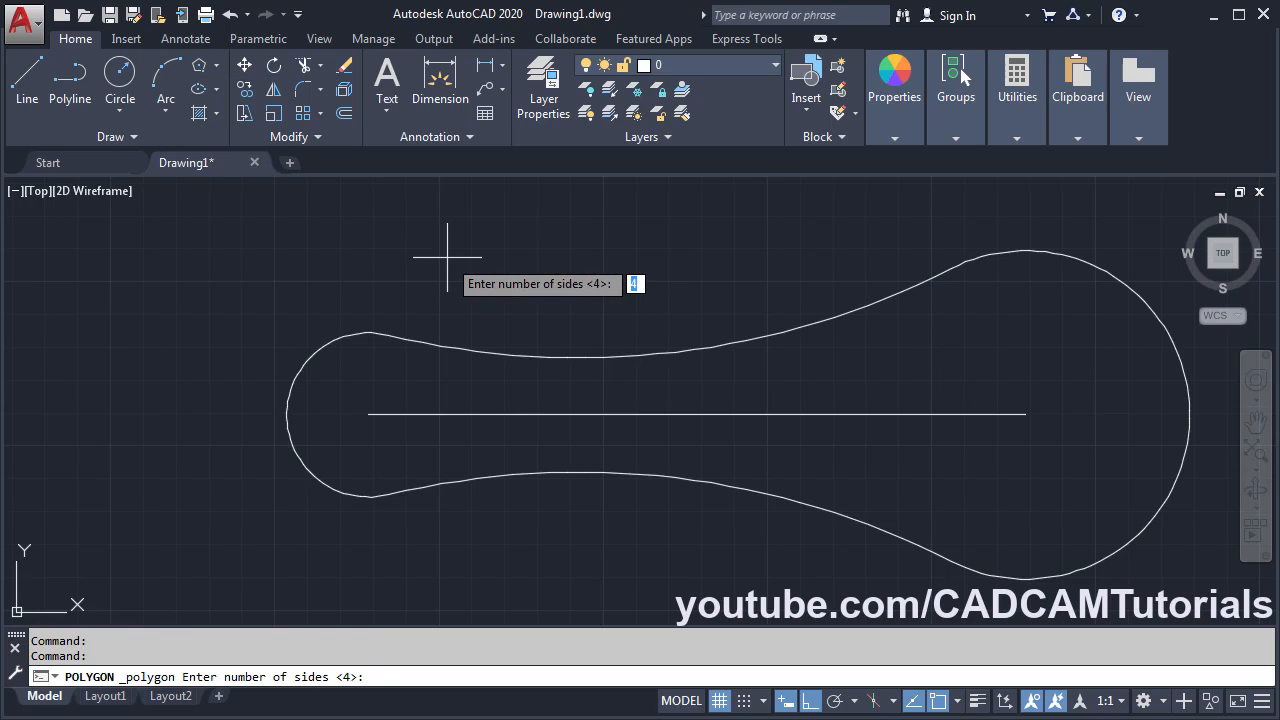
{"action": "type", "text": "4"}
{"action": "key", "text": "Return"}
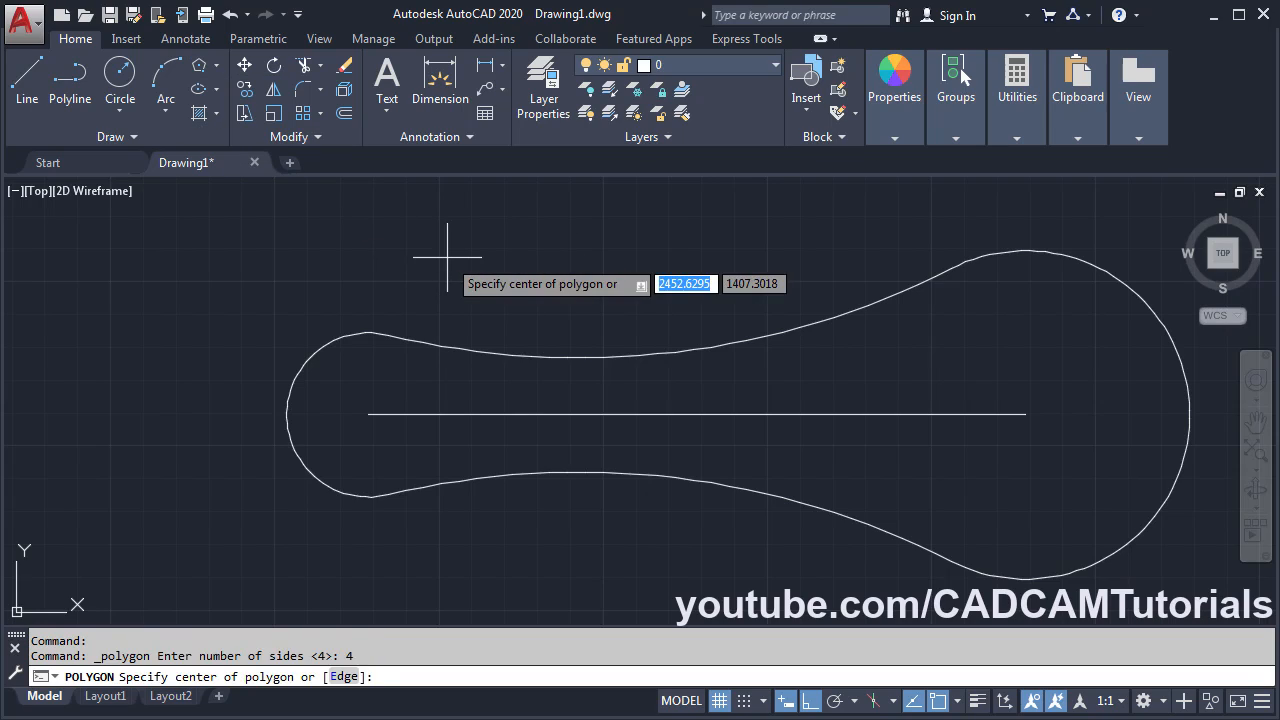
{"action": "left_click", "coordinate": [368, 413]}
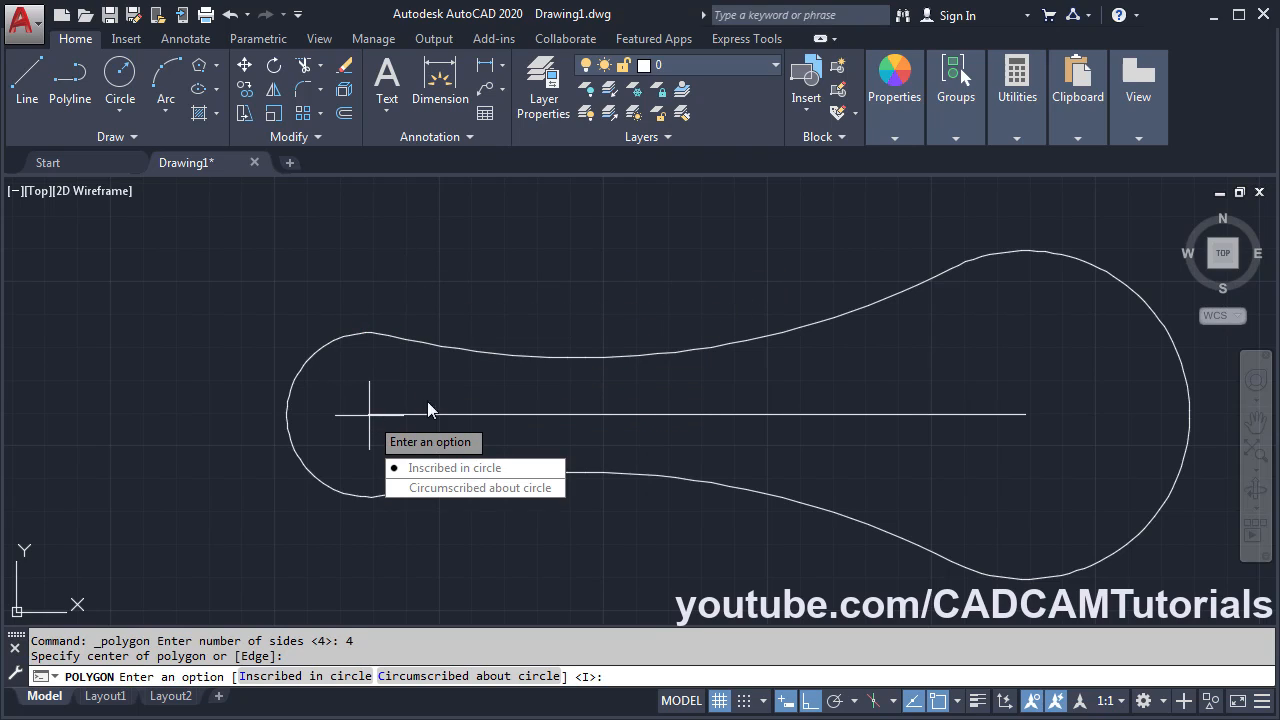
{"action": "left_click", "coordinate": [468, 489]}
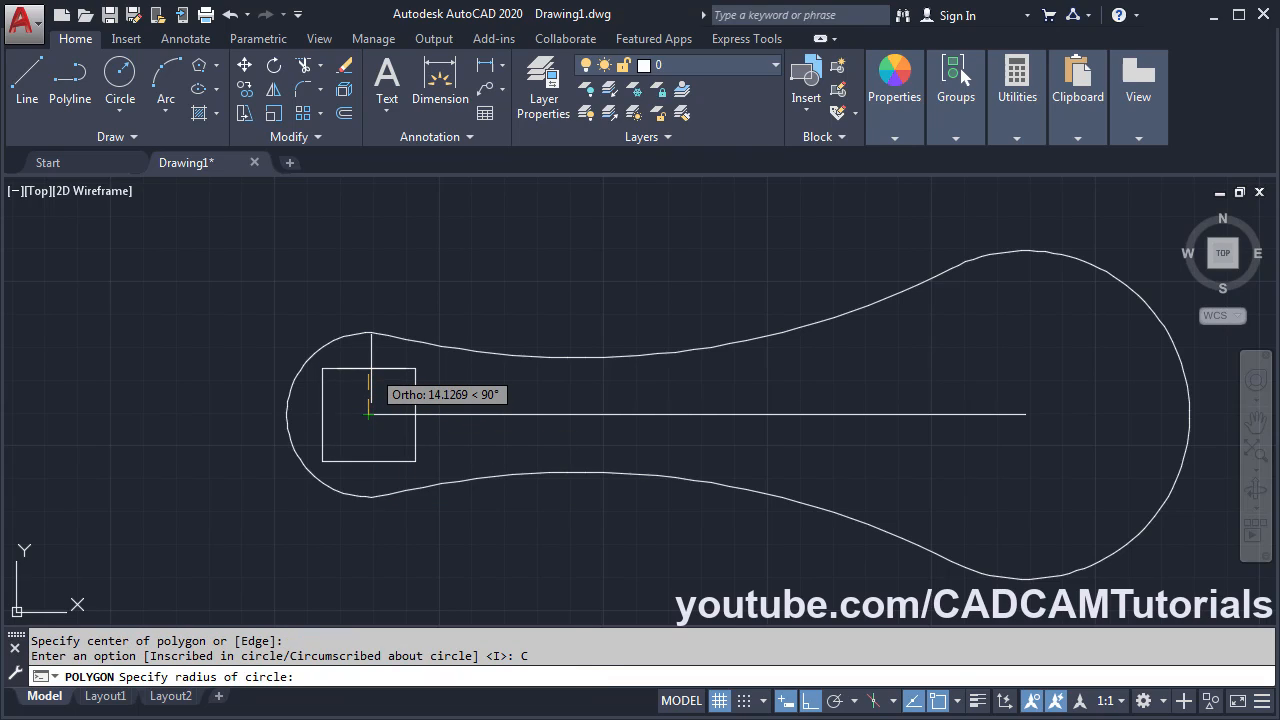
{"action": "type", "text": "10"}
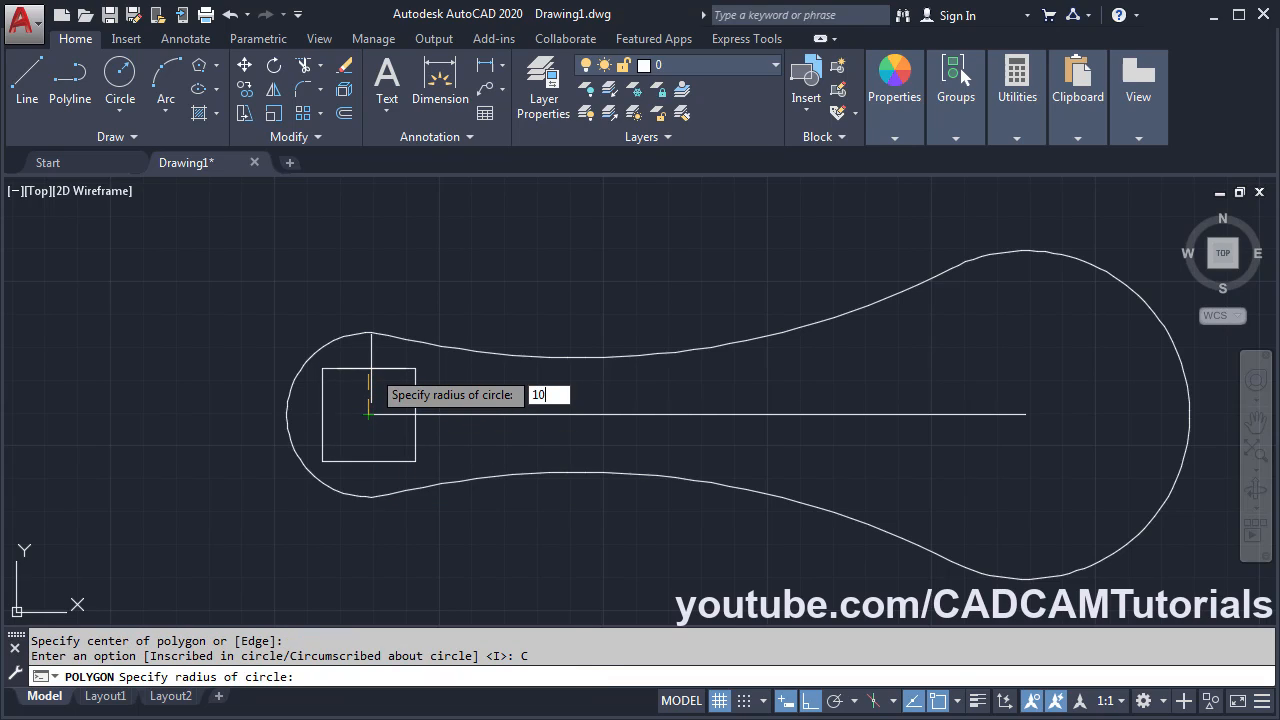
{"action": "key", "text": "Return"}
{"action": "key", "text": "alt+Tab"}
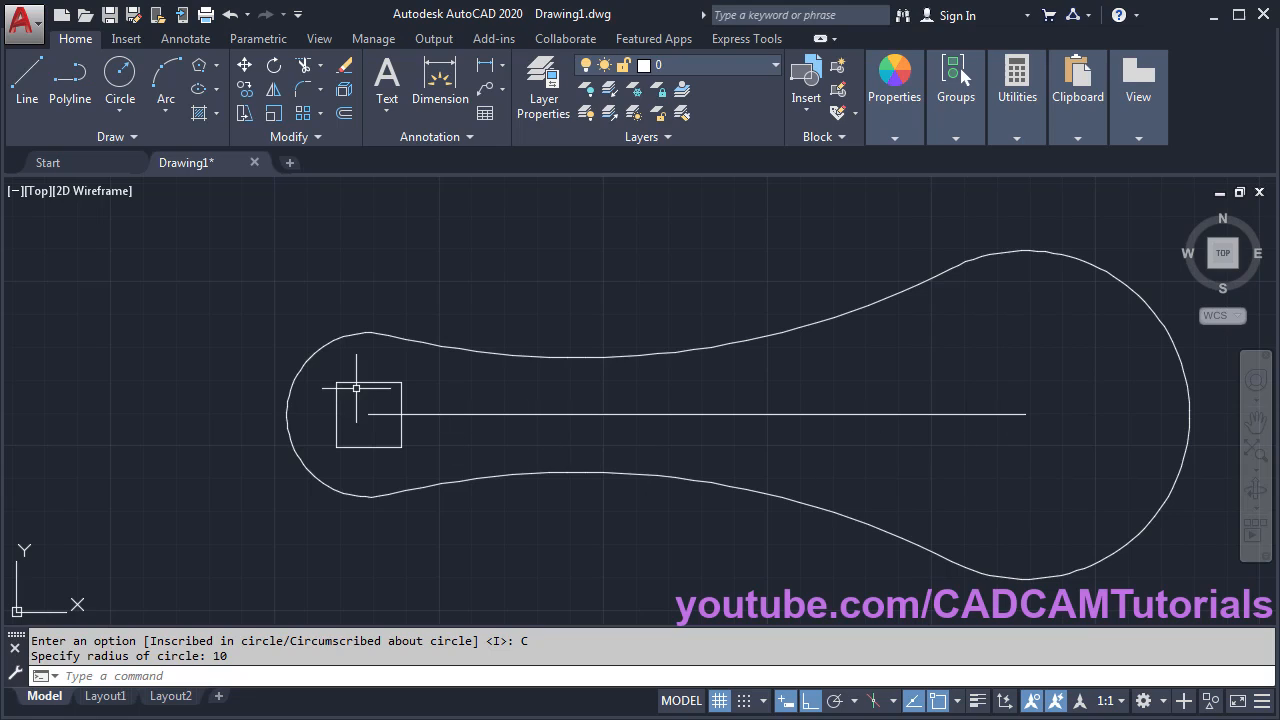
{"action": "scroll", "coordinate": [356, 388], "scroll_direction": "up", "scroll_amount": 2}
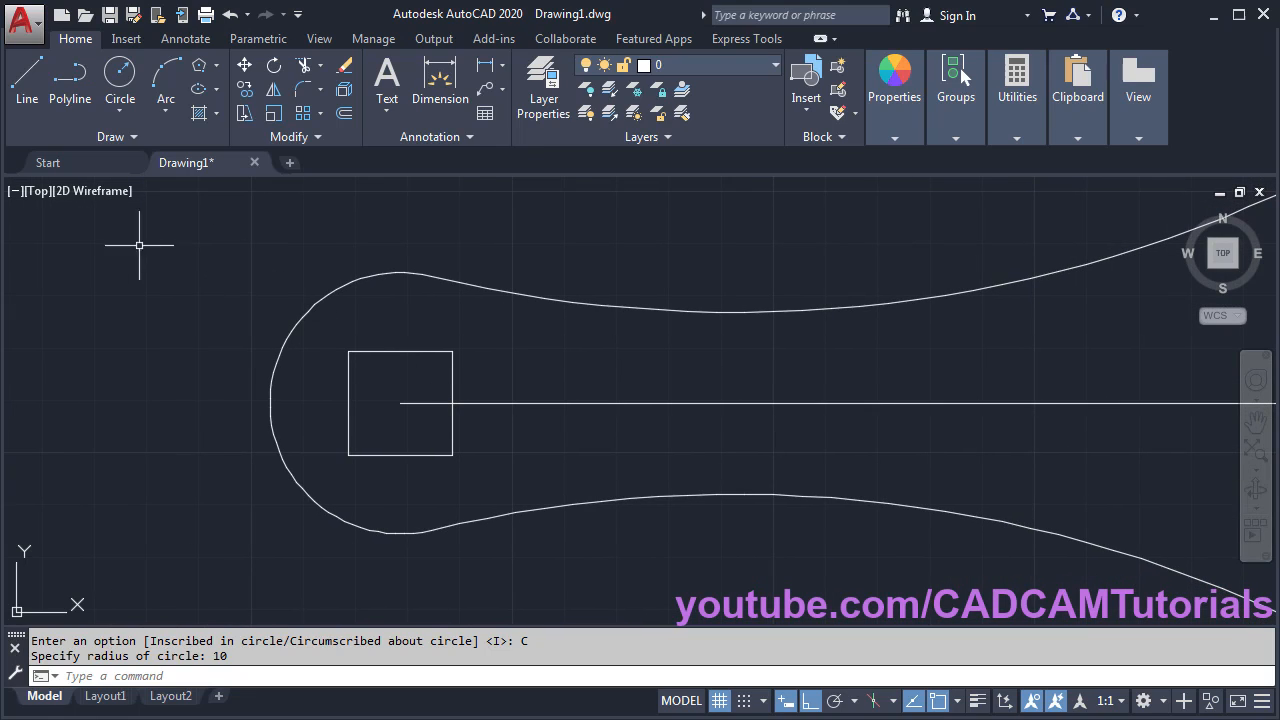
- With Ortho off, draw a 10-unit line at 45° from the square's centre
{"action": "left_click", "coordinate": [30, 98]}
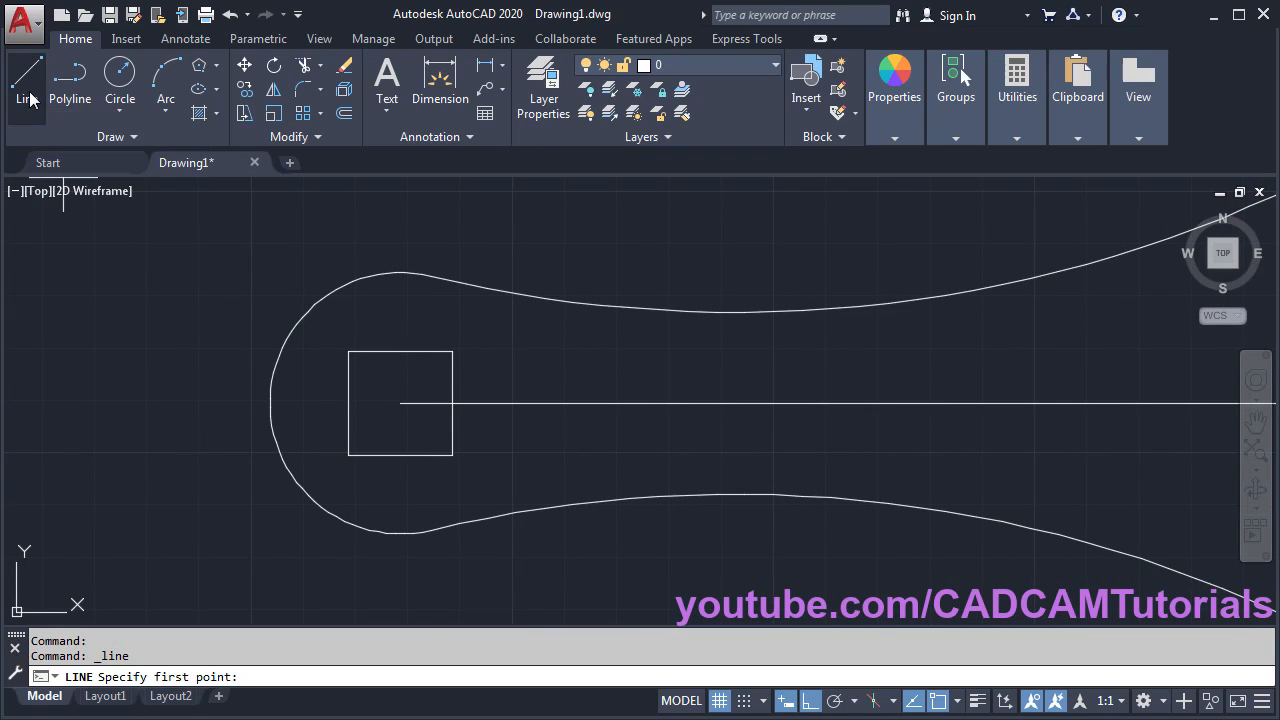
{"action": "left_click", "coordinate": [400, 403]}
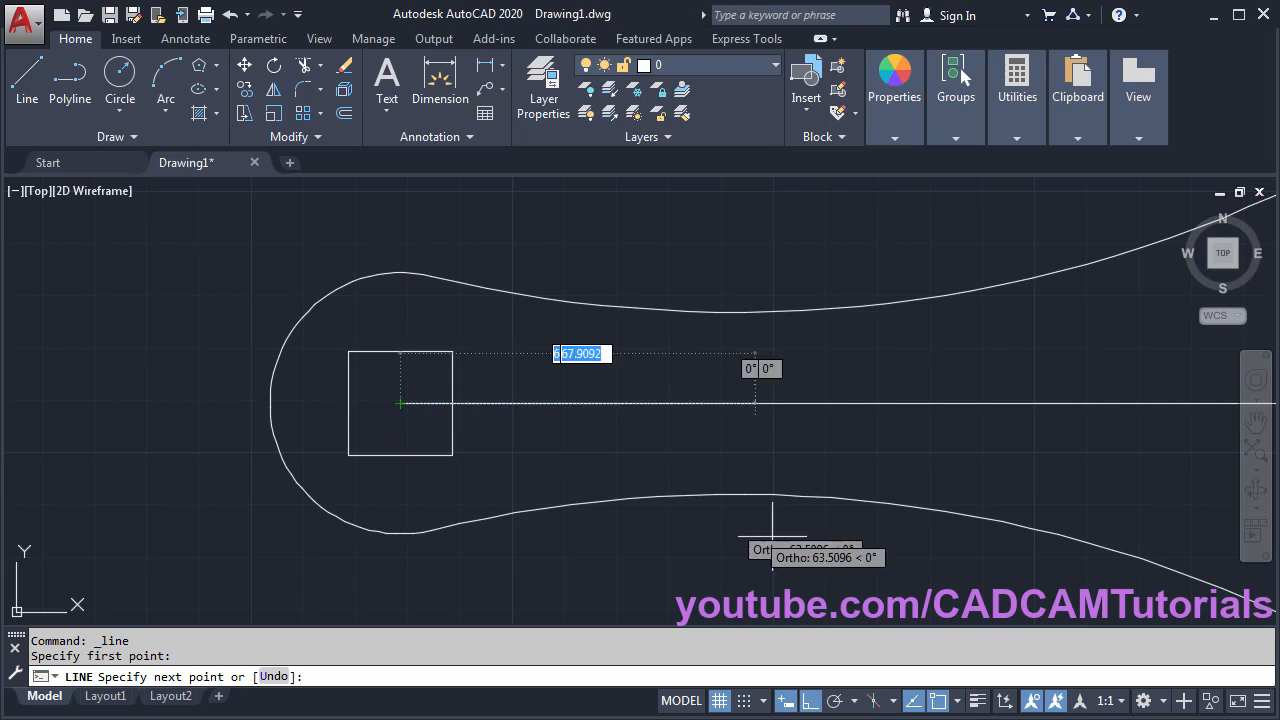
{"action": "key", "text": "F8"}
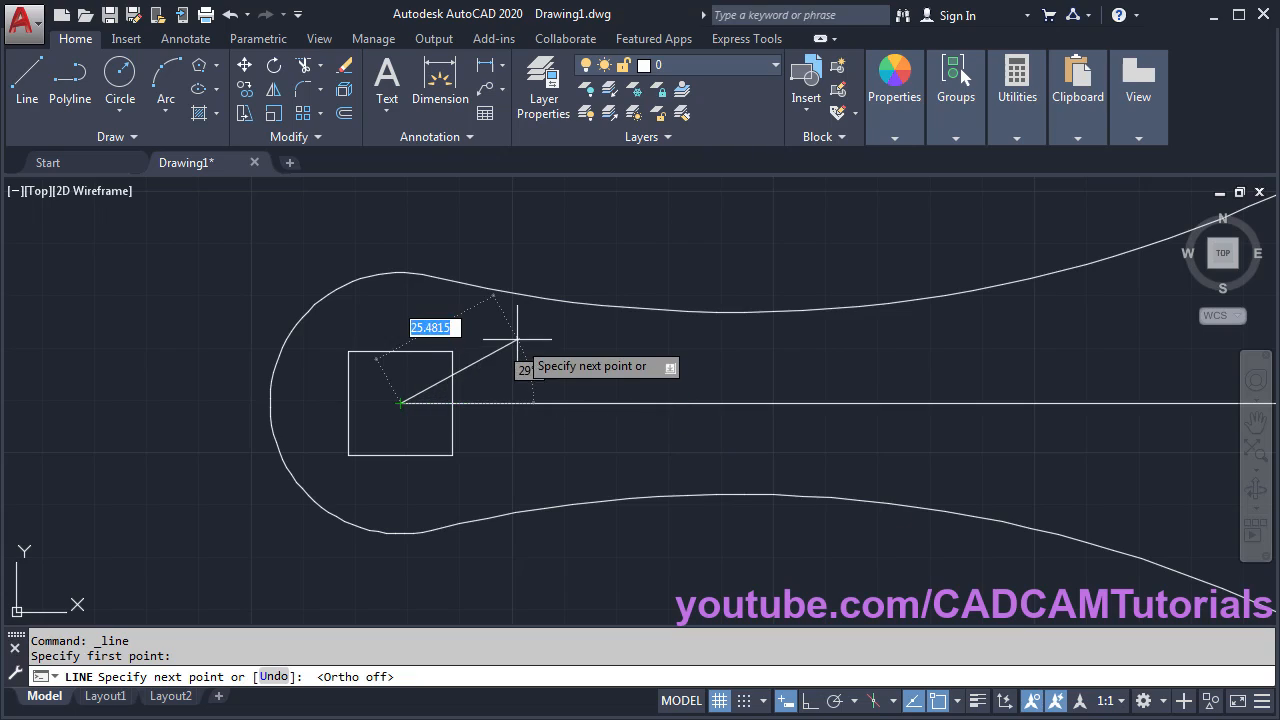
{"action": "type", "text": "10"}
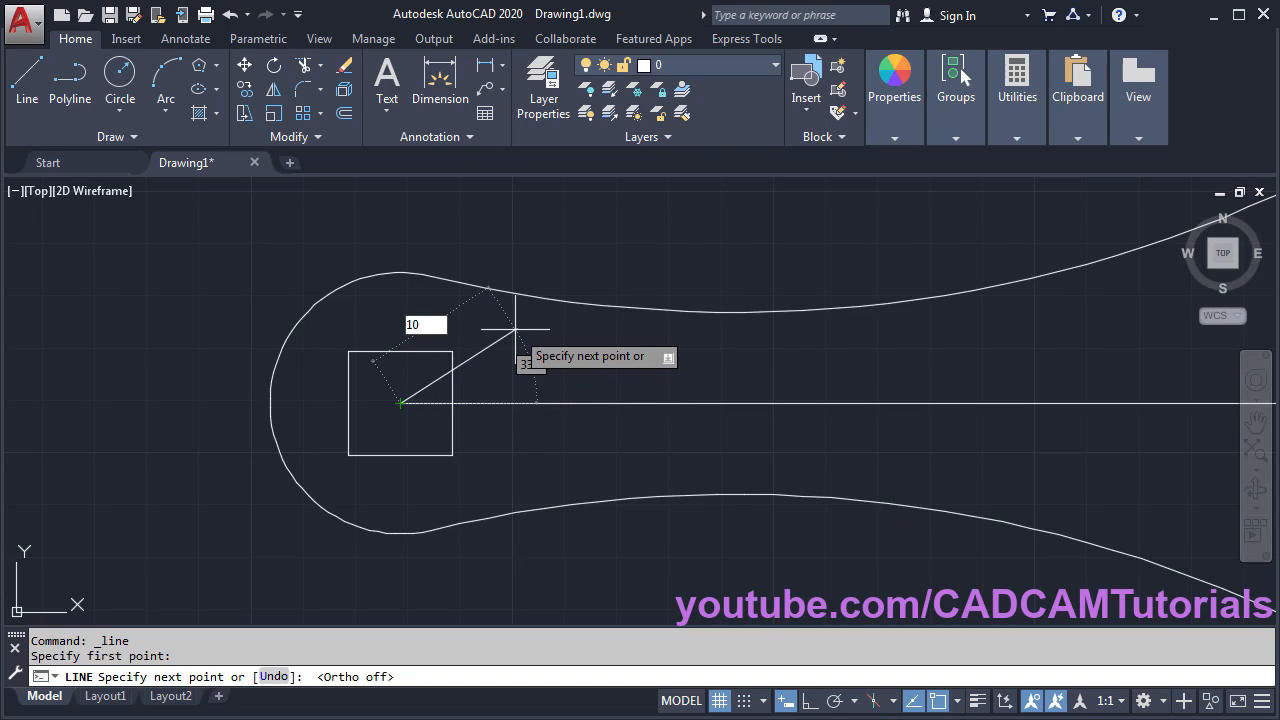
{"action": "key", "text": "Tab"}
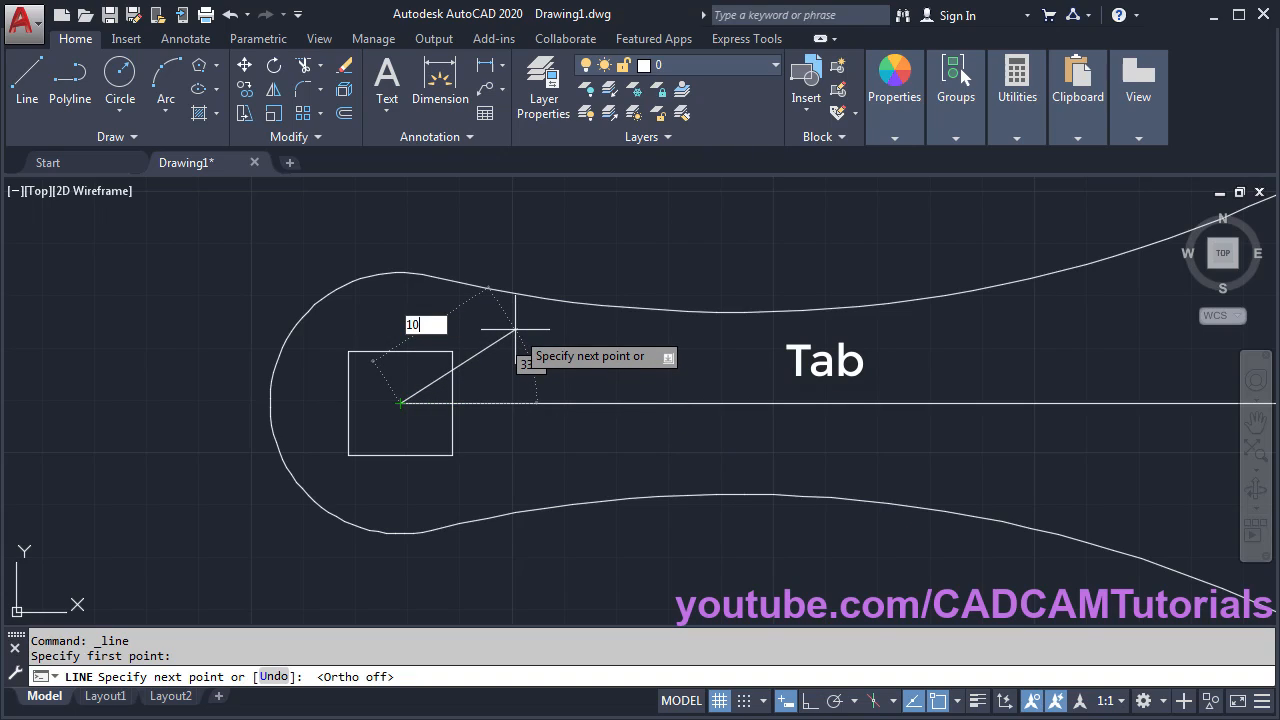
{"action": "key", "text": "Tab"}
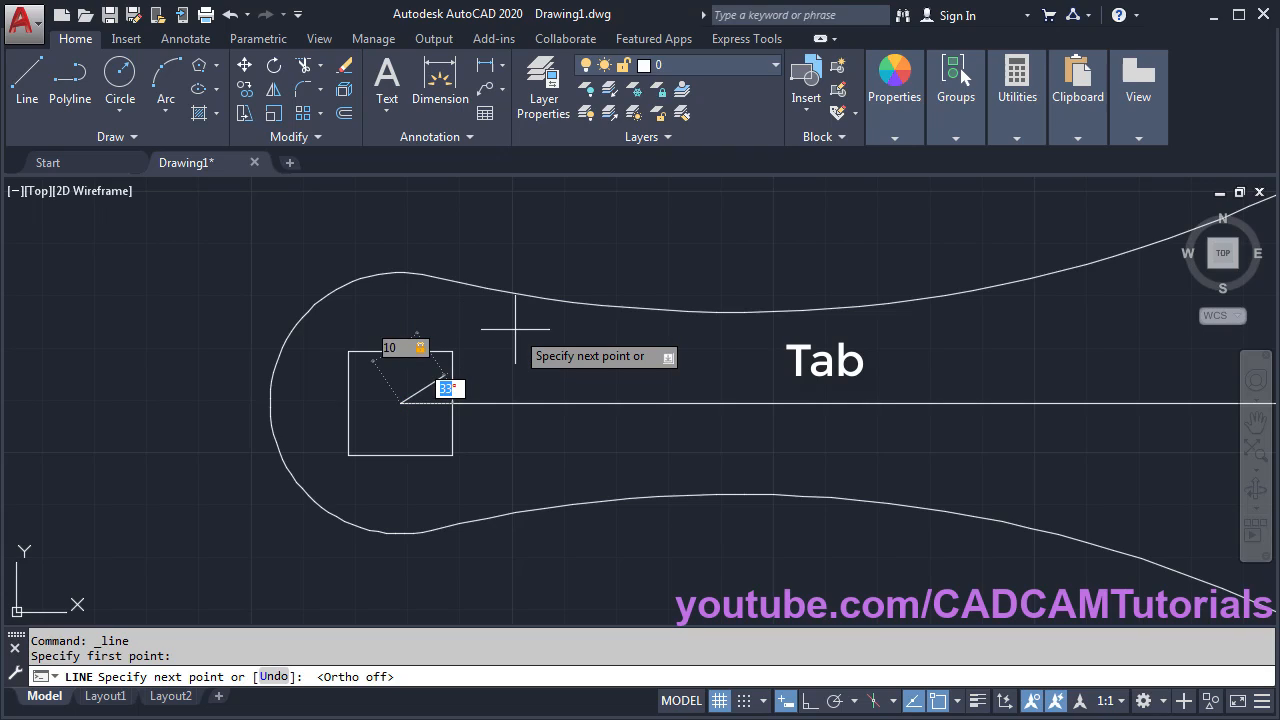
{"action": "type", "text": "45"}
{"action": "key", "text": "Return"}
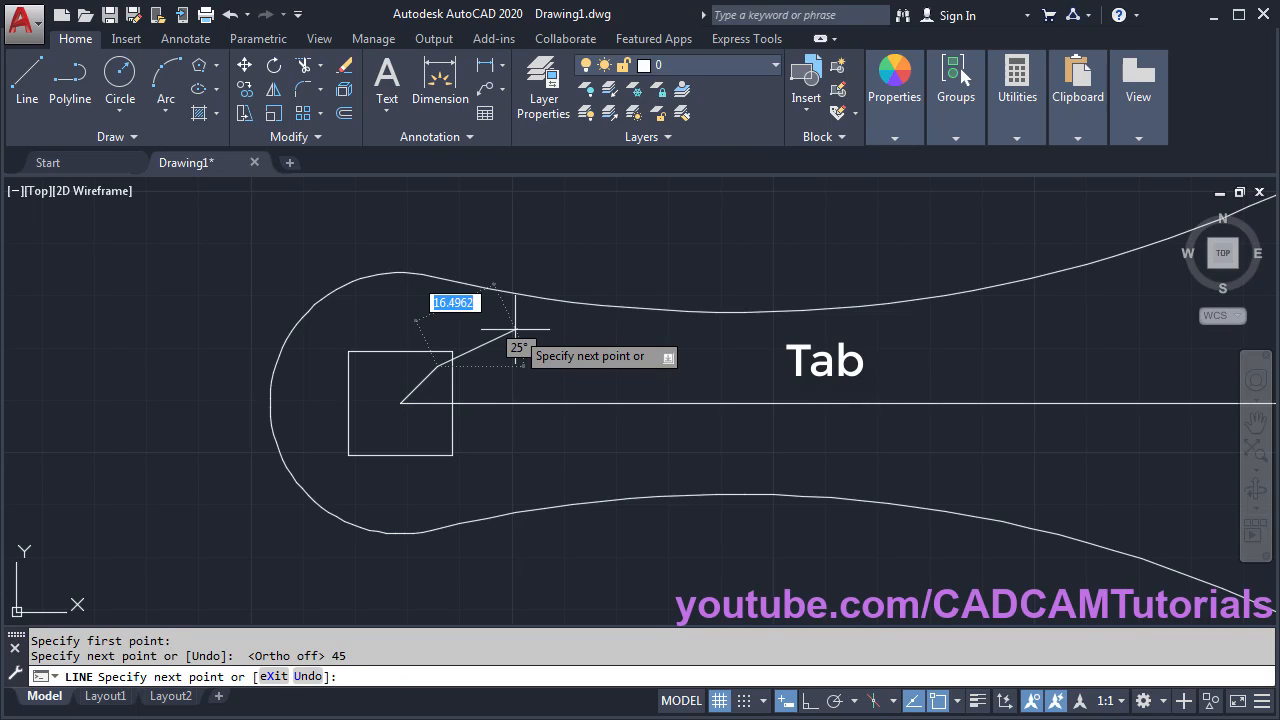
- Draw a second circumscribed 4-sided polygon on the same centre, sized to the line's endpoint, forming a diamond
{"action": "left_click", "coordinate": [199, 68]}
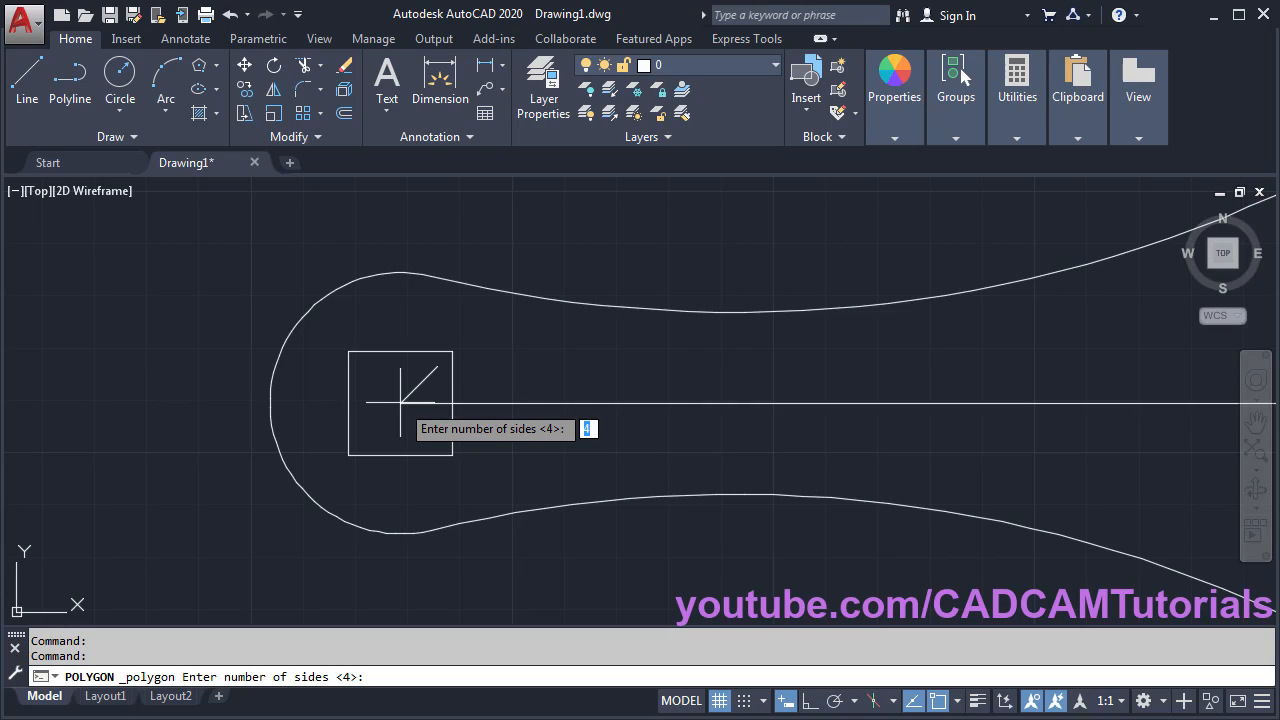
{"action": "key", "text": "Return"}
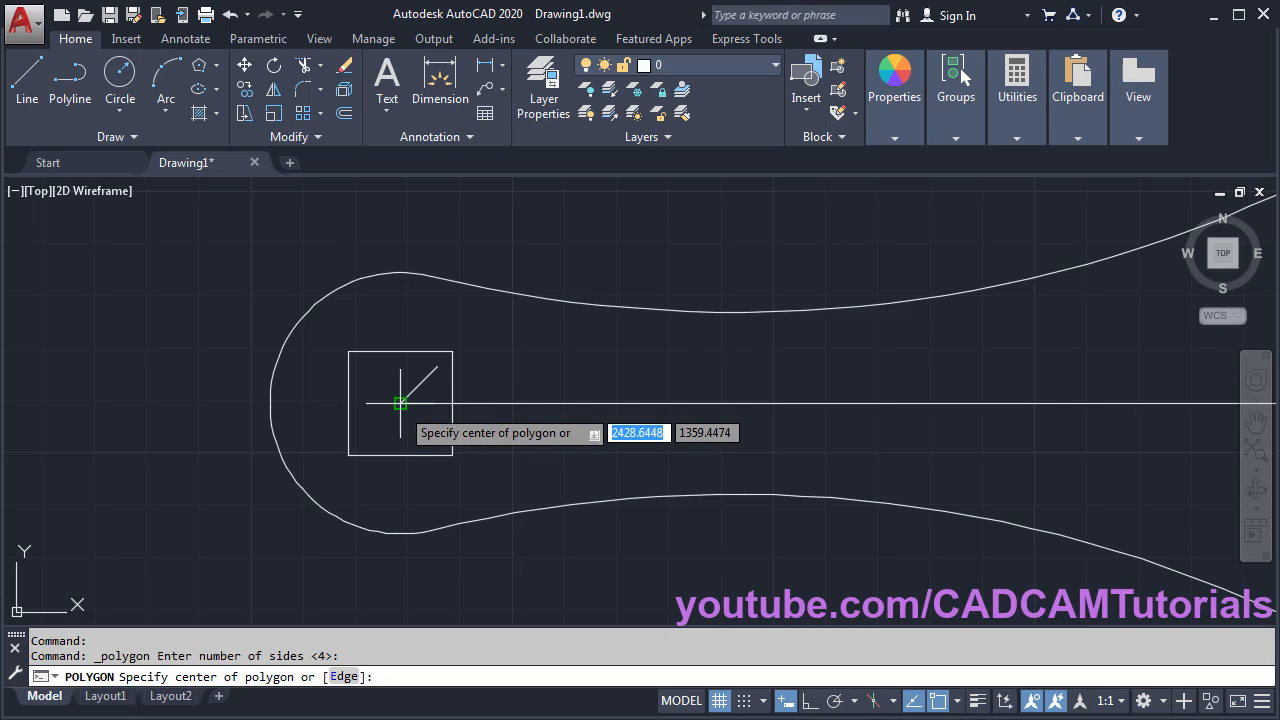
{"action": "left_click", "coordinate": [400, 403]}
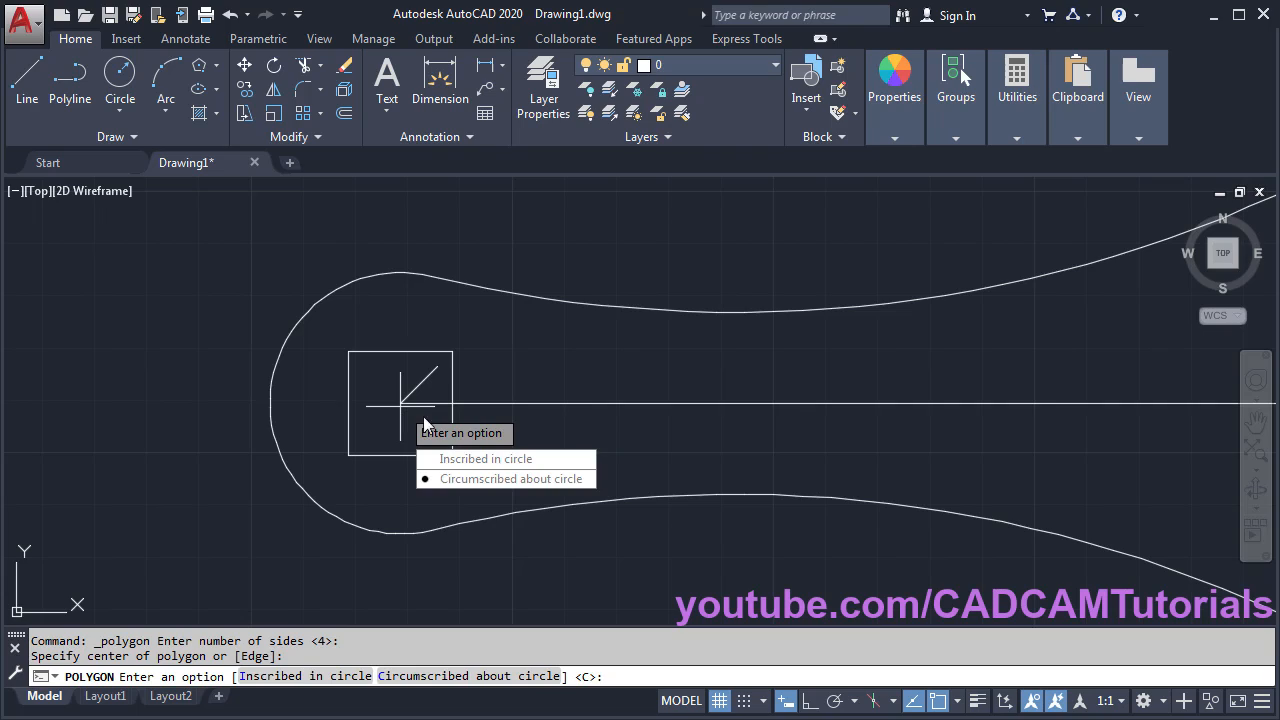
{"action": "left_click", "coordinate": [525, 479]}
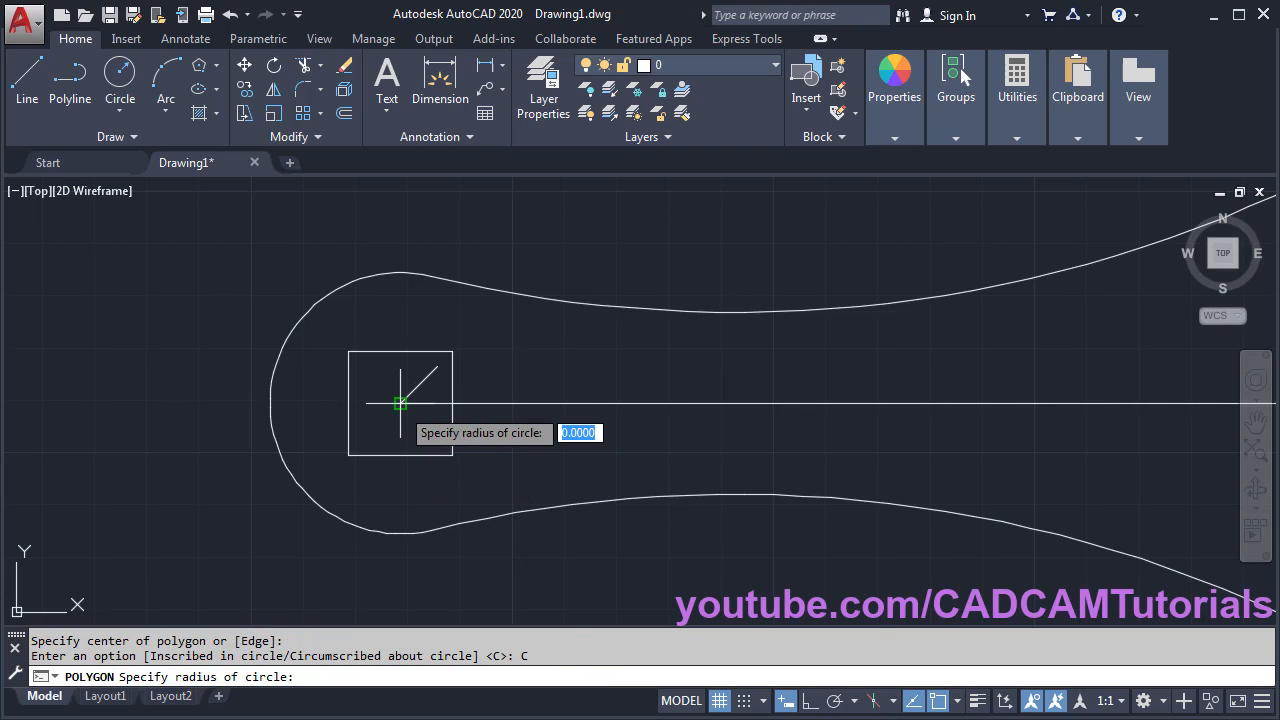
{"action": "left_click", "coordinate": [437, 367]}
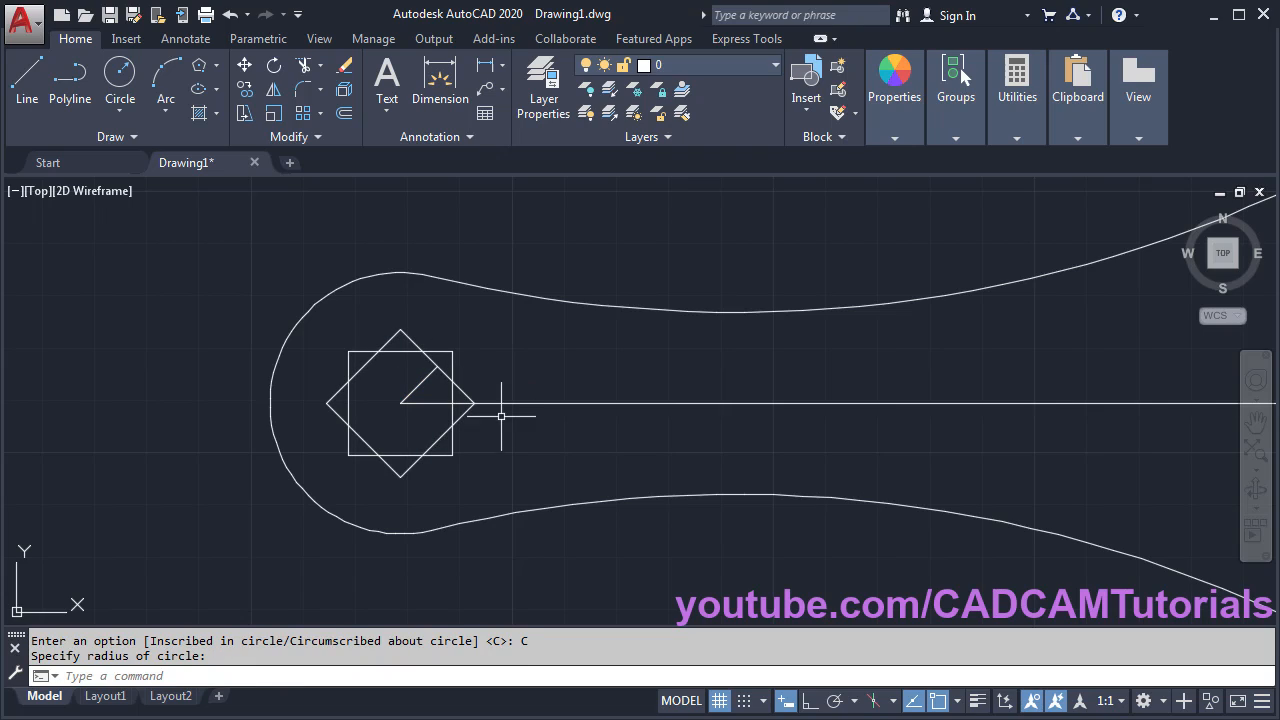
{"action": "scroll", "coordinate": [480, 434], "scroll_direction": "up", "scroll_amount": 2}
{"action": "middle_click_drag", "start_coordinate": [325, 407], "coordinate": [386, 421]}
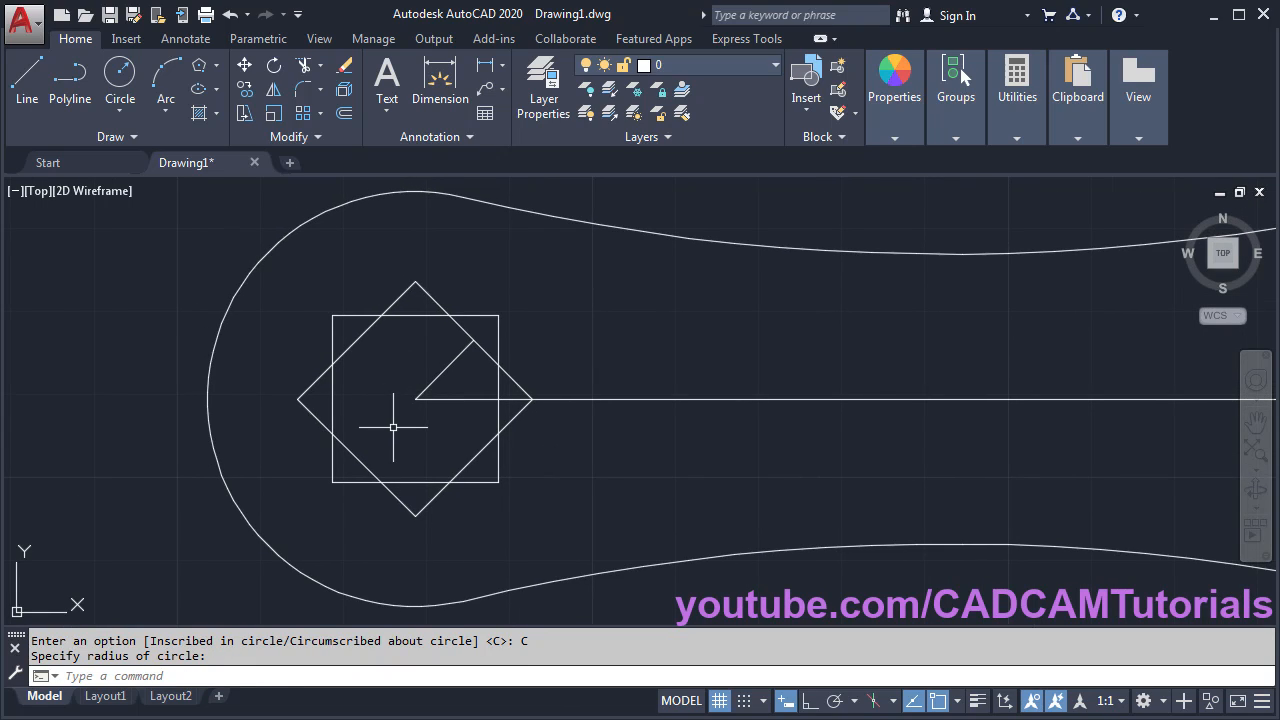
- Trim the overlapping inner segments of the square and diamond into an eight-pointed star
{"action": "left_click", "coordinate": [305, 70]}
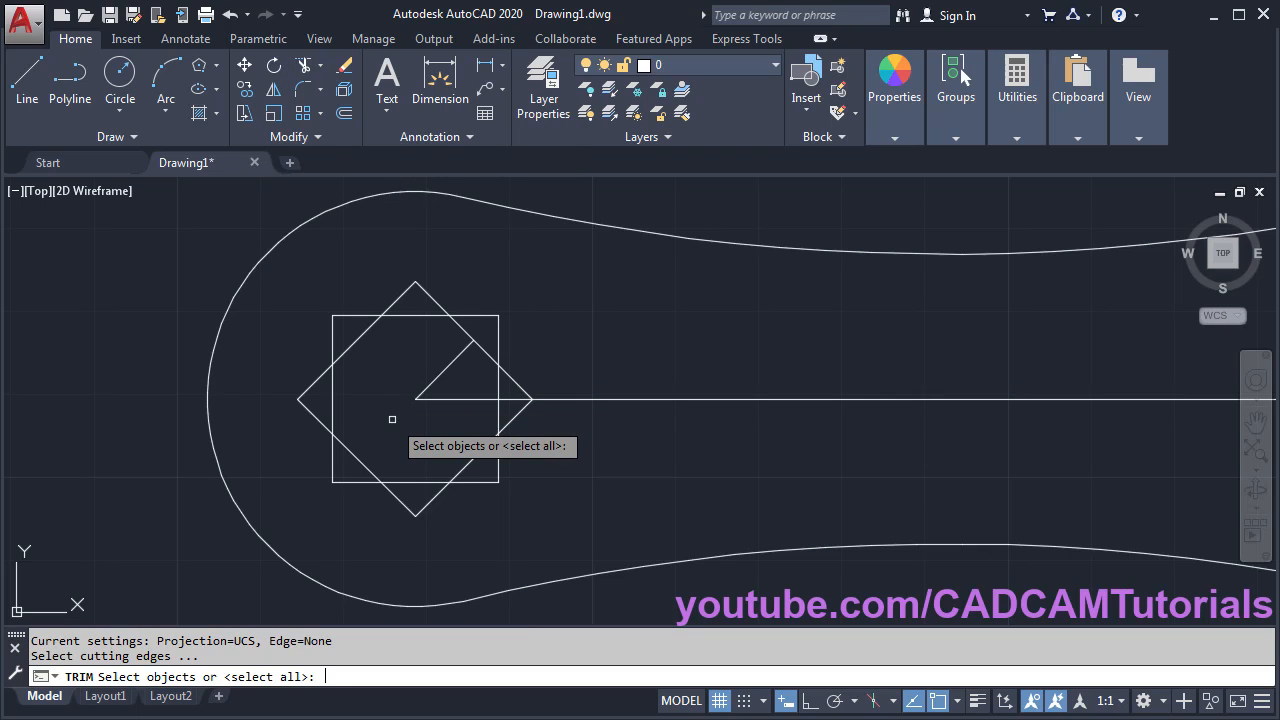
{"action": "key", "text": "Return"}
{"action": "left_click", "coordinate": [415, 316]}
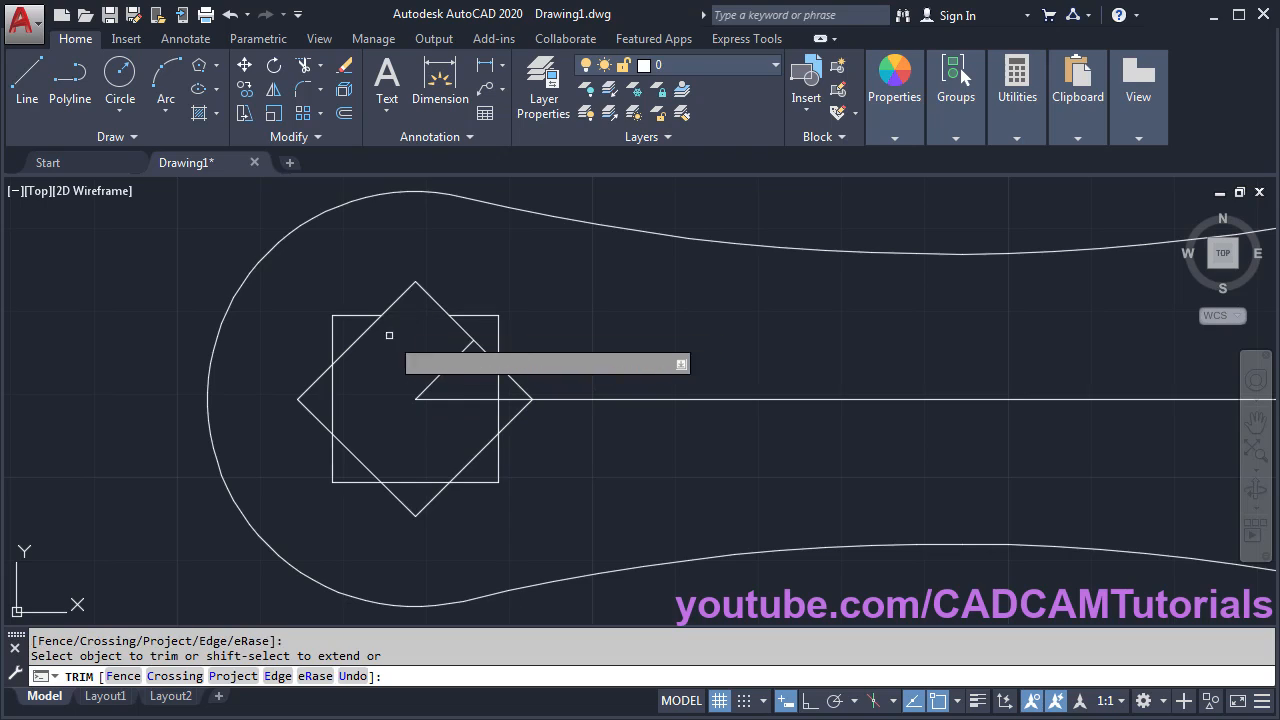
{"action": "left_click", "coordinate": [332, 401]}
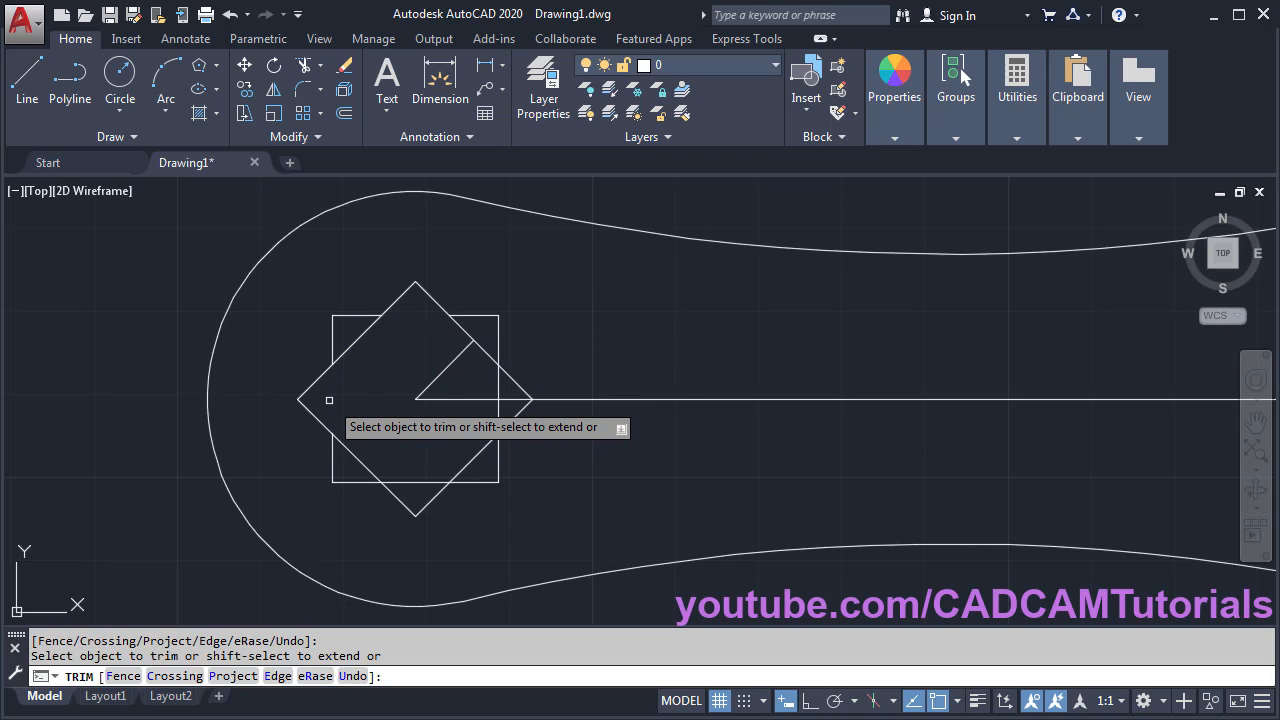
{"action": "left_click", "coordinate": [426, 482]}
{"action": "left_click", "coordinate": [462, 468]}
{"action": "left_click", "coordinate": [502, 382]}
{"action": "left_click", "coordinate": [501, 382]}
{"action": "left_click", "coordinate": [498, 410]}
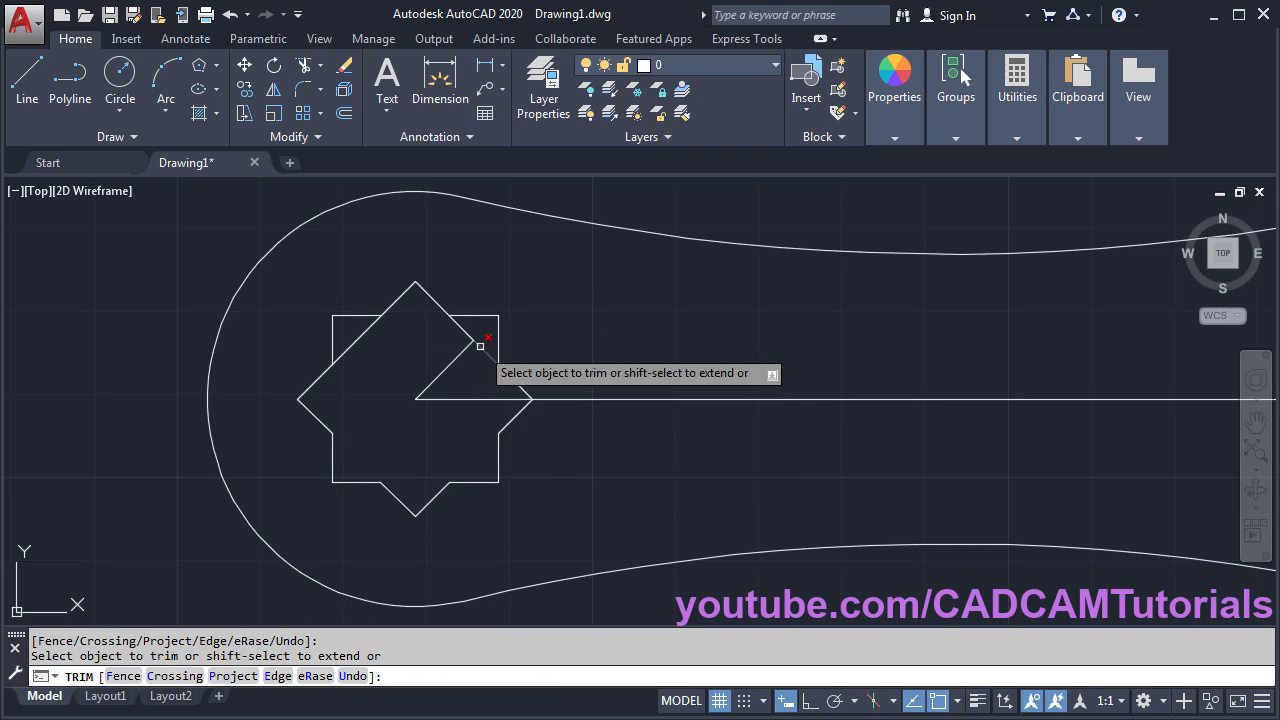
{"action": "left_click", "coordinate": [461, 354]}
{"action": "left_click", "coordinate": [460, 328]}
{"action": "left_click", "coordinate": [363, 334]}
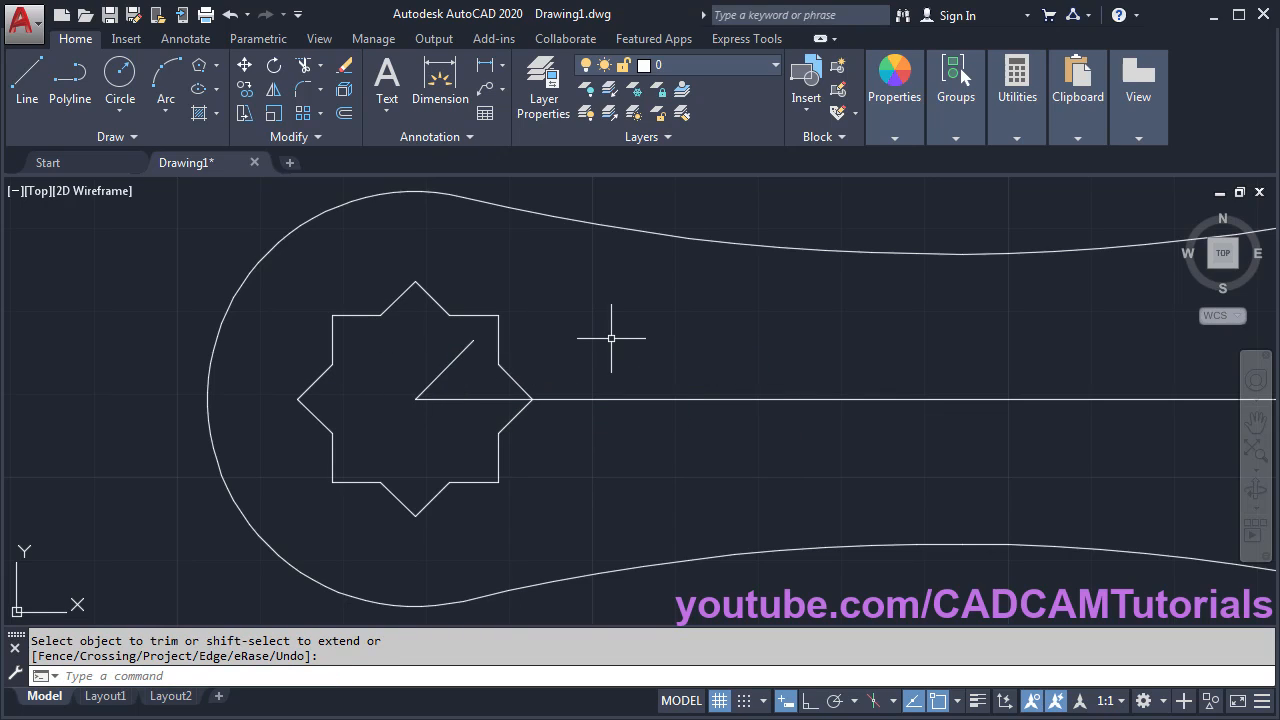
- Erase the 45° diagonal line with E, then view the reference PDF
{"action": "type", "text": "e"}
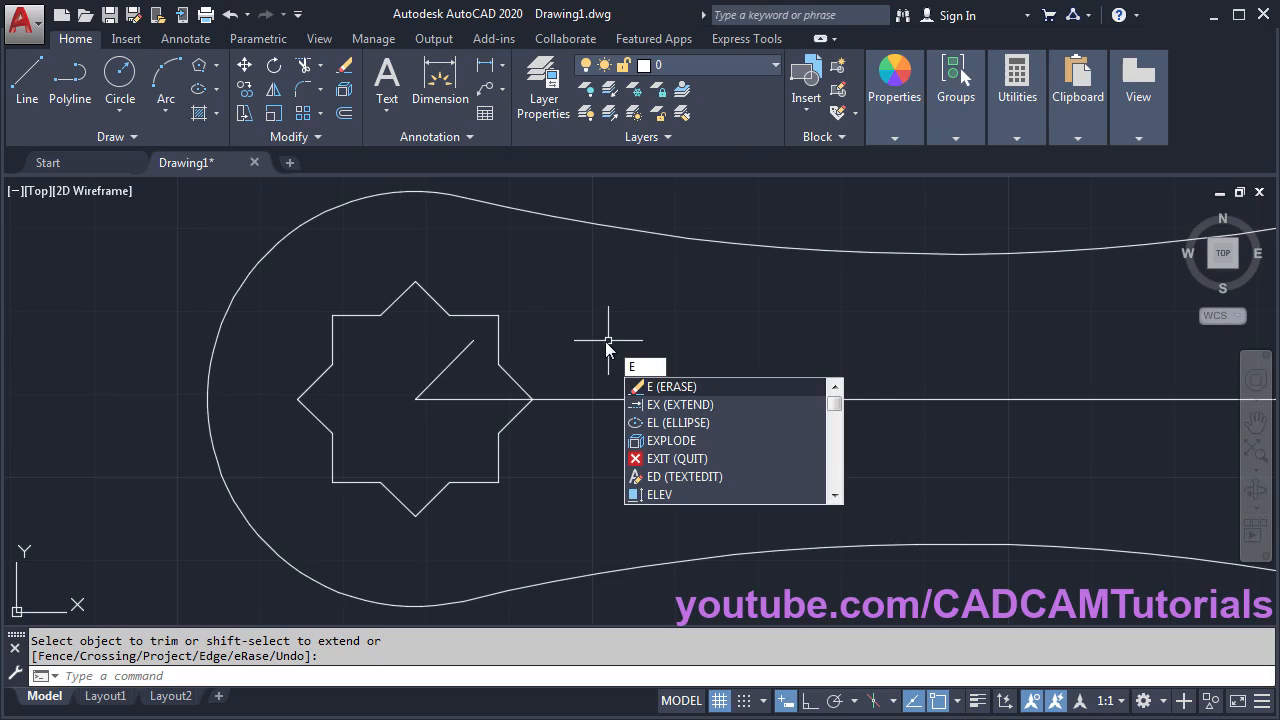
{"action": "key", "text": "Return"}
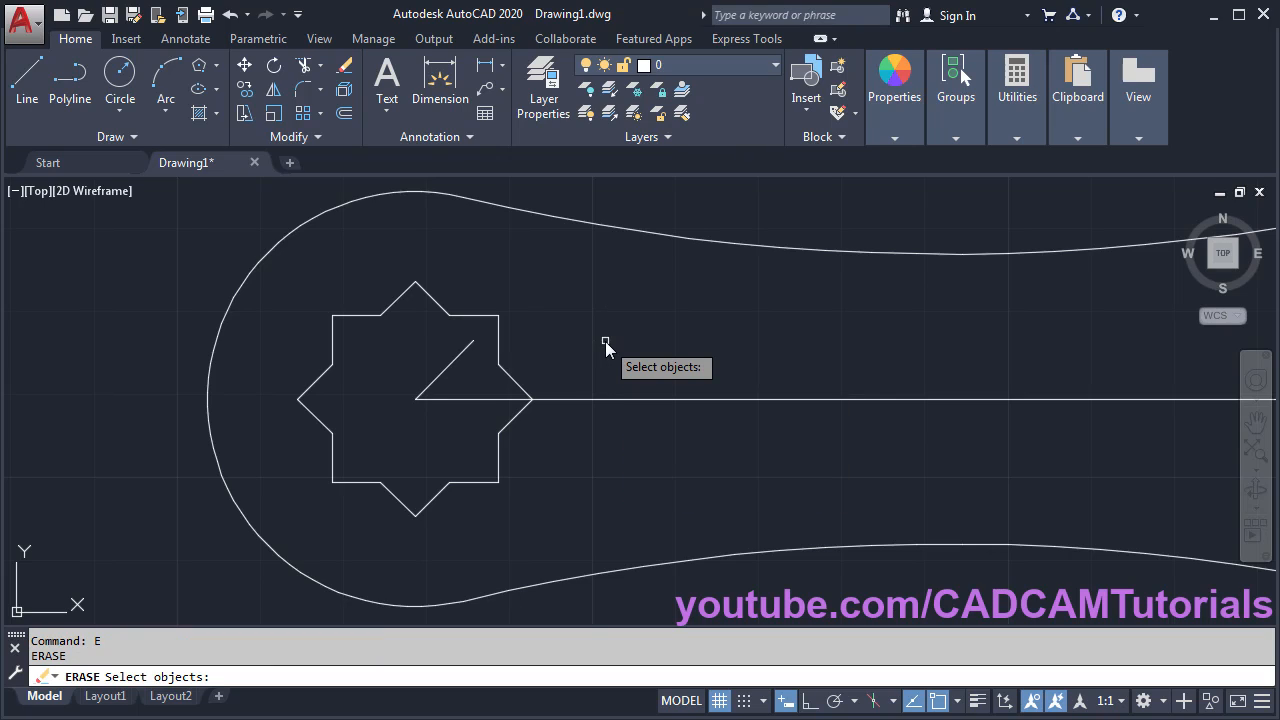
{"action": "left_click", "coordinate": [445, 371]}
{"action": "key", "text": "Return"}
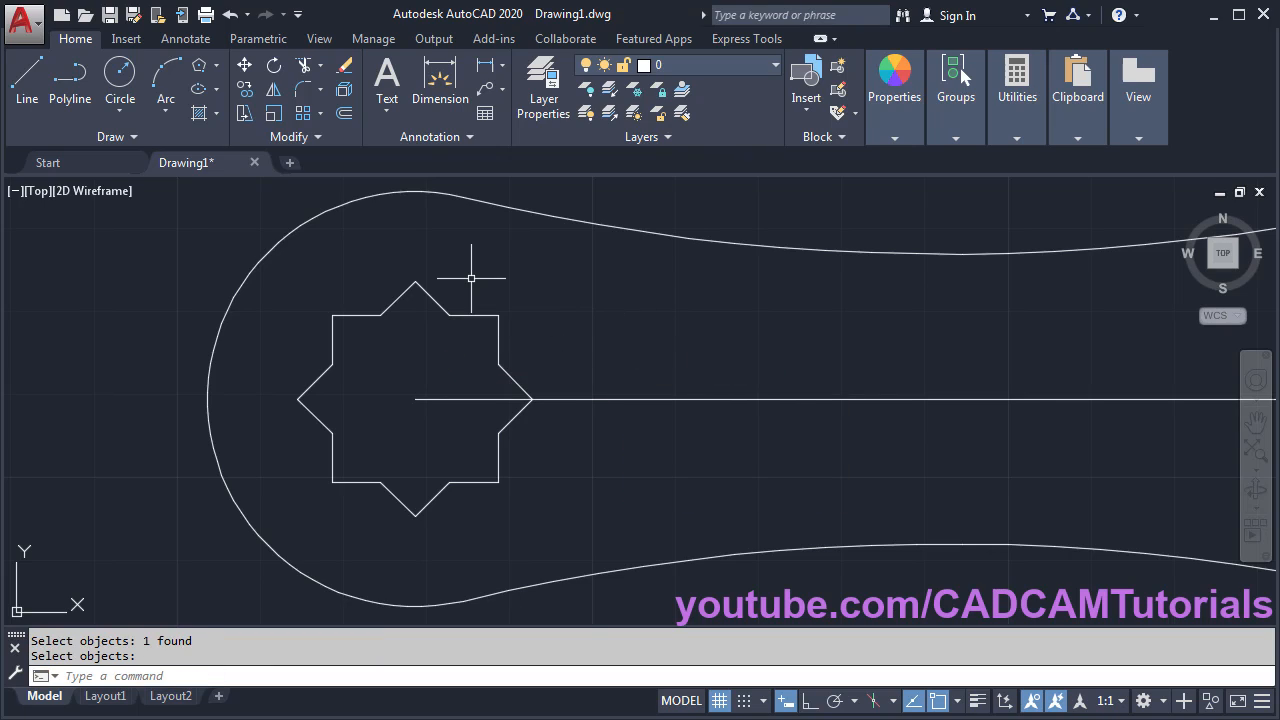
{"action": "scroll", "coordinate": [468, 279], "scroll_direction": "down", "scroll_amount": 3}
{"action": "middle_click_drag", "start_coordinate": [788, 350], "coordinate": [648, 411]}
{"action": "key", "text": "alt+Tab"}
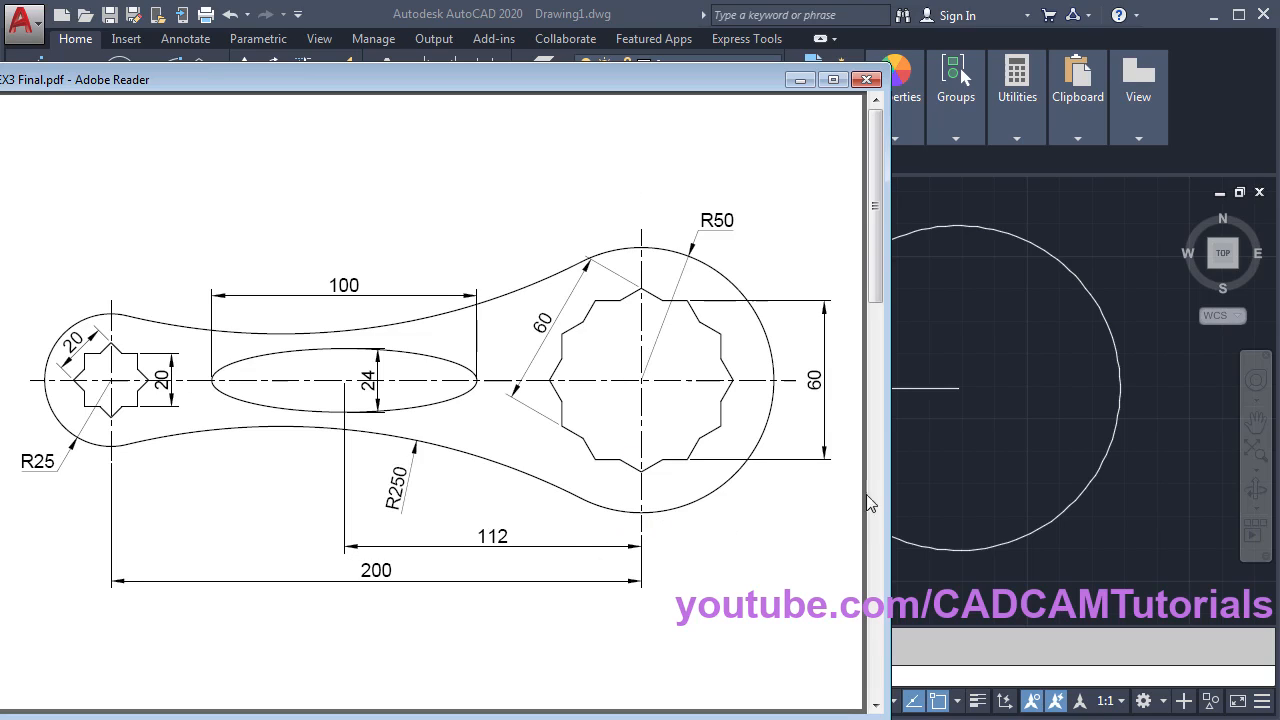
- Return to the AutoCAD drawing from the reference PDF
{"action": "left_click", "coordinate": [969, 462]}
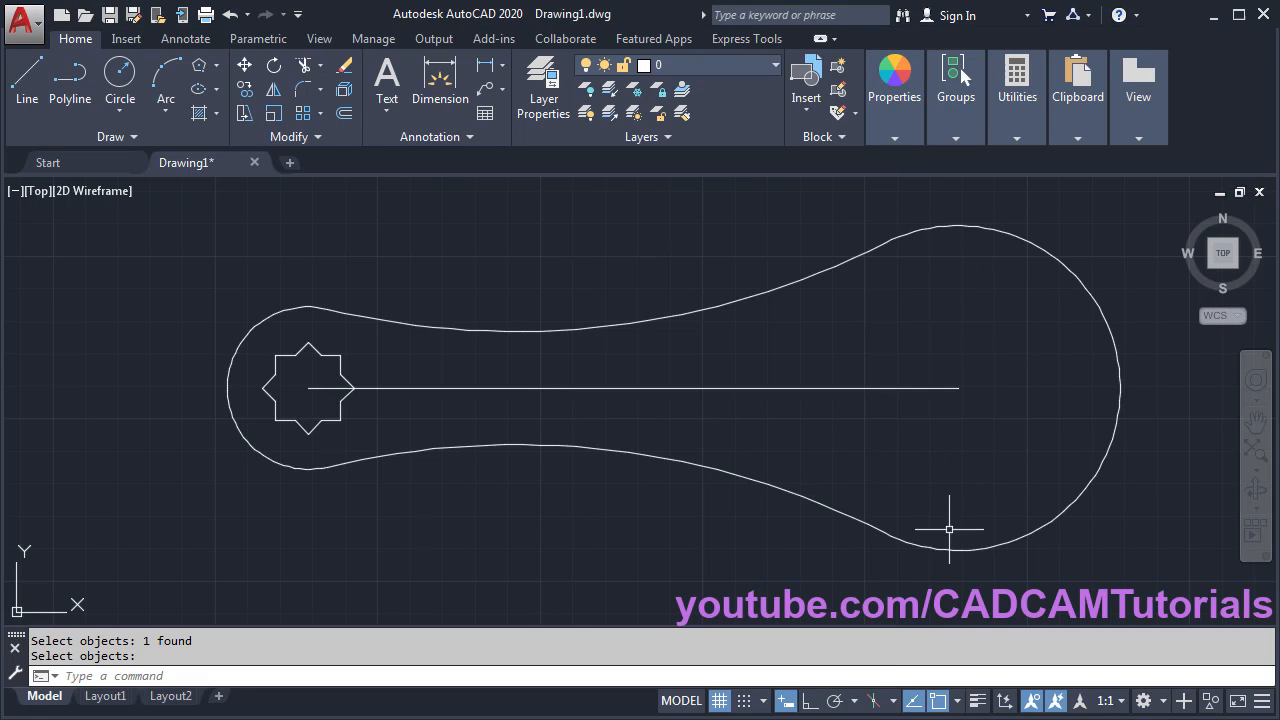
- Draw a vertical centre line through the wrench's large round end
{"action": "scroll", "coordinate": [891, 378], "scroll_direction": "down", "scroll_amount": 2}
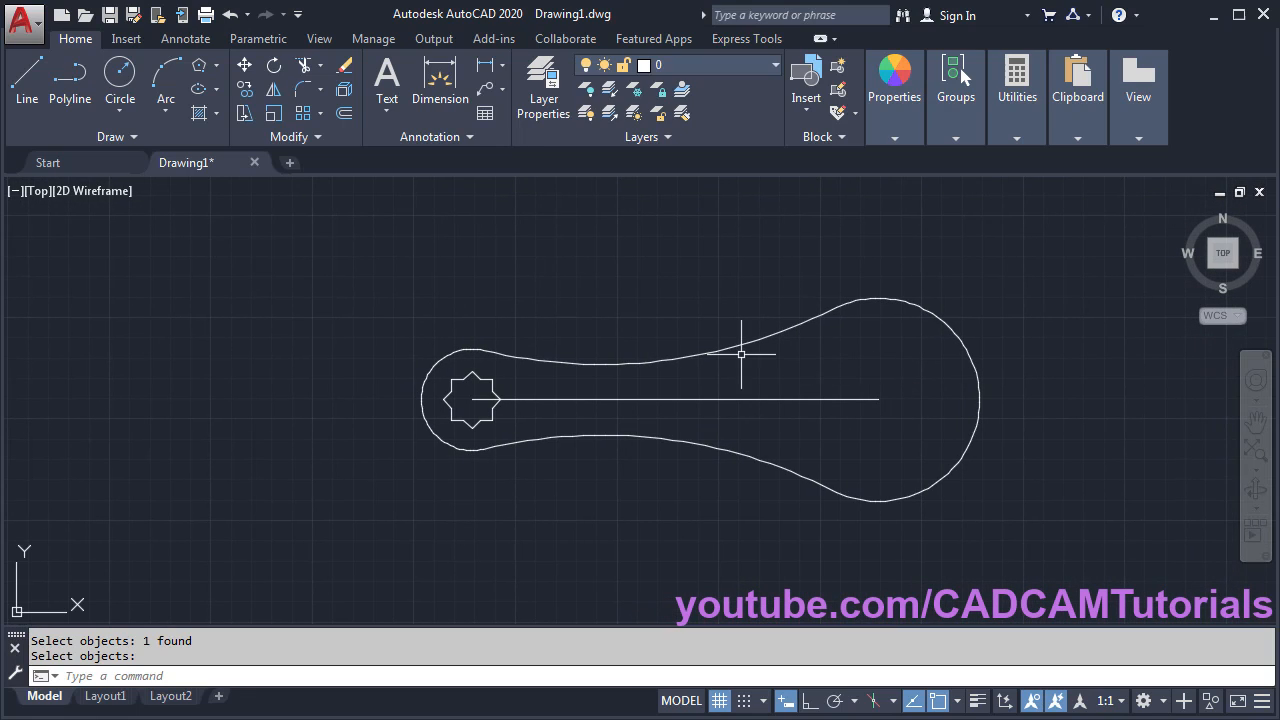
{"action": "left_click", "coordinate": [27, 78]}
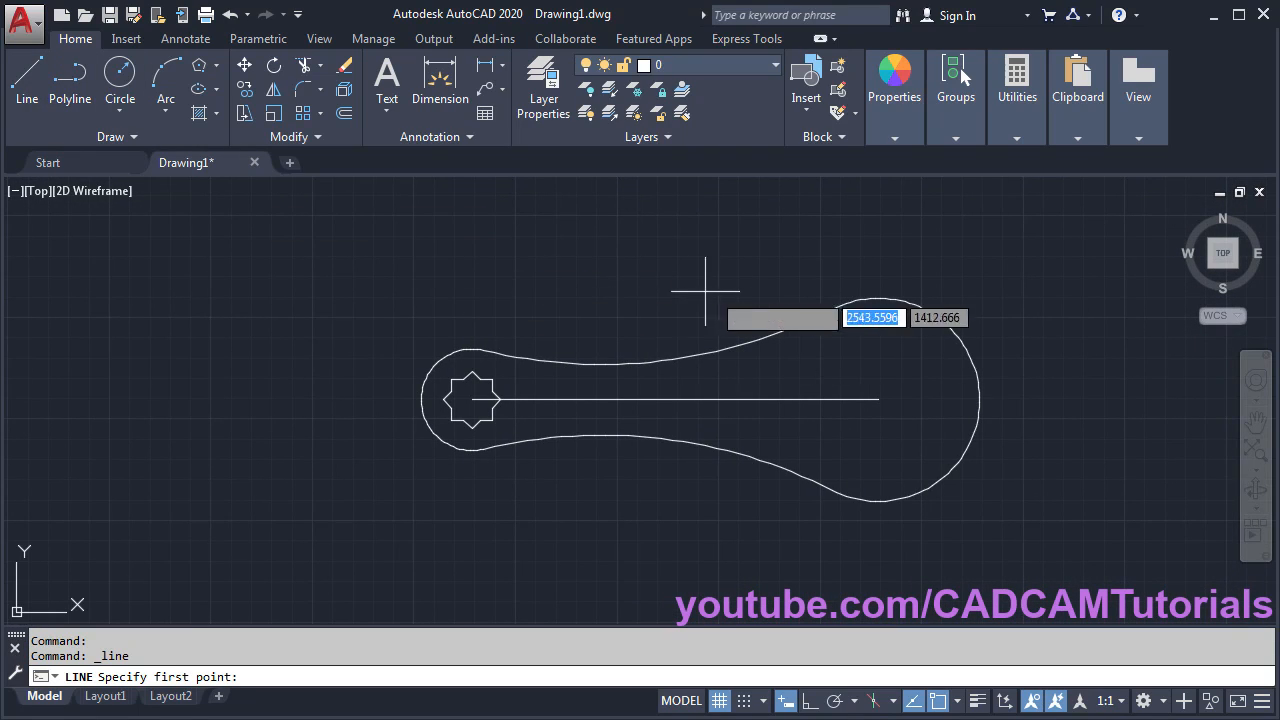
{"action": "left_click", "coordinate": [881, 285]}
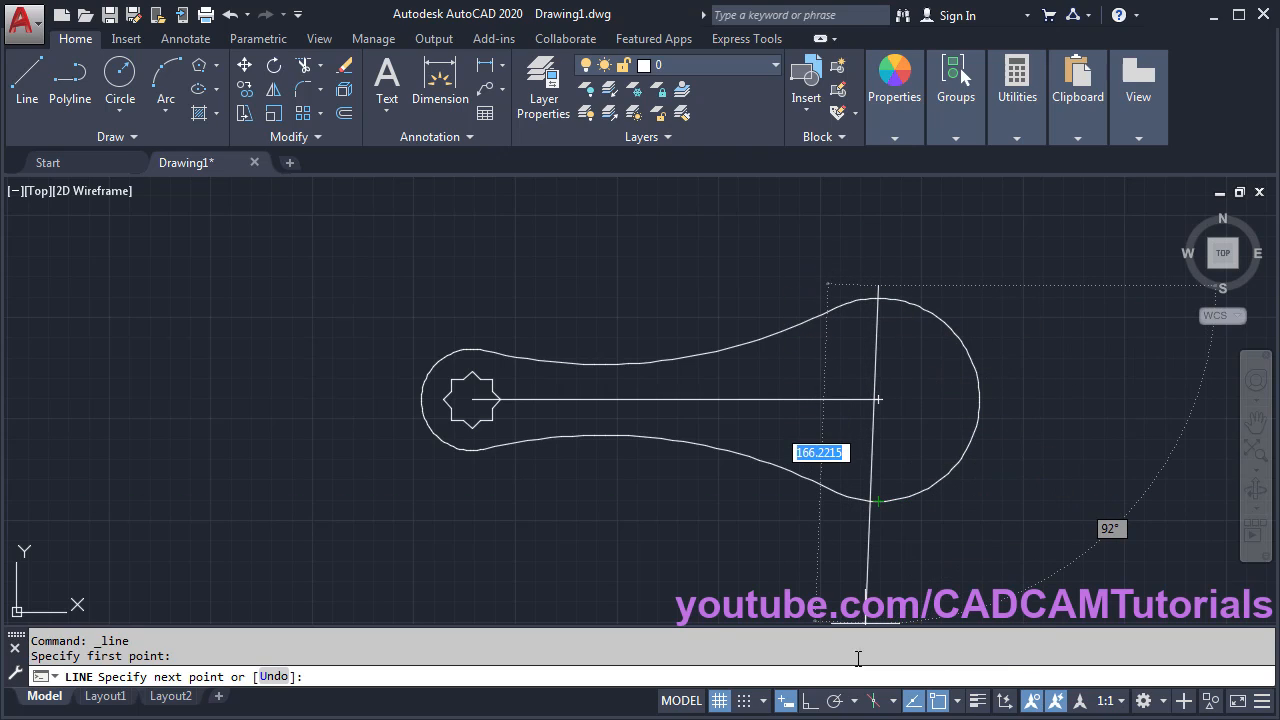
{"action": "left_click", "coordinate": [818, 703]}
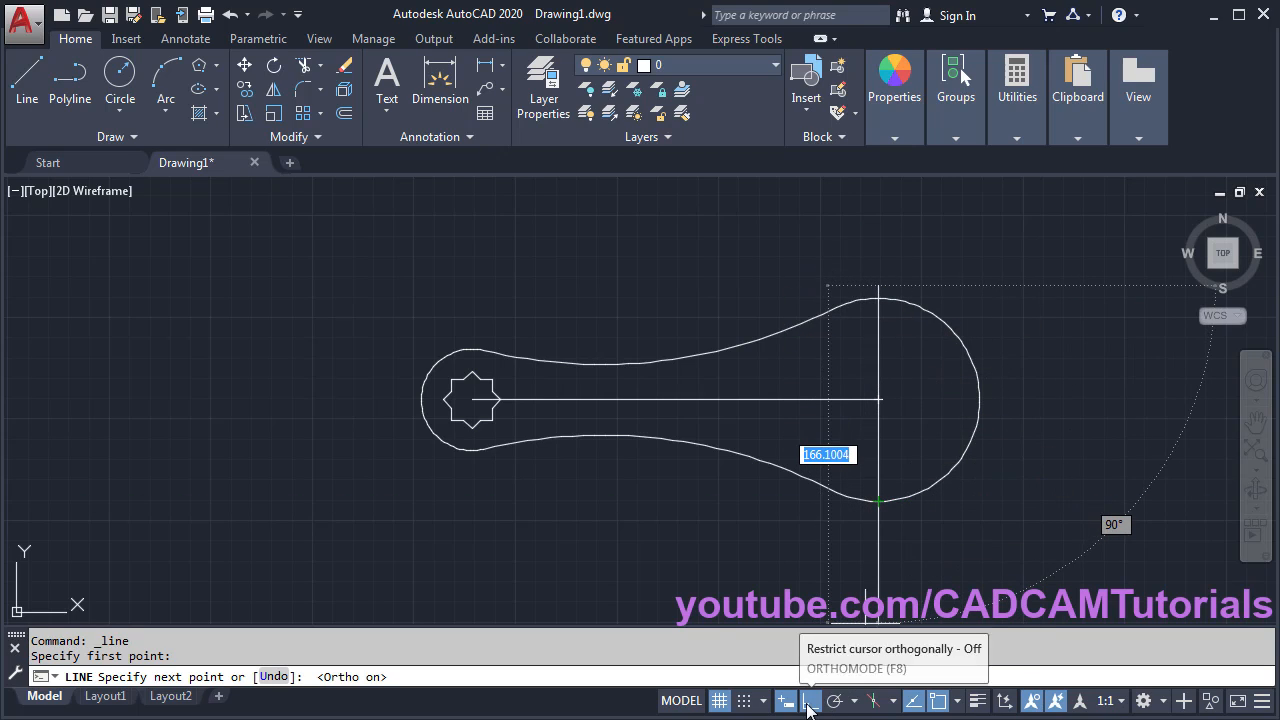
{"action": "left_click", "coordinate": [889, 513]}
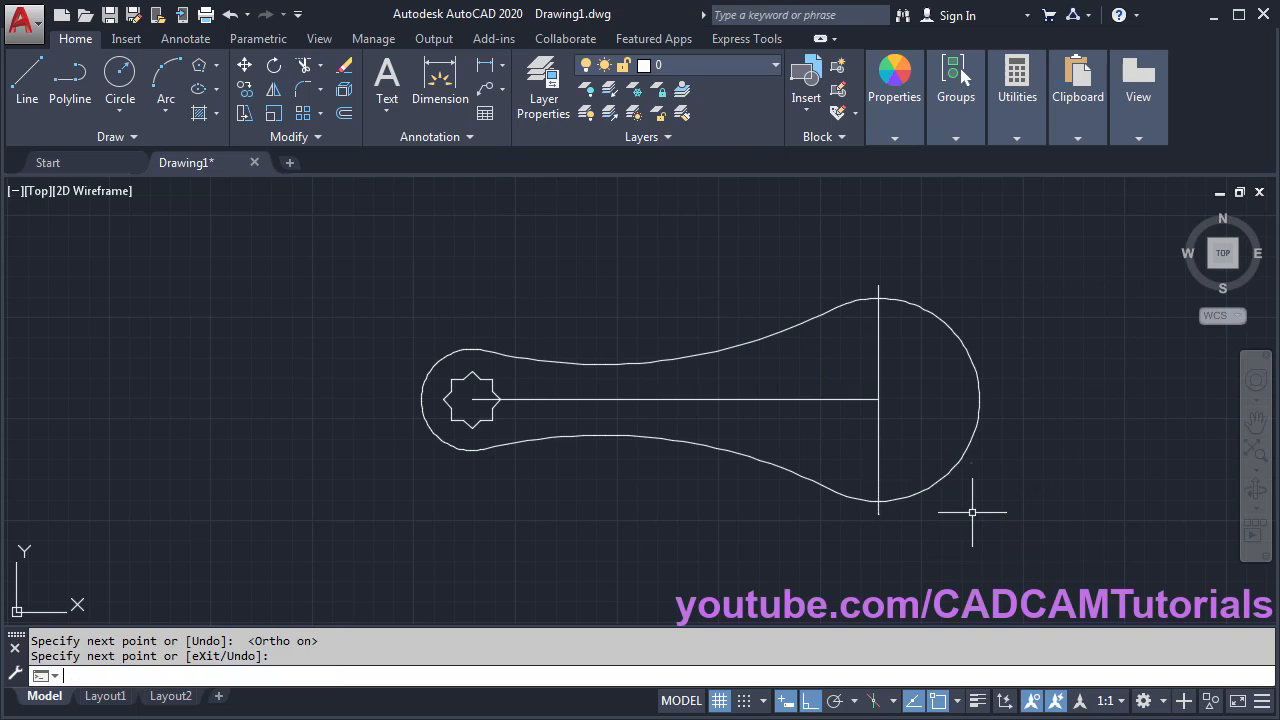
{"action": "key", "text": "Return"}
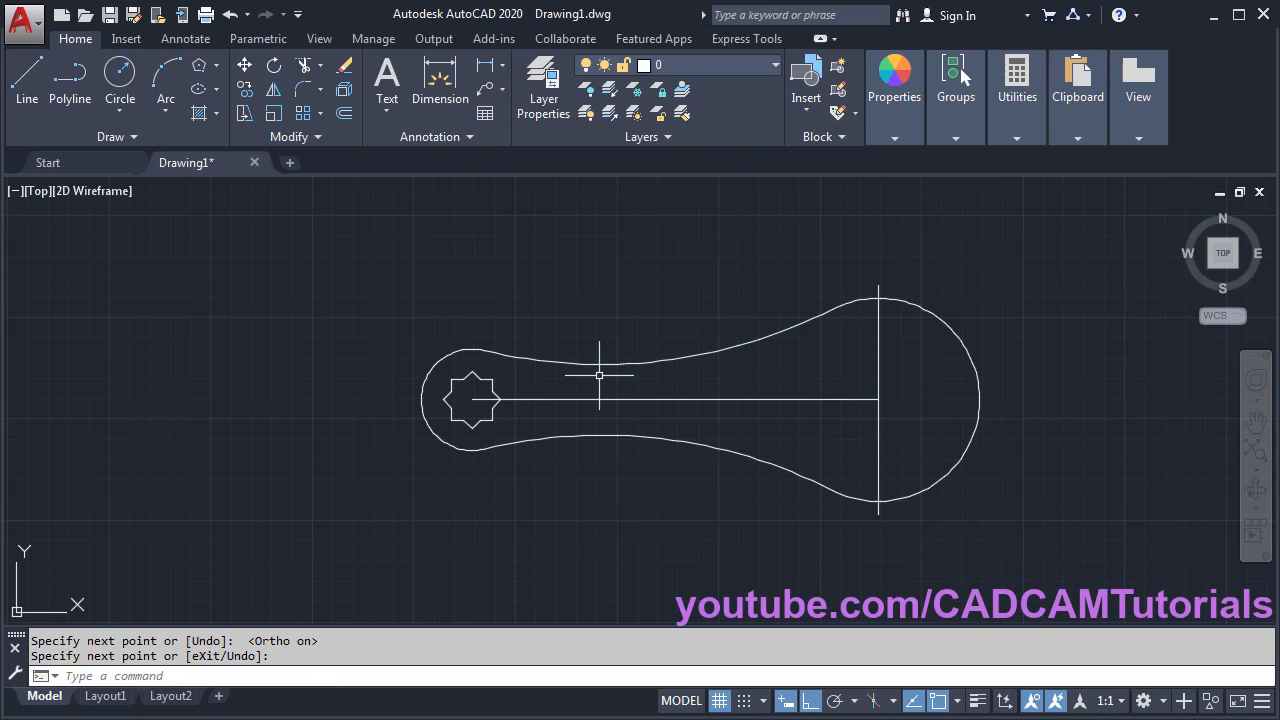
- Offset that vertical line 112 units to the left, toward the star end
{"action": "left_click", "coordinate": [344, 116]}
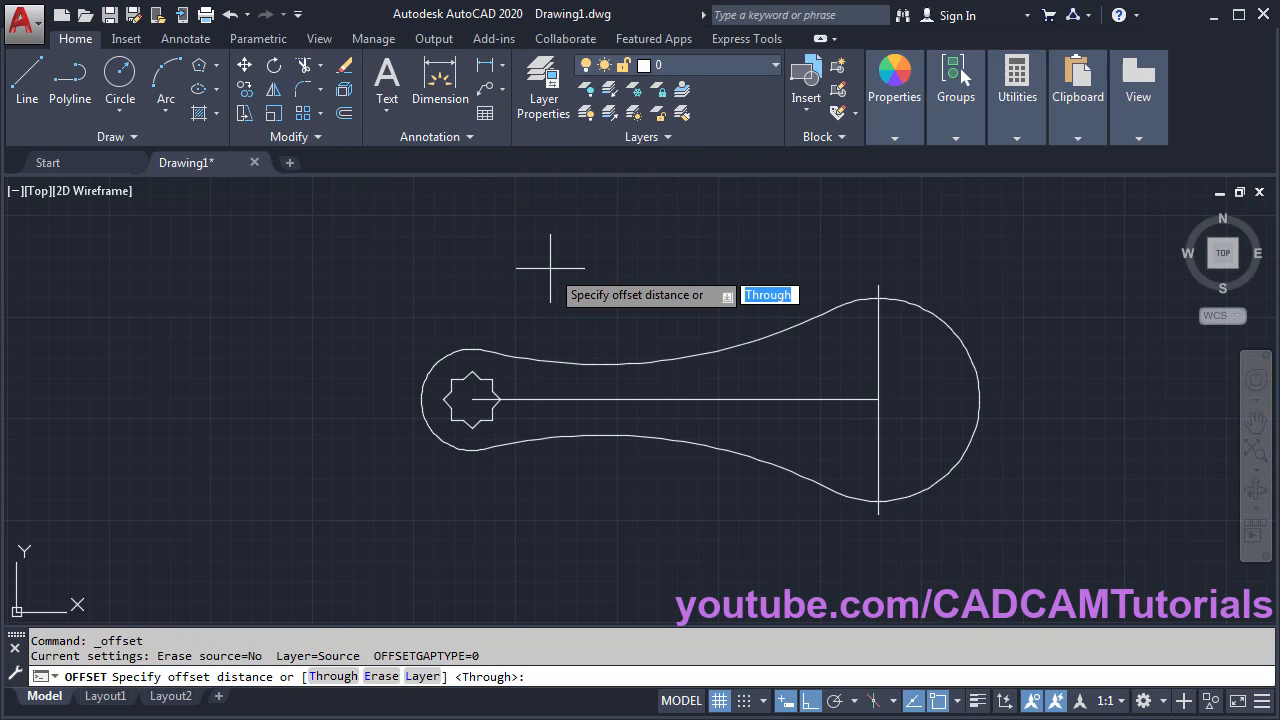
{"action": "type", "text": "112"}
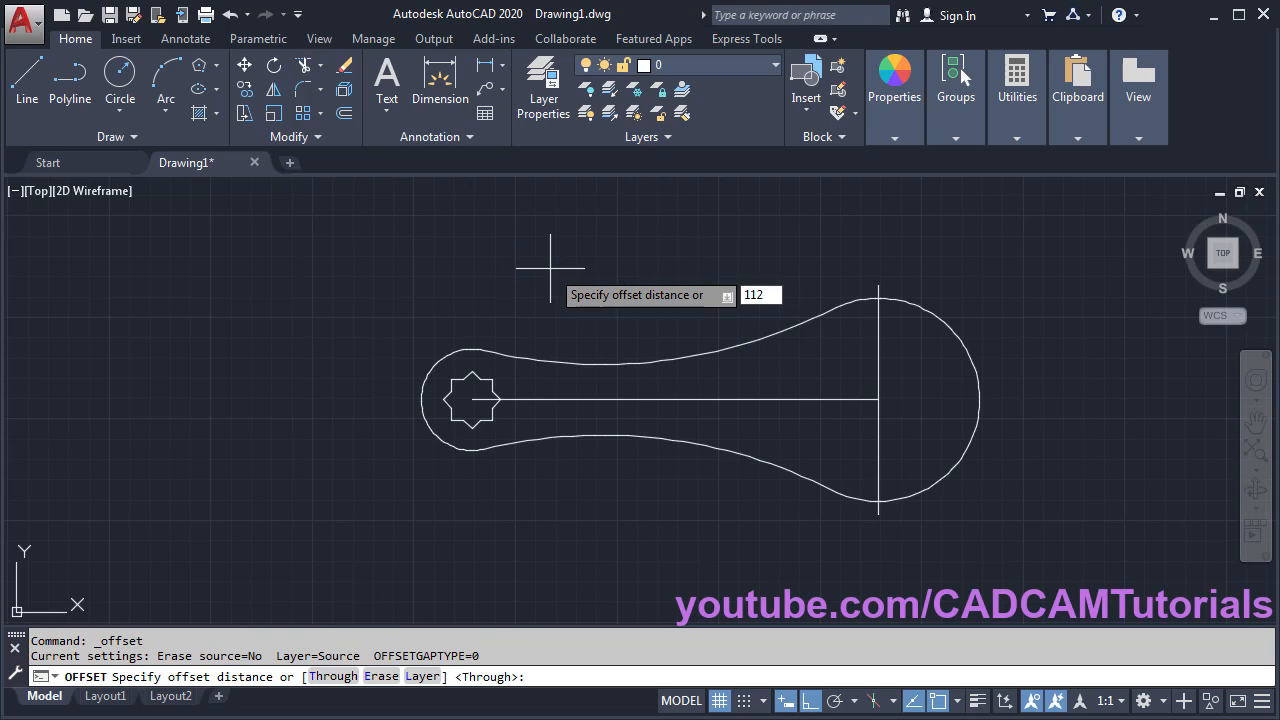
{"action": "key", "text": "Return"}
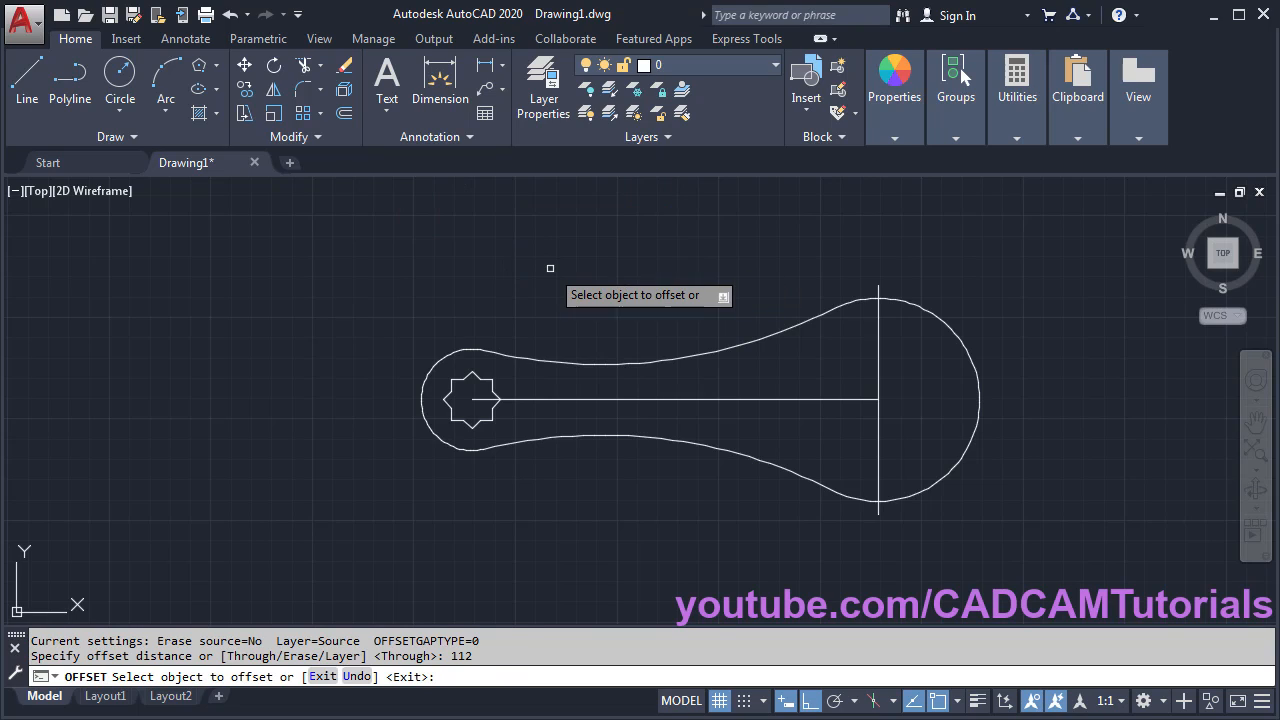
{"action": "left_click", "coordinate": [878, 364]}
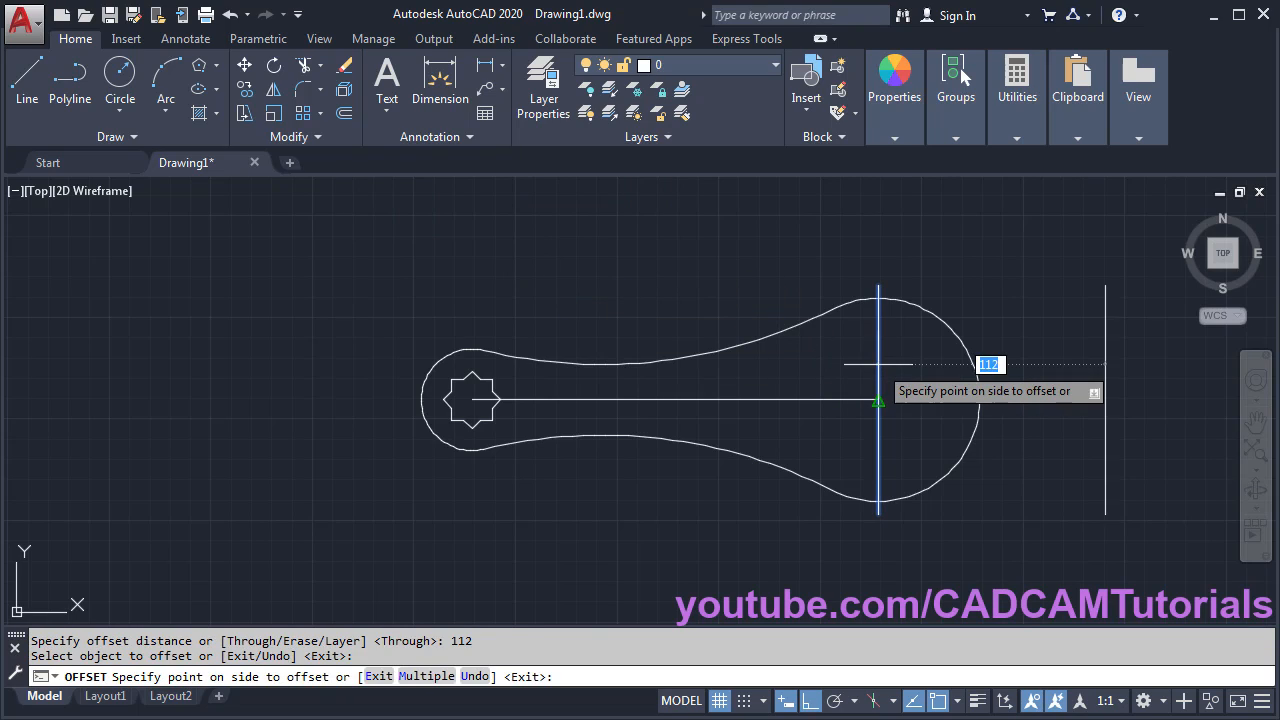
{"action": "left_click", "coordinate": [700, 384]}
{"action": "key", "text": "Return"}
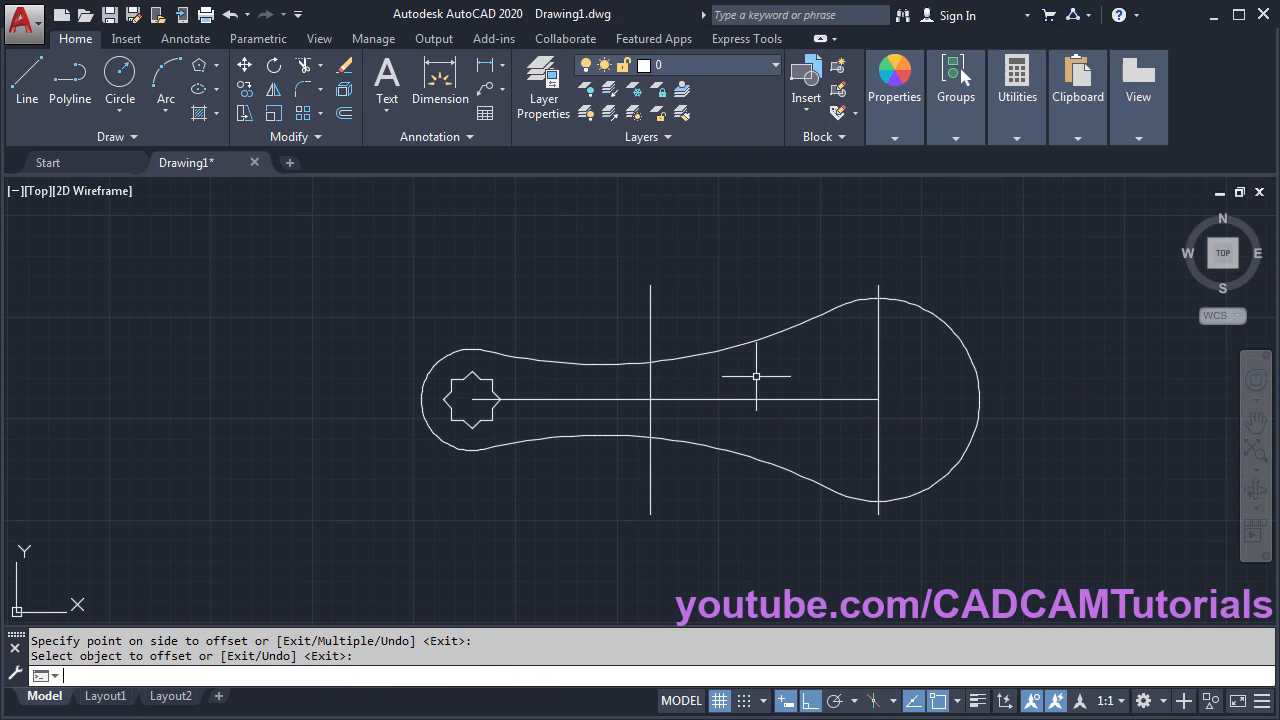
{"action": "scroll", "coordinate": [687, 406], "scroll_direction": "up", "scroll_amount": 4}
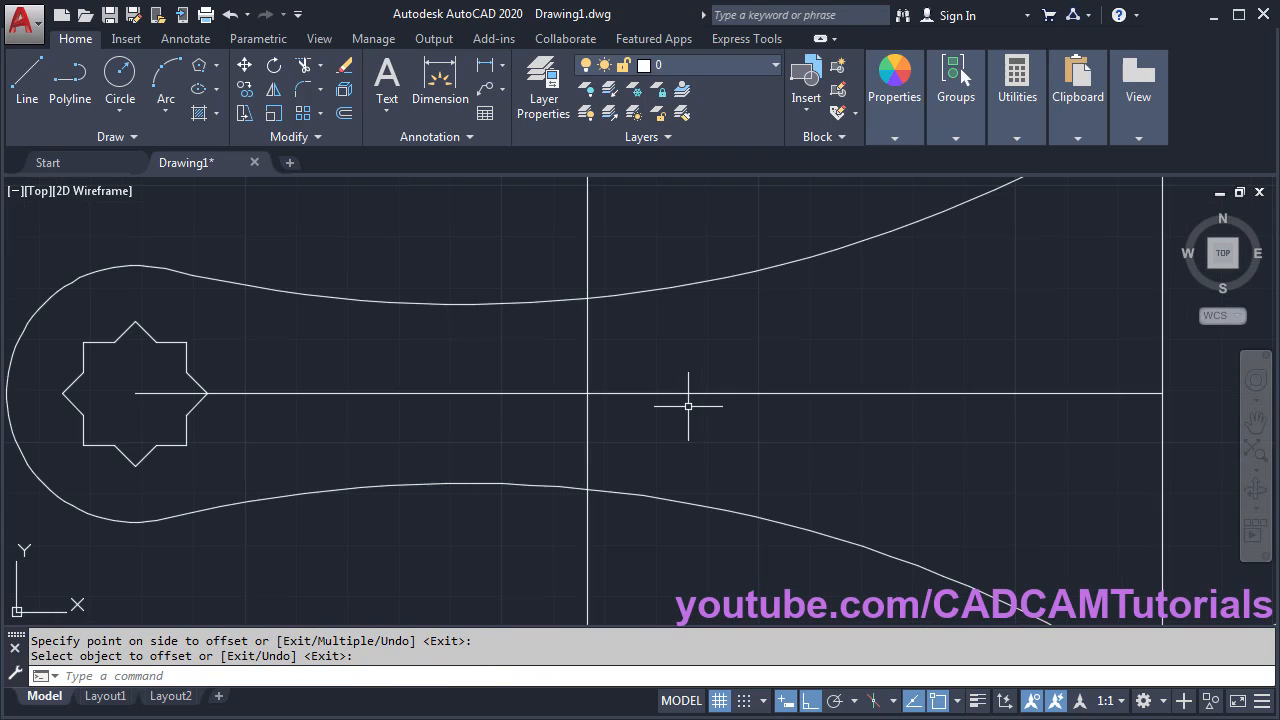
{"action": "middle_click_drag", "start_coordinate": [759, 330], "coordinate": [757, 333]}
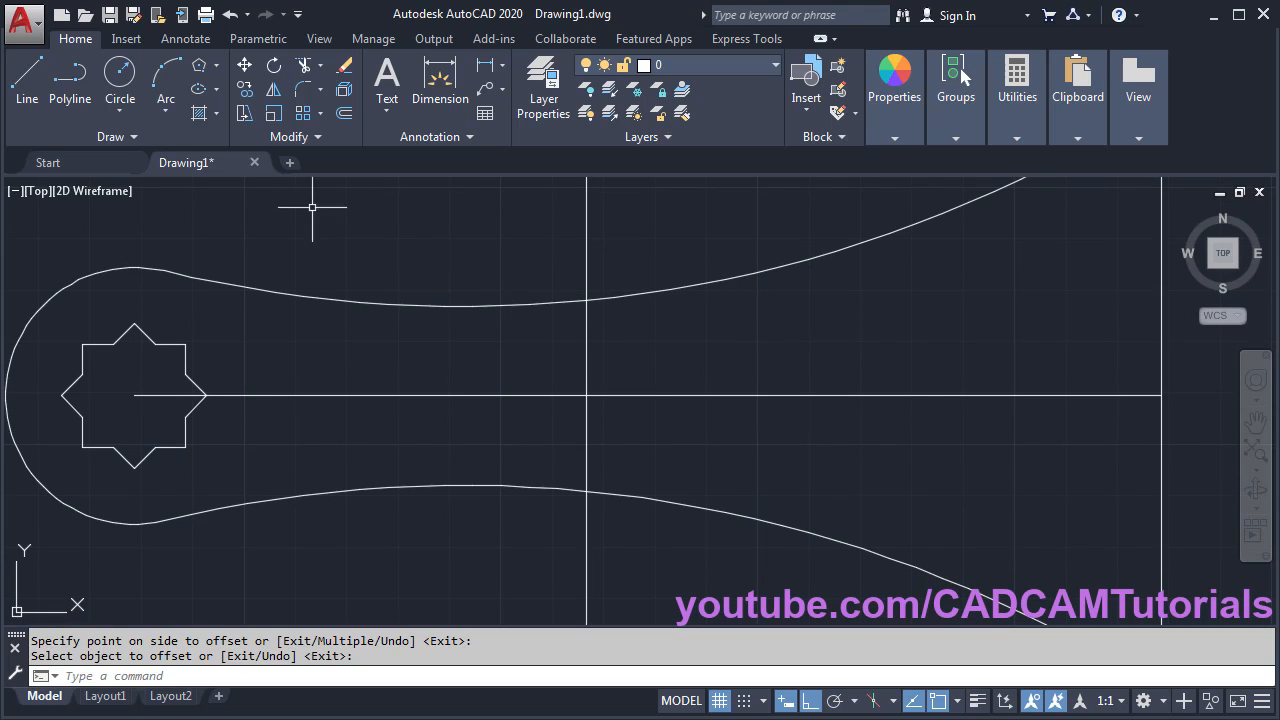
- Draw a centre ellipse at the offset line's crossing with axis radii 50 and 12, then check the PDF
{"action": "left_click", "coordinate": [197, 94]}
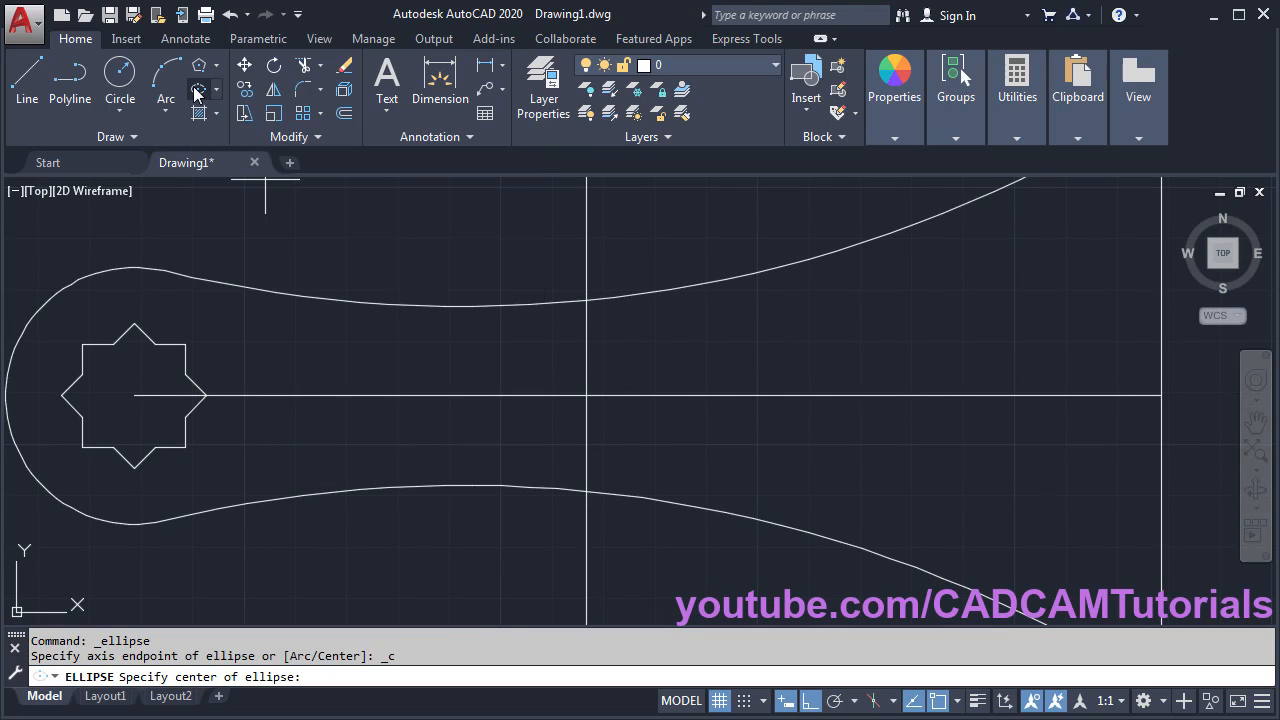
{"action": "left_click", "coordinate": [586, 395]}
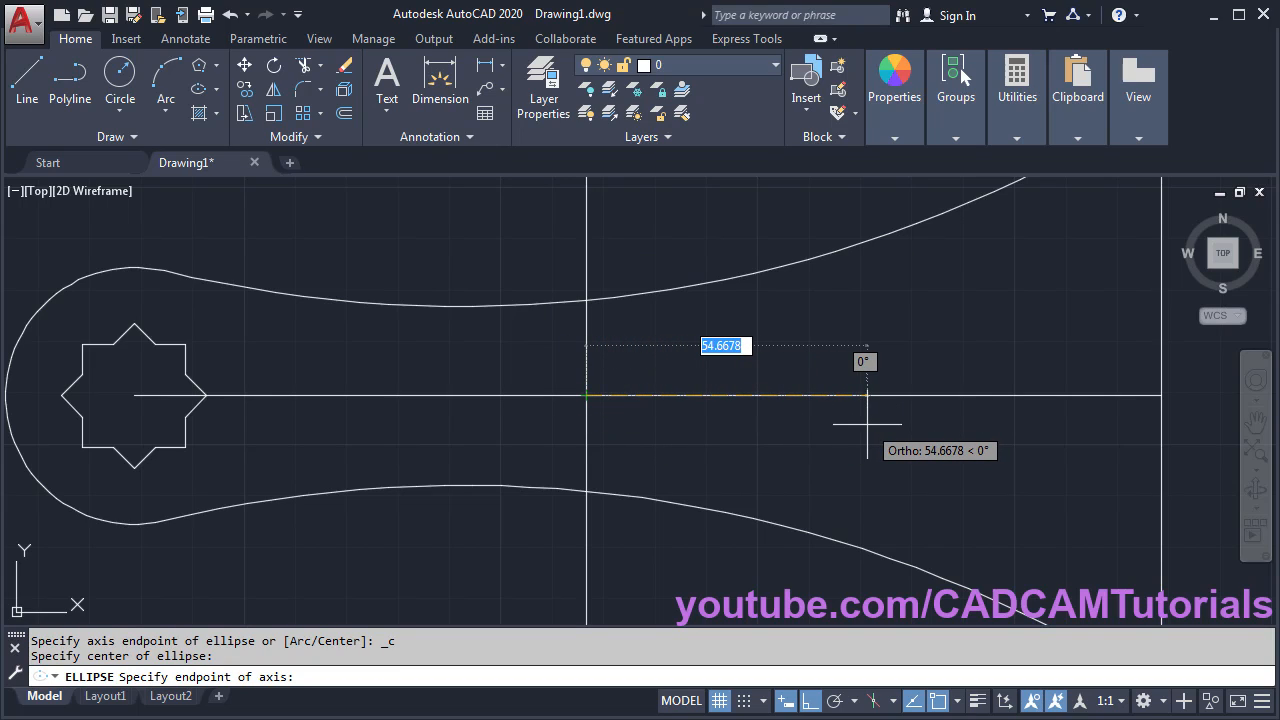
{"action": "type", "text": "50"}
{"action": "key", "text": "Return"}
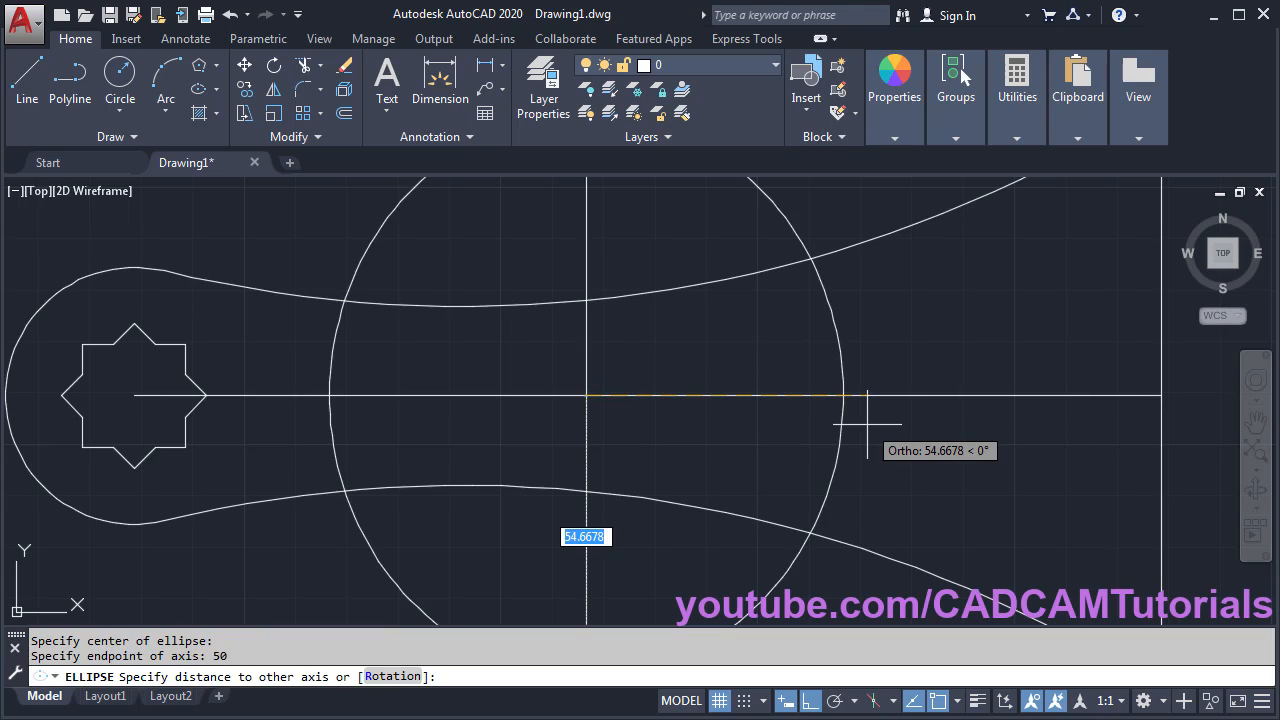
{"action": "type", "text": "12"}
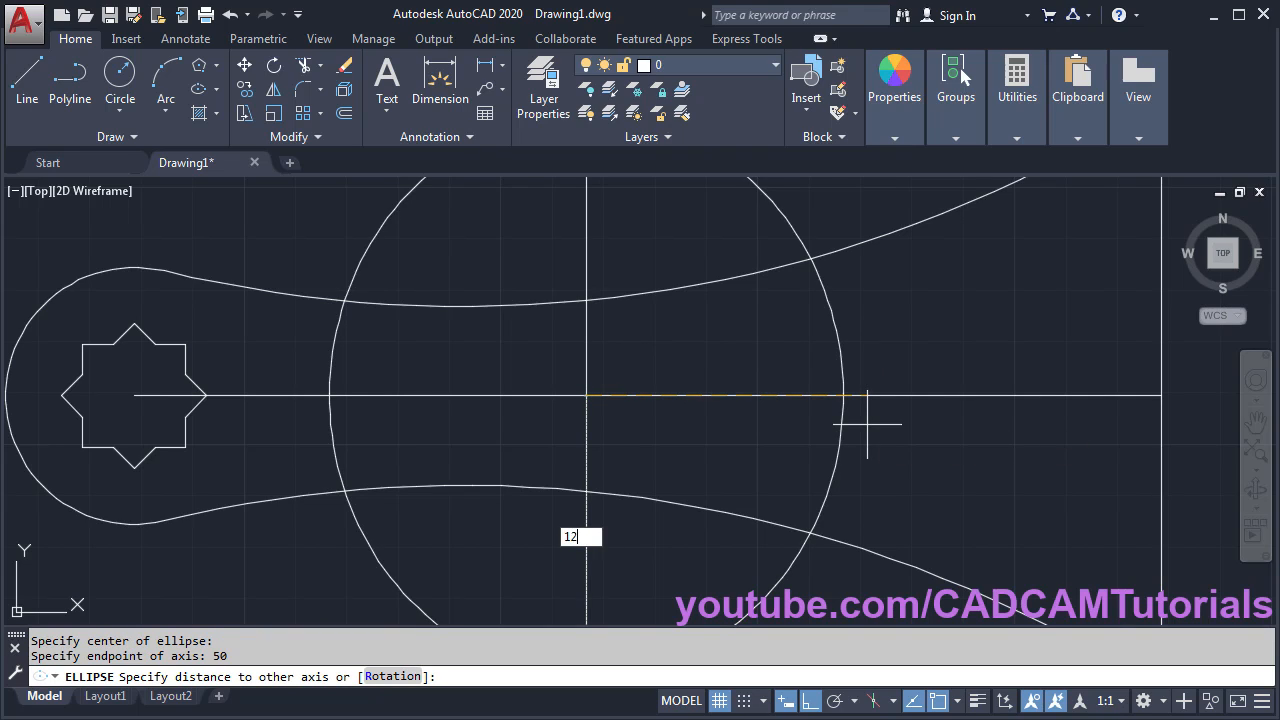
{"action": "key", "text": "Return"}
{"action": "scroll", "coordinate": [609, 323], "scroll_direction": "down", "scroll_amount": 3}
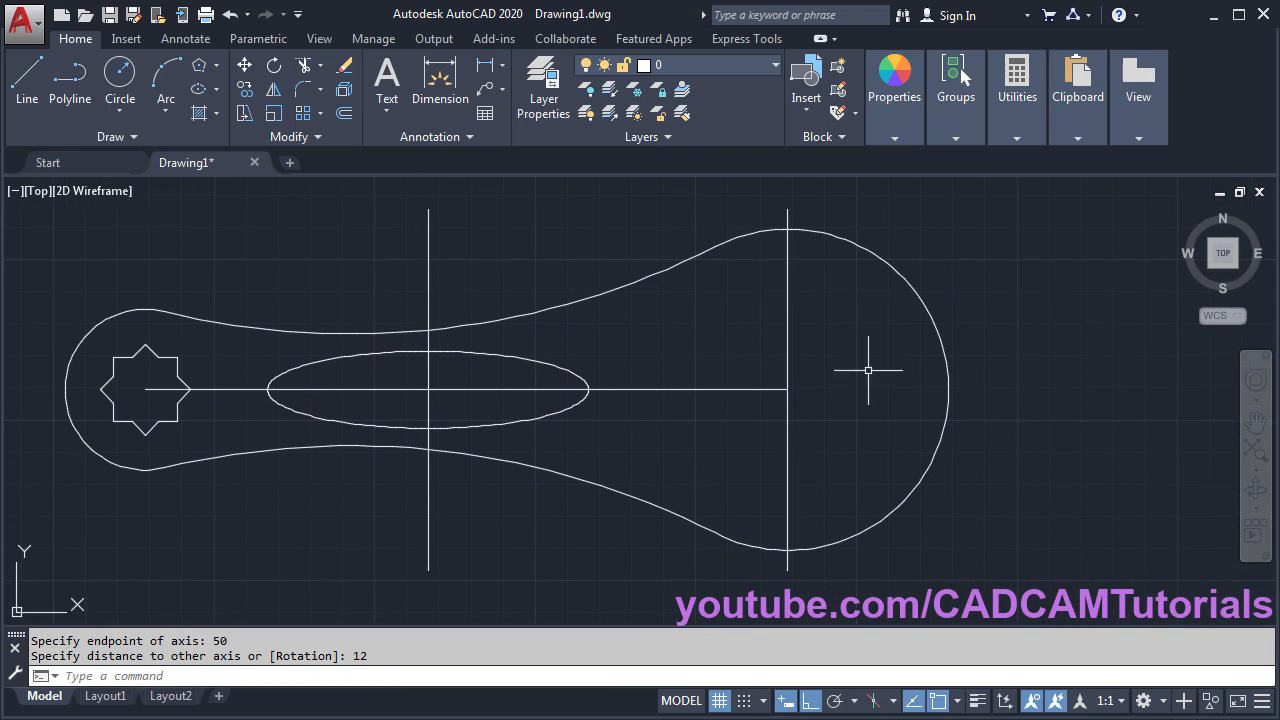
{"action": "scroll", "coordinate": [868, 370], "scroll_direction": "up", "scroll_amount": 1}
{"action": "scroll", "coordinate": [872, 367], "scroll_direction": "up", "scroll_amount": 1}
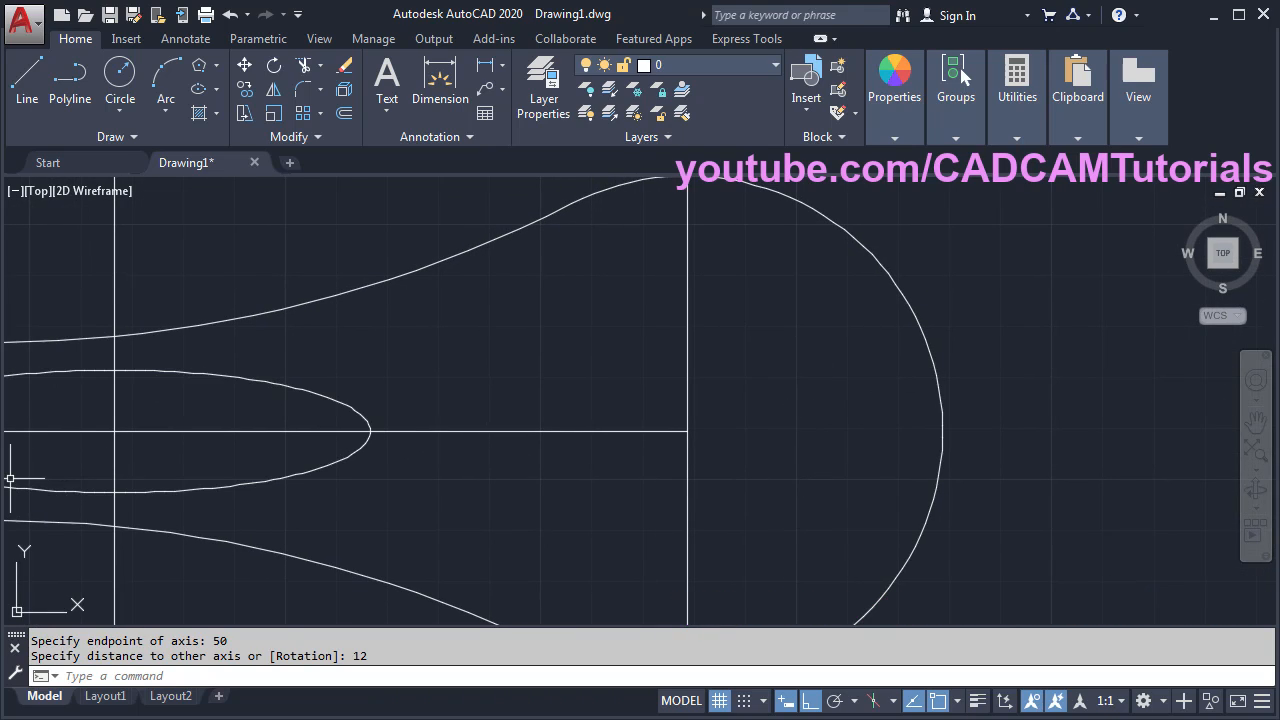
{"action": "key", "text": "alt+Tab"}
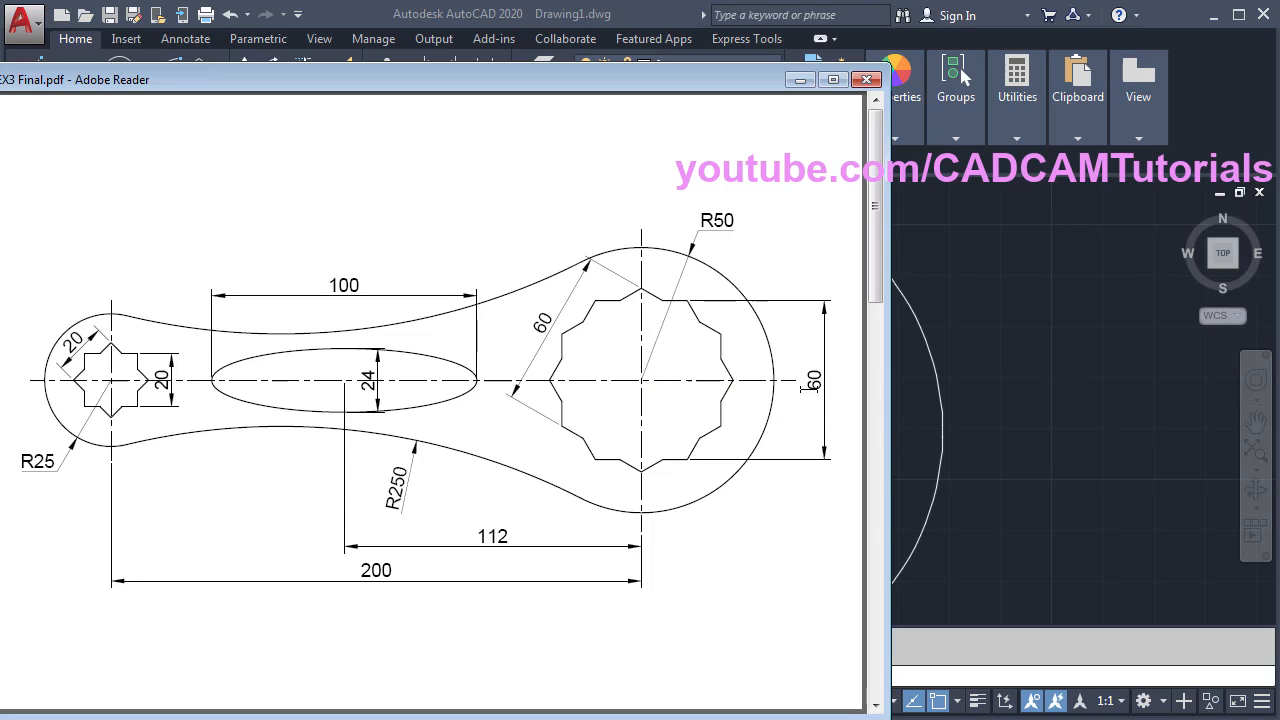
- Bring the AutoCAD drawing back in front of Adobe Reader
{"action": "left_click", "coordinate": [1016, 354]}
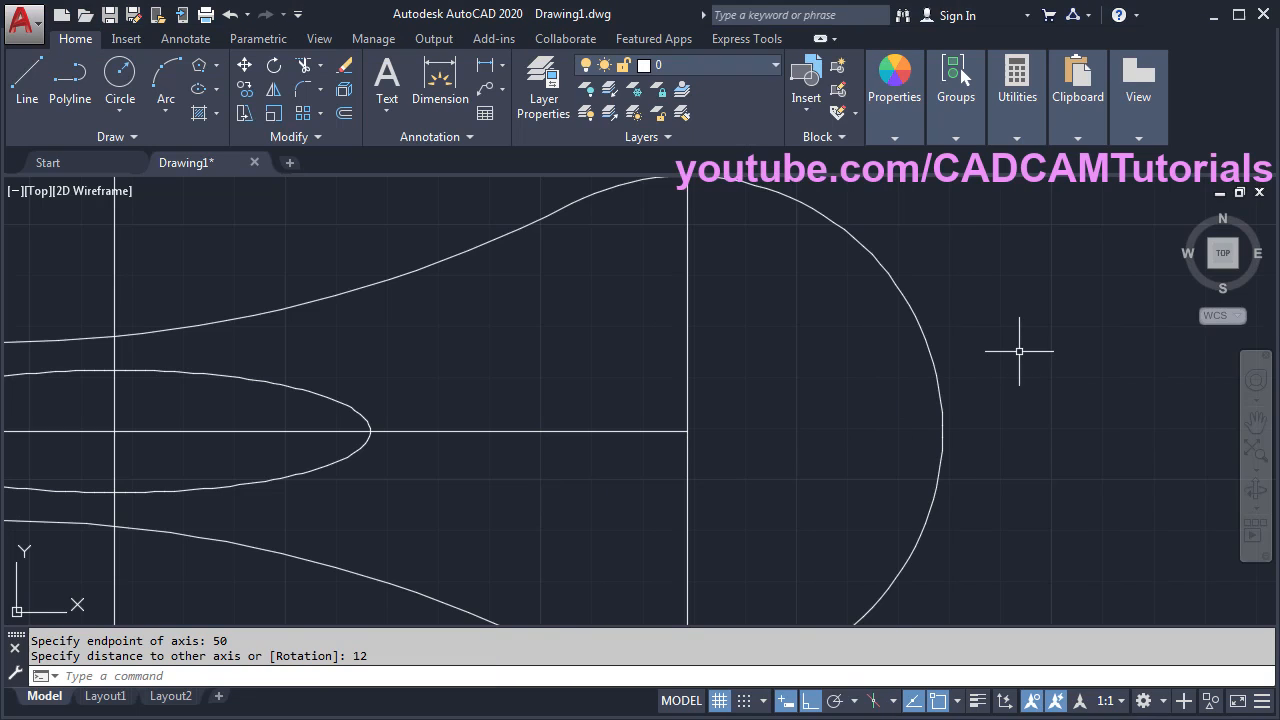
- Draw a 6-sided polygon, circumscribed with radius 30, centred on the right centre-line crossing, then view the PDF
{"action": "left_click", "coordinate": [201, 72]}
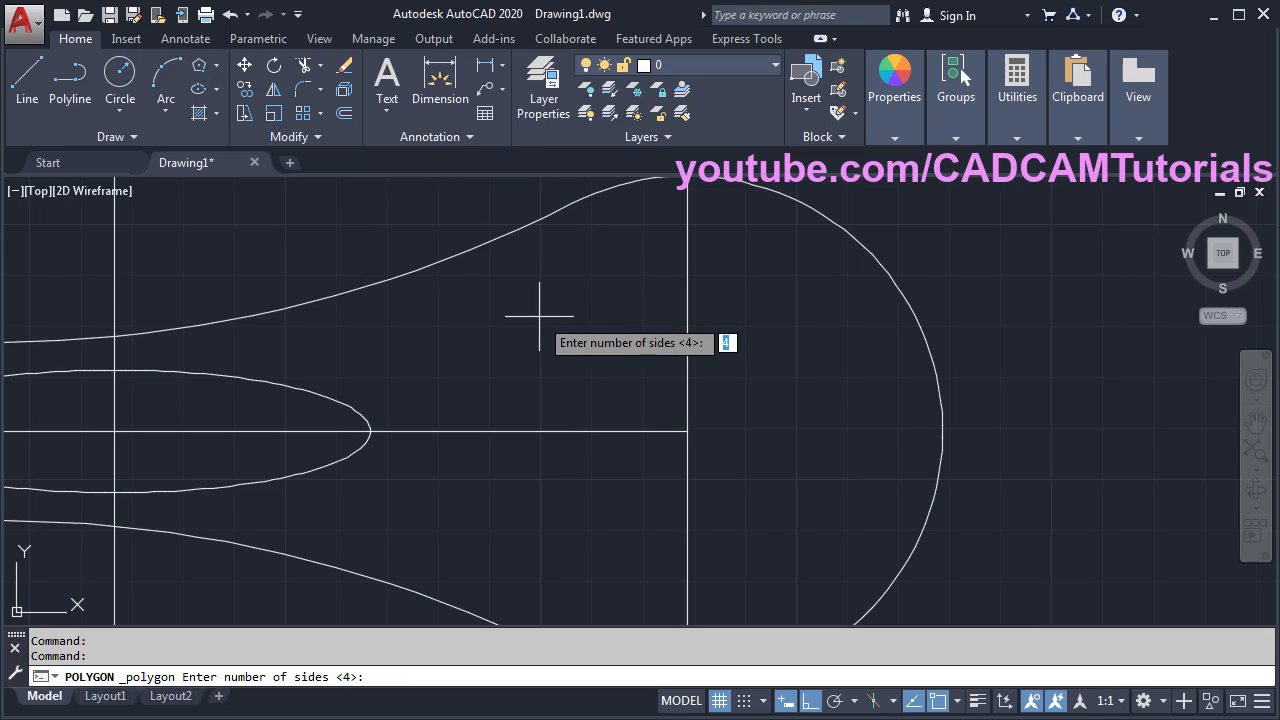
{"action": "key", "text": "Return"}
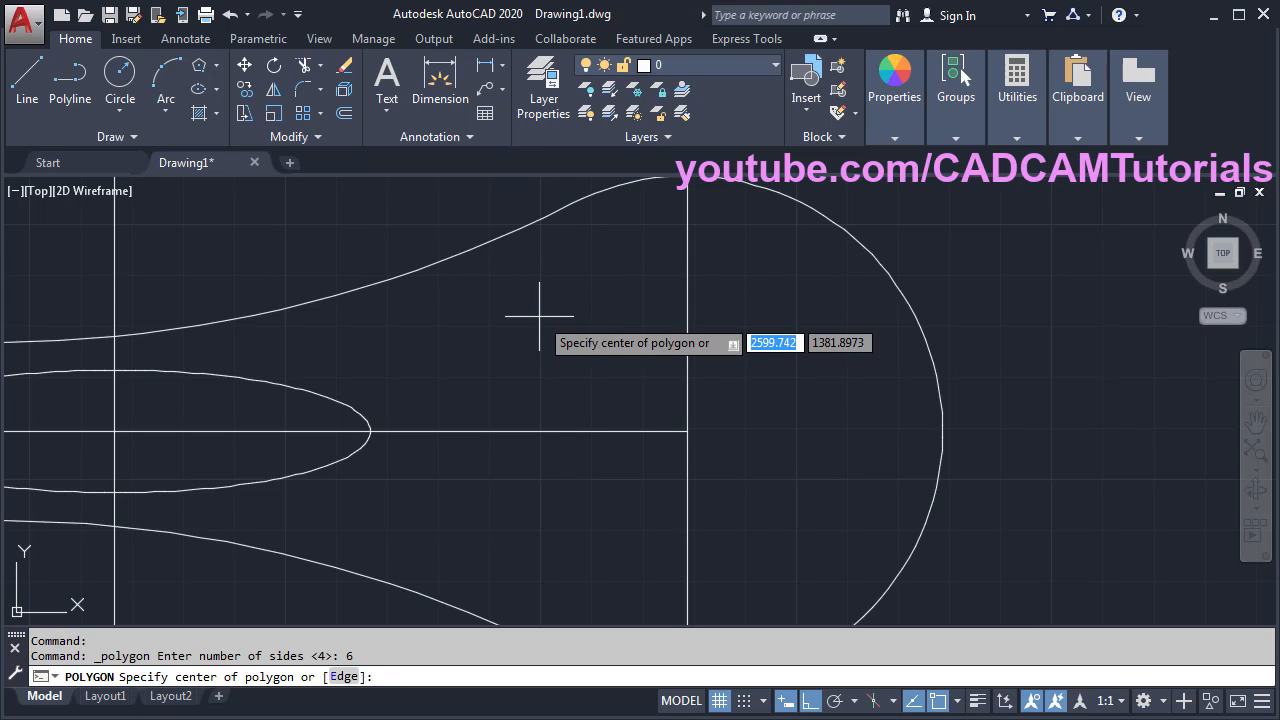
{"action": "left_click", "coordinate": [687, 431]}
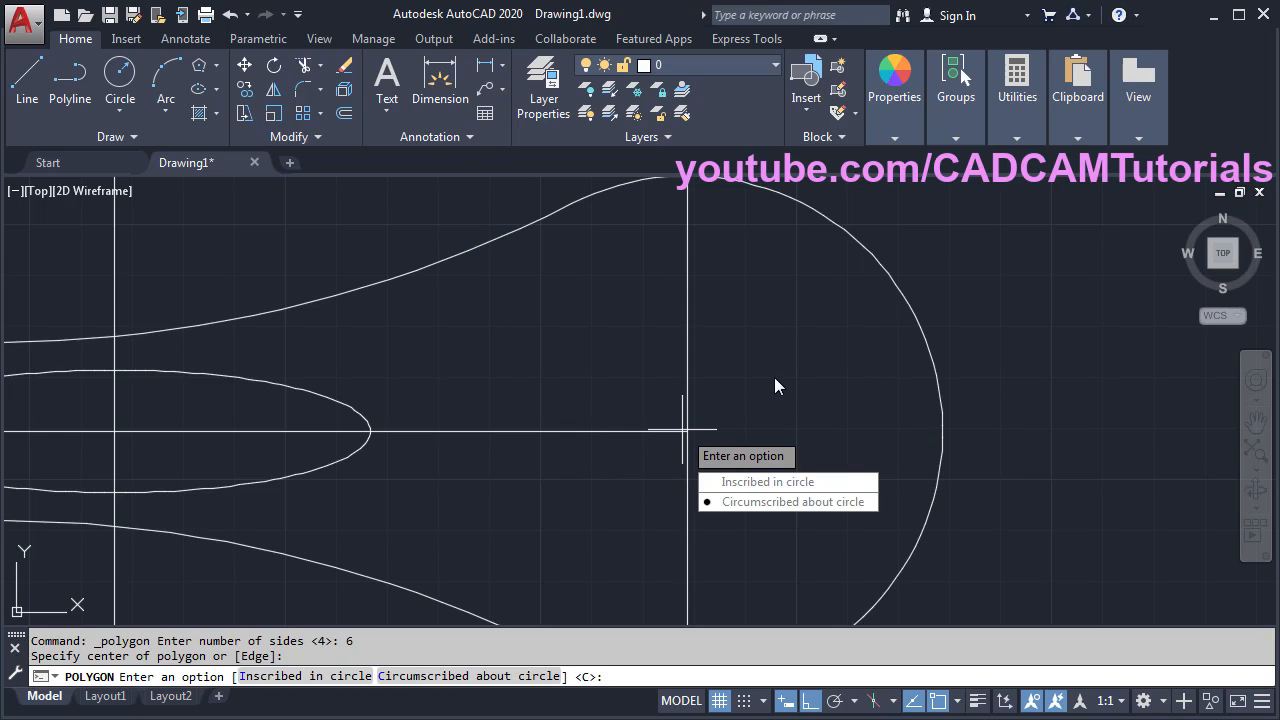
{"action": "left_click", "coordinate": [758, 508]}
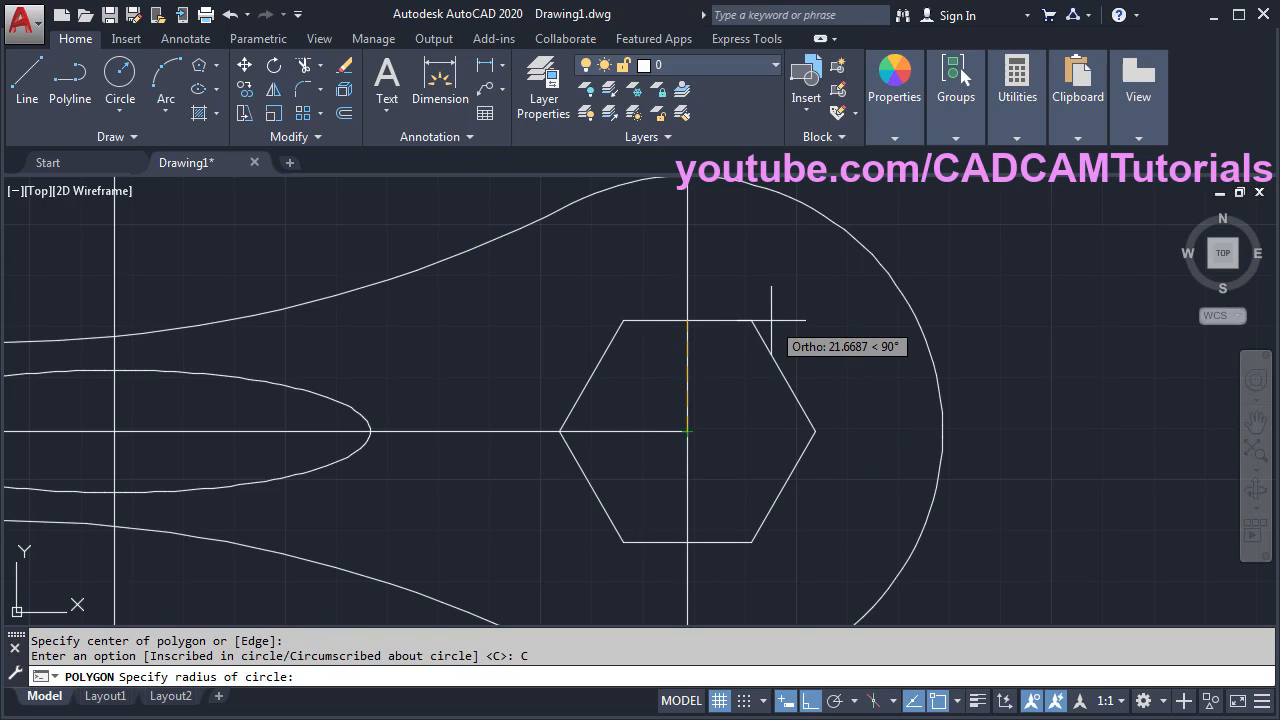
{"action": "type", "text": "30"}
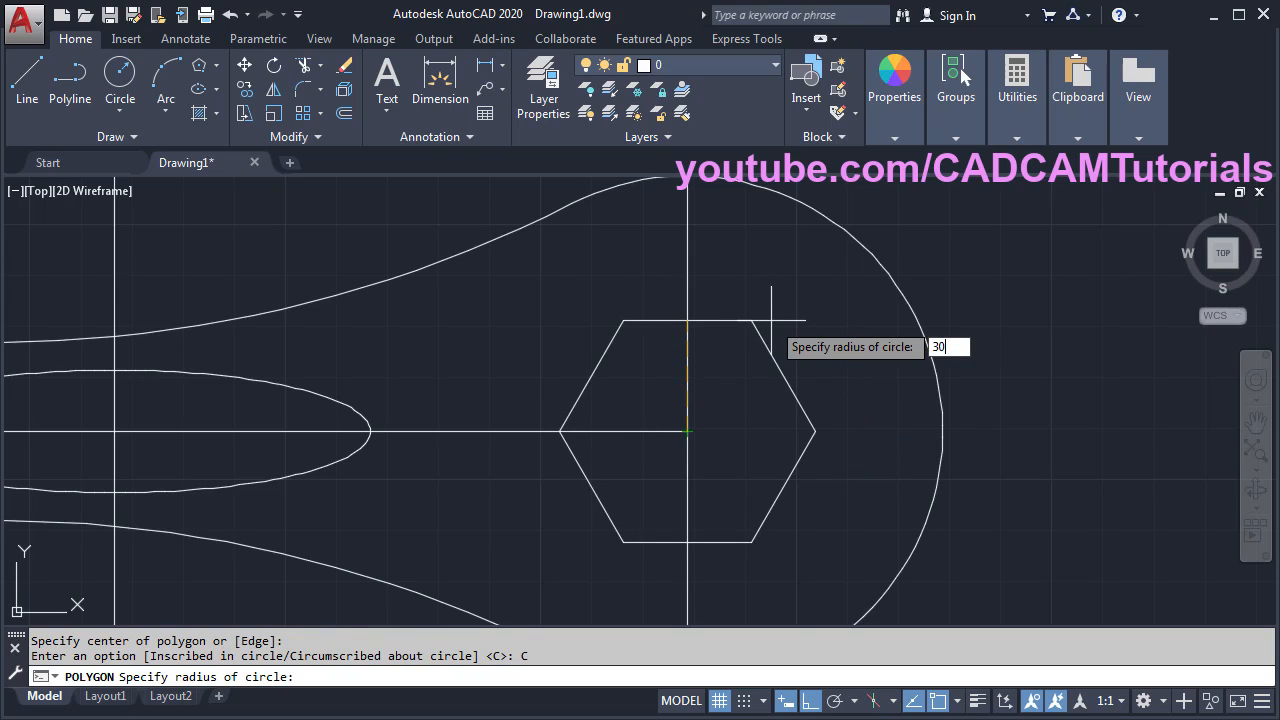
{"action": "key", "text": "Return"}
{"action": "key", "text": "alt+Tab"}
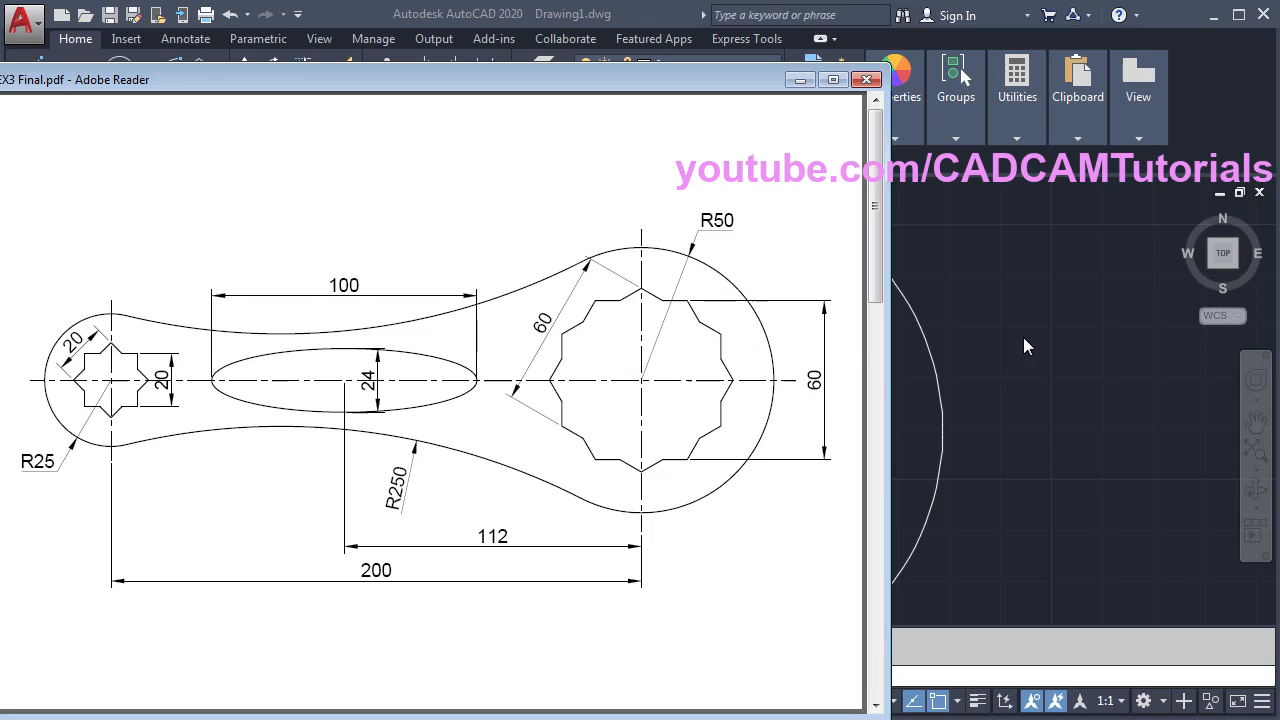
- Back in AutoCAD, with Ortho off, draw a 30-unit line at 60° from the hexagon's centre
{"action": "left_click", "coordinate": [1024, 385]}
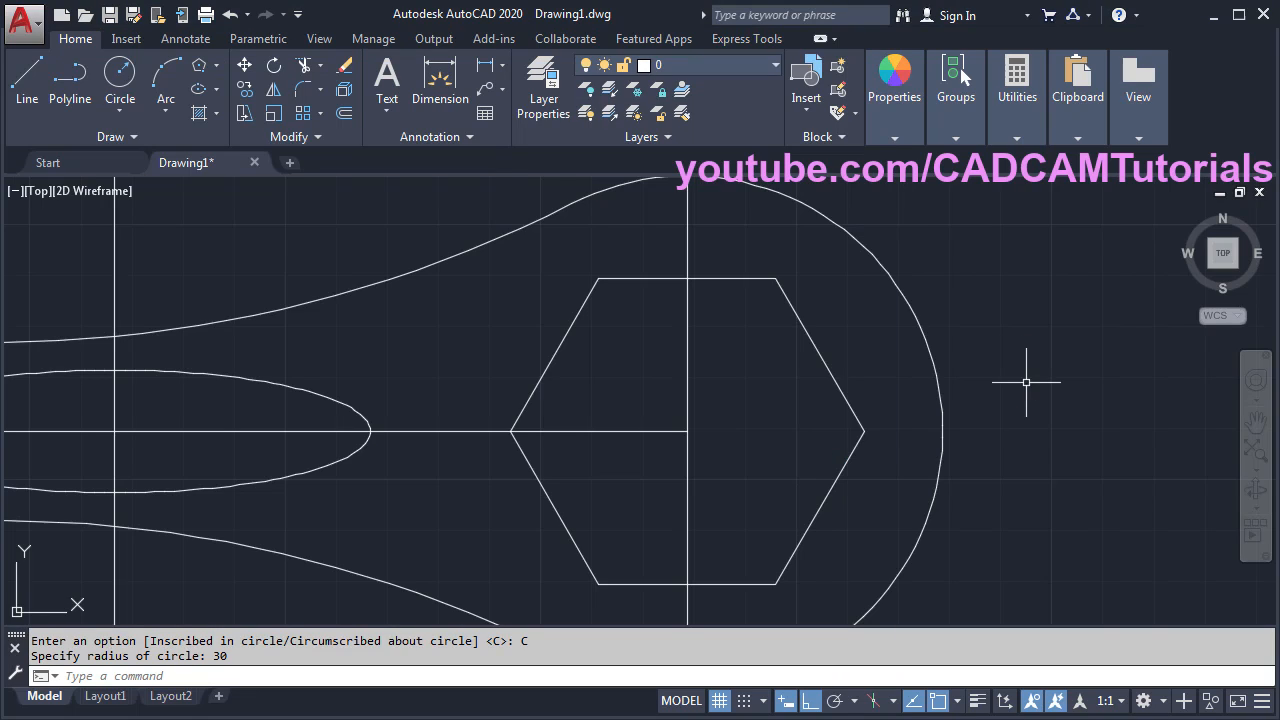
{"action": "left_click", "coordinate": [24, 88]}
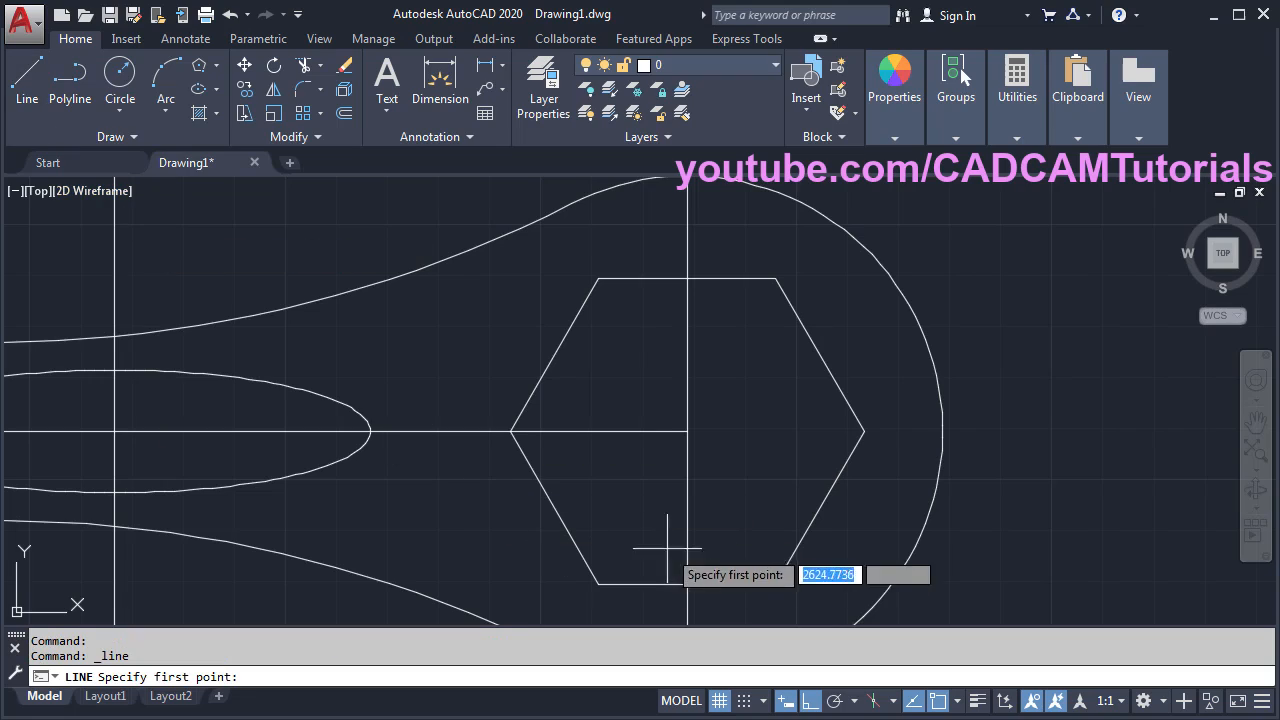
{"action": "left_click", "coordinate": [687, 431]}
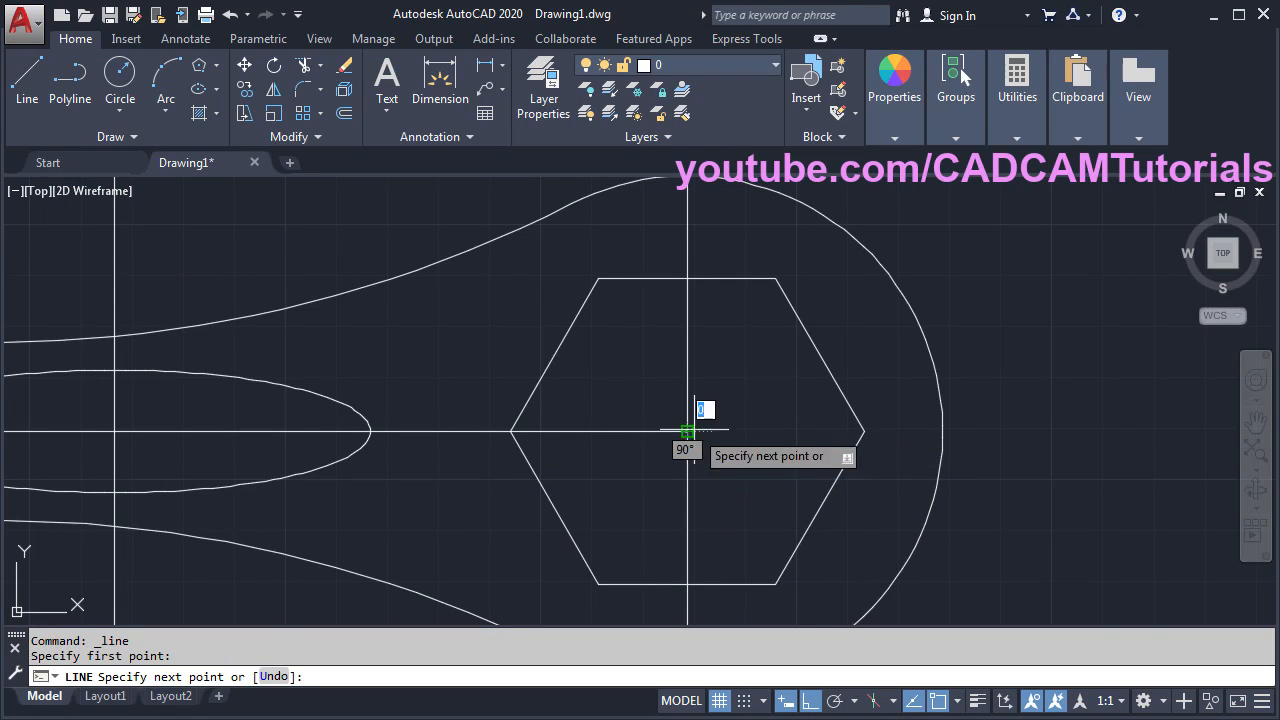
{"action": "left_click", "coordinate": [811, 702]}
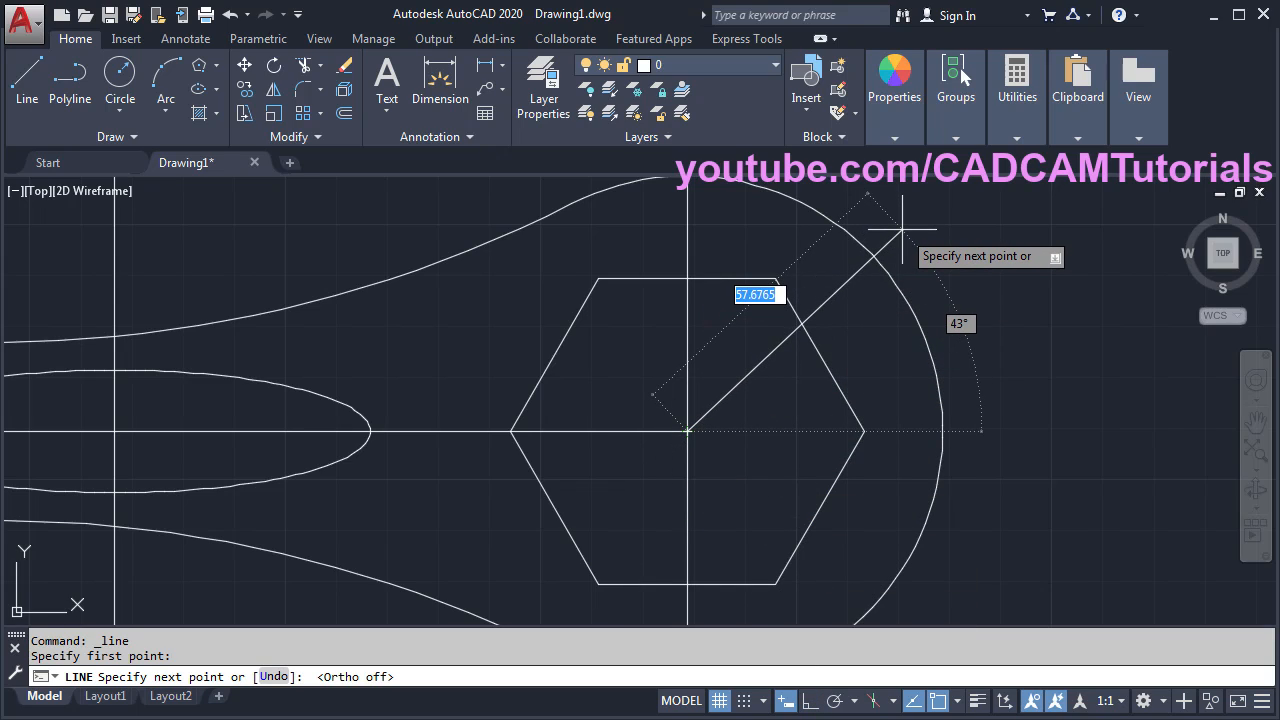
{"action": "type", "text": "30"}
{"action": "key", "text": "Tab"}
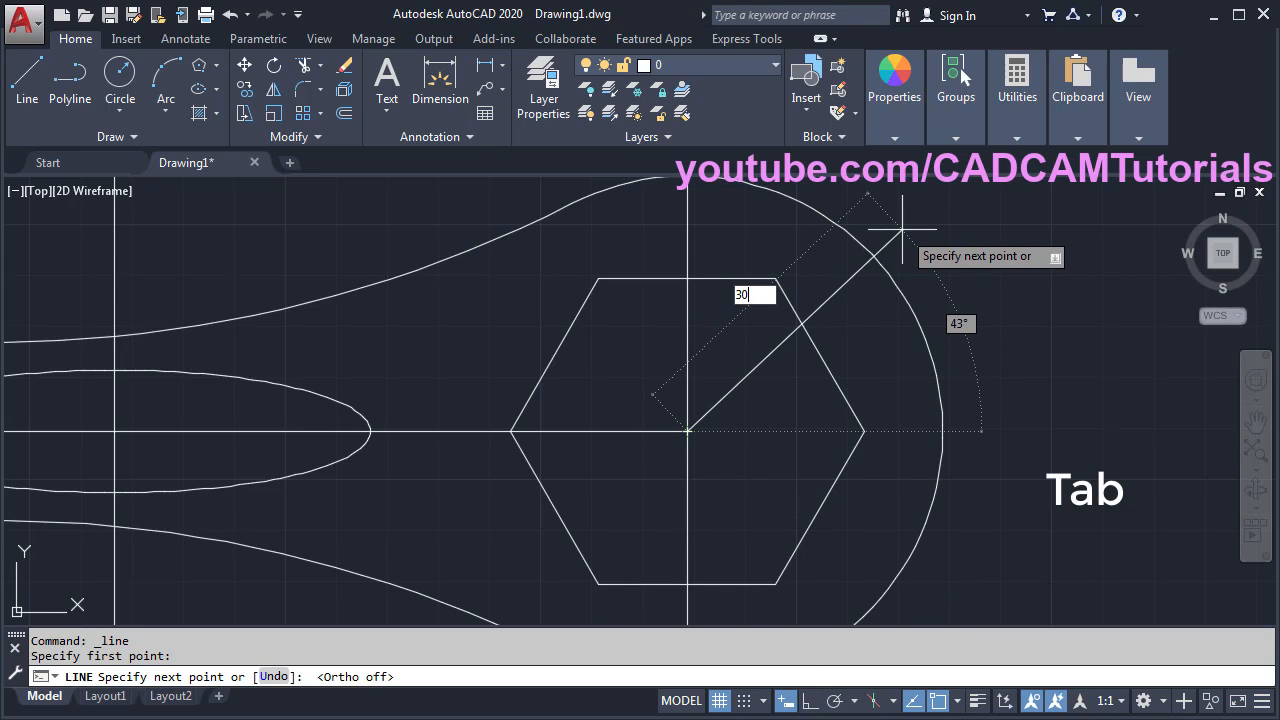
{"action": "key", "text": "Tab"}
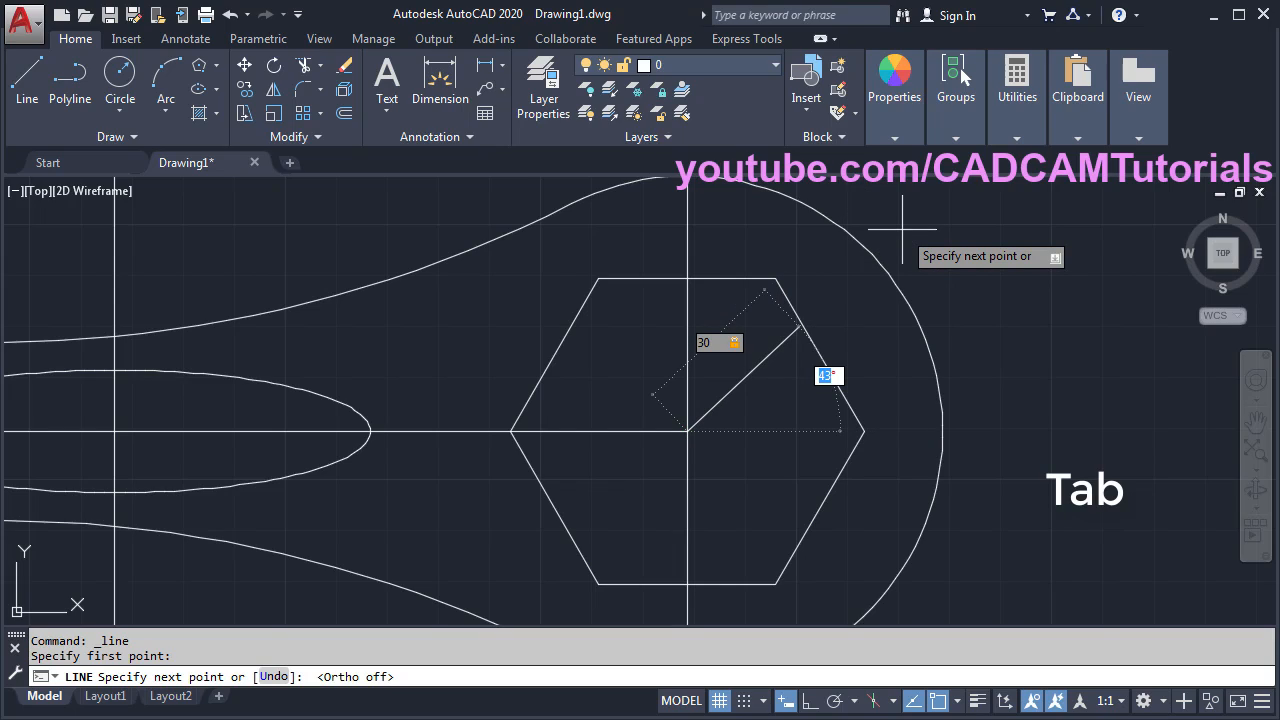
{"action": "type", "text": "60"}
{"action": "key", "text": "Return"}
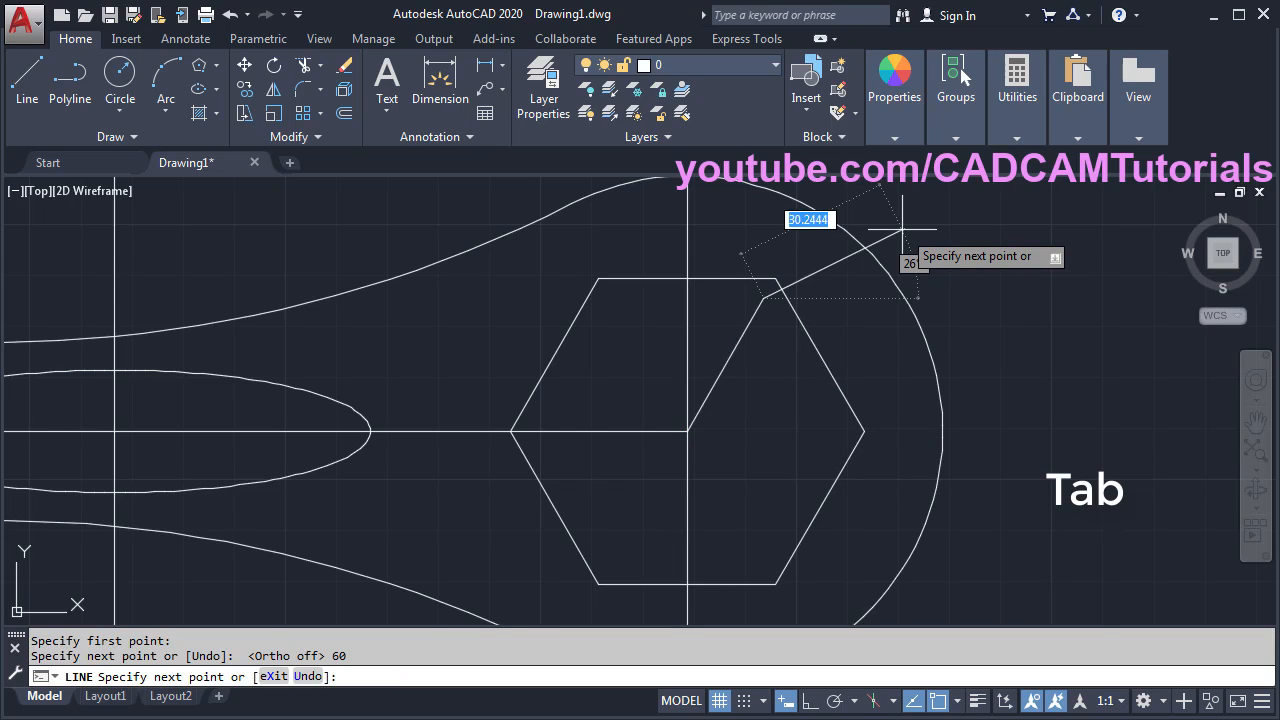
{"action": "key", "text": "Return"}
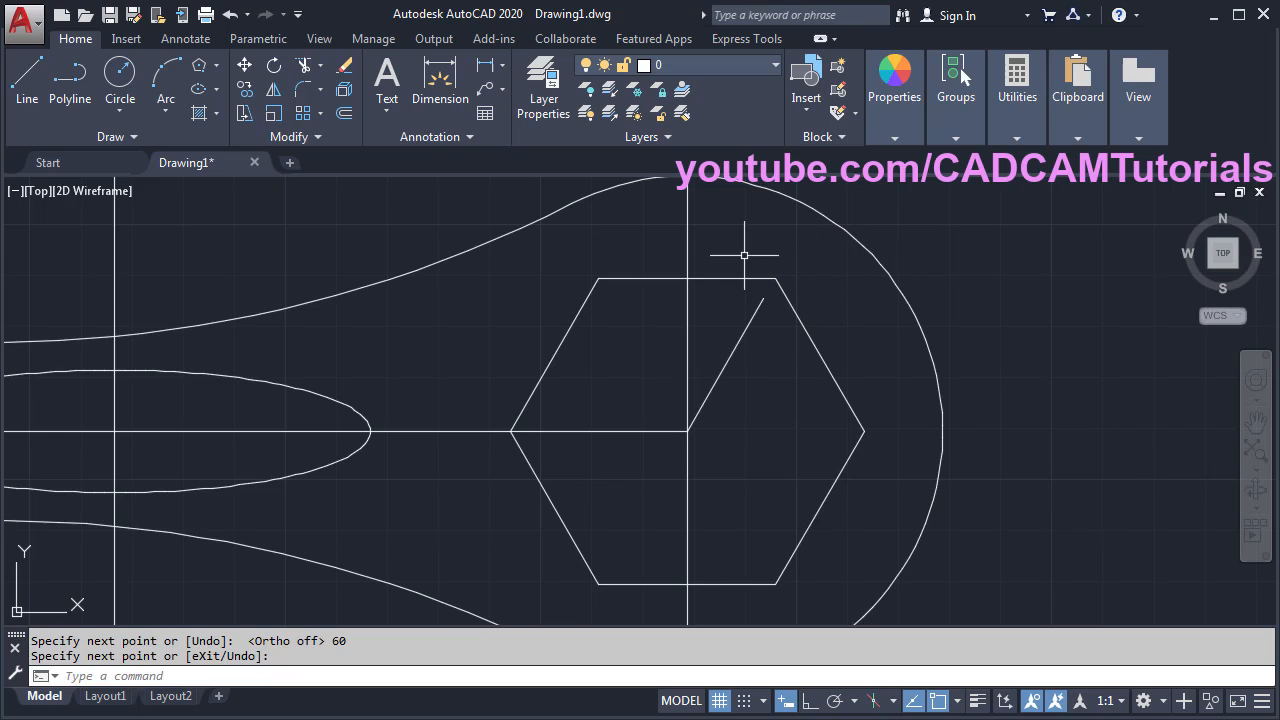
- Draw a circumscribed polygon on the hexagon's centre, with its radius reaching the diagonal line's end
{"action": "left_click", "coordinate": [201, 66]}
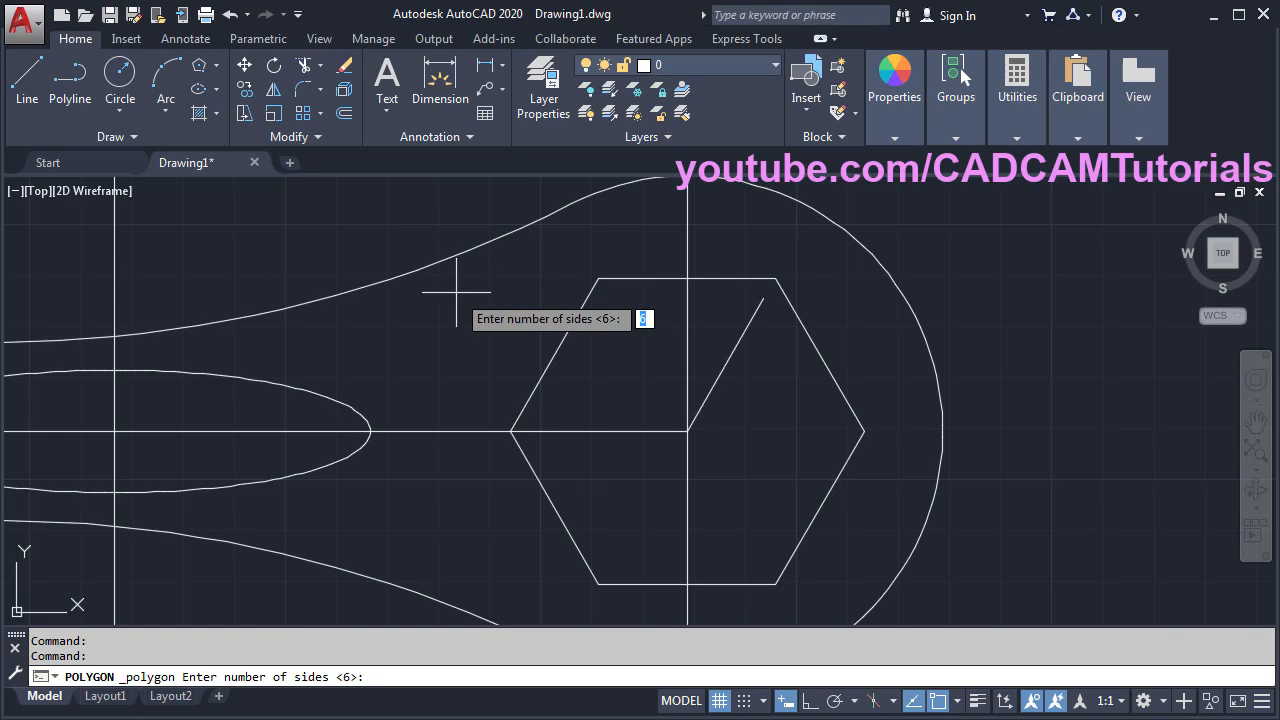
{"action": "key", "text": "Return"}
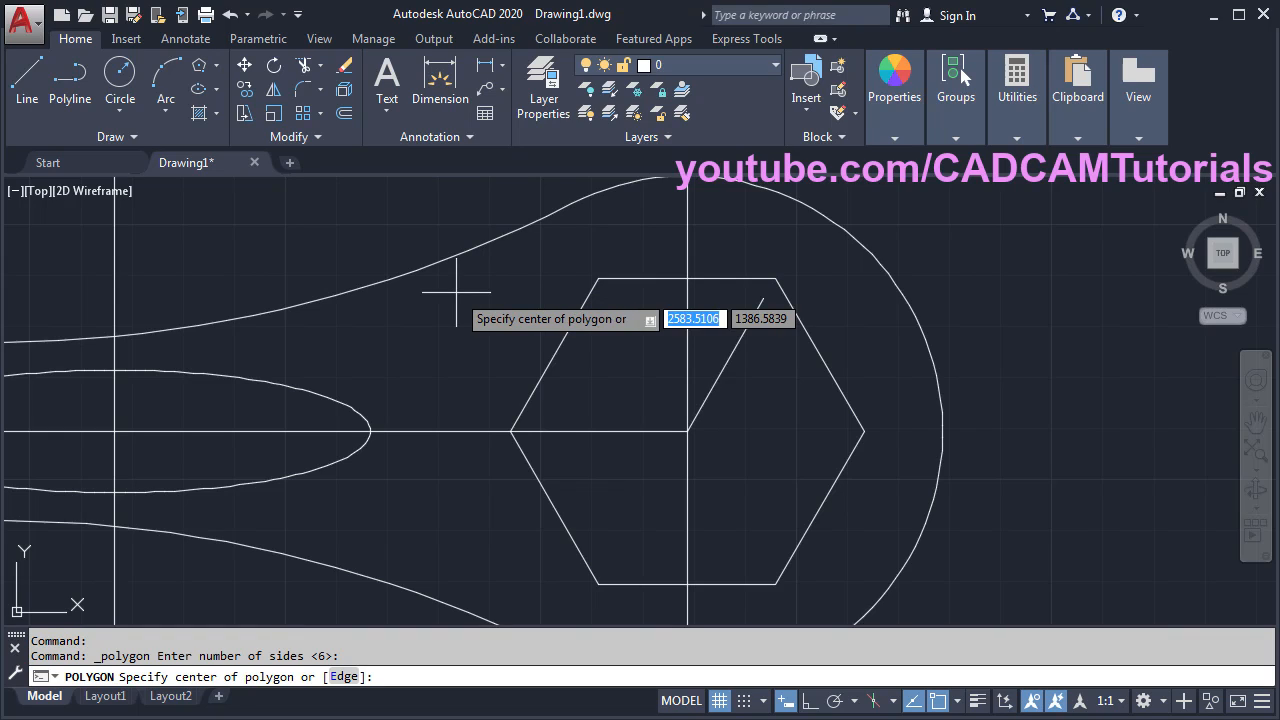
{"action": "left_click", "coordinate": [687, 432]}
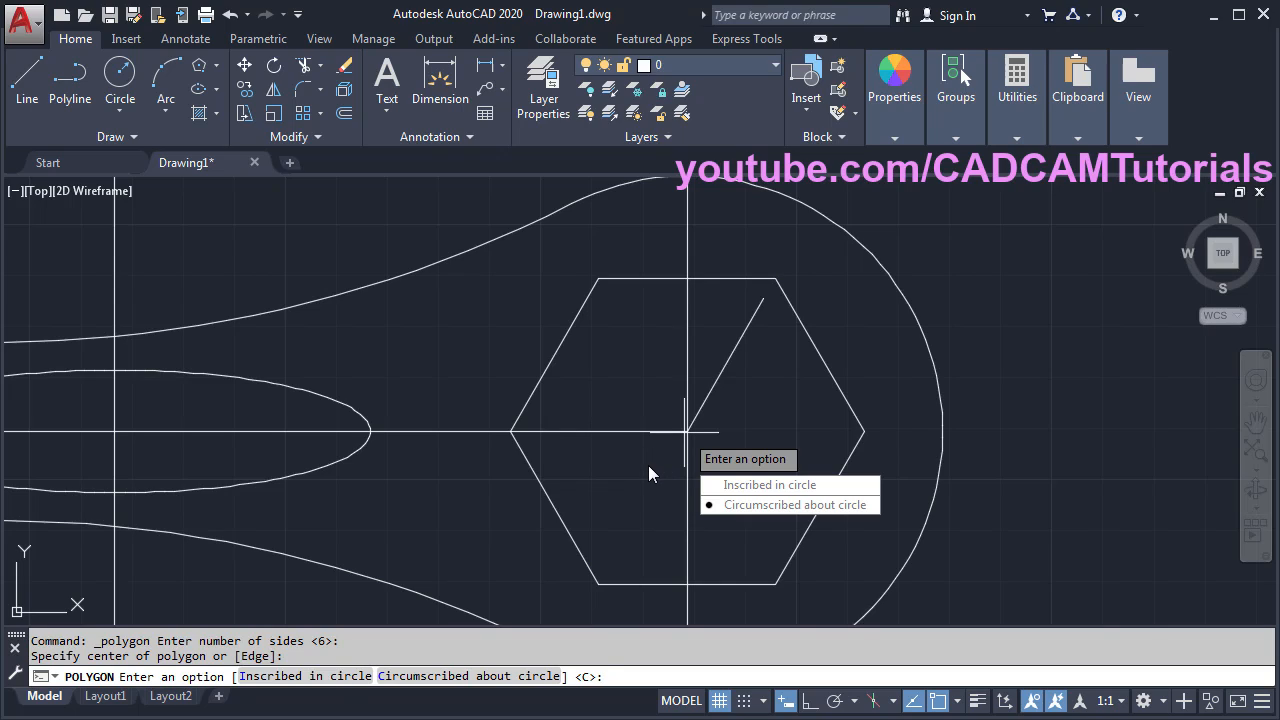
{"action": "key", "text": "Escape"}
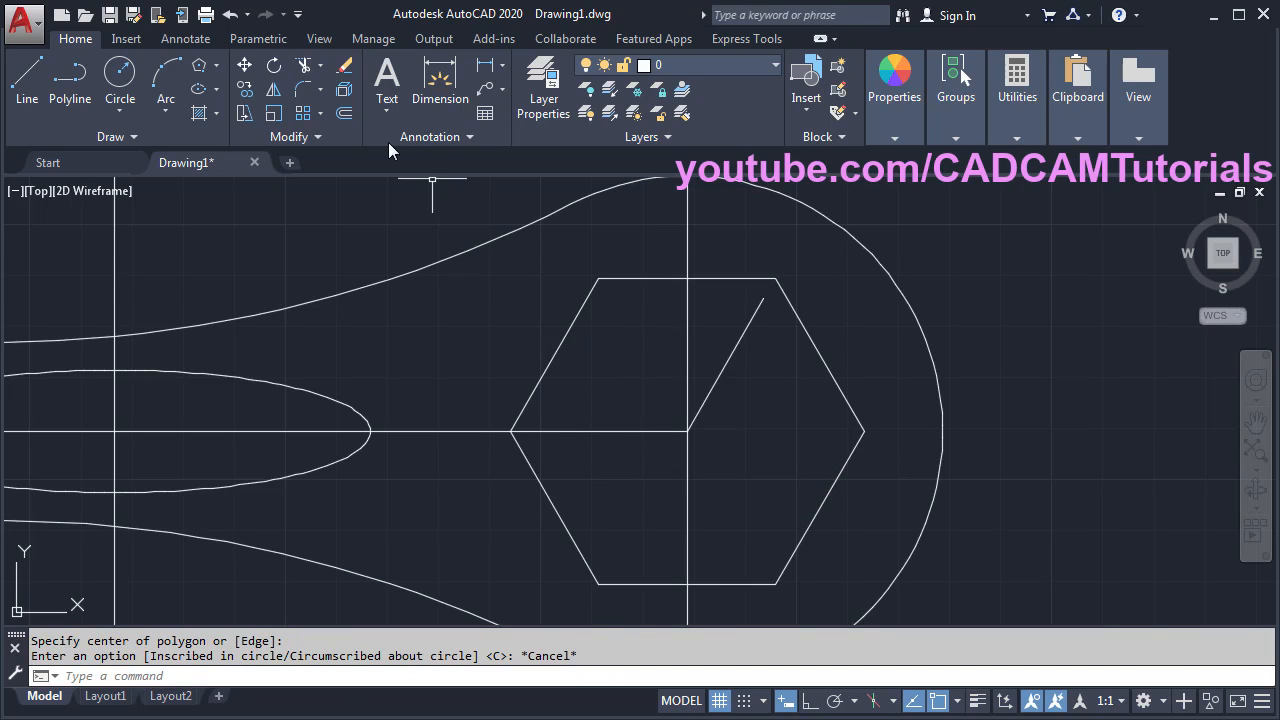
{"action": "left_click", "coordinate": [198, 68]}
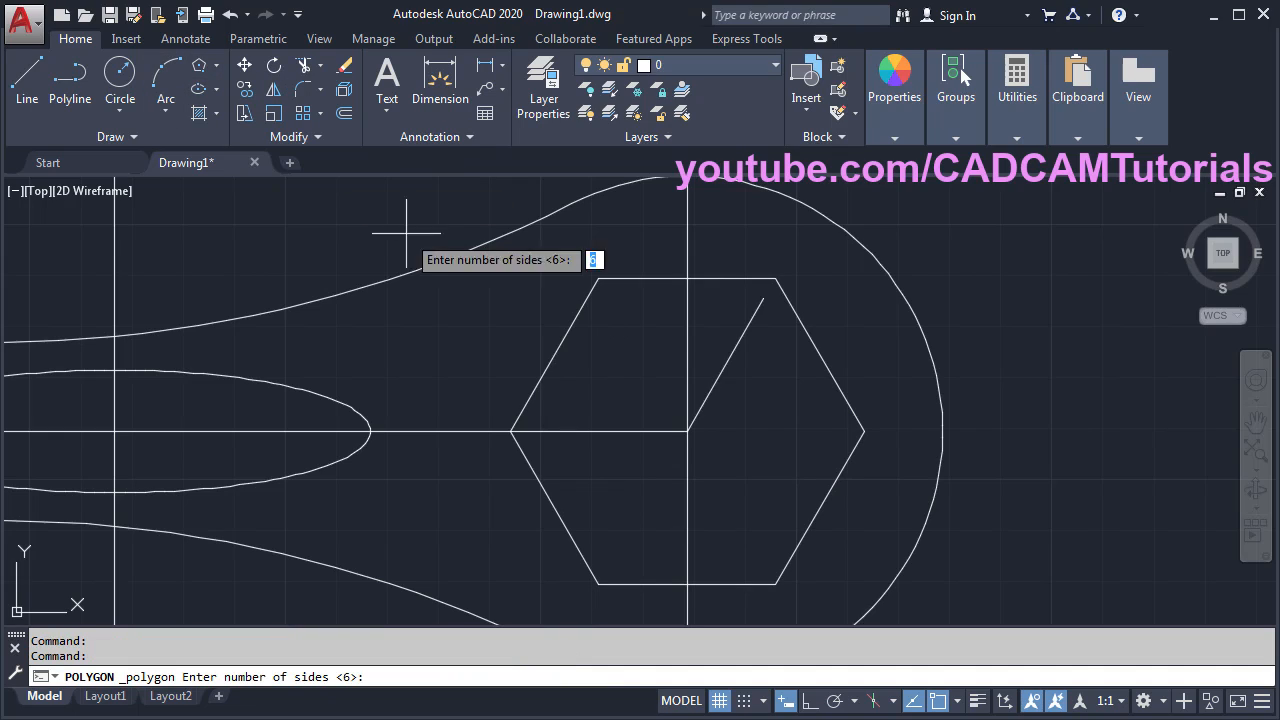
{"action": "key", "text": "Return"}
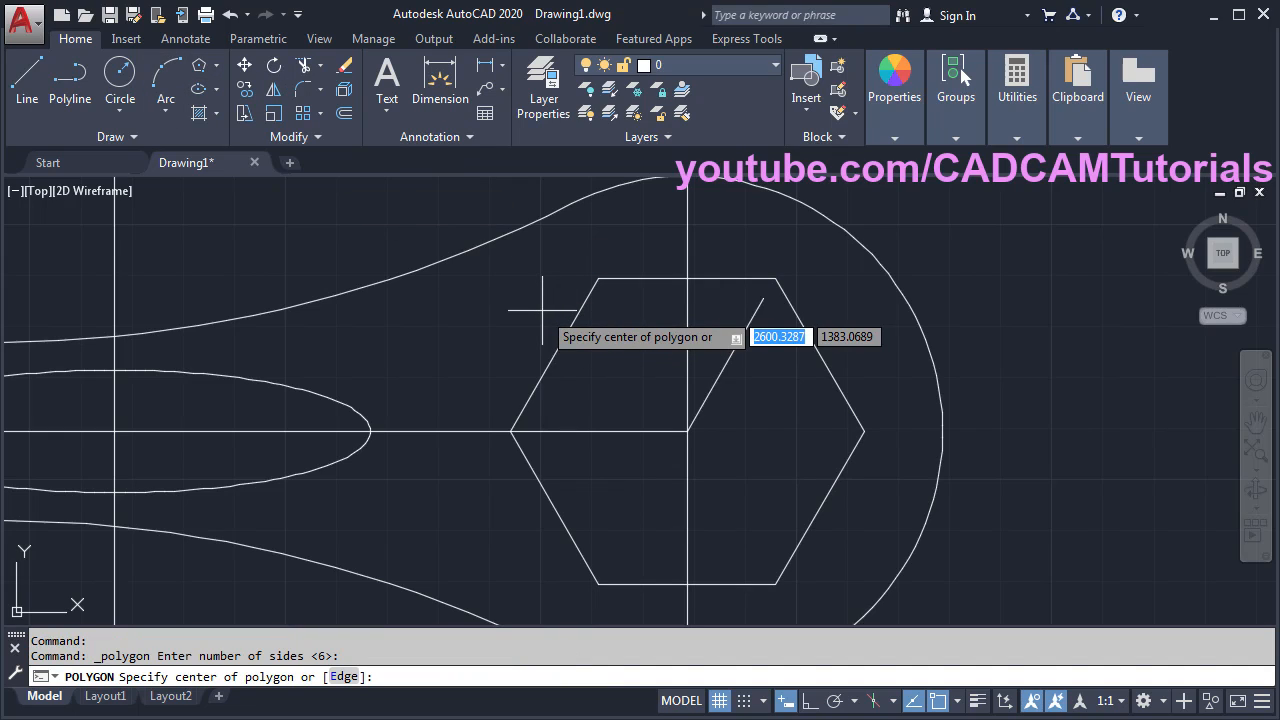
{"action": "left_click", "coordinate": [637, 430]}
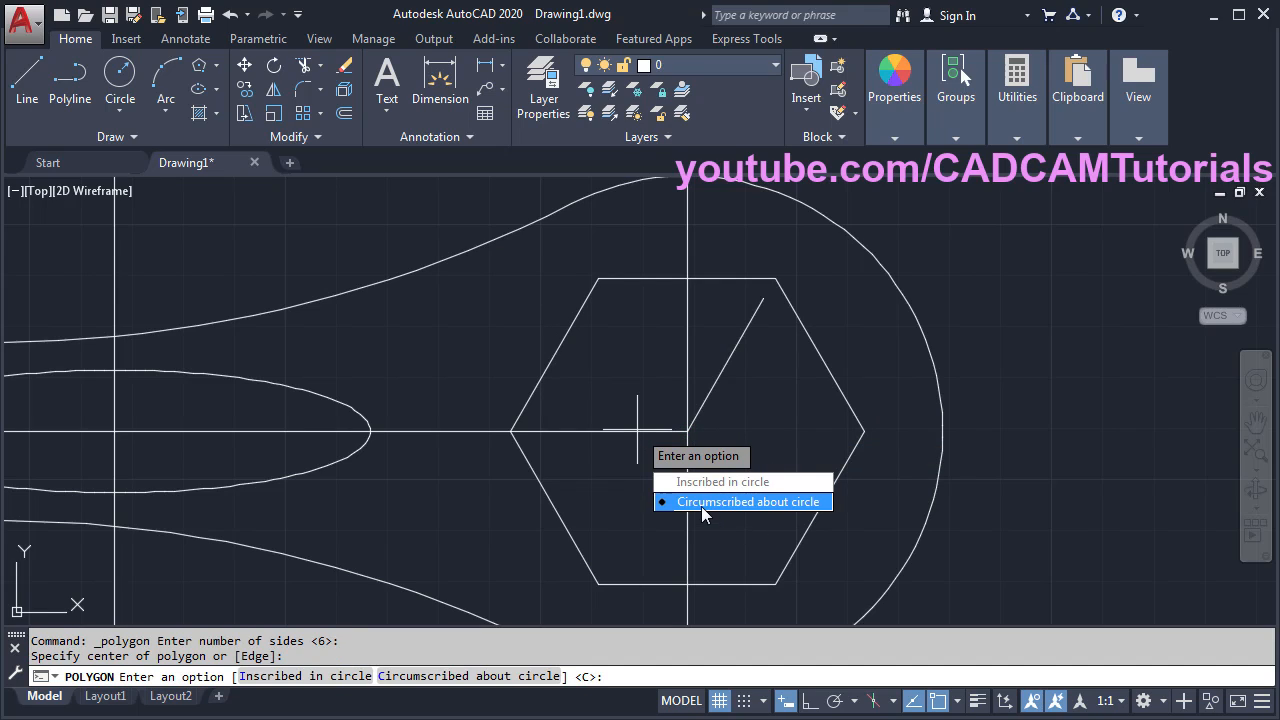
{"action": "left_click", "coordinate": [721, 506]}
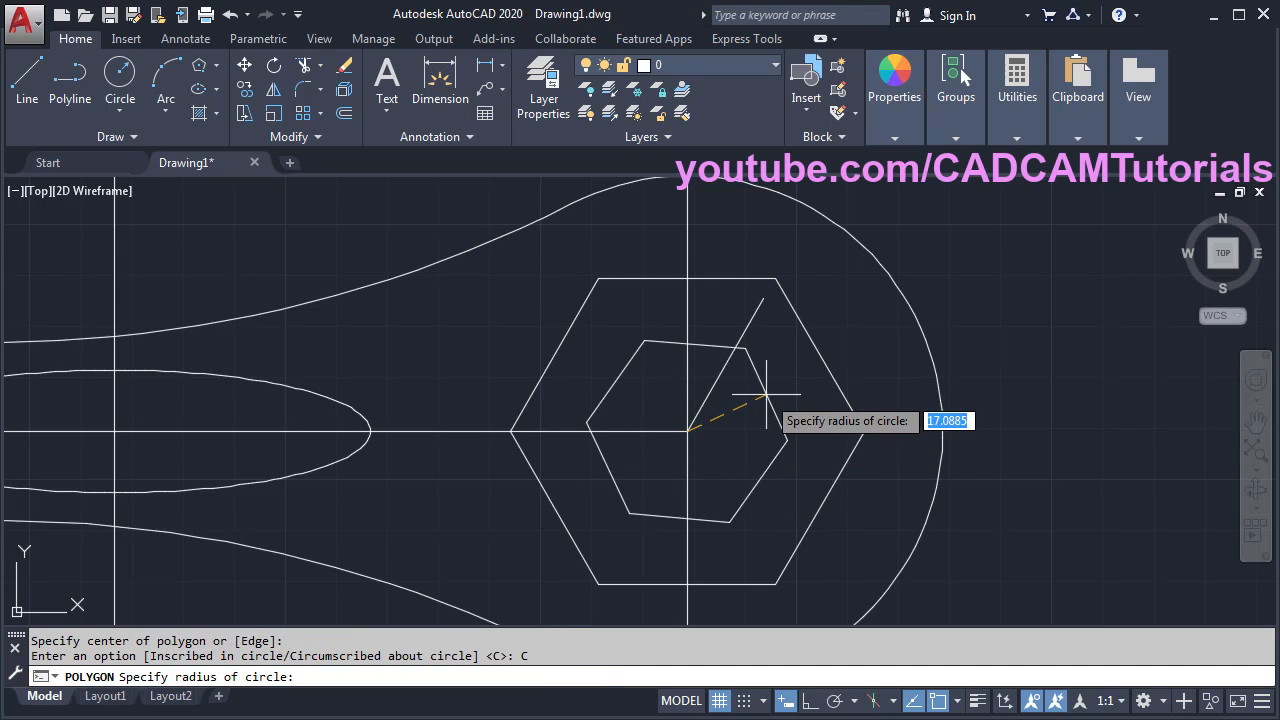
{"action": "left_click", "coordinate": [763, 298]}
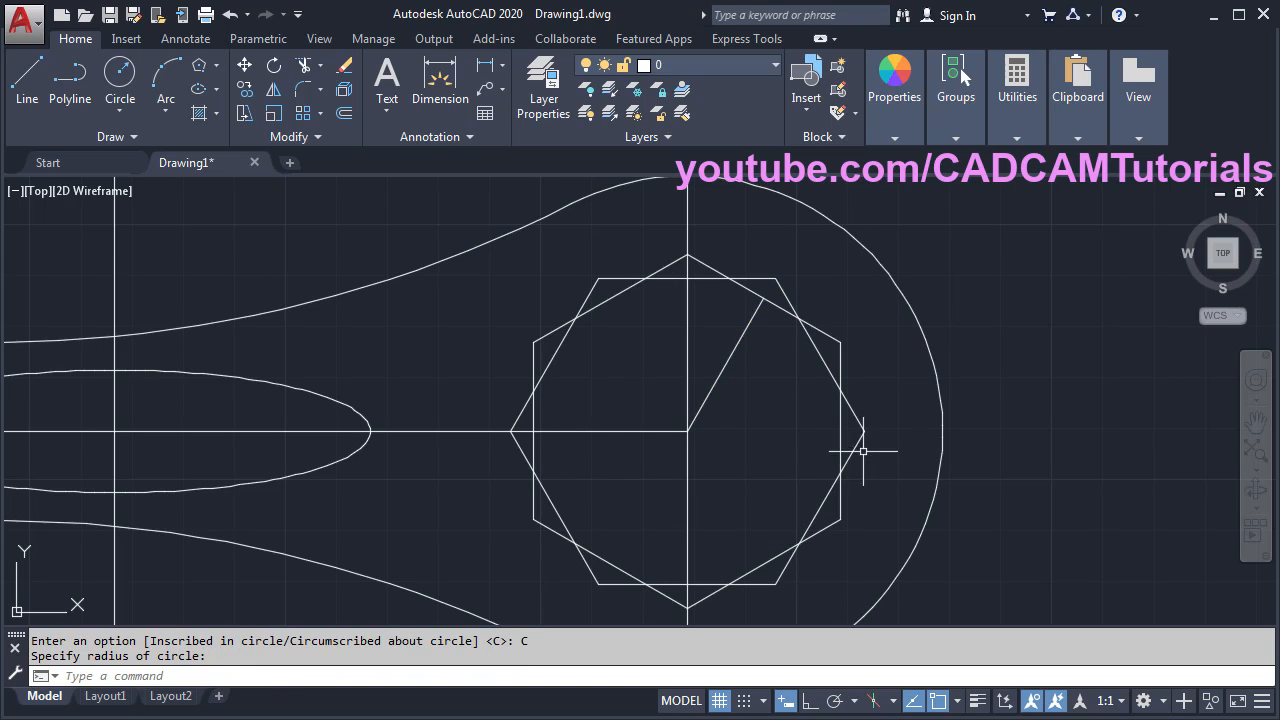
{"action": "middle_click_drag", "start_coordinate": [818, 425], "coordinate": [808, 403]}
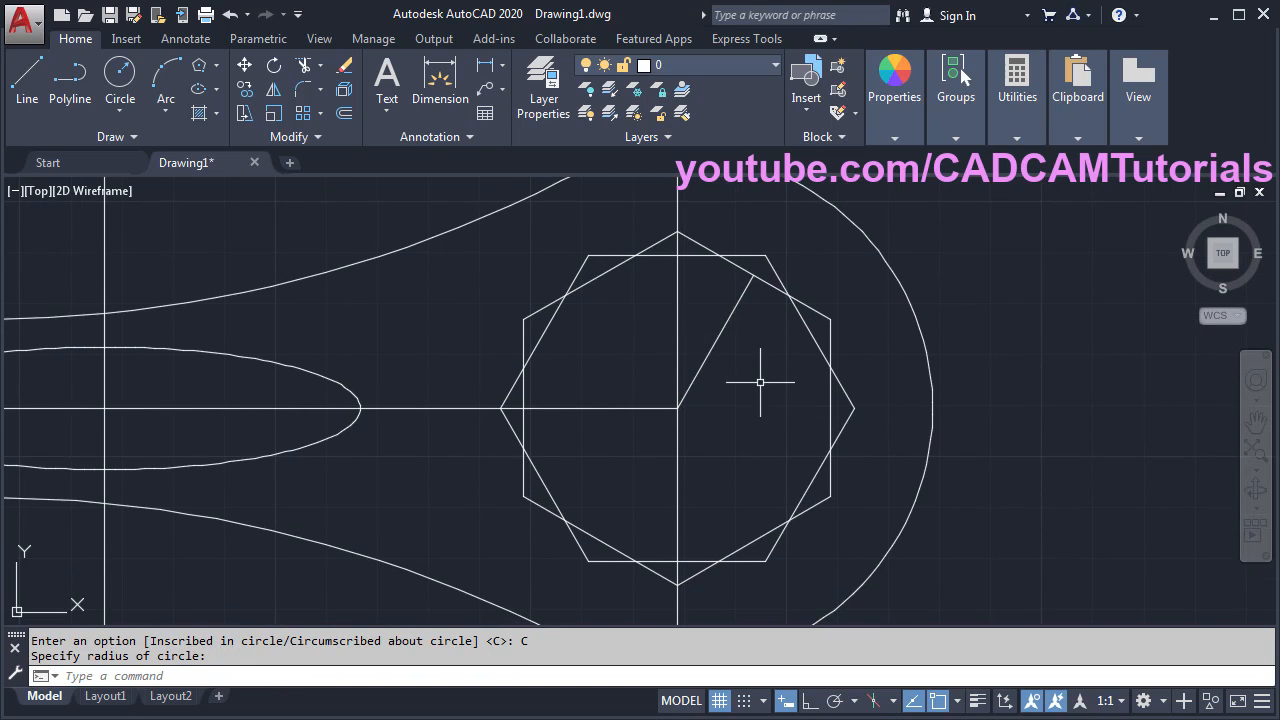
- Erase the diagonal construction line
{"action": "type", "text": "e"}
{"action": "key", "text": "Return"}
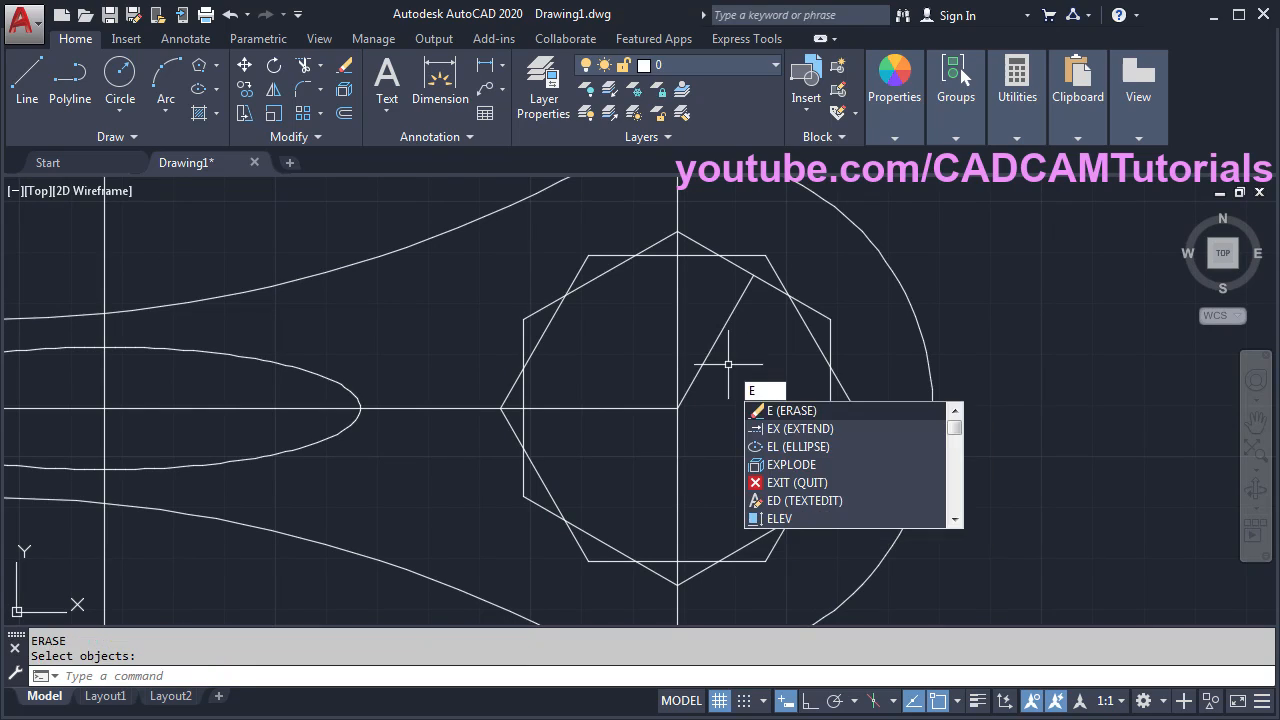
{"action": "left_click", "coordinate": [711, 350]}
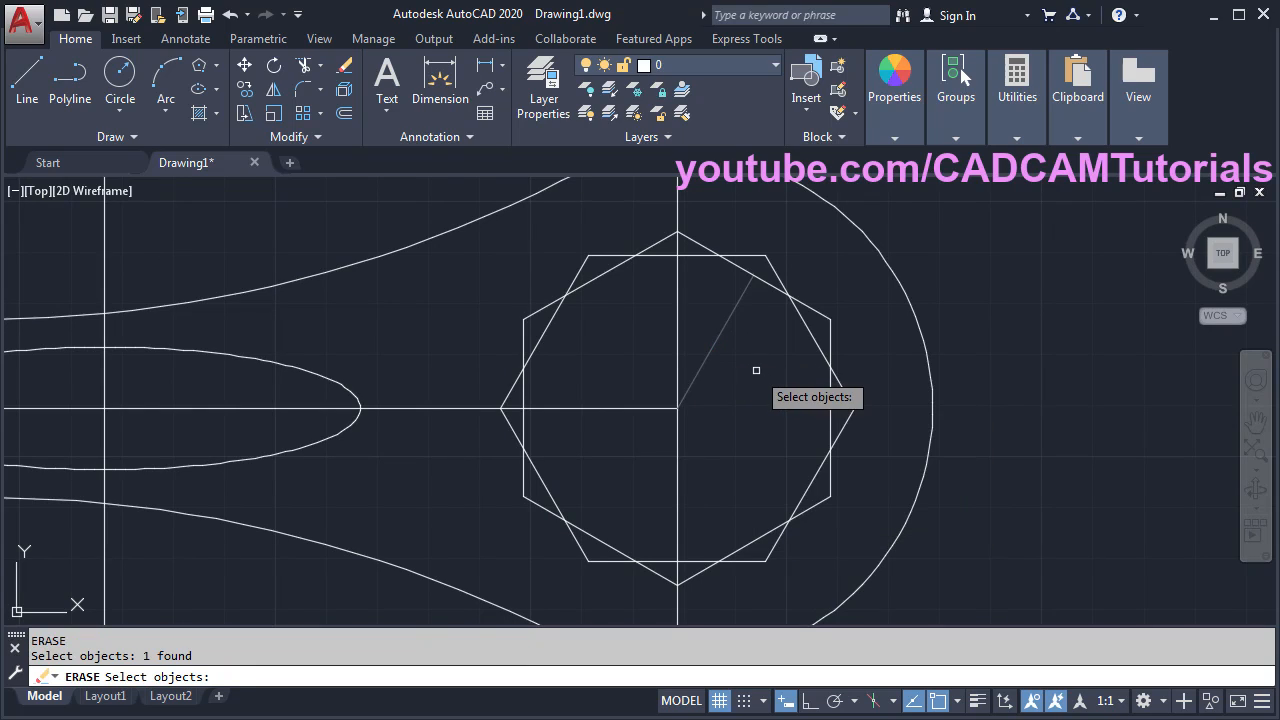
{"action": "key", "text": "Return"}
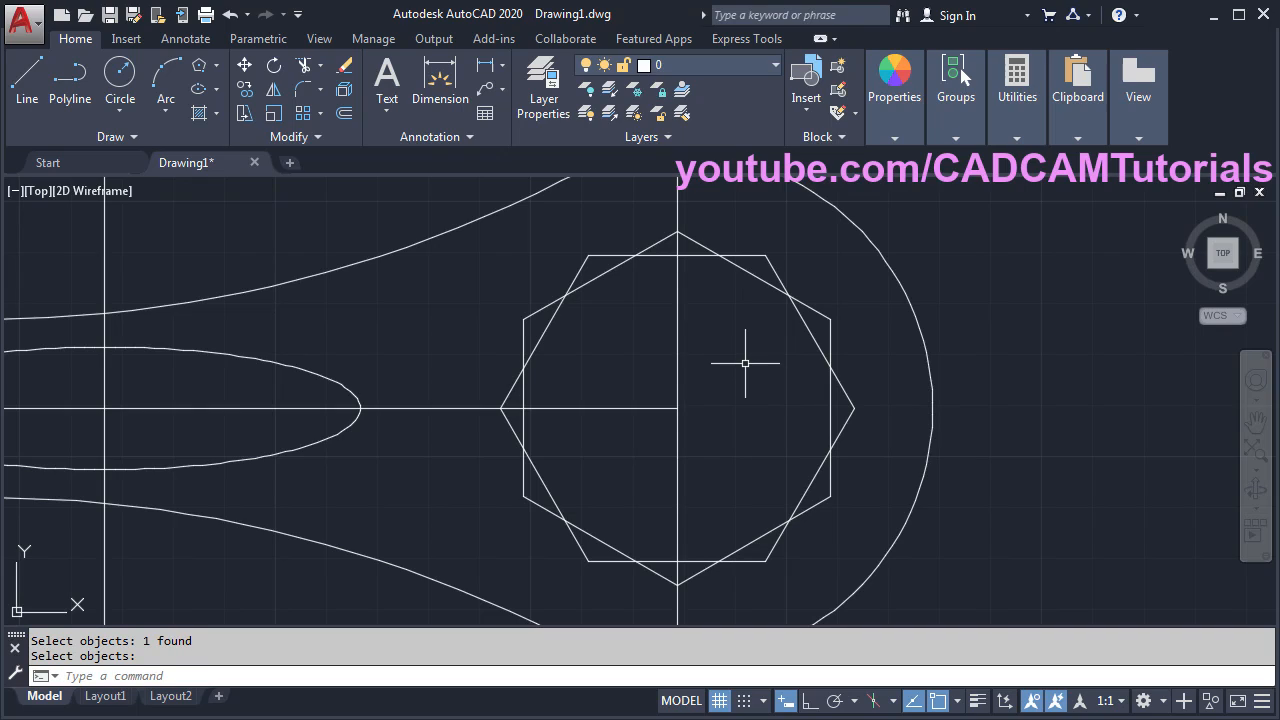
- Trim the overlapping hexagon and octagon edges into a single notched star outline
{"action": "type", "text": "tr"}
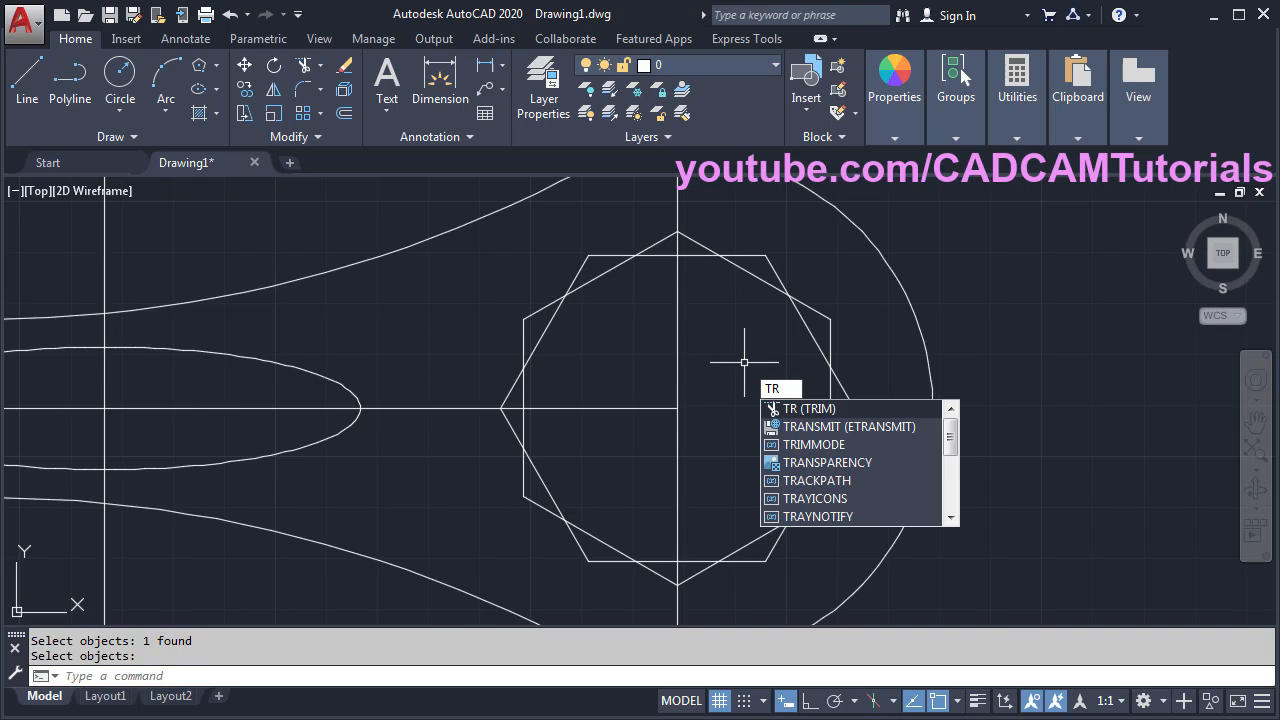
{"action": "key", "text": "Return"}
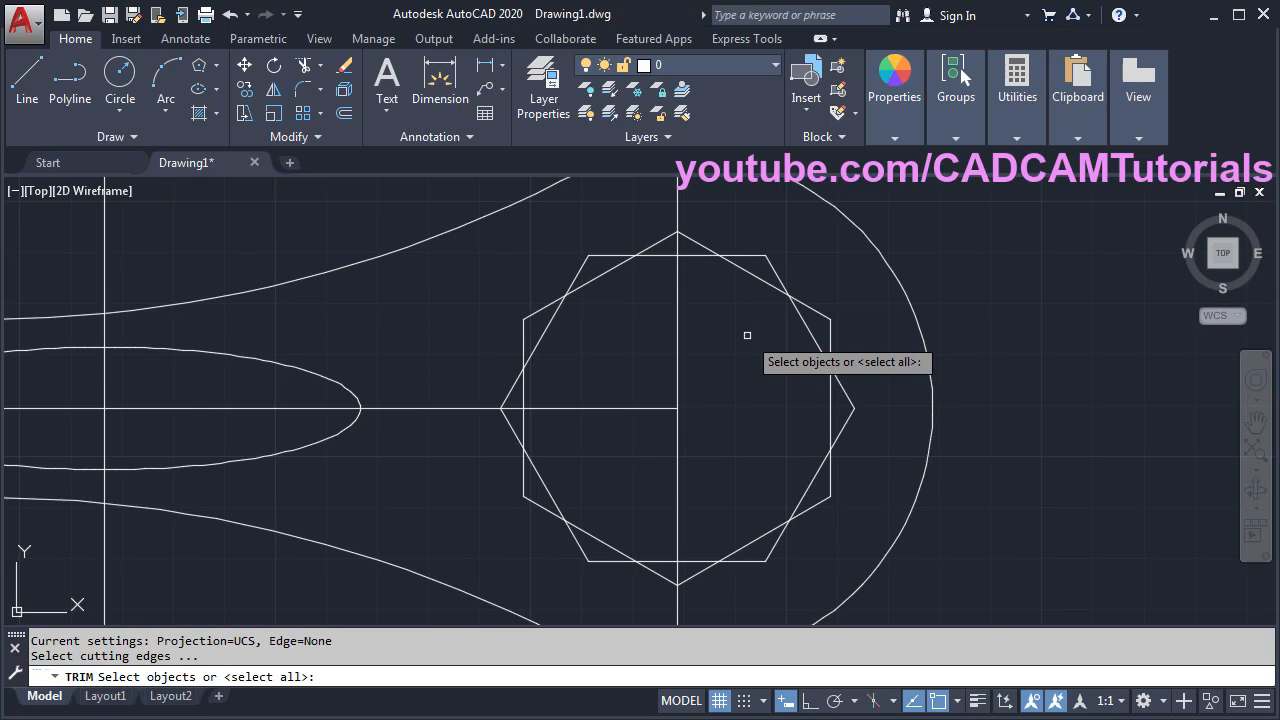
{"action": "key", "text": "Return"}
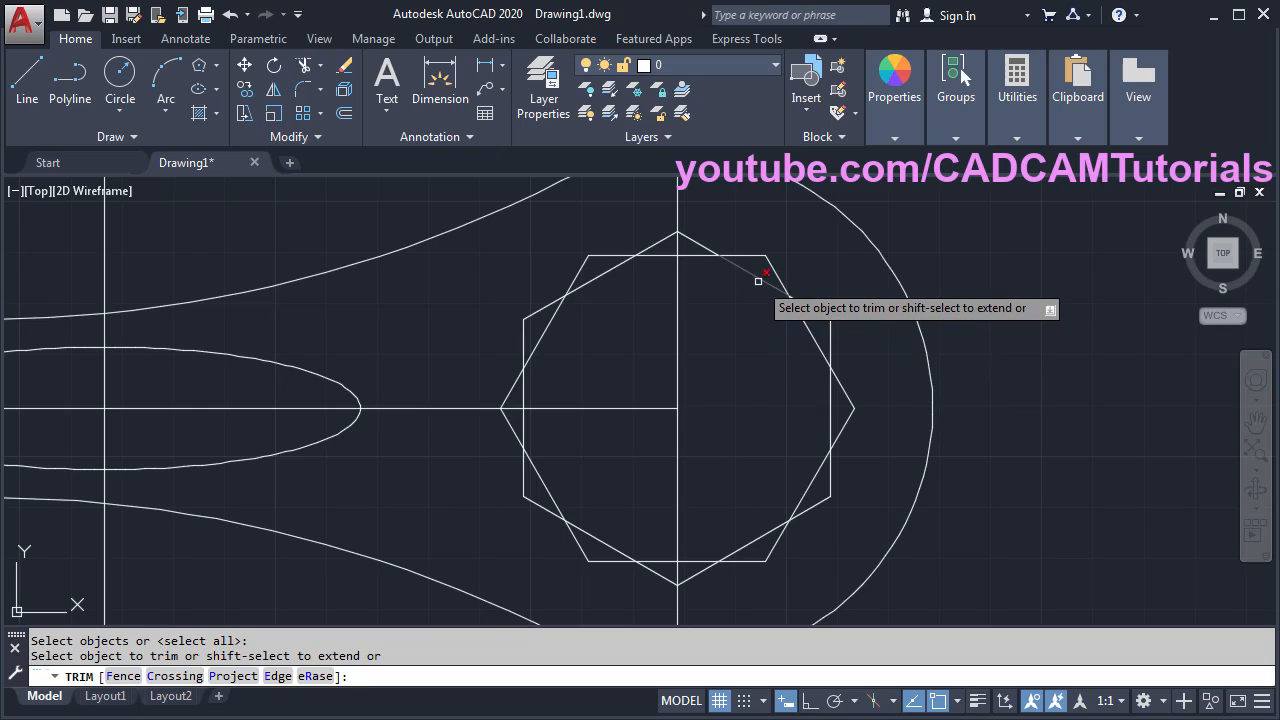
{"action": "left_click", "coordinate": [703, 257]}
{"action": "left_click", "coordinate": [665, 256]}
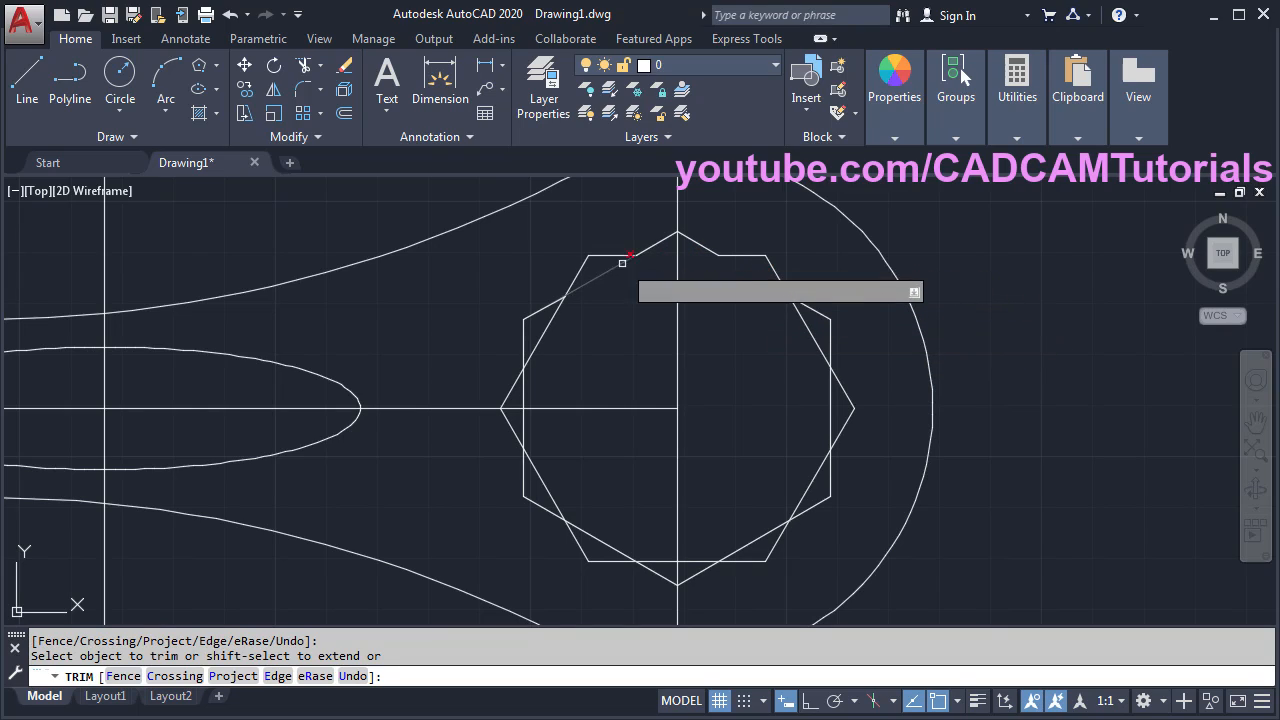
{"action": "left_click", "coordinate": [604, 275]}
{"action": "left_click", "coordinate": [543, 334]}
{"action": "left_click", "coordinate": [523, 391]}
{"action": "left_click", "coordinate": [523, 420]}
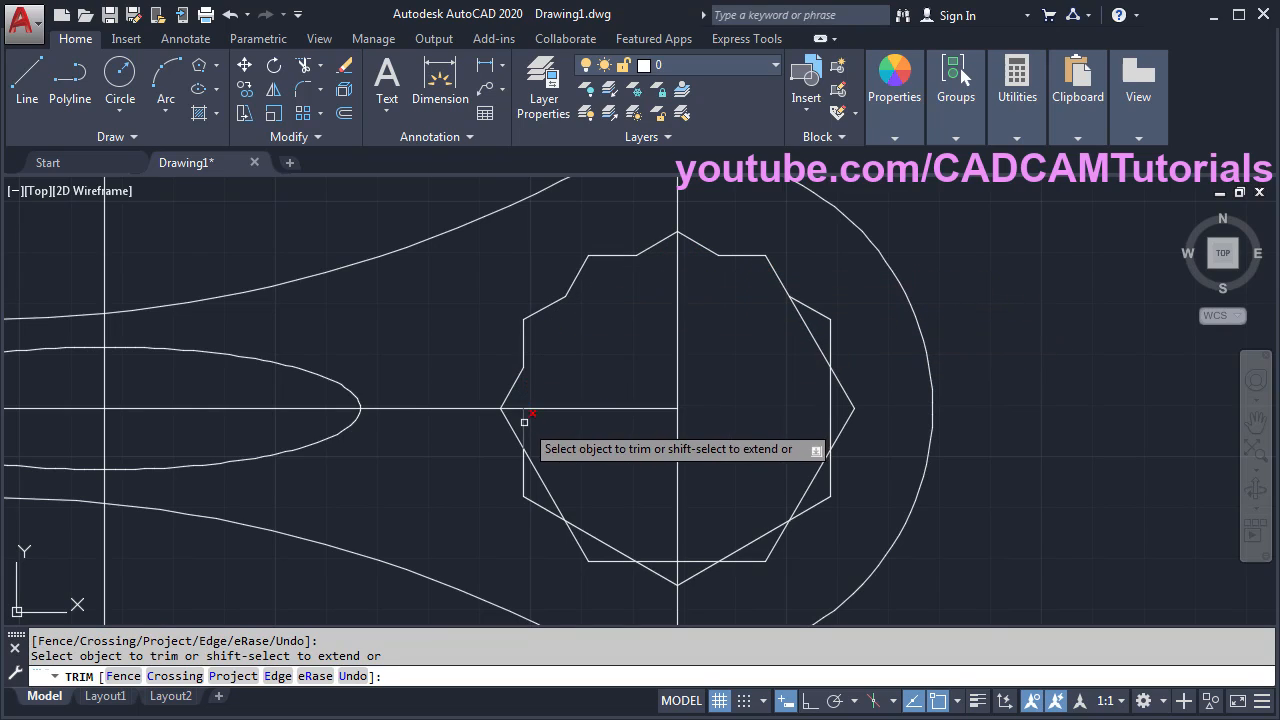
{"action": "left_click", "coordinate": [541, 477]}
{"action": "left_click", "coordinate": [700, 561]}
{"action": "left_click", "coordinate": [663, 561]}
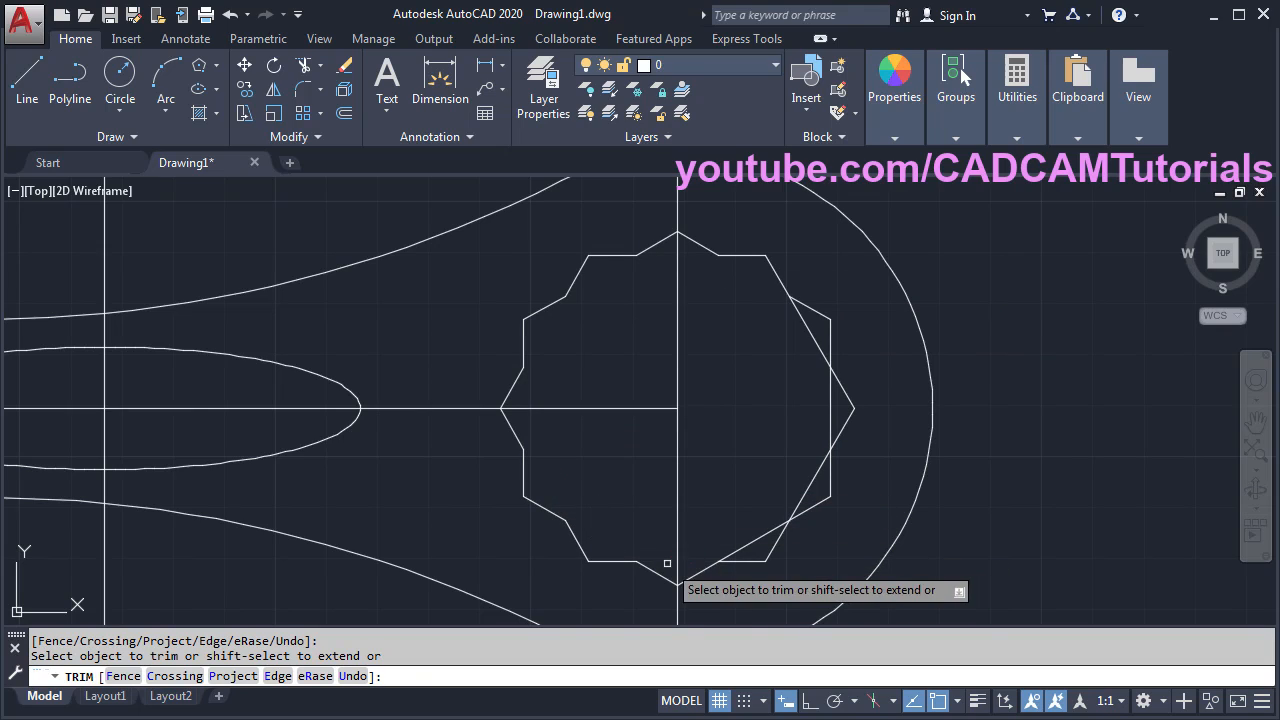
{"action": "left_click", "coordinate": [752, 542]}
{"action": "left_click", "coordinate": [812, 478]}
{"action": "left_click", "coordinate": [830, 410]}
{"action": "left_click", "coordinate": [808, 330]}
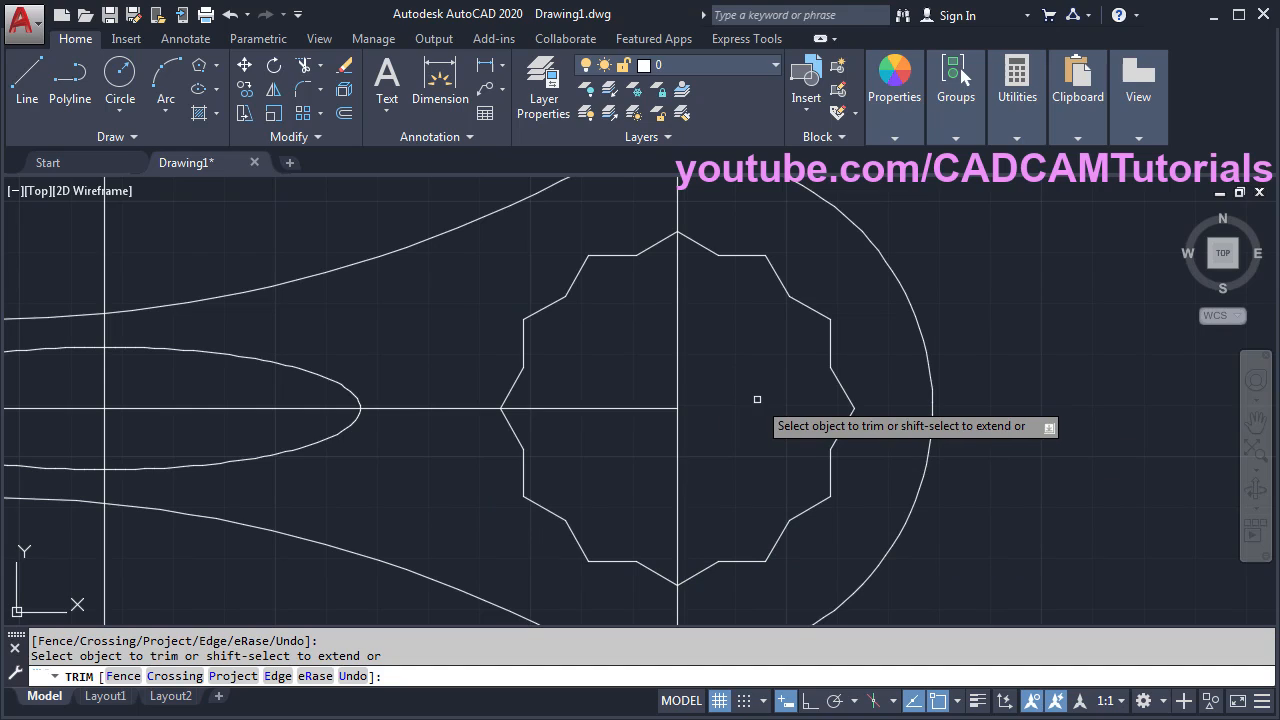
{"action": "key", "text": "Return"}
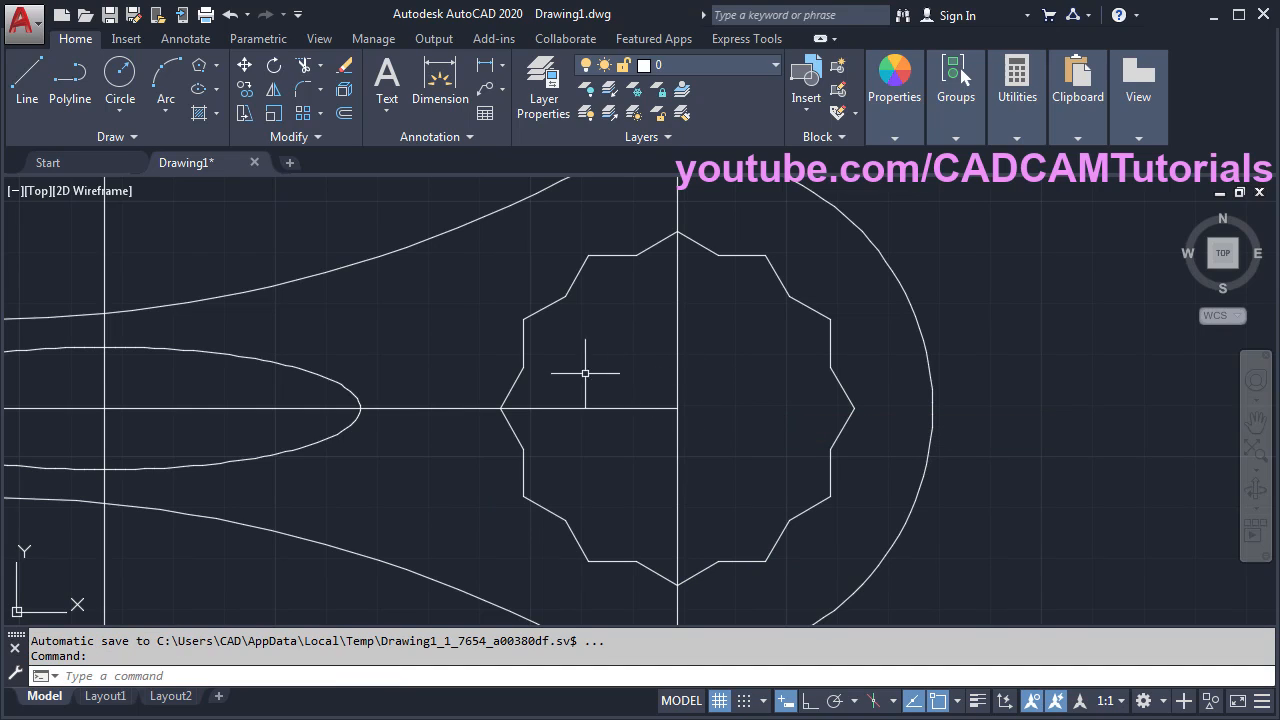
- Give layer 0 index colour 70 so the whole wrench displays in green
{"action": "scroll", "coordinate": [520, 373], "scroll_direction": "down", "scroll_amount": 2}
{"action": "scroll", "coordinate": [520, 373], "scroll_direction": "down", "scroll_amount": 2}
{"action": "middle_click_drag", "start_coordinate": [398, 390], "coordinate": [551, 398]}
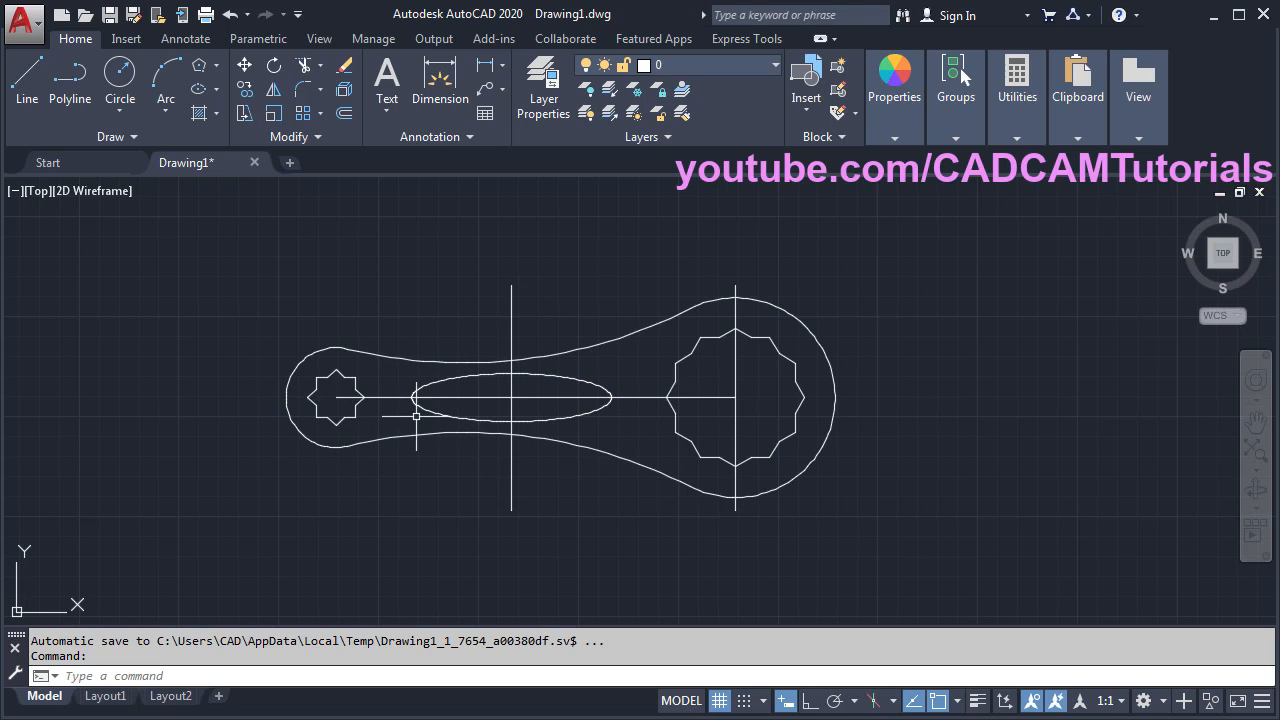
{"action": "scroll", "coordinate": [418, 410], "scroll_direction": "up", "scroll_amount": 2}
{"action": "middle_click_drag", "start_coordinate": [640, 414], "coordinate": [678, 436]}
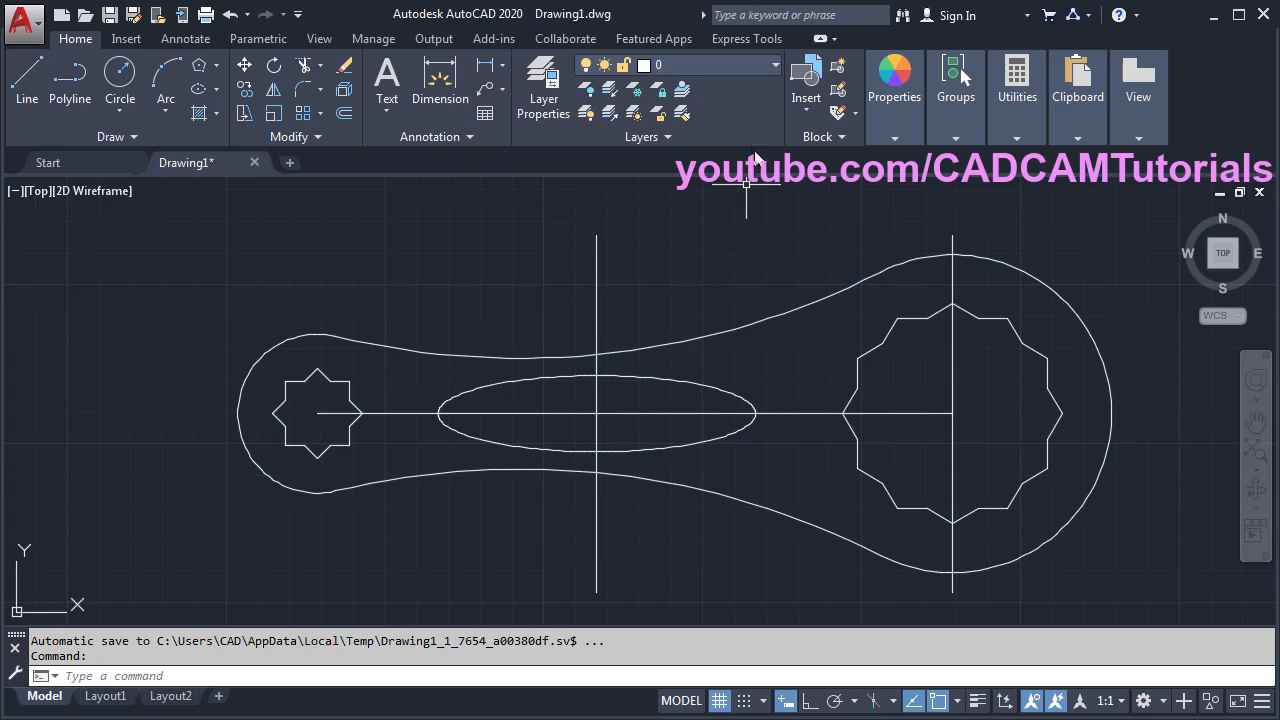
{"action": "left_click", "coordinate": [689, 68]}
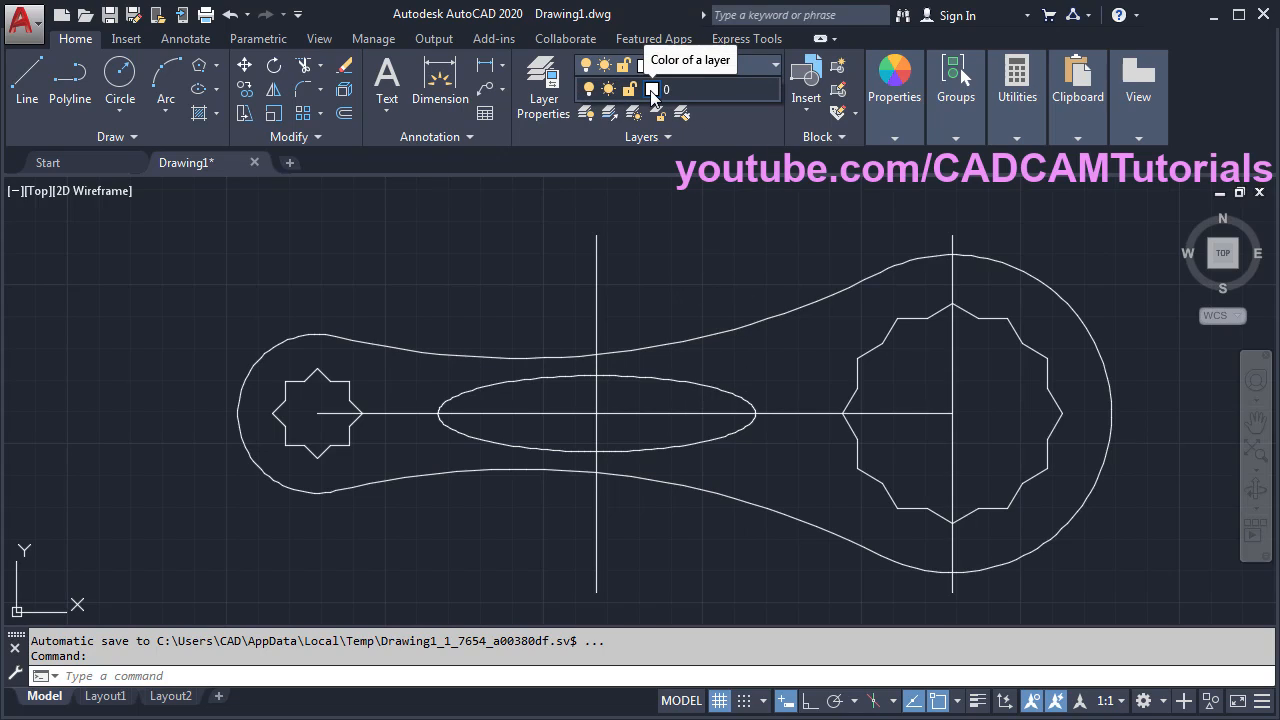
{"action": "left_click", "coordinate": [652, 92]}
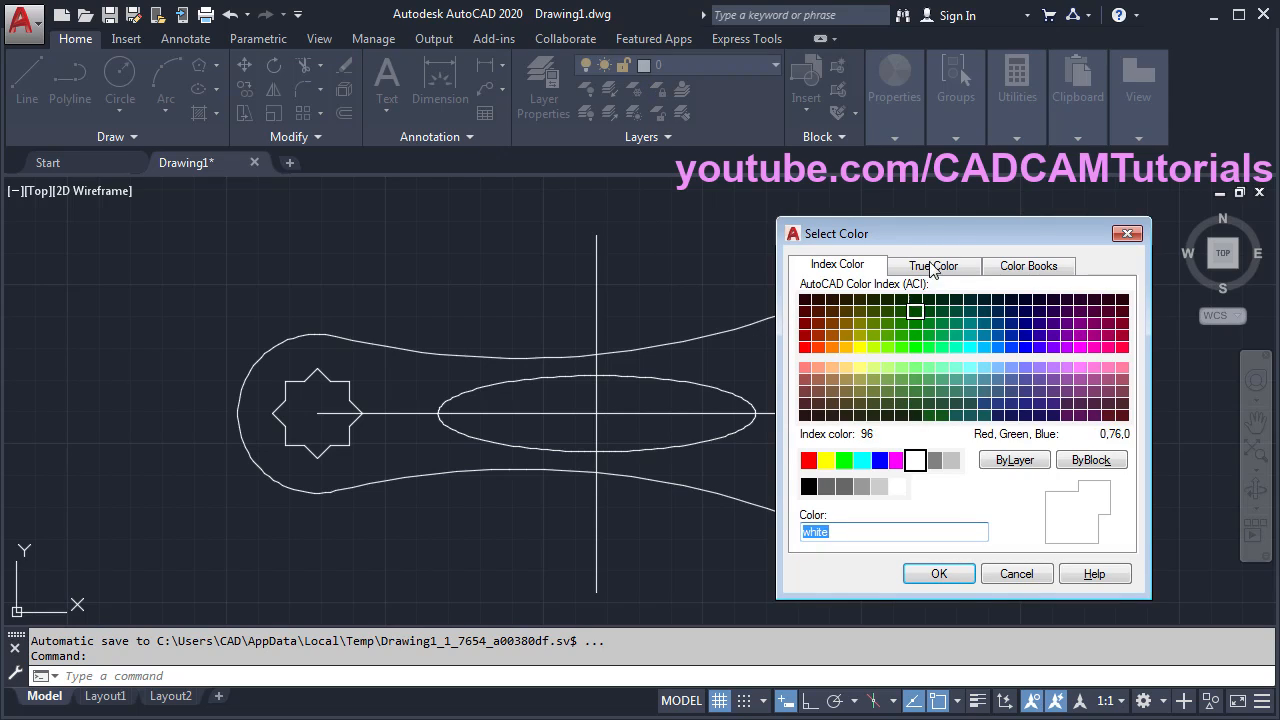
{"action": "left_click_drag", "start_coordinate": [822, 234], "coordinate": [524, 183]}
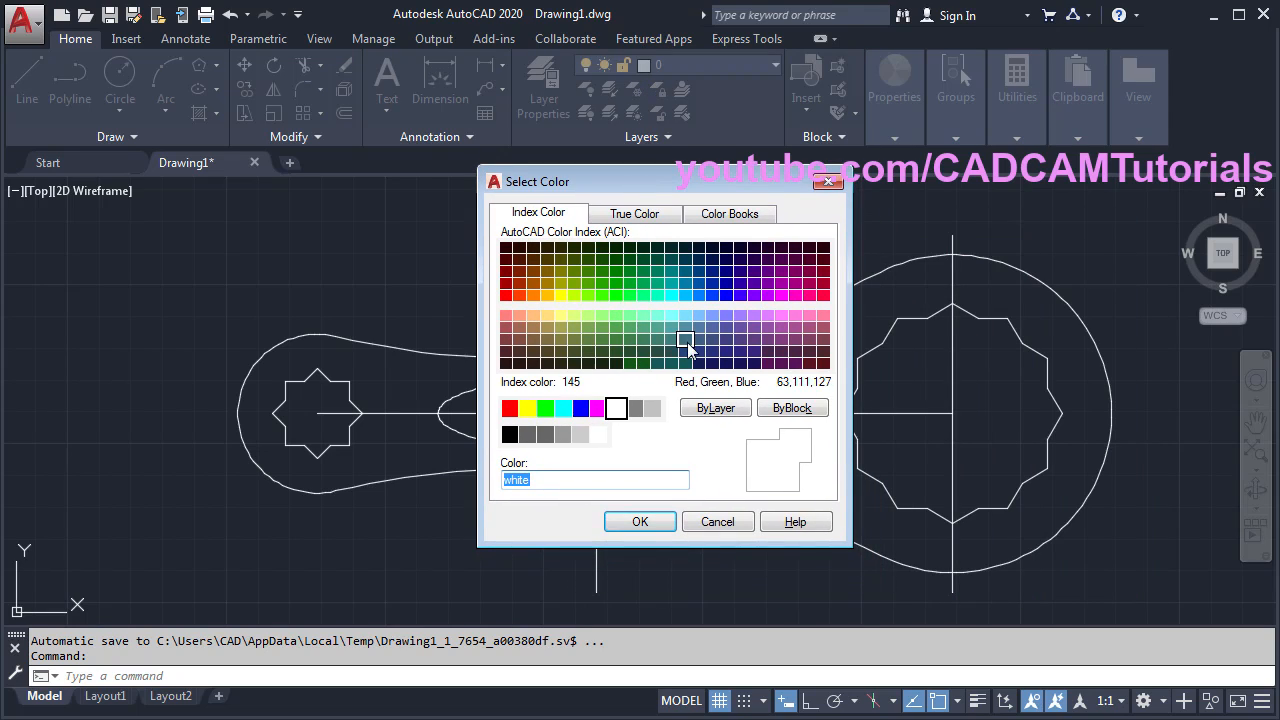
{"action": "left_click", "coordinate": [589, 296]}
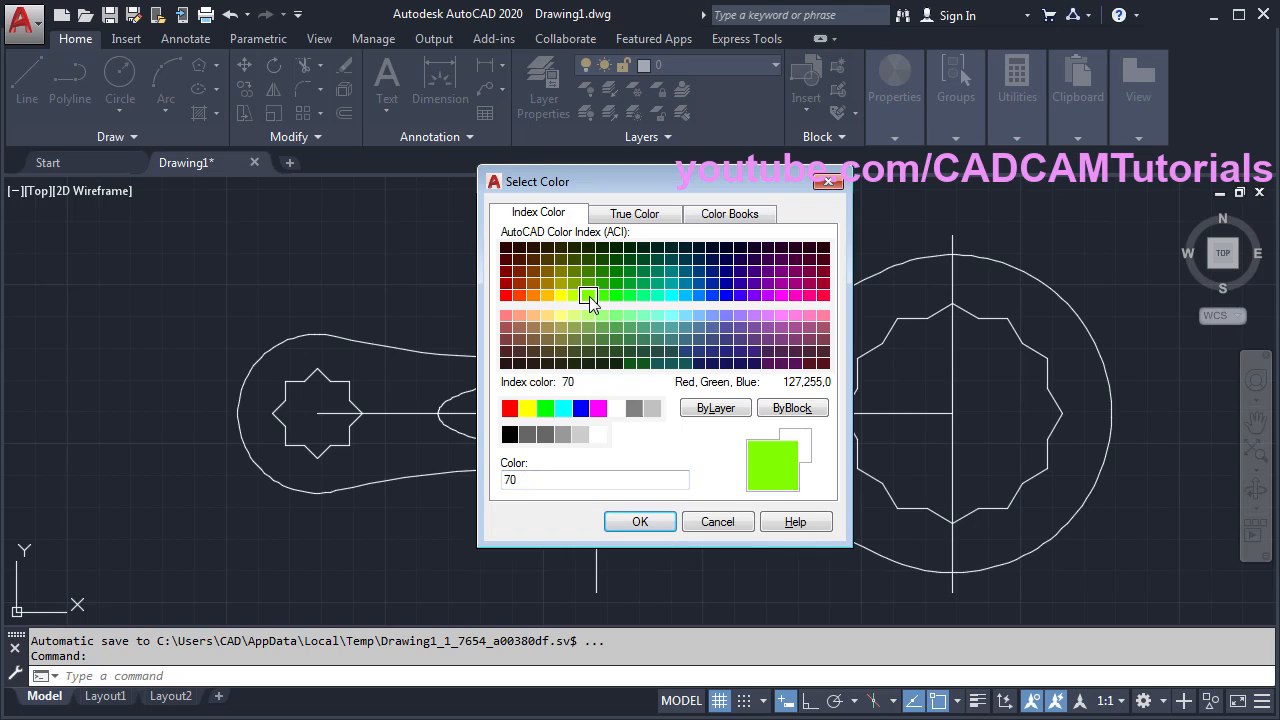
{"action": "left_click", "coordinate": [640, 522]}
{"action": "middle_click_drag", "start_coordinate": [749, 574], "coordinate": [749, 543]}
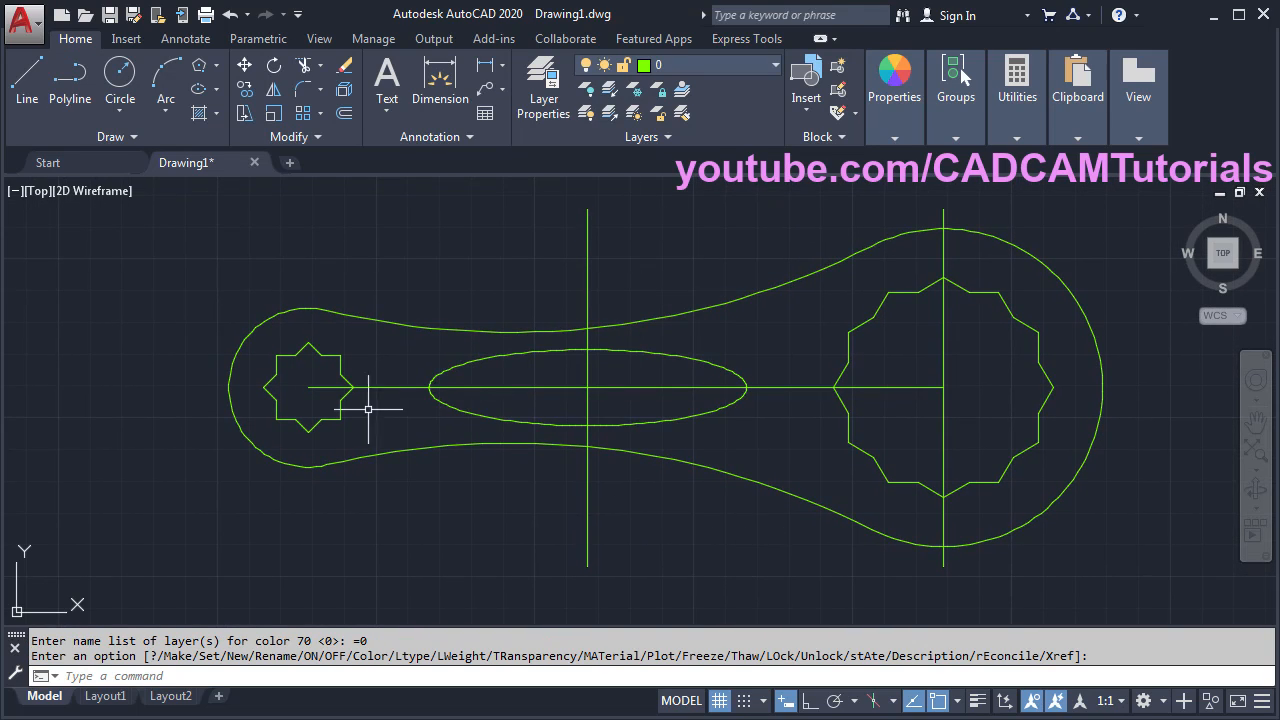
- Create a new layer named Center with yellow colour 50
{"action": "left_click", "coordinate": [554, 107]}
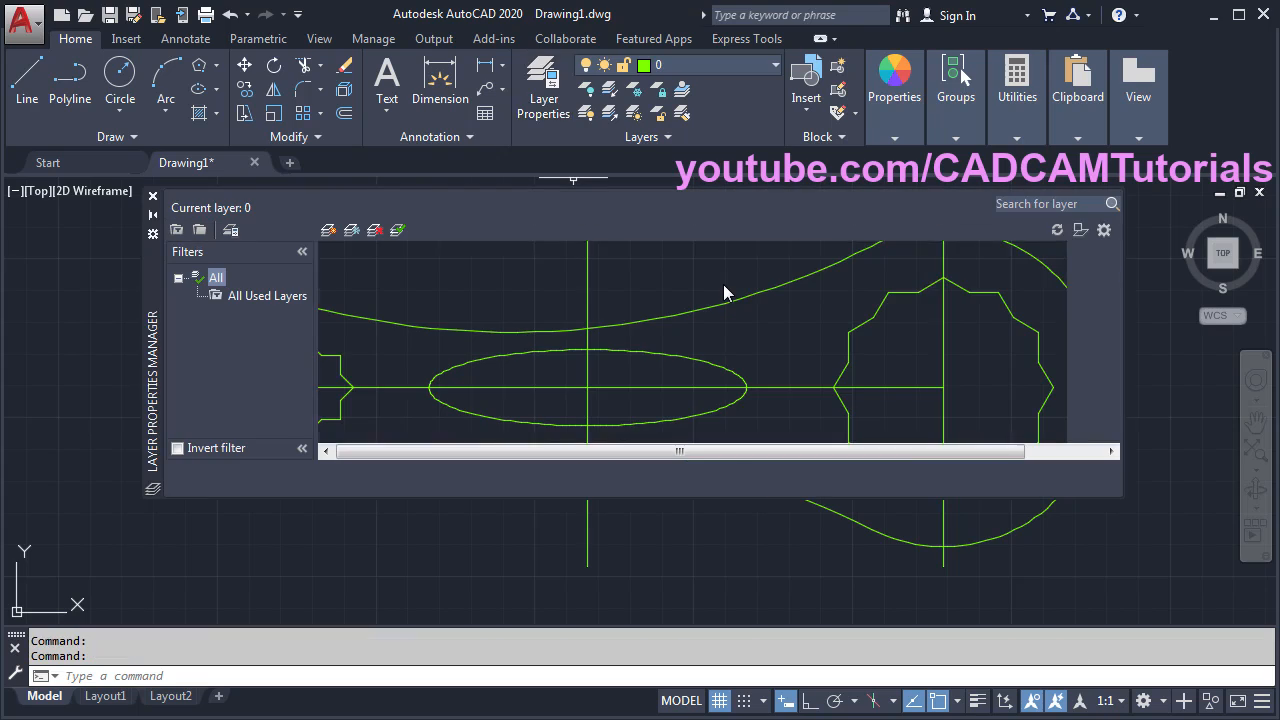
{"action": "left_click", "coordinate": [329, 231]}
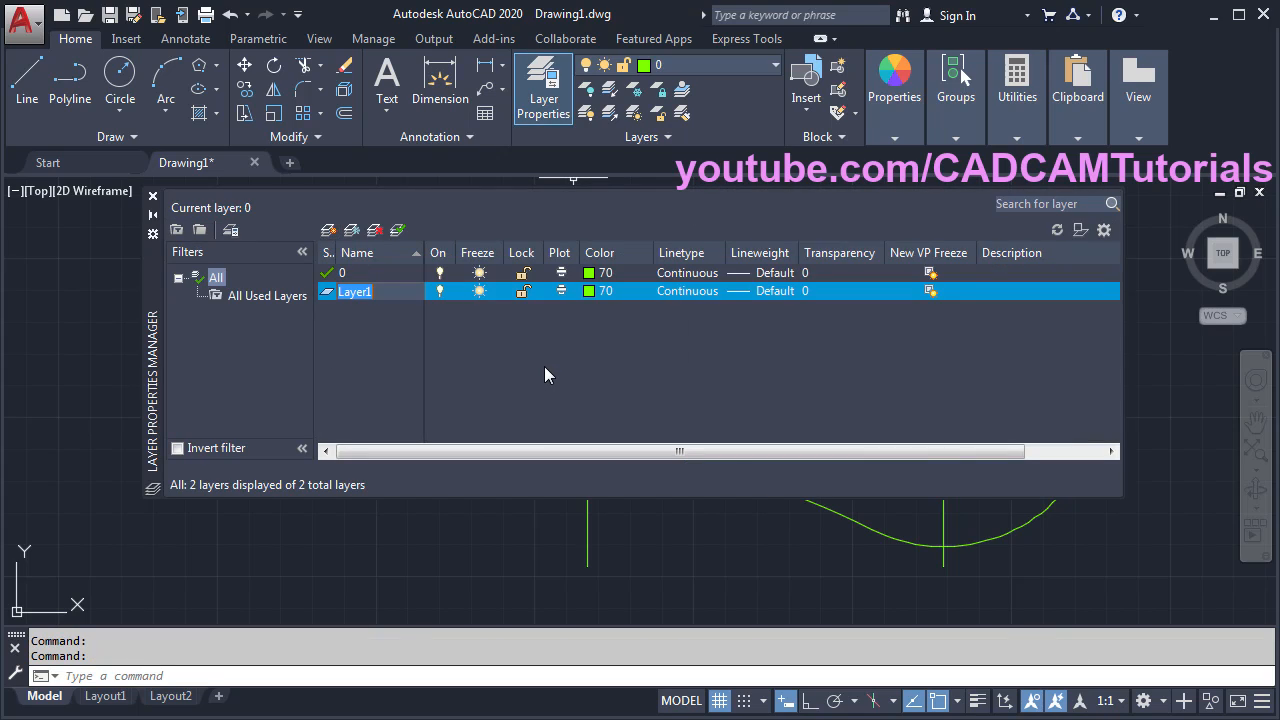
{"action": "type", "text": "Ce"}
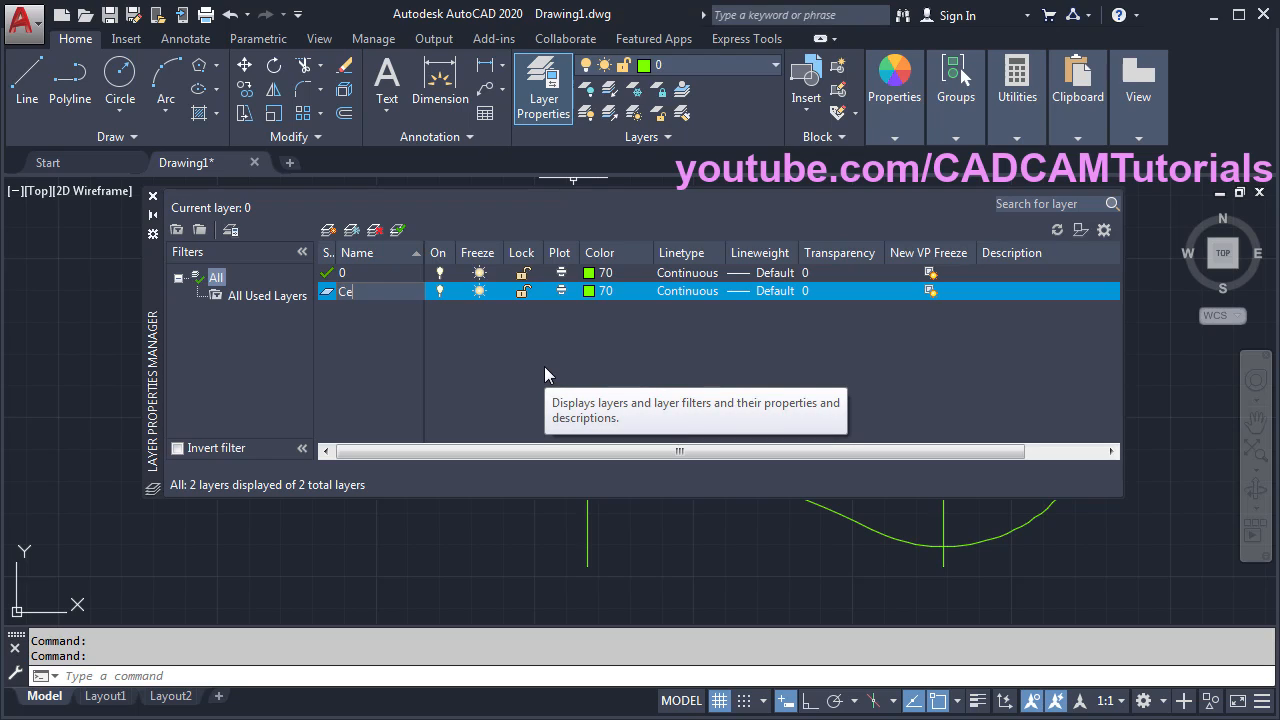
{"action": "type", "text": "nter"}
{"action": "left_click", "coordinate": [588, 292]}
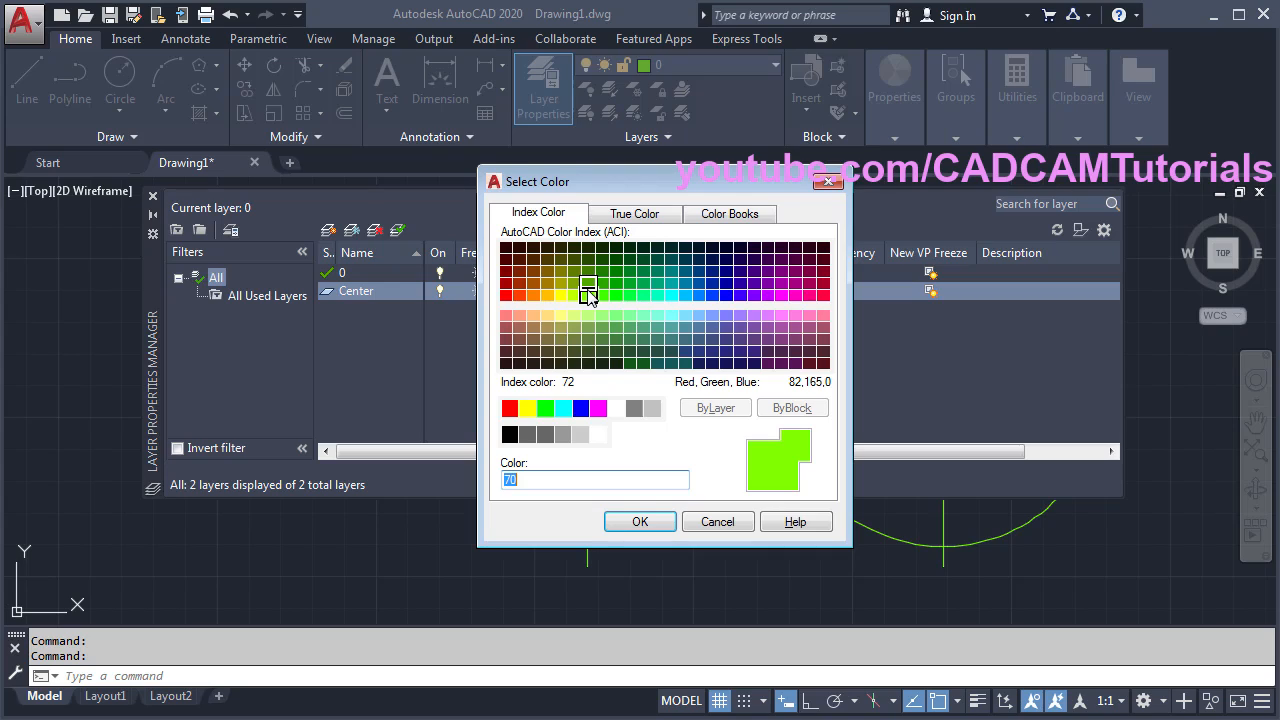
{"action": "left_click", "coordinate": [559, 297]}
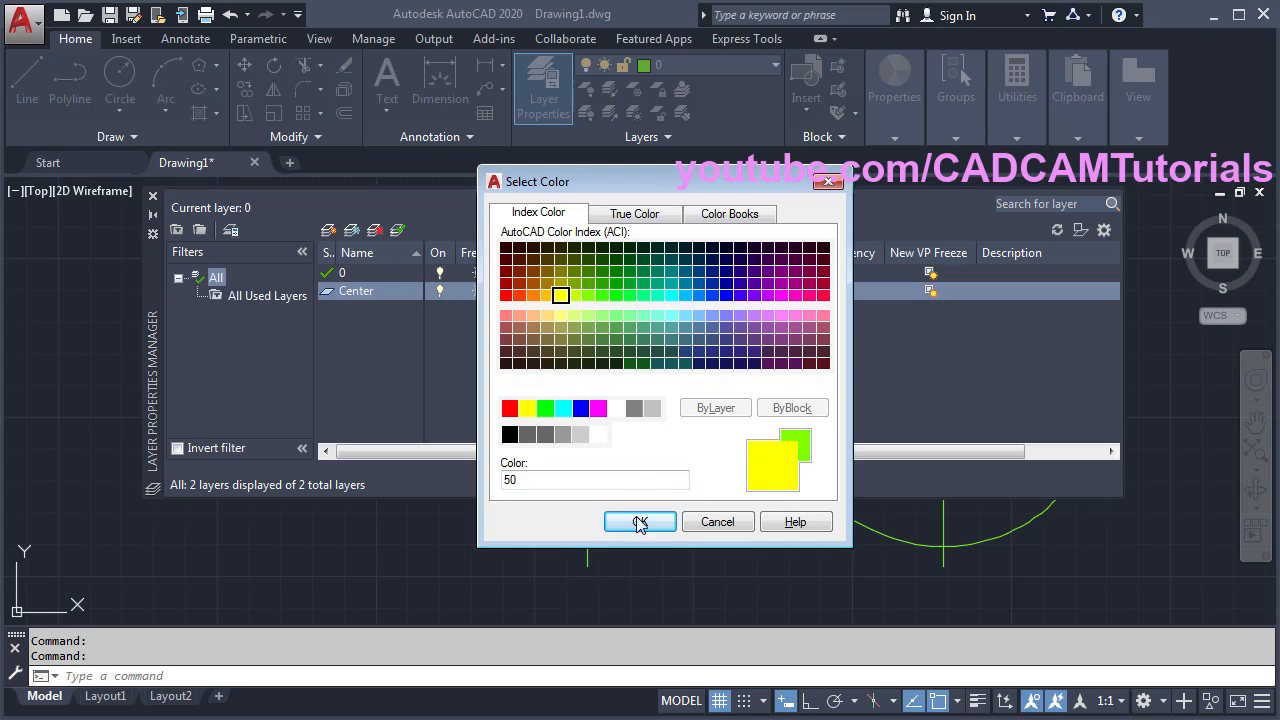
{"action": "left_click", "coordinate": [640, 521]}
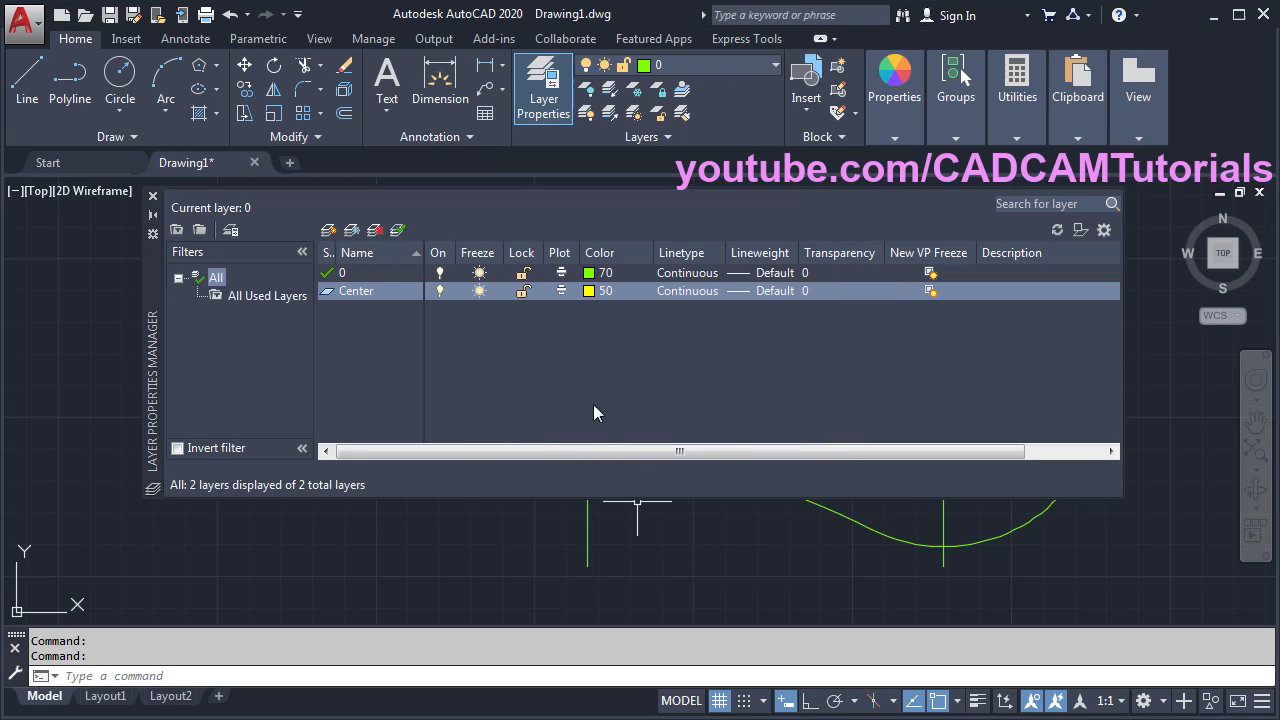
- Load the CENTER linetype and assign it to the Center layer
{"action": "left_click", "coordinate": [683, 291]}
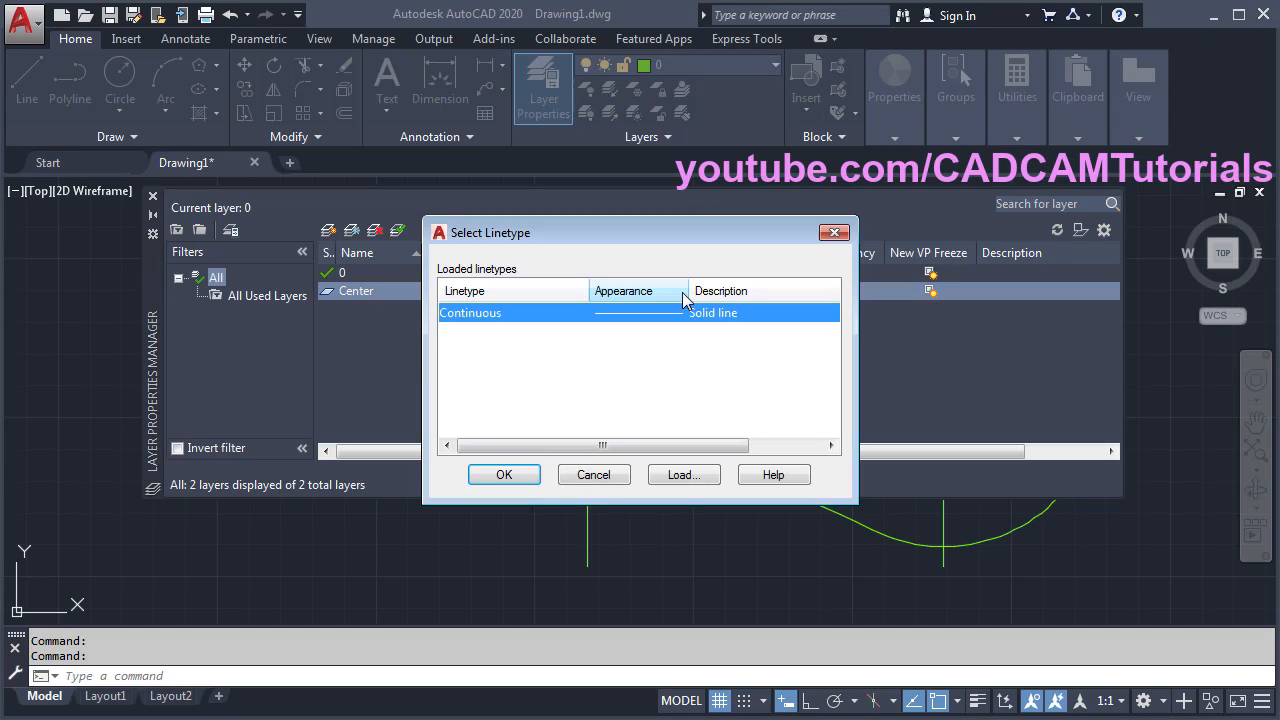
{"action": "left_click", "coordinate": [683, 475]}
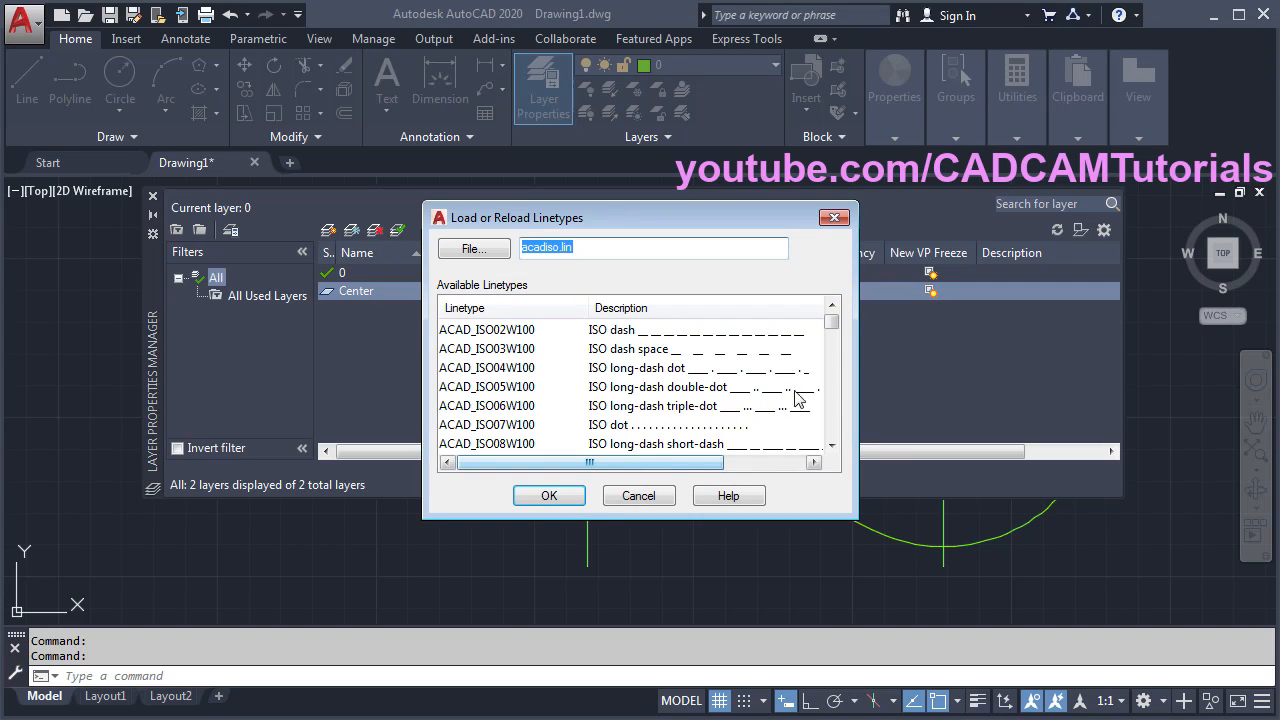
{"action": "left_click_drag", "start_coordinate": [834, 323], "coordinate": [836, 360]}
{"action": "left_click", "coordinate": [488, 370]}
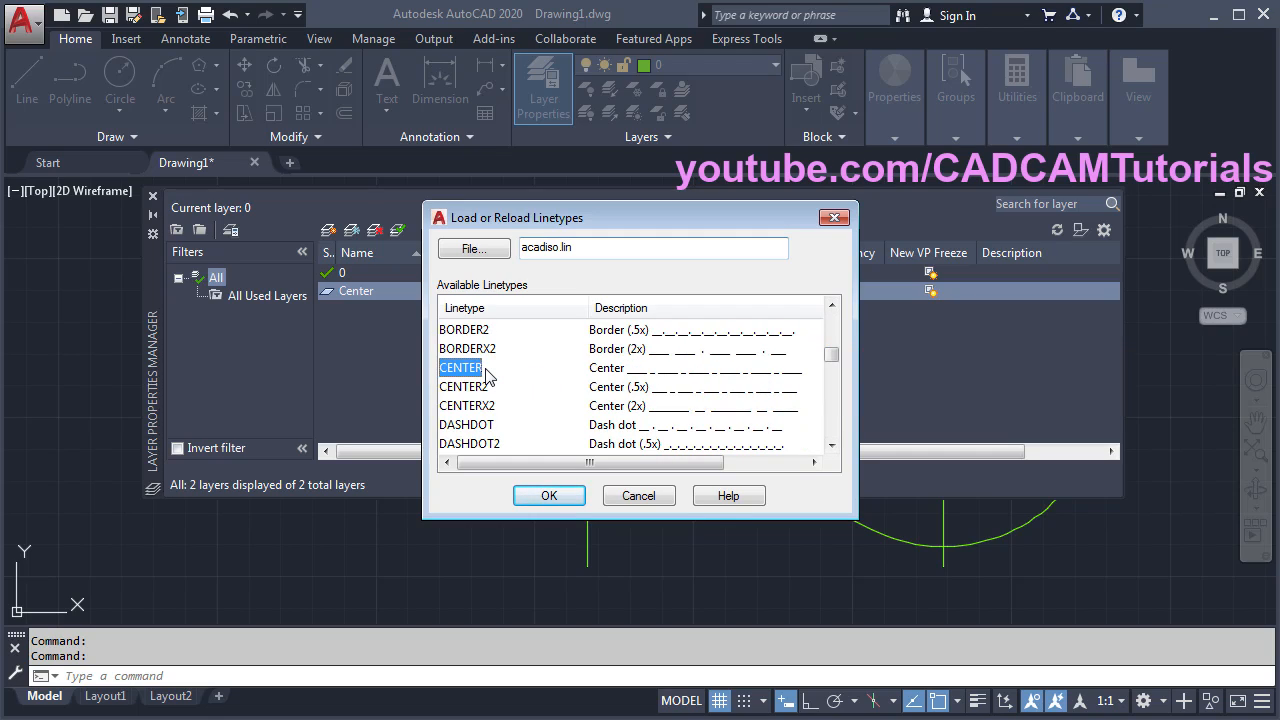
{"action": "left_click", "coordinate": [552, 497]}
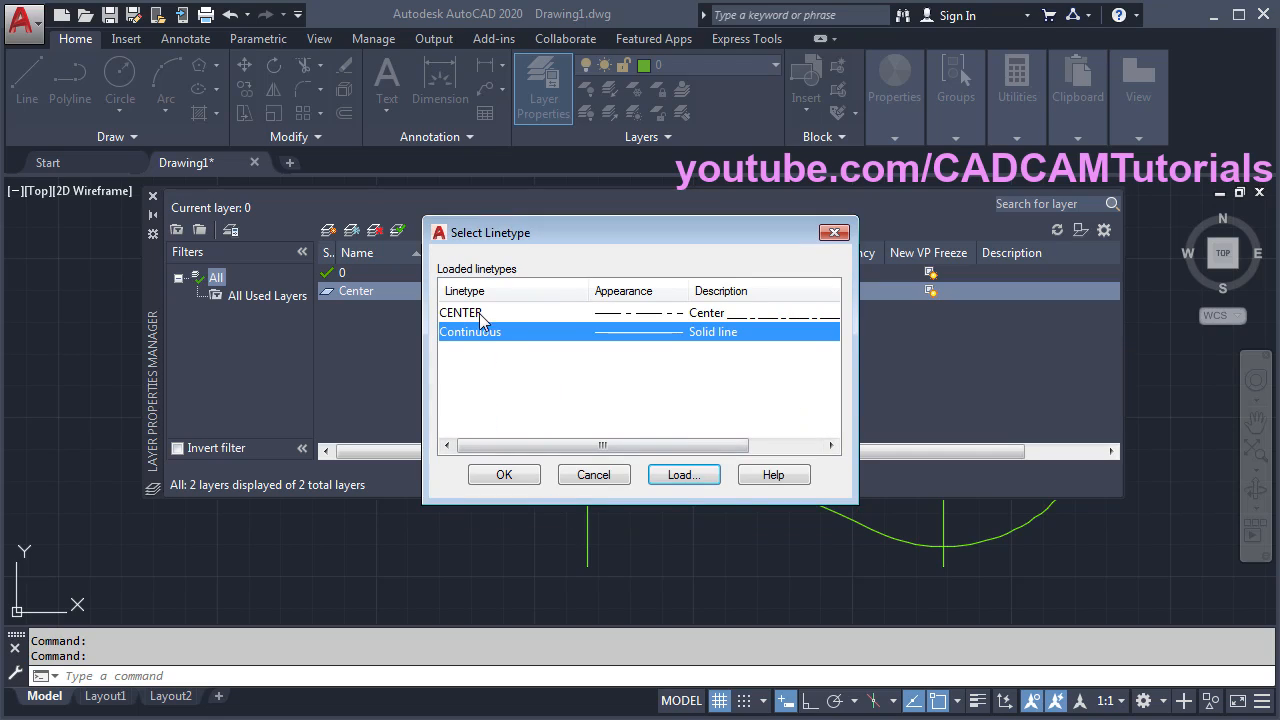
{"action": "left_click", "coordinate": [482, 314]}
{"action": "left_click", "coordinate": [529, 474]}
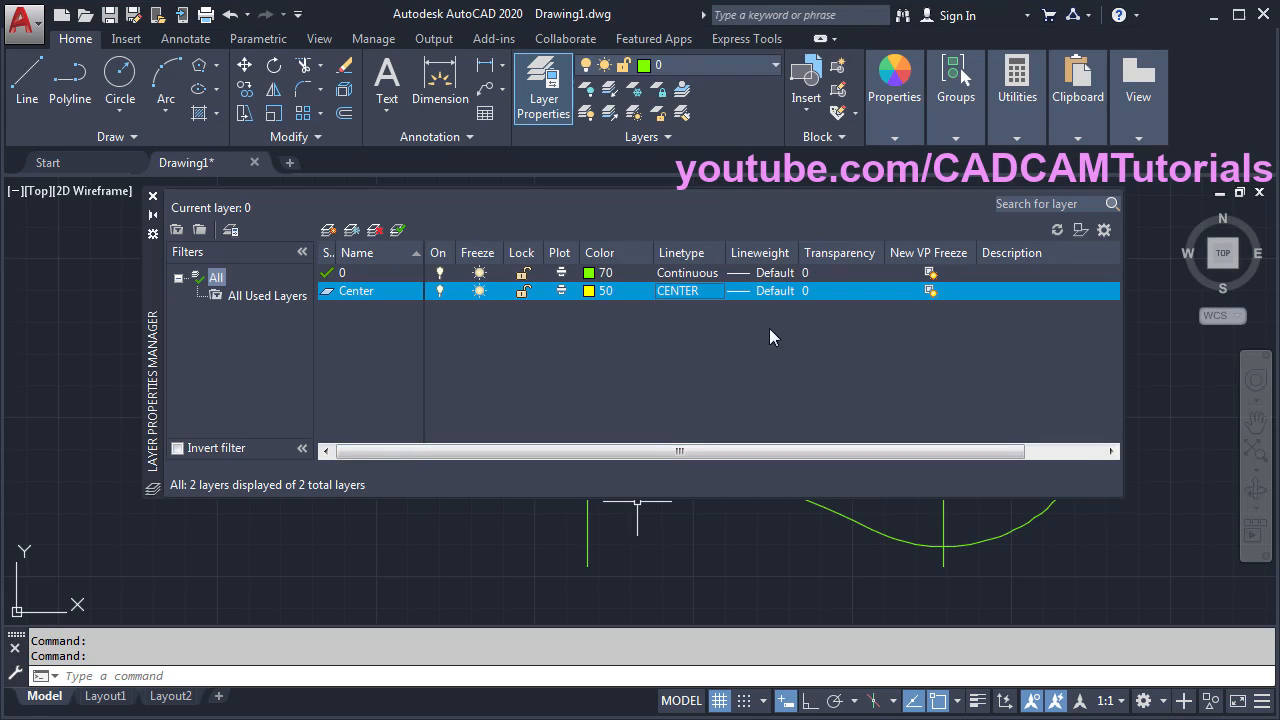
- Set layer 0's lineweight to 0.30 mm
{"action": "left_click", "coordinate": [778, 273]}
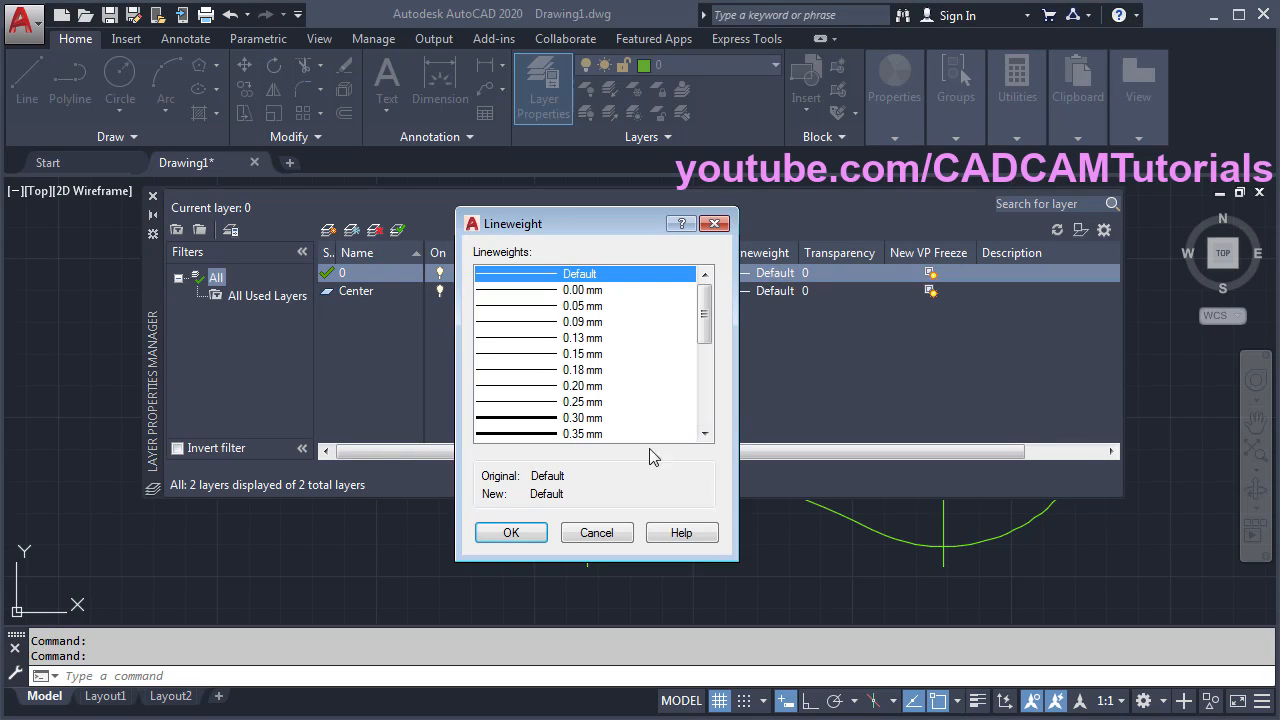
{"action": "left_click", "coordinate": [578, 419]}
{"action": "left_click", "coordinate": [529, 535]}
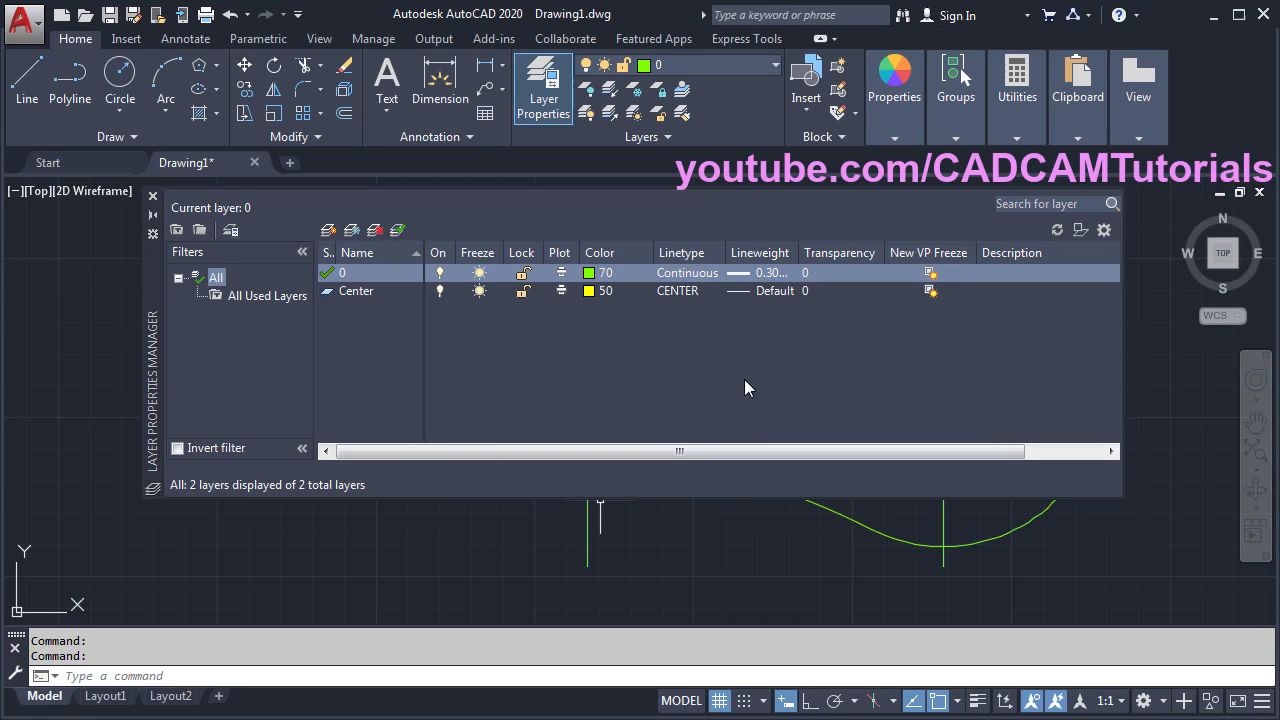
- Move the ellipse's centre lines and the right vertical centre line onto the Center layer
{"action": "left_click", "coordinate": [153, 196]}
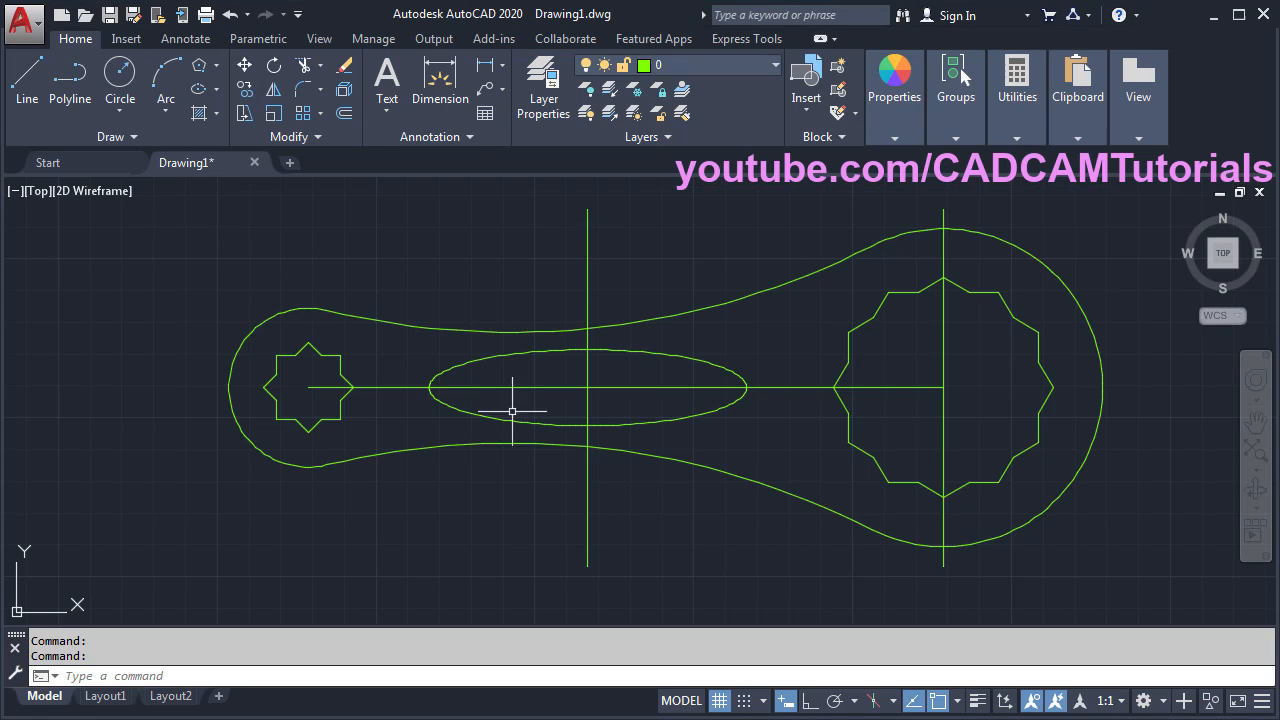
{"action": "left_click", "coordinate": [603, 405]}
{"action": "left_click", "coordinate": [580, 387]}
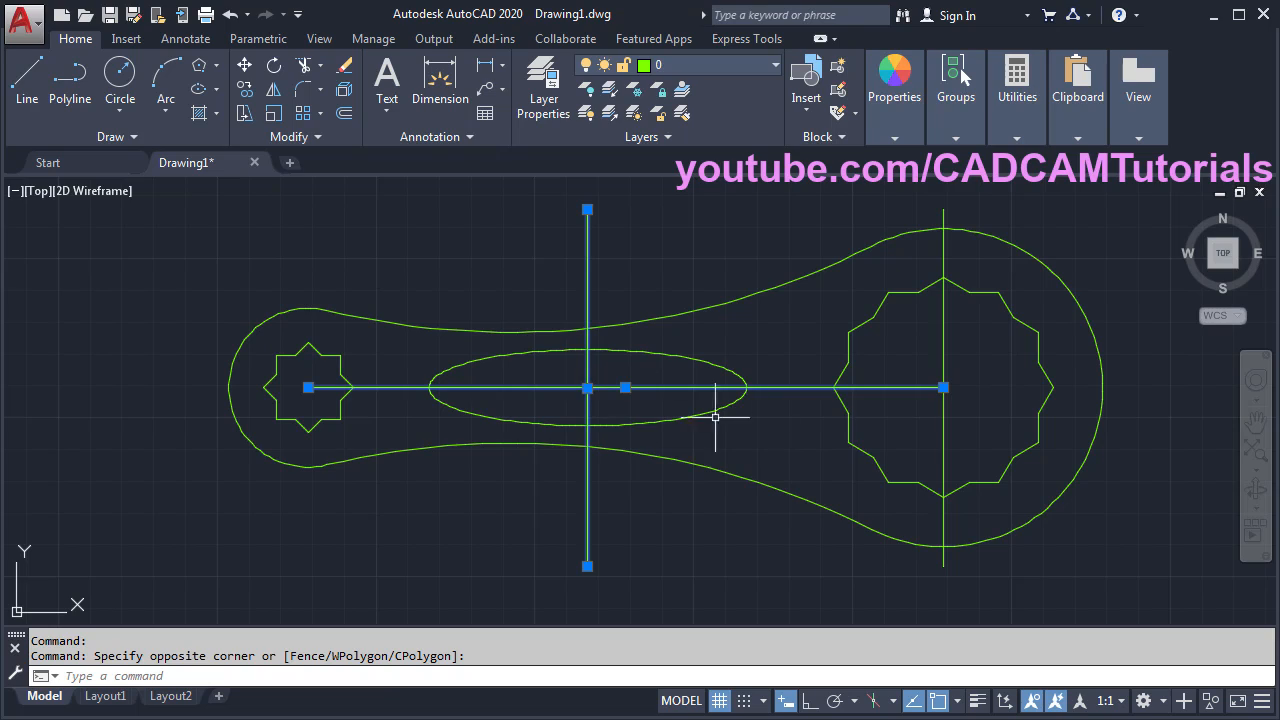
{"action": "left_click", "coordinate": [964, 430]}
{"action": "left_click", "coordinate": [930, 428]}
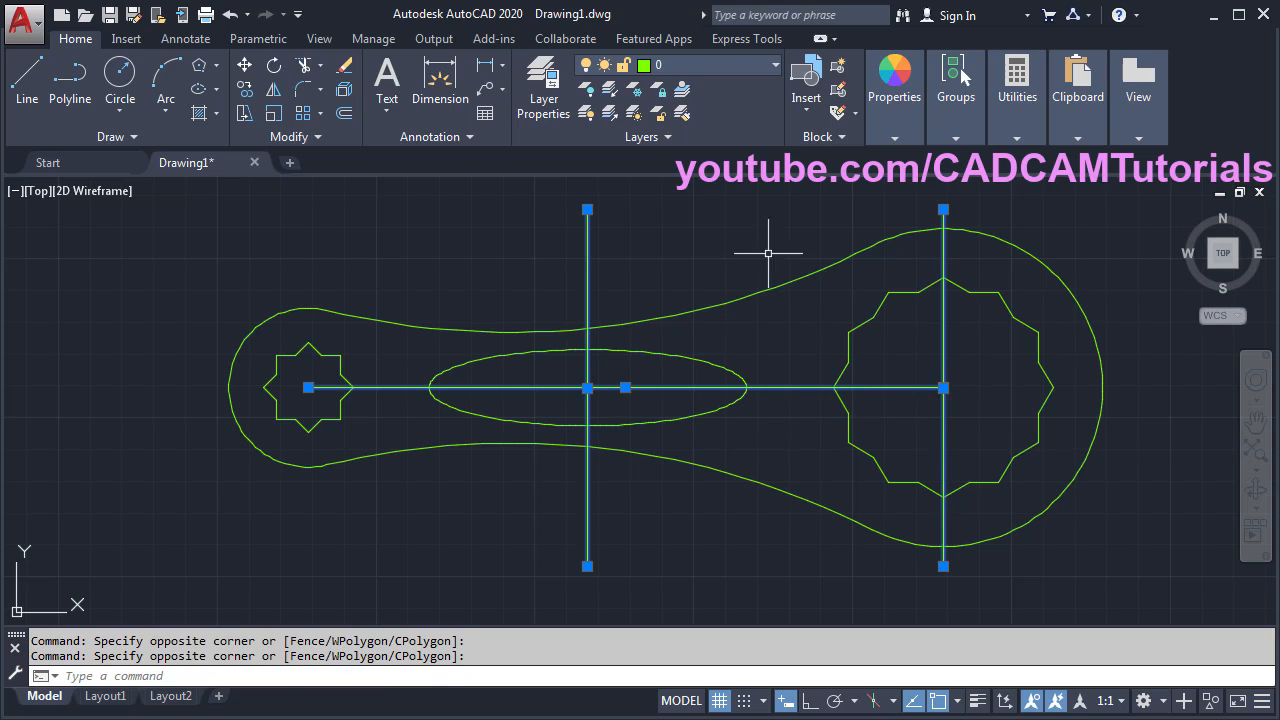
{"action": "left_click", "coordinate": [690, 62]}
{"action": "left_click", "coordinate": [682, 113]}
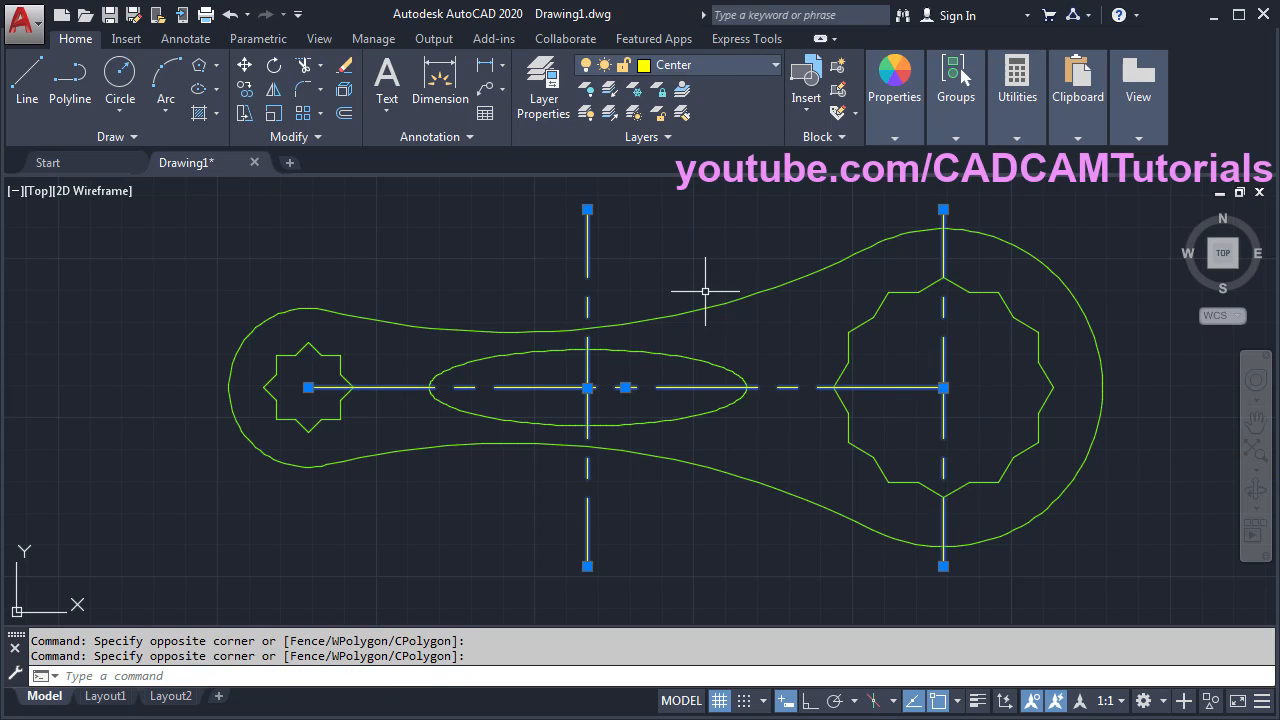
{"action": "key", "text": "Escape"}
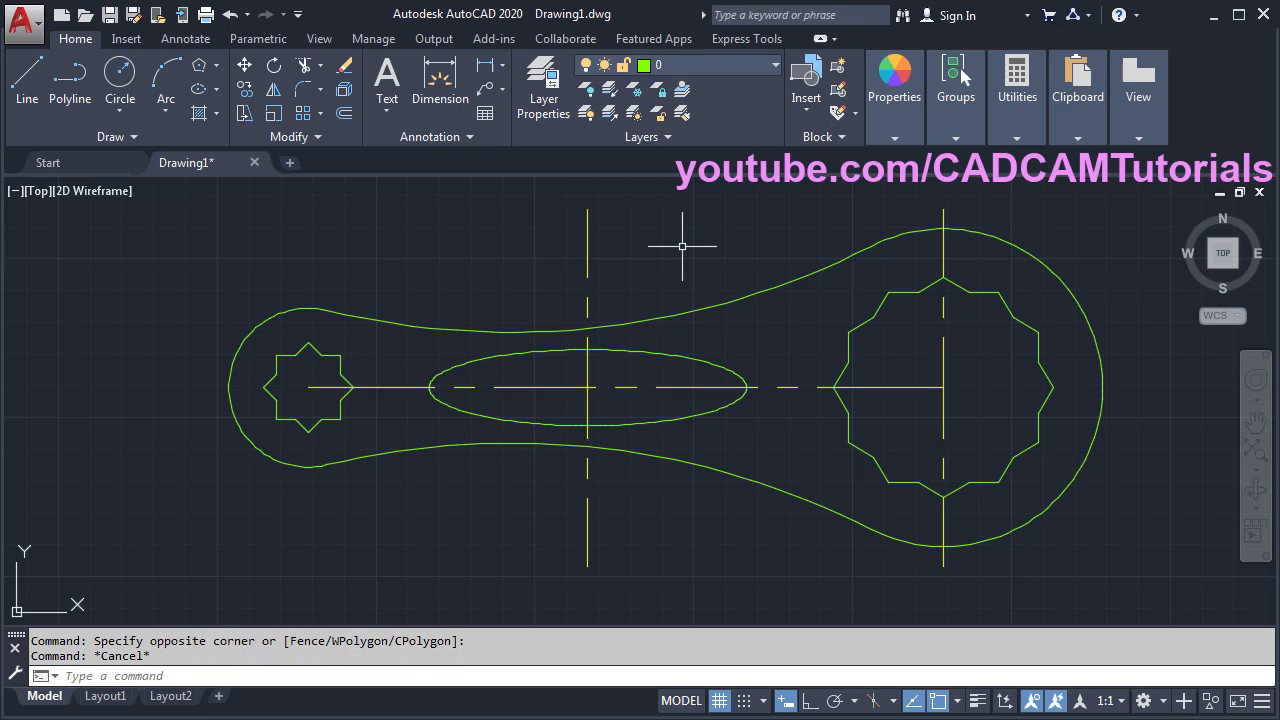
- Make Center the current layer and set the linetype scale to 0.25
{"action": "left_click", "coordinate": [729, 61]}
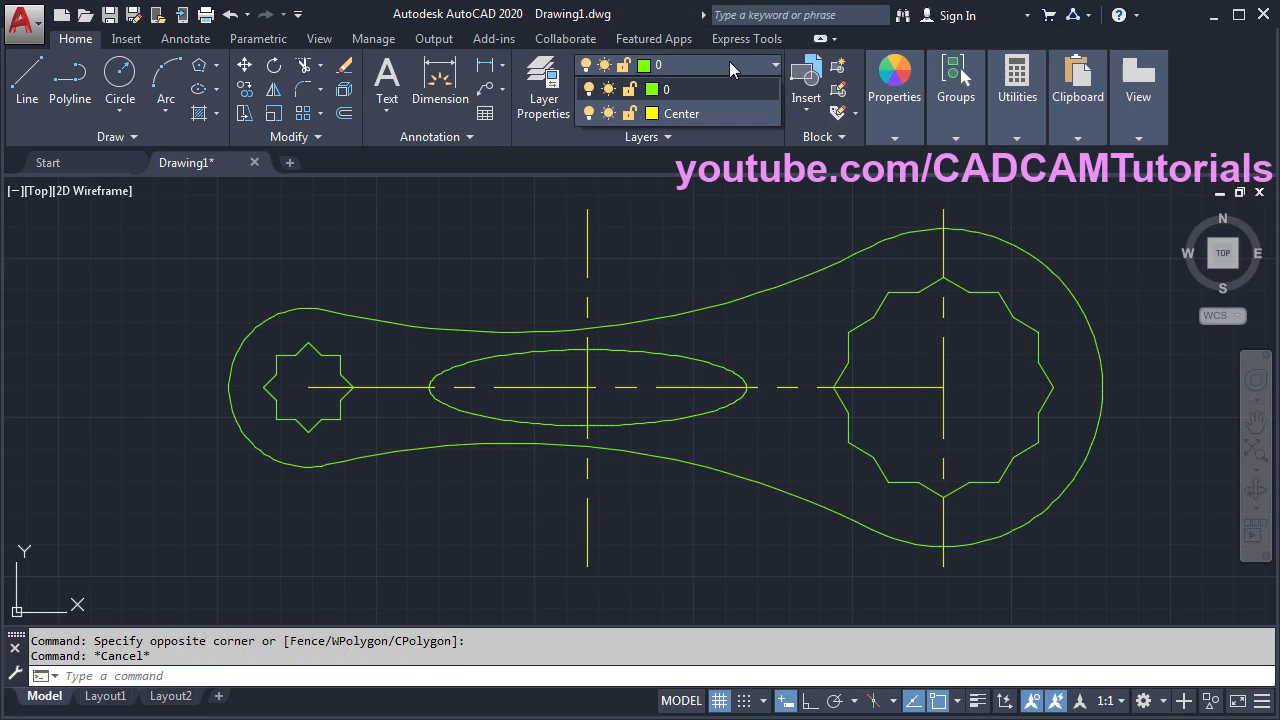
{"action": "left_click", "coordinate": [697, 112]}
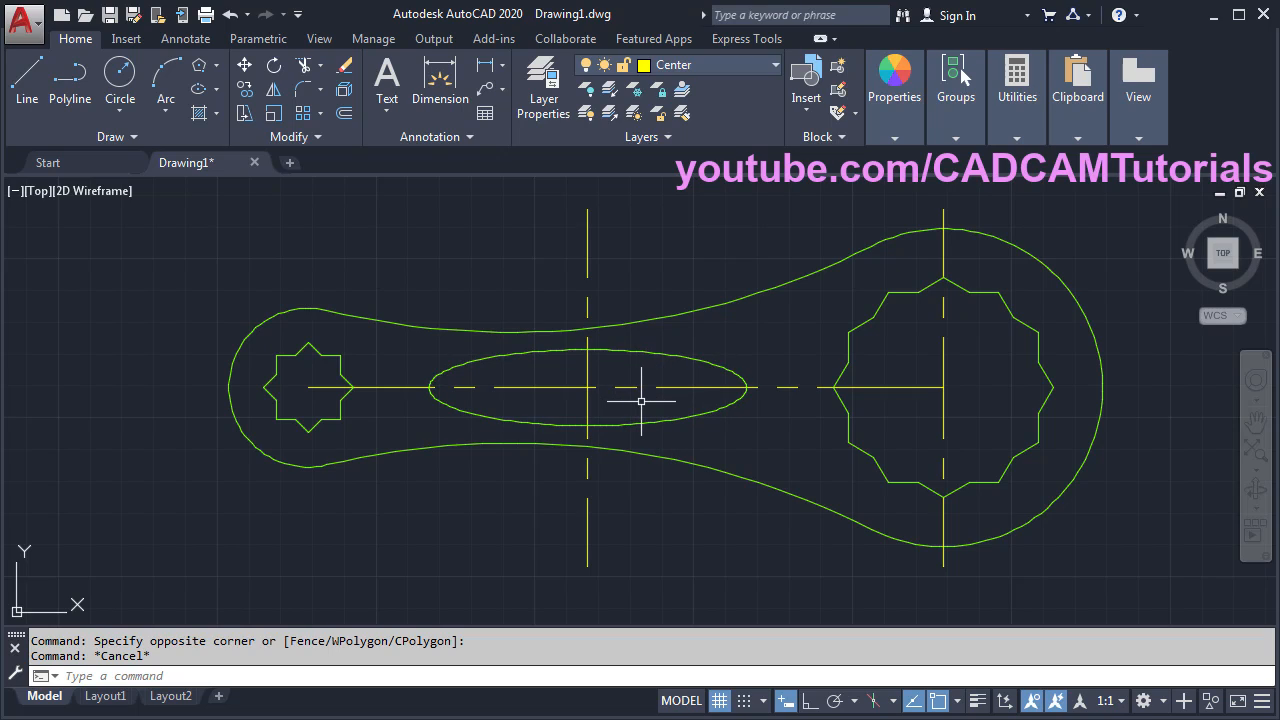
{"action": "type", "text": "l"}
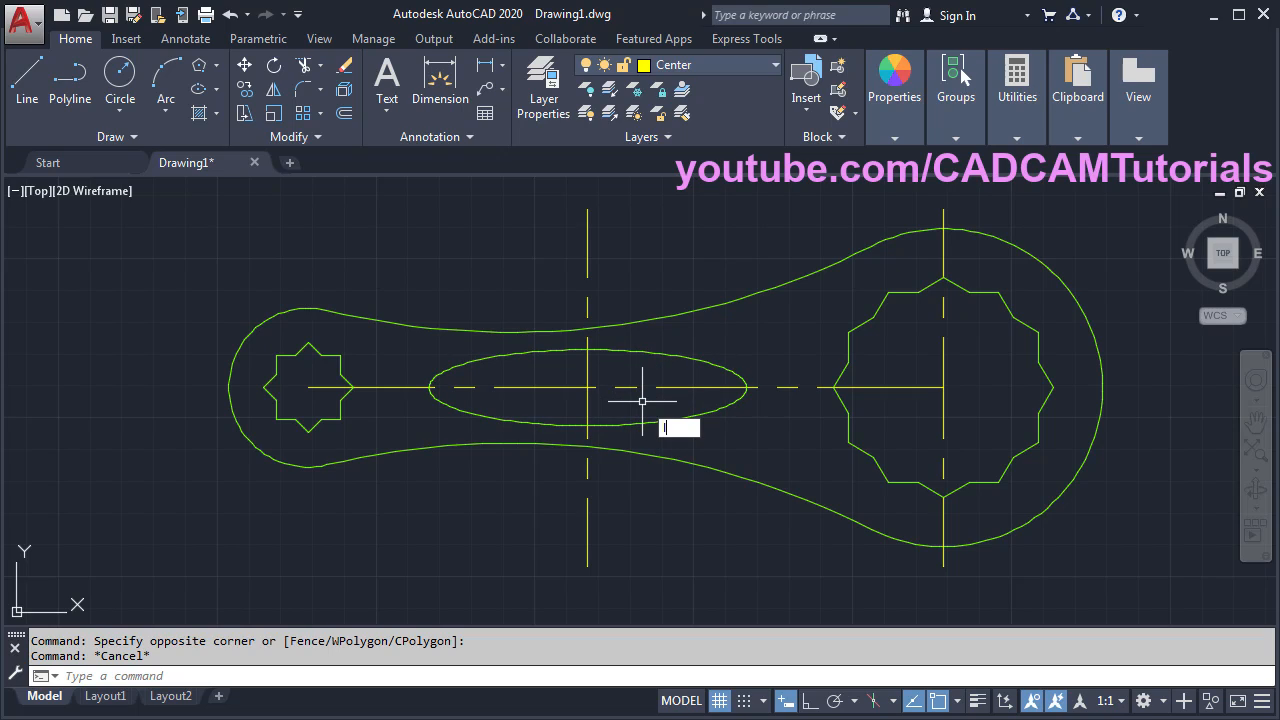
{"action": "type", "text": "ts"}
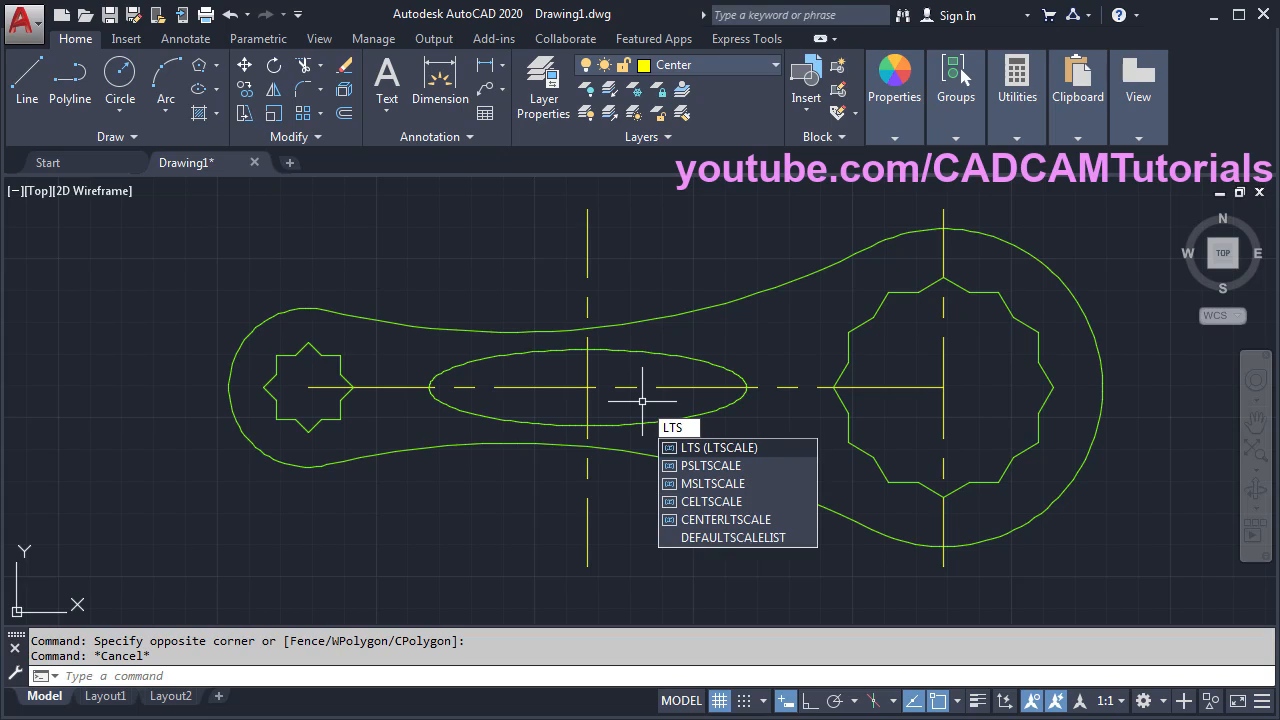
{"action": "key", "text": "Return"}
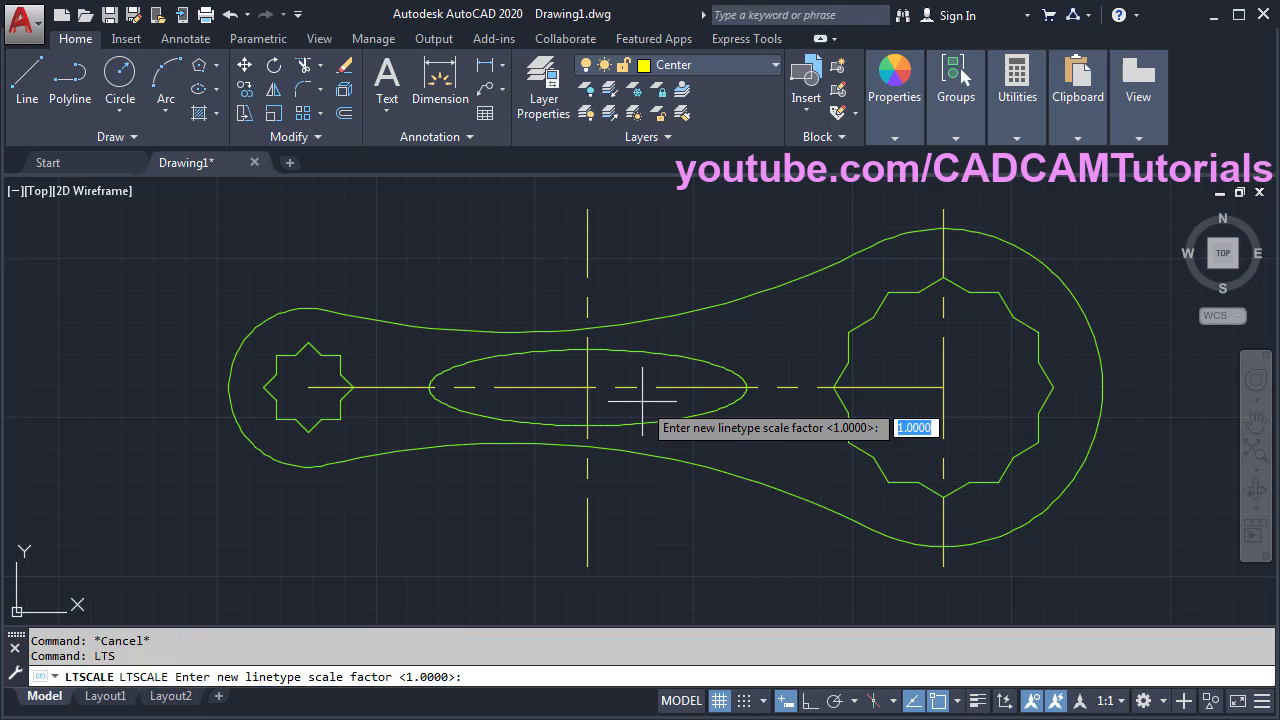
{"action": "type", "text": "0.25"}
{"action": "key", "text": "Return"}
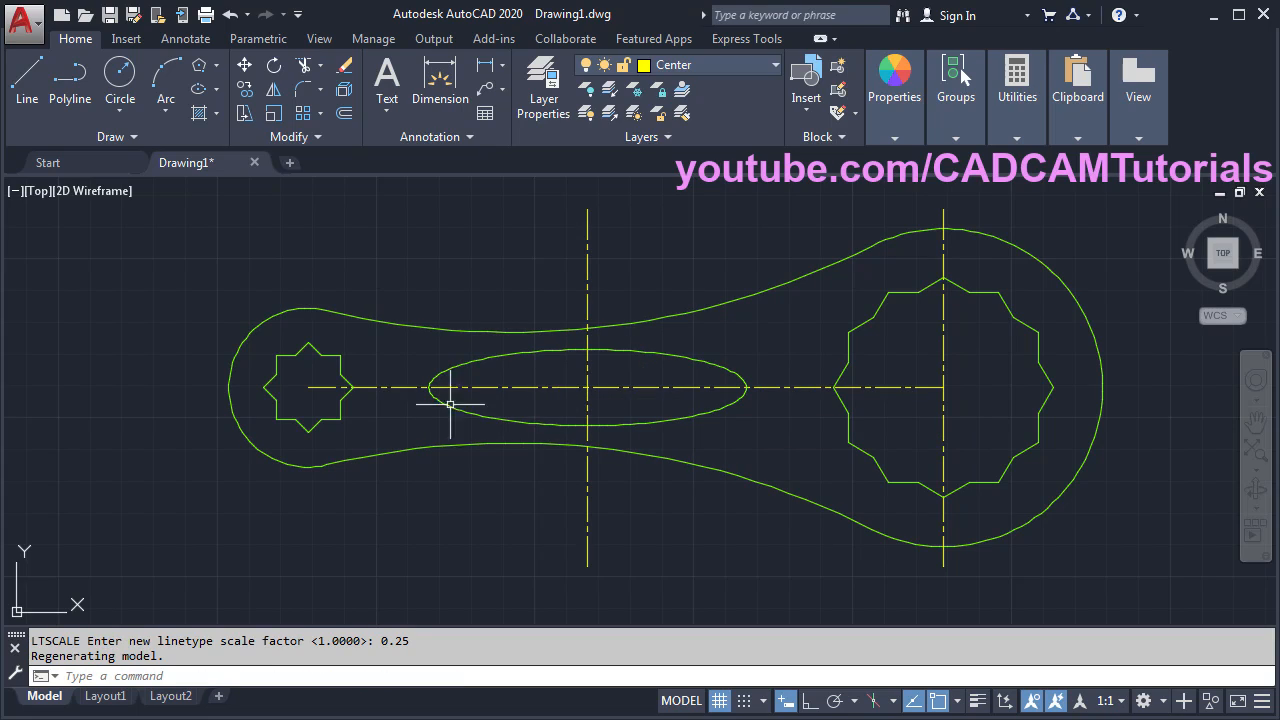
- Stretch the horizontal centre line's ends out past the octagon and beyond the outline
{"action": "left_click", "coordinate": [329, 387]}
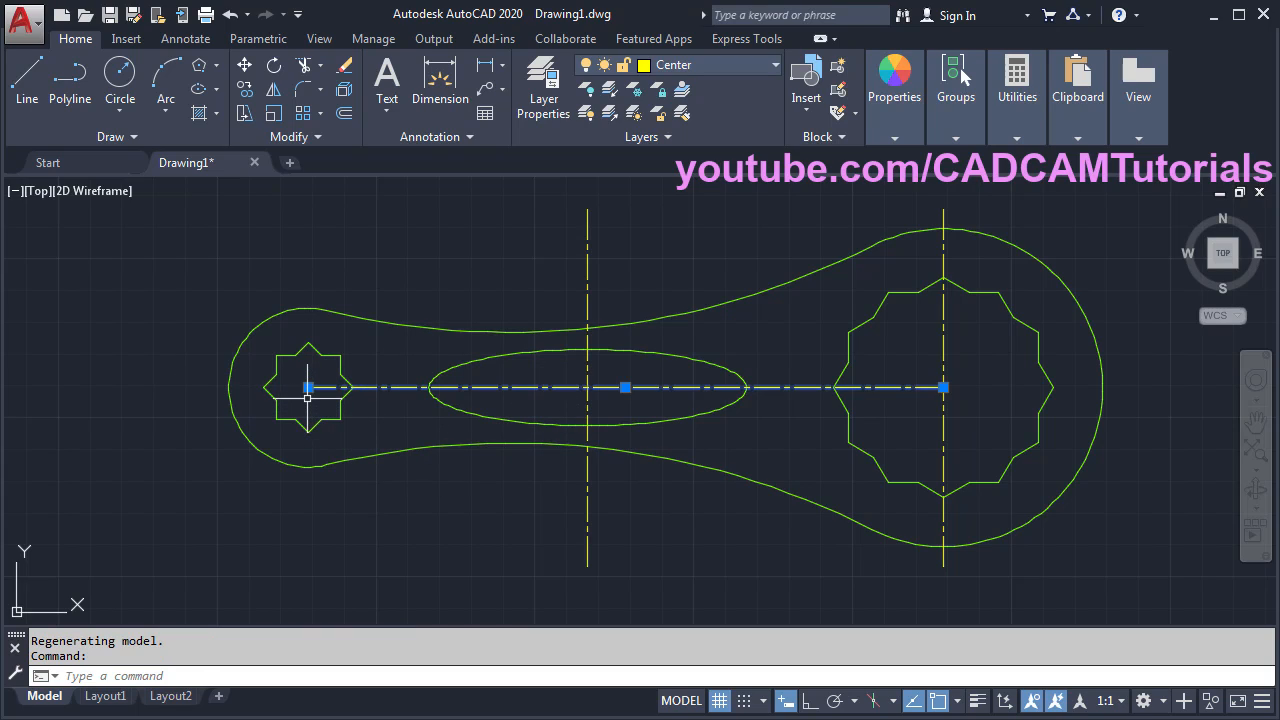
{"action": "left_click", "coordinate": [308, 387]}
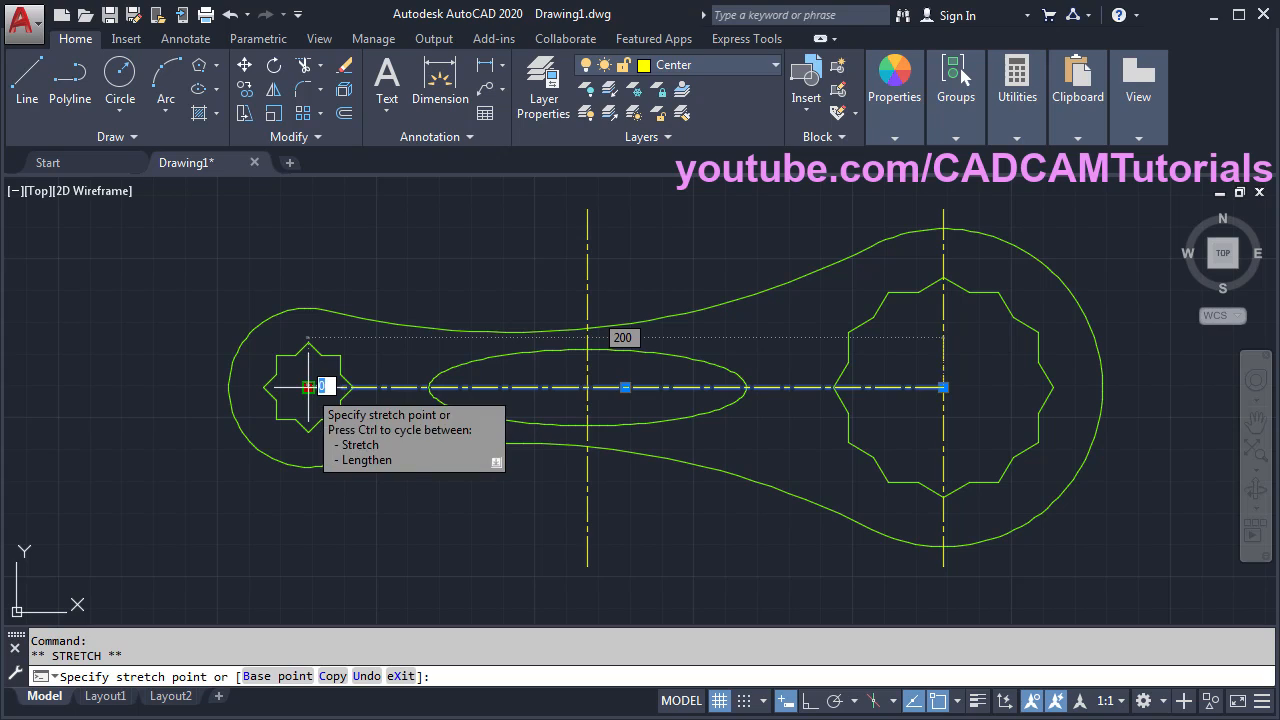
{"action": "left_click", "coordinate": [213, 387]}
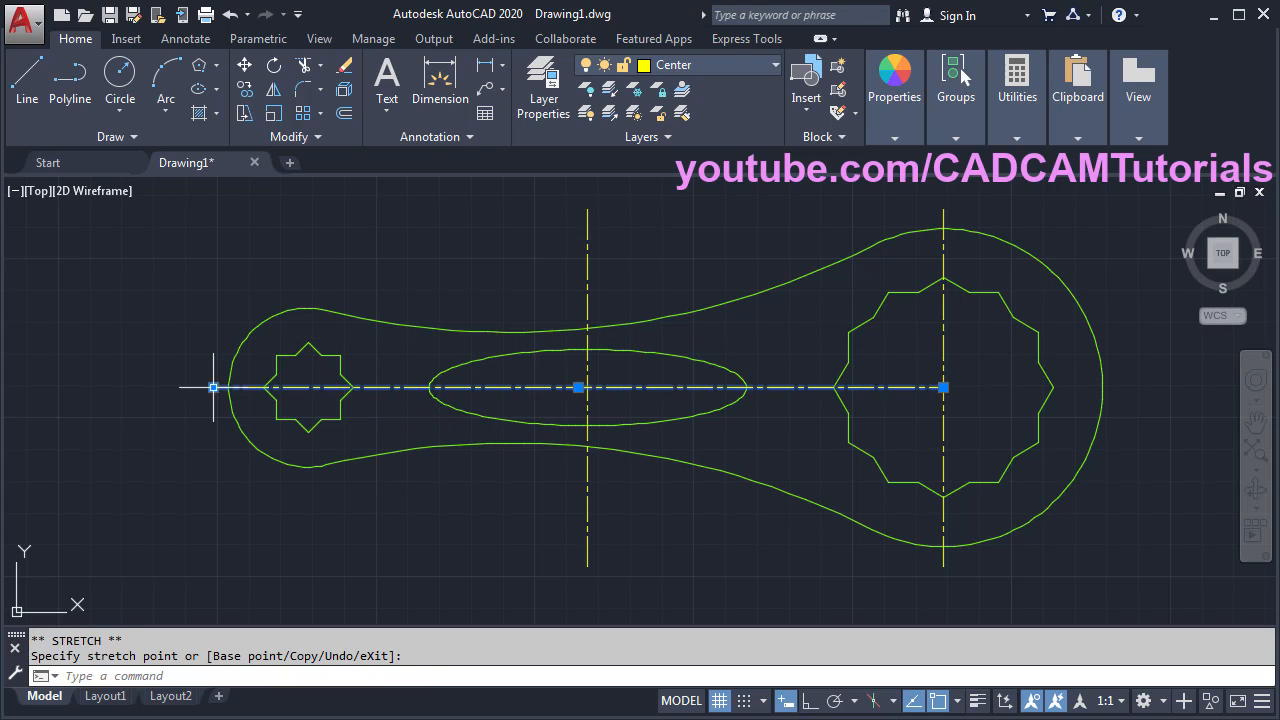
{"action": "left_click", "coordinate": [943, 387]}
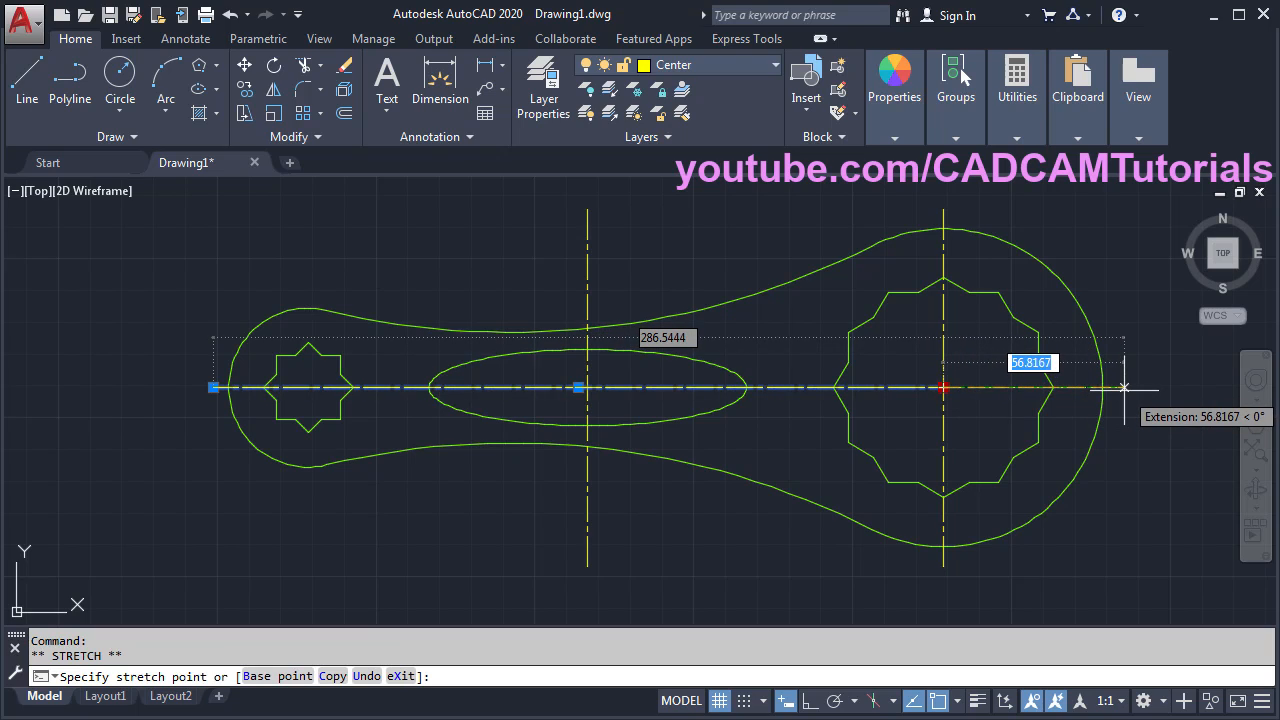
{"action": "left_click", "coordinate": [1123, 387]}
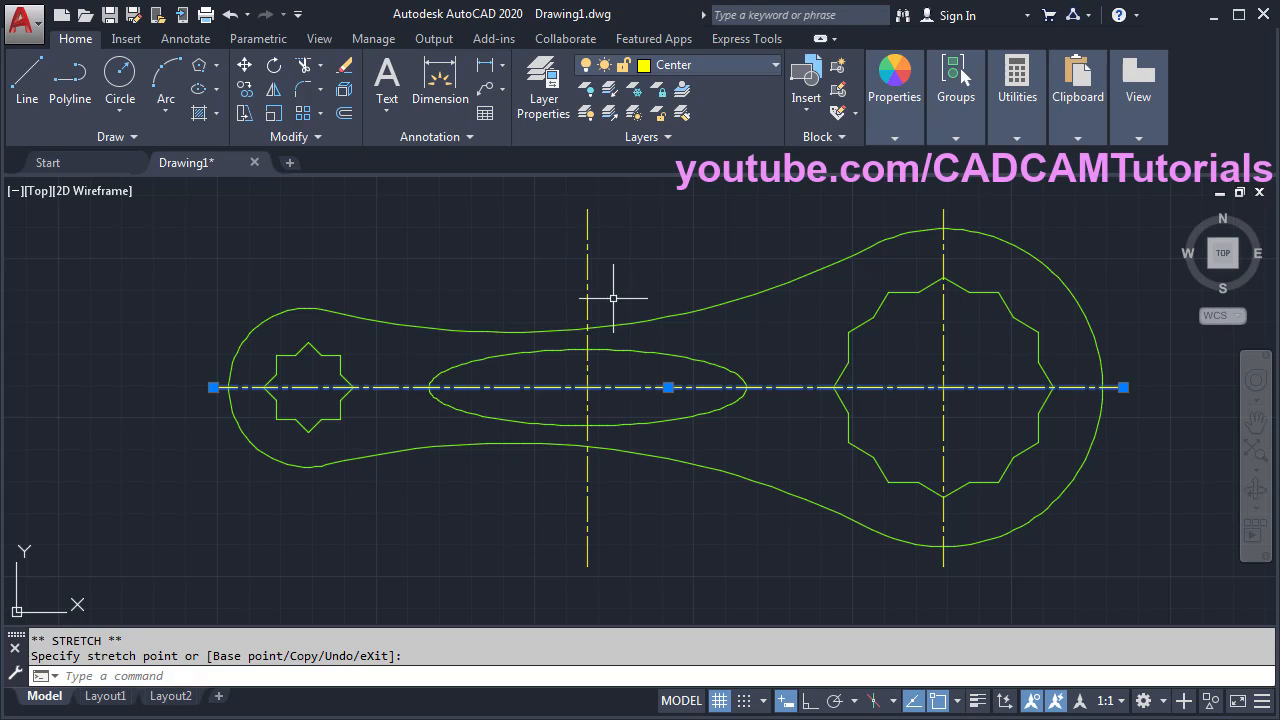
- Shorten the ellipse's vertical centre line with Ortho, then cancel and view the whole wrench
{"action": "left_click", "coordinate": [585, 270]}
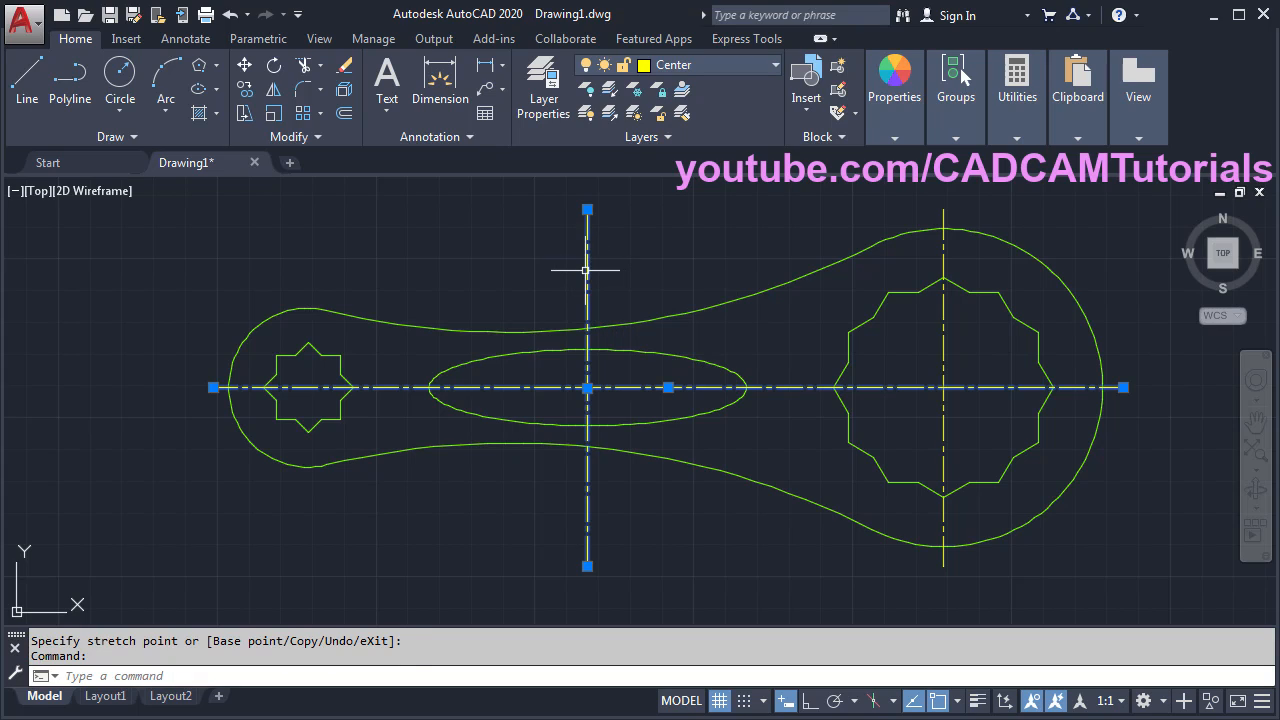
{"action": "left_click", "coordinate": [587, 209]}
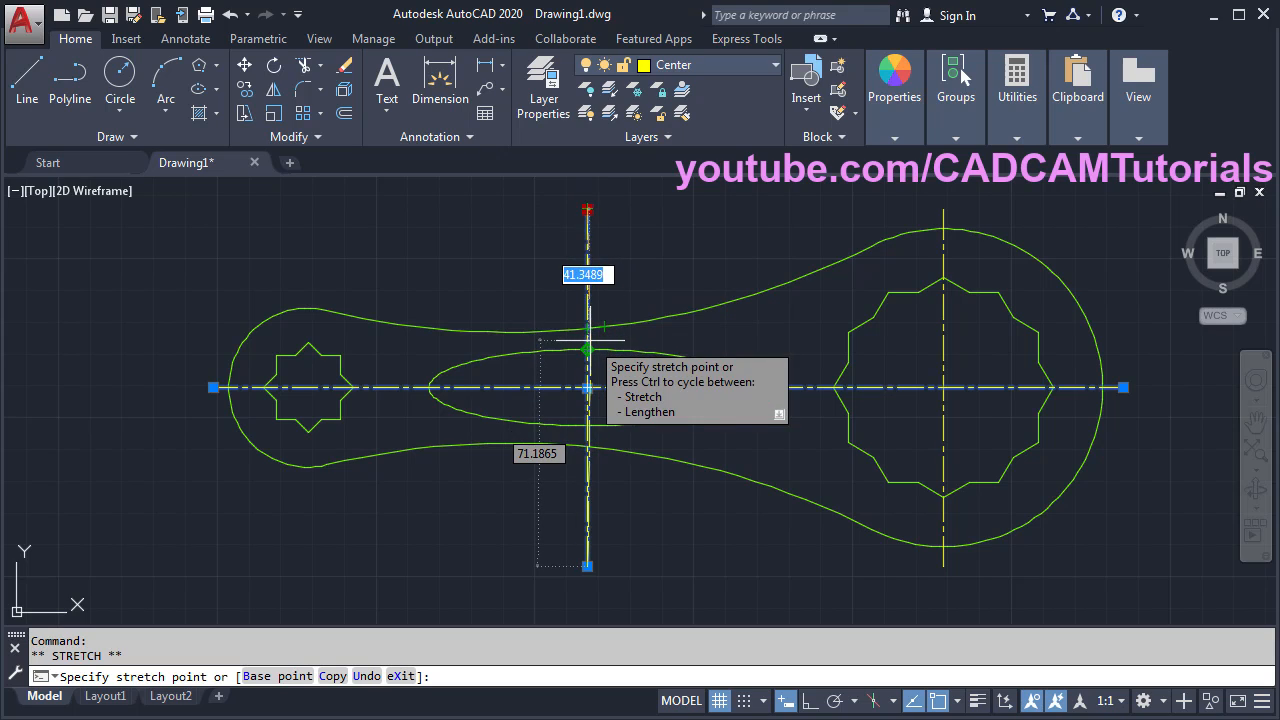
{"action": "scroll", "coordinate": [588, 340], "scroll_direction": "up", "scroll_amount": 4}
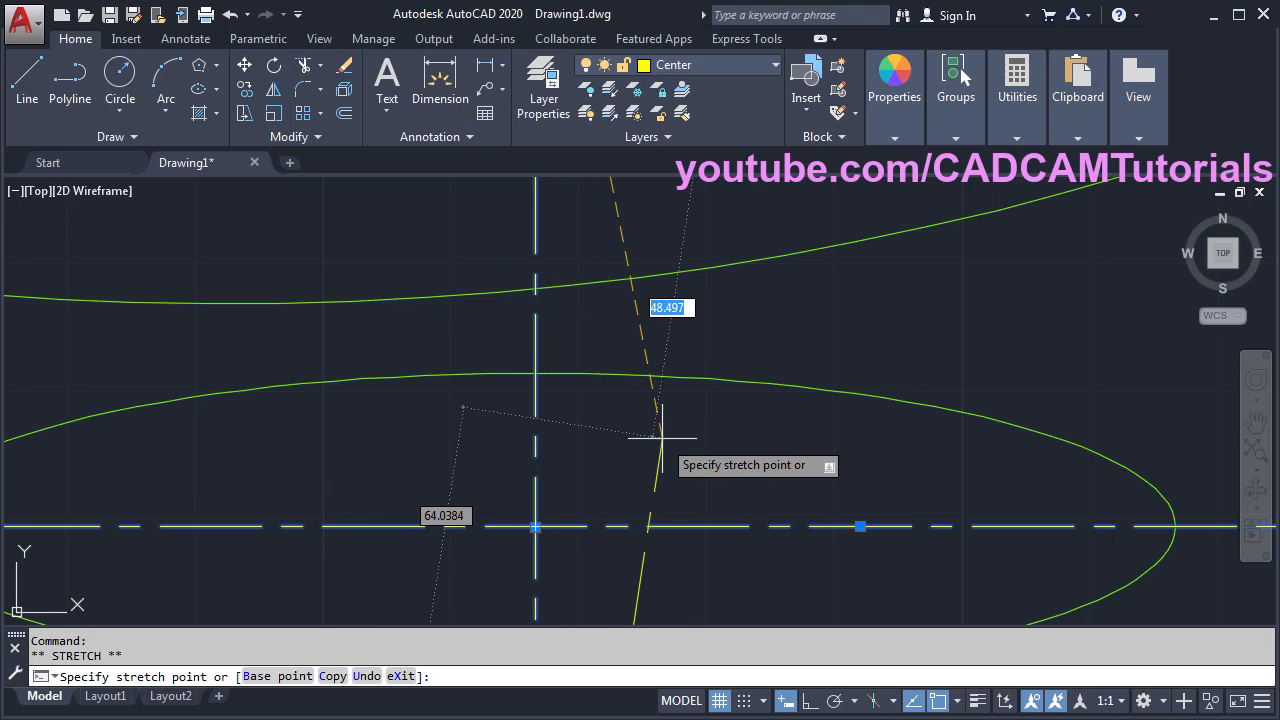
{"action": "left_click", "coordinate": [813, 703]}
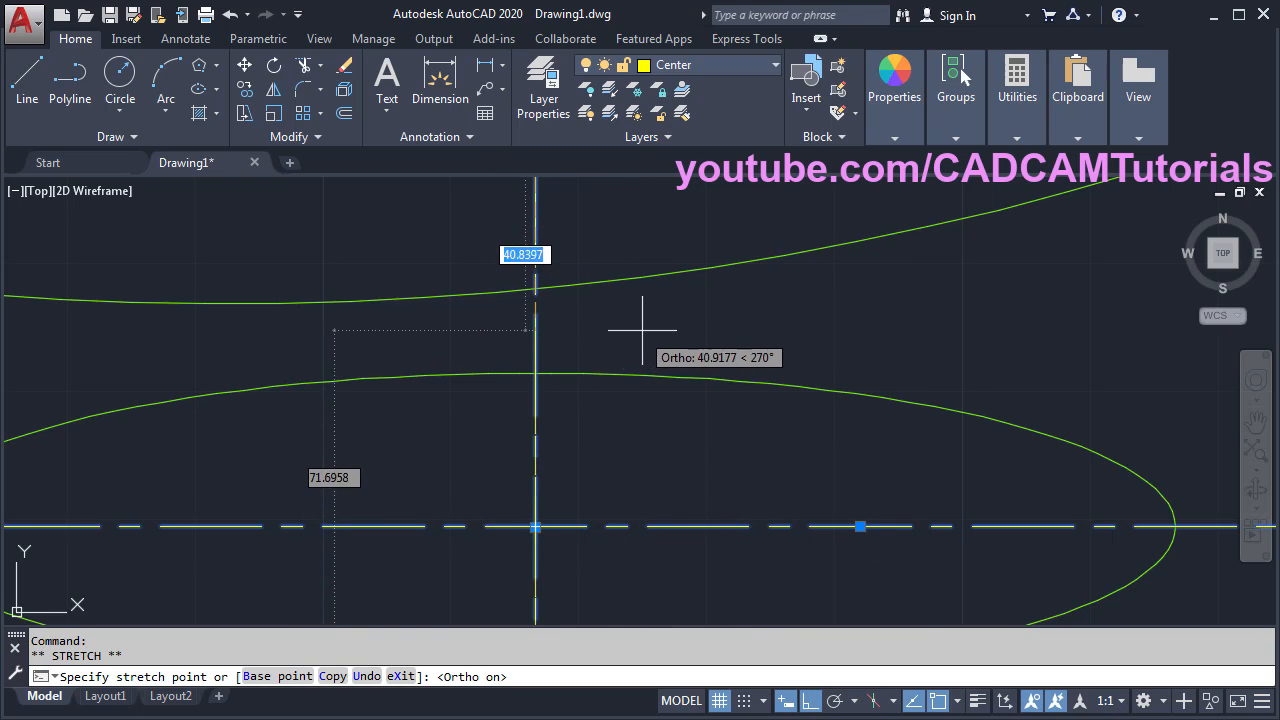
{"action": "left_click", "coordinate": [735, 336]}
{"action": "scroll", "coordinate": [714, 277], "scroll_direction": "down", "scroll_amount": 4}
{"action": "middle_click_drag", "start_coordinate": [711, 394], "coordinate": [627, 316]}
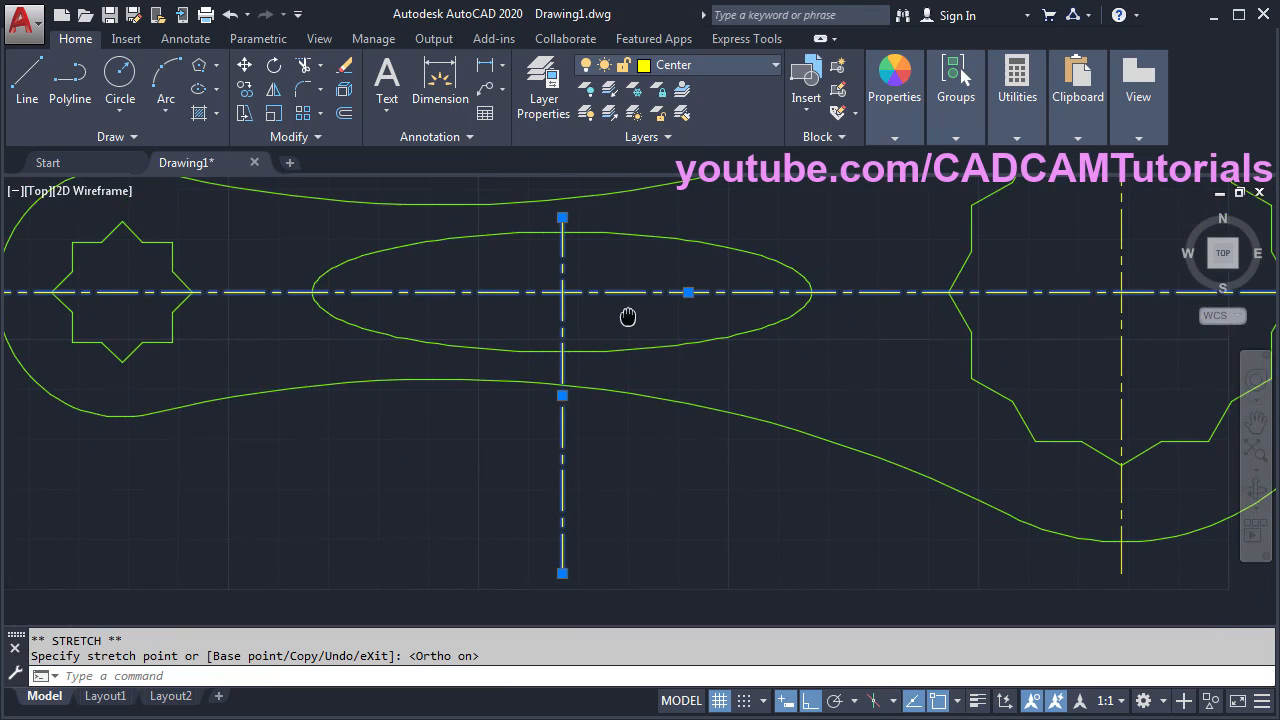
{"action": "mouse_move", "coordinate": [561, 575]}
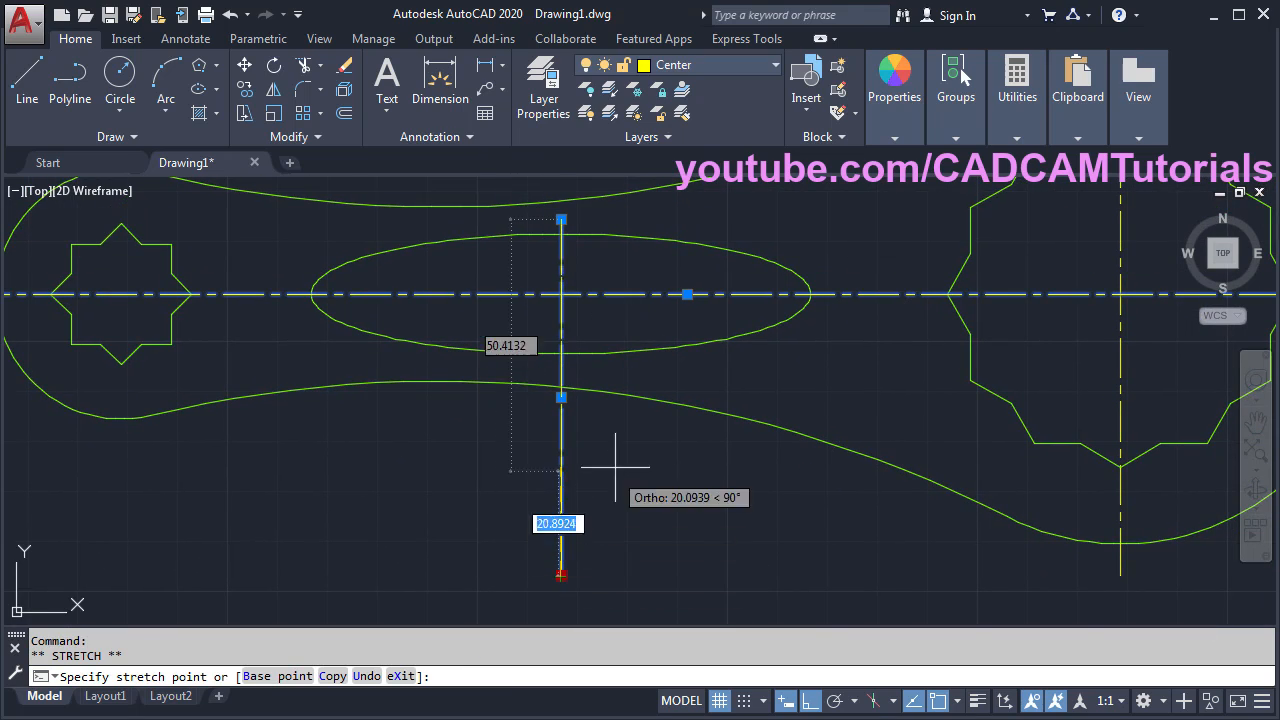
{"action": "left_click", "coordinate": [622, 371]}
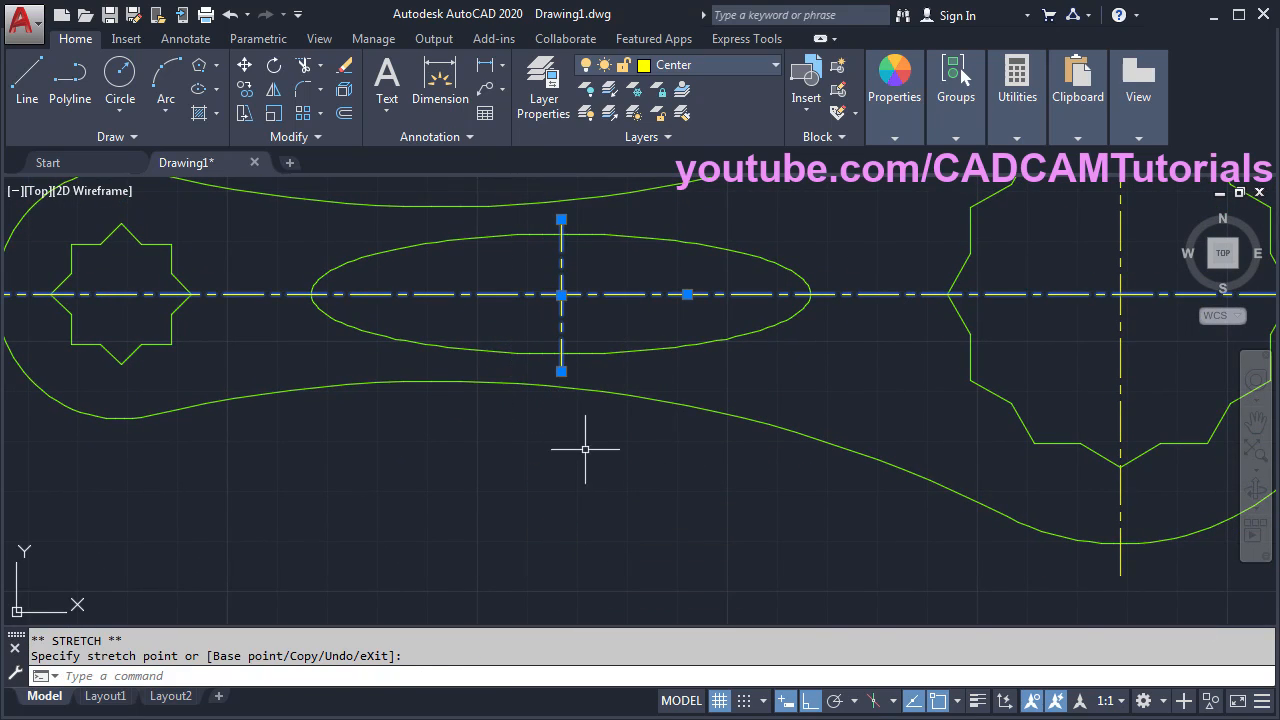
{"action": "middle_click_drag", "start_coordinate": [583, 450], "coordinate": [694, 517]}
{"action": "key", "text": "Escape"}
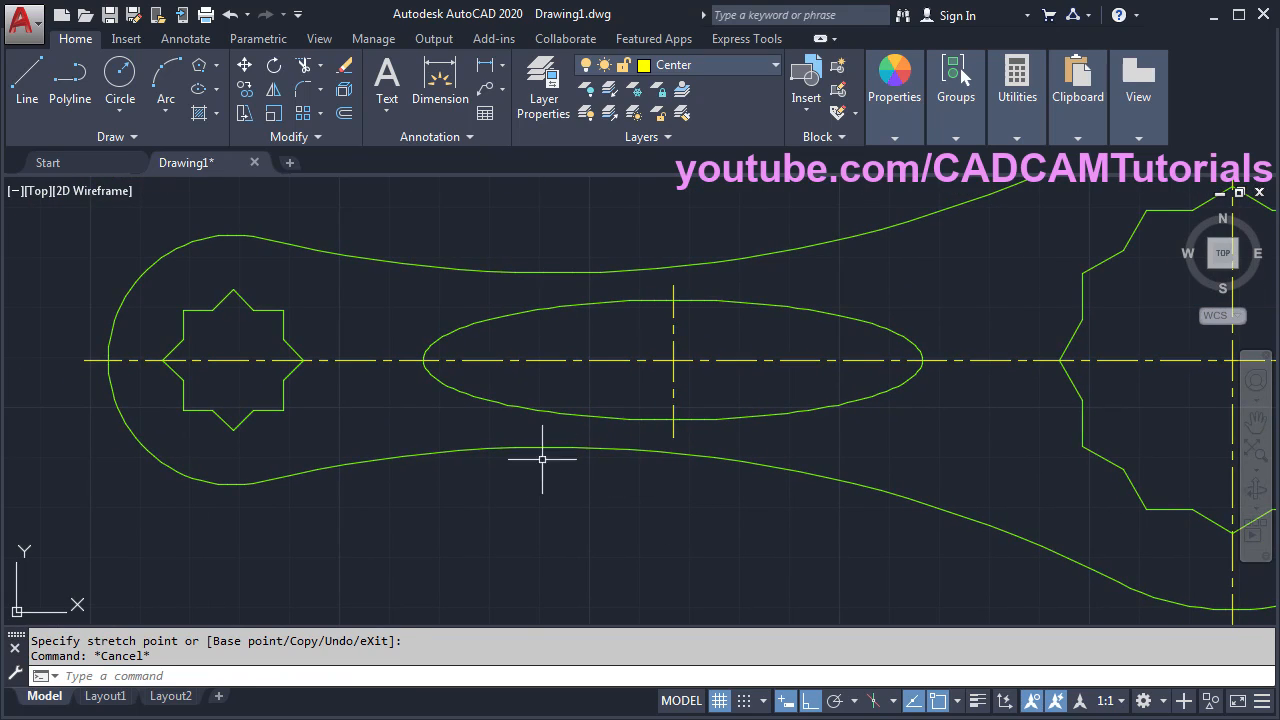
{"action": "scroll", "coordinate": [443, 386], "scroll_direction": "down", "scroll_amount": 3}
{"action": "middle_click_drag", "start_coordinate": [423, 403], "coordinate": [572, 442]}
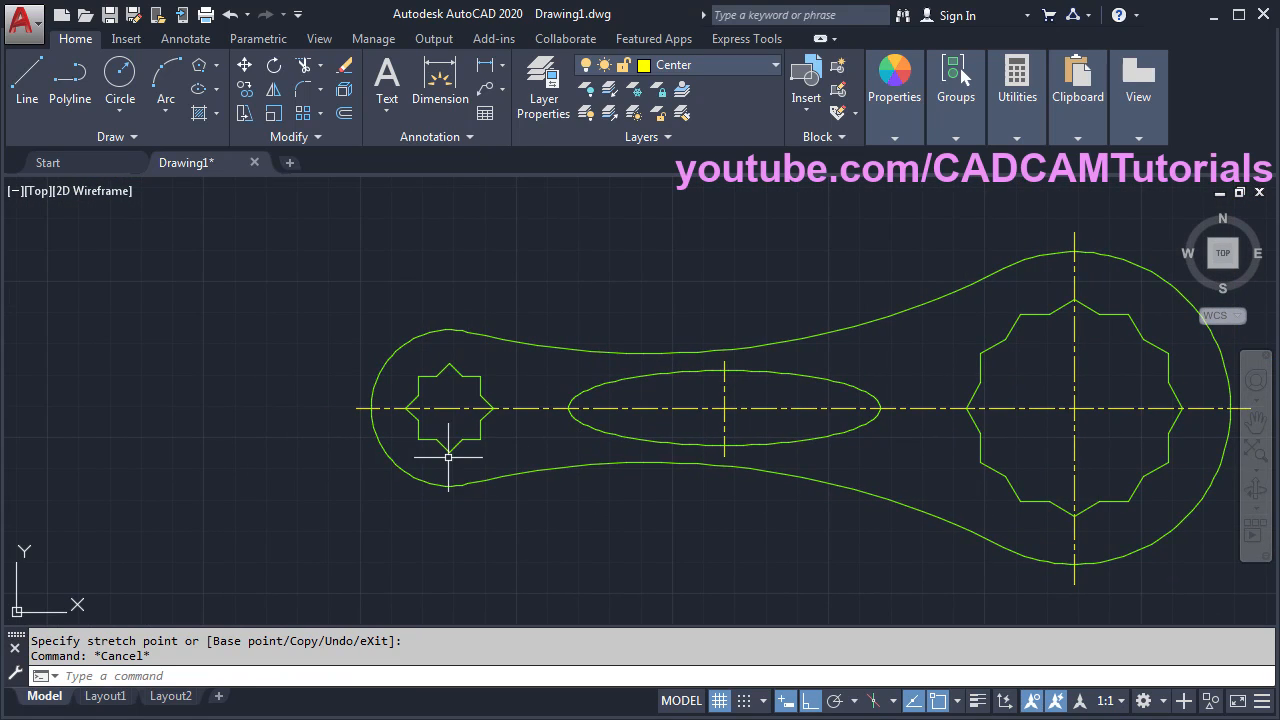
- Draw a vertical centre line from the small arc's top down past the small star
{"action": "left_click", "coordinate": [30, 100]}
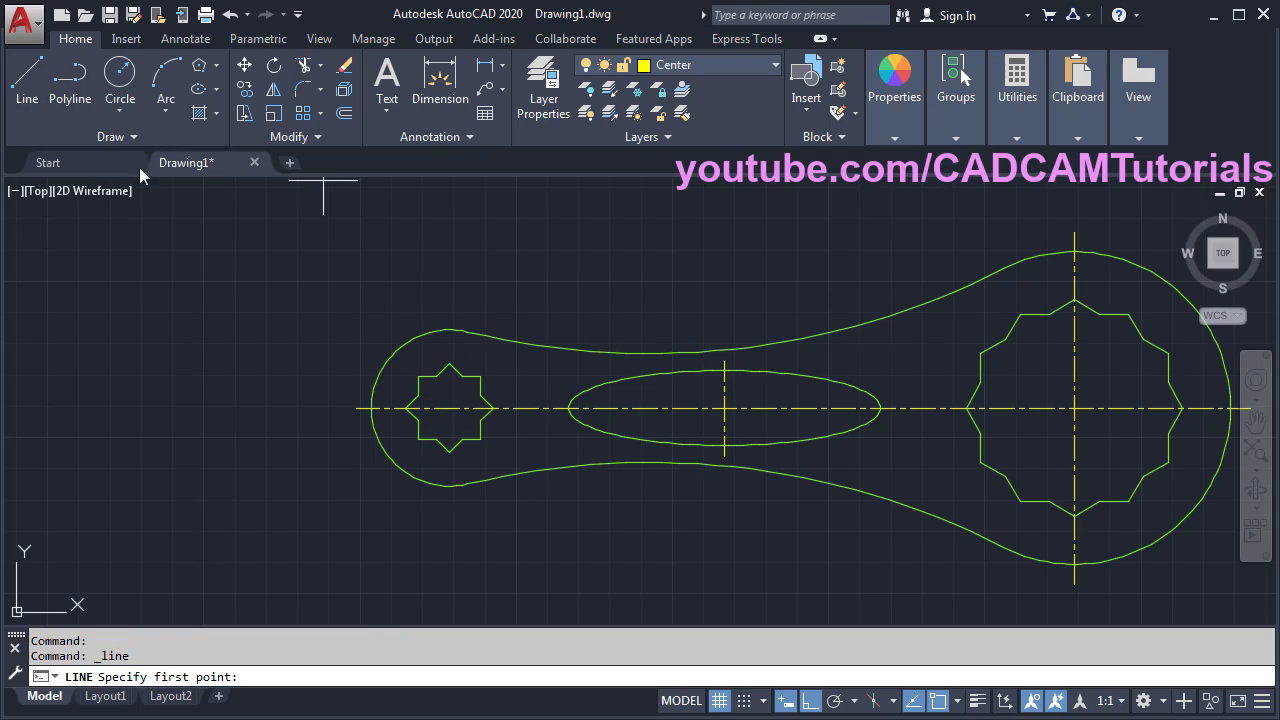
{"action": "left_click", "coordinate": [449, 313]}
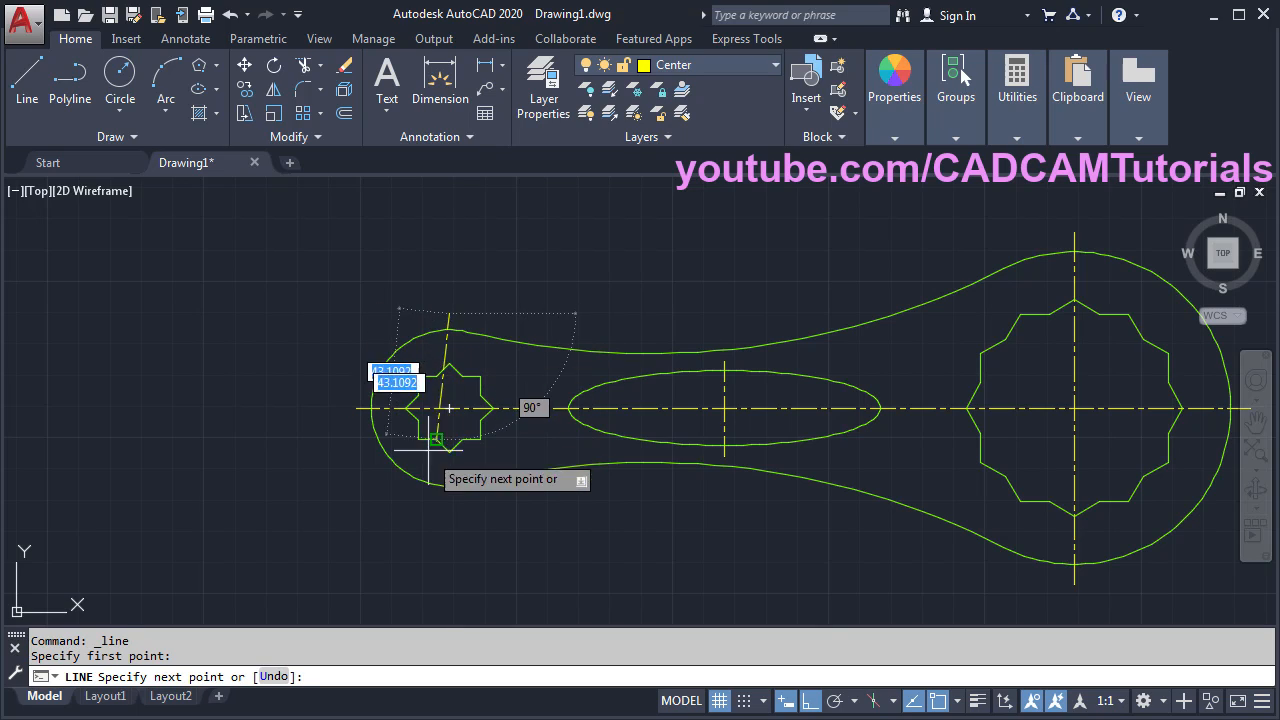
{"action": "left_click", "coordinate": [452, 500]}
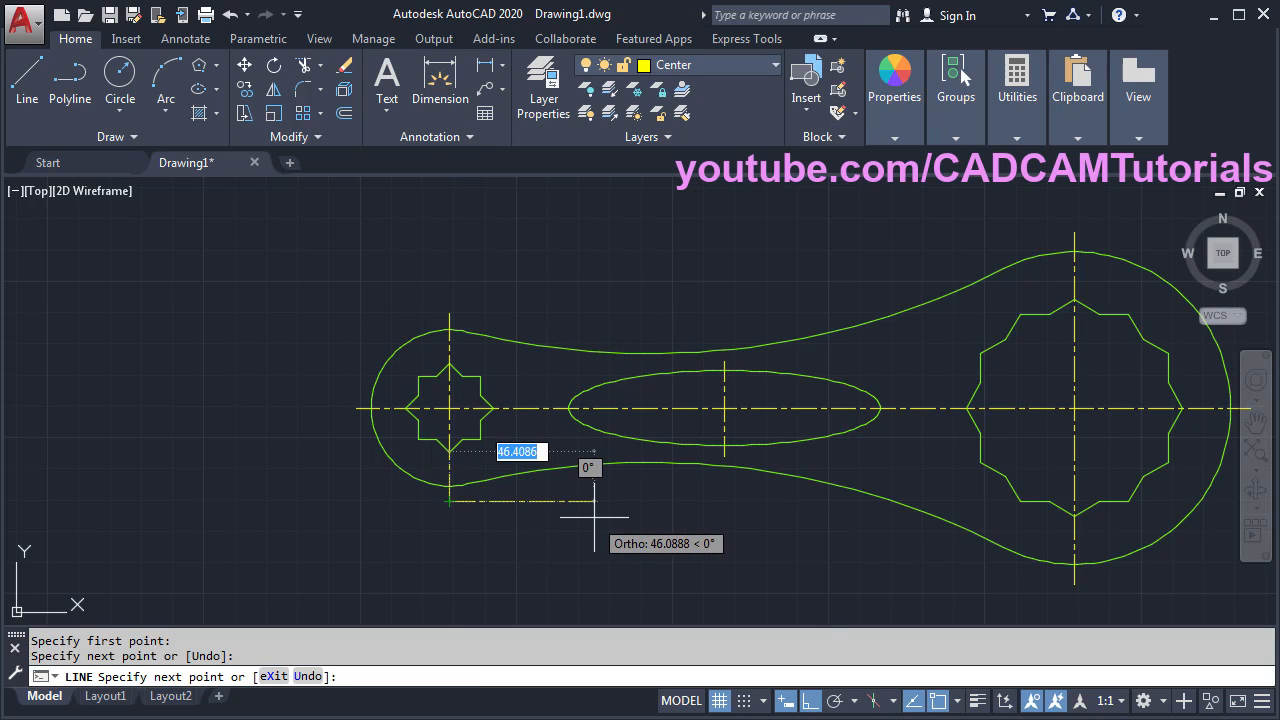
{"action": "key", "text": "Escape"}
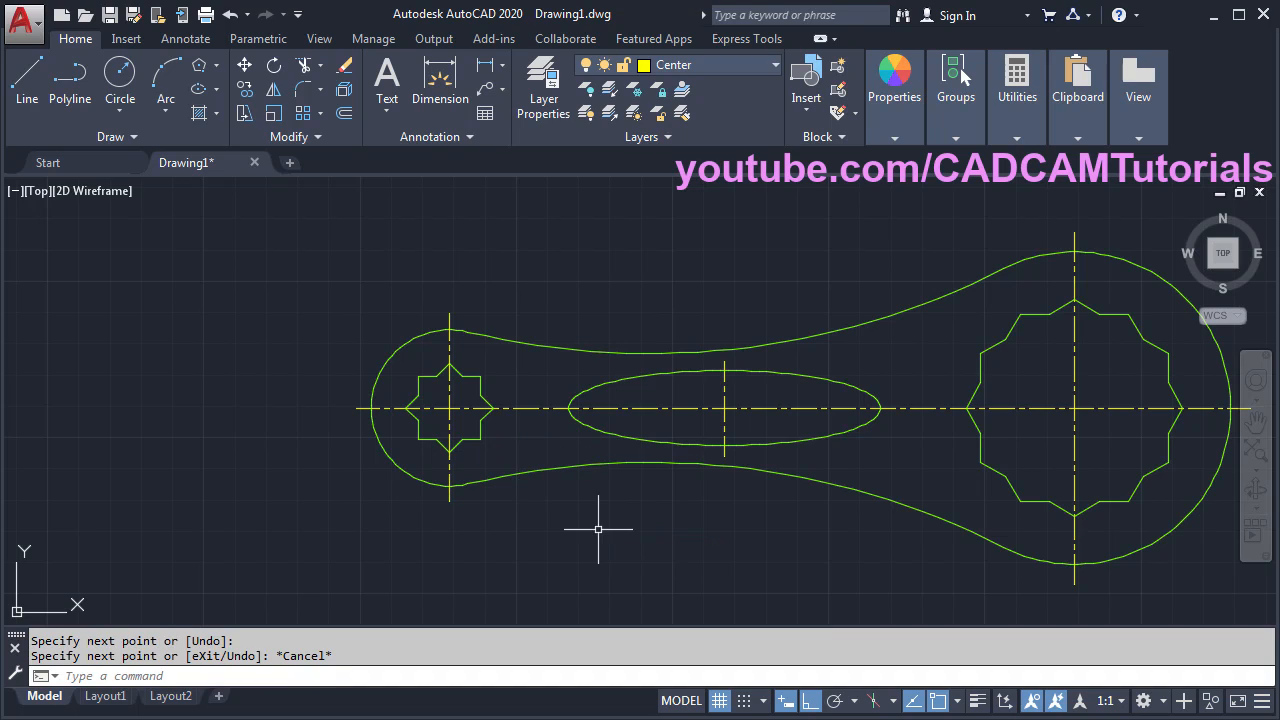
- Turn on lineweight display so outlines show at 0.30 mm thickness
{"action": "middle_click_drag", "start_coordinate": [729, 514], "coordinate": [580, 518]}
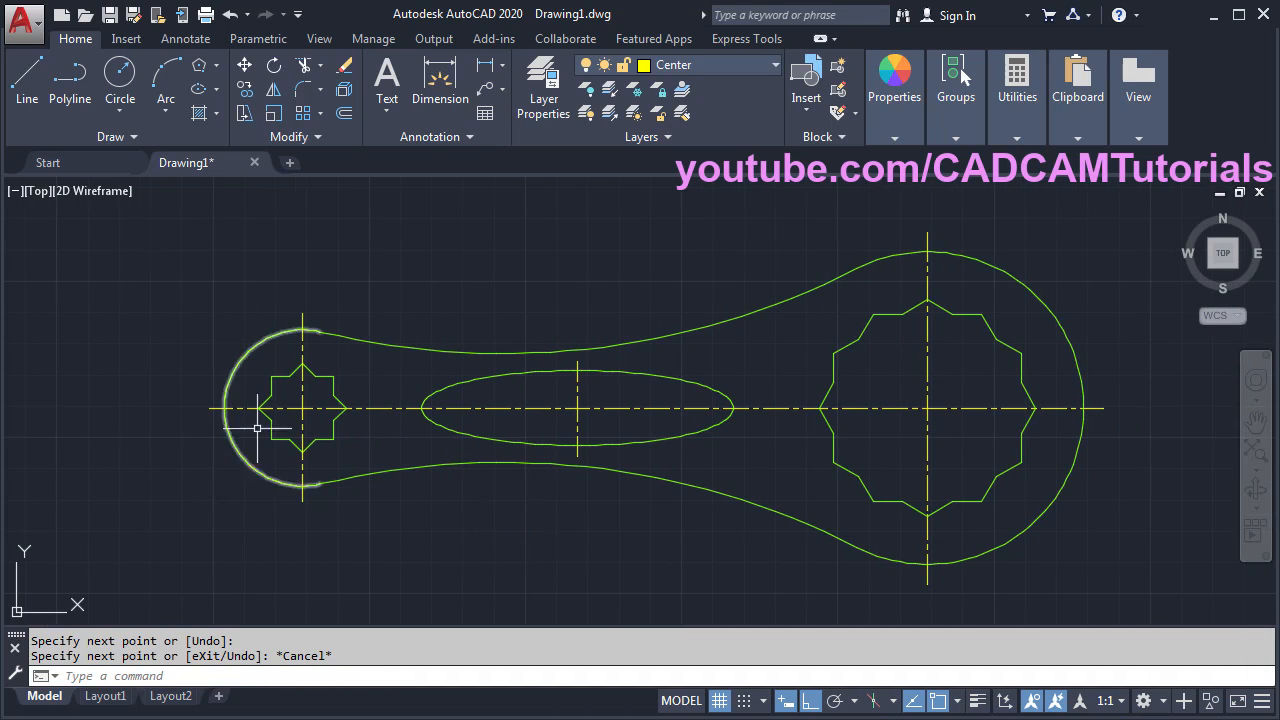
{"action": "left_click", "coordinate": [977, 700]}
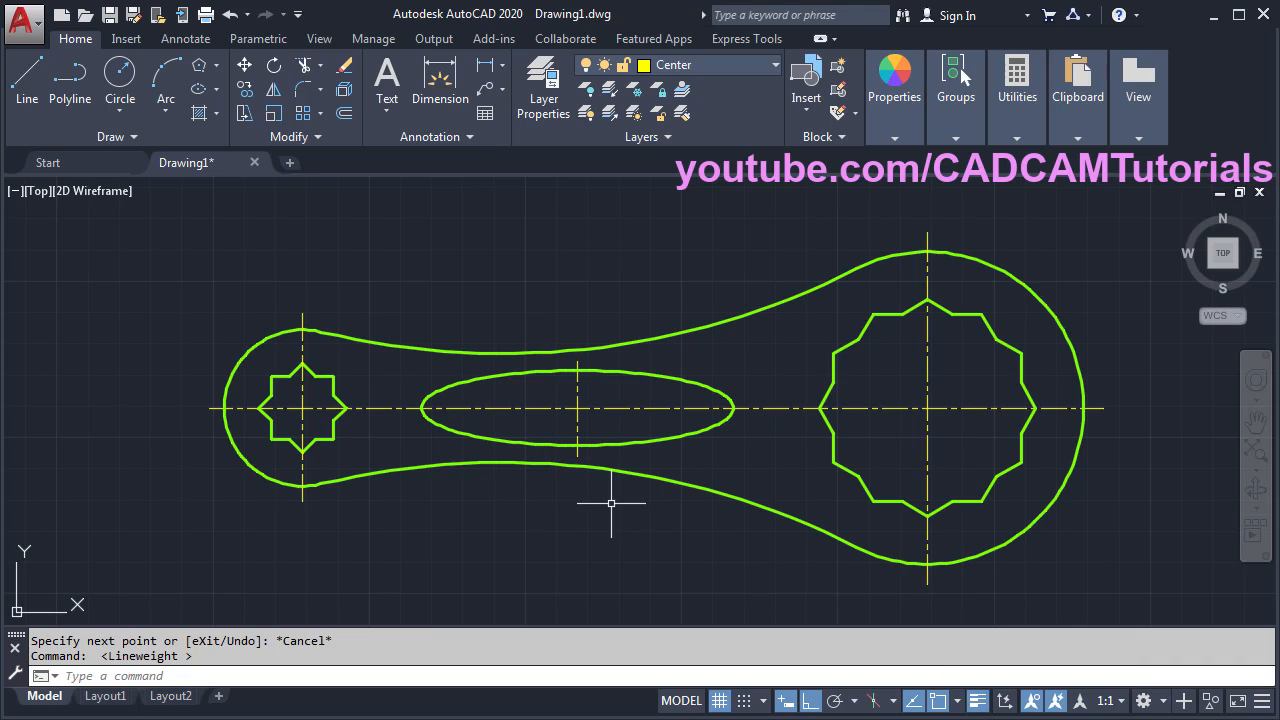
{"action": "middle_click_drag", "start_coordinate": [663, 549], "coordinate": [588, 543]}
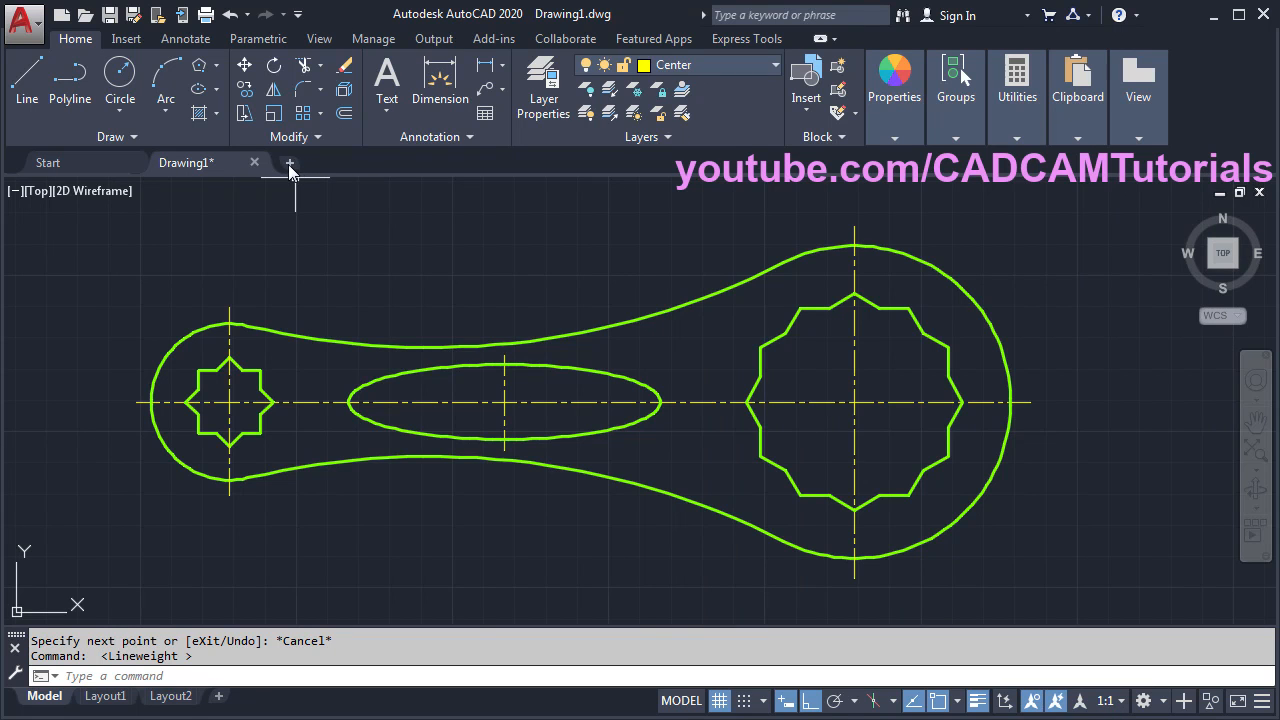
- Create Drawing2 from the acadiso template
{"action": "left_click", "coordinate": [62, 18]}
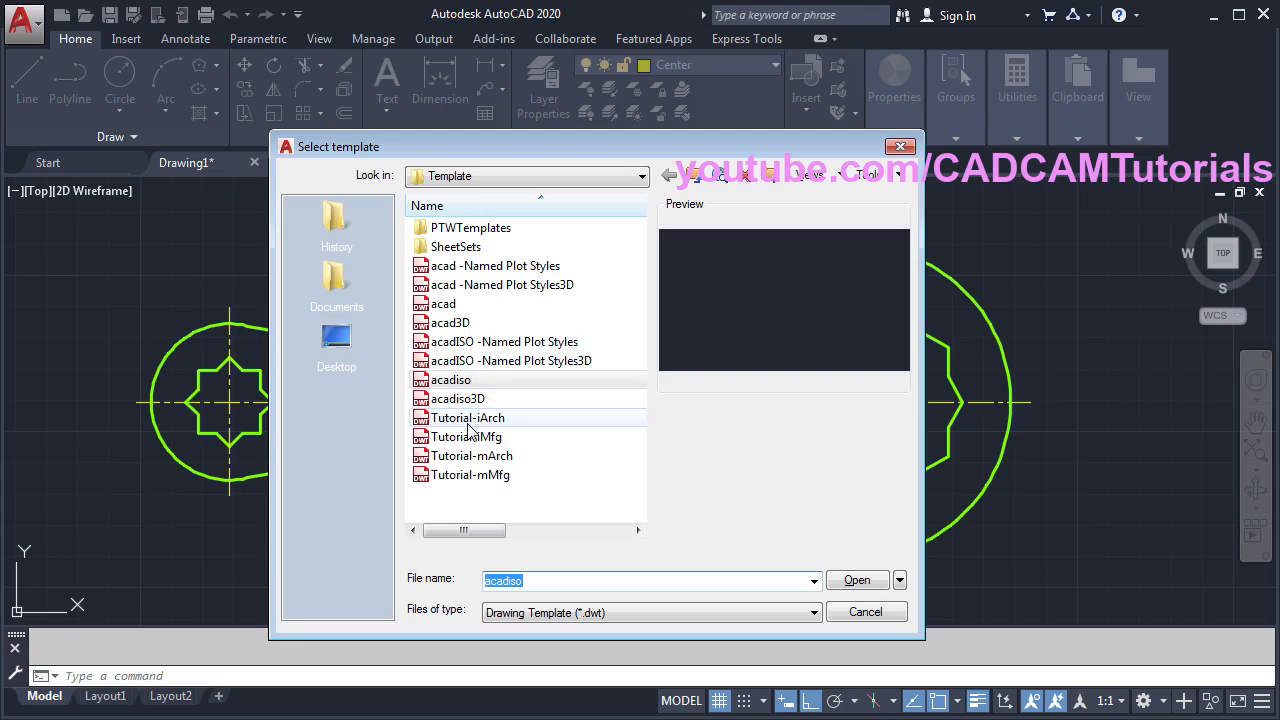
{"action": "left_click", "coordinate": [428, 381]}
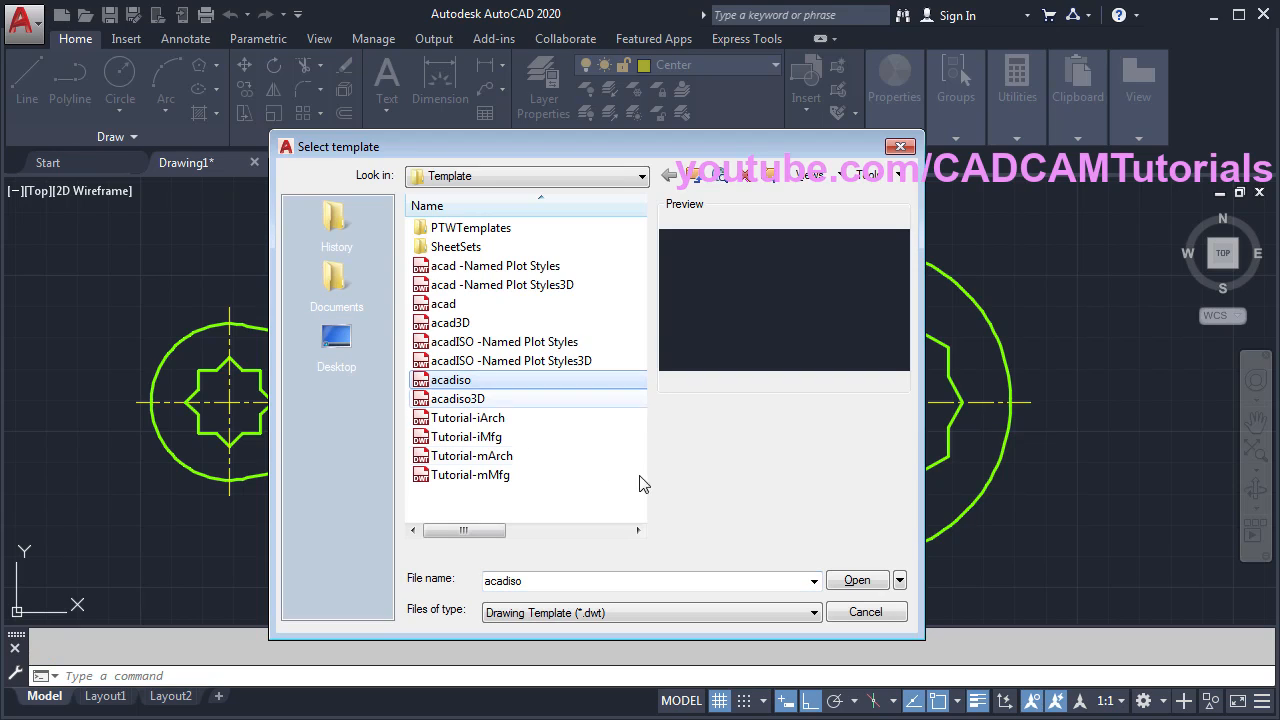
{"action": "left_click", "coordinate": [862, 583]}
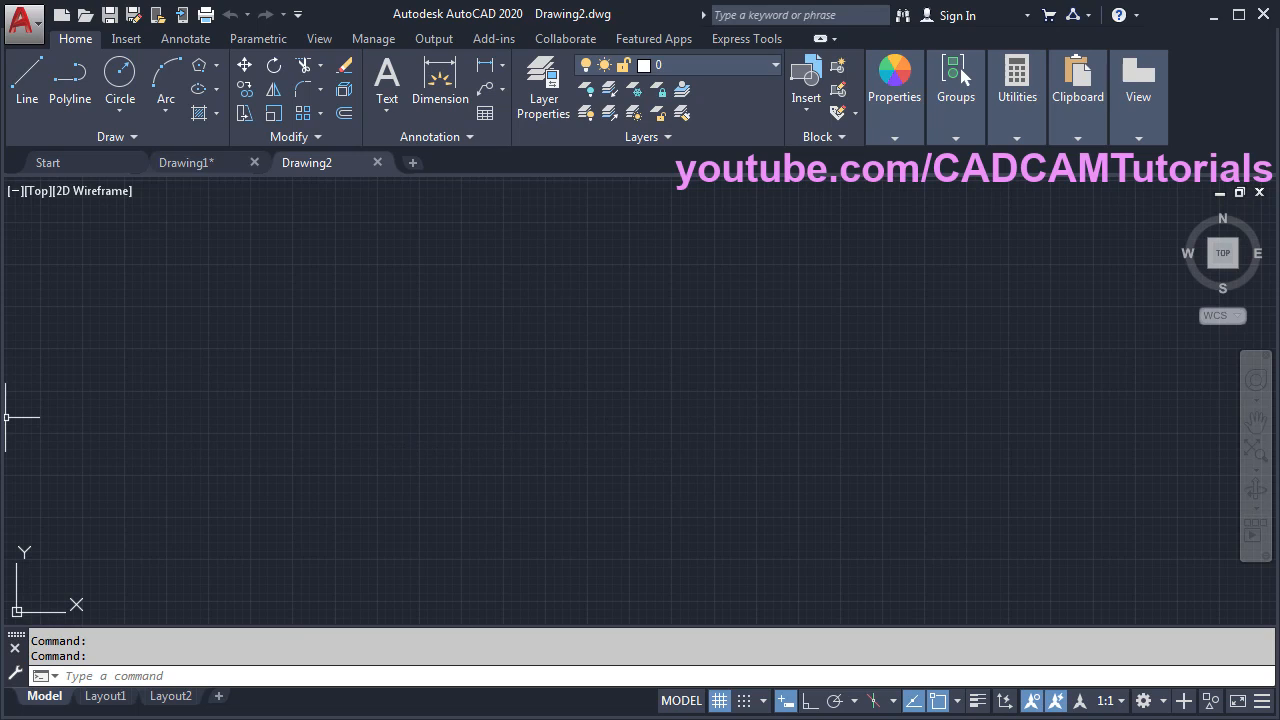
{"action": "key", "text": "alt+Tab"}
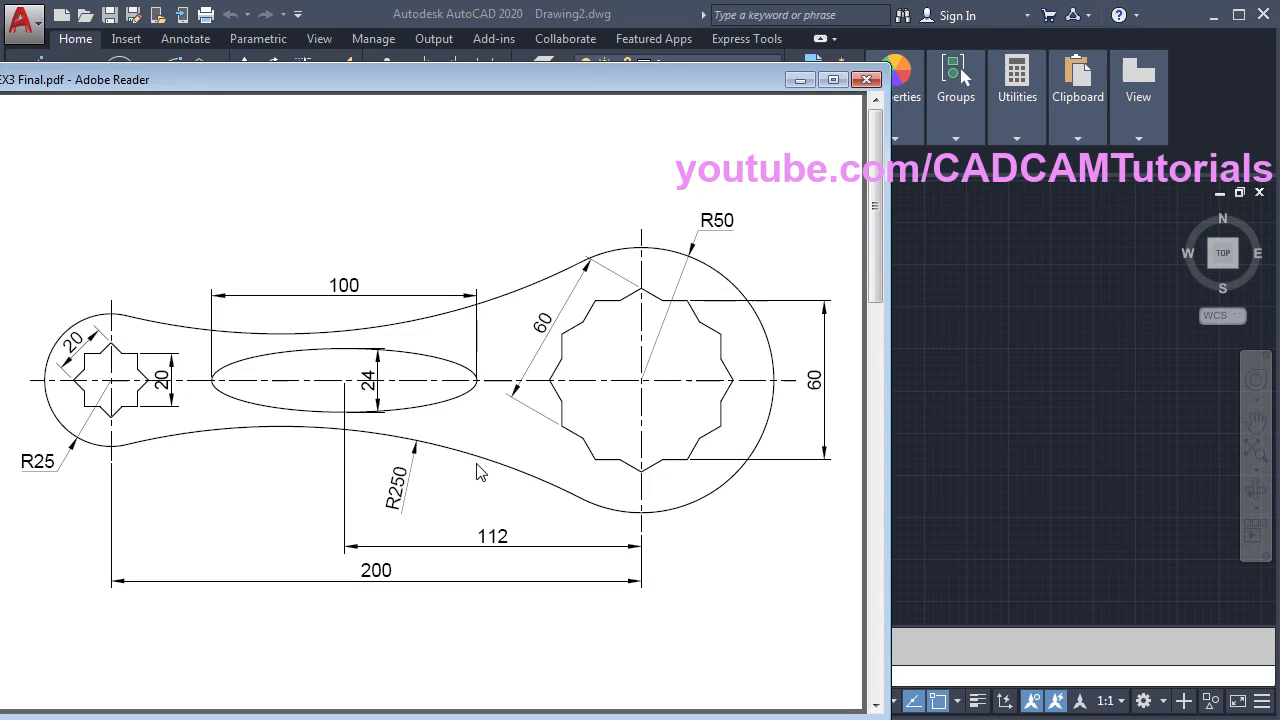
{"action": "scroll", "coordinate": [480, 472], "scroll_direction": "down", "scroll_amount": 3}
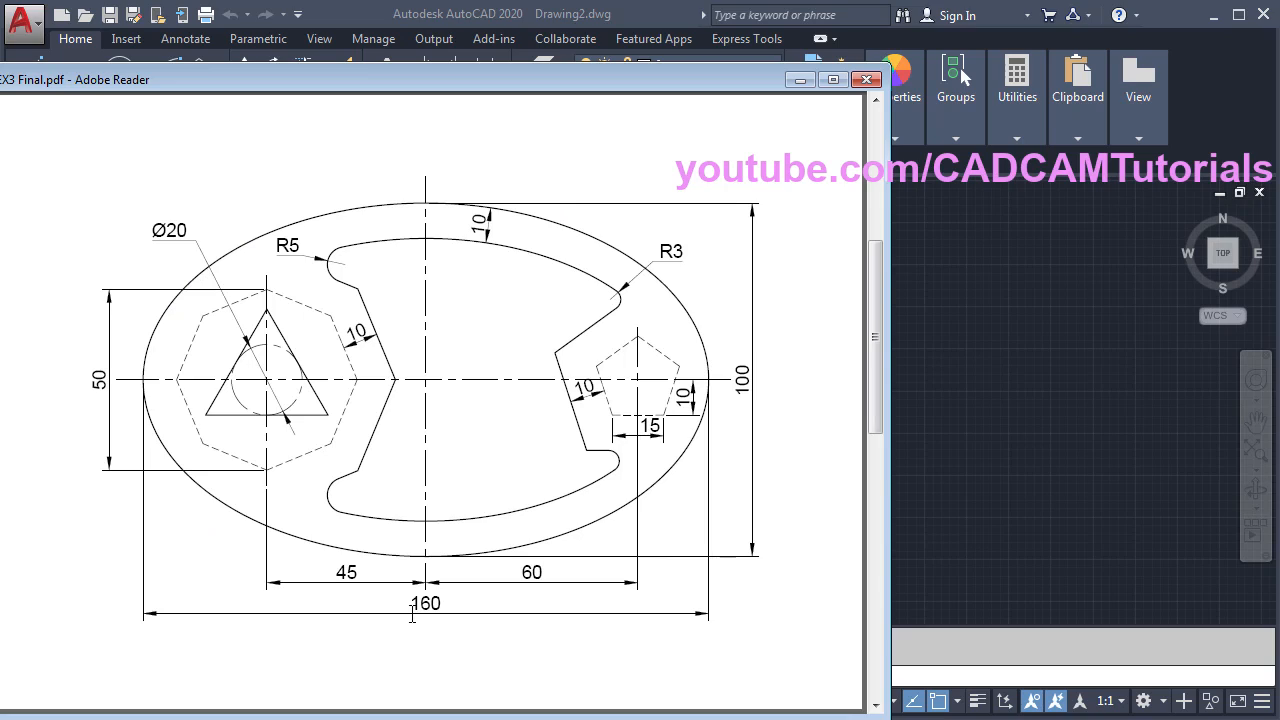
{"action": "left_click", "coordinate": [1014, 510]}
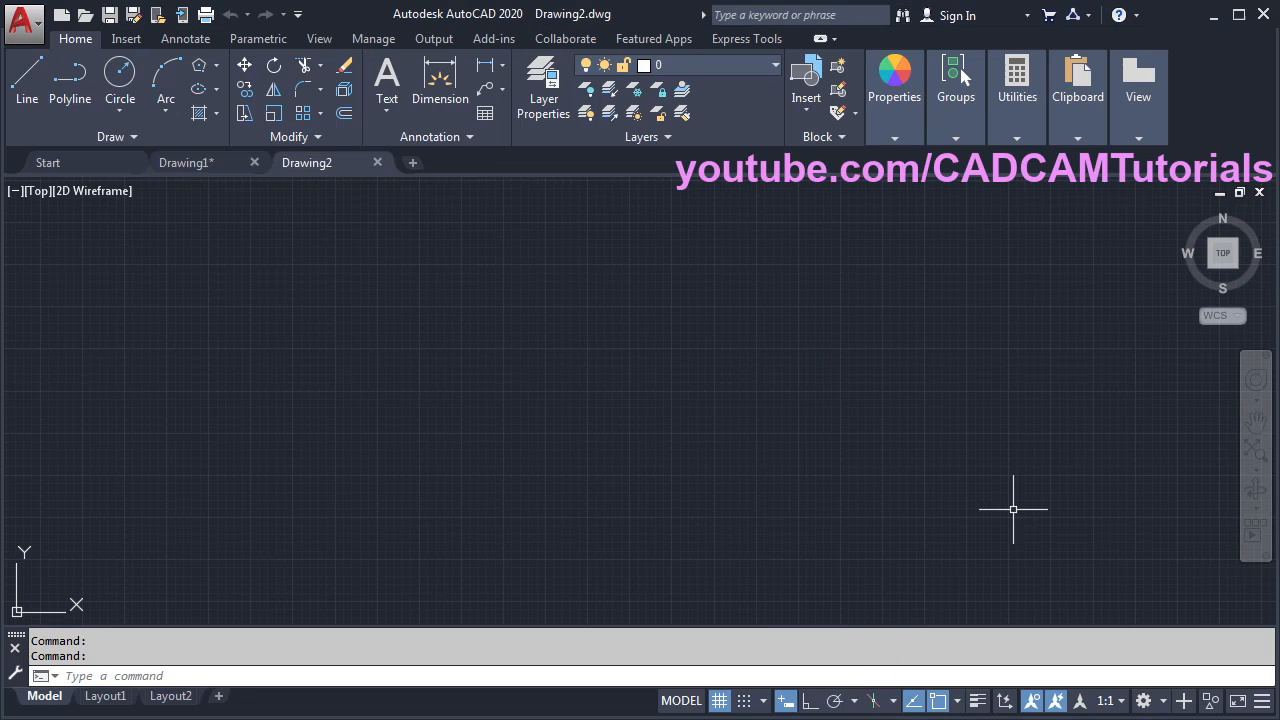
- Draw a centre-based ellipse with Ortho on: horizontal half-axis 80, vertical half-axis 50
{"action": "left_click", "coordinate": [200, 91]}
{"action": "left_click", "coordinate": [577, 377]}
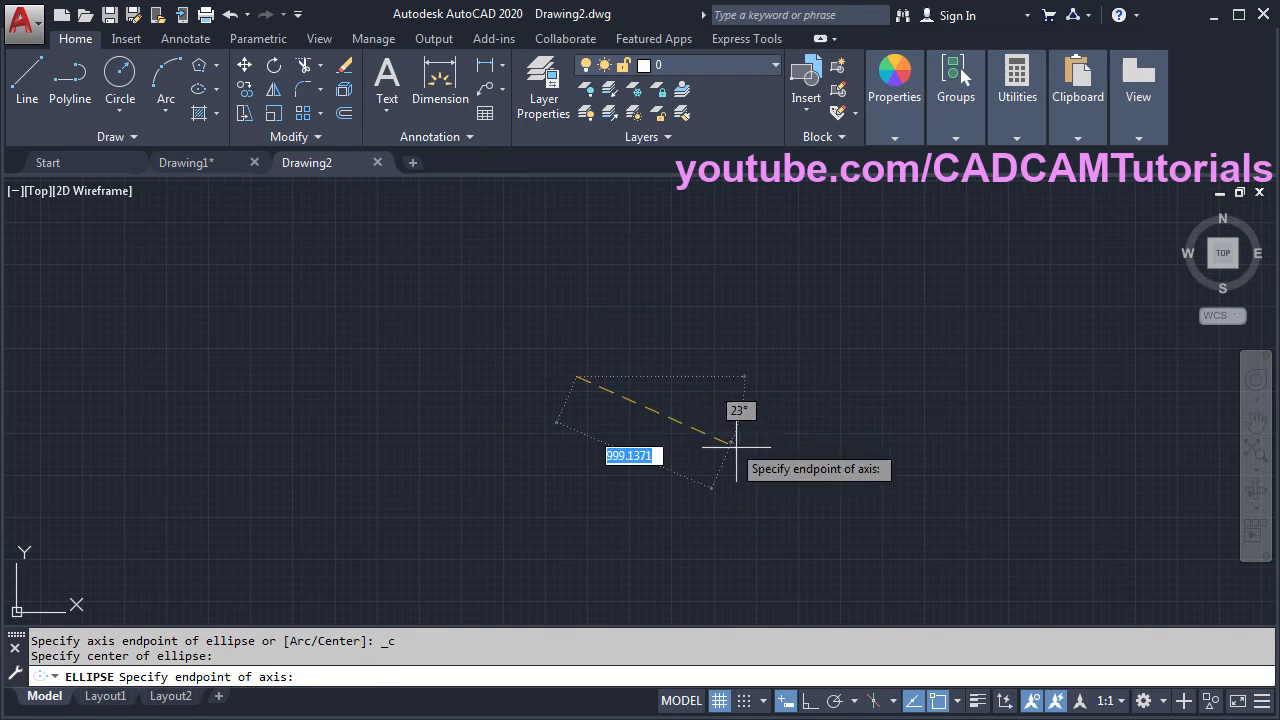
{"action": "left_click", "coordinate": [811, 701]}
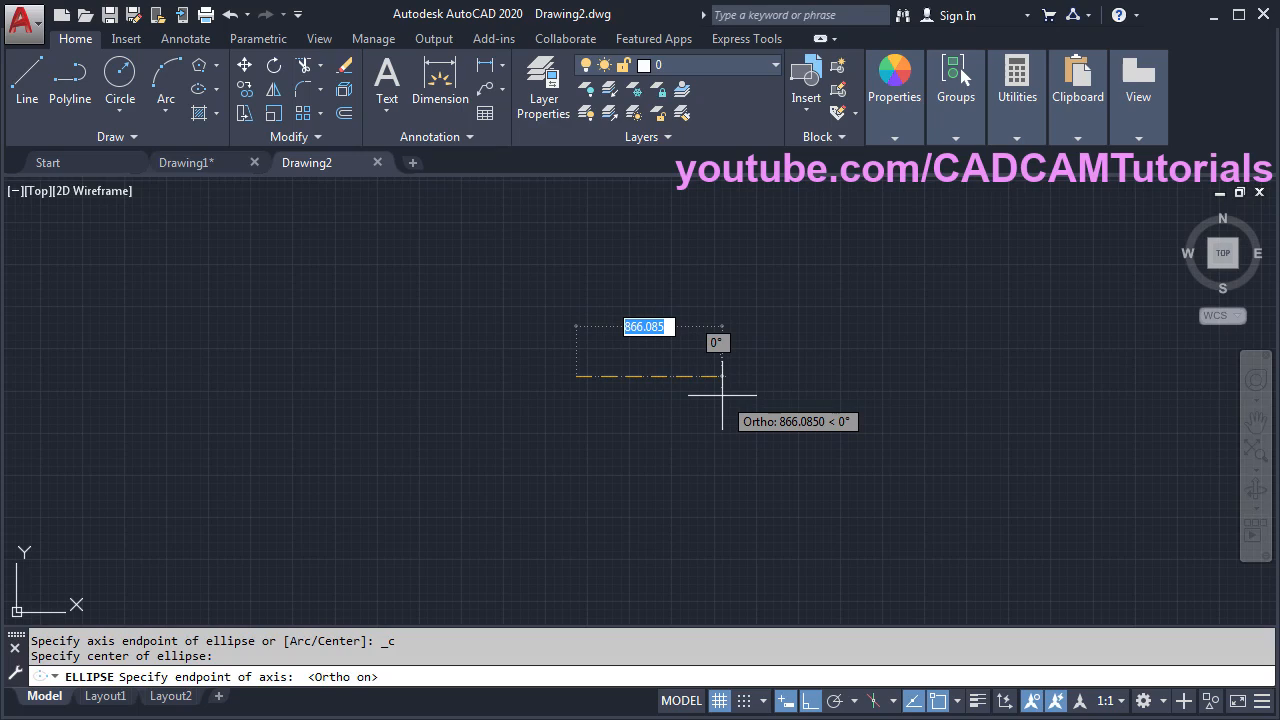
{"action": "type", "text": "80"}
{"action": "key", "text": "Return"}
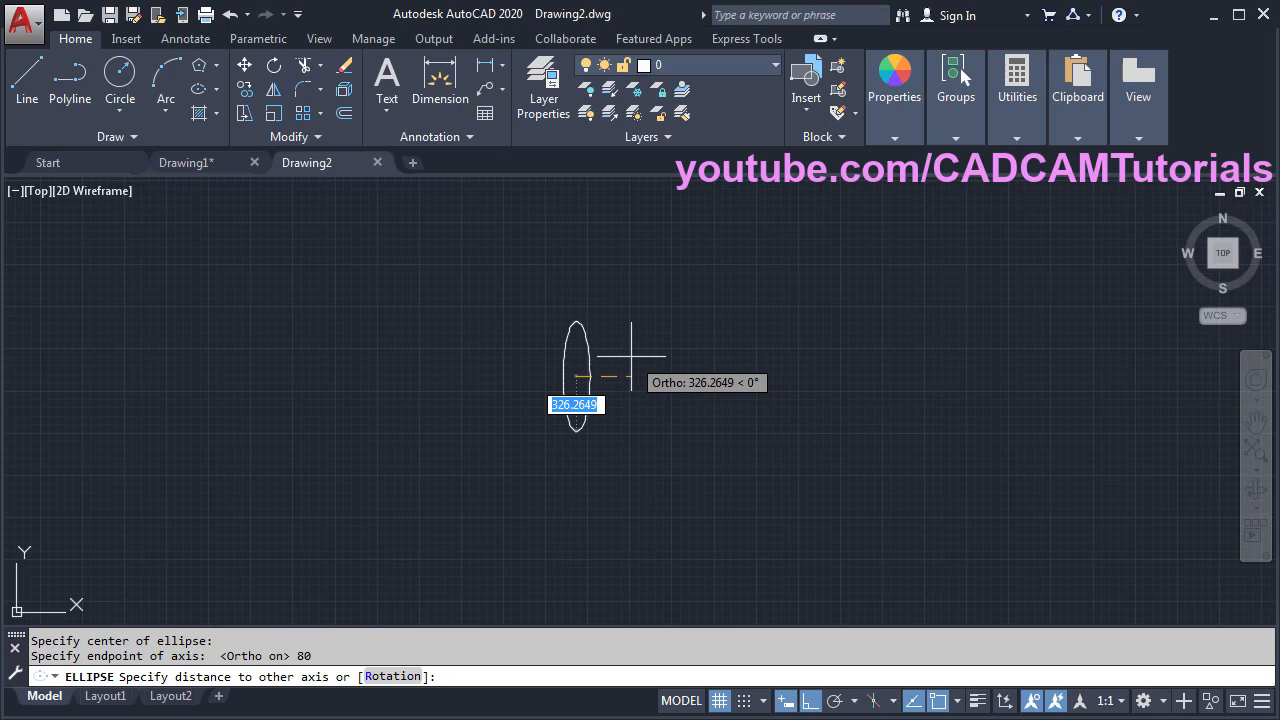
{"action": "type", "text": "50"}
{"action": "key", "text": "Return"}
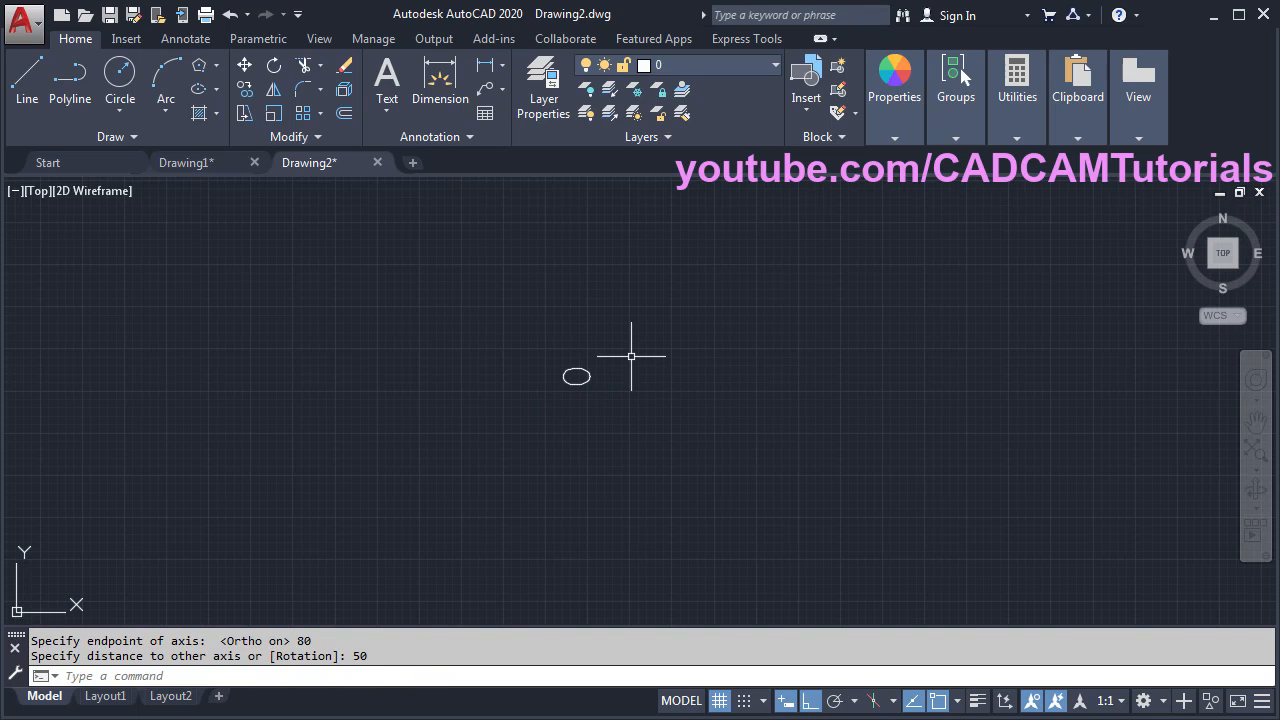
{"action": "scroll", "coordinate": [552, 388], "scroll_direction": "up", "scroll_amount": 12}
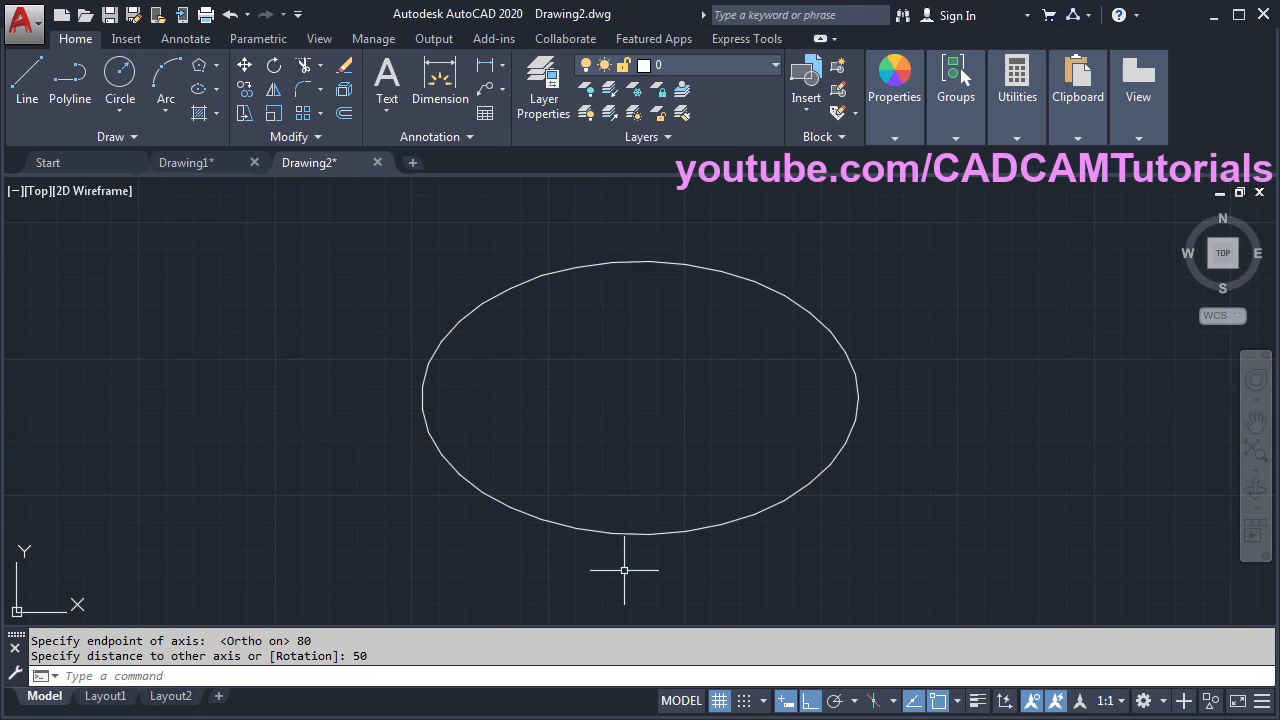
- Draw a top-to-bottom quadrant line and a left-quadrant line running just past the ellipse's right side
{"action": "left_click", "coordinate": [27, 82]}
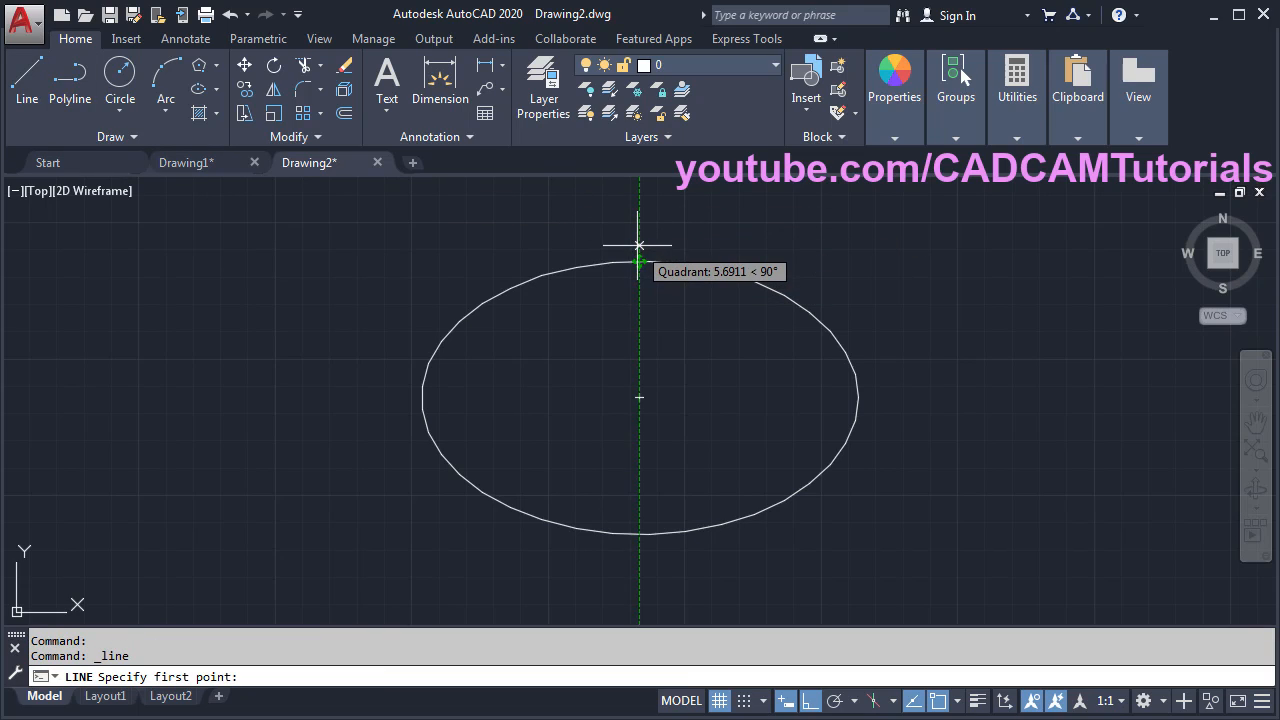
{"action": "left_click", "coordinate": [639, 245]}
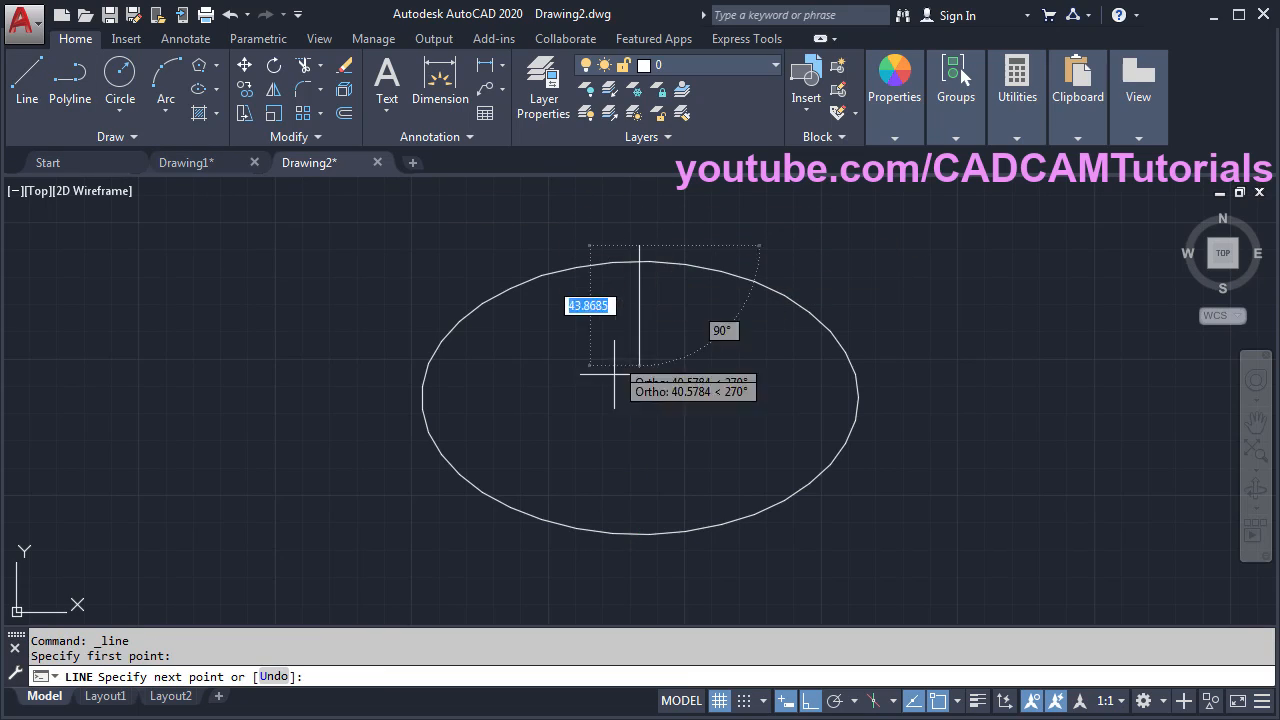
{"action": "left_click", "coordinate": [647, 547]}
{"action": "key", "text": "Return"}
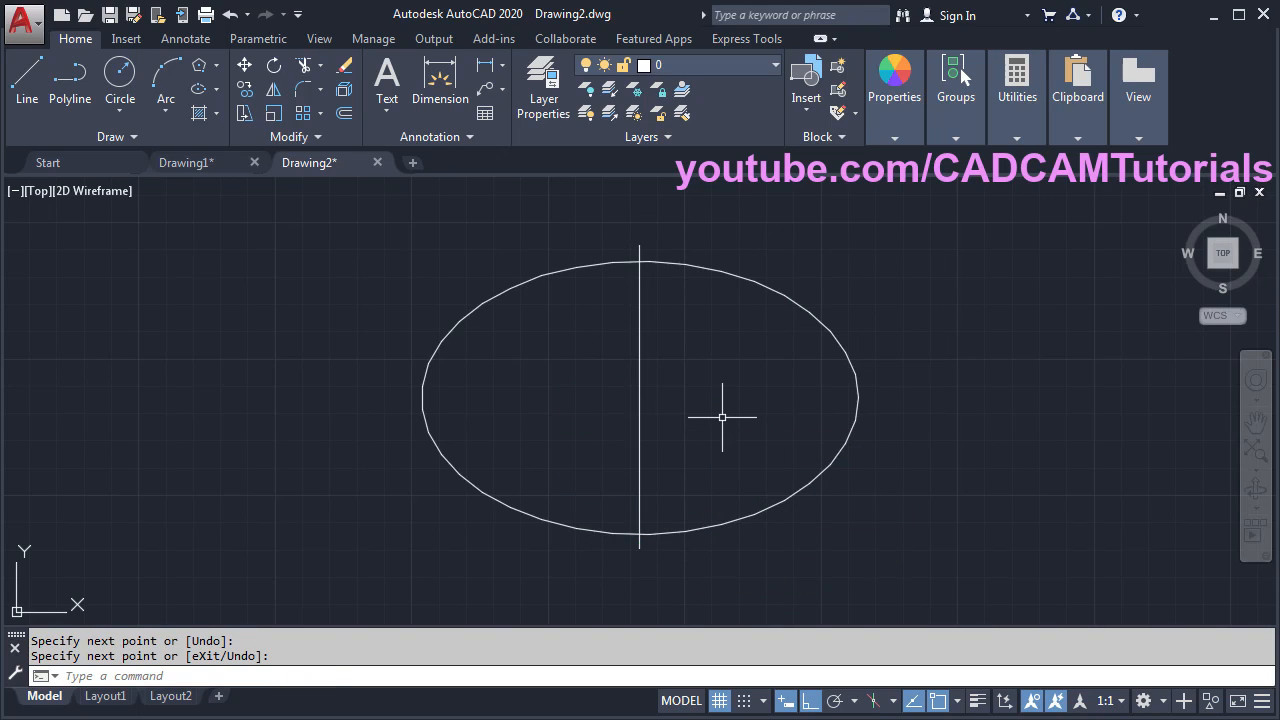
{"action": "key", "text": "Return"}
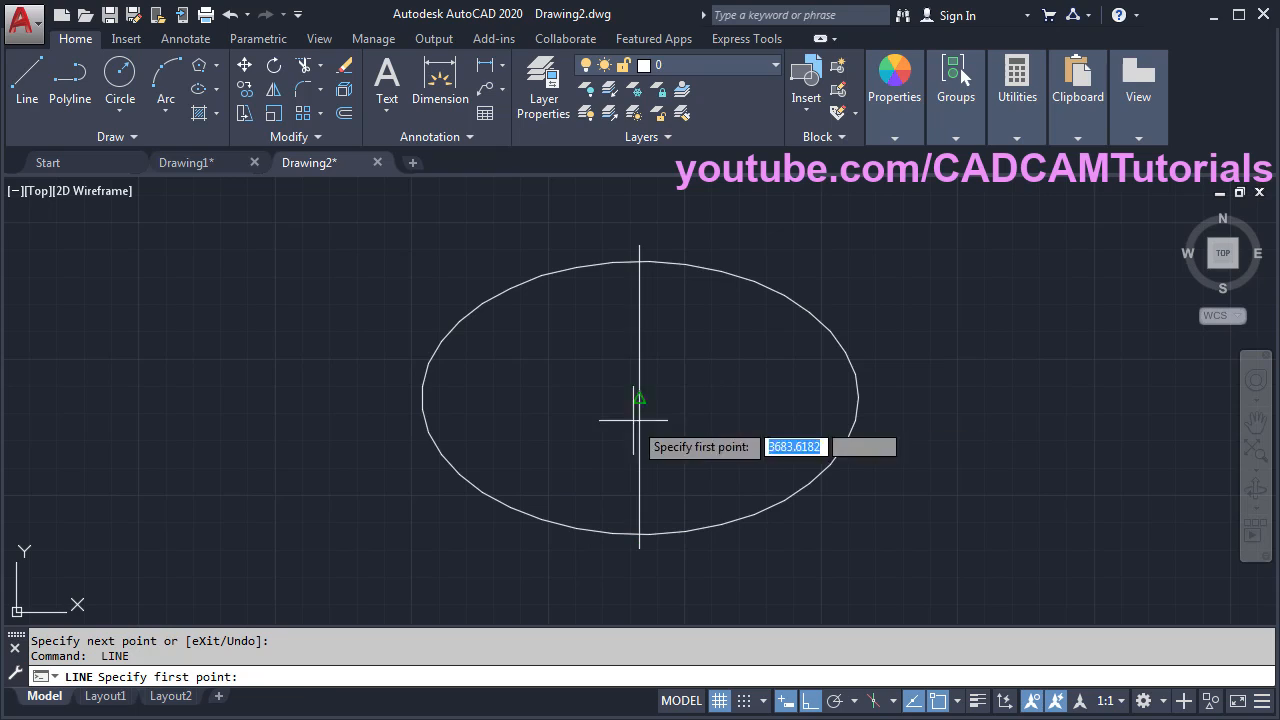
{"action": "left_click", "coordinate": [415, 401]}
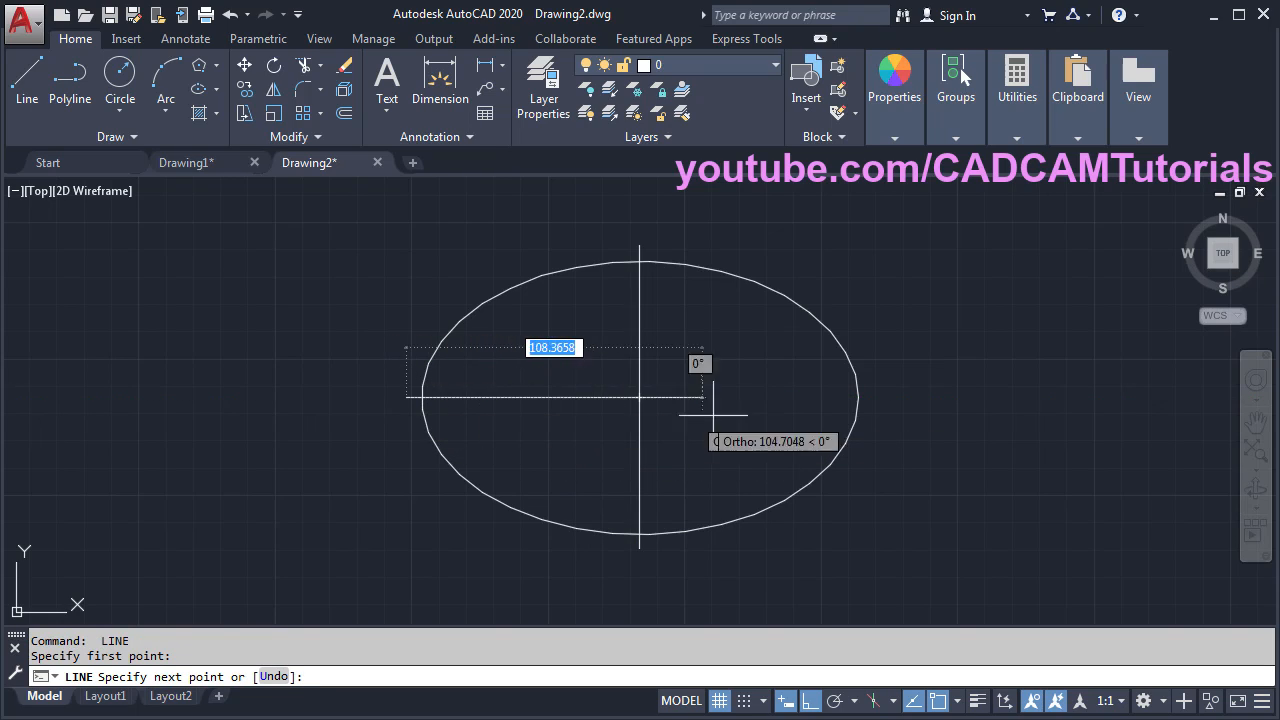
{"action": "left_click", "coordinate": [877, 399]}
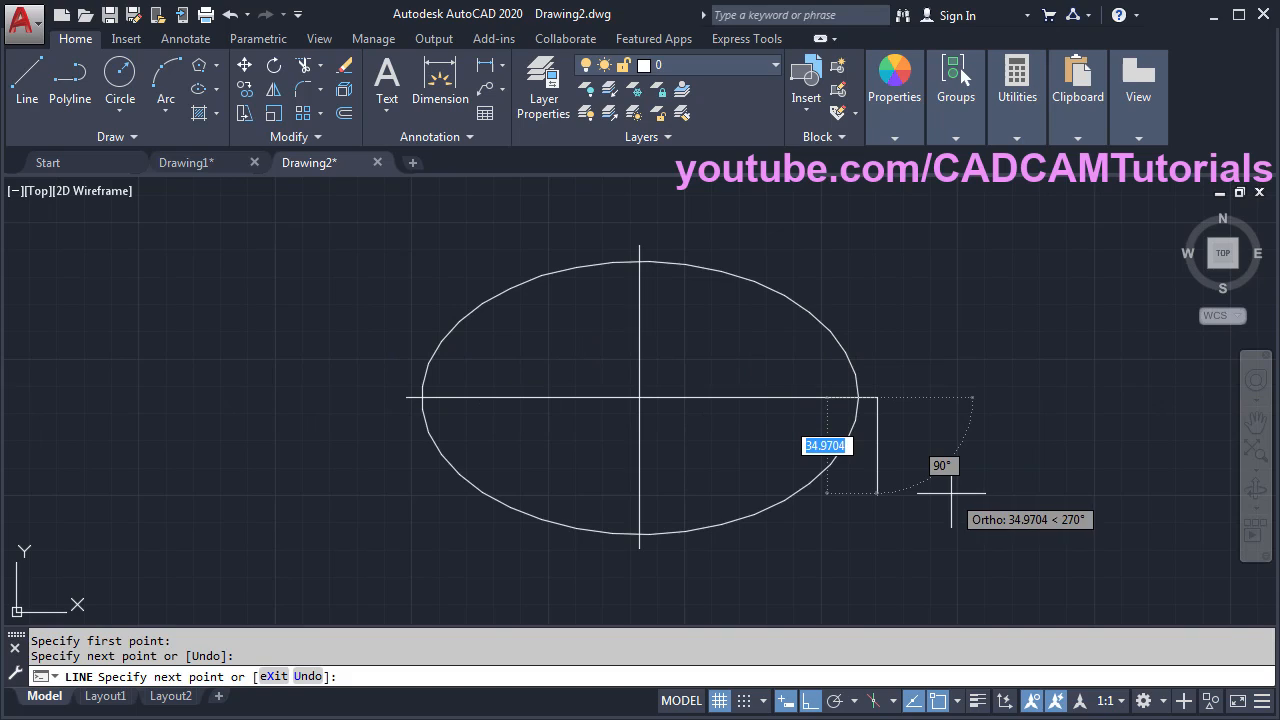
{"action": "key", "text": "Return"}
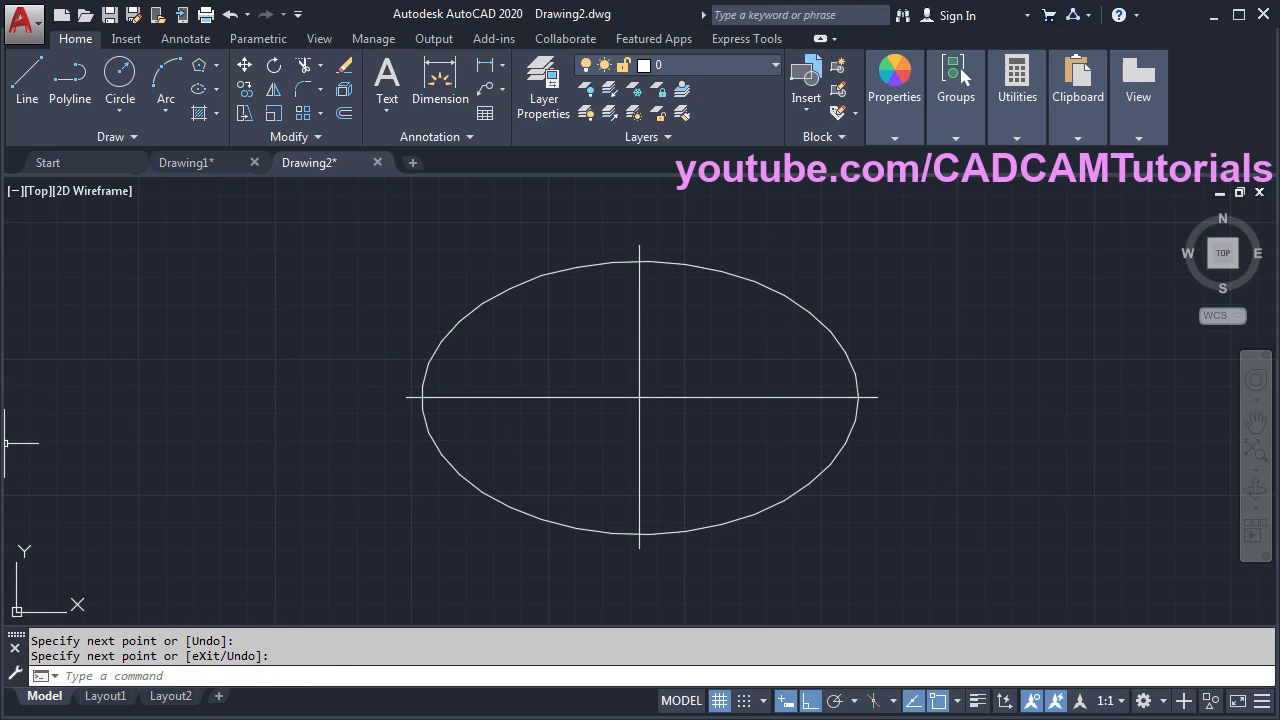
{"action": "key", "text": "alt+Tab"}
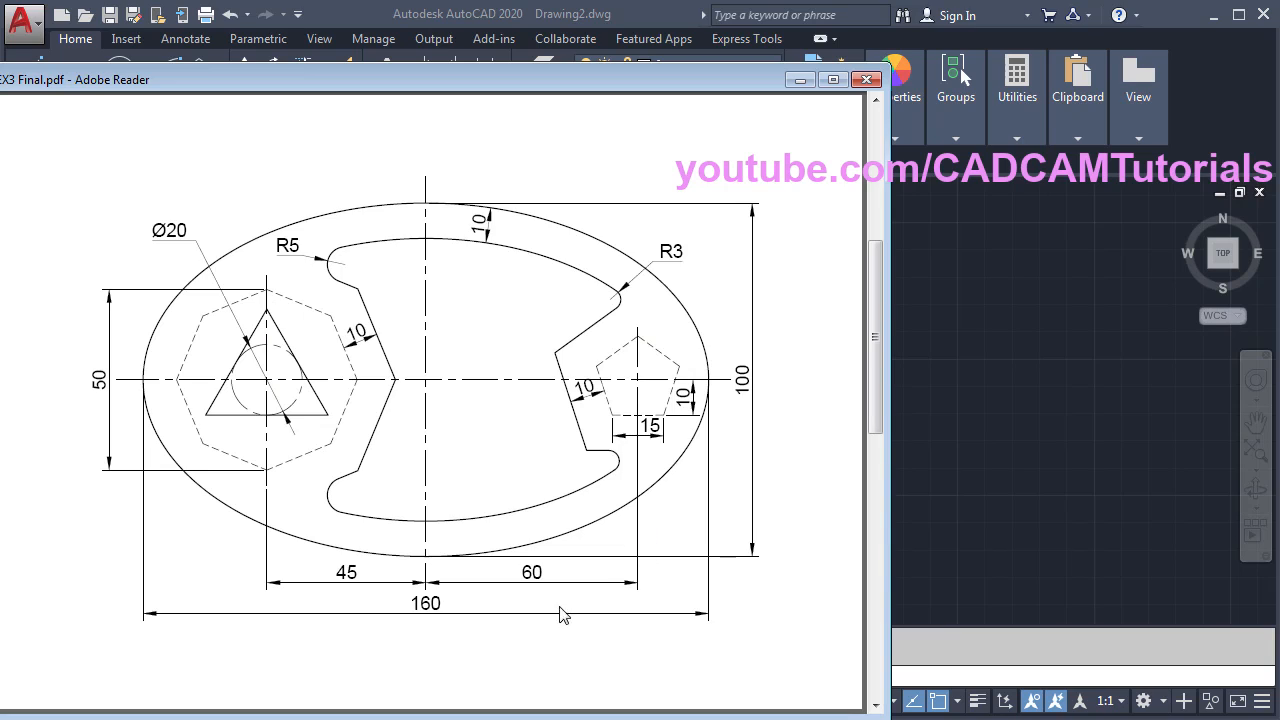
- Offset the vertical centre line by 45 to the left and by 60 to the right
{"action": "left_click", "coordinate": [992, 417]}
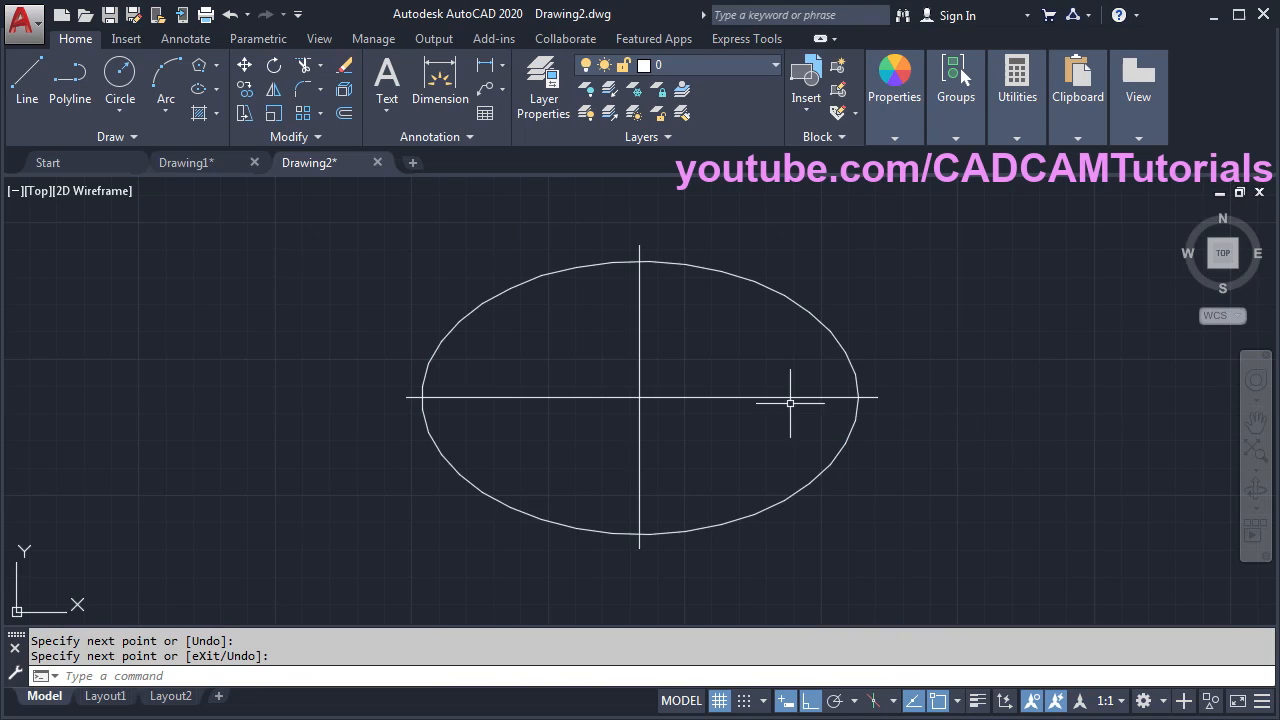
{"action": "left_click", "coordinate": [346, 114]}
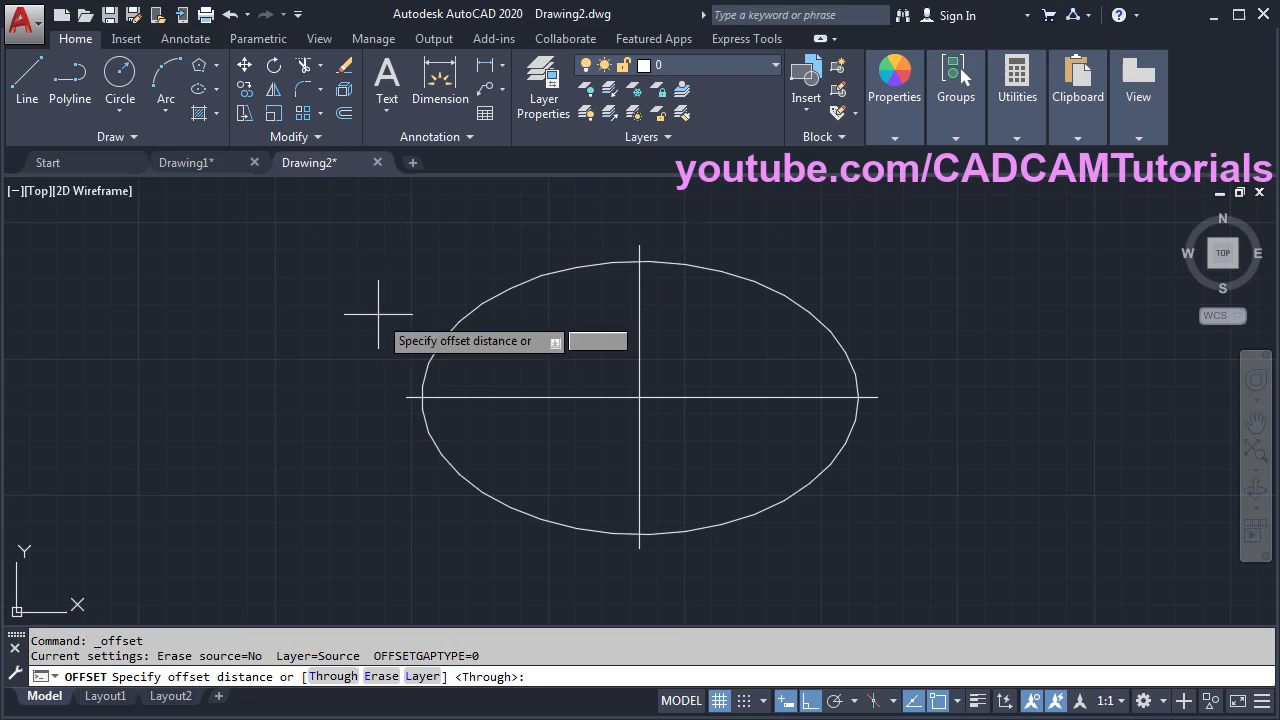
{"action": "left_click", "coordinate": [334, 678]}
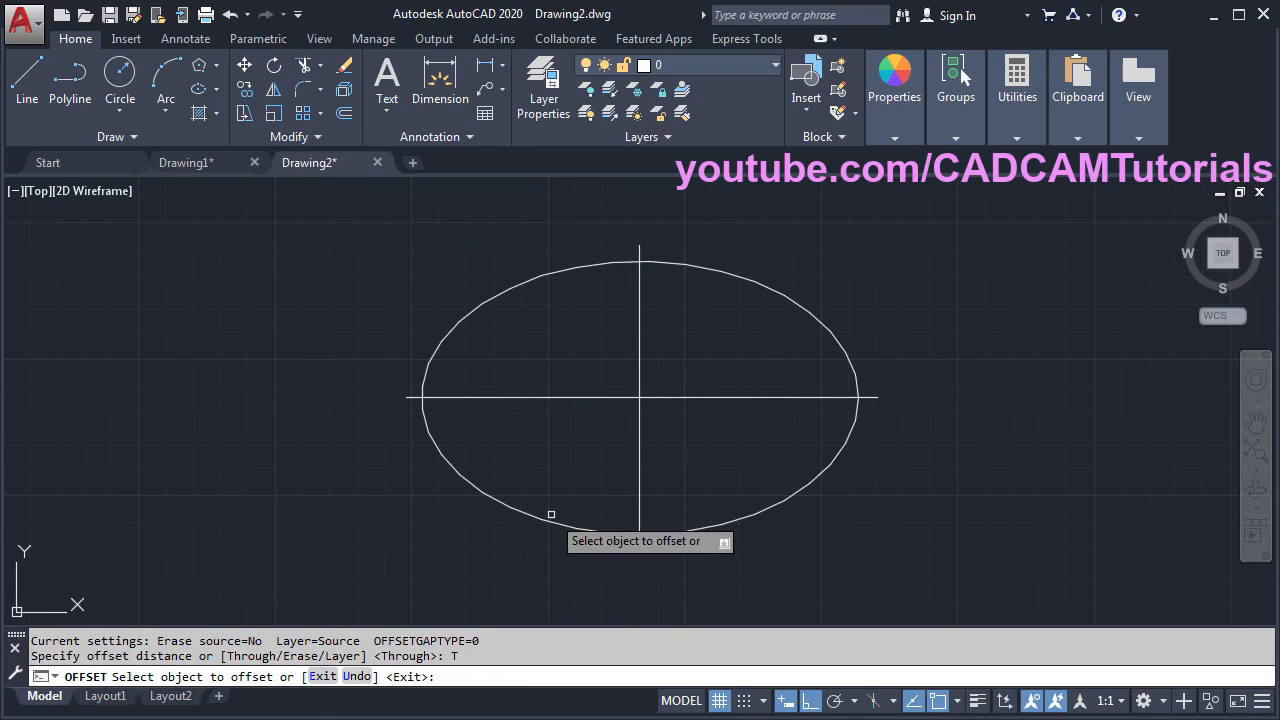
{"action": "left_click", "coordinate": [639, 451]}
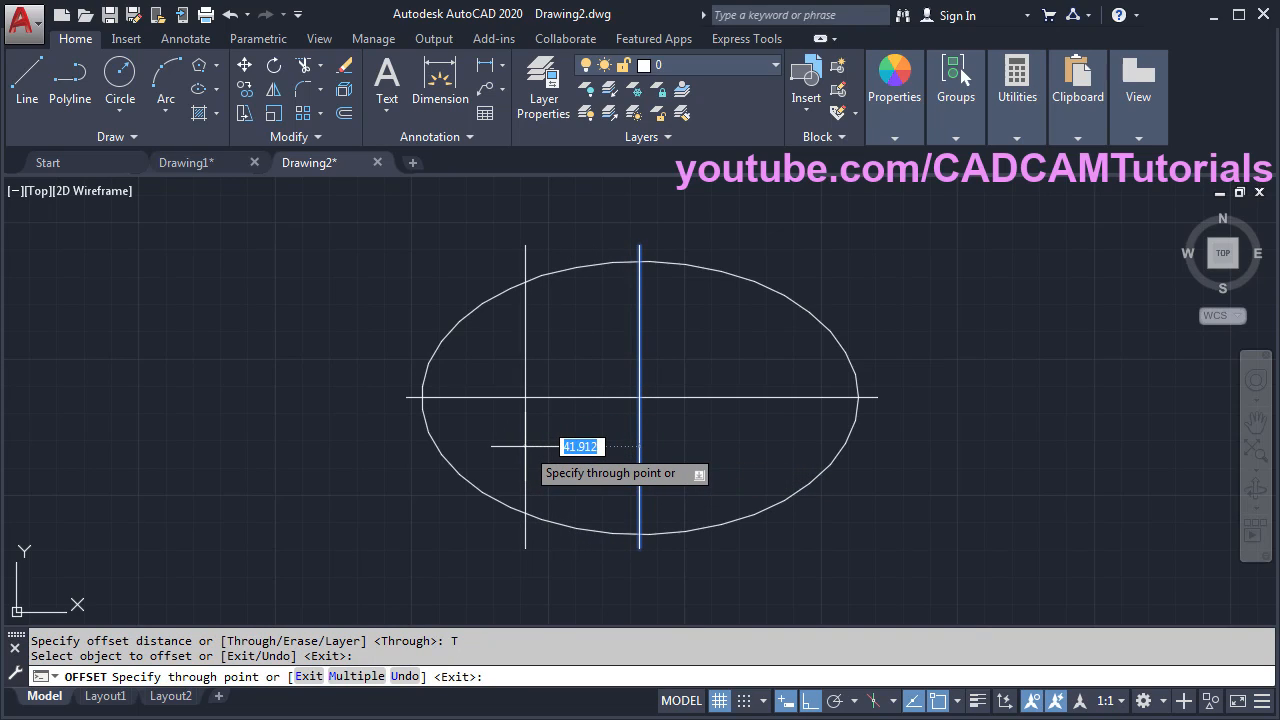
{"action": "type", "text": "45"}
{"action": "key", "text": "Return"}
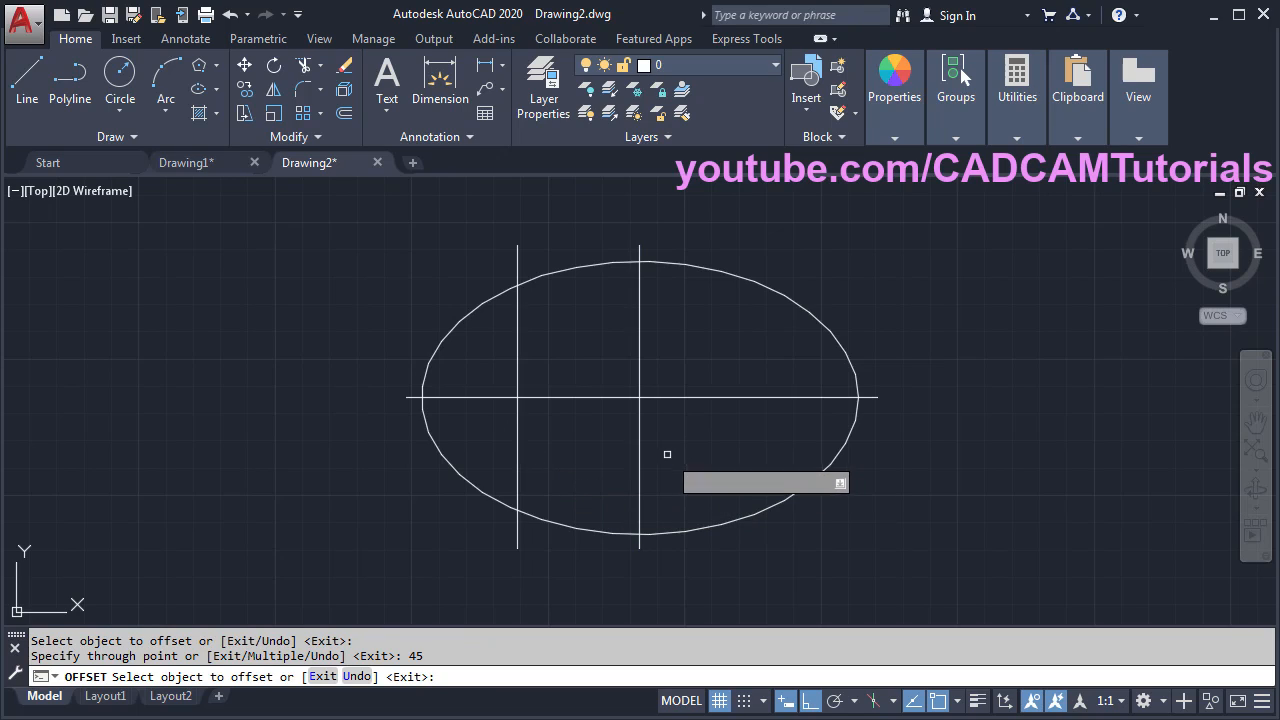
{"action": "left_click", "coordinate": [638, 441]}
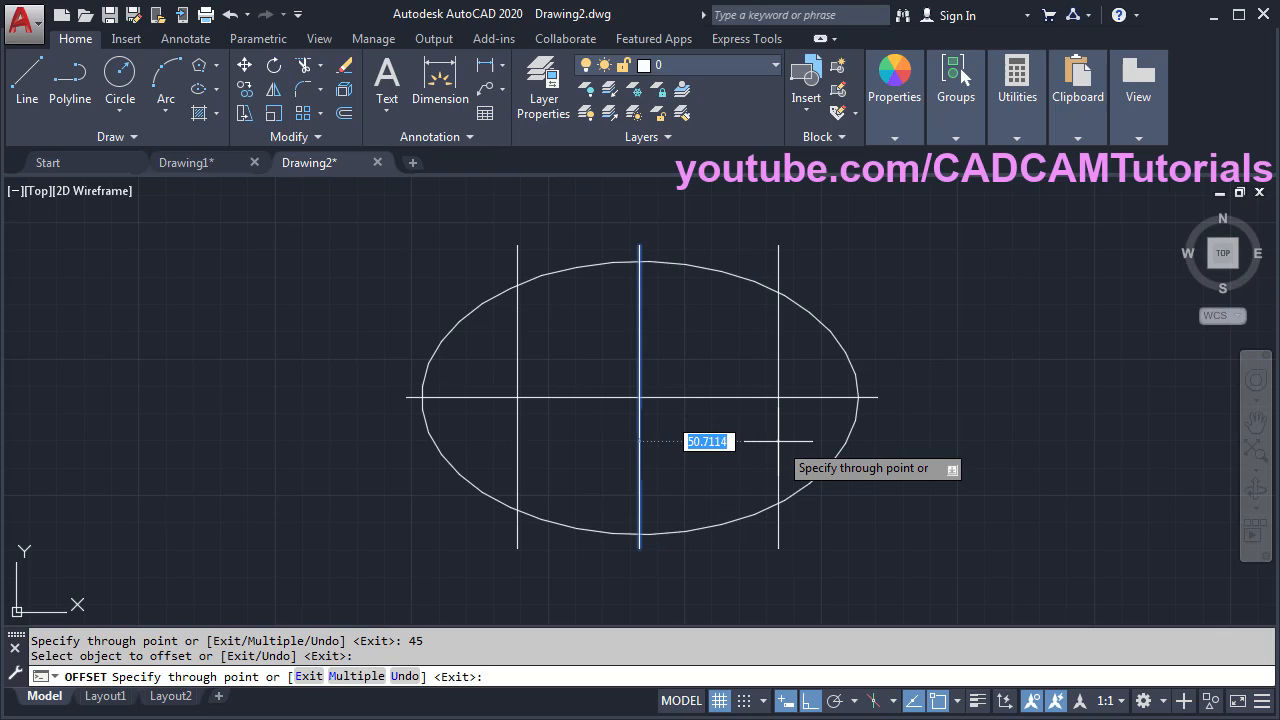
{"action": "type", "text": "60"}
{"action": "key", "text": "Return"}
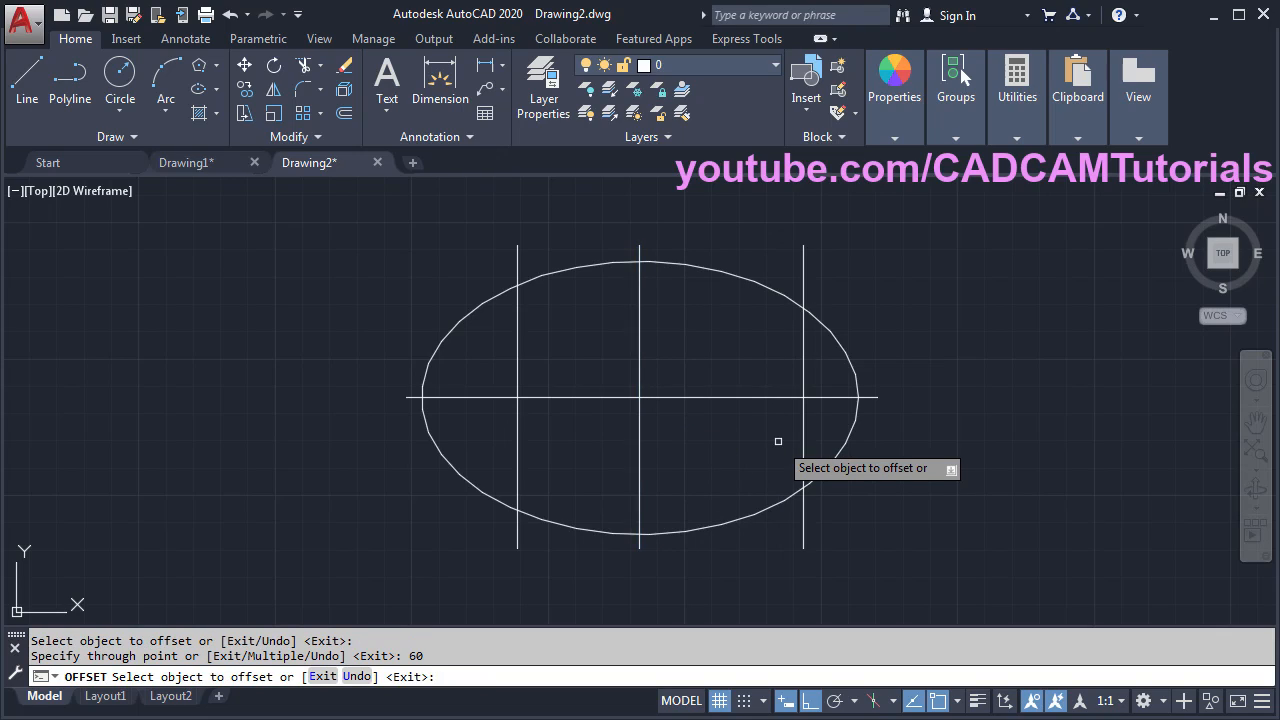
{"action": "key", "text": "Return"}
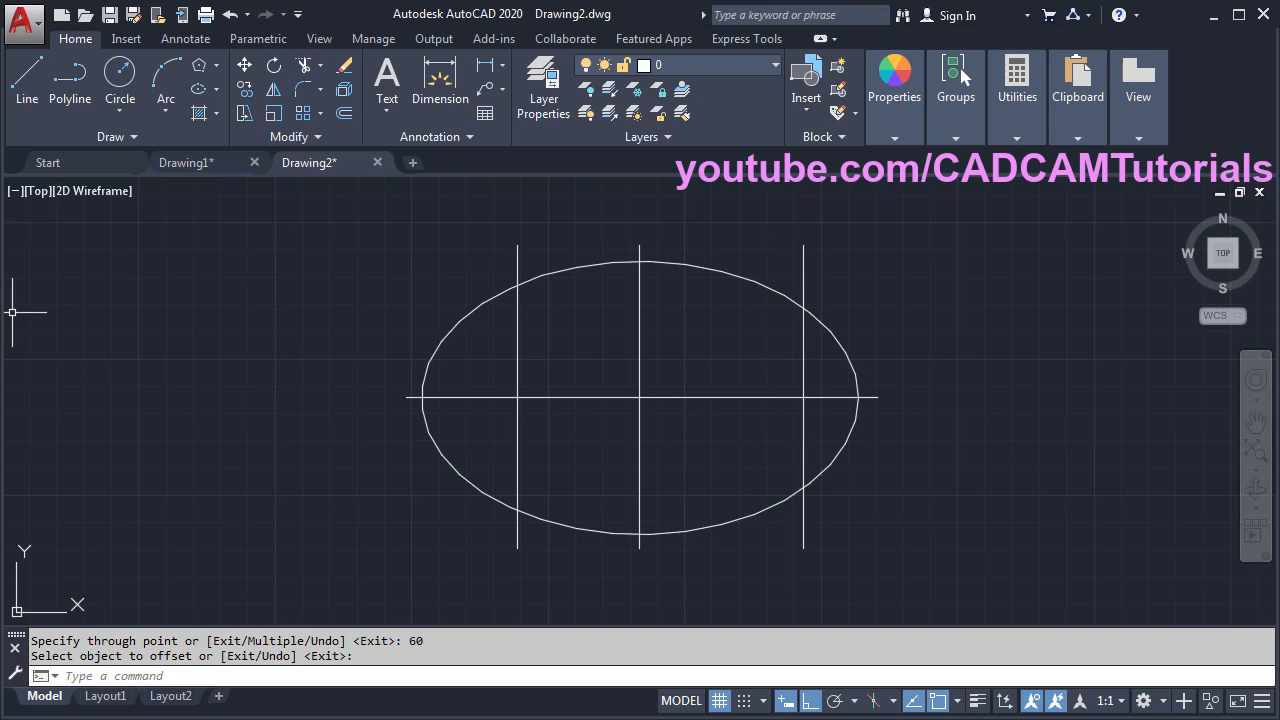
- Draw a 3-sided polygon circumscribed about radius 10, centred at the left offset line's centre-line crossing
{"action": "key", "text": "alt+Tab"}
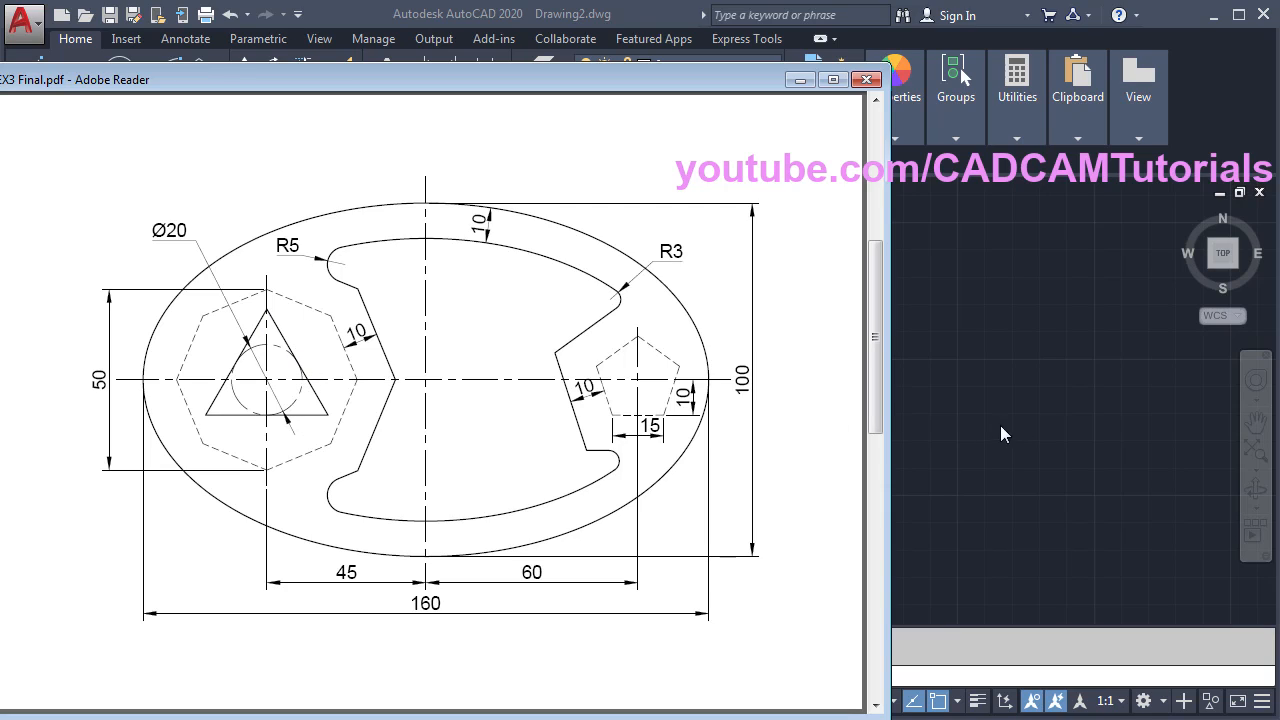
{"action": "left_click", "coordinate": [967, 403]}
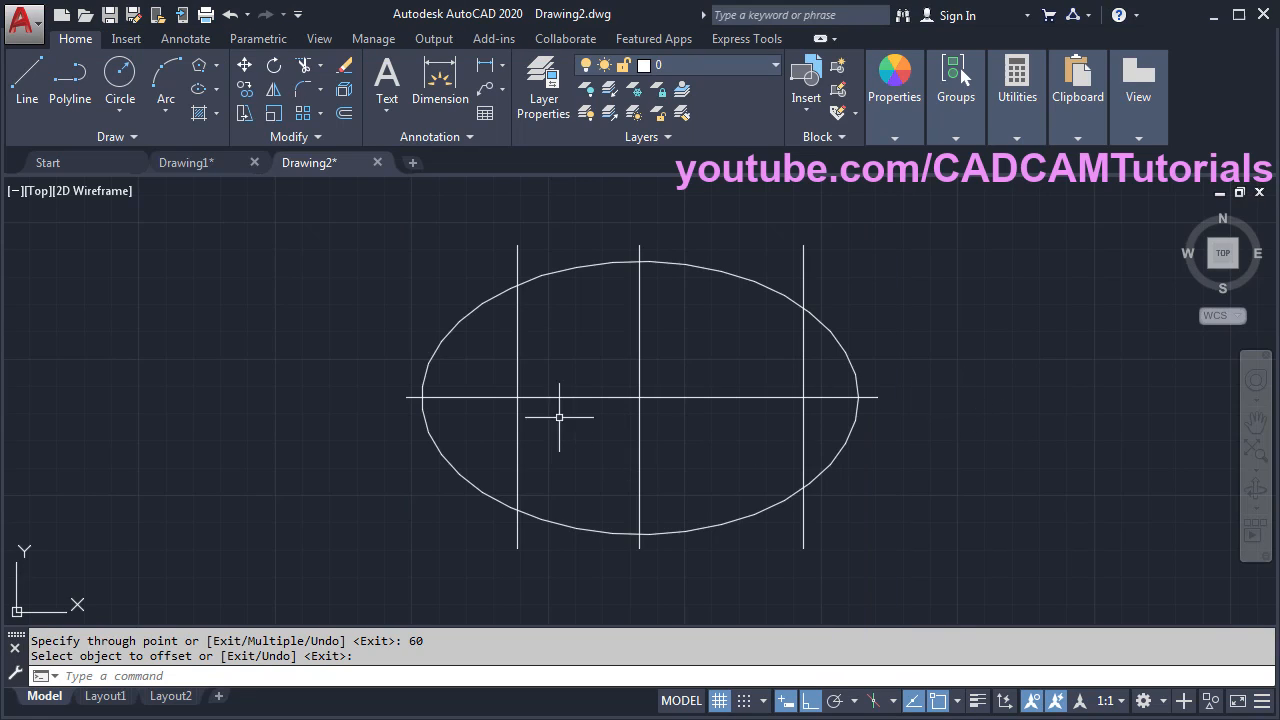
{"action": "left_click", "coordinate": [201, 67]}
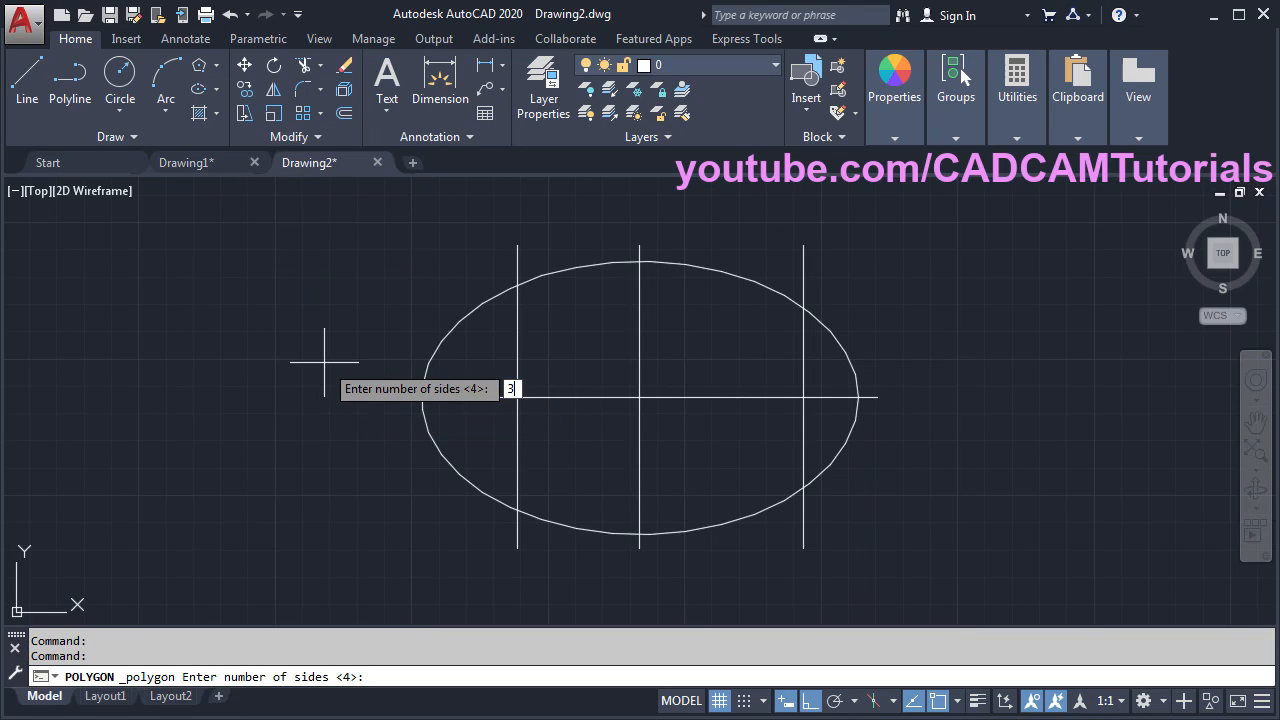
{"action": "type", "text": "3"}
{"action": "key", "text": "Return"}
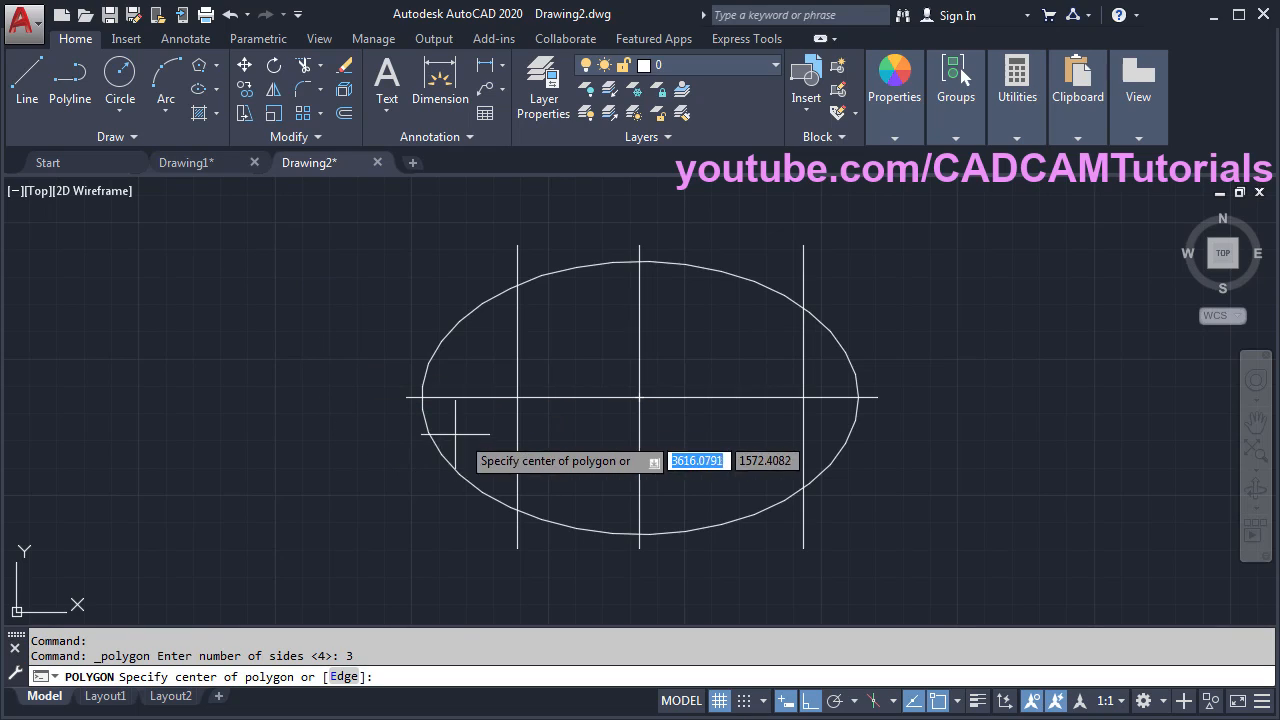
{"action": "left_click", "coordinate": [517, 397]}
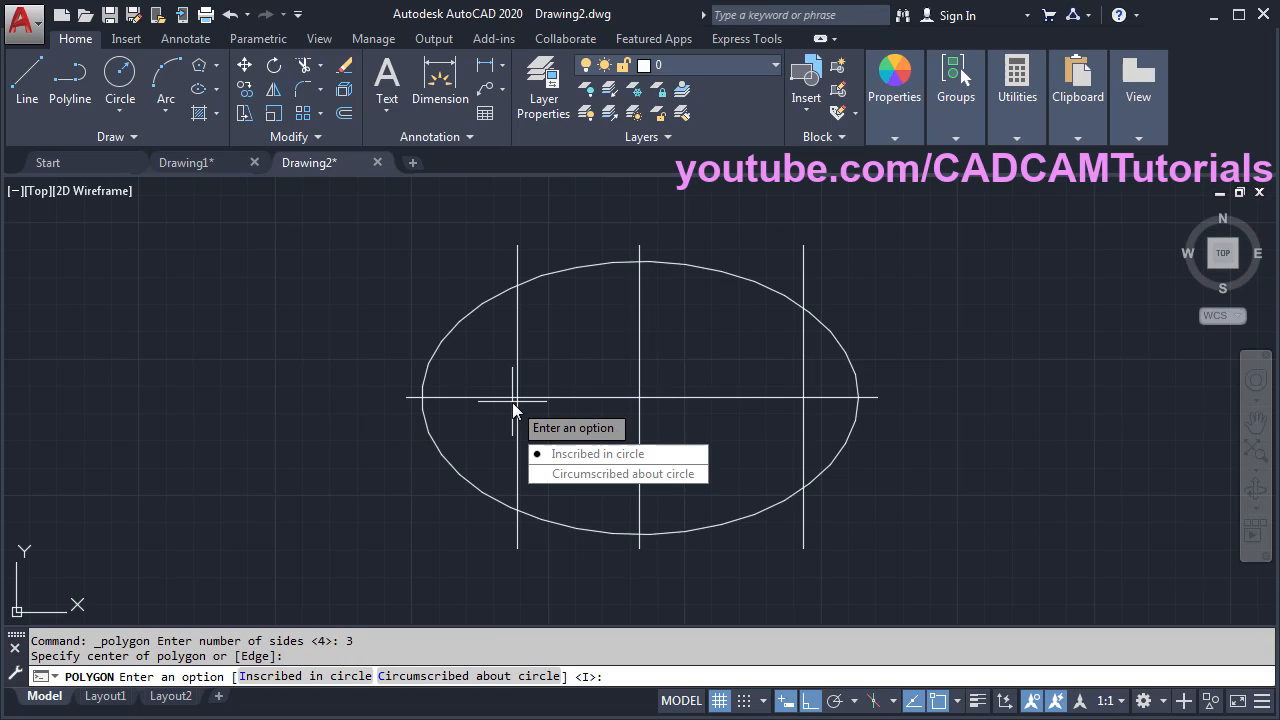
{"action": "left_click", "coordinate": [593, 475]}
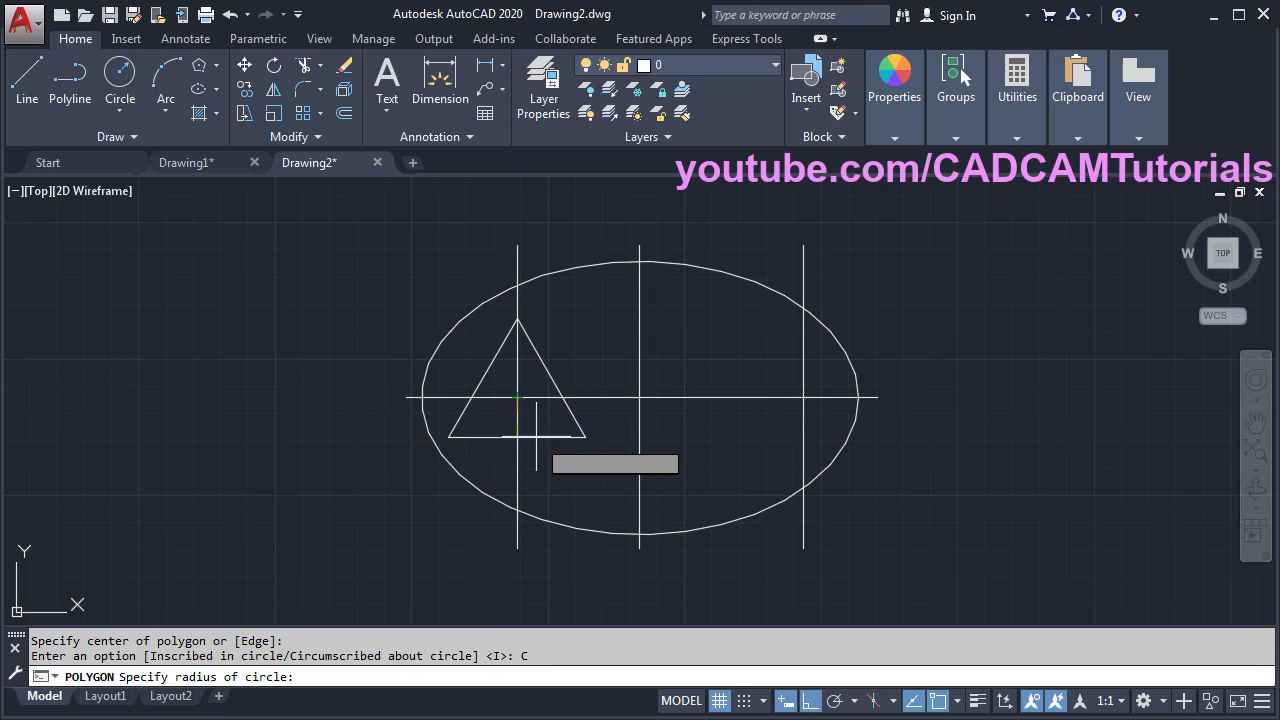
{"action": "type", "text": "10"}
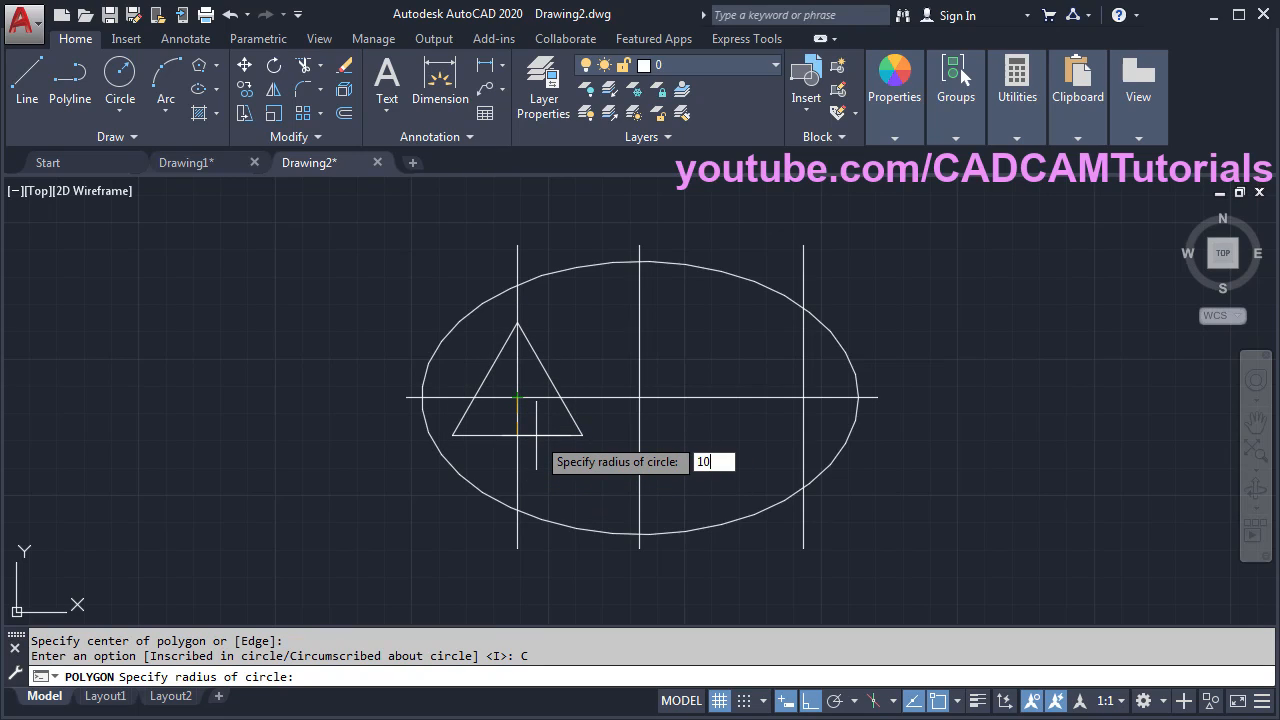
{"action": "key", "text": "Return"}
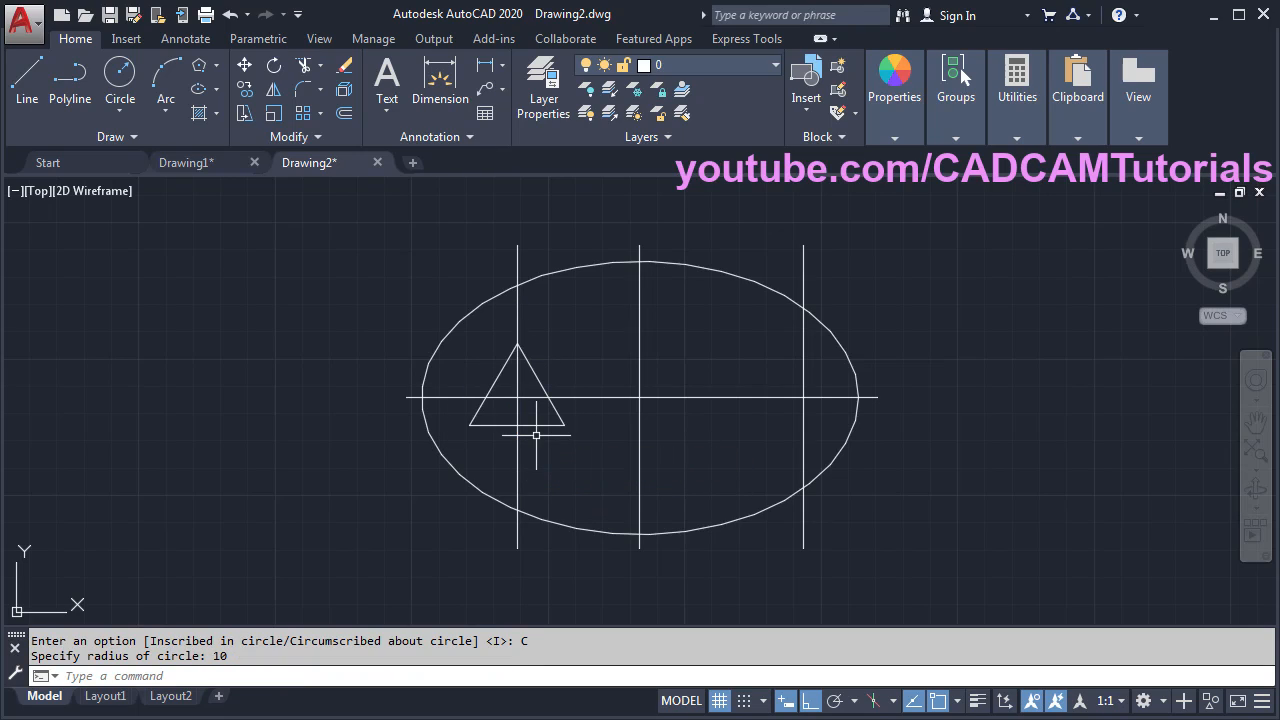
- Draw an 8-sided polygon inscribed in a radius-25 circle, centred on the triangle's centre point
{"action": "left_click", "coordinate": [2, 407]}
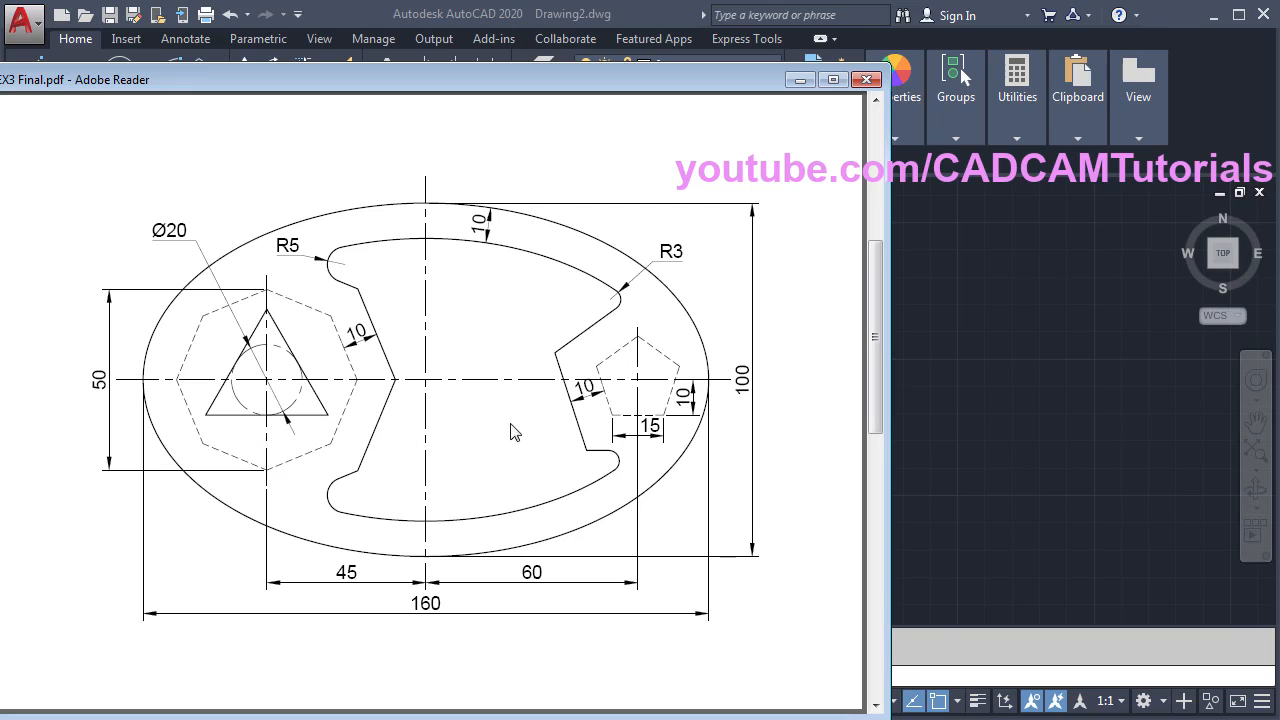
{"action": "left_click", "coordinate": [939, 366]}
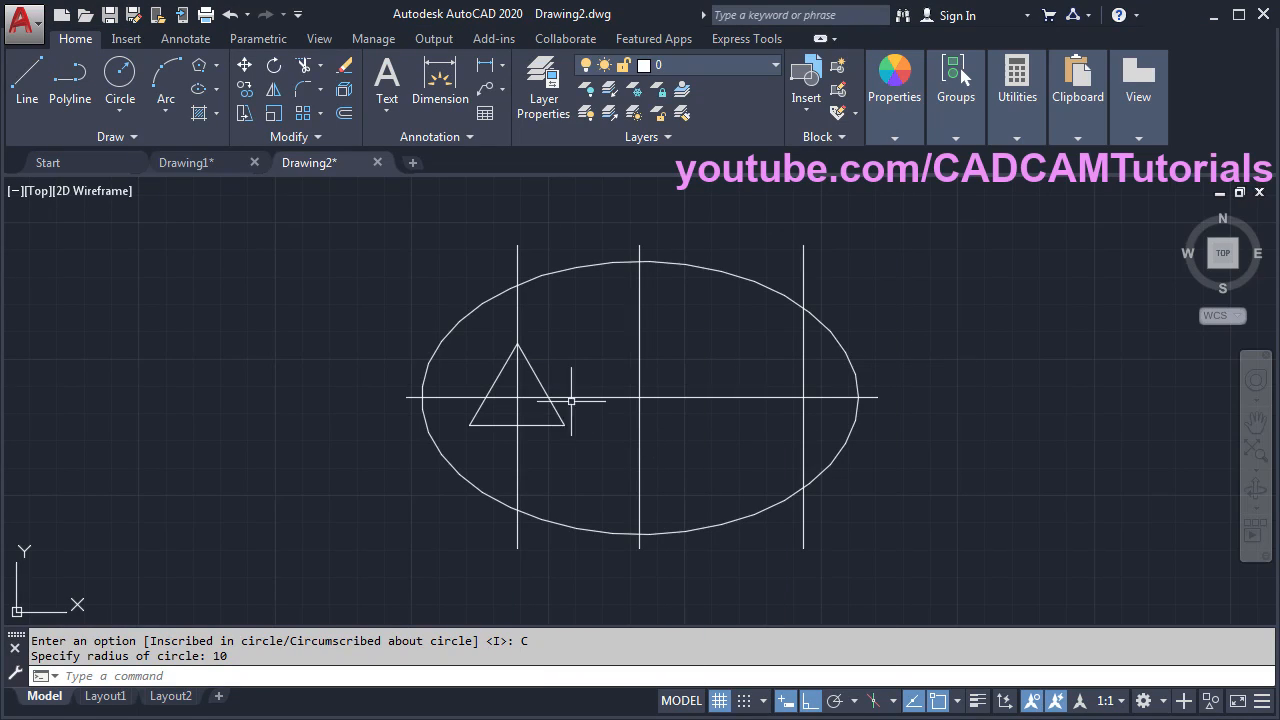
{"action": "left_click", "coordinate": [200, 66]}
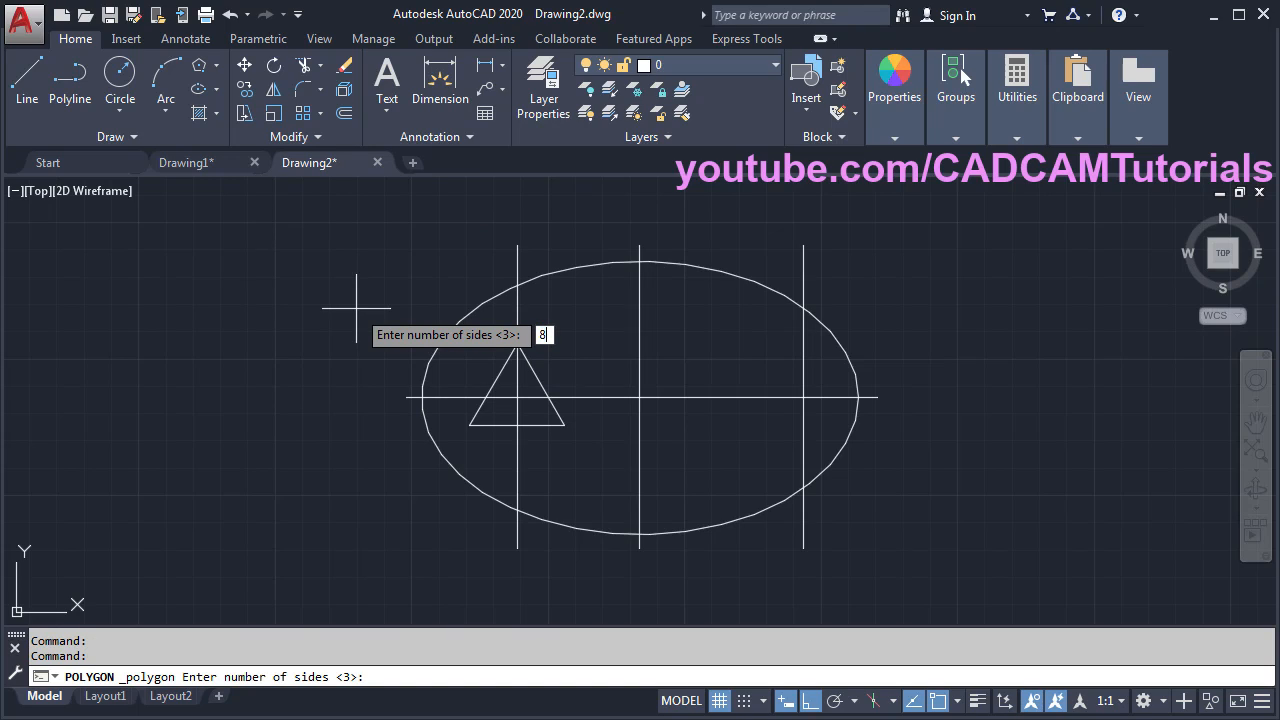
{"action": "type", "text": "8"}
{"action": "key", "text": "Return"}
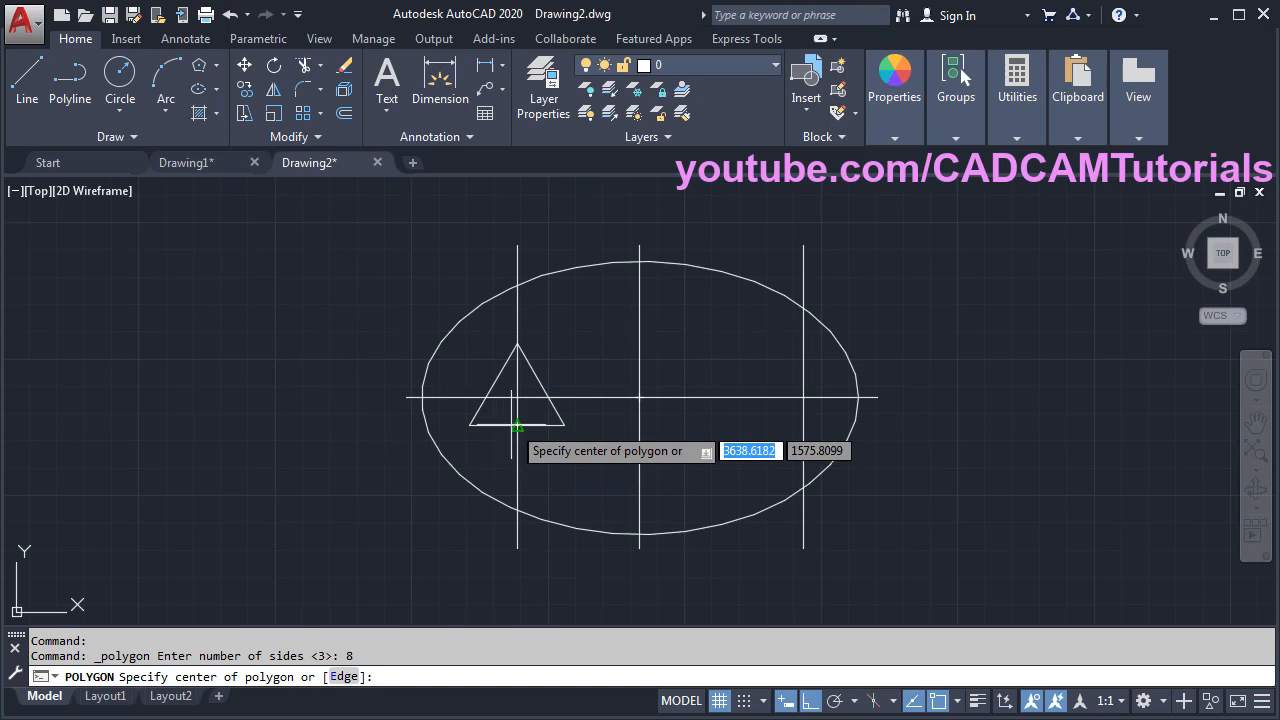
{"action": "left_click", "coordinate": [517, 397]}
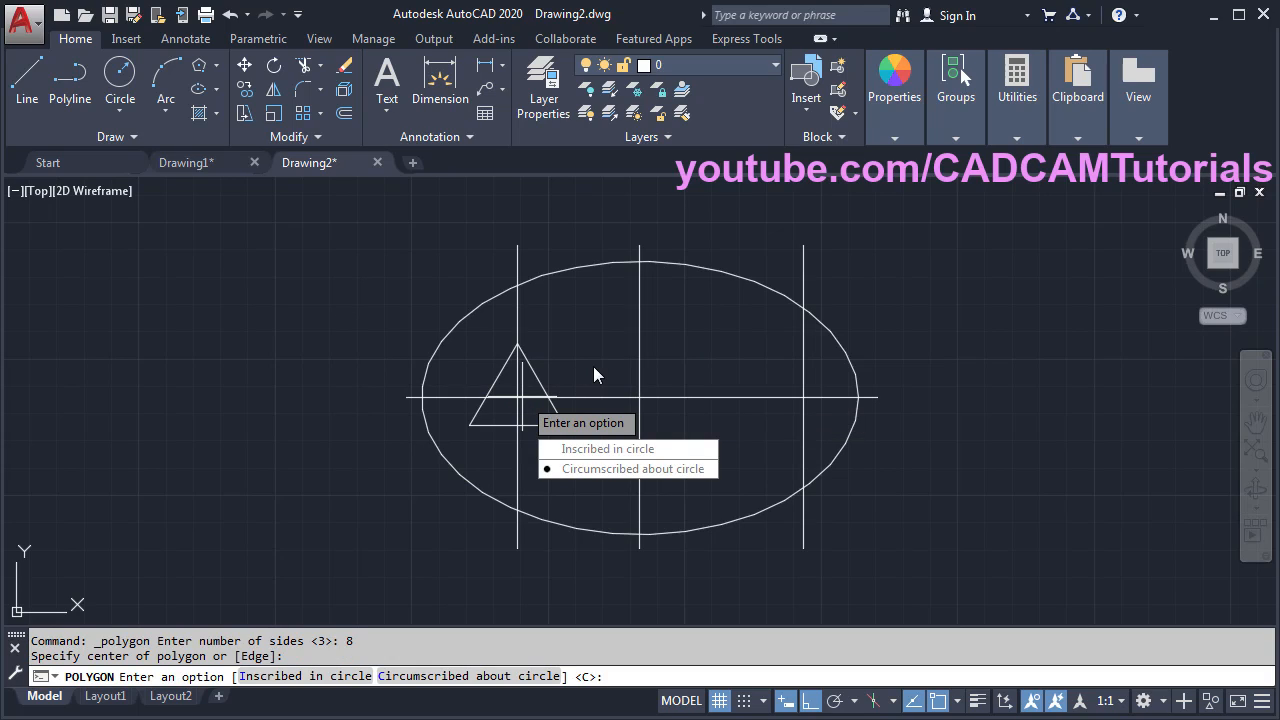
{"action": "left_click", "coordinate": [600, 449]}
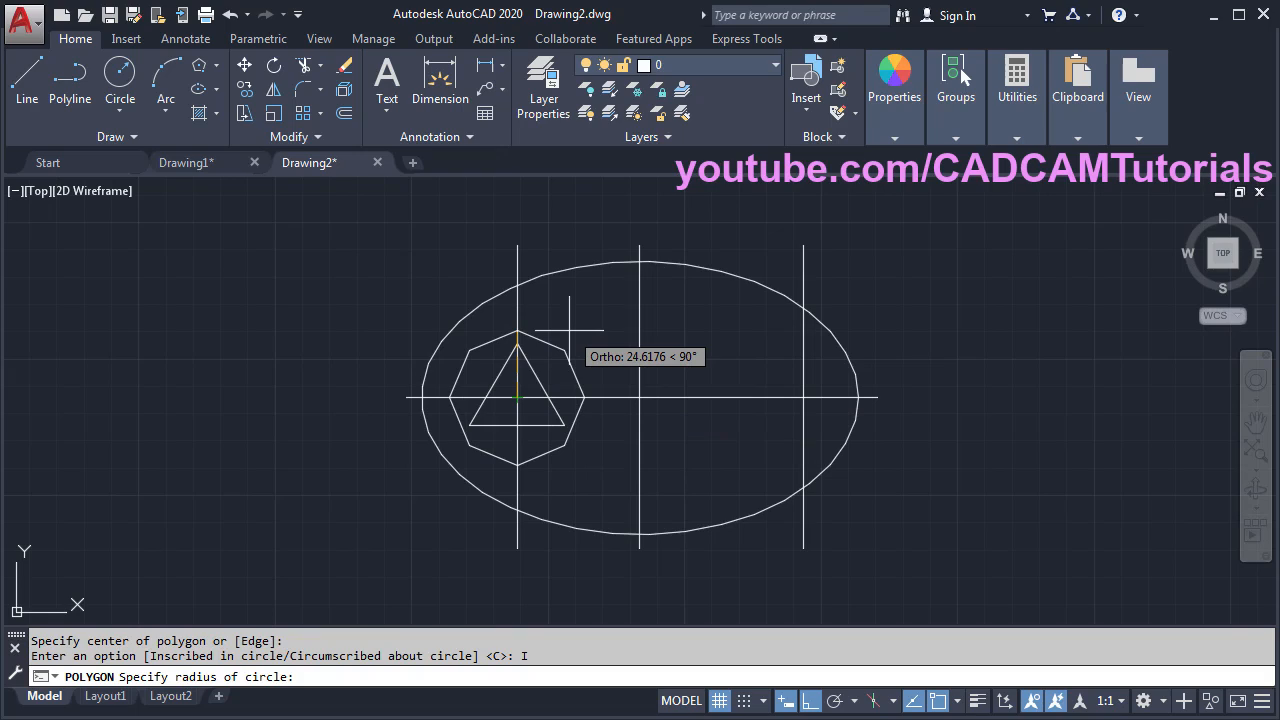
{"action": "type", "text": "25"}
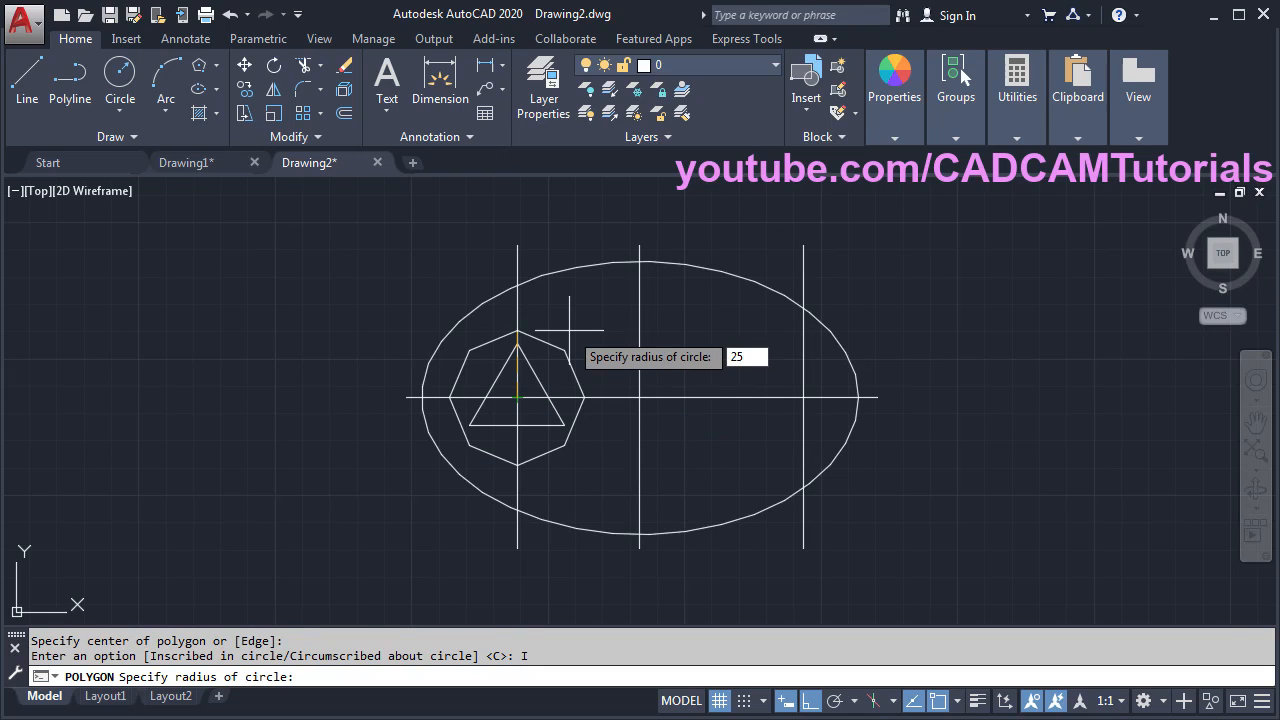
{"action": "key", "text": "Return"}
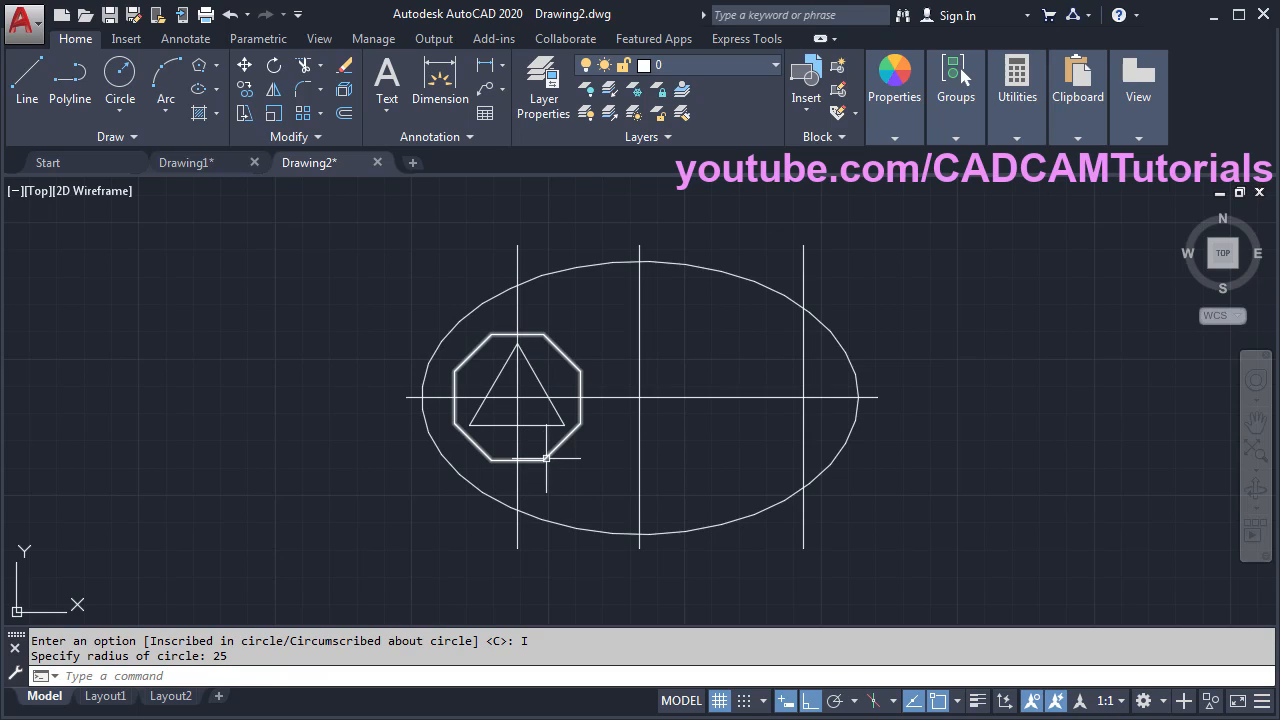
- Rotate the octagon about the shared centre, with Ortho off, so one corner points straight up
{"action": "scroll", "coordinate": [593, 371], "scroll_direction": "up", "scroll_amount": 2}
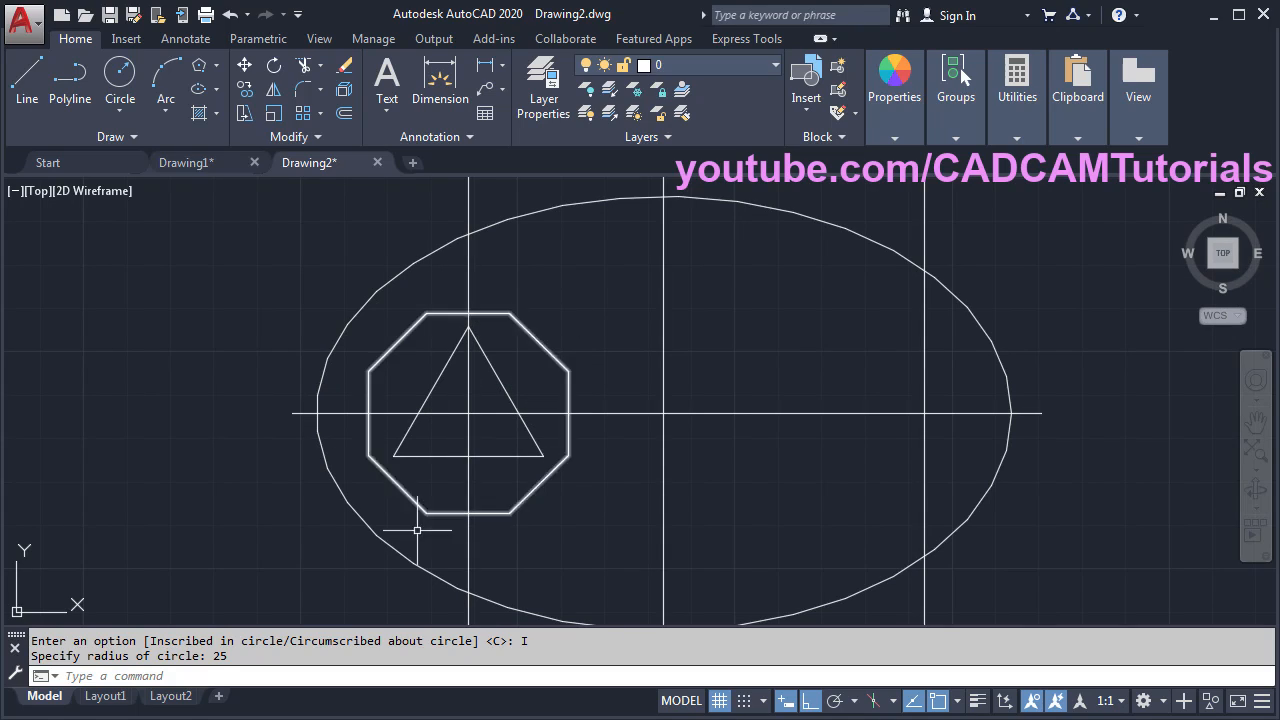
{"action": "left_click", "coordinate": [273, 68]}
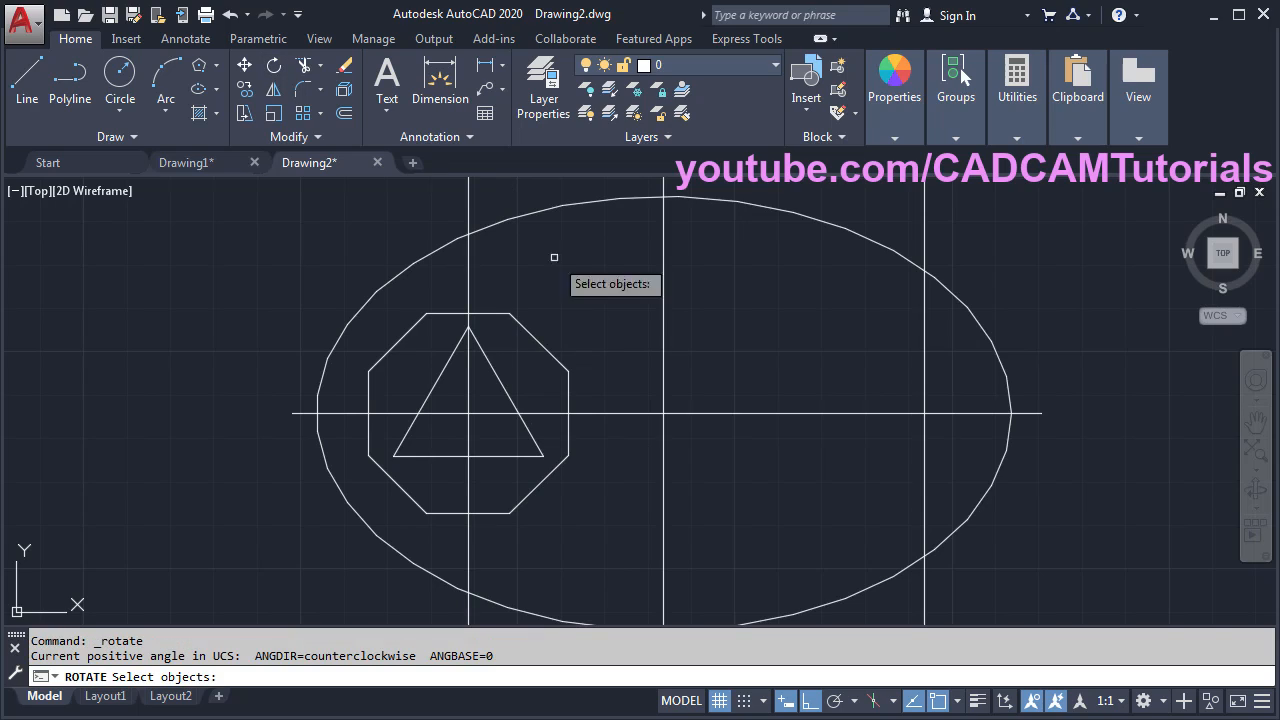
{"action": "left_click", "coordinate": [546, 348]}
{"action": "key", "text": "Return"}
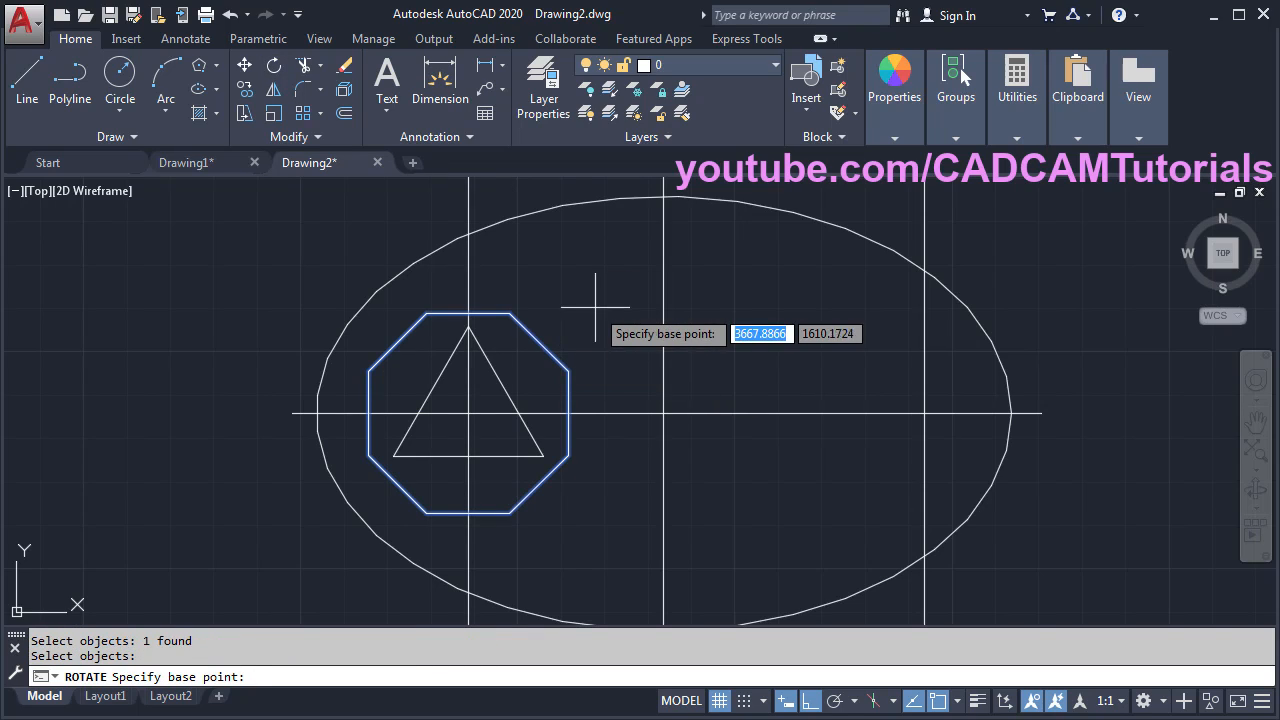
{"action": "left_click", "coordinate": [468, 413]}
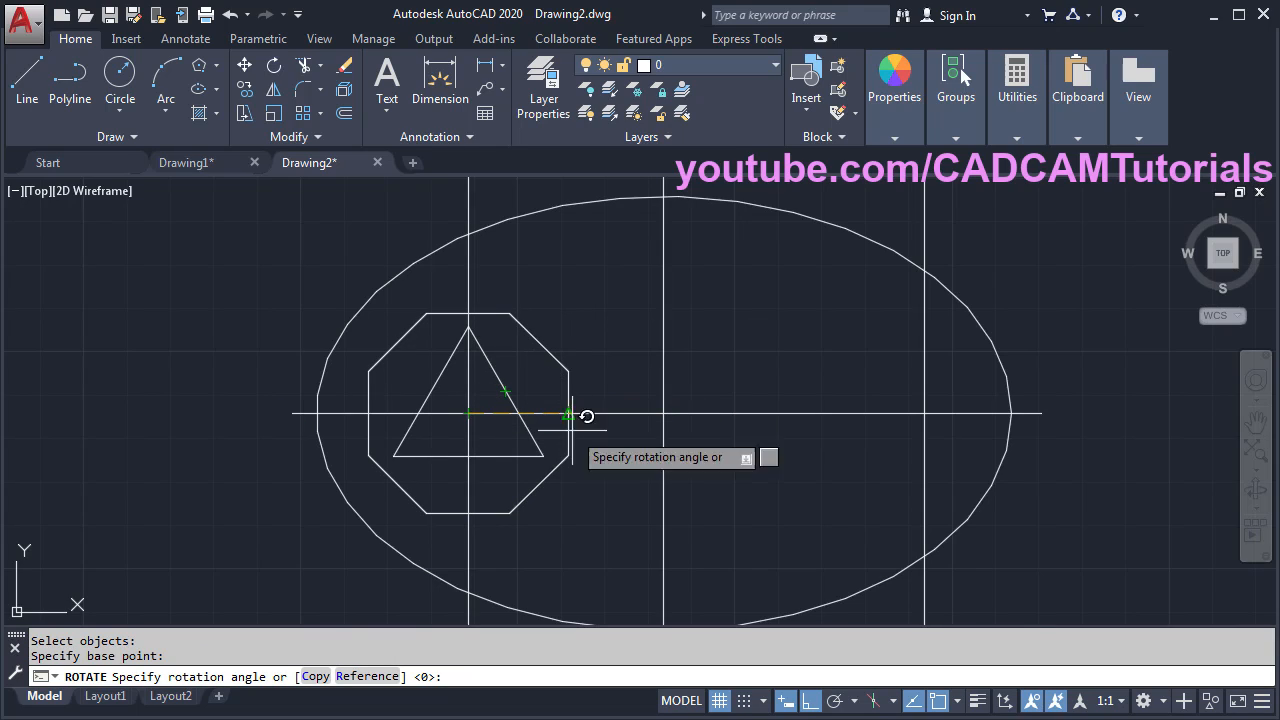
{"action": "left_click", "coordinate": [808, 706]}
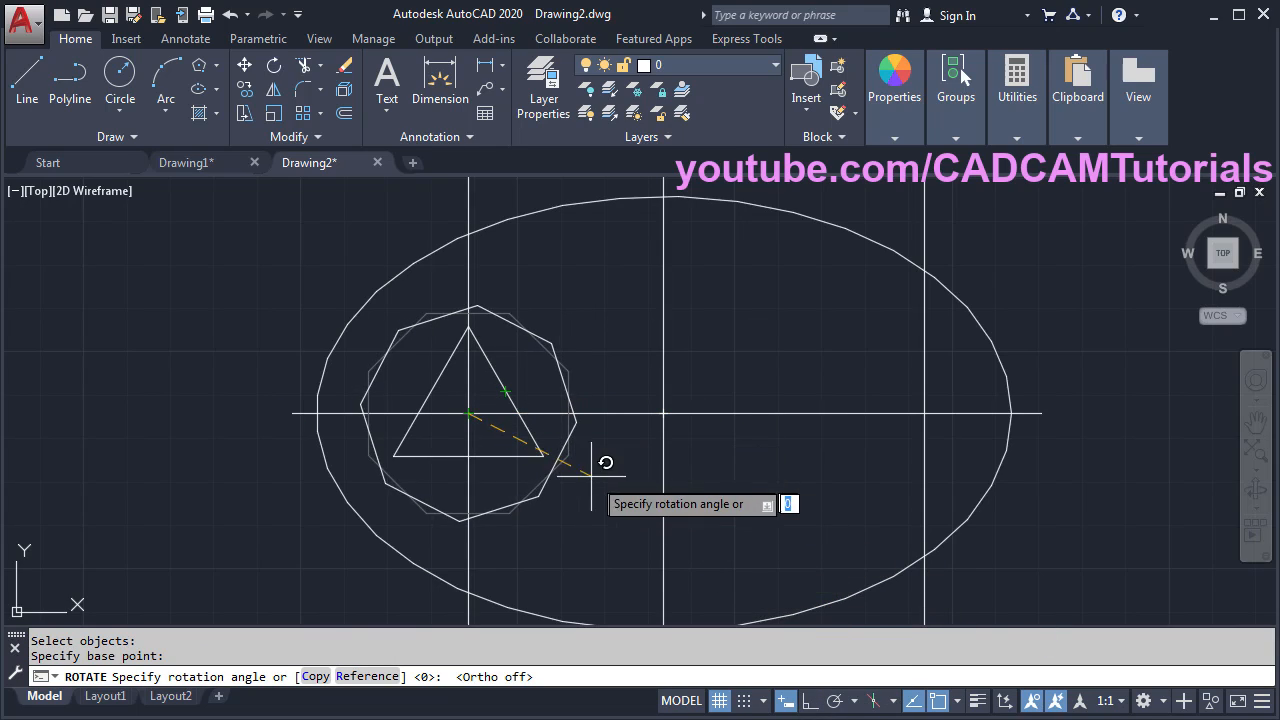
{"action": "left_click", "coordinate": [509, 313]}
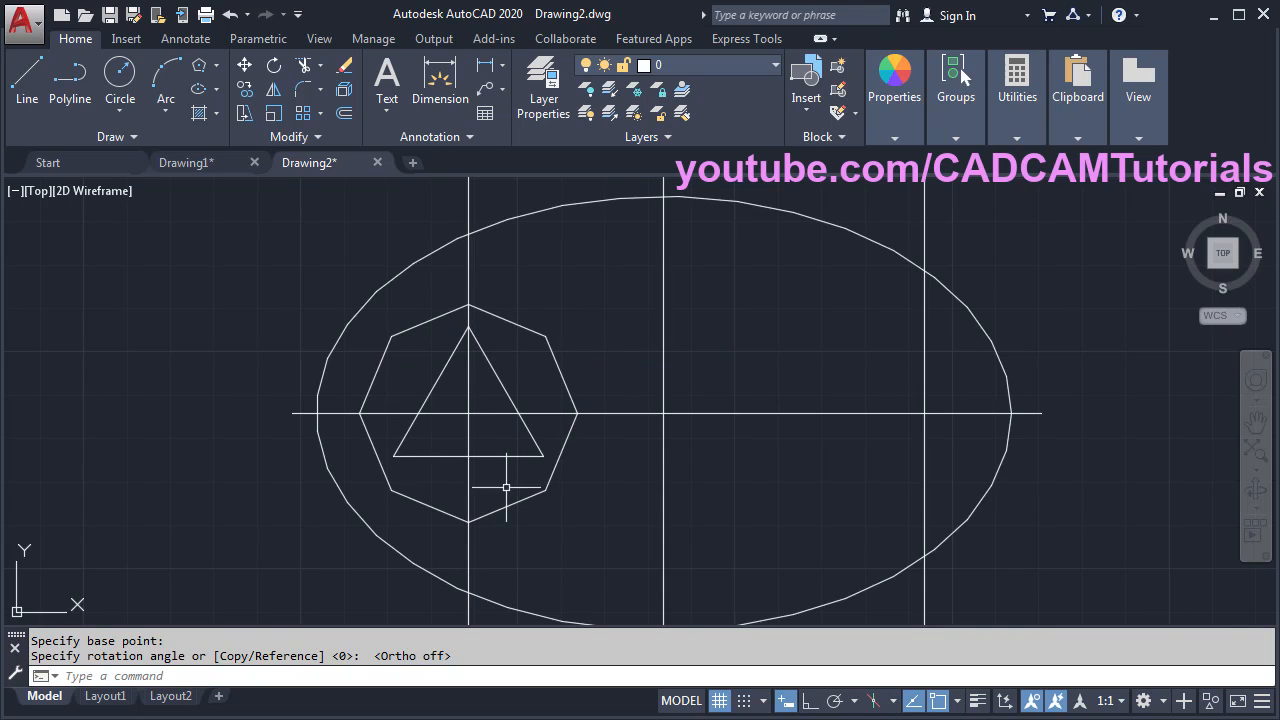
{"action": "key", "text": "alt+Tab"}
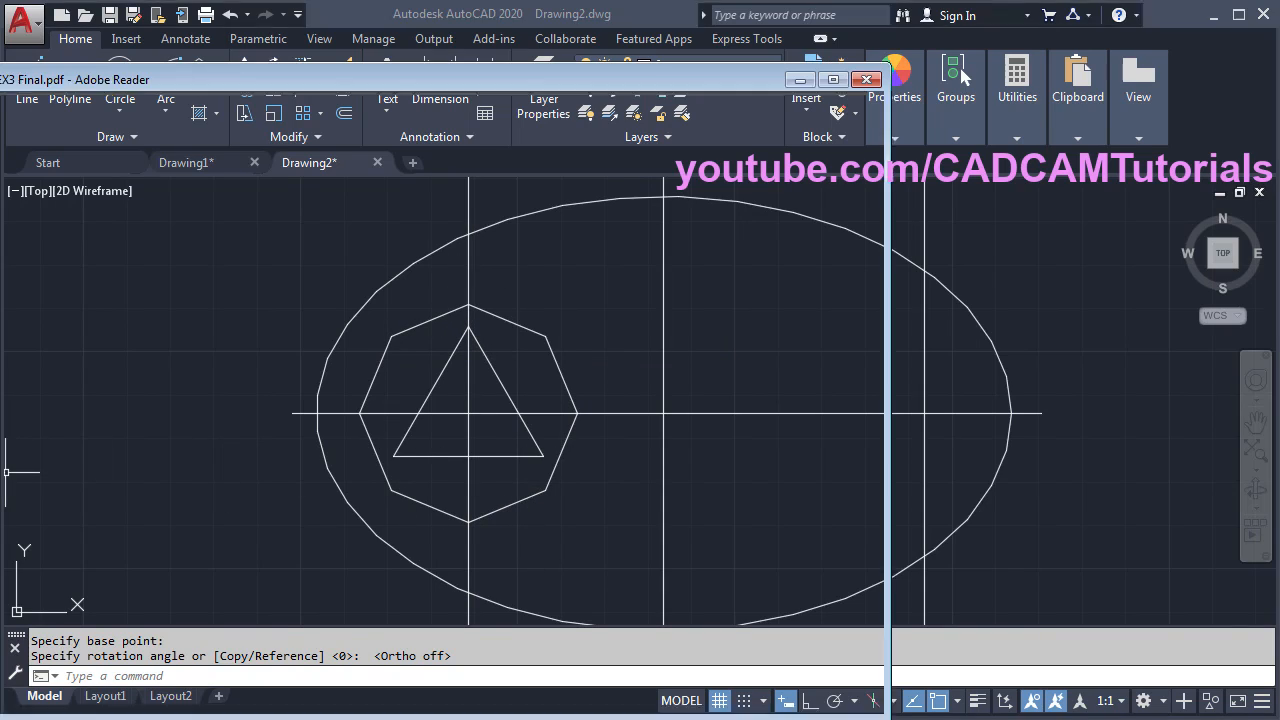
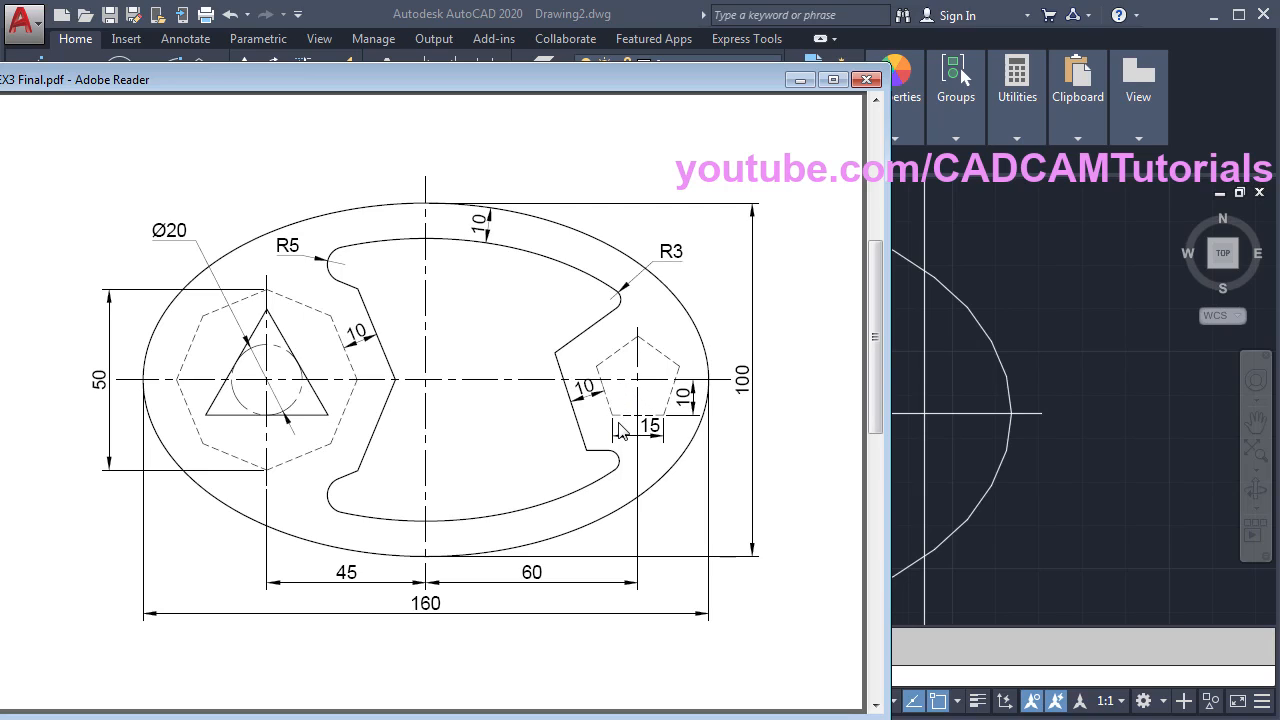
- Bring the AutoCAD drawing back in front of the reference PDF and start Offset
{"action": "left_click", "coordinate": [957, 388]}
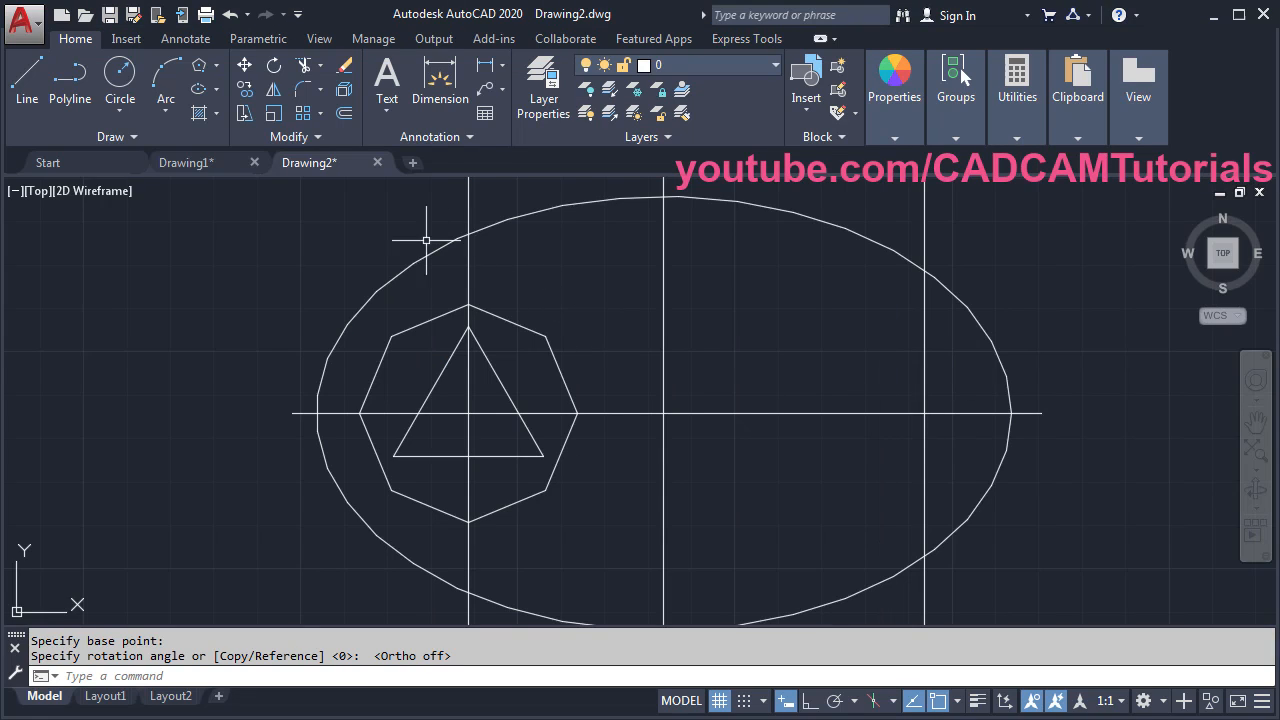
{"action": "left_click", "coordinate": [343, 116]}
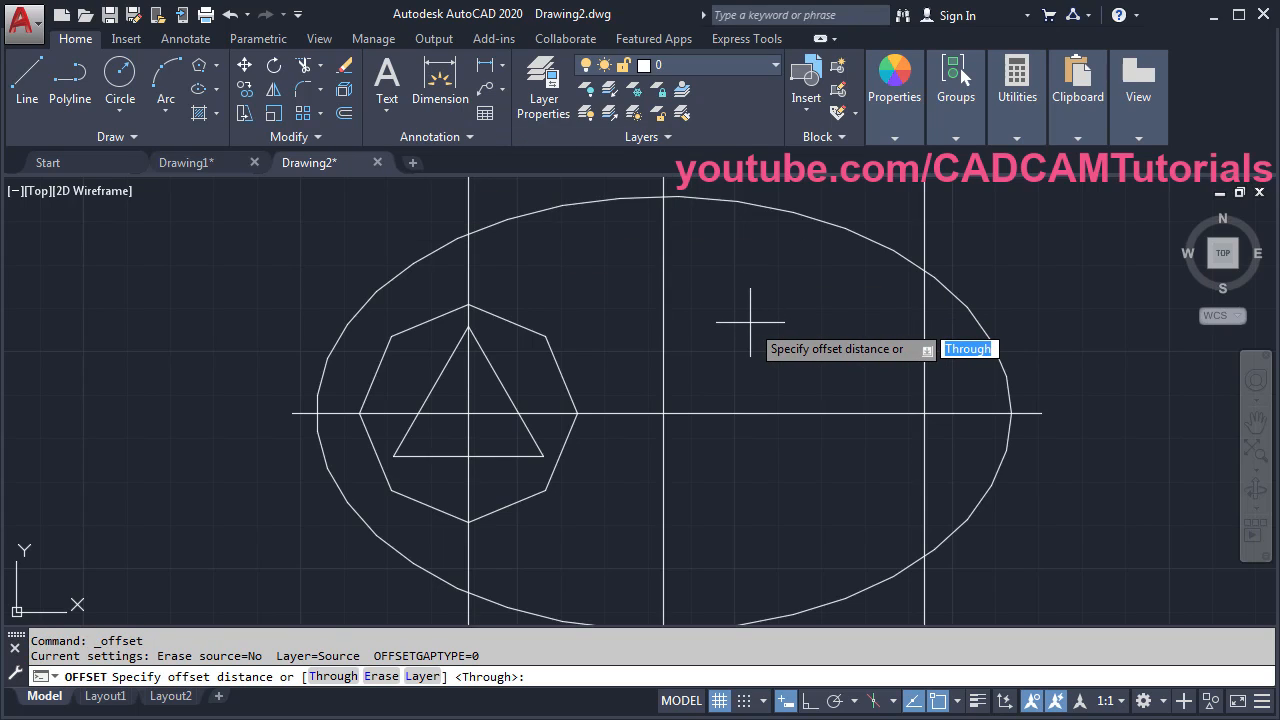
- Offset the right vertical centre line 7.5 to the left
{"action": "type", "text": "7.5"}
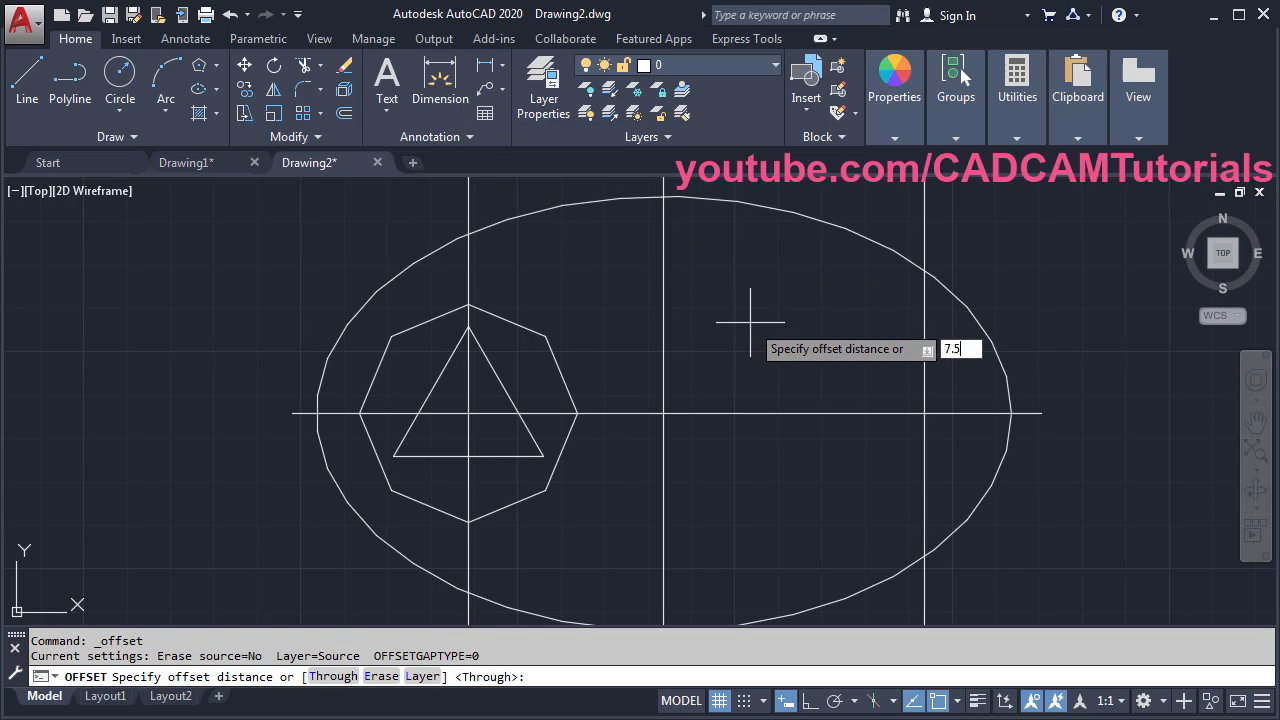
{"action": "key", "text": "Return"}
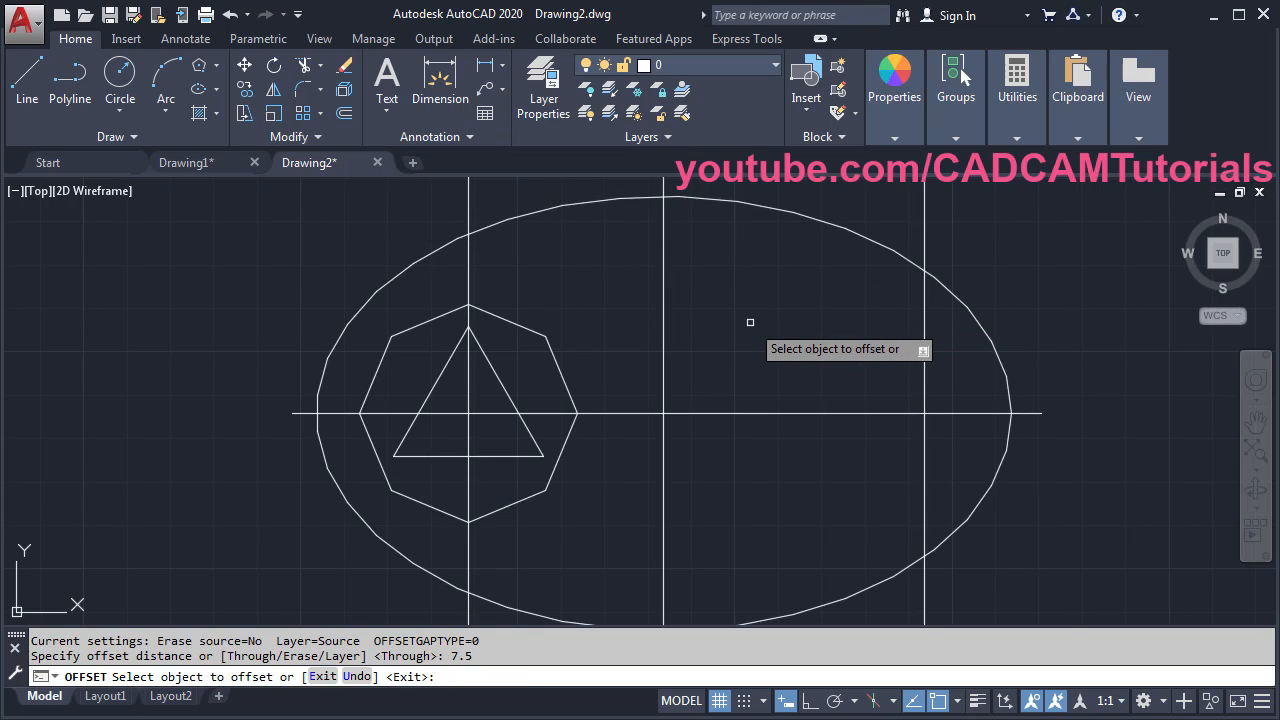
{"action": "left_click", "coordinate": [922, 465]}
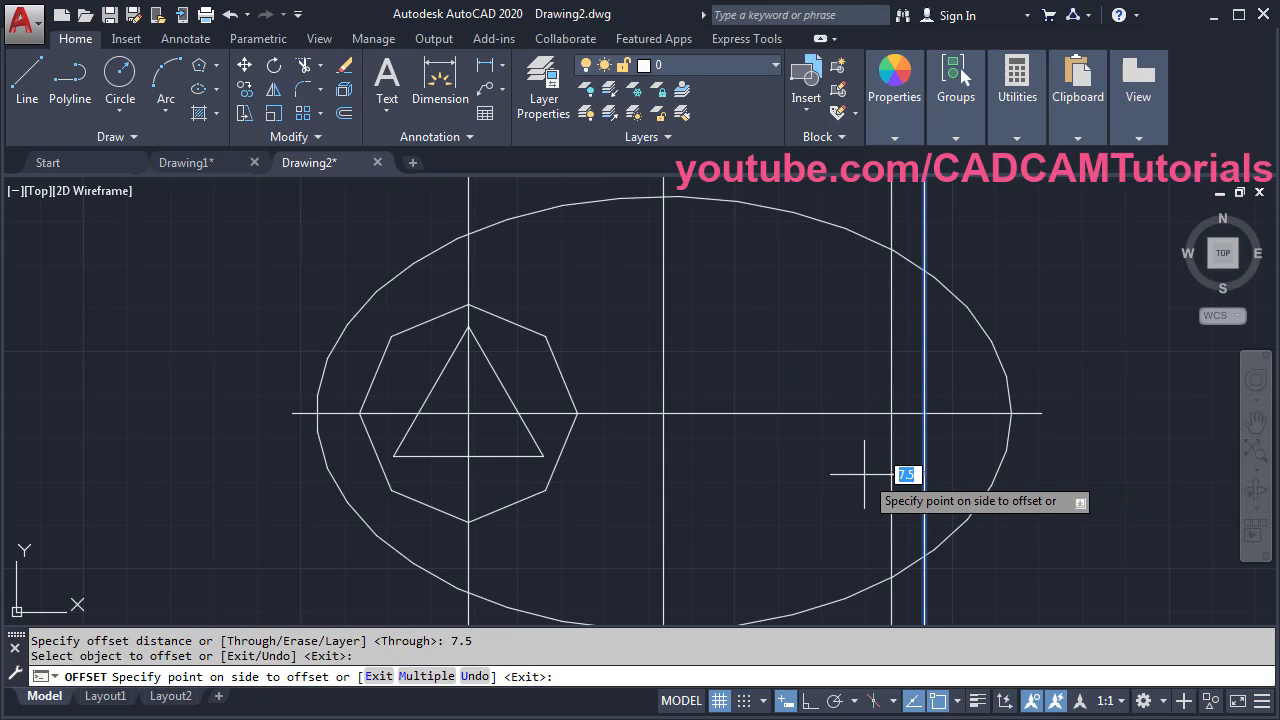
{"action": "left_click", "coordinate": [864, 474]}
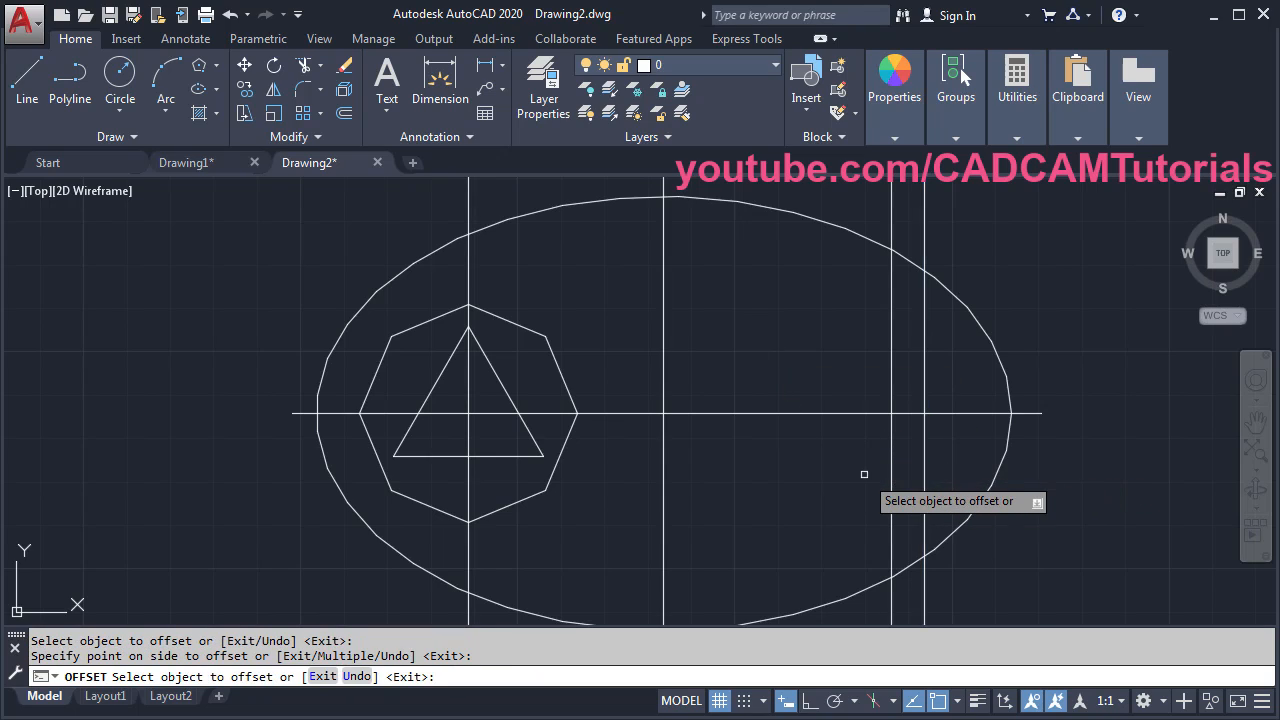
- Offset the horizontal centre line 10 downward and zoom to the new intersection
{"action": "left_click", "coordinate": [838, 413]}
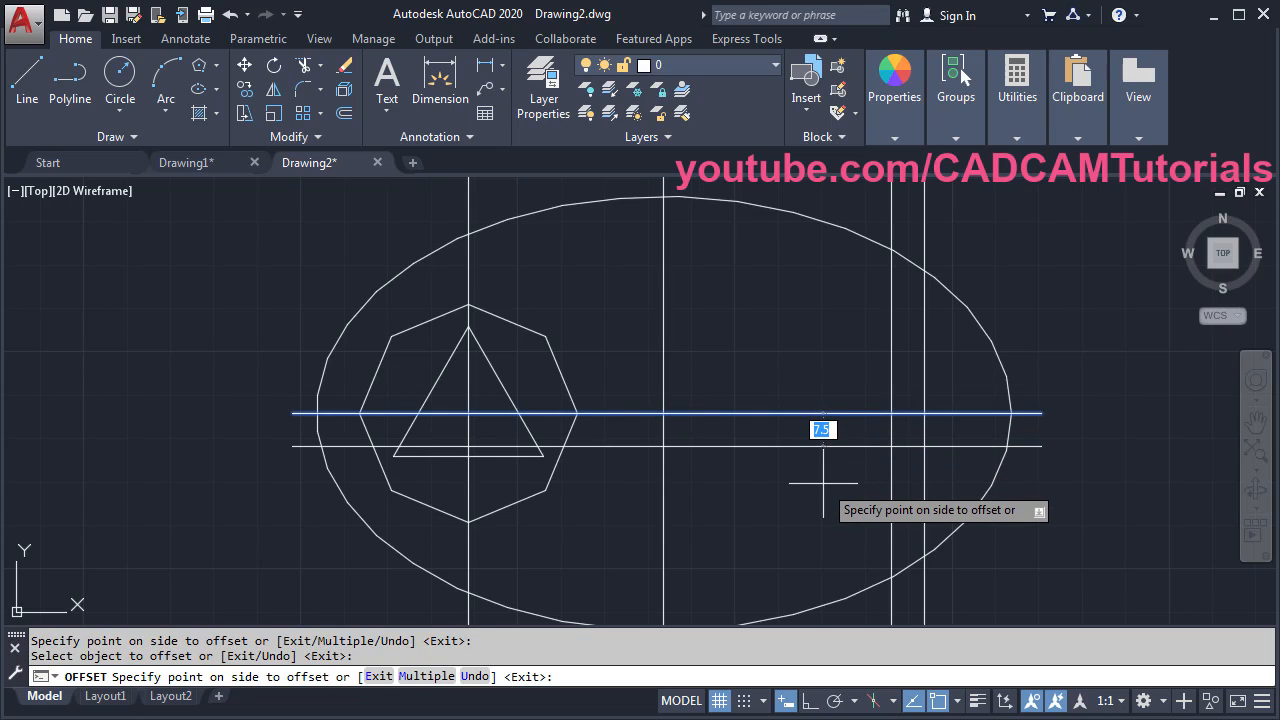
{"action": "type", "text": "10"}
{"action": "key", "text": "Return"}
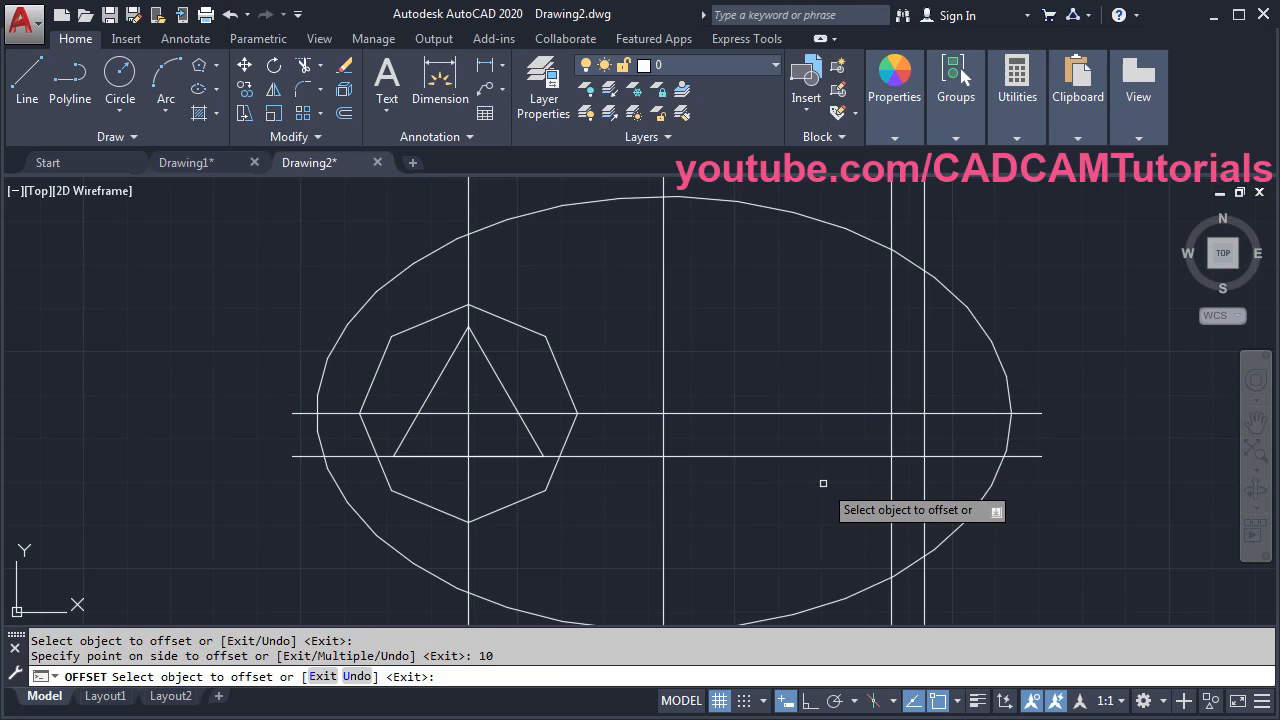
{"action": "key", "text": "Return"}
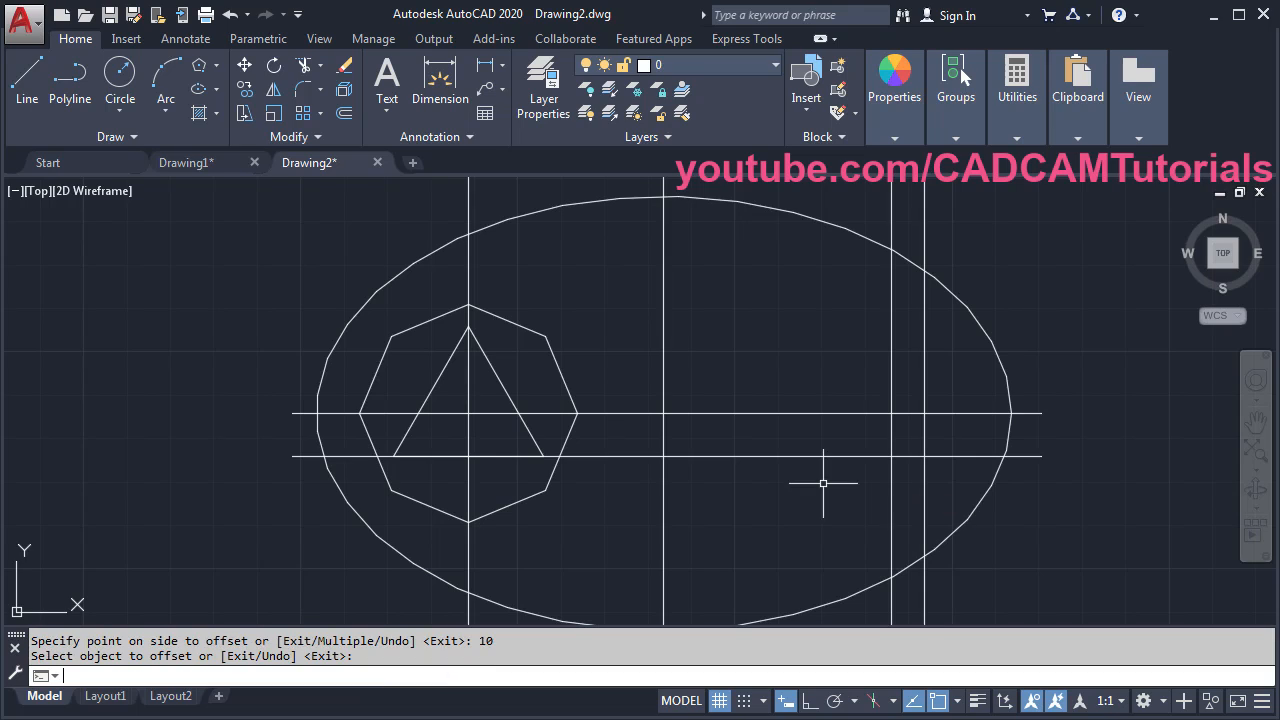
{"action": "scroll", "coordinate": [1018, 427], "scroll_direction": "up", "scroll_amount": 4}
{"action": "middle_click_drag", "start_coordinate": [1120, 382], "coordinate": [1000, 369]}
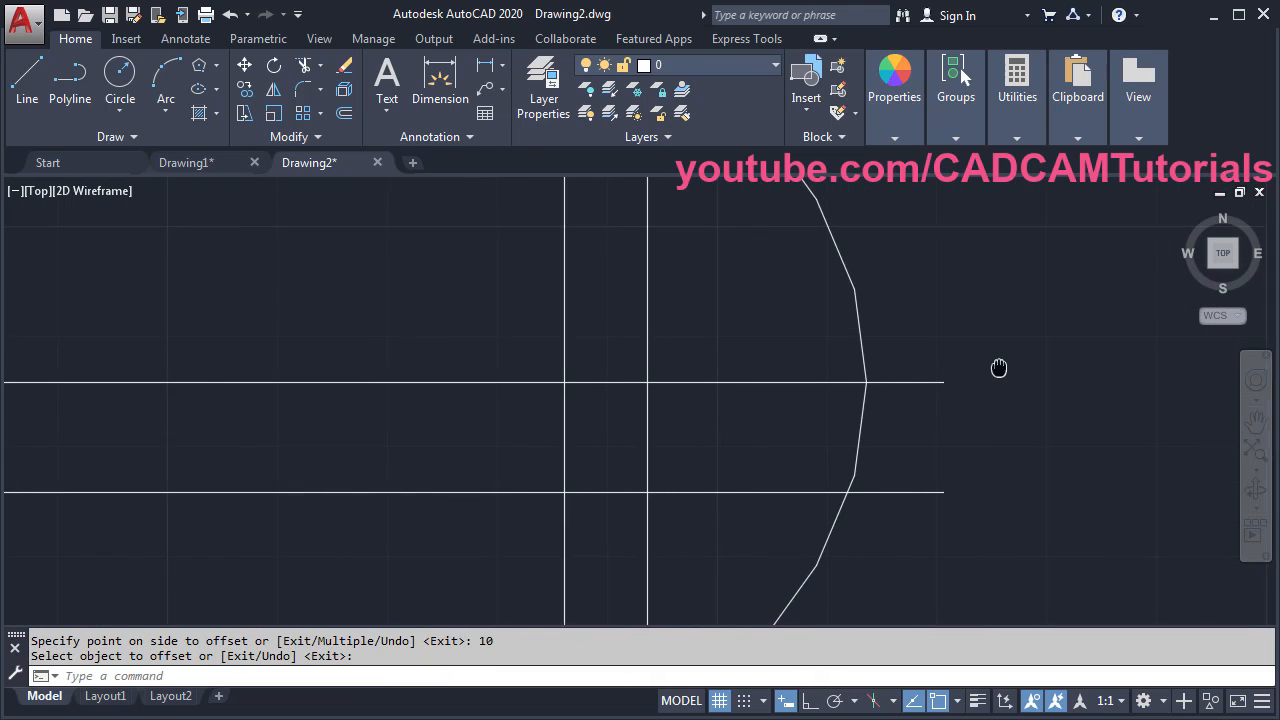
- Draw a 5-sided polygon by edge, 15 long, starting horizontally at the new lines' intersection
{"action": "left_click", "coordinate": [200, 67]}
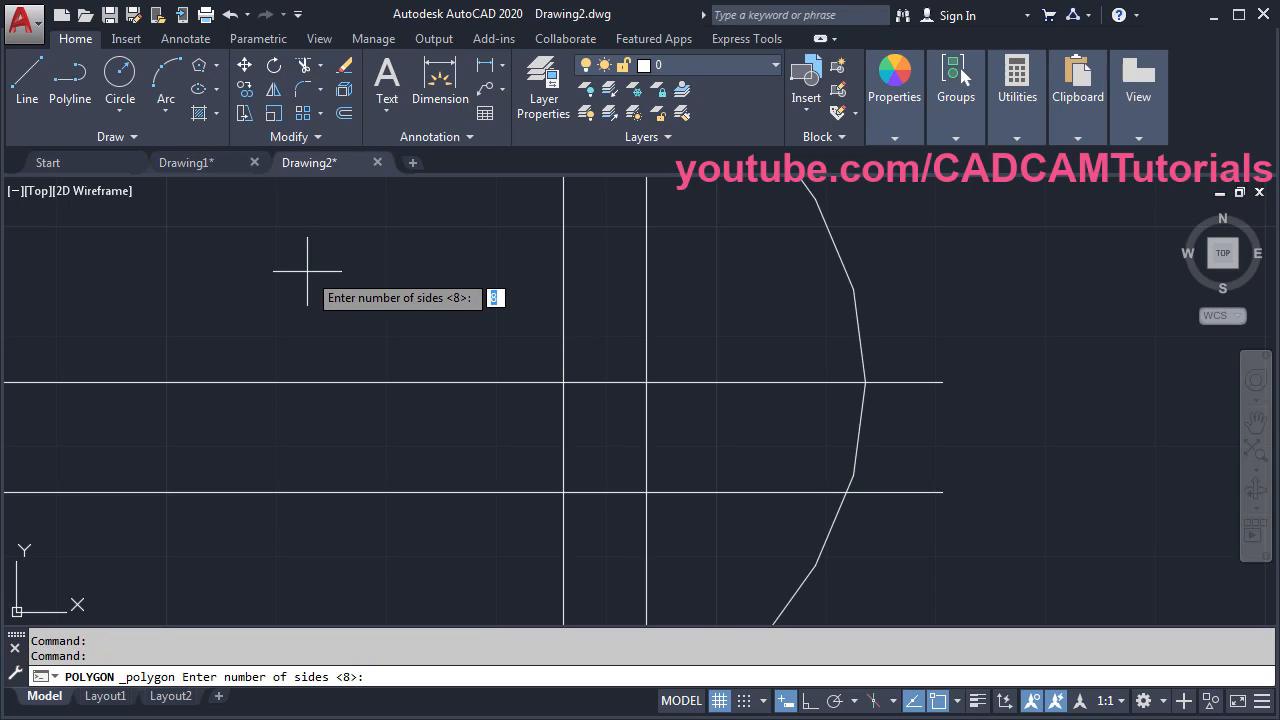
{"action": "key", "text": "Return"}
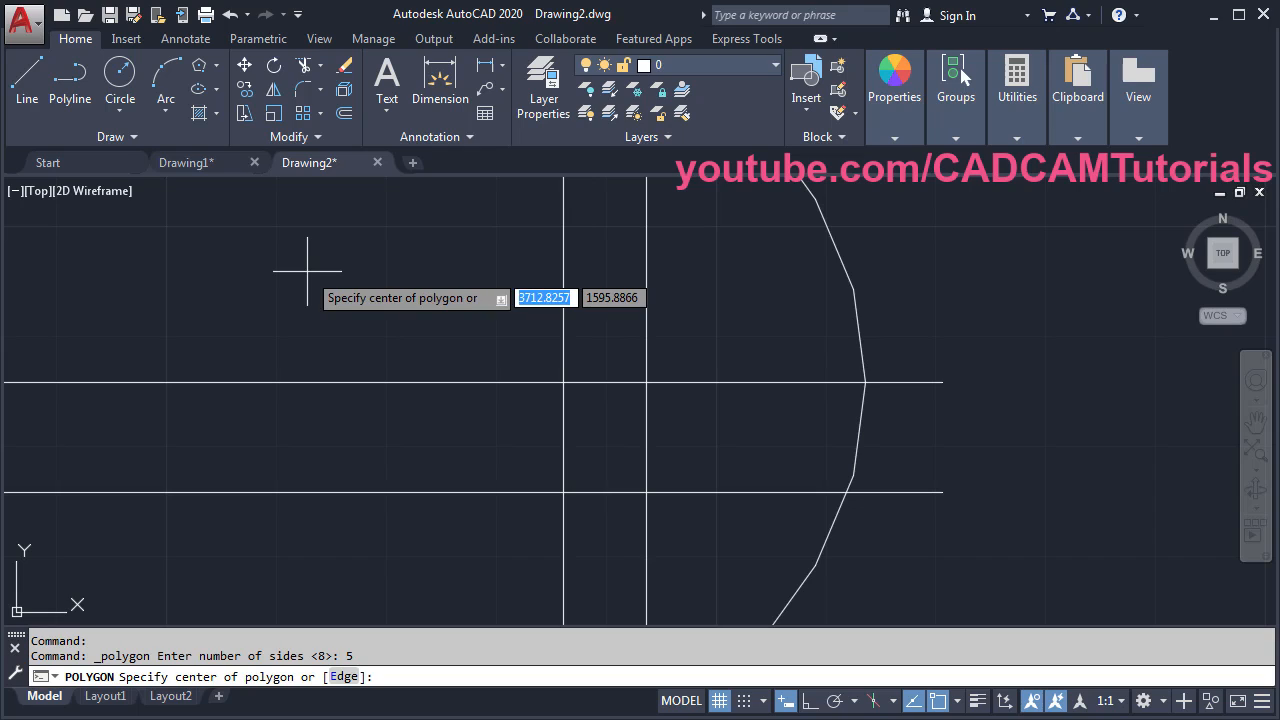
{"action": "left_click", "coordinate": [343, 677]}
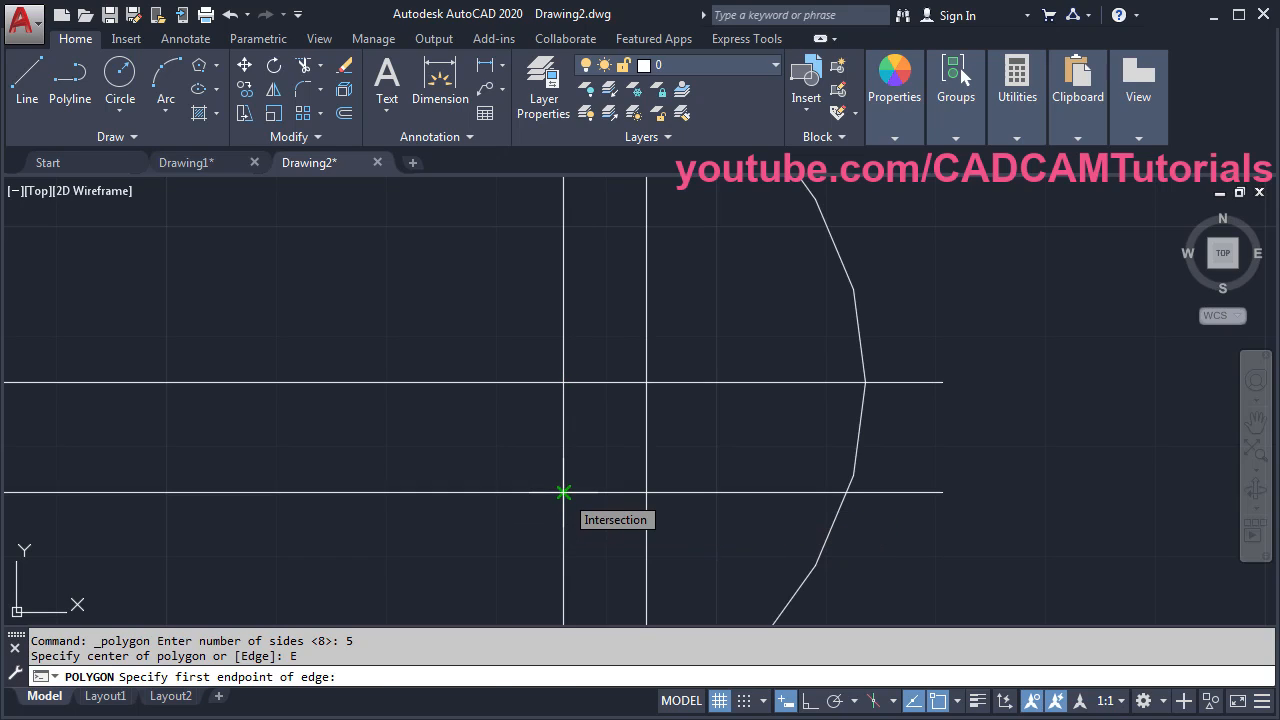
{"action": "left_click", "coordinate": [563, 492]}
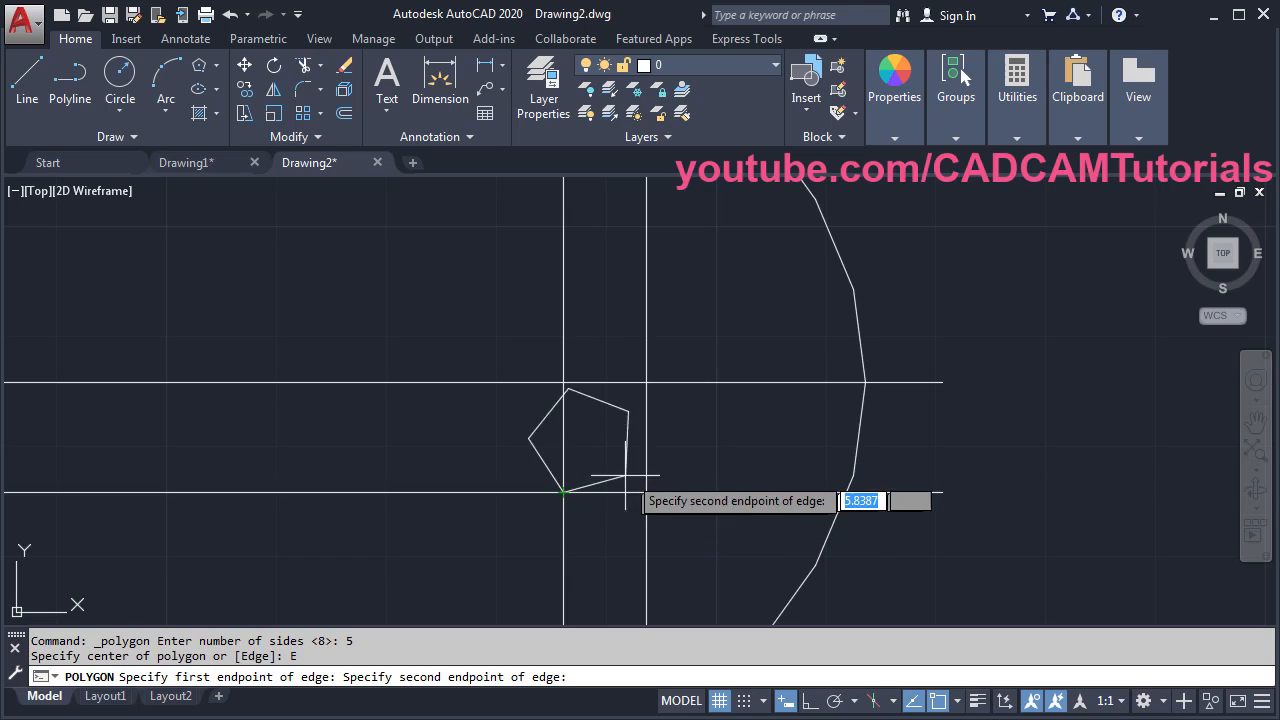
{"action": "left_click", "coordinate": [811, 700]}
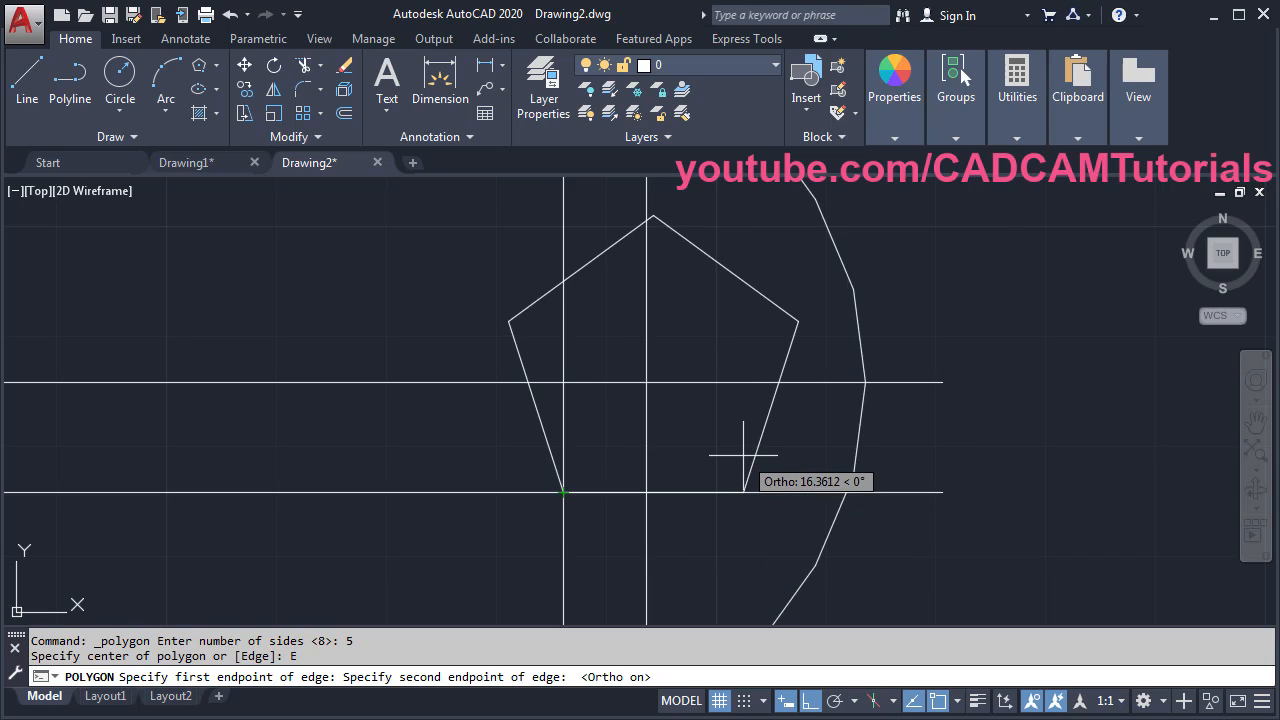
{"action": "type", "text": "15"}
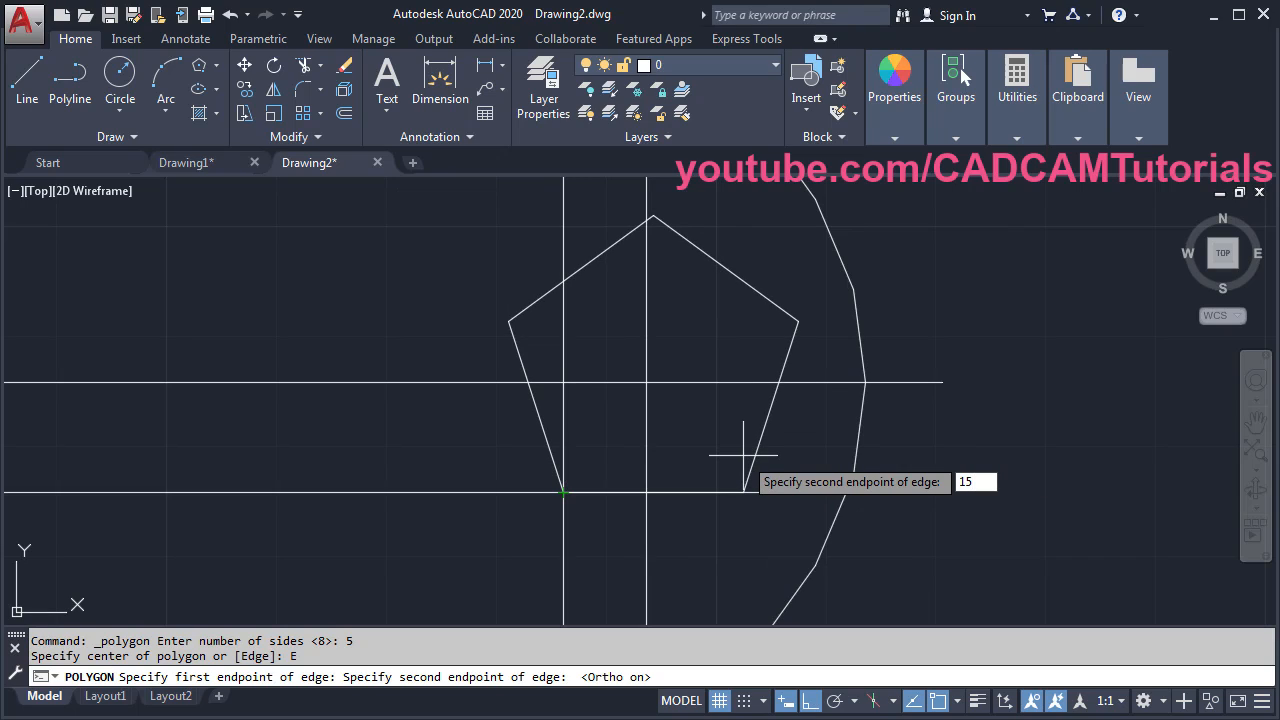
{"action": "key", "text": "Return"}
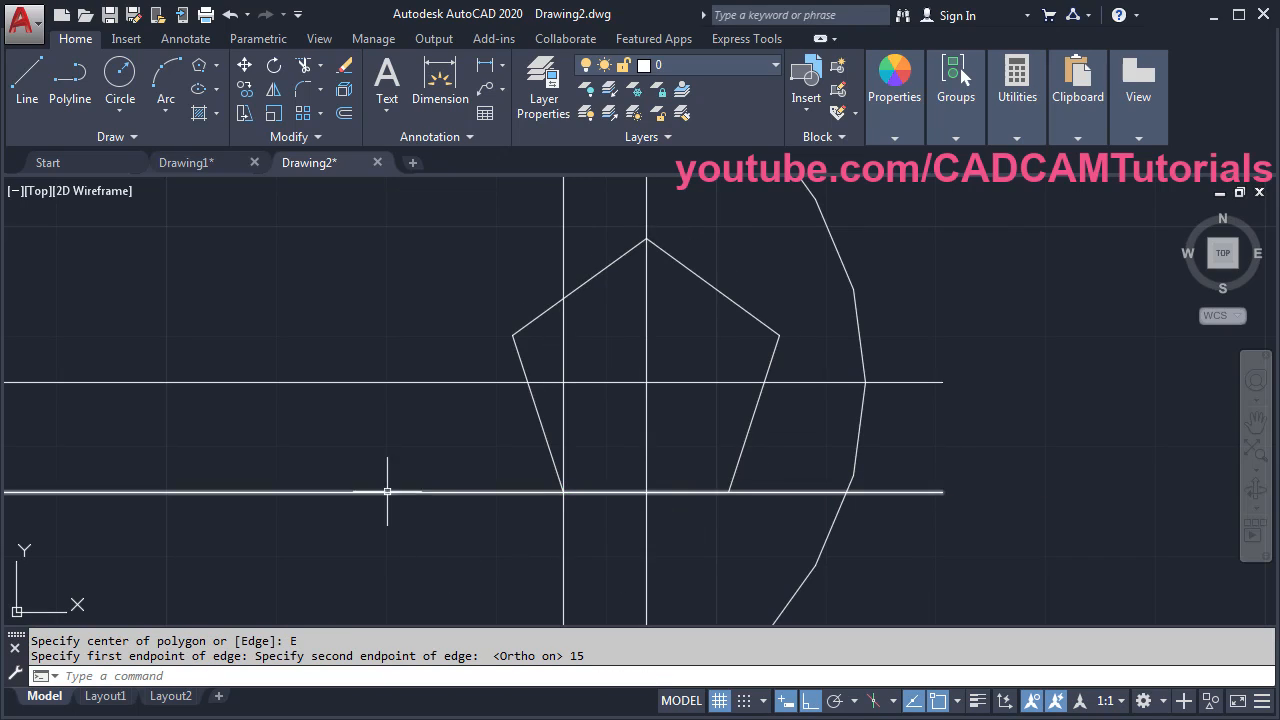
- Erase the two offset construction lines with E
{"action": "type", "text": "E"}
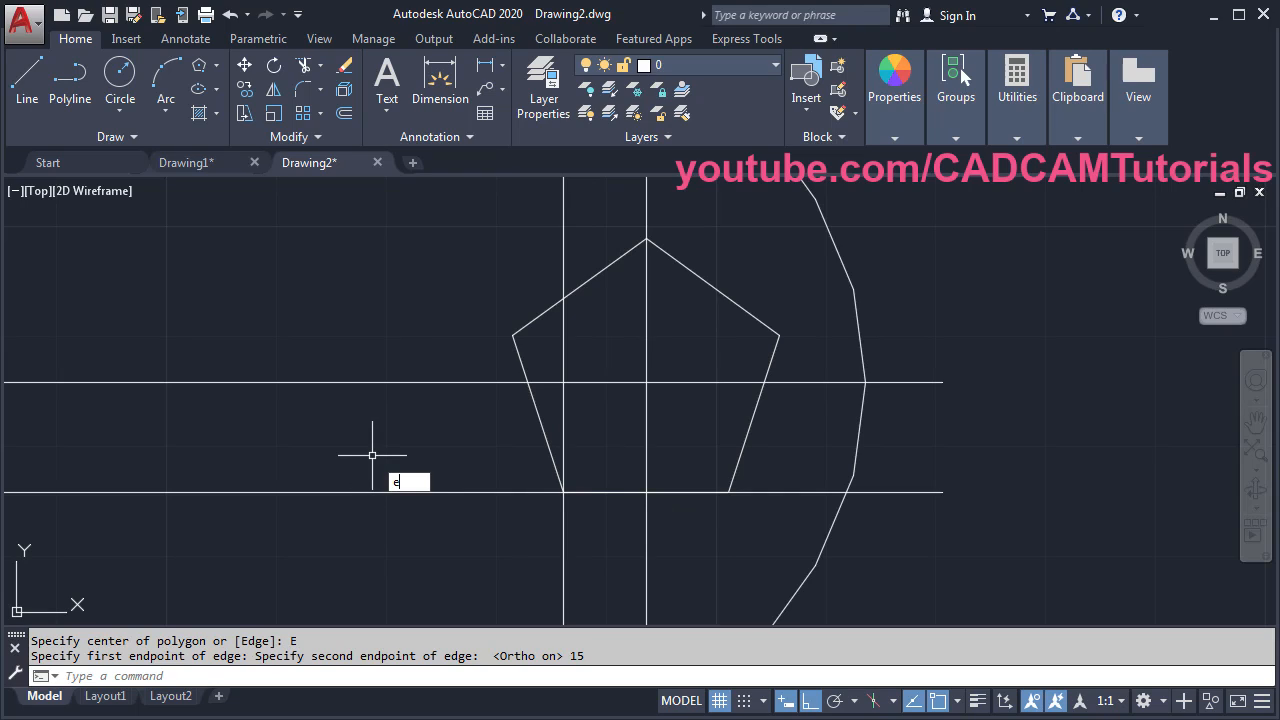
{"action": "key", "text": "Return"}
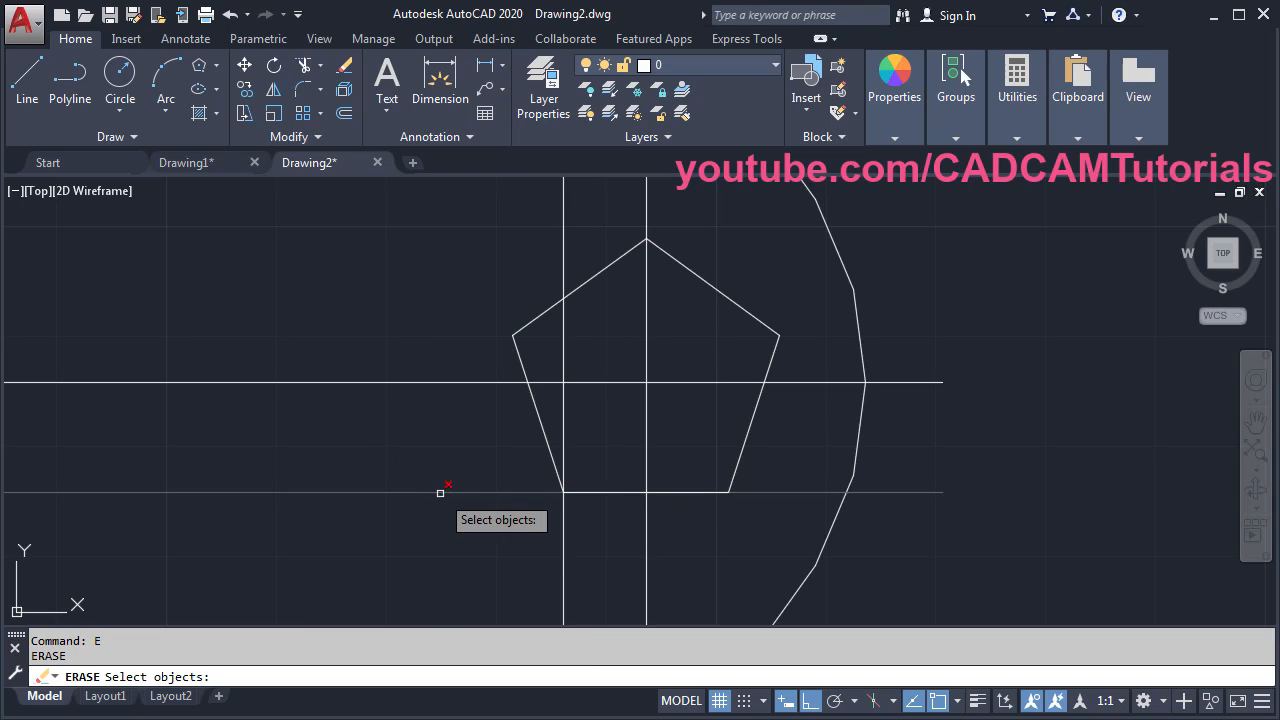
{"action": "left_click", "coordinate": [443, 491]}
{"action": "left_click", "coordinate": [563, 555]}
{"action": "key", "text": "Return"}
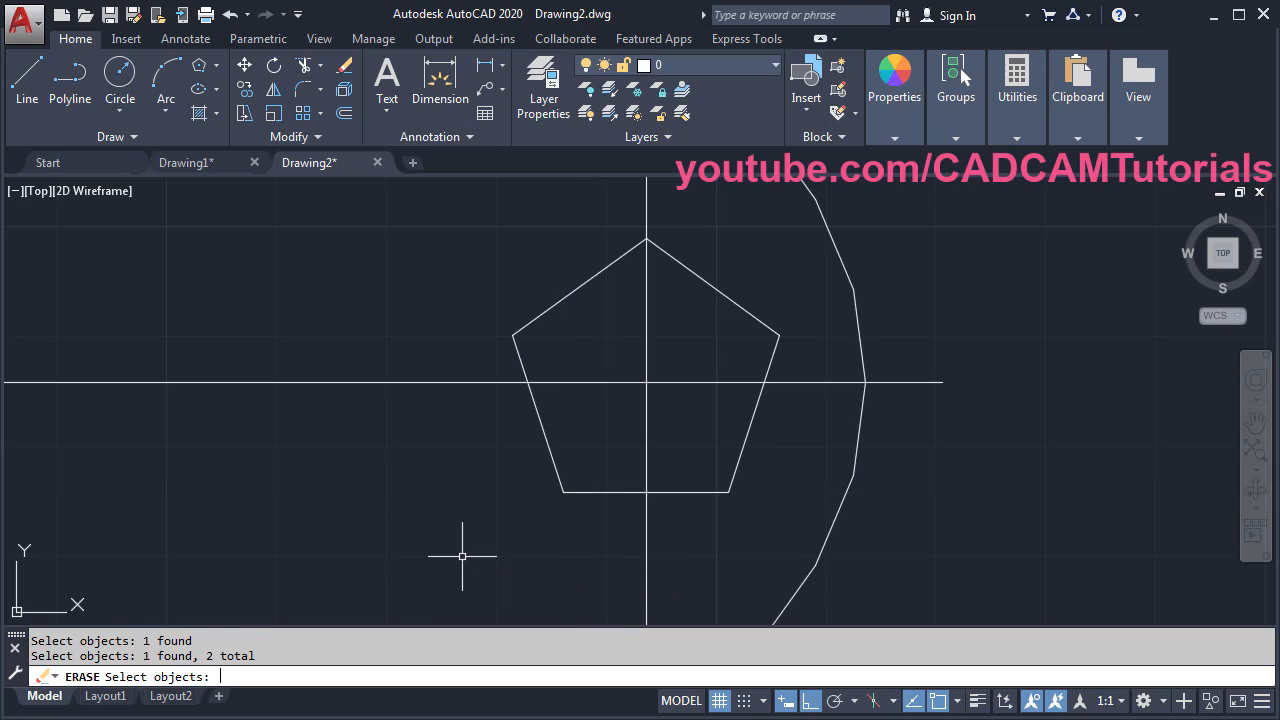
- Zoom out to the whole ellipse and check the reference PDF before returning
{"action": "scroll", "coordinate": [534, 387], "scroll_direction": "down", "scroll_amount": 5}
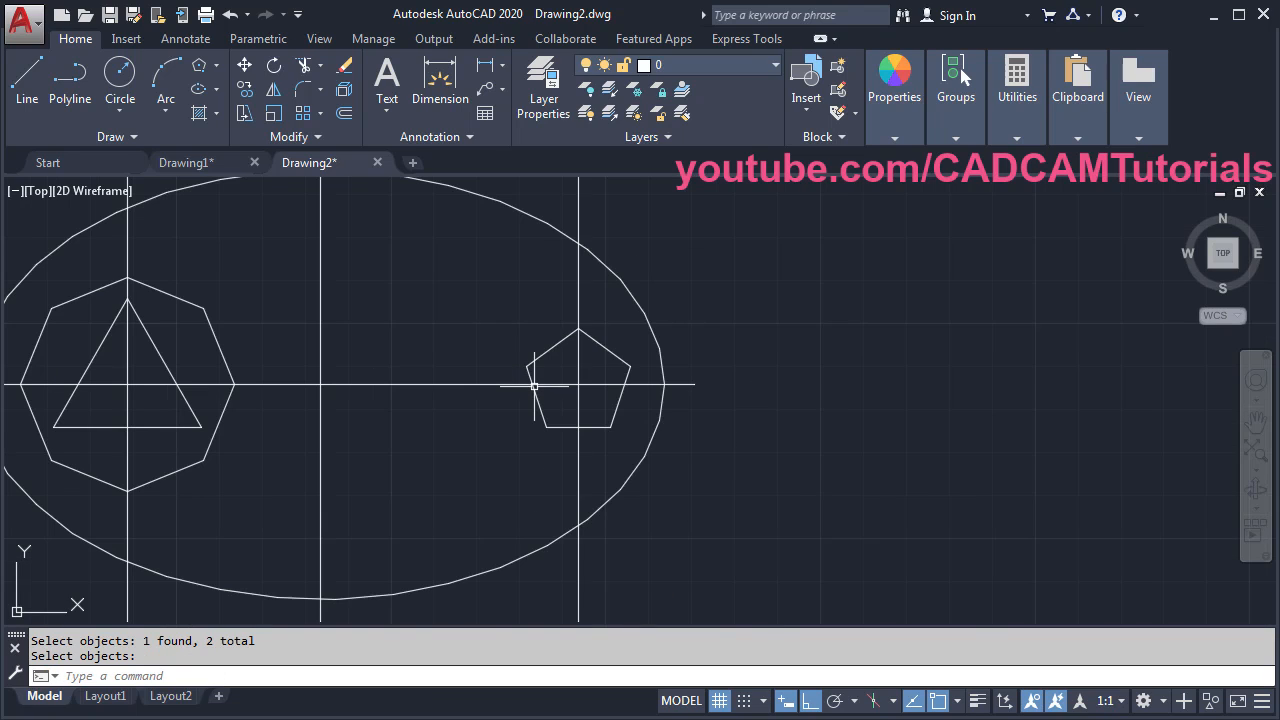
{"action": "mouse_move", "coordinate": [295, 441]}
{"action": "middle_mouse_down"}
{"action": "mouse_move", "coordinate": [456, 492]}
{"action": "mouse_move", "coordinate": [486, 457]}
{"action": "middle_mouse_up"}
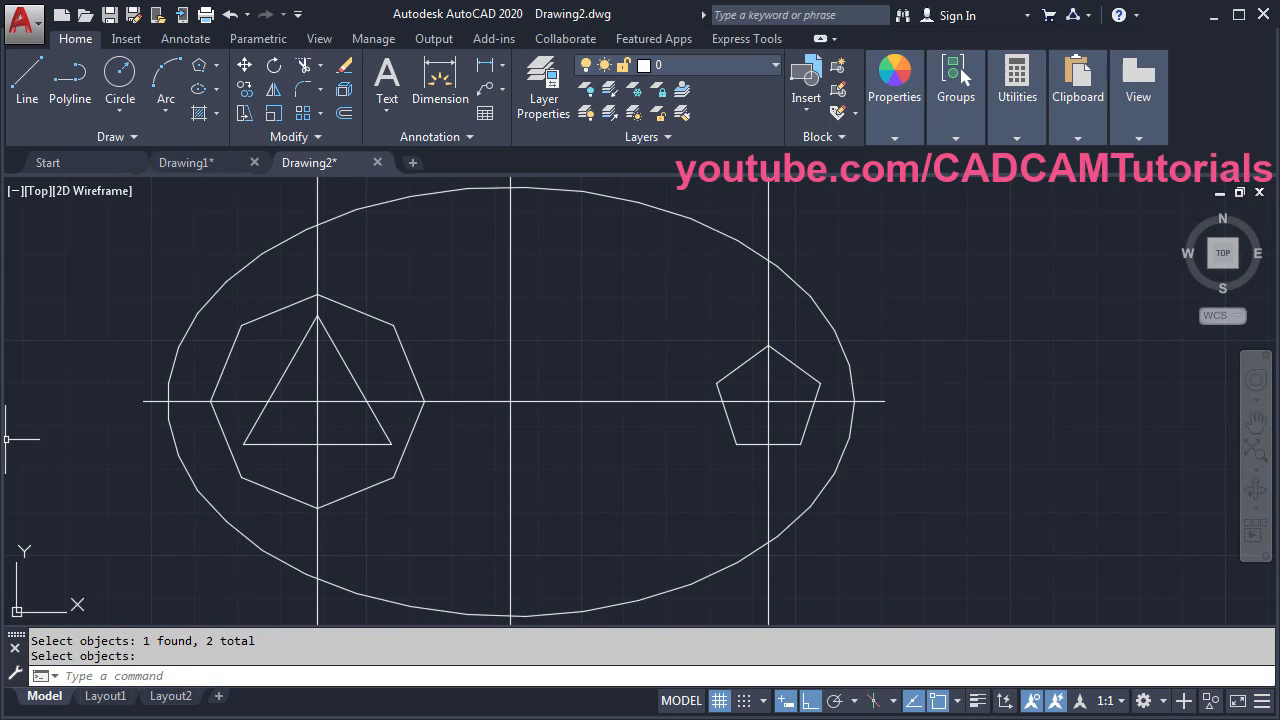
{"action": "key", "text": "alt+Tab"}
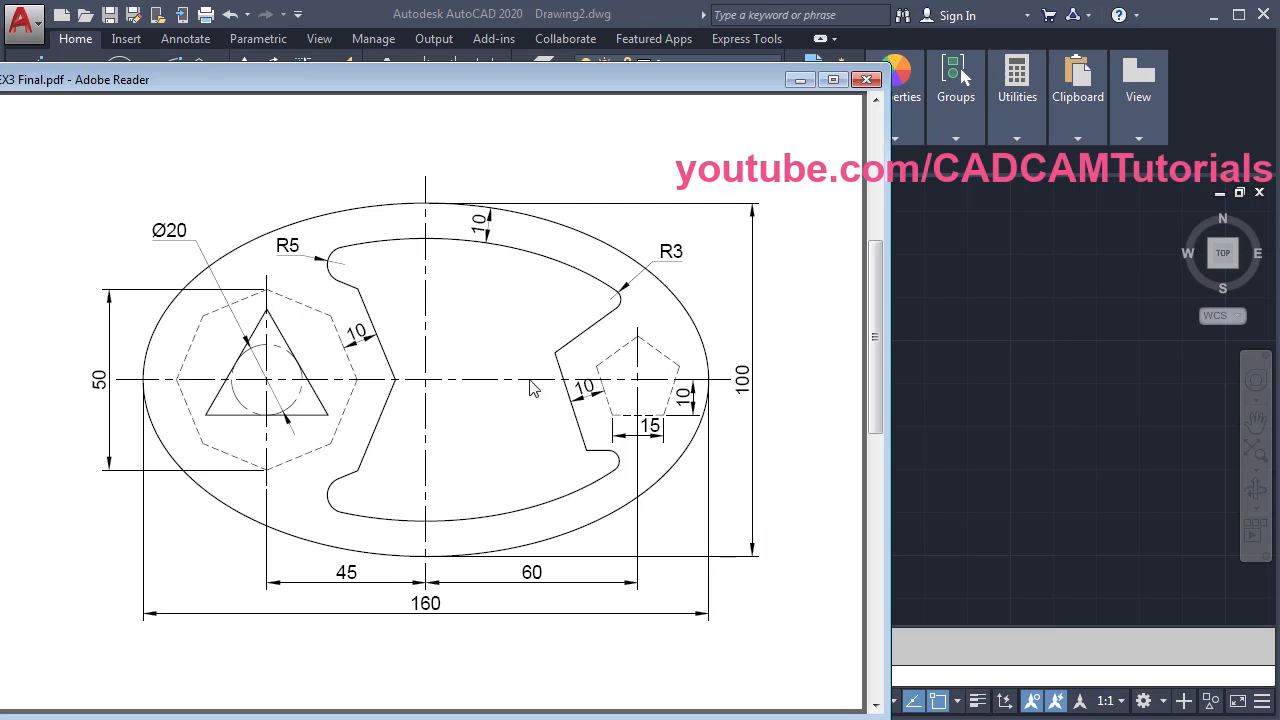
{"action": "left_click", "coordinate": [1014, 377]}
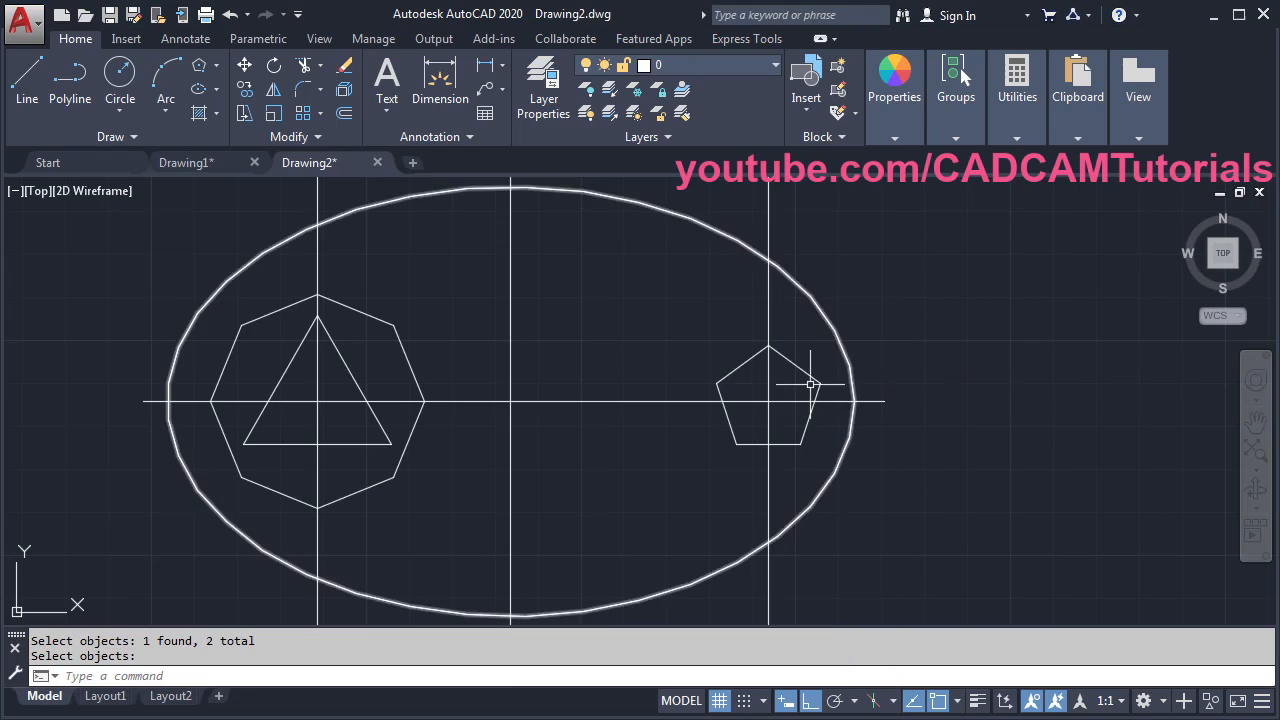
- Offset the ellipse inward, the octagon outward and the pentagon inward, all by 10
{"action": "left_click", "coordinate": [349, 113]}
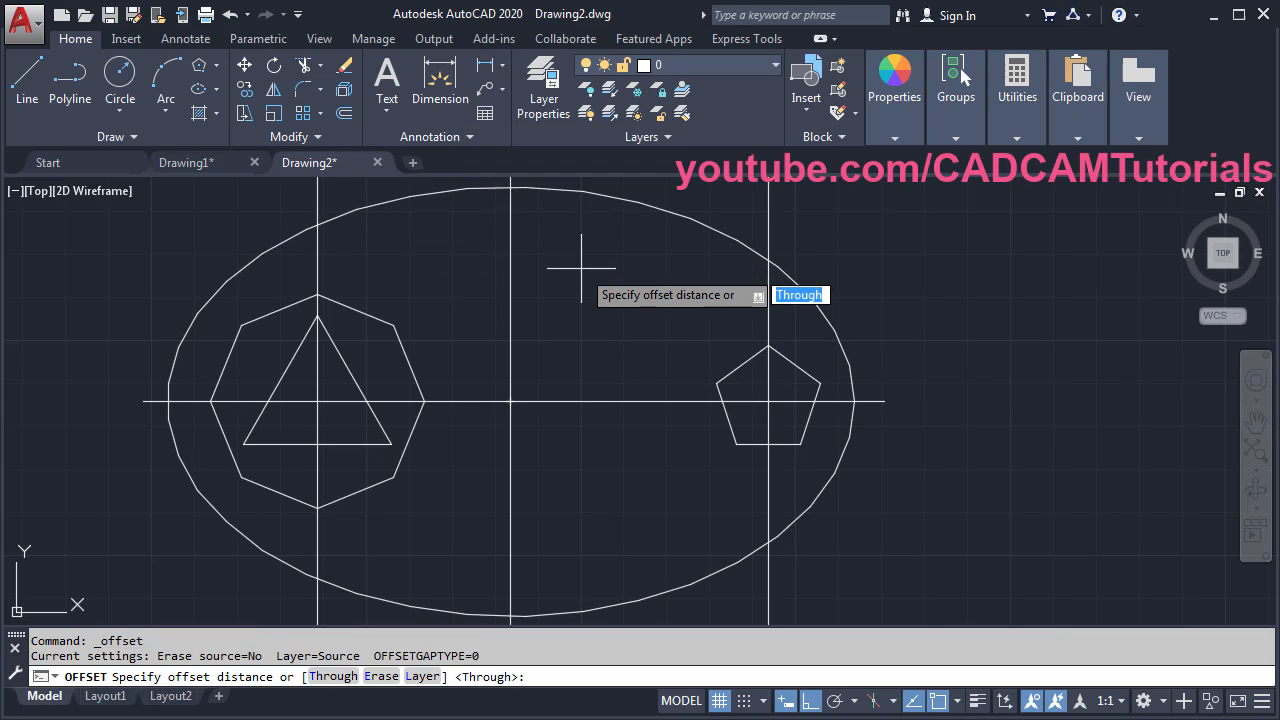
{"action": "type", "text": "10"}
{"action": "key", "text": "Return"}
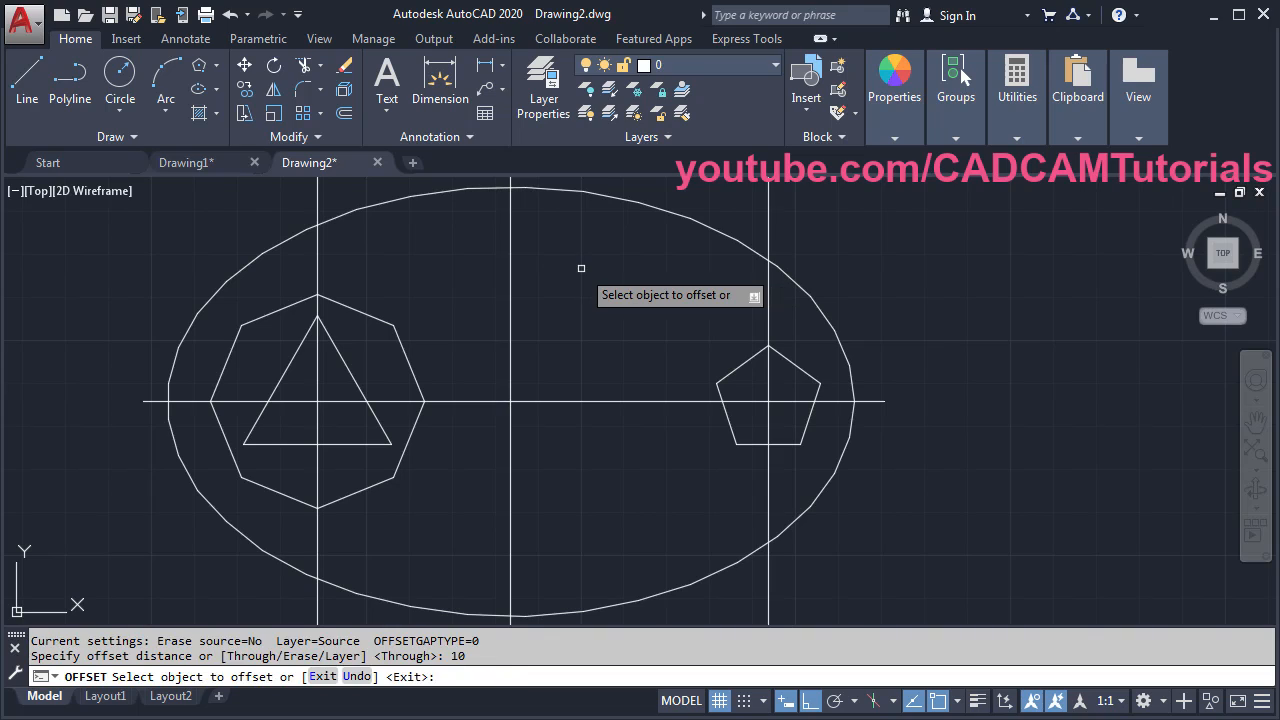
{"action": "left_click", "coordinate": [586, 193]}
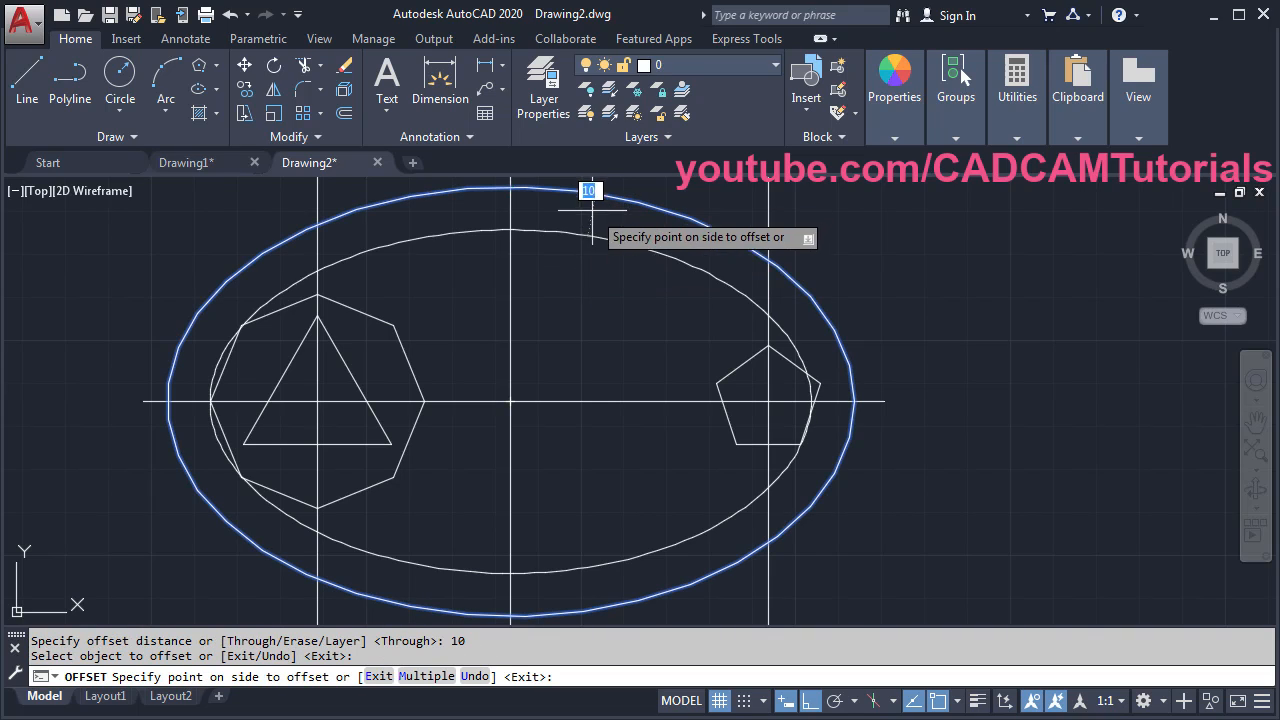
{"action": "left_click", "coordinate": [562, 281]}
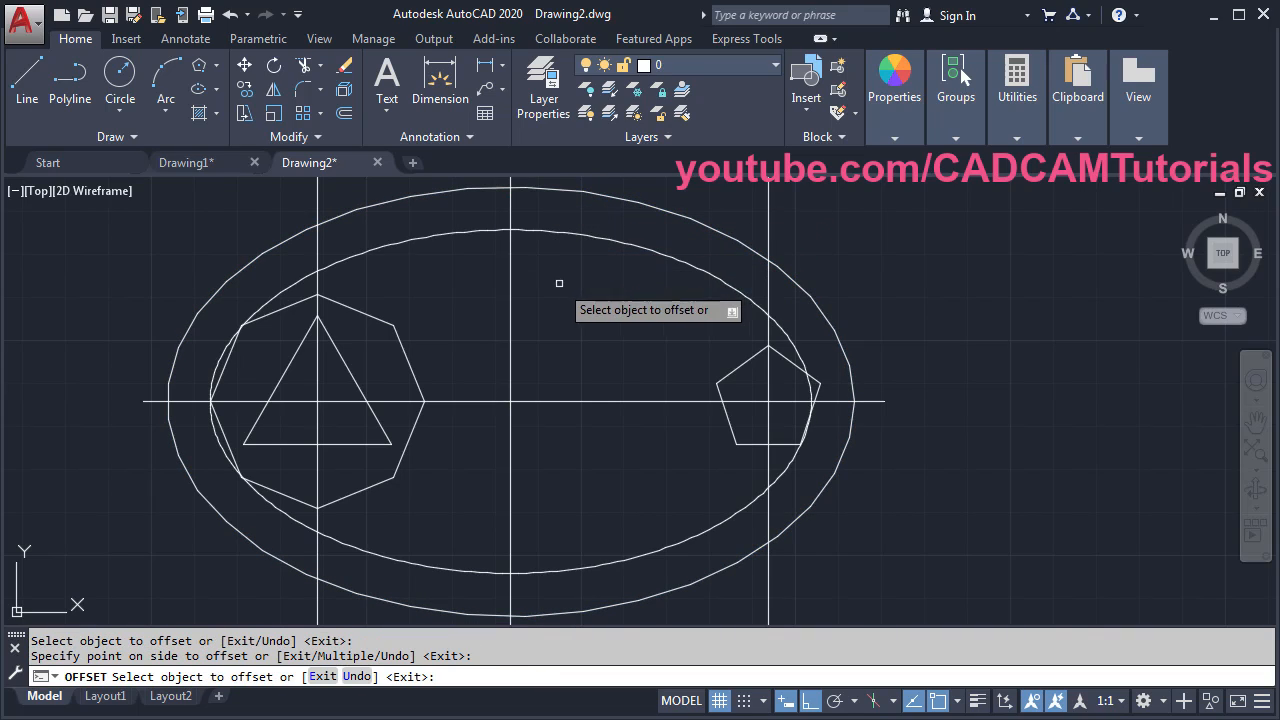
{"action": "left_click", "coordinate": [405, 356]}
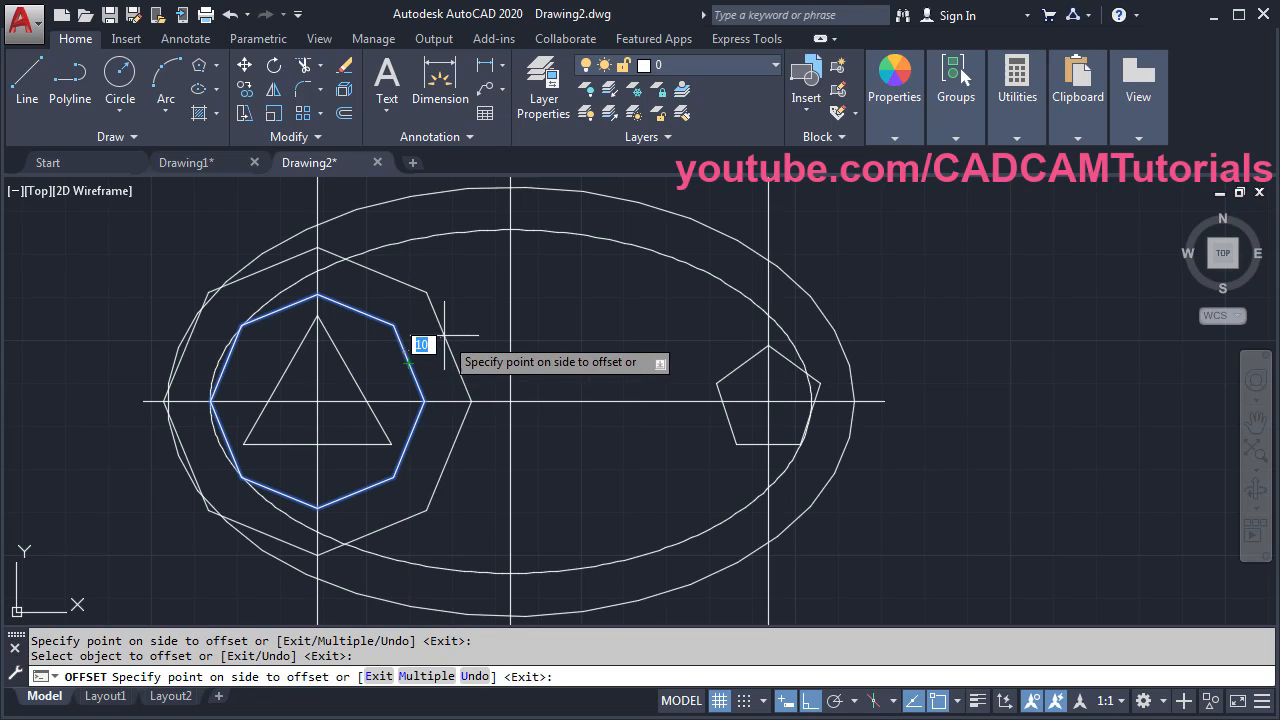
{"action": "left_click", "coordinate": [477, 330]}
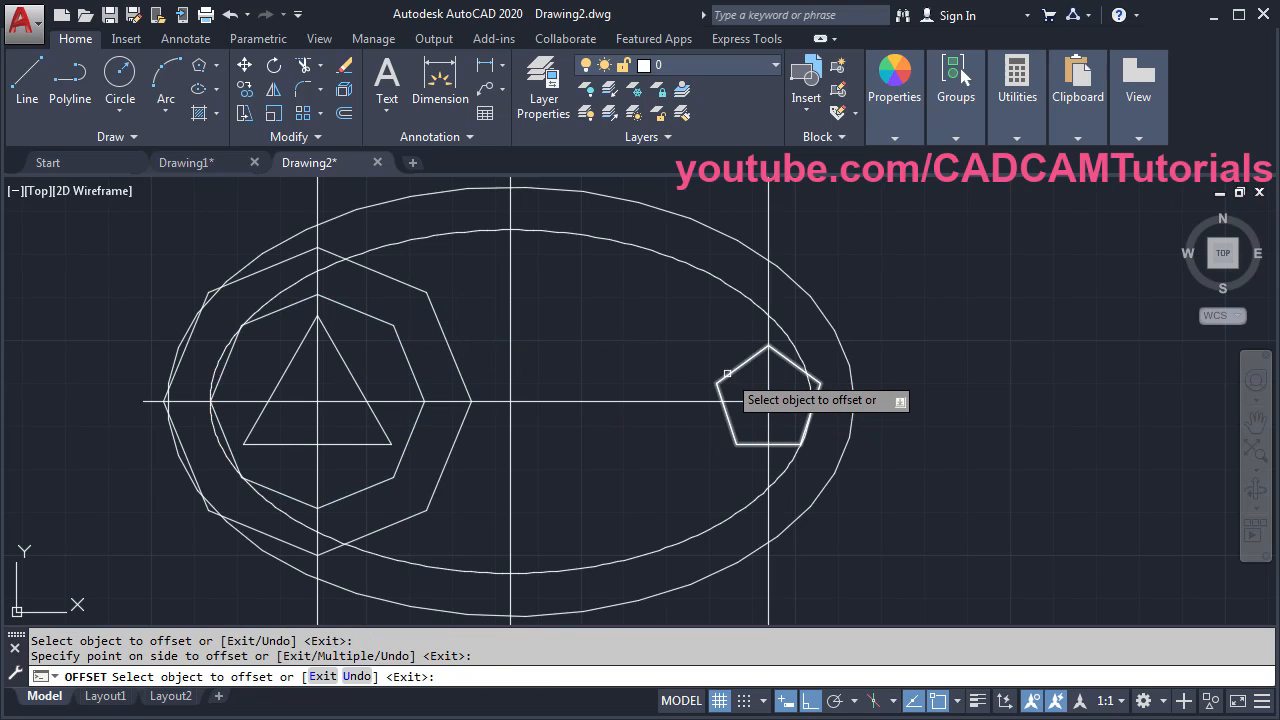
{"action": "left_click", "coordinate": [727, 375]}
{"action": "left_click", "coordinate": [612, 340]}
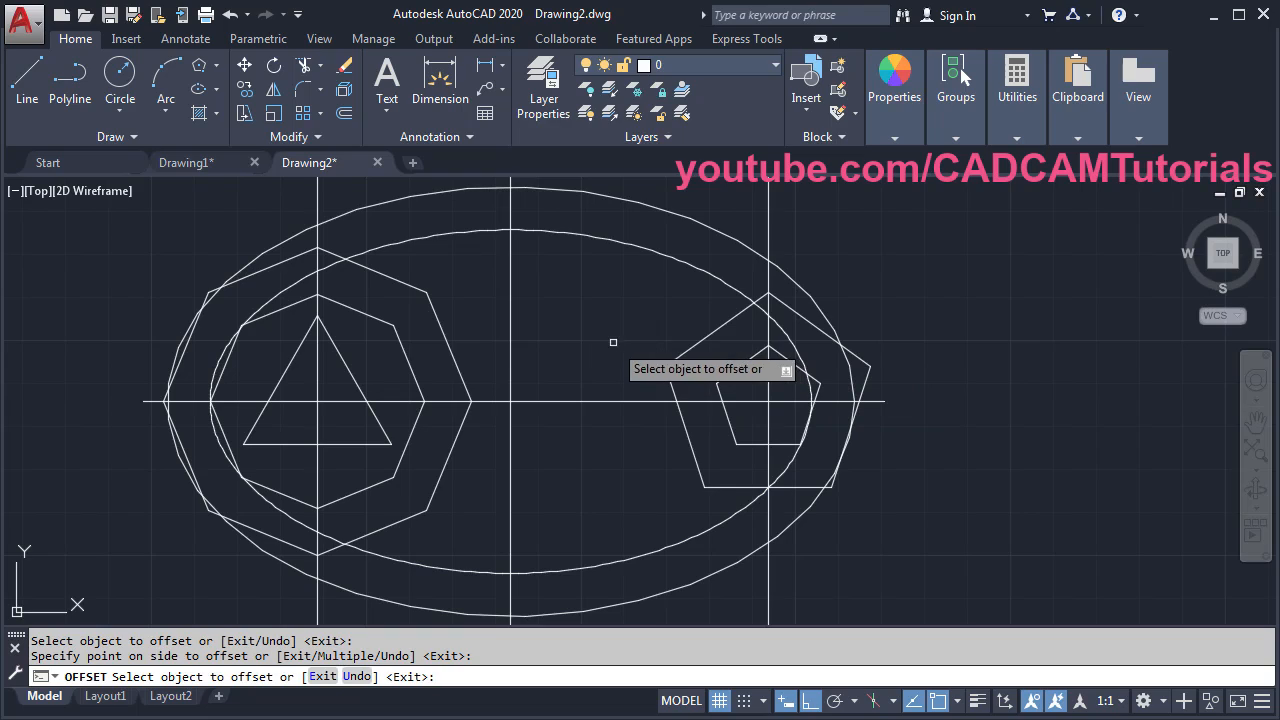
{"action": "key", "text": "Return"}
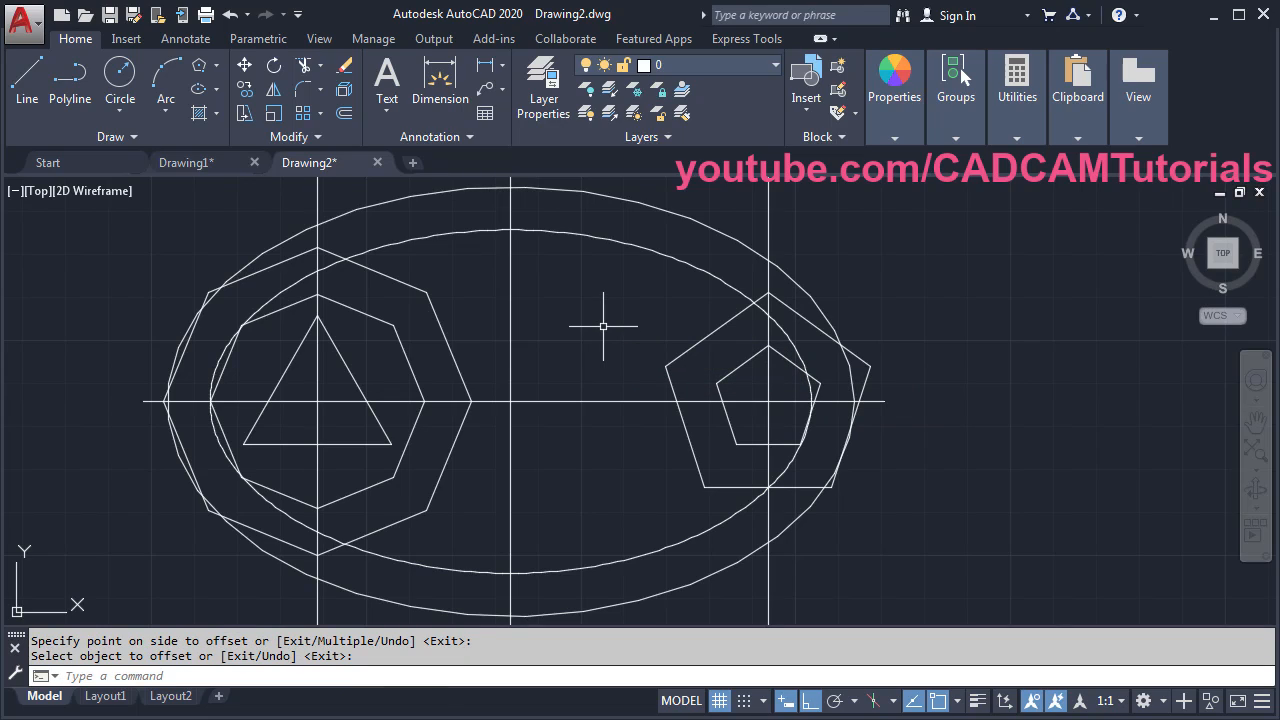
- Trim the inner ellipse and enlarged polygons where they cross, using all objects as cutting edges
{"action": "type", "text": "tr"}
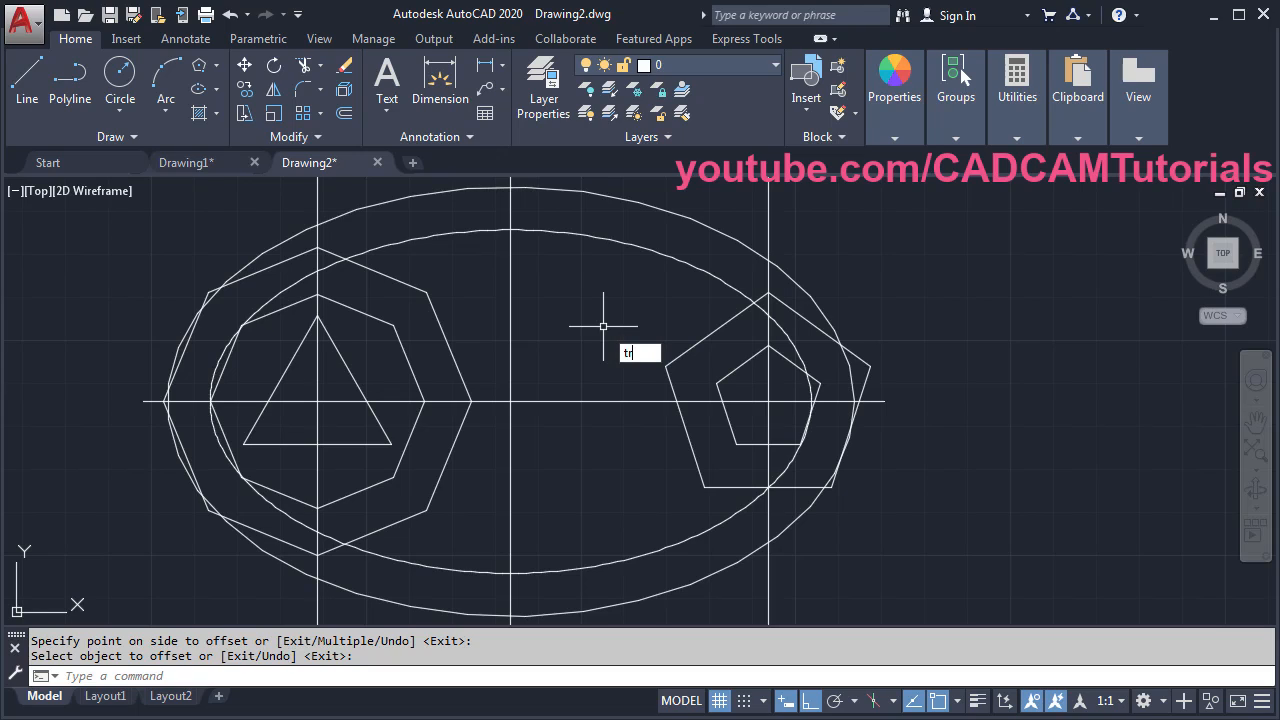
{"action": "key", "text": "Return"}
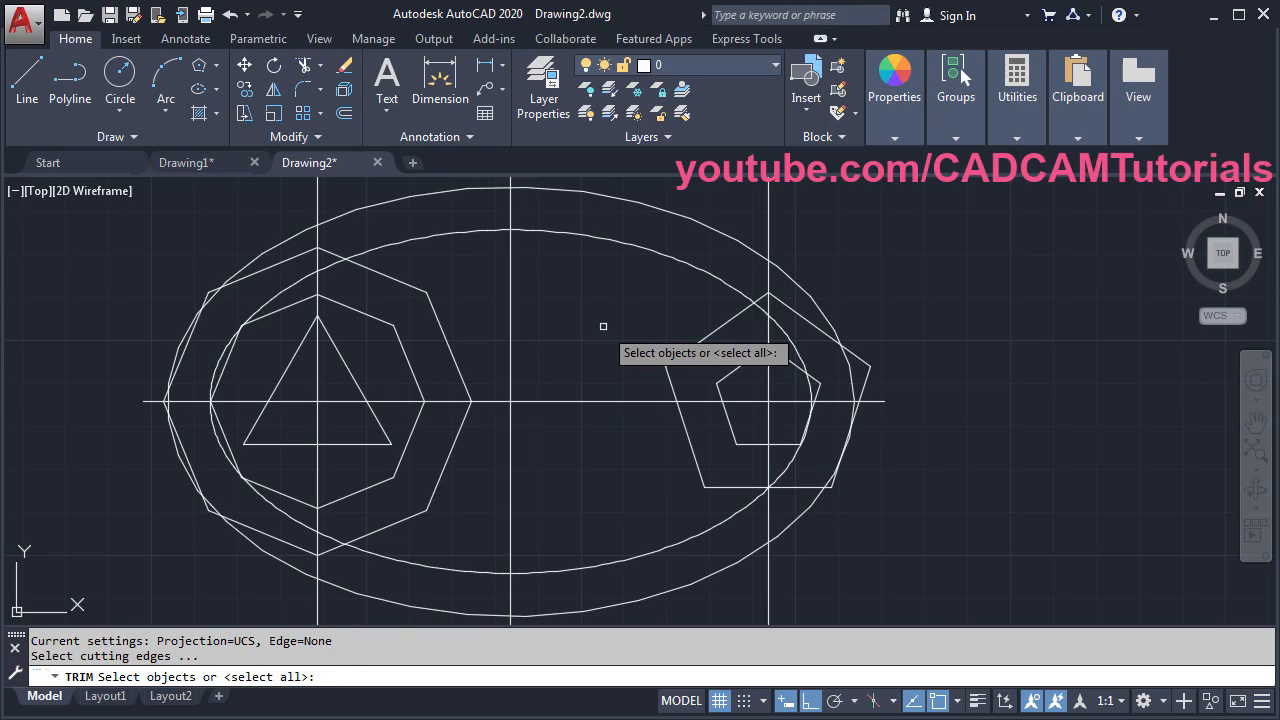
{"action": "key", "text": "Return"}
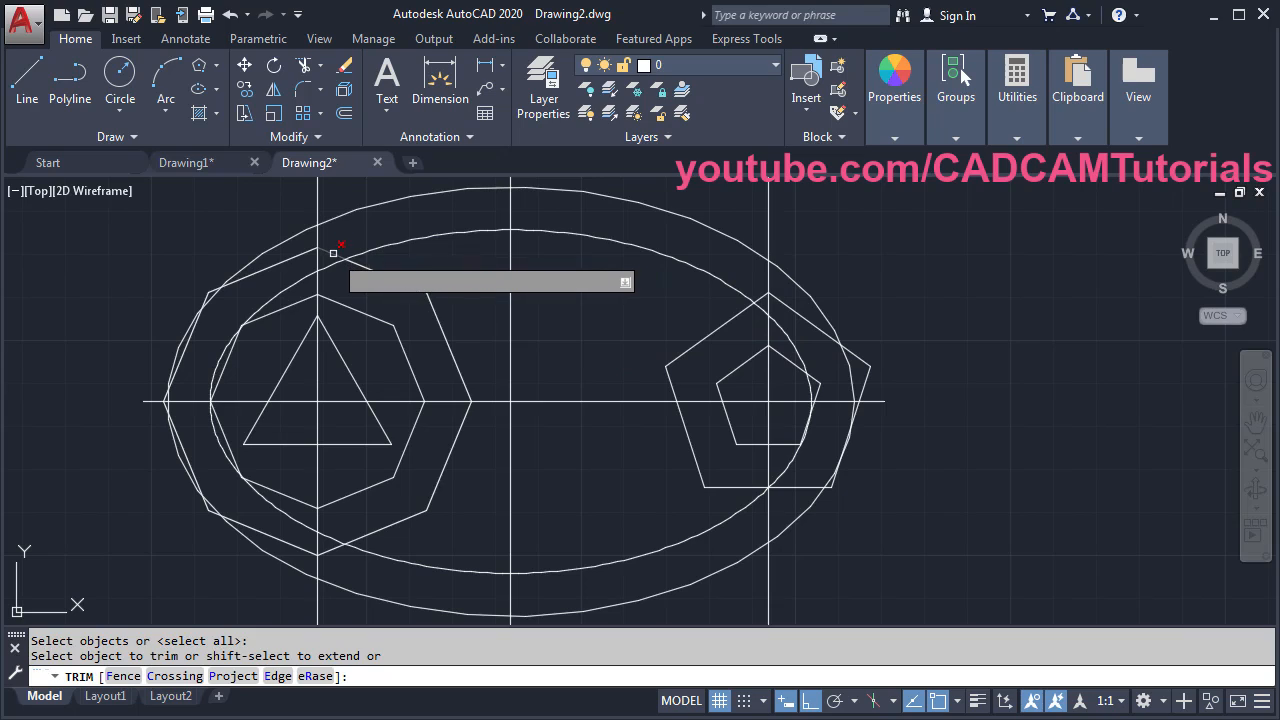
{"action": "left_click", "coordinate": [333, 541]}
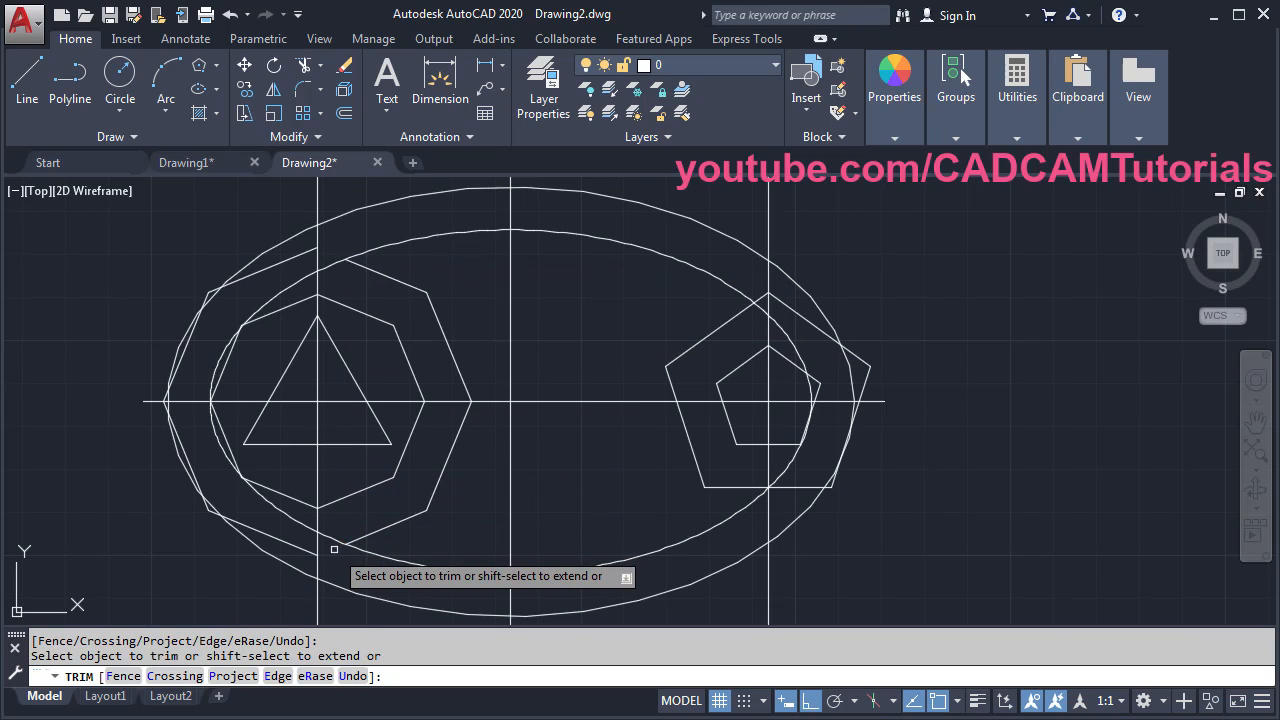
{"action": "left_click", "coordinate": [333, 257]}
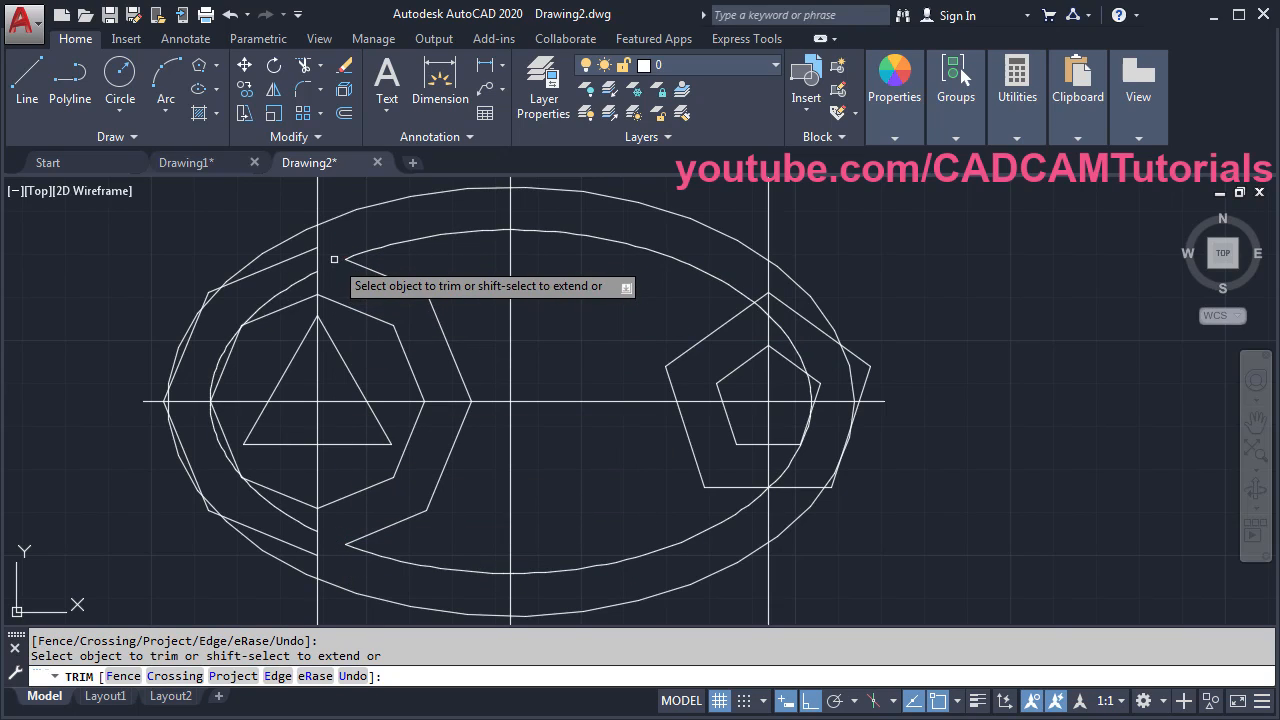
{"action": "left_click", "coordinate": [761, 298]}
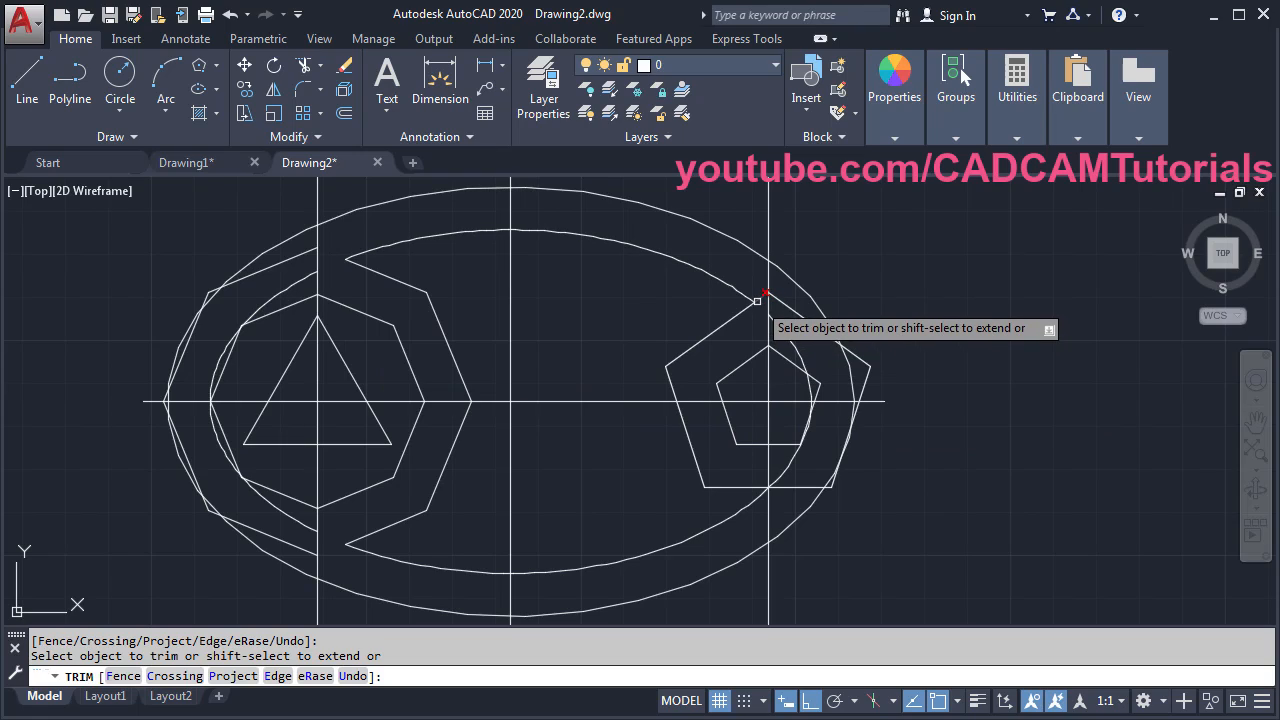
{"action": "left_click", "coordinate": [788, 488]}
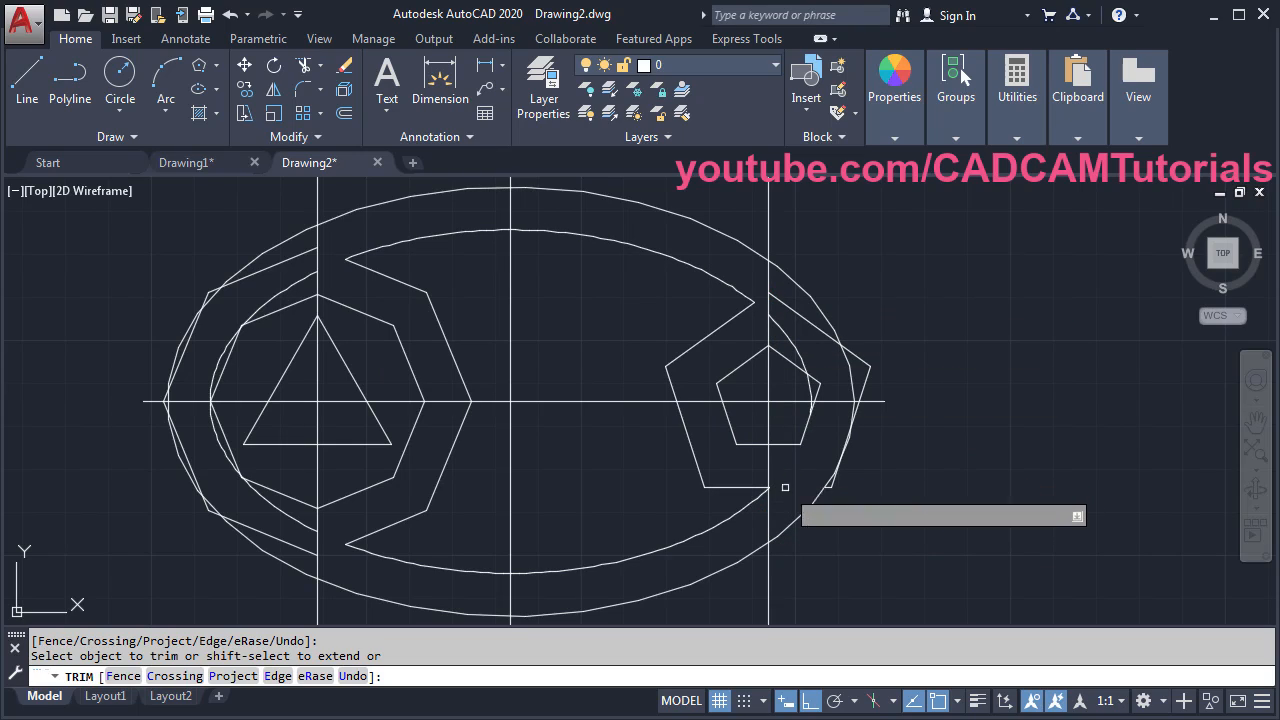
{"action": "scroll", "coordinate": [776, 490], "scroll_direction": "up", "scroll_amount": 6}
{"action": "scroll", "coordinate": [770, 486], "scroll_direction": "up", "scroll_amount": 2}
{"action": "scroll", "coordinate": [767, 455], "scroll_direction": "down", "scroll_amount": 8}
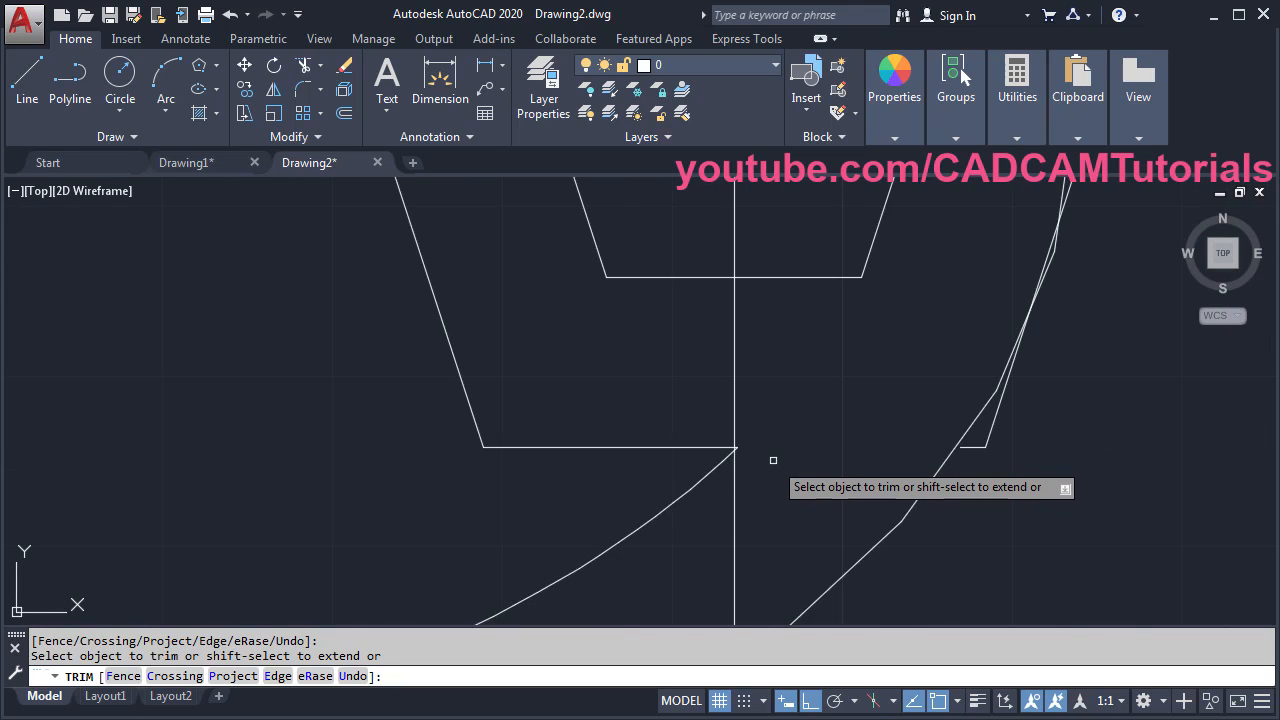
{"action": "scroll", "coordinate": [674, 414], "scroll_direction": "down", "scroll_amount": 5}
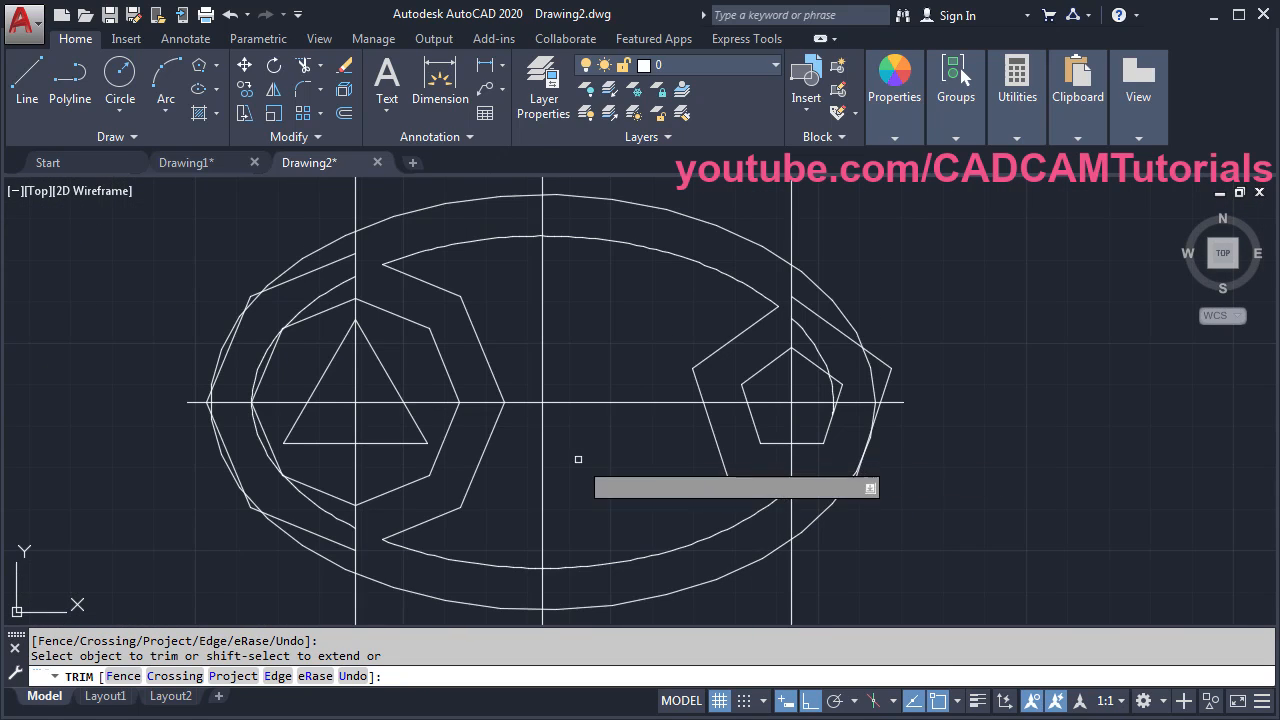
{"action": "key", "text": "Return"}
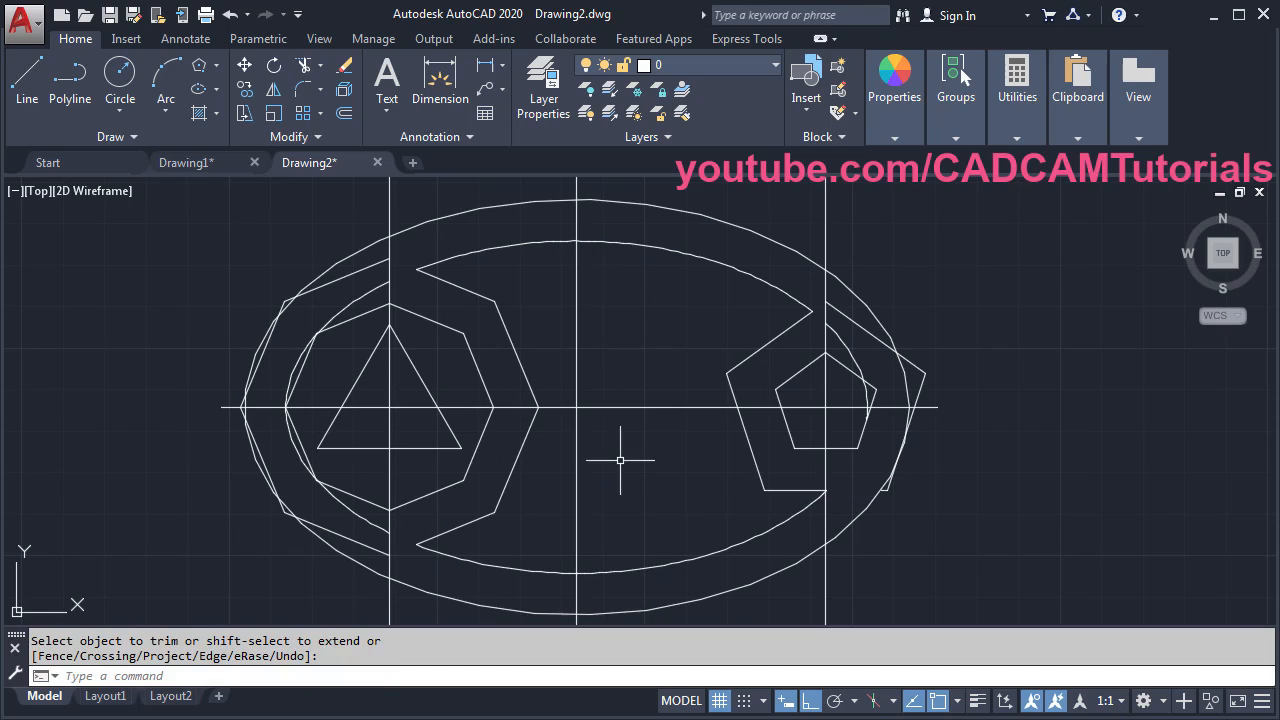
- Erase the stray arcs and leftover polygon segments around the slot
{"action": "left_click", "coordinate": [345, 67]}
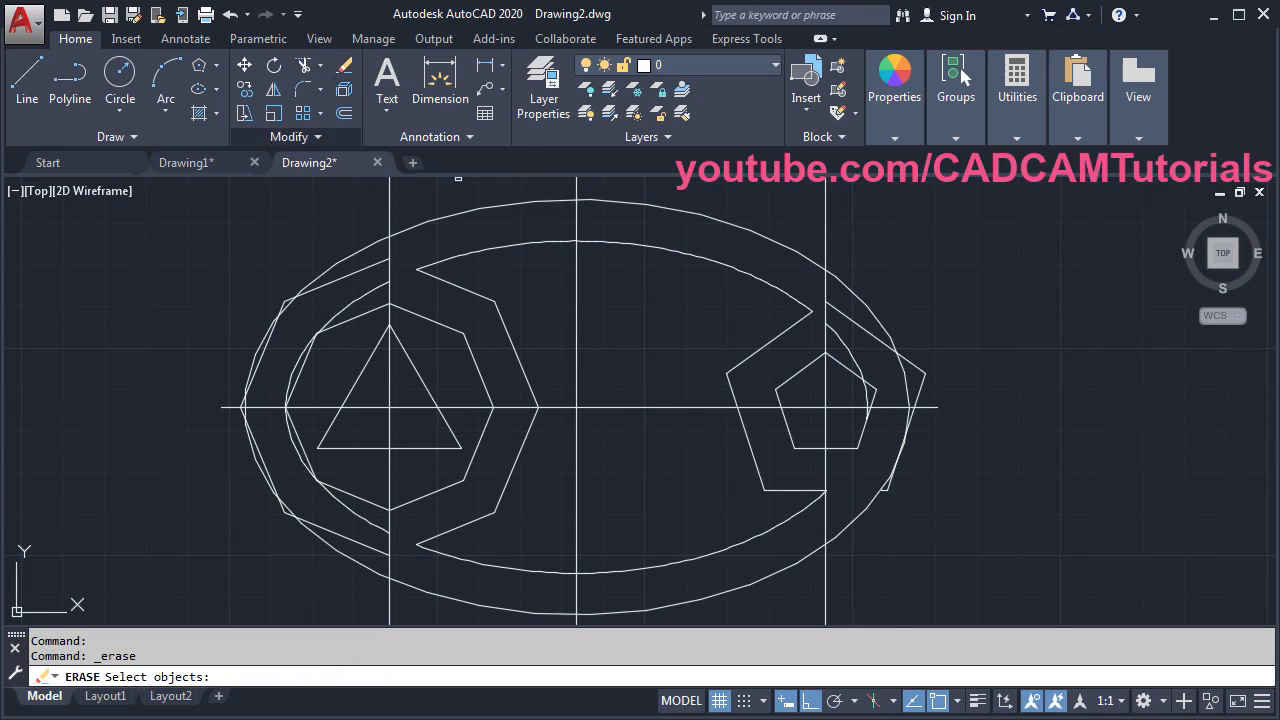
{"action": "left_click", "coordinate": [362, 274]}
{"action": "left_click", "coordinate": [370, 288]}
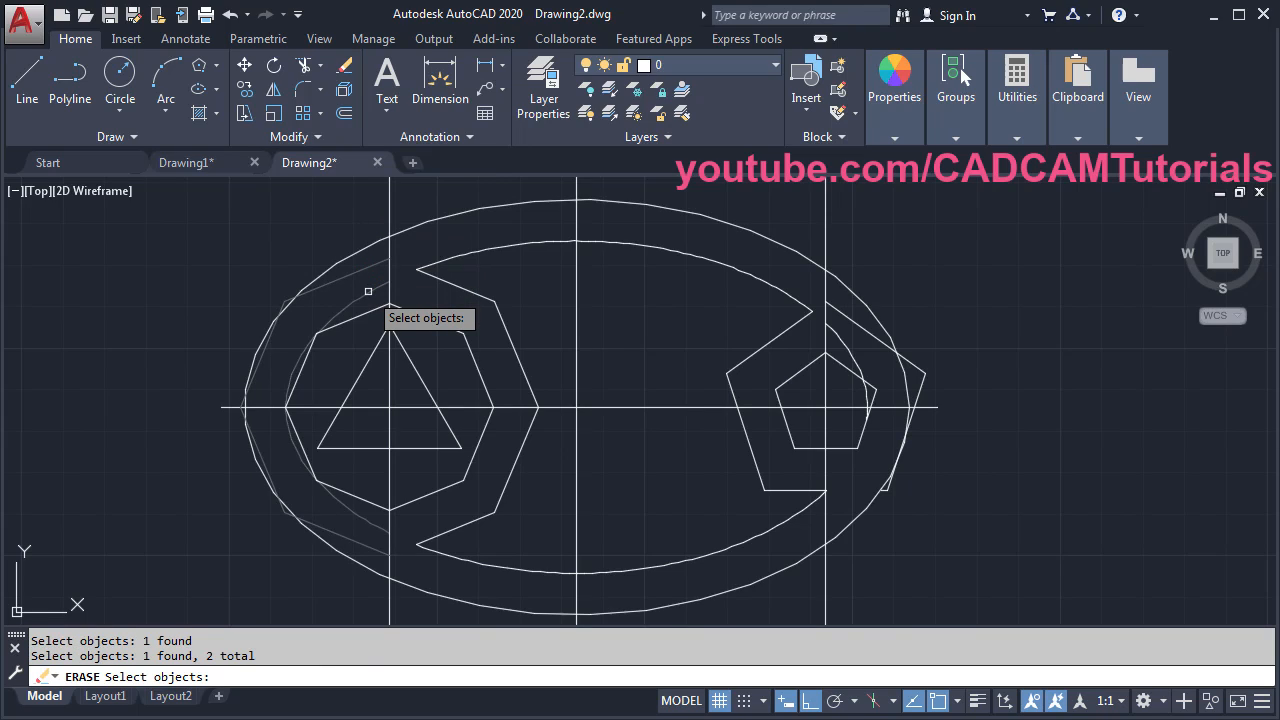
{"action": "left_click", "coordinate": [893, 482]}
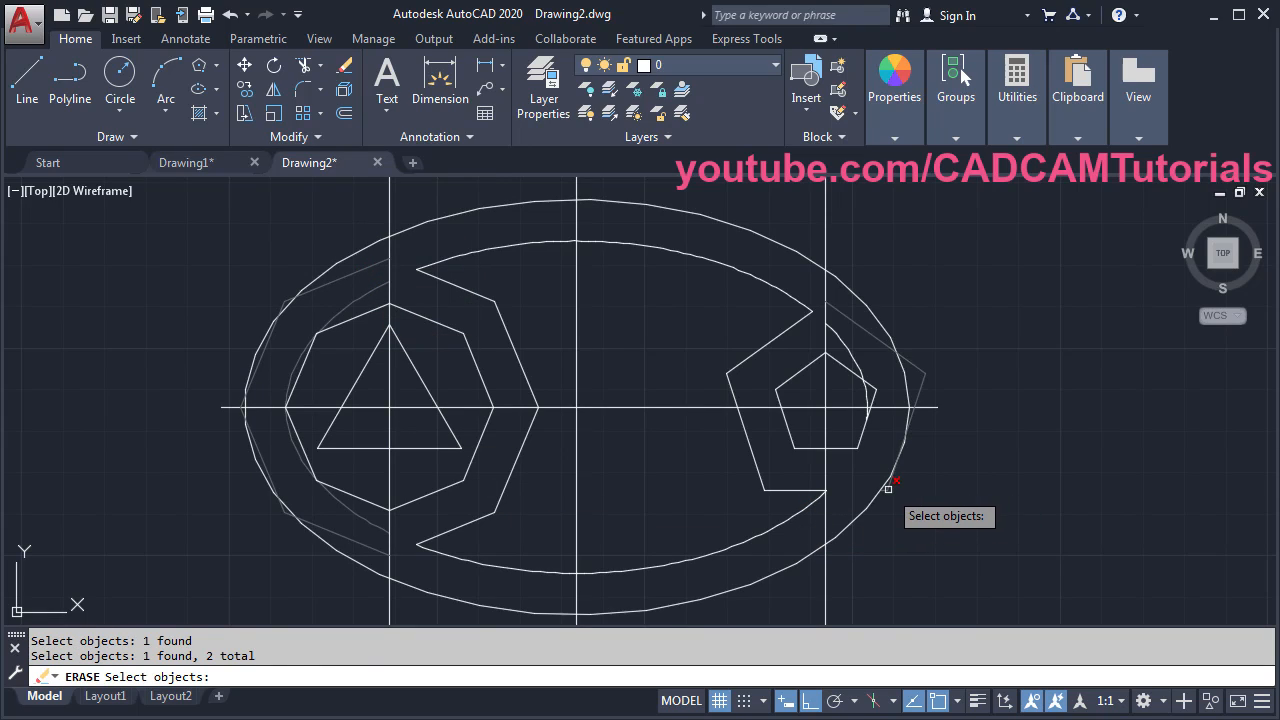
{"action": "left_click", "coordinate": [846, 338]}
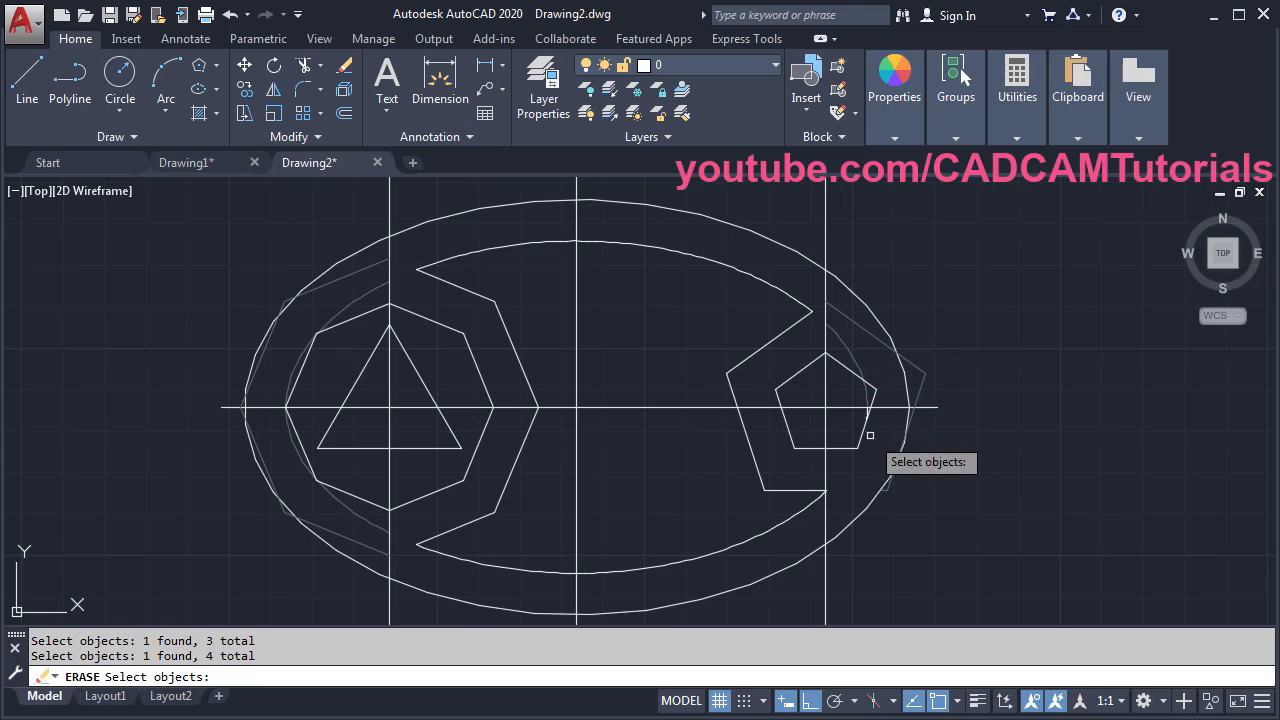
{"action": "scroll", "coordinate": [884, 418], "scroll_direction": "up", "scroll_amount": 6}
{"action": "left_click", "coordinate": [823, 393]}
- Recentre the view and compare the drawing with the reference PDF
{"action": "scroll", "coordinate": [829, 391], "scroll_direction": "down", "scroll_amount": 8}
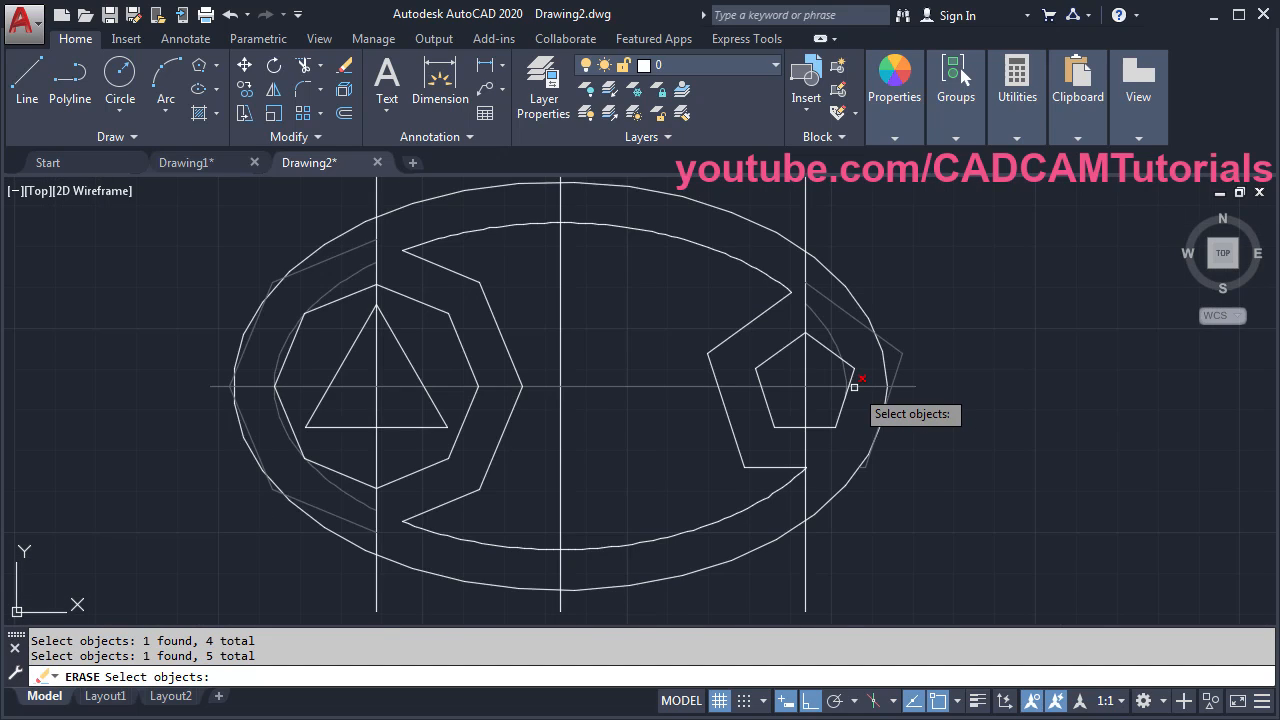
{"action": "scroll", "coordinate": [734, 365], "scroll_direction": "up", "scroll_amount": 3}
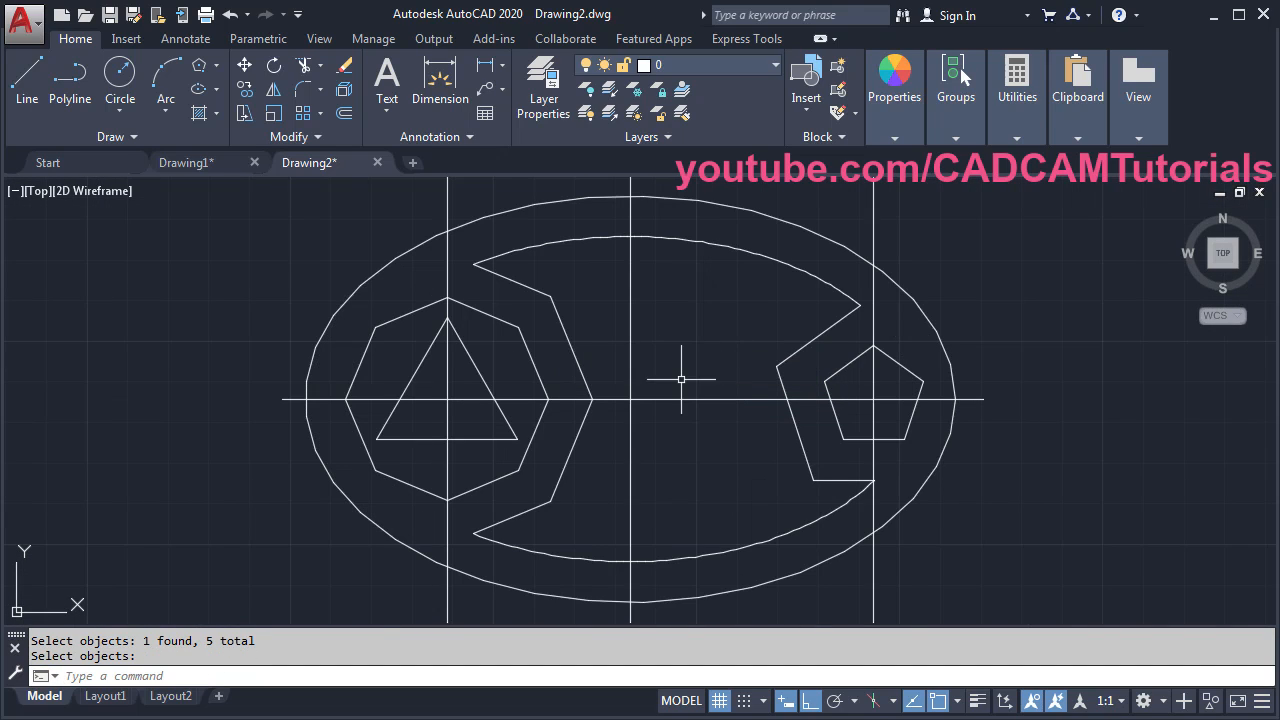
{"action": "middle_click_drag", "start_coordinate": [657, 377], "coordinate": [617, 366]}
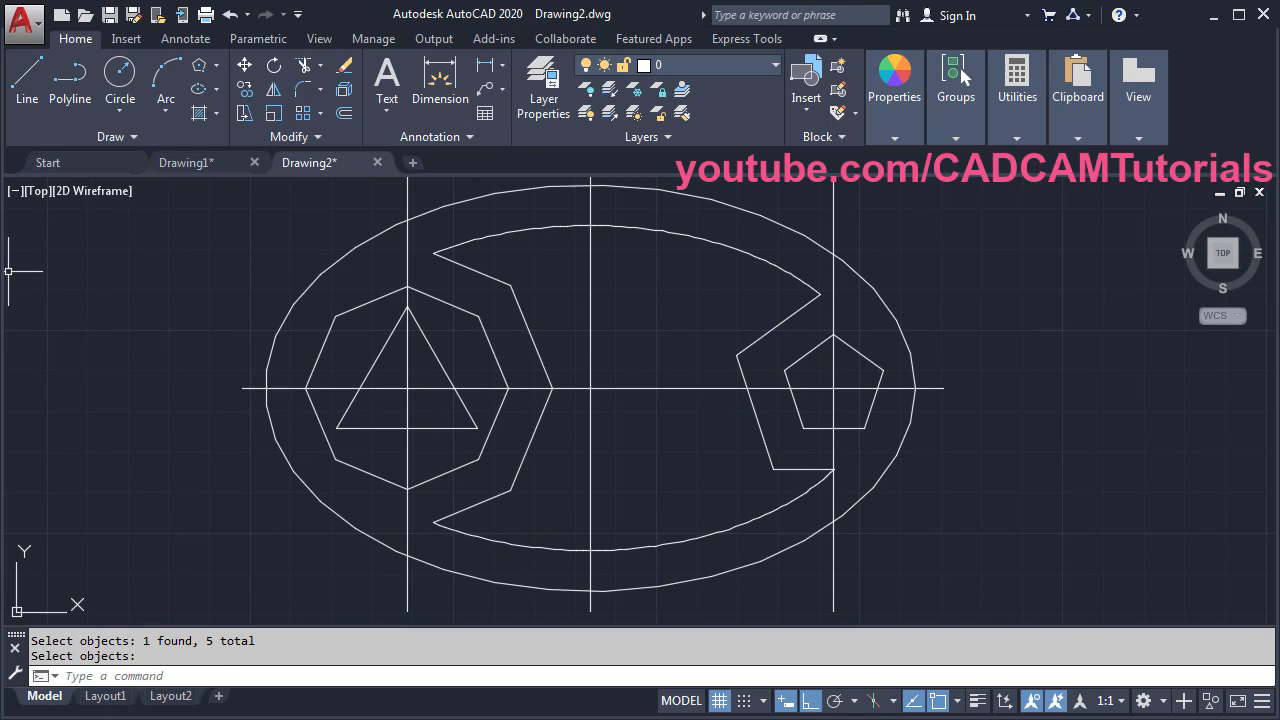
{"action": "key", "text": "alt+Tab"}
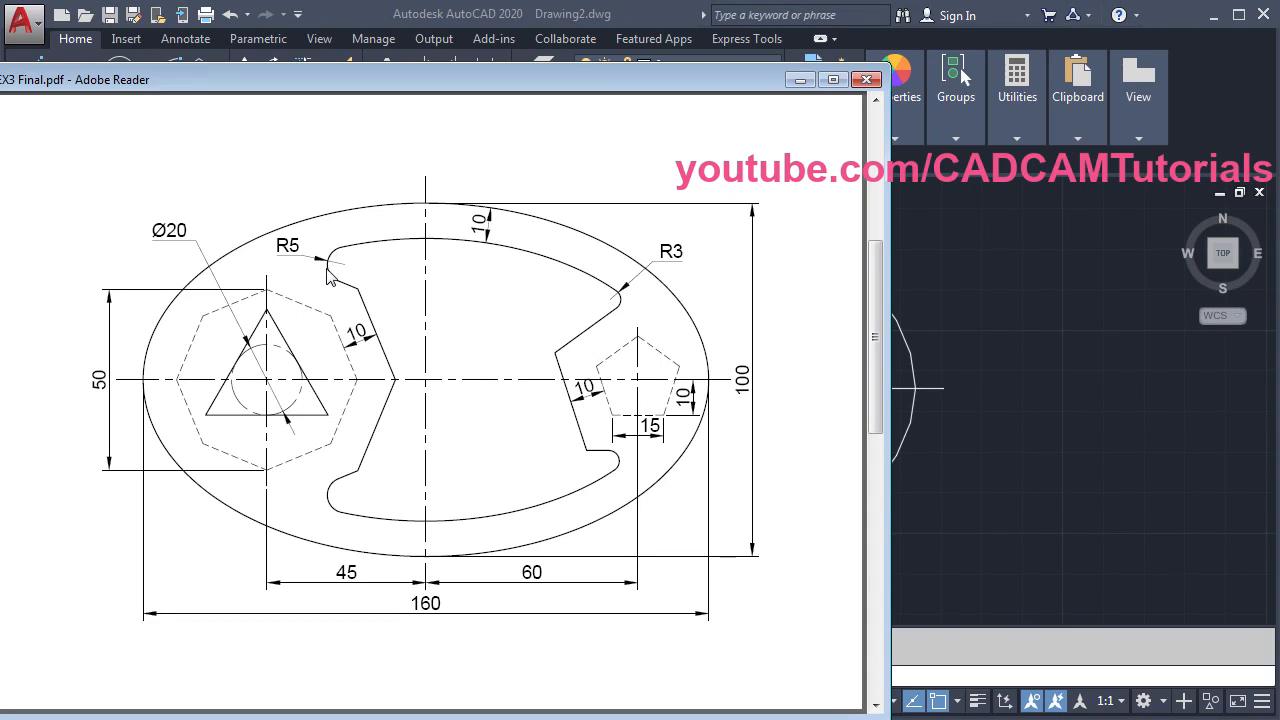
{"action": "key", "text": "alt+Tab"}
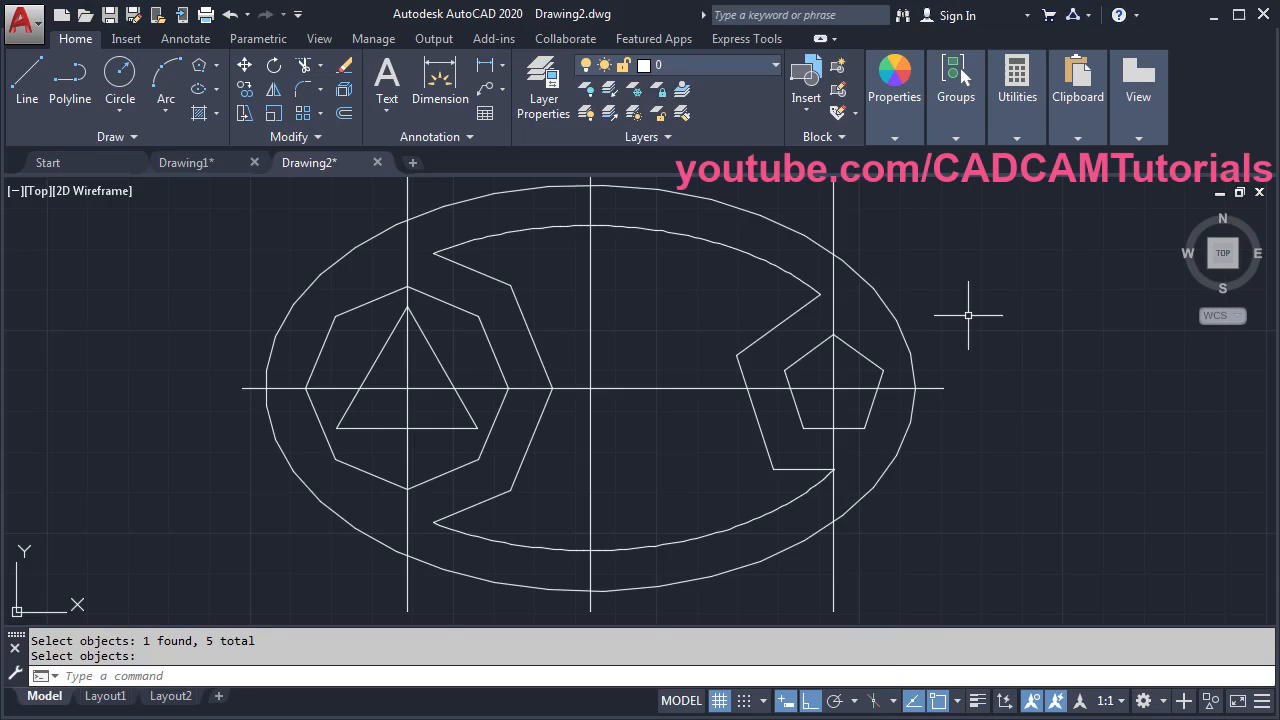
- Set the fillet radius to 5 with Multiple mode, then cancel the fillet
{"action": "left_click", "coordinate": [297, 91]}
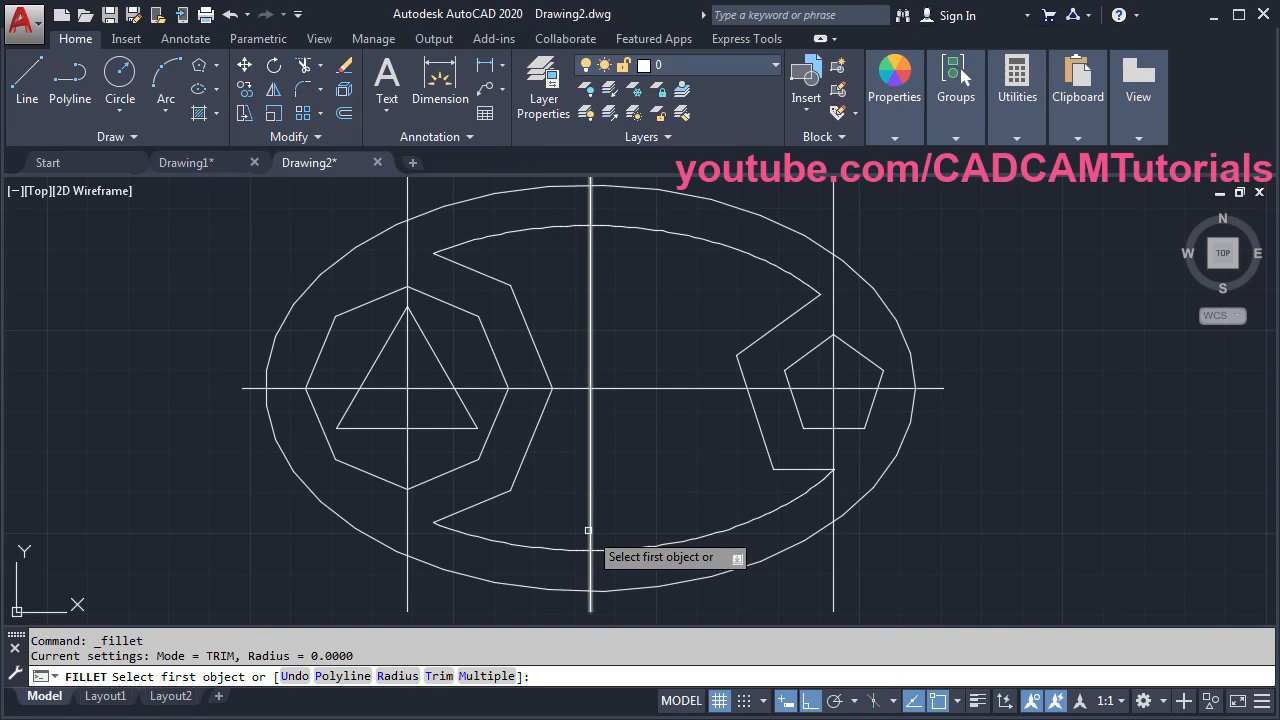
{"action": "left_click", "coordinate": [397, 676]}
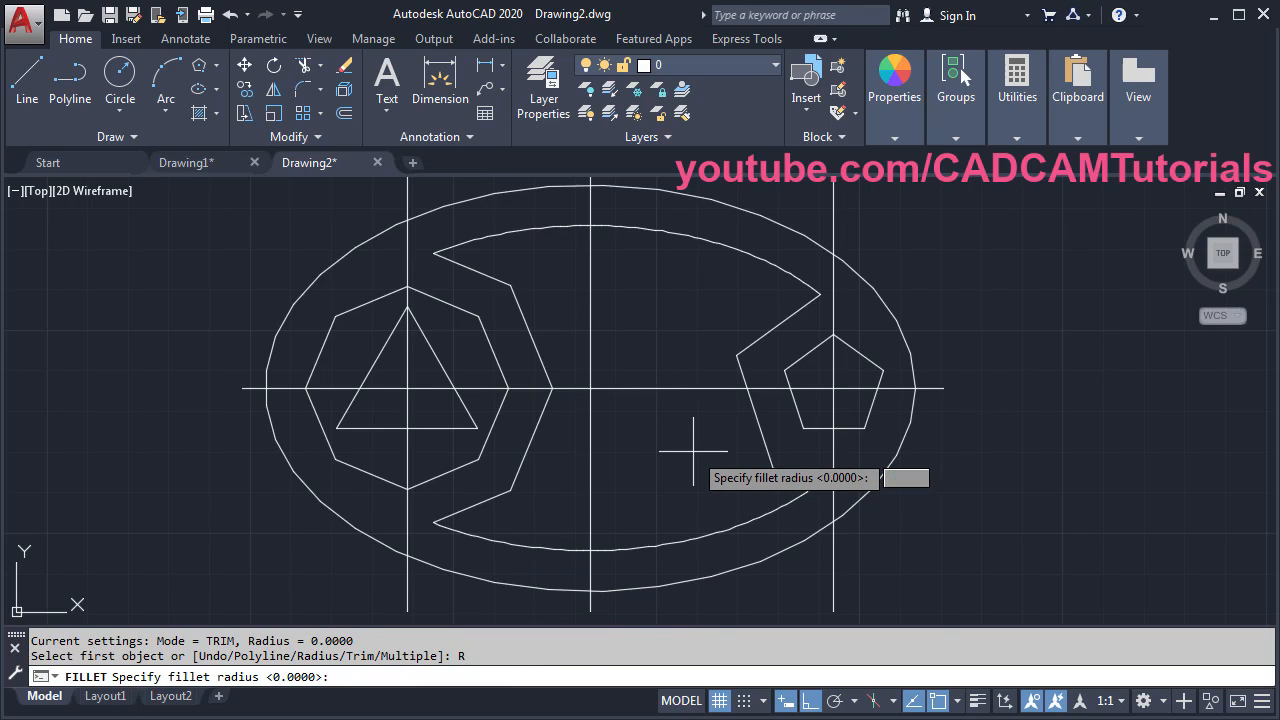
{"action": "key", "text": "Return"}
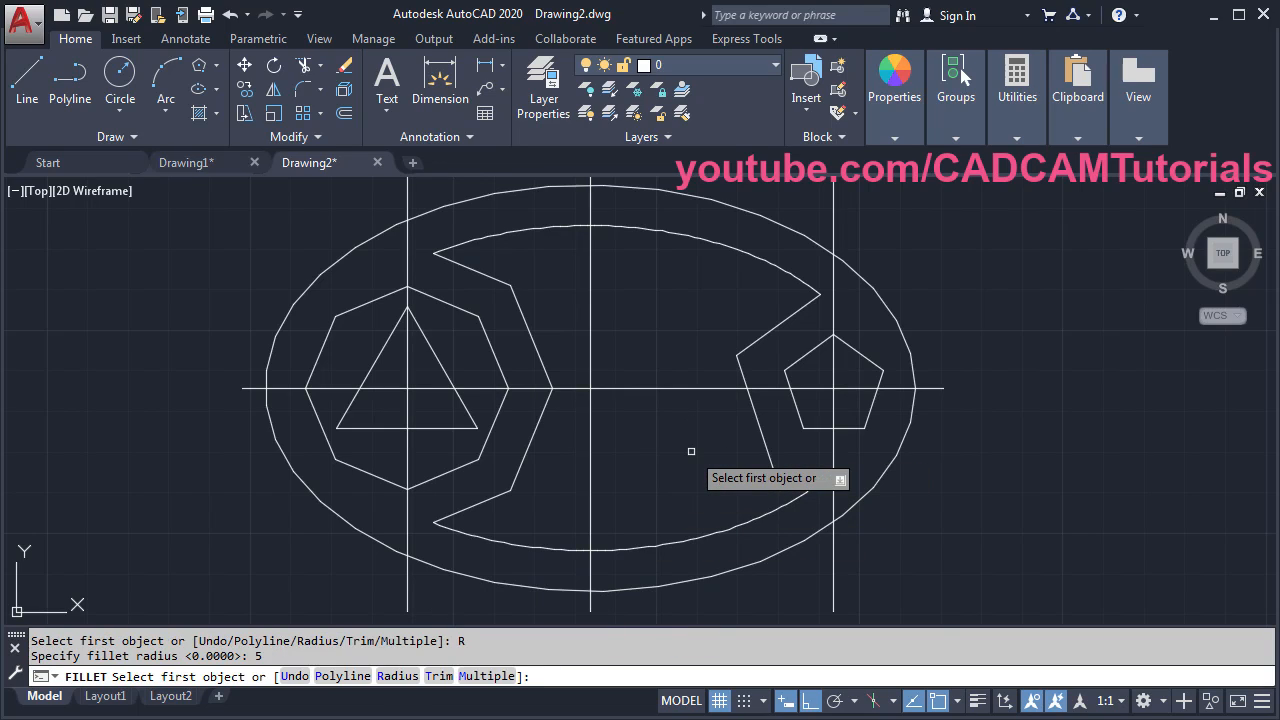
{"action": "left_click", "coordinate": [476, 677]}
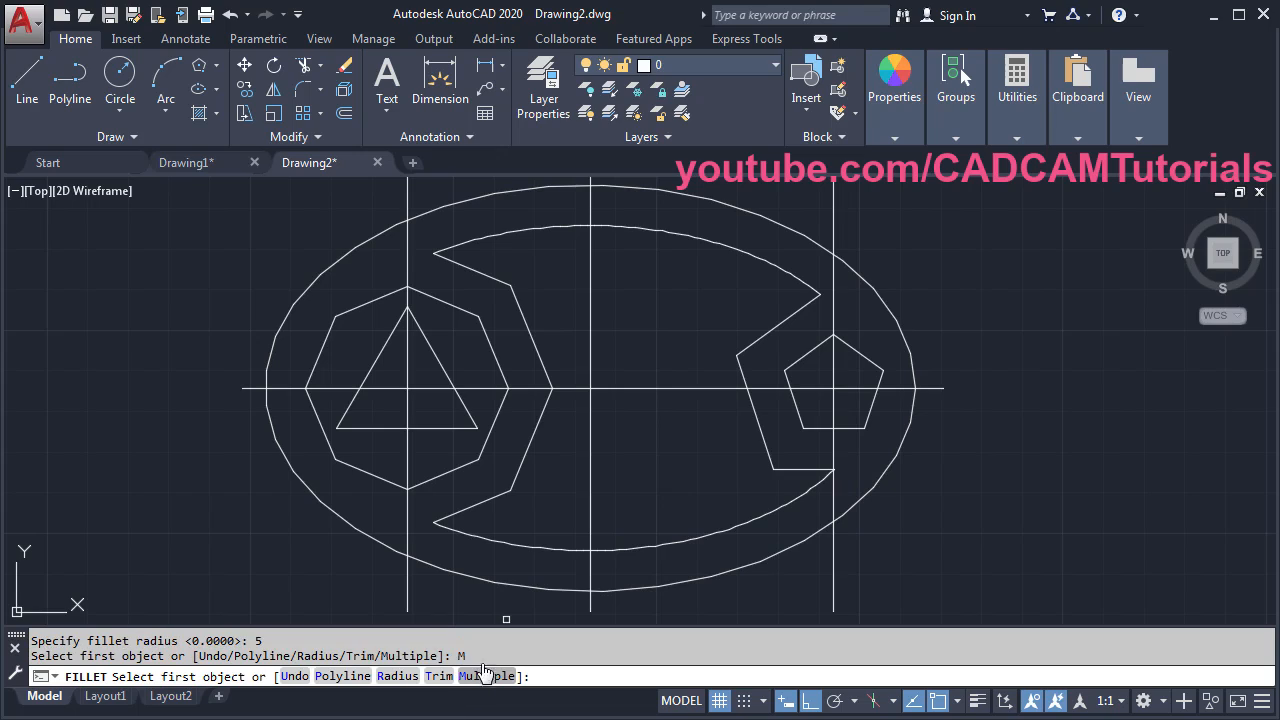
{"action": "left_click", "coordinate": [476, 272]}
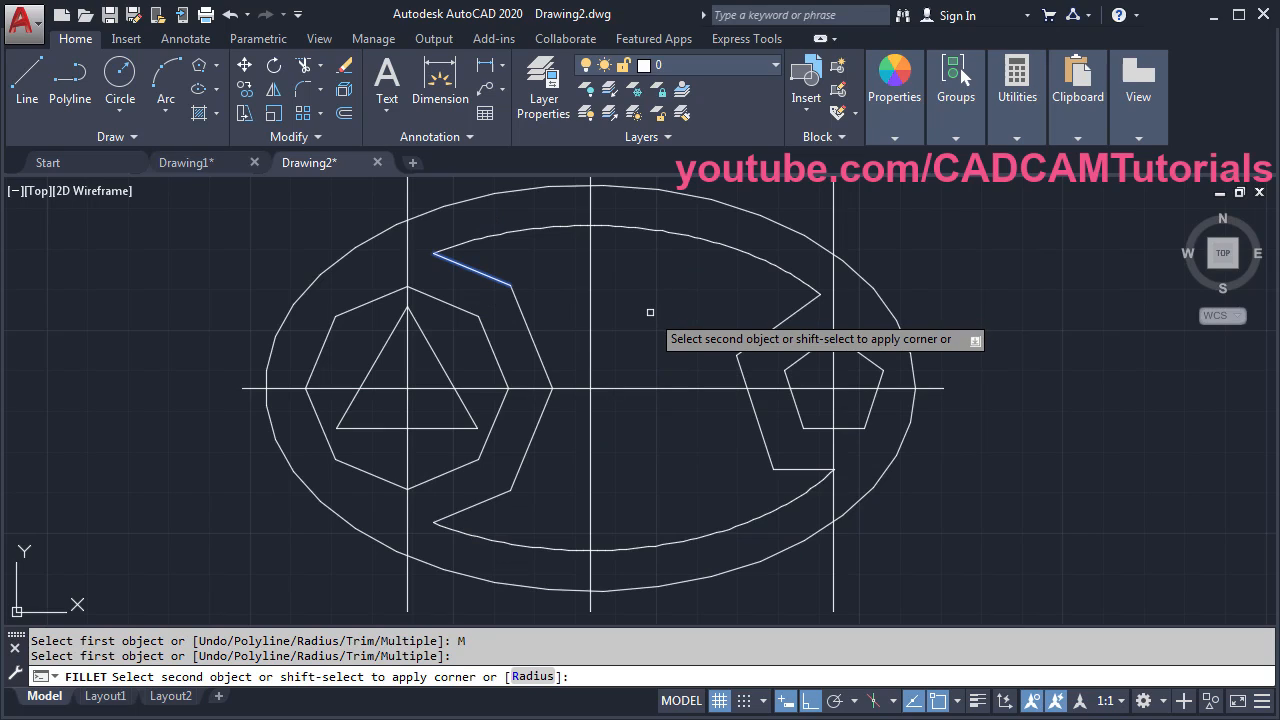
{"action": "key", "text": "Escape"}
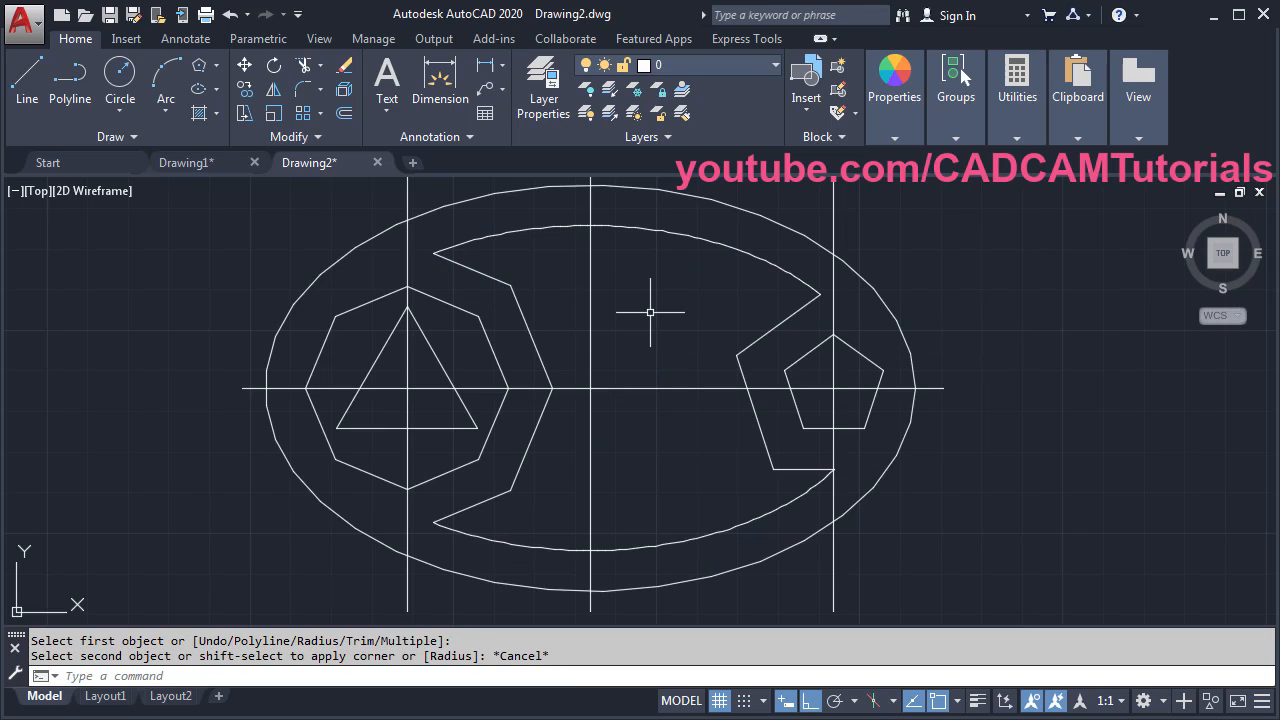
- Explode the left and right zigzag polylines into separate lines
{"action": "left_click", "coordinate": [344, 91]}
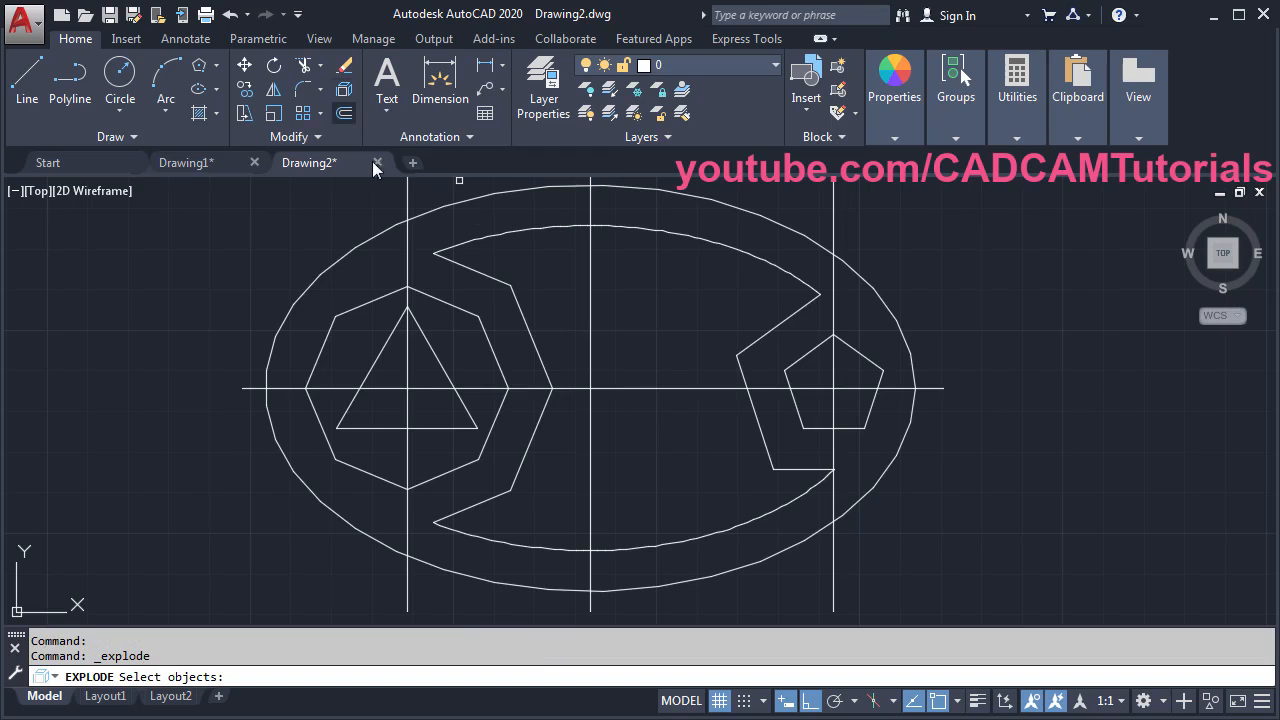
{"action": "left_click", "coordinate": [527, 330]}
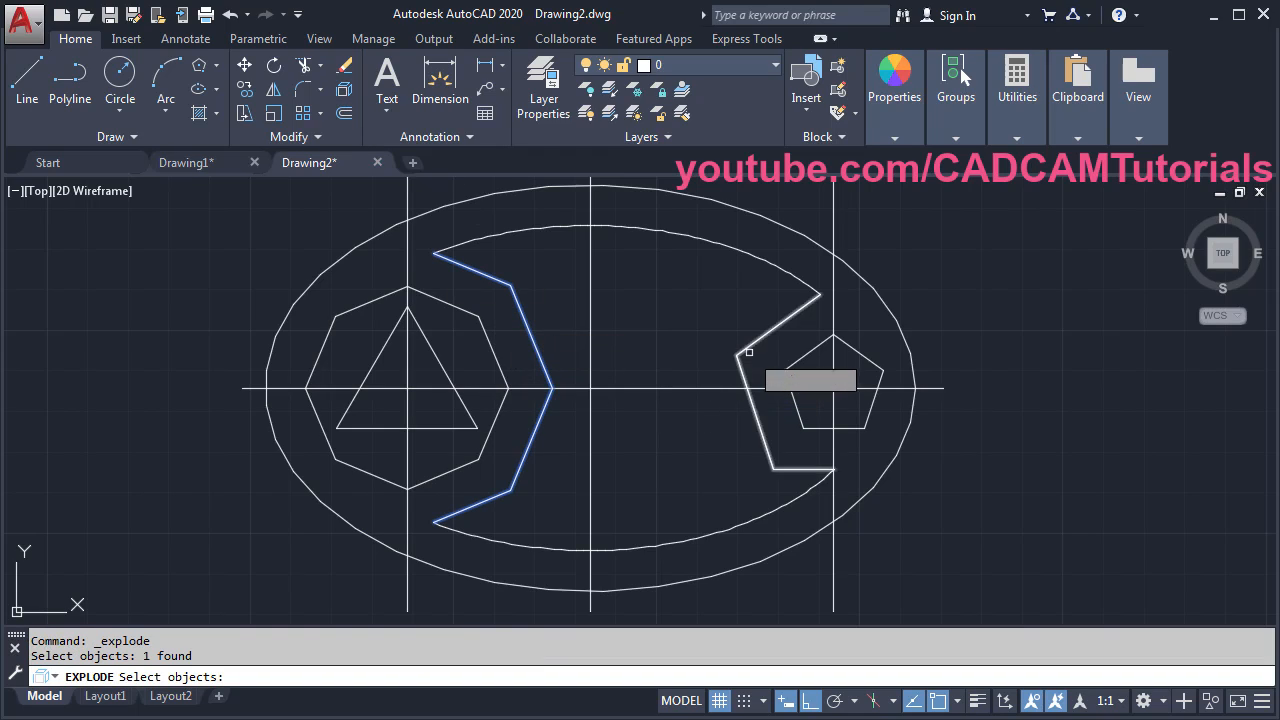
{"action": "left_click", "coordinate": [752, 346]}
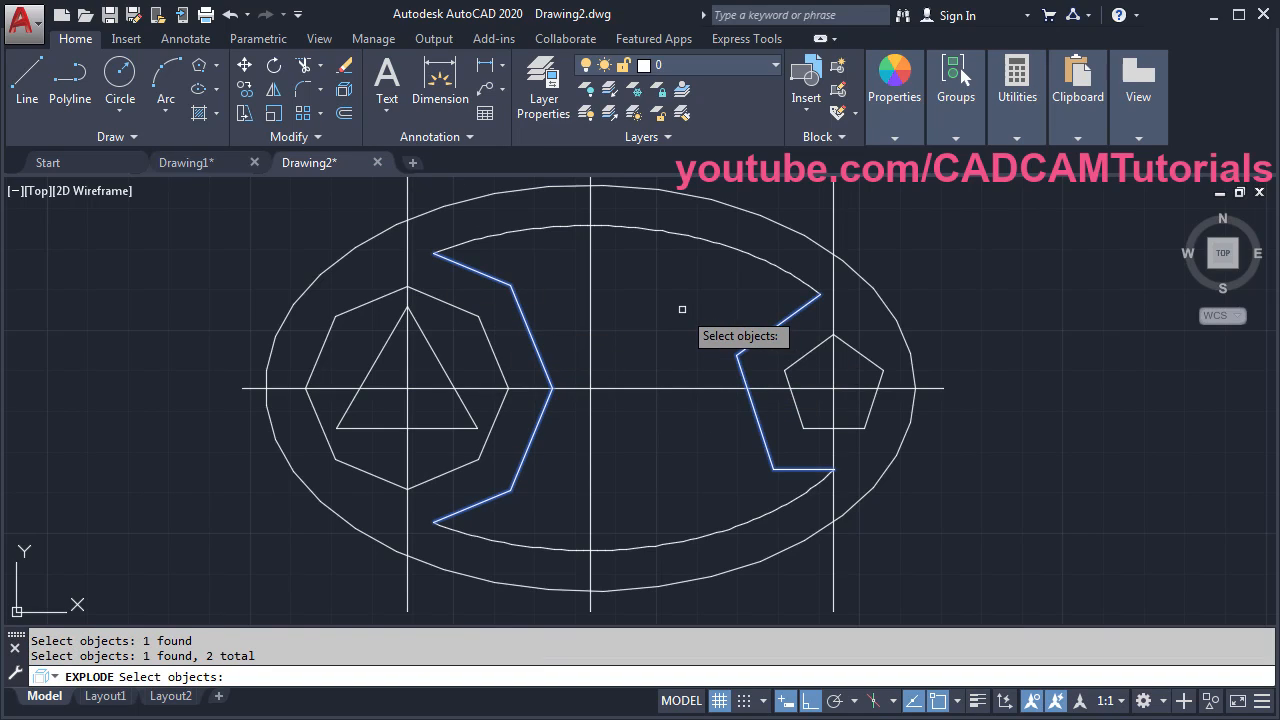
{"action": "key", "text": "Return"}
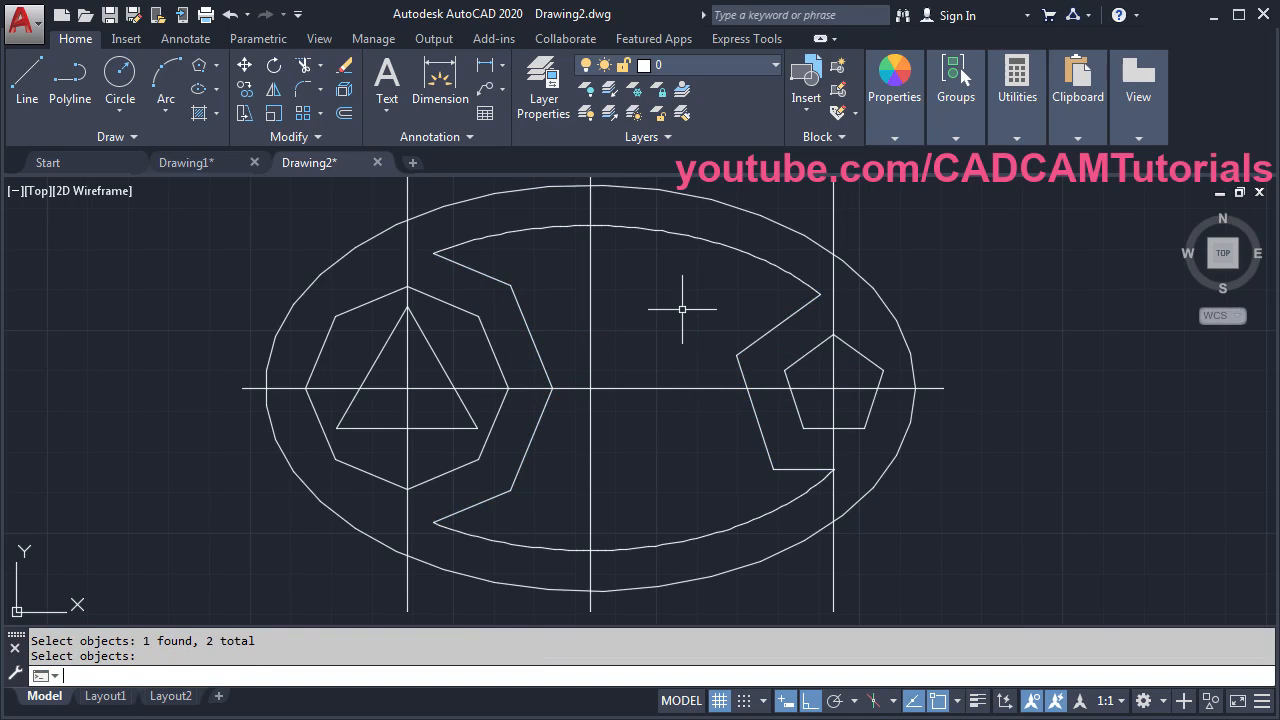
{"action": "left_click", "coordinate": [302, 90]}
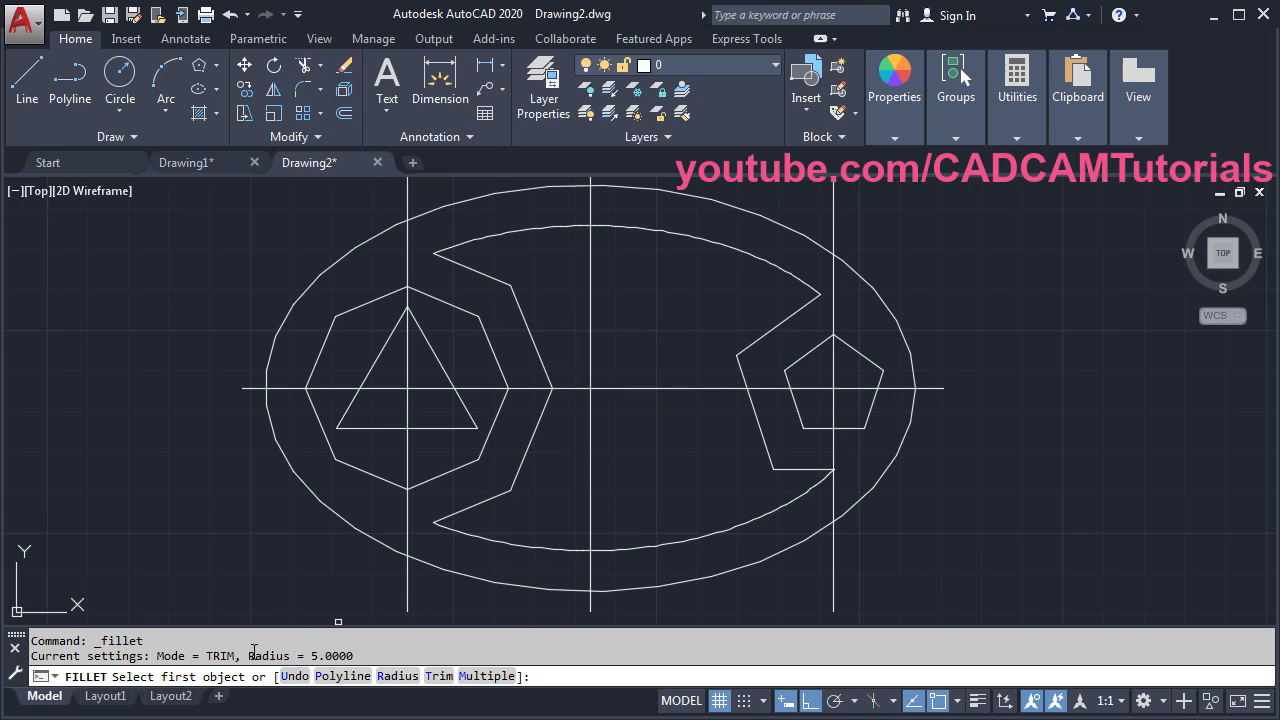
- Fillet the slot's upper-left and lower-left corners at radius 5
{"action": "left_click", "coordinate": [487, 676]}
{"action": "left_click", "coordinate": [480, 272]}
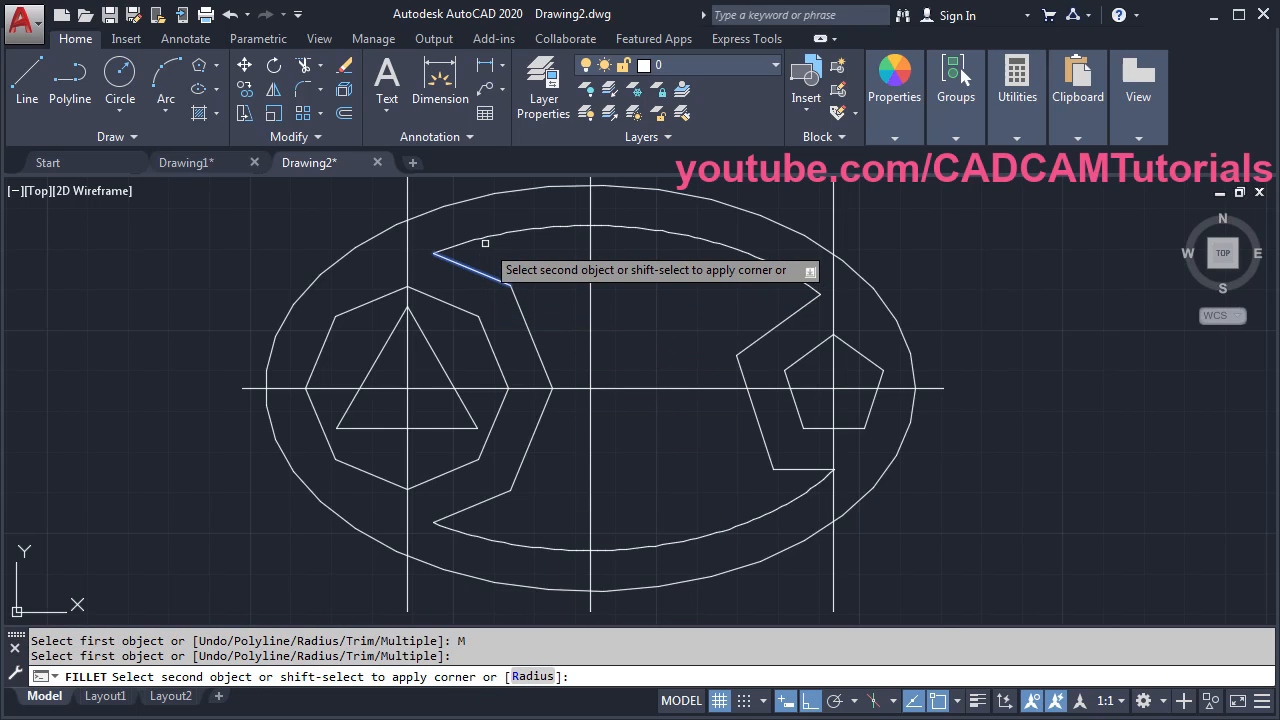
{"action": "left_click", "coordinate": [498, 235]}
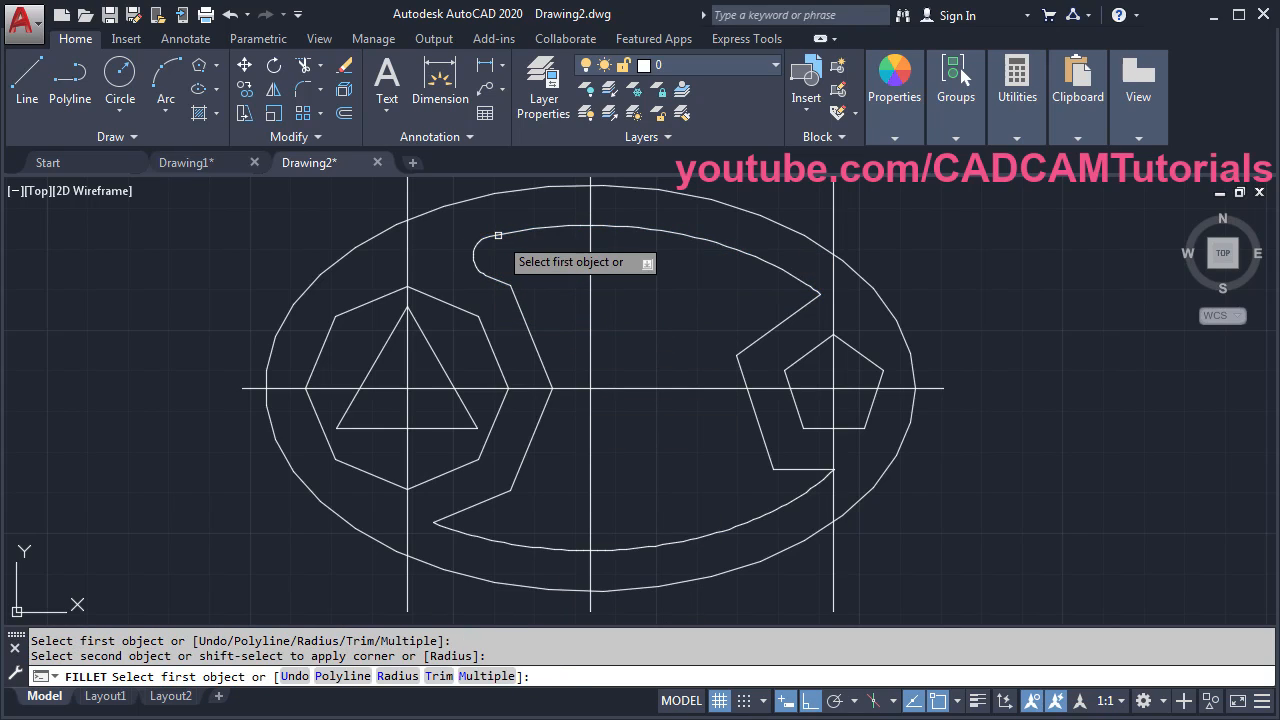
{"action": "left_click", "coordinate": [470, 522]}
{"action": "left_click", "coordinate": [472, 533]}
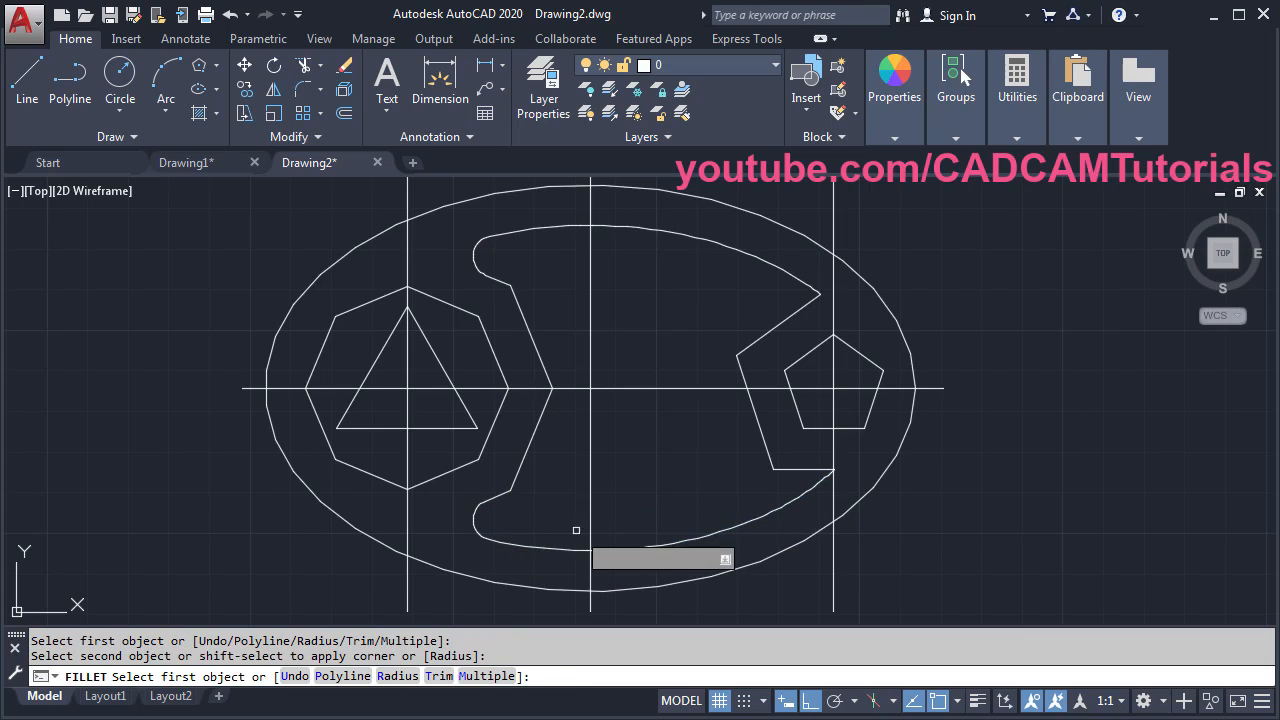
- Change the radius to 3 and fillet the slot's lower-right and upper-right corners
{"action": "left_click", "coordinate": [396, 680]}
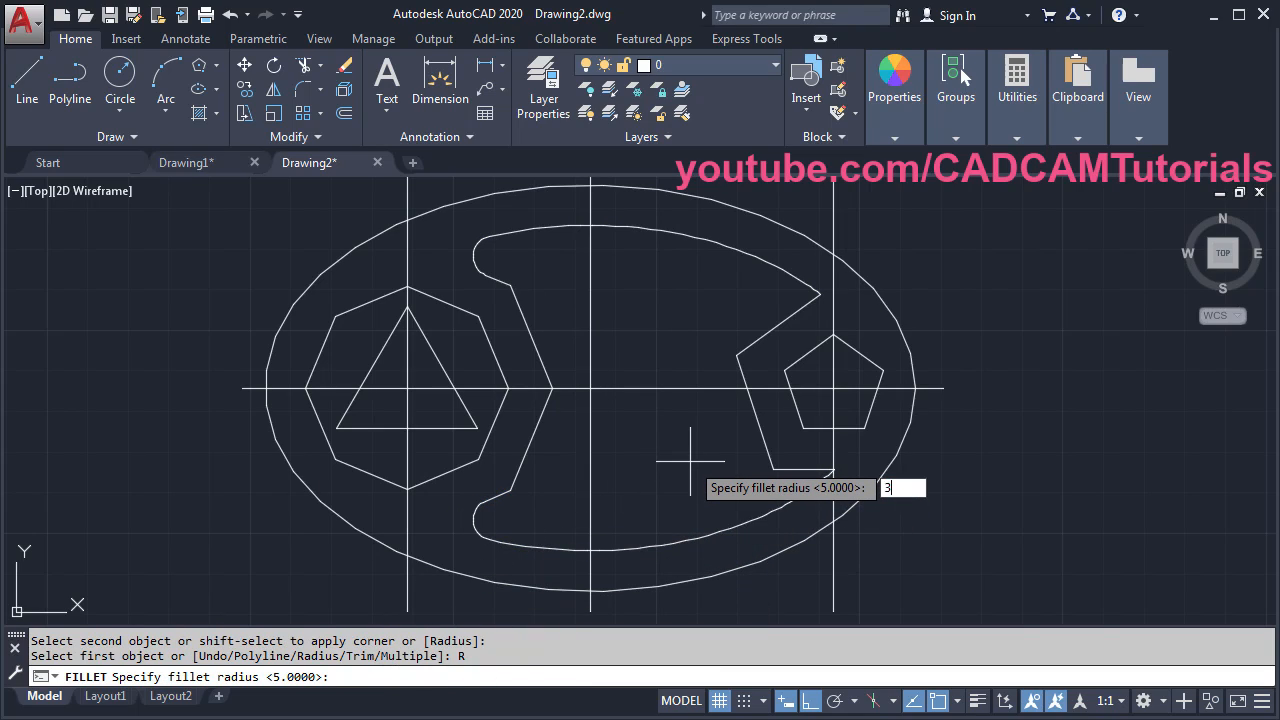
{"action": "key", "text": "Return"}
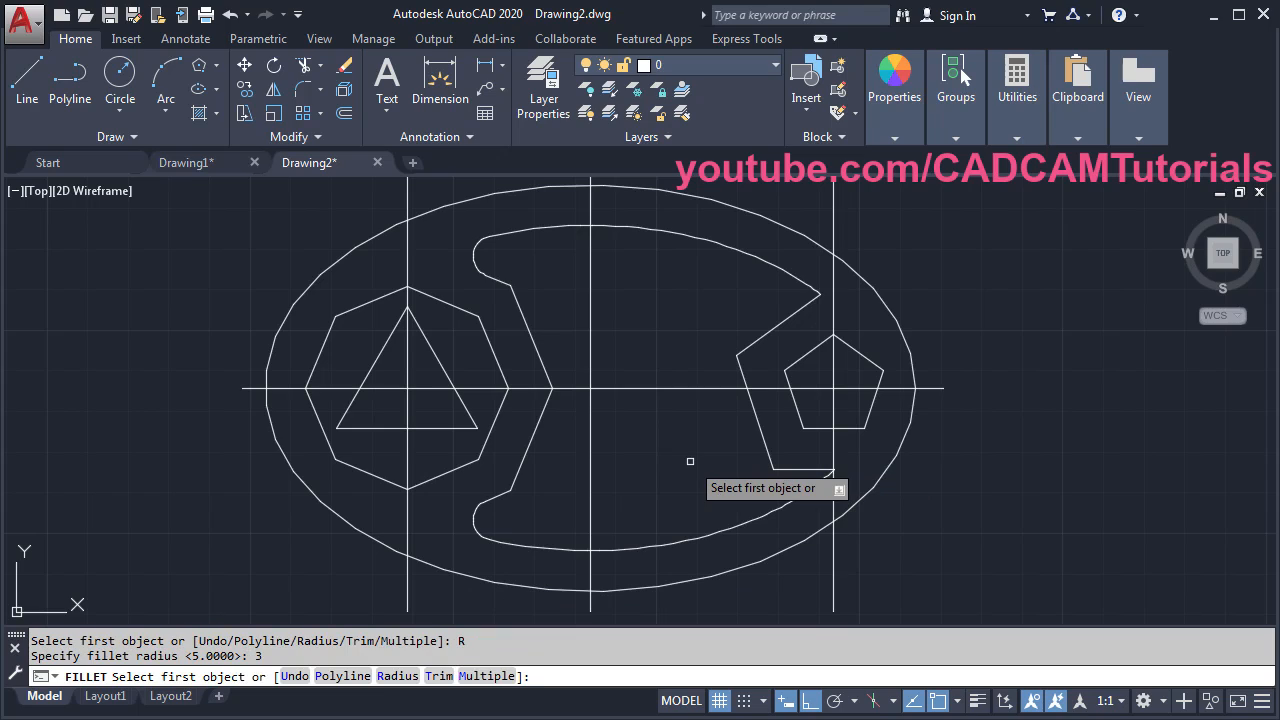
{"action": "left_click", "coordinate": [495, 678]}
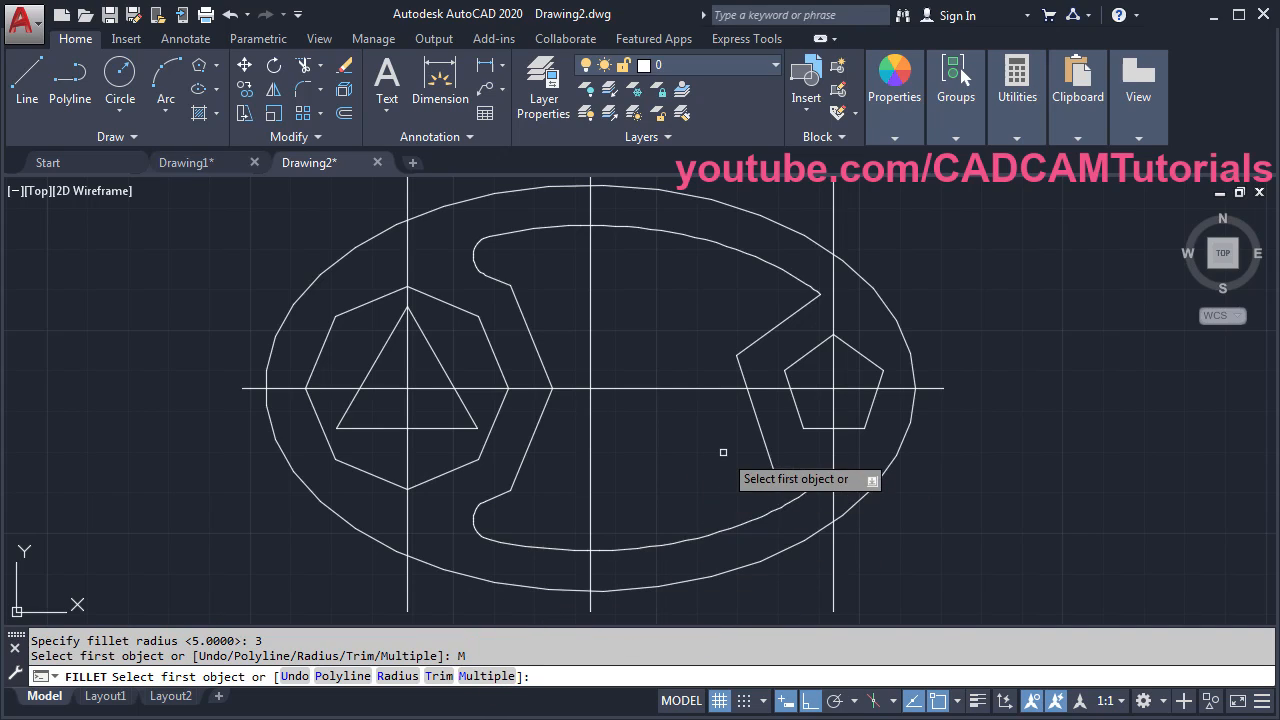
{"action": "left_click", "coordinate": [799, 495]}
{"action": "left_click", "coordinate": [805, 469]}
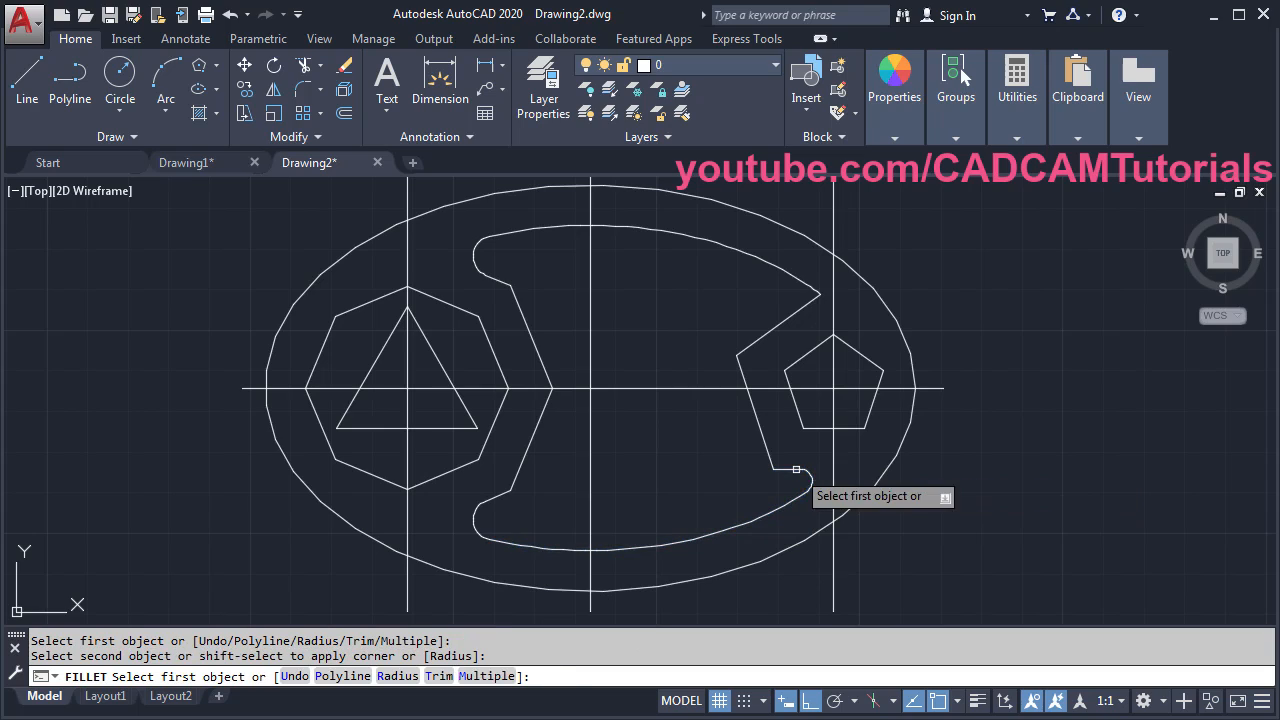
{"action": "left_click", "coordinate": [798, 310]}
{"action": "left_click", "coordinate": [799, 284]}
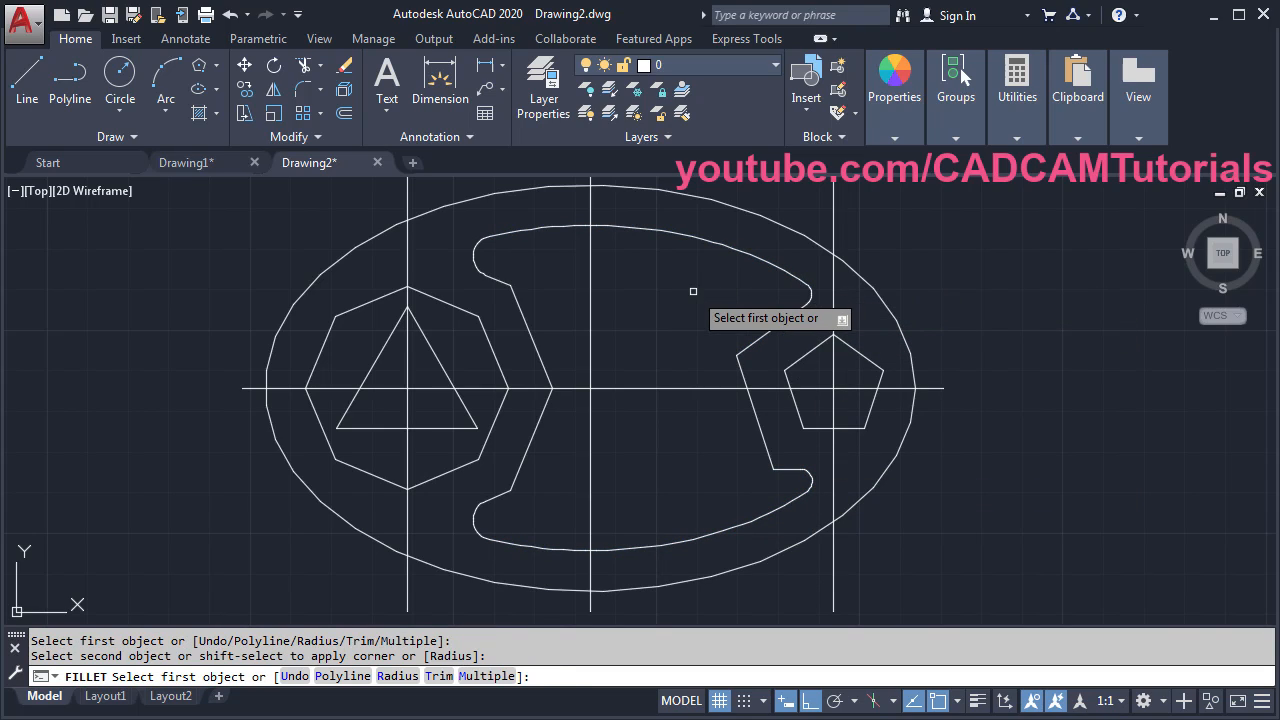
{"action": "key", "text": "Return"}
{"action": "scroll", "coordinate": [694, 290], "scroll_direction": "down", "scroll_amount": 2}
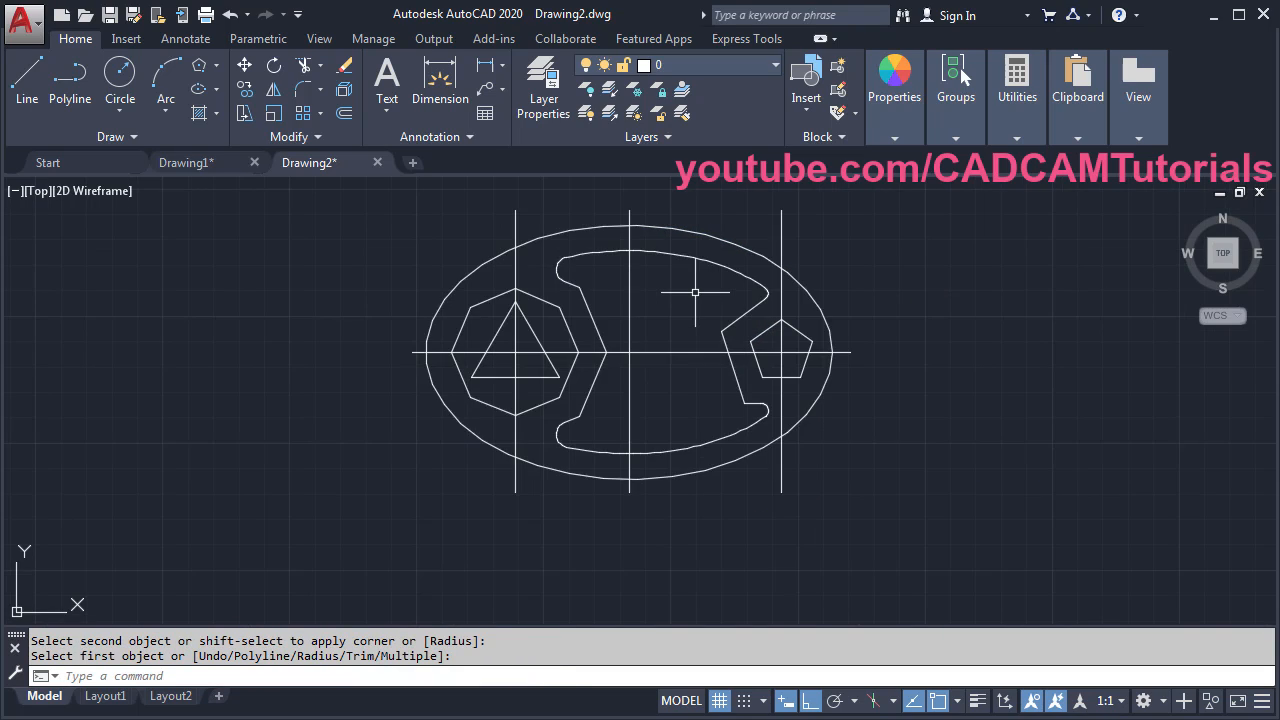
{"action": "middle_click_drag", "start_coordinate": [783, 374], "coordinate": [751, 378]}
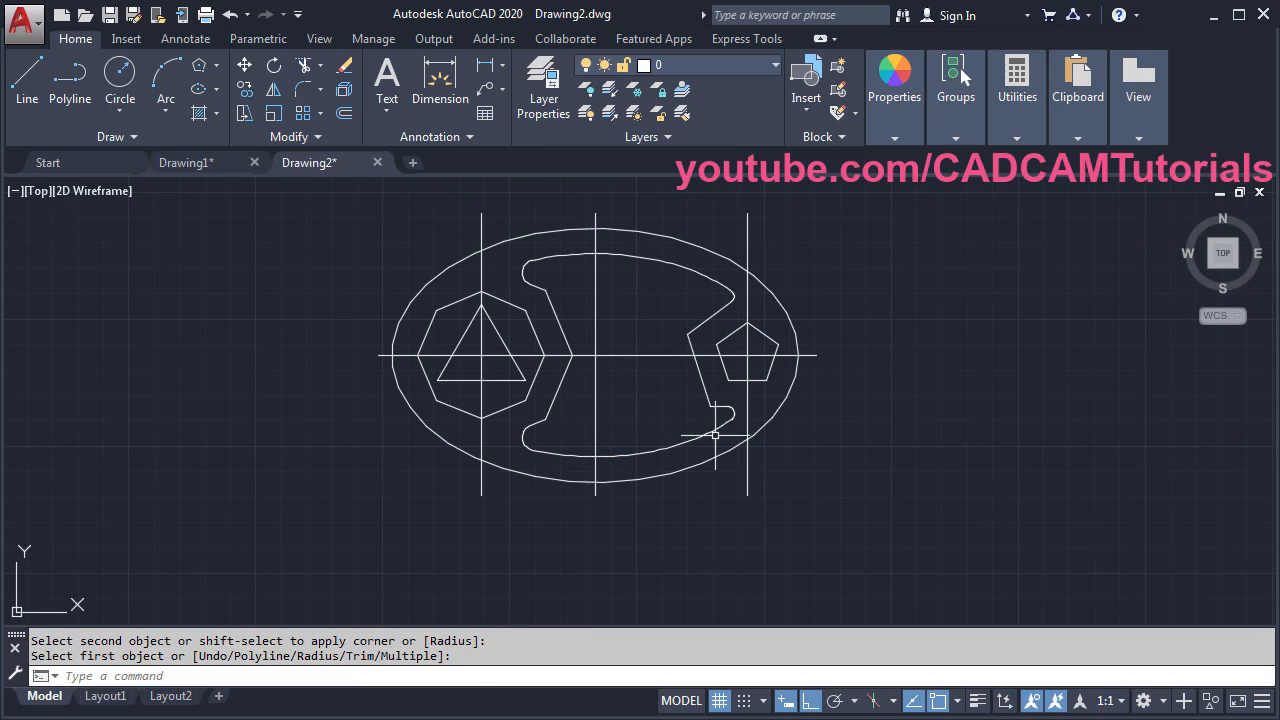
- Change layer 0's colour to index colour 140 (cyan)
{"action": "left_click", "coordinate": [668, 66]}
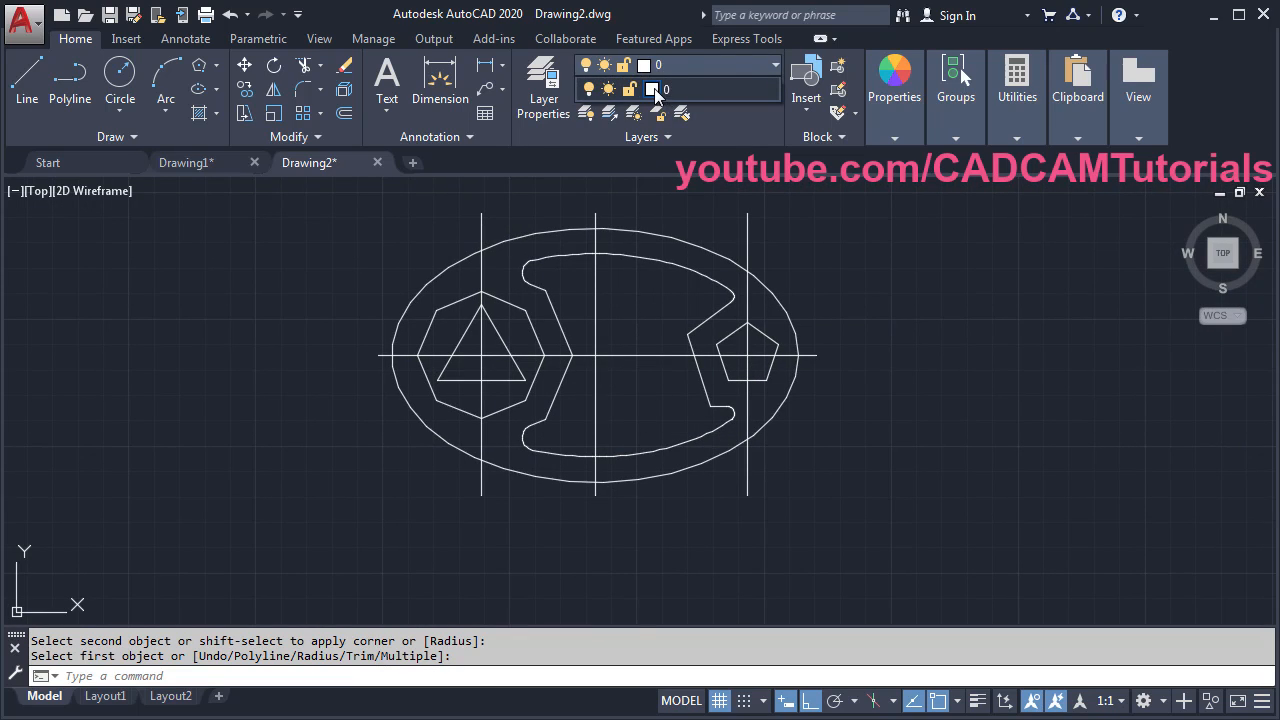
{"action": "left_click", "coordinate": [655, 90]}
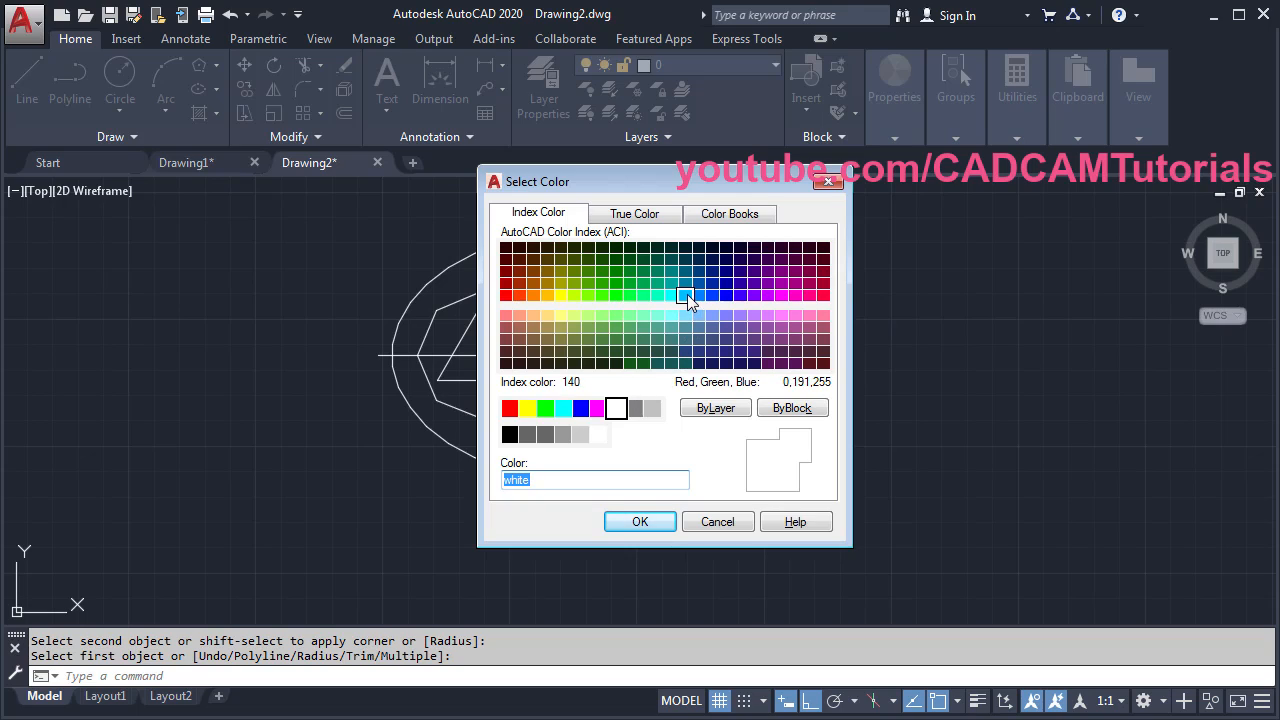
{"action": "left_click", "coordinate": [686, 296]}
{"action": "left_click", "coordinate": [652, 522]}
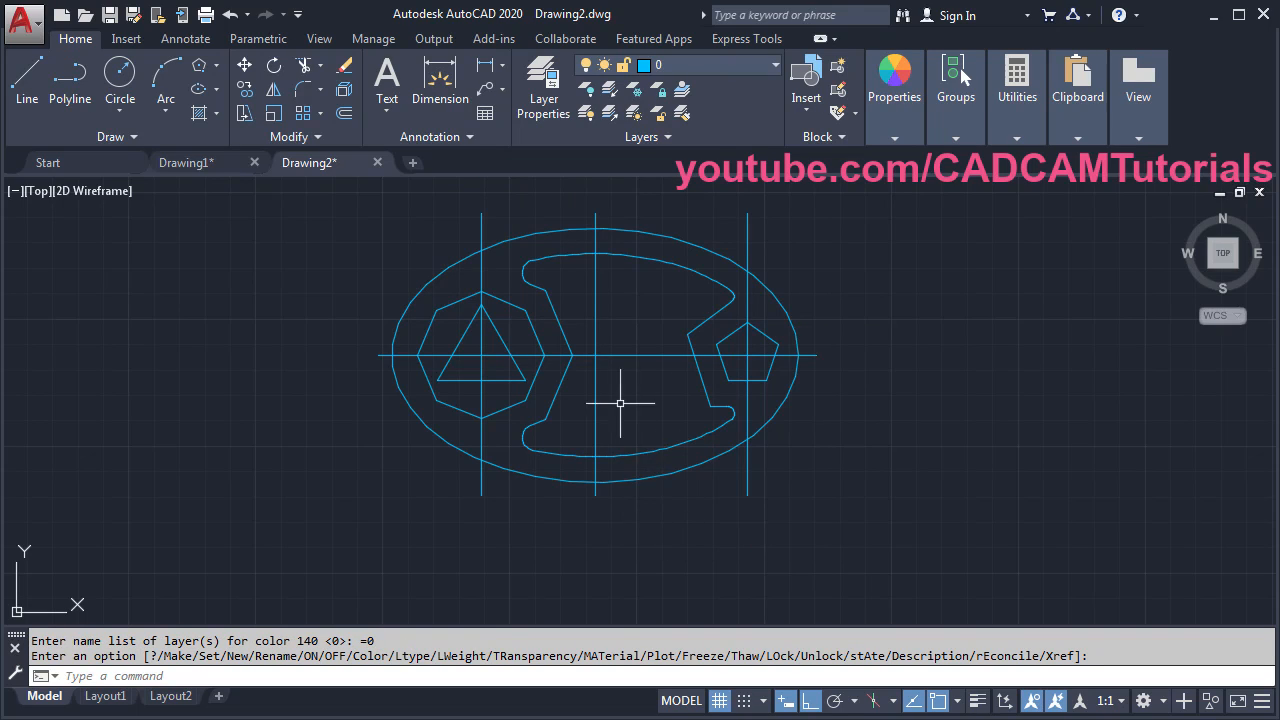
{"action": "middle_click_drag", "start_coordinate": [620, 403], "coordinate": [617, 434]}
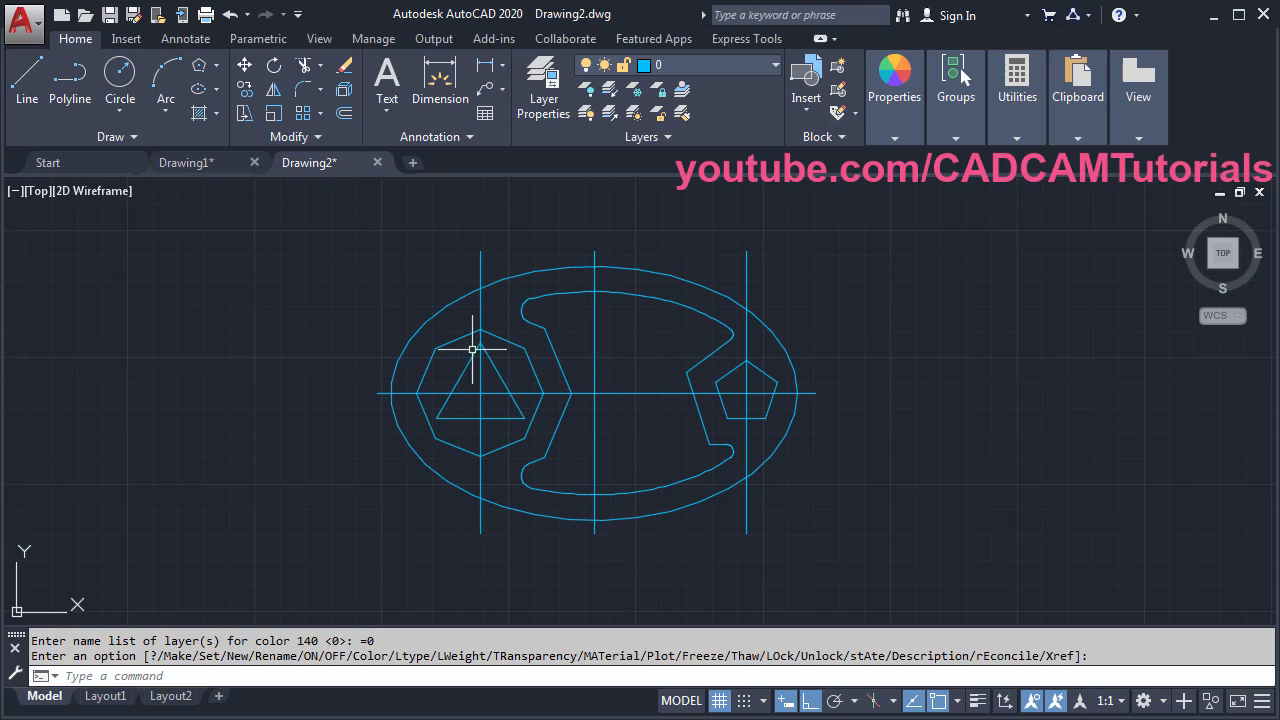
{"action": "mouse_move", "coordinate": [197, 175]}
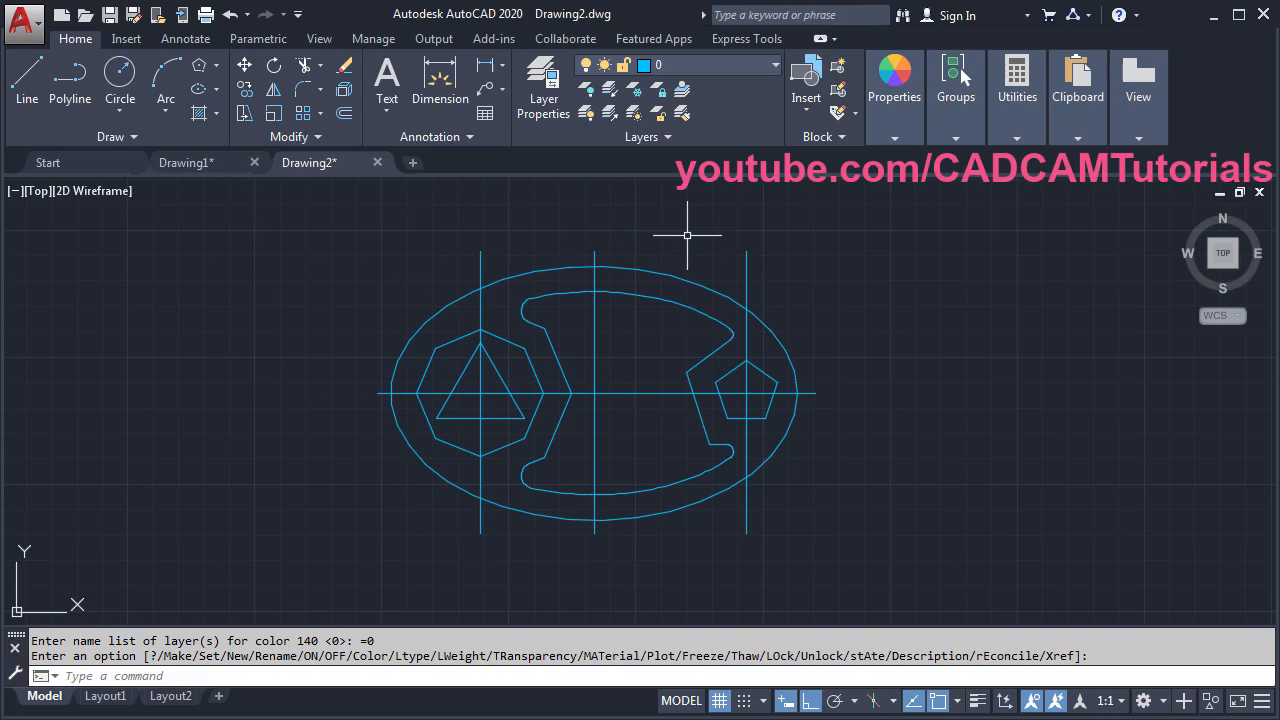
- Copy the Center layer from Drawing1.dwg into this drawing through DesignCenter (DC)
{"action": "type", "text": "DC"}
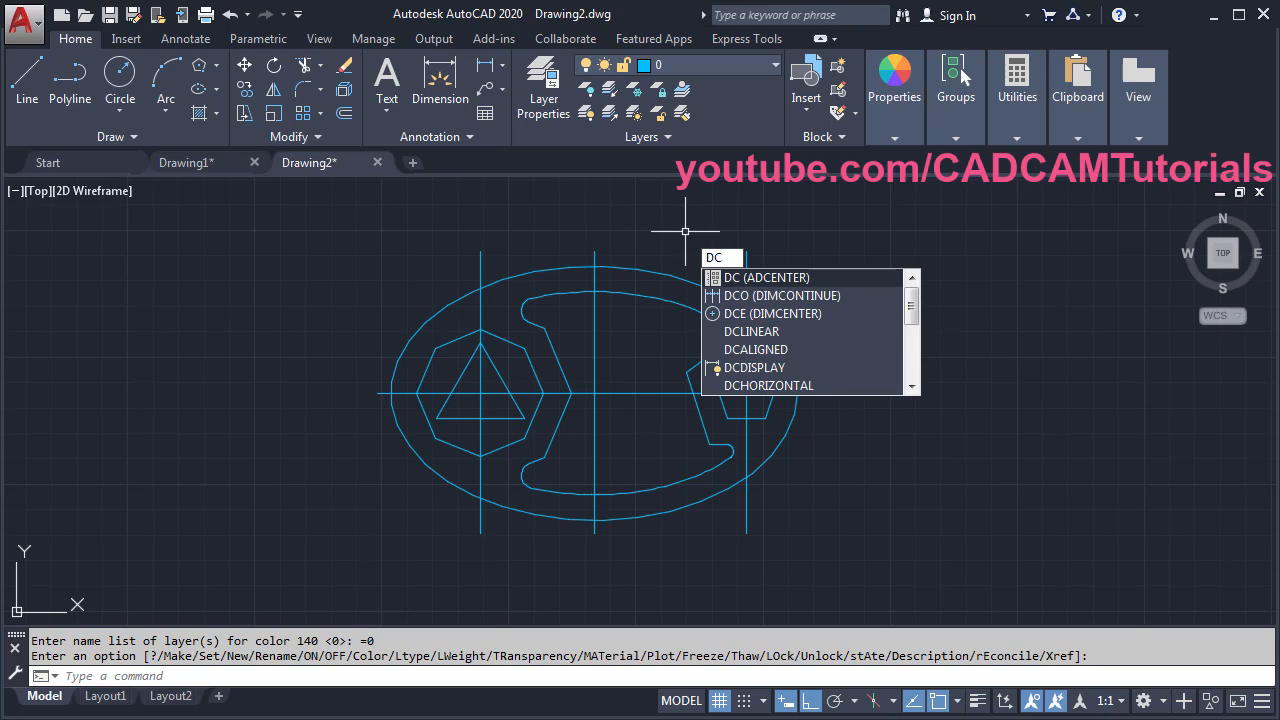
{"action": "key", "text": "Return"}
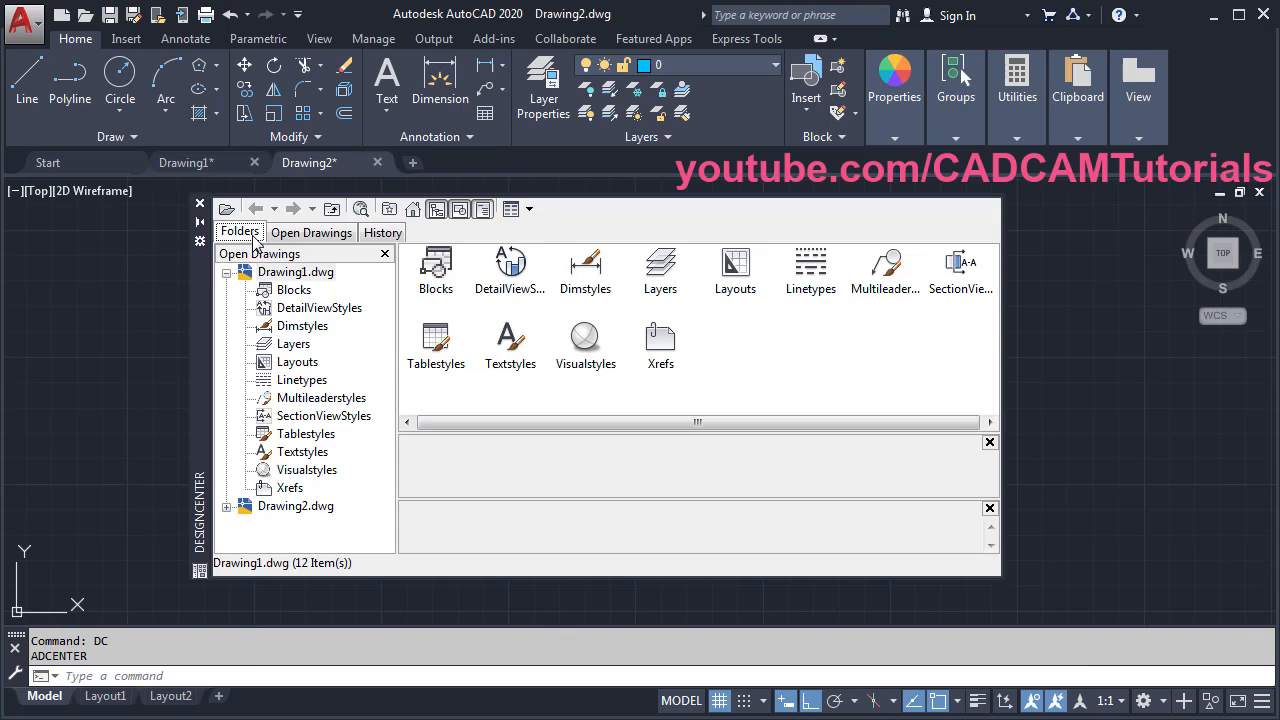
{"action": "left_click", "coordinate": [314, 234]}
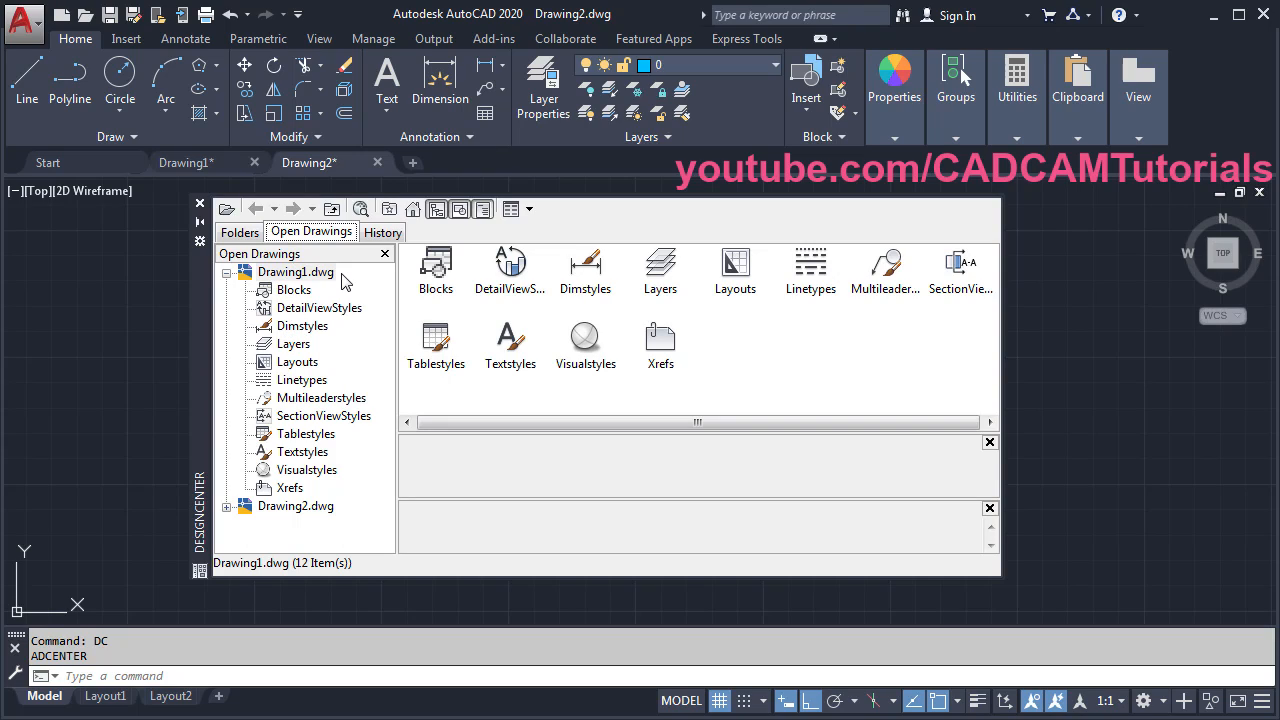
{"action": "left_click", "coordinate": [292, 344]}
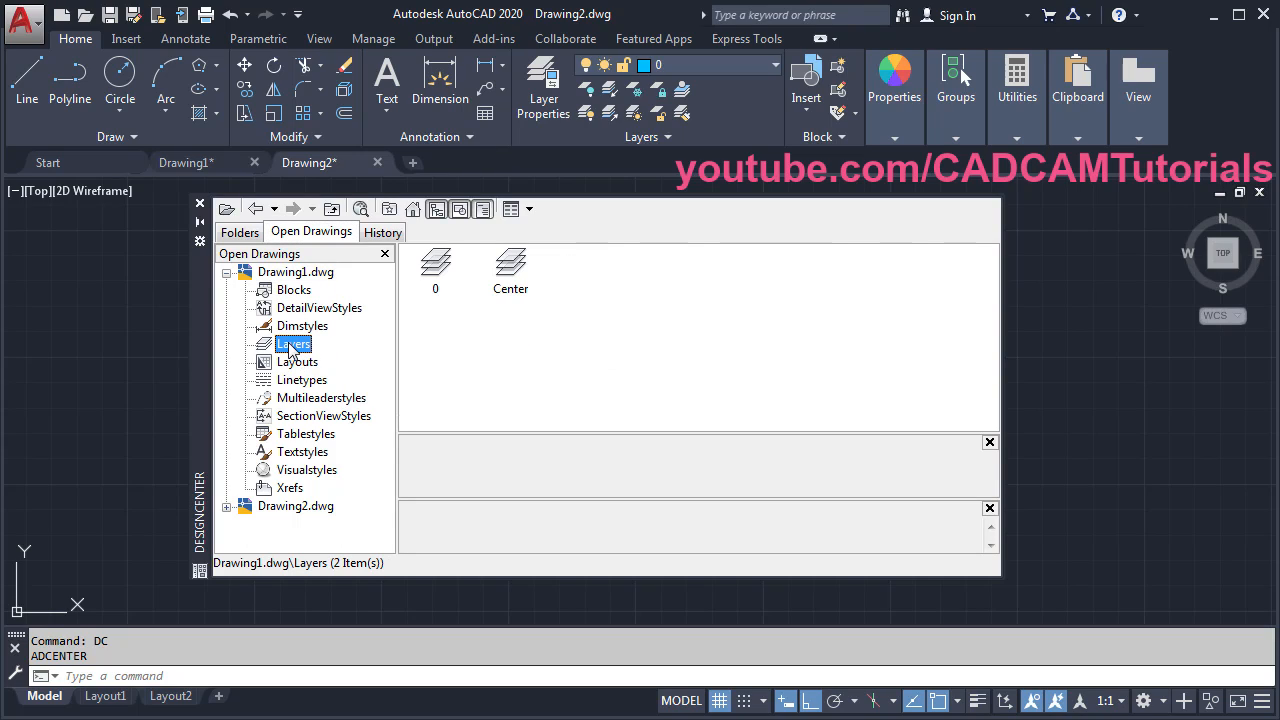
{"action": "left_click", "coordinate": [512, 266]}
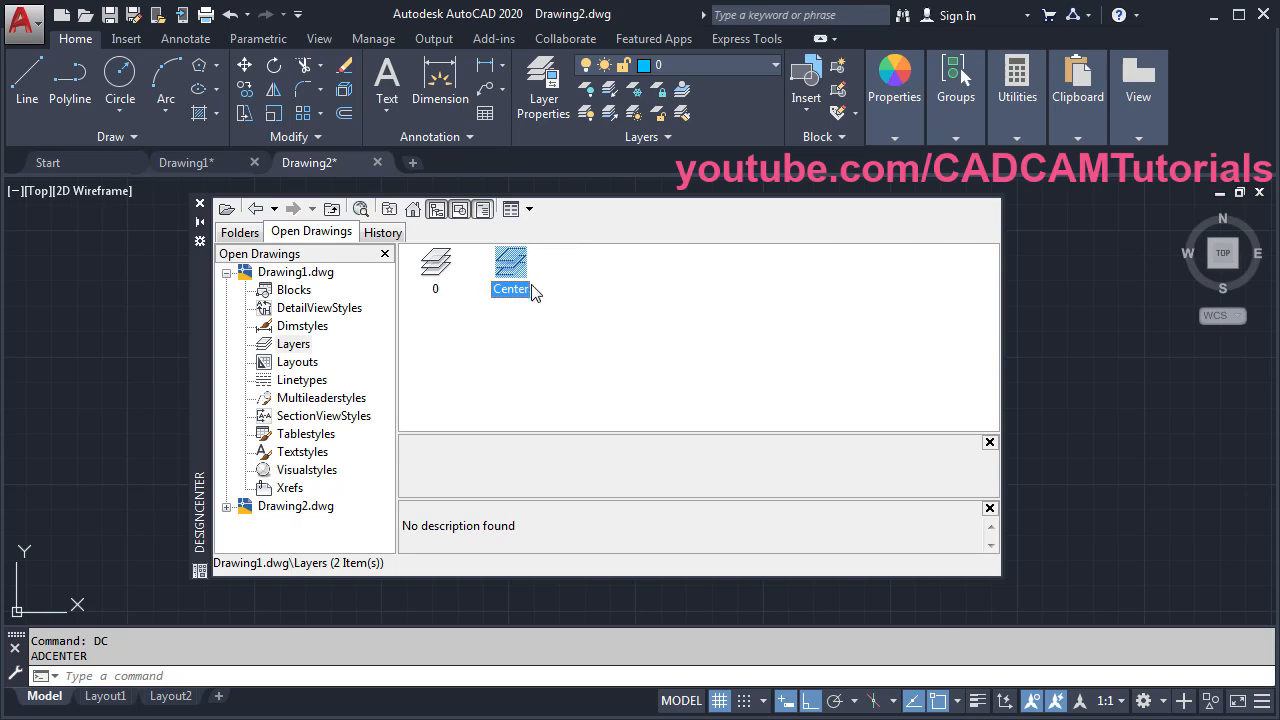
{"action": "left_click_drag", "start_coordinate": [947, 405], "coordinate": [1086, 424]}
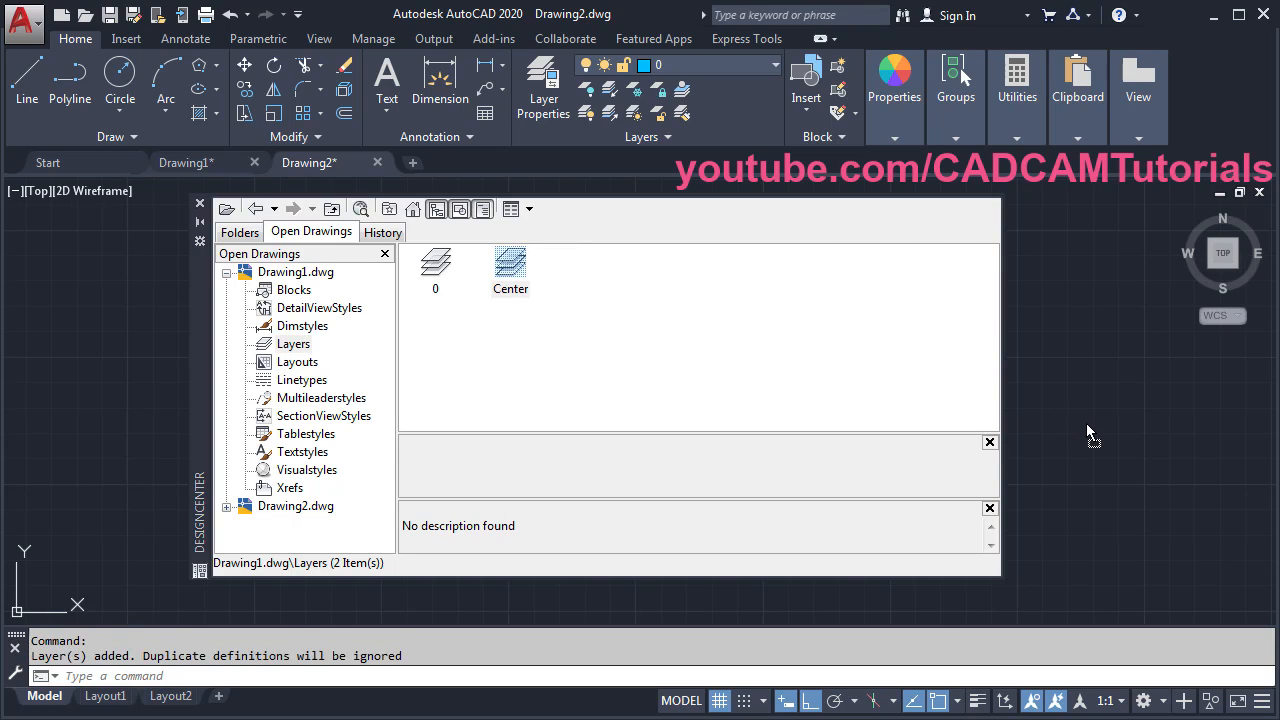
{"action": "left_click", "coordinate": [200, 204]}
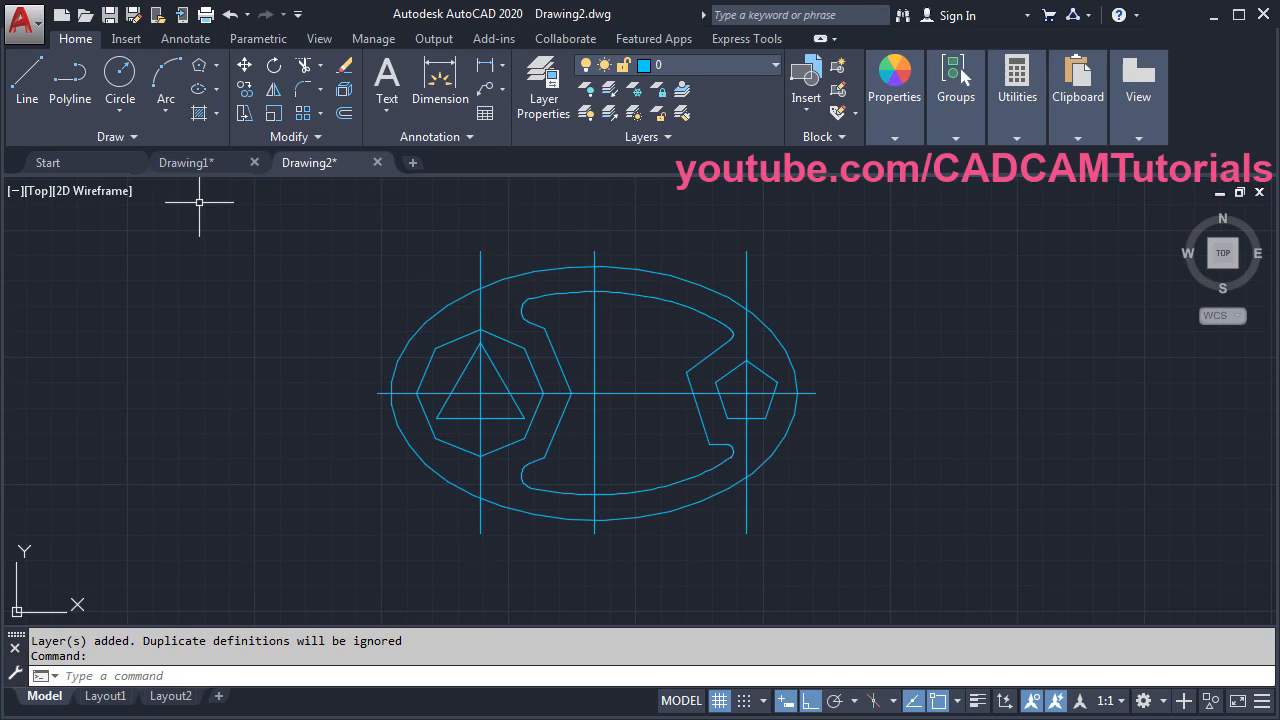
- Move the horizontal axis and the three vertical centre lines onto the Center layer
{"action": "left_click", "coordinate": [699, 59]}
{"action": "left_click", "coordinate": [755, 405]}
{"action": "left_click", "coordinate": [743, 368]}
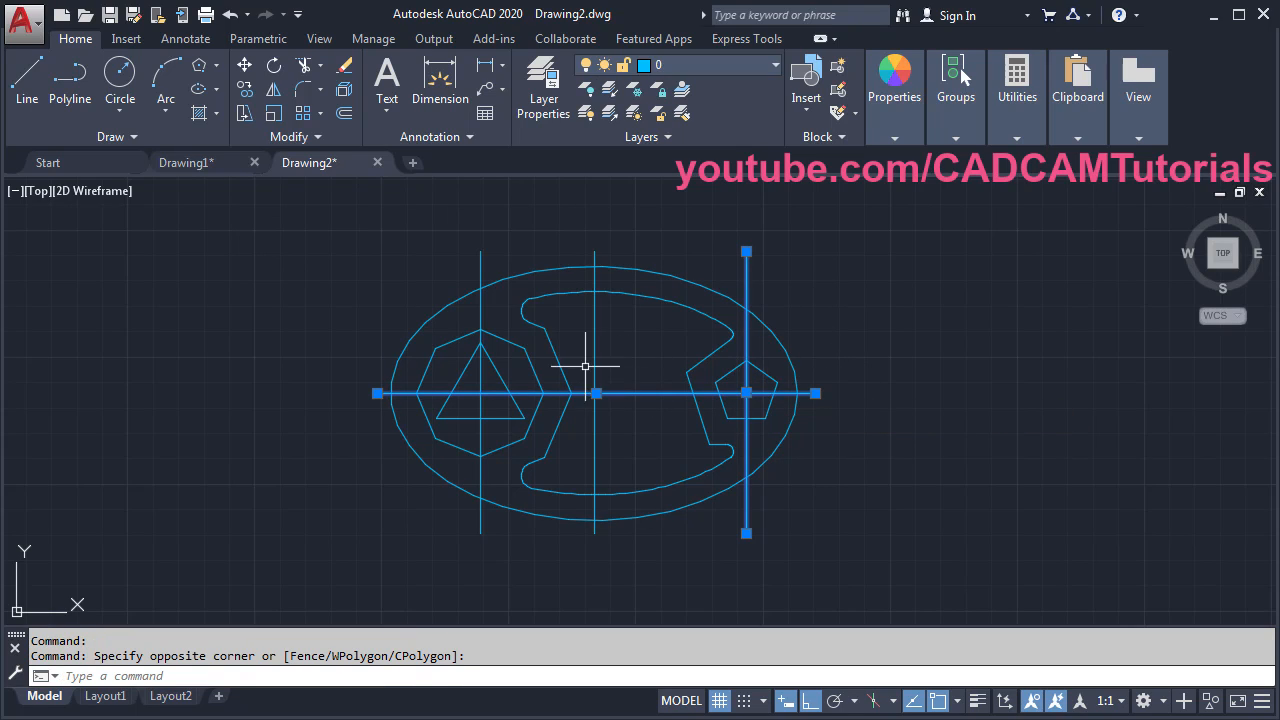
{"action": "left_click", "coordinate": [611, 344]}
{"action": "left_click", "coordinate": [587, 345]}
{"action": "left_click", "coordinate": [493, 313]}
{"action": "left_click", "coordinate": [469, 311]}
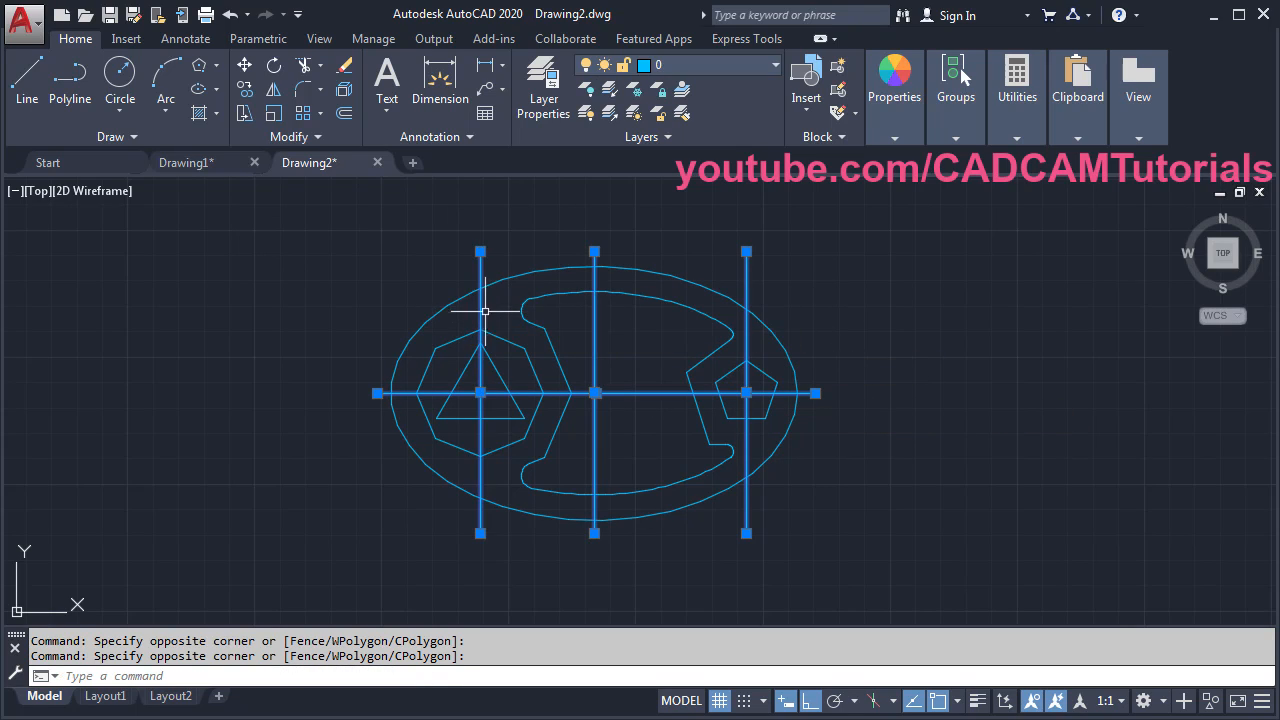
{"action": "left_click", "coordinate": [676, 64]}
{"action": "left_click", "coordinate": [690, 108]}
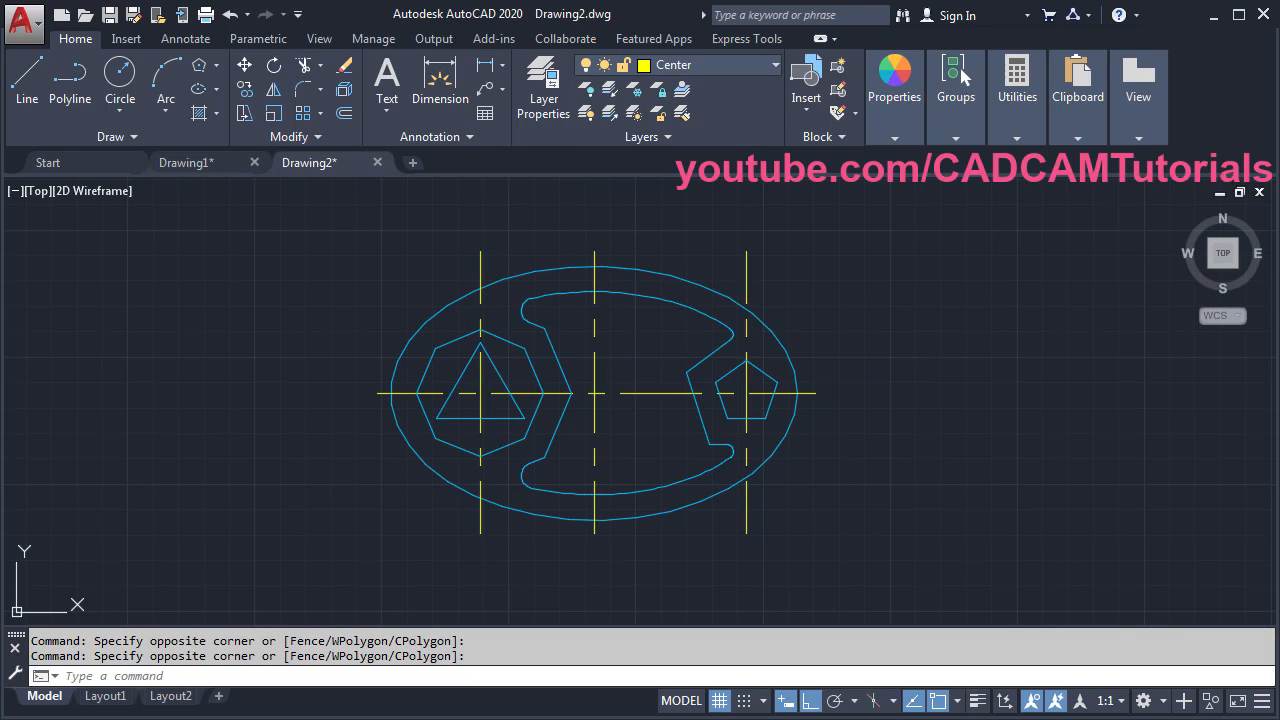
{"action": "key", "text": "Escape"}
{"action": "key", "text": "Escape"}
{"action": "scroll", "coordinate": [628, 447], "scroll_direction": "up", "scroll_amount": 2}
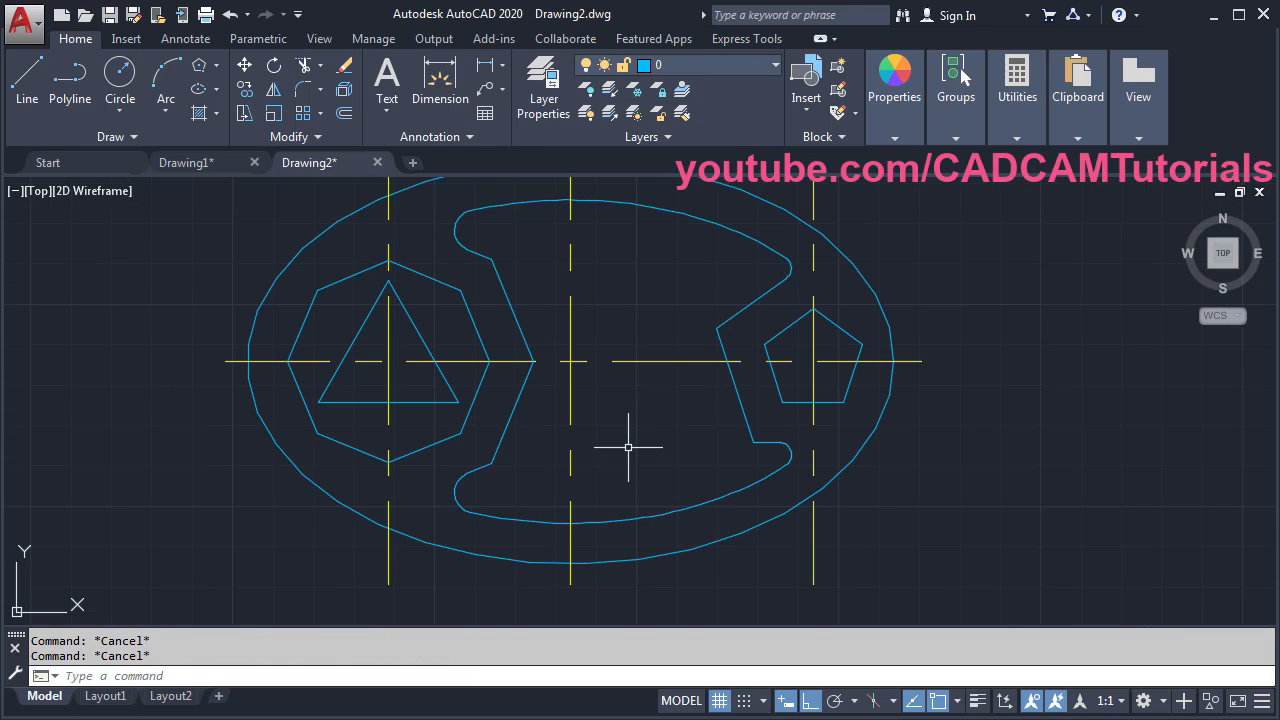
{"action": "middle_click_drag", "start_coordinate": [567, 433], "coordinate": [635, 462]}
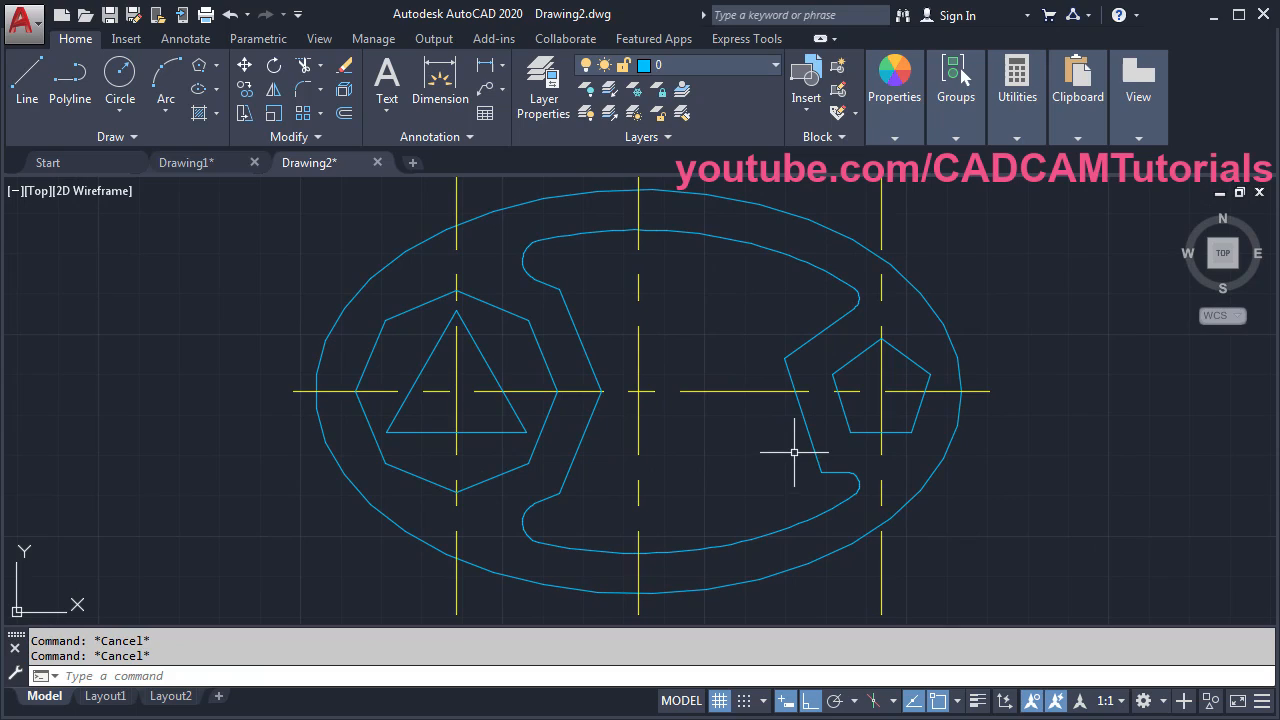
- Create a new Hidden layer with colour 30 (orange)
{"action": "left_click", "coordinate": [546, 97]}
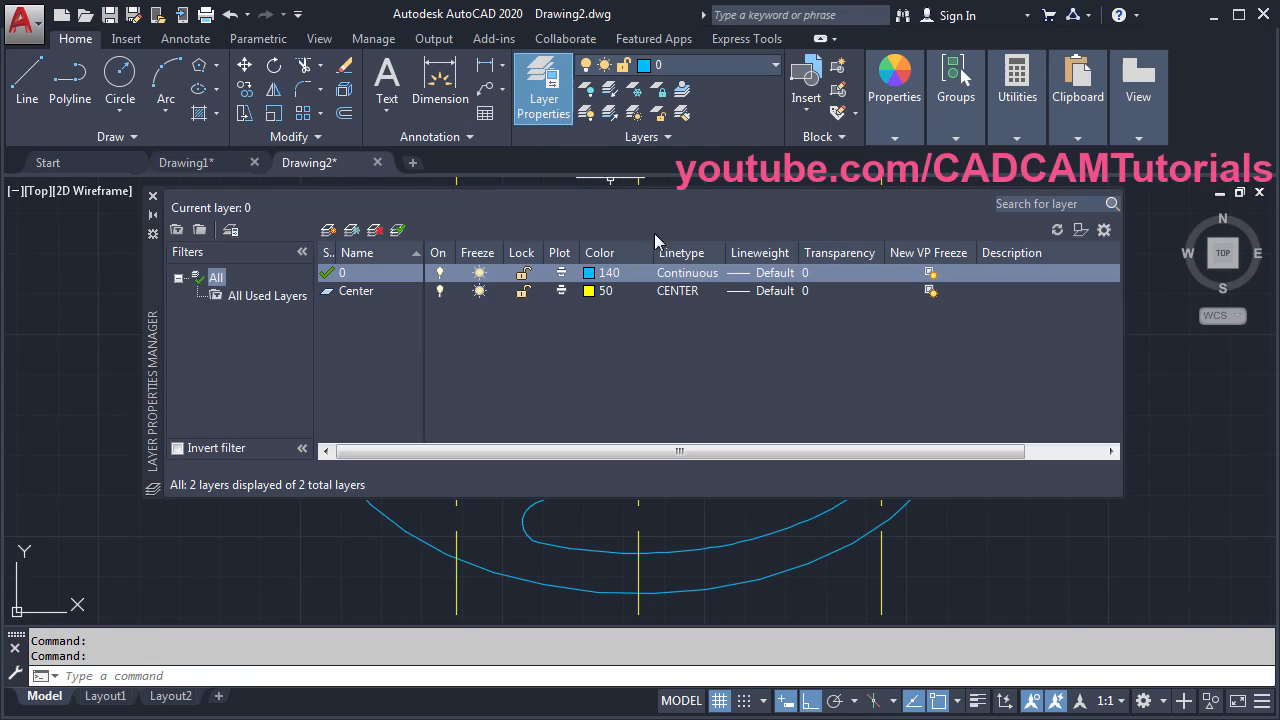
{"action": "left_click", "coordinate": [330, 230]}
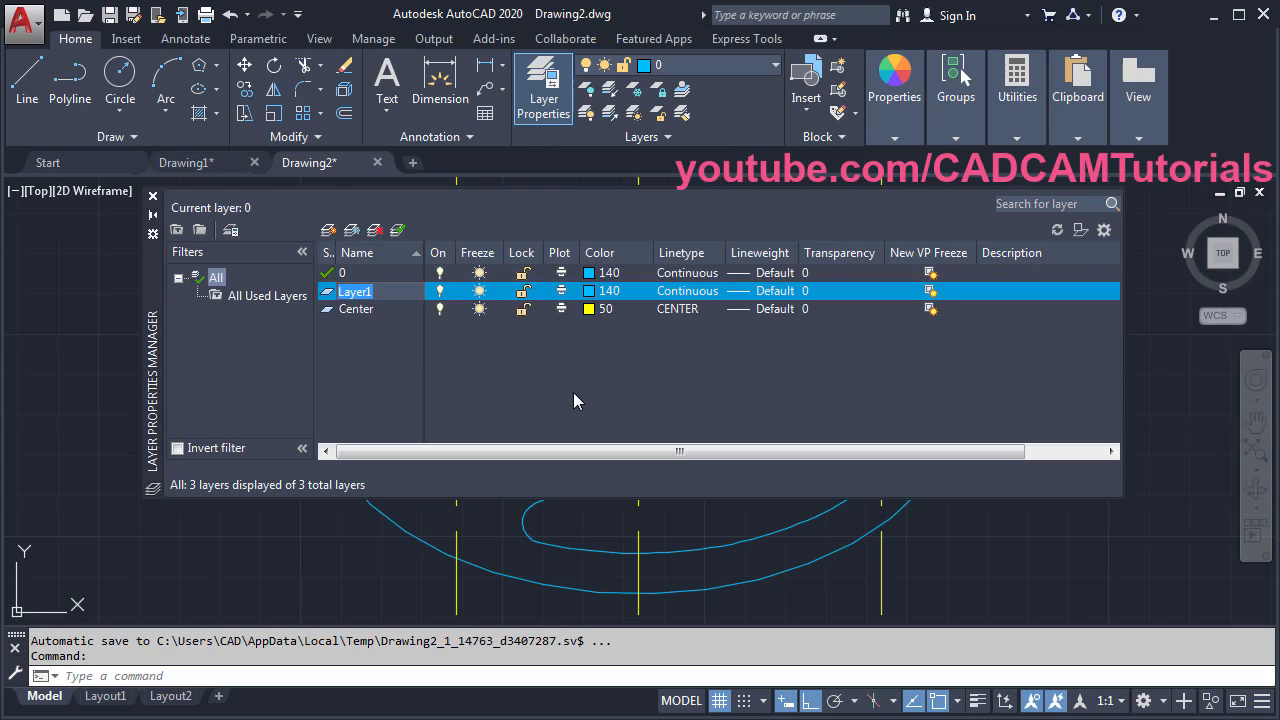
{"action": "left_click", "coordinate": [600, 291]}
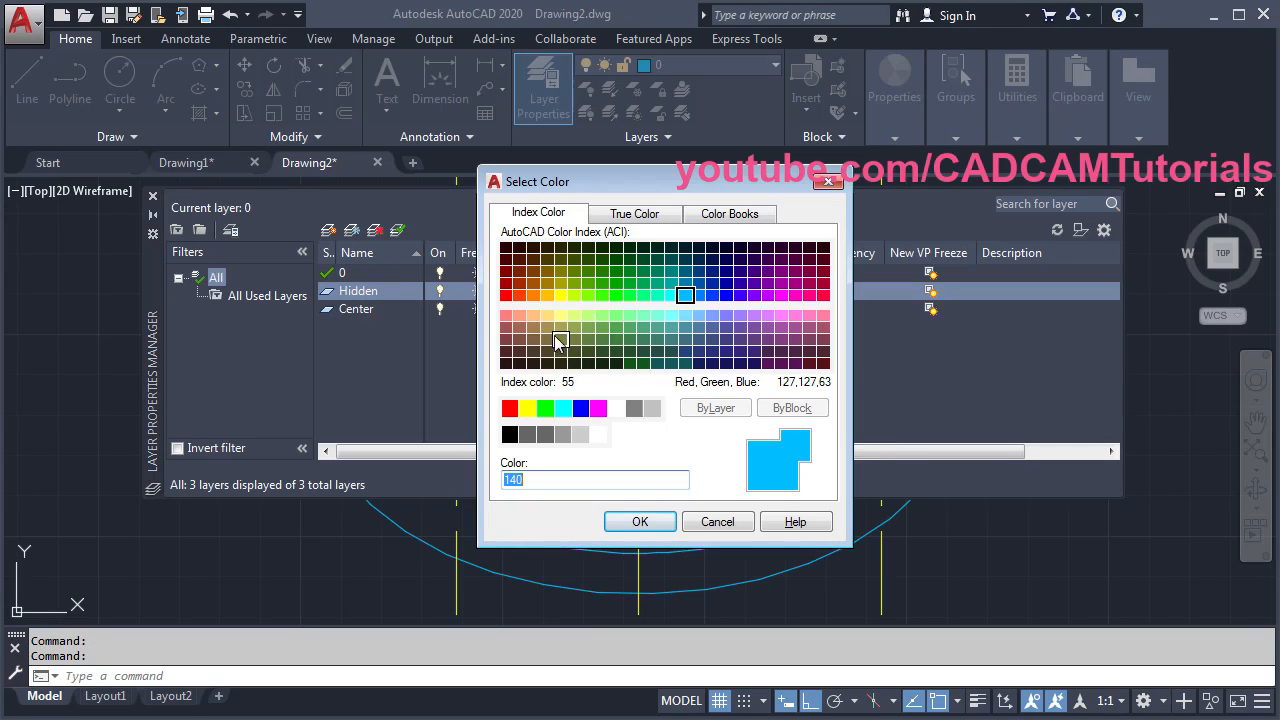
{"action": "left_click", "coordinate": [533, 295]}
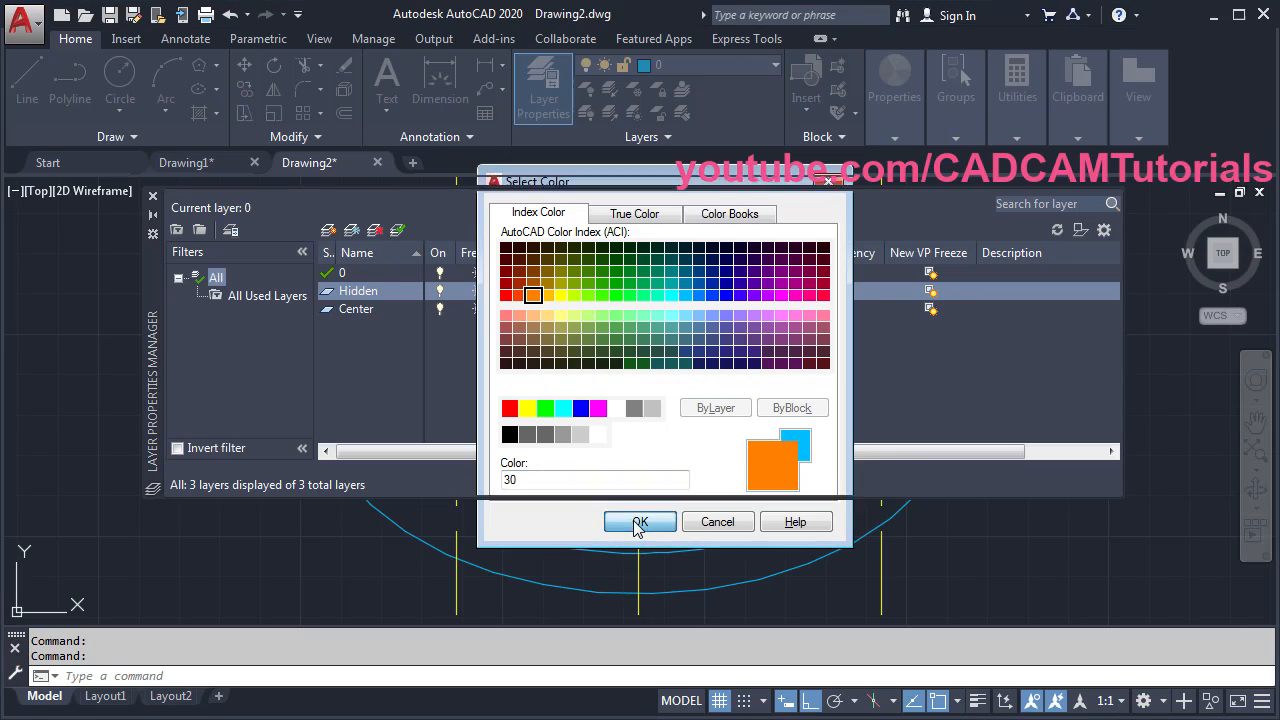
{"action": "left_click", "coordinate": [638, 525]}
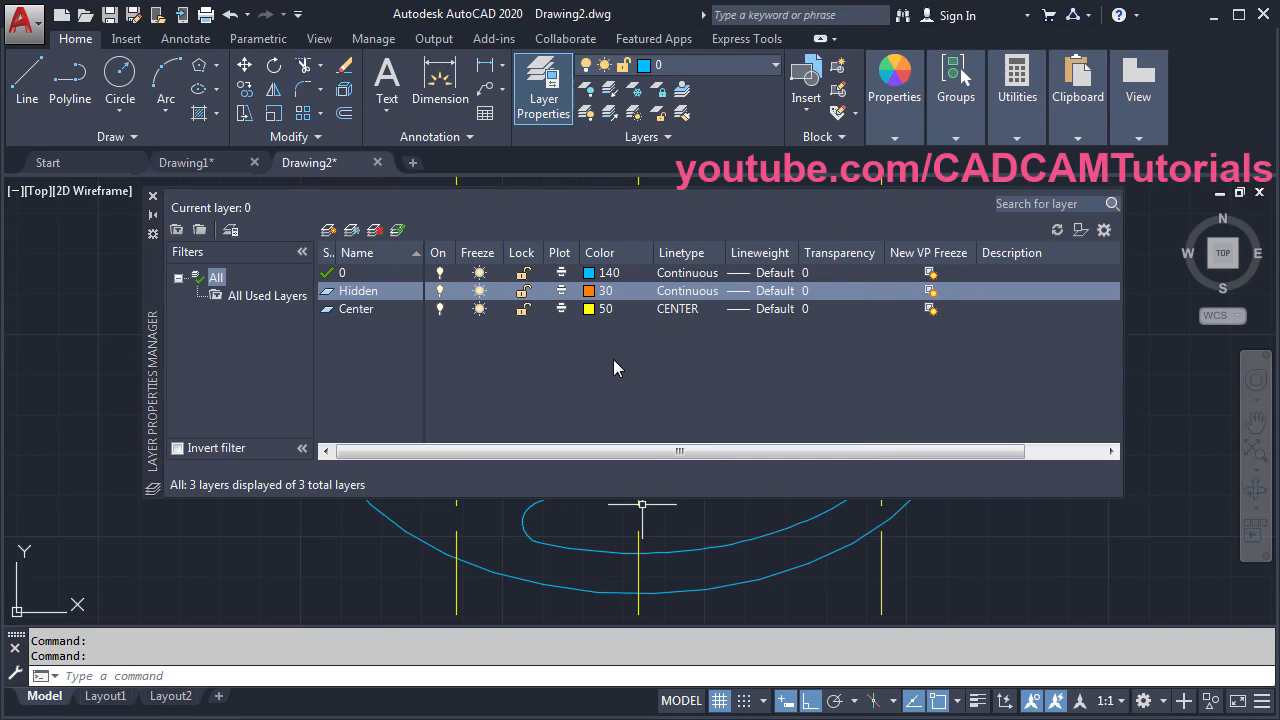
- Load the HIDDEN linetype and assign it to the Hidden layer
{"action": "left_click", "coordinate": [684, 291]}
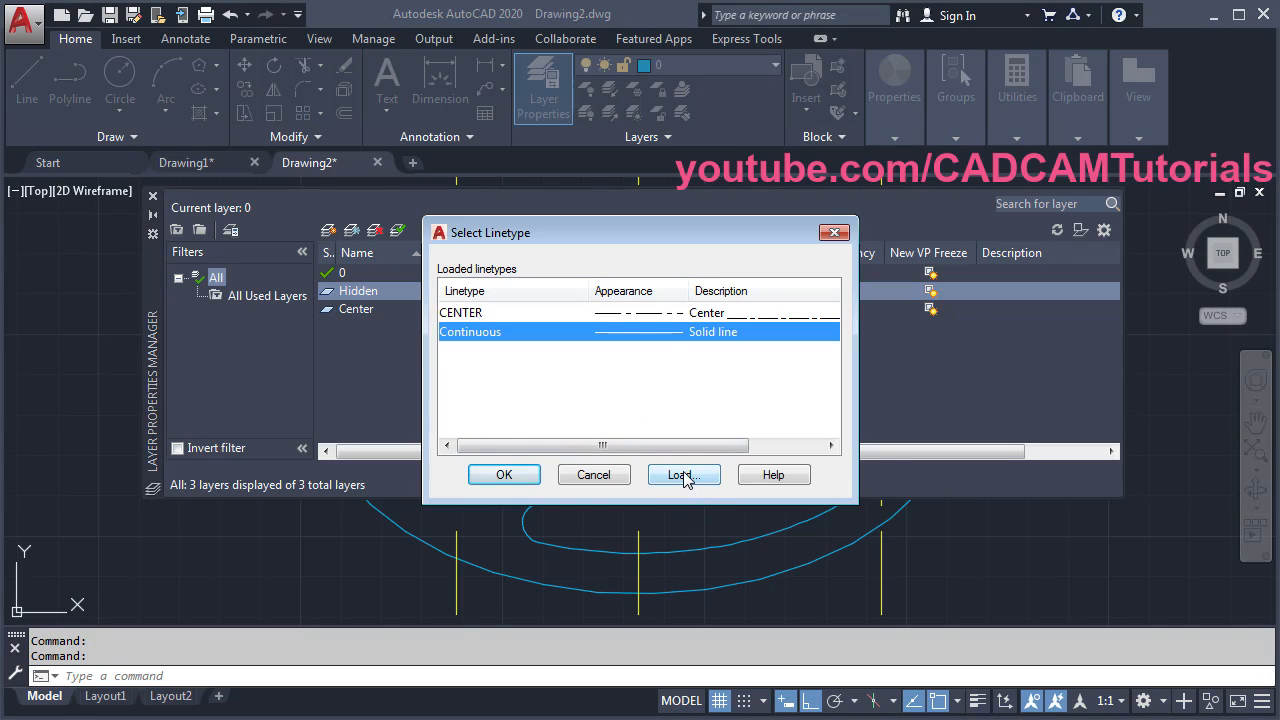
{"action": "left_click", "coordinate": [682, 475]}
{"action": "left_click_drag", "start_coordinate": [829, 328], "coordinate": [803, 400]}
{"action": "left_click", "coordinate": [464, 387]}
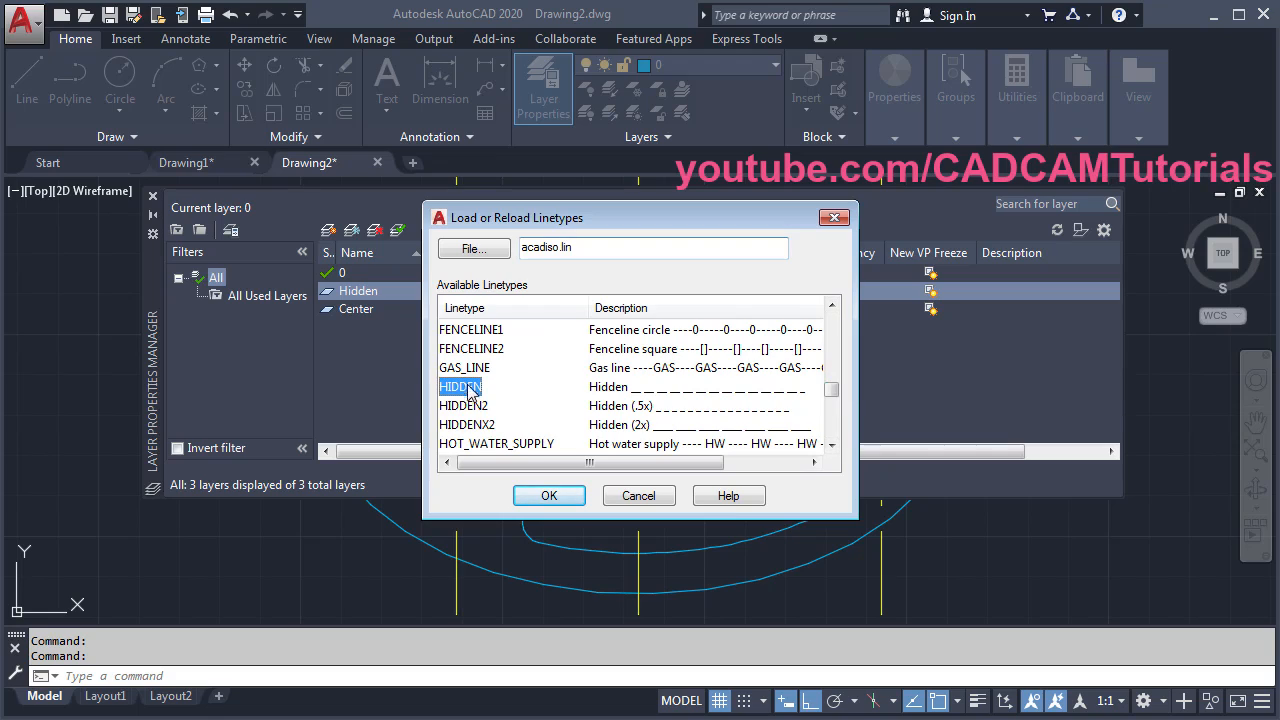
{"action": "left_click", "coordinate": [548, 495]}
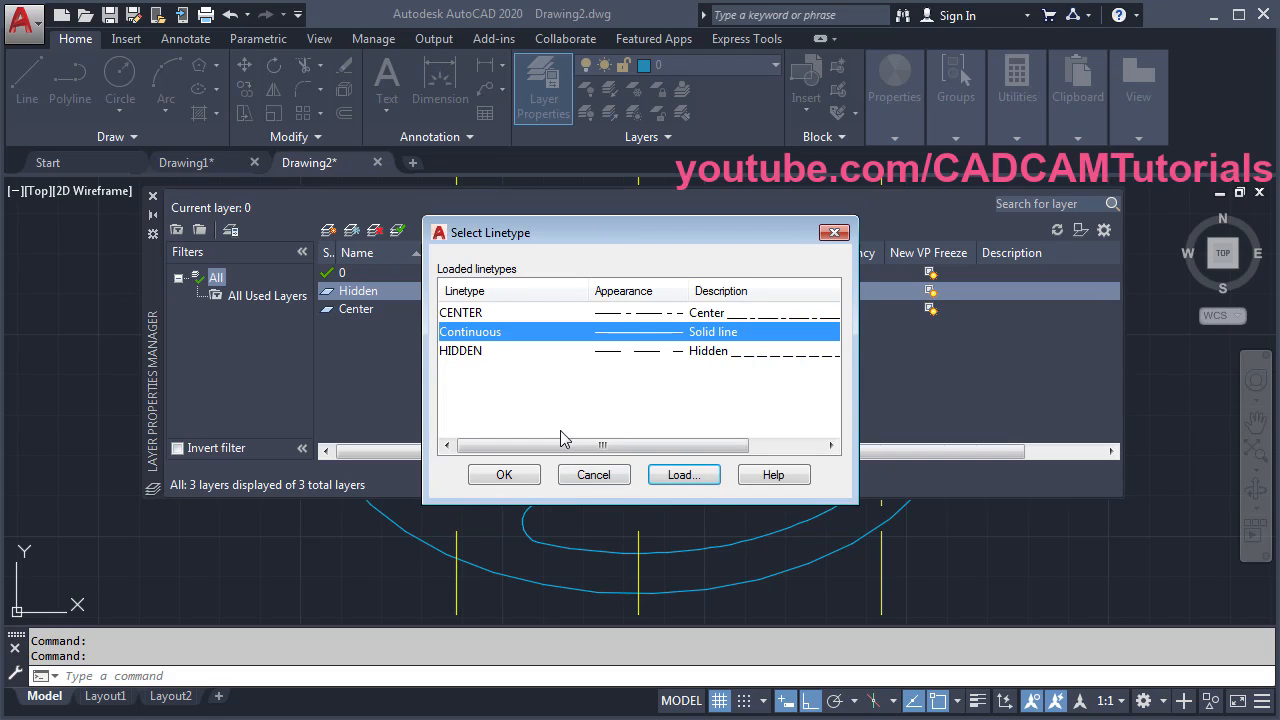
{"action": "left_click", "coordinate": [462, 352]}
{"action": "left_click", "coordinate": [518, 475]}
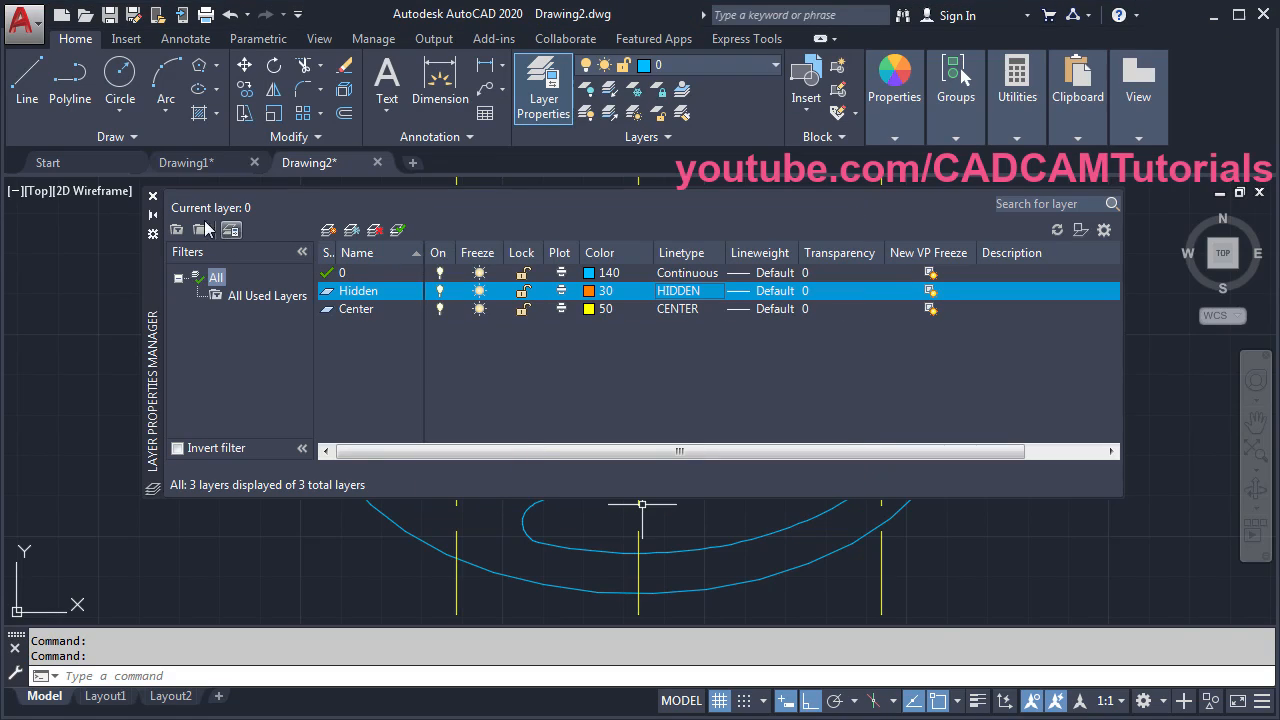
{"action": "left_click", "coordinate": [153, 197]}
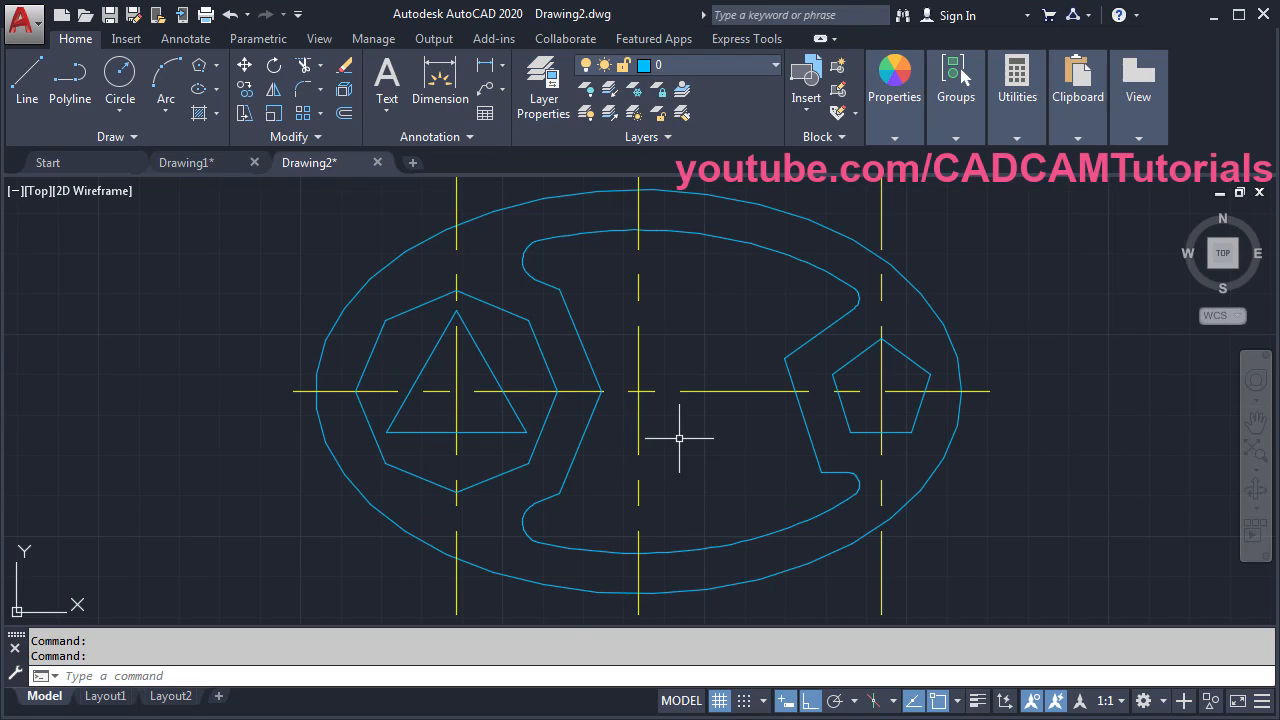
- Put the octagon around the triangle and the right pentagon on the Hidden layer
{"action": "left_click", "coordinate": [0, 375]}
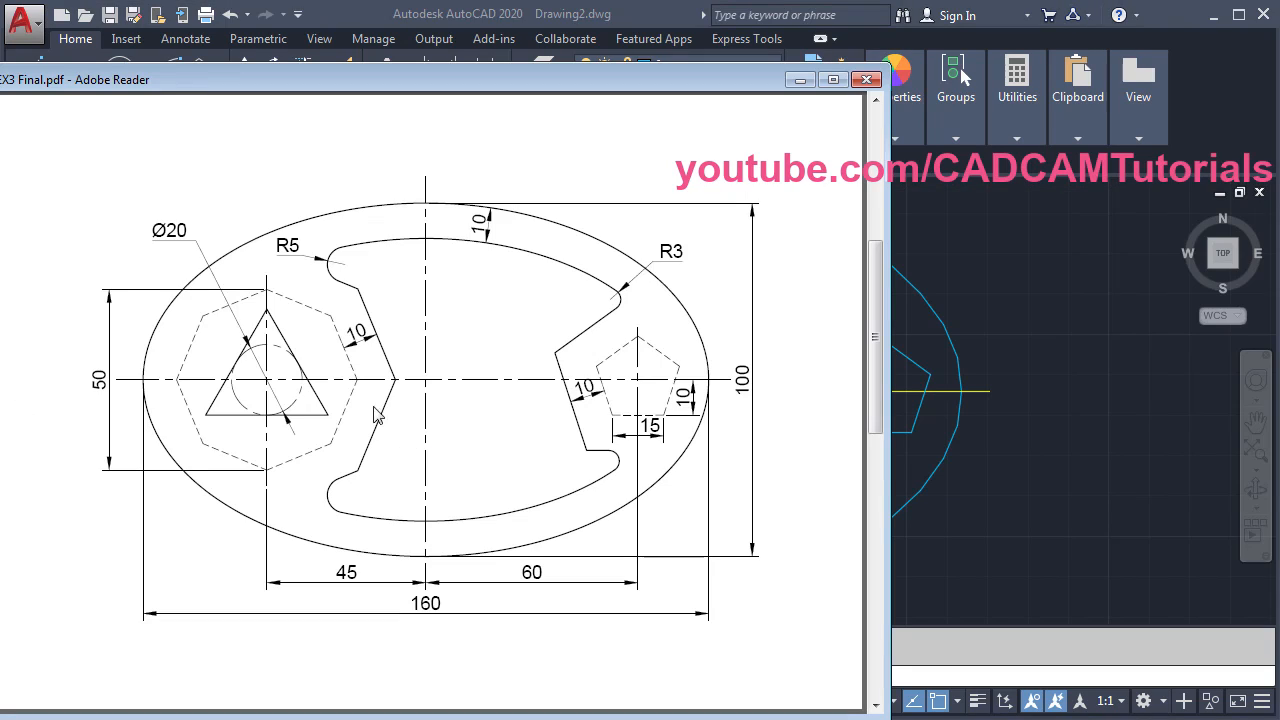
{"action": "left_click", "coordinate": [1111, 338]}
{"action": "left_click", "coordinate": [515, 316]}
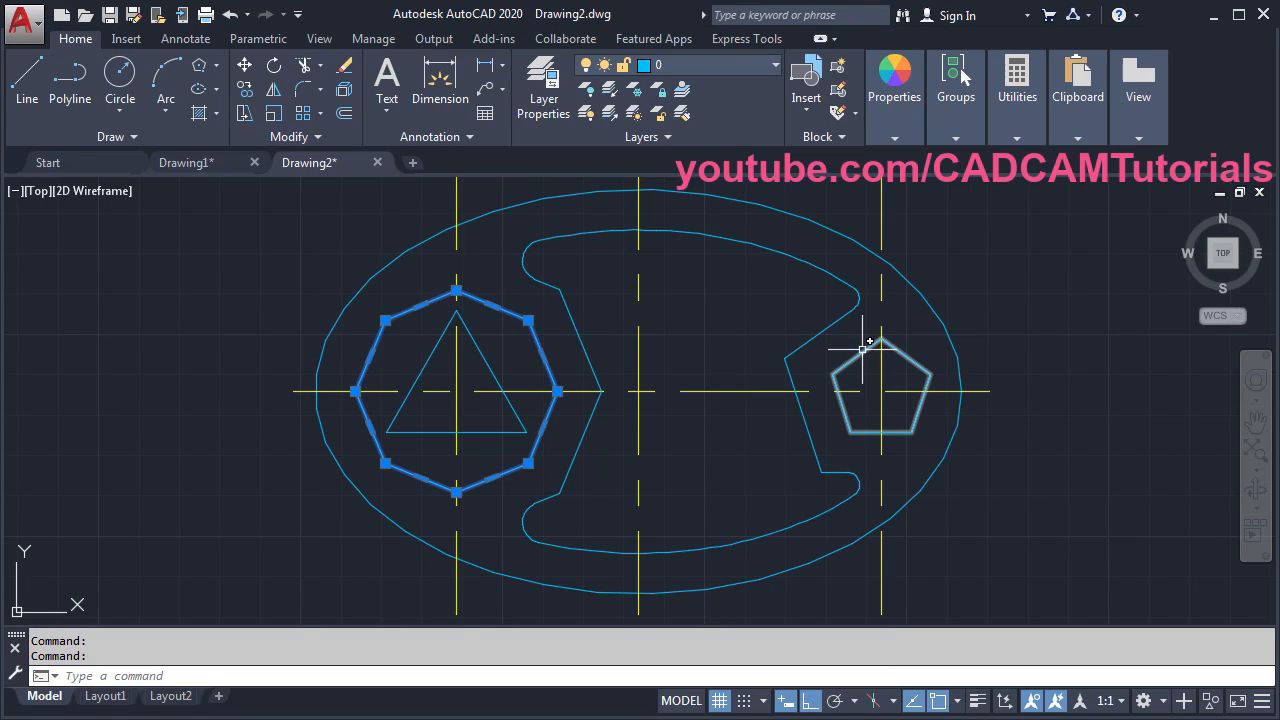
{"action": "left_click", "coordinate": [862, 349]}
{"action": "left_click", "coordinate": [684, 66]}
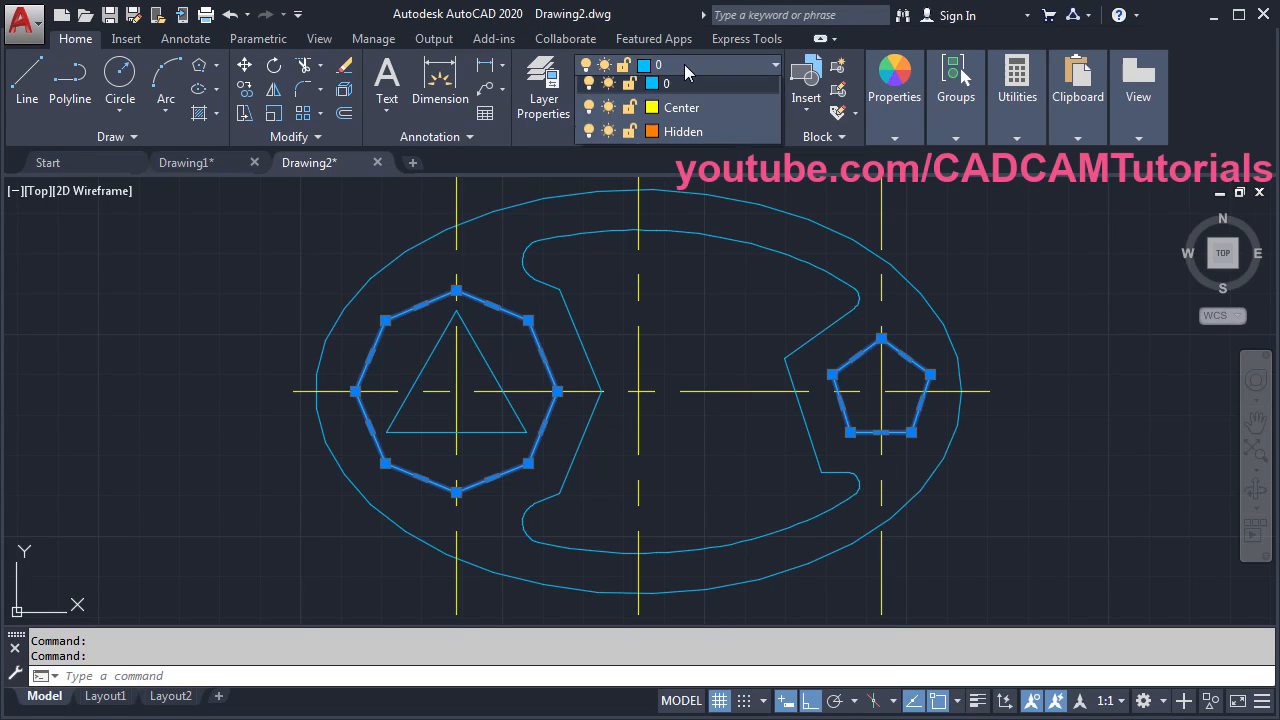
{"action": "left_click", "coordinate": [683, 131]}
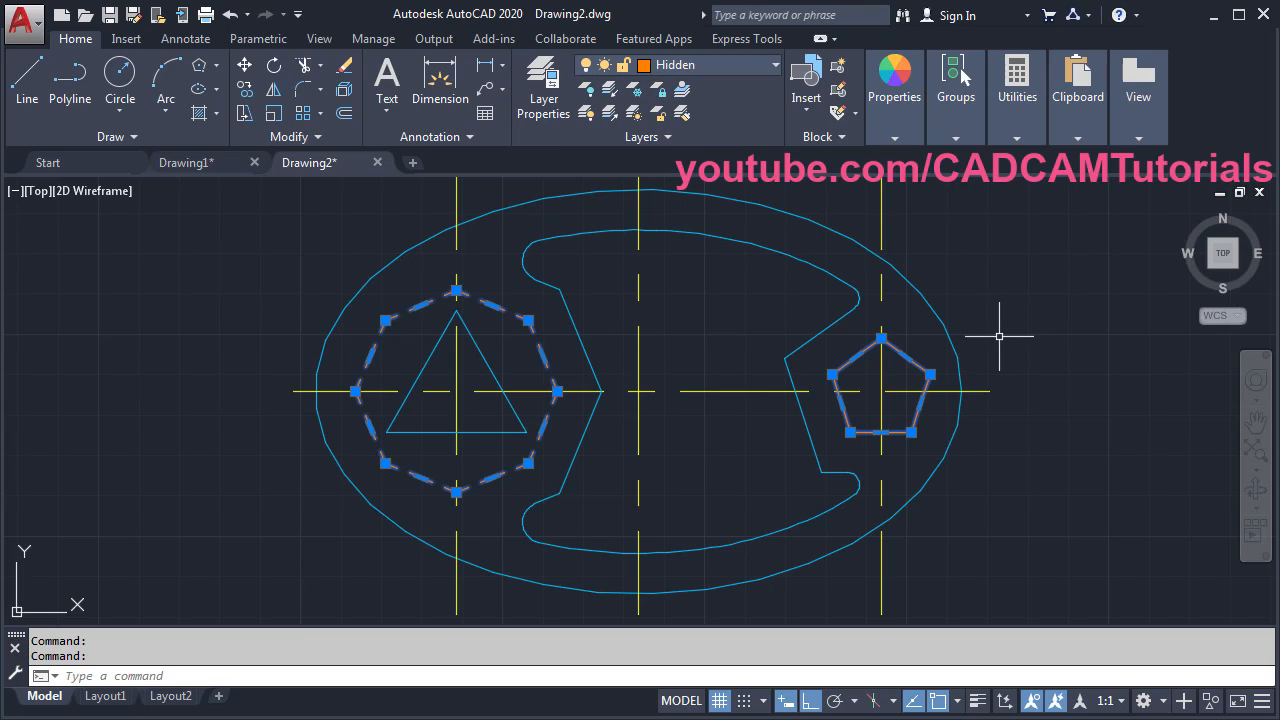
{"action": "key", "text": "Escape"}
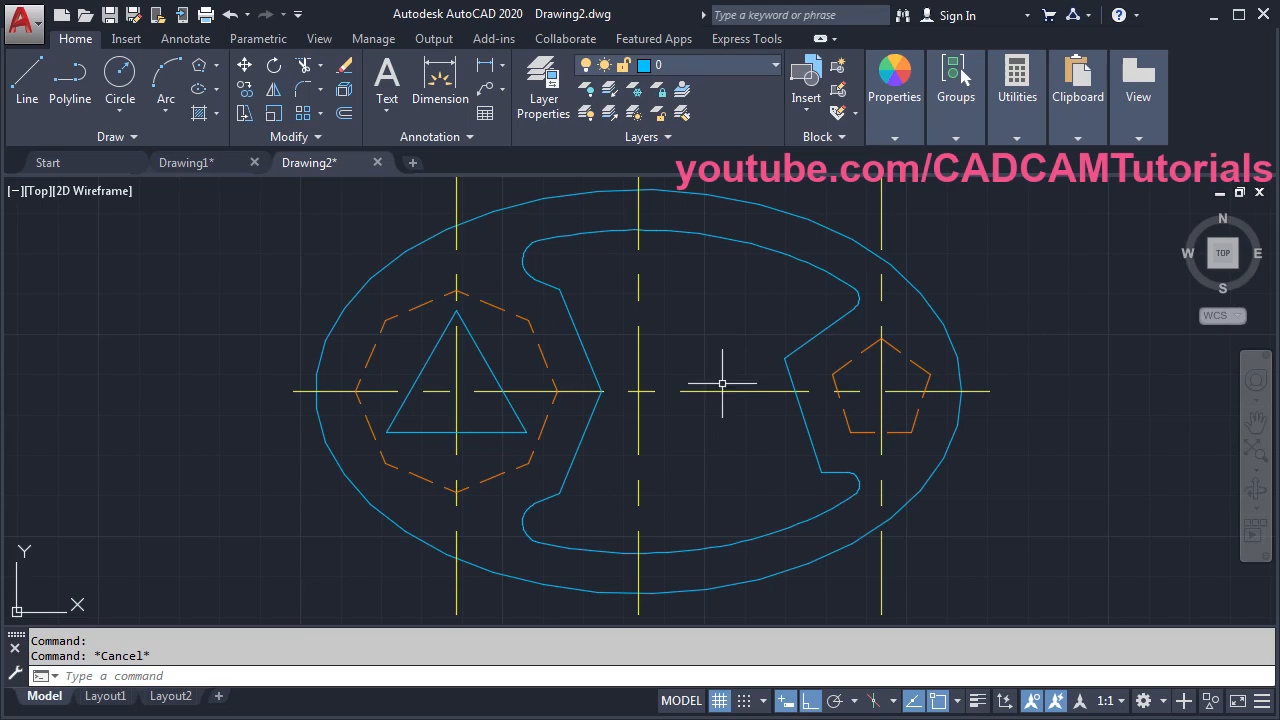
- Set the global linetype scale (LTSCALE) to 0.25
{"action": "type", "text": "l"}
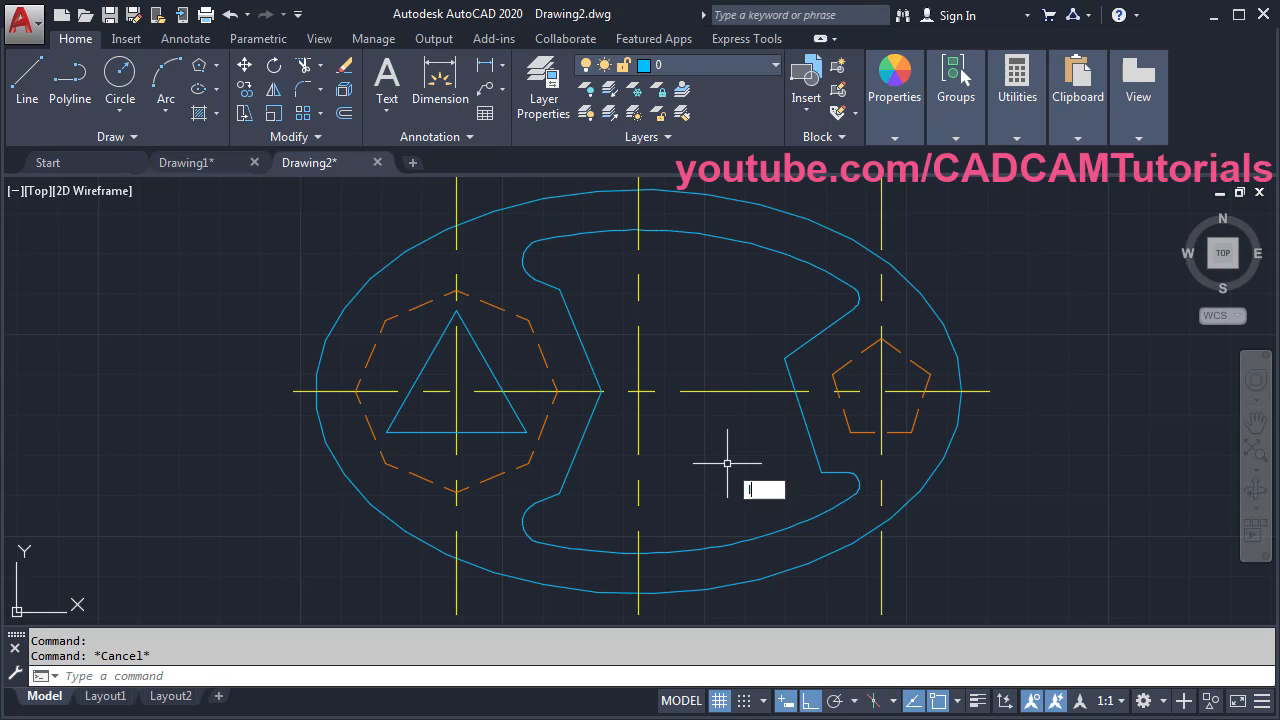
{"action": "key", "text": "Return"}
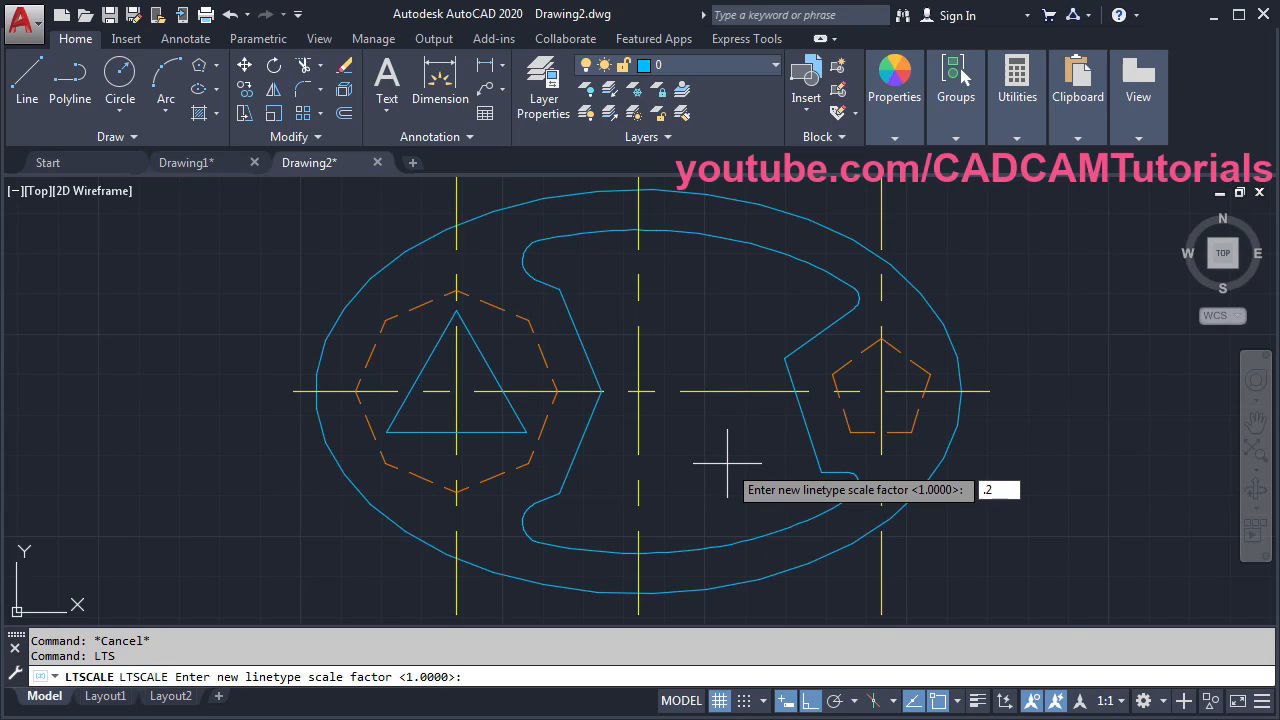
{"action": "key", "text": "Return"}
{"action": "scroll", "coordinate": [657, 443], "scroll_direction": "down", "scroll_amount": 2}
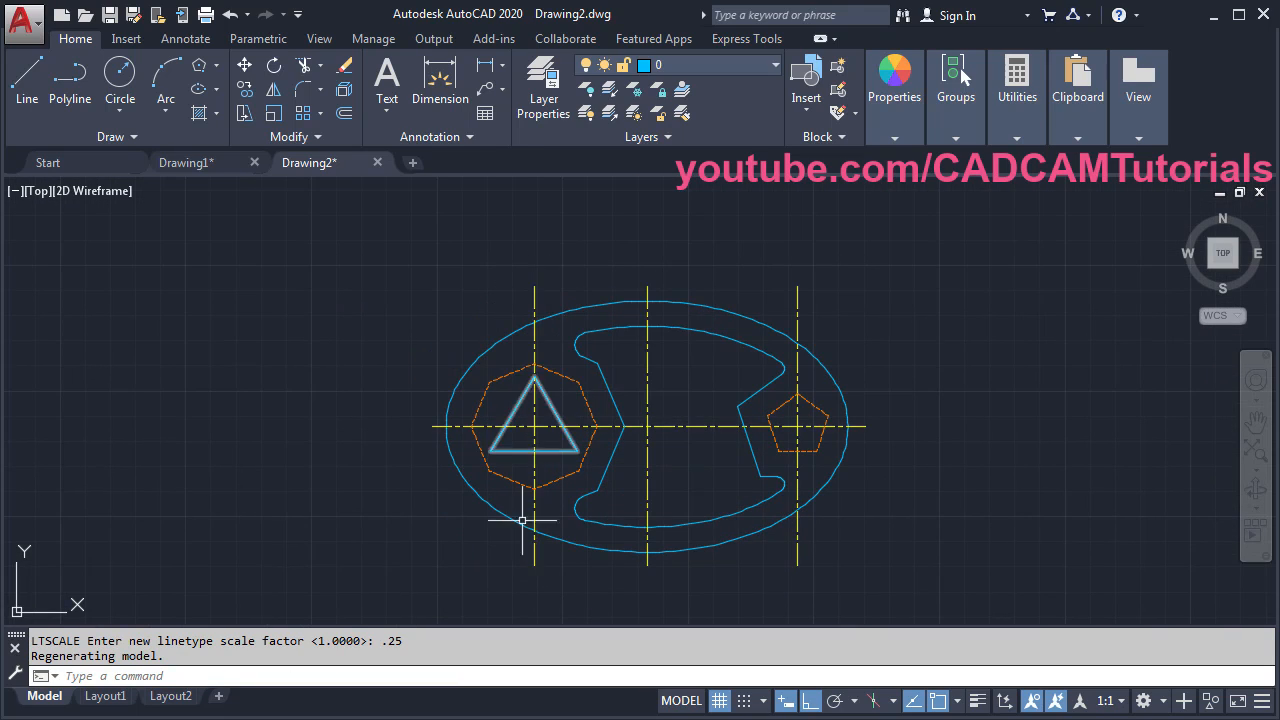
{"action": "left_click", "coordinate": [536, 342]}
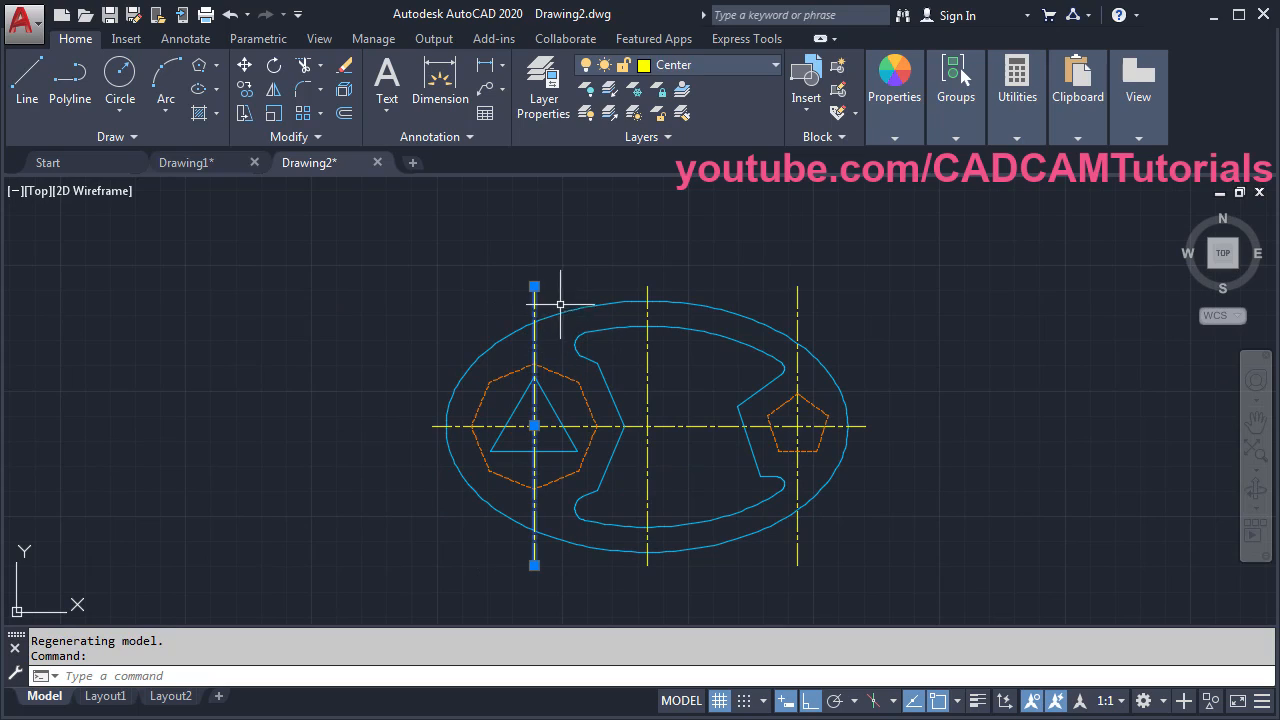
- Trim the left and right vertical centre lines with grips to just past the octagon and pentagon
{"action": "left_click", "coordinate": [534, 286]}
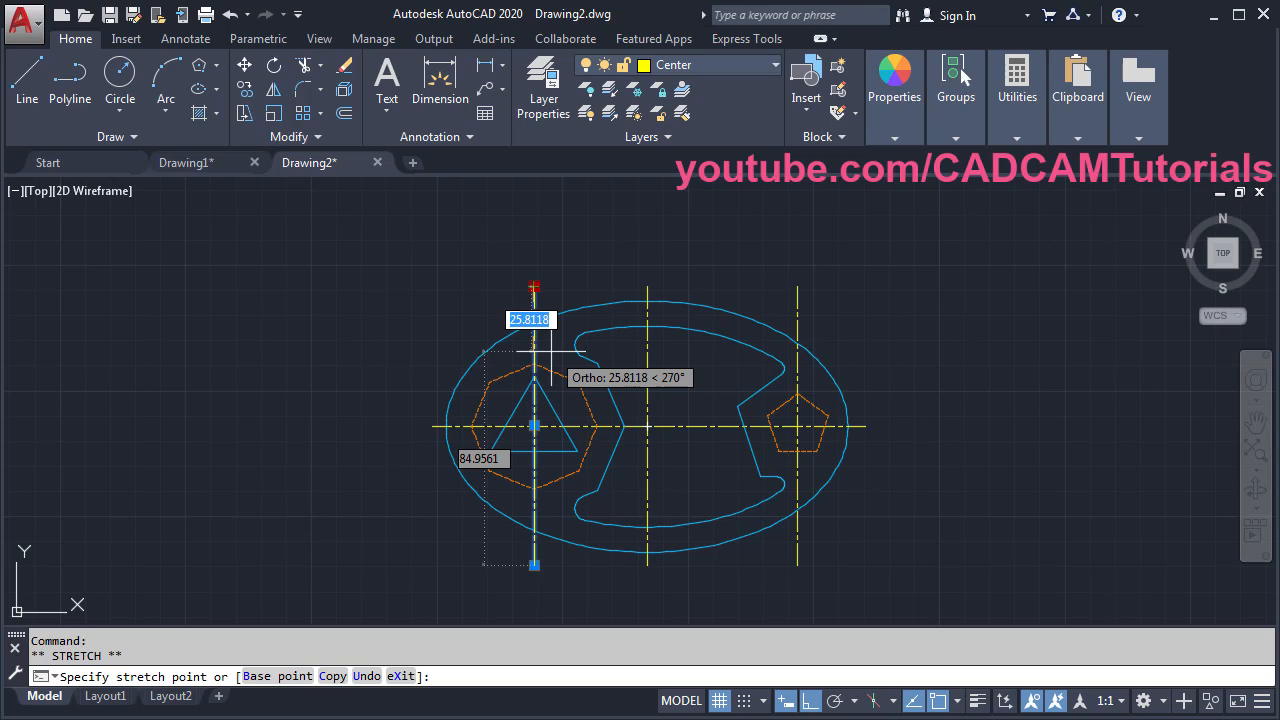
{"action": "left_click", "coordinate": [551, 352]}
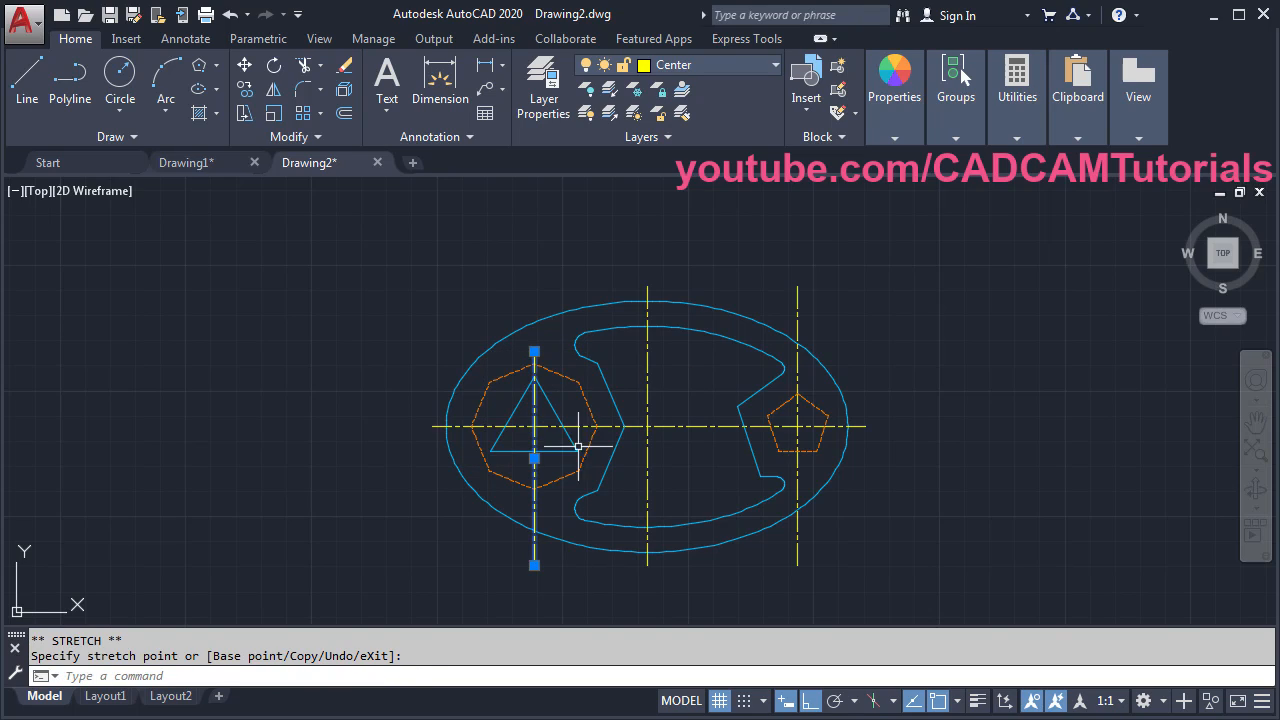
{"action": "left_click", "coordinate": [534, 565]}
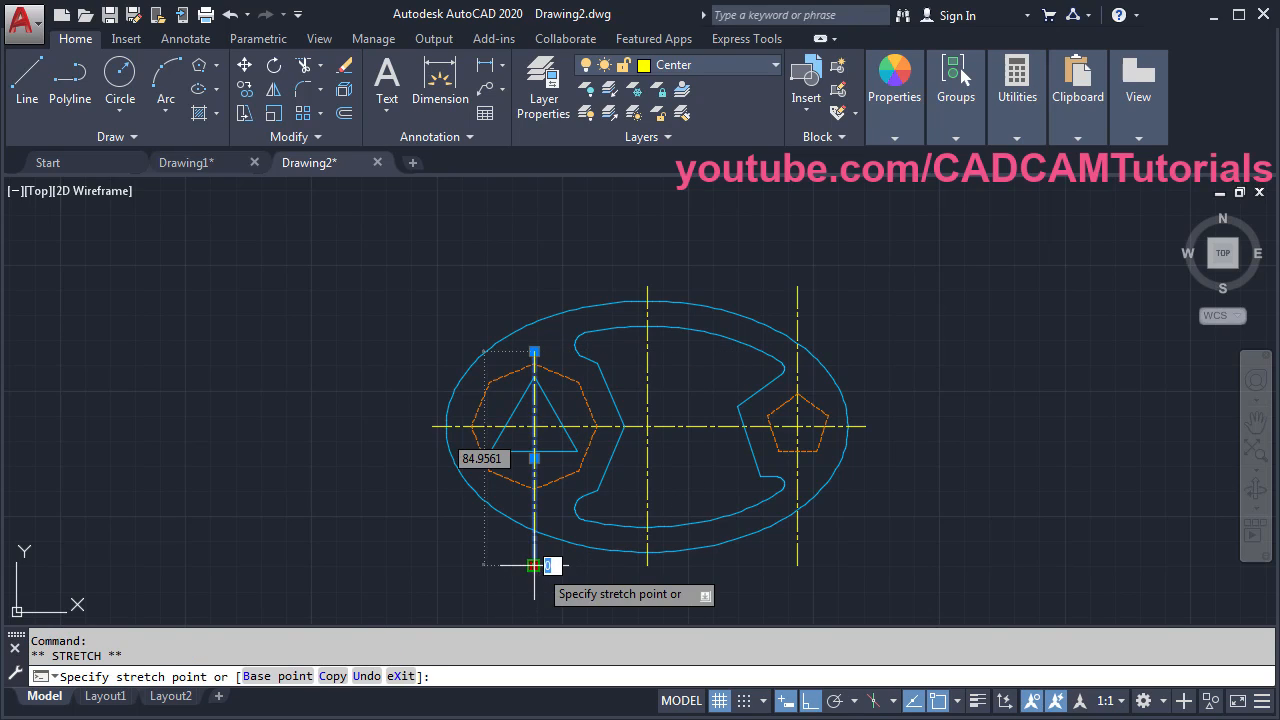
{"action": "left_click", "coordinate": [553, 505]}
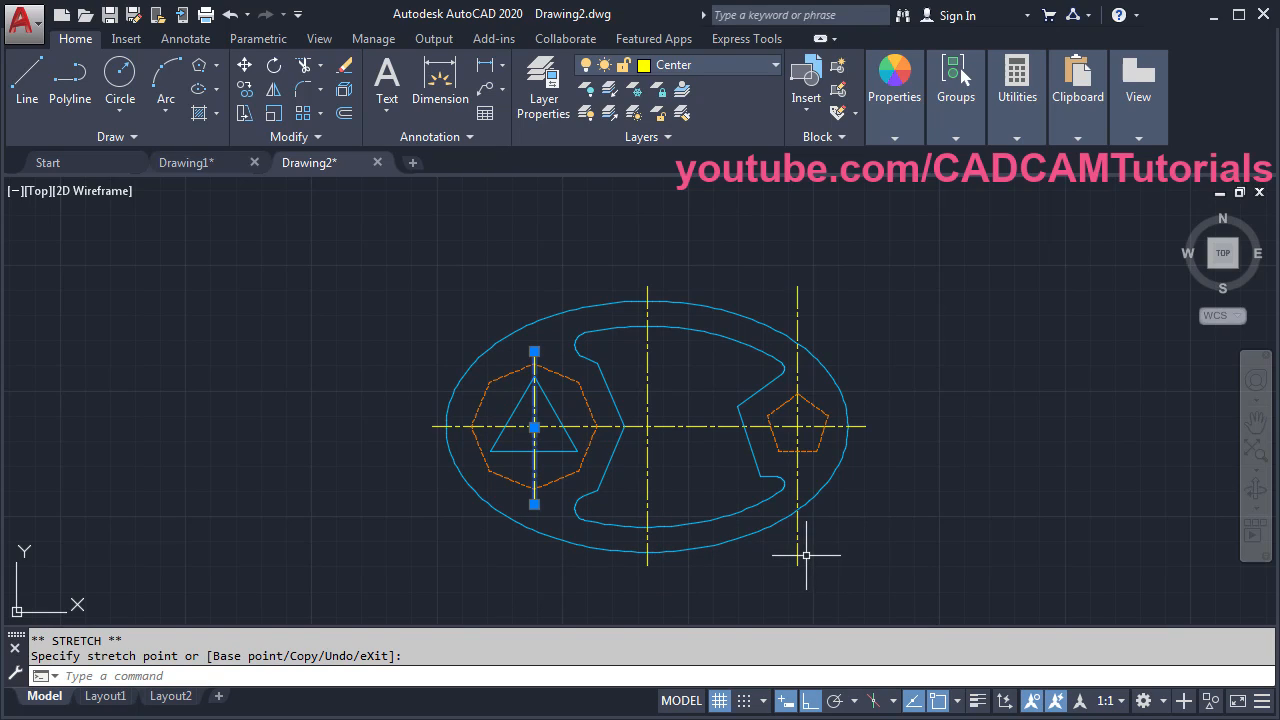
{"action": "left_click", "coordinate": [798, 552]}
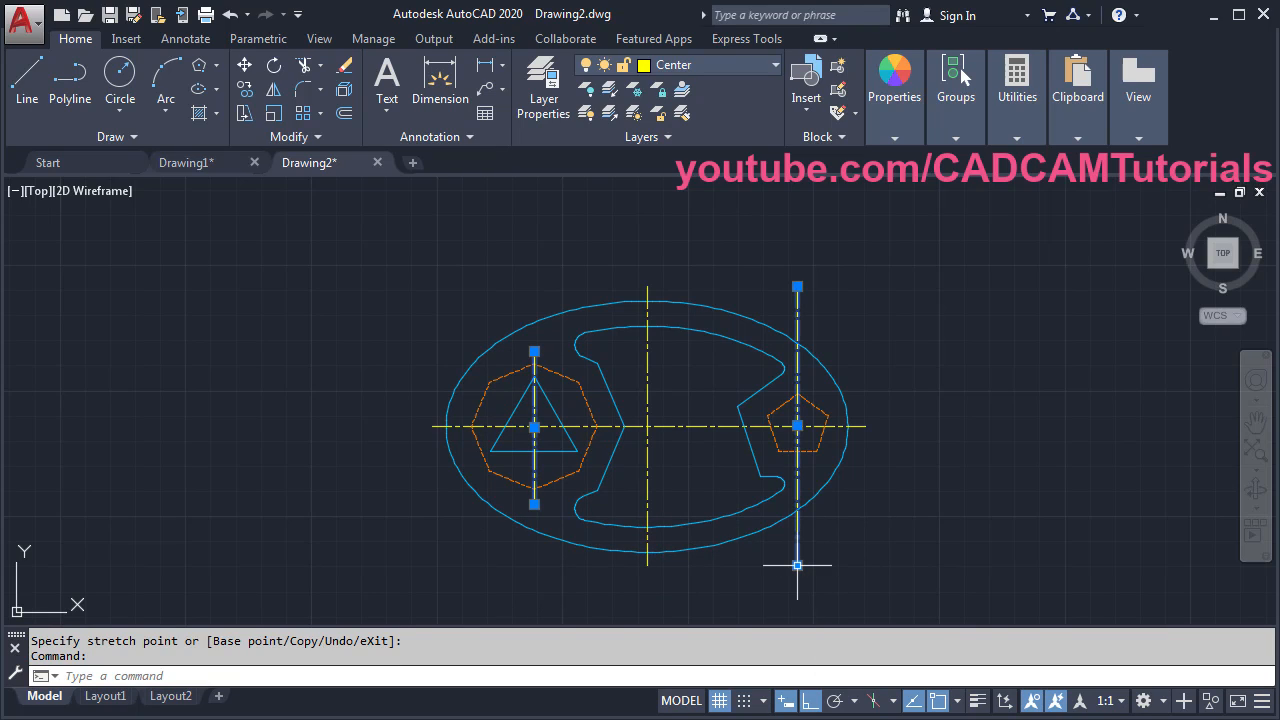
{"action": "left_click", "coordinate": [797, 565]}
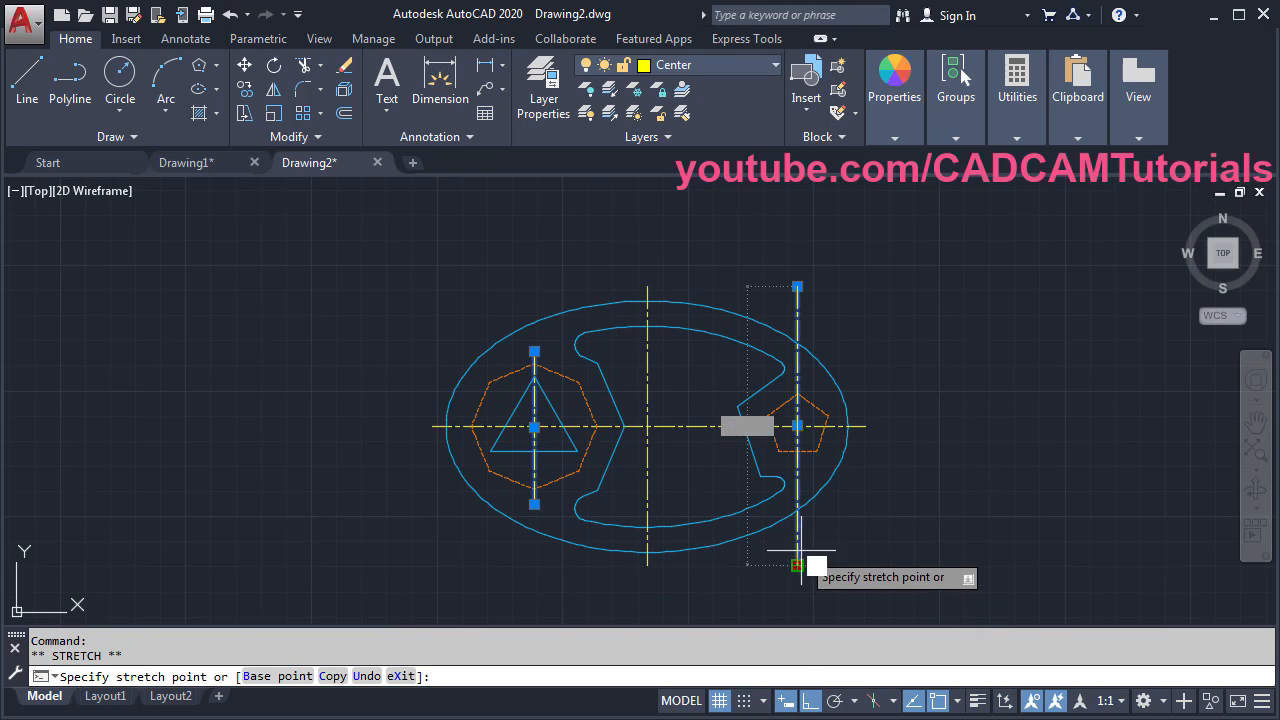
{"action": "left_click", "coordinate": [812, 469]}
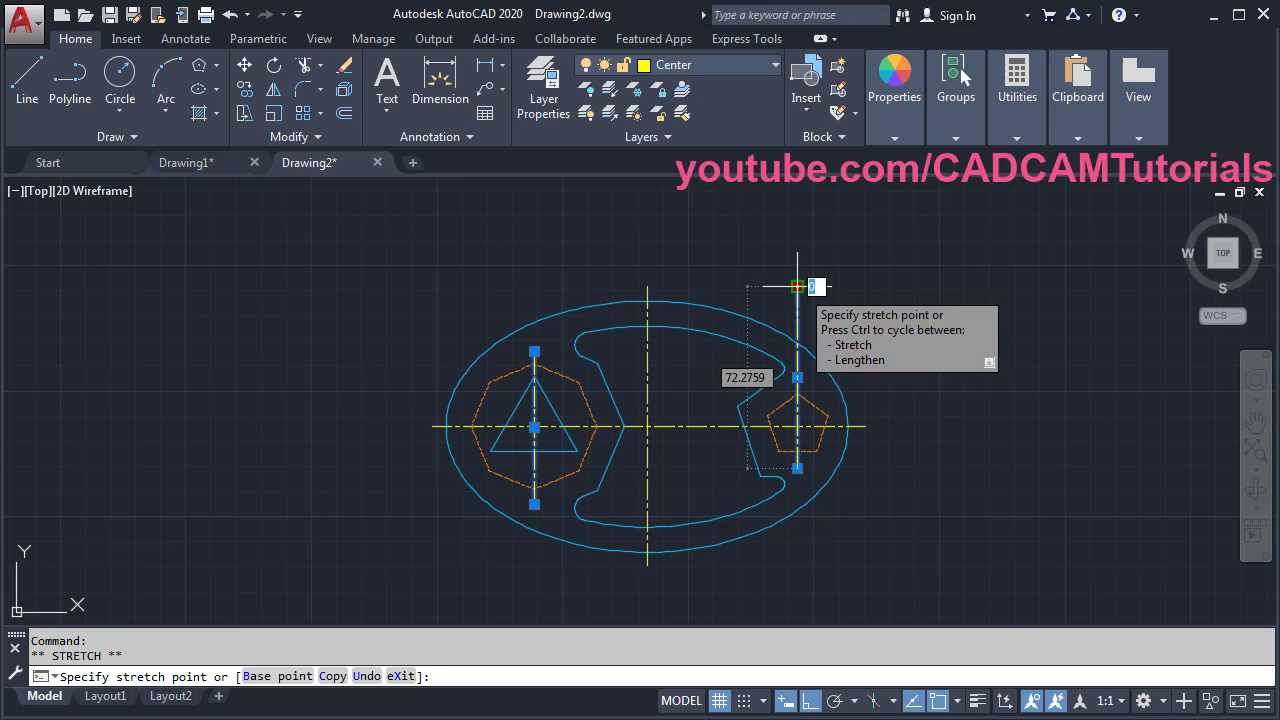
{"action": "left_click", "coordinate": [811, 380]}
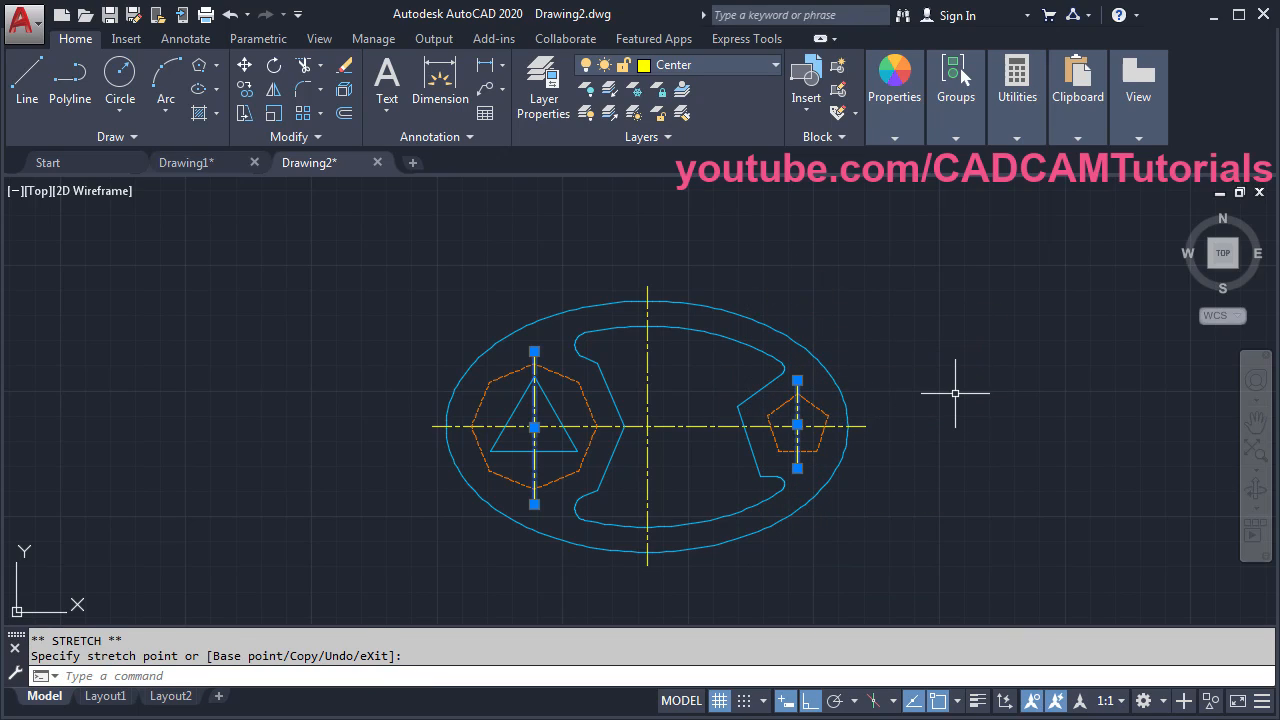
{"action": "key", "text": "Escape"}
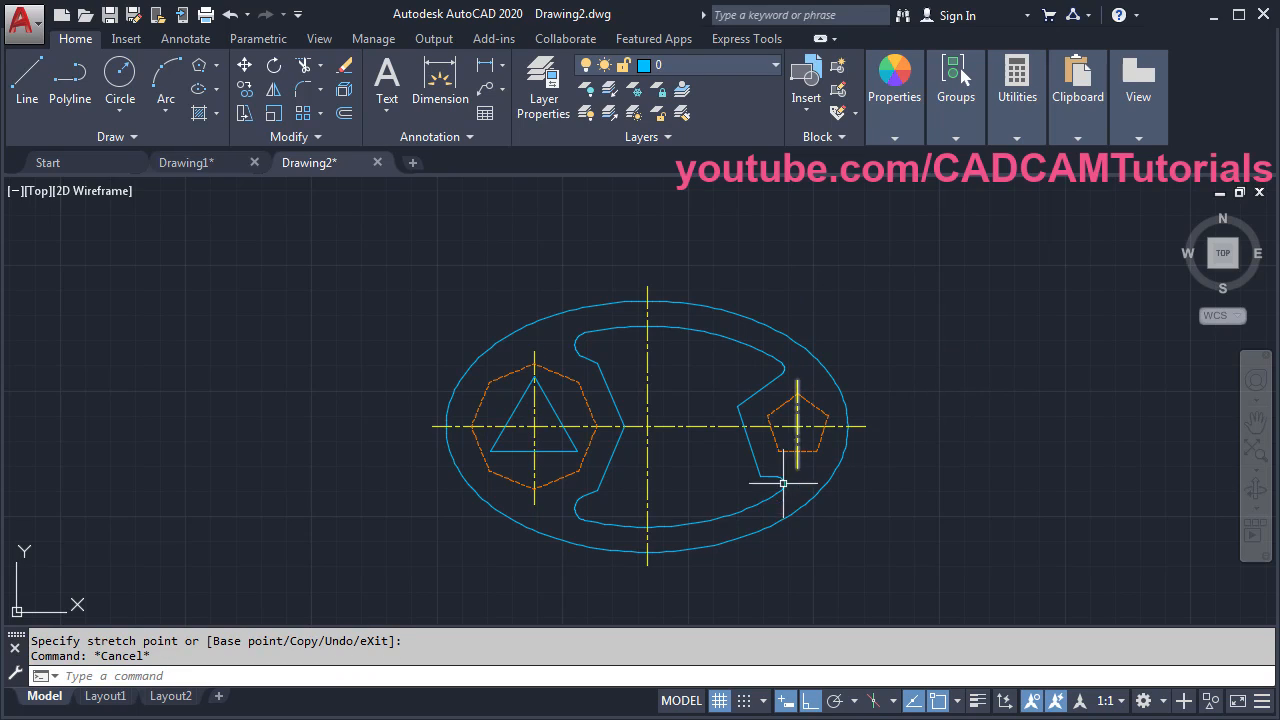
{"action": "middle_click", "coordinate": [777, 486]}
{"action": "middle_click", "coordinate": [777, 486]}
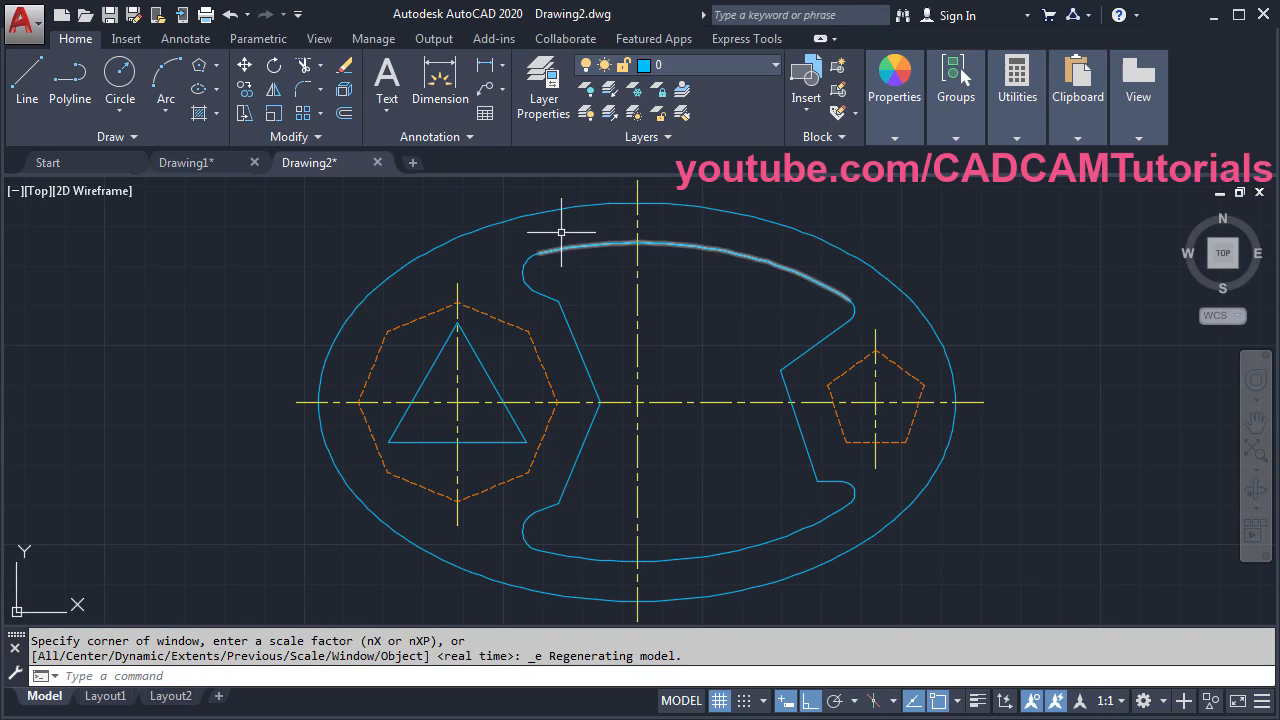
- Load HIDDENX2 and make it the Hidden layer's linetype for longer dashes
{"action": "left_click", "coordinate": [544, 105]}
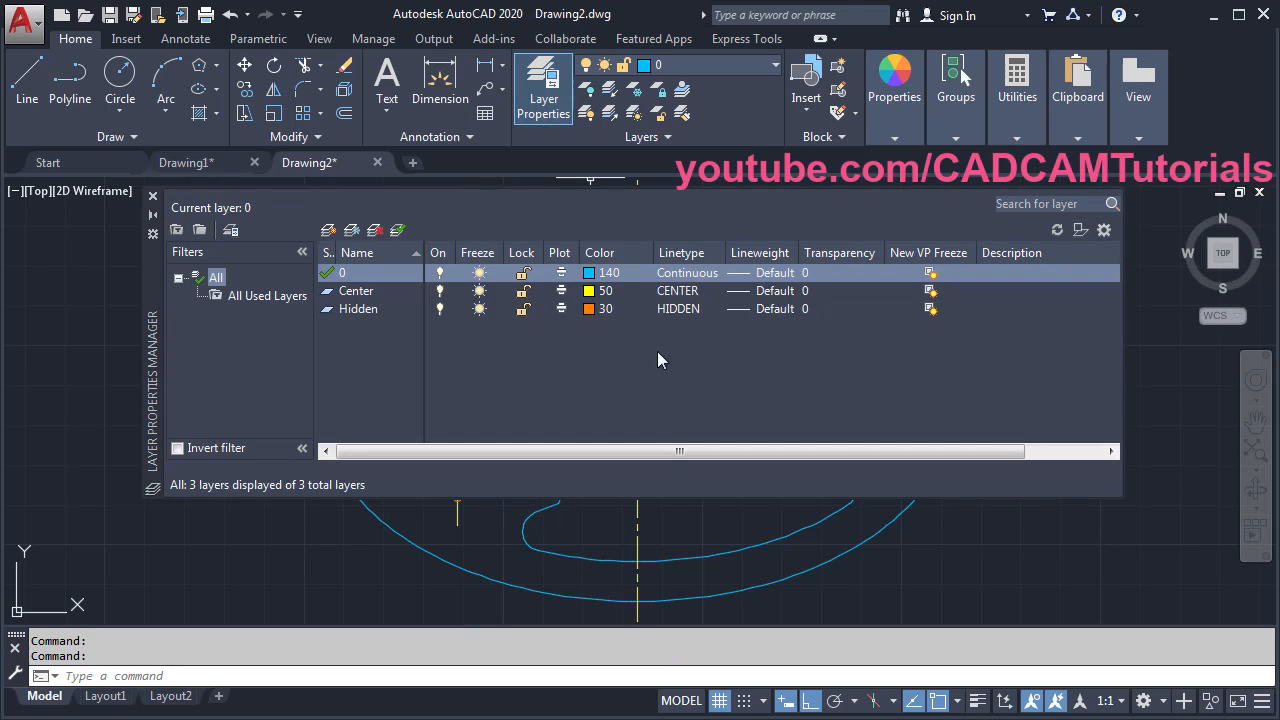
{"action": "left_click", "coordinate": [678, 309]}
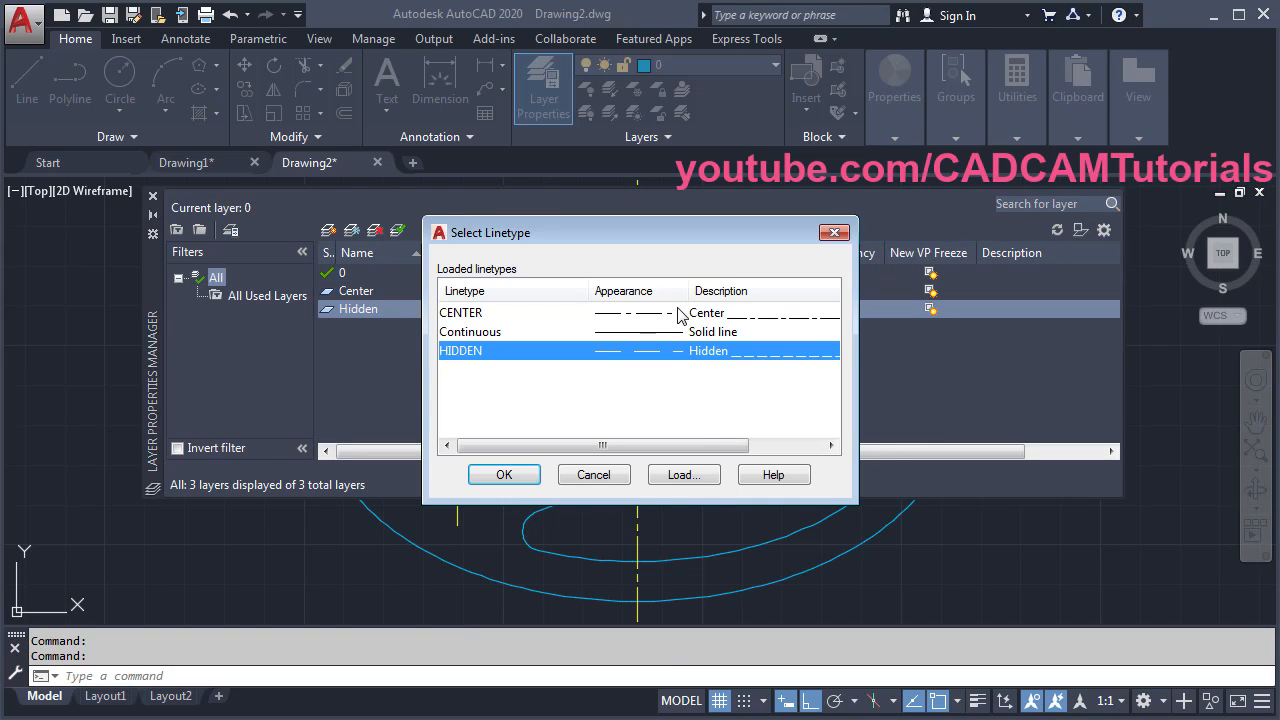
{"action": "left_click", "coordinate": [683, 475]}
{"action": "left_click_drag", "start_coordinate": [837, 333], "coordinate": [838, 398]}
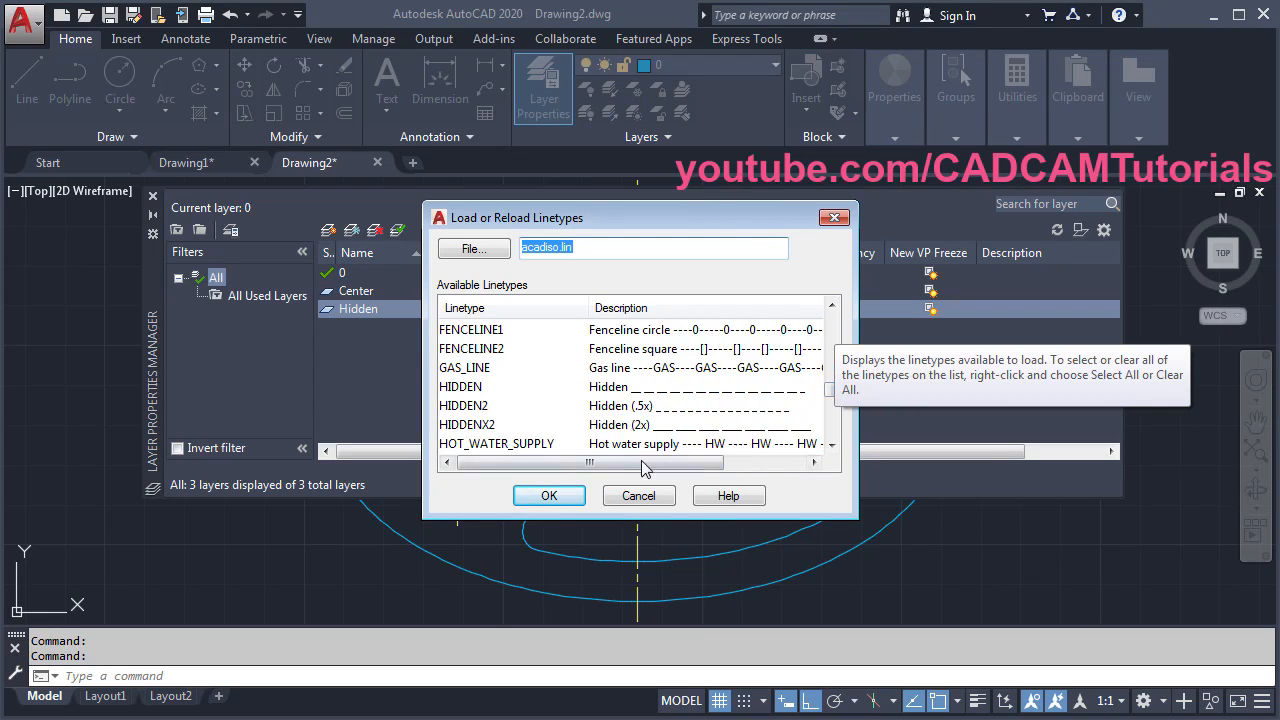
{"action": "left_click", "coordinate": [630, 428]}
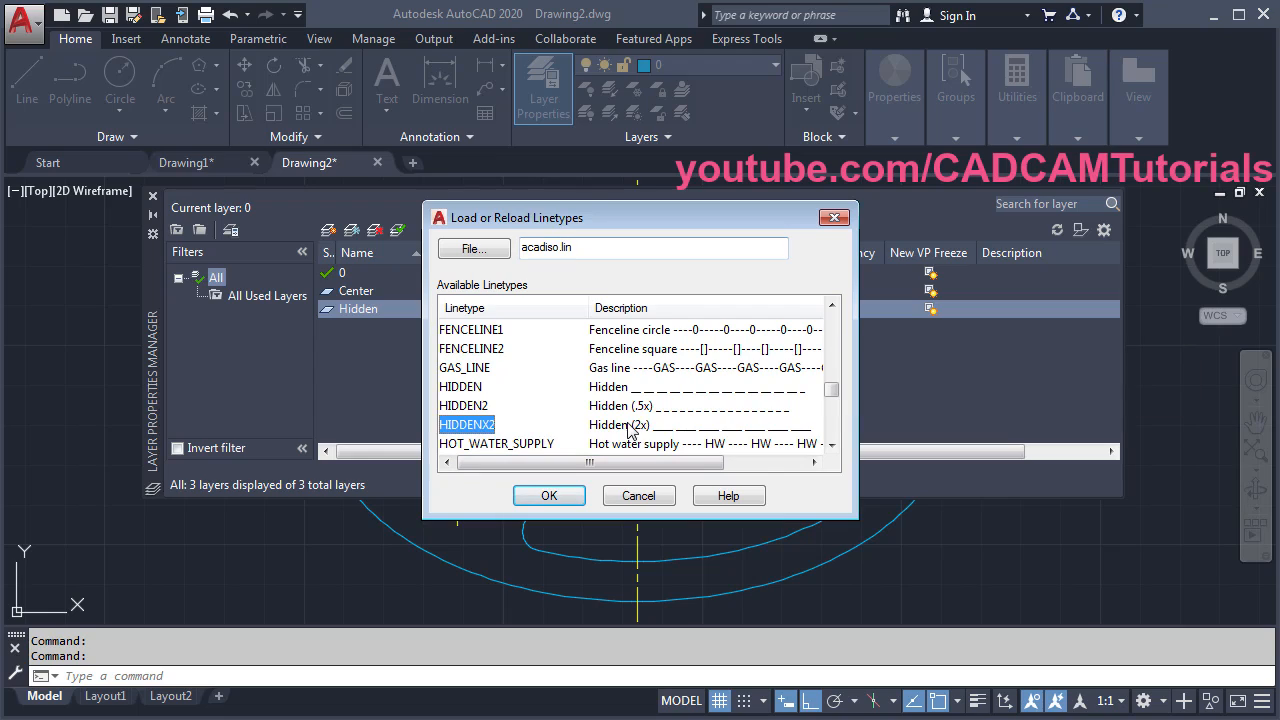
{"action": "left_click", "coordinate": [551, 494]}
{"action": "left_click", "coordinate": [481, 374]}
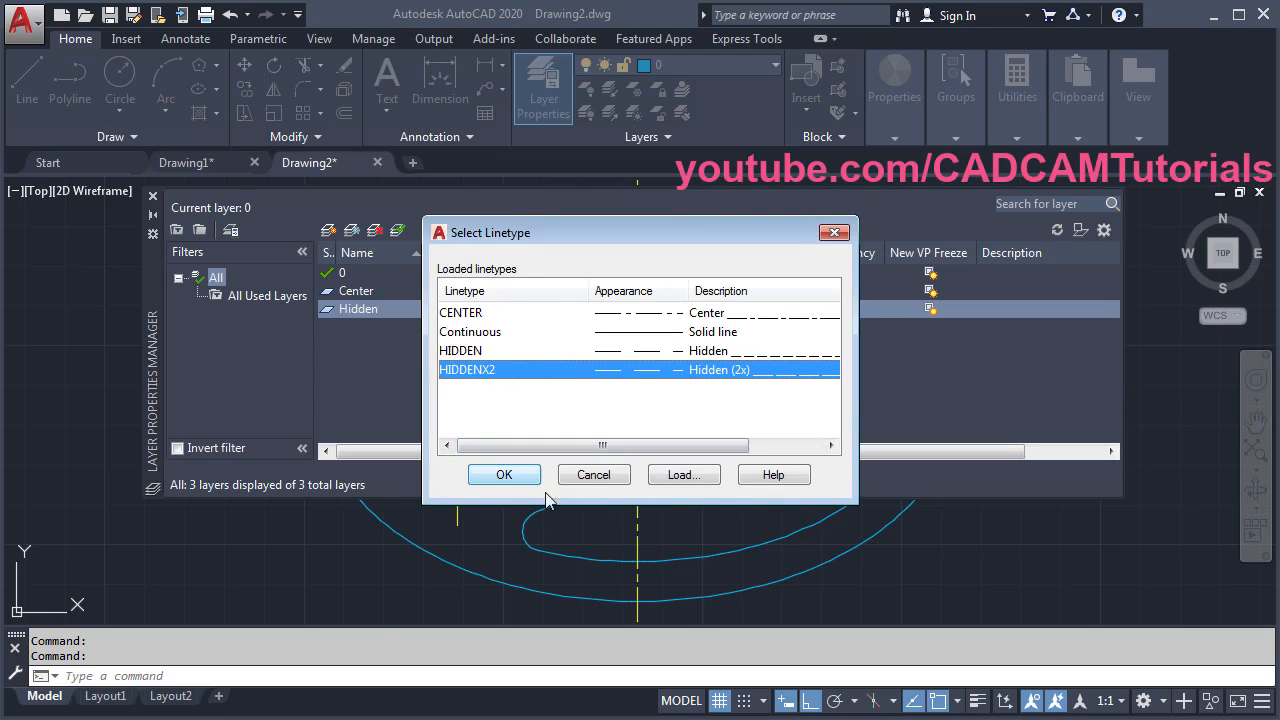
{"action": "left_click", "coordinate": [503, 476]}
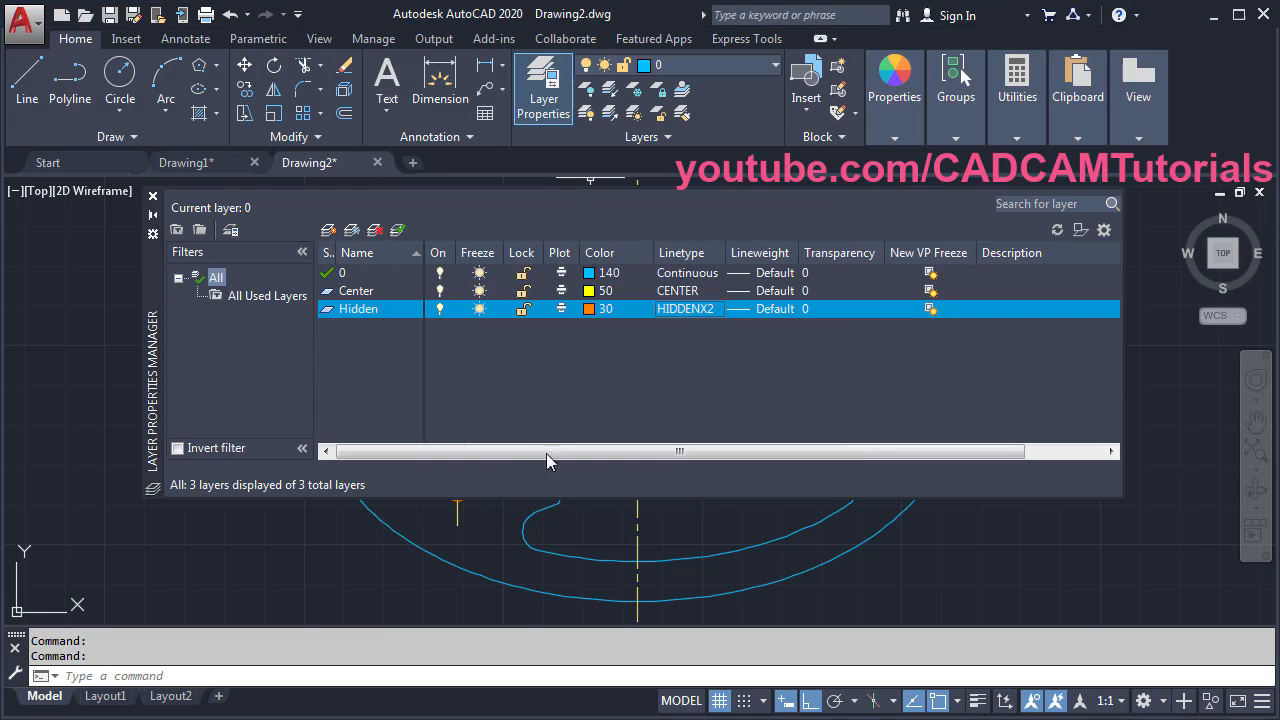
{"action": "left_click", "coordinate": [153, 197]}
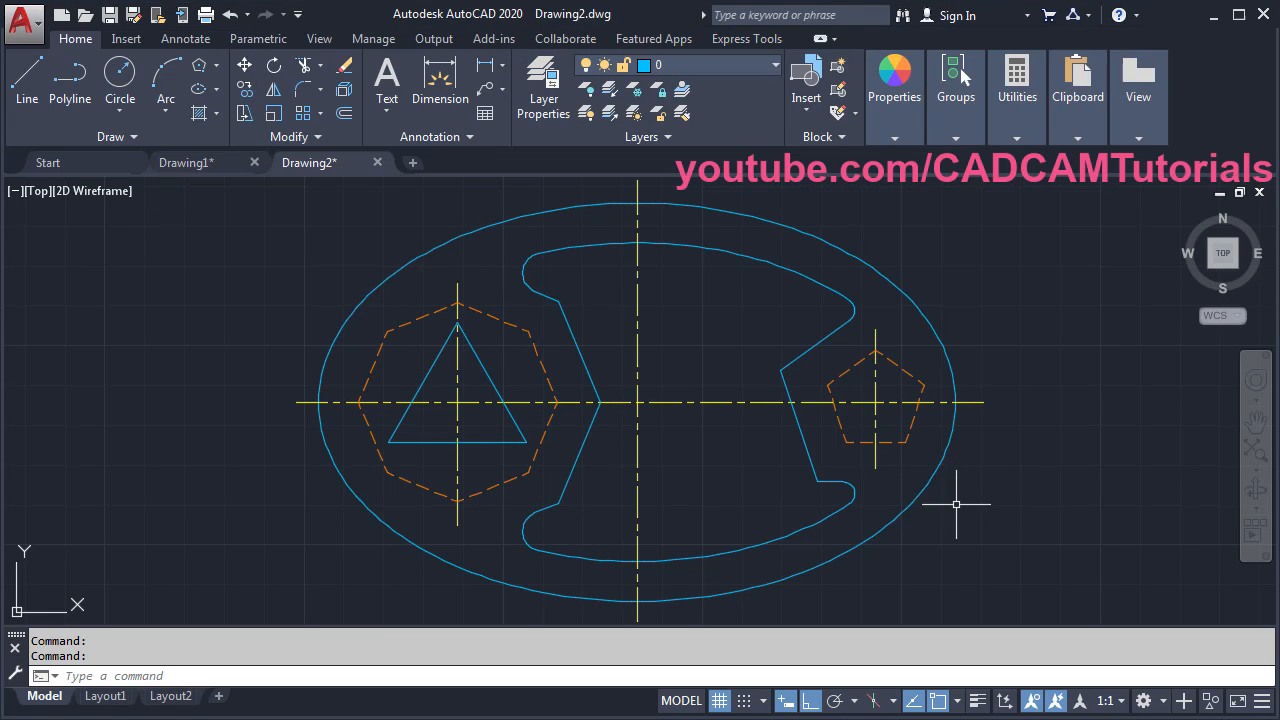
{"action": "middle_click_drag", "start_coordinate": [957, 506], "coordinate": [952, 504]}
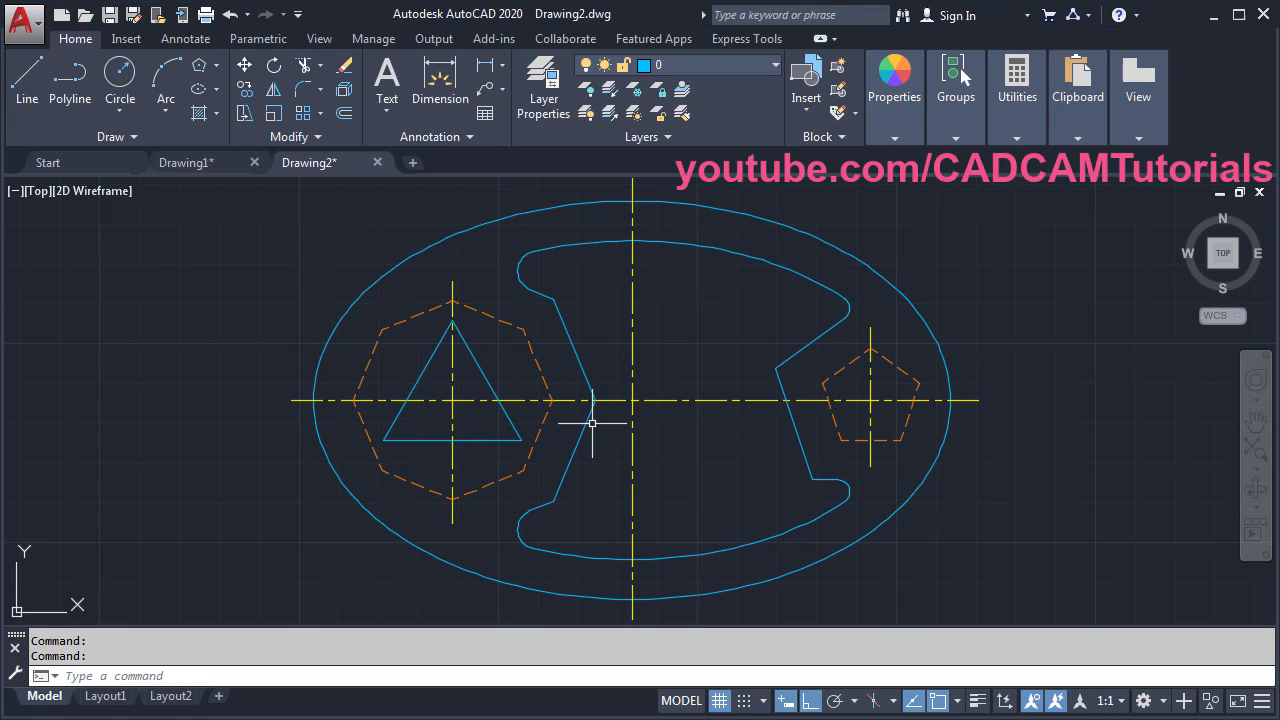
- Start a new blank drawing, Drawing3
{"action": "left_click", "coordinate": [411, 162]}
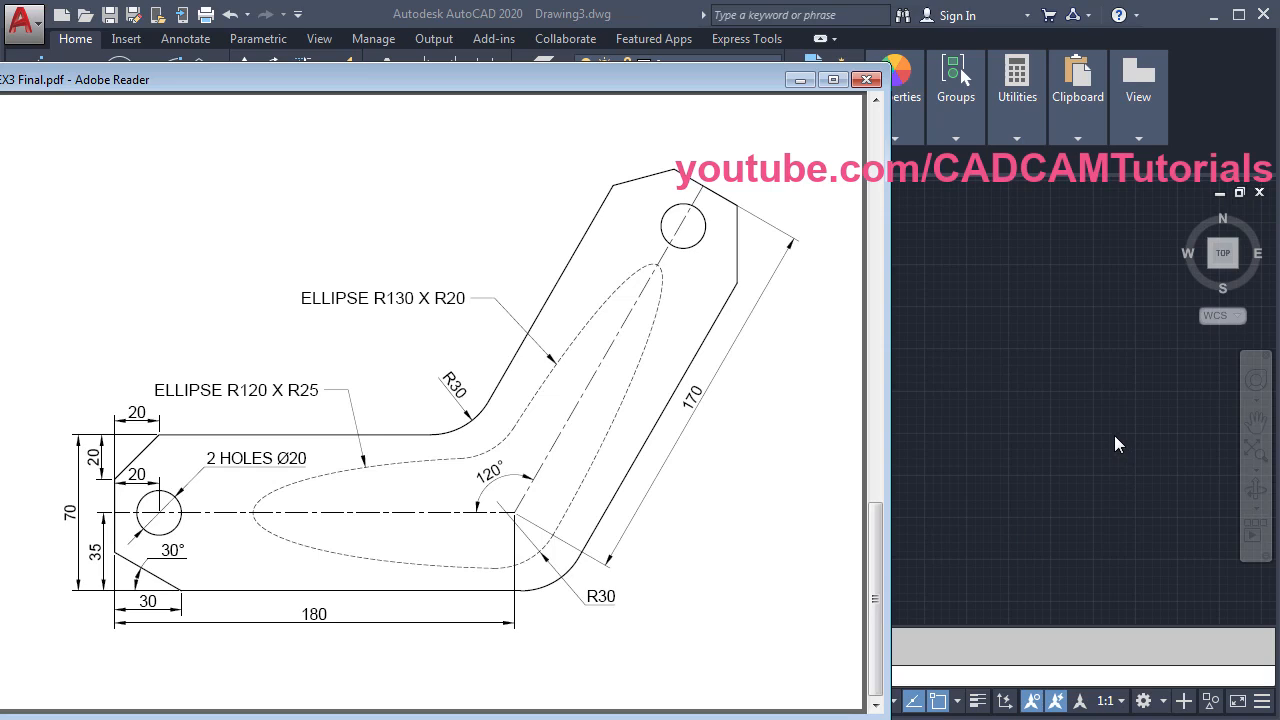
{"action": "left_click", "coordinate": [1053, 384]}
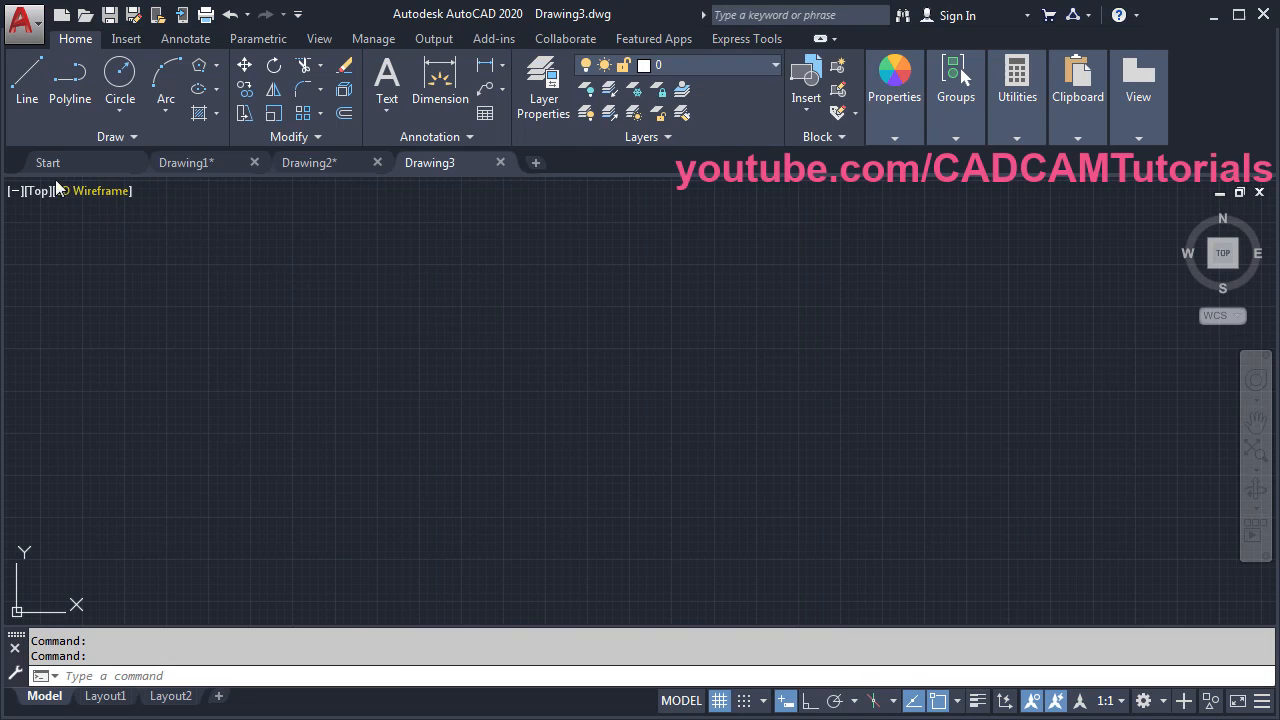
- Draw a 180-long horizontal line with Ortho on
{"action": "left_click", "coordinate": [27, 101]}
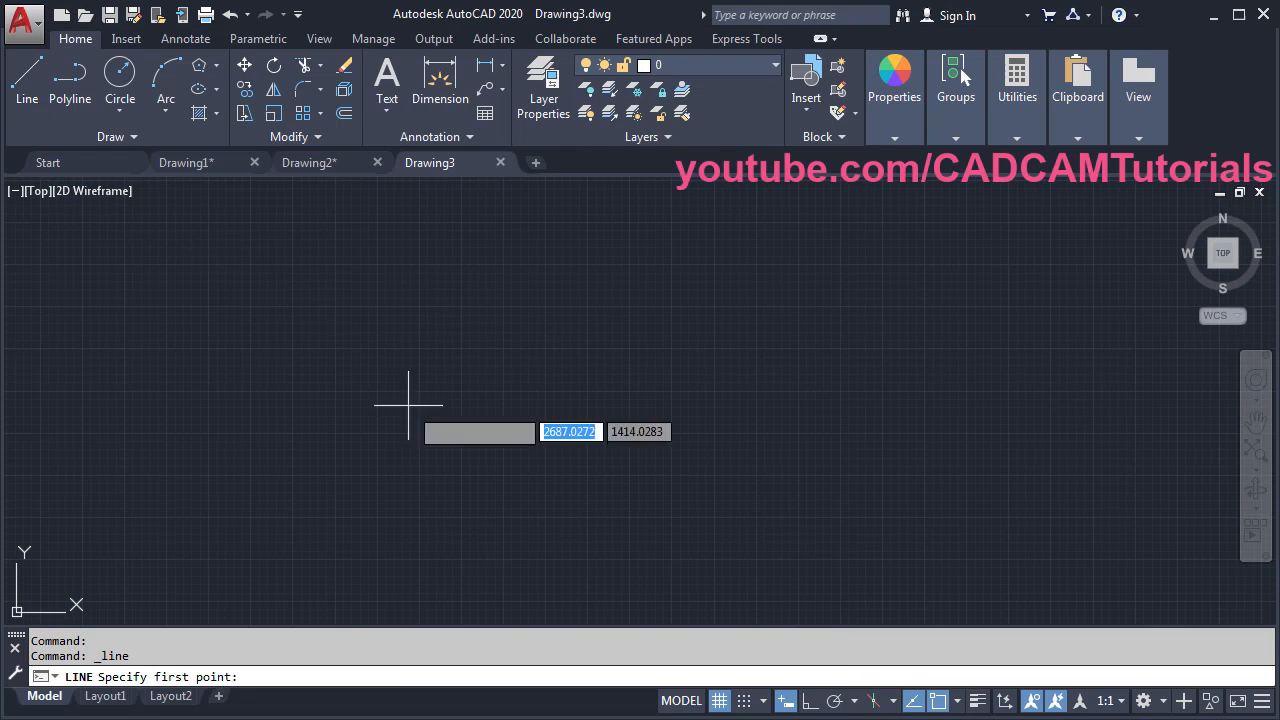
{"action": "left_click", "coordinate": [369, 438]}
{"action": "key", "text": "F8"}
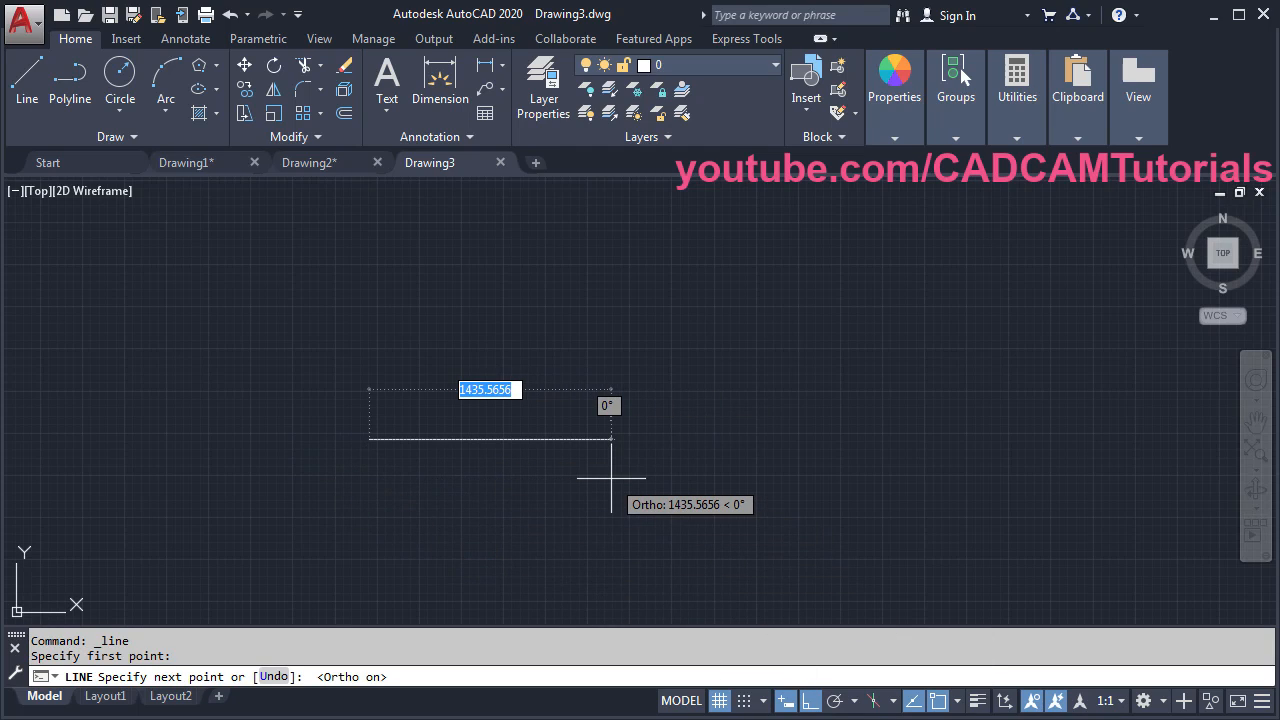
{"action": "type", "text": "180"}
{"action": "key", "text": "Return"}
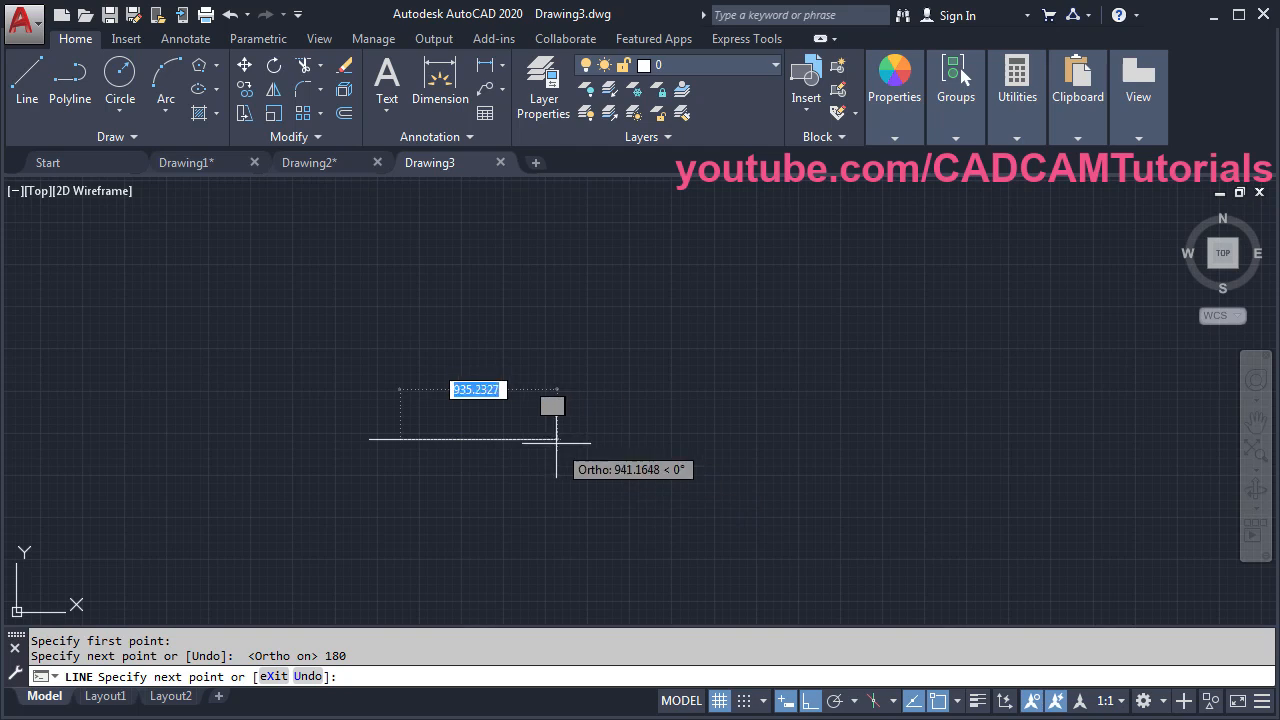
{"action": "scroll", "coordinate": [440, 425], "scroll_direction": "up", "scroll_amount": 5}
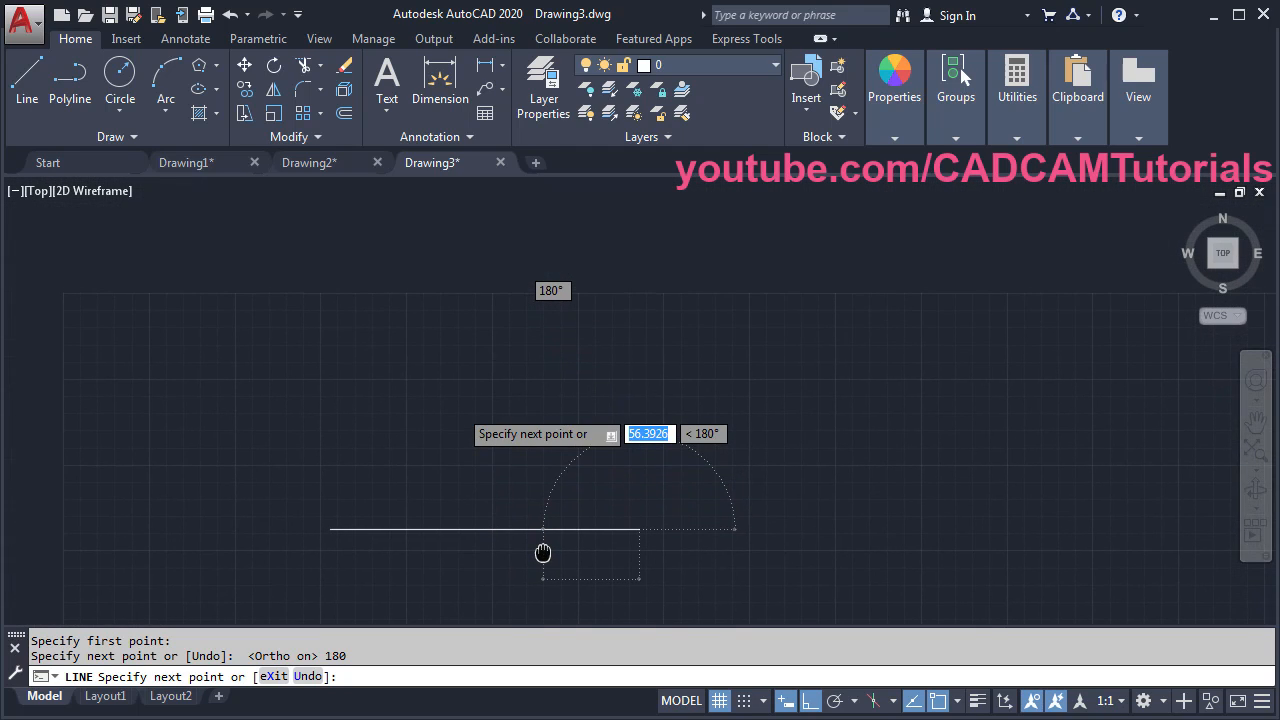
- Continue the line with a 170-long segment at 60°
{"action": "left_click", "coordinate": [808, 702]}
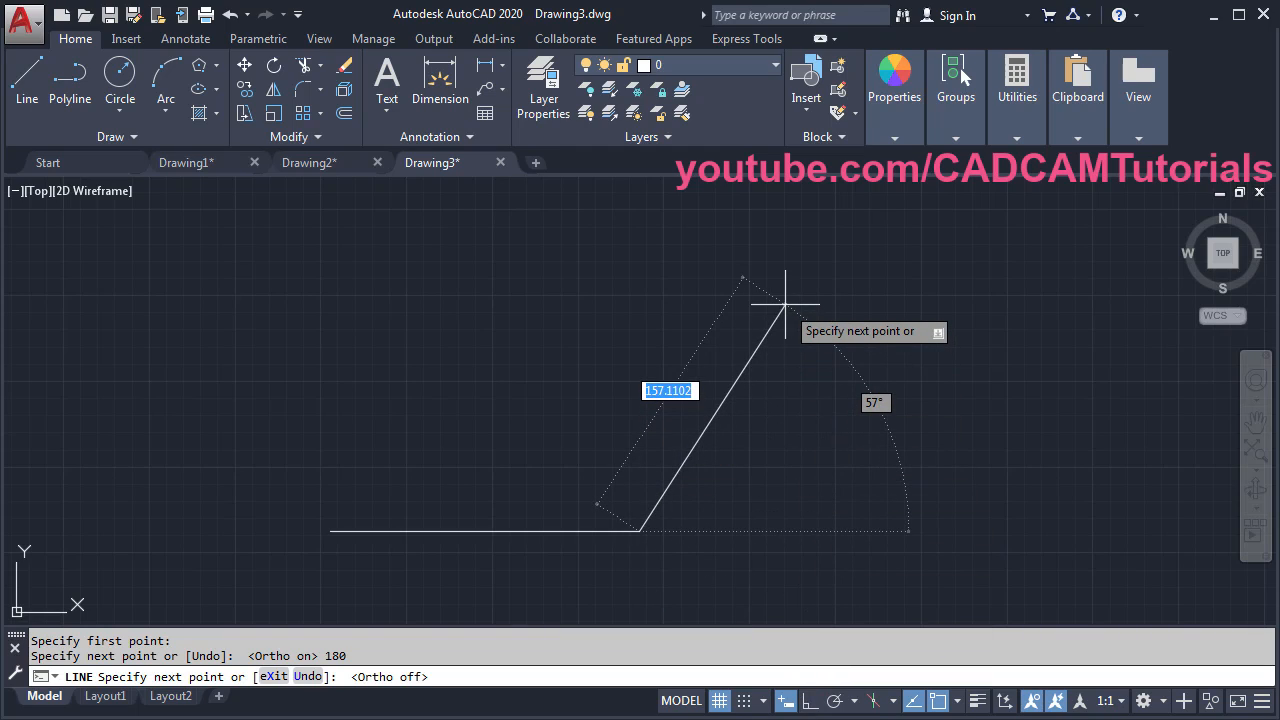
{"action": "type", "text": "170"}
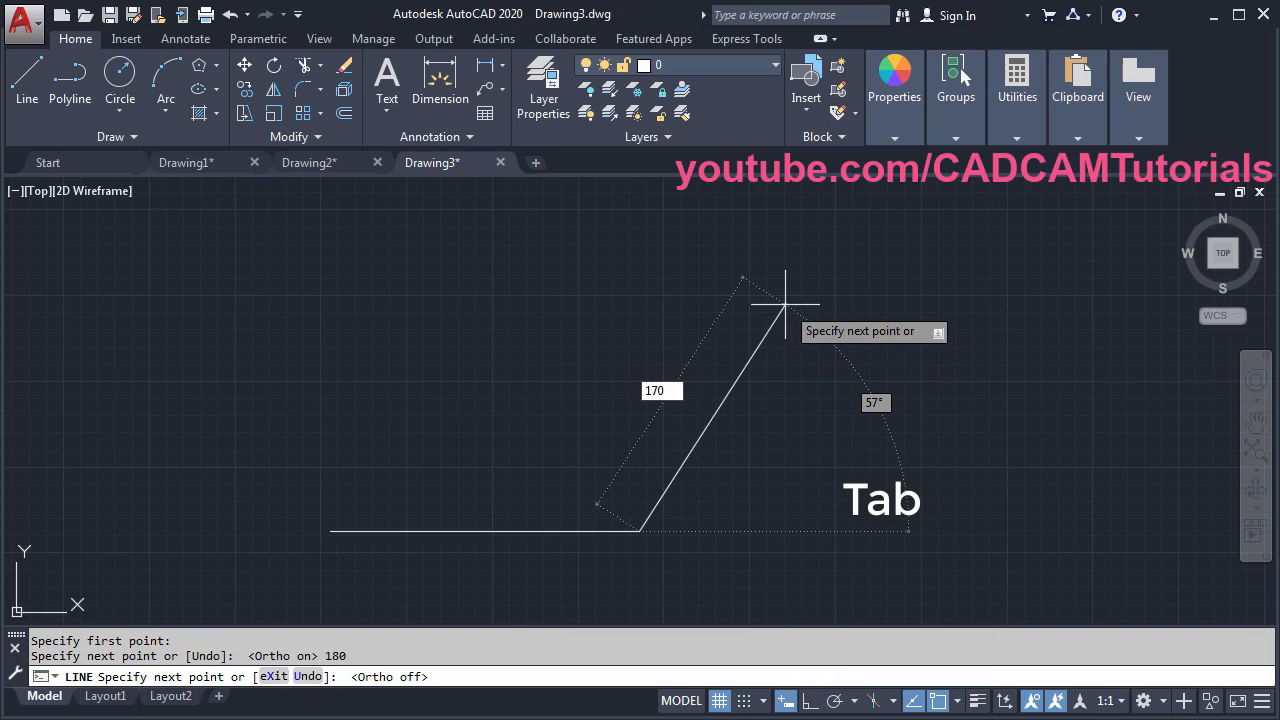
{"action": "key", "text": "Tab"}
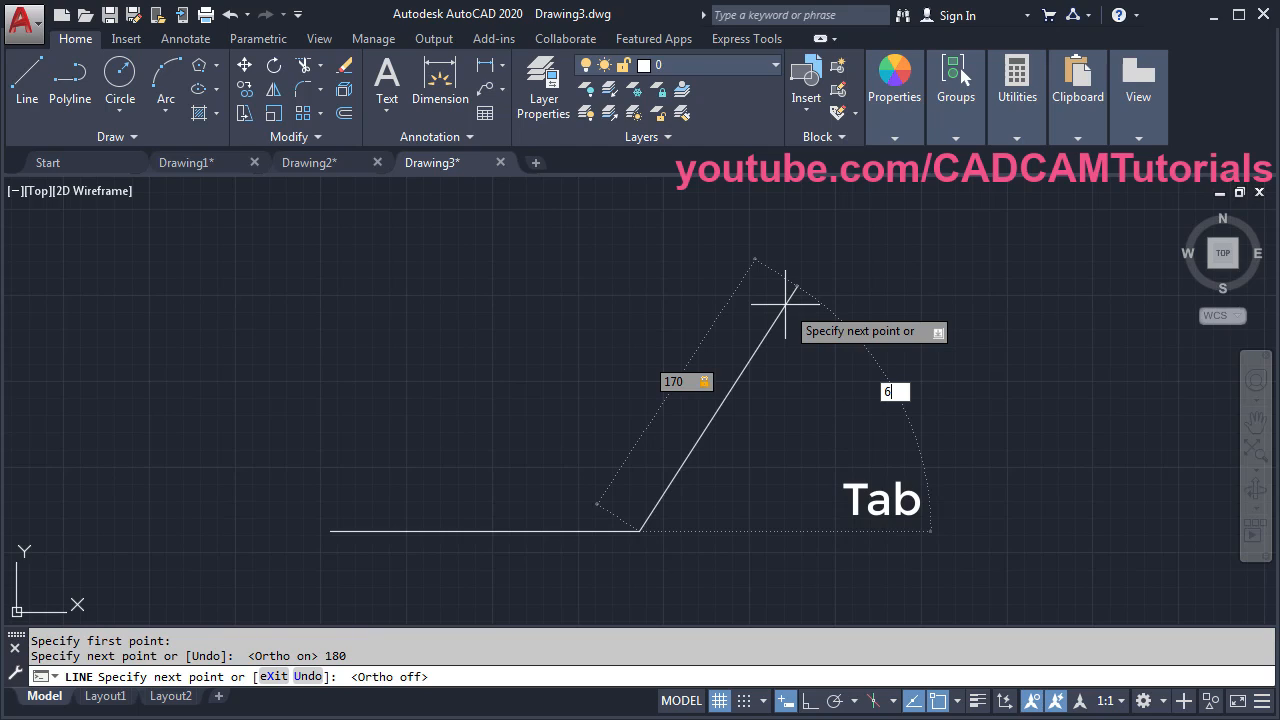
{"action": "type", "text": "60"}
{"action": "key", "text": "Return"}
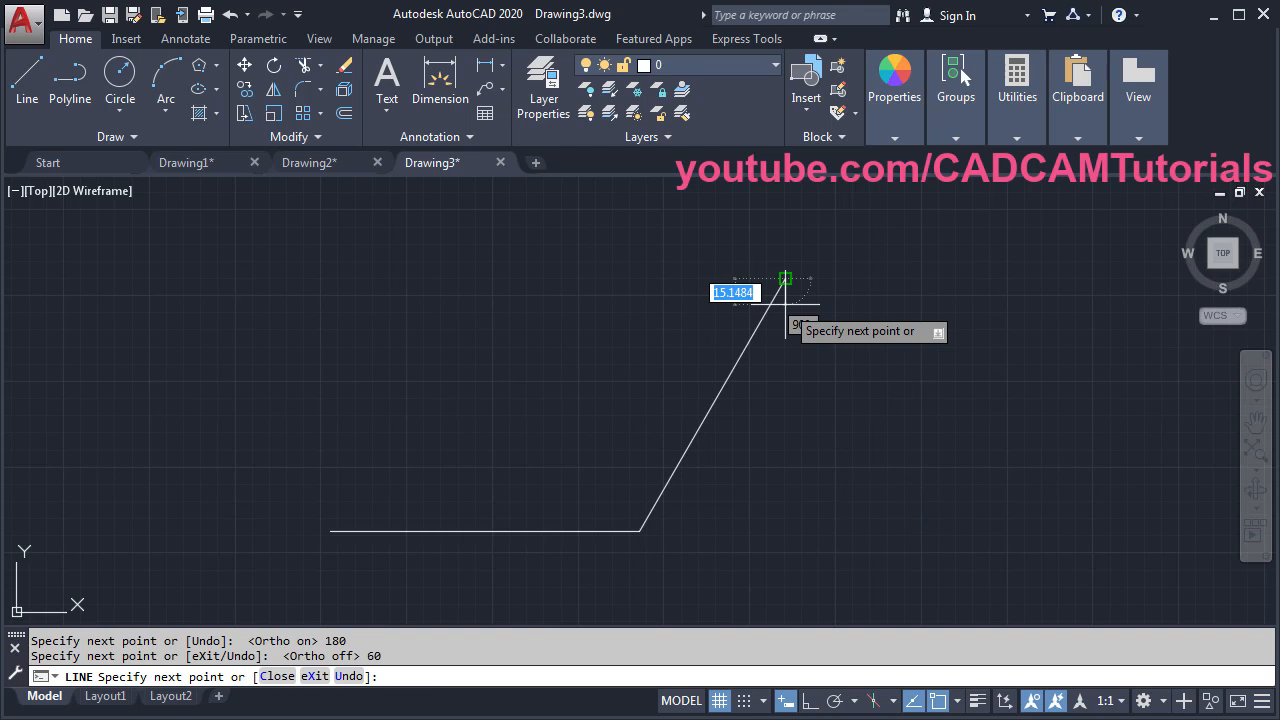
{"action": "key", "text": "Return"}
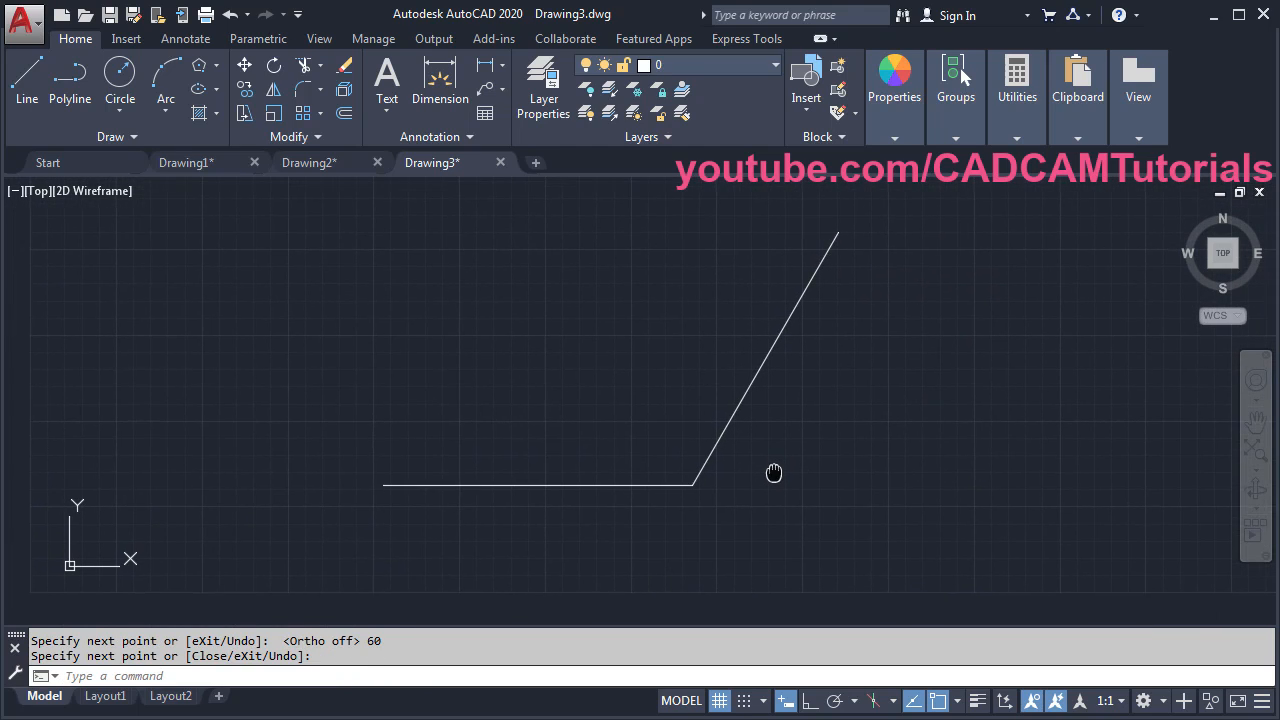
{"action": "key", "text": "alt+Tab"}
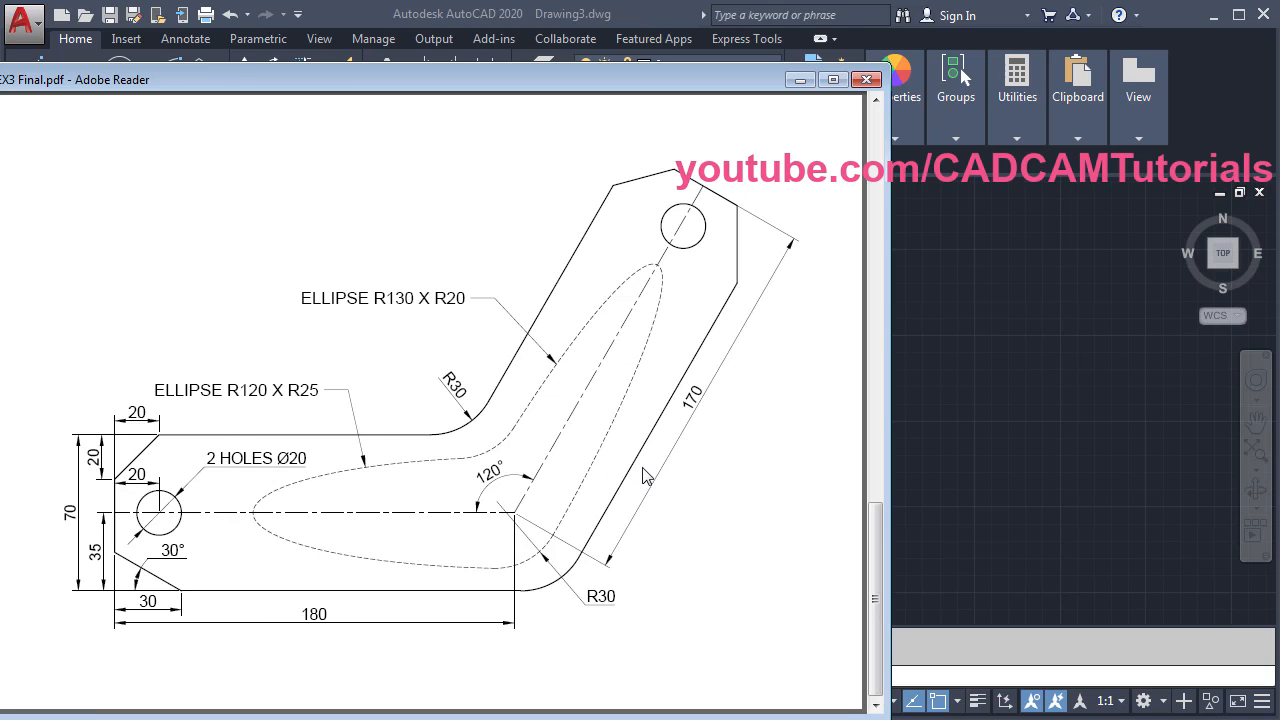
- Offset the horizontal and slanted lines 35 to their upper sides
{"action": "left_click", "coordinate": [1046, 418]}
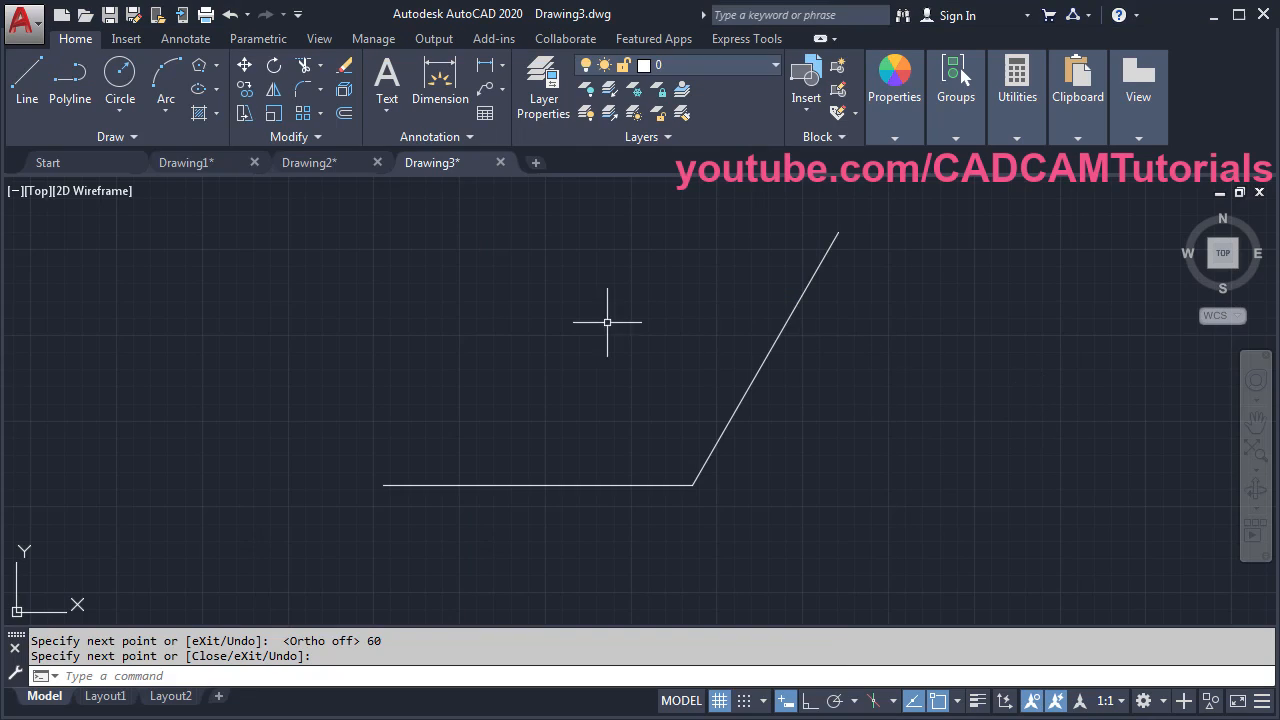
{"action": "left_click", "coordinate": [344, 114]}
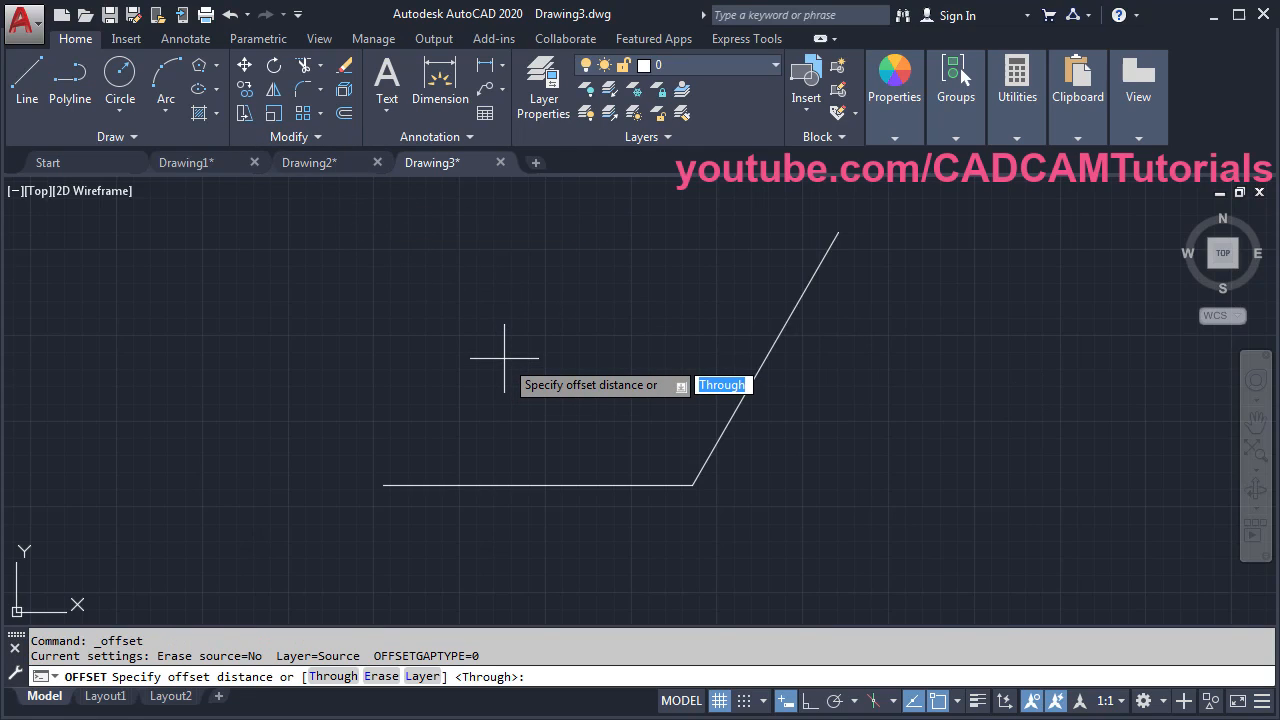
{"action": "type", "text": "35"}
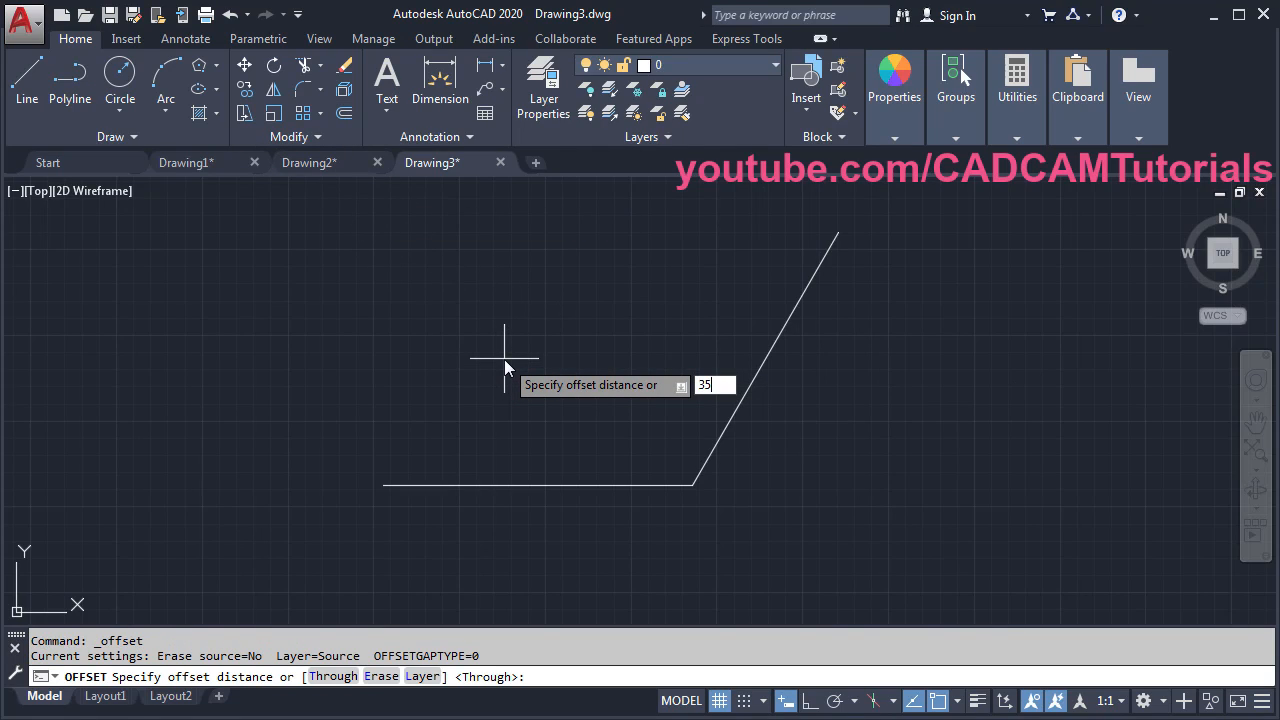
{"action": "key", "text": "Return"}
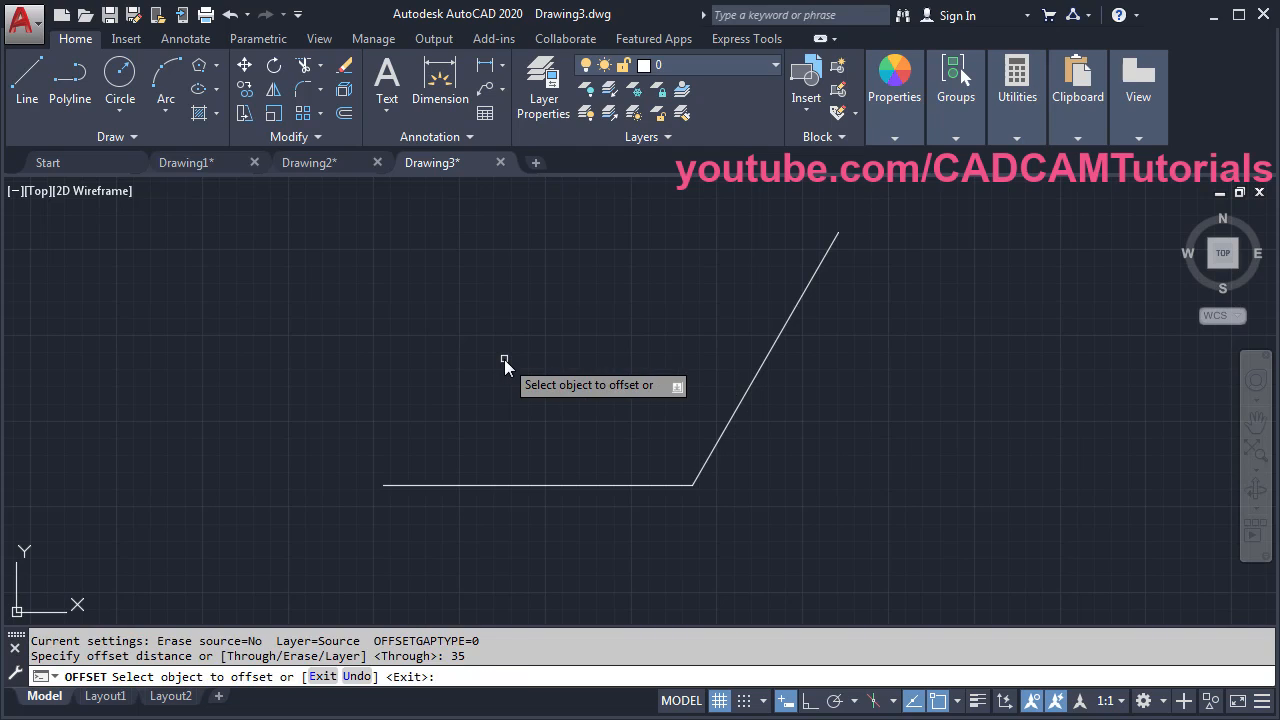
{"action": "left_click", "coordinate": [522, 484]}
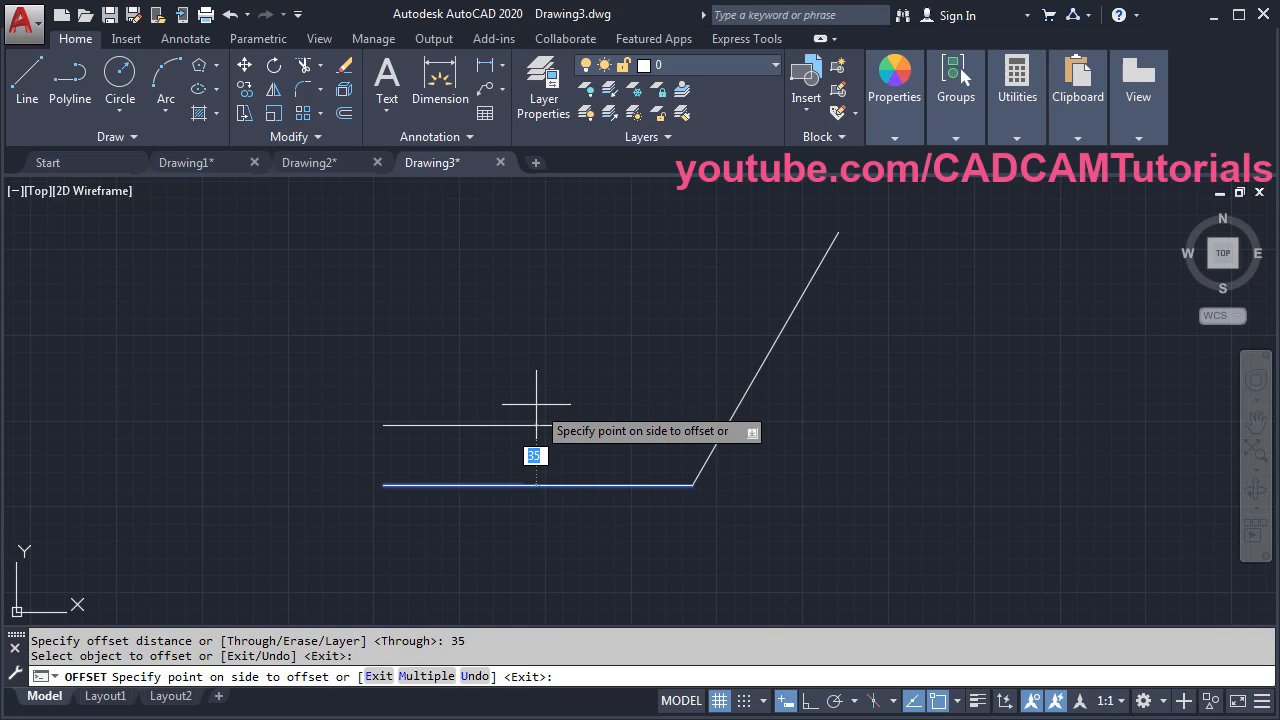
{"action": "left_click", "coordinate": [536, 405]}
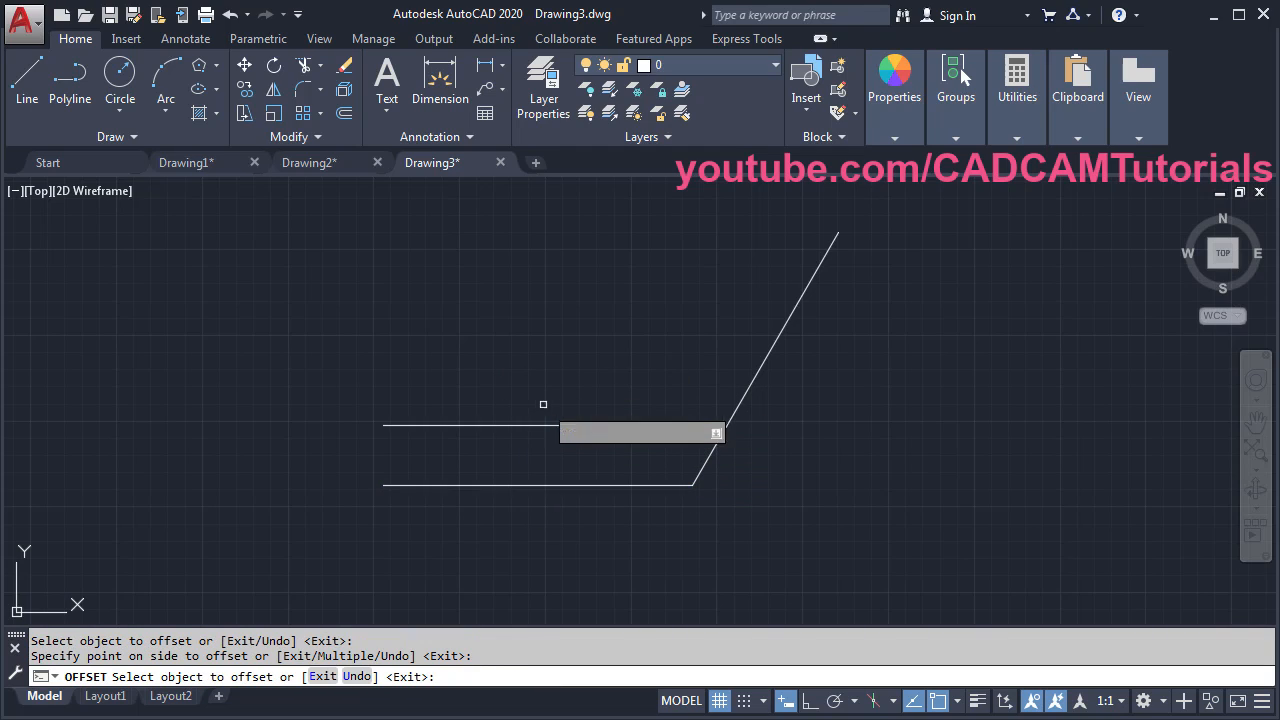
{"action": "left_click", "coordinate": [749, 389]}
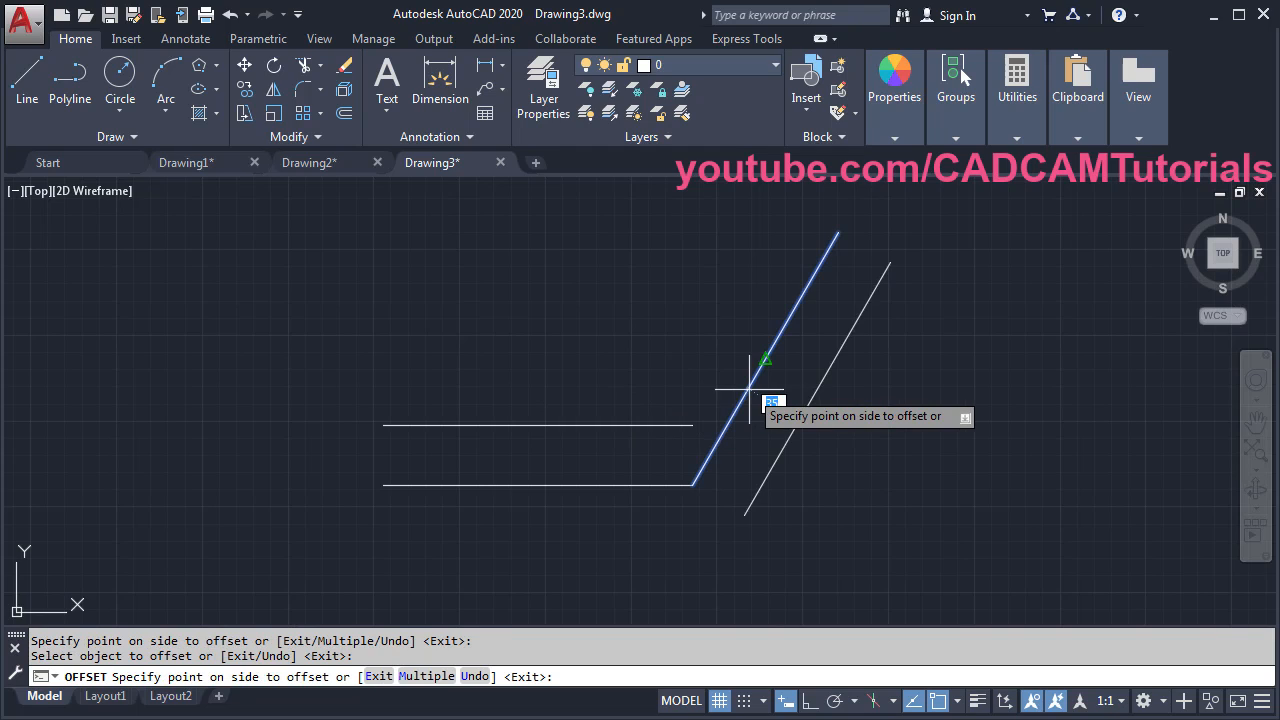
{"action": "left_click", "coordinate": [643, 348]}
- Offset both original lines 35 to their lower sides as well
{"action": "left_click", "coordinate": [565, 486]}
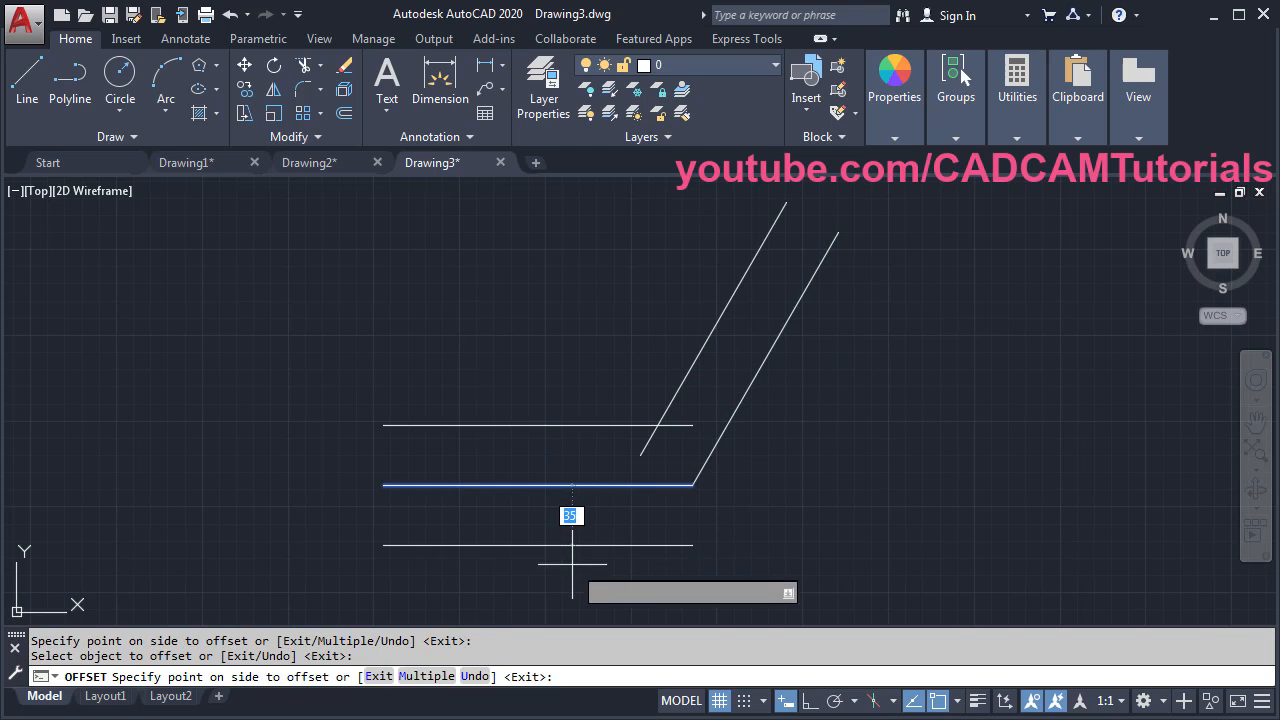
{"action": "left_click", "coordinate": [572, 564]}
{"action": "left_click", "coordinate": [712, 450]}
{"action": "left_click", "coordinate": [812, 495]}
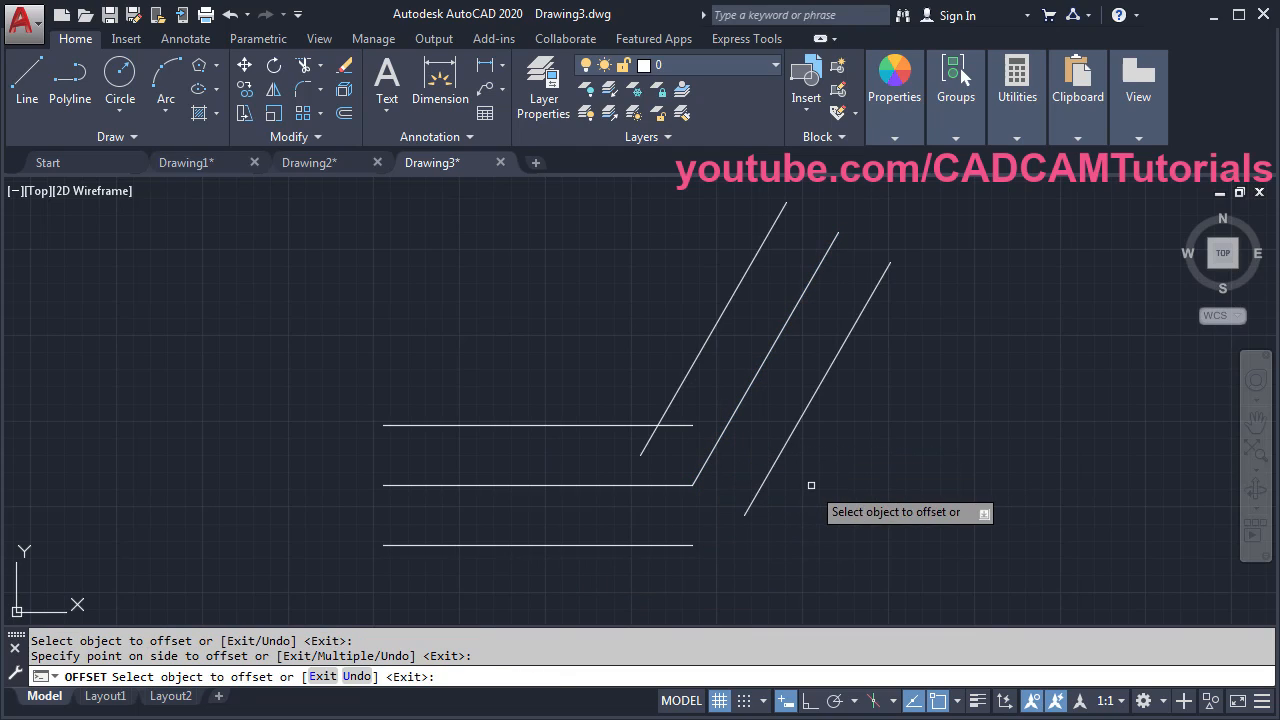
{"action": "key", "text": "Return"}
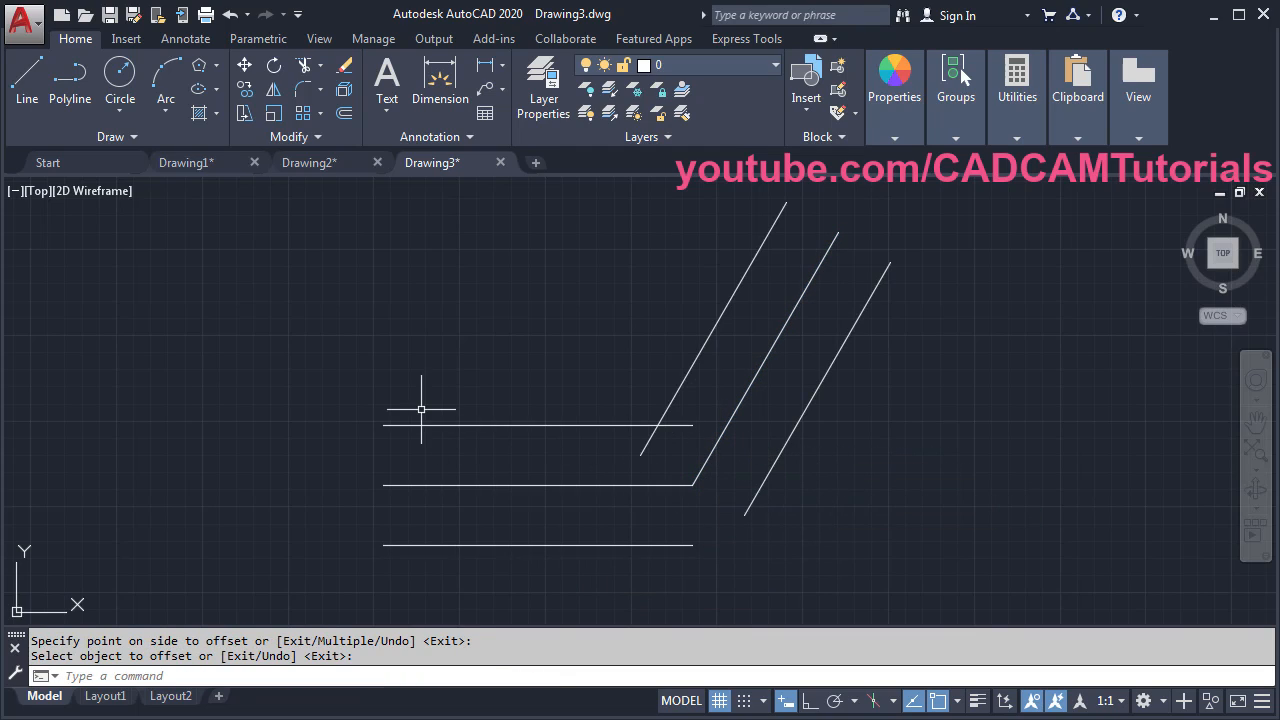
- Draw a vertical line across the horizontal lines' left ends and a cap line across the slanted lines' tops
{"action": "left_click", "coordinate": [28, 100]}
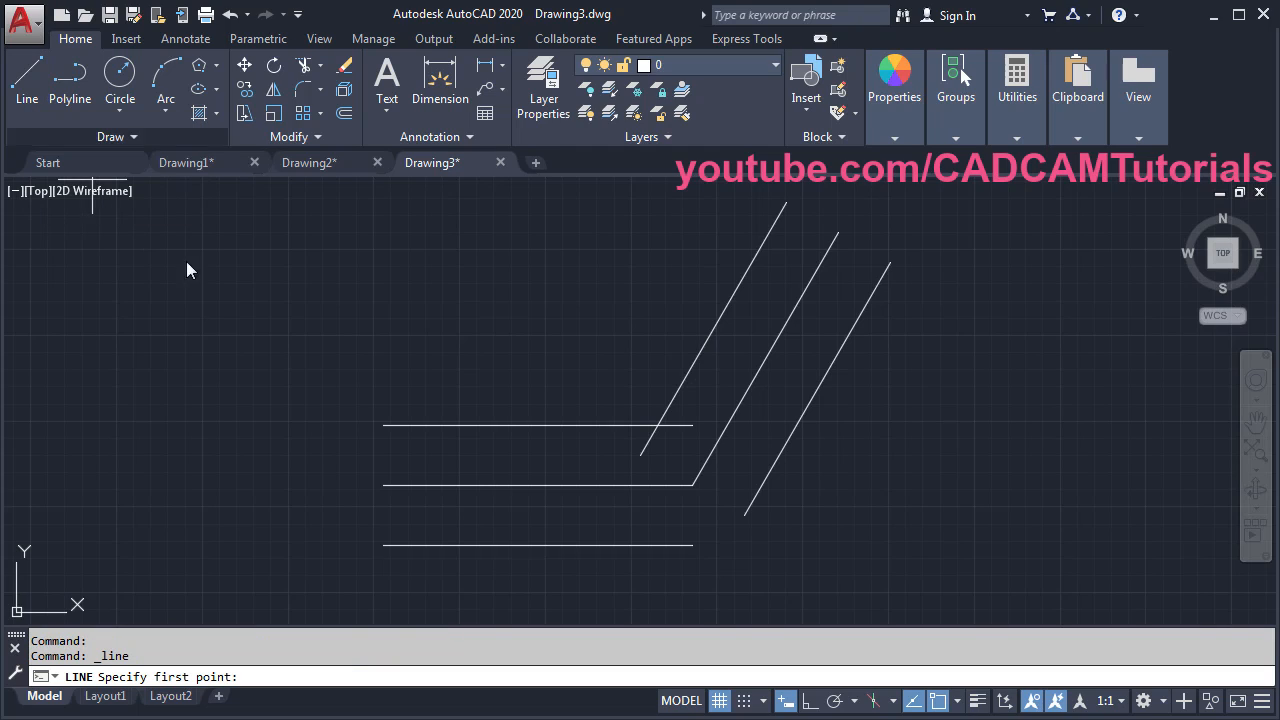
{"action": "left_click", "coordinate": [383, 425]}
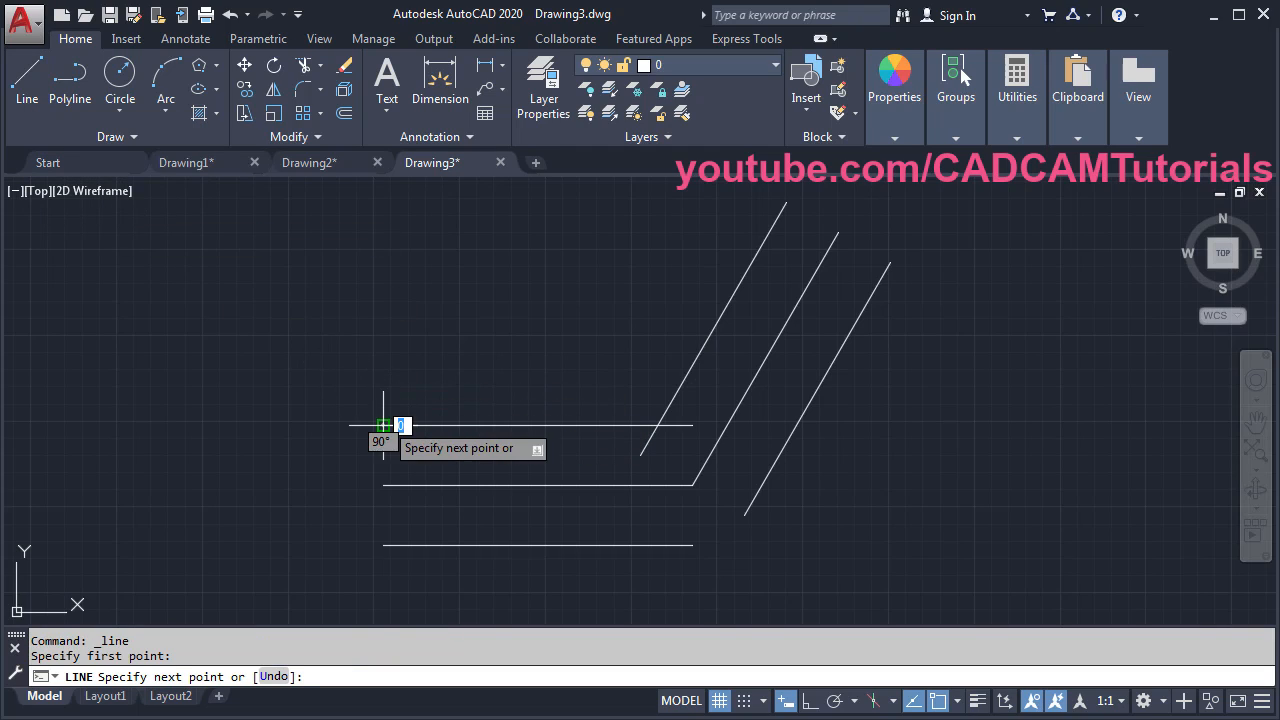
{"action": "left_click", "coordinate": [383, 545]}
{"action": "key", "text": "Return"}
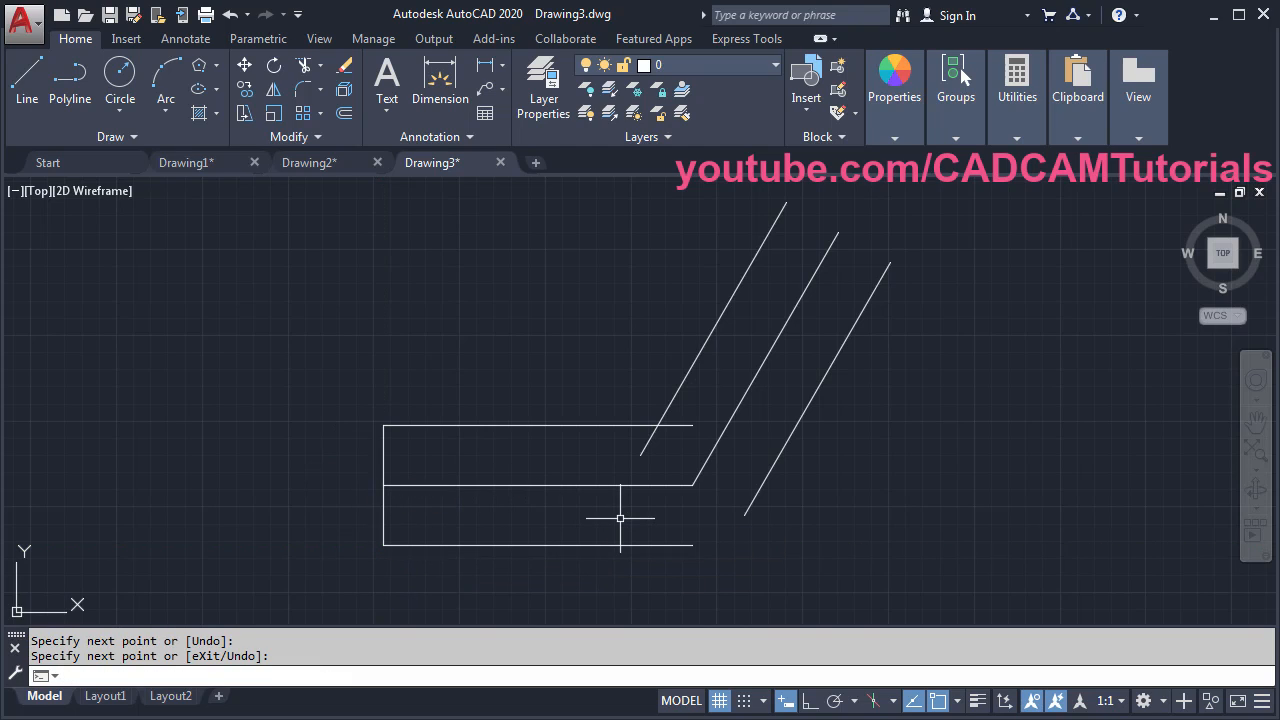
{"action": "key", "text": "Return"}
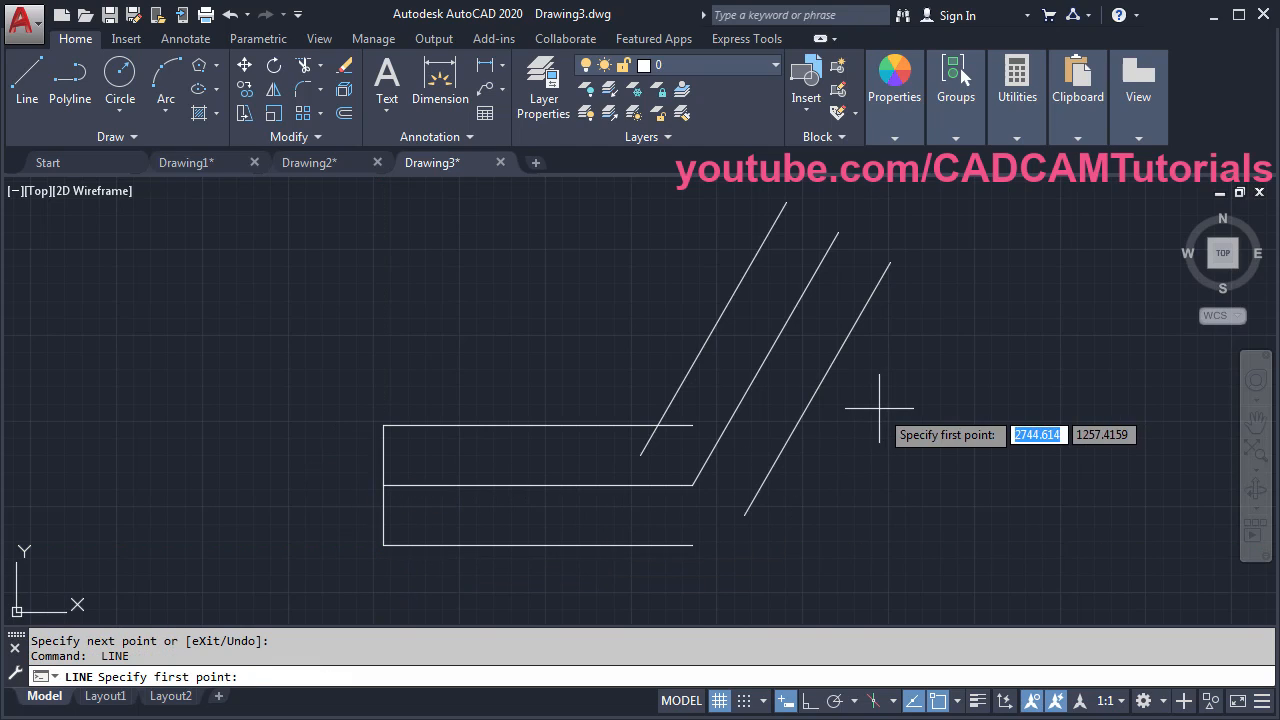
{"action": "left_click", "coordinate": [786, 203]}
{"action": "left_click", "coordinate": [890, 263]}
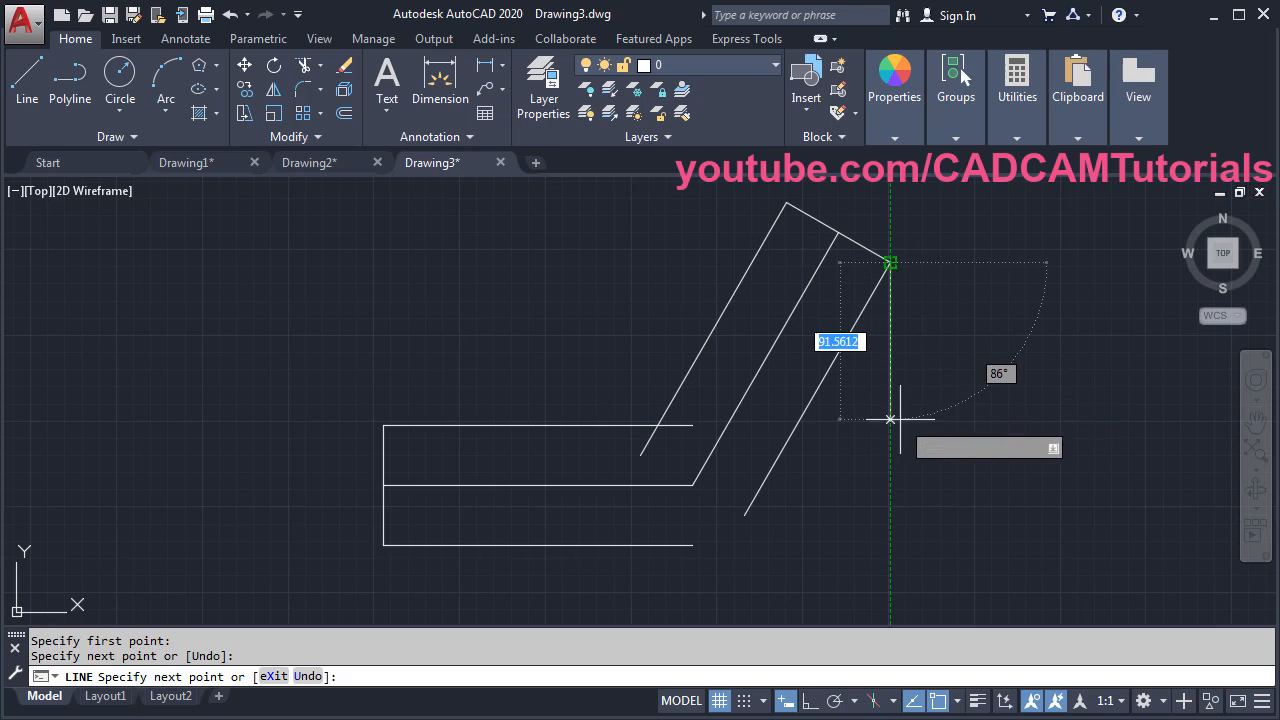
{"action": "key", "text": "Return"}
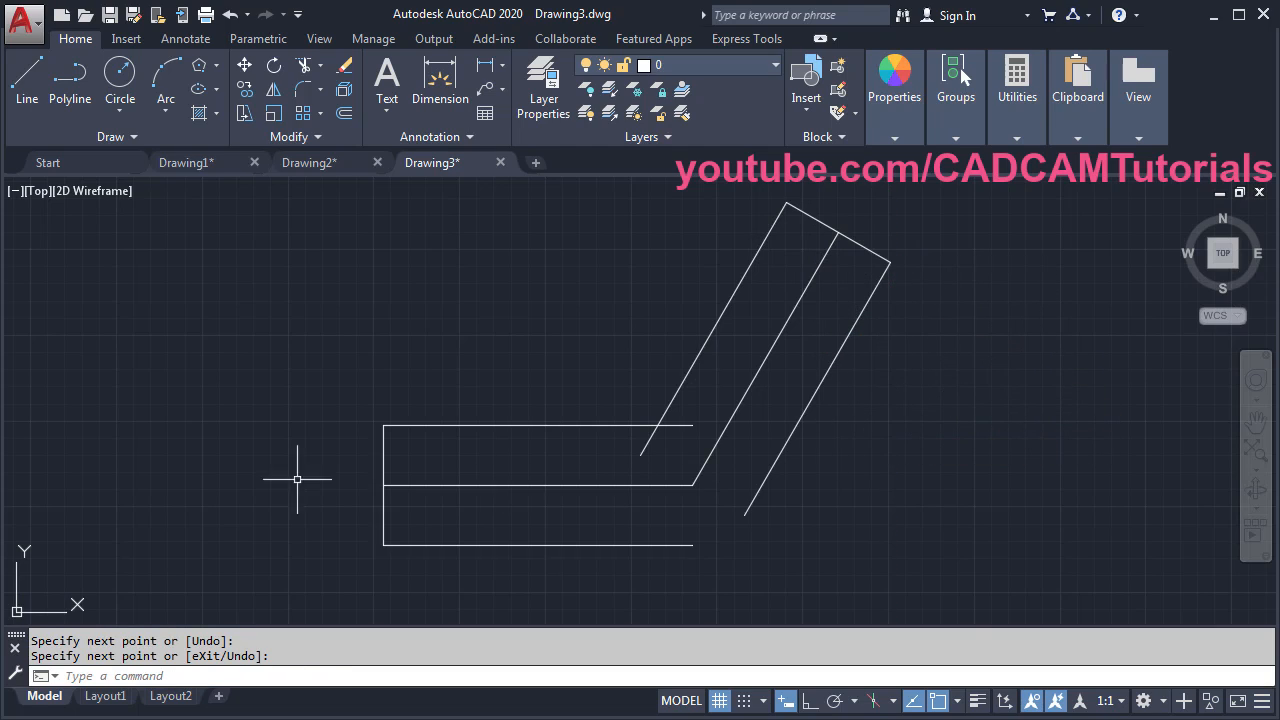
{"action": "left_click", "coordinate": [2, 471]}
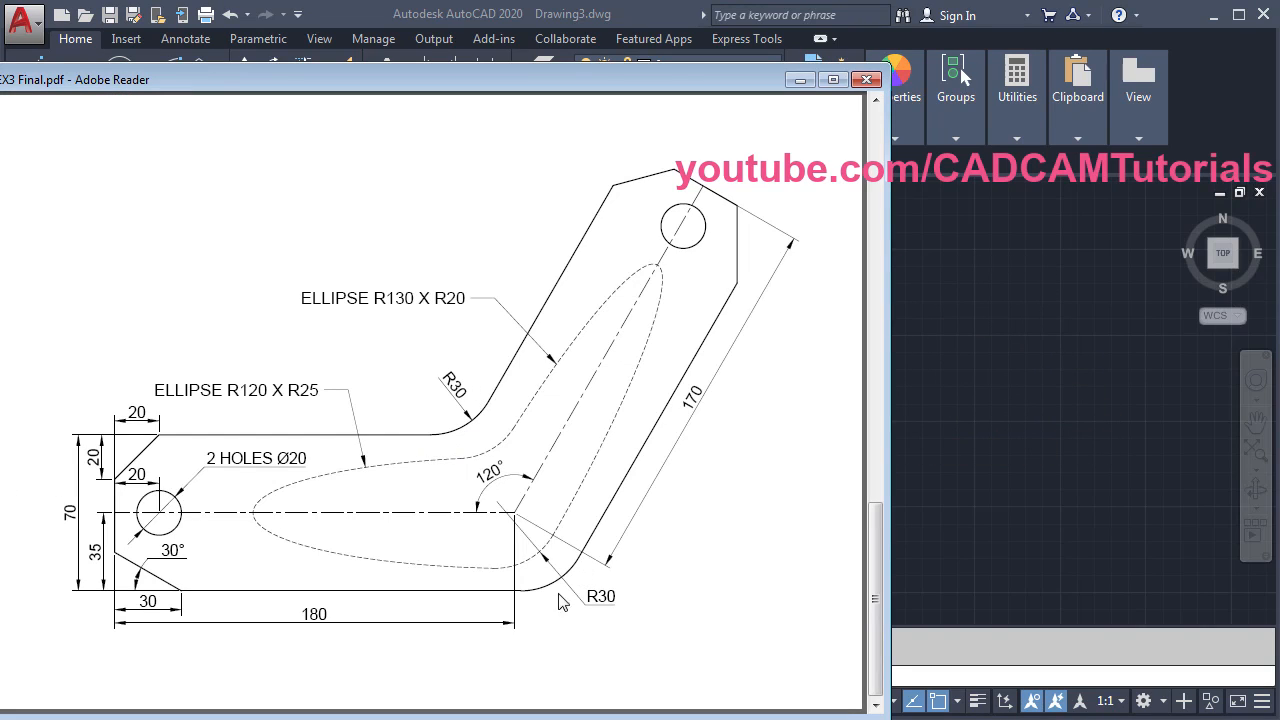
- Start Fillet with a radius of 30 in Multiple mode
{"action": "left_click", "coordinate": [908, 410]}
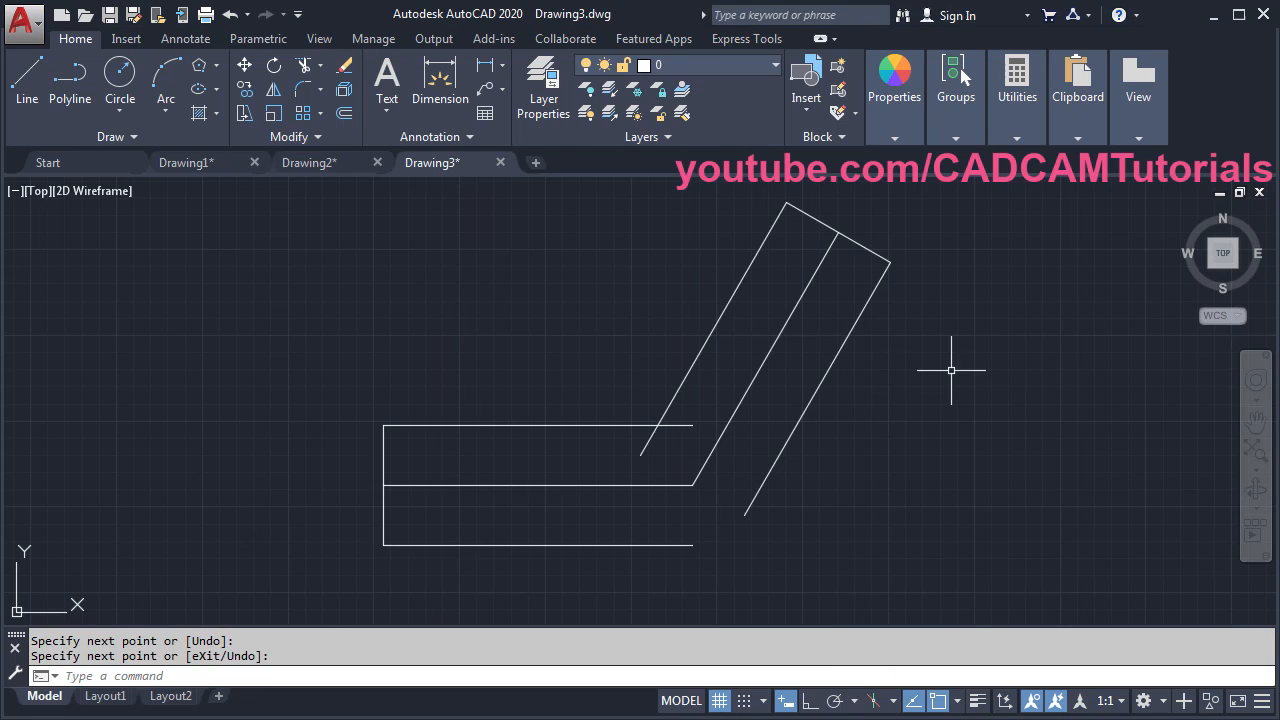
{"action": "left_click", "coordinate": [303, 92]}
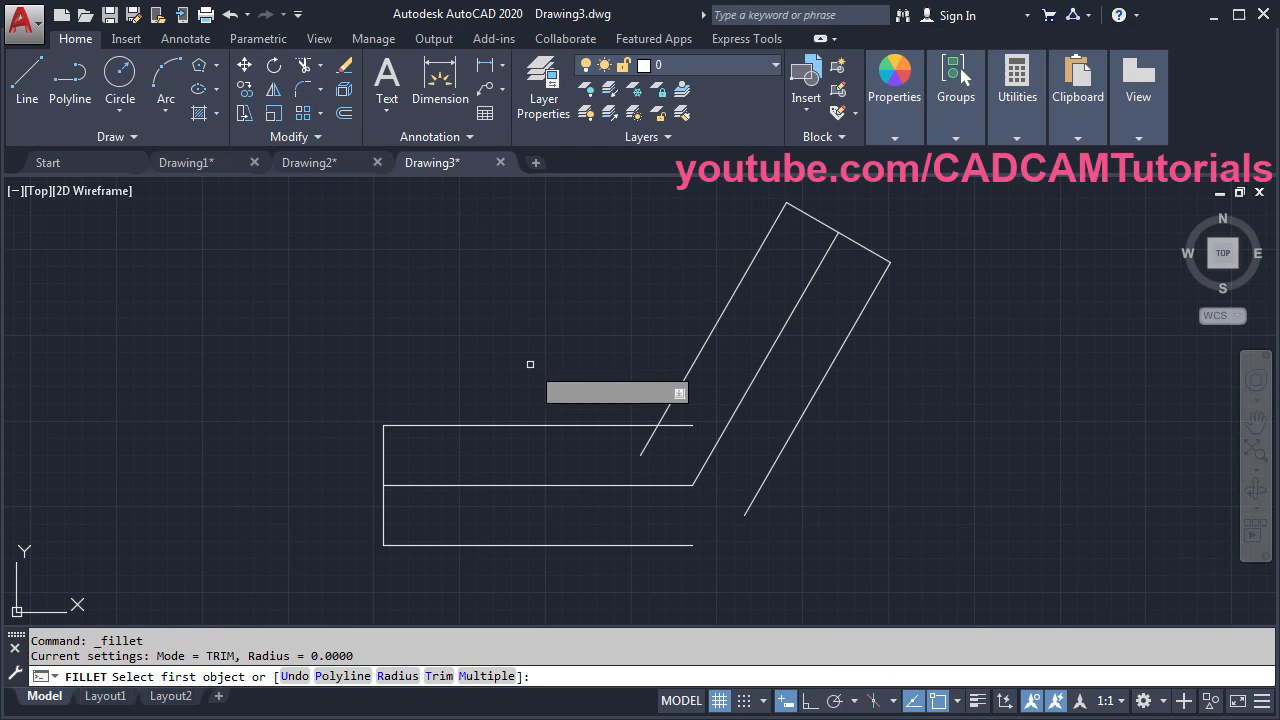
{"action": "left_click", "coordinate": [398, 676]}
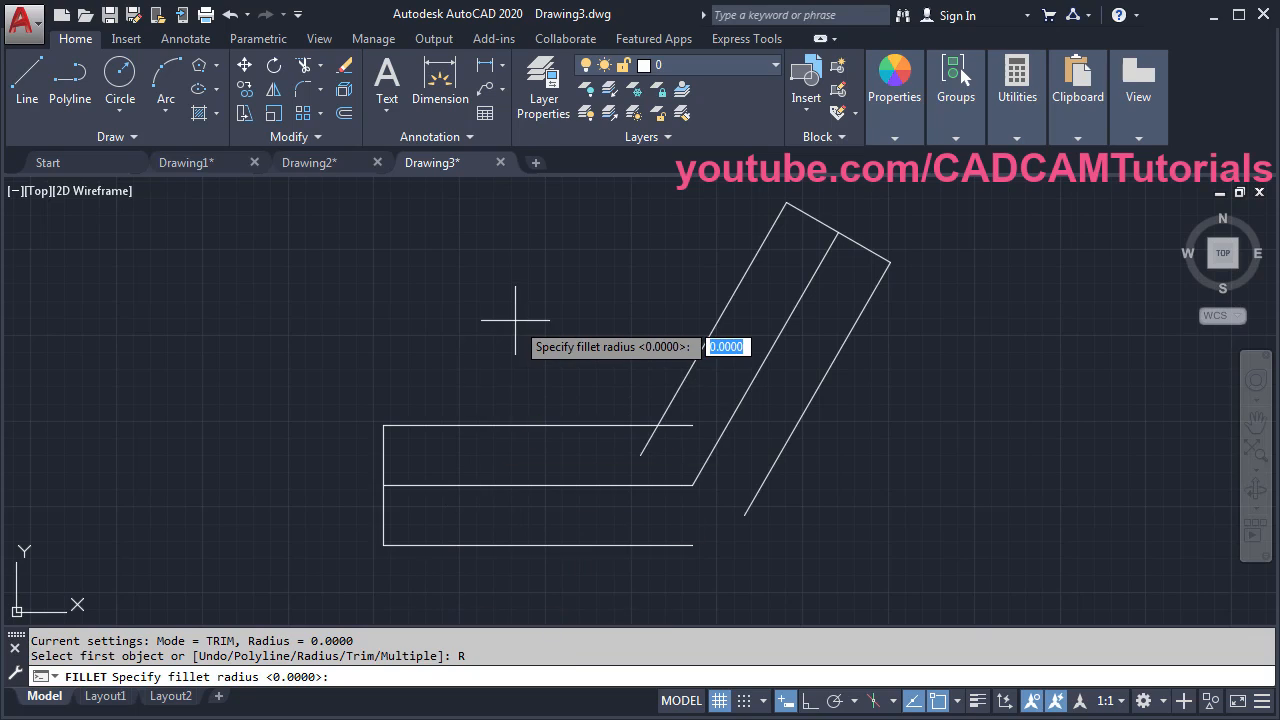
{"action": "type", "text": "30"}
{"action": "key", "text": "Return"}
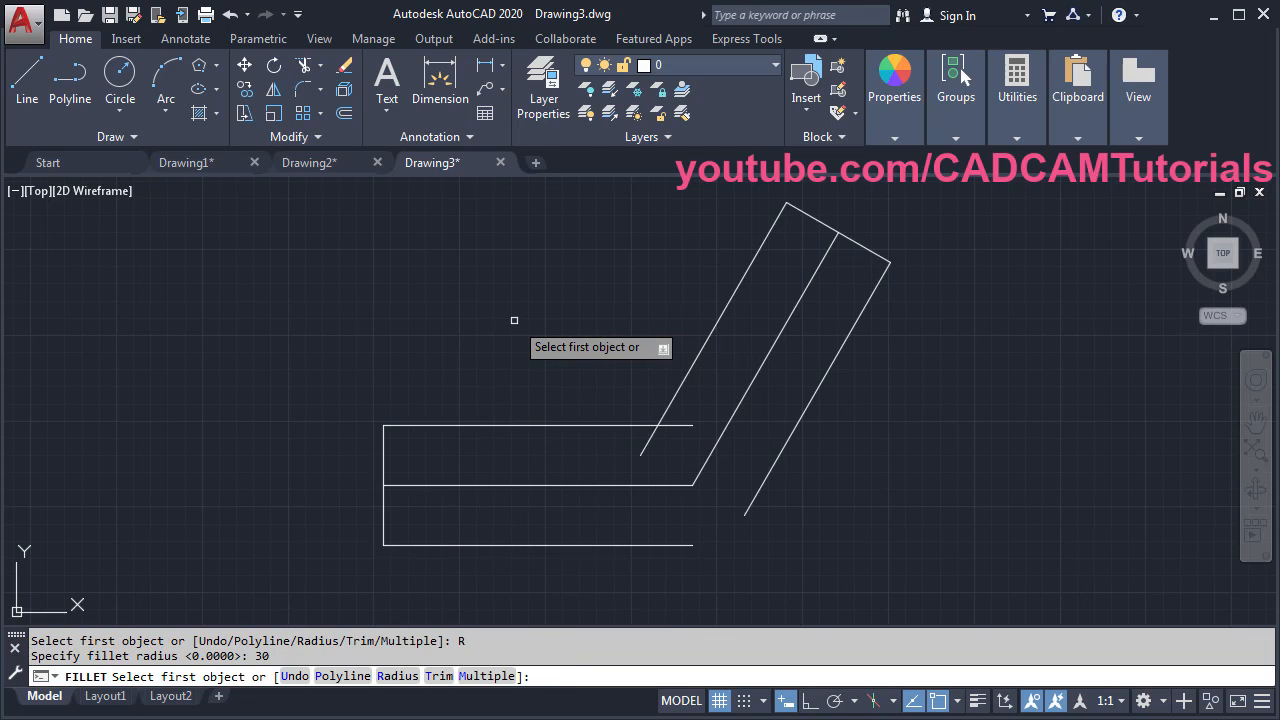
{"action": "left_click", "coordinate": [480, 677]}
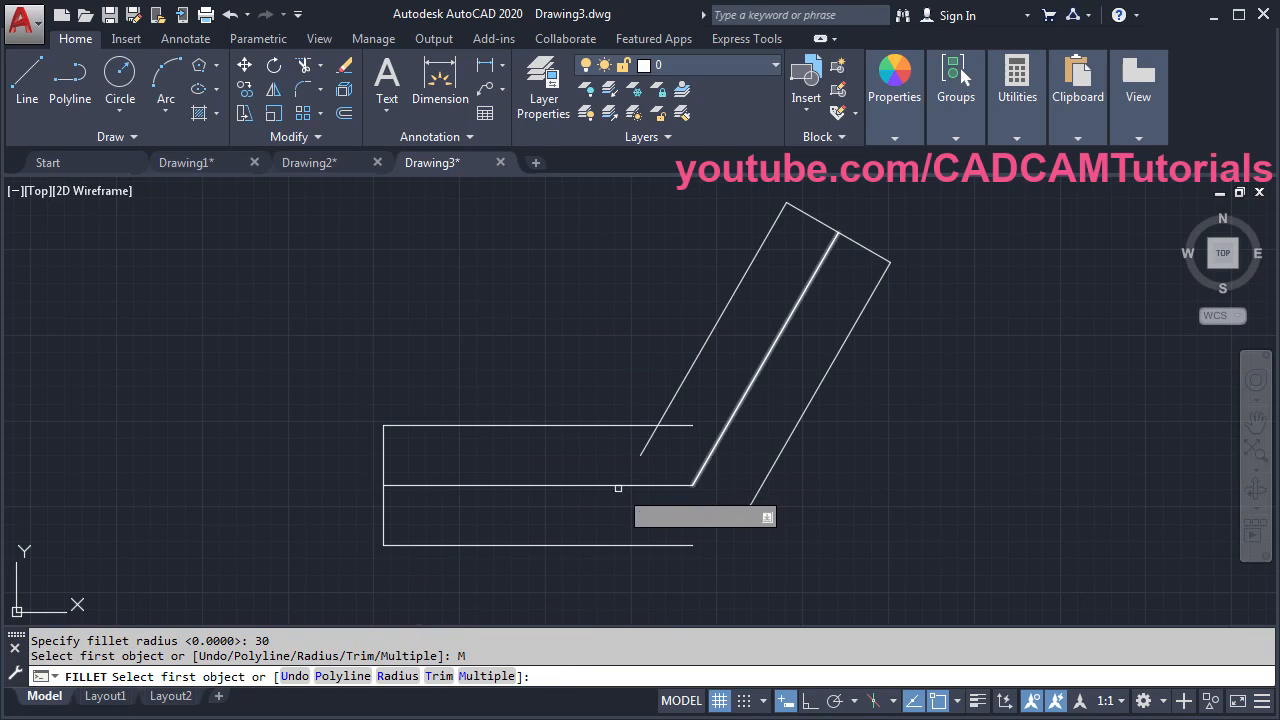
- Round the top-edge and bottom-edge corners into the inclined lines with R30 fillets
{"action": "left_click", "coordinate": [613, 425]}
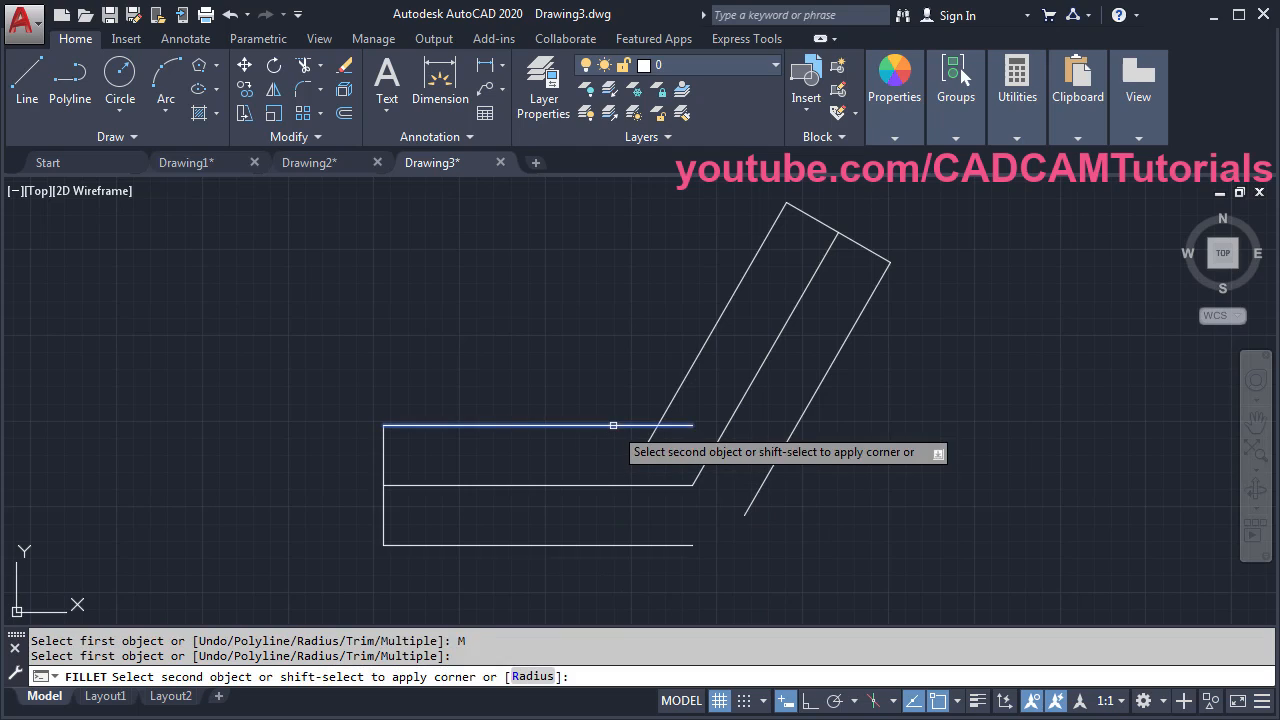
{"action": "left_click", "coordinate": [672, 388]}
{"action": "left_click", "coordinate": [658, 544]}
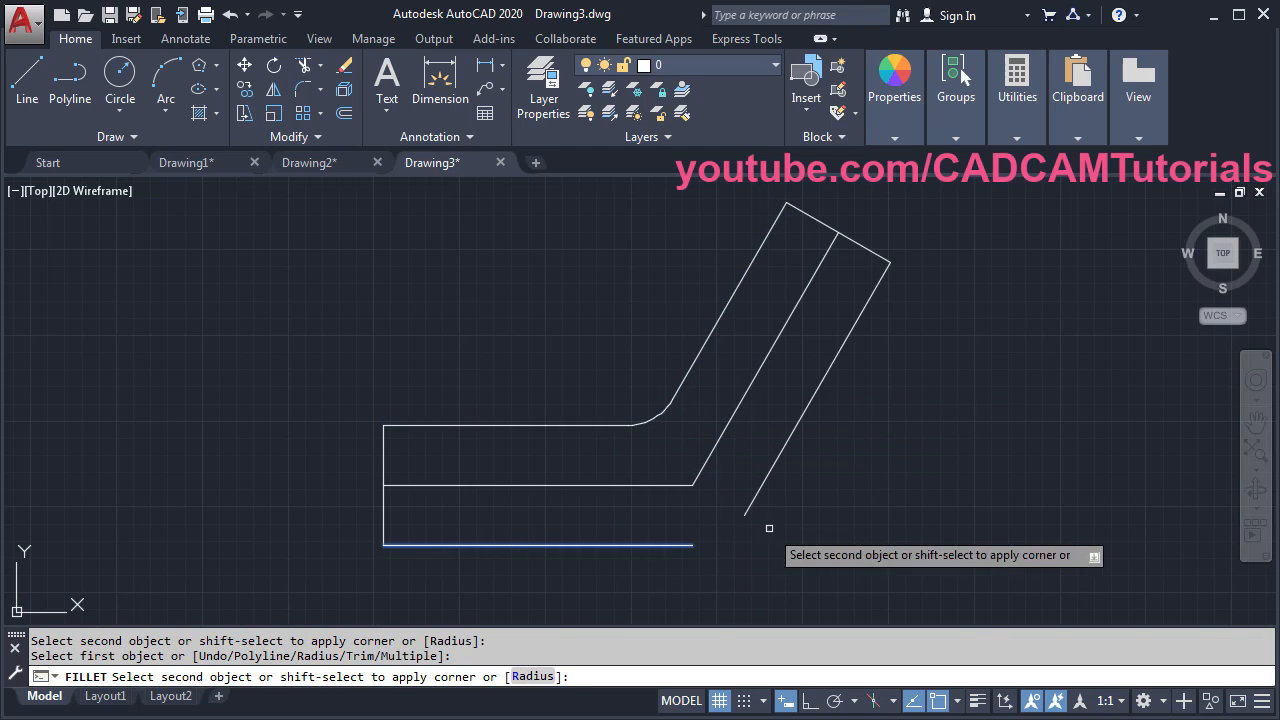
{"action": "left_click", "coordinate": [761, 487]}
{"action": "key", "text": "Return"}
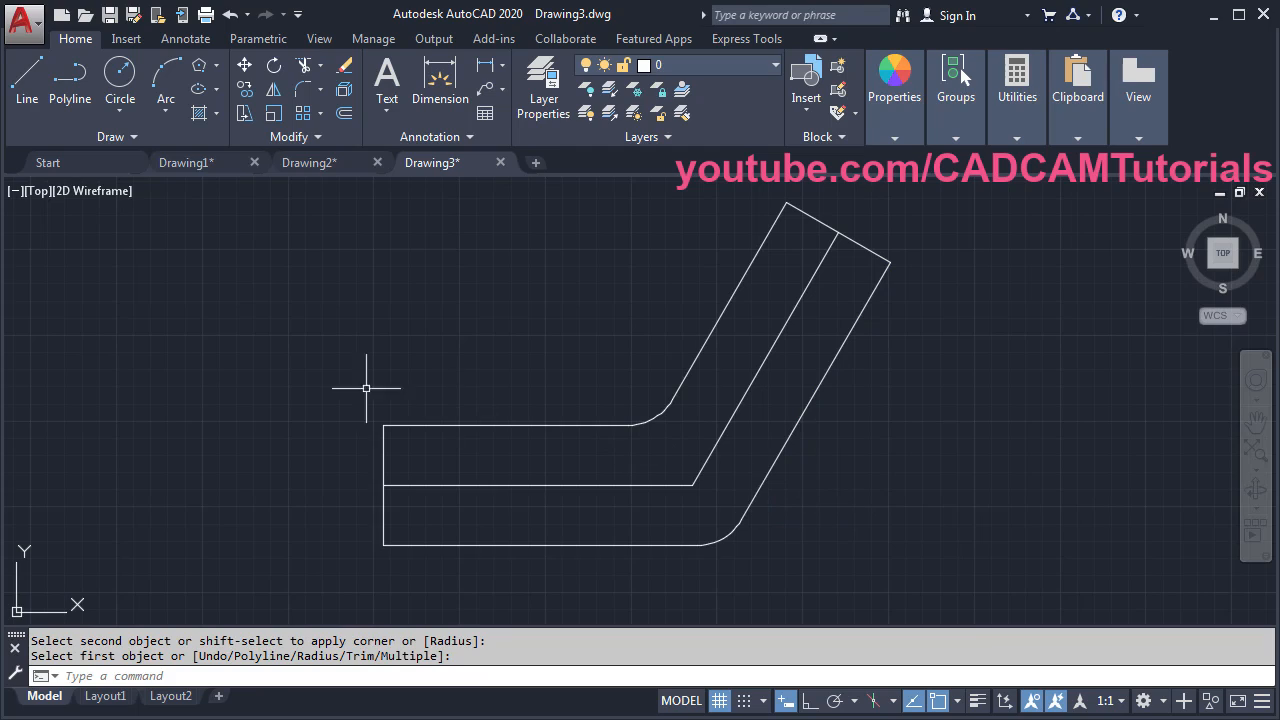
{"action": "key", "text": "alt+Tab"}
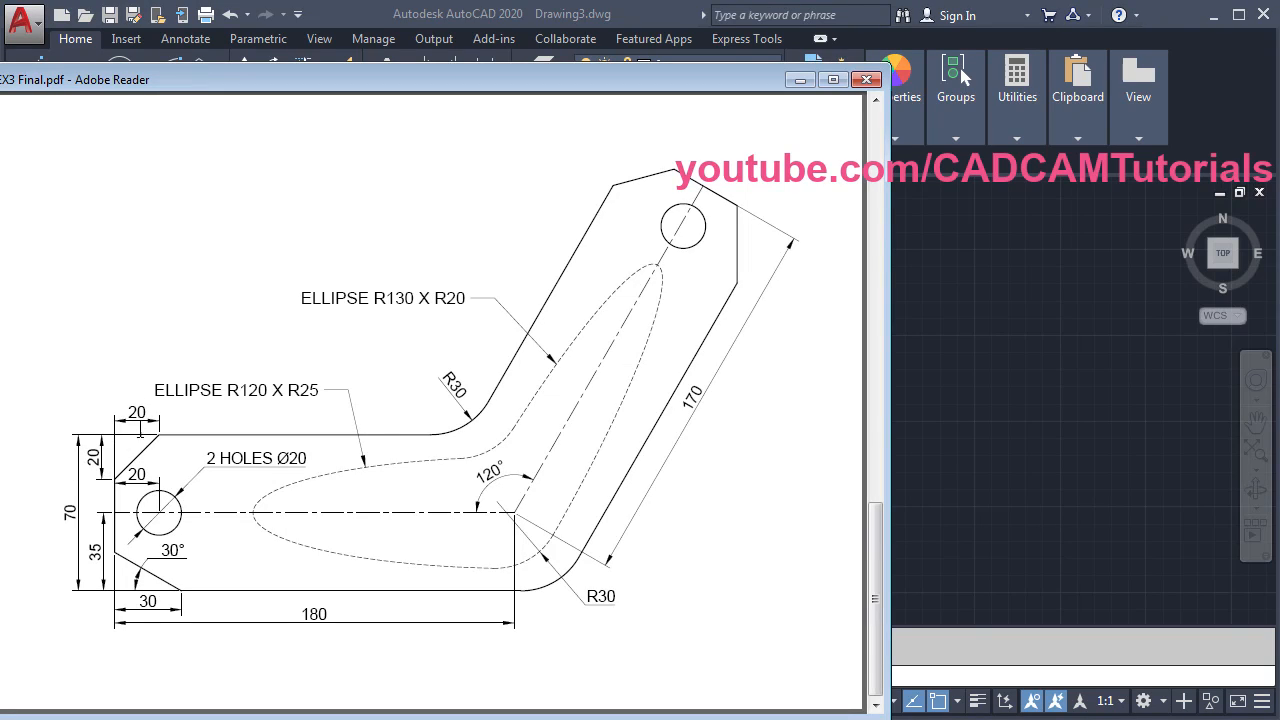
{"action": "left_click", "coordinate": [991, 298]}
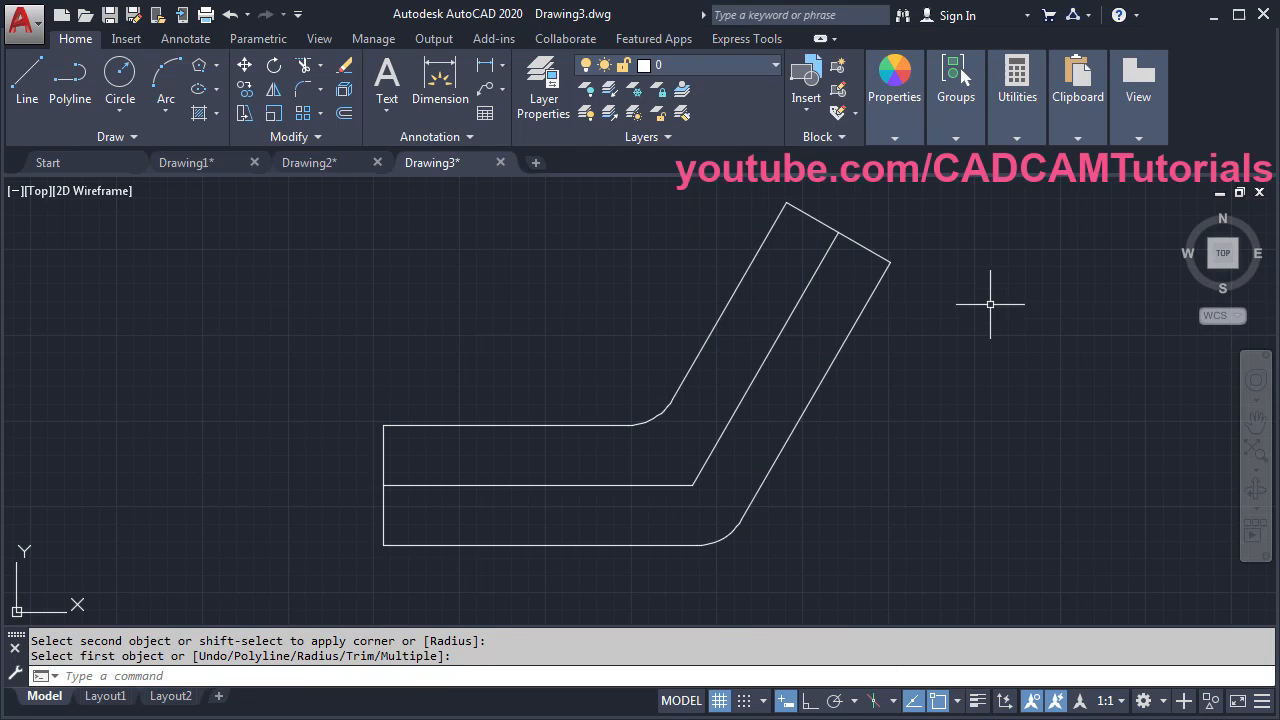
{"action": "left_click", "coordinate": [320, 88]}
- Chamfer the plate's upper-left corner and the arm's top-left corner with distances 20 and 20
{"action": "left_click", "coordinate": [340, 170]}
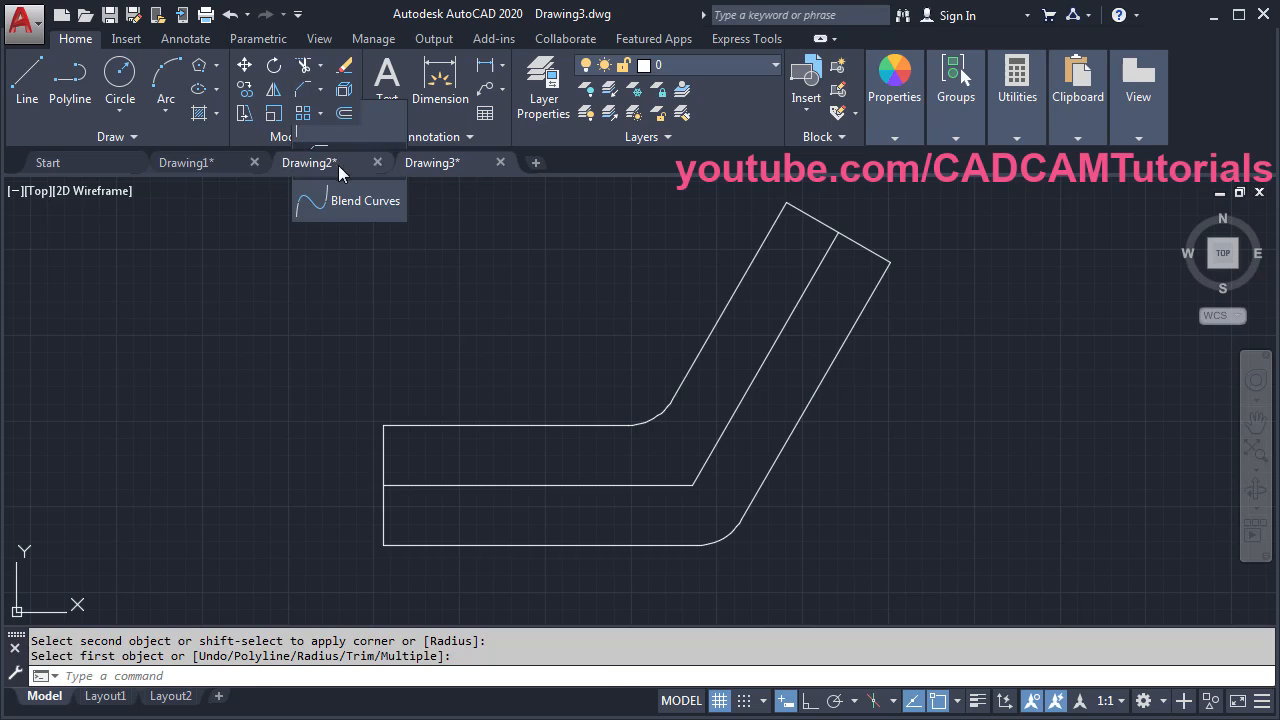
{"action": "left_click", "coordinate": [396, 676]}
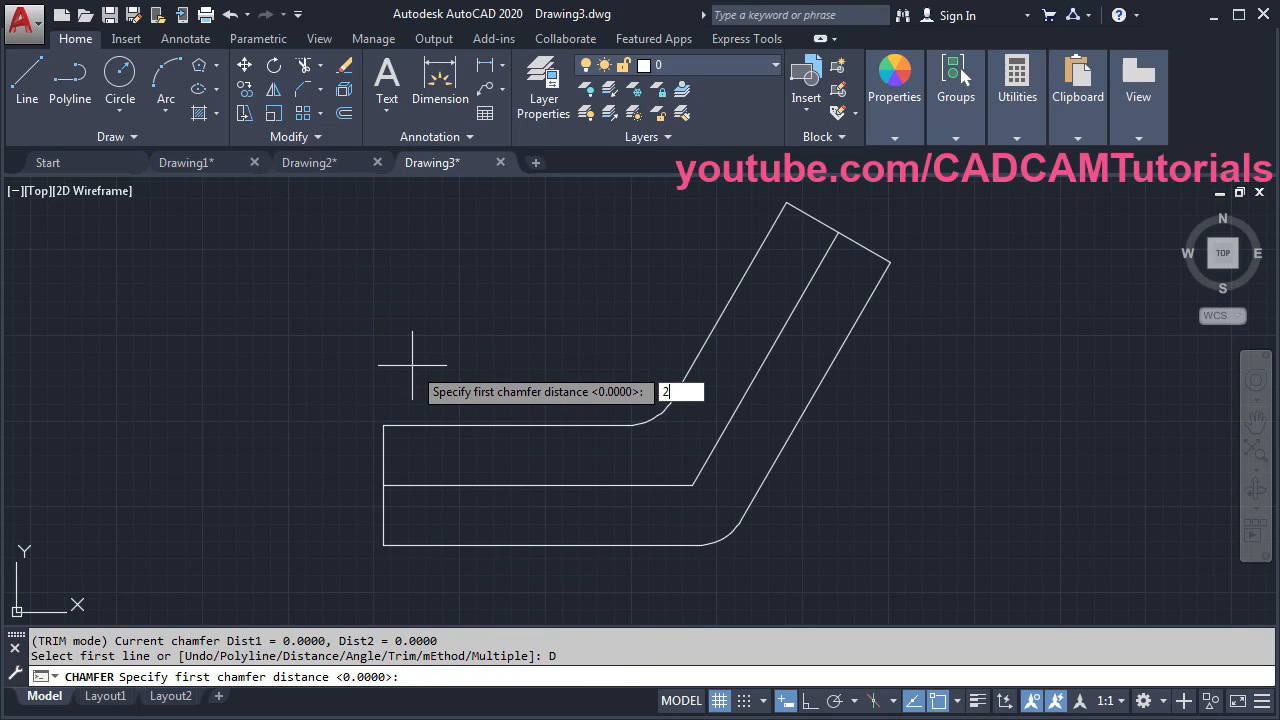
{"action": "key", "text": "Return"}
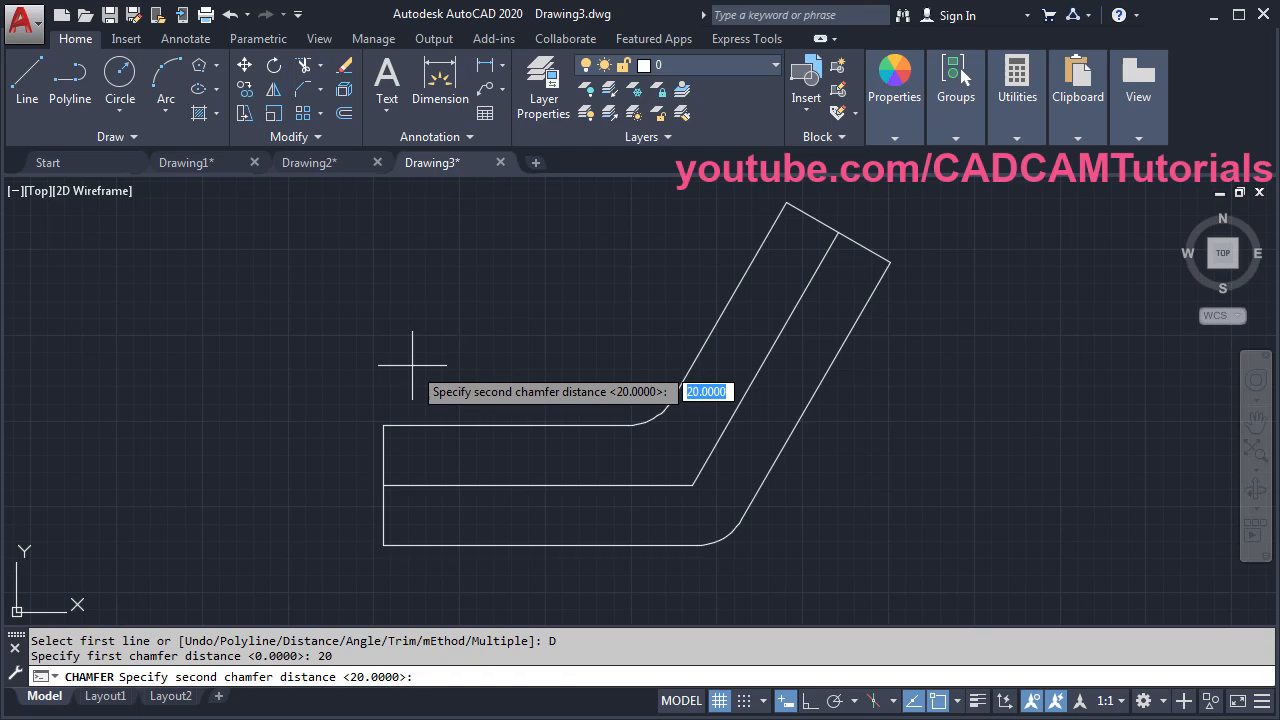
{"action": "key", "text": "Return"}
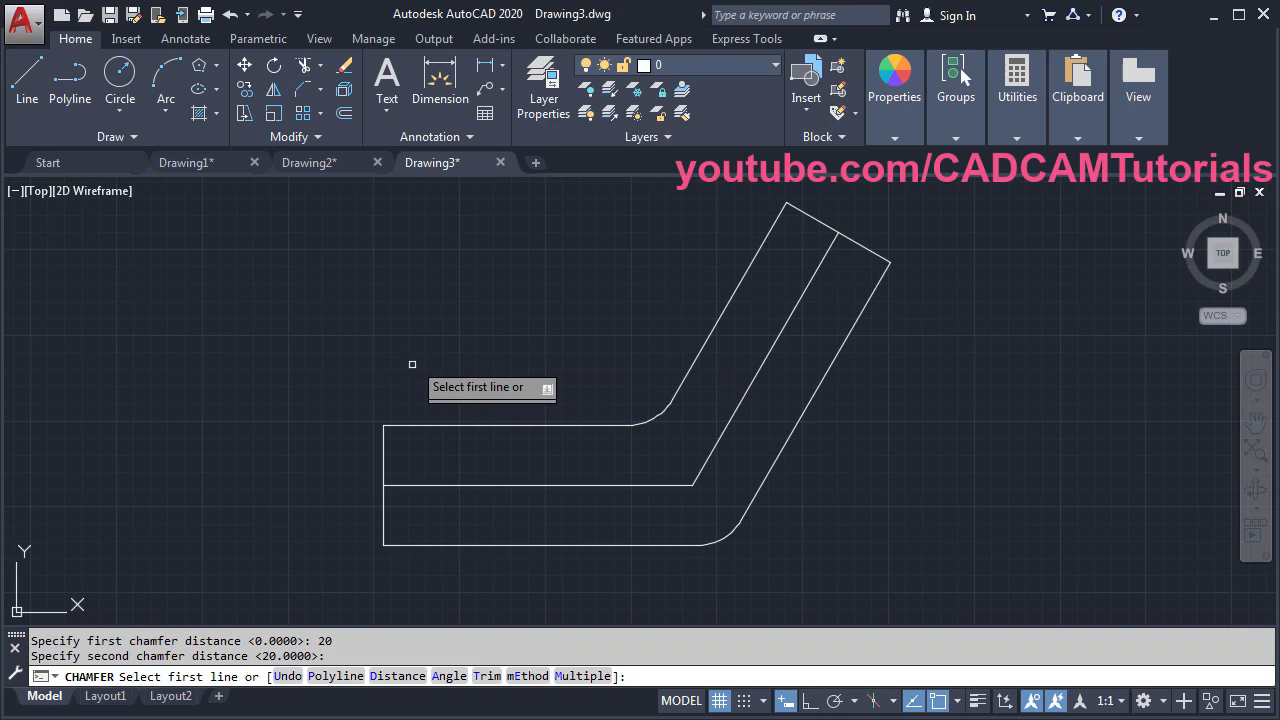
{"action": "left_click", "coordinate": [583, 676]}
{"action": "left_click", "coordinate": [385, 457]}
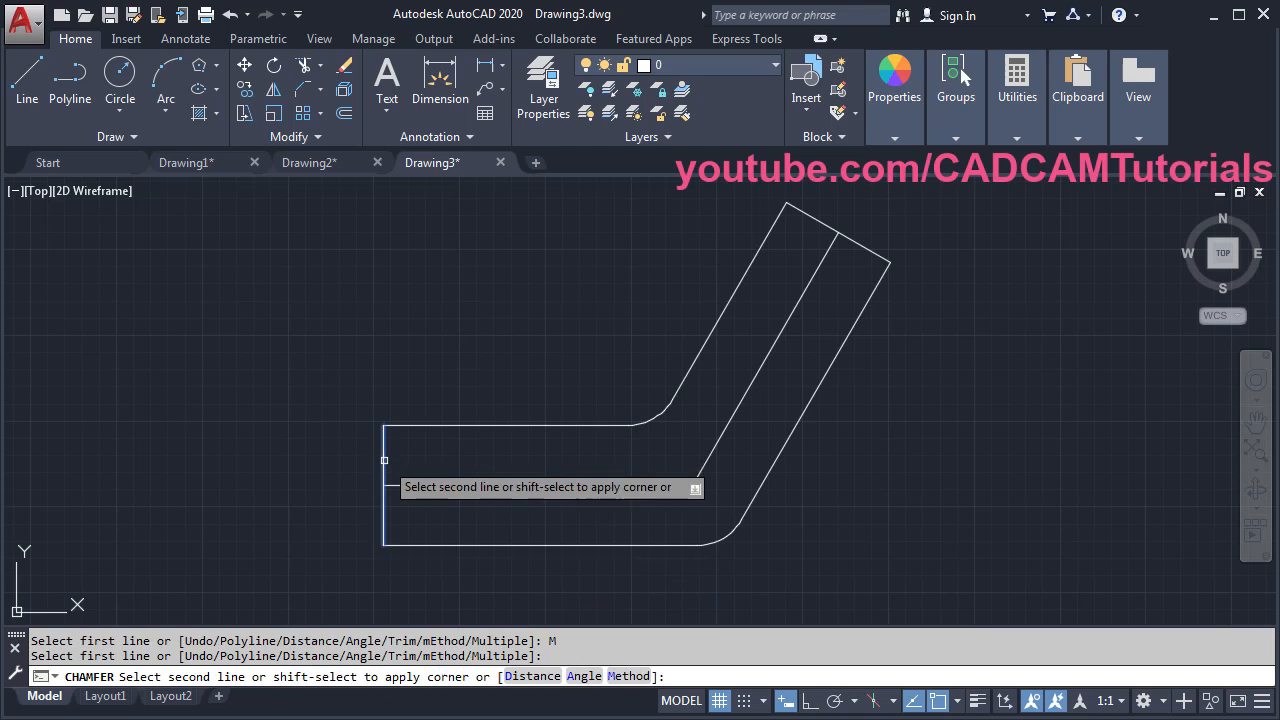
{"action": "left_click", "coordinate": [433, 425]}
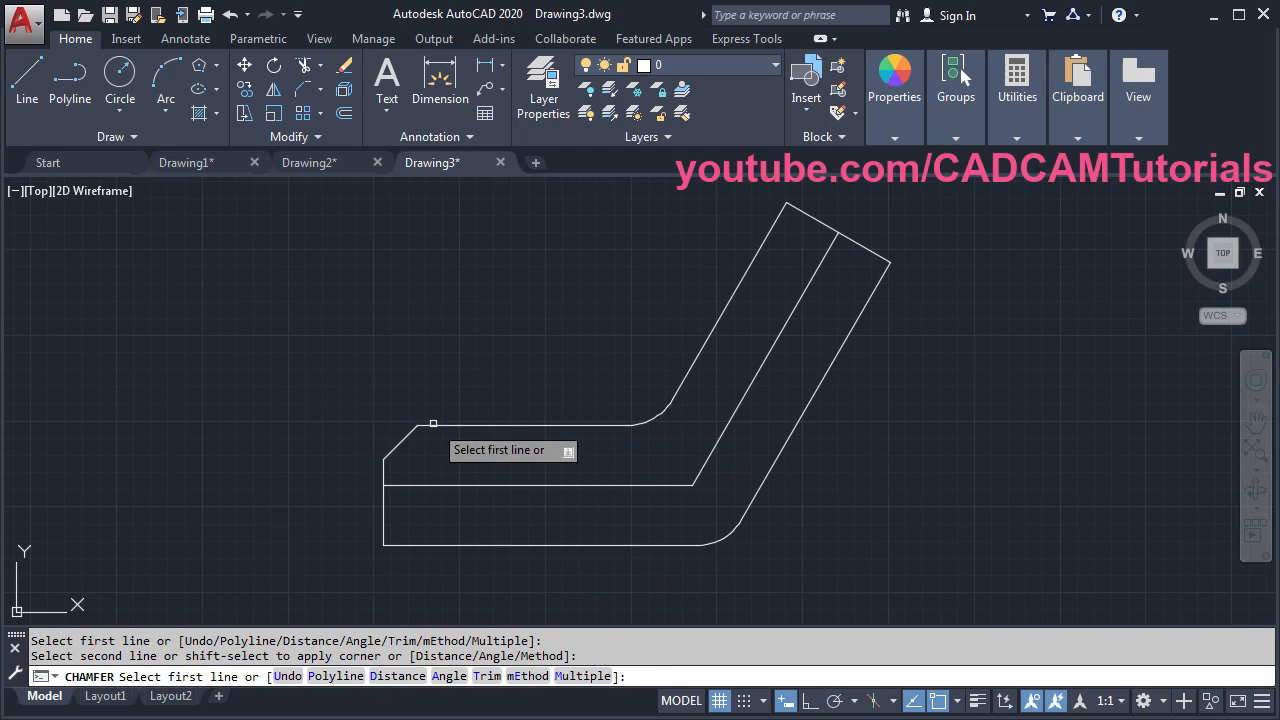
{"action": "left_click", "coordinate": [769, 234]}
{"action": "left_click", "coordinate": [818, 224]}
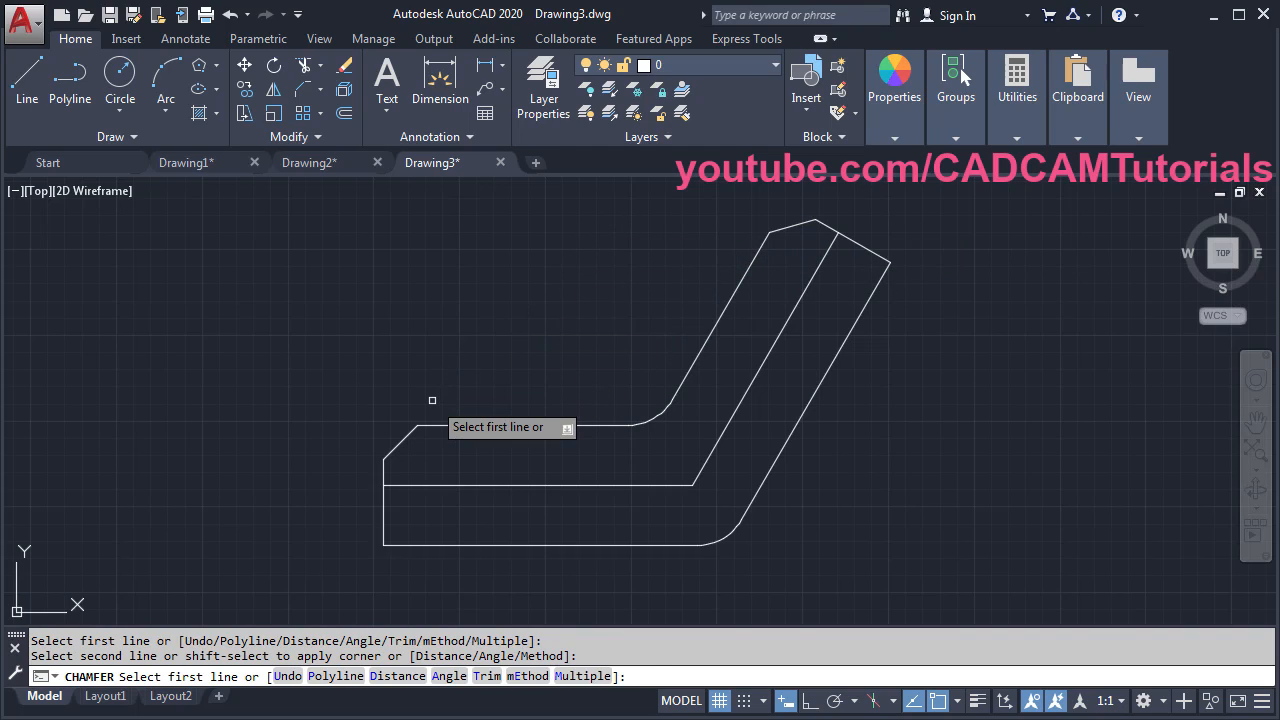
- Switch Chamfer to the angle method with length 30 and angle 30°
{"action": "type", "text": "a"}
{"action": "key", "text": "Return"}
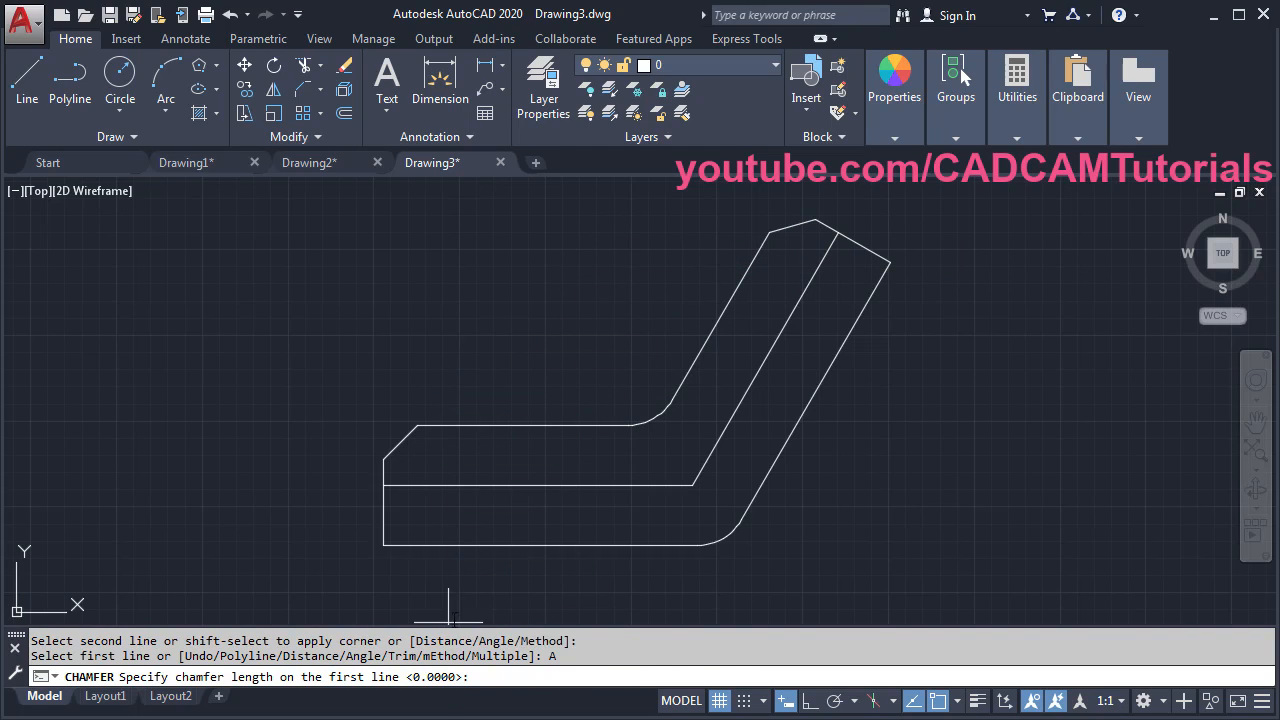
{"action": "left_click", "coordinate": [120, 718]}
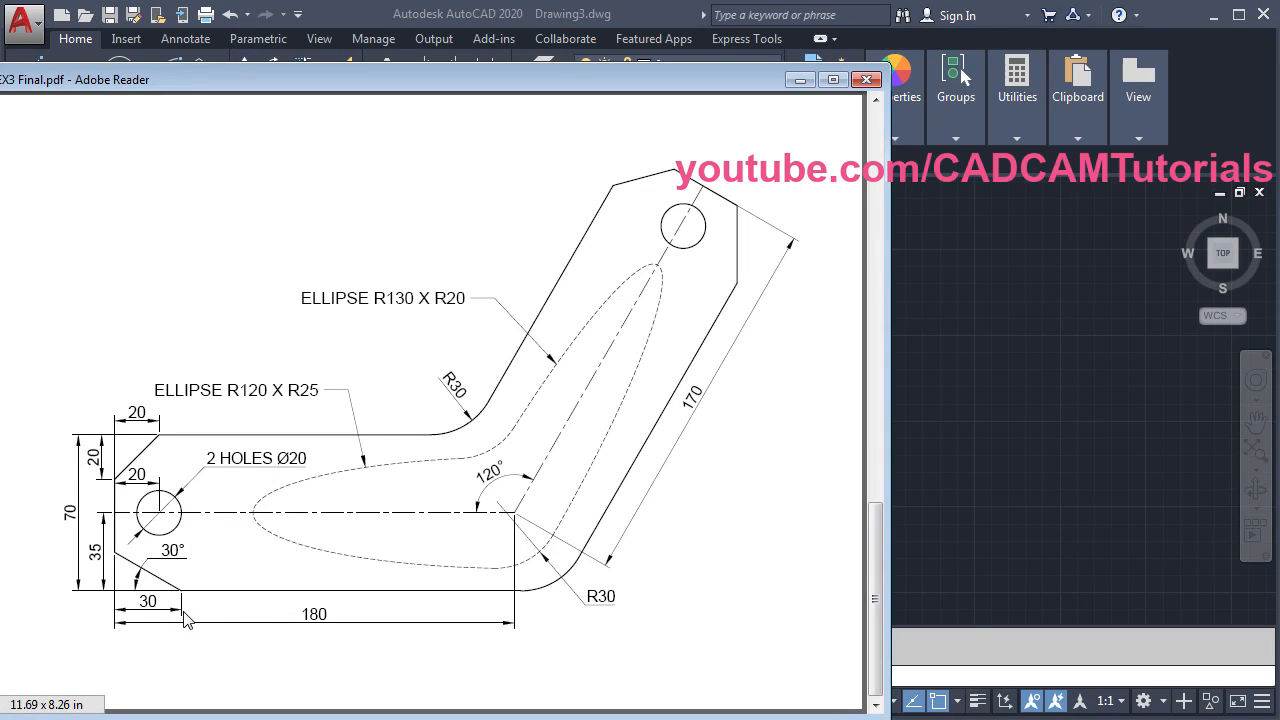
{"action": "left_click", "coordinate": [1020, 432]}
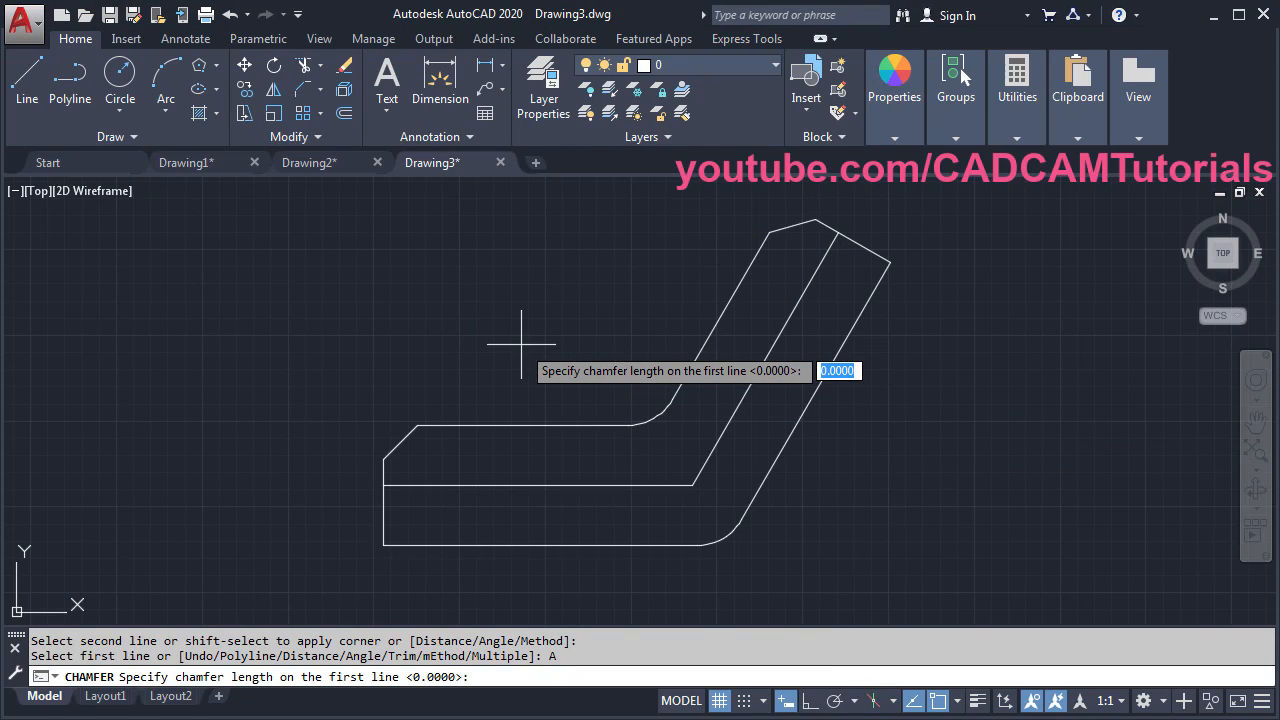
{"action": "type", "text": "30"}
{"action": "key", "text": "Return"}
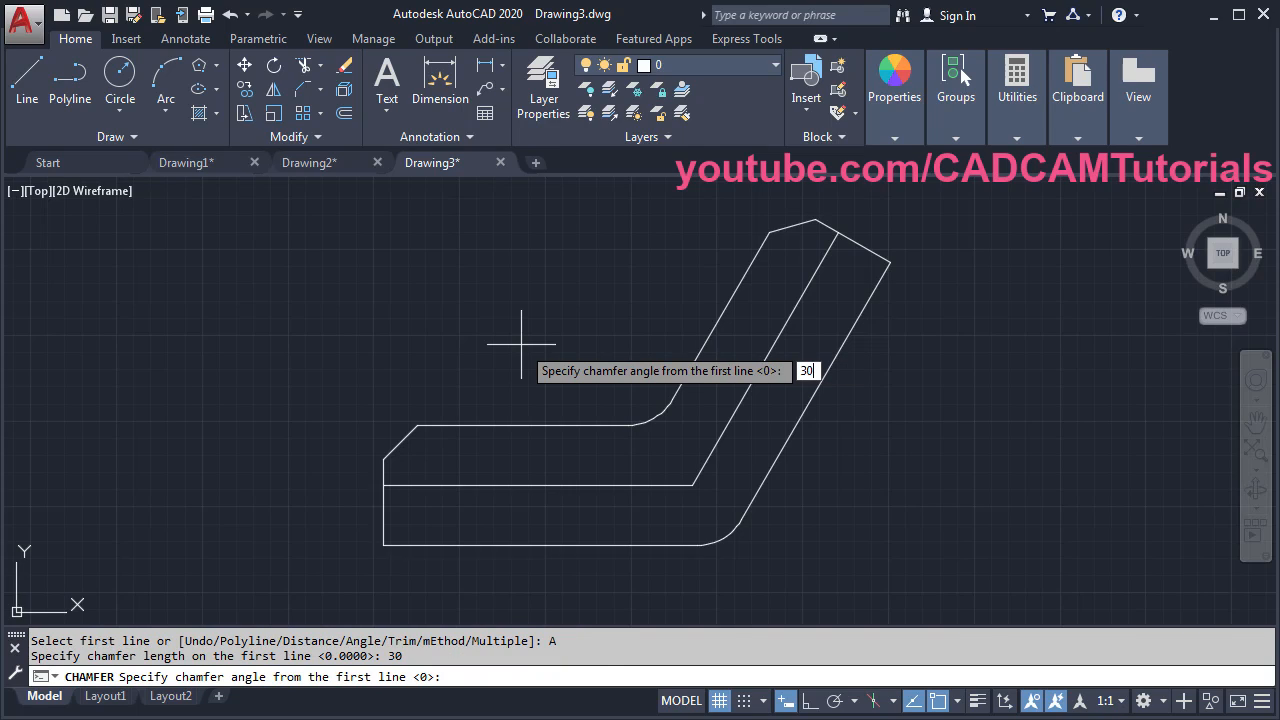
{"action": "key", "text": "Return"}
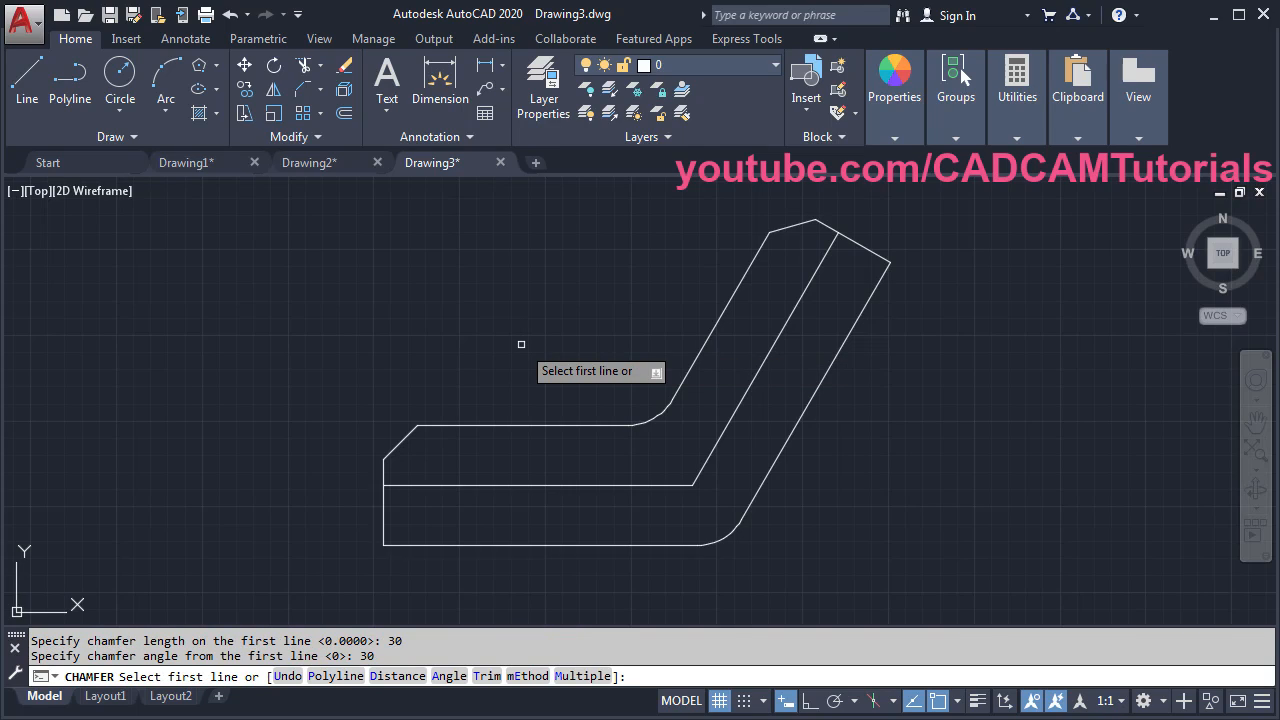
- Chamfer the bottom-left corner and the arm's outer top-right corner at 30 × 30°
{"action": "left_click", "coordinate": [432, 546]}
{"action": "left_click", "coordinate": [384, 522]}
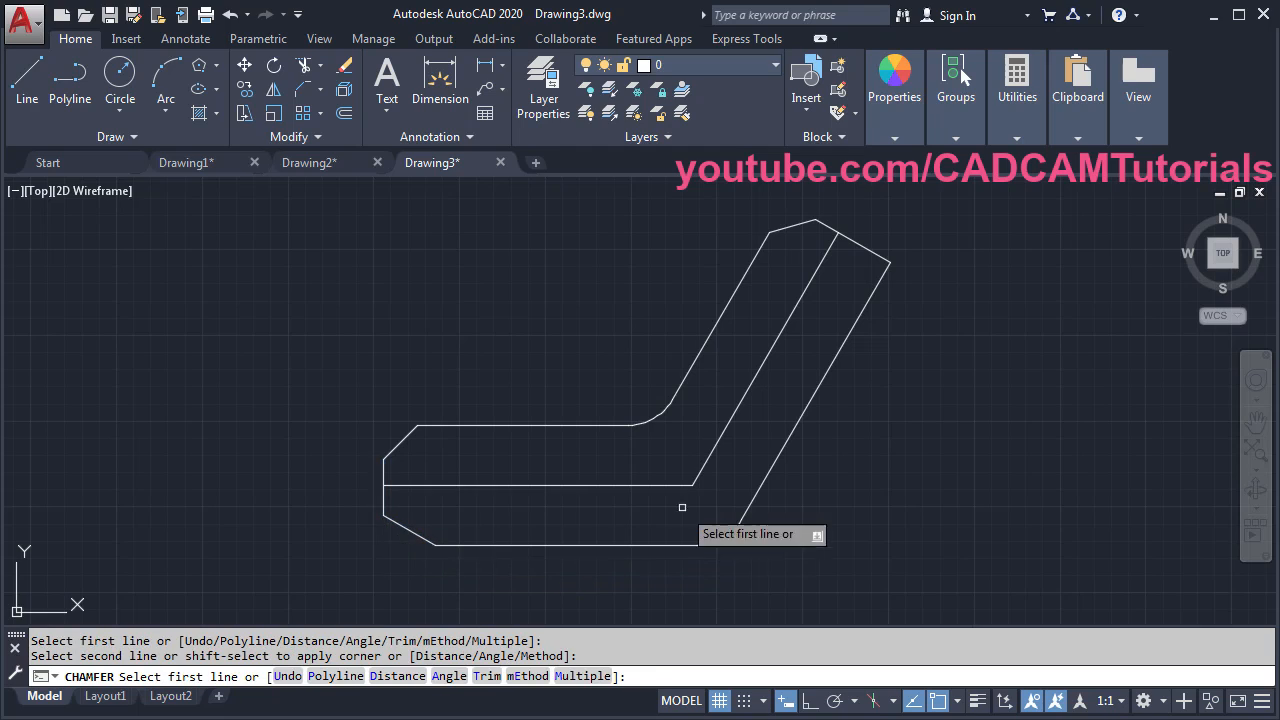
{"action": "left_click", "coordinate": [842, 342]}
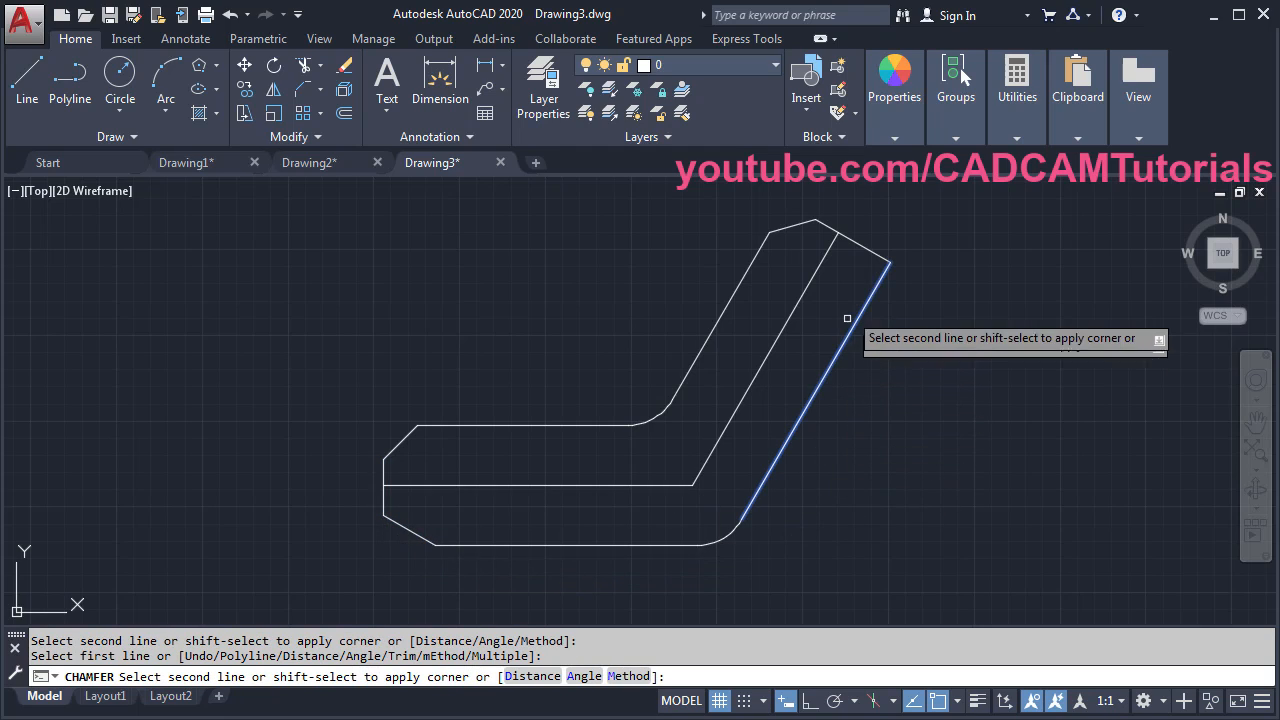
{"action": "left_click", "coordinate": [859, 241]}
{"action": "key", "text": "Return"}
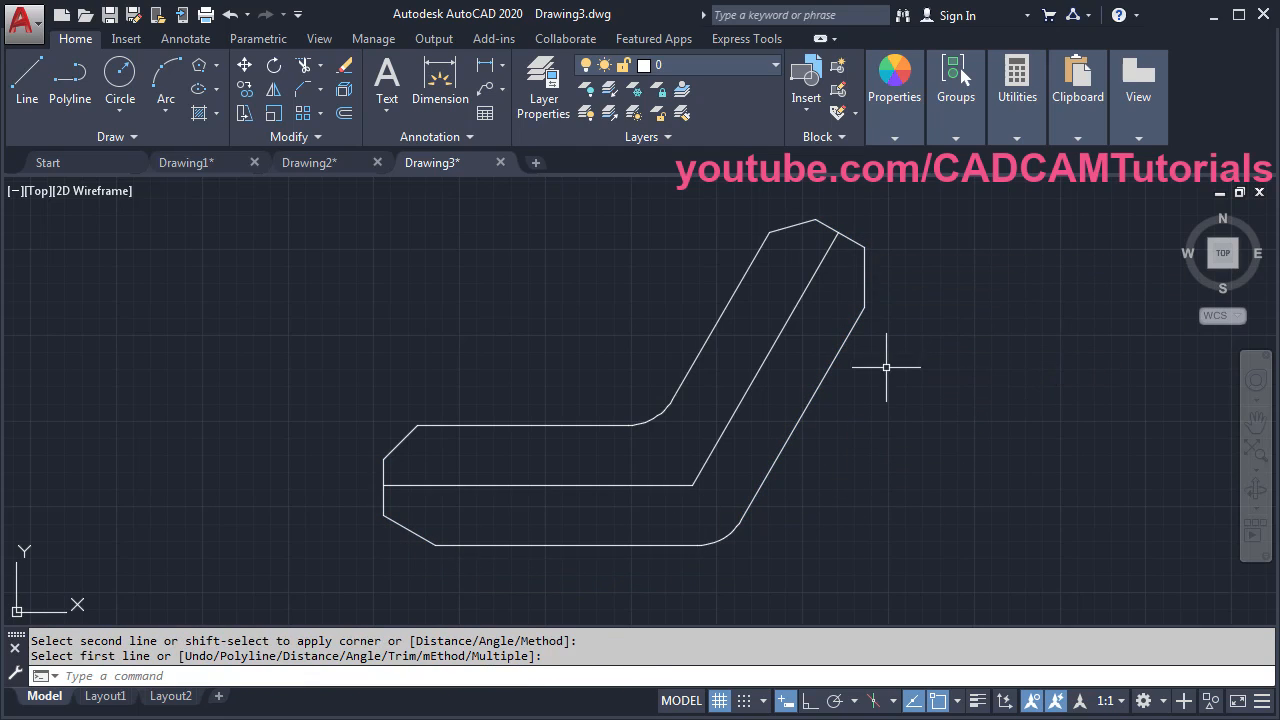
{"action": "key", "text": "alt+Tab"}
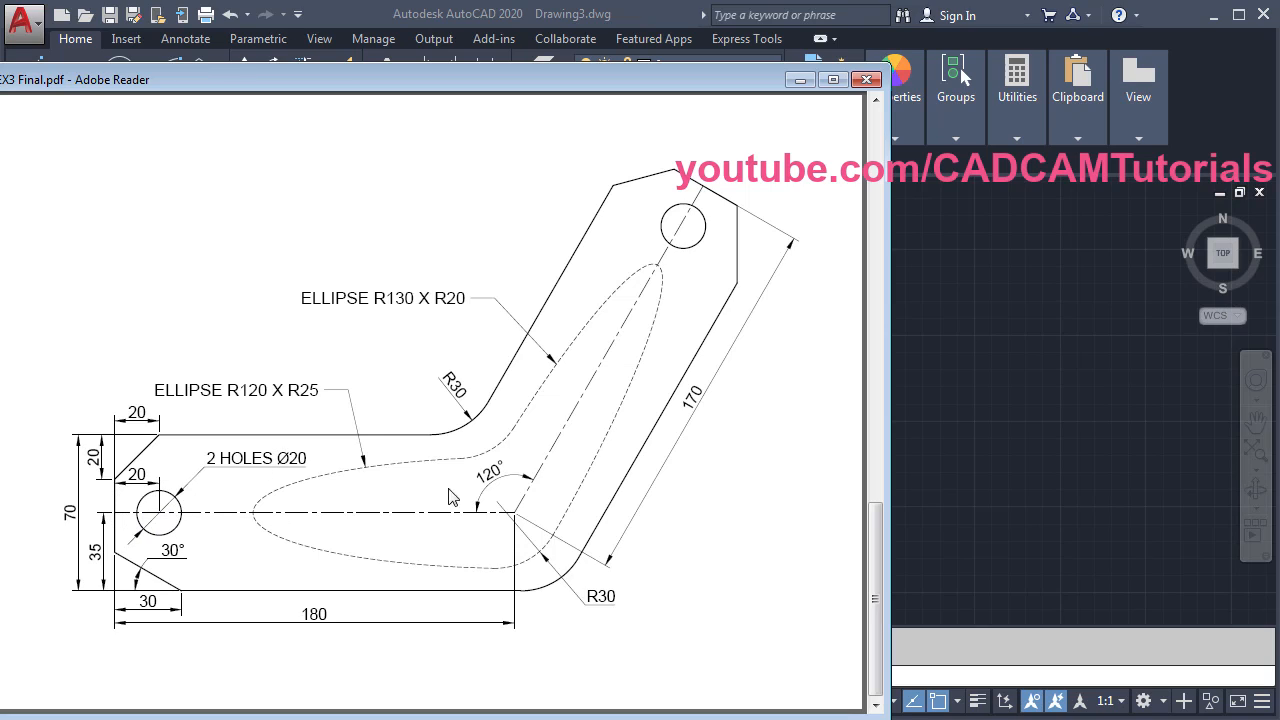
- Draw the first radius-10 hole circle on the centre line
{"action": "left_click", "coordinate": [961, 349]}
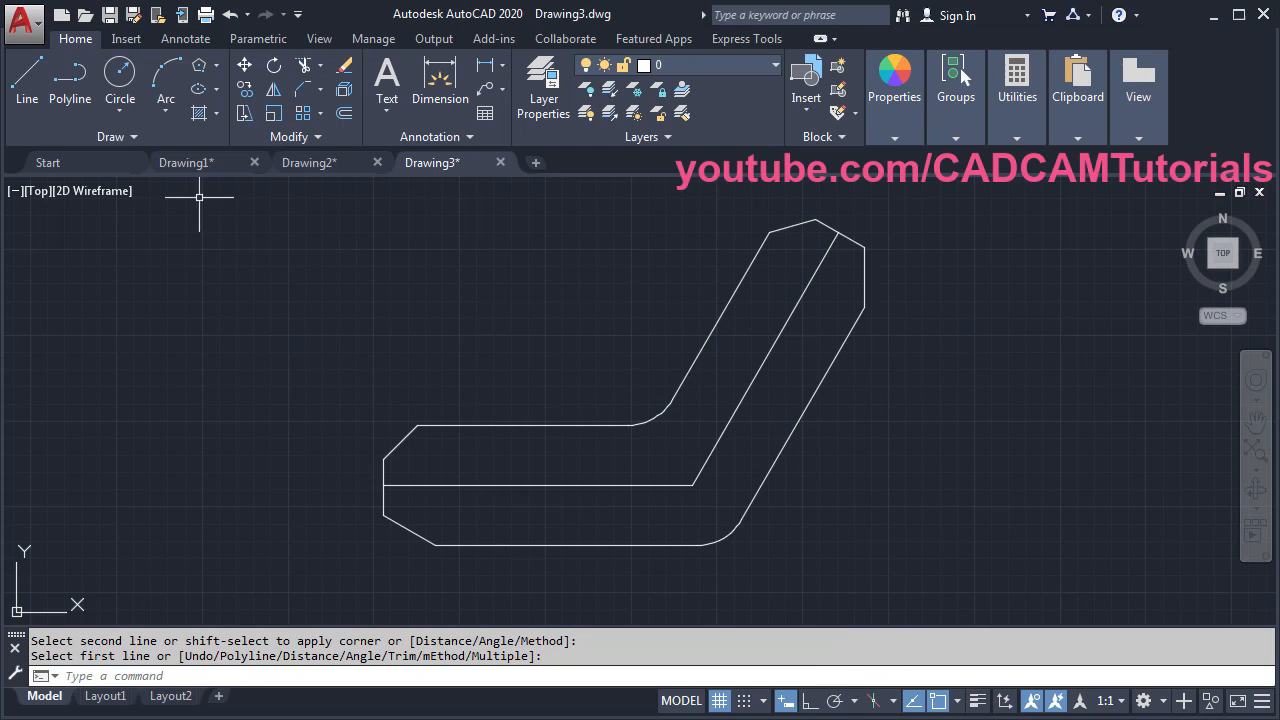
{"action": "left_click", "coordinate": [118, 86]}
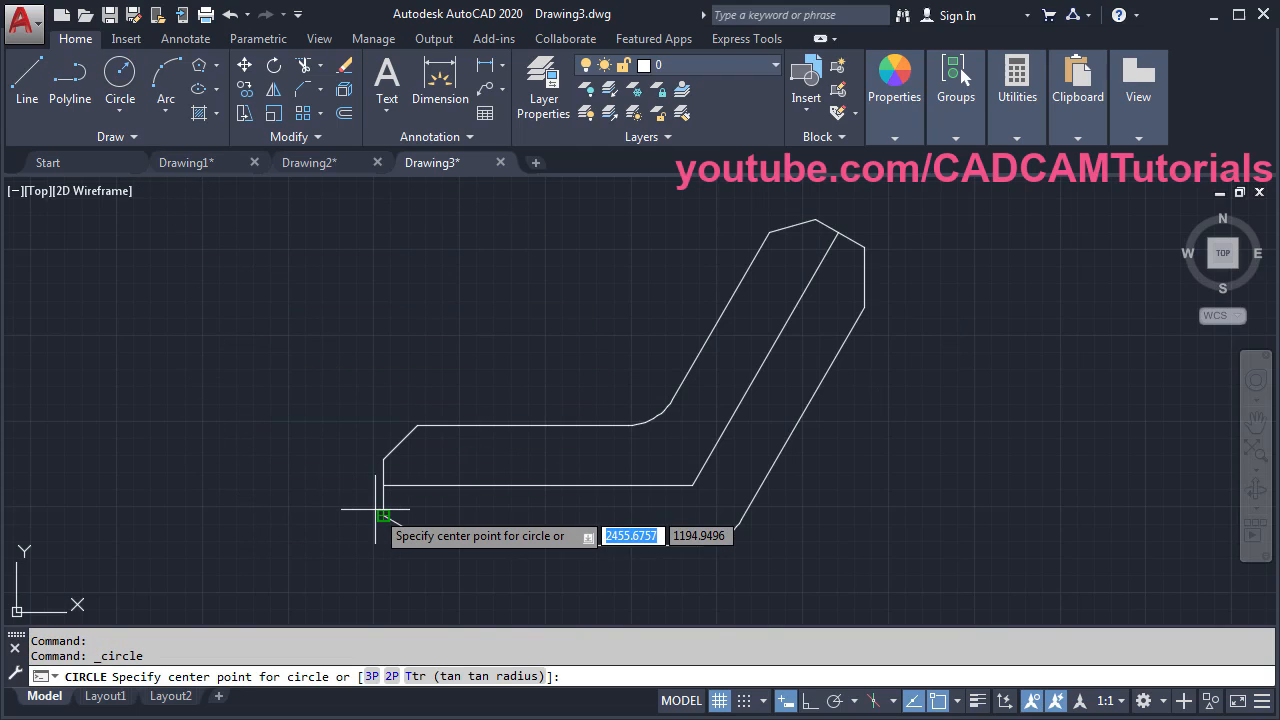
{"action": "scroll", "coordinate": [377, 498], "scroll_direction": "up", "scroll_amount": 4}
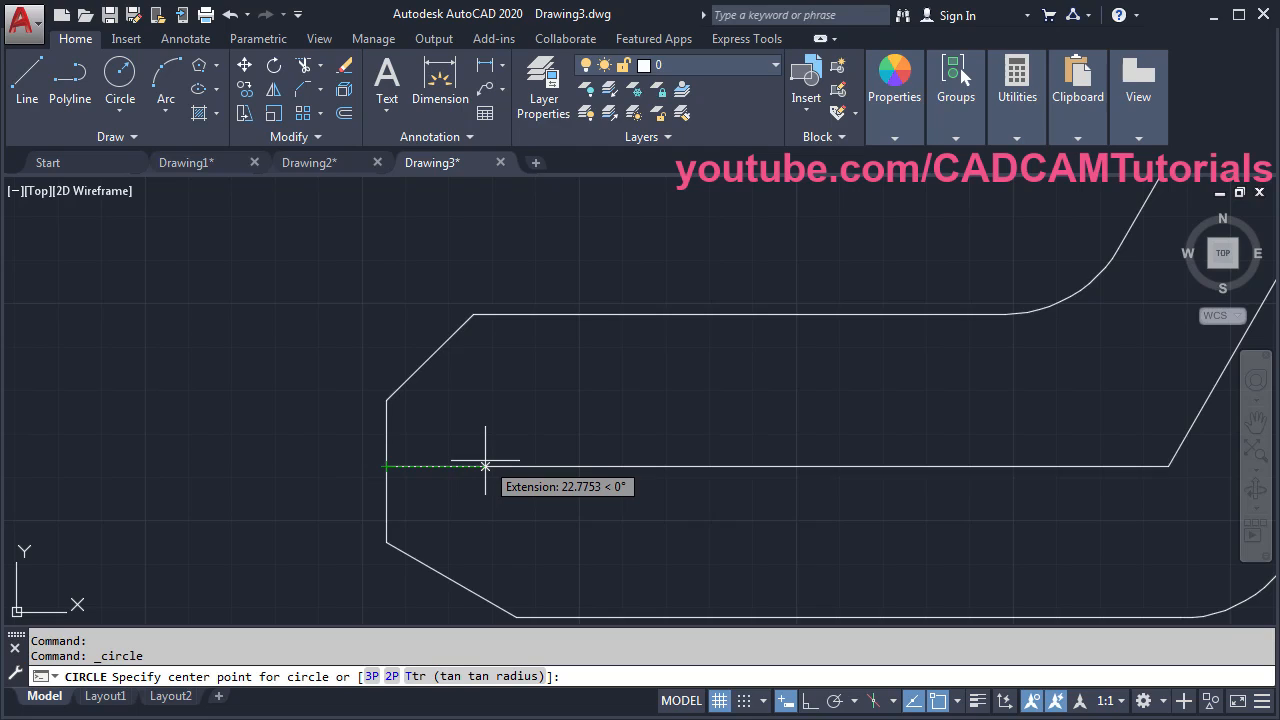
{"action": "type", "text": "20"}
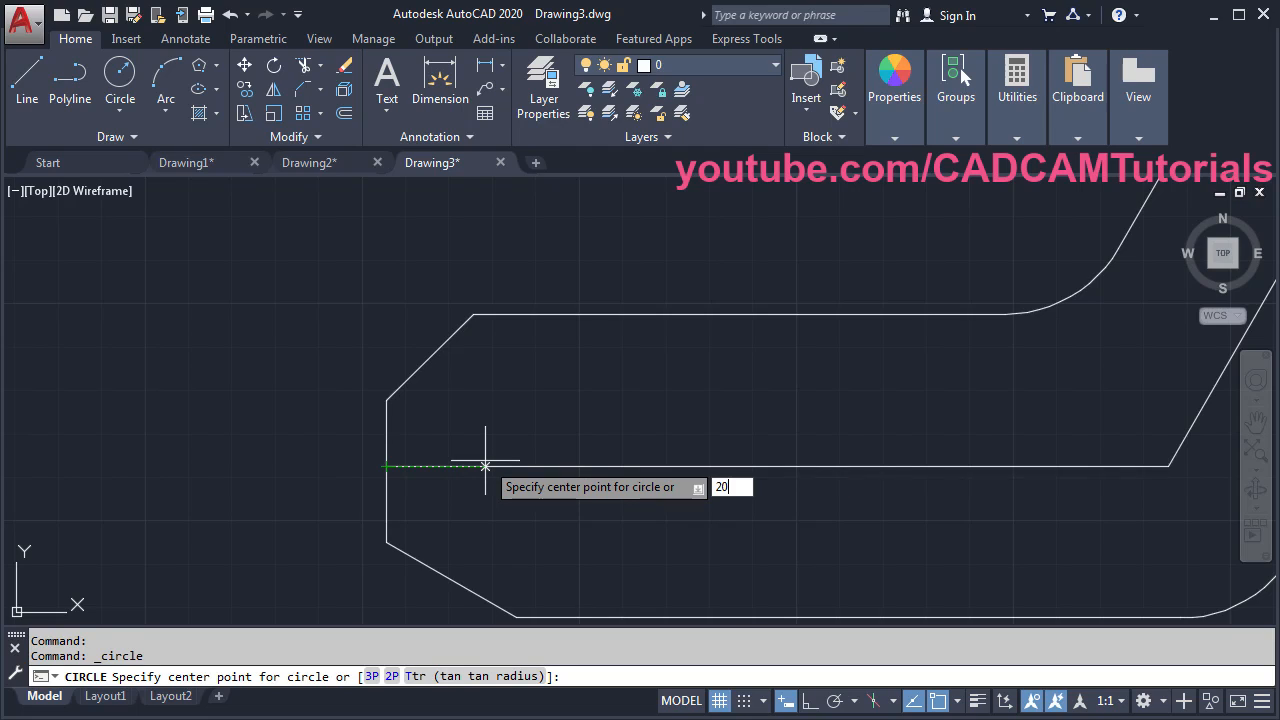
{"action": "key", "text": "Return"}
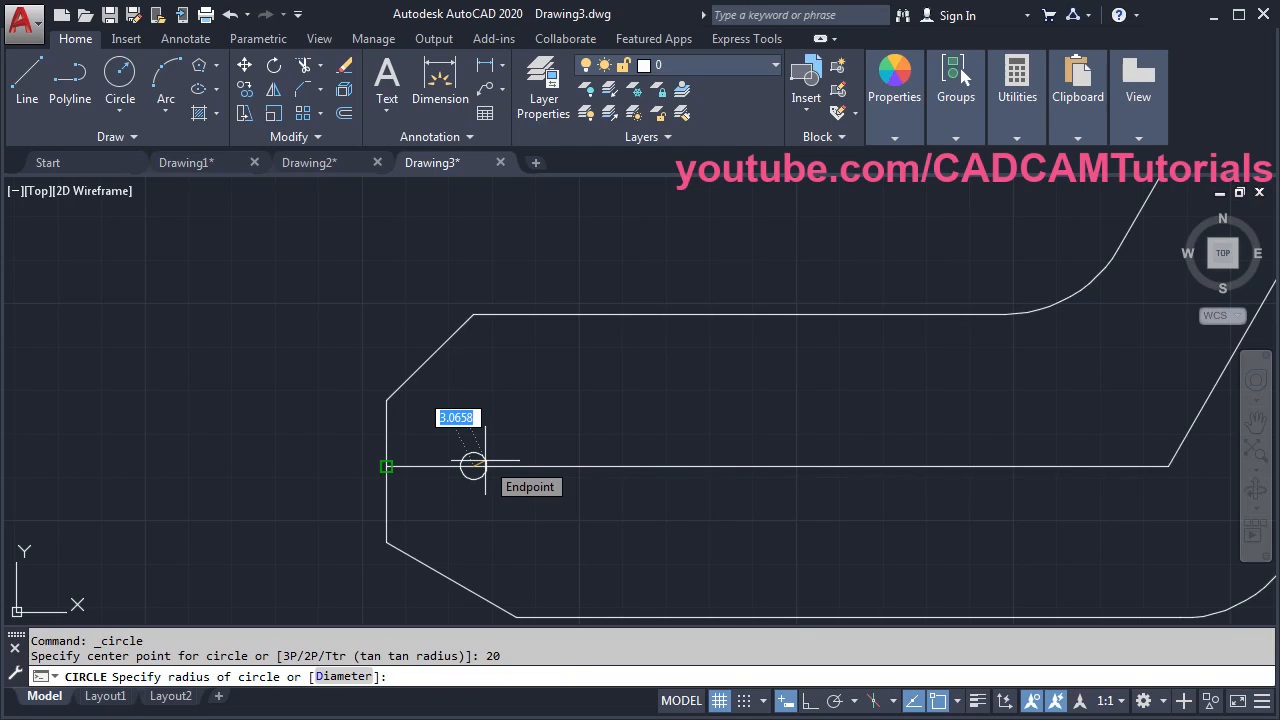
{"action": "type", "text": "10"}
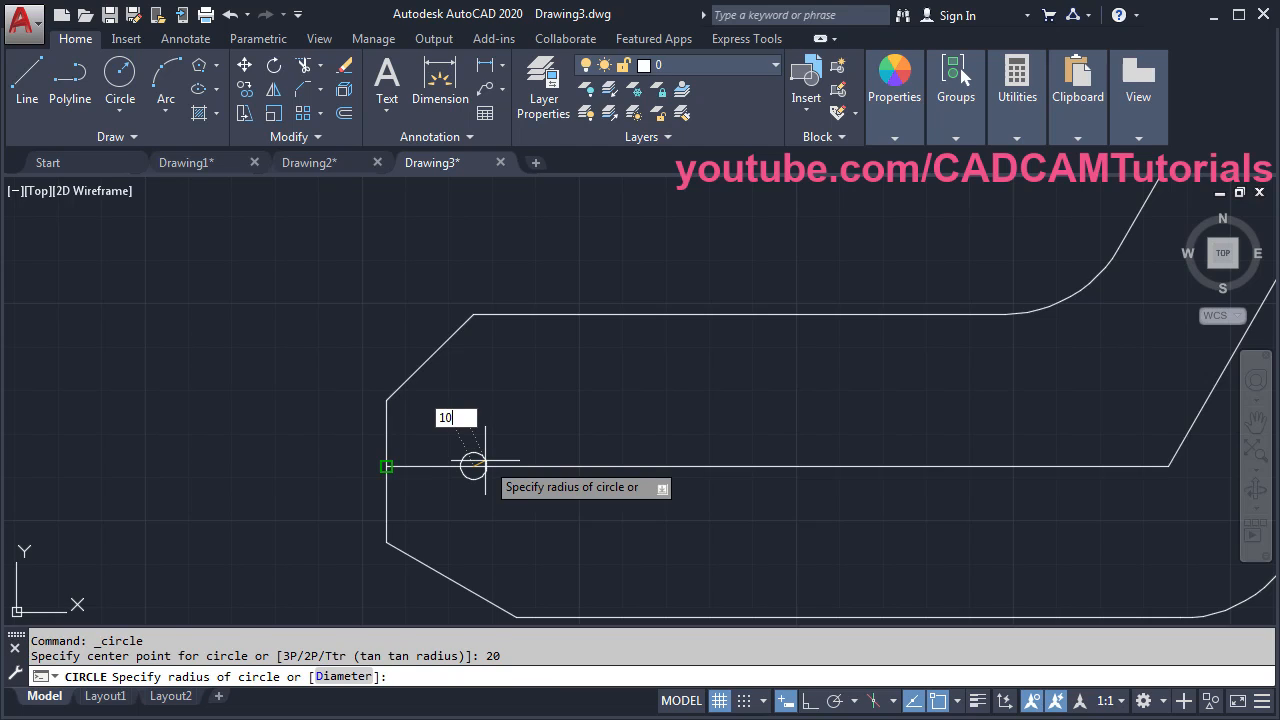
{"action": "key", "text": "Return"}
- Draw the second radius-10 hole 20 along the slanted centre line using Extension snap
{"action": "scroll", "coordinate": [478, 395], "scroll_direction": "down", "scroll_amount": 4}
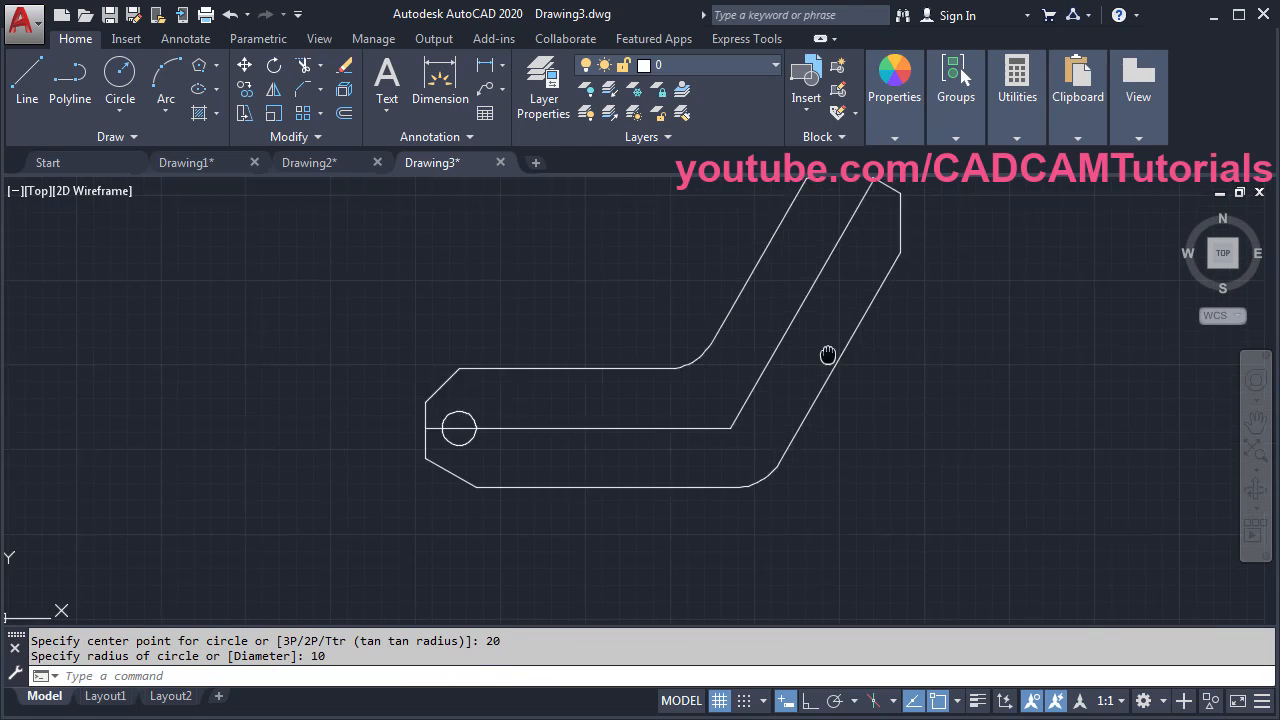
{"action": "scroll", "coordinate": [686, 429], "scroll_direction": "up", "scroll_amount": 2}
{"action": "scroll", "coordinate": [746, 340], "scroll_direction": "up", "scroll_amount": 3}
{"action": "middle_click_drag", "start_coordinate": [746, 340], "coordinate": [765, 389]}
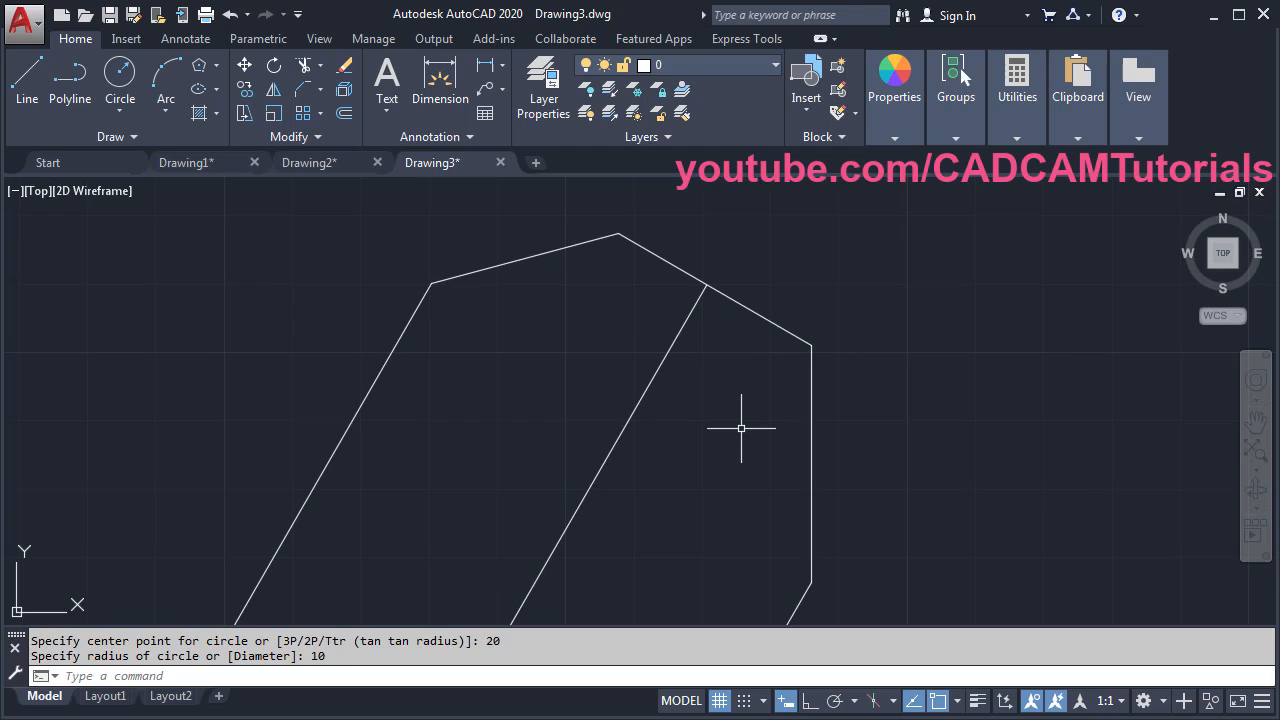
{"action": "key", "text": "Return"}
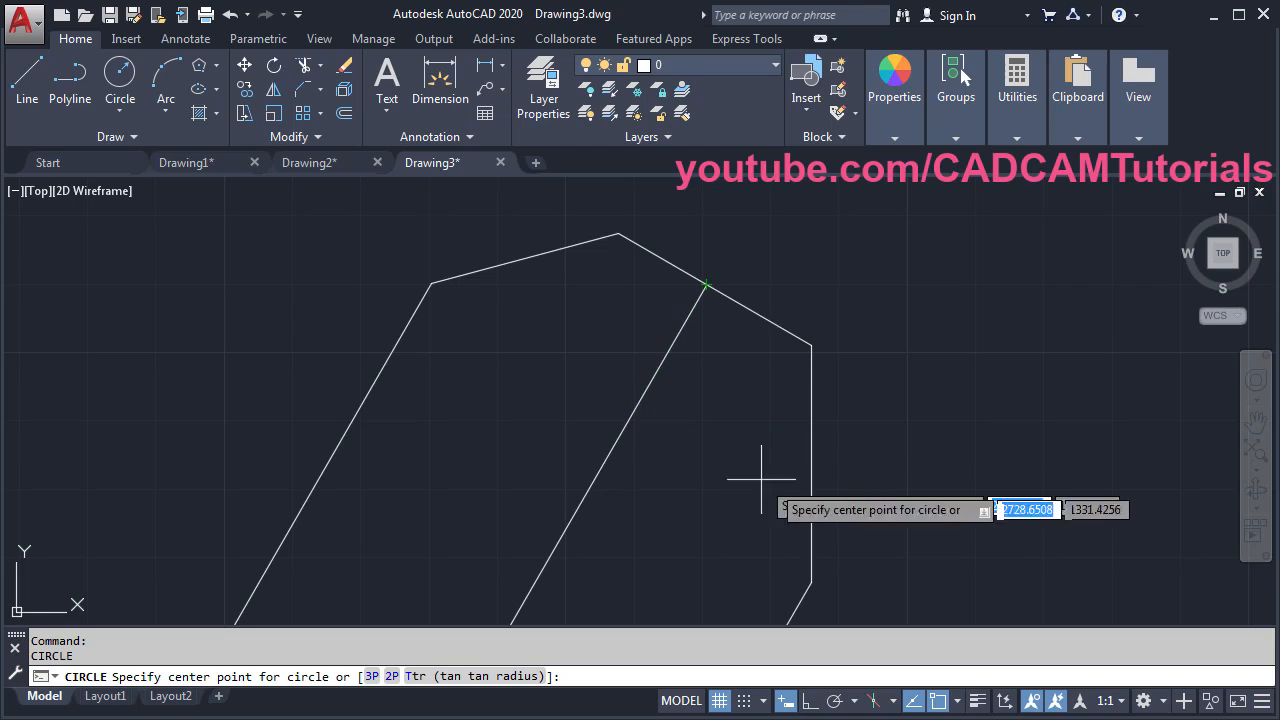
{"action": "left_click", "coordinate": [958, 702]}
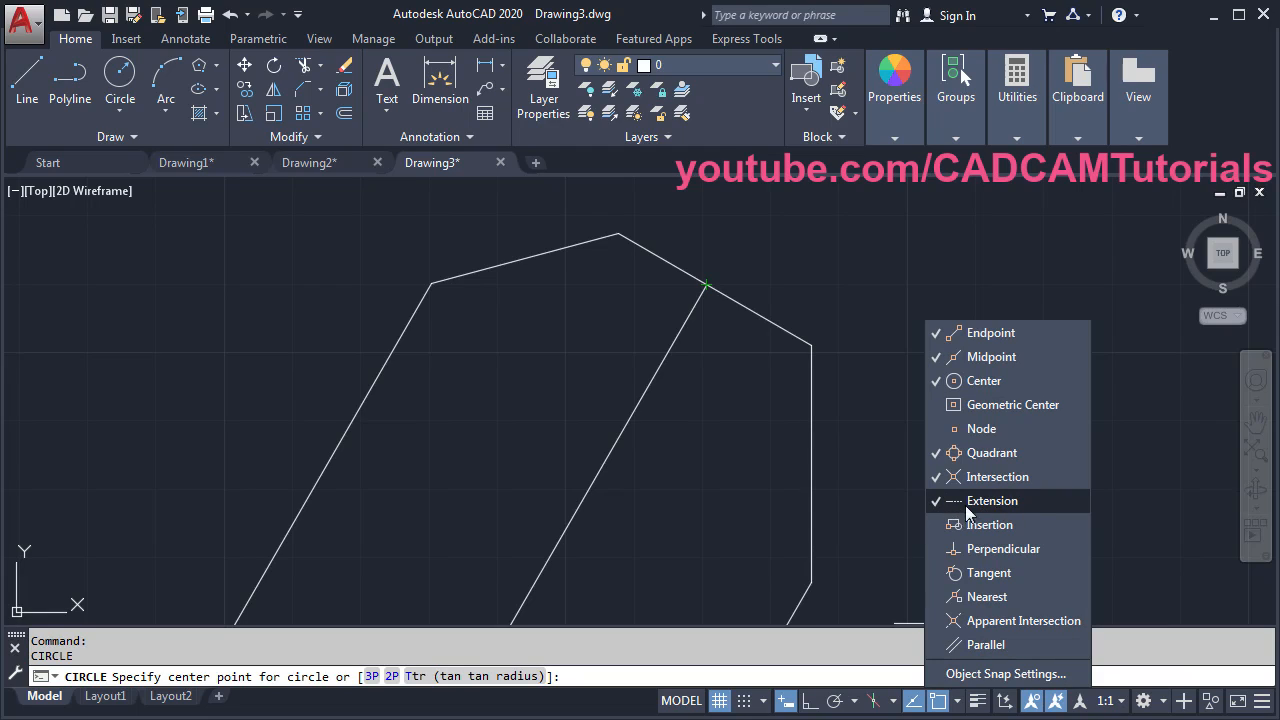
{"action": "left_click", "coordinate": [734, 493]}
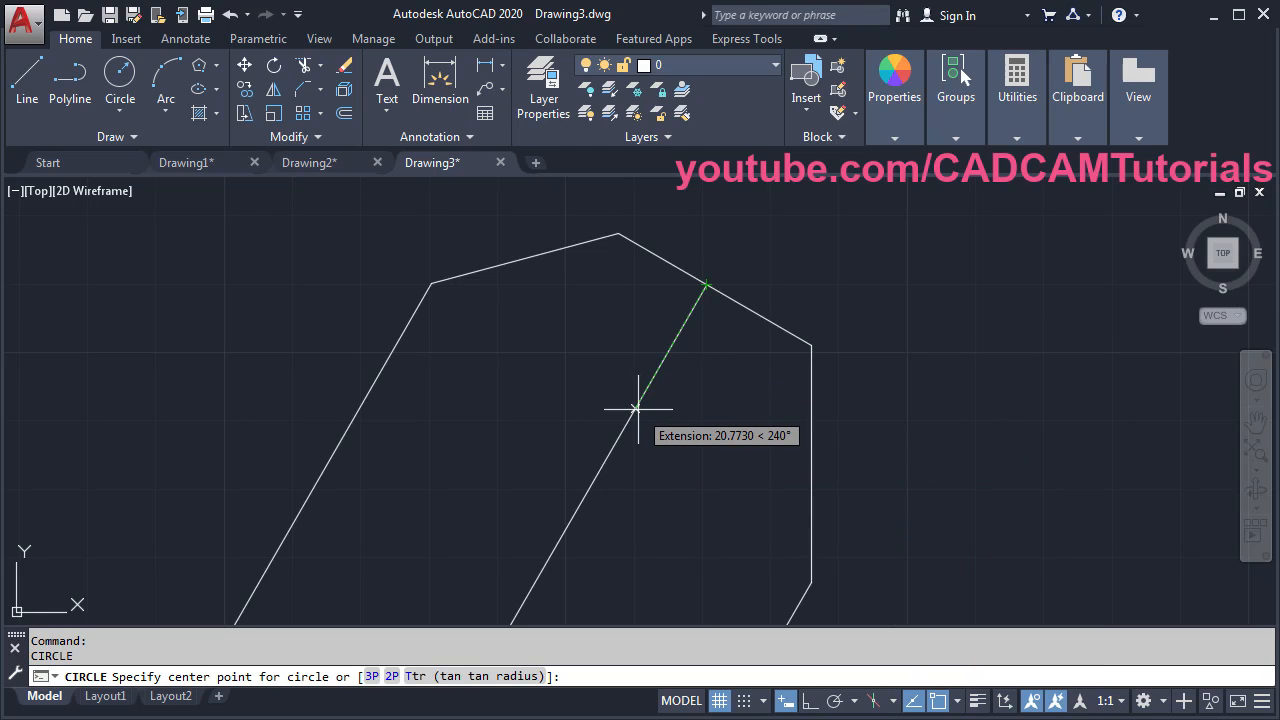
{"action": "type", "text": "20"}
{"action": "key", "text": "Return"}
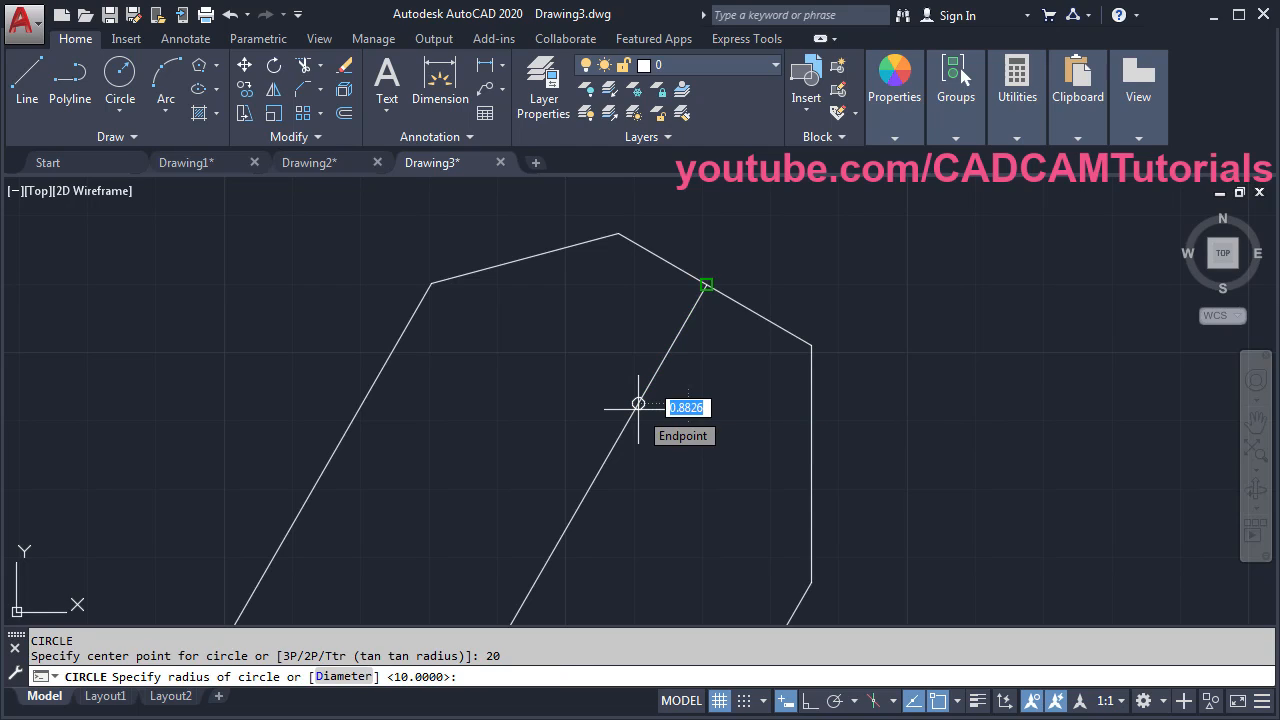
{"action": "type", "text": "10"}
{"action": "key", "text": "Return"}
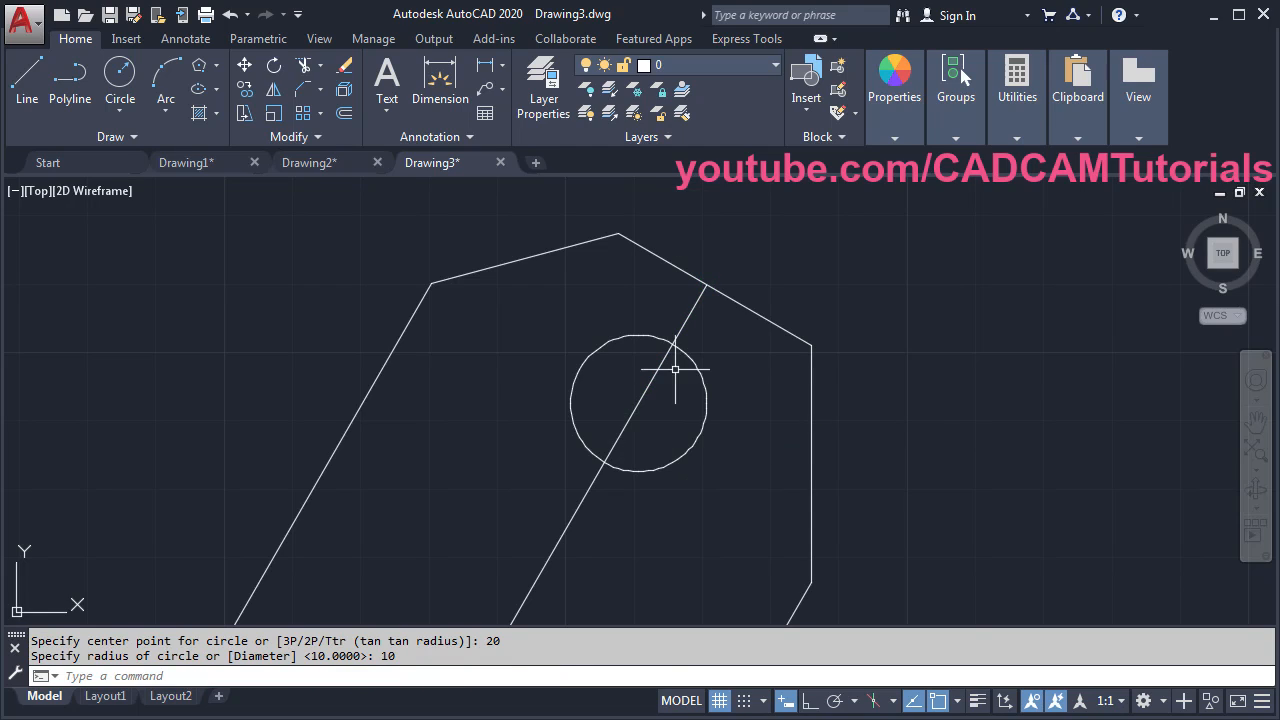
{"action": "middle_click", "coordinate": [657, 415]}
{"action": "middle_click", "coordinate": [657, 415]}
{"action": "key", "text": "alt+Tab"}
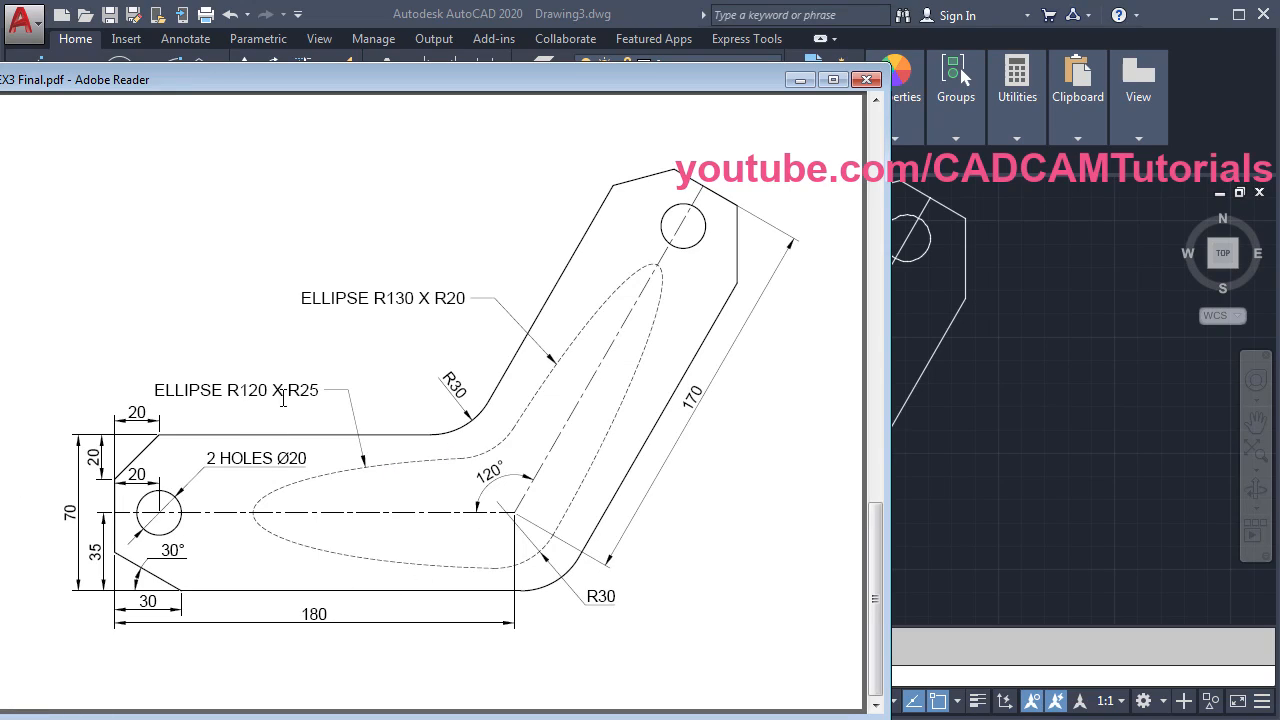
- Draw a horizontal ellipse centred at the bend corner with semi-axes 120 and 25, Ortho on
{"action": "left_click", "coordinate": [983, 460]}
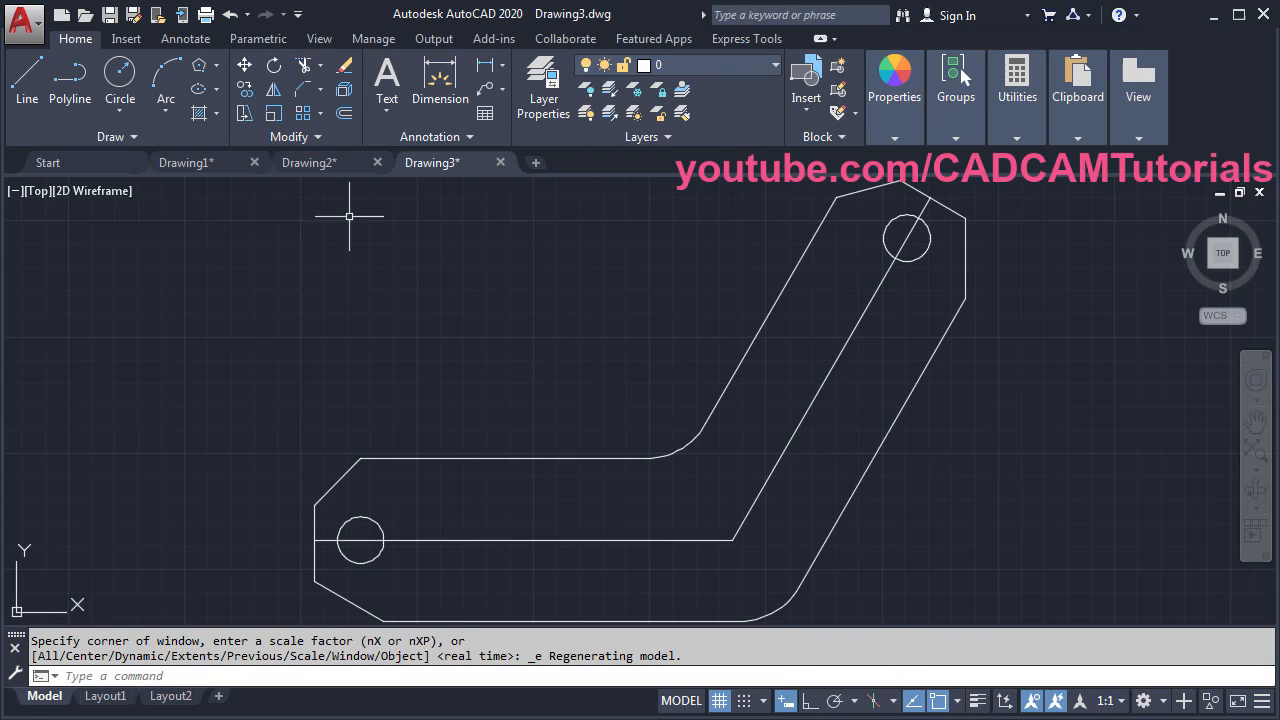
{"action": "left_click", "coordinate": [201, 91]}
{"action": "left_click", "coordinate": [735, 540]}
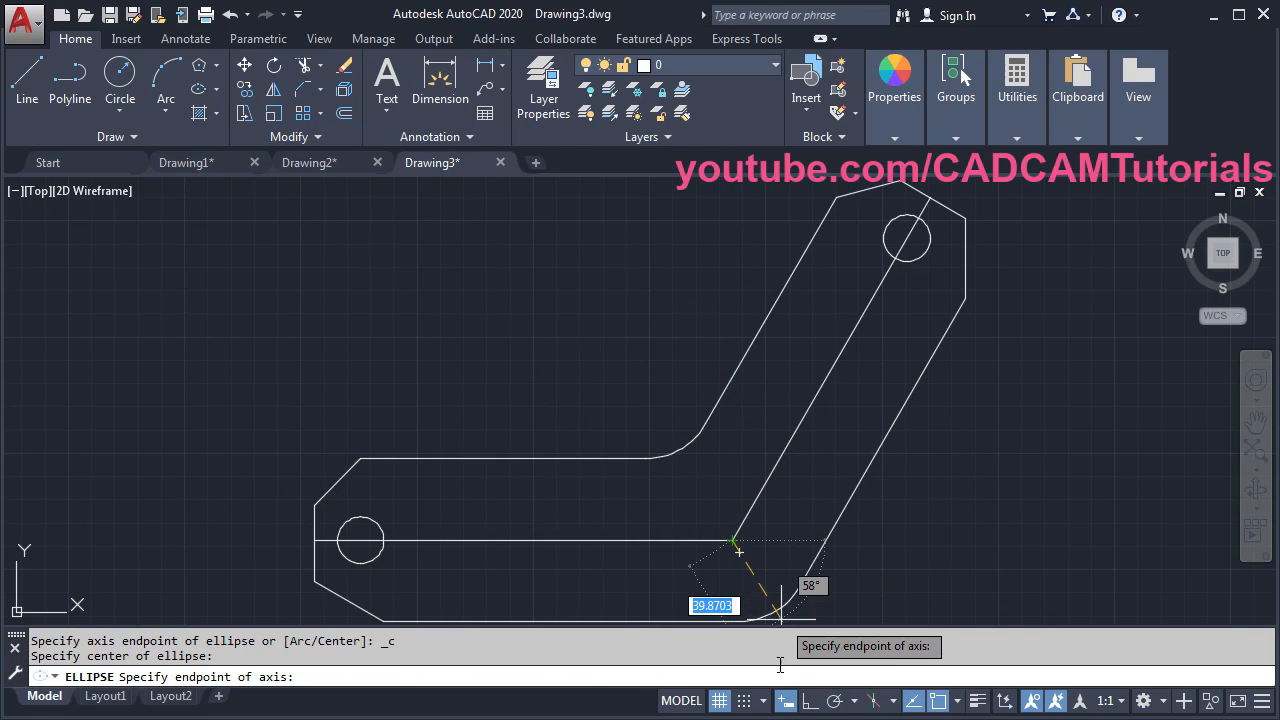
{"action": "left_click", "coordinate": [812, 703]}
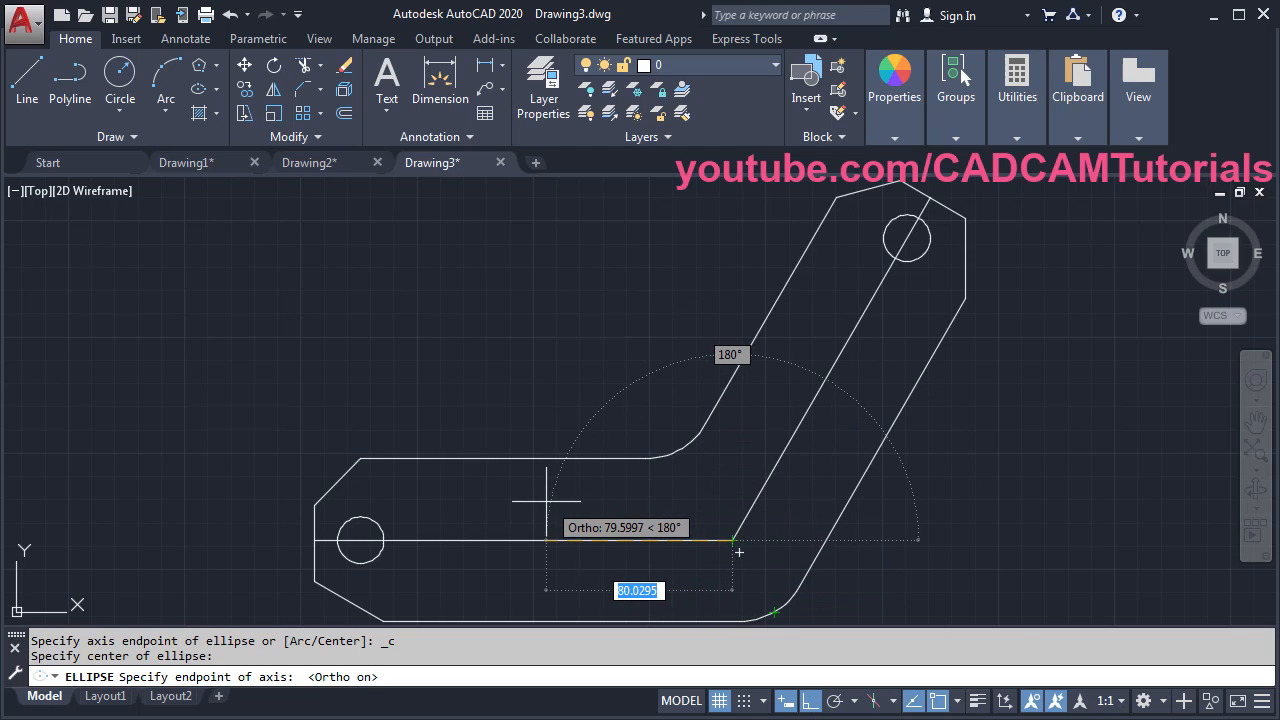
{"action": "type", "text": "120"}
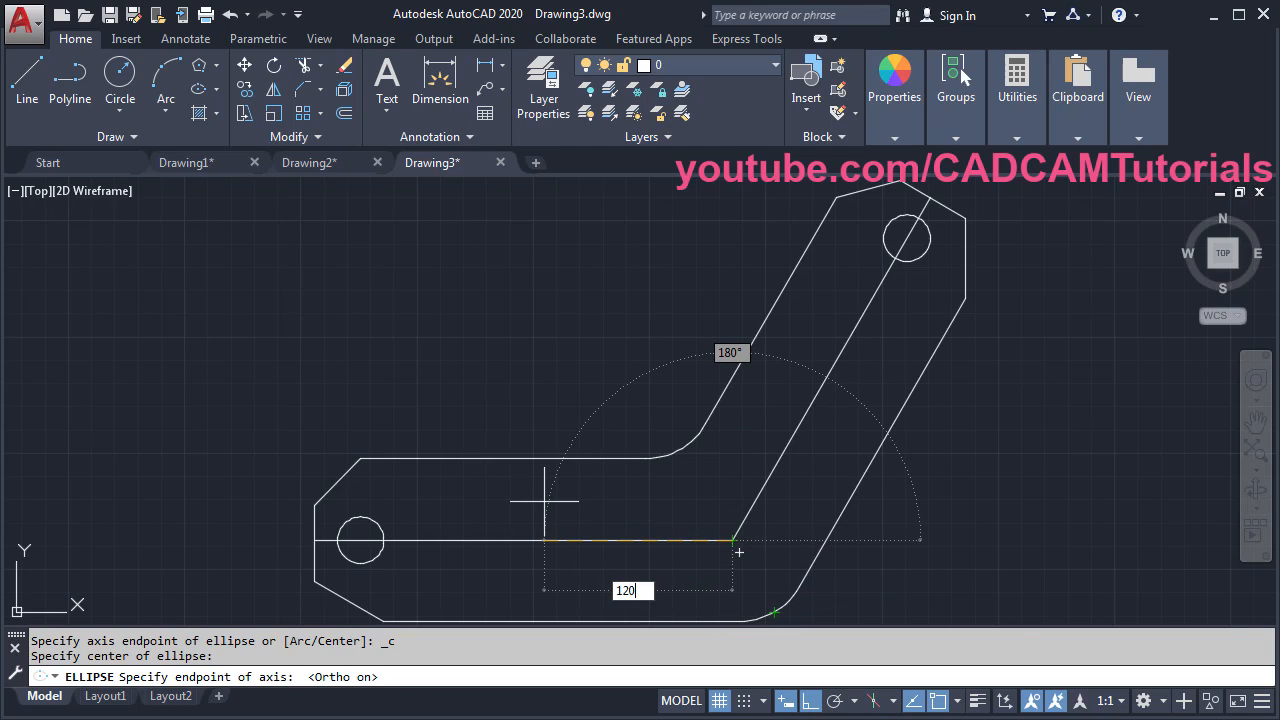
{"action": "key", "text": "Return"}
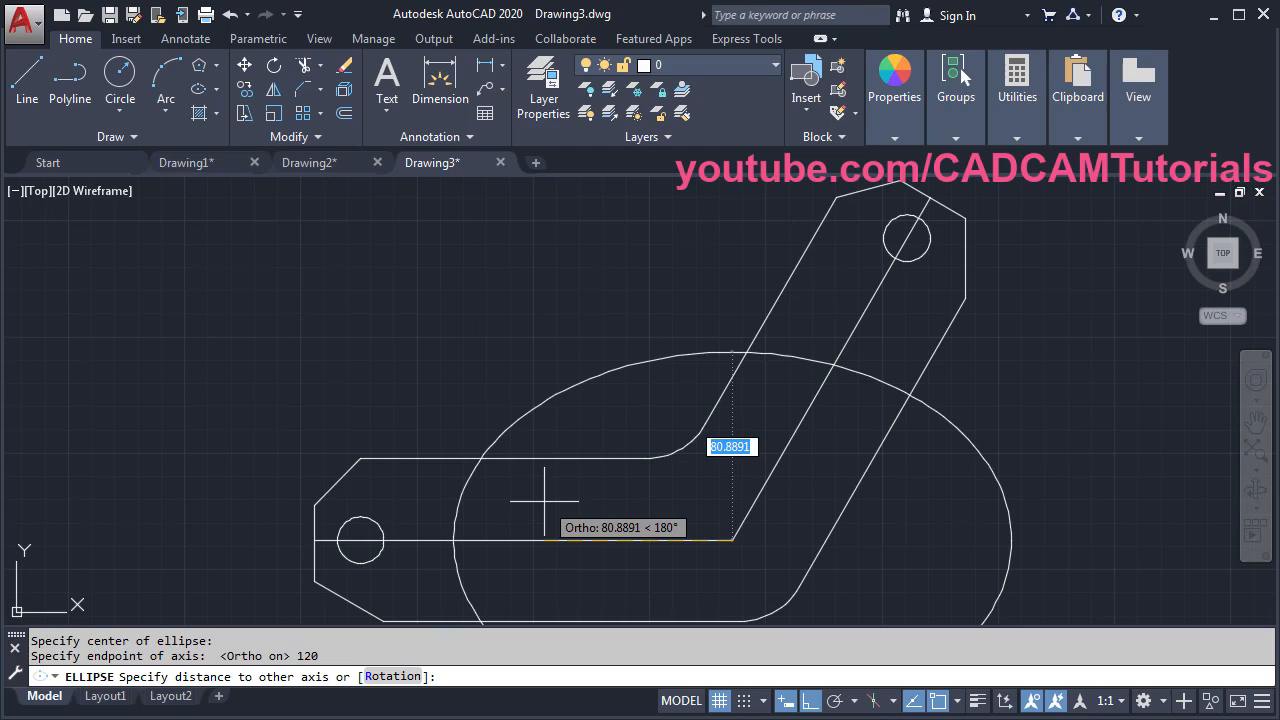
{"action": "type", "text": "25"}
{"action": "key", "text": "Return"}
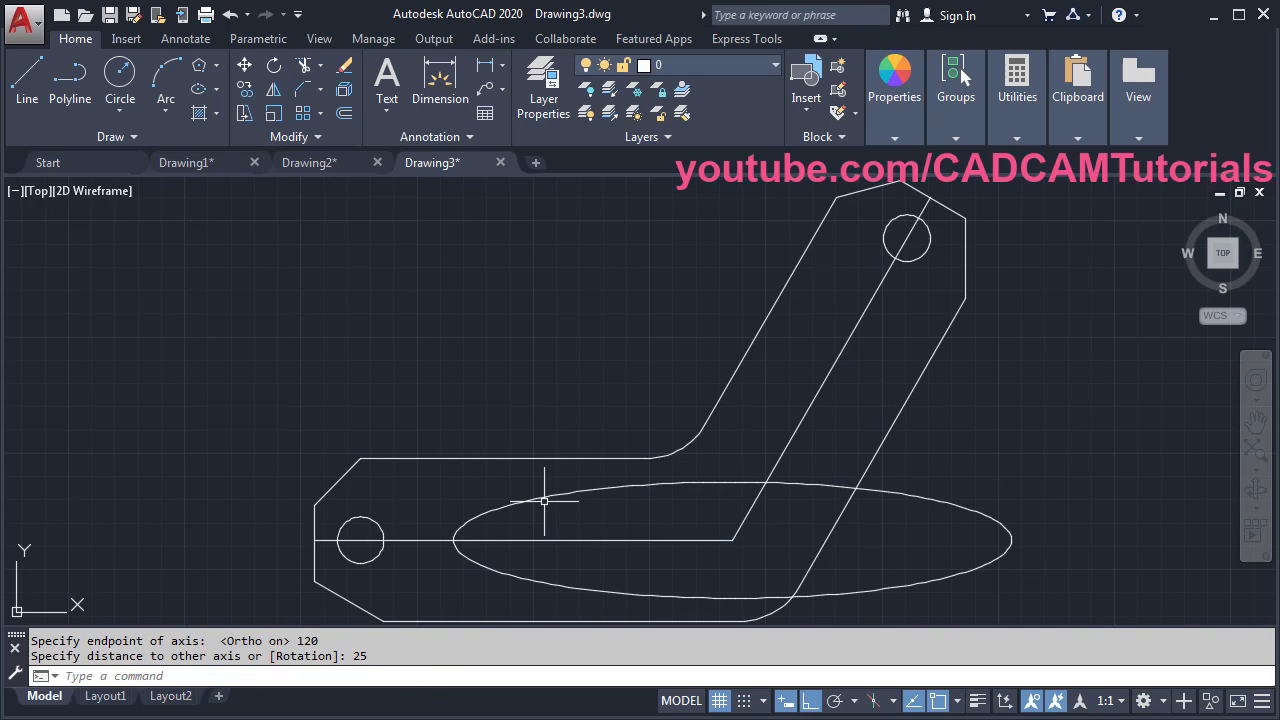
- Draw a second ellipse at the bend along the 60° line with semi-axes 130 and 20
{"action": "key", "text": "alt+Tab"}
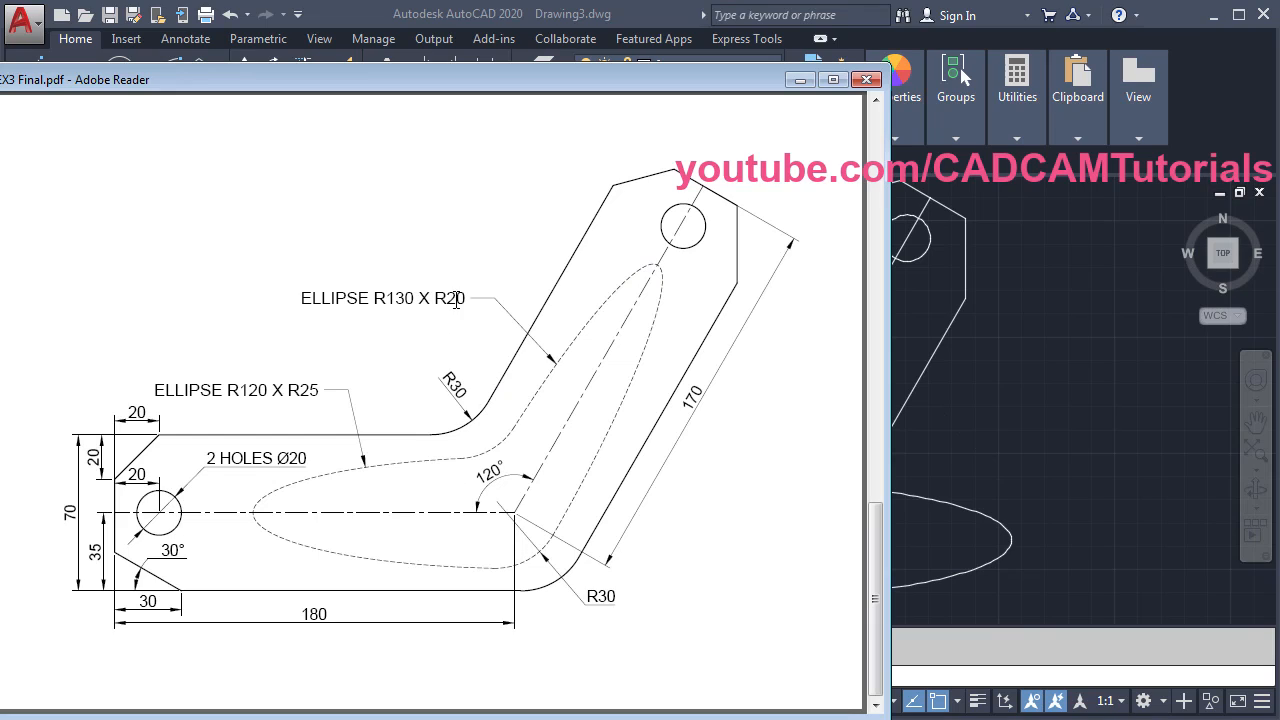
{"action": "key", "text": "alt+Tab"}
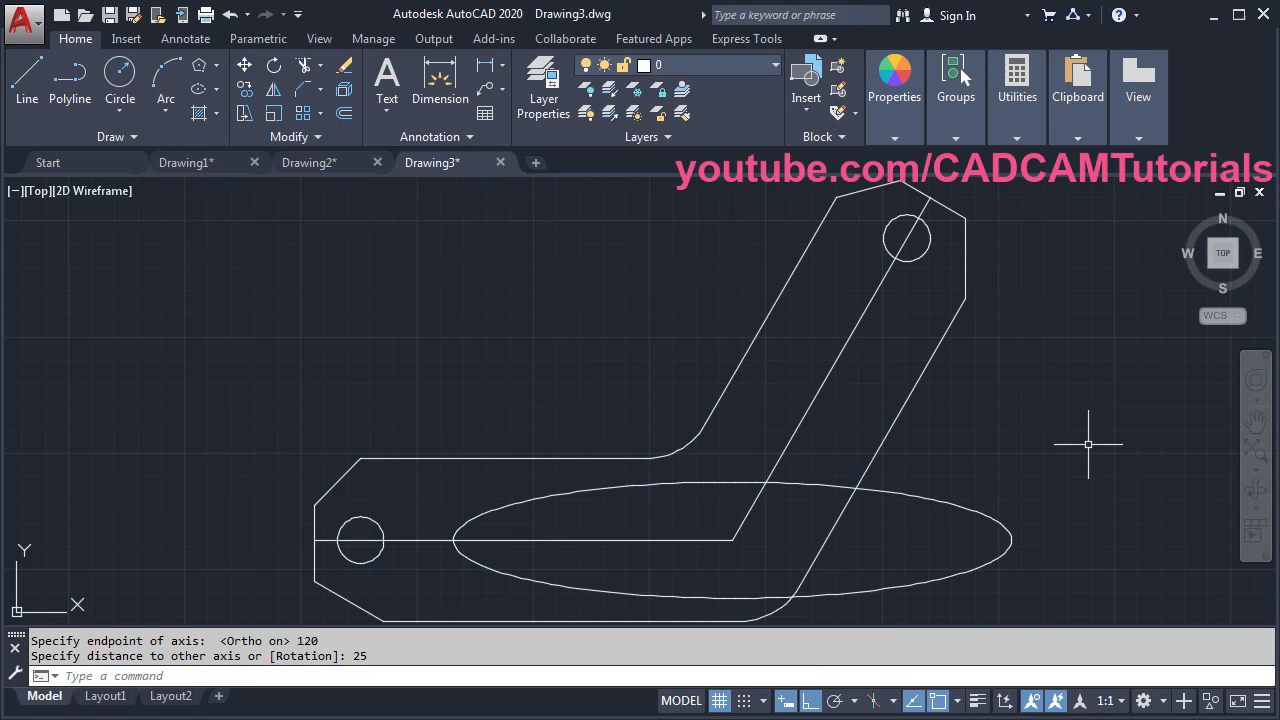
{"action": "left_click", "coordinate": [195, 93]}
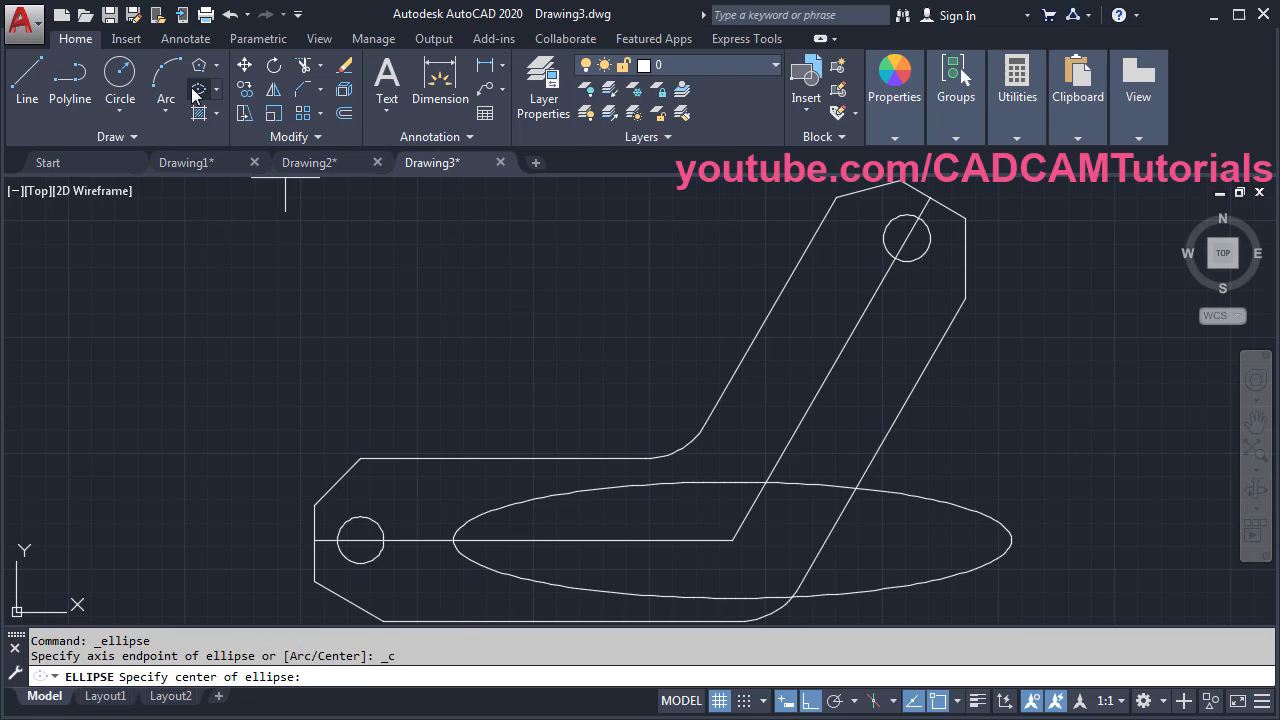
{"action": "left_click", "coordinate": [733, 540]}
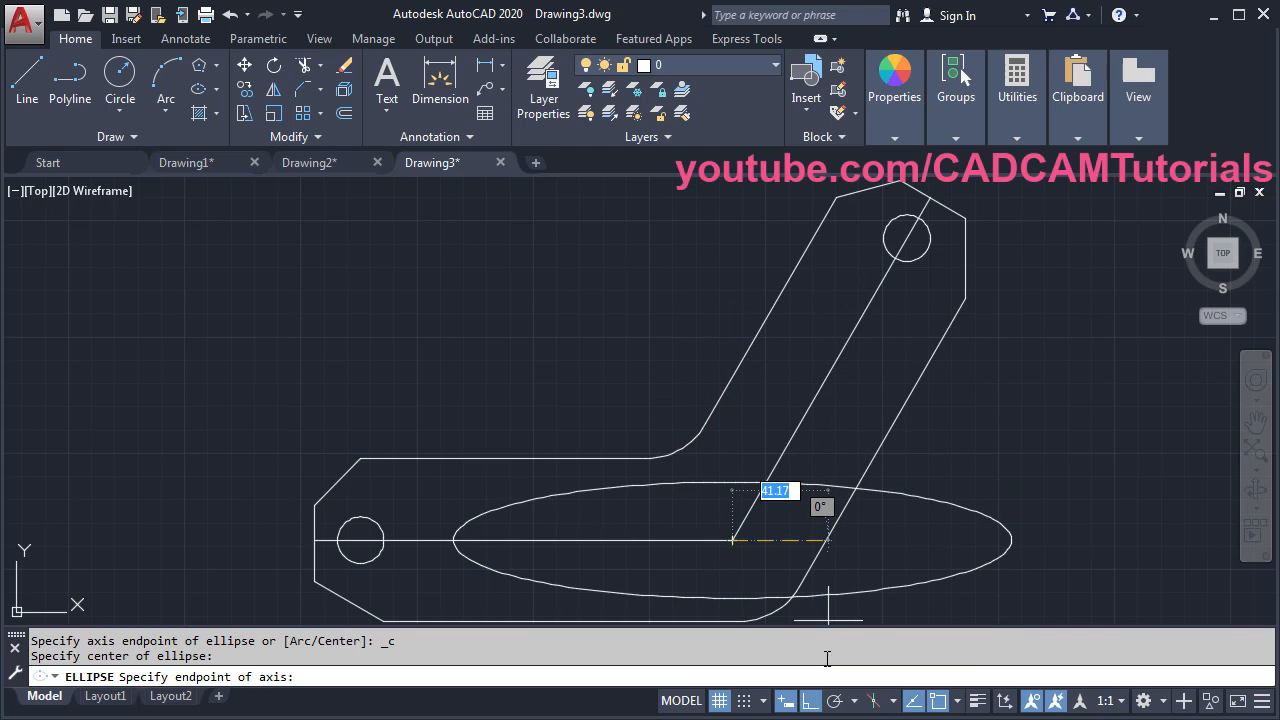
{"action": "left_click", "coordinate": [811, 701]}
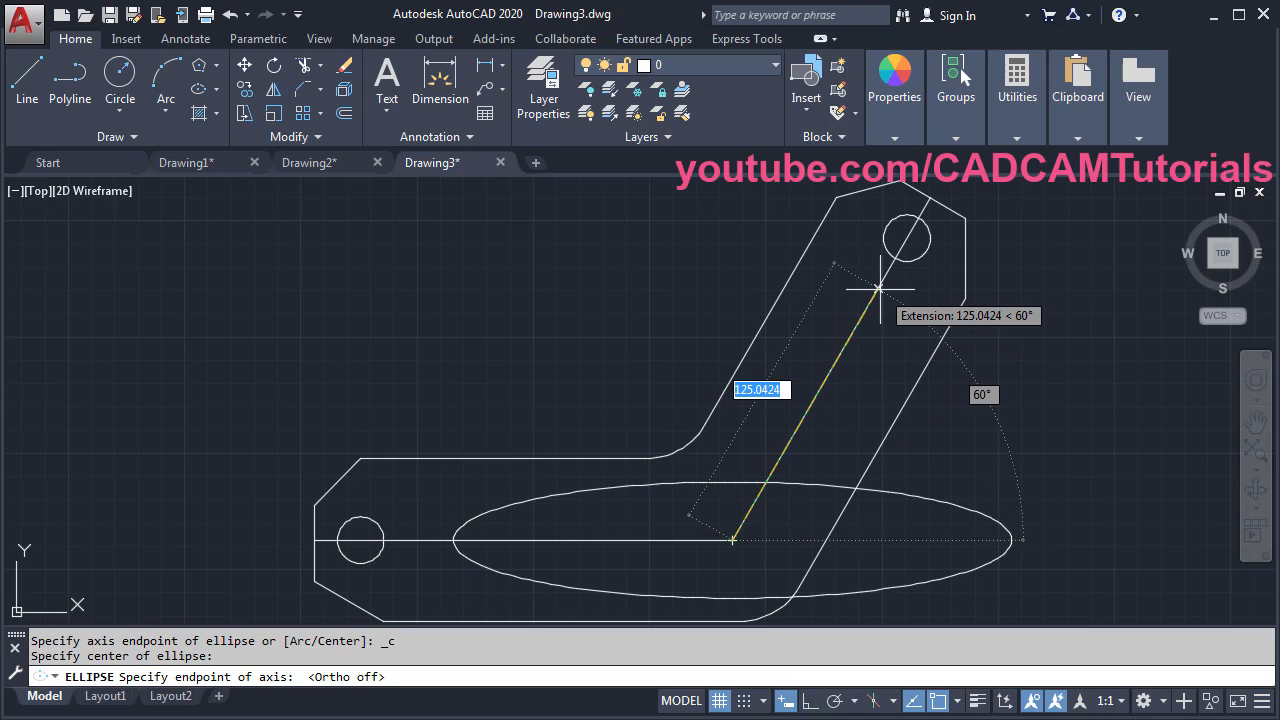
{"action": "type", "text": "130"}
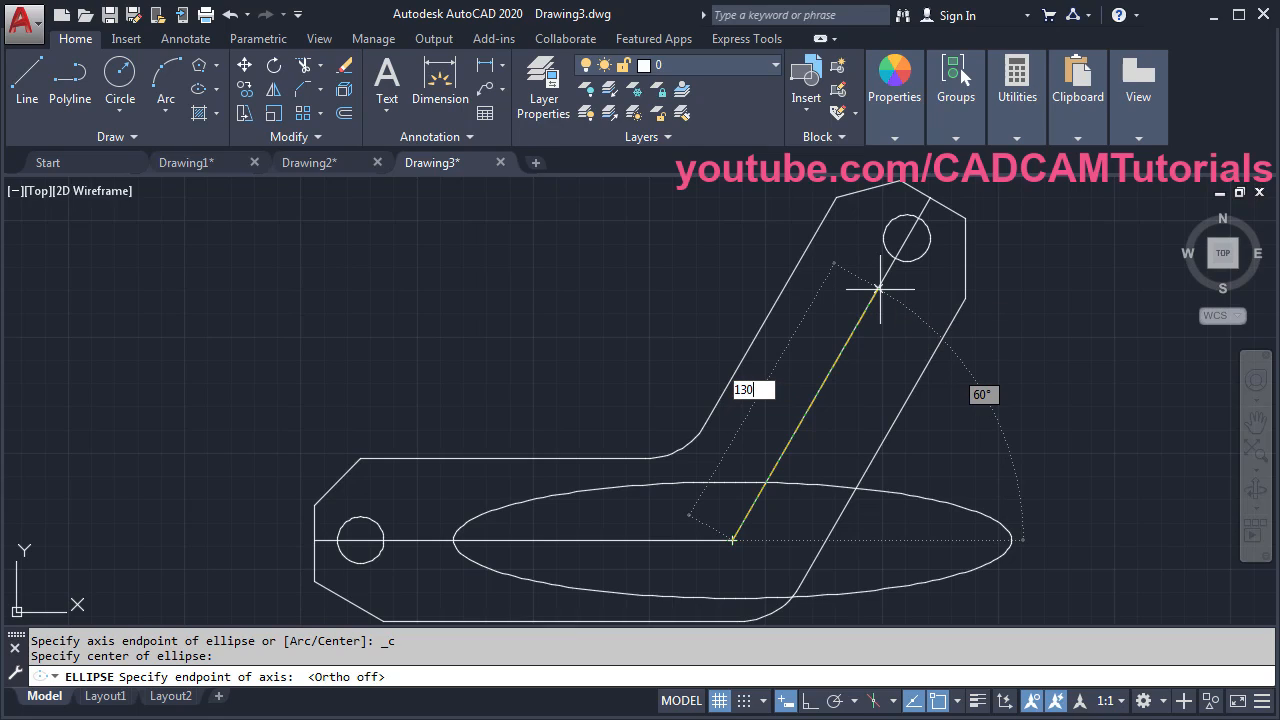
{"action": "key", "text": "Return"}
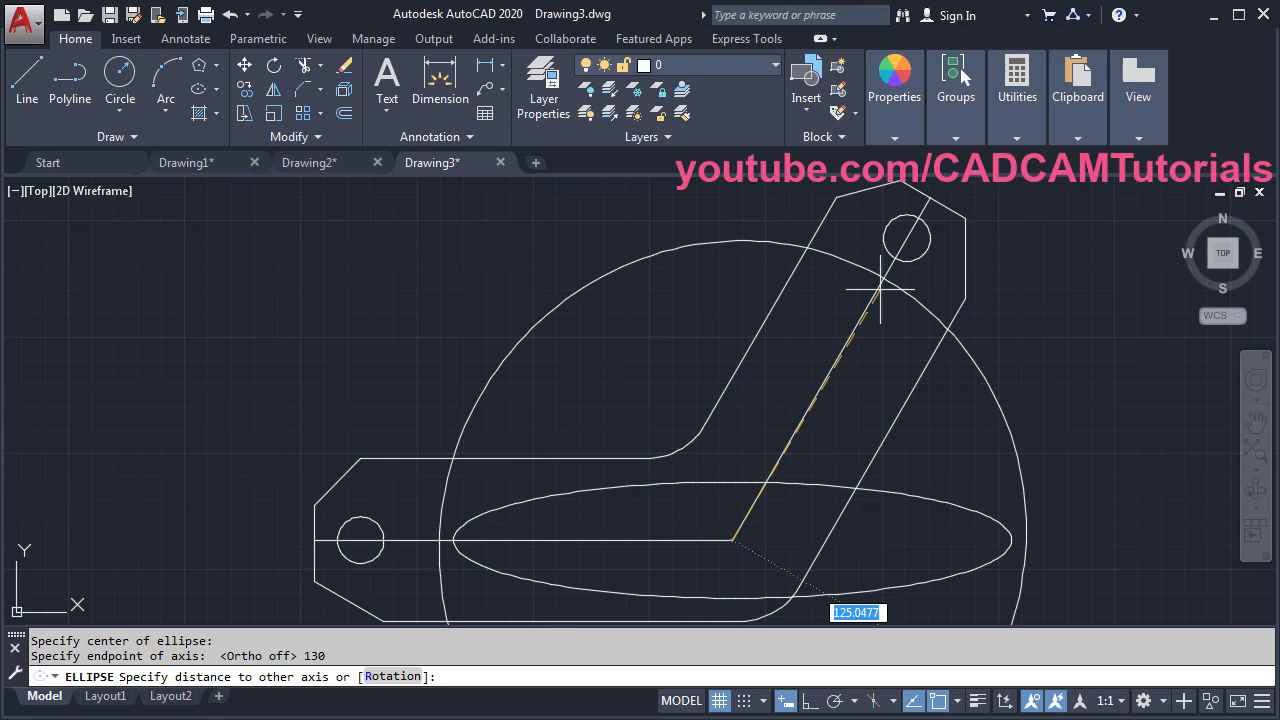
{"action": "type", "text": "20"}
{"action": "key", "text": "Return"}
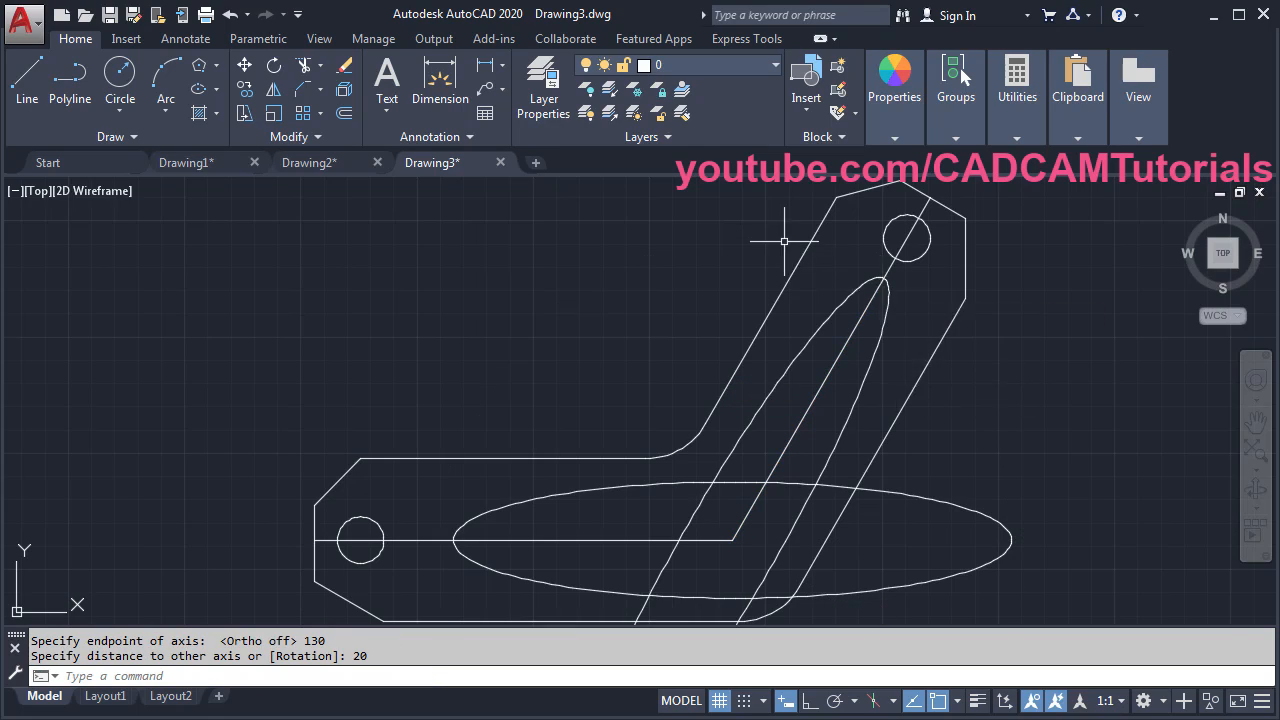
{"action": "scroll", "coordinate": [620, 243], "scroll_direction": "down", "scroll_amount": 2}
{"action": "scroll", "coordinate": [777, 417], "scroll_direction": "down", "scroll_amount": 1}
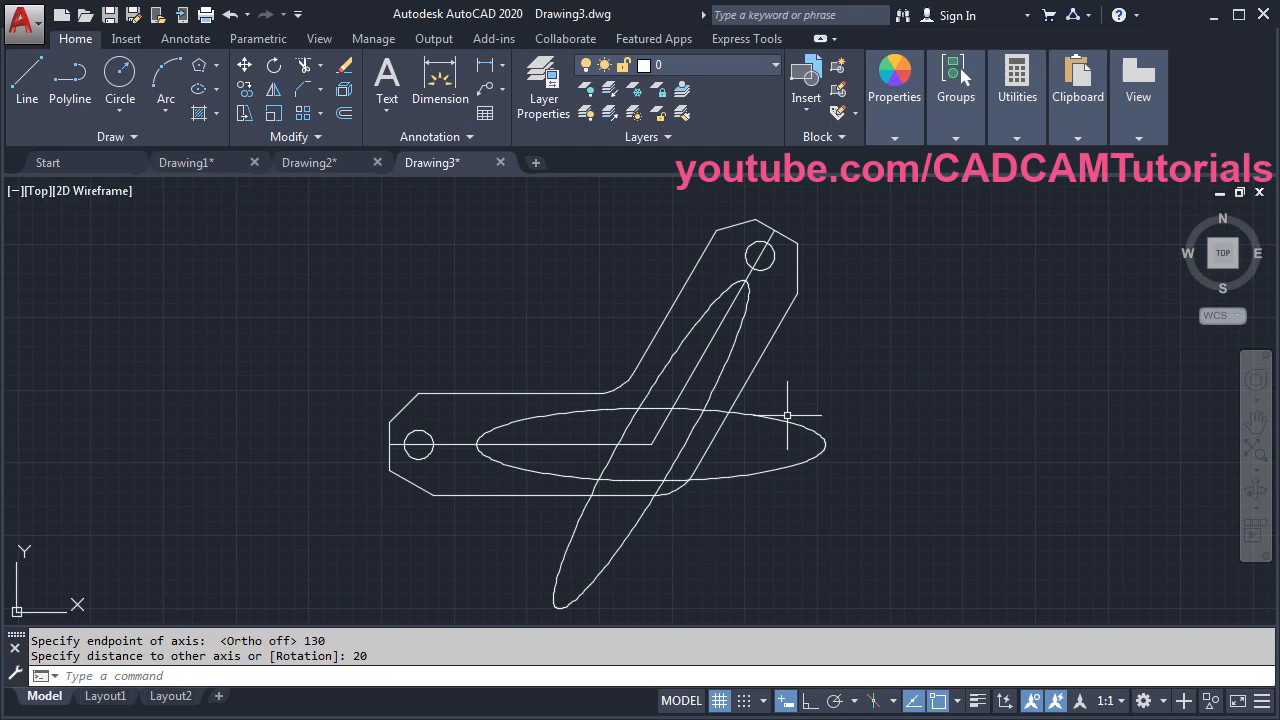
- Trim the two overlapping ellipses against each other into one continuous bent slot outline
{"action": "type", "text": "tr"}
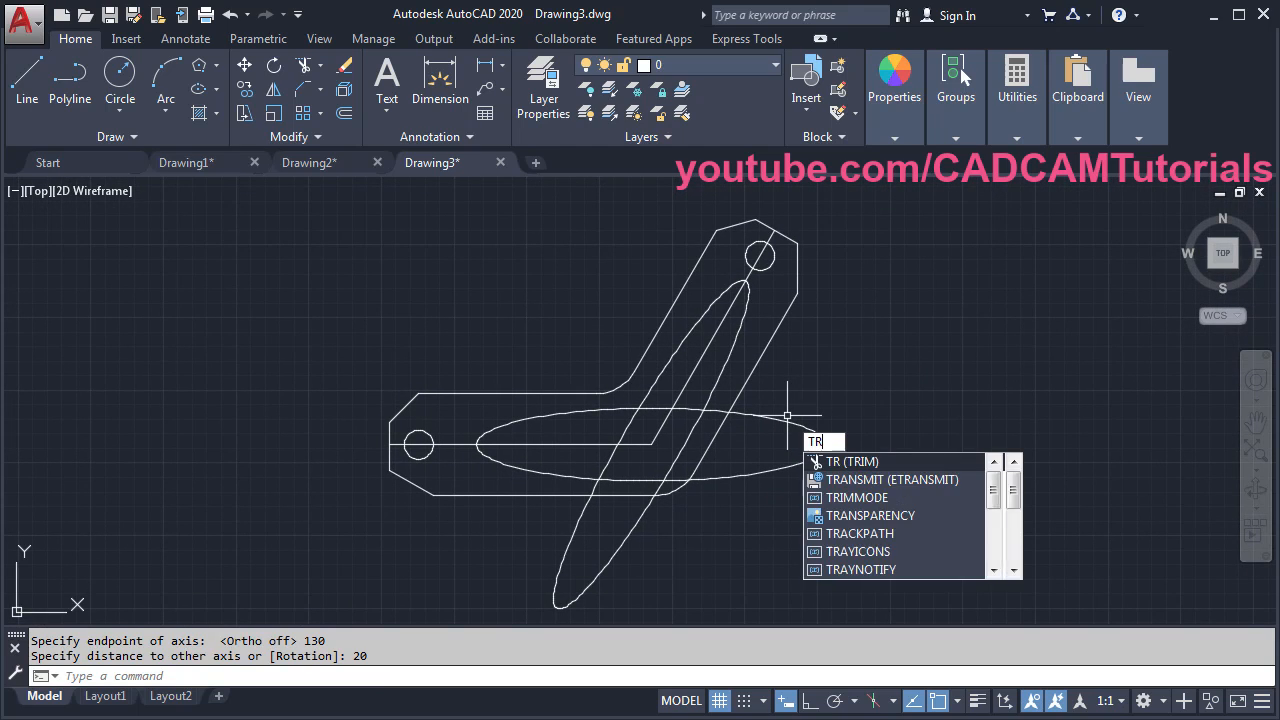
{"action": "key", "text": "Return"}
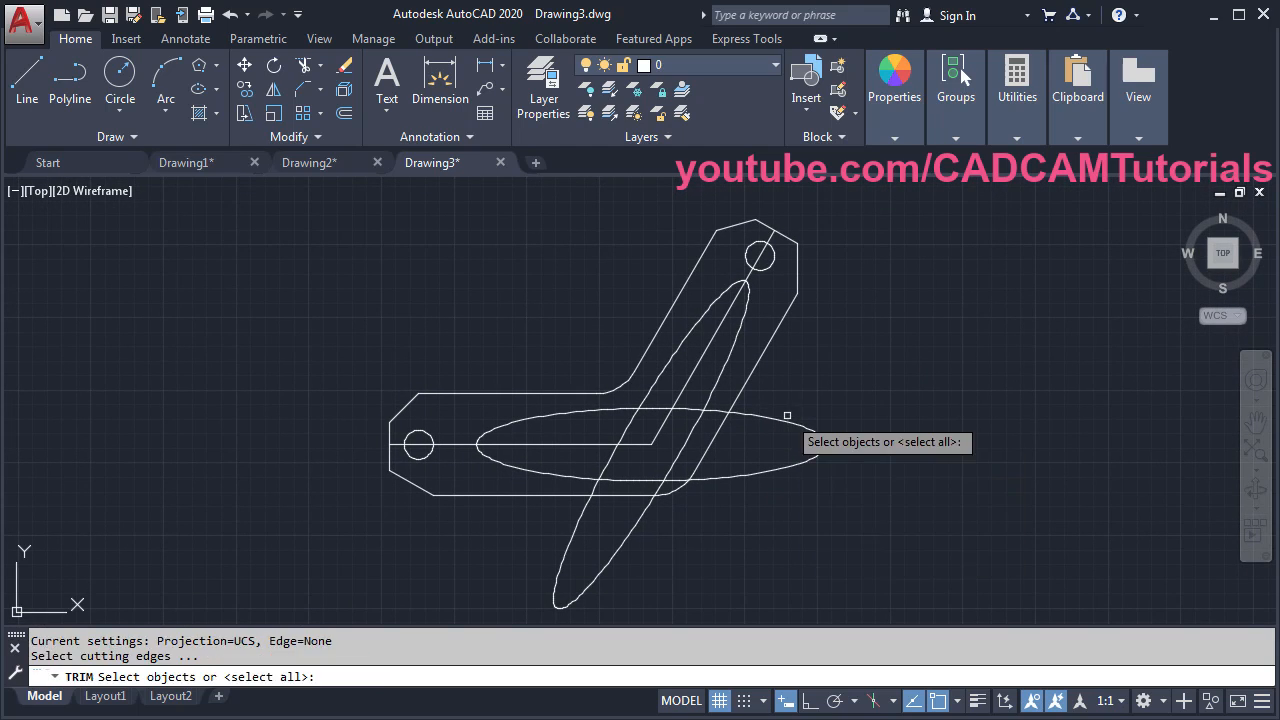
{"action": "left_click", "coordinate": [716, 412]}
{"action": "left_click", "coordinate": [713, 390]}
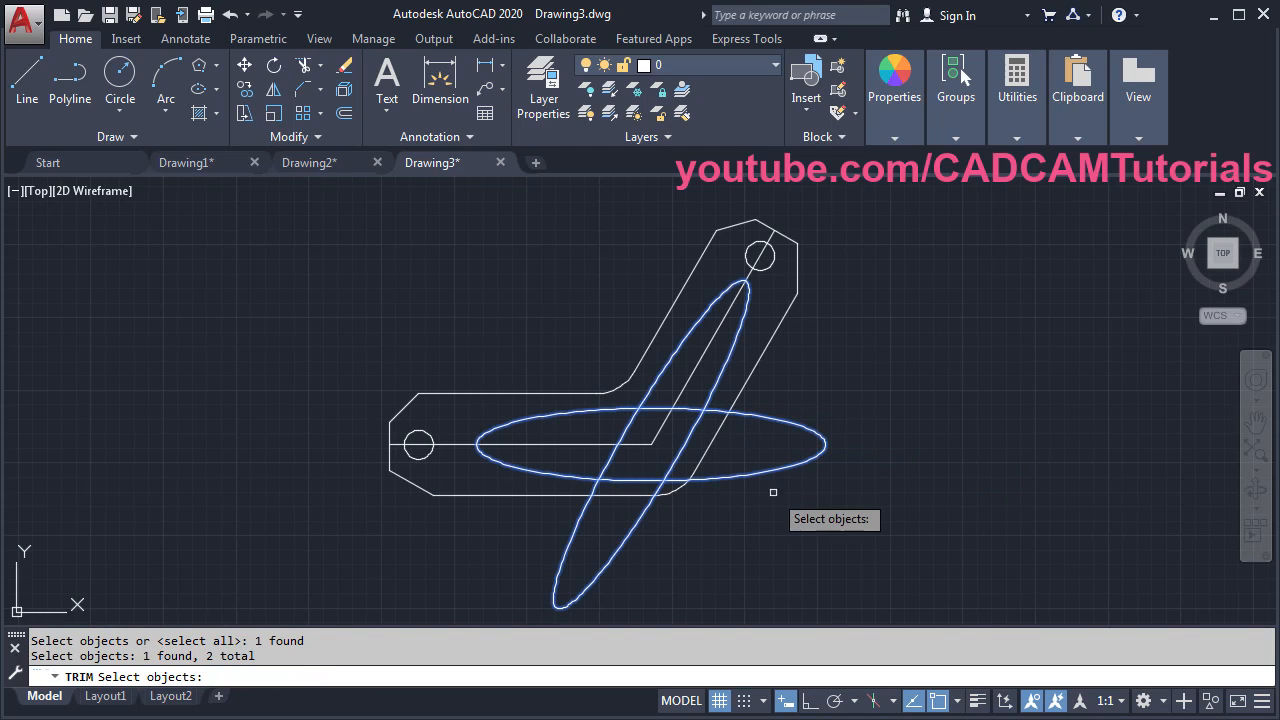
{"action": "key", "text": "Return"}
{"action": "left_click", "coordinate": [613, 543]}
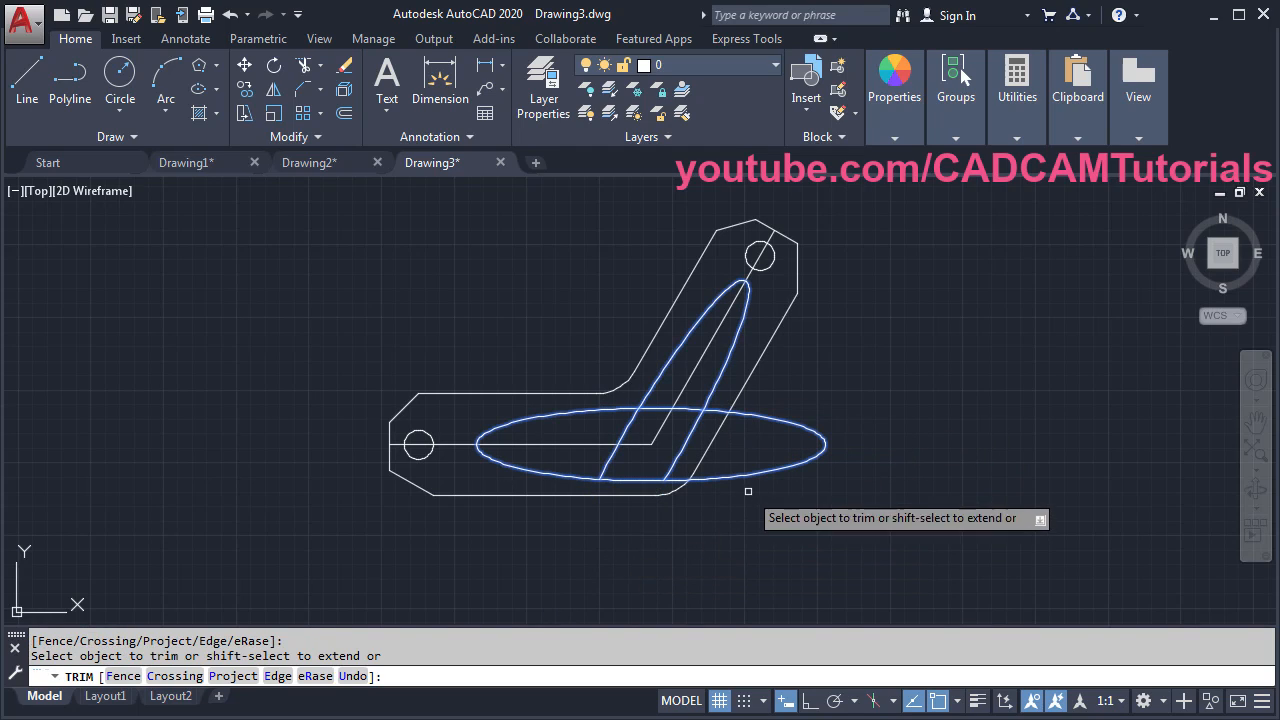
{"action": "left_click", "coordinate": [749, 471]}
{"action": "left_click", "coordinate": [612, 454]}
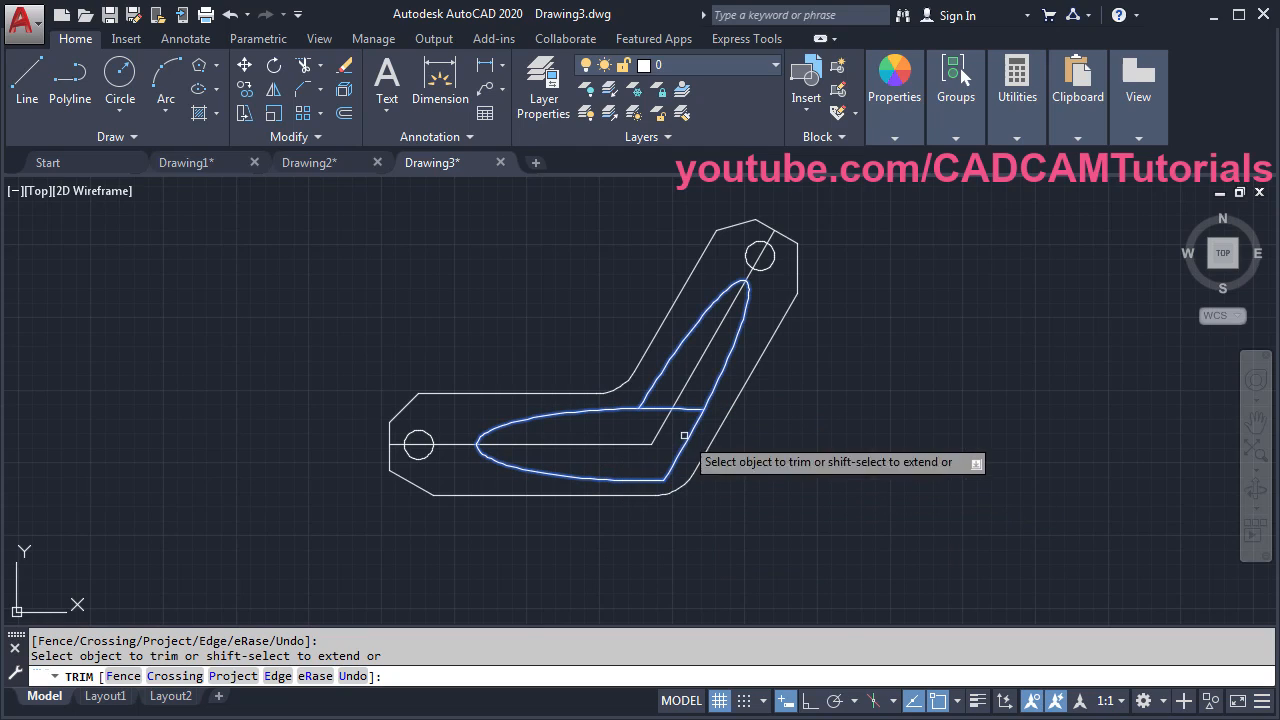
{"action": "left_click", "coordinate": [690, 409]}
{"action": "key", "text": "Return"}
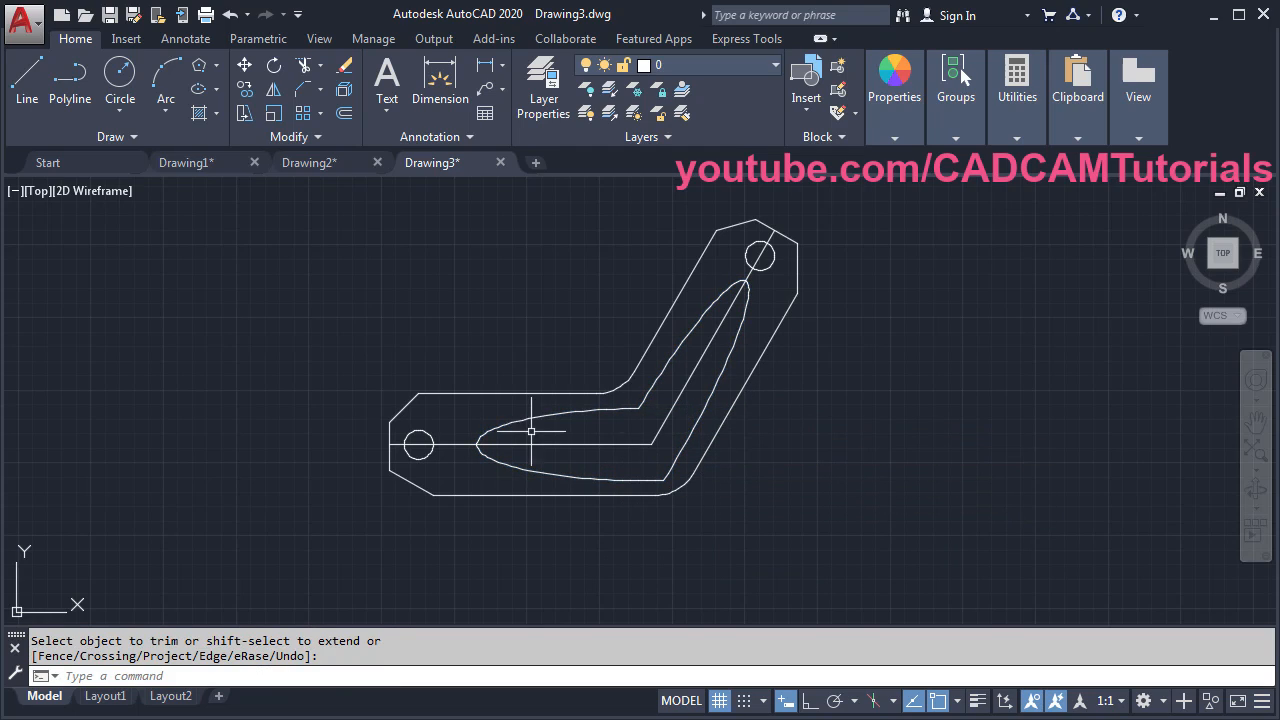
{"action": "key", "text": "alt+Tab"}
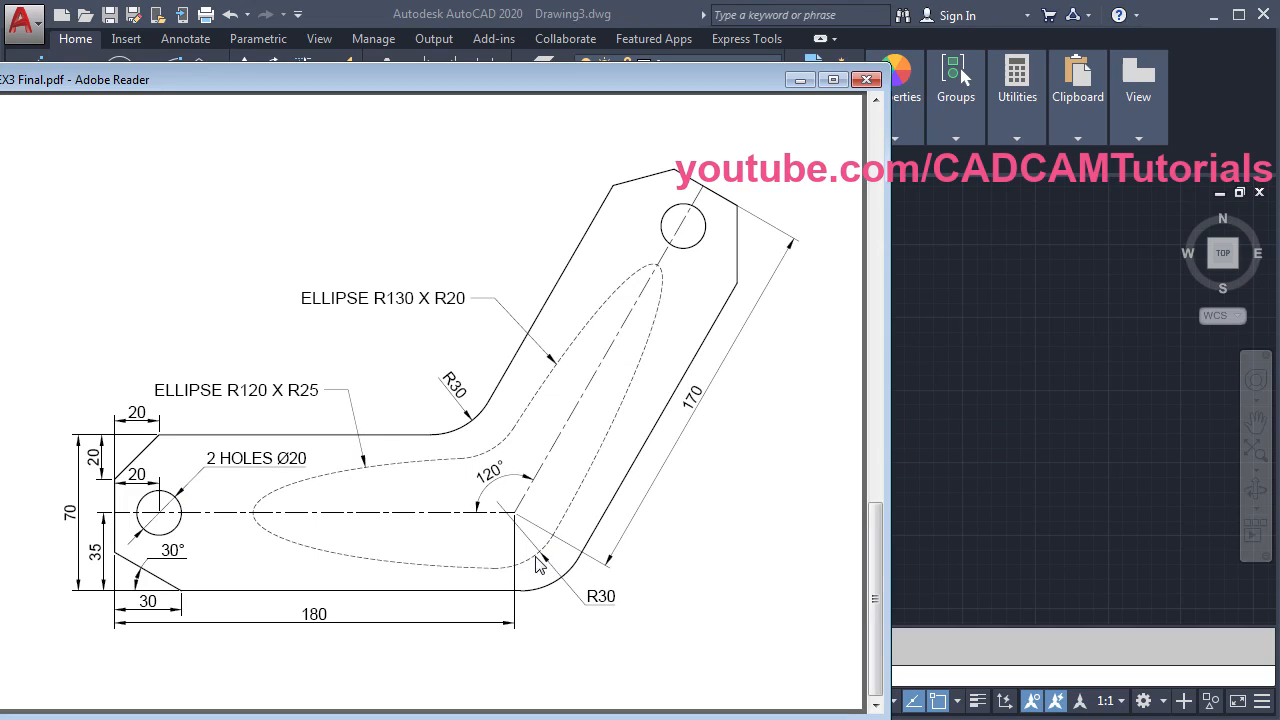
{"action": "left_click", "coordinate": [940, 420]}
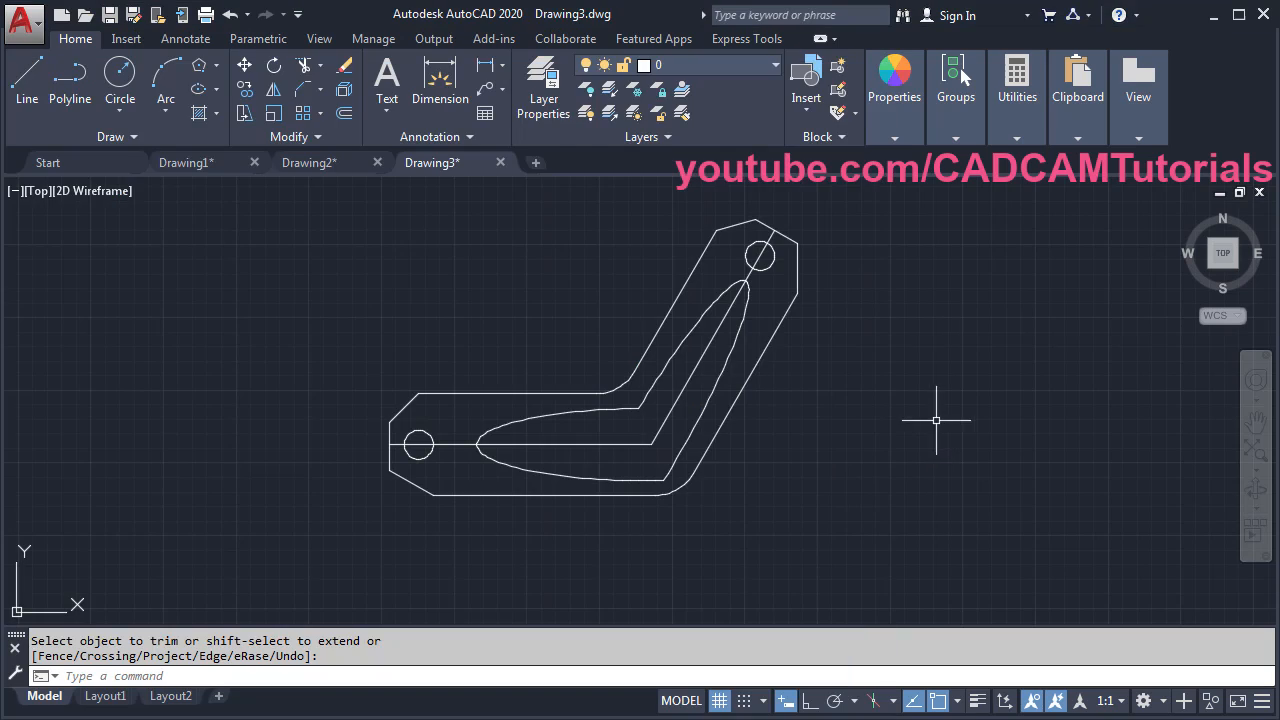
- Fillet the upper and lower junctions of the slot's elliptical arcs with radius 30
{"action": "left_click", "coordinate": [322, 87]}
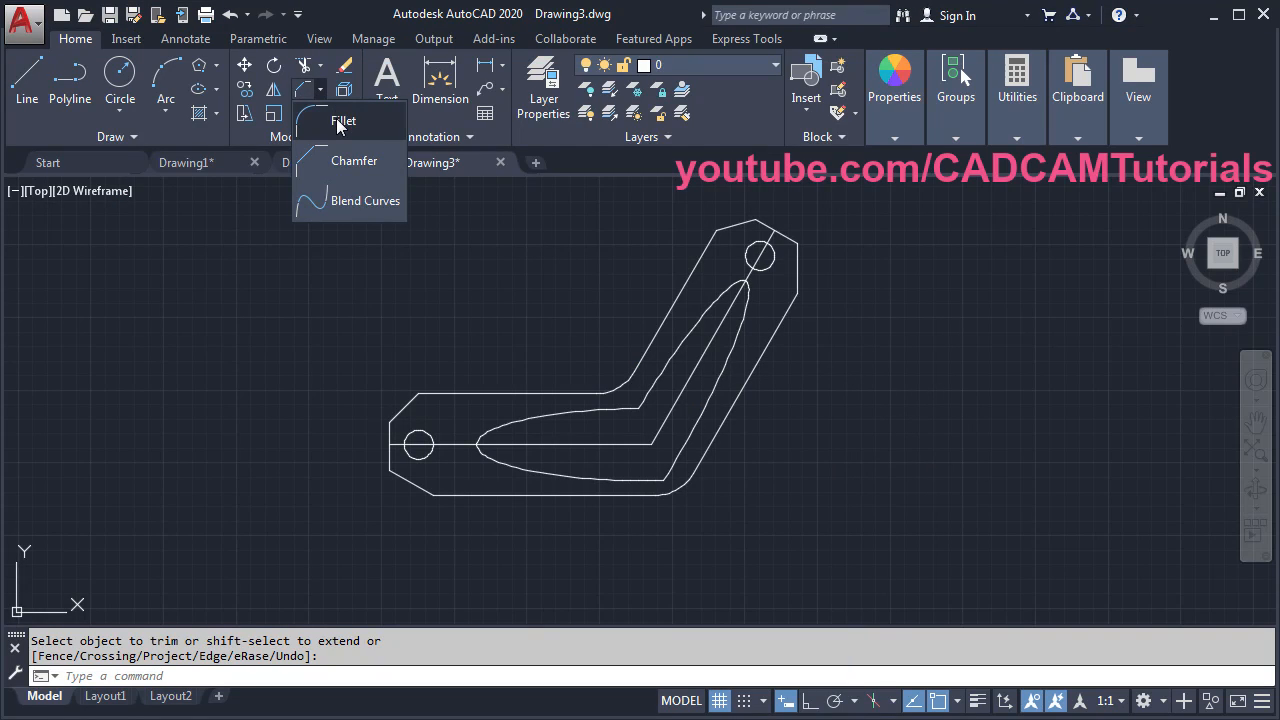
{"action": "left_click", "coordinate": [340, 120]}
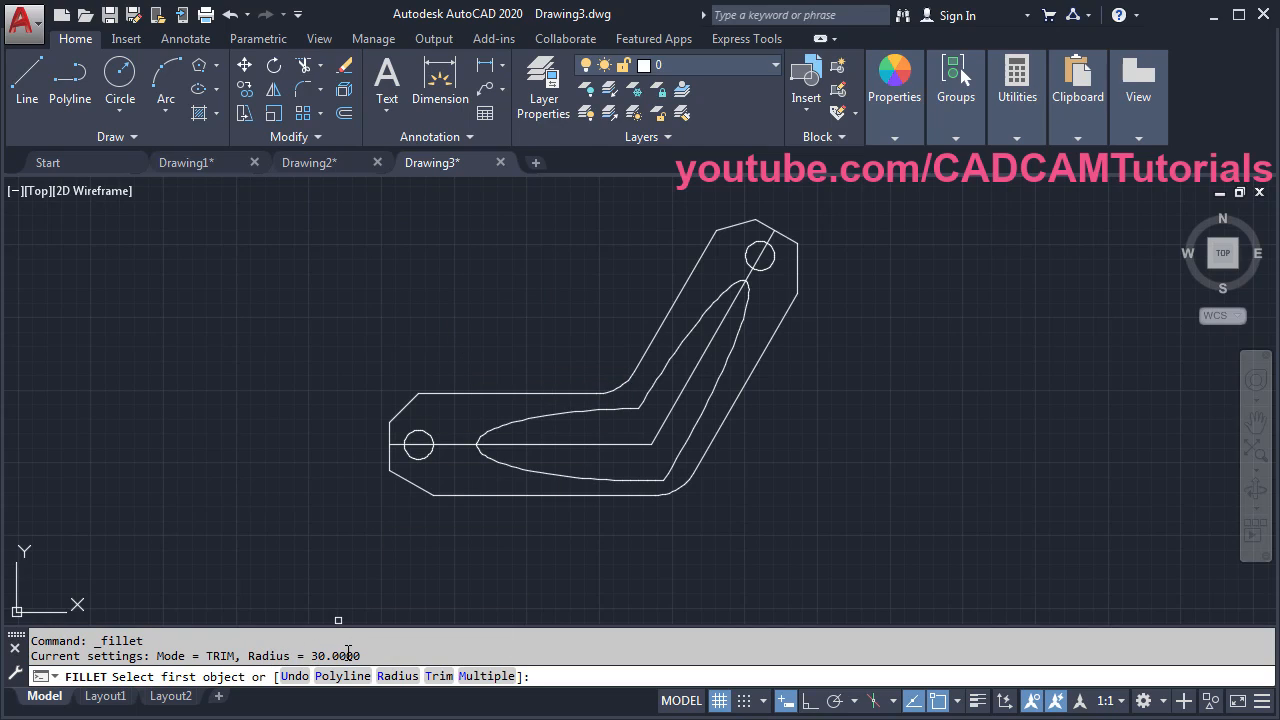
{"action": "left_click", "coordinate": [486, 676]}
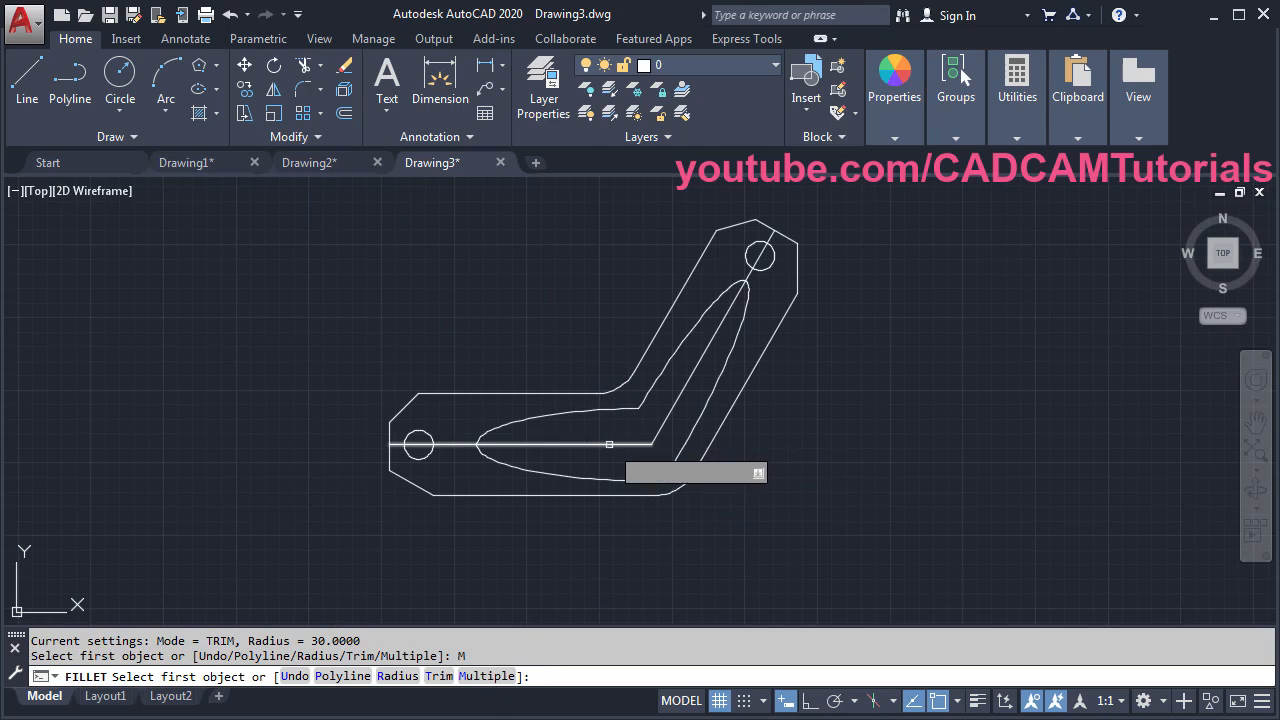
{"action": "left_click", "coordinate": [618, 408]}
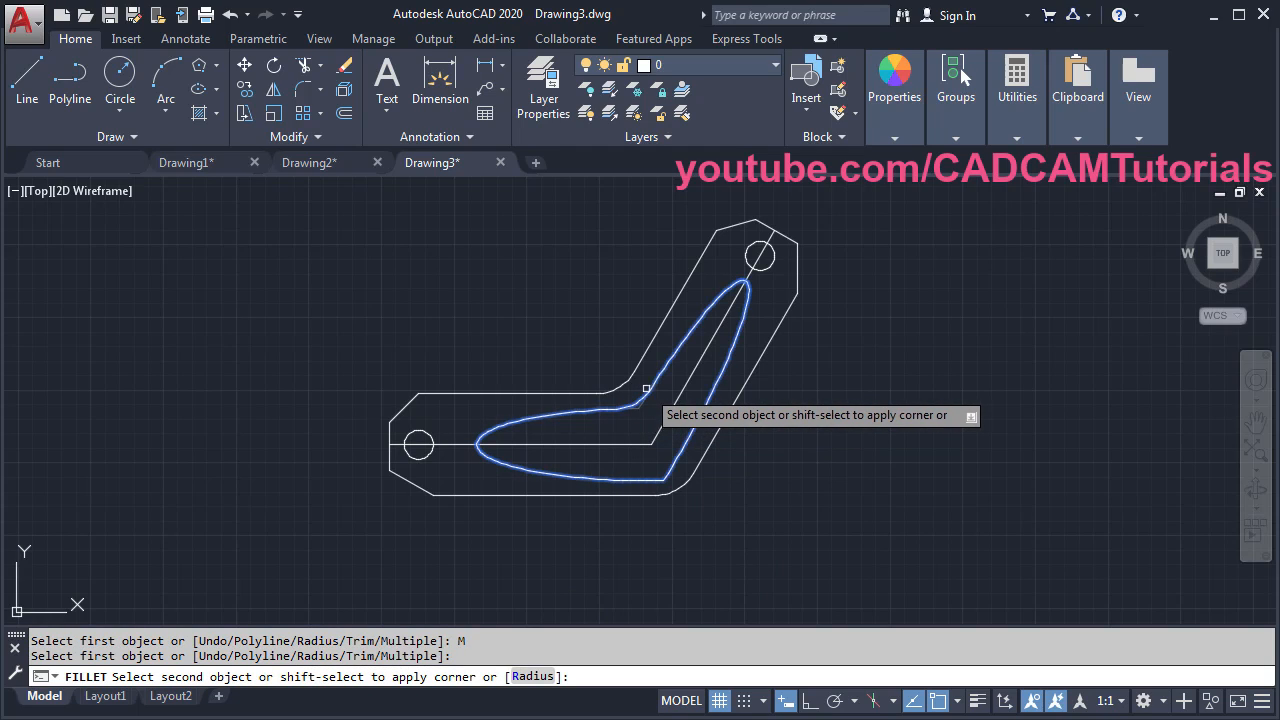
{"action": "left_click", "coordinate": [646, 393]}
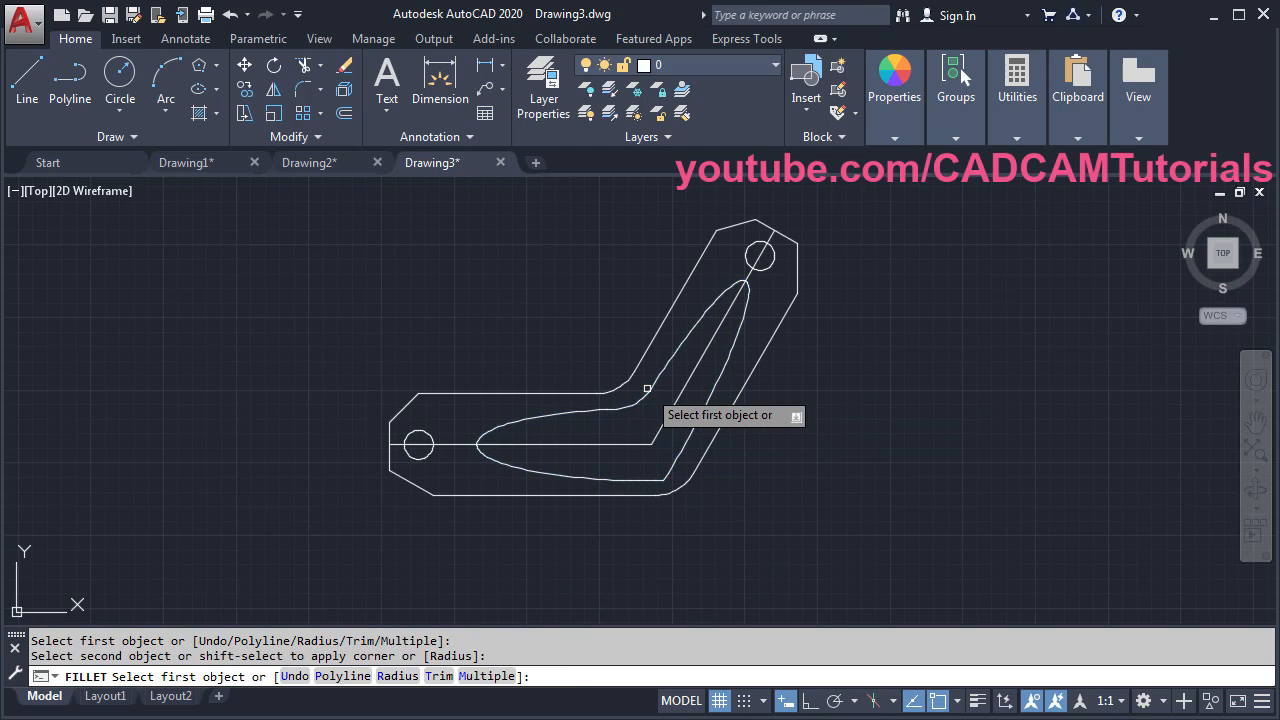
{"action": "left_click", "coordinate": [638, 482]}
{"action": "left_click", "coordinate": [676, 457]}
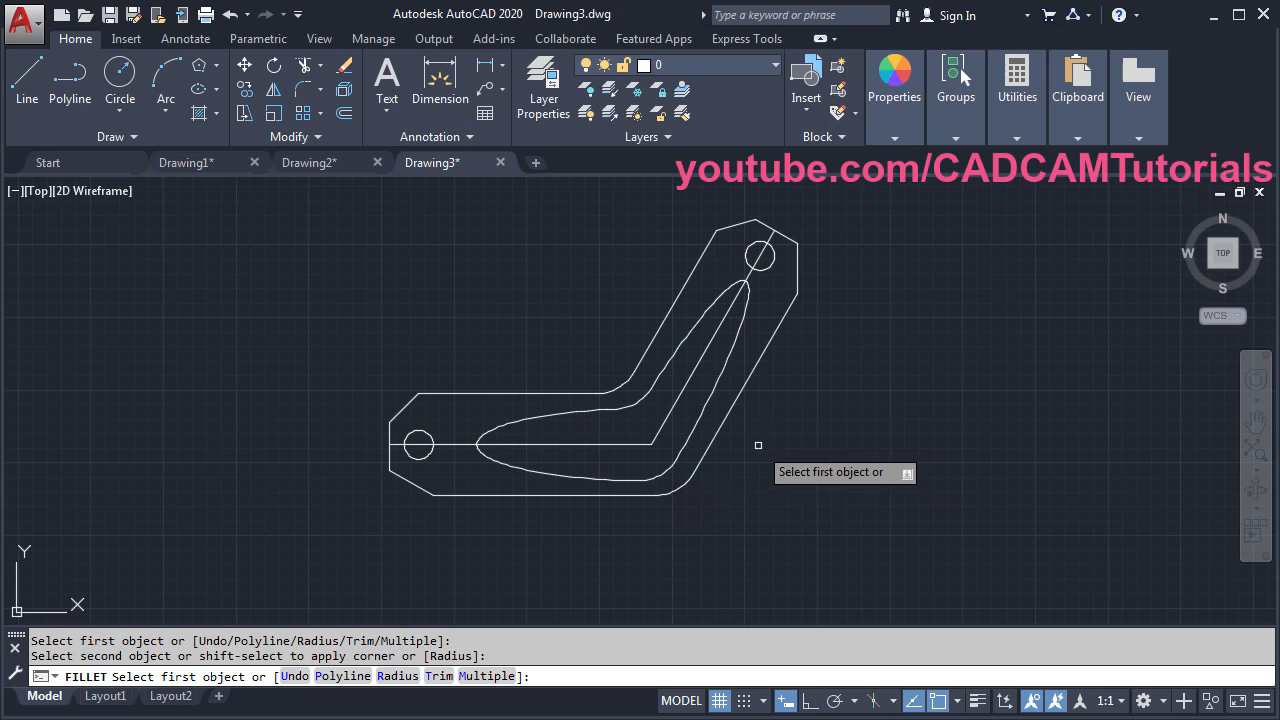
{"action": "key", "text": "Return"}
{"action": "middle_click_drag", "start_coordinate": [722, 426], "coordinate": [717, 466]}
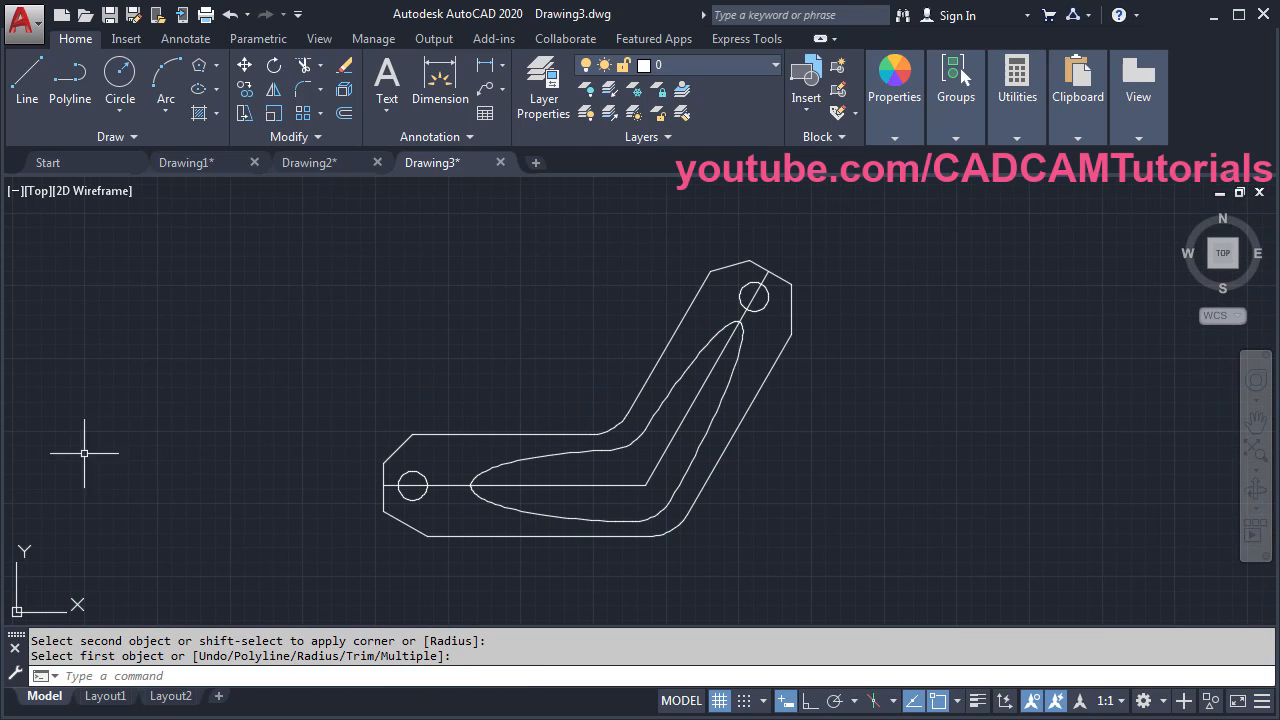
{"action": "key", "text": "alt+Tab"}
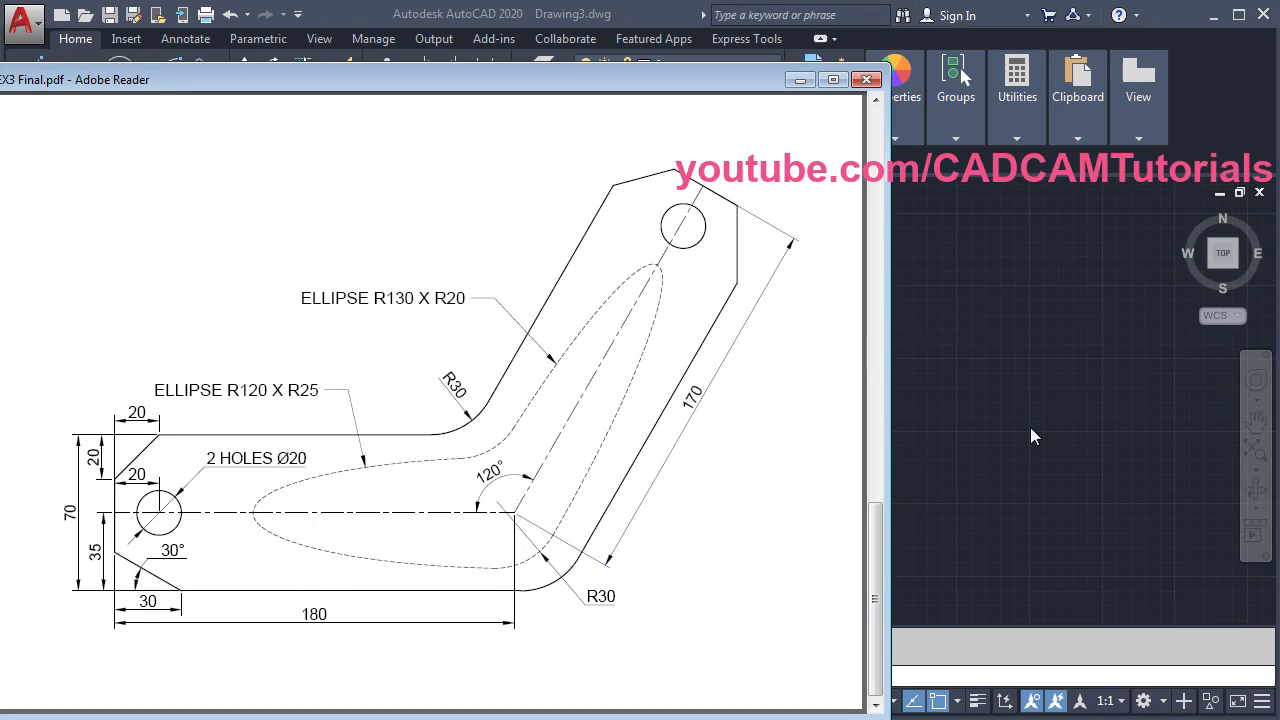
{"action": "left_click", "coordinate": [972, 410]}
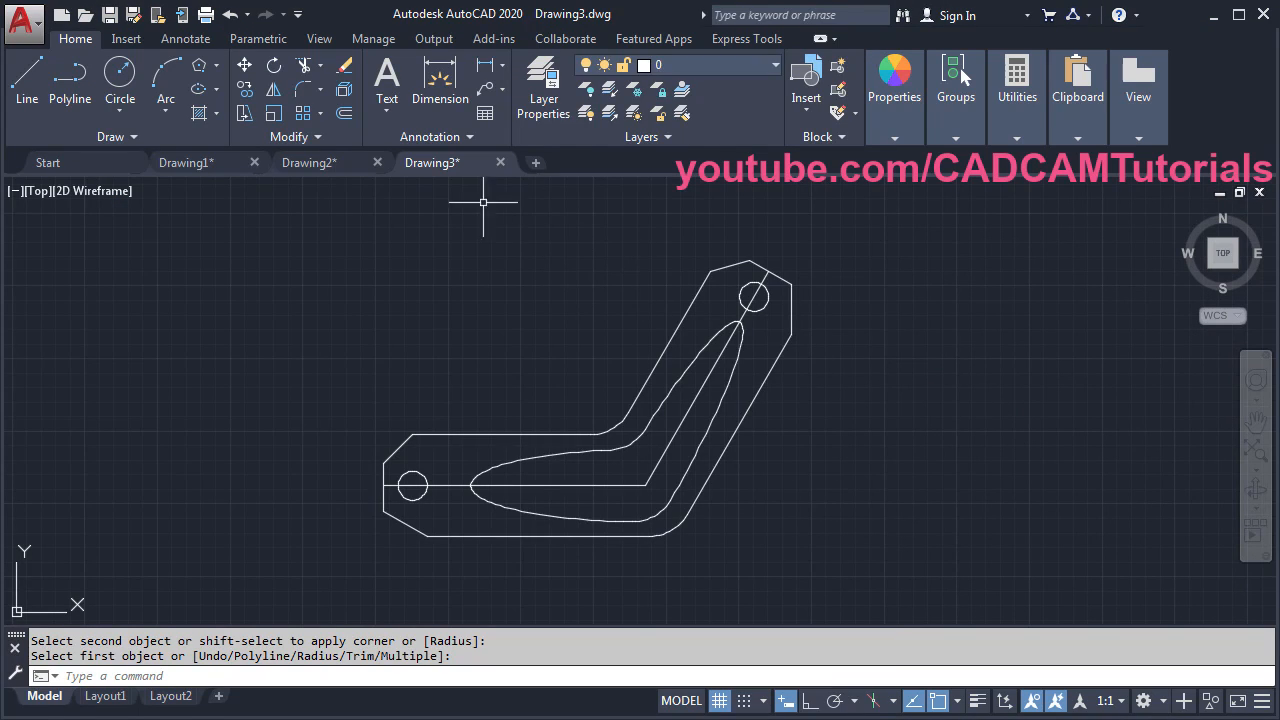
- Copy the Center and Hidden layers from Drawing2.dwg into this drawing via DesignCenter (DC)
{"action": "type", "text": "DC"}
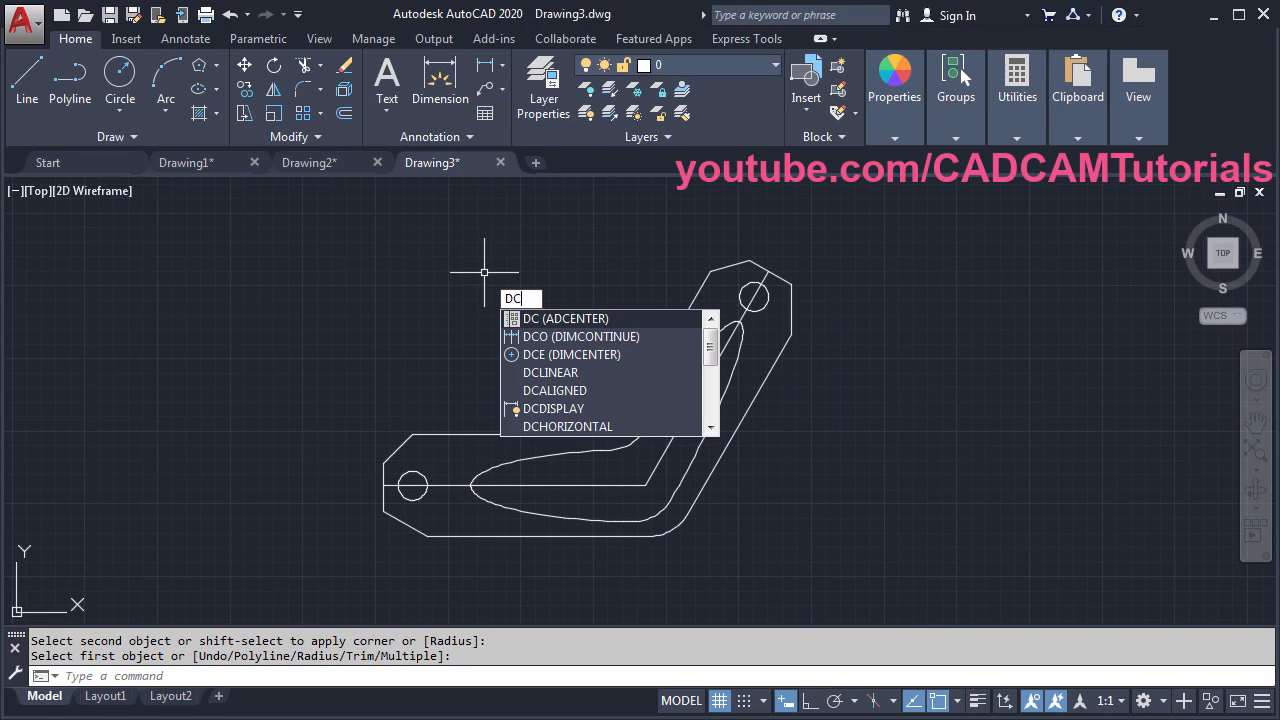
{"action": "key", "text": "Return"}
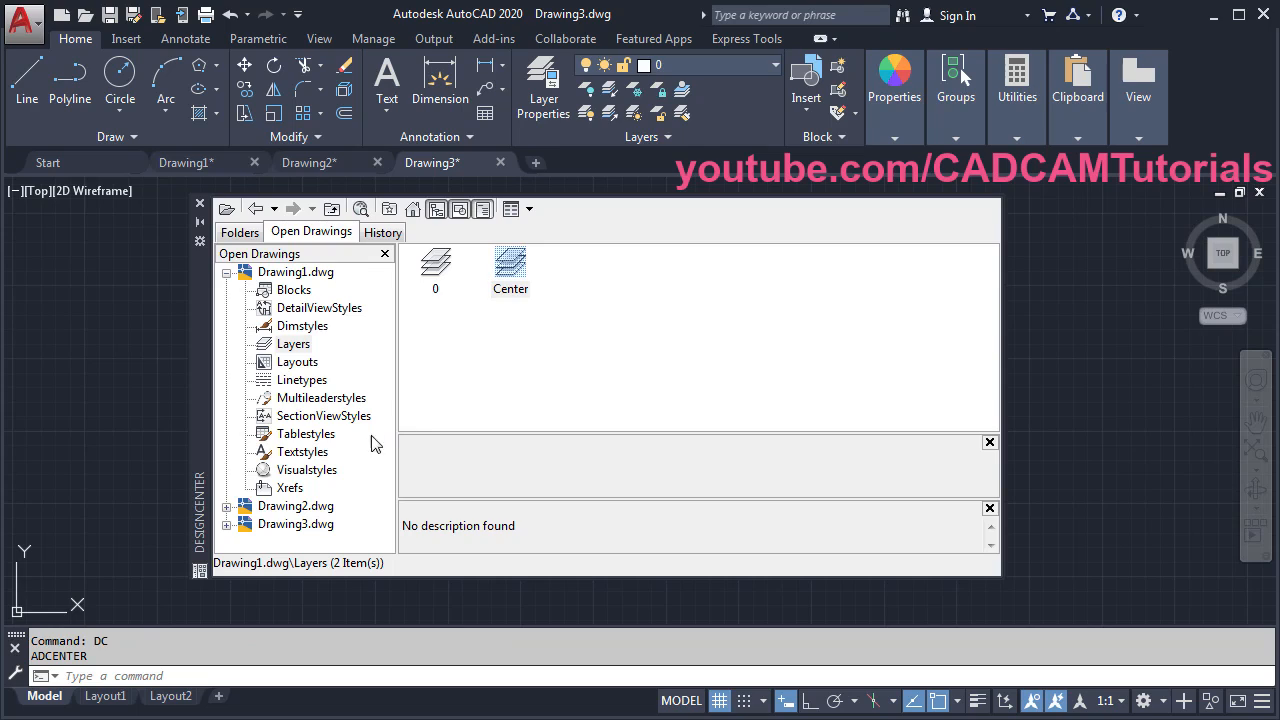
{"action": "left_click", "coordinate": [226, 507]}
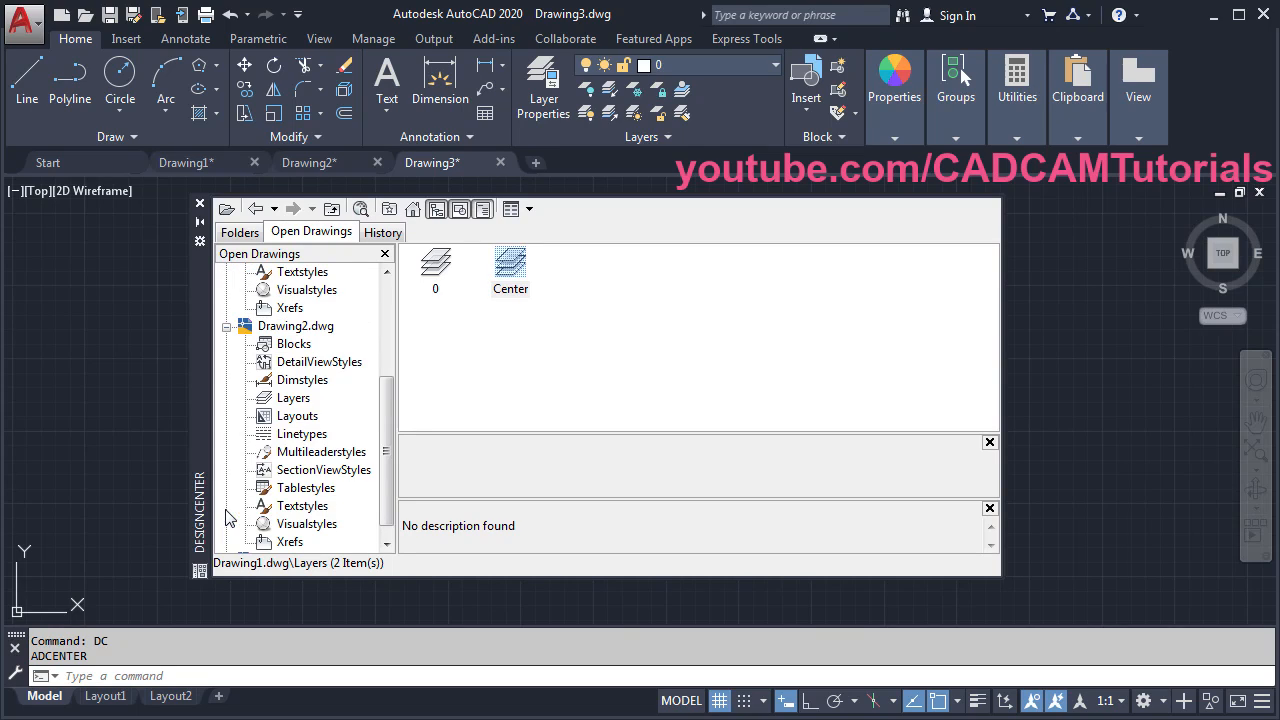
{"action": "left_click", "coordinate": [294, 399]}
{"action": "left_click", "coordinate": [512, 266]}
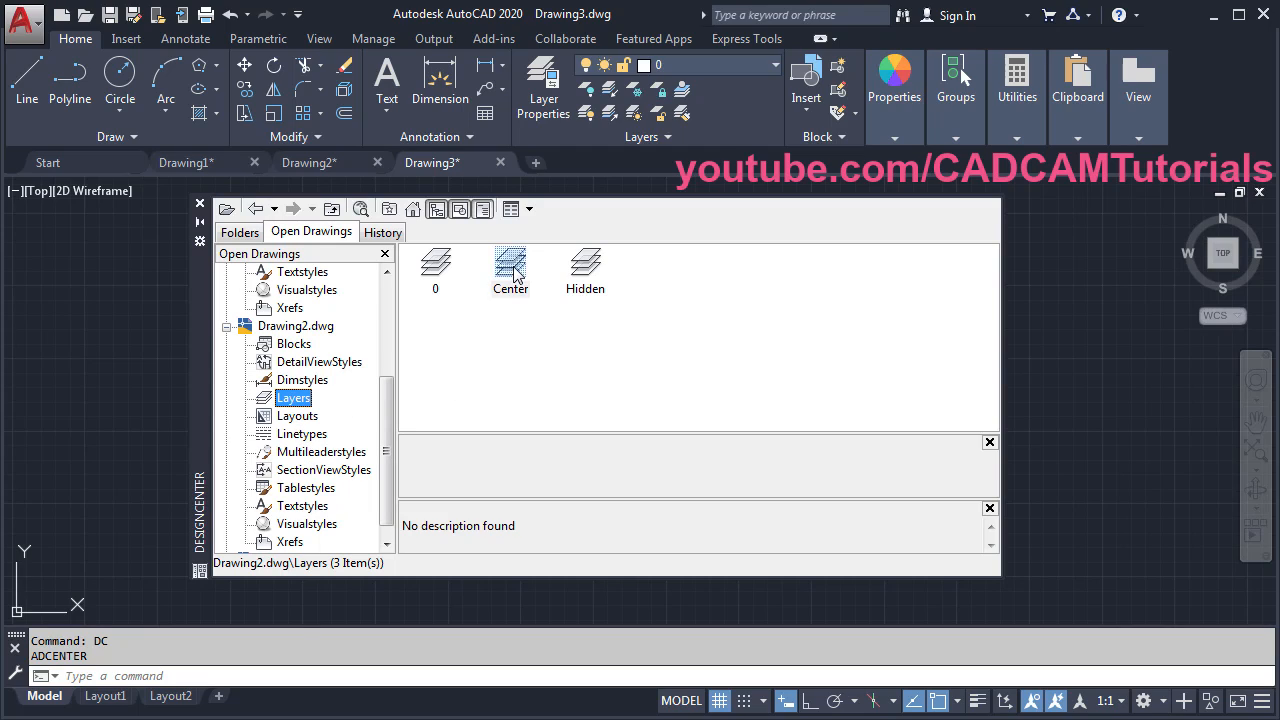
{"action": "left_click", "coordinate": [590, 270], "text": "ctrl"}
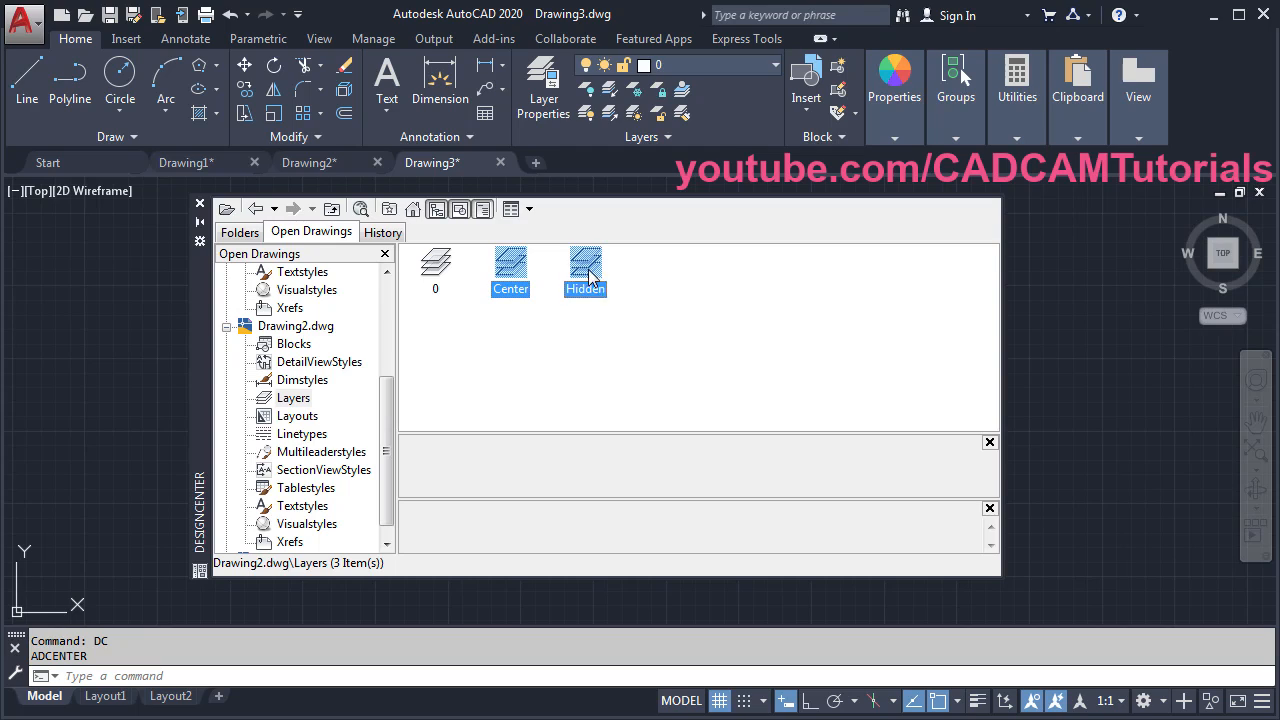
{"action": "mouse_move", "coordinate": [587, 276]}
{"action": "left_mouse_down"}
{"action": "mouse_move", "coordinate": [669, 320]}
{"action": "mouse_move", "coordinate": [1116, 450]}
{"action": "left_mouse_up"}
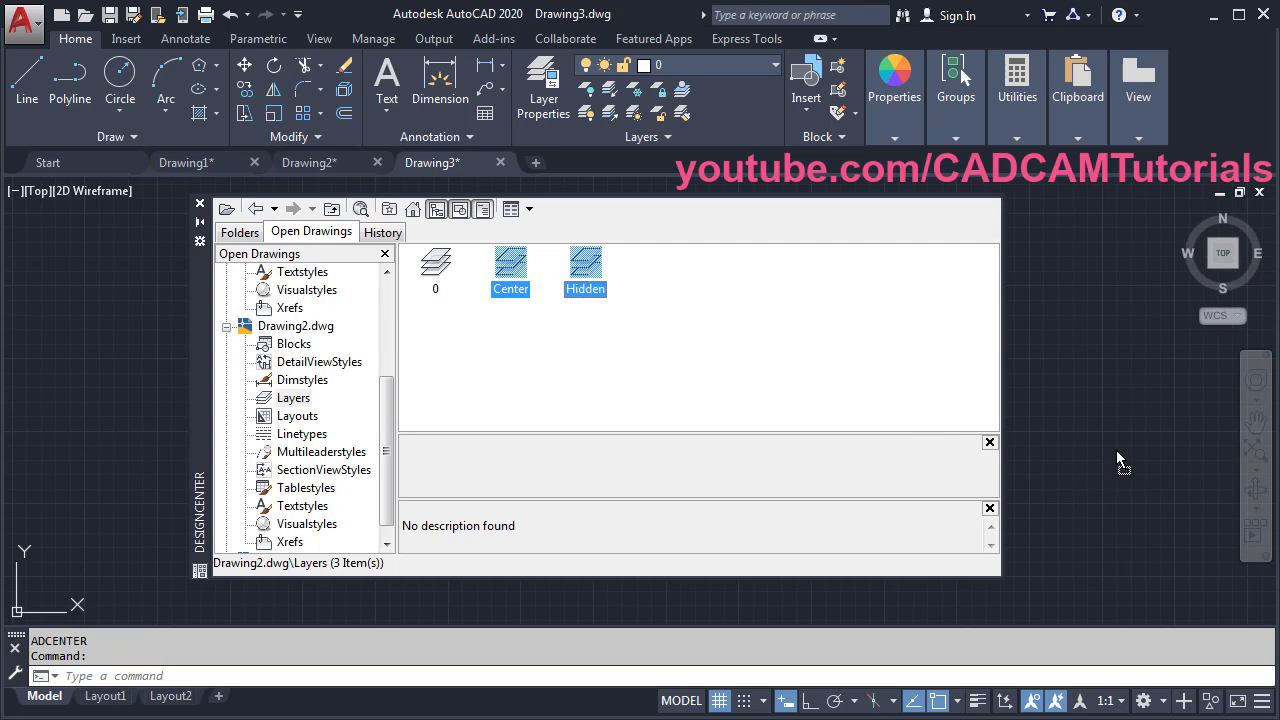
{"action": "left_click", "coordinate": [200, 203]}
- Set layer 0's colour to 221 pink
{"action": "left_click", "coordinate": [685, 63]}
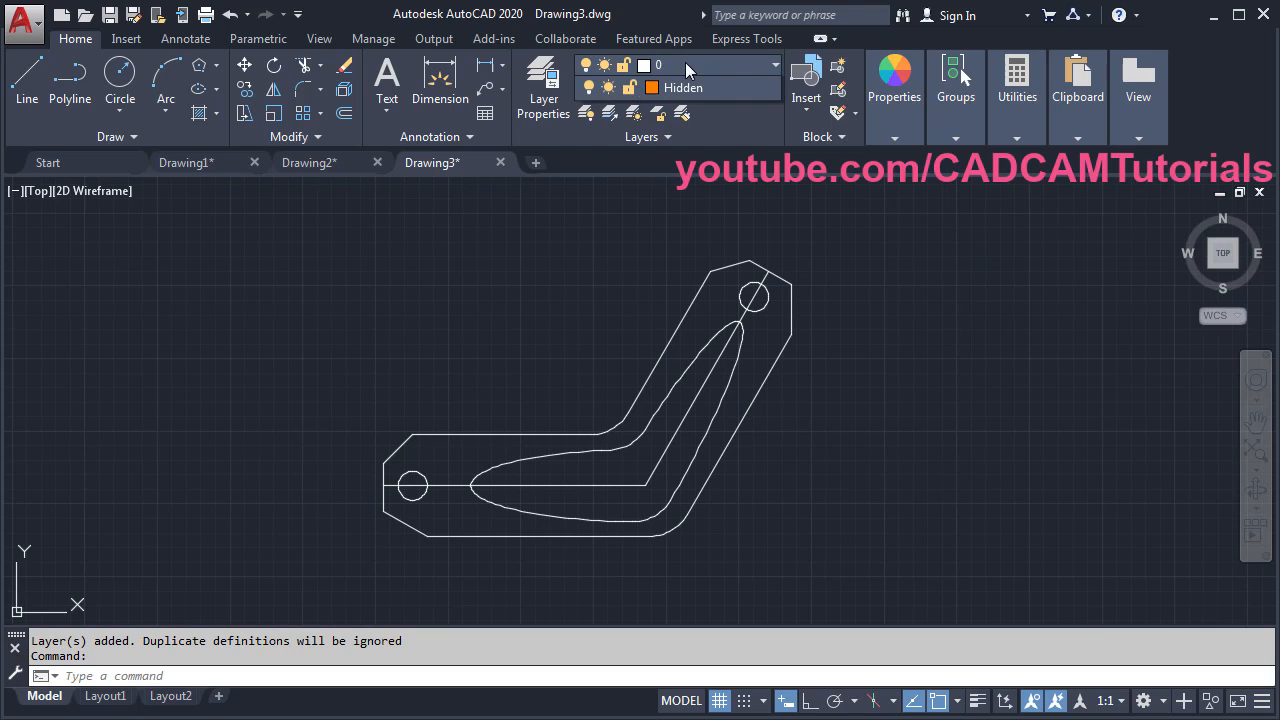
{"action": "left_click", "coordinate": [652, 90]}
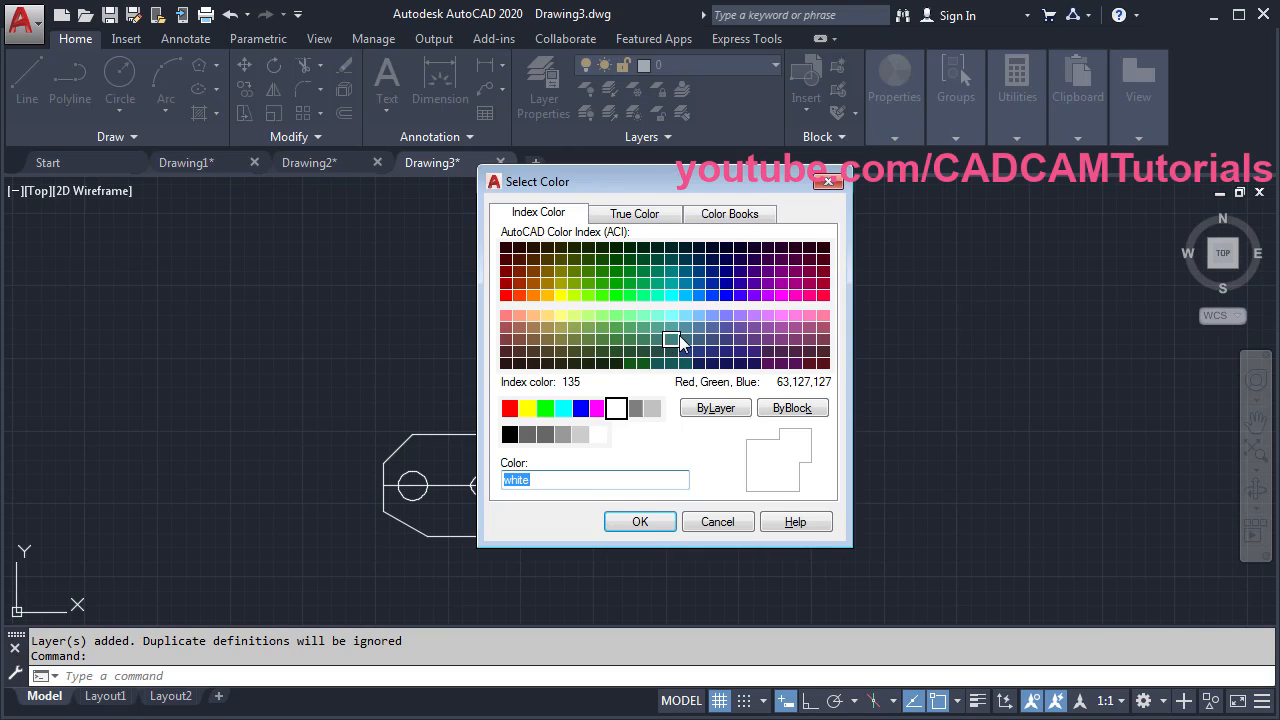
{"action": "left_click", "coordinate": [796, 316]}
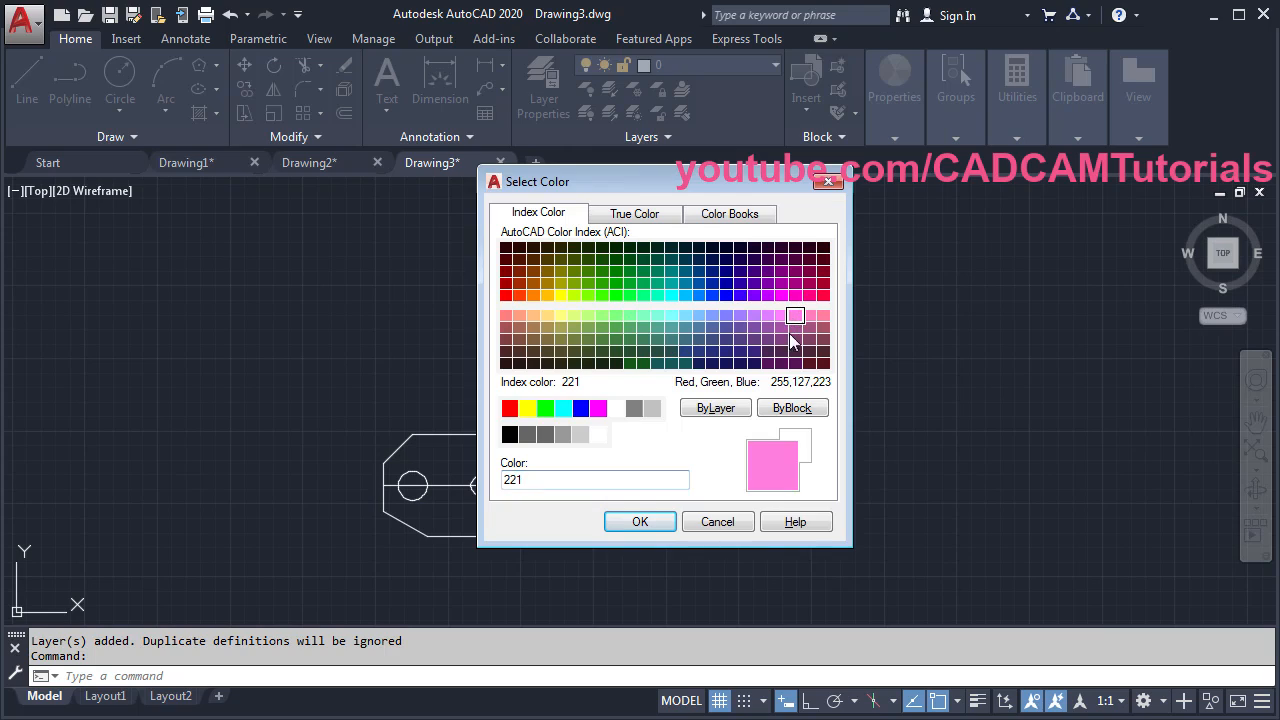
{"action": "left_click", "coordinate": [645, 520]}
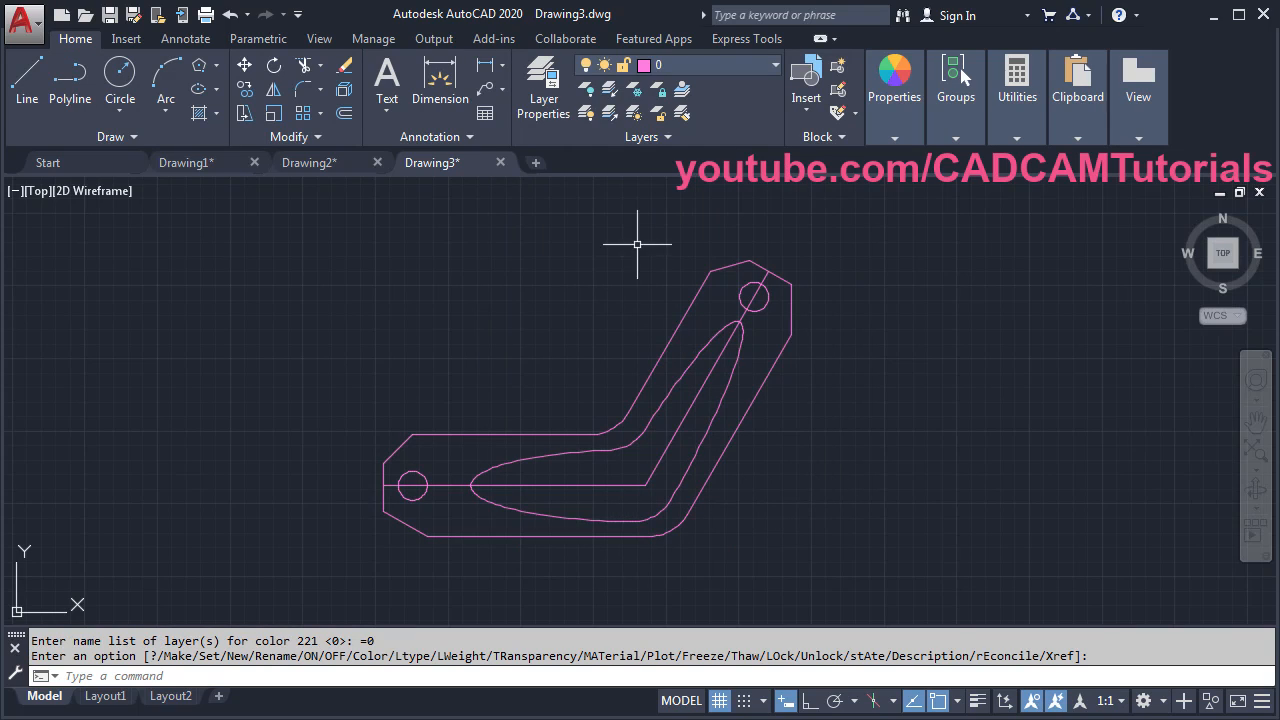
- Move the horizontal and angled centre lines onto the Center layer
{"action": "left_click", "coordinate": [534, 486]}
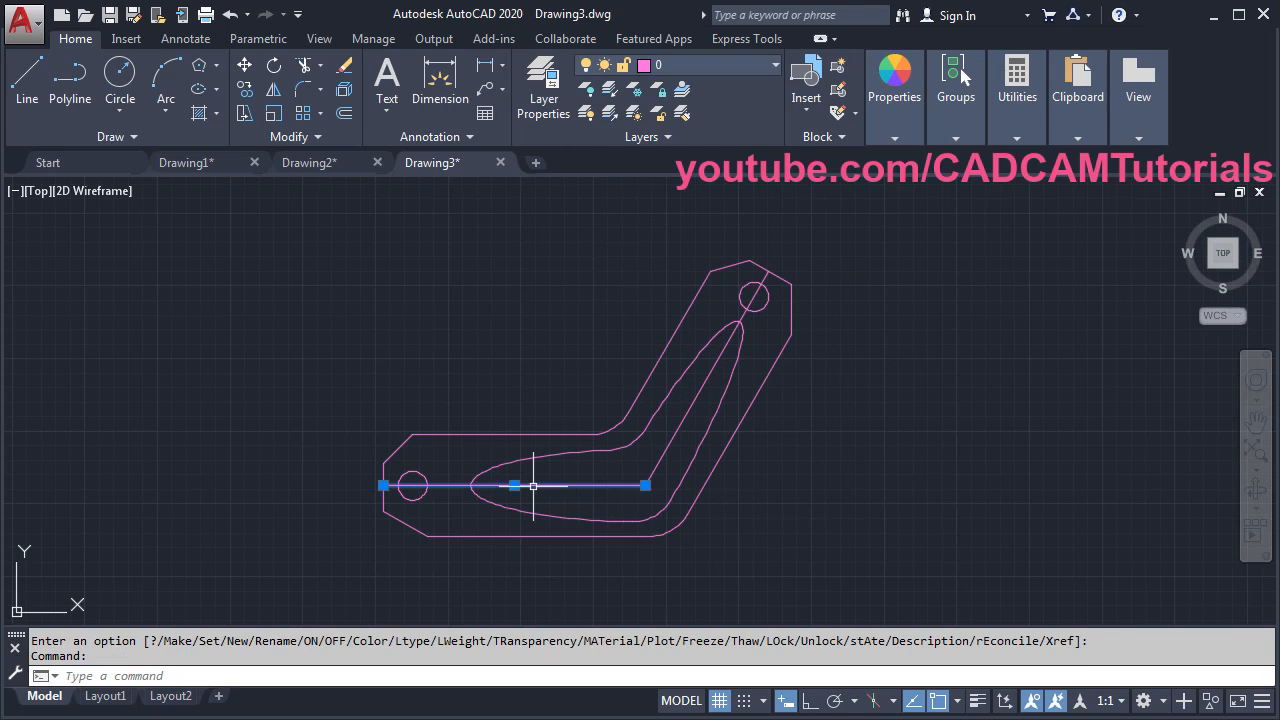
{"action": "left_click", "coordinate": [671, 436]}
{"action": "left_click", "coordinate": [690, 65]}
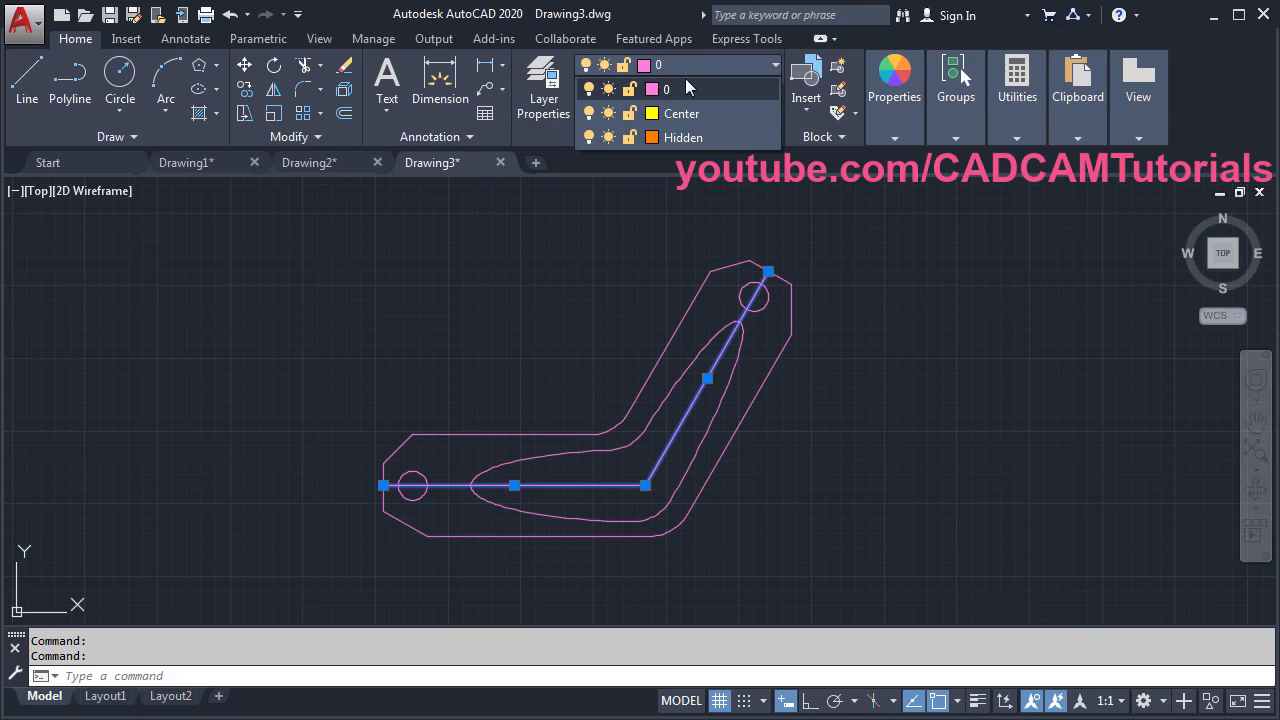
{"action": "left_click", "coordinate": [682, 103]}
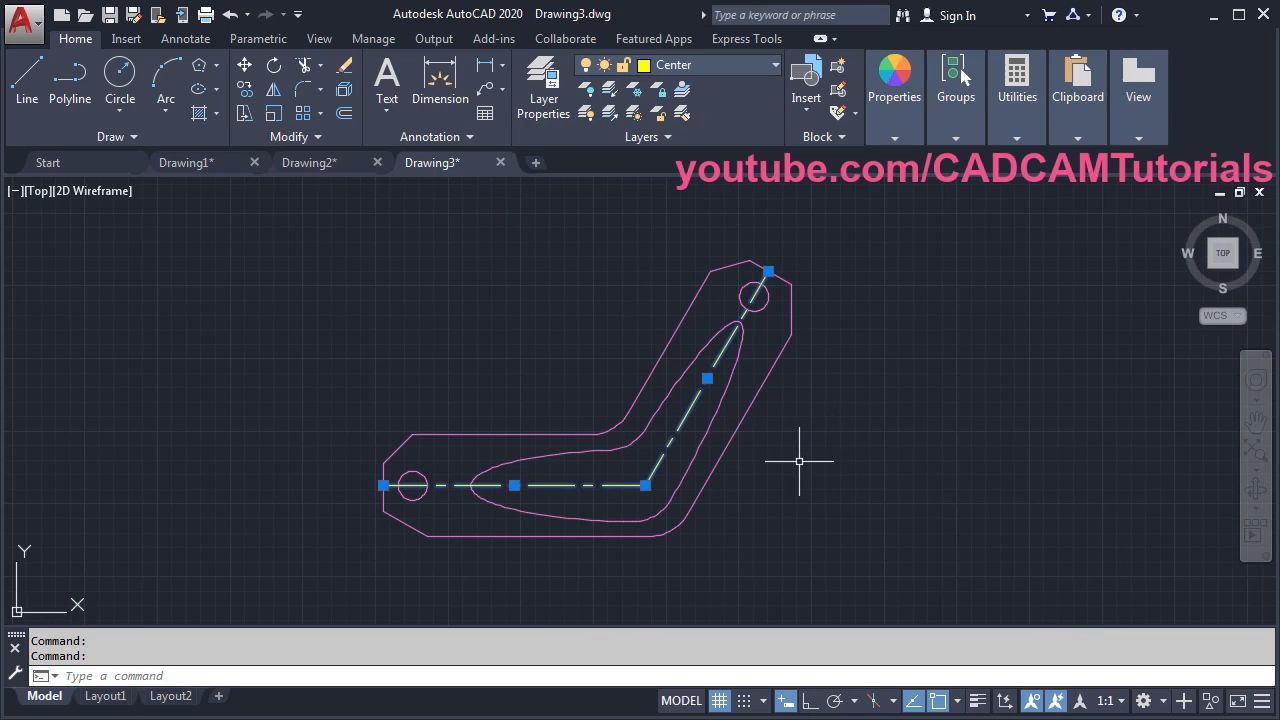
{"action": "key", "text": "Escape"}
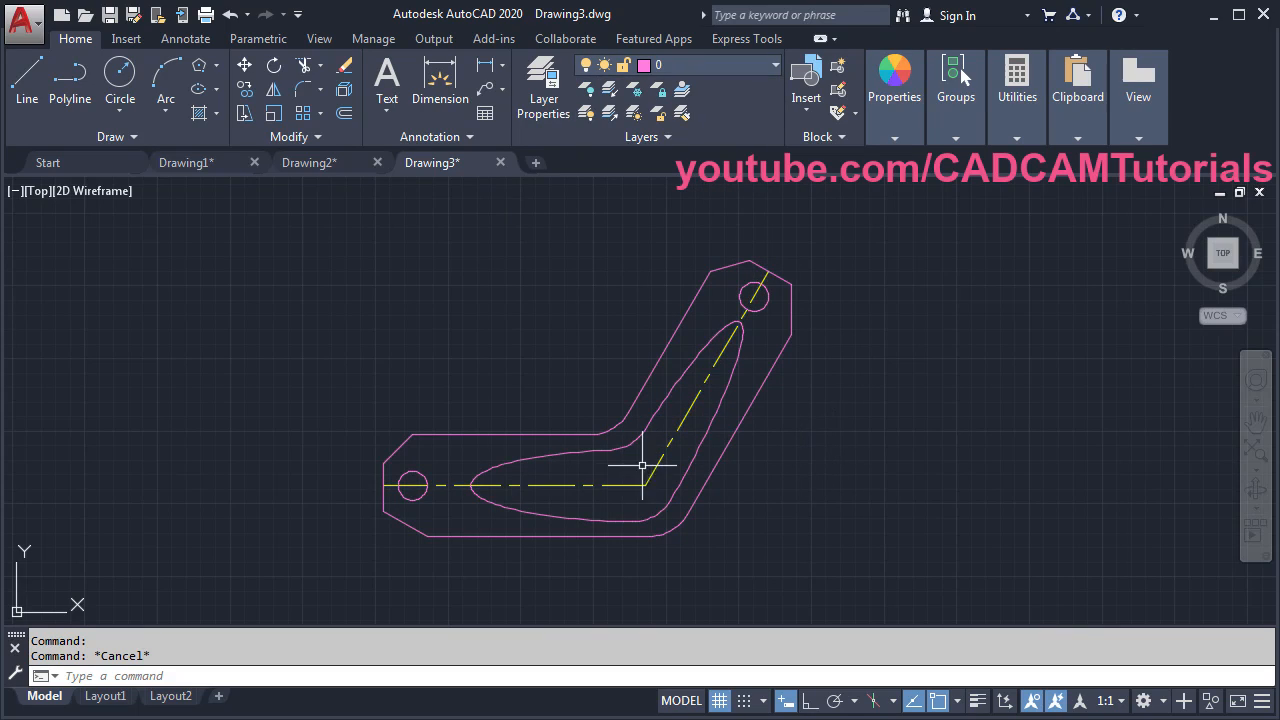
- Move the horizontal and angled inner slot arcs onto the Hidden layer
{"action": "left_click", "coordinate": [572, 454]}
{"action": "left_click", "coordinate": [667, 389]}
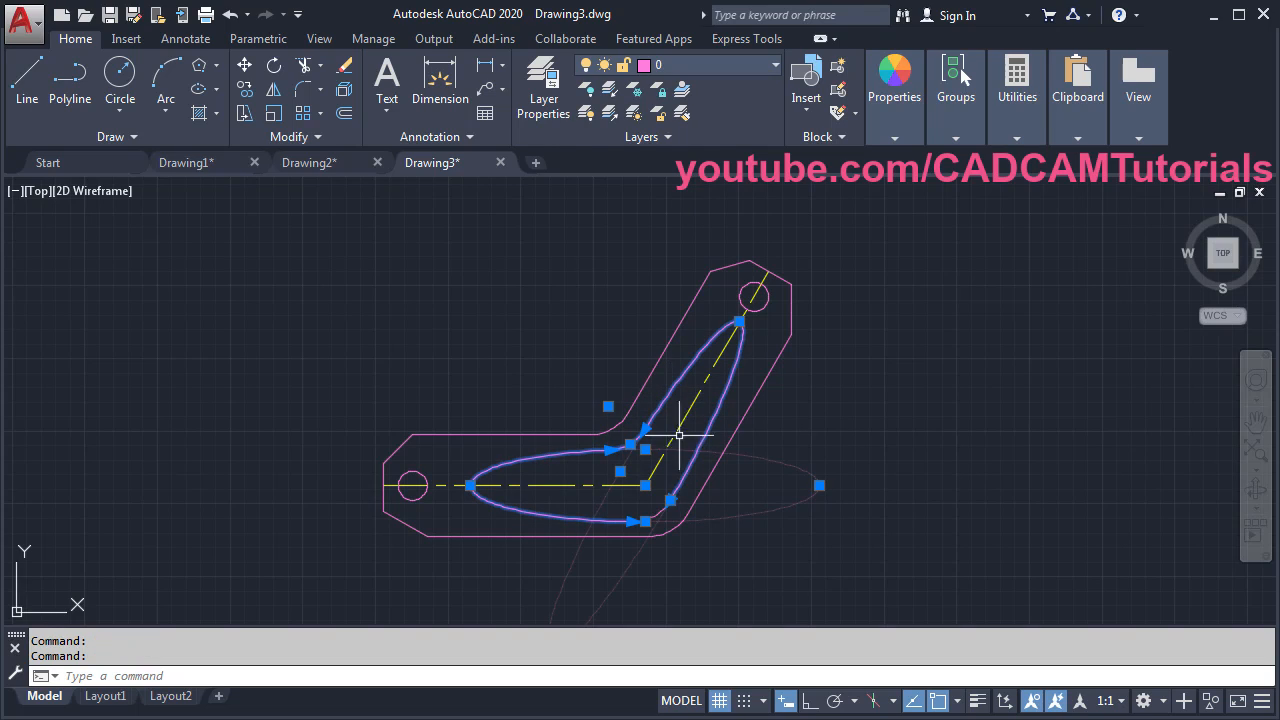
{"action": "left_click", "coordinate": [674, 72]}
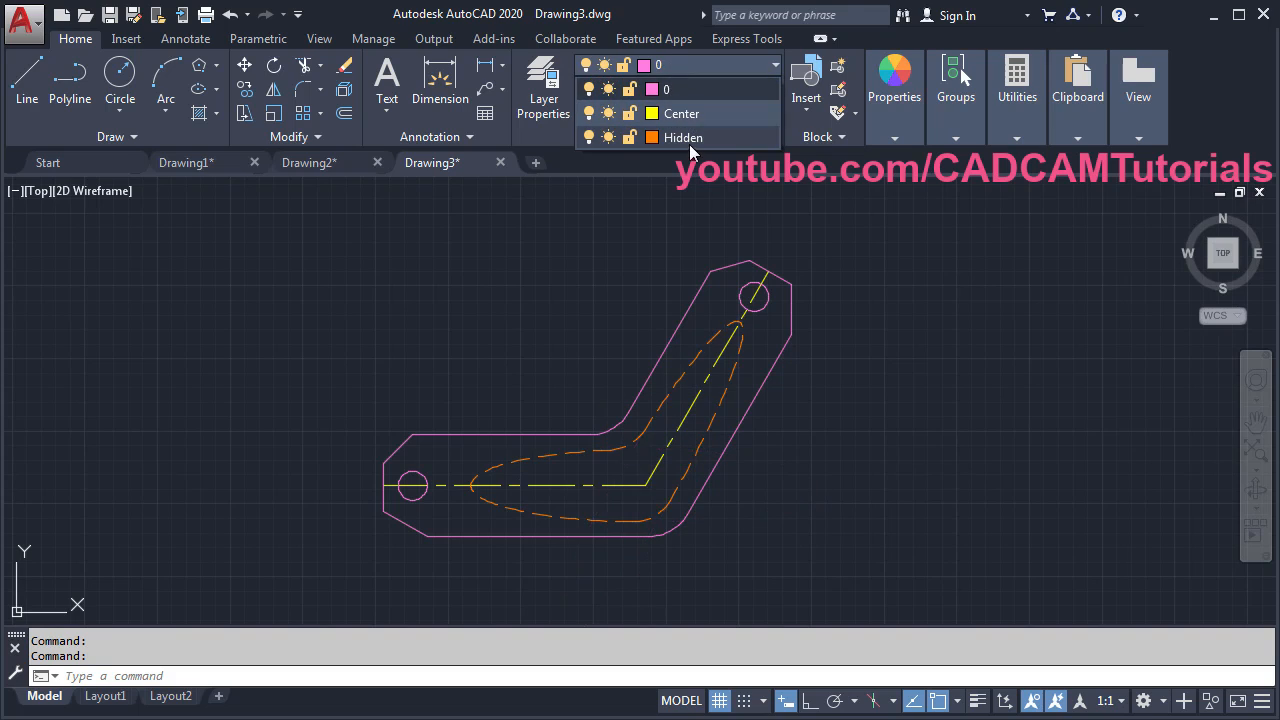
{"action": "left_click", "coordinate": [687, 137]}
{"action": "key", "text": "Escape"}
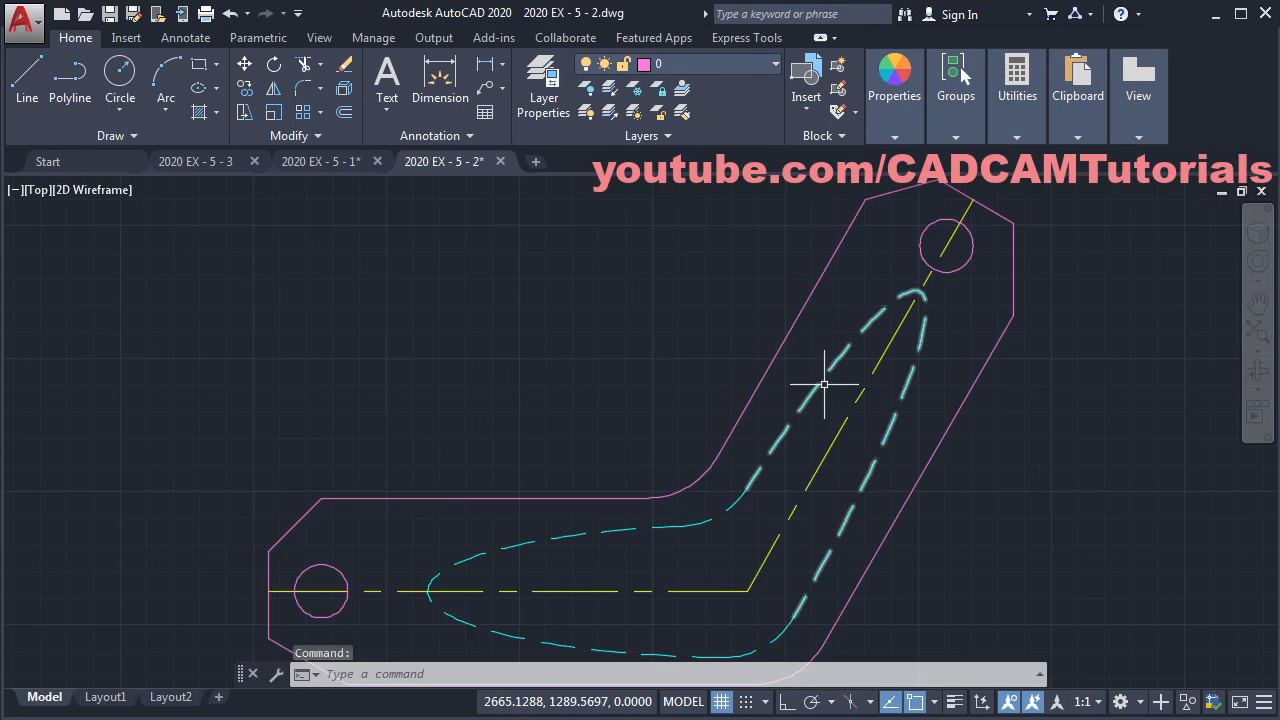
{"action": "scroll", "coordinate": [829, 371], "scroll_direction": "down", "scroll_amount": 2}
{"action": "middle_click_drag", "start_coordinate": [829, 371], "coordinate": [743, 379]}
{"action": "key", "text": "alt+Tab"}
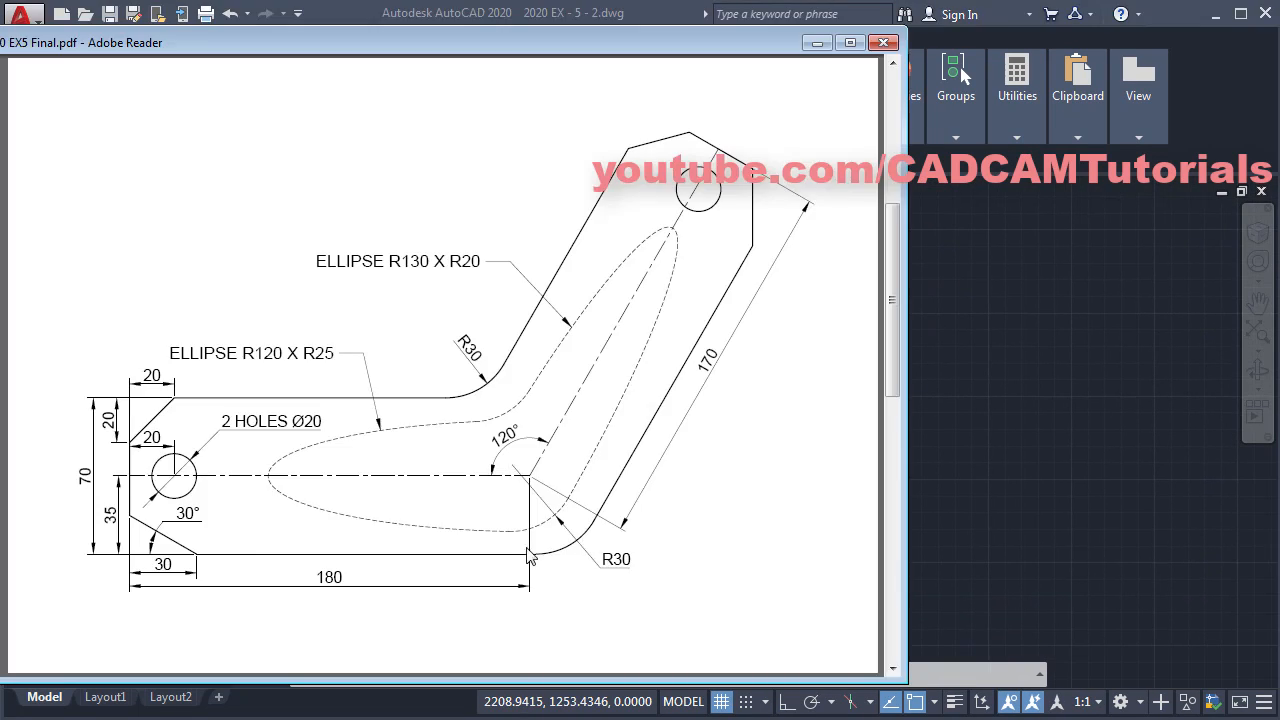
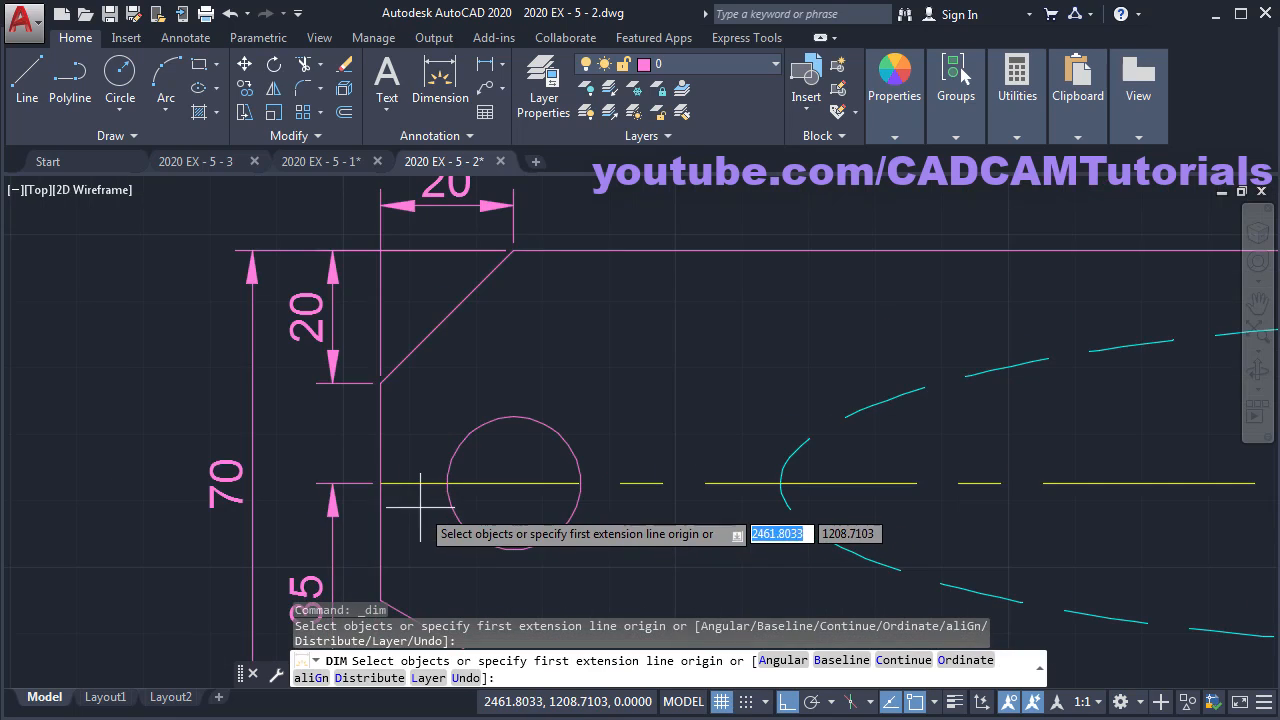
- Dimension the hole centre 20 from the left edge along the centre line
{"action": "left_click", "coordinate": [380, 483]}
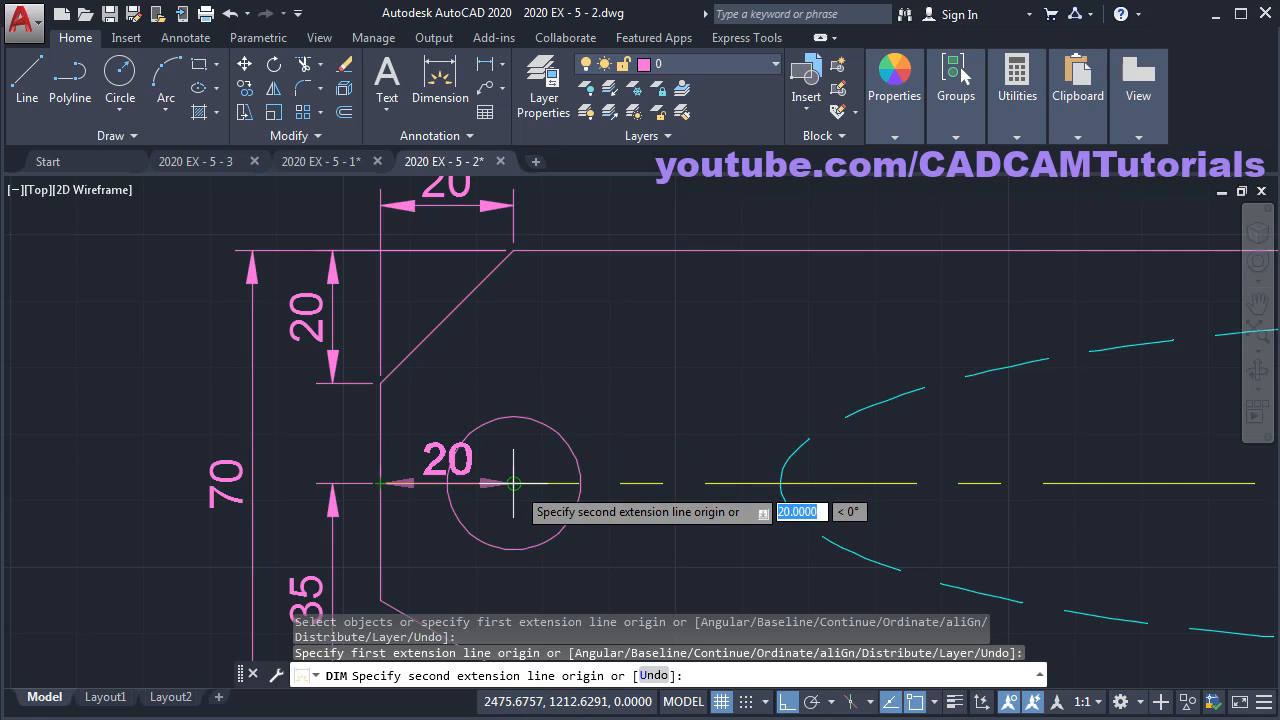
{"action": "left_click", "coordinate": [513, 483]}
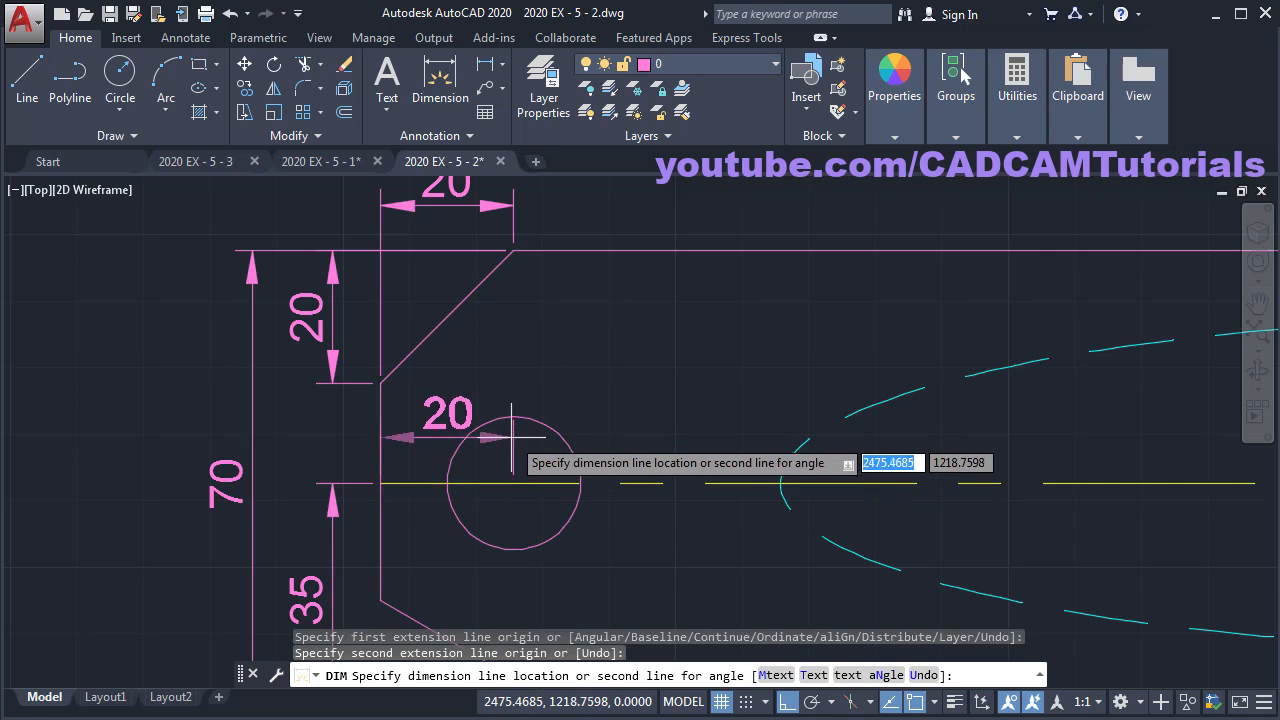
{"action": "left_click", "coordinate": [556, 404]}
{"action": "scroll", "coordinate": [639, 302], "scroll_direction": "down", "scroll_amount": 2}
{"action": "scroll", "coordinate": [684, 600], "scroll_direction": "up", "scroll_amount": 2}
- Add a 30 linear dimension across the lower chamfer, placed below the part
{"action": "middle_click_drag", "start_coordinate": [553, 565], "coordinate": [623, 540]}
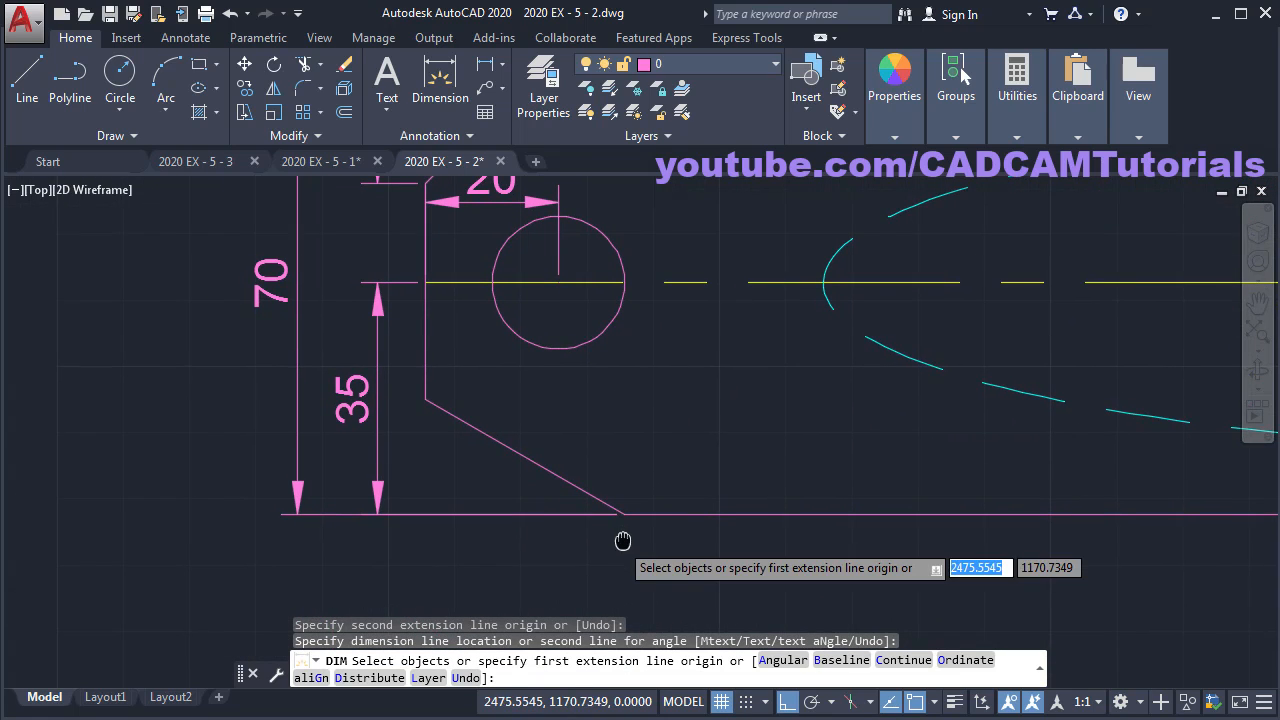
{"action": "left_click", "coordinate": [426, 399]}
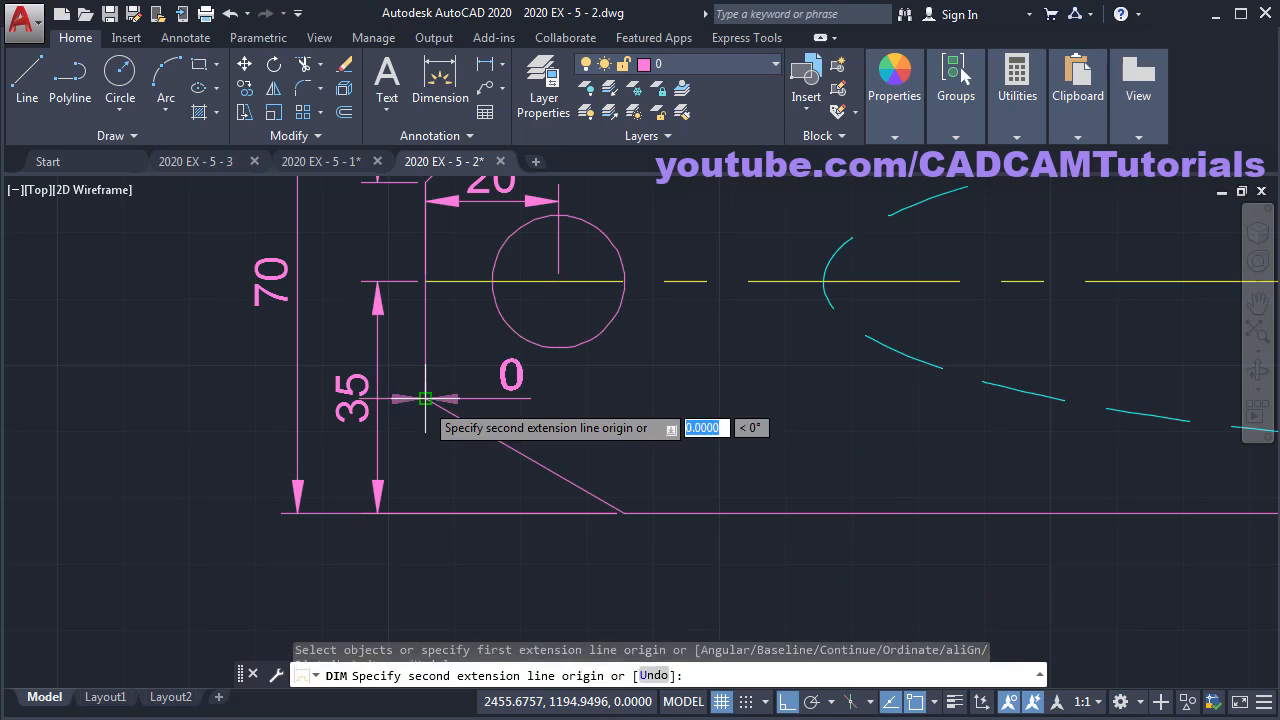
{"action": "left_click", "coordinate": [624, 513]}
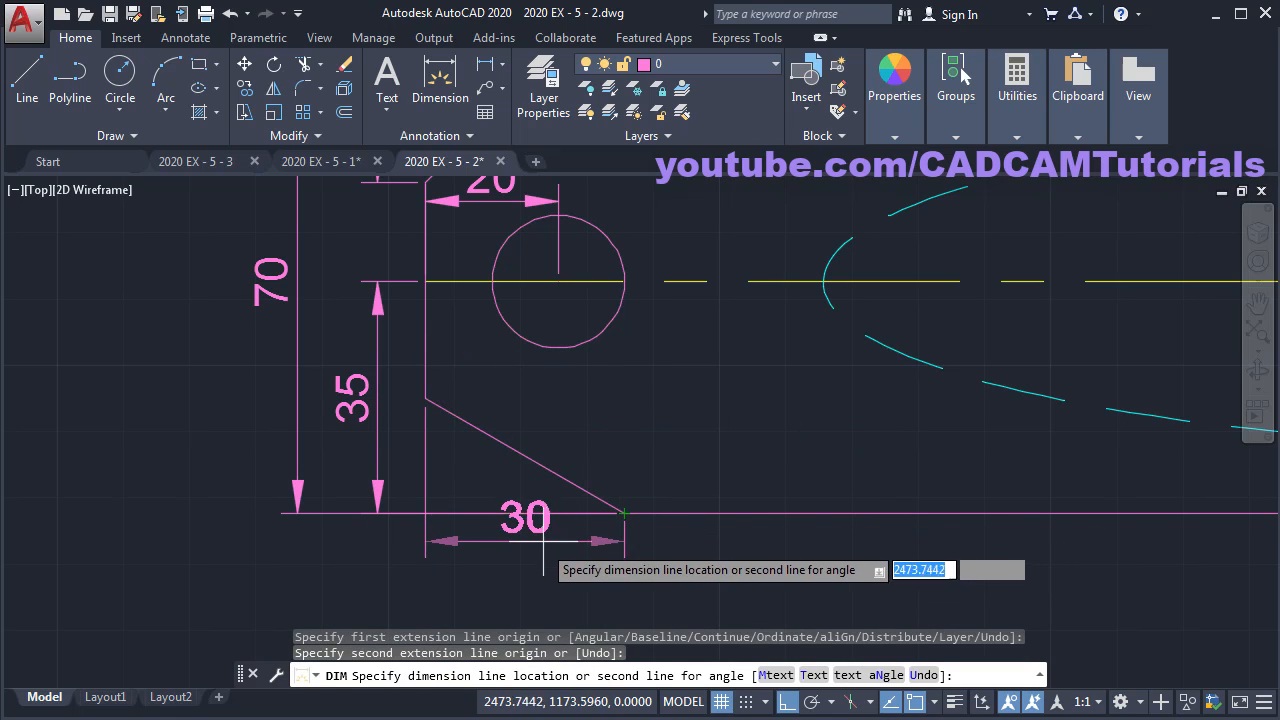
{"action": "left_click", "coordinate": [538, 578]}
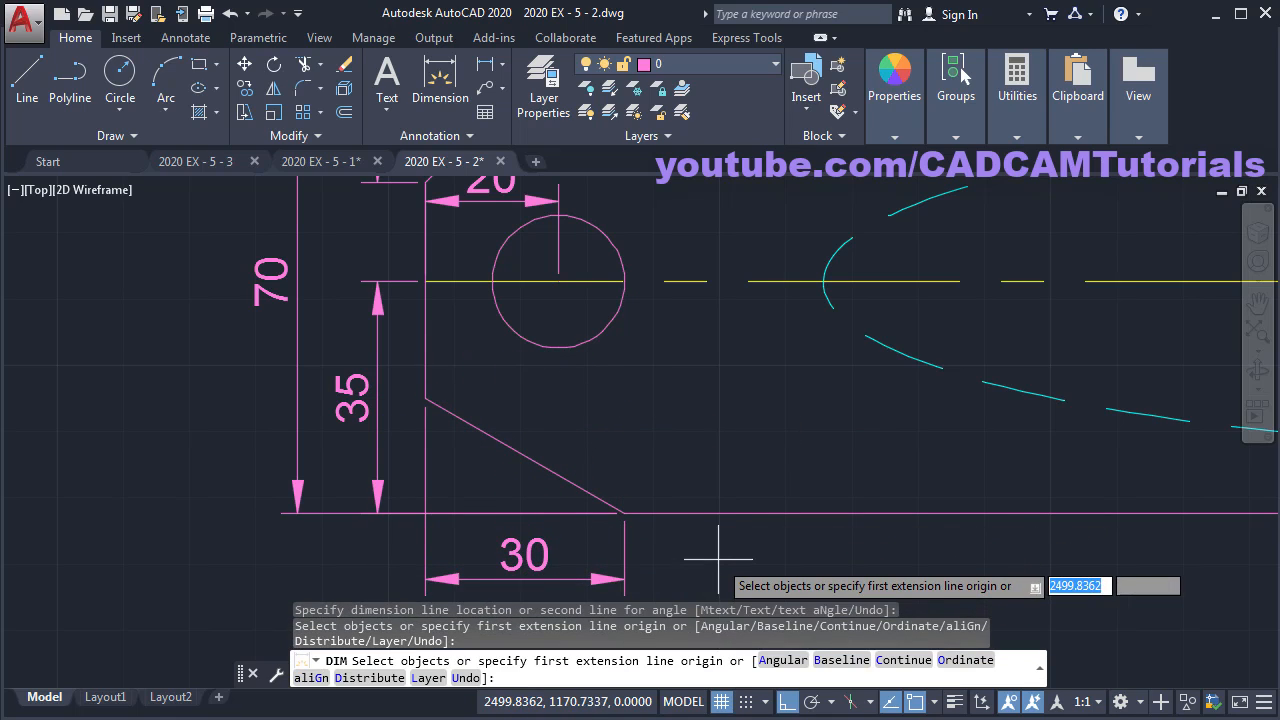
- Add the 30° angle dimension to the lower chamfer and check the reference PDF
{"action": "scroll", "coordinate": [737, 529], "scroll_direction": "up", "scroll_amount": 2}
{"action": "middle_click_drag", "start_coordinate": [620, 530], "coordinate": [658, 553]}
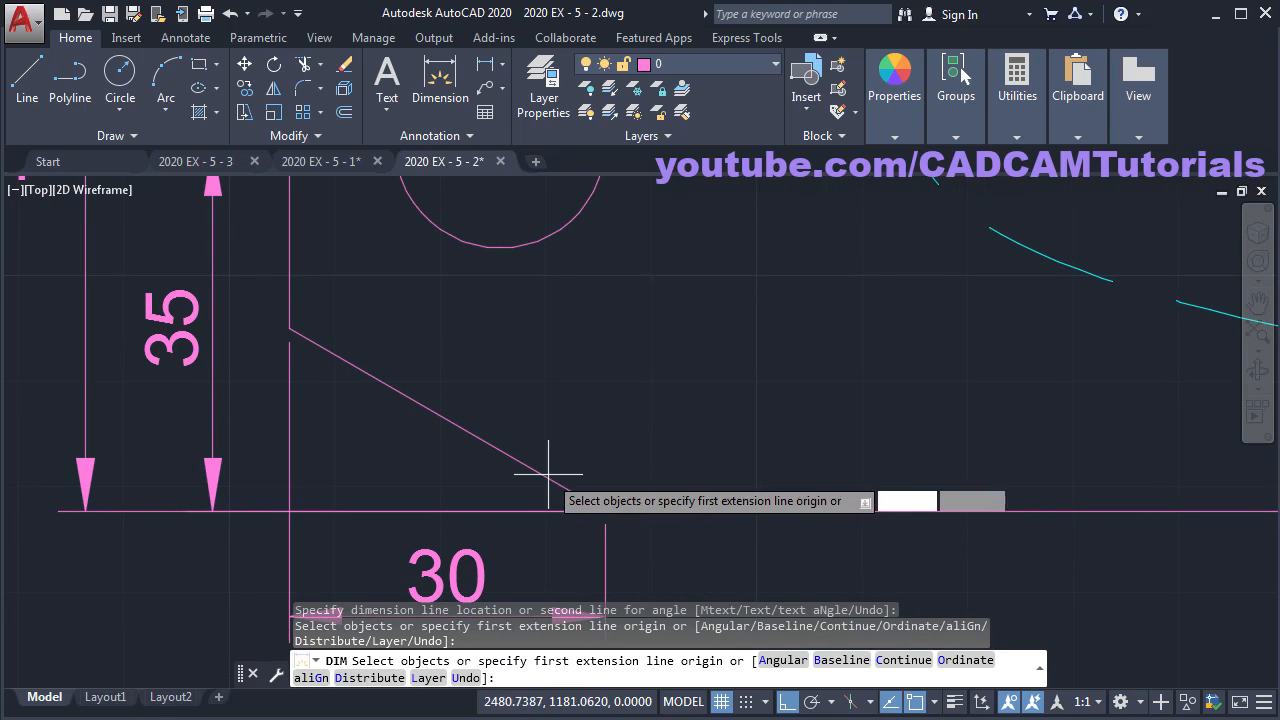
{"action": "key", "text": "Return"}
{"action": "left_click", "coordinate": [516, 456]}
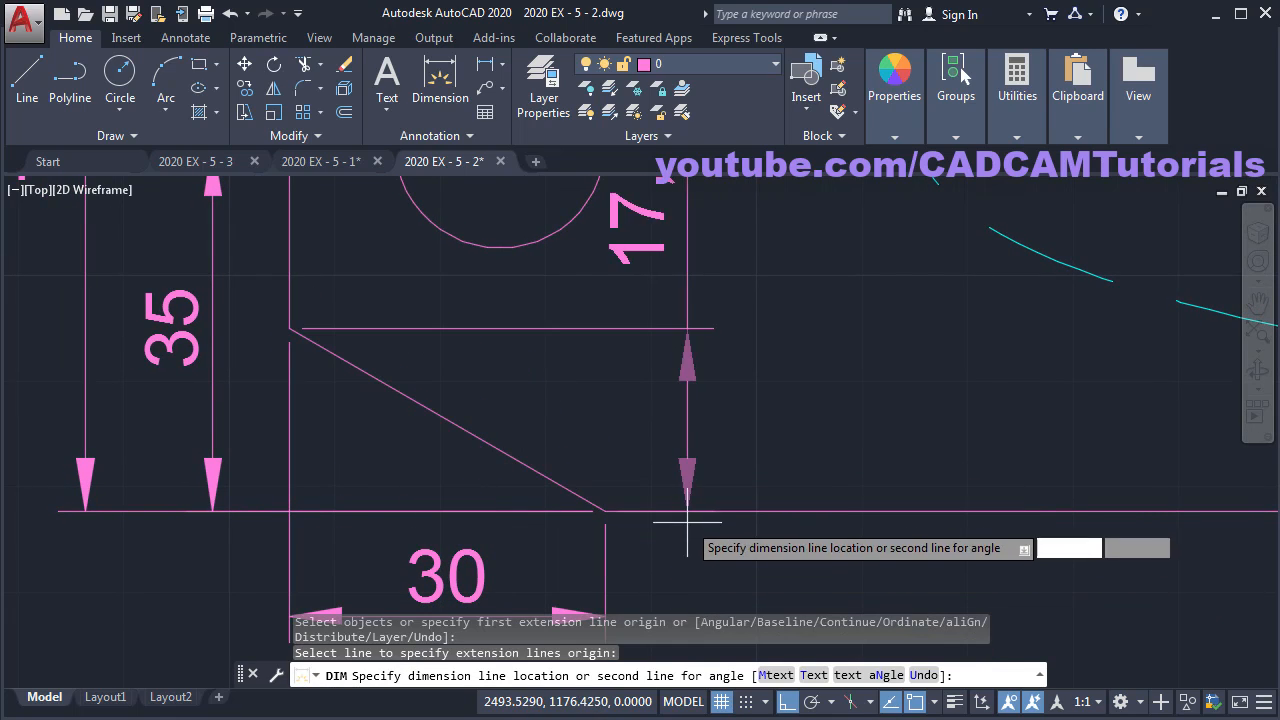
{"action": "left_click", "coordinate": [696, 513]}
{"action": "left_click", "coordinate": [696, 513]}
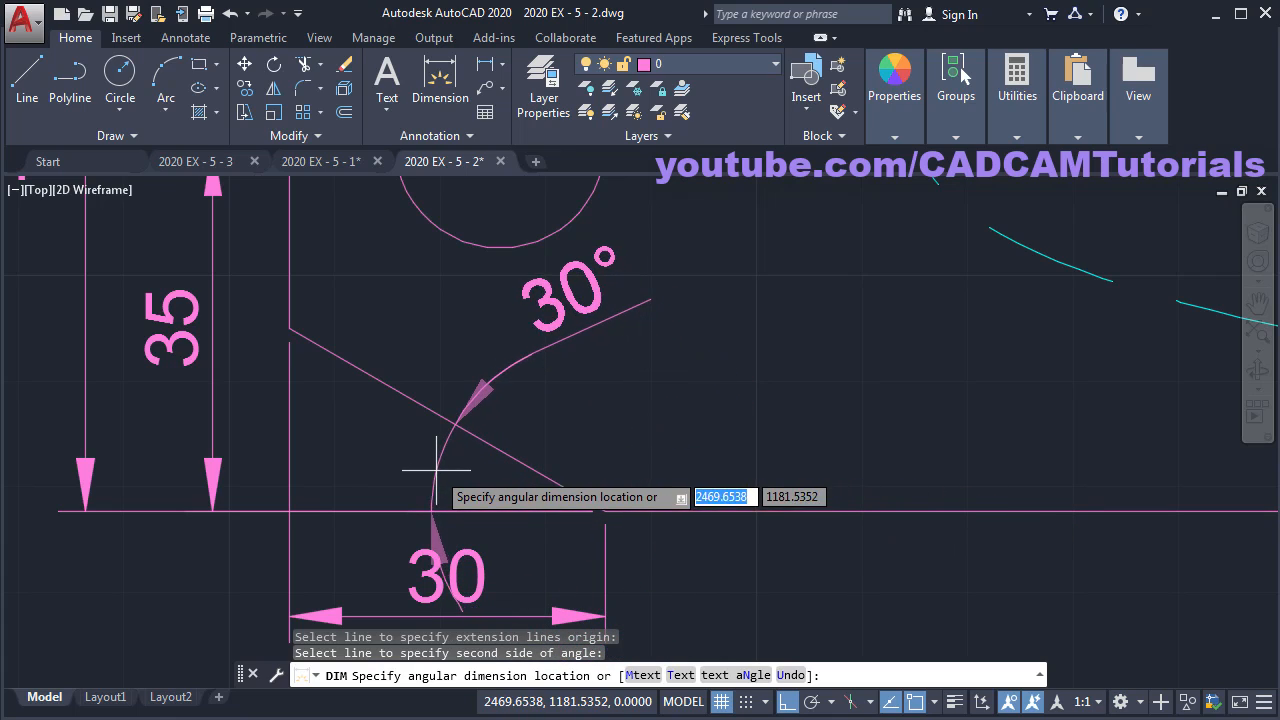
{"action": "left_click", "coordinate": [732, 398]}
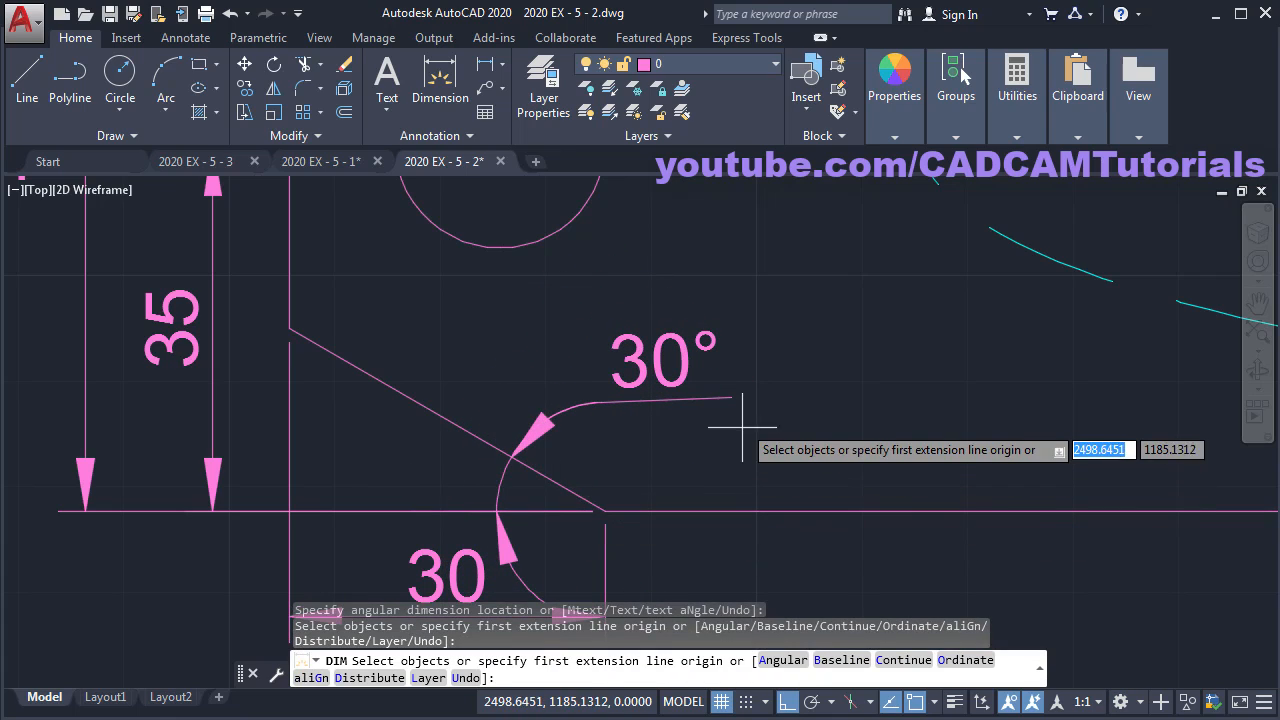
{"action": "scroll", "coordinate": [737, 440], "scroll_direction": "down", "scroll_amount": 5}
{"action": "key", "text": "alt+Tab"}
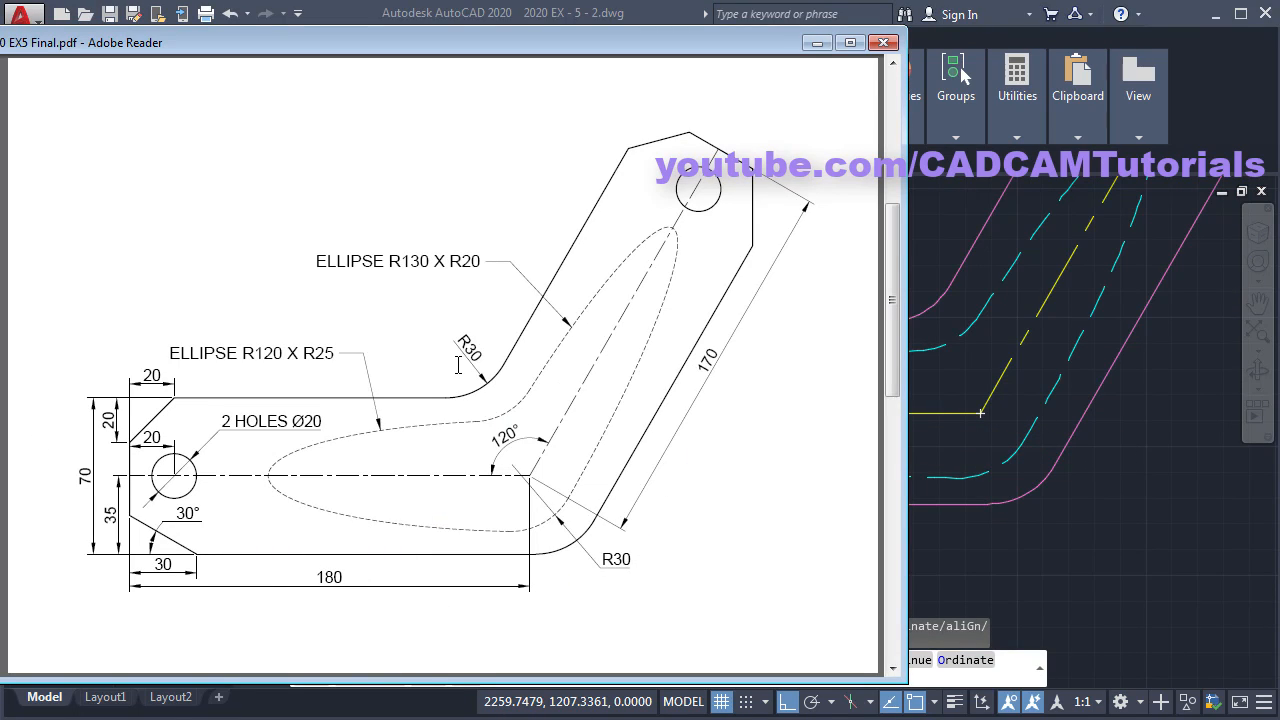
{"action": "key", "text": "alt+Tab"}
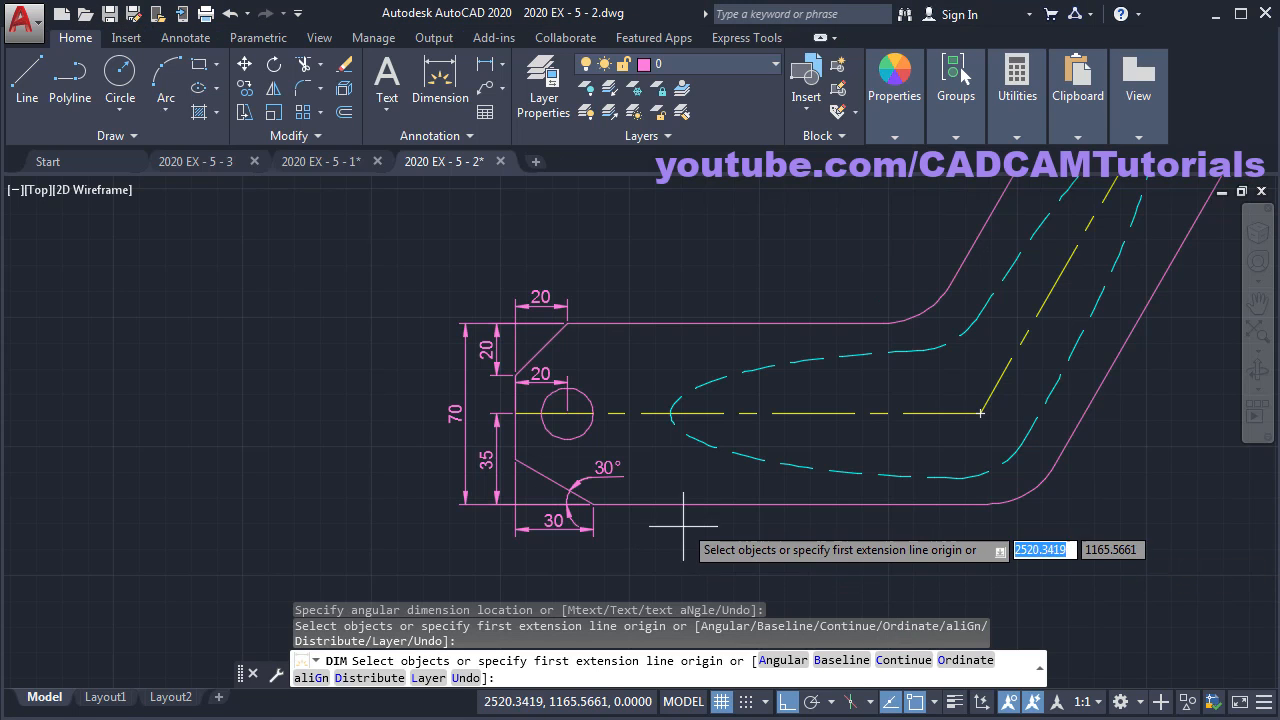
- Dimension the centre line's 180 length below the part
{"action": "key", "text": "Return"}
{"action": "left_click", "coordinate": [751, 416]}
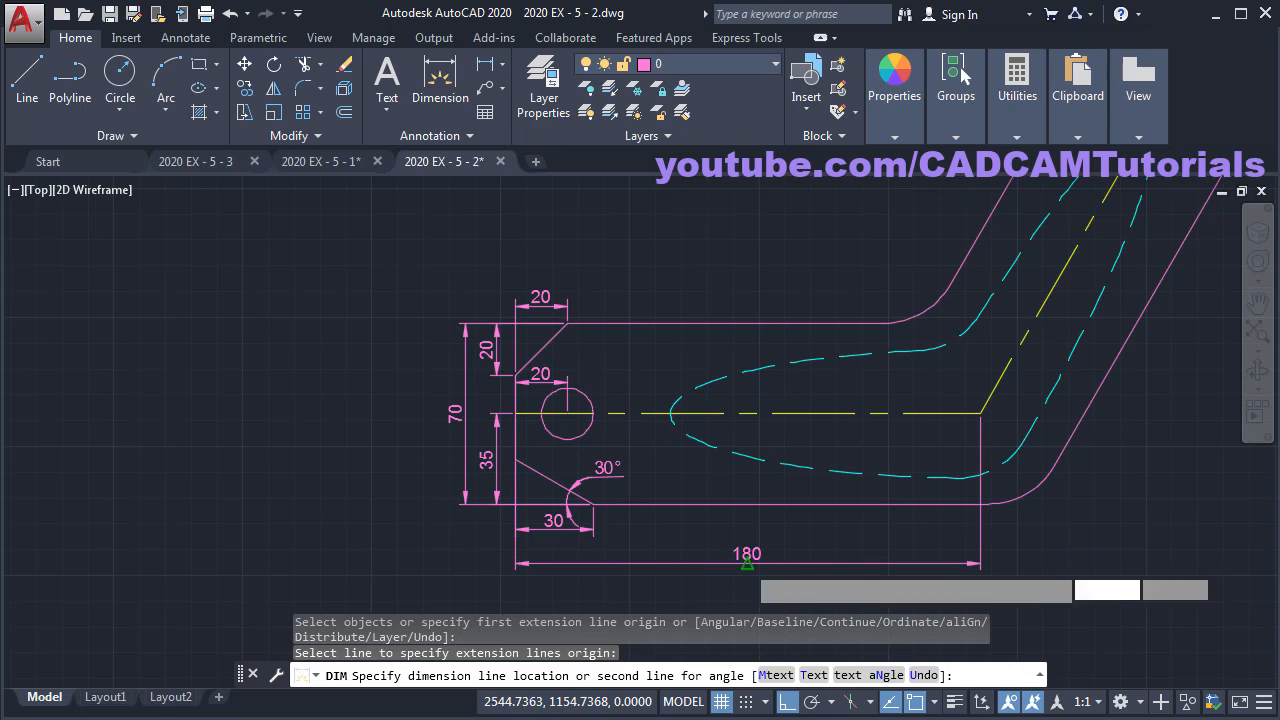
{"action": "left_click", "coordinate": [810, 558]}
{"action": "mouse_move", "coordinate": [1058, 518]}
{"action": "middle_mouse_down"}
{"action": "mouse_move", "coordinate": [785, 533]}
{"action": "mouse_move", "coordinate": [745, 481]}
{"action": "middle_mouse_up"}
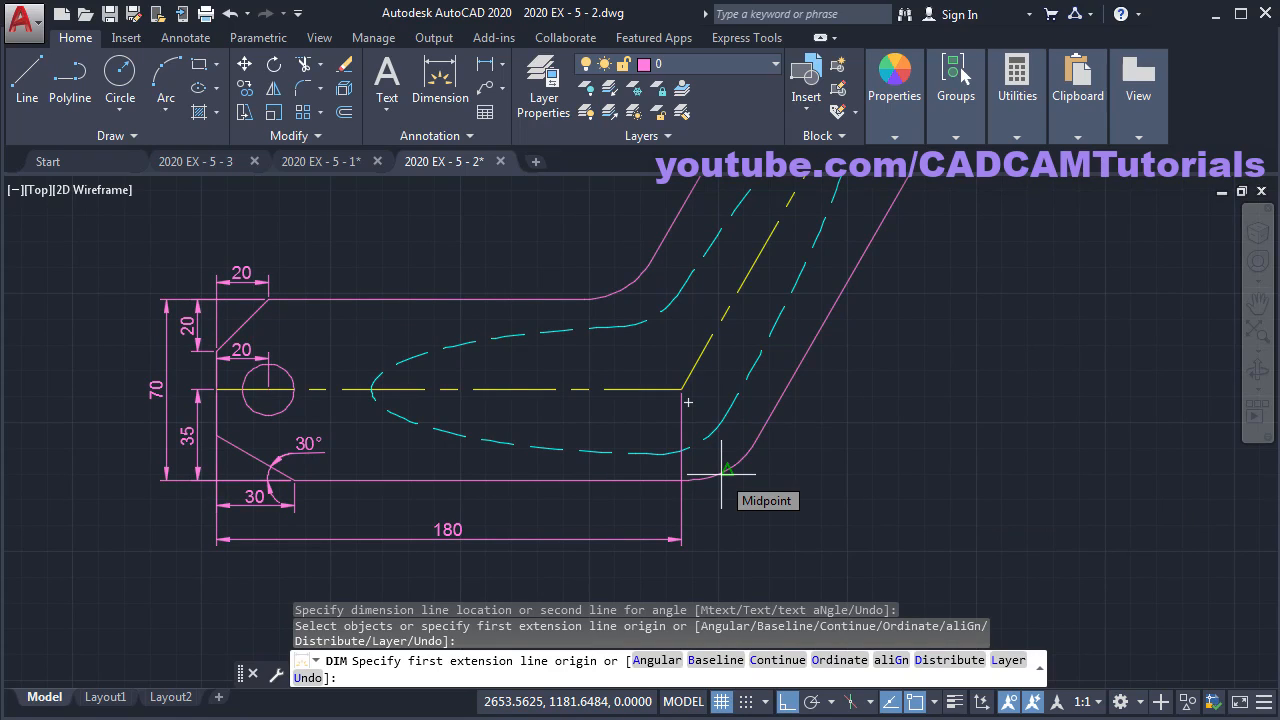
{"action": "scroll", "coordinate": [735, 478], "scroll_direction": "up", "scroll_amount": 4}
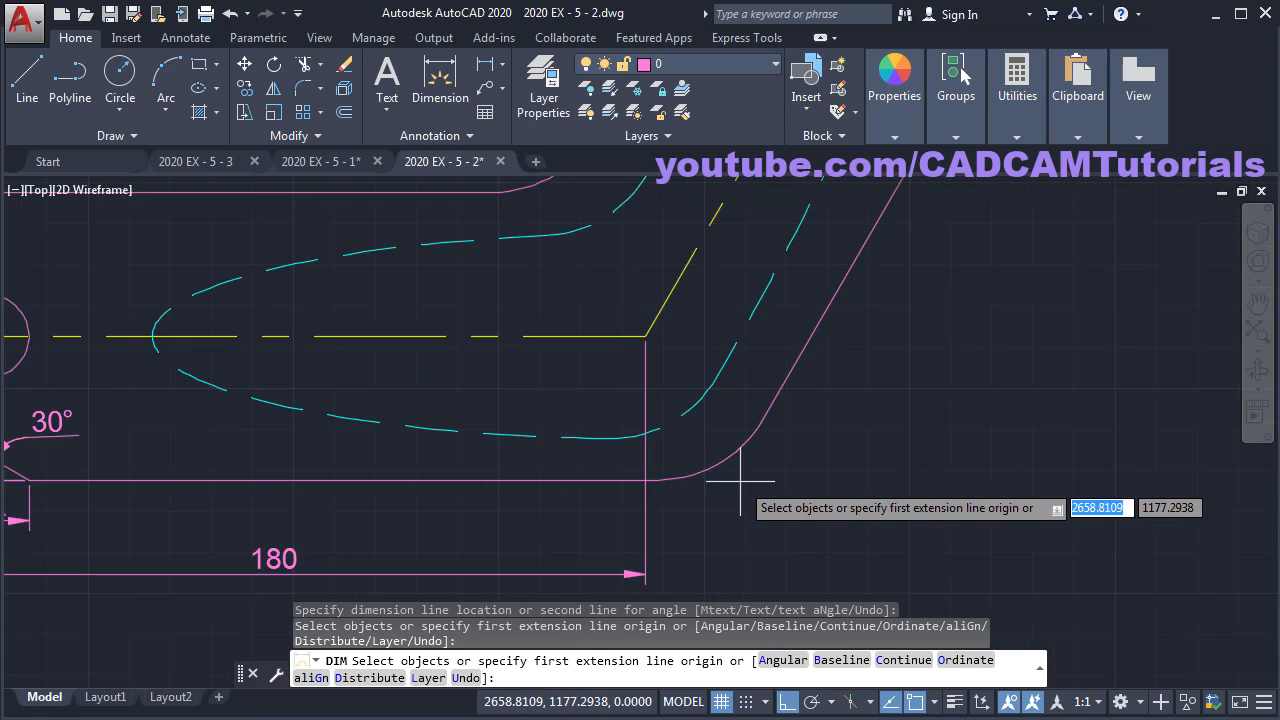
{"action": "scroll", "coordinate": [735, 480], "scroll_direction": "up", "scroll_amount": 2}
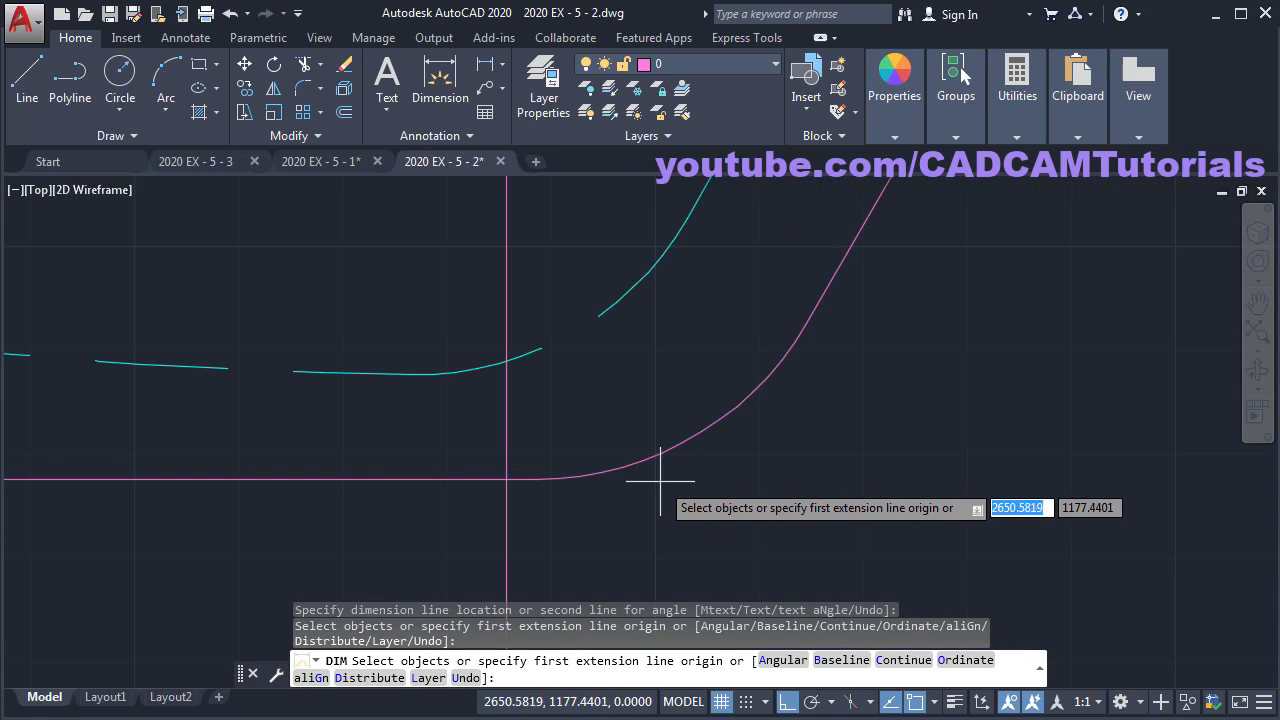
- Add R30 radius dimensions to the lower and upper bend arcs
{"action": "left_click", "coordinate": [634, 462]}
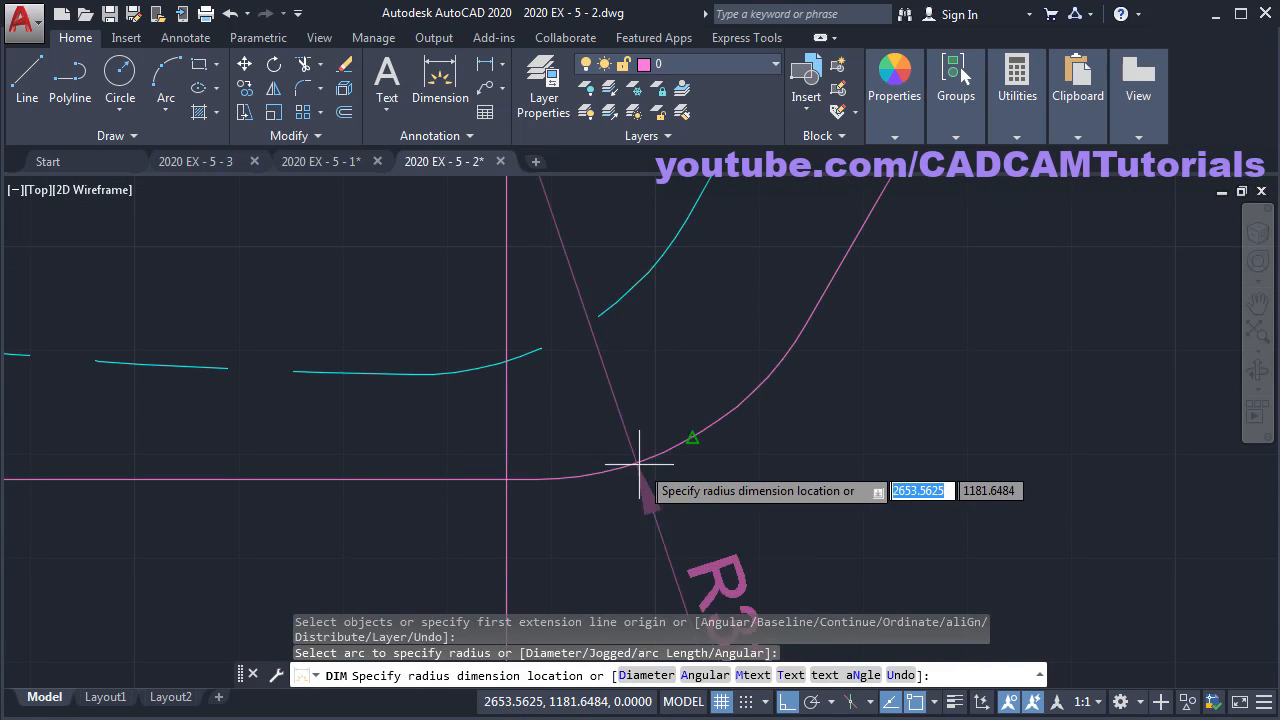
{"action": "scroll", "coordinate": [681, 490], "scroll_direction": "down", "scroll_amount": 2}
{"action": "middle_click_drag", "start_coordinate": [686, 494], "coordinate": [646, 400]}
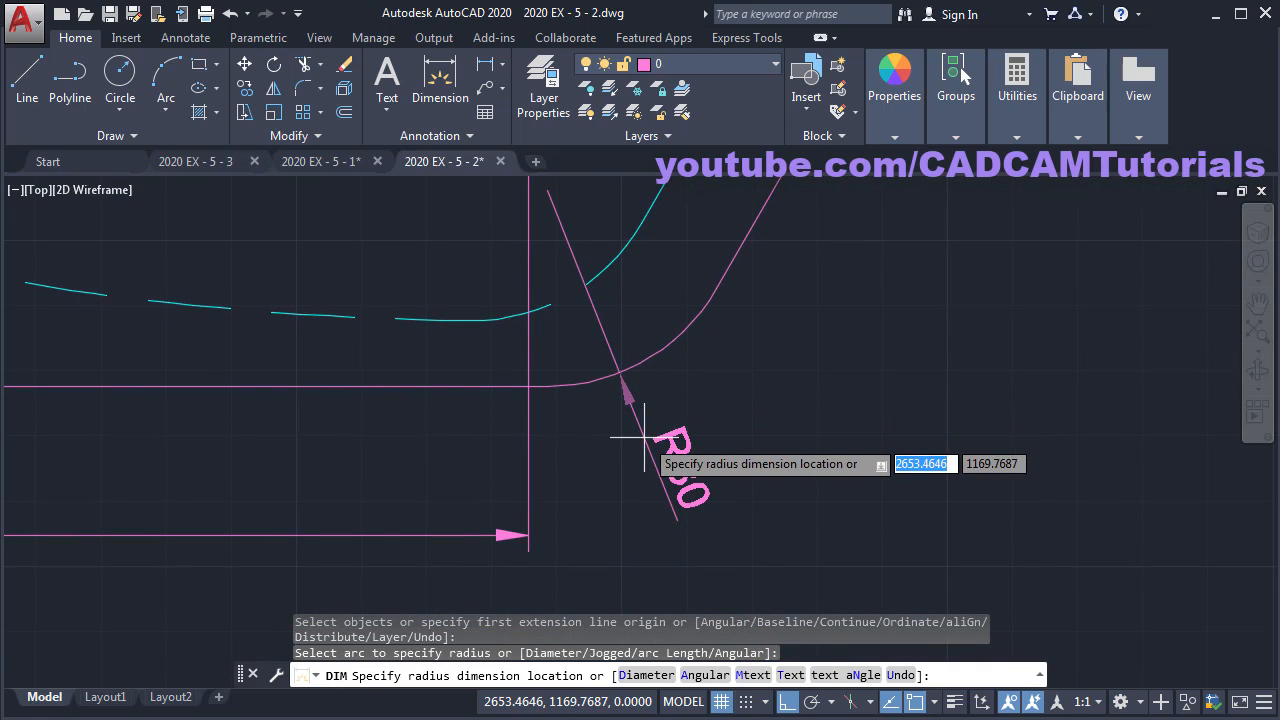
{"action": "left_click", "coordinate": [668, 425]}
{"action": "middle_click_drag", "start_coordinate": [749, 420], "coordinate": [842, 558]}
{"action": "scroll", "coordinate": [686, 400], "scroll_direction": "down", "scroll_amount": 5}
{"action": "scroll", "coordinate": [677, 415], "scroll_direction": "up", "scroll_amount": 4}
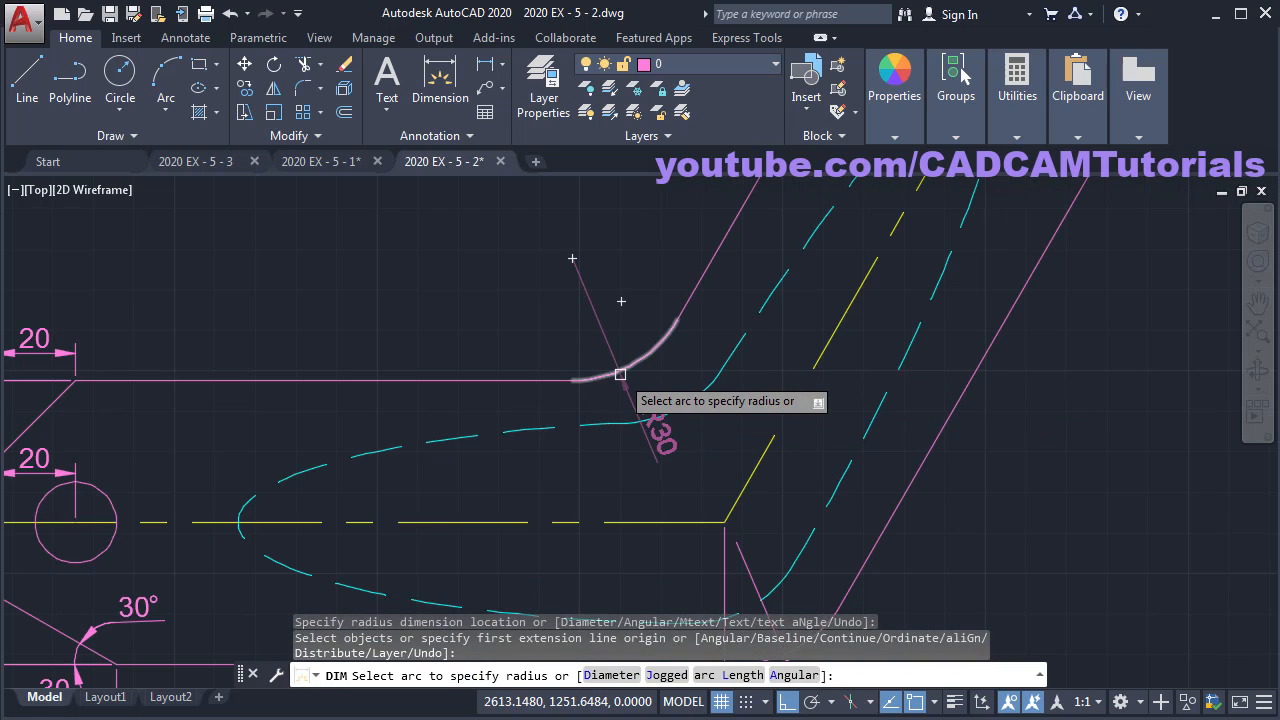
{"action": "left_click", "coordinate": [619, 373]}
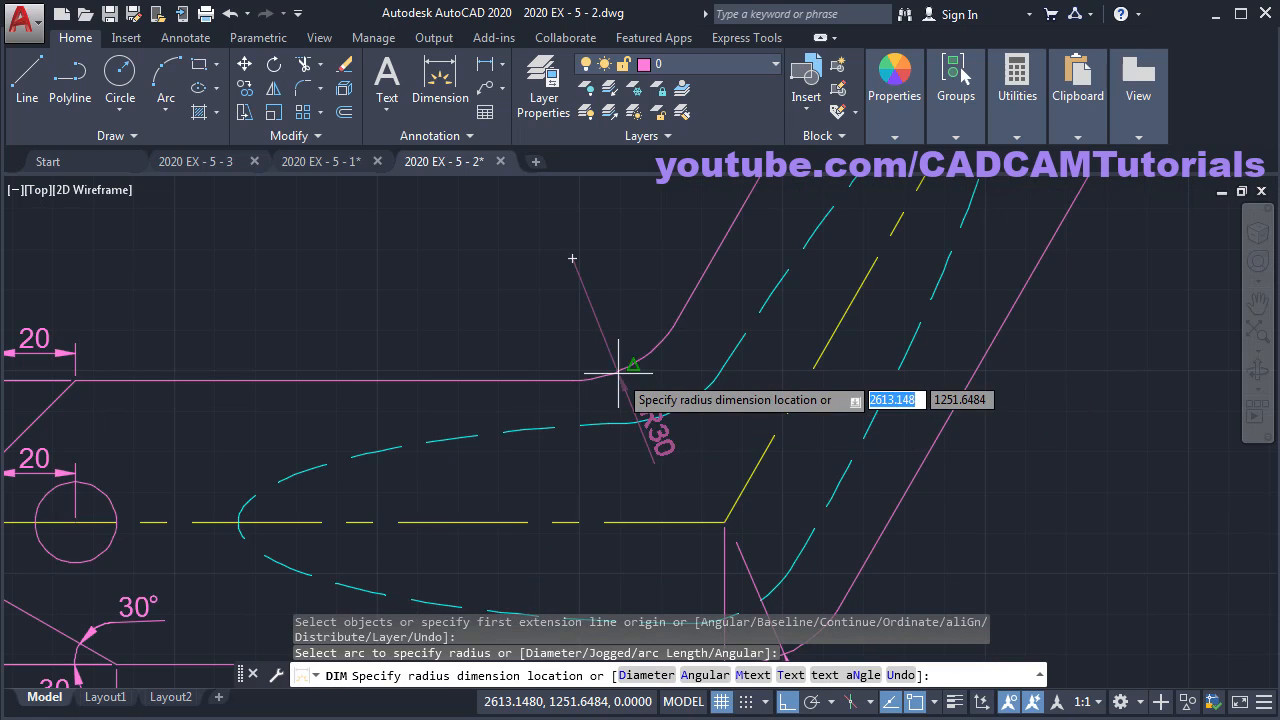
{"action": "left_click", "coordinate": [609, 322]}
{"action": "scroll", "coordinate": [686, 343], "scroll_direction": "down", "scroll_amount": 3}
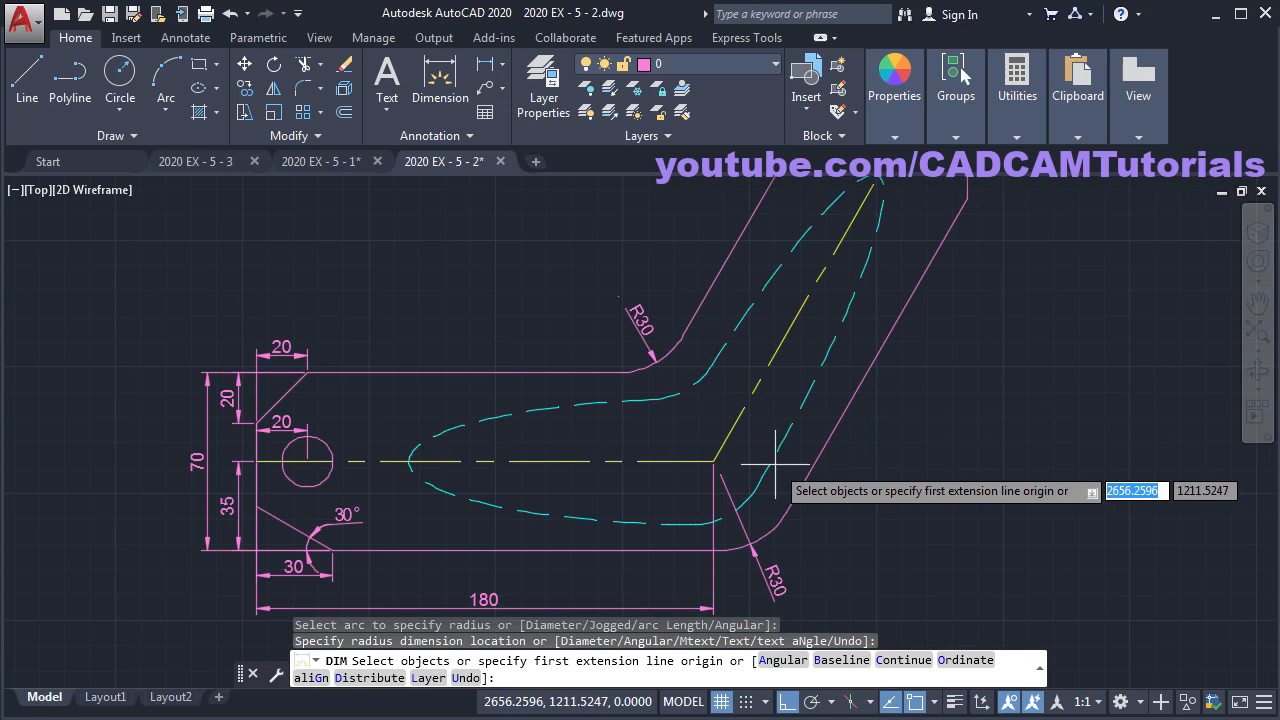
{"action": "scroll", "coordinate": [745, 435], "scroll_direction": "up", "scroll_amount": 3}
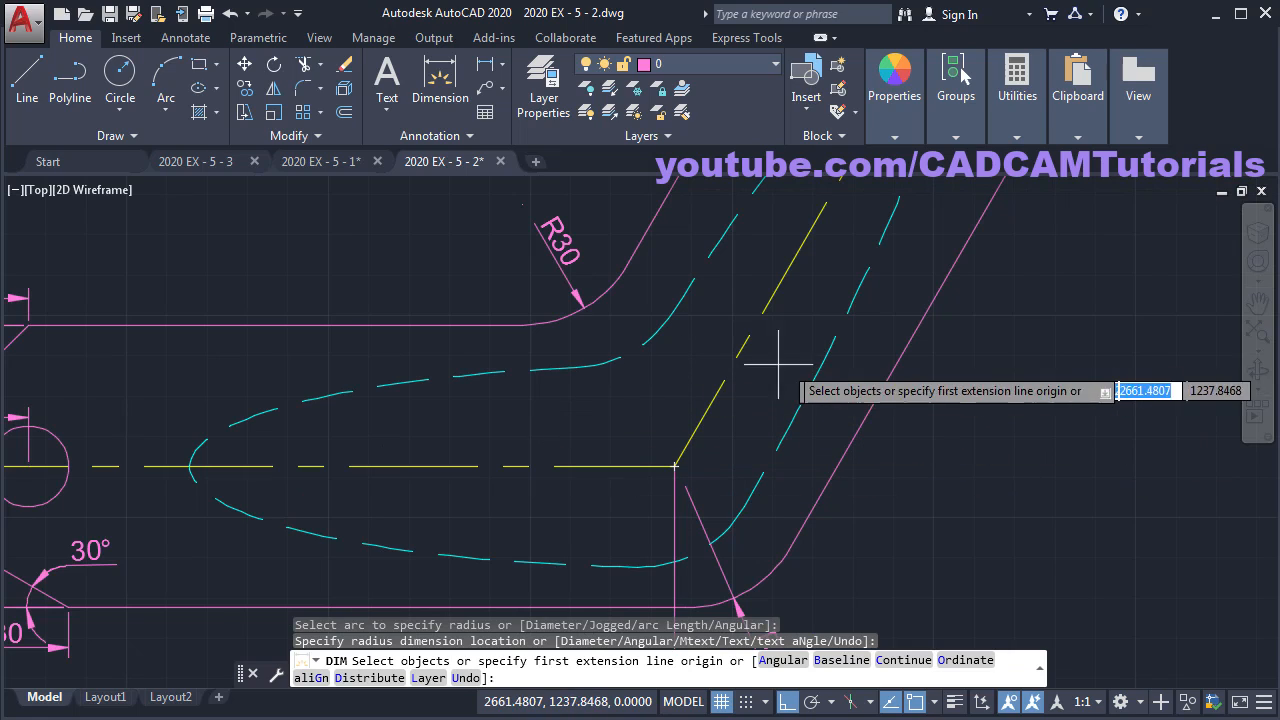
- Dimension the 120° angle between the horizontal and angled centre lines
{"action": "left_click", "coordinate": [566, 466]}
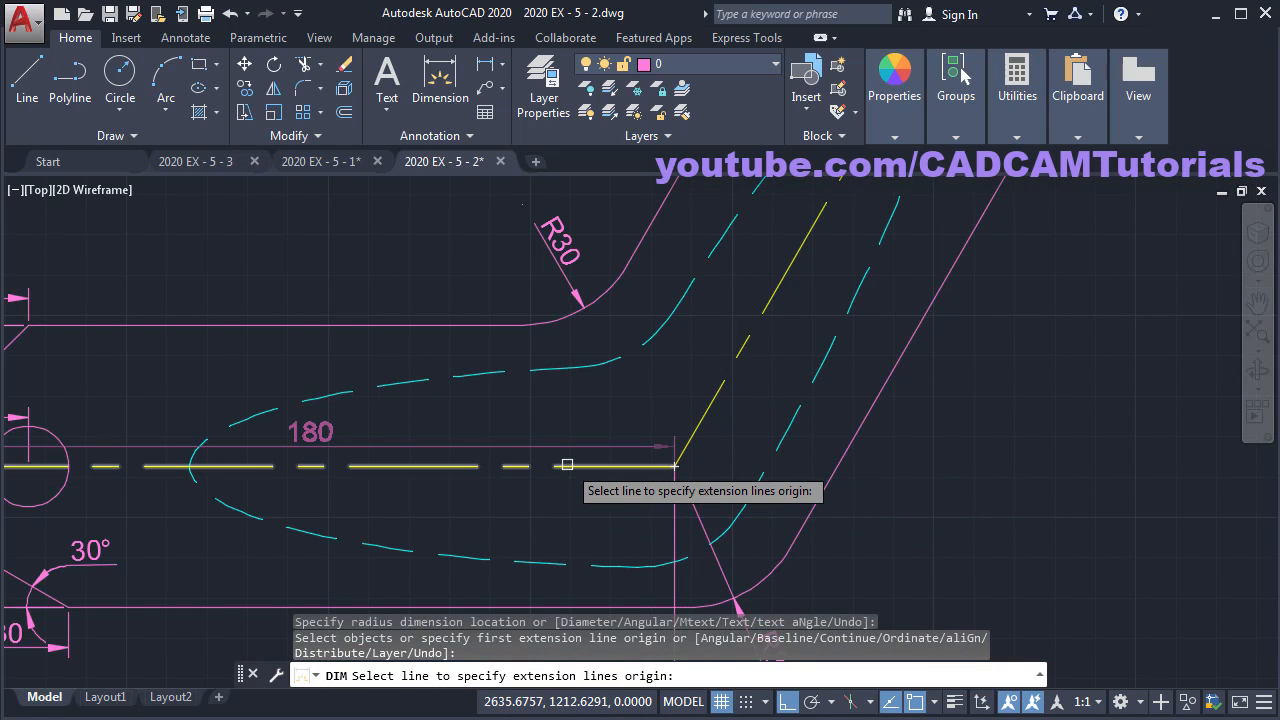
{"action": "left_click", "coordinate": [703, 421]}
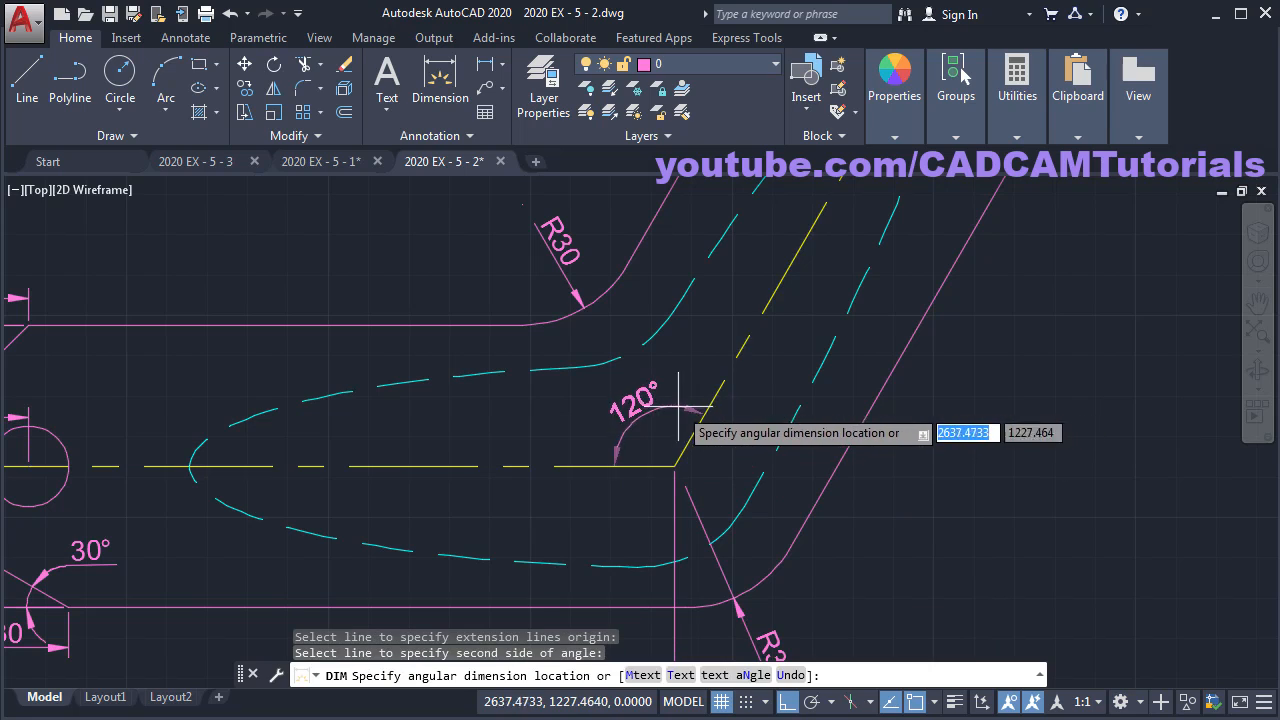
{"action": "left_click", "coordinate": [648, 420]}
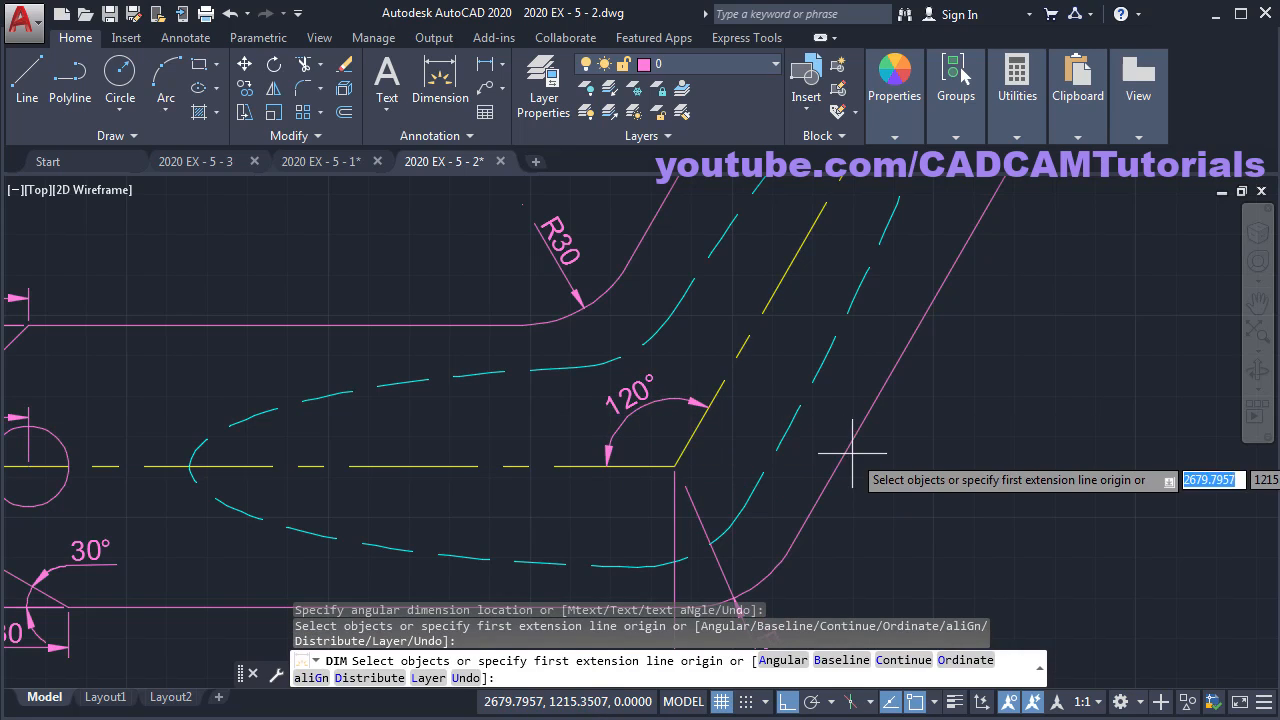
{"action": "scroll", "coordinate": [790, 447], "scroll_direction": "down", "scroll_amount": 2}
{"action": "scroll", "coordinate": [790, 447], "scroll_direction": "down", "scroll_amount": 3}
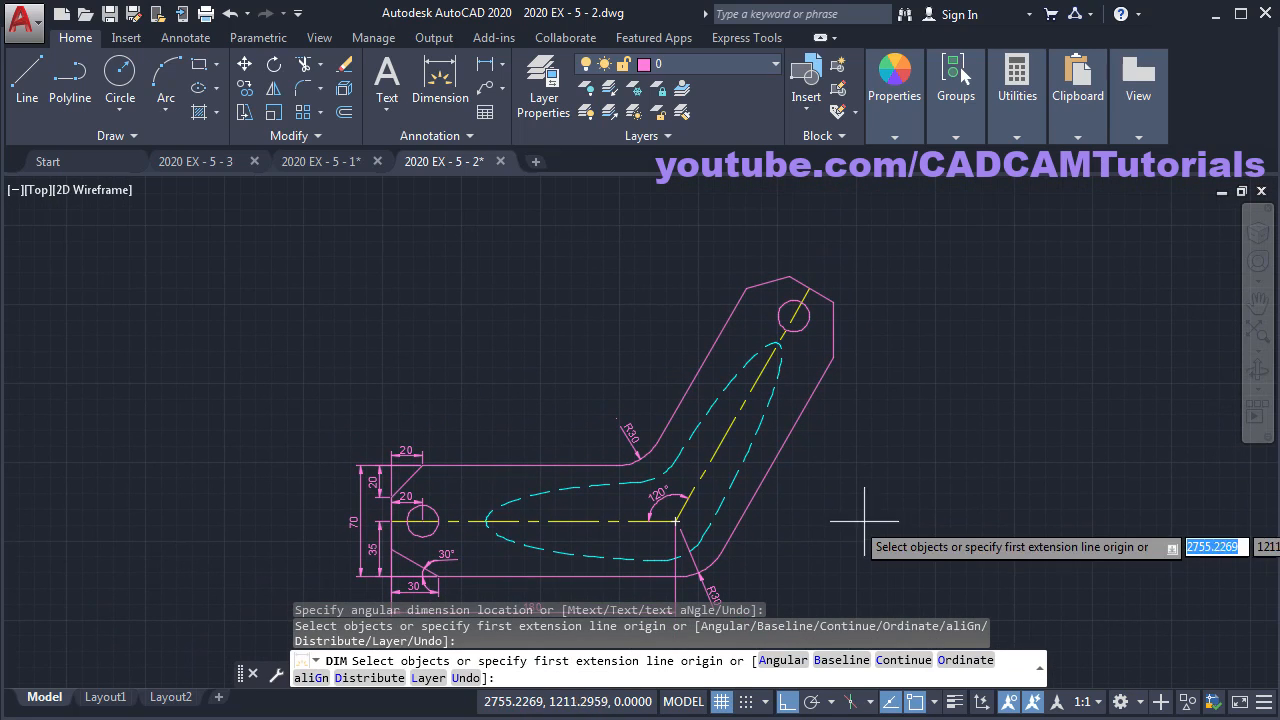
- Add the 170 aligned dimension along the slanted outer edge, then check the reference PDF
{"action": "left_click", "coordinate": [719, 448]}
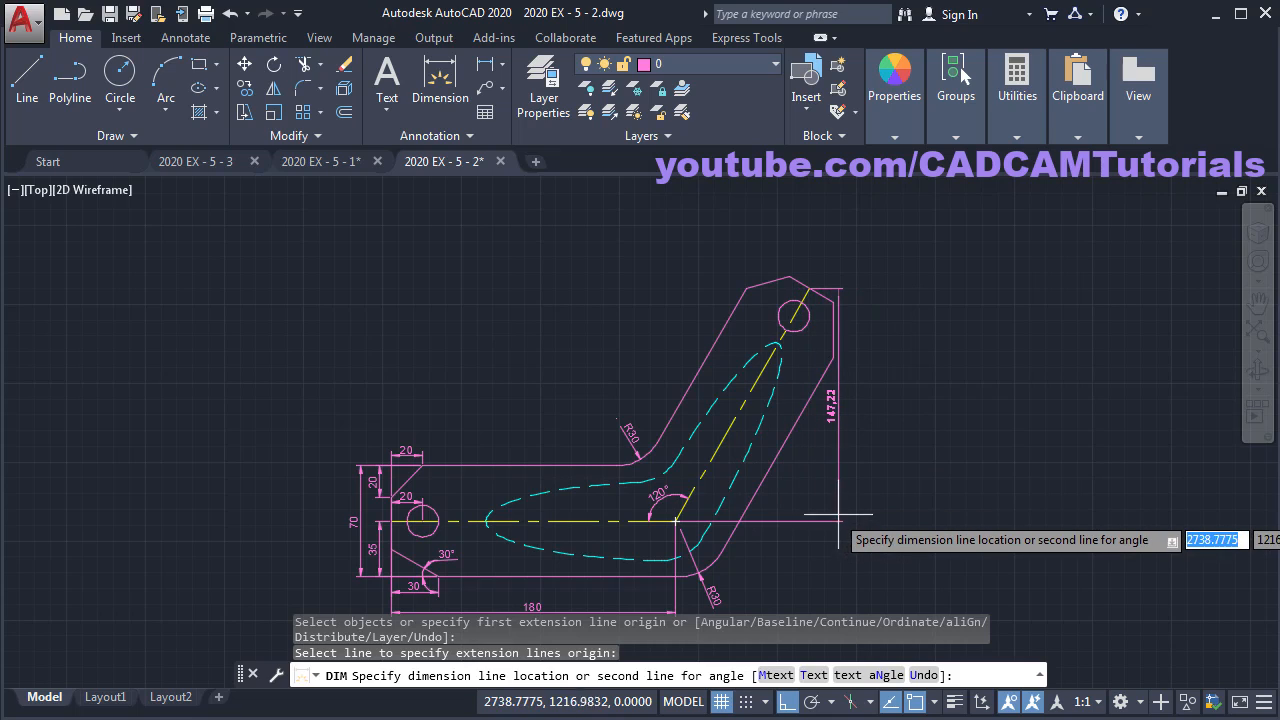
{"action": "left_click", "coordinate": [787, 704]}
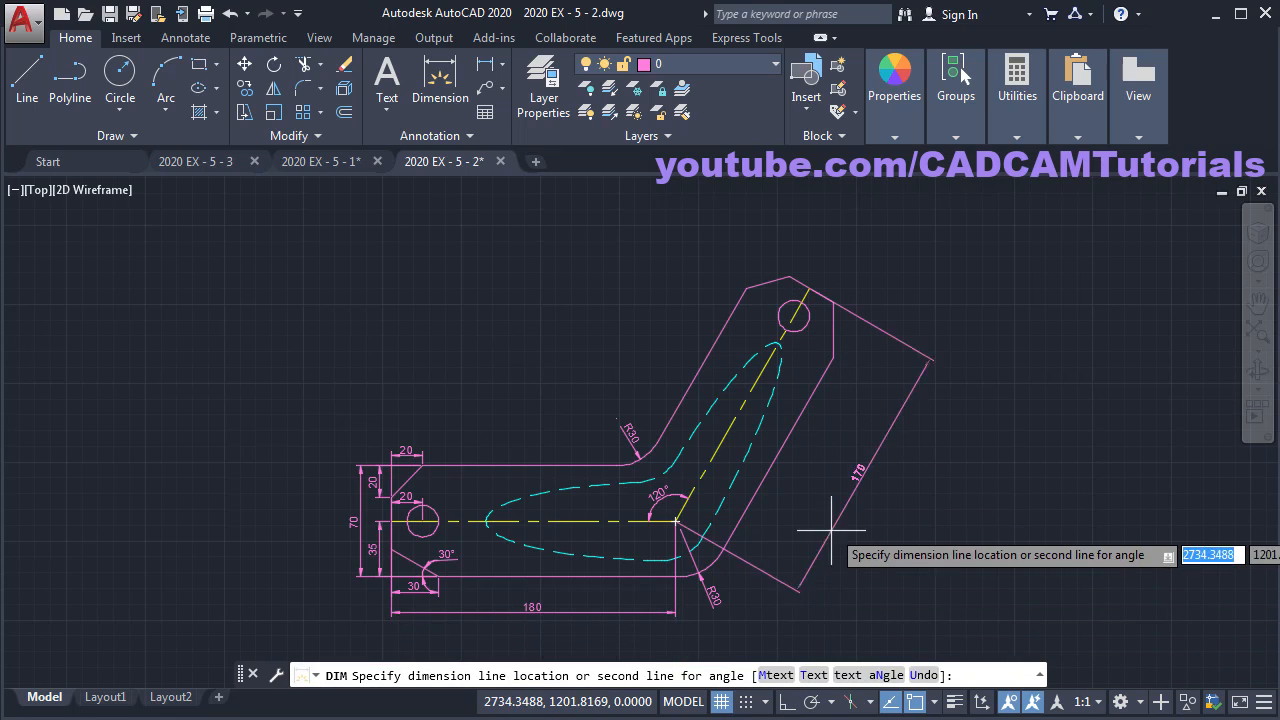
{"action": "left_click", "coordinate": [797, 478]}
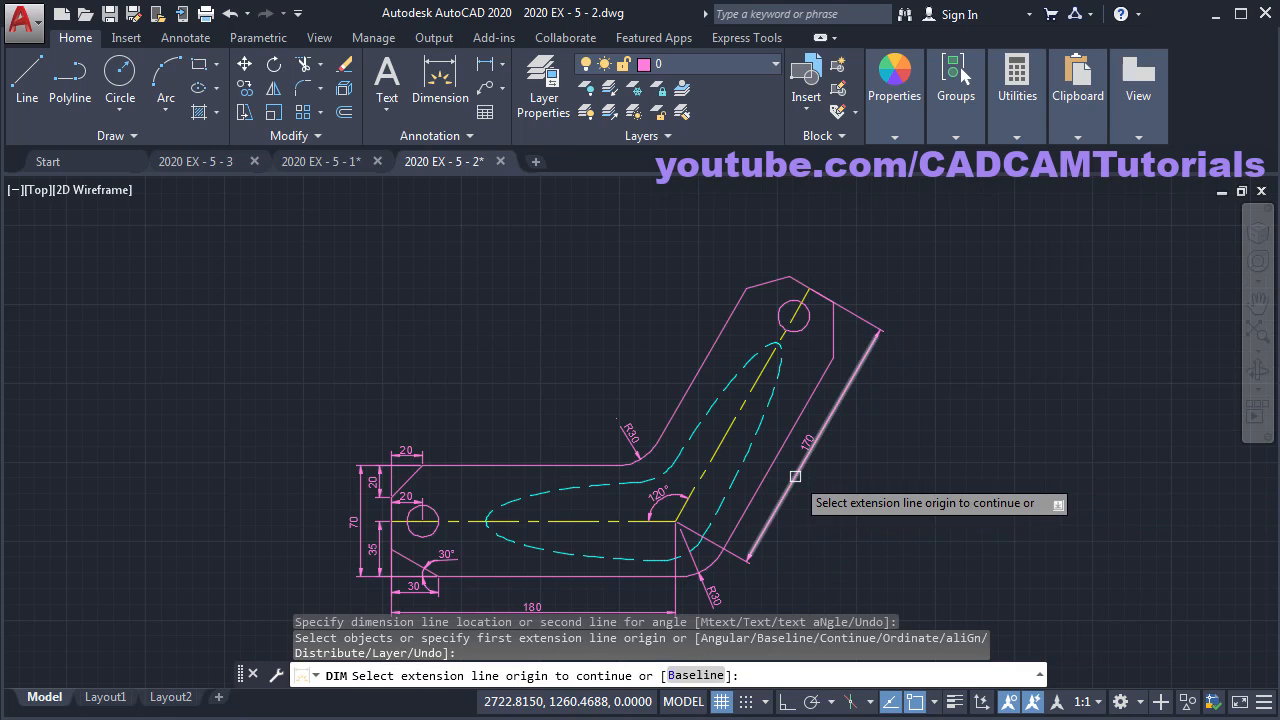
{"action": "middle_click_drag", "start_coordinate": [843, 537], "coordinate": [936, 472]}
{"action": "scroll", "coordinate": [560, 479], "scroll_direction": "up", "scroll_amount": 2}
{"action": "middle_click_drag", "start_coordinate": [557, 480], "coordinate": [604, 491]}
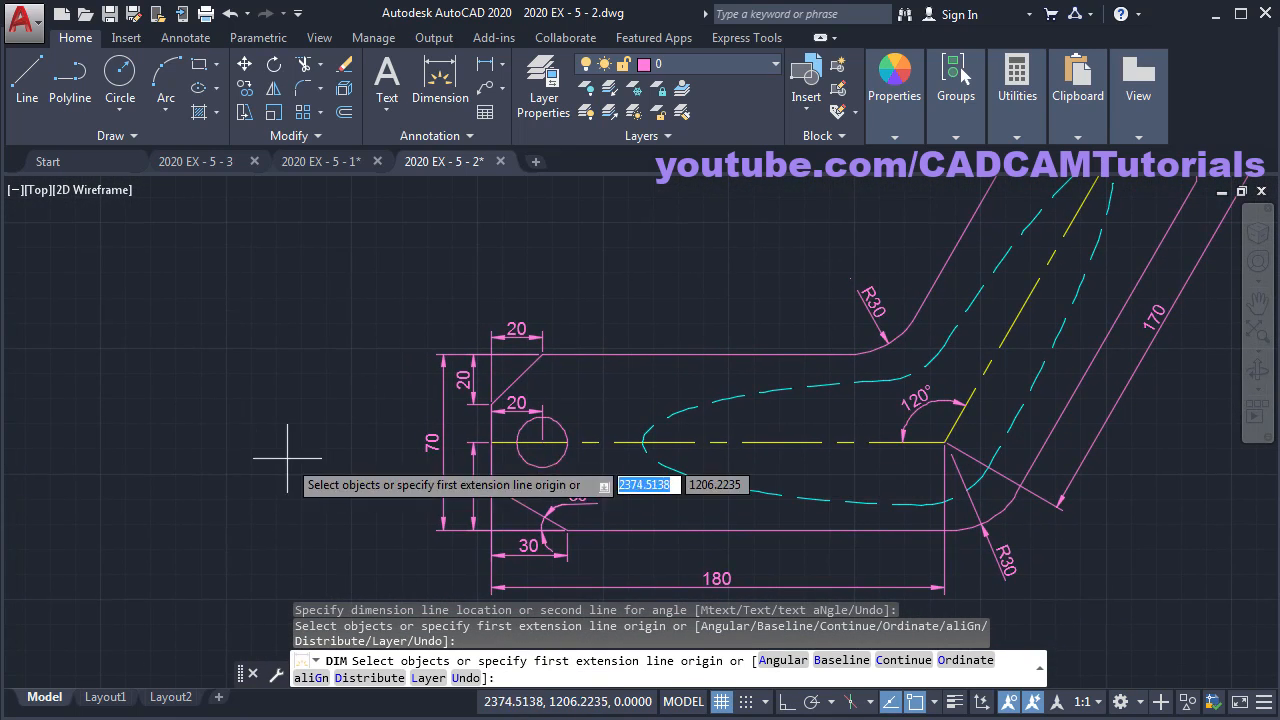
{"action": "left_click", "coordinate": [1, 428]}
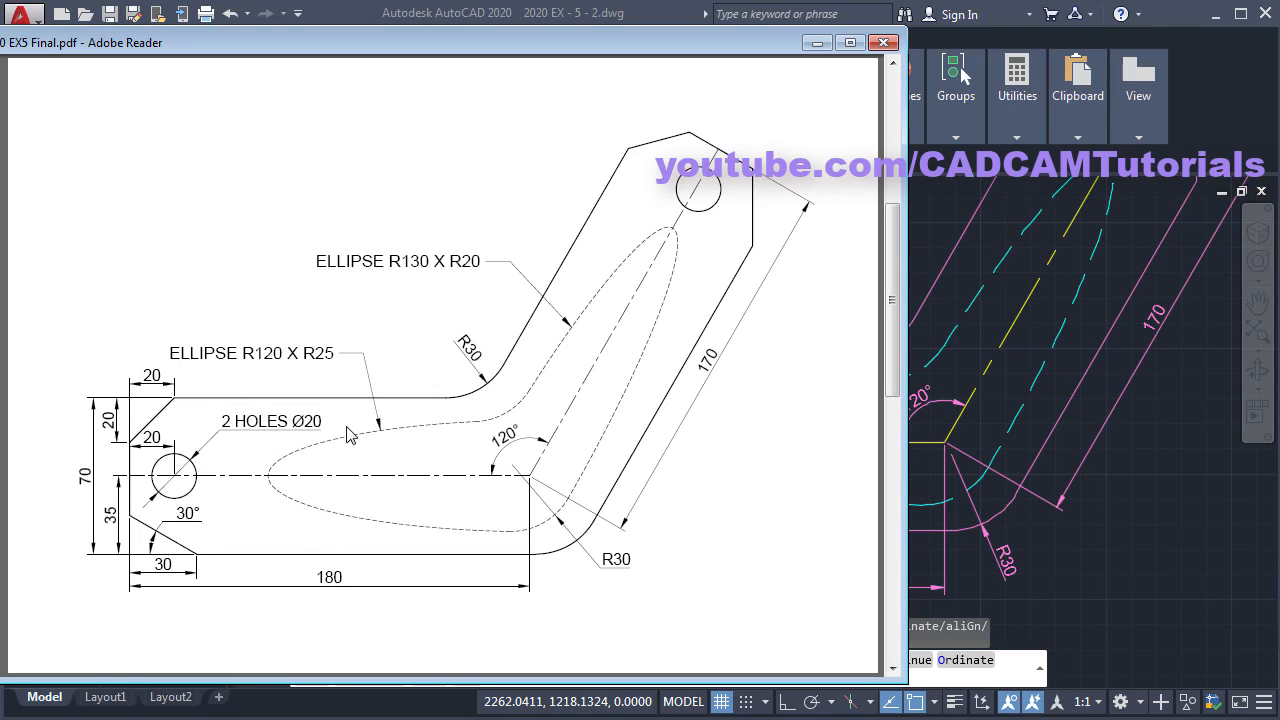
{"action": "left_click", "coordinate": [1118, 557]}
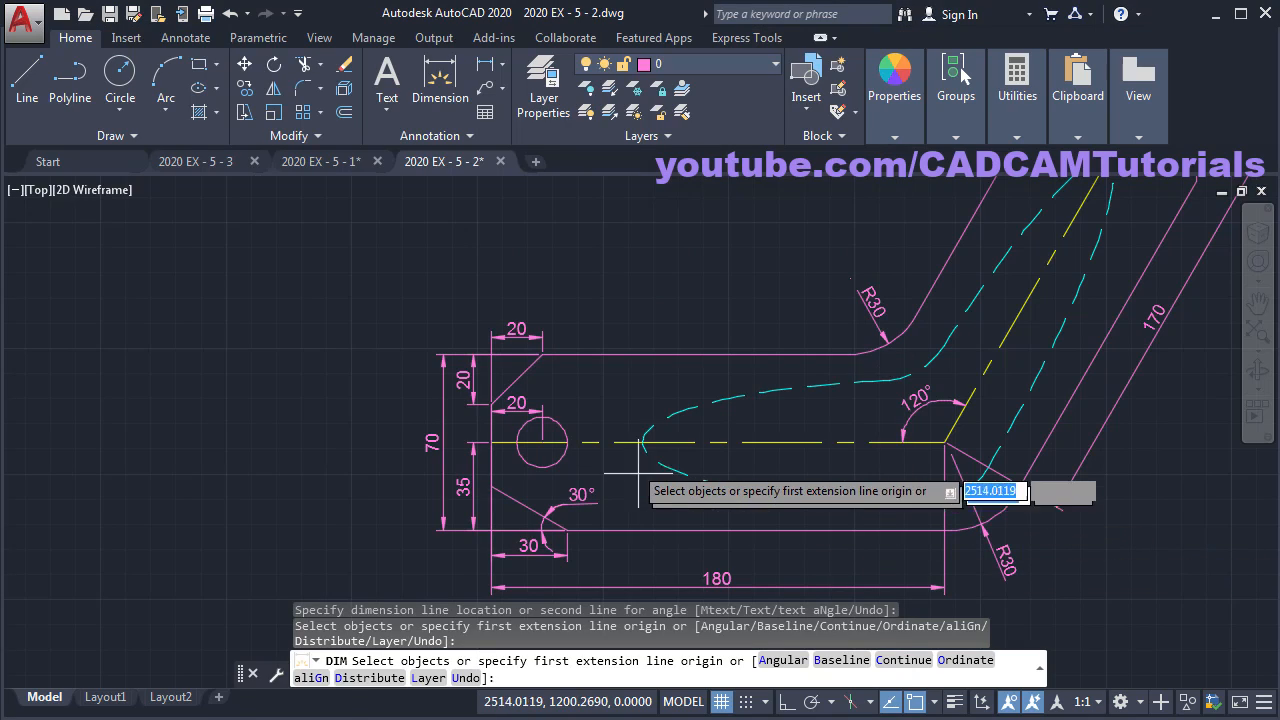
- Add a Ø20 diameter dimension to the left hole
{"action": "scroll", "coordinate": [600, 420], "scroll_direction": "up", "scroll_amount": 2}
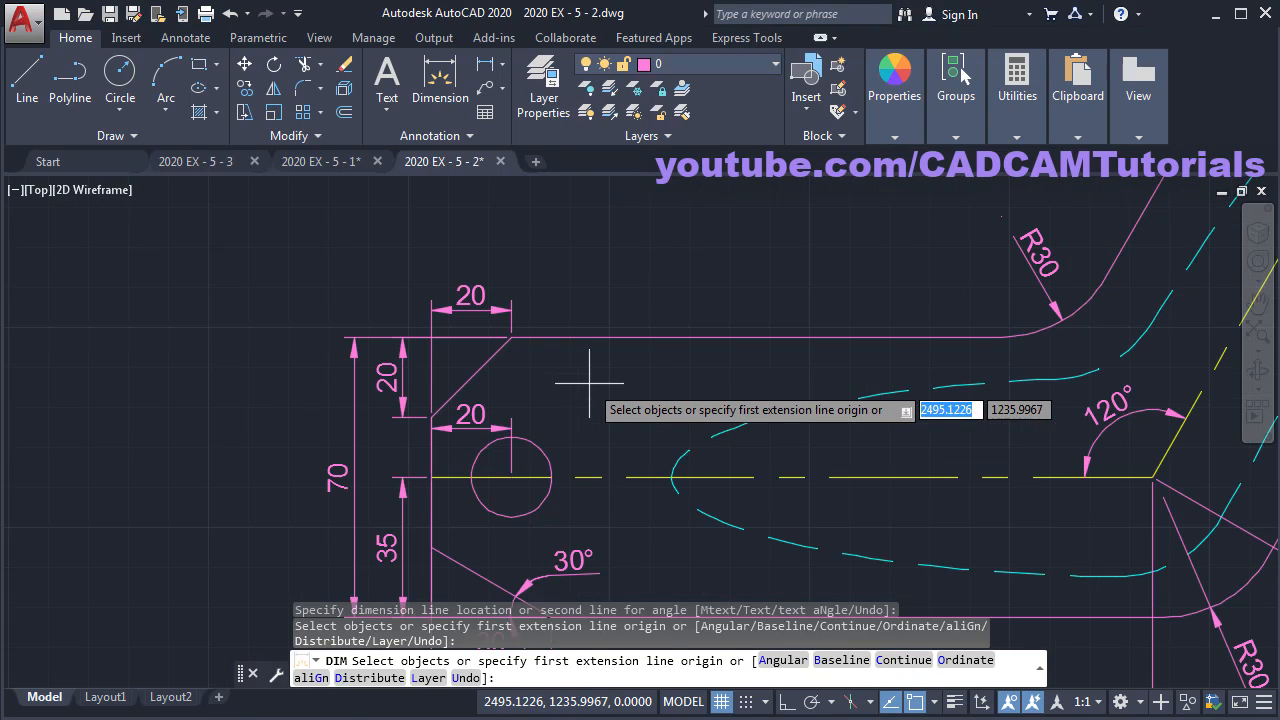
{"action": "left_click", "coordinate": [538, 447]}
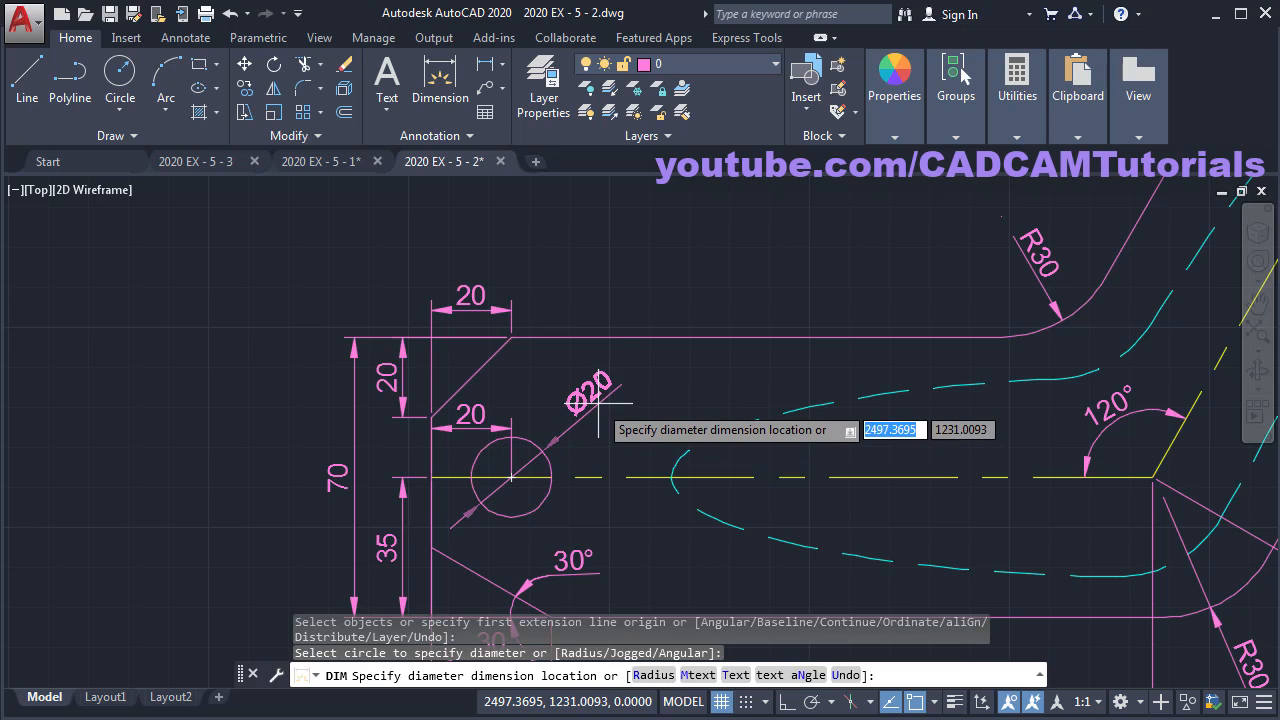
{"action": "left_click", "coordinate": [598, 405]}
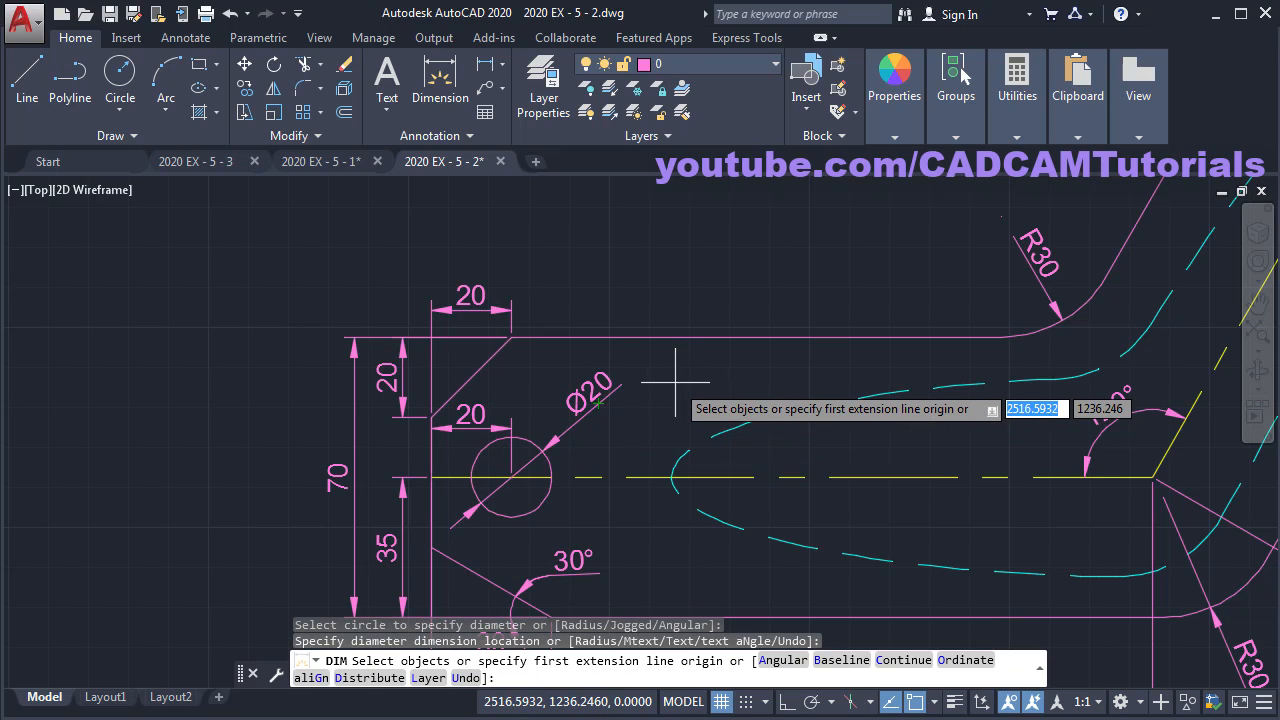
{"action": "key", "text": "Return"}
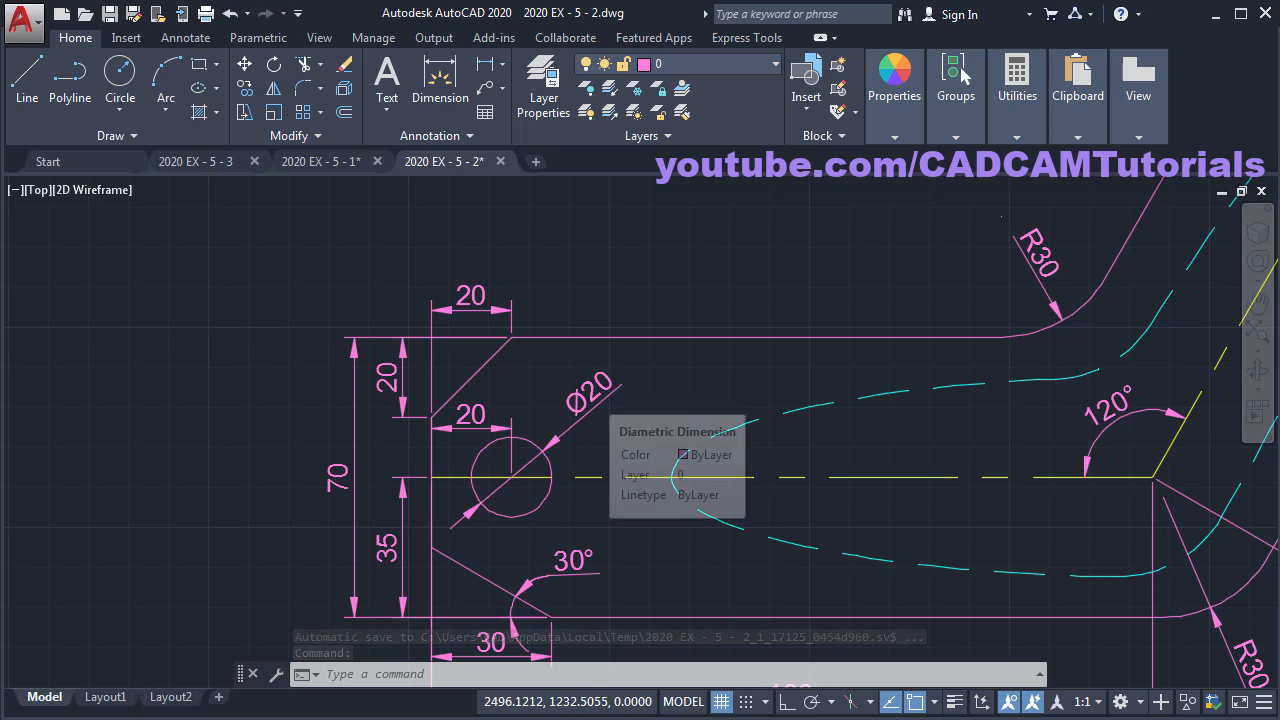
- Prefix the Ø20 dimension text with '2 HOLES', then open the ISO-25 dimension style for editing
{"action": "double_click", "coordinate": [594, 397]}
{"action": "key", "text": "Home"}
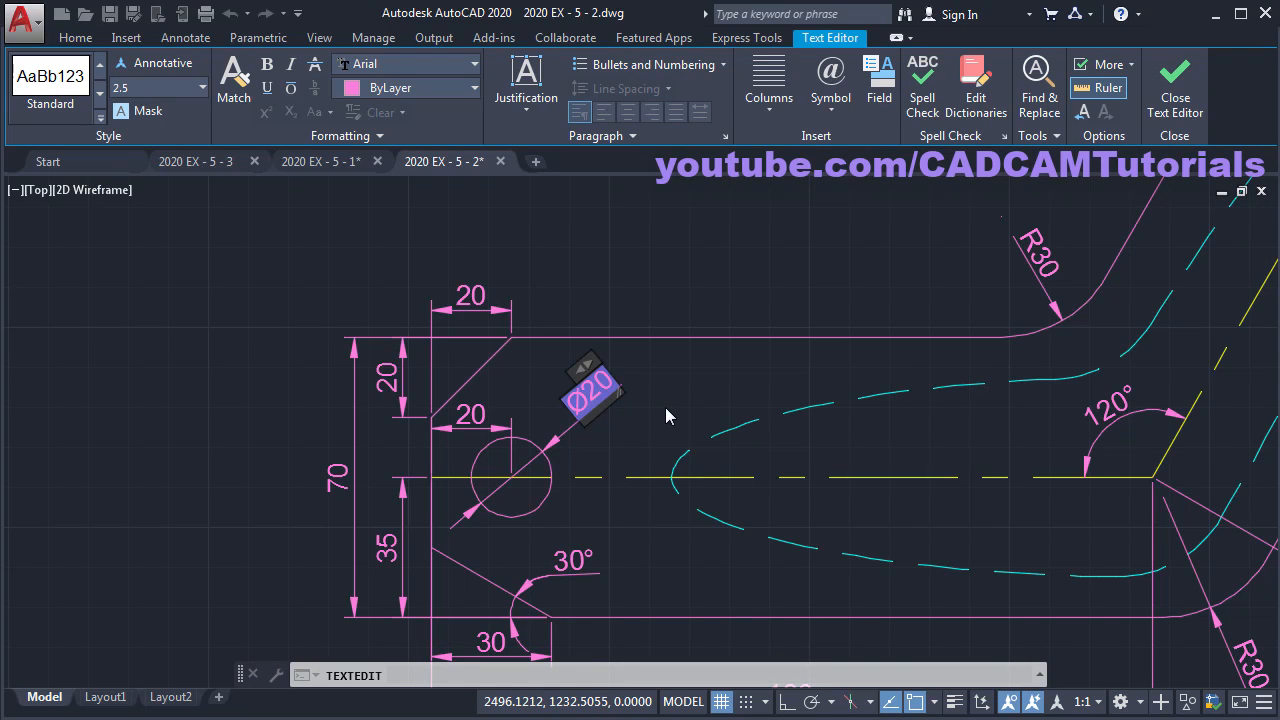
{"action": "type", "text": "2 HOLES"}
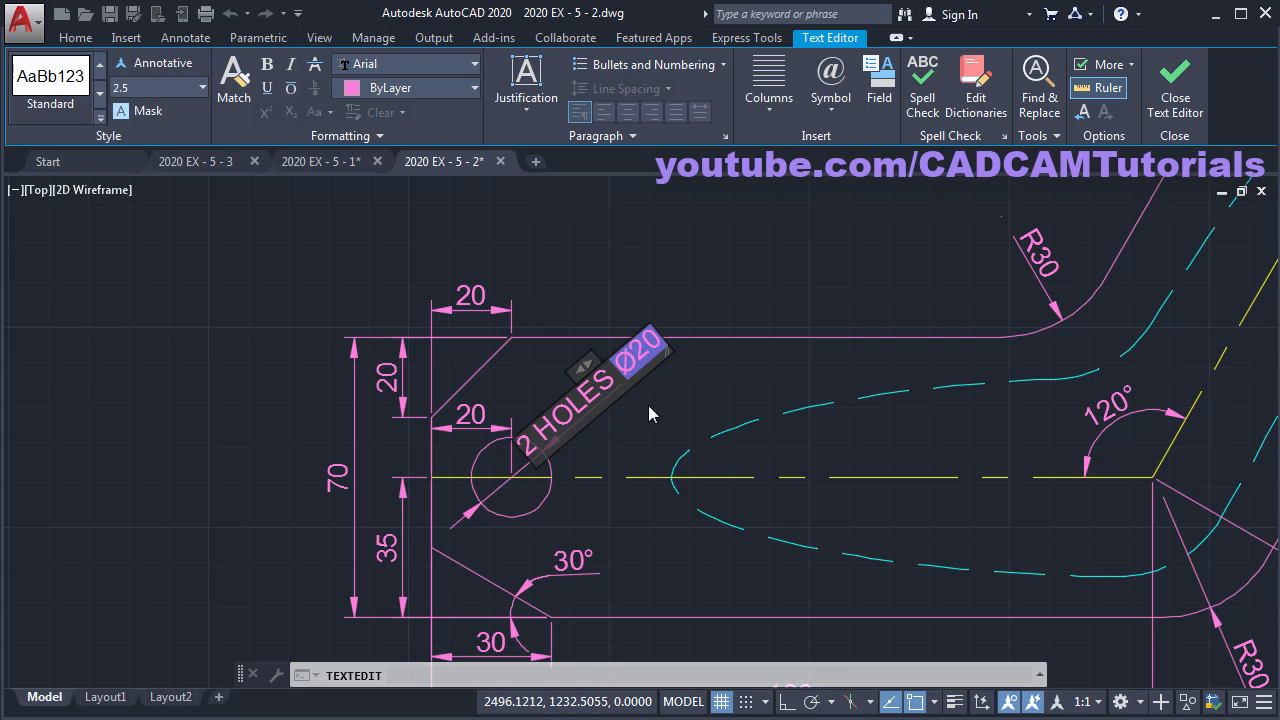
{"action": "left_click", "coordinate": [747, 302]}
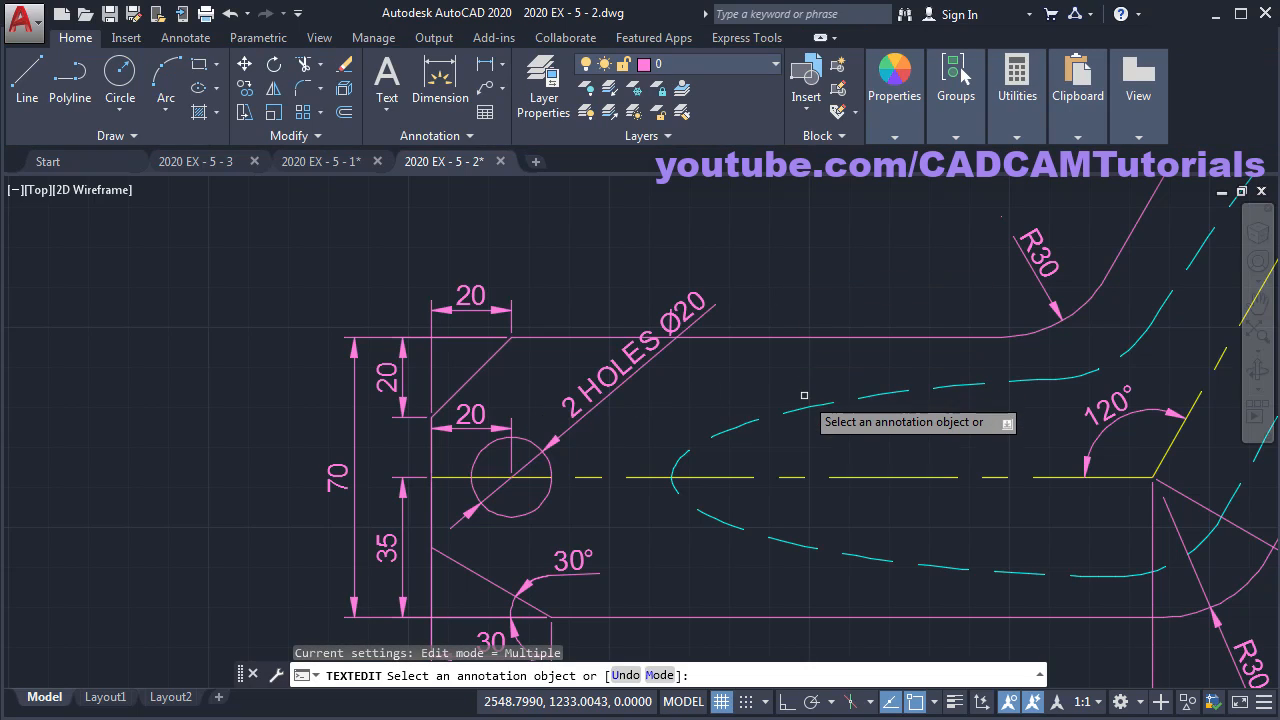
{"action": "key", "text": "Escape"}
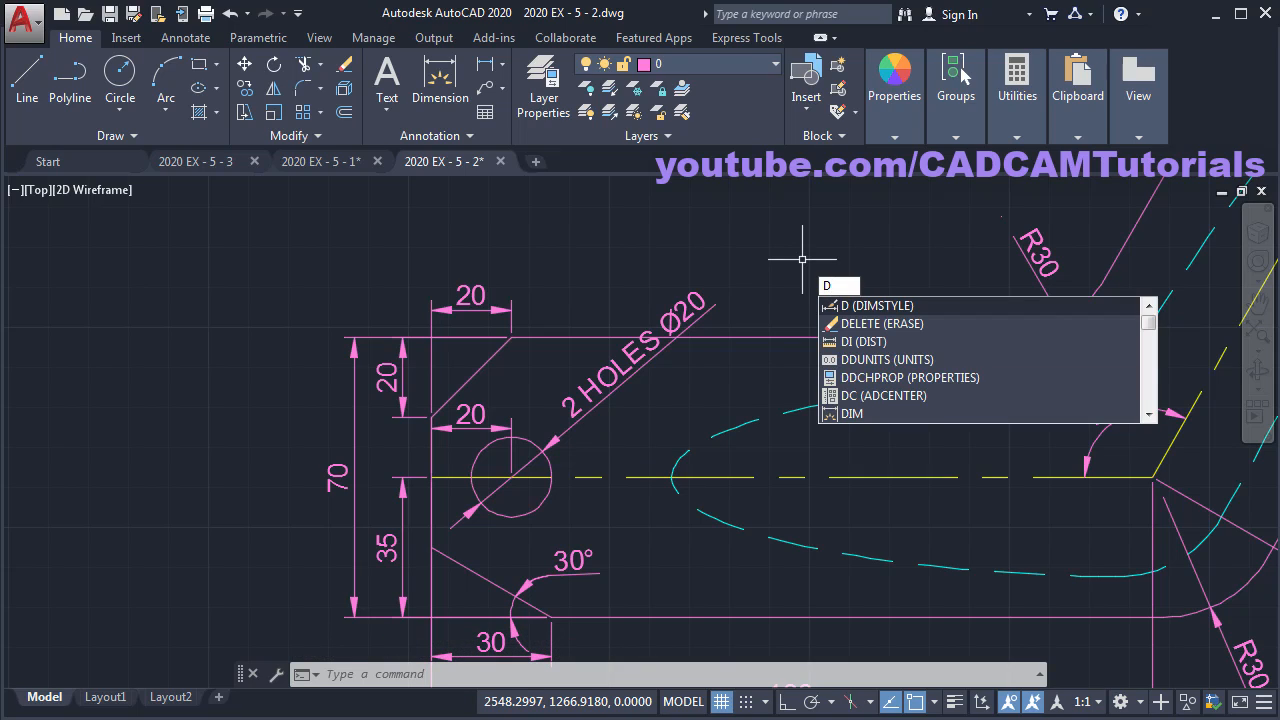
{"action": "key", "text": "Return"}
{"action": "left_click", "coordinate": [852, 326]}
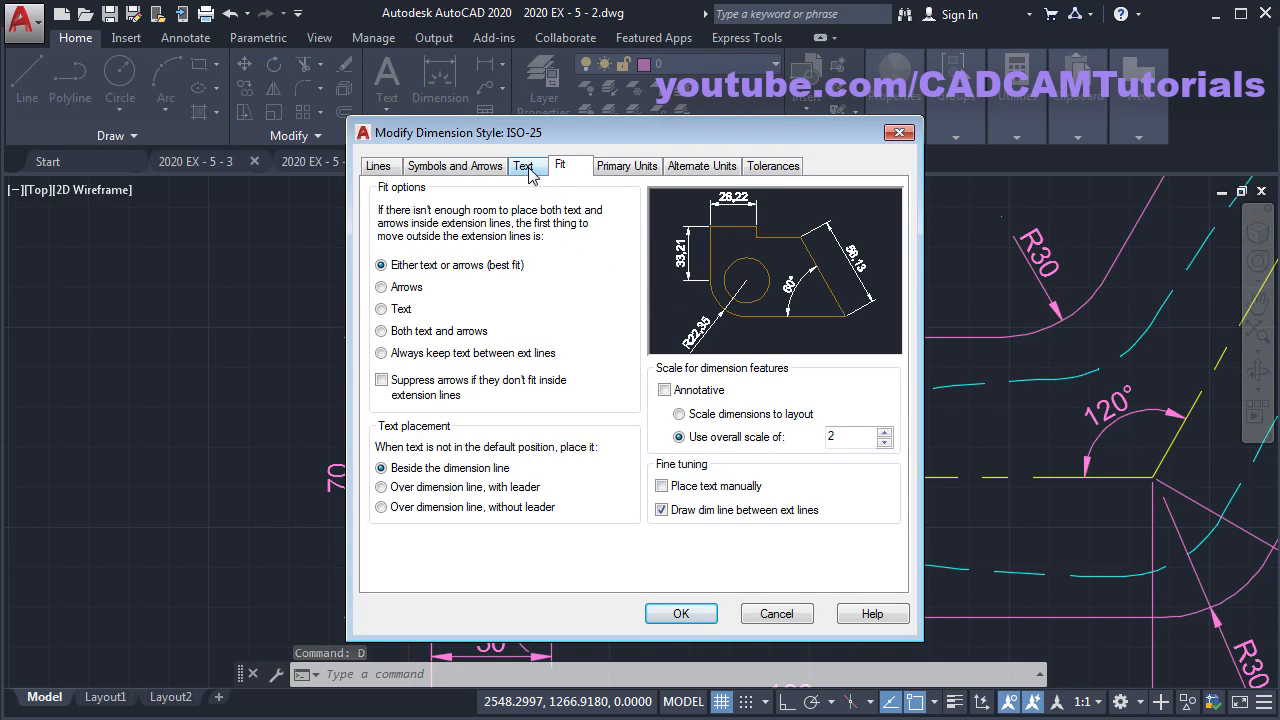
- Set the ISO-25 style's text alignment to ISO standard
{"action": "left_click", "coordinate": [528, 168]}
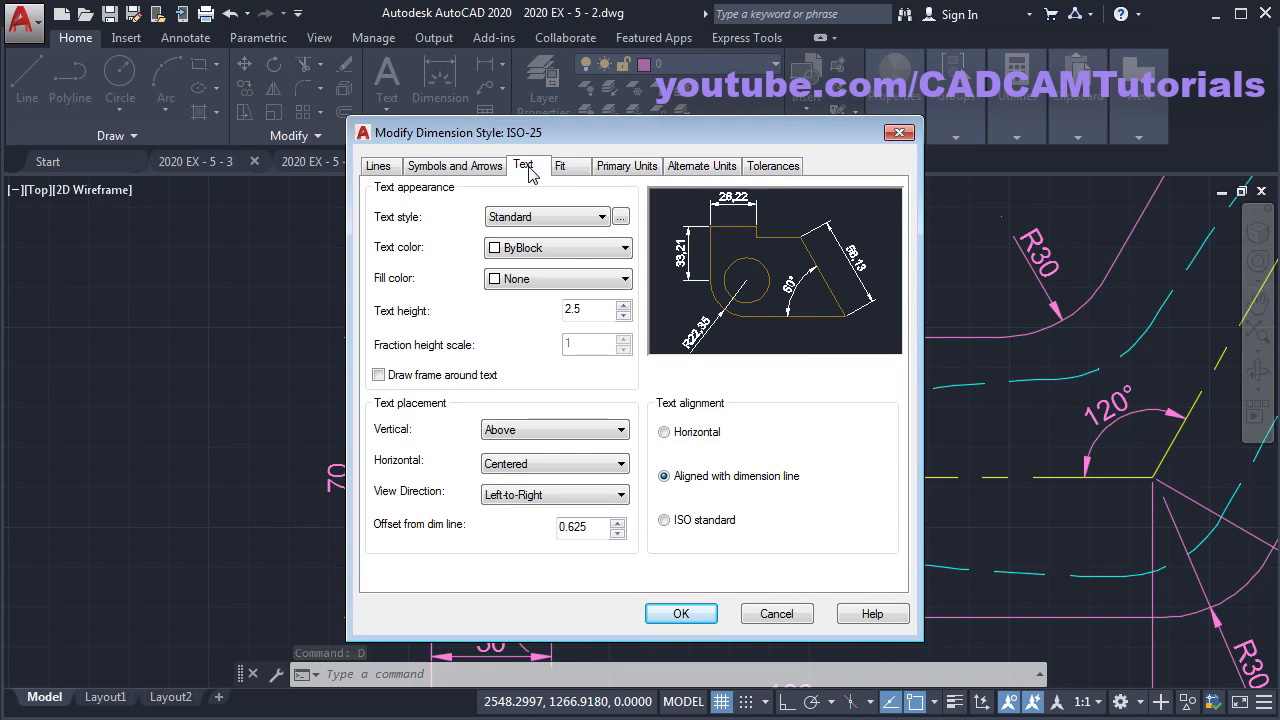
{"action": "left_click", "coordinate": [678, 527]}
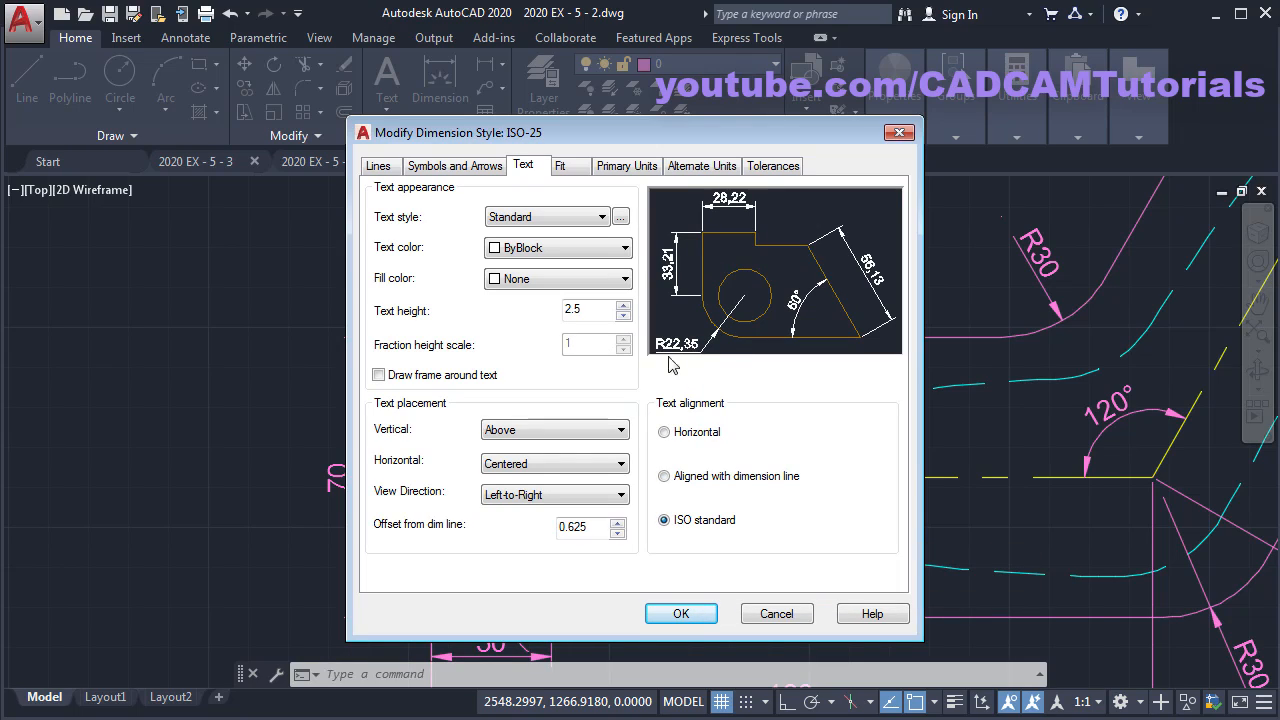
{"action": "left_click", "coordinate": [681, 614]}
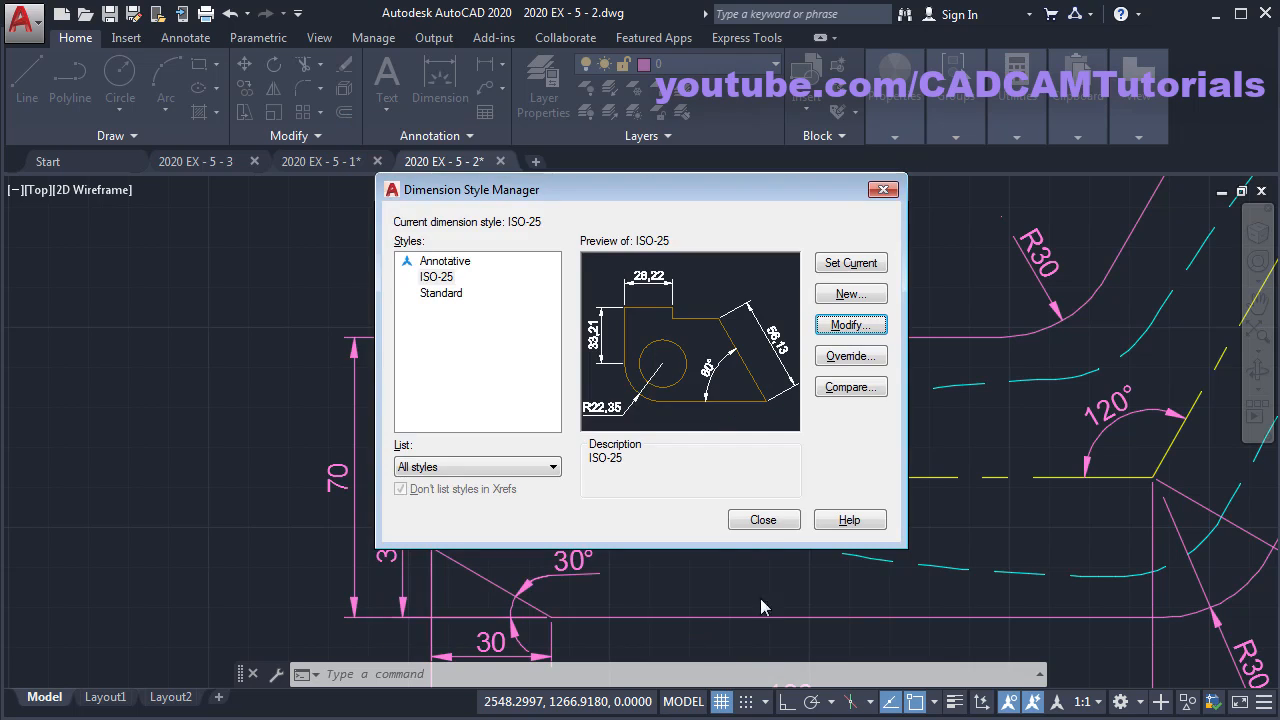
{"action": "left_click", "coordinate": [764, 521]}
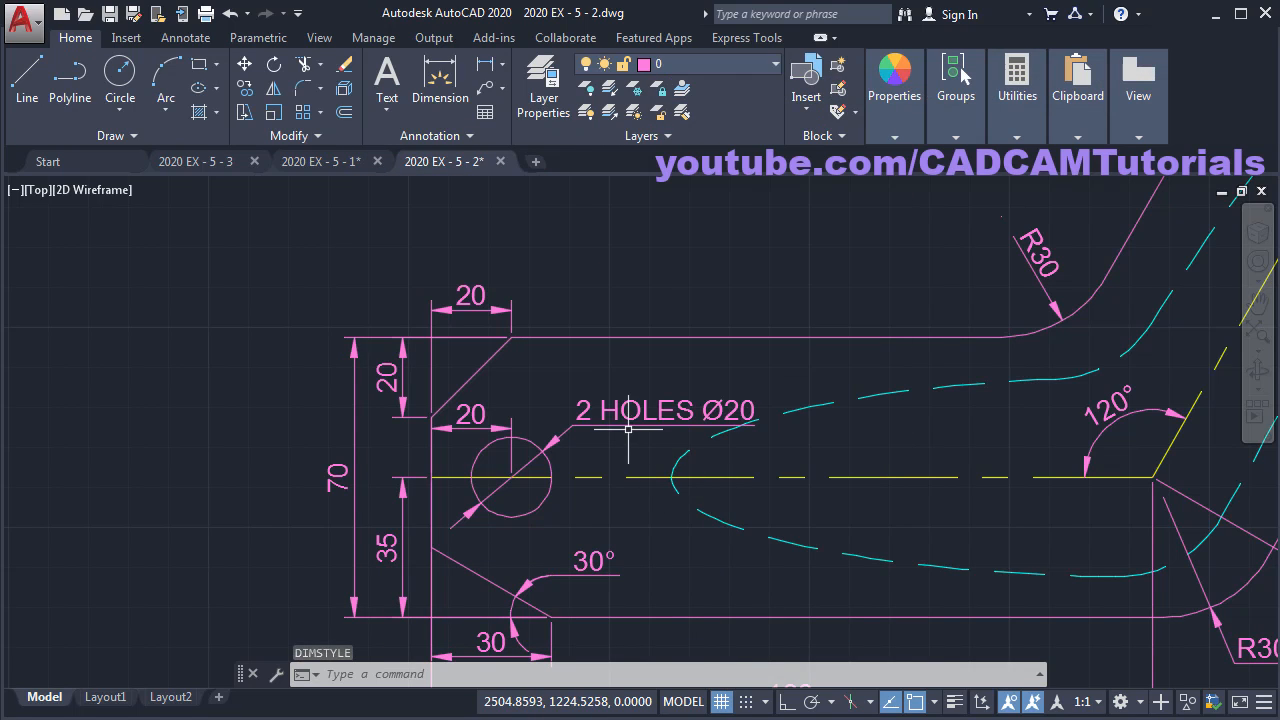
- Inspect the 2 HOLES Ø20 label and compare the drawing with the reference PDF
{"action": "scroll", "coordinate": [731, 506], "scroll_direction": "down", "scroll_amount": 2}
{"action": "middle_click_drag", "start_coordinate": [740, 508], "coordinate": [697, 494]}
{"action": "scroll", "coordinate": [540, 423], "scroll_direction": "up", "scroll_amount": 4}
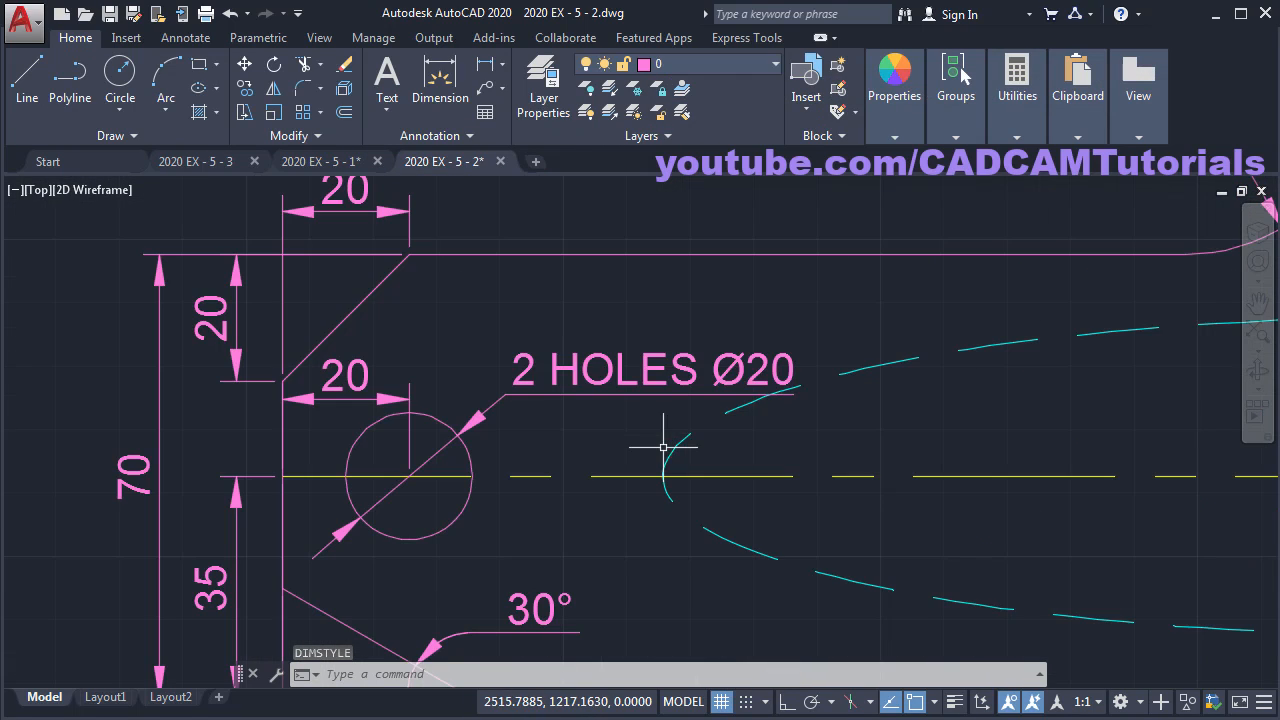
{"action": "left_click", "coordinate": [550, 395]}
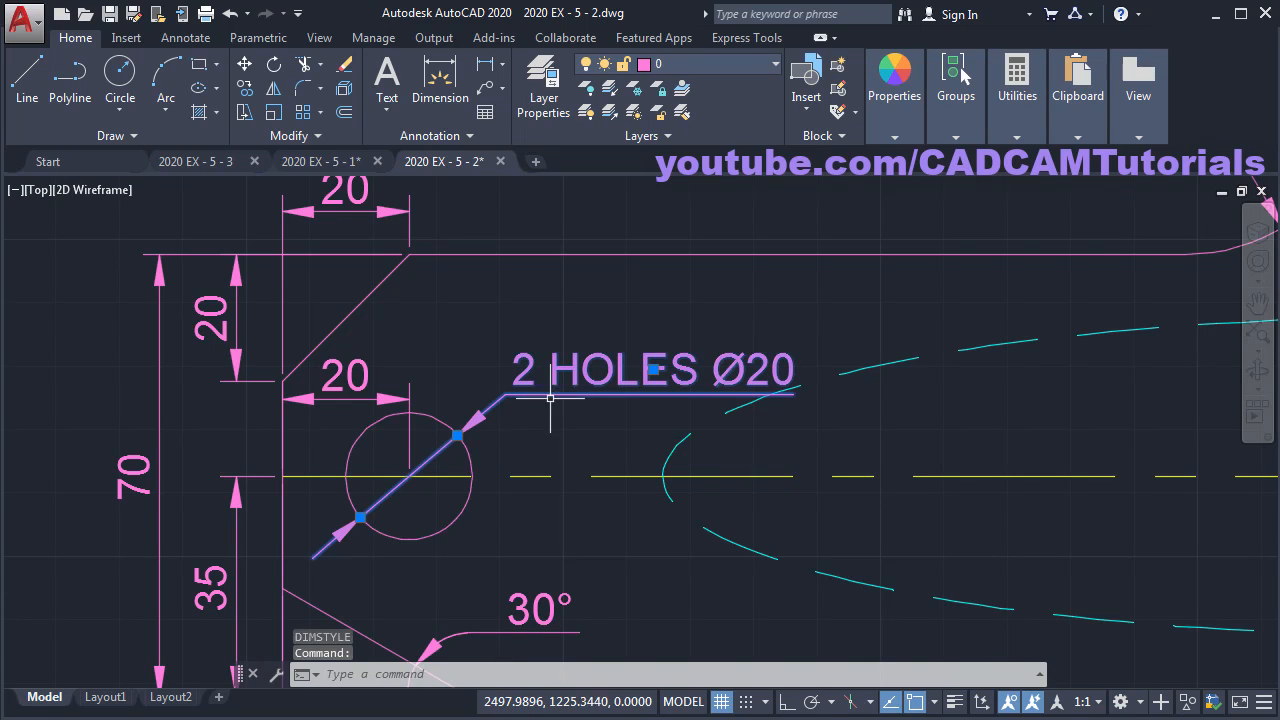
{"action": "left_click", "coordinate": [654, 369]}
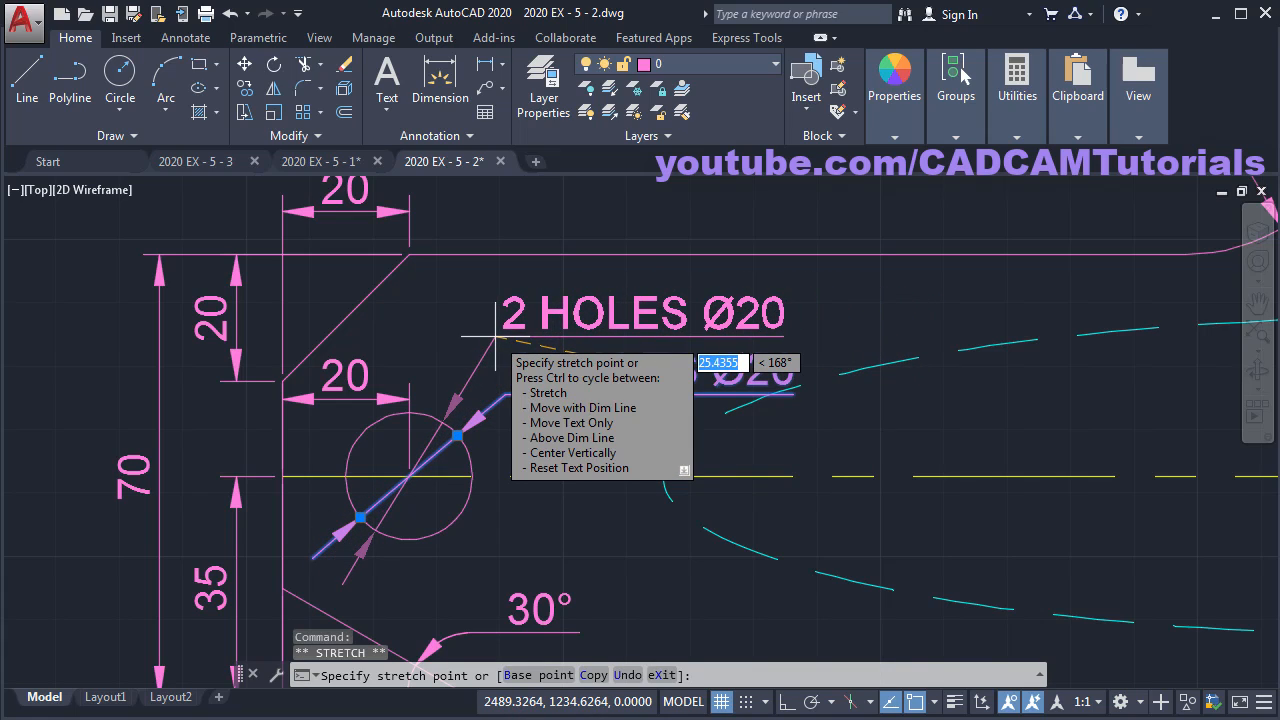
{"action": "key", "text": "Escape"}
{"action": "key", "text": "Escape"}
{"action": "scroll", "coordinate": [571, 471], "scroll_direction": "down", "scroll_amount": 6}
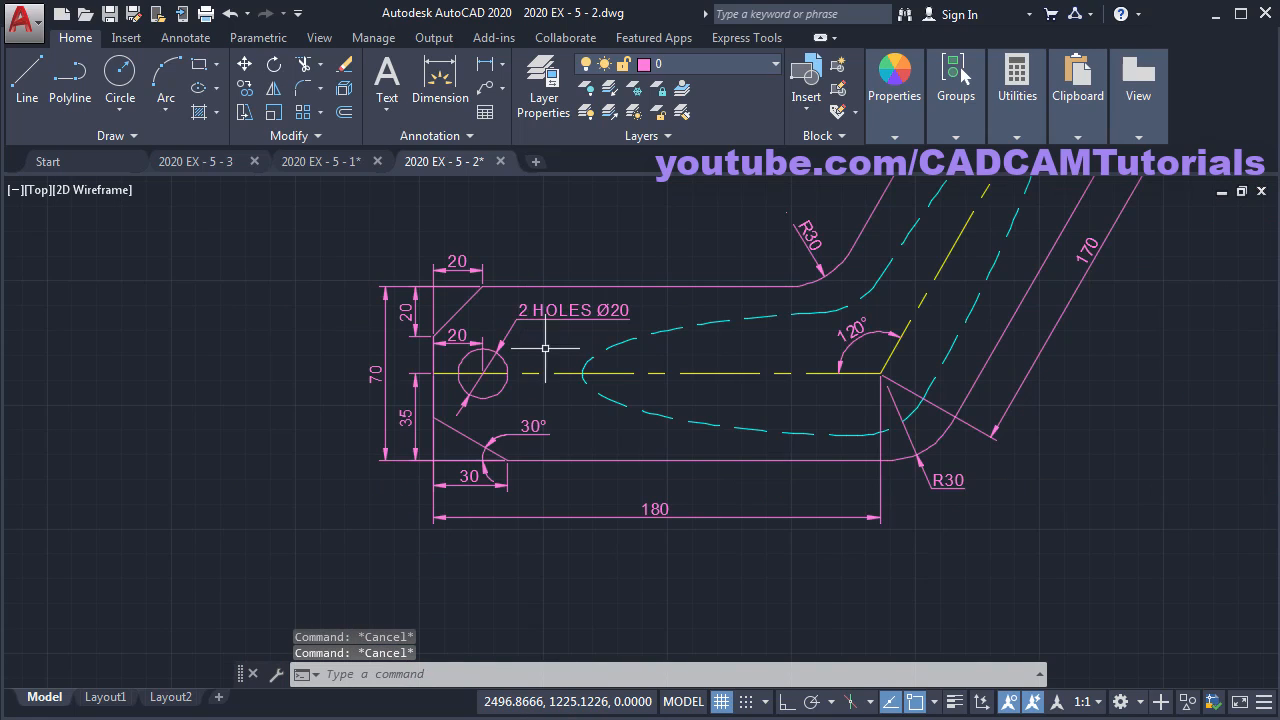
{"action": "key", "text": "alt+Tab"}
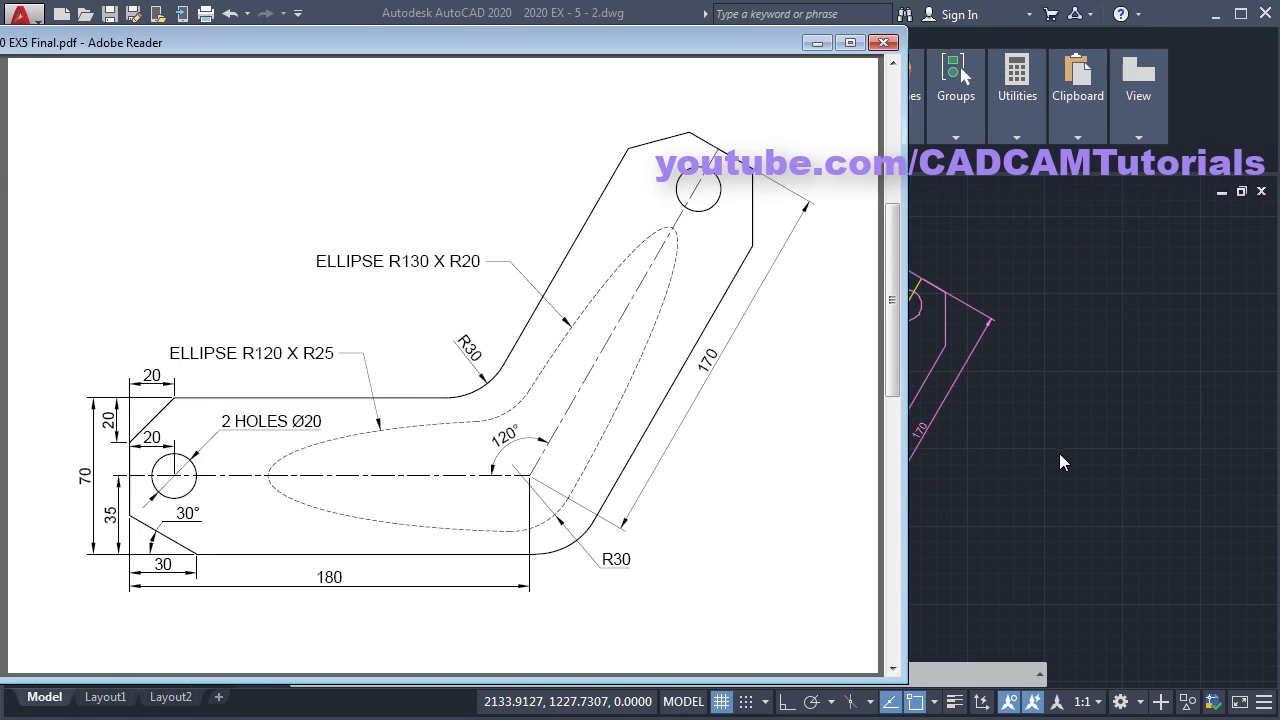
{"action": "key", "text": "alt+Tab"}
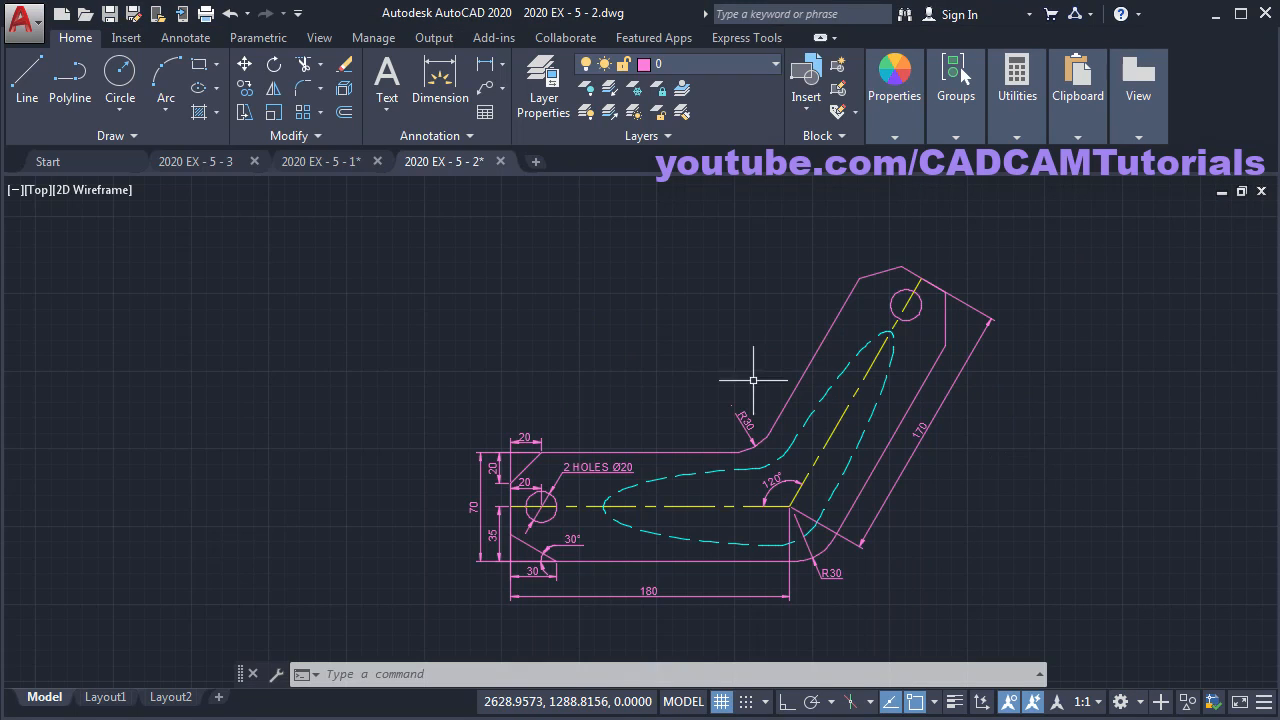
- Start a multileader with its arrow snapped (Nearest) onto the lower dashed ellipse
{"action": "left_click", "coordinate": [487, 92]}
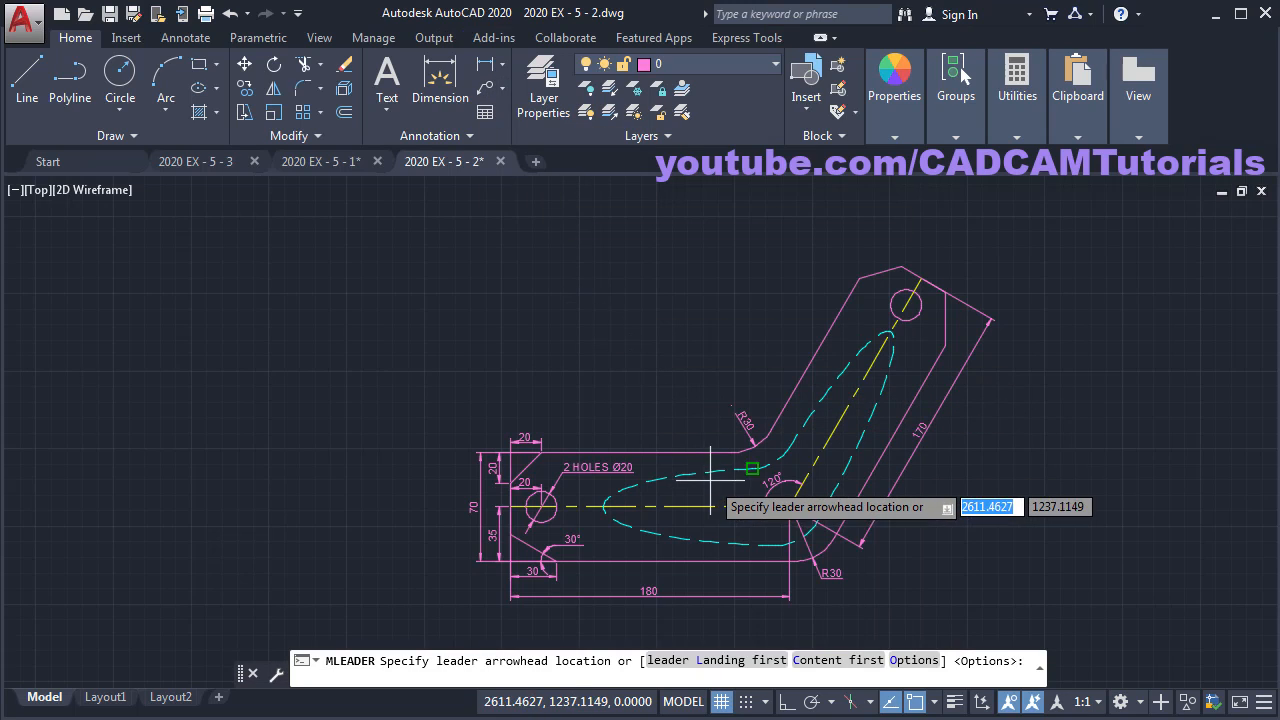
{"action": "scroll", "coordinate": [712, 486], "scroll_direction": "up", "scroll_amount": 5}
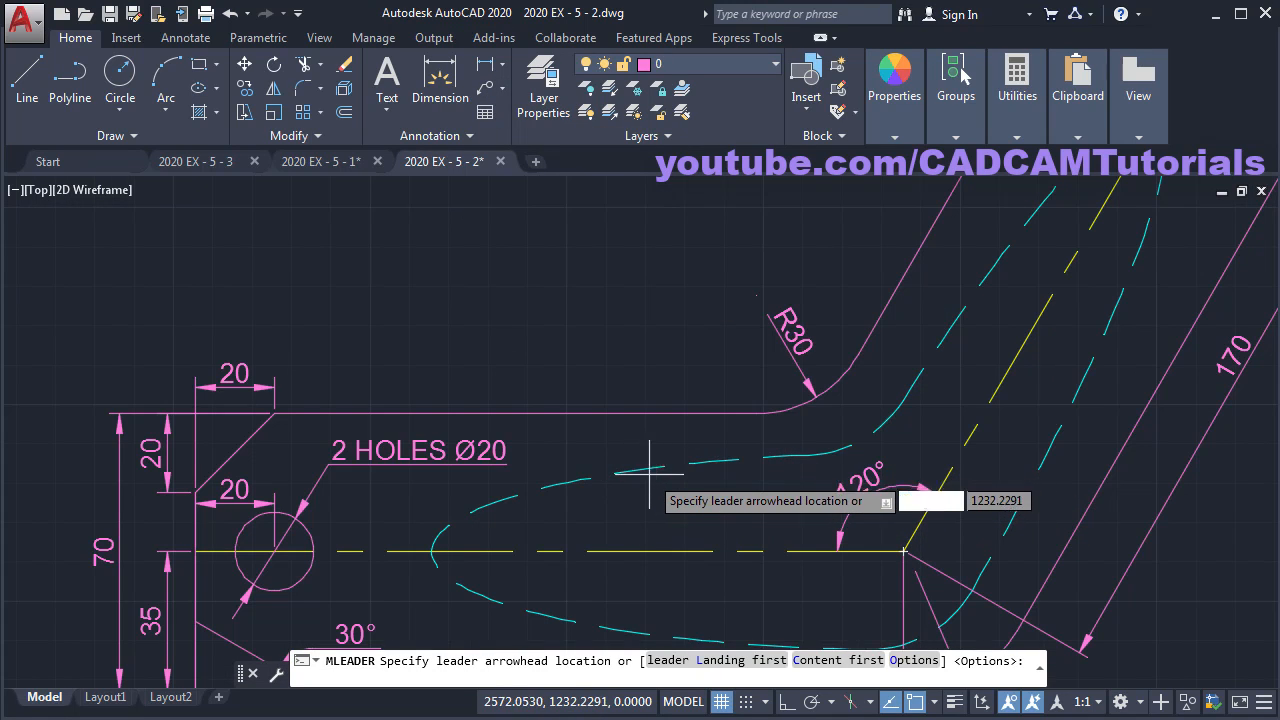
{"action": "right_click", "coordinate": [686, 228], "text": "shift"}
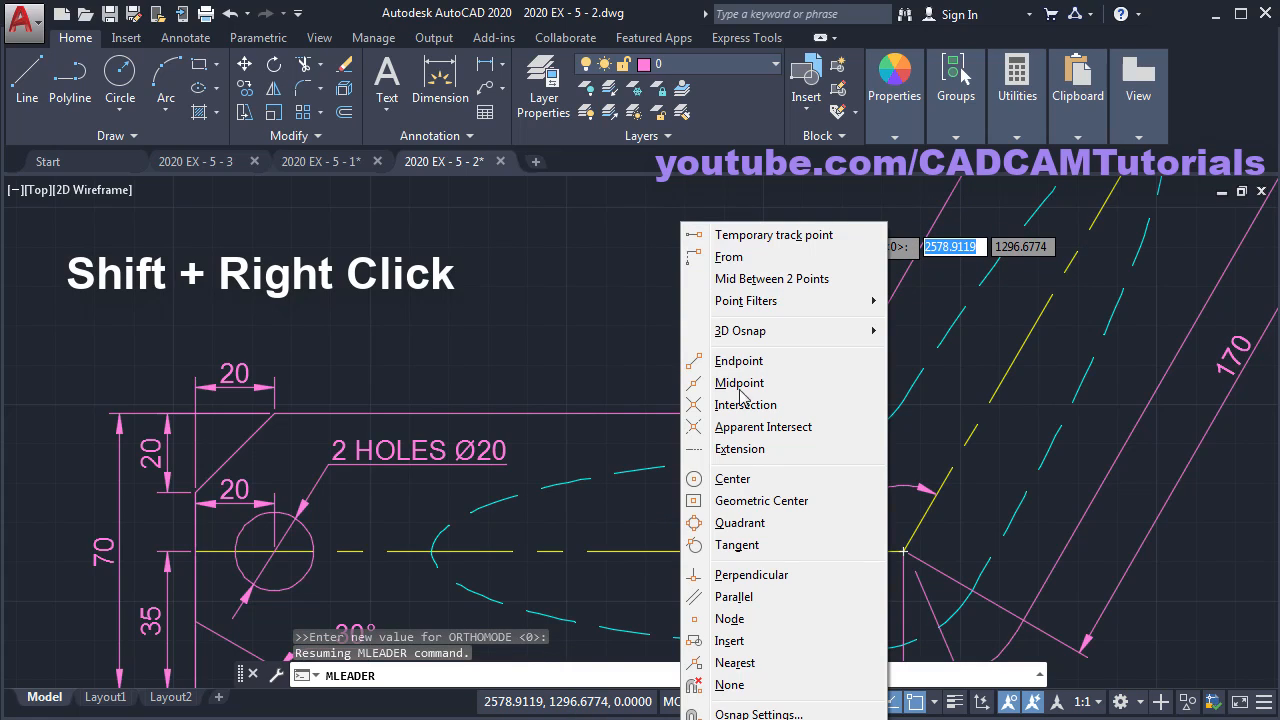
{"action": "left_click", "coordinate": [740, 665]}
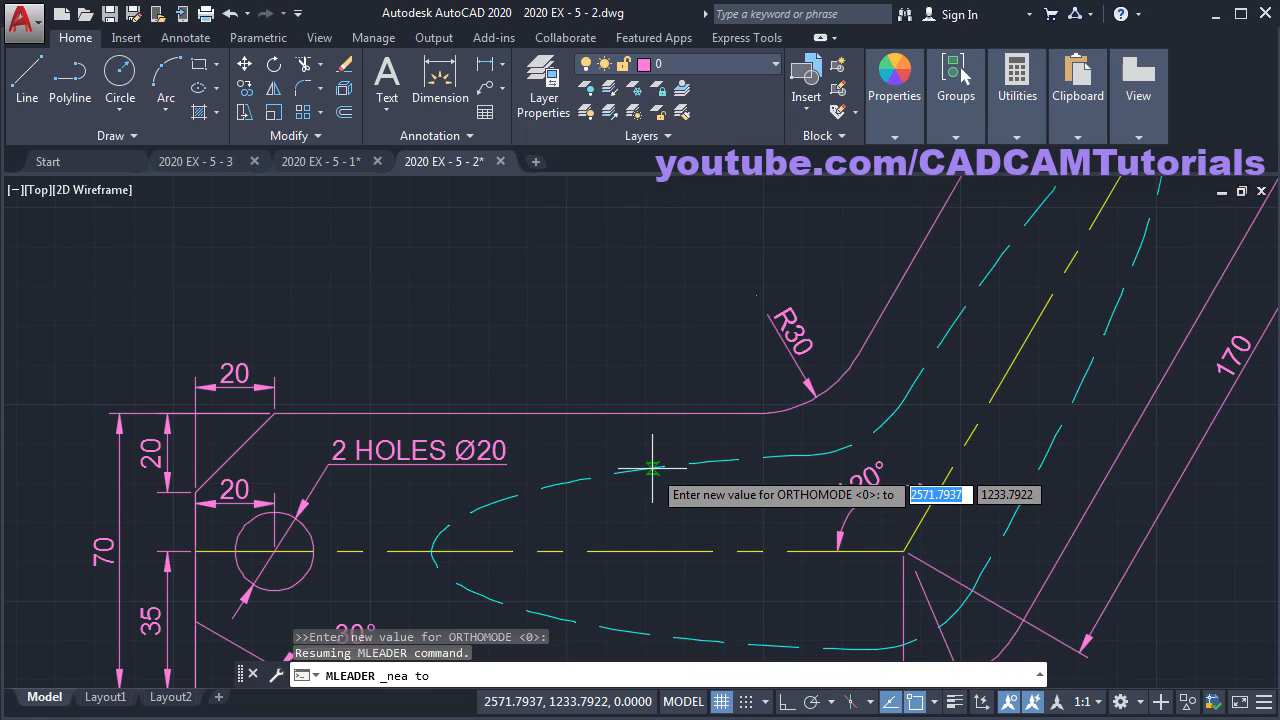
{"action": "left_click", "coordinate": [646, 422]}
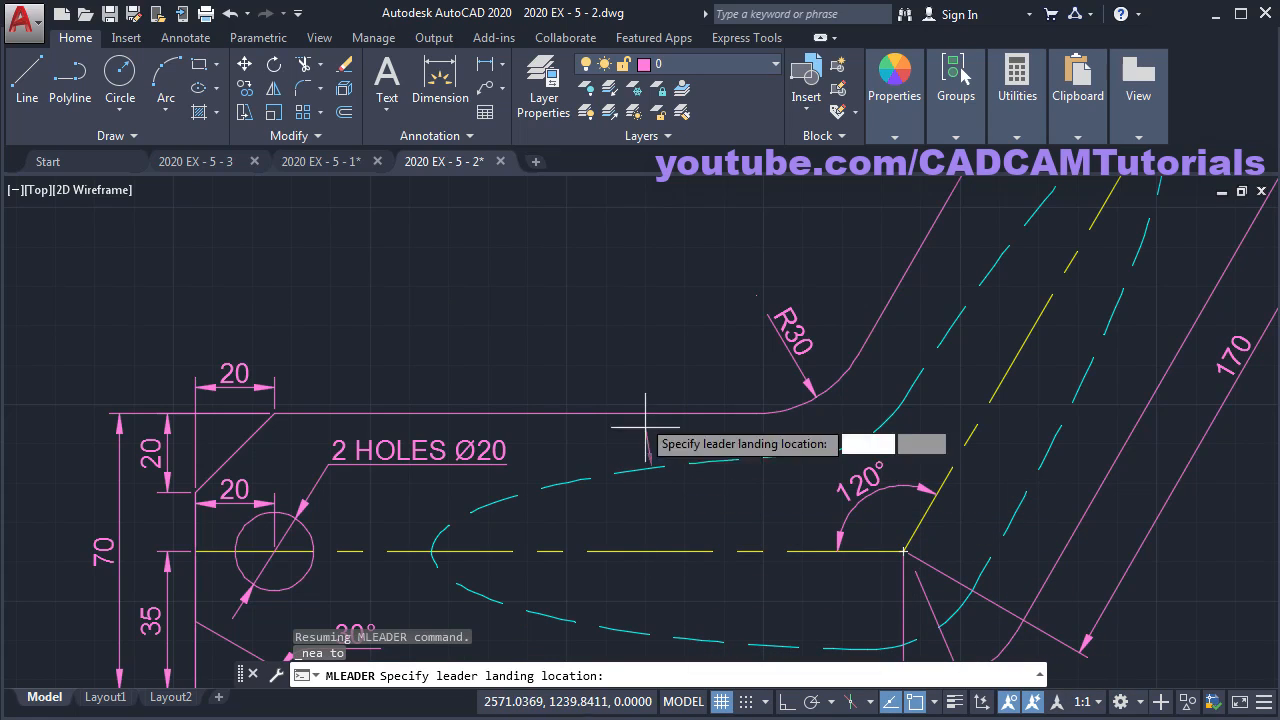
{"action": "left_click", "coordinate": [567, 263]}
- Label the leader 'ELLIPSE R120 X R25' and compare with the reference PDF
{"action": "type", "text": "ELLIPSE"}
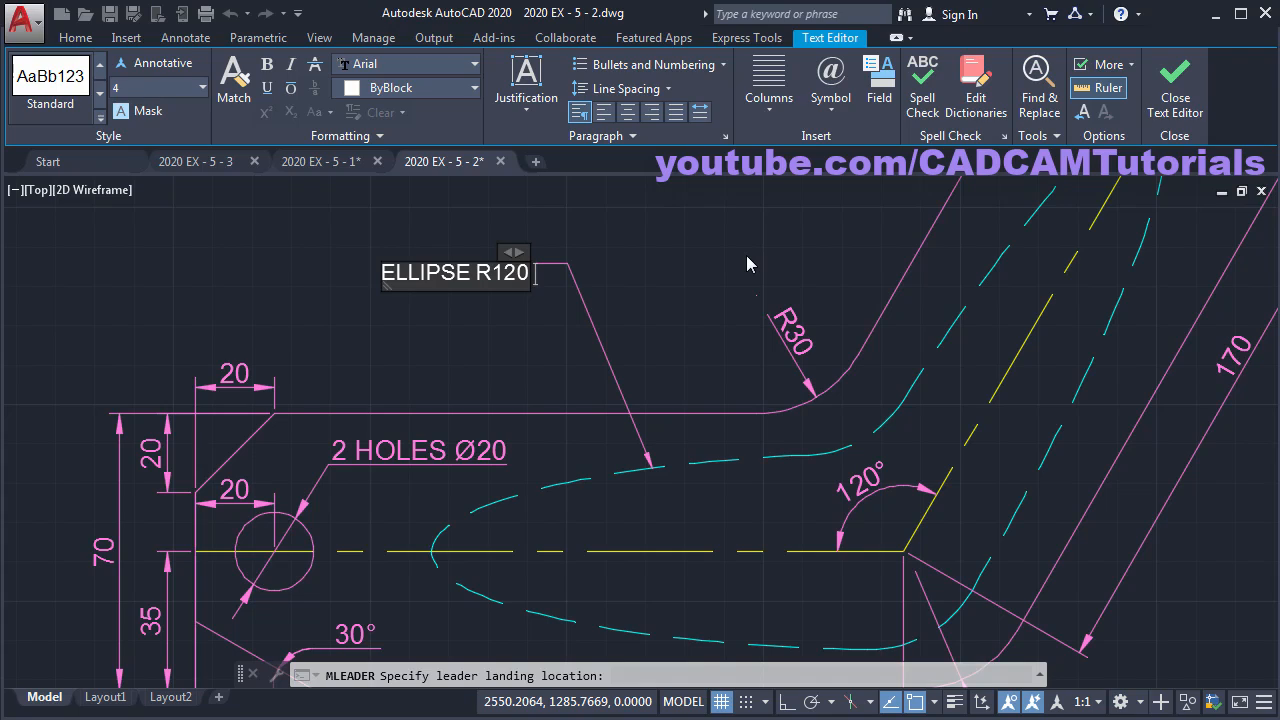
{"action": "type", "text": "R120 X R2"}
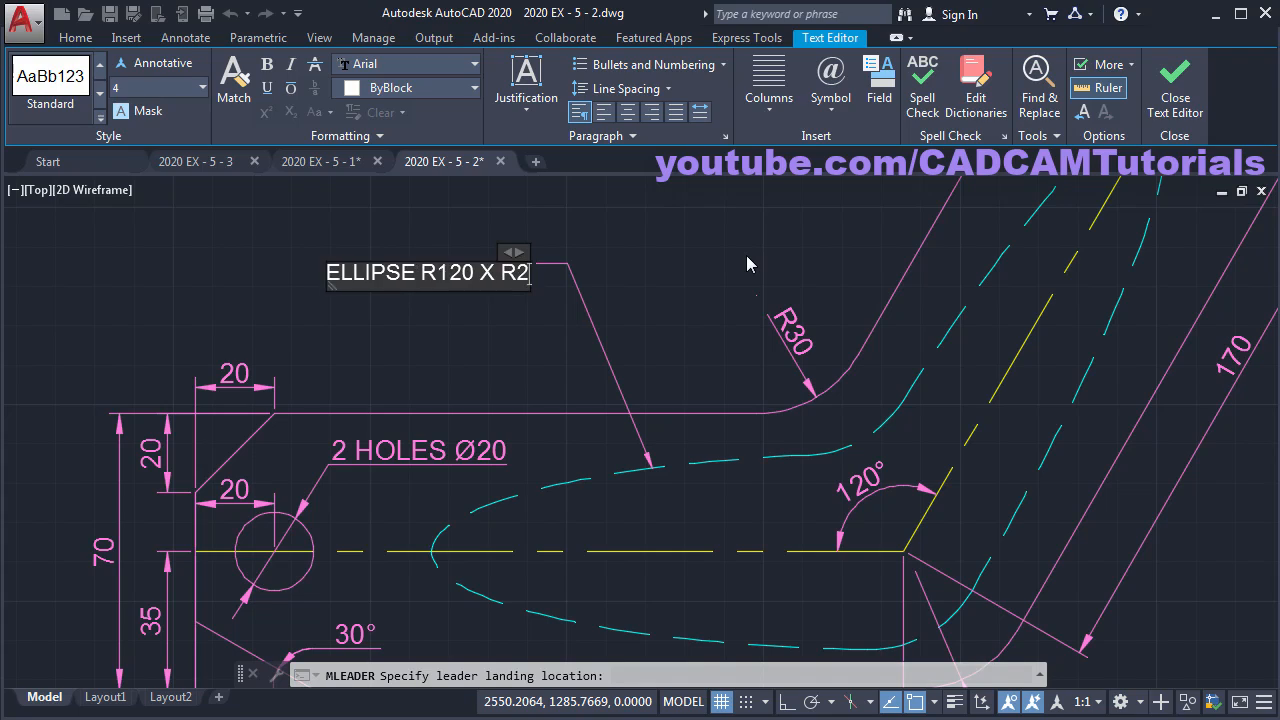
{"action": "type", "text": "5"}
{"action": "left_click", "coordinate": [660, 312]}
{"action": "scroll", "coordinate": [671, 328], "scroll_direction": "down", "scroll_amount": 2}
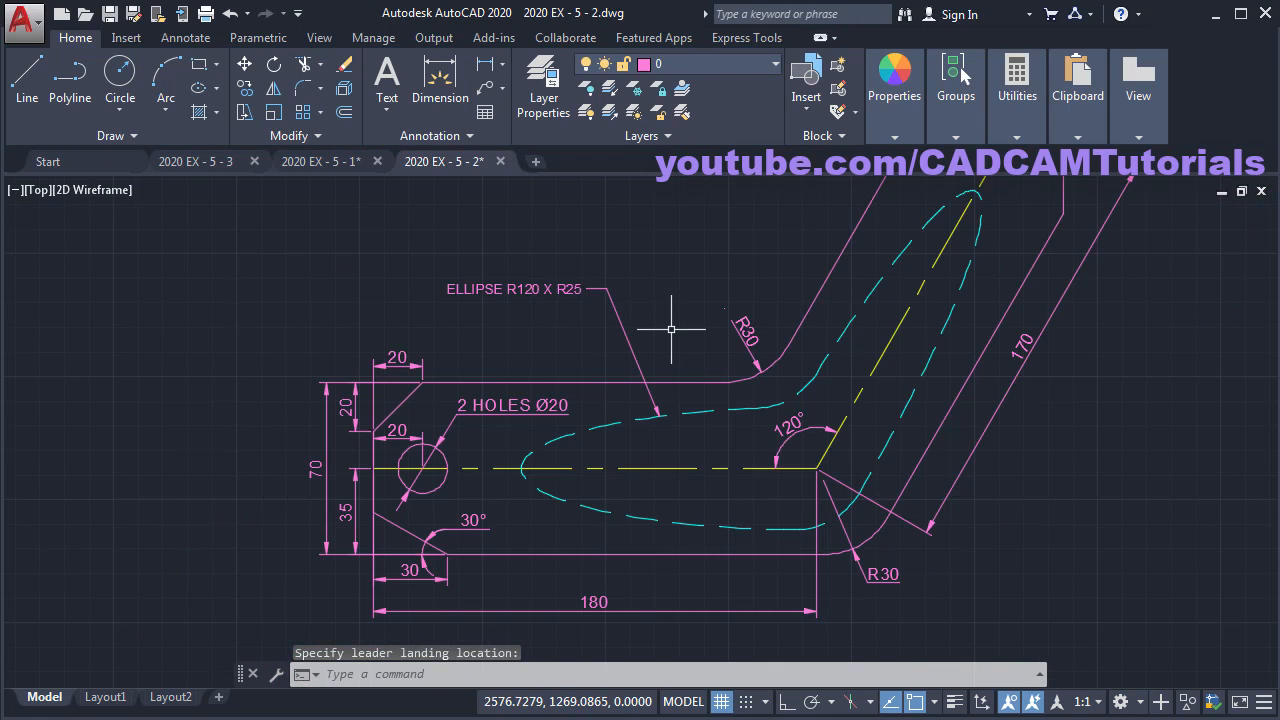
{"action": "middle_click_drag", "start_coordinate": [770, 284], "coordinate": [691, 399]}
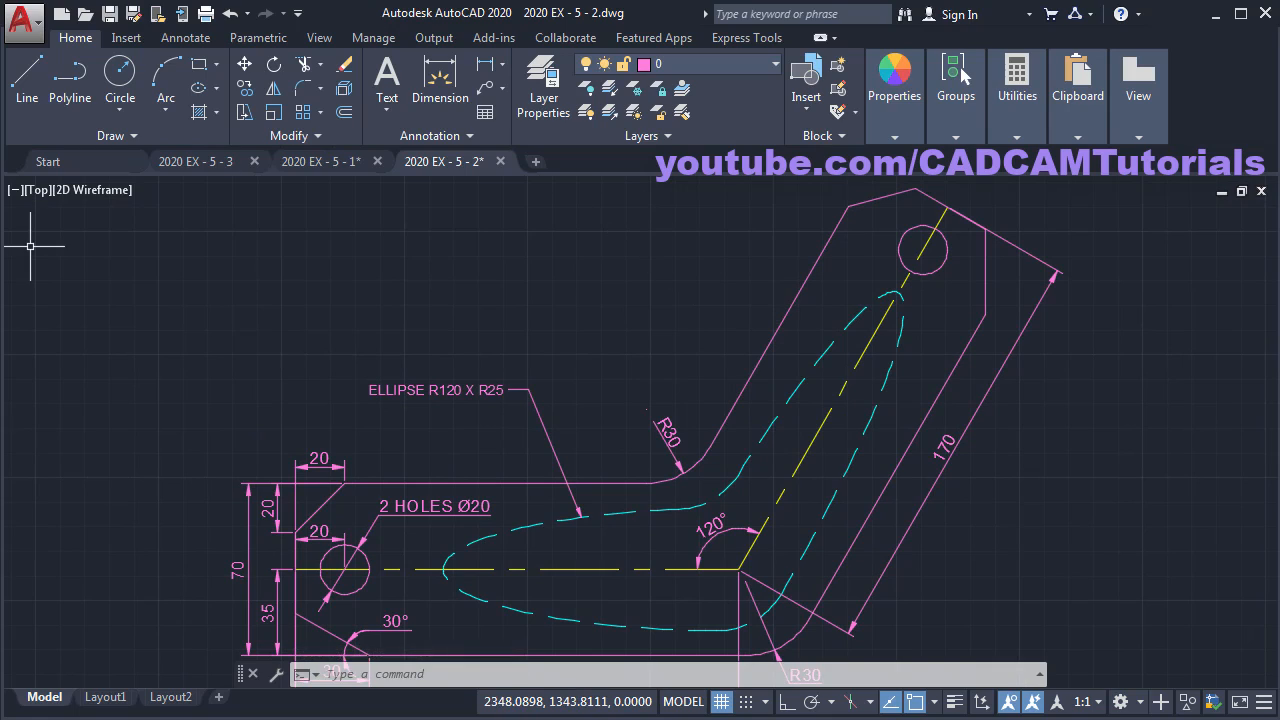
{"action": "key", "text": "alt+Tab"}
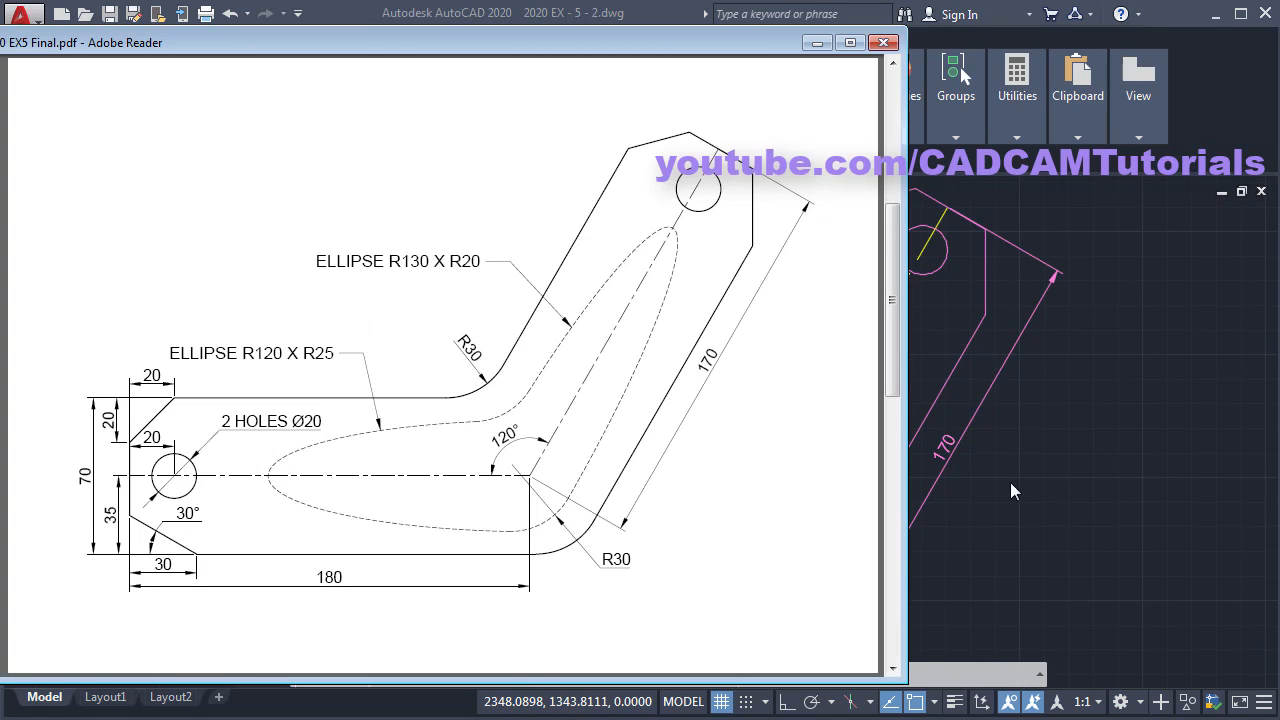
{"action": "left_click", "coordinate": [1103, 492]}
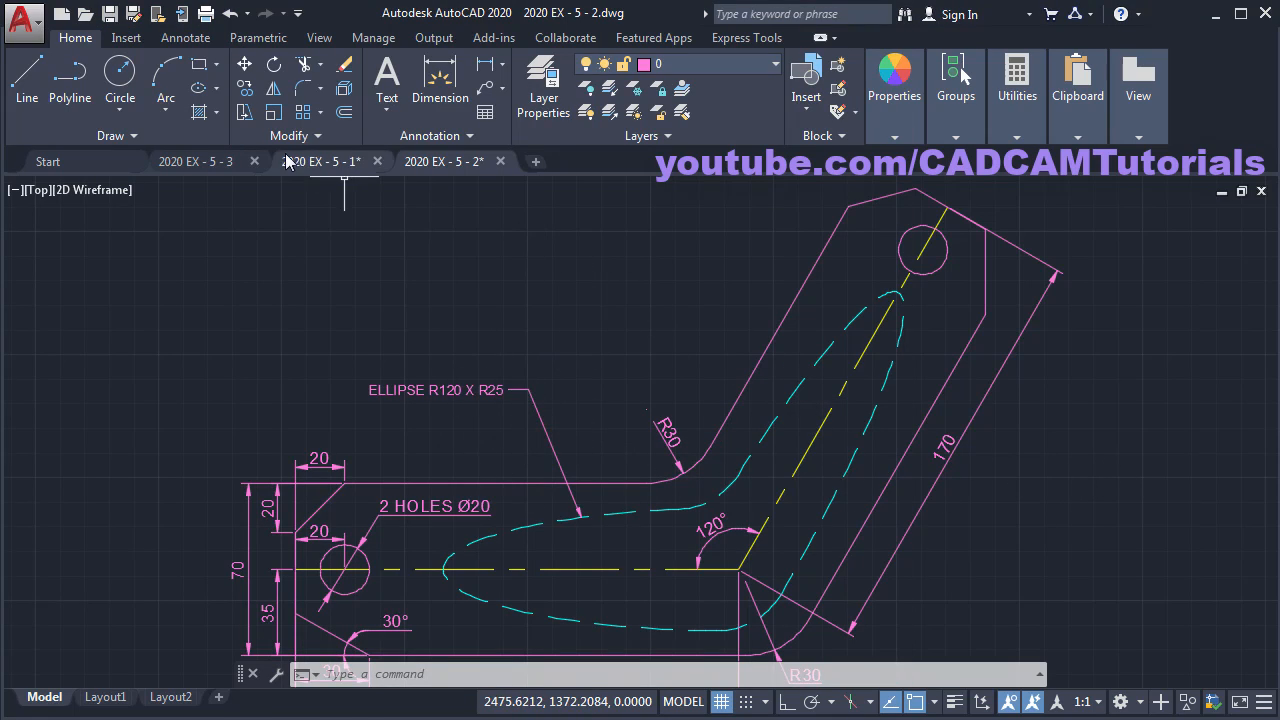
- Copy the ellipse leader from its arrow tip onto the upper inclined ellipse using Nearest snap
{"action": "left_click", "coordinate": [245, 91]}
{"action": "left_click", "coordinate": [549, 434]}
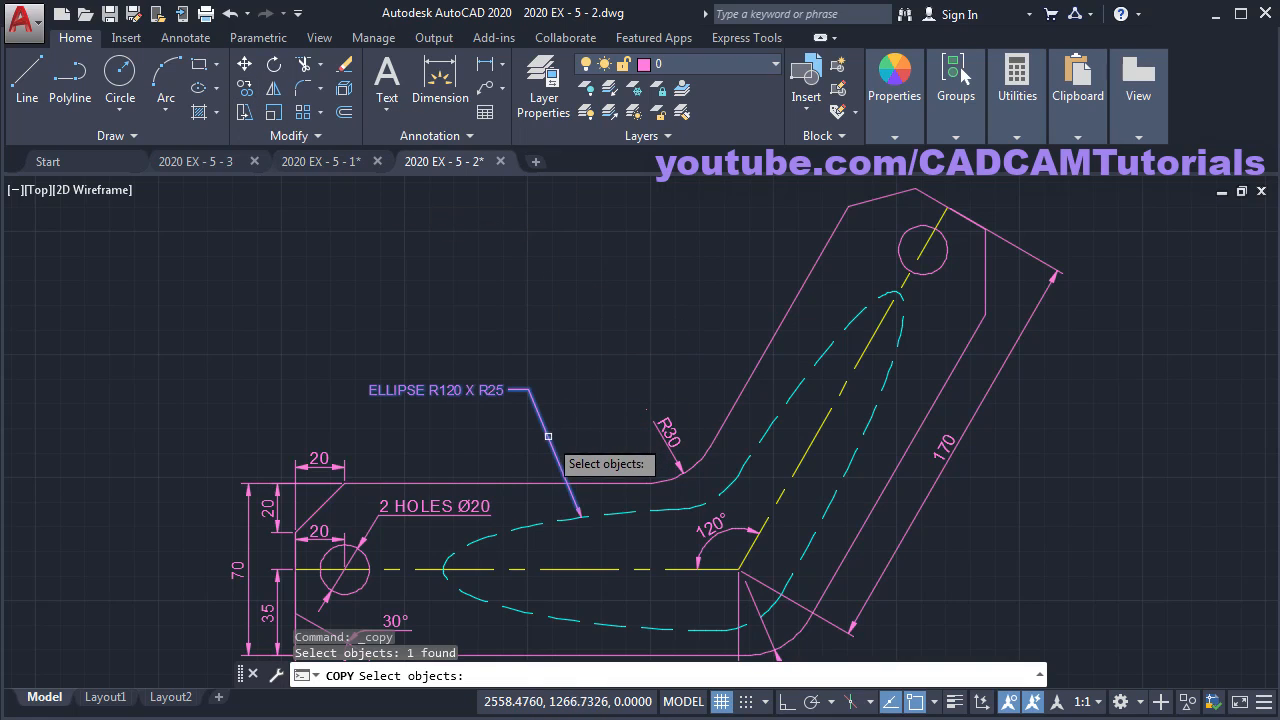
{"action": "key", "text": "Return"}
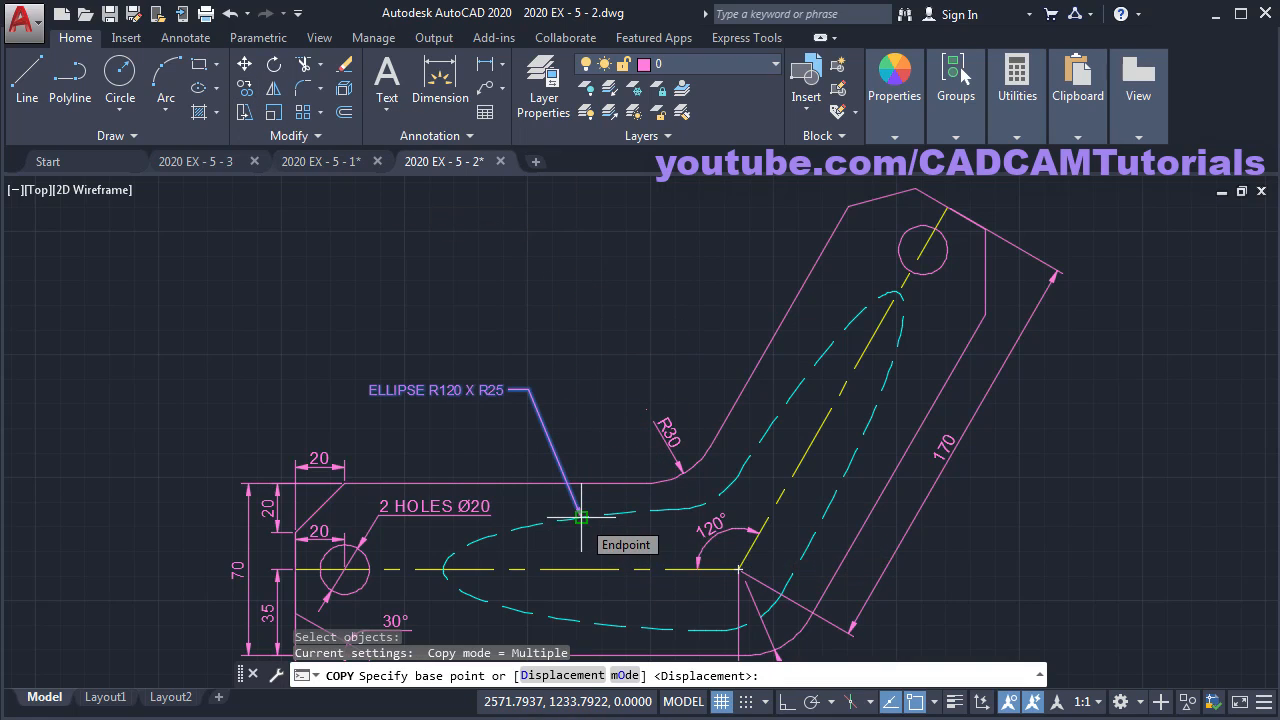
{"action": "left_click", "coordinate": [581, 517]}
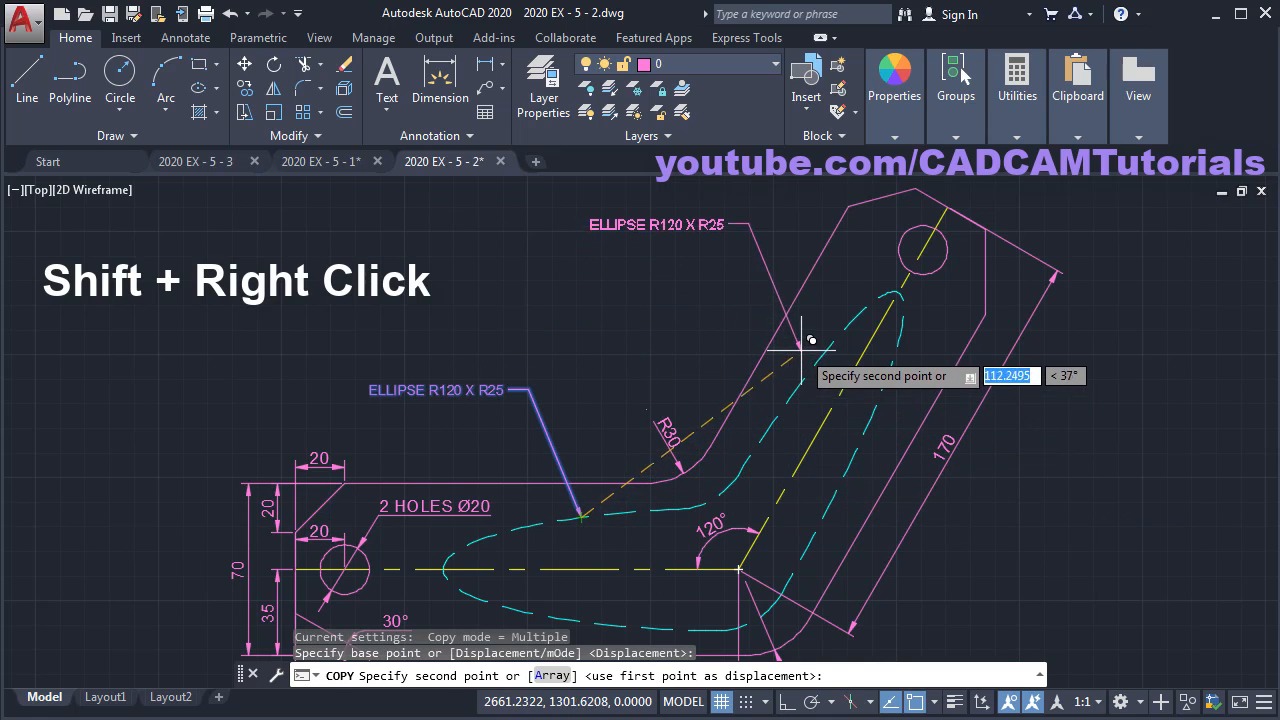
{"action": "right_click", "coordinate": [840, 262], "text": "shift"}
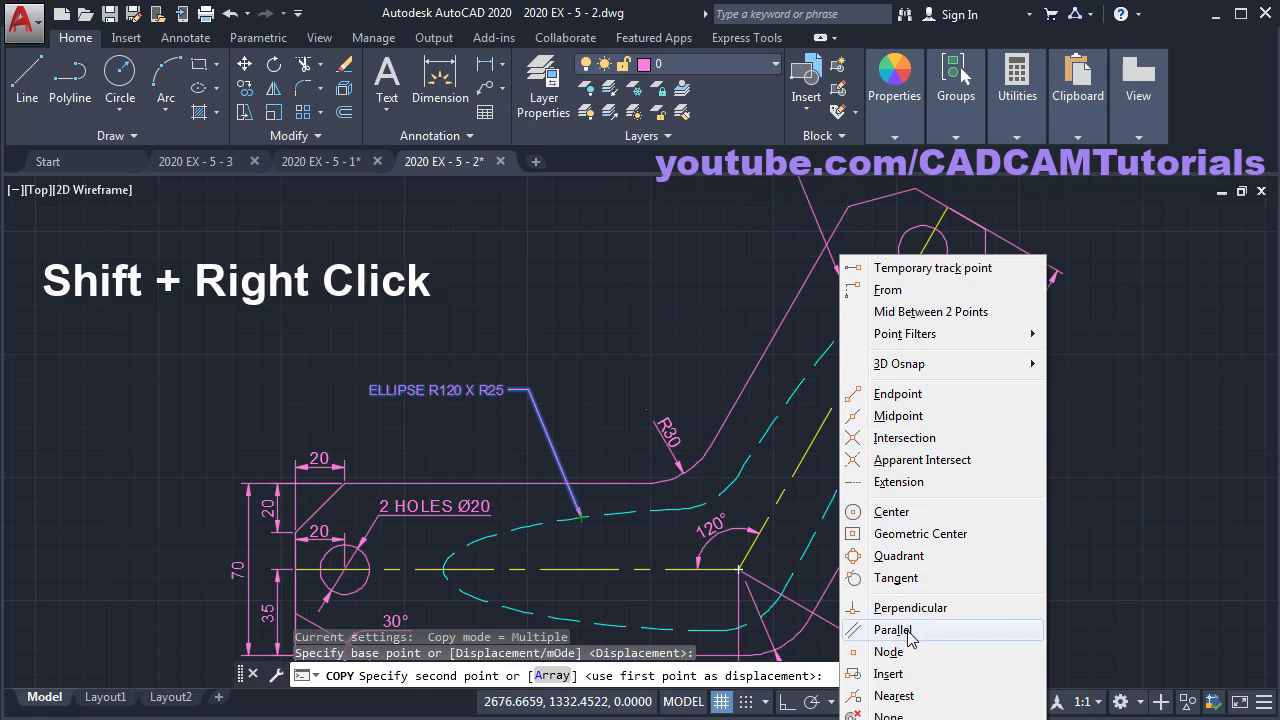
{"action": "left_click", "coordinate": [895, 696]}
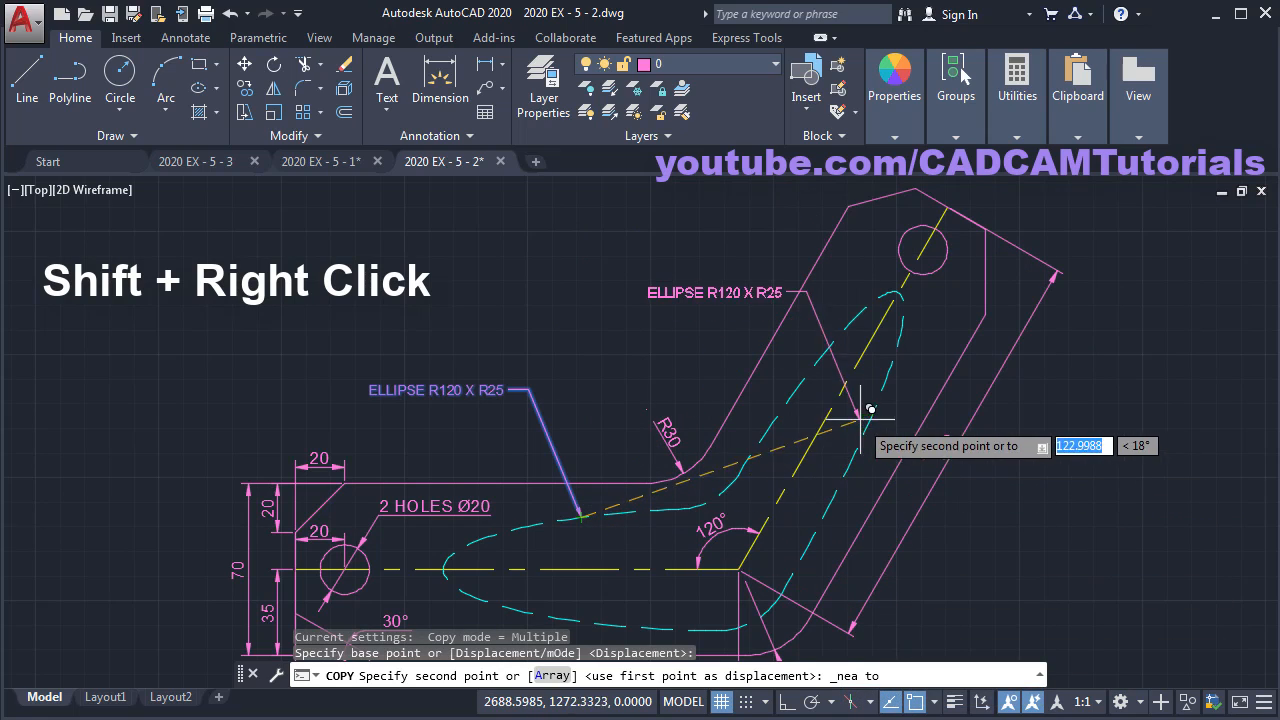
{"action": "left_click", "coordinate": [795, 386]}
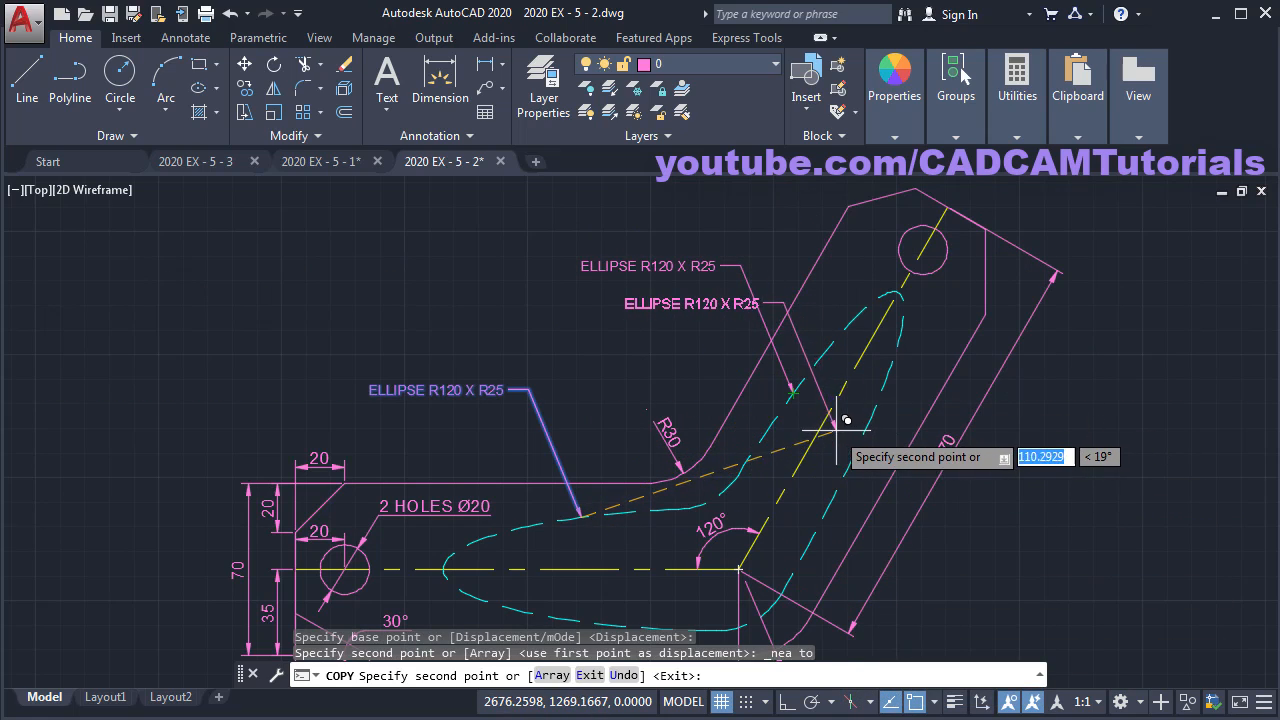
{"action": "key", "text": "Escape"}
{"action": "scroll", "coordinate": [743, 434], "scroll_direction": "up", "scroll_amount": 2}
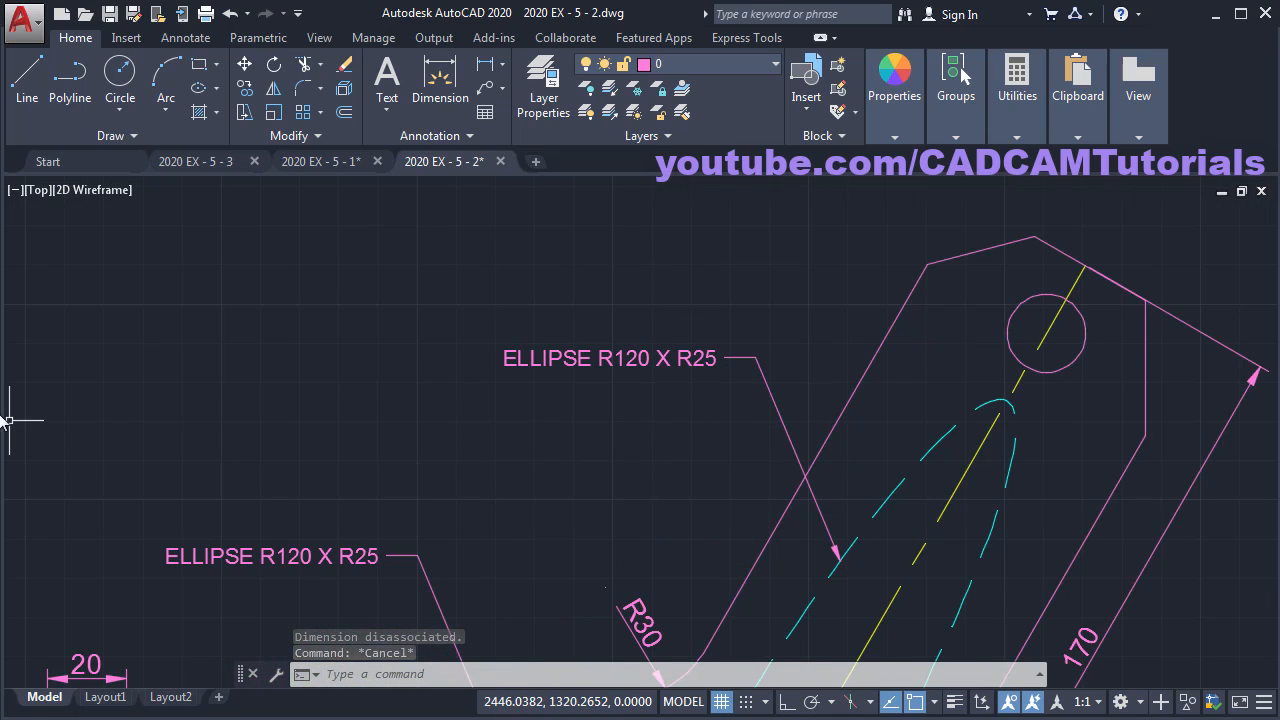
{"action": "key", "text": "alt+Tab"}
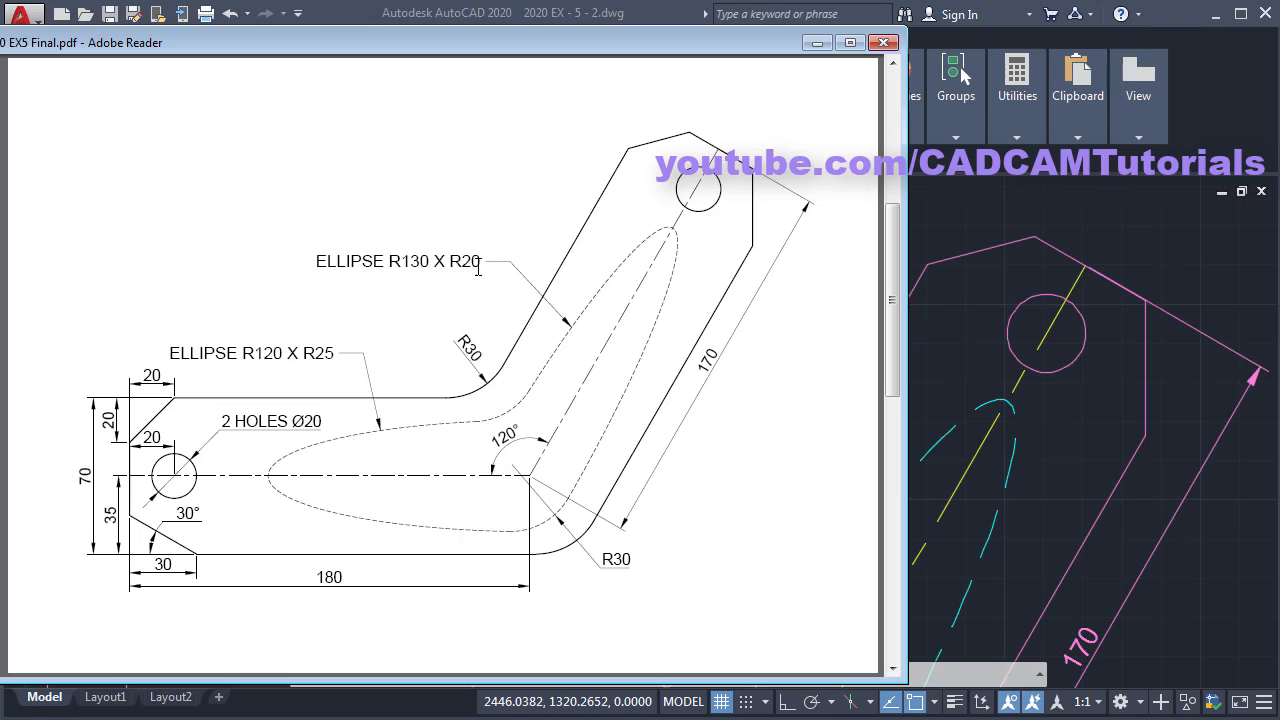
{"action": "left_click", "coordinate": [950, 240]}
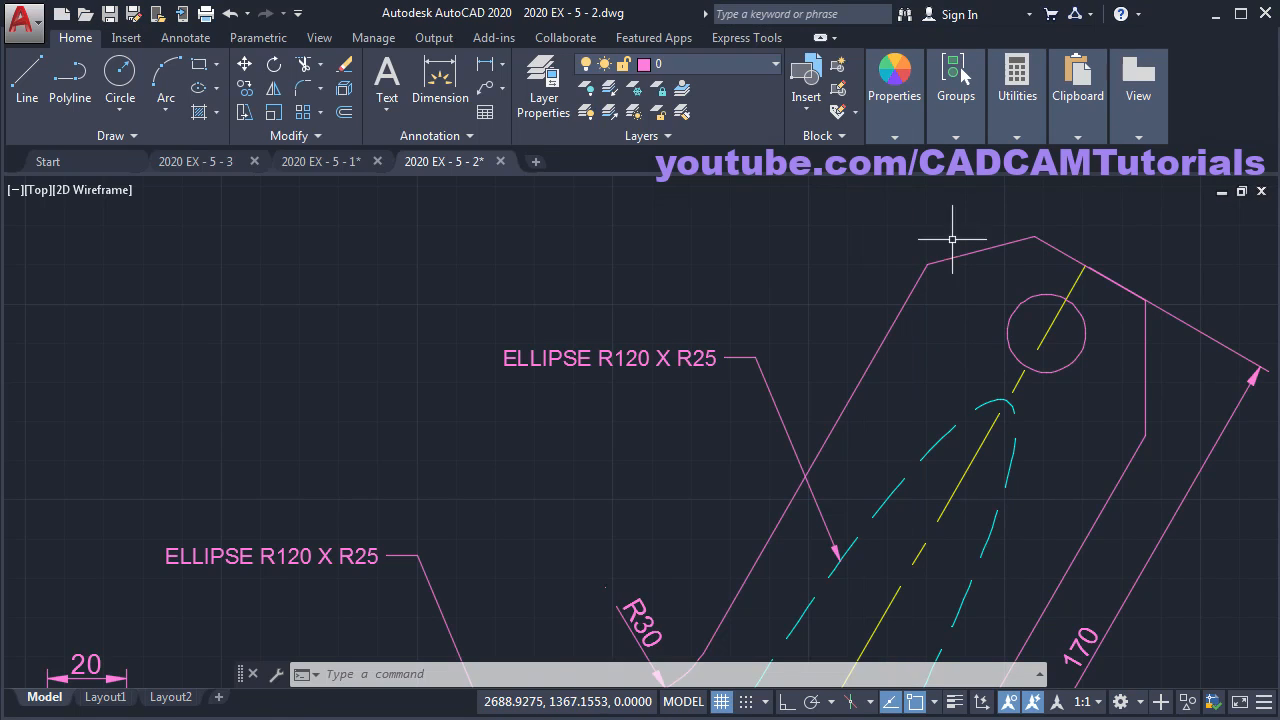
- Edit the copied label to read ELLIPSE R130 X R20
{"action": "double_click", "coordinate": [673, 360]}
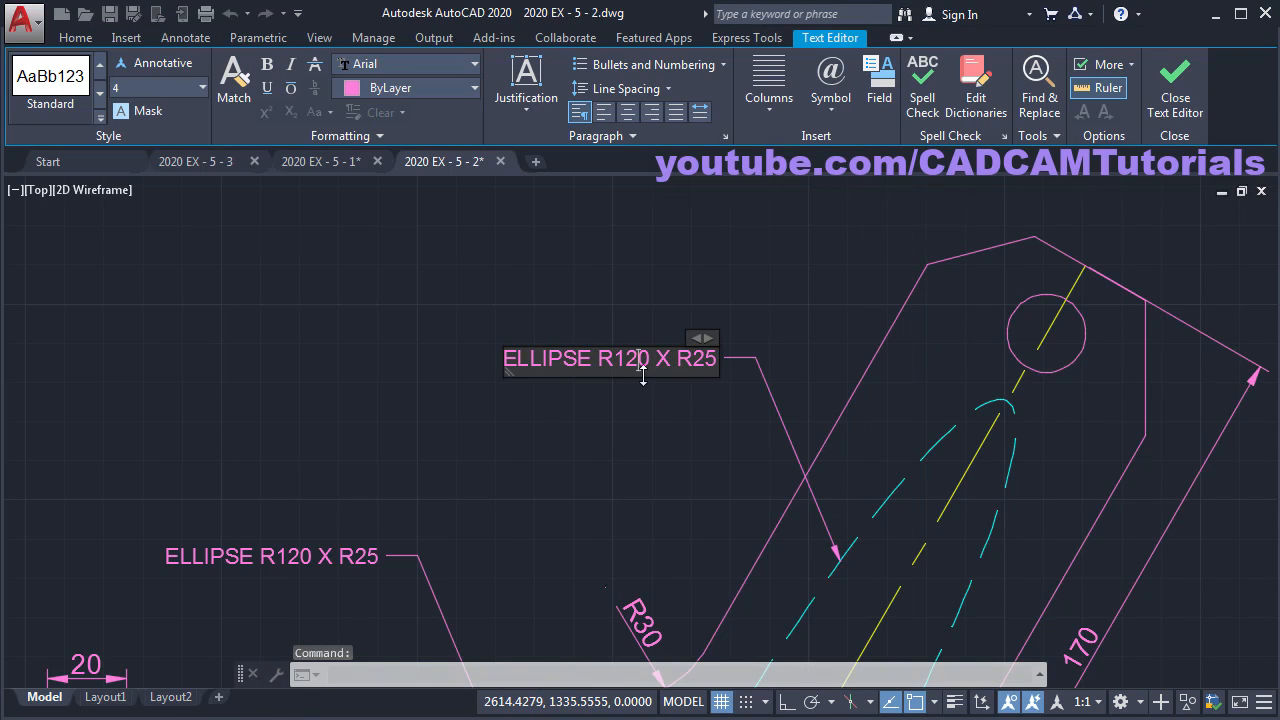
{"action": "key", "text": "BackSpace"}
{"action": "type", "text": "3"}
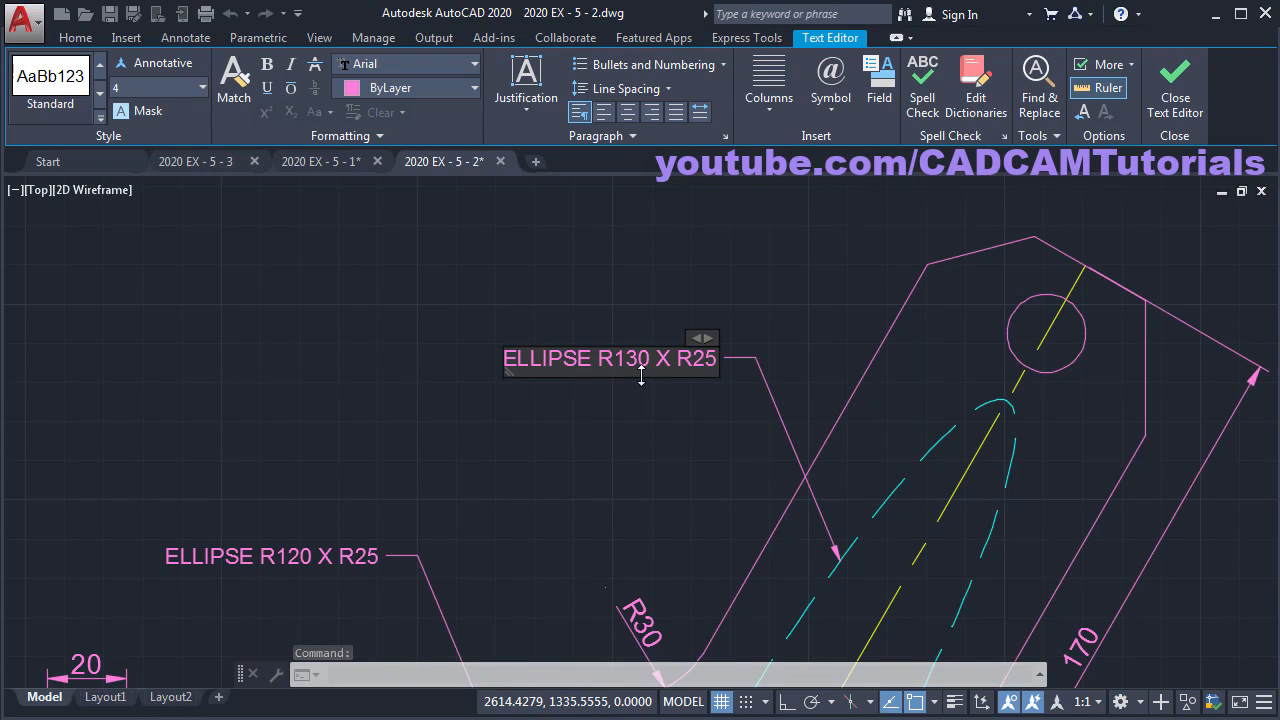
{"action": "key", "text": "BackSpace"}
{"action": "type", "text": "0"}
{"action": "left_click", "coordinate": [819, 261]}
{"action": "scroll", "coordinate": [704, 260], "scroll_direction": "down", "scroll_amount": 4}
{"action": "mouse_move", "coordinate": [600, 383]}
{"action": "middle_mouse_down"}
{"action": "mouse_move", "coordinate": [545, 418]}
{"action": "mouse_move", "coordinate": [697, 449]}
{"action": "middle_mouse_up"}
{"action": "scroll", "coordinate": [571, 409], "scroll_direction": "up", "scroll_amount": 4}
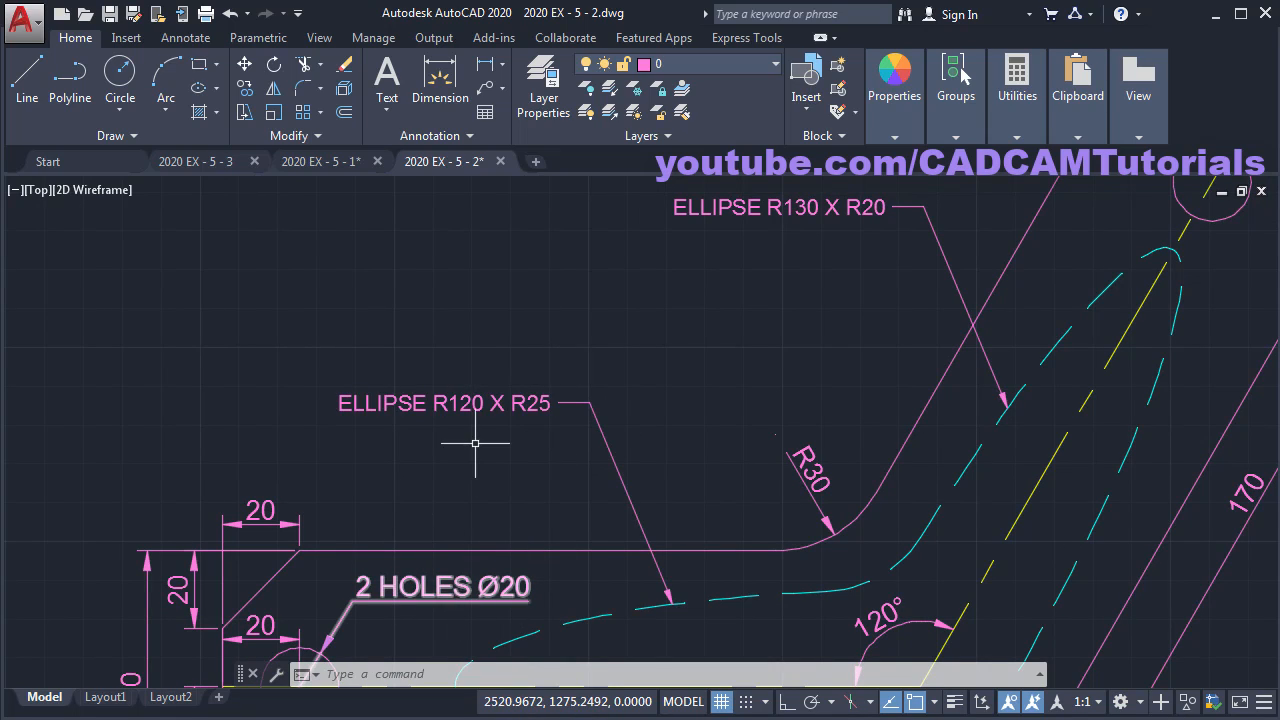
{"action": "scroll", "coordinate": [475, 443], "scroll_direction": "down", "scroll_amount": 3}
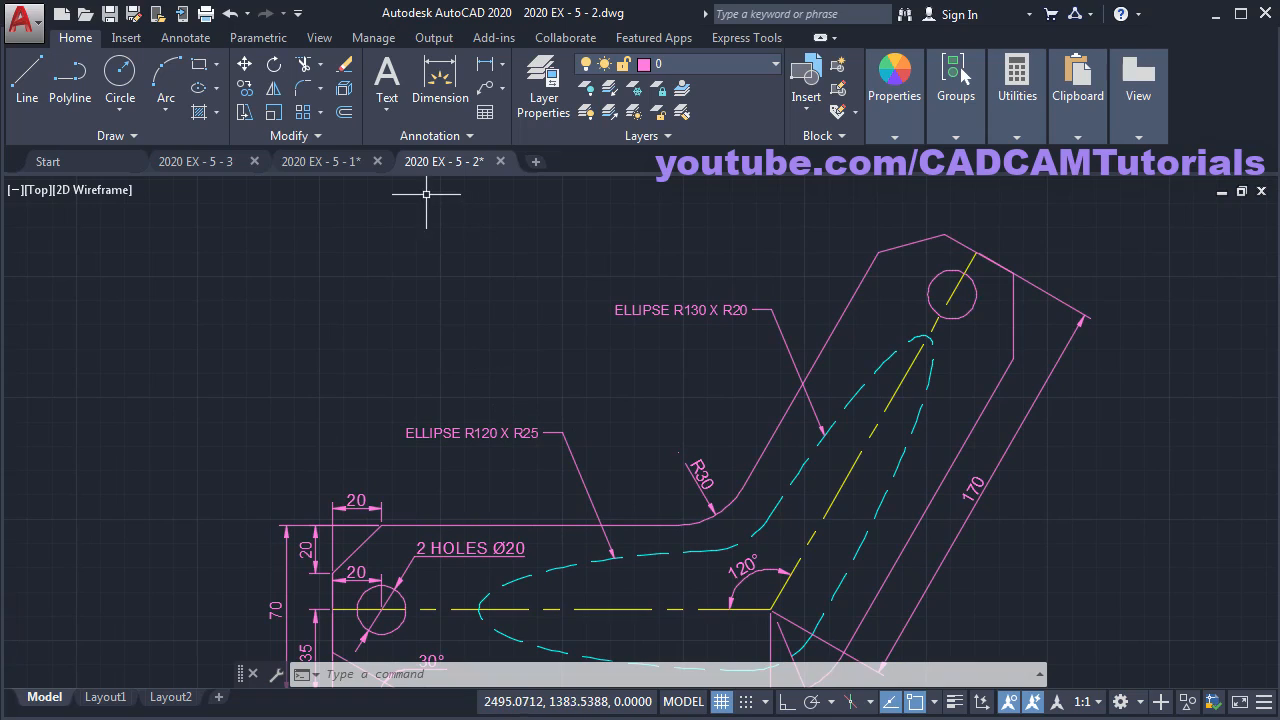
- Change the Standard multileader style's Leader Structure scale from 1 to 2
{"action": "left_click", "coordinate": [424, 135]}
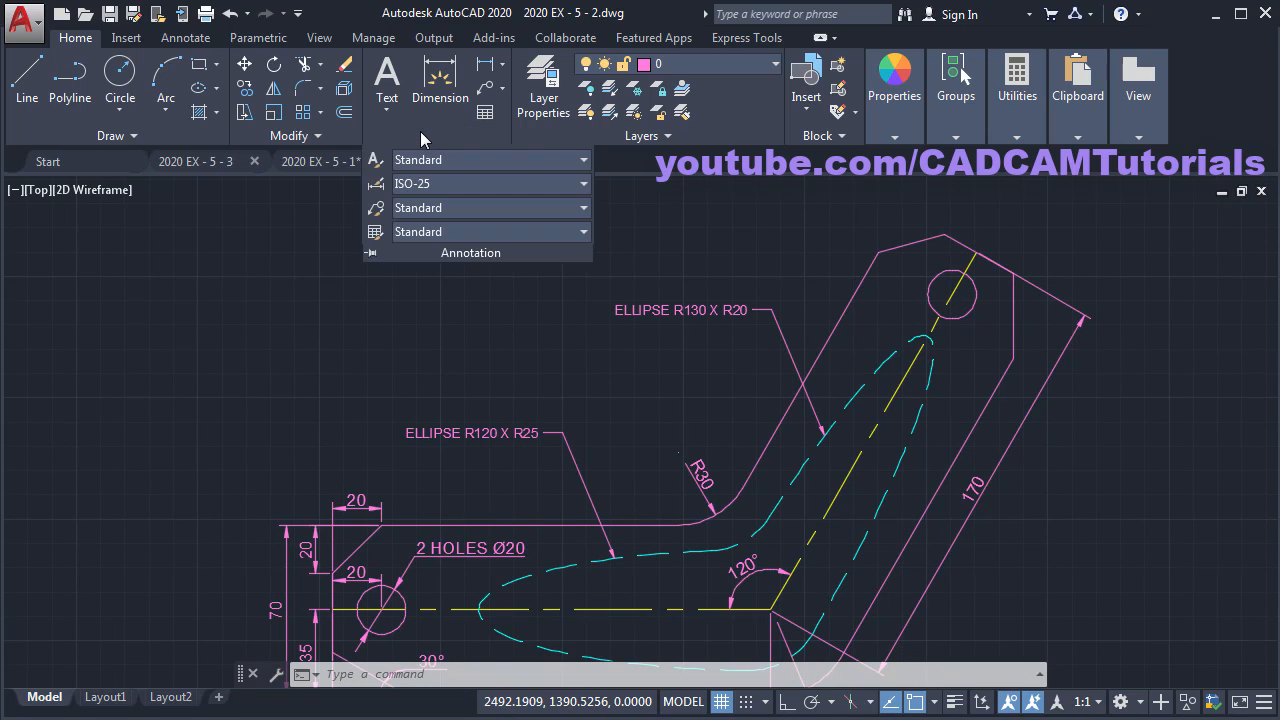
{"action": "left_click", "coordinate": [378, 210]}
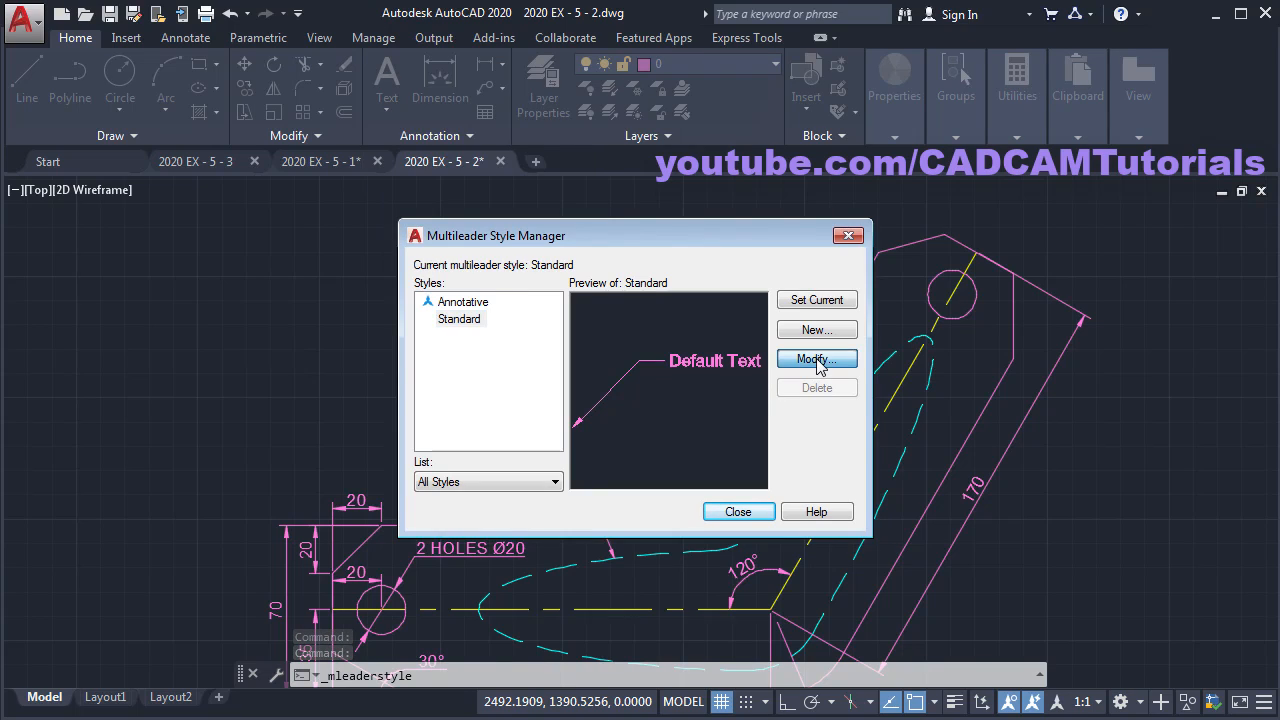
{"action": "left_click", "coordinate": [816, 359]}
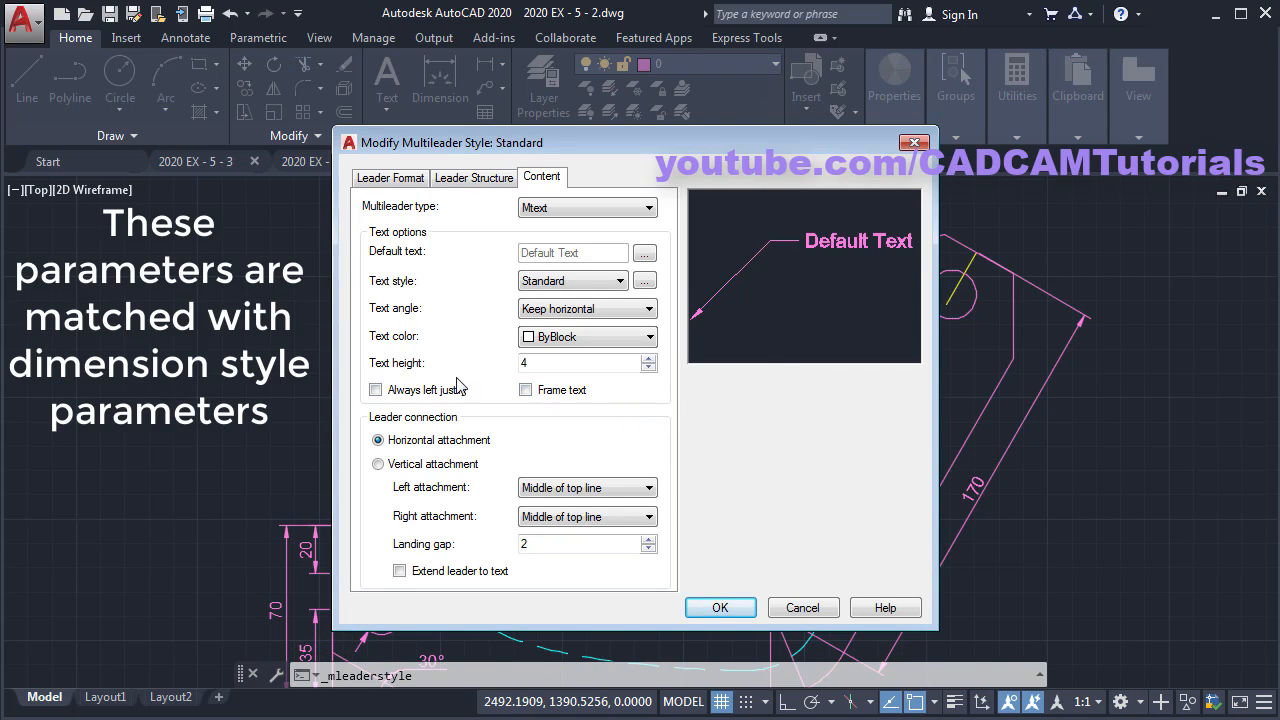
{"action": "left_click_drag", "start_coordinate": [555, 364], "coordinate": [449, 362]}
{"action": "left_click", "coordinate": [402, 180]}
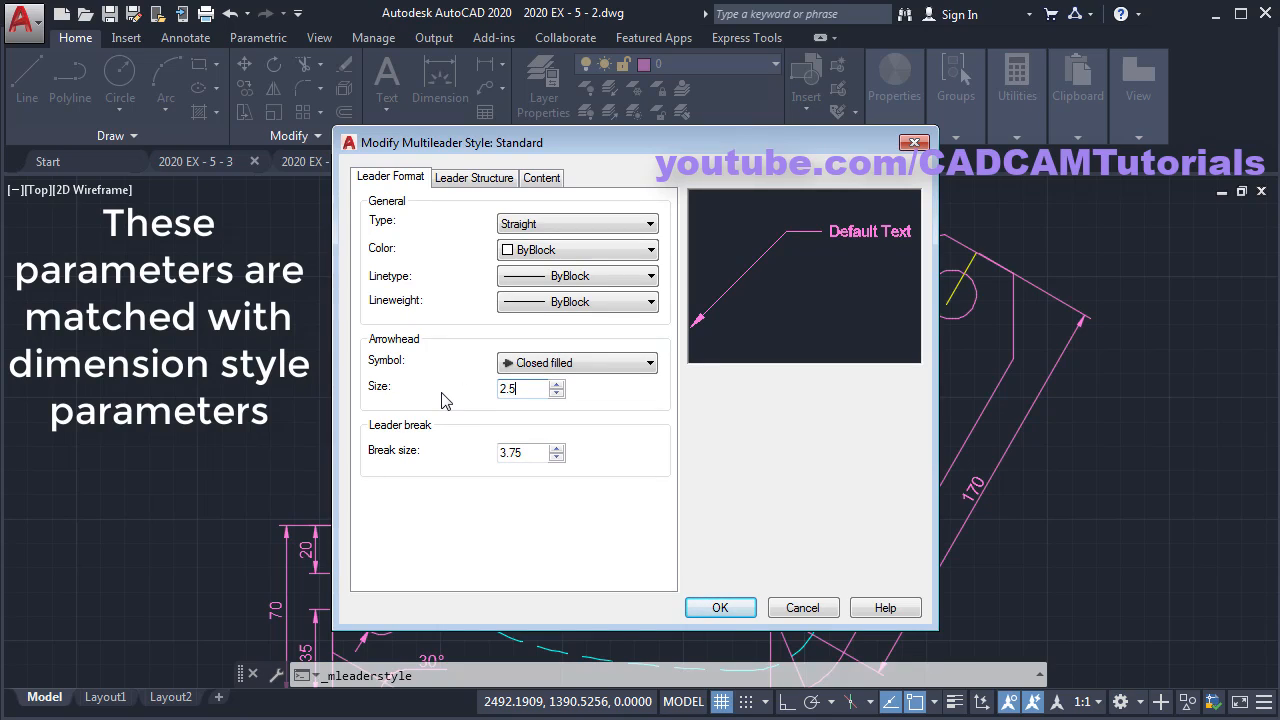
{"action": "left_click", "coordinate": [470, 185]}
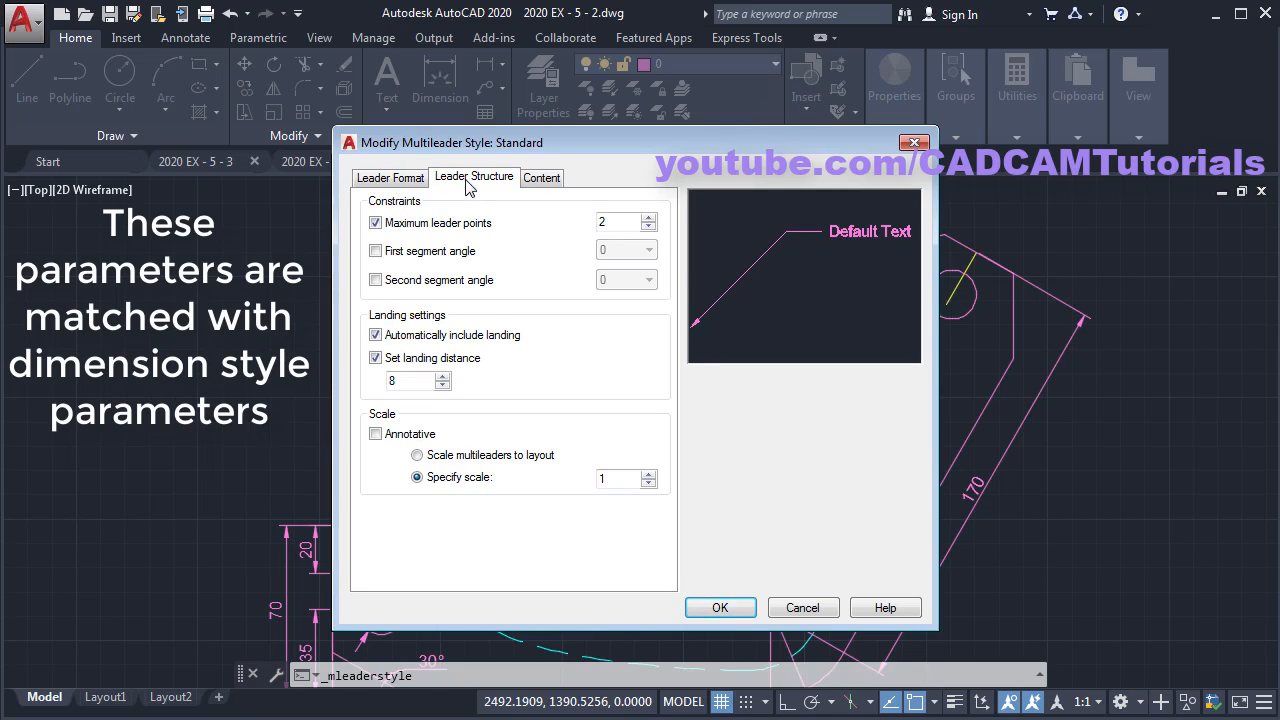
{"action": "double_click", "coordinate": [601, 479]}
{"action": "type", "text": "2"}
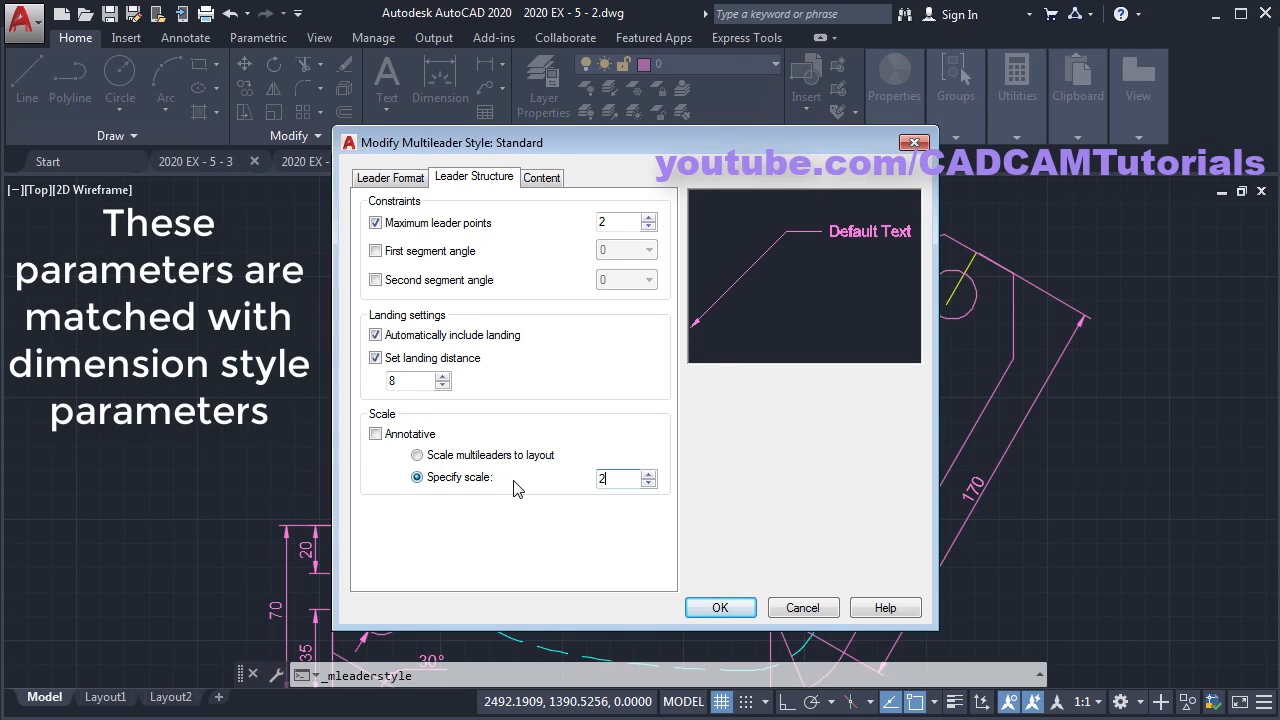
{"action": "left_click", "coordinate": [720, 608]}
{"action": "left_click", "coordinate": [738, 513]}
{"action": "scroll", "coordinate": [588, 512], "scroll_direction": "up", "scroll_amount": 2}
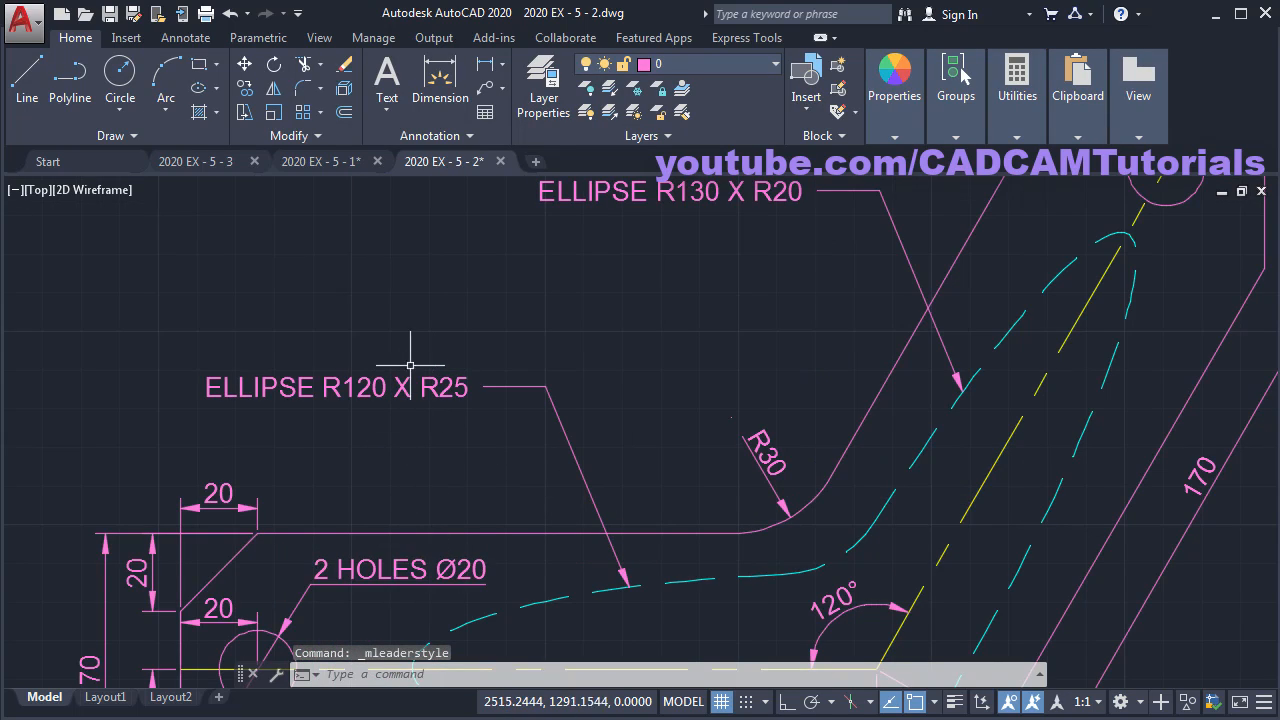
- Move all dimensions and both ellipse leaders onto the Dim layer
{"action": "scroll", "coordinate": [584, 266], "scroll_direction": "down", "scroll_amount": 2}
{"action": "scroll", "coordinate": [612, 361], "scroll_direction": "down", "scroll_amount": 2}
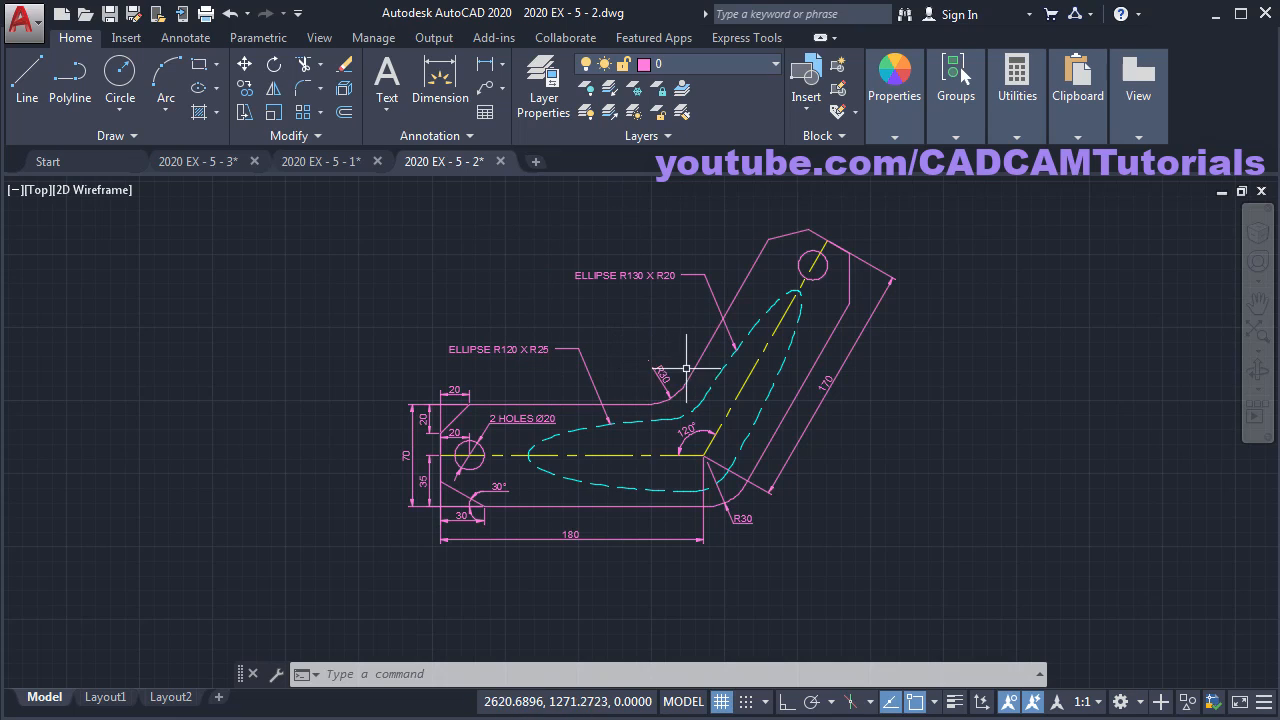
{"action": "left_click", "coordinate": [660, 374]}
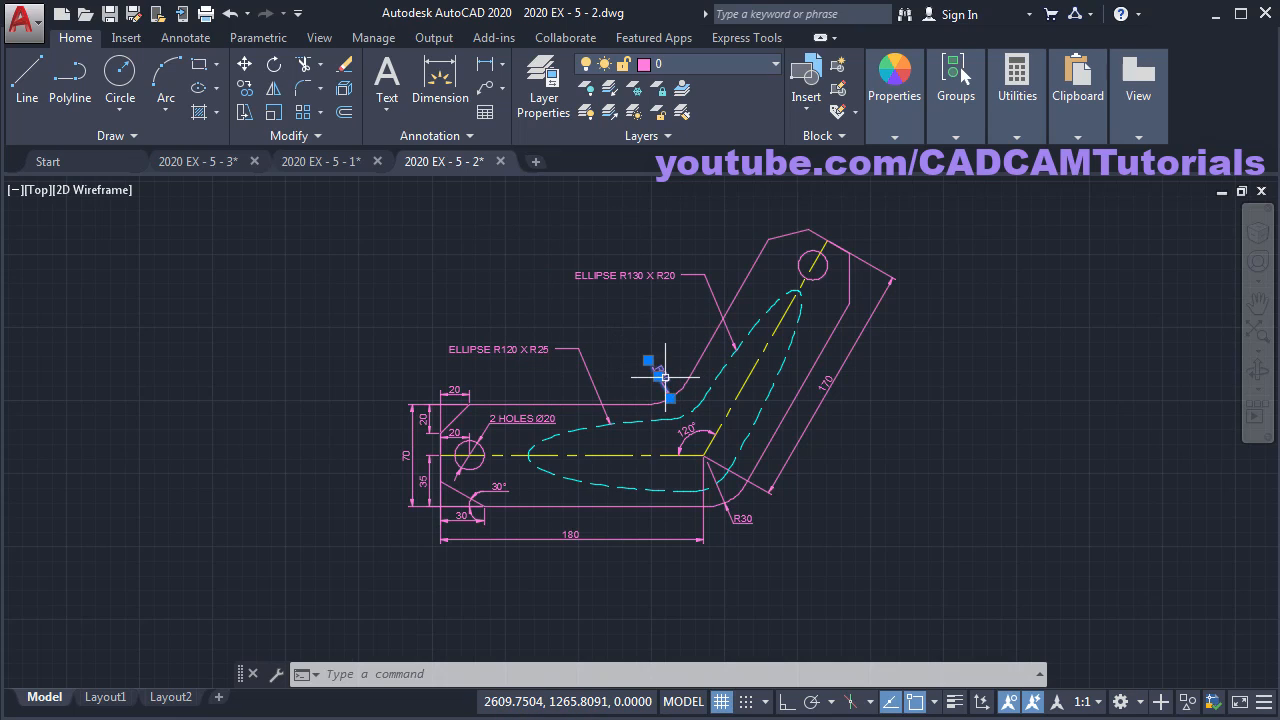
{"action": "left_click", "coordinate": [614, 249]}
{"action": "left_click", "coordinate": [521, 347]}
{"action": "left_click", "coordinate": [432, 383]}
{"action": "left_click", "coordinate": [346, 551]}
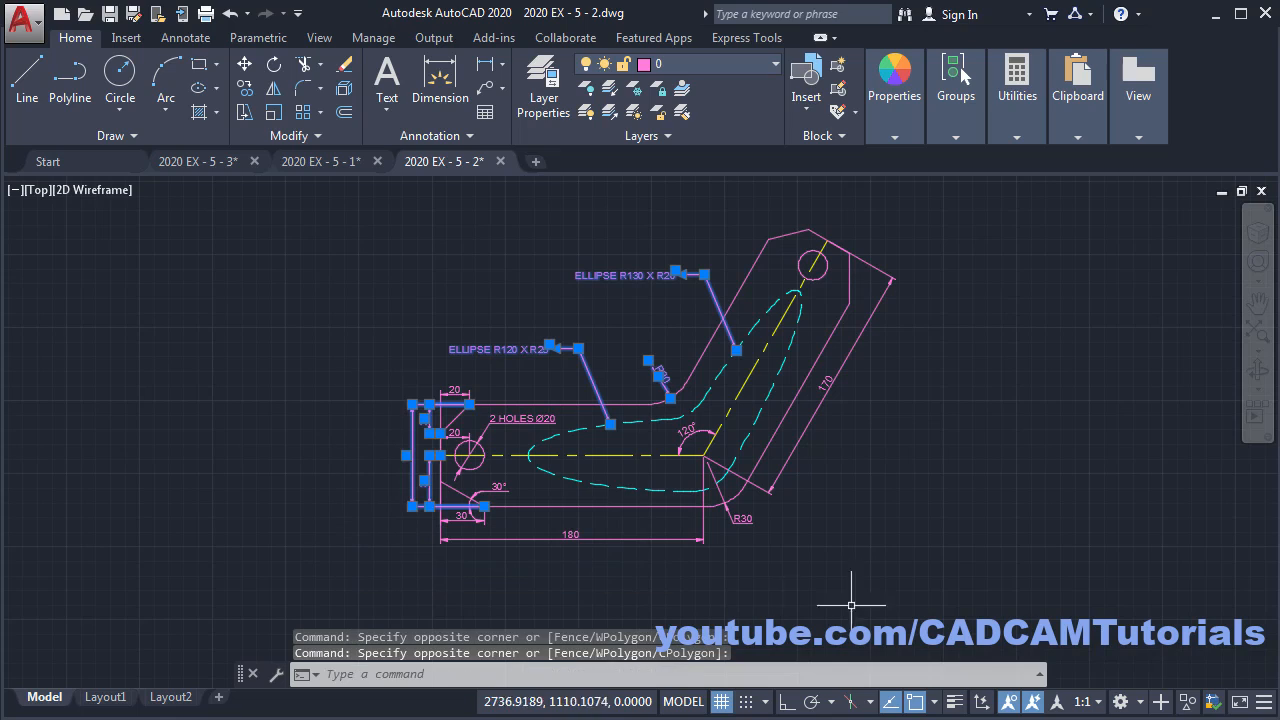
{"action": "left_click", "coordinate": [735, 521]}
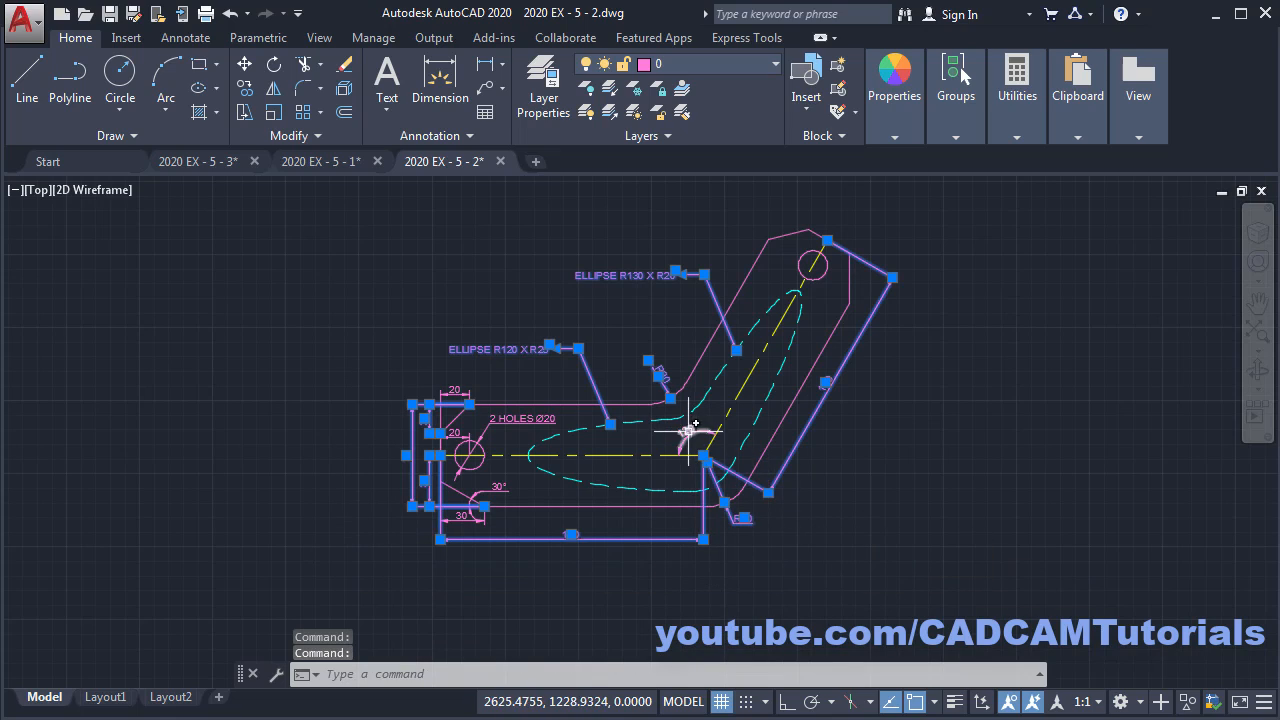
{"action": "left_click", "coordinate": [666, 64]}
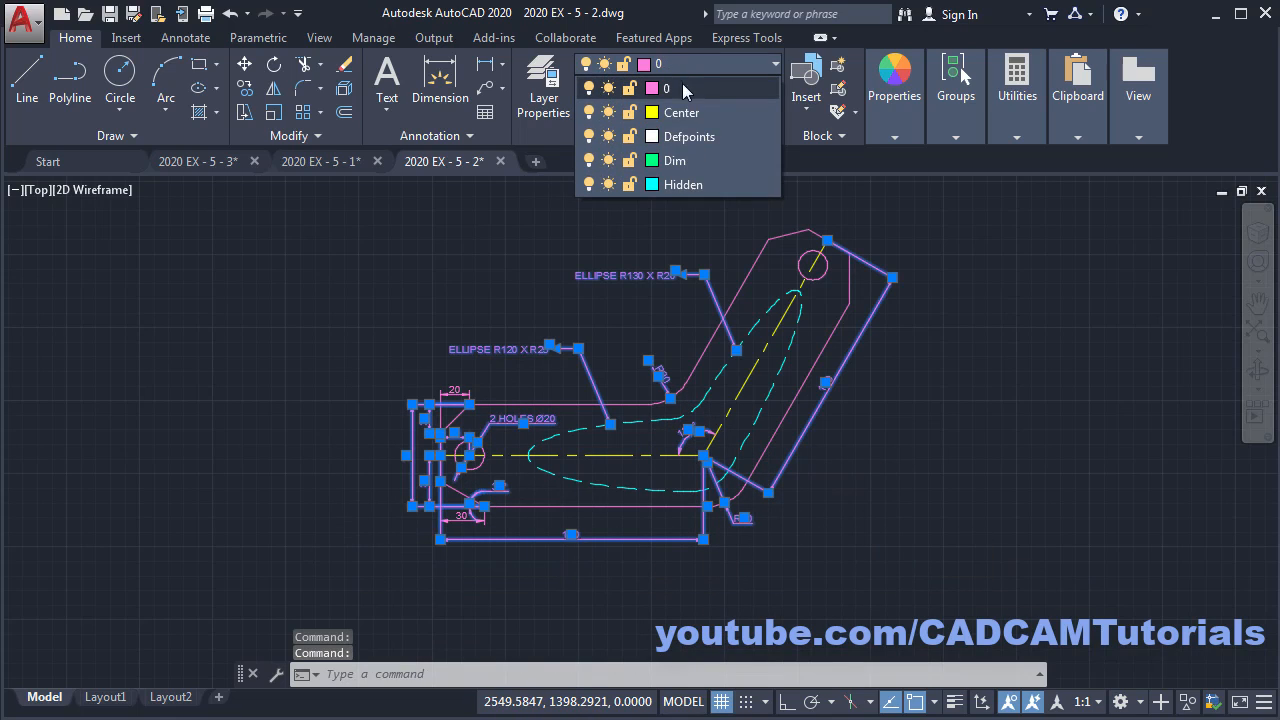
{"action": "left_click", "coordinate": [683, 162]}
{"action": "key", "text": "Escape"}
{"action": "key", "text": "Escape"}
- Zoom to the drawing extents (Z, E), then go to the Start page
{"action": "type", "text": "z"}
{"action": "key", "text": "Return"}
{"action": "type", "text": "e"}
{"action": "key", "text": "Return"}
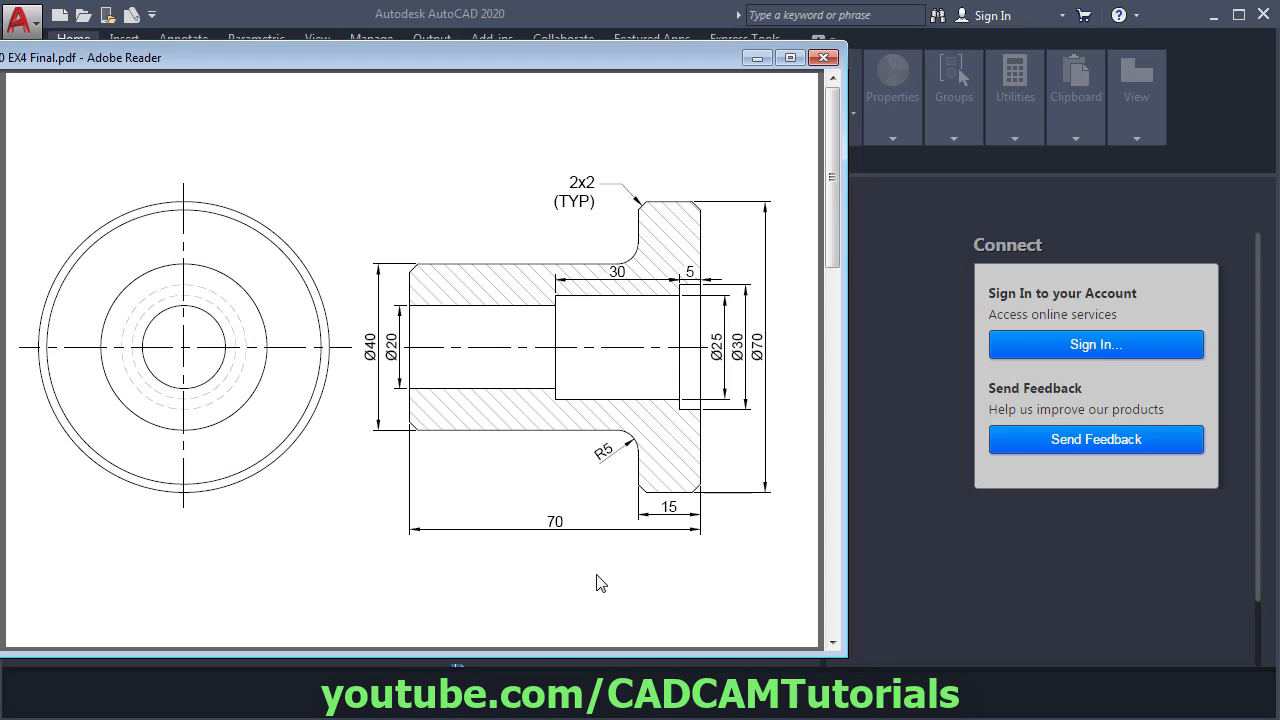
{"action": "left_click", "coordinate": [916, 572]}
- Start a new drawing from the acadiso.dwt template
{"action": "left_click", "coordinate": [285, 471]}
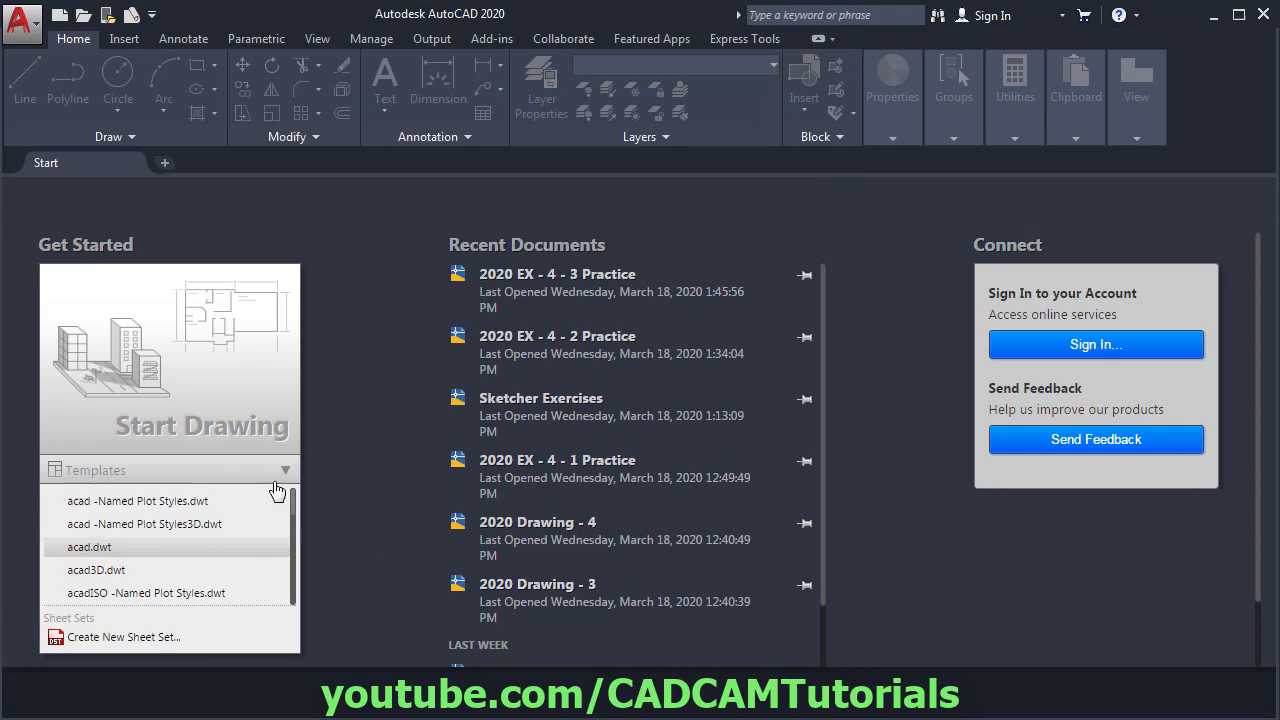
{"action": "scroll", "coordinate": [237, 566], "scroll_direction": "down", "scroll_amount": 3}
{"action": "scroll", "coordinate": [237, 566], "scroll_direction": "up", "scroll_amount": 2}
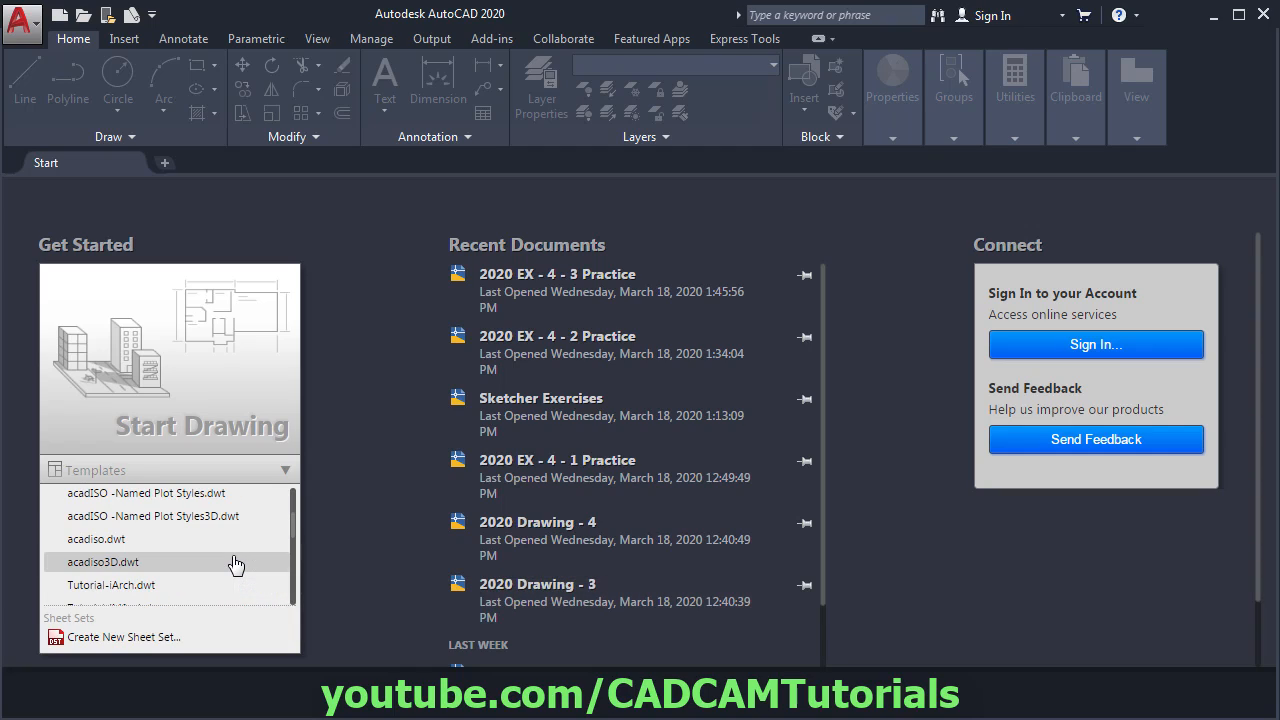
{"action": "left_click", "coordinate": [106, 545]}
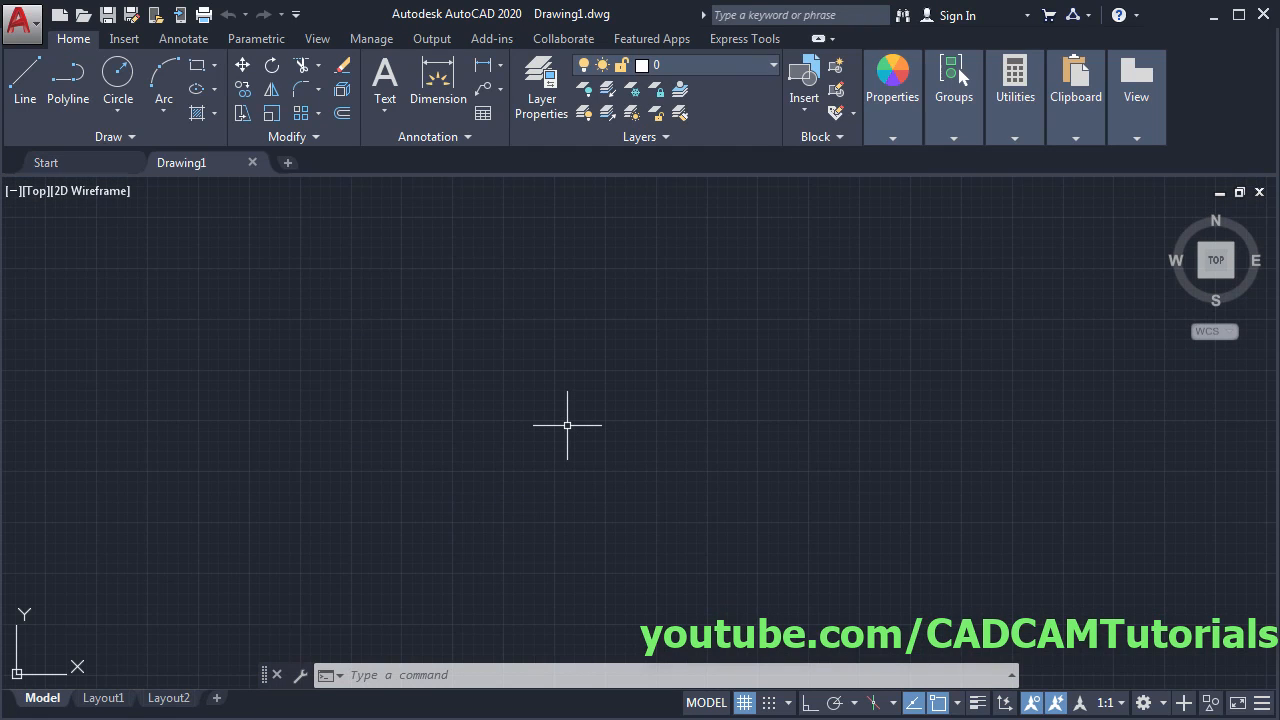
- Confirm Decimal length units and Millimeters insertion scale with the UN command
{"action": "type", "text": "un"}
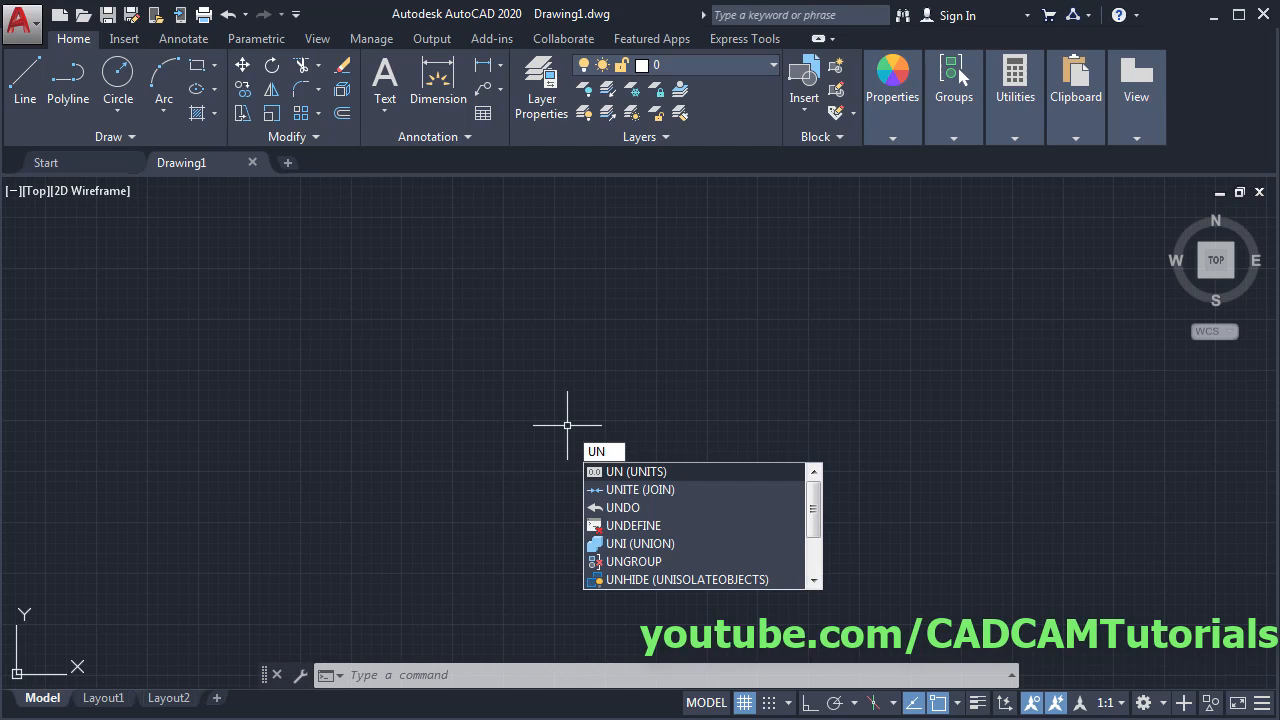
{"action": "key", "text": "Return"}
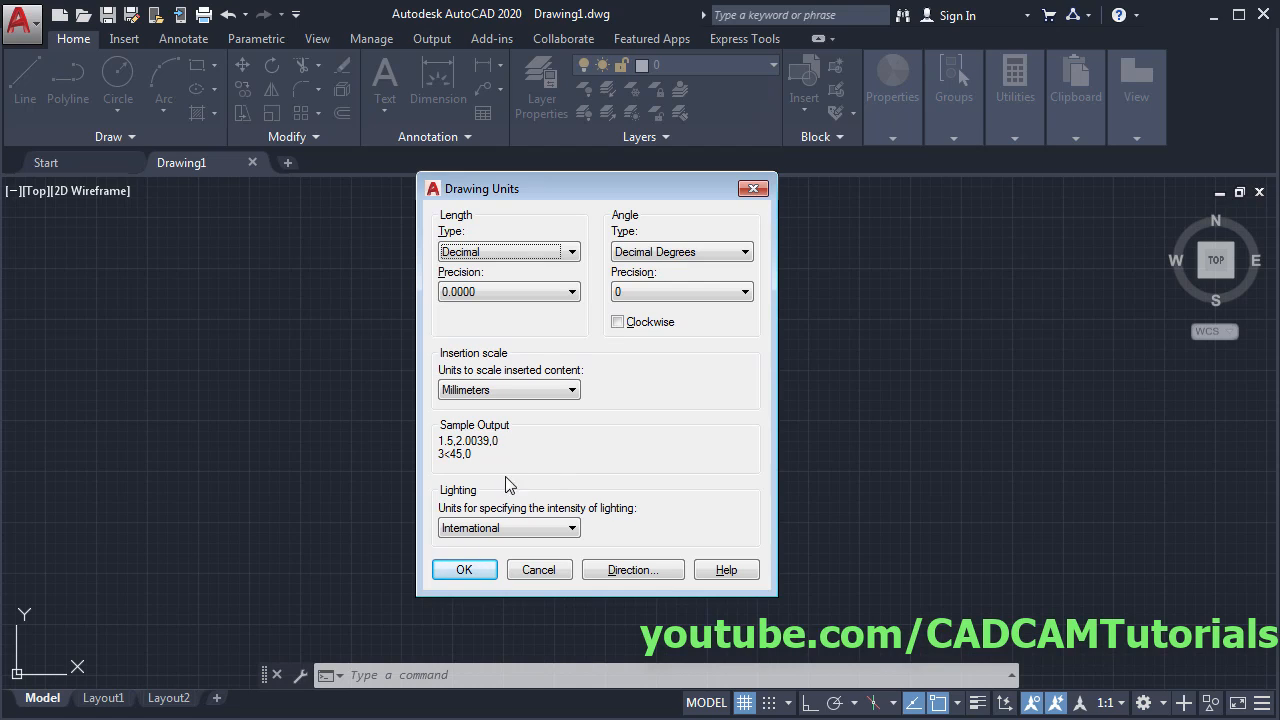
{"action": "left_click", "coordinate": [465, 569]}
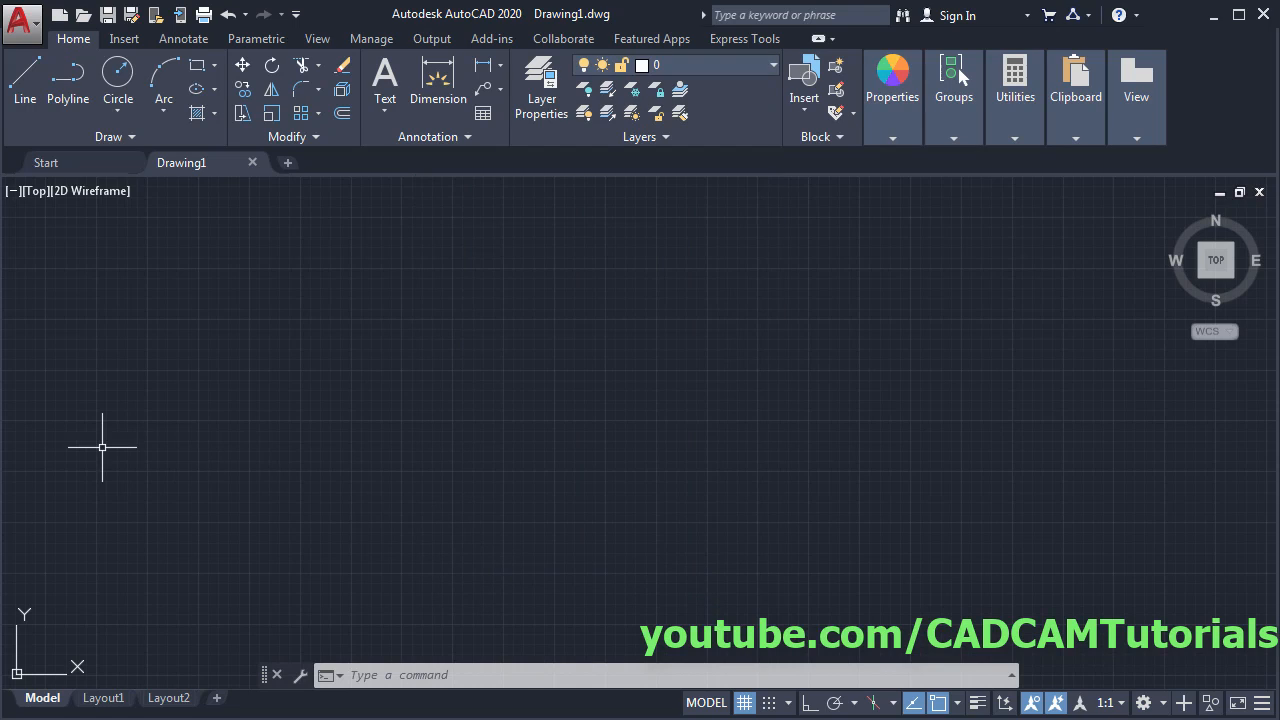
{"action": "key", "text": "alt+Tab"}
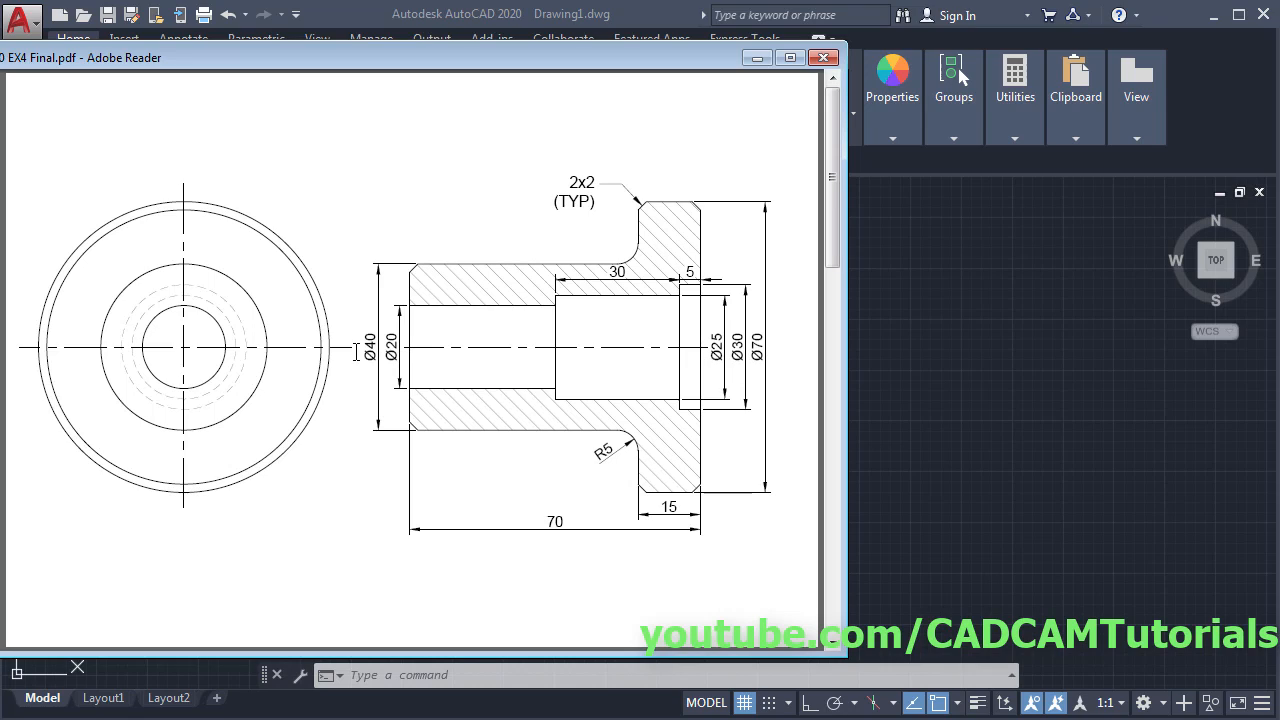
- Review the EX4 Final.pdf bushing reference, then bring AutoCAD back to the front
{"action": "left_click", "coordinate": [941, 348]}
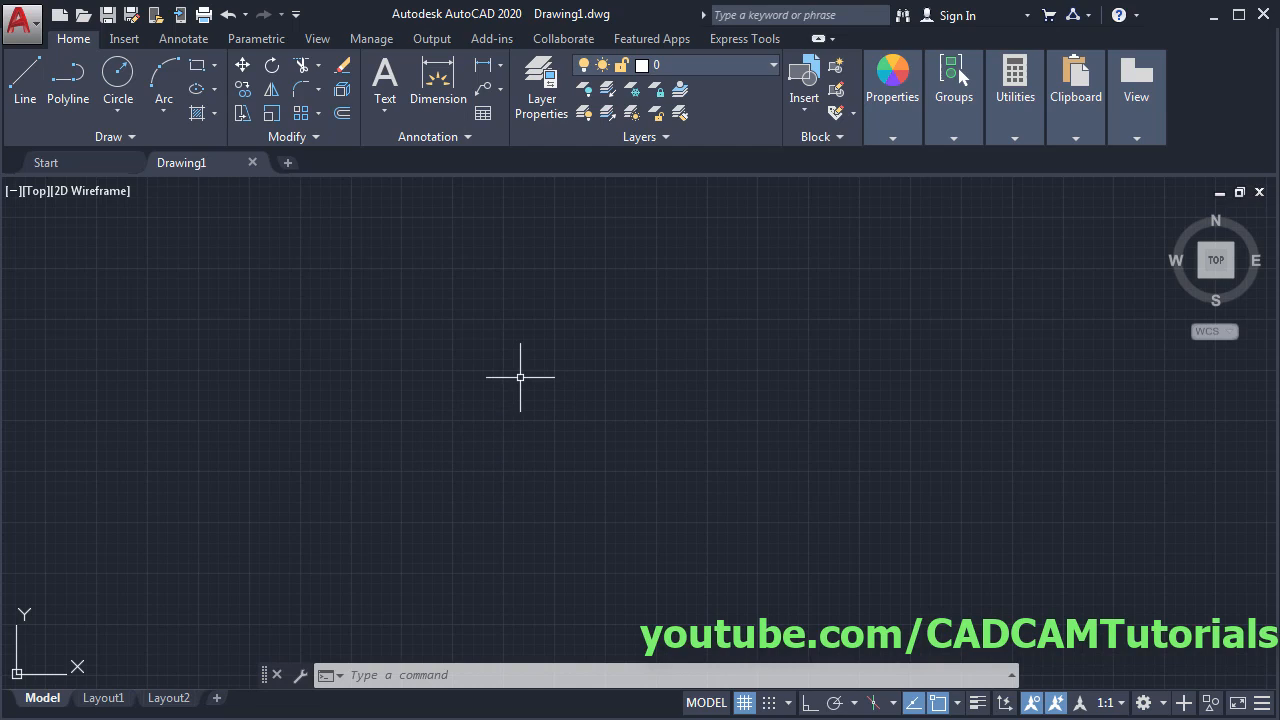
- Repeat CIRCLE via MULTIPLE and draw a Ø70 circle for the end view
{"action": "type", "text": "mul"}
{"action": "key", "text": "Return"}
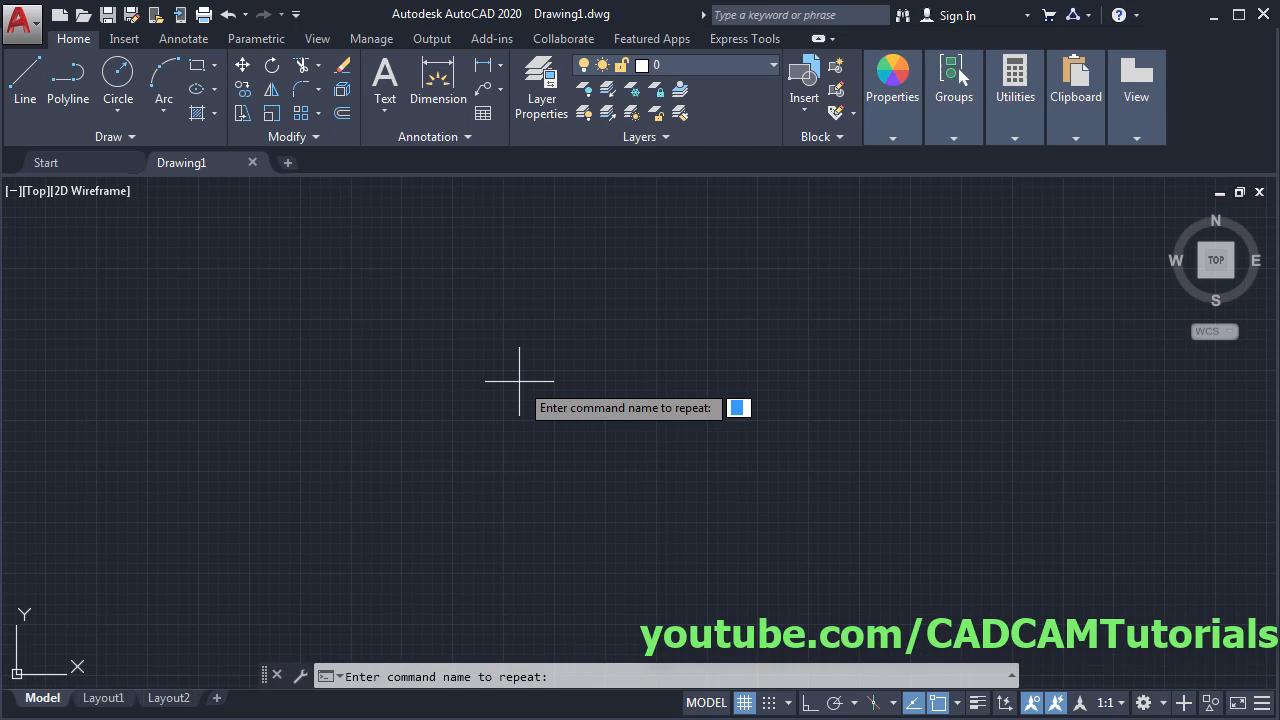
{"action": "type", "text": "c"}
{"action": "key", "text": "Return"}
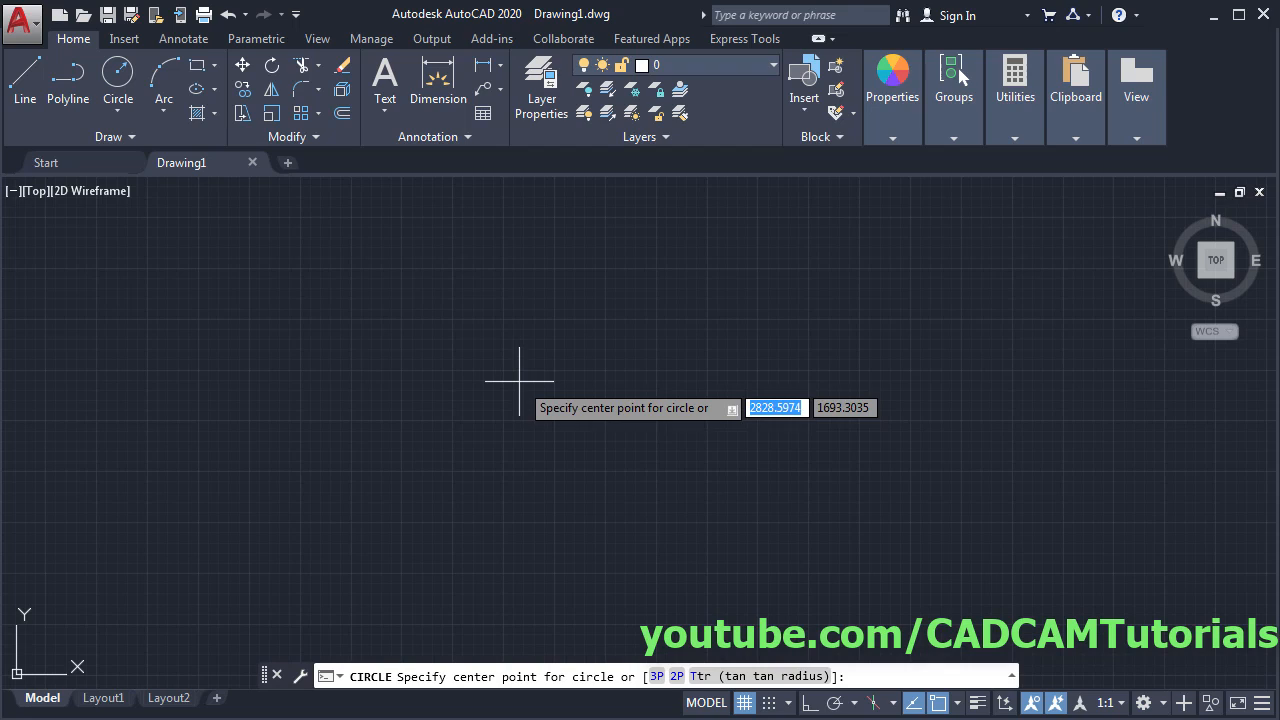
{"action": "left_click", "coordinate": [397, 420]}
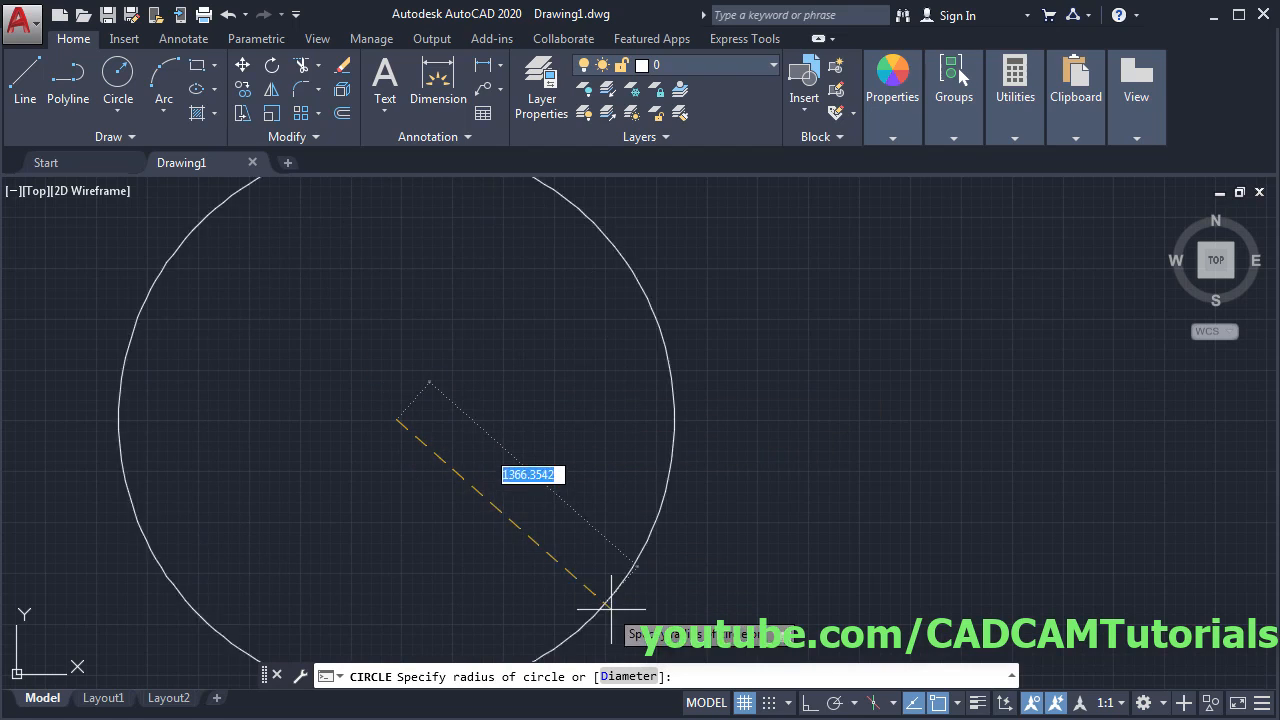
{"action": "left_click", "coordinate": [627, 677]}
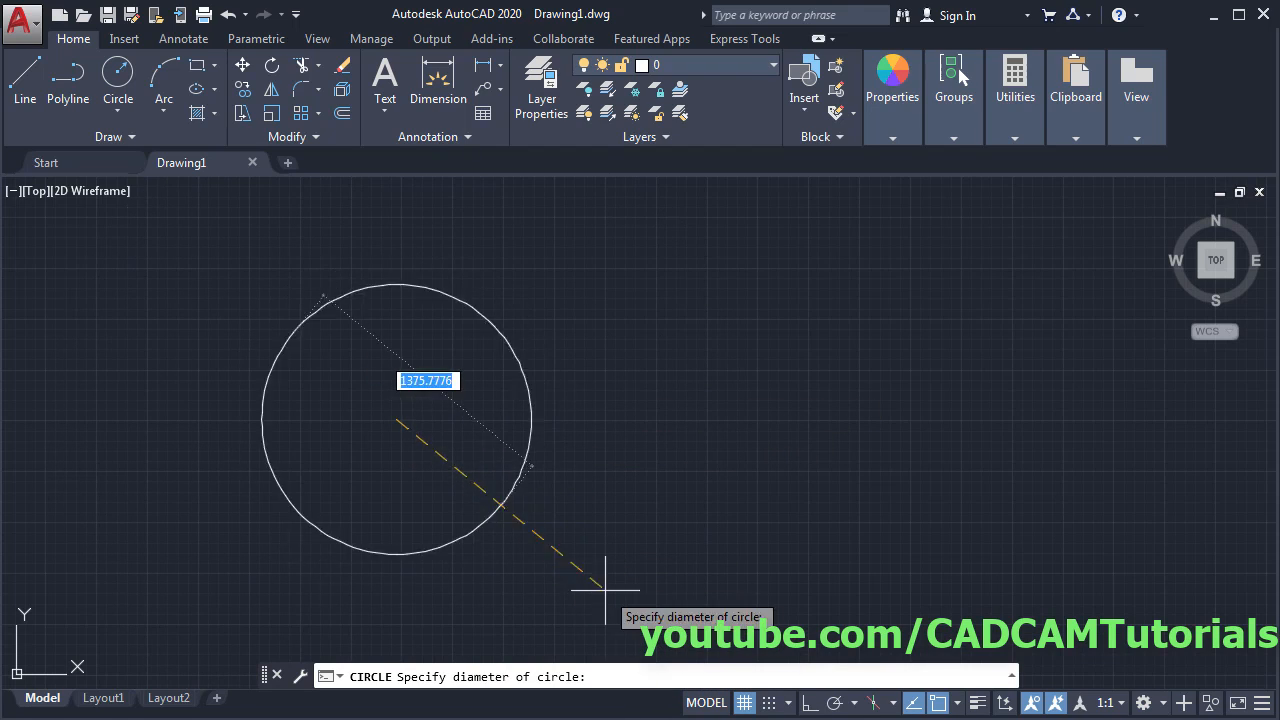
{"action": "type", "text": "70"}
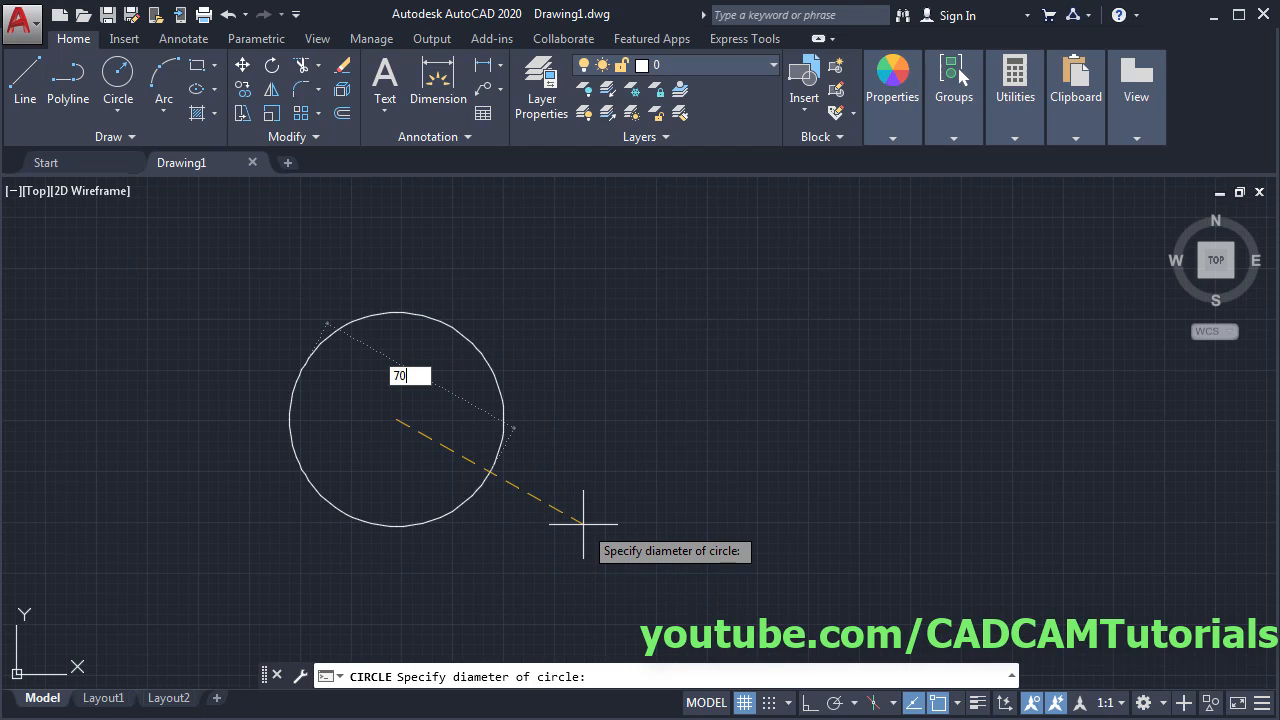
{"action": "key", "text": "Return"}
{"action": "key", "text": "Return"}
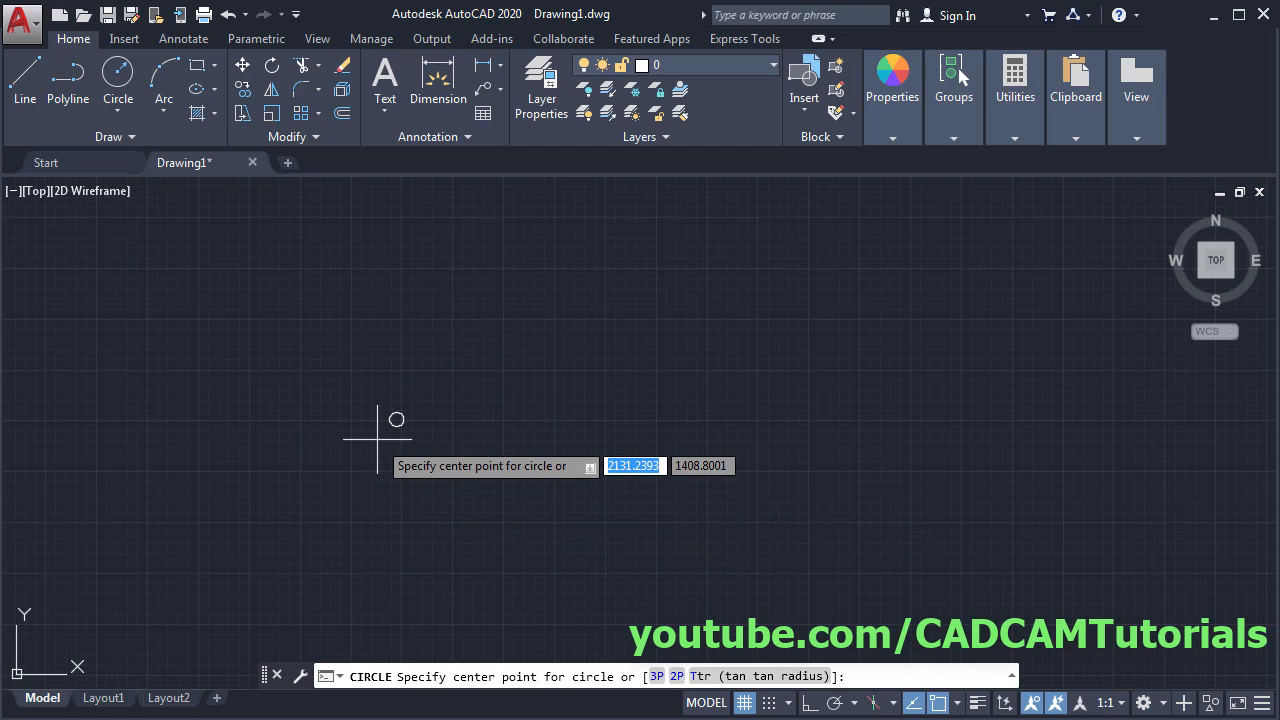
- Add a concentric Ø25 circle and begin a third one at the shared centre
{"action": "scroll", "coordinate": [390, 430], "scroll_direction": "up", "scroll_amount": 10}
{"action": "middle_click_drag", "start_coordinate": [400, 417], "coordinate": [468, 451]}
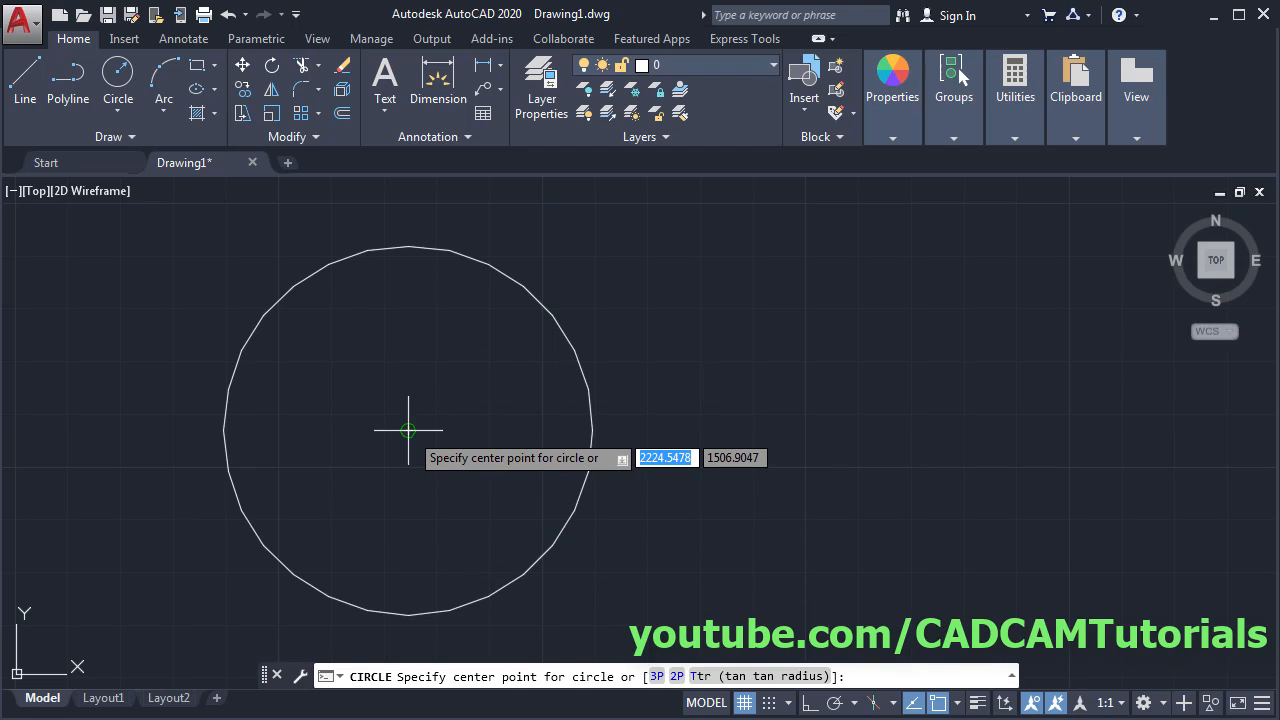
{"action": "left_click", "coordinate": [408, 430]}
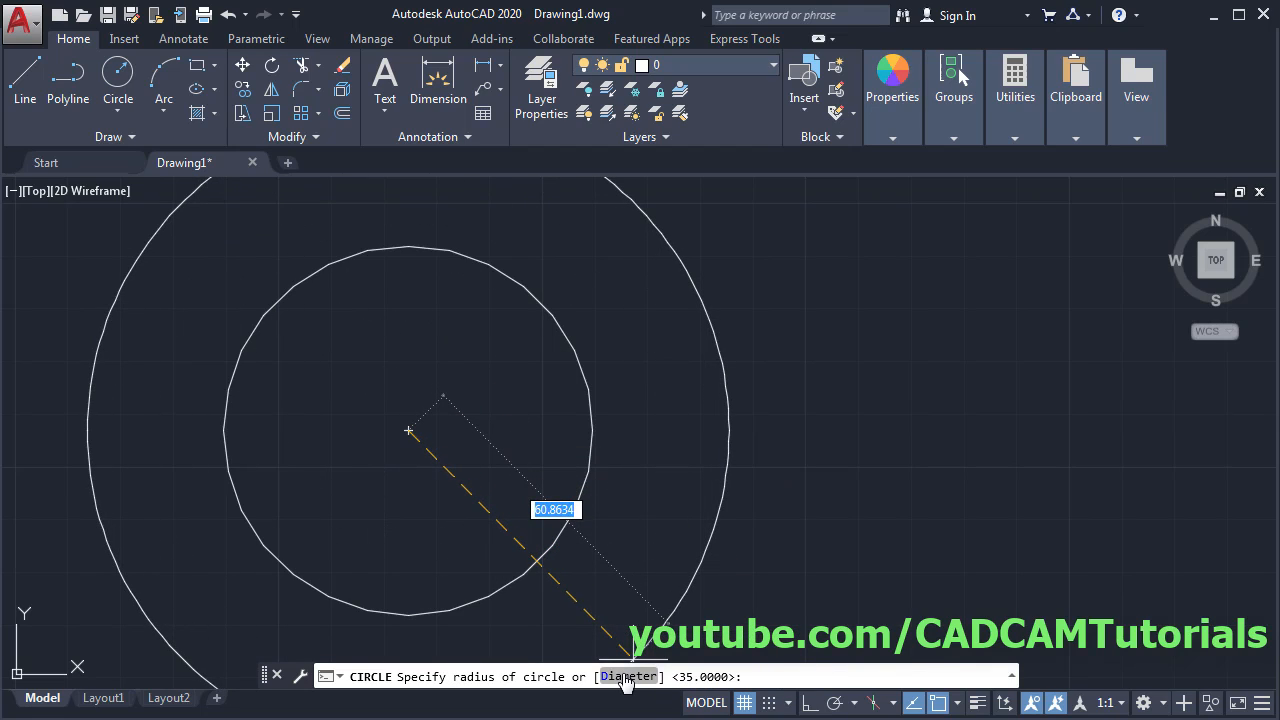
{"action": "left_click", "coordinate": [627, 677]}
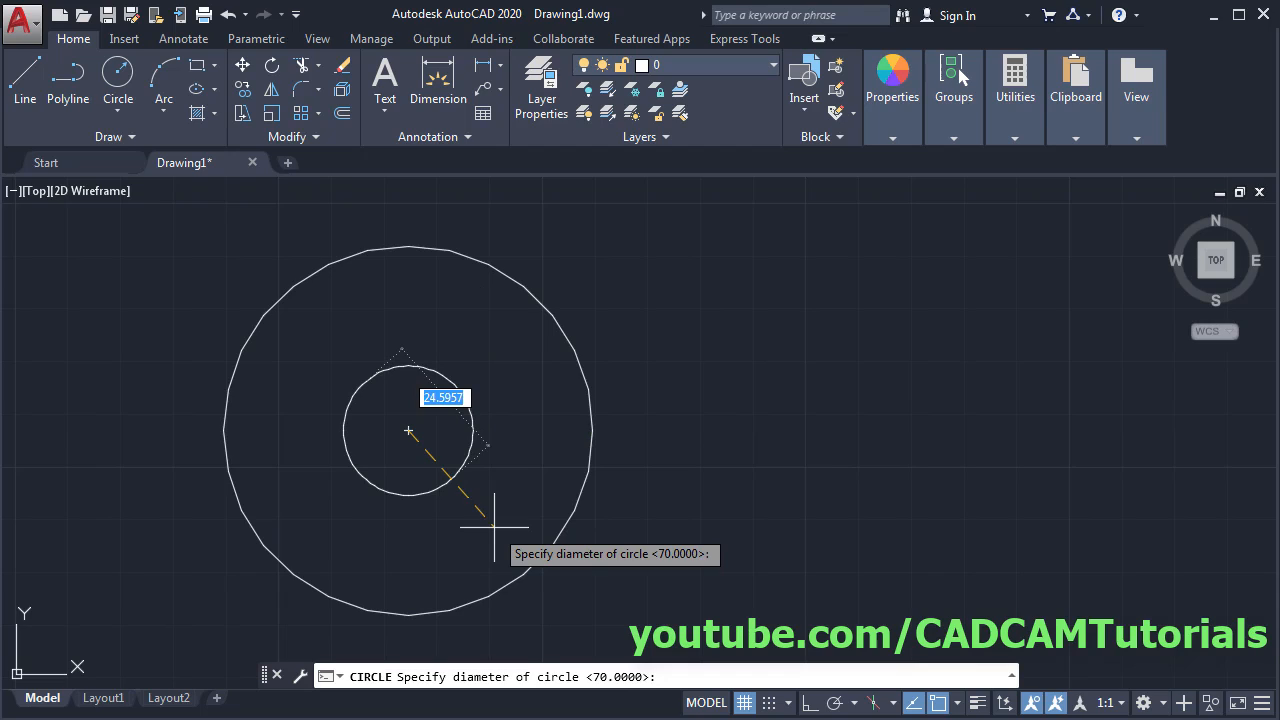
{"action": "type", "text": "25"}
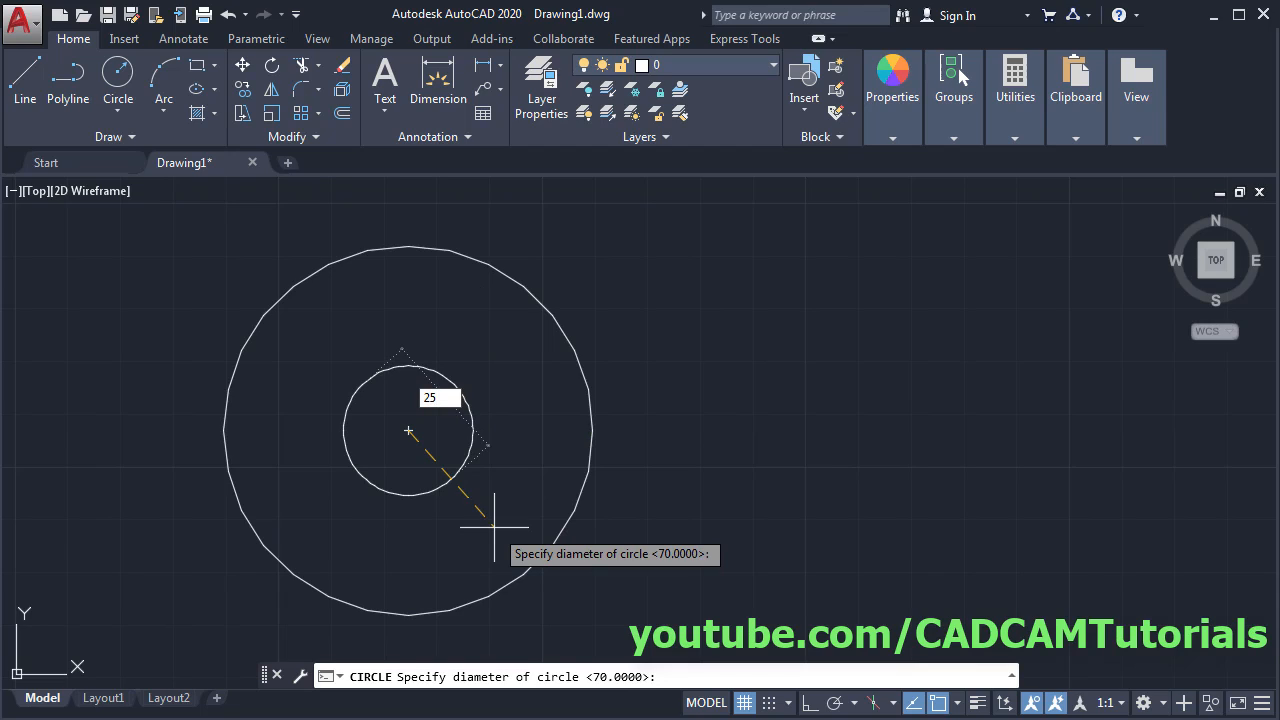
{"action": "key", "text": "Return"}
{"action": "key", "text": "Return"}
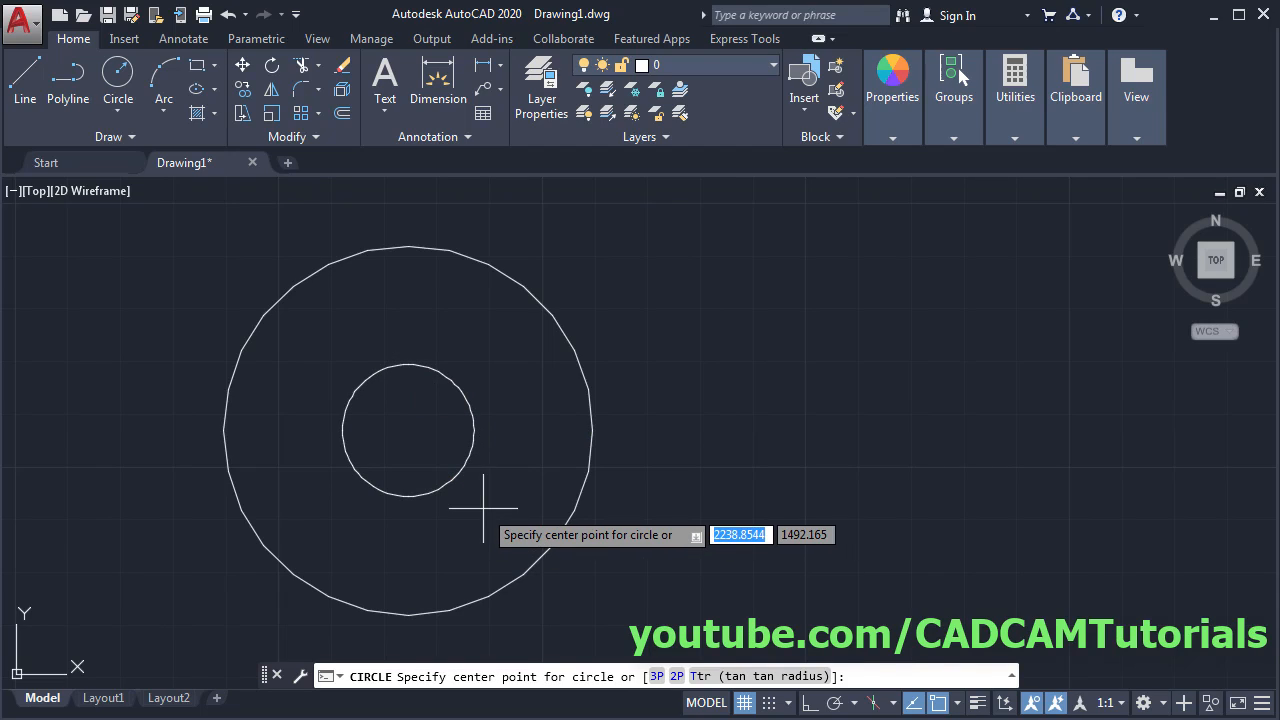
{"action": "left_click", "coordinate": [408, 431]}
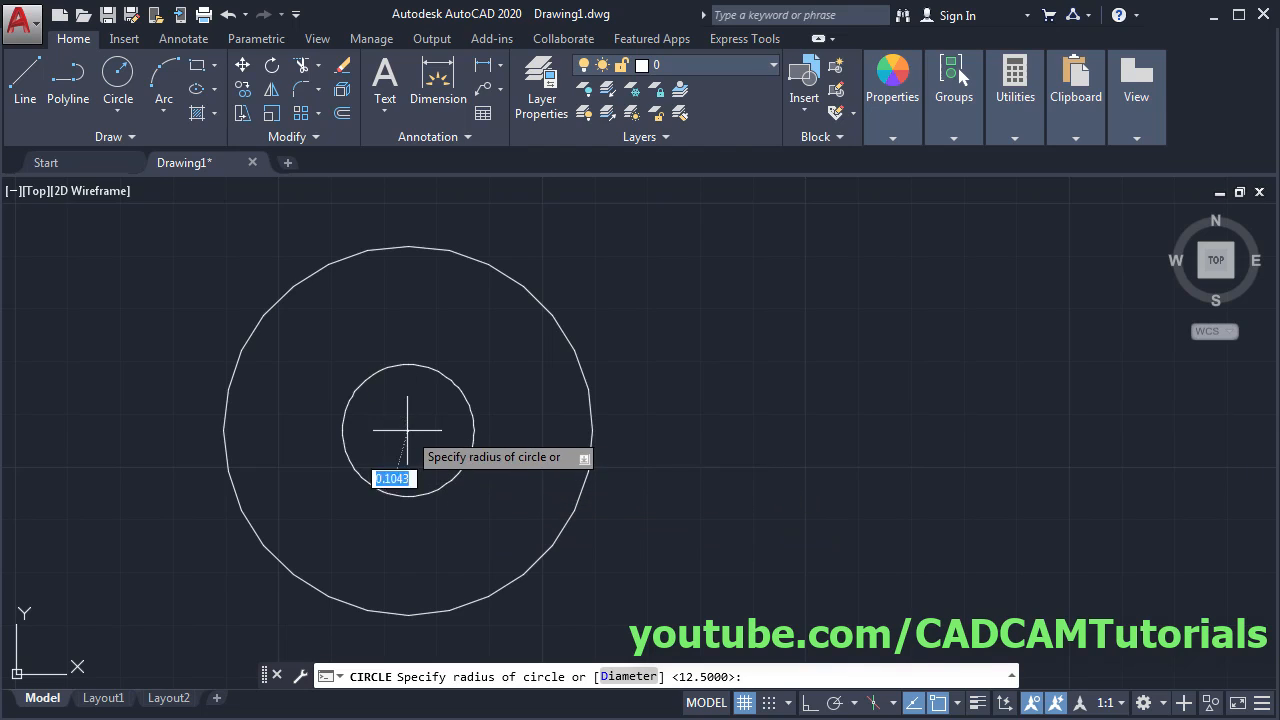
{"action": "left_click", "coordinate": [616, 679]}
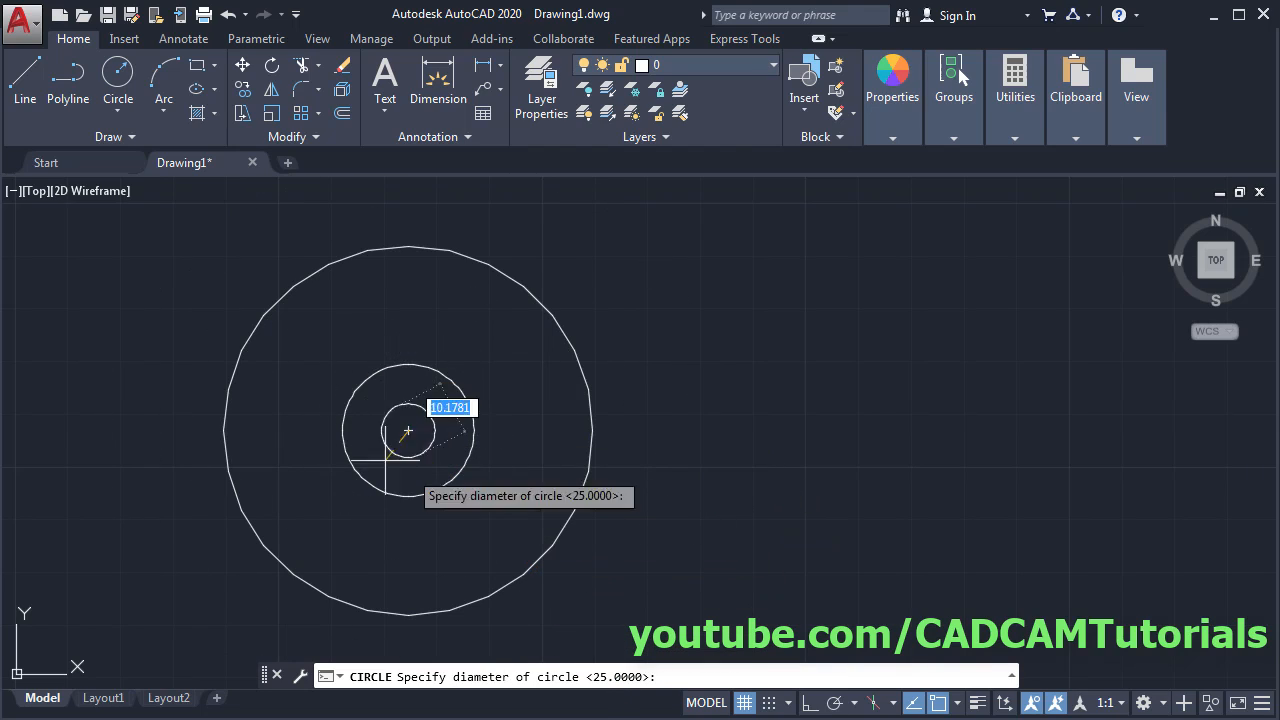
{"action": "key", "text": "alt+Tab"}
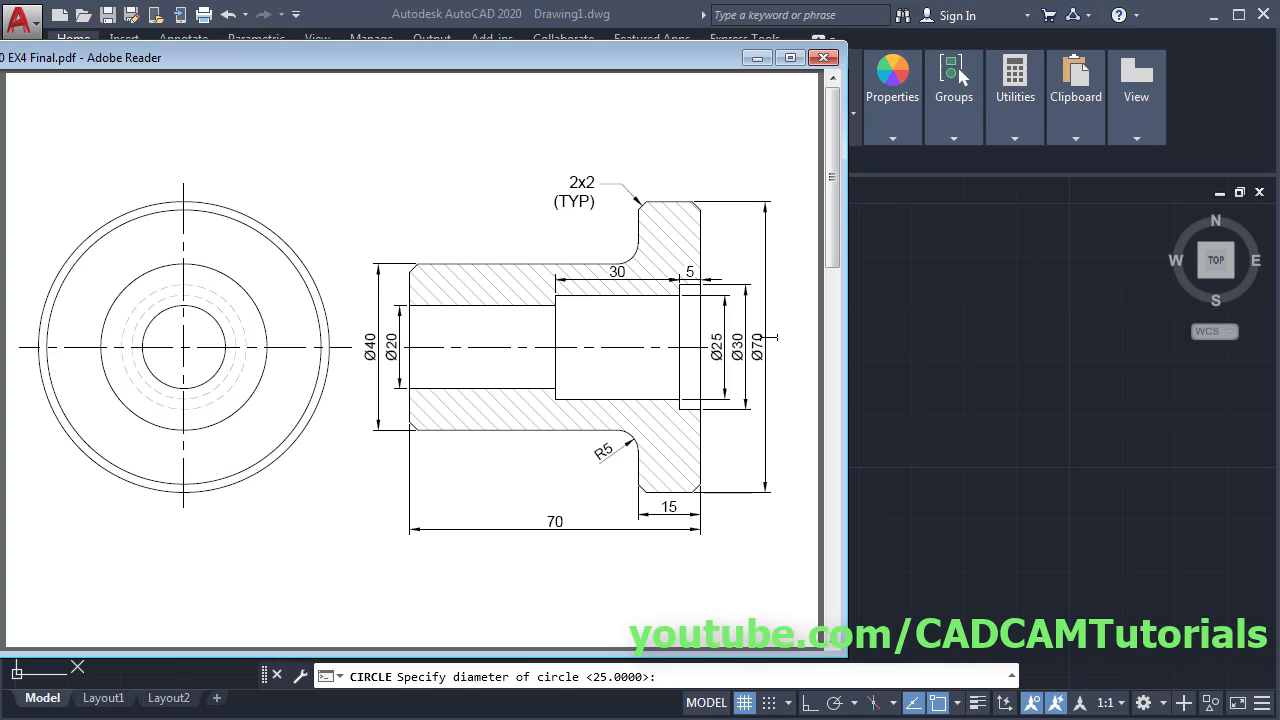
- Complete a Ø66 circle and add a concentric Ø20 circle, checking the PDF
{"action": "left_click", "coordinate": [937, 163]}
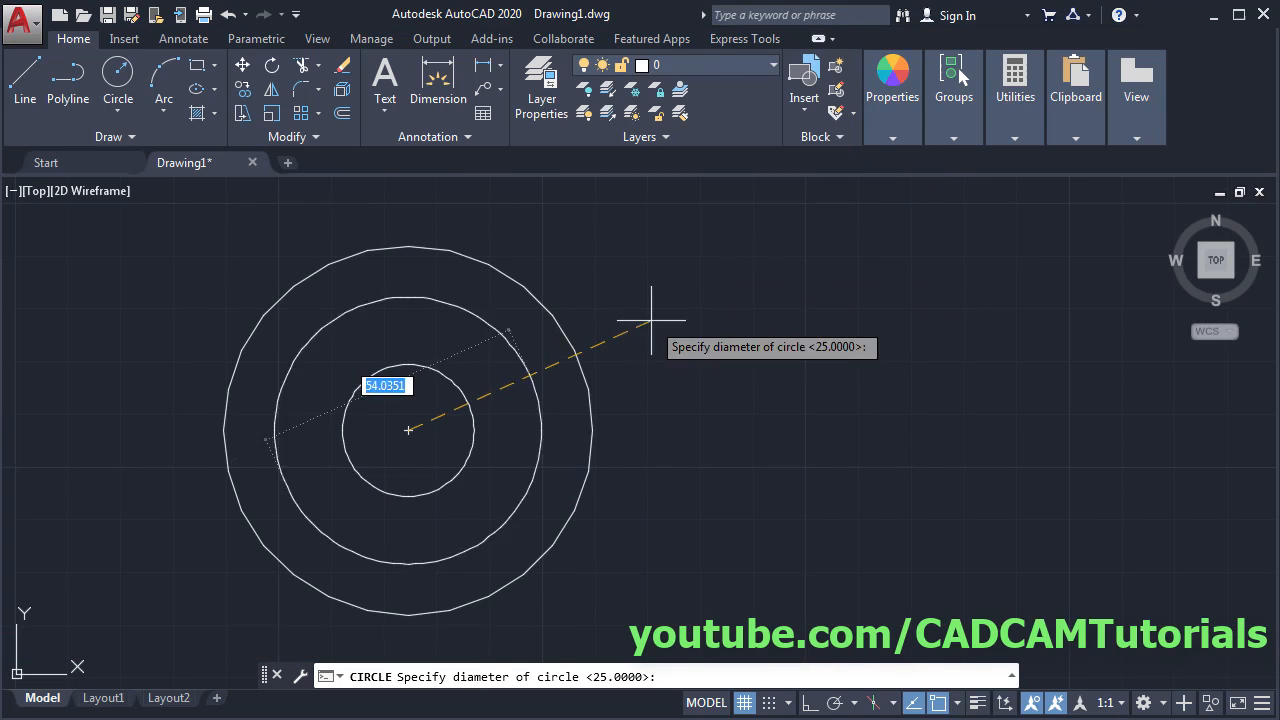
{"action": "type", "text": "66"}
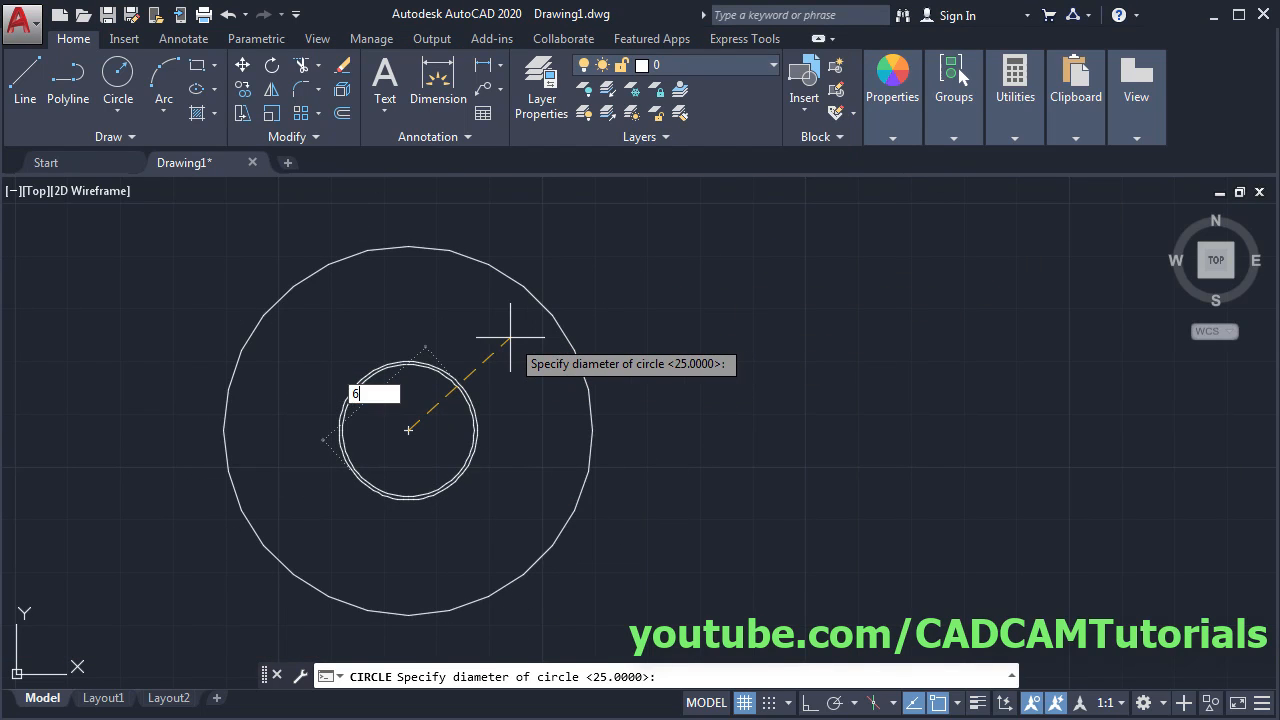
{"action": "key", "text": "Return"}
{"action": "key", "text": "Return"}
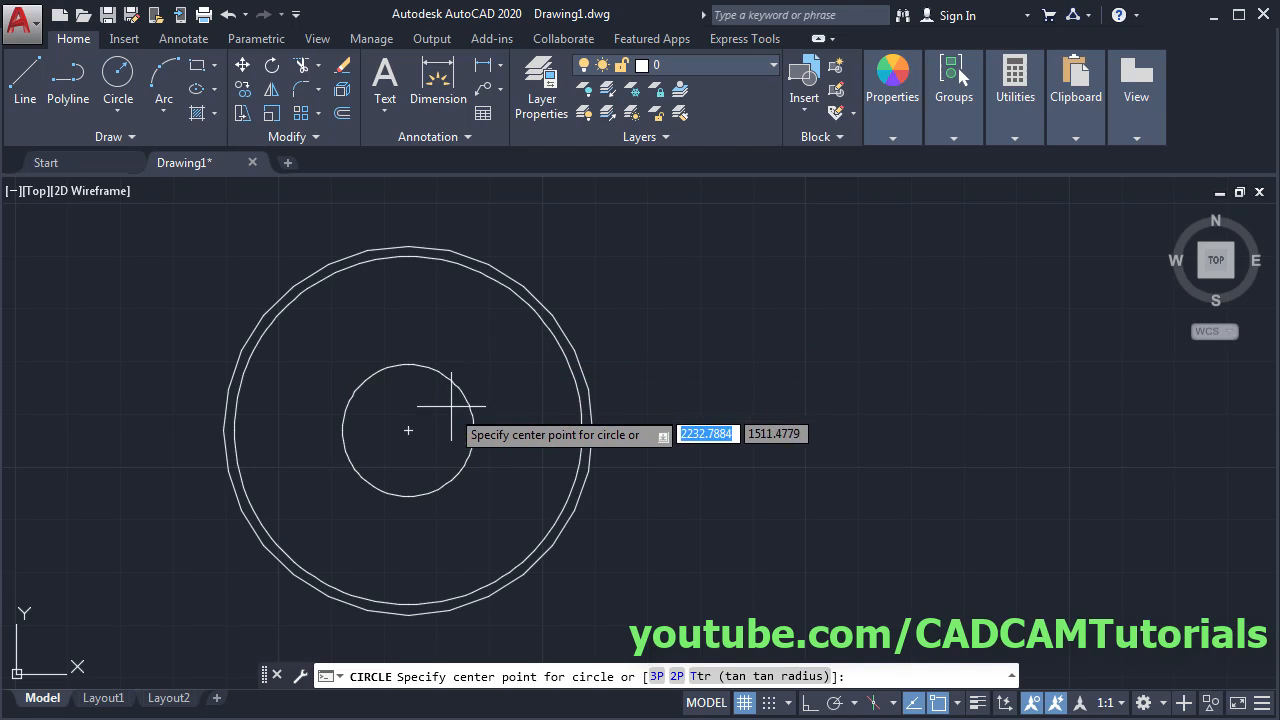
{"action": "left_click", "coordinate": [408, 430]}
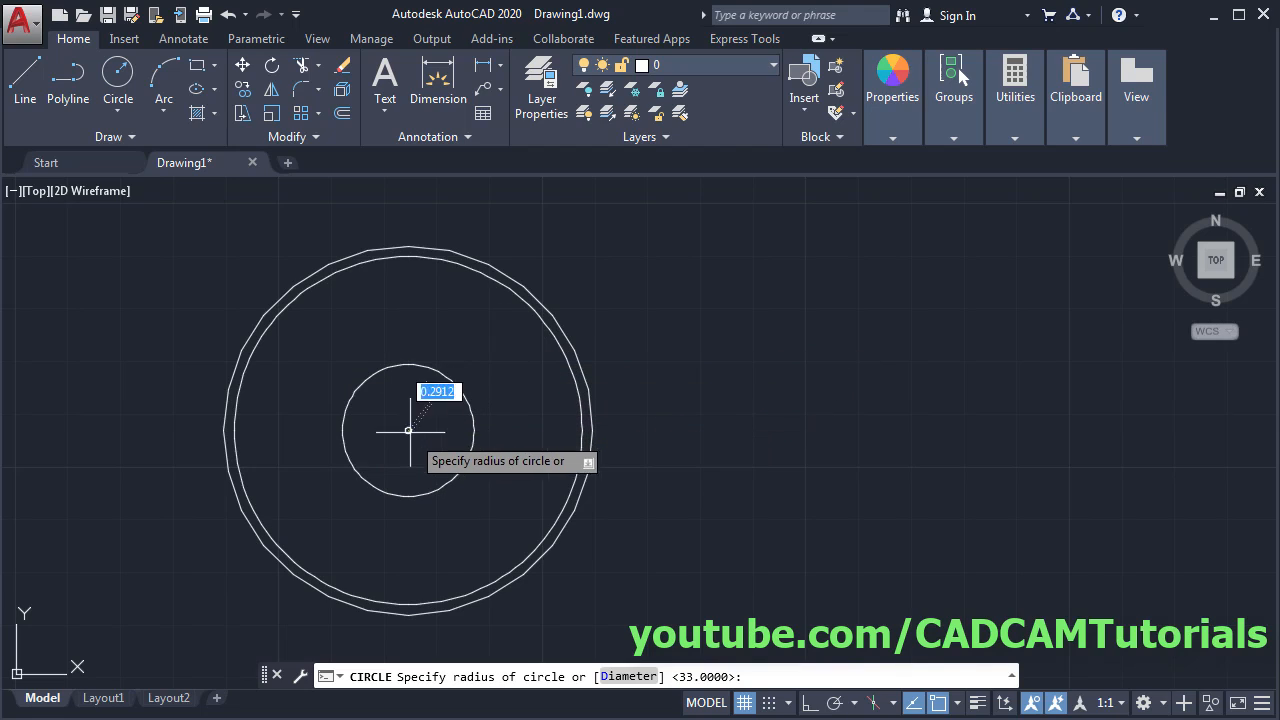
{"action": "left_click", "coordinate": [628, 676]}
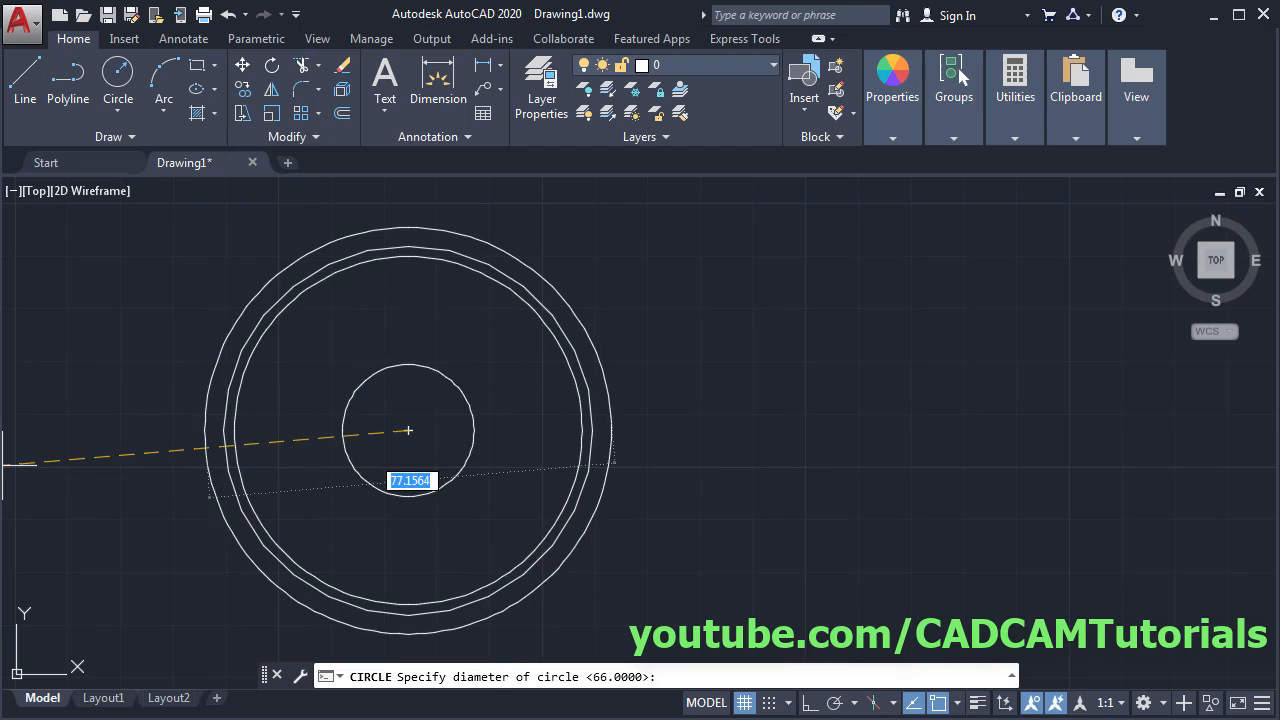
{"action": "key", "text": "alt+Tab"}
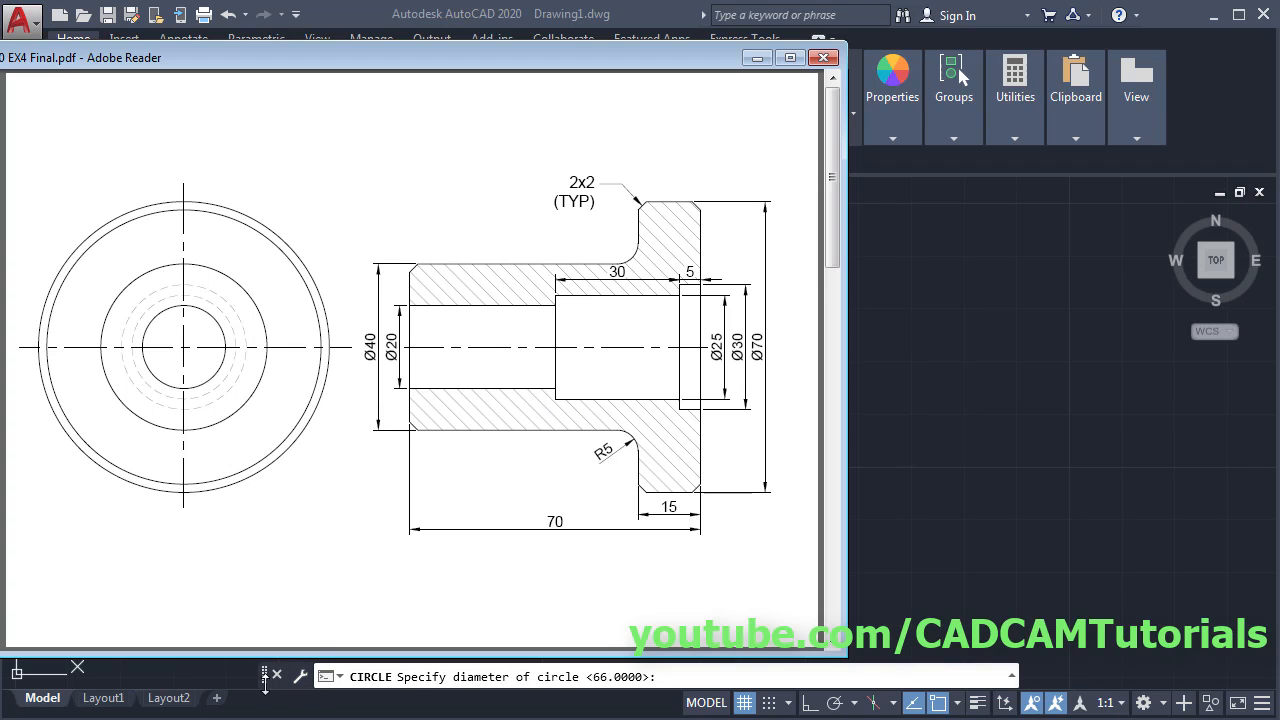
{"action": "key", "text": "alt+Tab"}
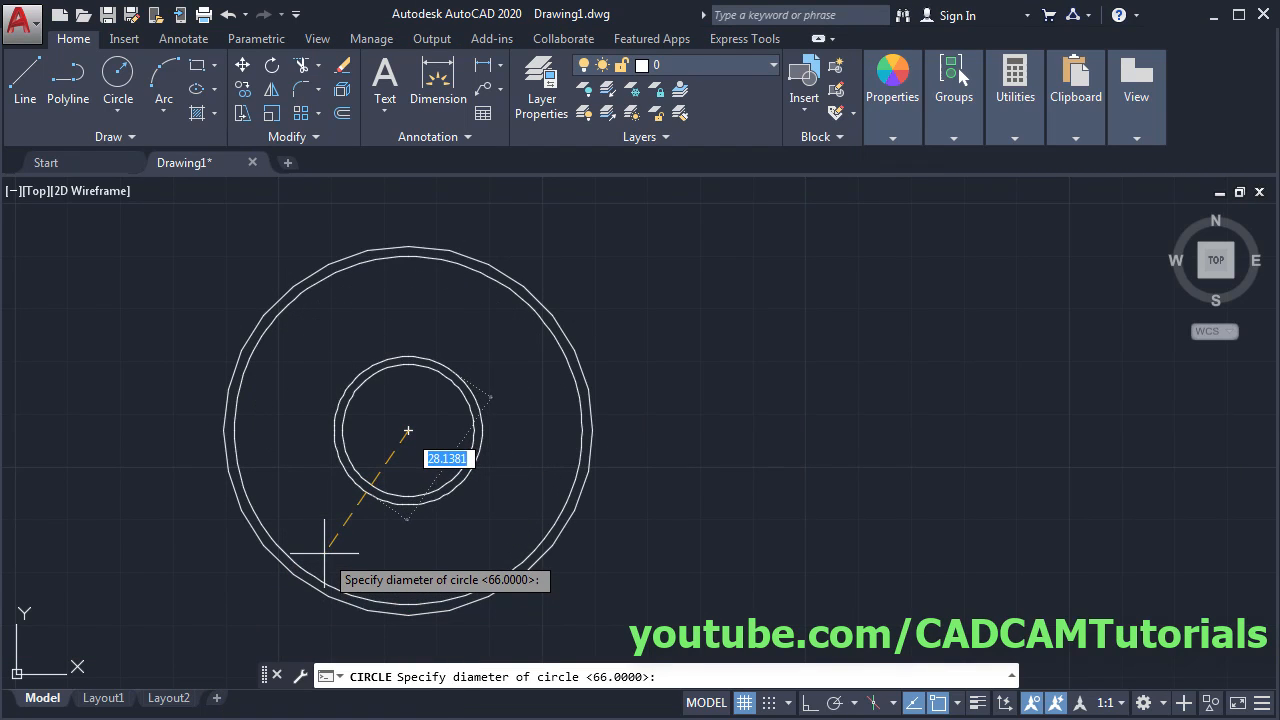
{"action": "type", "text": "20"}
{"action": "key", "text": "Return"}
{"action": "key", "text": "Return"}
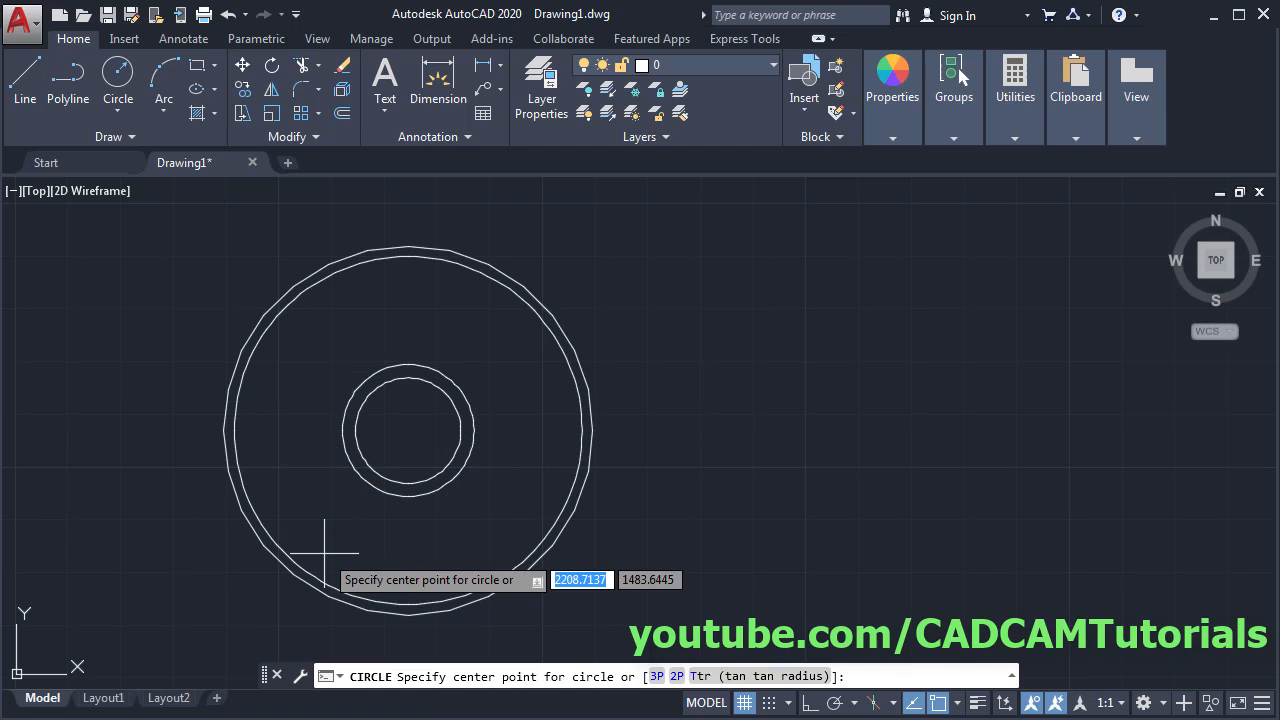
- Add a concentric Ø30 circle and start another by diameter at the common centre
{"action": "left_click", "coordinate": [408, 430]}
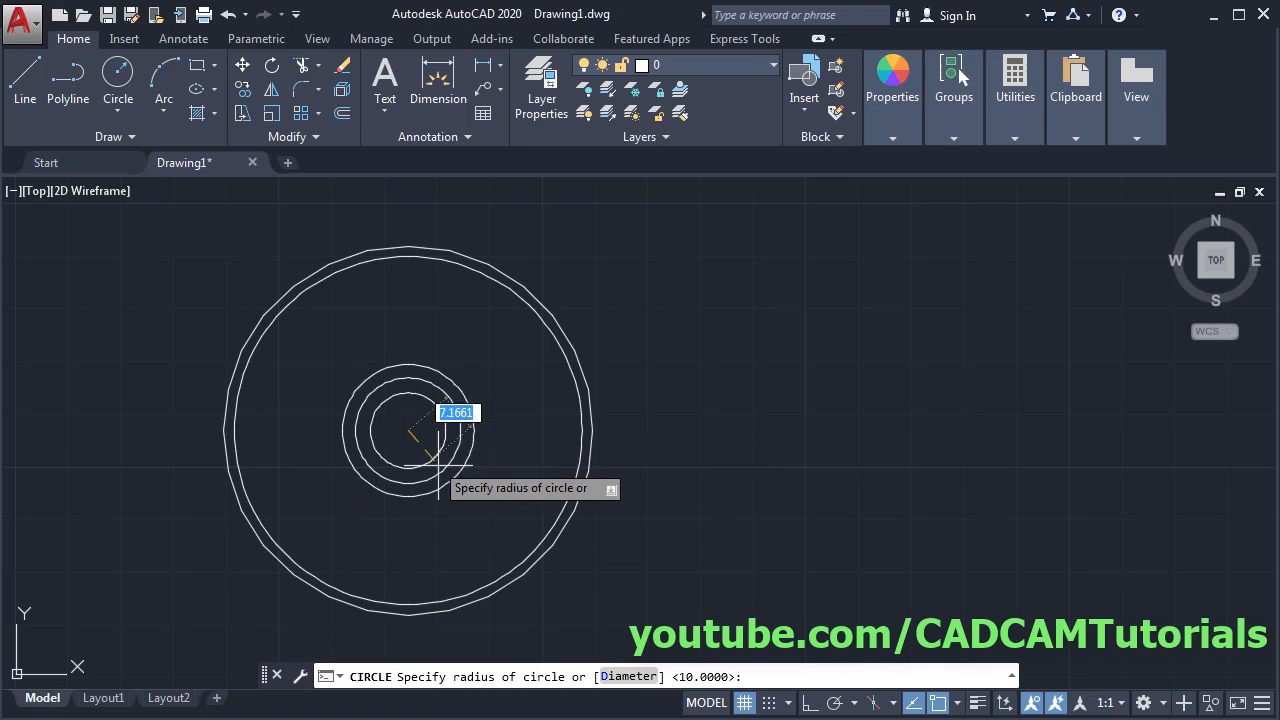
{"action": "left_click", "coordinate": [620, 677]}
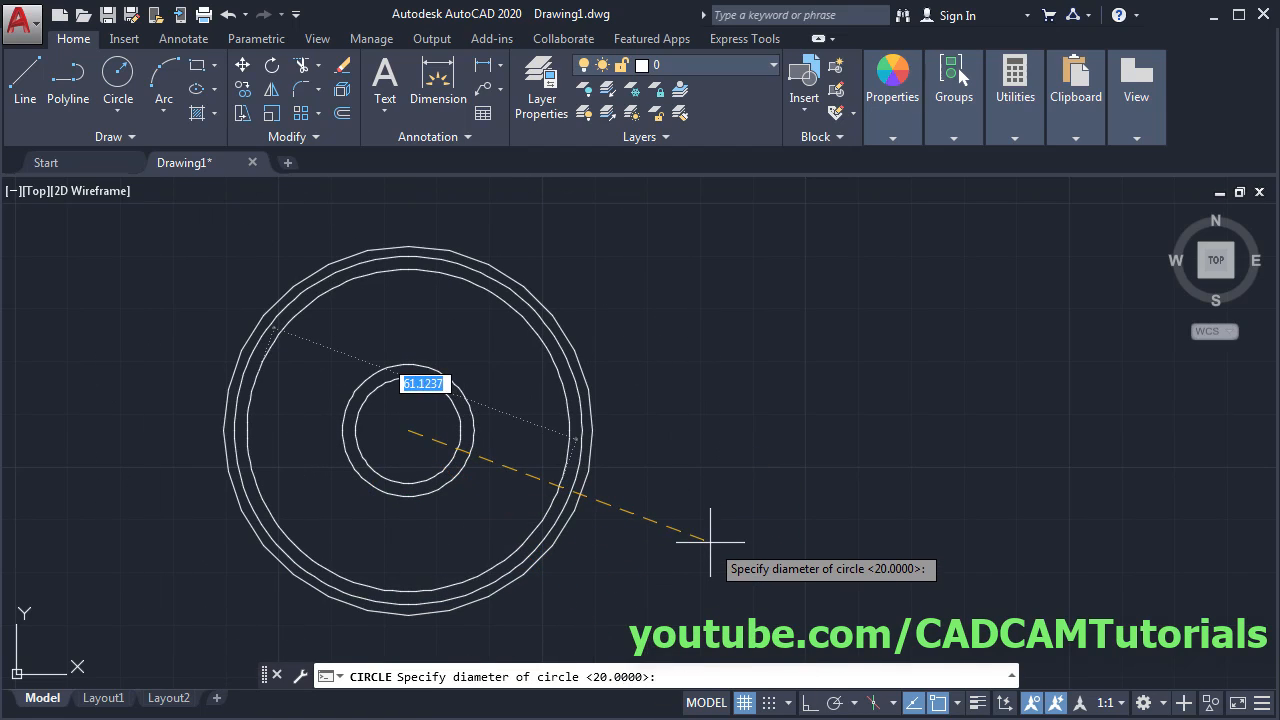
{"action": "type", "text": "30"}
{"action": "key", "text": "Return"}
{"action": "key", "text": "Return"}
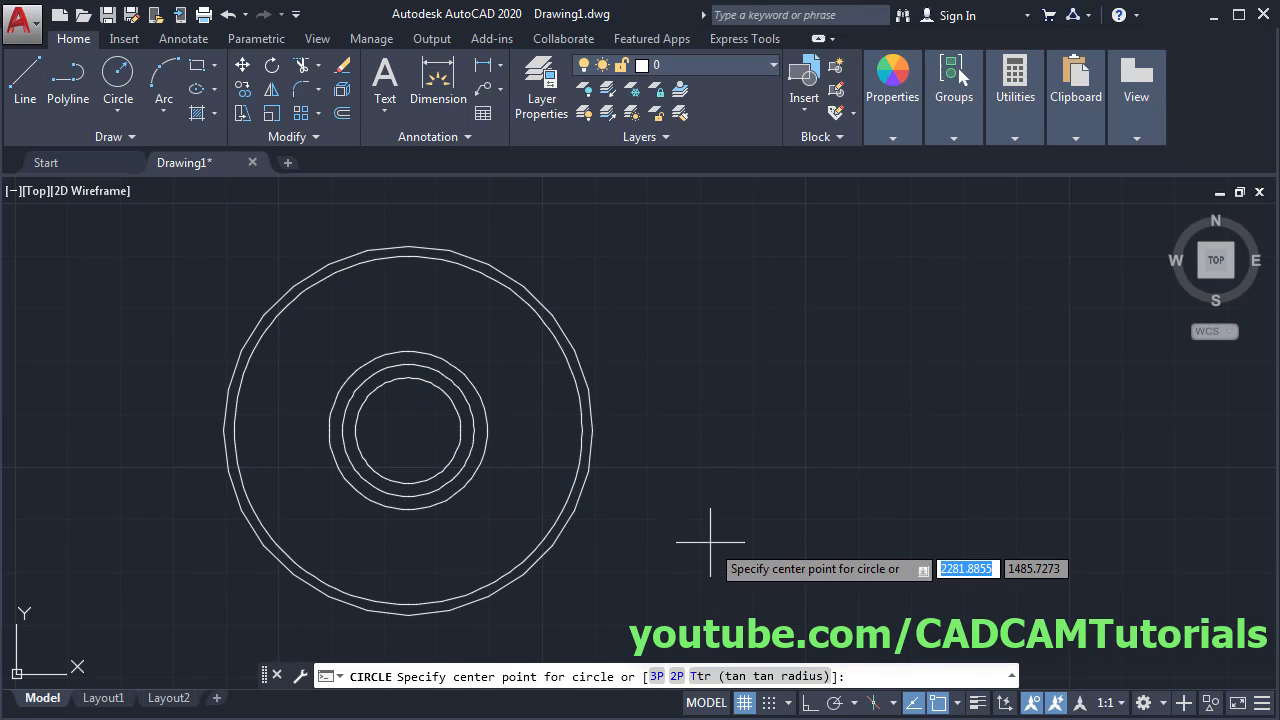
{"action": "left_click", "coordinate": [408, 430]}
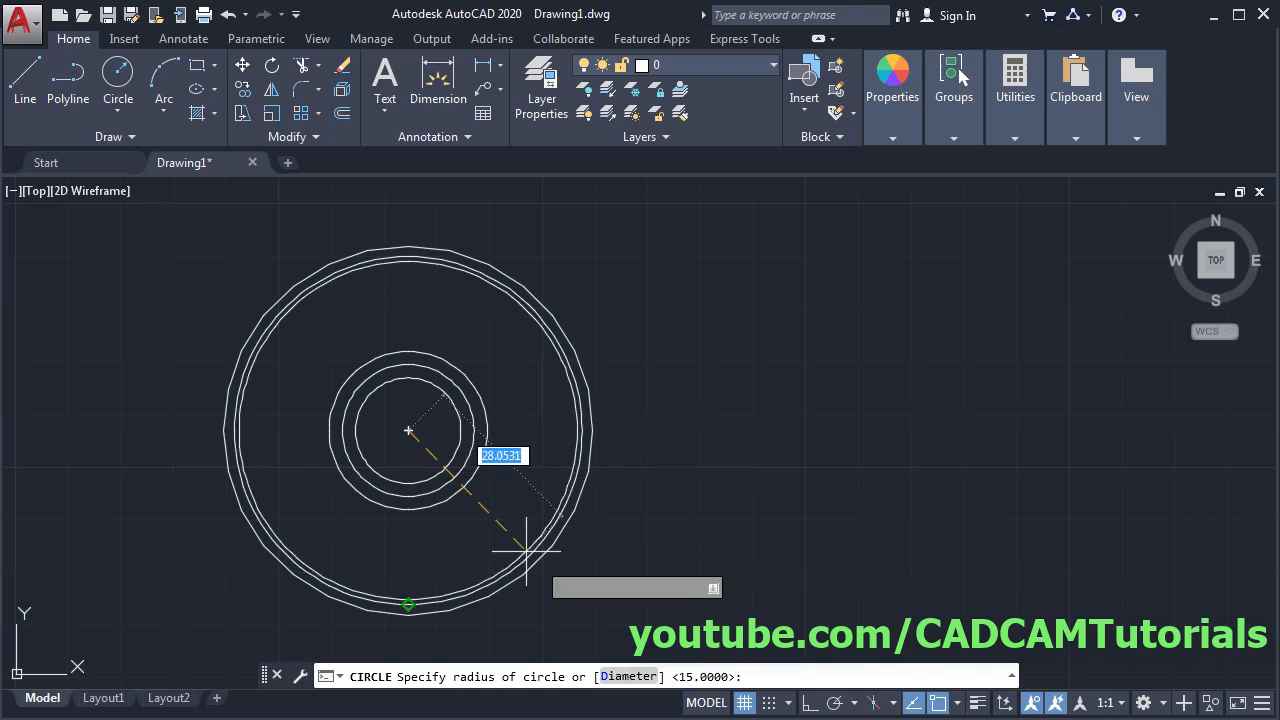
{"action": "left_click", "coordinate": [620, 677]}
- Finish the concentric Ø40 circle, pan sideways, and compare with the reference PDF
{"action": "type", "text": "40"}
{"action": "key", "text": "Return"}
{"action": "key", "text": "Return"}
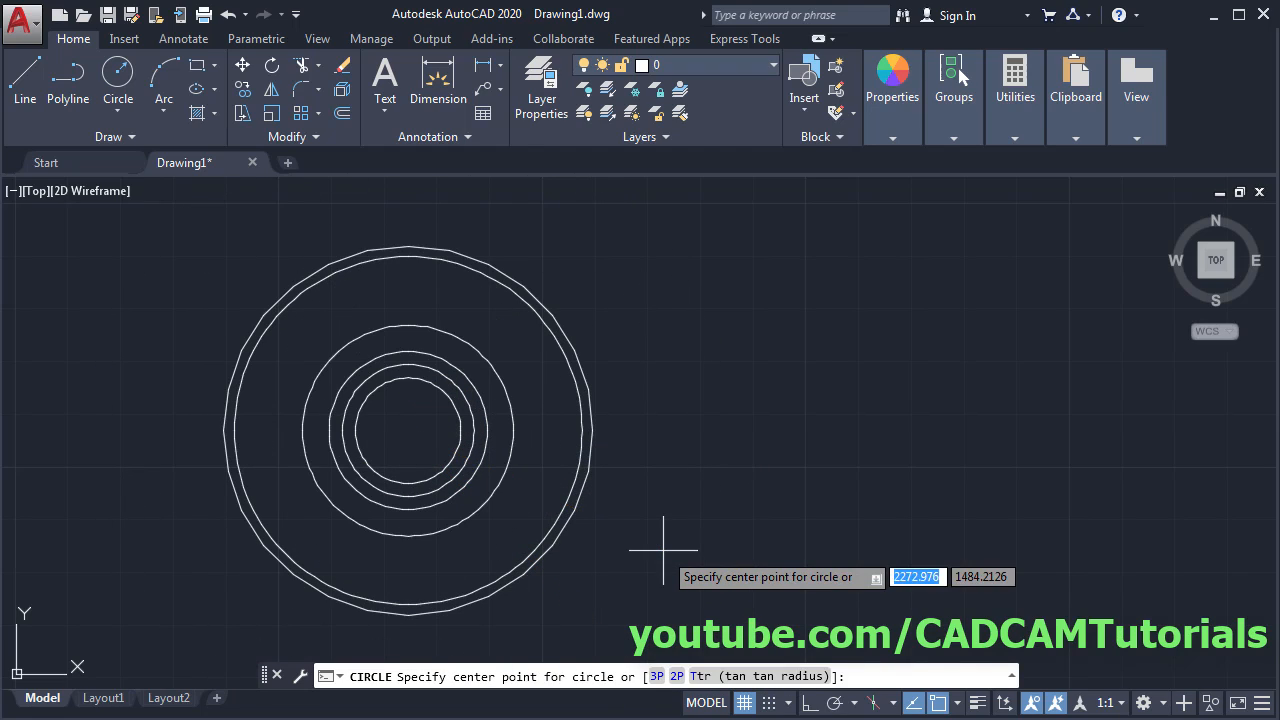
{"action": "mouse_move", "coordinate": [366, 480]}
{"action": "middle_mouse_down"}
{"action": "mouse_move", "coordinate": [929, 485]}
{"action": "mouse_move", "coordinate": [984, 472]}
{"action": "middle_mouse_up"}
{"action": "key", "text": "alt+Tab"}
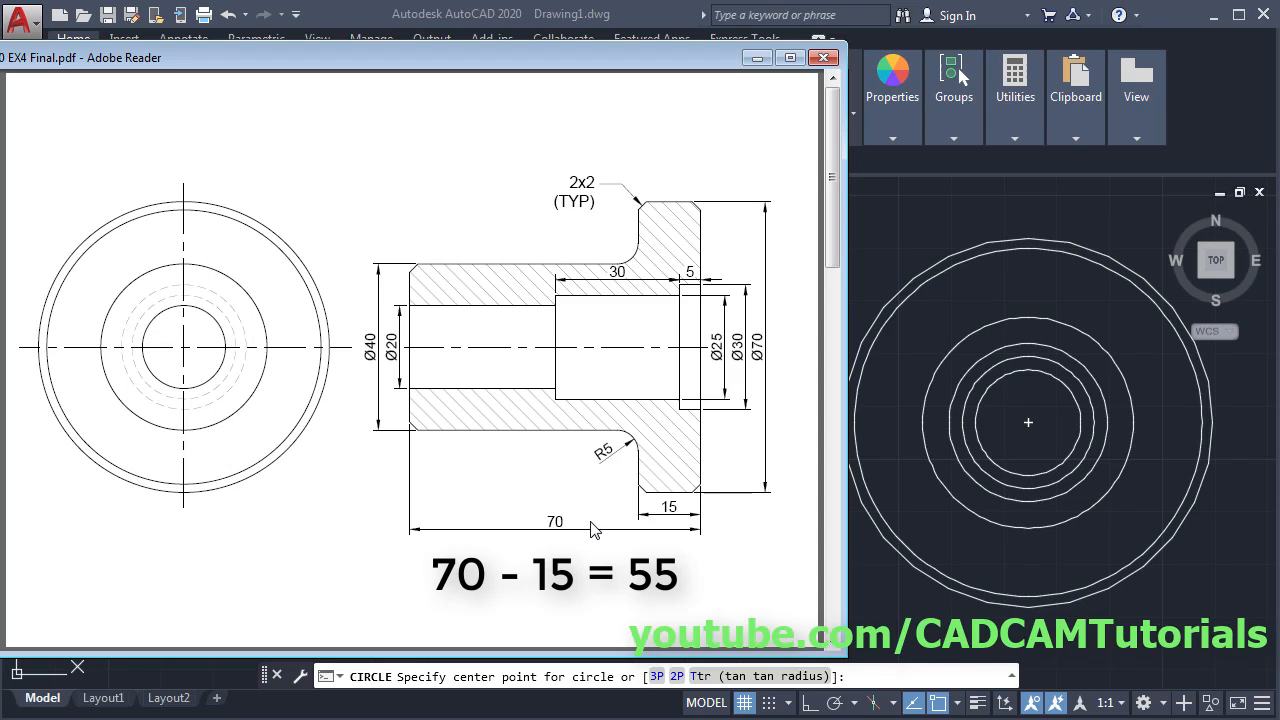
{"action": "left_click", "coordinate": [1028, 438]}
- Pan the circles back left and try a circle centre level with them, then cancel
{"action": "middle_click_drag", "start_coordinate": [1057, 450], "coordinate": [384, 471]}
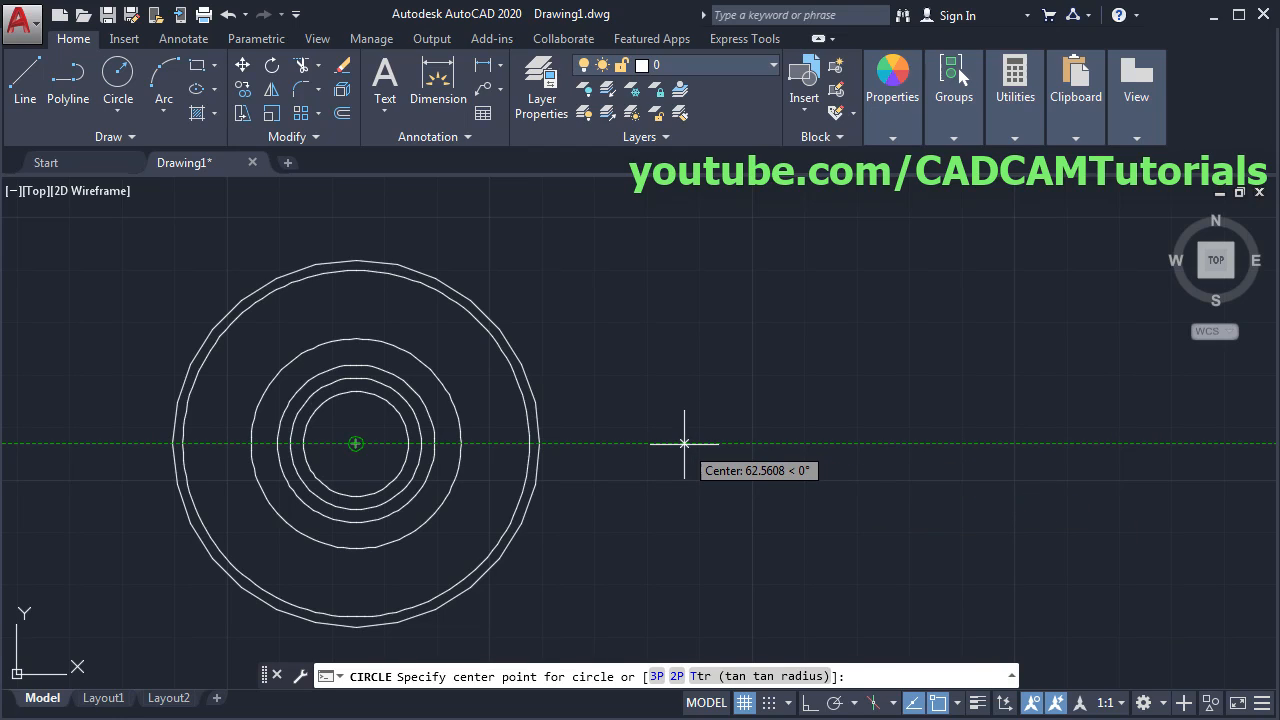
{"action": "left_click", "coordinate": [685, 443]}
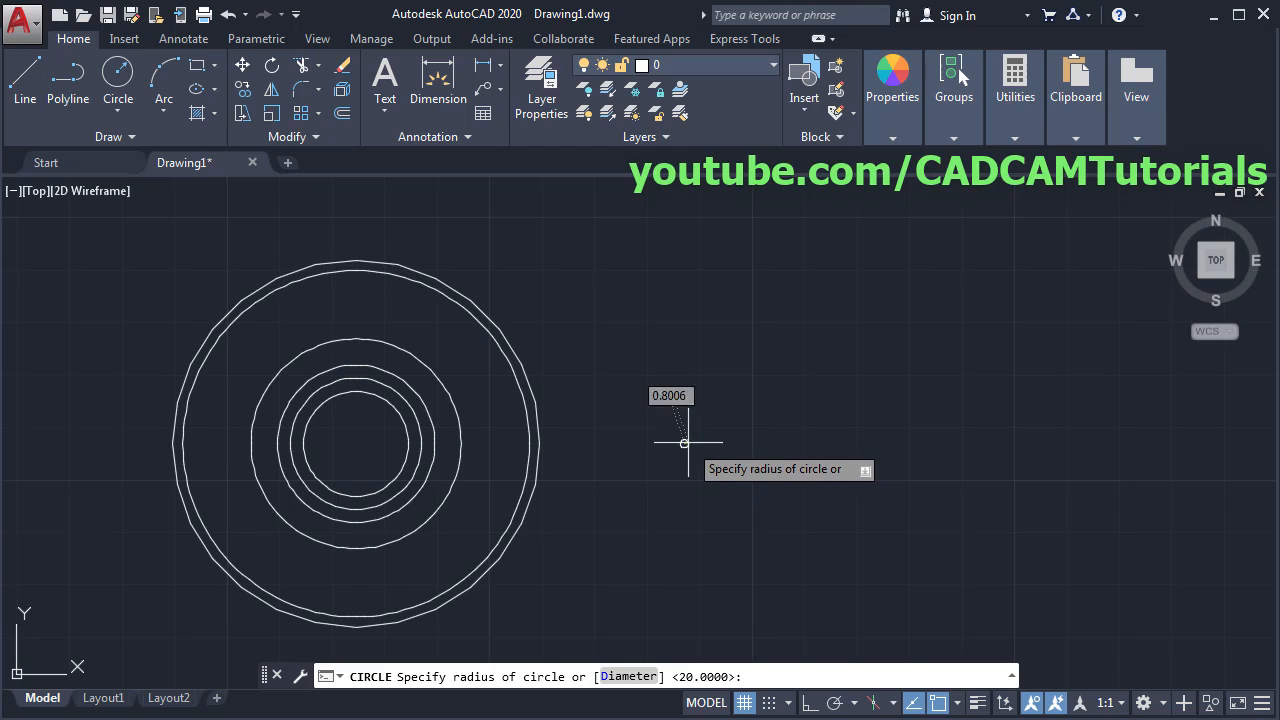
{"action": "key", "text": "Escape"}
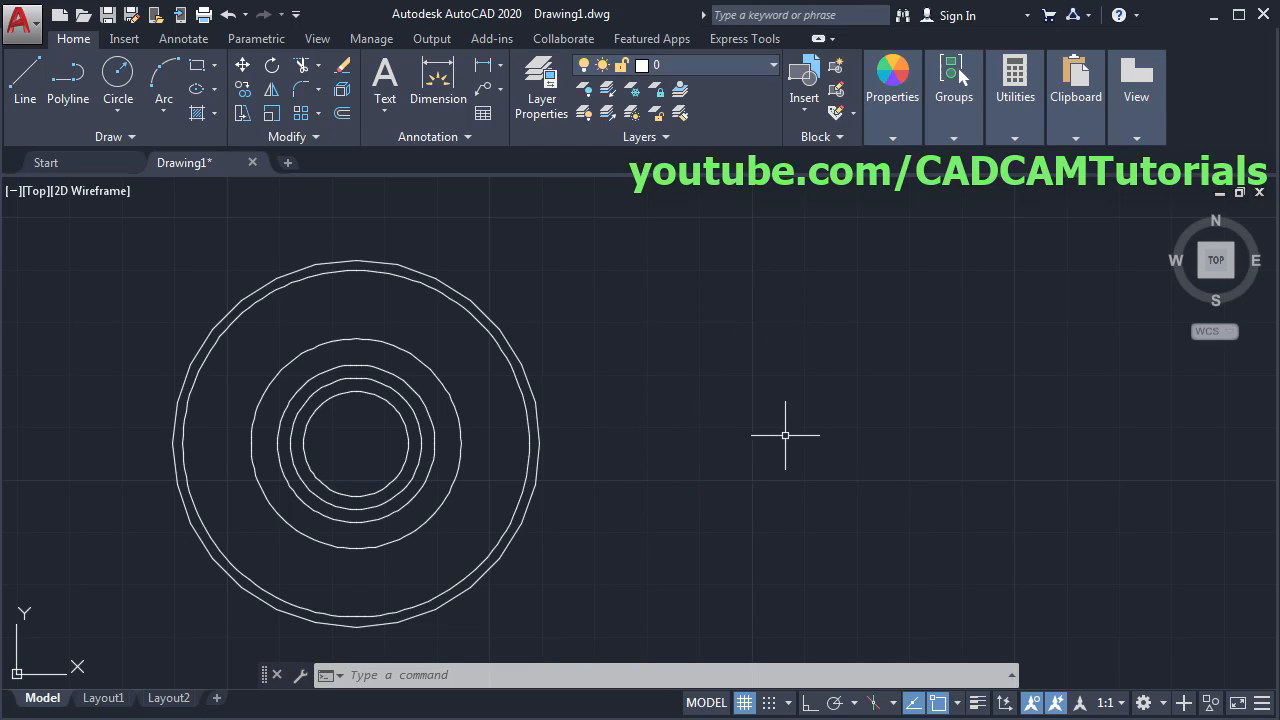
- Start the side-view outline at centre level, rising to the Ø40 top, then running 55 horizontally
{"action": "left_click", "coordinate": [20, 90]}
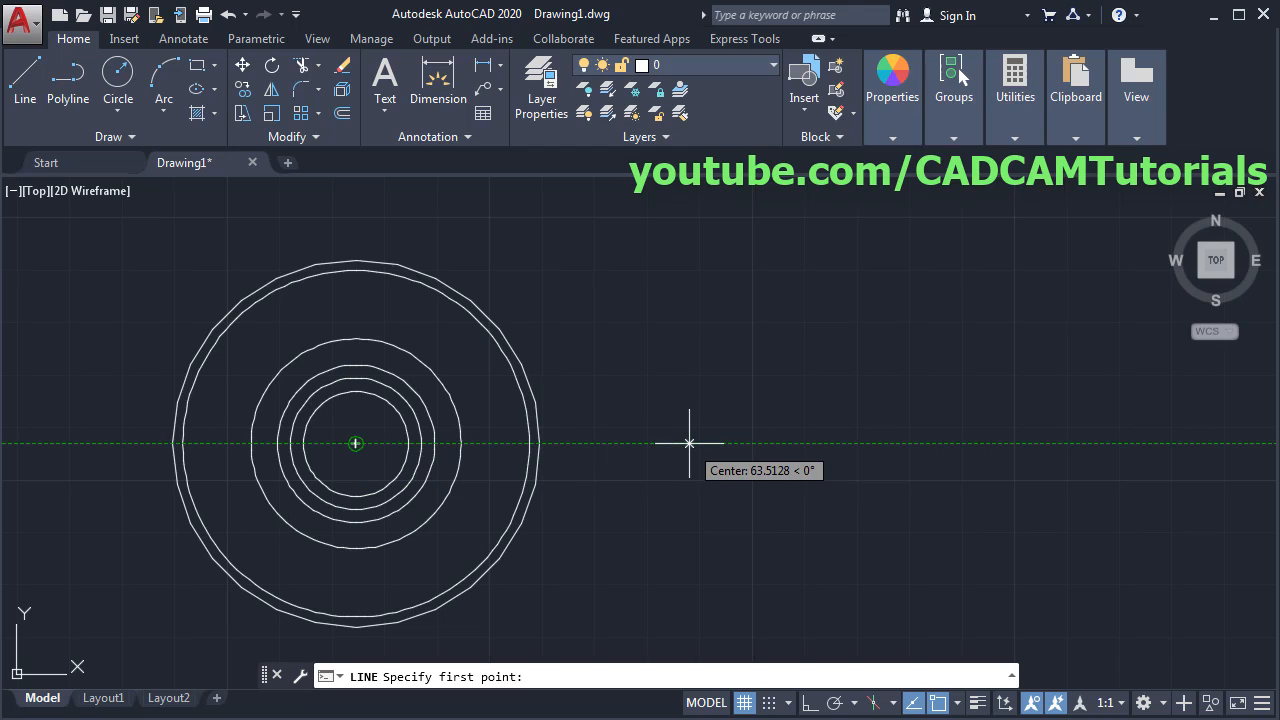
{"action": "left_click", "coordinate": [686, 442]}
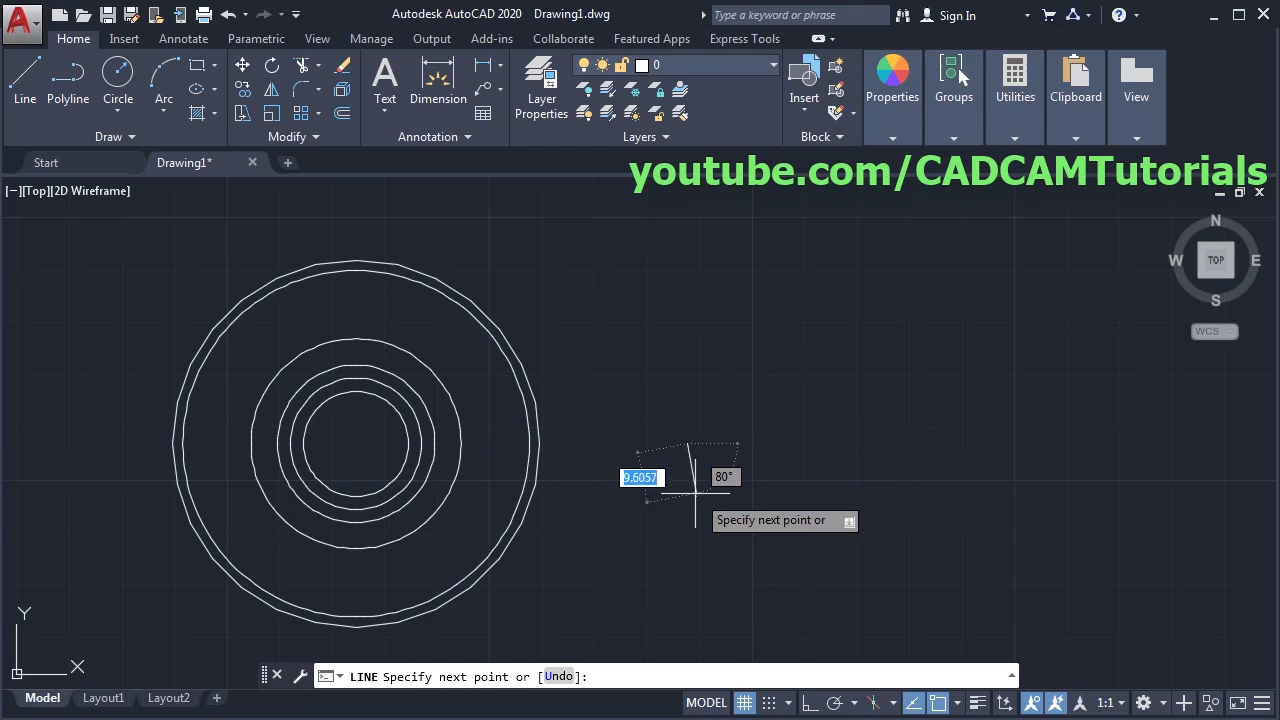
{"action": "left_click", "coordinate": [822, 702]}
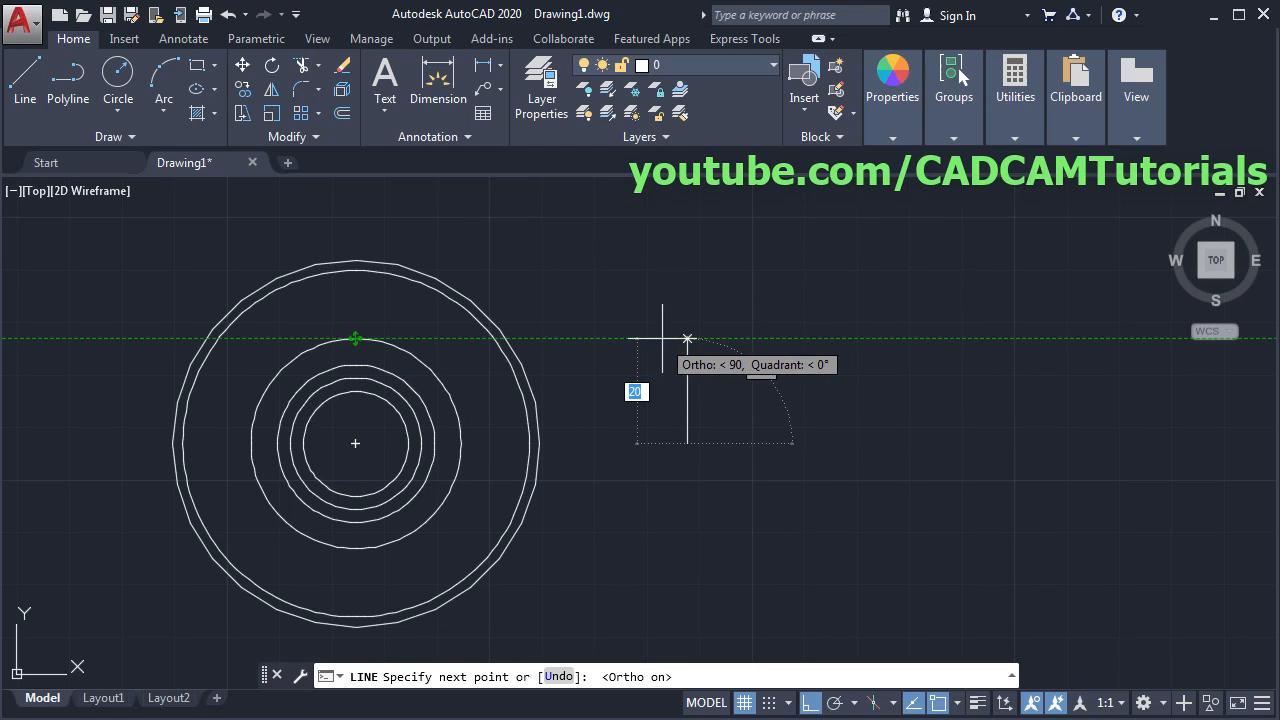
{"action": "left_click", "coordinate": [687, 339]}
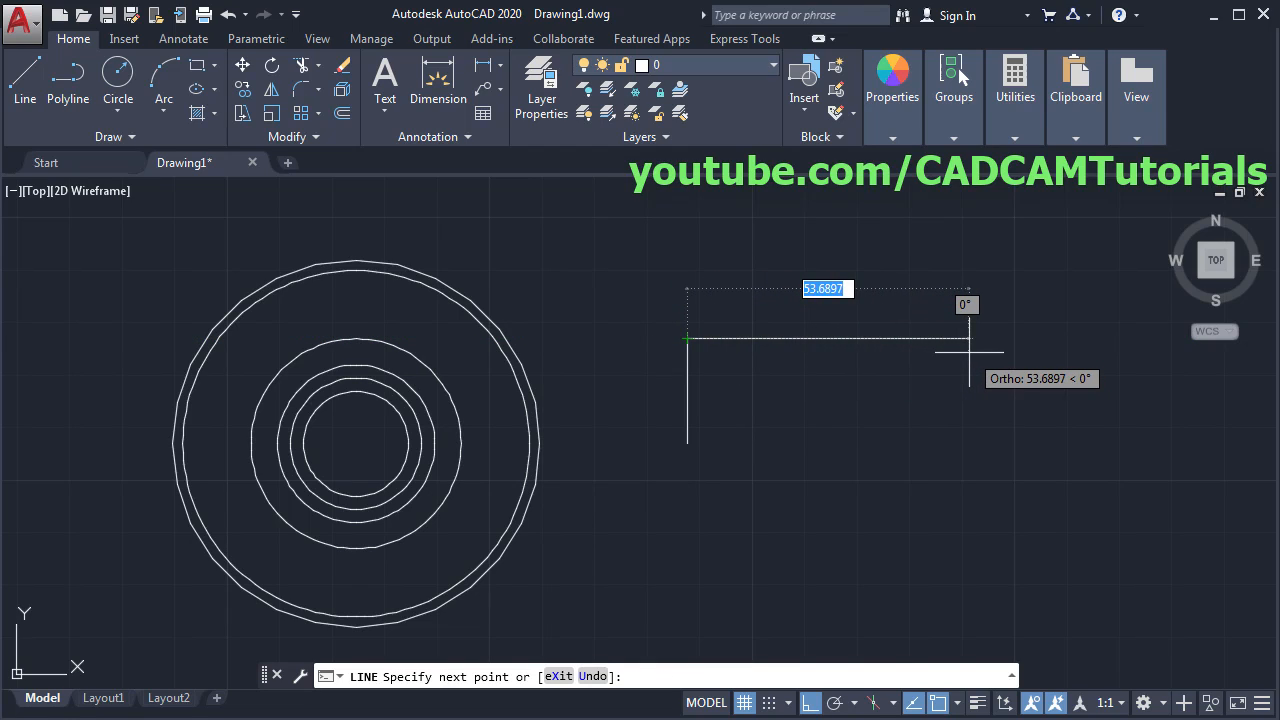
{"action": "type", "text": "55"}
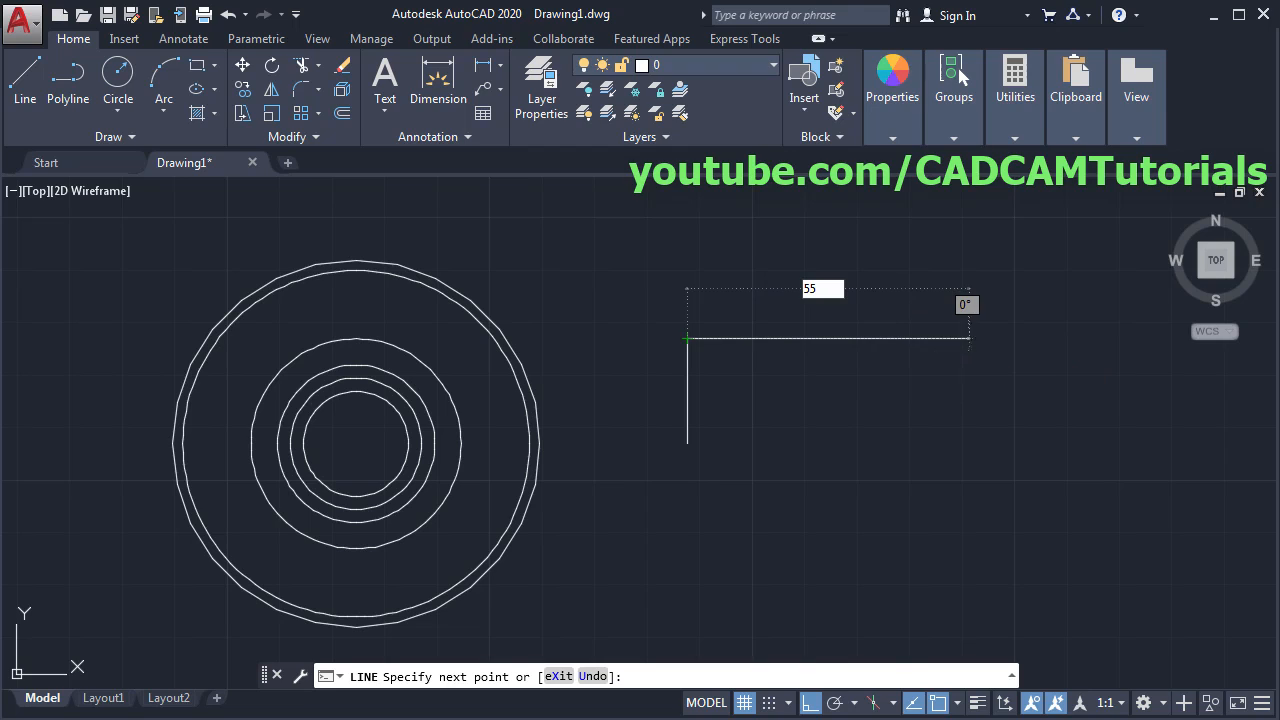
{"action": "key", "text": "Return"}
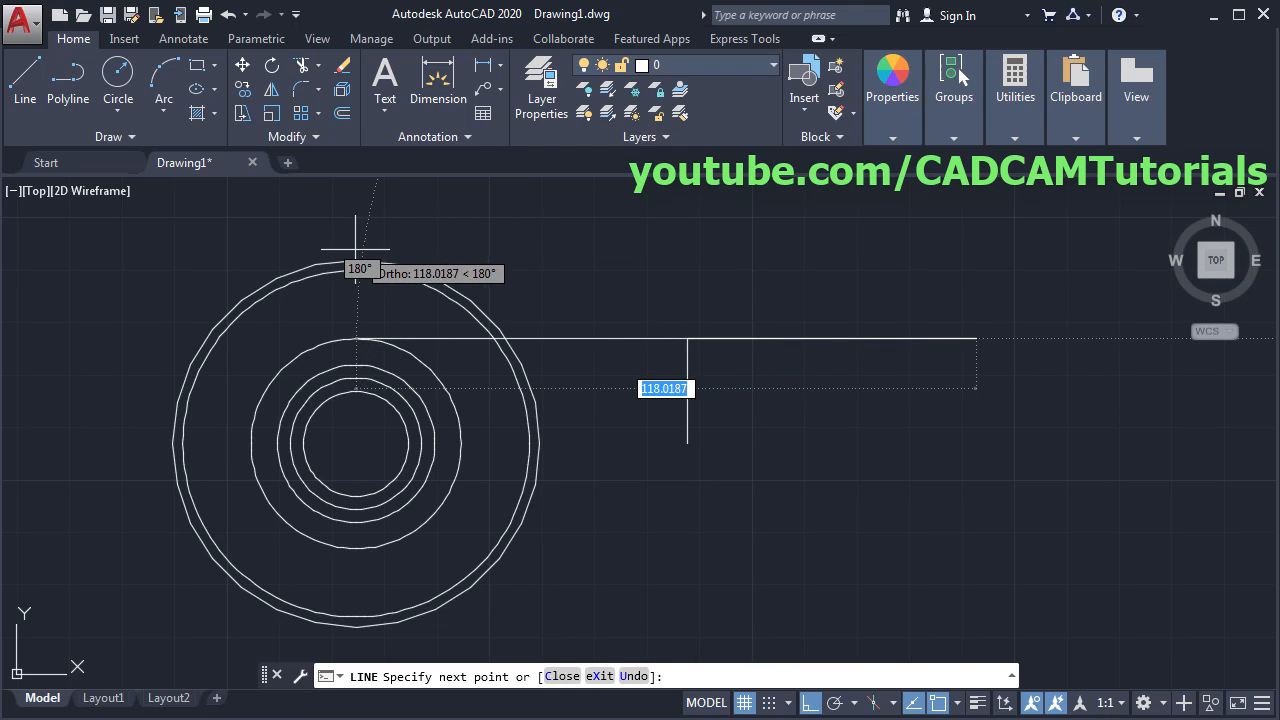
- Step up to the outer circle's height, add the 15-unit flange top, and drop the right edge
{"action": "mouse_move", "coordinate": [355, 260]}
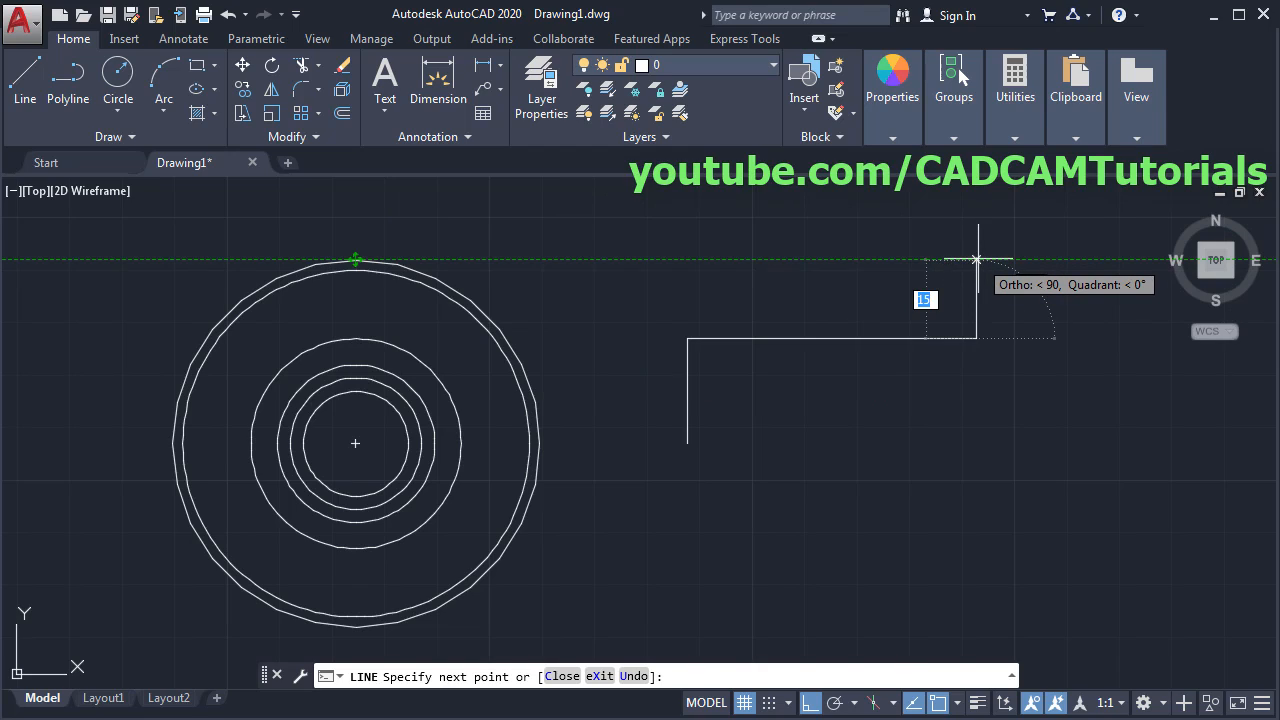
{"action": "left_click", "coordinate": [977, 259]}
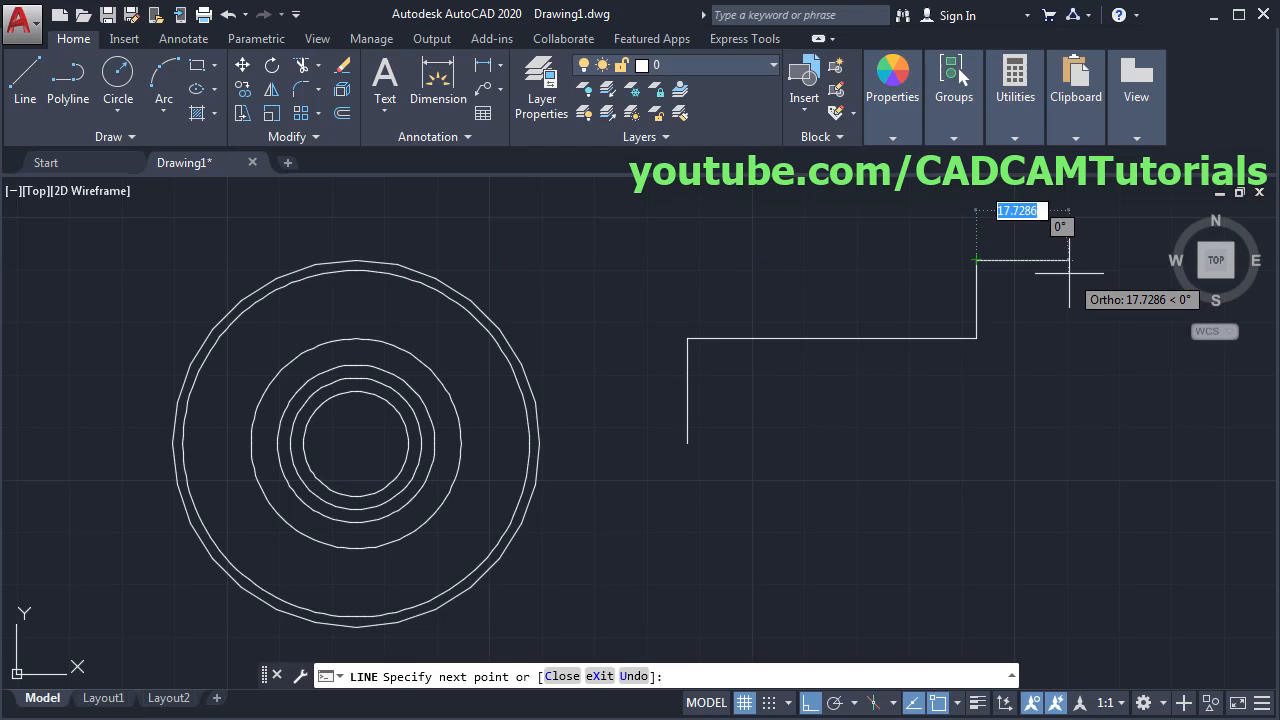
{"action": "type", "text": "15"}
{"action": "key", "text": "Return"}
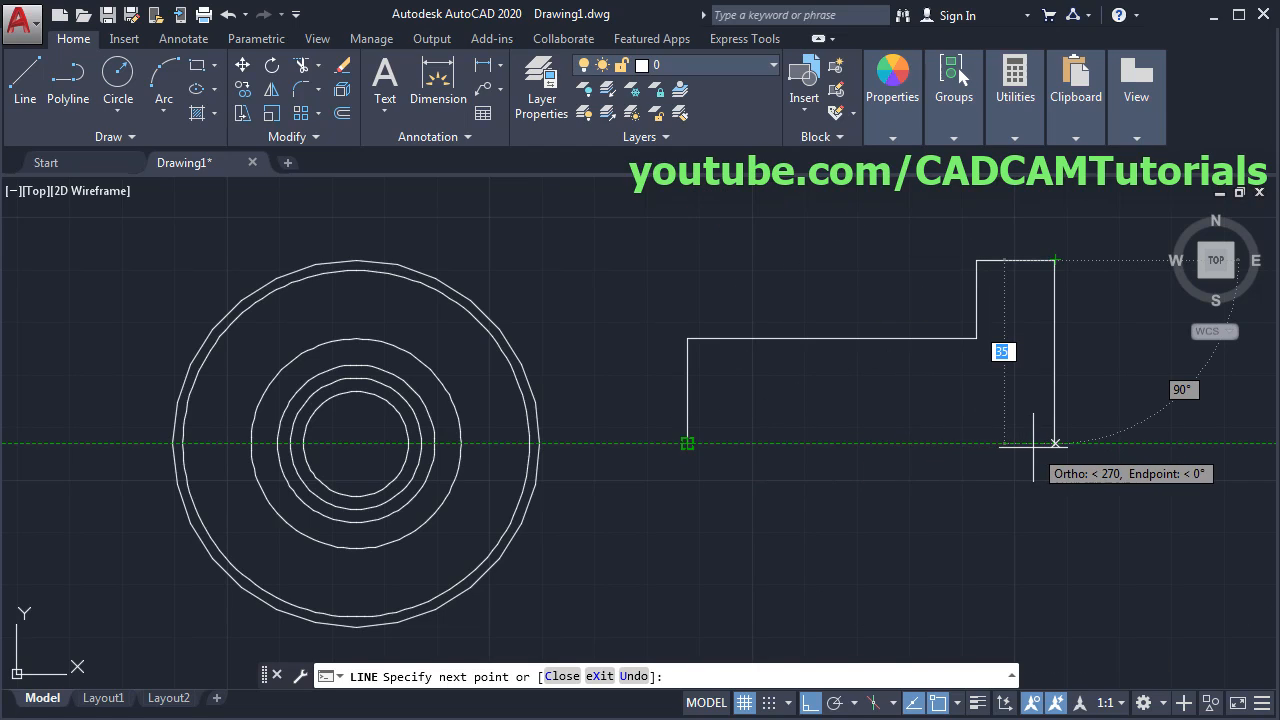
{"action": "left_click", "coordinate": [1033, 445]}
{"action": "key", "text": "Return"}
{"action": "key", "text": "Return"}
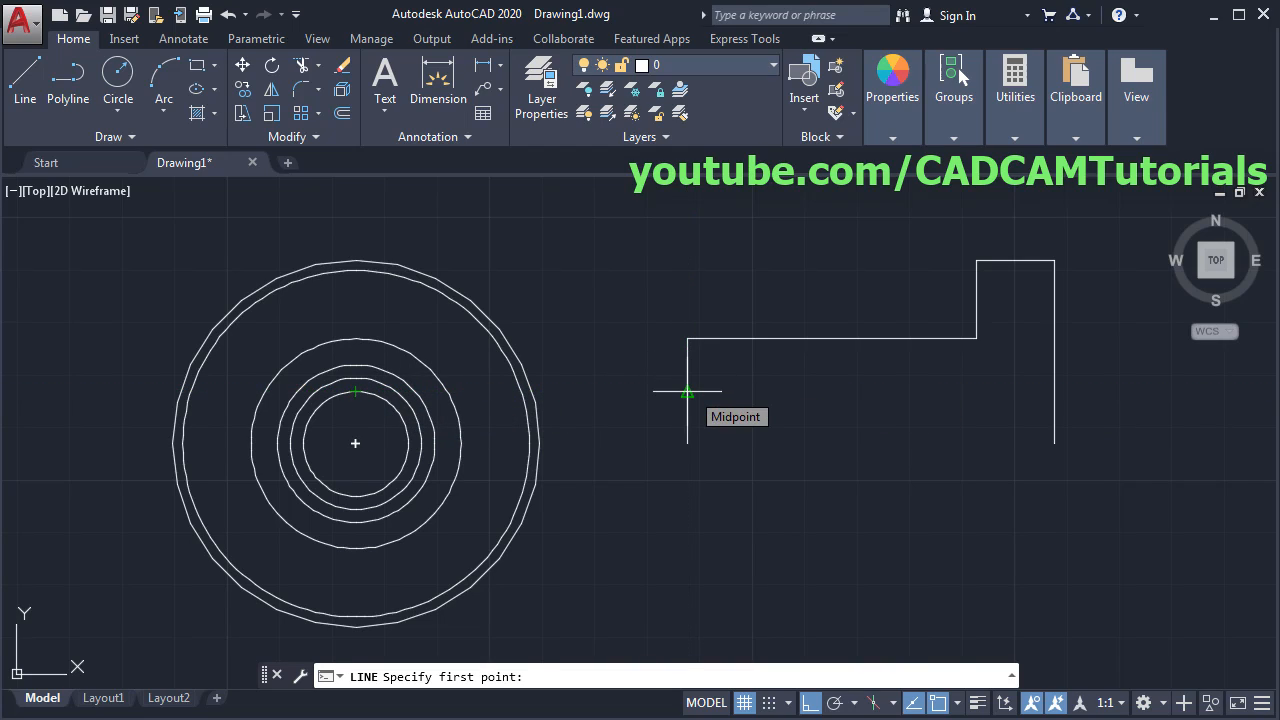
{"action": "left_click", "coordinate": [1, 346]}
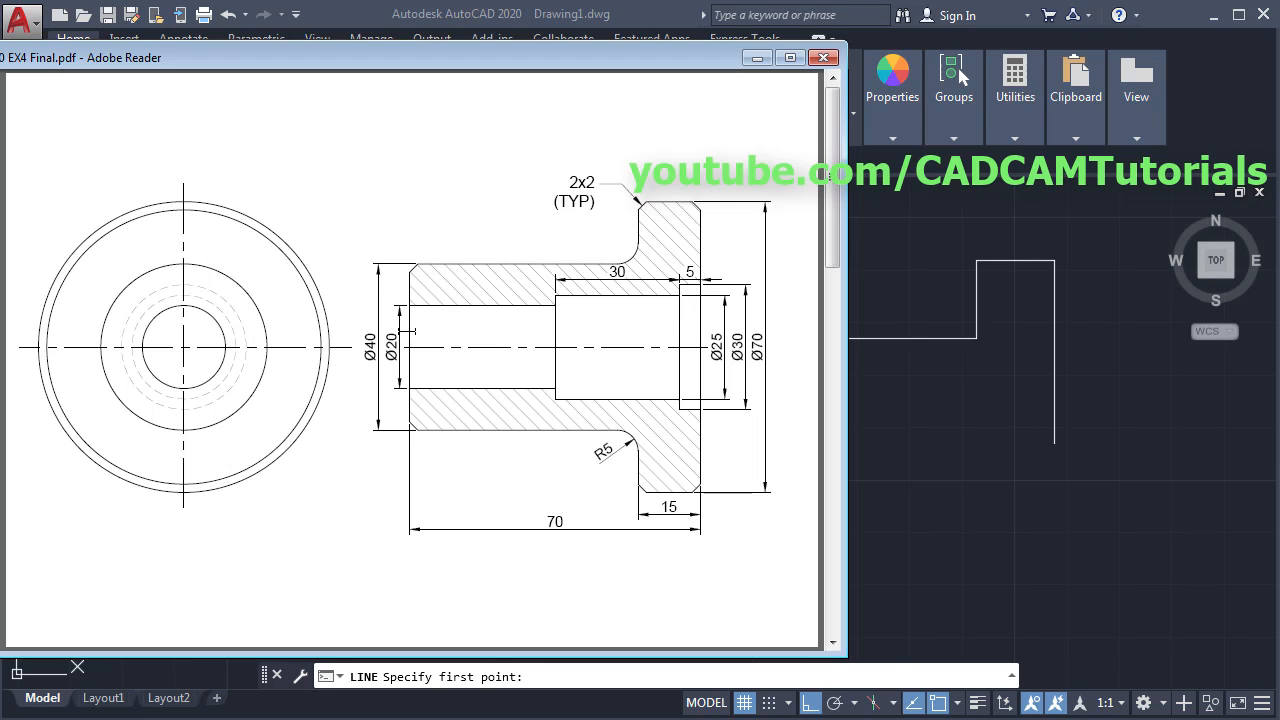
- Draw the stepped bore line from the left edge midpoint with 35, 30 and 5-unit runs
{"action": "left_click", "coordinate": [918, 374]}
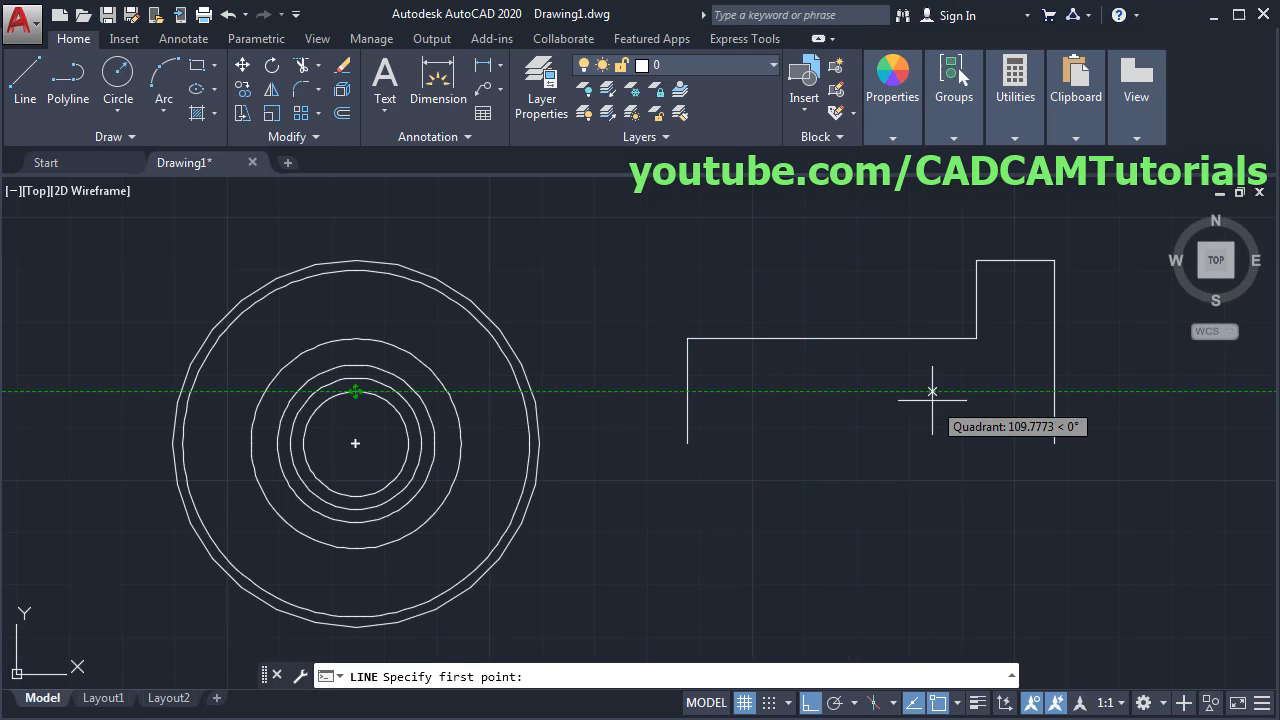
{"action": "left_click", "coordinate": [687, 391]}
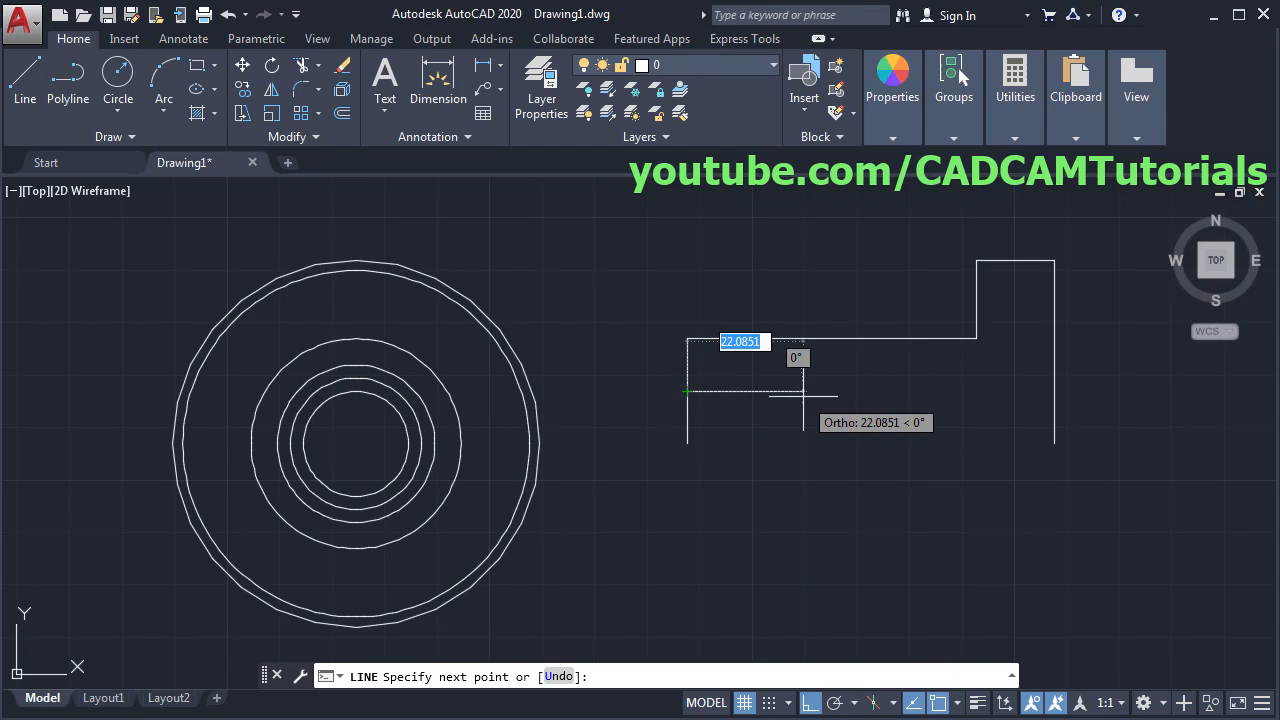
{"action": "type", "text": "3"}
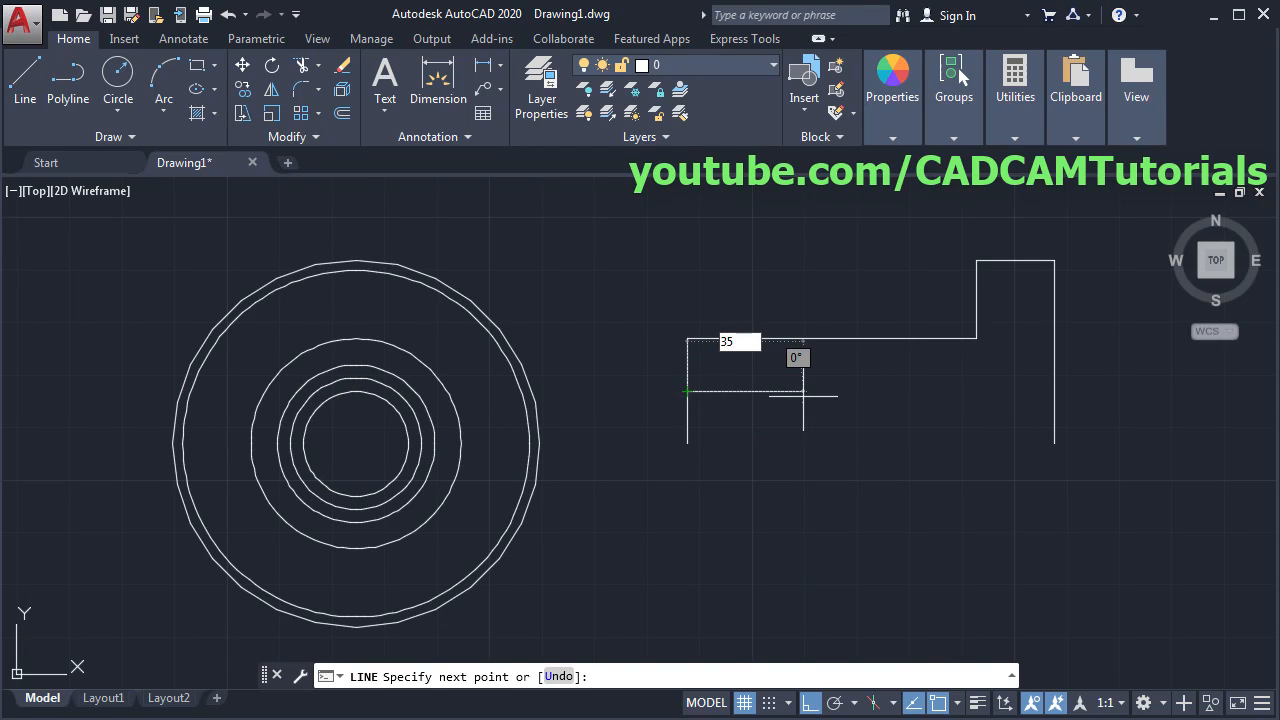
{"action": "type", "text": "5"}
{"action": "key", "text": "Return"}
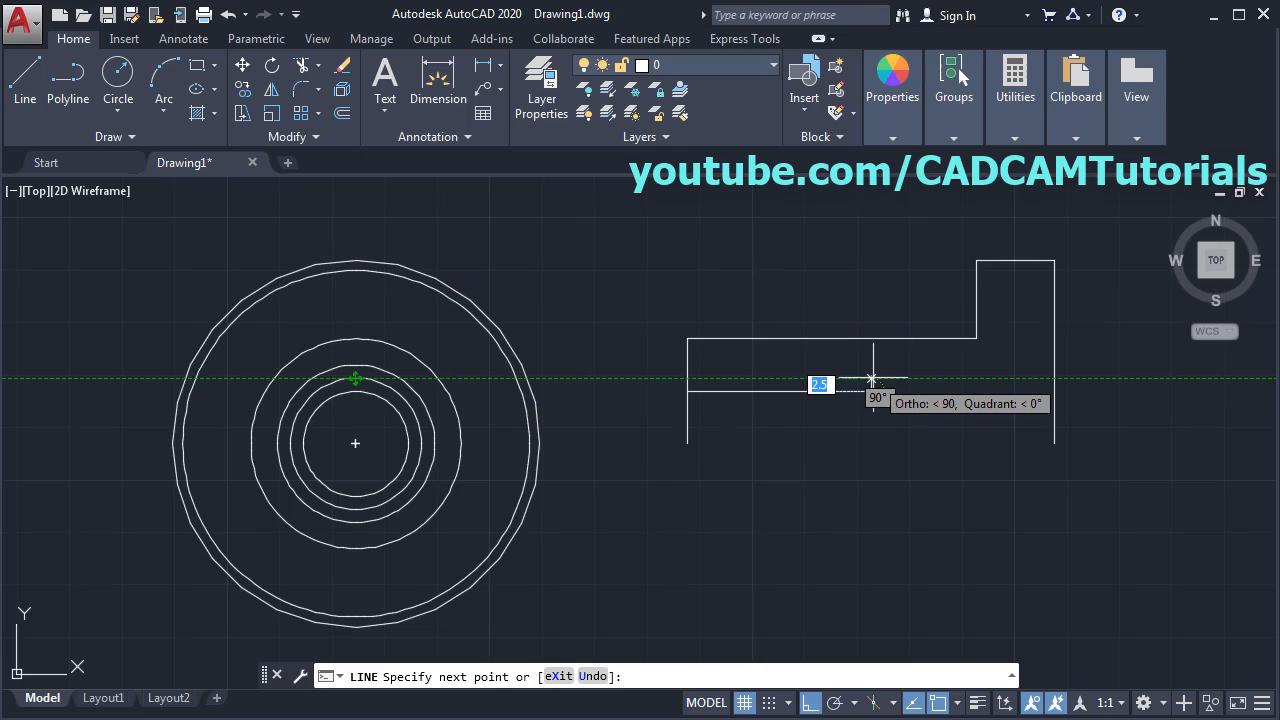
{"action": "left_click", "coordinate": [872, 379]}
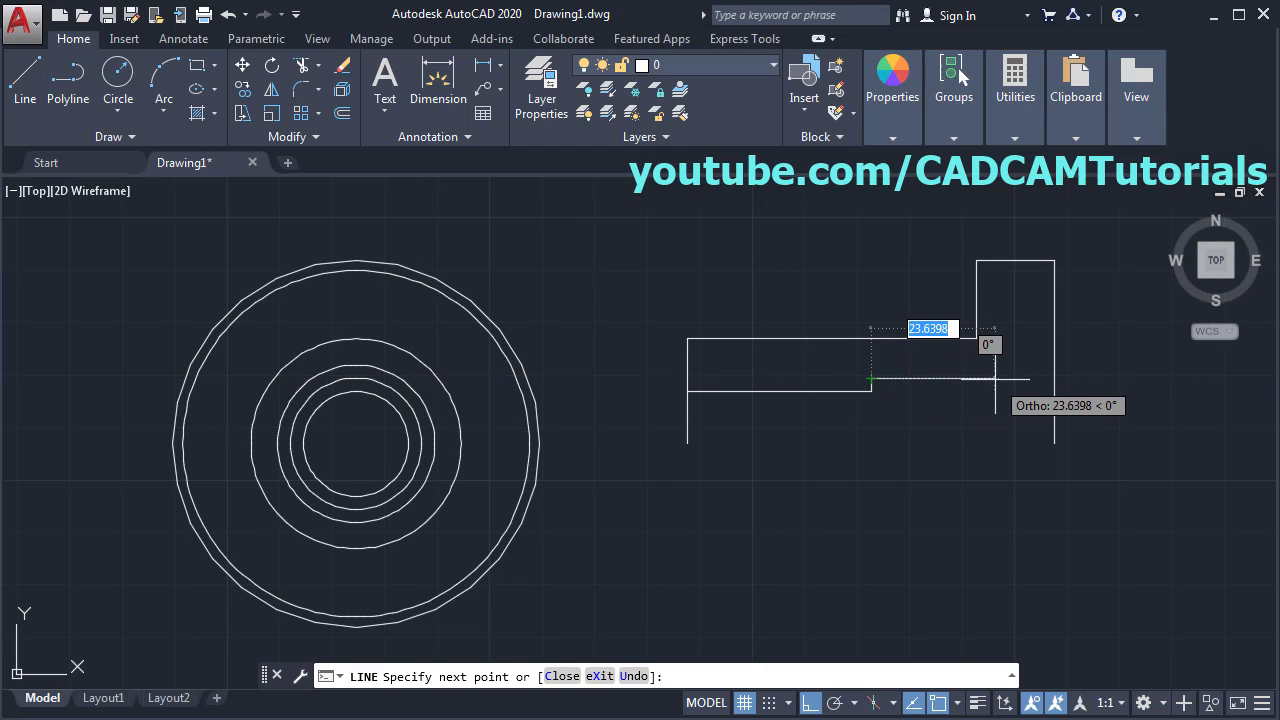
{"action": "type", "text": "30"}
{"action": "key", "text": "Return"}
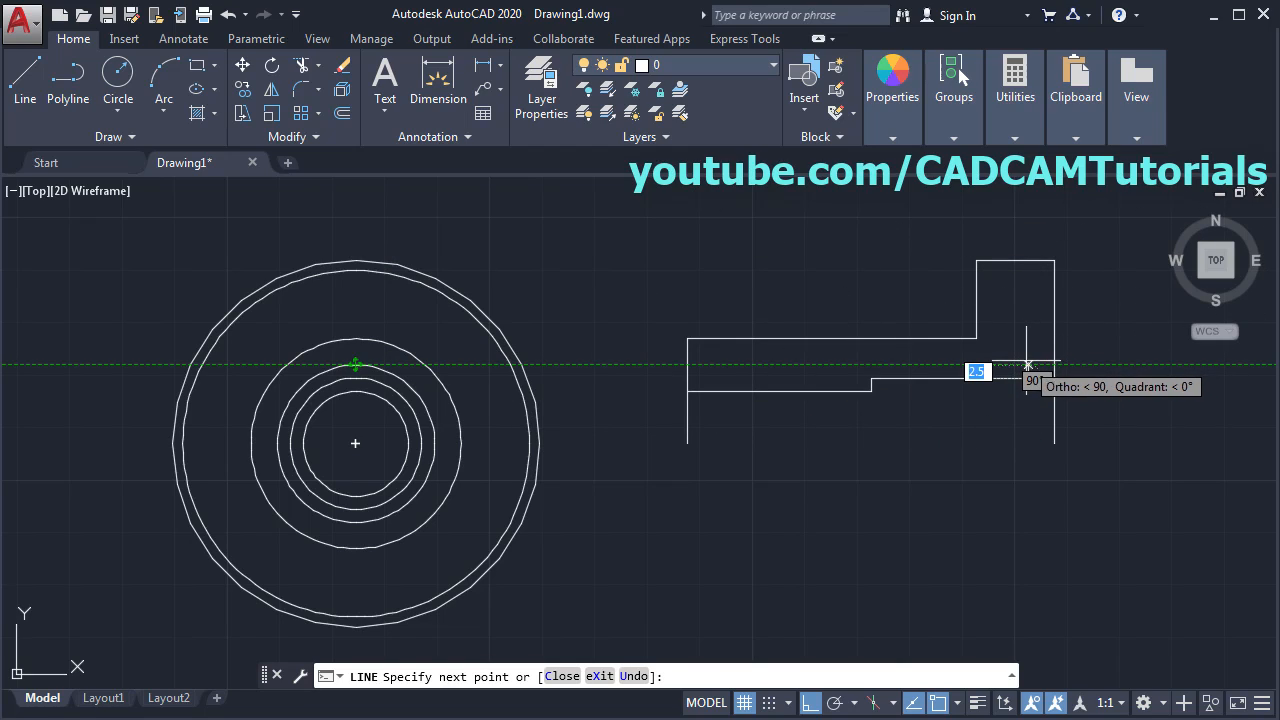
{"action": "left_click", "coordinate": [1030, 365]}
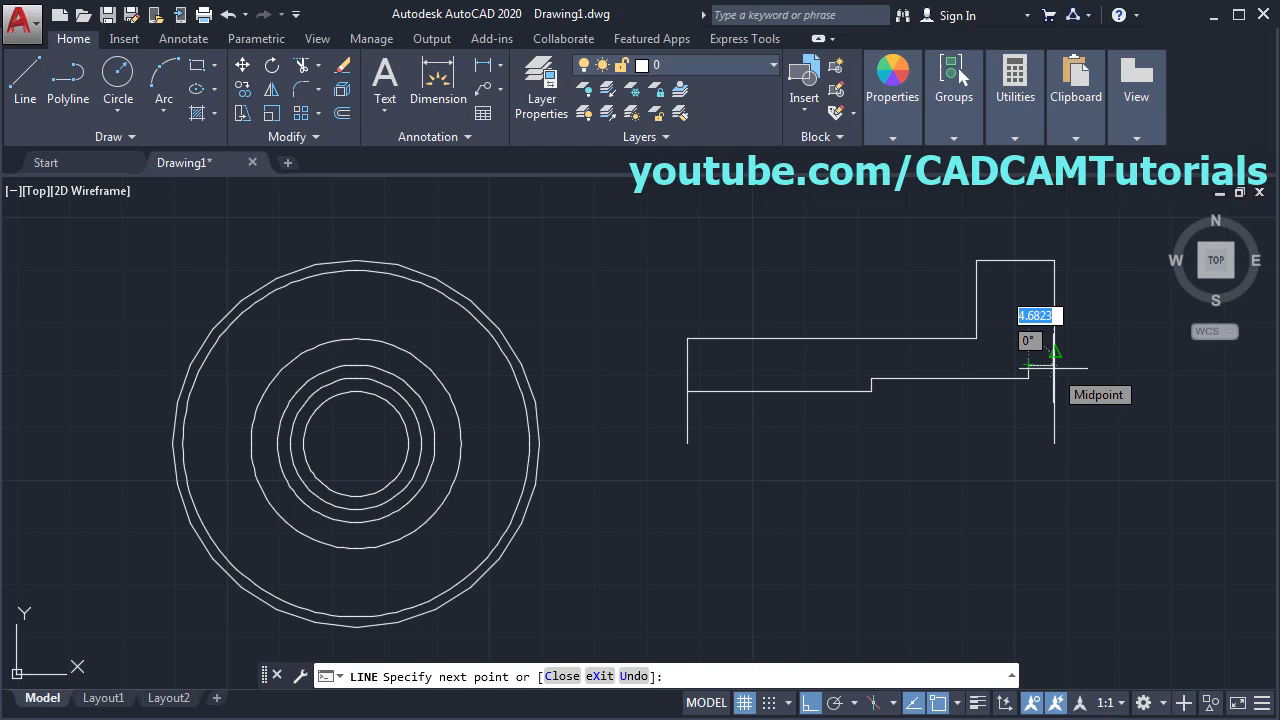
{"action": "type", "text": "58"}
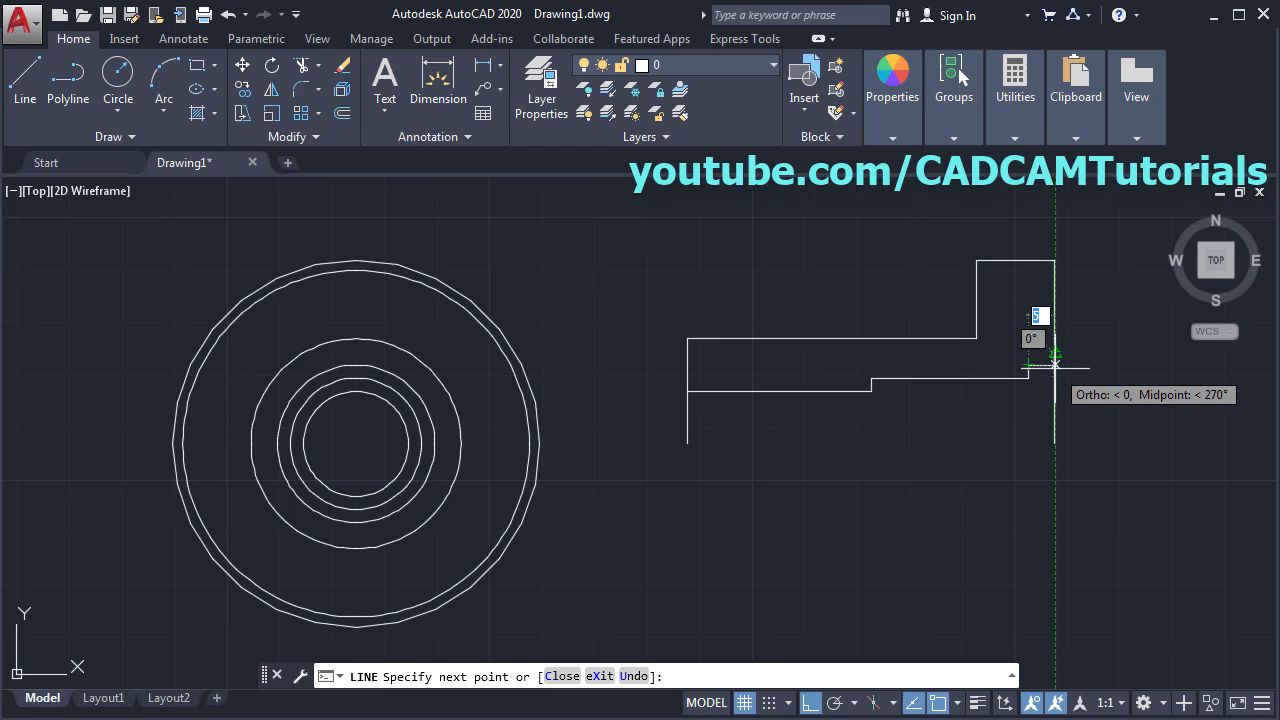
{"action": "key", "text": "Return"}
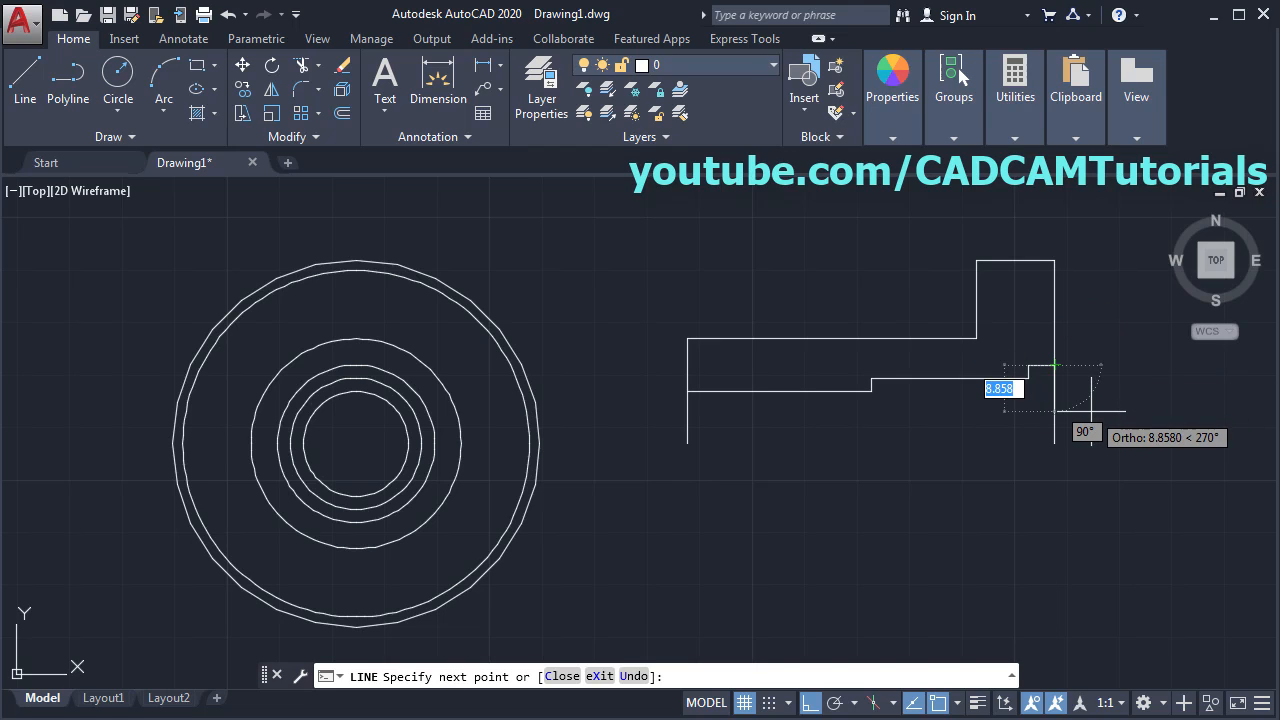
{"action": "key", "text": "Return"}
{"action": "middle_click_drag", "start_coordinate": [763, 486], "coordinate": [921, 477]}
{"action": "key", "text": "alt+Tab"}
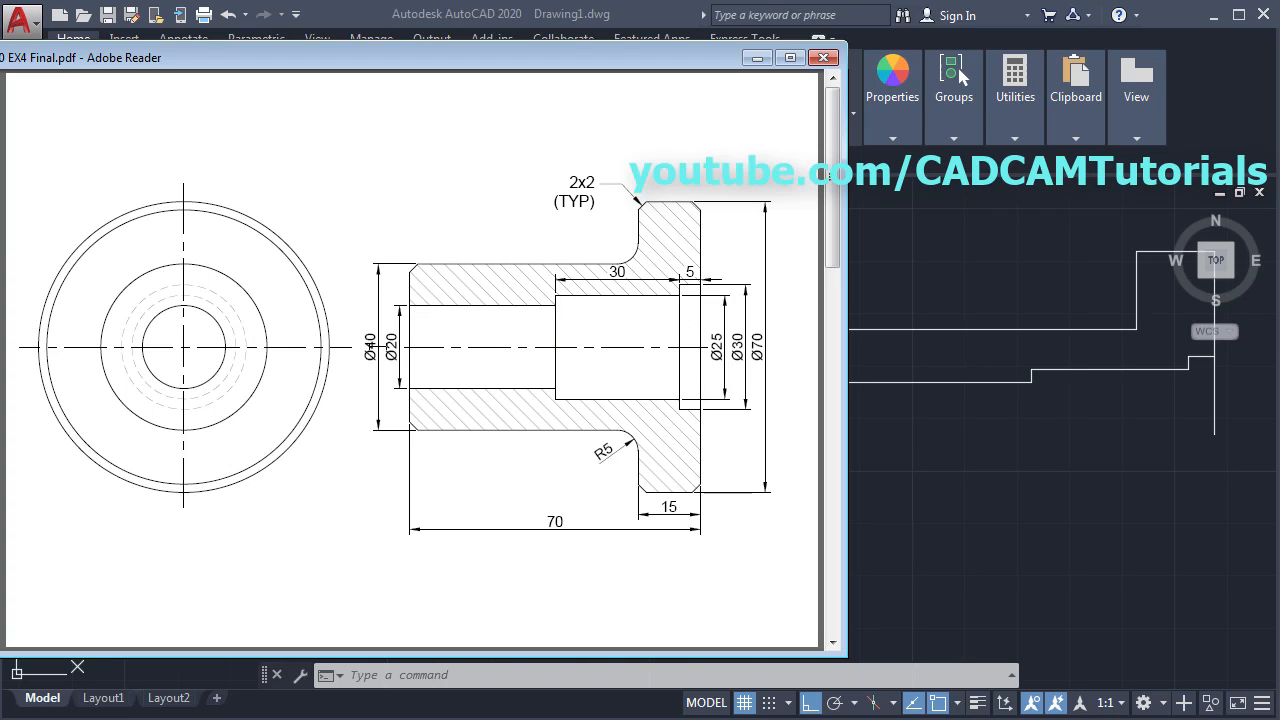
- Draw a horizontal centre line through the concentric circles
{"action": "key", "text": "alt+Tab"}
{"action": "scroll", "coordinate": [866, 466], "scroll_direction": "down", "scroll_amount": 2}
{"action": "middle_click_drag", "start_coordinate": [980, 457], "coordinate": [862, 438]}
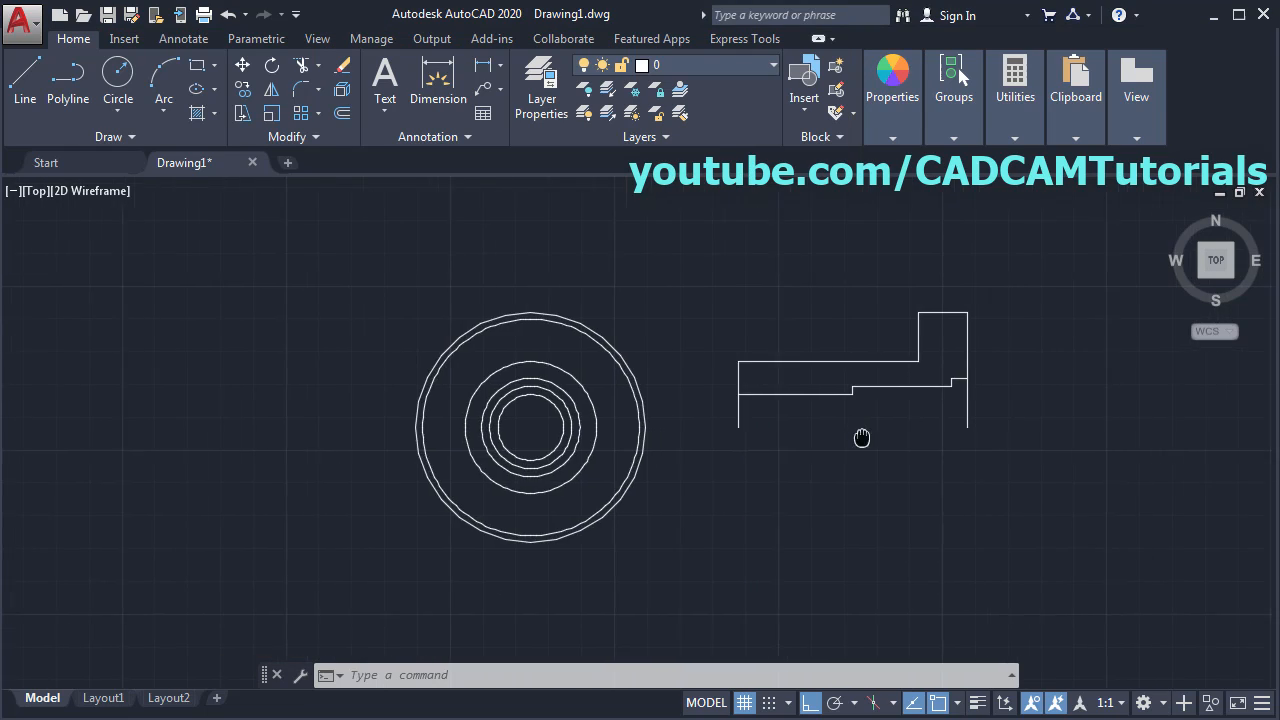
{"action": "left_click", "coordinate": [27, 95]}
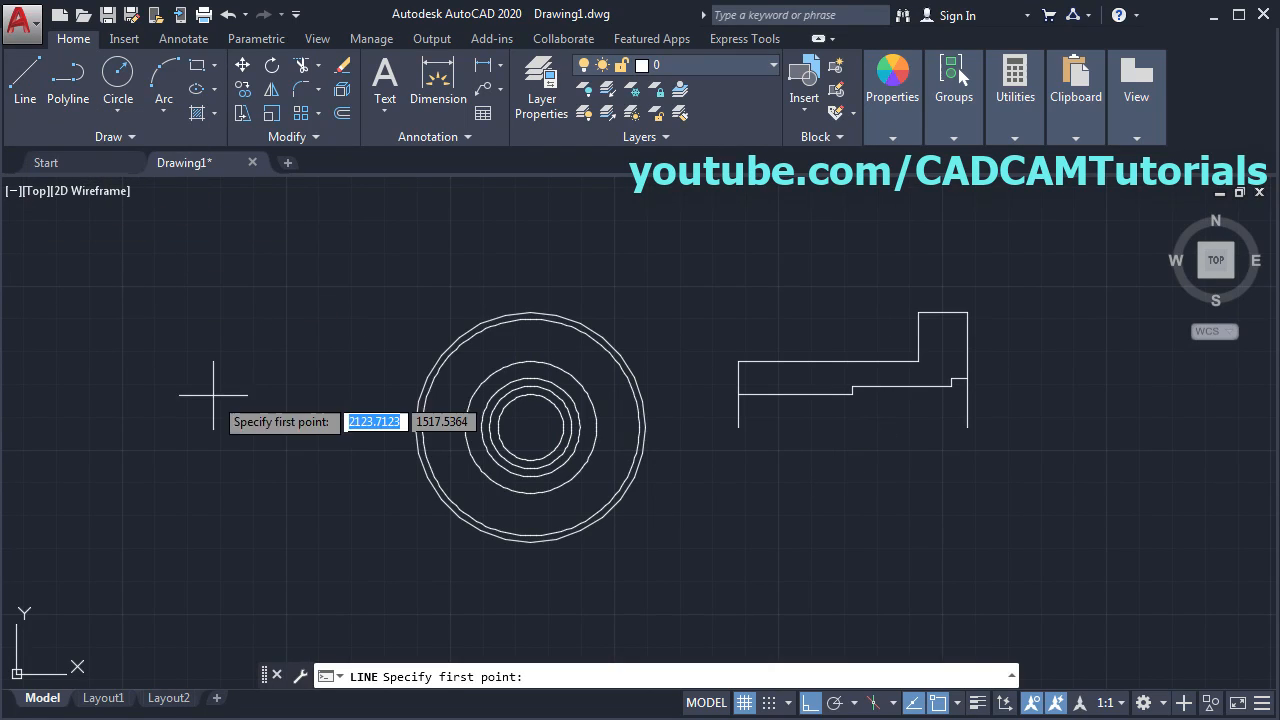
{"action": "left_click", "coordinate": [402, 427]}
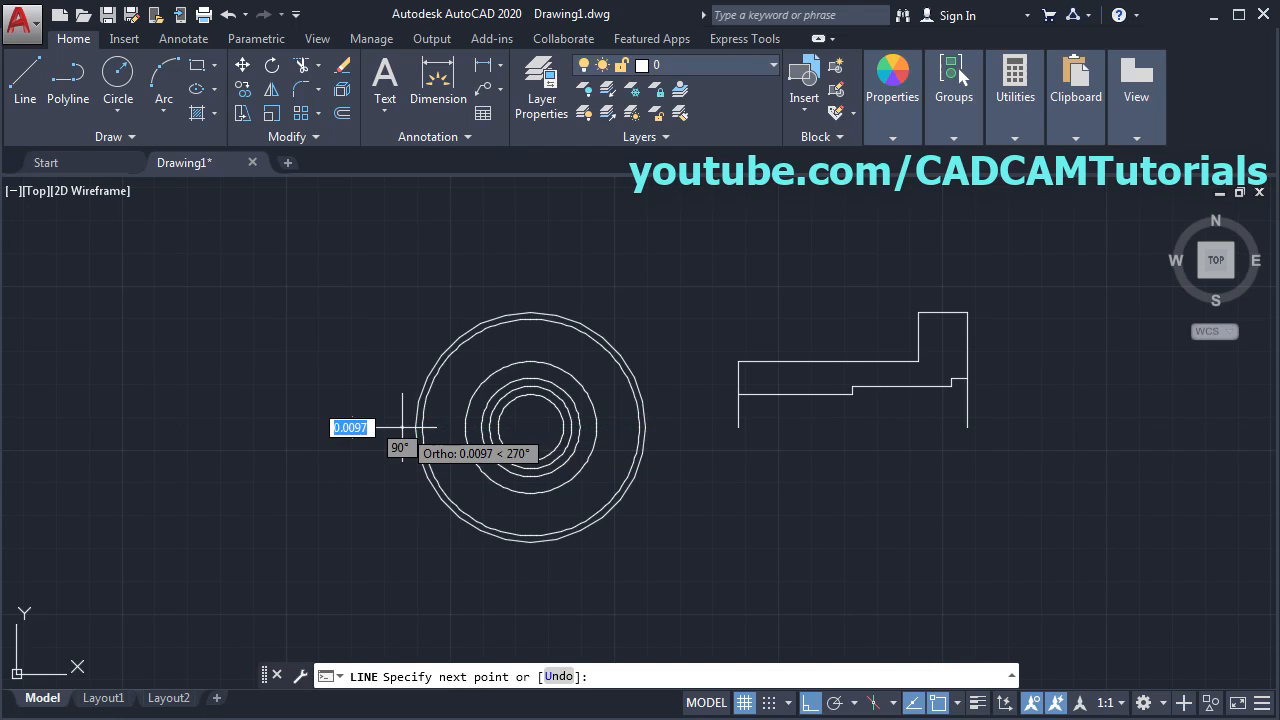
{"action": "left_click", "coordinate": [660, 427]}
{"action": "key", "text": "Return"}
{"action": "key", "text": "Return"}
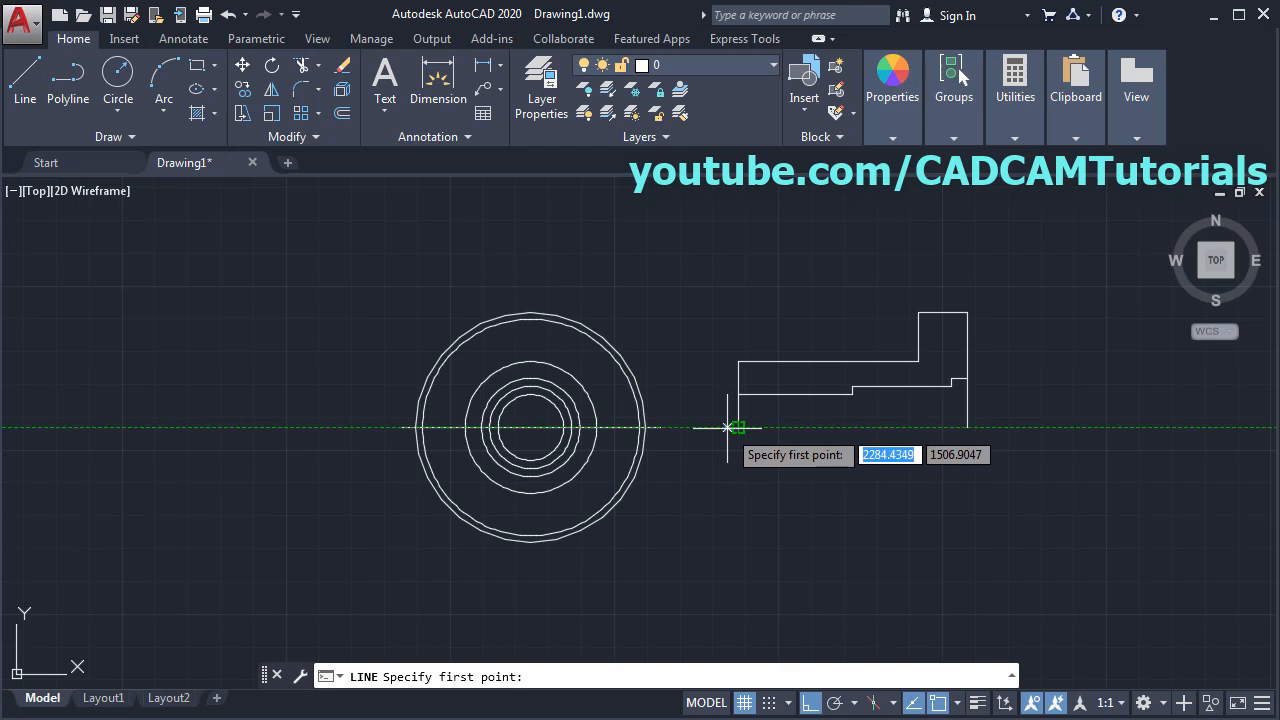
- Draw the baseline under the side view, running past its right edge
{"action": "left_click", "coordinate": [722, 427]}
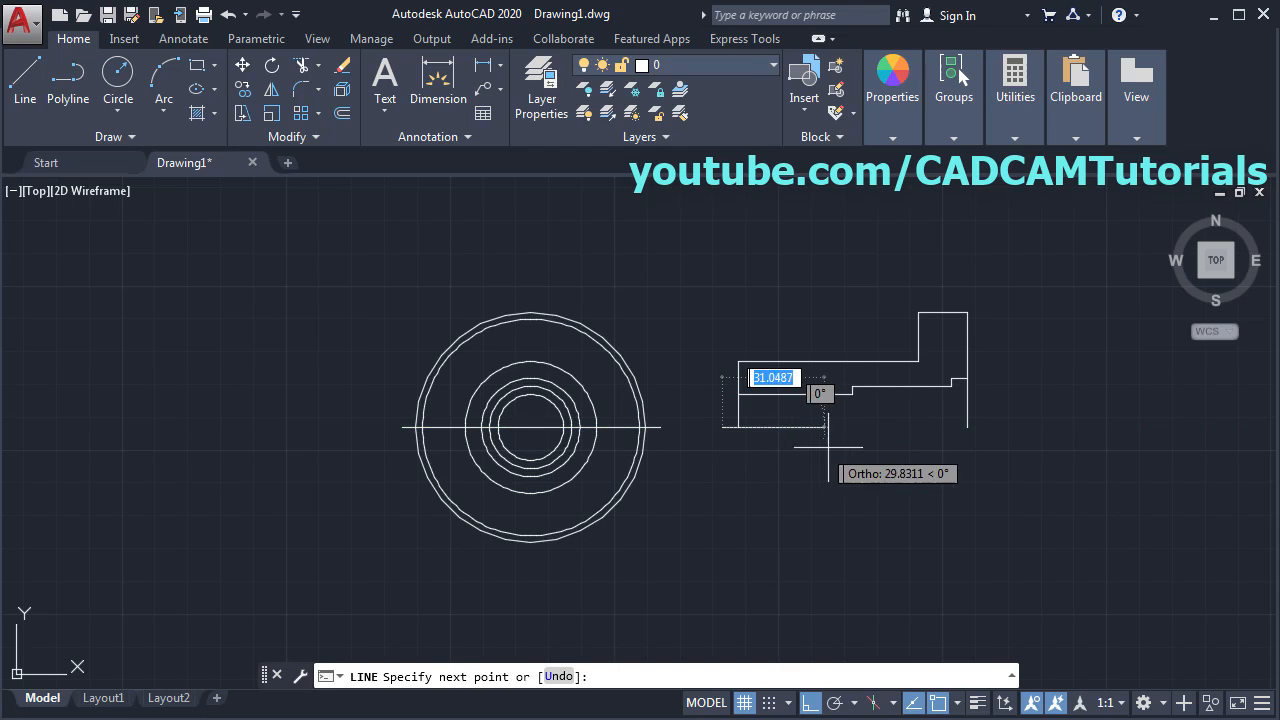
{"action": "left_click", "coordinate": [985, 437]}
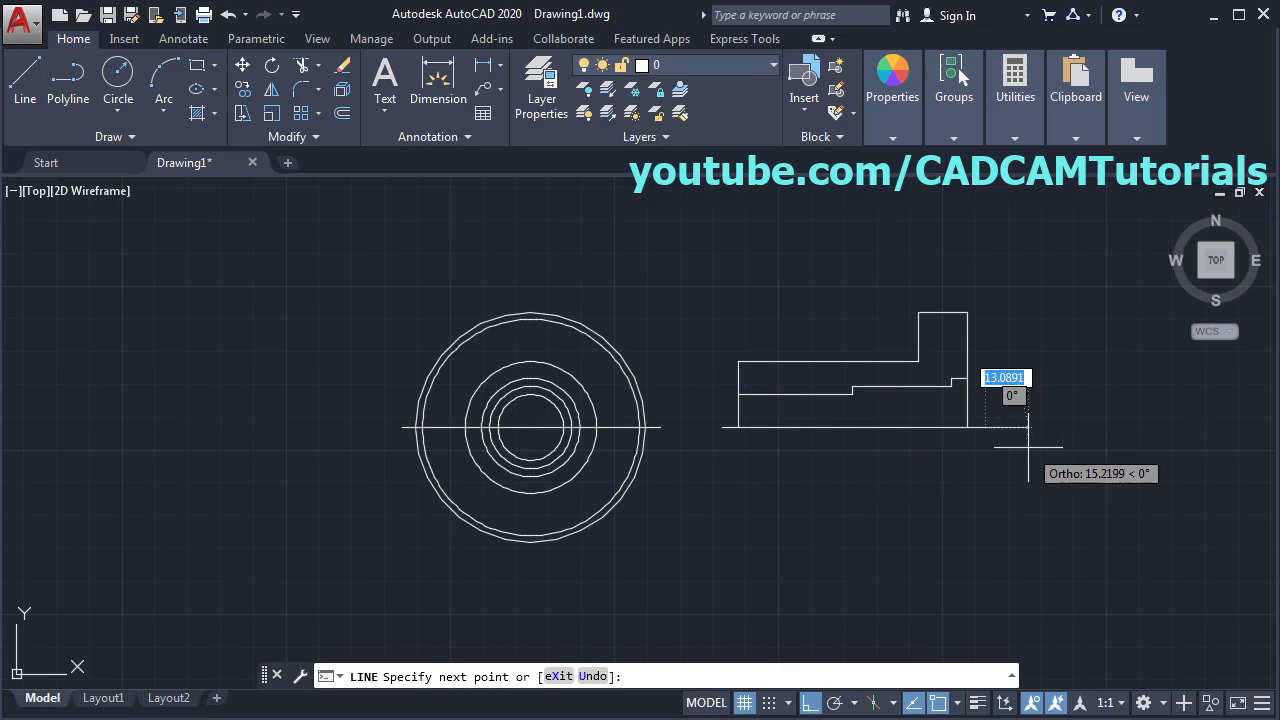
{"action": "key", "text": "Escape"}
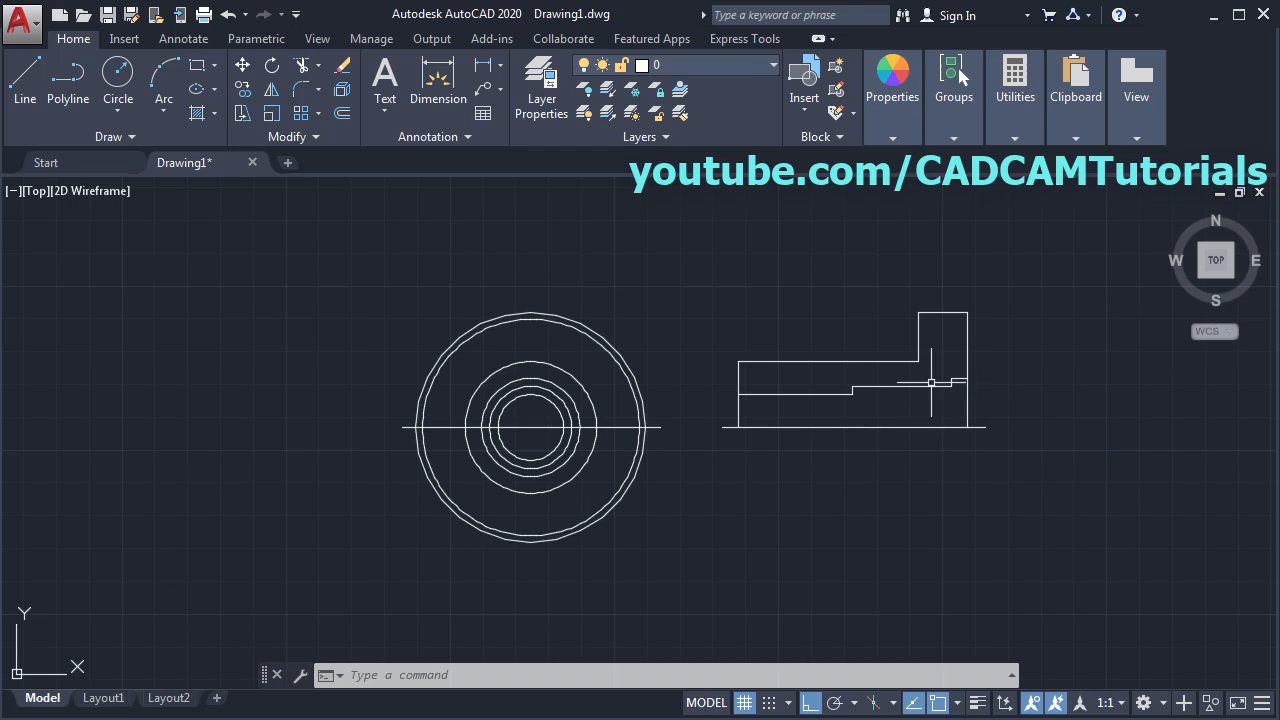
{"action": "scroll", "coordinate": [994, 405], "scroll_direction": "up", "scroll_amount": 4}
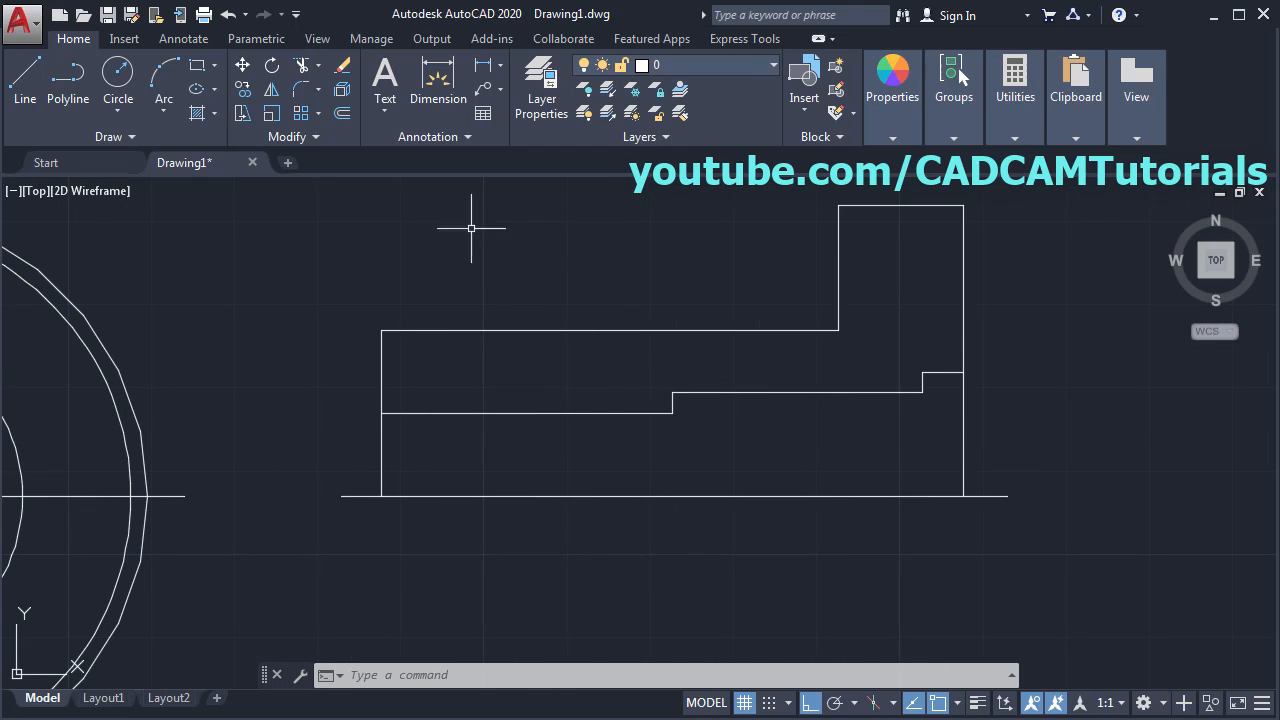
- Extend the middle step's vertical line down to the baseline, using all objects as boundaries
{"action": "left_click", "coordinate": [320, 67]}
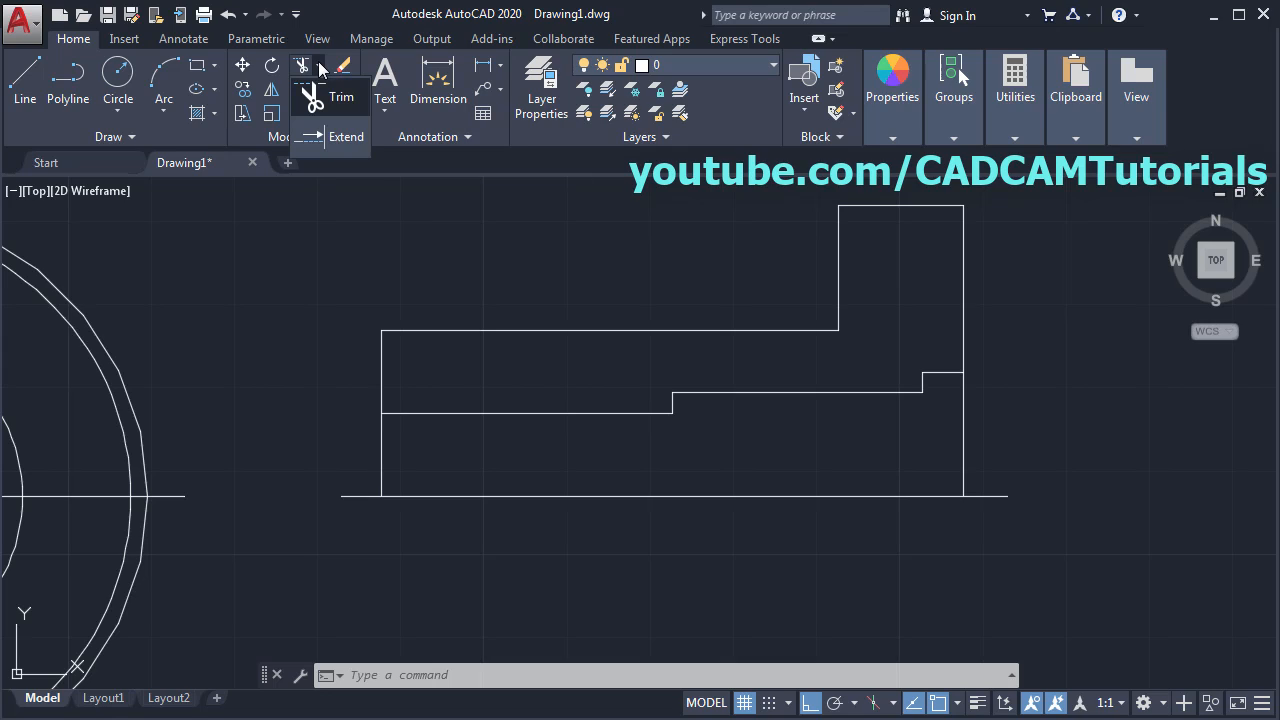
{"action": "left_click", "coordinate": [338, 137]}
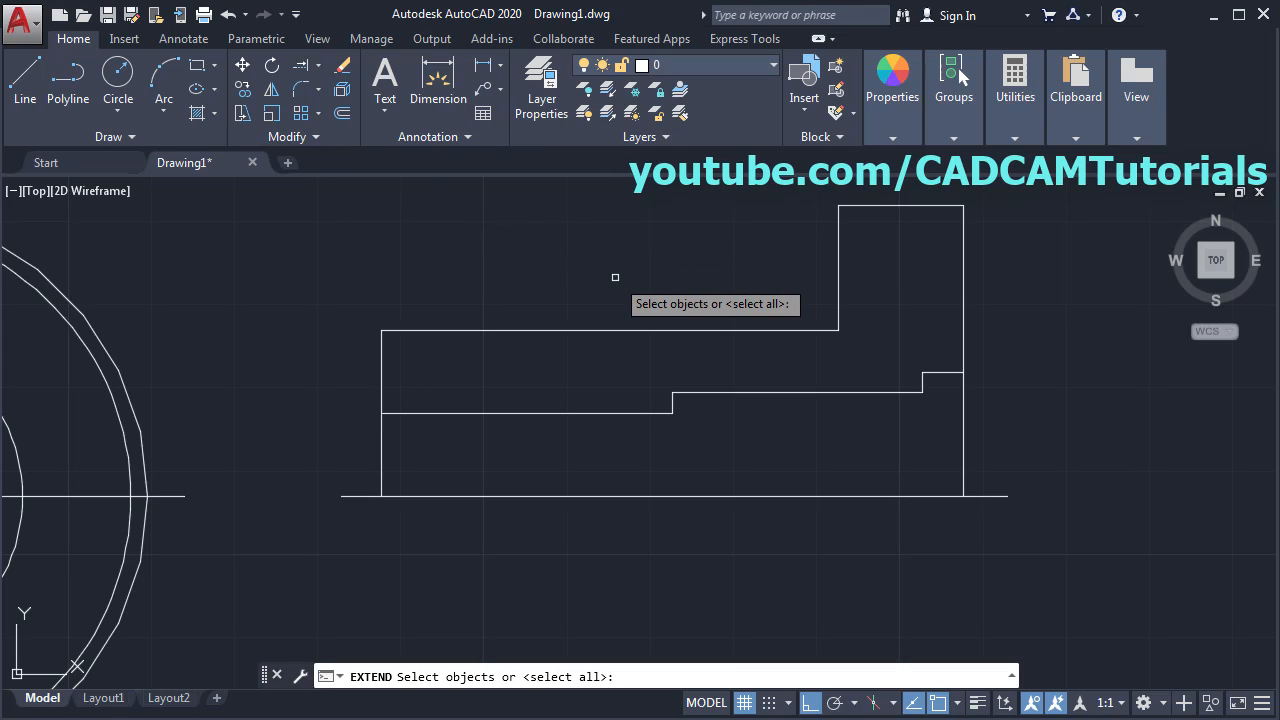
{"action": "key", "text": "Return"}
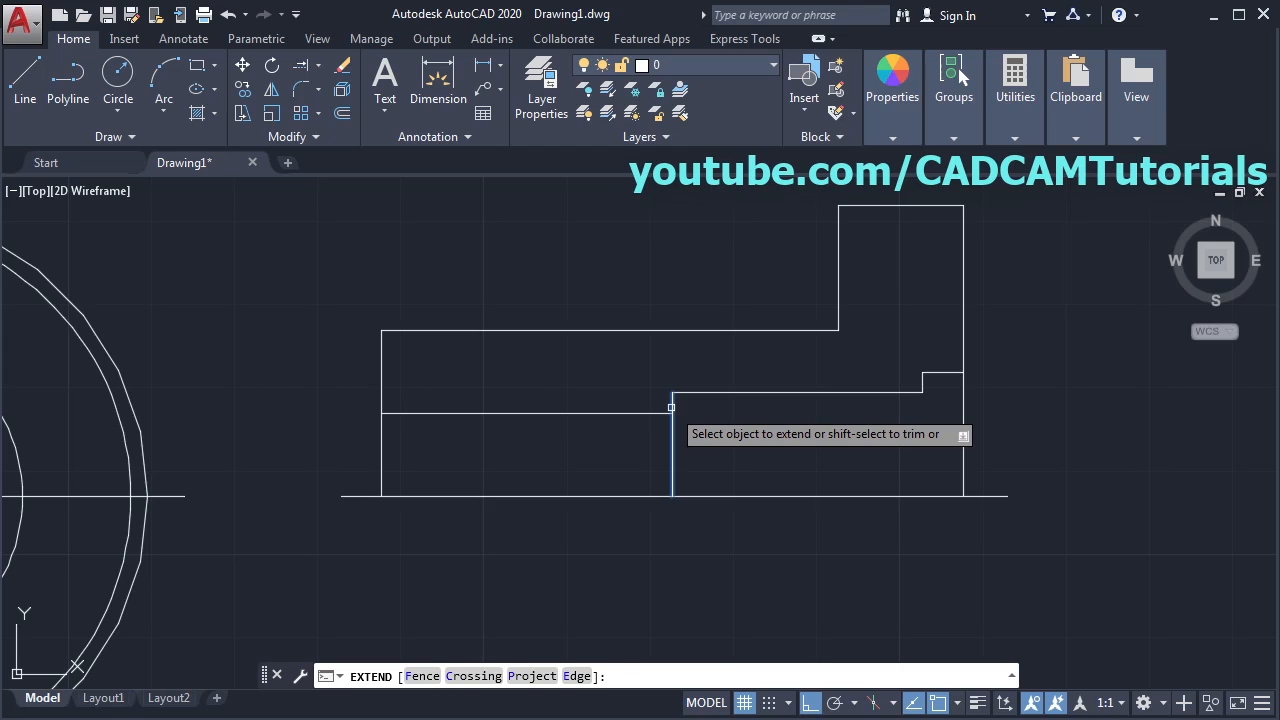
{"action": "left_click", "coordinate": [671, 407]}
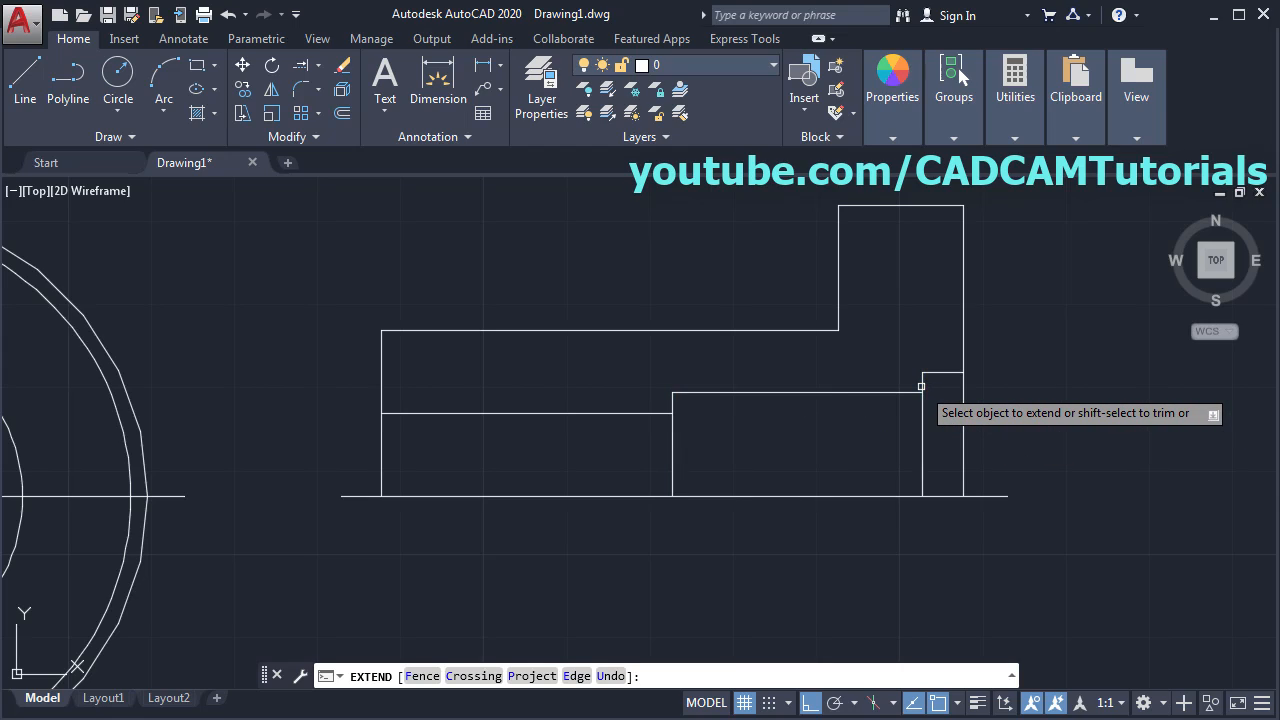
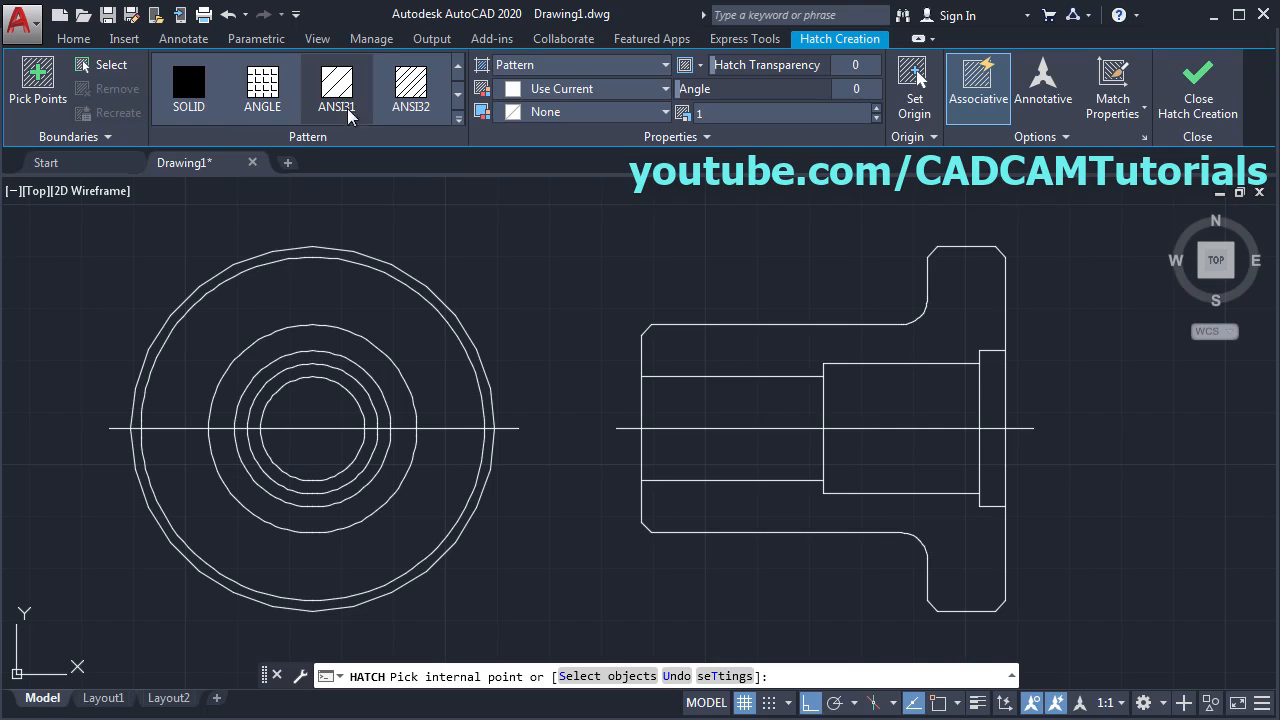
- Pick both sectioned regions of the side view and set the hatch scale to 0.5
{"action": "left_click", "coordinate": [751, 357]}
{"action": "left_click", "coordinate": [721, 511]}
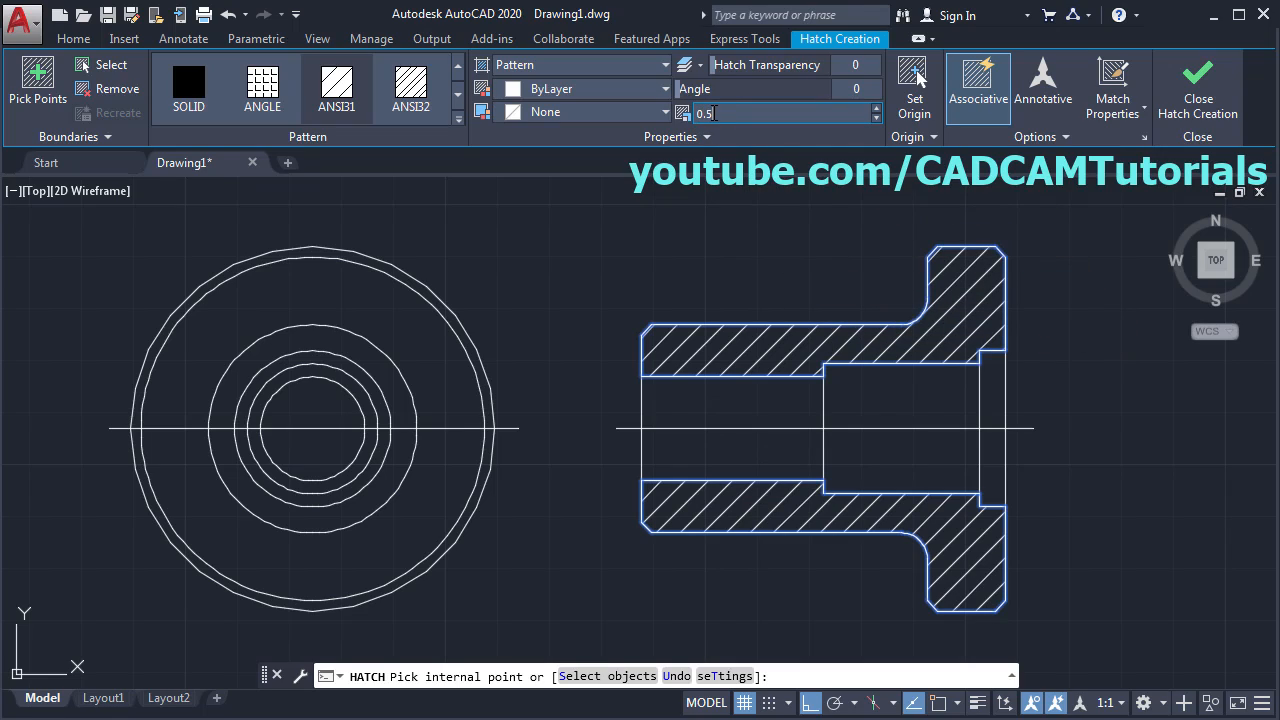
{"action": "key", "text": "Return"}
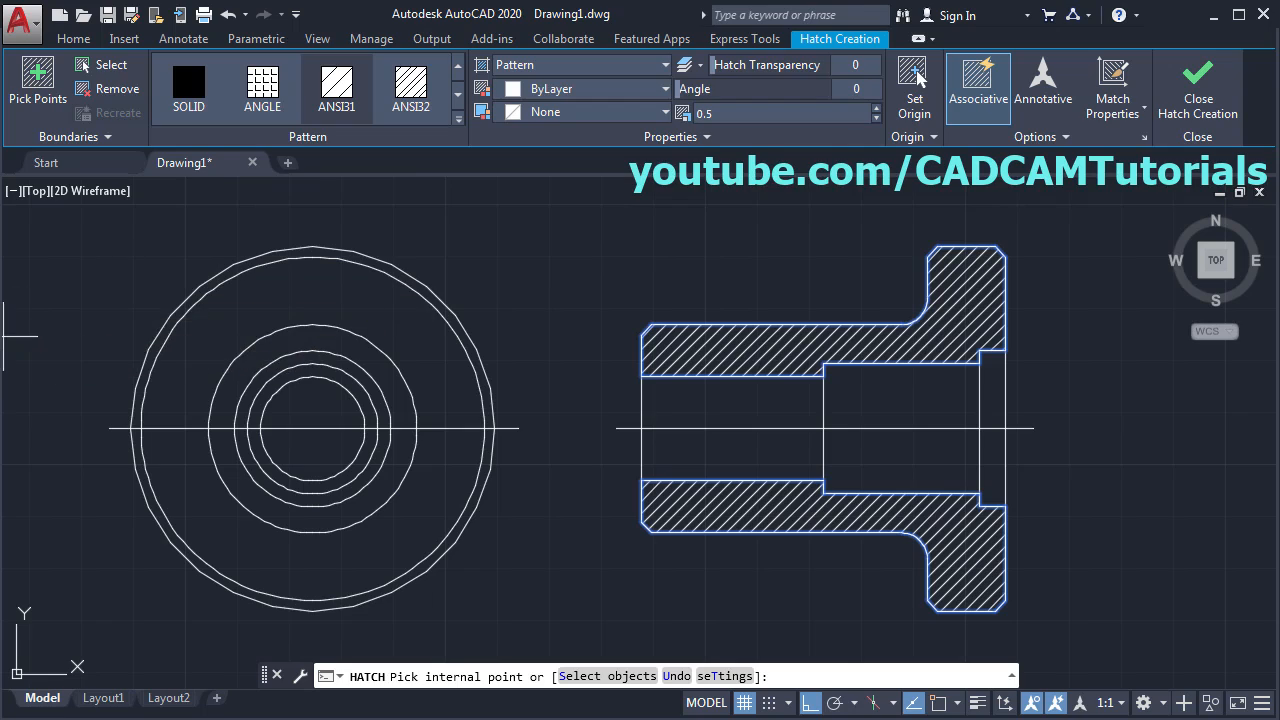
{"action": "key", "text": "alt+Tab"}
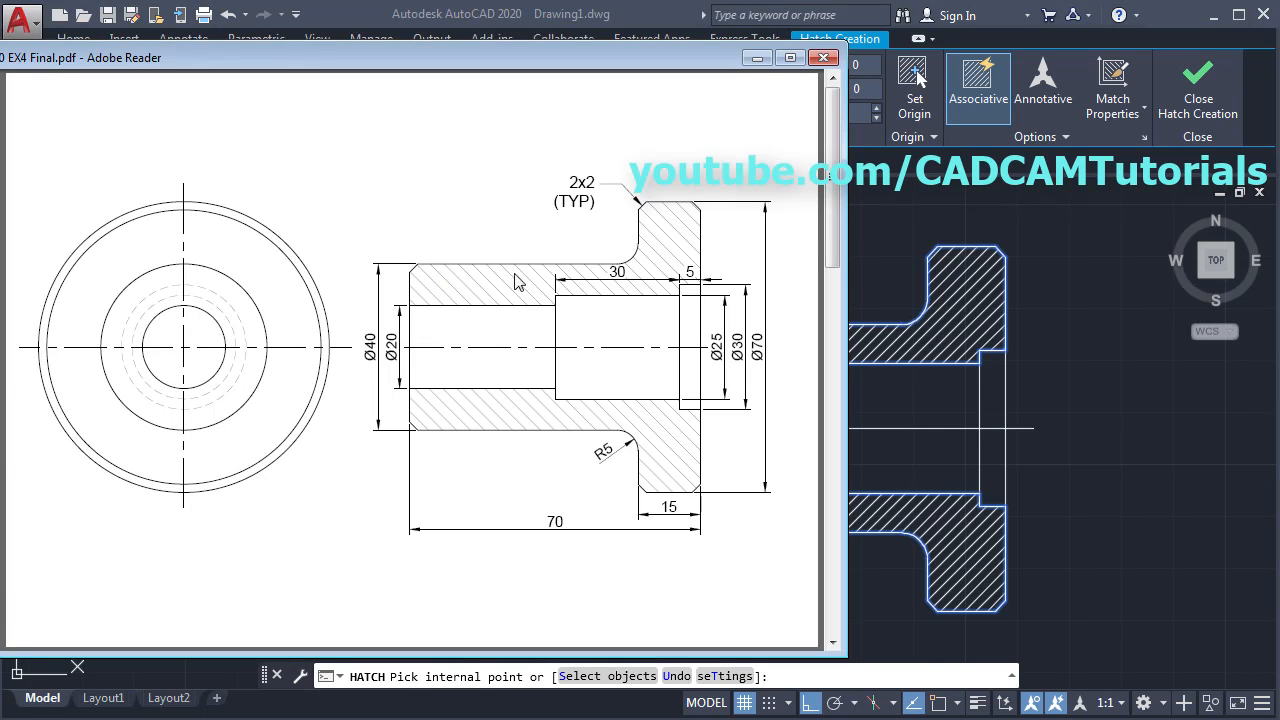
{"action": "left_click", "coordinate": [643, 19]}
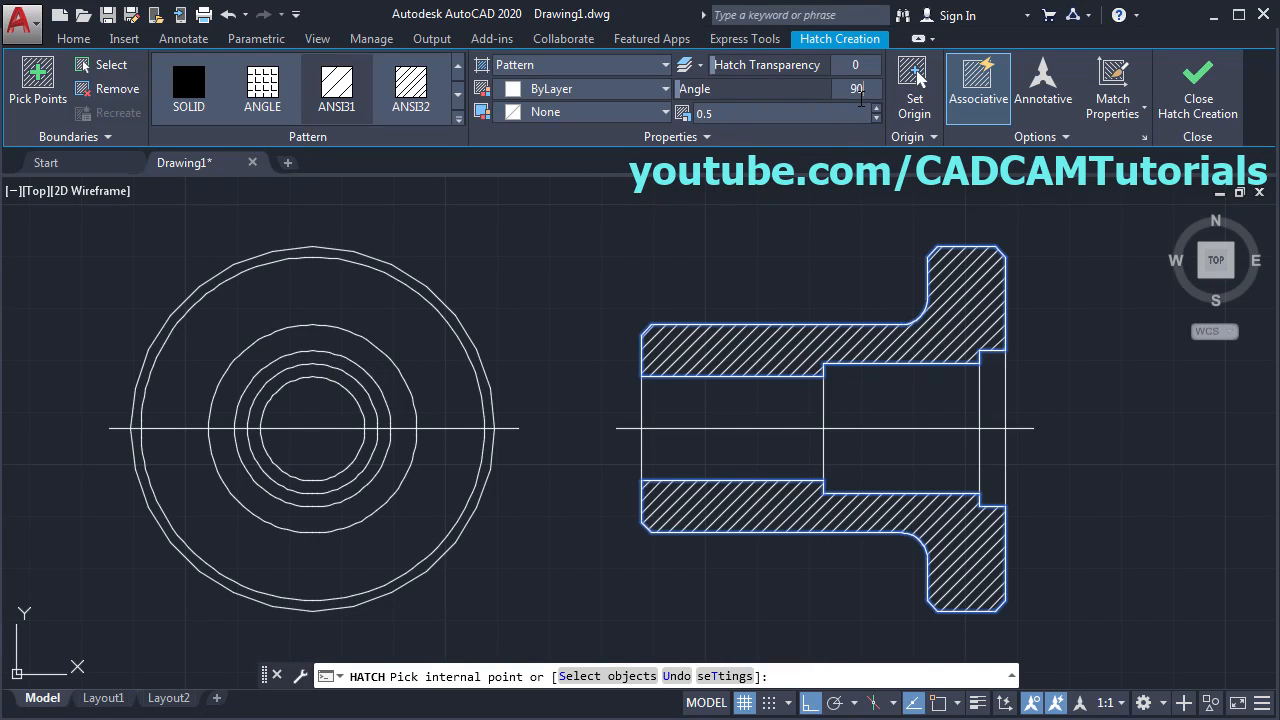
- Rotate the hatch to a 90° angle and finish the hatch
{"action": "left_click", "coordinate": [860, 98]}
{"action": "type", "text": "90"}
{"action": "key", "text": "Return"}
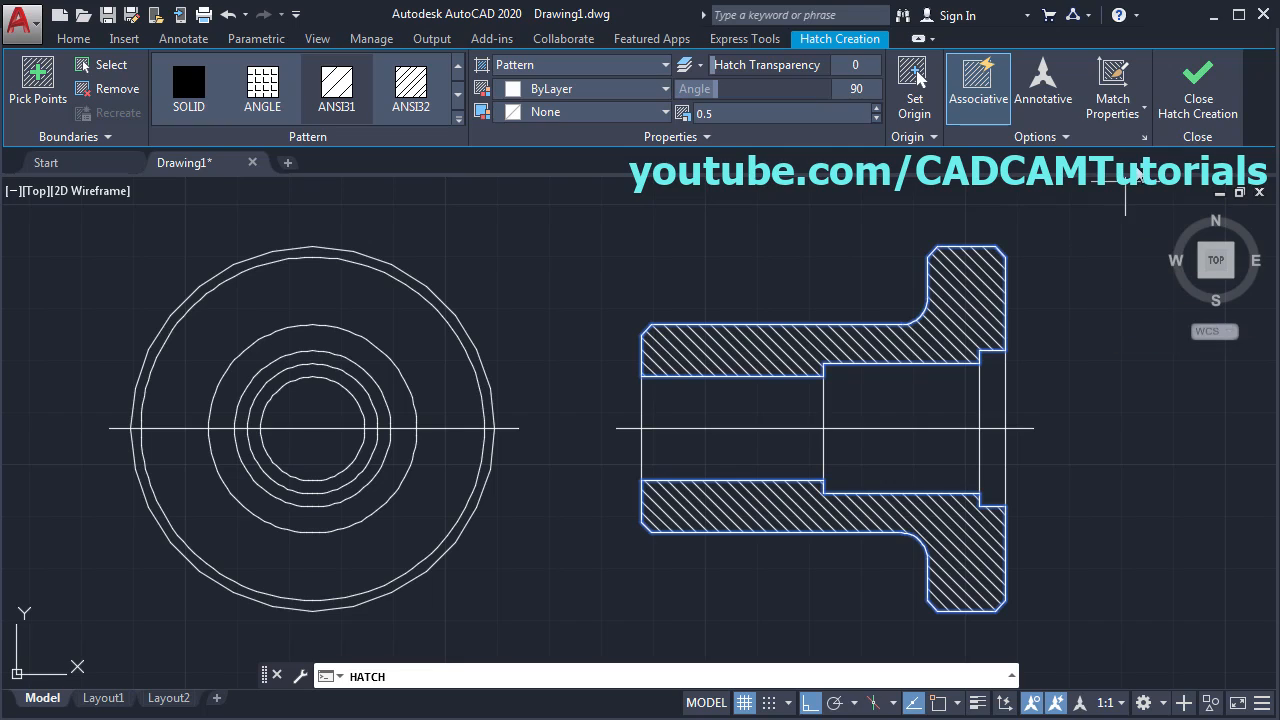
{"action": "left_click", "coordinate": [1200, 113]}
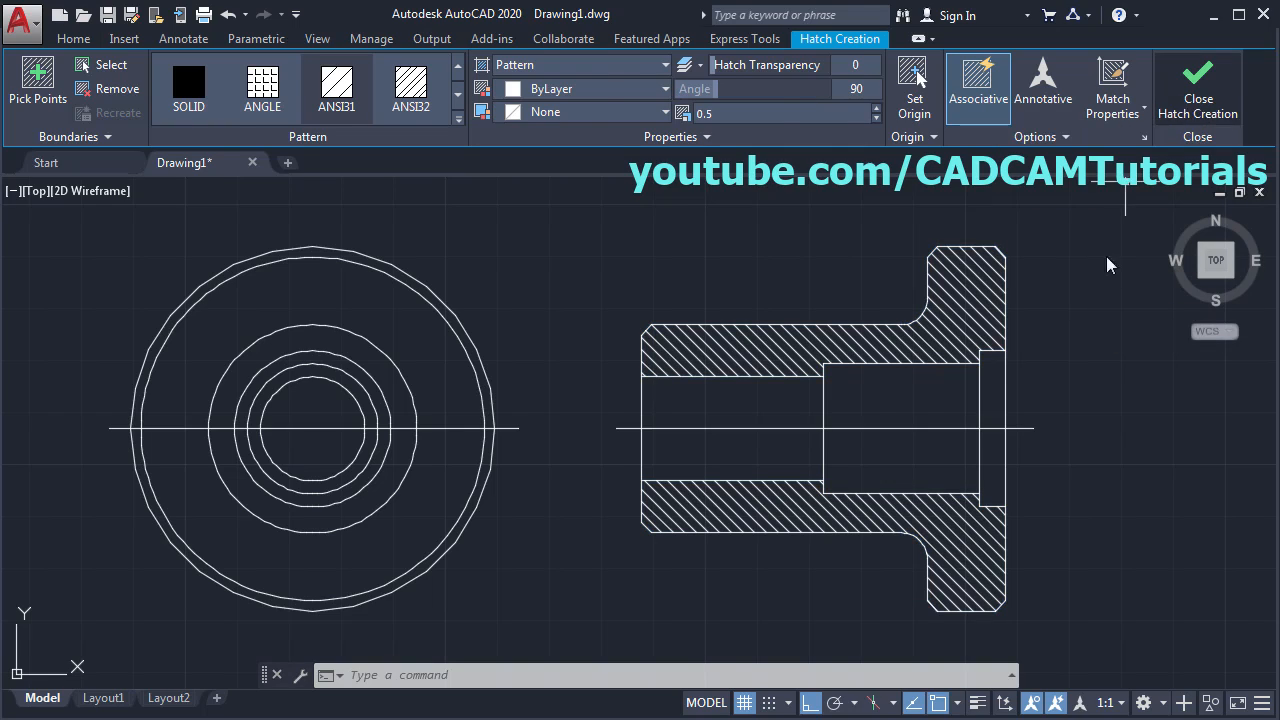
- Compare the hatched side view with the reference PDF and open Layer Properties
{"action": "middle_click_drag", "start_coordinate": [682, 460], "coordinate": [736, 458]}
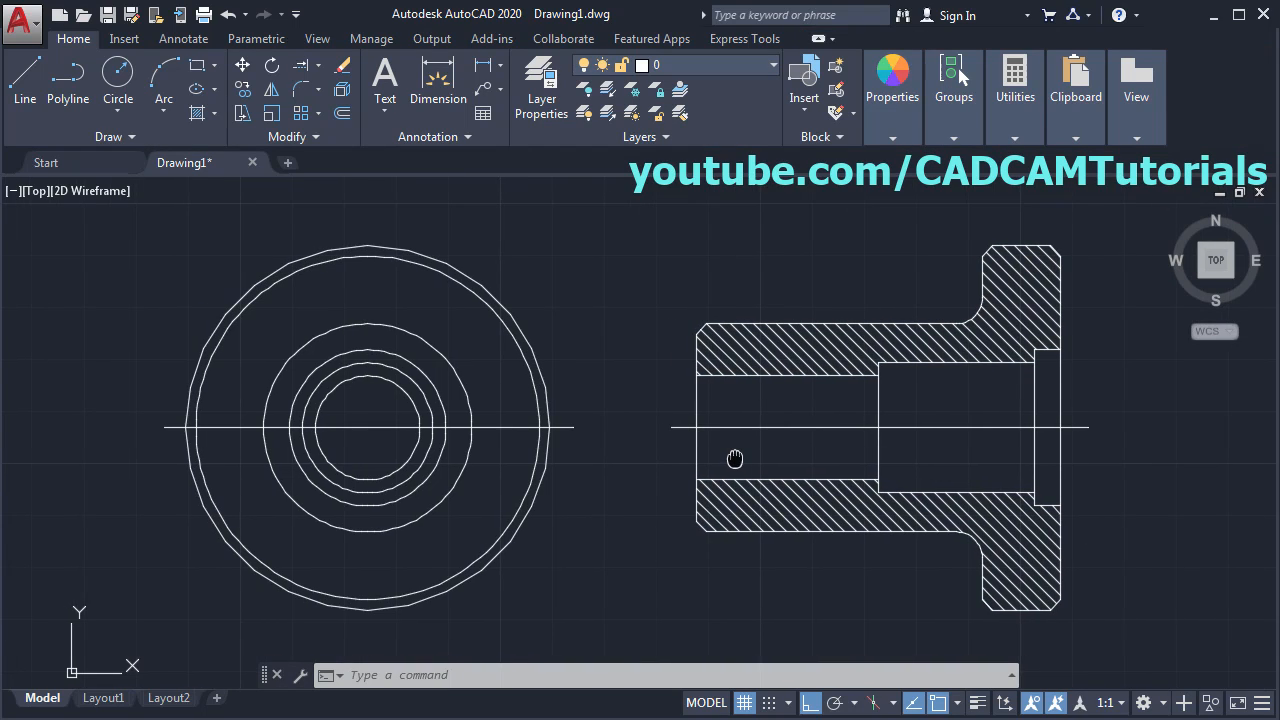
{"action": "key", "text": "alt+Tab"}
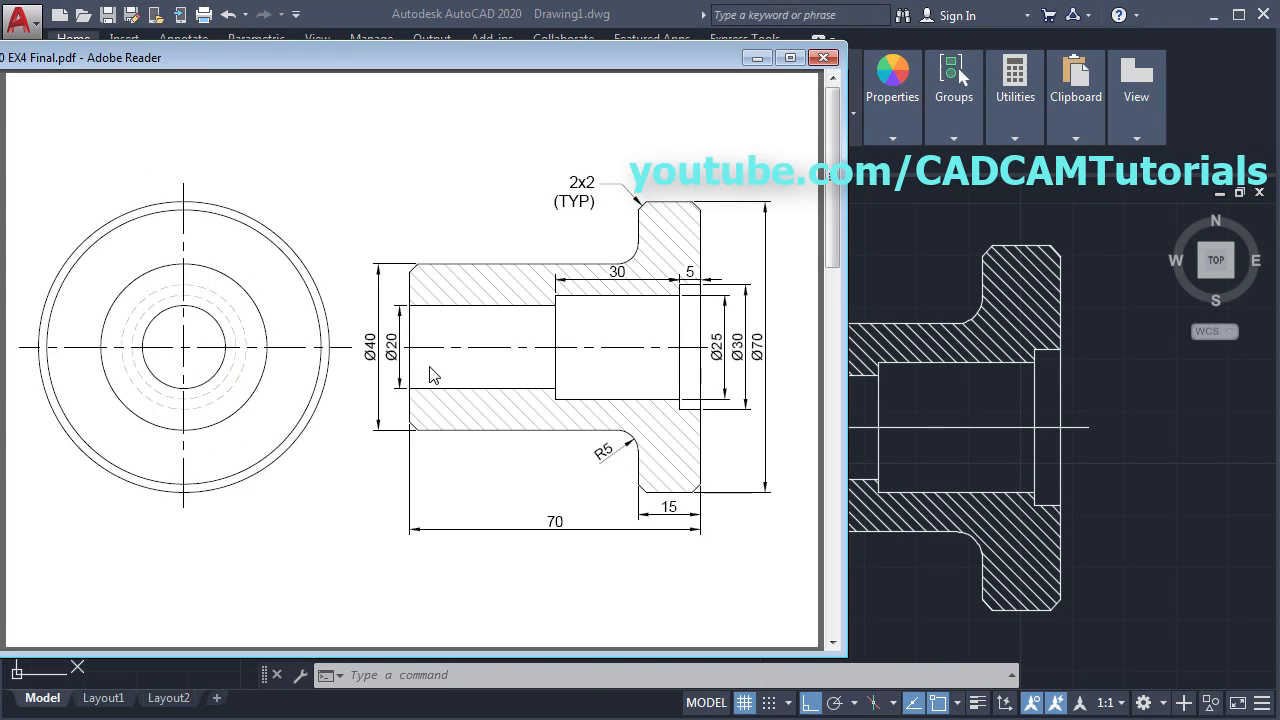
{"action": "left_click", "coordinate": [1179, 415]}
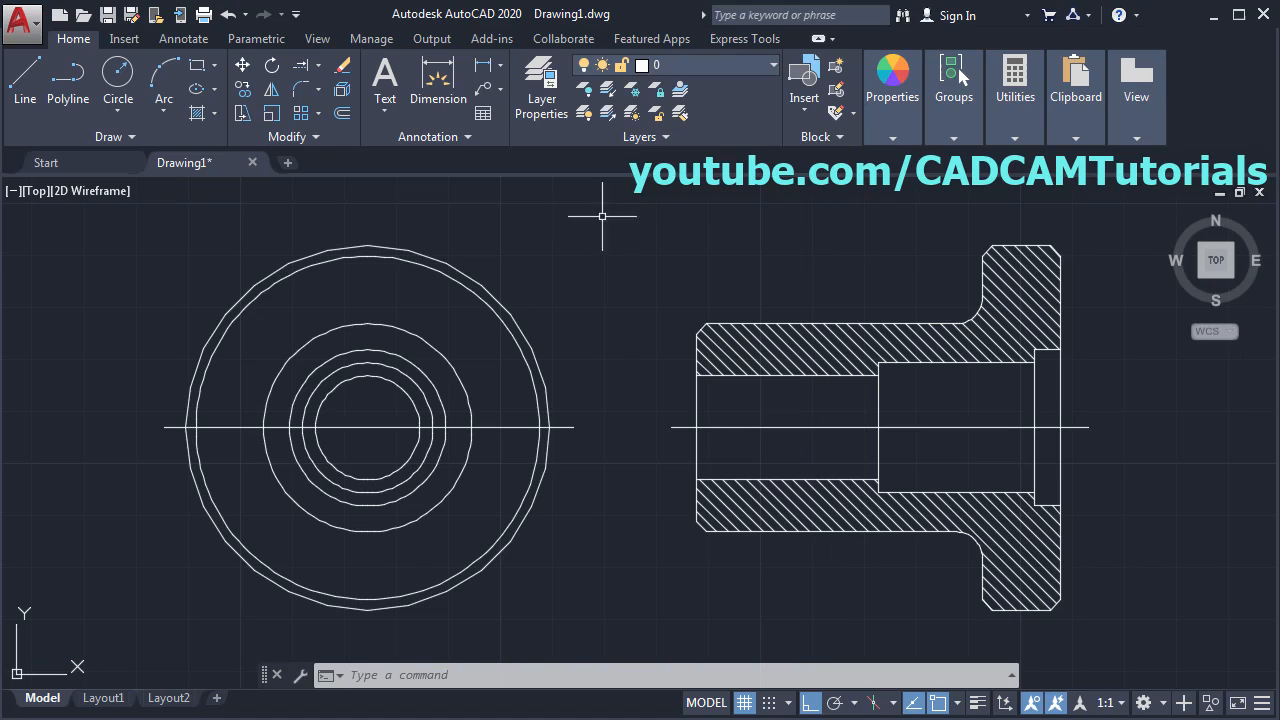
{"action": "left_click", "coordinate": [541, 105]}
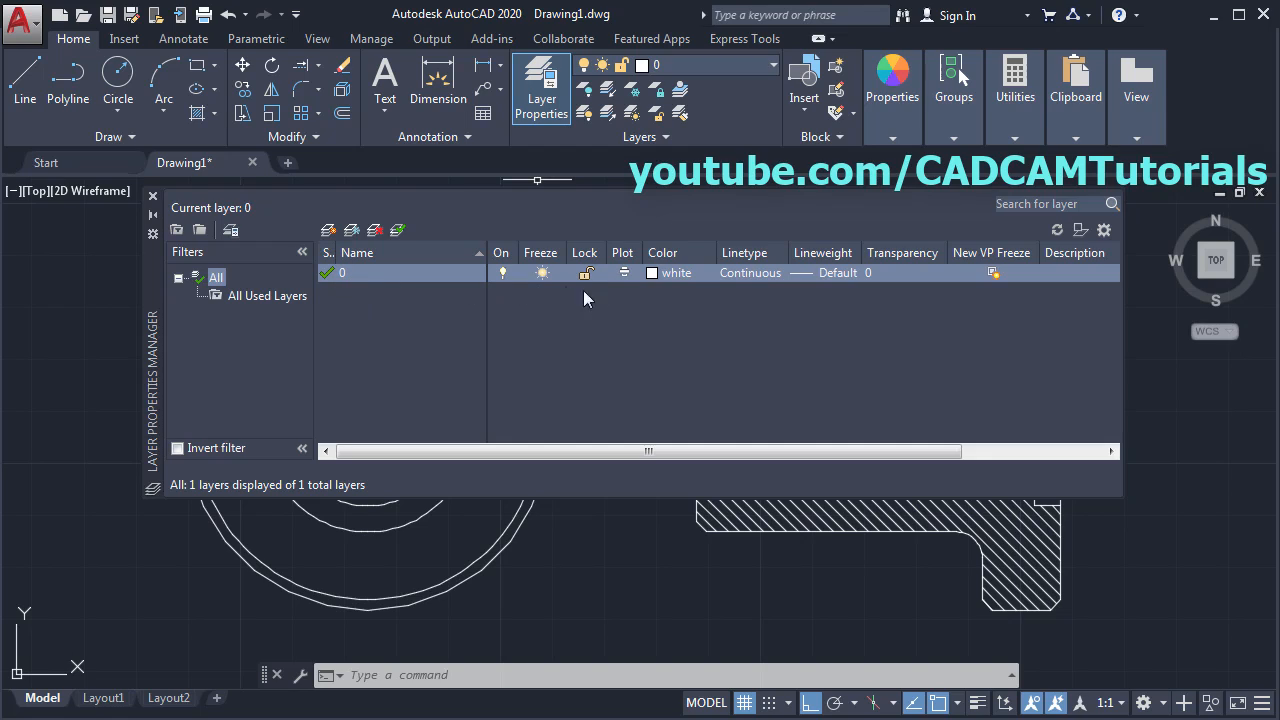
- Give layer 0 green colour 82 and a 0.35 mm lineweight
{"action": "left_click", "coordinate": [659, 274]}
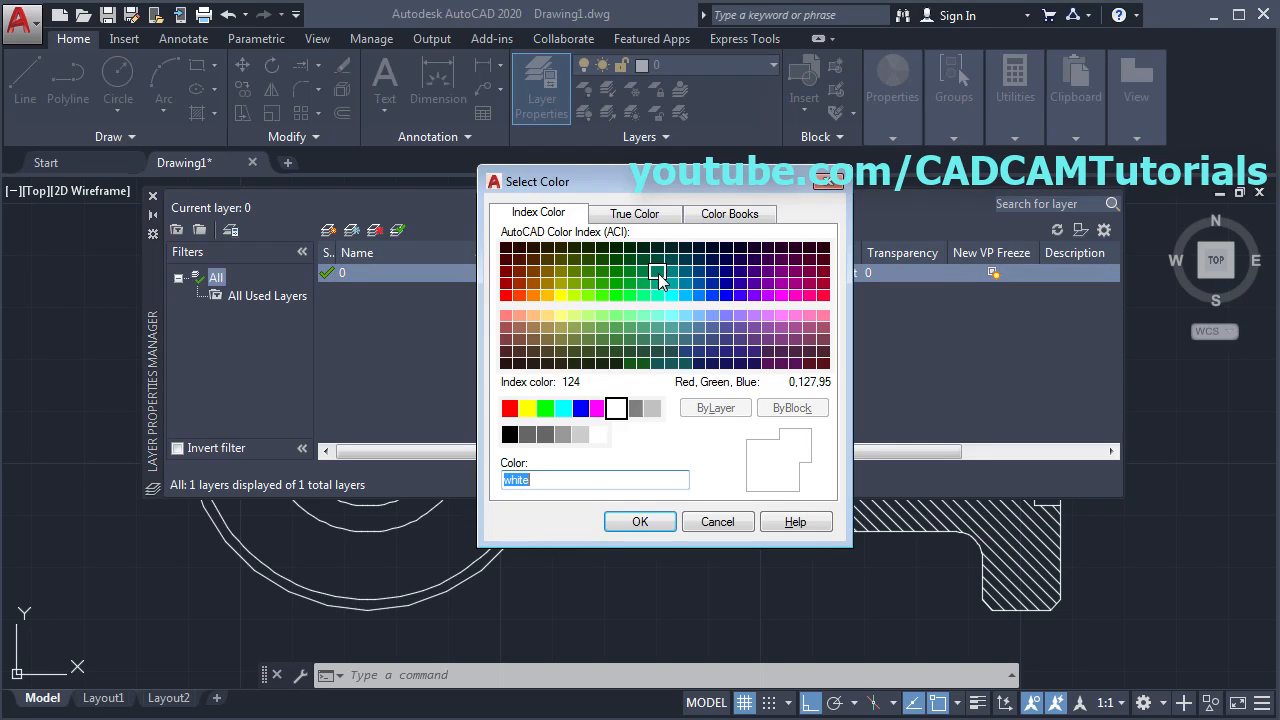
{"action": "left_click", "coordinate": [600, 283]}
{"action": "left_click", "coordinate": [660, 521]}
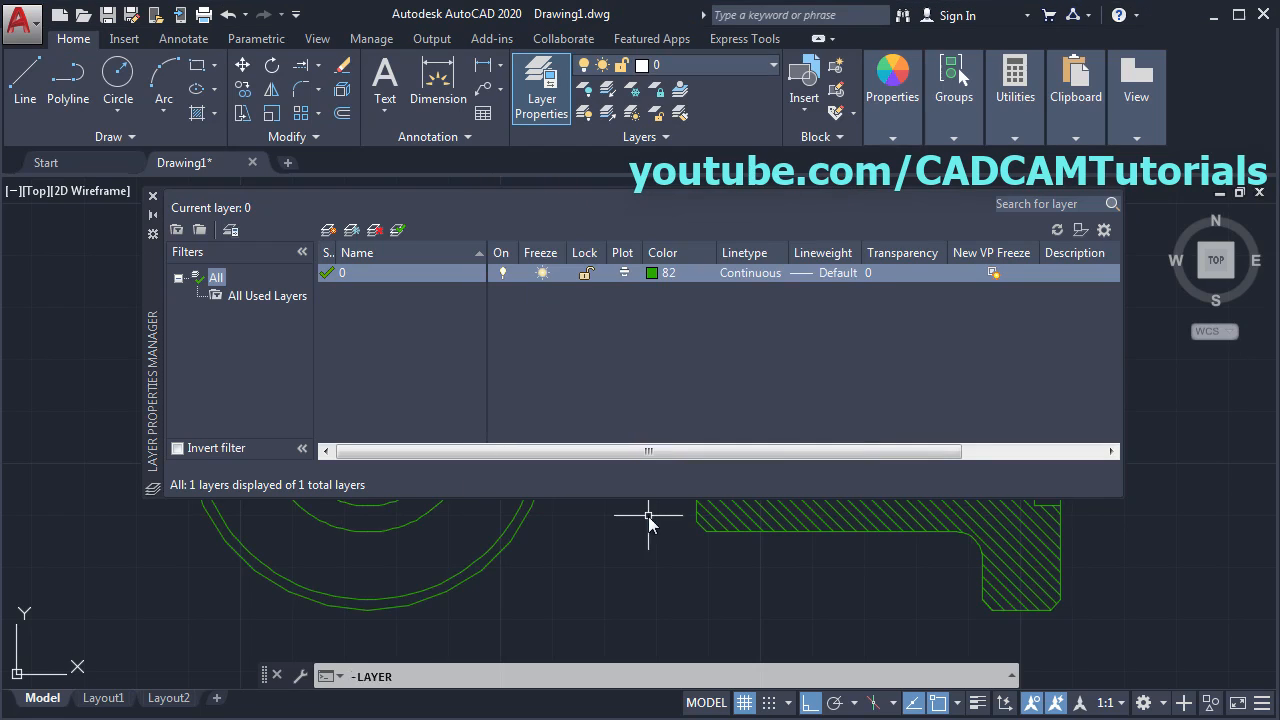
{"action": "left_click", "coordinate": [836, 273]}
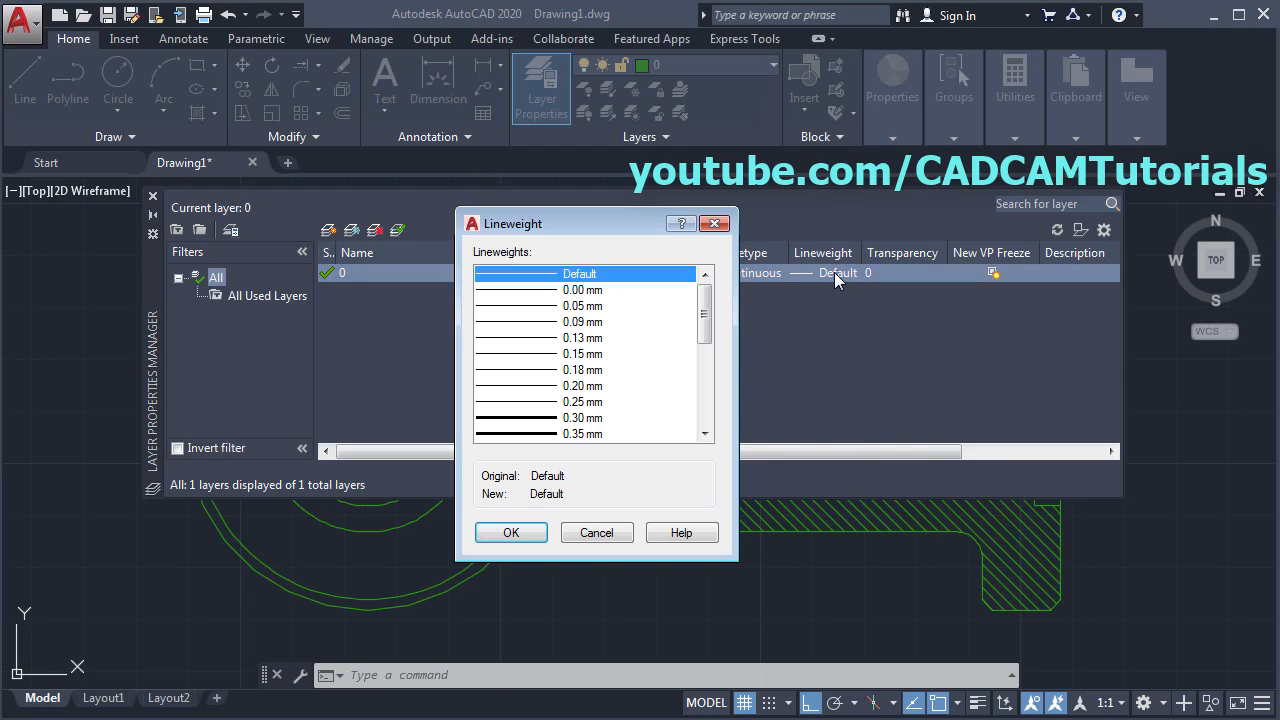
{"action": "left_click", "coordinate": [575, 435]}
{"action": "left_click", "coordinate": [510, 532]}
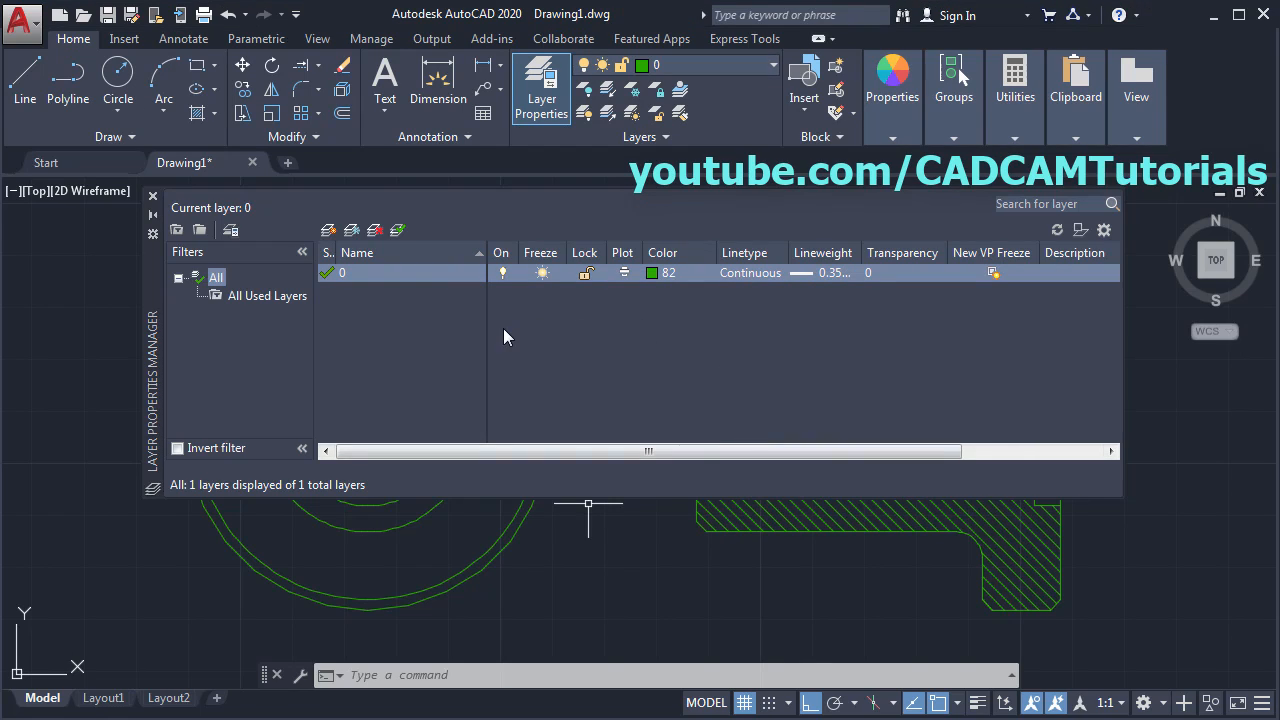
- Create a new layer named Hidden with yellow colour 50
{"action": "left_click", "coordinate": [330, 231]}
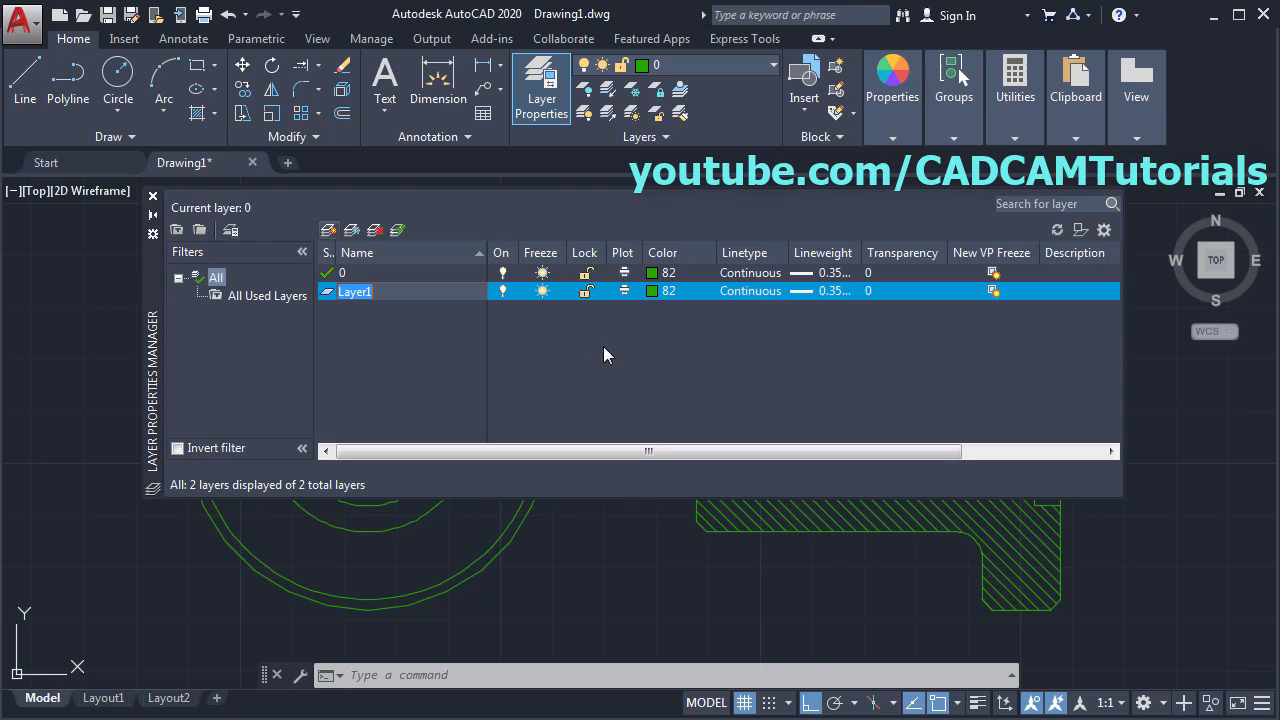
{"action": "type", "text": "Hidden"}
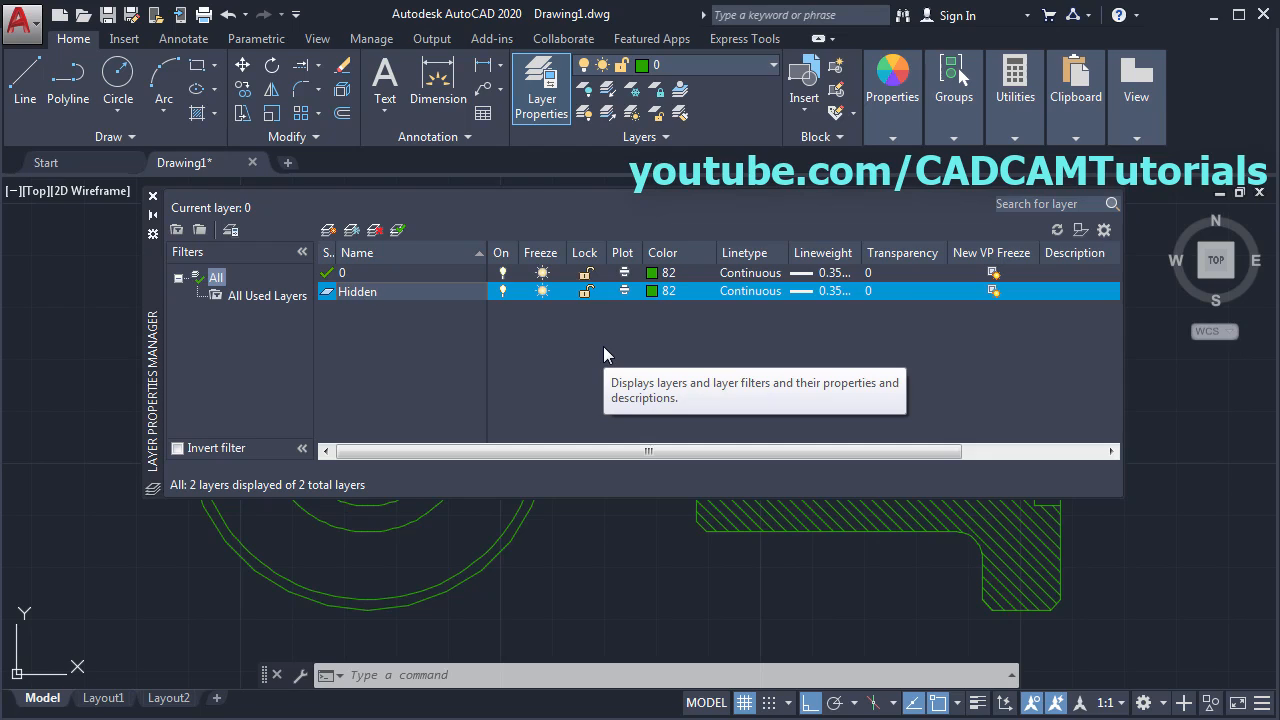
{"action": "left_click", "coordinate": [651, 291]}
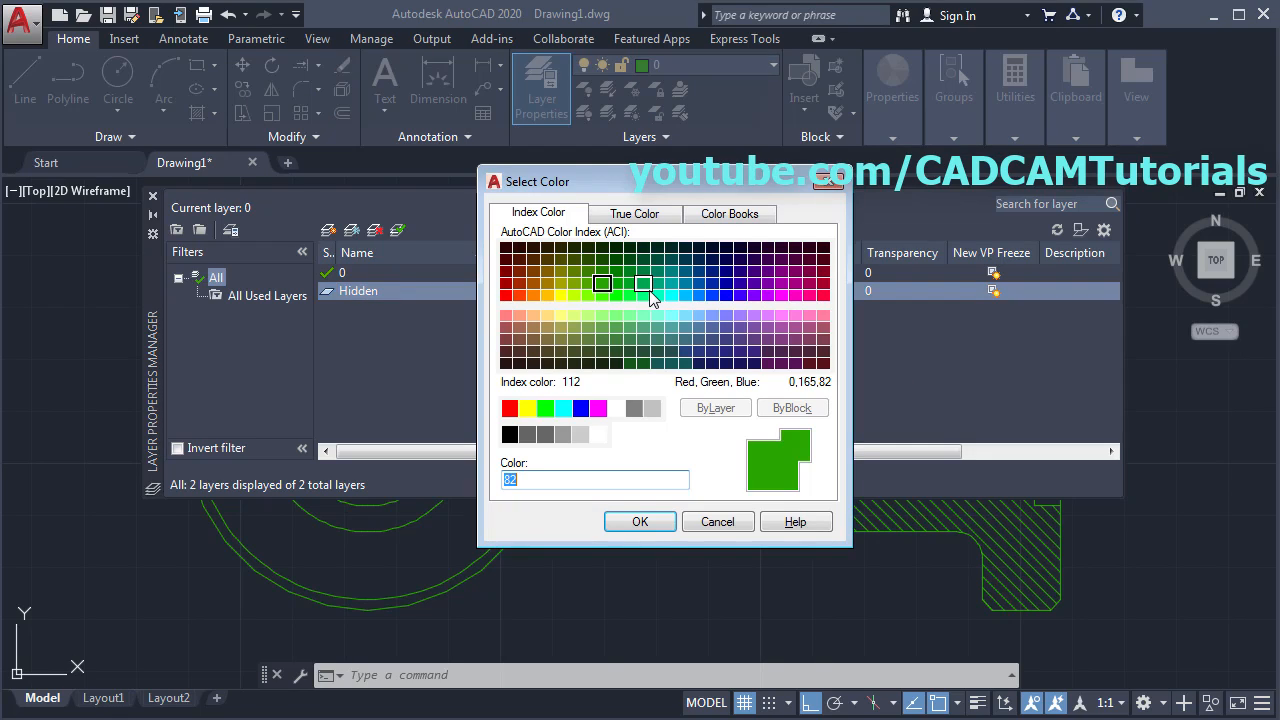
{"action": "left_click", "coordinate": [561, 297]}
{"action": "left_click", "coordinate": [652, 522]}
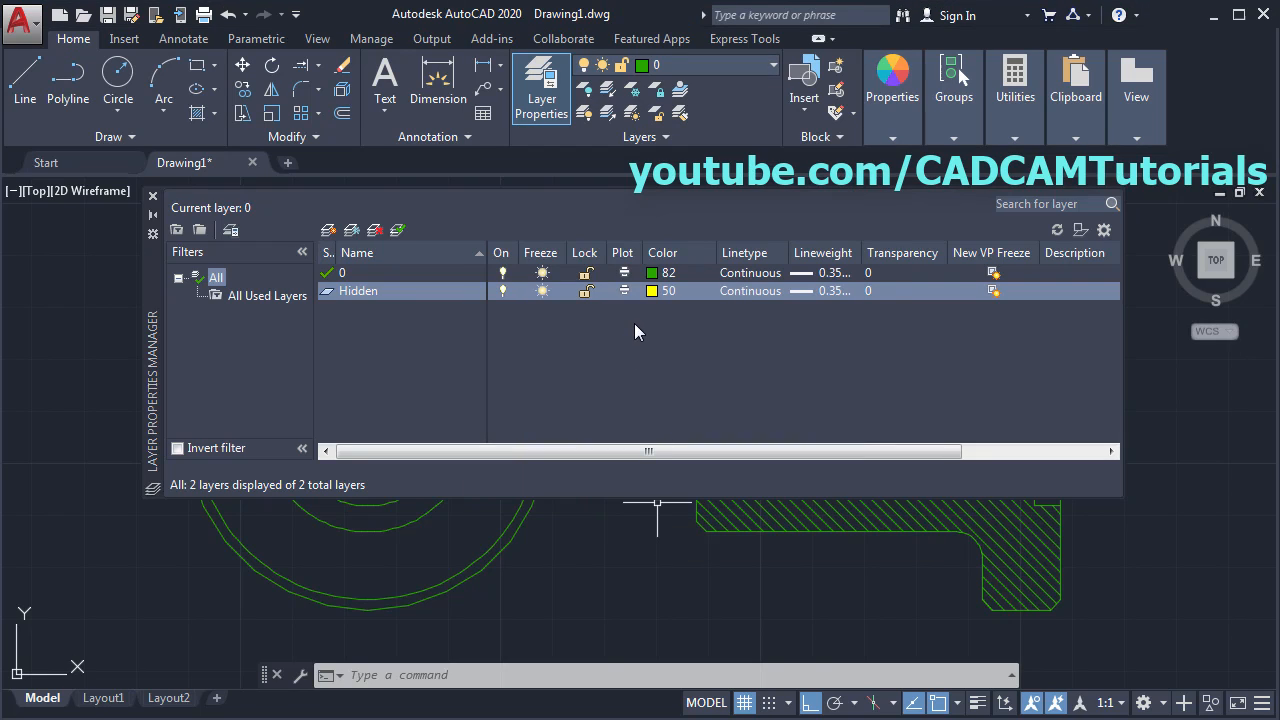
- Load the HIDDEN2 linetype for the Hidden layer and give it Default lineweight
{"action": "left_click", "coordinate": [751, 291]}
{"action": "left_click", "coordinate": [687, 480]}
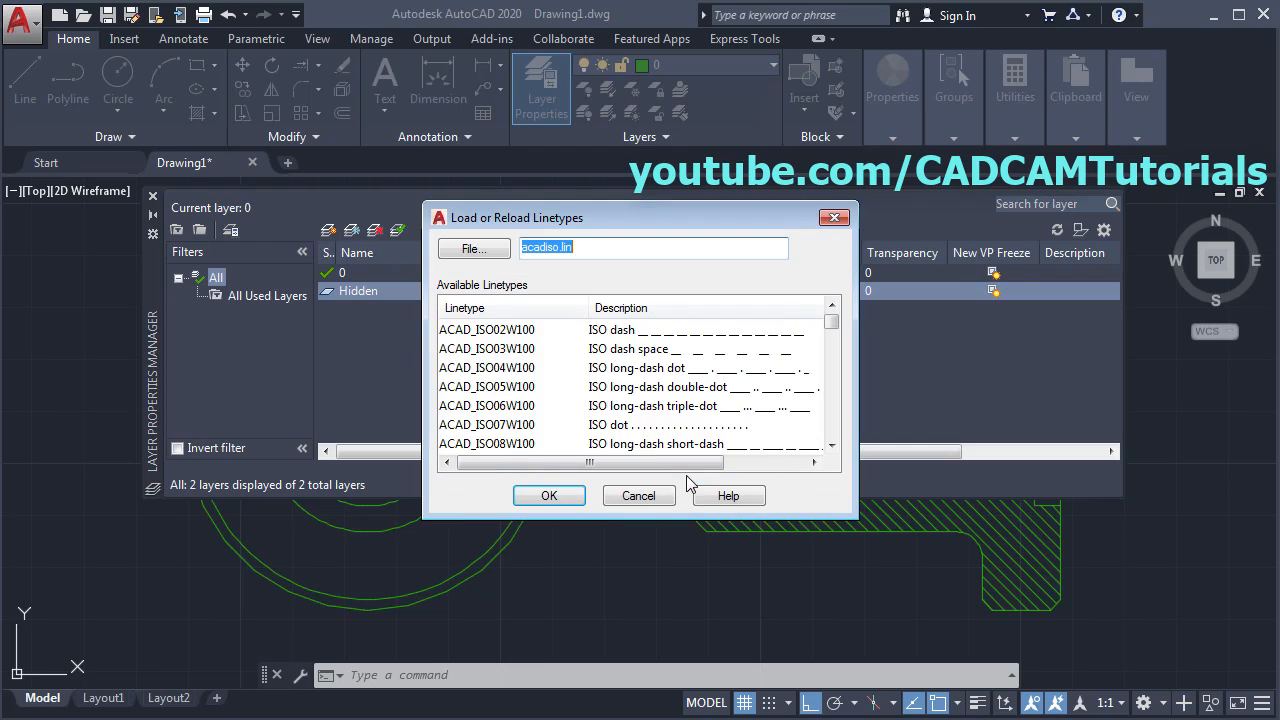
{"action": "left_click_drag", "start_coordinate": [831, 330], "coordinate": [840, 400]}
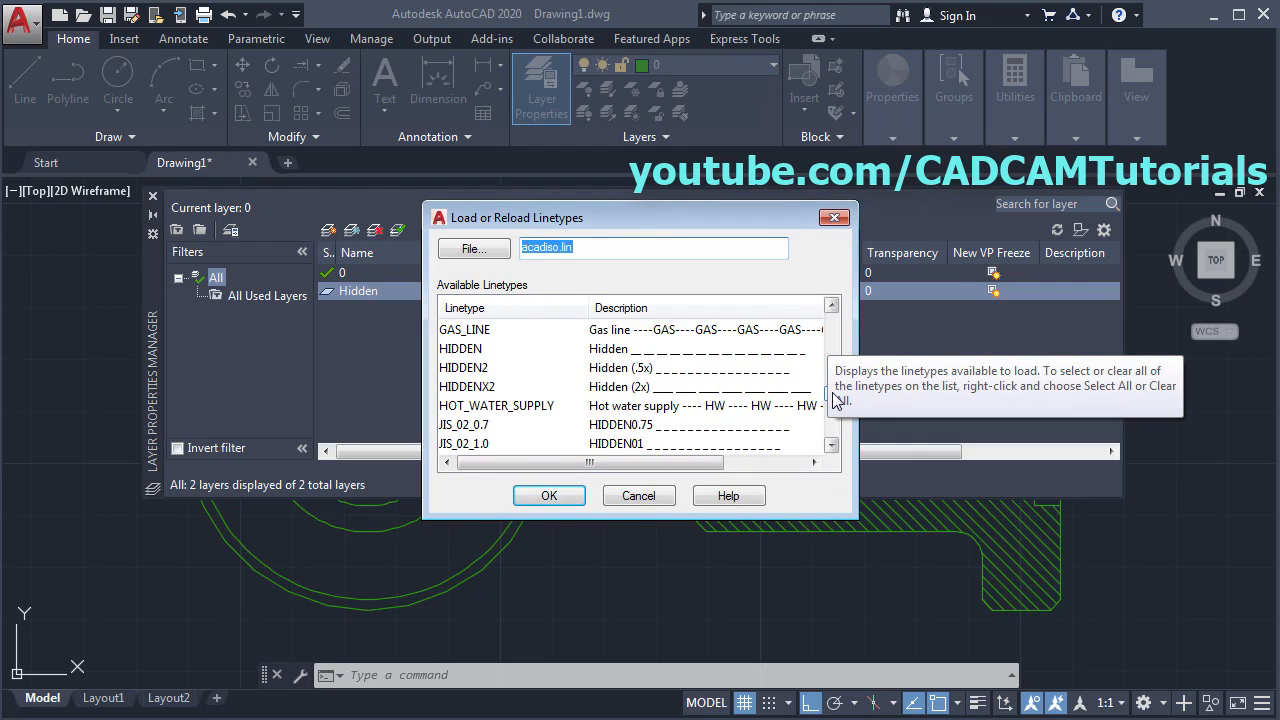
{"action": "left_click", "coordinate": [466, 368]}
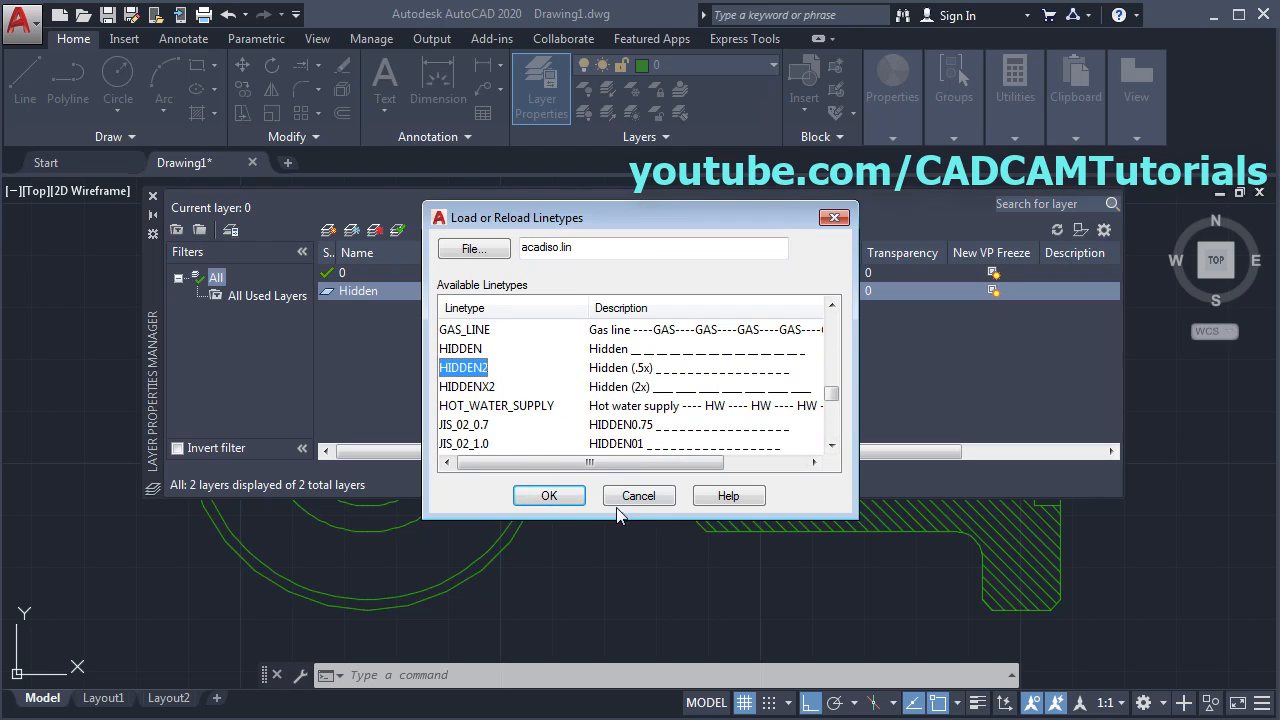
{"action": "left_click", "coordinate": [549, 496]}
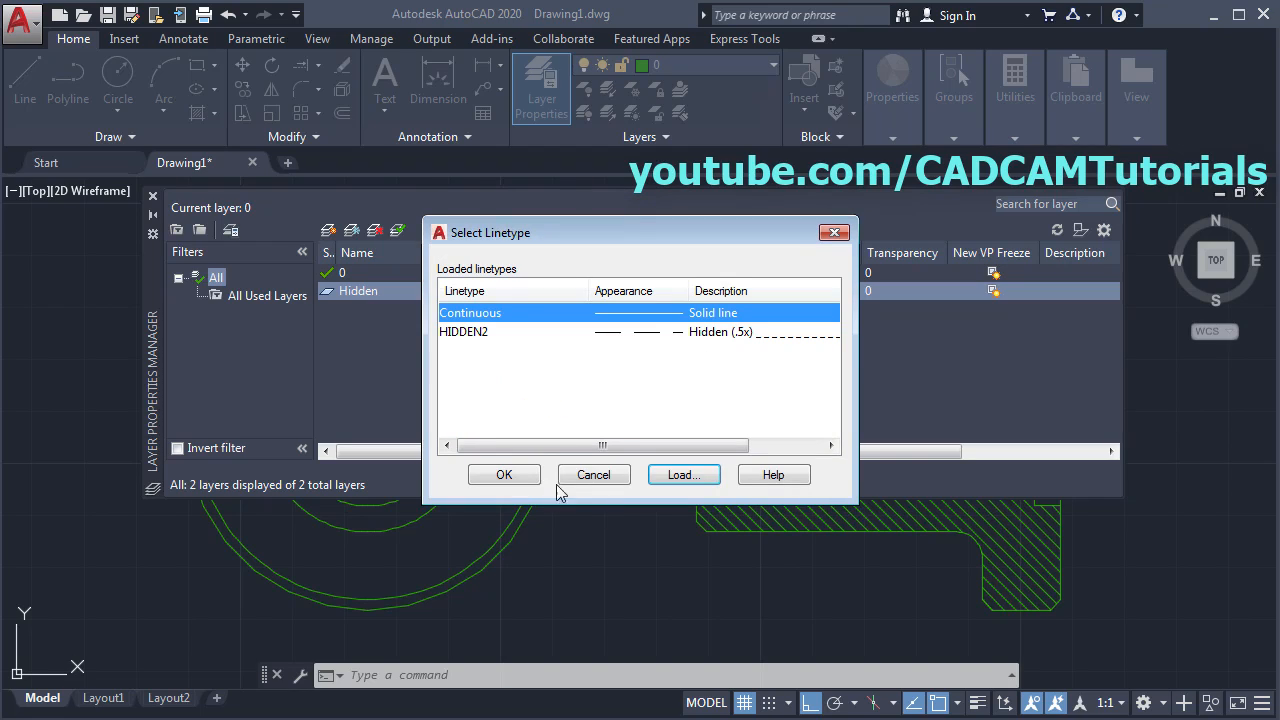
{"action": "left_click", "coordinate": [465, 336]}
{"action": "left_click", "coordinate": [506, 476]}
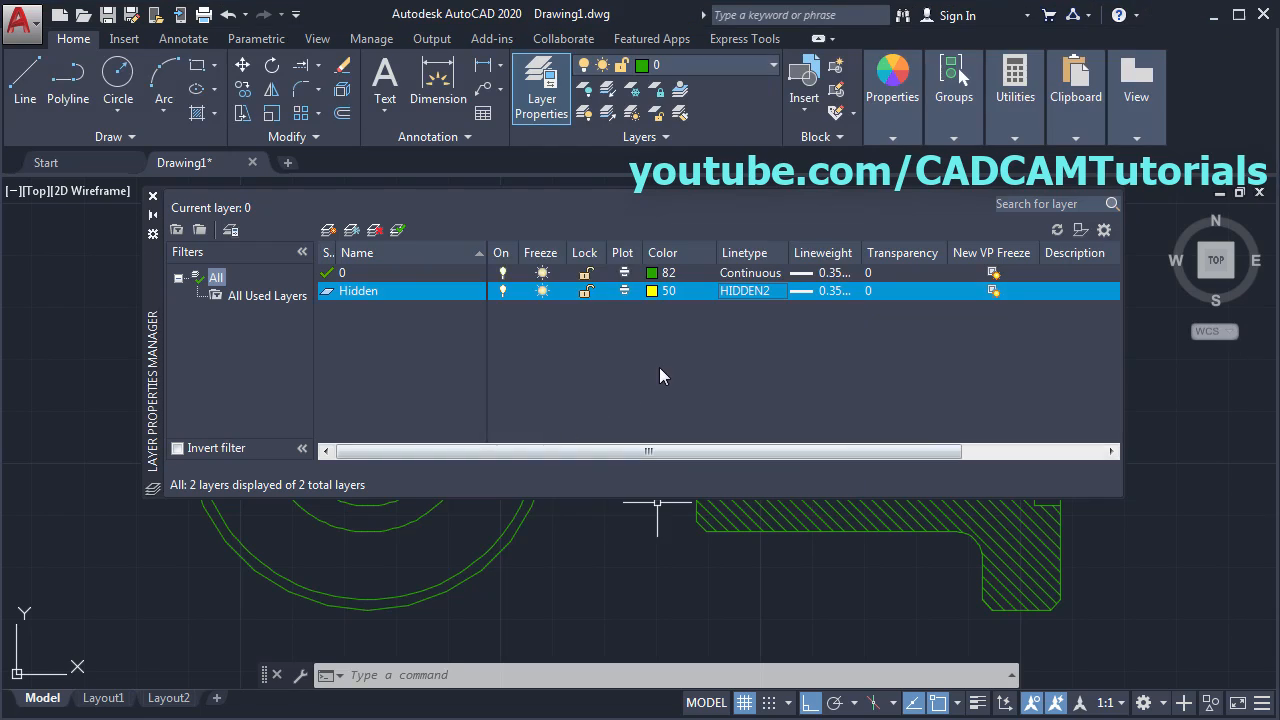
{"action": "left_click", "coordinate": [825, 291]}
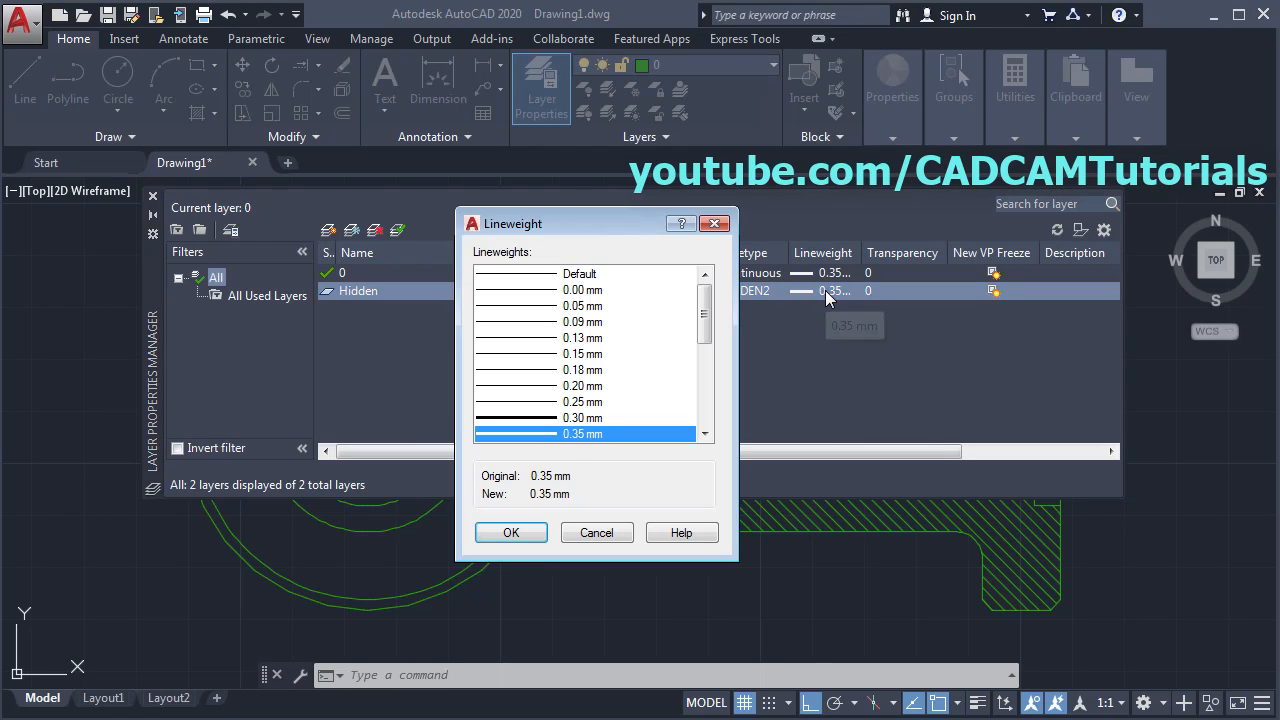
{"action": "left_click", "coordinate": [582, 275]}
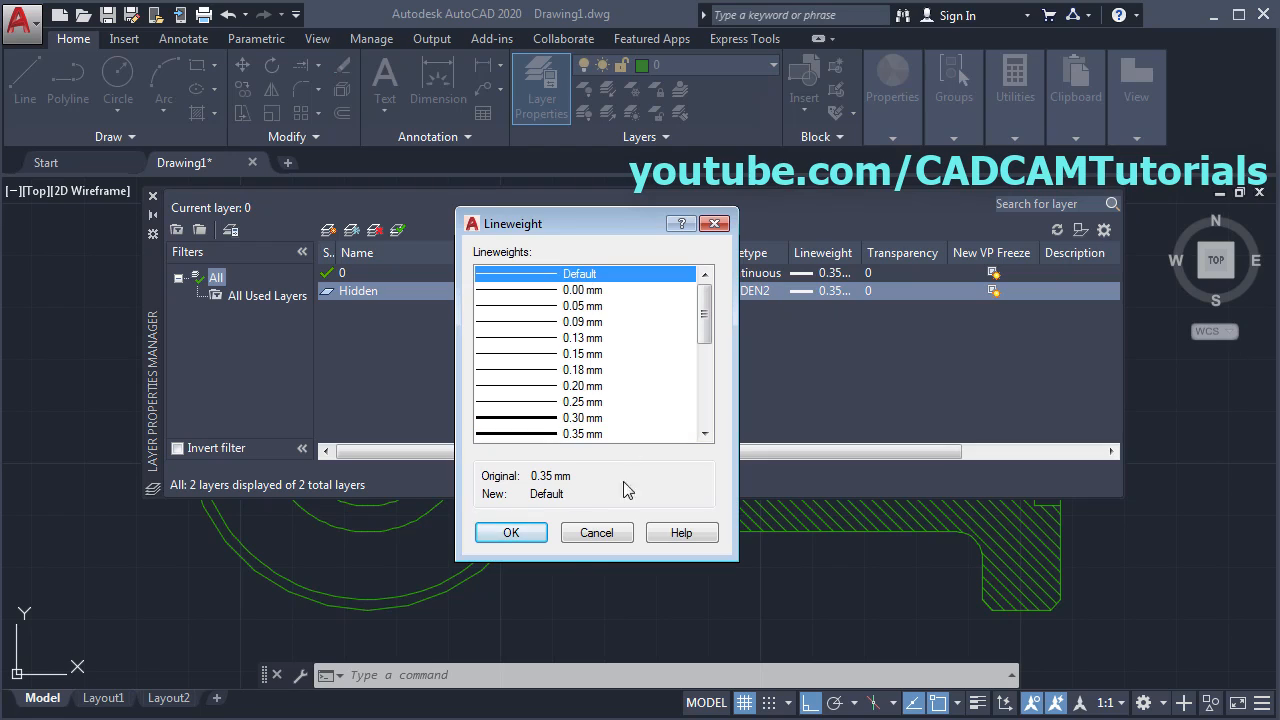
{"action": "left_click", "coordinate": [508, 531]}
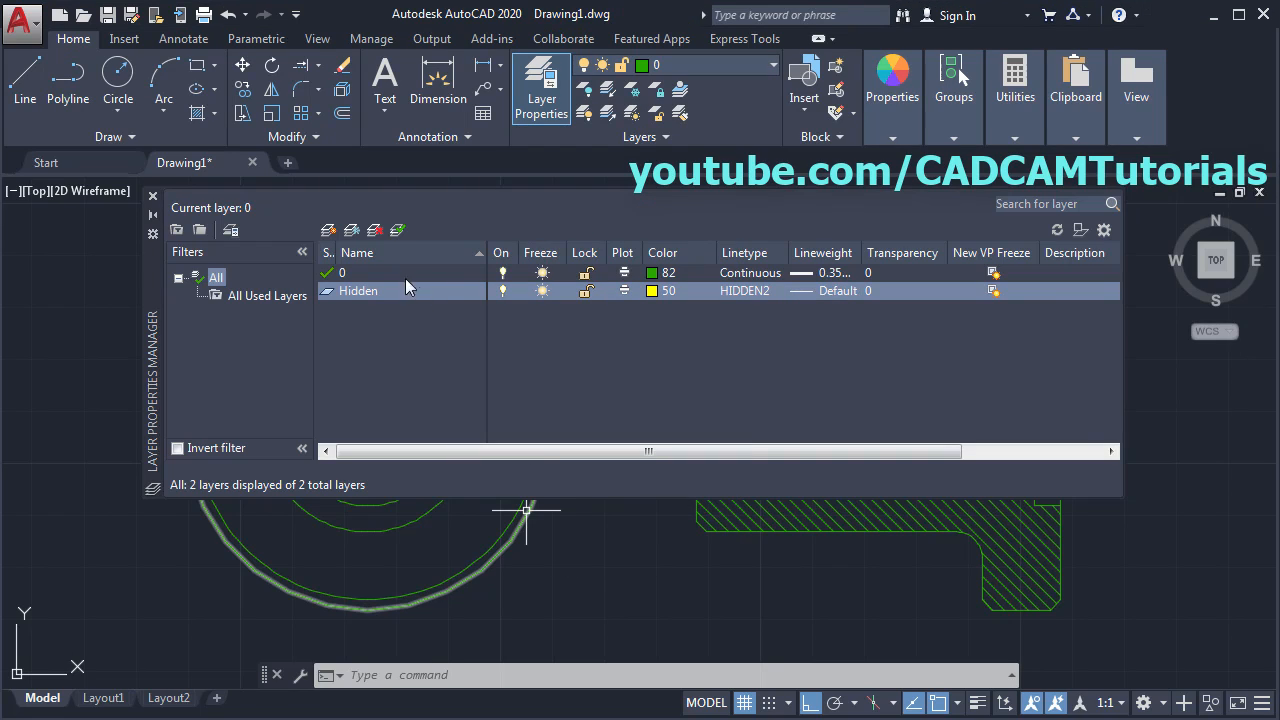
- Create a new layer named Center with orange colour 30
{"action": "left_click", "coordinate": [329, 231]}
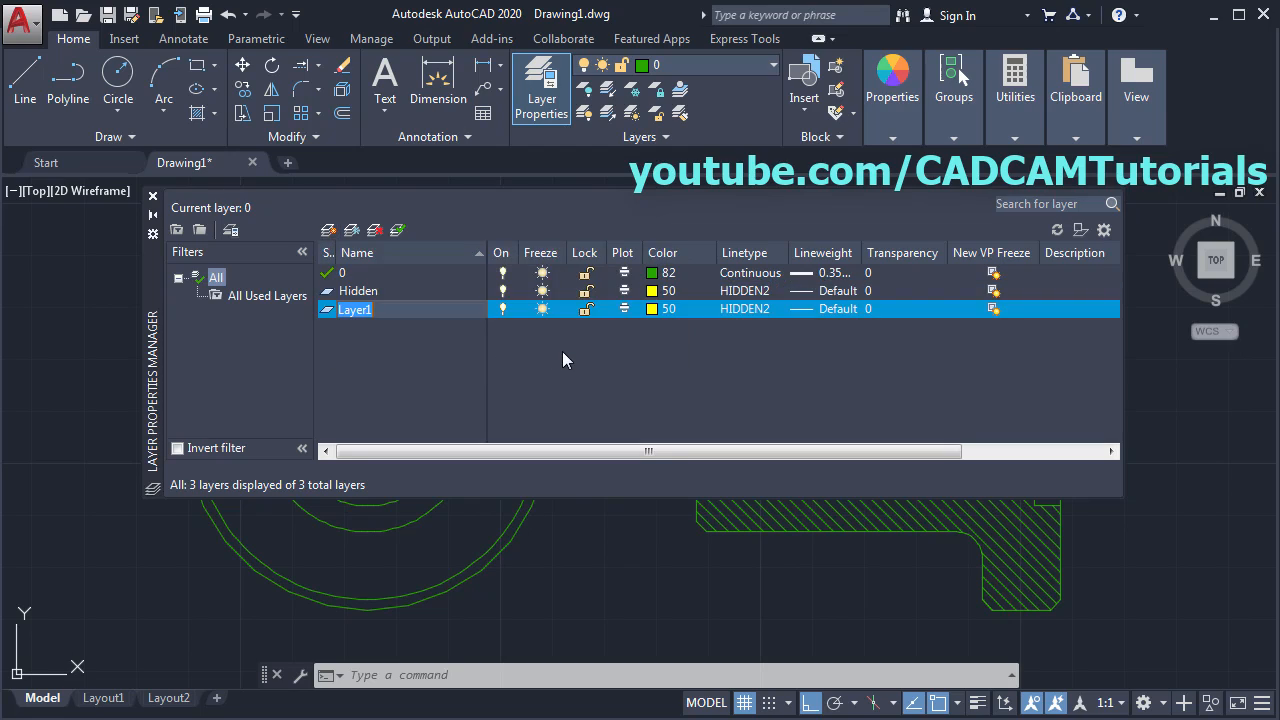
{"action": "type", "text": "C"}
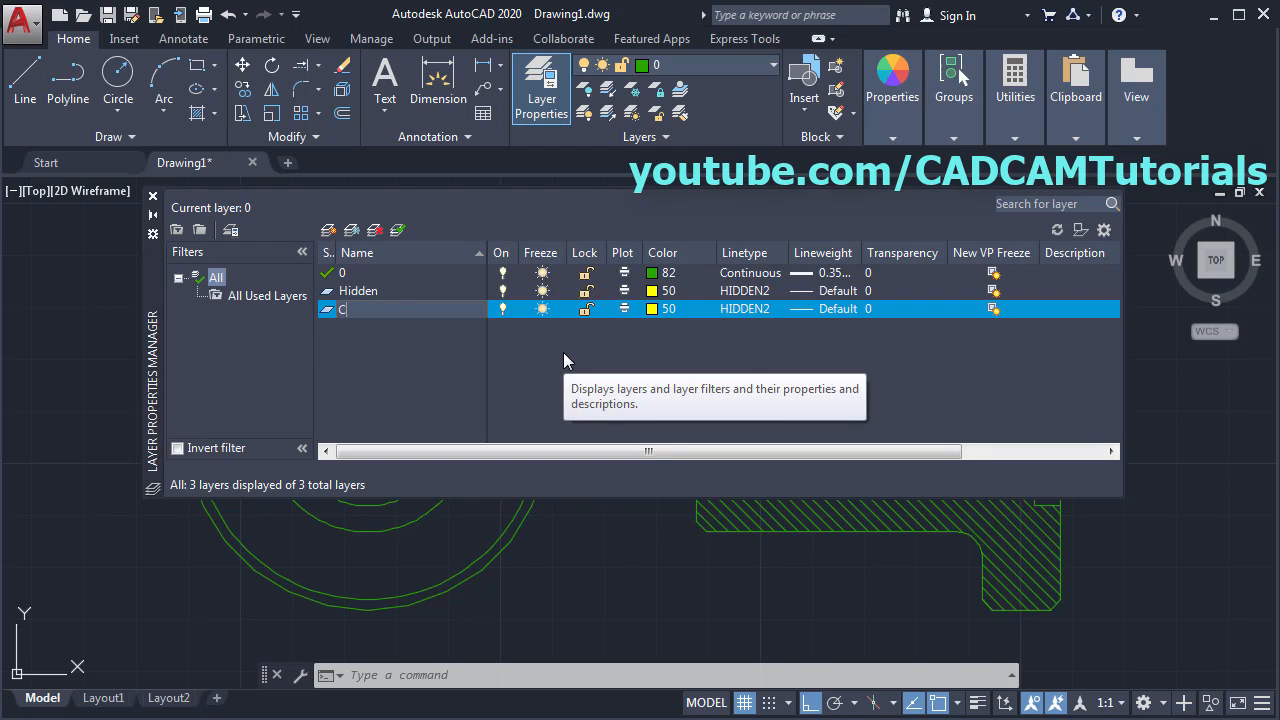
{"action": "type", "text": "enter"}
{"action": "key", "text": "Return"}
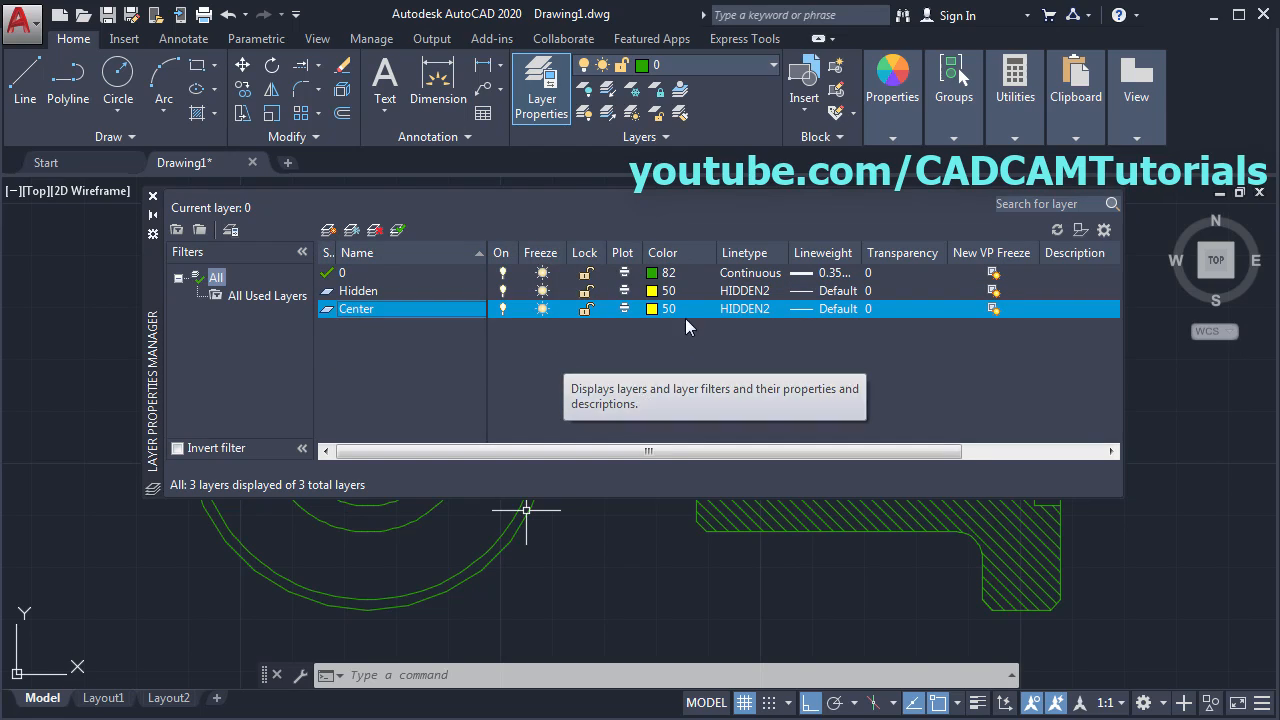
{"action": "left_click", "coordinate": [653, 310]}
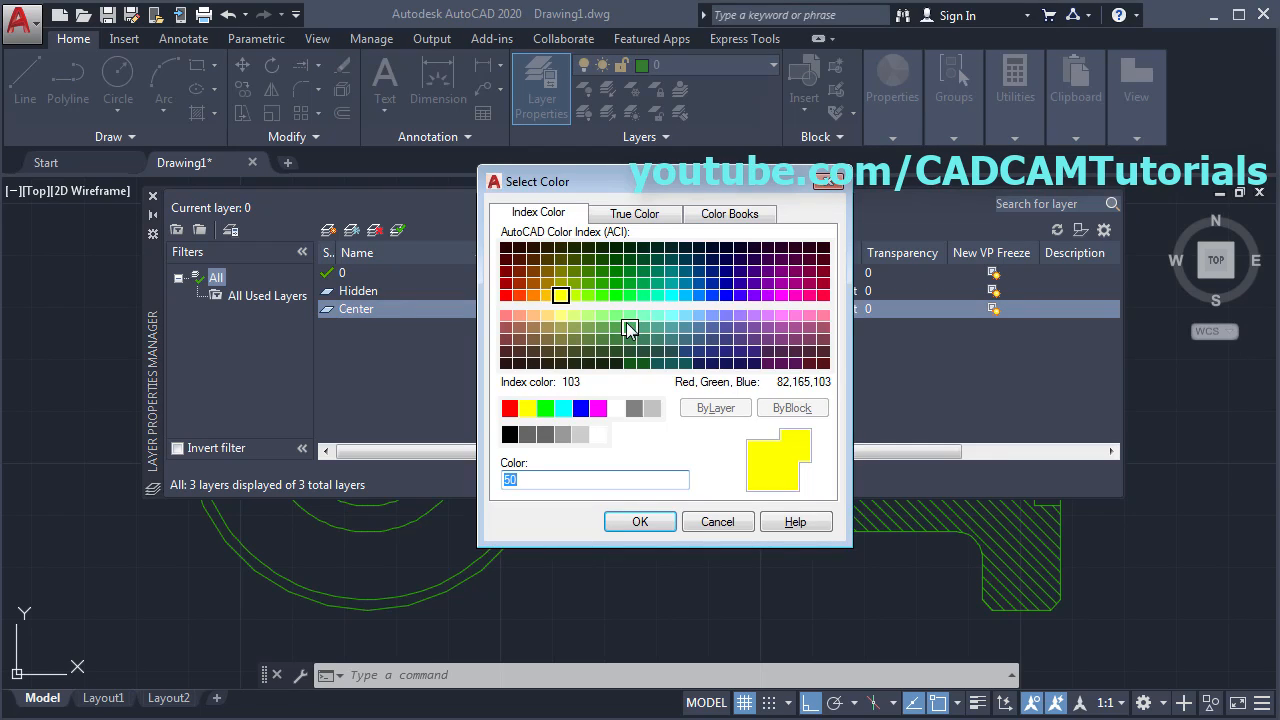
{"action": "left_click", "coordinate": [532, 296]}
{"action": "left_click", "coordinate": [645, 524]}
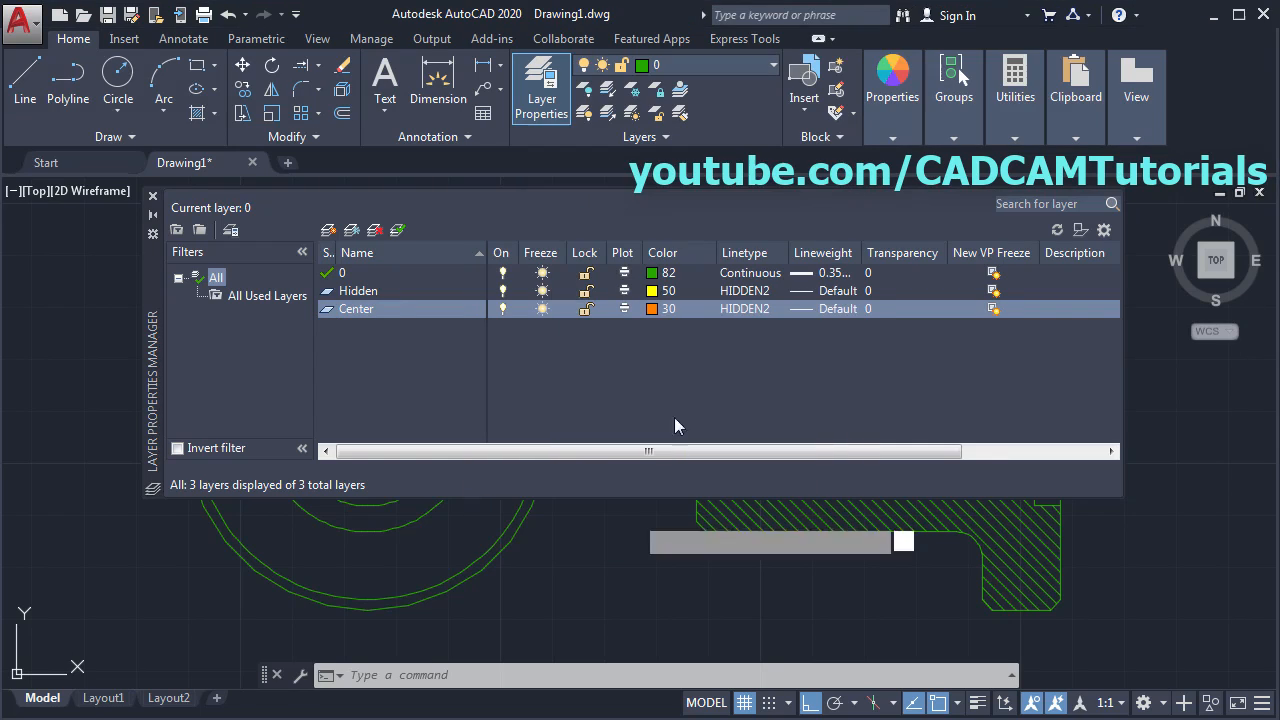
- Load the CENTER2 linetype and assign it to the Center layer
{"action": "left_click", "coordinate": [744, 311]}
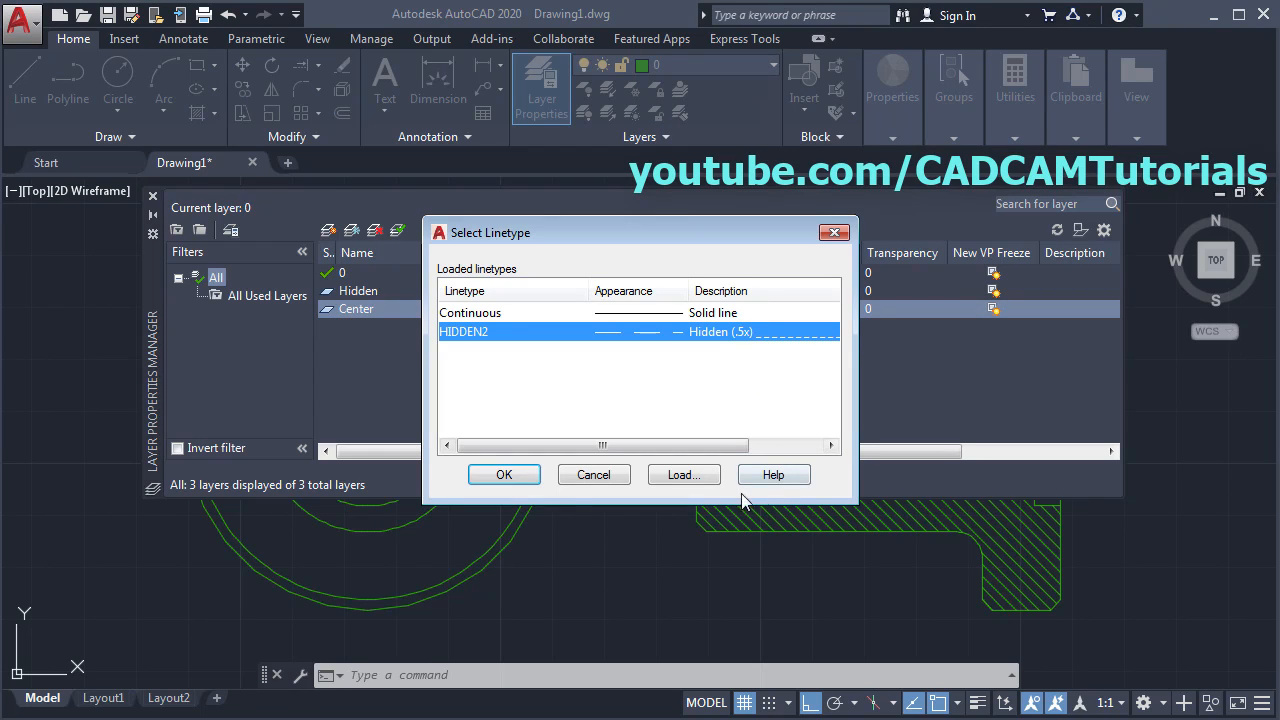
{"action": "left_click", "coordinate": [679, 476]}
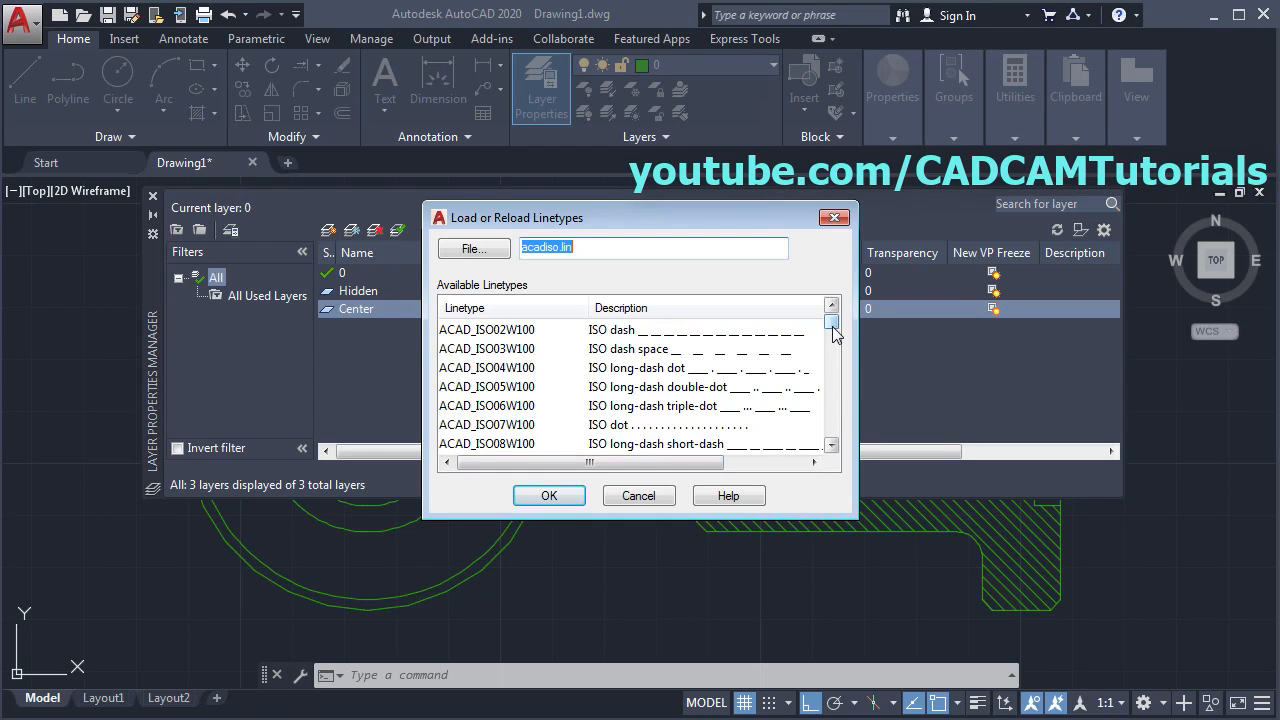
{"action": "scroll", "coordinate": [836, 350], "scroll_direction": "down", "scroll_amount": 2}
{"action": "scroll", "coordinate": [836, 350], "scroll_direction": "down", "scroll_amount": 4}
{"action": "scroll", "coordinate": [836, 350], "scroll_direction": "up", "scroll_amount": 2}
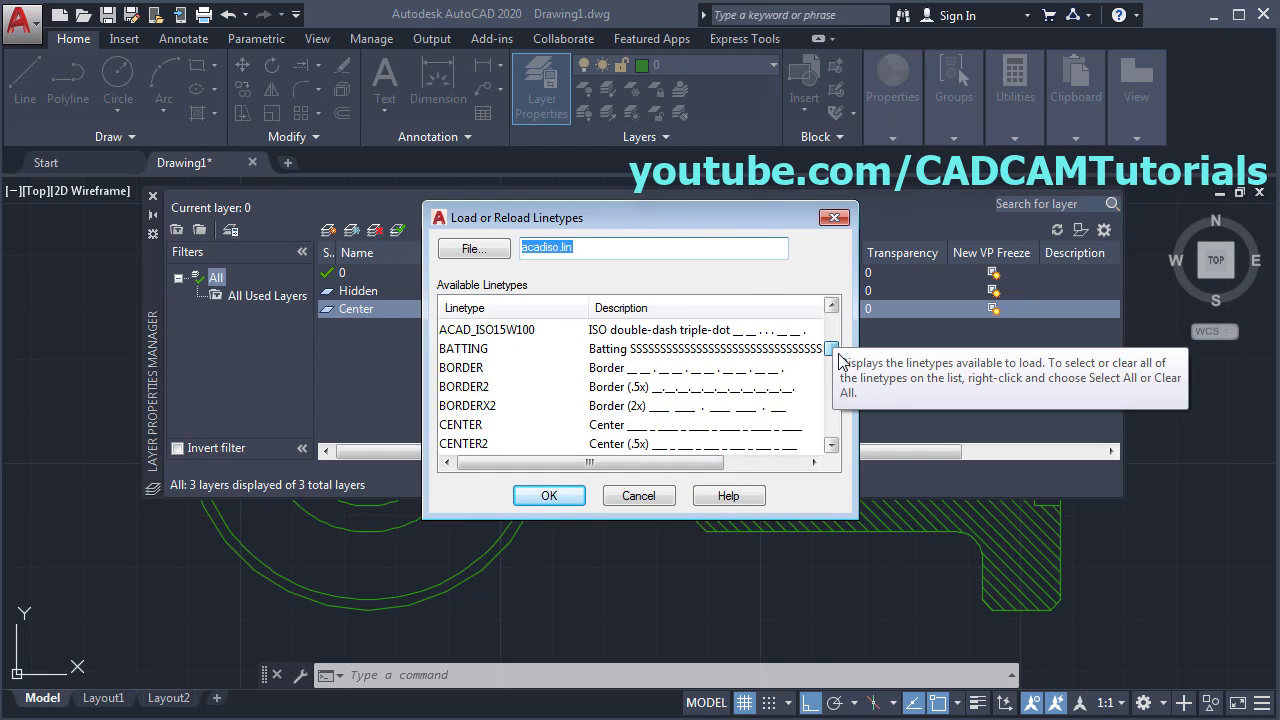
{"action": "left_click", "coordinate": [463, 443]}
{"action": "left_click", "coordinate": [549, 495]}
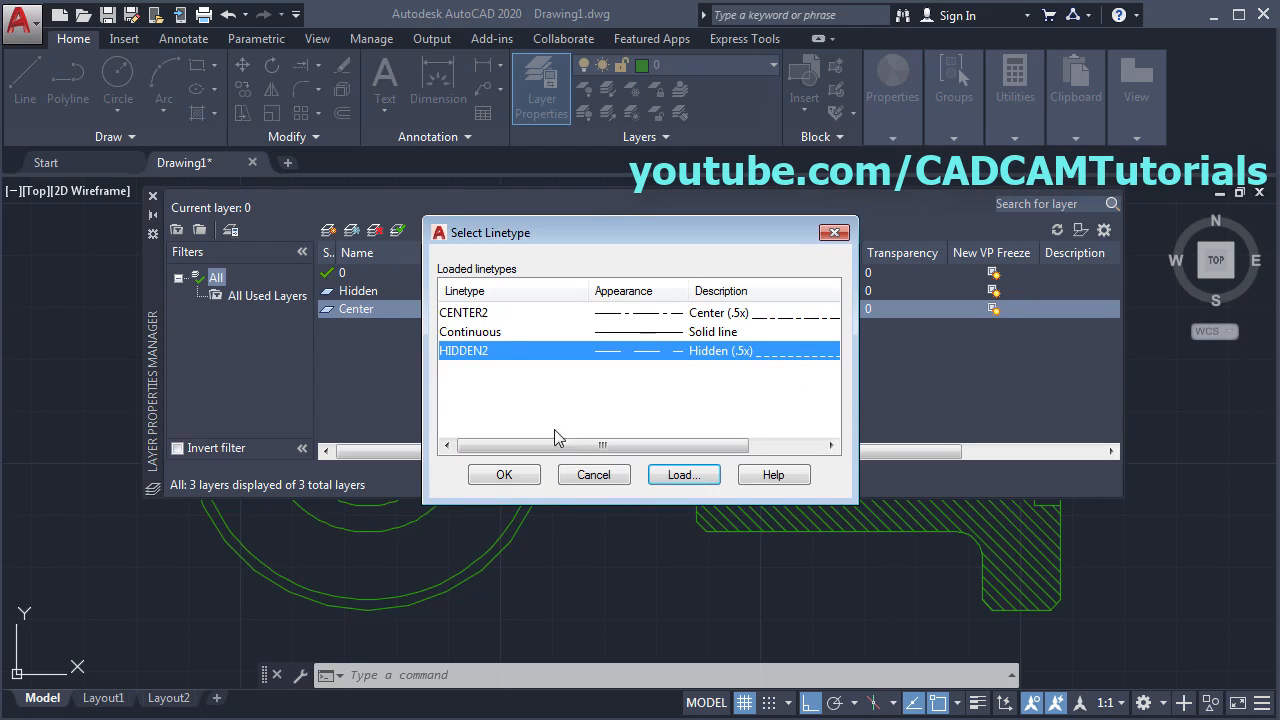
{"action": "left_click", "coordinate": [458, 314]}
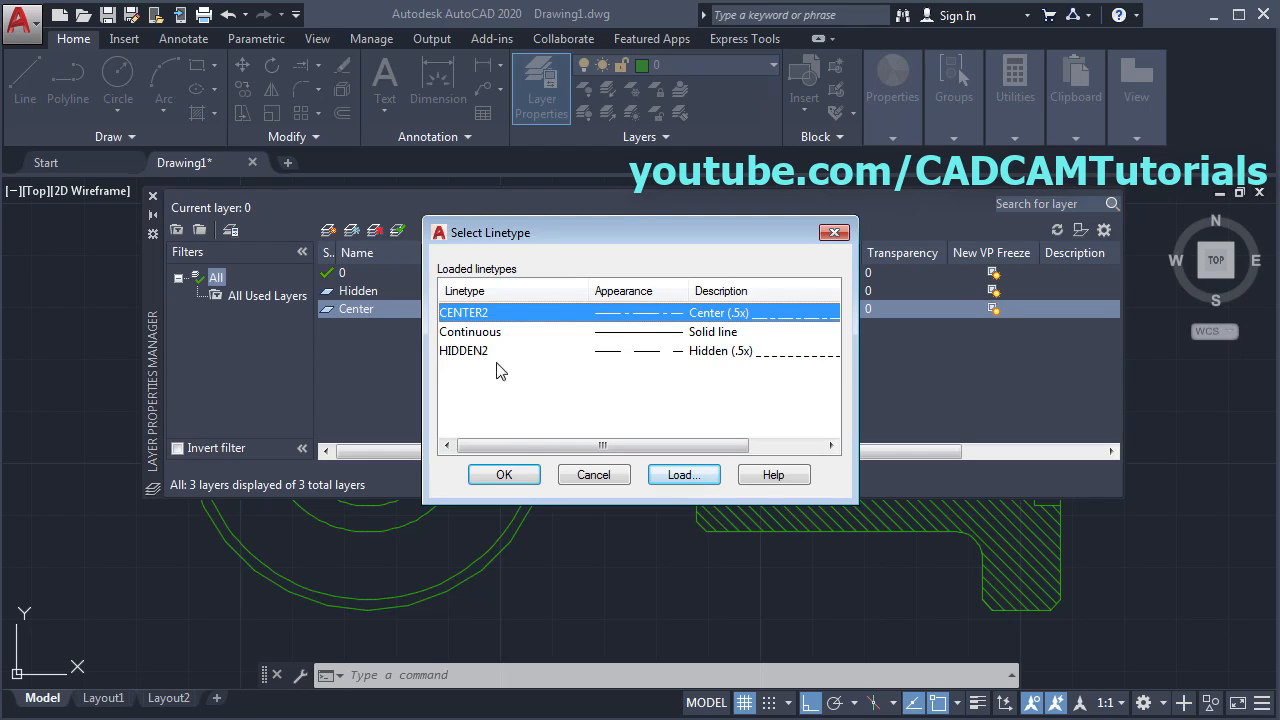
{"action": "left_click", "coordinate": [504, 474]}
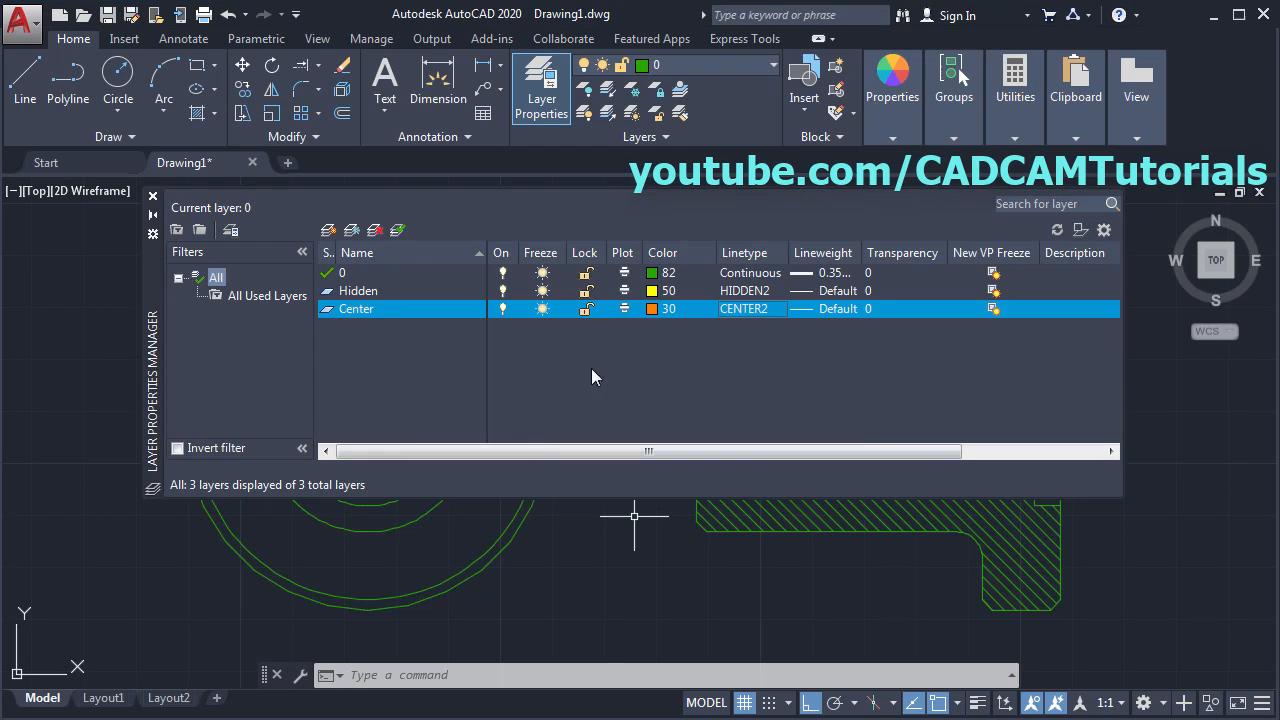
- Add a Hatch layer with light-green colour 71 and Continuous linetype
{"action": "left_click", "coordinate": [328, 230]}
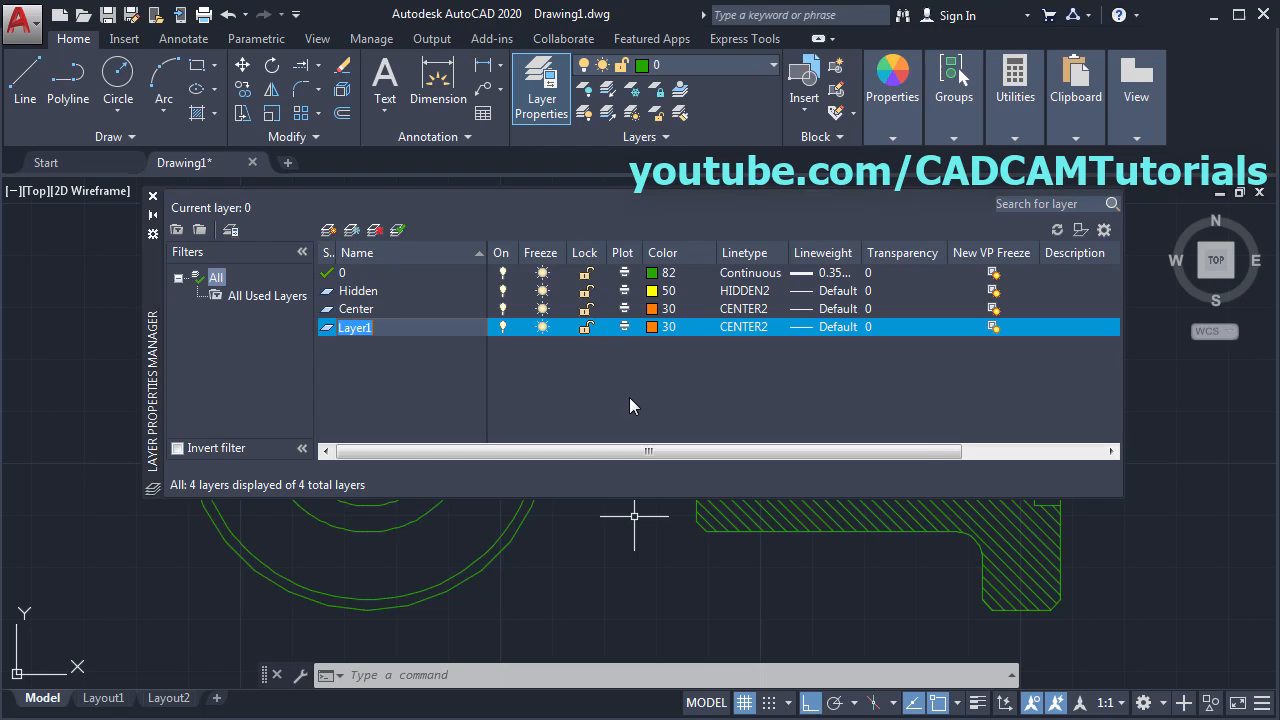
{"action": "type", "text": "Hatch"}
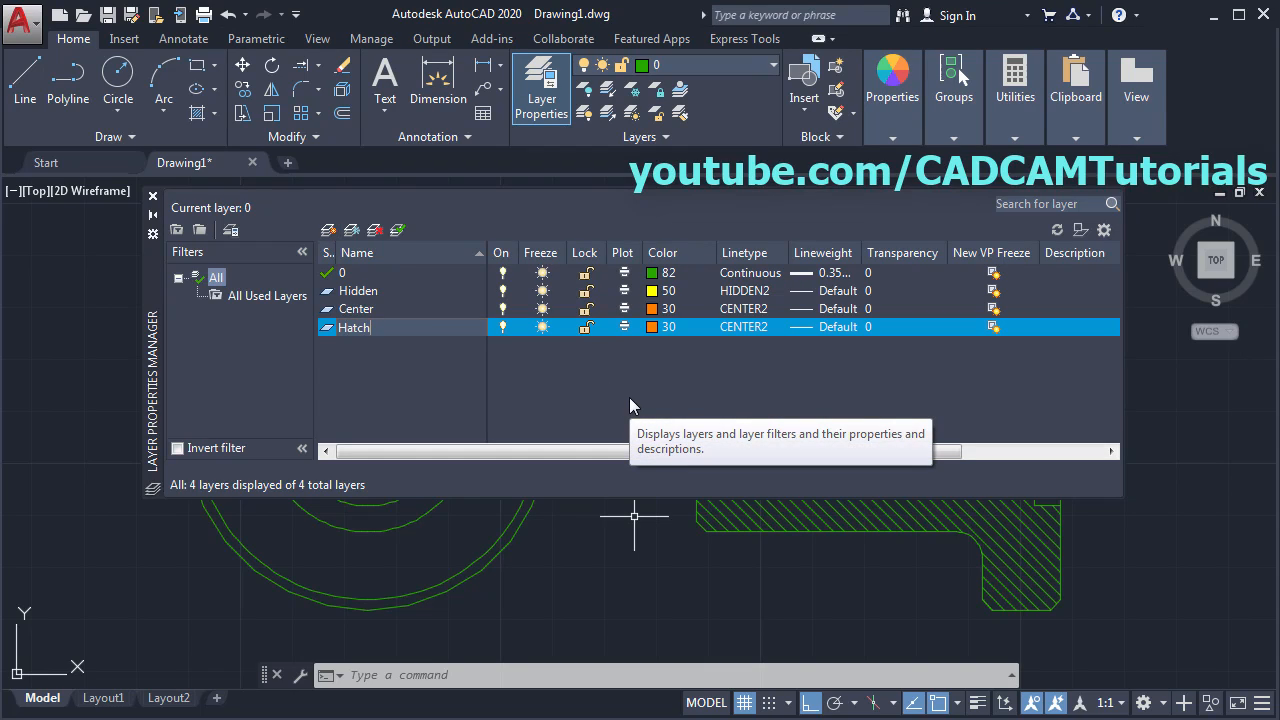
{"action": "left_click", "coordinate": [651, 327]}
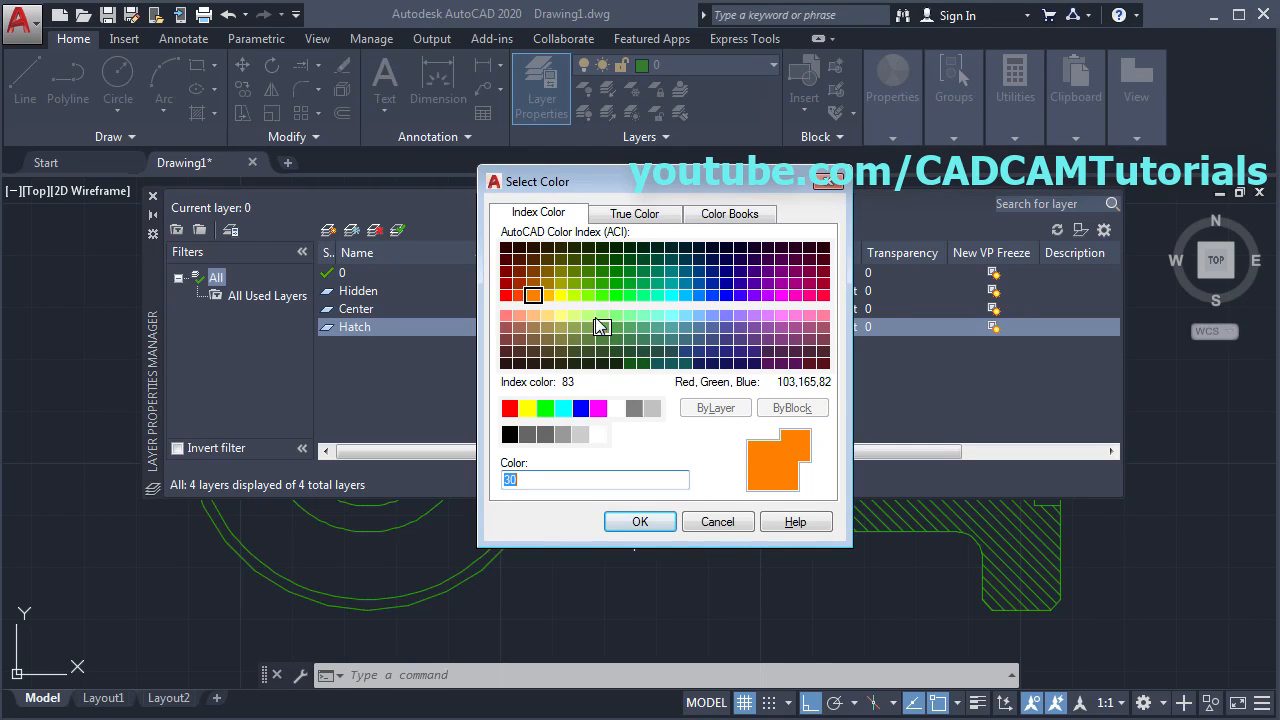
{"action": "left_click", "coordinate": [588, 315]}
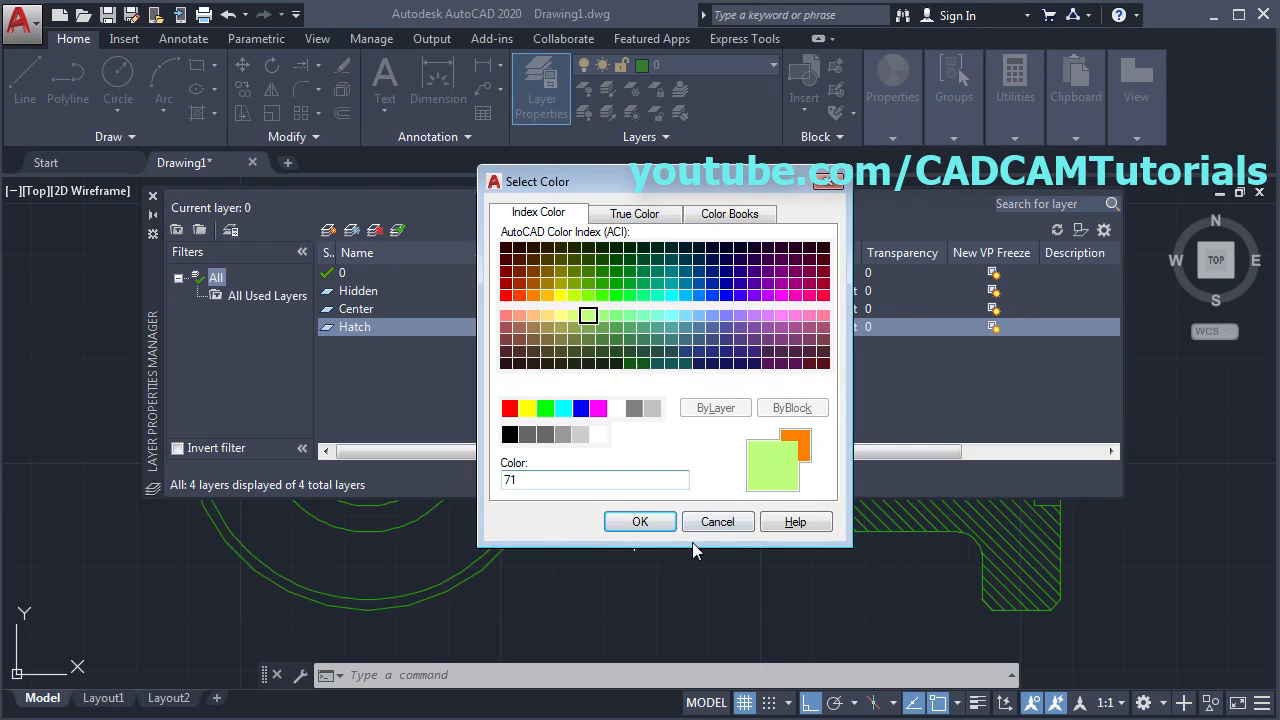
{"action": "left_click", "coordinate": [641, 522]}
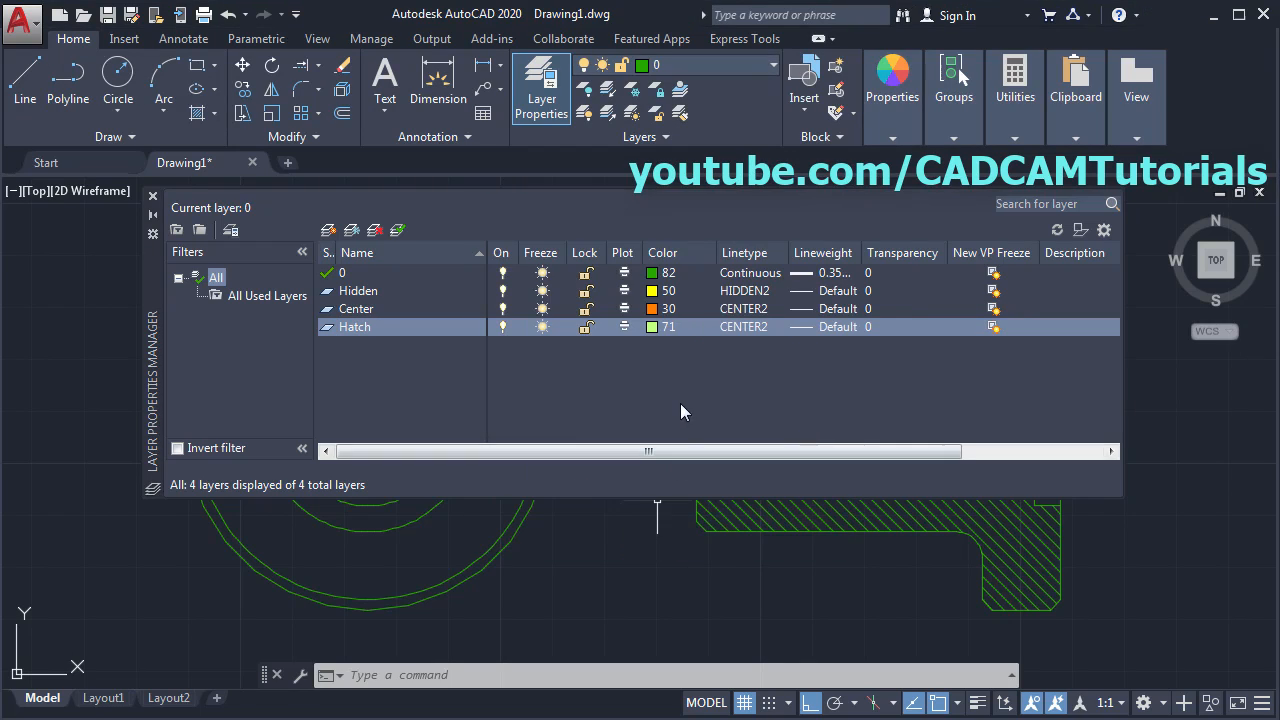
{"action": "left_click", "coordinate": [746, 327]}
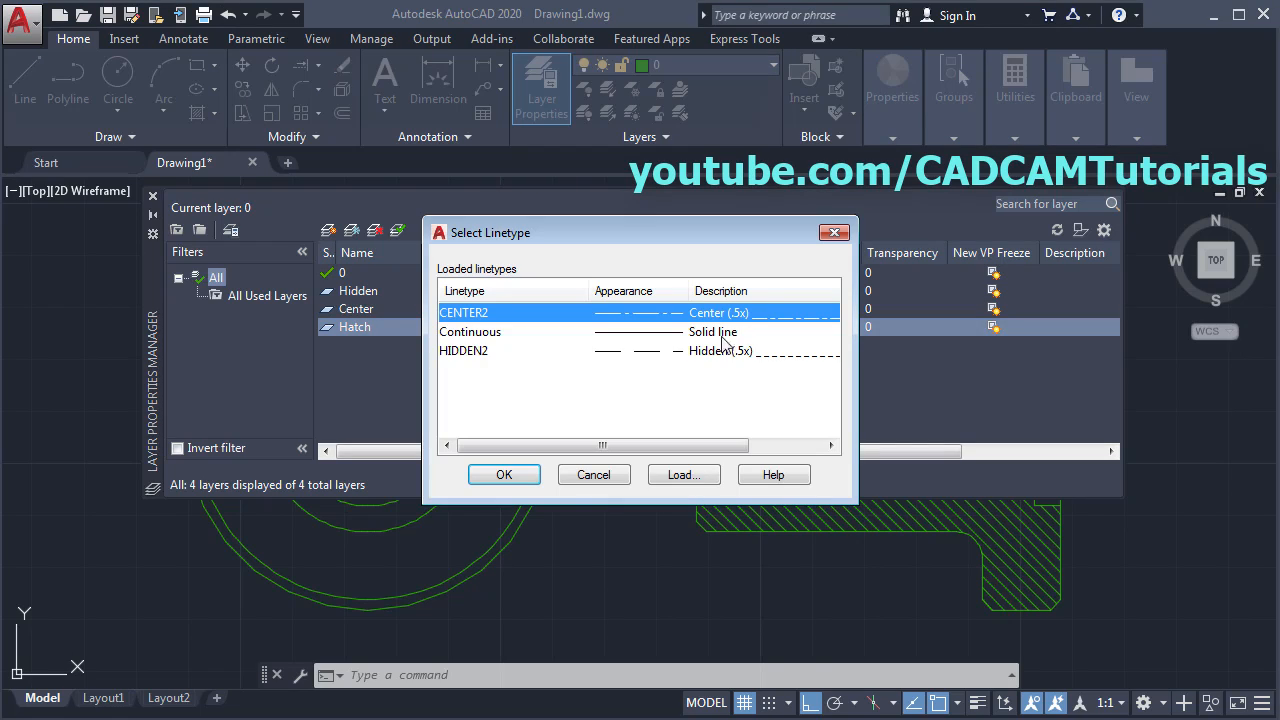
{"action": "left_click", "coordinate": [486, 333]}
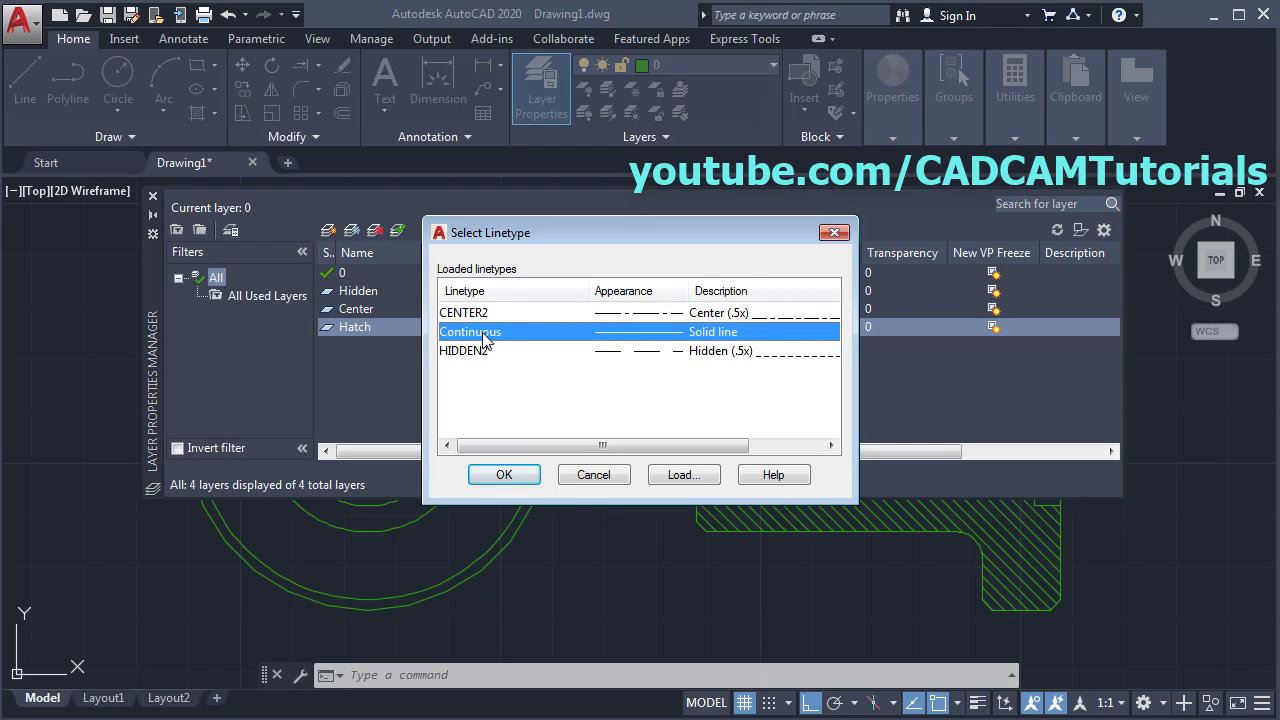
{"action": "left_click", "coordinate": [506, 476]}
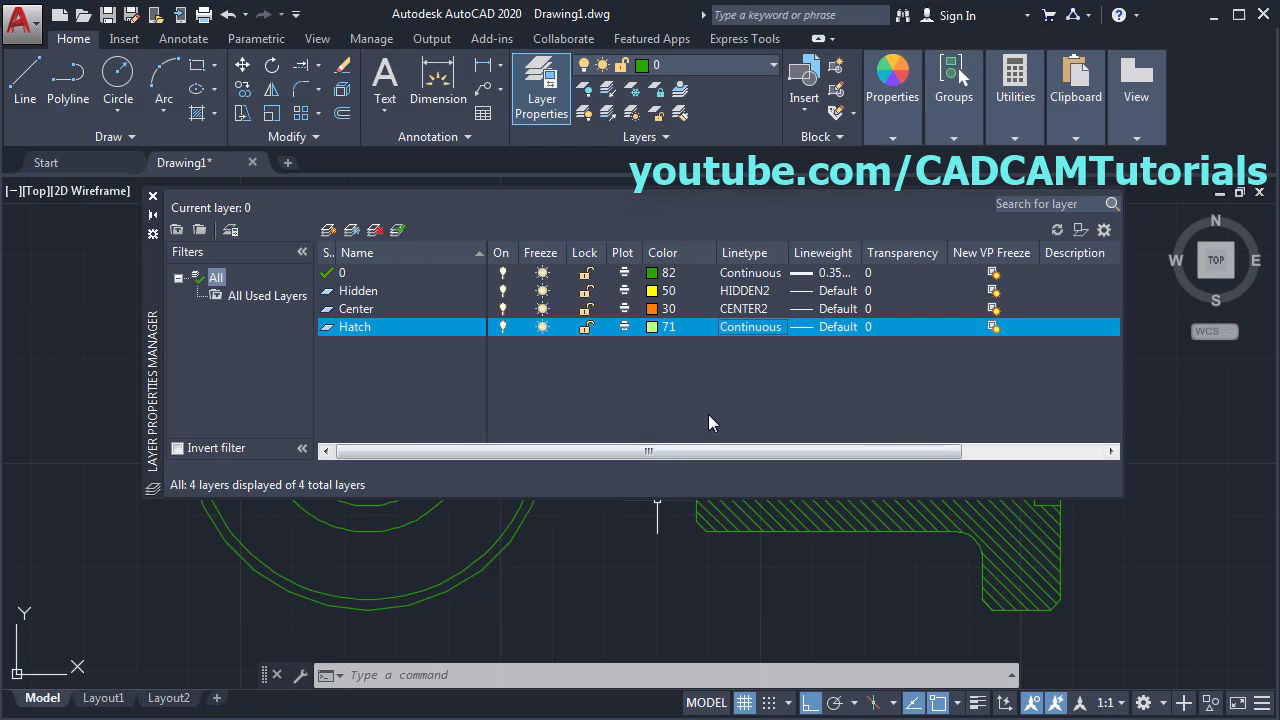
- Move the left and right views' horizontal centerlines onto the Center layer
{"action": "left_click", "coordinate": [152, 199]}
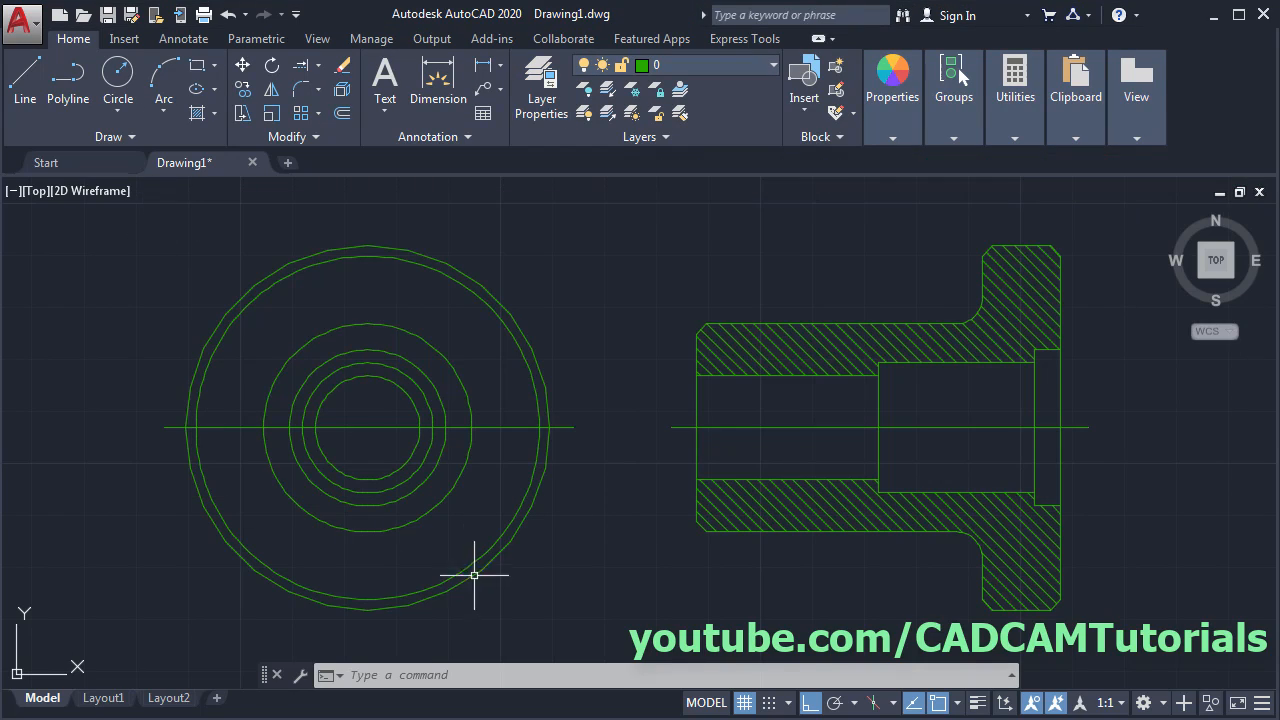
{"action": "left_click", "coordinate": [386, 428]}
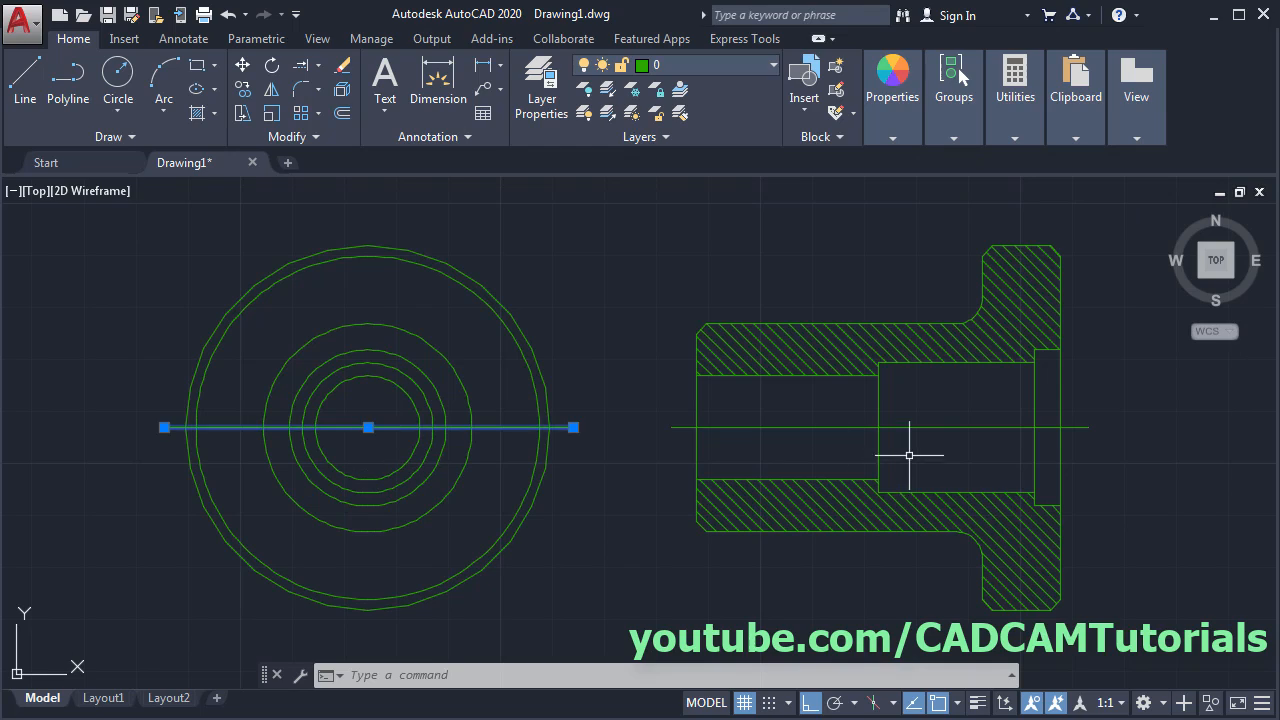
{"action": "left_click", "coordinate": [856, 427]}
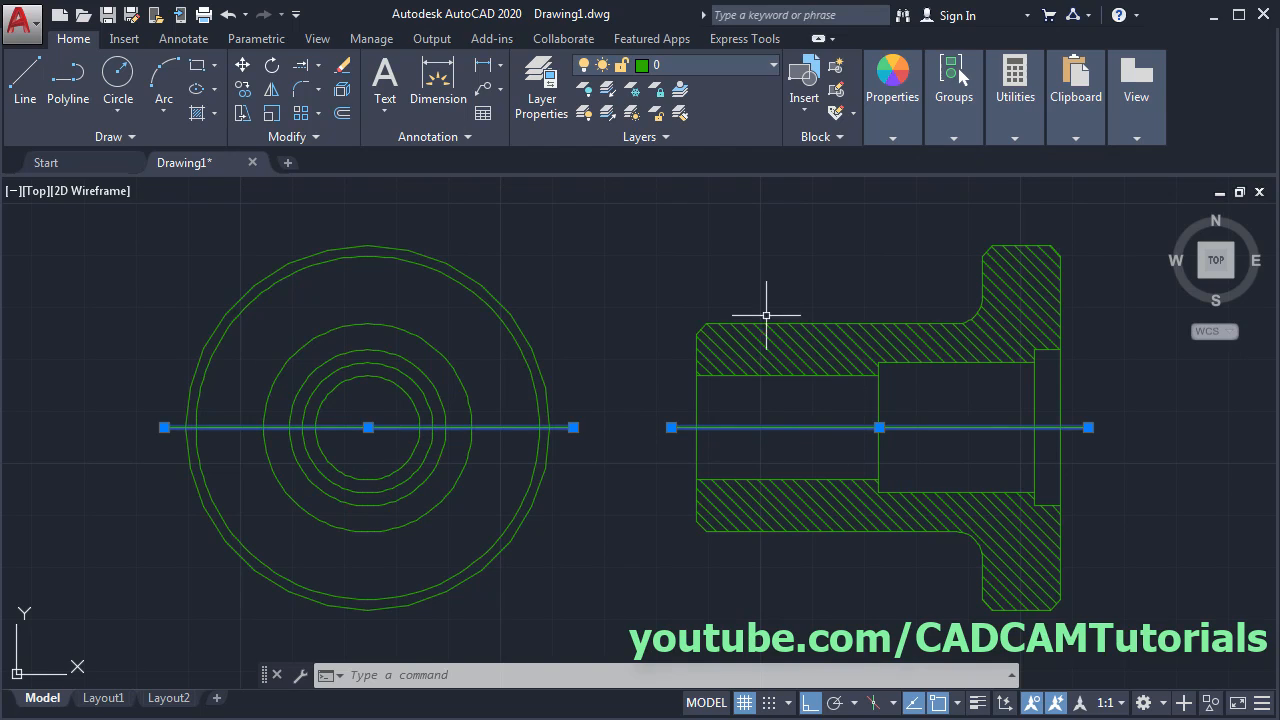
{"action": "left_click", "coordinate": [691, 64]}
{"action": "left_click", "coordinate": [680, 113]}
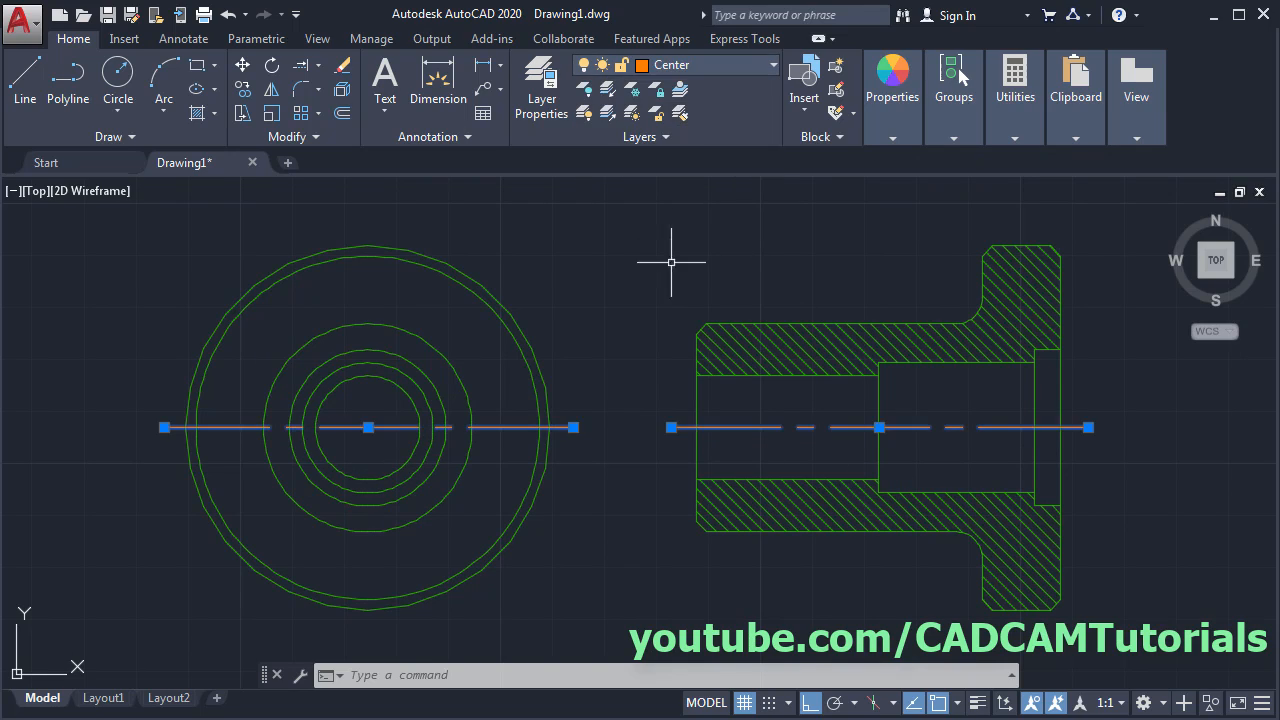
{"action": "key", "text": "Escape"}
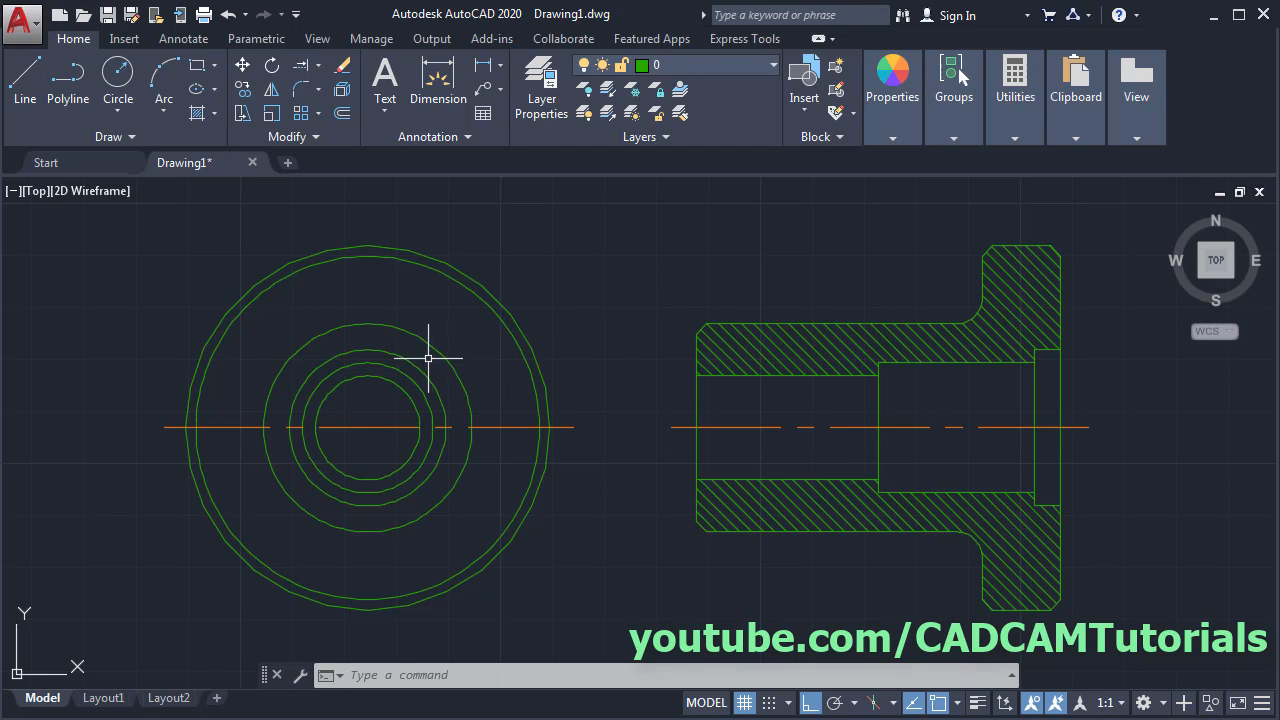
- Put the two inner circles of the left view on the Hidden layer
{"action": "left_click", "coordinate": [386, 352]}
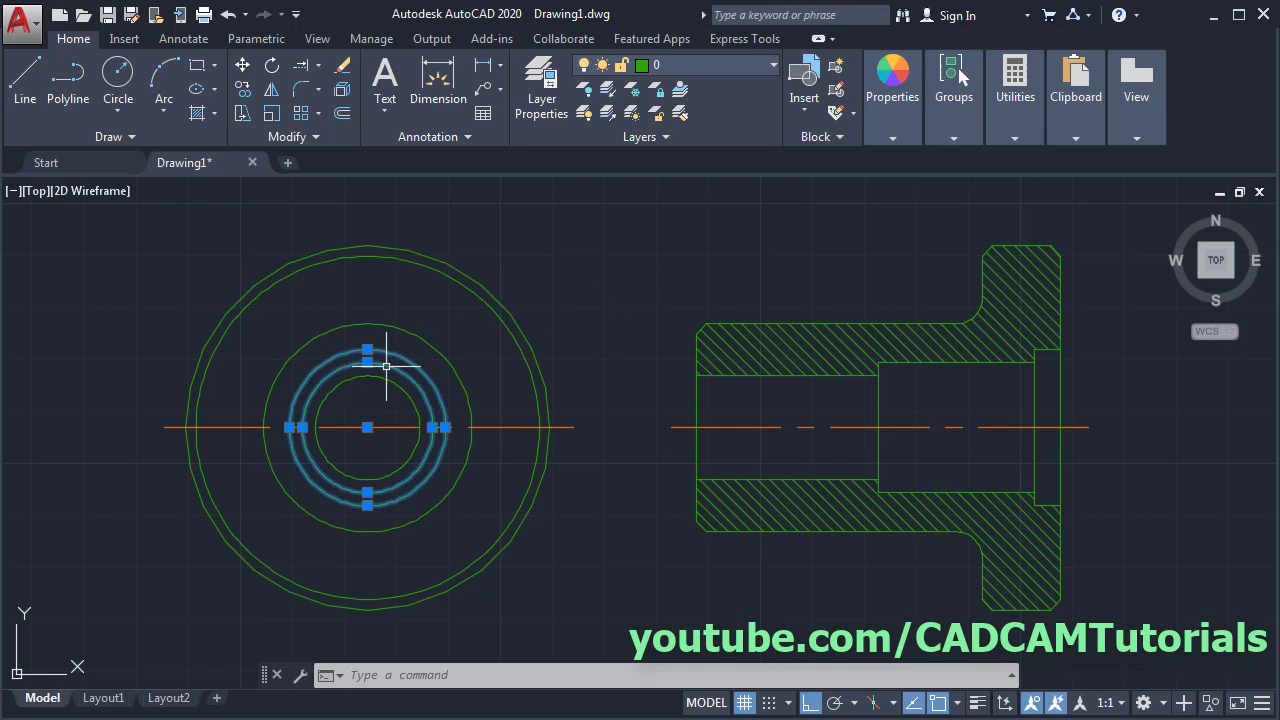
{"action": "left_click", "coordinate": [703, 60]}
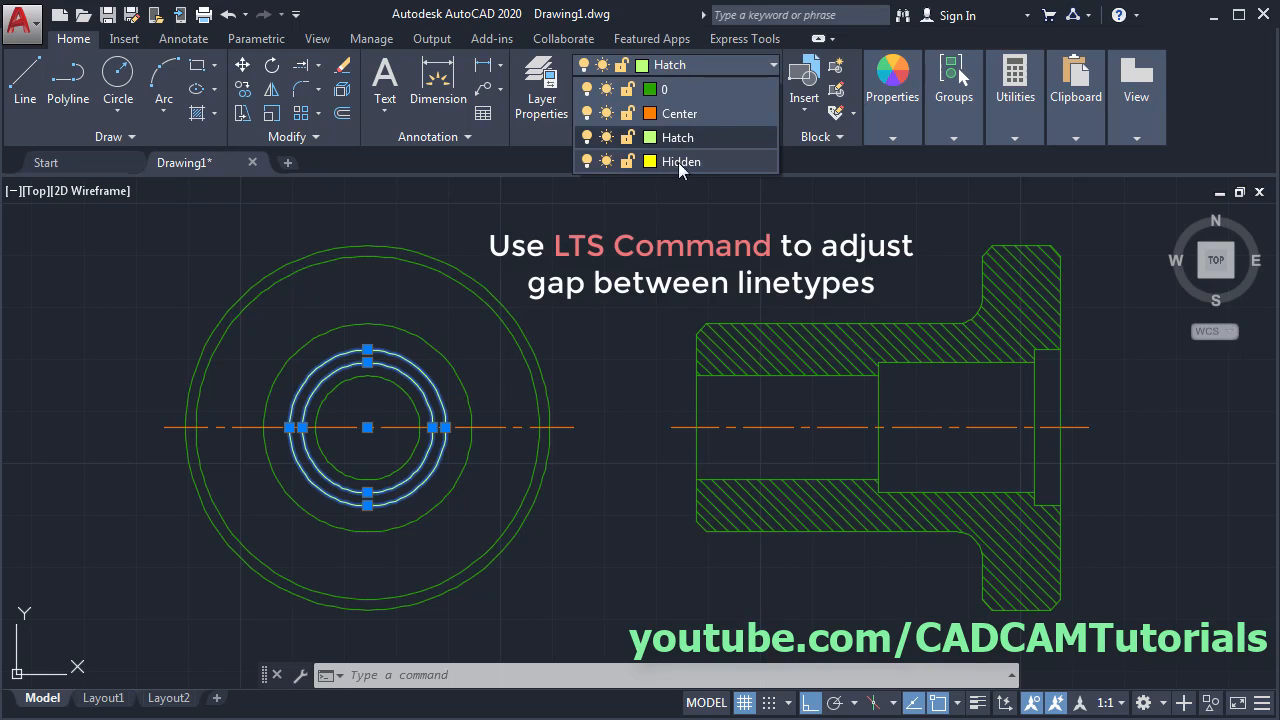
{"action": "left_click", "coordinate": [680, 161]}
{"action": "key", "text": "Escape"}
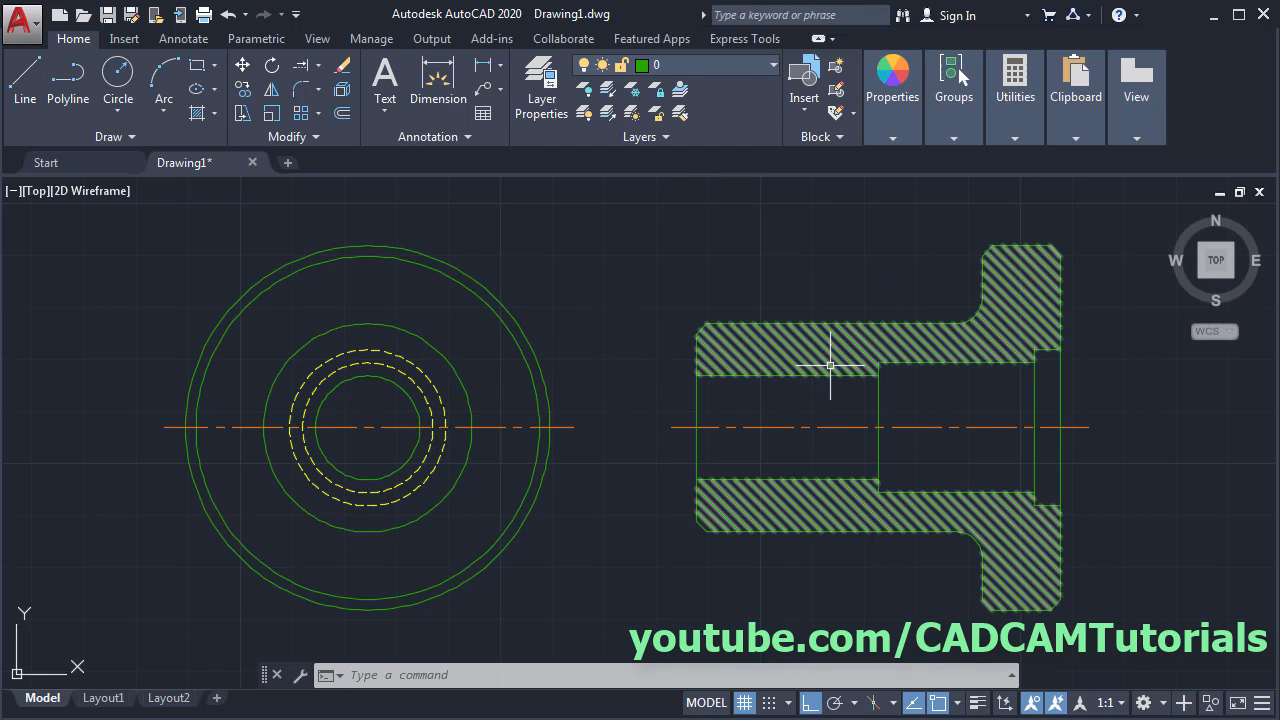
- Move the section hatch onto the Hatch layer in the Hatch Editor
{"action": "left_click", "coordinate": [833, 371]}
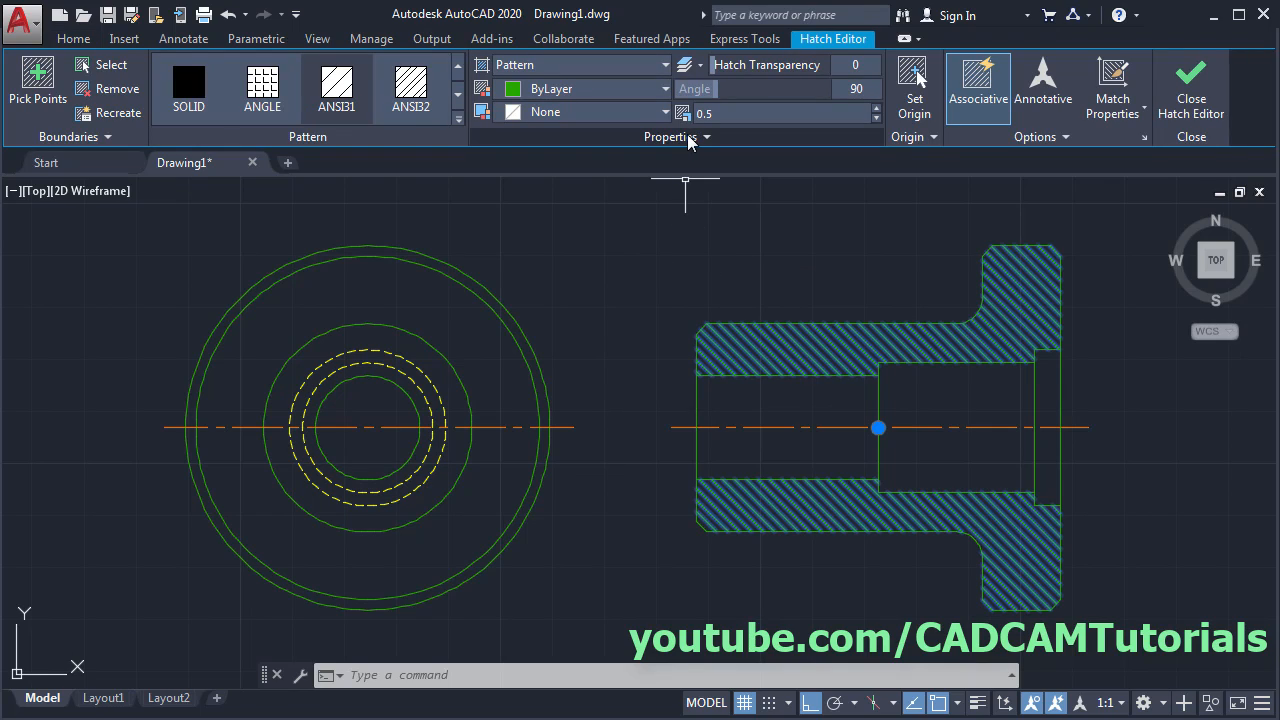
{"action": "left_click", "coordinate": [688, 140]}
{"action": "left_click", "coordinate": [630, 161]}
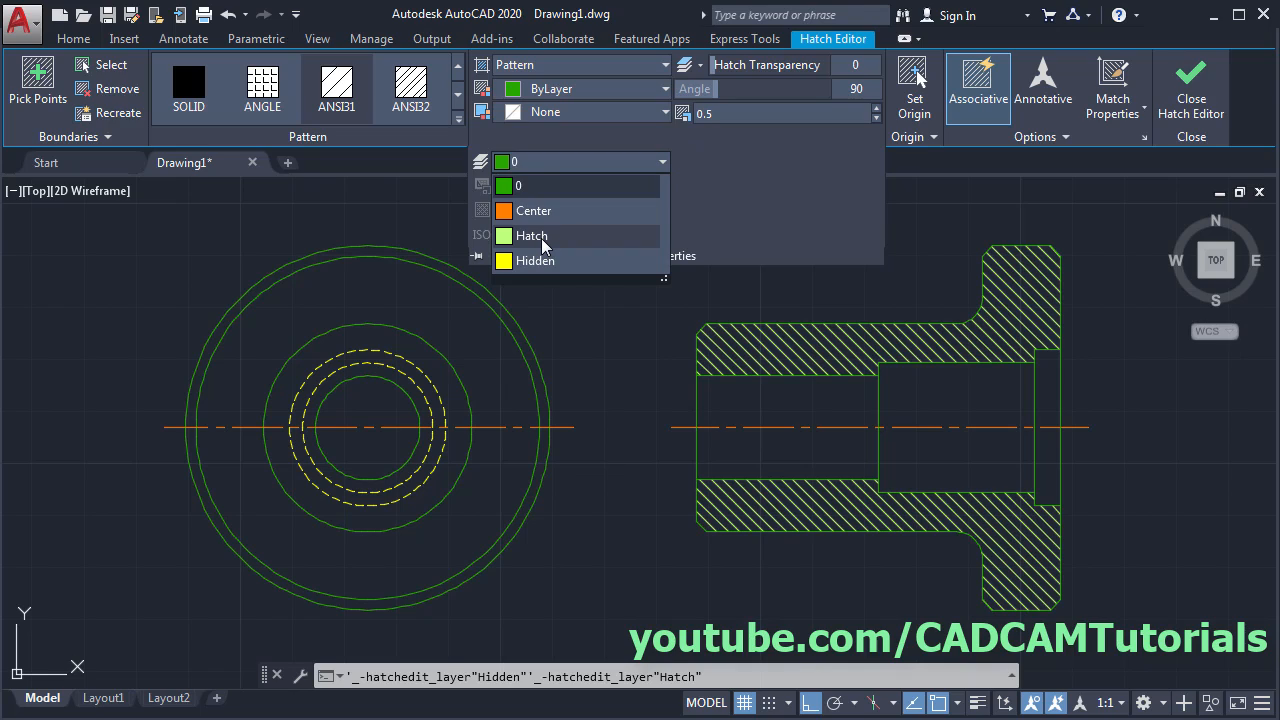
{"action": "left_click", "coordinate": [541, 238]}
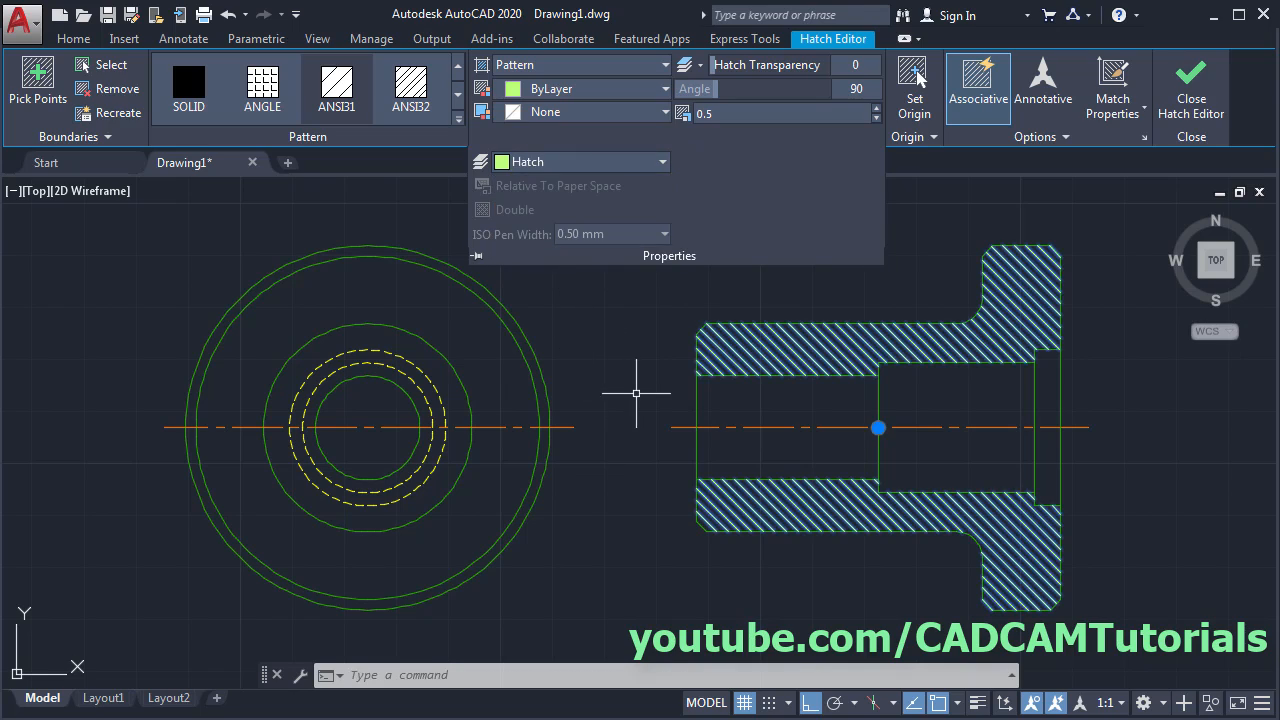
{"action": "left_click", "coordinate": [1192, 106]}
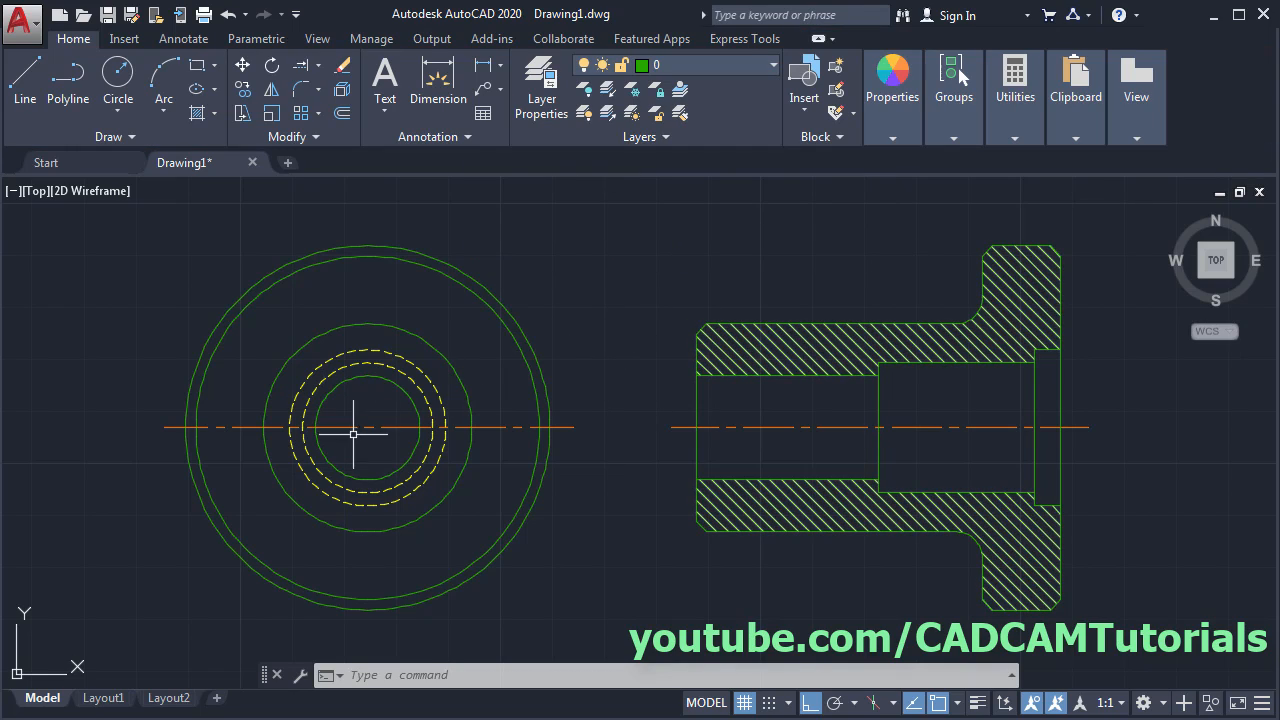
- Make Center the current layer
{"action": "middle_click_drag", "start_coordinate": [421, 515], "coordinate": [462, 508]}
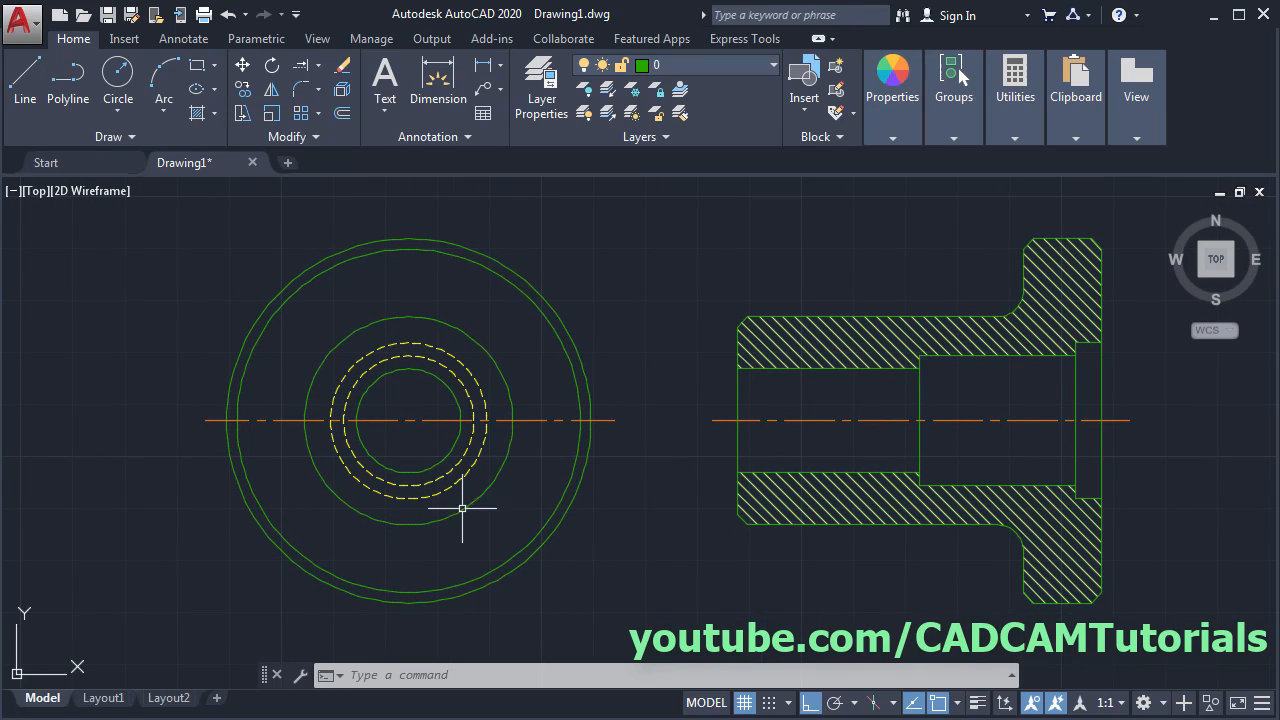
{"action": "left_click", "coordinate": [726, 62]}
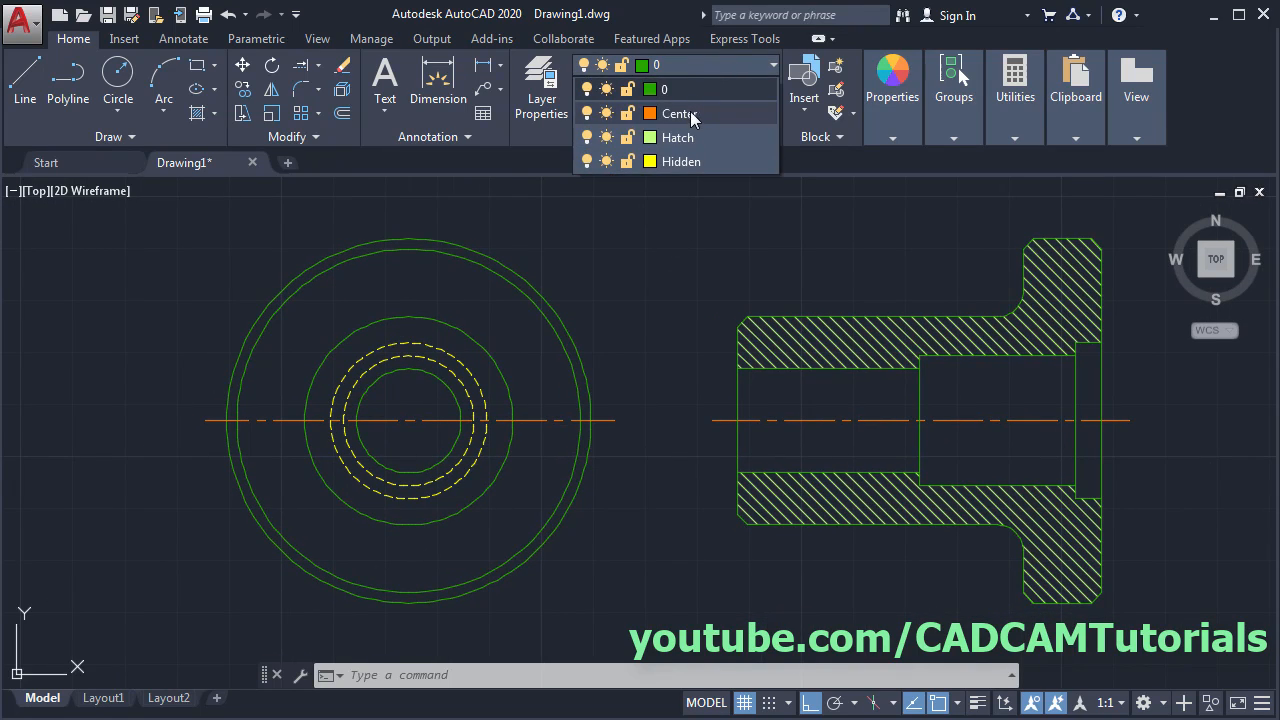
{"action": "left_click", "coordinate": [690, 114]}
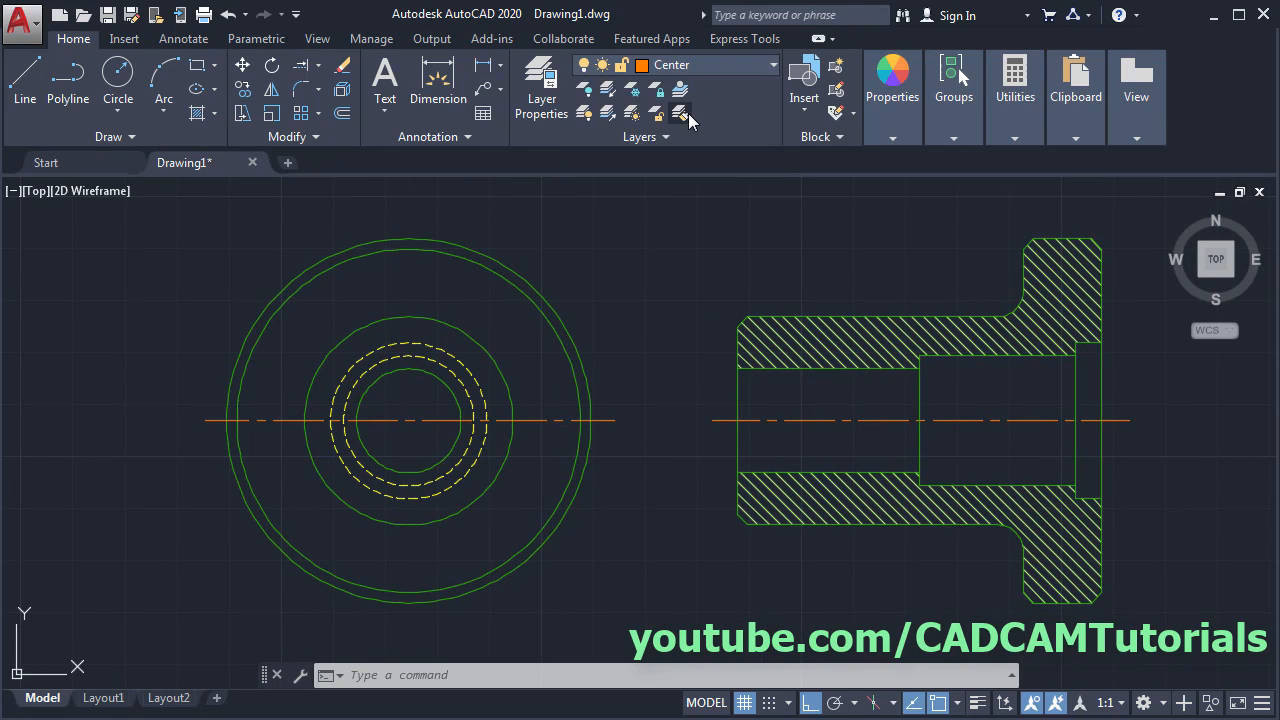
- Draw a vertical centerline through the left circles and turn on lineweight display
{"action": "left_click", "coordinate": [35, 95]}
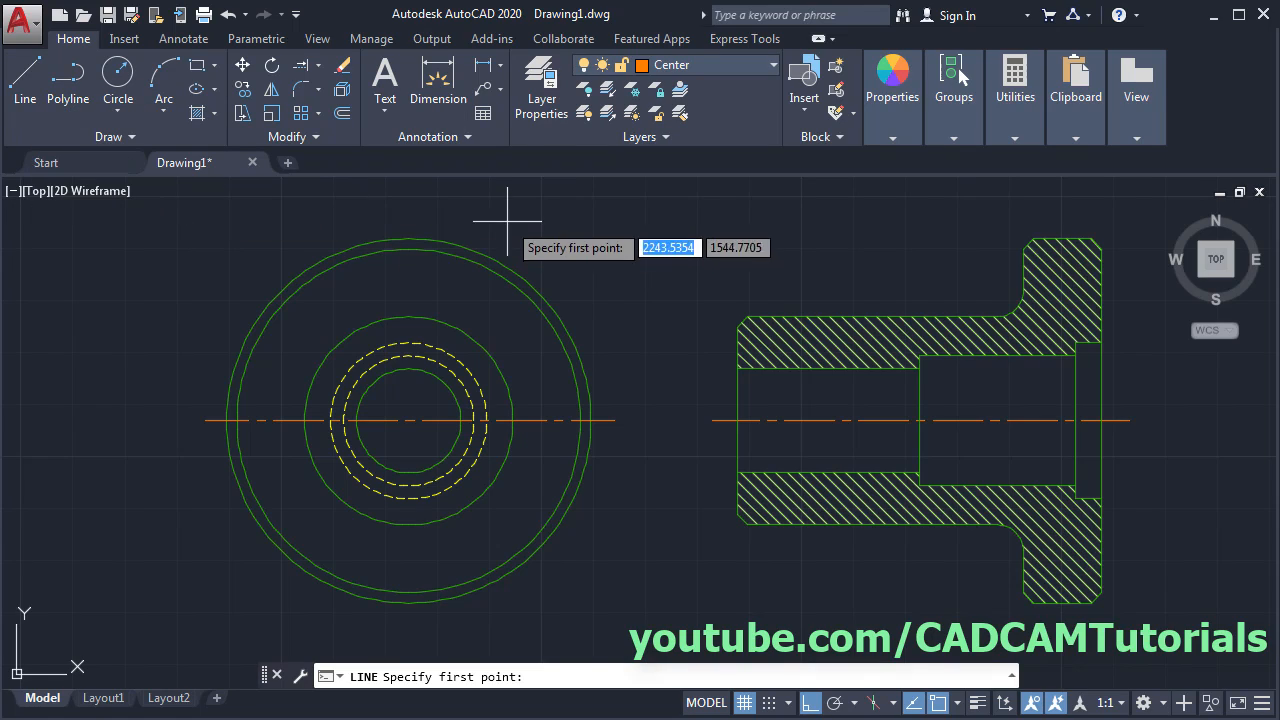
{"action": "left_click", "coordinate": [409, 216]}
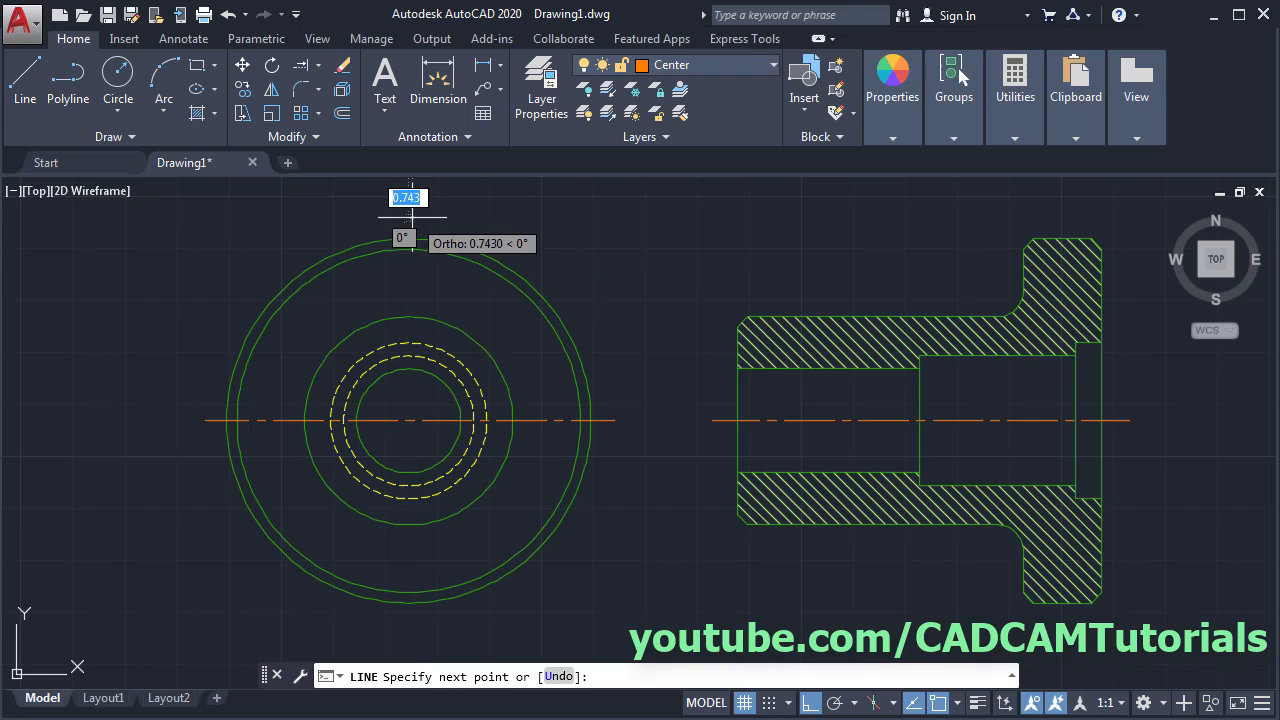
{"action": "left_click", "coordinate": [409, 620]}
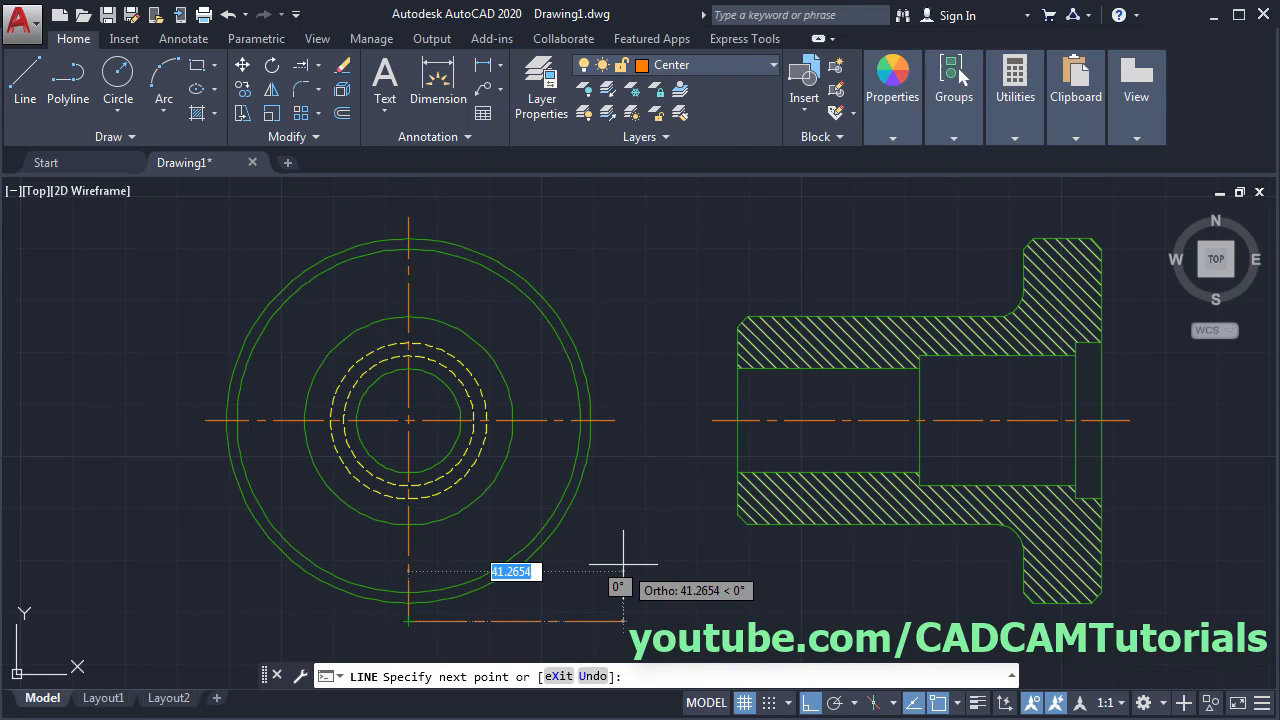
{"action": "key", "text": "Return"}
{"action": "middle_click_drag", "start_coordinate": [629, 531], "coordinate": [557, 537]}
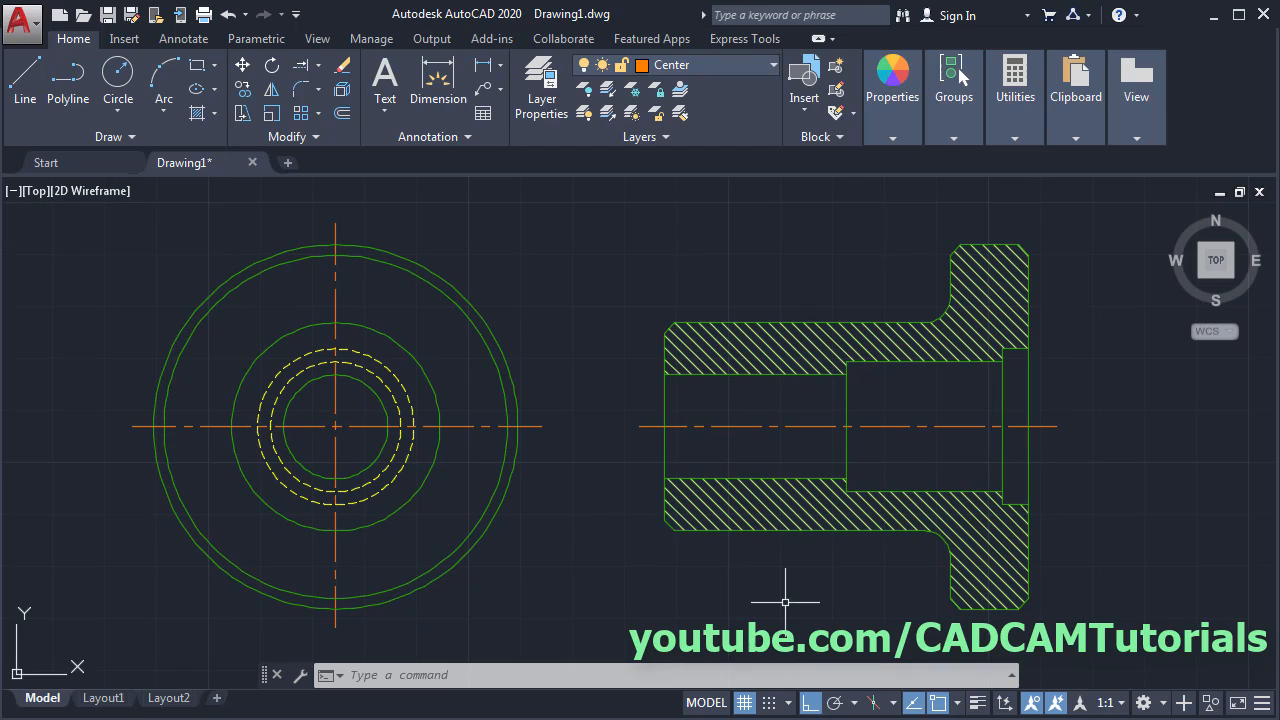
{"action": "left_click", "coordinate": [977, 705]}
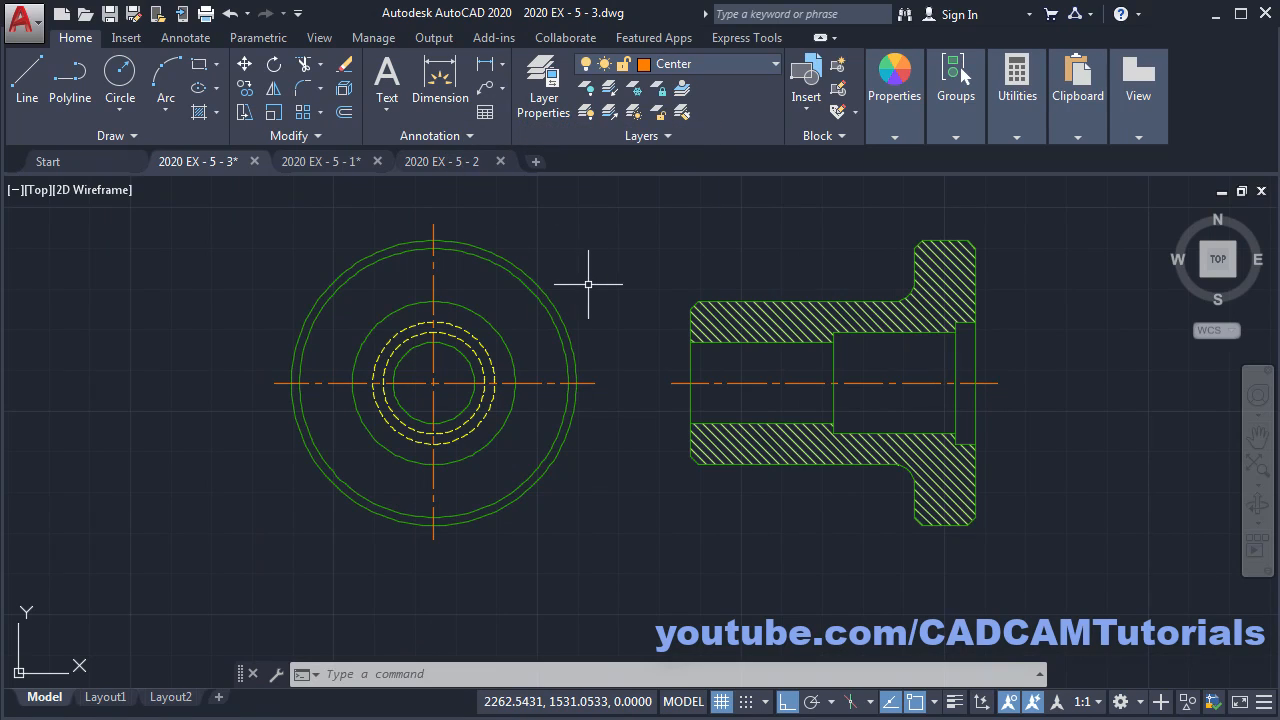
- Bring the Dim layer from 2020 EX - 5 - 2.dwg in through DesignCenter (DC)
{"action": "key", "text": "Escape"}
{"action": "type", "text": "DC"}
{"action": "key", "text": "Return"}
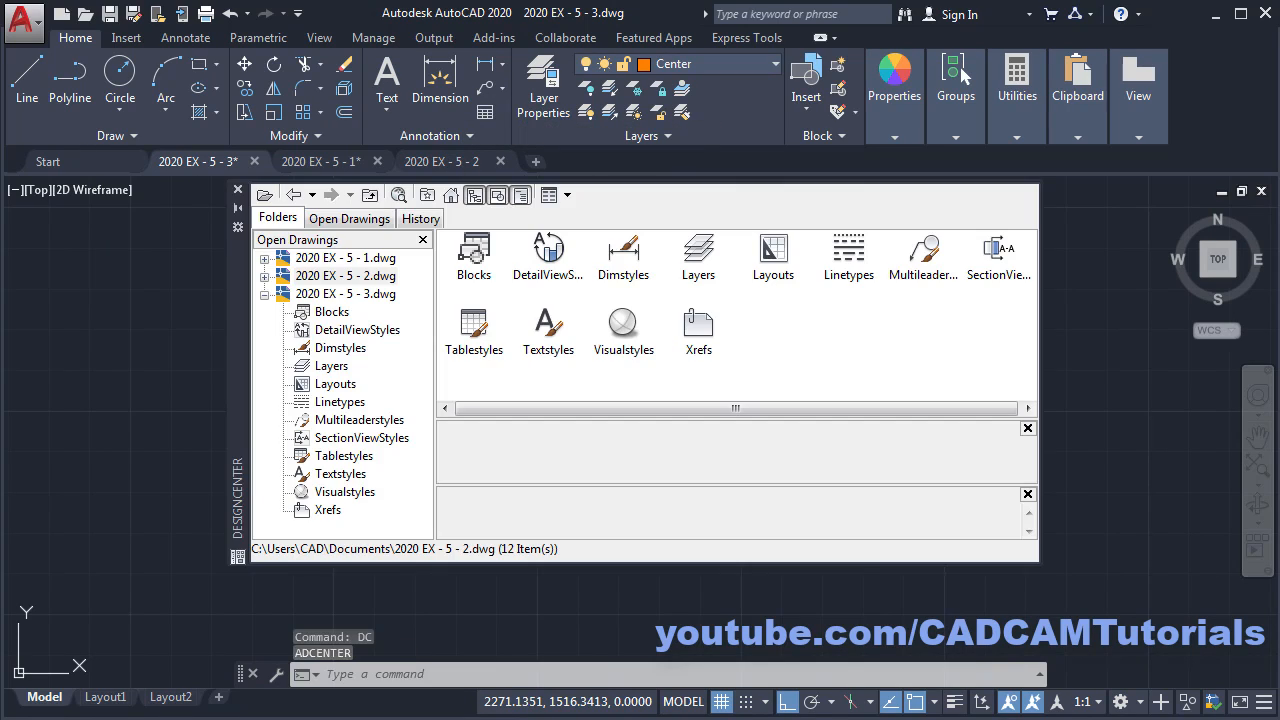
{"action": "left_click", "coordinate": [264, 276]}
{"action": "left_click", "coordinate": [368, 277]}
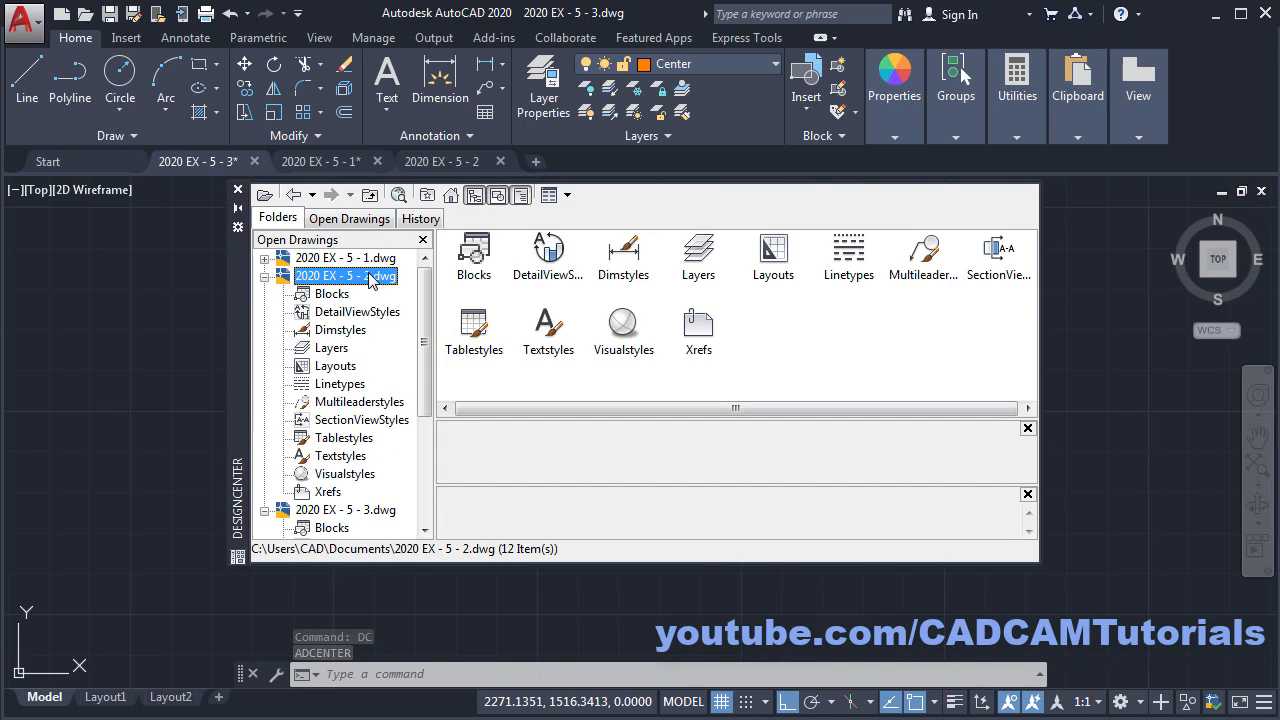
{"action": "left_click", "coordinate": [332, 349]}
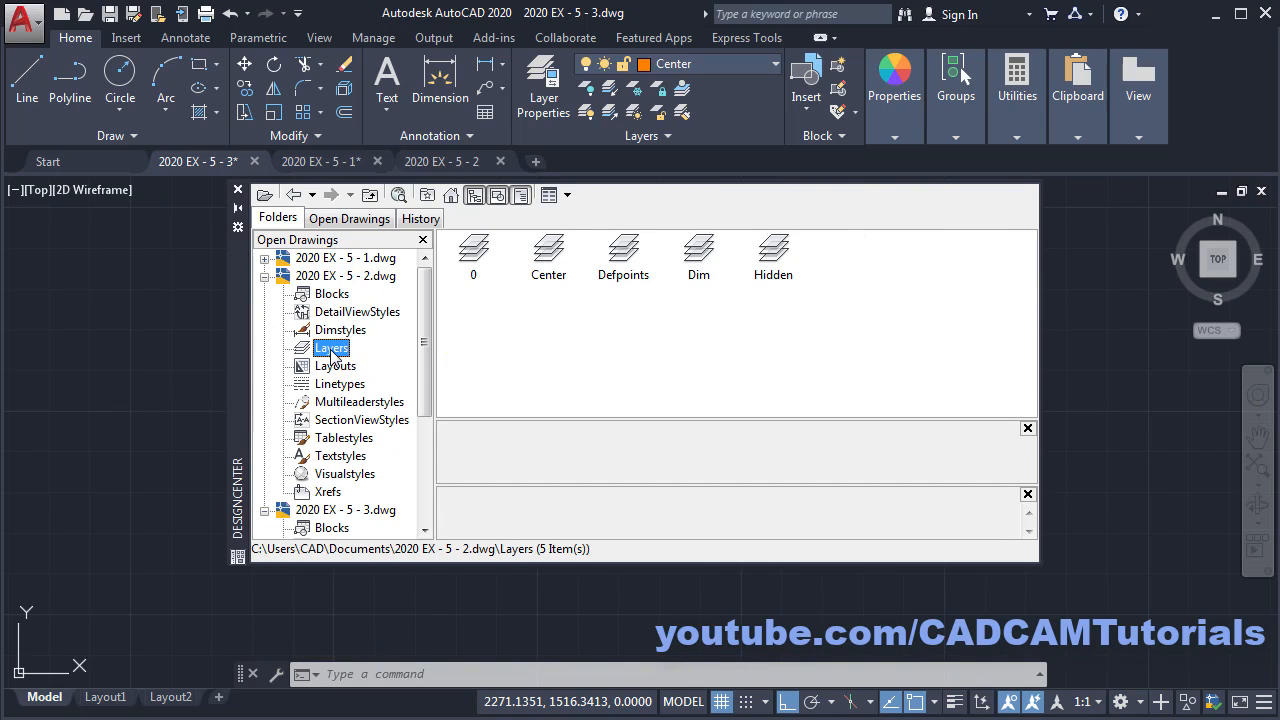
{"action": "left_click", "coordinate": [700, 258]}
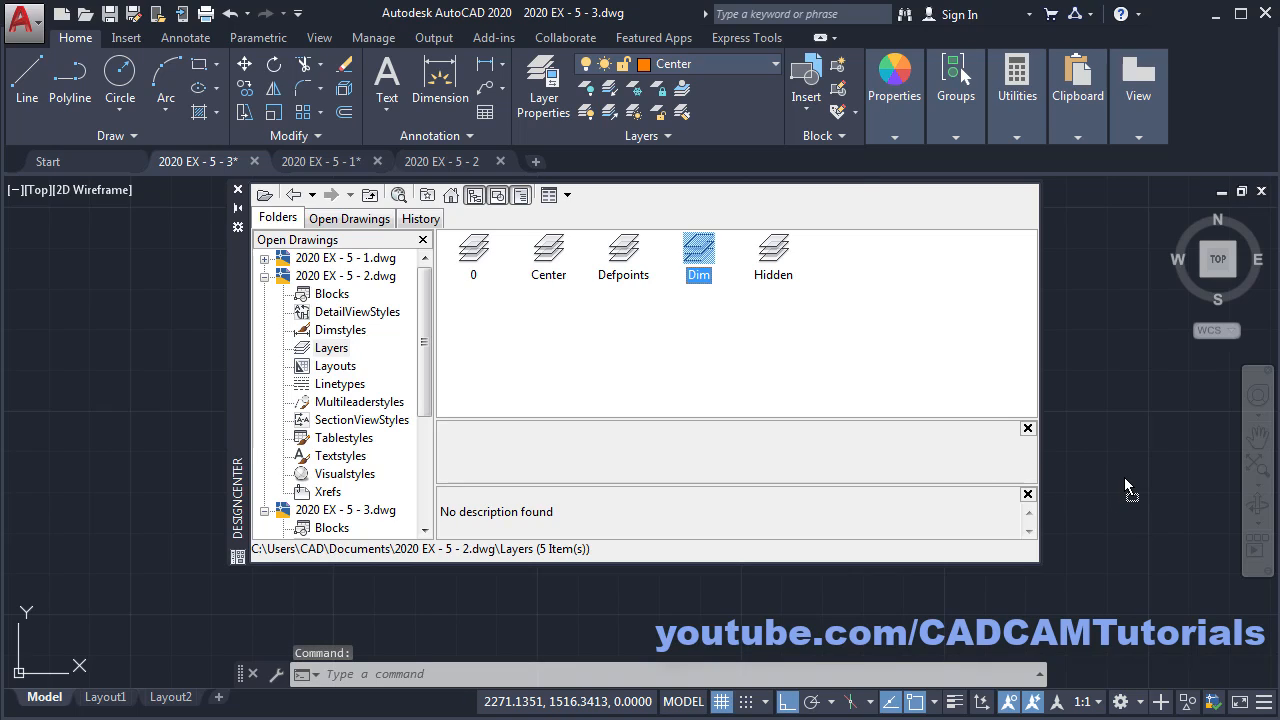
{"action": "left_click", "coordinate": [238, 192]}
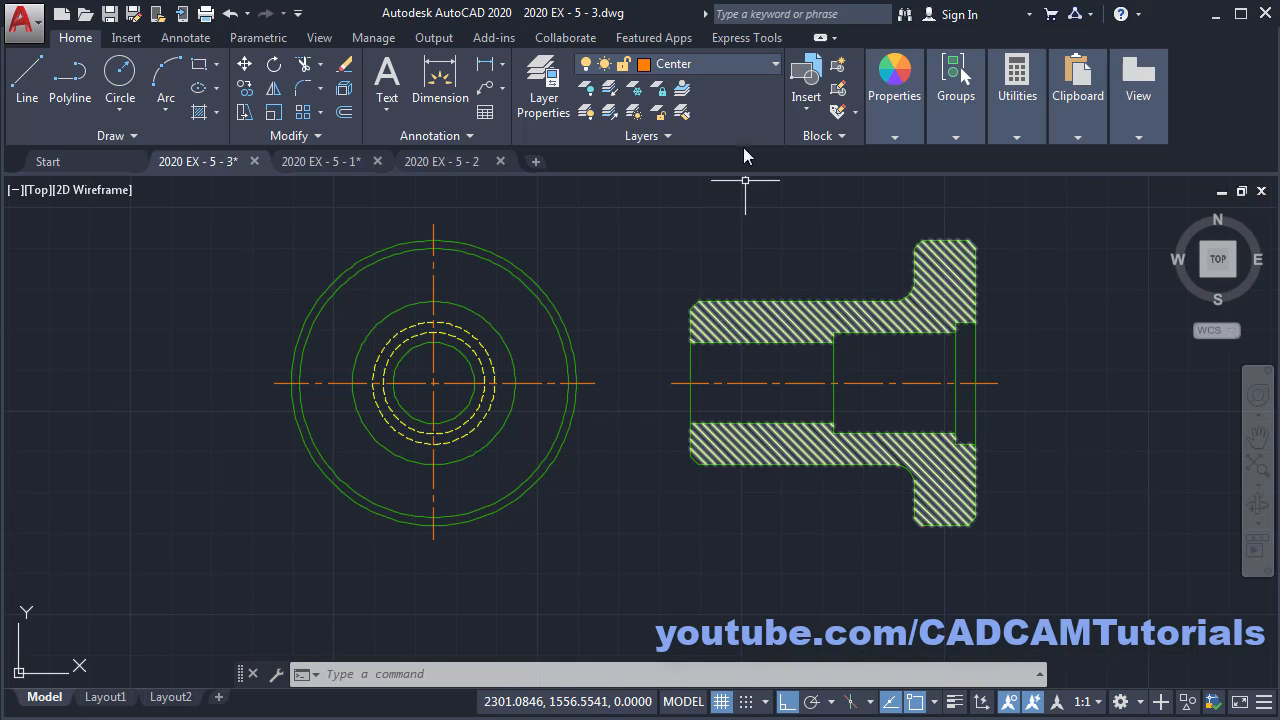
- Give the Dim layer cyan colour 130, make it current, and check the reference PDF
{"action": "left_click", "coordinate": [704, 63]}
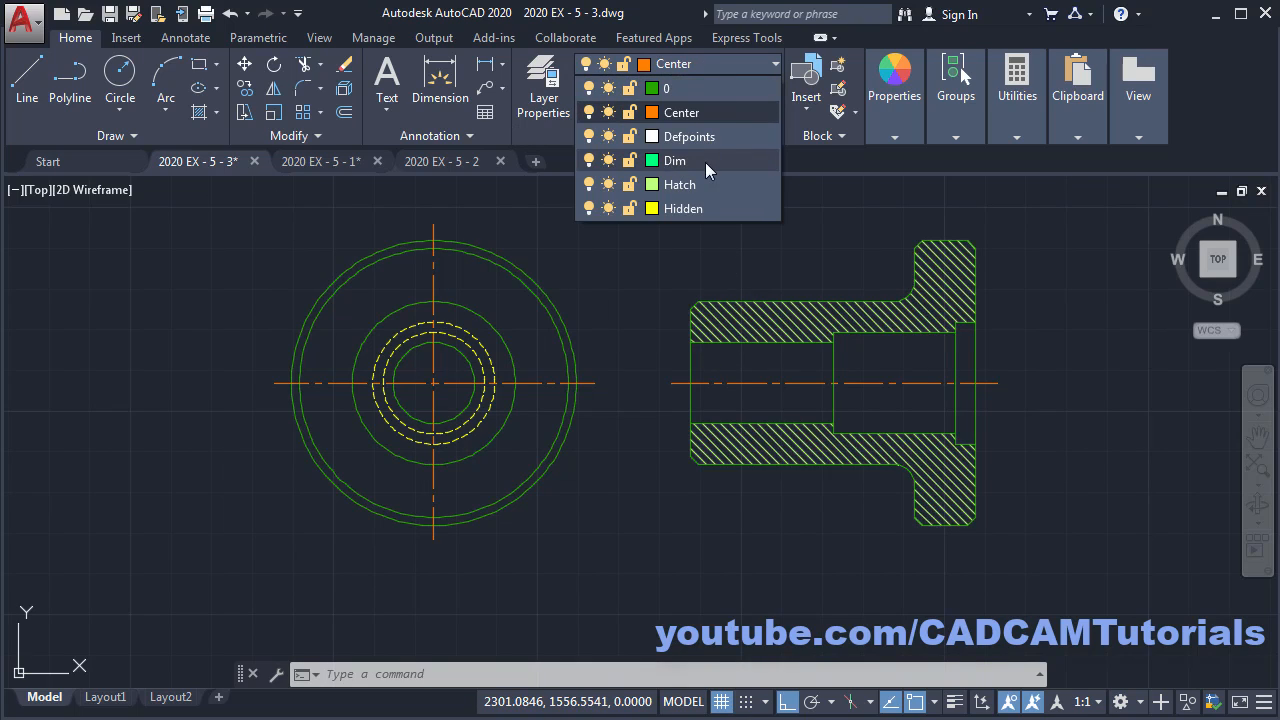
{"action": "left_click", "coordinate": [652, 161]}
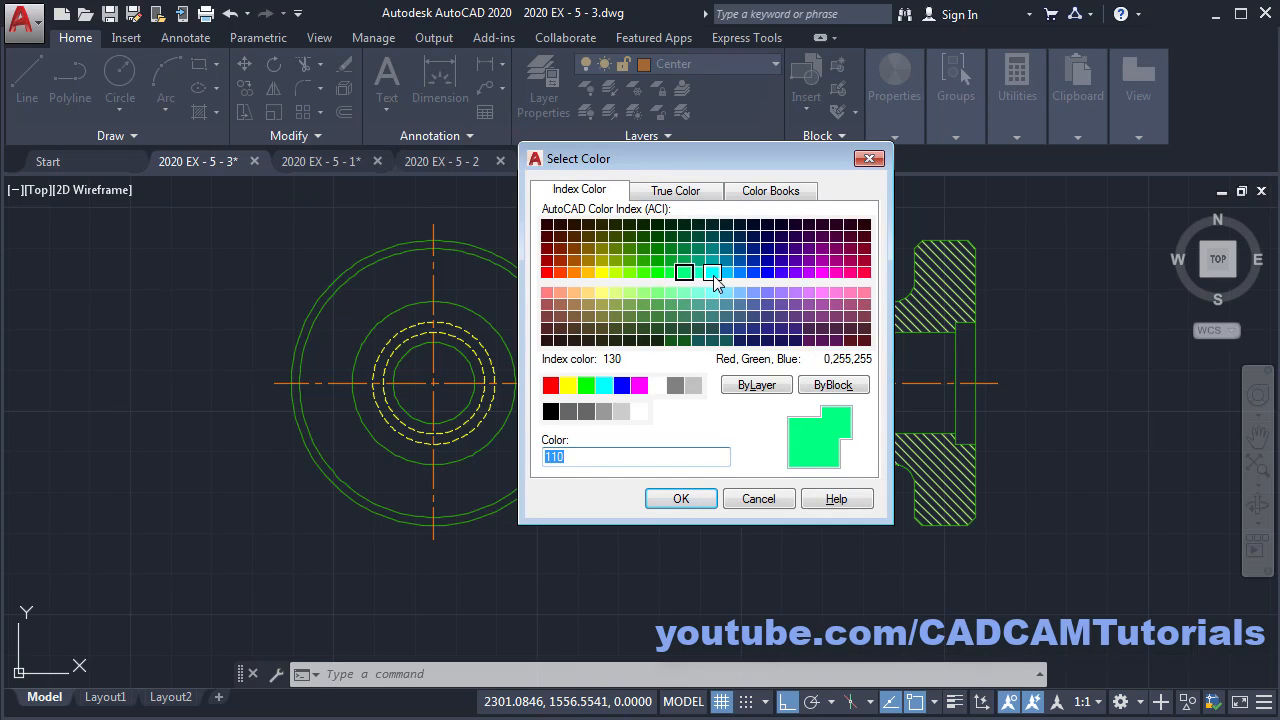
{"action": "left_click", "coordinate": [680, 500]}
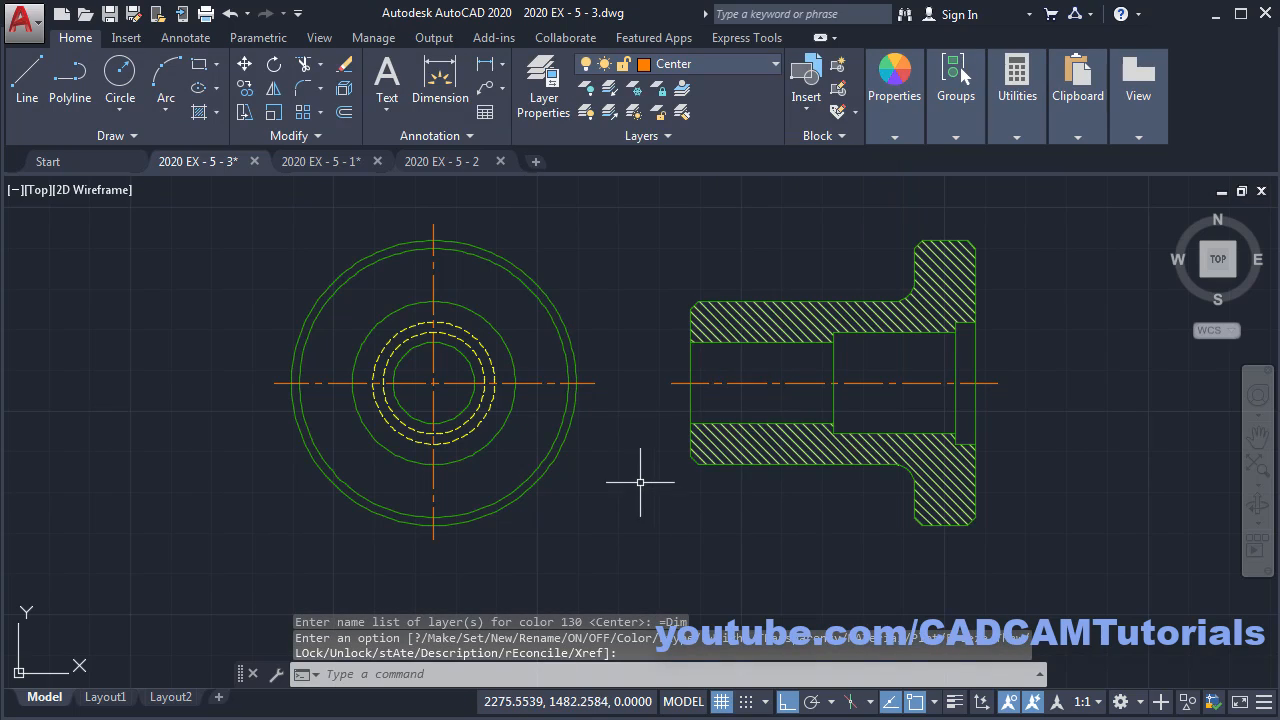
{"action": "left_click", "coordinate": [709, 65]}
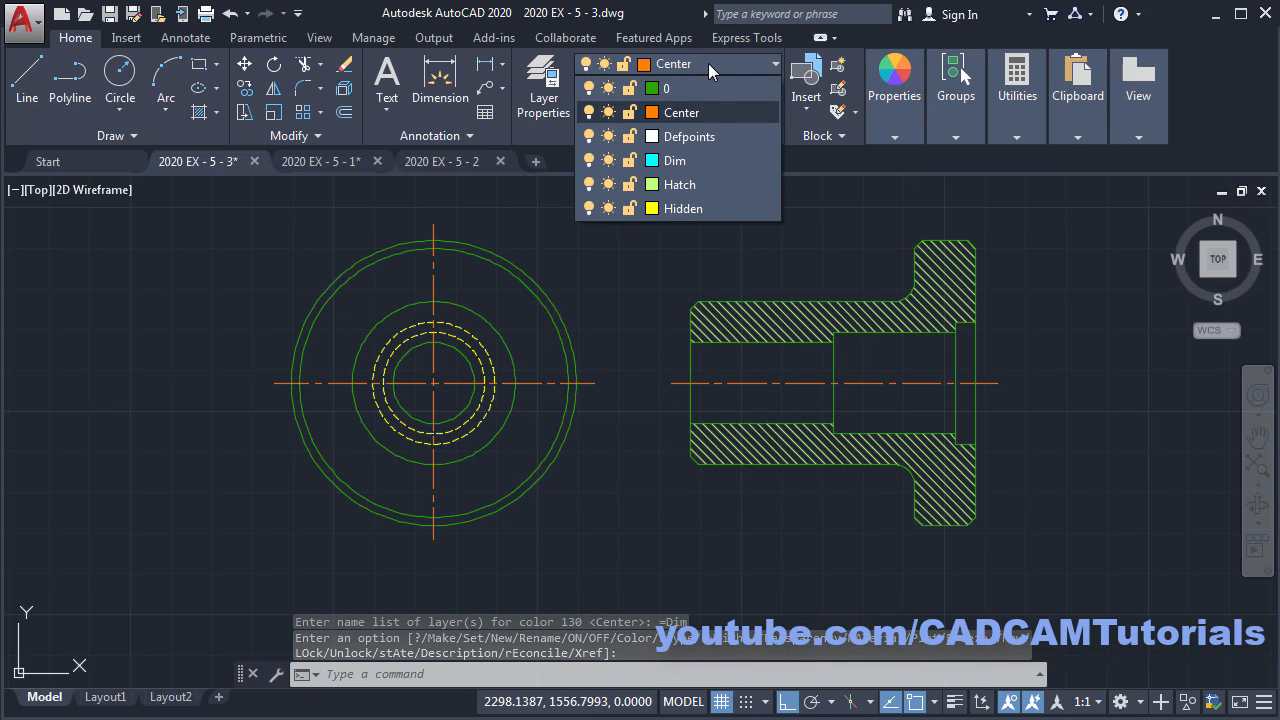
{"action": "left_click", "coordinate": [684, 160]}
{"action": "mouse_move", "coordinate": [638, 271]}
{"action": "middle_mouse_down"}
{"action": "mouse_move", "coordinate": [667, 288]}
{"action": "mouse_move", "coordinate": [658, 266]}
{"action": "middle_mouse_up"}
{"action": "left_click", "coordinate": [3, 387]}
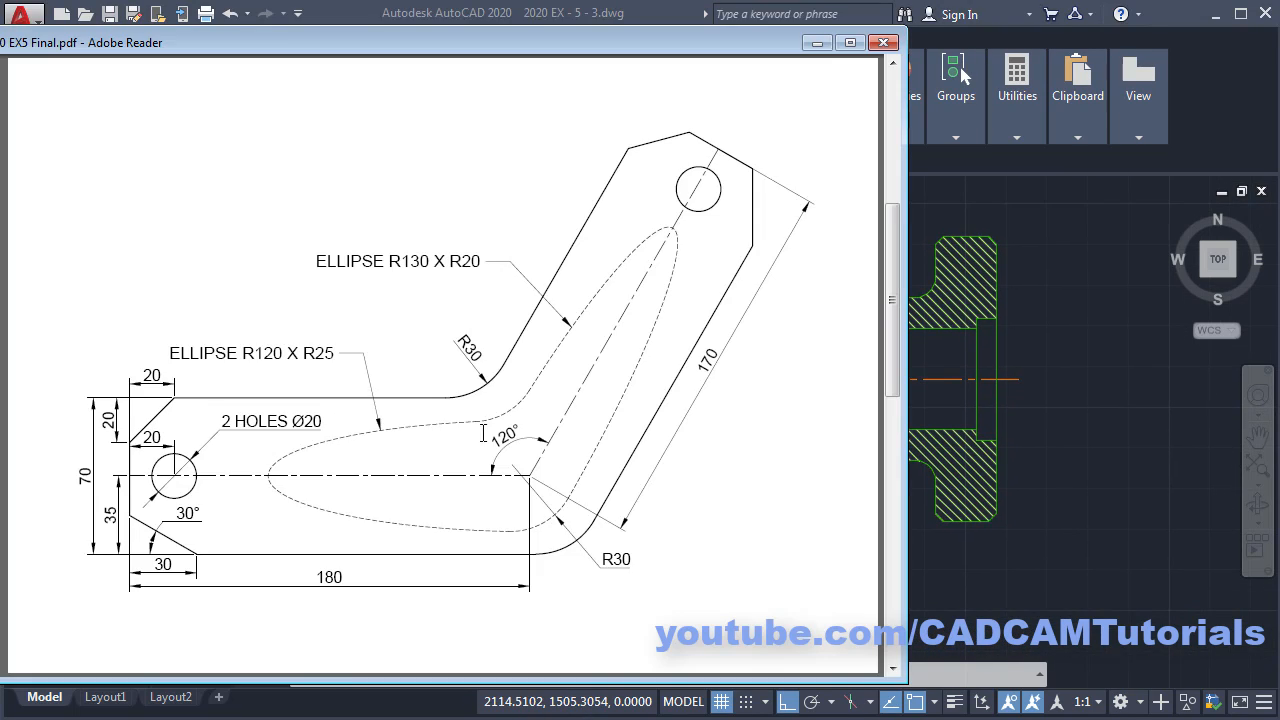
{"action": "scroll", "coordinate": [486, 428], "scroll_direction": "down", "scroll_amount": 1}
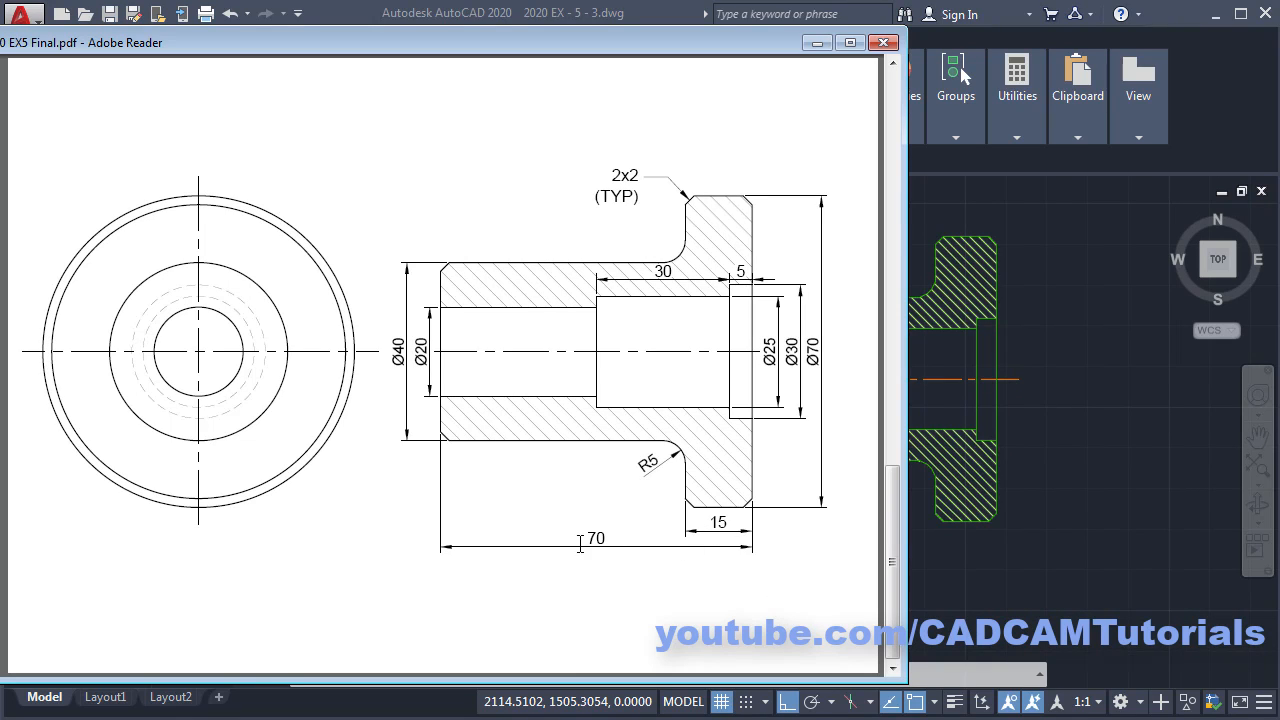
{"action": "left_click", "coordinate": [1049, 580]}
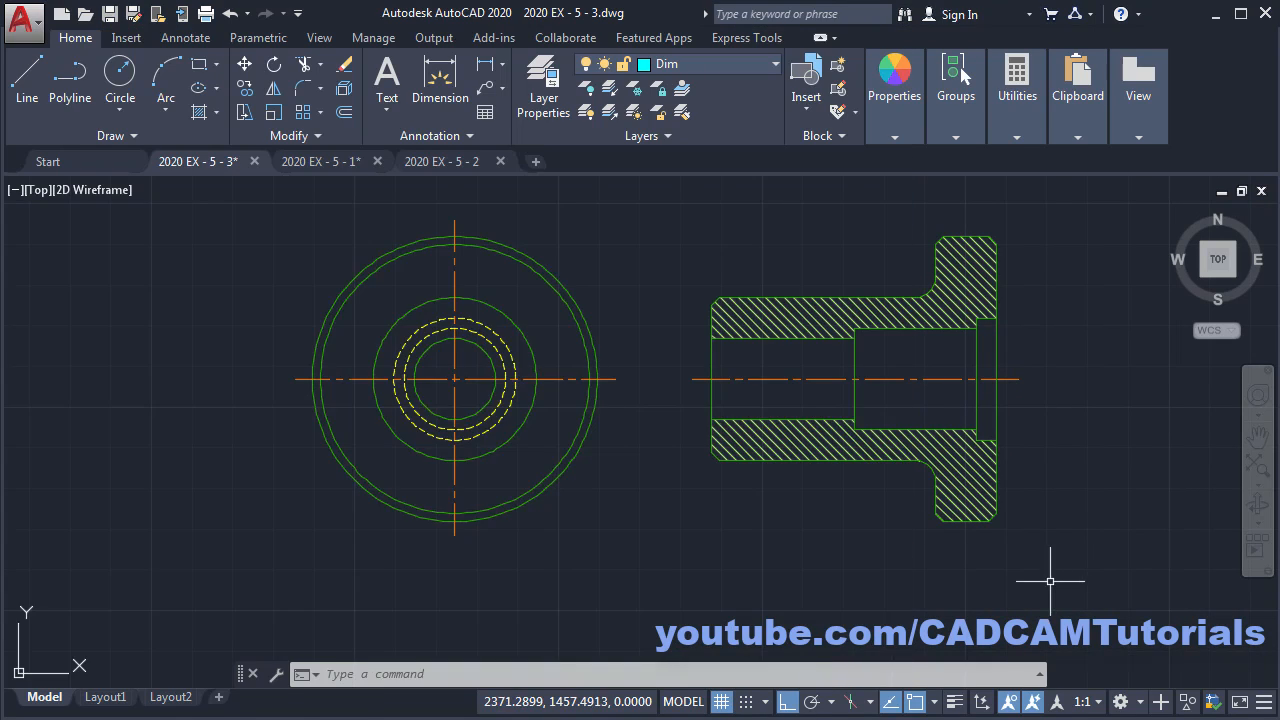
- Dimension the flange width as 15, placed below the flange
{"action": "middle_click_drag", "start_coordinate": [1049, 580], "coordinate": [746, 477]}
{"action": "scroll", "coordinate": [406, 451], "scroll_direction": "up", "scroll_amount": 3}
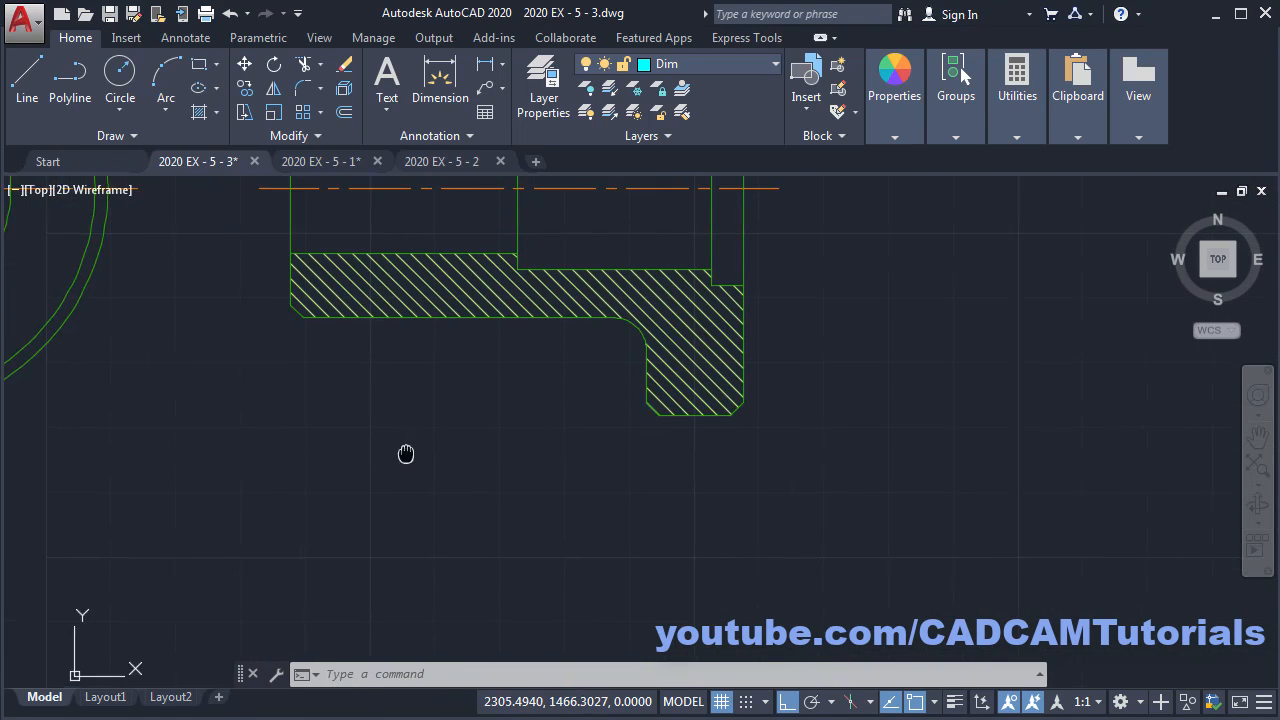
{"action": "left_click", "coordinate": [449, 99]}
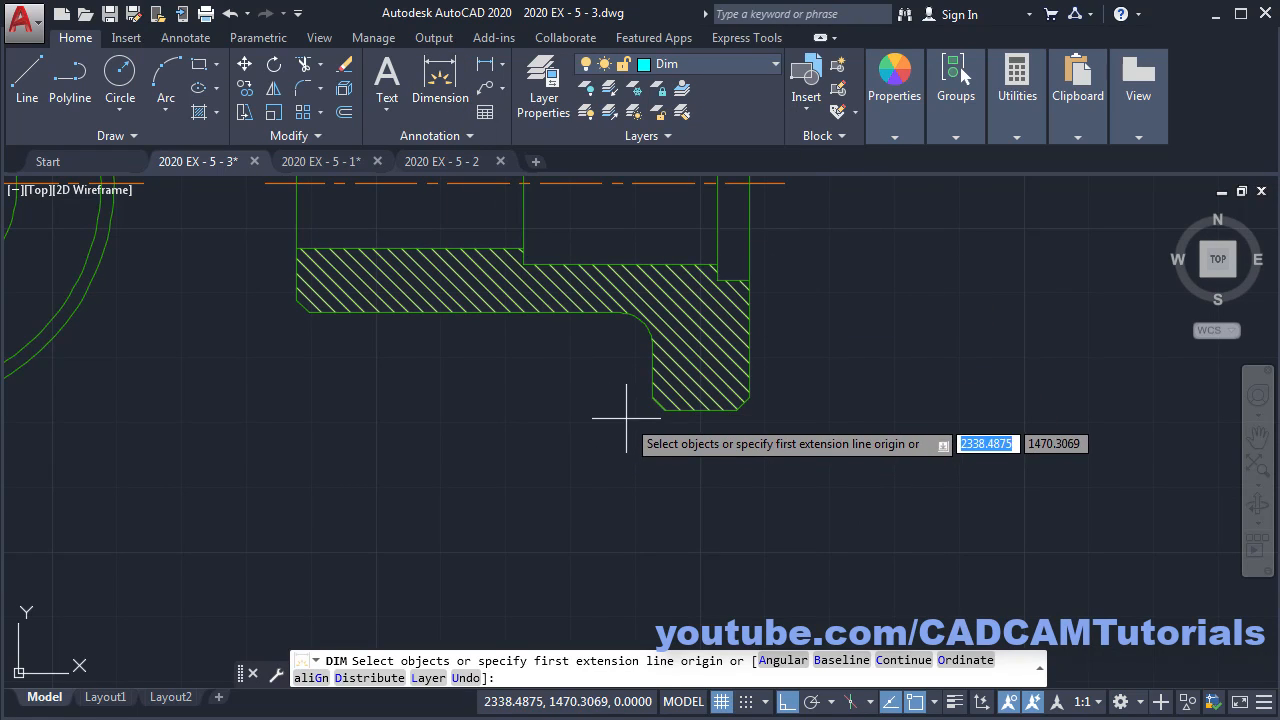
{"action": "left_click", "coordinate": [651, 394]}
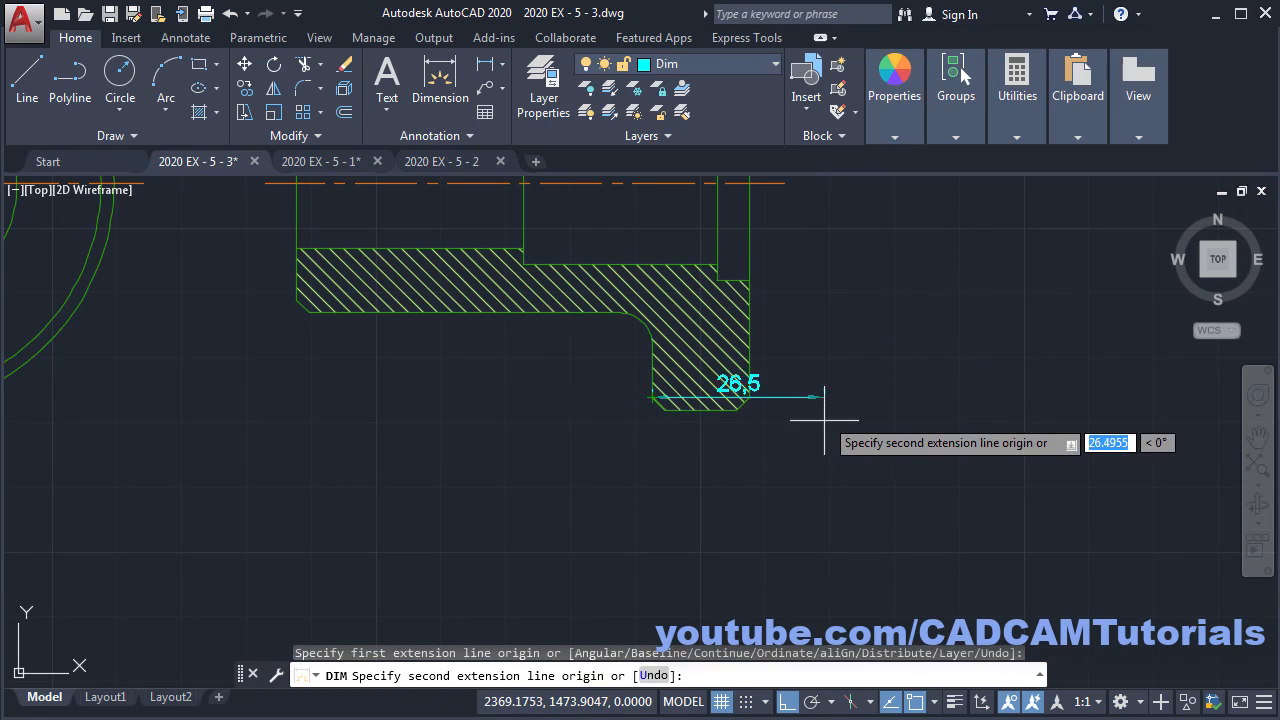
{"action": "scroll", "coordinate": [820, 390], "scroll_direction": "up", "scroll_amount": 4}
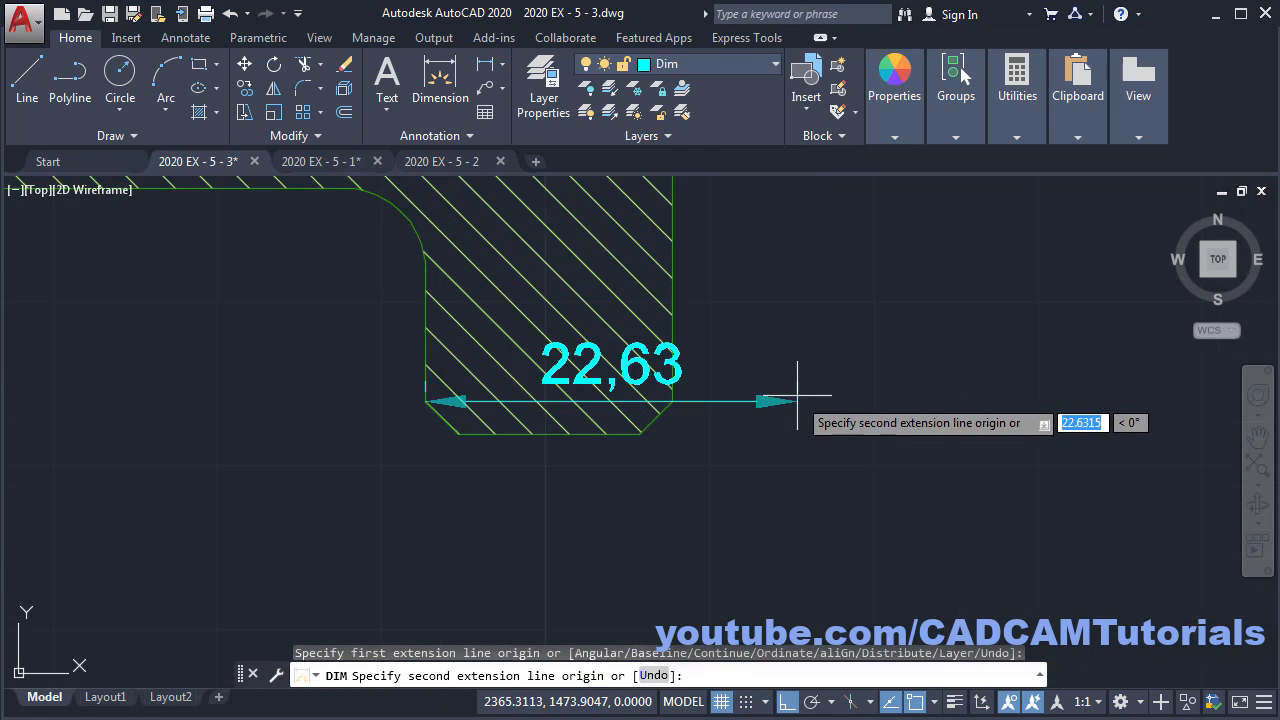
{"action": "left_click", "coordinate": [673, 400]}
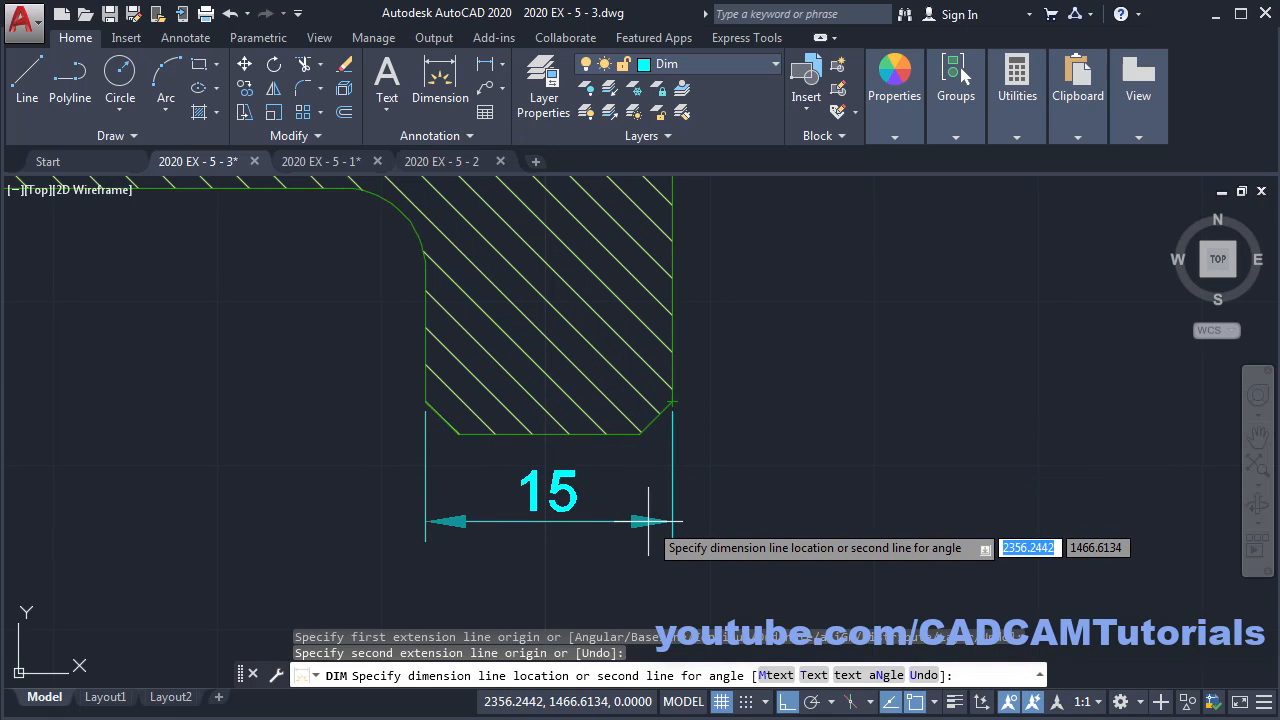
{"action": "left_click", "coordinate": [648, 521]}
- Add the 70 overall length dimension below the part
{"action": "scroll", "coordinate": [918, 402], "scroll_direction": "down", "scroll_amount": 4}
{"action": "middle_click_drag", "start_coordinate": [567, 459], "coordinate": [581, 484]}
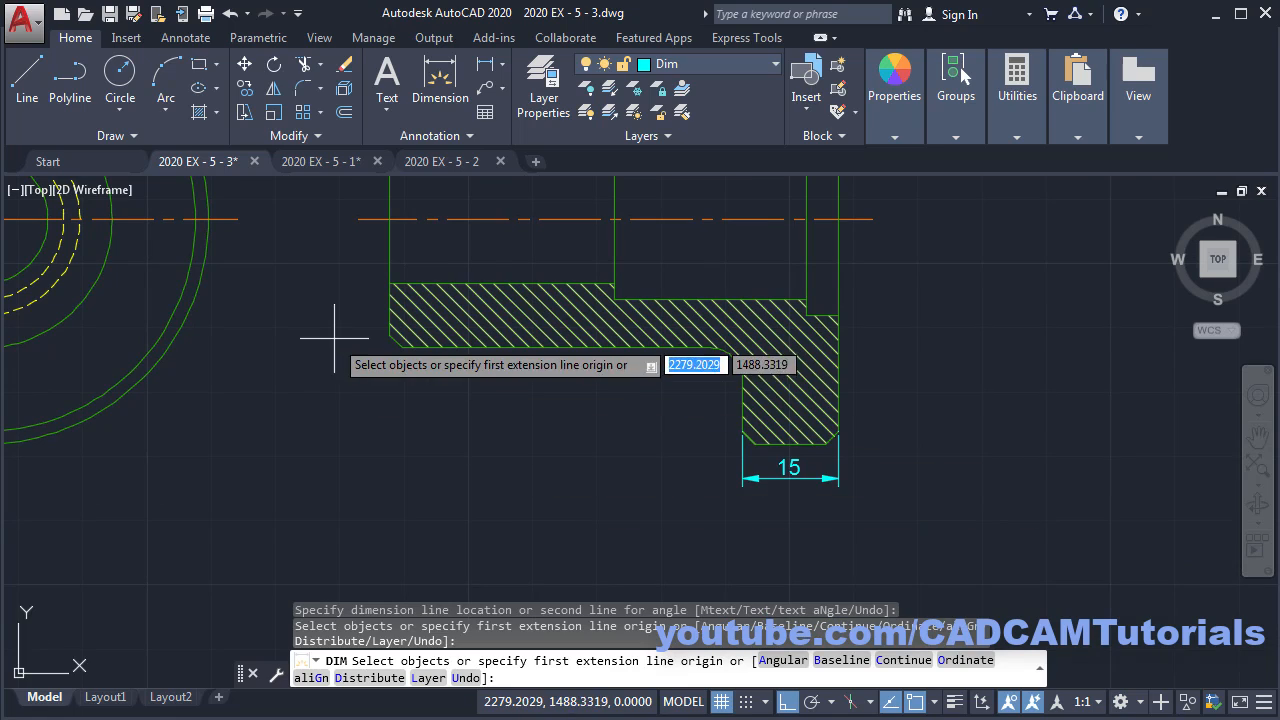
{"action": "scroll", "coordinate": [337, 340], "scroll_direction": "up", "scroll_amount": 2}
{"action": "left_click", "coordinate": [419, 333]}
{"action": "scroll", "coordinate": [777, 451], "scroll_direction": "up", "scroll_amount": 4}
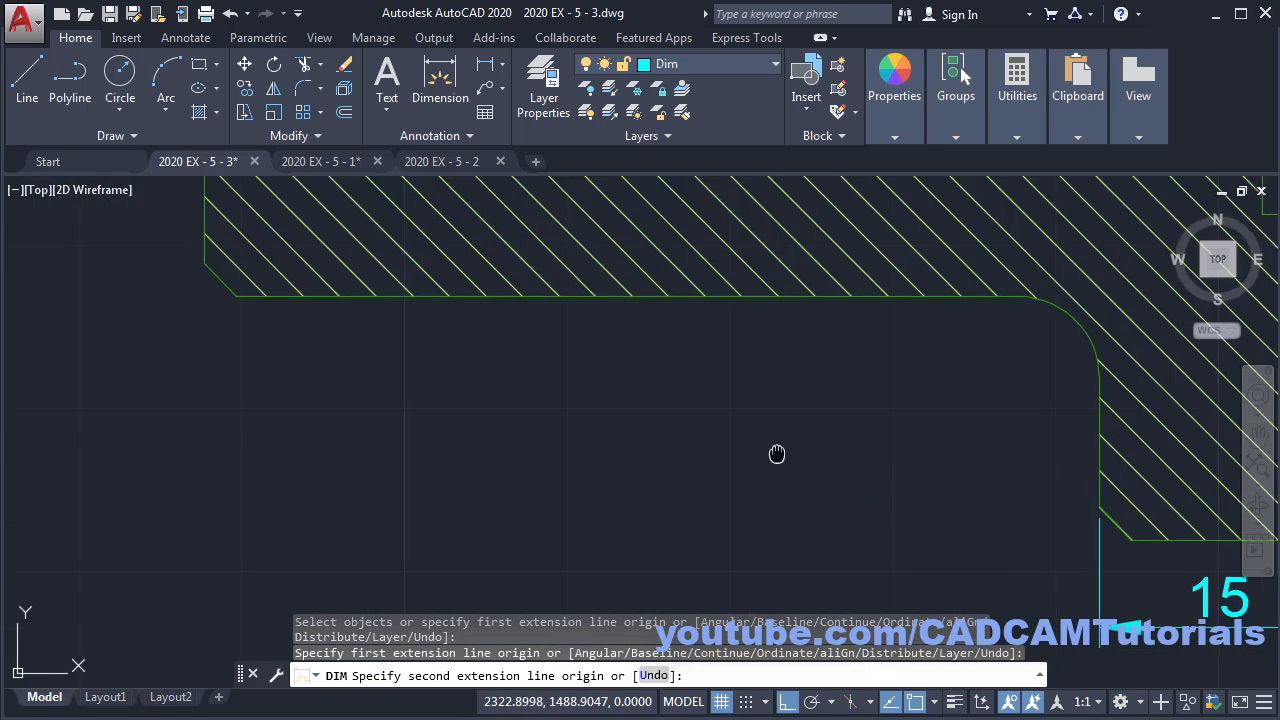
{"action": "scroll", "coordinate": [457, 366], "scroll_direction": "down", "scroll_amount": 3}
{"action": "scroll", "coordinate": [943, 371], "scroll_direction": "up", "scroll_amount": 4}
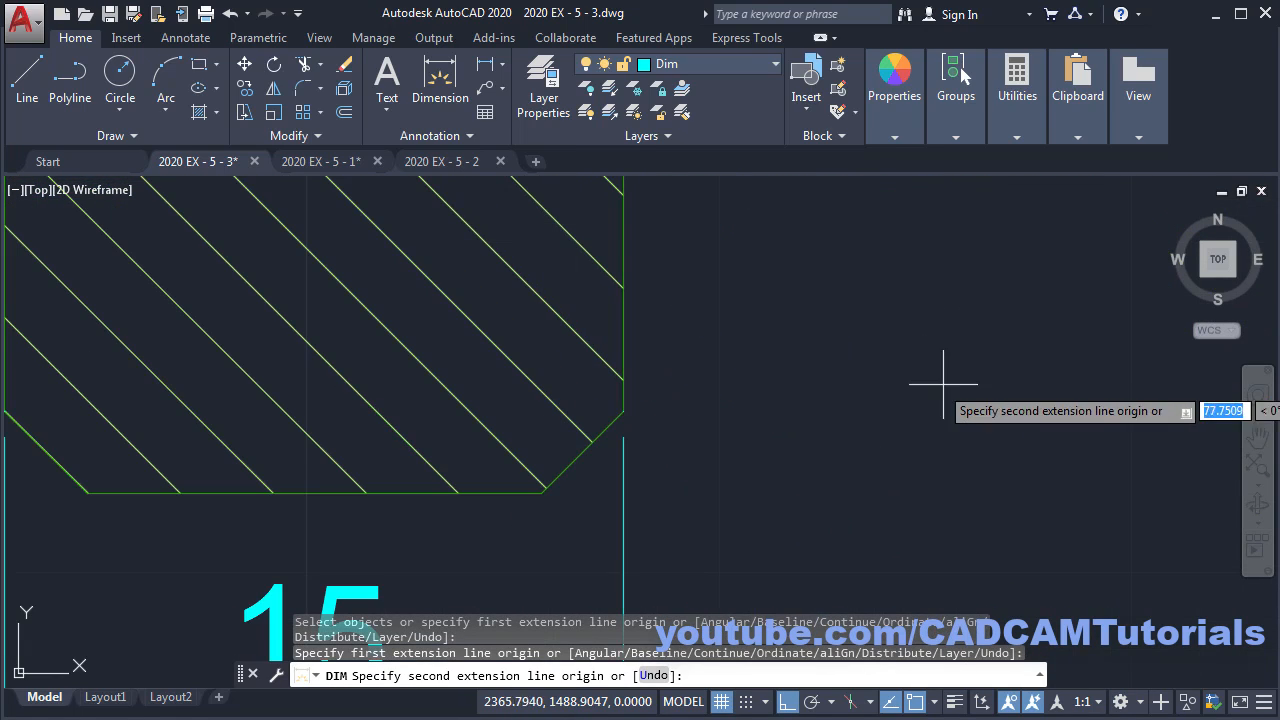
{"action": "left_click", "coordinate": [632, 407]}
{"action": "scroll", "coordinate": [760, 350], "scroll_direction": "down", "scroll_amount": 3}
{"action": "middle_click_drag", "start_coordinate": [474, 345], "coordinate": [733, 339]}
{"action": "scroll", "coordinate": [731, 341], "scroll_direction": "down", "scroll_amount": 3}
{"action": "middle_click_drag", "start_coordinate": [641, 340], "coordinate": [666, 381]}
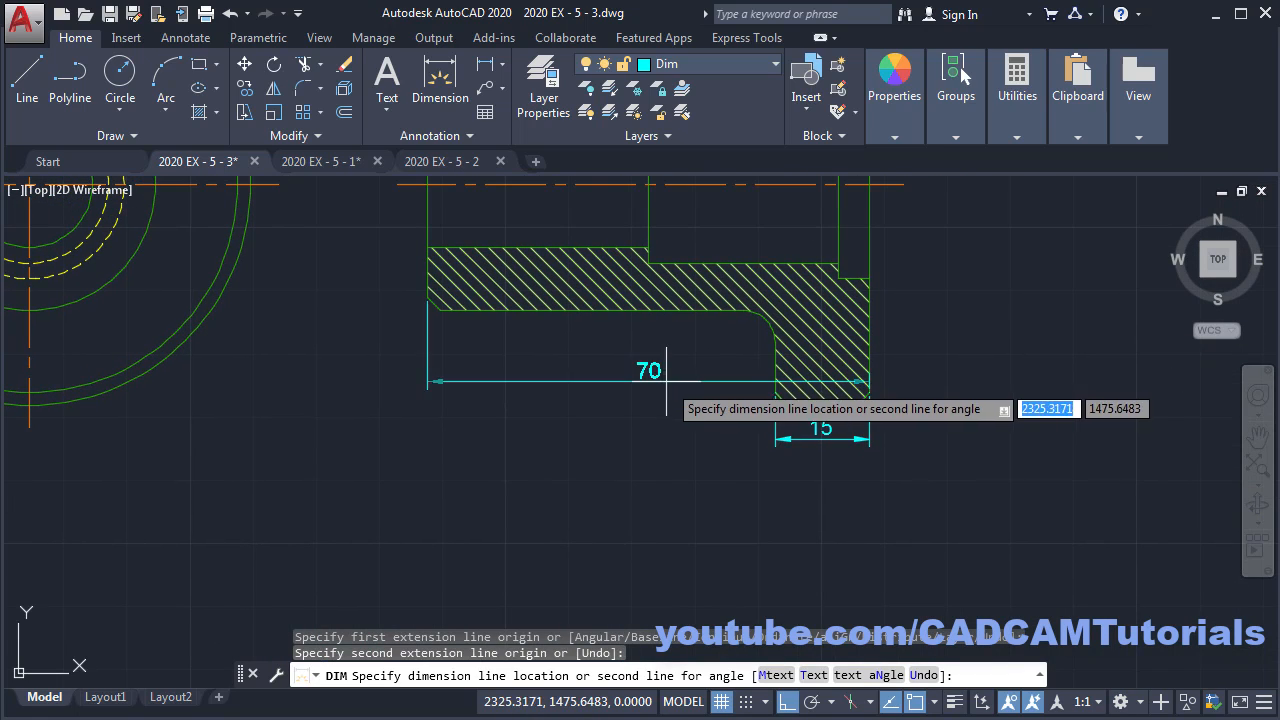
{"action": "left_click", "coordinate": [680, 470]}
- Add the R5 radius dimension to the fillet arc
{"action": "scroll", "coordinate": [746, 398], "scroll_direction": "up", "scroll_amount": 2}
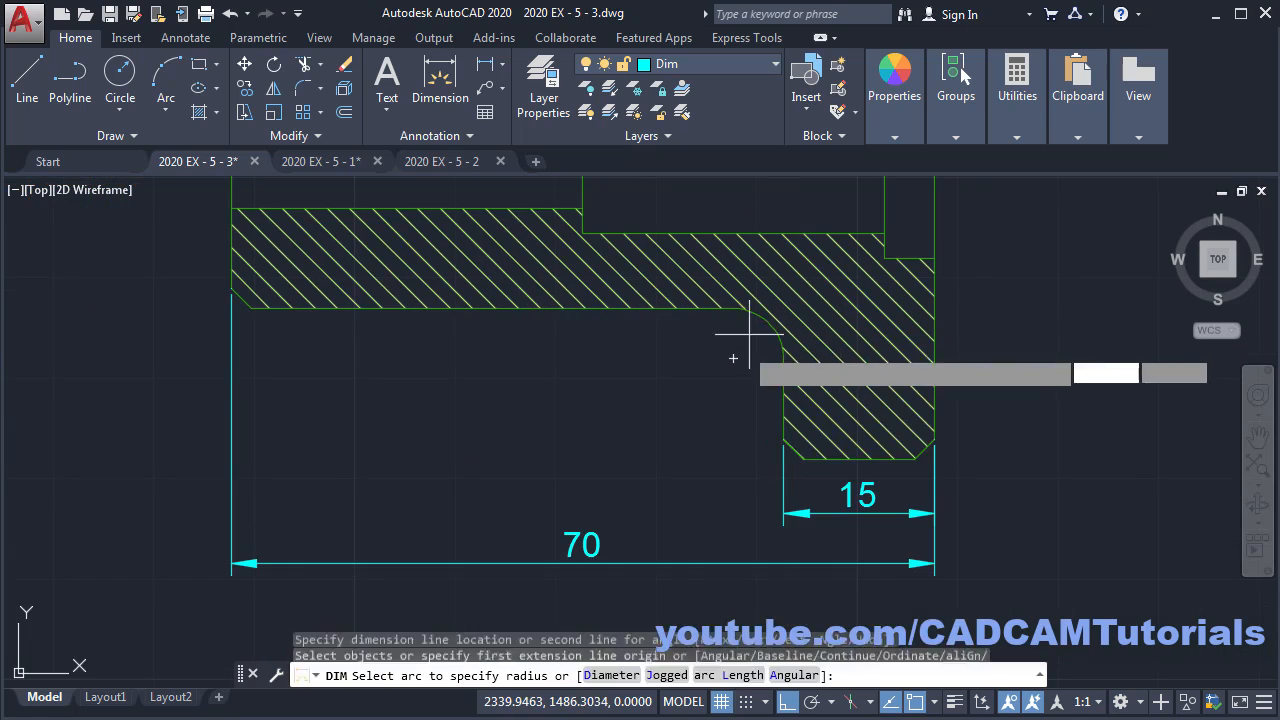
{"action": "scroll", "coordinate": [779, 339], "scroll_direction": "up", "scroll_amount": 2}
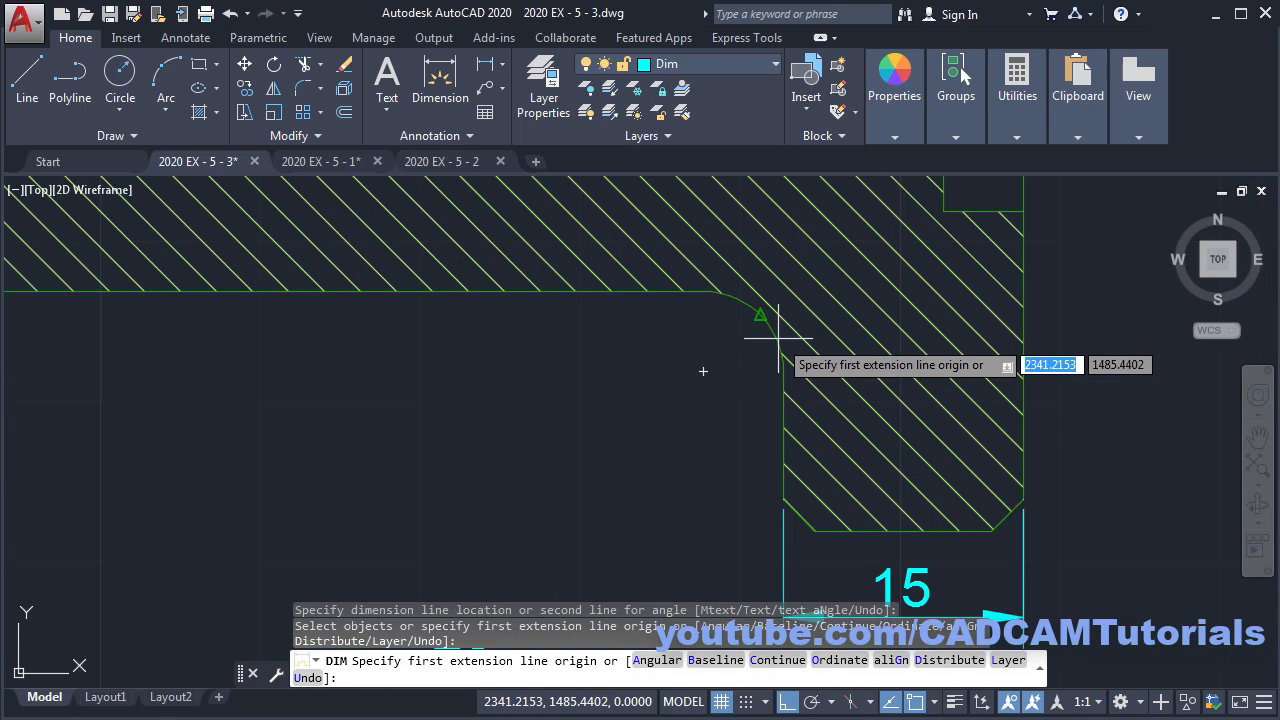
{"action": "left_click", "coordinate": [770, 338]}
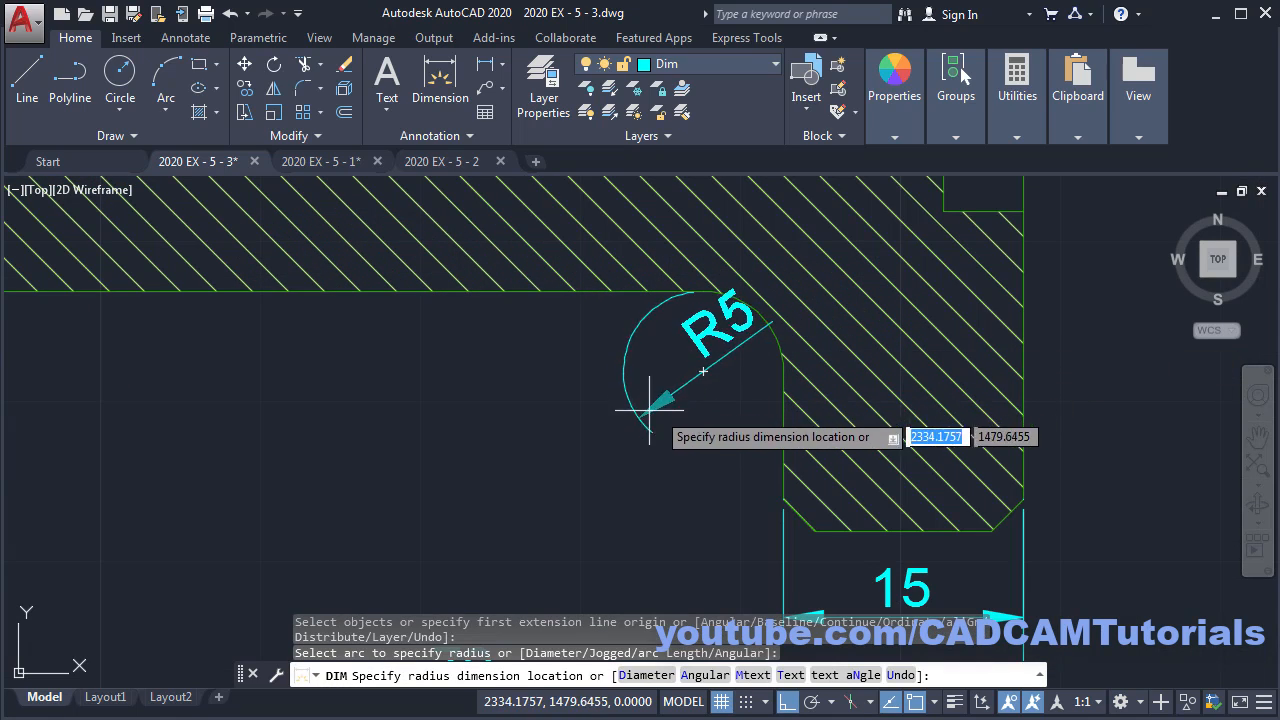
{"action": "left_click", "coordinate": [741, 350]}
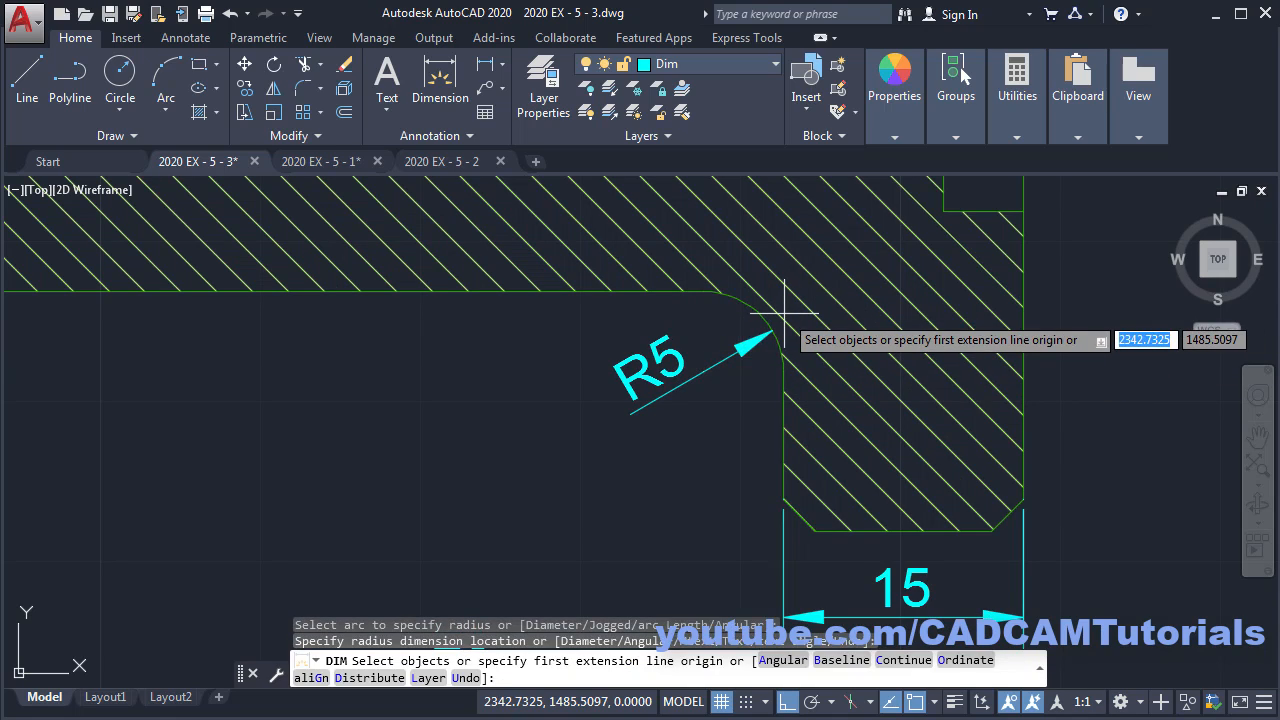
- Dimension the short step line as 5, placed above the step
{"action": "scroll", "coordinate": [840, 395], "scroll_direction": "down", "scroll_amount": 4}
{"action": "scroll", "coordinate": [850, 375], "scroll_direction": "up", "scroll_amount": 5}
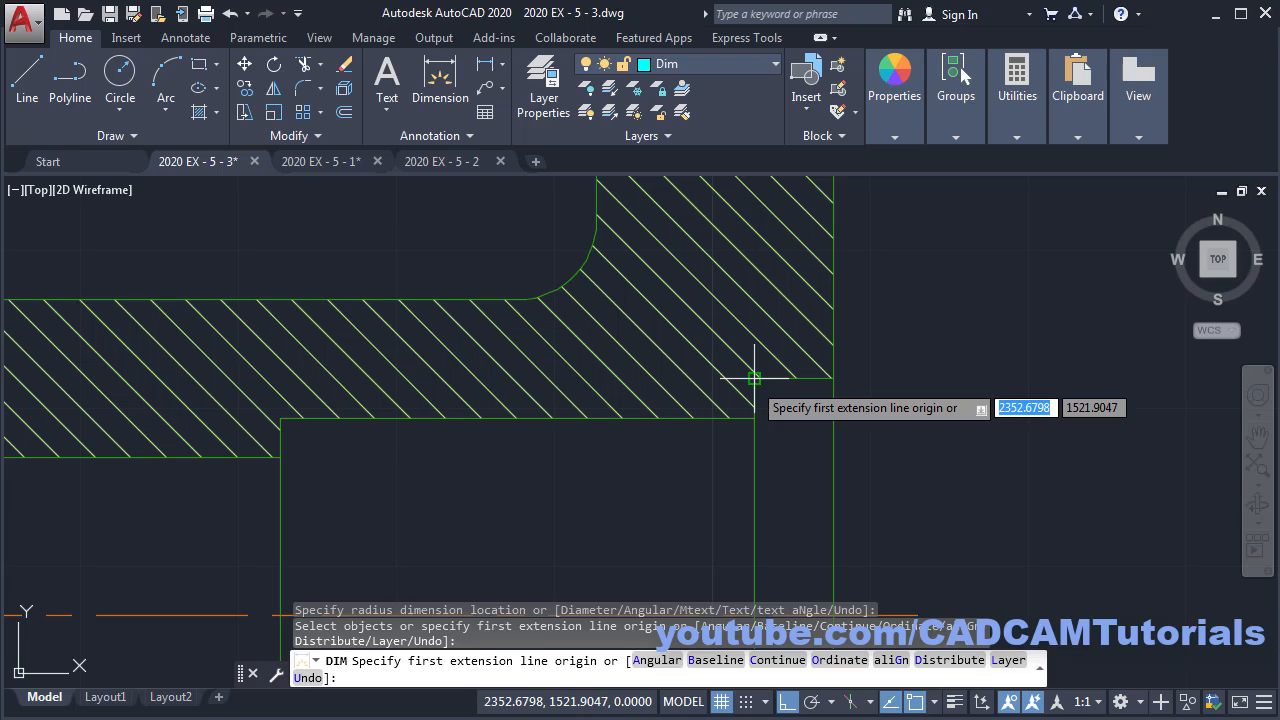
{"action": "scroll", "coordinate": [752, 388], "scroll_direction": "up", "scroll_amount": 2}
{"action": "key", "text": "Return"}
{"action": "left_click", "coordinate": [749, 357]}
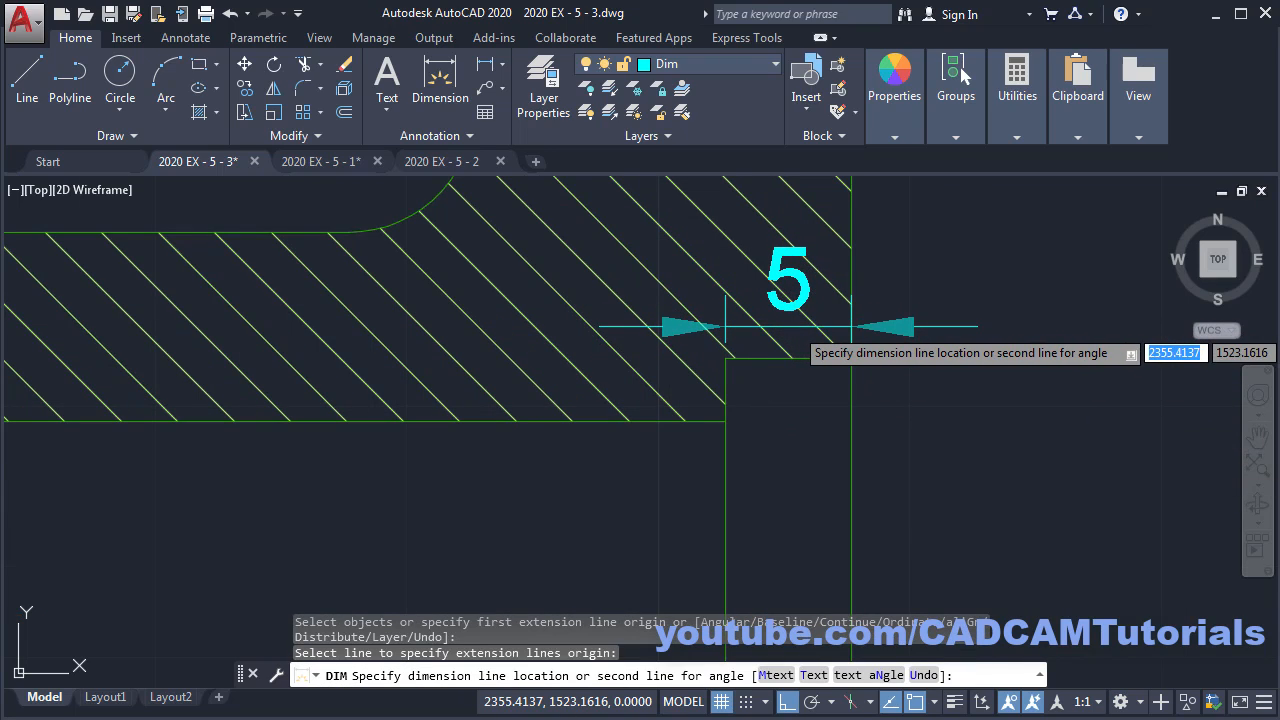
{"action": "left_click", "coordinate": [792, 327]}
{"action": "scroll", "coordinate": [1055, 305], "scroll_direction": "down", "scroll_amount": 2}
- Add the 30 bore dimension beside the 5 and check it against the reference PDF
{"action": "key", "text": "Return"}
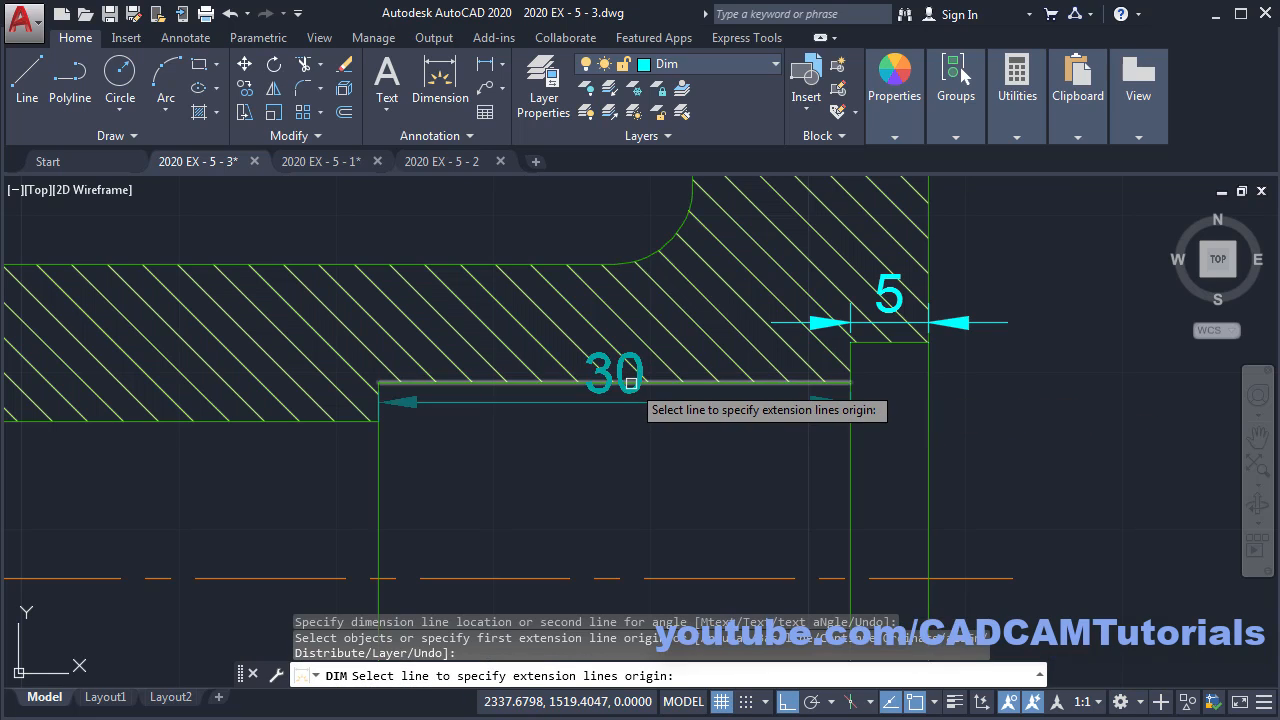
{"action": "left_click", "coordinate": [631, 382]}
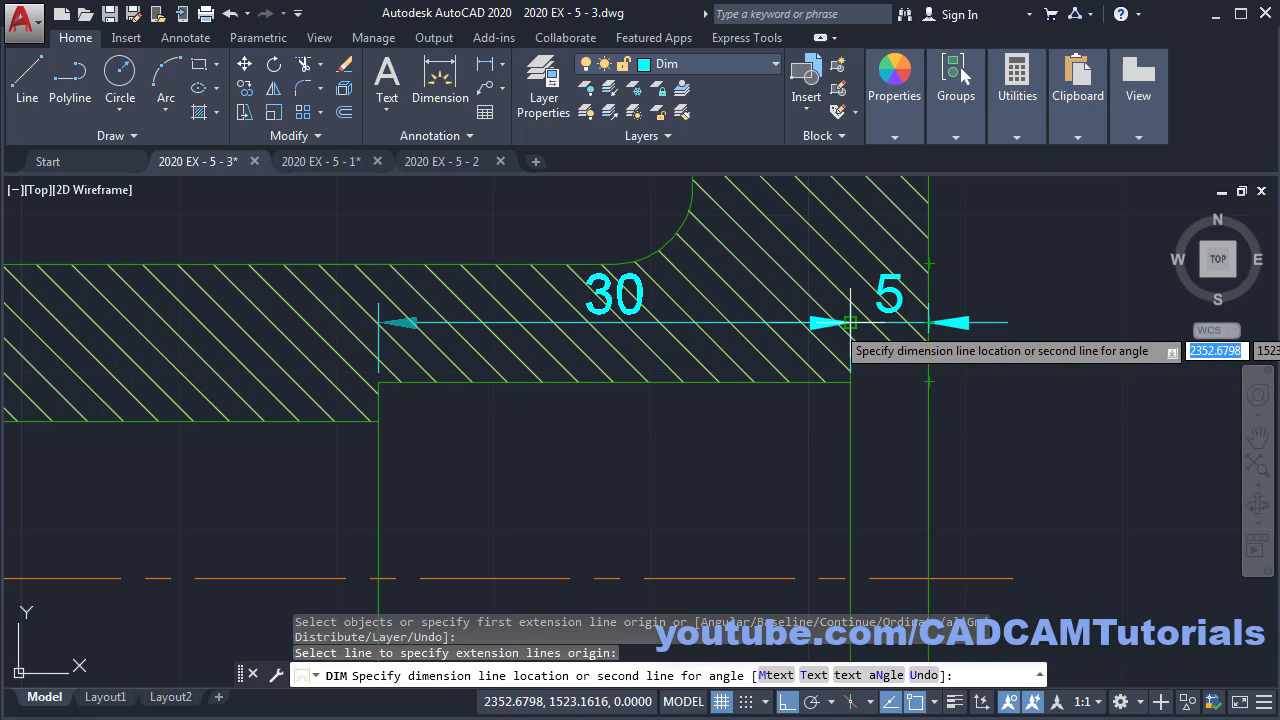
{"action": "left_click", "coordinate": [852, 294]}
{"action": "scroll", "coordinate": [870, 295], "scroll_direction": "down", "scroll_amount": 5}
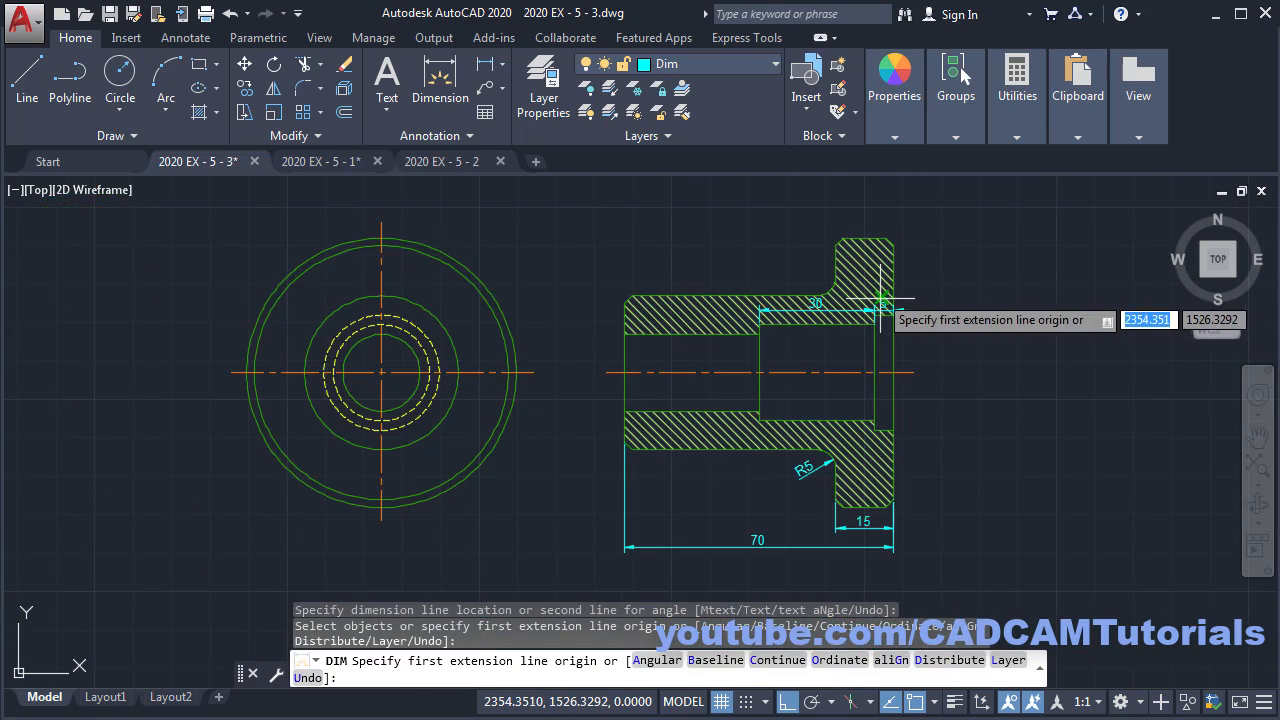
{"action": "key", "text": "alt+Tab"}
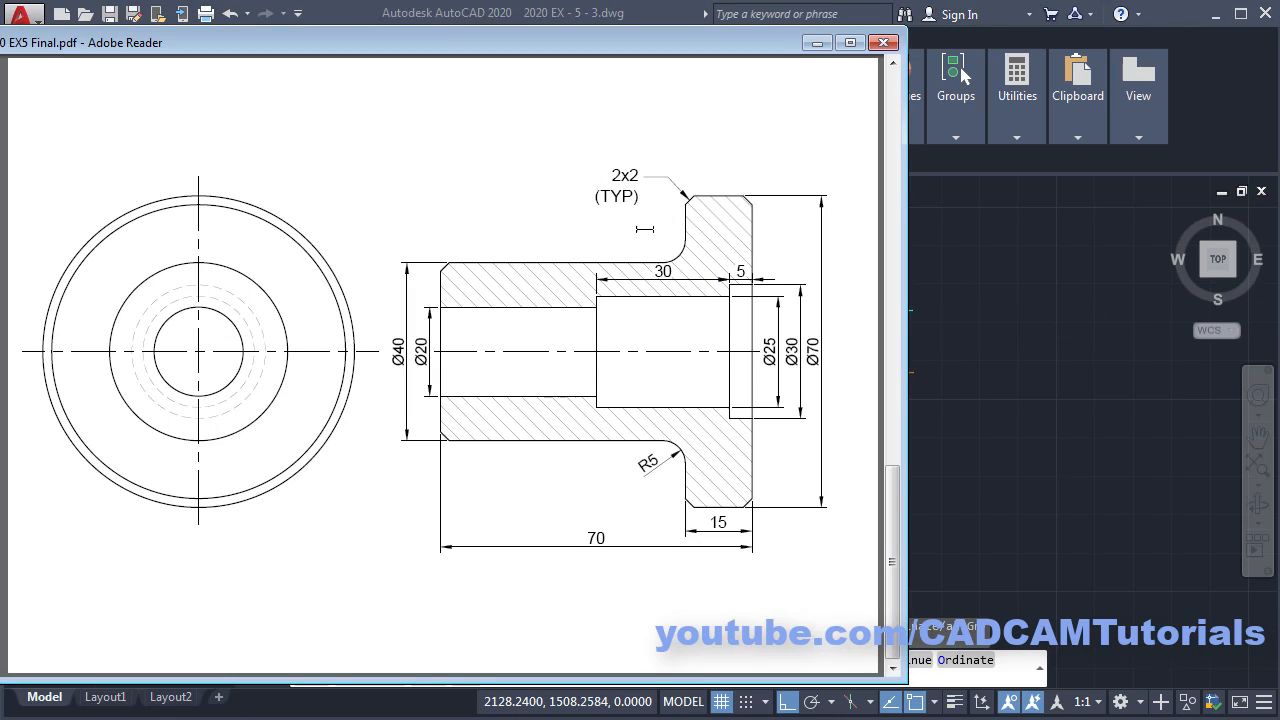
{"action": "key", "text": "alt+Tab"}
{"action": "scroll", "coordinate": [790, 368], "scroll_direction": "up", "scroll_amount": 5}
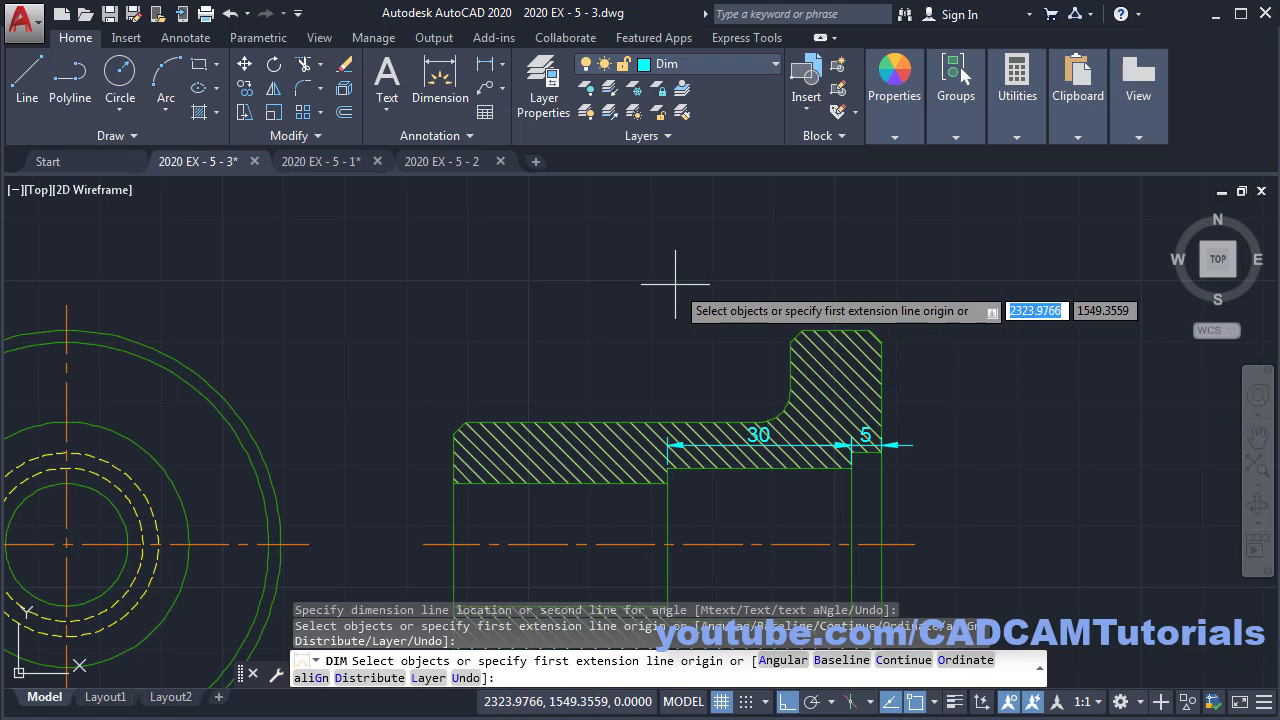
{"action": "key", "text": "Escape"}
- Draw a multileader from the chamfered upper corner to a landing above the part, with Ortho off
{"action": "scroll", "coordinate": [875, 333], "scroll_direction": "up", "scroll_amount": 4}
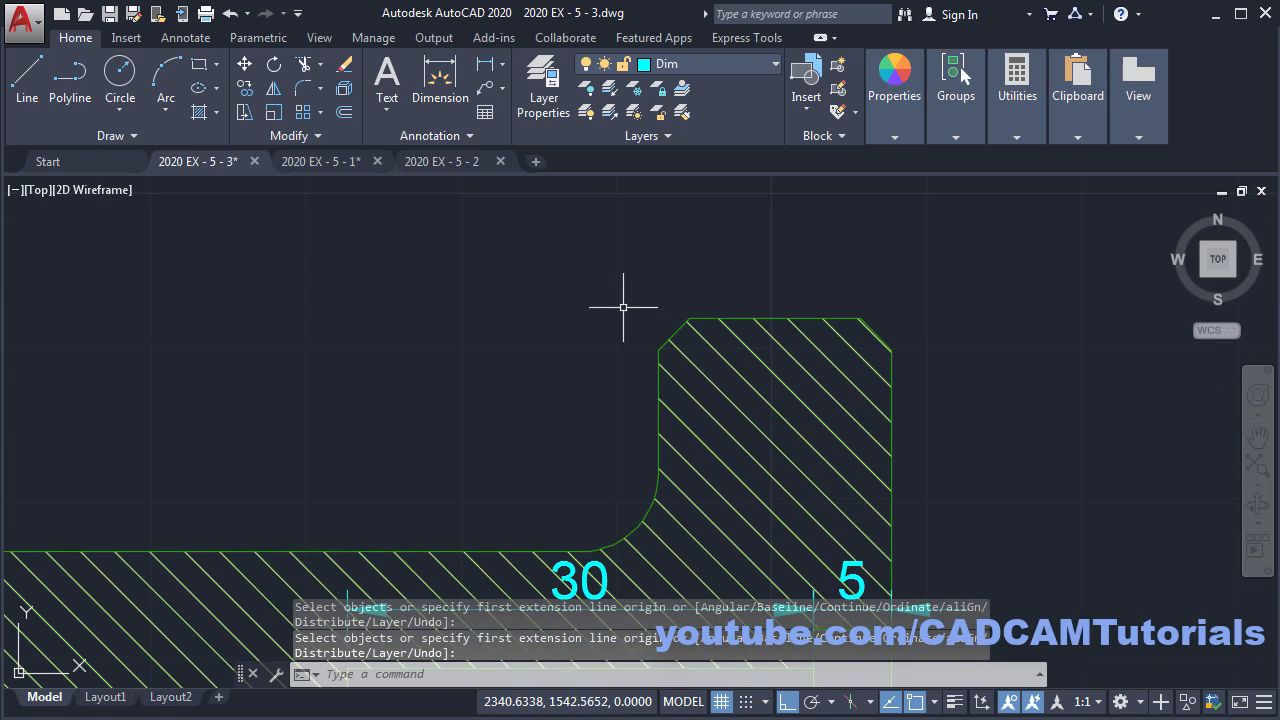
{"action": "middle_click_drag", "start_coordinate": [623, 300], "coordinate": [715, 319]}
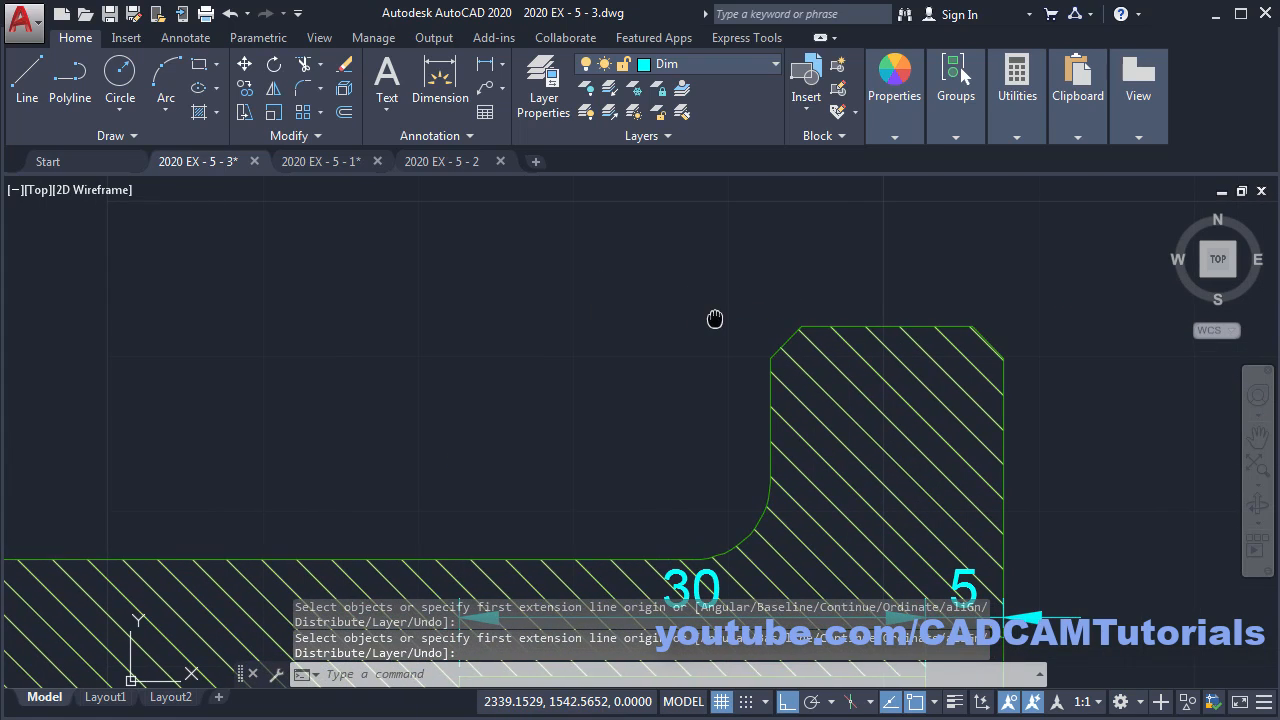
{"action": "left_click", "coordinate": [486, 92]}
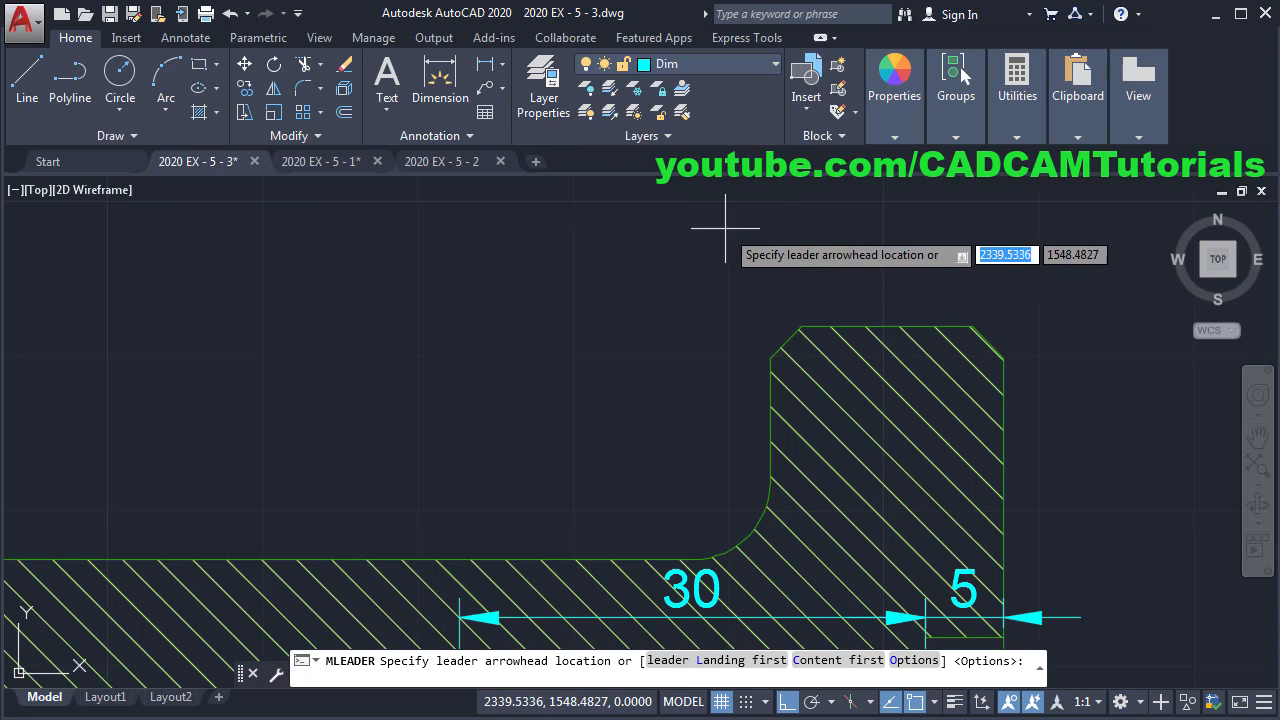
{"action": "left_click", "coordinate": [785, 342]}
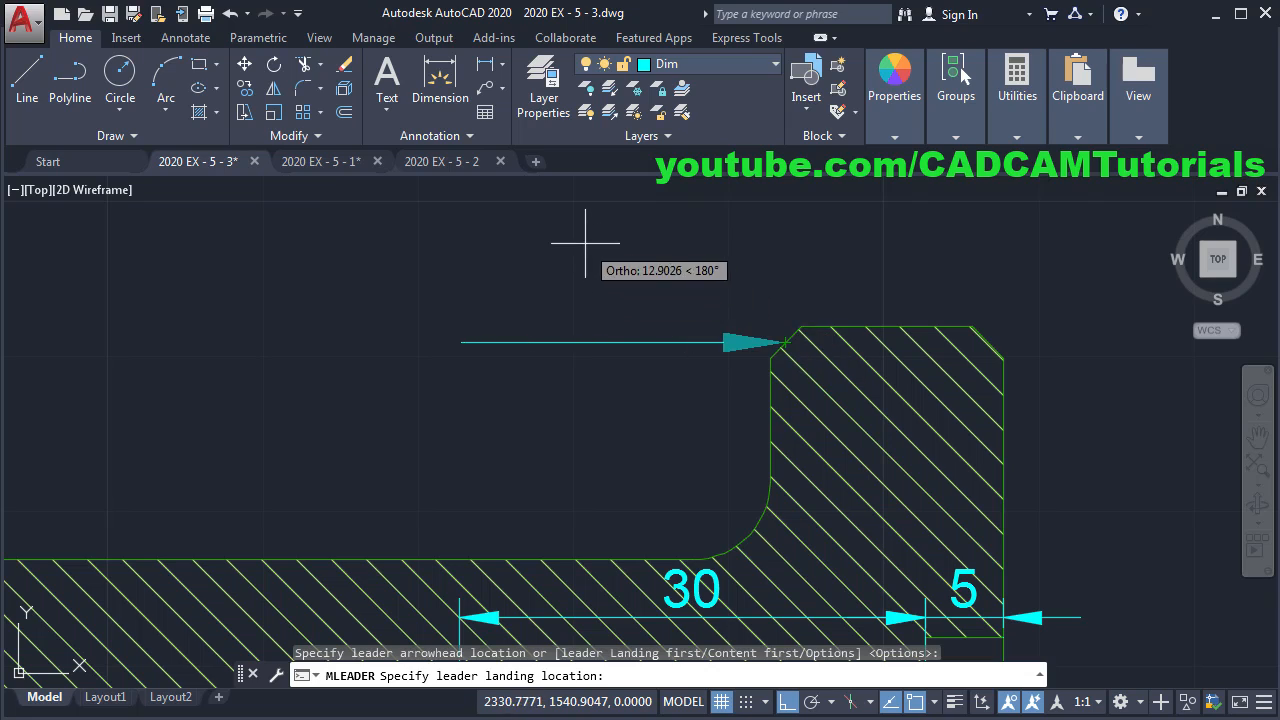
{"action": "left_click", "coordinate": [787, 704]}
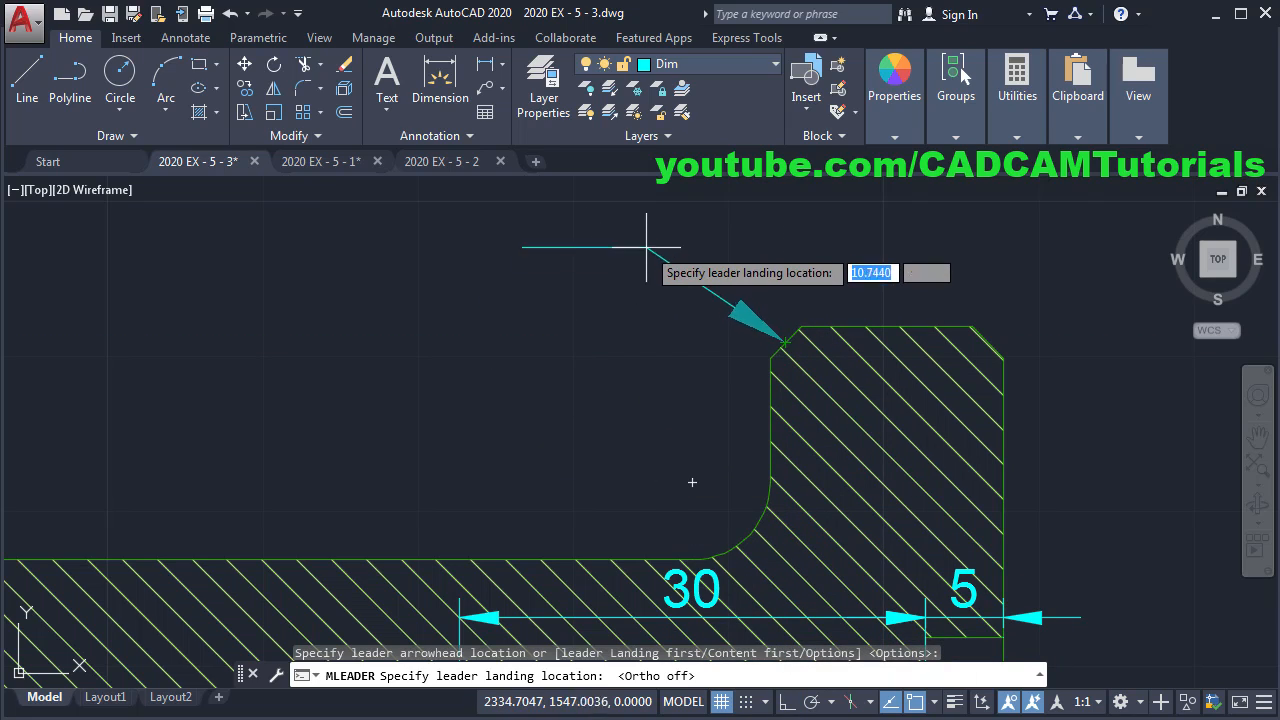
{"action": "scroll", "coordinate": [626, 230], "scroll_direction": "down", "scroll_amount": 2}
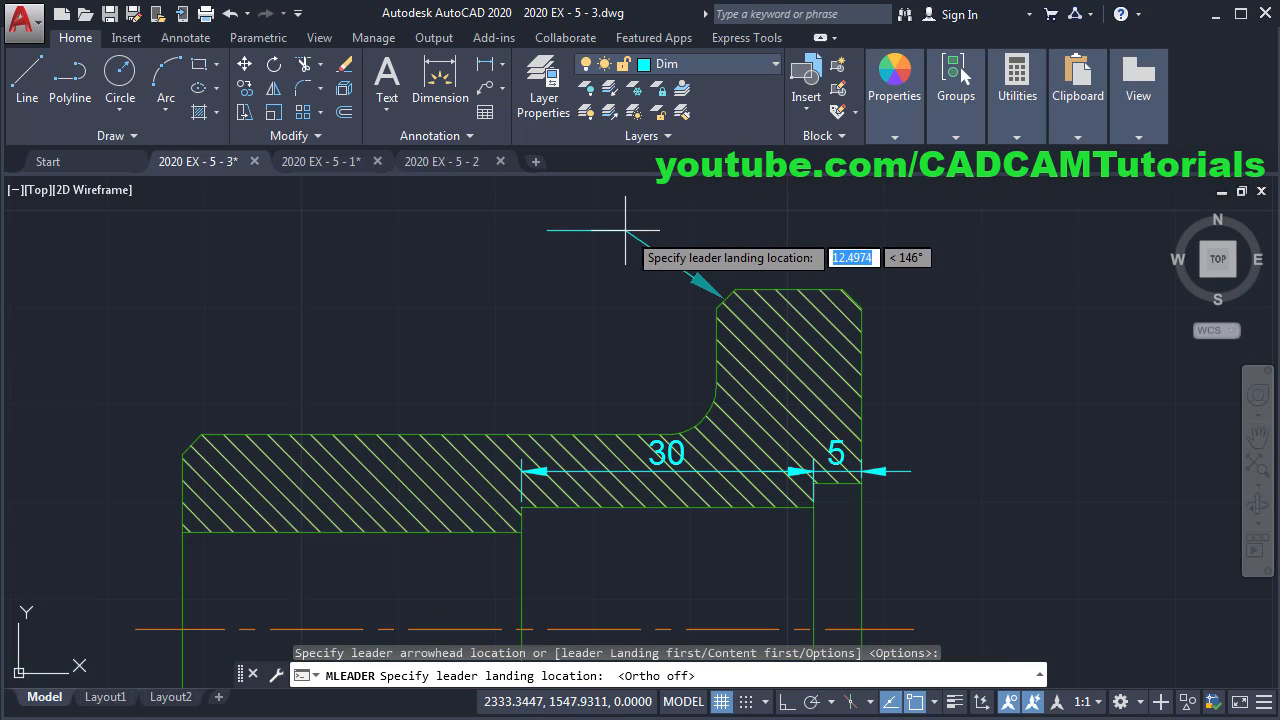
{"action": "middle_click_drag", "start_coordinate": [626, 230], "coordinate": [658, 383]}
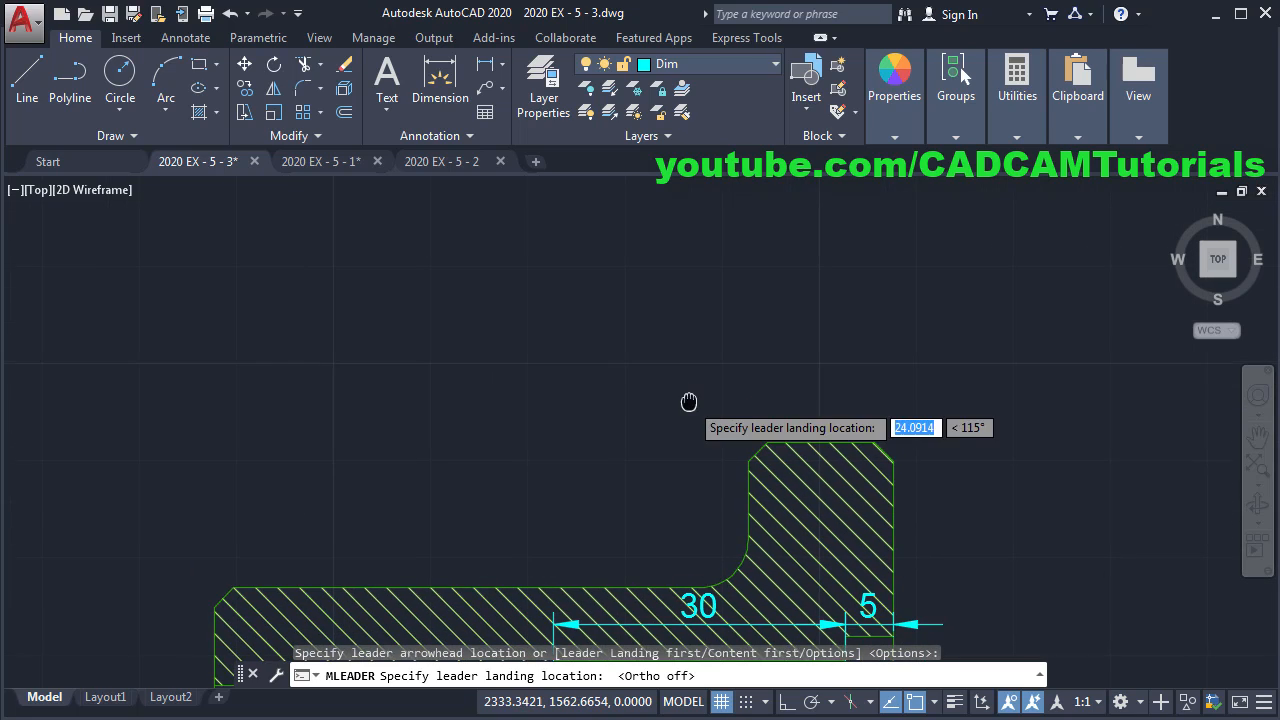
{"action": "left_click", "coordinate": [665, 356]}
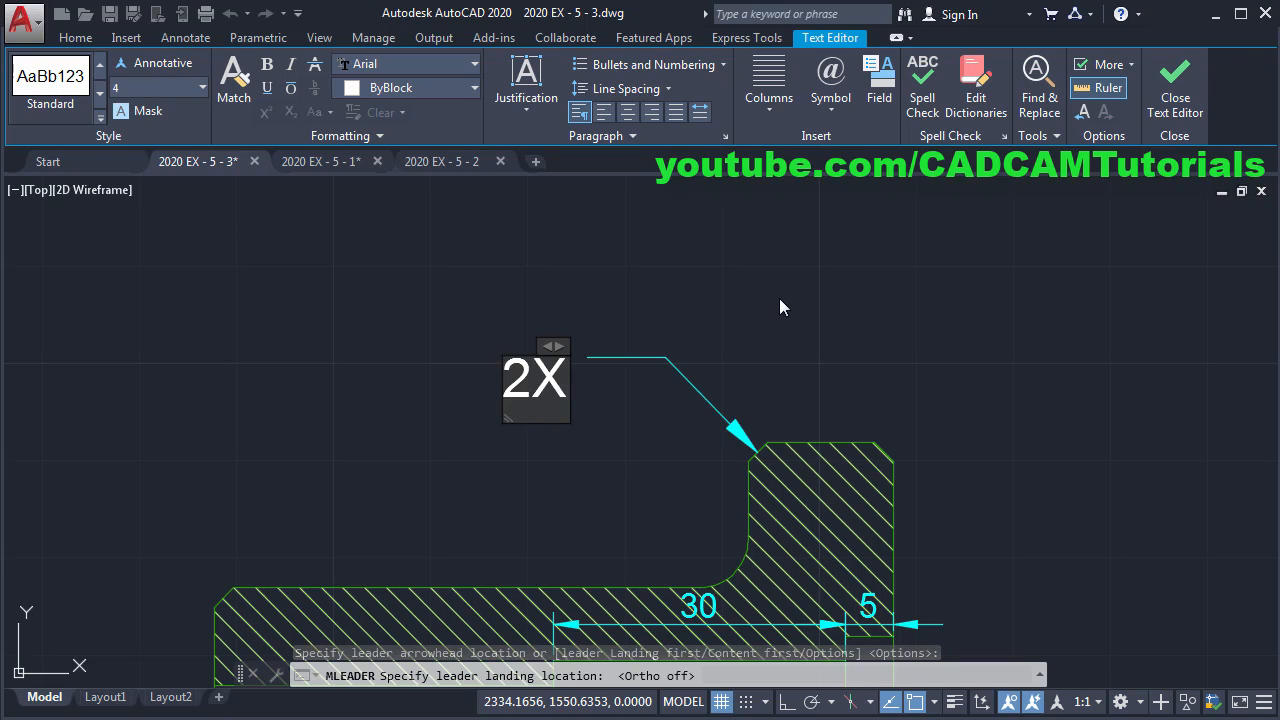
- Enter the leader note text 2X2 and (TYP) on two lines and recentre the view
{"action": "type", "text": "2X2"}
{"action": "key", "text": "Return"}
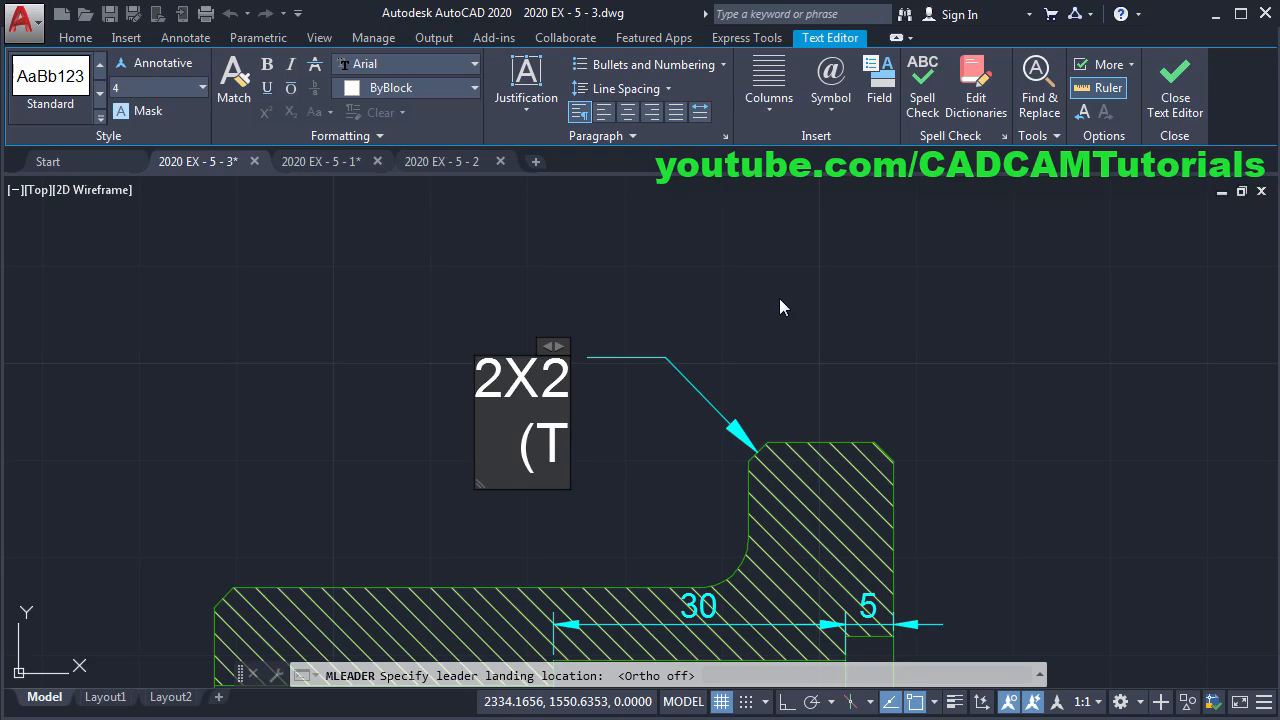
{"action": "type", "text": "(TYP"}
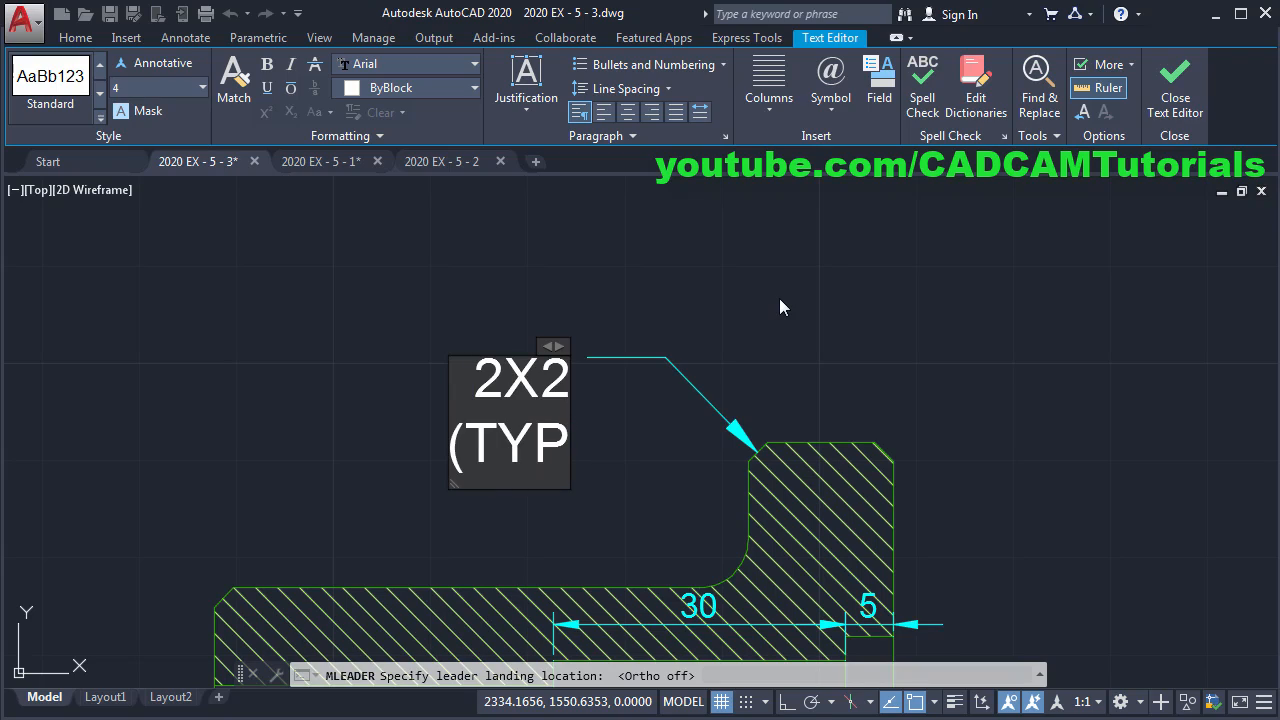
{"action": "type", "text": ")"}
{"action": "left_click", "coordinate": [800, 299]}
{"action": "scroll", "coordinate": [830, 302], "scroll_direction": "down", "scroll_amount": 2}
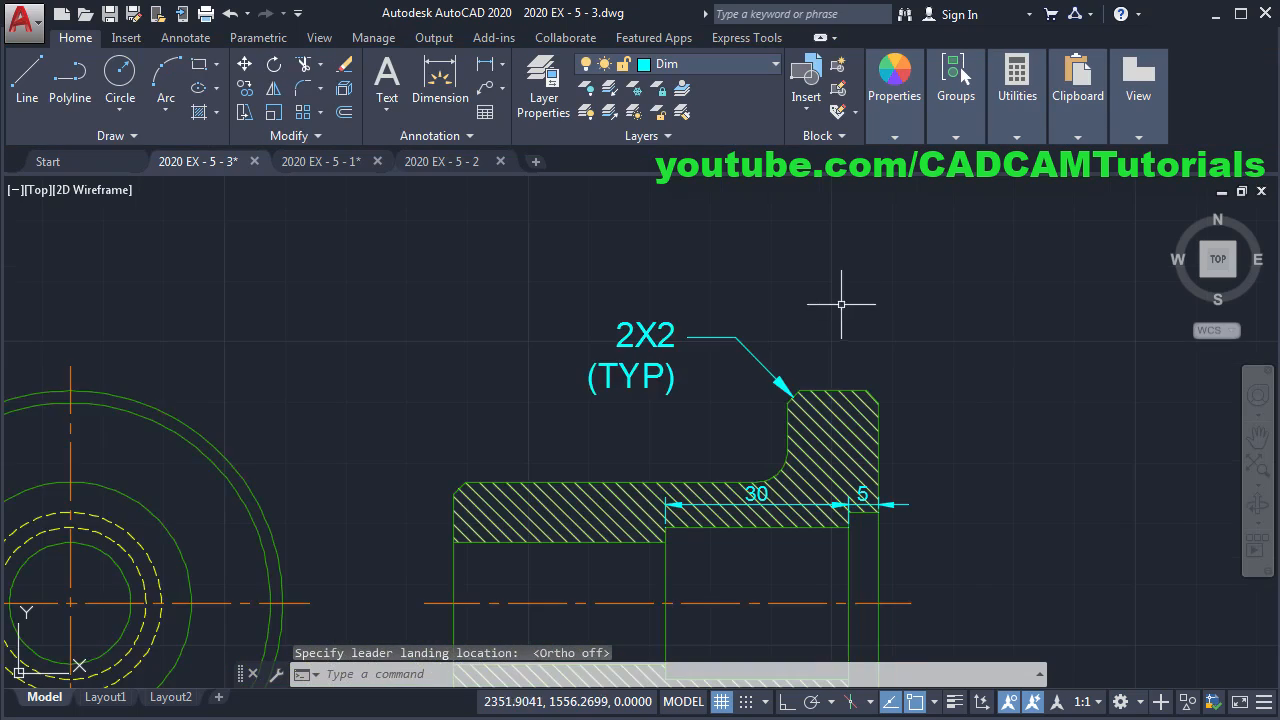
{"action": "middle_click_drag", "start_coordinate": [970, 378], "coordinate": [842, 319]}
{"action": "scroll", "coordinate": [549, 322], "scroll_direction": "up", "scroll_amount": 2}
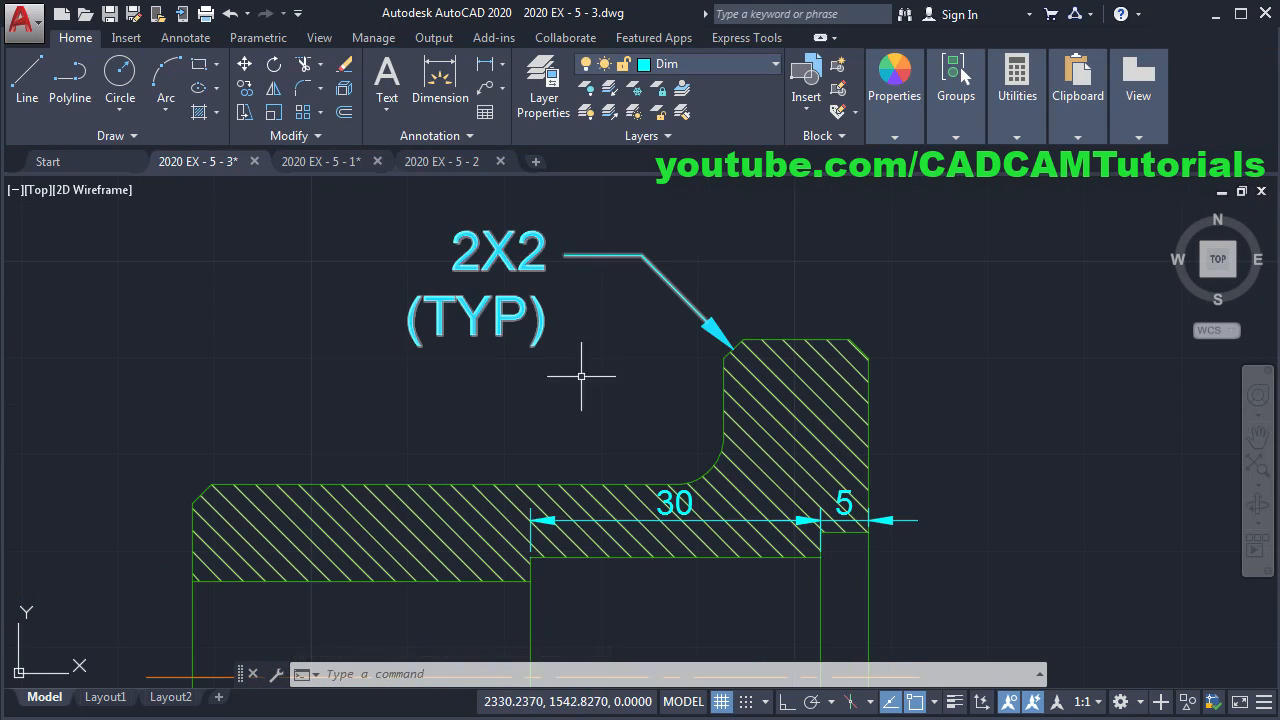
{"action": "middle_click_drag", "start_coordinate": [537, 357], "coordinate": [589, 394]}
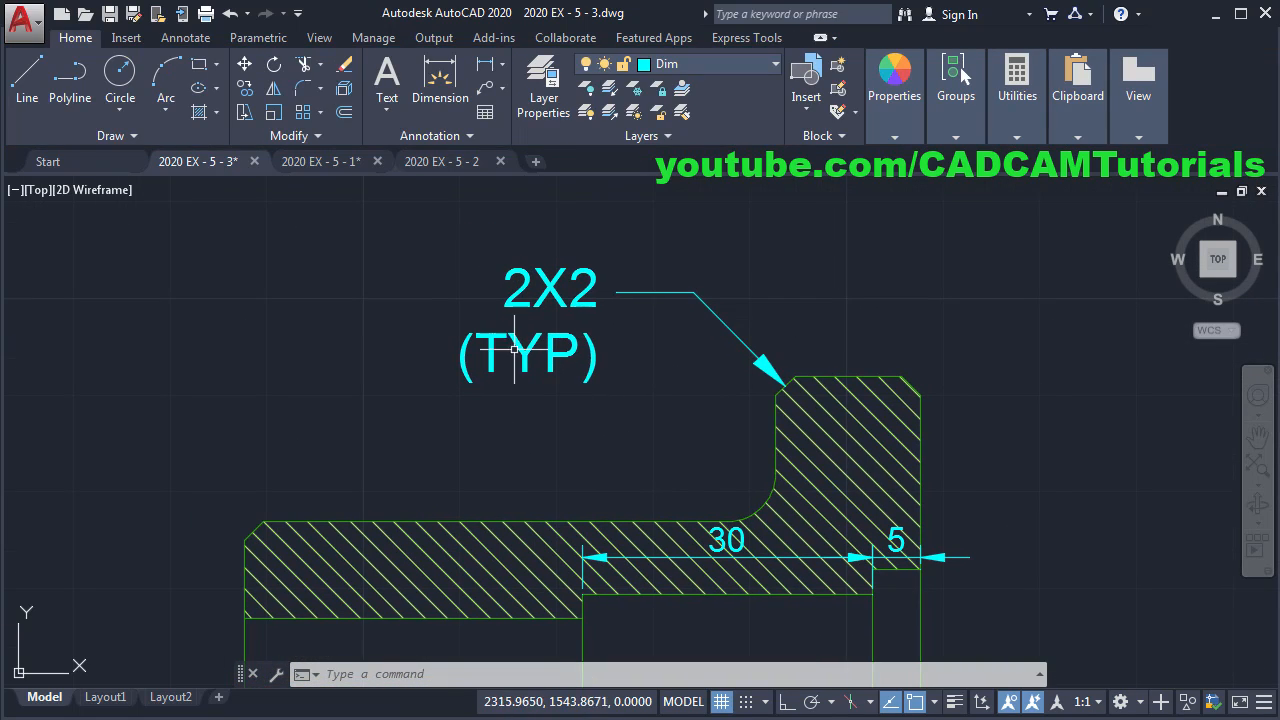
{"action": "left_click", "coordinate": [419, 137]}
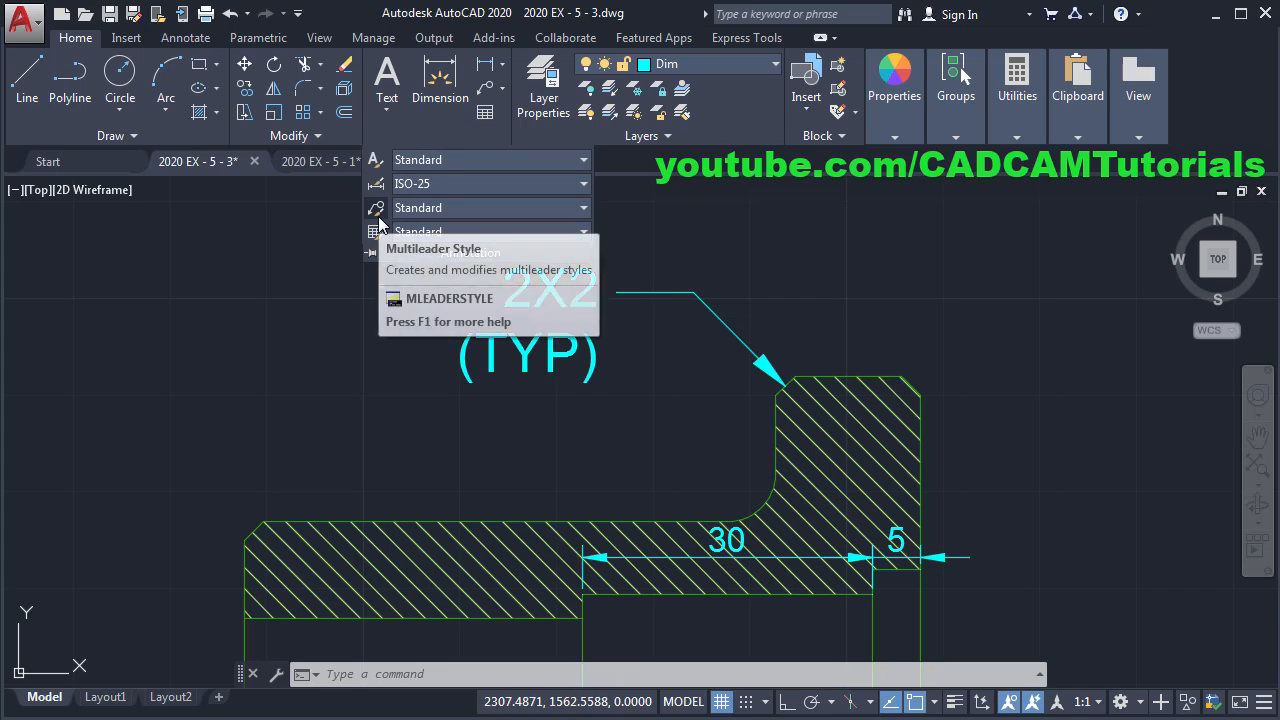
{"action": "left_click", "coordinate": [378, 220]}
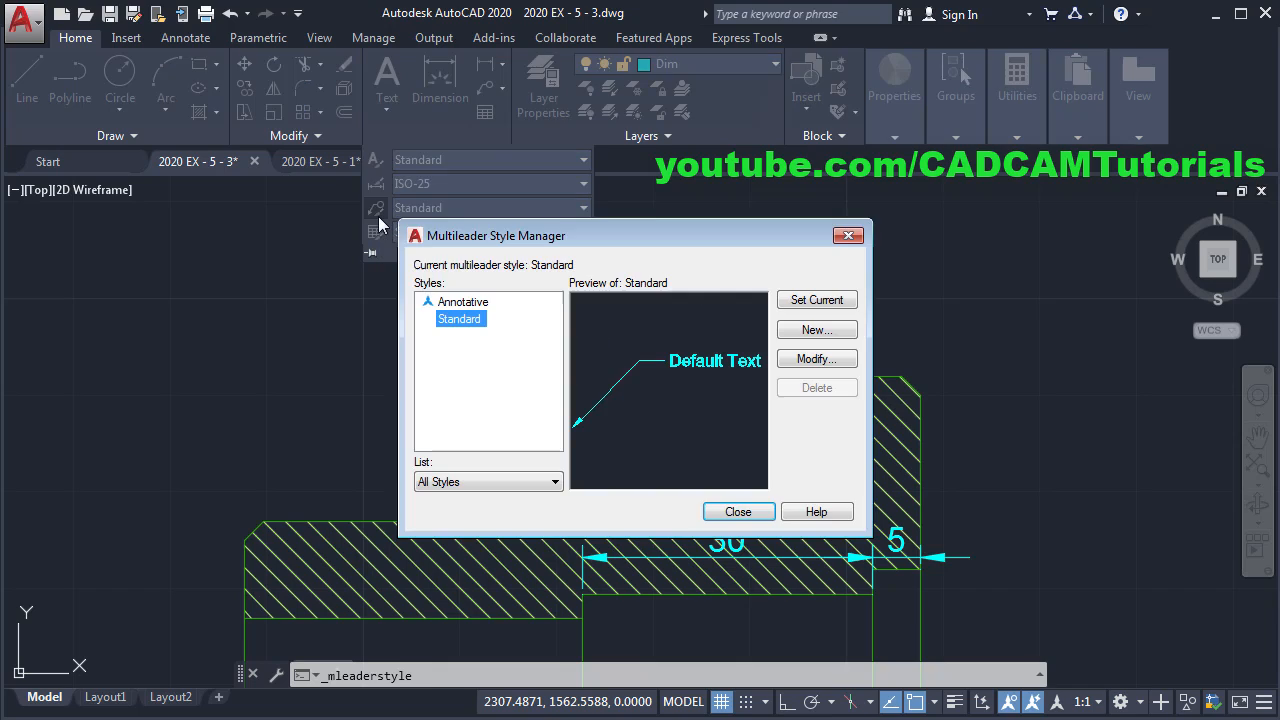
{"action": "left_click", "coordinate": [824, 362]}
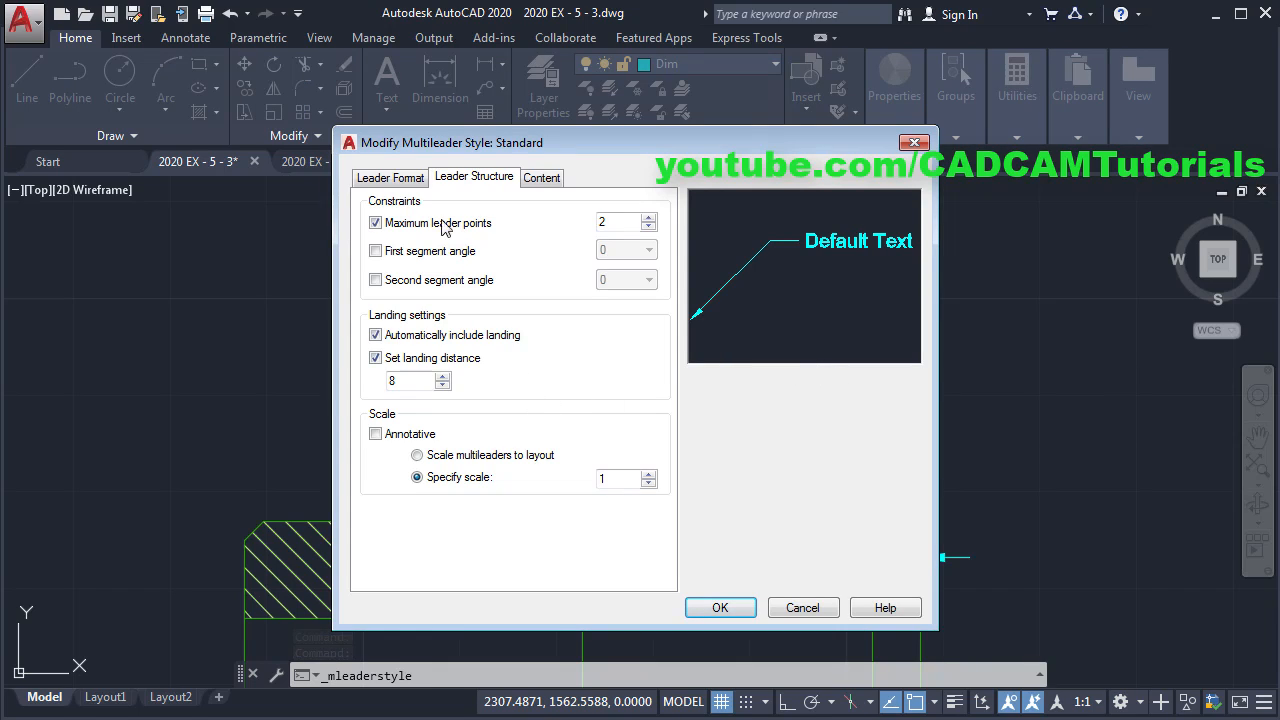
{"action": "left_click", "coordinate": [391, 178]}
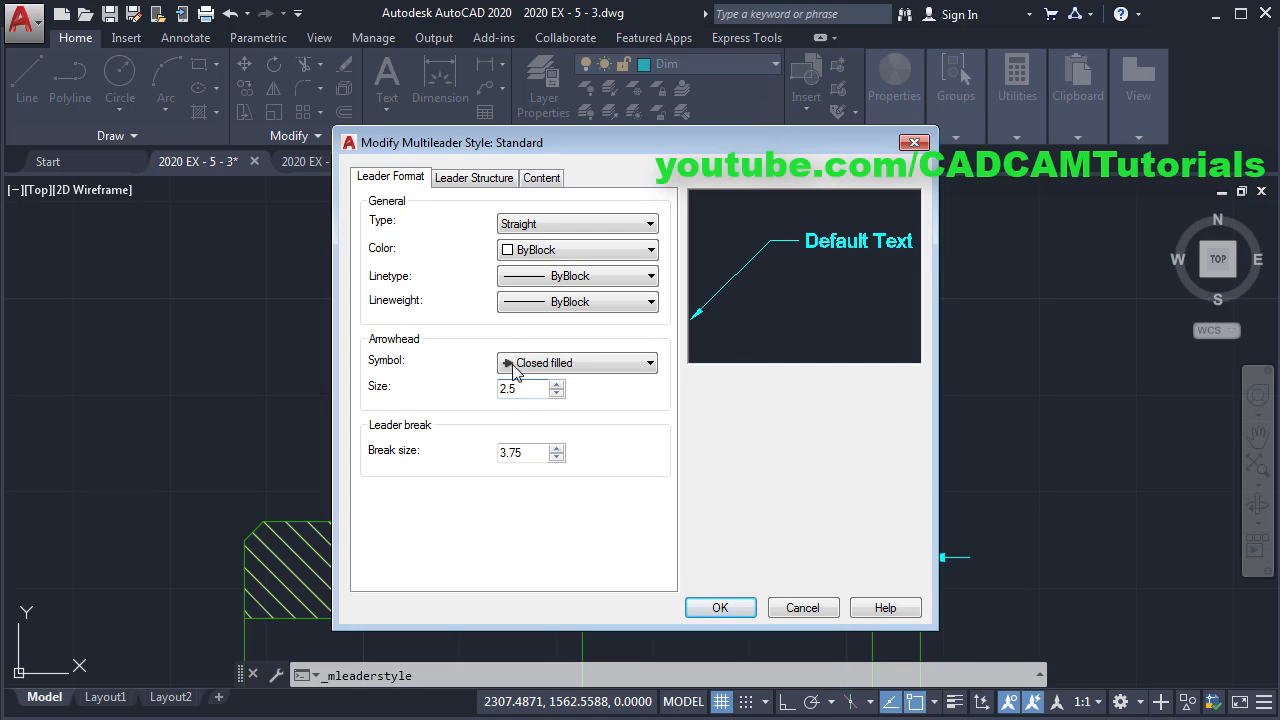
{"action": "left_click", "coordinate": [541, 177]}
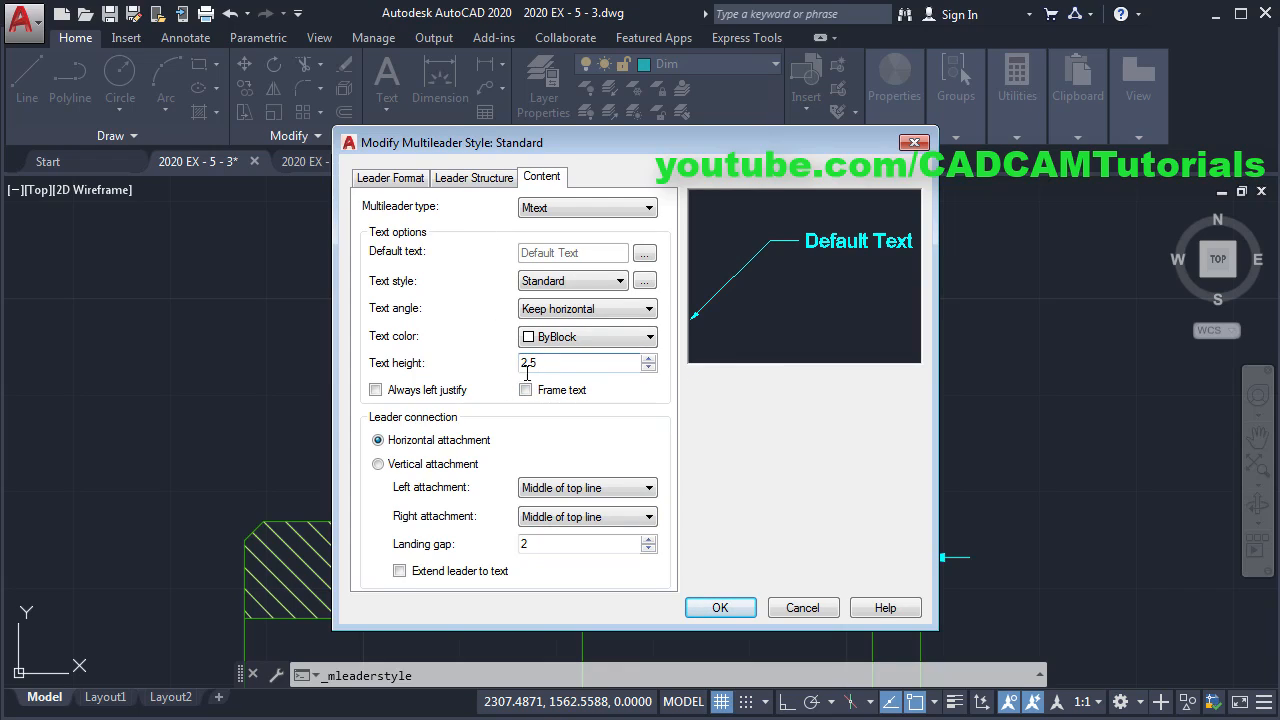
{"action": "left_click", "coordinate": [721, 608]}
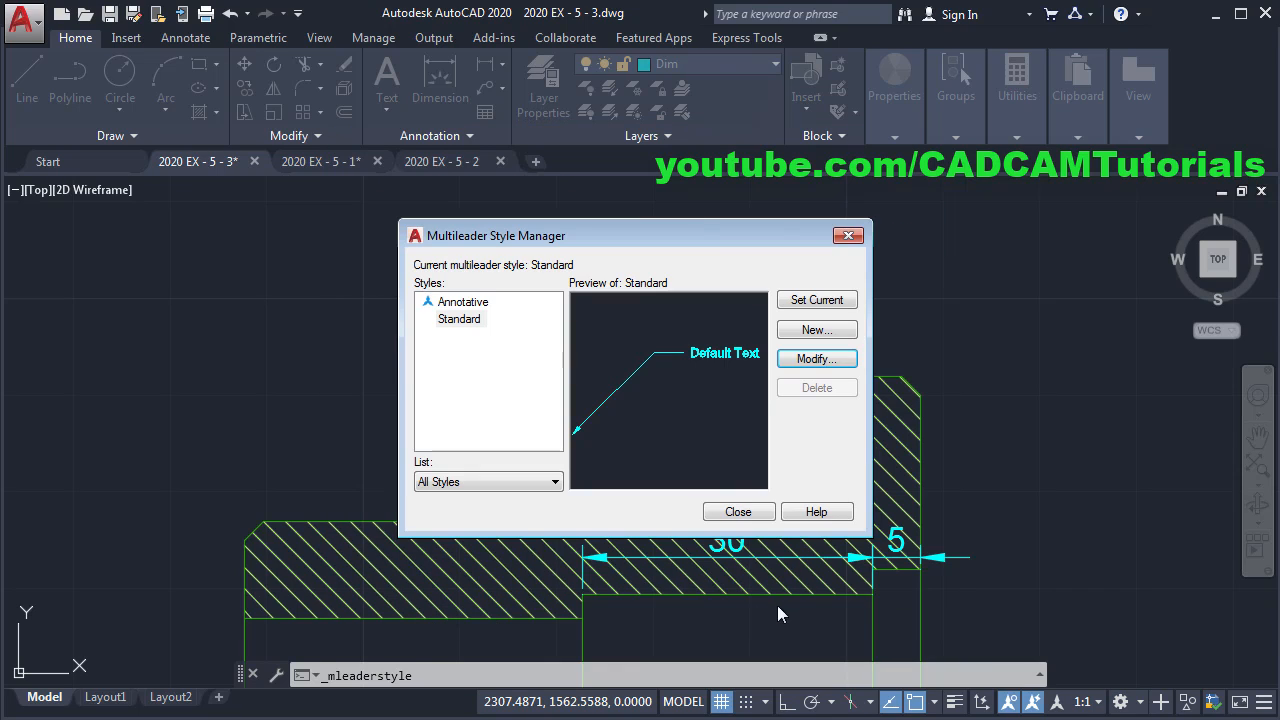
{"action": "left_click", "coordinate": [740, 512]}
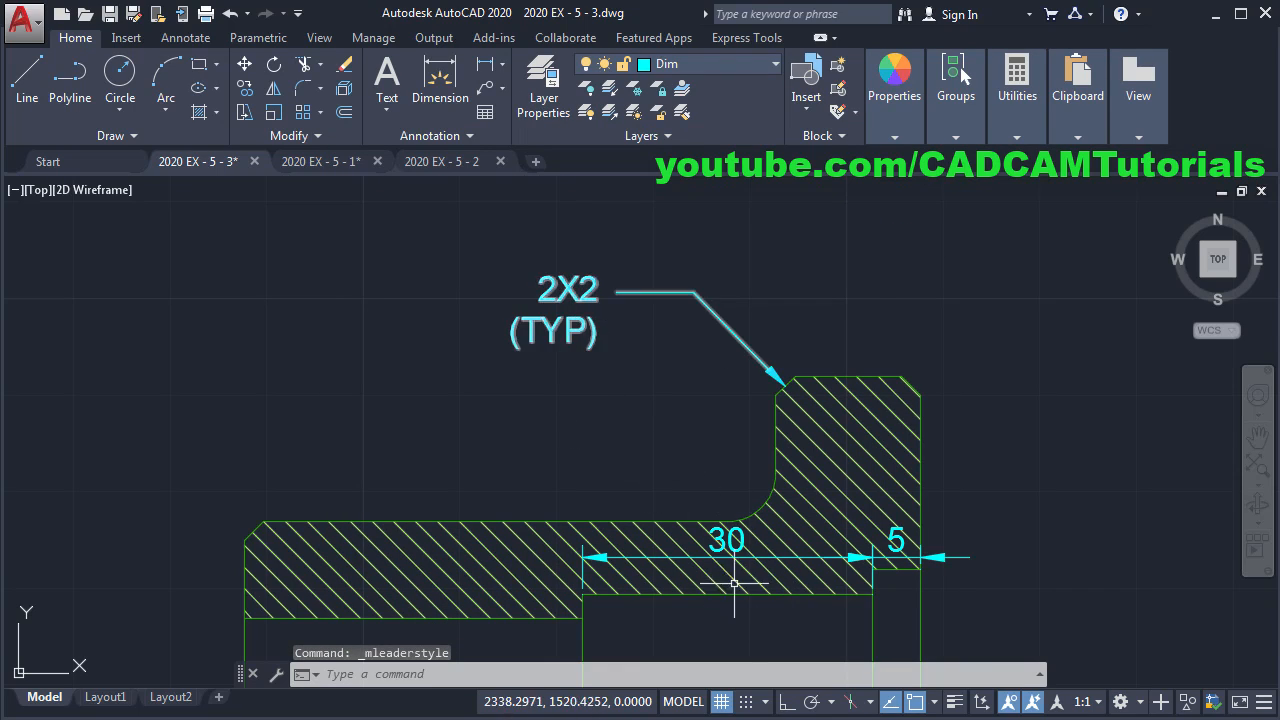
- Add a vertical 20 dimension across the bore, placed left of it
{"action": "key", "text": "Escape"}
{"action": "scroll", "coordinate": [734, 583], "scroll_direction": "down", "scroll_amount": 3}
{"action": "scroll", "coordinate": [700, 430], "scroll_direction": "up", "scroll_amount": 2}
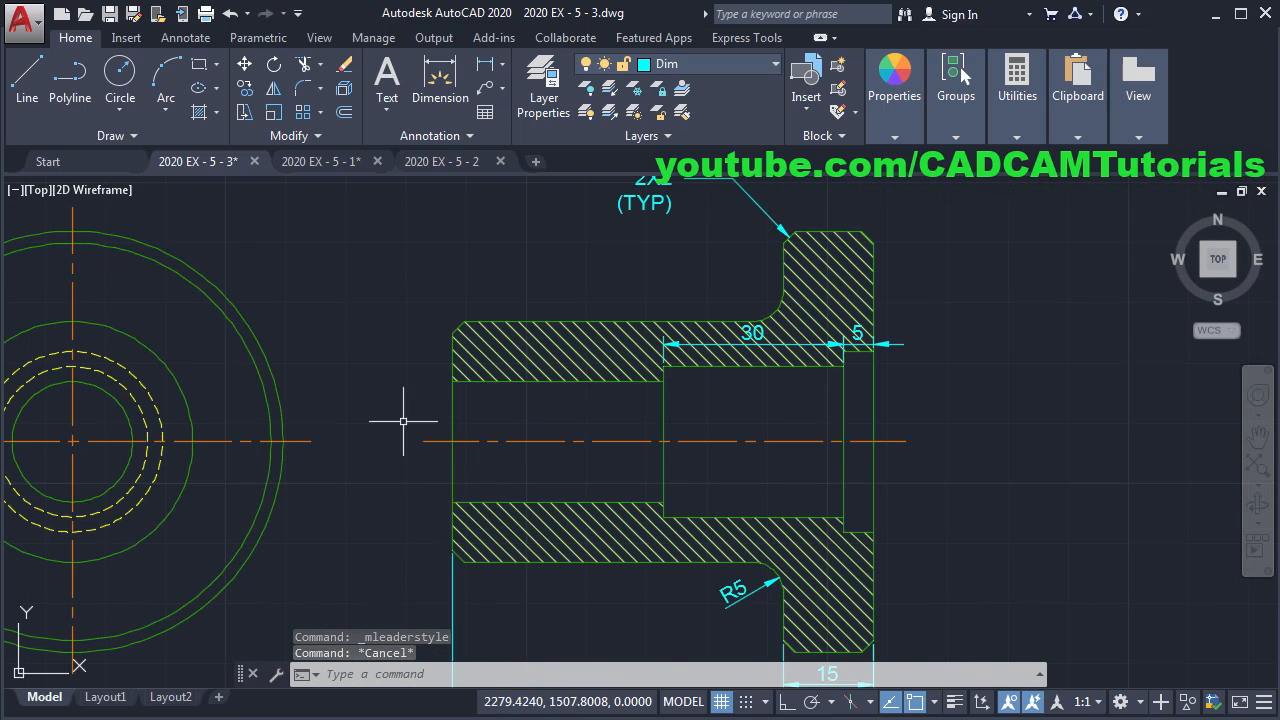
{"action": "middle_click_drag", "start_coordinate": [455, 494], "coordinate": [632, 508]}
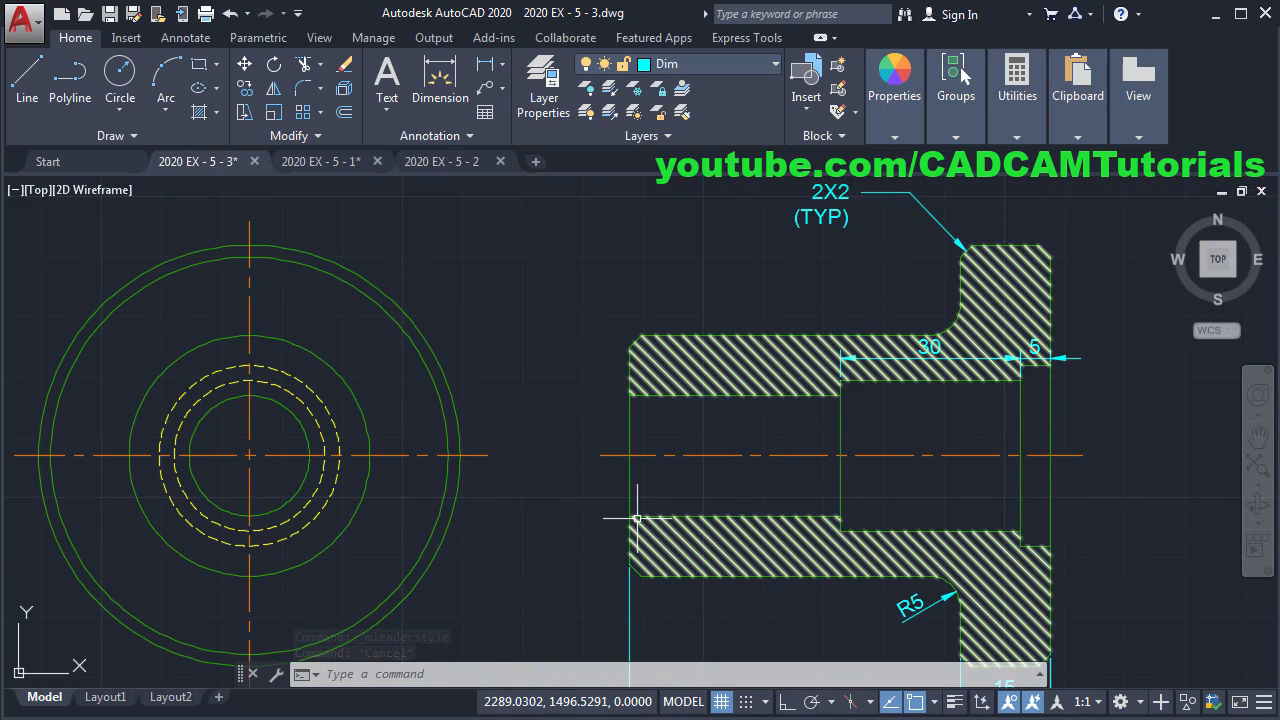
{"action": "left_click", "coordinate": [438, 97]}
{"action": "scroll", "coordinate": [783, 487], "scroll_direction": "up", "scroll_amount": 2}
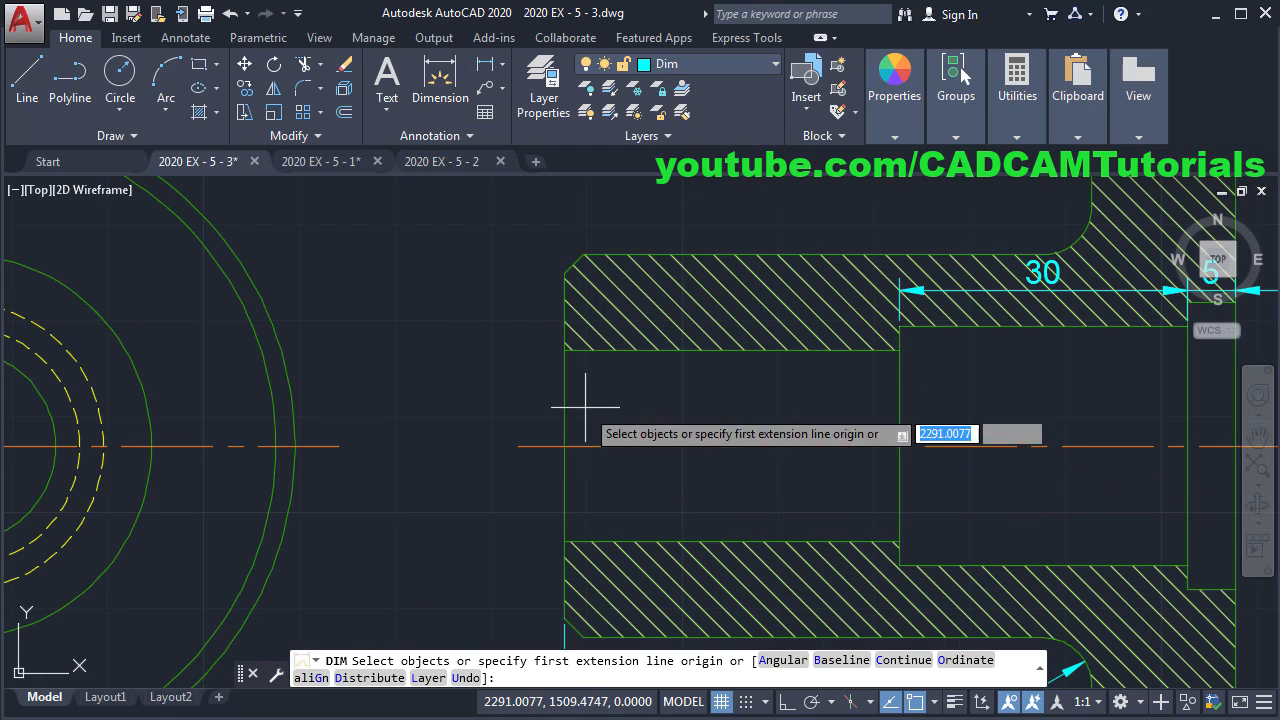
{"action": "left_click", "coordinate": [566, 350]}
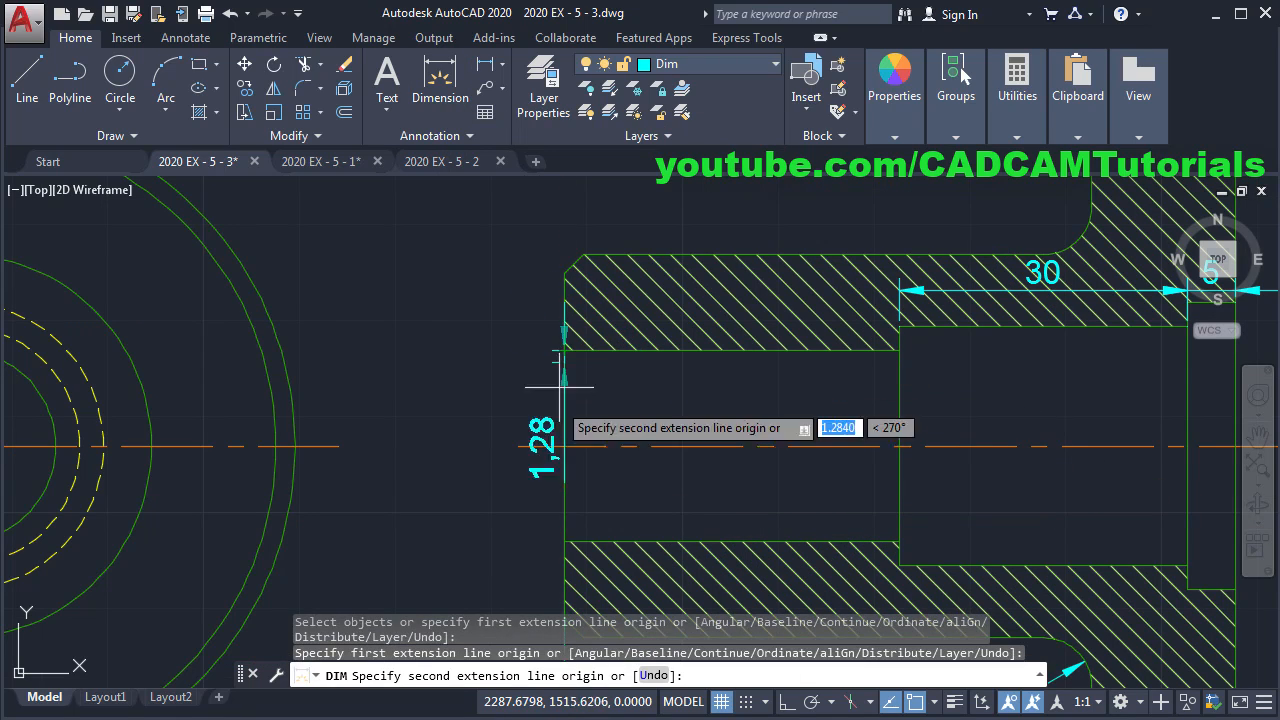
{"action": "left_click", "coordinate": [565, 542]}
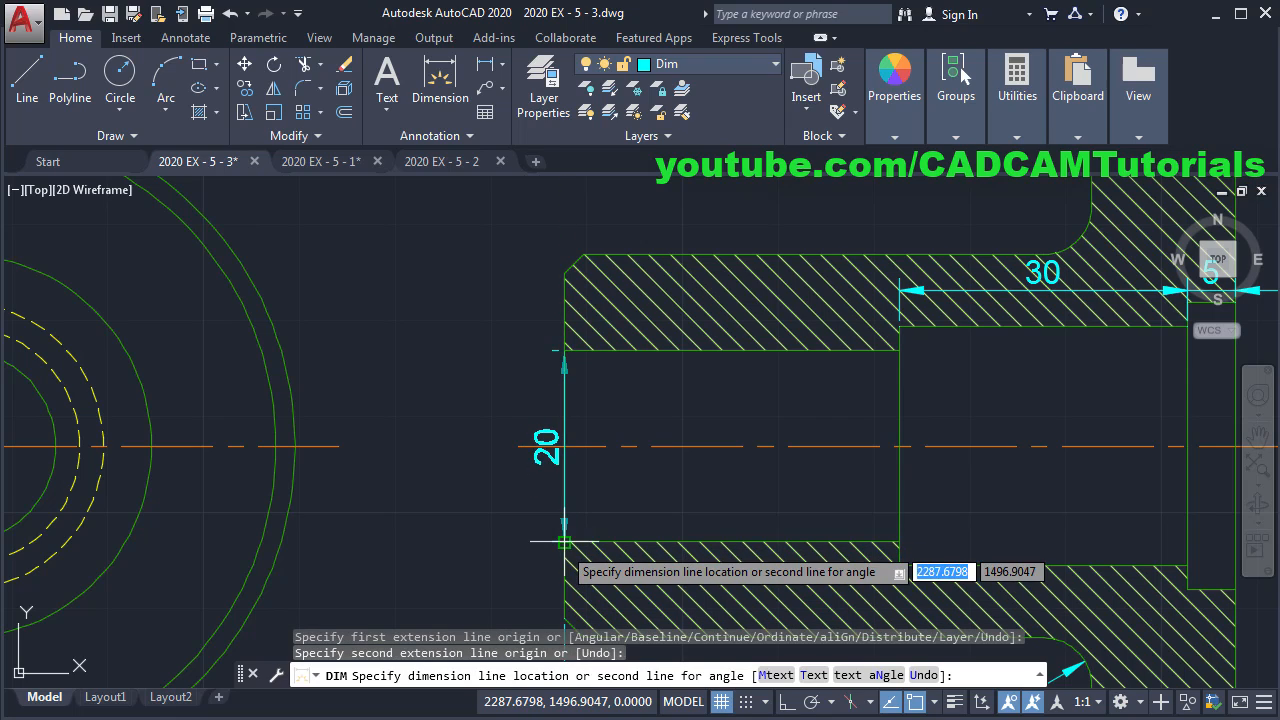
{"action": "left_click", "coordinate": [501, 533]}
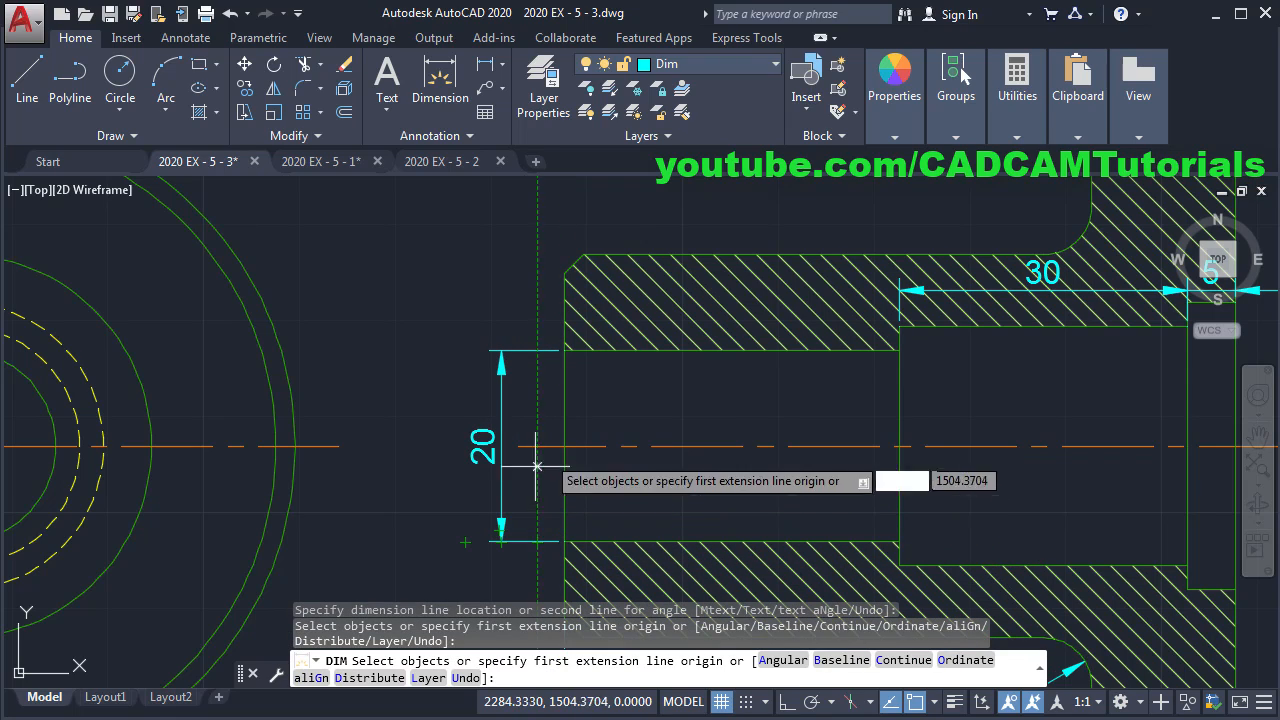
{"action": "key", "text": "Return"}
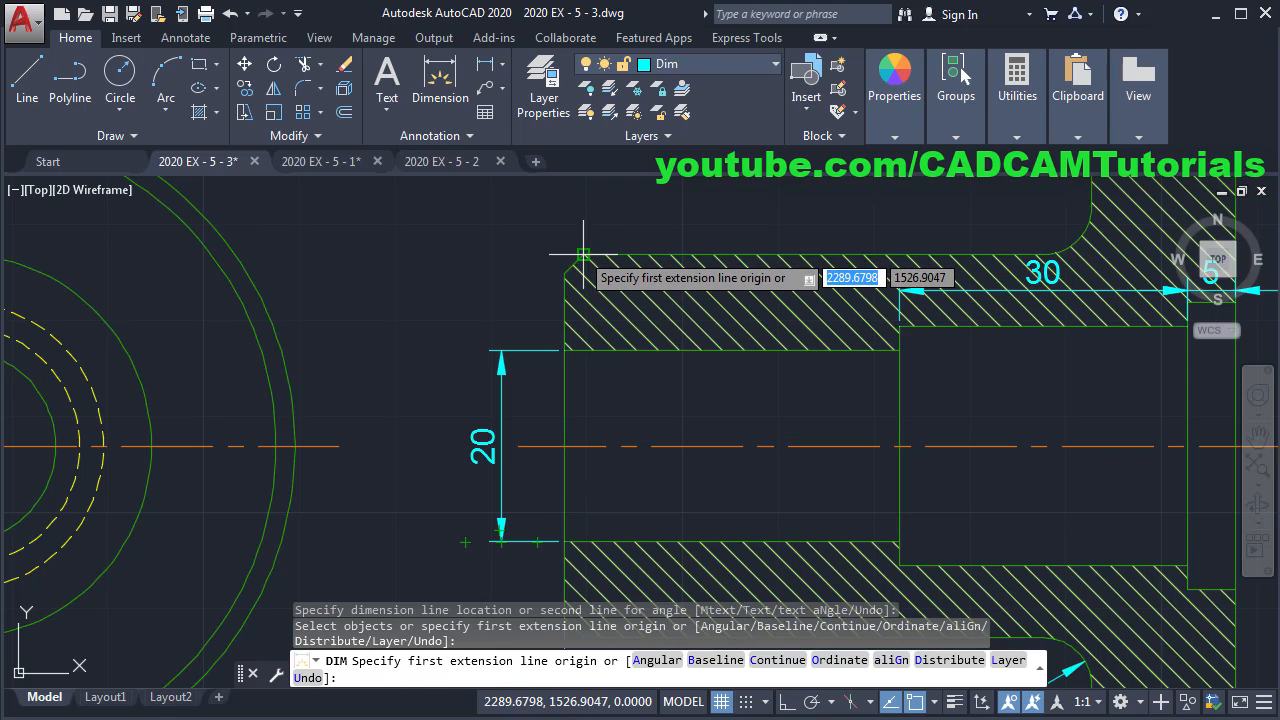
- Add the vertical 40 outer dimension beside the 20 and a 25 dimension right of the bore
{"action": "left_click", "coordinate": [582, 255]}
{"action": "scroll", "coordinate": [577, 288], "scroll_direction": "down", "scroll_amount": 4}
{"action": "scroll", "coordinate": [577, 403], "scroll_direction": "up", "scroll_amount": 4}
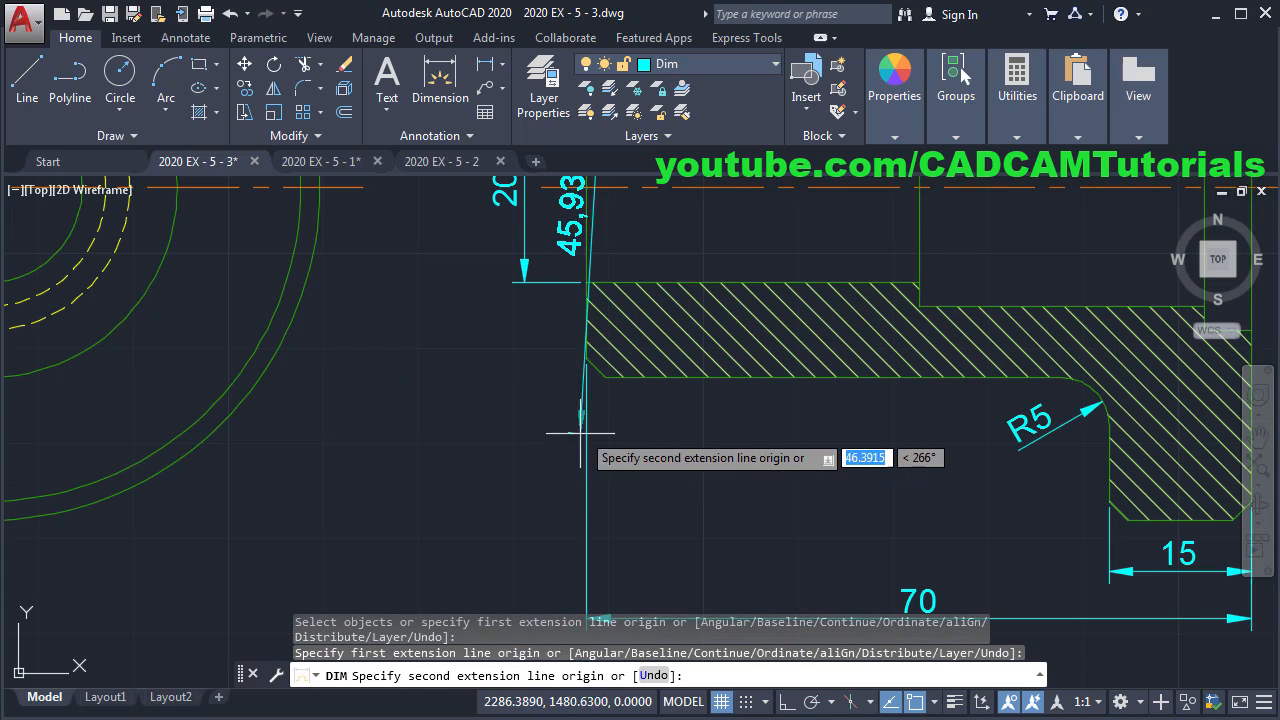
{"action": "left_click", "coordinate": [605, 377]}
{"action": "scroll", "coordinate": [610, 360], "scroll_direction": "down", "scroll_amount": 3}
{"action": "scroll", "coordinate": [643, 294], "scroll_direction": "up", "scroll_amount": 2}
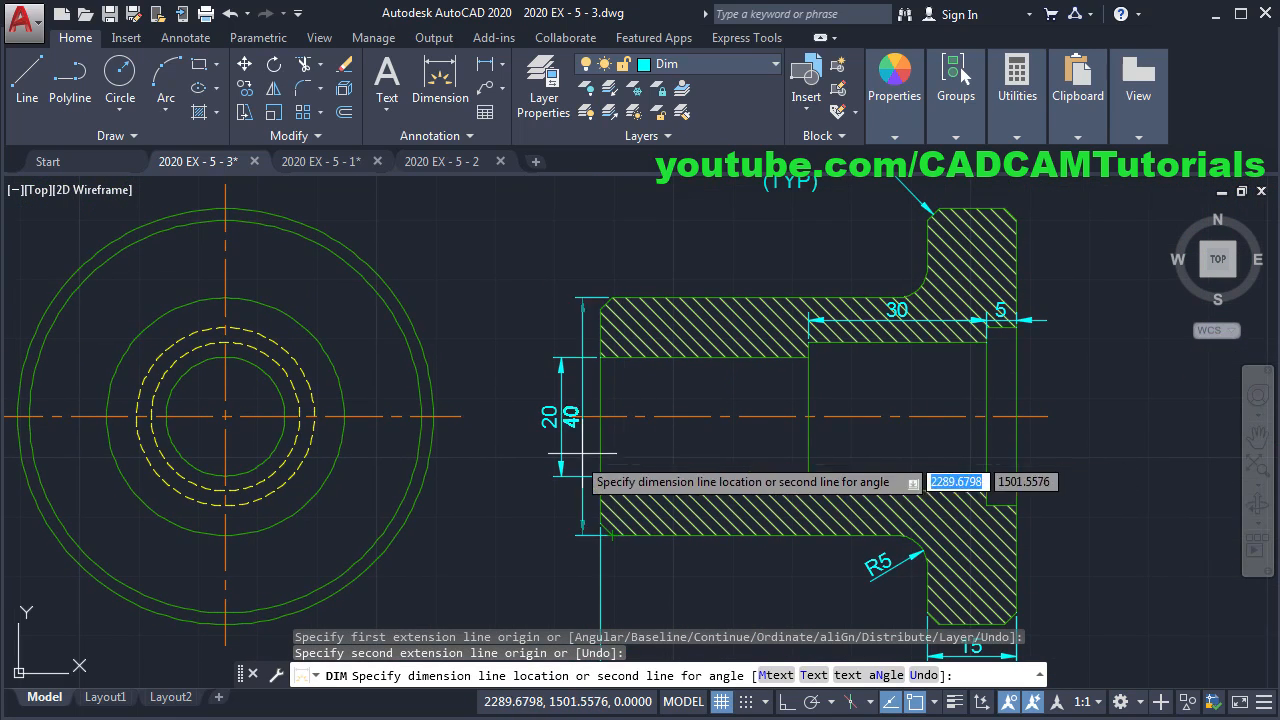
{"action": "left_click", "coordinate": [515, 473]}
{"action": "key", "text": "Return"}
{"action": "scroll", "coordinate": [737, 429], "scroll_direction": "up", "scroll_amount": 3}
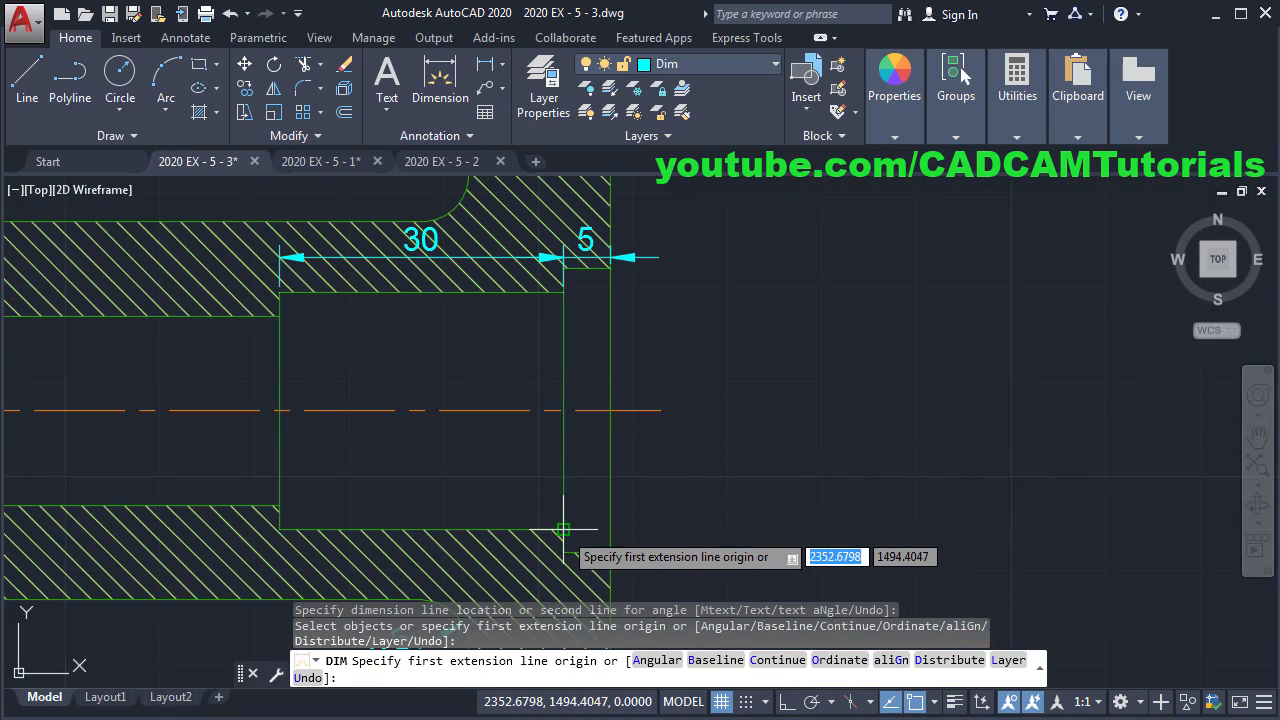
{"action": "left_click", "coordinate": [563, 528]}
{"action": "left_click", "coordinate": [563, 293]}
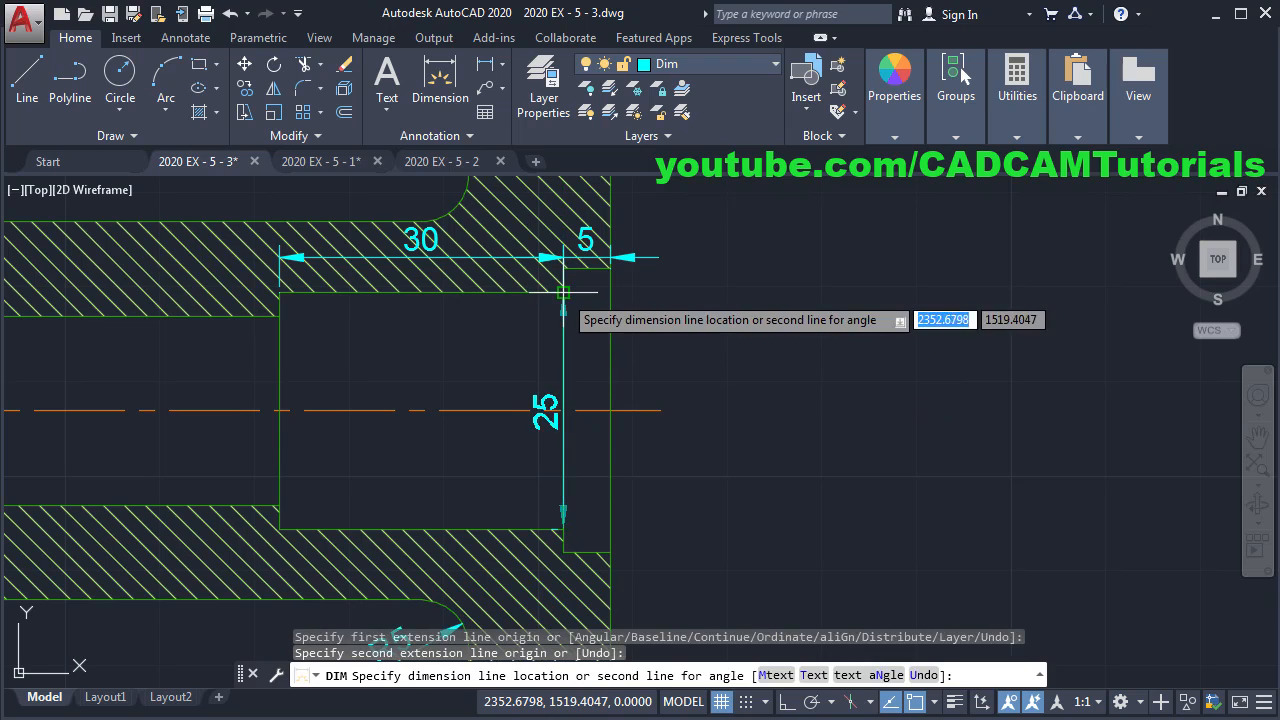
{"action": "left_click", "coordinate": [699, 355]}
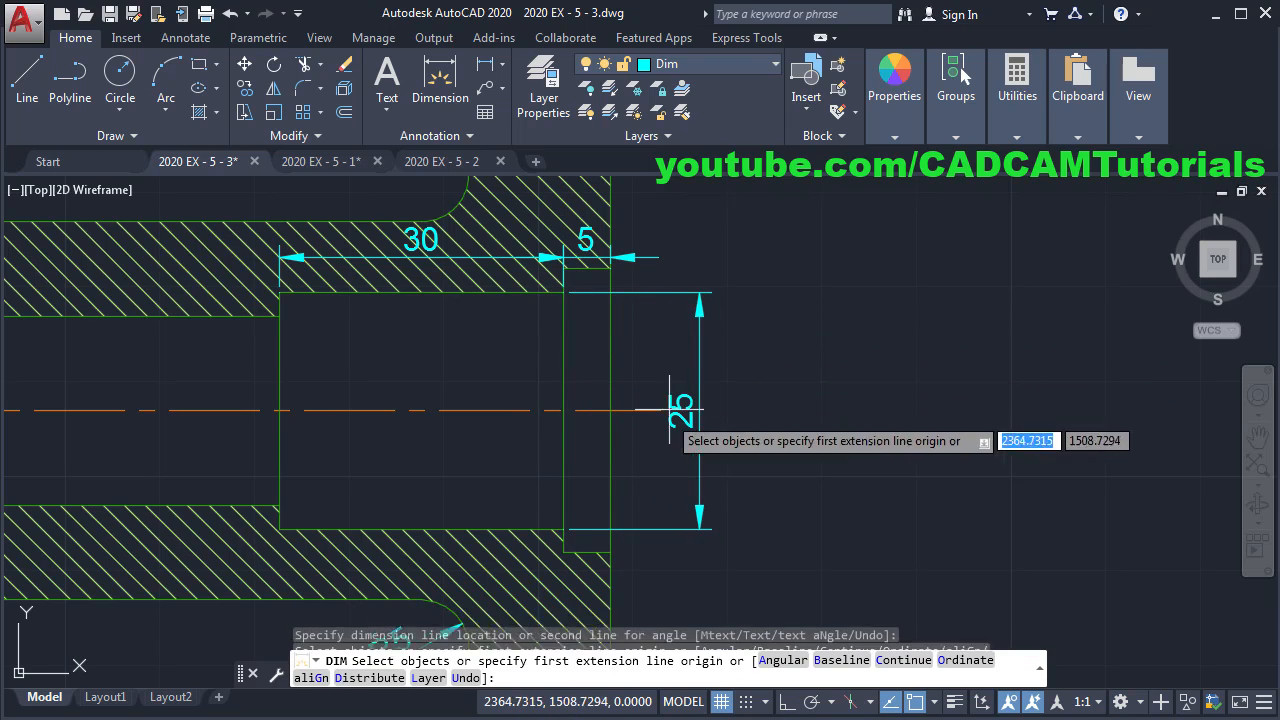
- Add a vertical 30 counterbore dimension on the right side of the part
{"action": "left_click", "coordinate": [610, 552]}
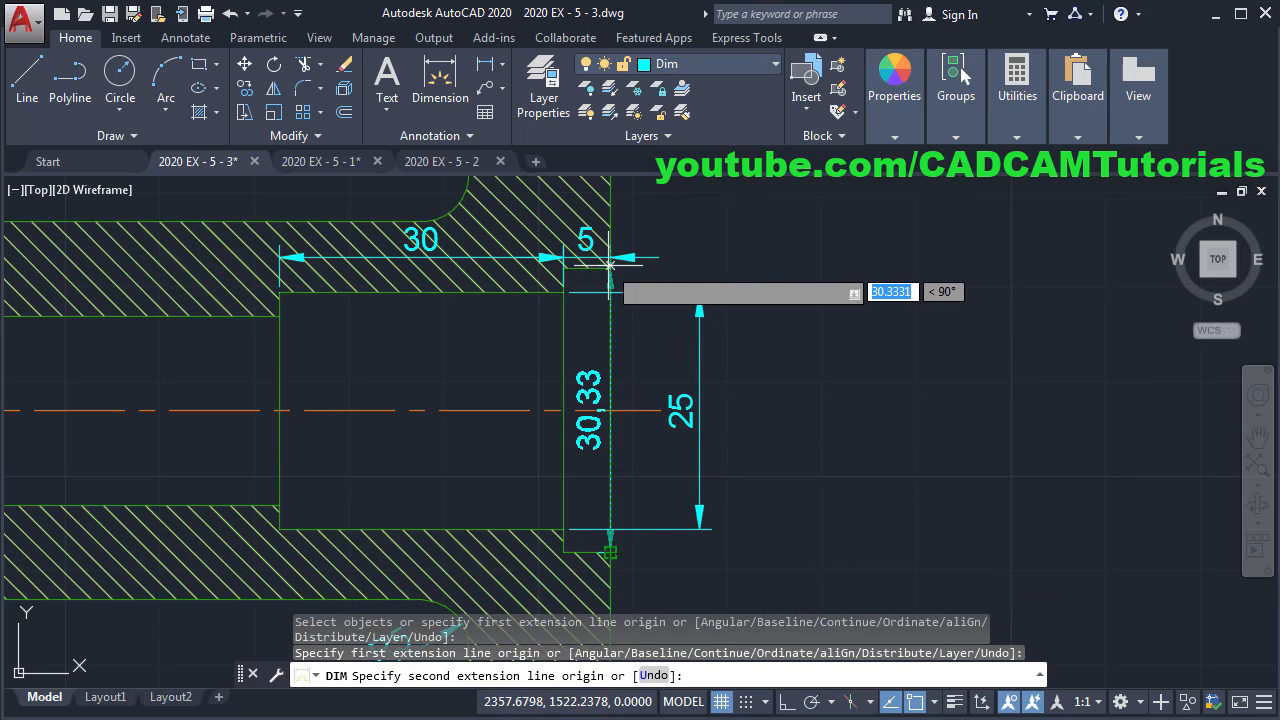
{"action": "scroll", "coordinate": [610, 280], "scroll_direction": "up", "scroll_amount": 4}
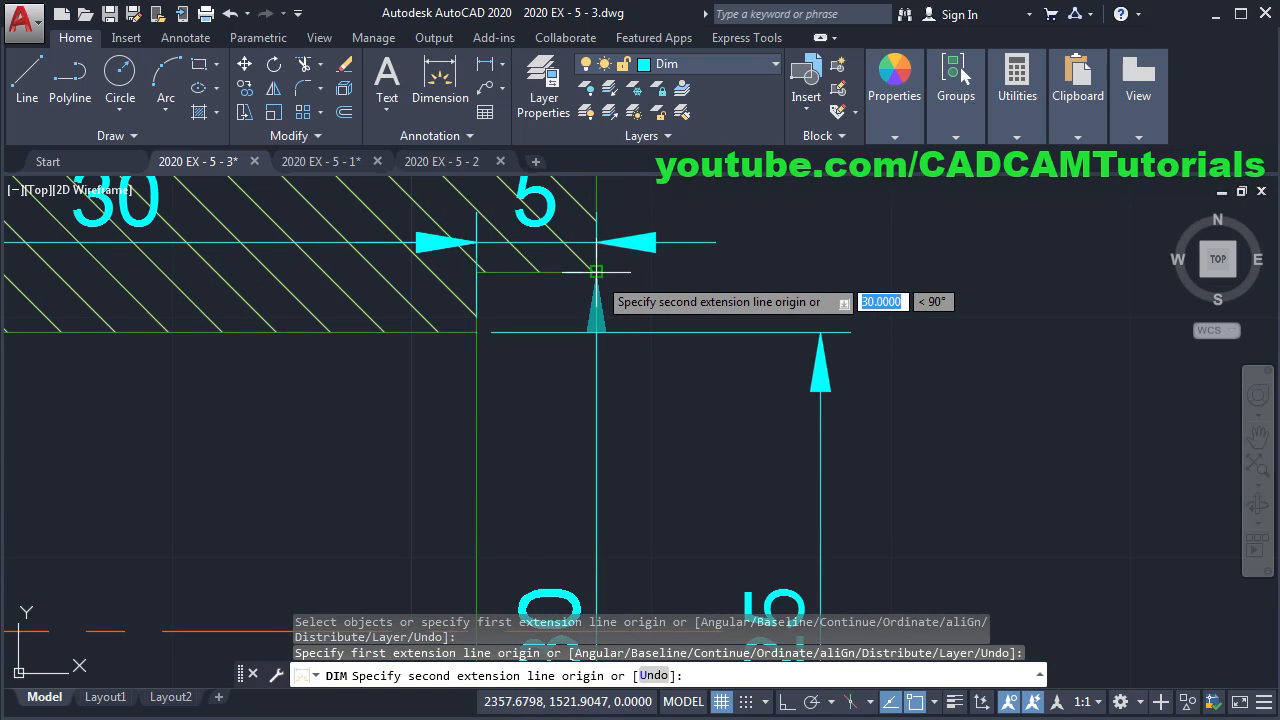
{"action": "left_click", "coordinate": [596, 271]}
{"action": "scroll", "coordinate": [908, 306], "scroll_direction": "down", "scroll_amount": 3}
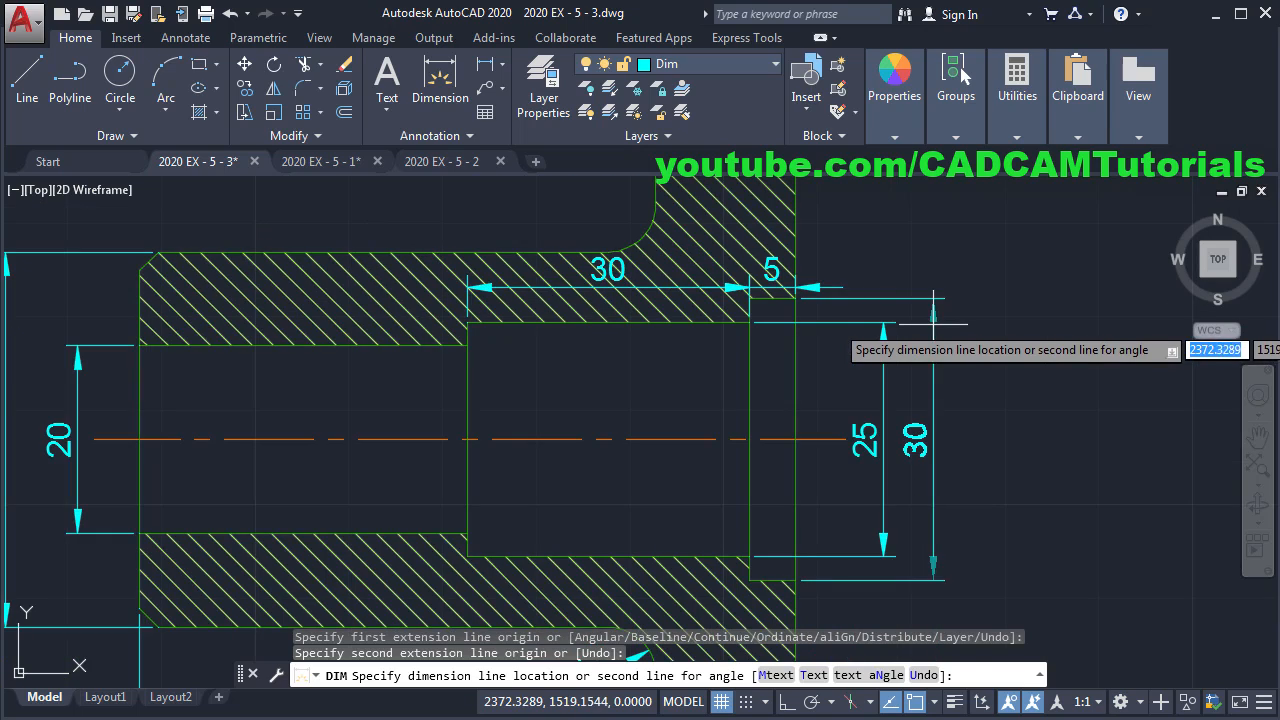
{"action": "left_click", "coordinate": [933, 329]}
{"action": "scroll", "coordinate": [880, 330], "scroll_direction": "down", "scroll_amount": 1}
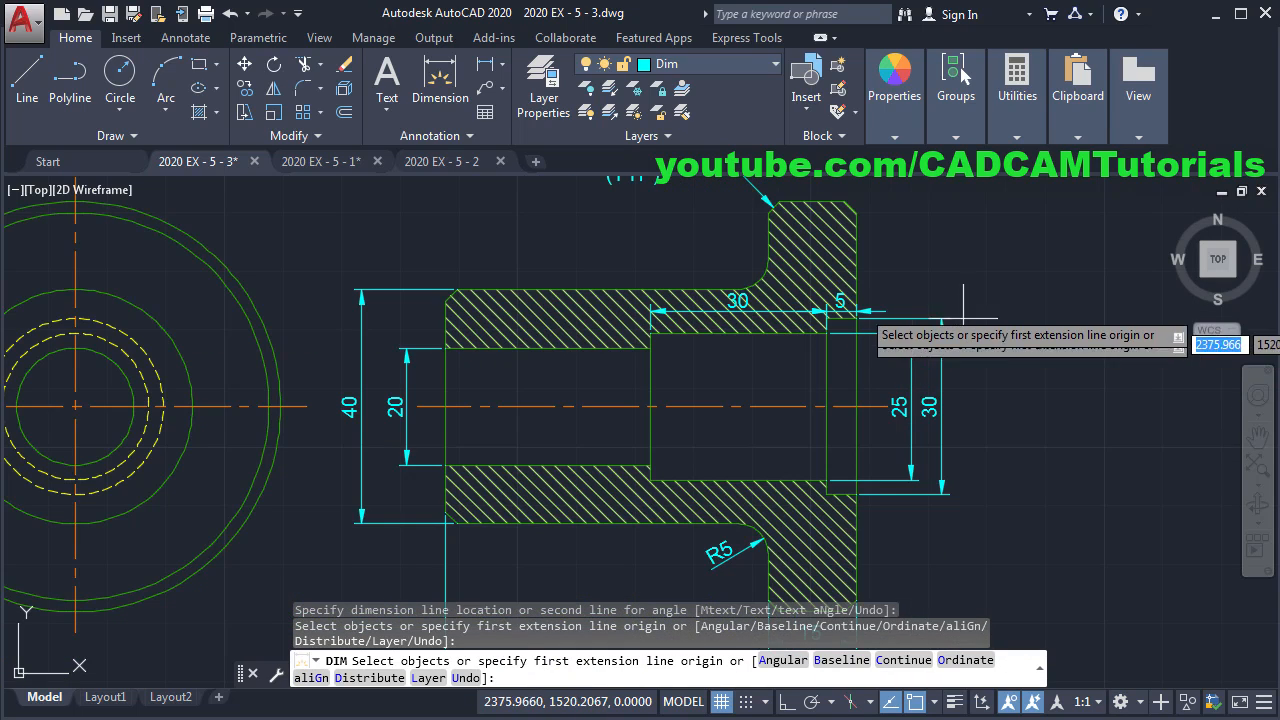
{"action": "scroll", "coordinate": [828, 360], "scroll_direction": "up", "scroll_amount": 3}
{"action": "key", "text": "Return"}
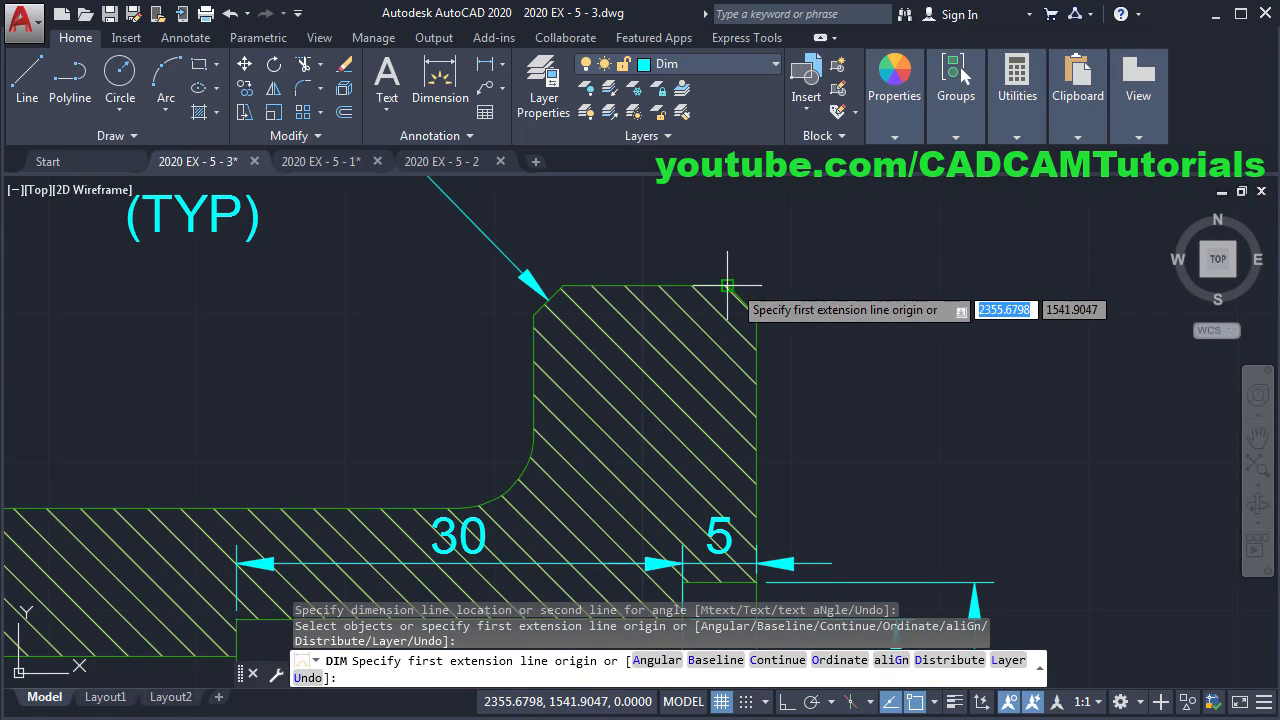
- Add the vertical 70 flange dimension between the chamfer corners and compare with the EX5 Final reference
{"action": "left_click", "coordinate": [728, 286]}
{"action": "scroll", "coordinate": [789, 230], "scroll_direction": "down", "scroll_amount": 3}
{"action": "scroll", "coordinate": [789, 230], "scroll_direction": "down", "scroll_amount": 2}
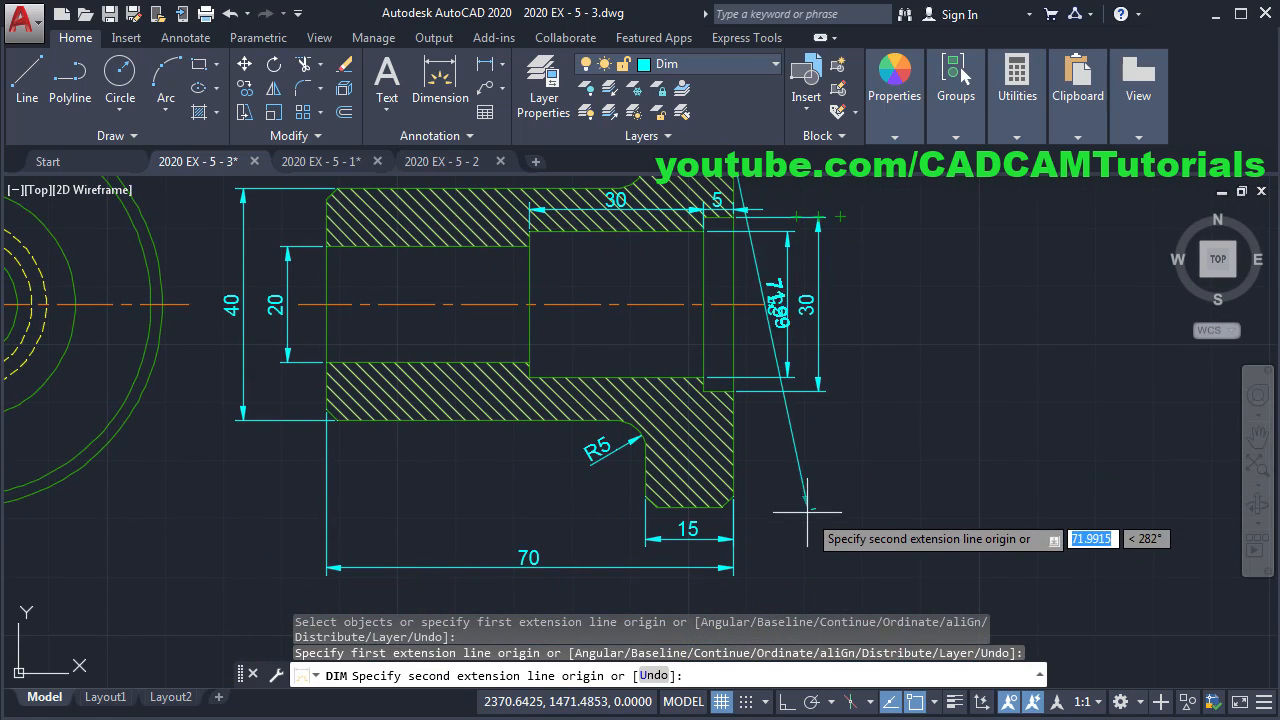
{"action": "scroll", "coordinate": [655, 495], "scroll_direction": "up", "scroll_amount": 3}
{"action": "left_click", "coordinate": [635, 482]}
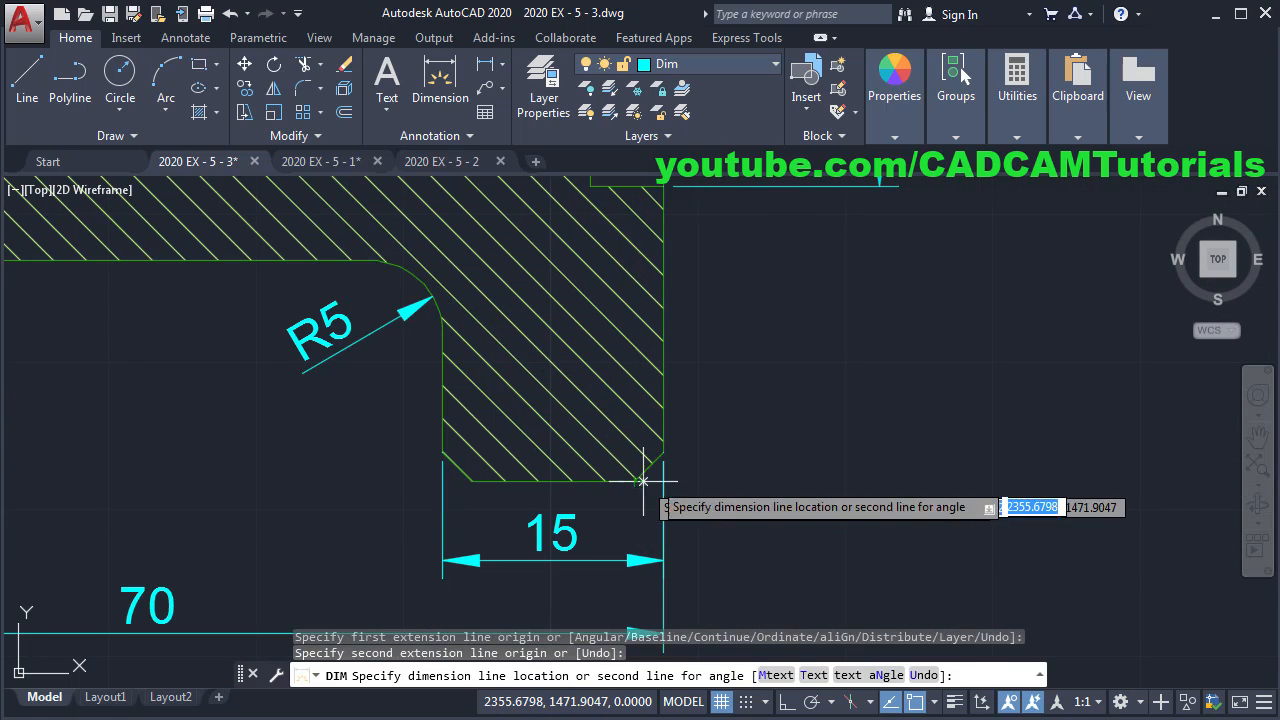
{"action": "scroll", "coordinate": [831, 435], "scroll_direction": "down", "scroll_amount": 3}
{"action": "middle_click_drag", "start_coordinate": [876, 428], "coordinate": [840, 527]}
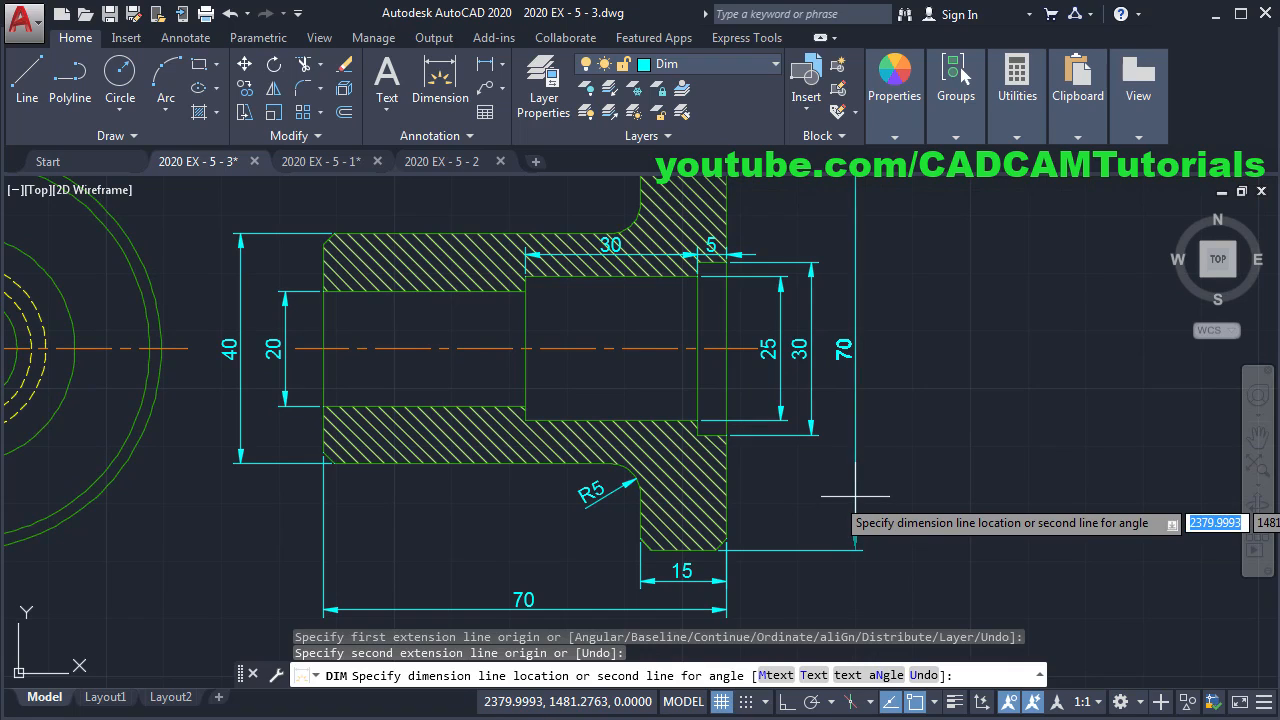
{"action": "left_click", "coordinate": [850, 510]}
{"action": "key", "text": "Return"}
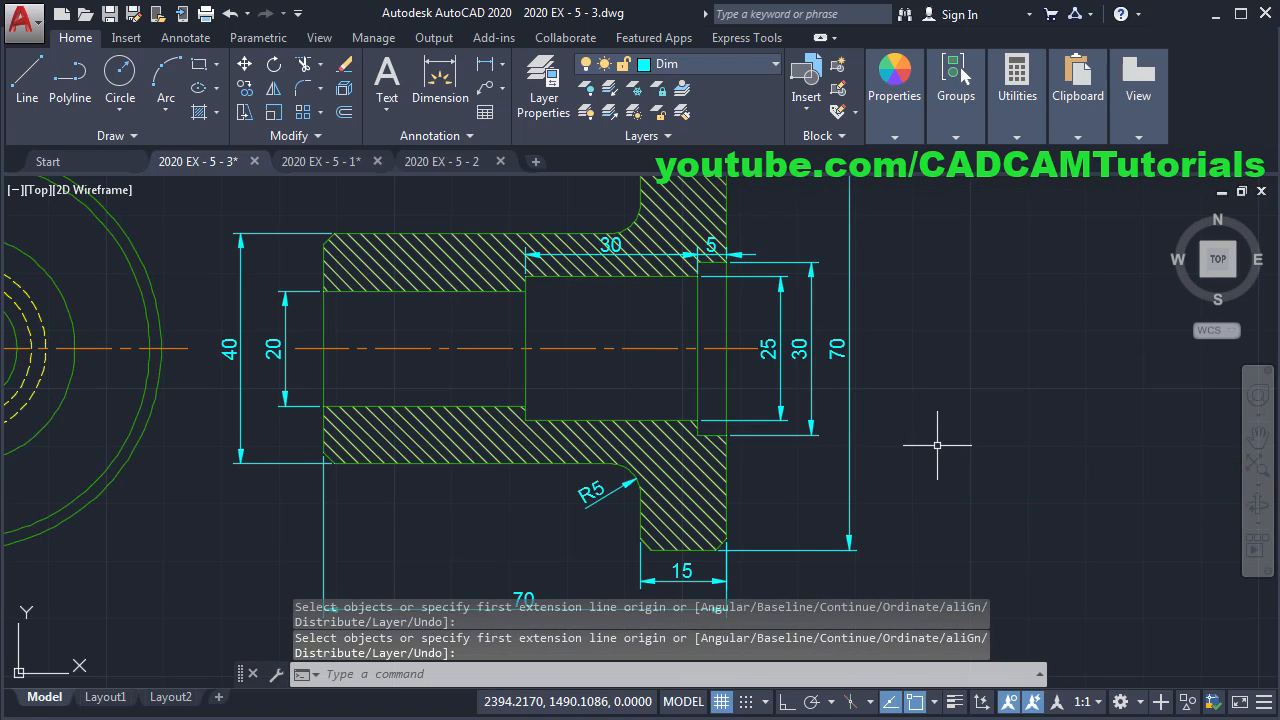
{"action": "scroll", "coordinate": [710, 458], "scroll_direction": "down", "scroll_amount": 2}
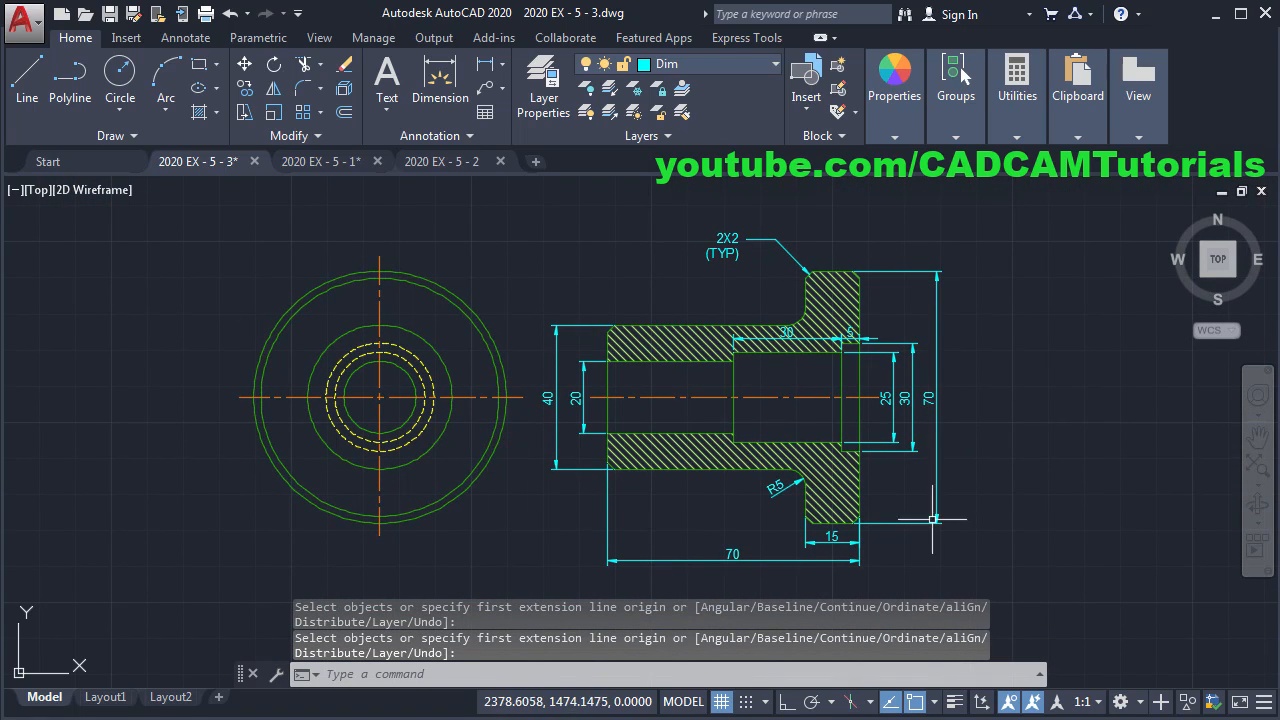
{"action": "key", "text": "alt+Tab"}
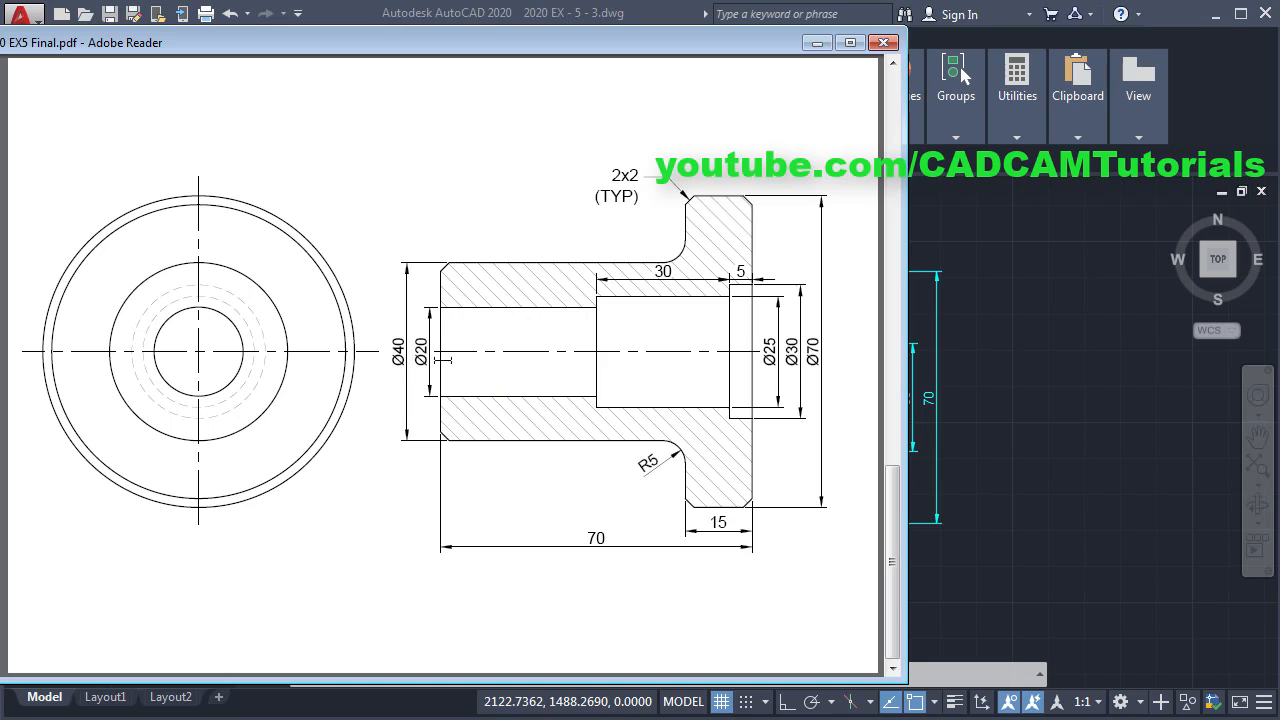
{"action": "left_click", "coordinate": [1034, 338]}
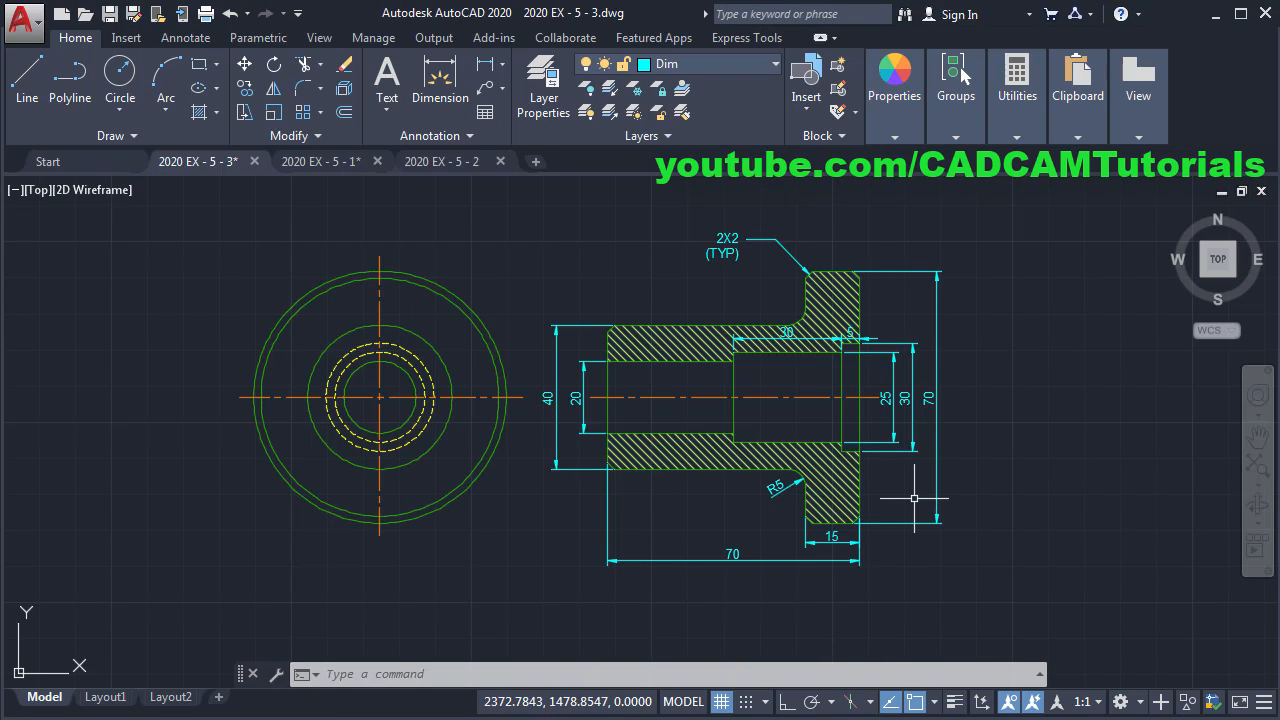
{"action": "type", "text": "D"}
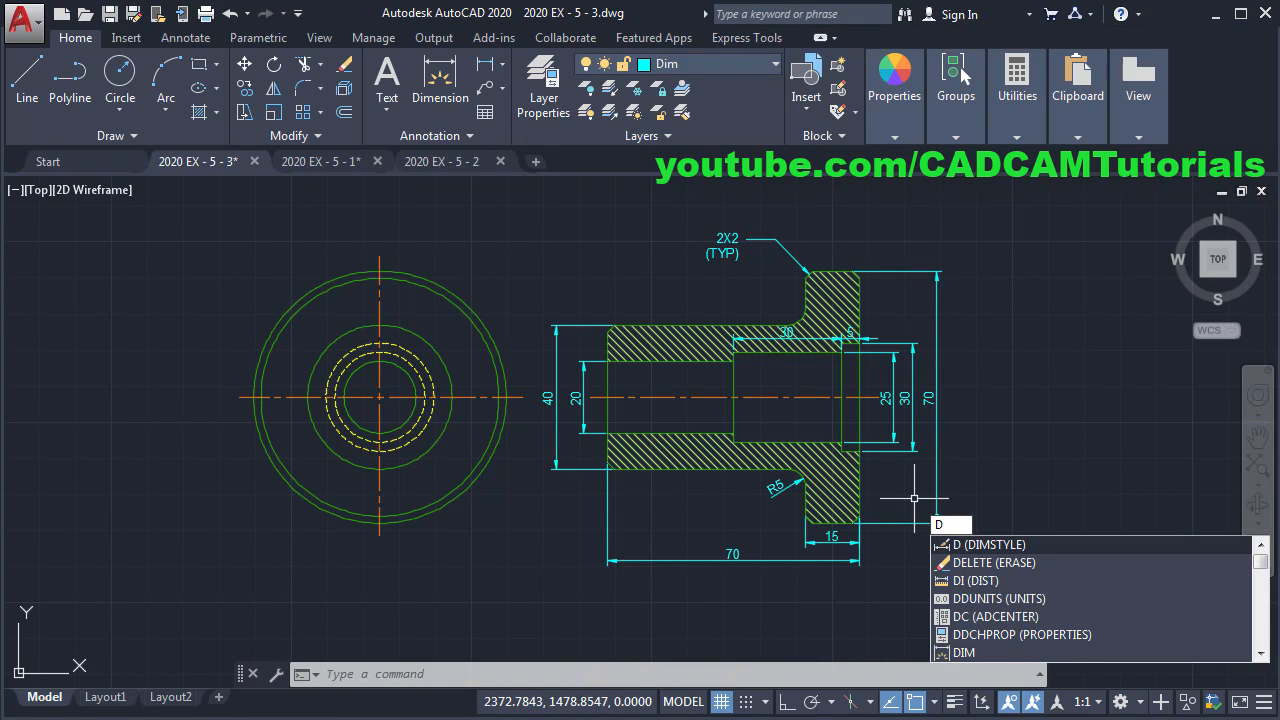
- Create dimension style ISO-25 DIA with a %%C Primary Units prefix via the D command
{"action": "key", "text": "Return"}
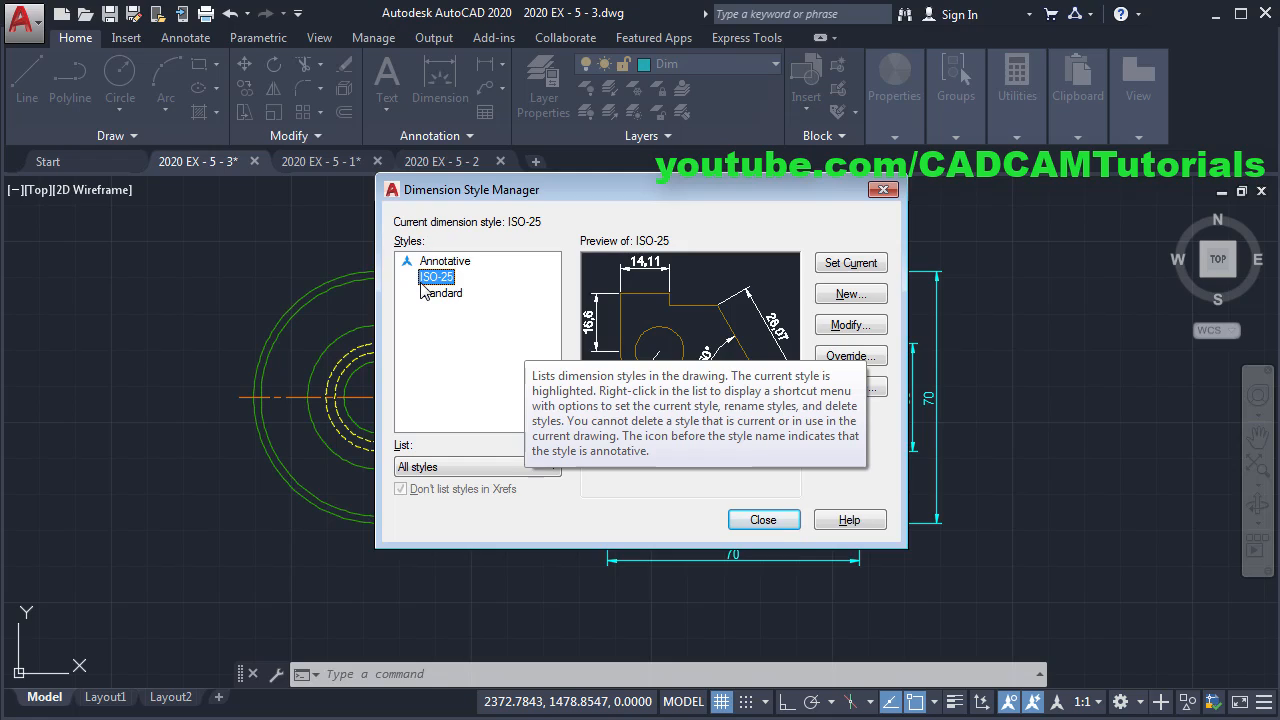
{"action": "left_click", "coordinate": [849, 295]}
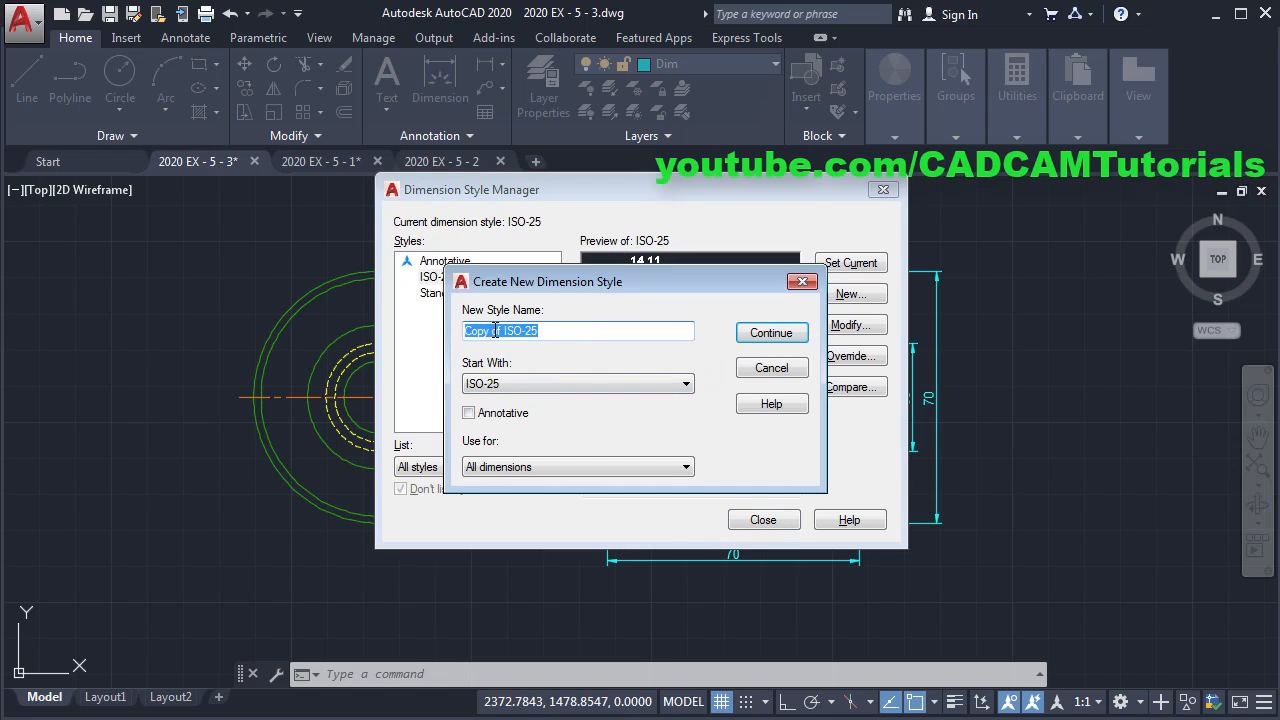
{"action": "left_click_drag", "start_coordinate": [502, 331], "coordinate": [380, 326]}
{"action": "key", "text": "Delete"}
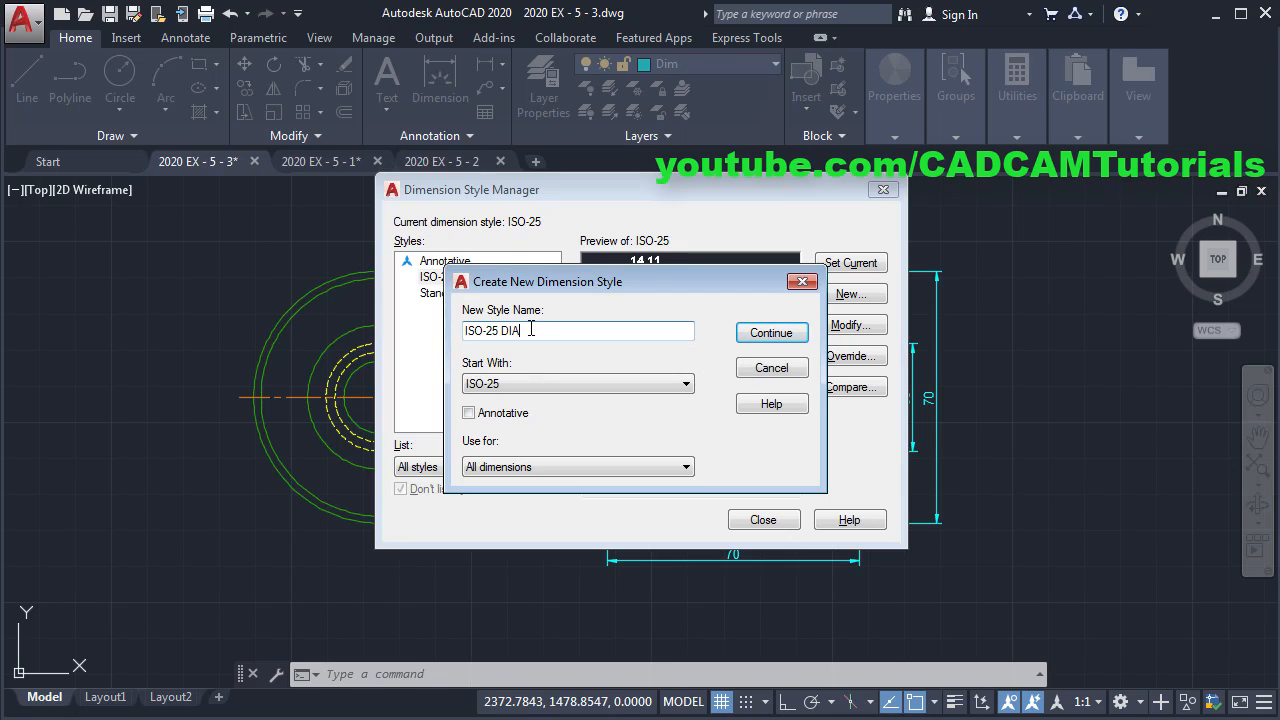
{"action": "left_click", "coordinate": [782, 333]}
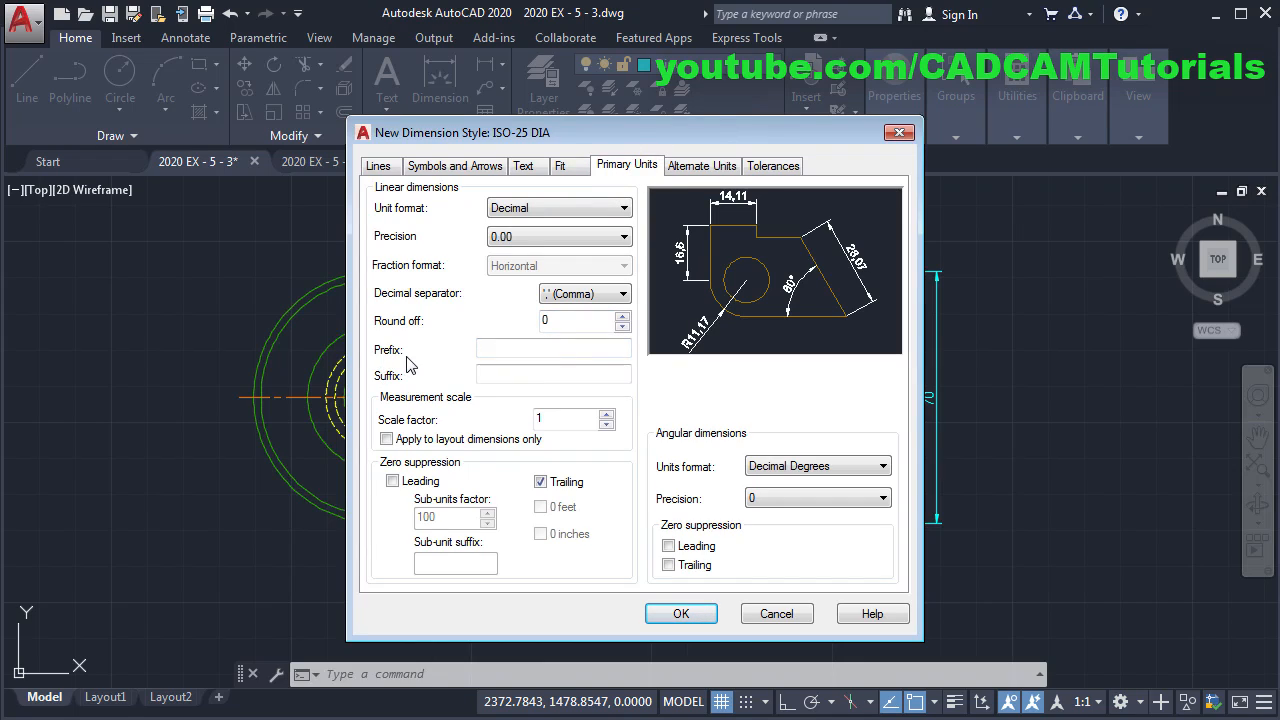
{"action": "left_click", "coordinate": [515, 355]}
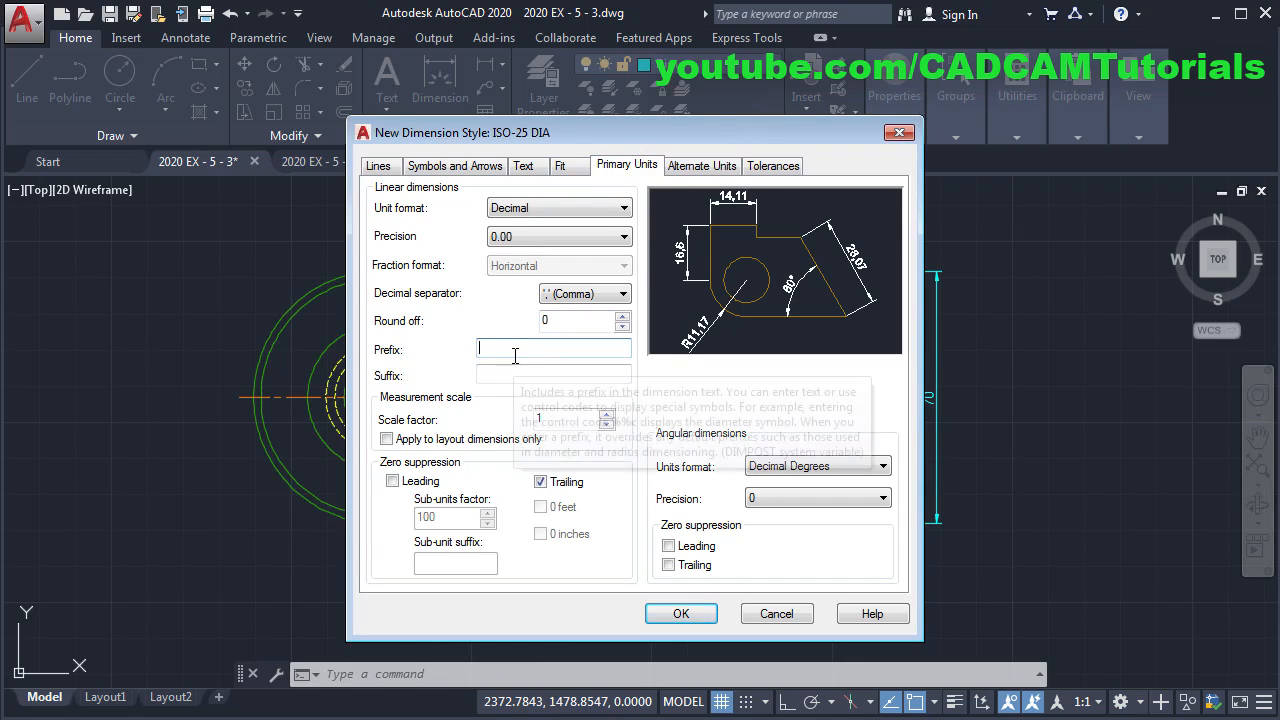
{"action": "type", "text": "%%"}
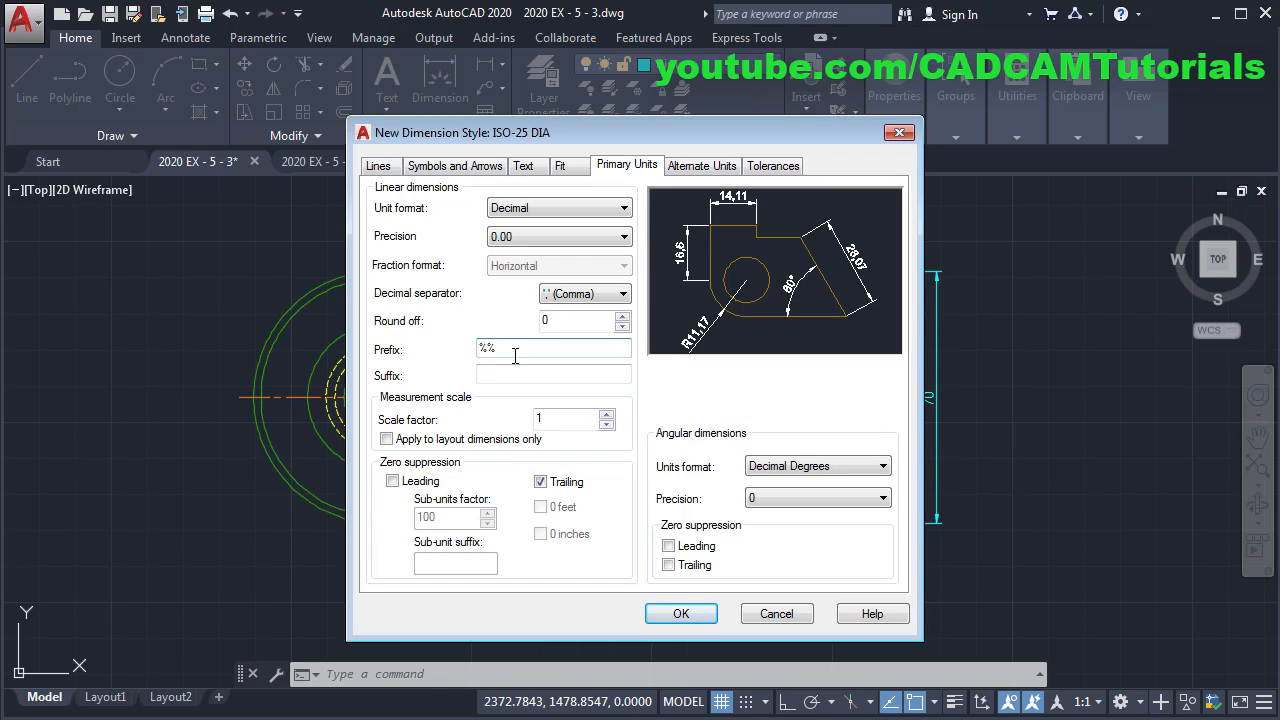
{"action": "type", "text": "C"}
{"action": "left_click", "coordinate": [678, 616]}
{"action": "left_click", "coordinate": [762, 520]}
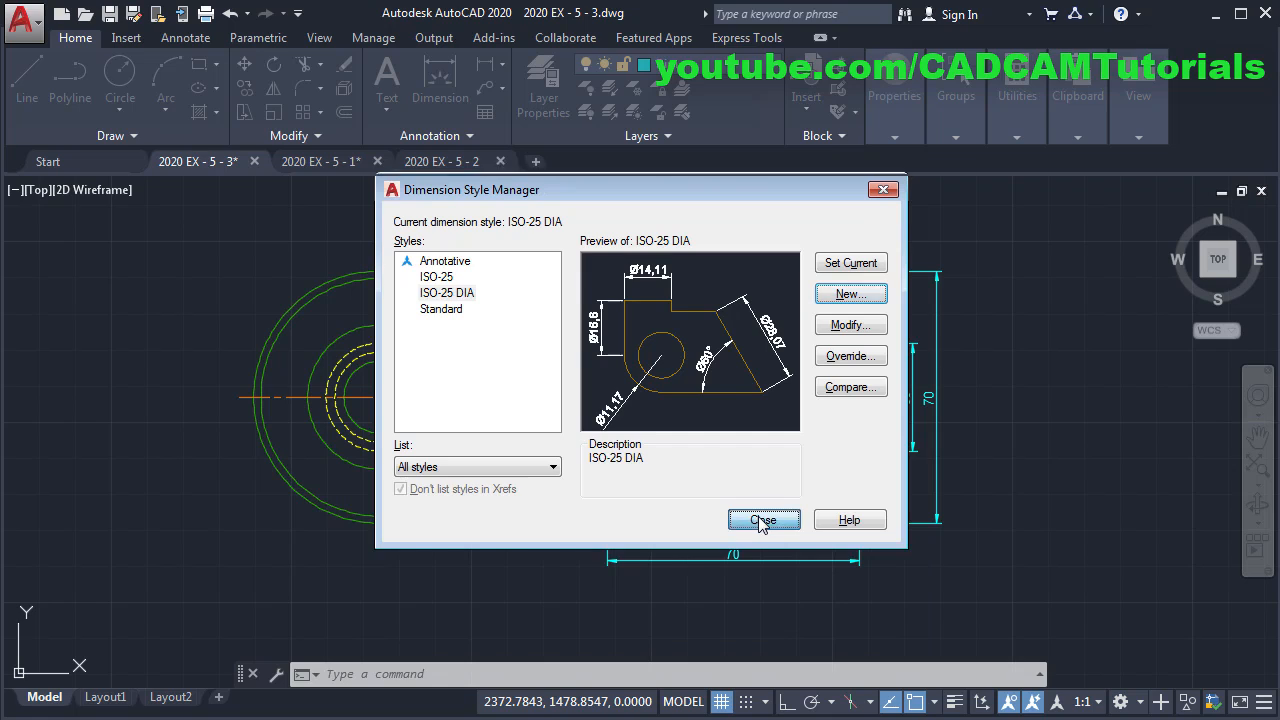
{"action": "left_click", "coordinate": [589, 418]}
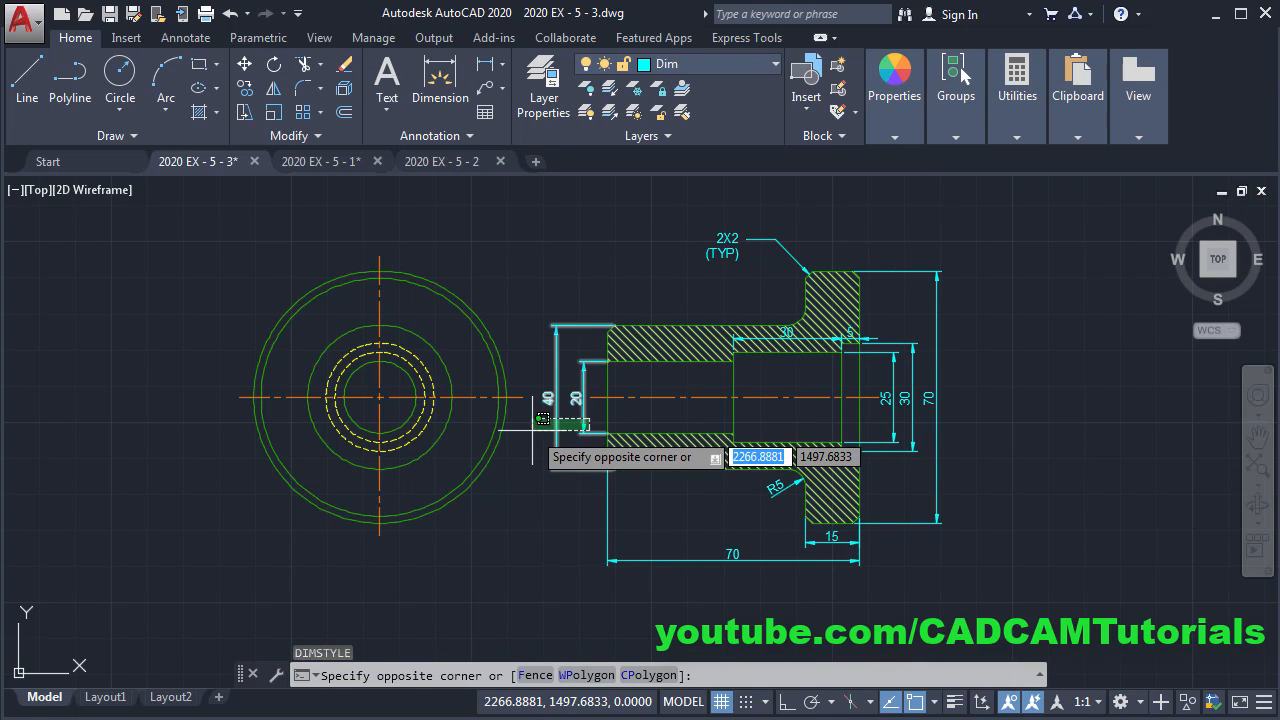
- Apply the ISO-25 DIA style to the 40, 20, 25, 30 and 70 dimensions
{"action": "left_click", "coordinate": [541, 490]}
{"action": "left_click", "coordinate": [978, 425]}
{"action": "left_click", "coordinate": [888, 428]}
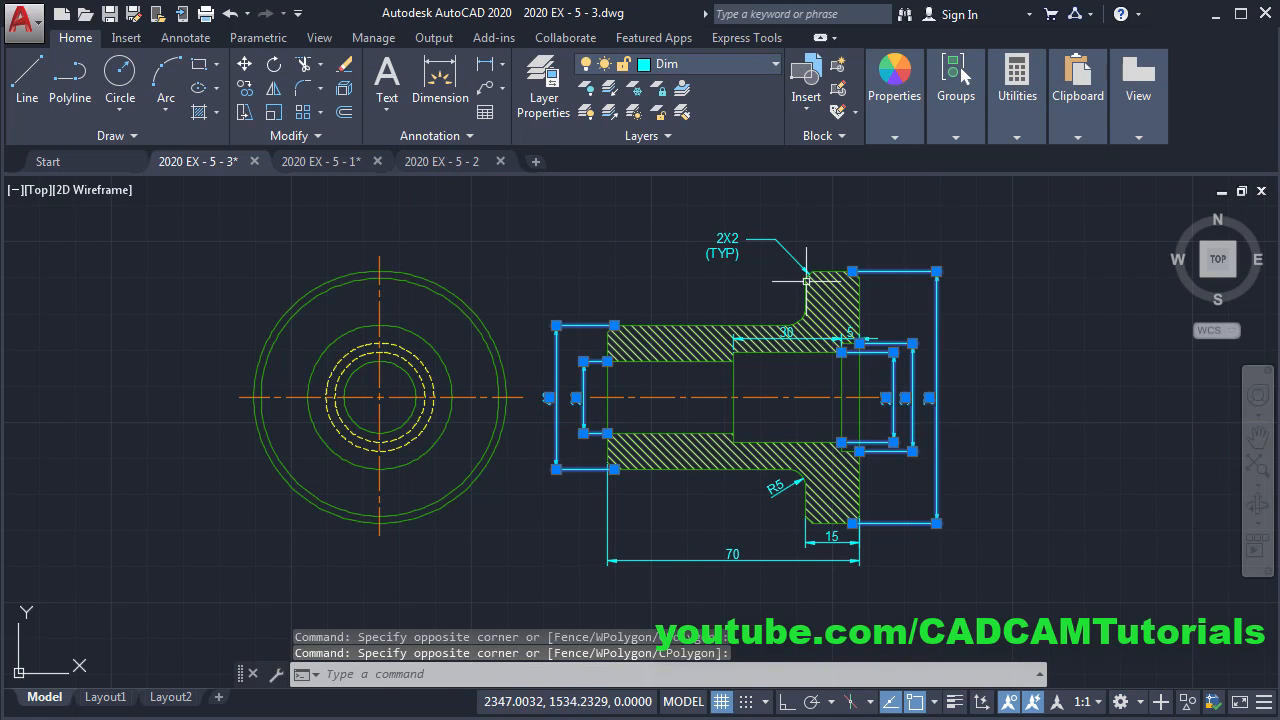
{"action": "left_click", "coordinate": [430, 136]}
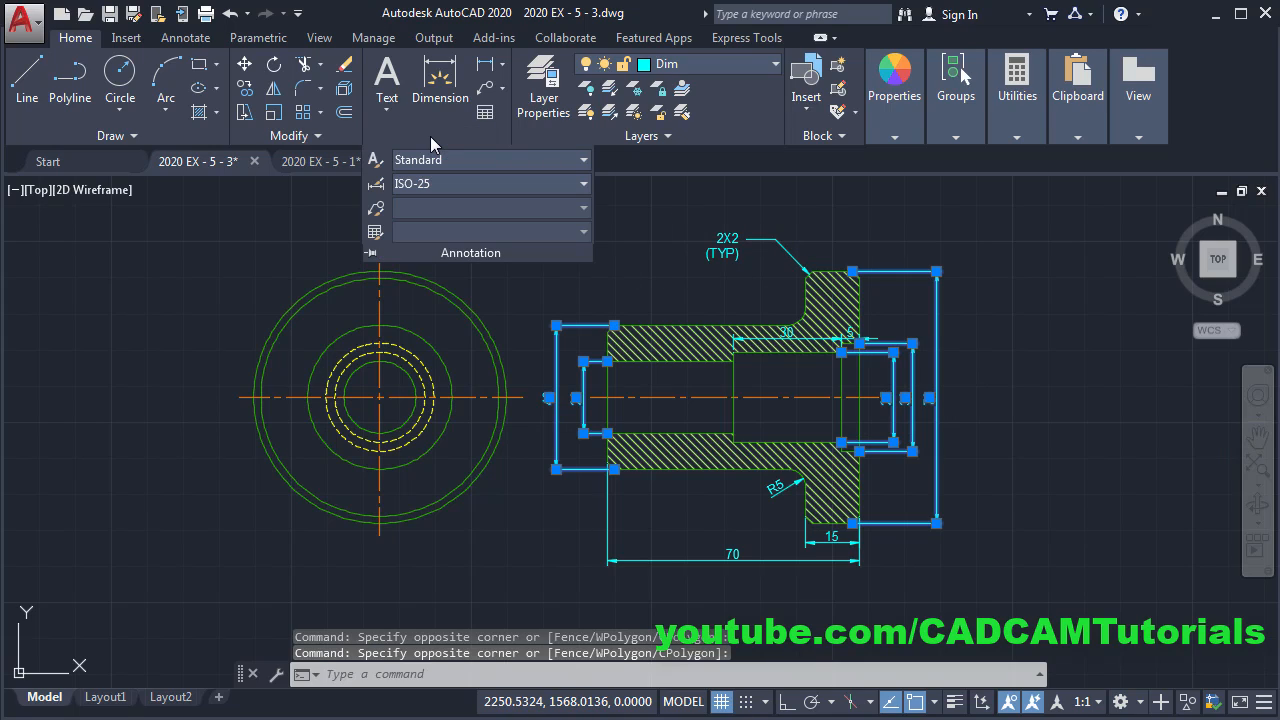
{"action": "left_click", "coordinate": [449, 184]}
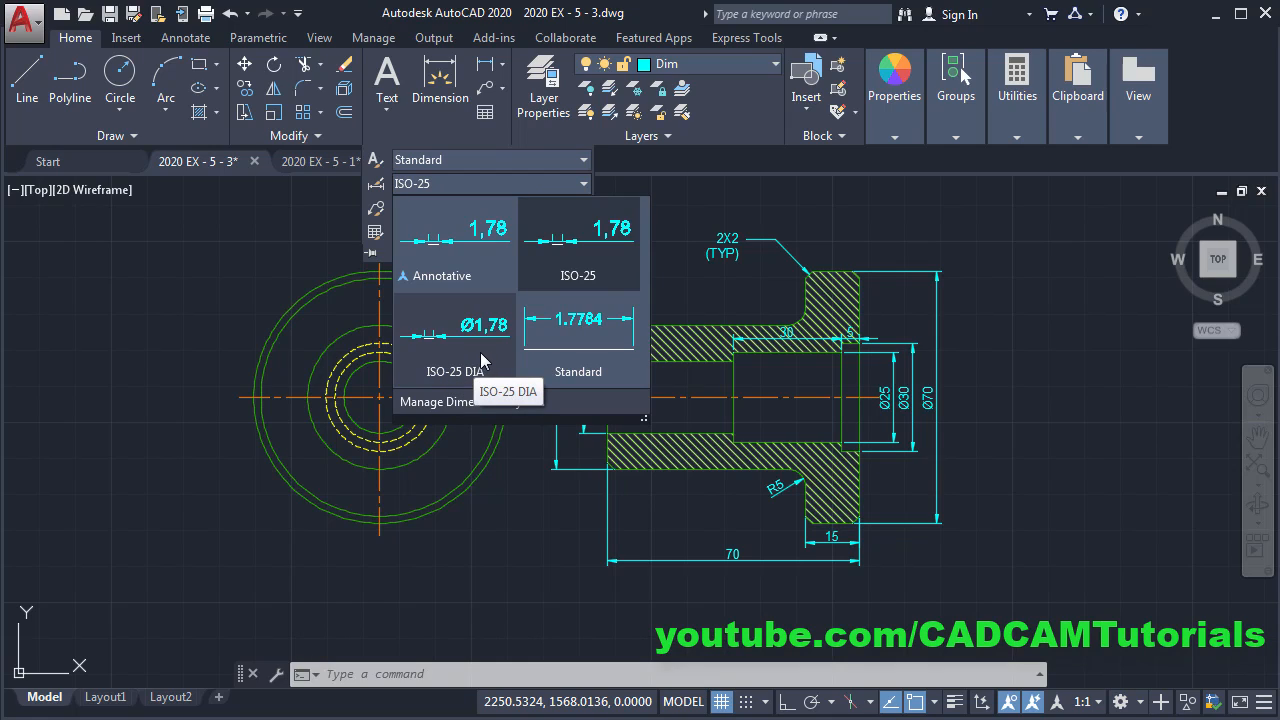
{"action": "left_click", "coordinate": [480, 352]}
{"action": "key", "text": "Escape"}
{"action": "key", "text": "Escape"}
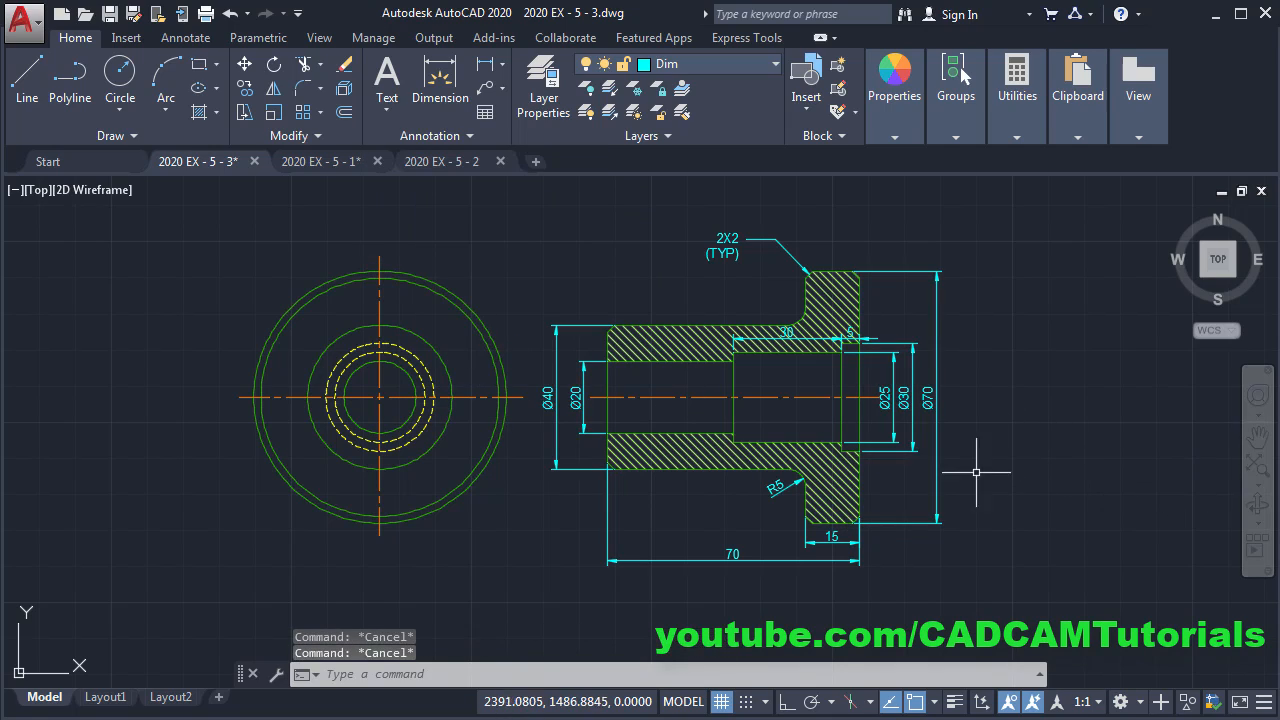
{"action": "scroll", "coordinate": [906, 432], "scroll_direction": "up", "scroll_amount": 2}
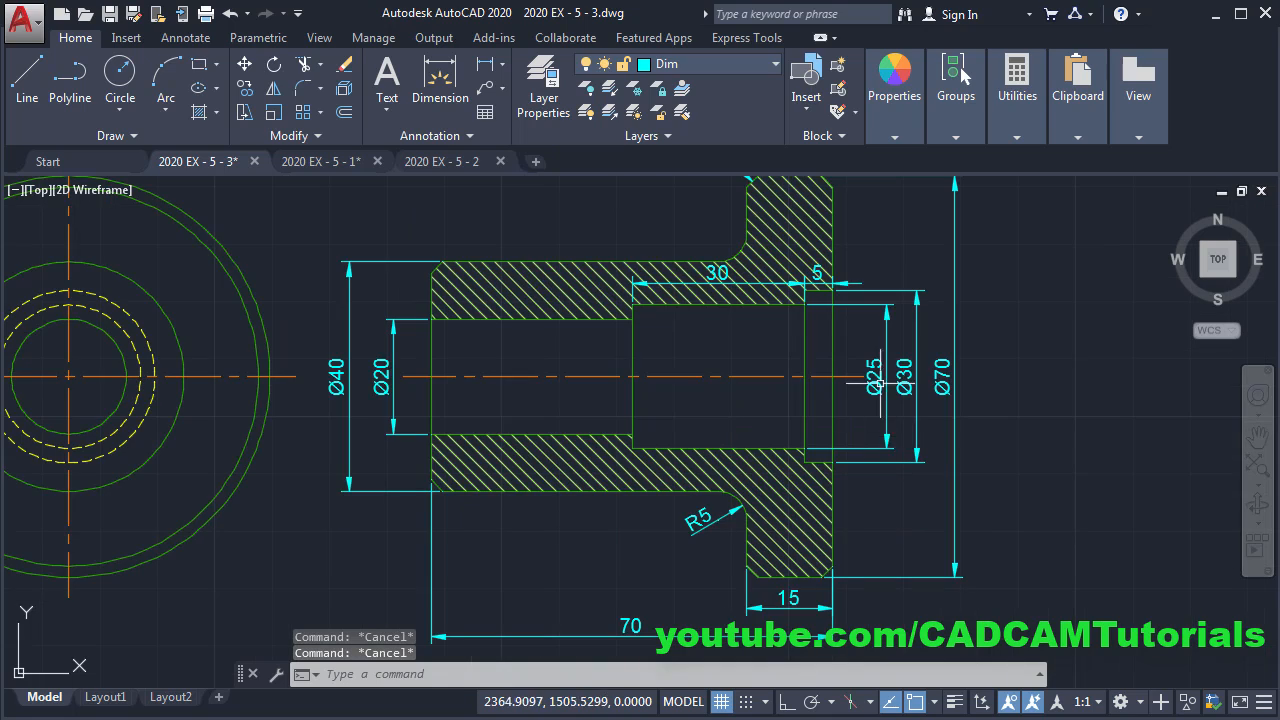
- Zoom to extents, then start Drawing2 from the acadiso.dwt template and check the spoon reference
{"action": "middle_click", "coordinate": [975, 445]}
{"action": "middle_click", "coordinate": [975, 445]}
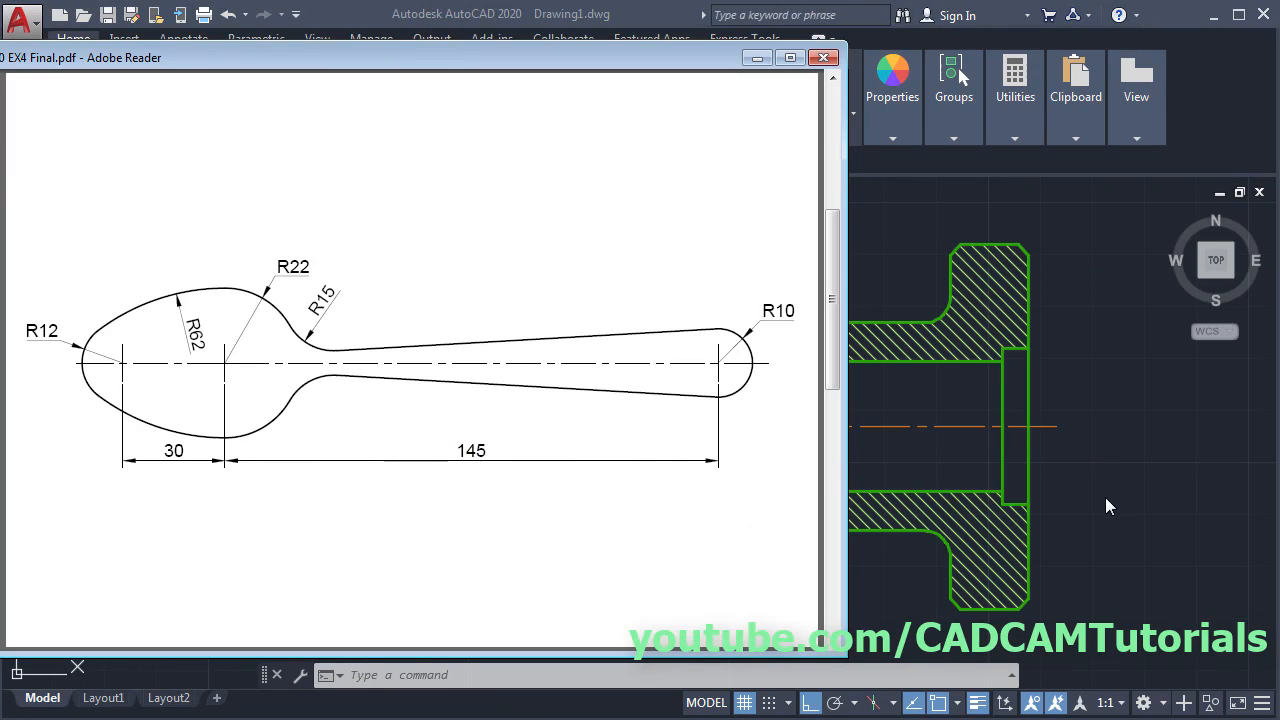
{"action": "left_click", "coordinate": [1105, 497]}
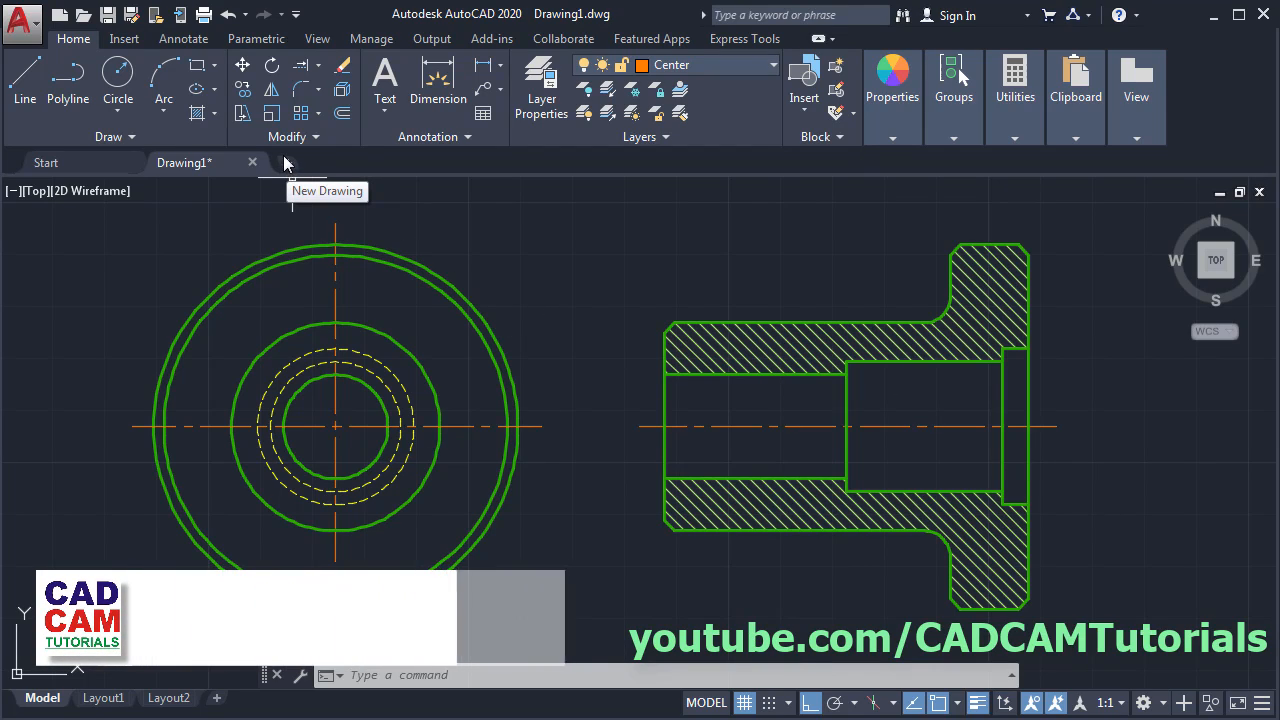
{"action": "left_click", "coordinate": [60, 15]}
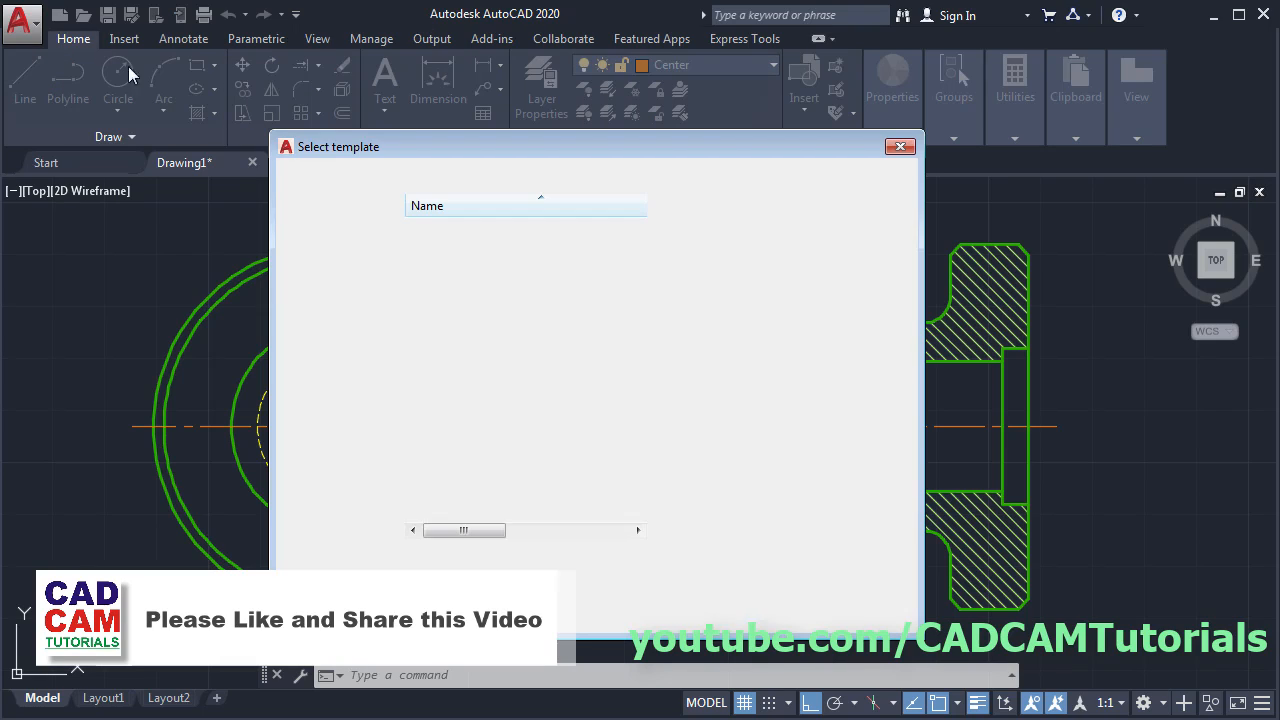
{"action": "left_click", "coordinate": [541, 379]}
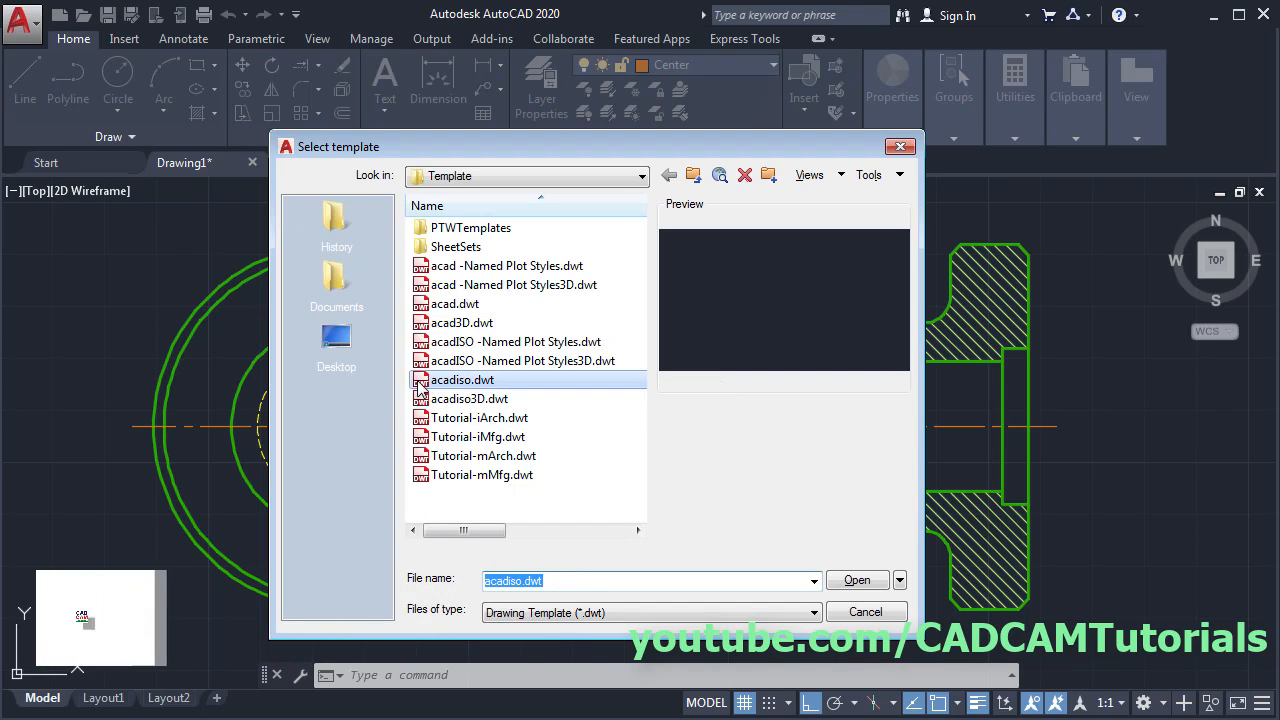
{"action": "left_click", "coordinate": [855, 581]}
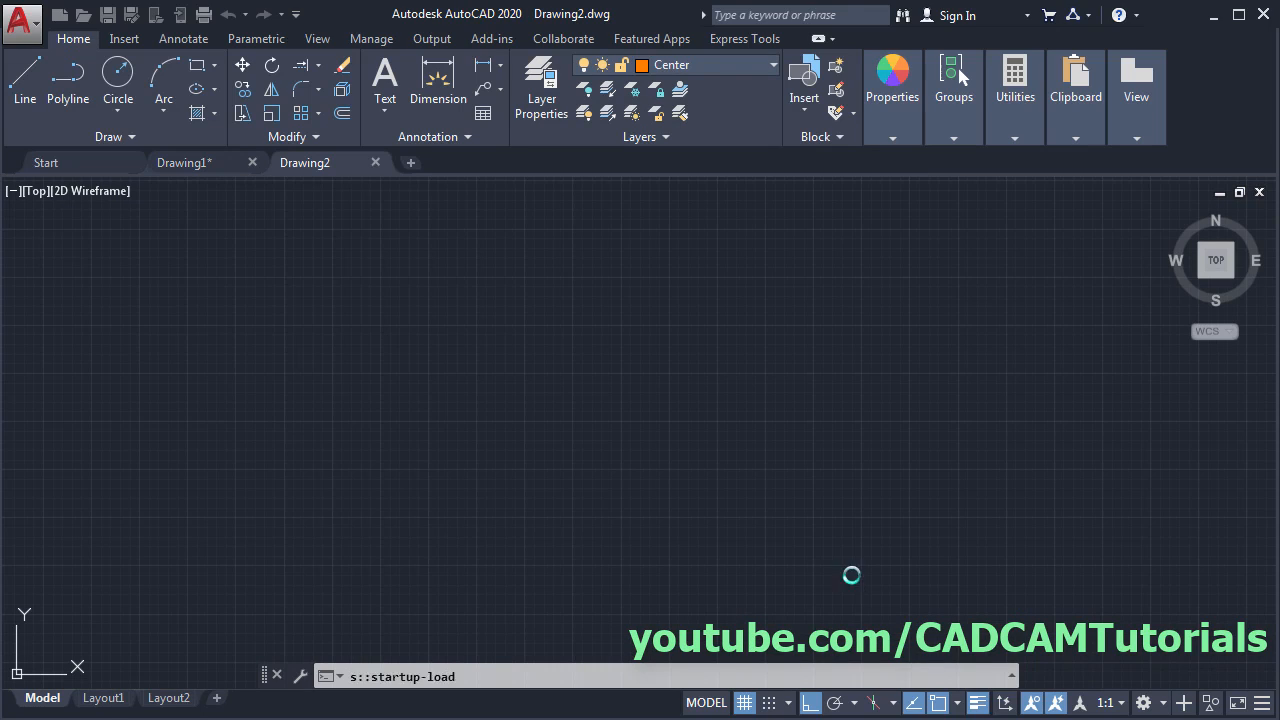
{"action": "key", "text": "alt+Tab"}
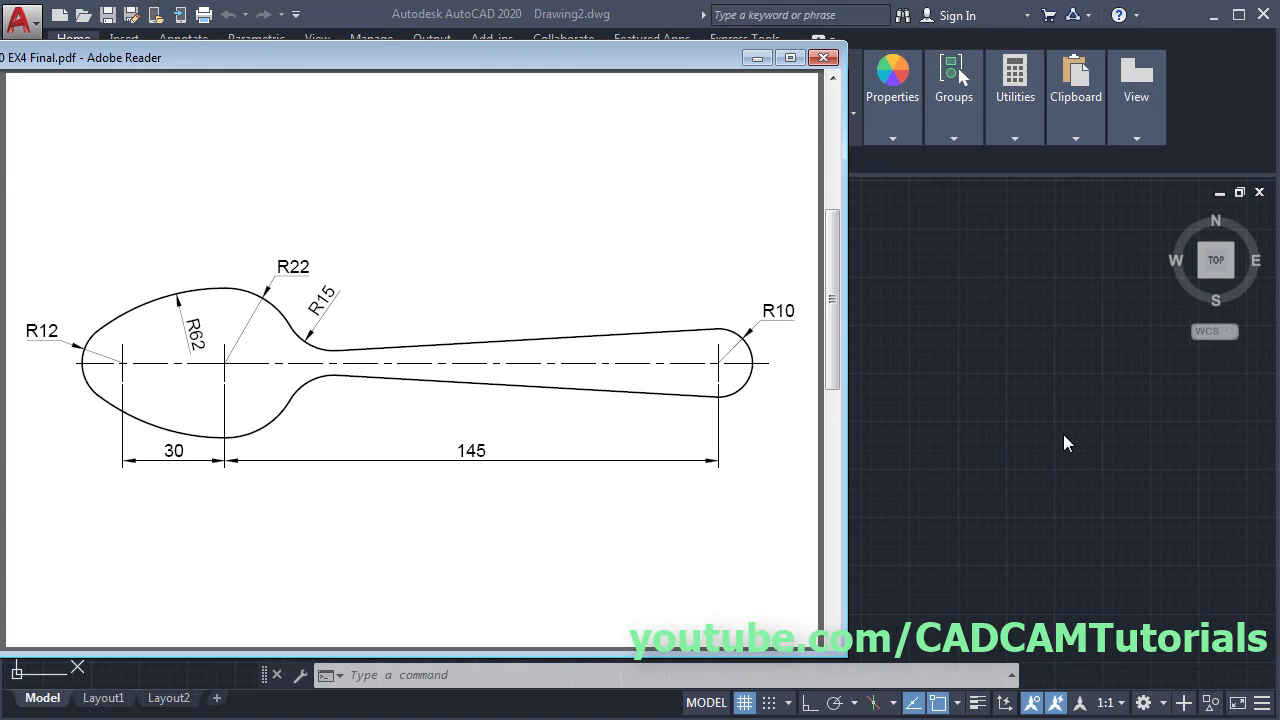
{"action": "key", "text": "alt+Tab"}
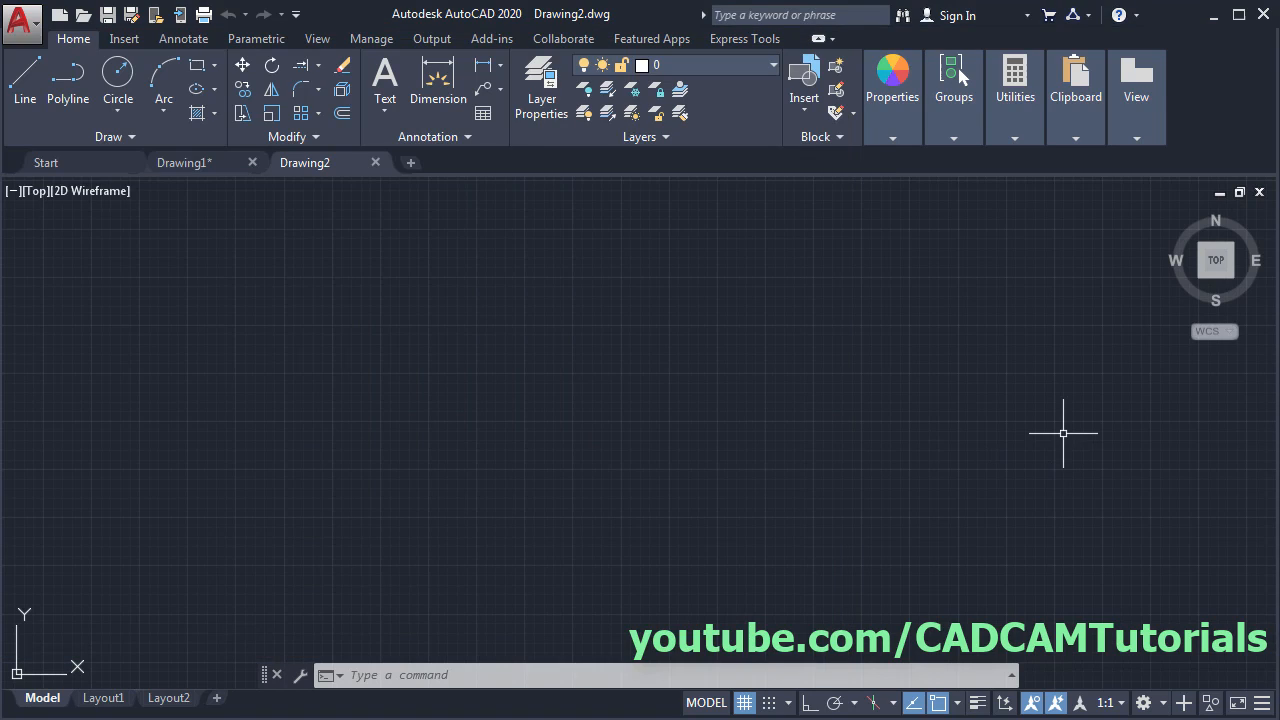
- Draw a horizontal Ortho line of 30 then 145 units as the centerline
{"action": "left_click", "coordinate": [13, 89]}
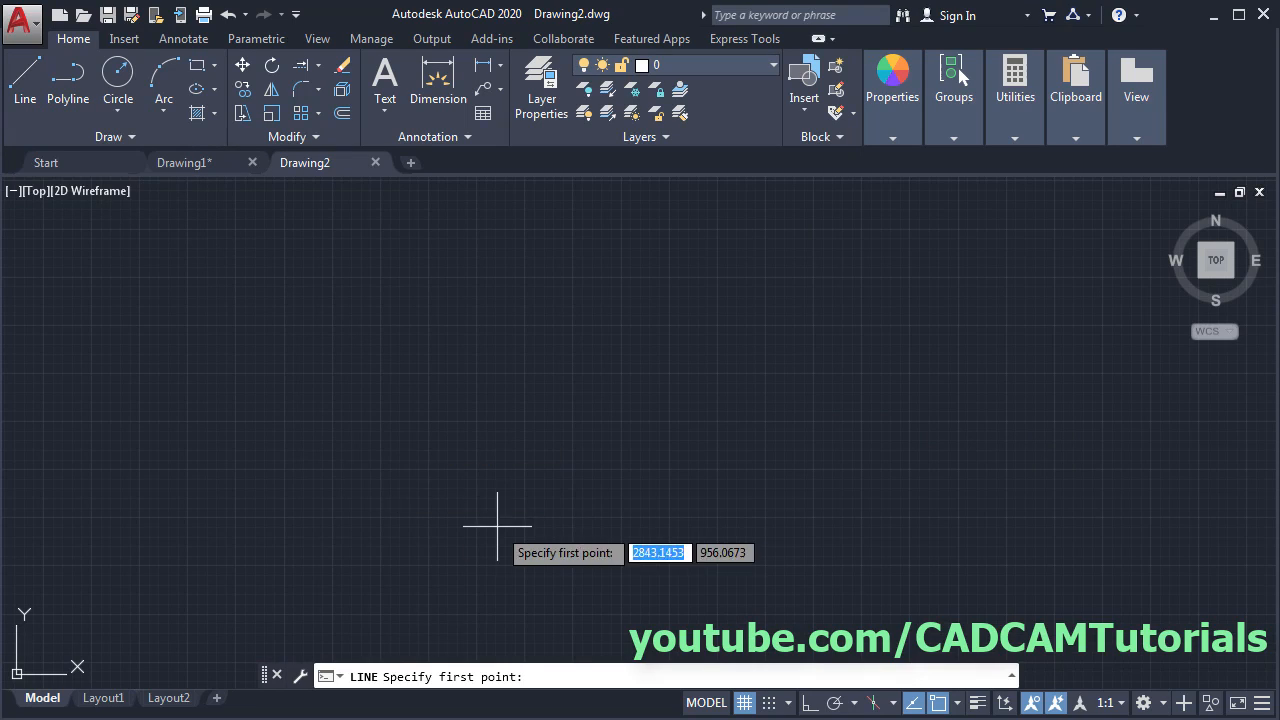
{"action": "left_click", "coordinate": [311, 409]}
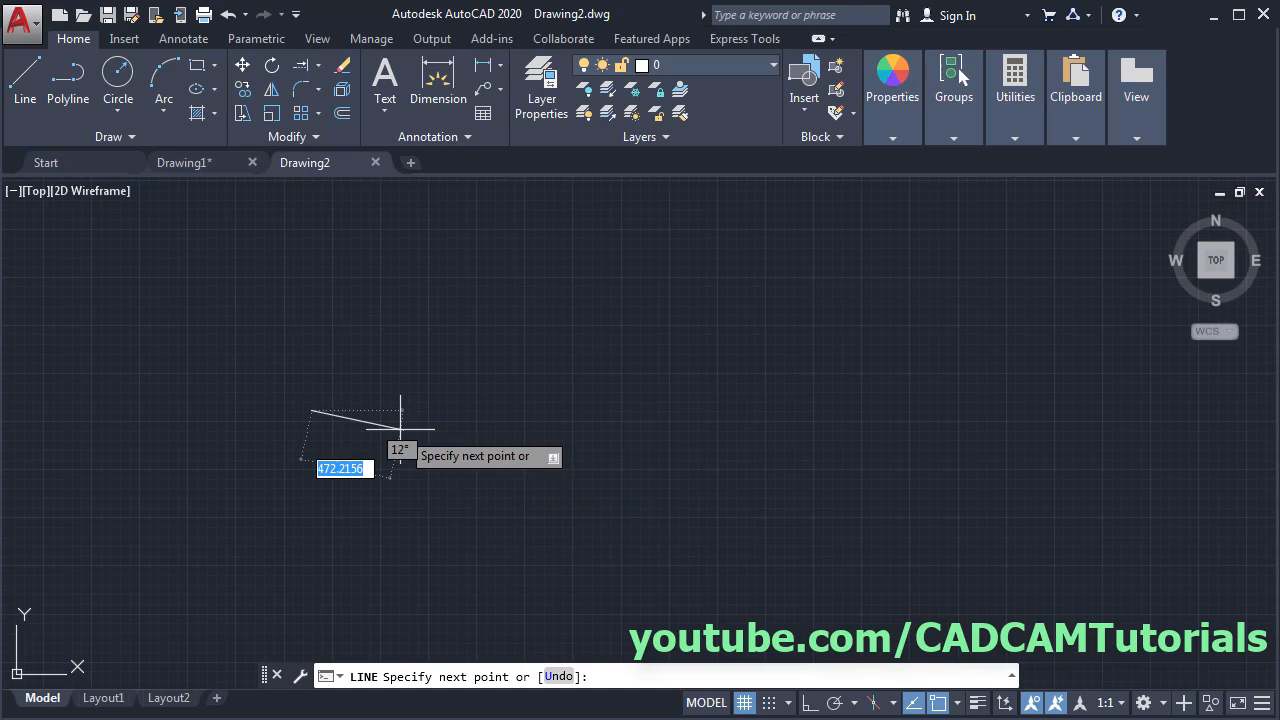
{"action": "left_click", "coordinate": [811, 702]}
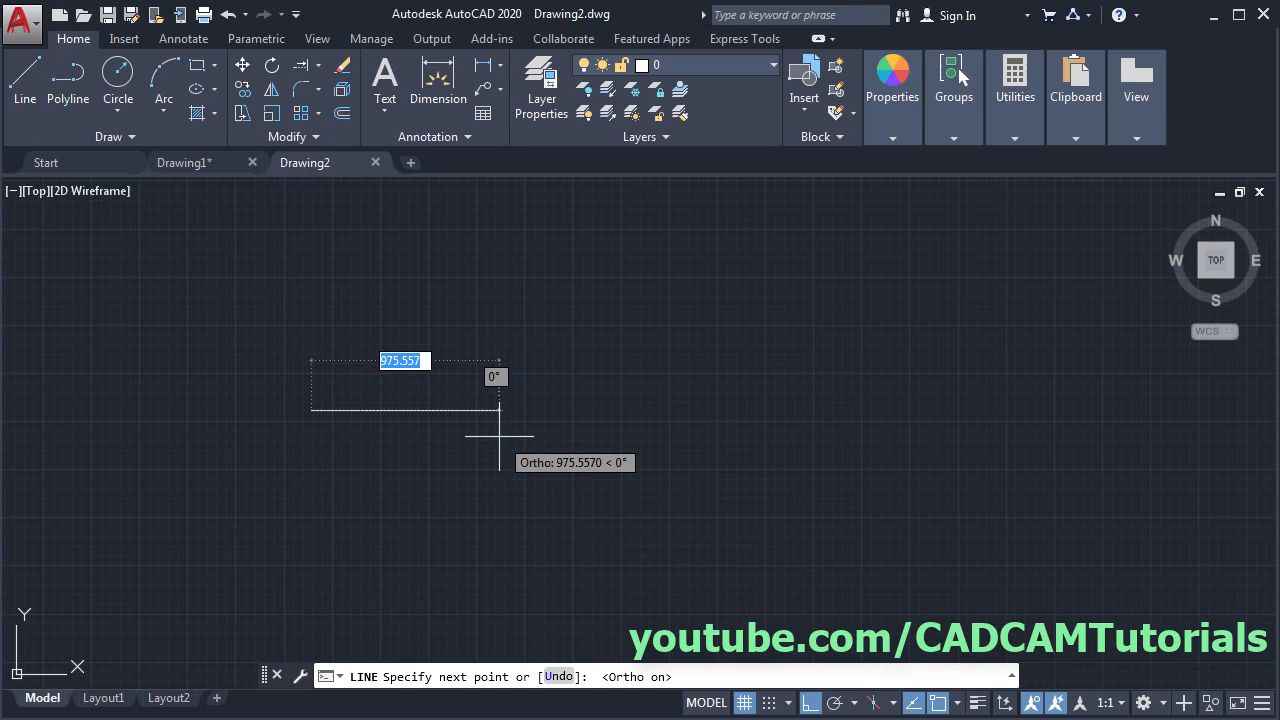
{"action": "type", "text": "30"}
{"action": "key", "text": "Return"}
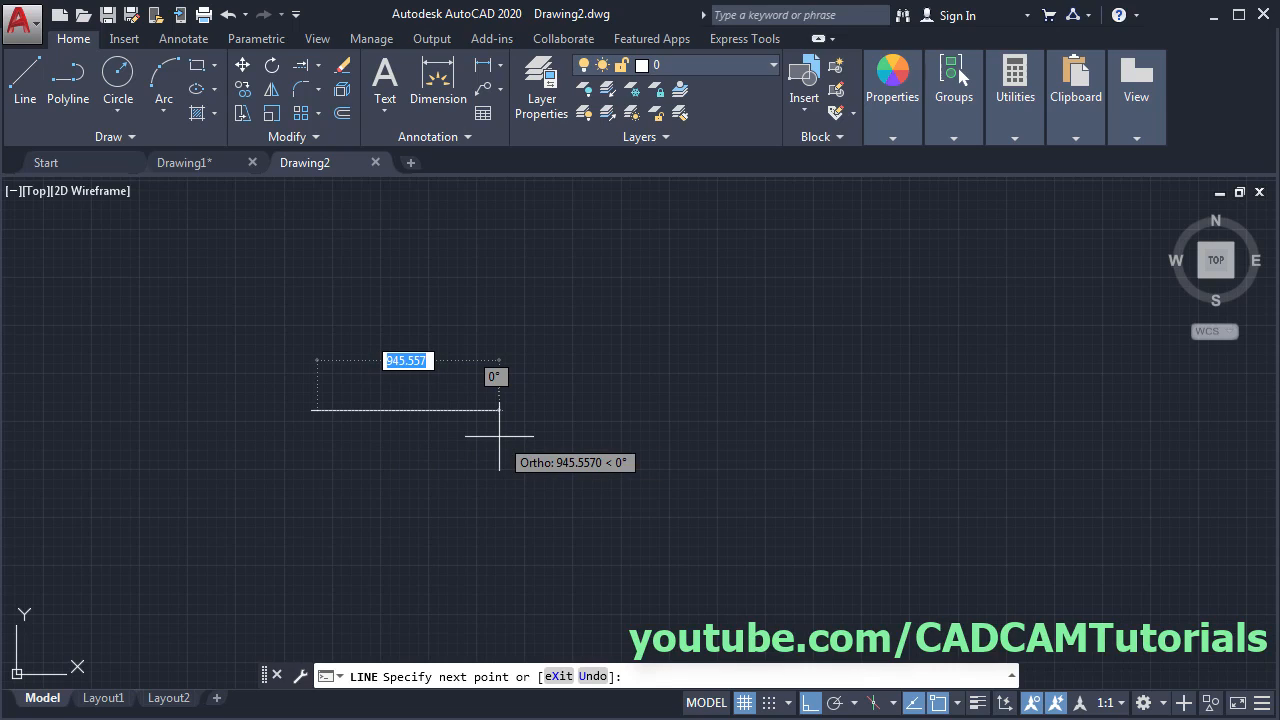
{"action": "type", "text": "1"}
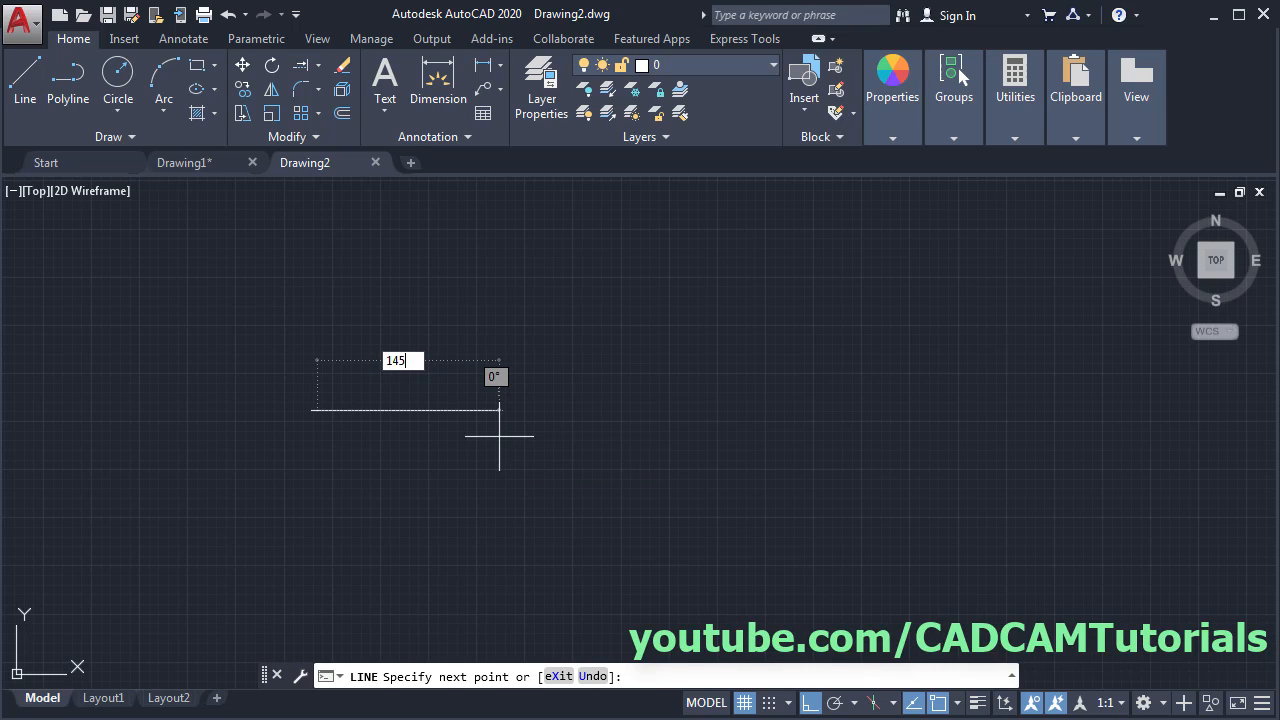
{"action": "type", "text": "45"}
{"action": "key", "text": "Return"}
{"action": "key", "text": "Escape"}
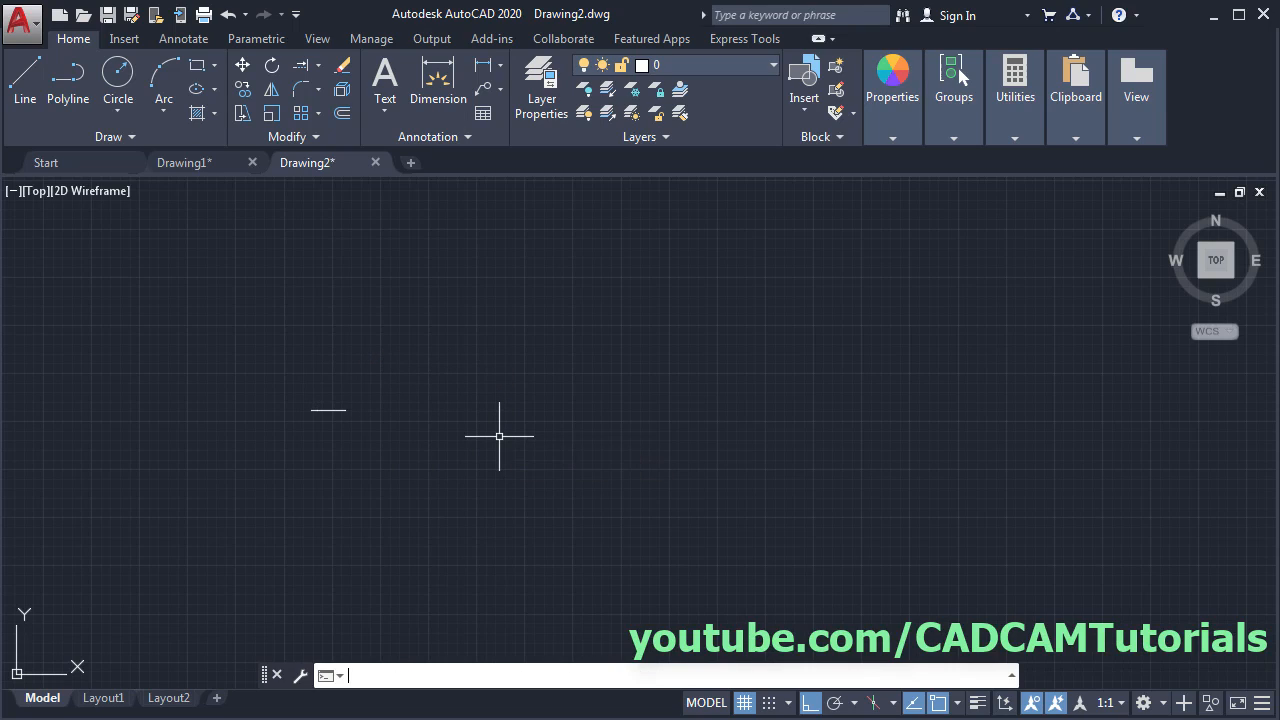
{"action": "scroll", "coordinate": [286, 409], "scroll_direction": "up", "scroll_amount": 6}
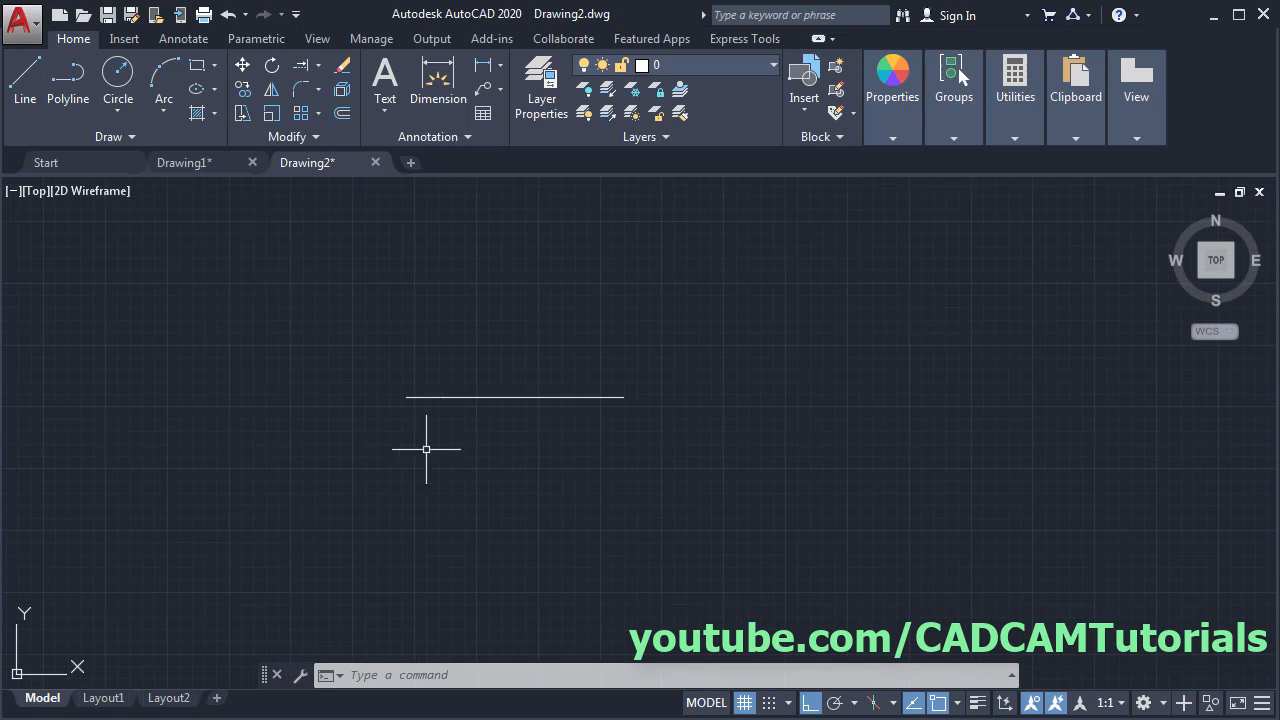
{"action": "middle_click_drag", "start_coordinate": [664, 256], "coordinate": [648, 363]}
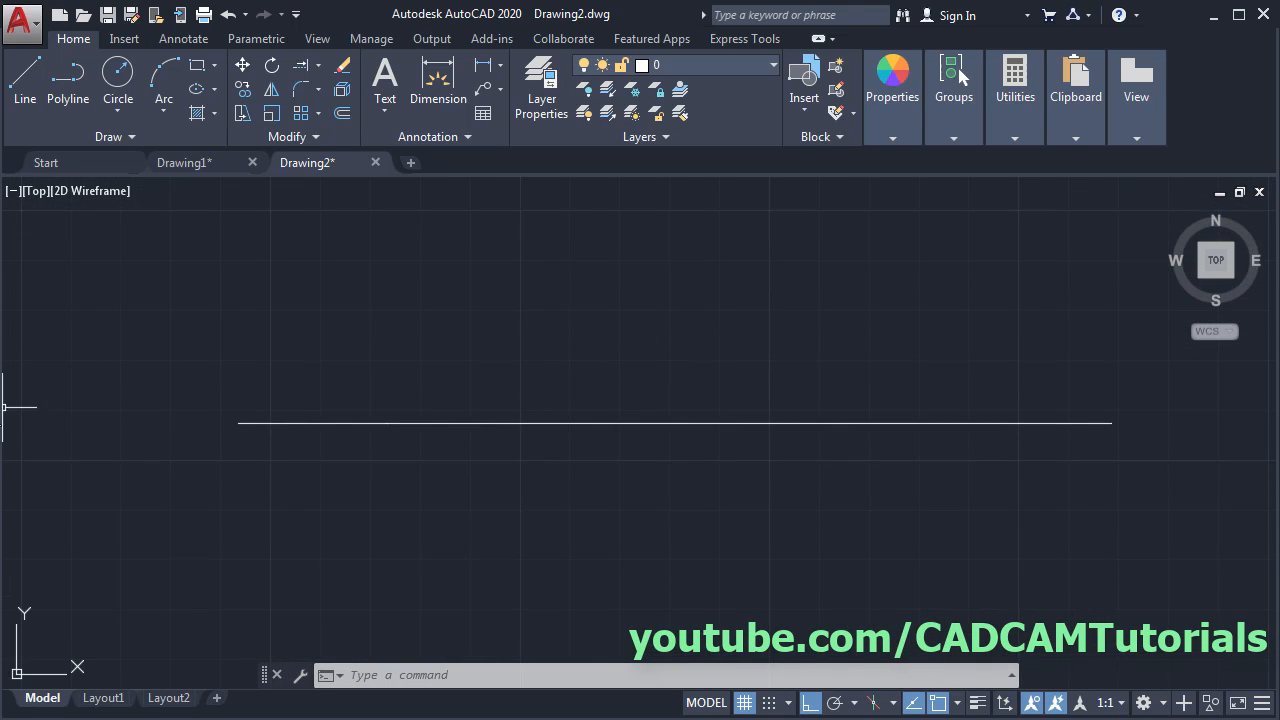
{"action": "key", "text": "alt+Tab"}
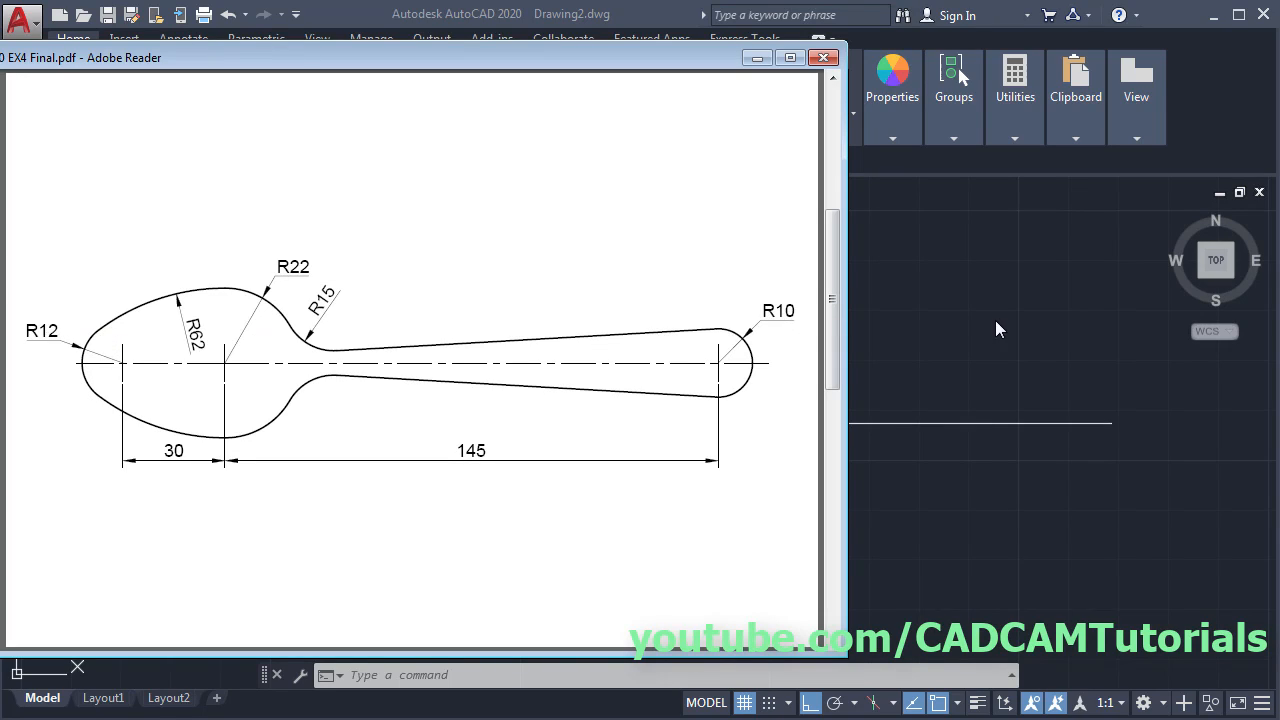
{"action": "left_click", "coordinate": [1031, 314]}
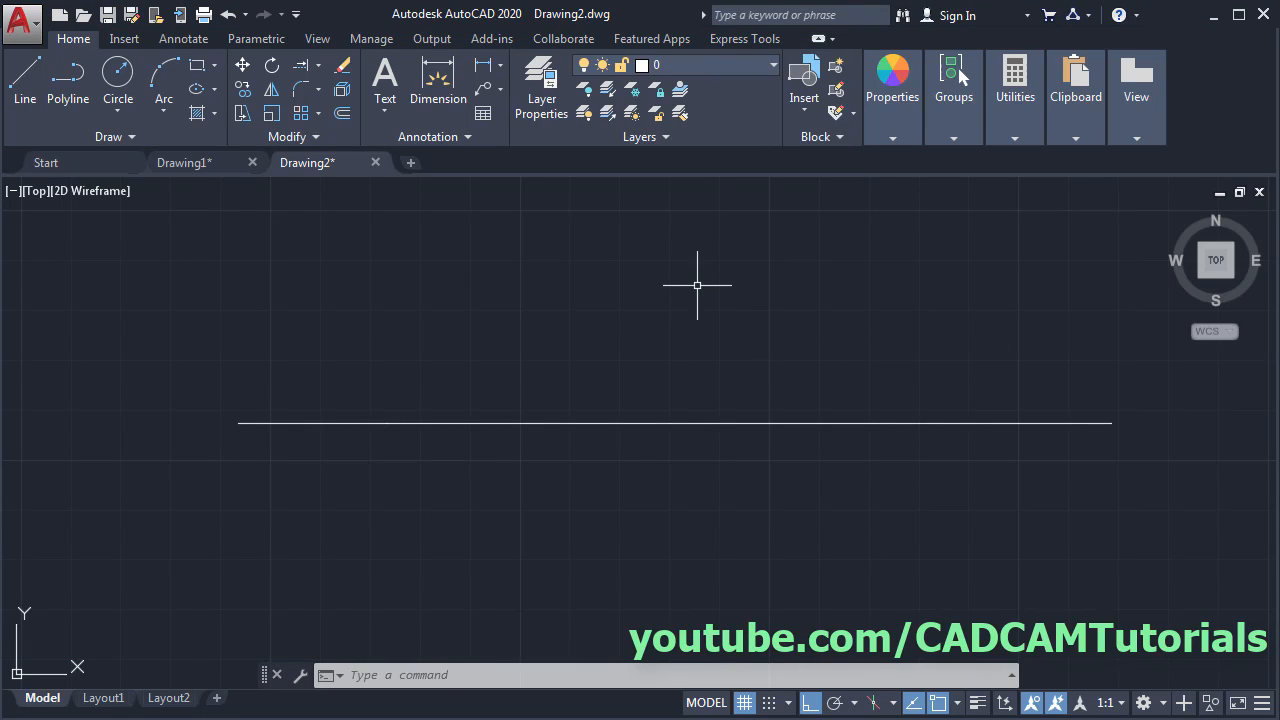
- With MULTIPLE CIRCLE, draw R12 at the left end, R22 at the 30 point, R10 at the right end
{"action": "type", "text": "mu"}
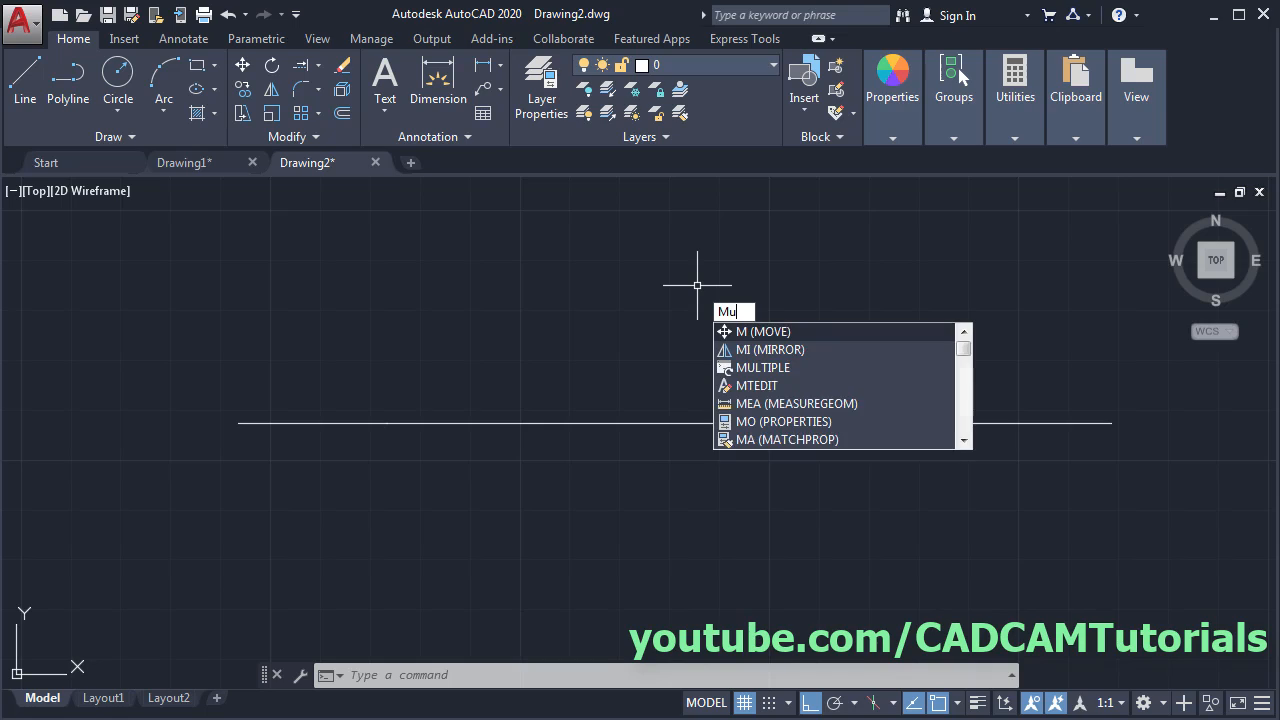
{"action": "key", "text": "Return"}
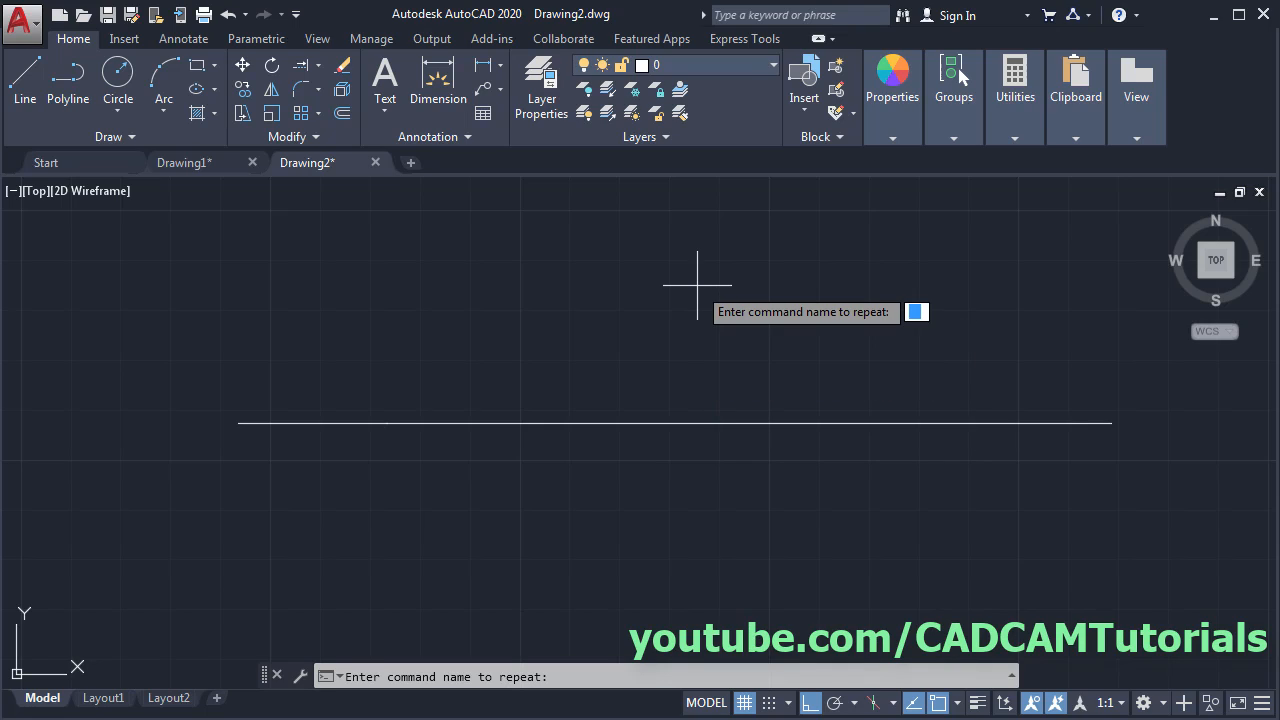
{"action": "type", "text": "c"}
{"action": "key", "text": "Return"}
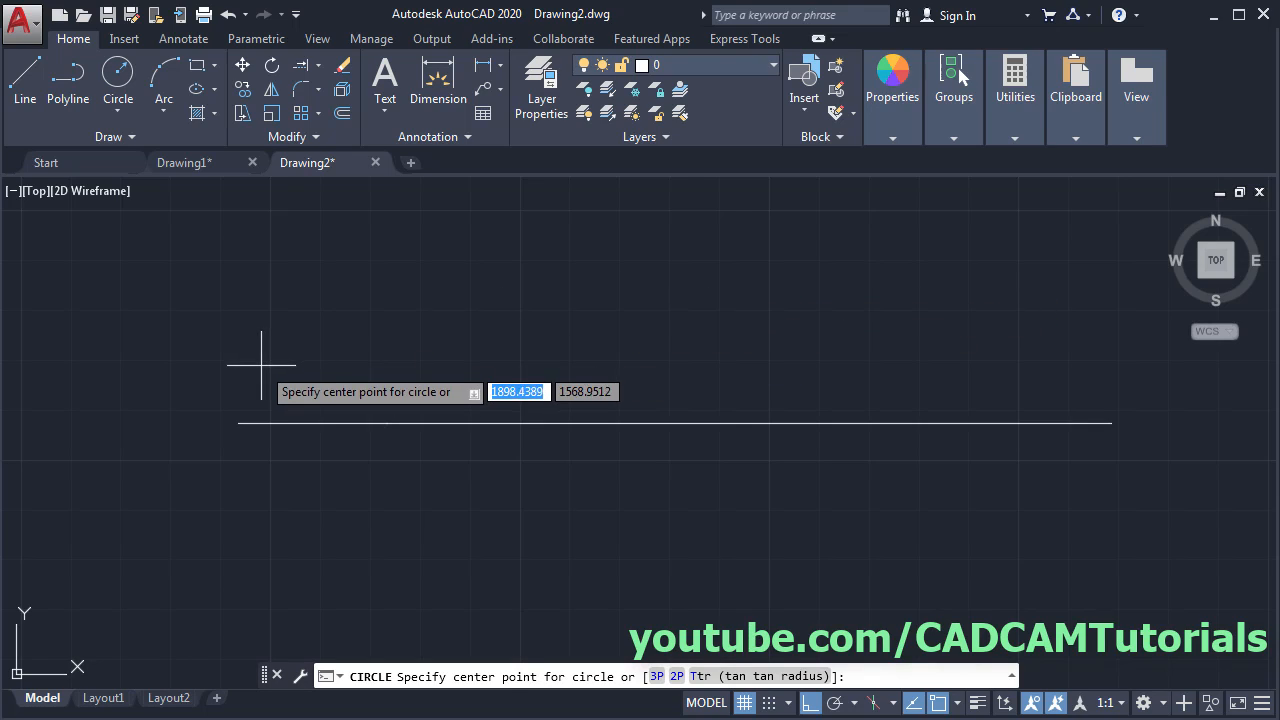
{"action": "left_click", "coordinate": [238, 423]}
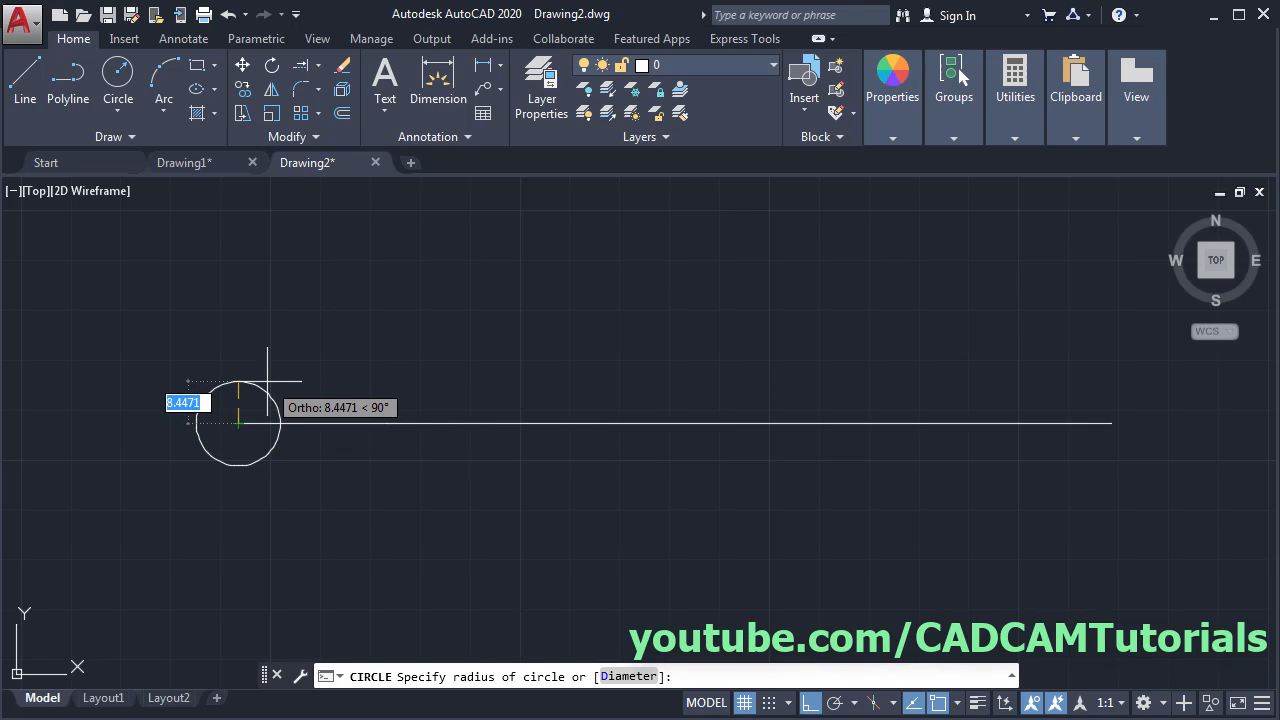
{"action": "type", "text": "192"}
{"action": "key", "text": "Return"}
{"action": "key", "text": "Return"}
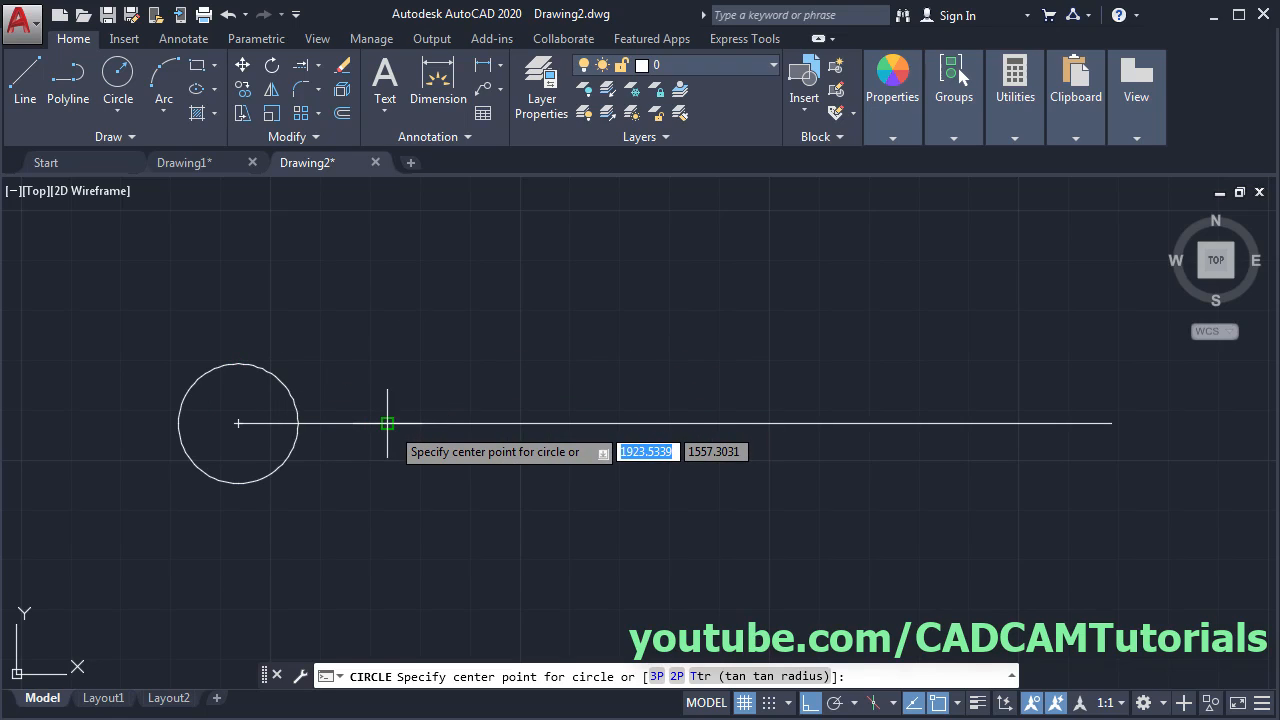
{"action": "left_click", "coordinate": [387, 423]}
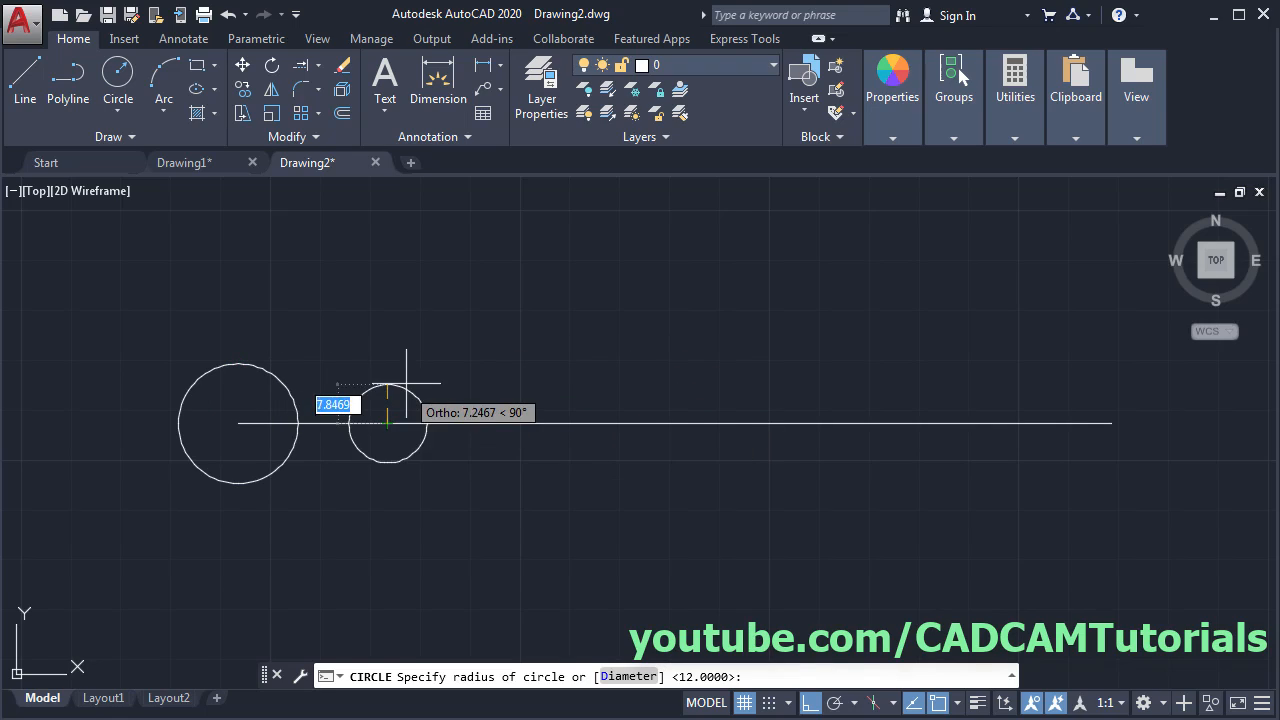
{"action": "type", "text": "22"}
{"action": "key", "text": "Return"}
{"action": "key", "text": "Return"}
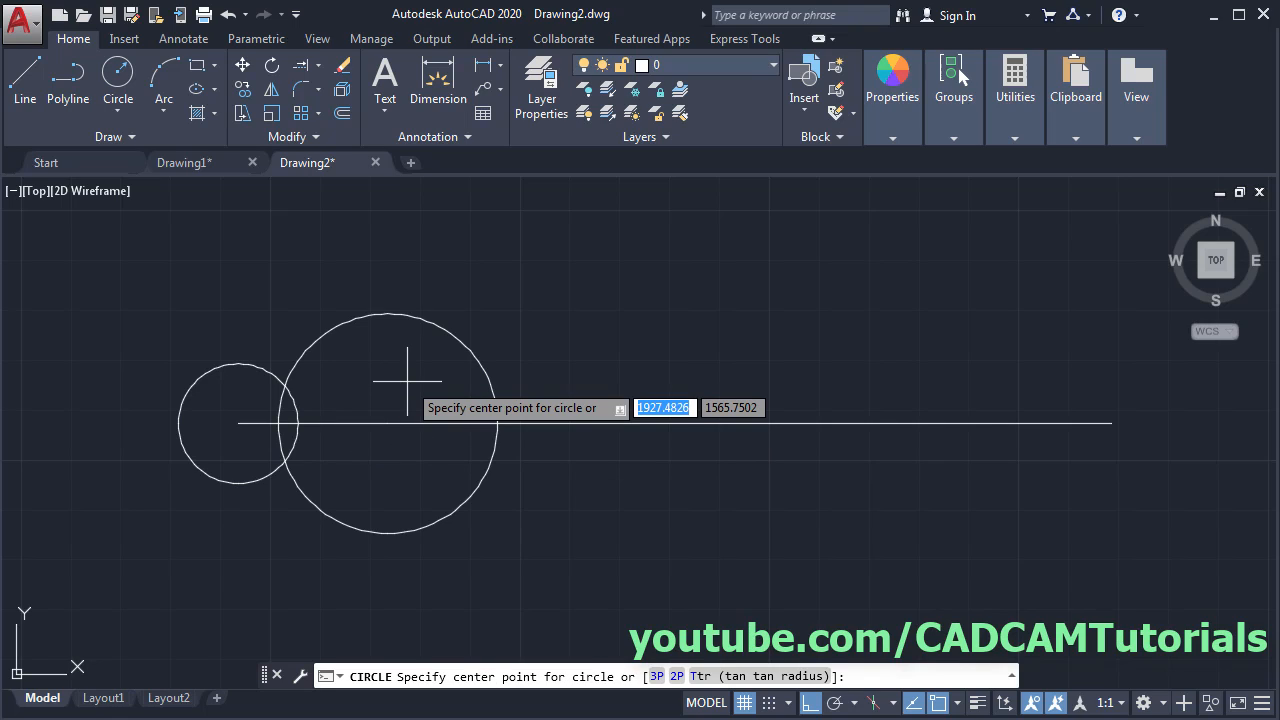
{"action": "left_click", "coordinate": [1104, 423]}
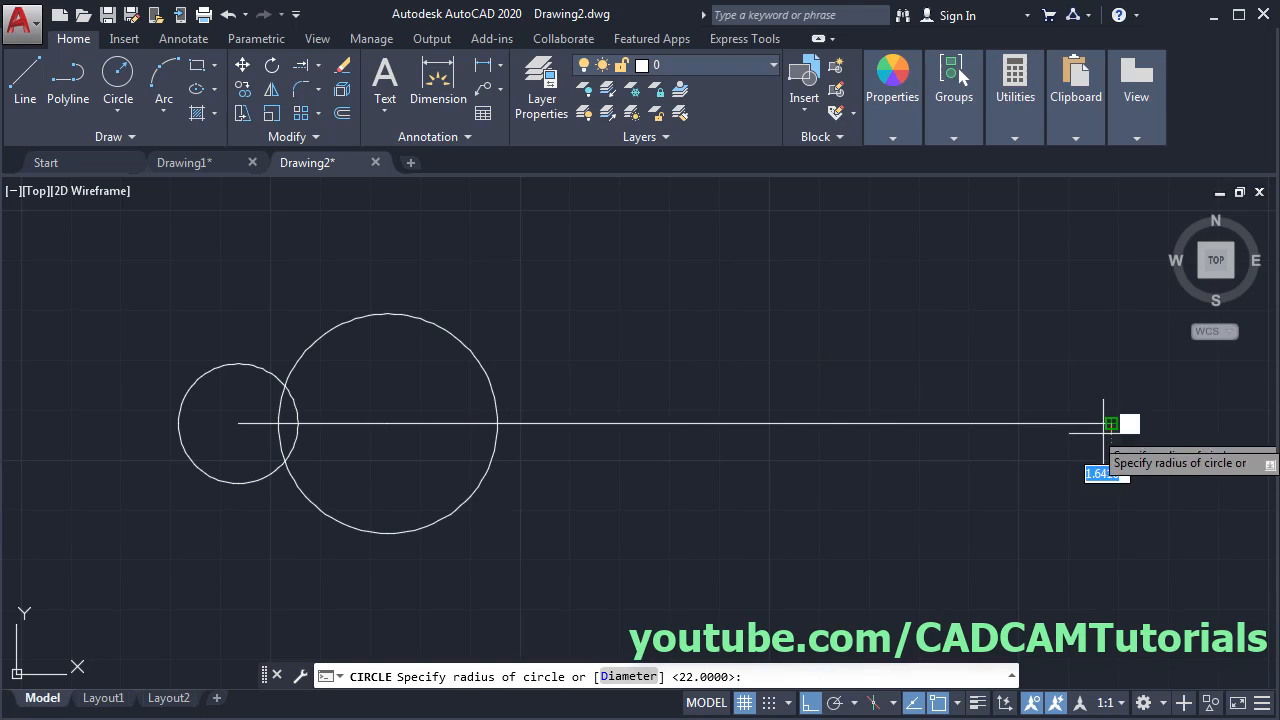
{"action": "type", "text": "18"}
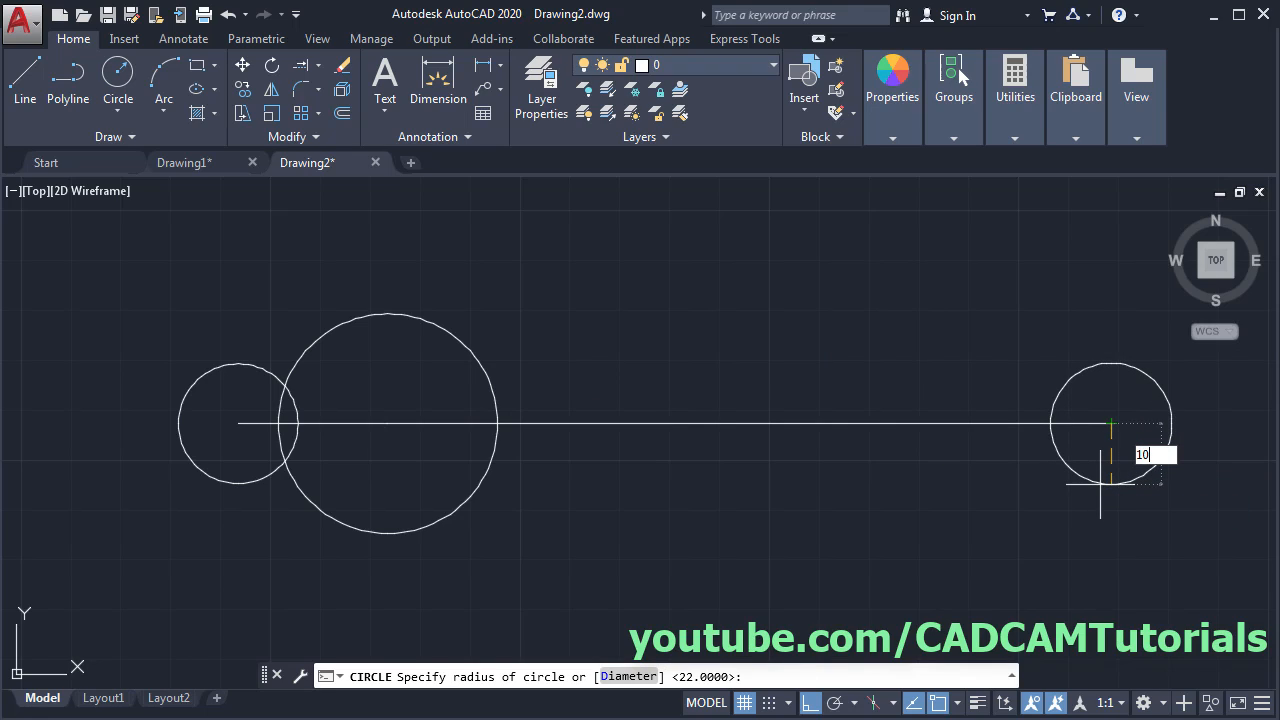
{"action": "key", "text": "Return"}
{"action": "key", "text": "Return"}
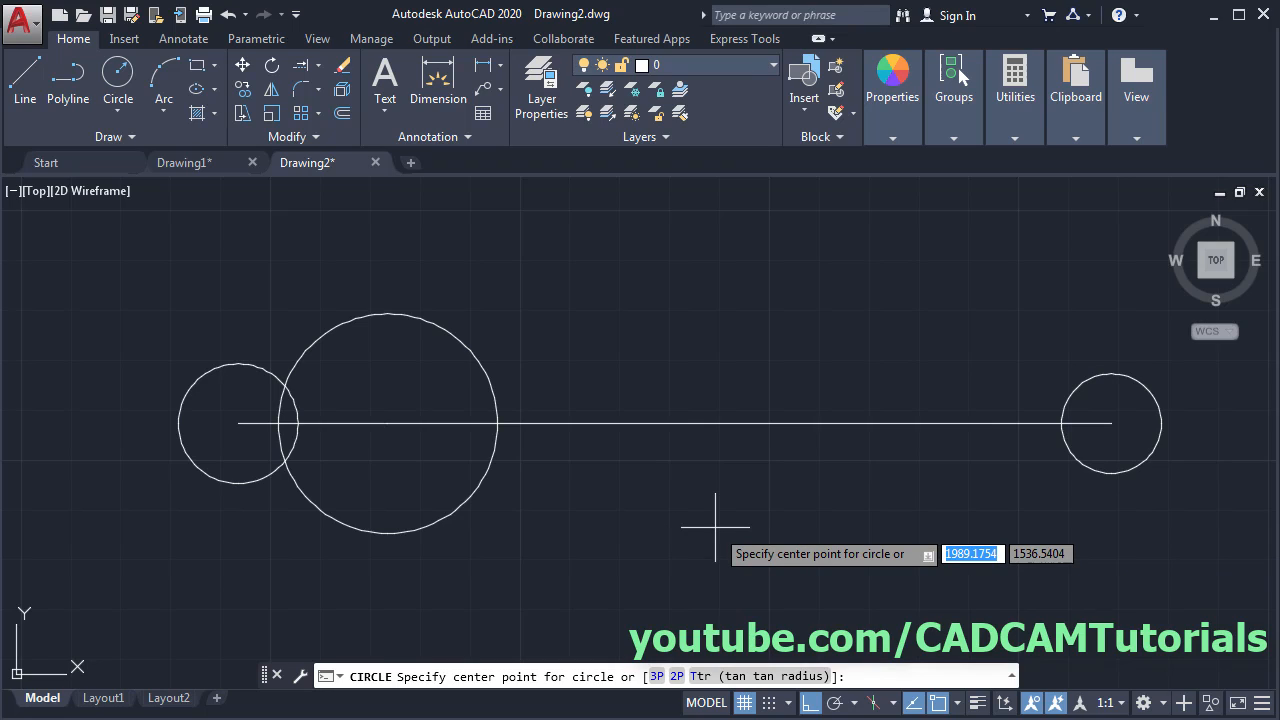
{"action": "key", "text": "Escape"}
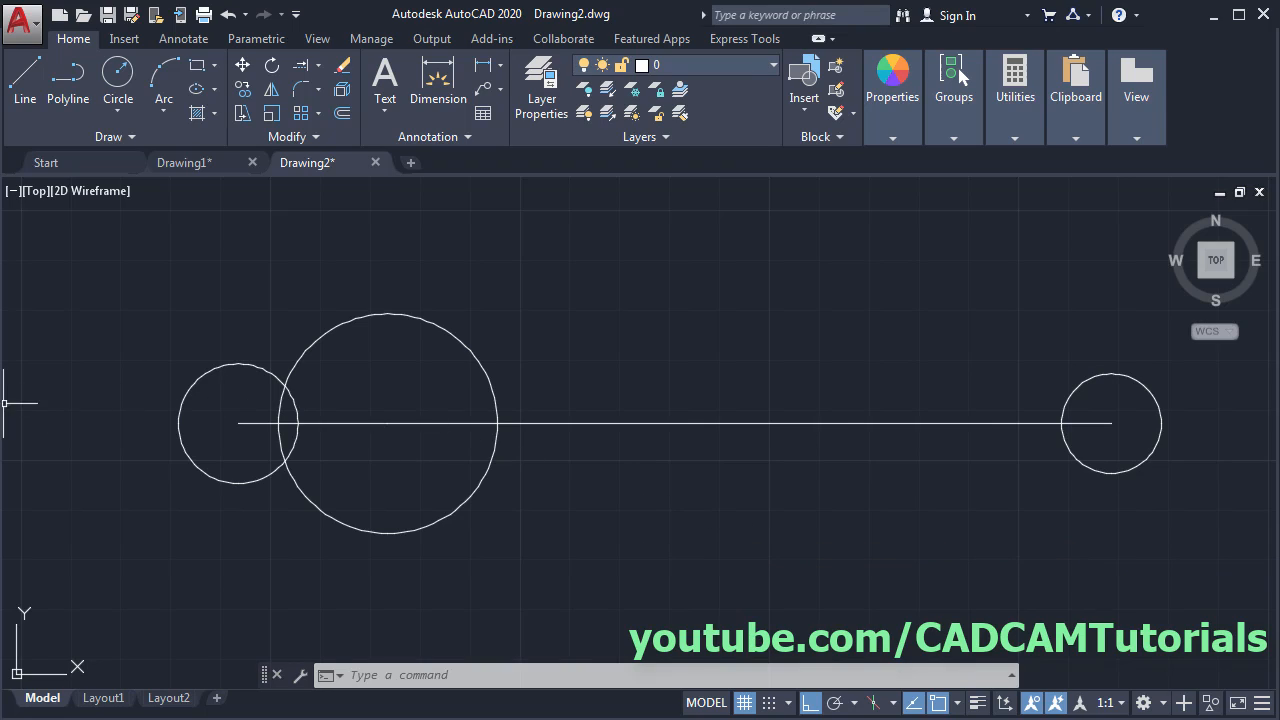
{"action": "left_click", "coordinate": [1, 405]}
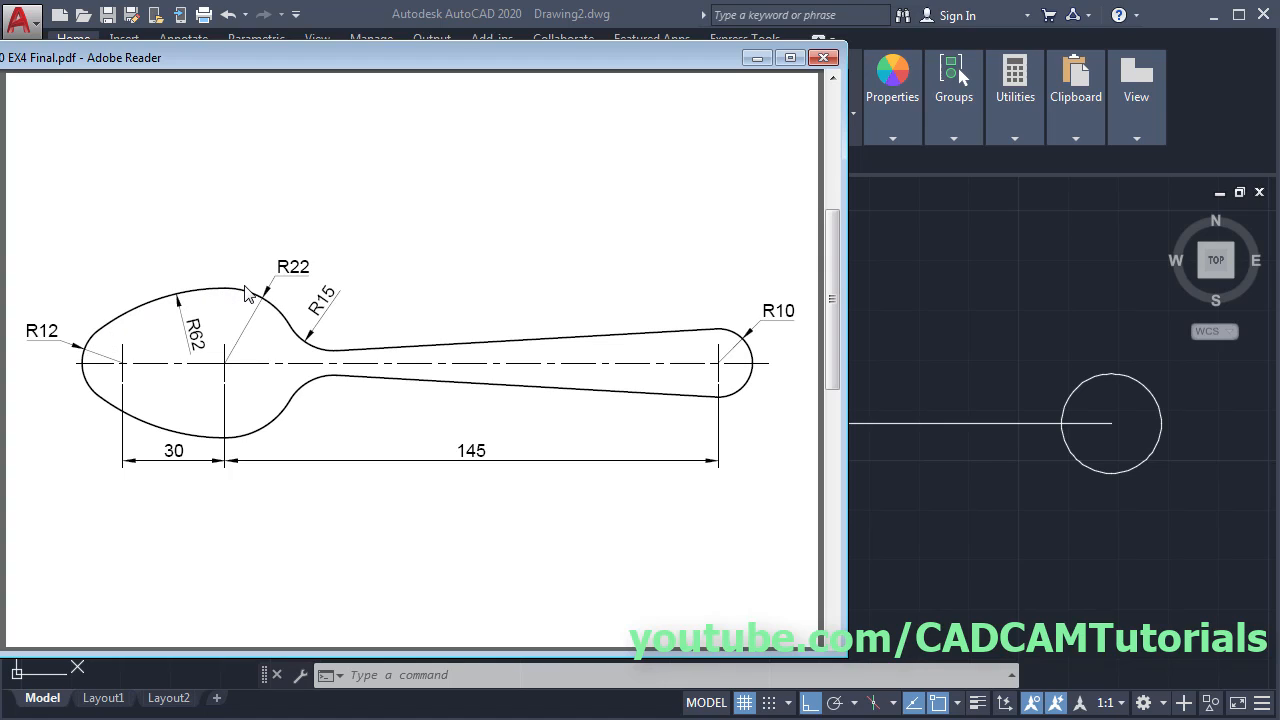
- Draw a radius 62 circle tangent to the small left circle and the large circle
{"action": "left_click", "coordinate": [978, 287]}
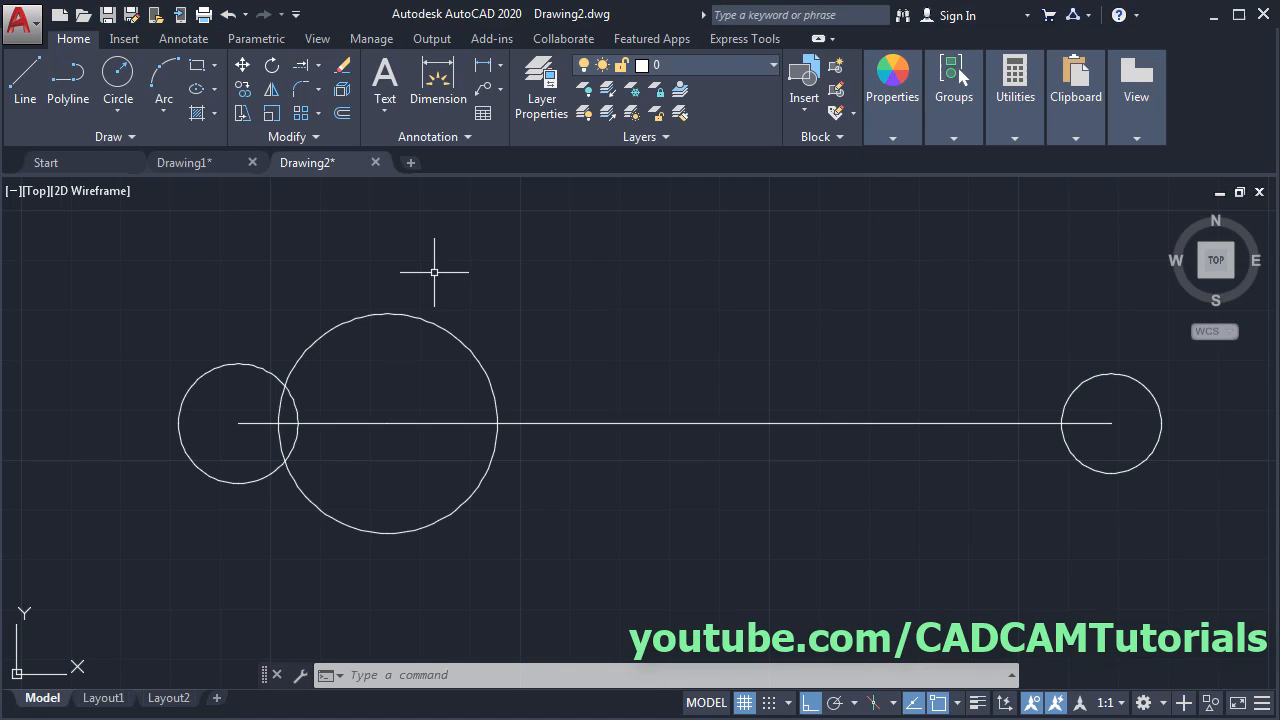
{"action": "left_click", "coordinate": [117, 110]}
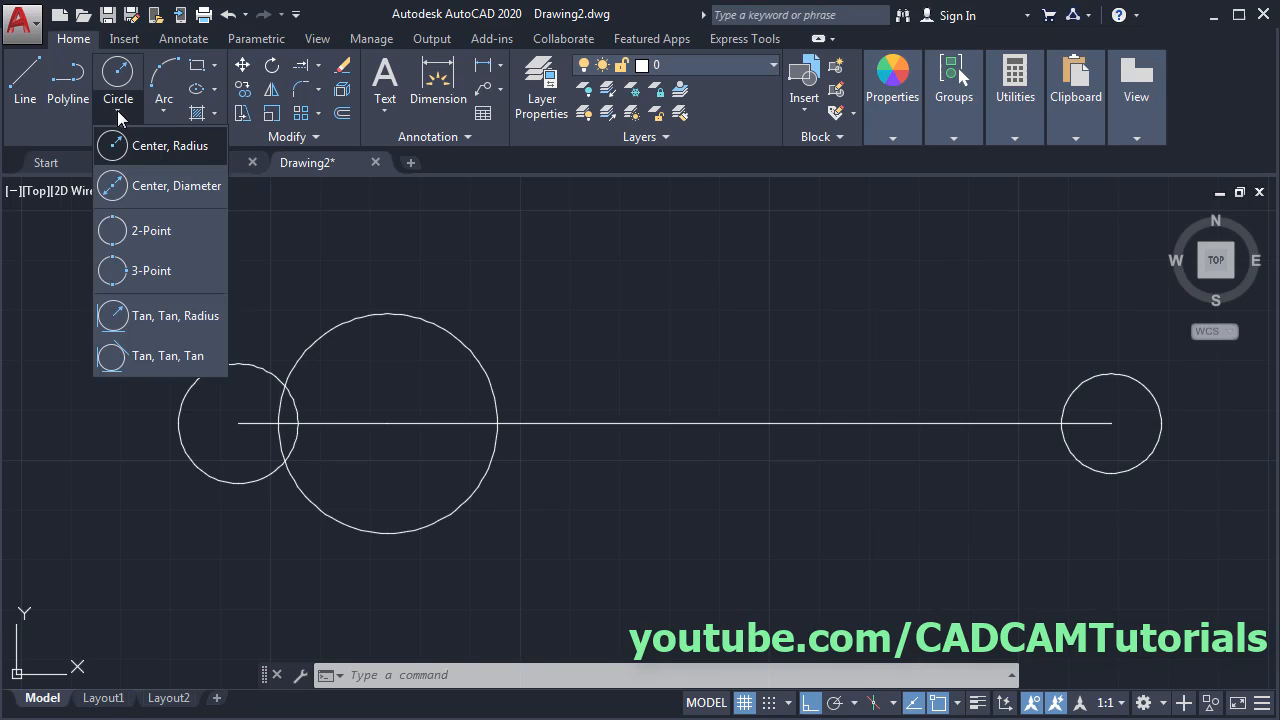
{"action": "left_click", "coordinate": [160, 315]}
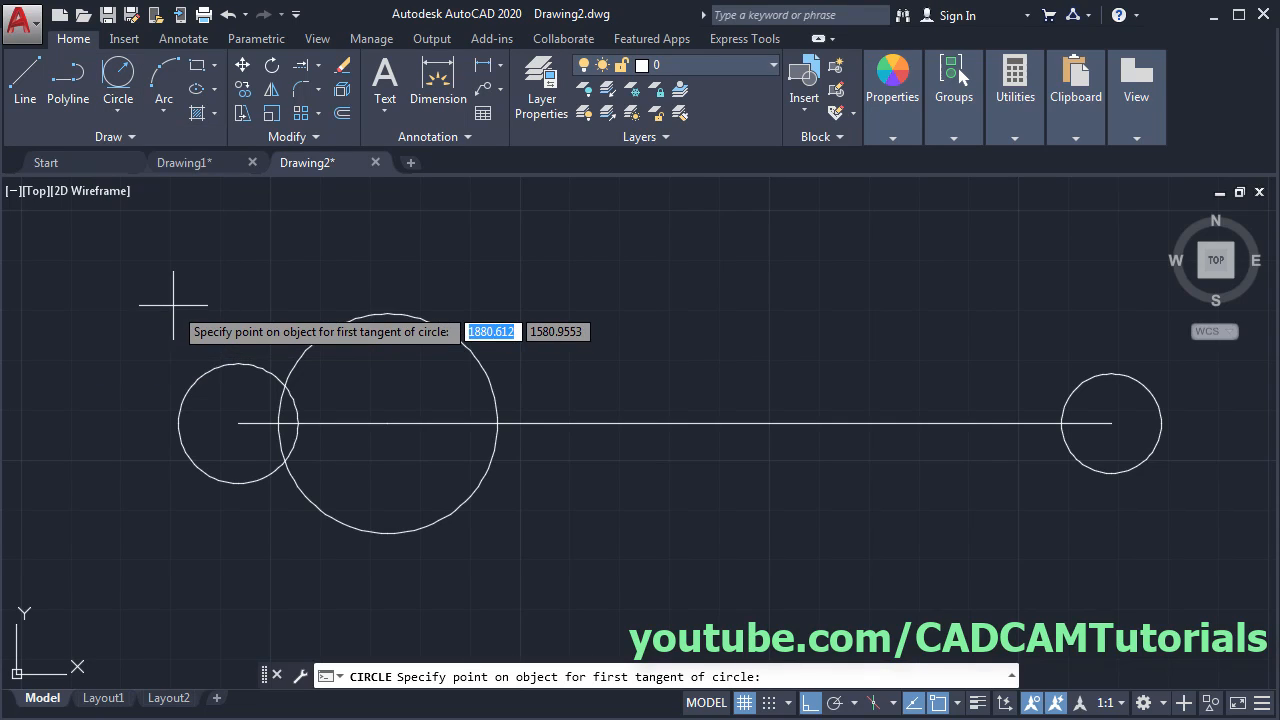
{"action": "left_click", "coordinate": [188, 382]}
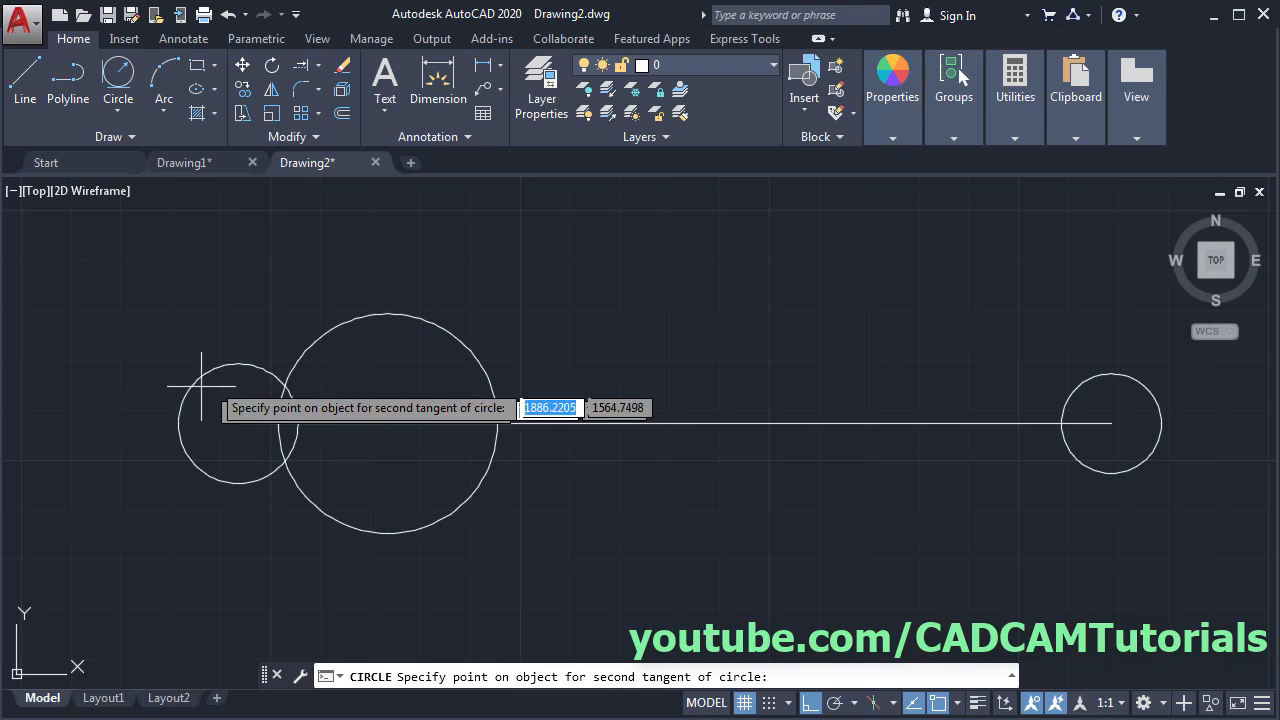
{"action": "left_click", "coordinate": [463, 349]}
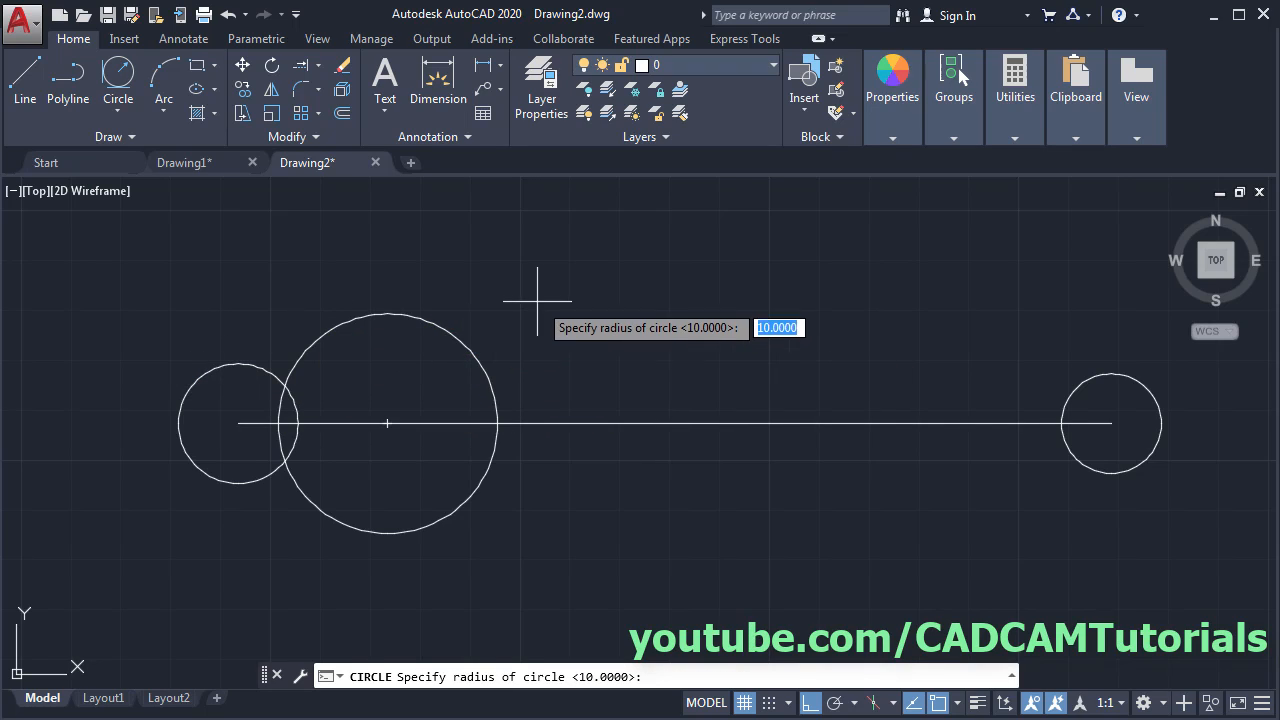
{"action": "type", "text": "6"}
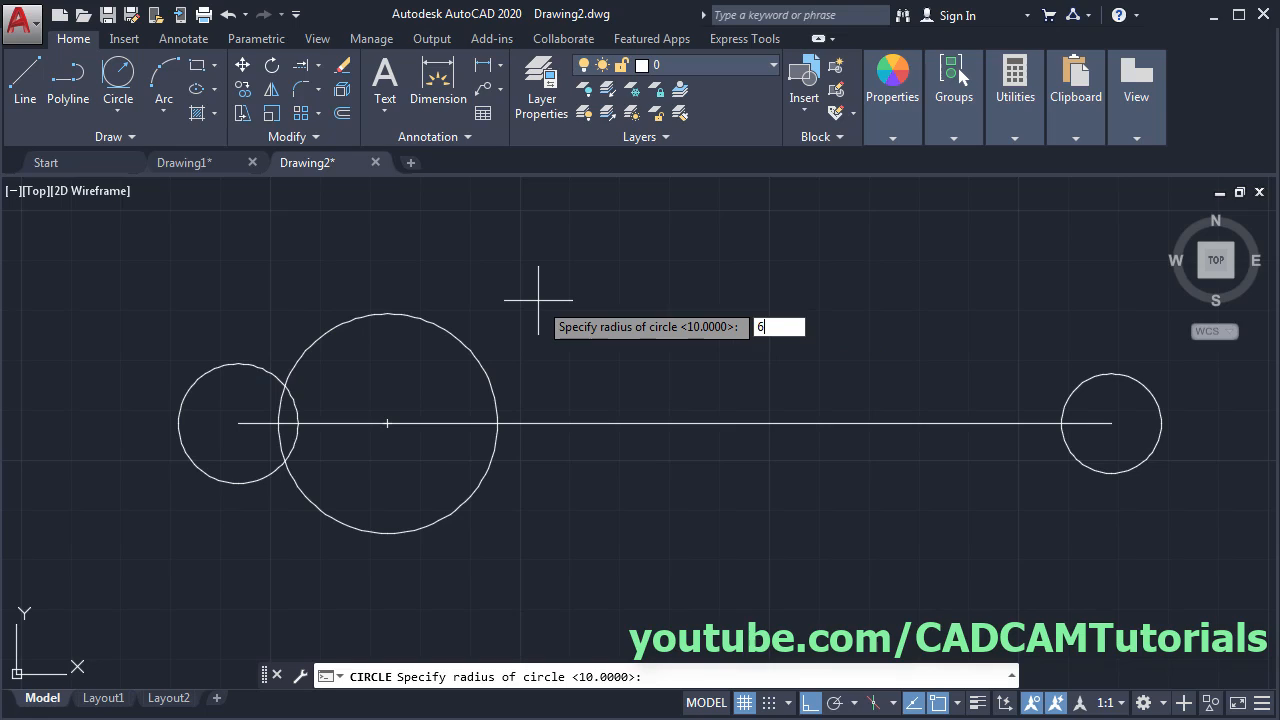
{"action": "type", "text": "2"}
{"action": "key", "text": "Return"}
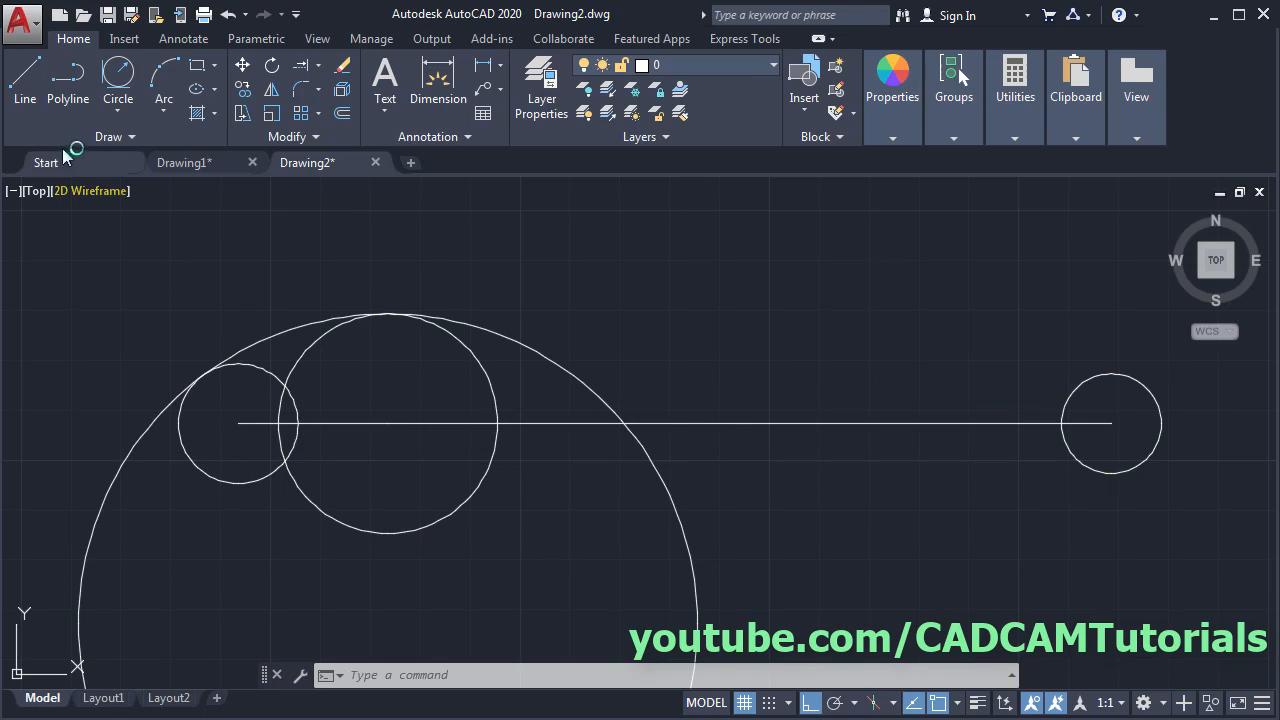
- Draw a line from the small circle's centre tangent to the right circle, then check the spoon PDF
{"action": "left_click", "coordinate": [28, 108]}
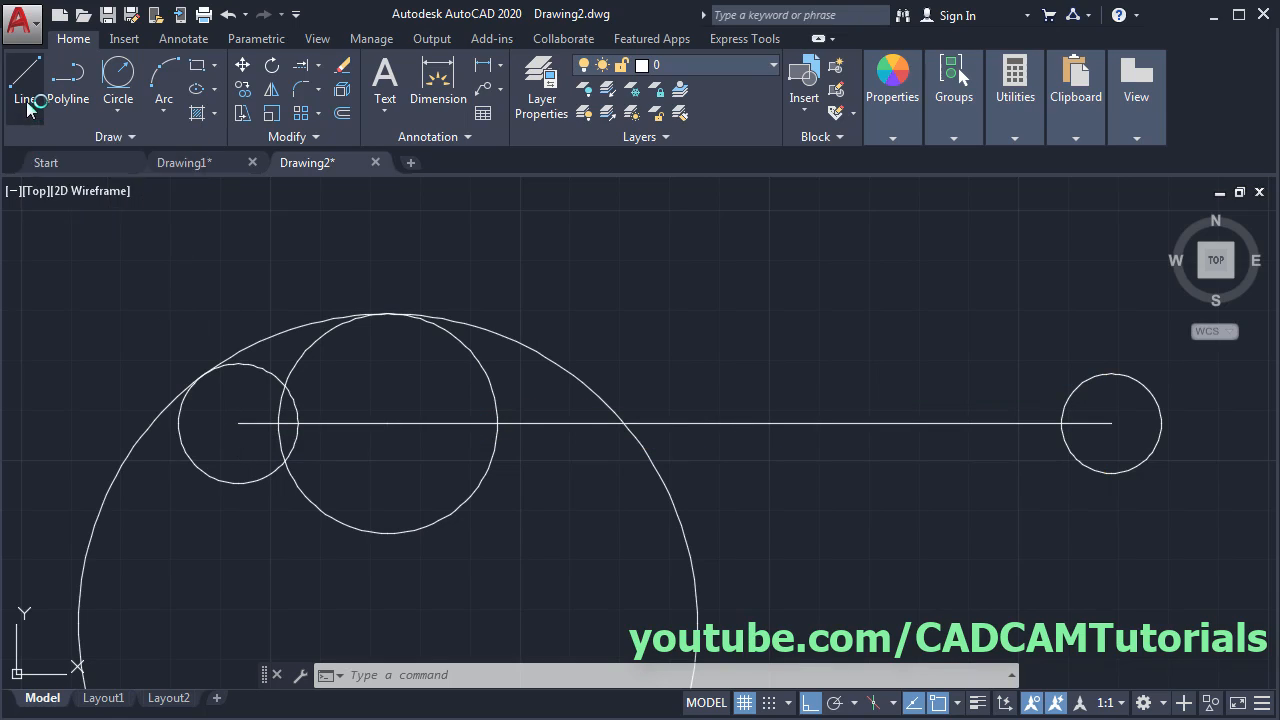
{"action": "left_click", "coordinate": [238, 423]}
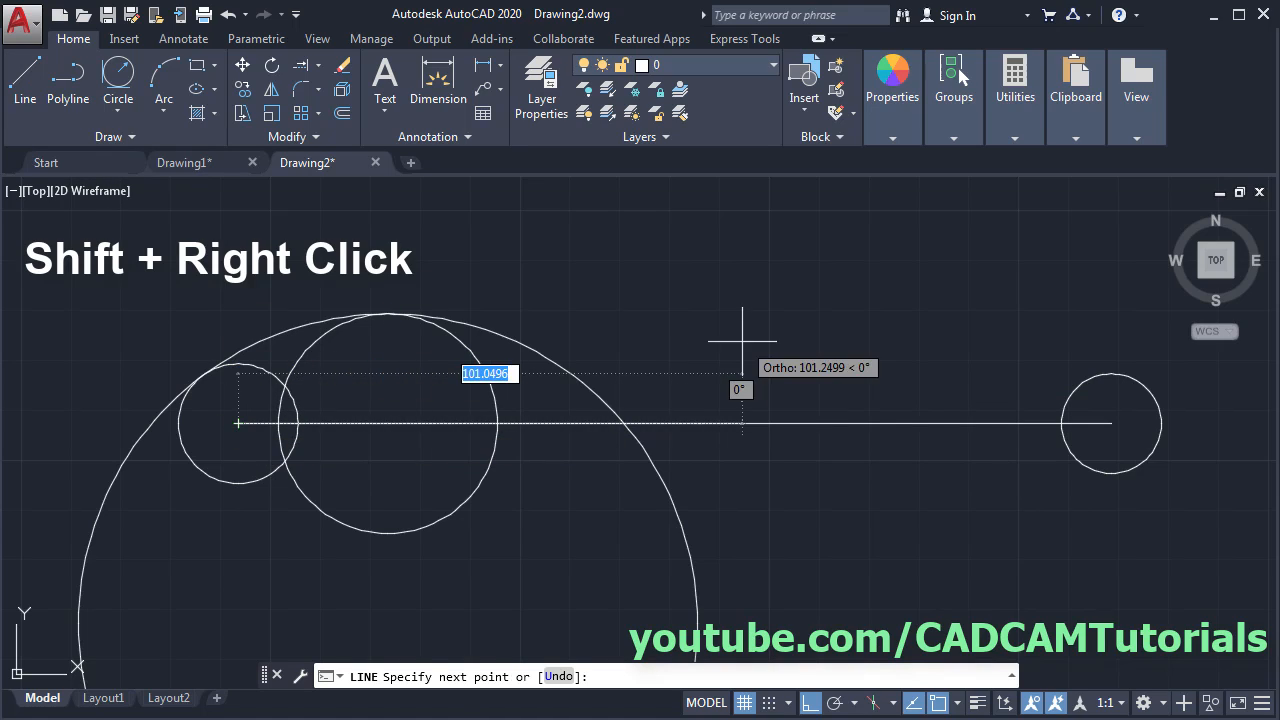
{"action": "right_click", "coordinate": [817, 282], "text": "shift"}
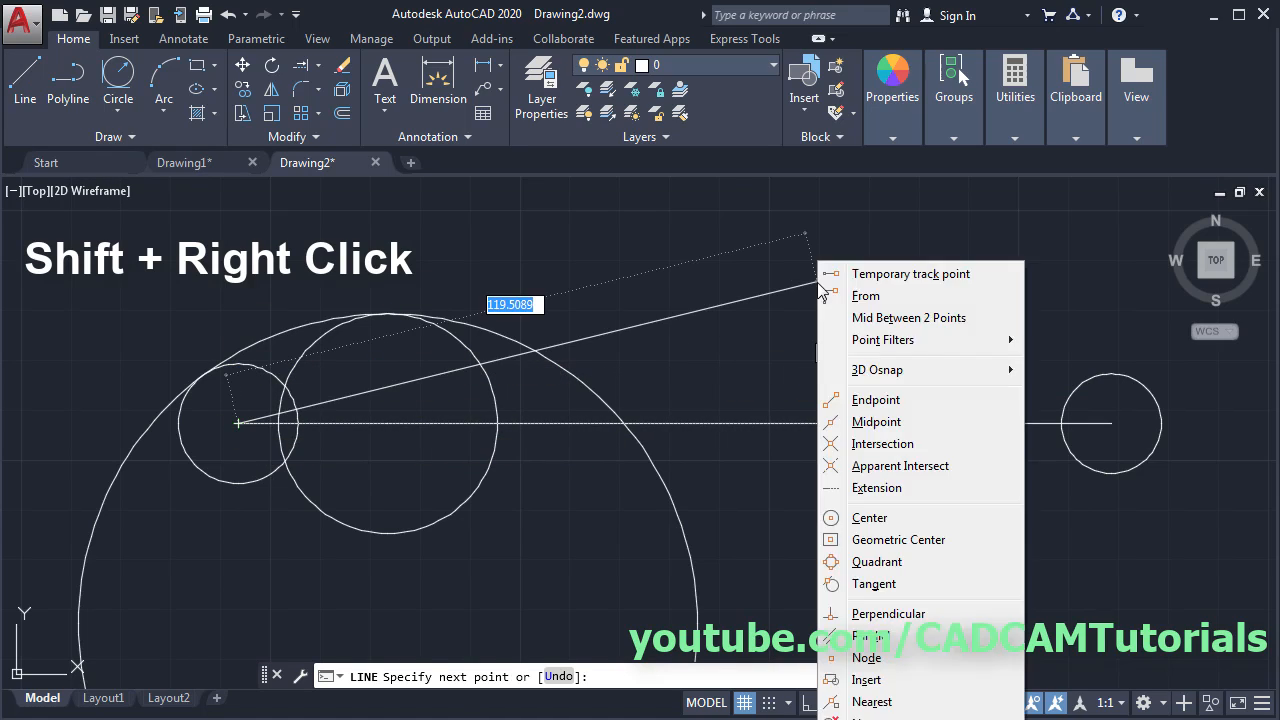
{"action": "left_click", "coordinate": [873, 584]}
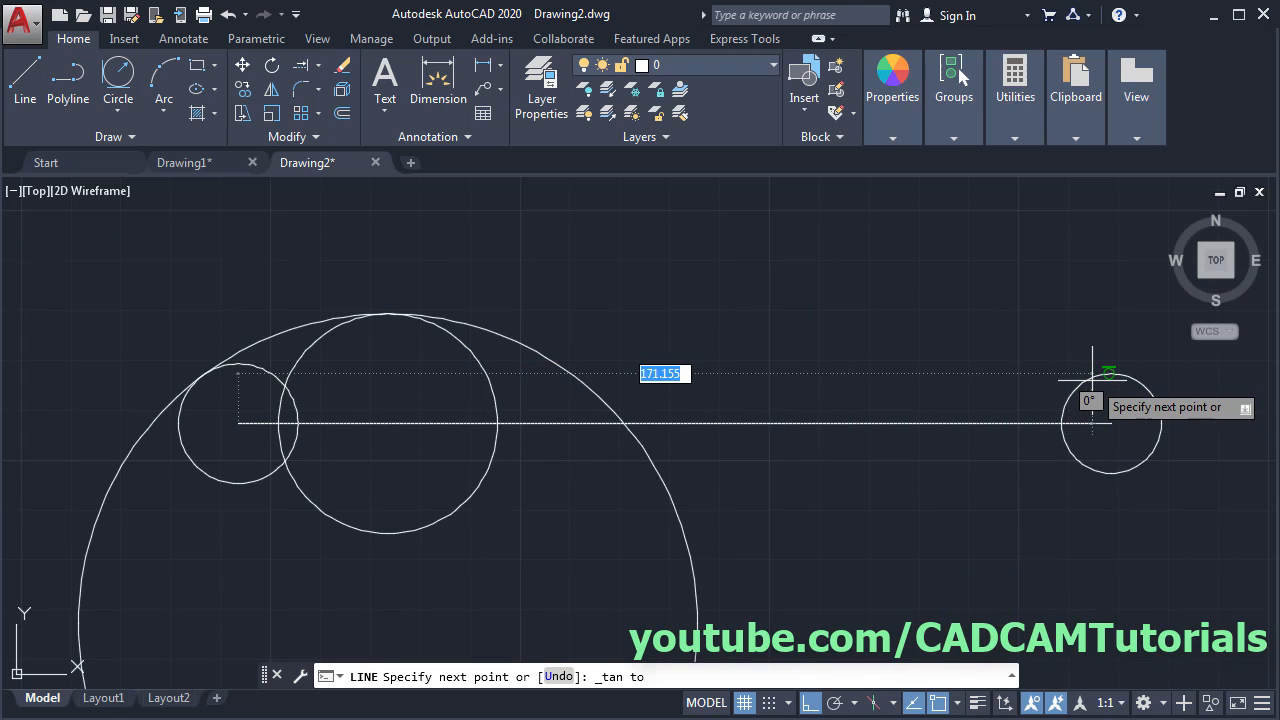
{"action": "left_click", "coordinate": [1082, 372]}
{"action": "key", "text": "Escape"}
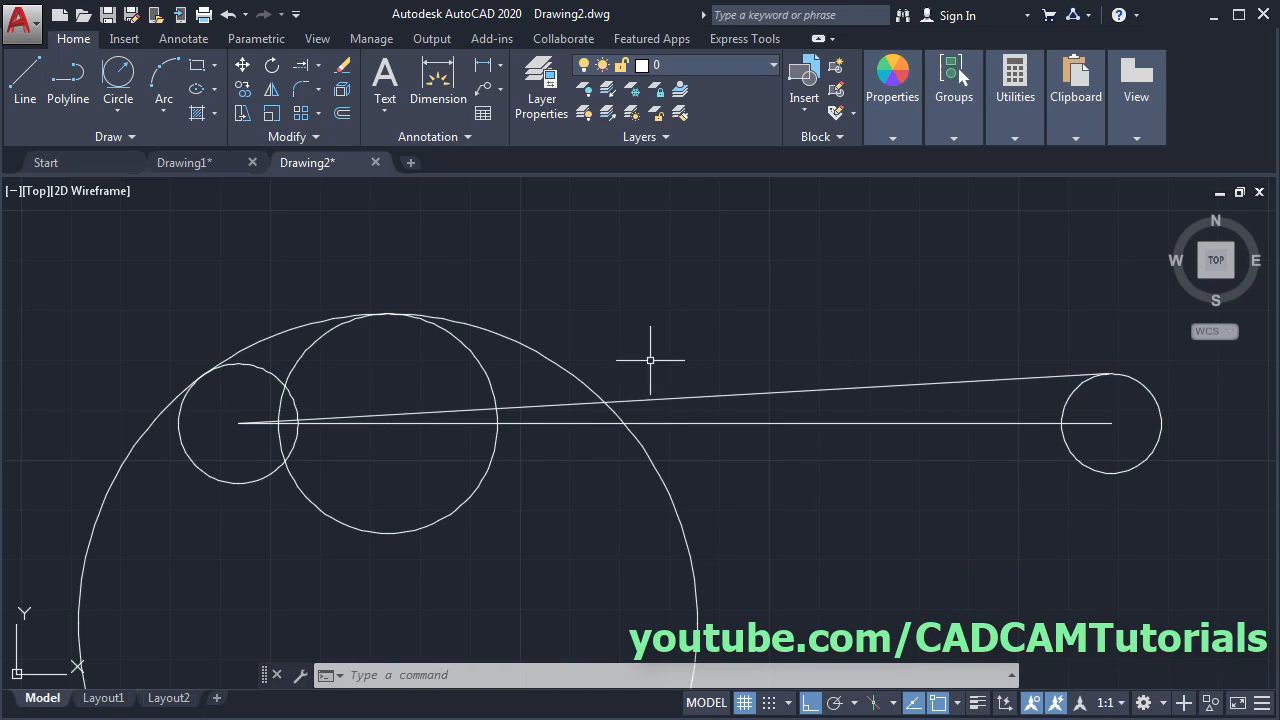
{"action": "key", "text": "alt+Tab"}
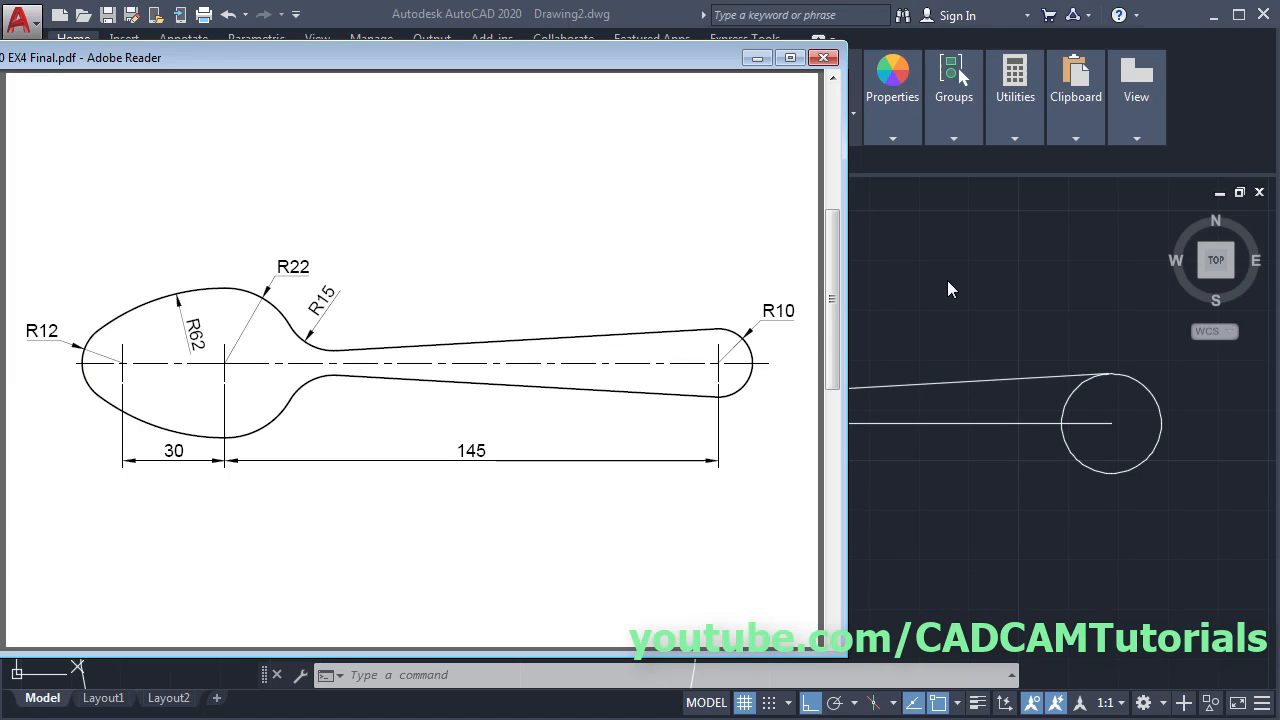
{"action": "key", "text": "alt+Tab"}
- Fillet the large circle and the sloped line with radius 15
{"action": "left_click", "coordinate": [300, 93]}
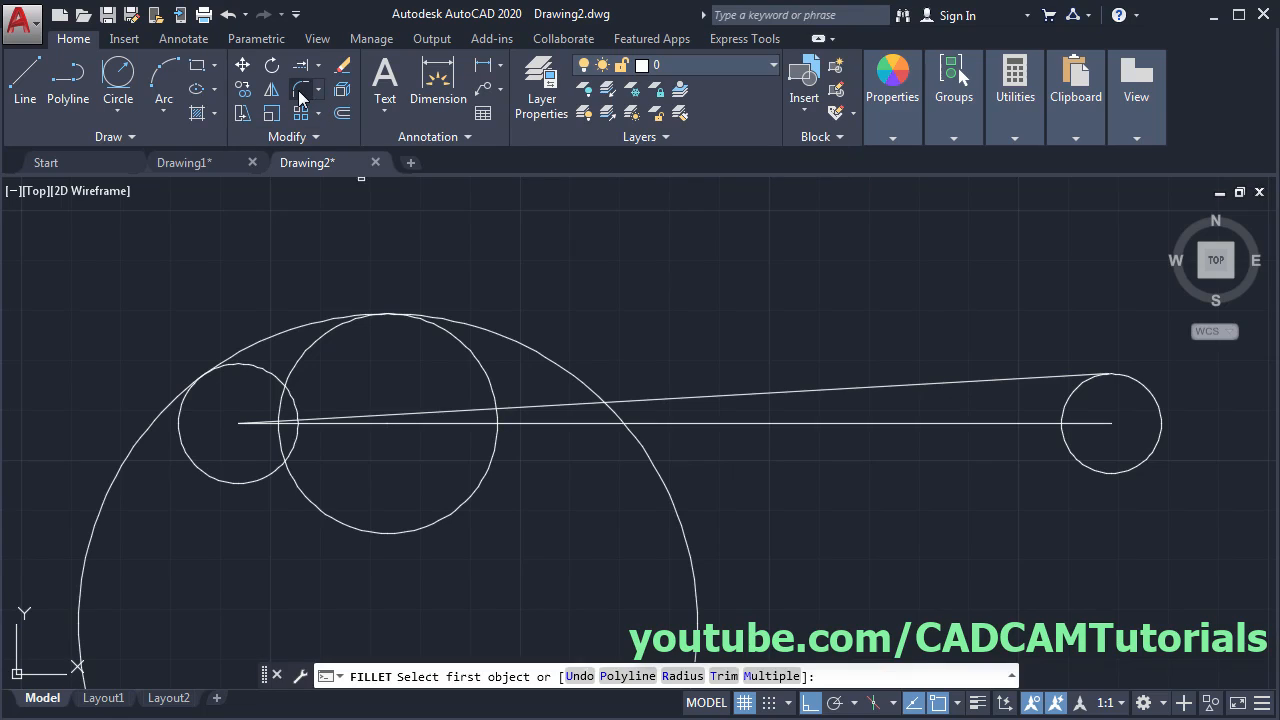
{"action": "left_click", "coordinate": [683, 676]}
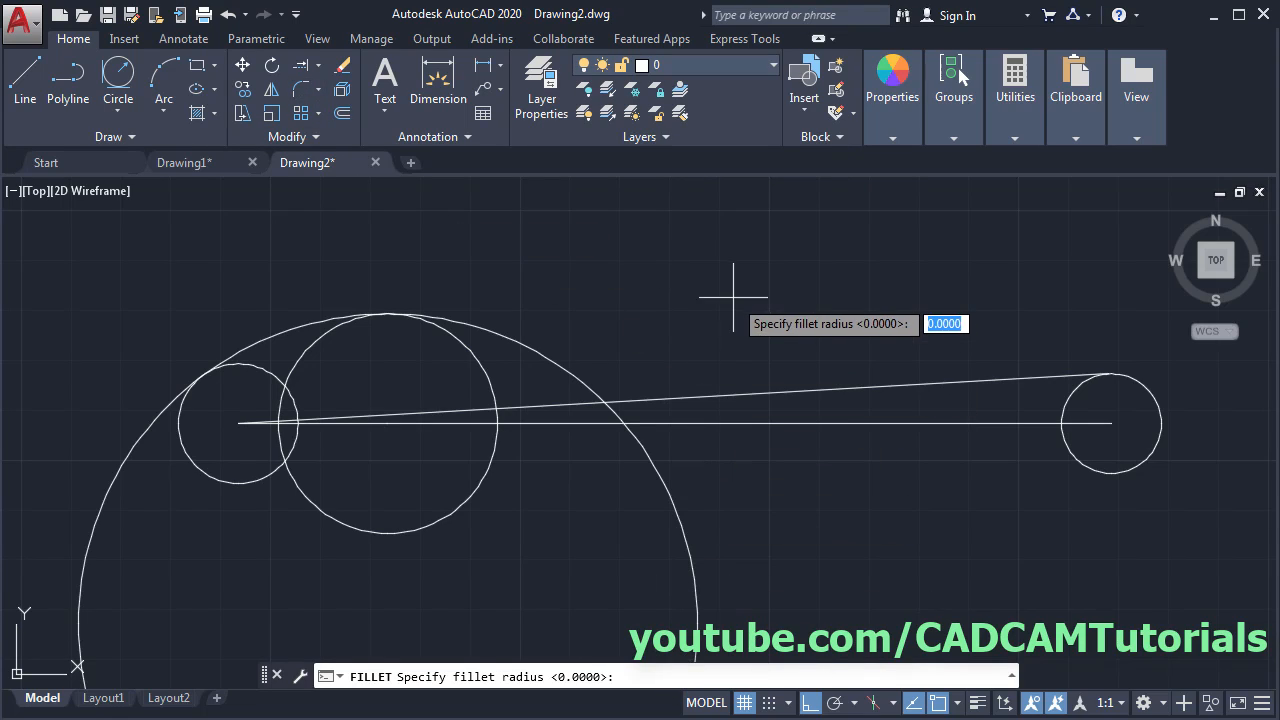
{"action": "type", "text": "15"}
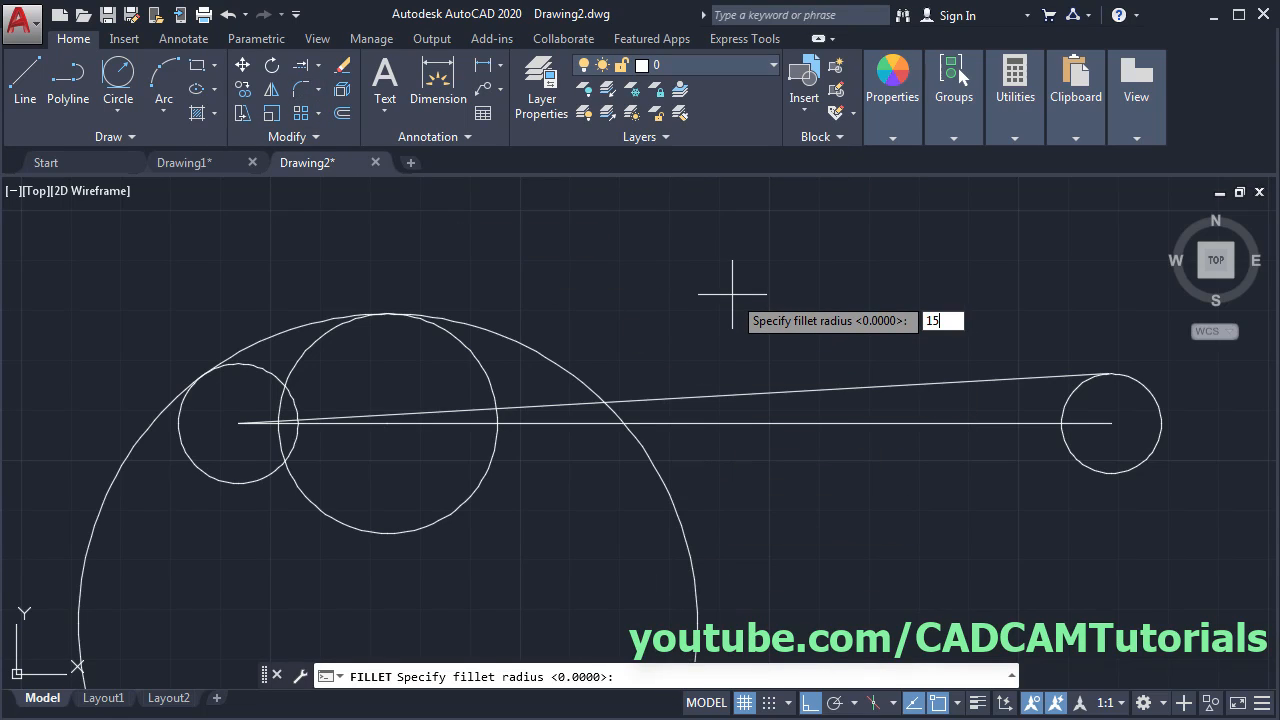
{"action": "key", "text": "Return"}
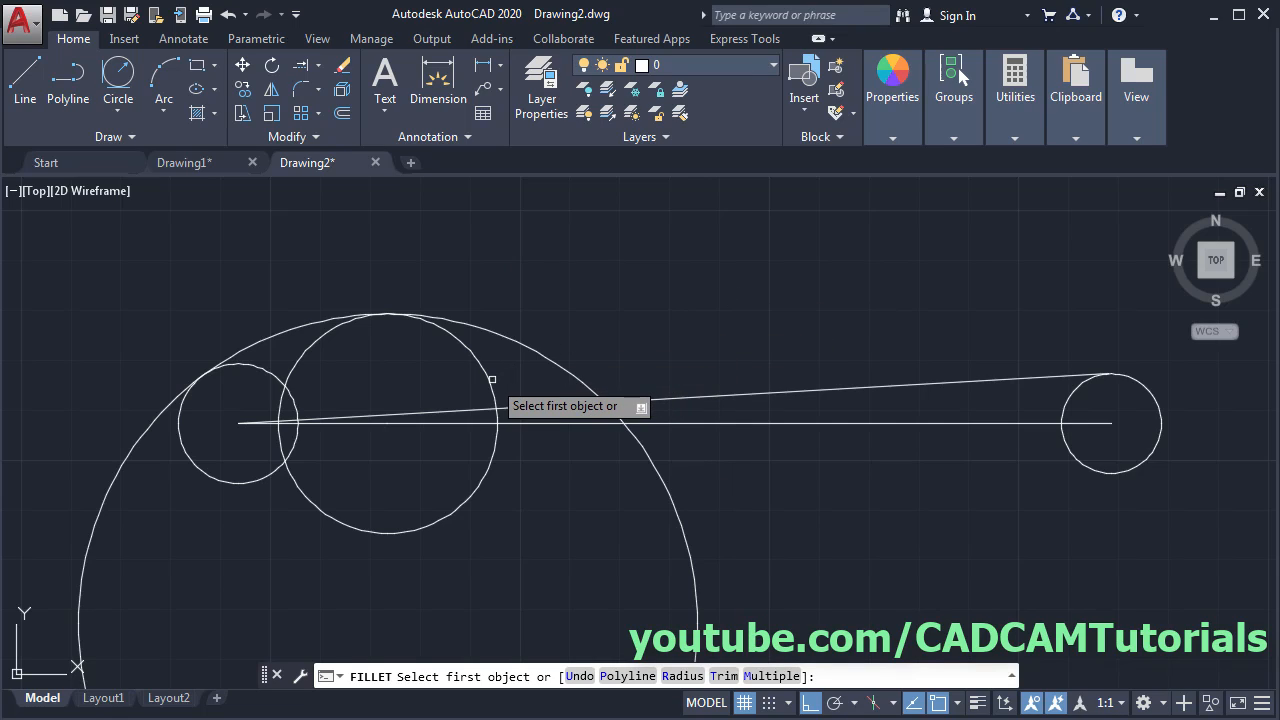
{"action": "left_click", "coordinate": [490, 377]}
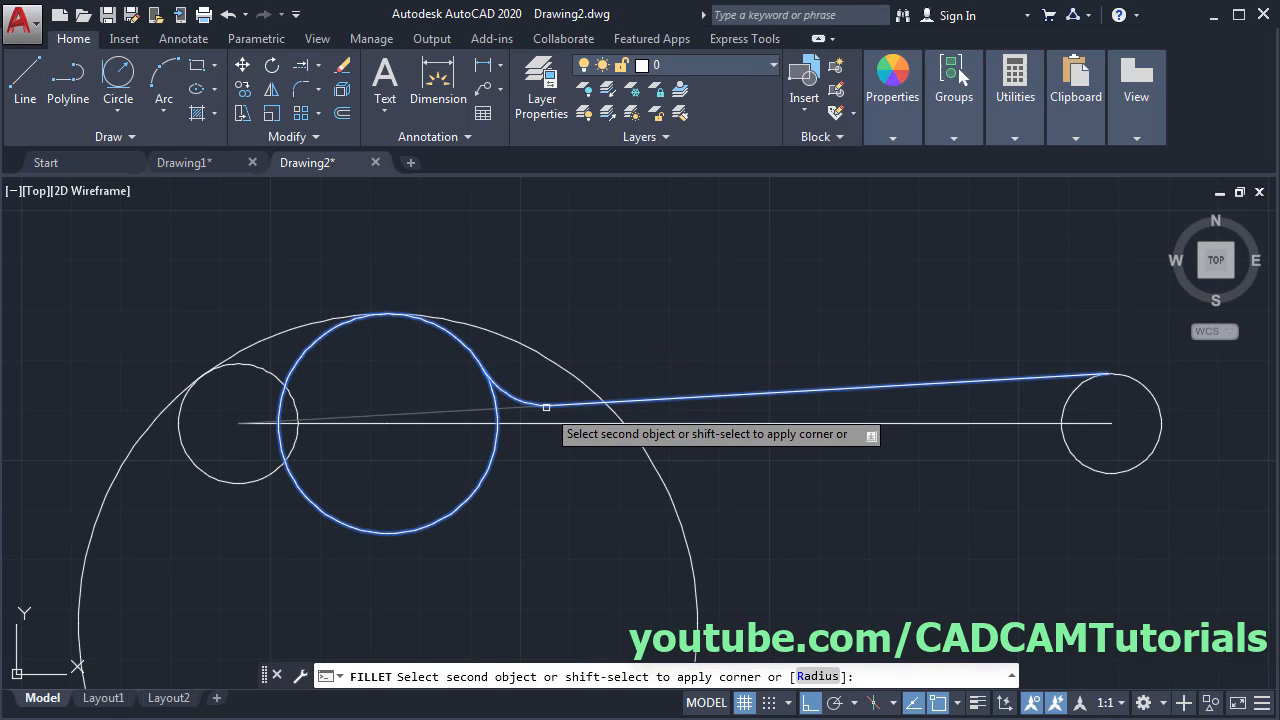
{"action": "left_click", "coordinate": [546, 407]}
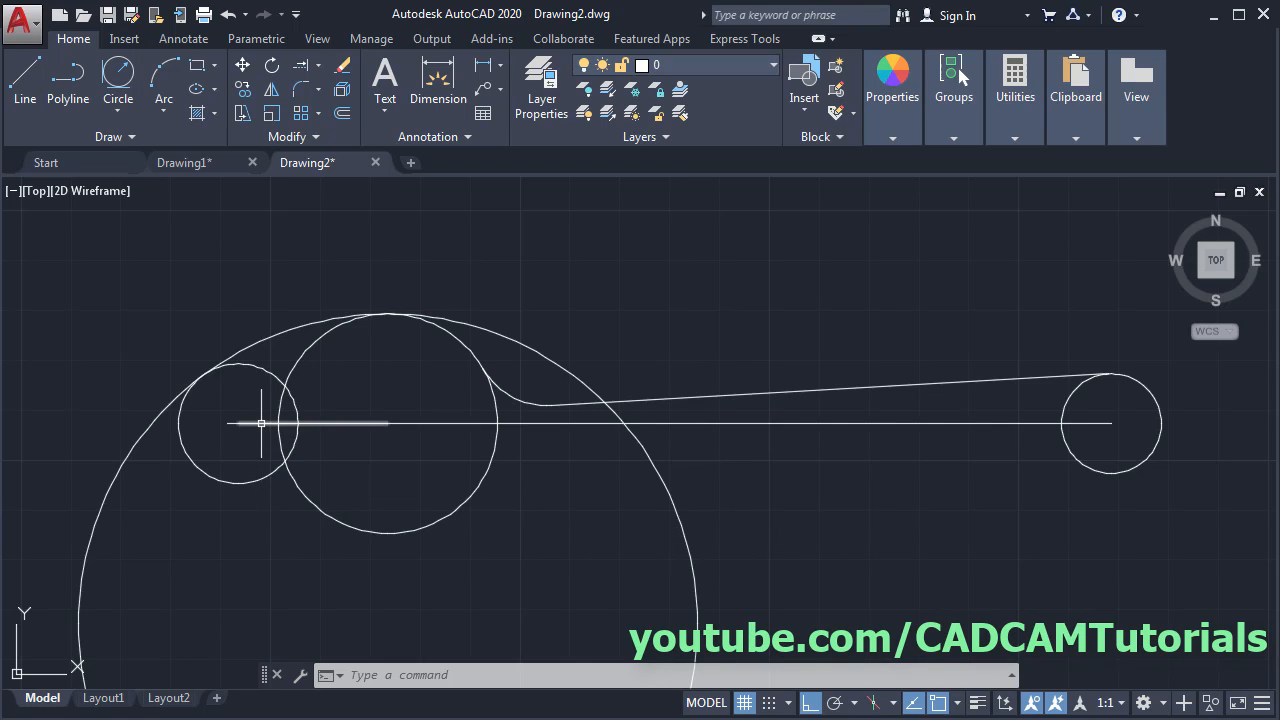
- Grip-stretch the left centerline end past the small circle and the right end past the right circle
{"action": "left_click", "coordinate": [261, 424]}
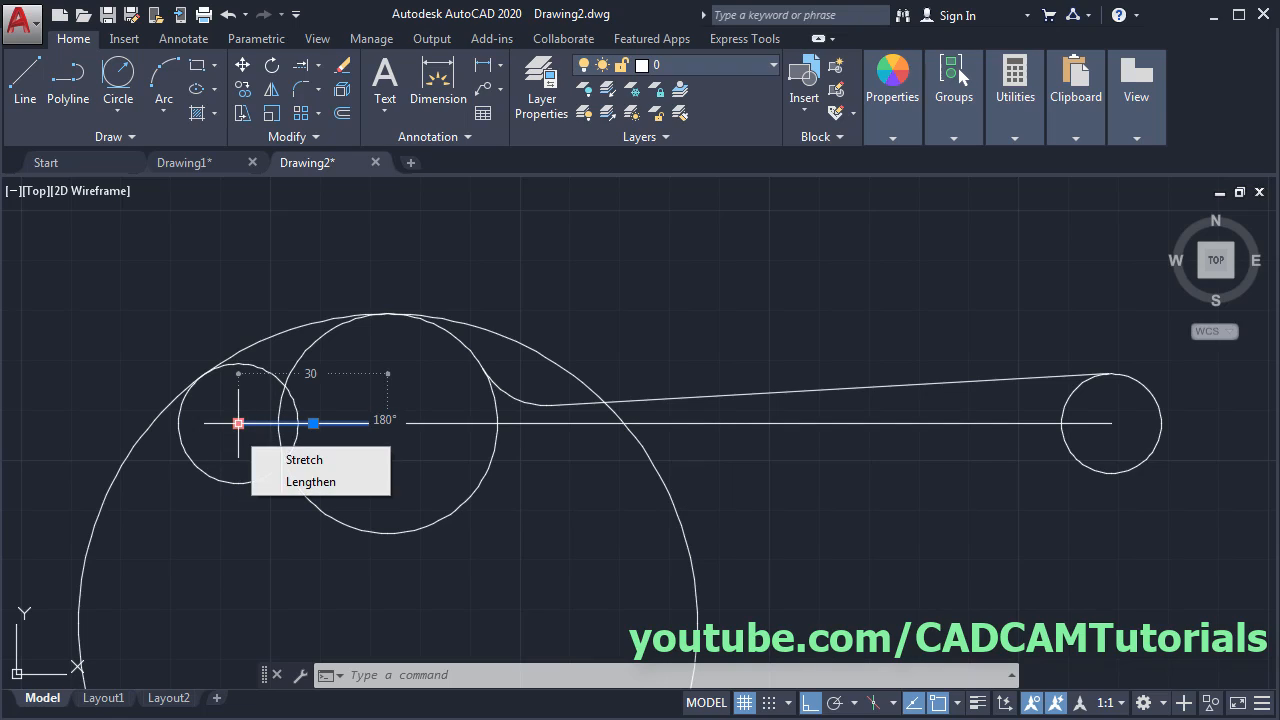
{"action": "left_click", "coordinate": [238, 424]}
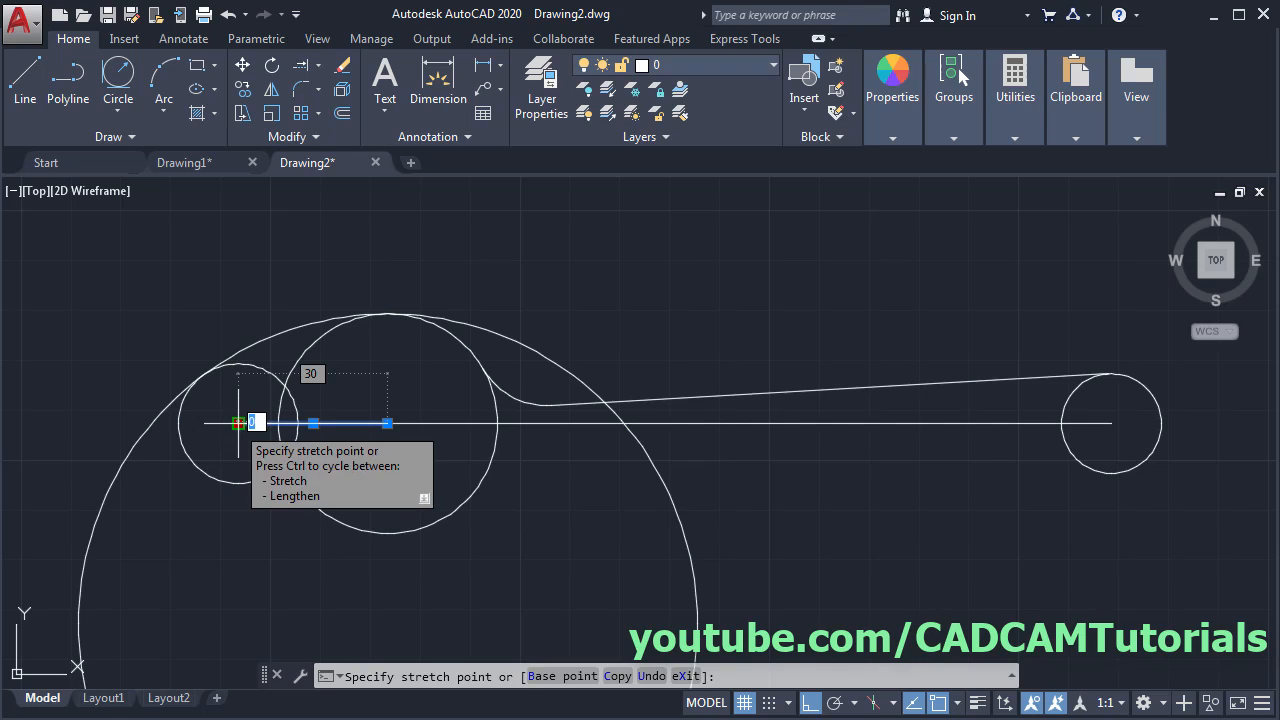
{"action": "left_click", "coordinate": [162, 438]}
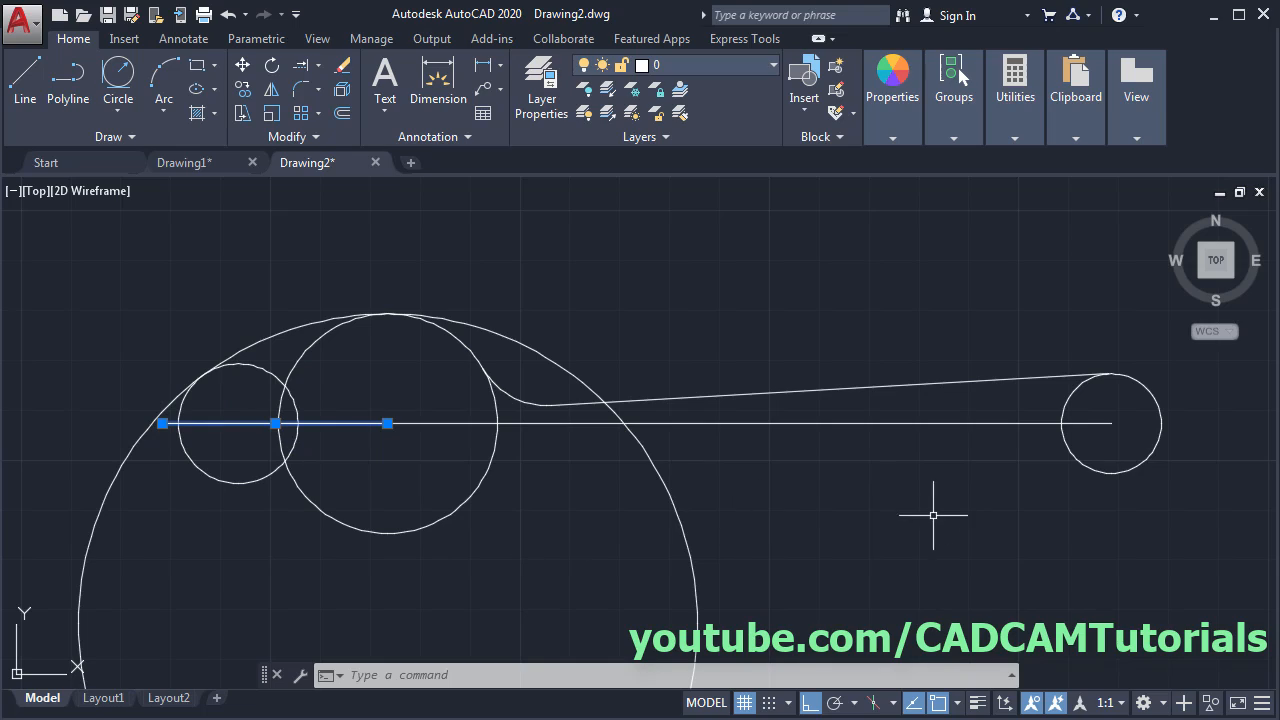
{"action": "left_click", "coordinate": [967, 424]}
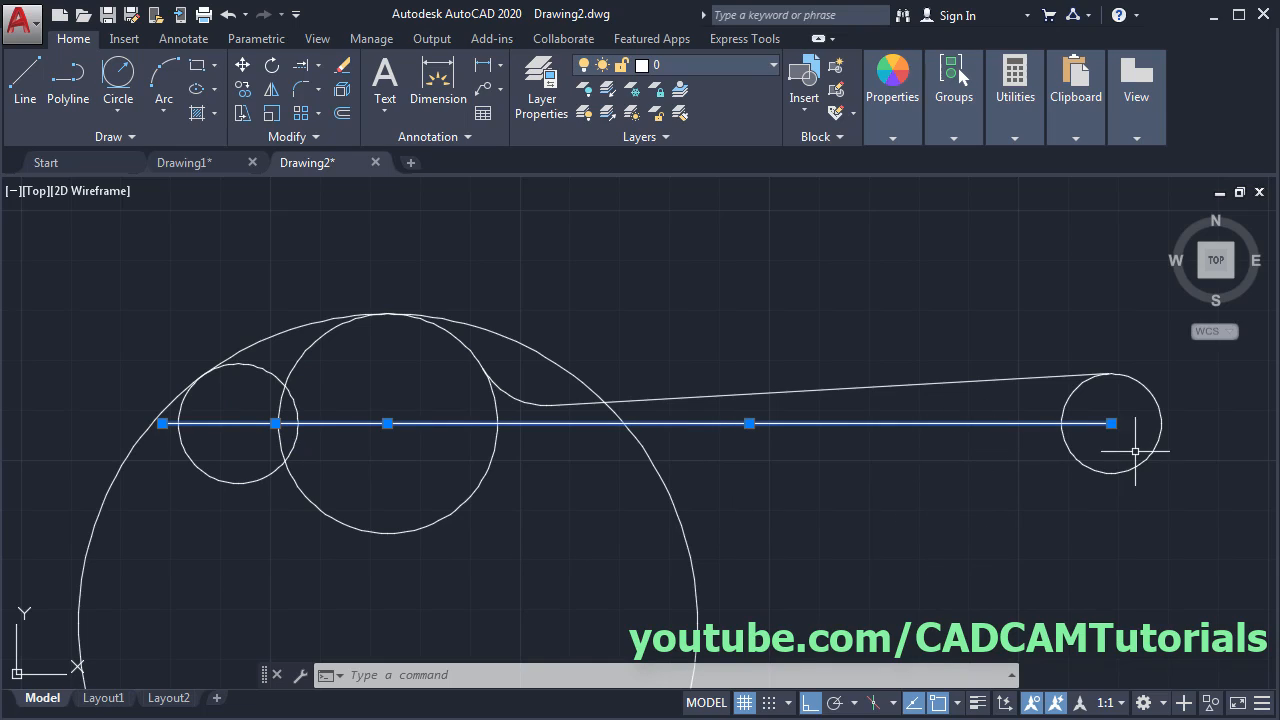
{"action": "left_click", "coordinate": [1111, 424]}
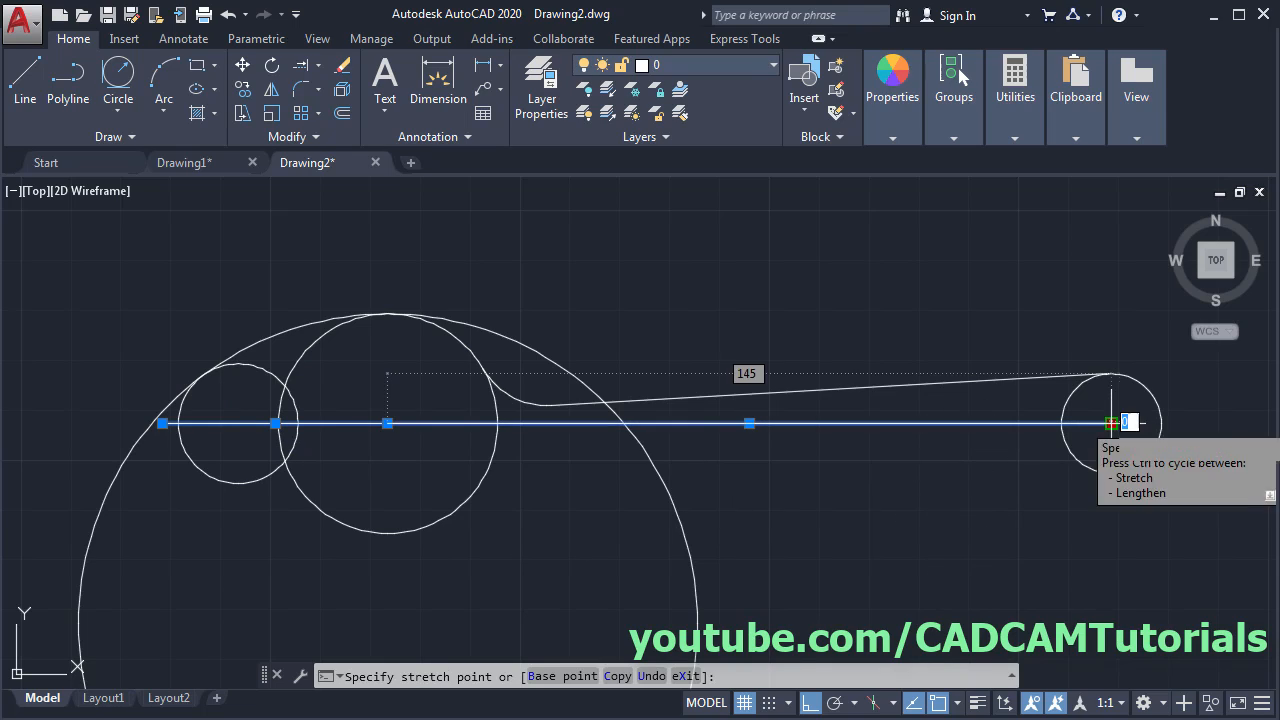
{"action": "left_click", "coordinate": [1189, 425]}
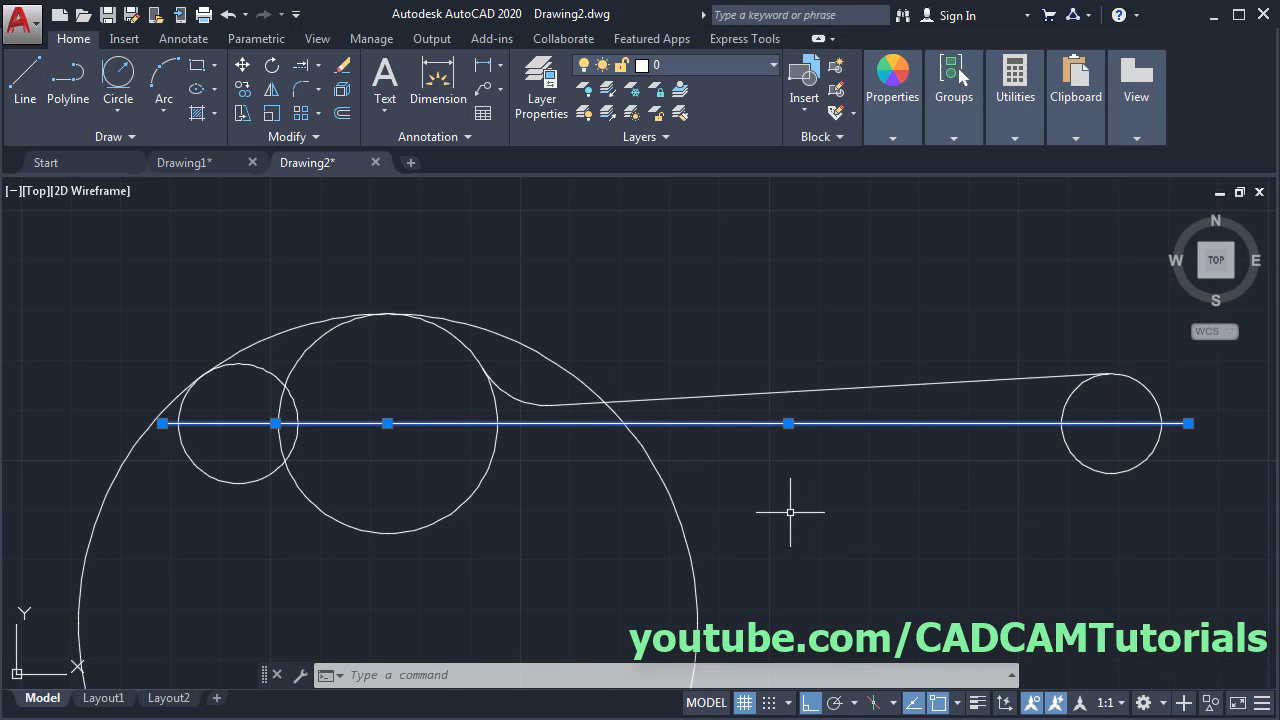
{"action": "key", "text": "Escape"}
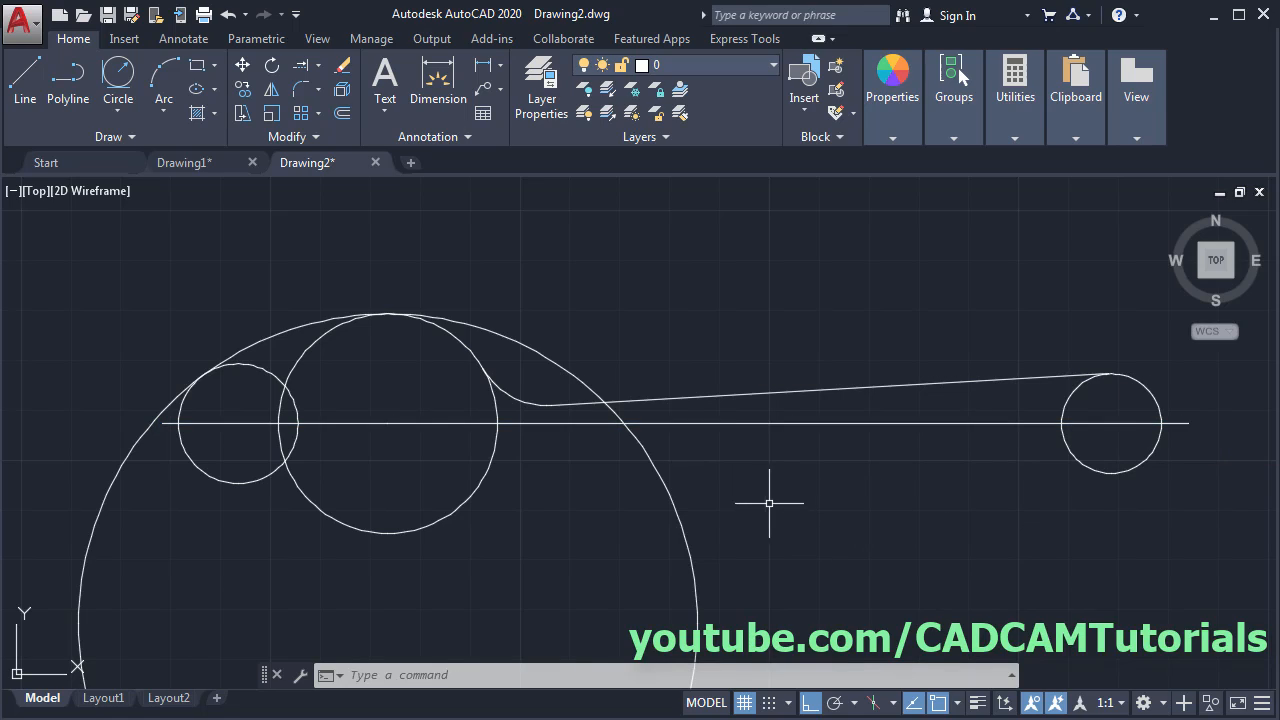
- Trim away the lower arcs of the spoon's large and small bowl circles below the centerline
{"action": "left_click", "coordinate": [318, 66]}
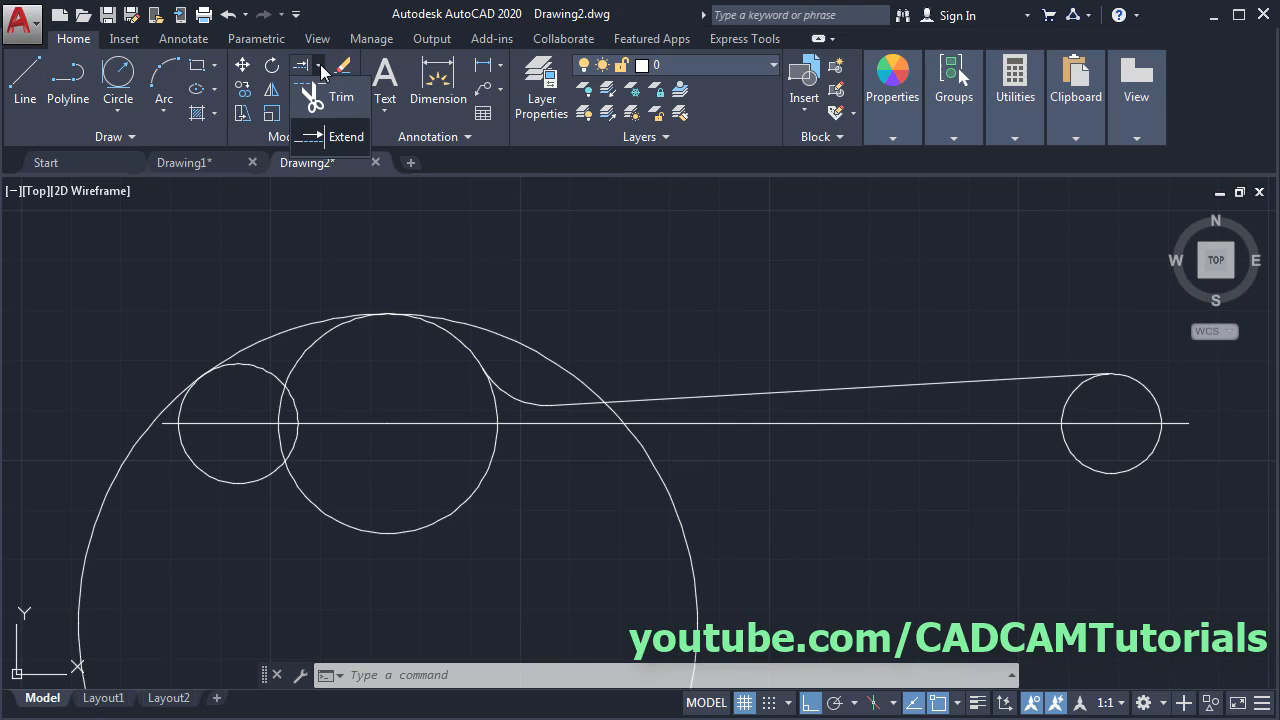
{"action": "left_click", "coordinate": [315, 101]}
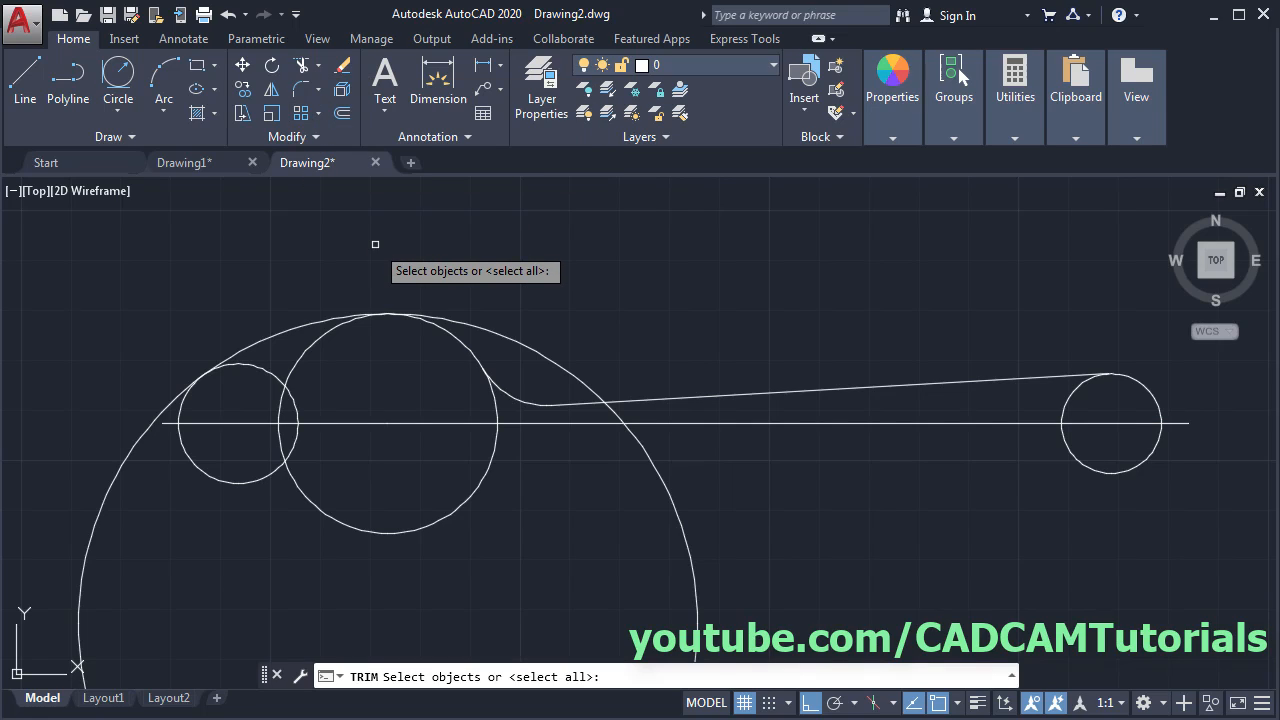
{"action": "key", "text": "Return"}
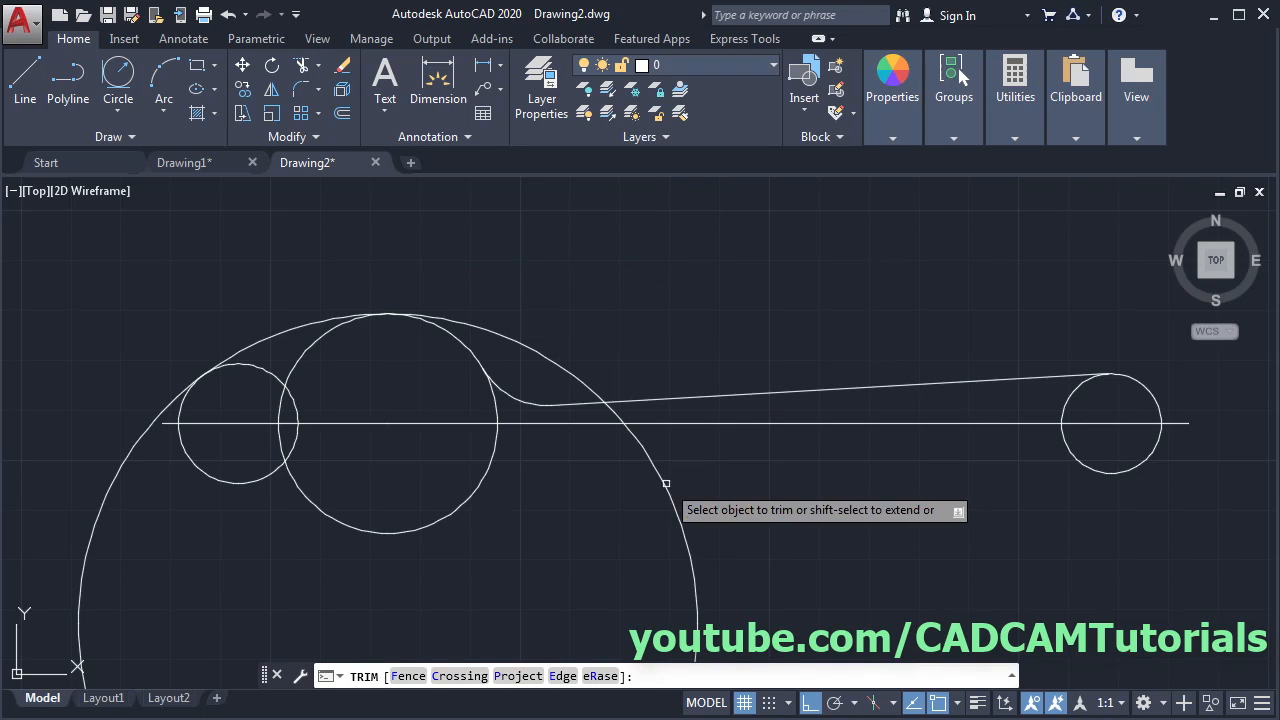
{"action": "left_click", "coordinate": [691, 556]}
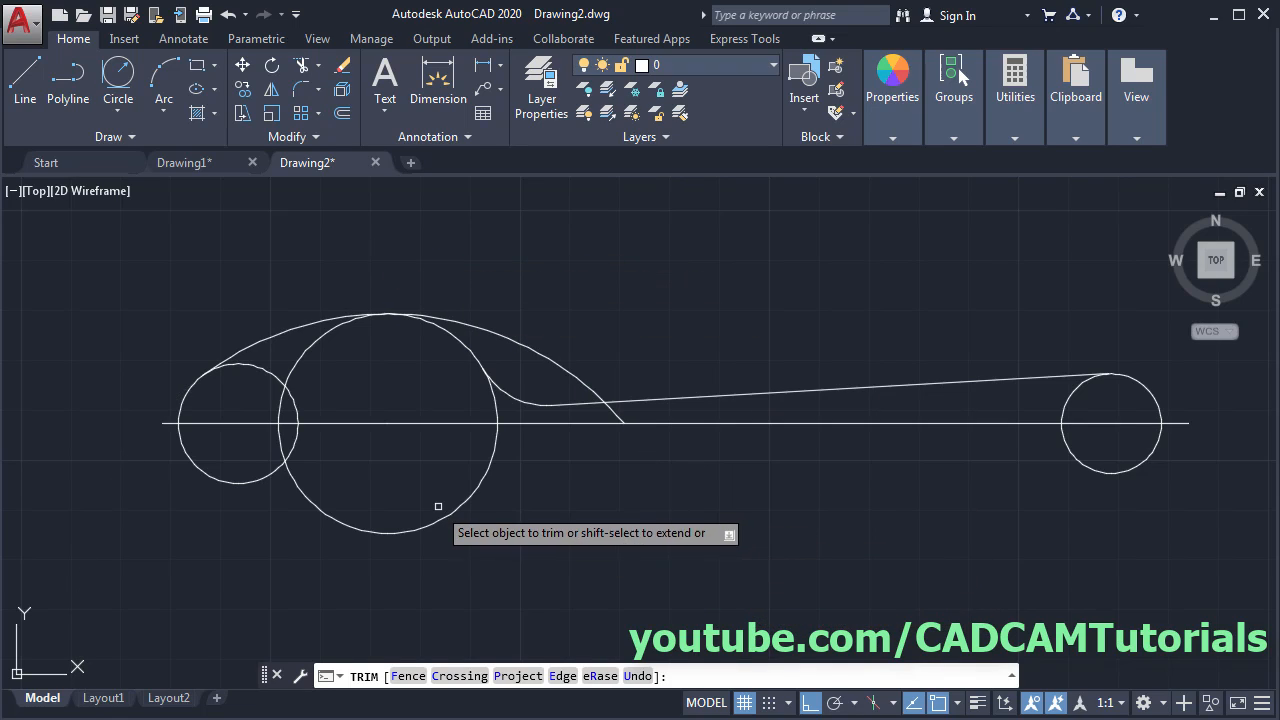
{"action": "left_click", "coordinate": [437, 520]}
{"action": "left_click", "coordinate": [261, 480]}
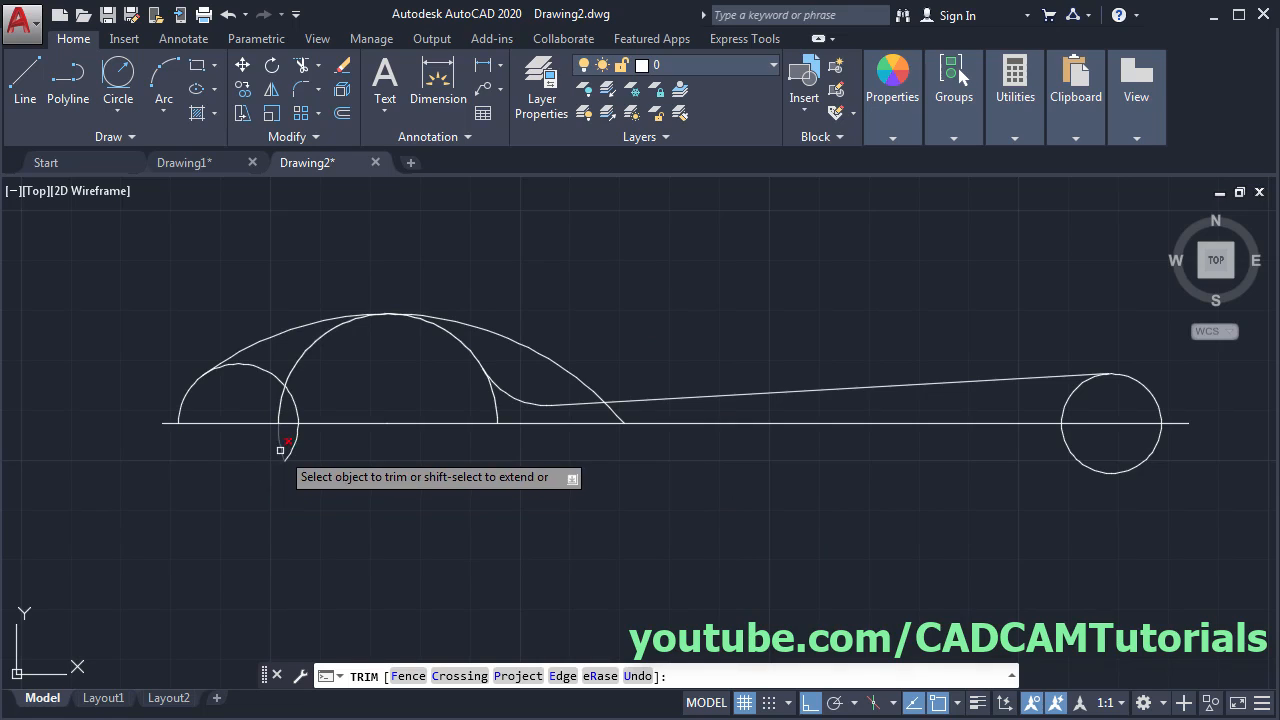
- Trim the leftover inner bowl arcs, neck arc and right circle's excess to leave the upper half-profile
{"action": "left_click", "coordinate": [340, 402]}
{"action": "left_click", "coordinate": [268, 366]}
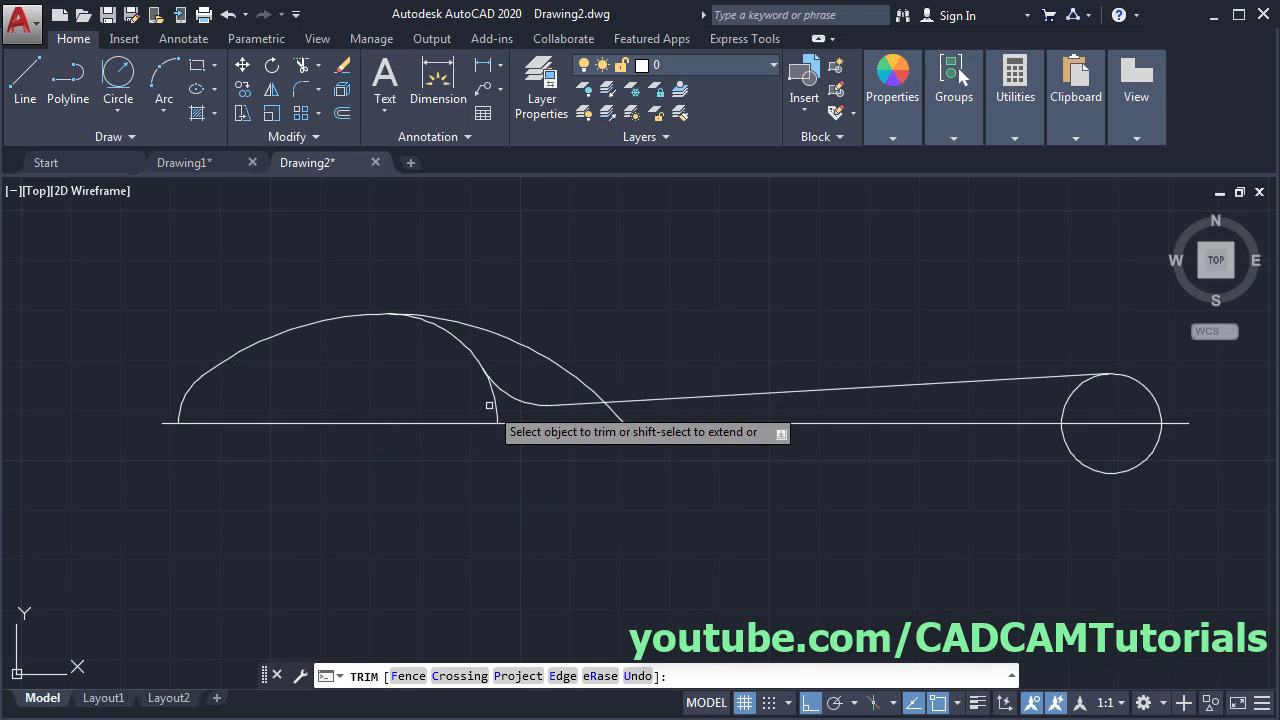
{"action": "left_click", "coordinate": [491, 396]}
{"action": "left_click", "coordinate": [612, 412]}
{"action": "left_click", "coordinate": [577, 377]}
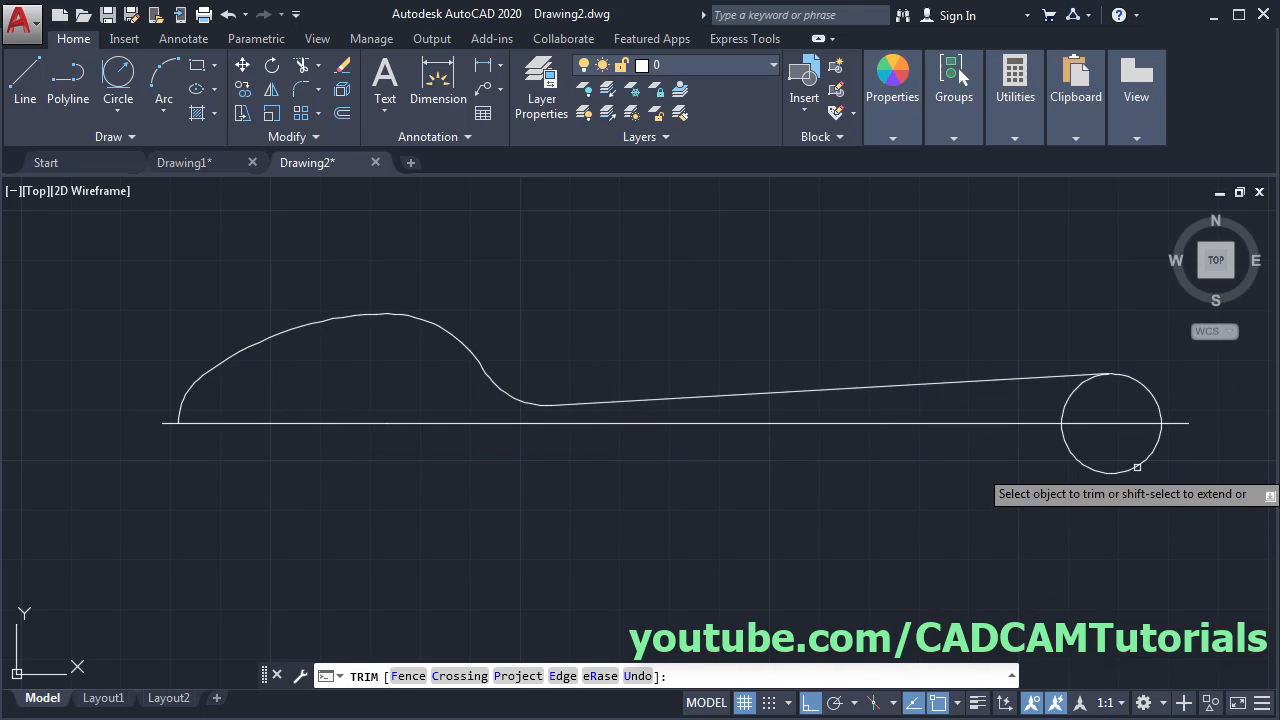
{"action": "left_click", "coordinate": [1075, 456]}
{"action": "left_click", "coordinate": [1066, 400]}
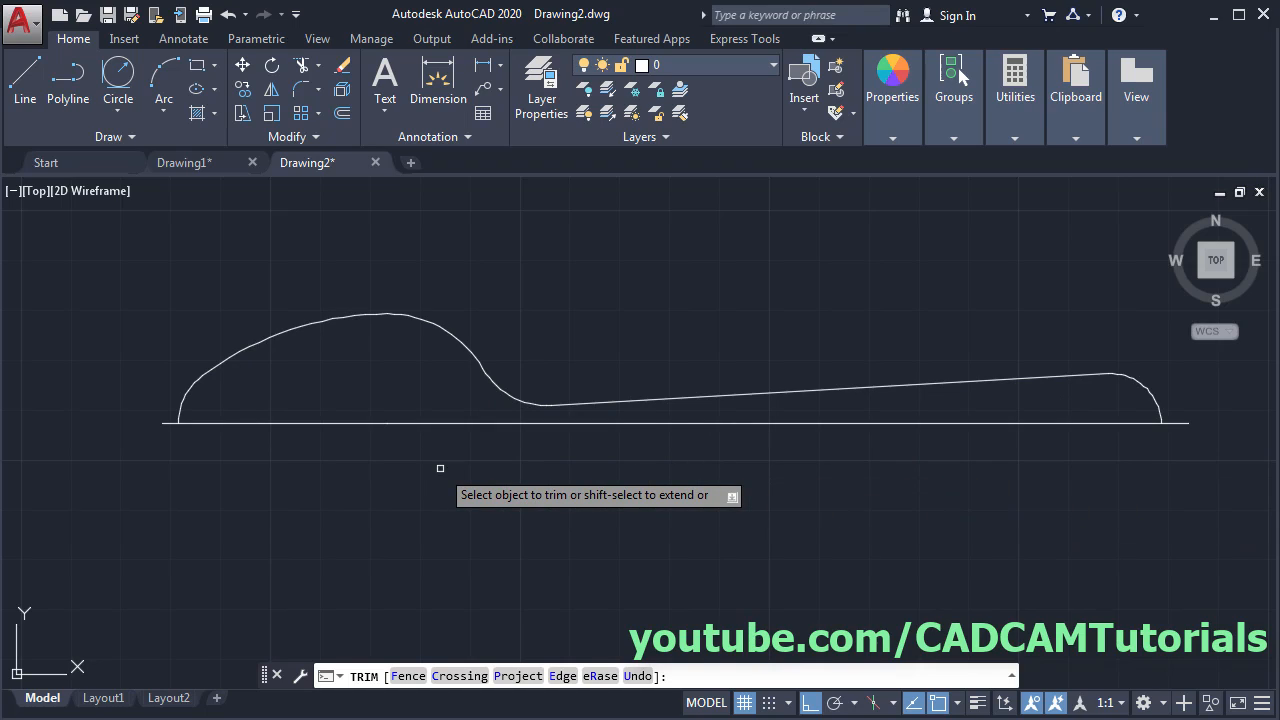
{"action": "key", "text": "Escape"}
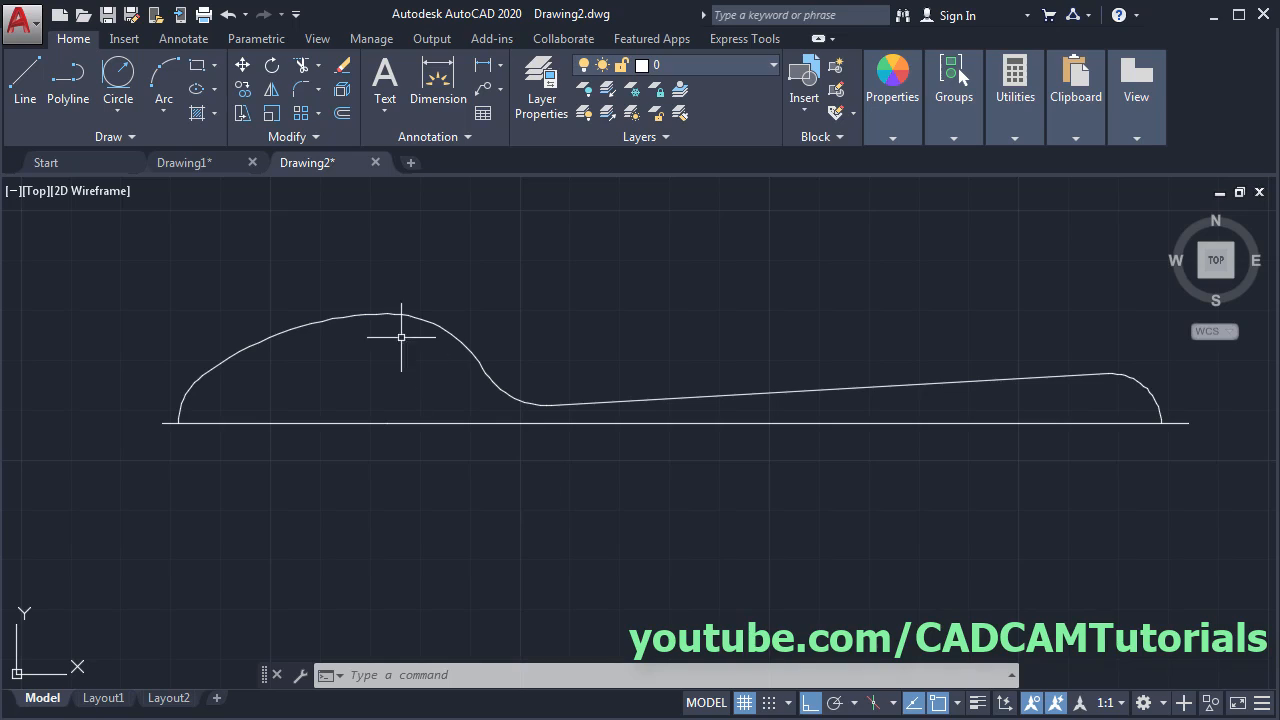
- Mirror the window-selected upper spoon profile about the horizontal centerline, keeping the original half
{"action": "left_click", "coordinate": [270, 90]}
{"action": "left_click", "coordinate": [1159, 317]}
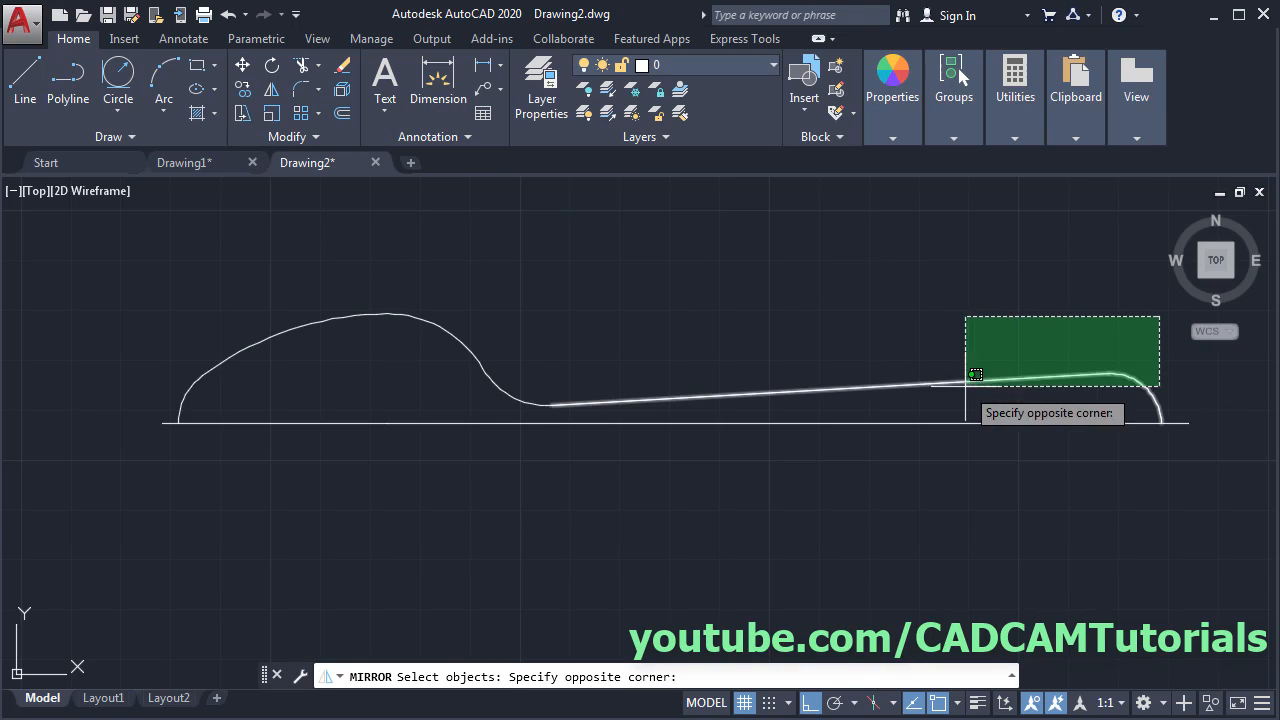
{"action": "left_click", "coordinate": [150, 408]}
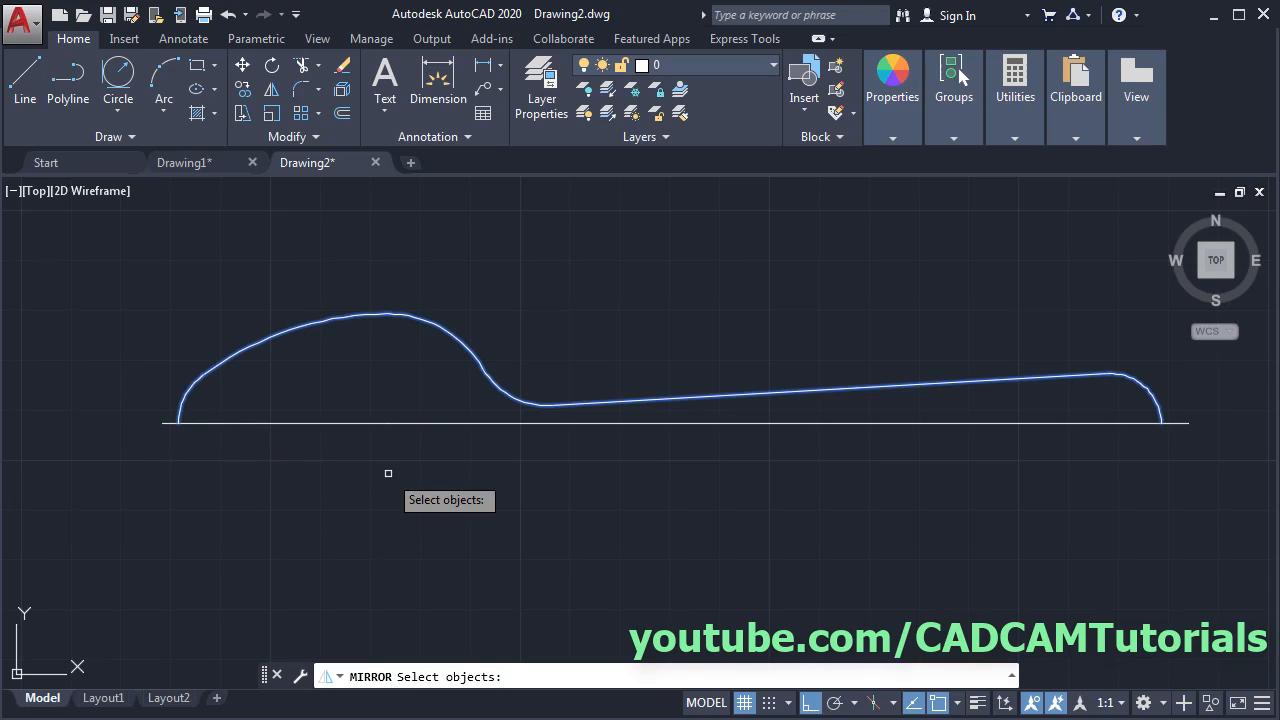
{"action": "key", "text": "Return"}
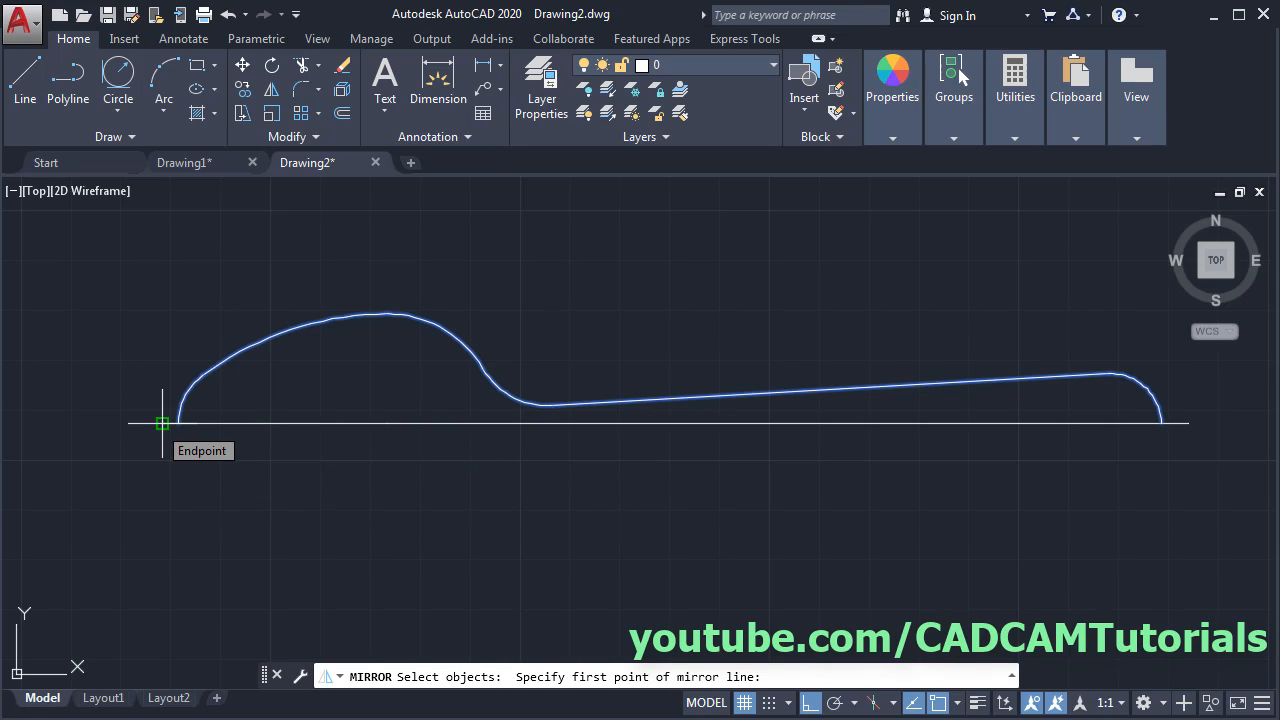
{"action": "left_click", "coordinate": [162, 423]}
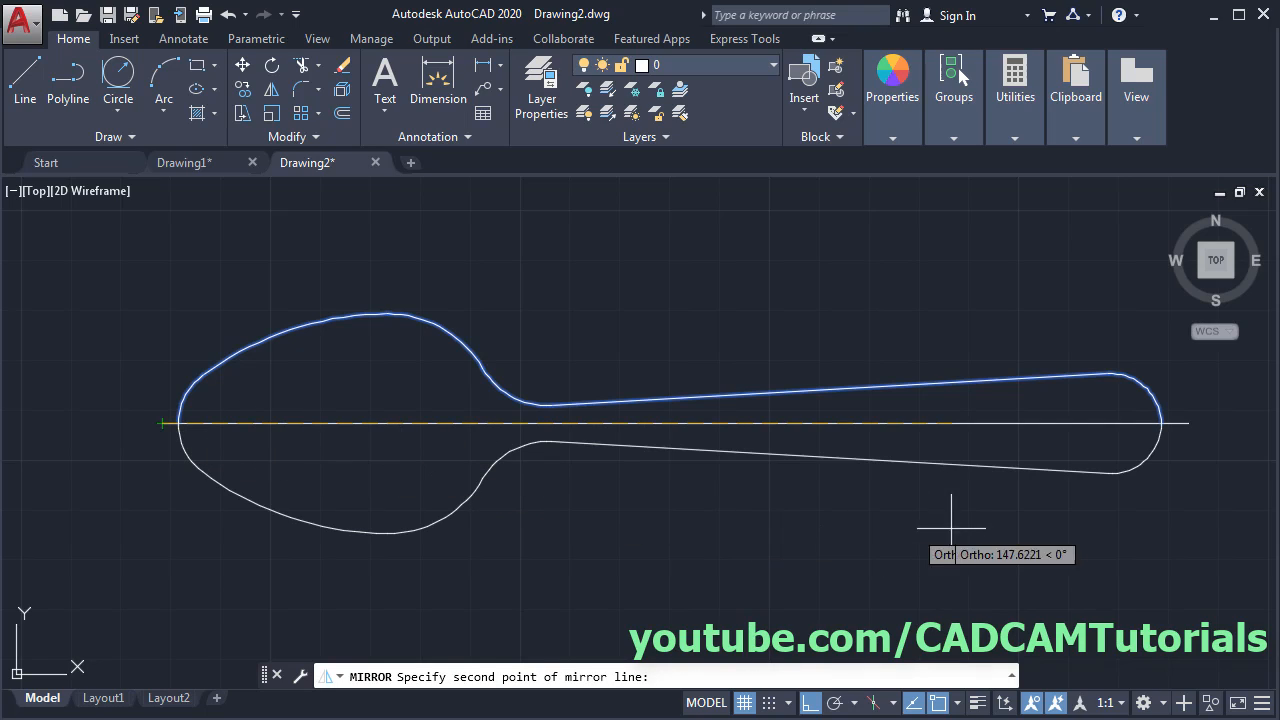
{"action": "left_click", "coordinate": [1207, 517]}
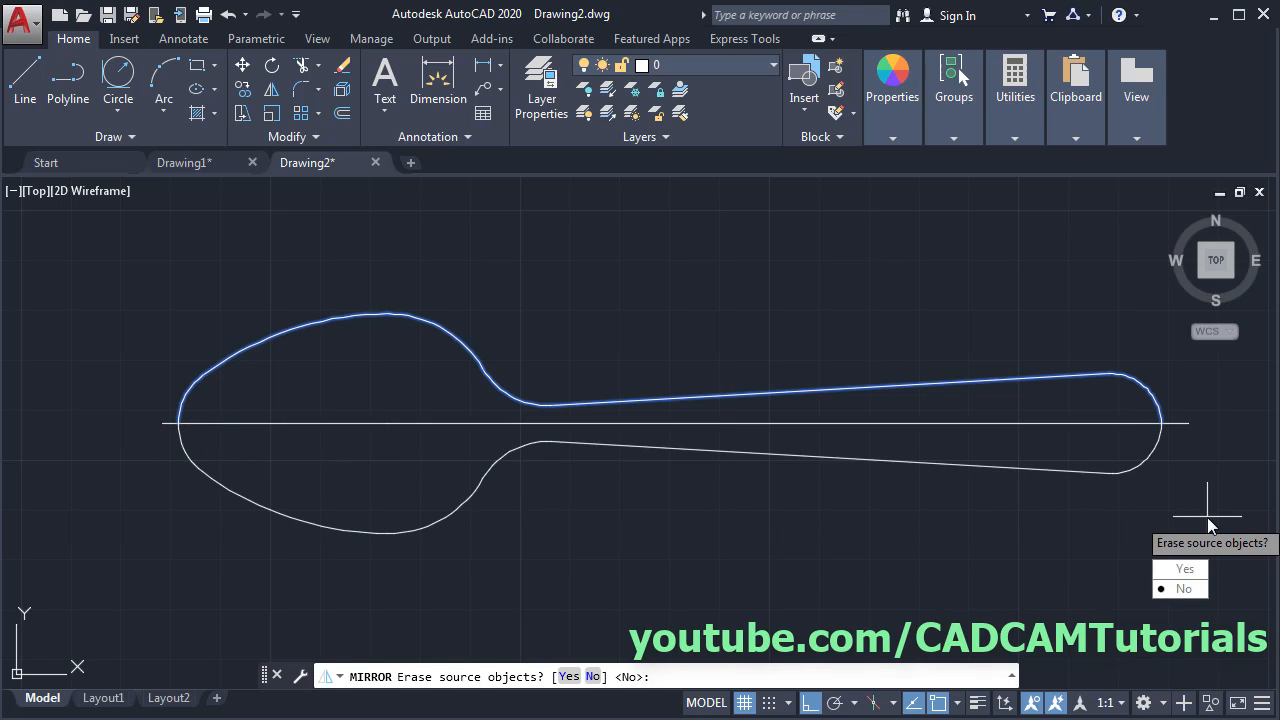
{"action": "left_click", "coordinate": [1183, 590]}
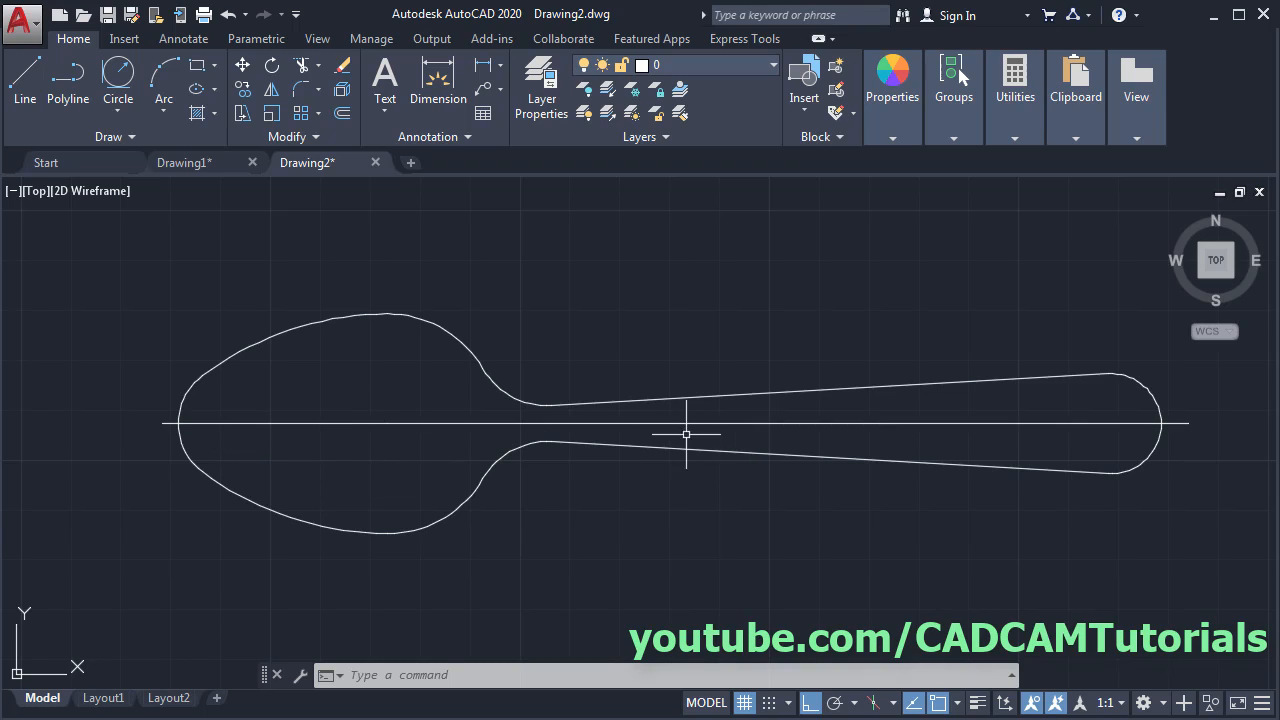
- Join the horizontal centre-line pieces into one line and select it to verify
{"action": "left_click", "coordinate": [302, 140]}
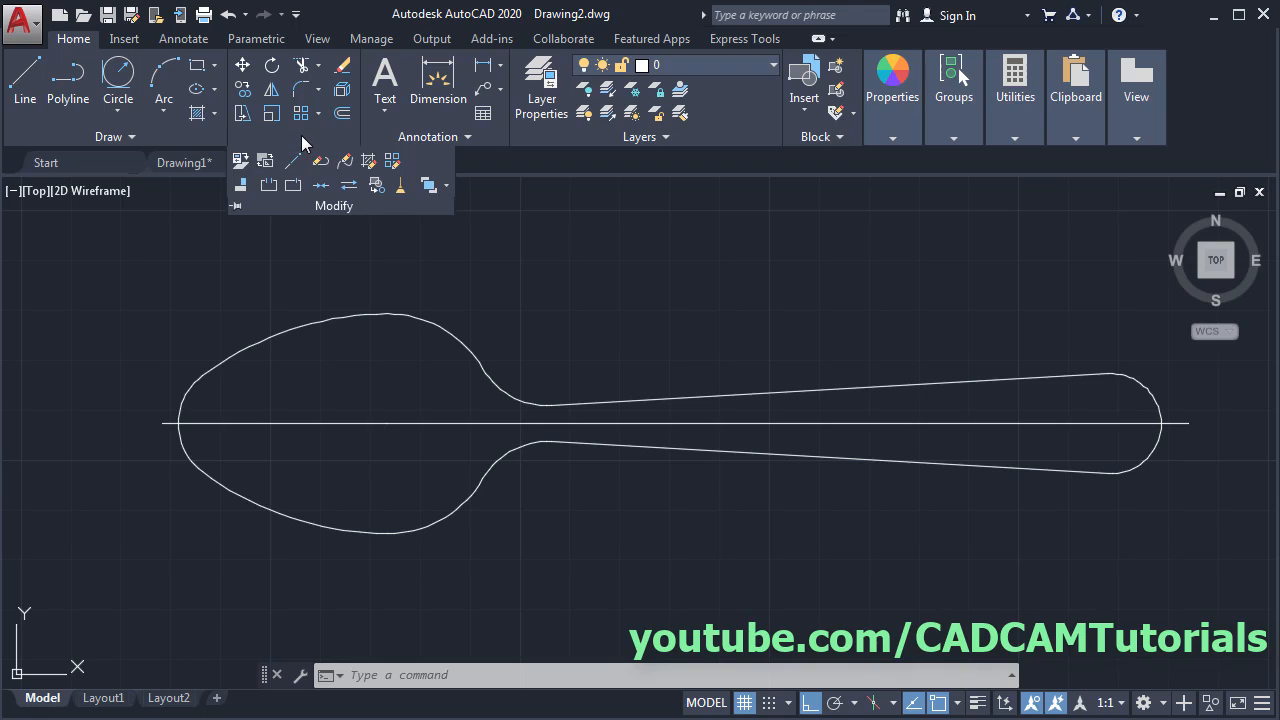
{"action": "left_click", "coordinate": [320, 186]}
{"action": "left_click", "coordinate": [277, 425]}
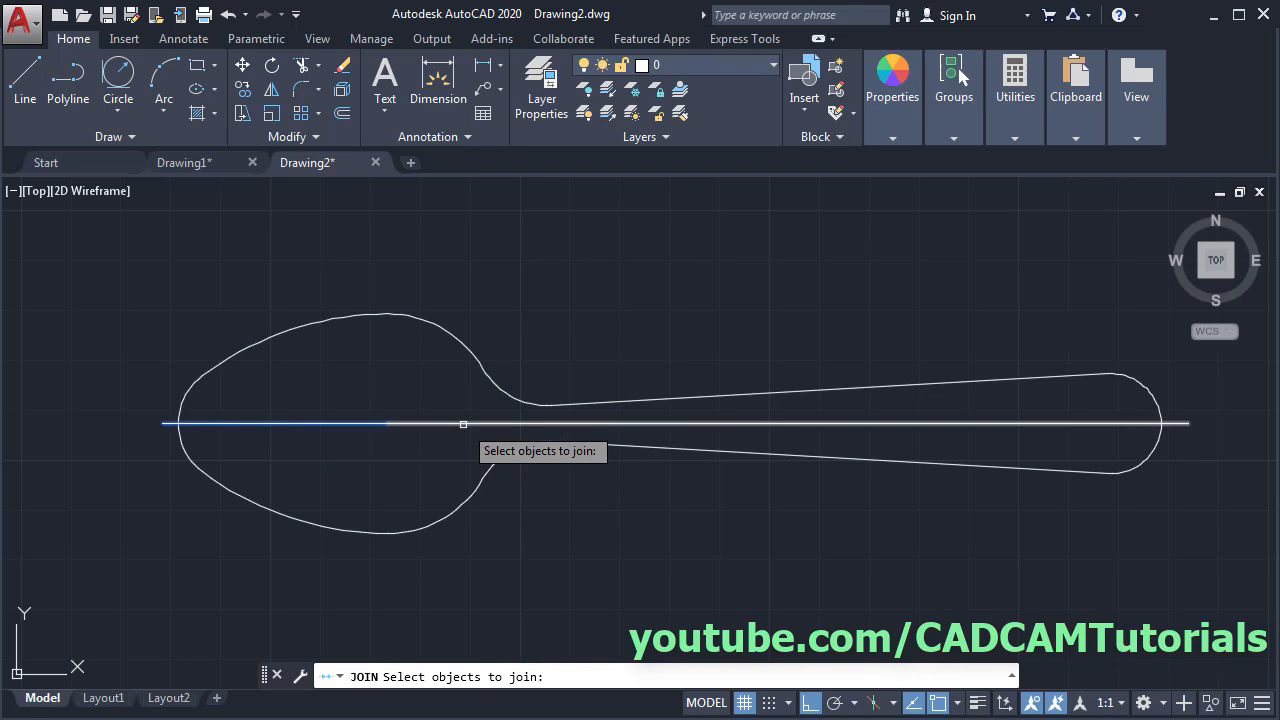
{"action": "key", "text": "Return"}
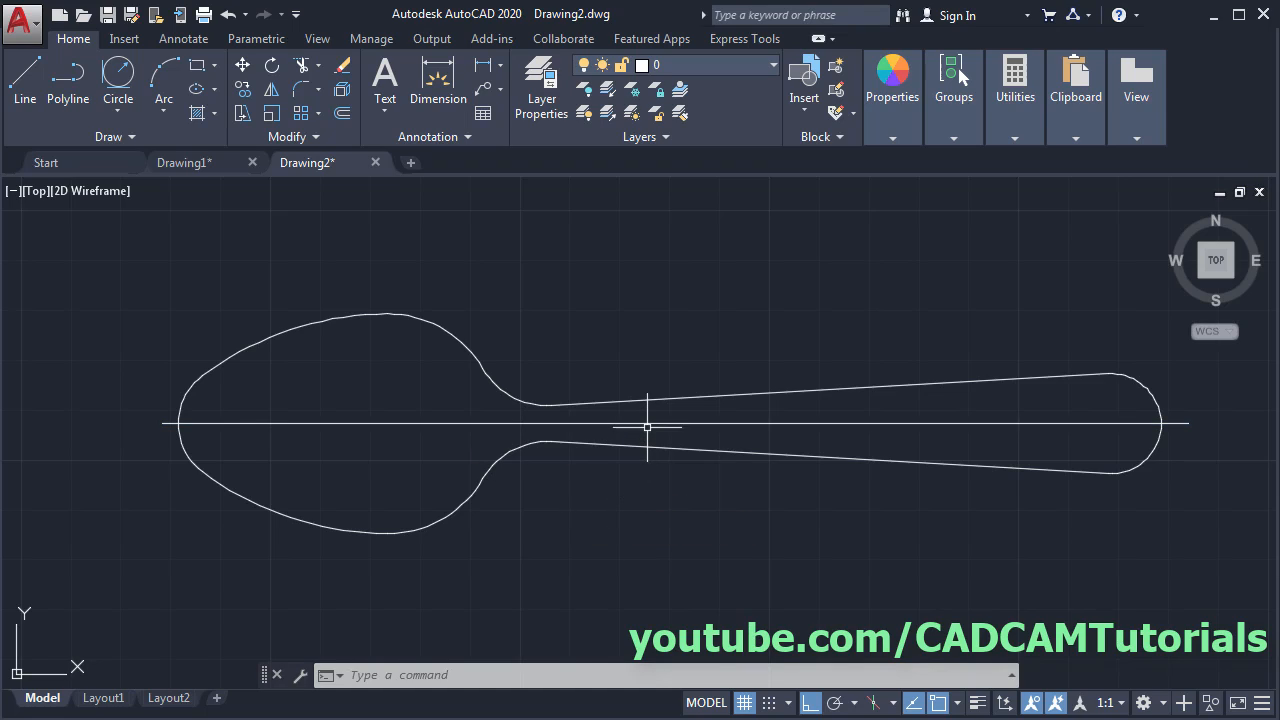
{"action": "left_click", "coordinate": [646, 423]}
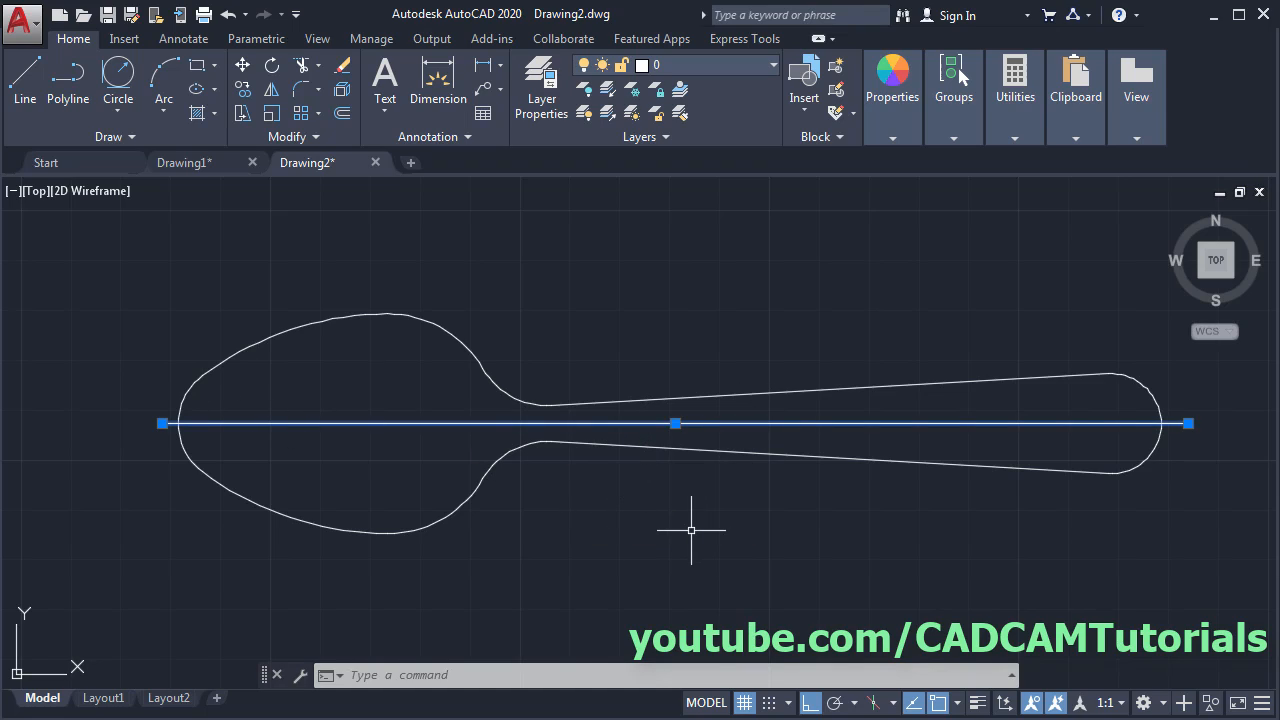
{"action": "key", "text": "Escape"}
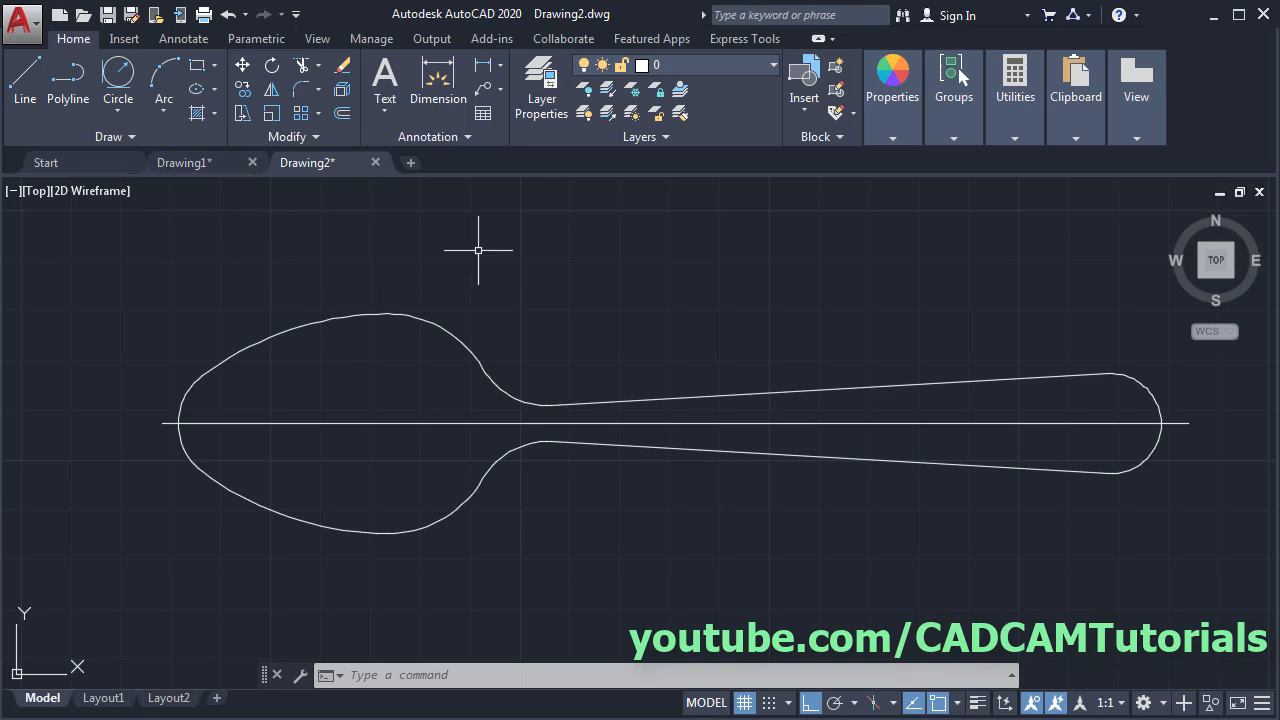
- Drag the Center layer from Drawing1 into Drawing2 via DesignCenter, then close DesignCenter
{"action": "type", "text": "dc"}
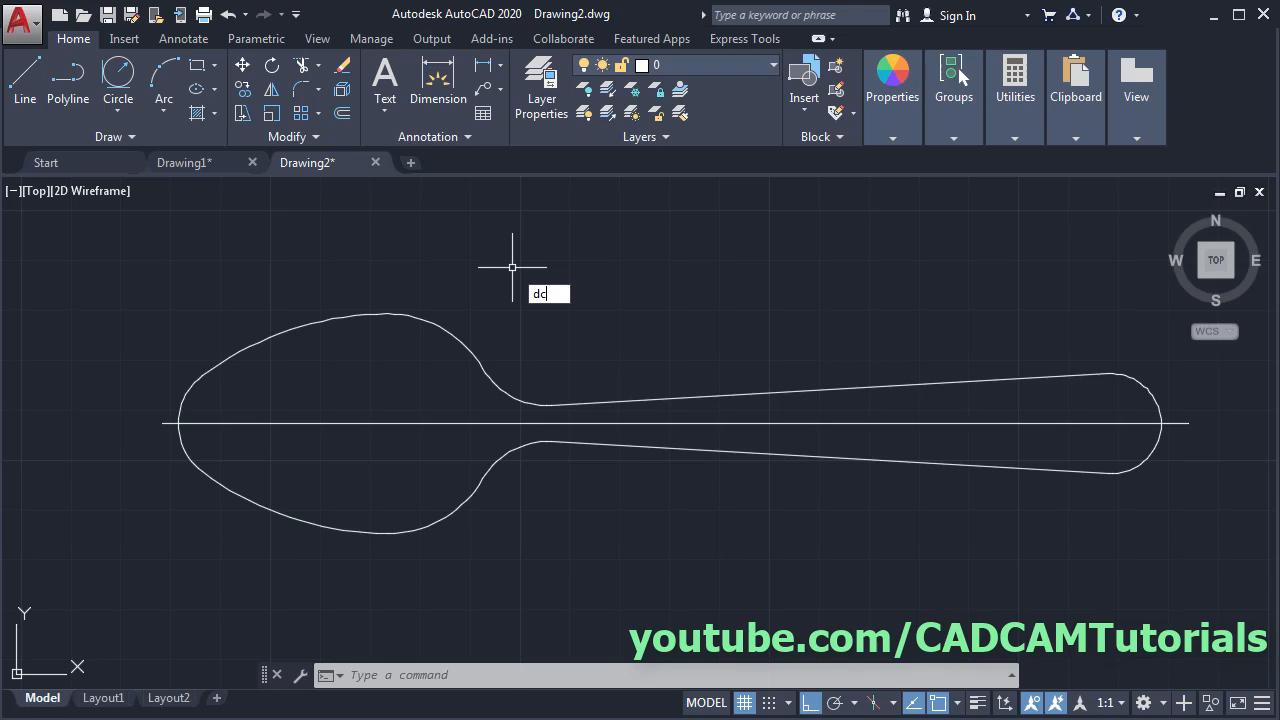
{"action": "key", "text": "Return"}
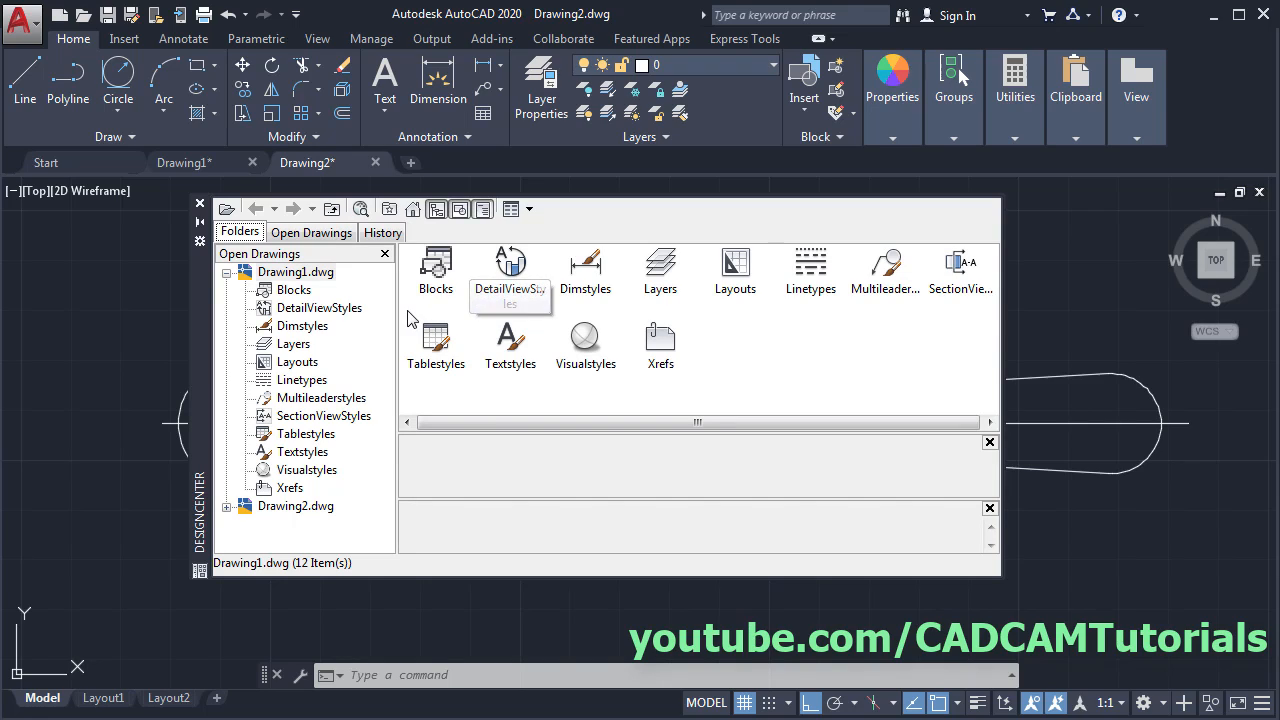
{"action": "left_click", "coordinate": [310, 237]}
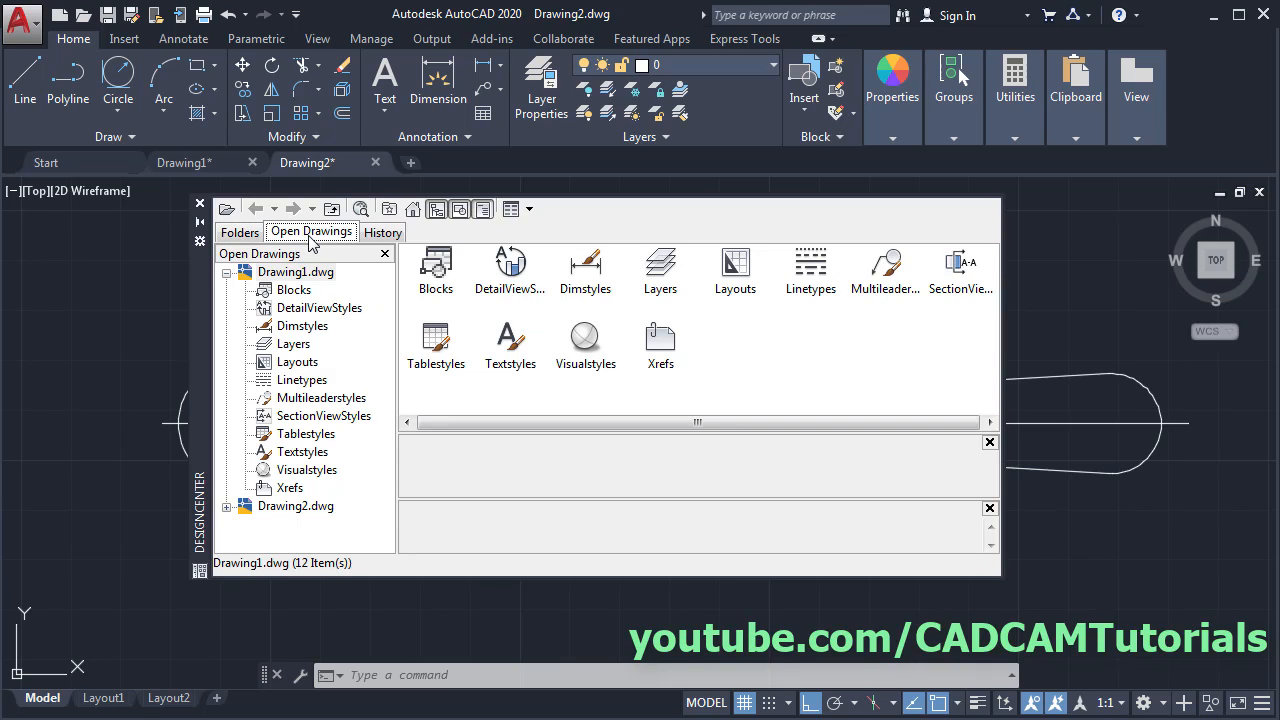
{"action": "left_click", "coordinate": [296, 345]}
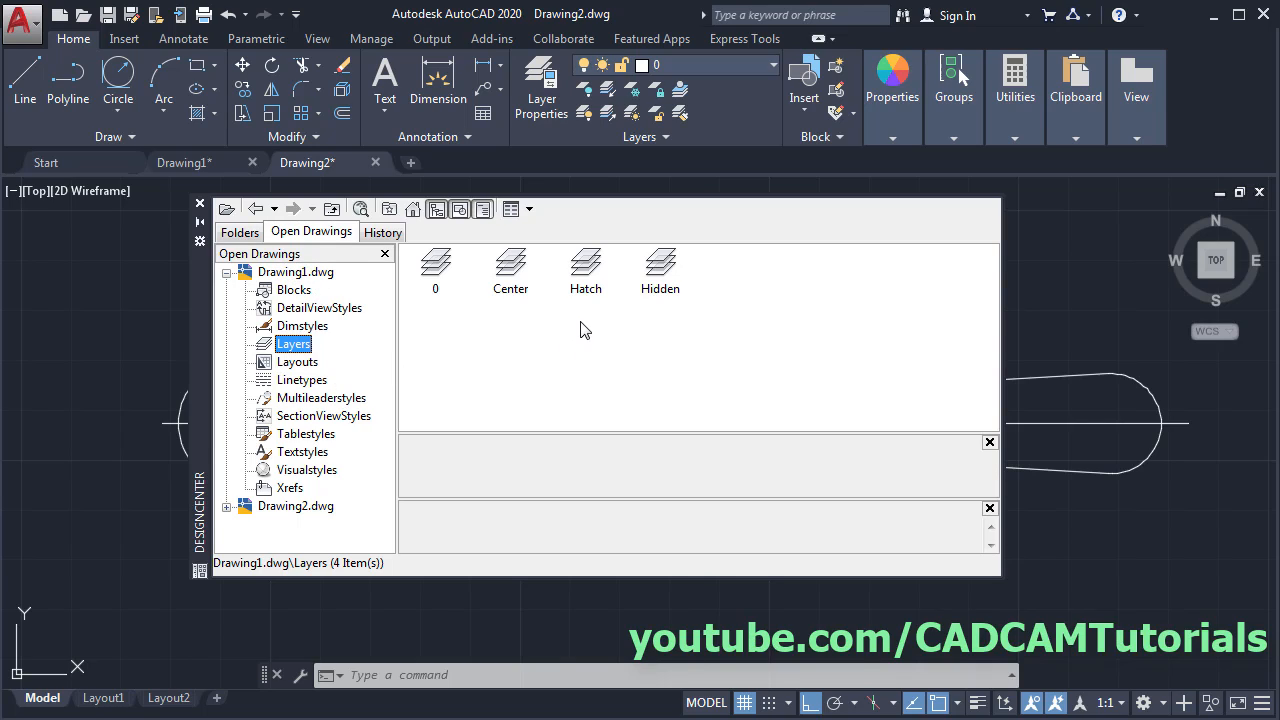
{"action": "left_click", "coordinate": [511, 266]}
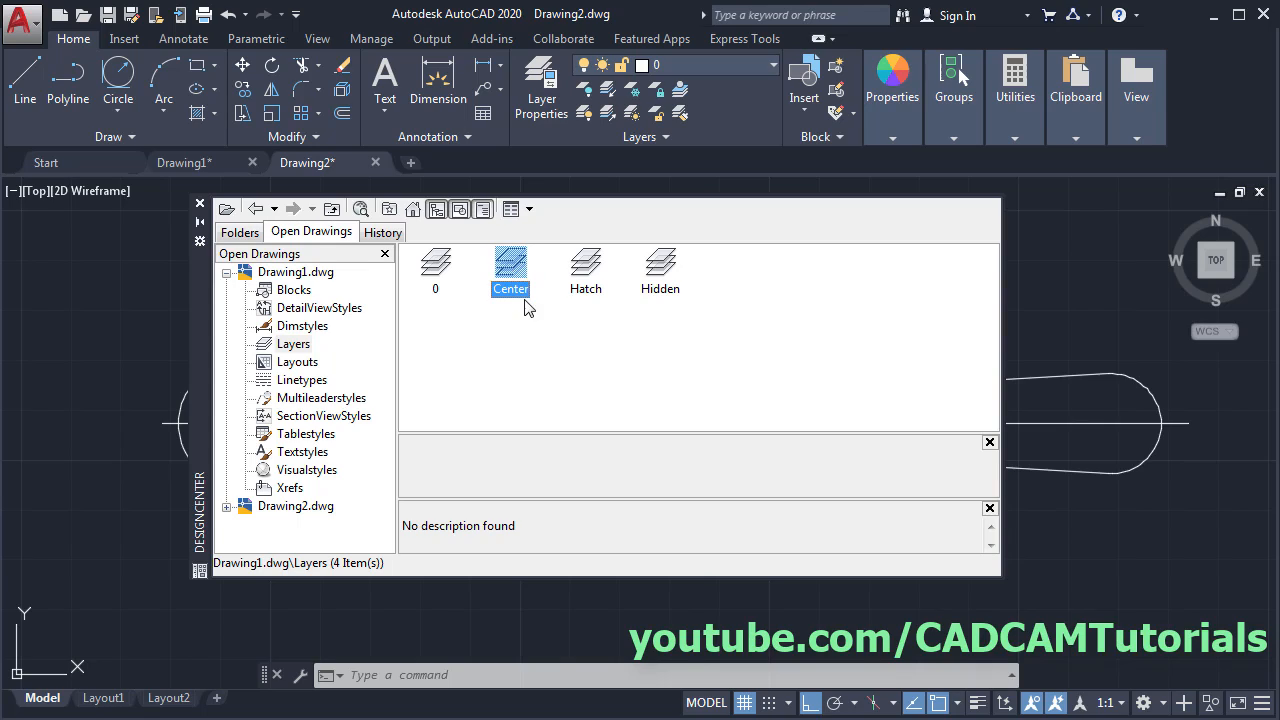
{"action": "left_click_drag", "start_coordinate": [548, 629], "coordinate": [547, 629]}
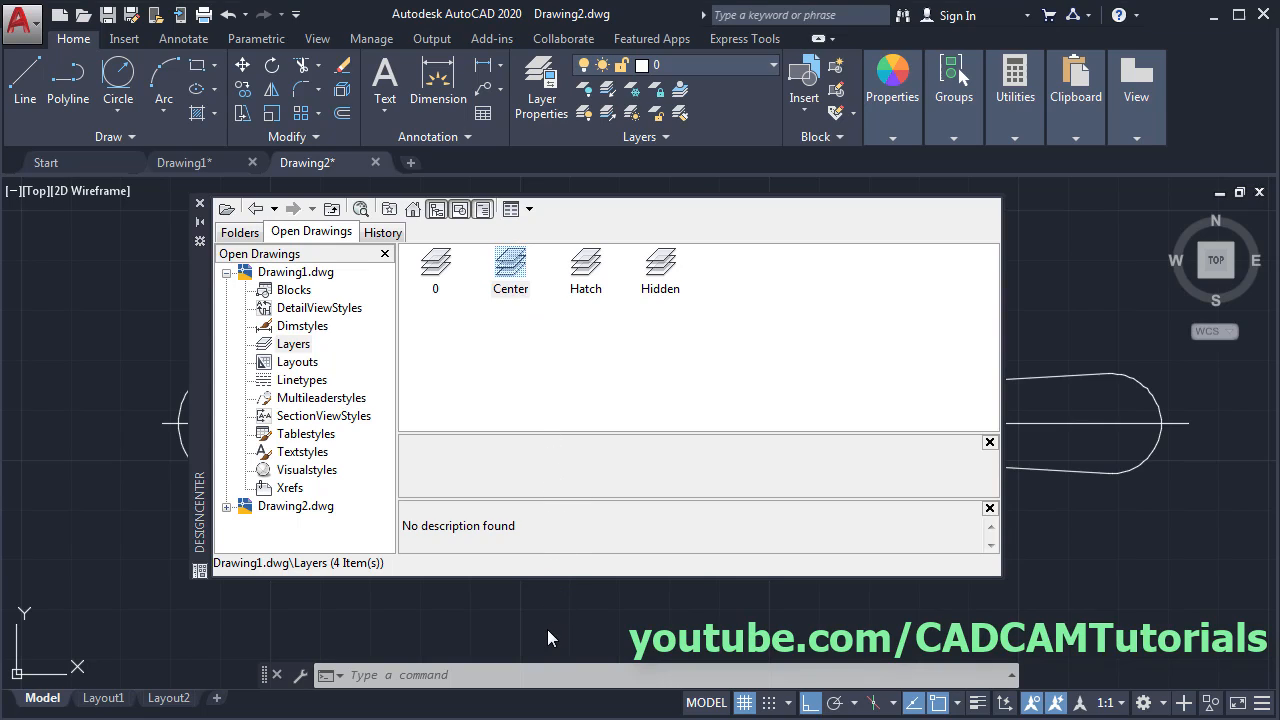
{"action": "left_click", "coordinate": [199, 203]}
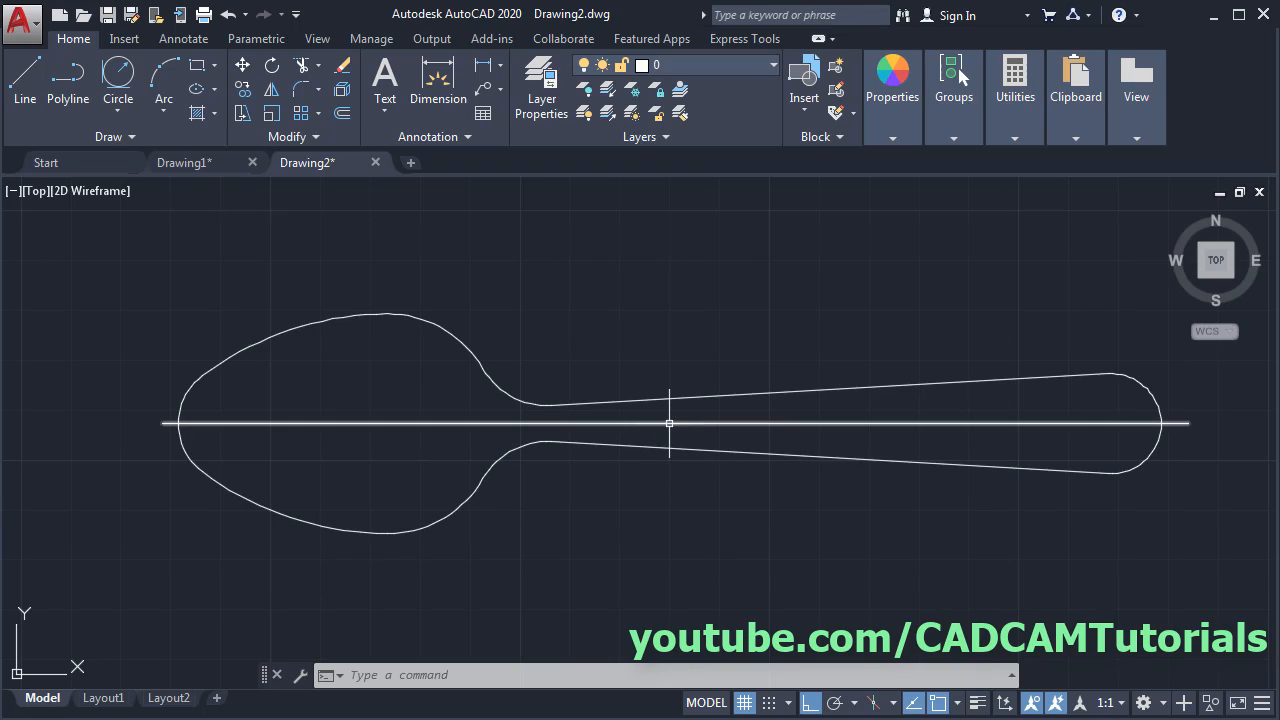
- Move the spoon's centre line onto the Center layer, then bring up layer 0's colour setting
{"action": "left_click", "coordinate": [670, 423]}
{"action": "left_click", "coordinate": [711, 62]}
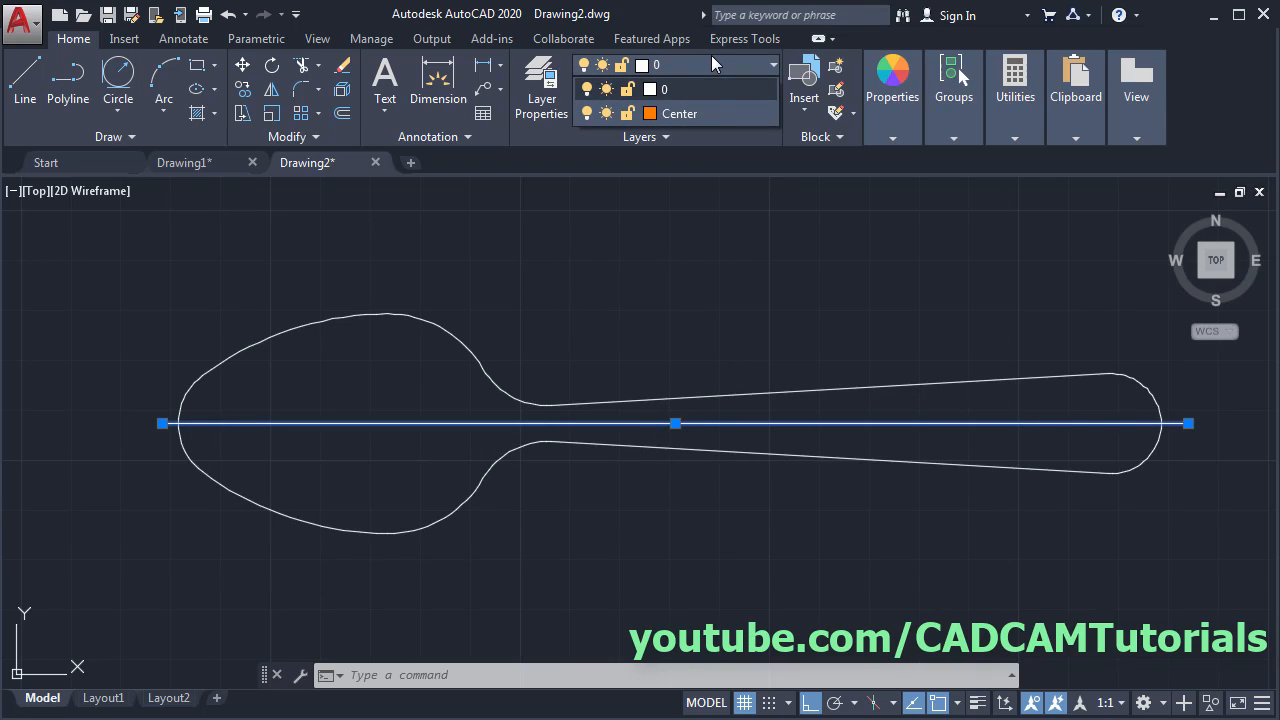
{"action": "left_click", "coordinate": [688, 116]}
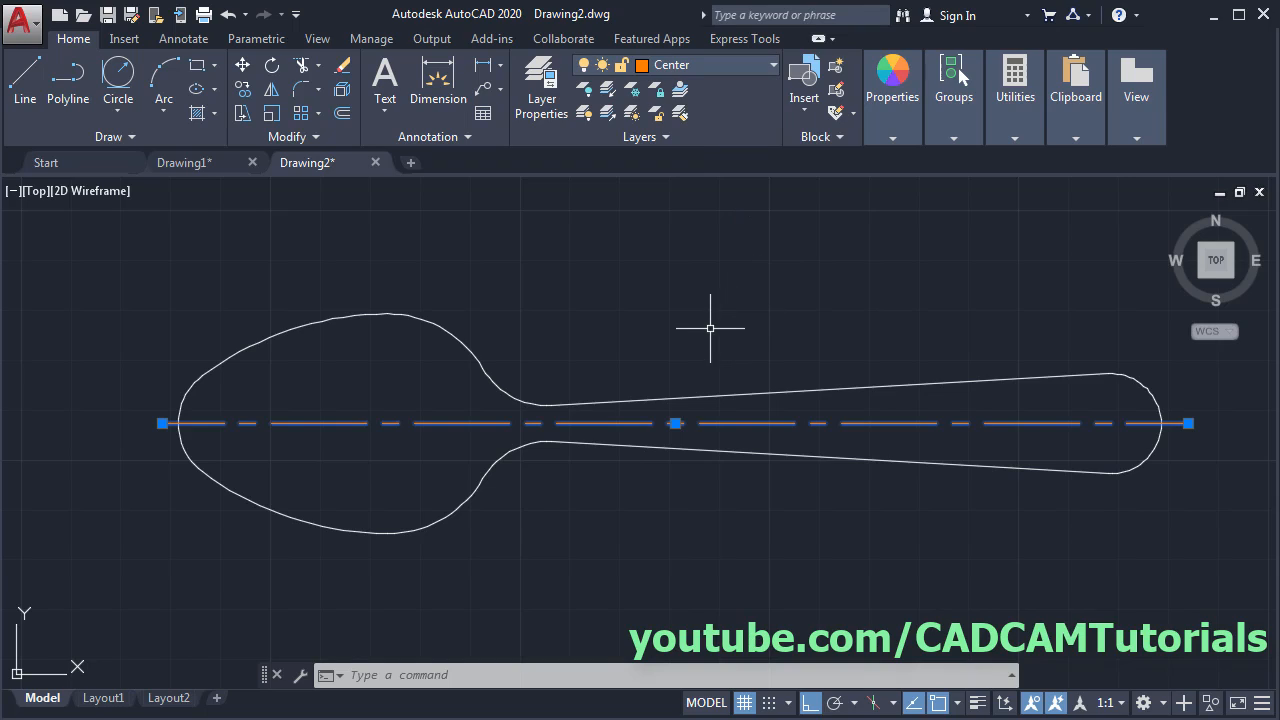
{"action": "key", "text": "Escape"}
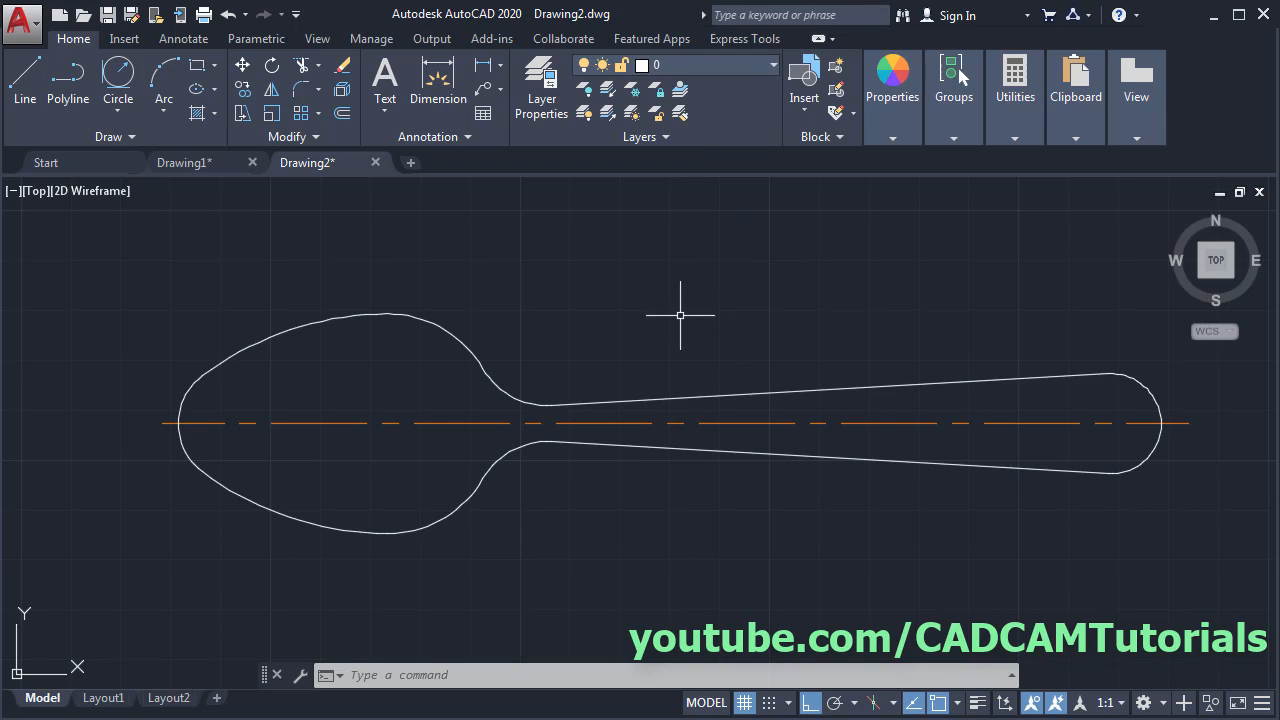
{"action": "left_click", "coordinate": [715, 67]}
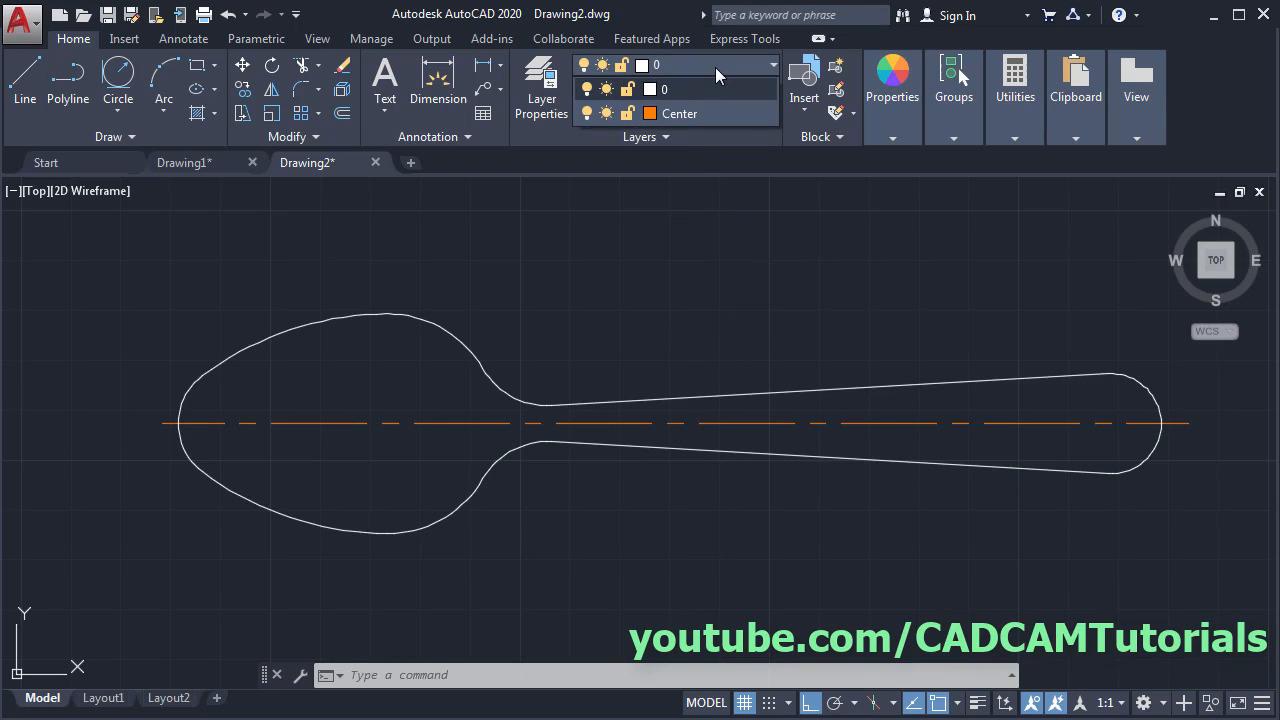
{"action": "left_click", "coordinate": [650, 90]}
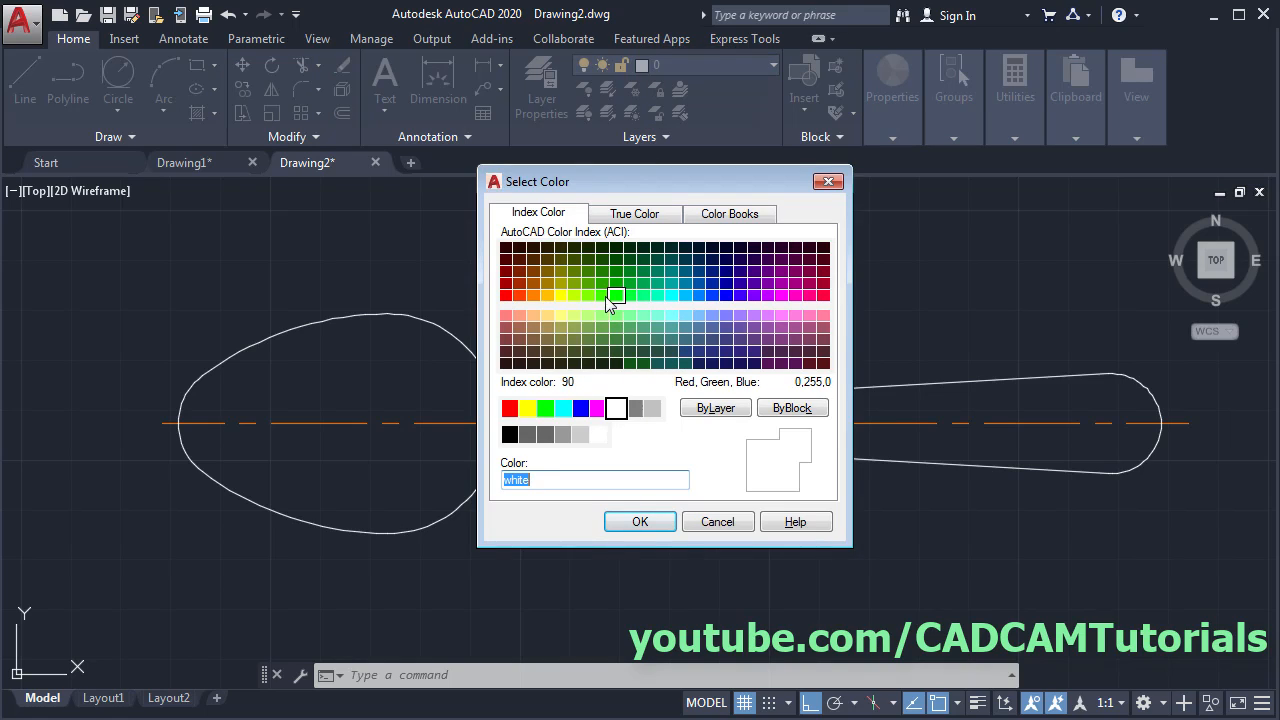
- Set layer 0 to colour 140 and compare the blue spoon against the reference PDF
{"action": "left_click", "coordinate": [685, 295]}
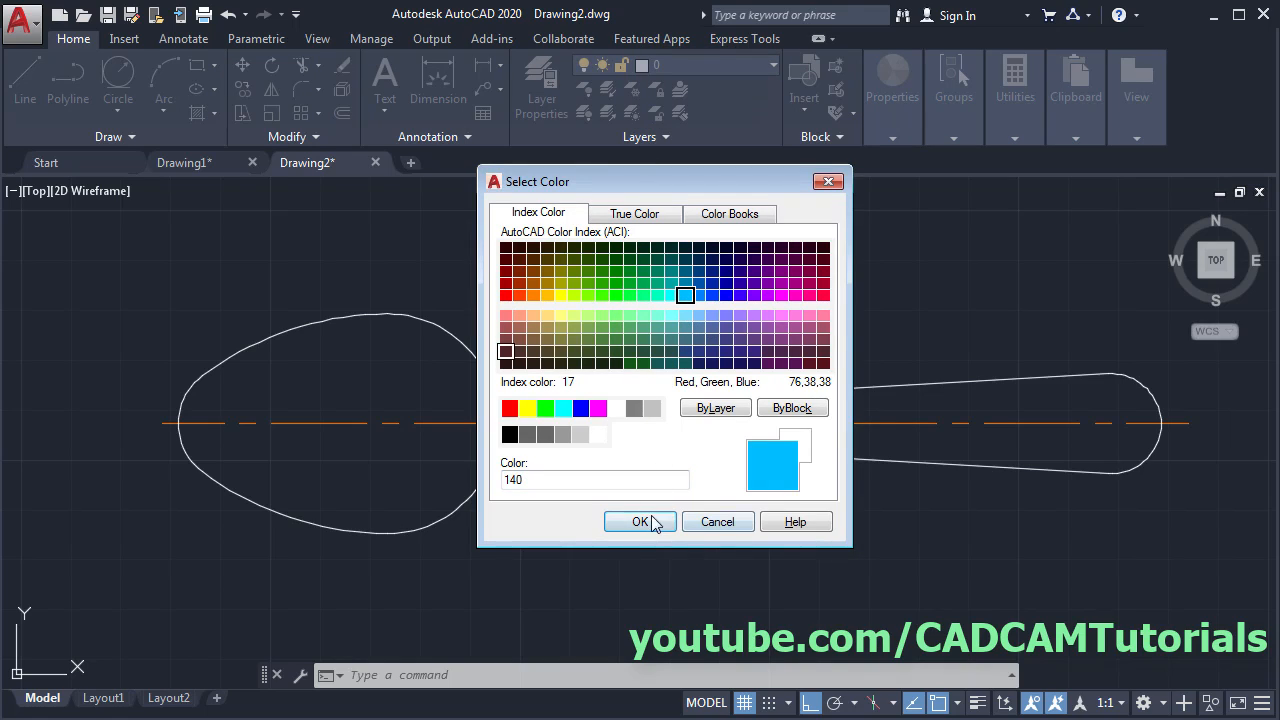
{"action": "left_click", "coordinate": [649, 520]}
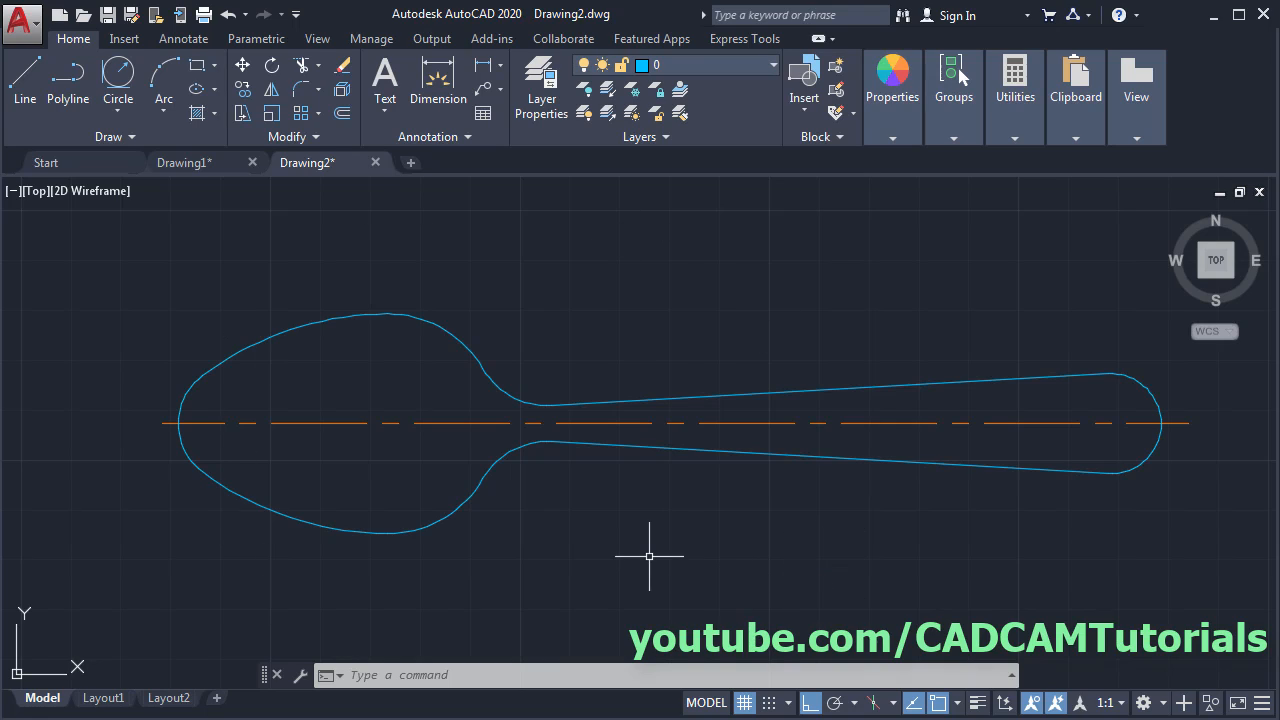
{"action": "key", "text": "alt+Tab"}
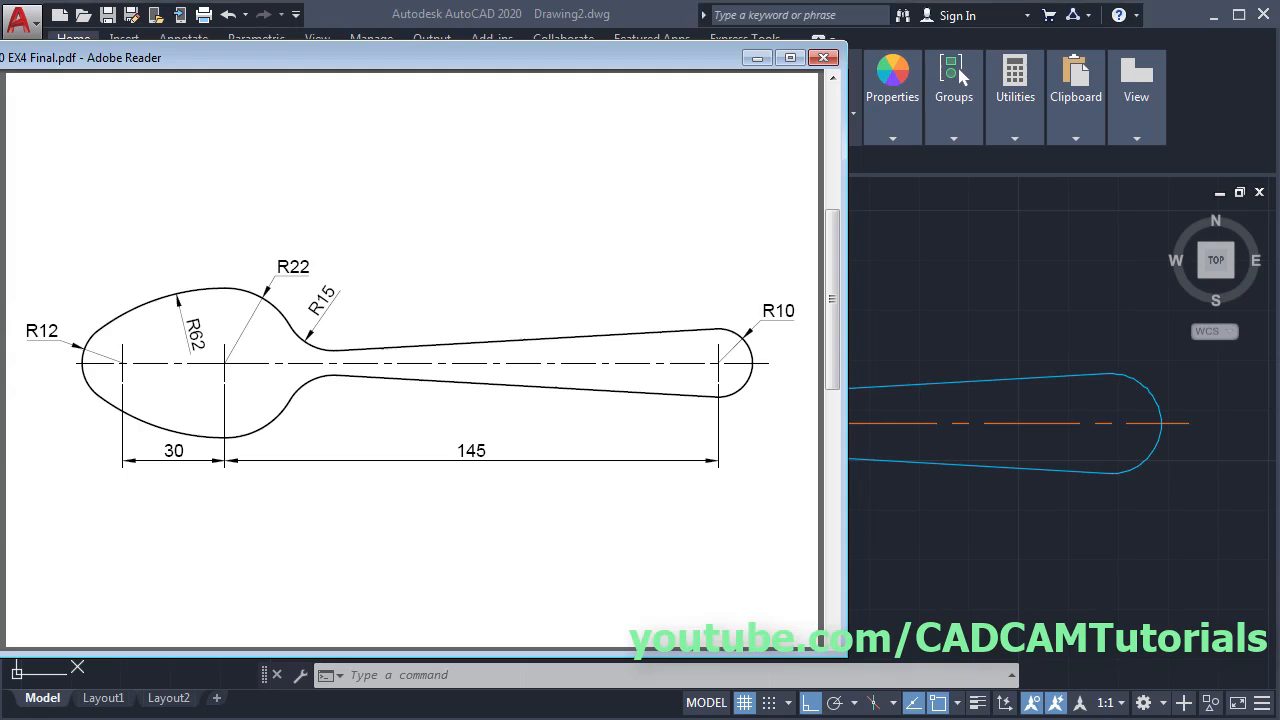
{"action": "scroll", "coordinate": [390, 488], "scroll_direction": "down", "scroll_amount": 5}
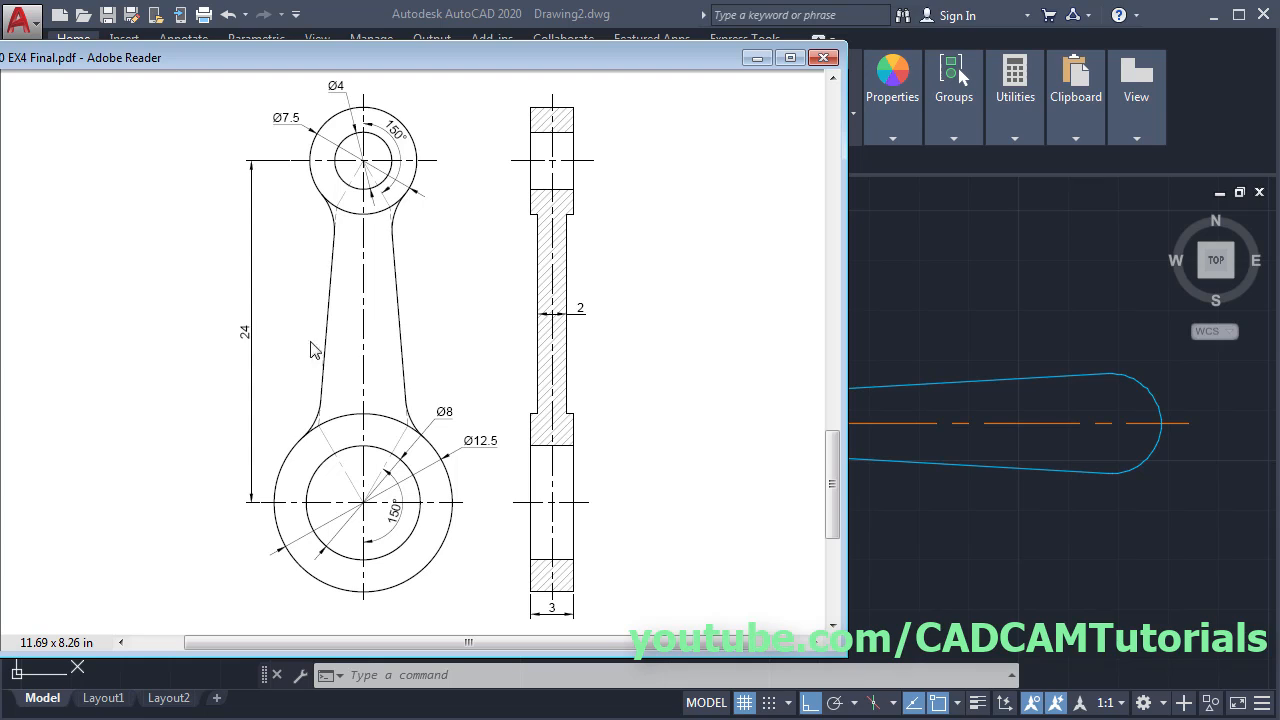
{"action": "key", "text": "alt+Tab"}
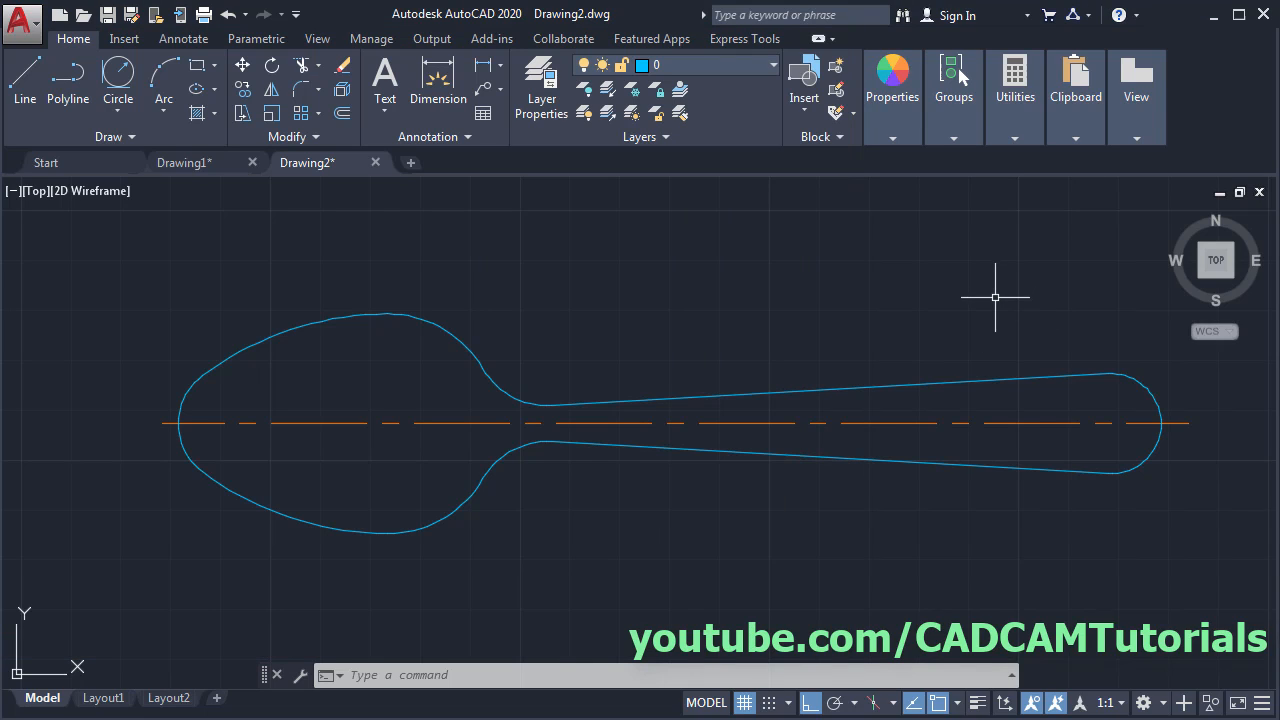
- Create Drawing3 from the acad.dwt template and accept its default Drawing Units
{"action": "left_click", "coordinate": [61, 16]}
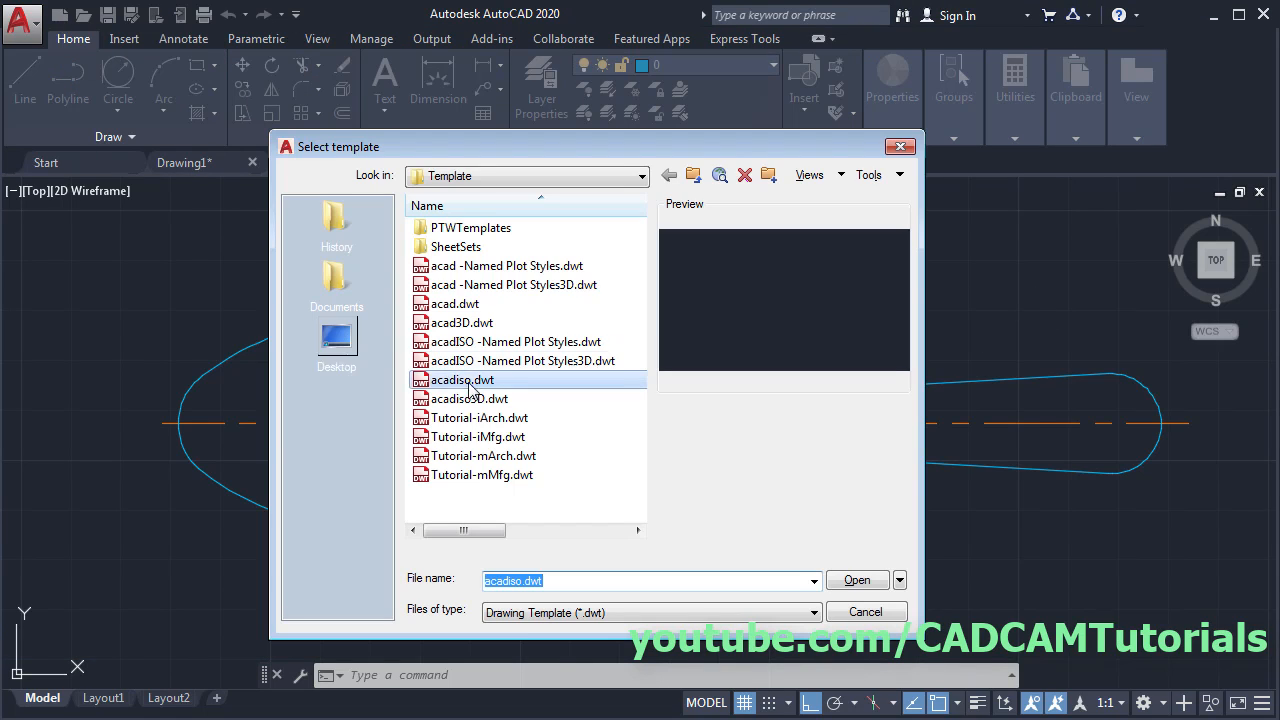
{"action": "left_click", "coordinate": [452, 305]}
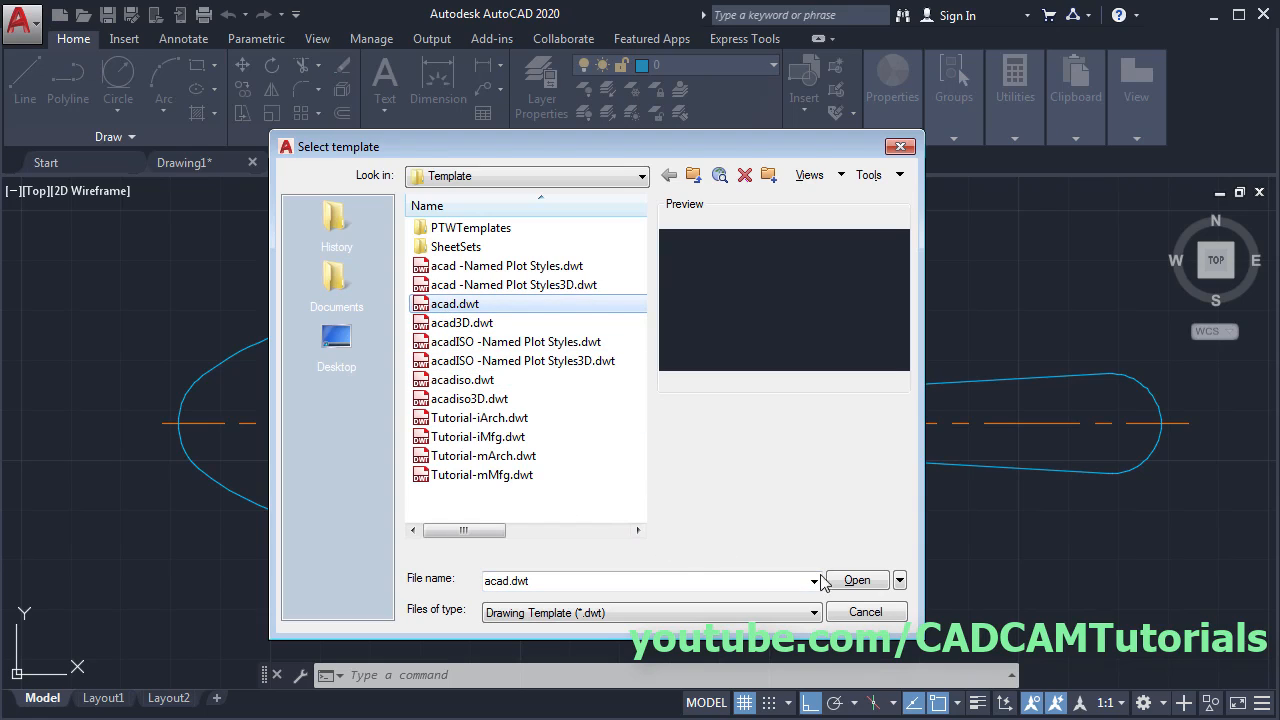
{"action": "left_click", "coordinate": [857, 580]}
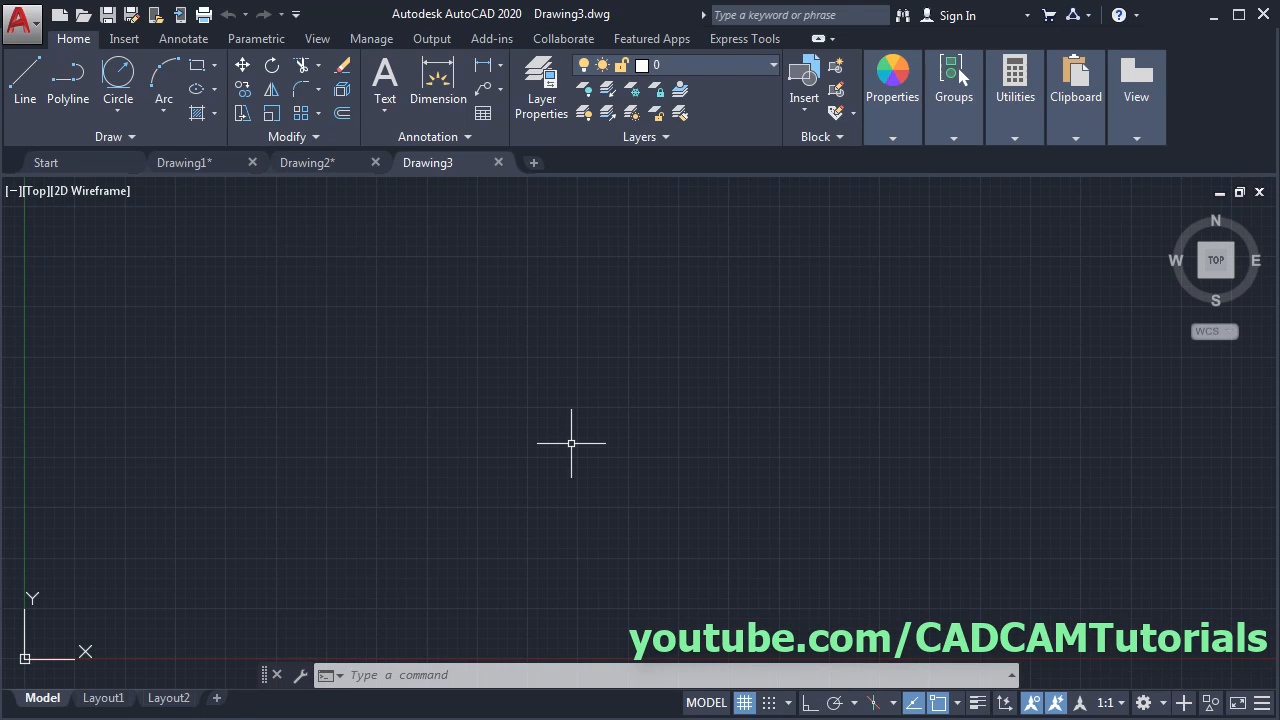
{"action": "type", "text": "U"}
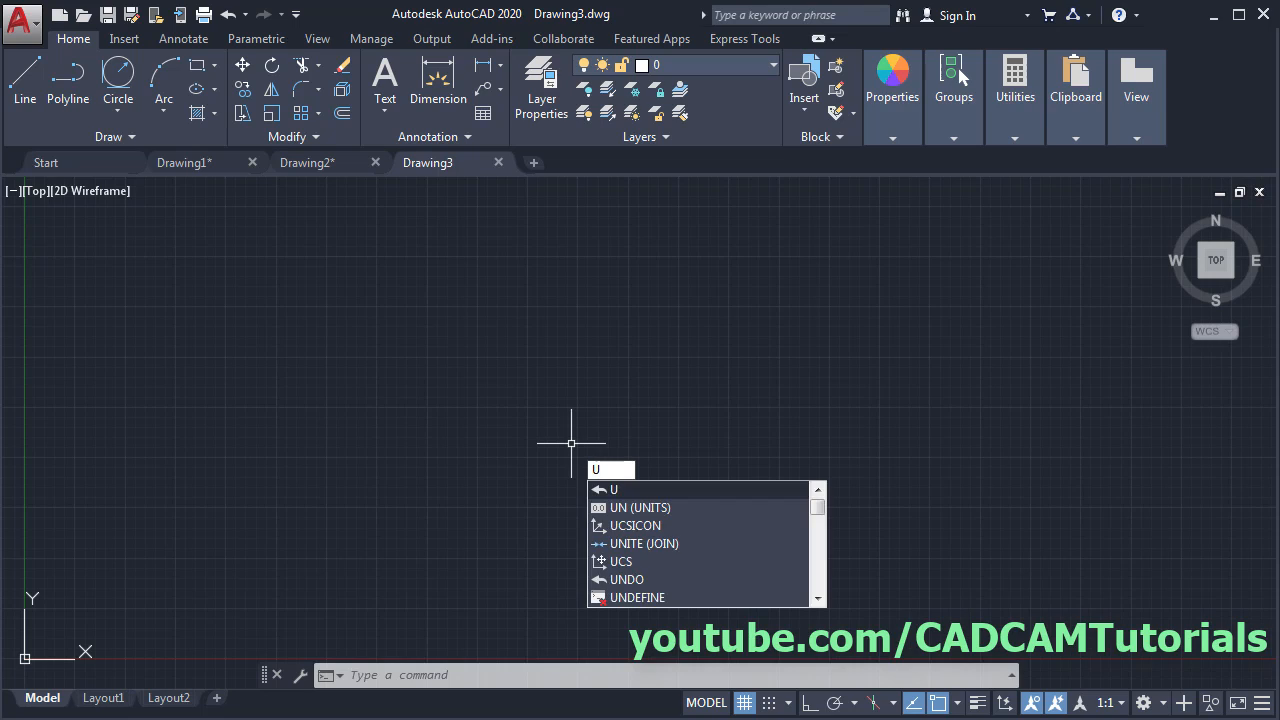
{"action": "type", "text": "N"}
{"action": "key", "text": "Return"}
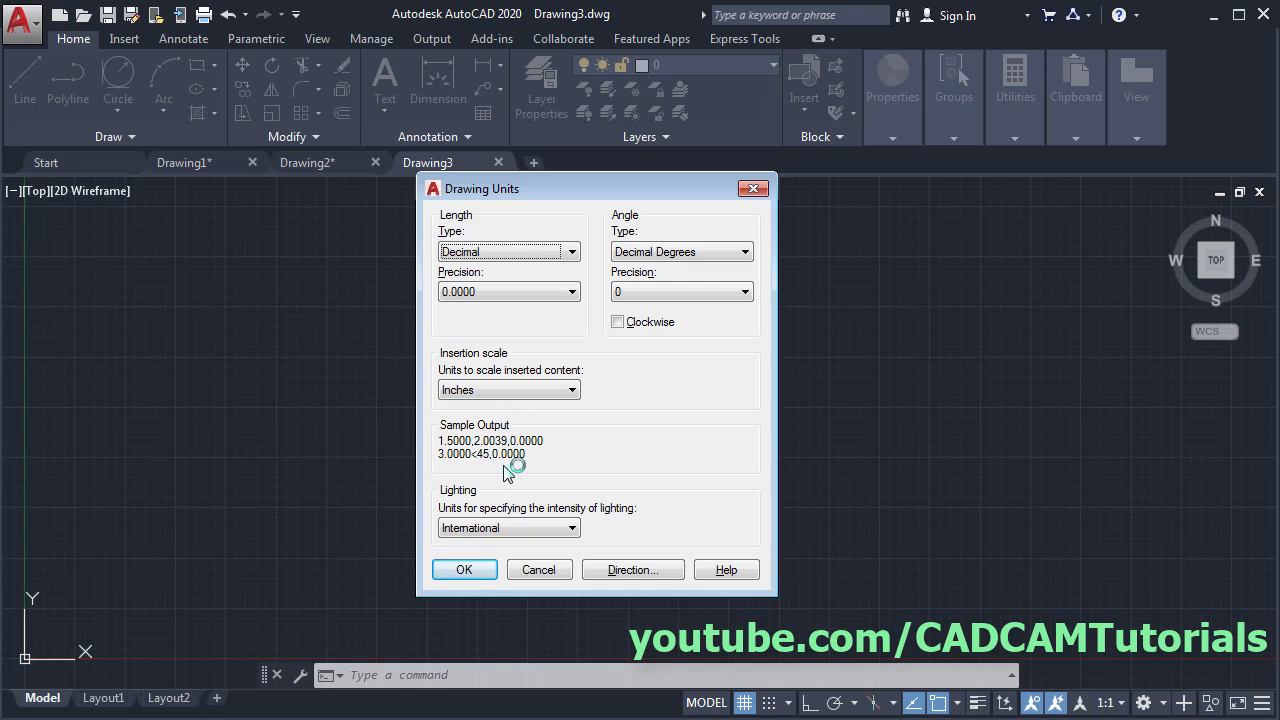
{"action": "left_click", "coordinate": [470, 571]}
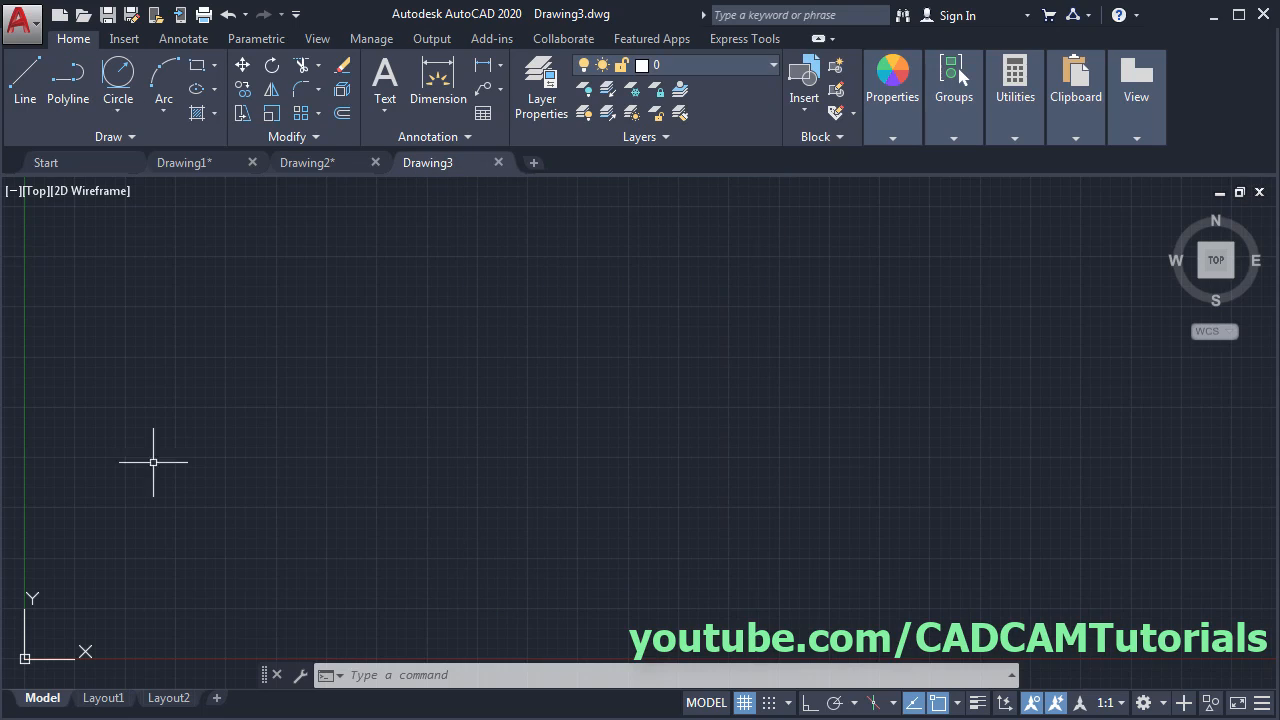
- Draw a 24-unit vertical centerline with Ortho on, after checking the connecting-rod PDF
{"action": "key", "text": "alt+Tab"}
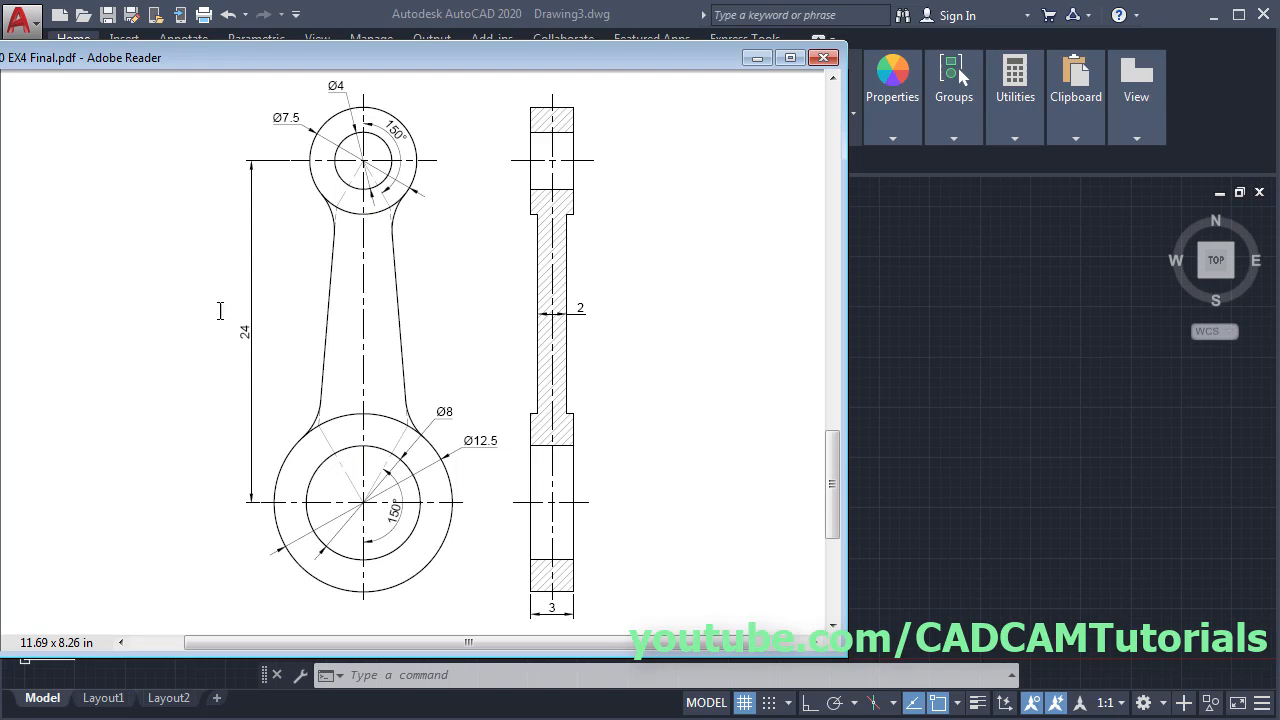
{"action": "key", "text": "alt+Tab"}
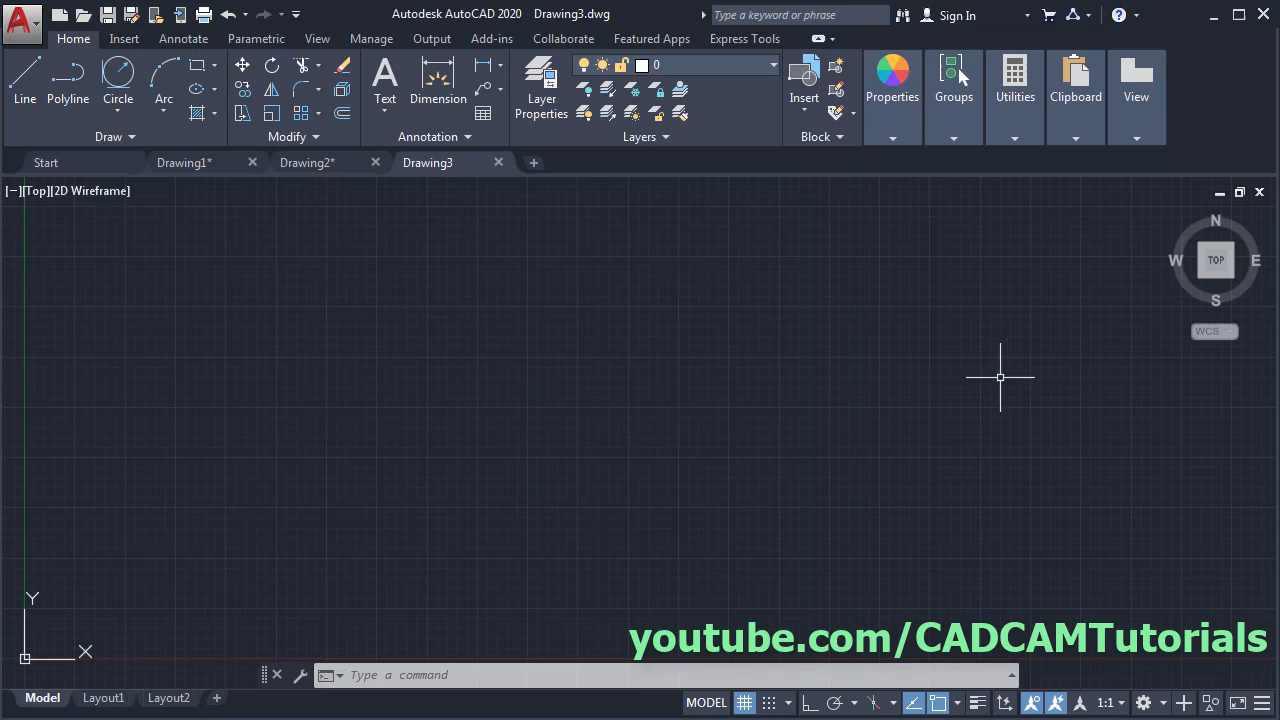
{"action": "left_click", "coordinate": [26, 85]}
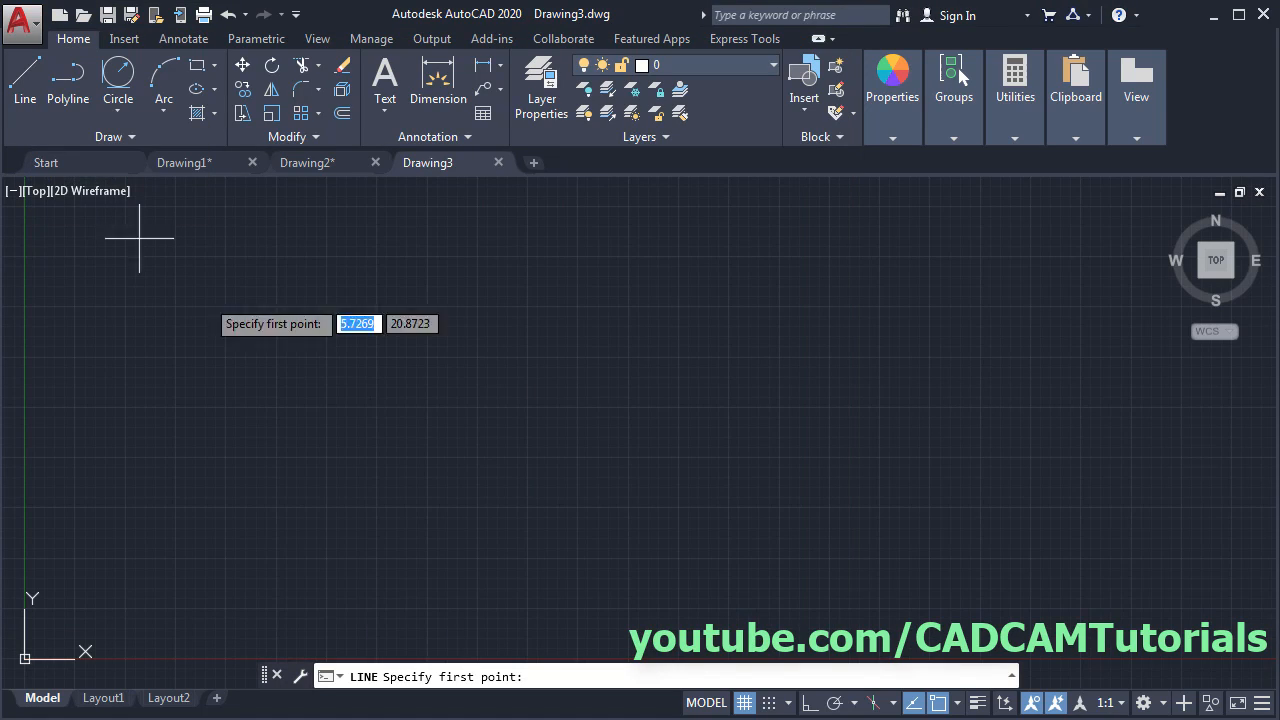
{"action": "left_click", "coordinate": [470, 274]}
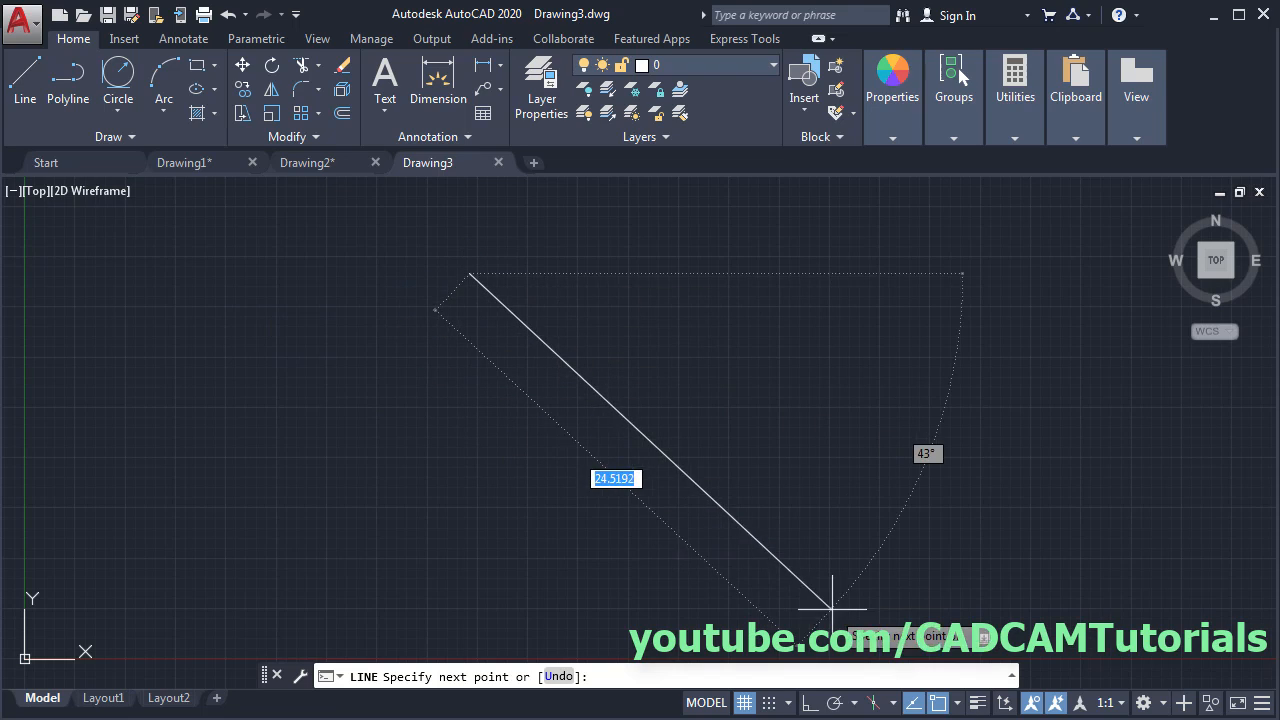
{"action": "key", "text": "F8"}
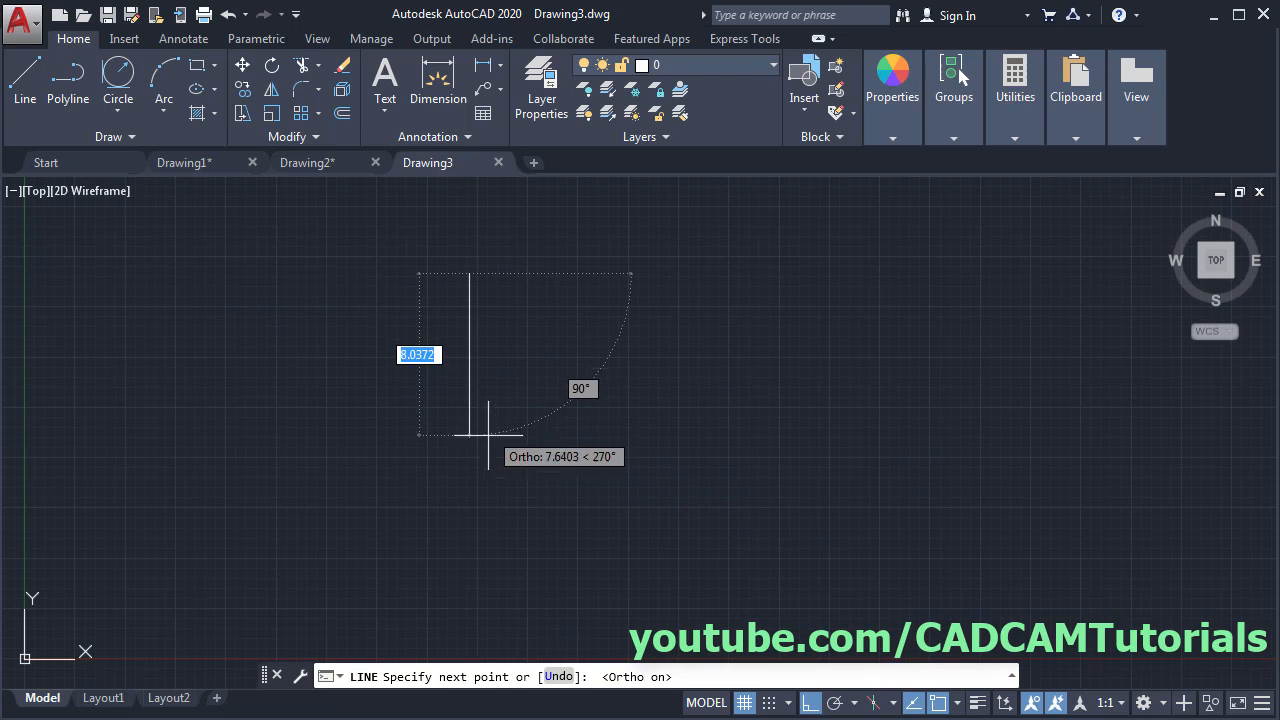
{"action": "type", "text": "24"}
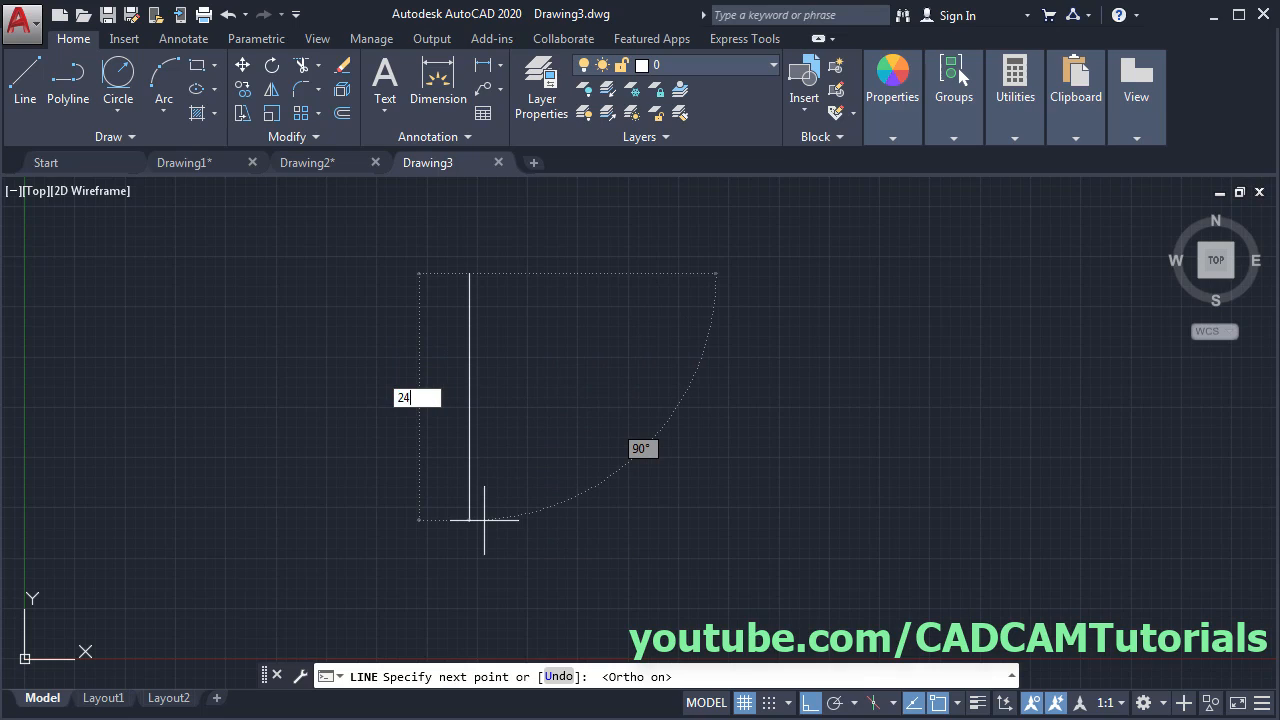
{"action": "key", "text": "Return"}
{"action": "key", "text": "Return"}
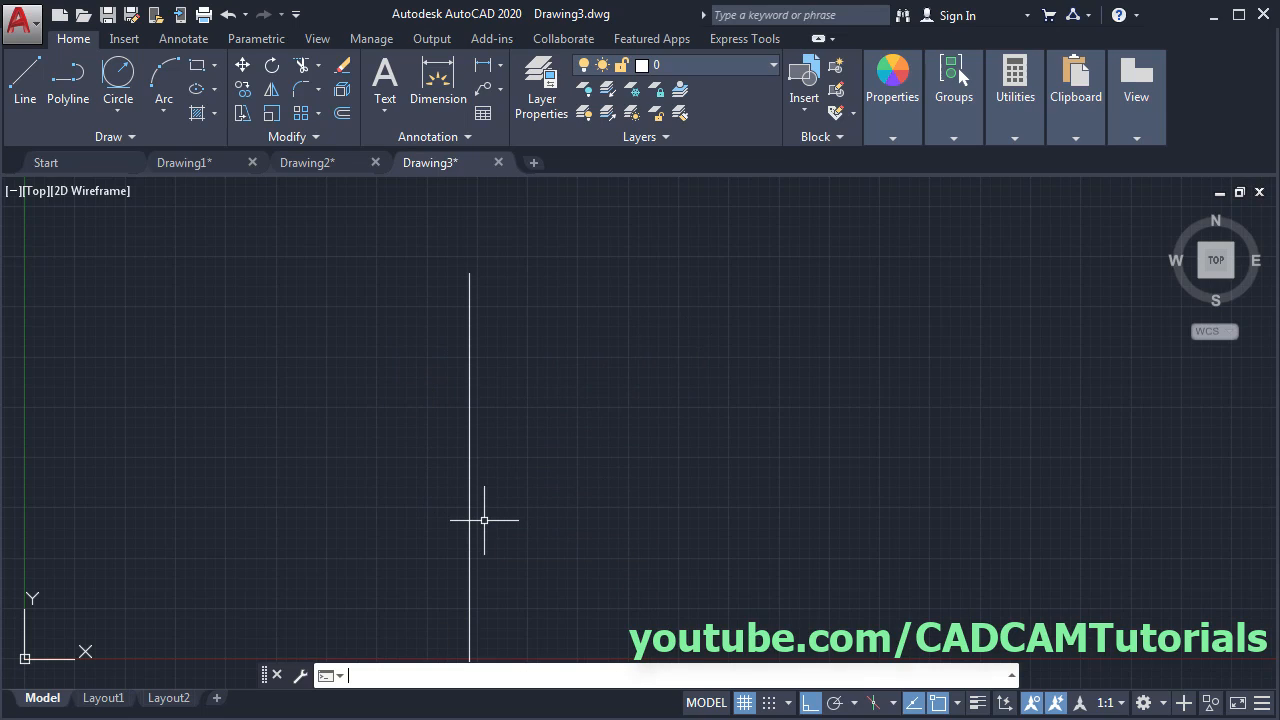
{"action": "scroll", "coordinate": [449, 434], "scroll_direction": "down", "scroll_amount": 2}
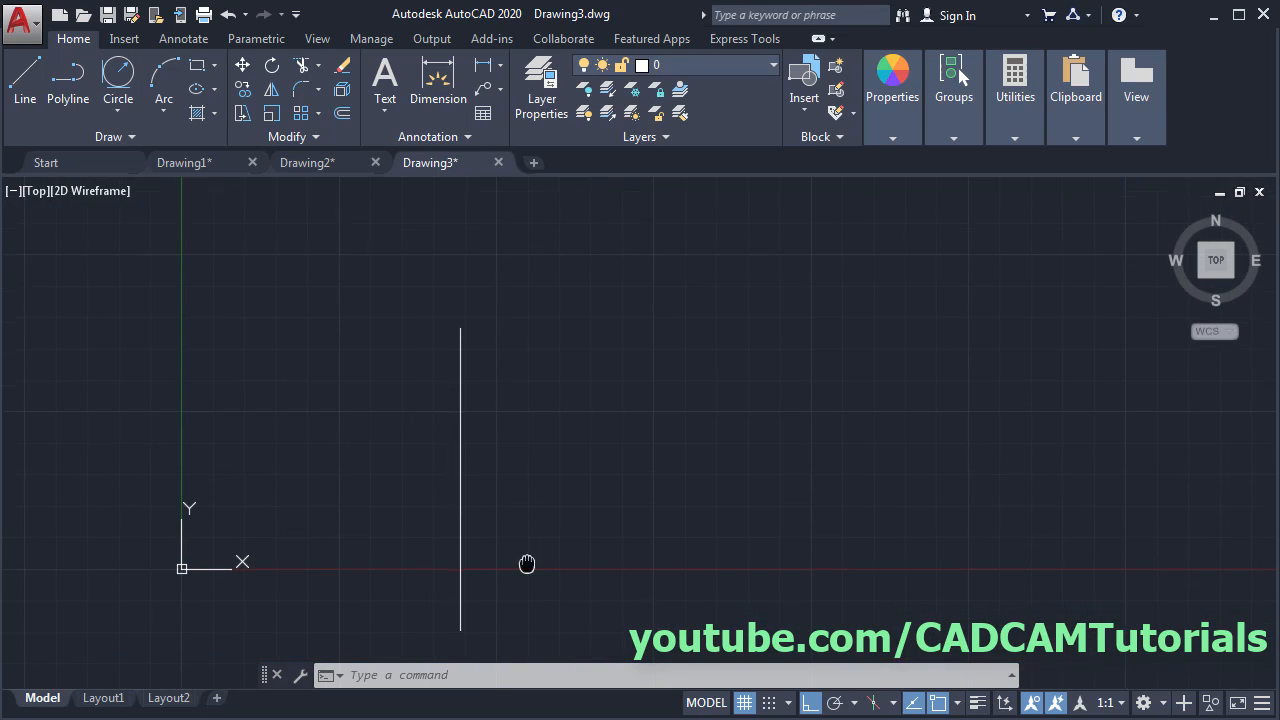
- Set the UCS icon to Noorigin so it stays in the lower-left corner, then check the PDF
{"action": "middle_click_drag", "start_coordinate": [526, 563], "coordinate": [536, 469]}
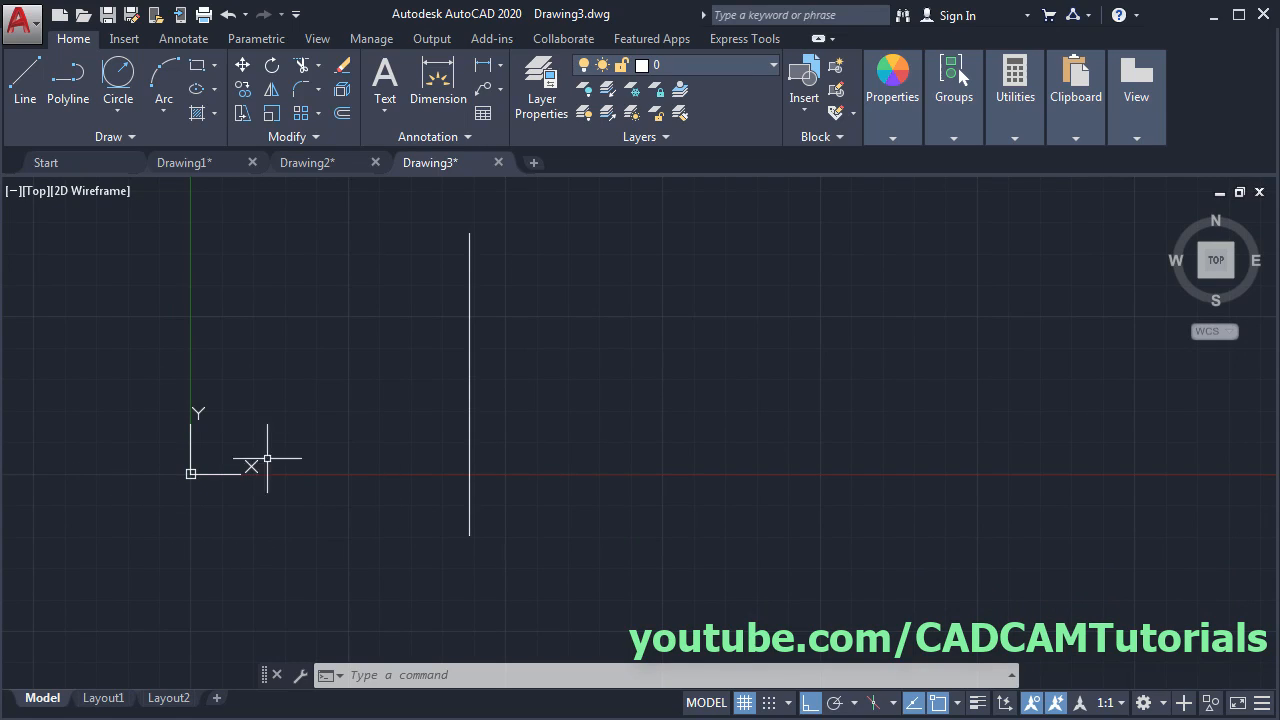
{"action": "type", "text": "uc"}
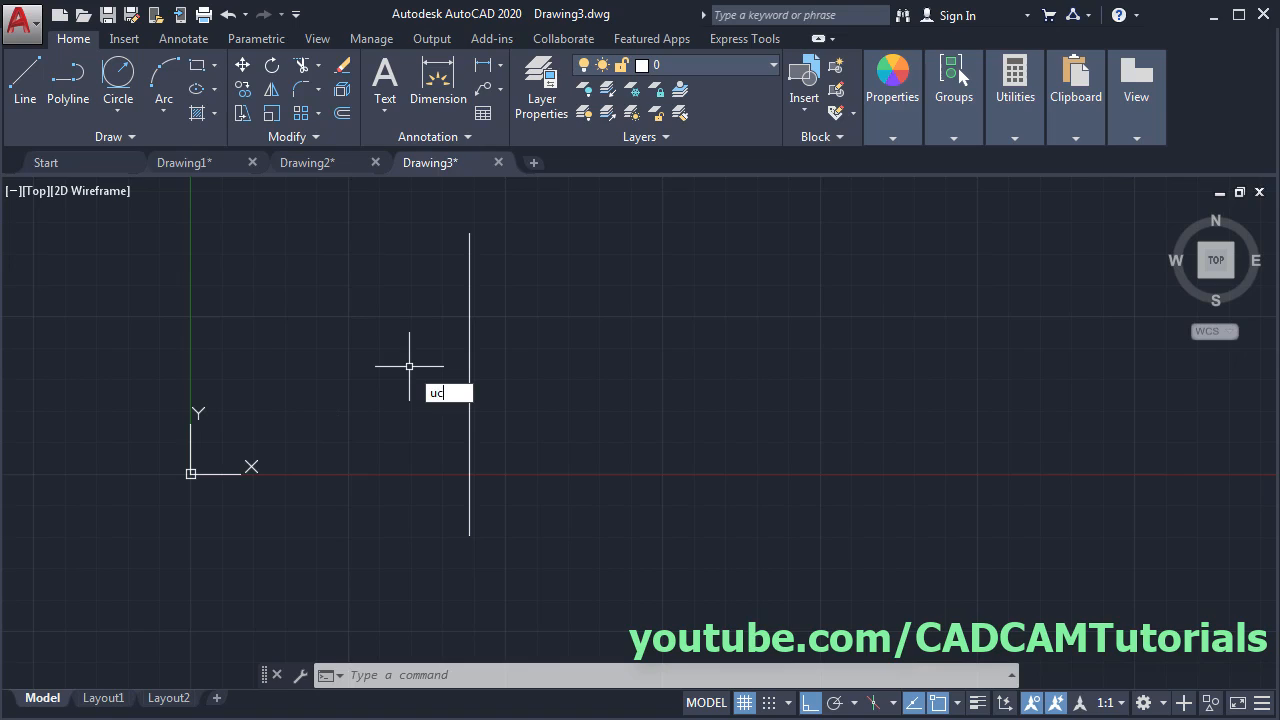
{"action": "type", "text": "si"}
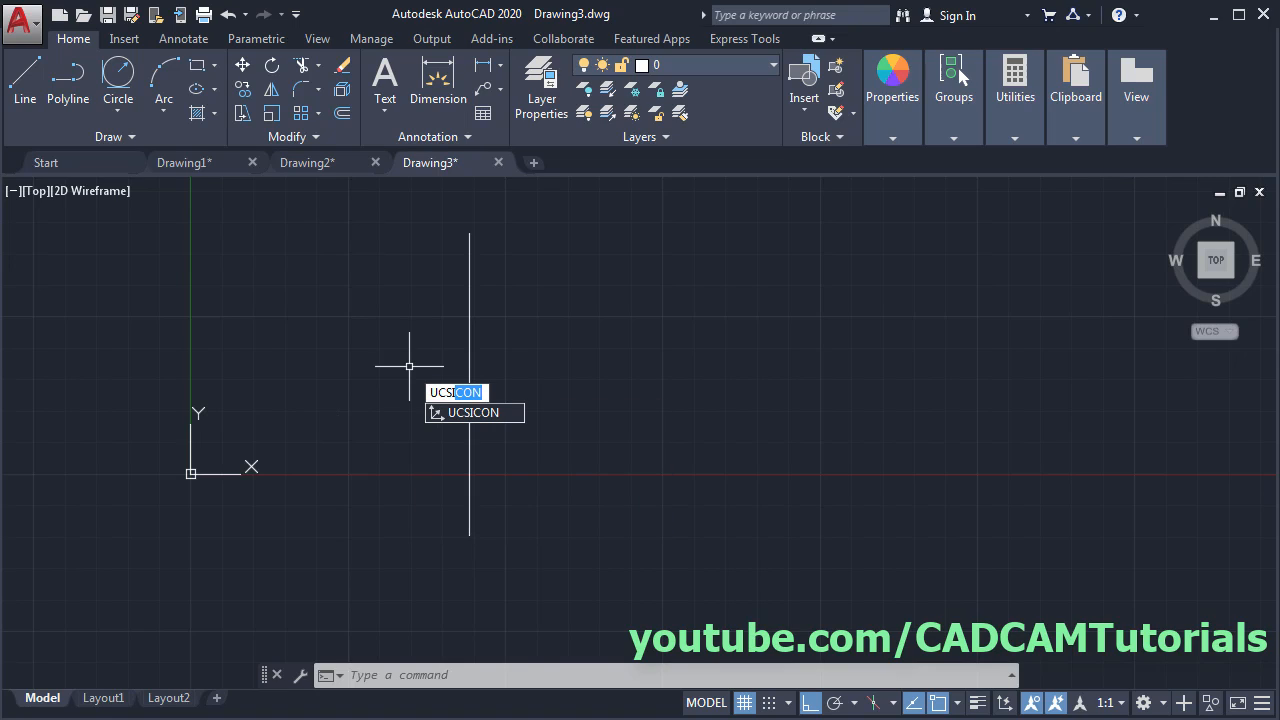
{"action": "key", "text": "Return"}
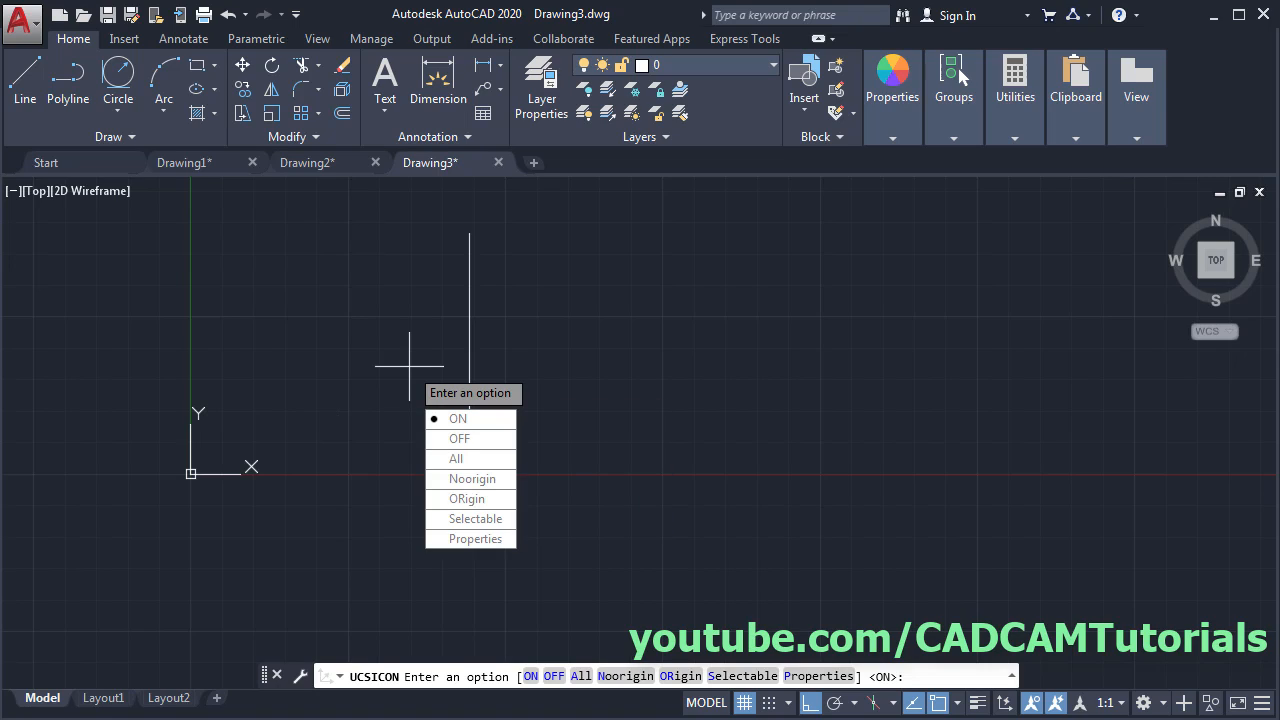
{"action": "left_click", "coordinate": [490, 485]}
{"action": "key", "text": "alt+Tab"}
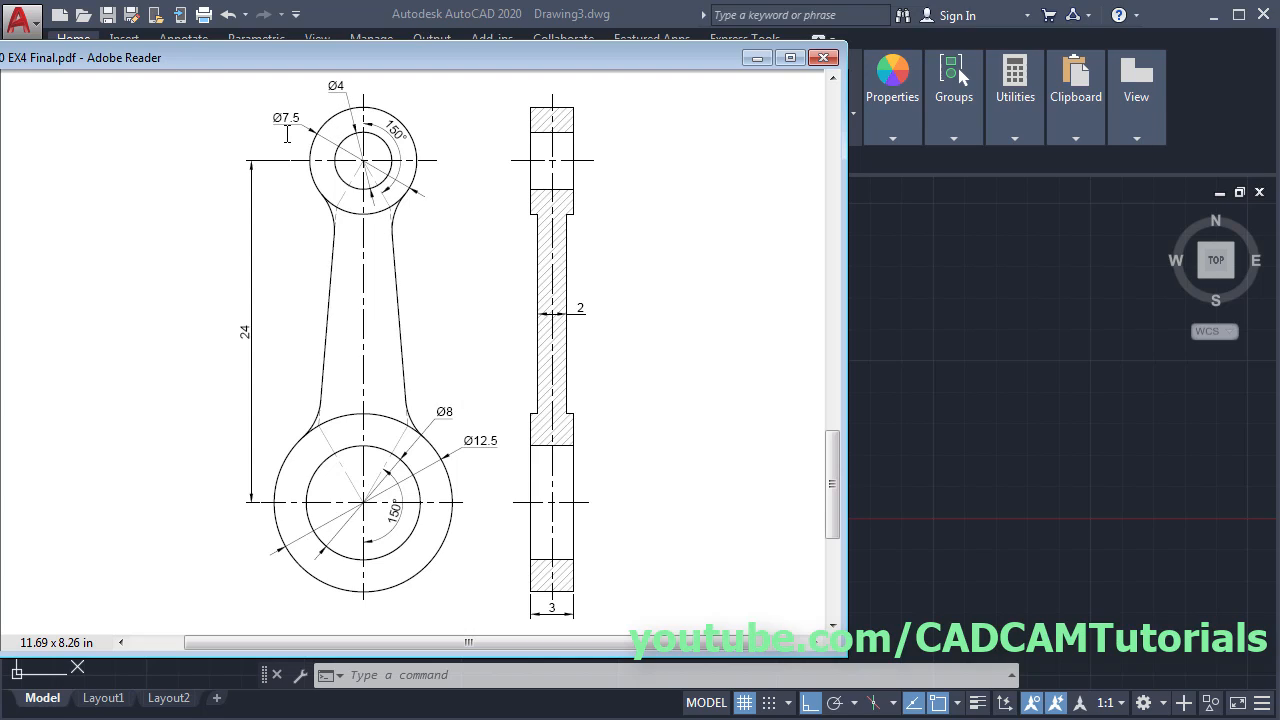
{"action": "left_click", "coordinate": [946, 359]}
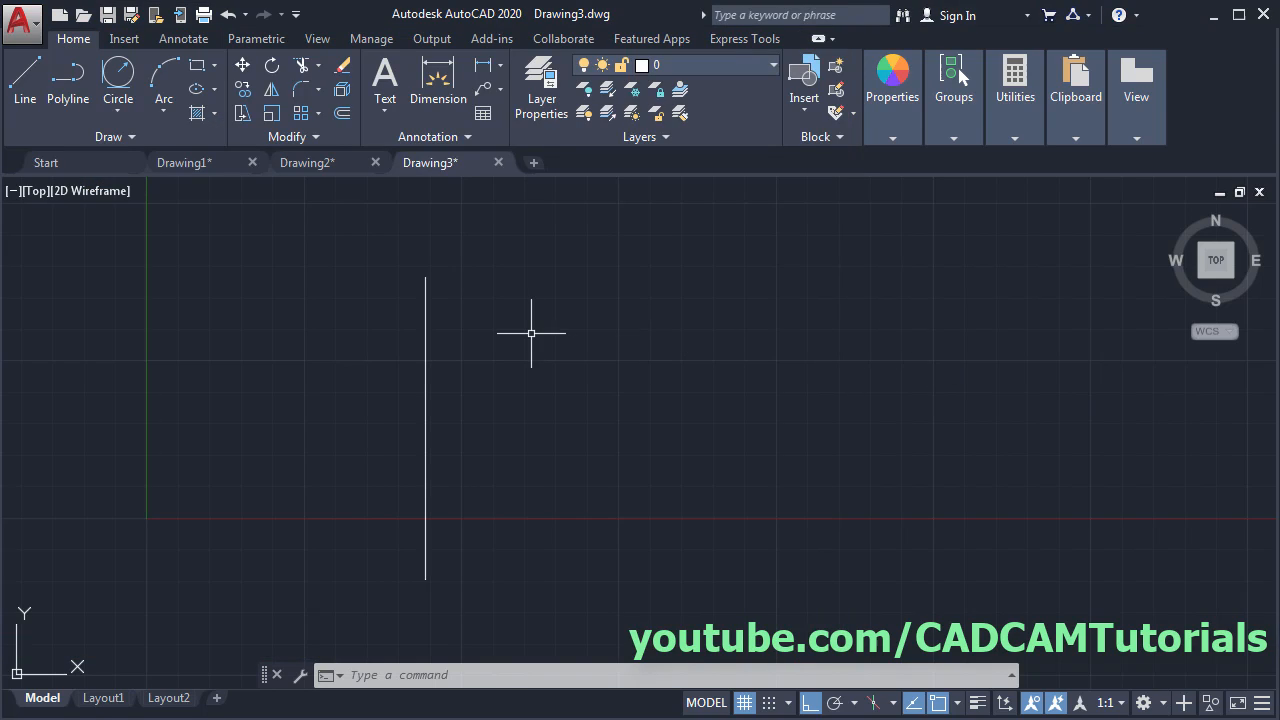
- Draw concentric circles of diameter 12.5 and radius 4 at the centerline's bottom end
{"action": "type", "text": "m"}
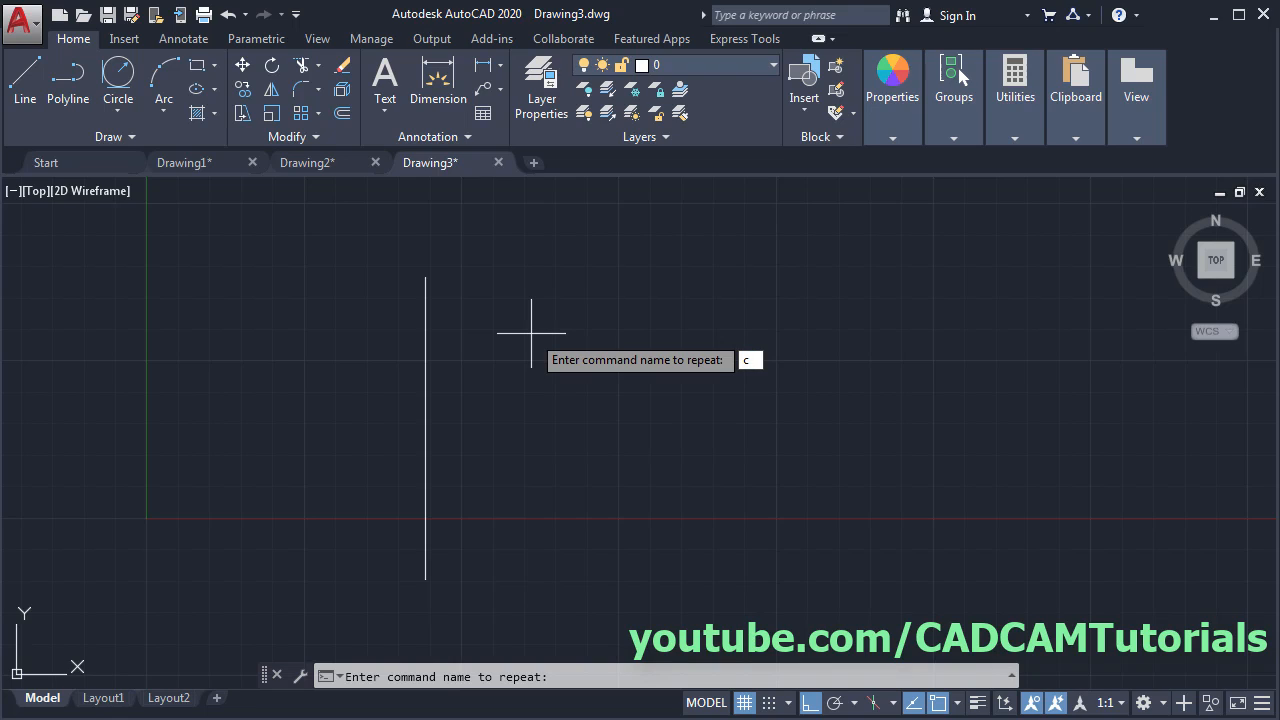
{"action": "key", "text": "Return"}
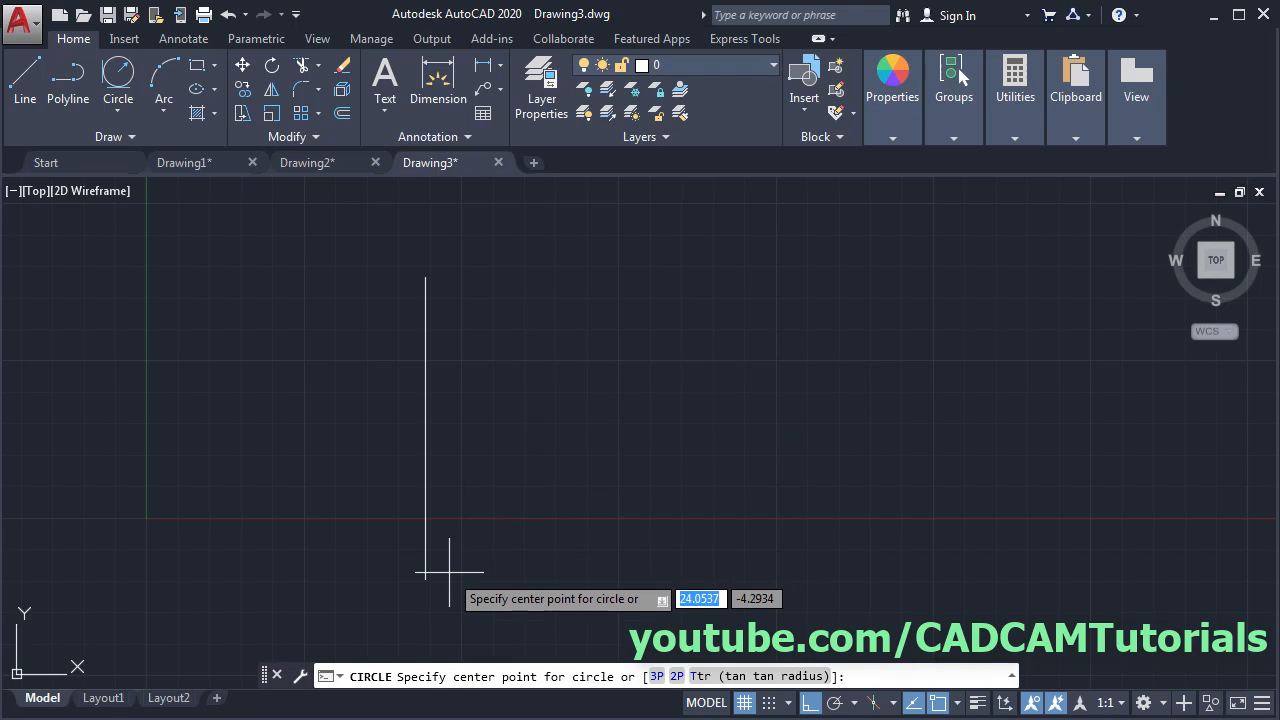
{"action": "left_click", "coordinate": [425, 579]}
{"action": "mouse_move", "coordinate": [506, 548]}
{"action": "middle_mouse_down"}
{"action": "mouse_move", "coordinate": [491, 534]}
{"action": "mouse_move", "coordinate": [514, 474]}
{"action": "middle_mouse_up"}
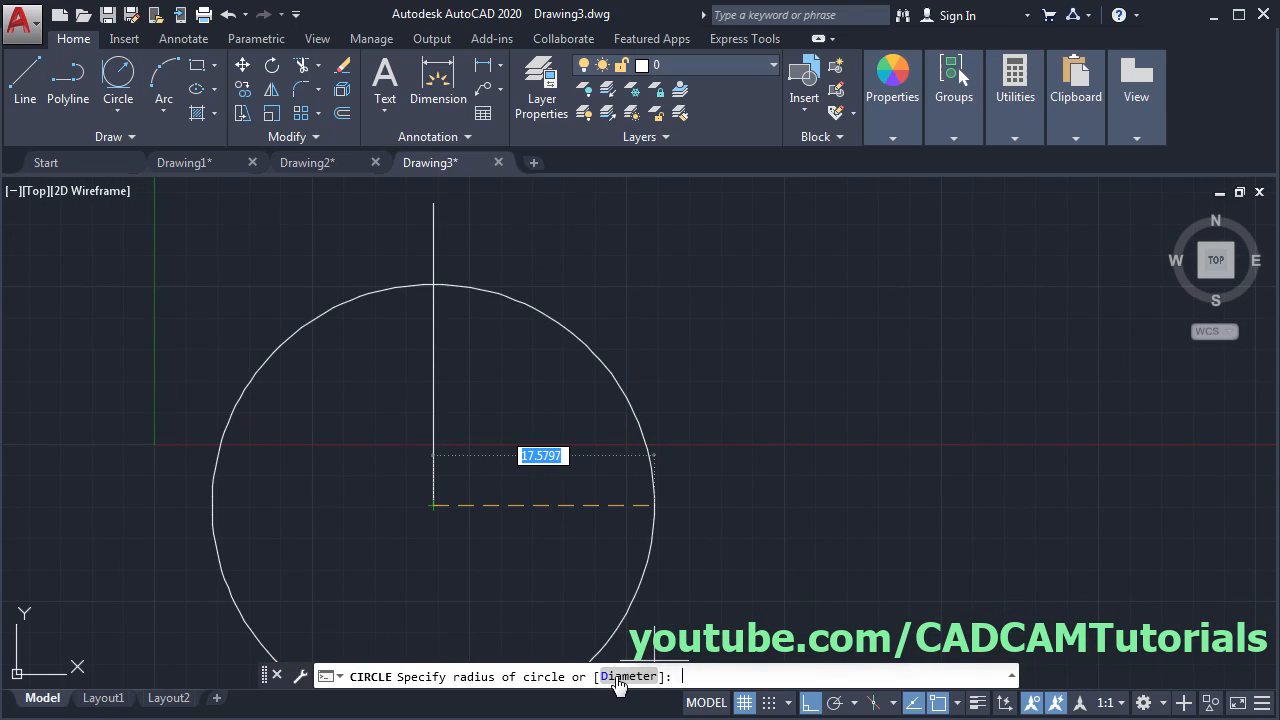
{"action": "left_click", "coordinate": [620, 678]}
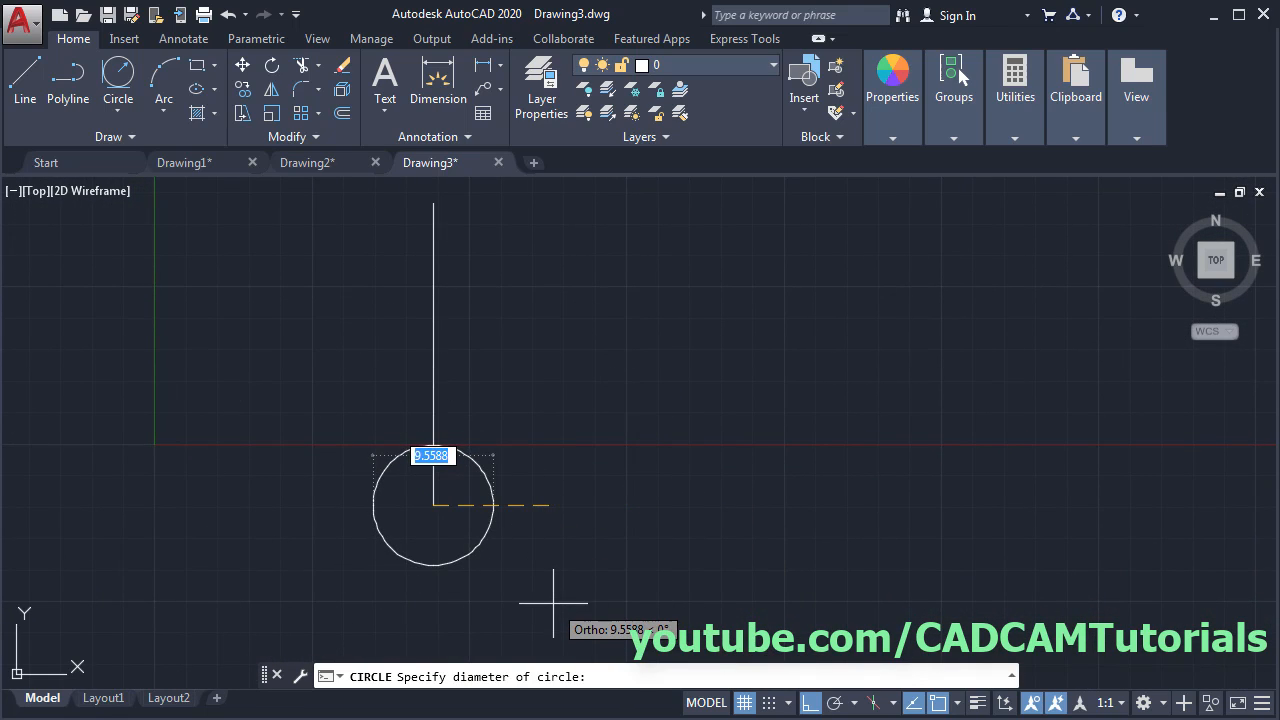
{"action": "type", "text": "12"}
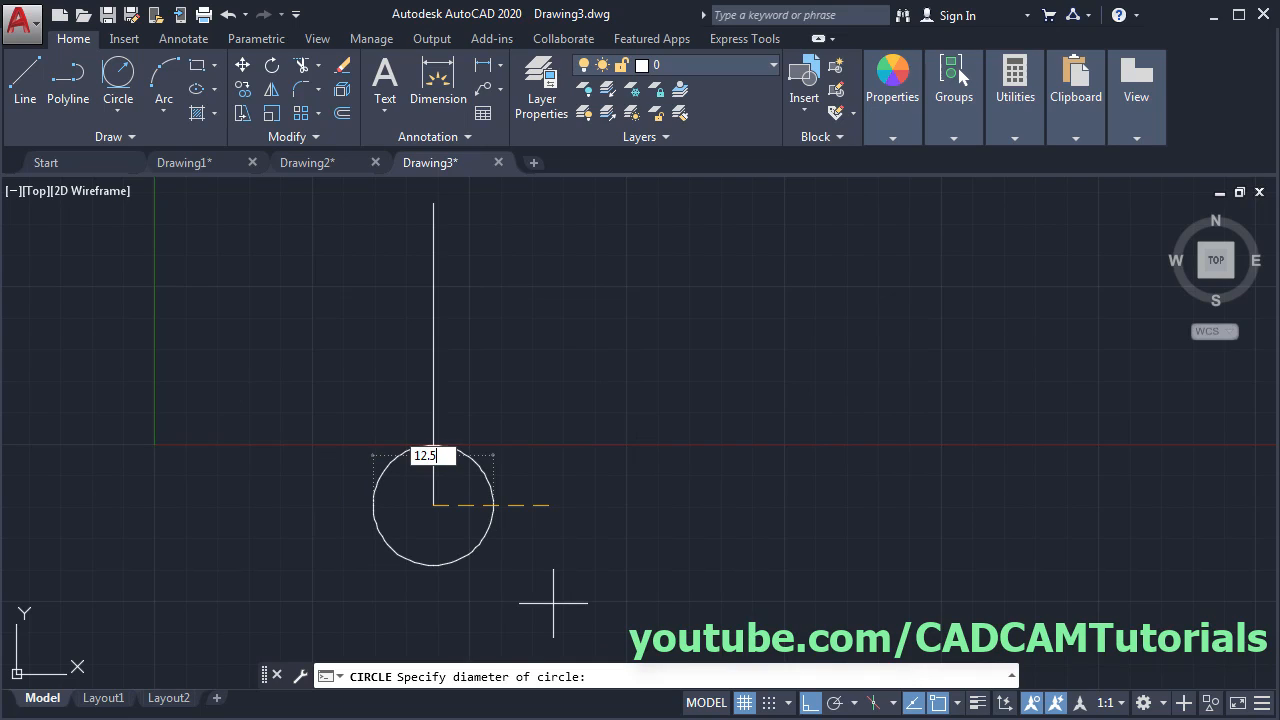
{"action": "type", "text": ".5"}
{"action": "key", "text": "Return"}
{"action": "key", "text": "Return"}
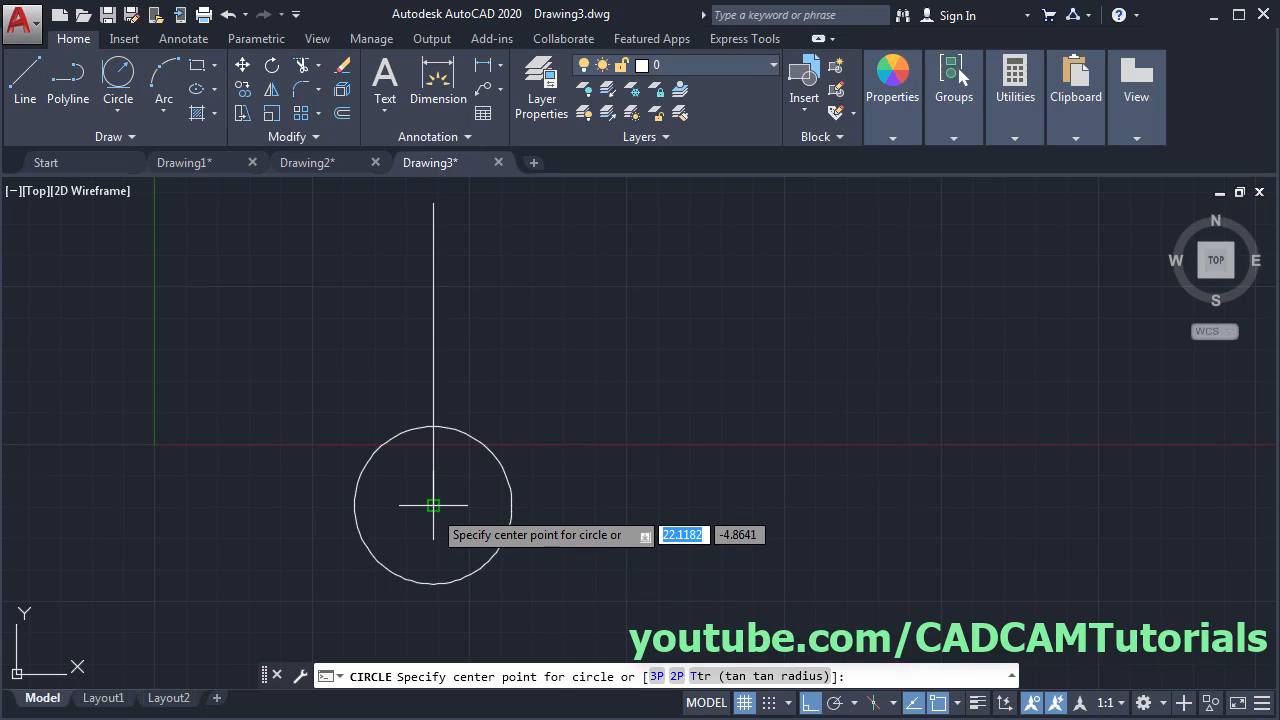
{"action": "left_click", "coordinate": [433, 505]}
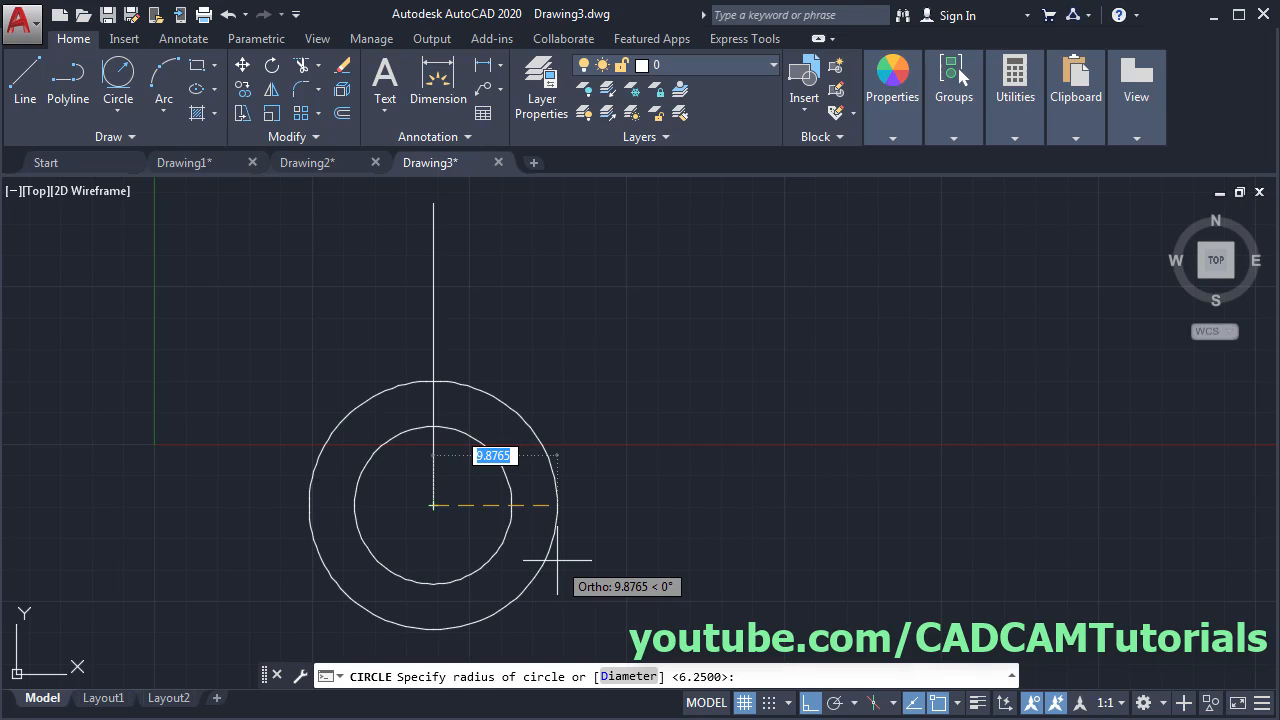
{"action": "type", "text": "4"}
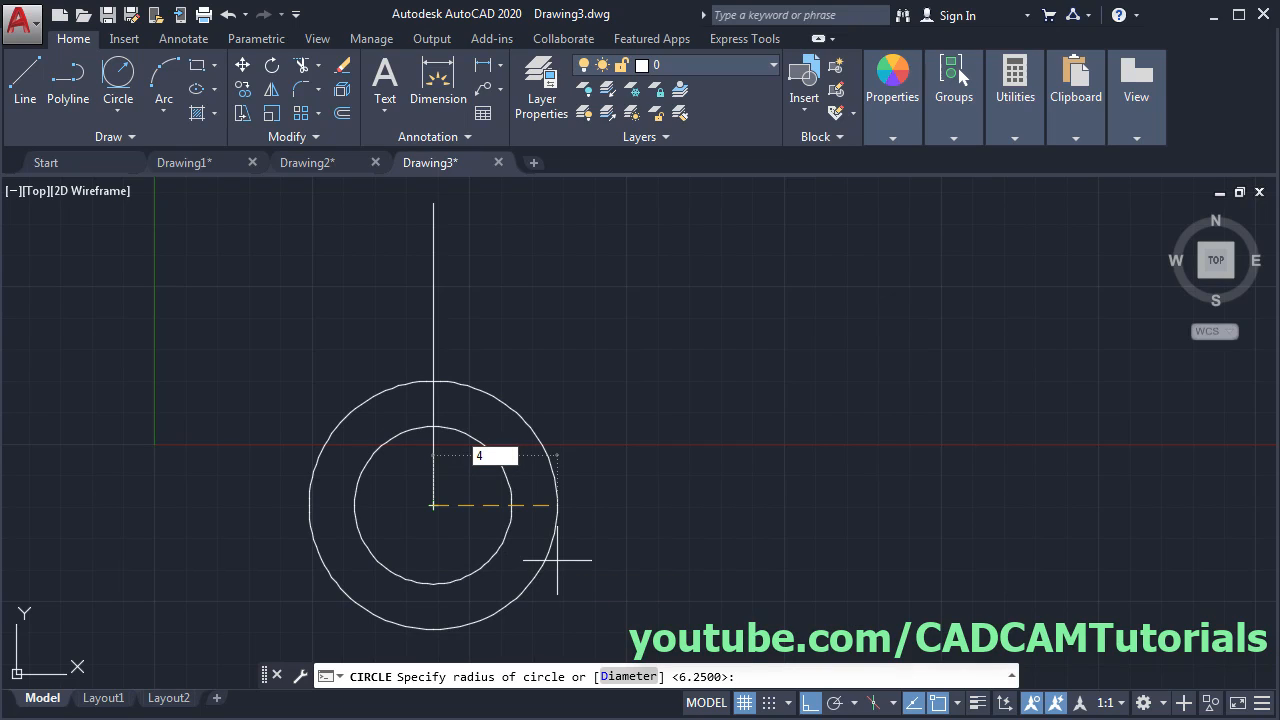
{"action": "key", "text": "Return"}
{"action": "key", "text": "Return"}
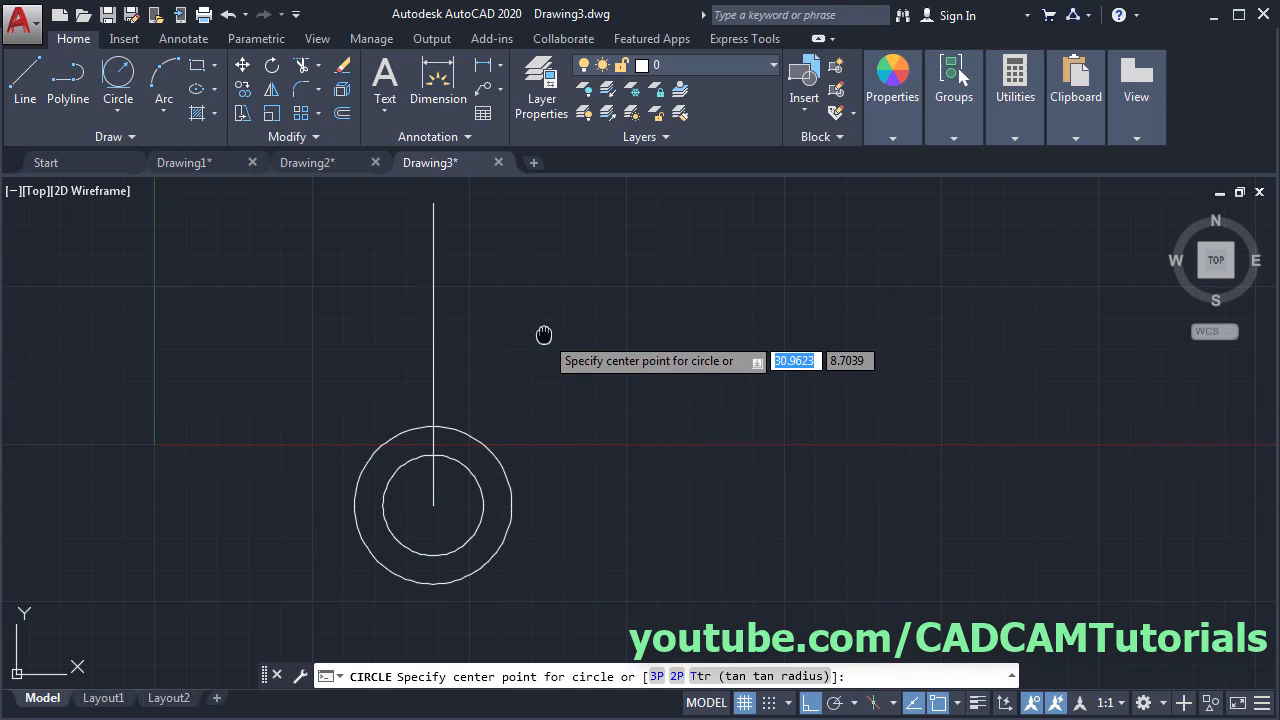
- Draw concentric circles of radius 2 and diameter 7.5 at the centerline's top end
{"action": "middle_click_drag", "start_coordinate": [546, 337], "coordinate": [553, 402]}
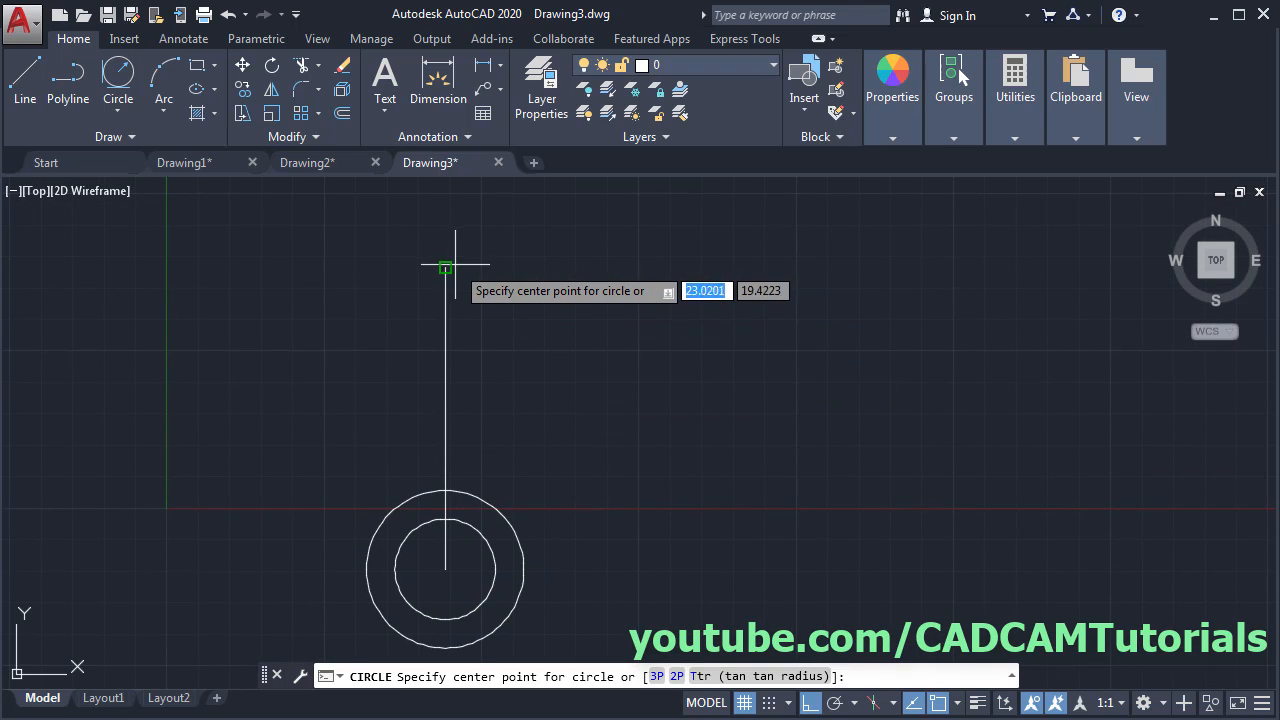
{"action": "left_click", "coordinate": [445, 267]}
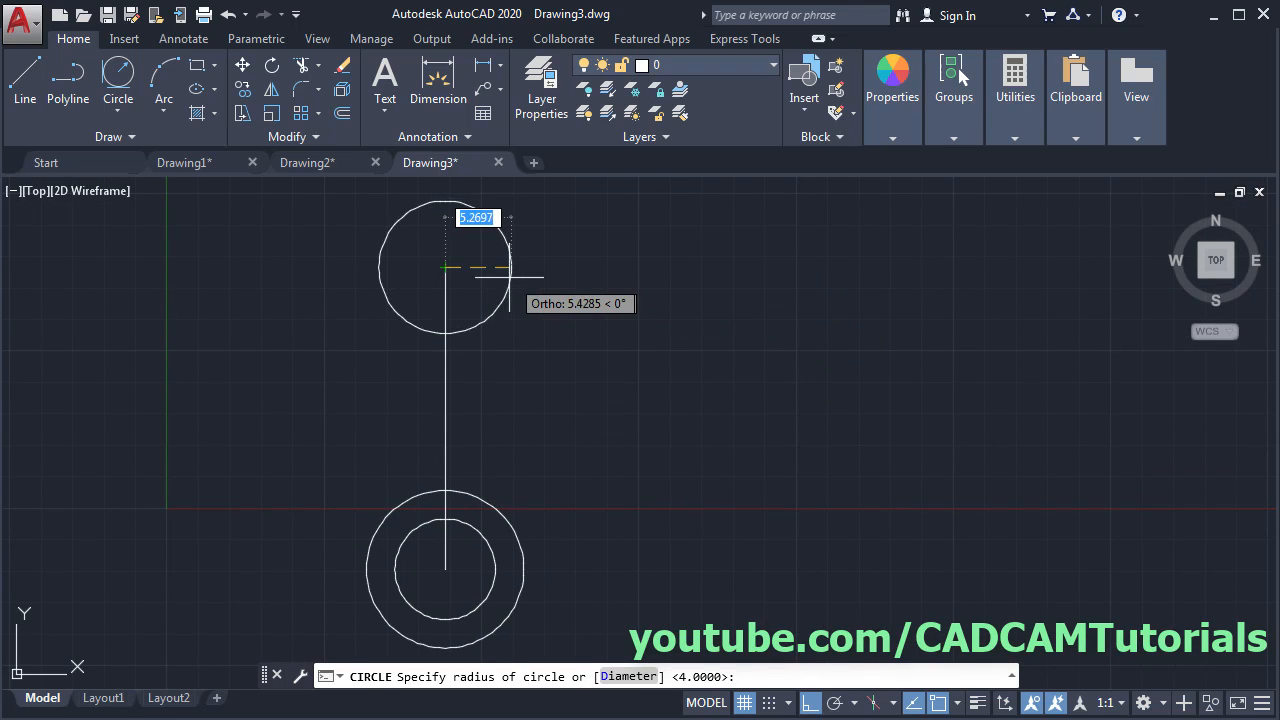
{"action": "type", "text": "2"}
{"action": "key", "text": "Return"}
{"action": "key", "text": "Return"}
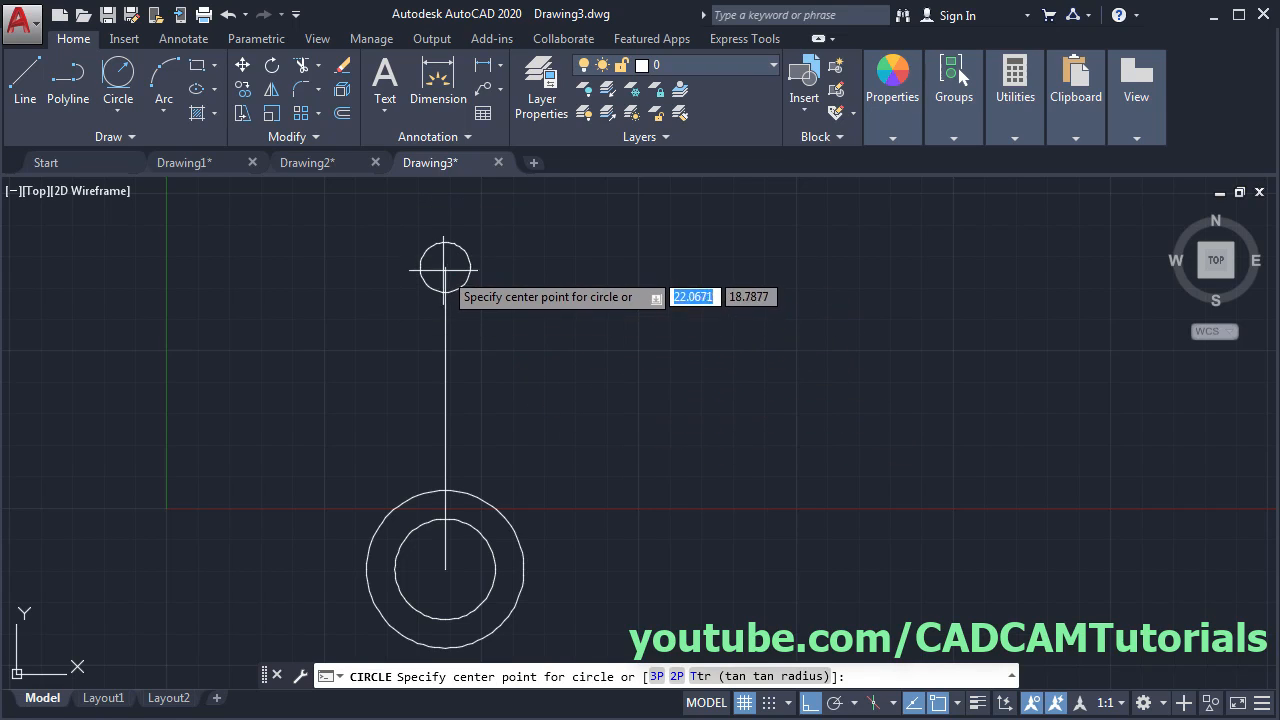
{"action": "left_click", "coordinate": [445, 267]}
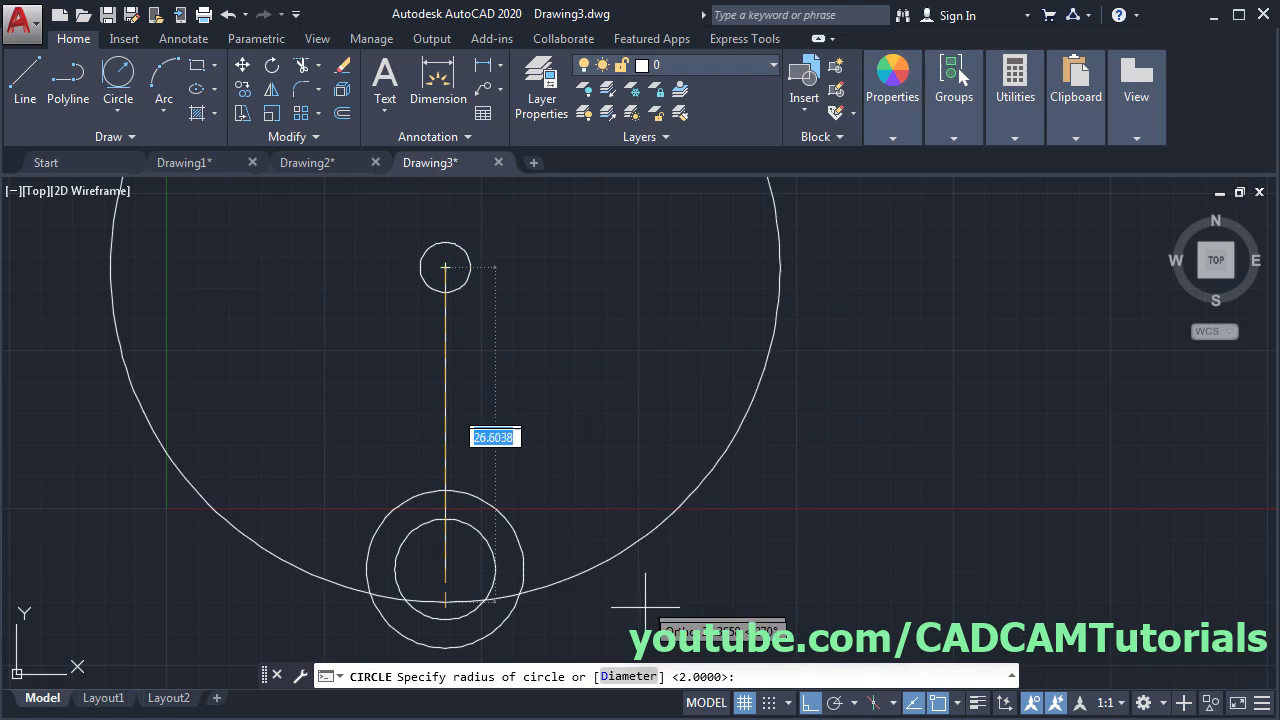
{"action": "left_click", "coordinate": [637, 677]}
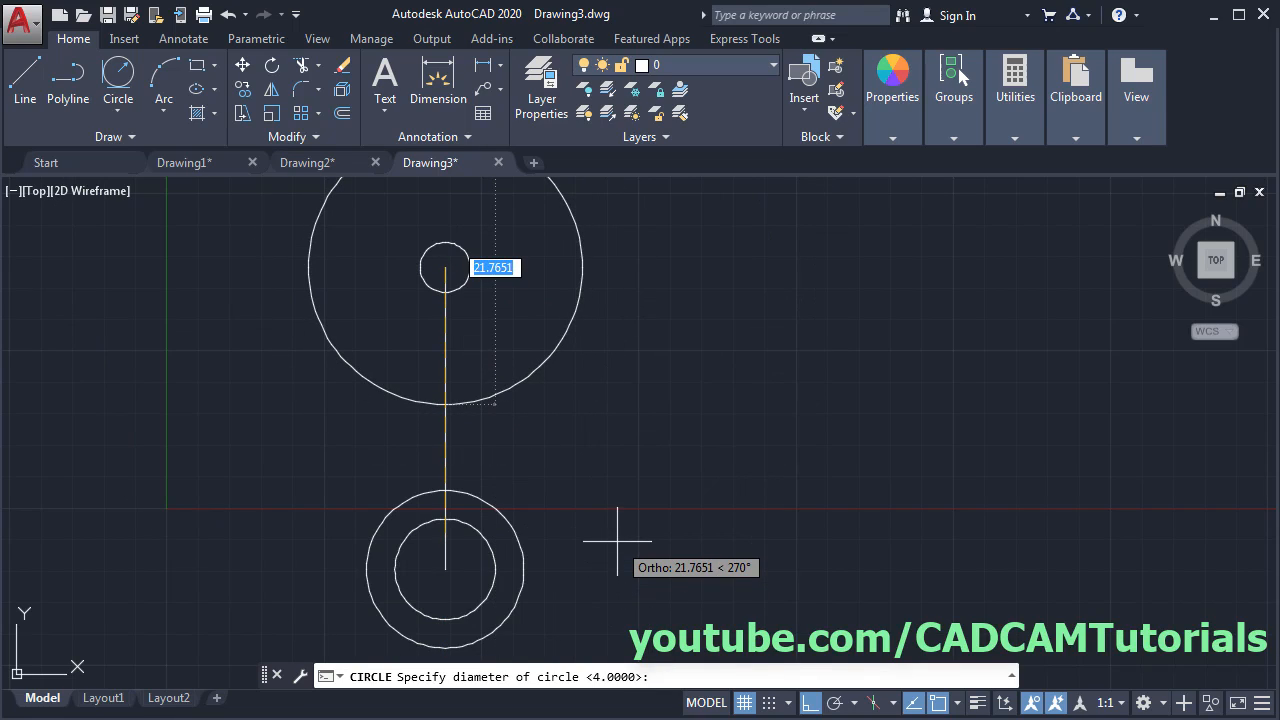
{"action": "type", "text": "7"}
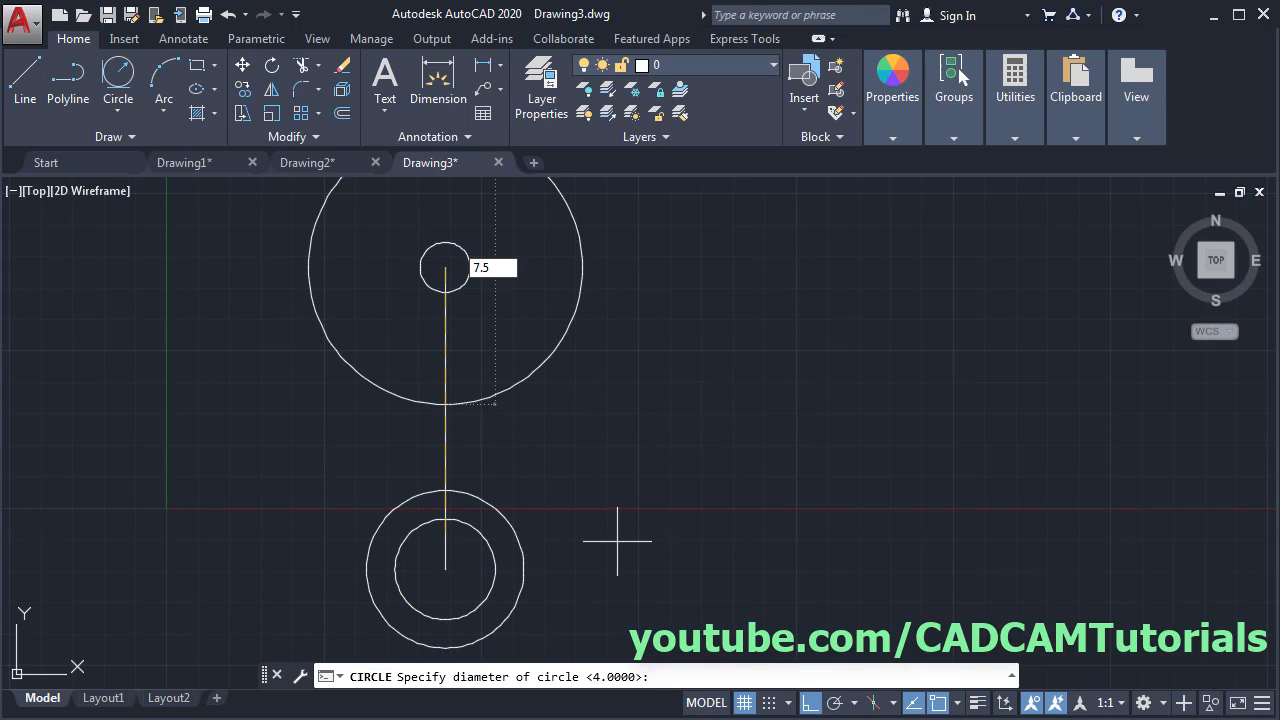
{"action": "type", "text": ".5"}
{"action": "key", "text": "Return"}
{"action": "key", "text": "Return"}
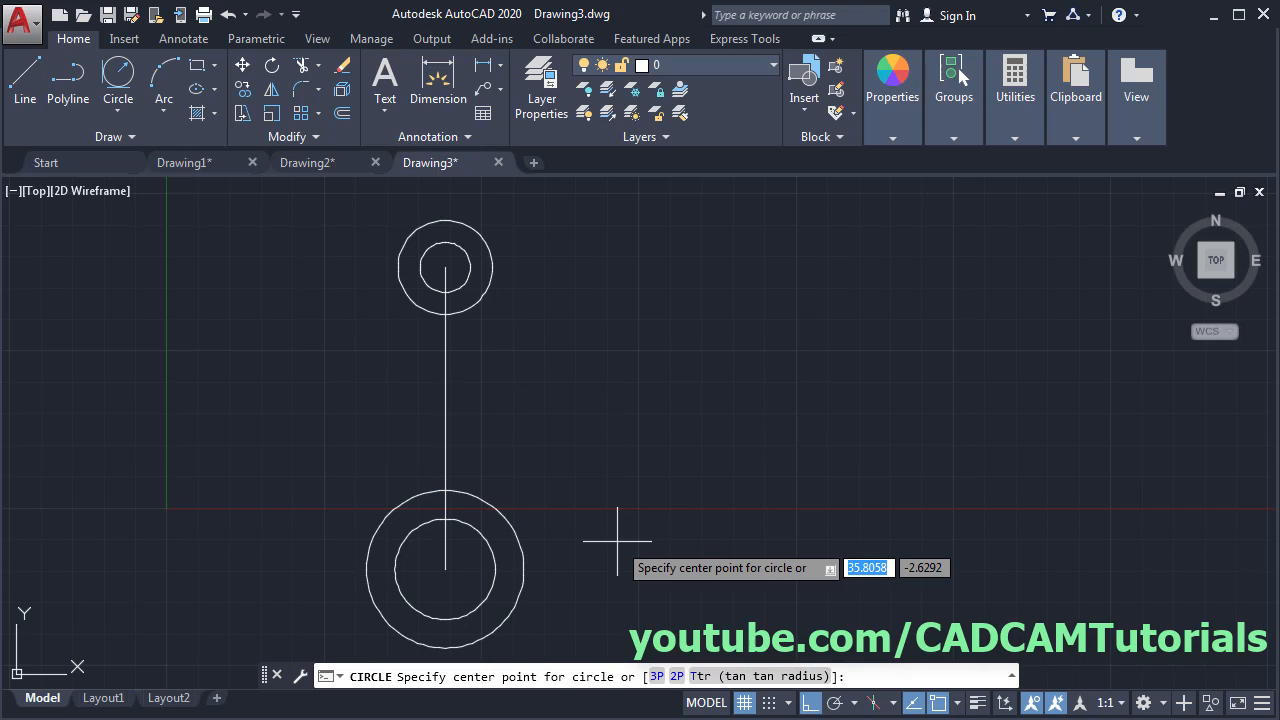
{"action": "key", "text": "Escape"}
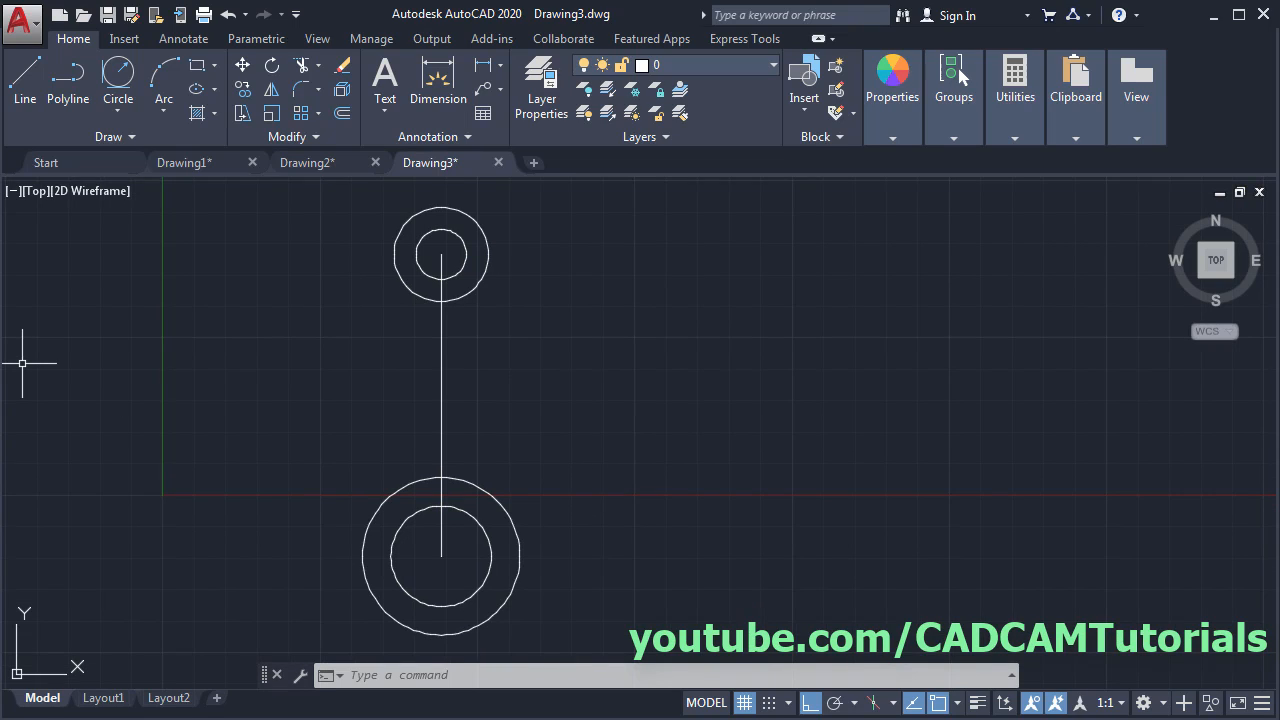
{"action": "key", "text": "alt+Tab"}
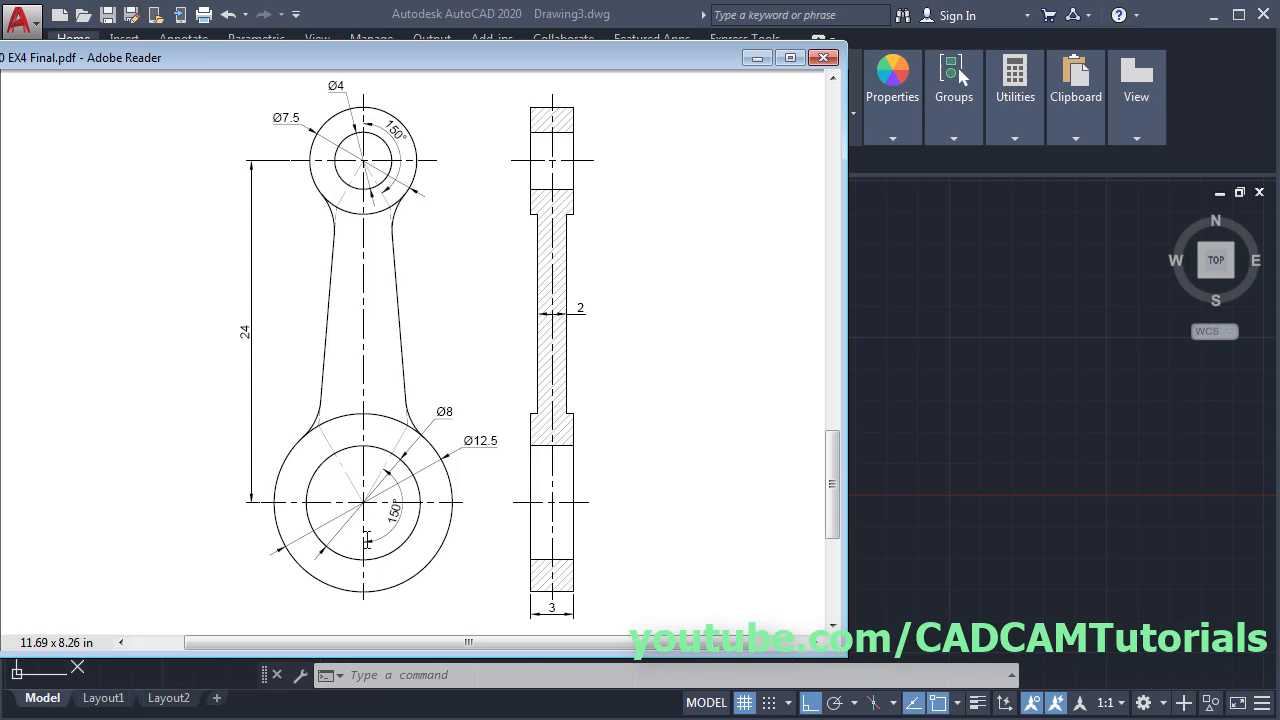
- With Ortho off, draw a 3.75-long line at 60° from the upper circles' centre to the outer circle
{"action": "left_click", "coordinate": [891, 303]}
{"action": "left_click", "coordinate": [13, 95]}
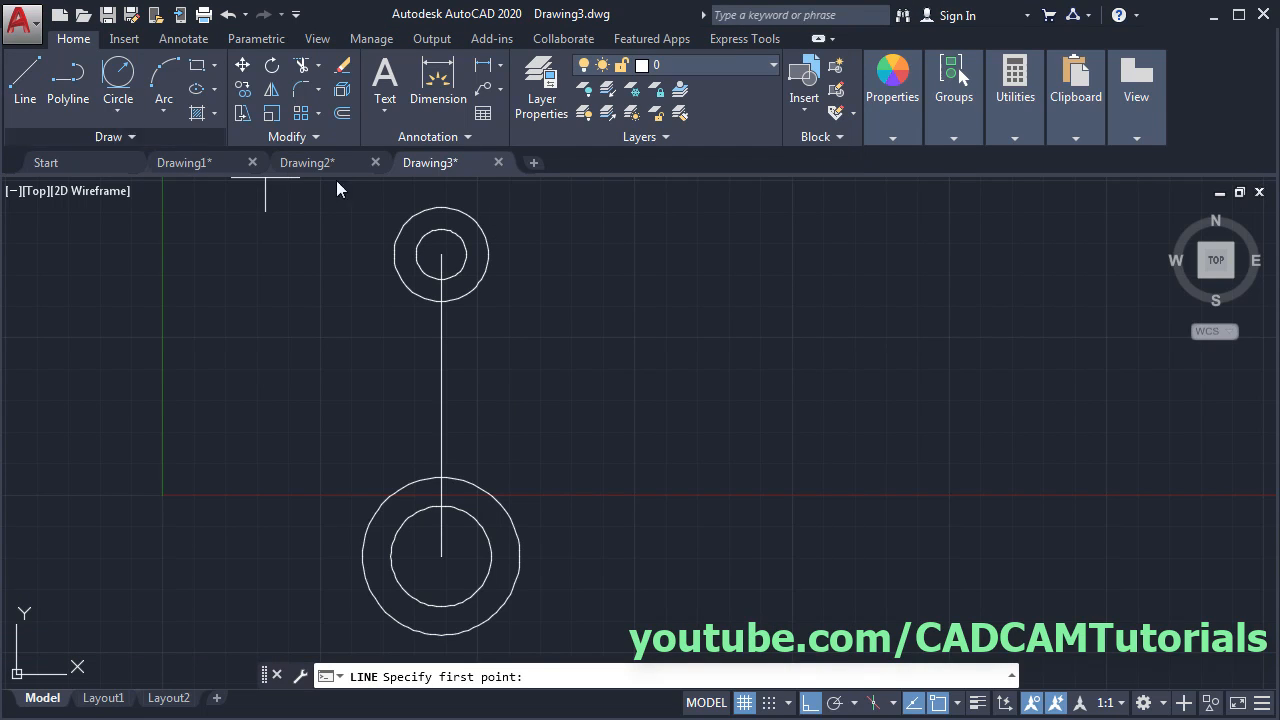
{"action": "scroll", "coordinate": [440, 225], "scroll_direction": "up", "scroll_amount": 6}
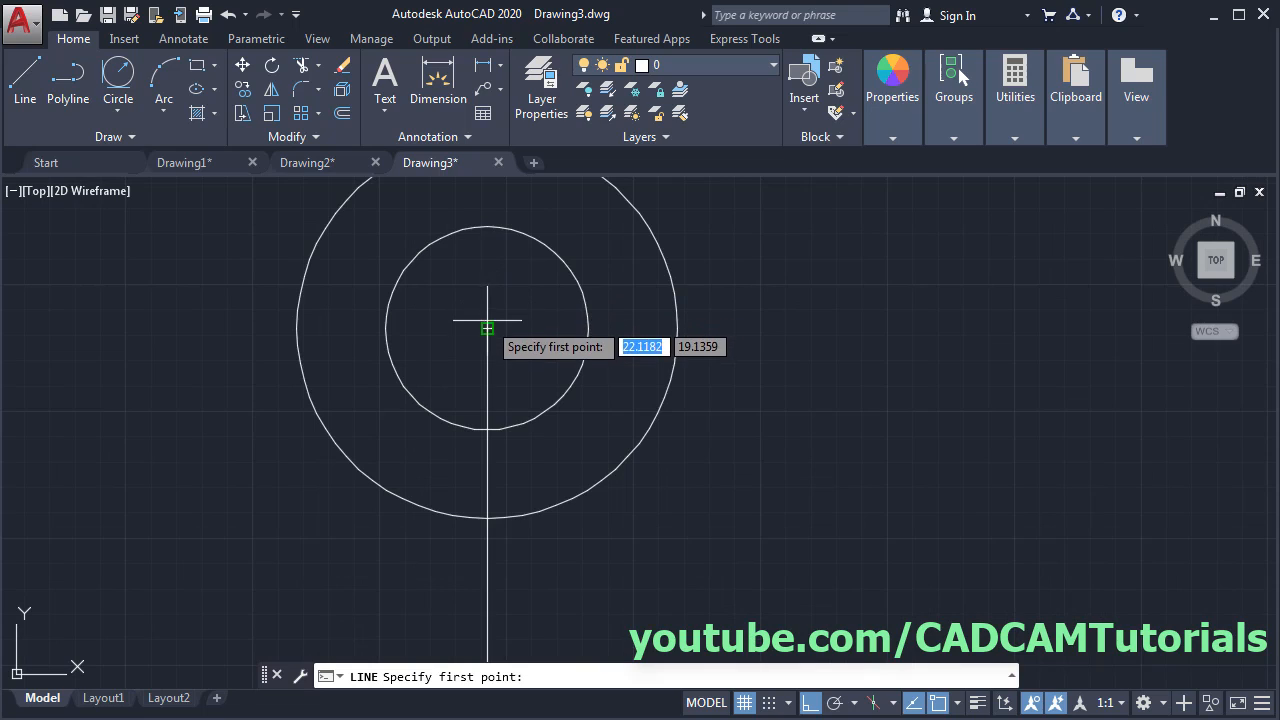
{"action": "left_click", "coordinate": [487, 328]}
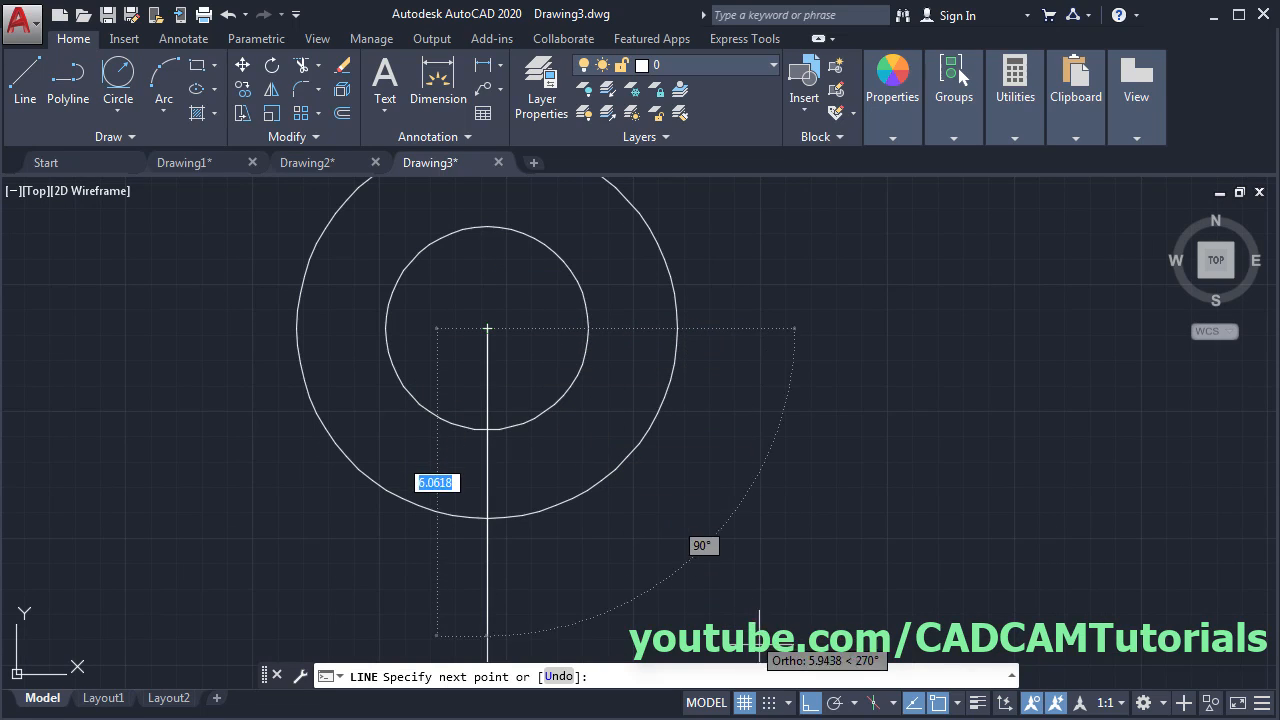
{"action": "left_click", "coordinate": [808, 703]}
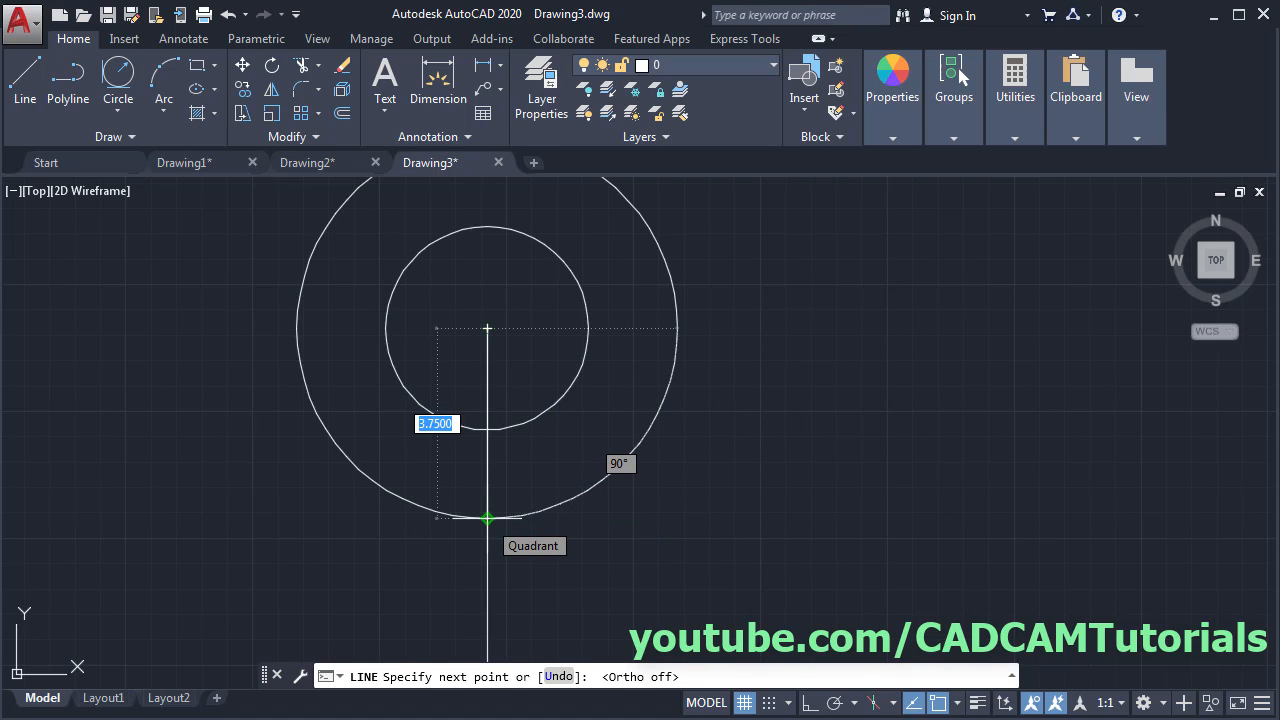
{"action": "type", "text": "3."}
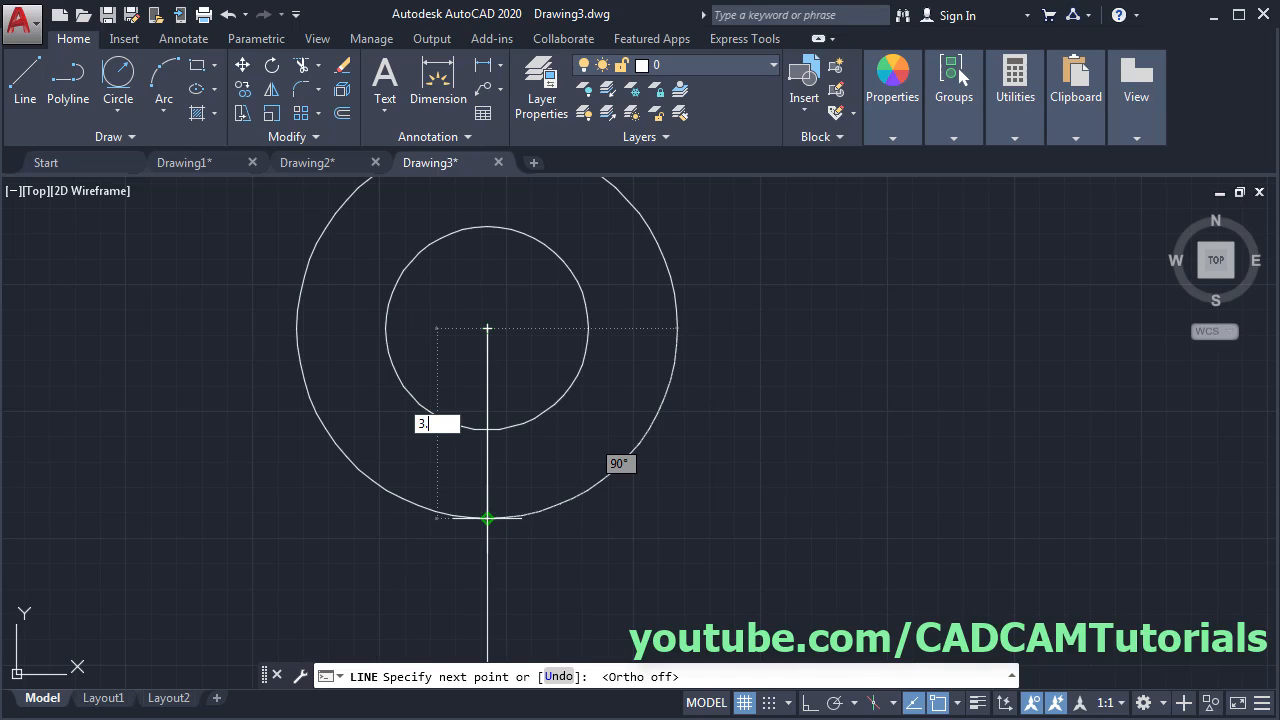
{"action": "type", "text": "75"}
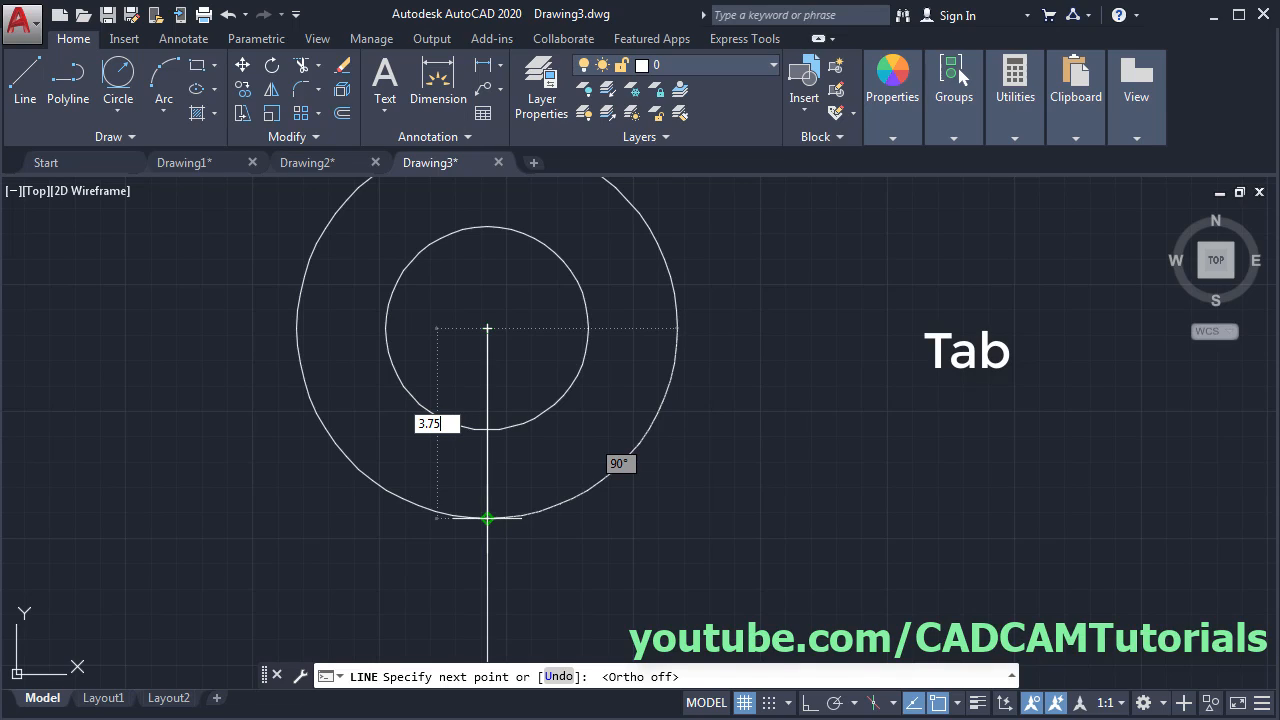
{"action": "key", "text": "Tab"}
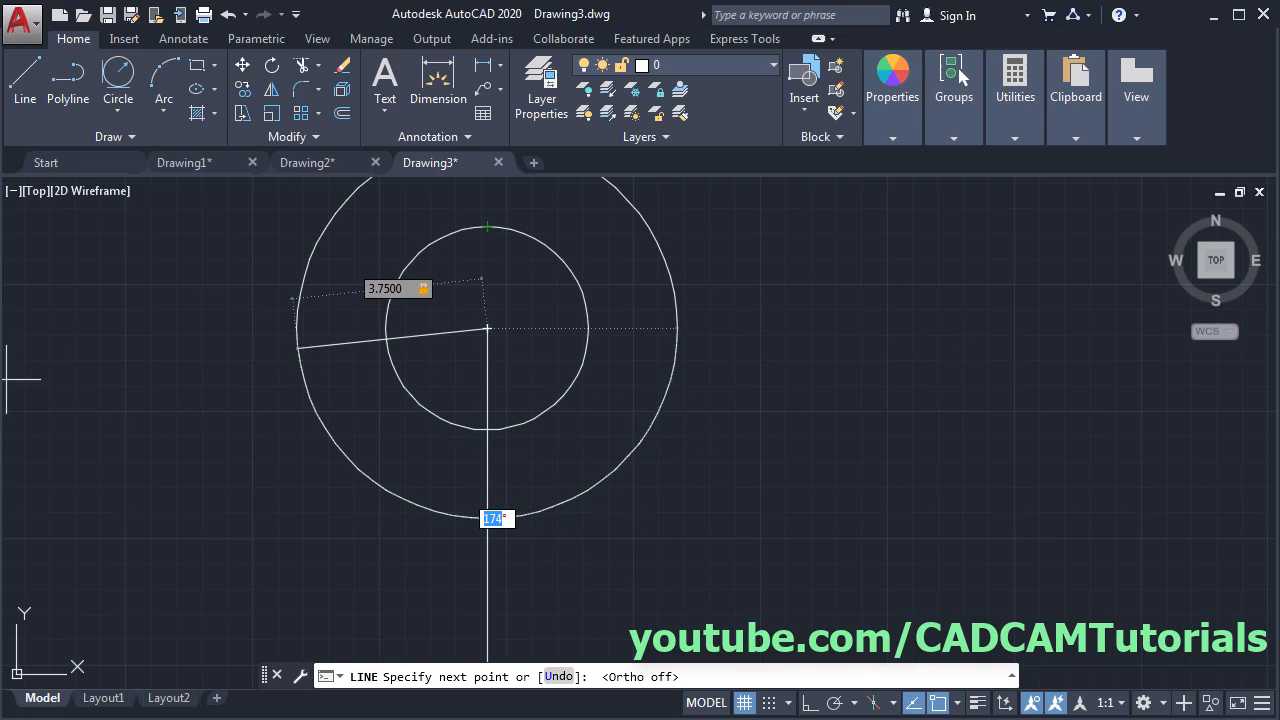
{"action": "key", "text": "alt+Tab"}
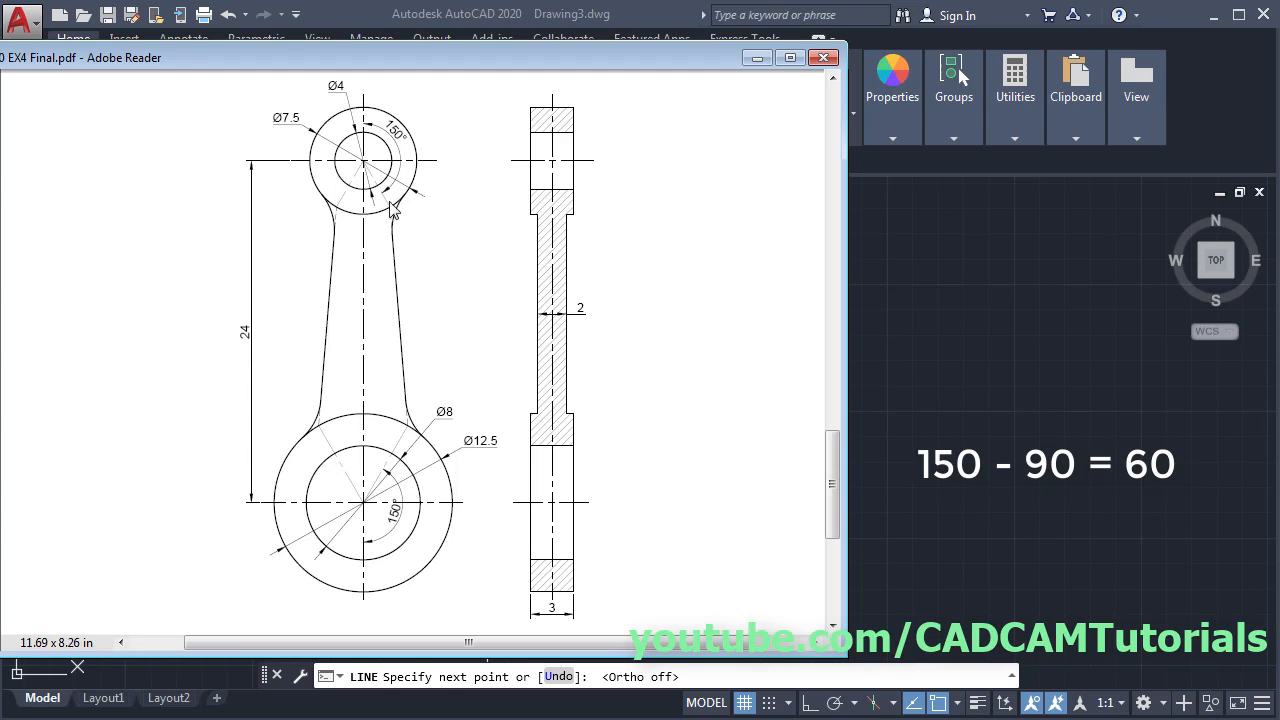
{"action": "left_click", "coordinate": [889, 361]}
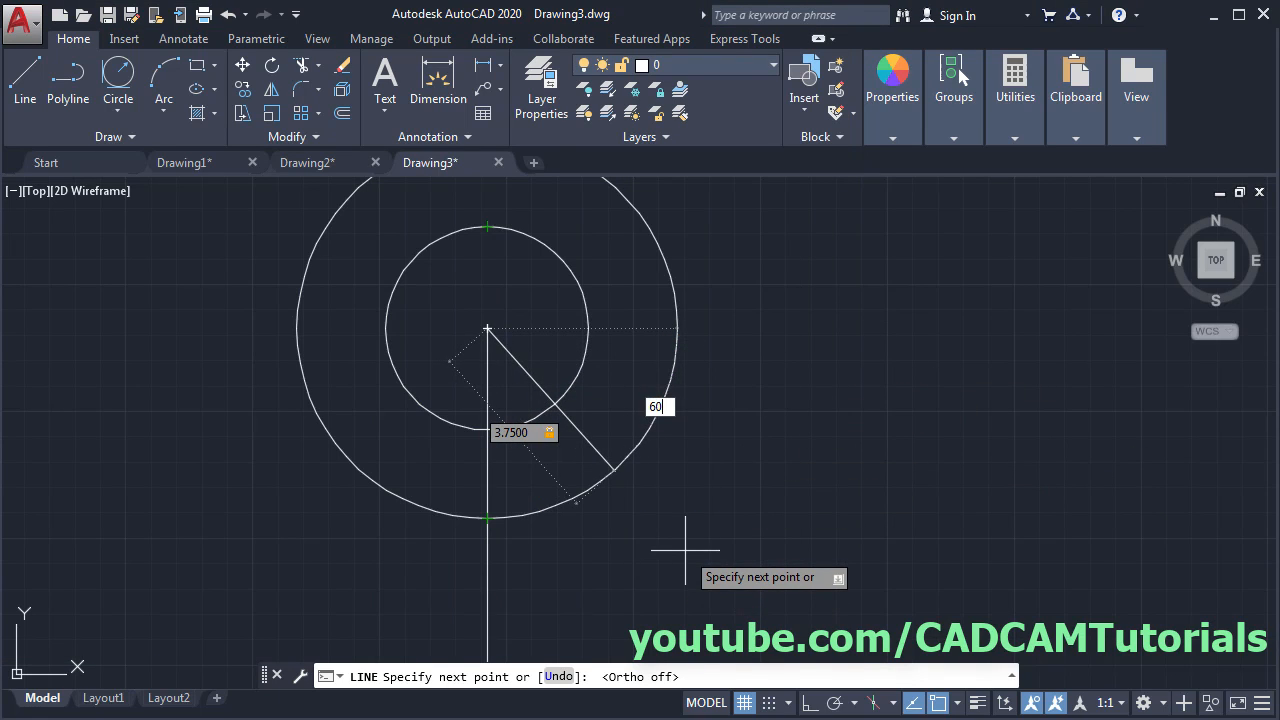
{"action": "key", "text": "Return"}
{"action": "key", "text": "Return"}
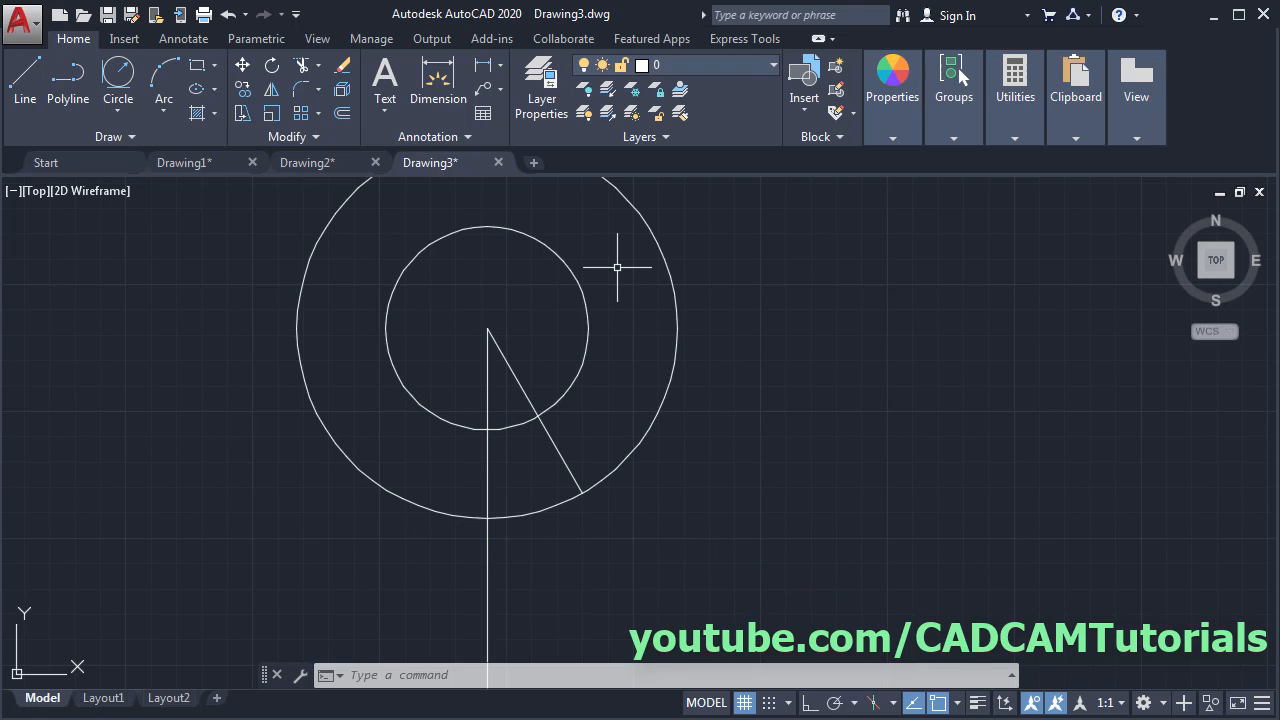
{"action": "scroll", "coordinate": [628, 251], "scroll_direction": "down", "scroll_amount": 4}
{"action": "scroll", "coordinate": [626, 251], "scroll_direction": "down", "scroll_amount": 2}
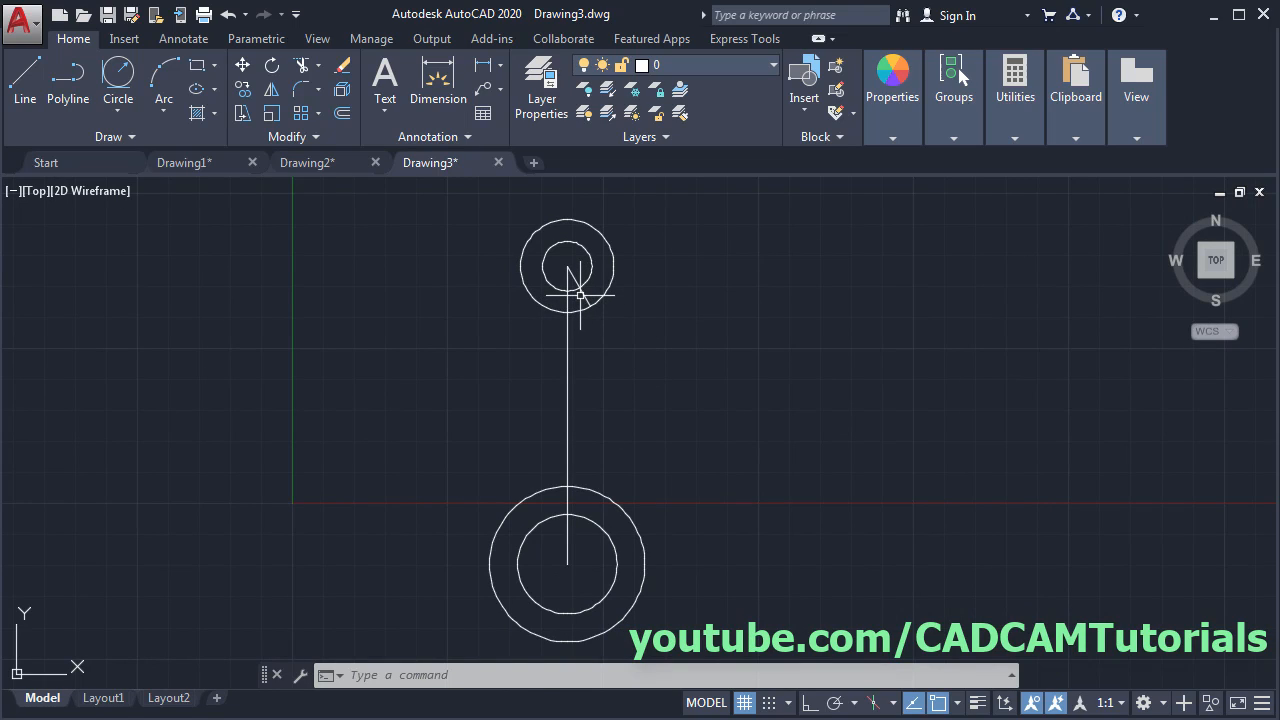
- Mirror the diagonal line about a horizontal axis through the vertical line's midpoint, keeping the original
{"action": "left_click", "coordinate": [275, 96]}
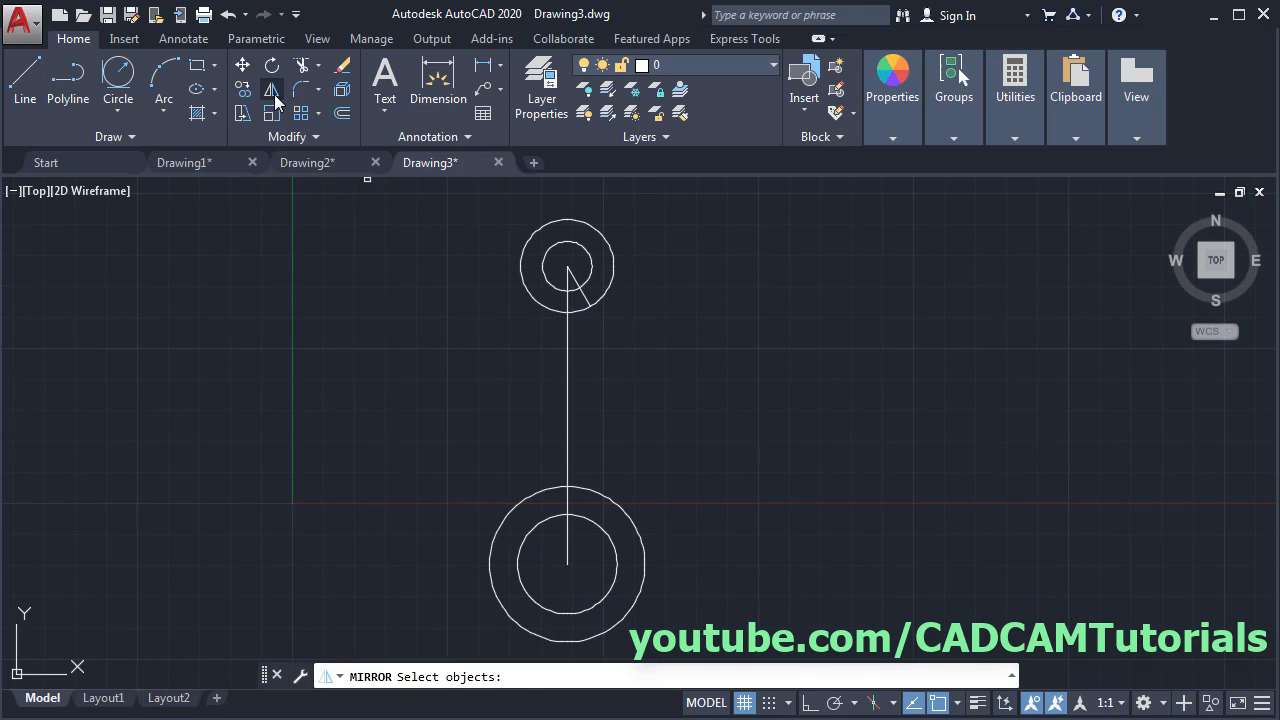
{"action": "left_click", "coordinate": [578, 285]}
{"action": "key", "text": "Return"}
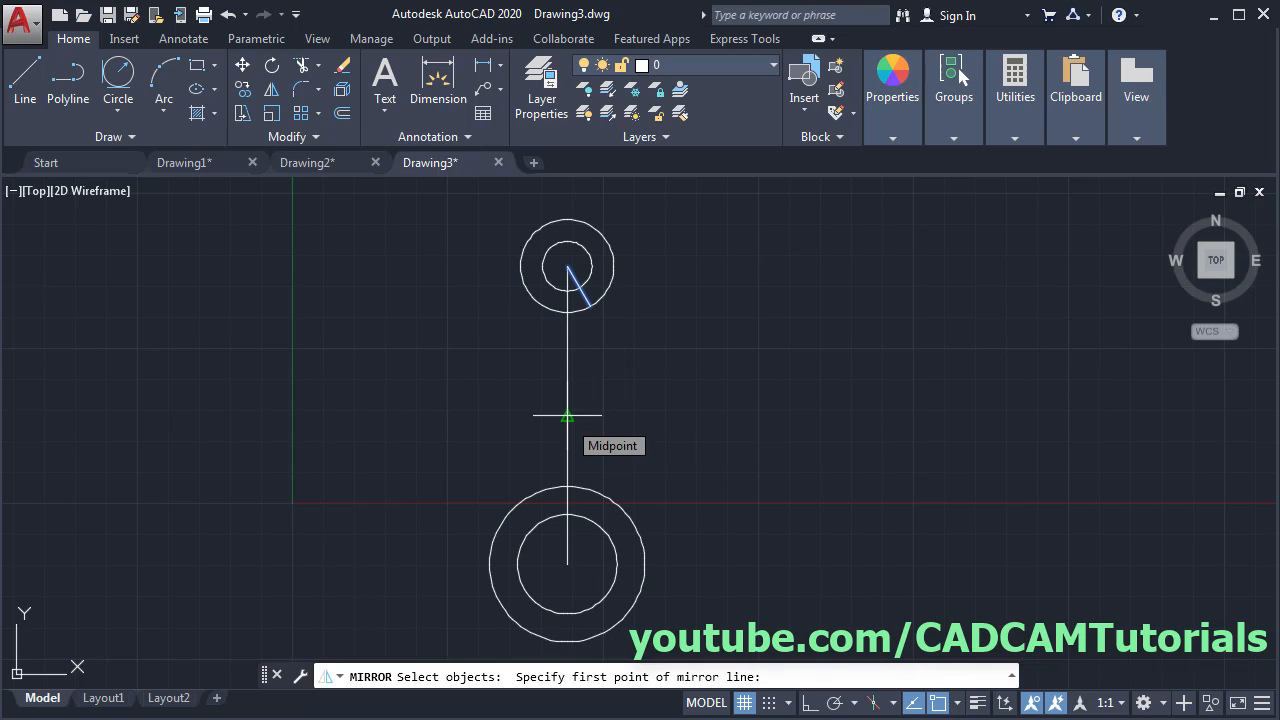
{"action": "left_click", "coordinate": [567, 415]}
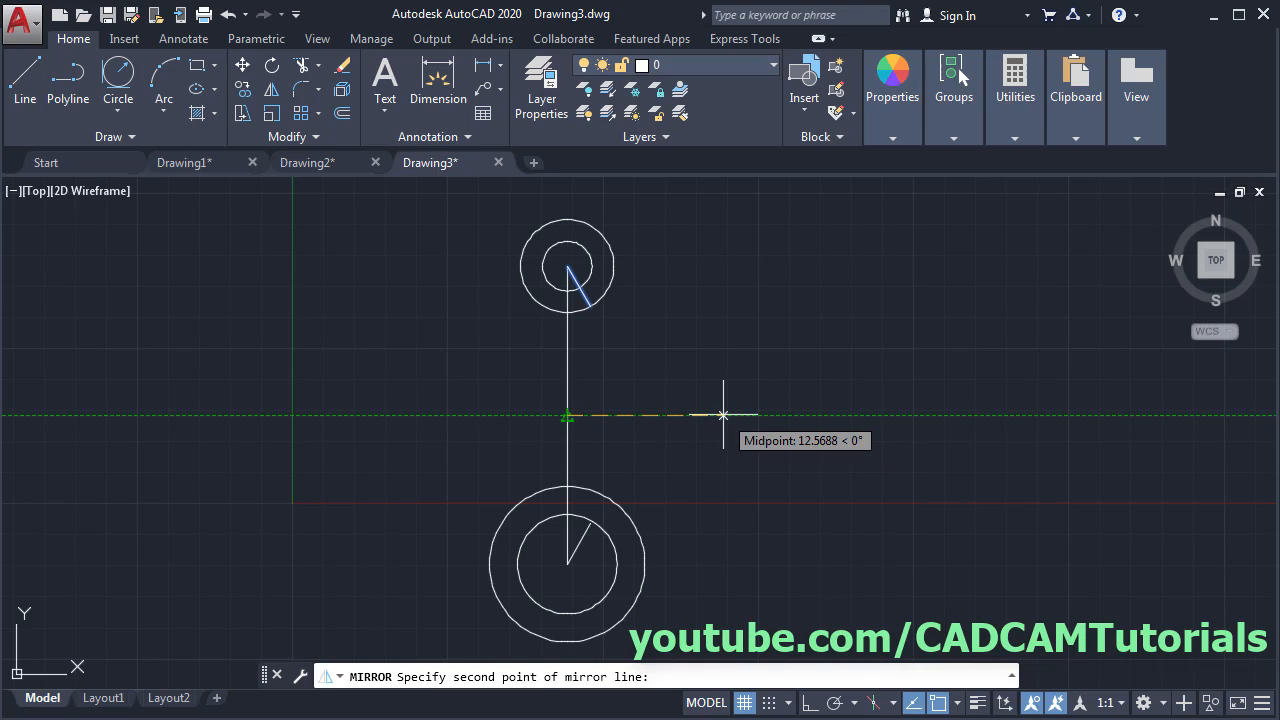
{"action": "left_click", "coordinate": [723, 414]}
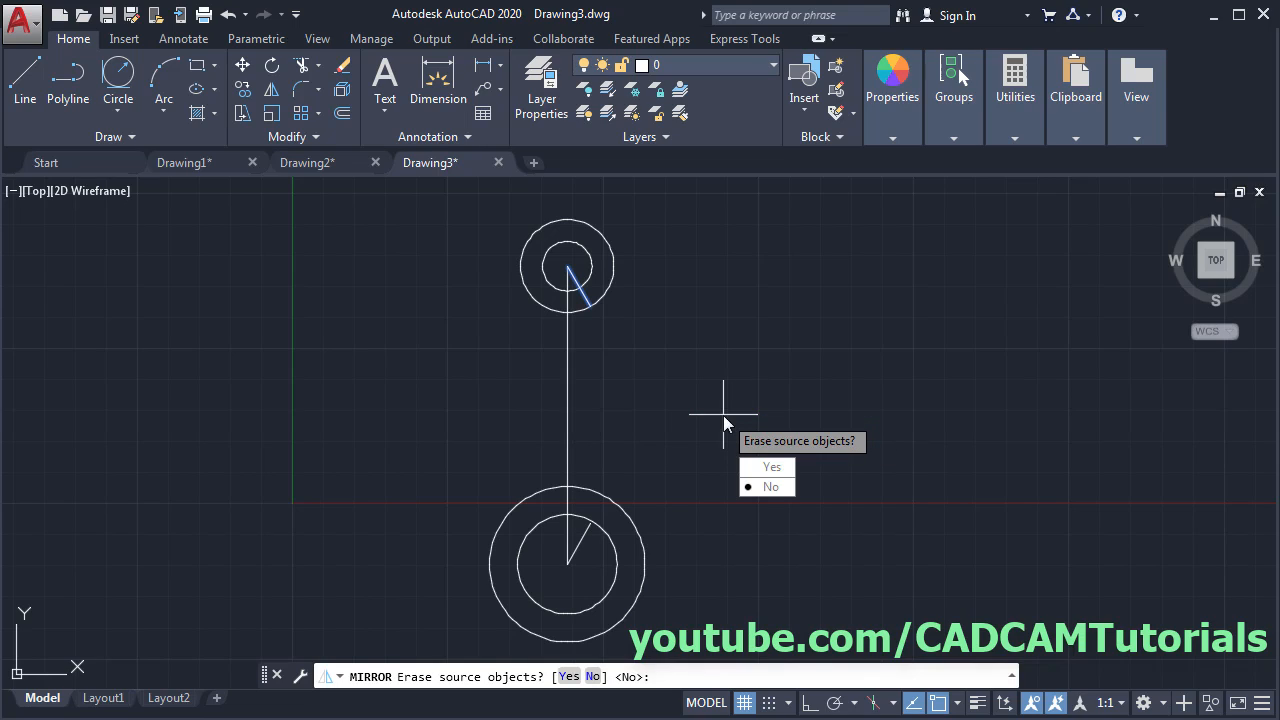
{"action": "left_click", "coordinate": [765, 490]}
{"action": "scroll", "coordinate": [603, 550], "scroll_direction": "up", "scroll_amount": 4}
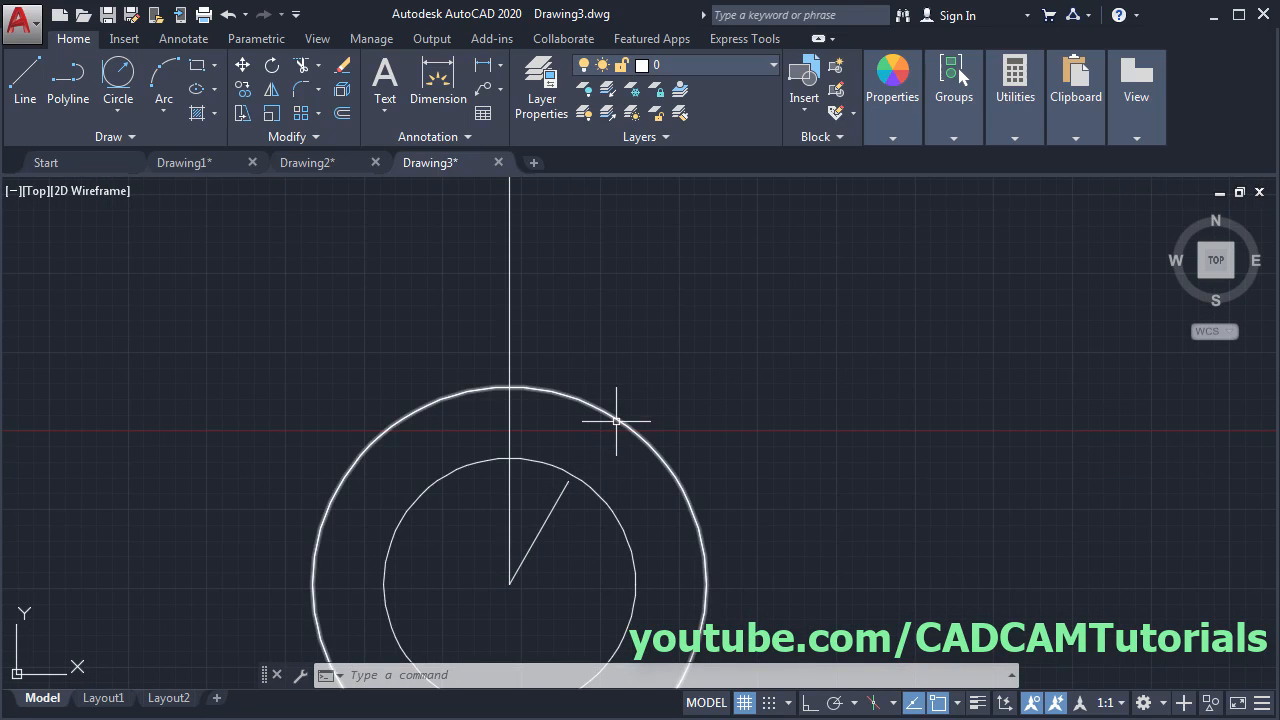
- Extend the lower mirrored line until it meets the lower outer circle
{"action": "left_click", "coordinate": [320, 66]}
{"action": "left_click", "coordinate": [333, 140]}
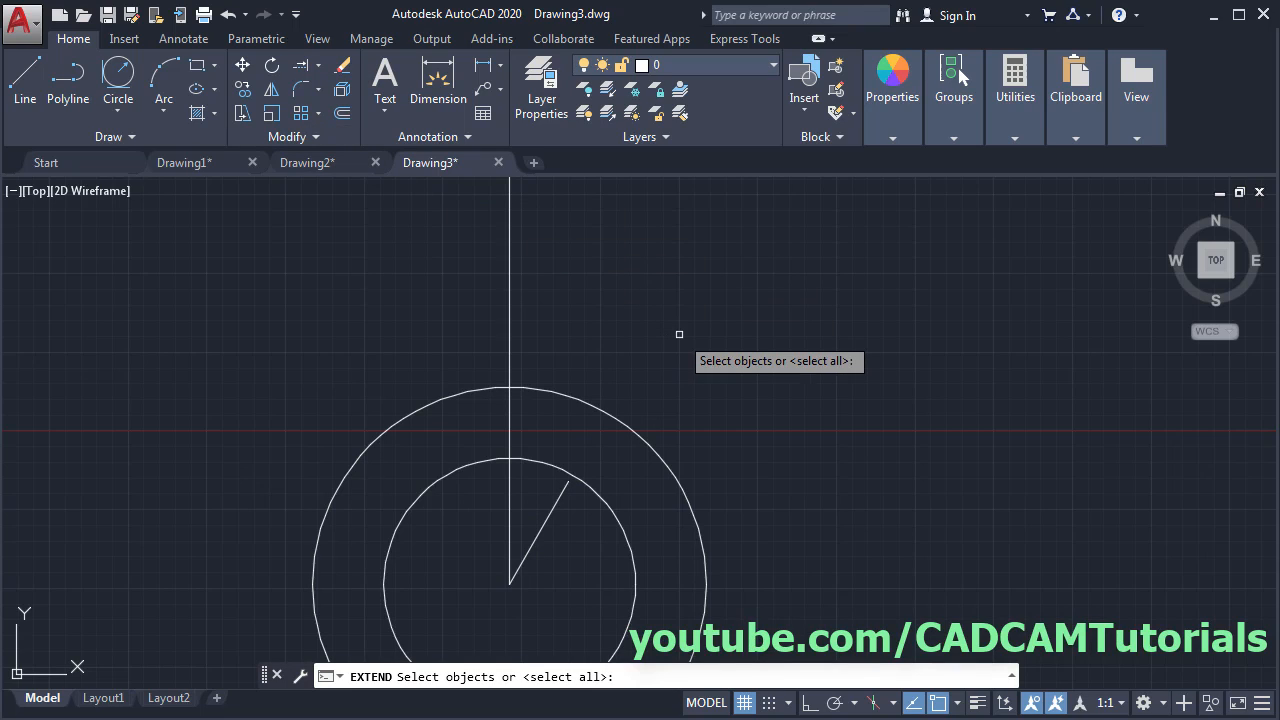
{"action": "key", "text": "Return"}
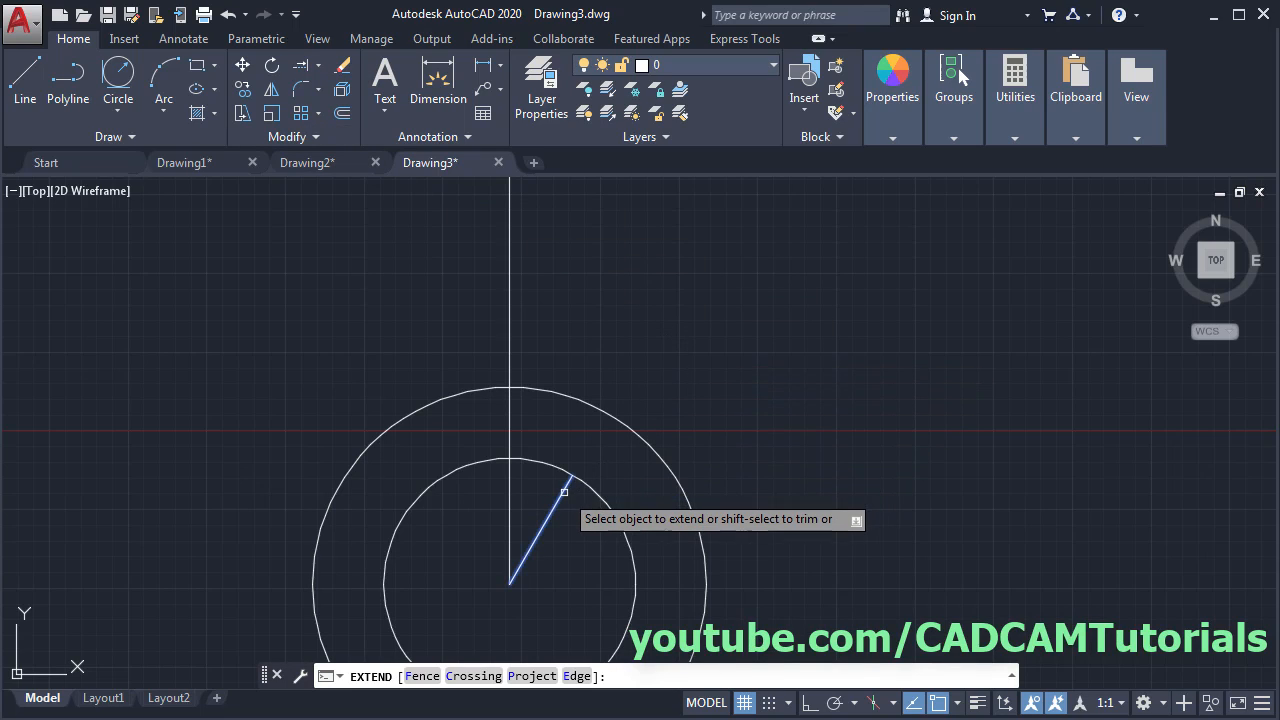
{"action": "left_click", "coordinate": [565, 484]}
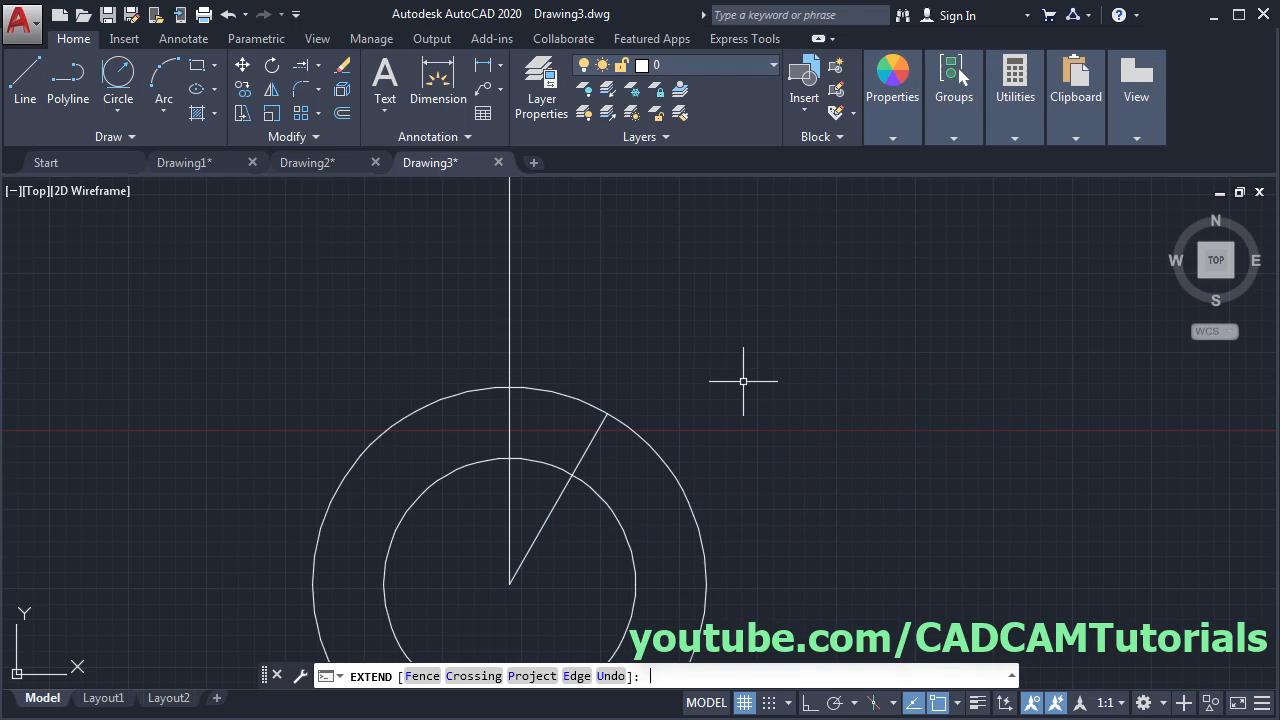
{"action": "key", "text": "Return"}
{"action": "scroll", "coordinate": [742, 368], "scroll_direction": "down", "scroll_amount": 4}
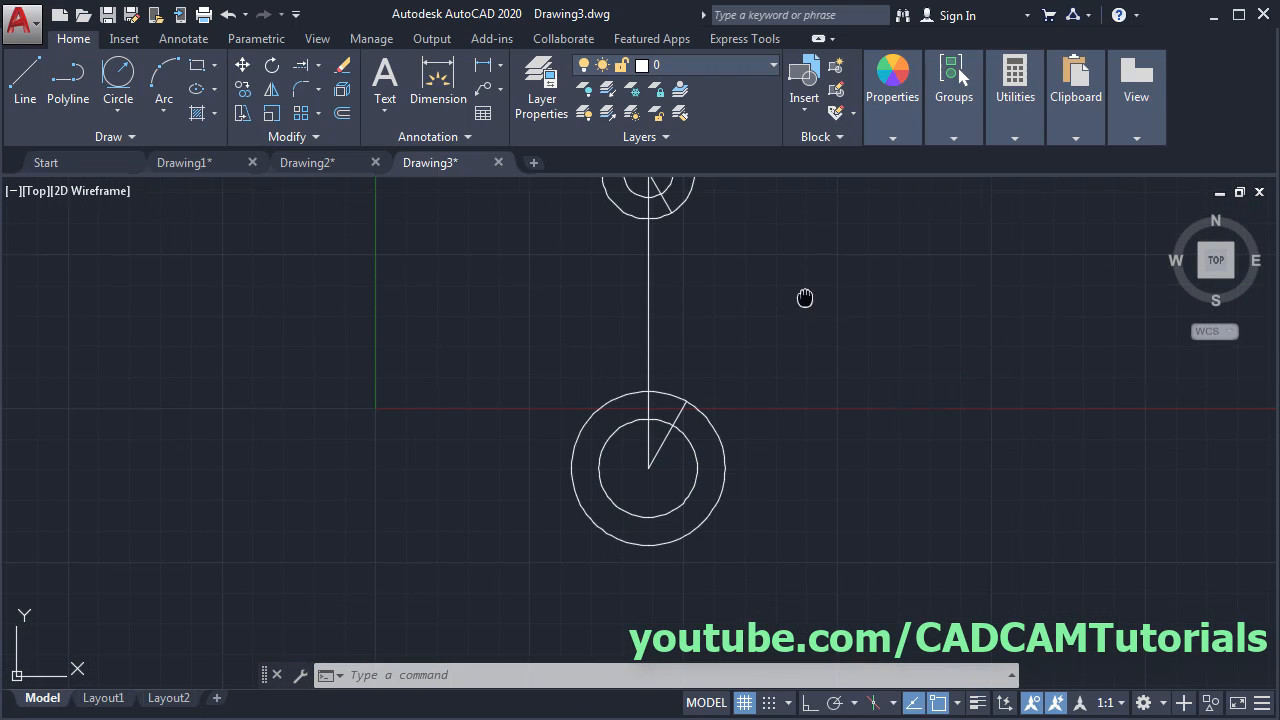
{"action": "middle_click_drag", "start_coordinate": [806, 294], "coordinate": [686, 393]}
{"action": "scroll", "coordinate": [683, 393], "scroll_direction": "up", "scroll_amount": 2}
{"action": "middle_click_drag", "start_coordinate": [753, 347], "coordinate": [741, 383]}
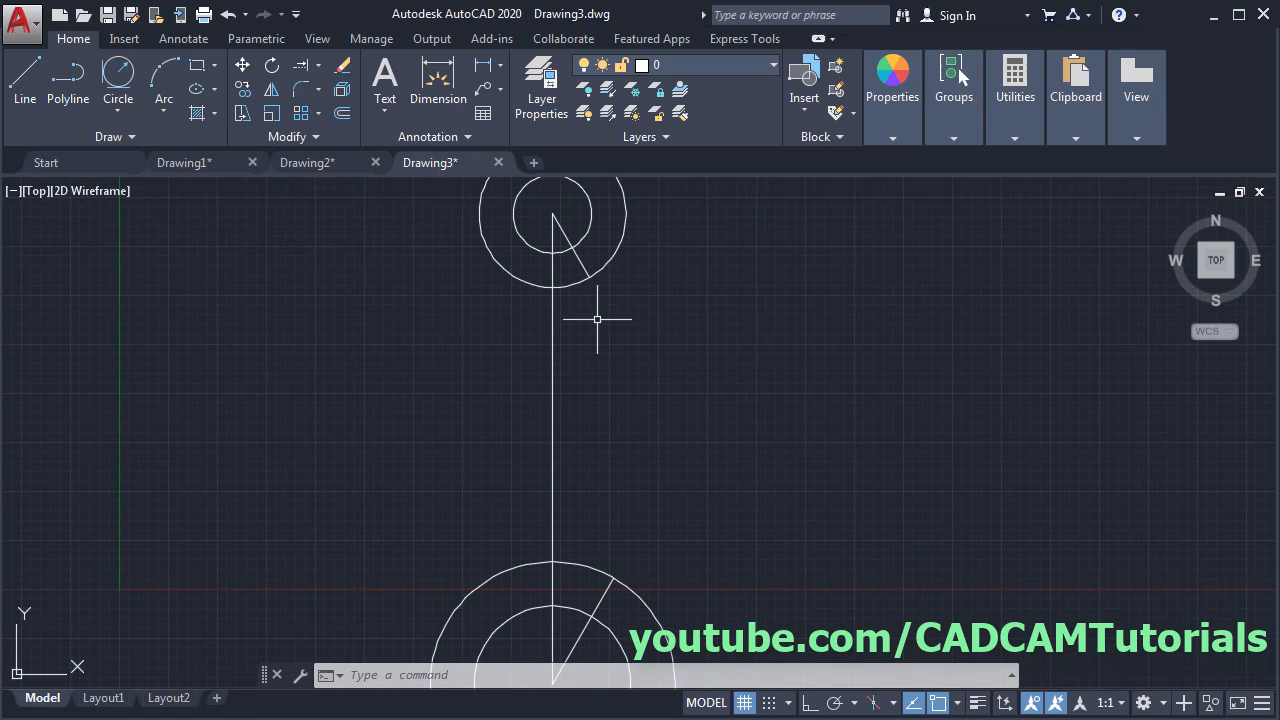
- Draw a side line from the upper radial line's end to the lower radial line's end, then check the PDF
{"action": "left_click", "coordinate": [26, 103]}
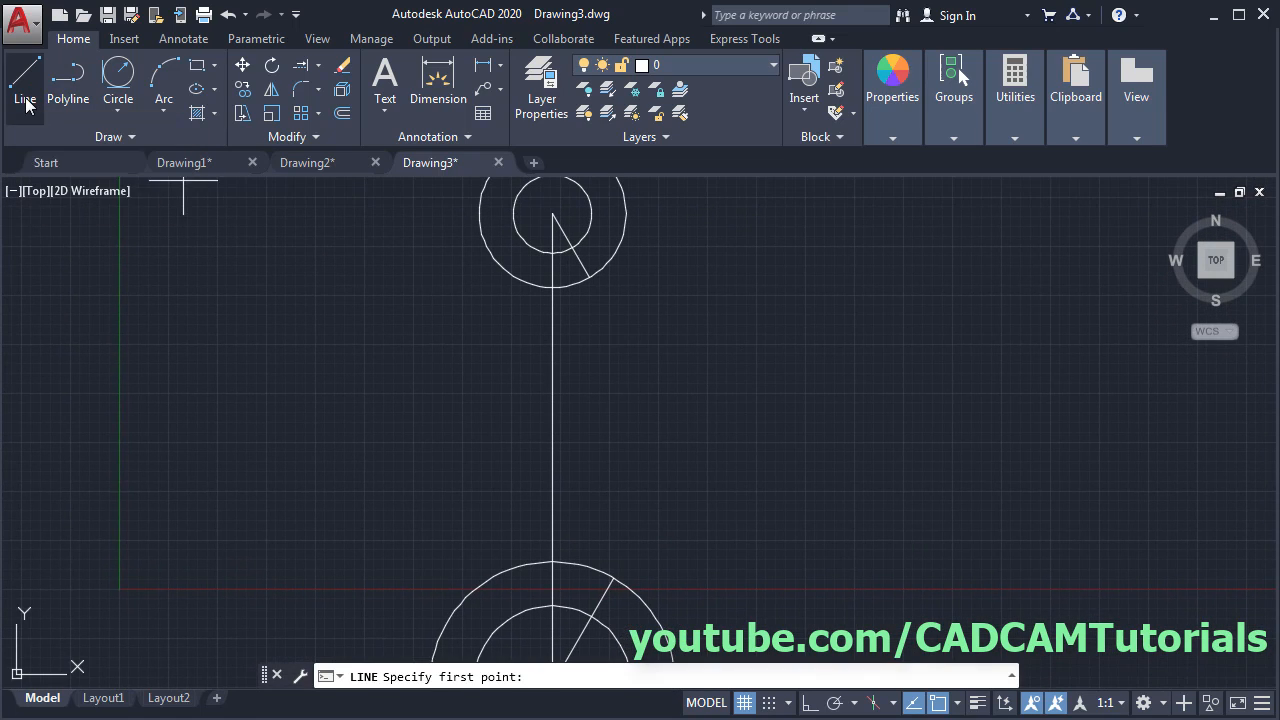
{"action": "left_click", "coordinate": [589, 277]}
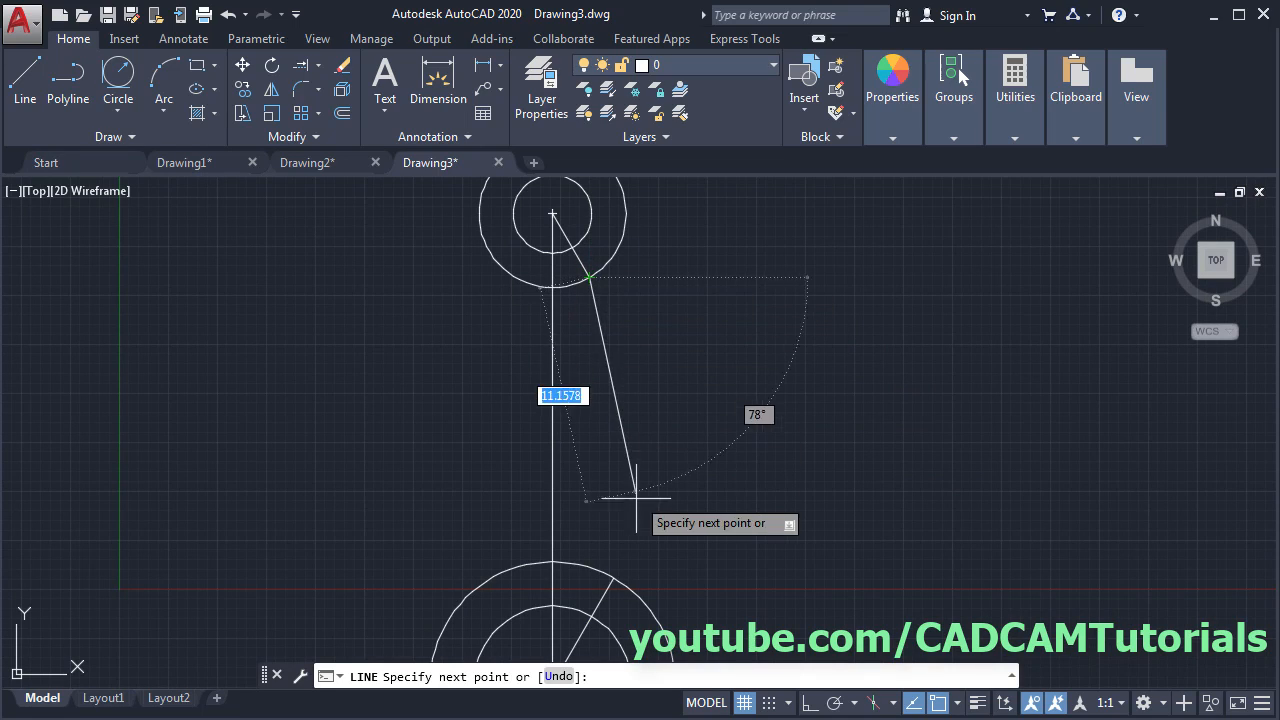
{"action": "left_click", "coordinate": [613, 578]}
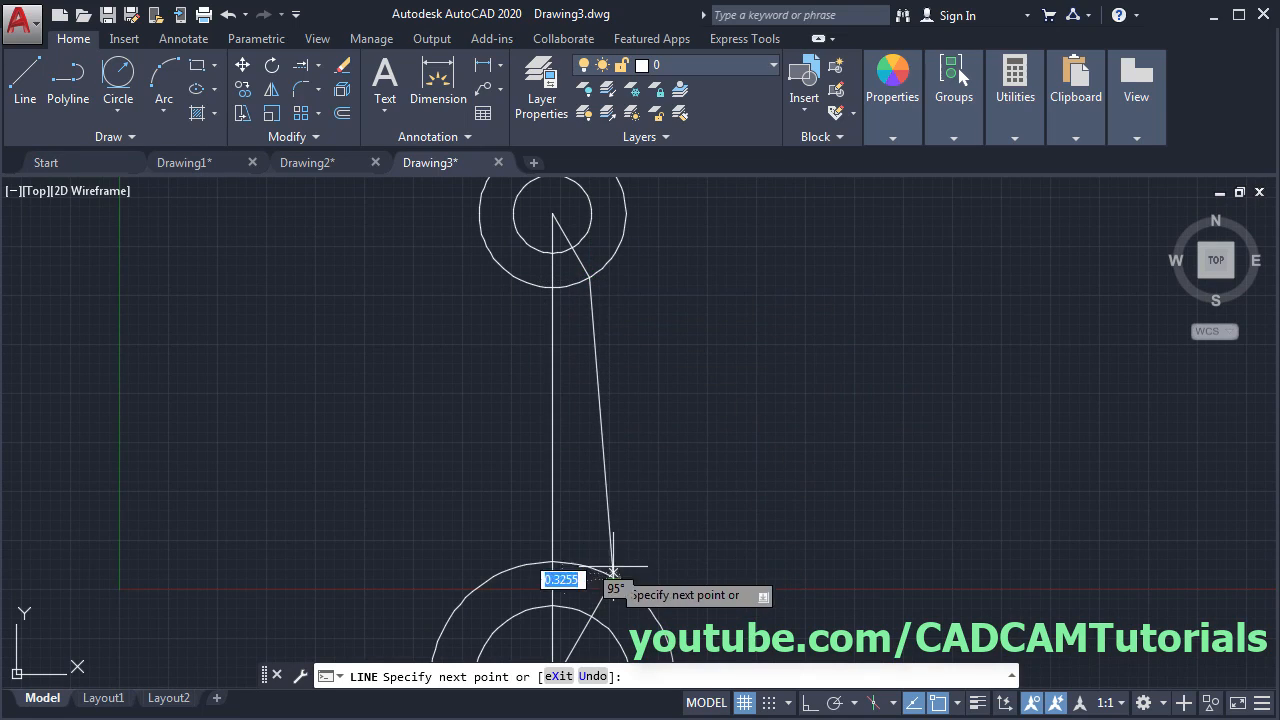
{"action": "key", "text": "Return"}
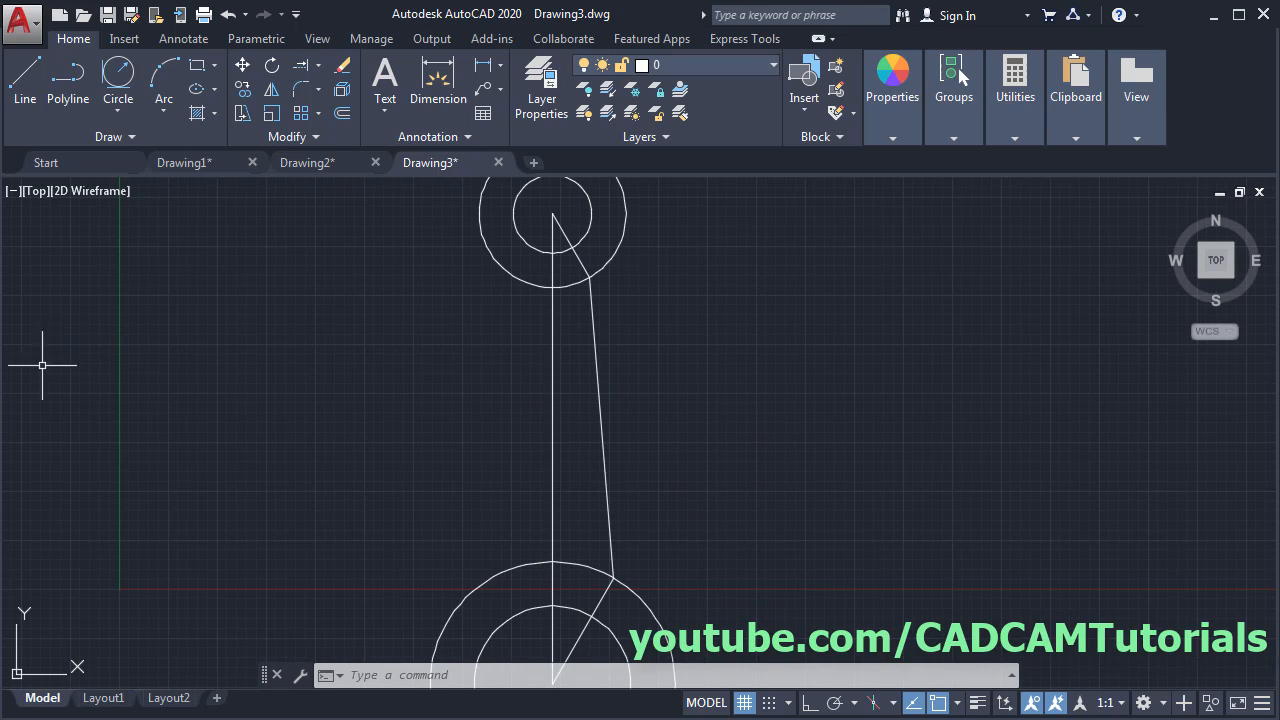
{"action": "left_click", "coordinate": [1, 370]}
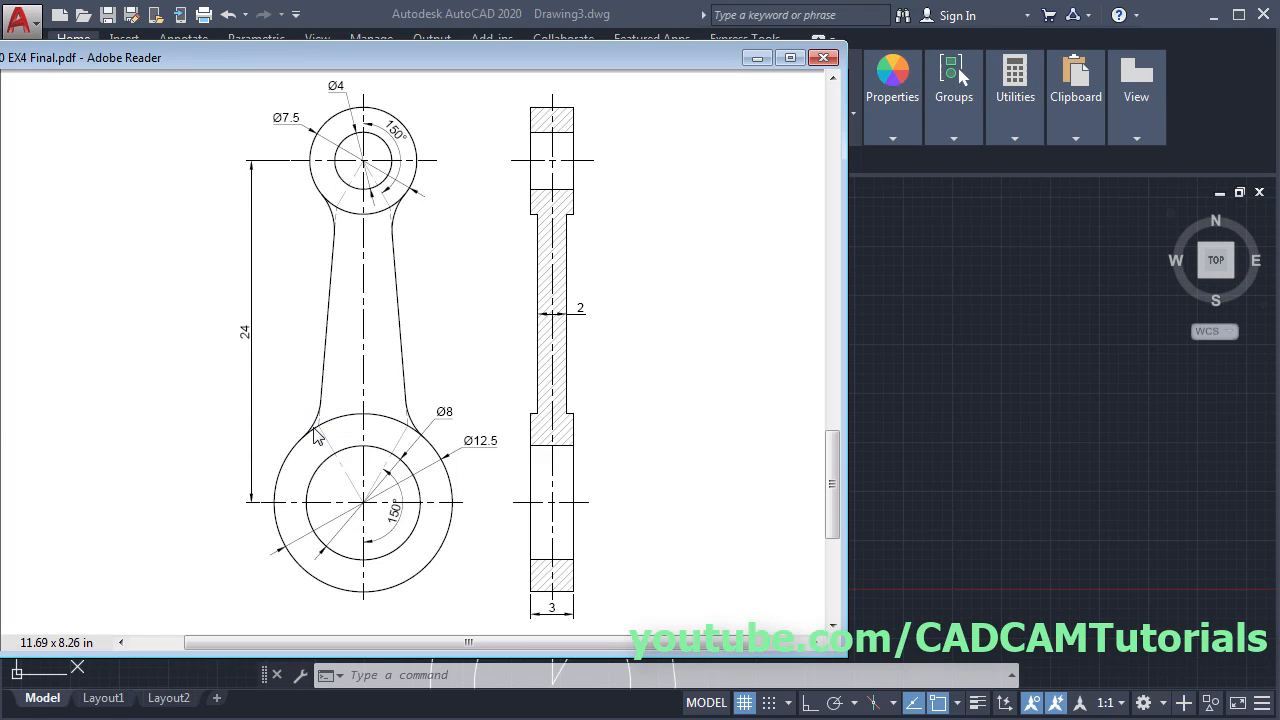
{"action": "left_click", "coordinate": [1026, 323]}
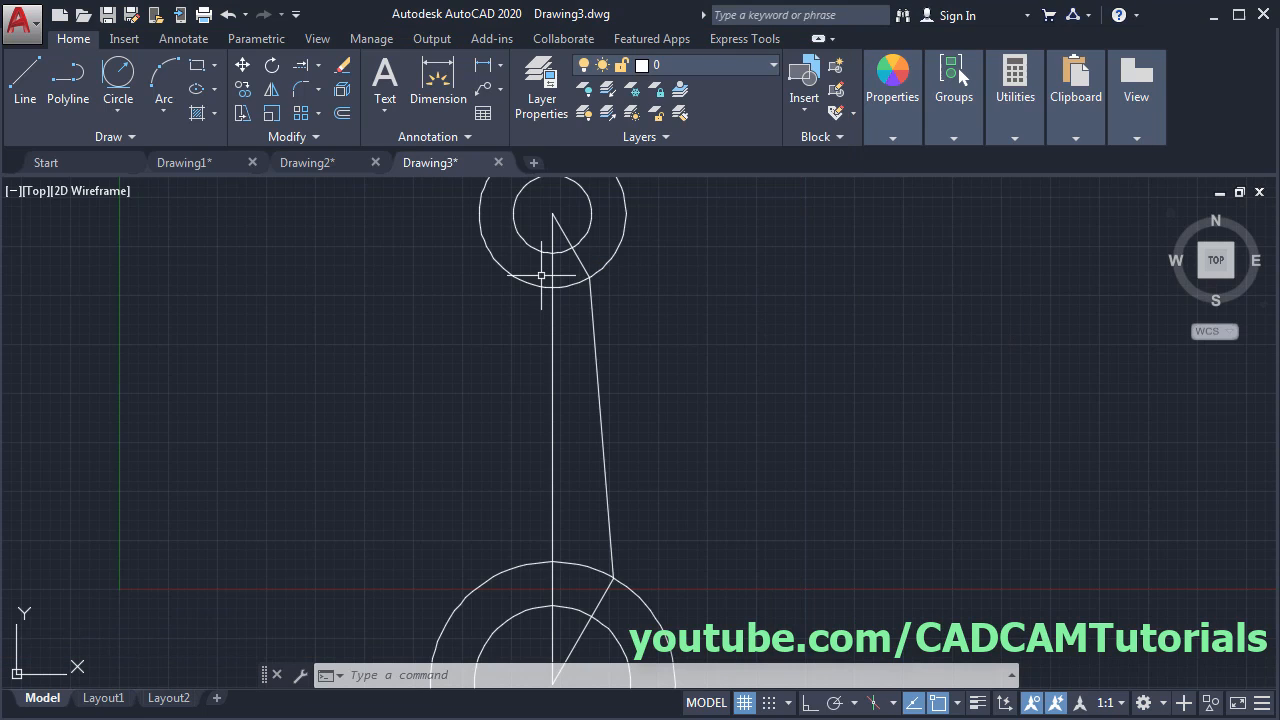
- Fillet the slanted side line into both the upper and lower circles with radius 4
{"action": "left_click", "coordinate": [298, 90]}
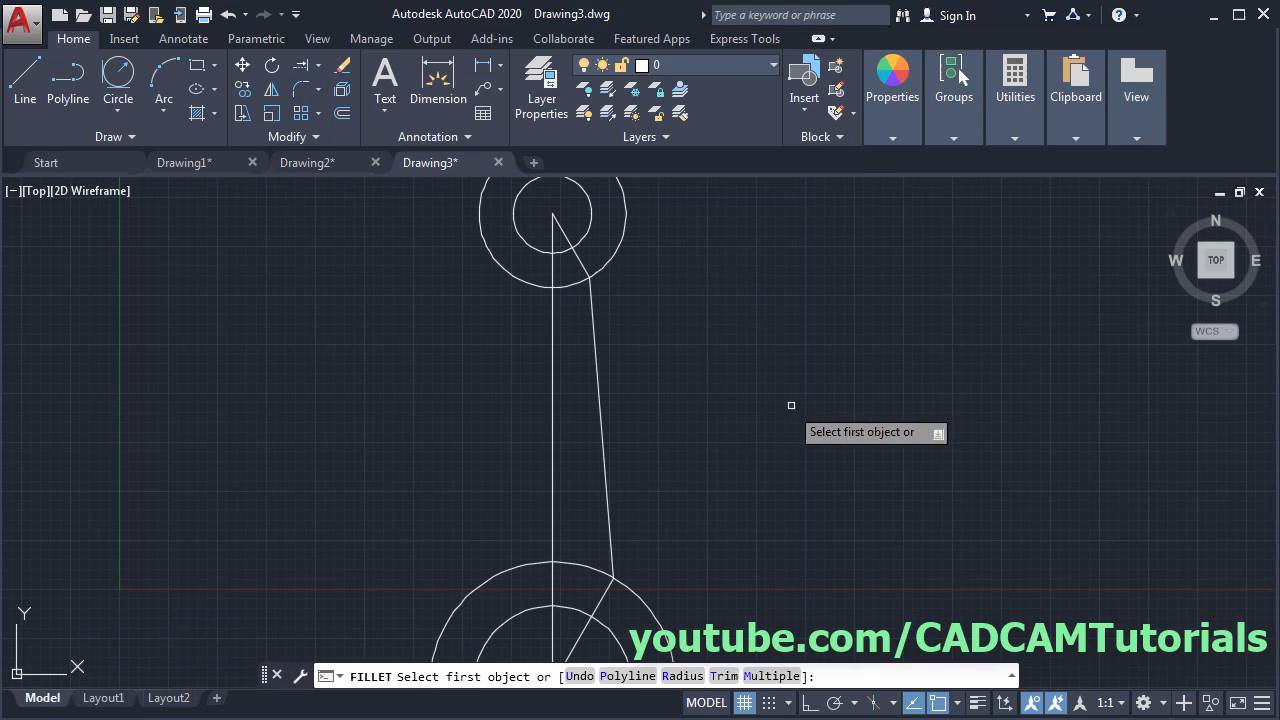
{"action": "left_click", "coordinate": [683, 676]}
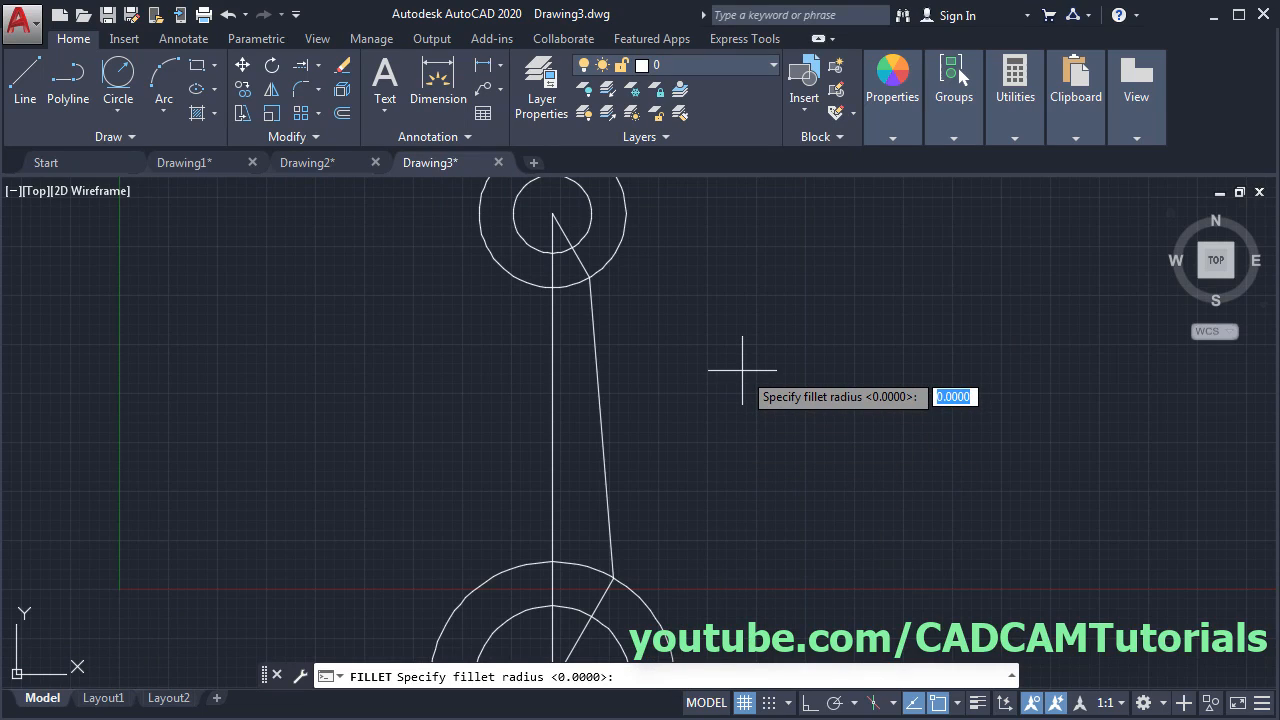
{"action": "type", "text": "4"}
{"action": "key", "text": "Return"}
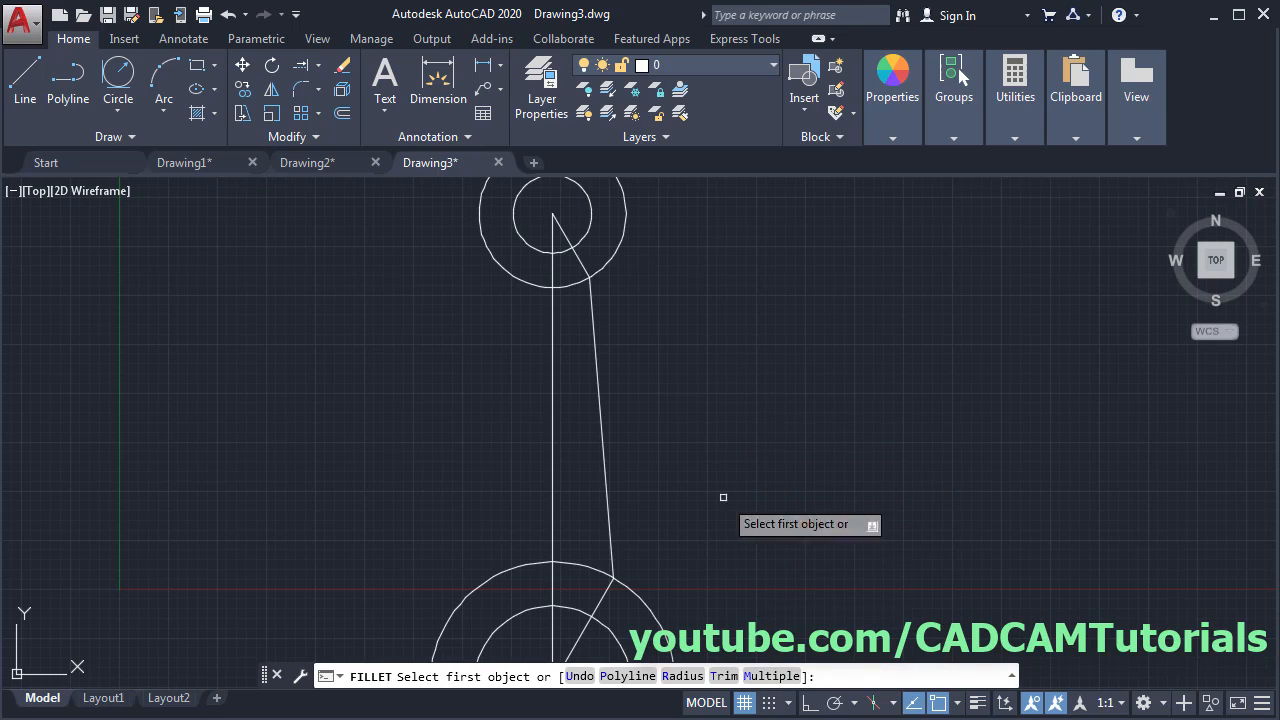
{"action": "left_click", "coordinate": [596, 329]}
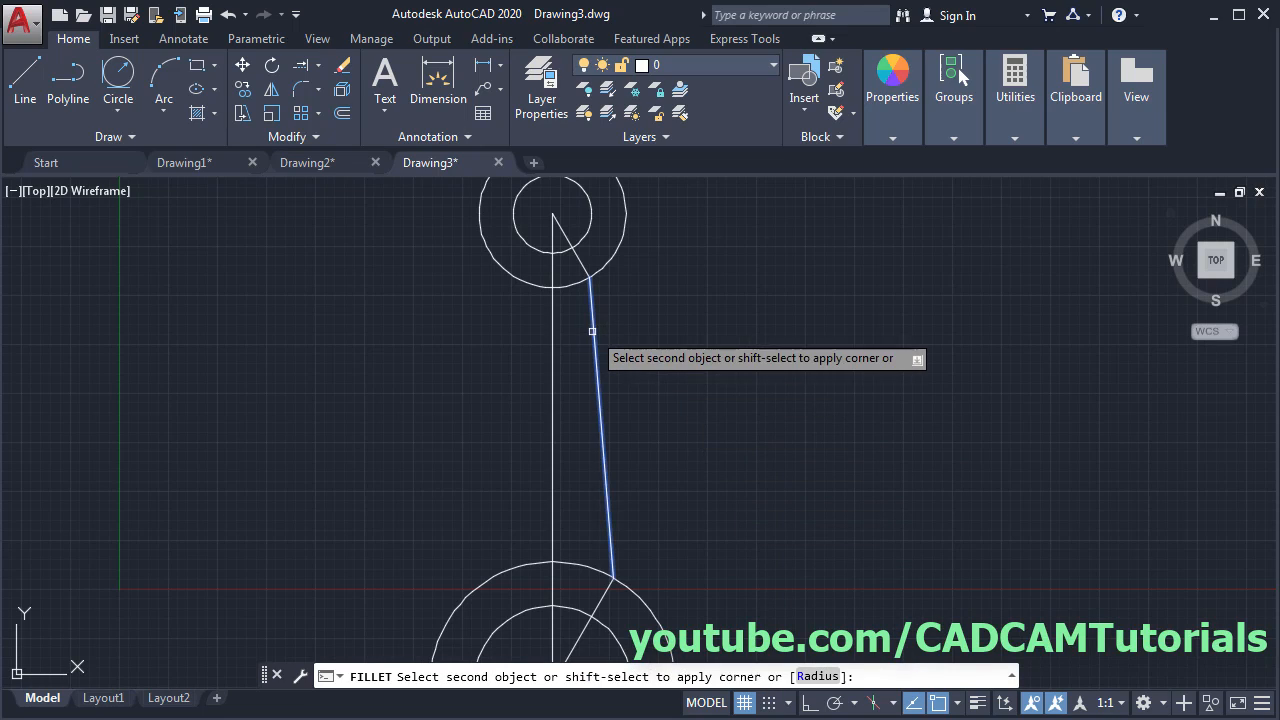
{"action": "left_click", "coordinate": [608, 262]}
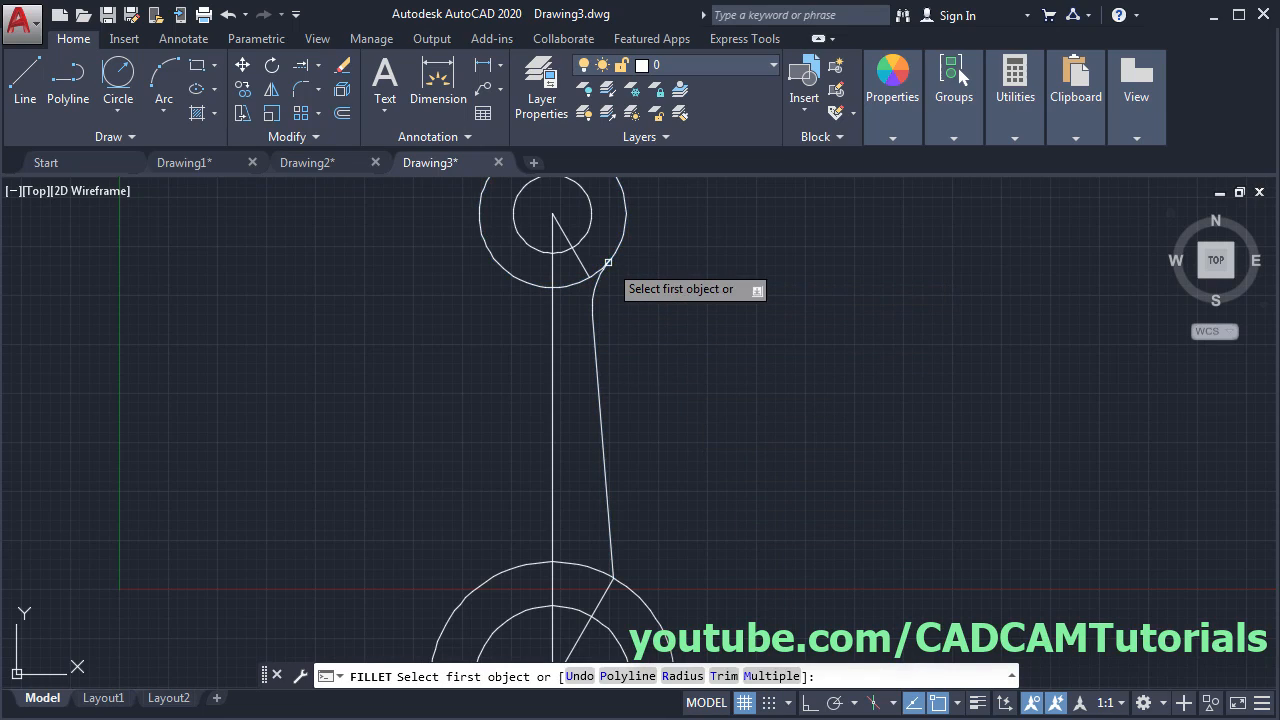
{"action": "left_click", "coordinate": [610, 541]}
{"action": "left_click", "coordinate": [632, 598]}
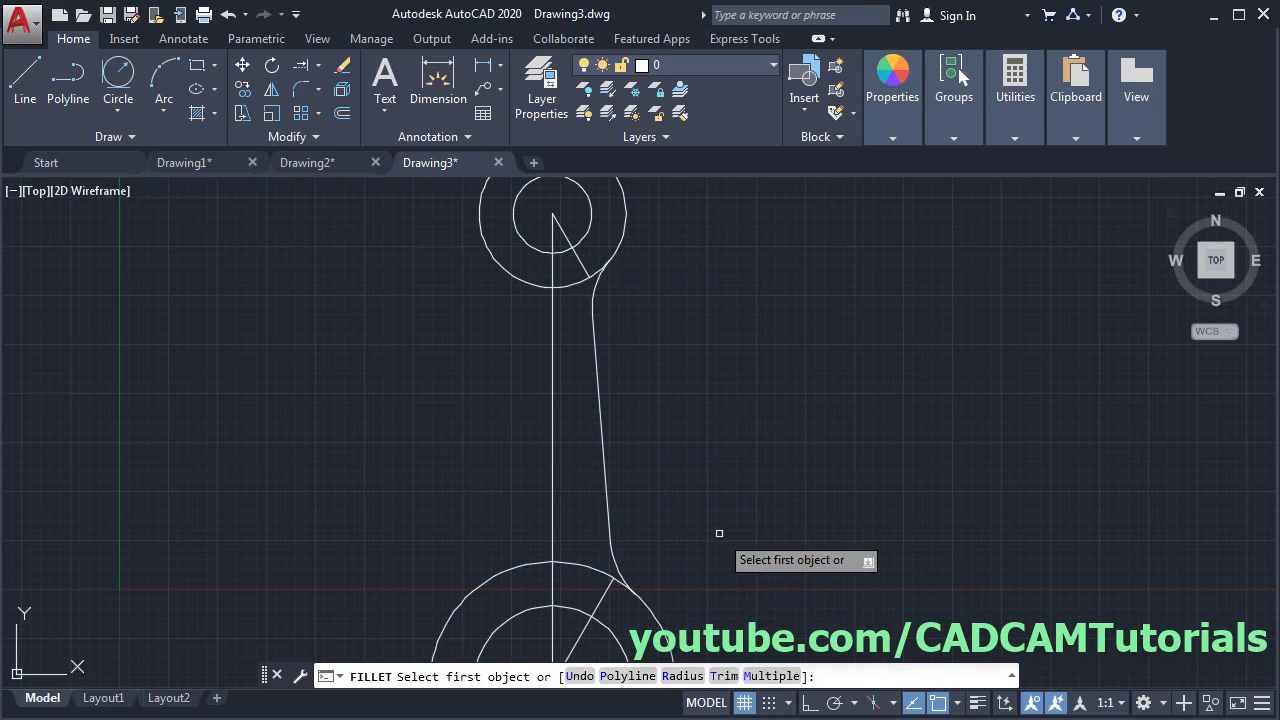
{"action": "key", "text": "Escape"}
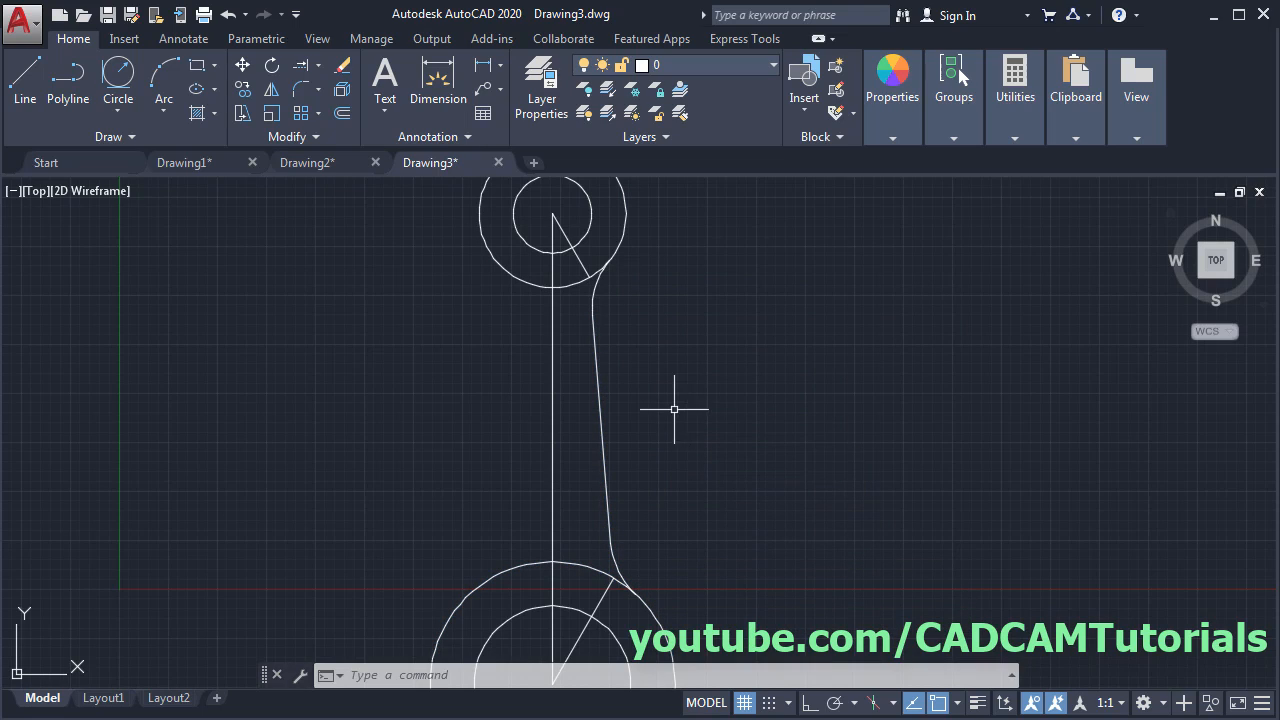
{"action": "scroll", "coordinate": [695, 404], "scroll_direction": "down", "scroll_amount": 2}
{"action": "middle_click_drag", "start_coordinate": [793, 401], "coordinate": [766, 403]}
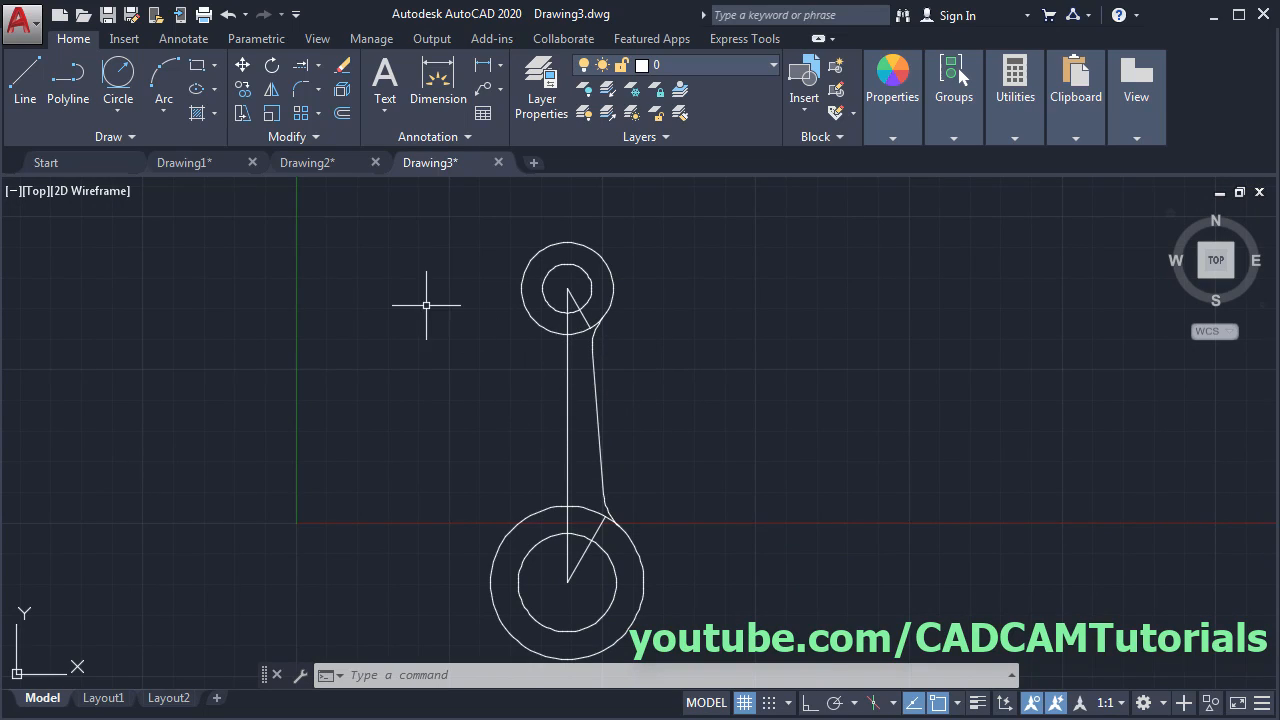
- Mirror the right edge and its fillets about a vertical line through the upper circle's centre, keeping the original
{"action": "left_click", "coordinate": [277, 92]}
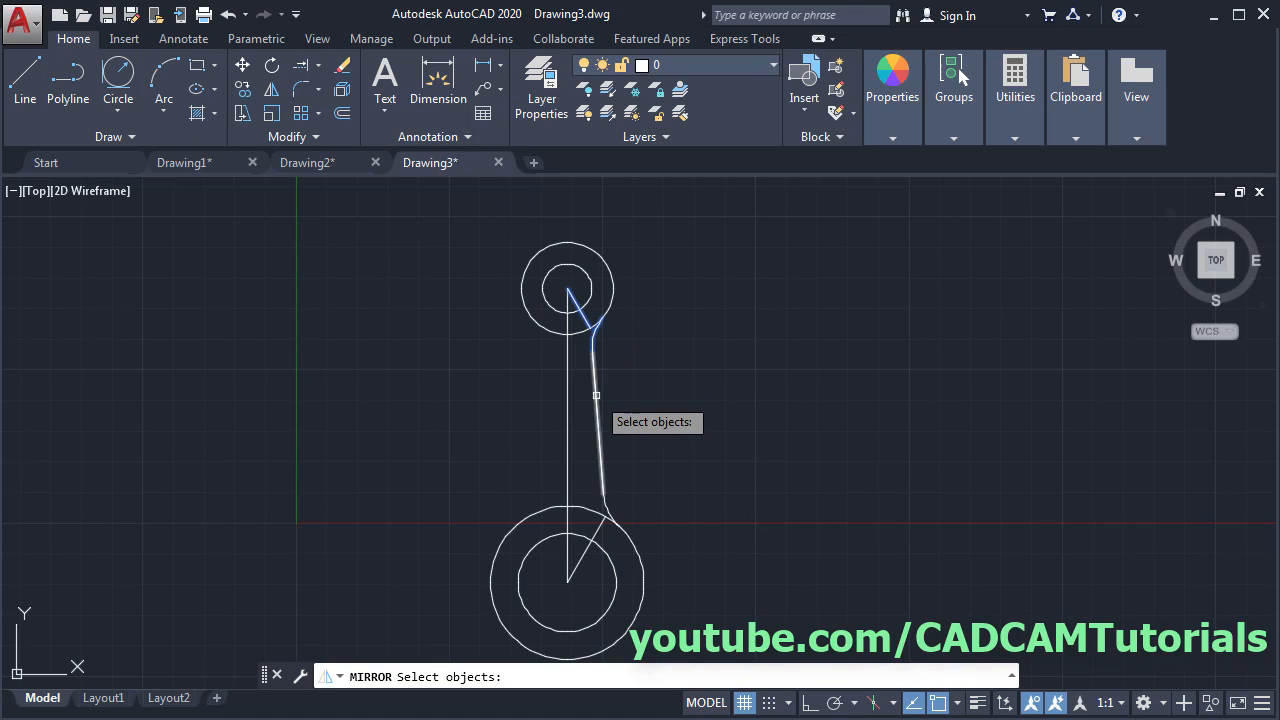
{"action": "left_click", "coordinate": [609, 508]}
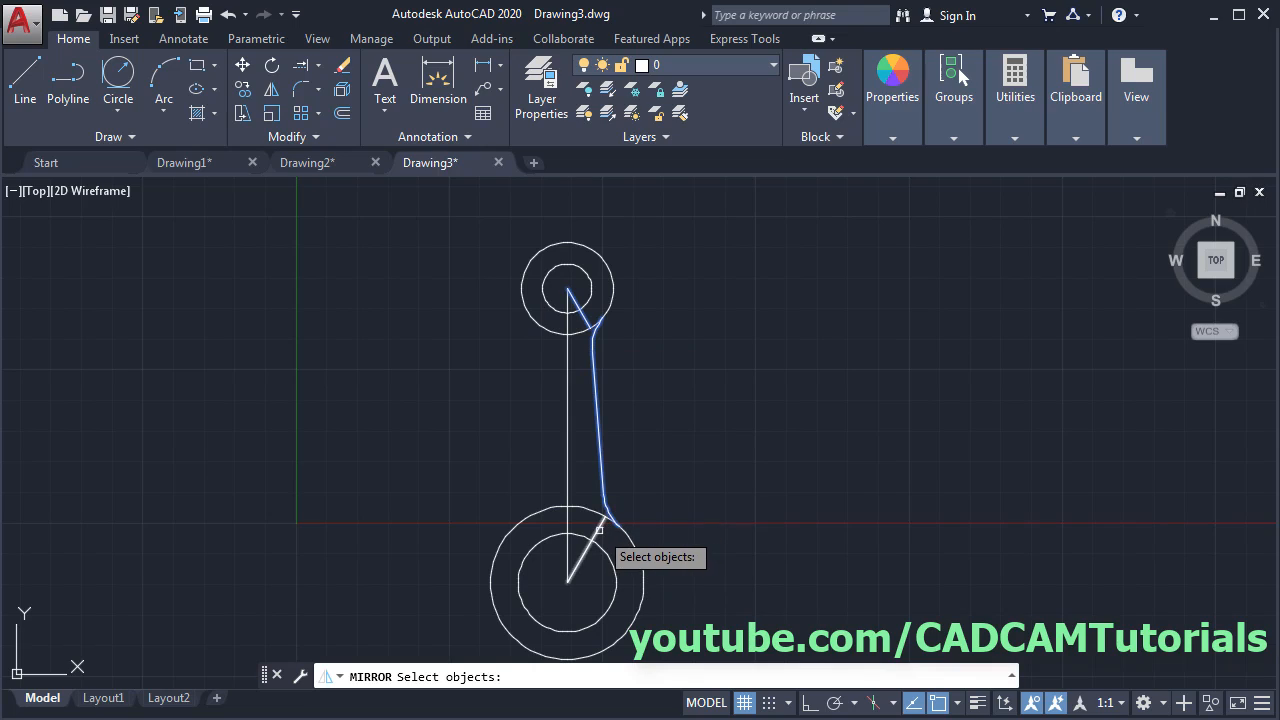
{"action": "key", "text": "Return"}
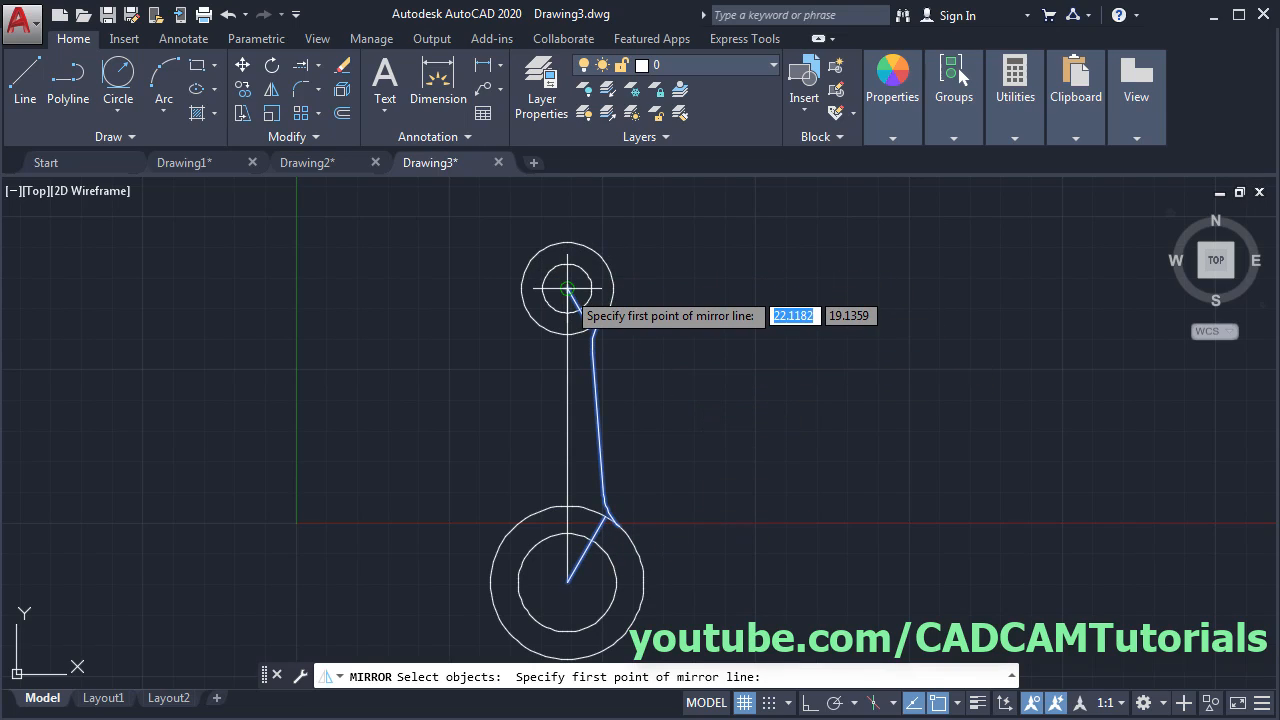
{"action": "left_click", "coordinate": [567, 289]}
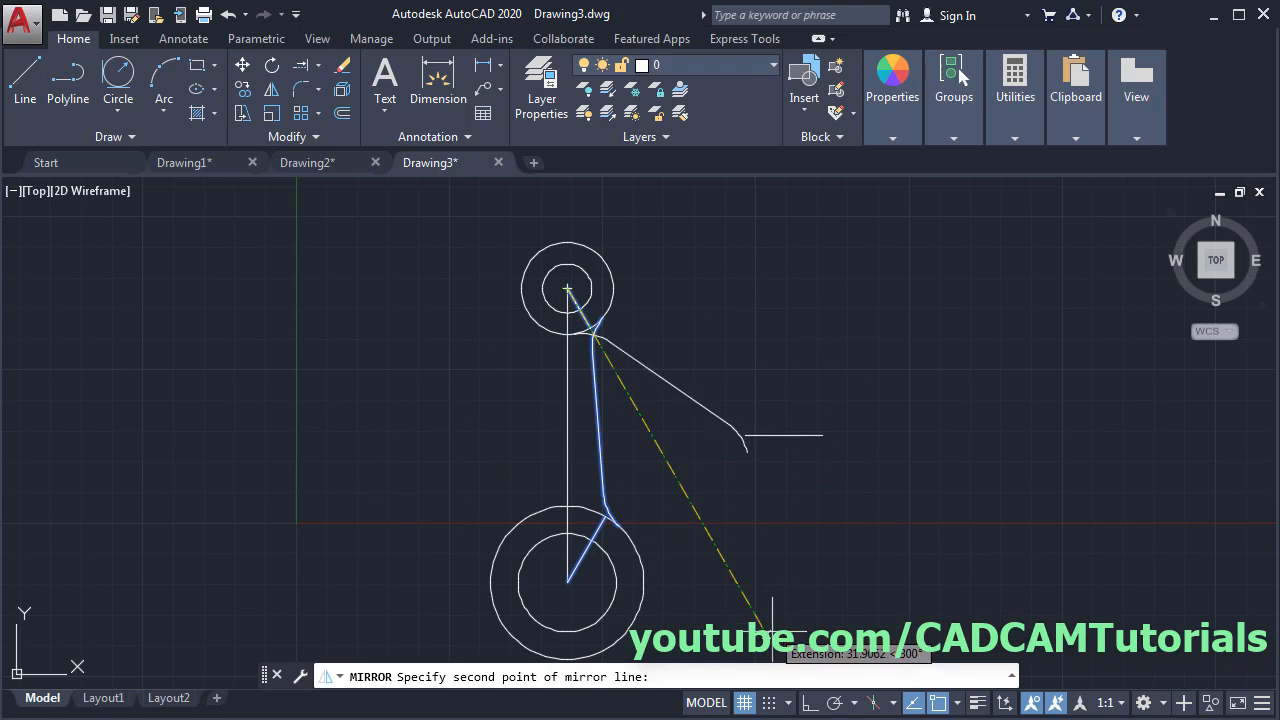
{"action": "left_click", "coordinate": [810, 702]}
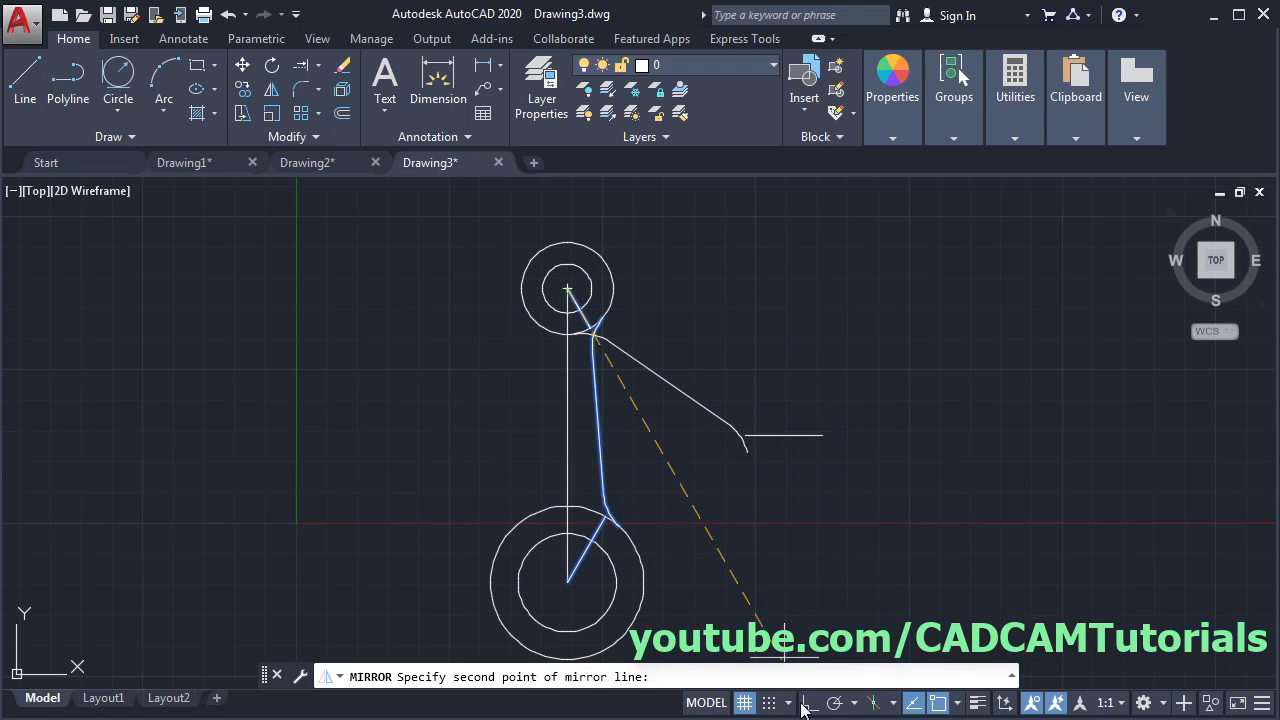
{"action": "left_click", "coordinate": [691, 598]}
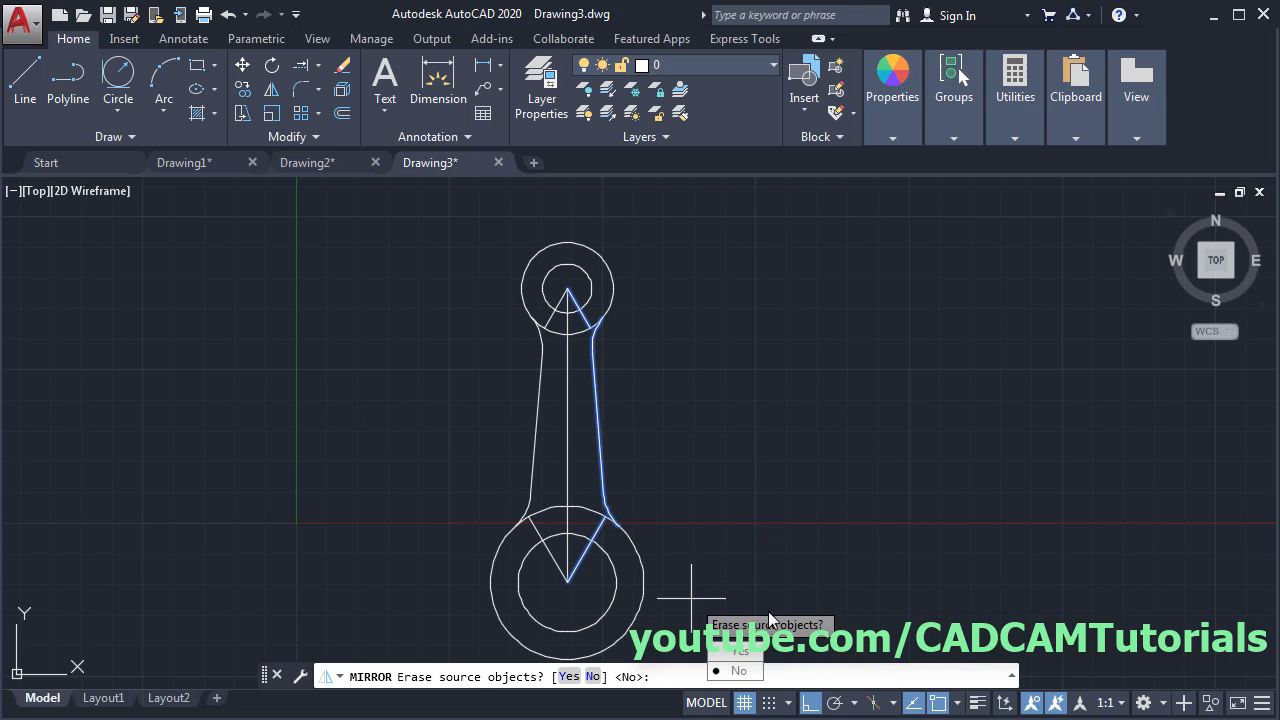
{"action": "left_click", "coordinate": [737, 672]}
{"action": "mouse_move", "coordinate": [806, 420]}
{"action": "middle_mouse_down"}
{"action": "mouse_move", "coordinate": [586, 423]}
{"action": "mouse_move", "coordinate": [597, 413]}
{"action": "middle_mouse_up"}
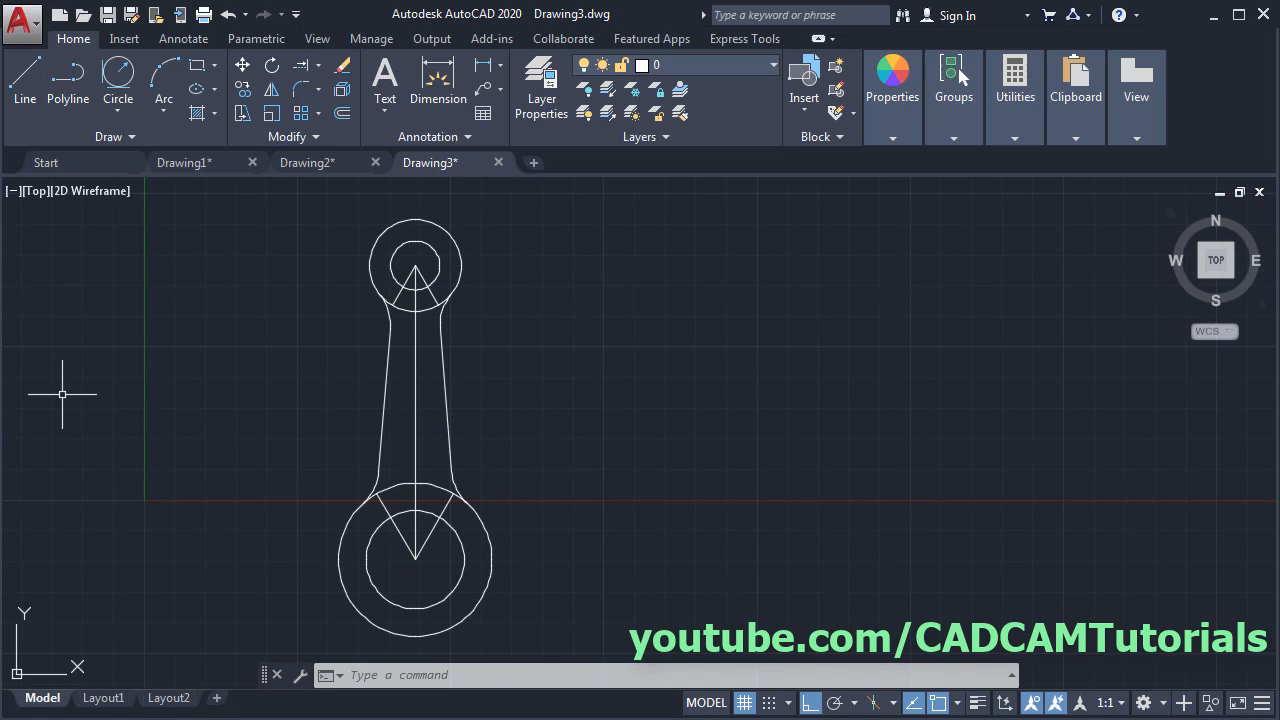
{"action": "key", "text": "alt+Tab"}
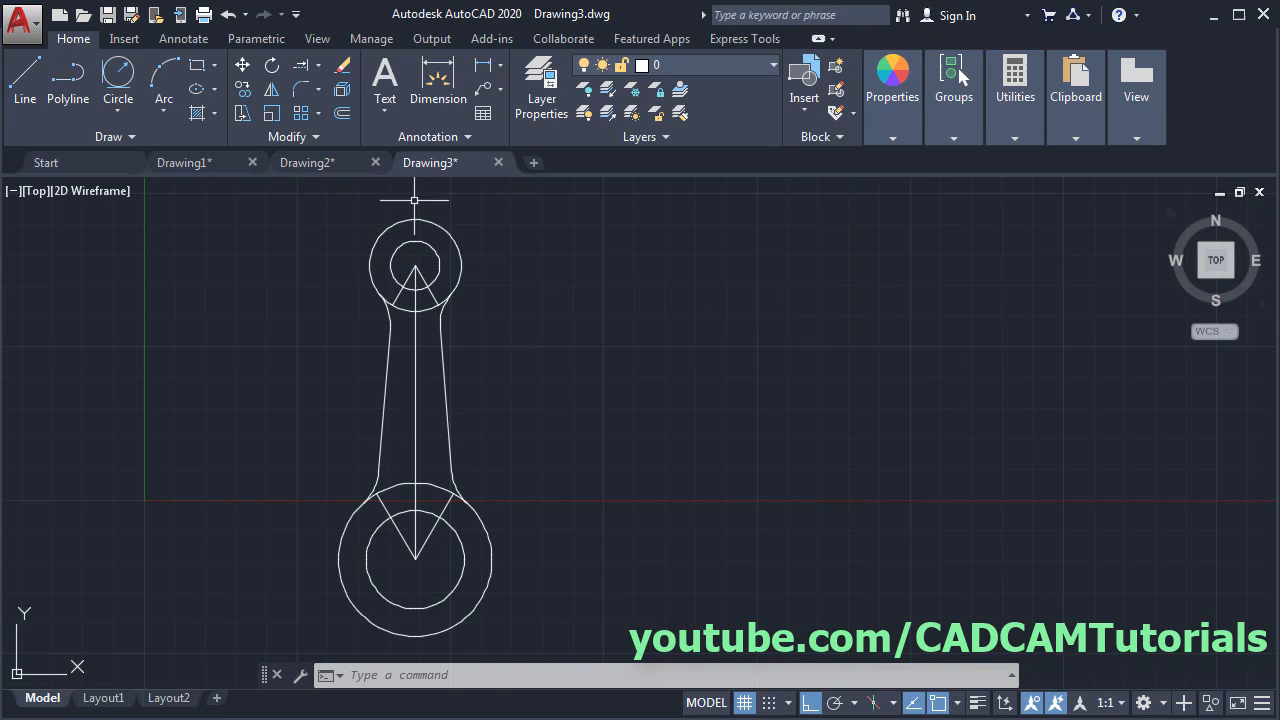
{"action": "scroll", "coordinate": [414, 200], "scroll_direction": "up", "scroll_amount": 3}
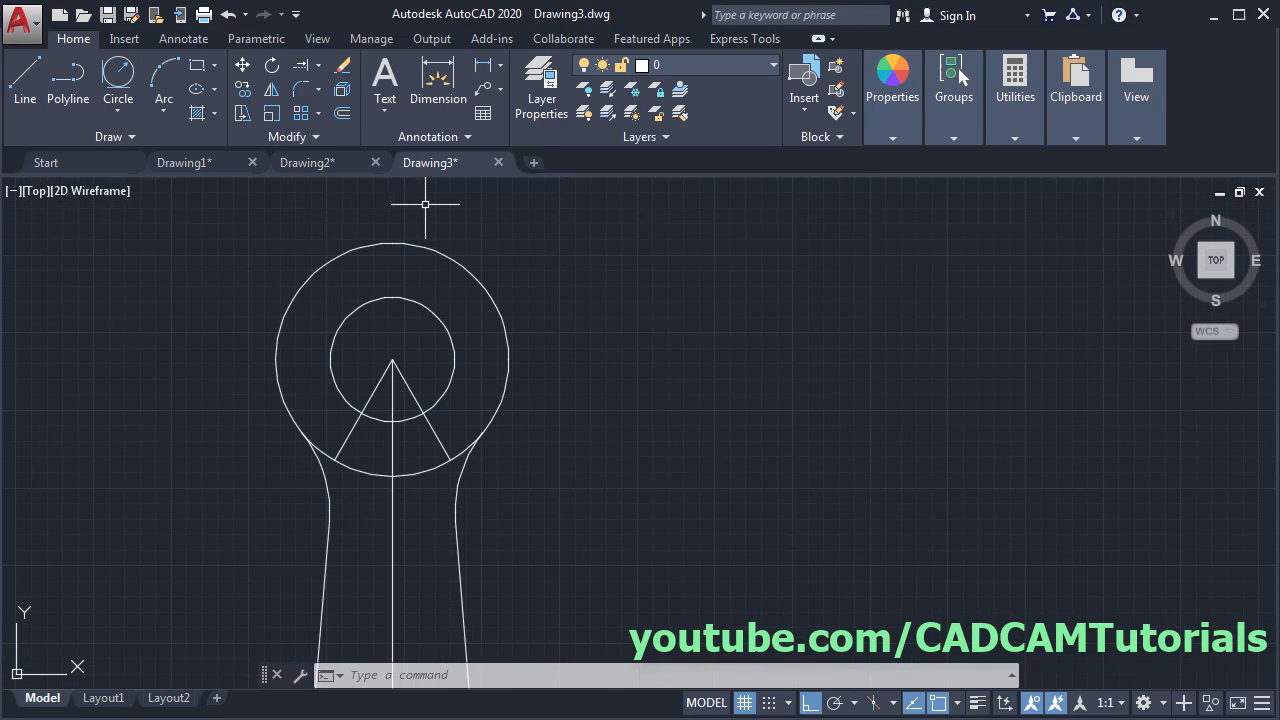
- Start the side-view profile level with the top quadrant: 3 right, 7.5 down, 0.5 in
{"action": "left_click", "coordinate": [33, 82]}
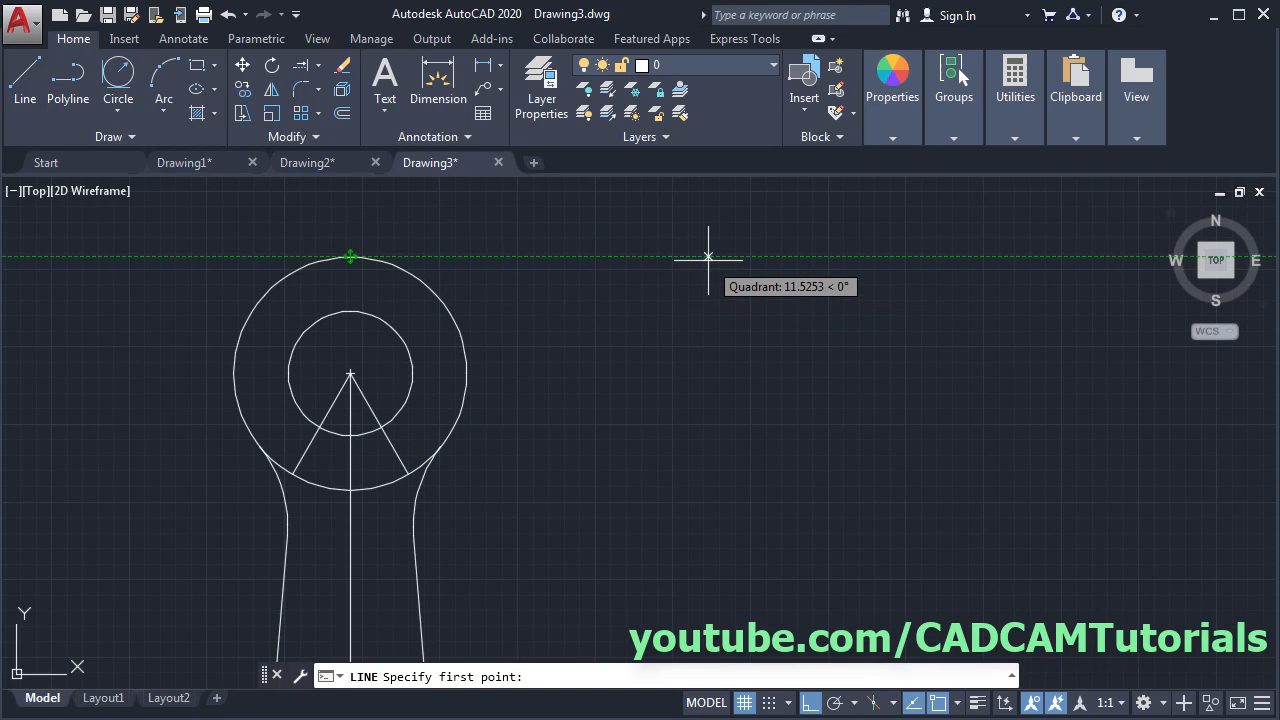
{"action": "left_click", "coordinate": [712, 257]}
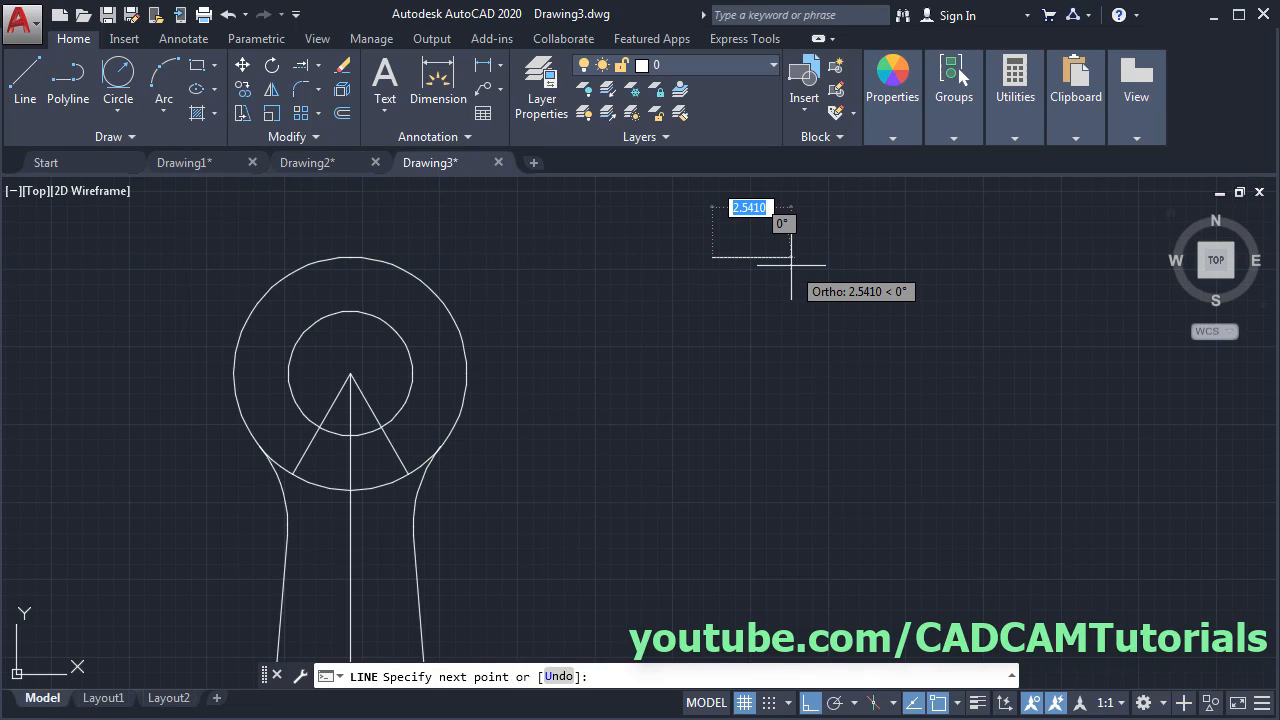
{"action": "type", "text": "3"}
{"action": "key", "text": "Return"}
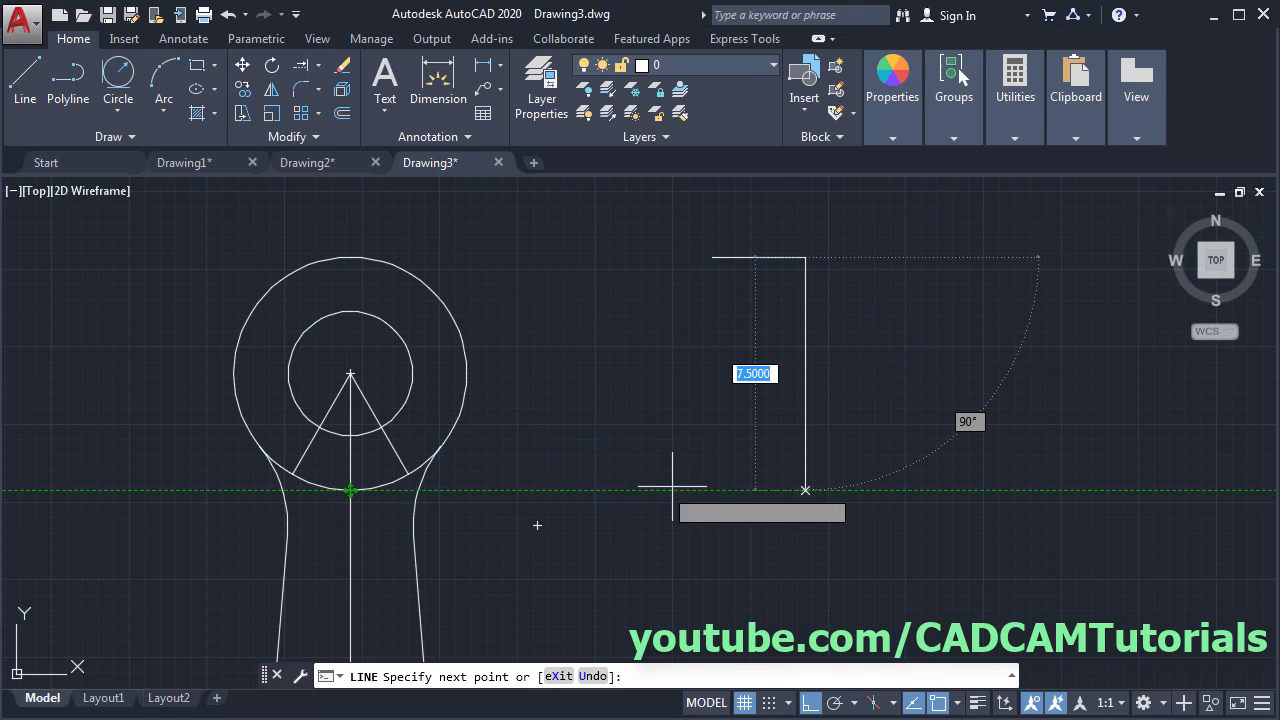
{"action": "left_click", "coordinate": [768, 490]}
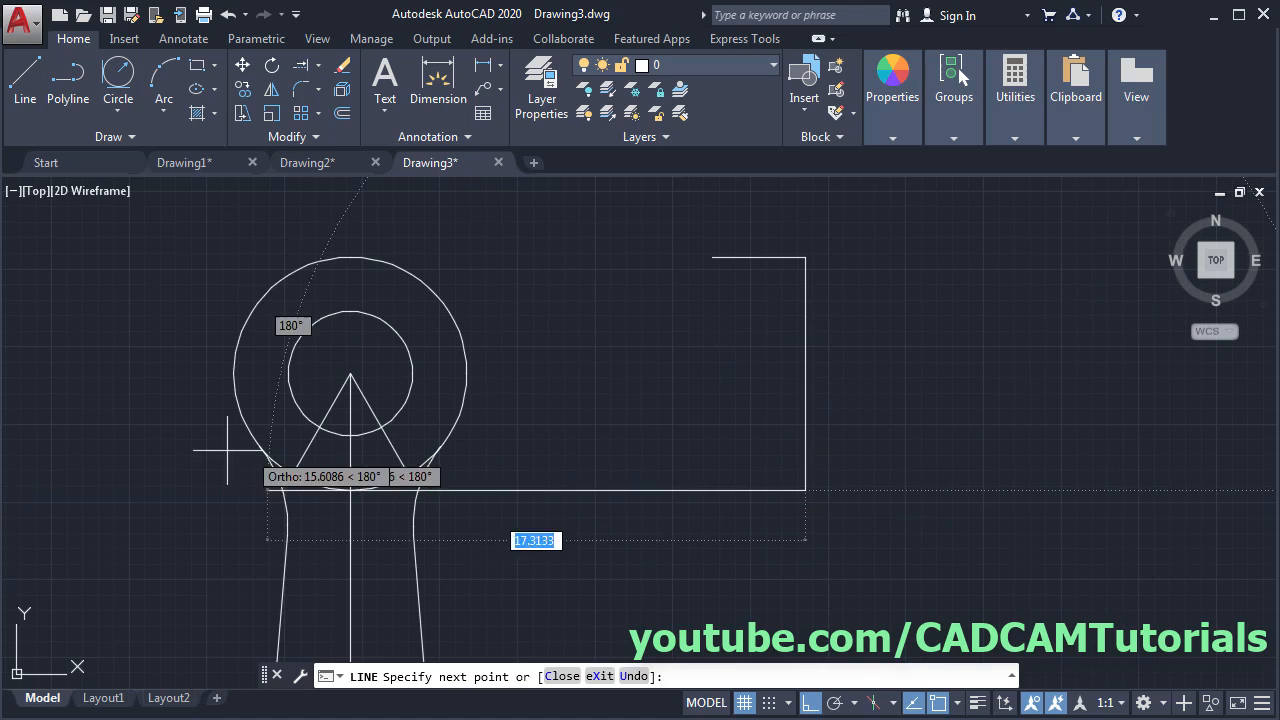
{"action": "key", "text": "alt+Tab"}
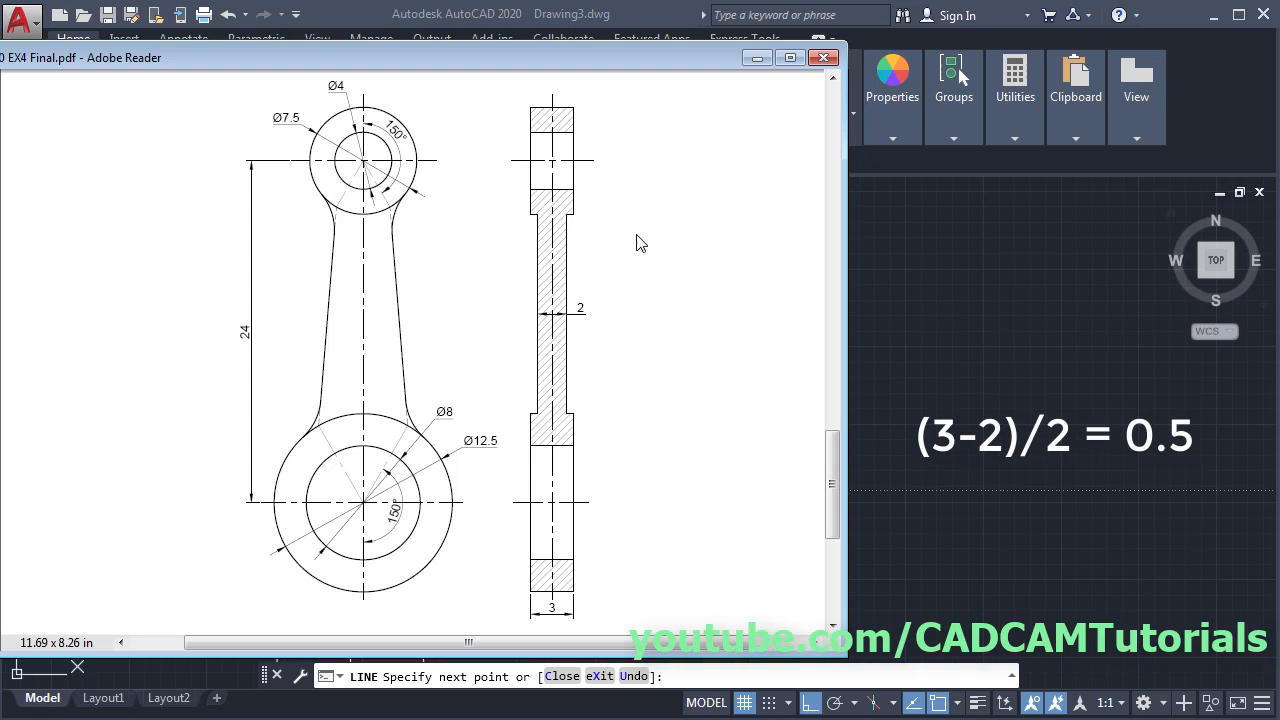
{"action": "left_click", "coordinate": [941, 268]}
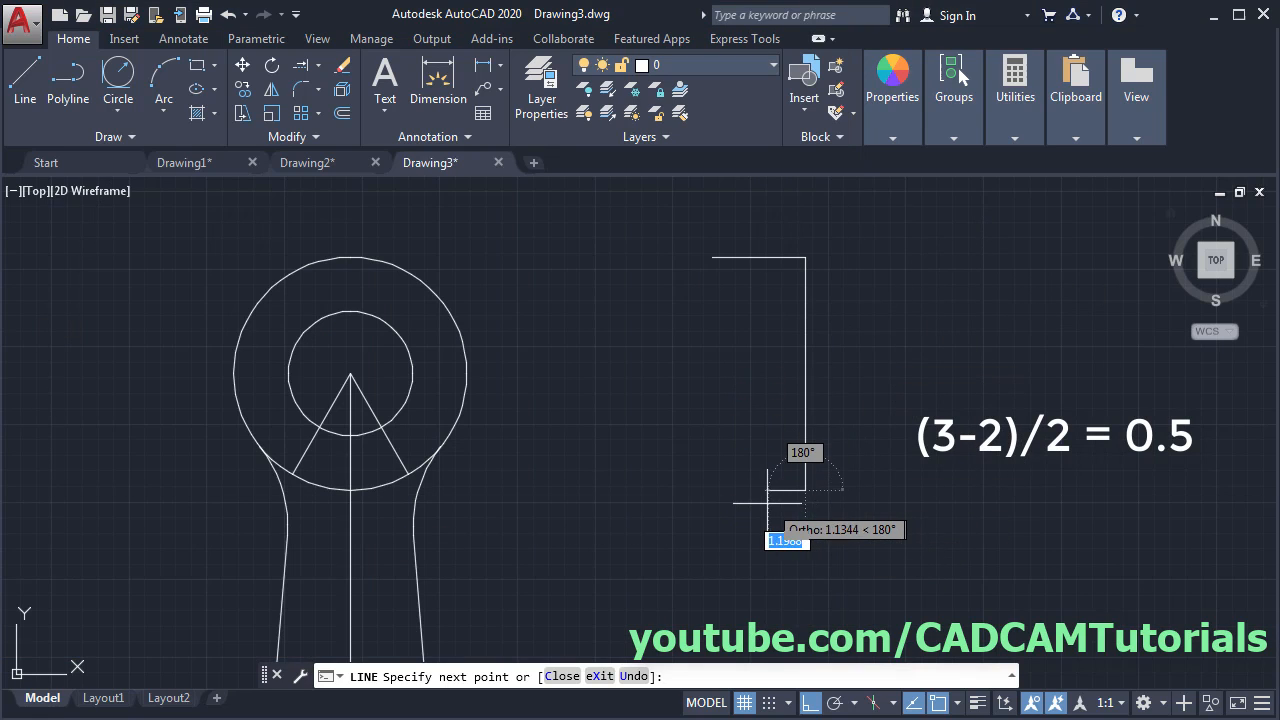
{"action": "key", "text": "BackSpace"}
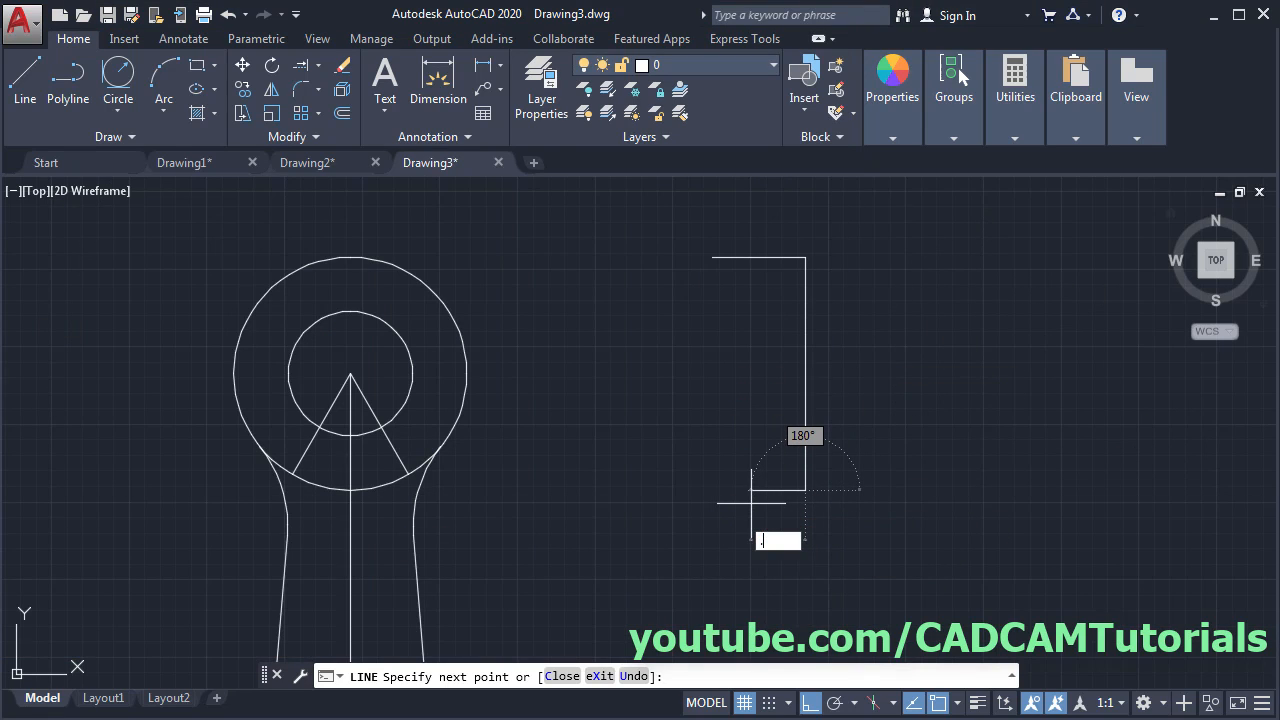
{"action": "key", "text": "Return"}
- Continue the profile 14 down, 0.5 out, 12.5 down and 3 left to finish the bottom end
{"action": "scroll", "coordinate": [674, 339], "scroll_direction": "down", "scroll_amount": 2}
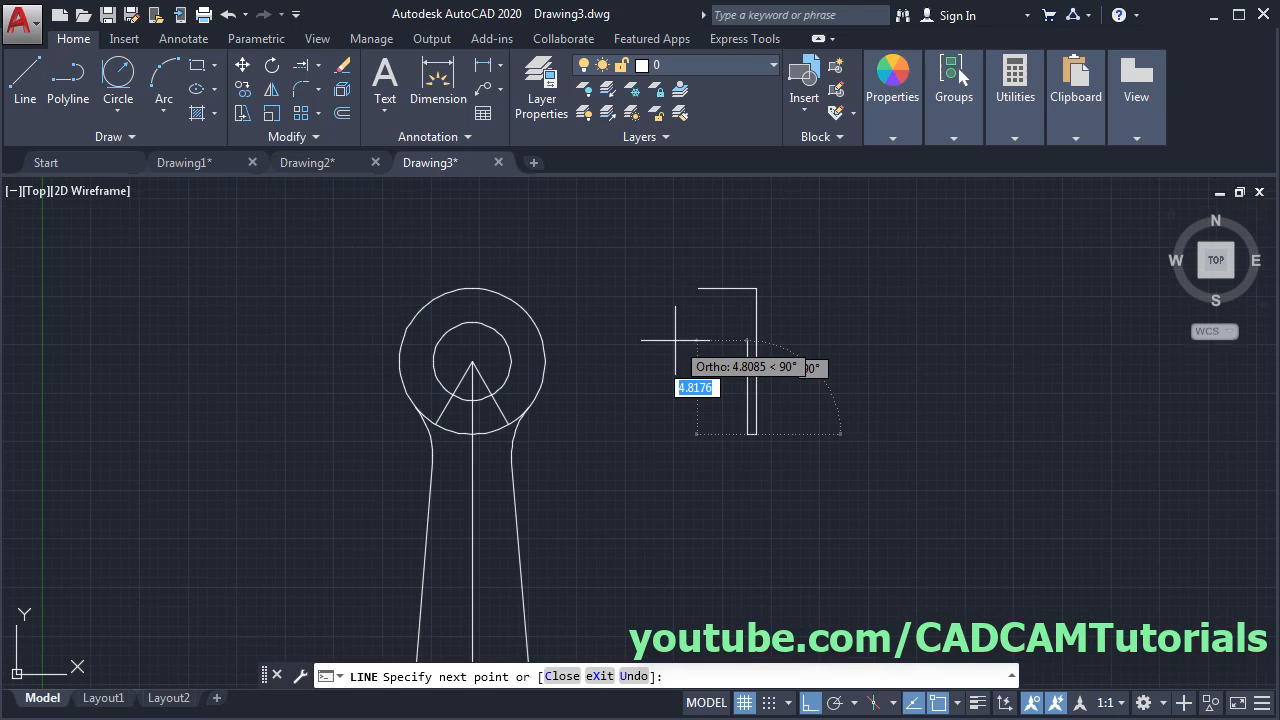
{"action": "middle_click_drag", "start_coordinate": [714, 497], "coordinate": [657, 266]}
{"action": "scroll", "coordinate": [662, 298], "scroll_direction": "down", "scroll_amount": 2}
{"action": "middle_click_drag", "start_coordinate": [734, 293], "coordinate": [724, 406]}
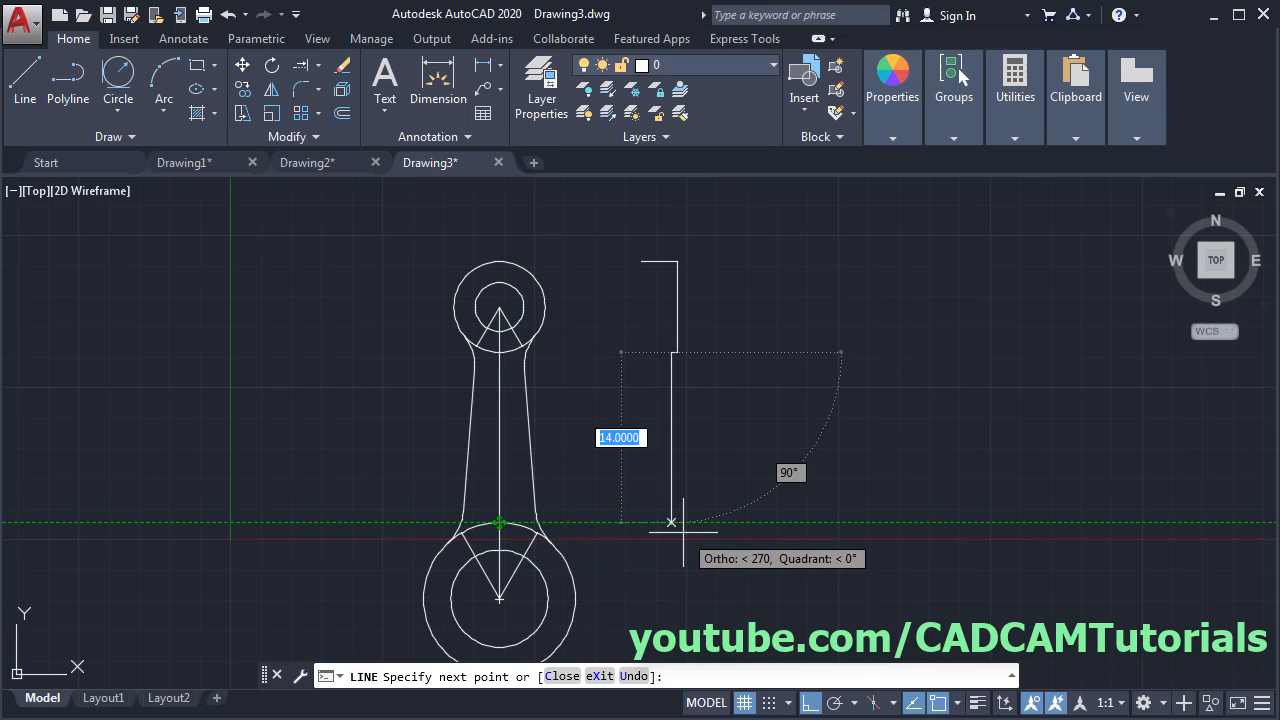
{"action": "left_click", "coordinate": [671, 521]}
{"action": "type", "text": "."}
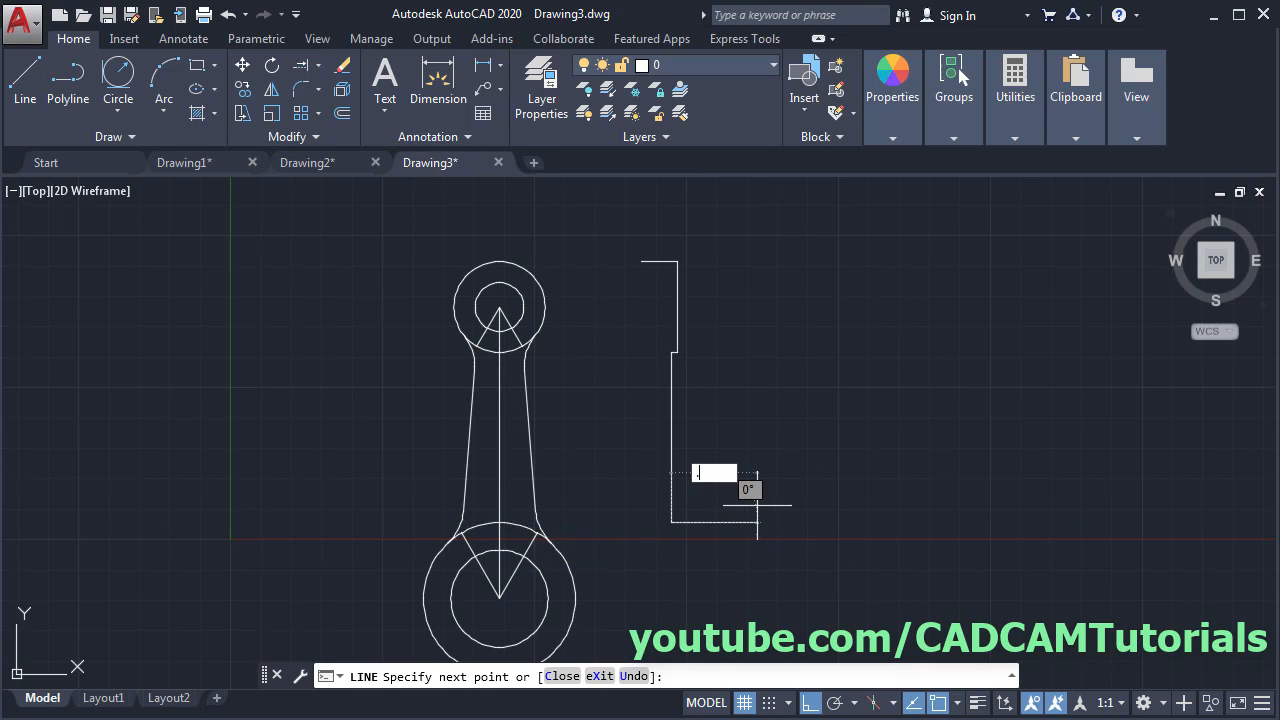
{"action": "key", "text": "BackSpace"}
{"action": "key", "text": "BackSpace"}
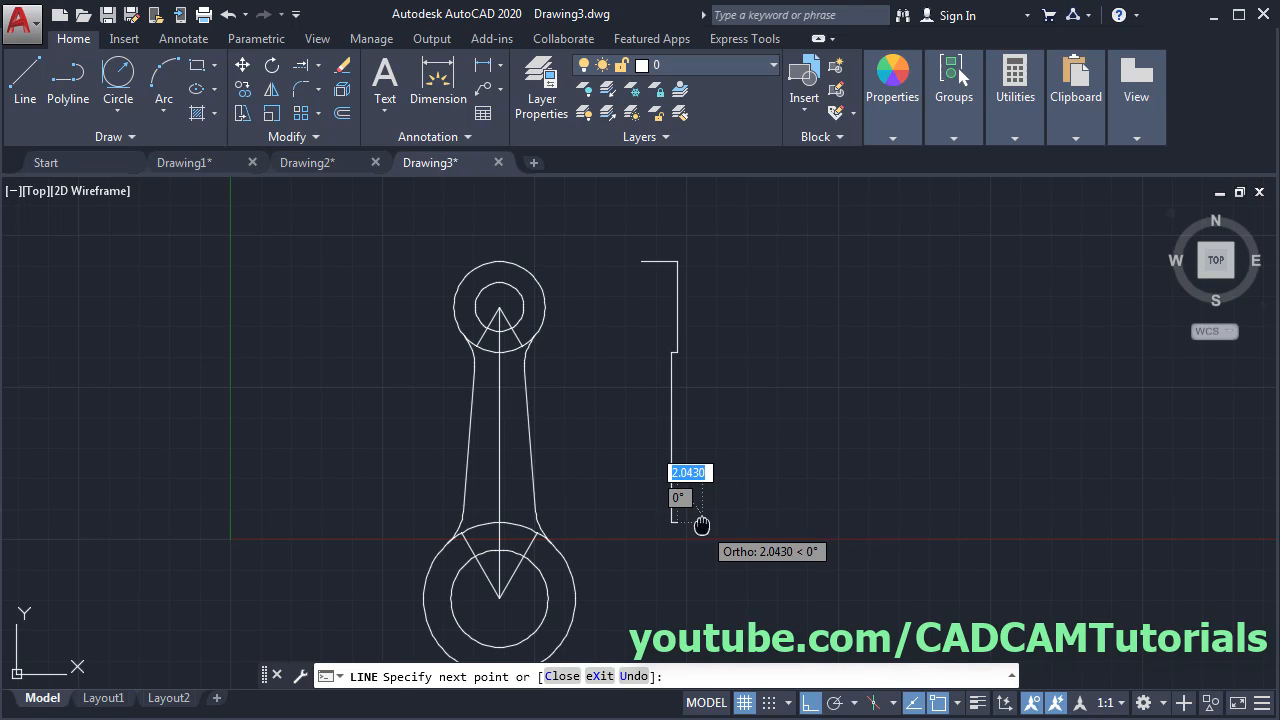
{"action": "middle_click_drag", "start_coordinate": [700, 521], "coordinate": [680, 429]}
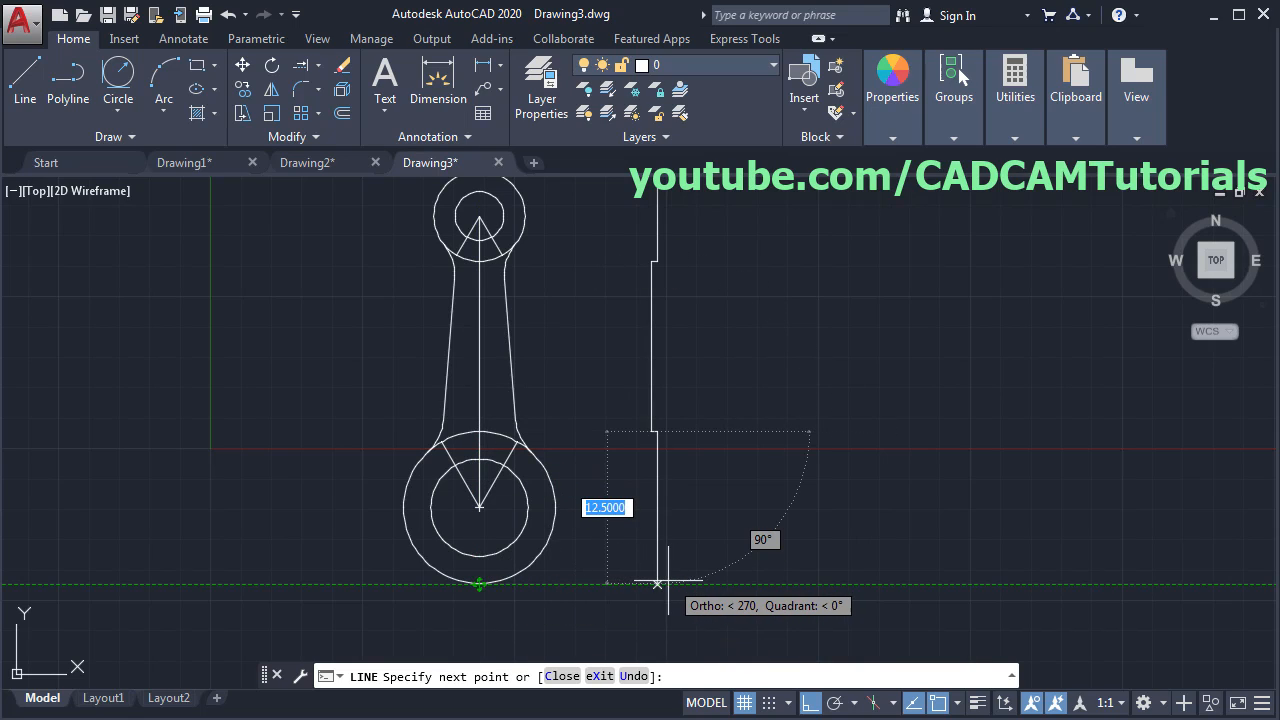
{"action": "left_click", "coordinate": [657, 582]}
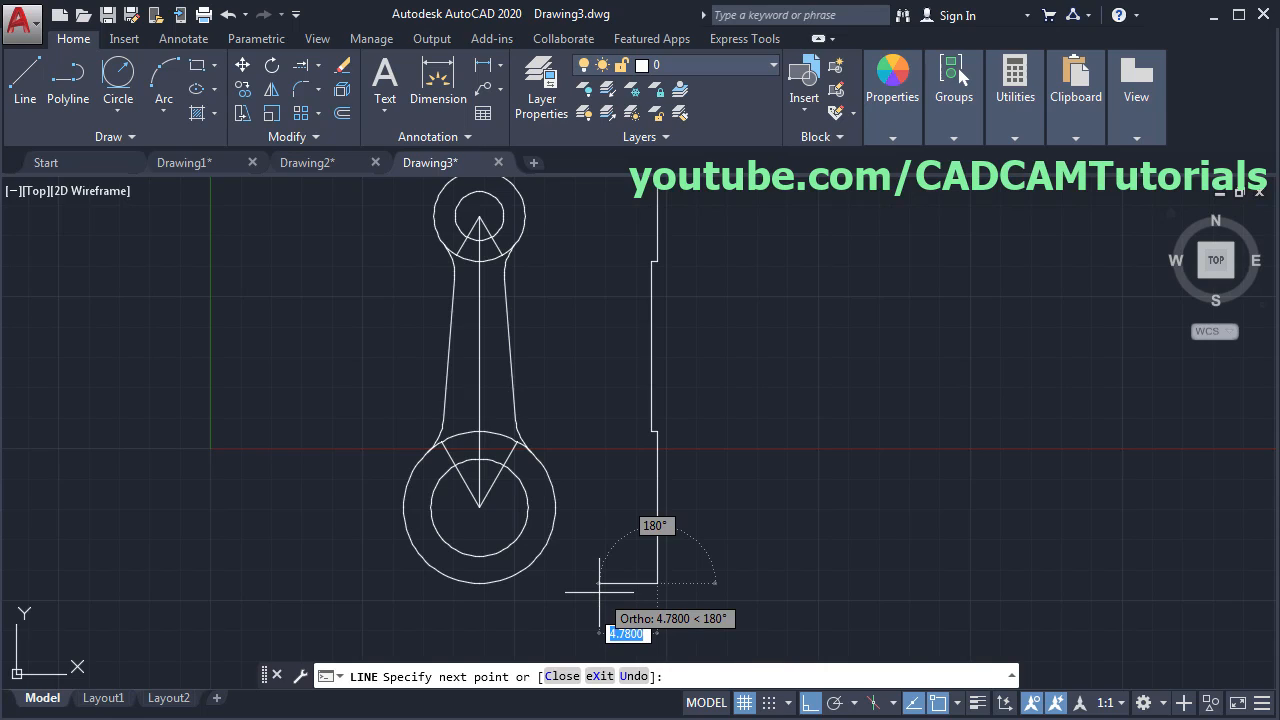
{"action": "type", "text": "3"}
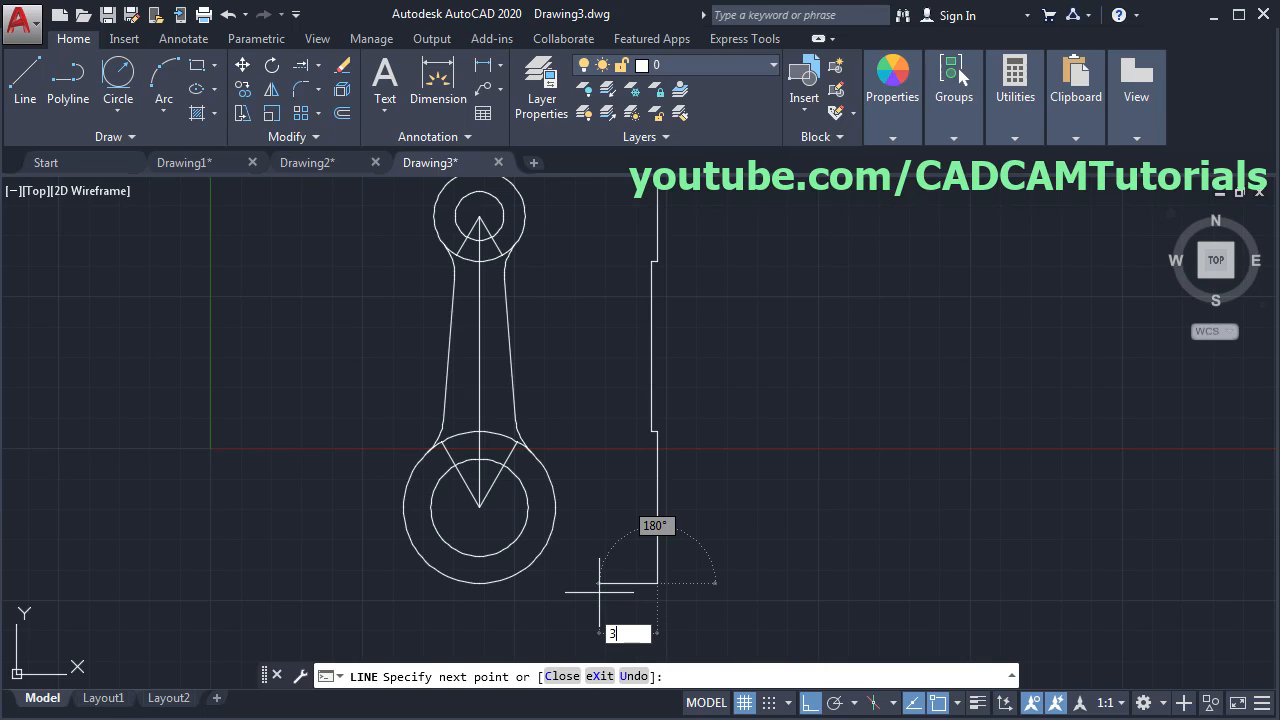
{"action": "key", "text": "Return"}
{"action": "key", "text": "Return"}
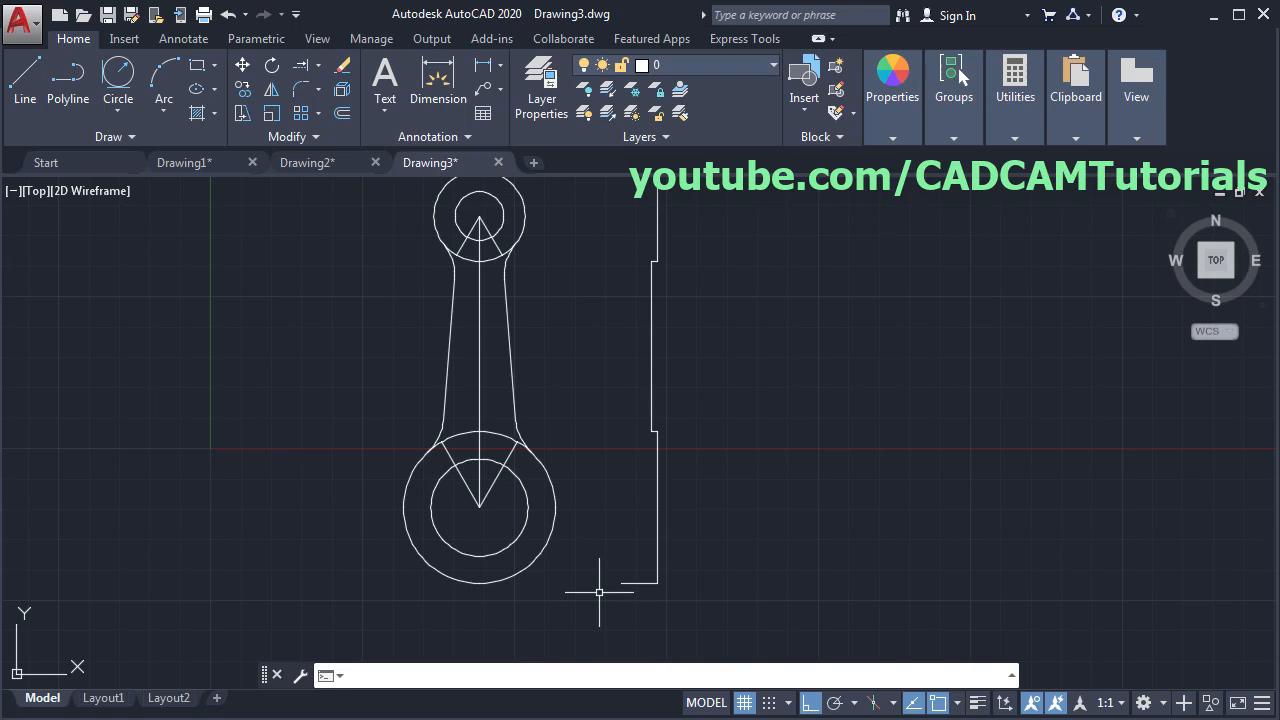
{"action": "middle_click_drag", "start_coordinate": [771, 389], "coordinate": [781, 419]}
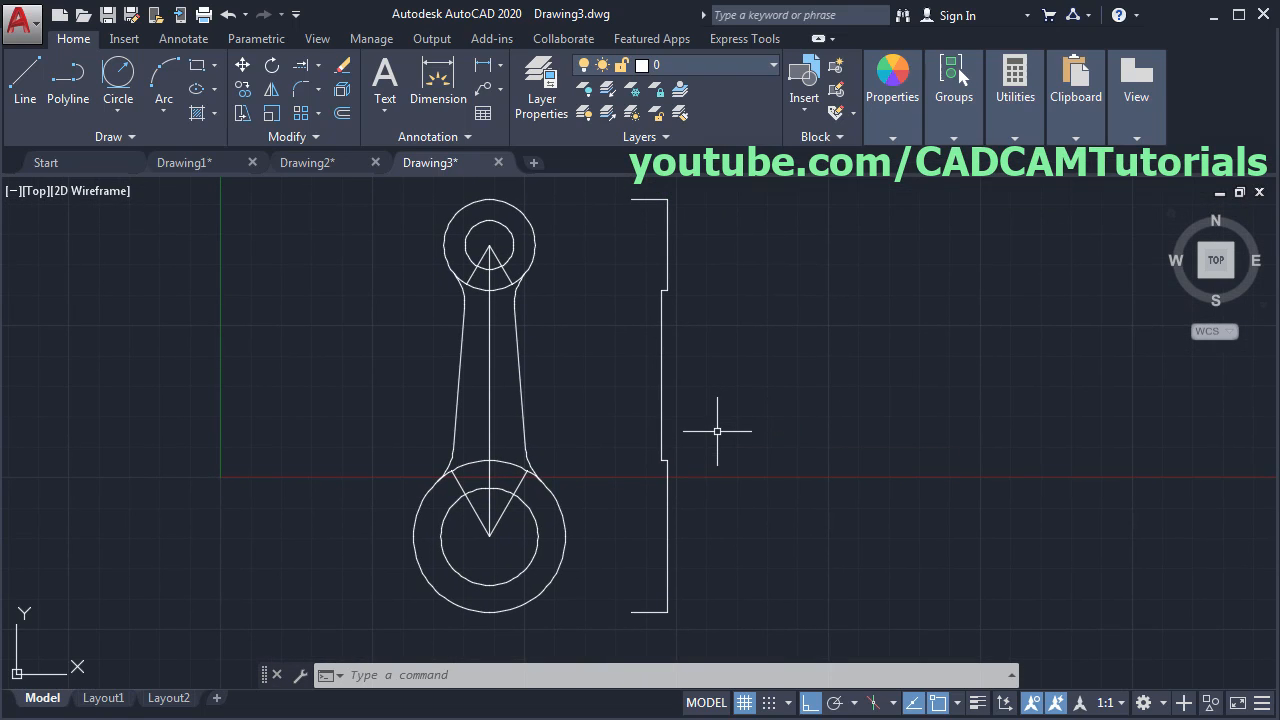
- Draw a vertical centerline through the side view's midpoint
{"action": "key", "text": "Return"}
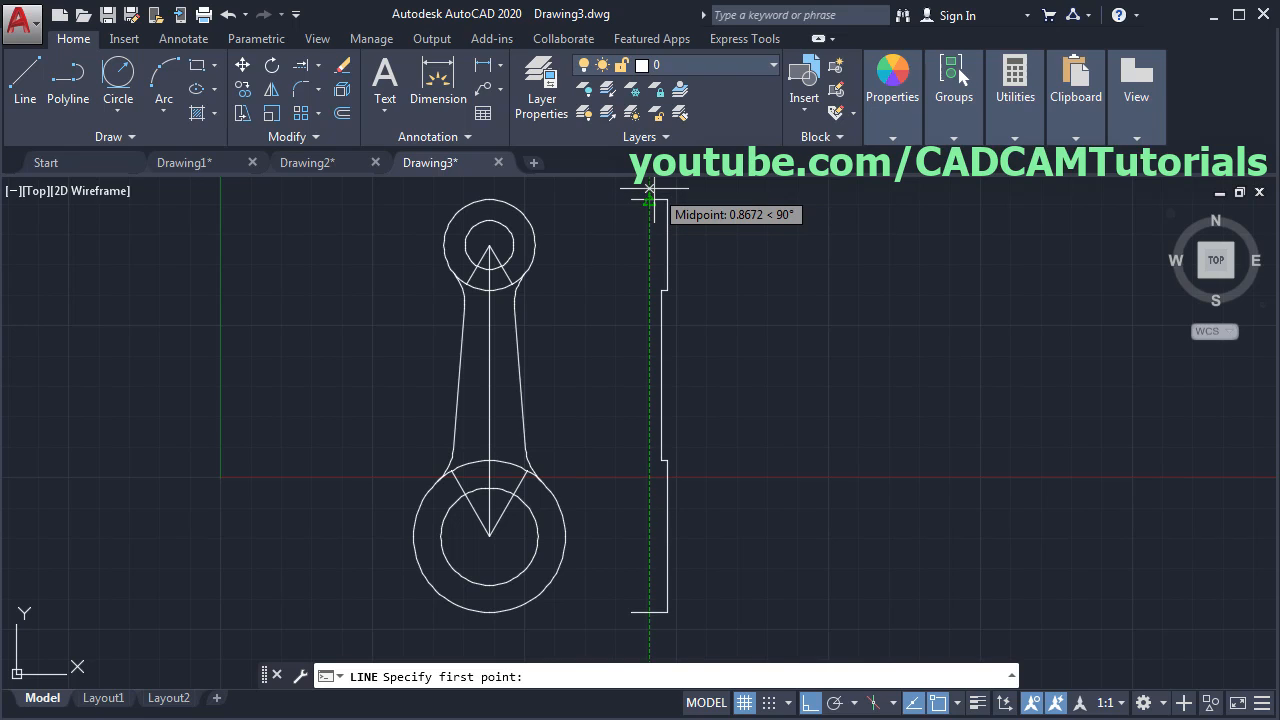
{"action": "left_click", "coordinate": [649, 190]}
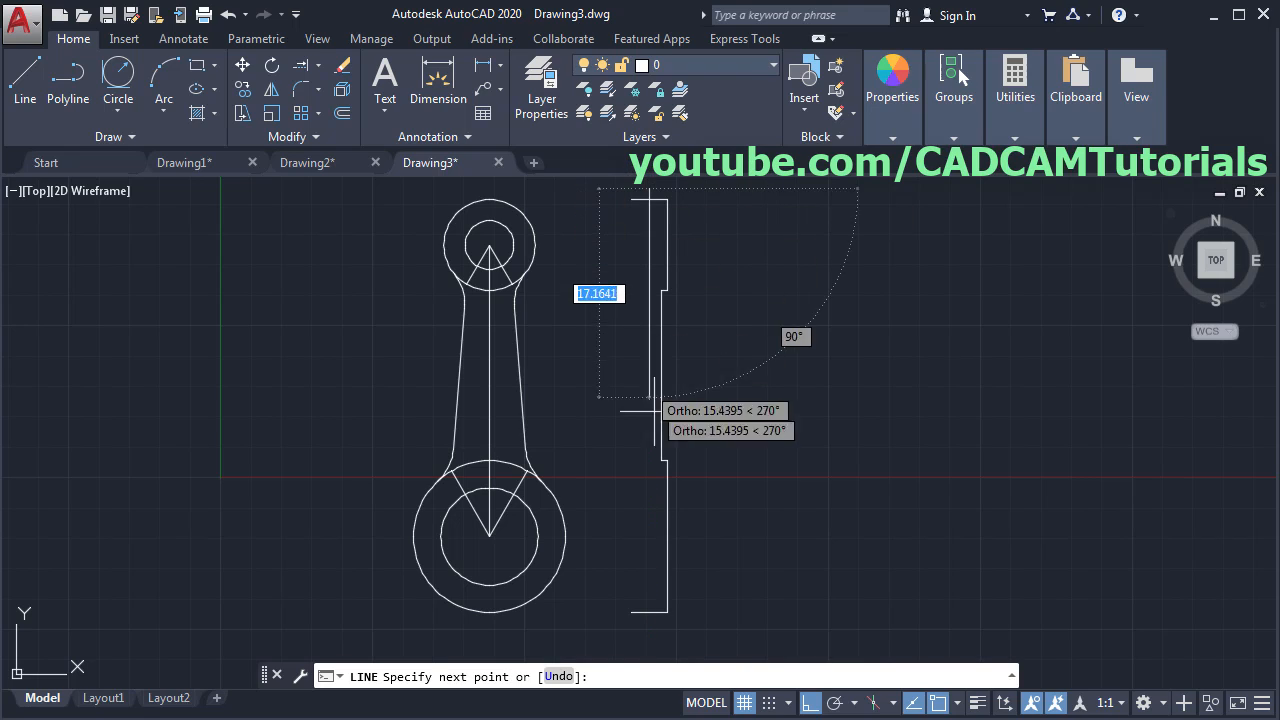
{"action": "left_click", "coordinate": [655, 628]}
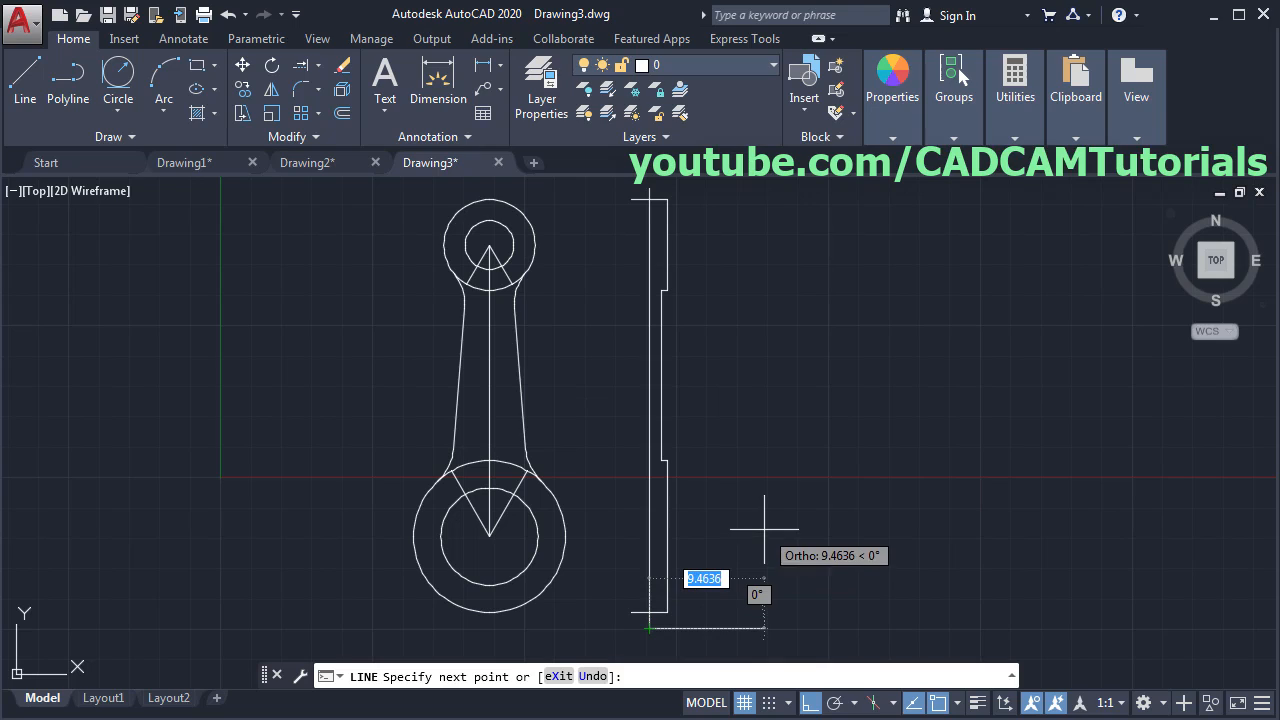
{"action": "key", "text": "Return"}
{"action": "middle_click_drag", "start_coordinate": [760, 321], "coordinate": [839, 326]}
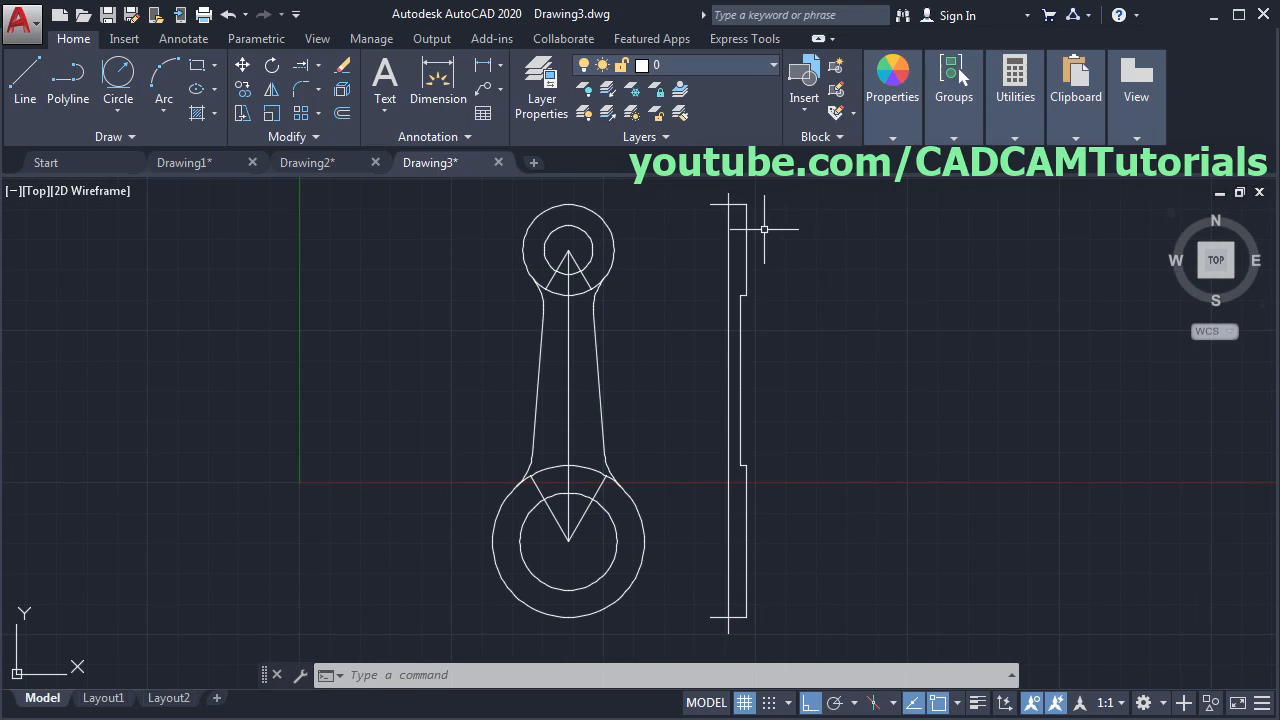
- Mirror the half profile about the centerline, keeping the original
{"action": "left_click", "coordinate": [267, 87]}
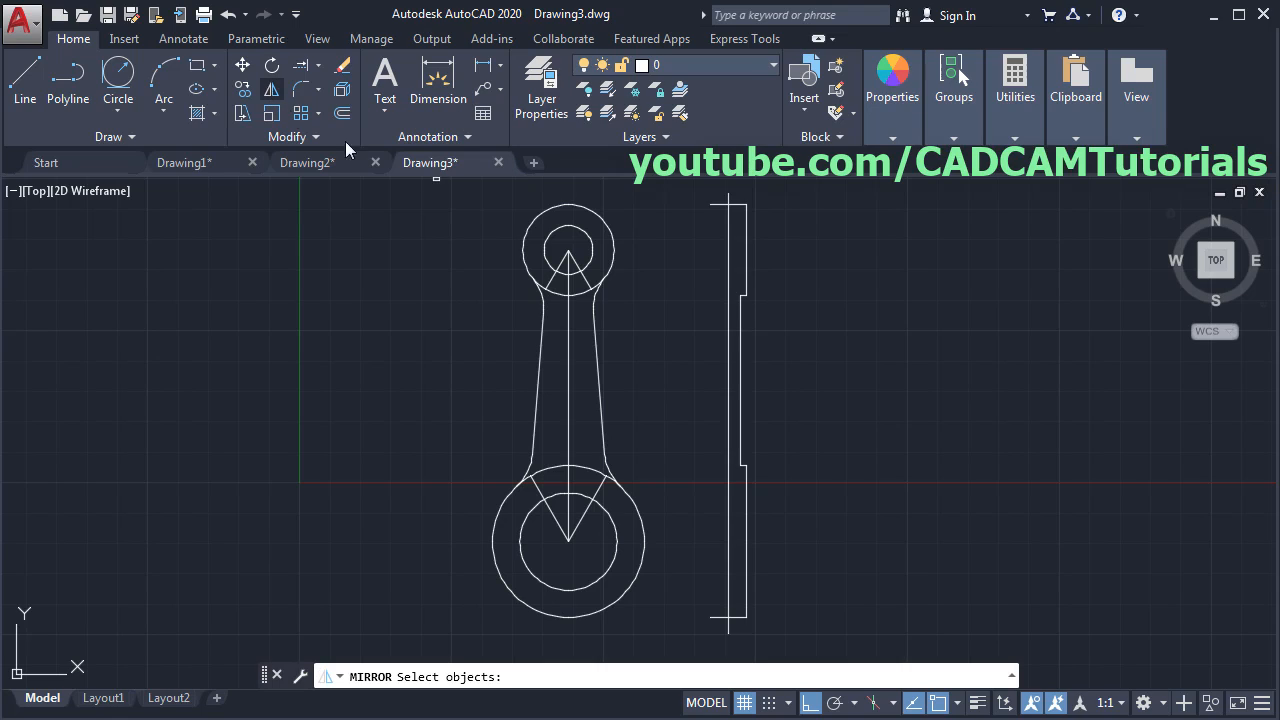
{"action": "left_click", "coordinate": [770, 245]}
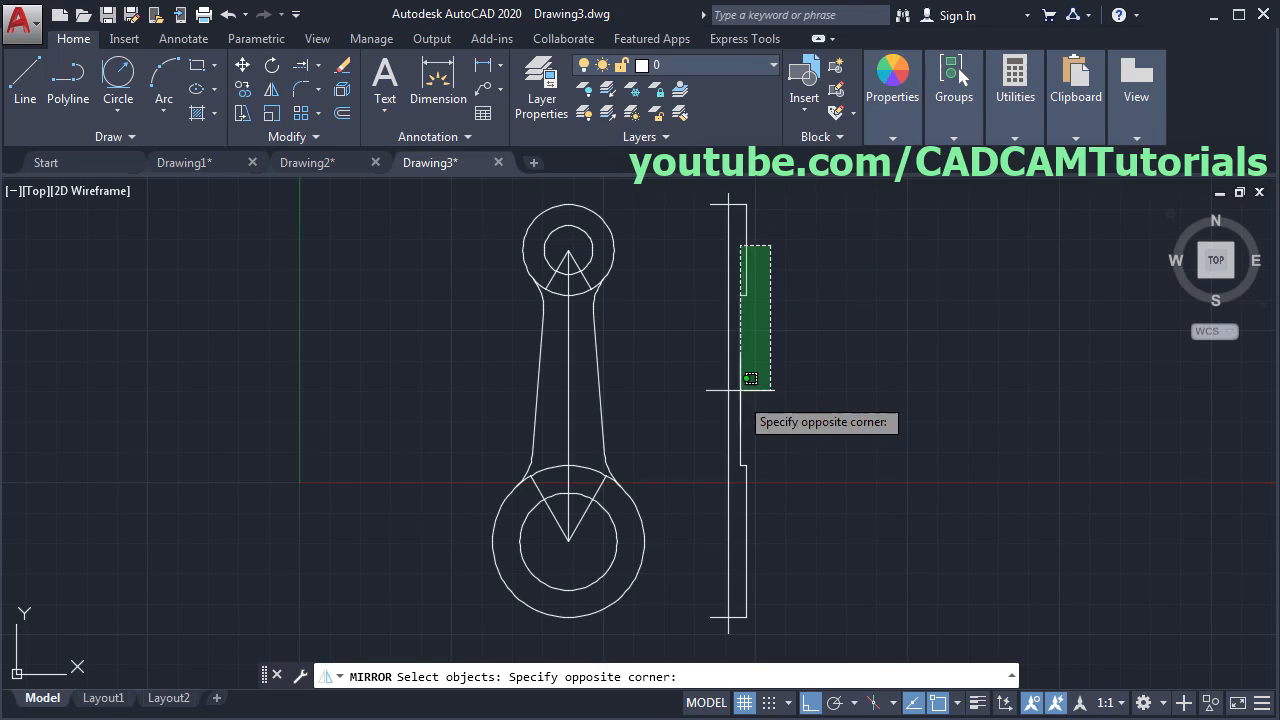
{"action": "left_click", "coordinate": [740, 560]}
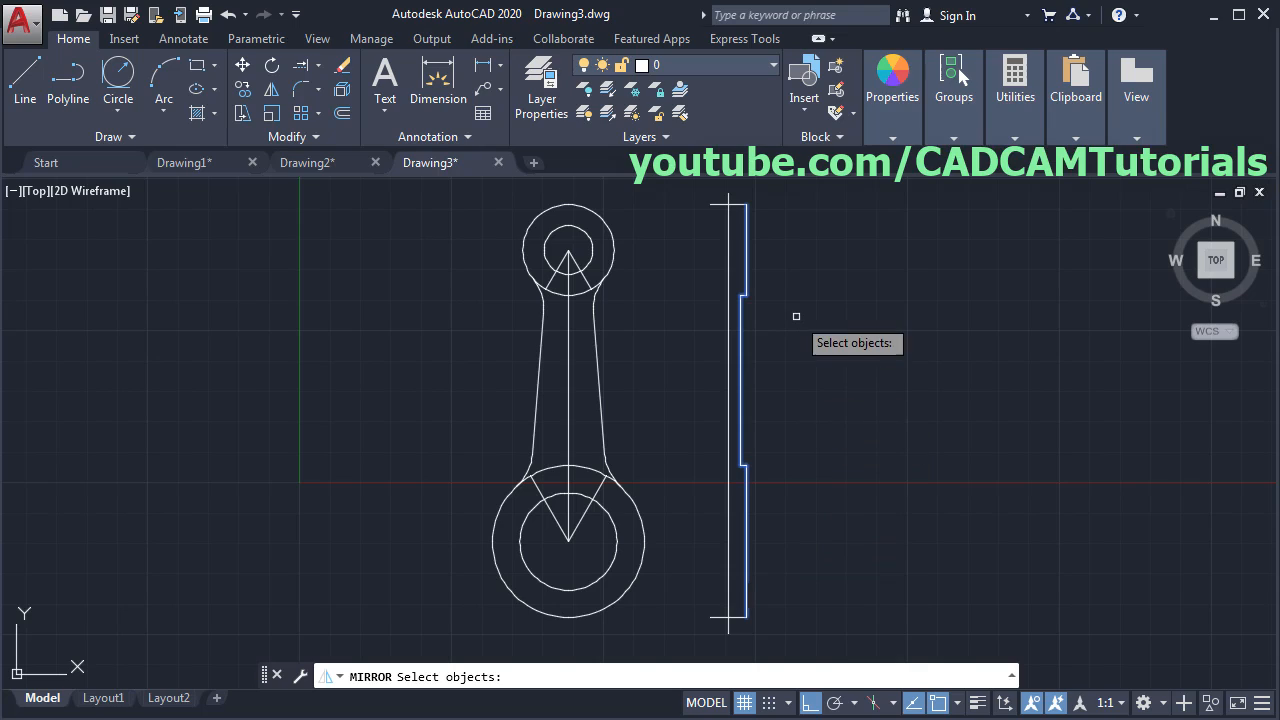
{"action": "key", "text": "Return"}
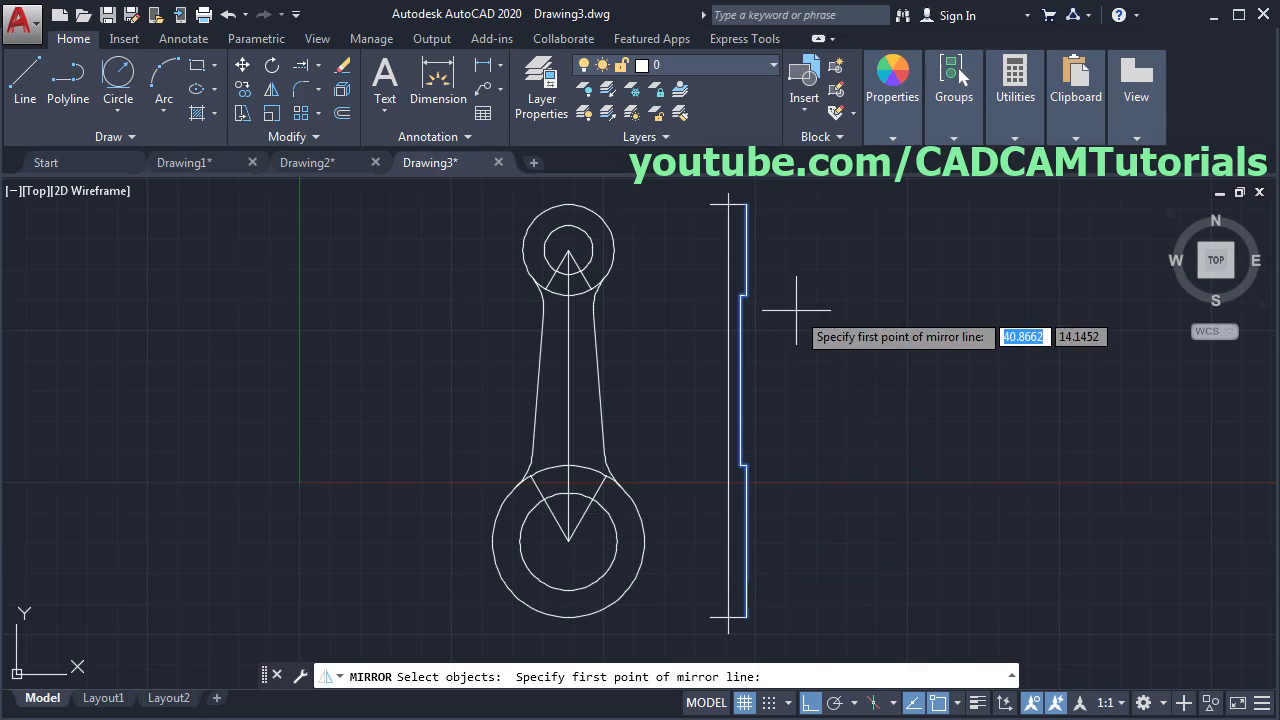
{"action": "left_click", "coordinate": [728, 194]}
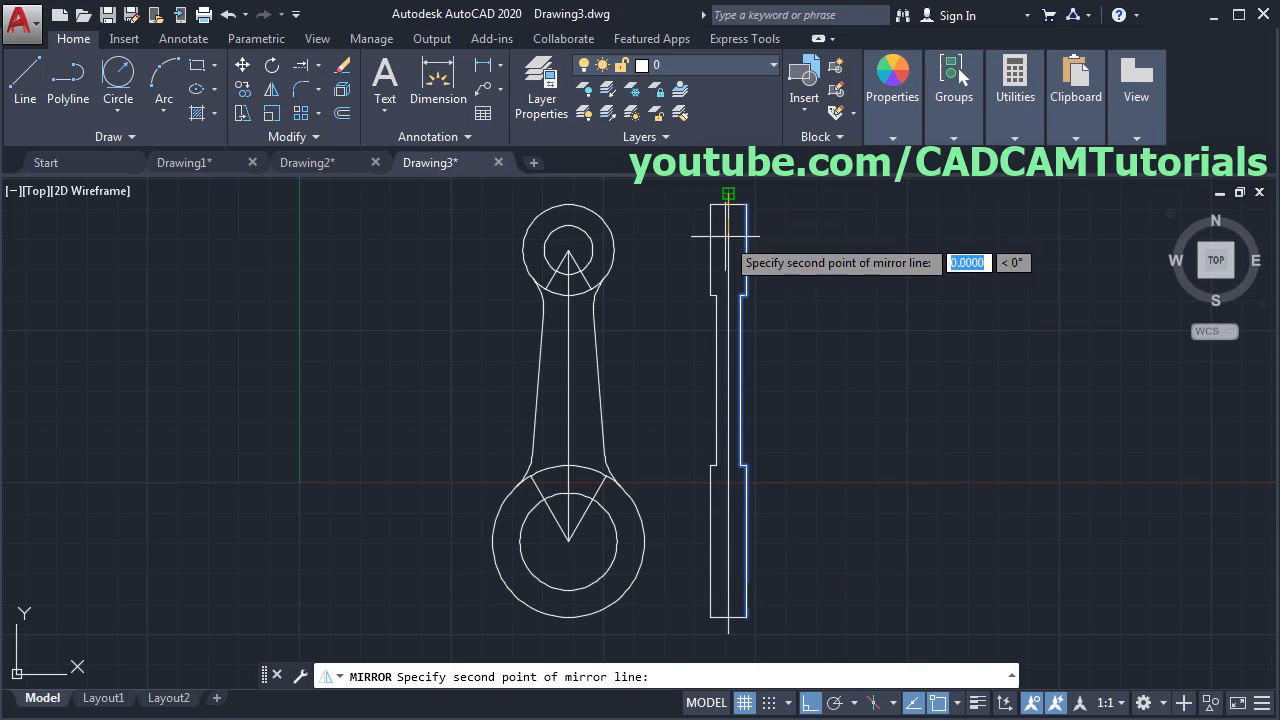
{"action": "left_click", "coordinate": [676, 450]}
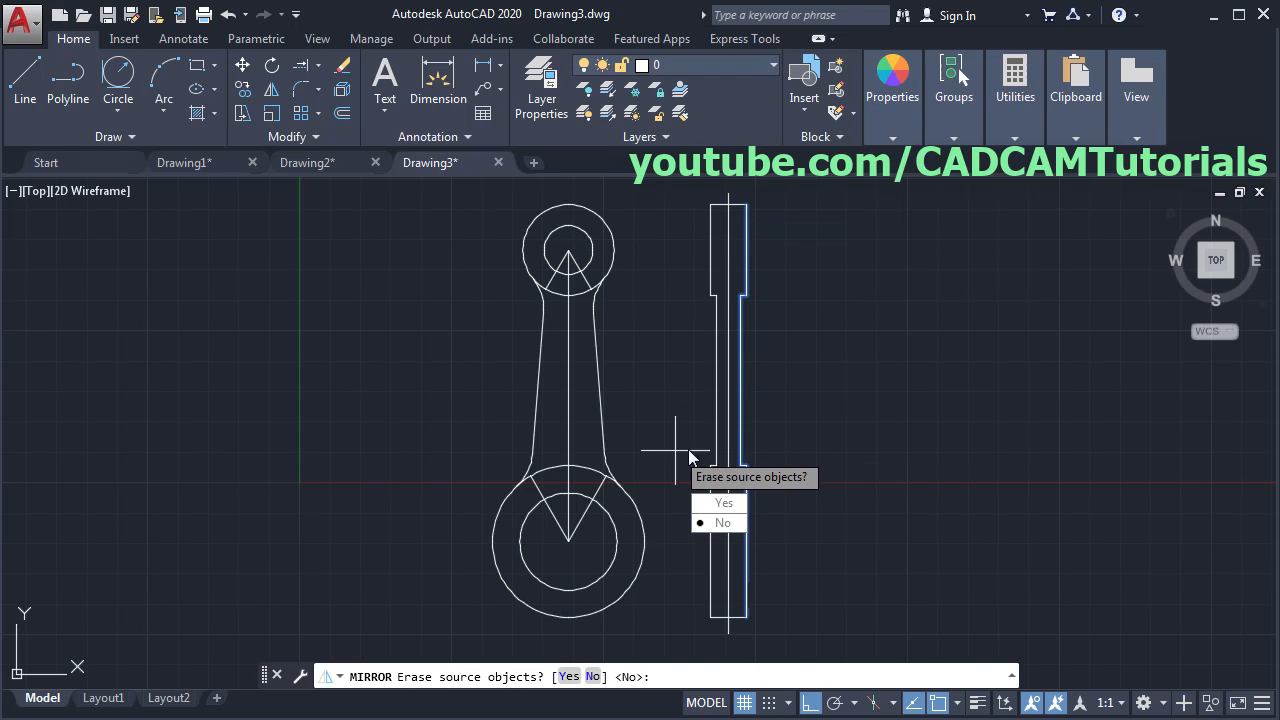
{"action": "left_click", "coordinate": [716, 523]}
{"action": "mouse_move", "coordinate": [743, 343]}
{"action": "middle_mouse_down"}
{"action": "mouse_move", "coordinate": [760, 371]}
{"action": "mouse_move", "coordinate": [695, 384]}
{"action": "middle_mouse_up"}
{"action": "scroll", "coordinate": [695, 384], "scroll_direction": "up", "scroll_amount": 2}
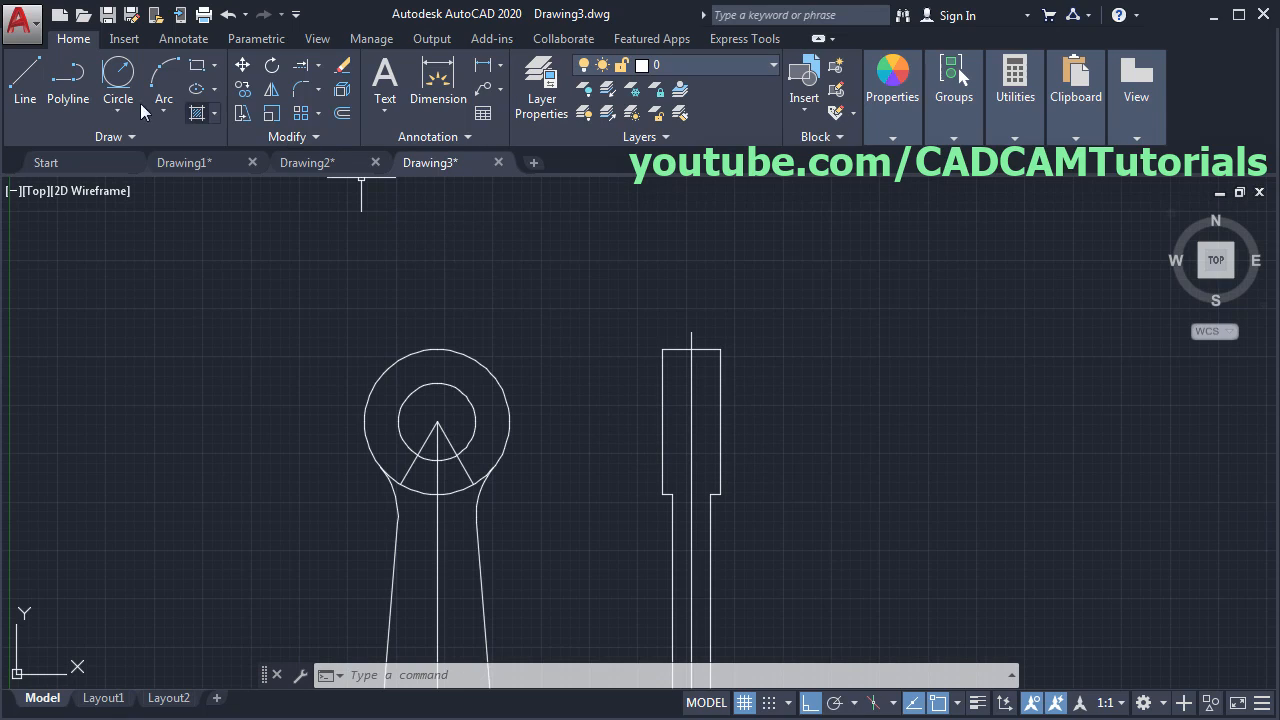
- Draw horizontal lines across the side view level with the small hole's top and bottom
{"action": "left_click", "coordinate": [28, 98]}
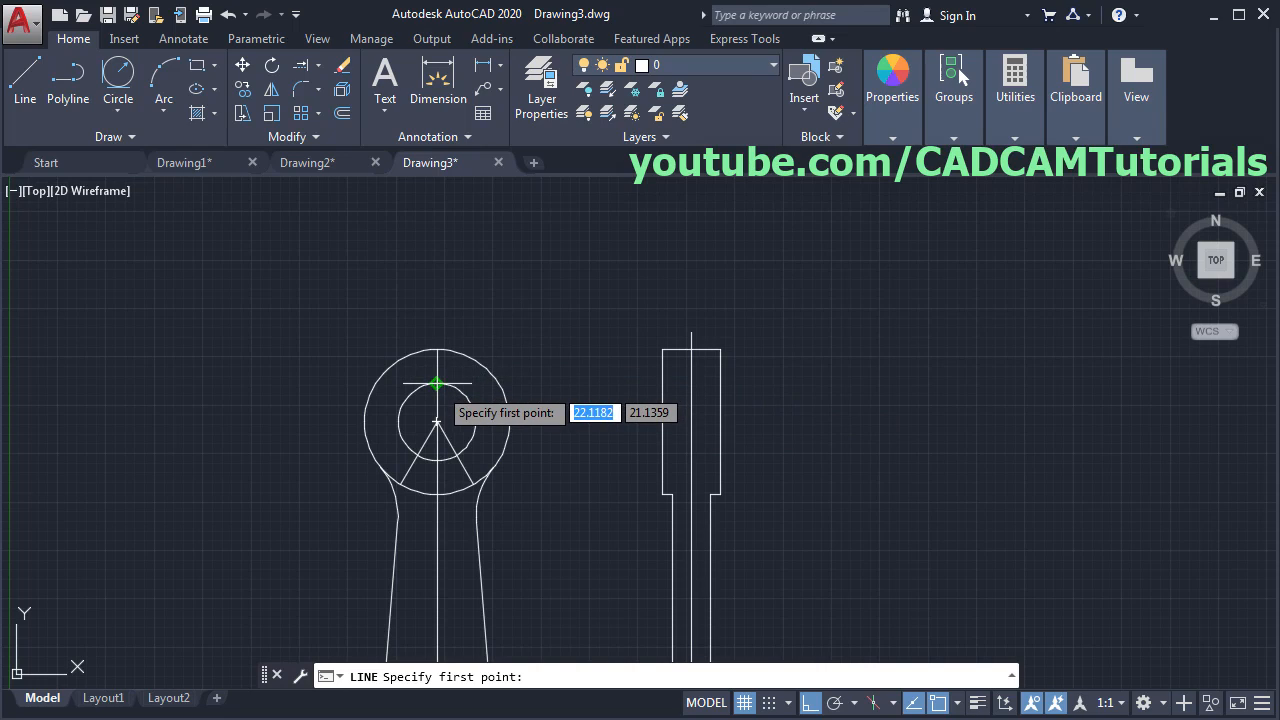
{"action": "left_click", "coordinate": [663, 383]}
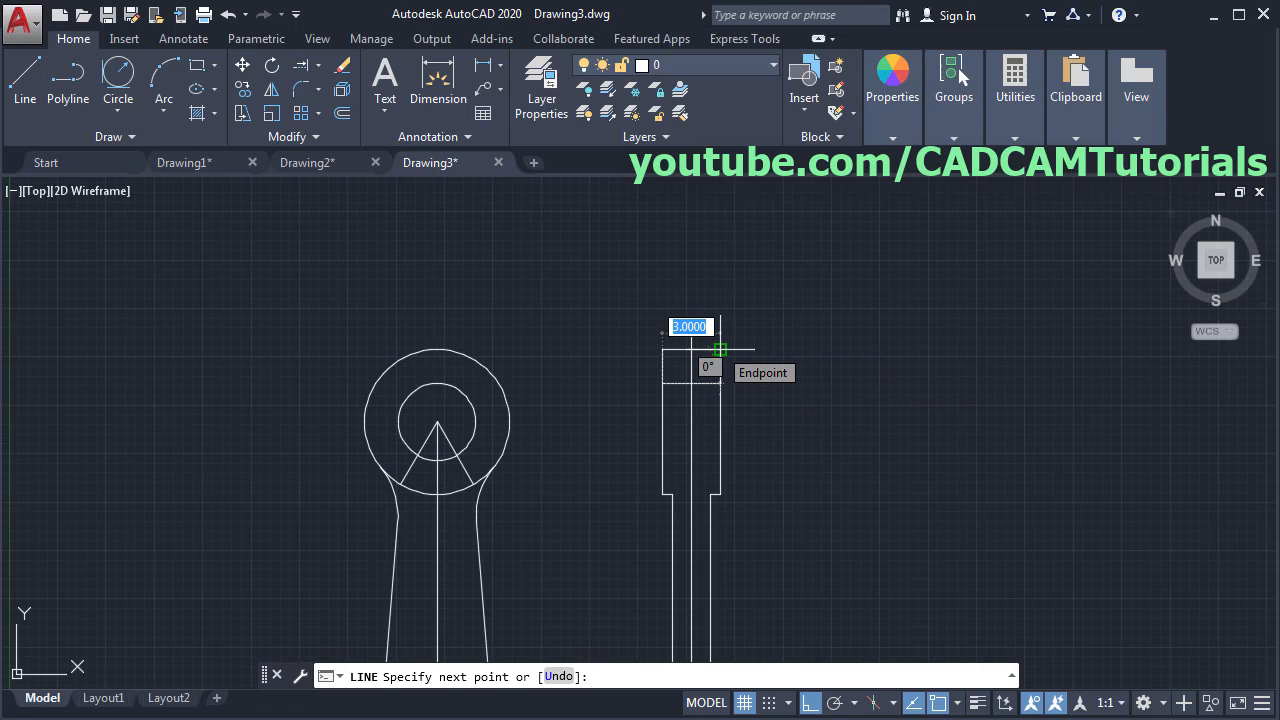
{"action": "left_click", "coordinate": [720, 349]}
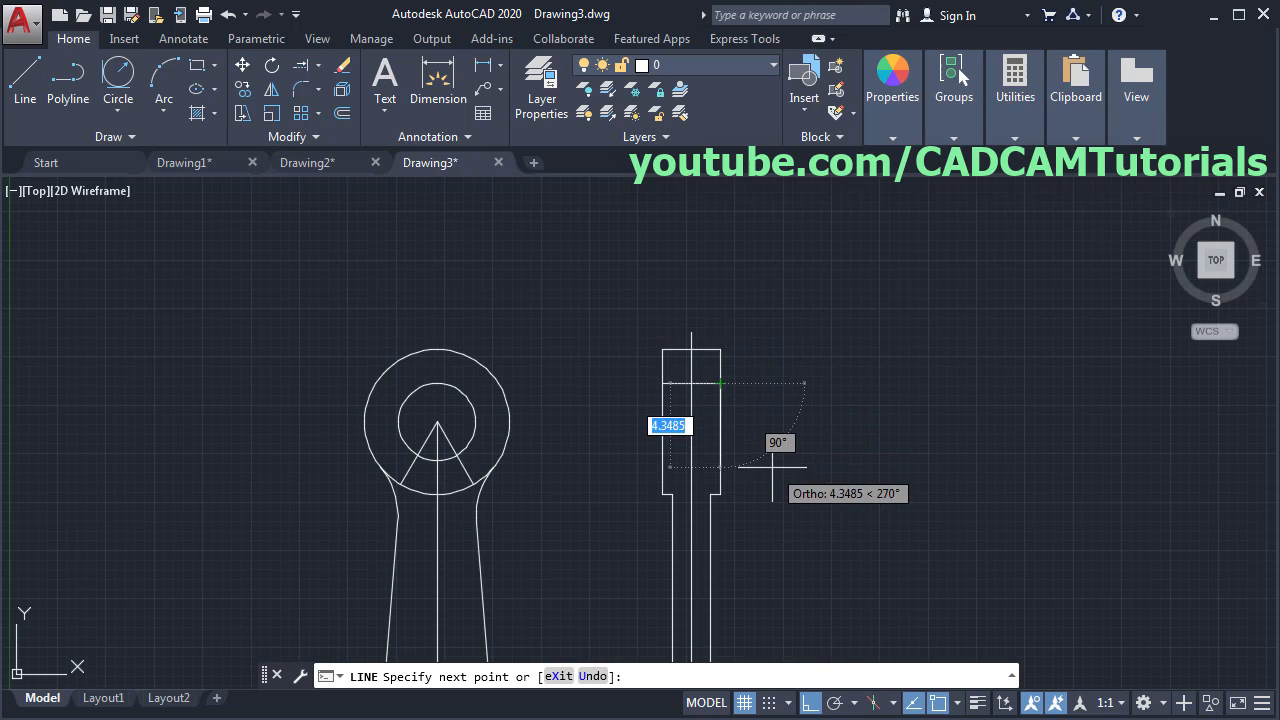
{"action": "key", "text": "Return"}
{"action": "key", "text": "Return"}
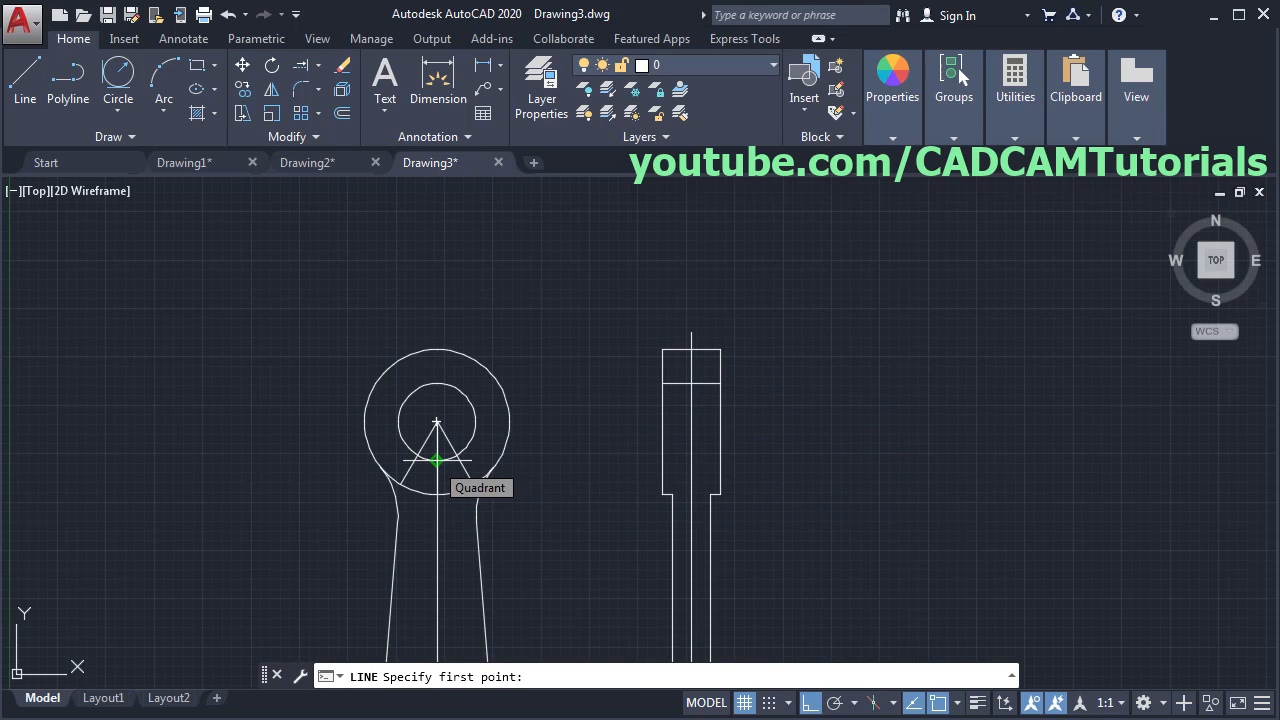
{"action": "left_click", "coordinate": [662, 461]}
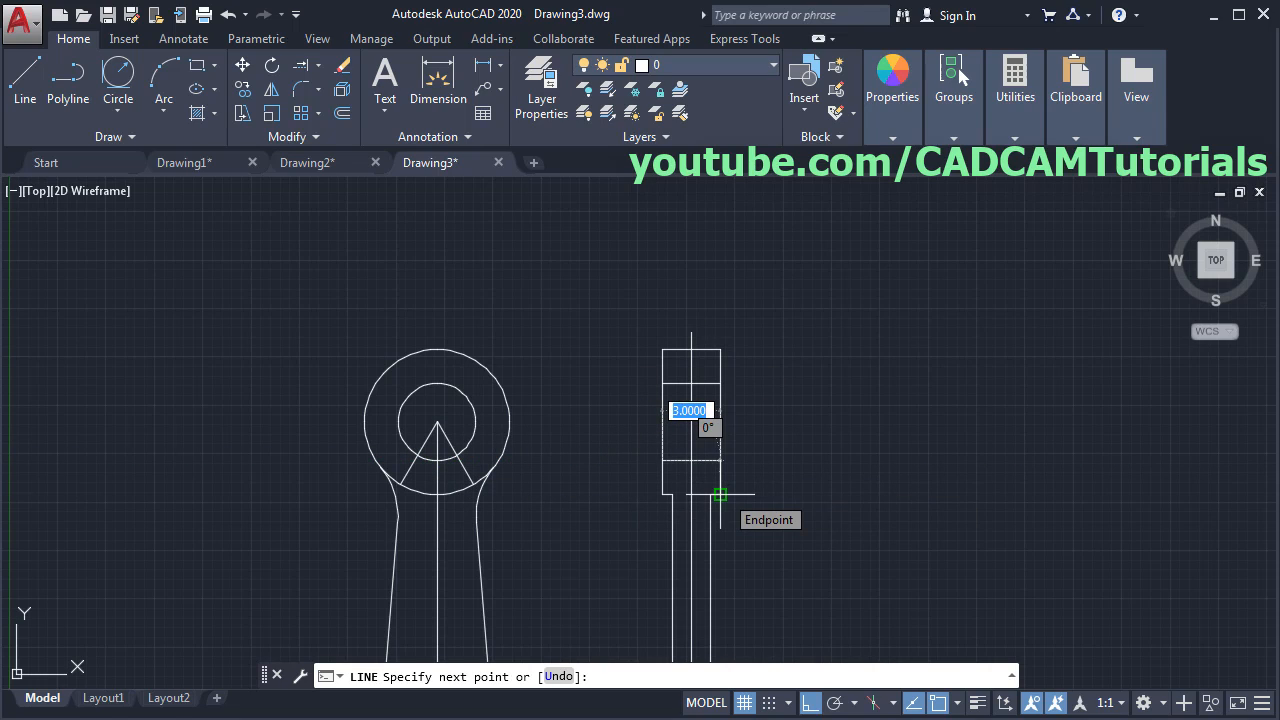
{"action": "left_click", "coordinate": [720, 461]}
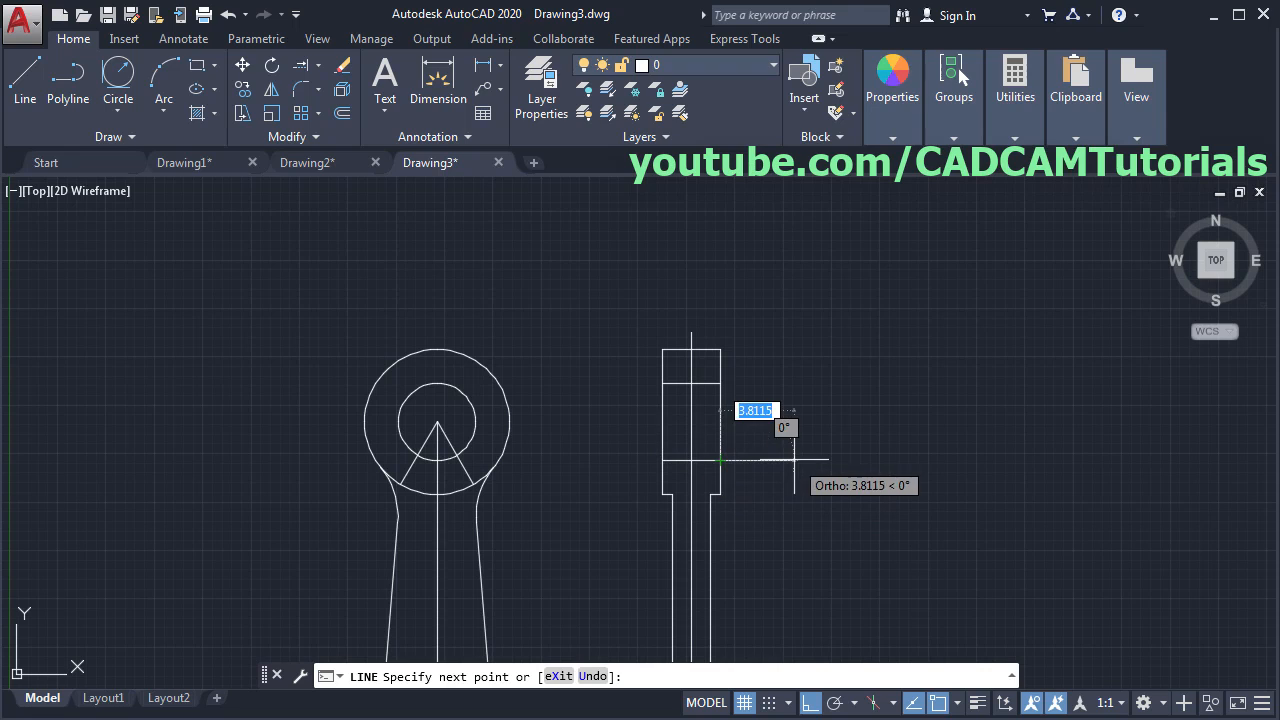
{"action": "key", "text": "Return"}
- Draw horizontal lines across the side view level with the large hole's top and bottom
{"action": "middle_click_drag", "start_coordinate": [775, 518], "coordinate": [766, 291]}
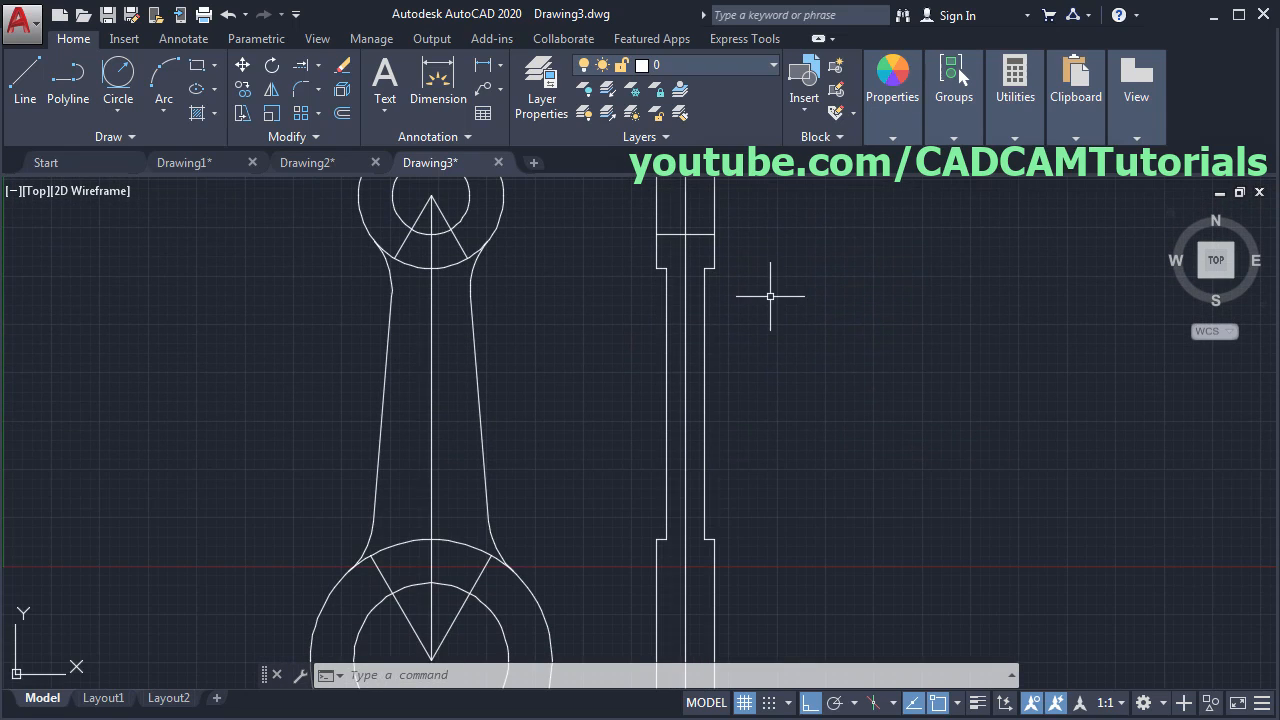
{"action": "key", "text": "Return"}
{"action": "middle_click_drag", "start_coordinate": [760, 534], "coordinate": [760, 363]}
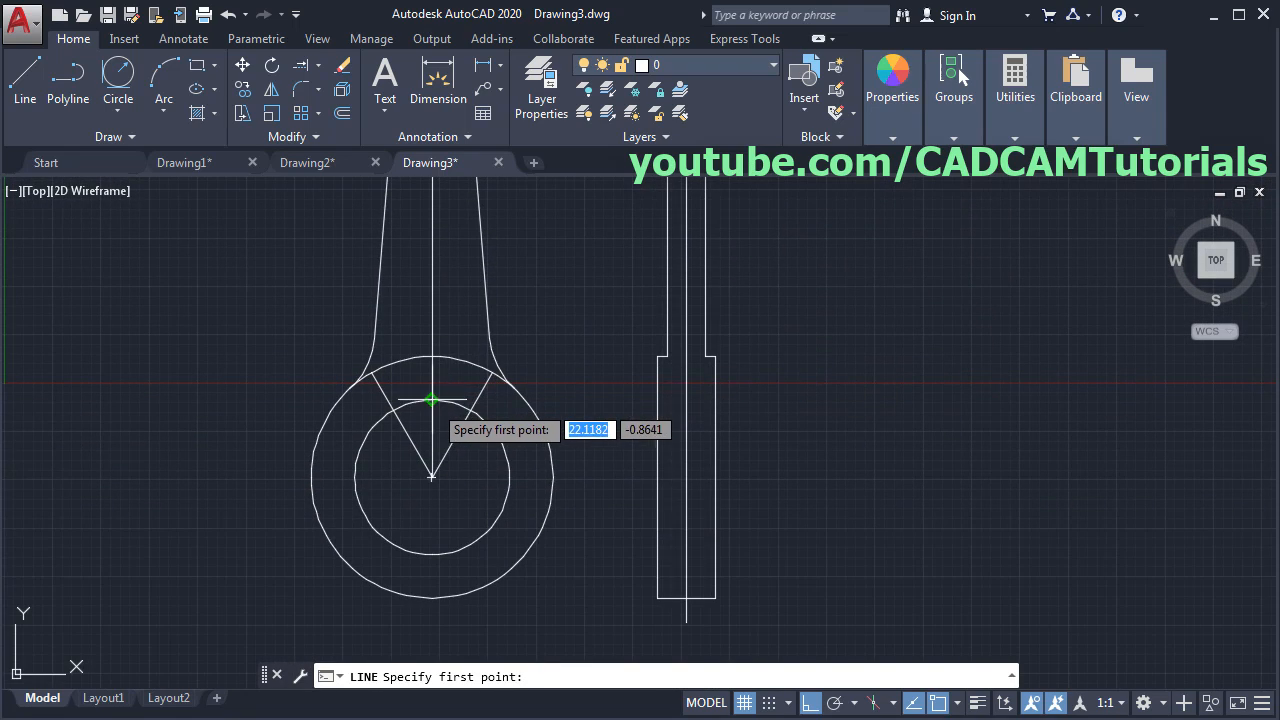
{"action": "left_click", "coordinate": [657, 399]}
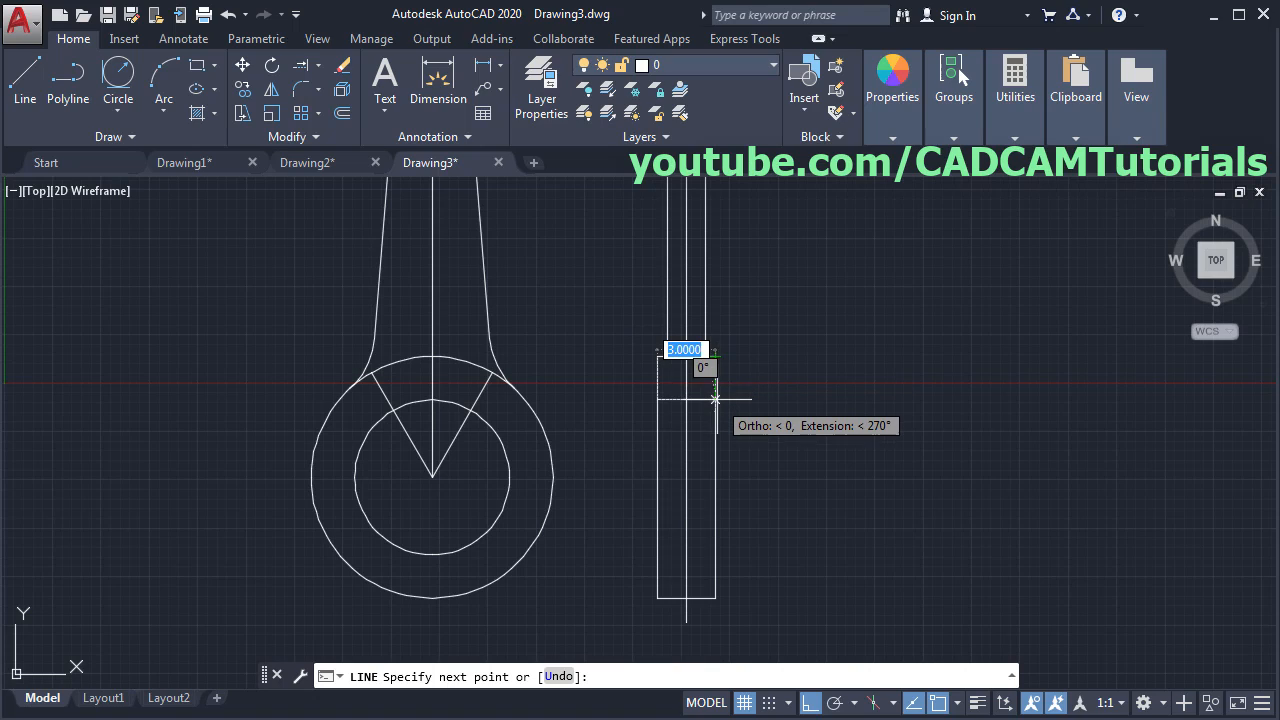
{"action": "left_click", "coordinate": [715, 399]}
{"action": "key", "text": "Return"}
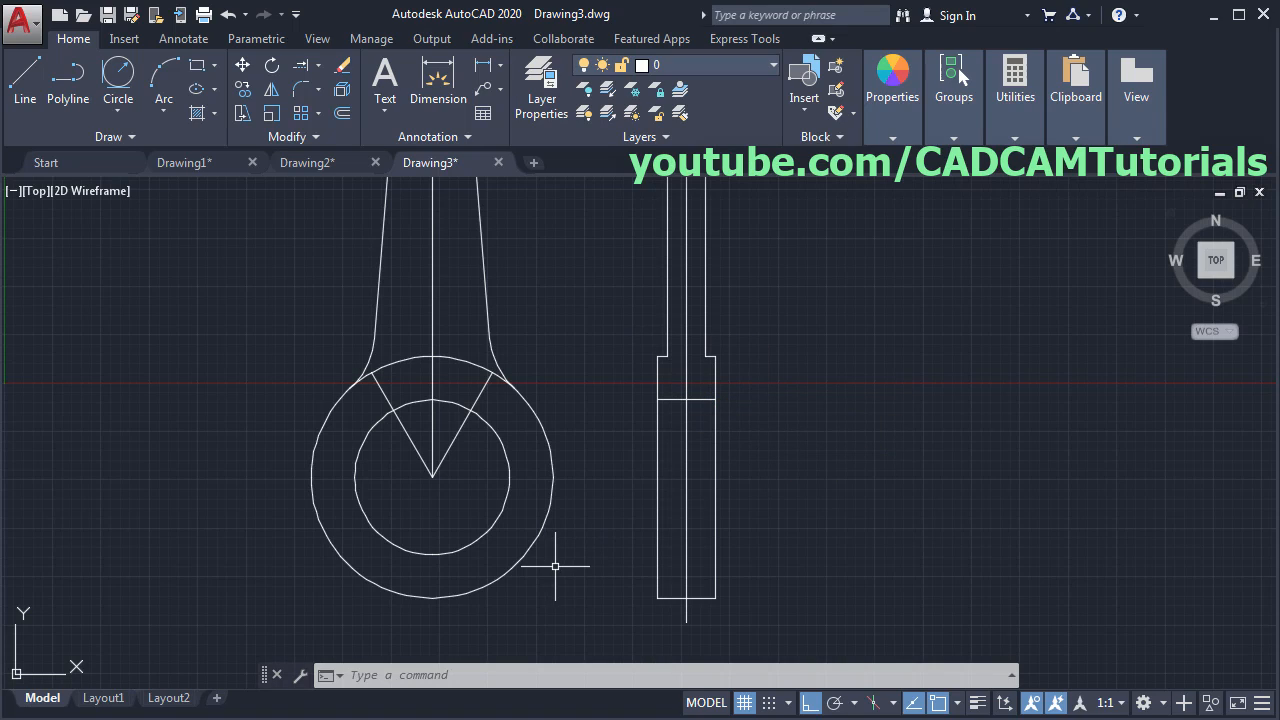
{"action": "key", "text": "Return"}
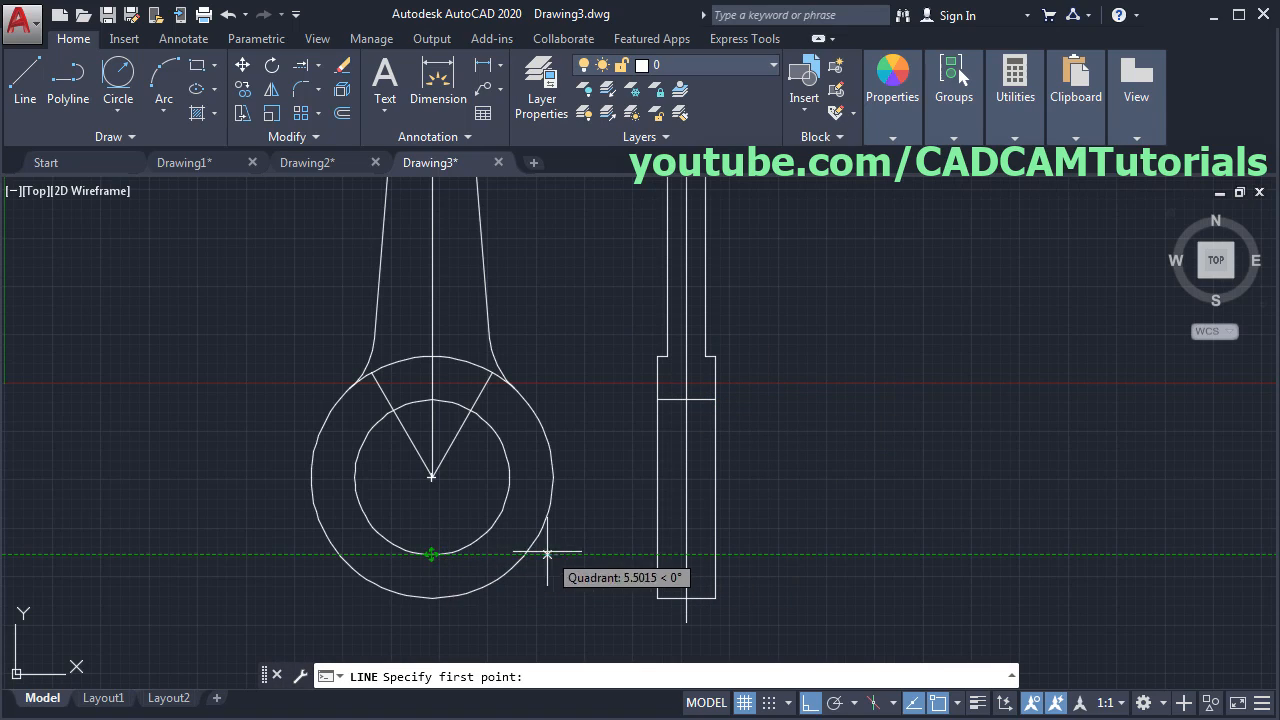
{"action": "left_click", "coordinate": [658, 554]}
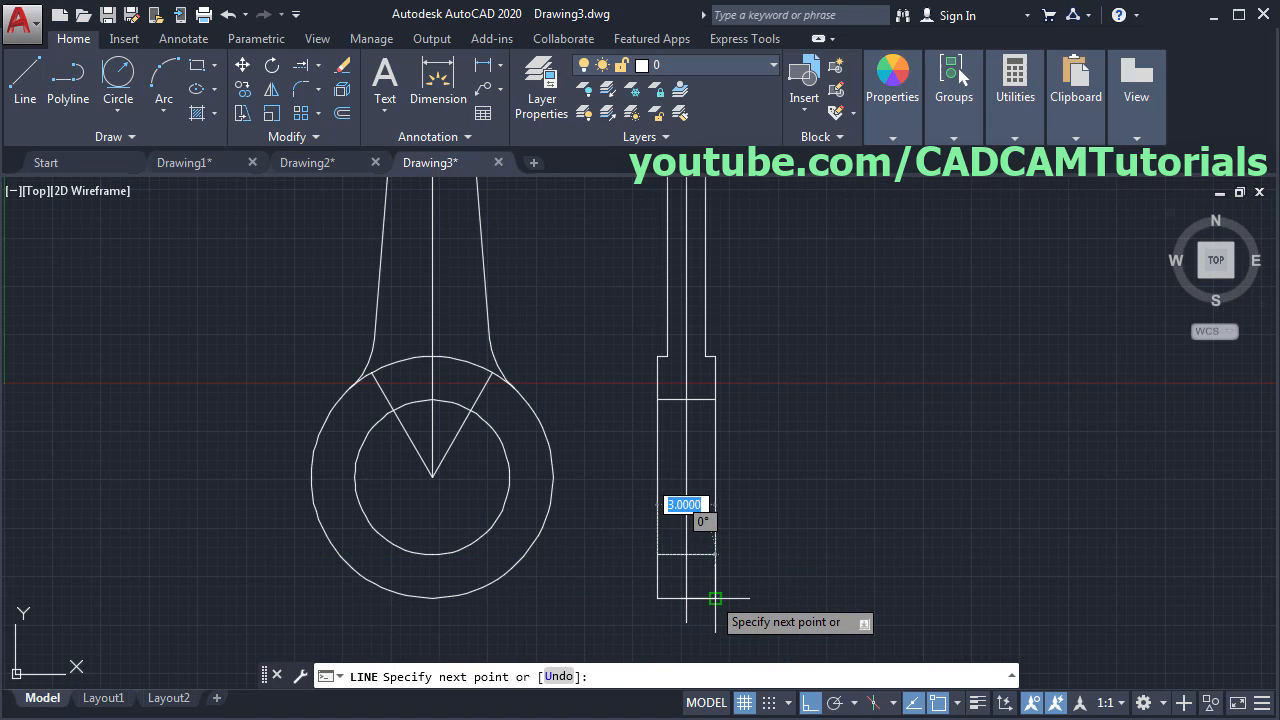
{"action": "left_click", "coordinate": [715, 554]}
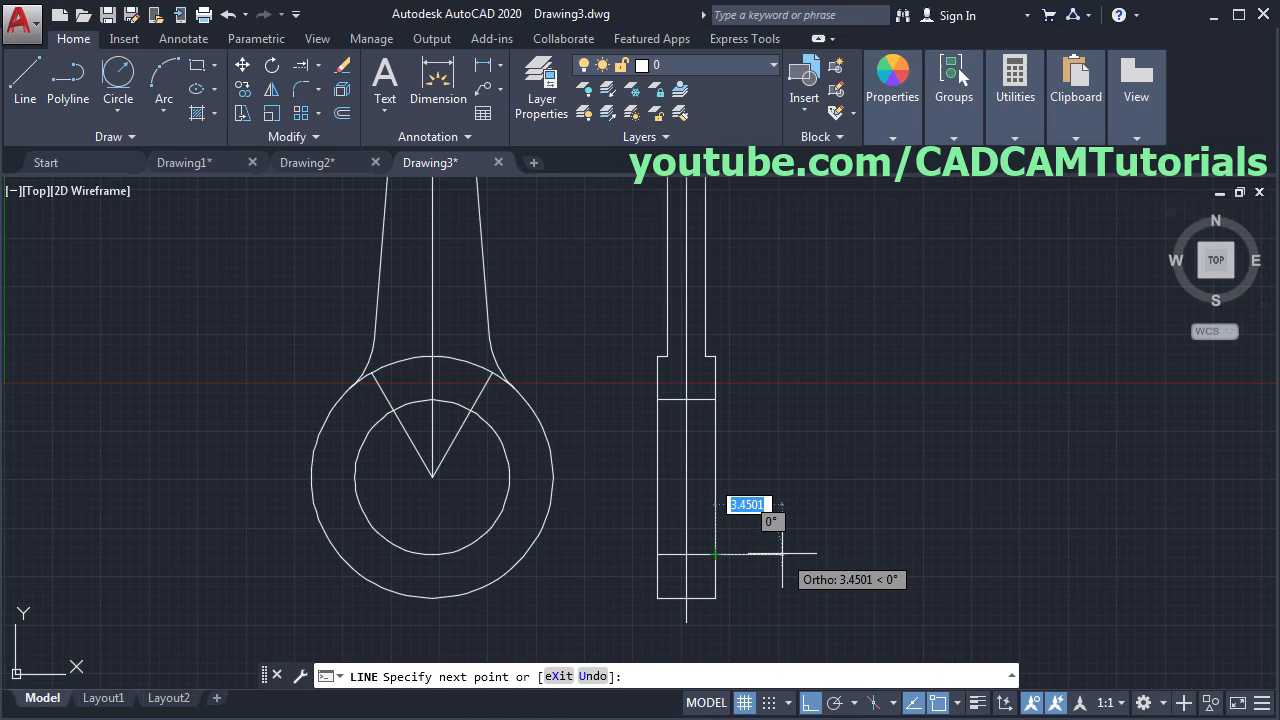
{"action": "key", "text": "Return"}
{"action": "scroll", "coordinate": [796, 449], "scroll_direction": "down", "scroll_amount": 5}
{"action": "scroll", "coordinate": [763, 437], "scroll_direction": "up", "scroll_amount": 3}
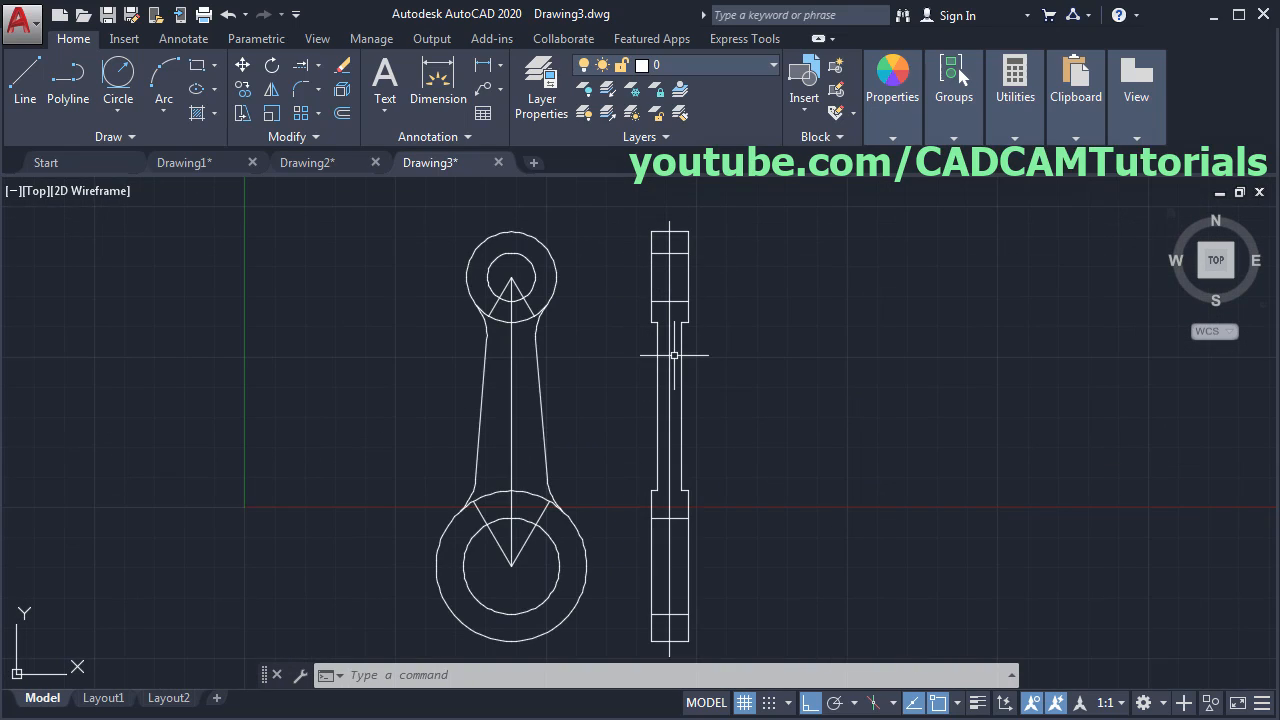
- Hatch the side view's top, middle and bottom regions at pattern scale 4
{"action": "left_click", "coordinate": [194, 118]}
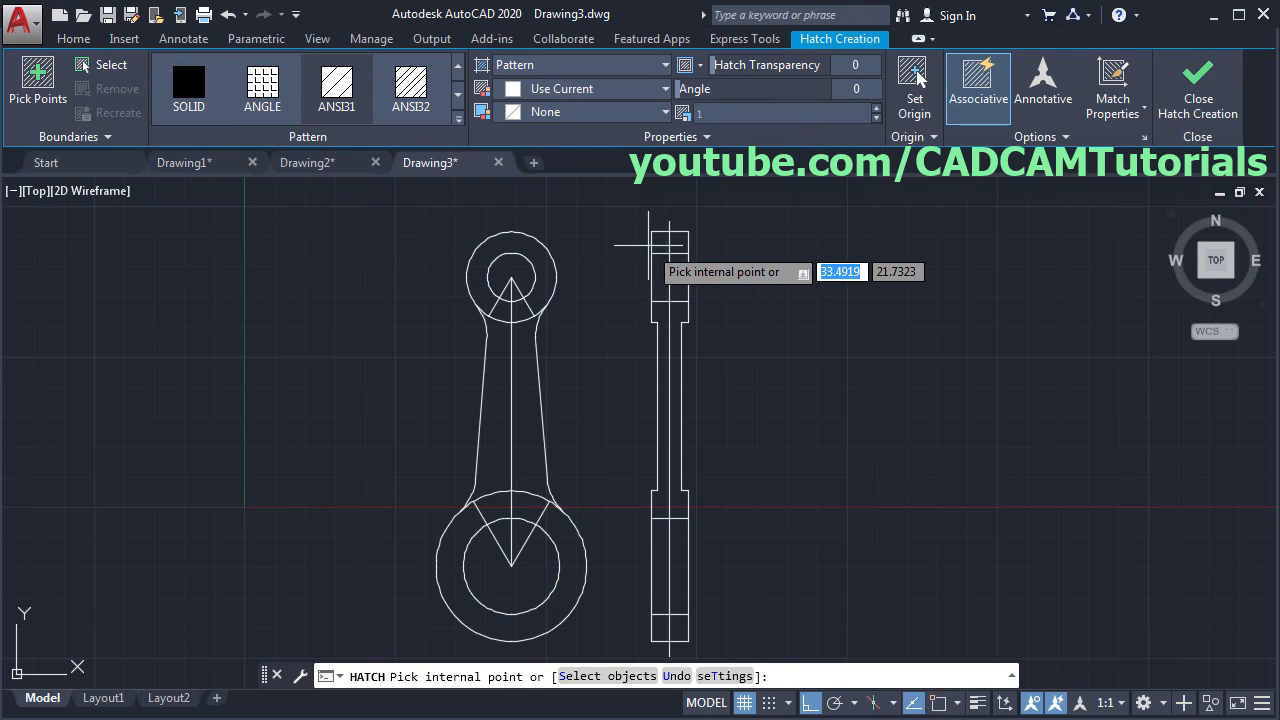
{"action": "left_click", "coordinate": [670, 242]}
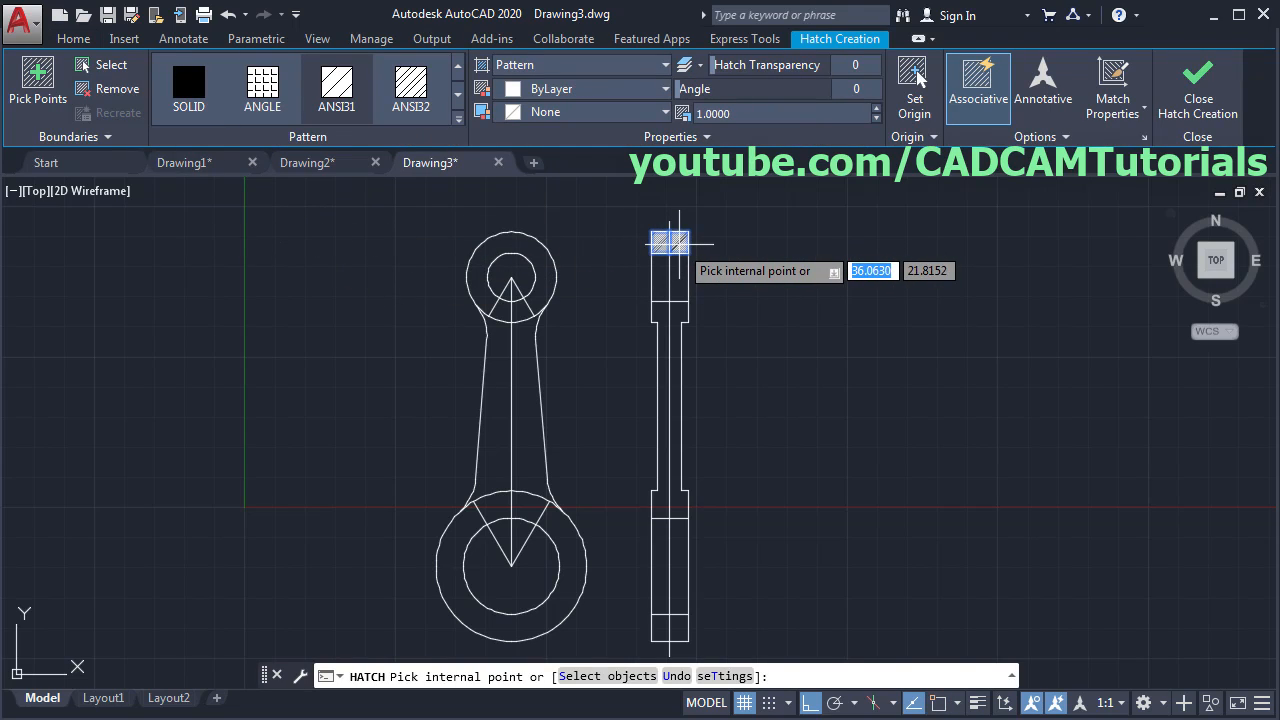
{"action": "left_click", "coordinate": [670, 344]}
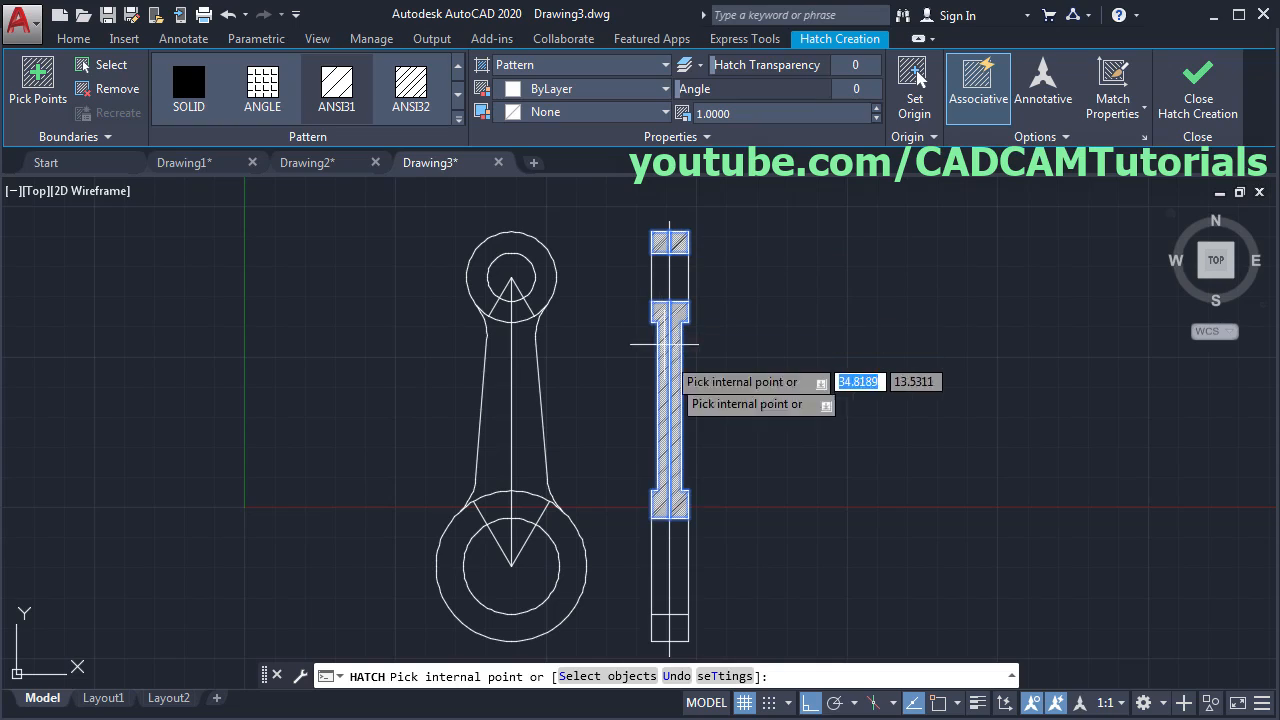
{"action": "left_click", "coordinate": [666, 622]}
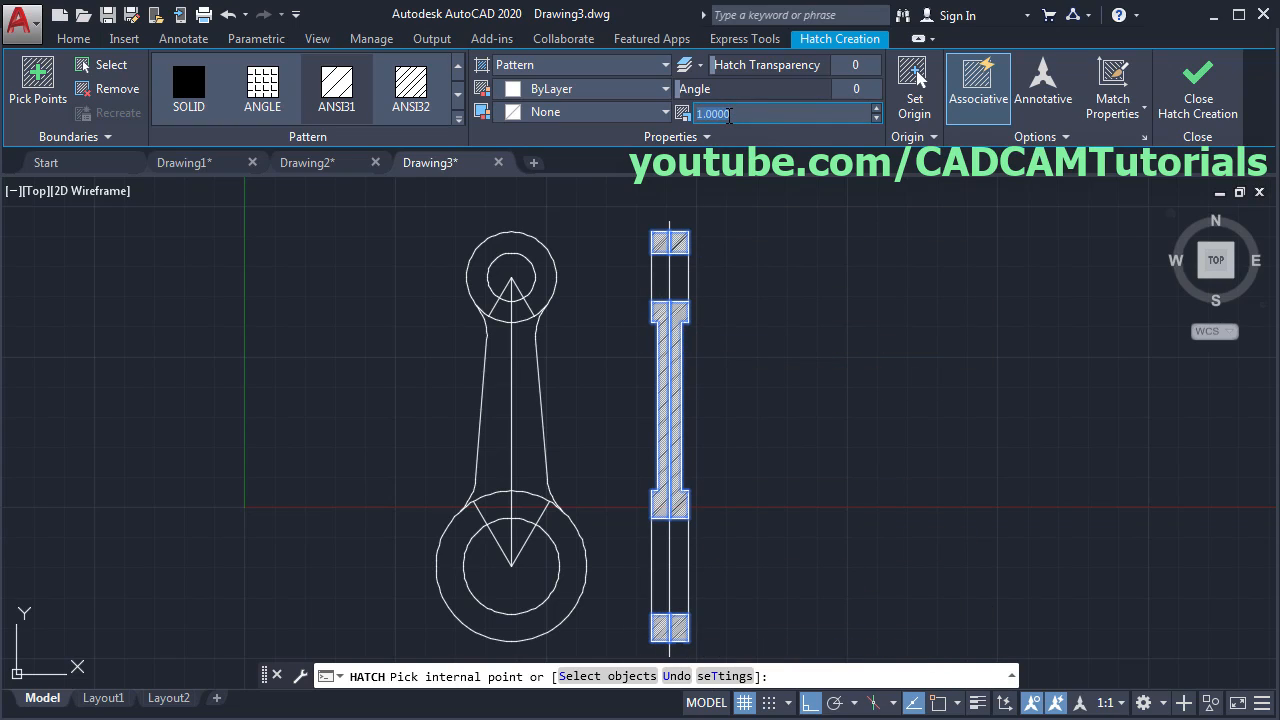
{"action": "key", "text": "Return"}
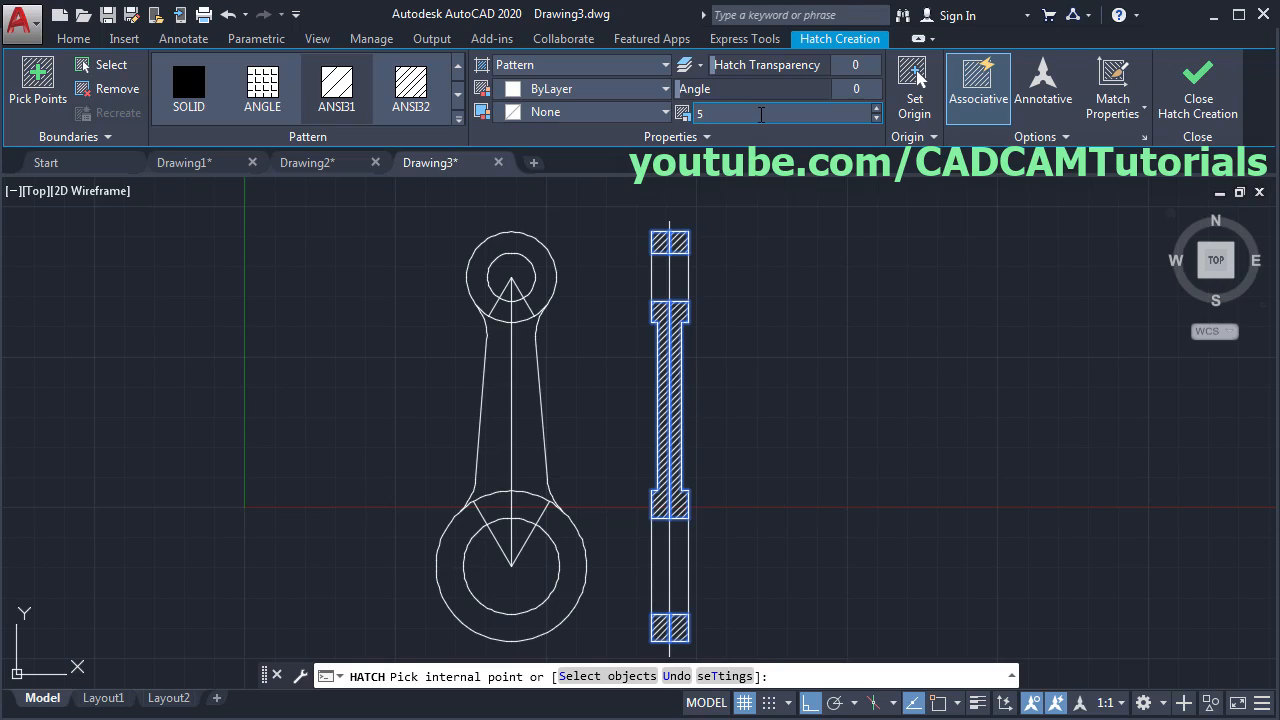
{"action": "key", "text": "Return"}
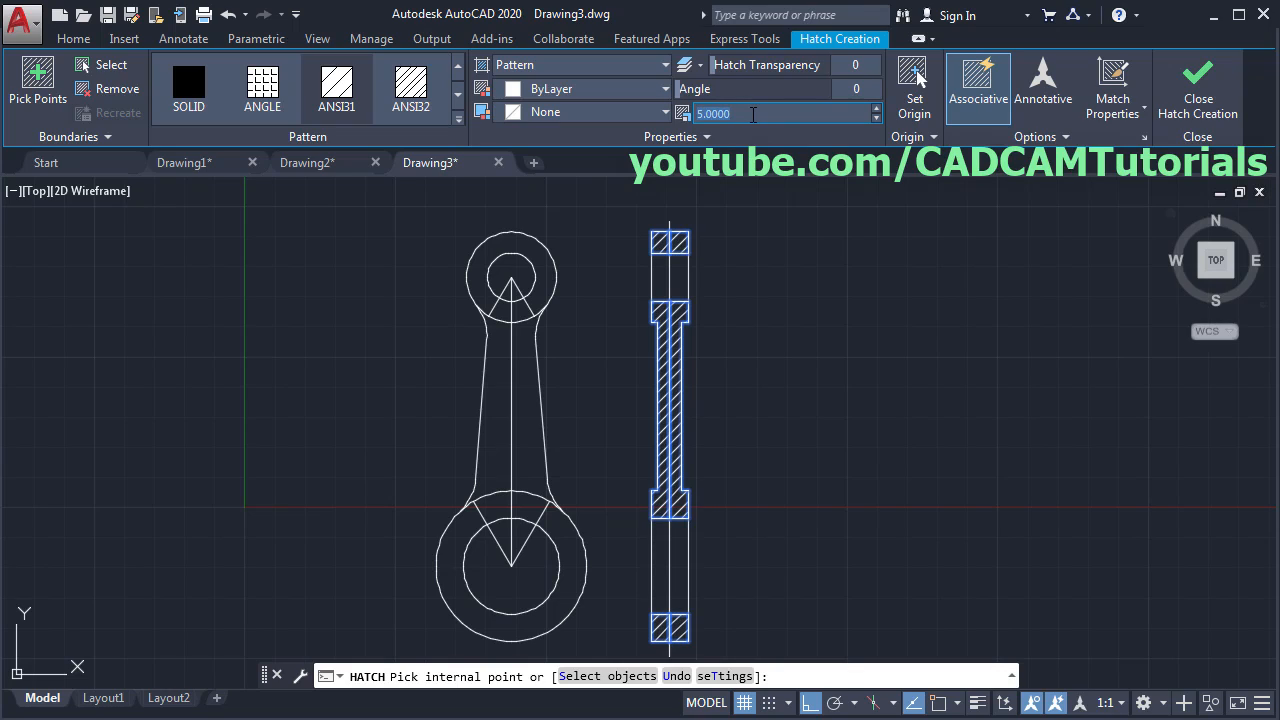
{"action": "key", "text": "Return"}
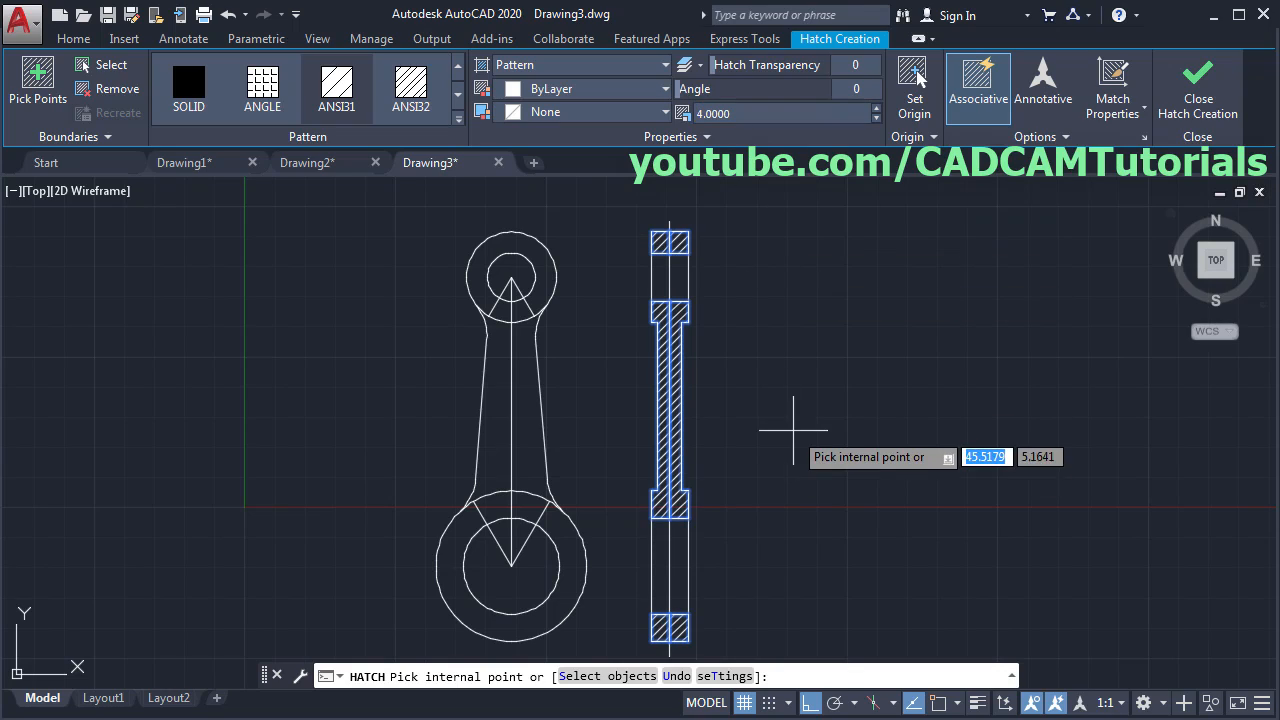
{"action": "key", "text": "alt+Tab"}
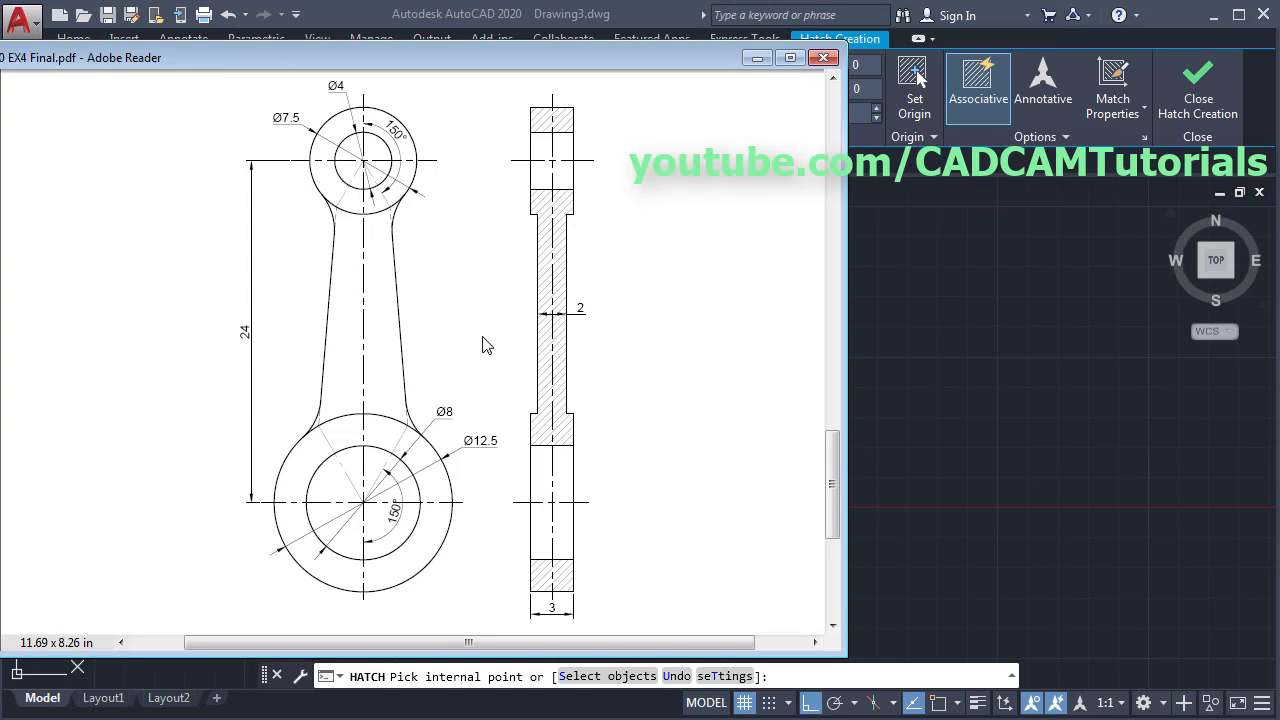
{"action": "key", "text": "alt+Tab"}
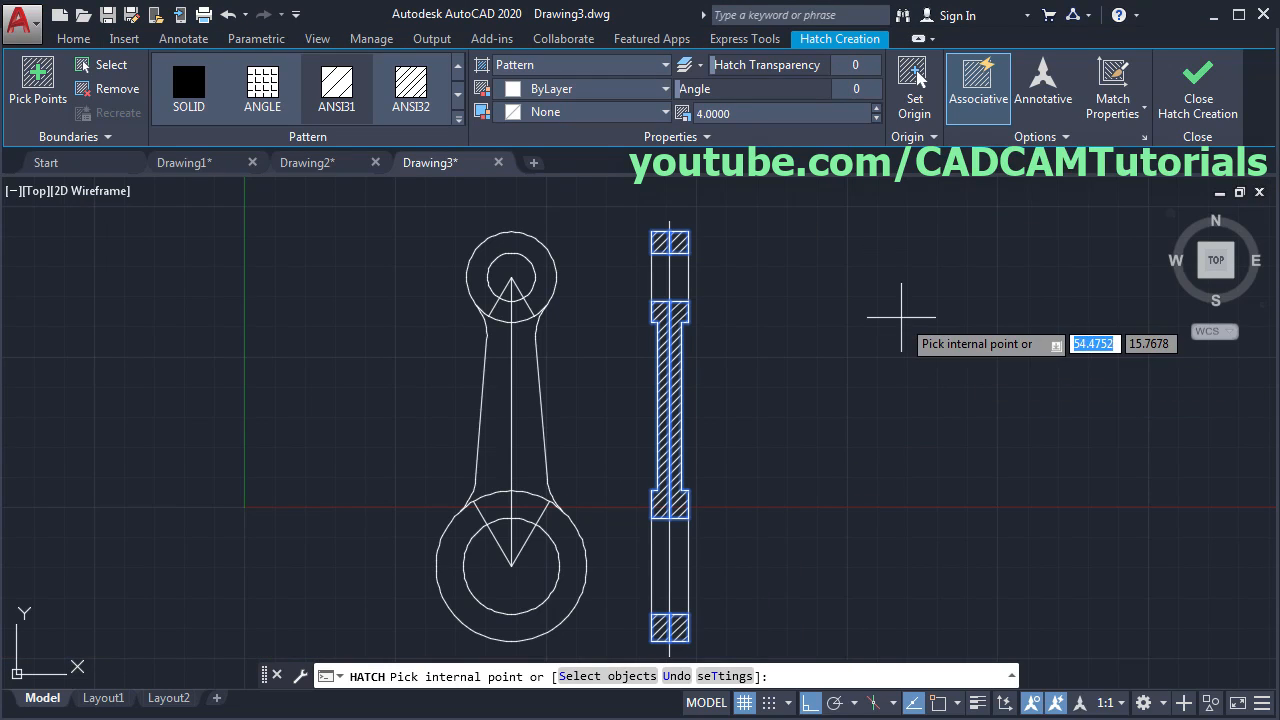
{"action": "left_click", "coordinate": [1190, 115]}
{"action": "middle_click_drag", "start_coordinate": [749, 401], "coordinate": [789, 386]}
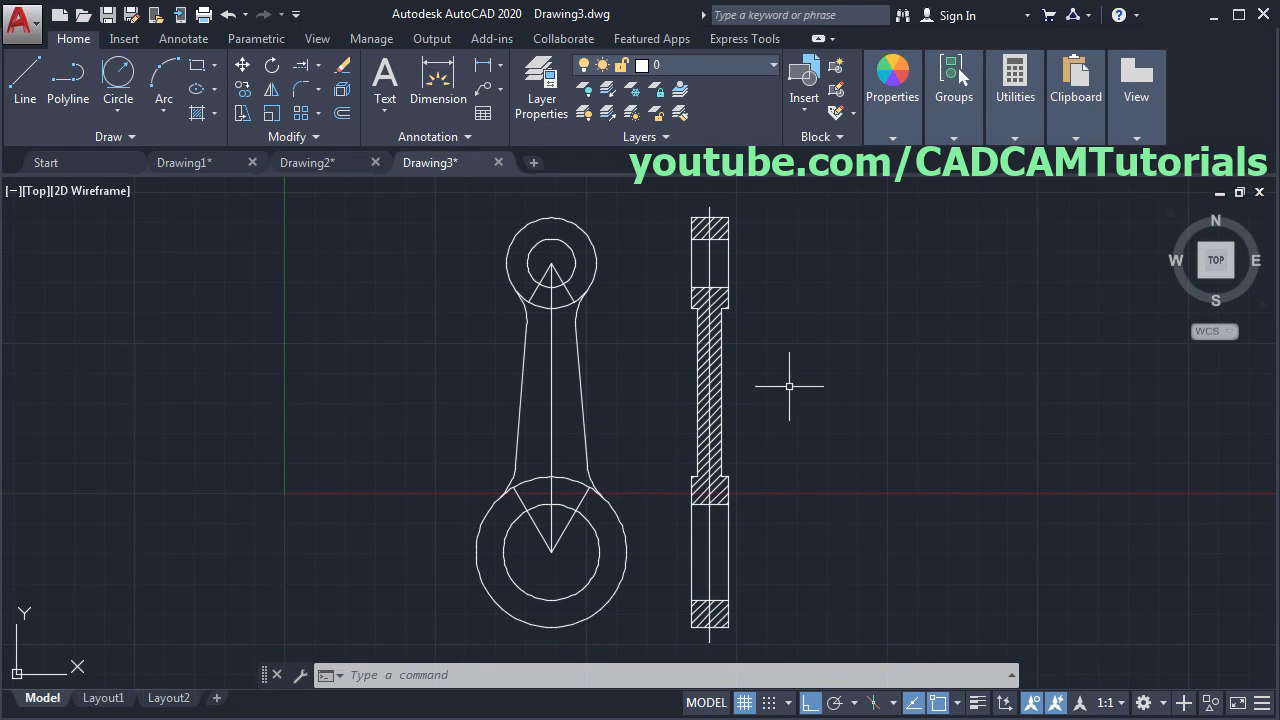
- Use DesignCenter (DC) to drag the Center, Hatch and Hidden layers from Drawing1.dwg into Drawing3
{"action": "type", "text": "DC"}
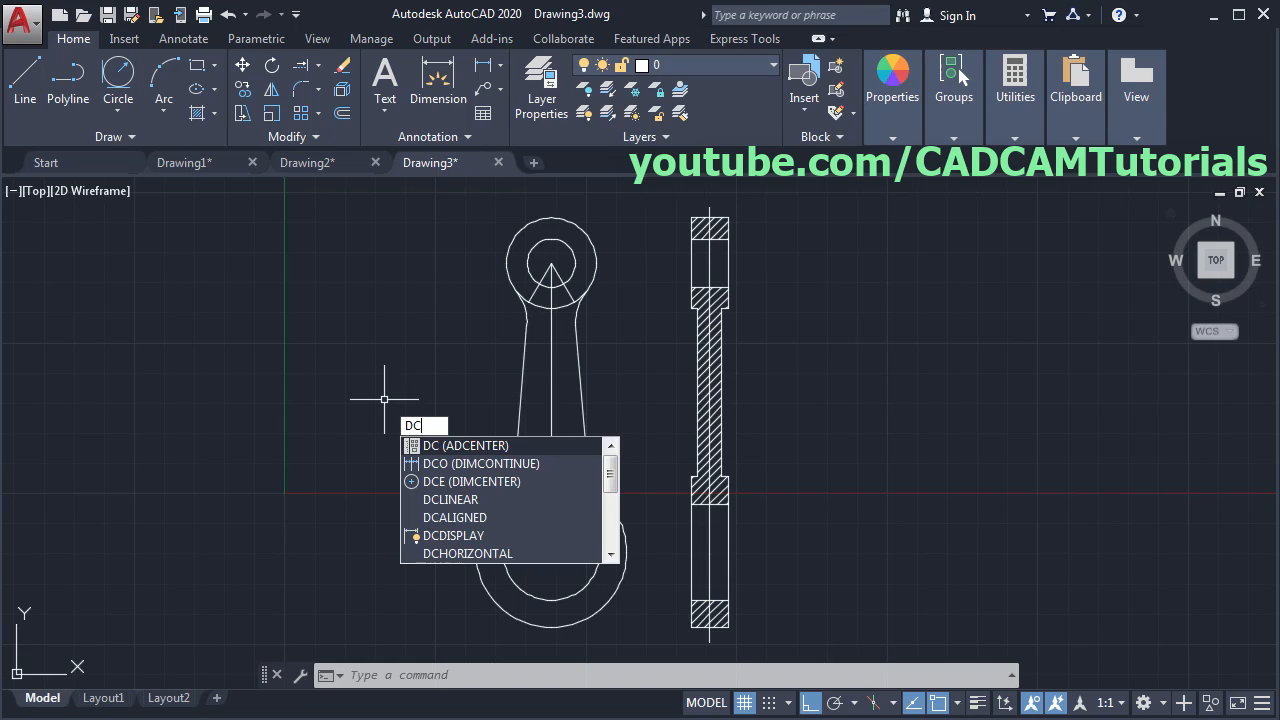
{"action": "key", "text": "Return"}
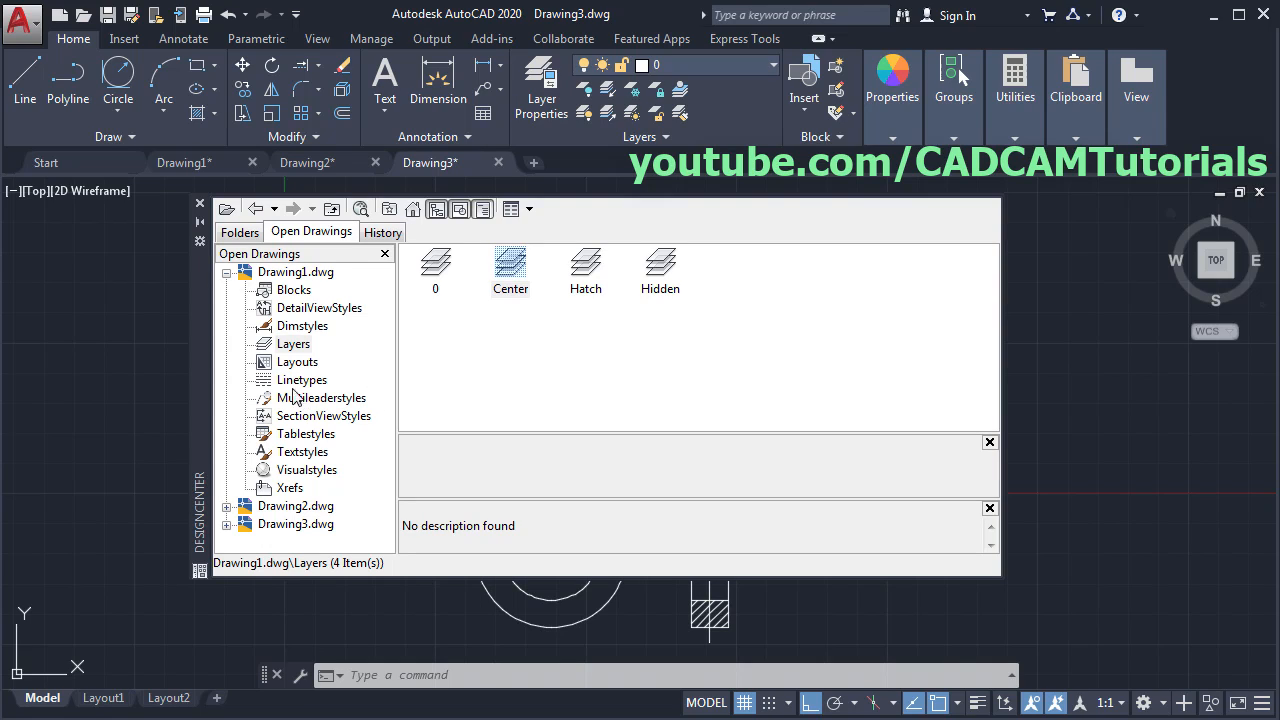
{"action": "left_click", "coordinate": [294, 344]}
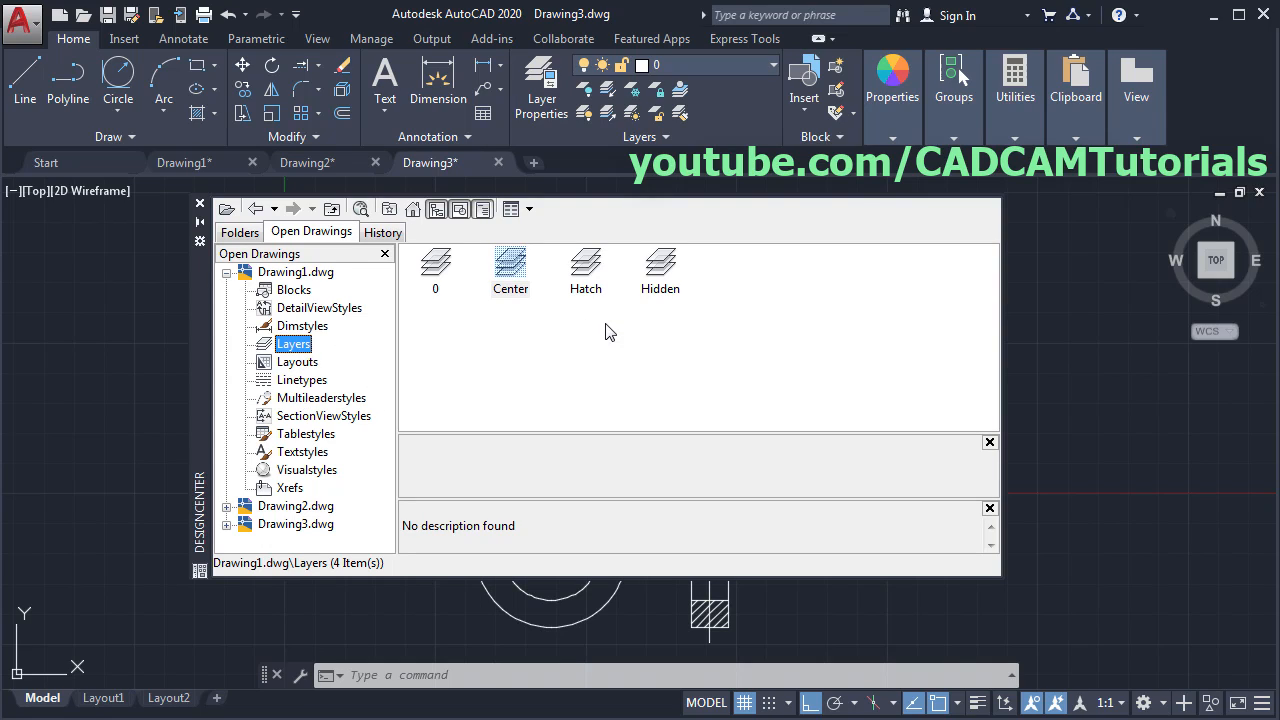
{"action": "left_click", "coordinate": [566, 376]}
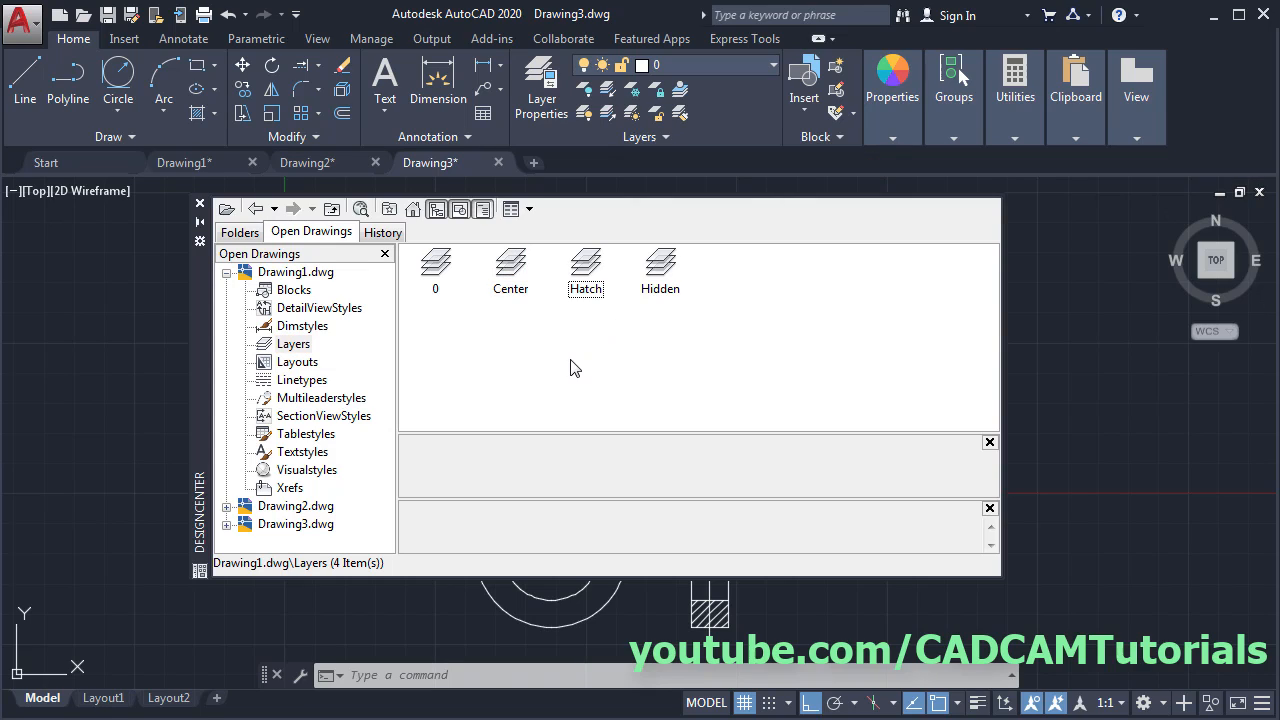
{"action": "left_click", "coordinate": [511, 264]}
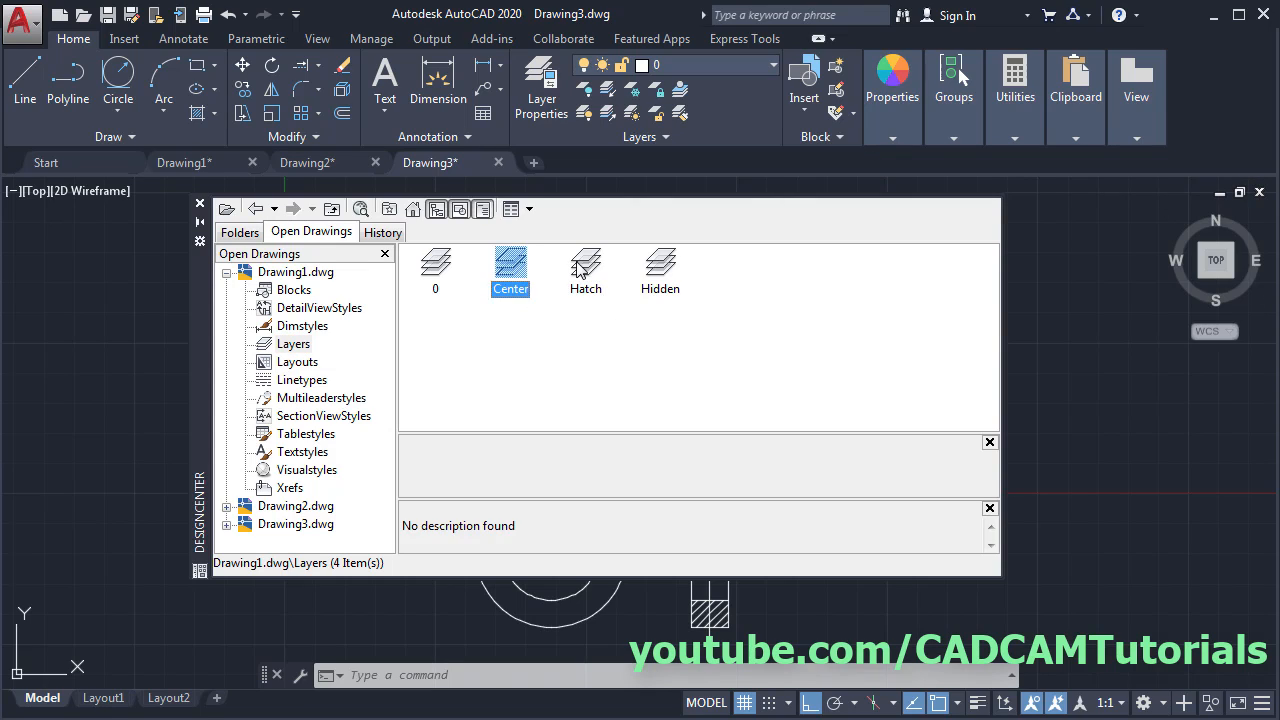
{"action": "left_click", "coordinate": [584, 268], "text": "ctrl"}
{"action": "left_click", "coordinate": [665, 270], "text": "ctrl"}
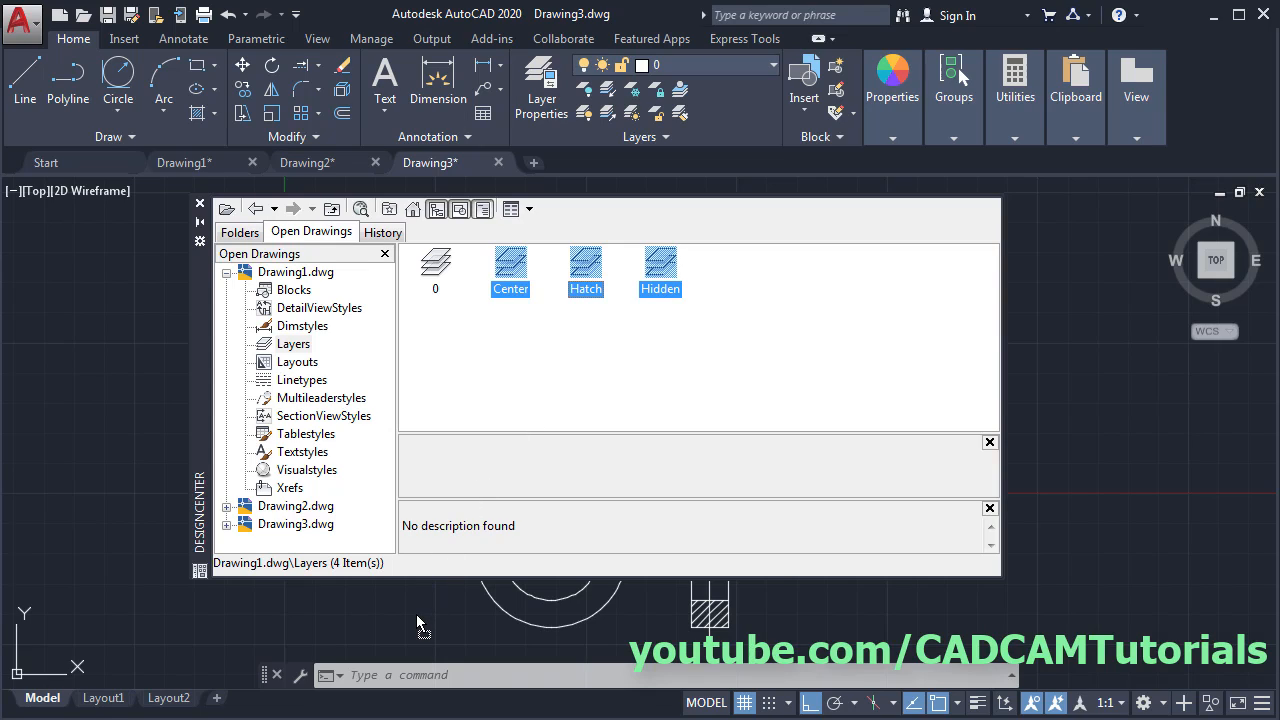
{"action": "left_click", "coordinate": [200, 203]}
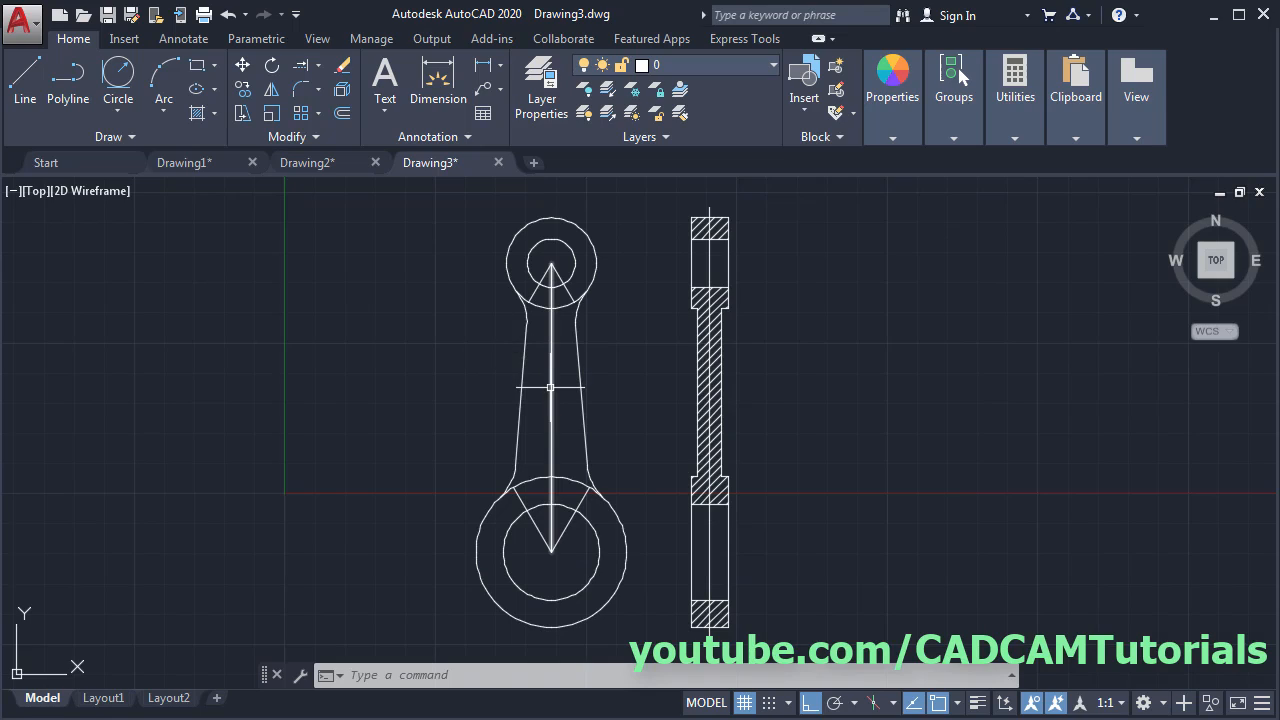
- Put the vertical centerlines of both views on the Center layer
{"action": "left_click", "coordinate": [550, 387]}
{"action": "left_click", "coordinate": [711, 532]}
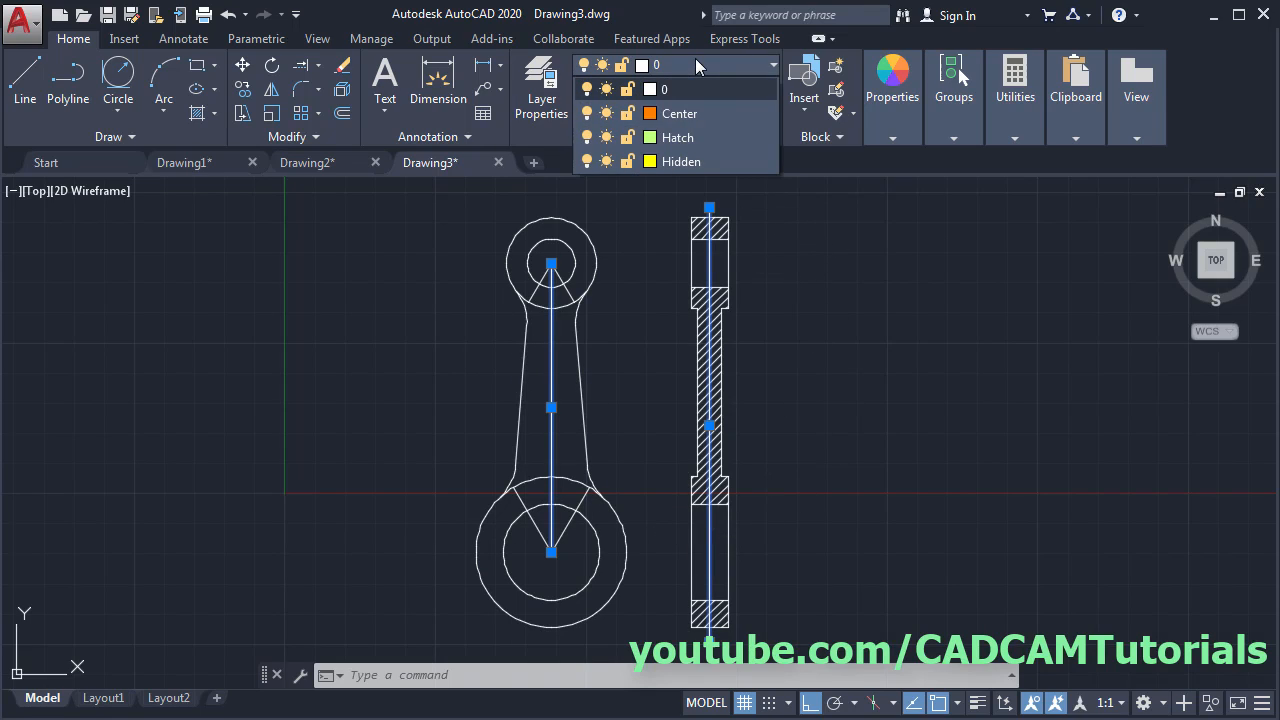
{"action": "left_click", "coordinate": [694, 113]}
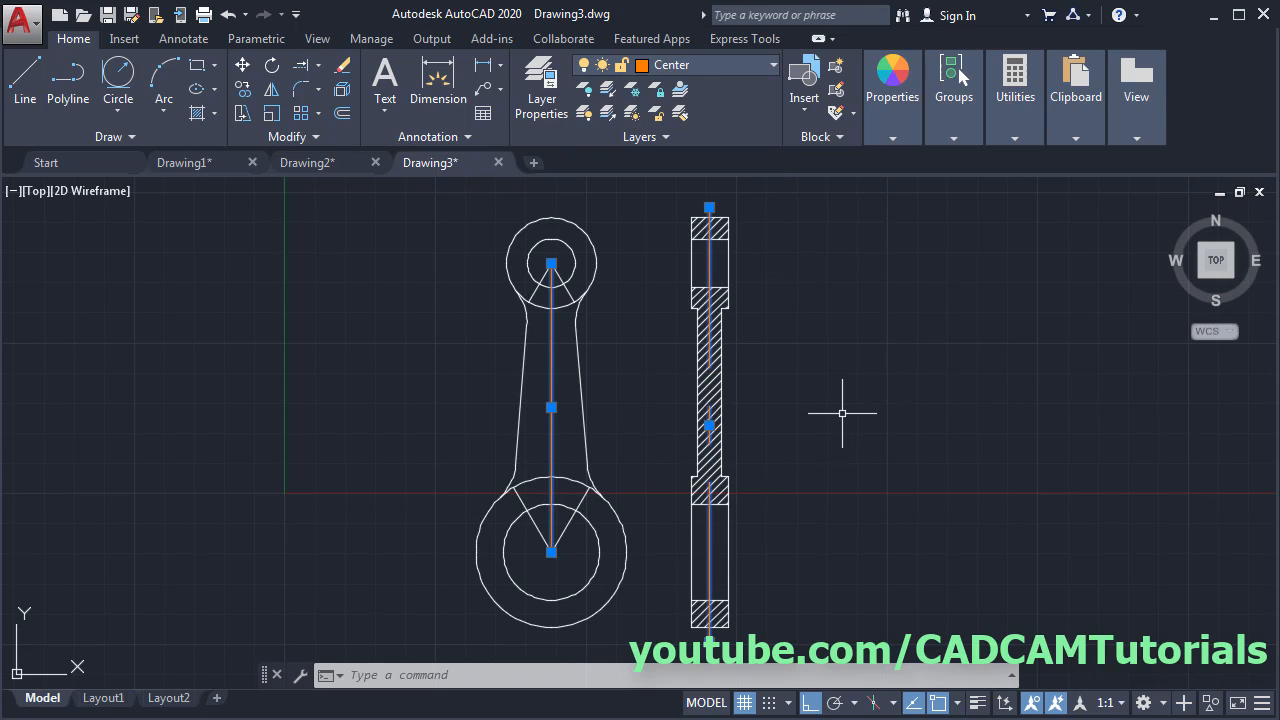
{"action": "key", "text": "Escape"}
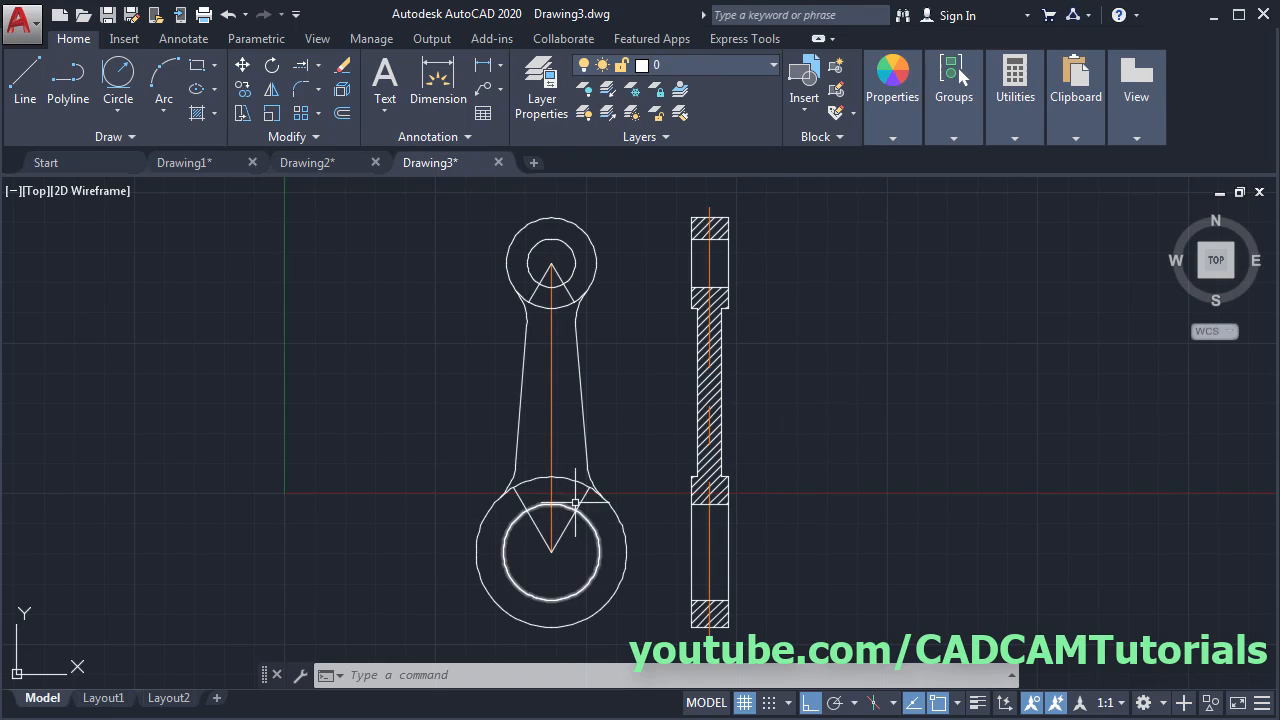
- Move the front view's angled radial lines onto the Hidden layer
{"action": "left_click", "coordinate": [530, 506]}
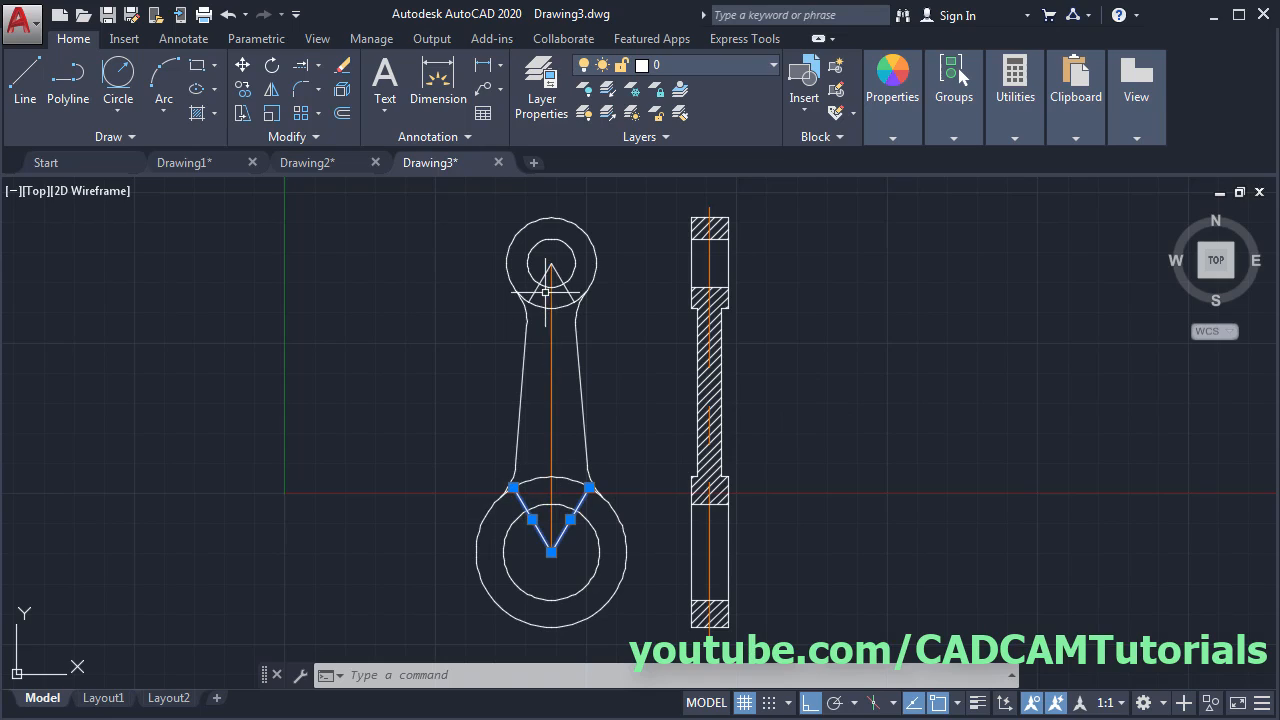
{"action": "left_click", "coordinate": [537, 288]}
{"action": "left_click", "coordinate": [583, 292]}
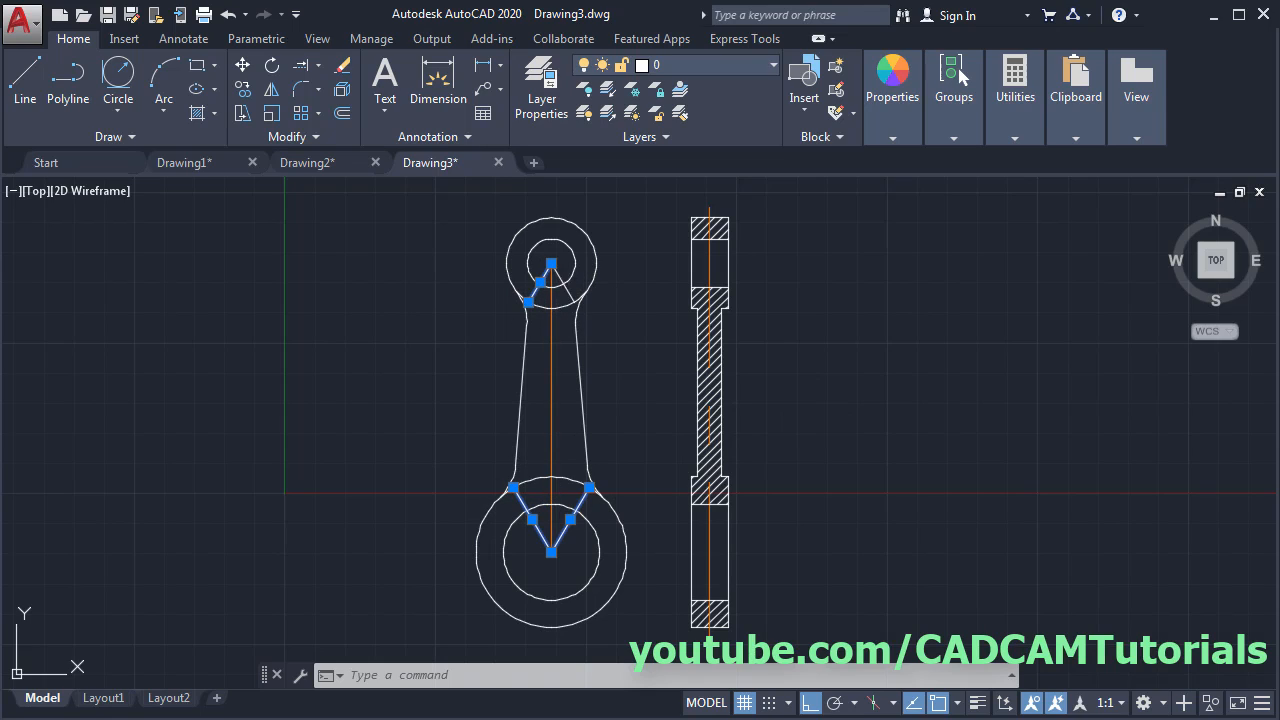
{"action": "left_click", "coordinate": [679, 66]}
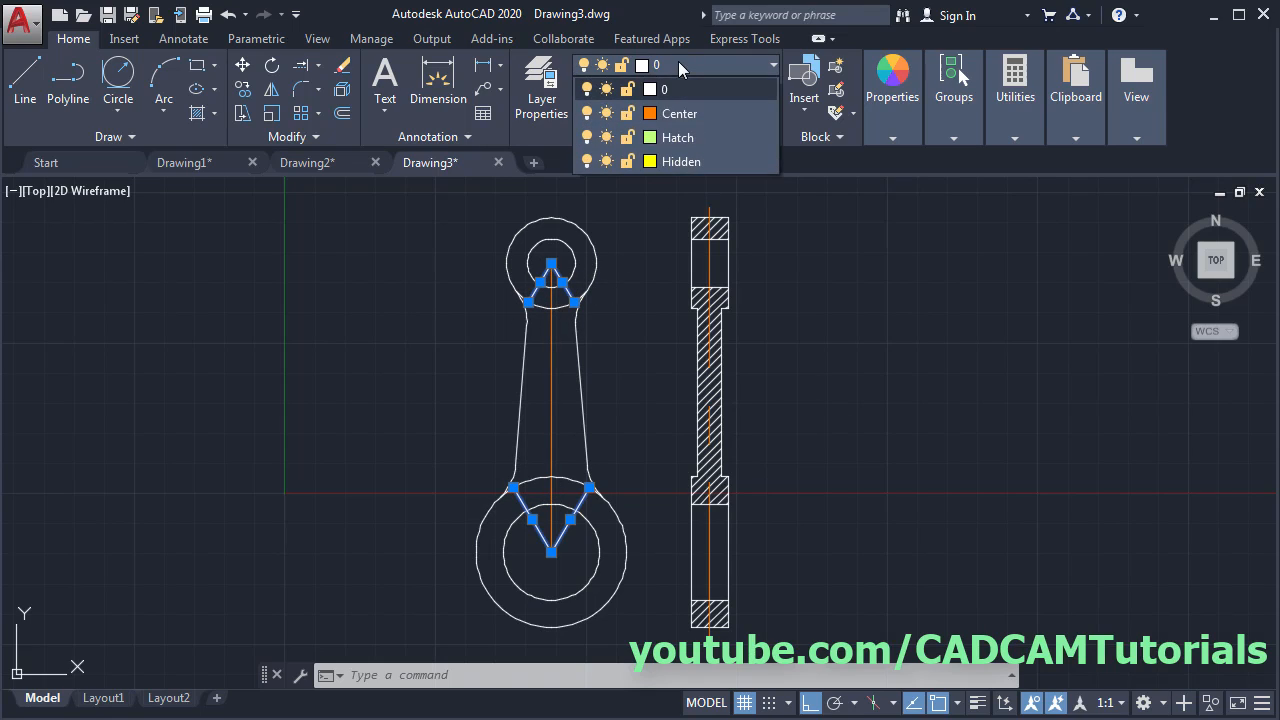
{"action": "left_click", "coordinate": [686, 160]}
{"action": "key", "text": "Escape"}
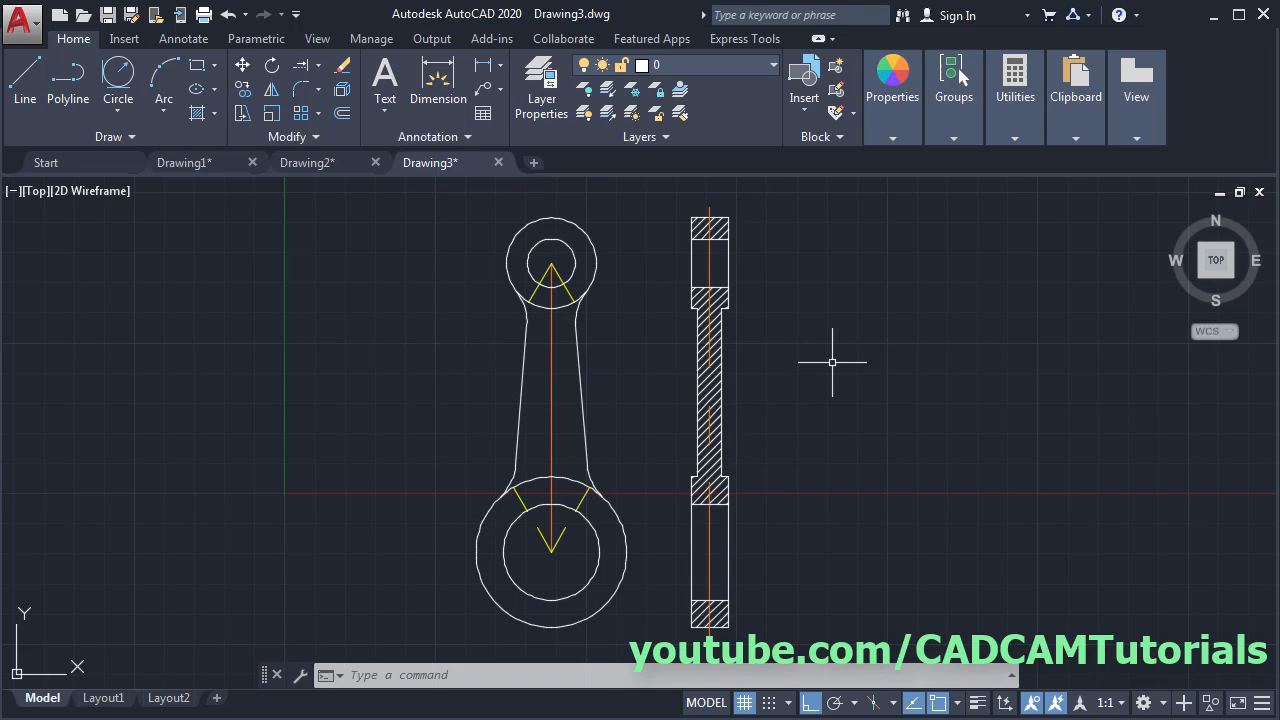
- Set the linetype scale to 0.1, then change it to 0.3
{"action": "type", "text": "LTSCALE"}
{"action": "key", "text": "Return"}
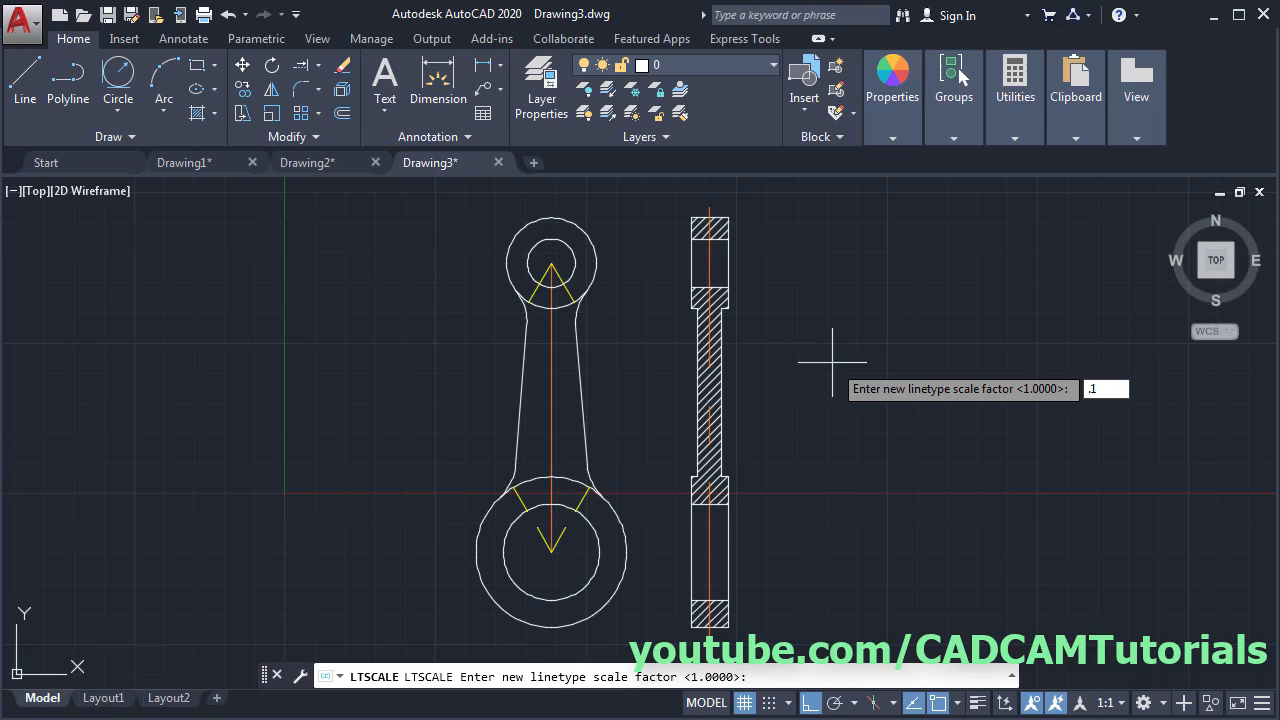
{"action": "key", "text": "Return"}
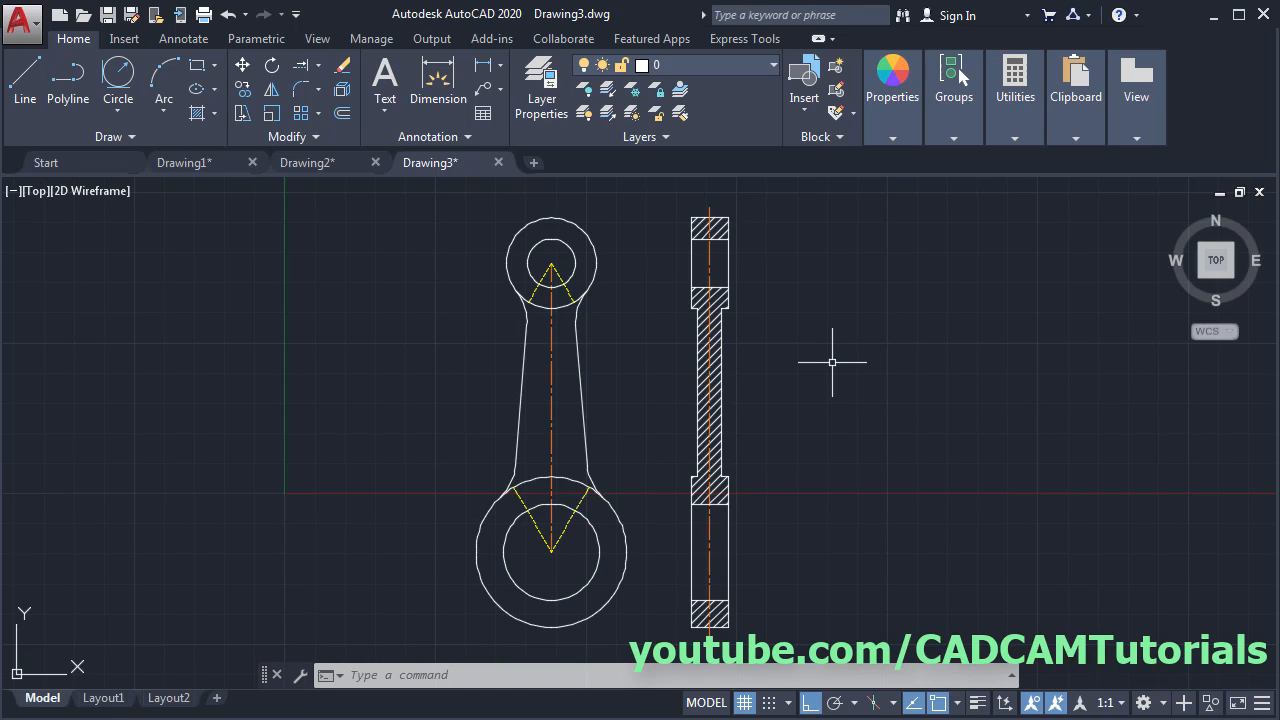
{"action": "type", "text": "LTS"}
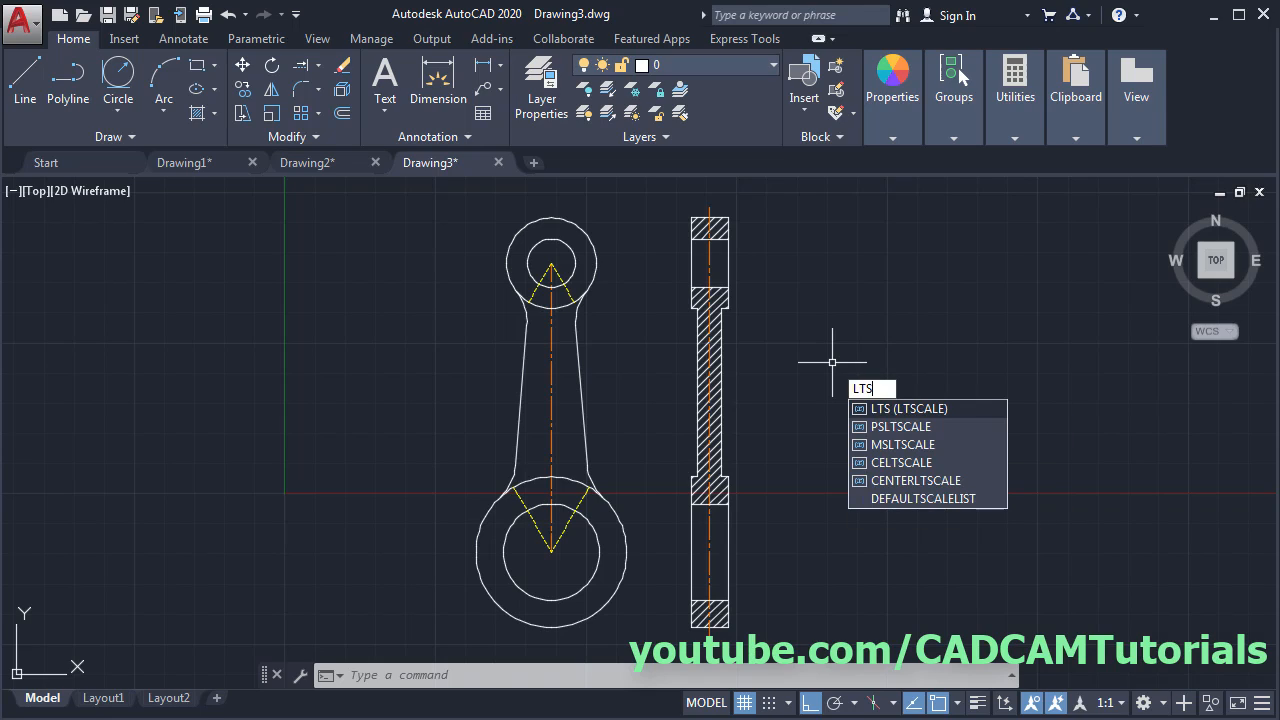
{"action": "key", "text": "Return"}
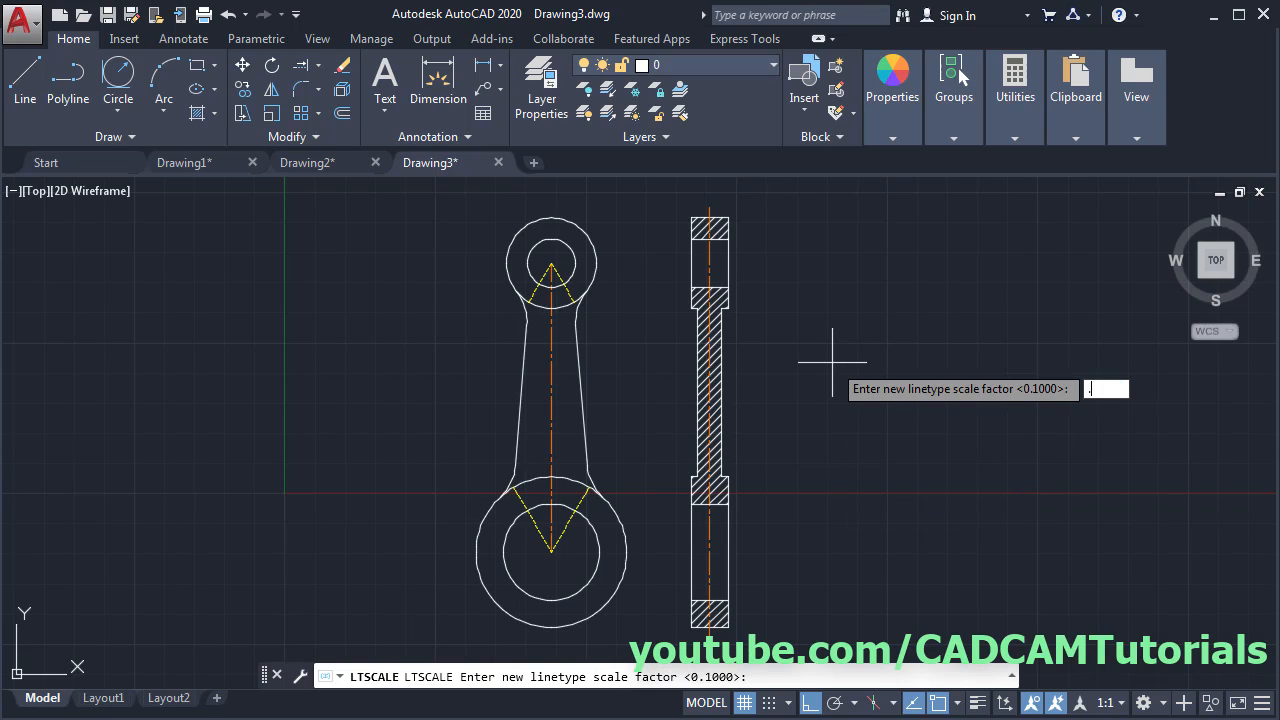
{"action": "key", "text": "Return"}
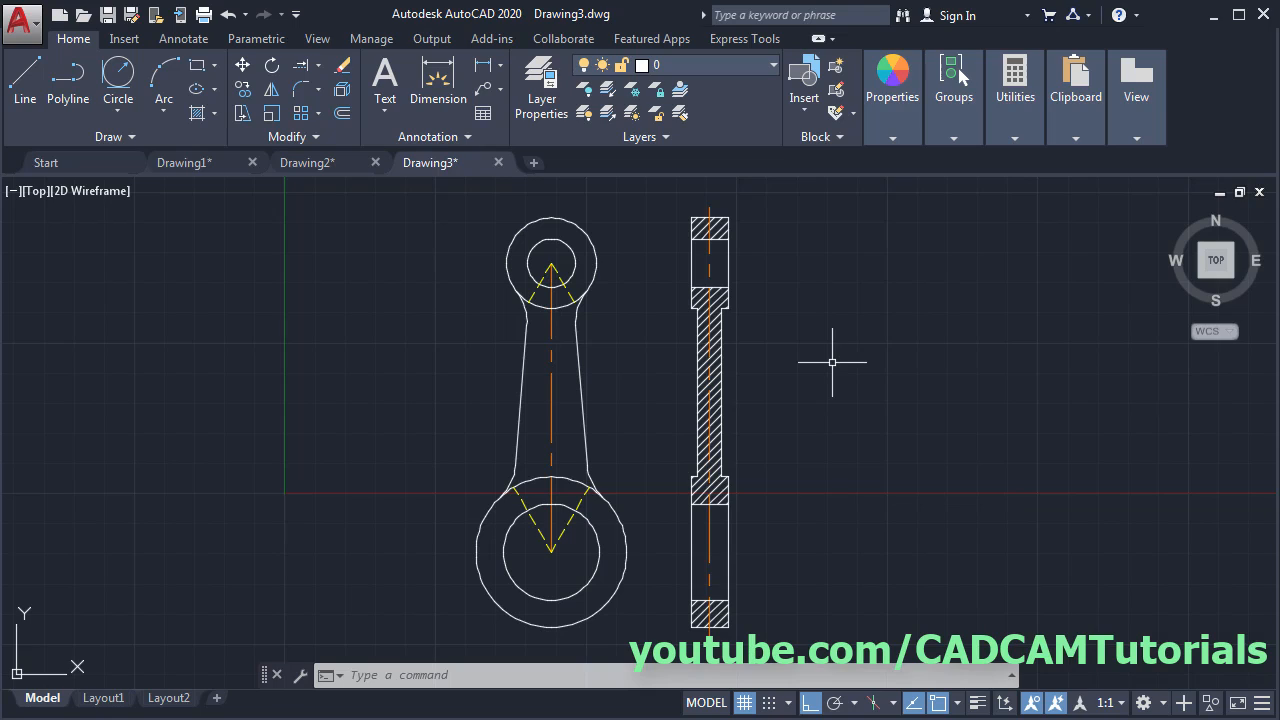
- Stretch the front centerline's ends beyond the top and bottom circles
{"action": "left_click", "coordinate": [551, 329]}
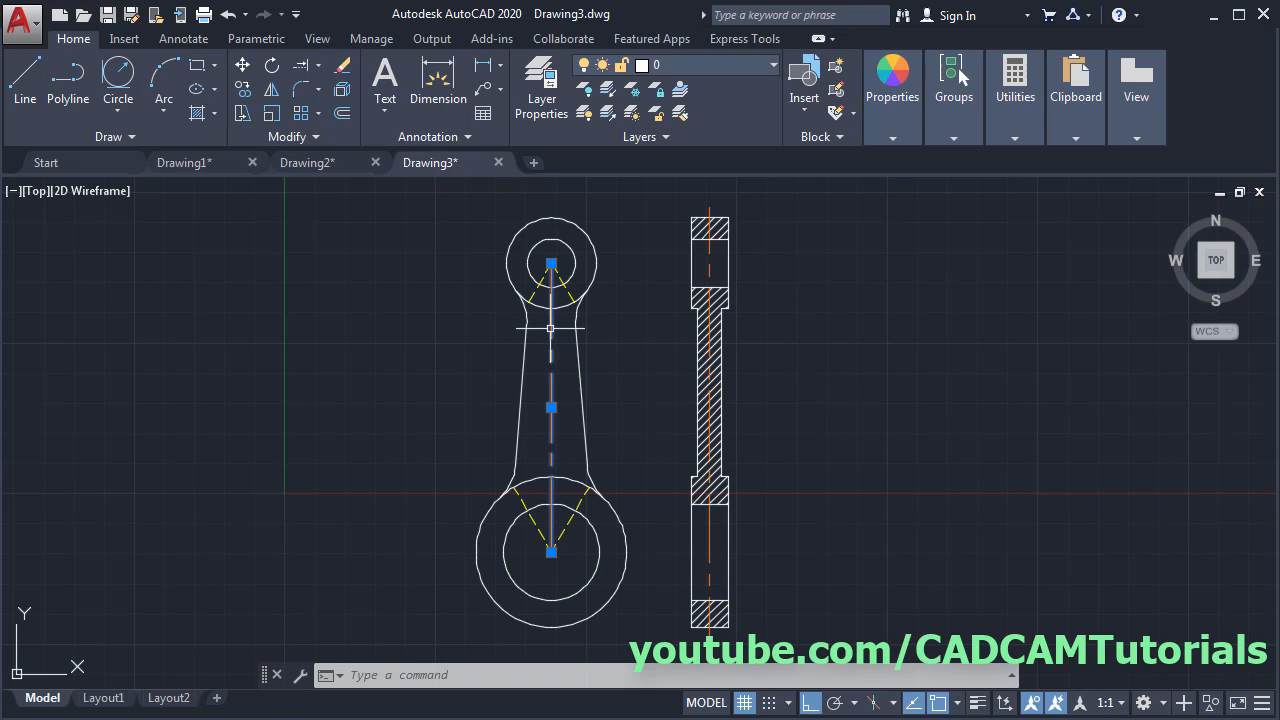
{"action": "left_click", "coordinate": [551, 263]}
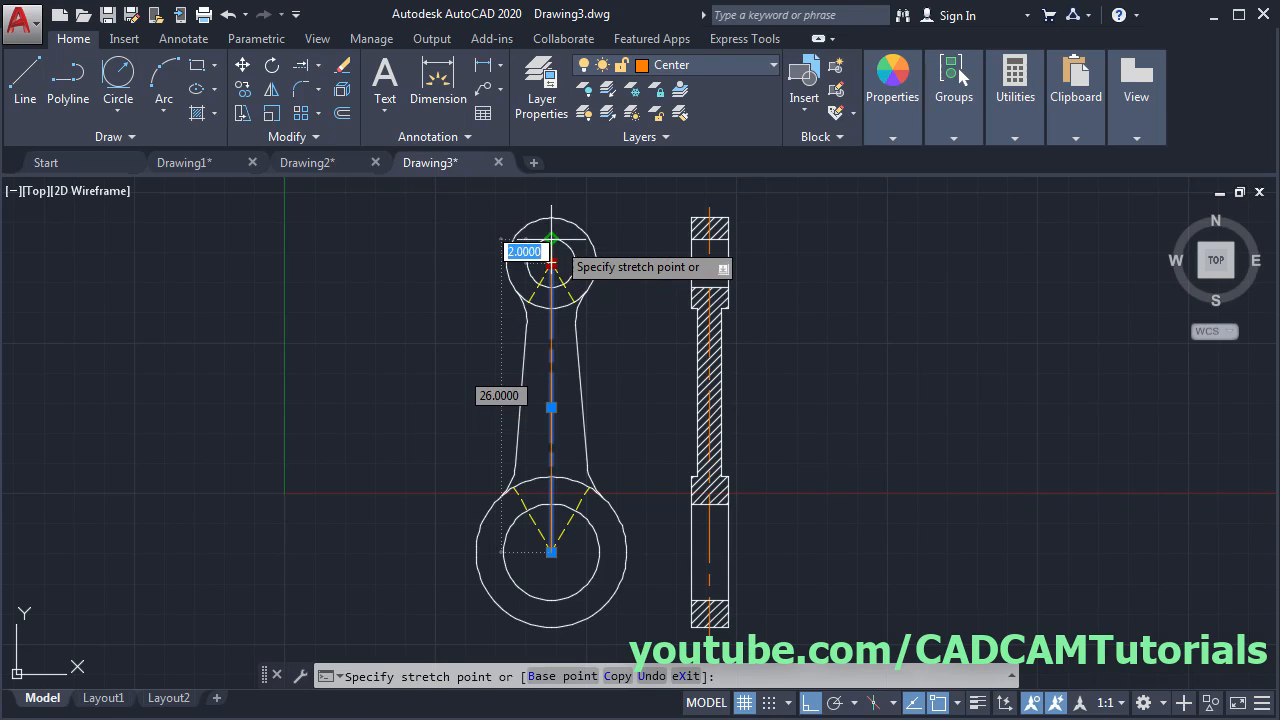
{"action": "left_click", "coordinate": [562, 203]}
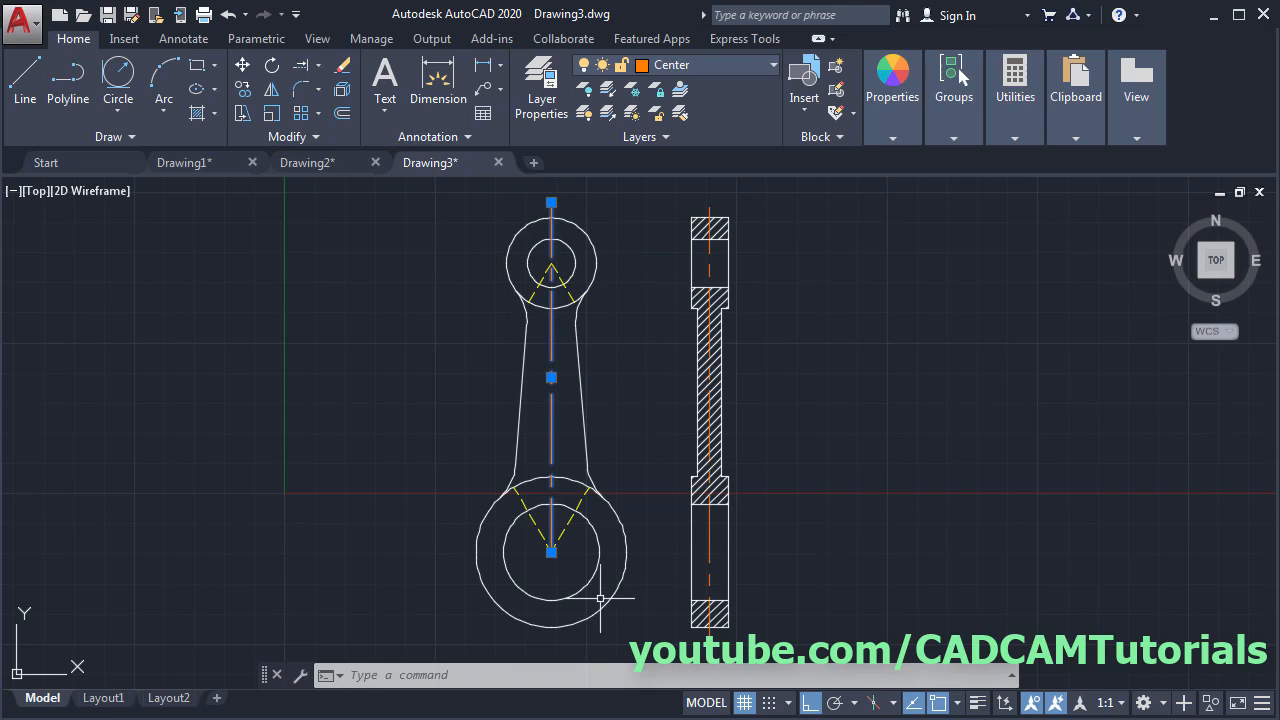
{"action": "left_click", "coordinate": [551, 551]}
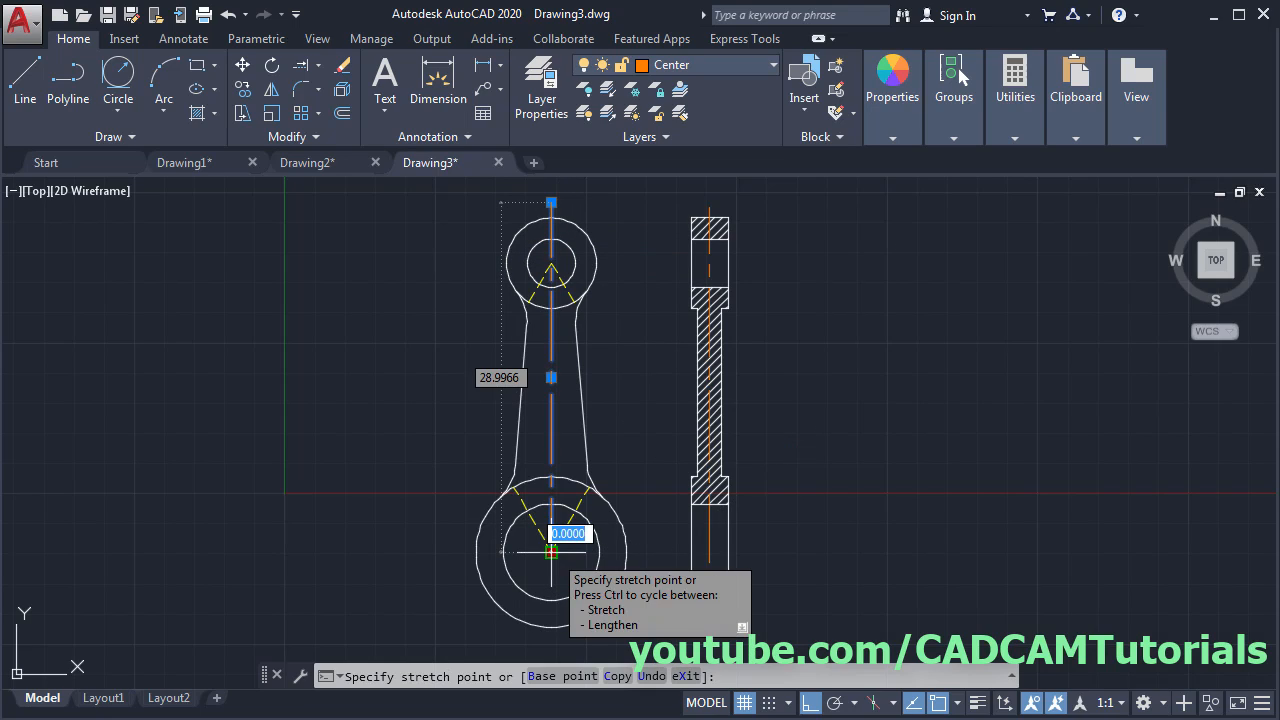
{"action": "left_click", "coordinate": [551, 641]}
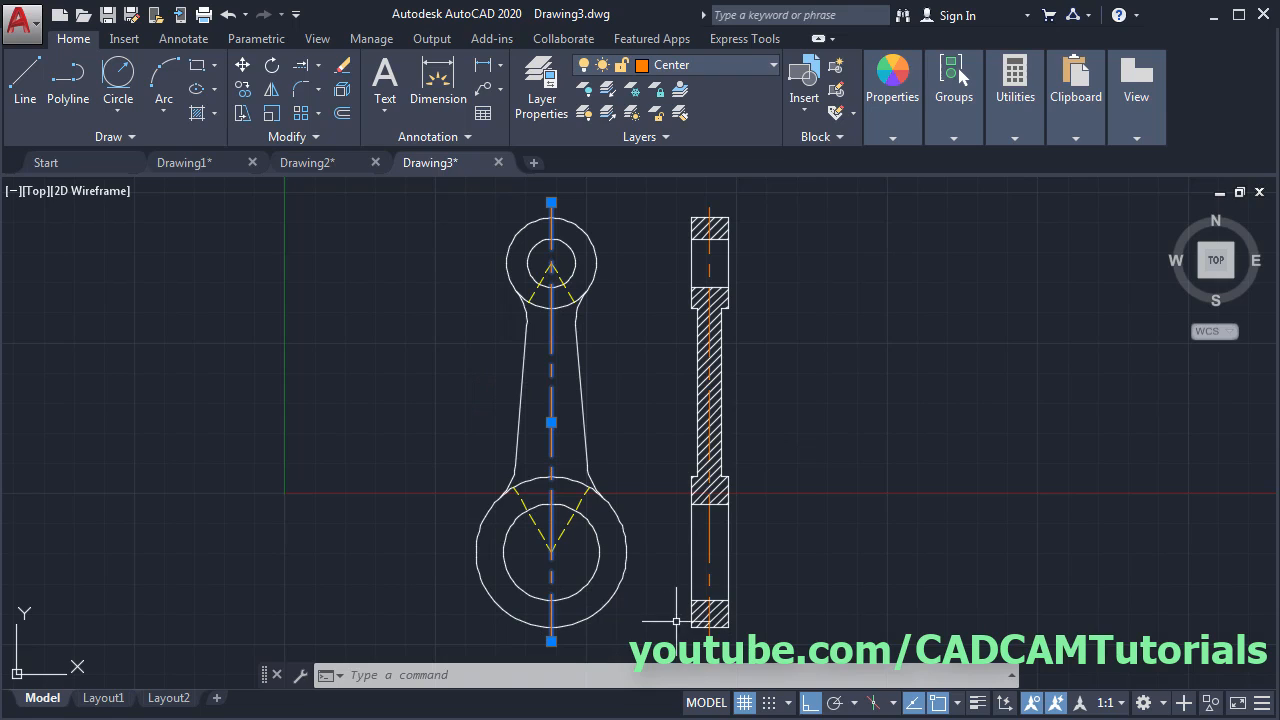
{"action": "key", "text": "Escape"}
{"action": "middle_click_drag", "start_coordinate": [700, 345], "coordinate": [694, 466]}
- Draw a horizontal line through the small end circle
{"action": "scroll", "coordinate": [602, 369], "scroll_direction": "up", "scroll_amount": 4}
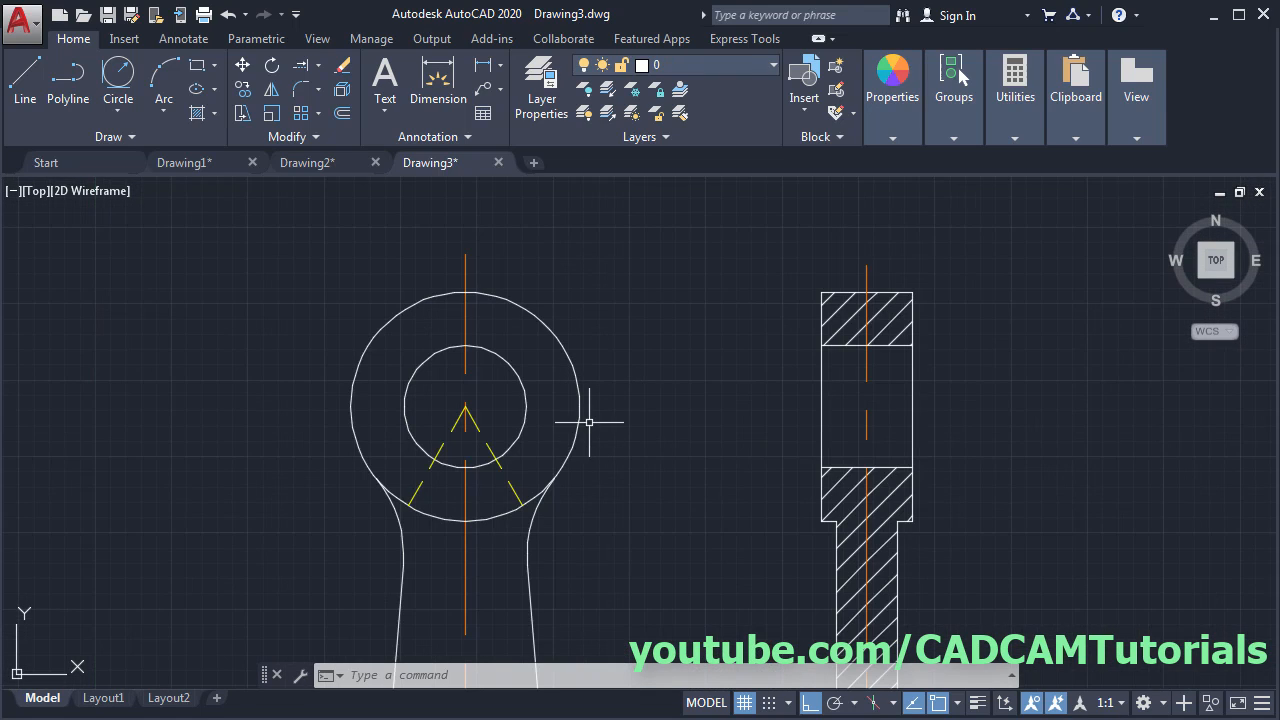
{"action": "scroll", "coordinate": [586, 423], "scroll_direction": "down", "scroll_amount": 2}
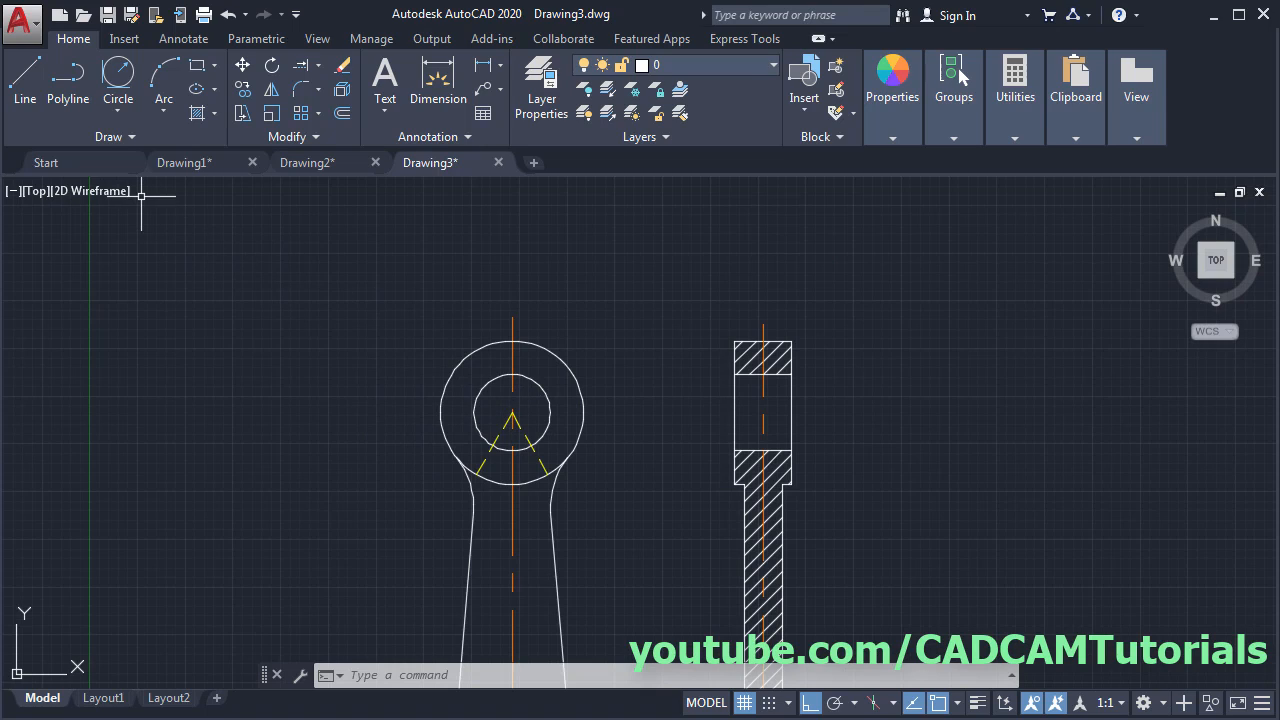
{"action": "left_click", "coordinate": [31, 99]}
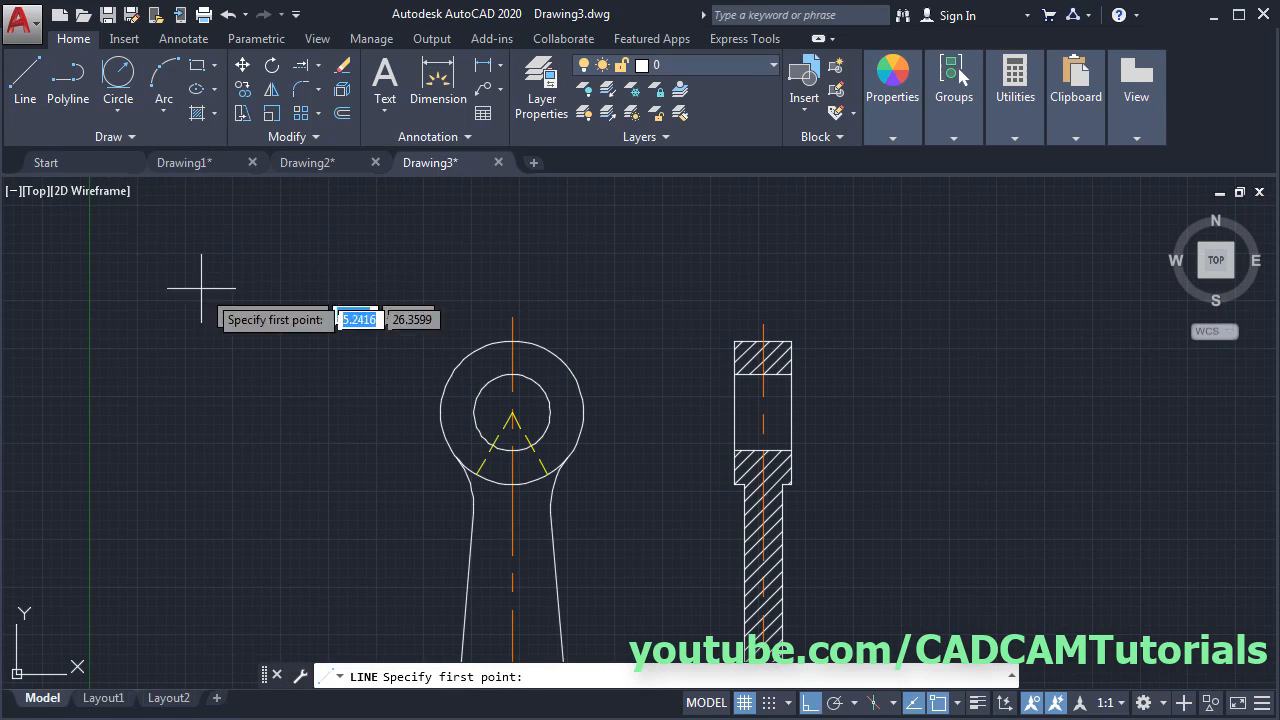
{"action": "left_click", "coordinate": [423, 411]}
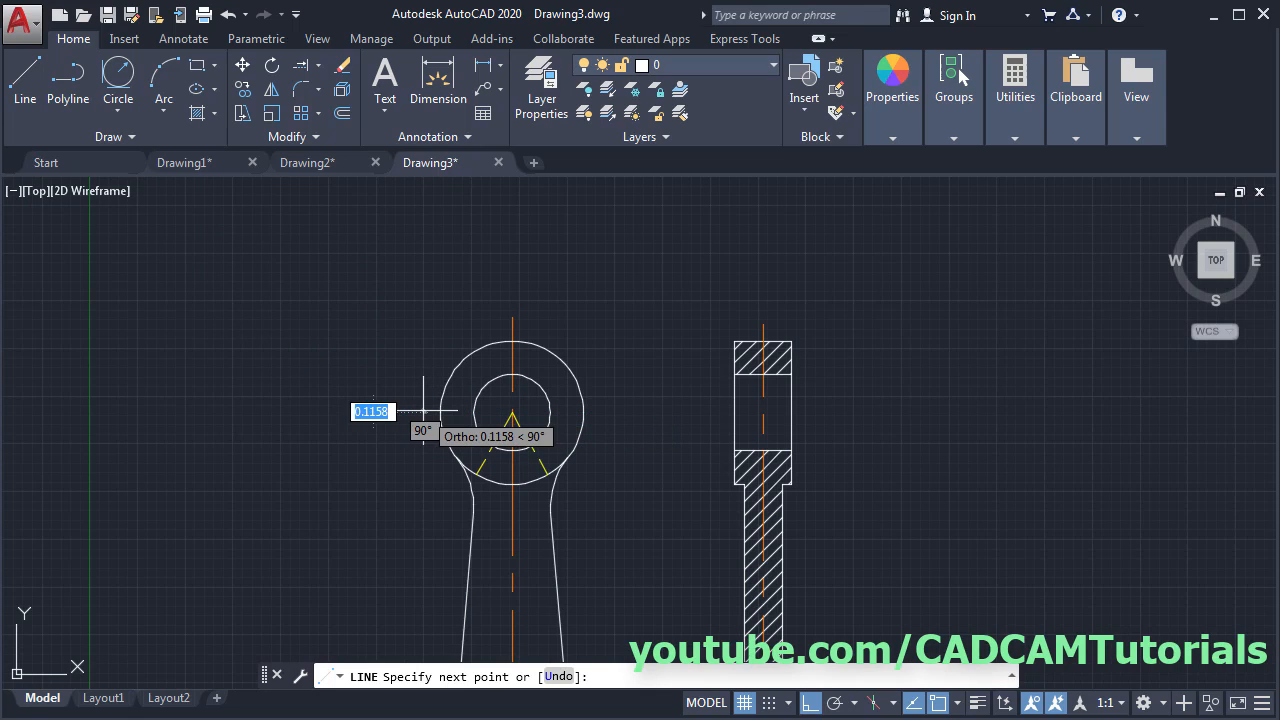
{"action": "left_click", "coordinate": [601, 420]}
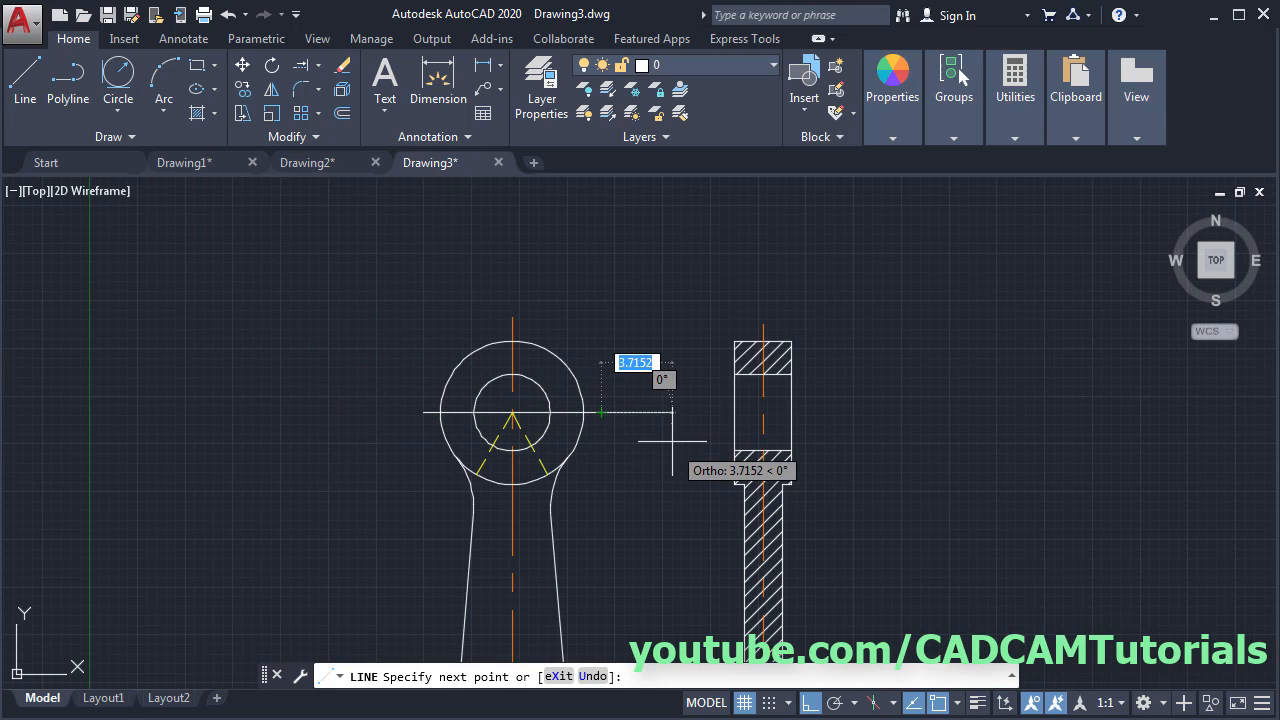
{"action": "key", "text": "Return"}
- Make Center the current layer and draw a centre line across the side view's small bore
{"action": "left_click", "coordinate": [699, 68]}
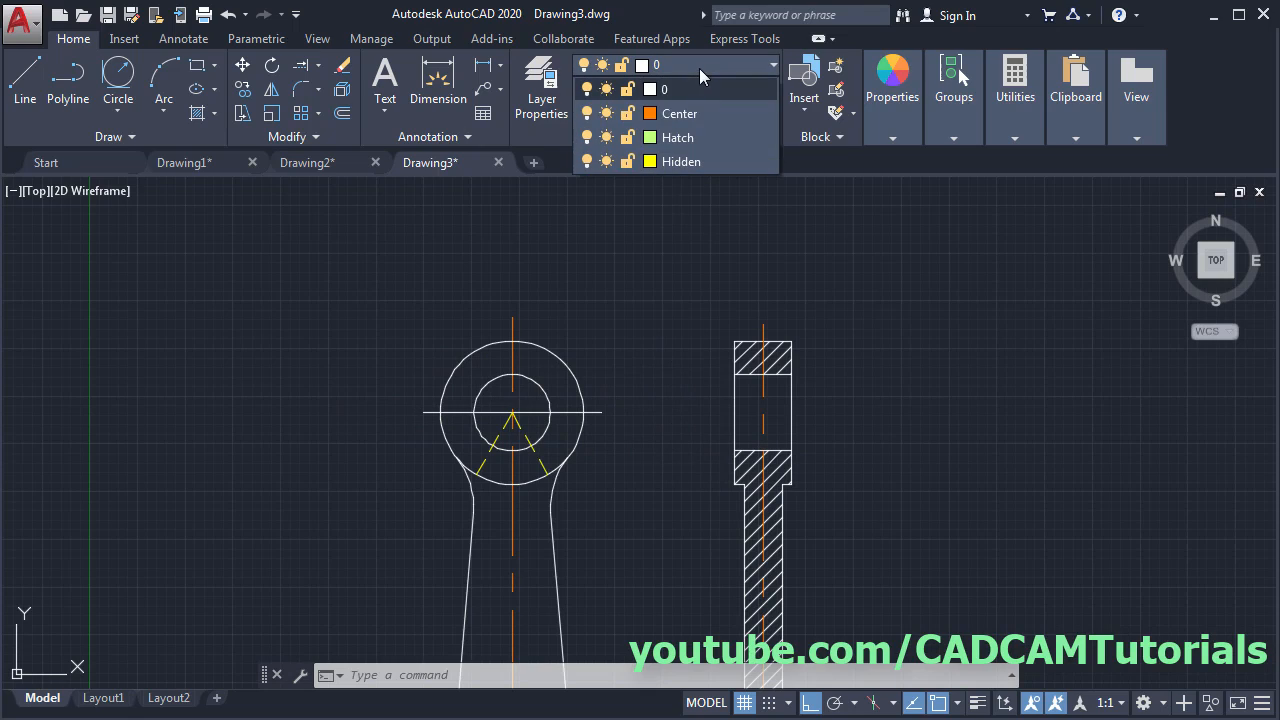
{"action": "left_click", "coordinate": [700, 114]}
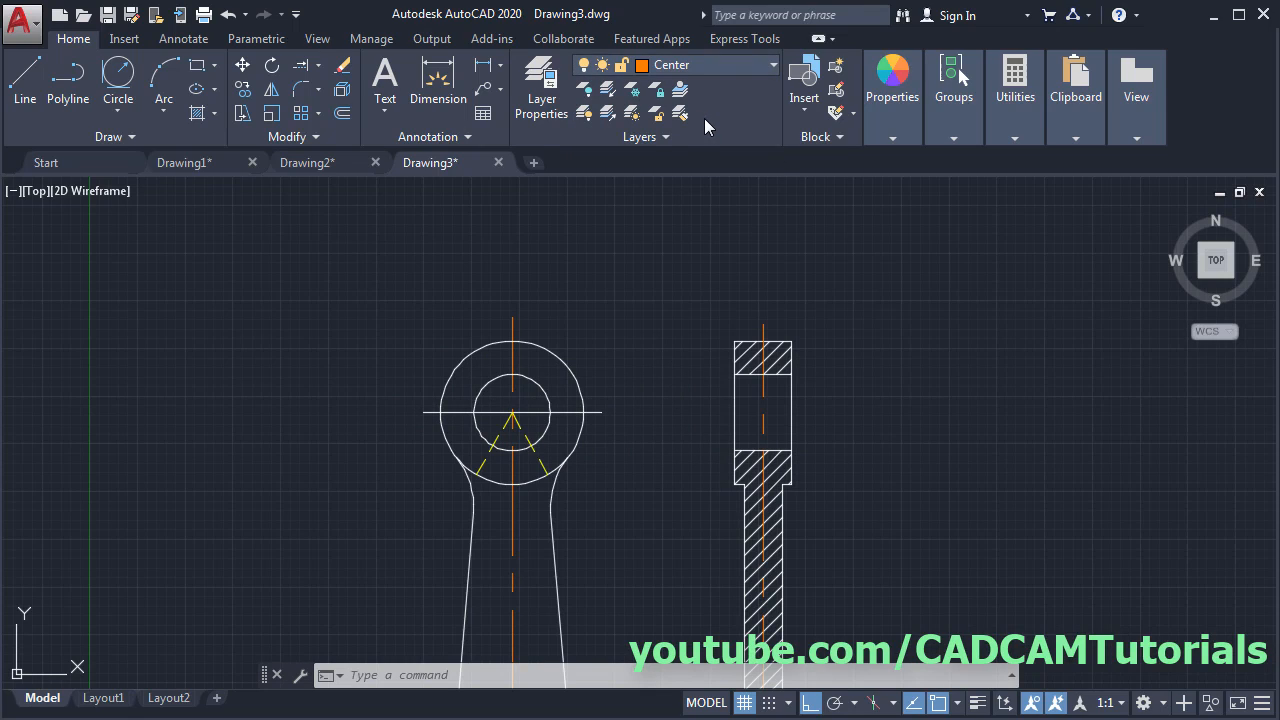
{"action": "left_click", "coordinate": [28, 108]}
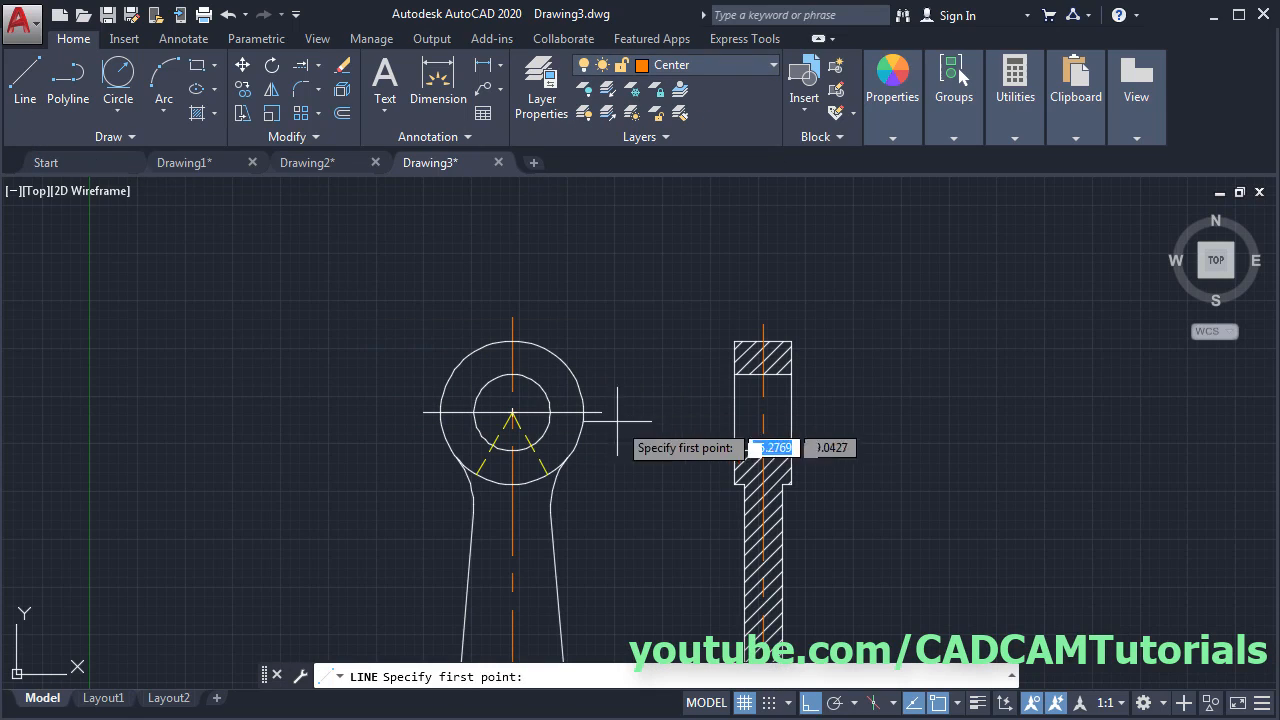
{"action": "left_click", "coordinate": [718, 412]}
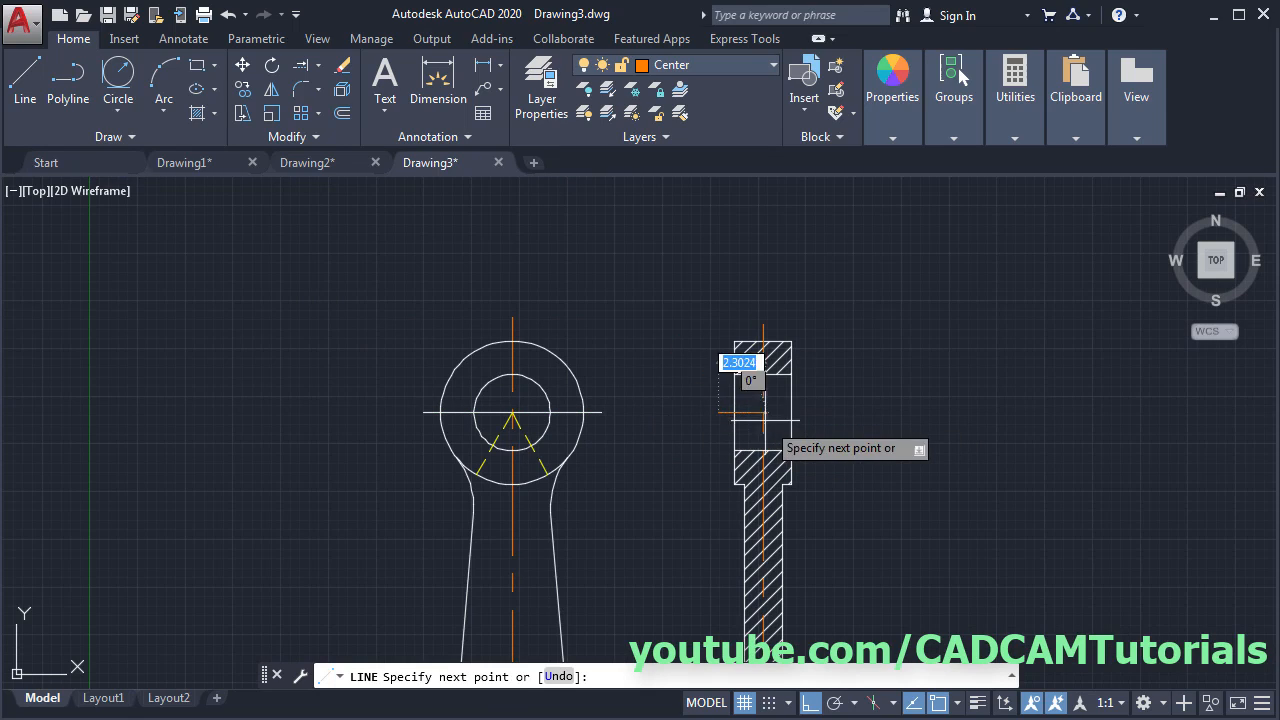
{"action": "left_click", "coordinate": [813, 422]}
{"action": "key", "text": "Escape"}
- Draw a horizontal centre line through the big end circle
{"action": "scroll", "coordinate": [863, 491], "scroll_direction": "down", "scroll_amount": 3}
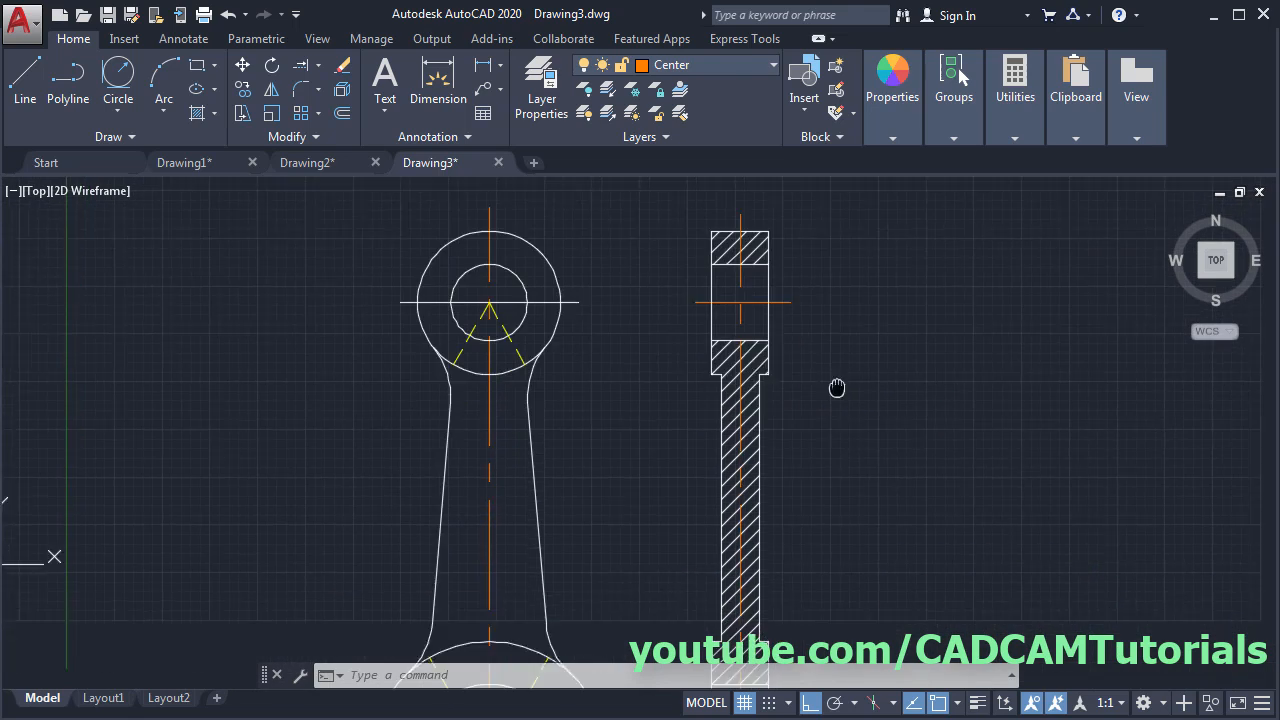
{"action": "middle_click_drag", "start_coordinate": [833, 390], "coordinate": [796, 403]}
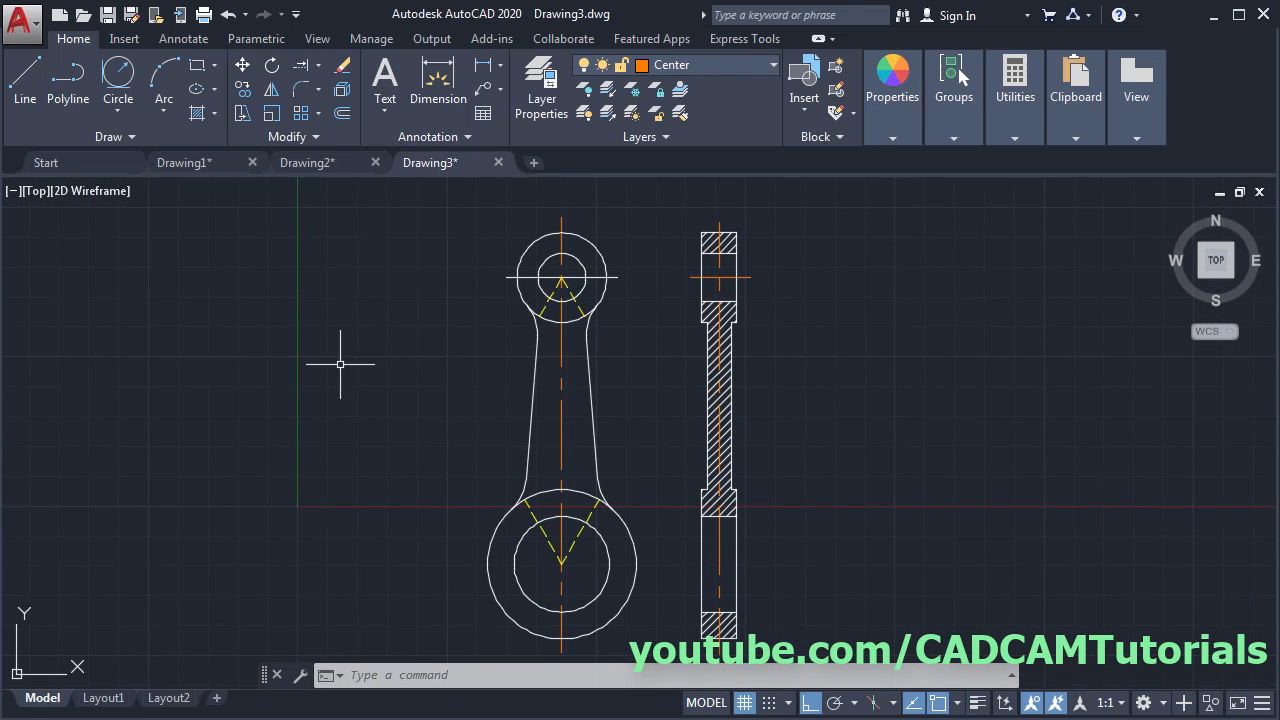
{"action": "key", "text": "l"}
{"action": "key", "text": "Return"}
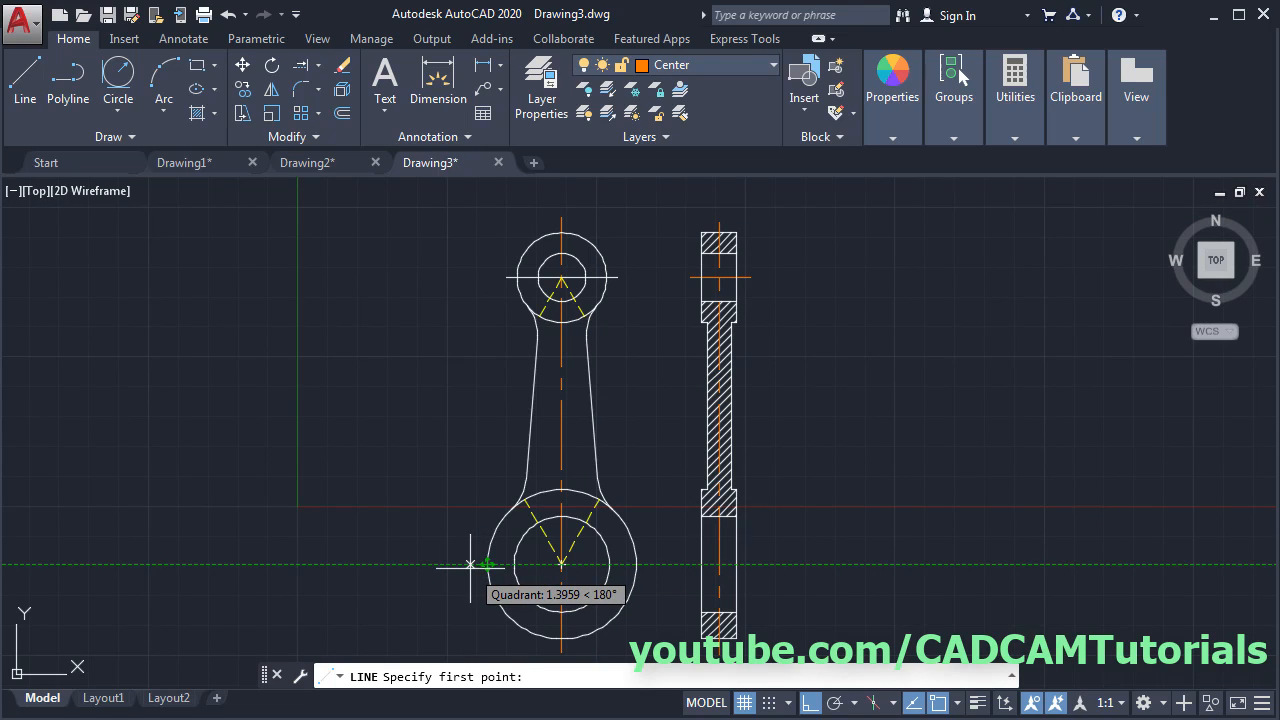
{"action": "left_click", "coordinate": [468, 564]}
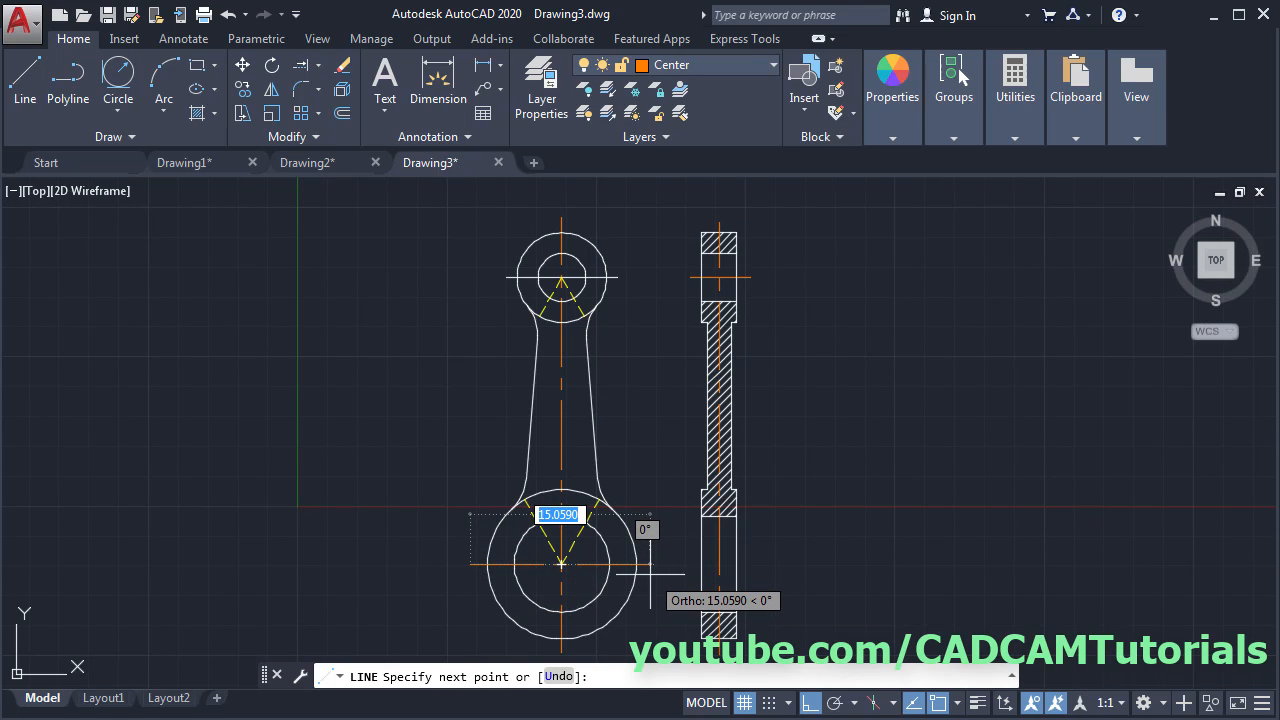
{"action": "left_click", "coordinate": [650, 575]}
{"action": "key", "text": "Return"}
- Draw a centre line across the side view's big bore
{"action": "scroll", "coordinate": [688, 564], "scroll_direction": "up", "scroll_amount": 2}
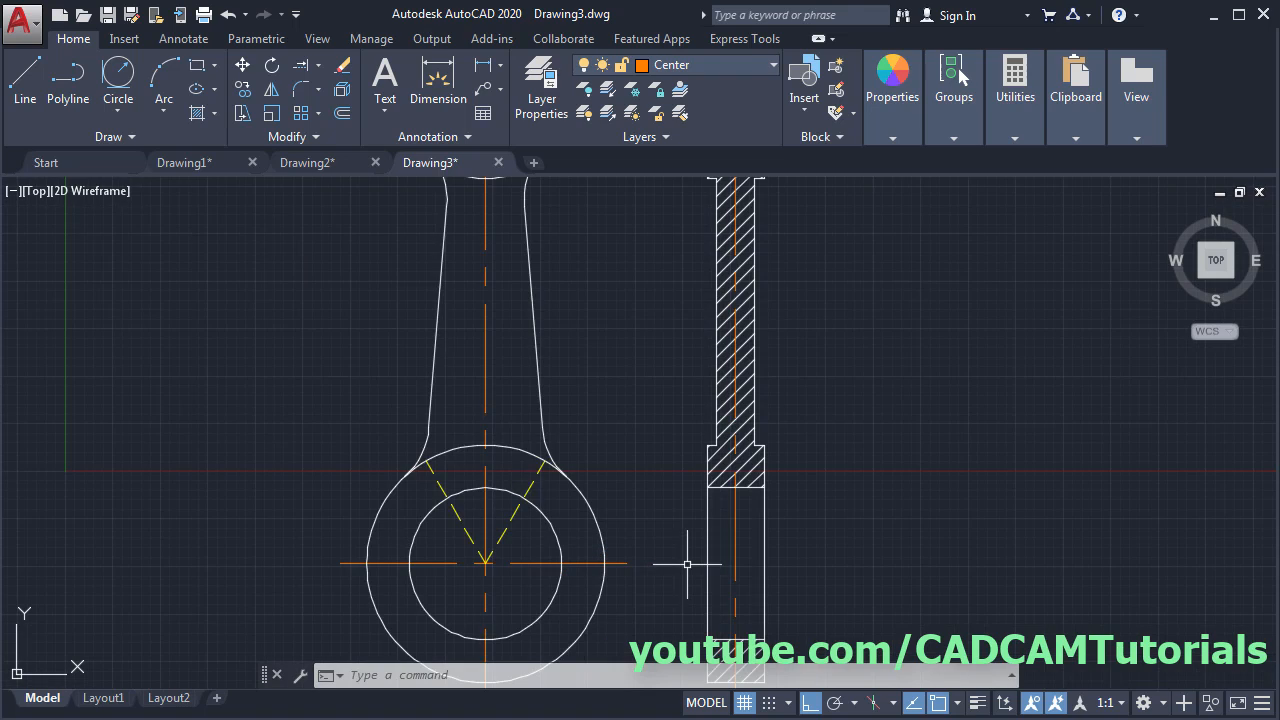
{"action": "key", "text": "Return"}
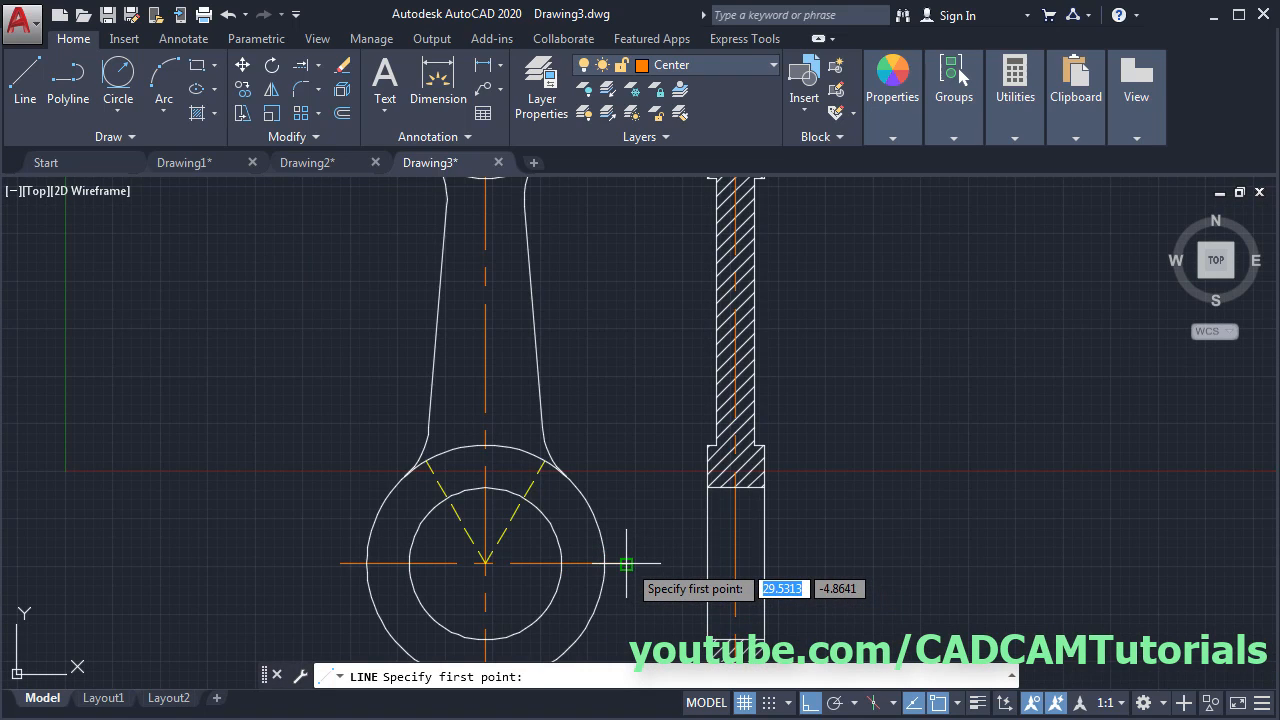
{"action": "left_click", "coordinate": [686, 562]}
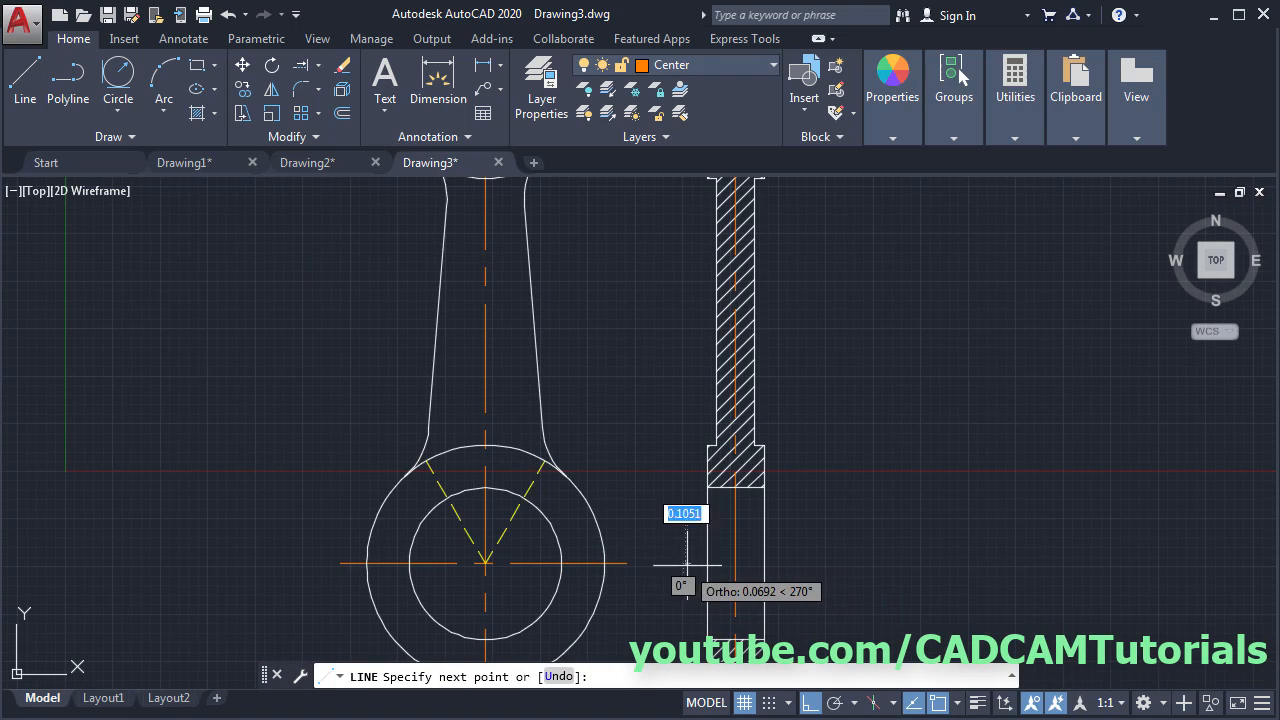
{"action": "left_click", "coordinate": [788, 563]}
{"action": "key", "text": "Return"}
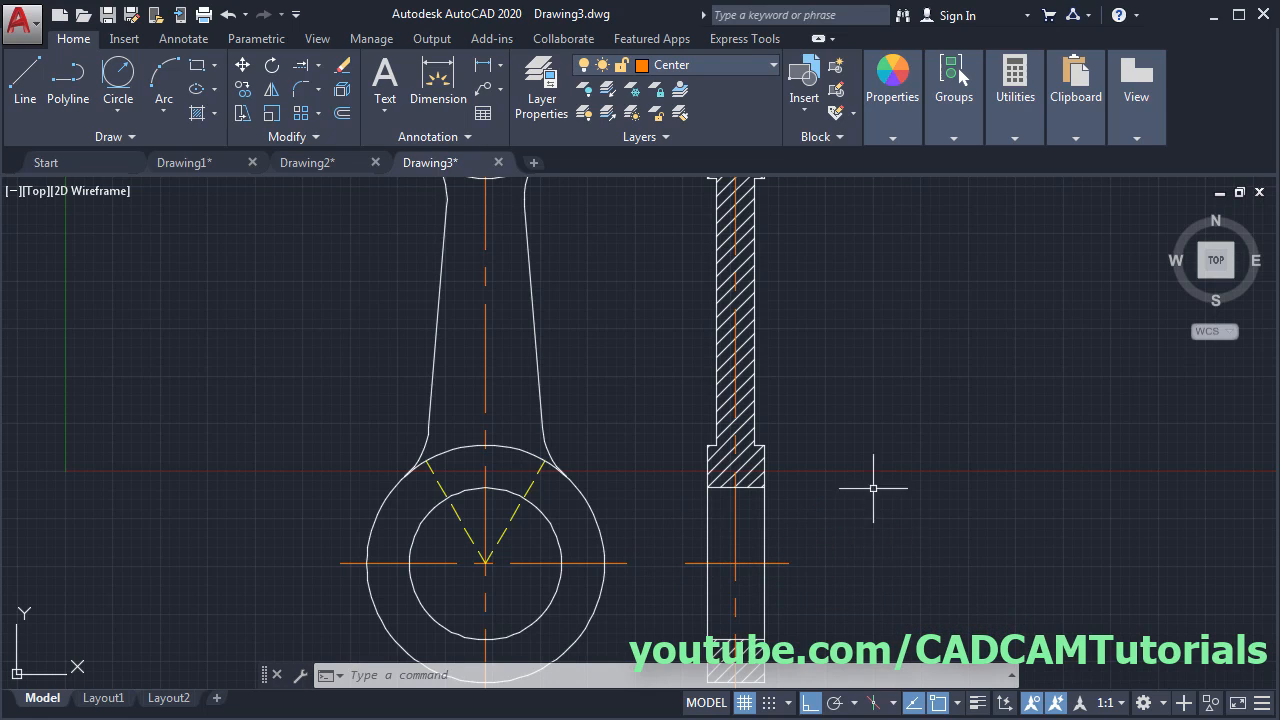
{"action": "scroll", "coordinate": [844, 382], "scroll_direction": "down", "scroll_amount": 2}
{"action": "middle_click_drag", "start_coordinate": [659, 328], "coordinate": [595, 379]}
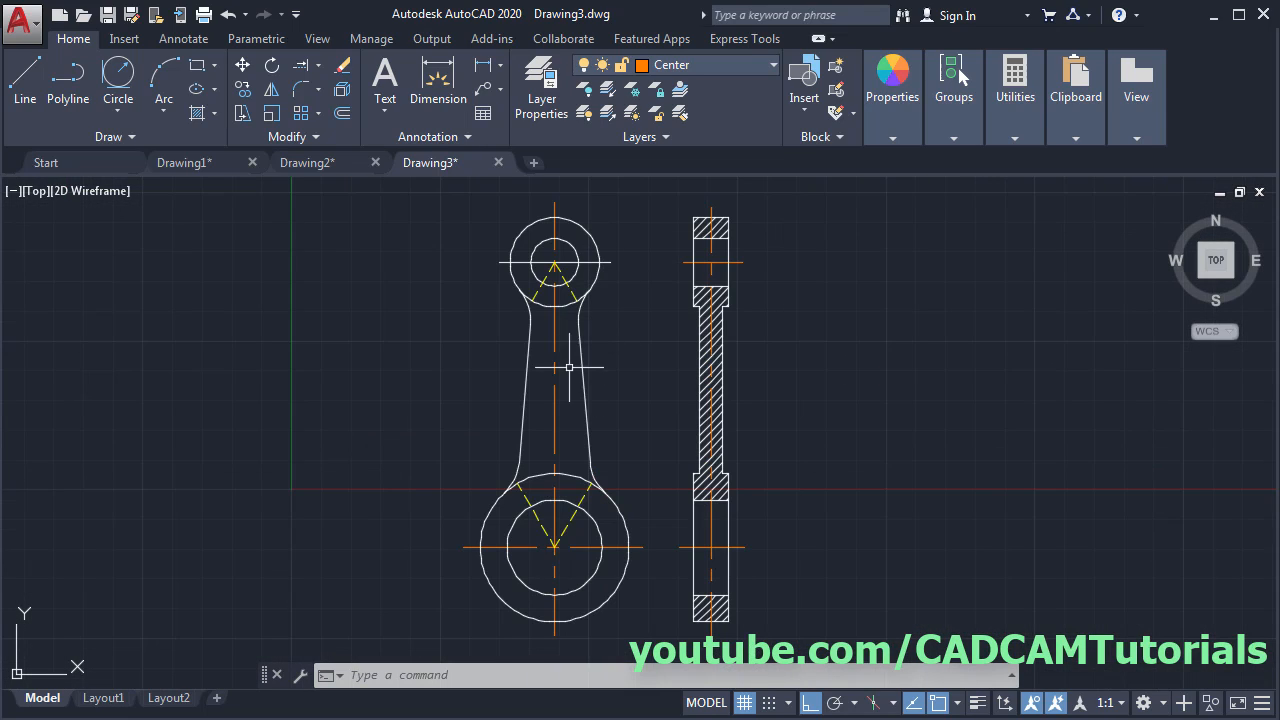
- Change layer 0's colour to orange, index 20
{"action": "left_click", "coordinate": [711, 64]}
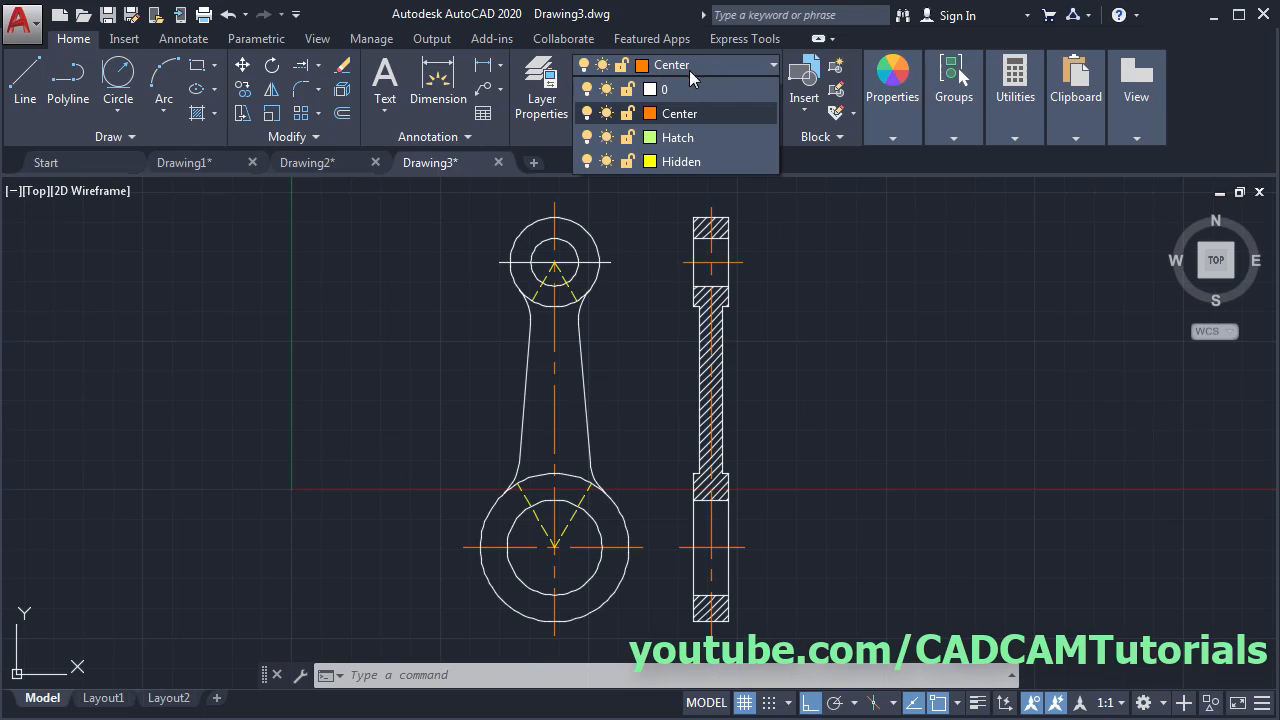
{"action": "left_click", "coordinate": [650, 90]}
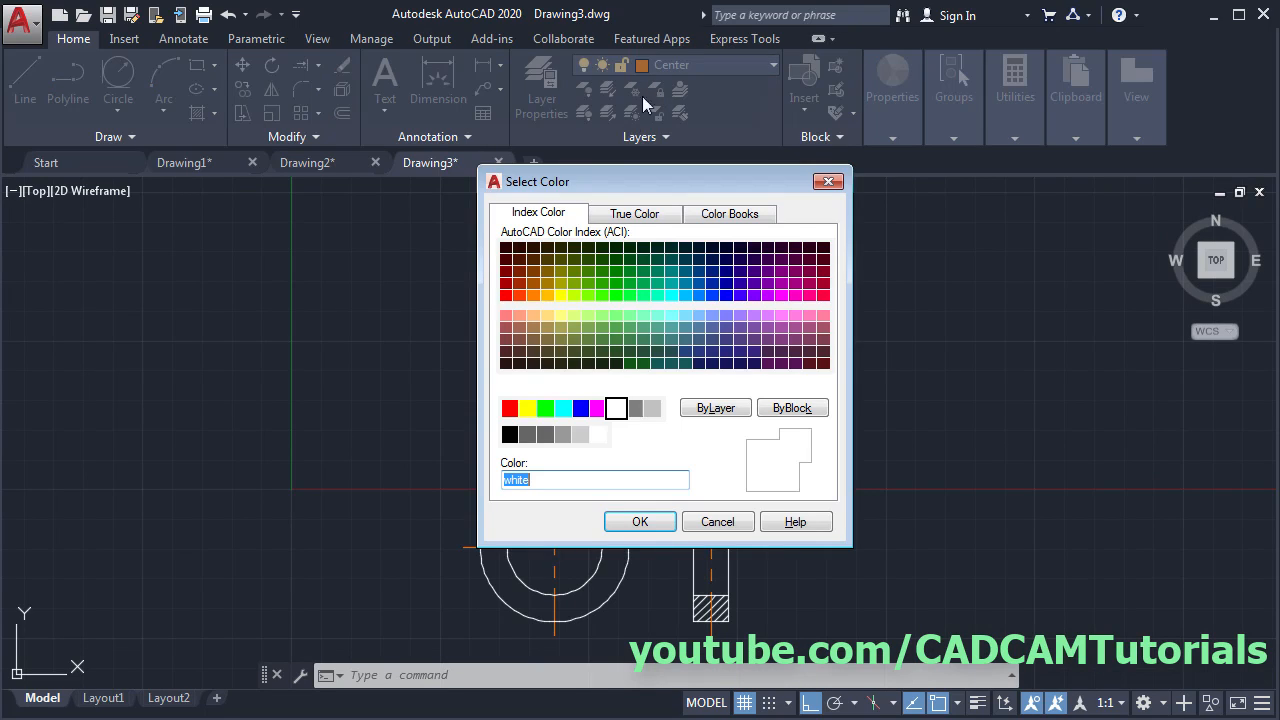
{"action": "left_click", "coordinate": [522, 301]}
{"action": "left_click", "coordinate": [643, 520]}
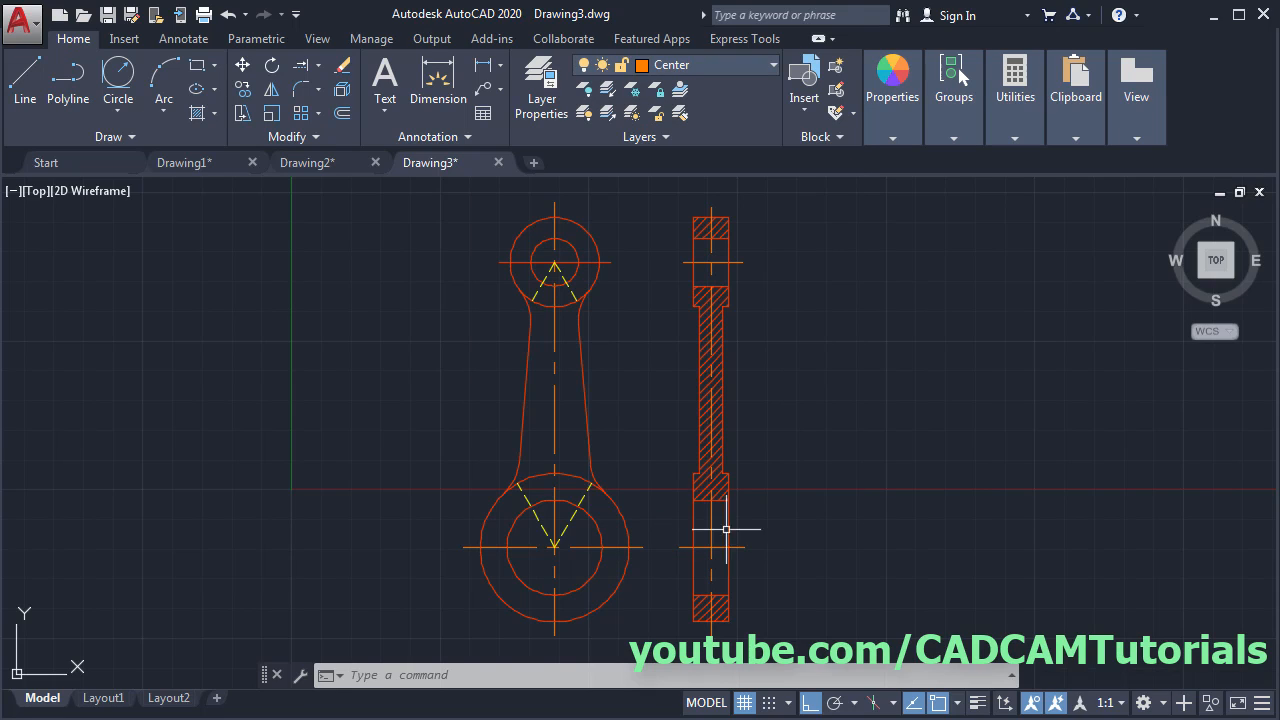
- Move the side-view hatch onto the Hatch layer
{"action": "left_click", "coordinate": [710, 420]}
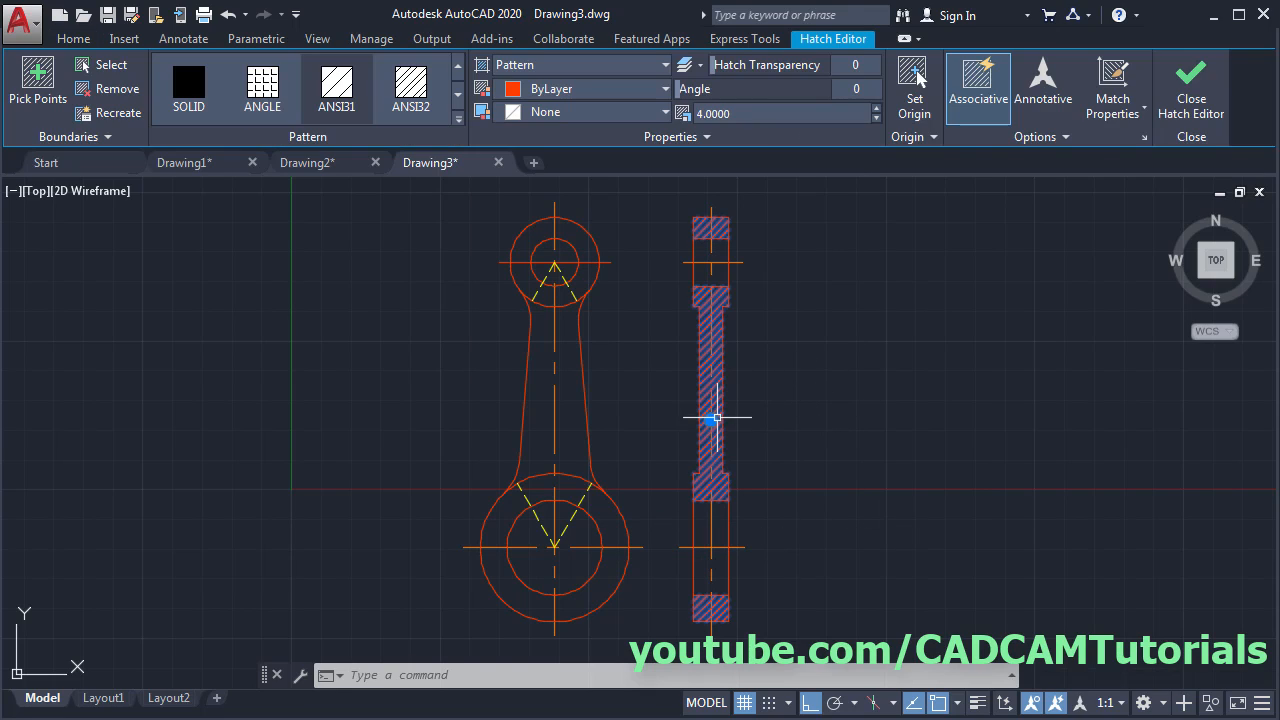
{"action": "left_click", "coordinate": [686, 139]}
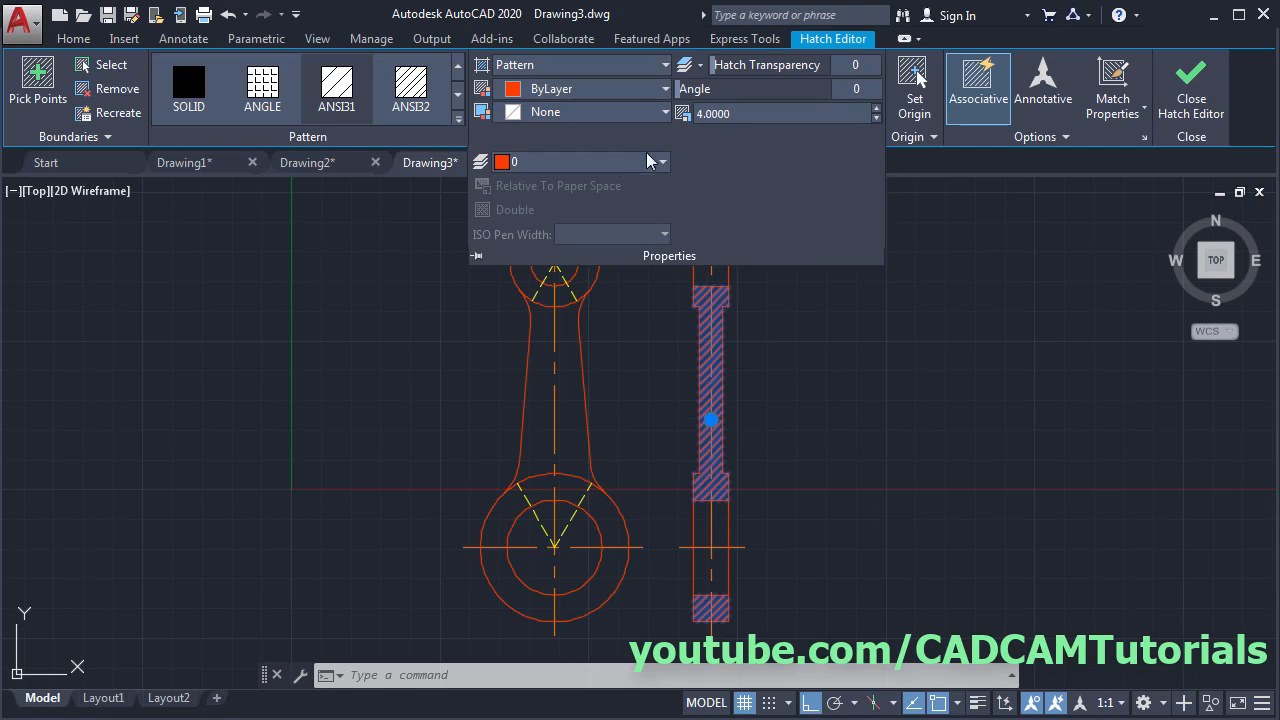
{"action": "left_click", "coordinate": [588, 163]}
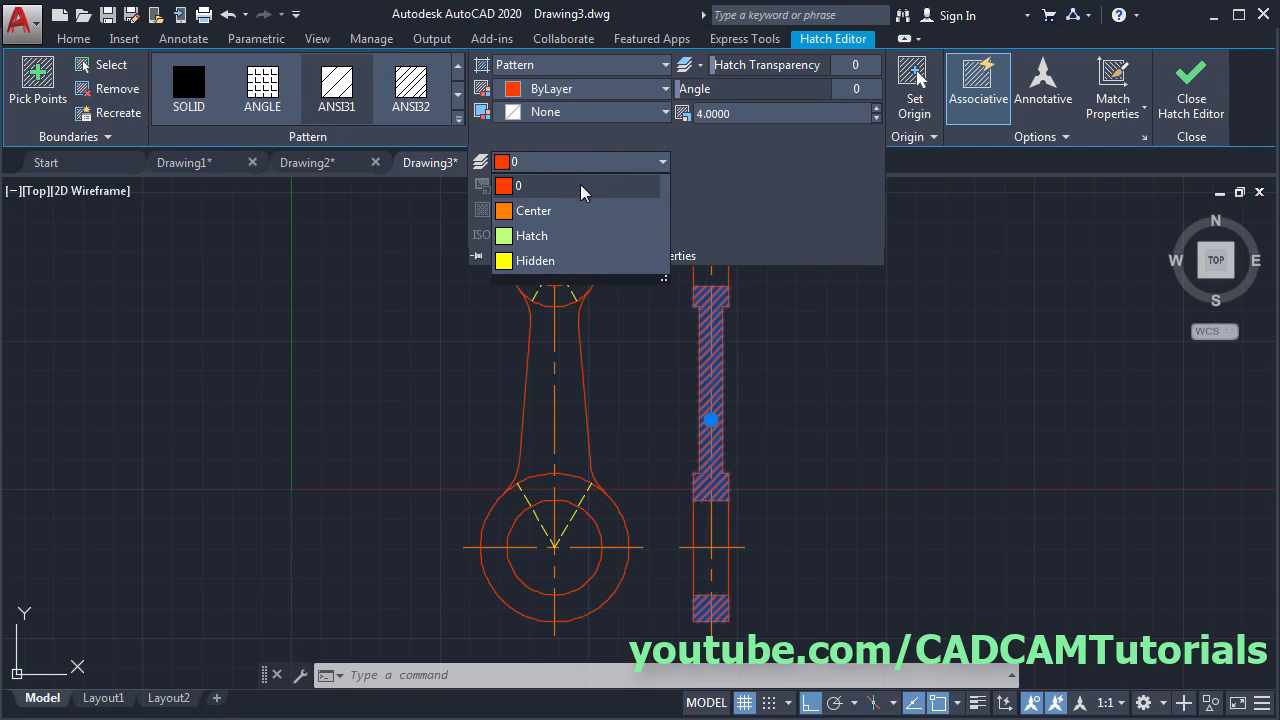
{"action": "left_click", "coordinate": [545, 237]}
{"action": "key", "text": "Escape"}
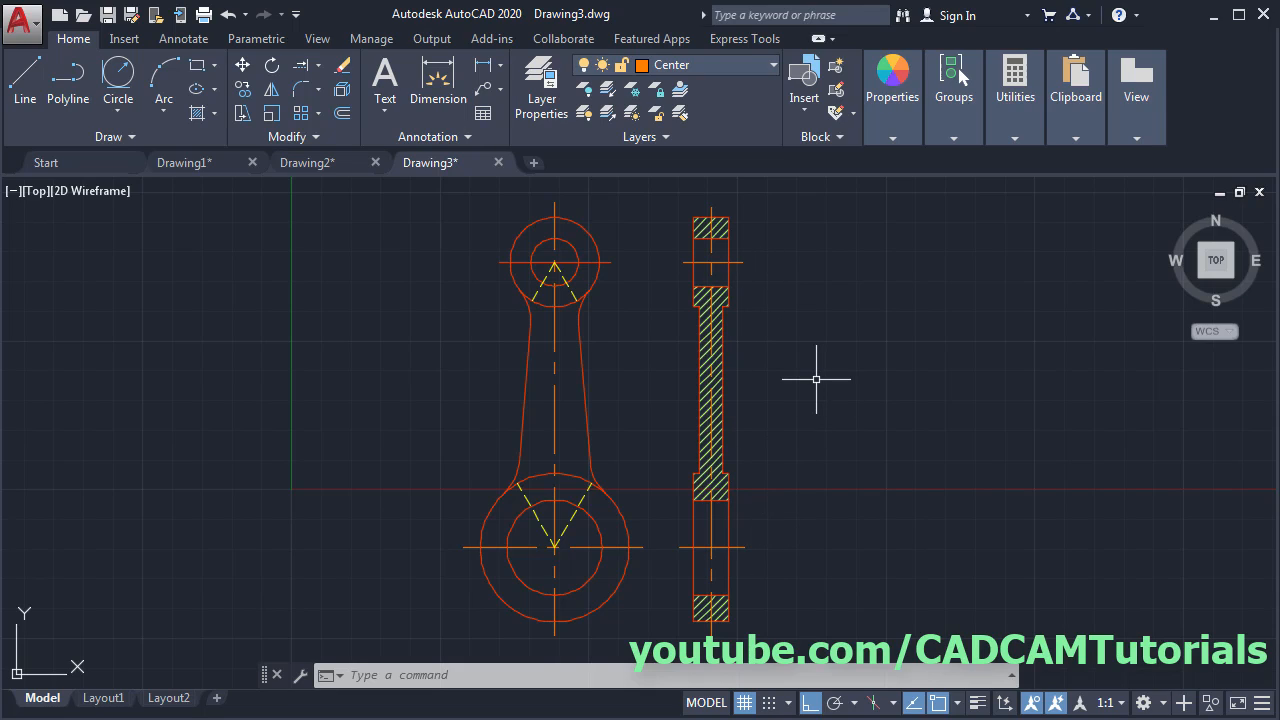
- In Properties, give both side-view centre lines a linetype scale of 0.5
{"action": "type", "text": "p"}
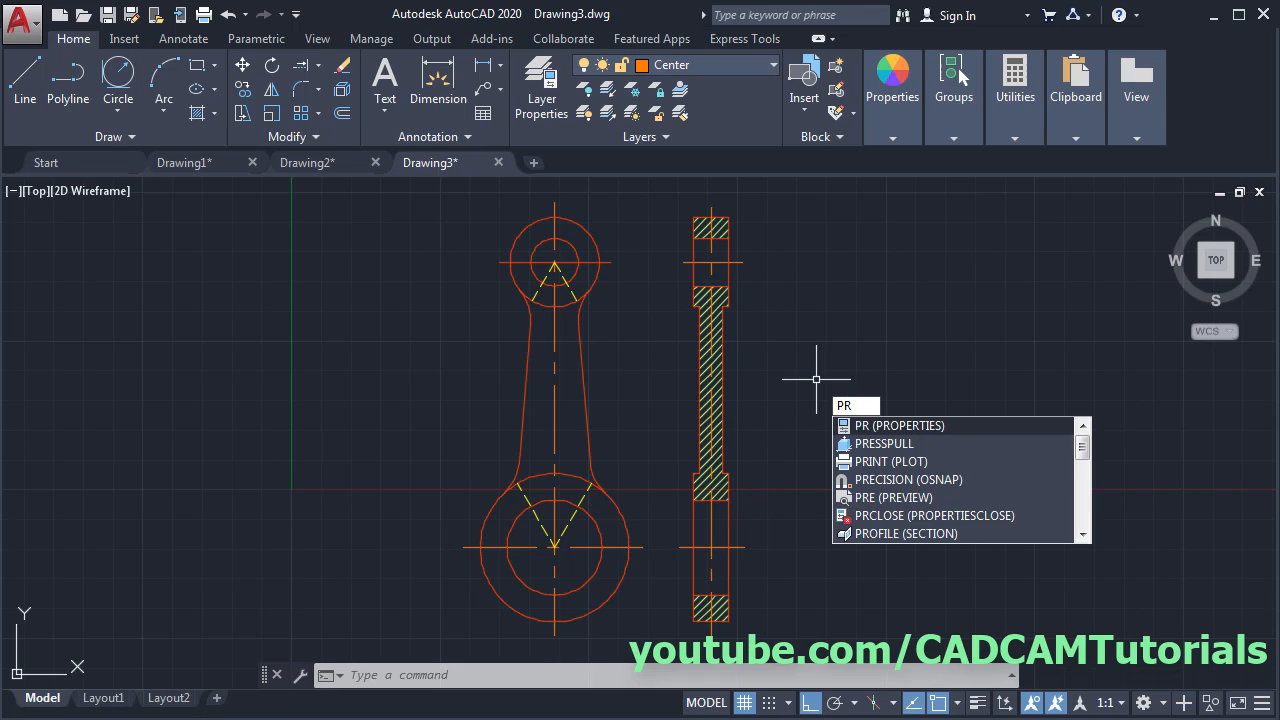
{"action": "key", "text": "Return"}
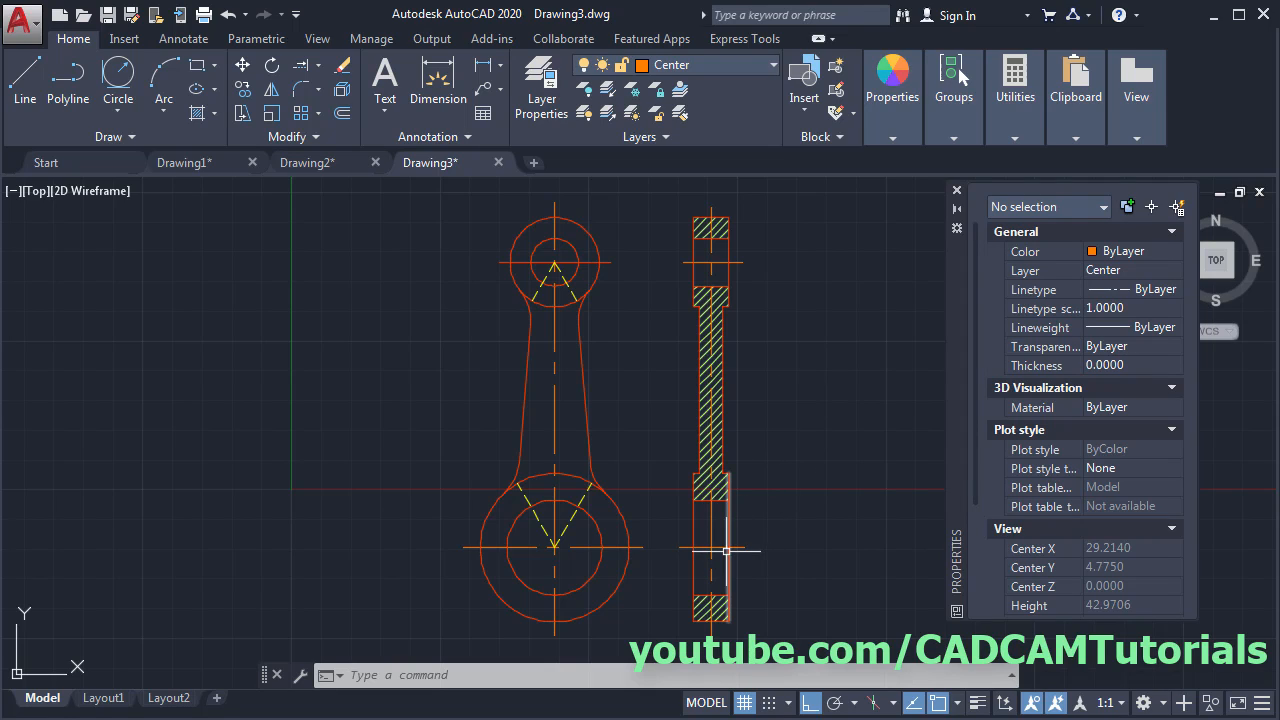
{"action": "left_click", "coordinate": [726, 549]}
{"action": "left_click", "coordinate": [742, 262]}
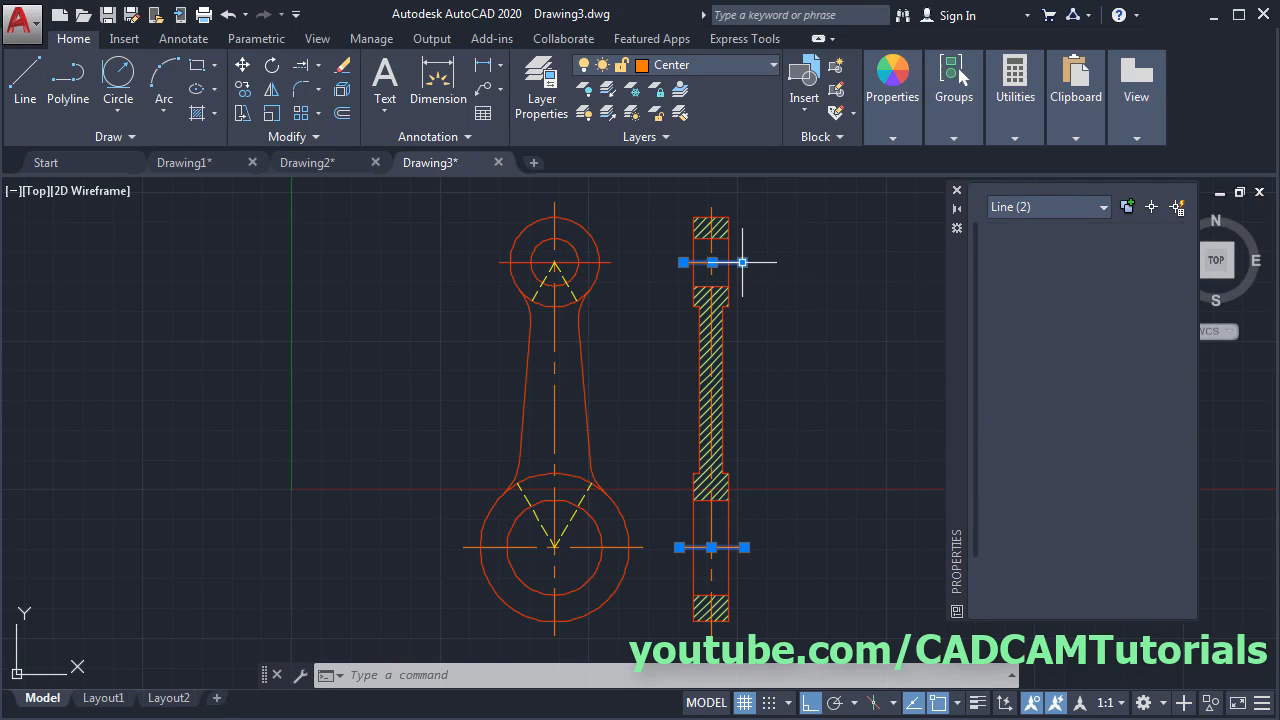
{"action": "left_click", "coordinate": [1134, 312]}
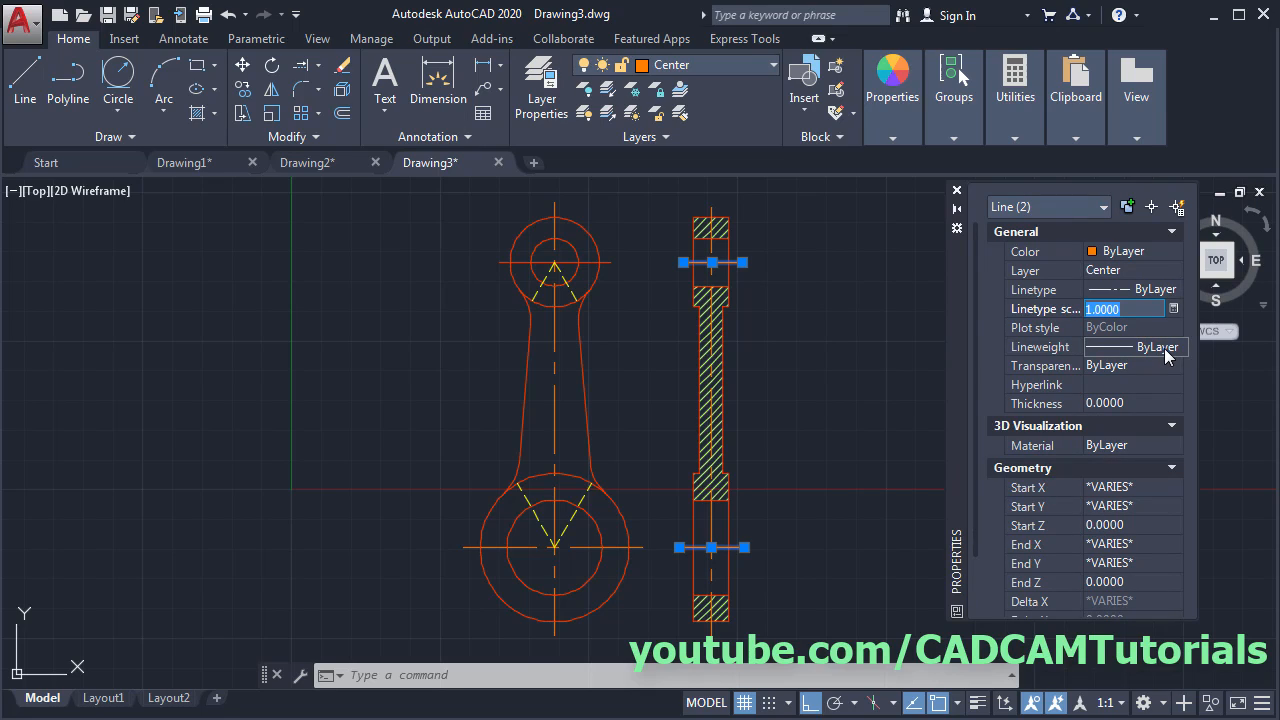
{"action": "key", "text": "Return"}
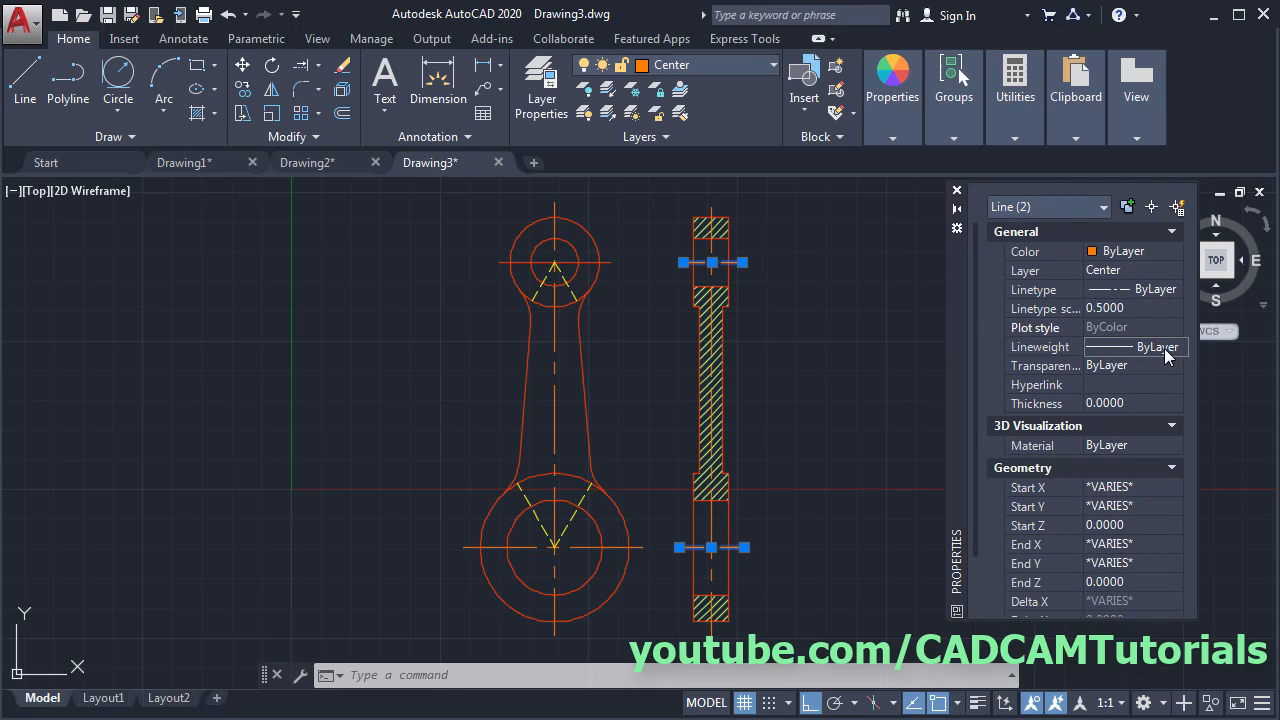
{"action": "key", "text": "Escape"}
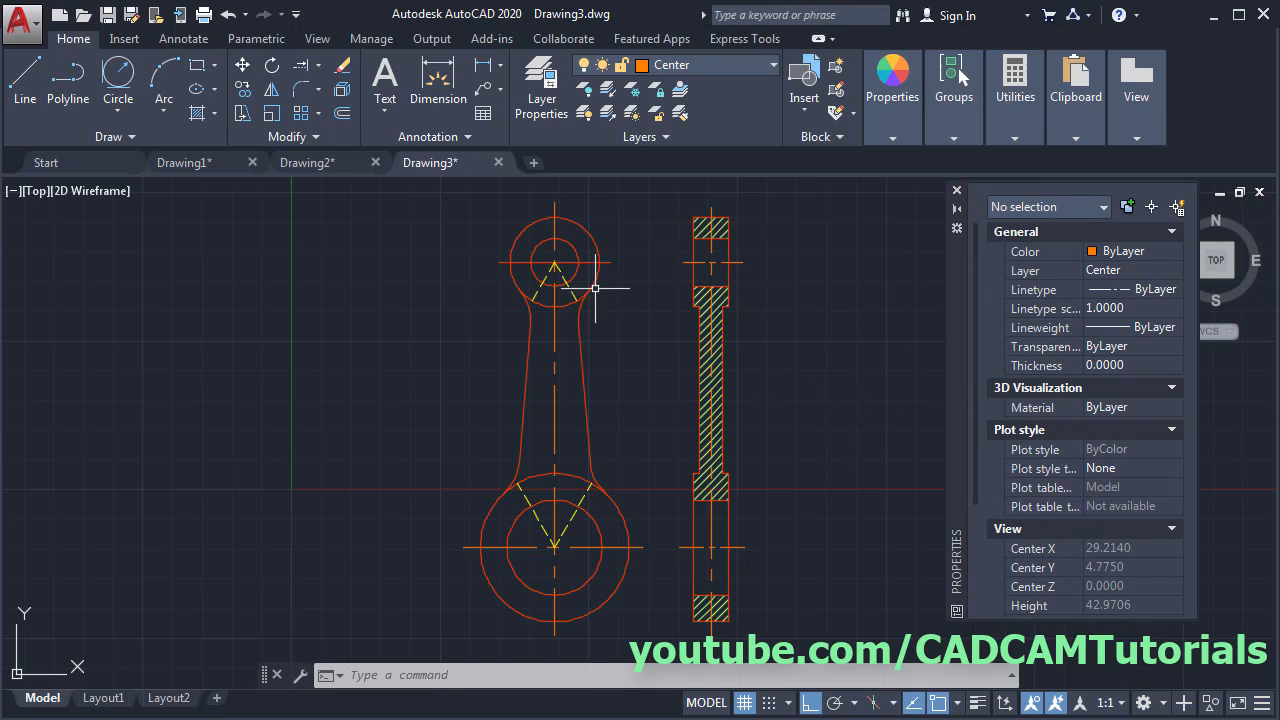
- Put the top circle's horizontal centerline on the Center layer and close the Properties palette
{"action": "left_click", "coordinate": [587, 260]}
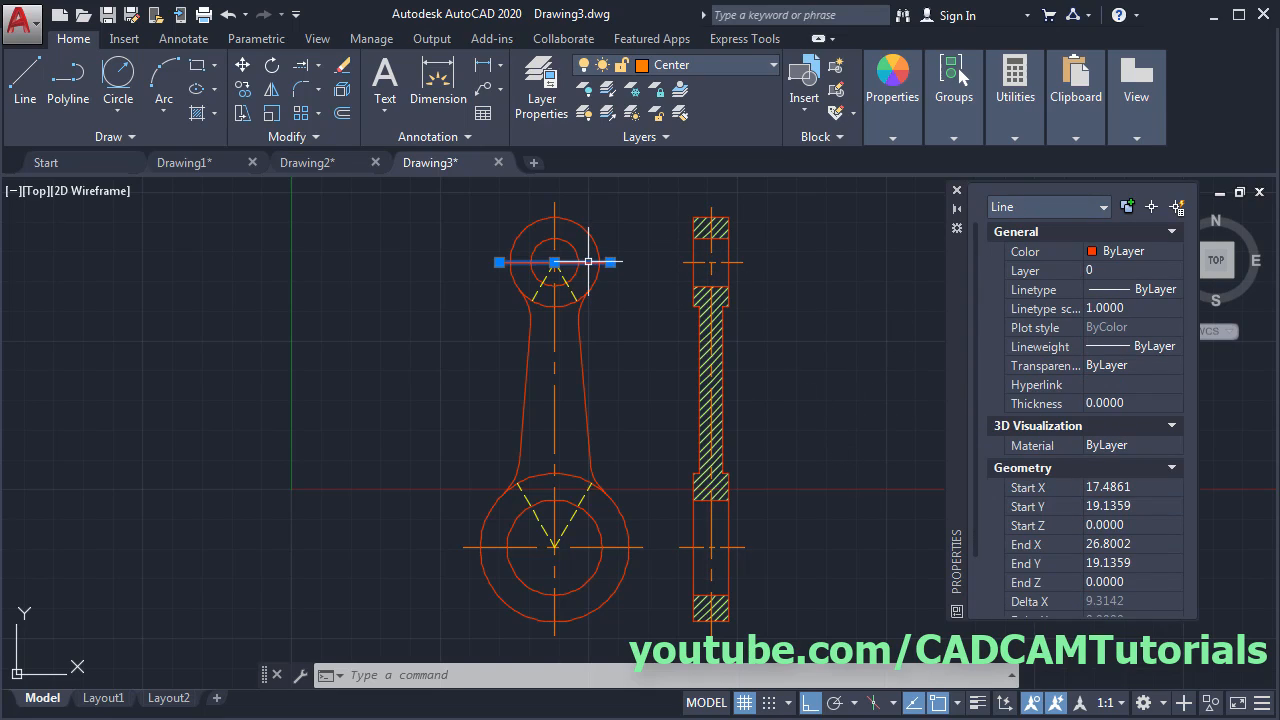
{"action": "left_click", "coordinate": [671, 76]}
{"action": "left_click", "coordinate": [679, 117]}
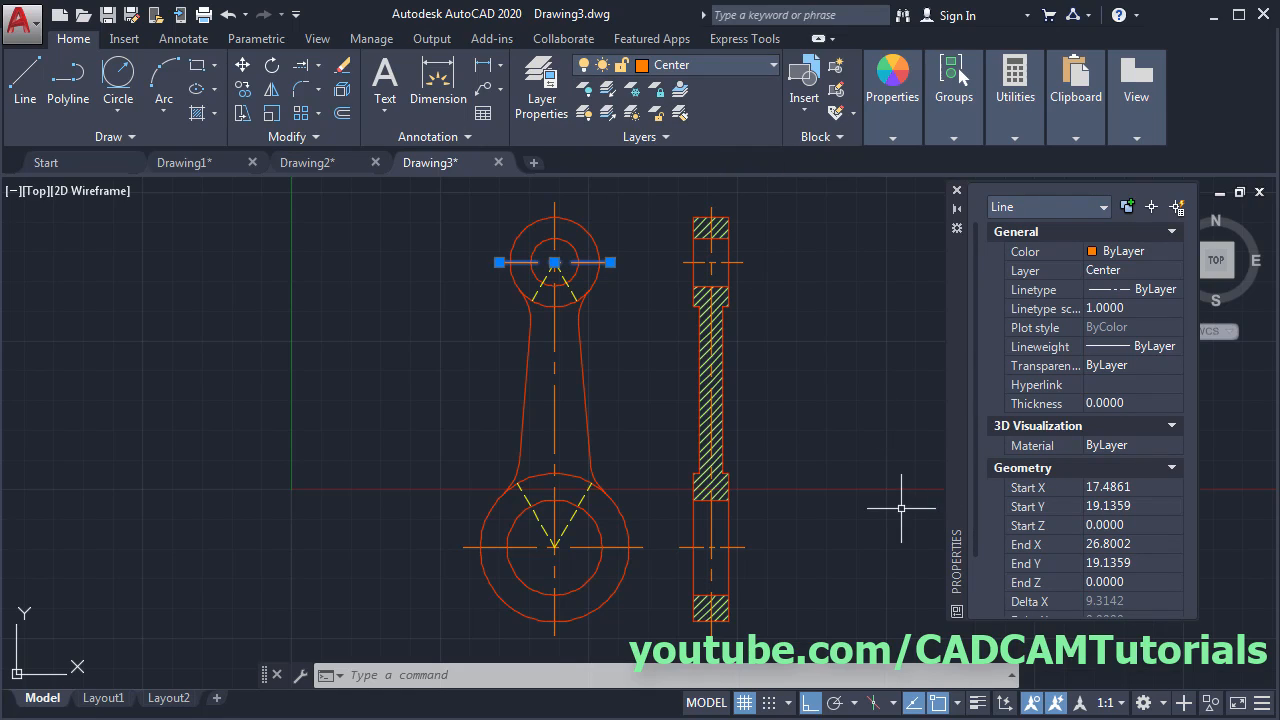
{"action": "key", "text": "Escape"}
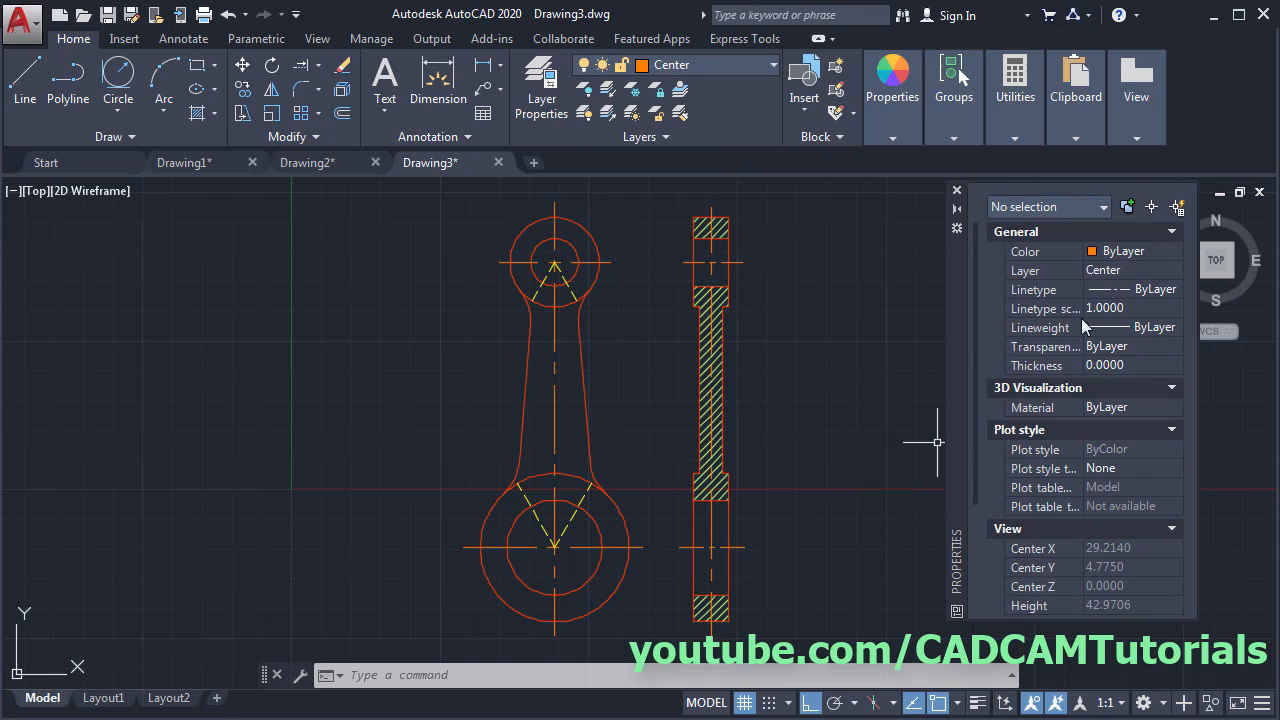
{"action": "left_click", "coordinate": [956, 190]}
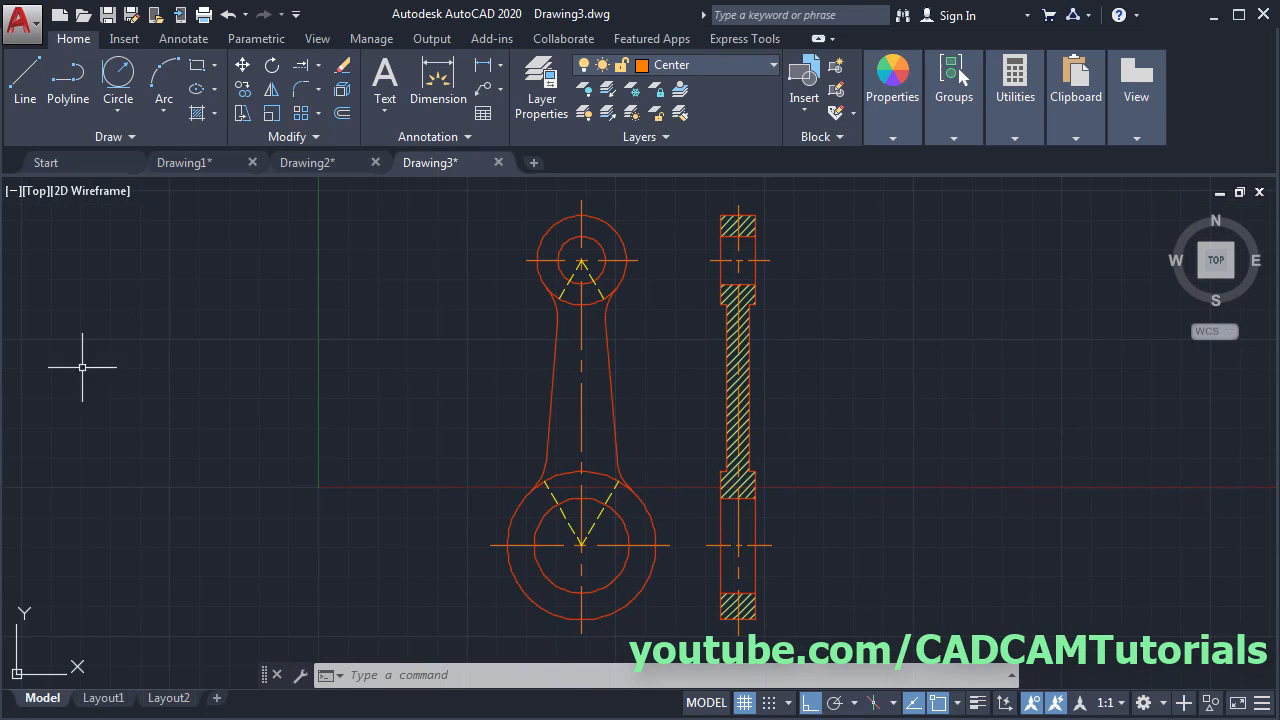
- Check the reference, make Hidden current and draw a hidden line at the upper fillet
{"action": "key", "text": "alt+Tab"}
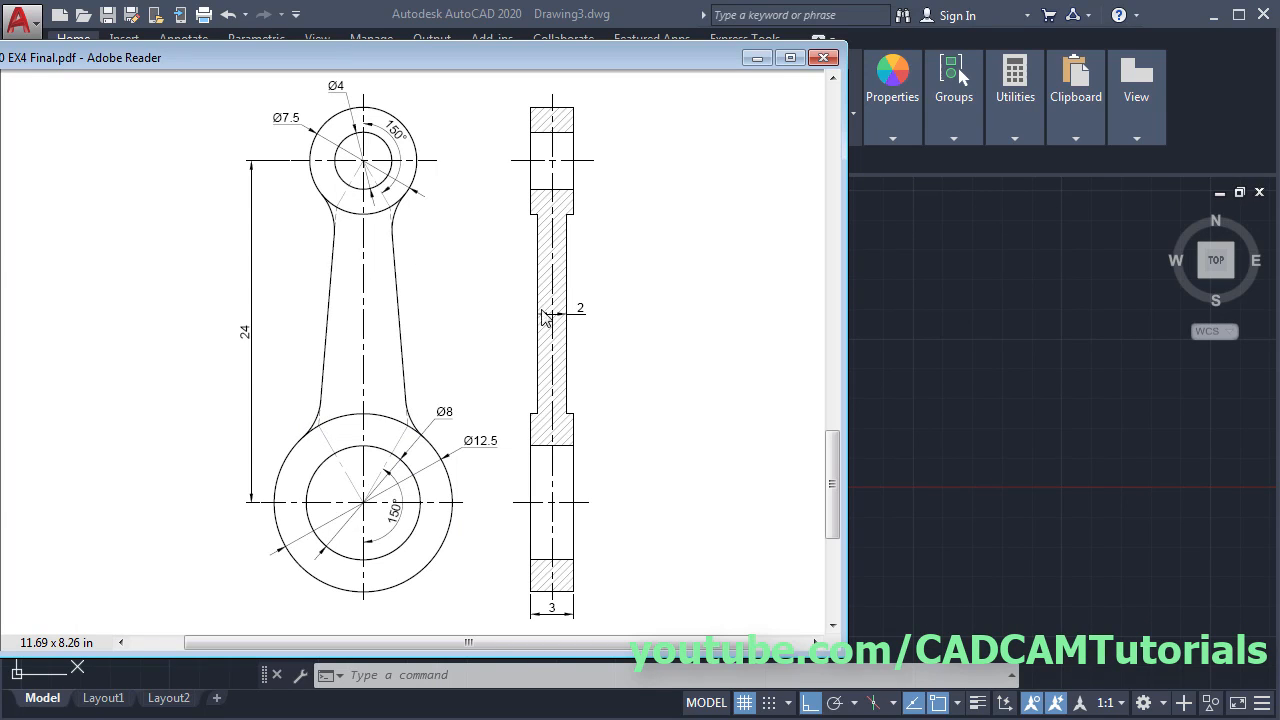
{"action": "key", "text": "alt+Tab"}
{"action": "scroll", "coordinate": [623, 296], "scroll_direction": "up", "scroll_amount": 4}
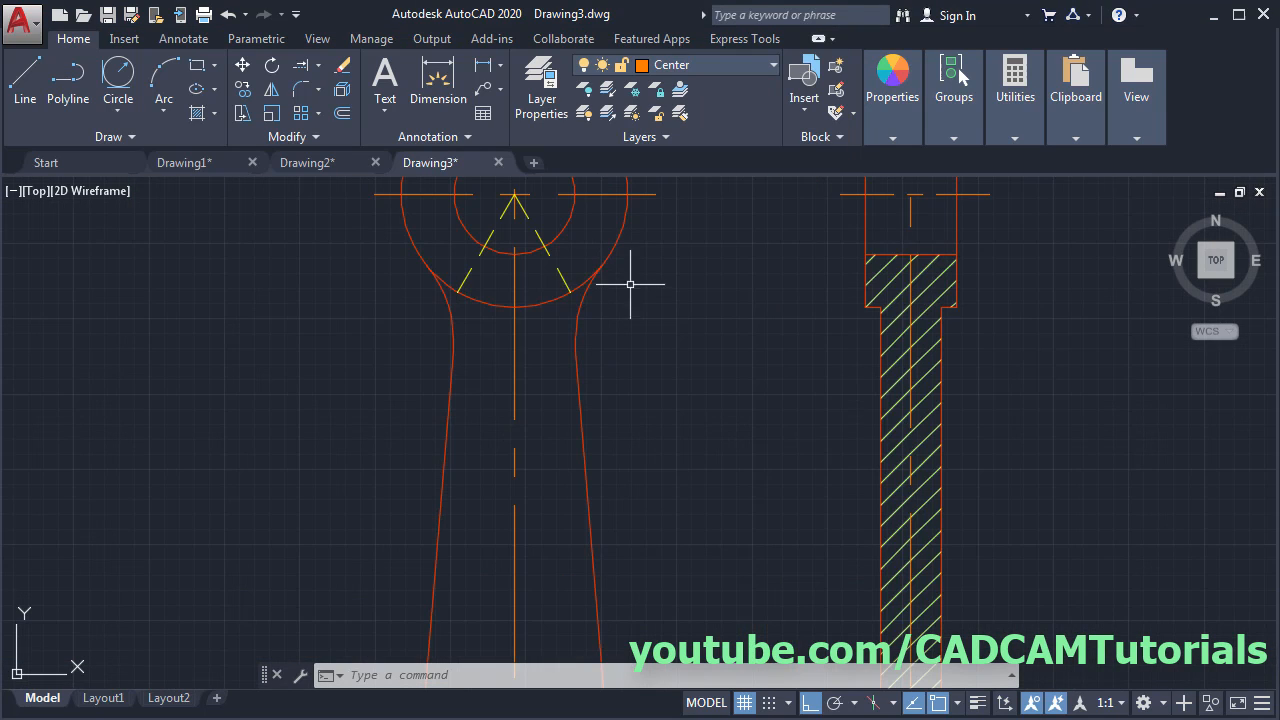
{"action": "mouse_move", "coordinate": [653, 288]}
{"action": "middle_mouse_down"}
{"action": "mouse_move", "coordinate": [698, 367]}
{"action": "mouse_move", "coordinate": [720, 371]}
{"action": "middle_mouse_up"}
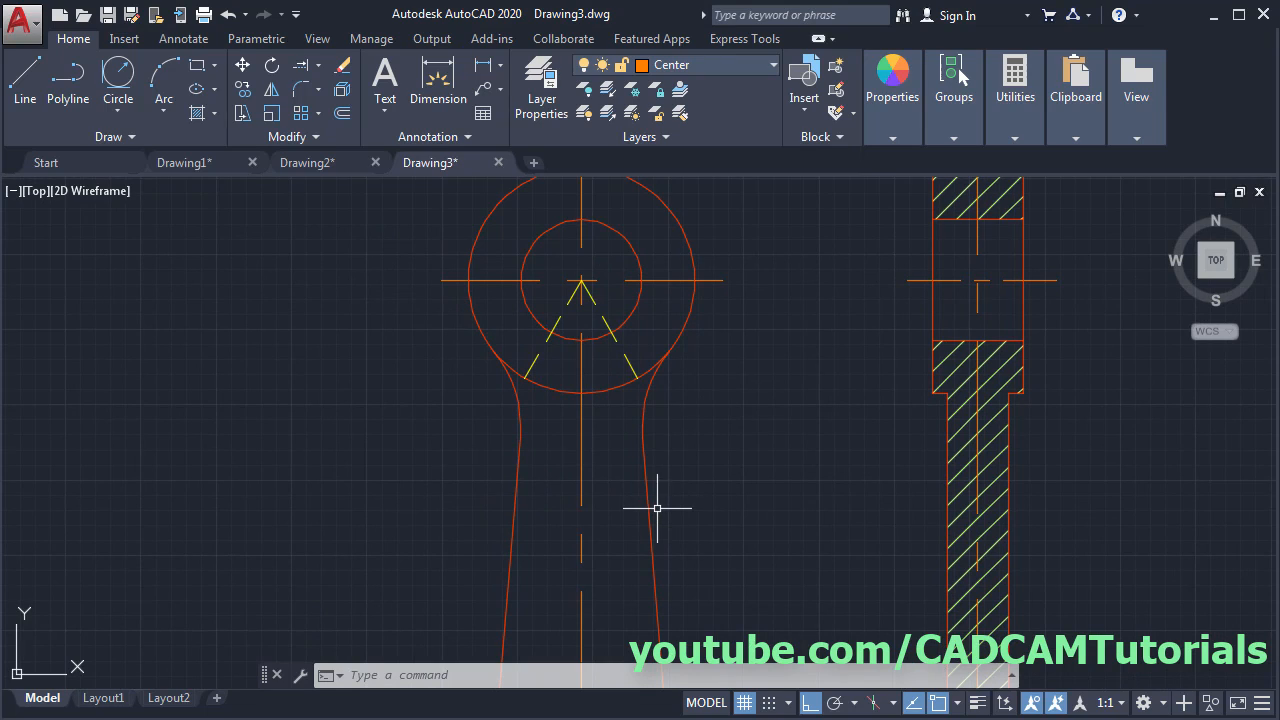
{"action": "scroll", "coordinate": [705, 365], "scroll_direction": "up", "scroll_amount": 3}
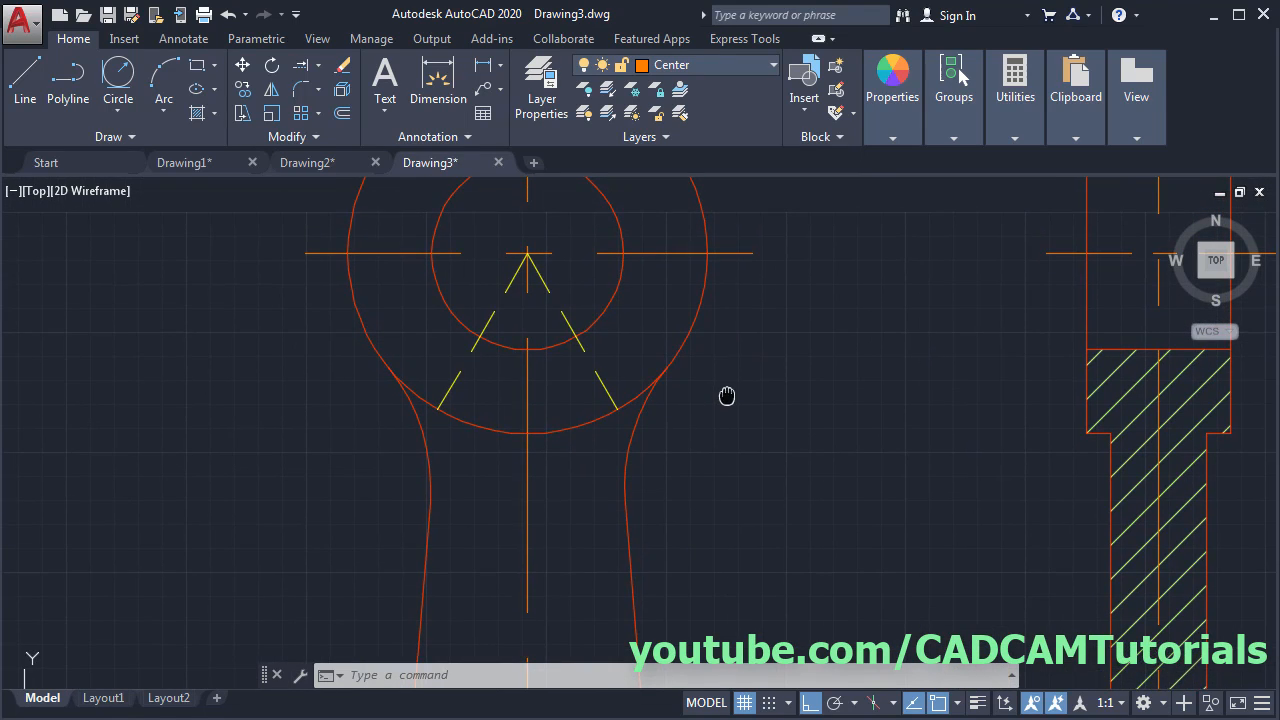
{"action": "left_click", "coordinate": [705, 65]}
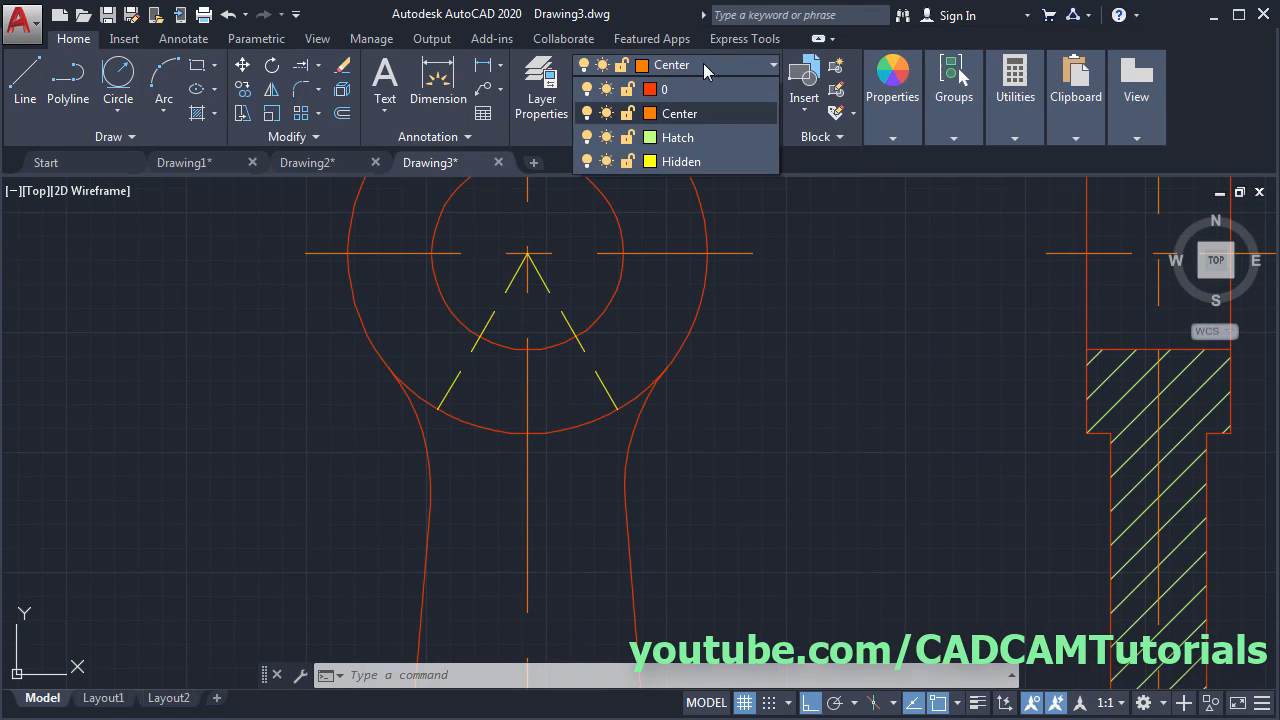
{"action": "left_click", "coordinate": [689, 162]}
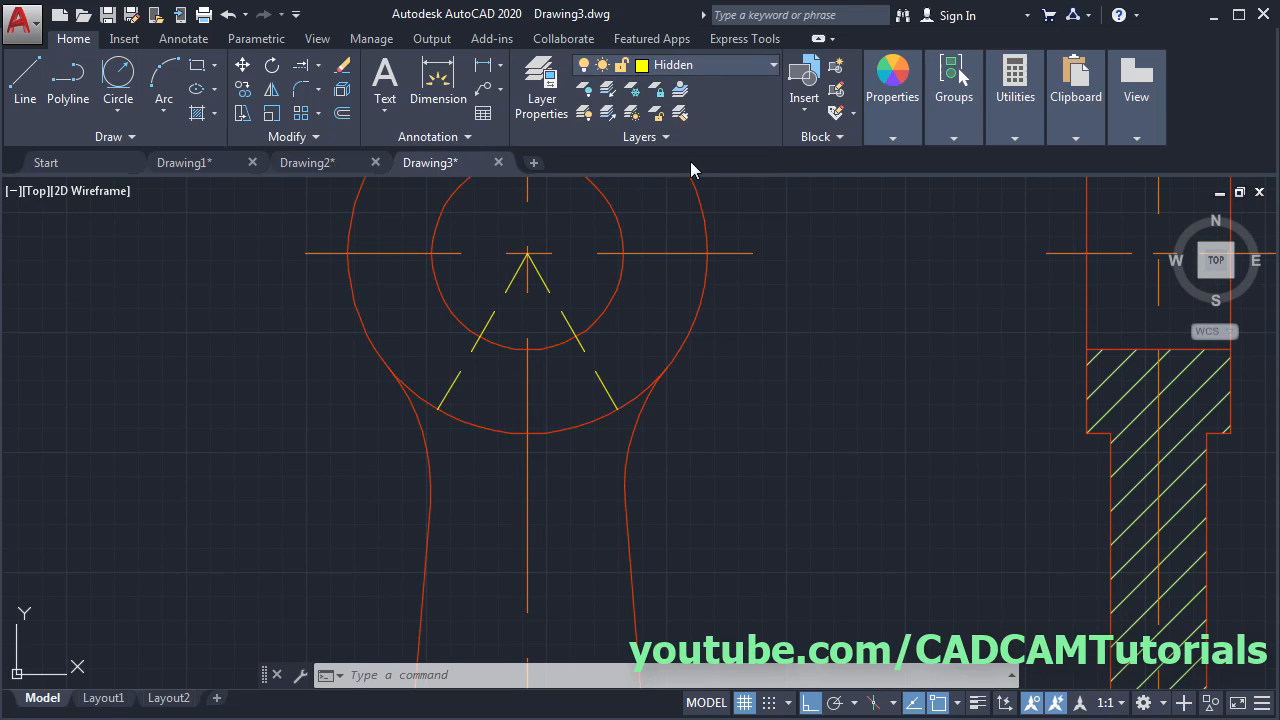
{"action": "left_click", "coordinate": [25, 85]}
{"action": "left_click", "coordinate": [617, 408]}
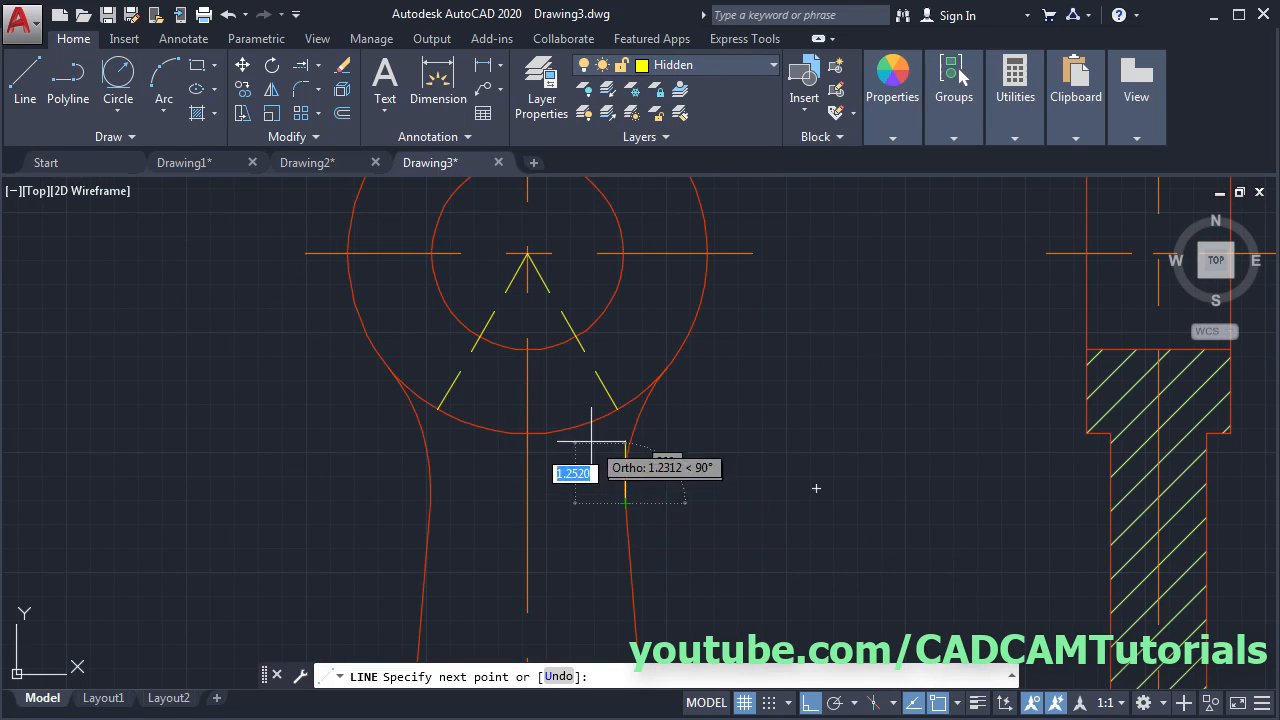
{"action": "key", "text": "Escape"}
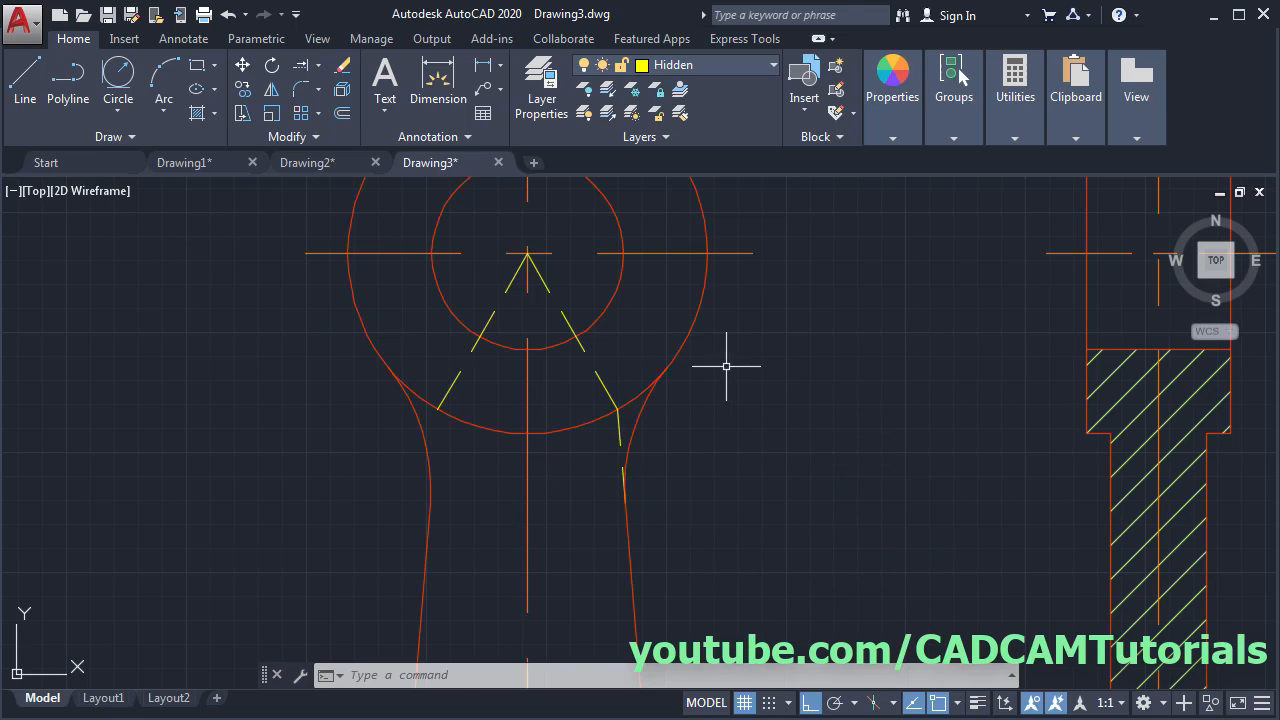
- Draw a hidden line from the lower arc-fillet intersection along the fillet
{"action": "scroll", "coordinate": [677, 256], "scroll_direction": "down", "scroll_amount": 5}
{"action": "middle_click_drag", "start_coordinate": [761, 523], "coordinate": [694, 437]}
{"action": "scroll", "coordinate": [618, 498], "scroll_direction": "up", "scroll_amount": 5}
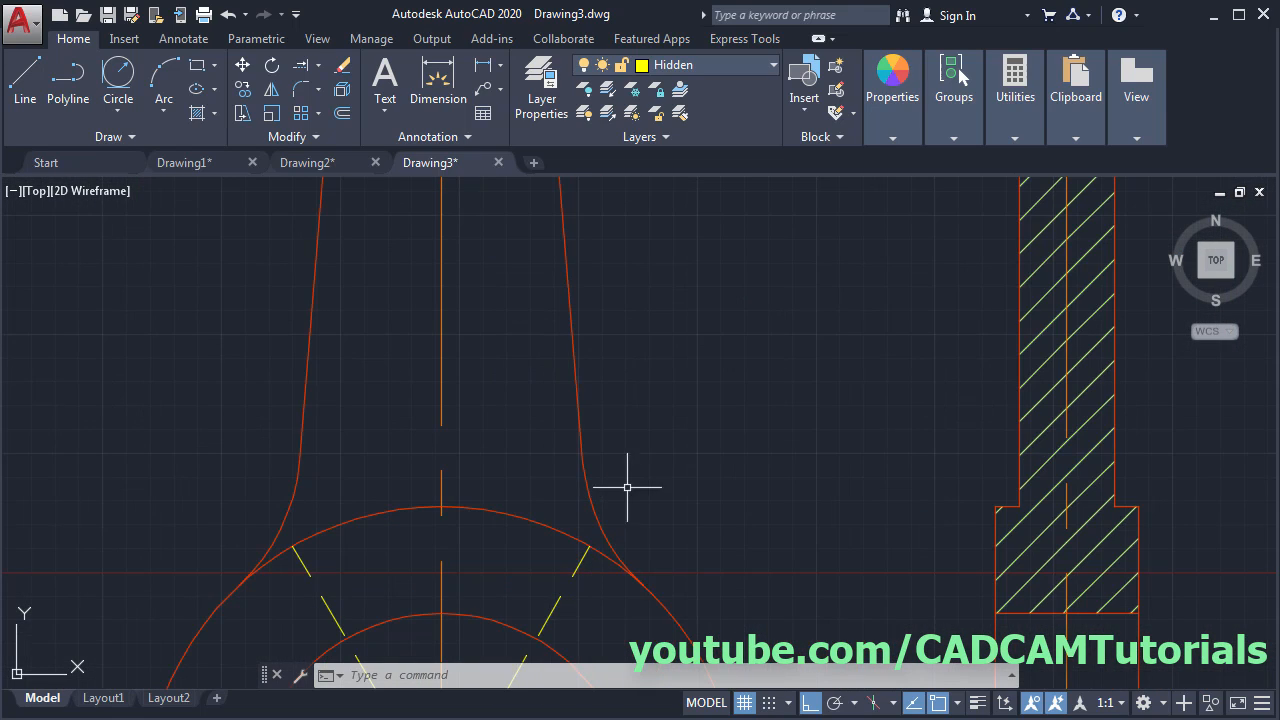
{"action": "key", "text": "space"}
{"action": "left_click", "coordinate": [589, 547]}
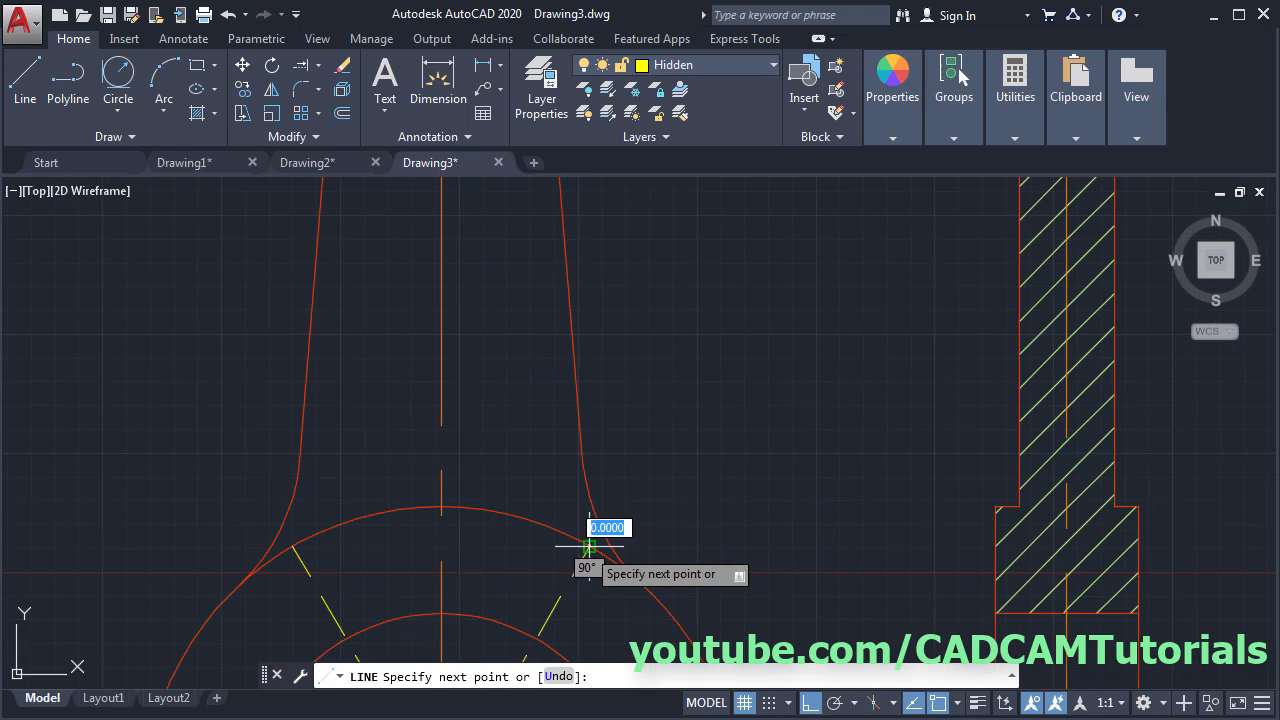
{"action": "left_click", "coordinate": [584, 462]}
{"action": "key", "text": "Escape"}
{"action": "scroll", "coordinate": [743, 417], "scroll_direction": "down", "scroll_amount": 3}
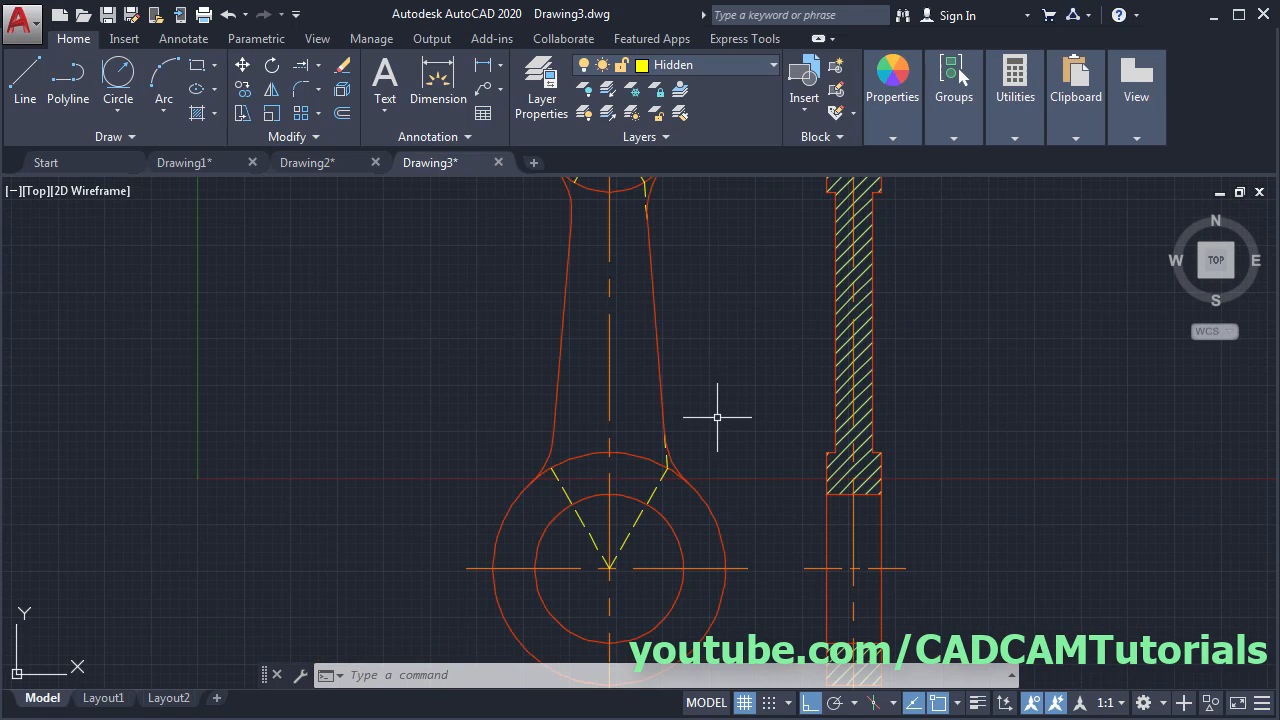
{"action": "scroll", "coordinate": [757, 449], "scroll_direction": "up", "scroll_amount": 2}
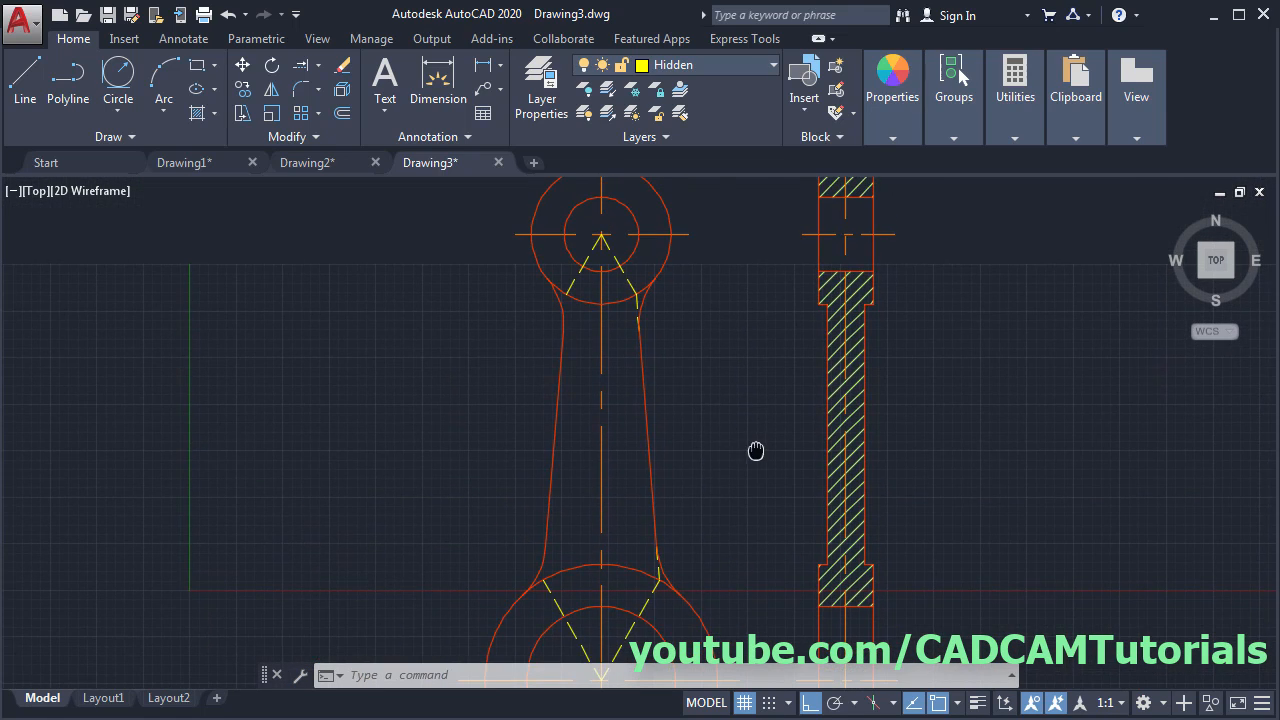
- Mirror both hidden fillet lines about the vertical centreline, keeping the originals, then view the reference
{"action": "left_click", "coordinate": [270, 89]}
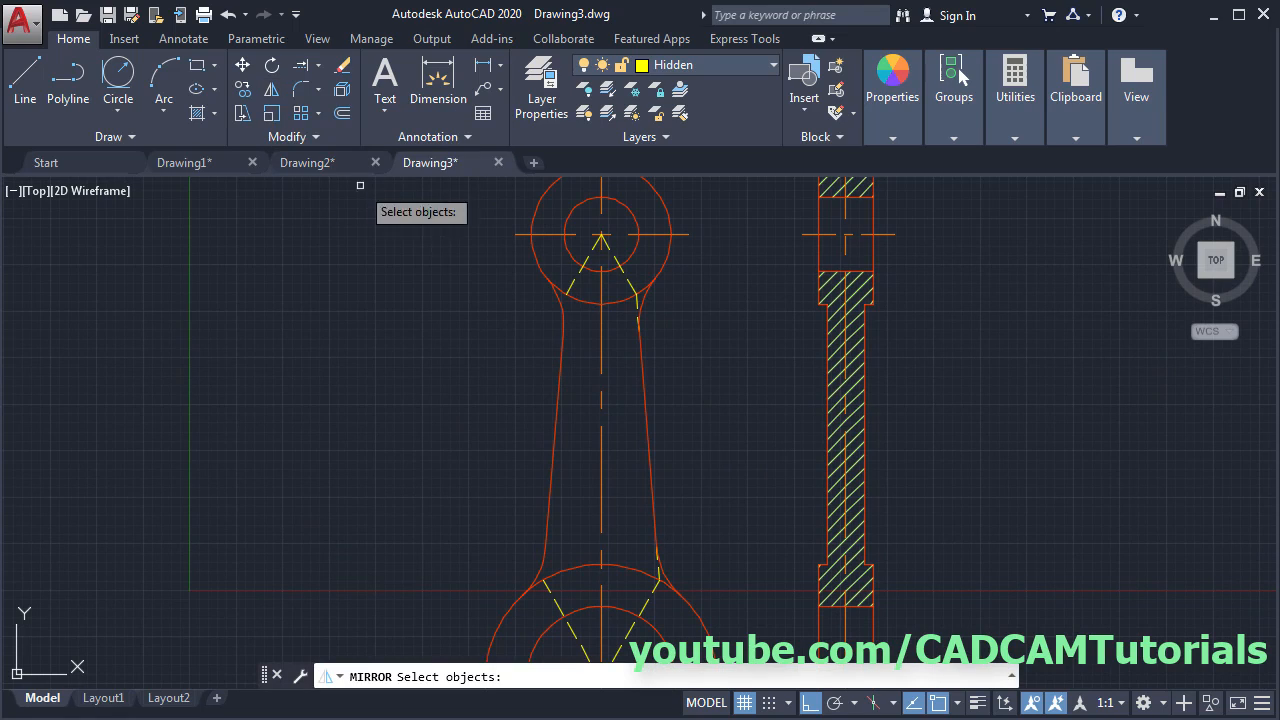
{"action": "left_click", "coordinate": [634, 308]}
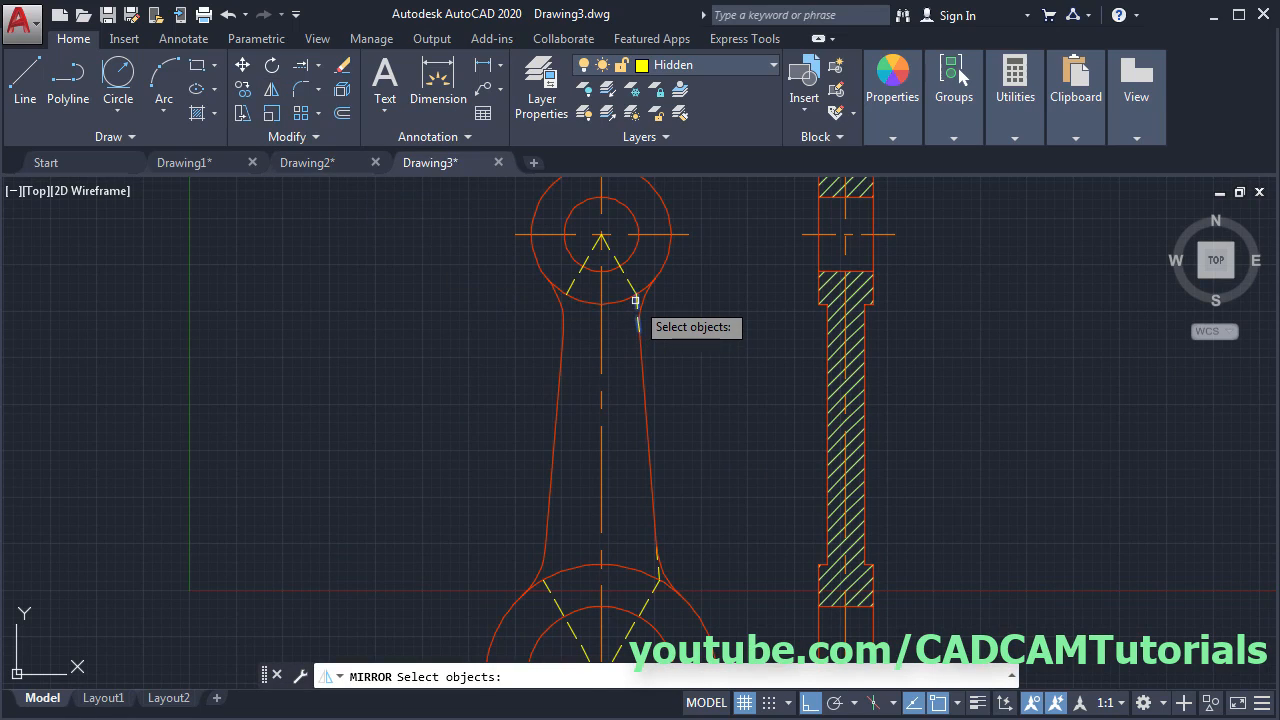
{"action": "left_click", "coordinate": [656, 569]}
{"action": "key", "text": "Return"}
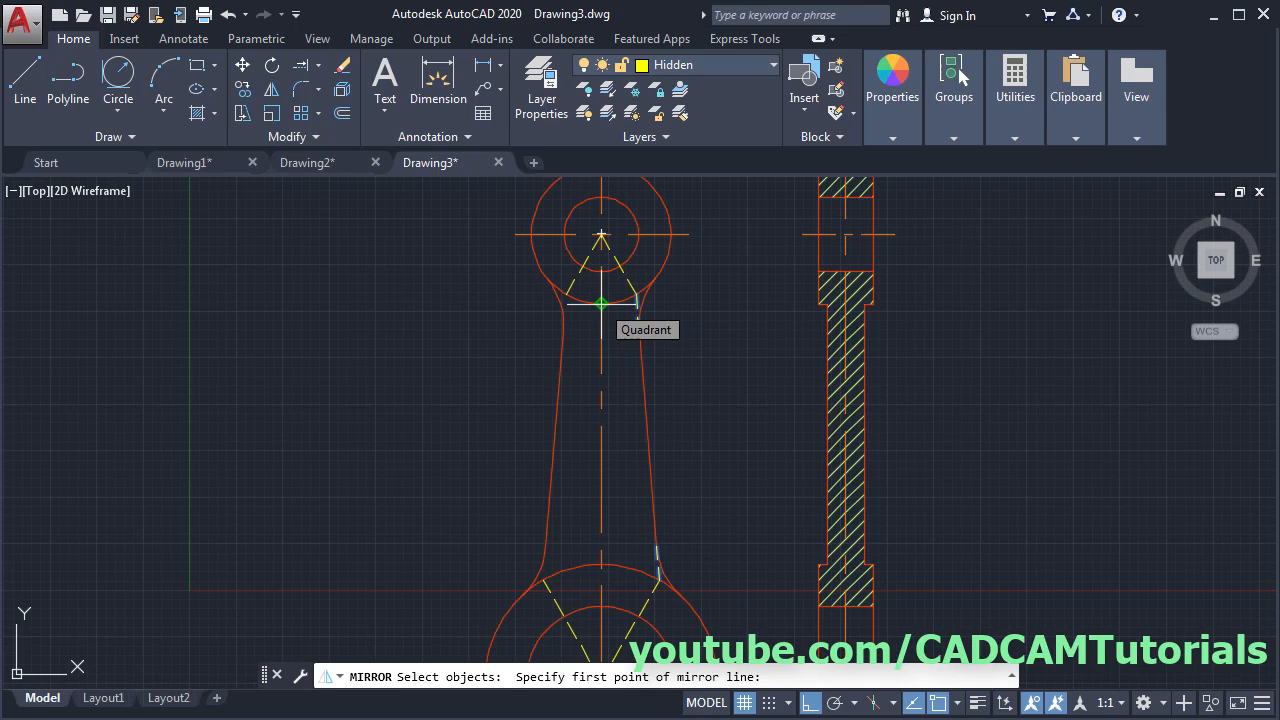
{"action": "left_click", "coordinate": [601, 303]}
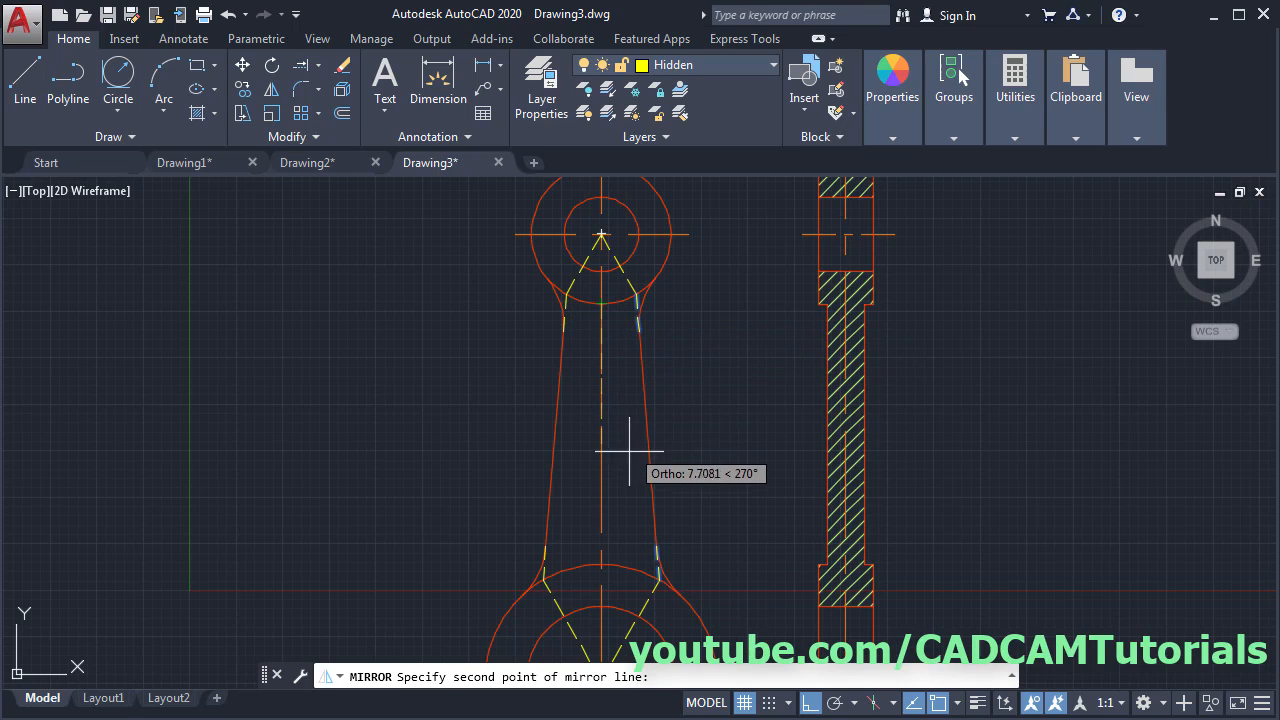
{"action": "left_click", "coordinate": [629, 490]}
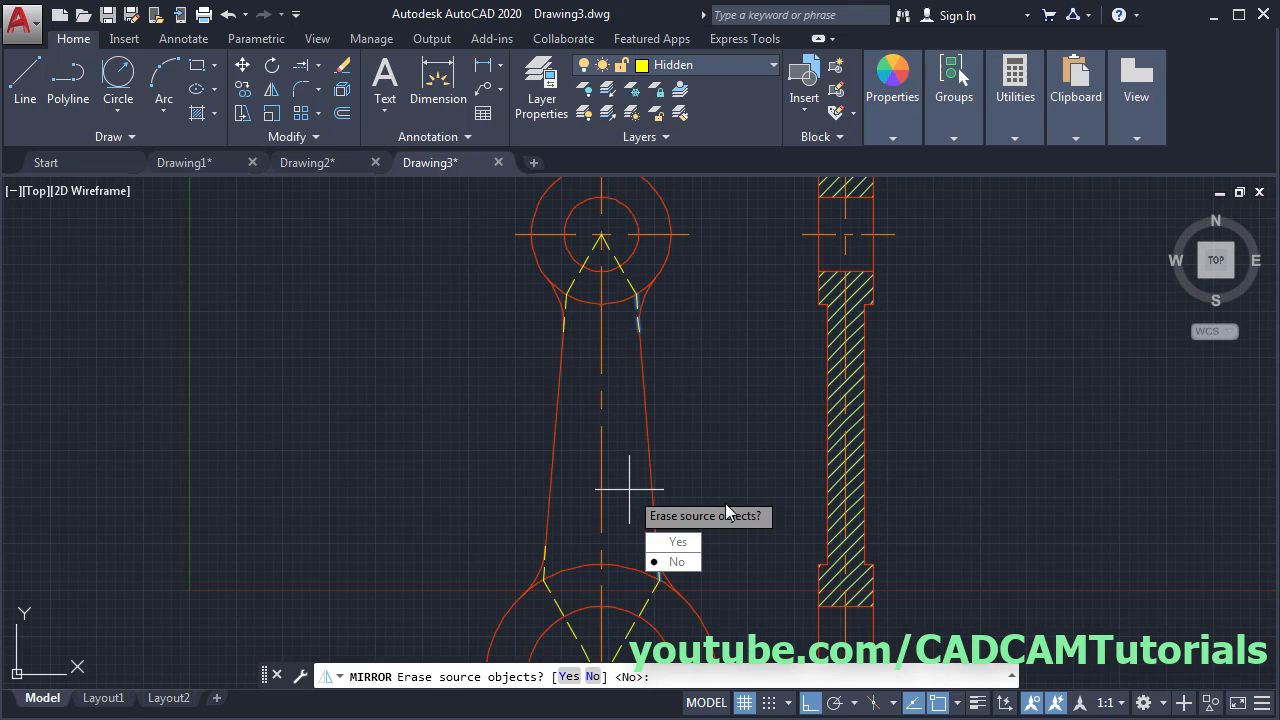
{"action": "key", "text": "Return"}
{"action": "scroll", "coordinate": [478, 350], "scroll_direction": "down", "scroll_amount": 5}
{"action": "middle_click_drag", "start_coordinate": [455, 449], "coordinate": [961, 451]}
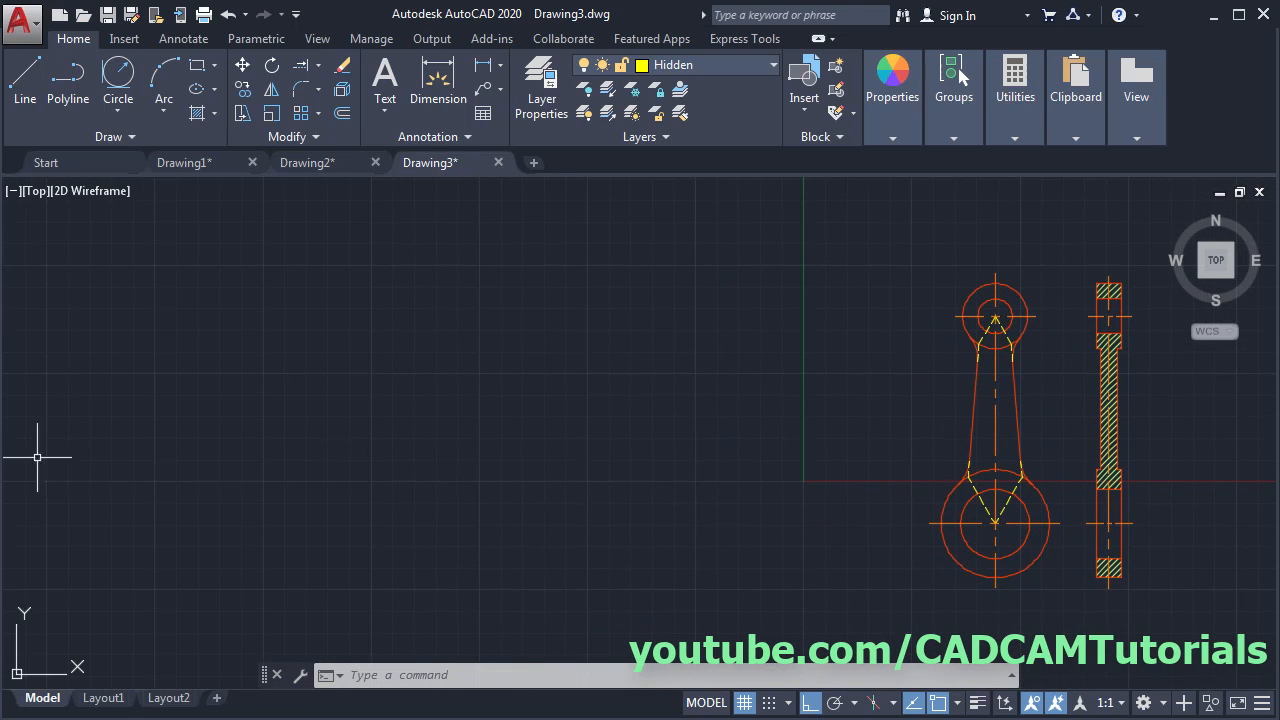
{"action": "key", "text": "alt+Tab"}
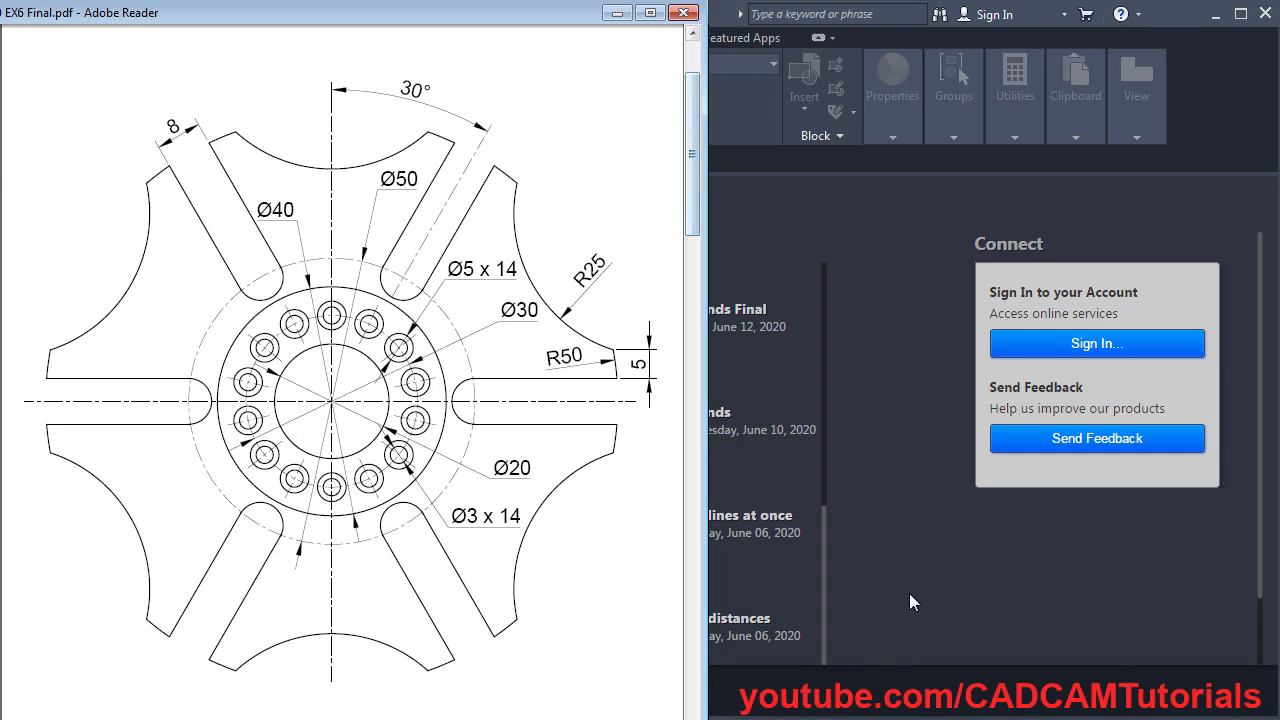
- Return from the reference PDF to AutoCAD's Start page
{"action": "key", "text": "alt+Tab"}
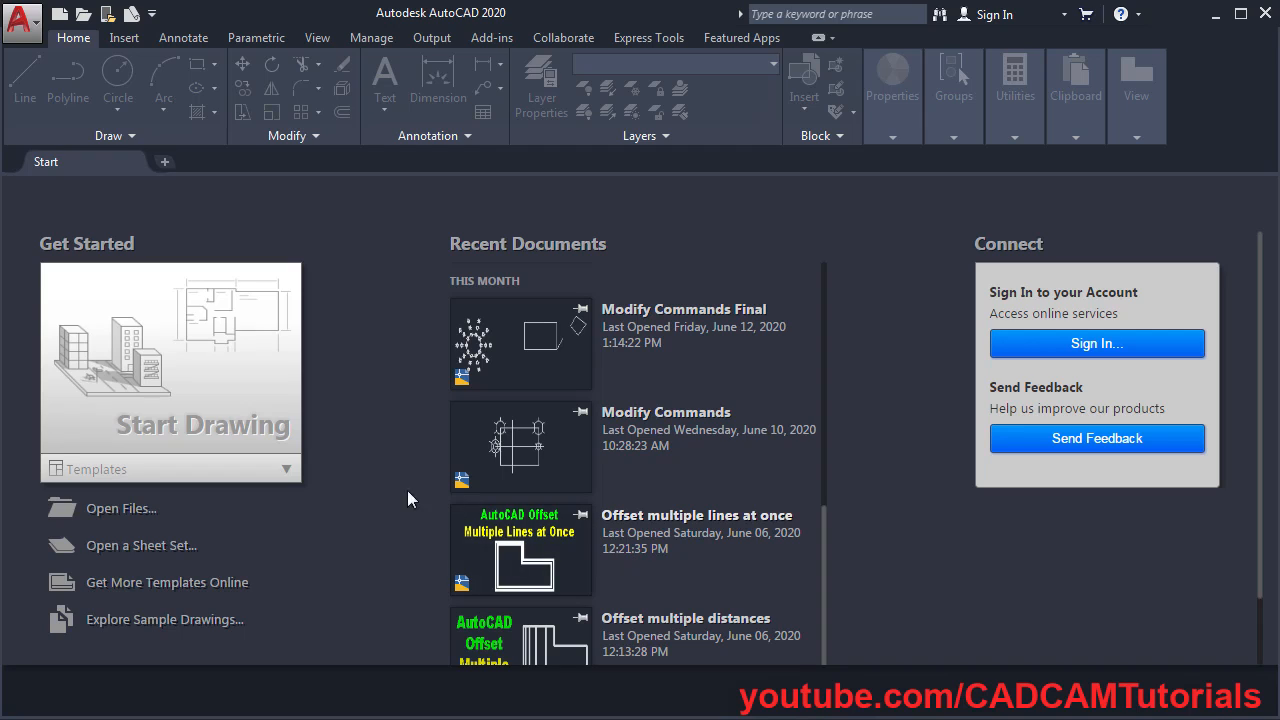
- Start a new drawing from acadiso.dwt and confirm Decimal, Millimeters units via UN
{"action": "left_click", "coordinate": [286, 469]}
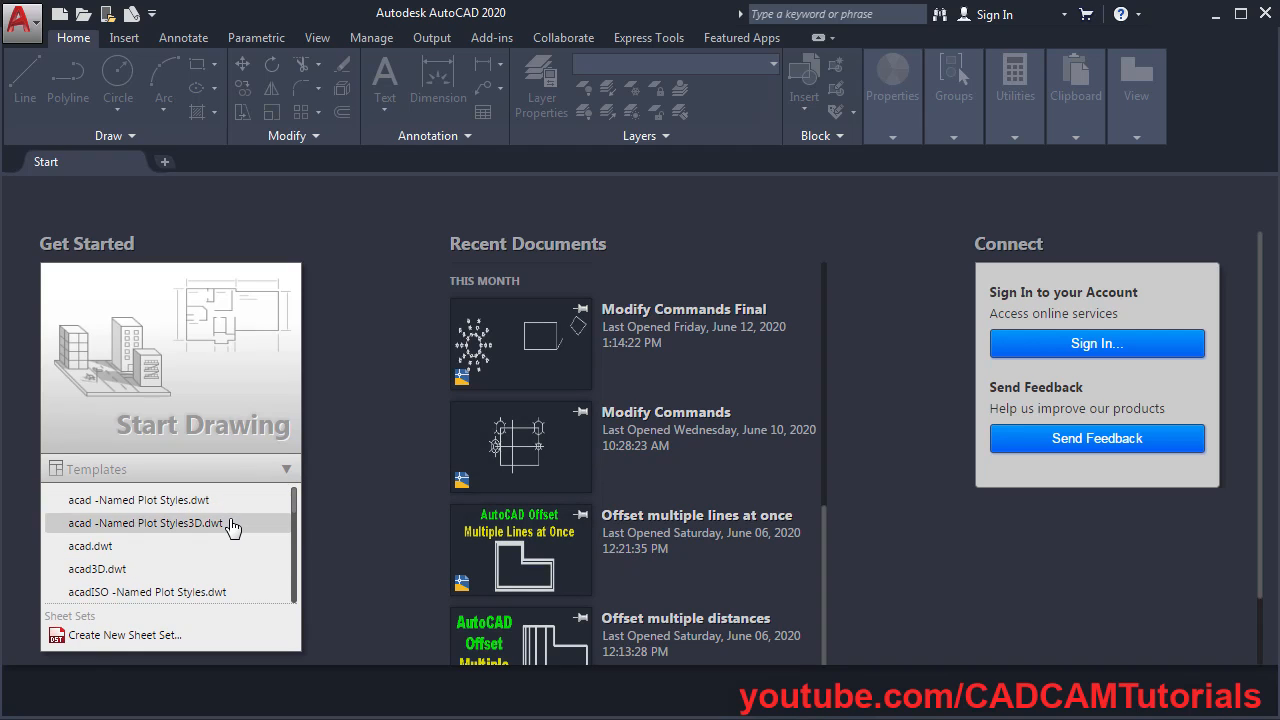
{"action": "scroll", "coordinate": [230, 520], "scroll_direction": "down", "scroll_amount": 2}
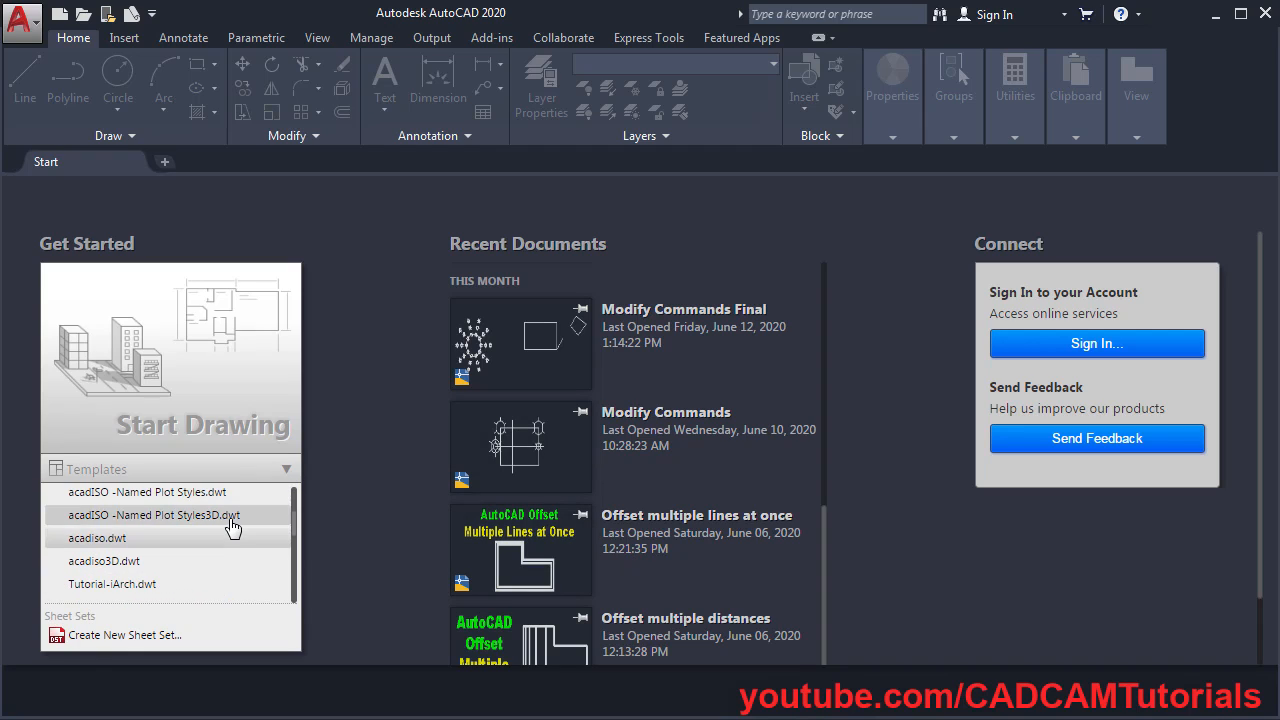
{"action": "left_click", "coordinate": [120, 547]}
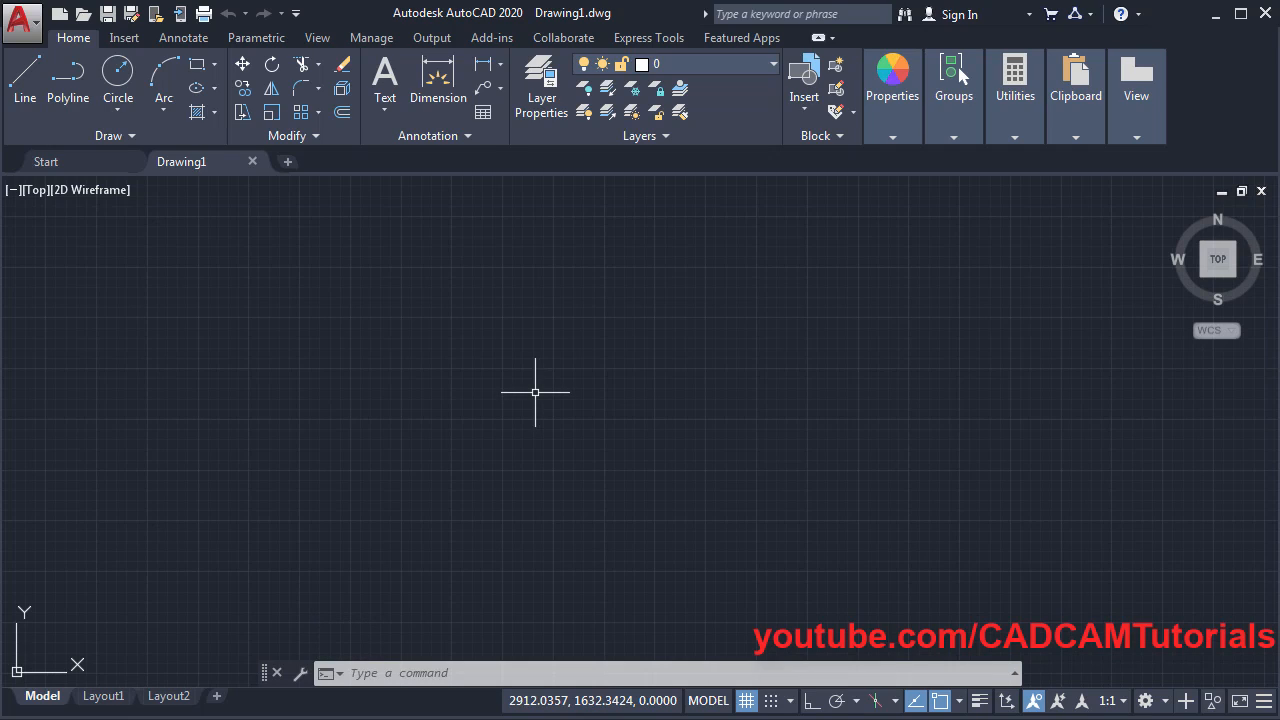
{"action": "type", "text": "un"}
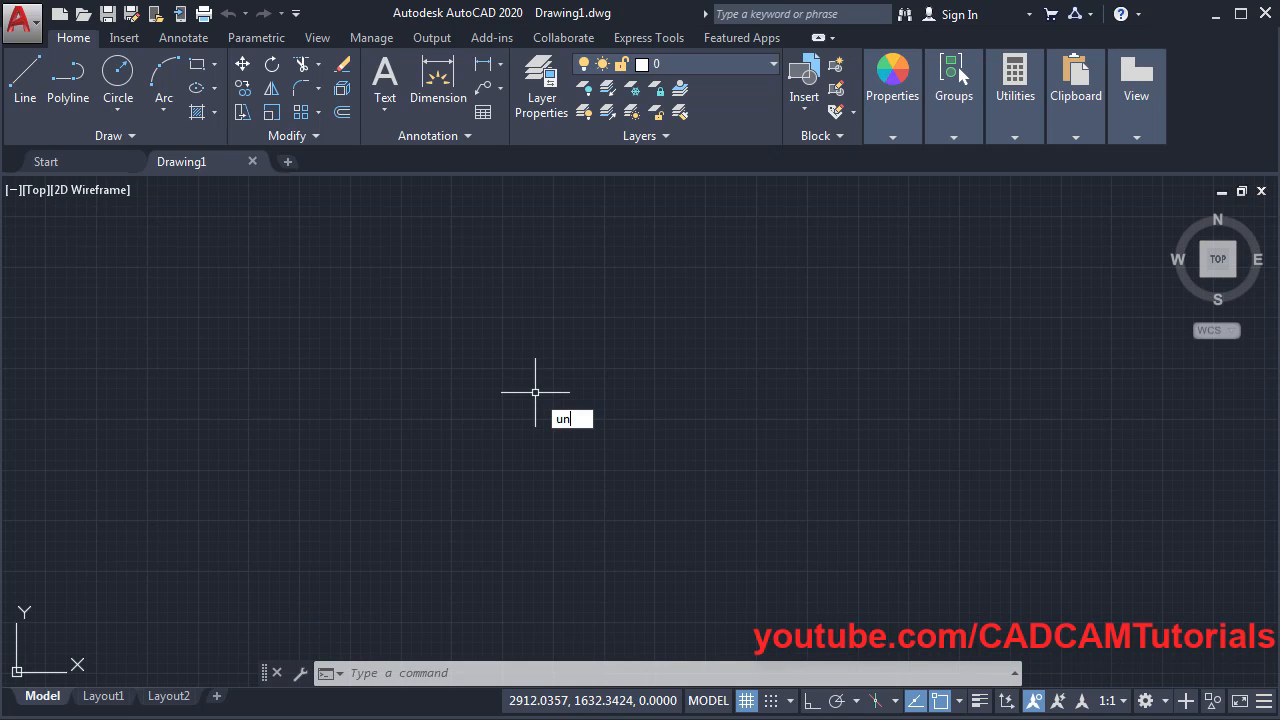
{"action": "key", "text": "Return"}
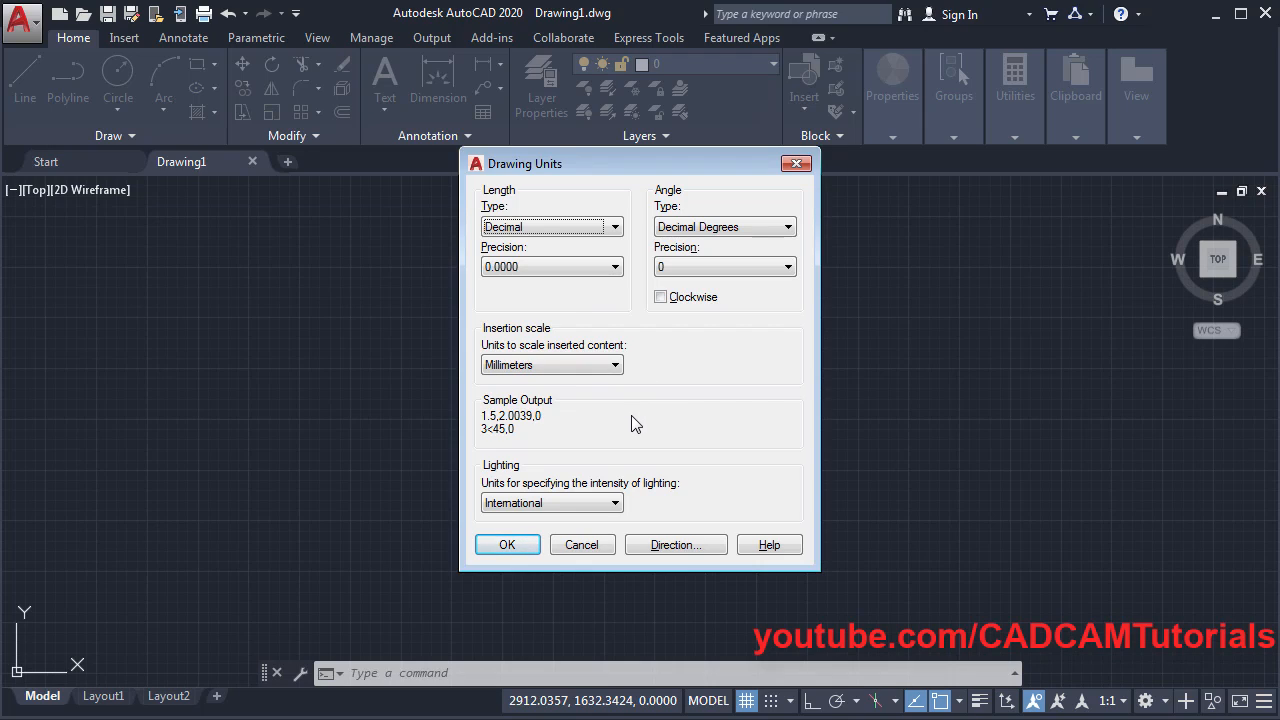
{"action": "left_click", "coordinate": [513, 549]}
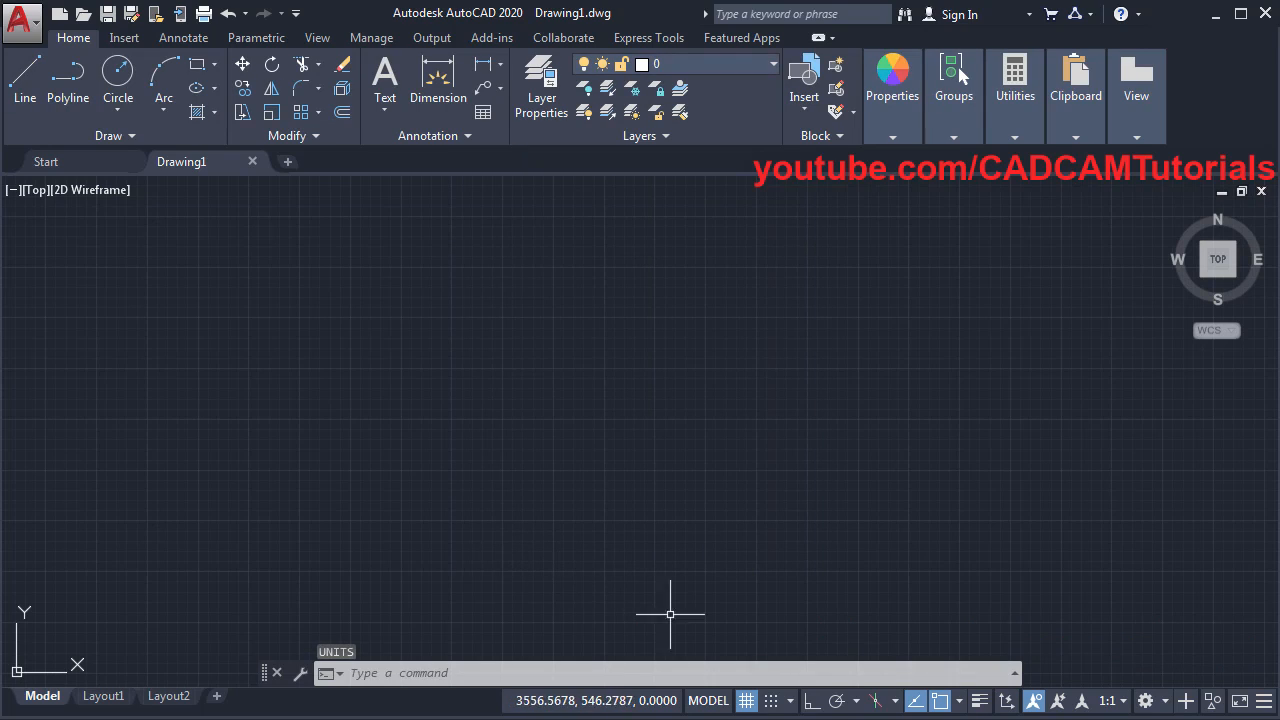
{"action": "left_click", "coordinate": [960, 701]}
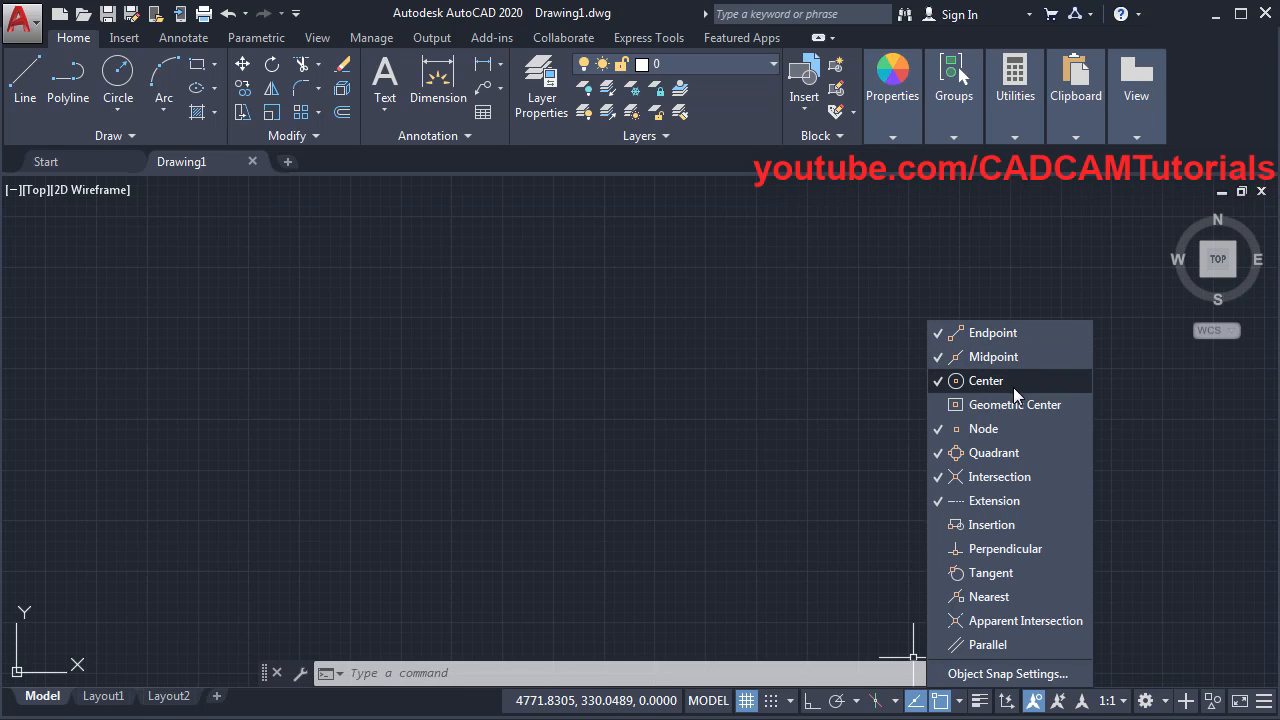
{"action": "left_click", "coordinate": [1019, 430]}
{"action": "left_click", "coordinate": [1019, 432]}
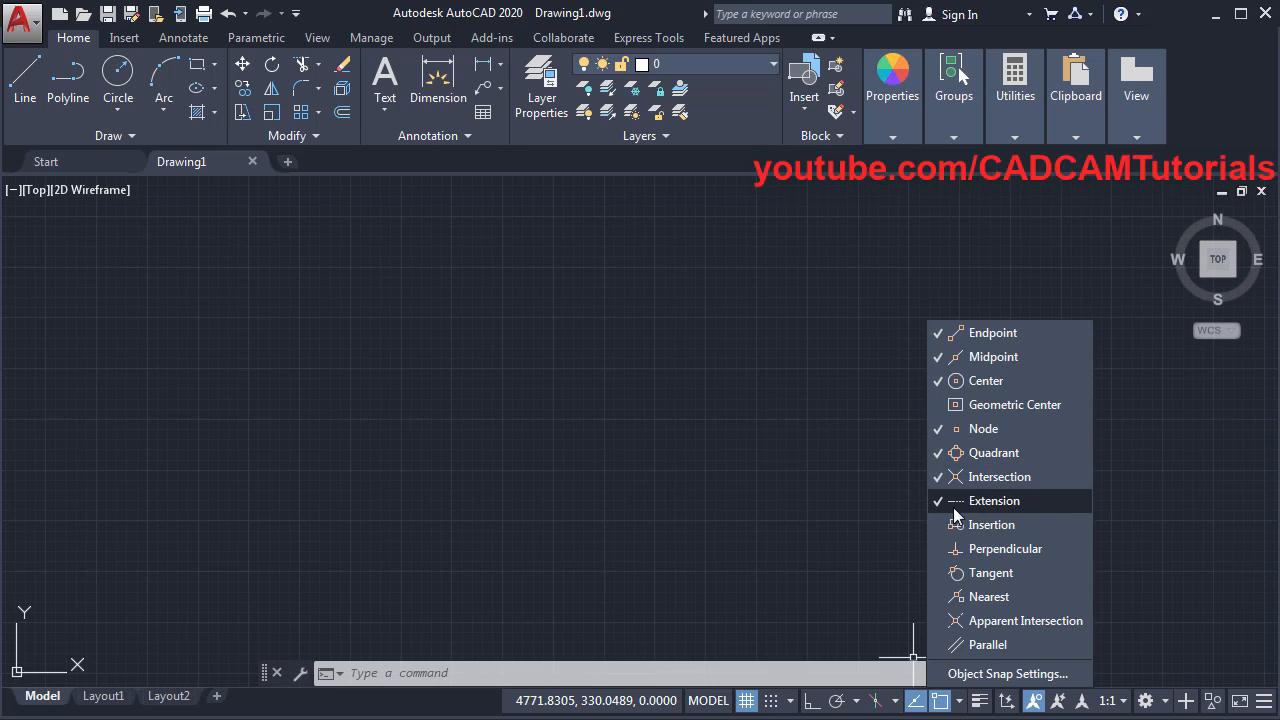
{"action": "left_click", "coordinate": [793, 562]}
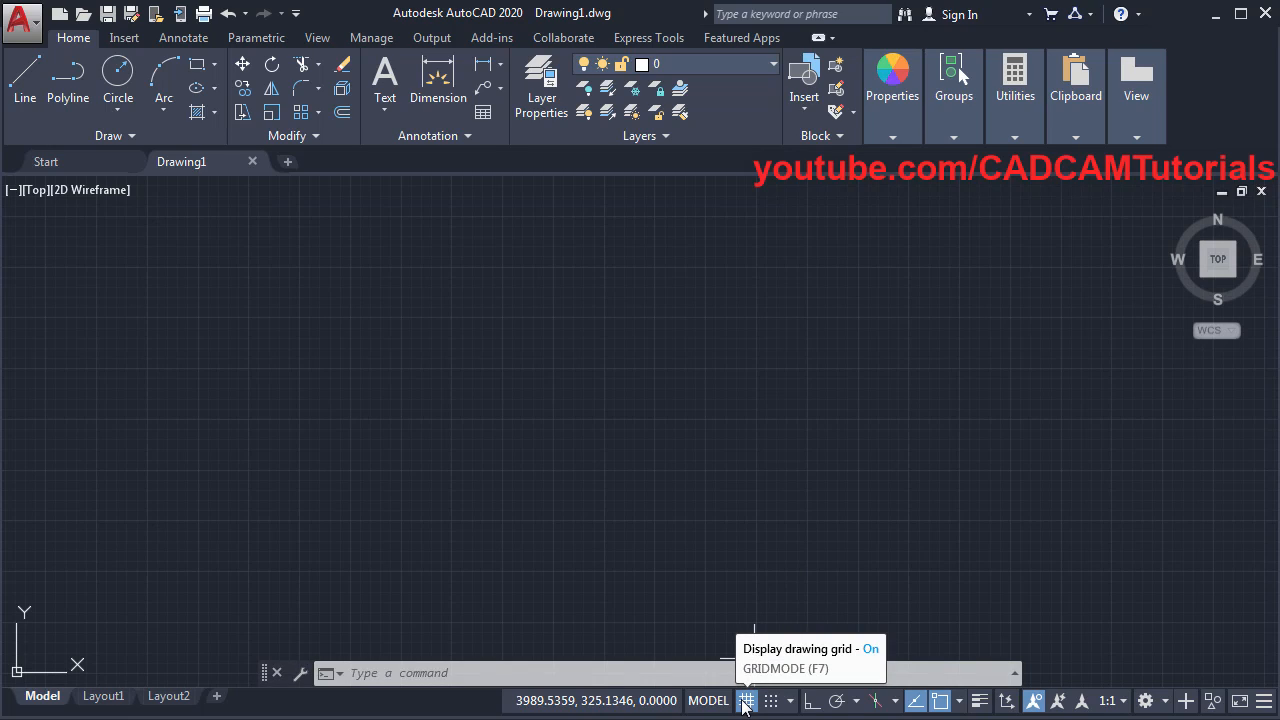
{"action": "left_click", "coordinate": [857, 702]}
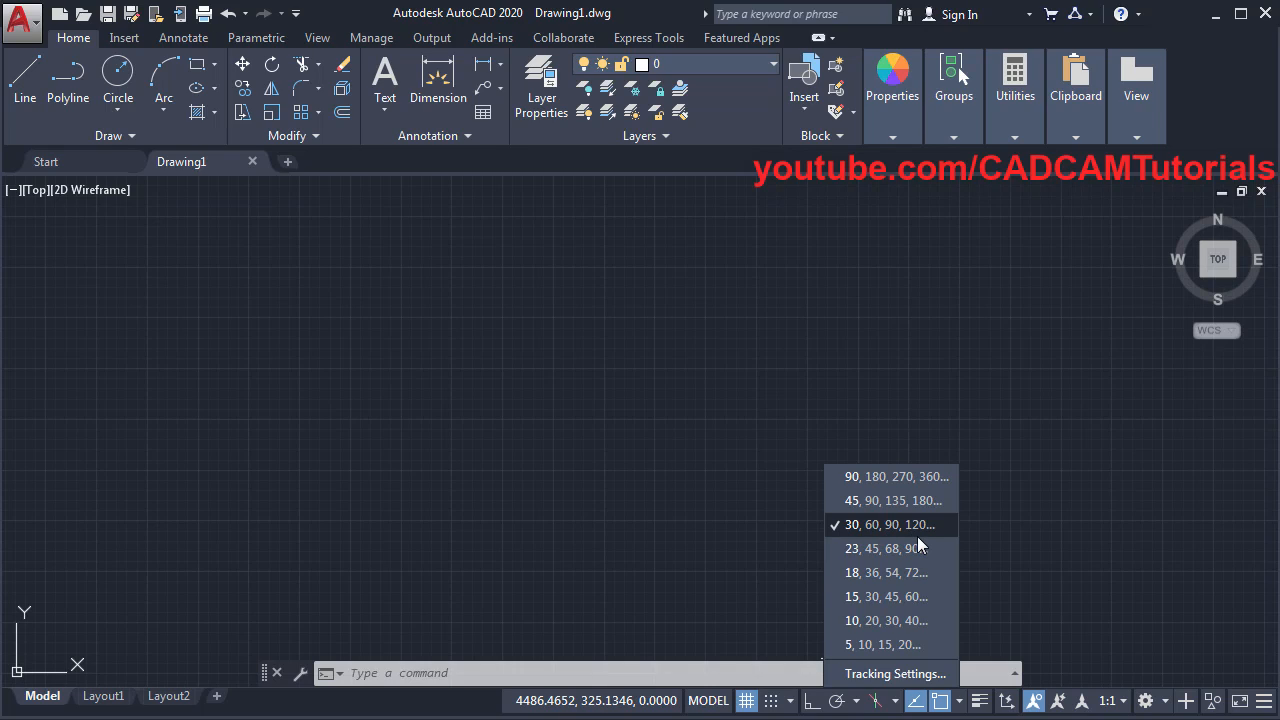
{"action": "left_click", "coordinate": [1020, 550]}
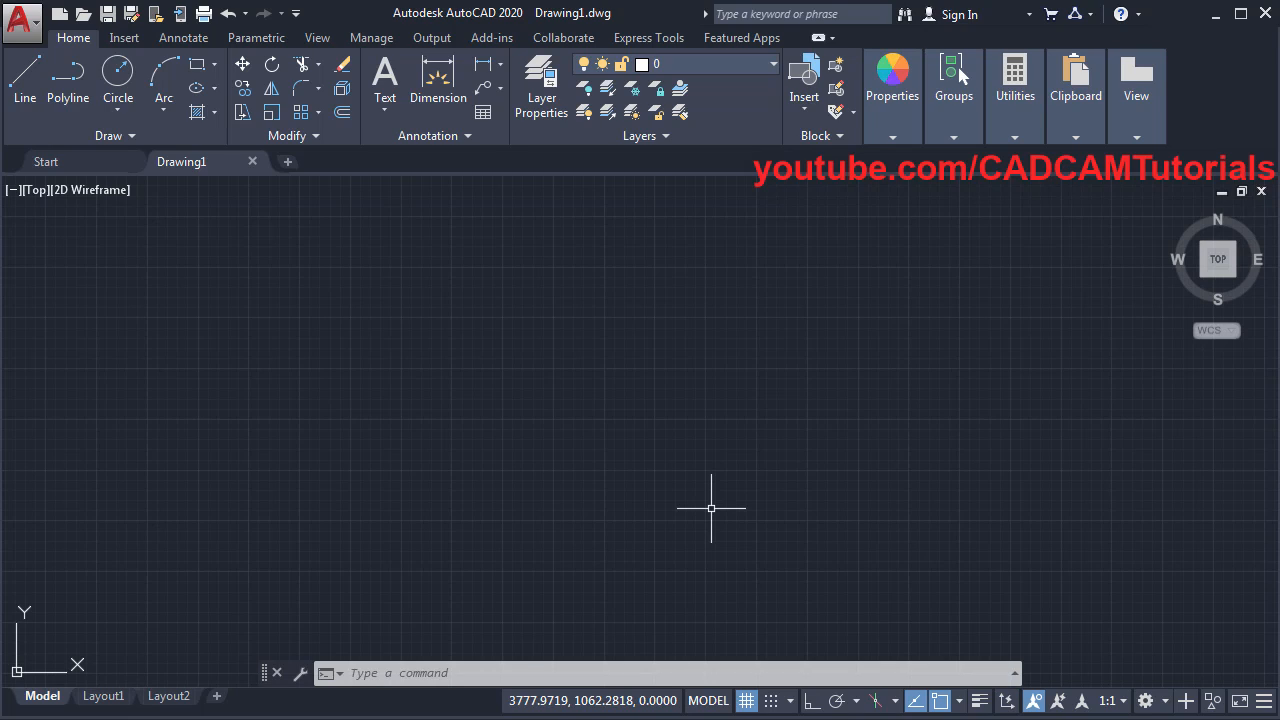
{"action": "key", "text": "alt+Tab"}
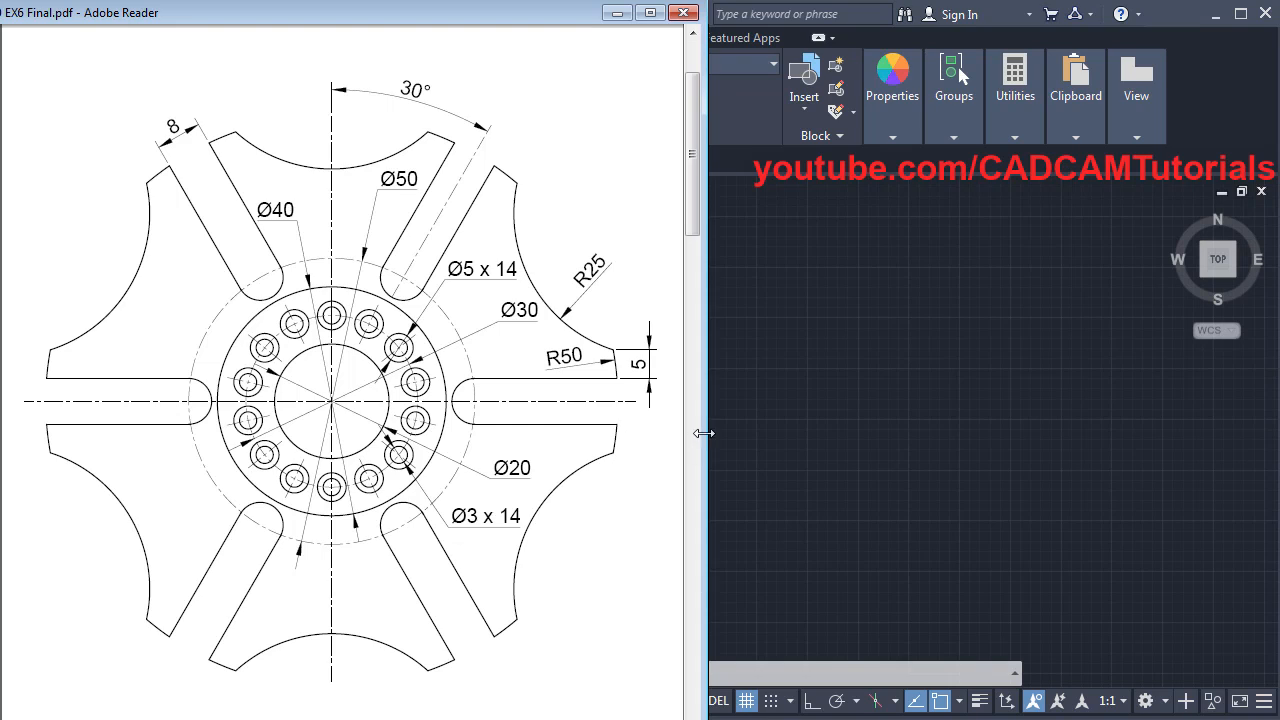
{"action": "left_click", "coordinate": [854, 408]}
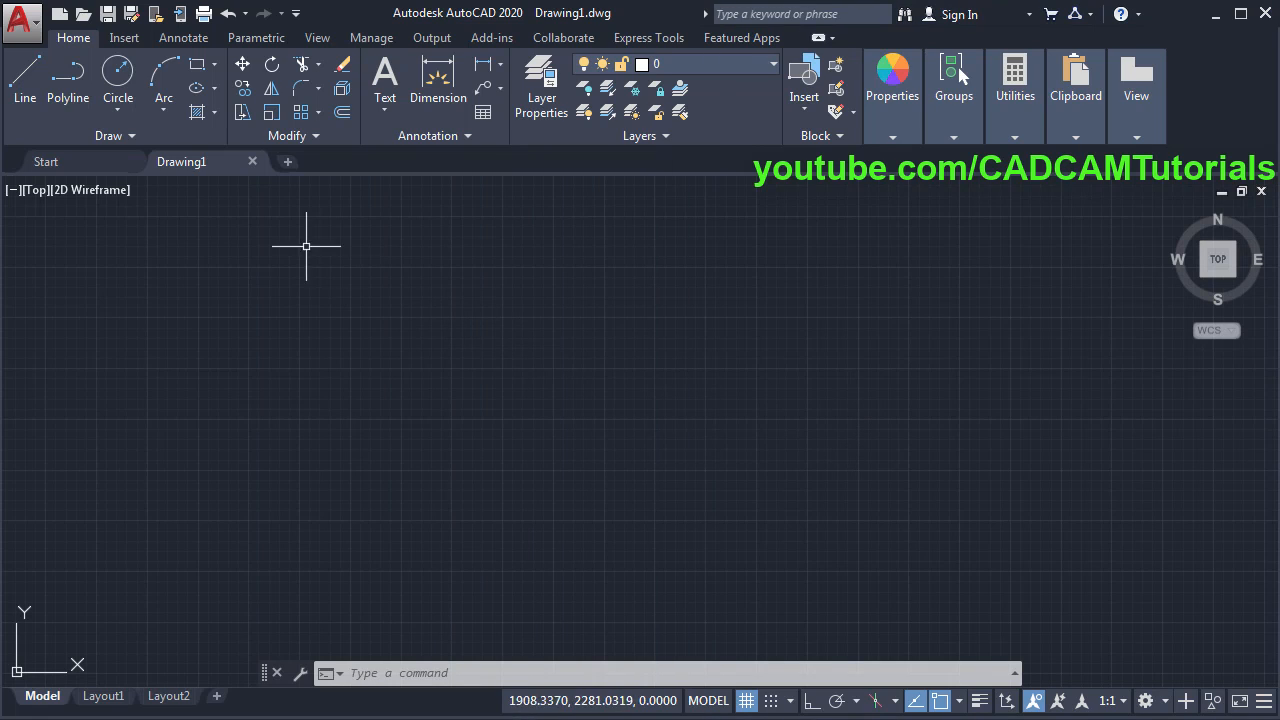
- Draw a diameter 20 circle by centre and diameter, then regenerate the view
{"action": "left_click", "coordinate": [113, 111]}
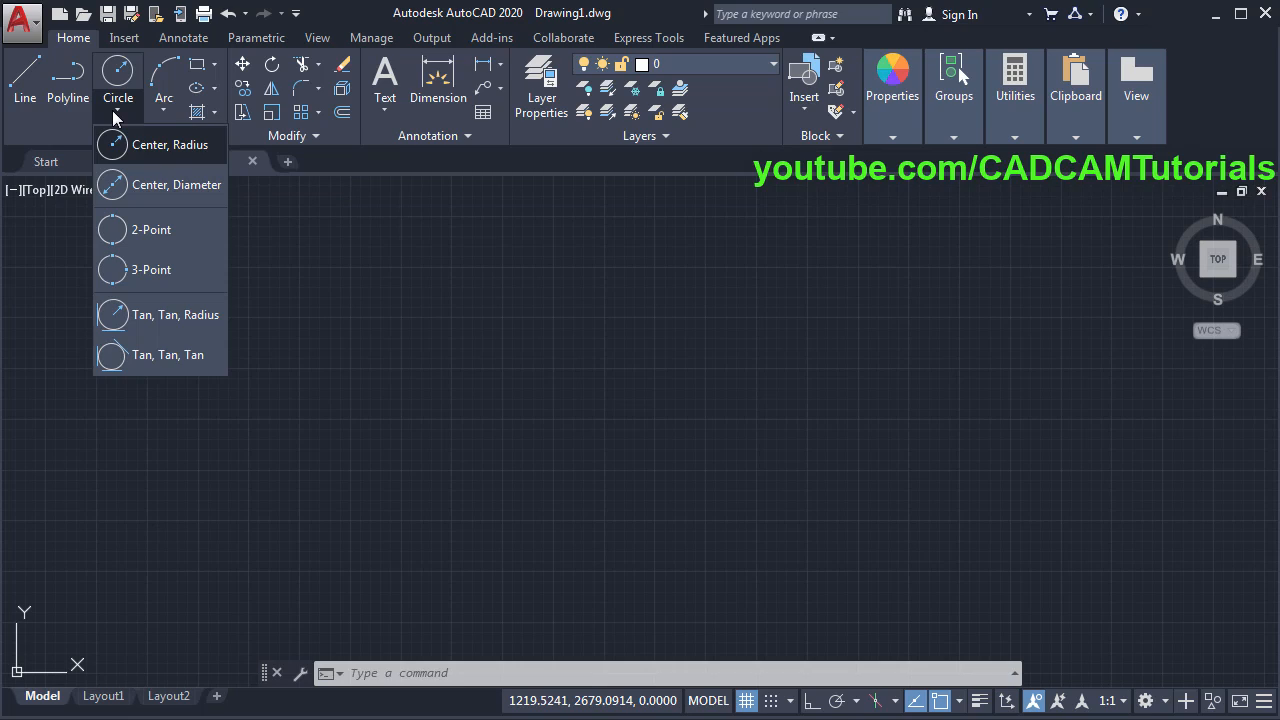
{"action": "left_click", "coordinate": [176, 194]}
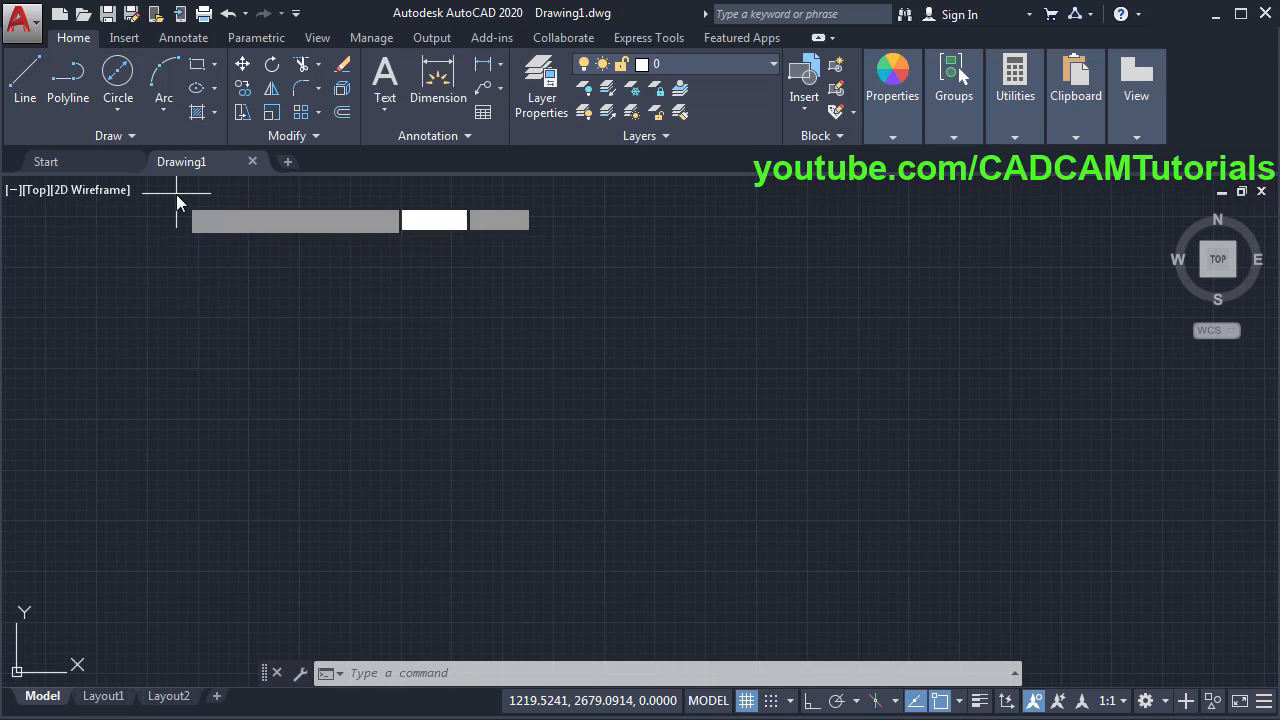
{"action": "left_click", "coordinate": [587, 408]}
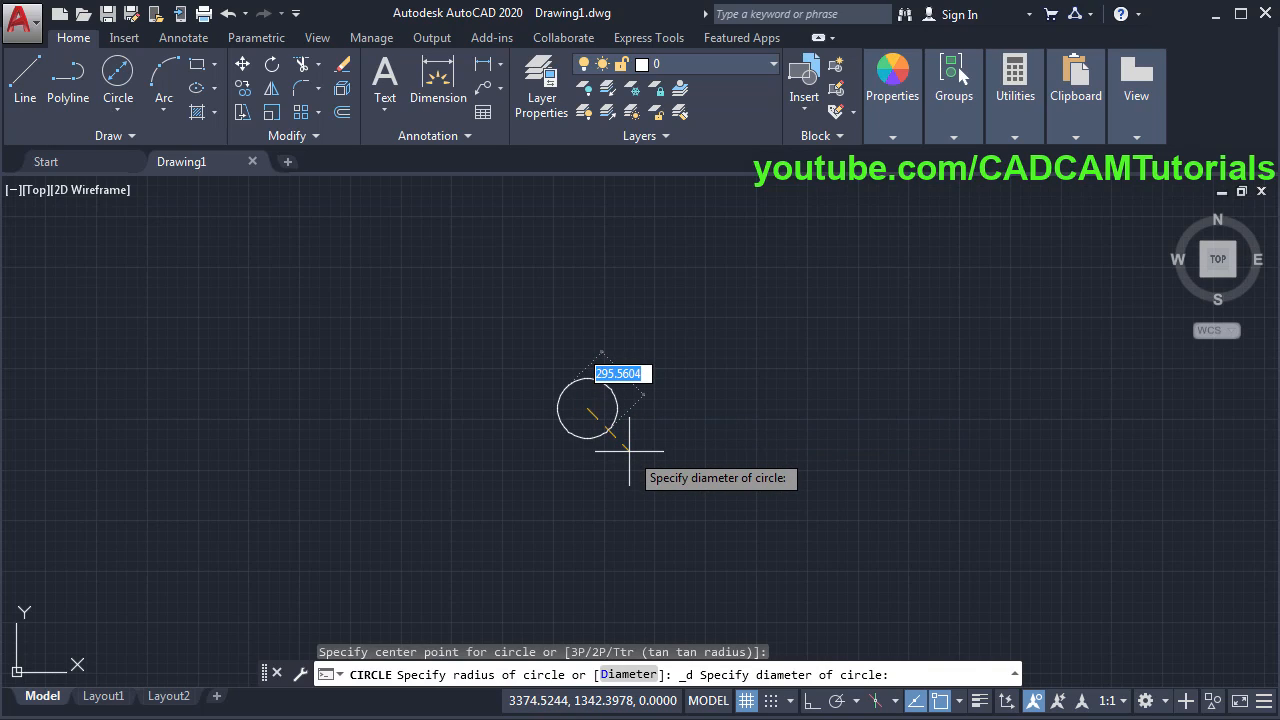
{"action": "type", "text": "20"}
{"action": "key", "text": "Return"}
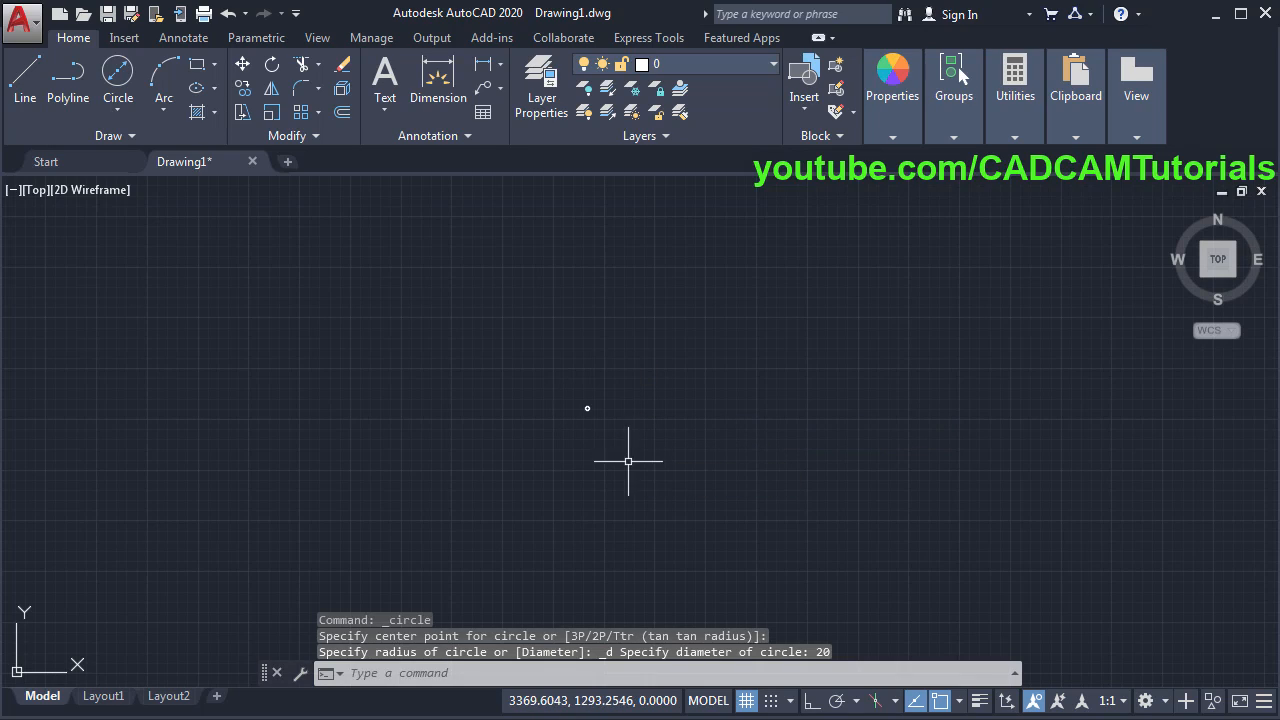
{"action": "scroll", "coordinate": [559, 396], "scroll_direction": "up", "scroll_amount": 10}
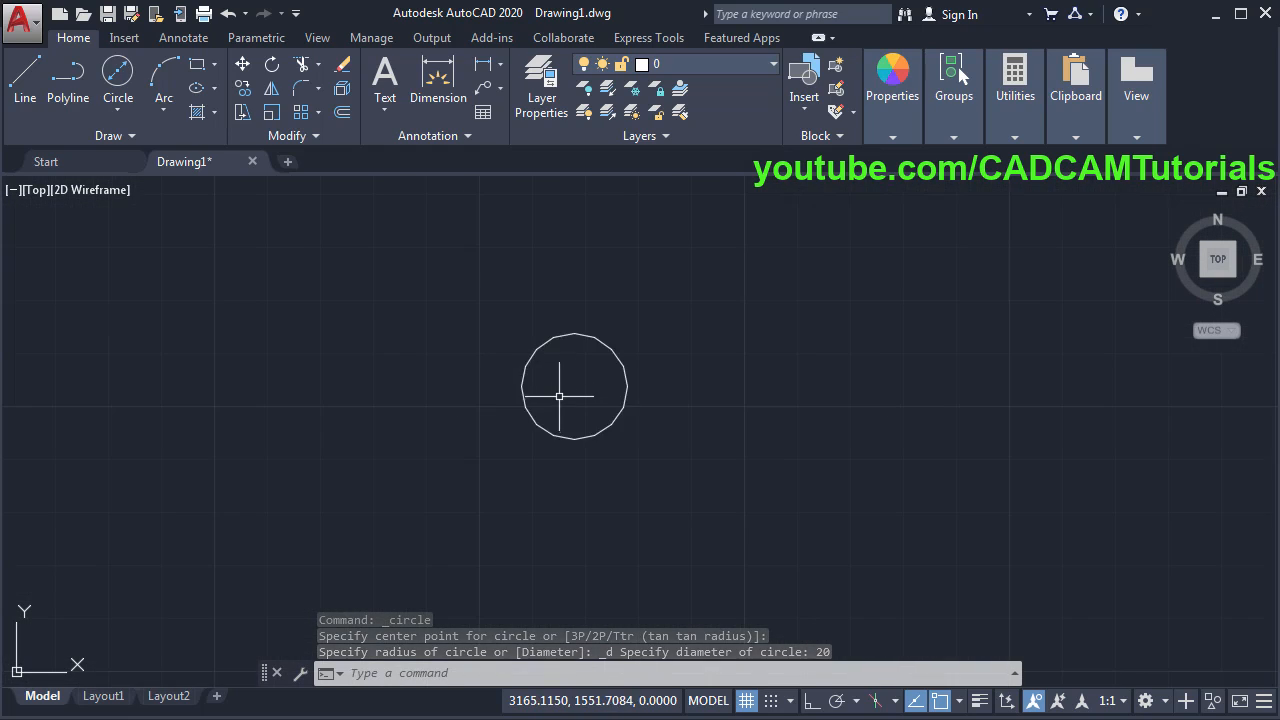
{"action": "scroll", "coordinate": [559, 396], "scroll_direction": "up", "scroll_amount": 2}
{"action": "scroll", "coordinate": [617, 406], "scroll_direction": "up", "scroll_amount": 5}
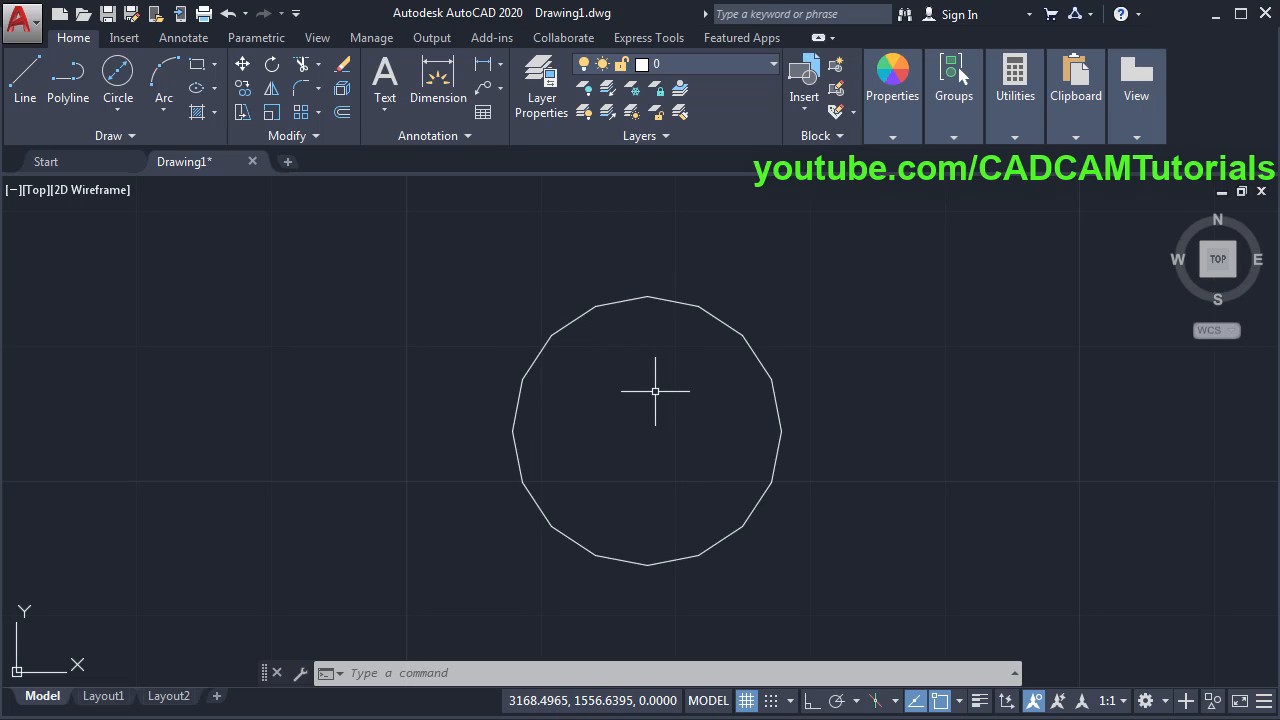
{"action": "type", "text": "r"}
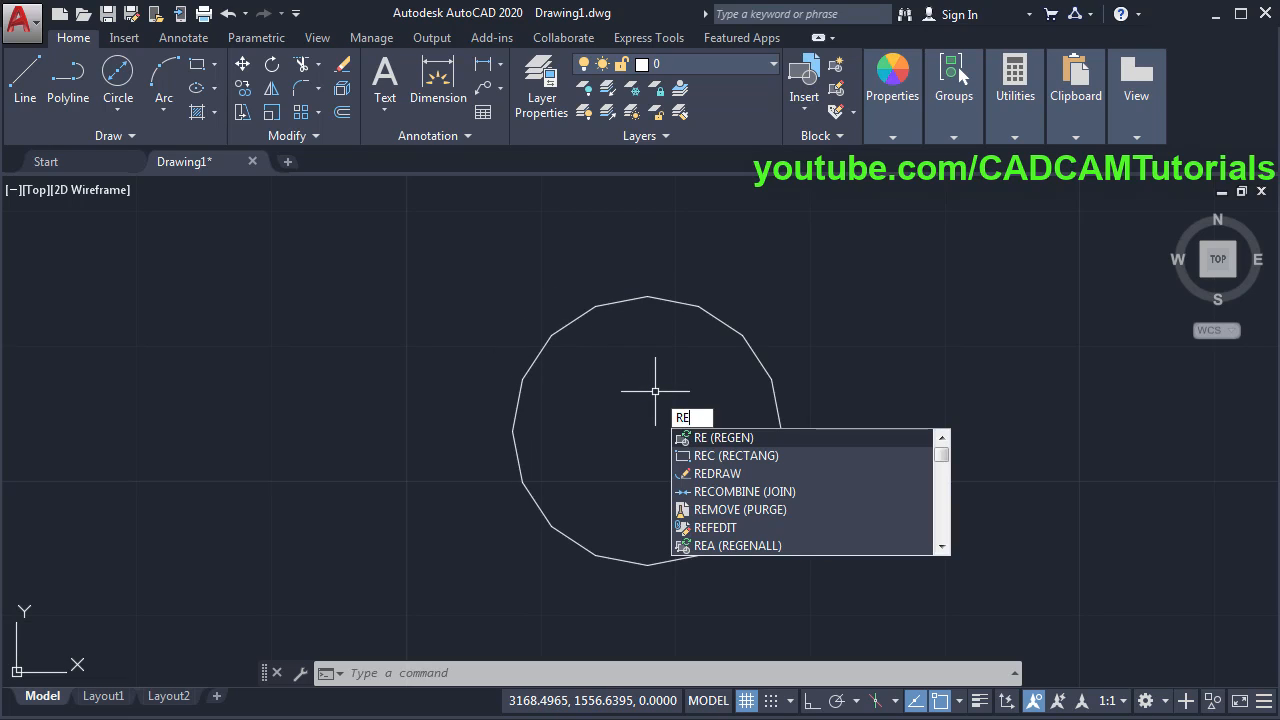
{"action": "key", "text": "Return"}
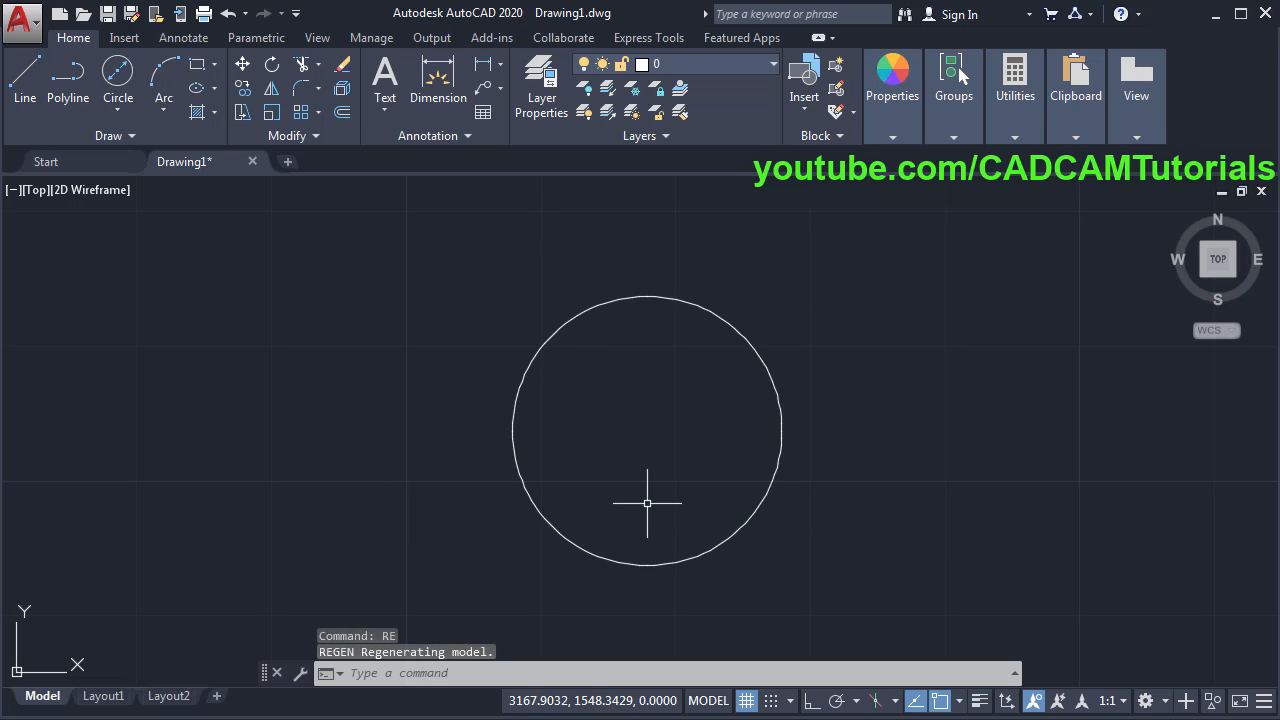
{"action": "scroll", "coordinate": [654, 423], "scroll_direction": "down", "scroll_amount": 3}
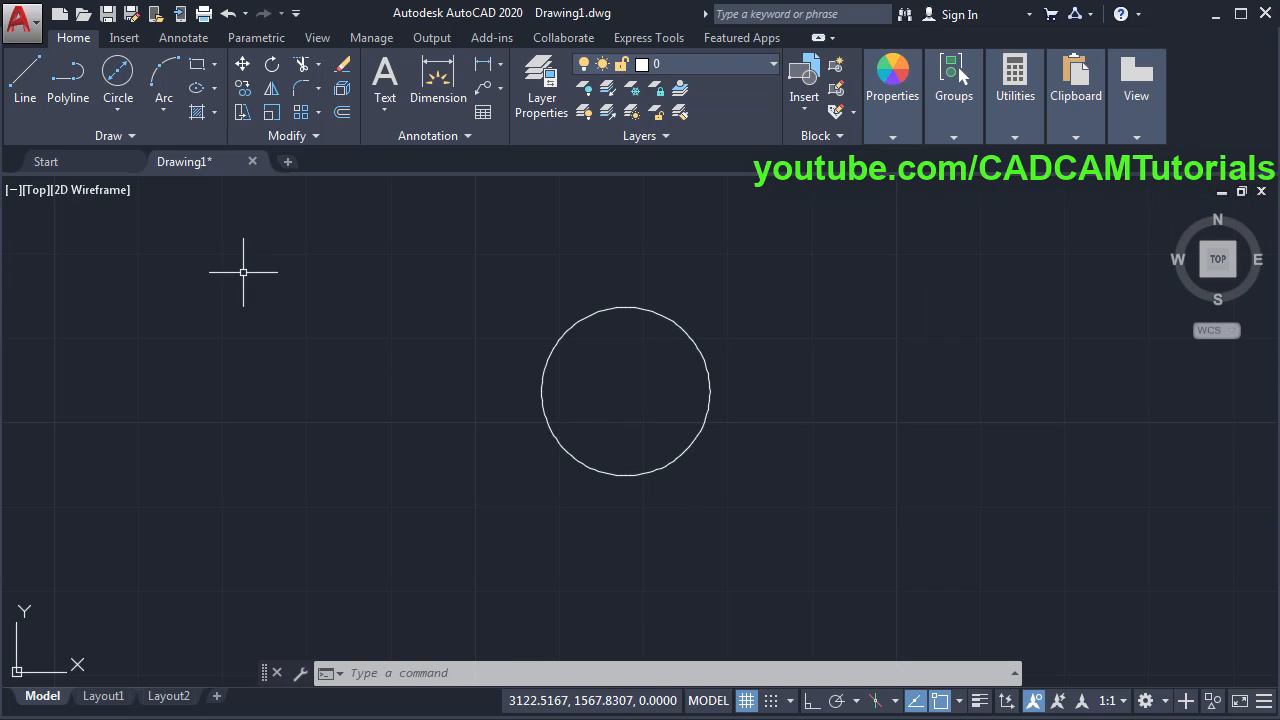
- Add concentric circles of diameter 30 and 40 on the first circle's centre
{"action": "left_click", "coordinate": [116, 78]}
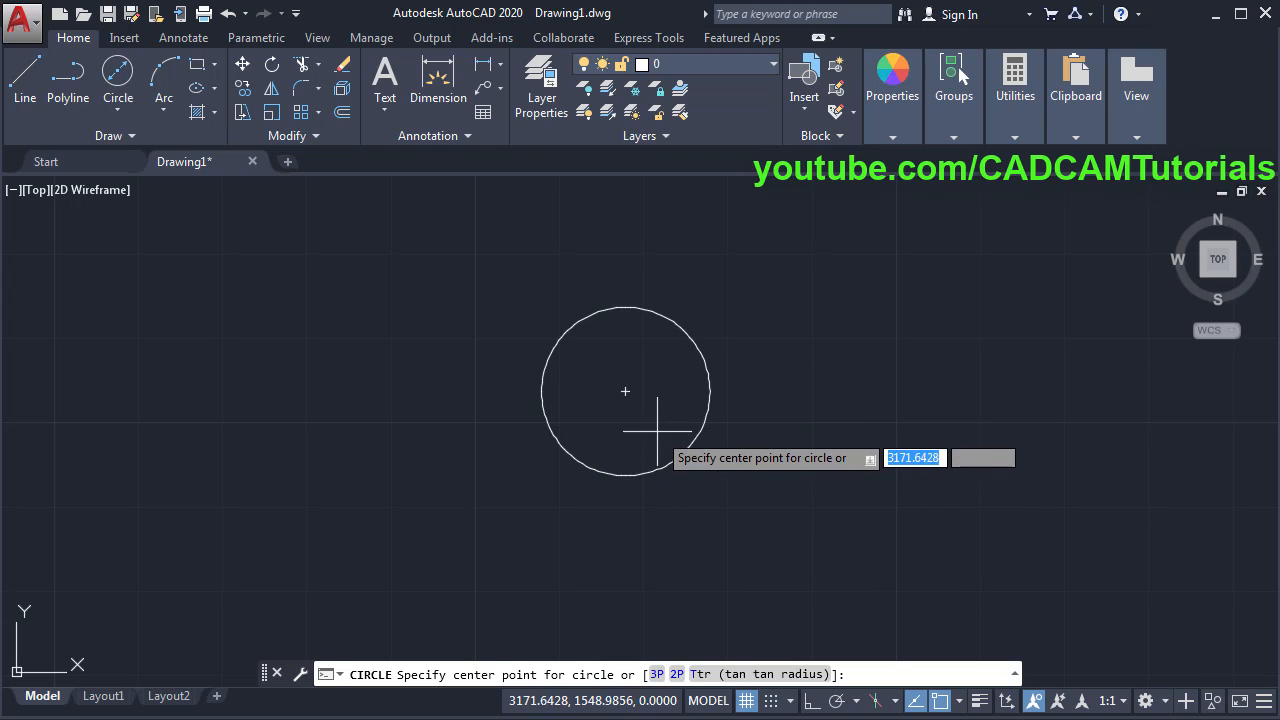
{"action": "left_click", "coordinate": [625, 391]}
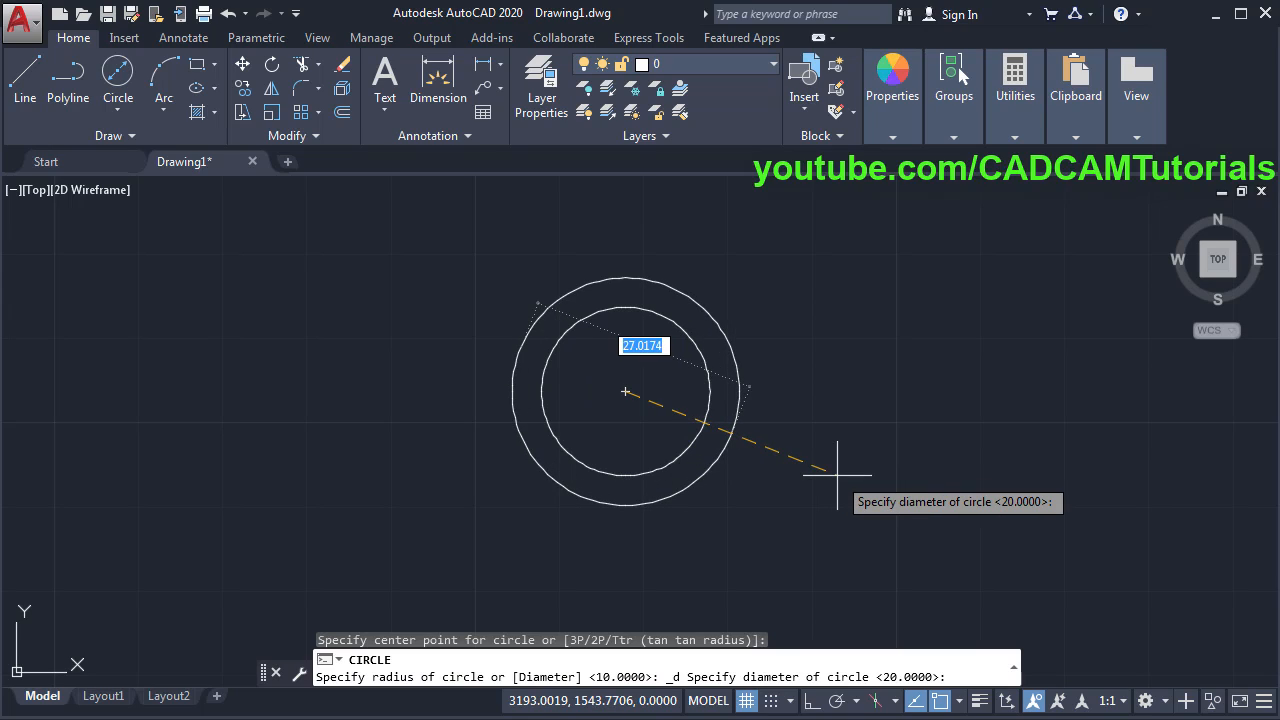
{"action": "type", "text": "30"}
{"action": "key", "text": "Return"}
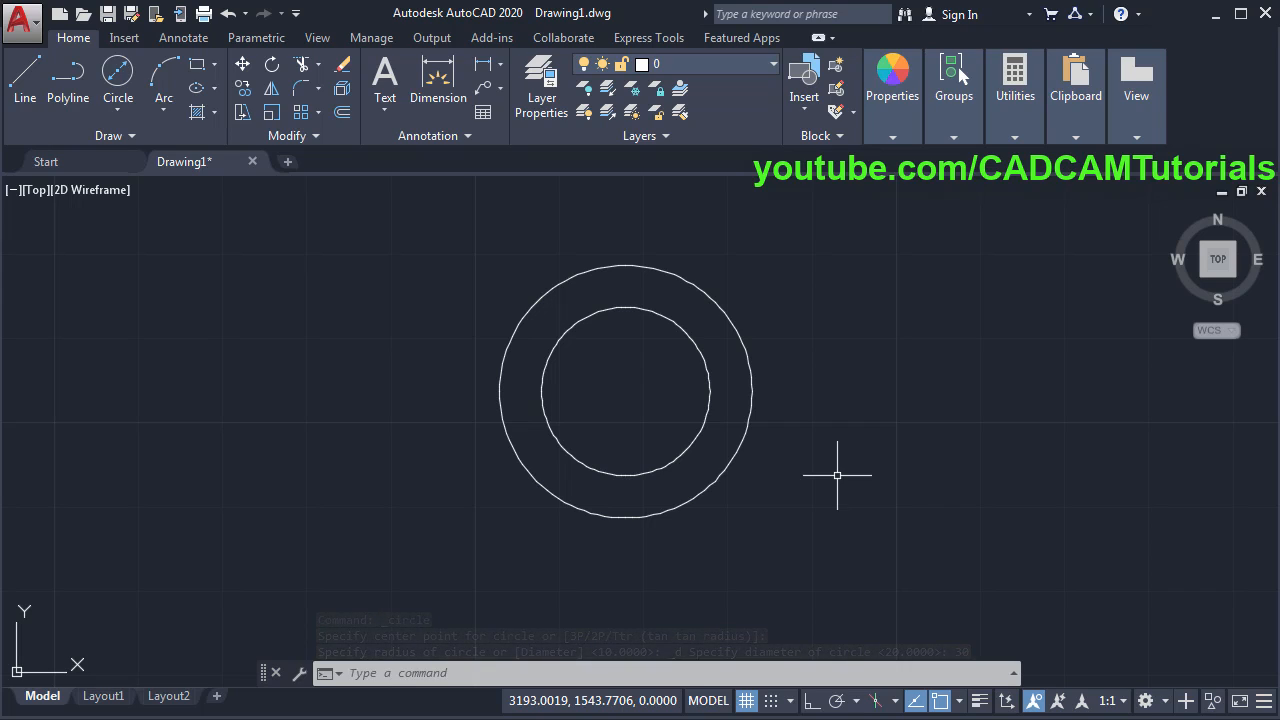
{"action": "key", "text": "Return"}
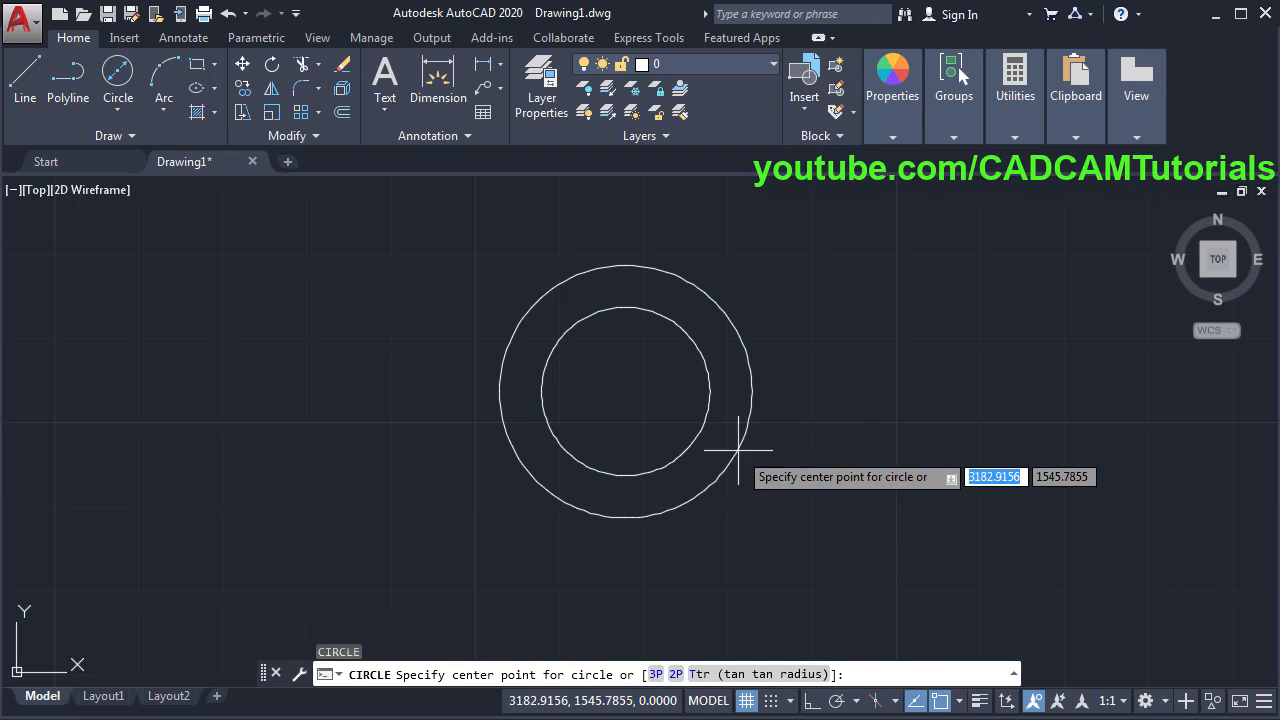
{"action": "left_click", "coordinate": [625, 391]}
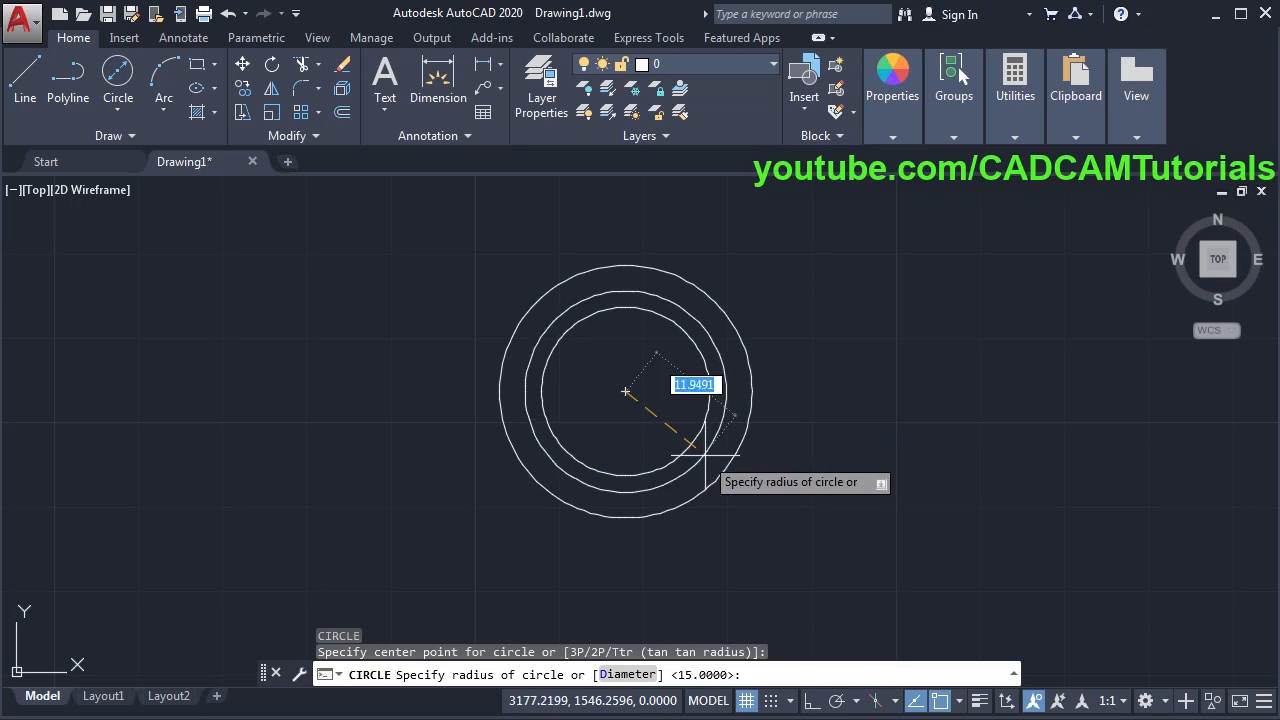
{"action": "left_click", "coordinate": [627, 676]}
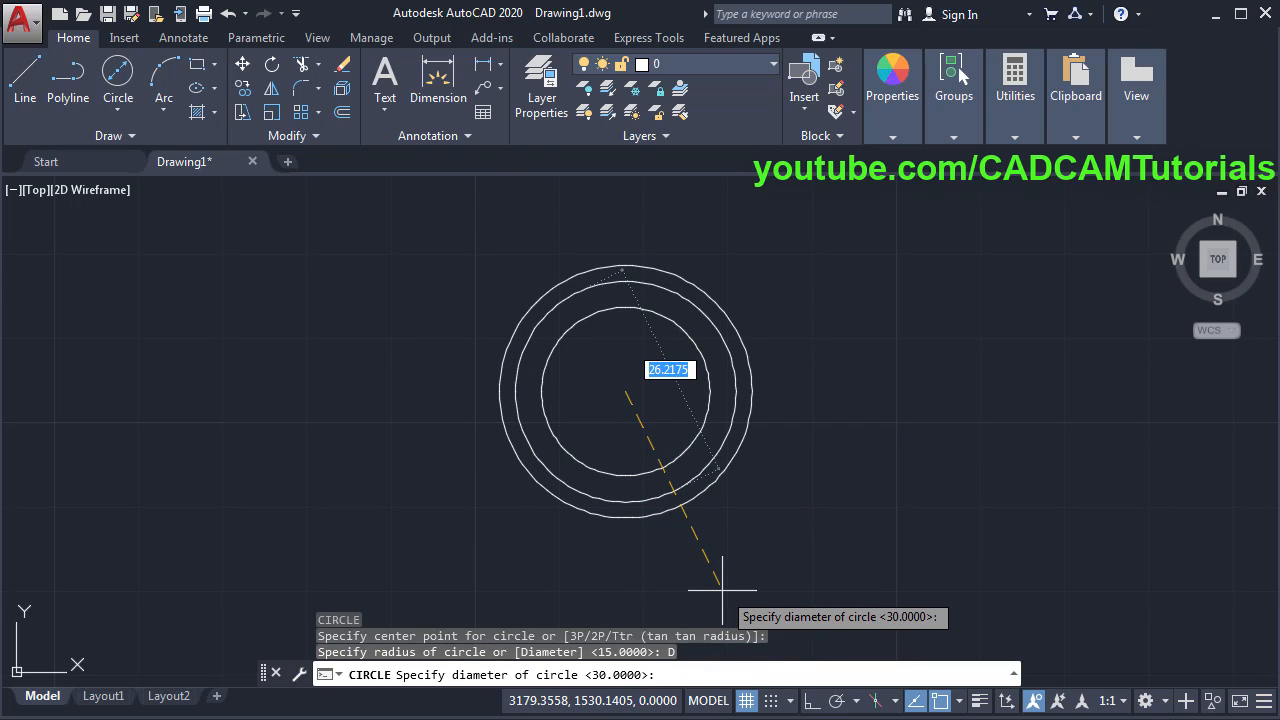
{"action": "type", "text": "40"}
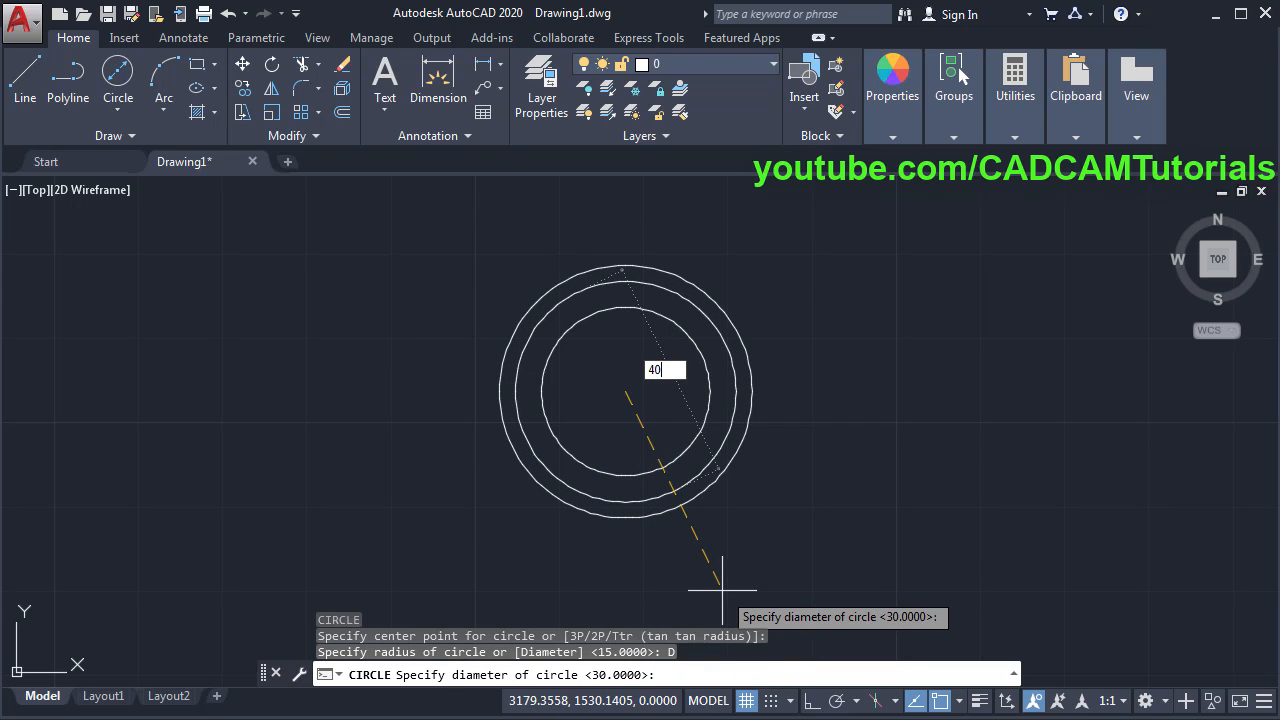
{"action": "key", "text": "Return"}
{"action": "key", "text": "Return"}
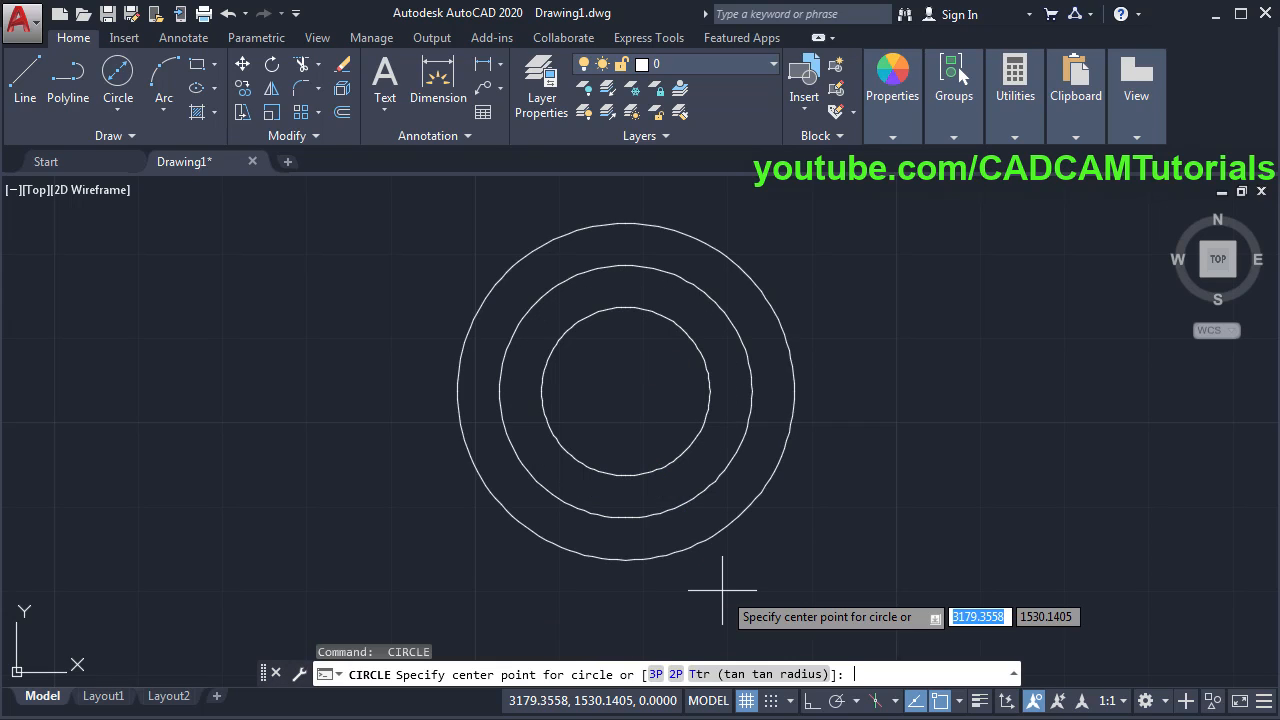
- Add the outer diameter 50 concentric circle and bring up the reference PDF
{"action": "left_click", "coordinate": [625, 391]}
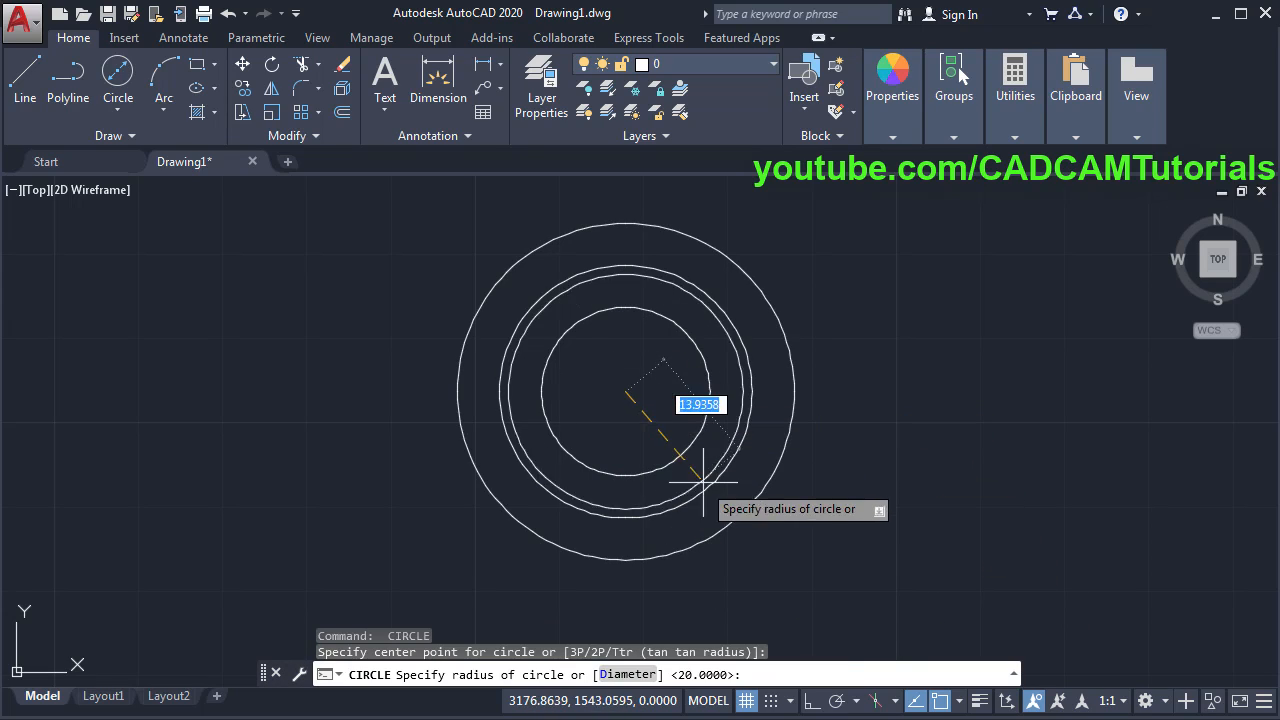
{"action": "left_click", "coordinate": [612, 676]}
{"action": "type", "text": "50"}
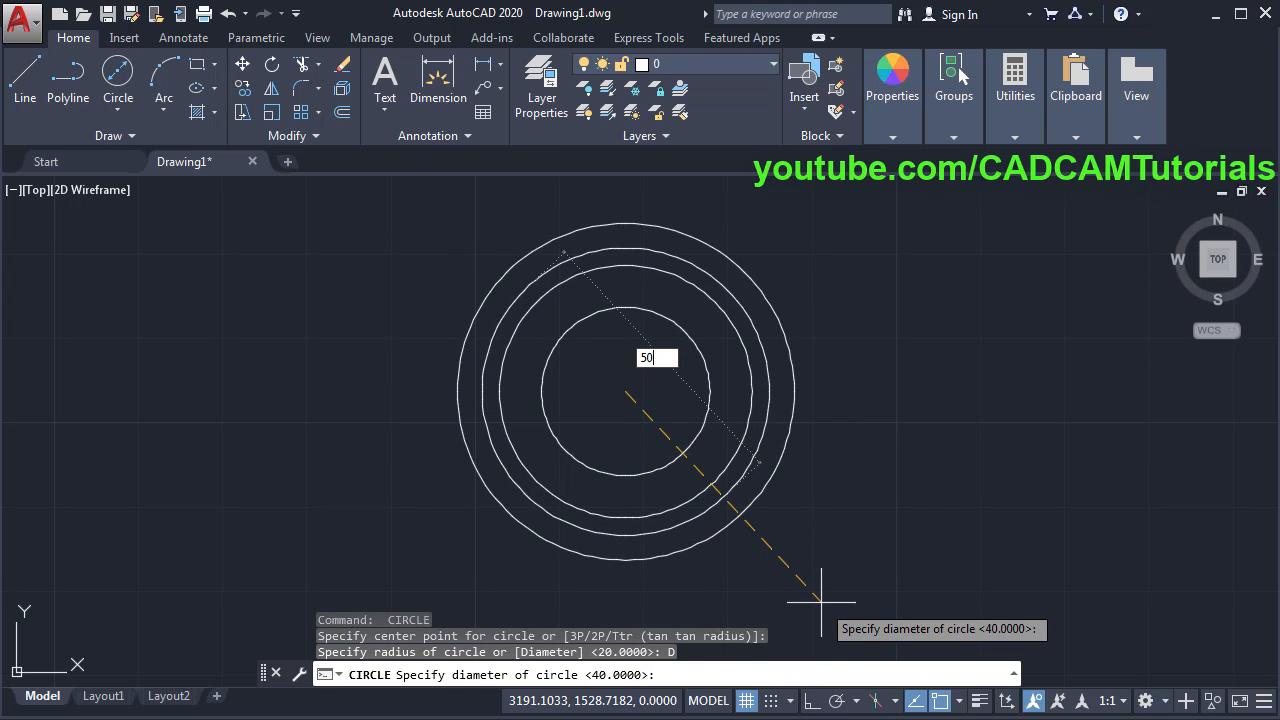
{"action": "key", "text": "Return"}
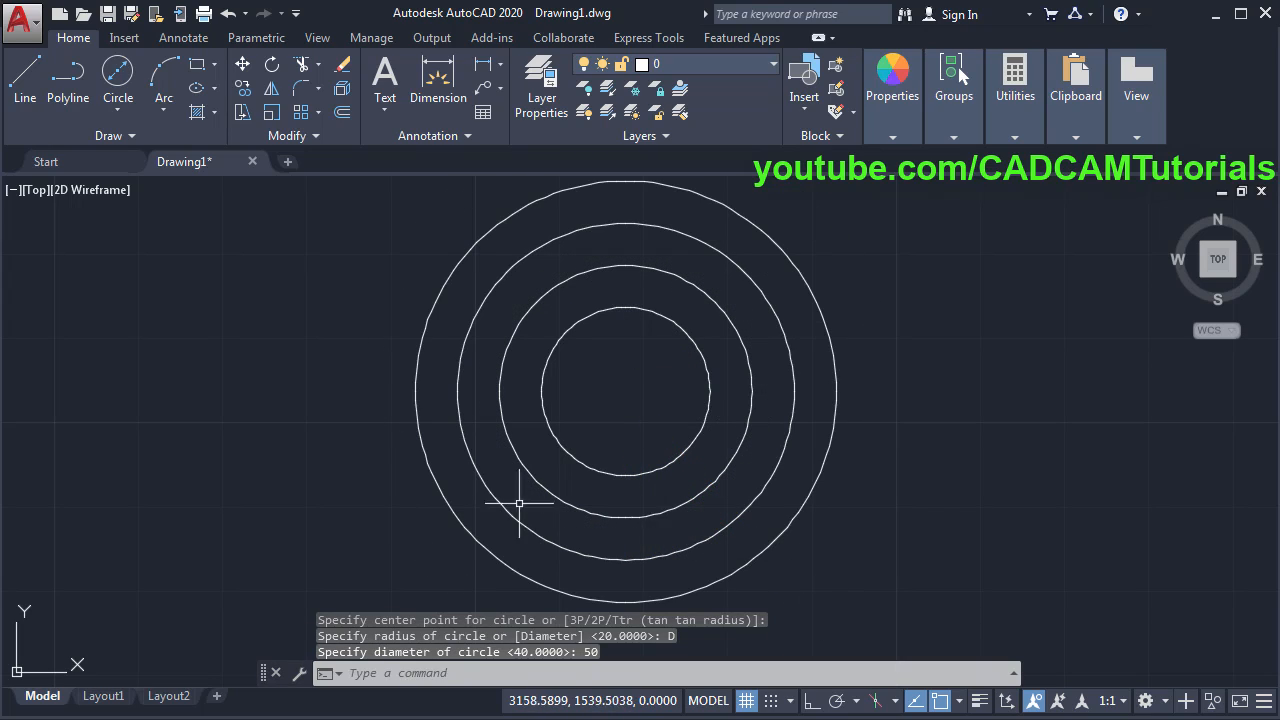
{"action": "key", "text": "alt+Tab"}
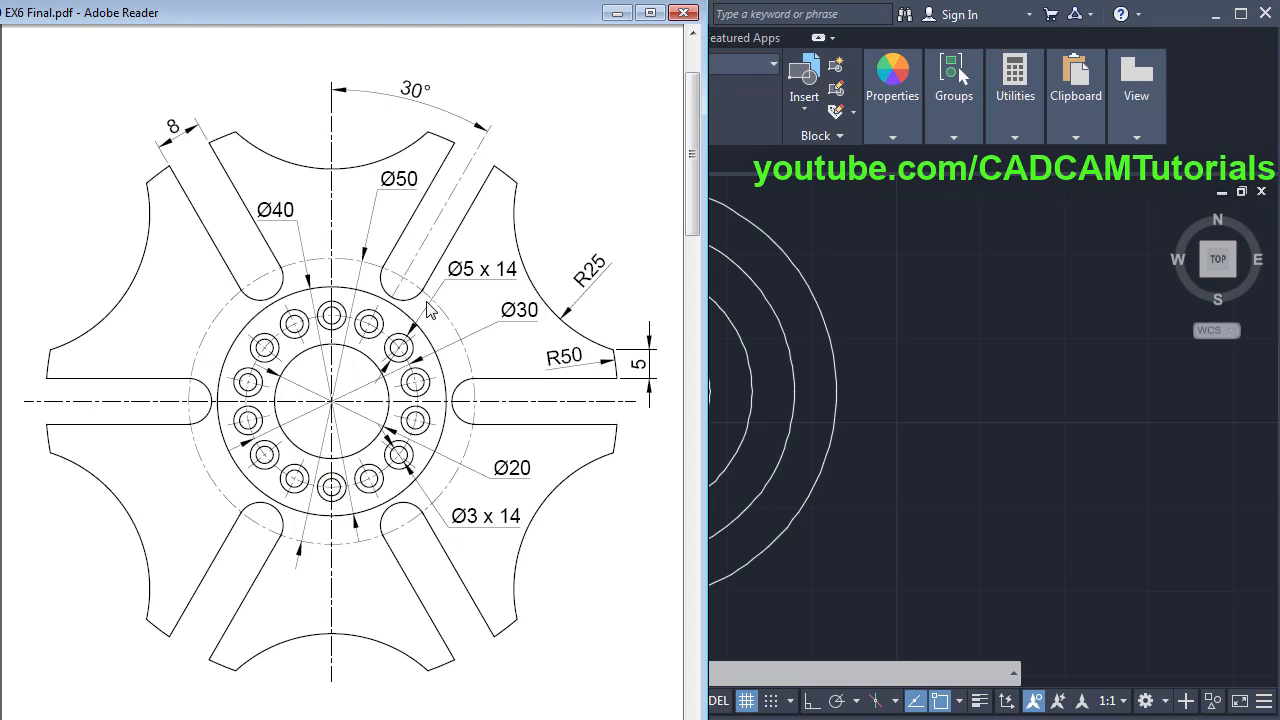
- Switch back to AutoCAD and bring up the Layer Properties Manager from the Home tab
{"action": "left_click", "coordinate": [915, 414]}
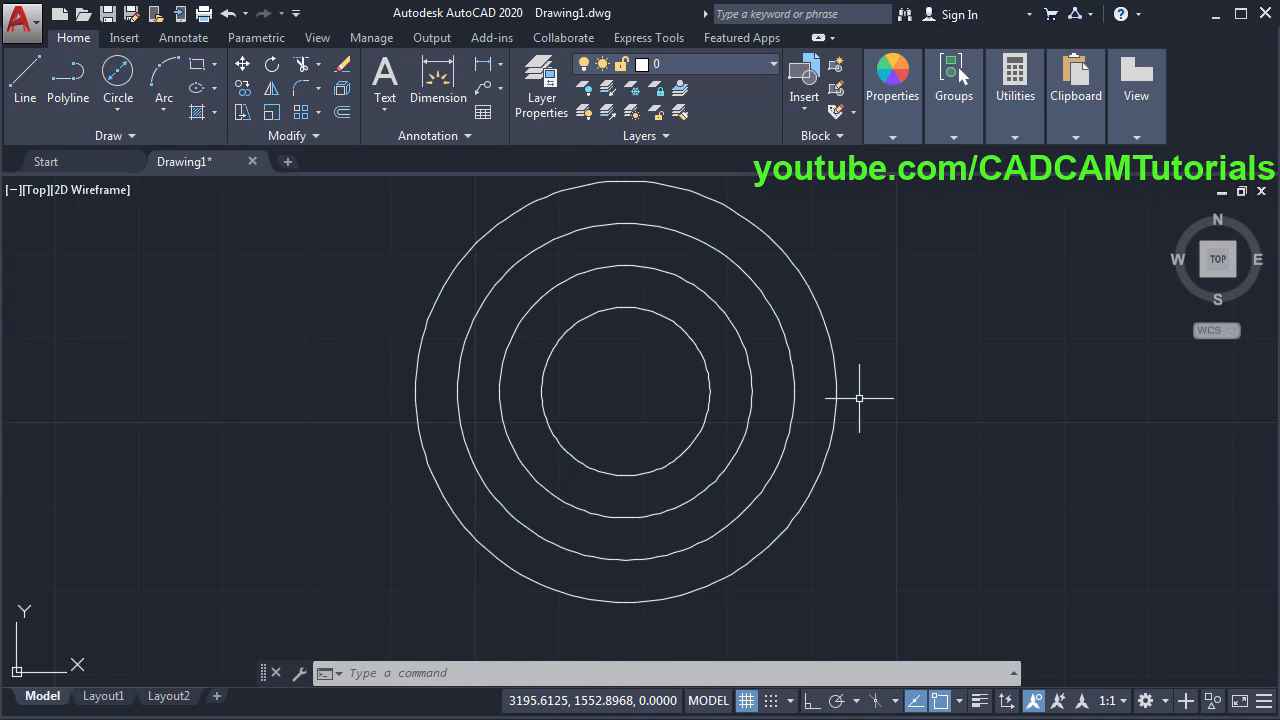
{"action": "left_click", "coordinate": [537, 107]}
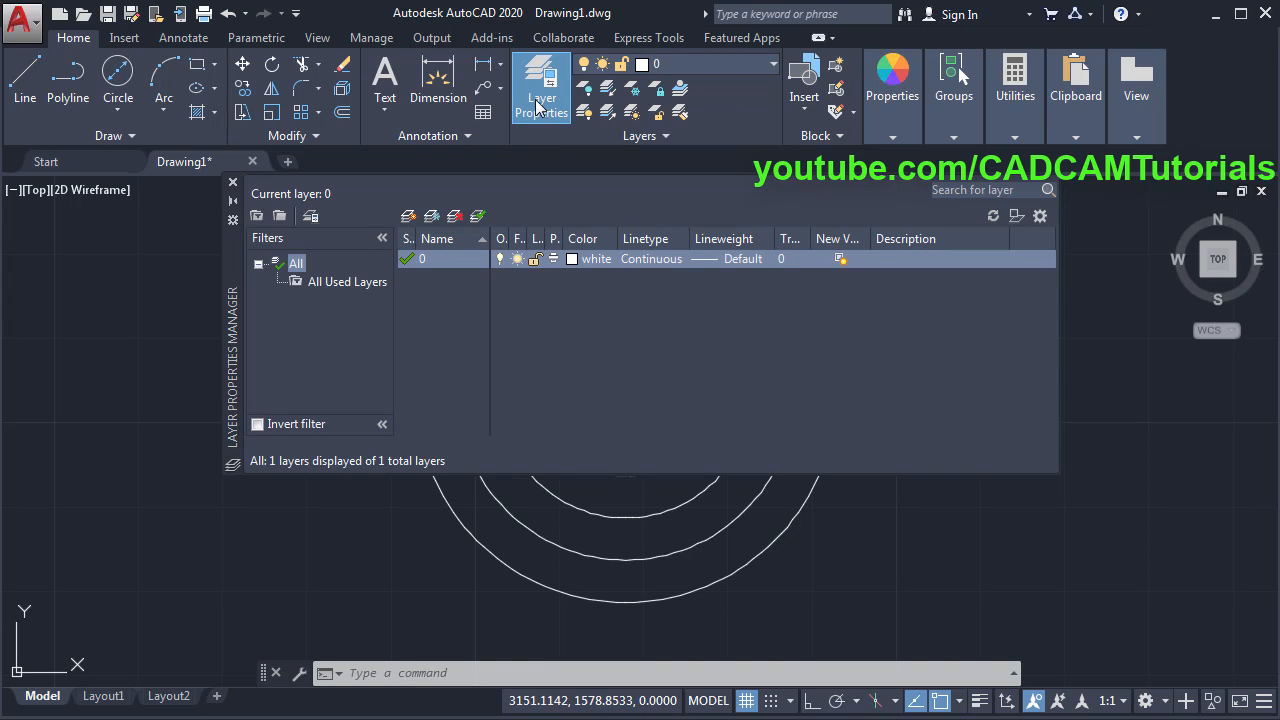
- Create a new layer named Center with colour 90
{"action": "left_click", "coordinate": [410, 217]}
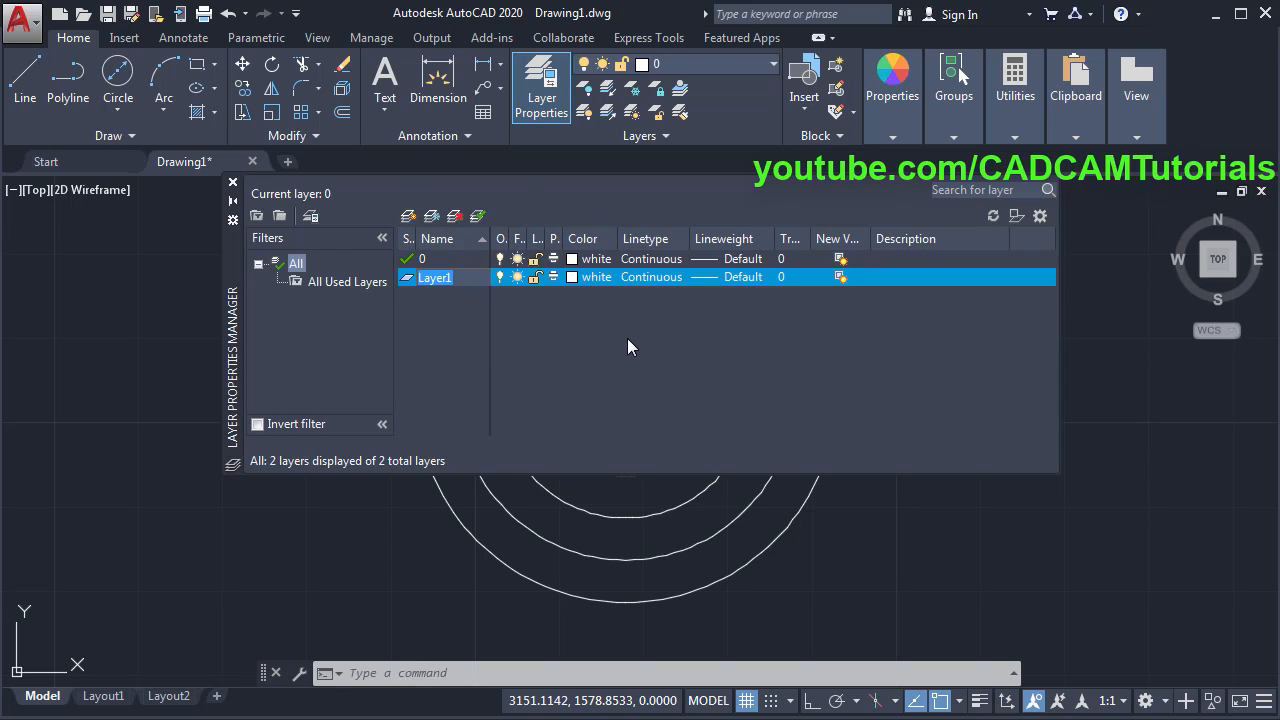
{"action": "type", "text": "Center"}
{"action": "key", "text": "Return"}
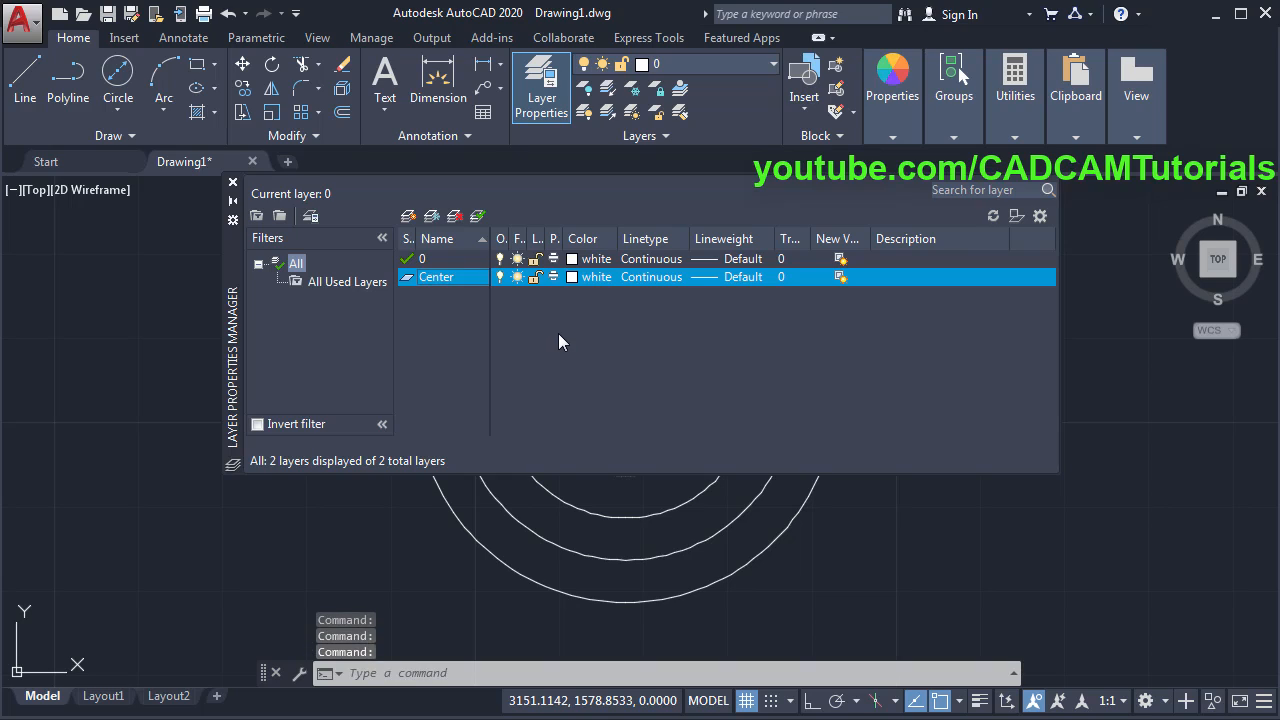
{"action": "left_click", "coordinate": [580, 278]}
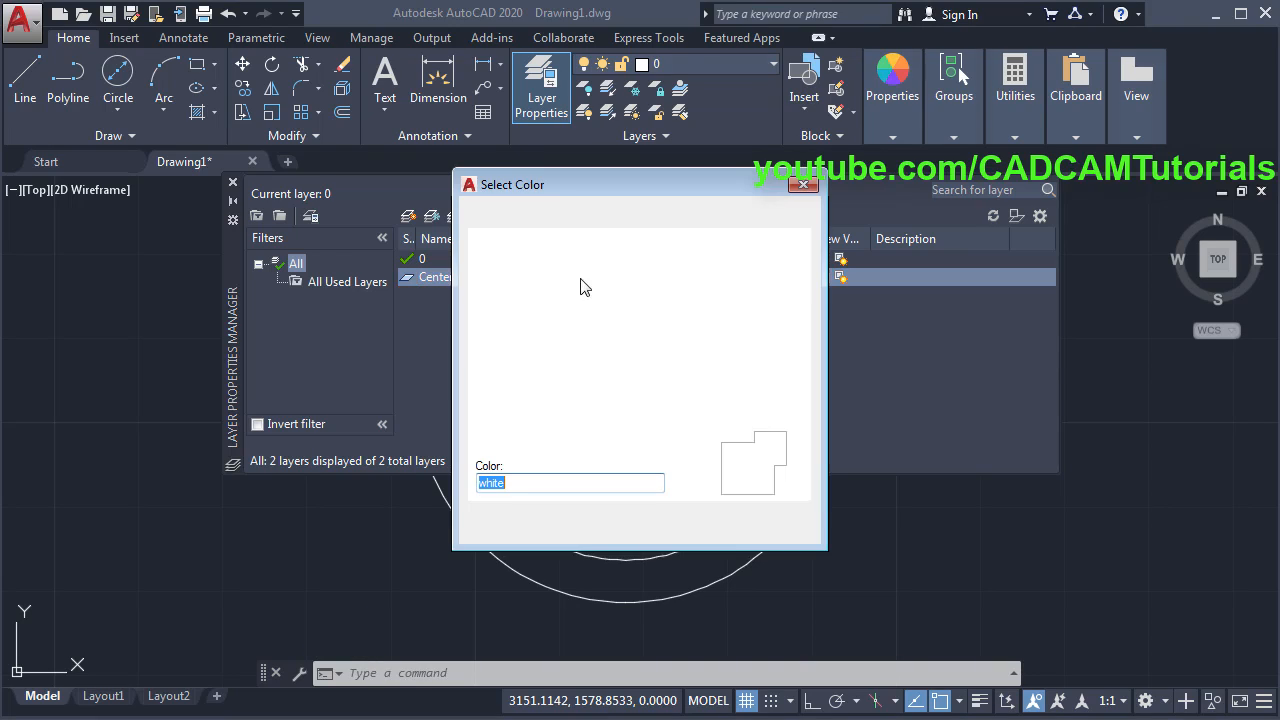
{"action": "left_click", "coordinate": [591, 298]}
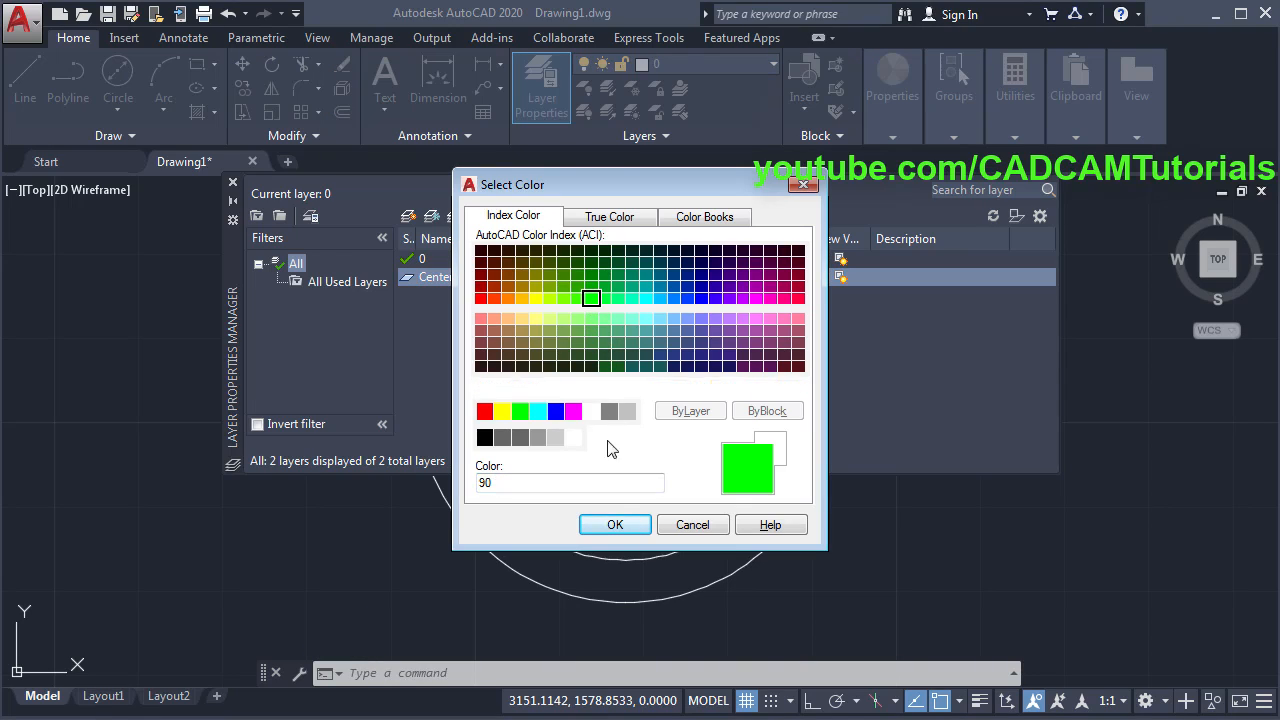
{"action": "left_click", "coordinate": [614, 526]}
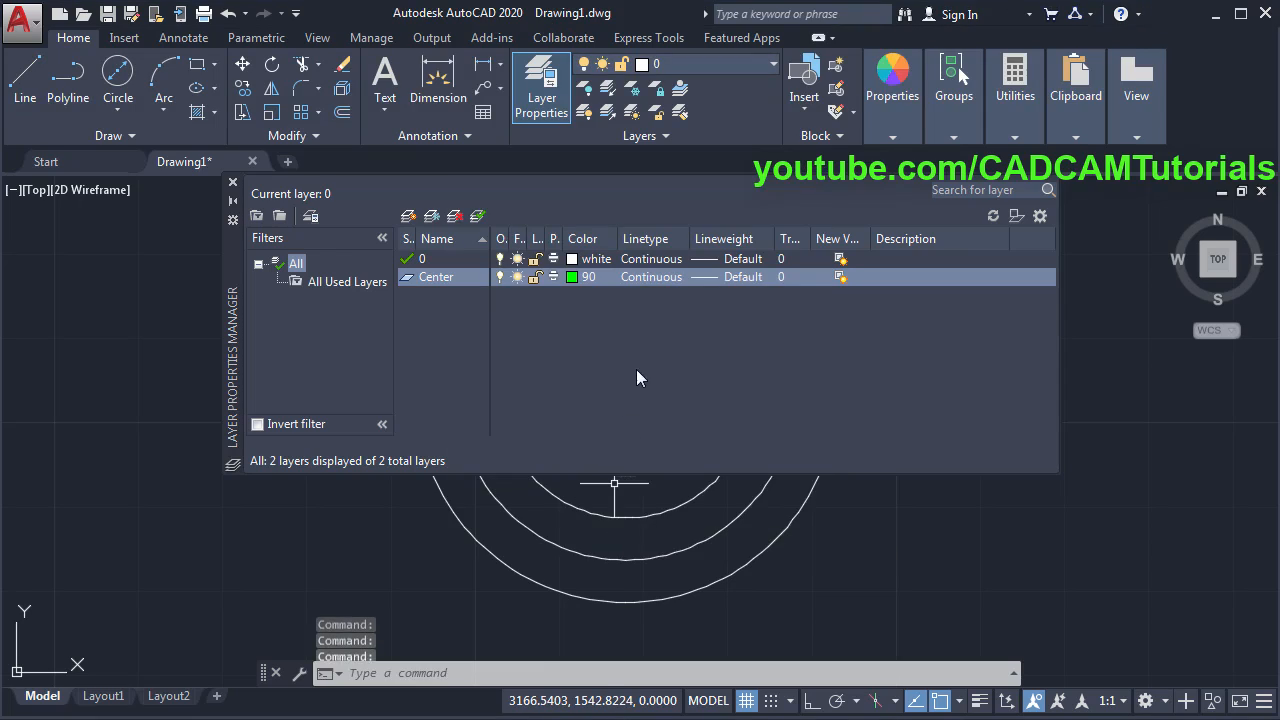
- Load the CENTER2 linetype and assign it to the Center layer
{"action": "left_click", "coordinate": [658, 279]}
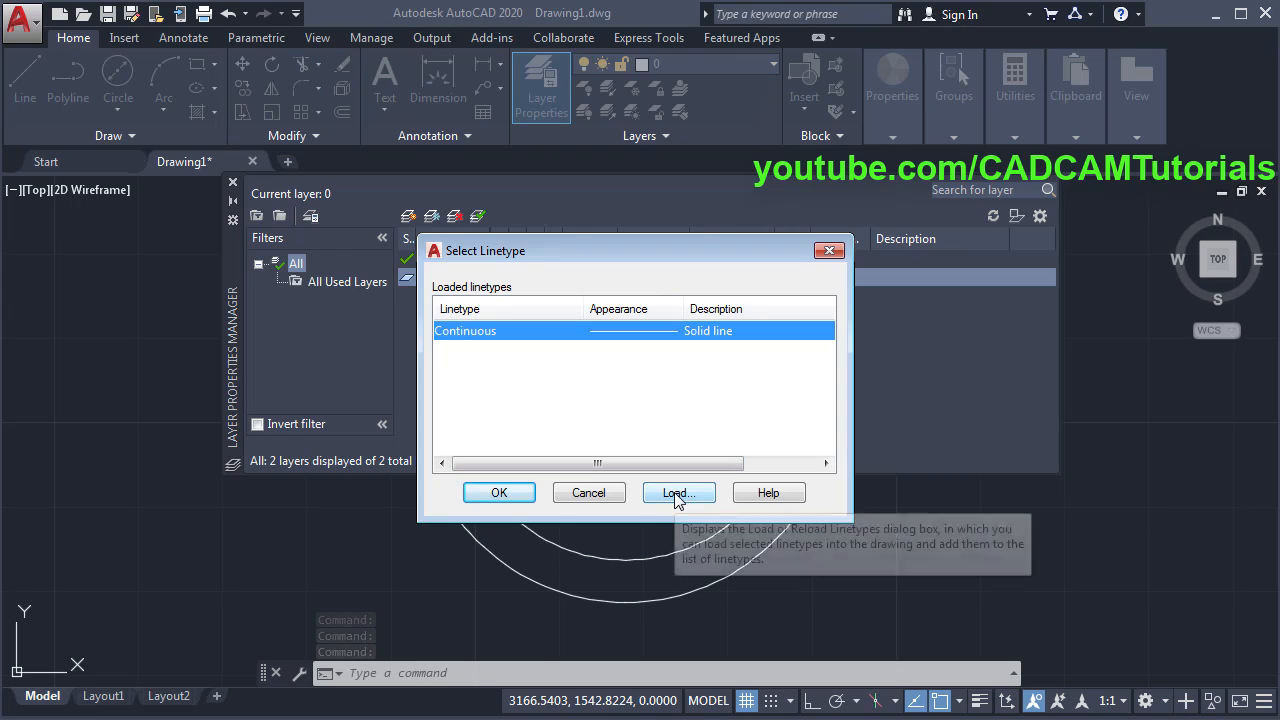
{"action": "left_click", "coordinate": [677, 493]}
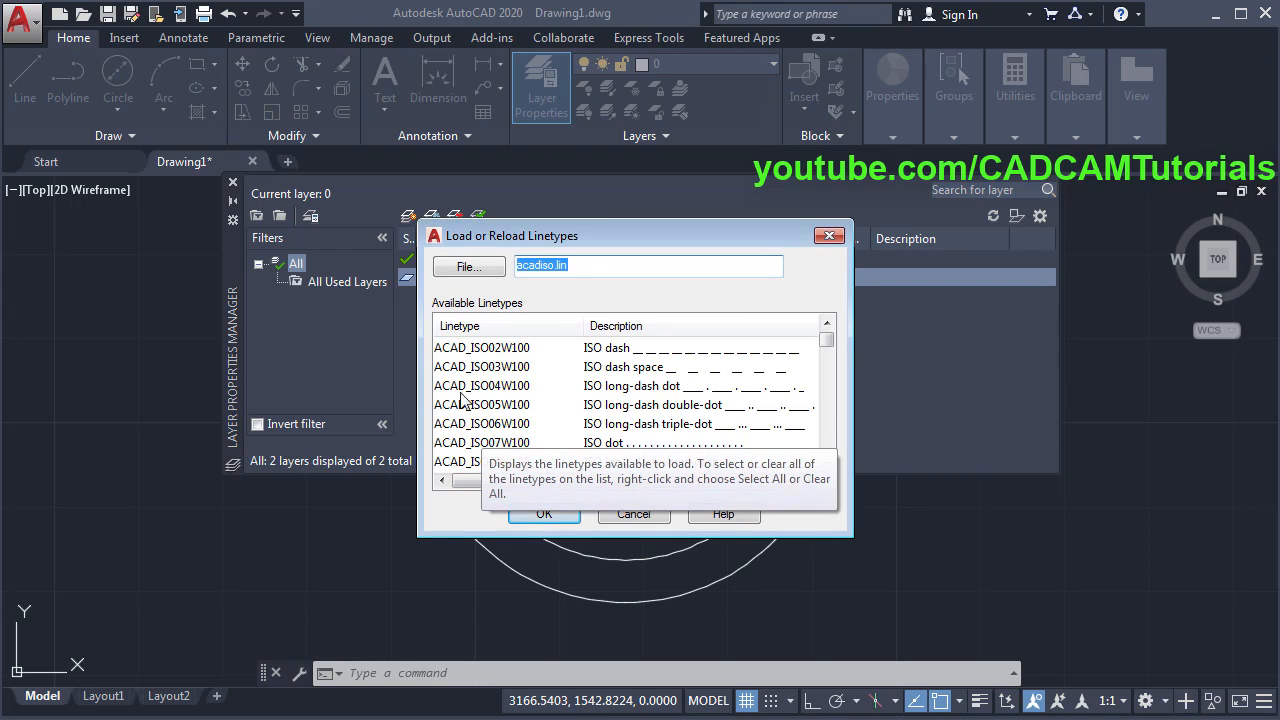
{"action": "left_click", "coordinate": [567, 399]}
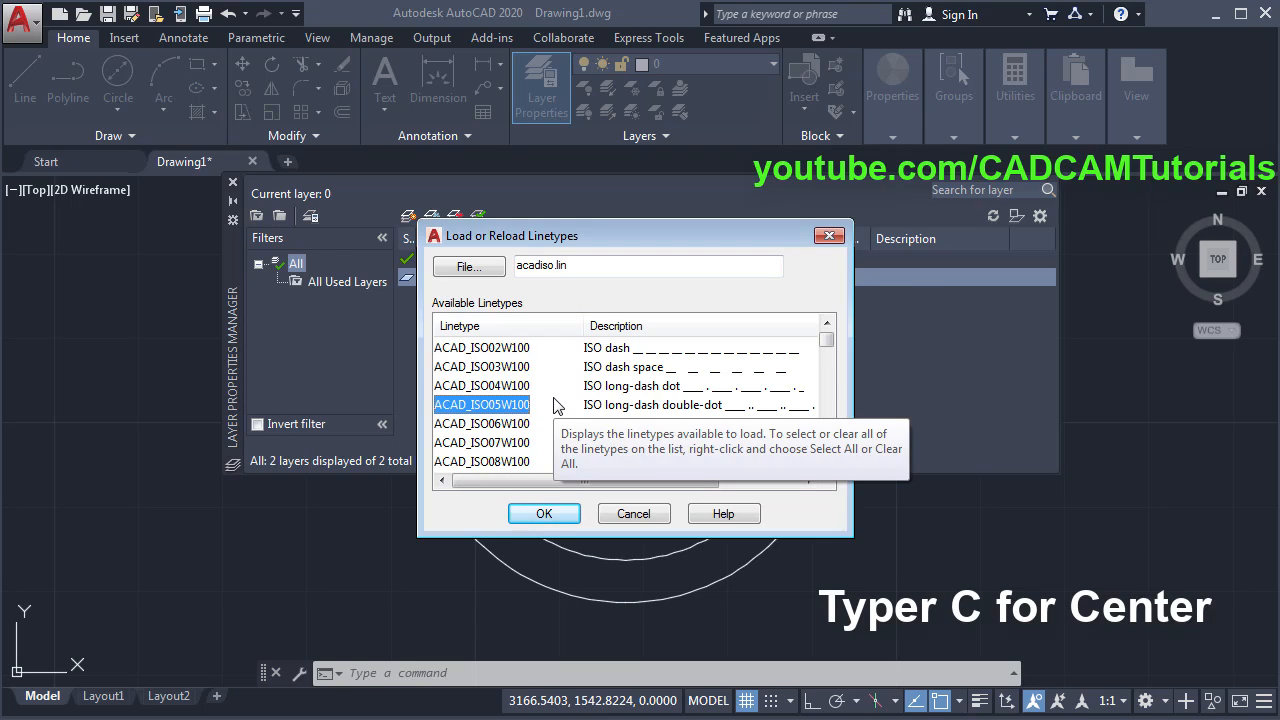
{"action": "key", "text": "c"}
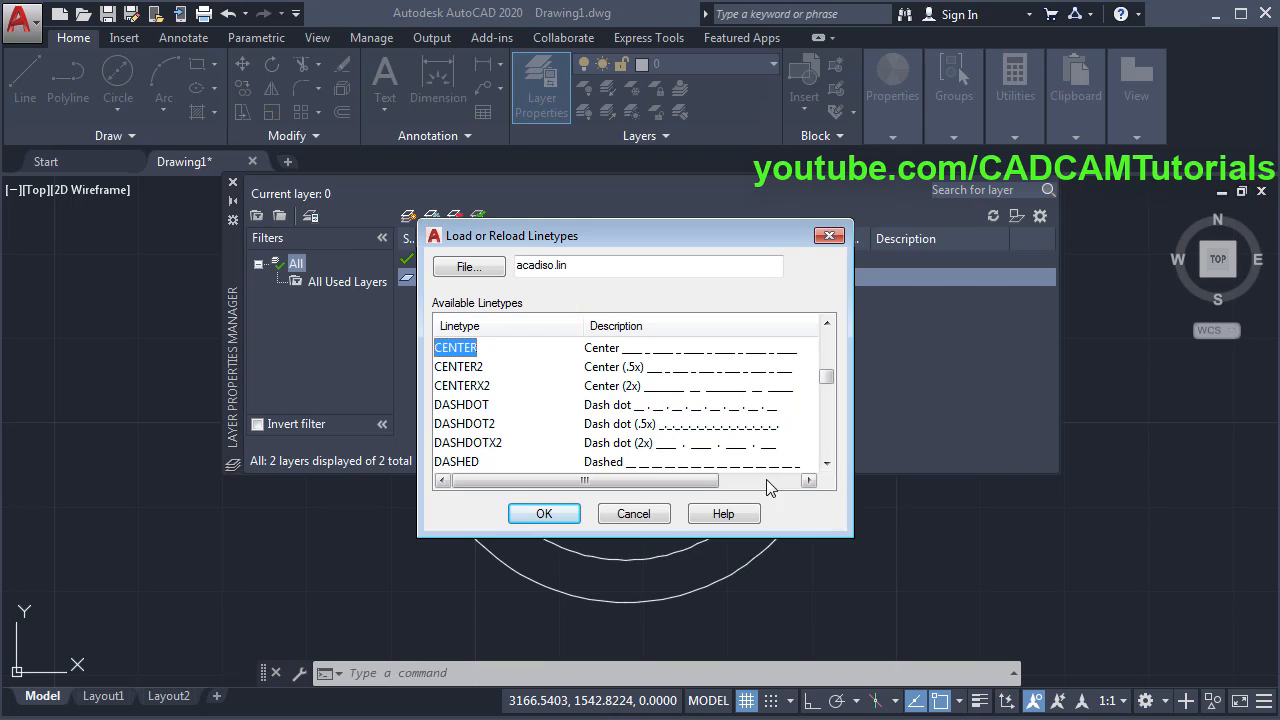
{"action": "left_click", "coordinate": [474, 368]}
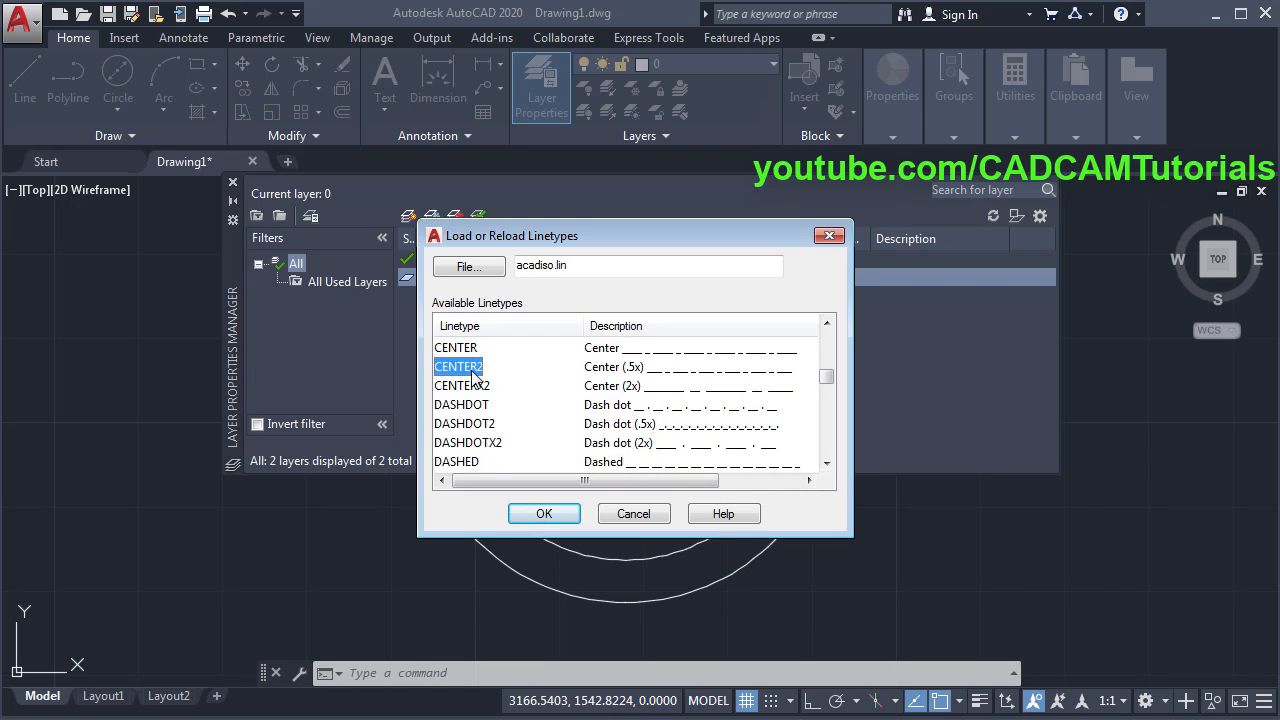
{"action": "left_click", "coordinate": [535, 516]}
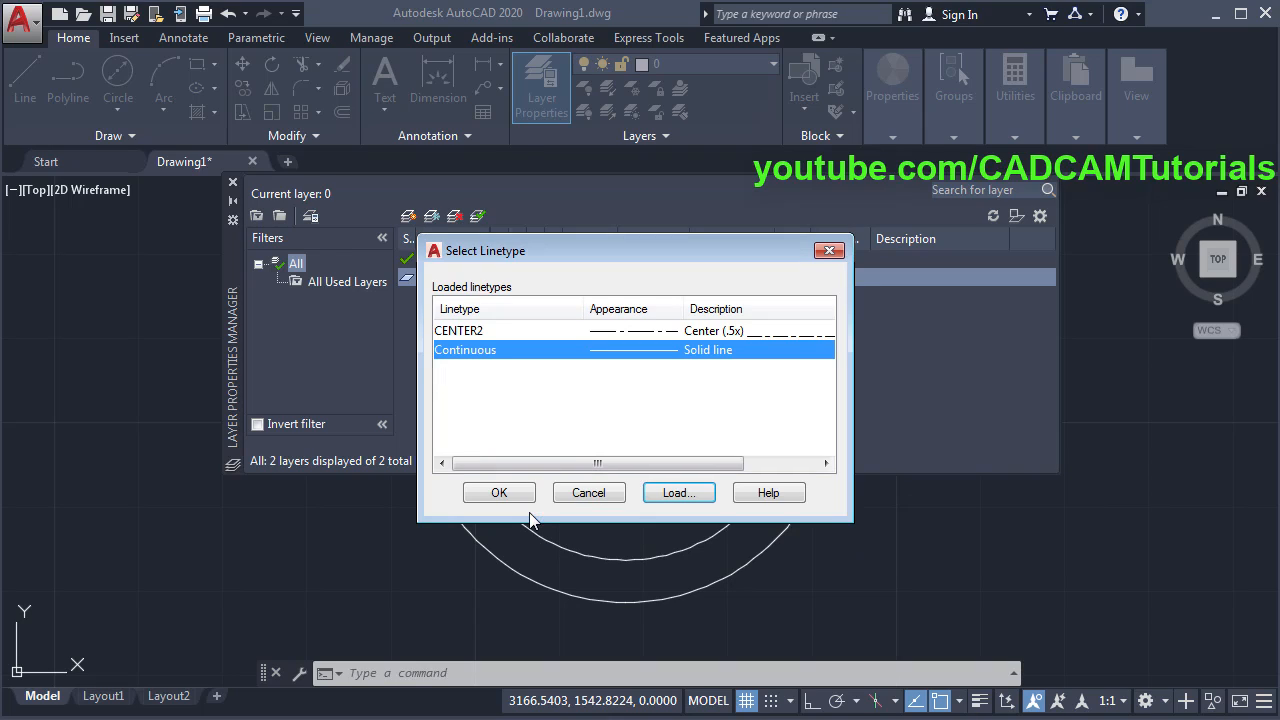
{"action": "left_click", "coordinate": [470, 337]}
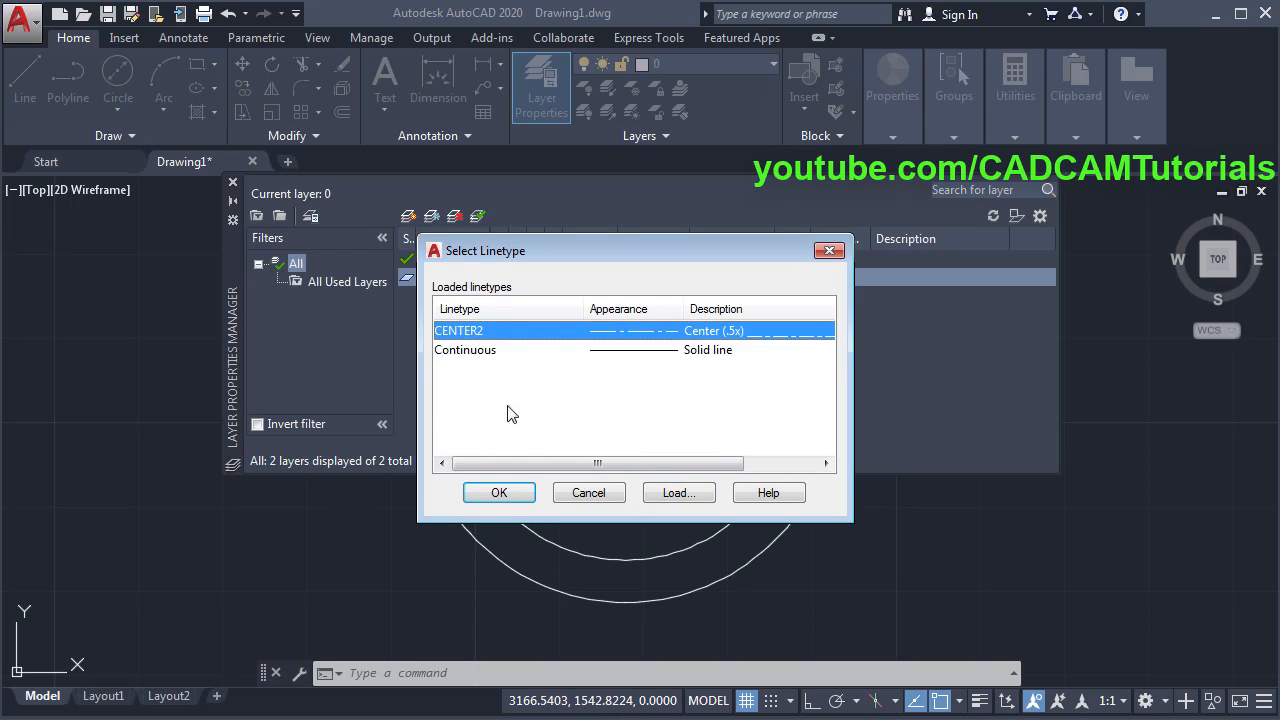
{"action": "left_click", "coordinate": [499, 492]}
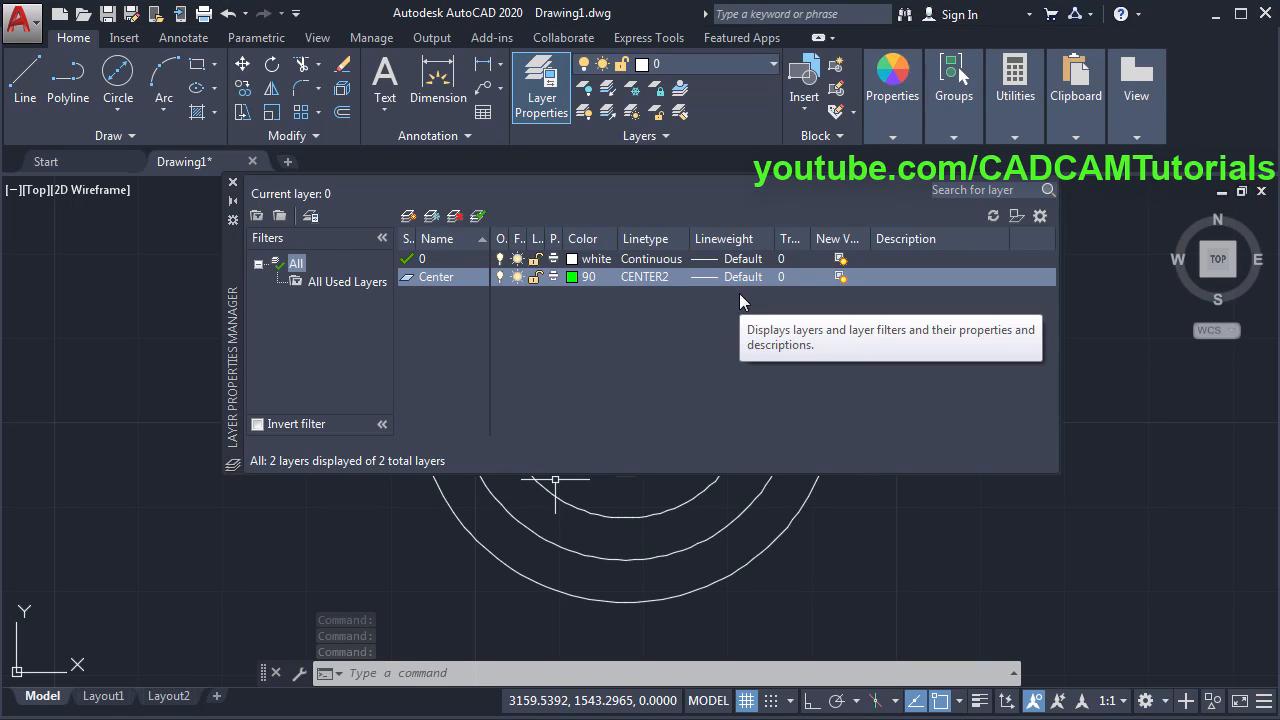
- Move the second-smallest and outermost circles onto the Center layer
{"action": "left_click", "coordinate": [233, 183]}
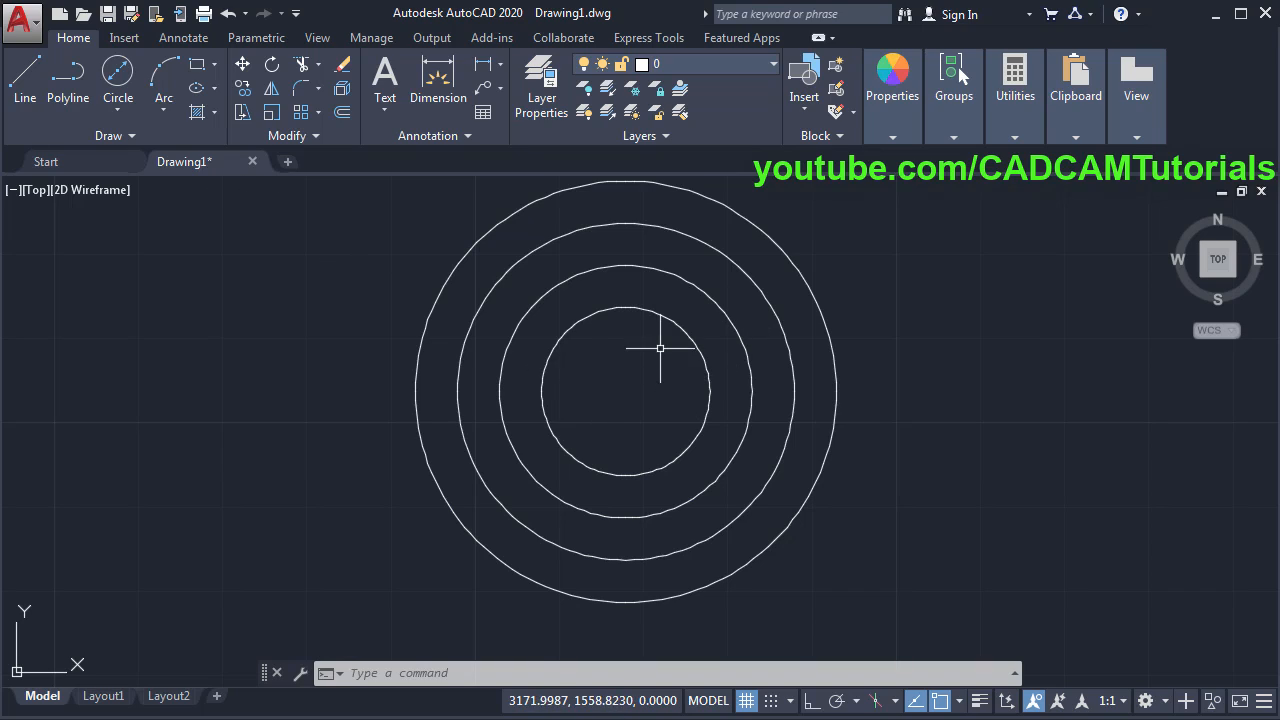
{"action": "left_click", "coordinate": [705, 292]}
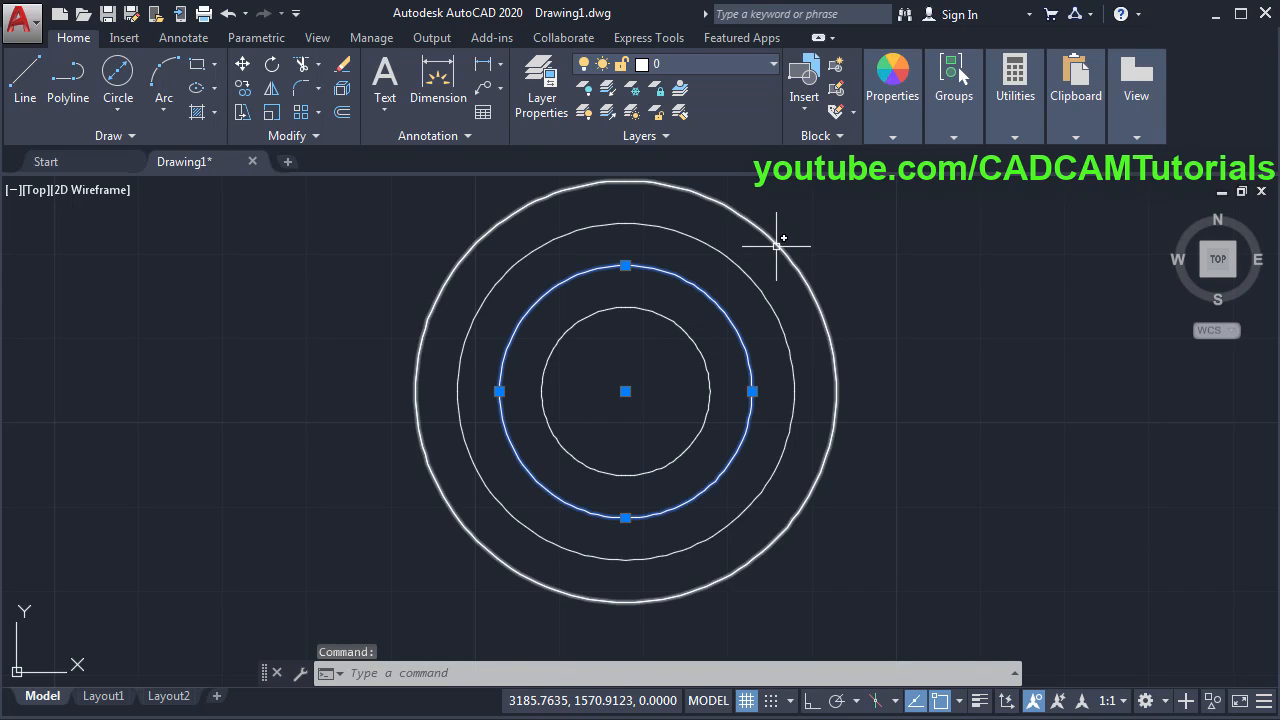
{"action": "left_click", "coordinate": [771, 250]}
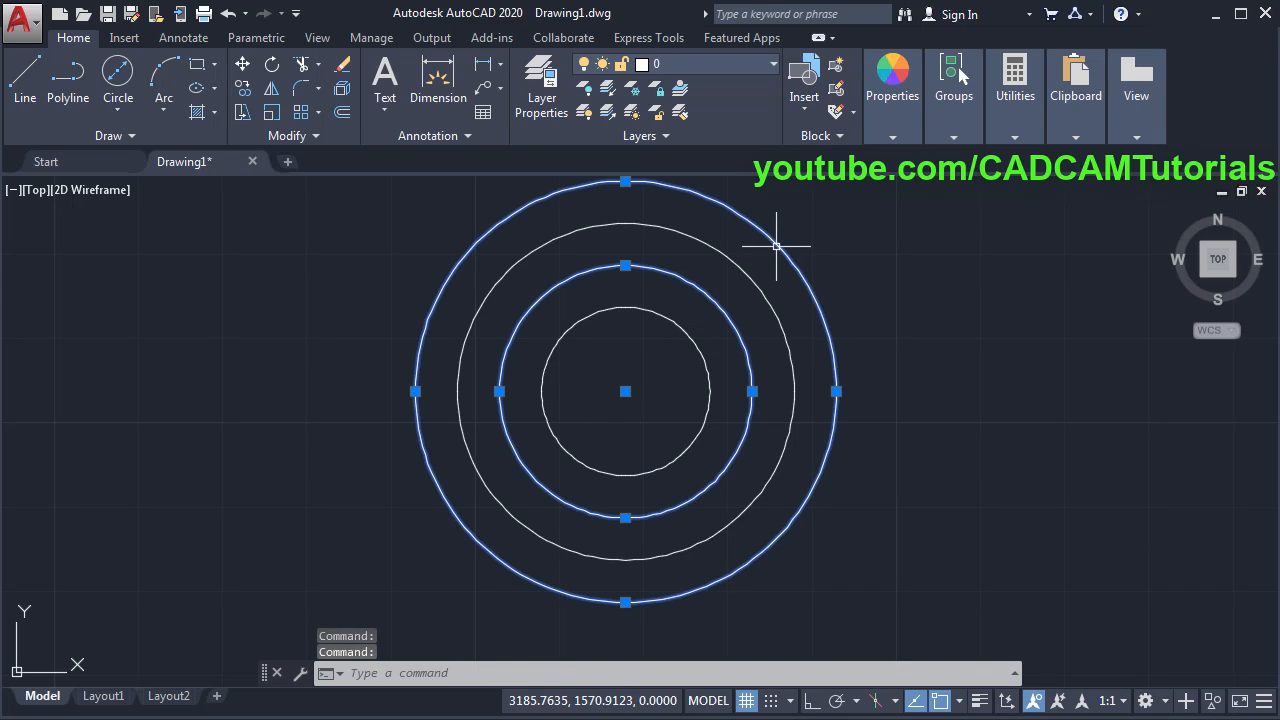
{"action": "left_click", "coordinate": [702, 66]}
{"action": "left_click", "coordinate": [688, 114]}
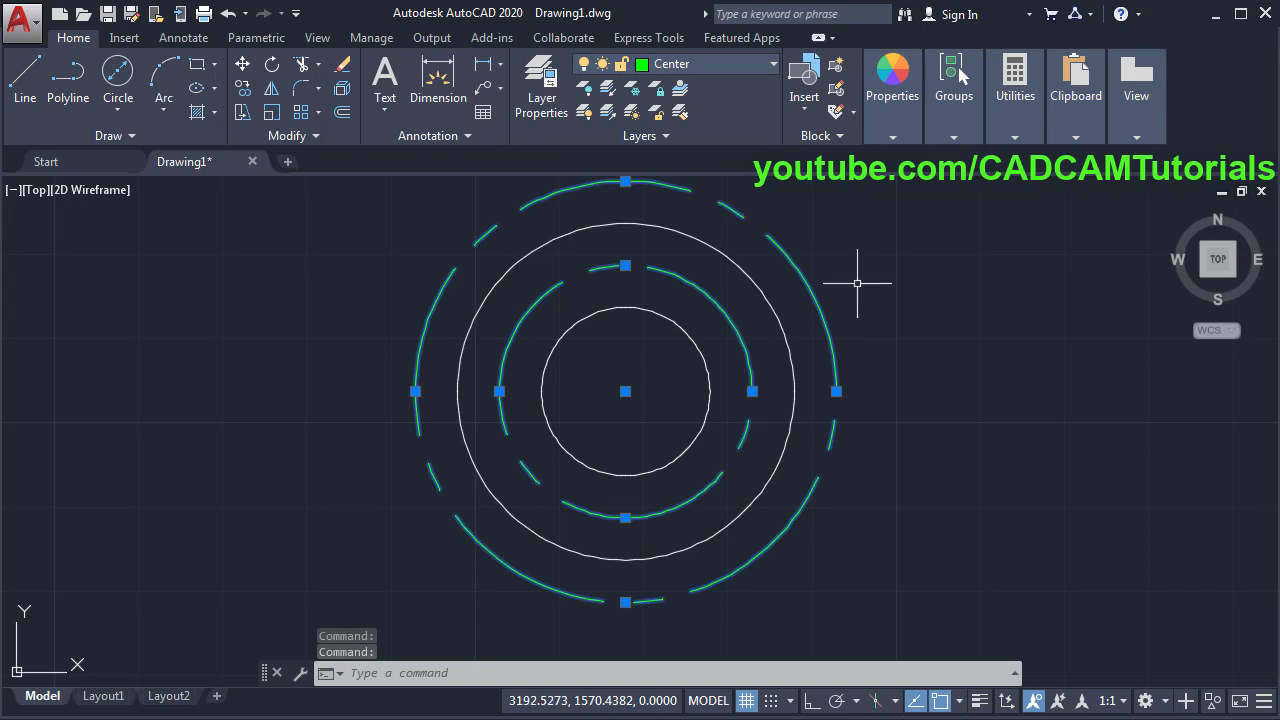
{"action": "key", "text": "Escape"}
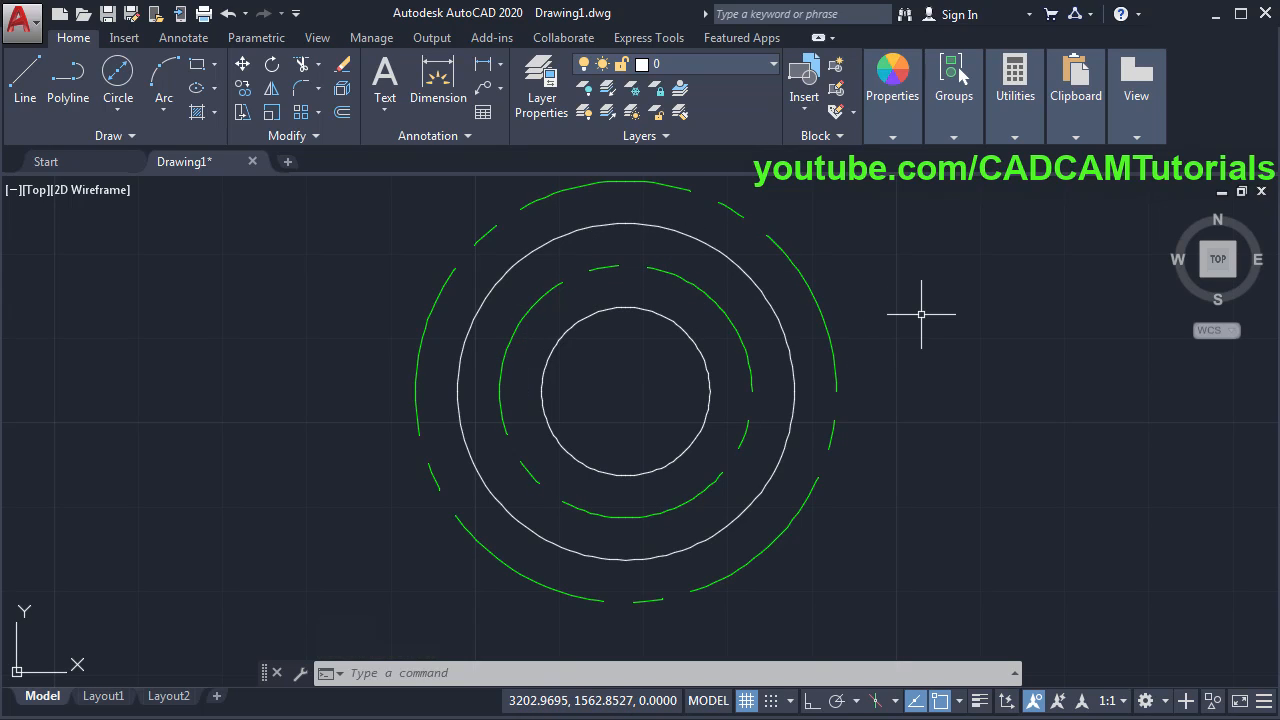
- Set the linetype scale to 0.25 with LTS, then check the reference PDF
{"action": "type", "text": "lts"}
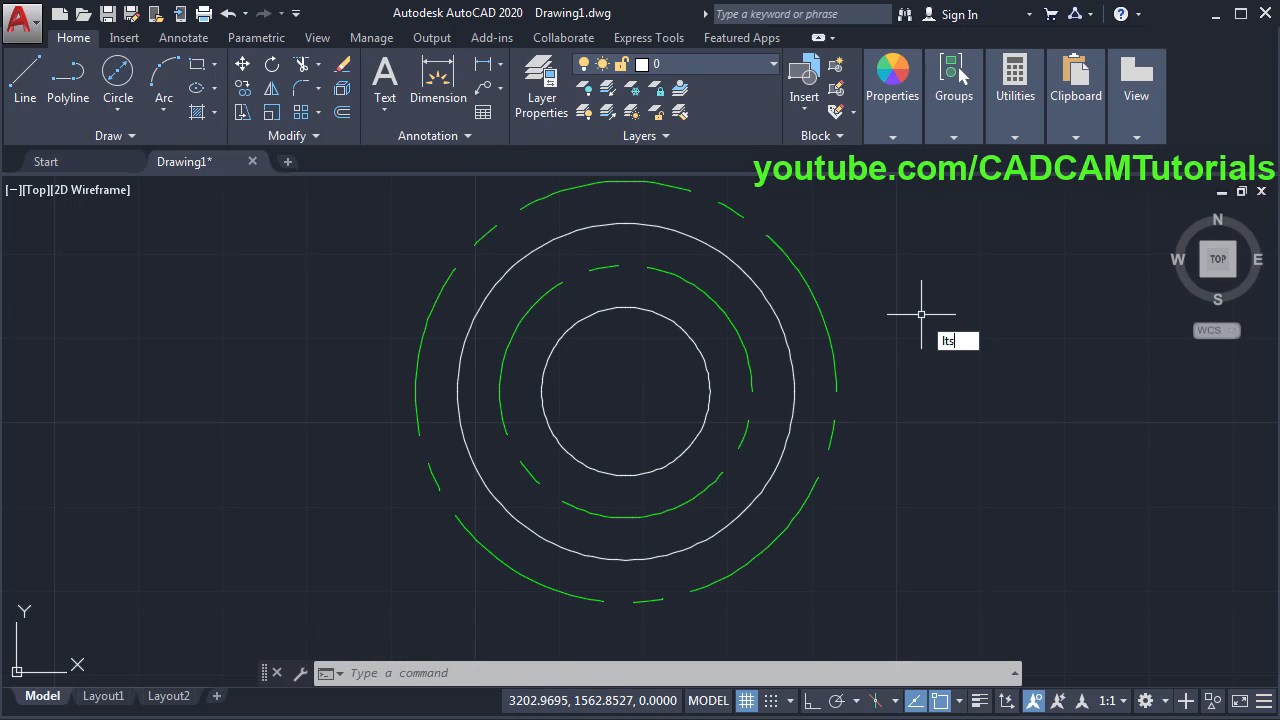
{"action": "key", "text": "Return"}
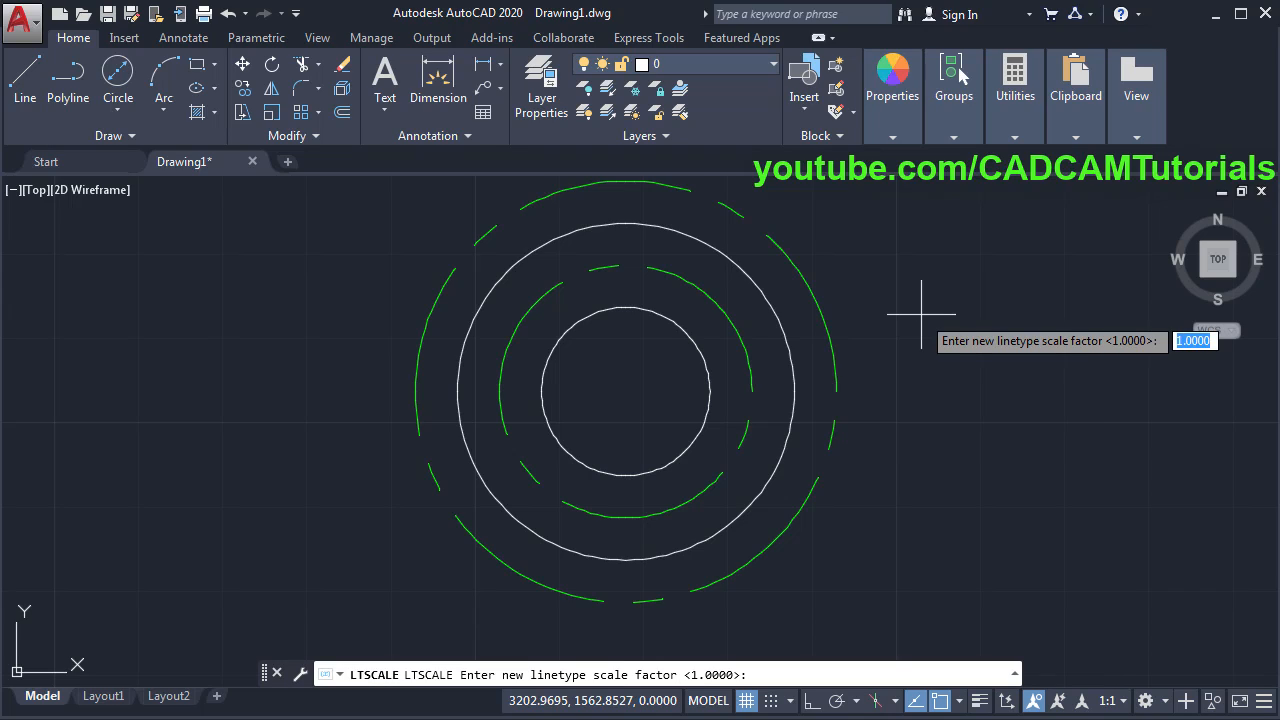
{"action": "type", "text": "0.25"}
{"action": "key", "text": "Return"}
{"action": "scroll", "coordinate": [776, 292], "scroll_direction": "down", "scroll_amount": 2}
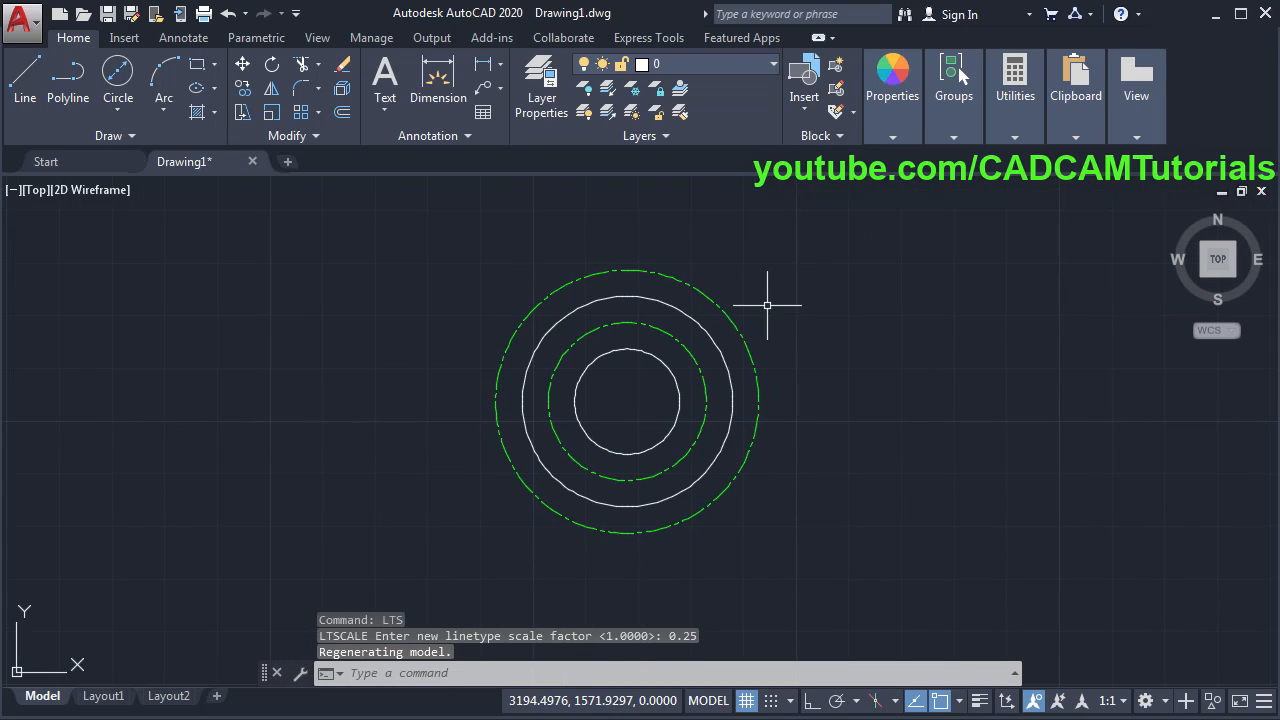
{"action": "key", "text": "alt+Tab"}
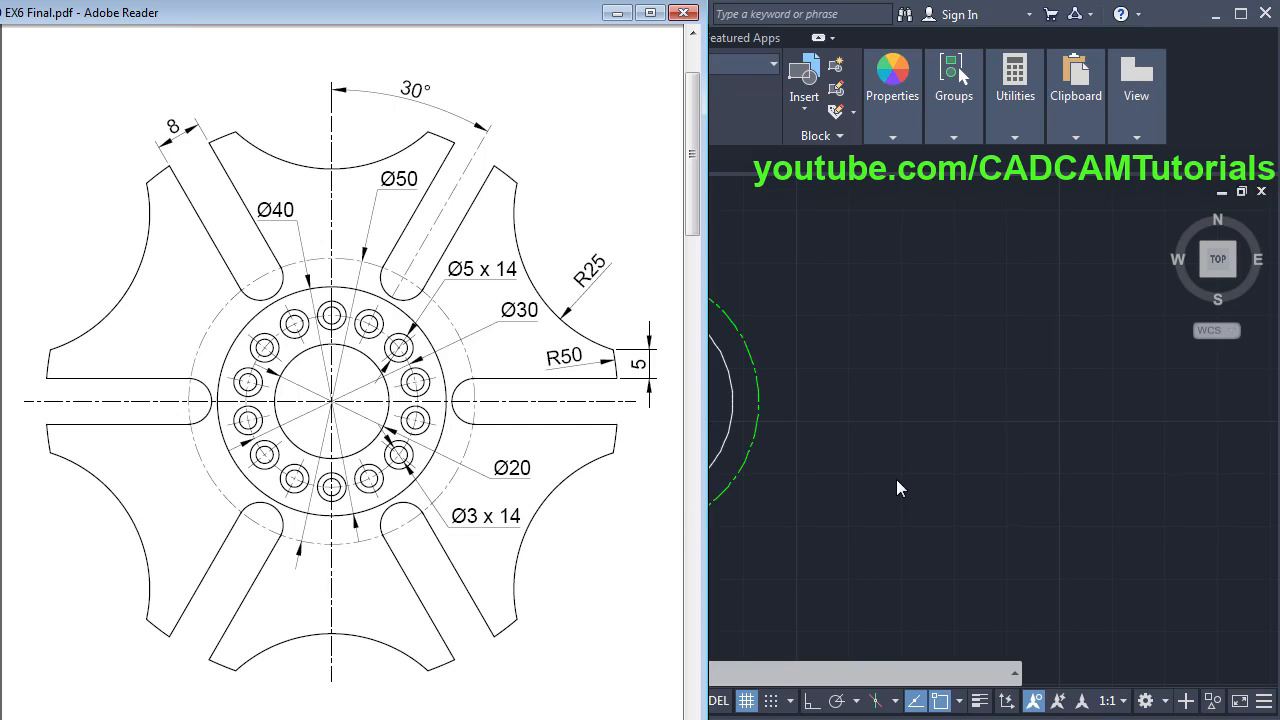
{"action": "key", "text": "alt+Tab"}
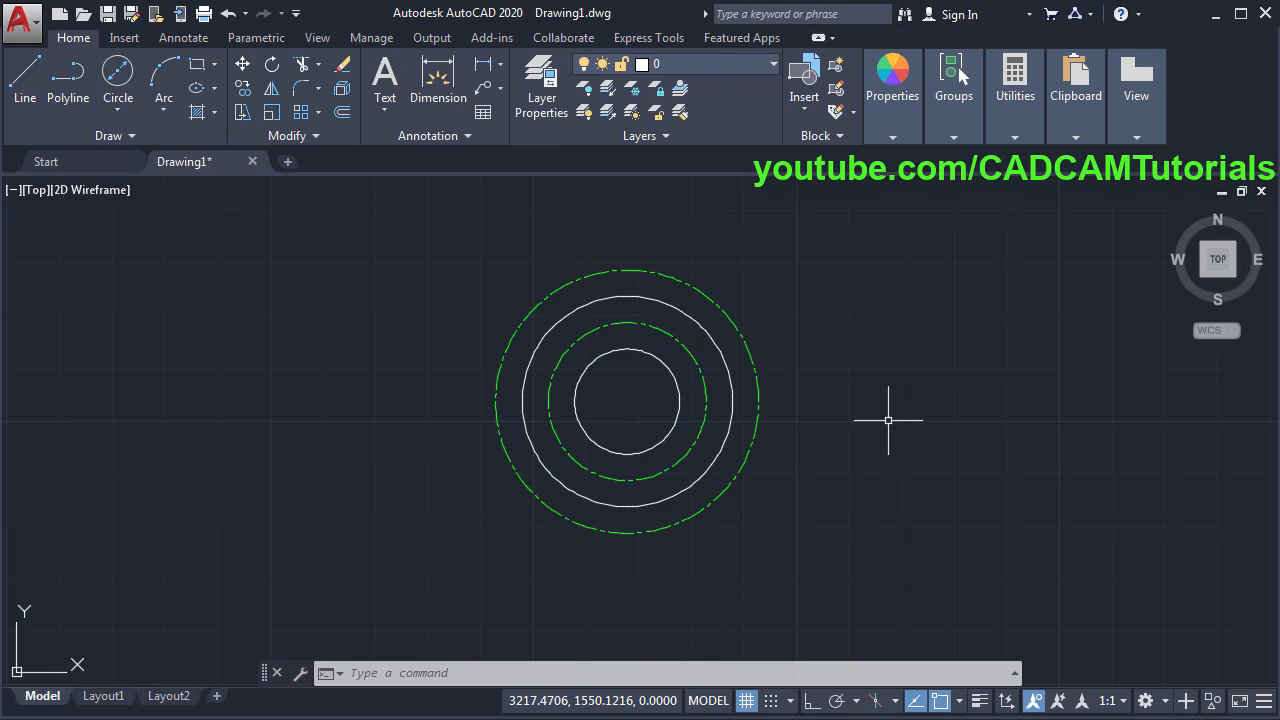
- Draw a diameter 3 hole circle at the top of the Ø30 centre-line circle
{"action": "left_click", "coordinate": [118, 72]}
{"action": "scroll", "coordinate": [630, 320], "scroll_direction": "up", "scroll_amount": 3}
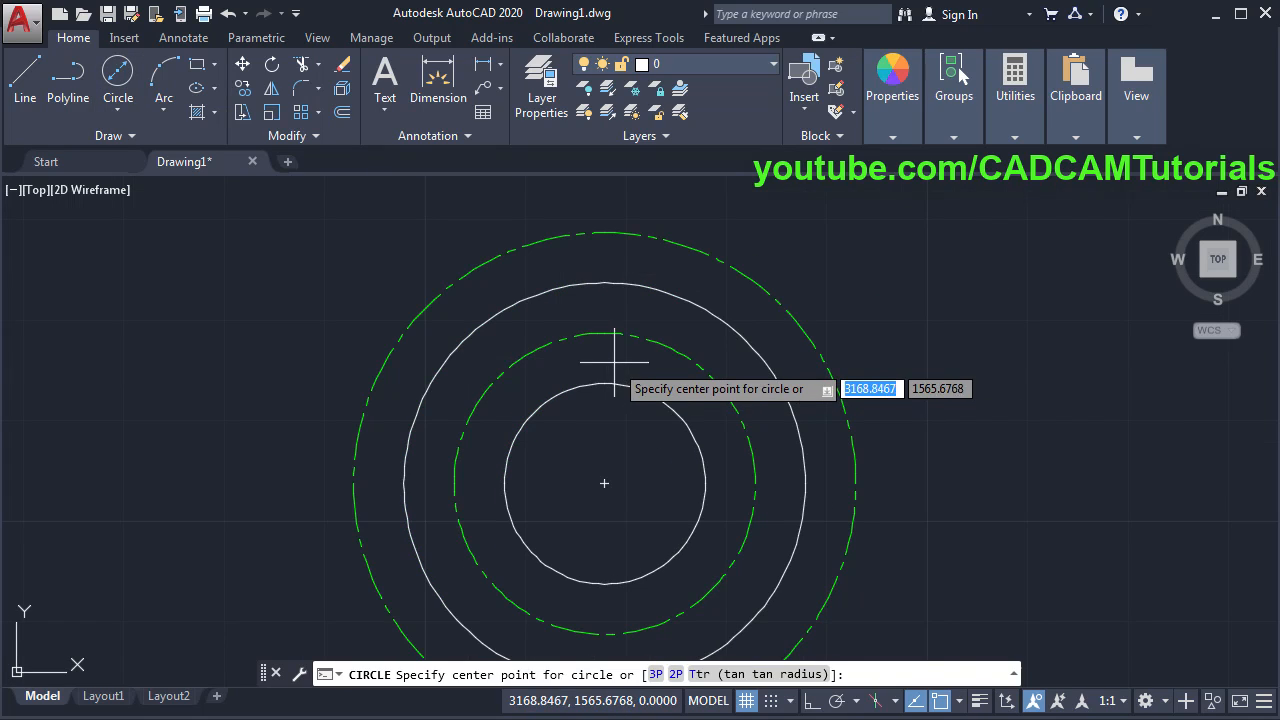
{"action": "left_click", "coordinate": [604, 333]}
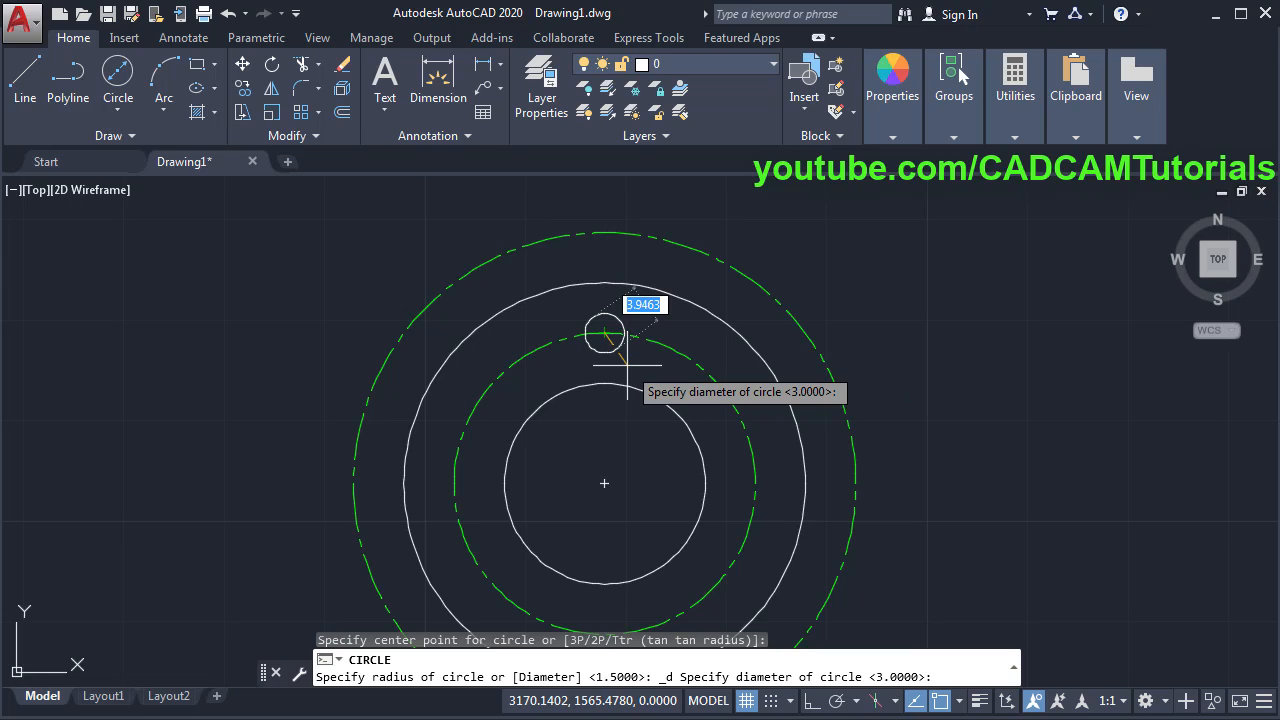
{"action": "type", "text": "3"}
{"action": "key", "text": "Return"}
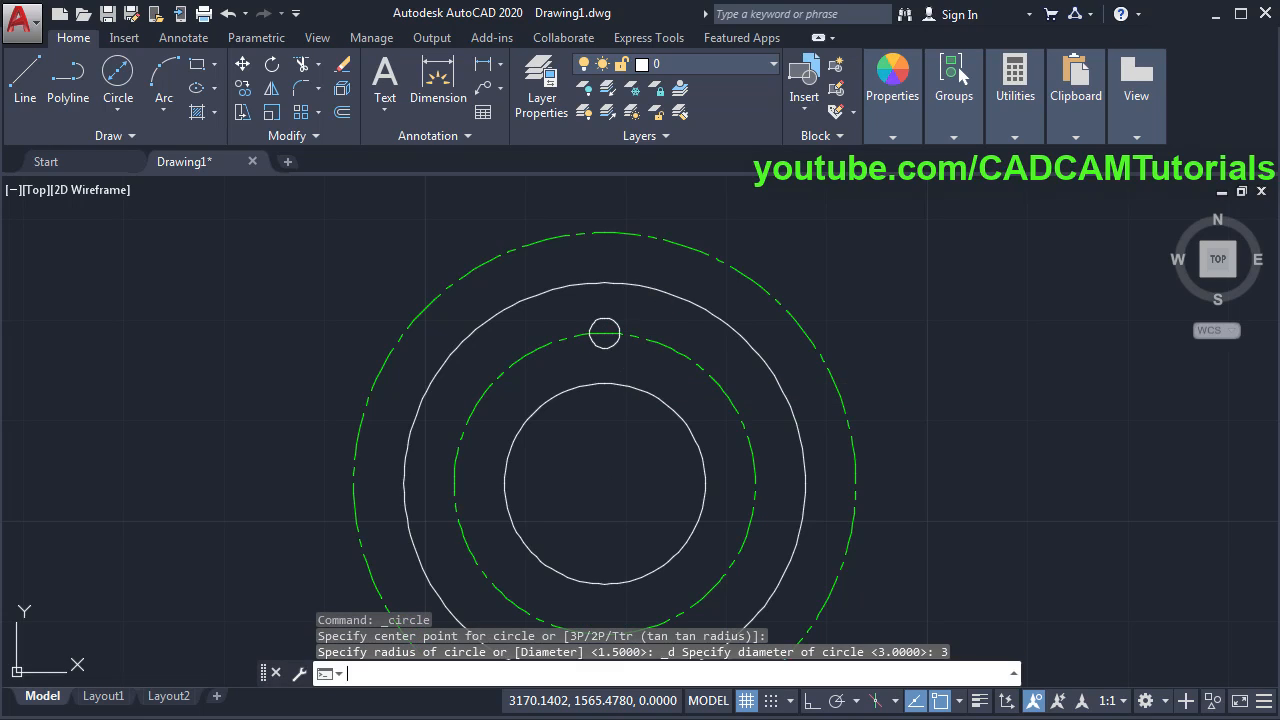
- Add a concentric diameter 5 circle around the small hole
{"action": "key", "text": "Return"}
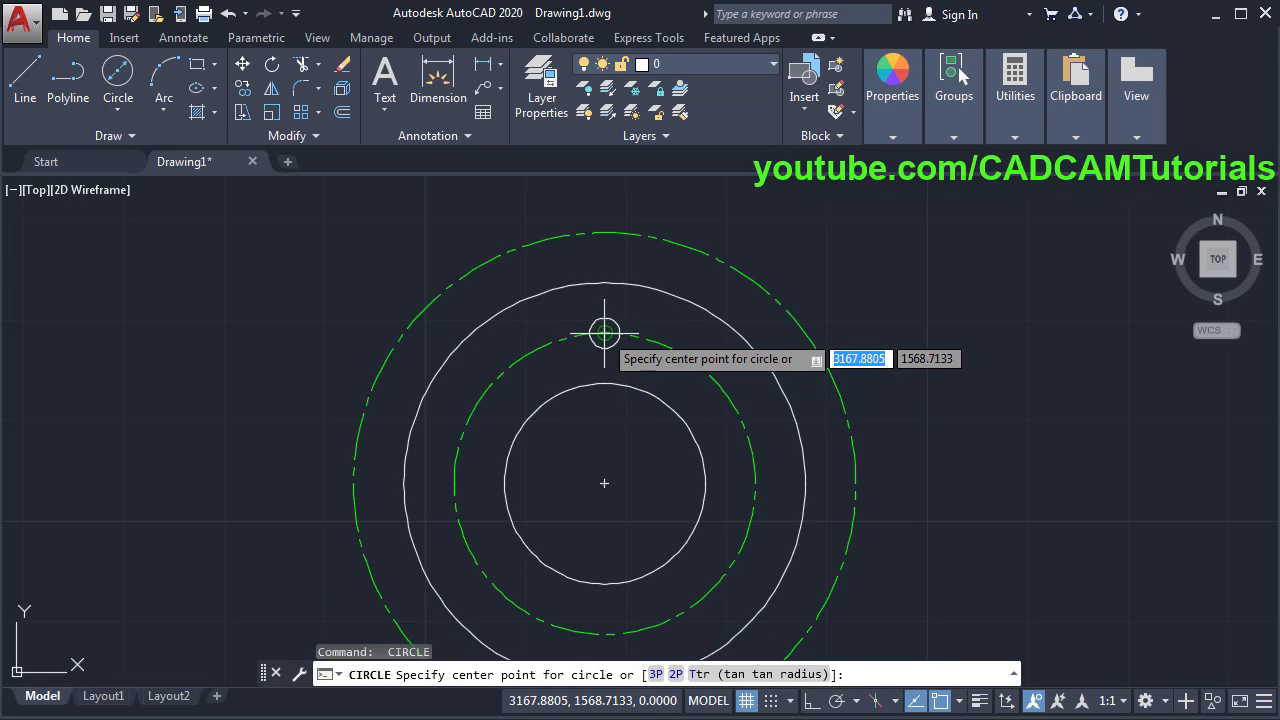
{"action": "left_click", "coordinate": [604, 333]}
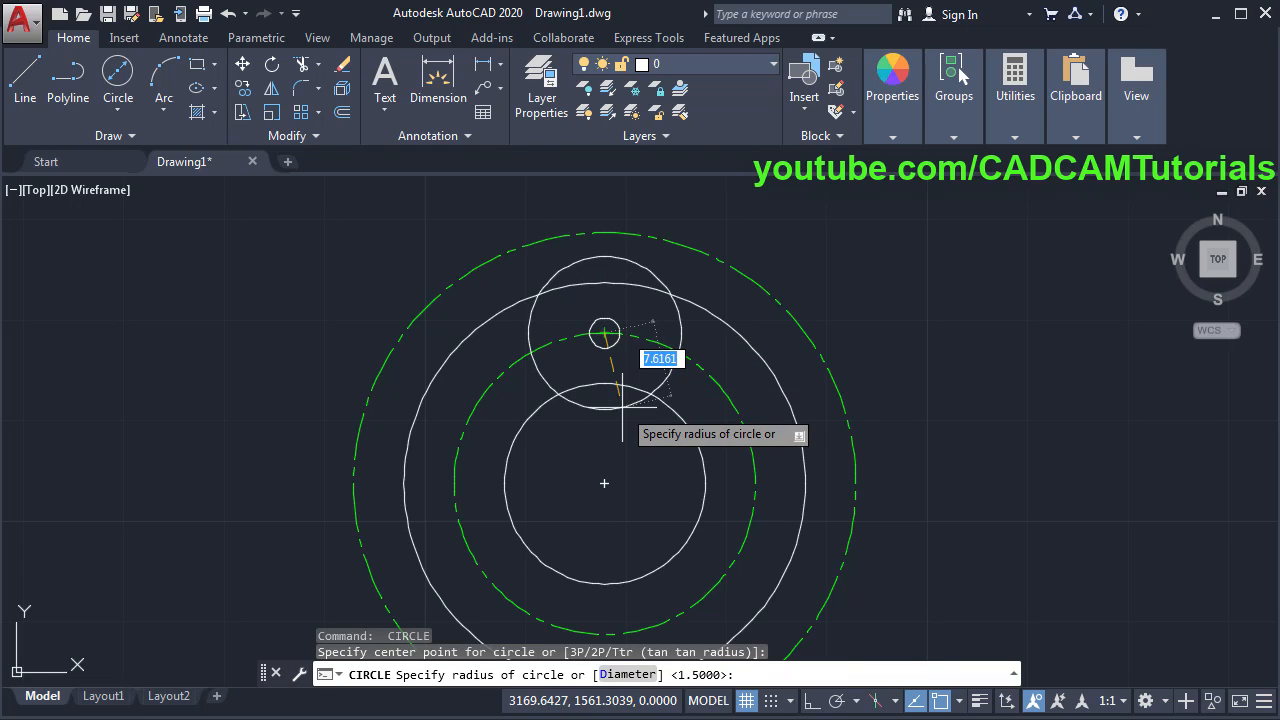
{"action": "left_click", "coordinate": [626, 674]}
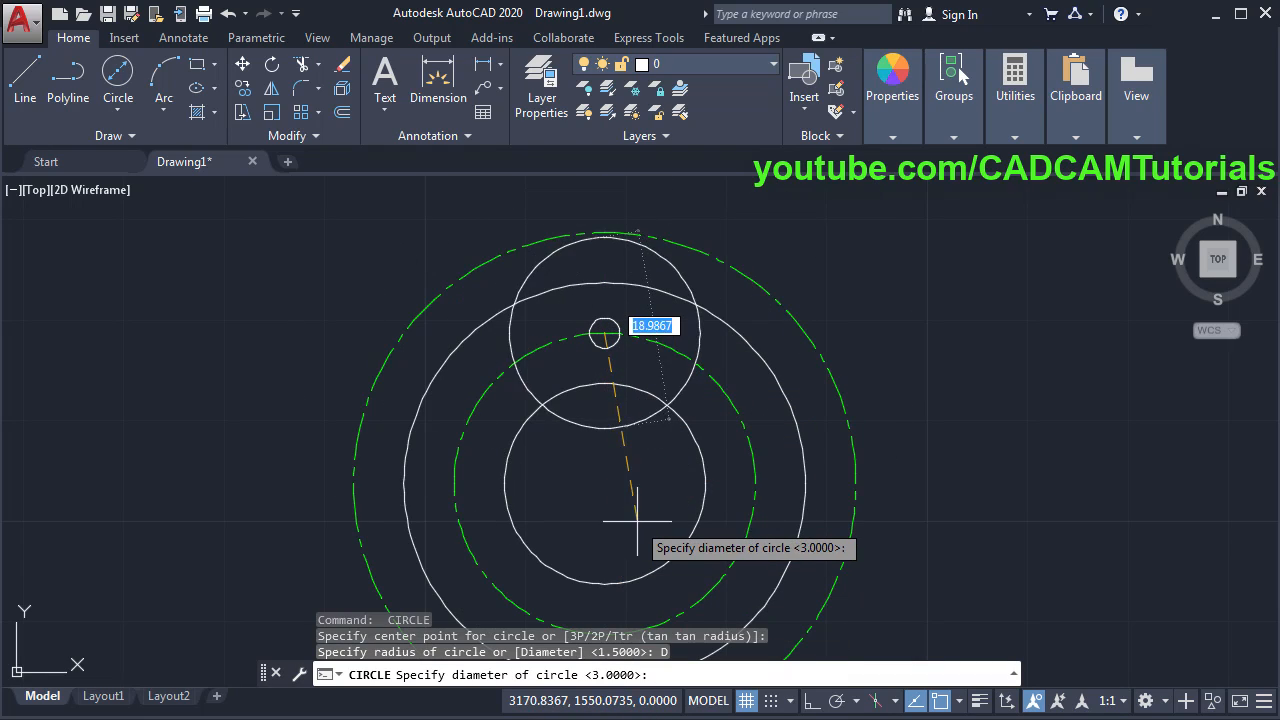
{"action": "type", "text": "5"}
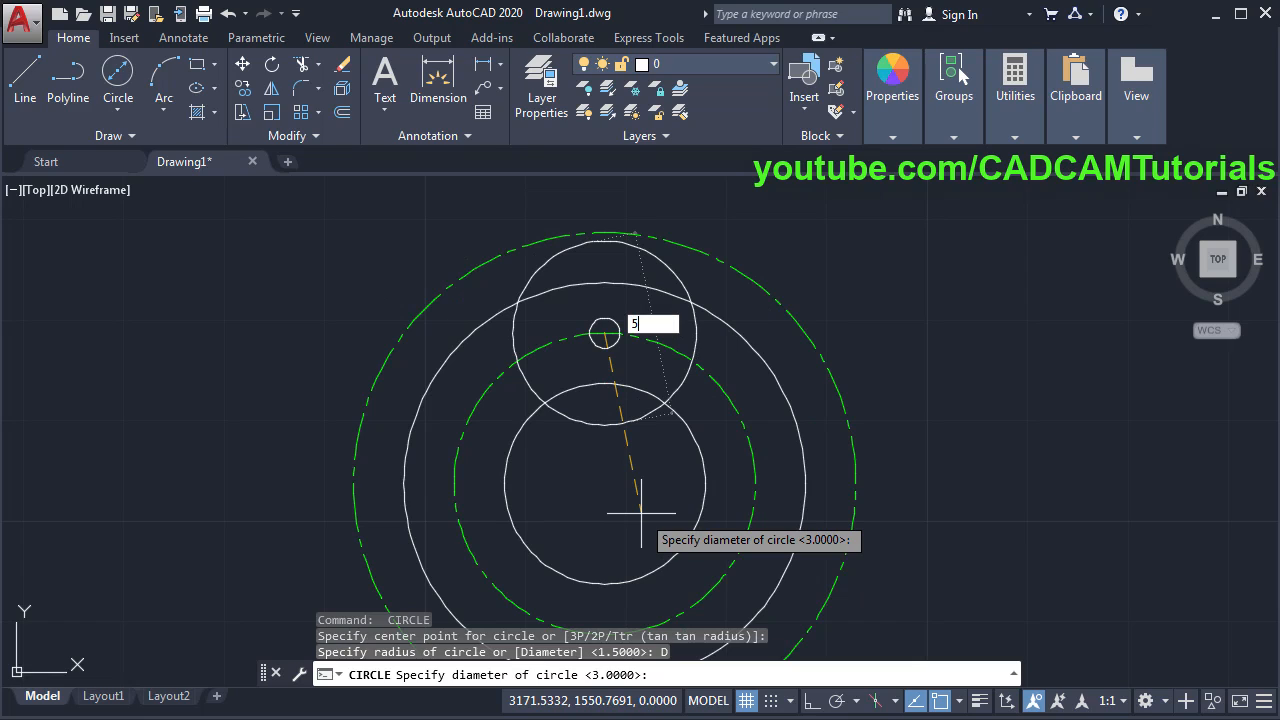
{"action": "key", "text": "Return"}
{"action": "middle_click_drag", "start_coordinate": [657, 471], "coordinate": [660, 413]}
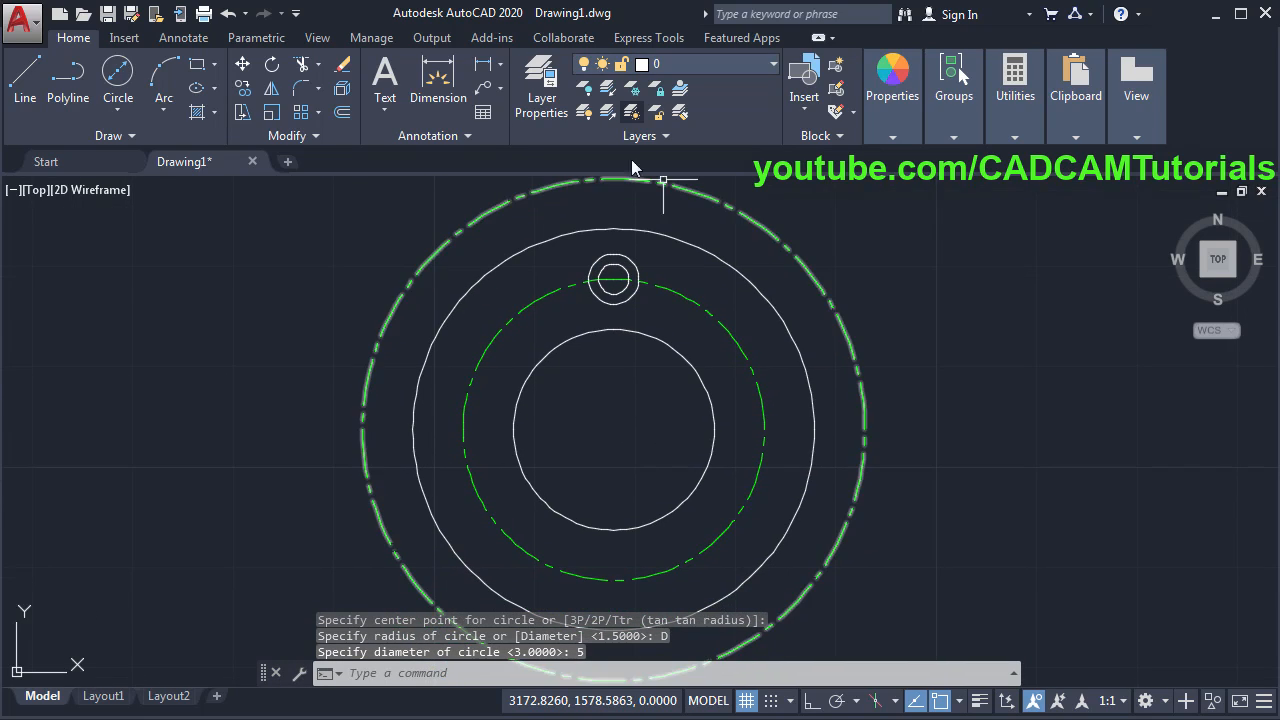
{"action": "scroll", "coordinate": [609, 433], "scroll_direction": "up", "scroll_amount": 3}
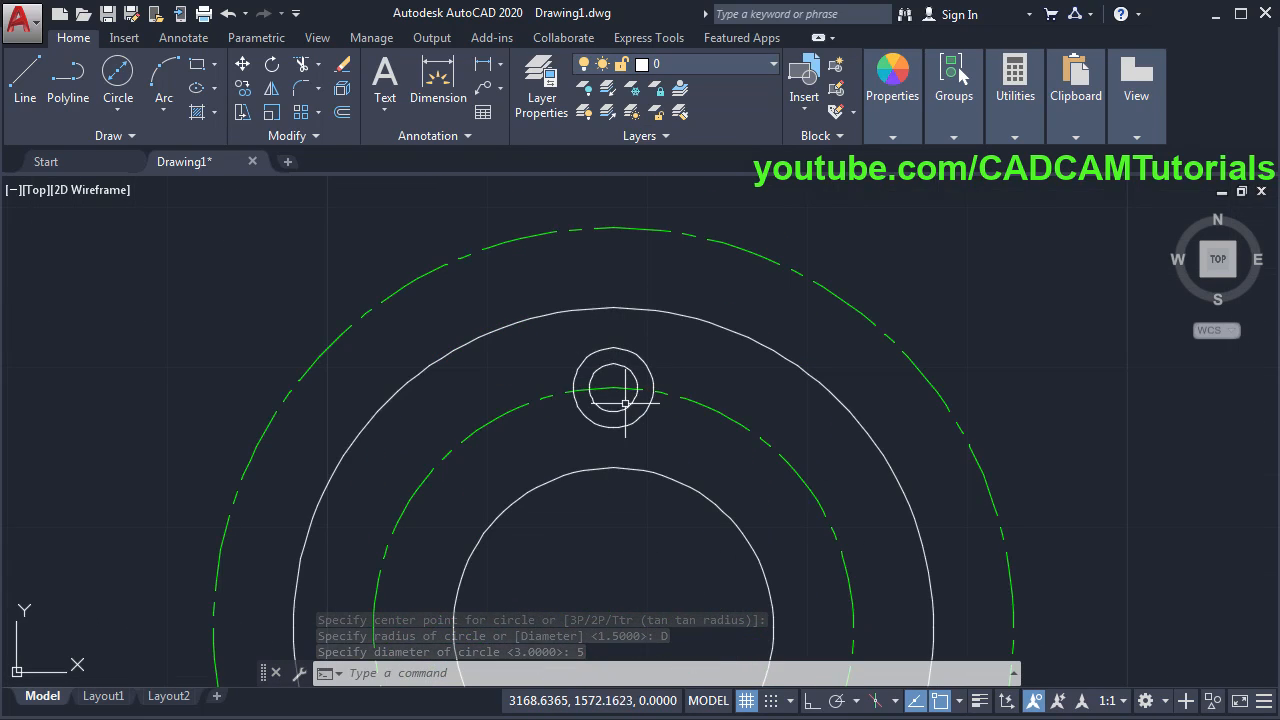
{"action": "left_click", "coordinate": [679, 63]}
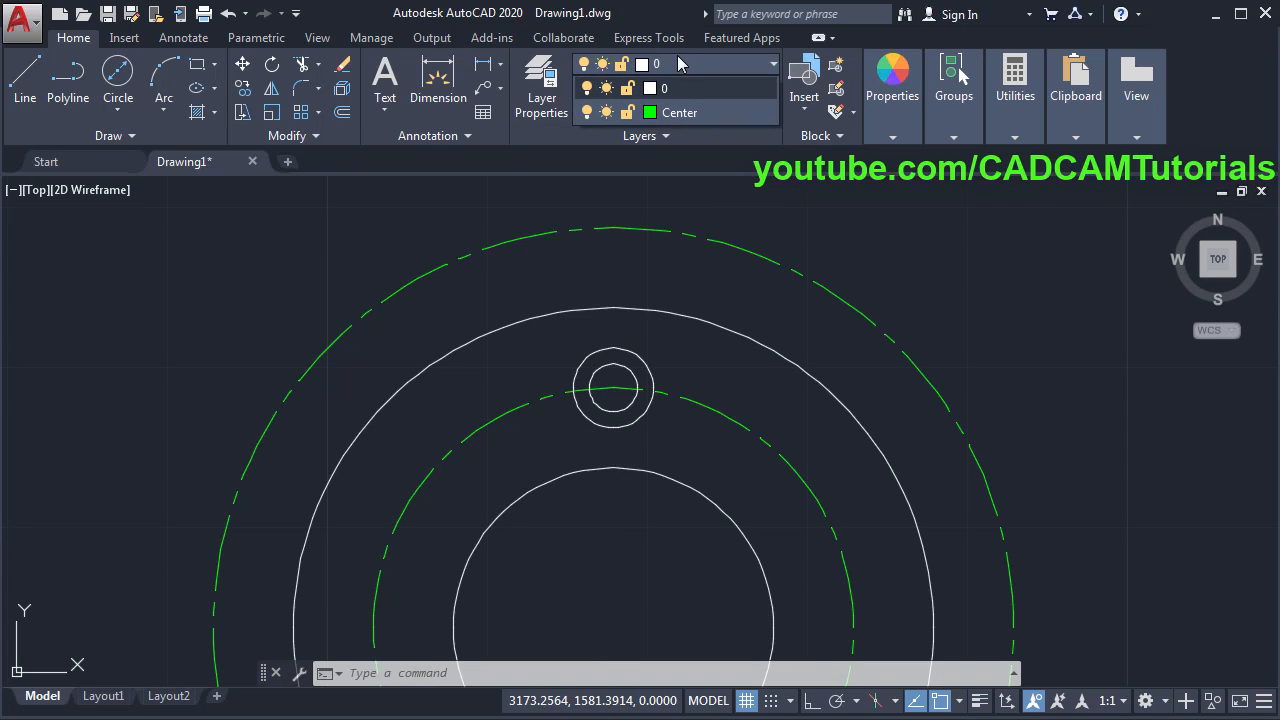
- On the Center layer, draw a vertical Ortho centerline through the Ø3 and Ø5 hole circles
{"action": "left_click", "coordinate": [679, 113]}
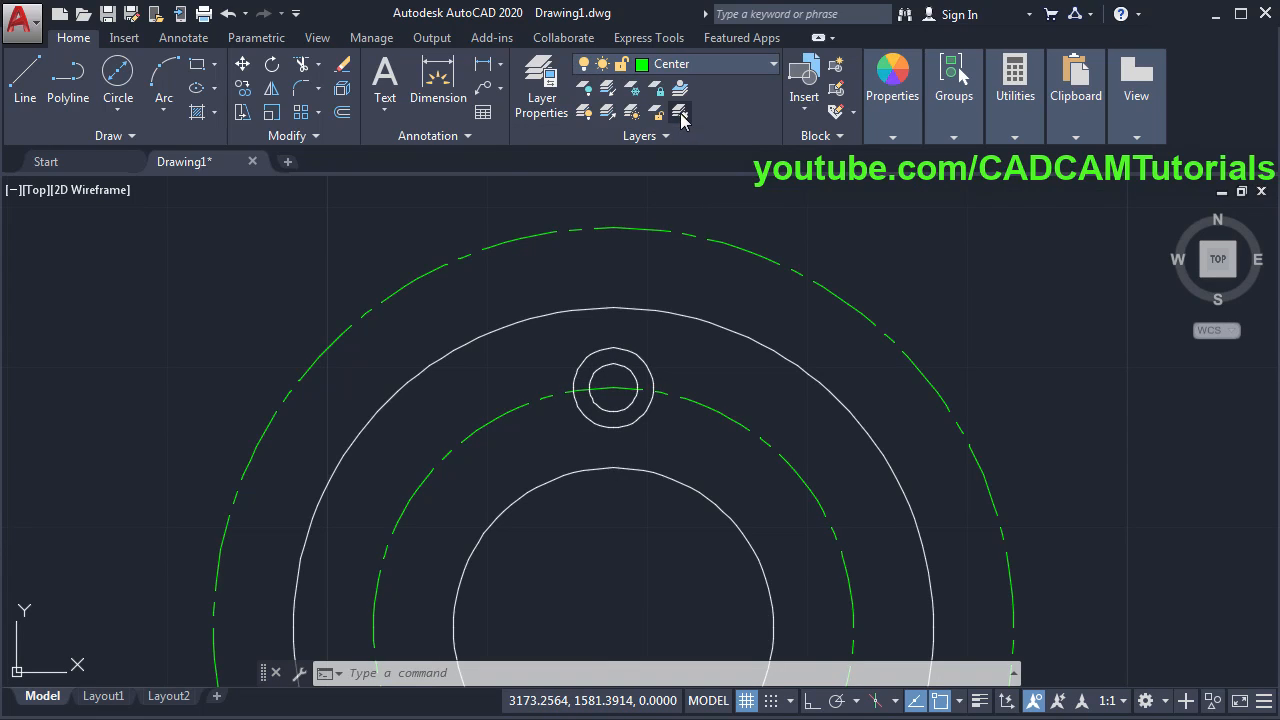
{"action": "left_click", "coordinate": [28, 108]}
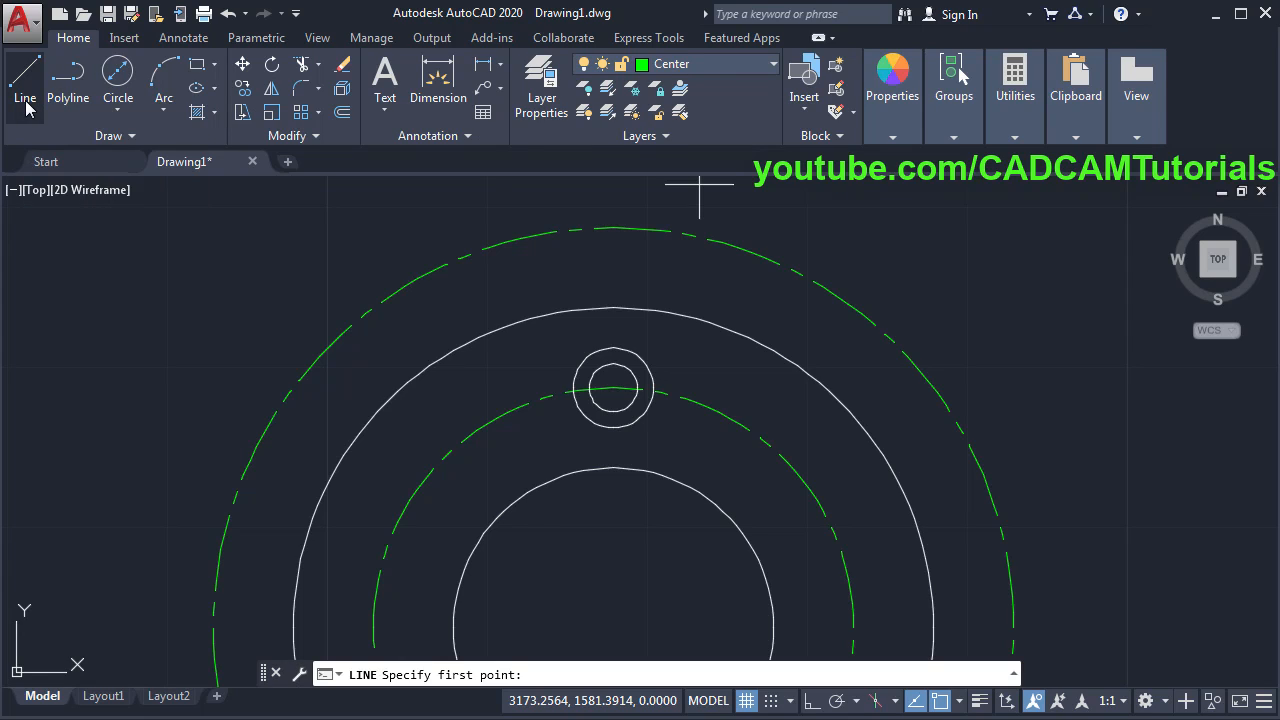
{"action": "scroll", "coordinate": [665, 335], "scroll_direction": "up", "scroll_amount": 2}
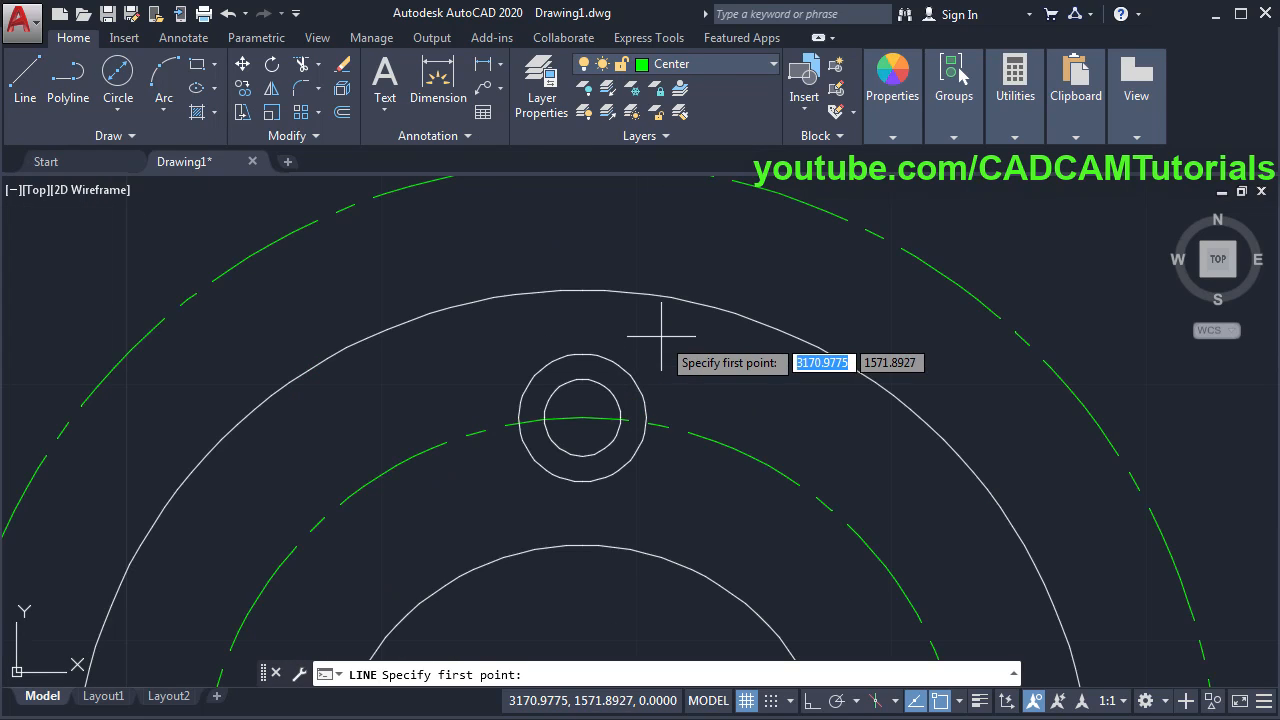
{"action": "left_click", "coordinate": [584, 326]}
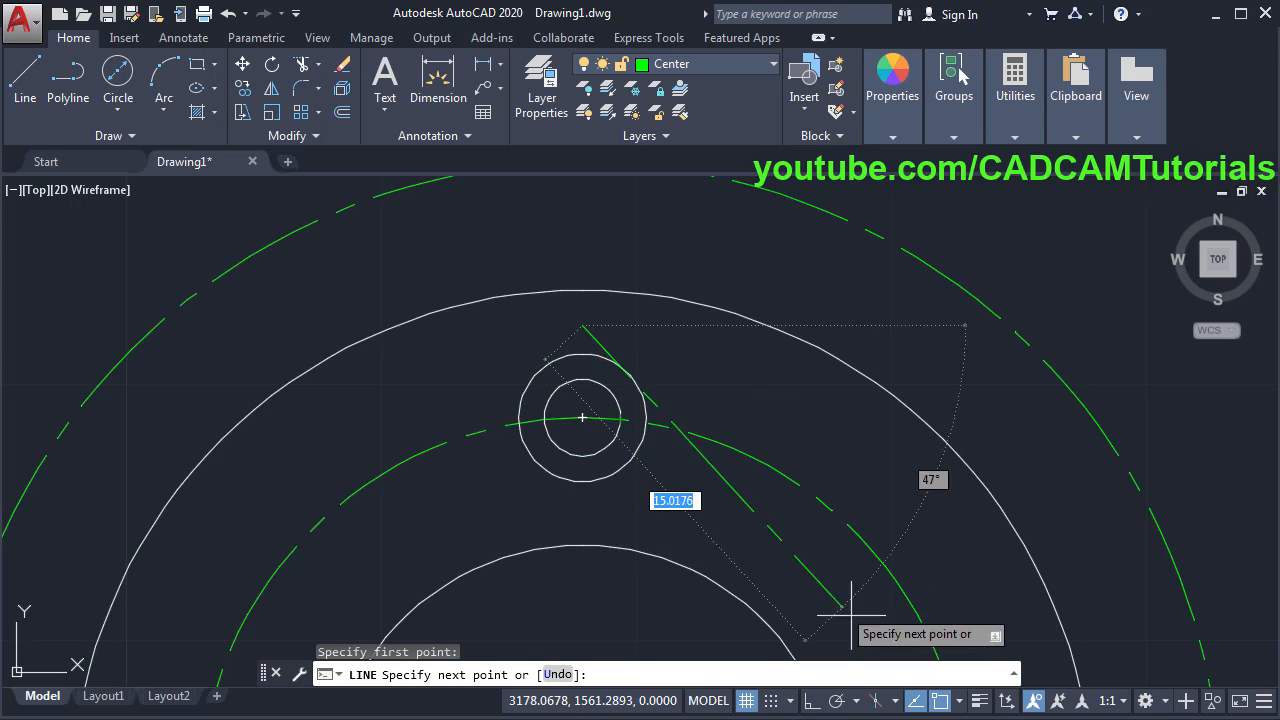
{"action": "left_click", "coordinate": [812, 706]}
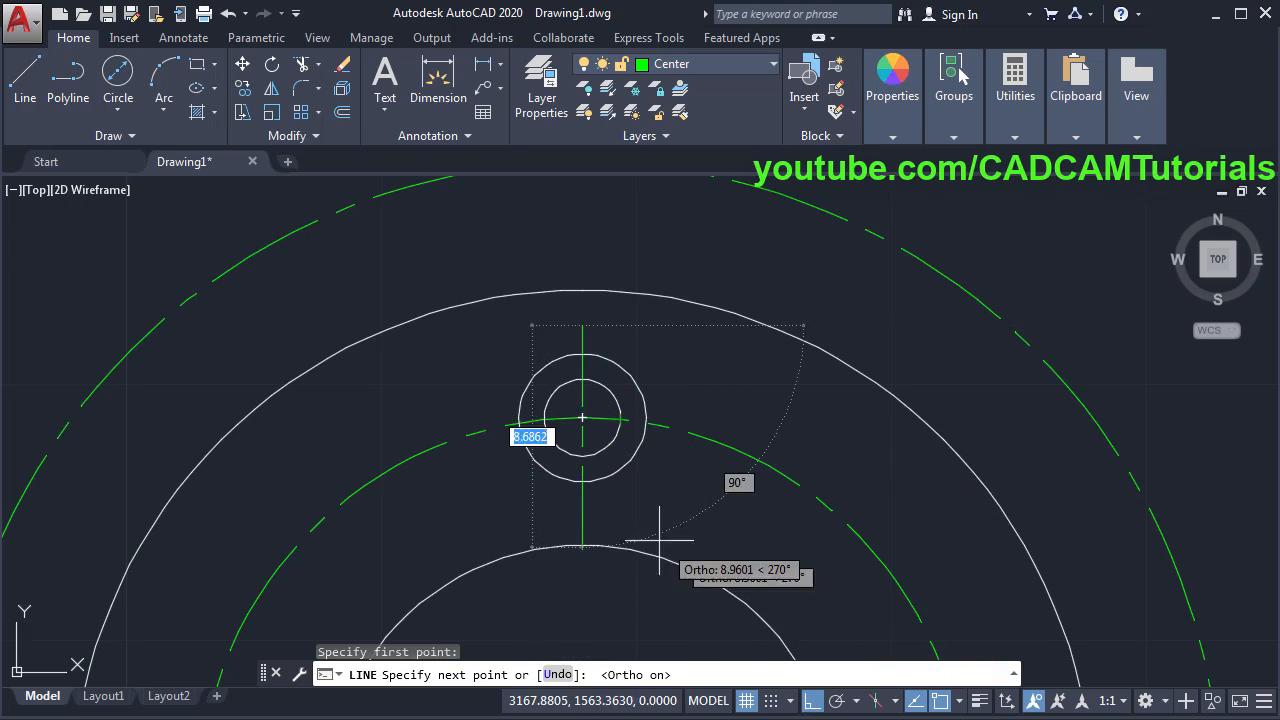
{"action": "left_click", "coordinate": [598, 513]}
{"action": "key", "text": "Escape"}
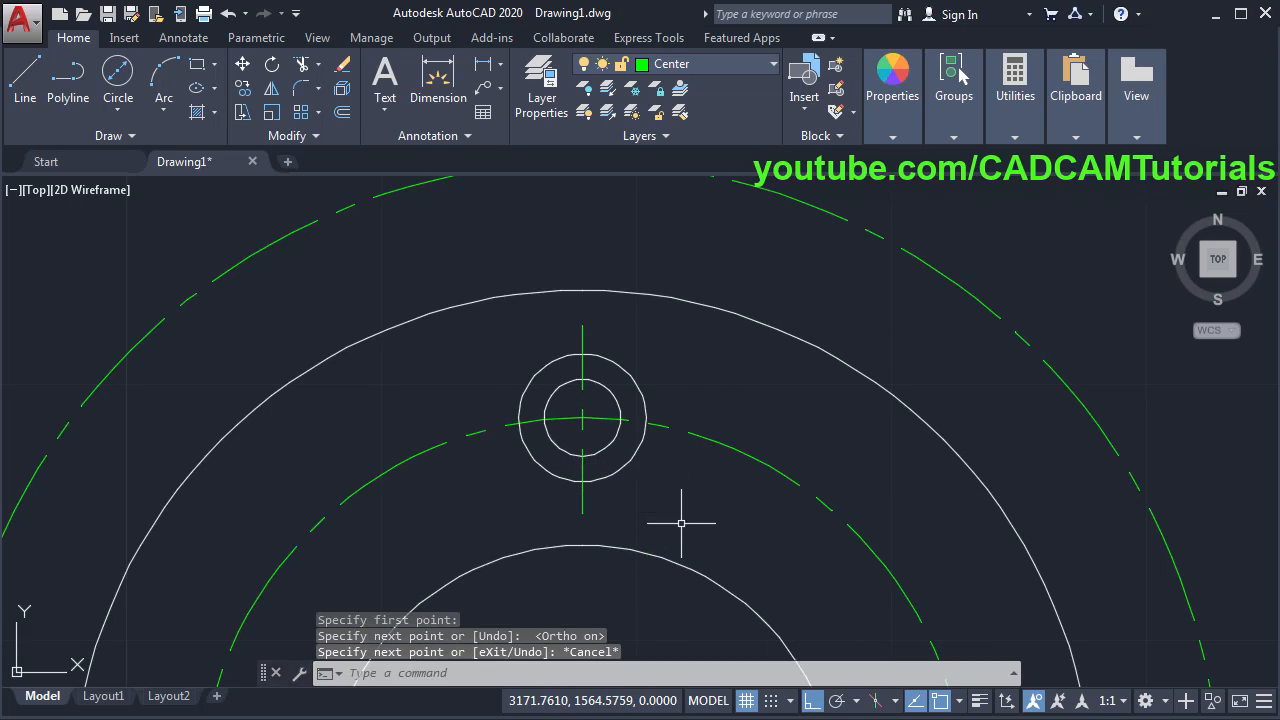
{"action": "scroll", "coordinate": [709, 285], "scroll_direction": "down", "scroll_amount": 3}
{"action": "middle_click_drag", "start_coordinate": [750, 381], "coordinate": [724, 346]}
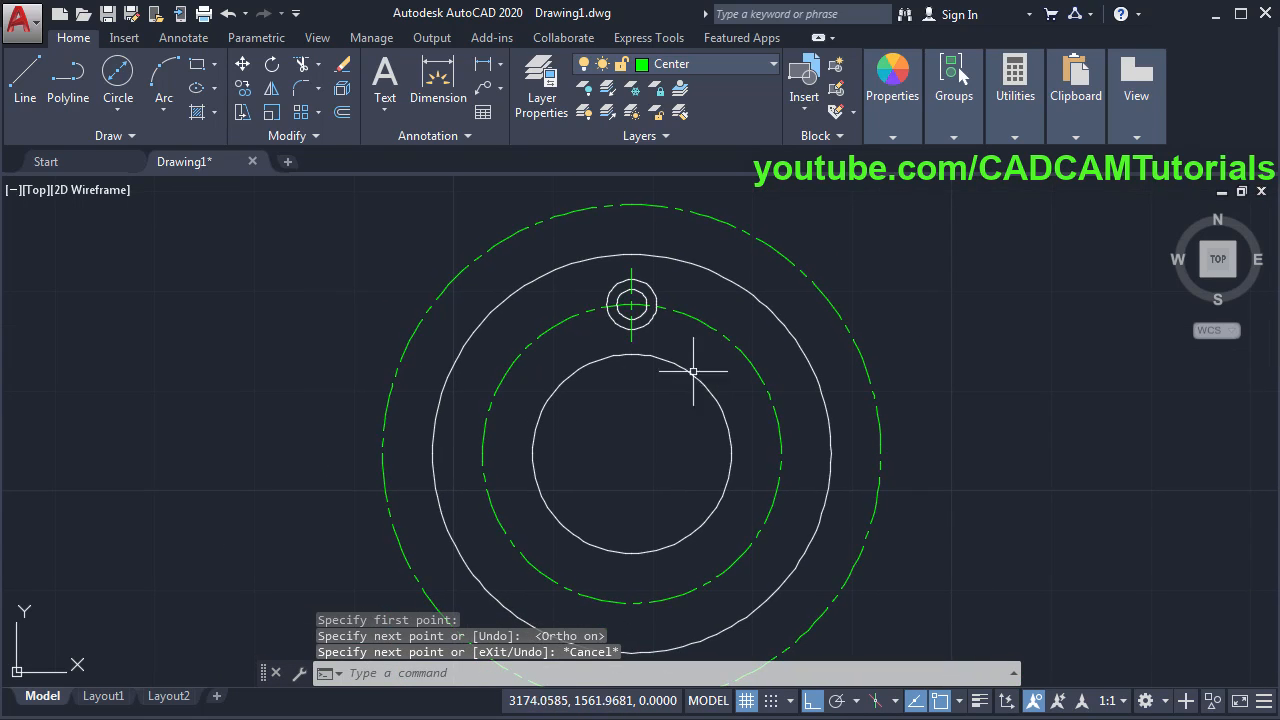
{"action": "key", "text": "alt+Tab"}
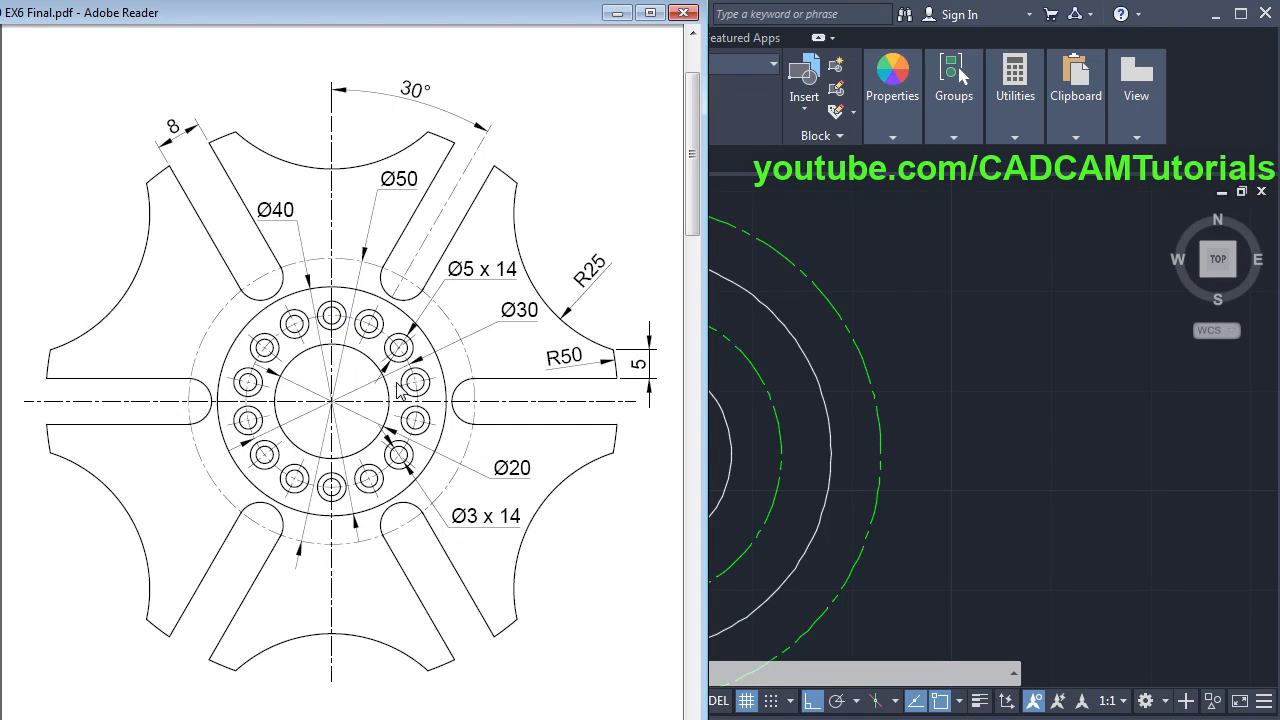
{"action": "key", "text": "alt+Tab"}
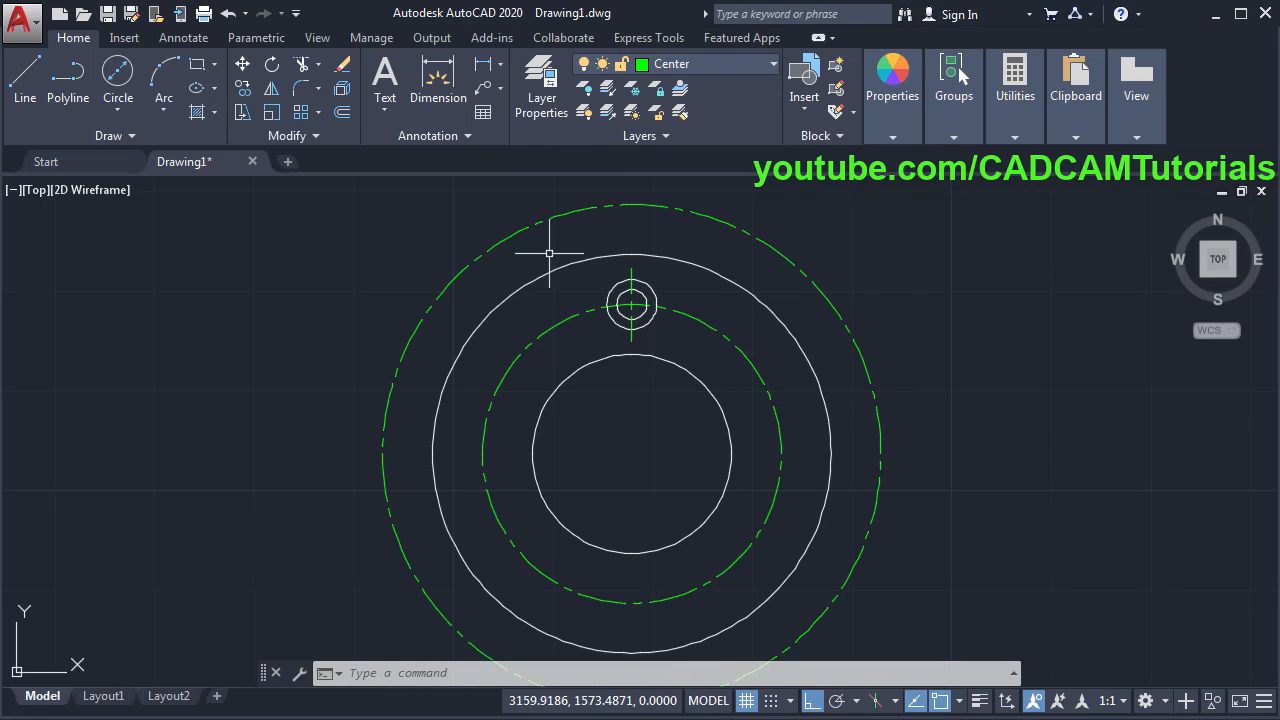
- Polar-array the hole circles and centerline around the plate centre with 14 items
{"action": "left_click", "coordinate": [318, 115]}
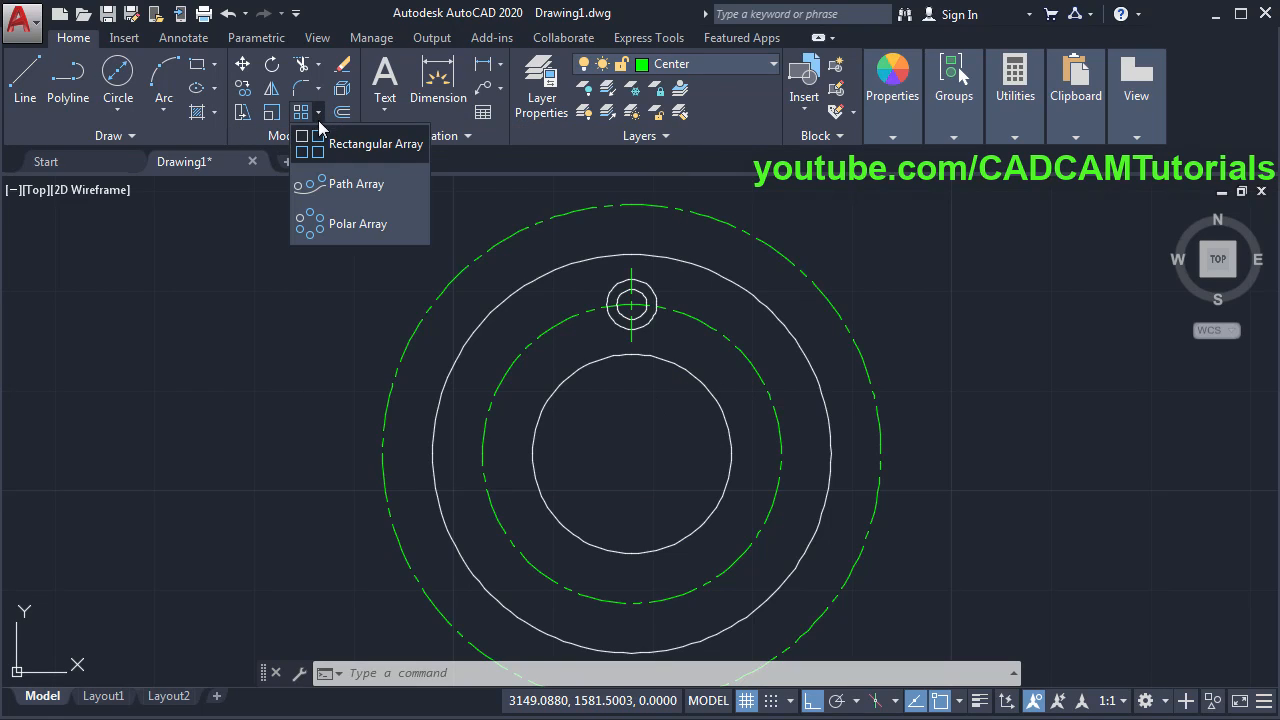
{"action": "left_click", "coordinate": [348, 226]}
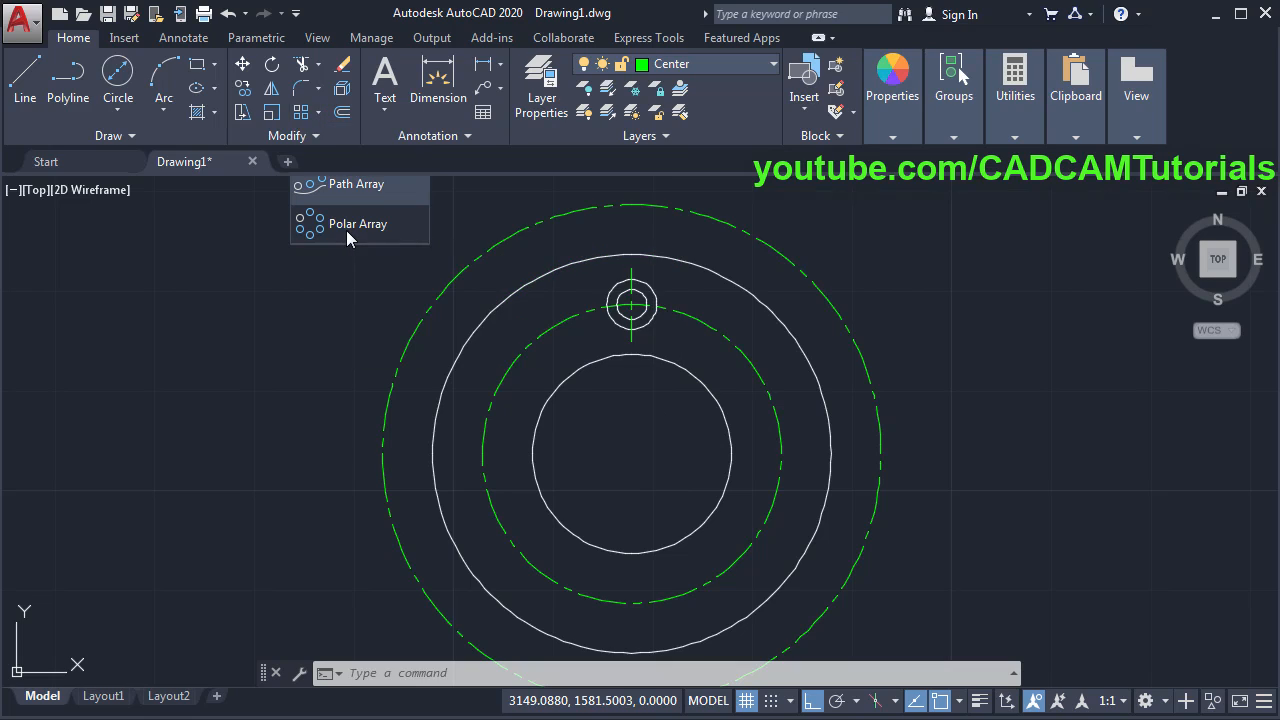
{"action": "left_click", "coordinate": [652, 343]}
{"action": "left_click", "coordinate": [628, 300]}
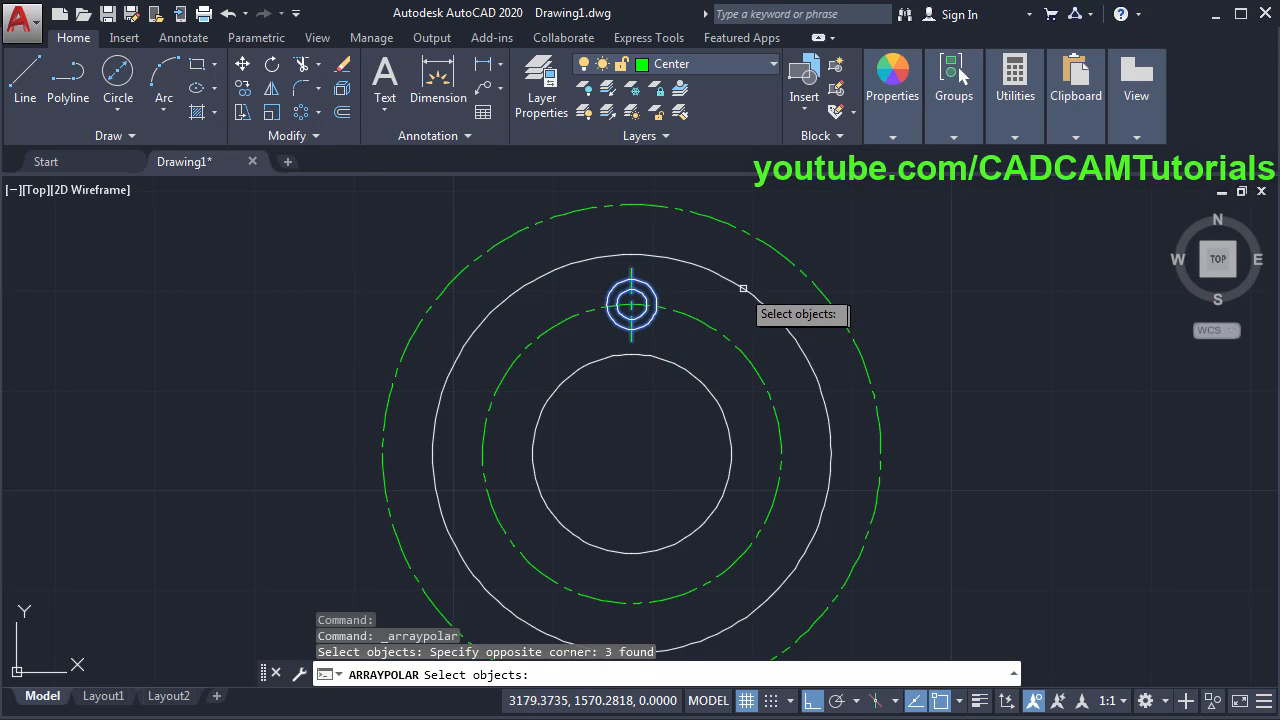
{"action": "key", "text": "Return"}
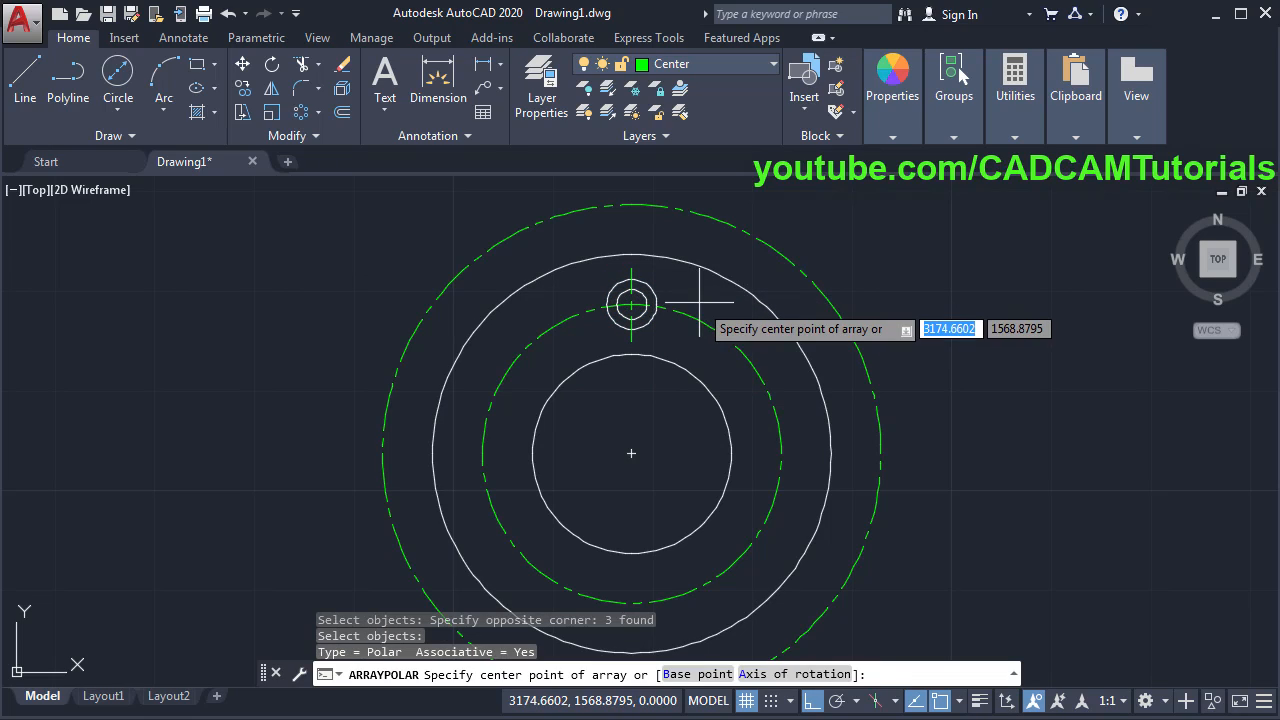
{"action": "left_click", "coordinate": [631, 453]}
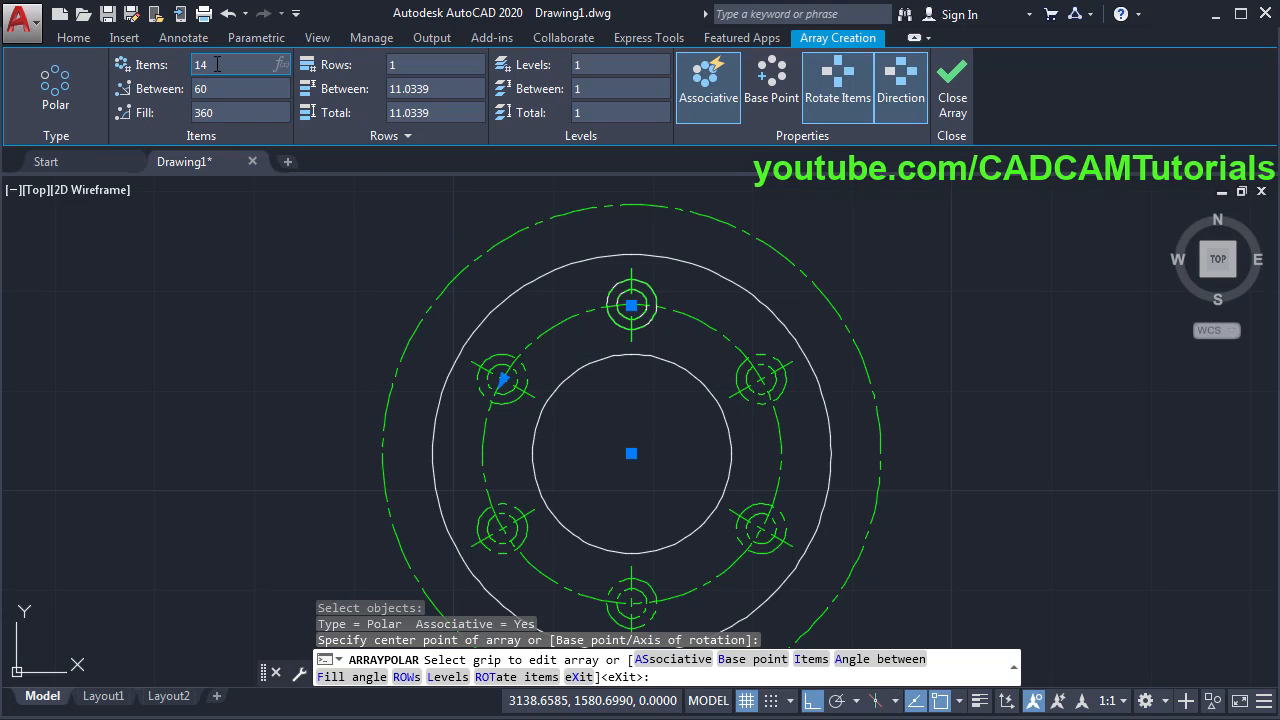
{"action": "left_click", "coordinate": [217, 64]}
{"action": "type", "text": "14"}
{"action": "key", "text": "Return"}
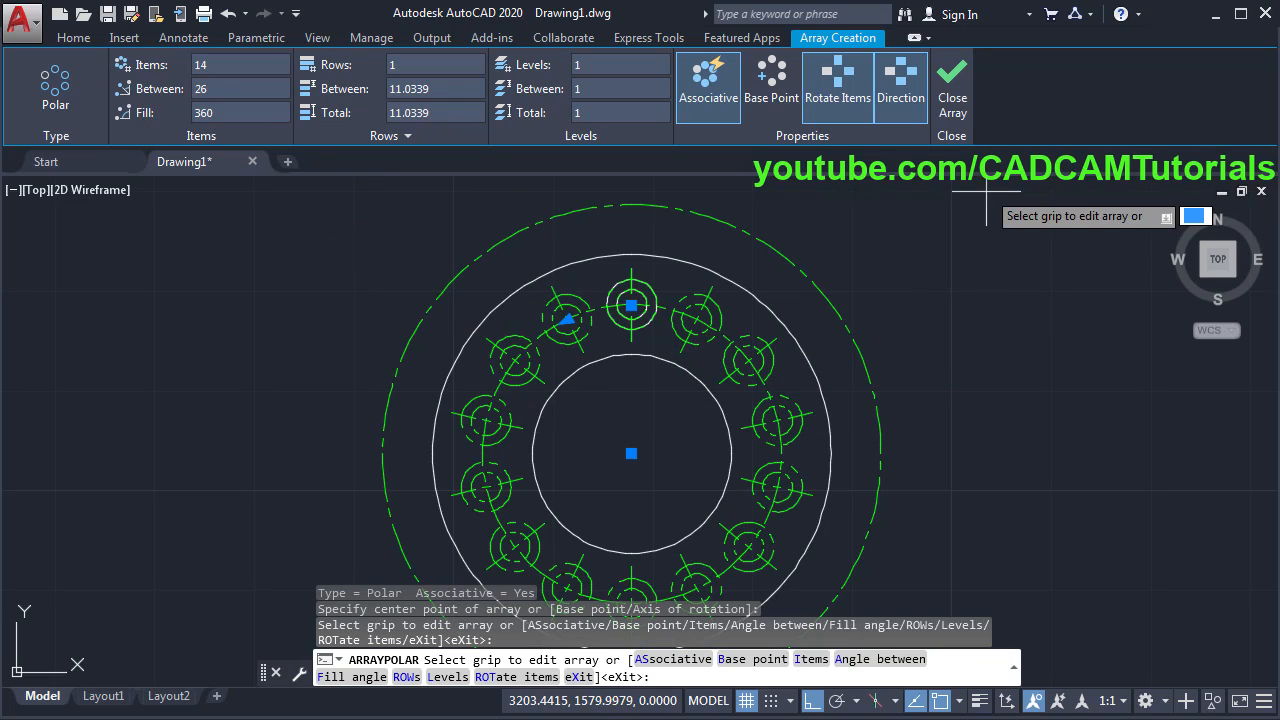
{"action": "left_click", "coordinate": [955, 105]}
- Move the 14-hole array onto layer 0 and check the reference PDF
{"action": "middle_click_drag", "start_coordinate": [932, 338], "coordinate": [927, 268]}
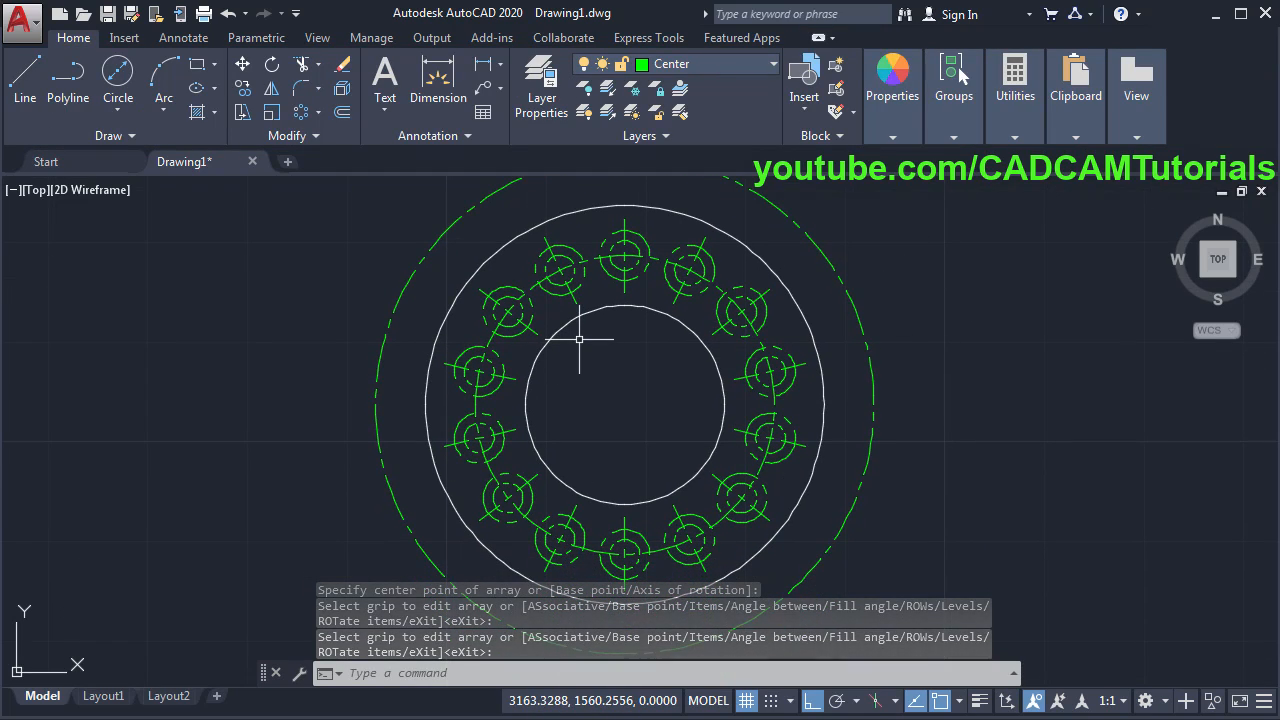
{"action": "left_click", "coordinate": [532, 317]}
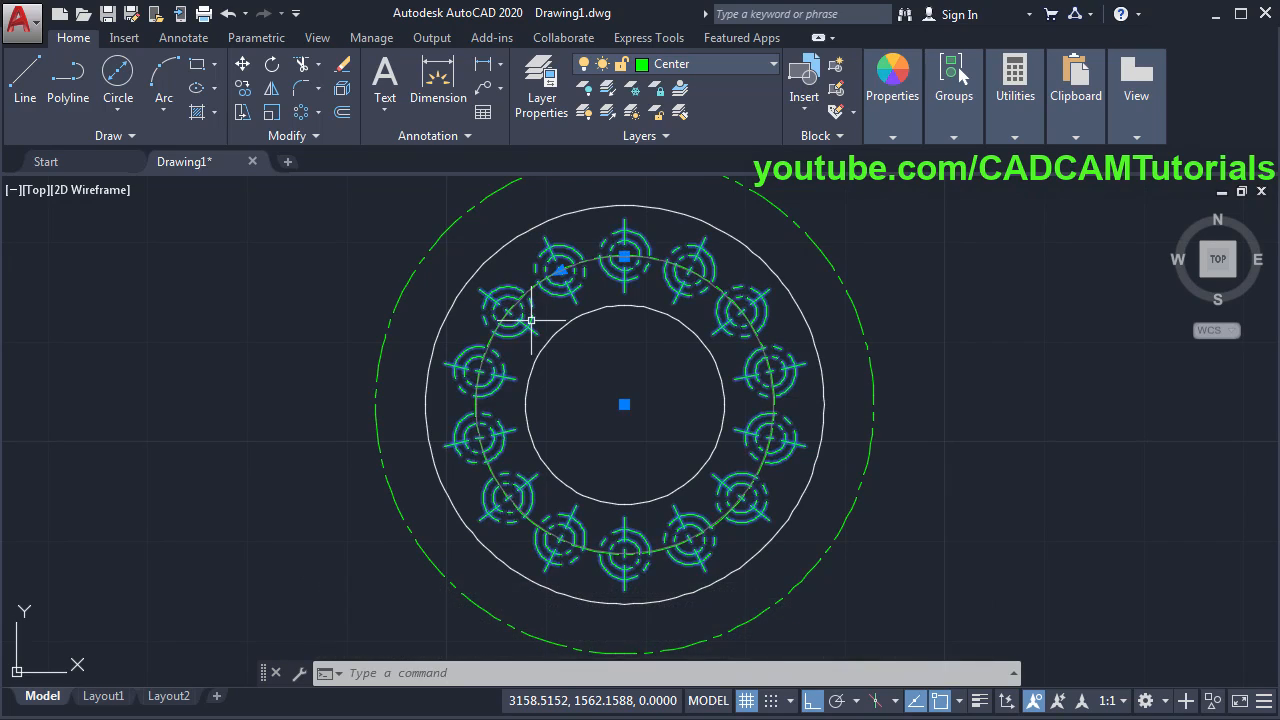
{"action": "left_click", "coordinate": [76, 38]}
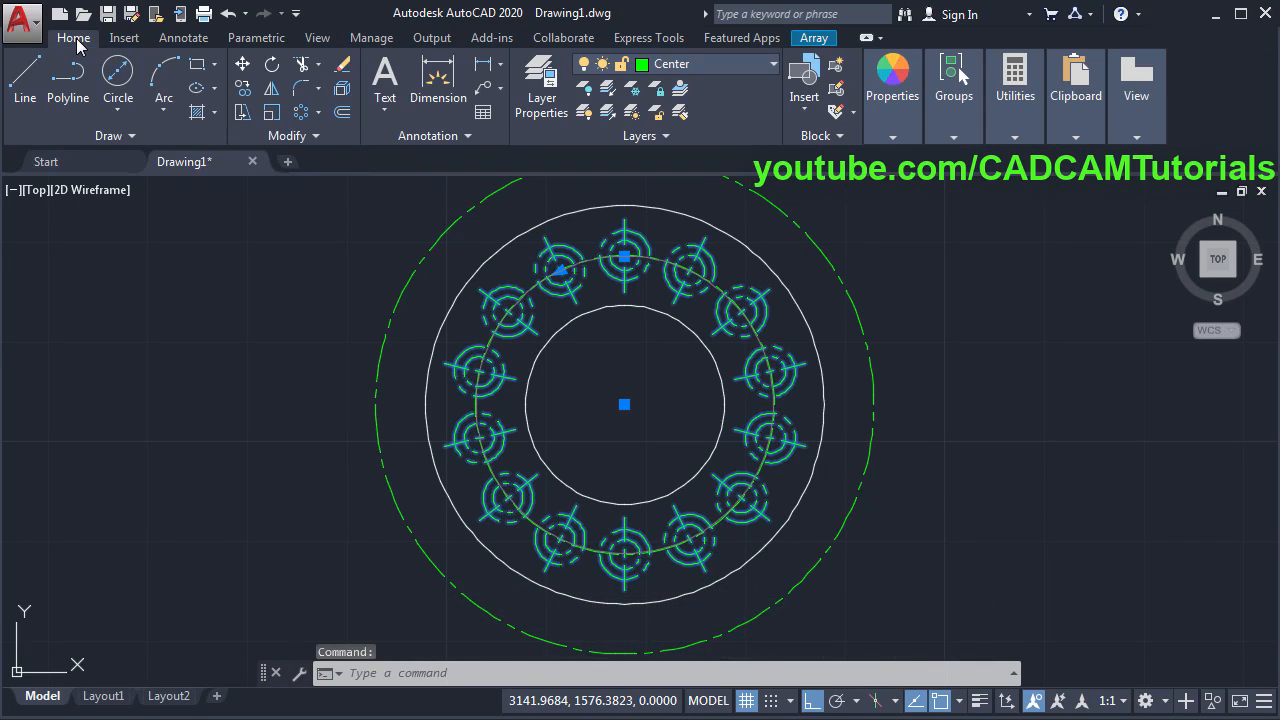
{"action": "left_click", "coordinate": [716, 64]}
{"action": "left_click", "coordinate": [683, 90]}
{"action": "key", "text": "Escape"}
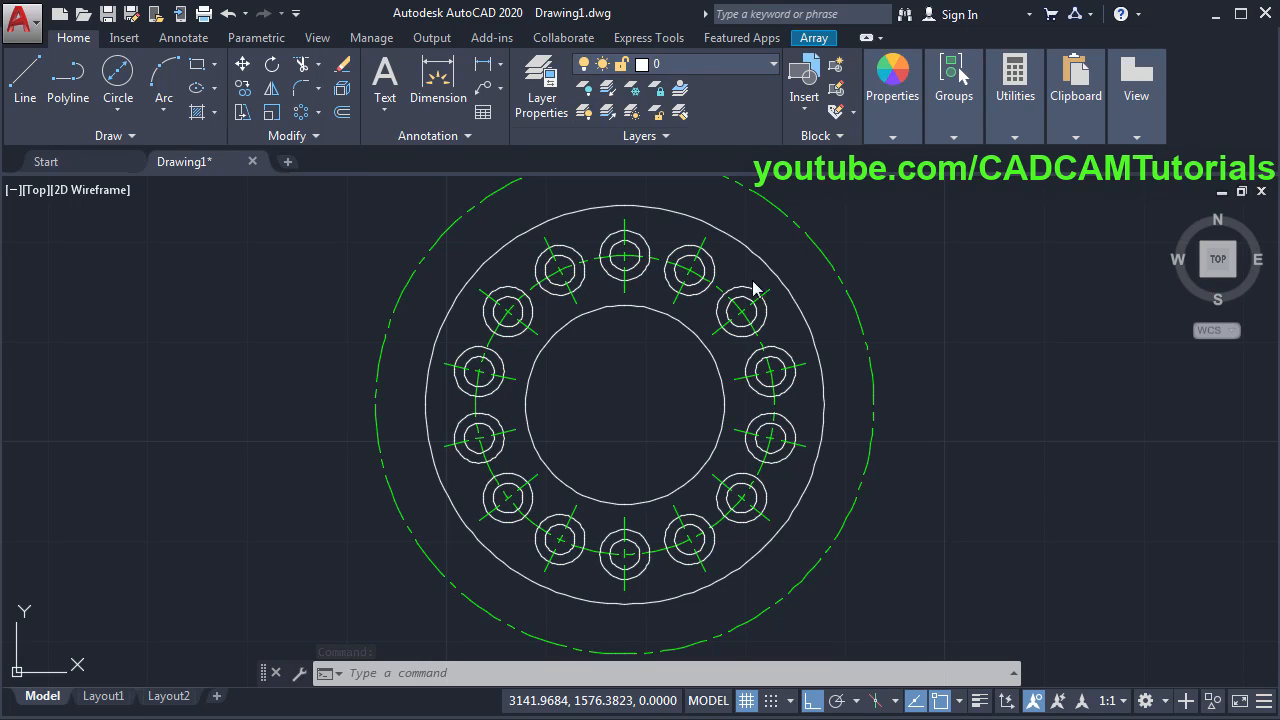
{"action": "key", "text": "Escape"}
{"action": "scroll", "coordinate": [675, 428], "scroll_direction": "down", "scroll_amount": 2}
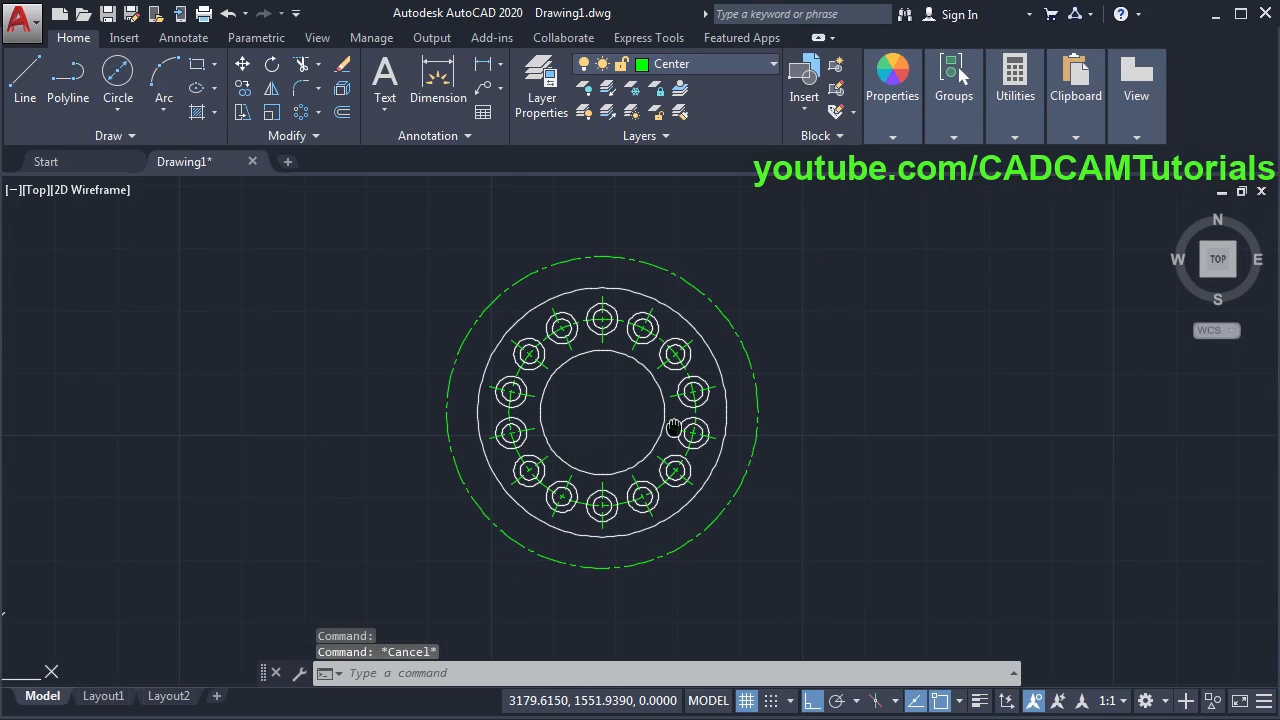
{"action": "key", "text": "alt+Tab"}
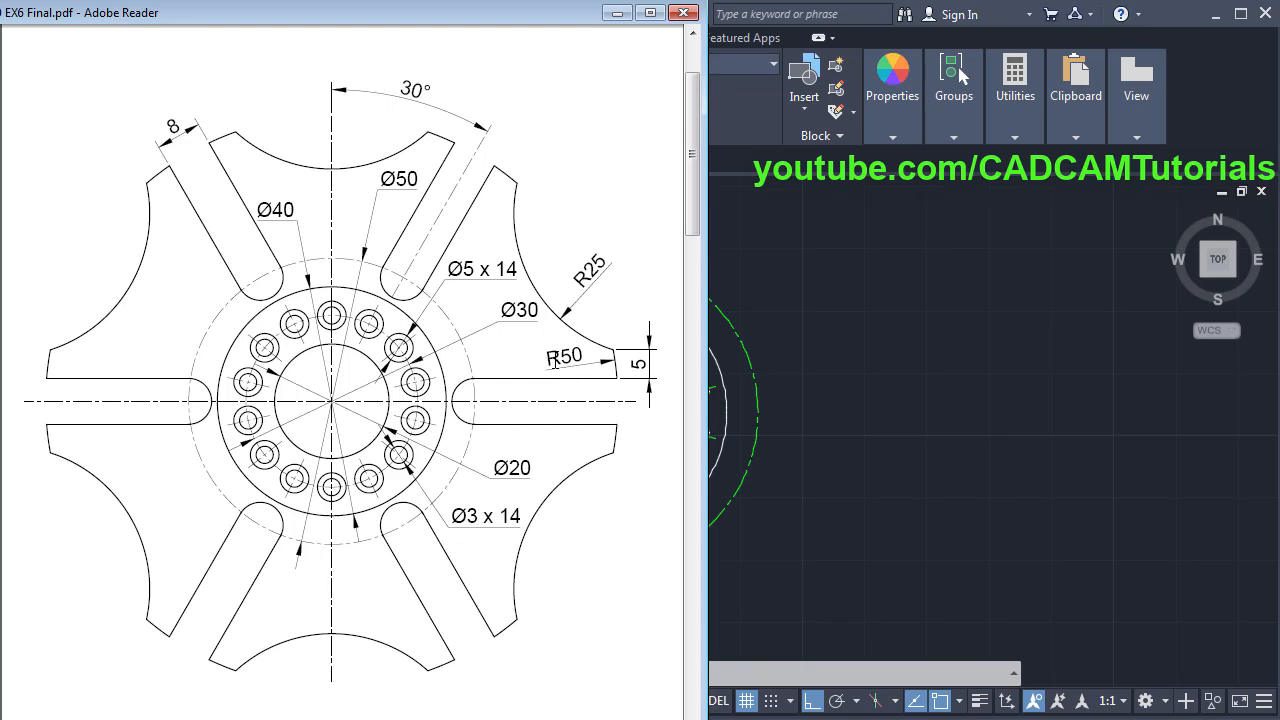
{"action": "left_click", "coordinate": [836, 390]}
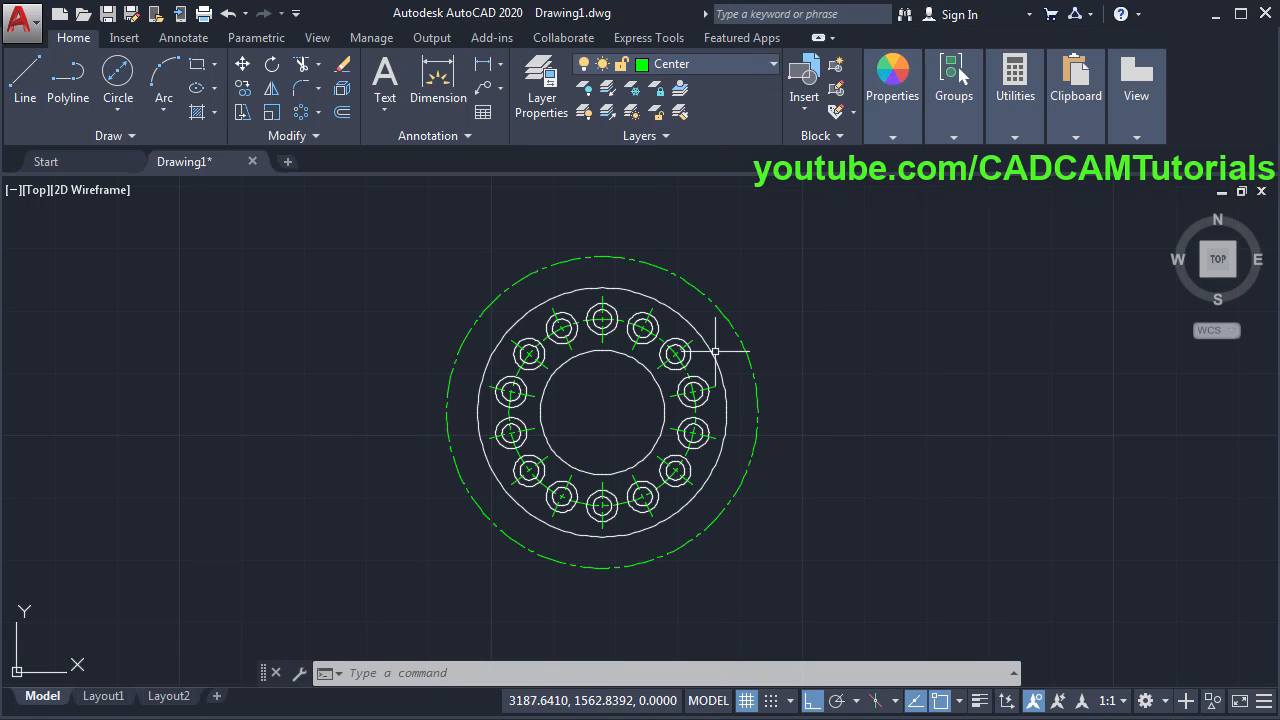
- Draw a radius 50 circle at the plate's centre
{"action": "left_click", "coordinate": [121, 111]}
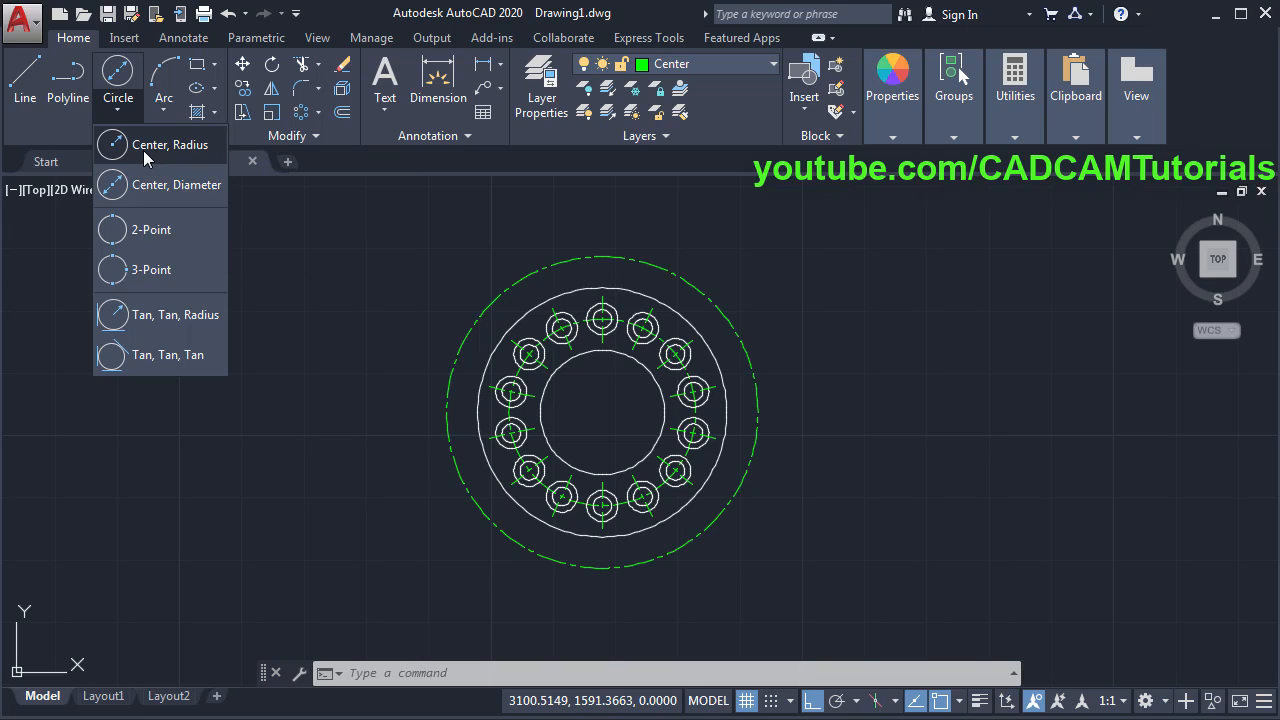
{"action": "left_click", "coordinate": [143, 150]}
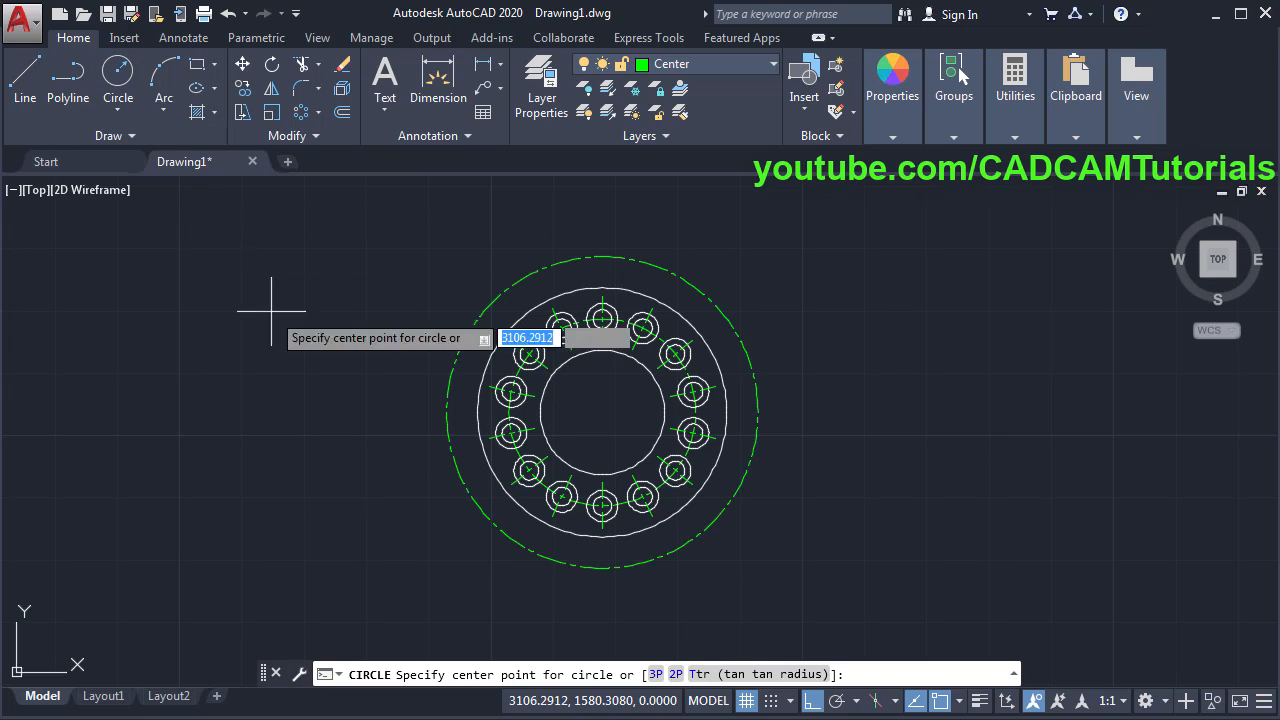
{"action": "left_click", "coordinate": [602, 411]}
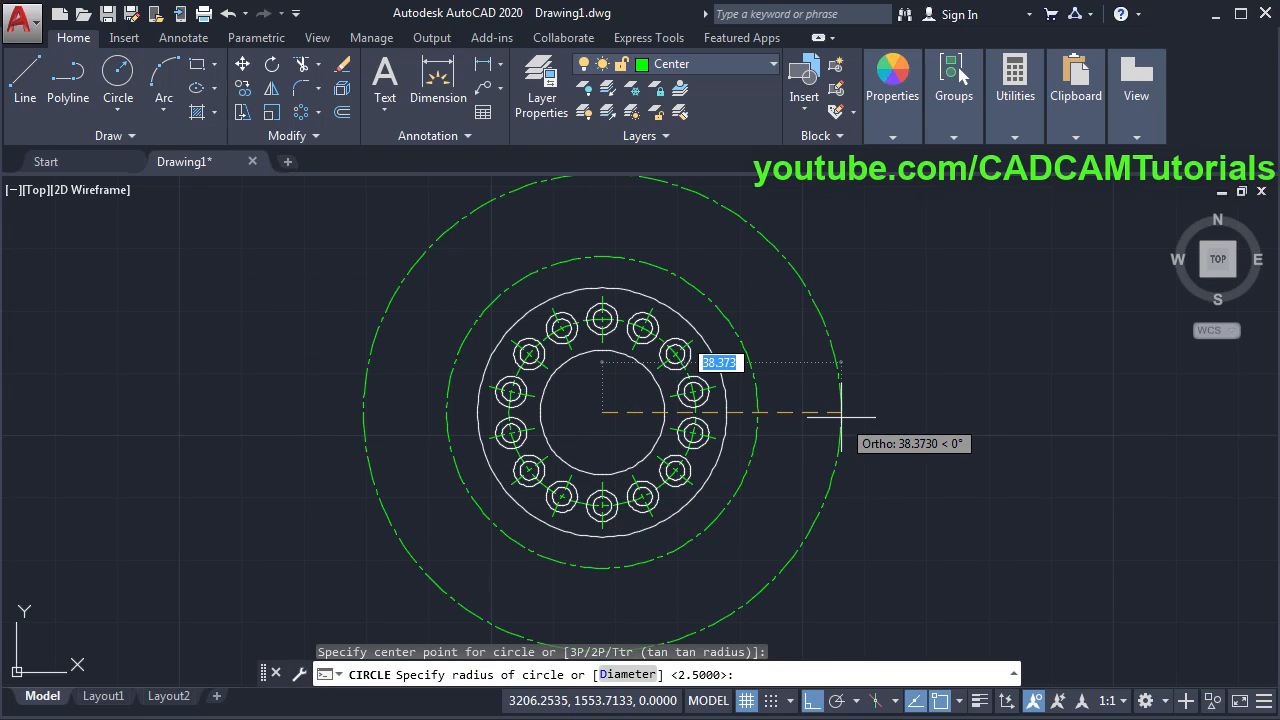
{"action": "type", "text": "5"}
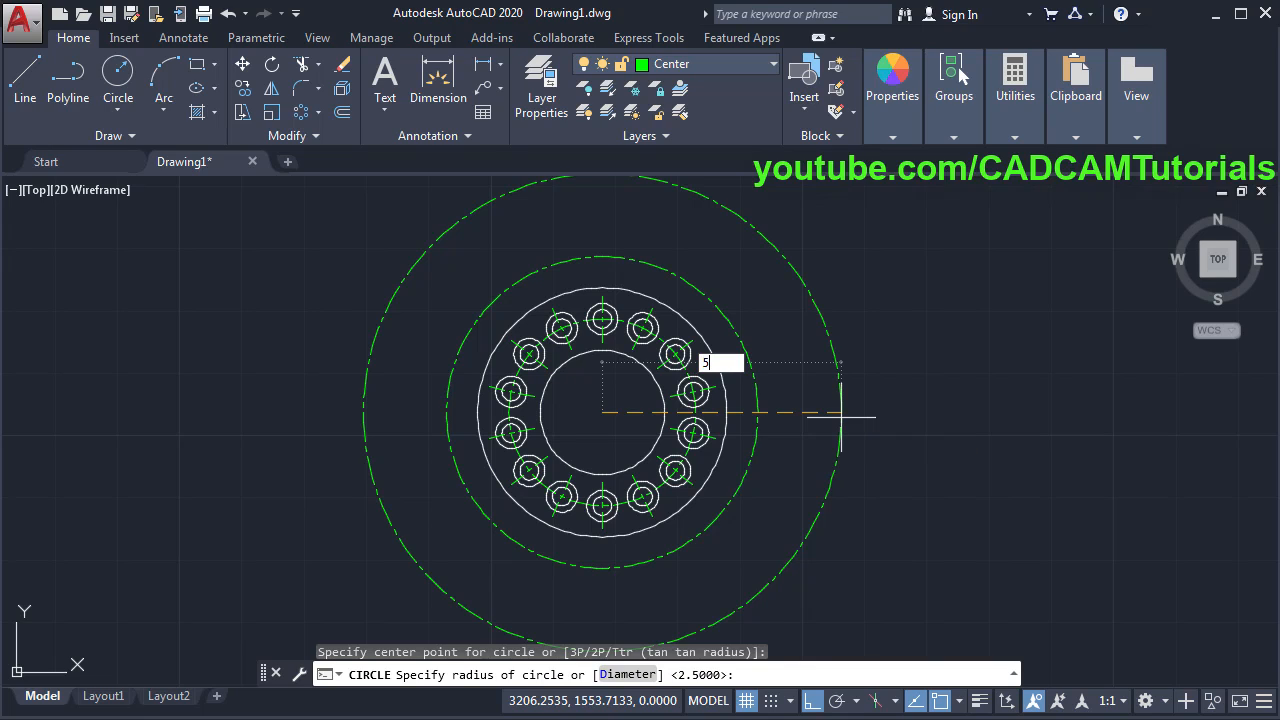
{"action": "type", "text": "0"}
{"action": "key", "text": "Return"}
{"action": "scroll", "coordinate": [820, 380], "scroll_direction": "down", "scroll_amount": 2}
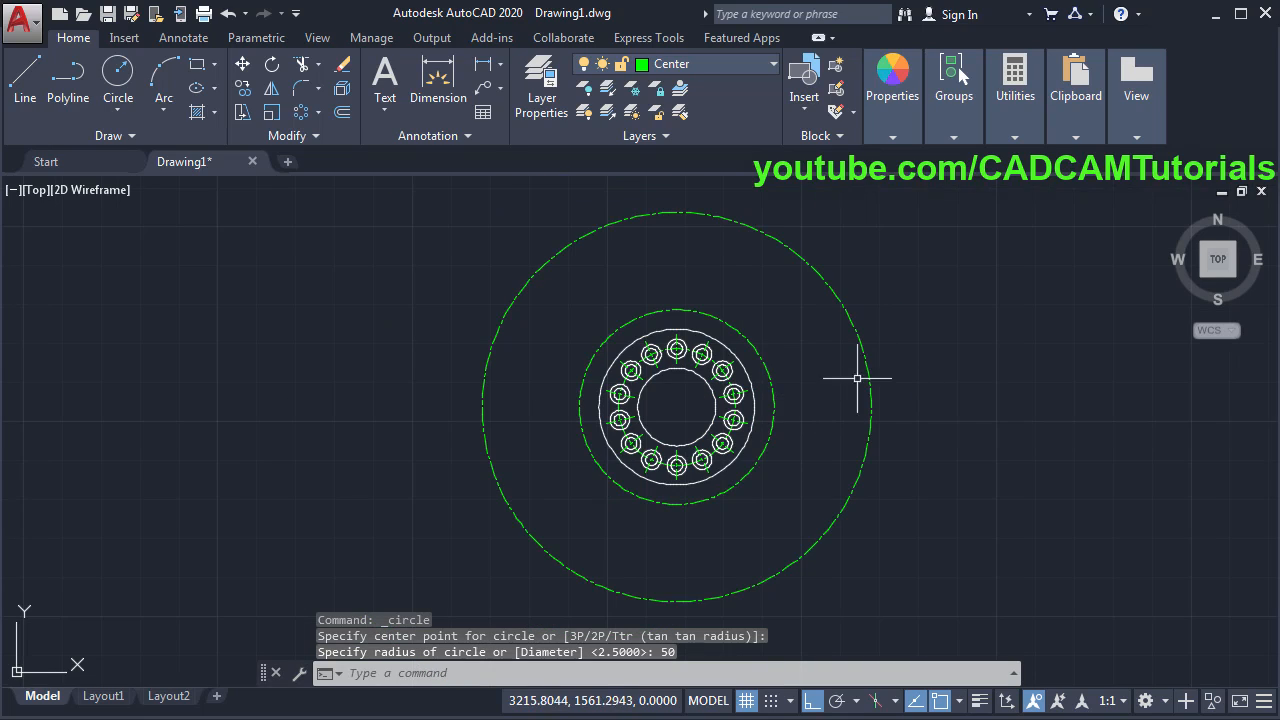
- Move the R50 circle onto layer 0 and make layer 0 current
{"action": "left_click", "coordinate": [818, 318]}
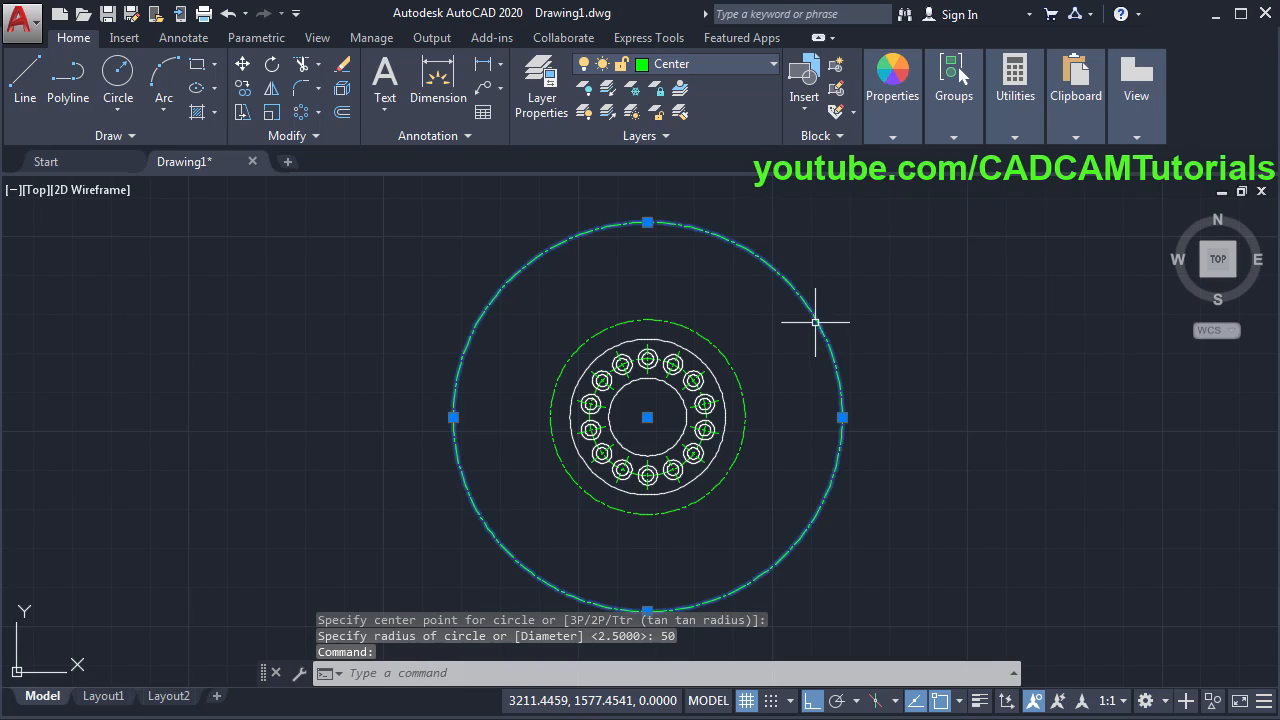
{"action": "left_click", "coordinate": [685, 61]}
{"action": "left_click", "coordinate": [680, 89]}
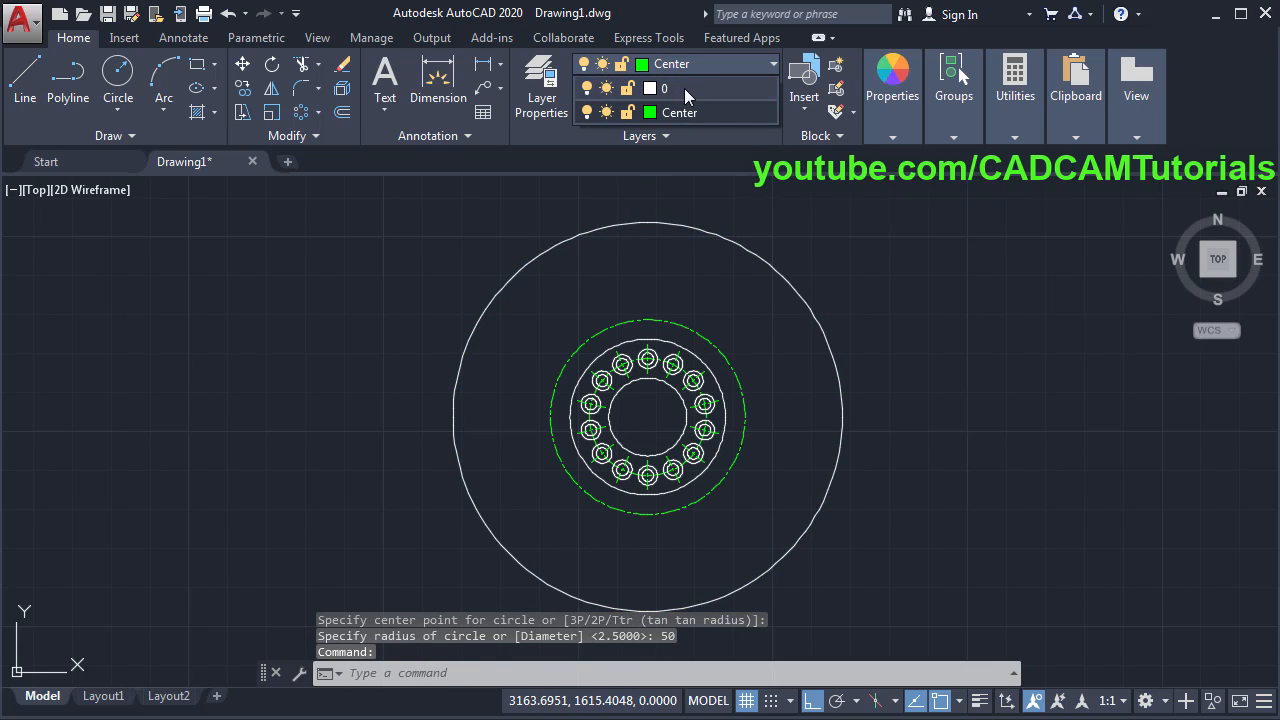
{"action": "left_click", "coordinate": [683, 88]}
{"action": "key", "text": "Escape"}
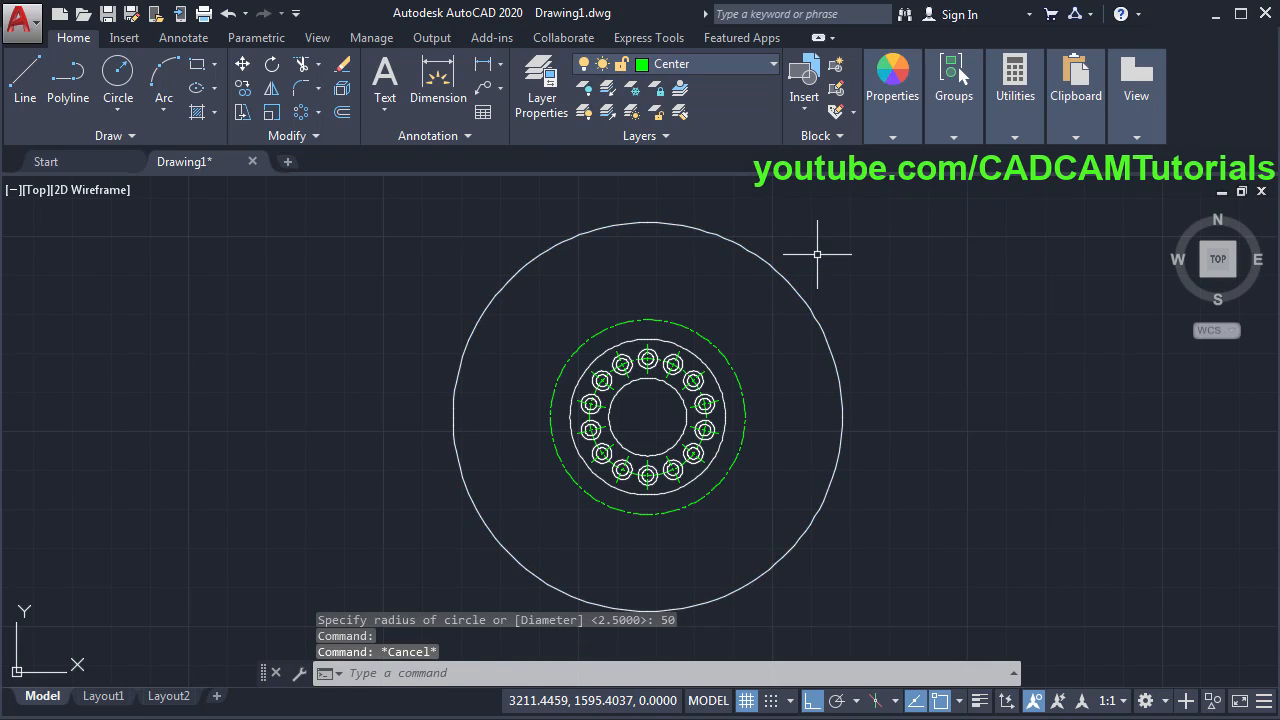
{"action": "left_click", "coordinate": [713, 63]}
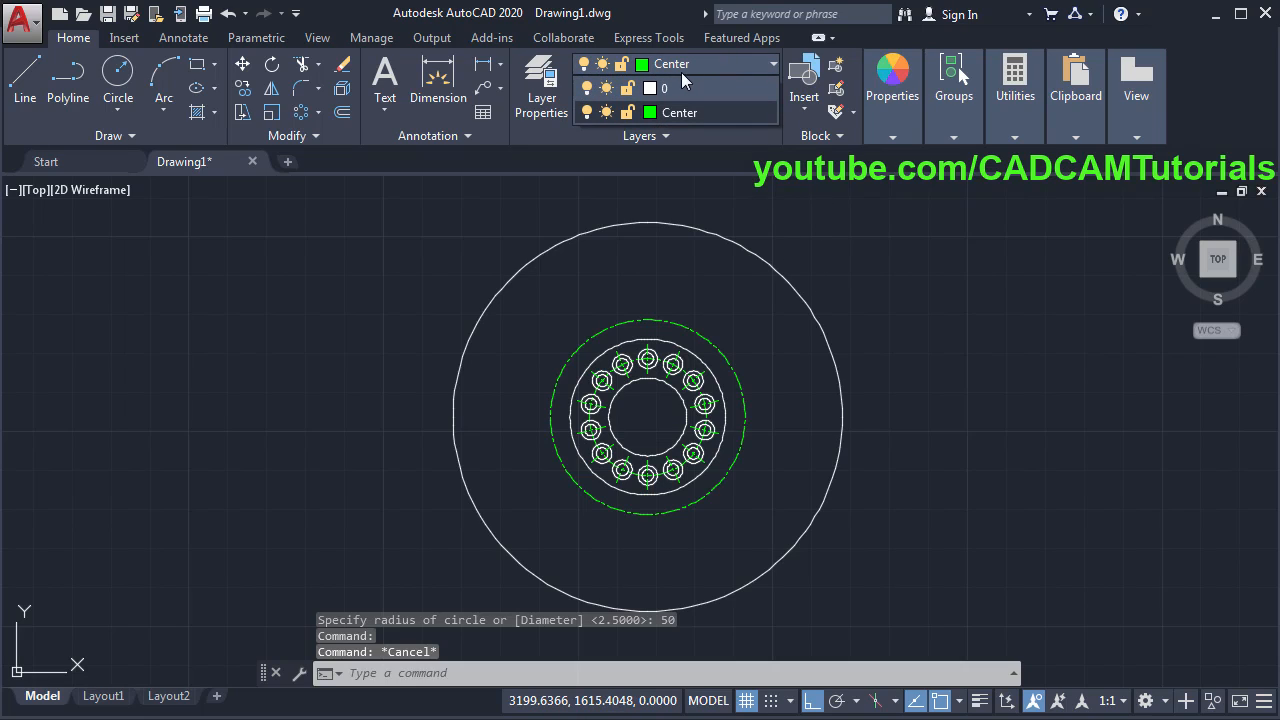
{"action": "left_click", "coordinate": [684, 85]}
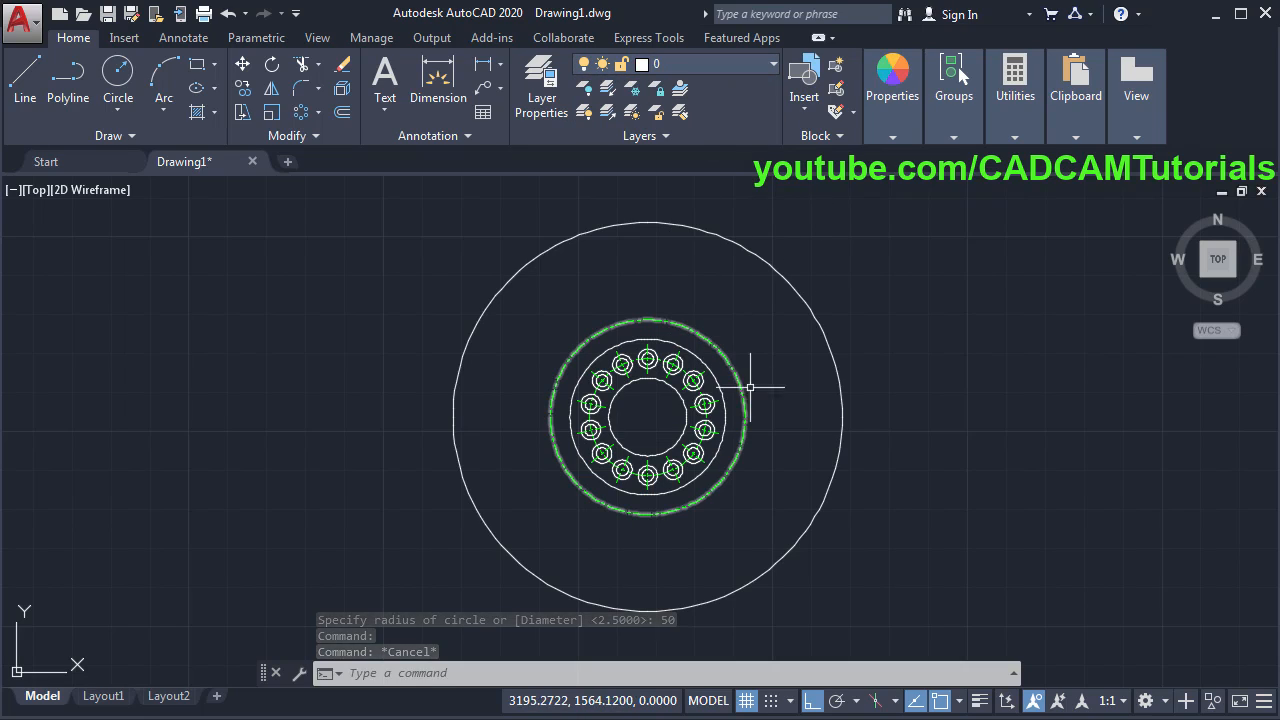
{"action": "key", "text": "alt+Tab"}
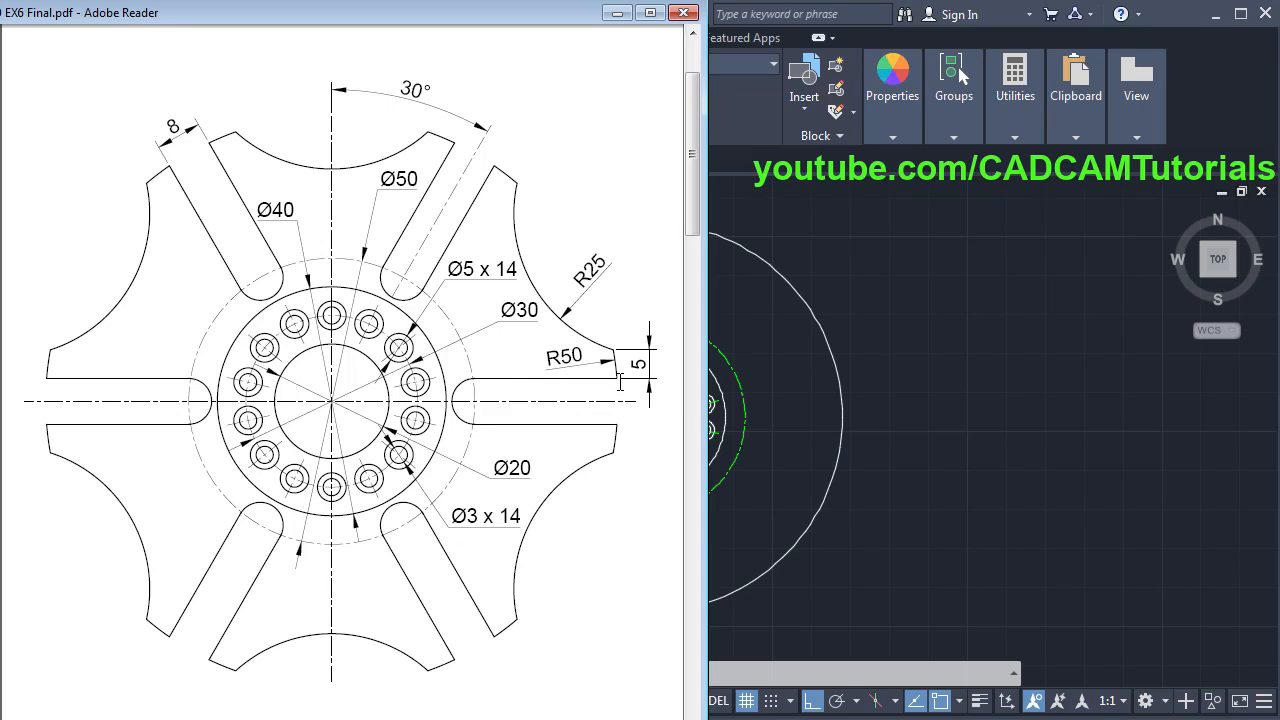
- Return to the AutoCAD drawing and pan to frame the plate
{"action": "left_click", "coordinate": [905, 475]}
{"action": "scroll", "coordinate": [803, 411], "scroll_direction": "up", "scroll_amount": 2}
{"action": "middle_click_drag", "start_coordinate": [803, 411], "coordinate": [743, 426]}
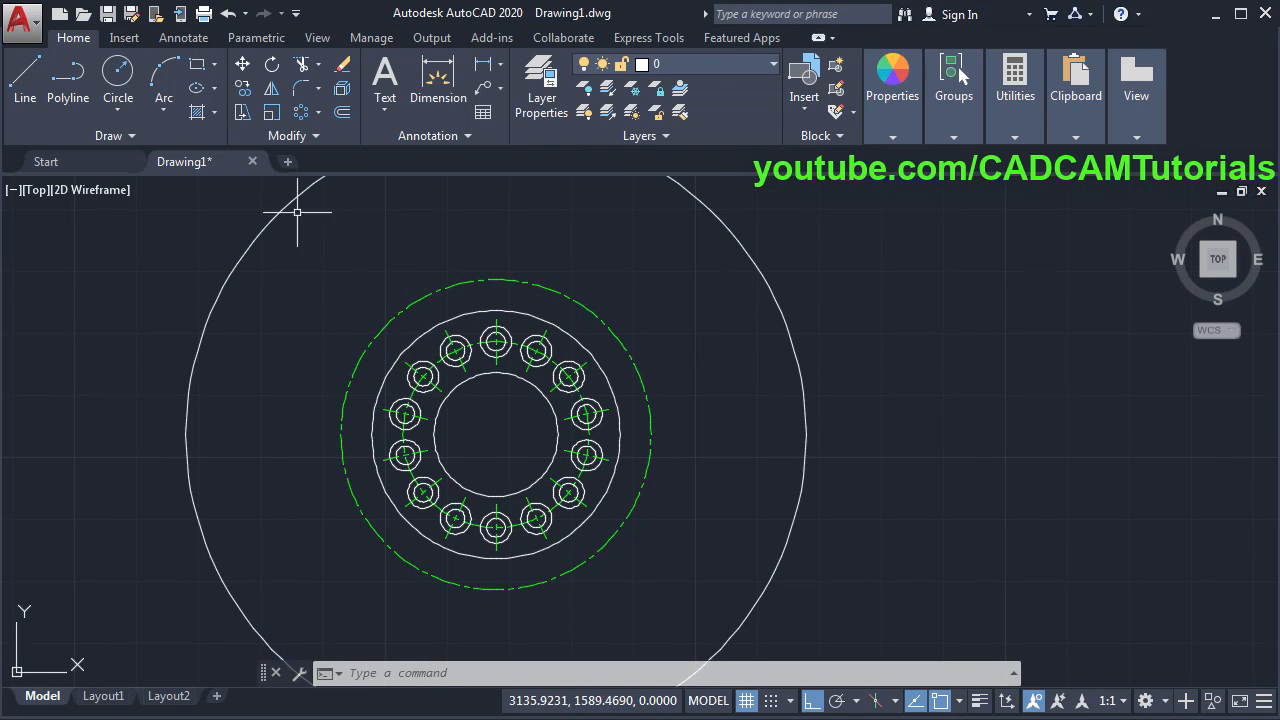
- Draw a radius 4 circle at the right quadrant of the dashed pitch circle
{"action": "left_click", "coordinate": [116, 84]}
{"action": "scroll", "coordinate": [686, 434], "scroll_direction": "up", "scroll_amount": 2}
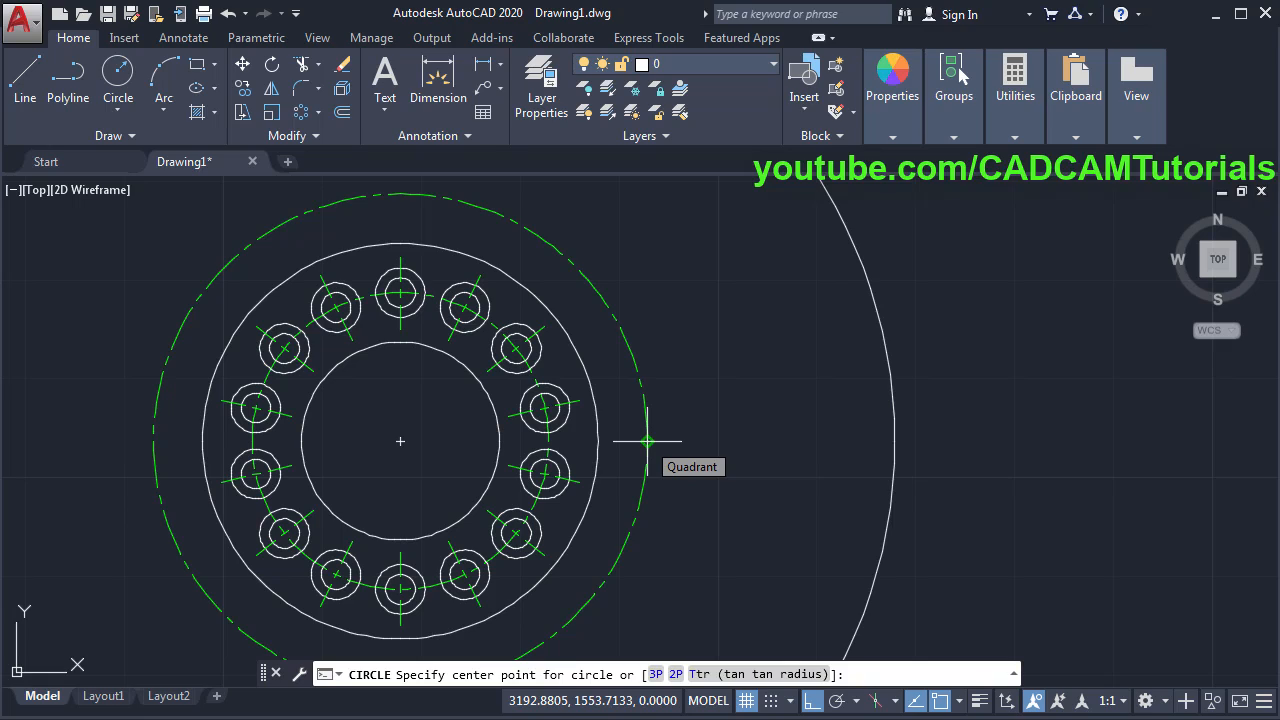
{"action": "left_click", "coordinate": [647, 441]}
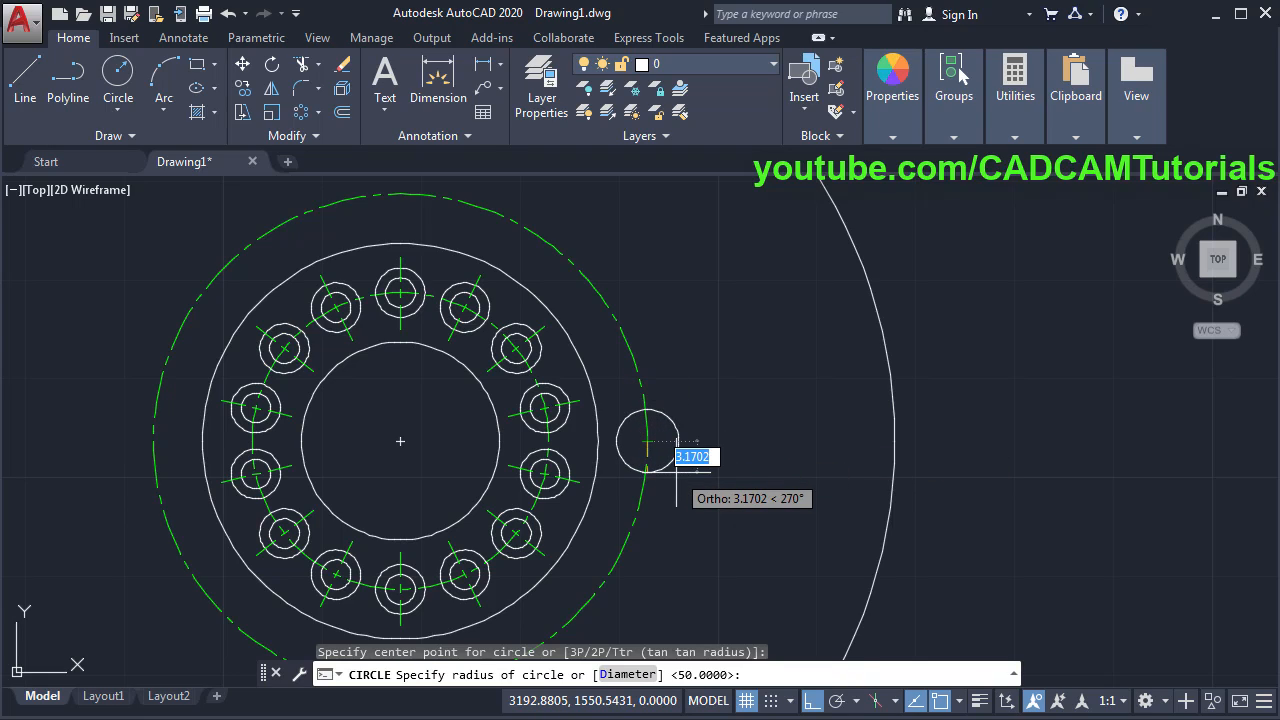
{"action": "type", "text": "4"}
{"action": "key", "text": "Return"}
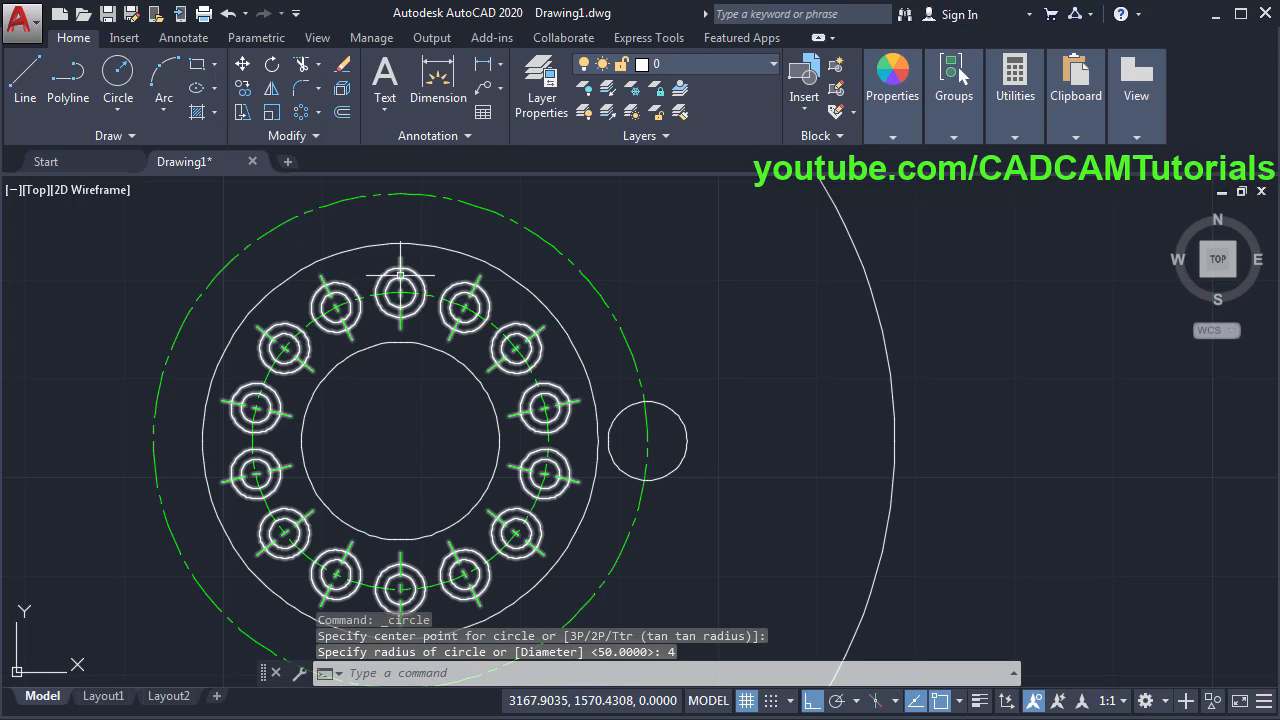
- Draw two horizontal slot lines from the R4 circle's top and bottom out past the outer circle
{"action": "left_click", "coordinate": [28, 100]}
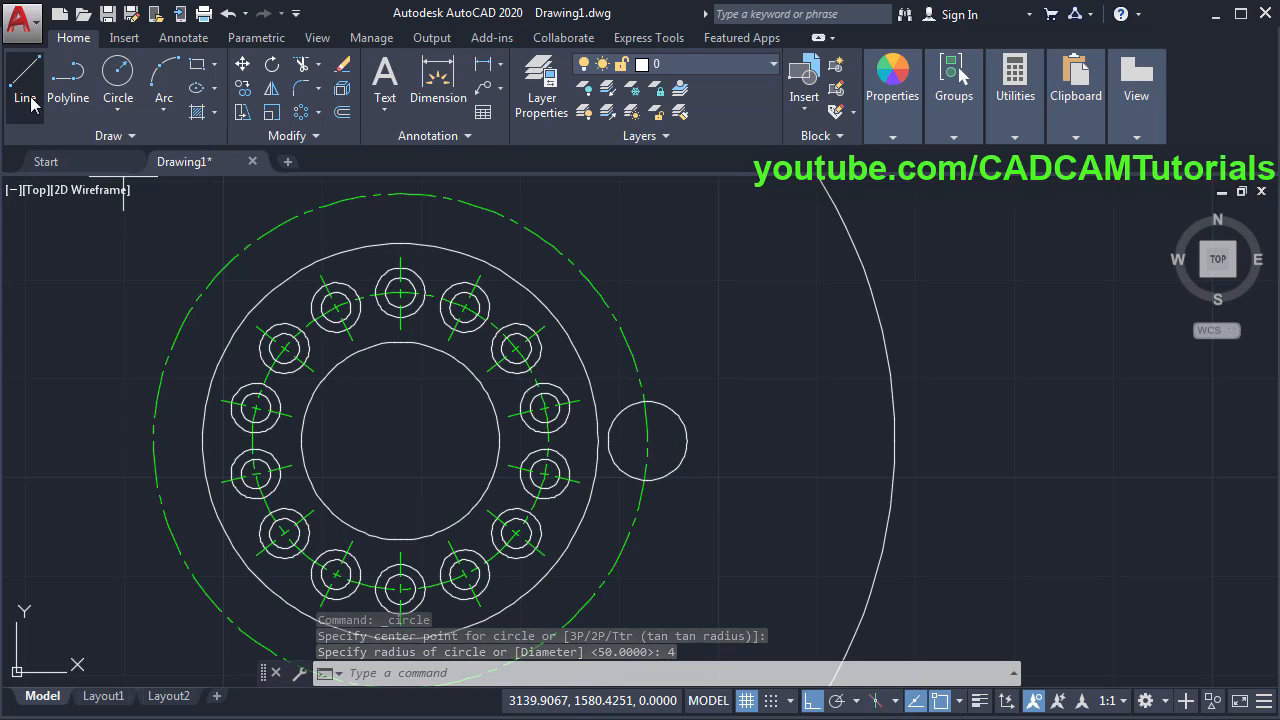
{"action": "left_click", "coordinate": [647, 401]}
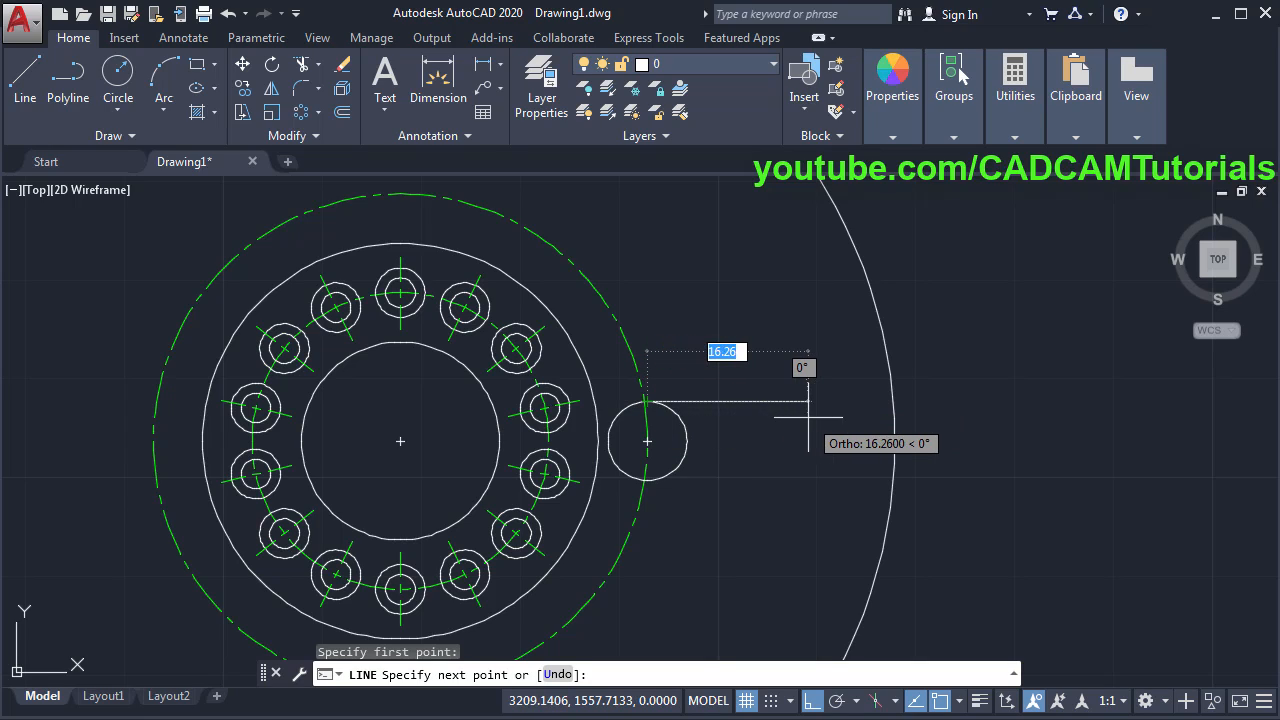
{"action": "left_click", "coordinate": [927, 401]}
{"action": "key", "text": "Return"}
{"action": "key", "text": "Return"}
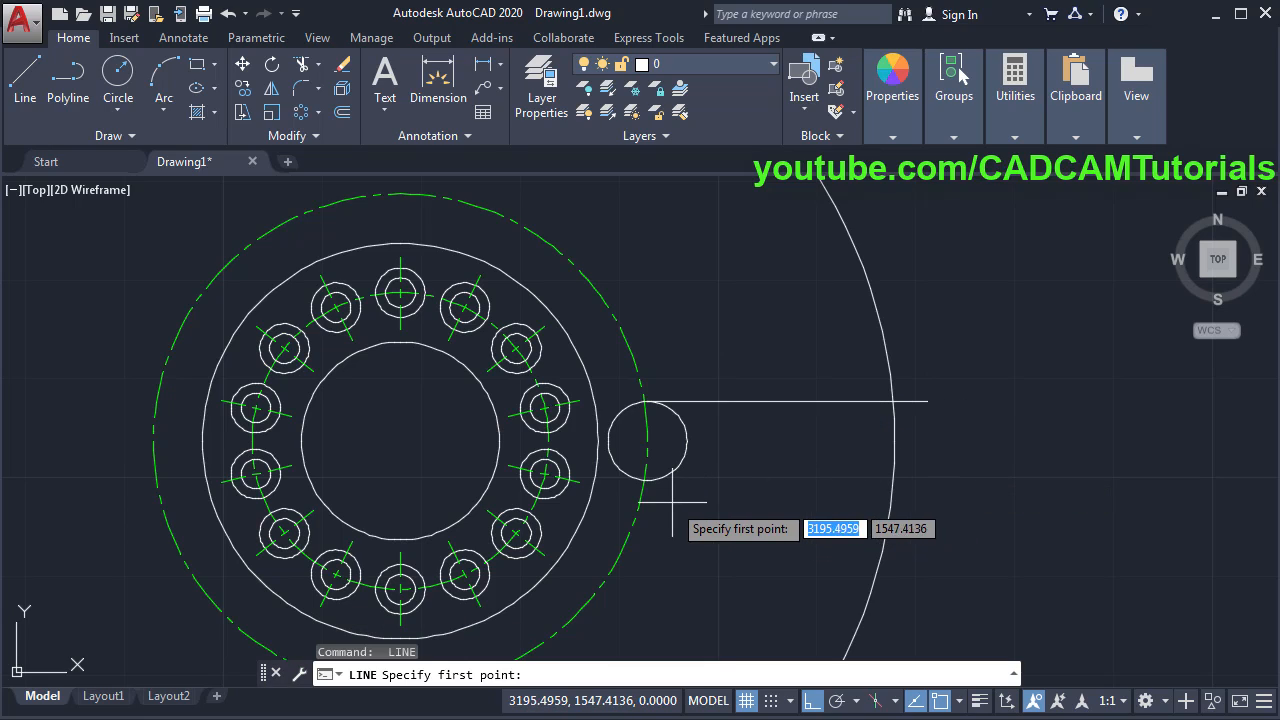
{"action": "left_click", "coordinate": [647, 480]}
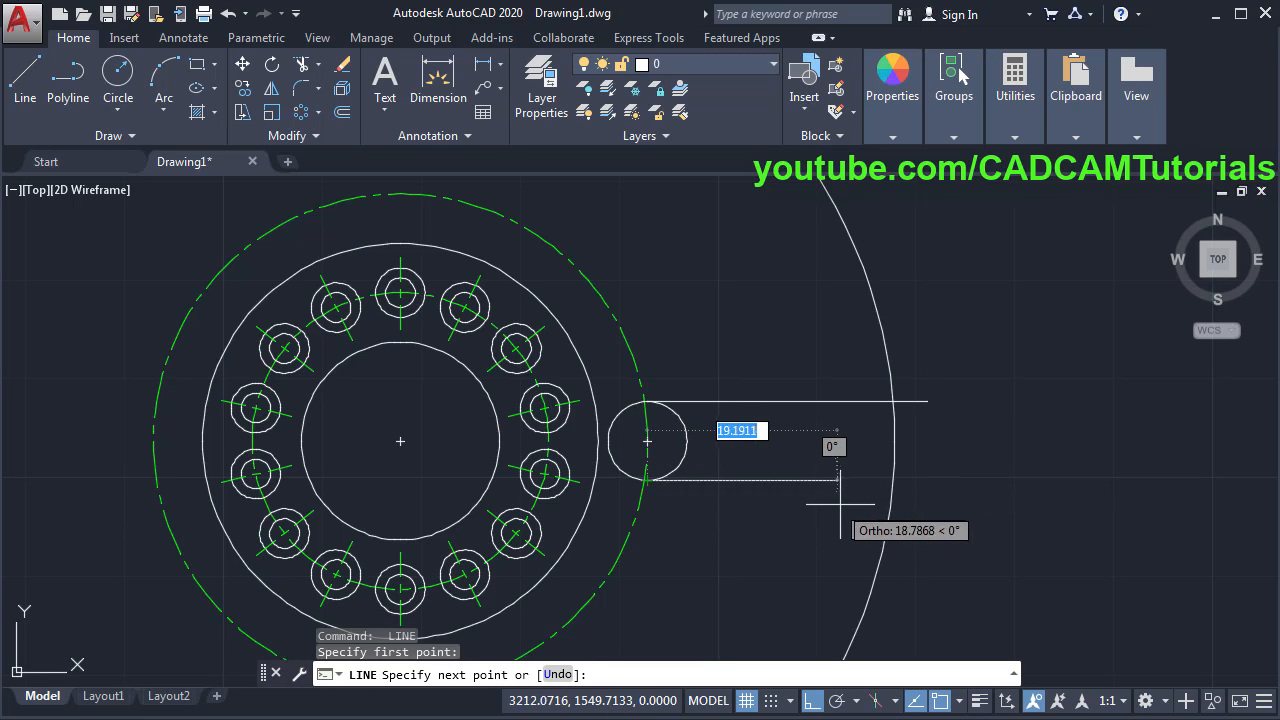
{"action": "left_click", "coordinate": [893, 480]}
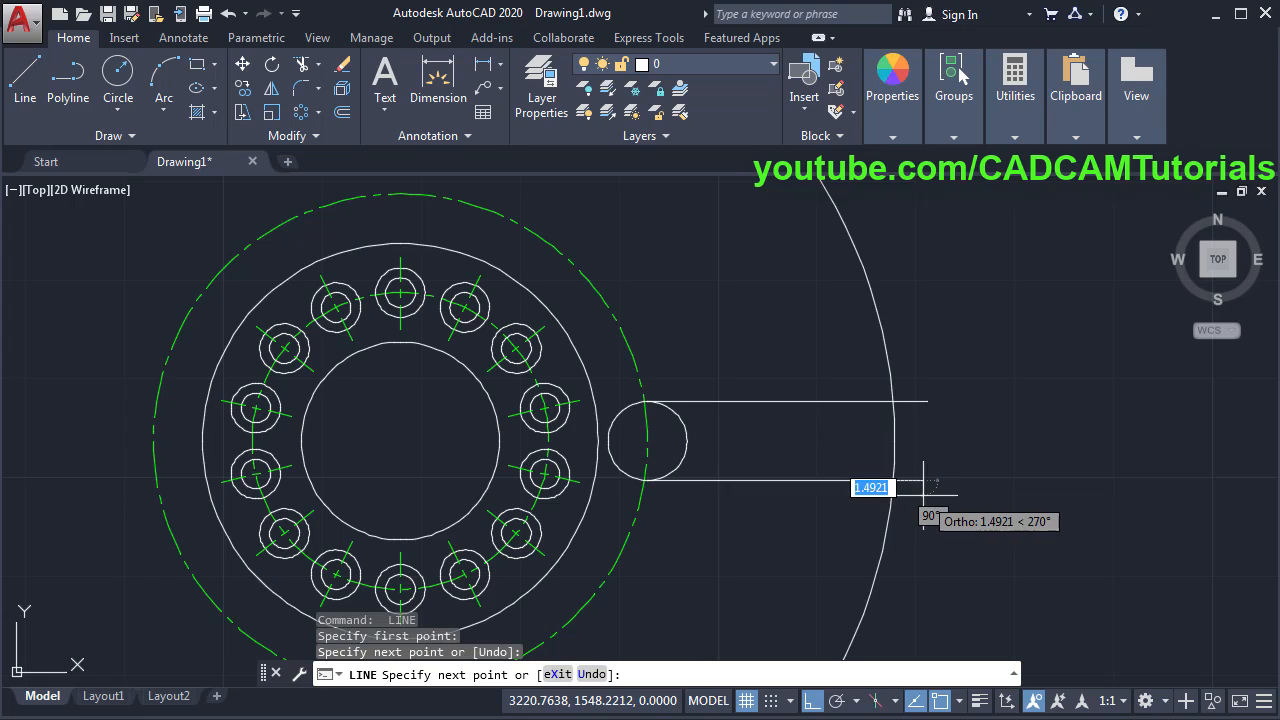
{"action": "key", "text": "Return"}
{"action": "middle_click_drag", "start_coordinate": [739, 520], "coordinate": [782, 543]}
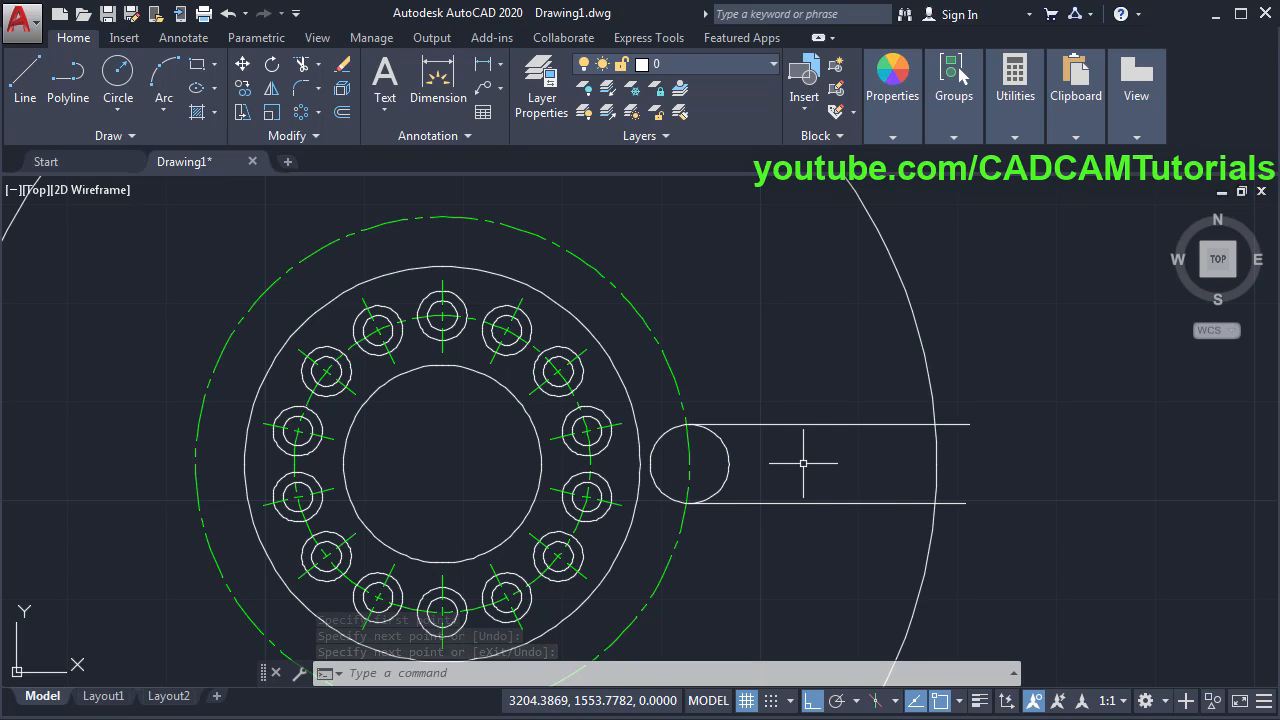
- Trim the R4 circle's inner arc and the outer circle's arc across the slot
{"action": "type", "text": "TR"}
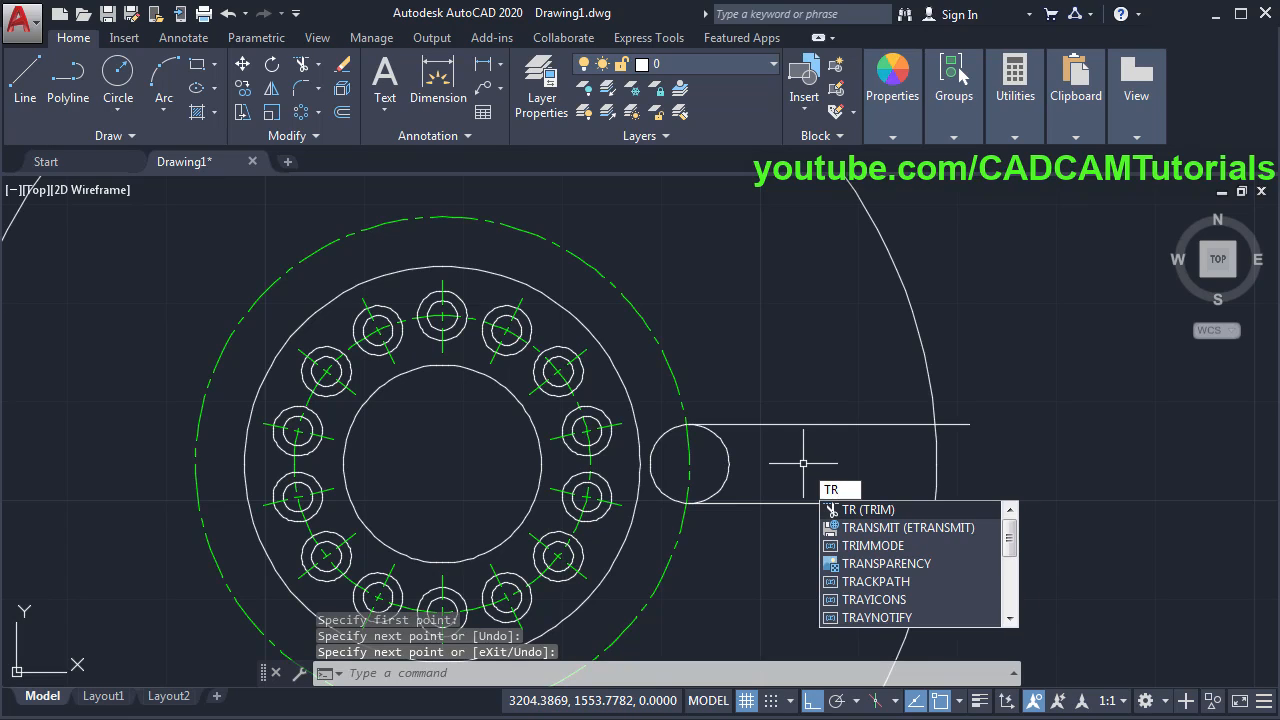
{"action": "key", "text": "Return"}
{"action": "key", "text": "Return"}
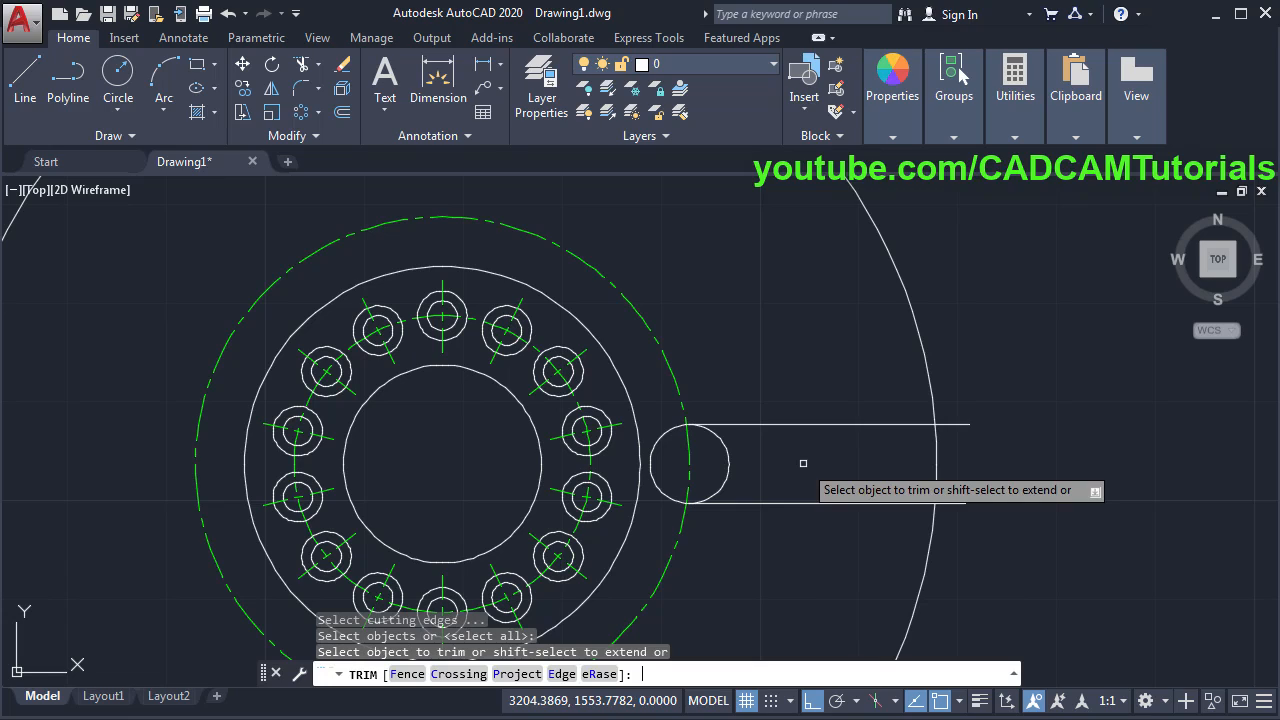
{"action": "left_click", "coordinate": [730, 459]}
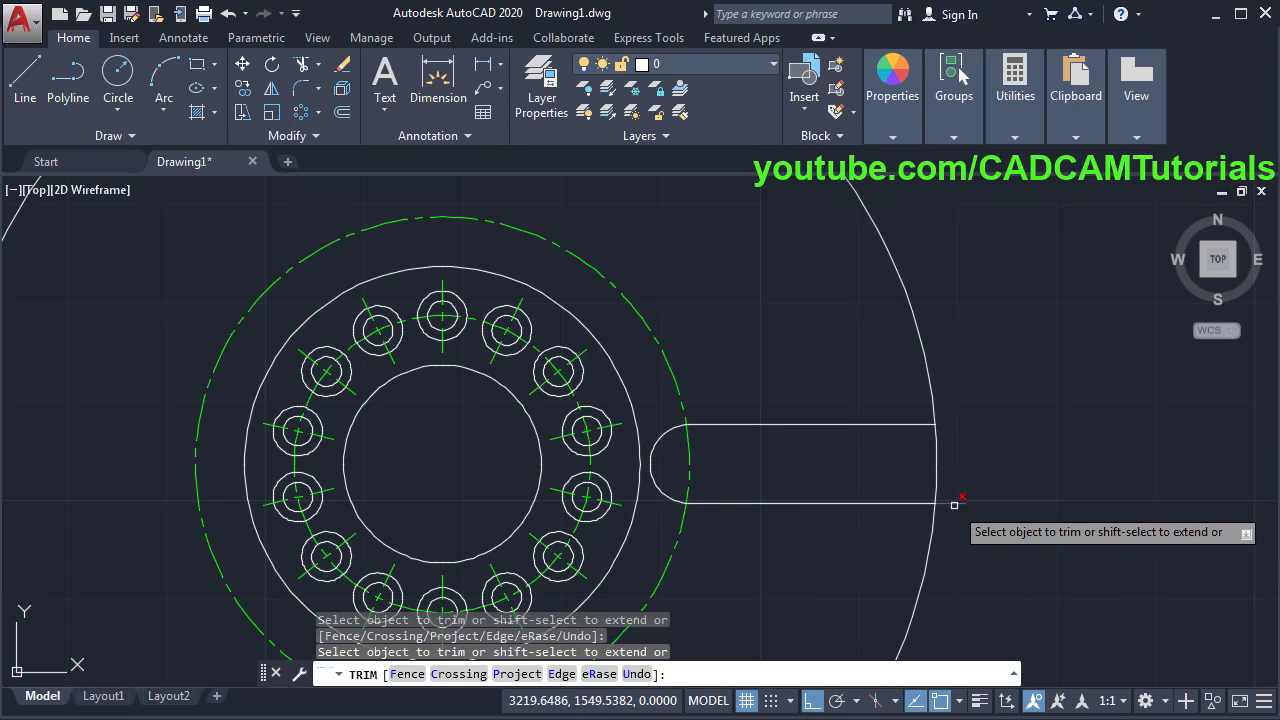
{"action": "left_click", "coordinate": [935, 480]}
{"action": "scroll", "coordinate": [722, 449], "scroll_direction": "up", "scroll_amount": 5}
{"action": "scroll", "coordinate": [686, 443], "scroll_direction": "down", "scroll_amount": 5}
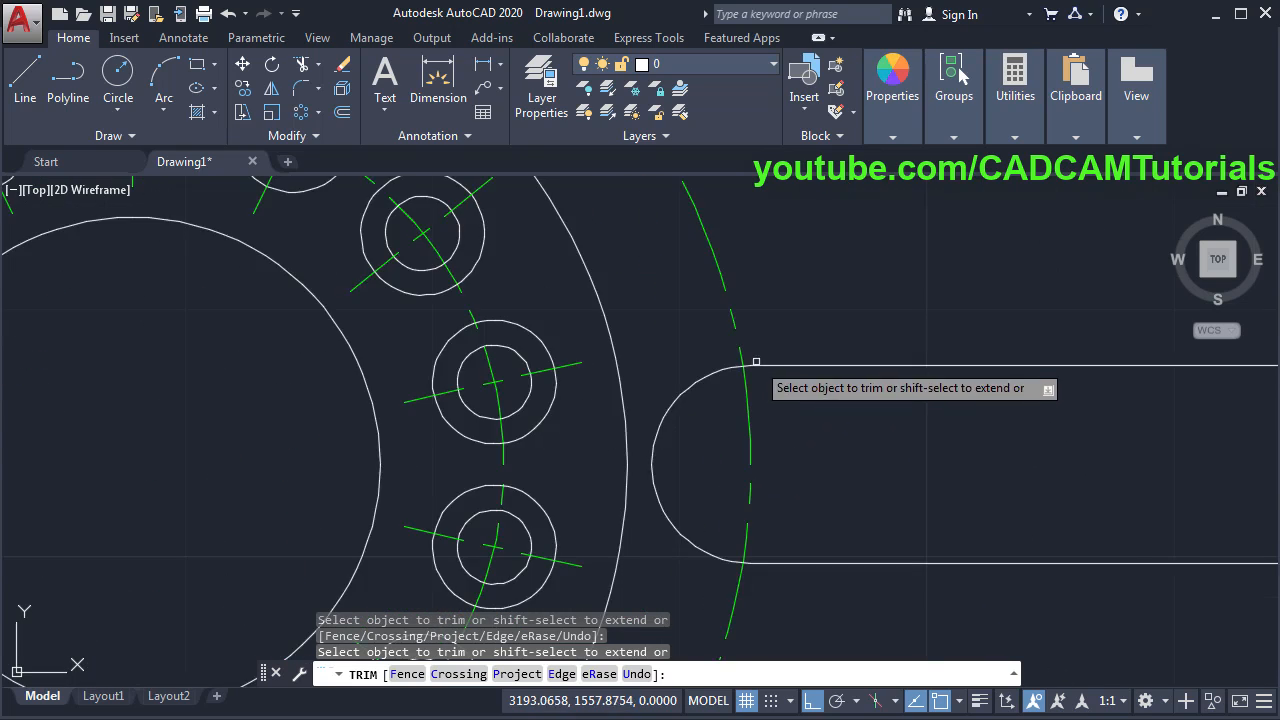
{"action": "key", "text": "Return"}
{"action": "scroll", "coordinate": [818, 408], "scroll_direction": "down", "scroll_amount": 4}
{"action": "middle_click_drag", "start_coordinate": [817, 358], "coordinate": [752, 407]}
{"action": "scroll", "coordinate": [765, 408], "scroll_direction": "up", "scroll_amount": 2}
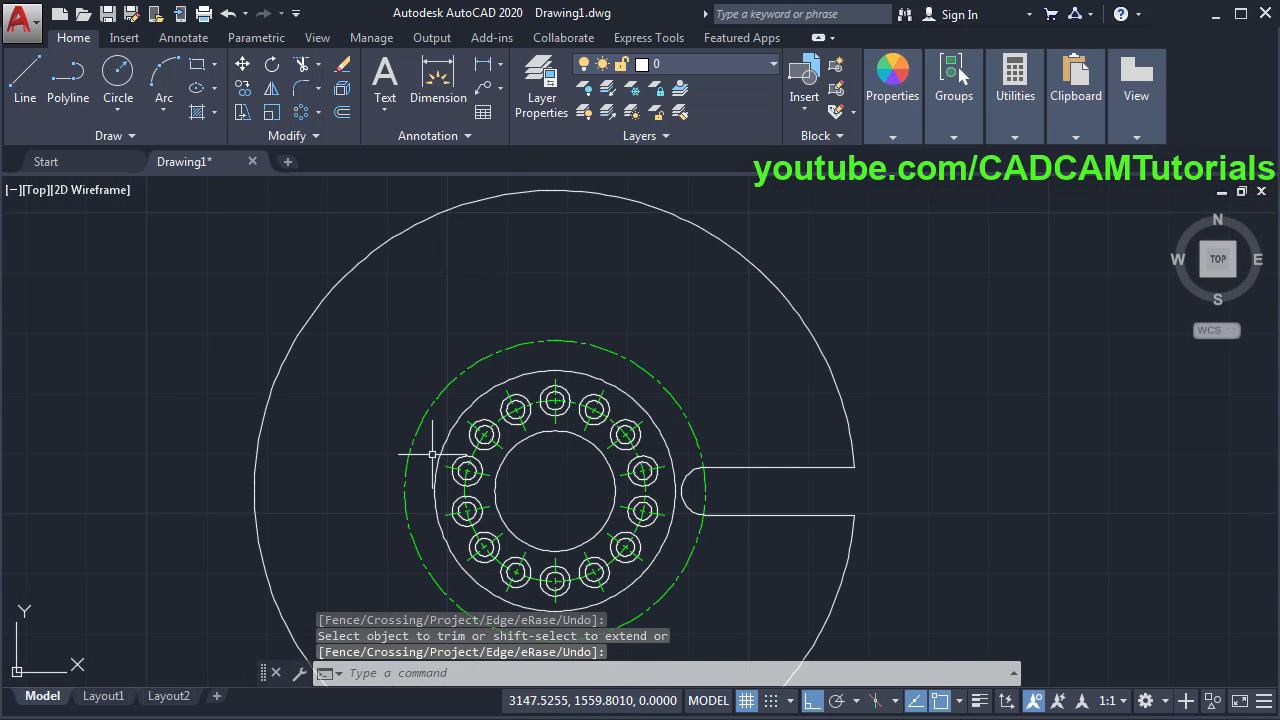
{"action": "key", "text": "alt+Tab"}
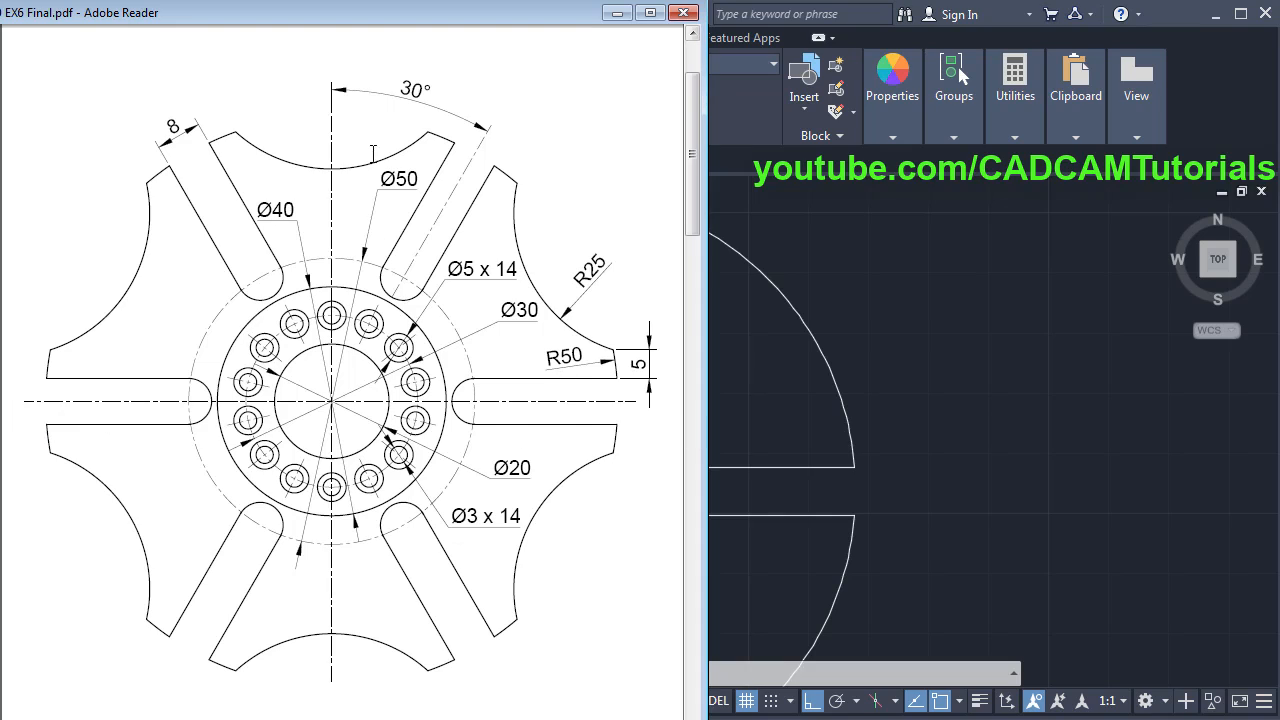
- Bring the AutoCAD drawing in front of the Adobe Reader reference PDF
{"action": "left_click", "coordinate": [1062, 398]}
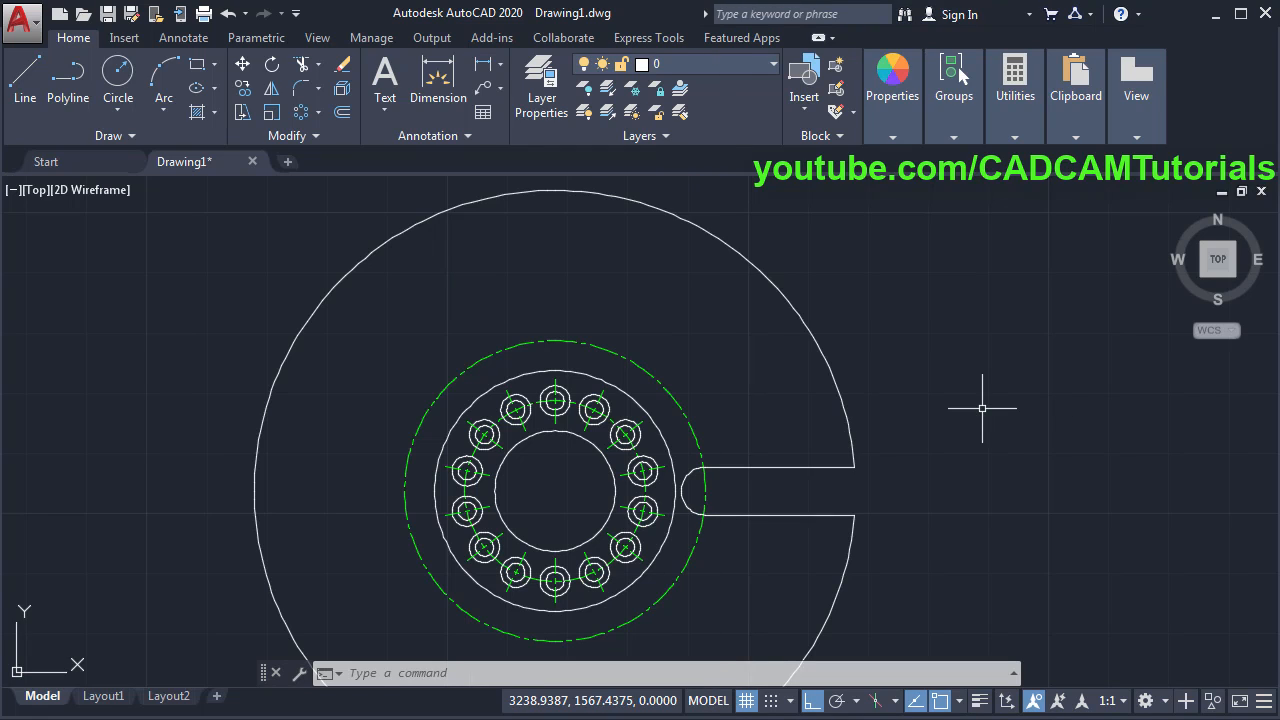
- Make Center the current layer and draw the vertical centre line through the part's centre
{"action": "left_click", "coordinate": [684, 61]}
{"action": "left_click", "coordinate": [688, 104]}
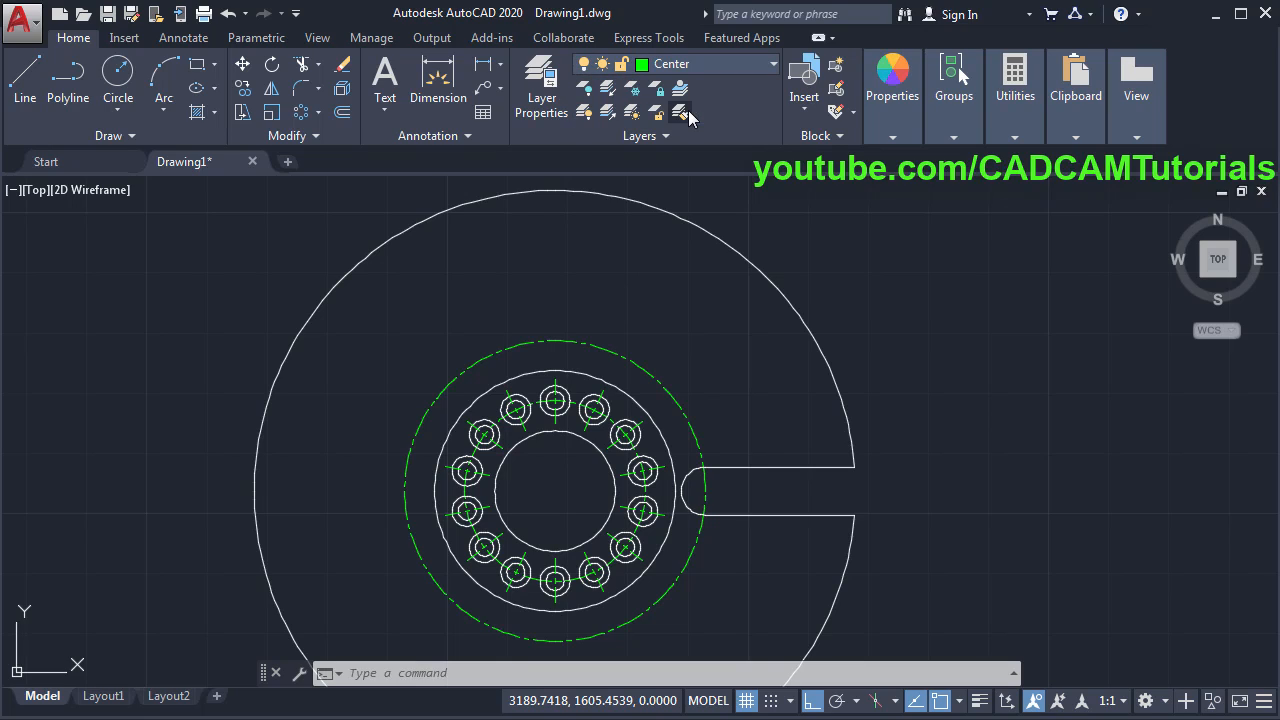
{"action": "left_click", "coordinate": [24, 100]}
{"action": "scroll", "coordinate": [600, 272], "scroll_direction": "down", "scroll_amount": 3}
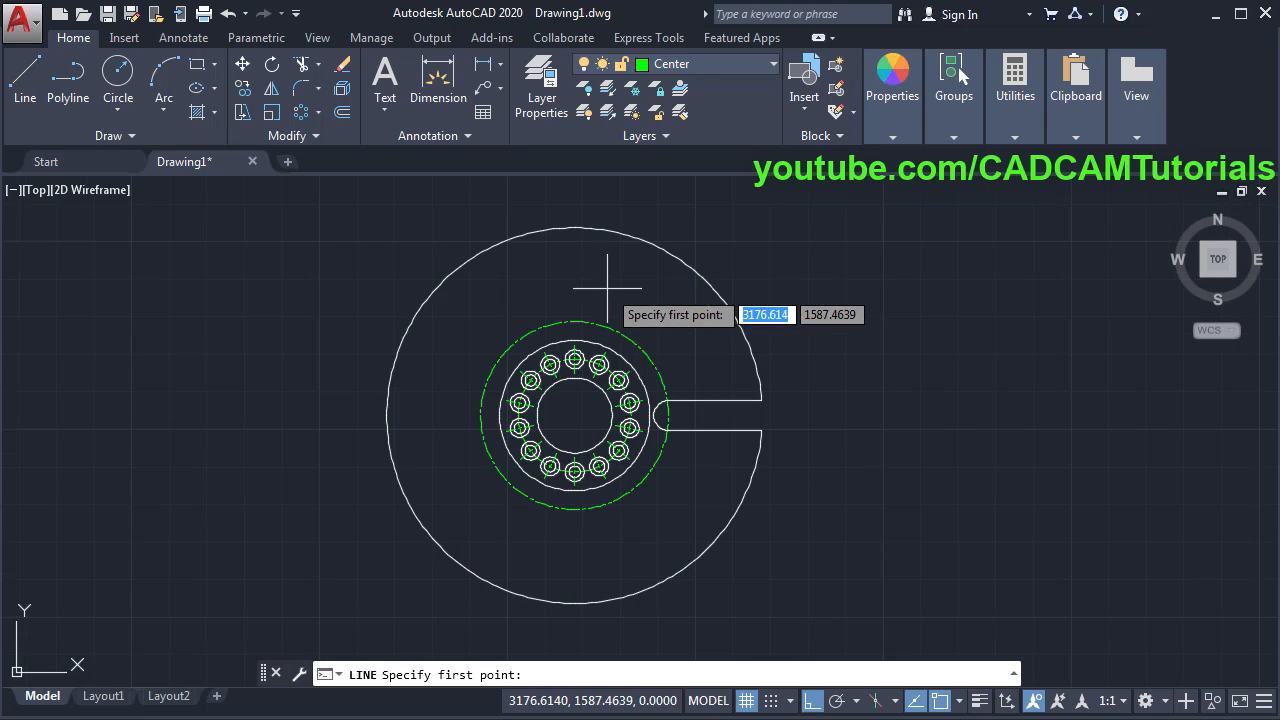
{"action": "scroll", "coordinate": [606, 262], "scroll_direction": "up", "scroll_amount": 1}
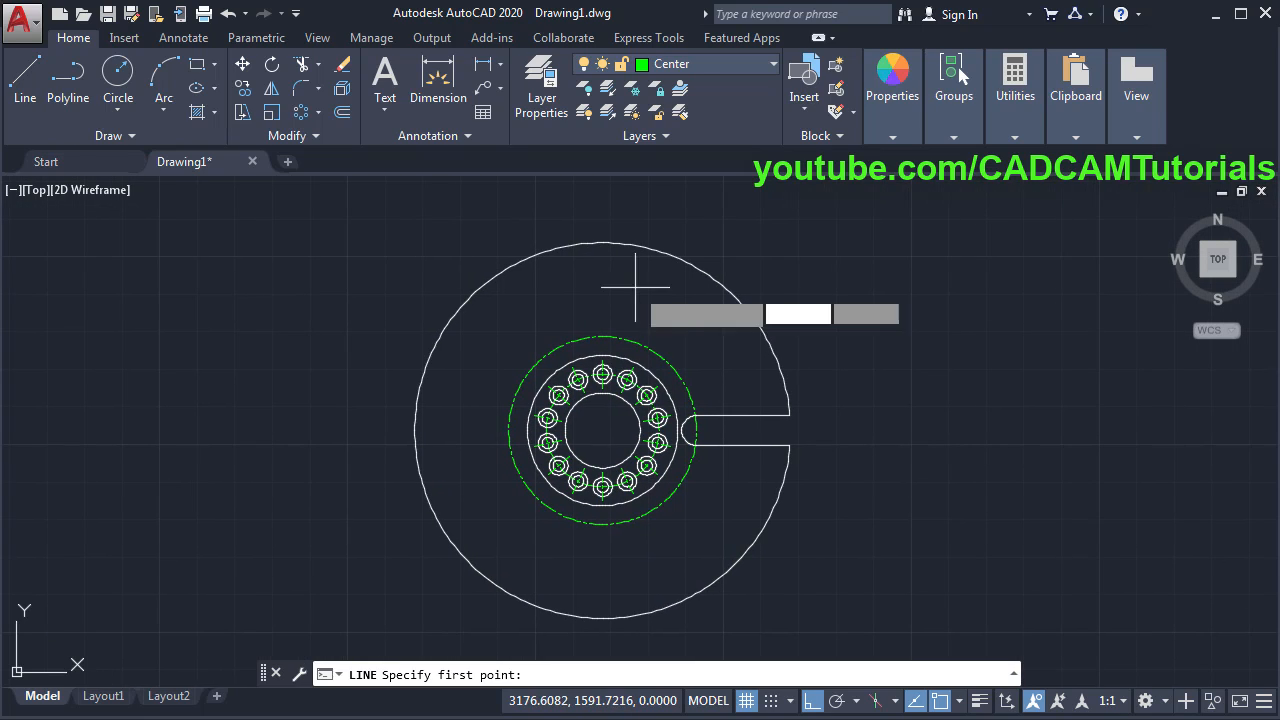
{"action": "left_click", "coordinate": [605, 229]}
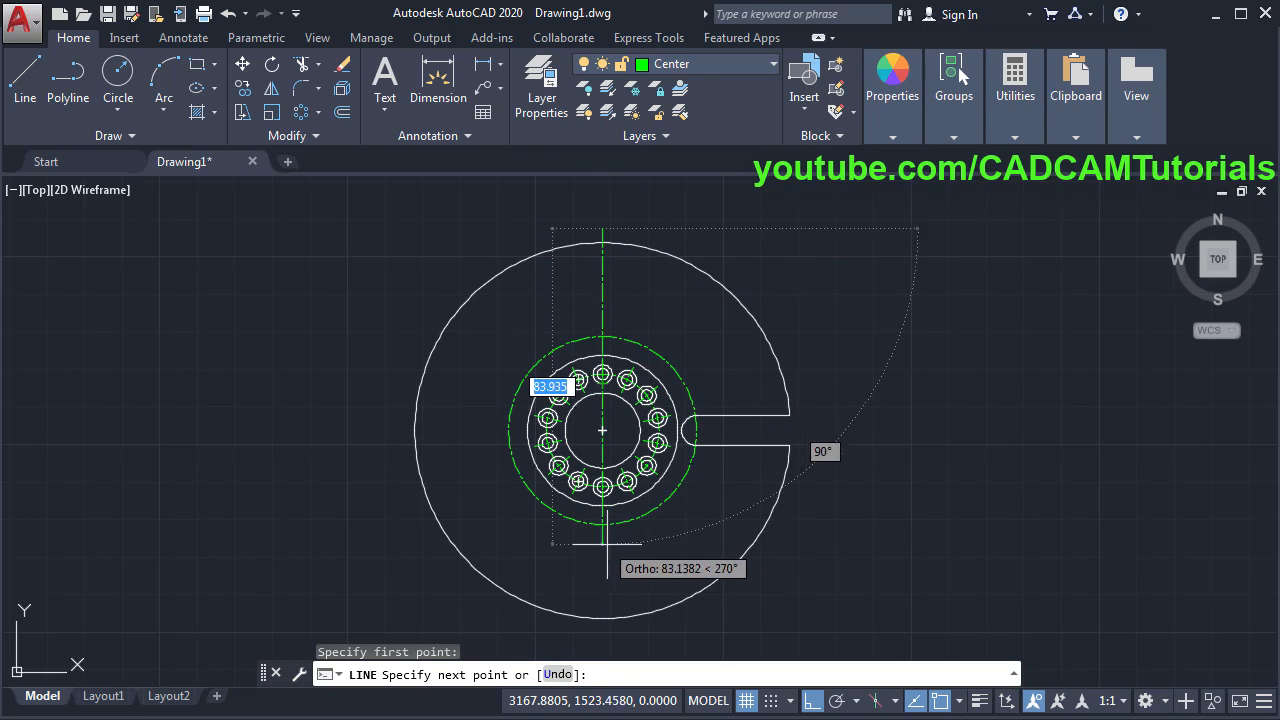
{"action": "left_click", "coordinate": [604, 622]}
{"action": "key", "text": "Return"}
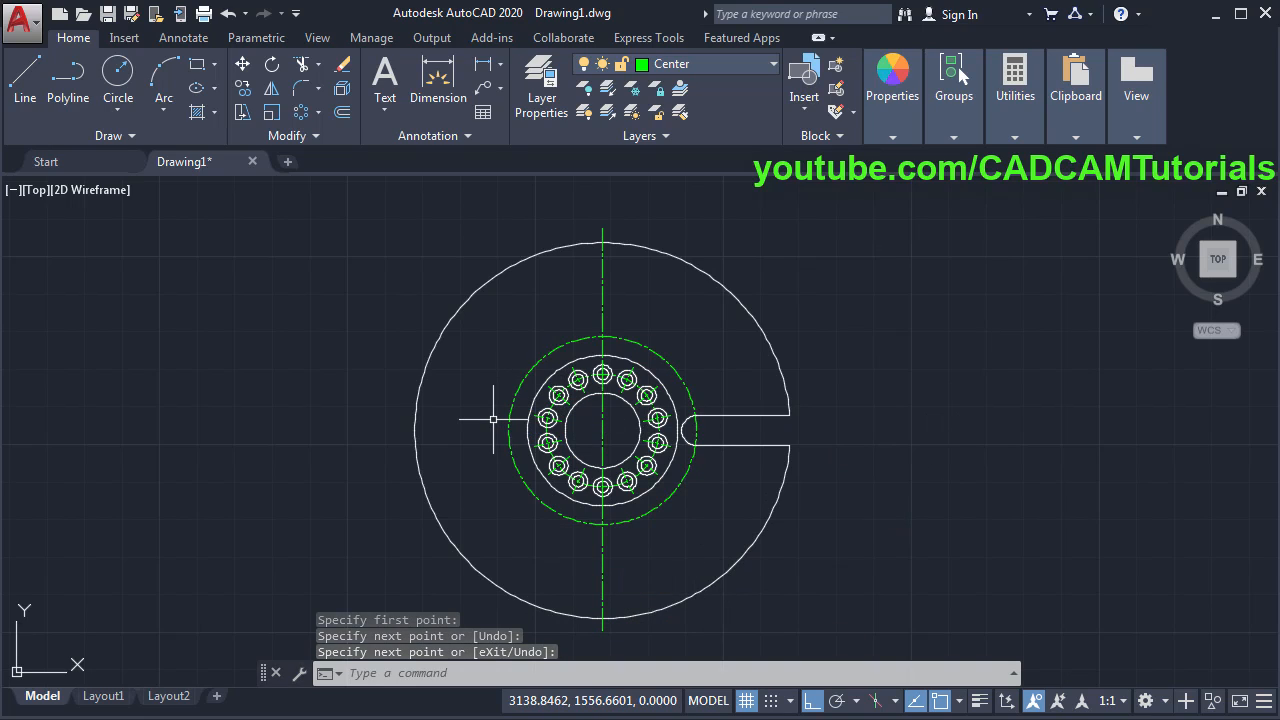
- Draw the horizontal centre line from left of the rim through the slot
{"action": "key", "text": "Return"}
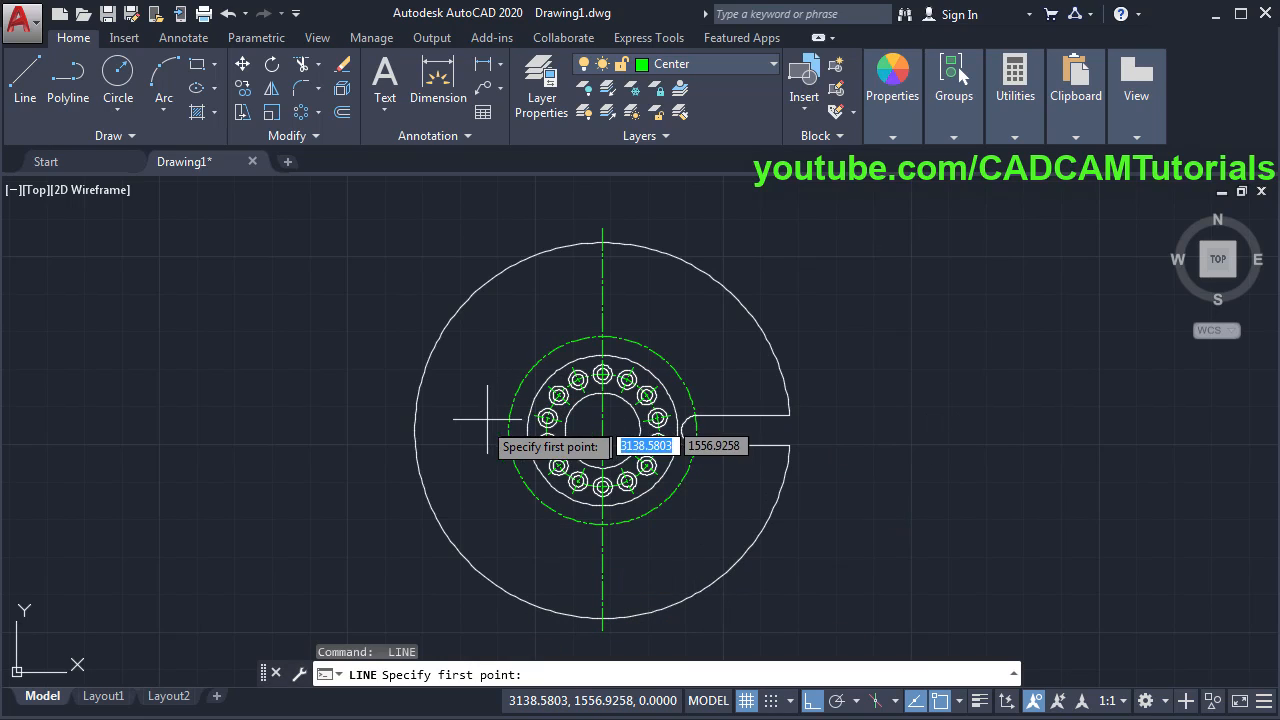
{"action": "left_click", "coordinate": [394, 430]}
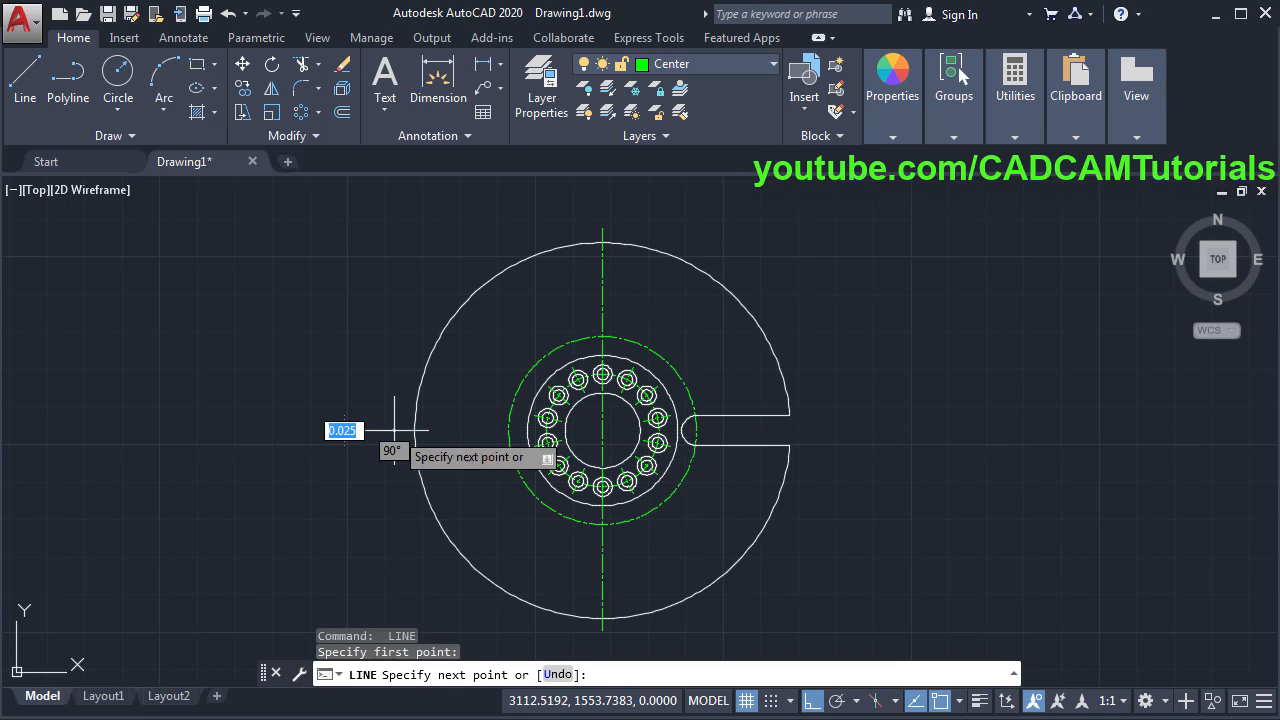
{"action": "left_click", "coordinate": [808, 432]}
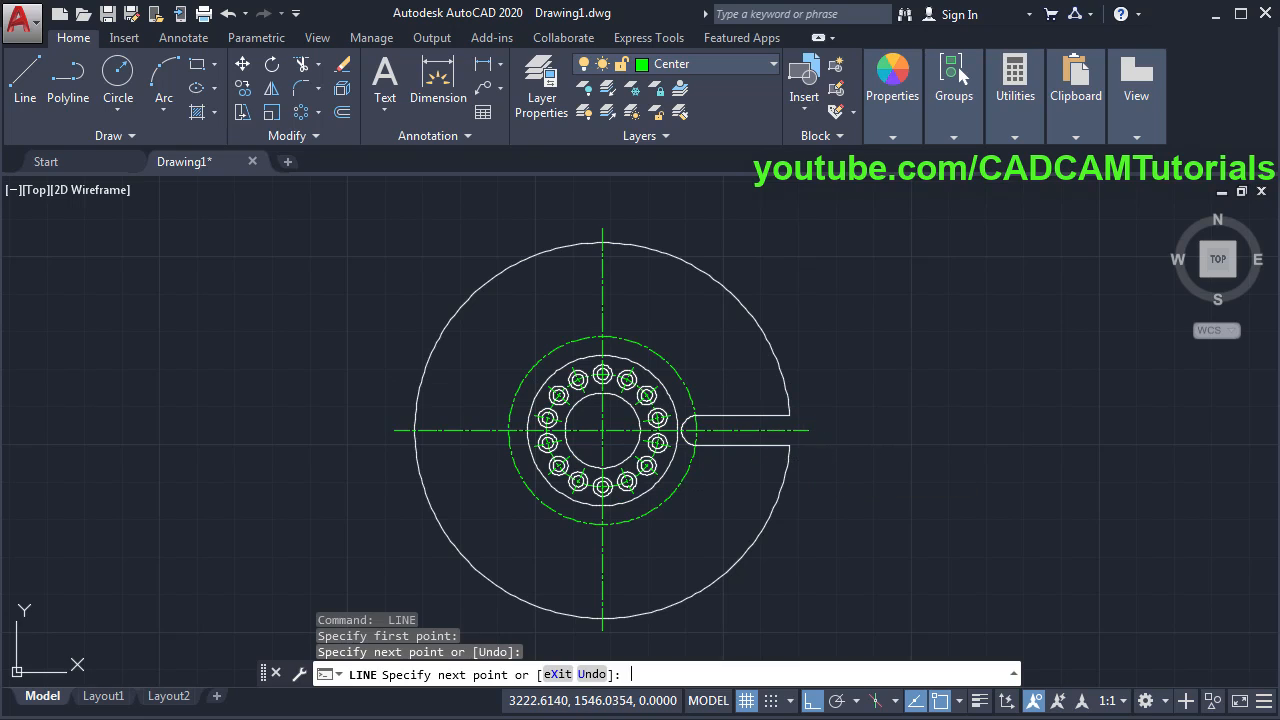
{"action": "key", "text": "Return"}
{"action": "scroll", "coordinate": [800, 425], "scroll_direction": "up", "scroll_amount": 3}
{"action": "mouse_move", "coordinate": [808, 375]}
{"action": "middle_mouse_down"}
{"action": "mouse_move", "coordinate": [843, 474]}
{"action": "mouse_move", "coordinate": [890, 492]}
{"action": "middle_mouse_up"}
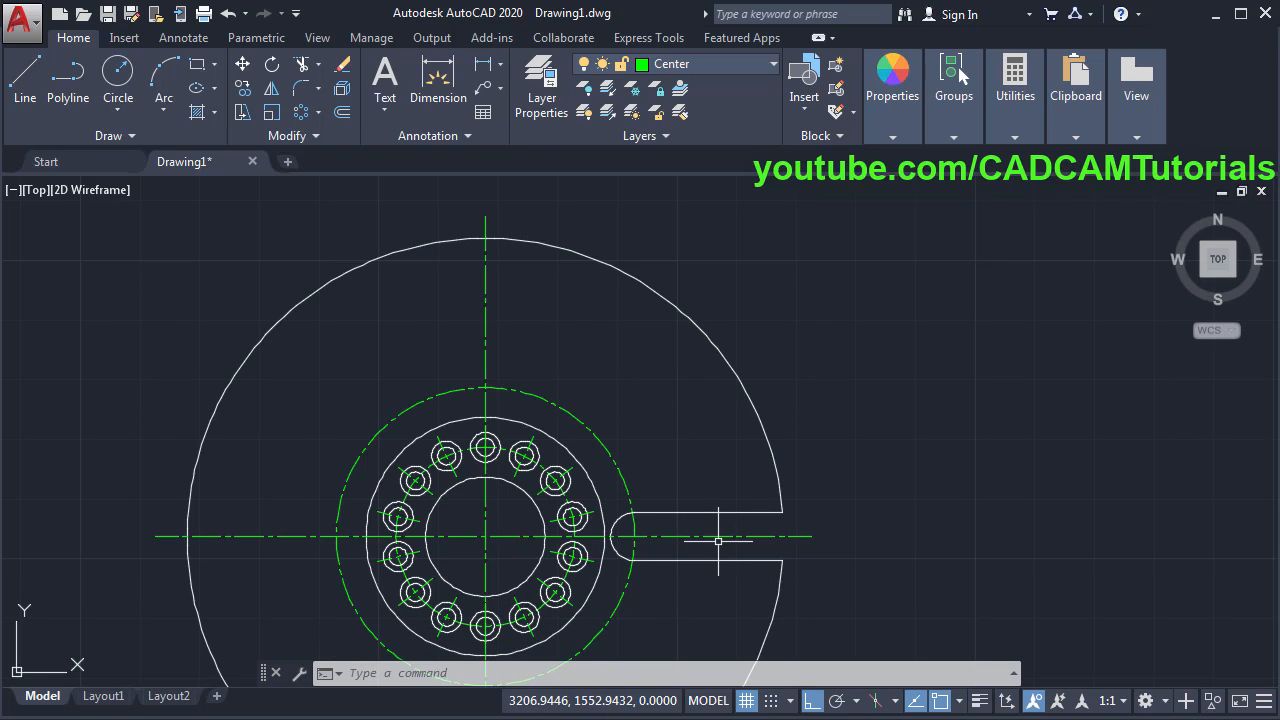
- Rotate a copy of the slot sides, rounded end and centre line 60° about the hub centre
{"action": "left_click", "coordinate": [271, 68]}
{"action": "scroll", "coordinate": [675, 590], "scroll_direction": "up", "scroll_amount": 1}
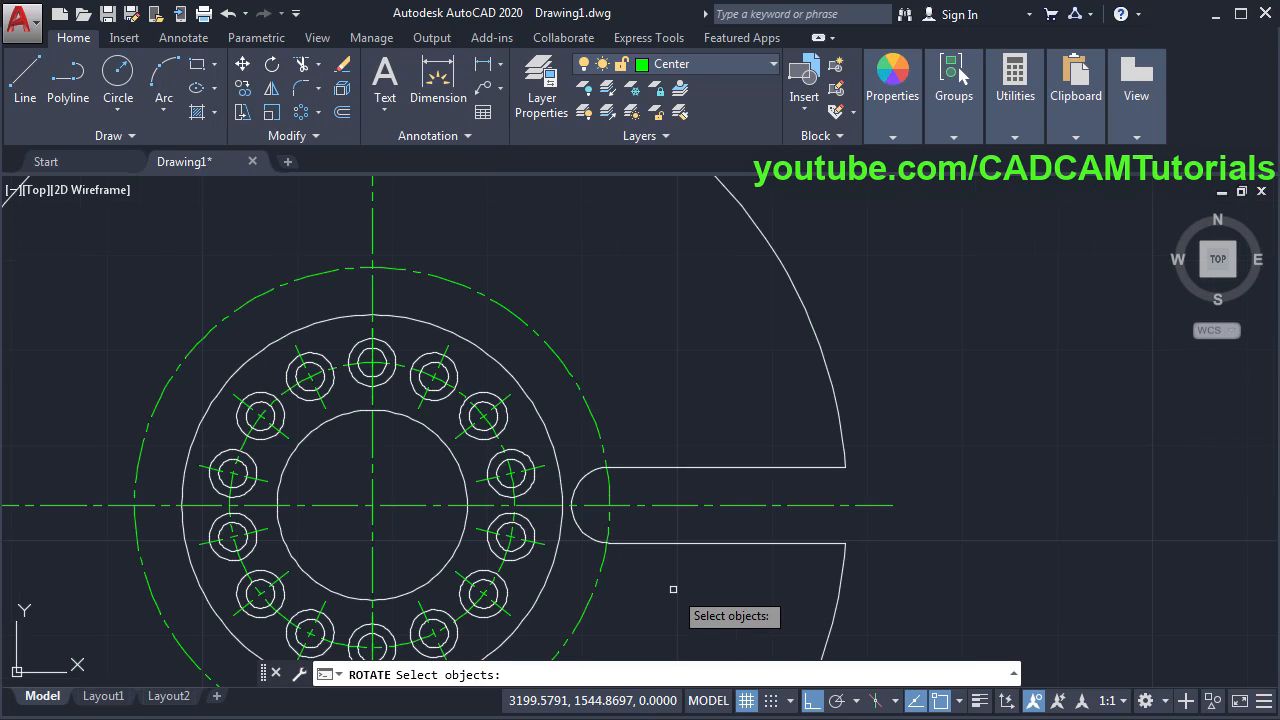
{"action": "left_click", "coordinate": [890, 576]}
{"action": "left_click", "coordinate": [640, 430]}
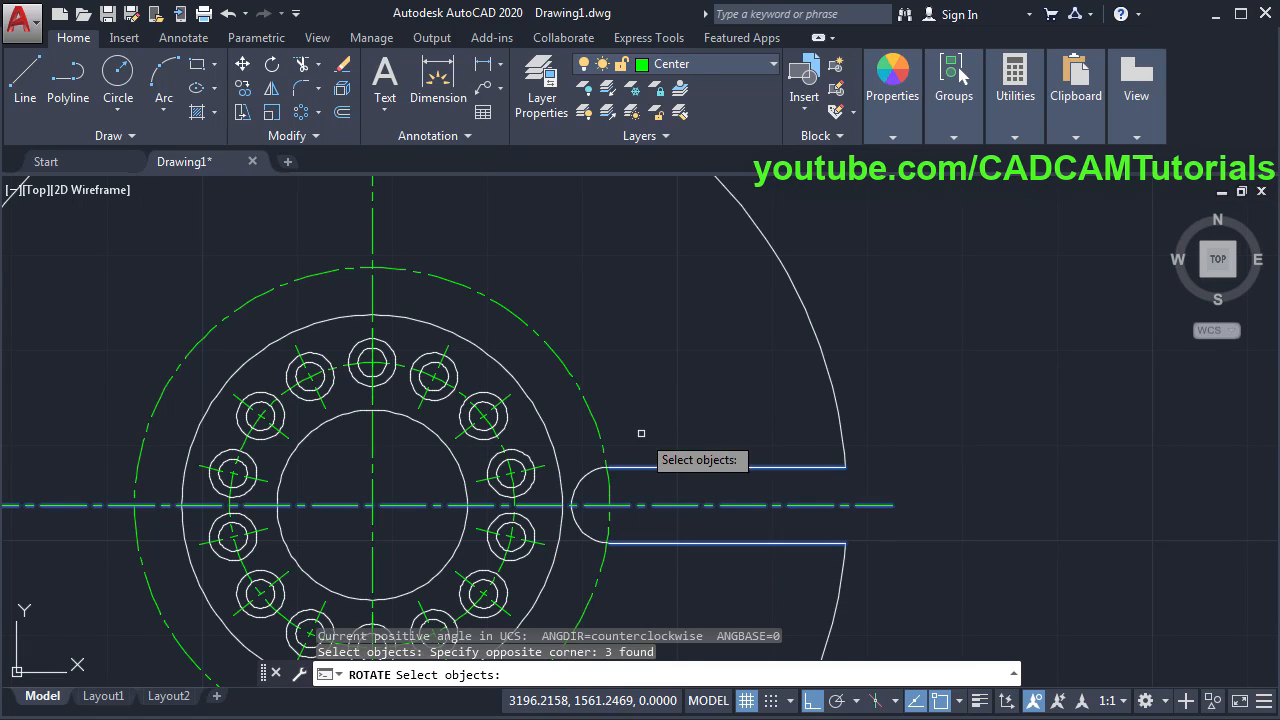
{"action": "left_click", "coordinate": [584, 480]}
{"action": "key", "text": "Return"}
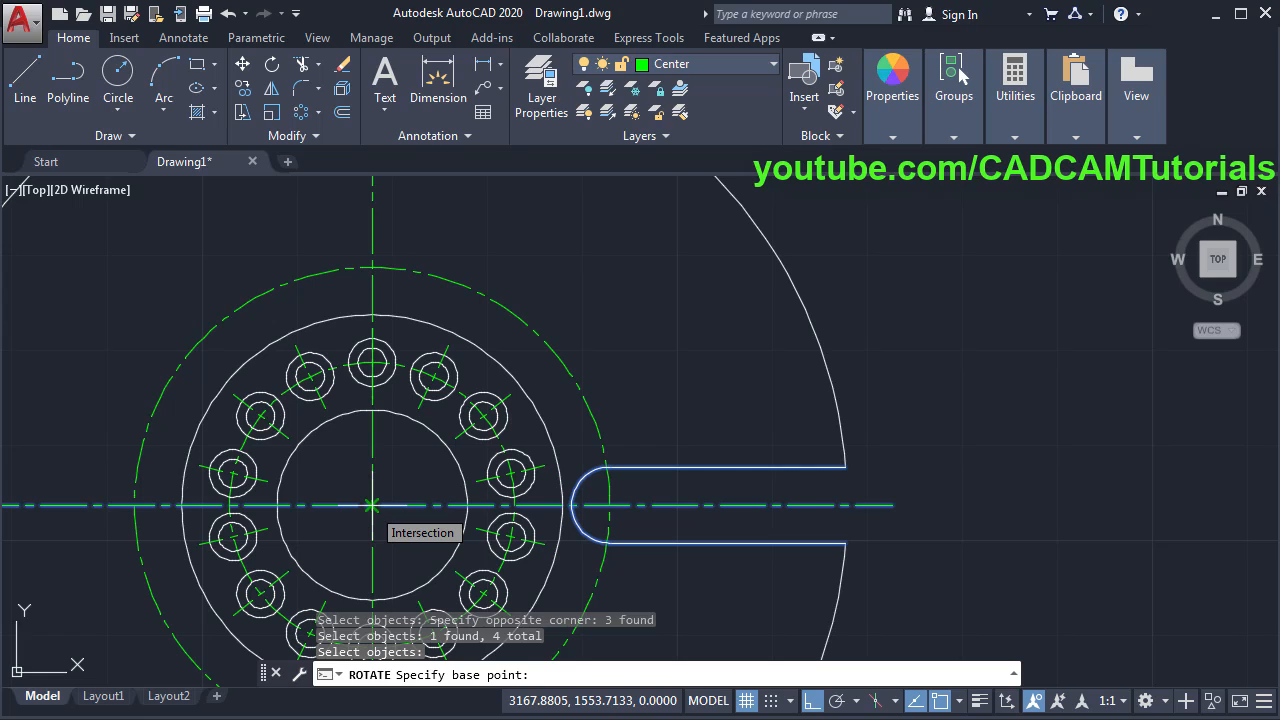
{"action": "left_click", "coordinate": [372, 506]}
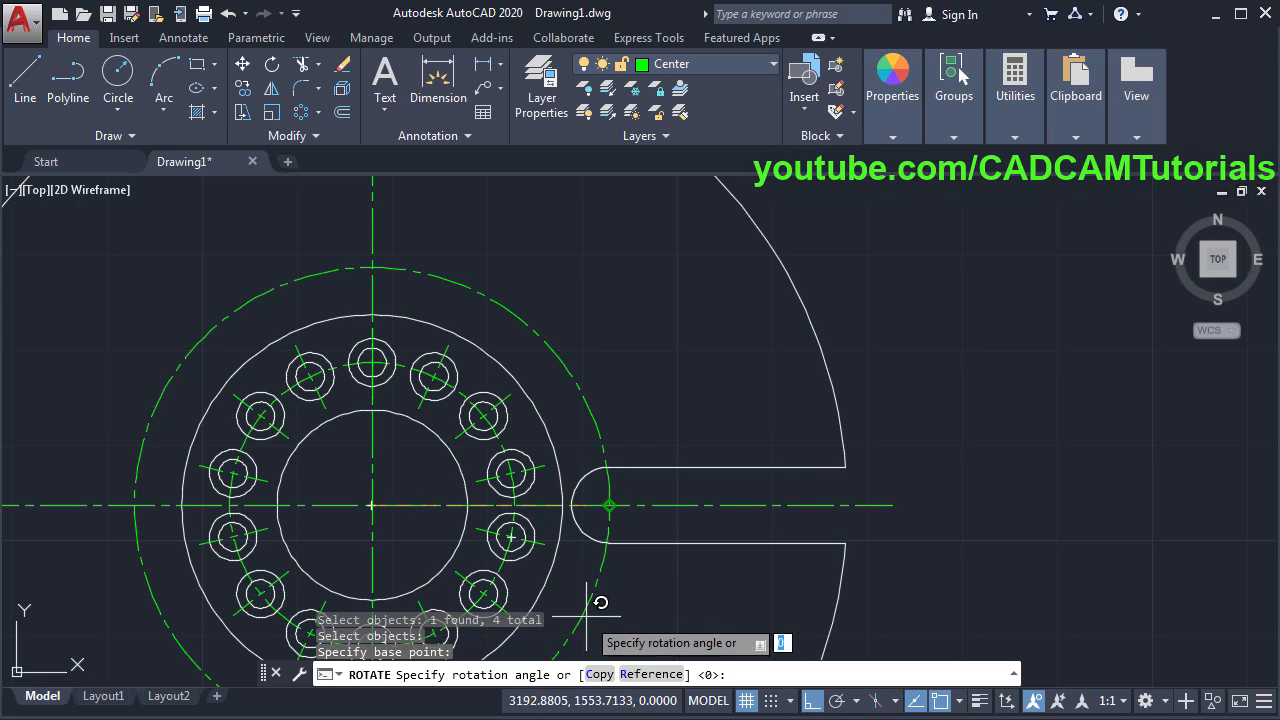
{"action": "left_click", "coordinate": [600, 675]}
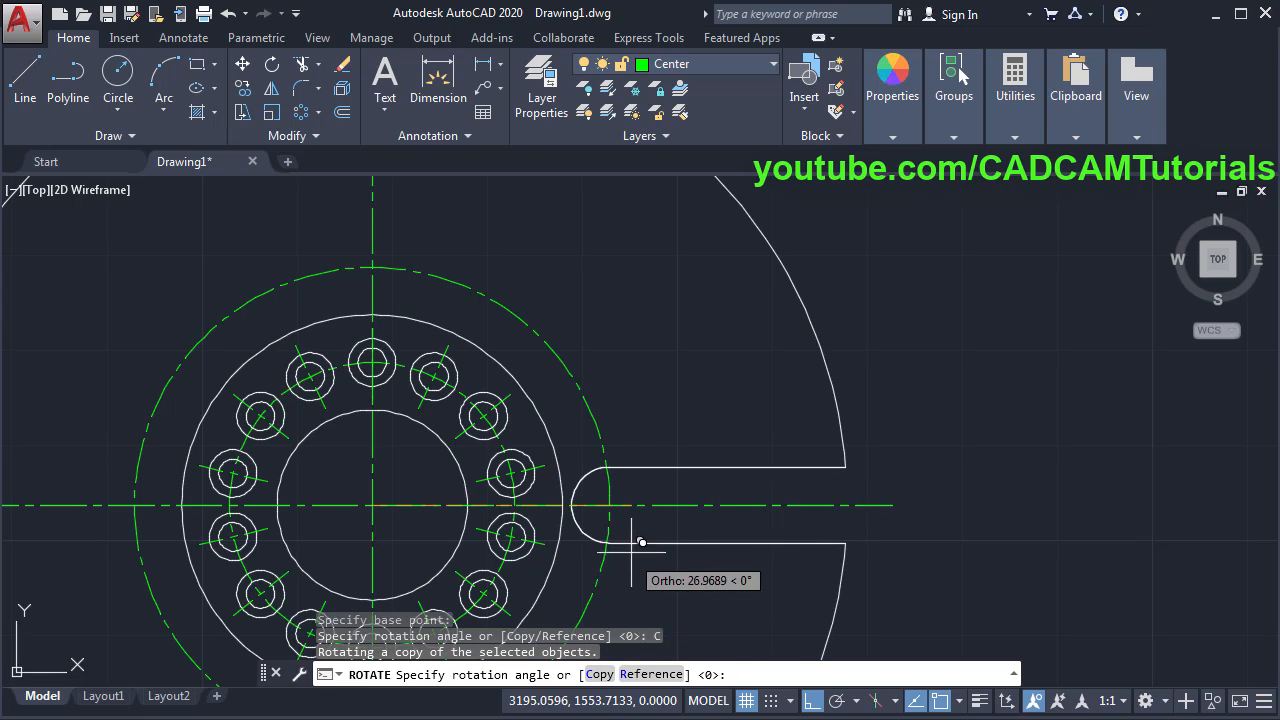
{"action": "scroll", "coordinate": [610, 302], "scroll_direction": "down", "scroll_amount": 4}
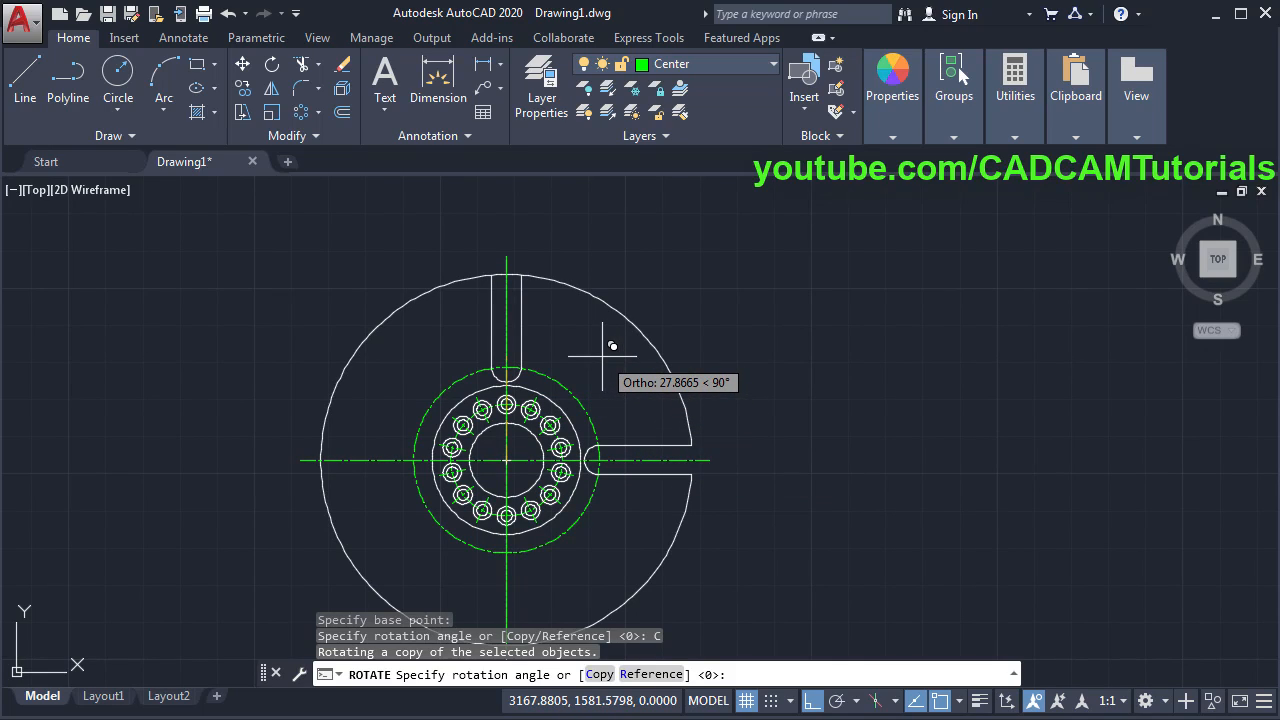
{"action": "type", "text": "6"}
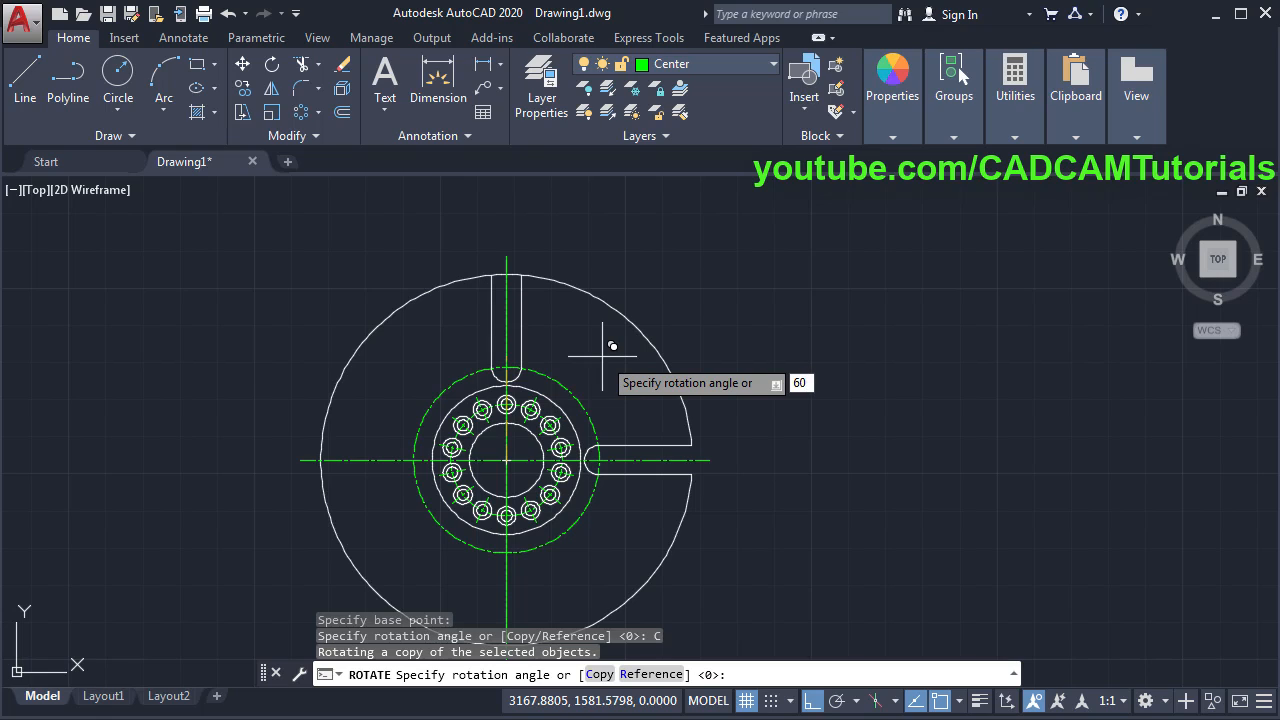
{"action": "type", "text": "0"}
{"action": "key", "text": "Return"}
{"action": "scroll", "coordinate": [612, 390], "scroll_direction": "up", "scroll_amount": 3}
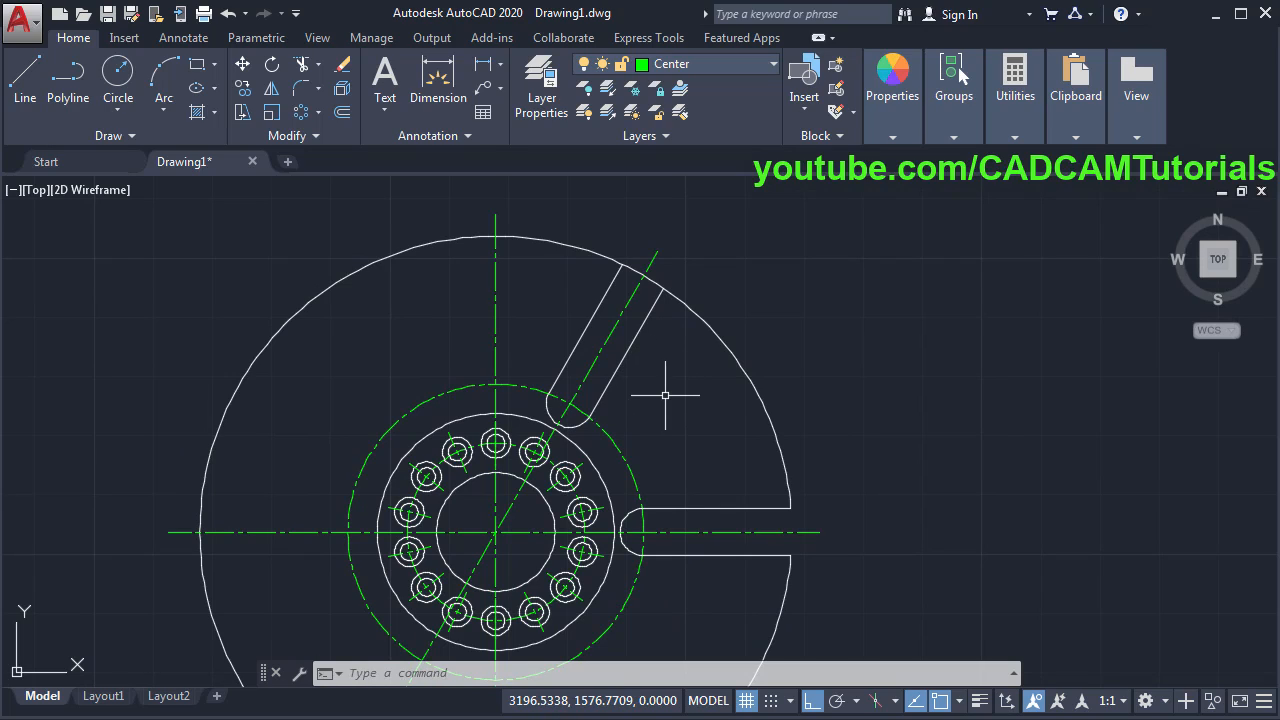
- Trim the rim arc across the new slot and the leftover slot arcs
{"action": "type", "text": "r"}
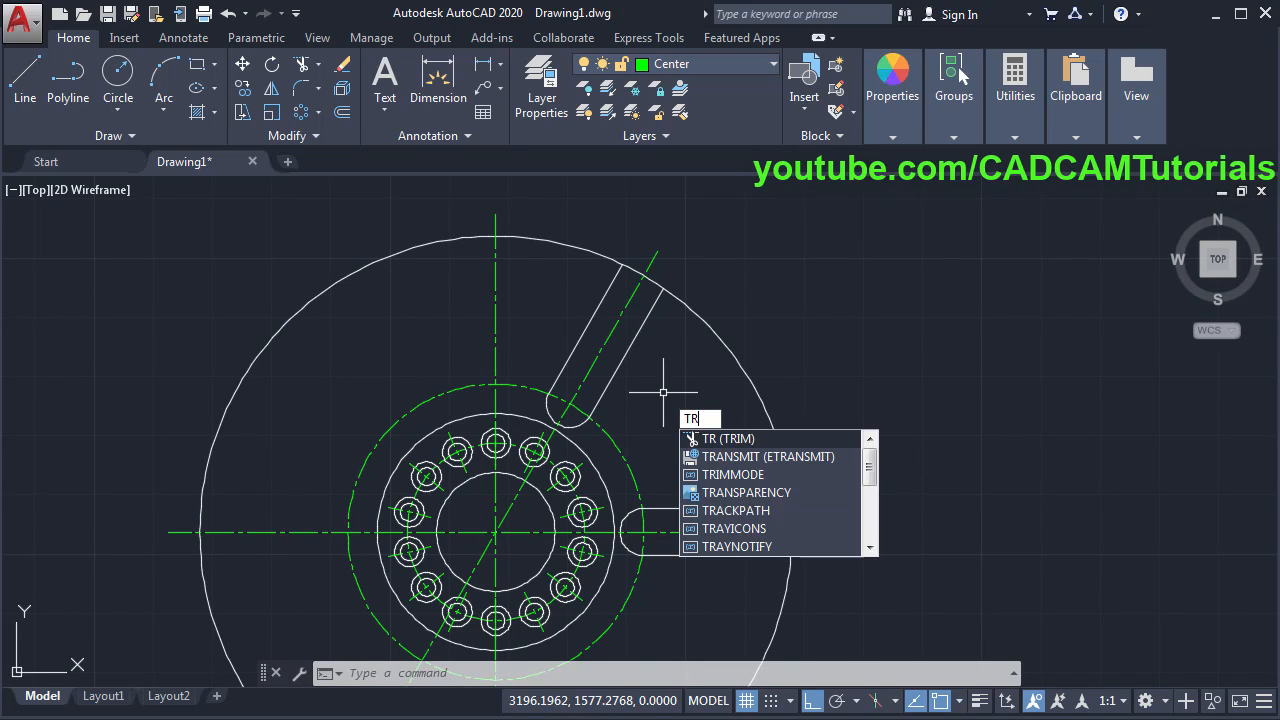
{"action": "key", "text": "Return"}
{"action": "key", "text": "Return"}
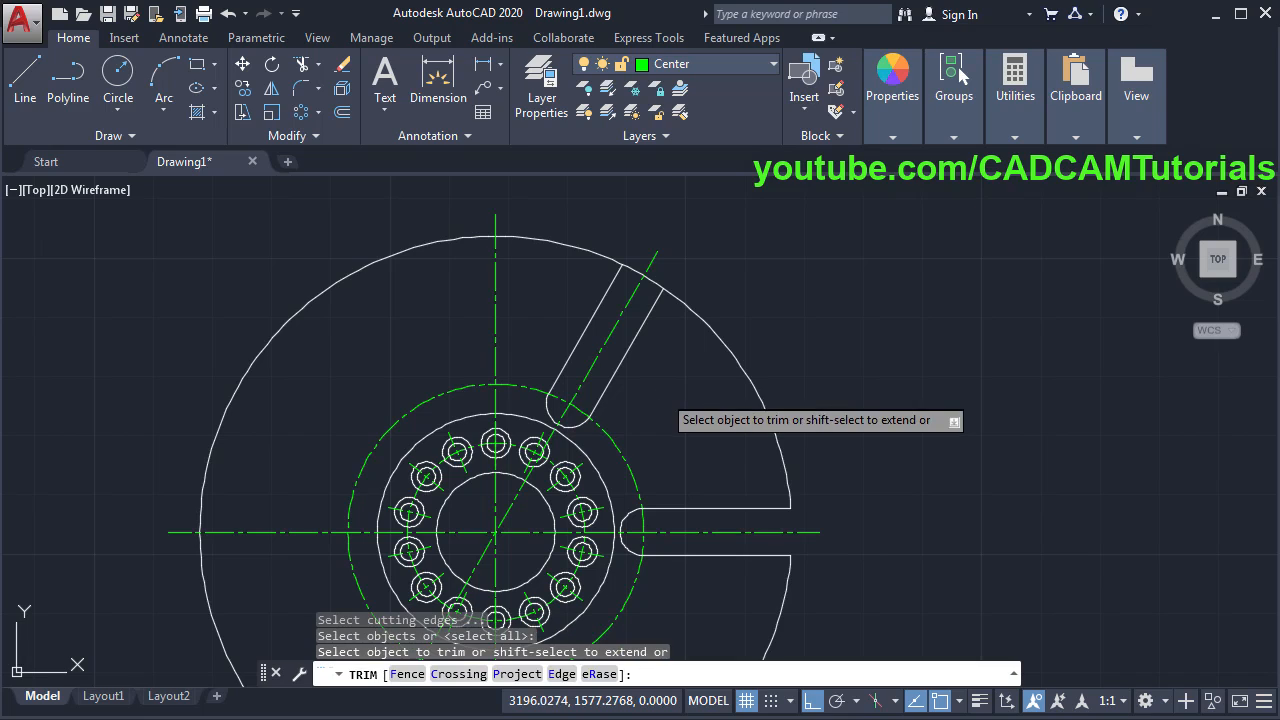
{"action": "left_click", "coordinate": [659, 285]}
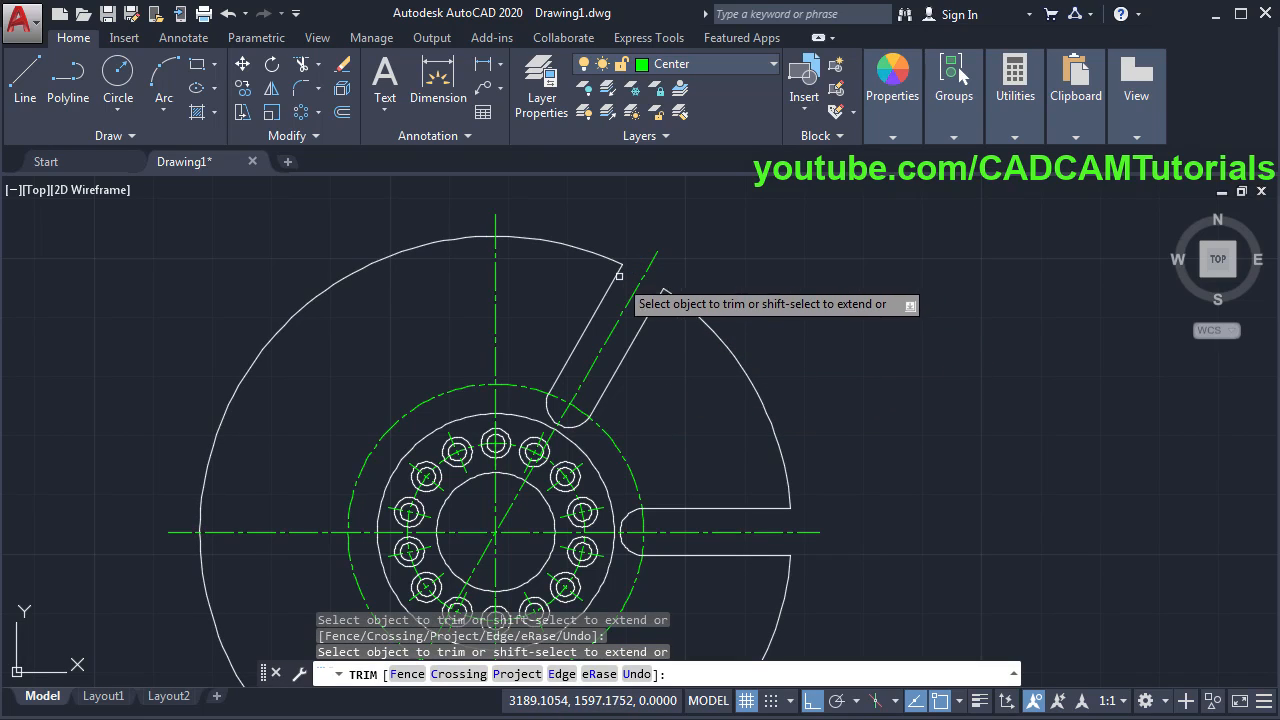
{"action": "left_click", "coordinate": [548, 413]}
{"action": "left_click", "coordinate": [734, 556]}
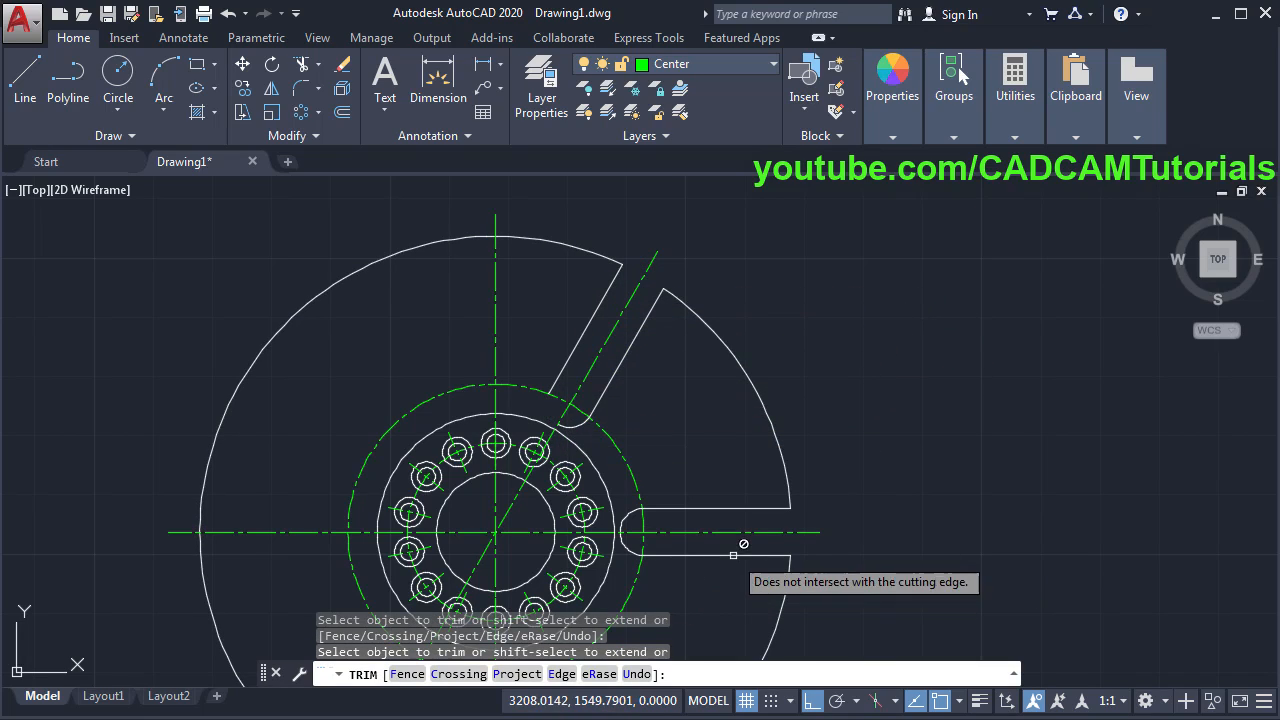
{"action": "left_click", "coordinate": [633, 552]}
{"action": "key", "text": "Return"}
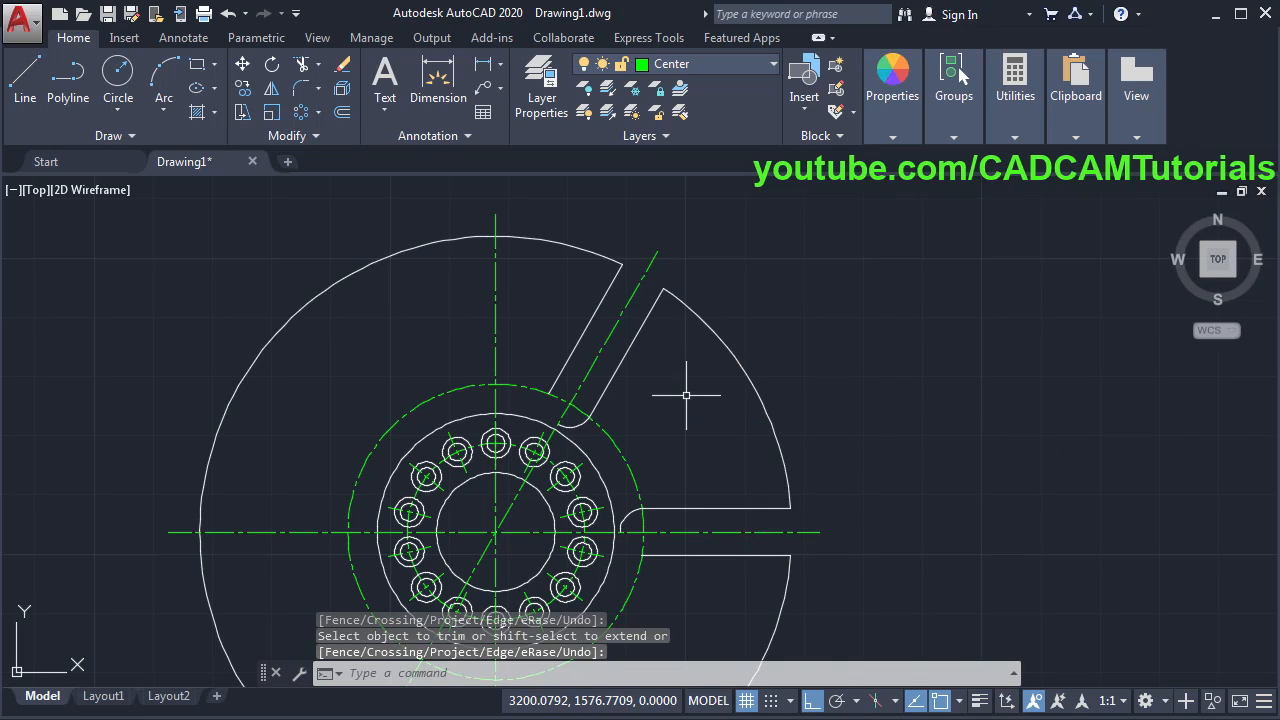
- Erase the unwanted slot line and large rim arc, then bring the reference PDF back up
{"action": "key", "text": "Return"}
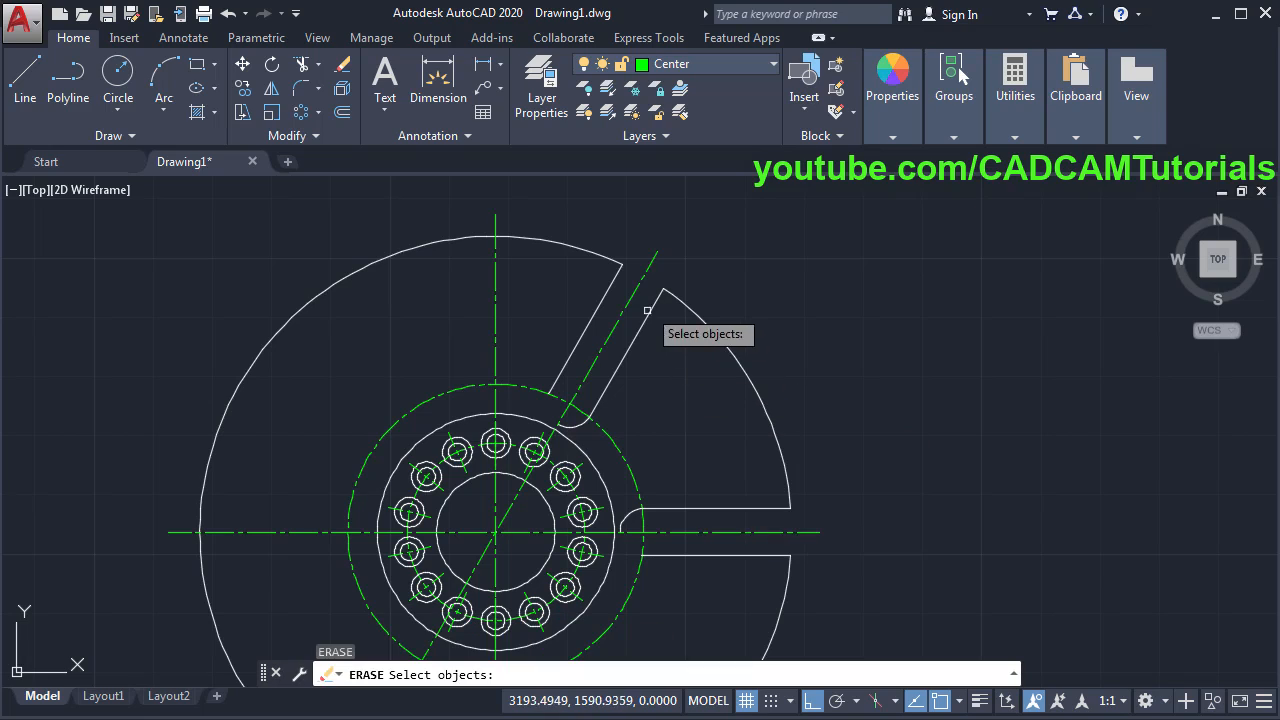
{"action": "left_click", "coordinate": [635, 285]}
{"action": "left_click", "coordinate": [605, 258]}
{"action": "scroll", "coordinate": [707, 216], "scroll_direction": "down", "scroll_amount": 2}
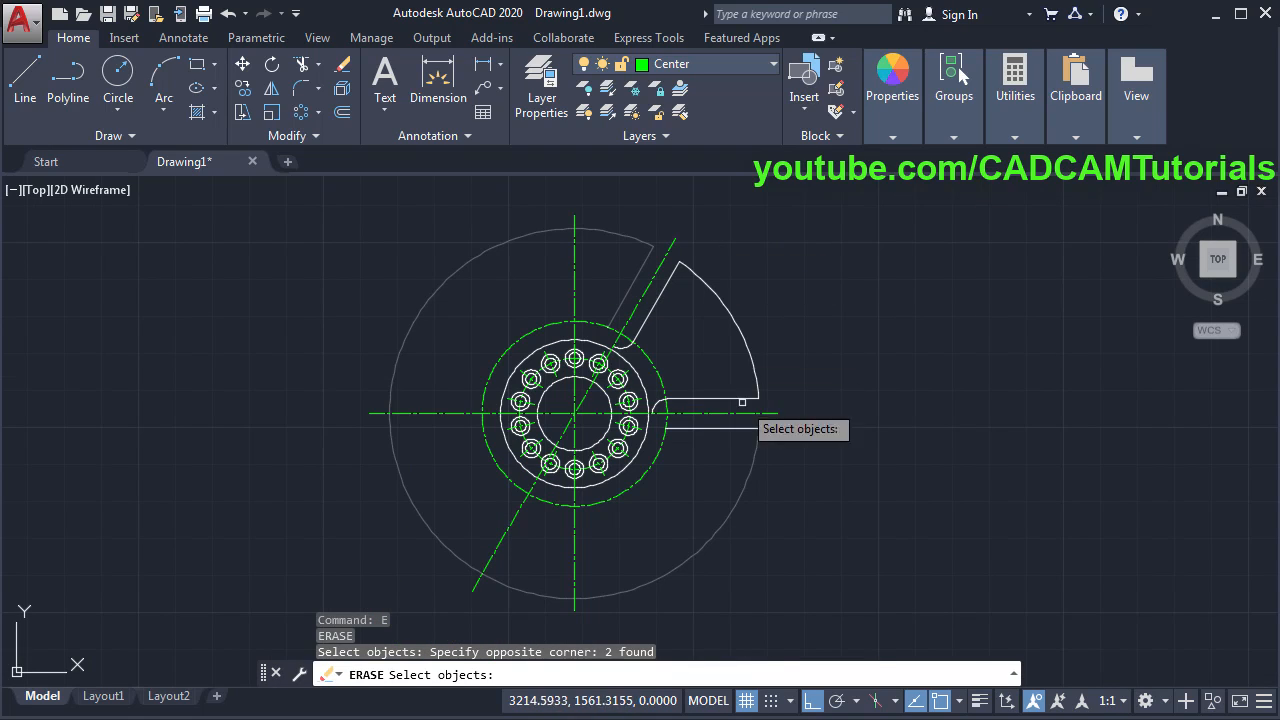
{"action": "left_click", "coordinate": [731, 494]}
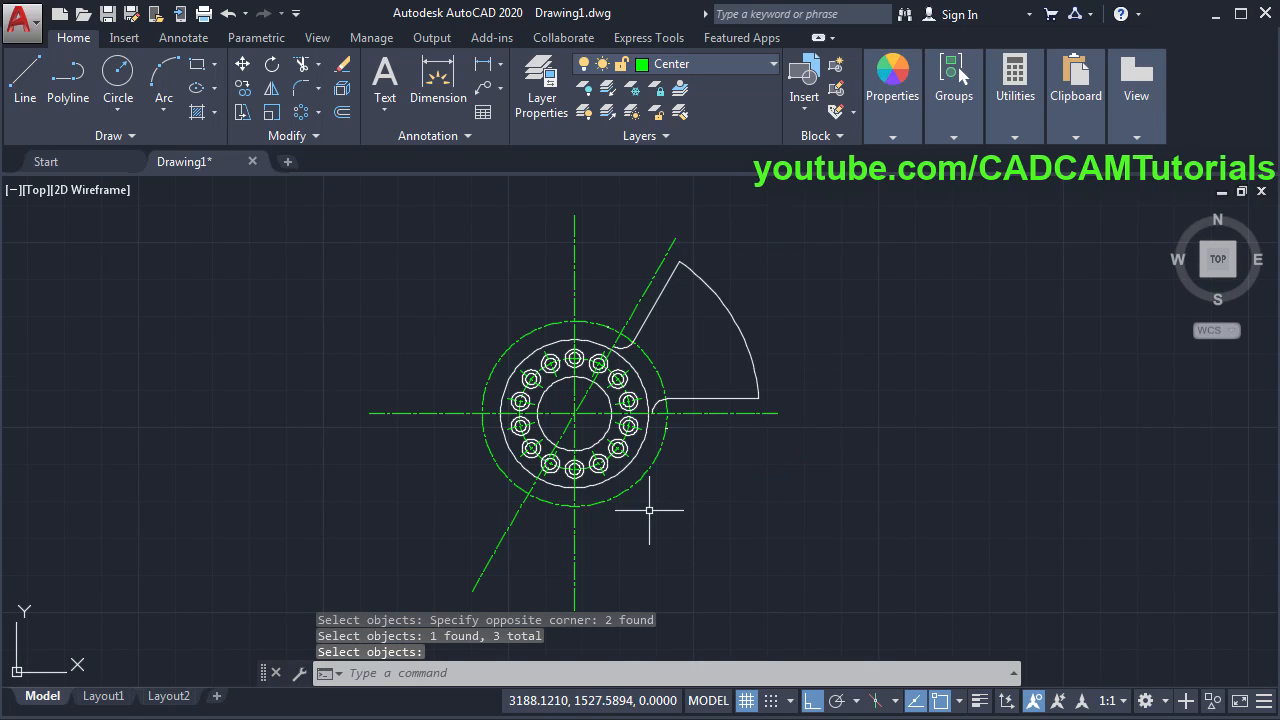
{"action": "scroll", "coordinate": [651, 509], "scroll_direction": "up", "scroll_amount": 2}
{"action": "scroll", "coordinate": [768, 389], "scroll_direction": "down", "scroll_amount": 2}
{"action": "middle_click_drag", "start_coordinate": [766, 362], "coordinate": [804, 460]}
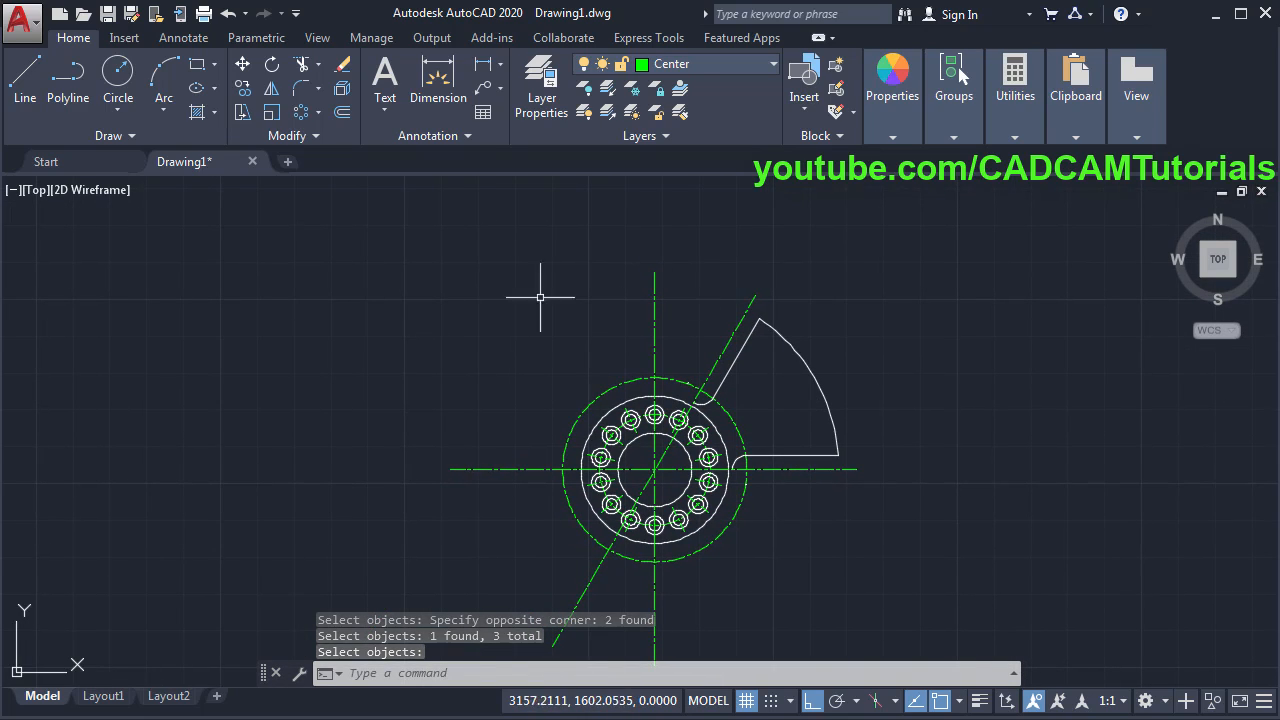
{"action": "key", "text": "Return"}
{"action": "key", "text": "alt+Tab"}
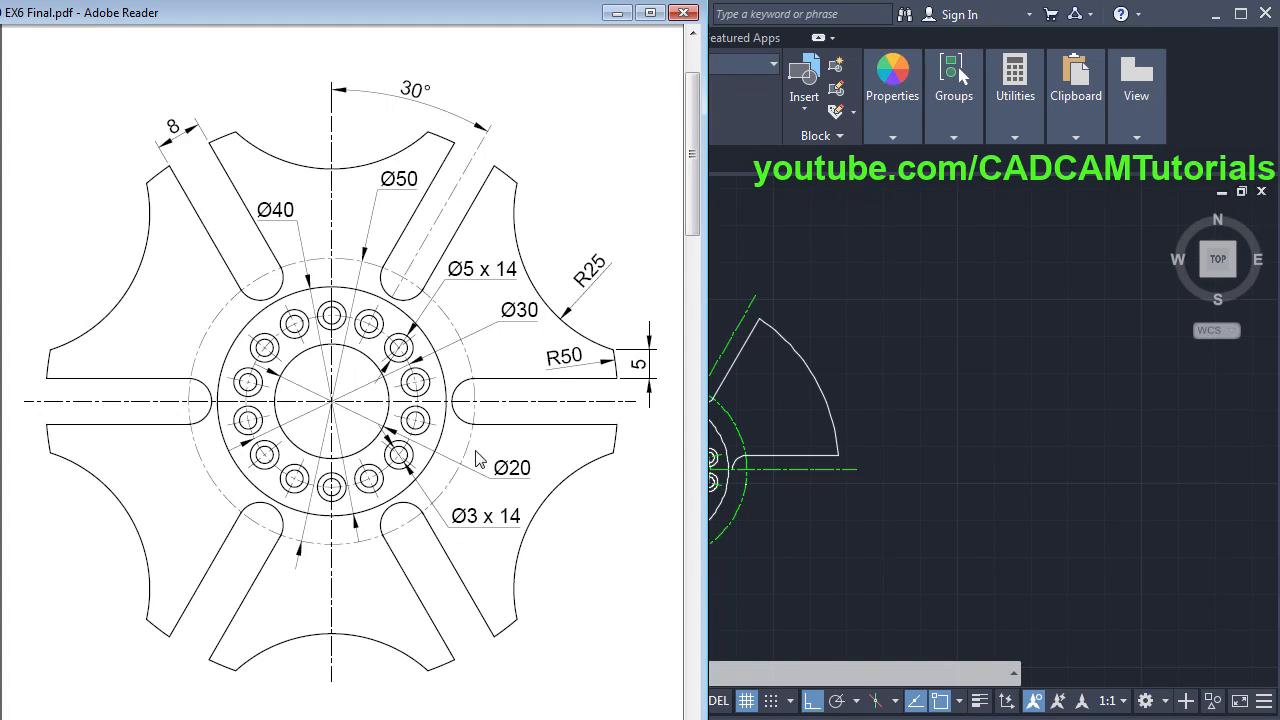
- Select the cutout's outer arc, bottom line, slanted edge and small arc for a polar array
{"action": "key", "text": "alt+Tab"}
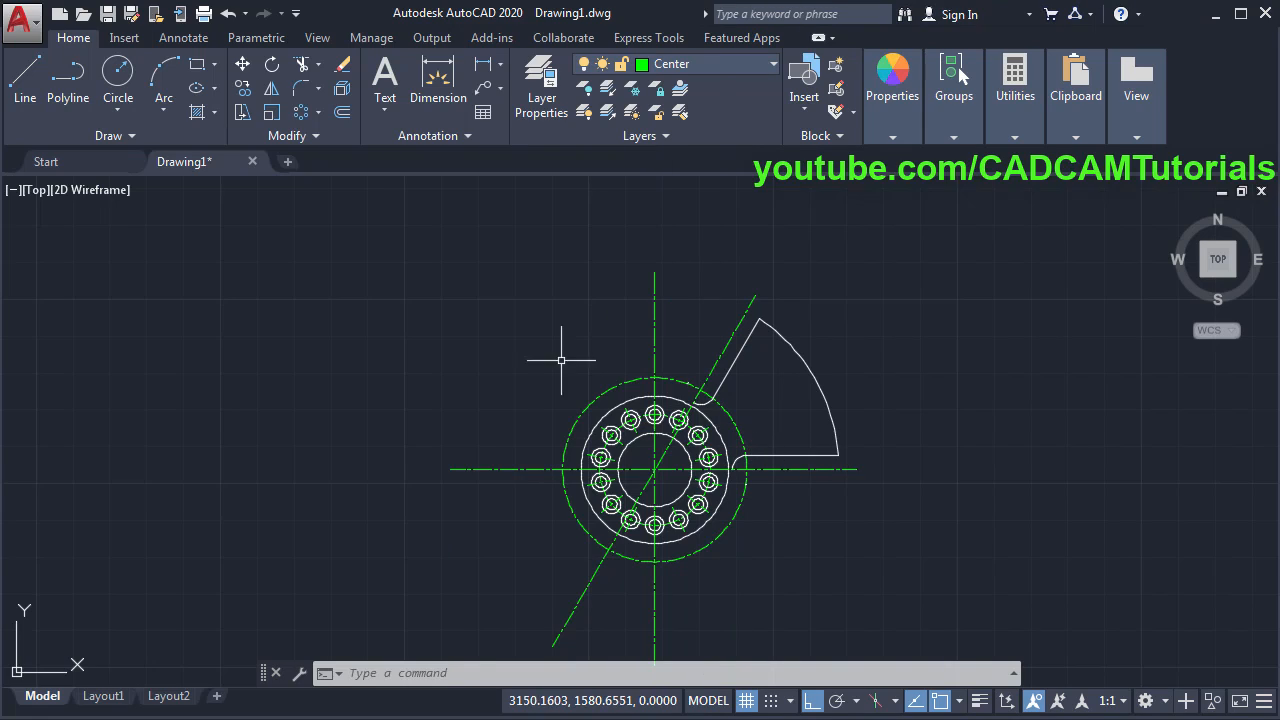
{"action": "left_click", "coordinate": [303, 113]}
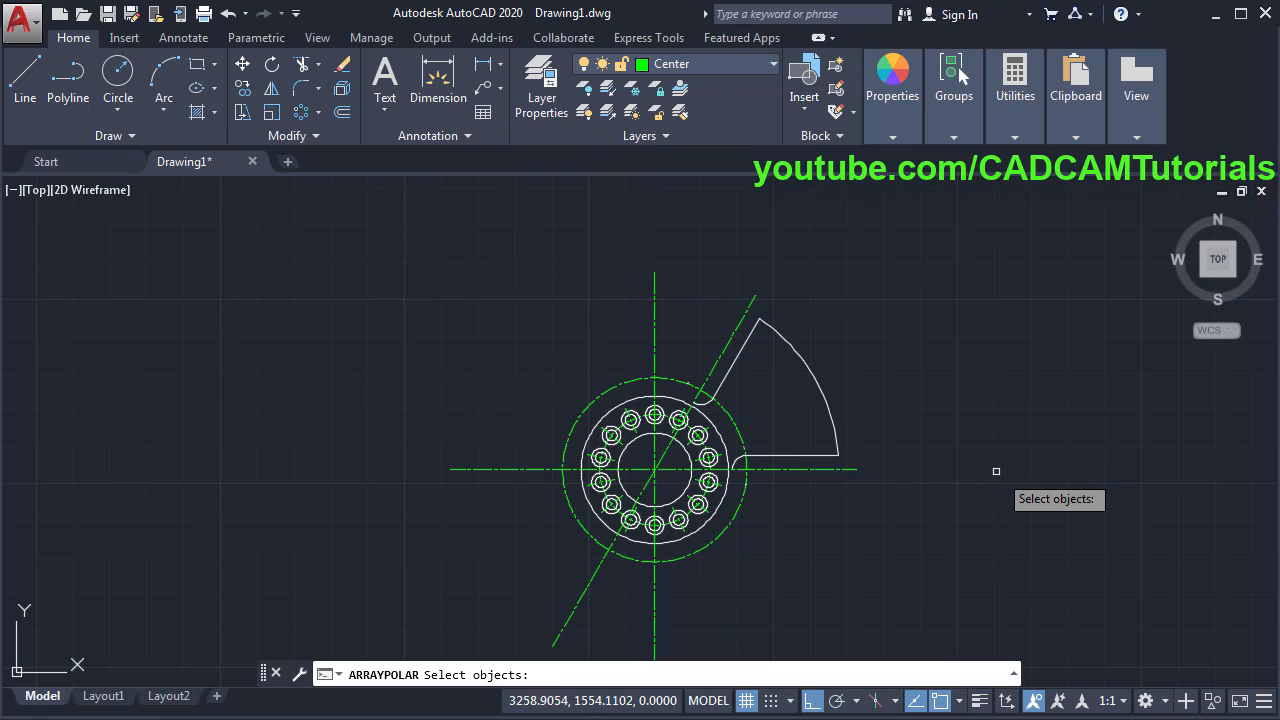
{"action": "scroll", "coordinate": [855, 403], "scroll_direction": "up", "scroll_amount": 2}
{"action": "left_click", "coordinate": [848, 486]}
{"action": "left_click", "coordinate": [766, 434]}
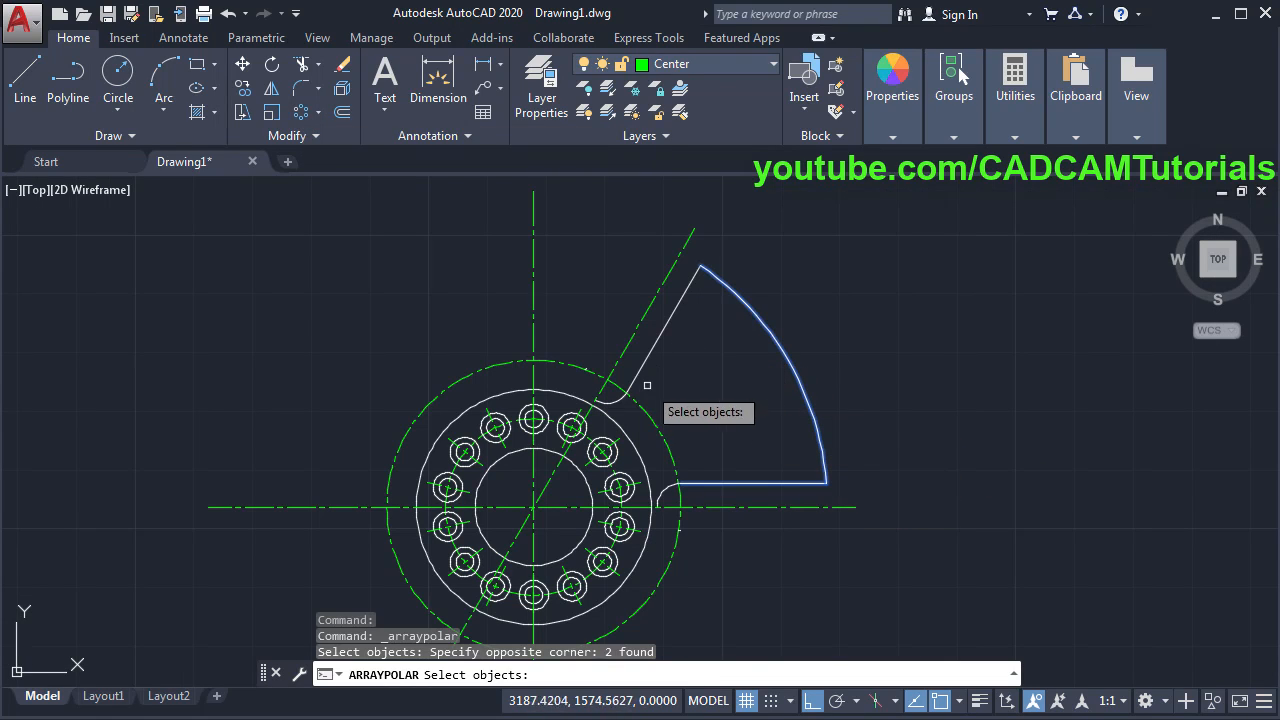
{"action": "left_click", "coordinate": [626, 390]}
{"action": "left_click", "coordinate": [626, 390]}
{"action": "left_click", "coordinate": [666, 491]}
{"action": "scroll", "coordinate": [742, 428], "scroll_direction": "down", "scroll_amount": 2}
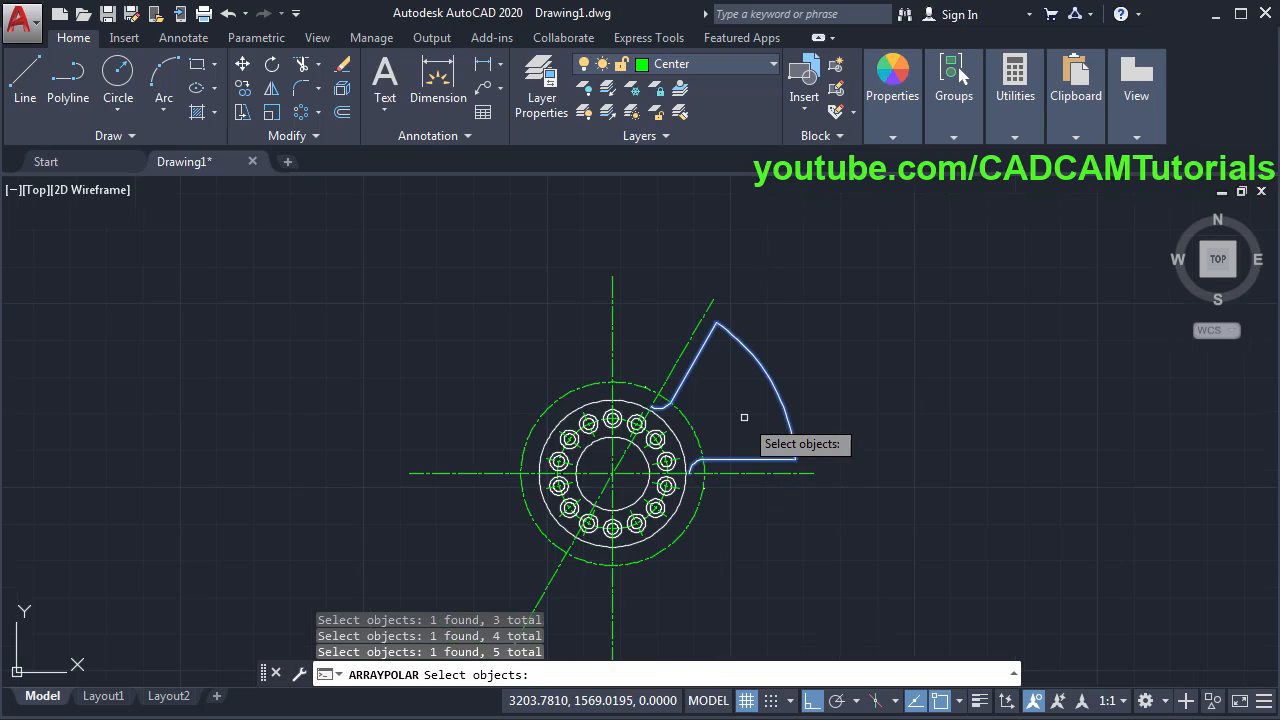
{"action": "key", "text": "Return"}
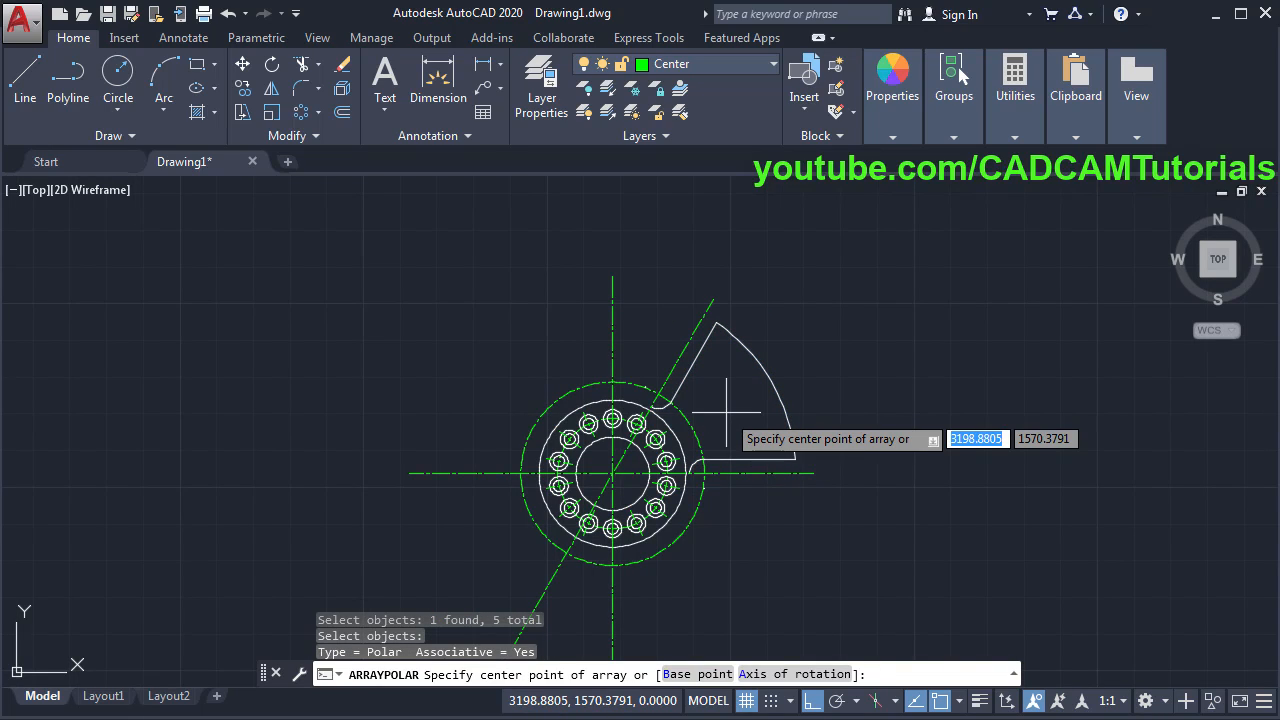
- Centre the polar array on the hub and accept the six copies
{"action": "scroll", "coordinate": [615, 487], "scroll_direction": "up", "scroll_amount": 4}
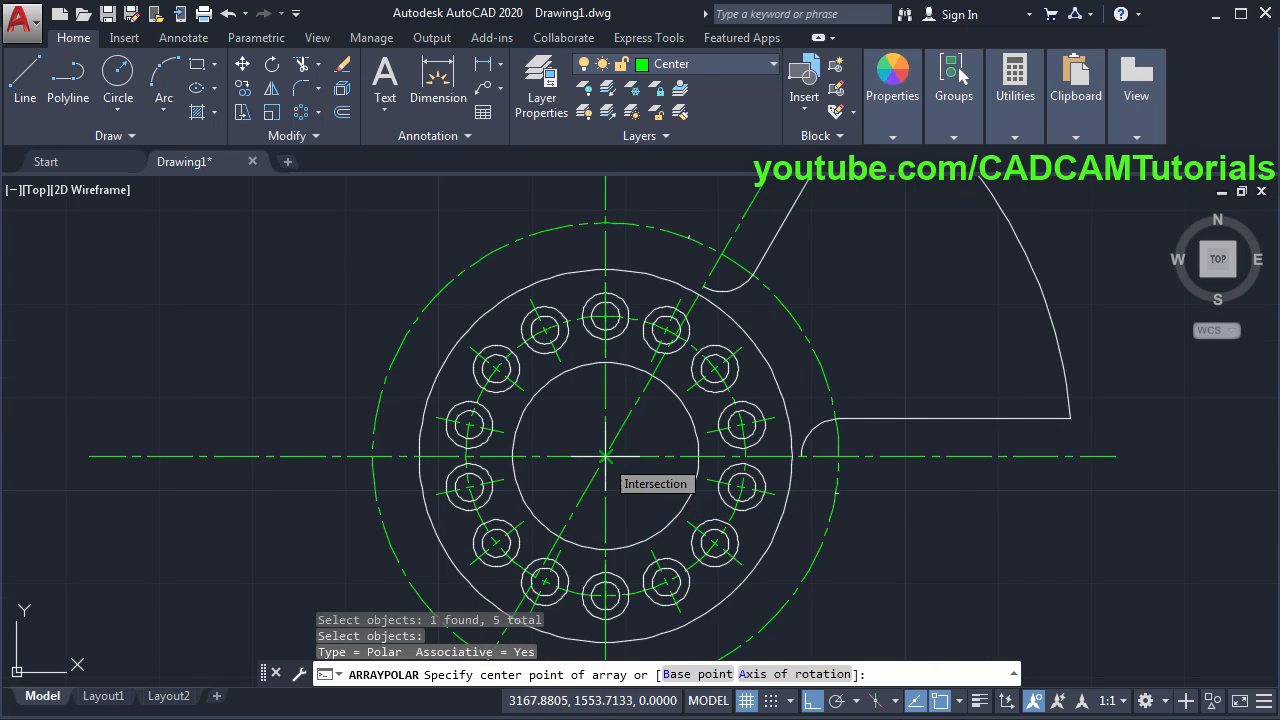
{"action": "left_click", "coordinate": [605, 456]}
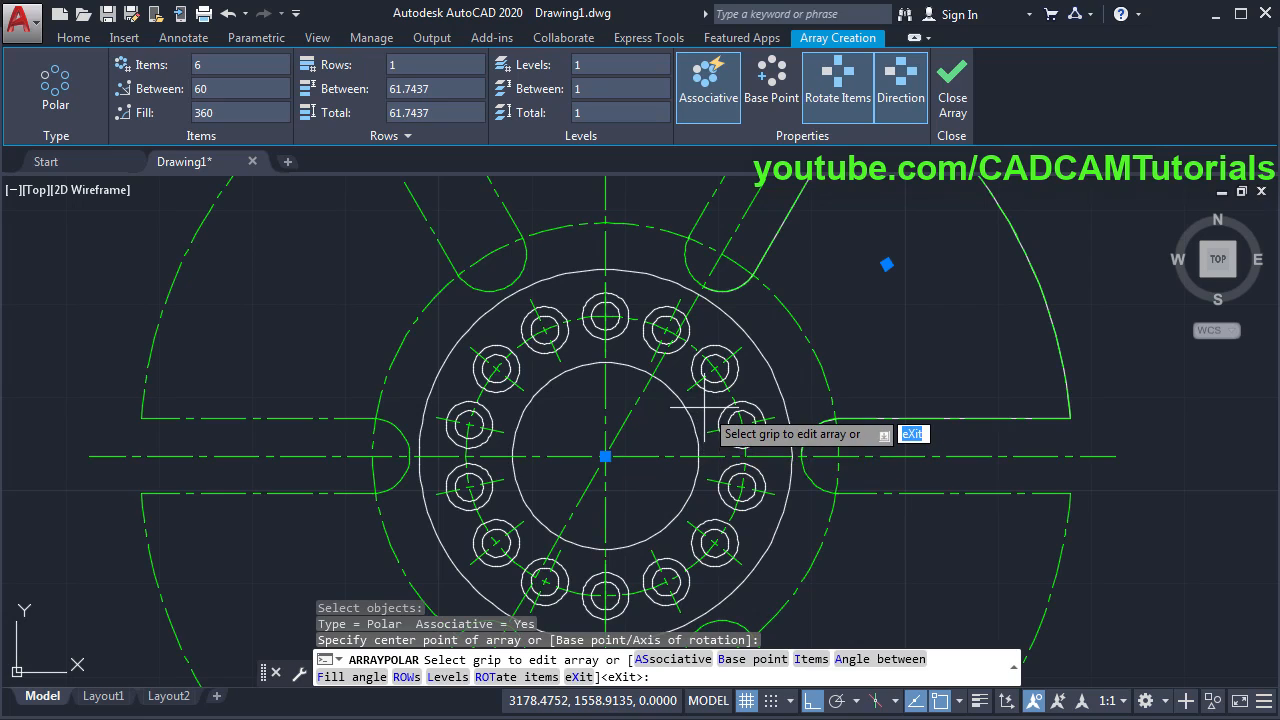
{"action": "scroll", "coordinate": [710, 415], "scroll_direction": "down", "scroll_amount": 3}
{"action": "middle_click_drag", "start_coordinate": [750, 467], "coordinate": [796, 480]}
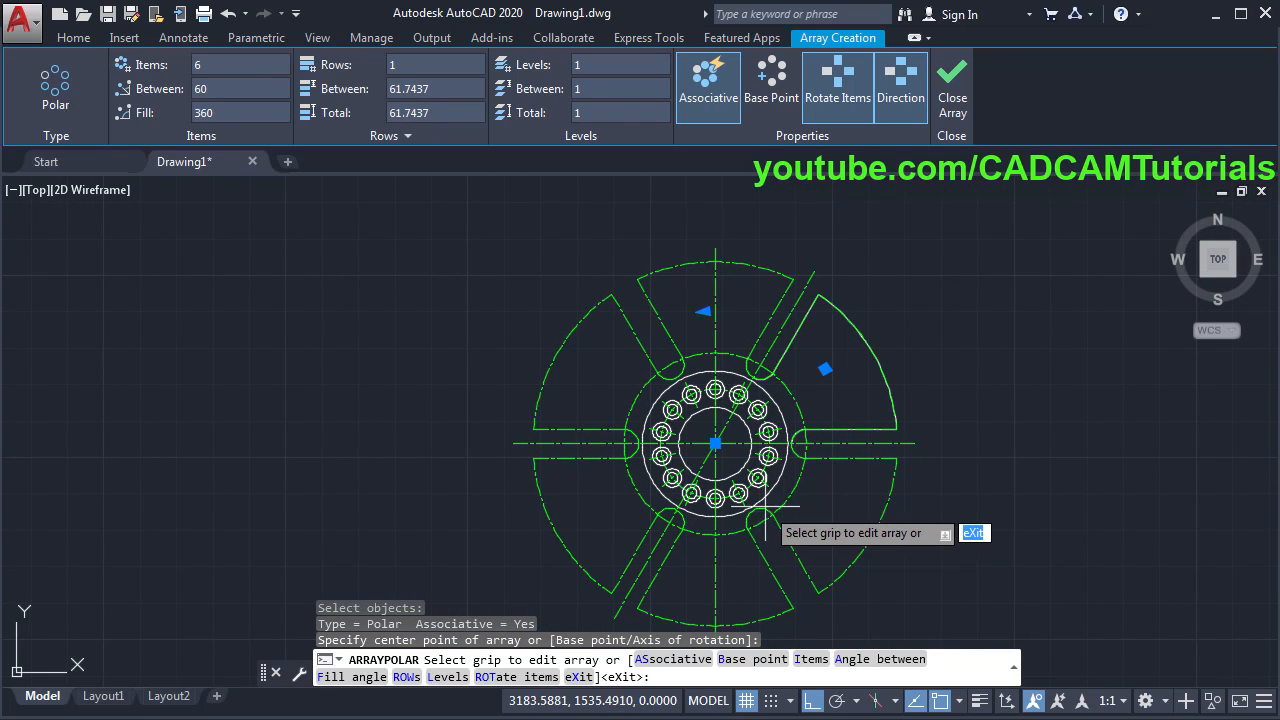
{"action": "scroll", "coordinate": [752, 491], "scroll_direction": "up", "scroll_amount": 2}
{"action": "middle_click_drag", "start_coordinate": [707, 390], "coordinate": [715, 440]}
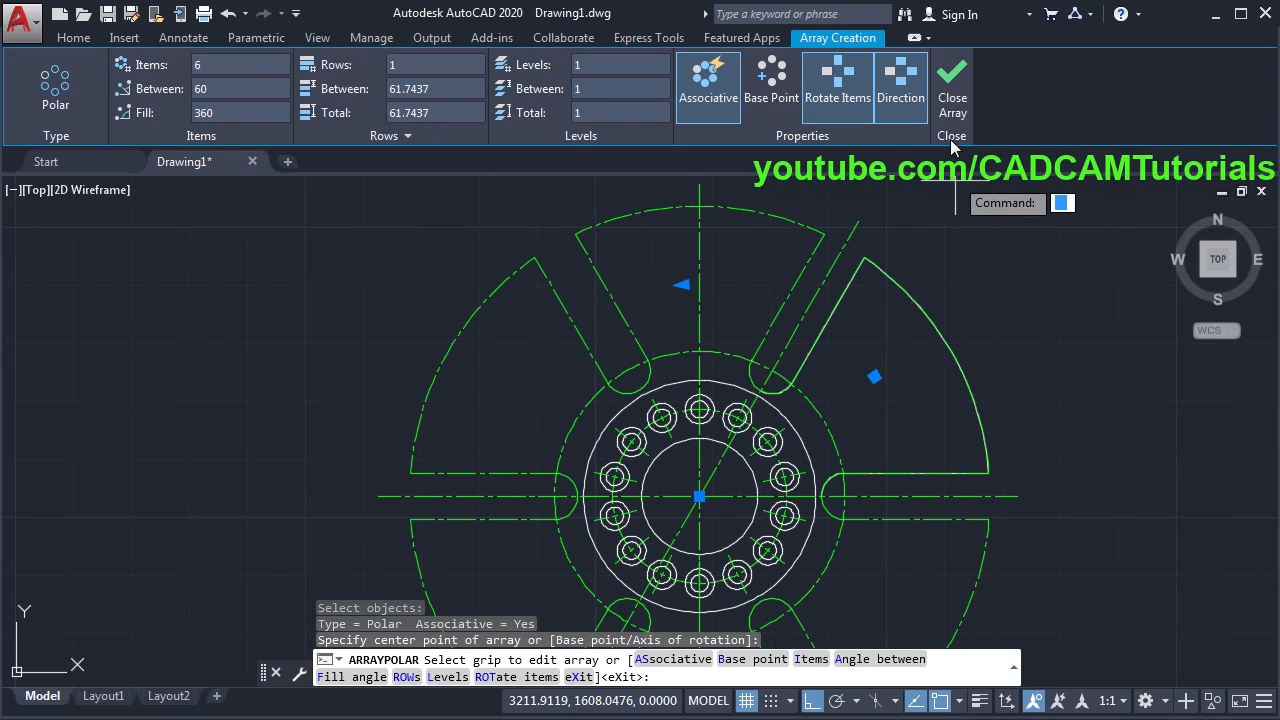
{"action": "left_click", "coordinate": [952, 108]}
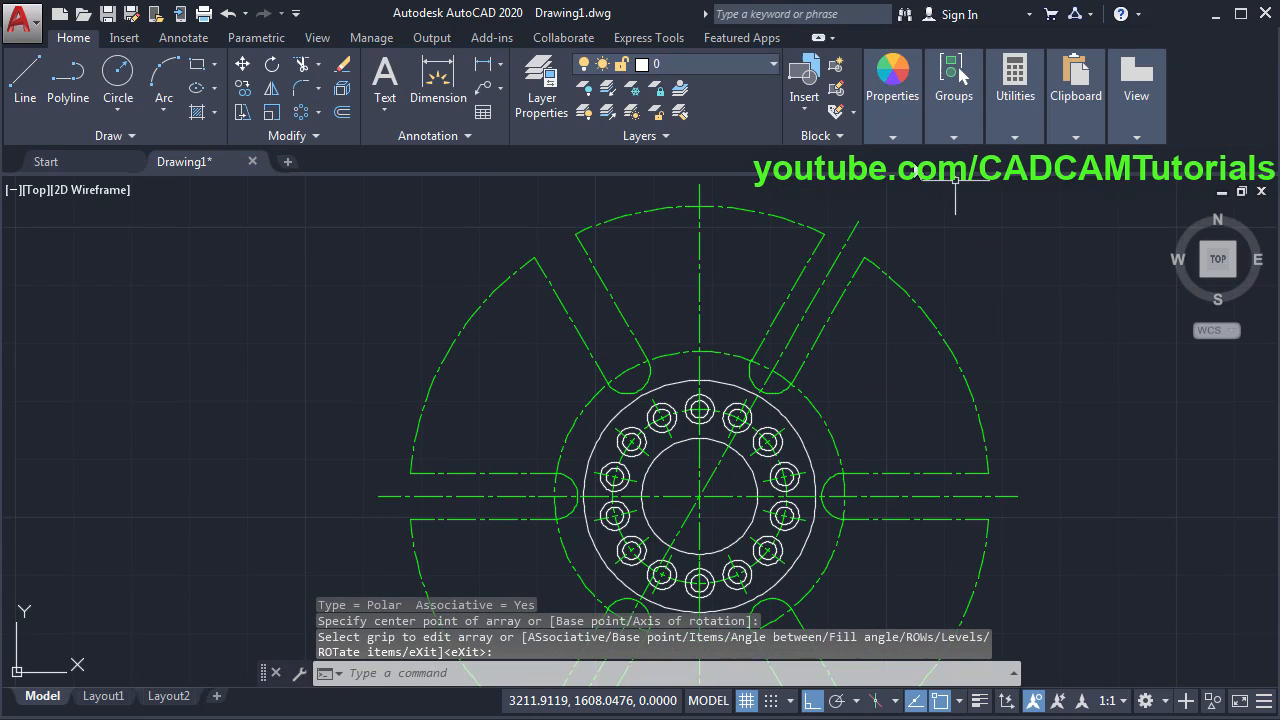
- Move the new spoke cutout array onto layer 0
{"action": "left_click", "coordinate": [779, 217]}
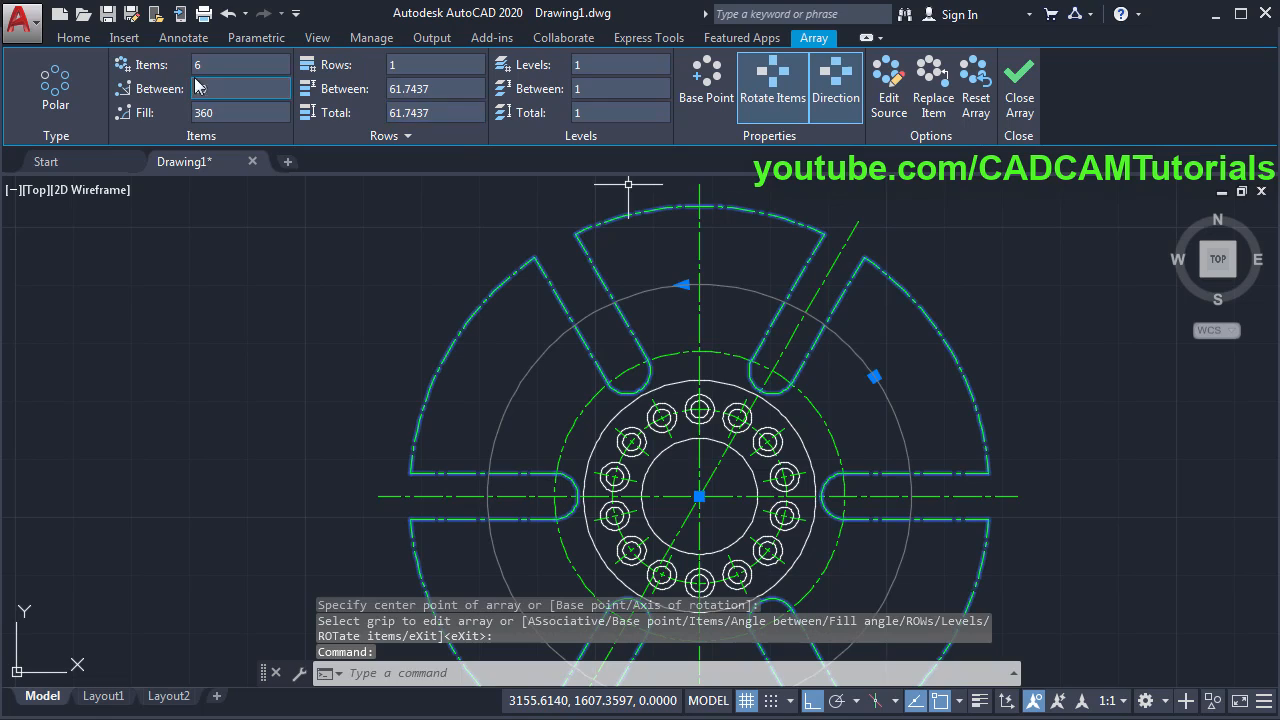
{"action": "left_click", "coordinate": [74, 40]}
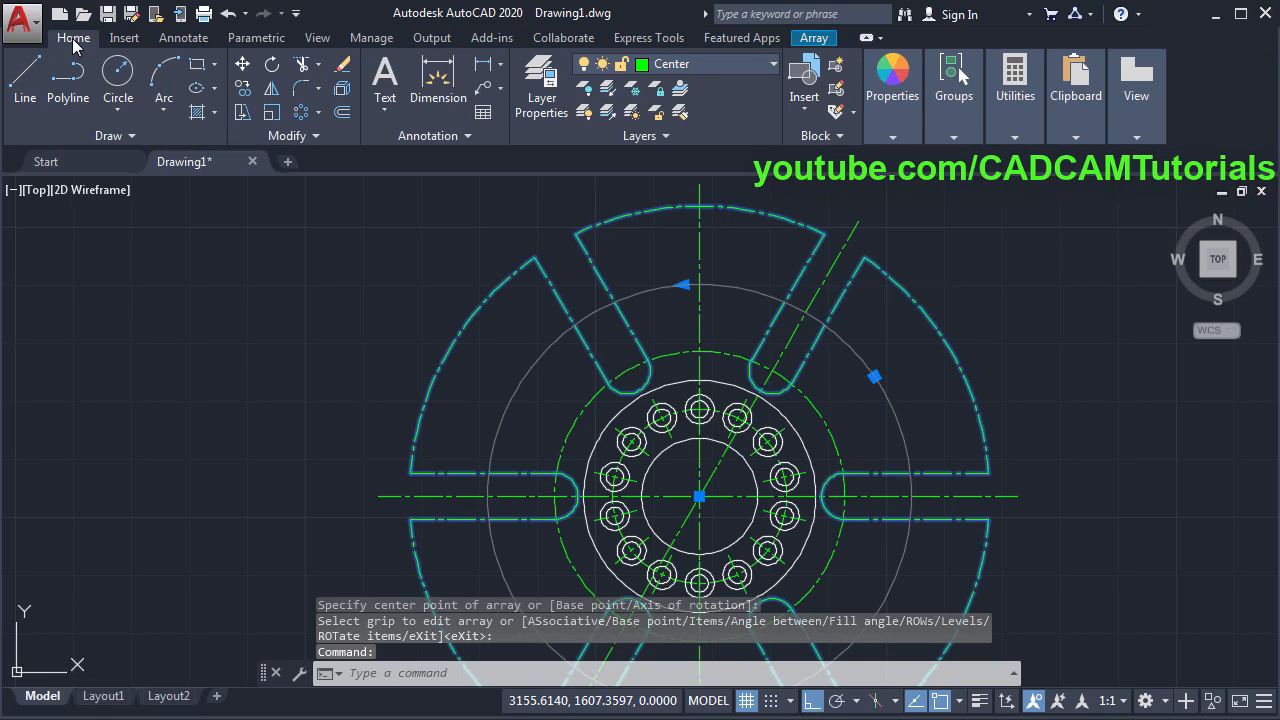
{"action": "left_click", "coordinate": [709, 62]}
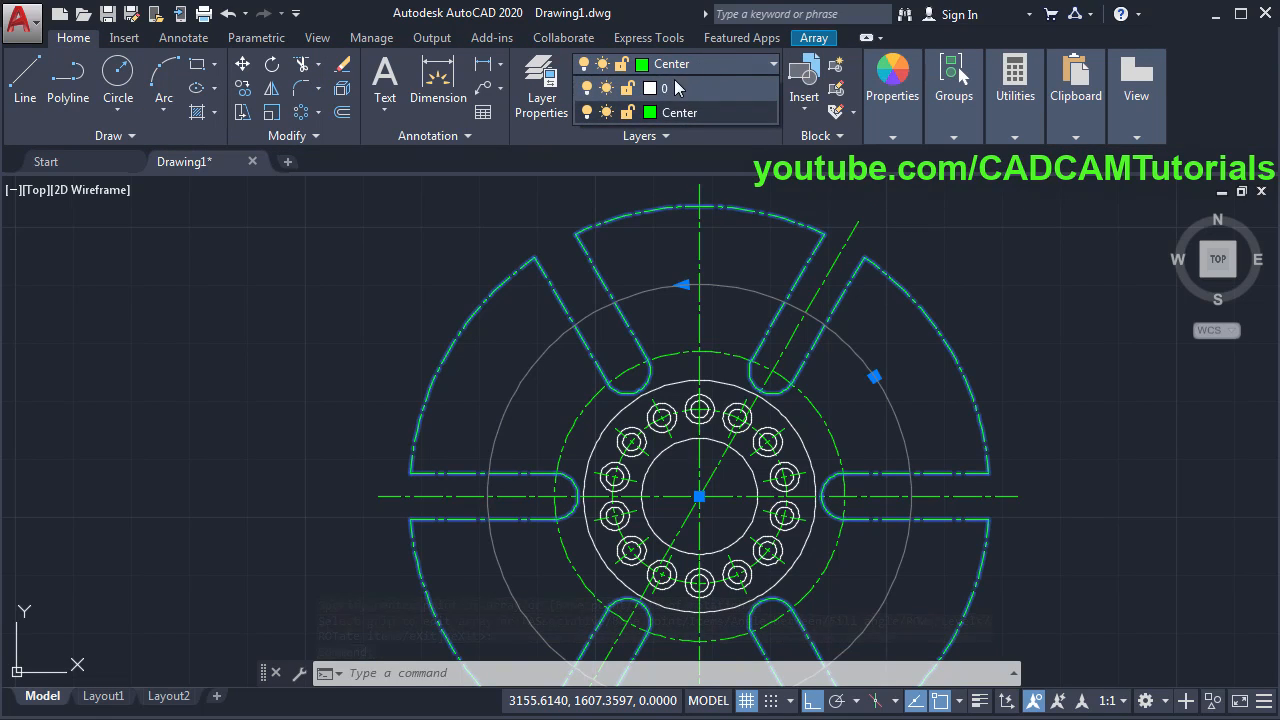
{"action": "left_click", "coordinate": [671, 88]}
{"action": "left_click", "coordinate": [968, 420]}
{"action": "key", "text": "Escape"}
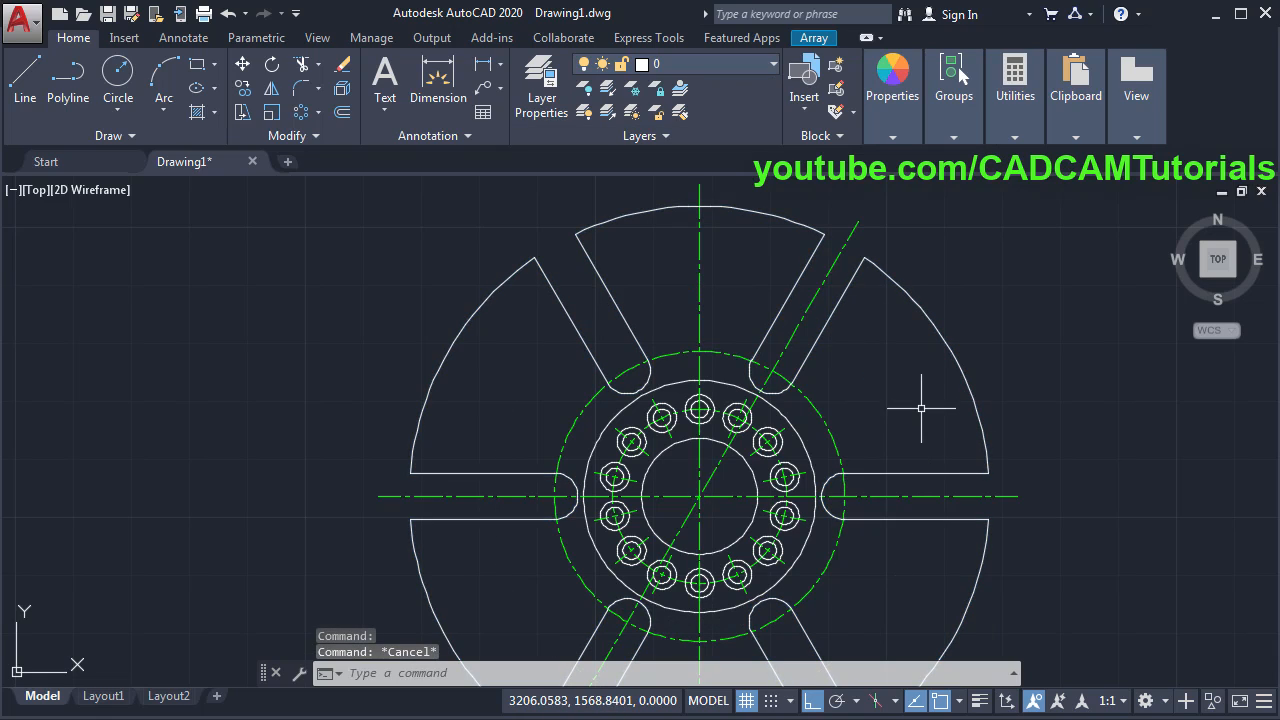
{"action": "scroll", "coordinate": [857, 271], "scroll_direction": "down", "scroll_amount": 2}
{"action": "middle_click_drag", "start_coordinate": [932, 336], "coordinate": [837, 351]}
{"action": "scroll", "coordinate": [681, 510], "scroll_direction": "up", "scroll_amount": 2}
{"action": "mouse_move", "coordinate": [692, 443]}
{"action": "middle_mouse_down"}
{"action": "mouse_move", "coordinate": [699, 464]}
{"action": "mouse_move", "coordinate": [662, 508]}
{"action": "mouse_move", "coordinate": [680, 458]}
{"action": "middle_mouse_up"}
- Trim off the extra line segment with TR
{"action": "scroll", "coordinate": [612, 429], "scroll_direction": "down", "scroll_amount": 2}
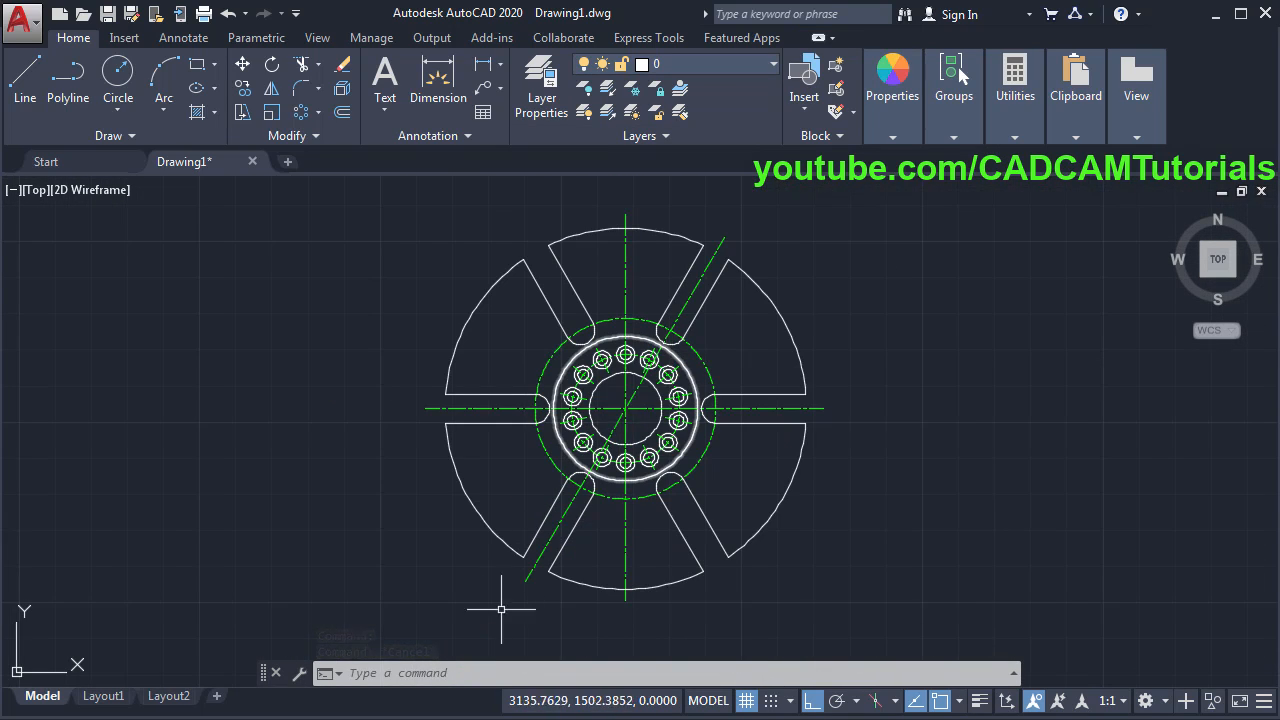
{"action": "scroll", "coordinate": [680, 350], "scroll_direction": "up", "scroll_amount": 2}
{"action": "middle_click_drag", "start_coordinate": [679, 350], "coordinate": [679, 292]}
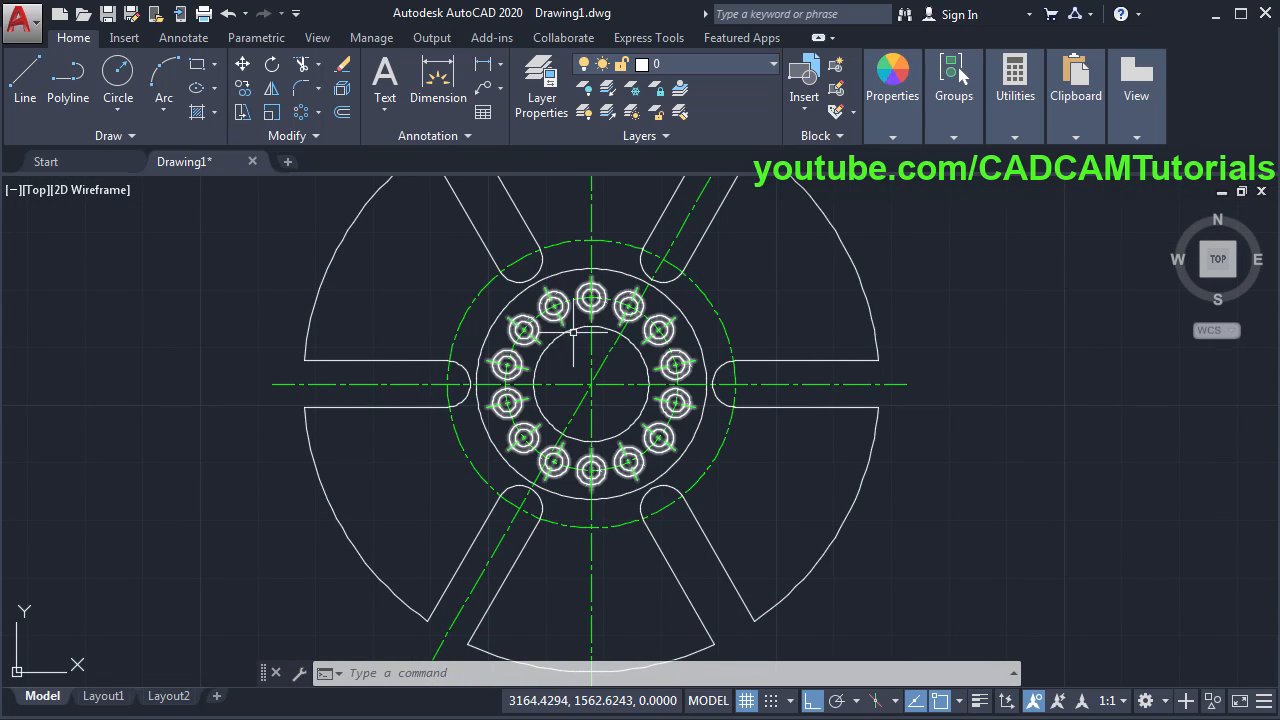
{"action": "scroll", "coordinate": [658, 264], "scroll_direction": "up", "scroll_amount": 5}
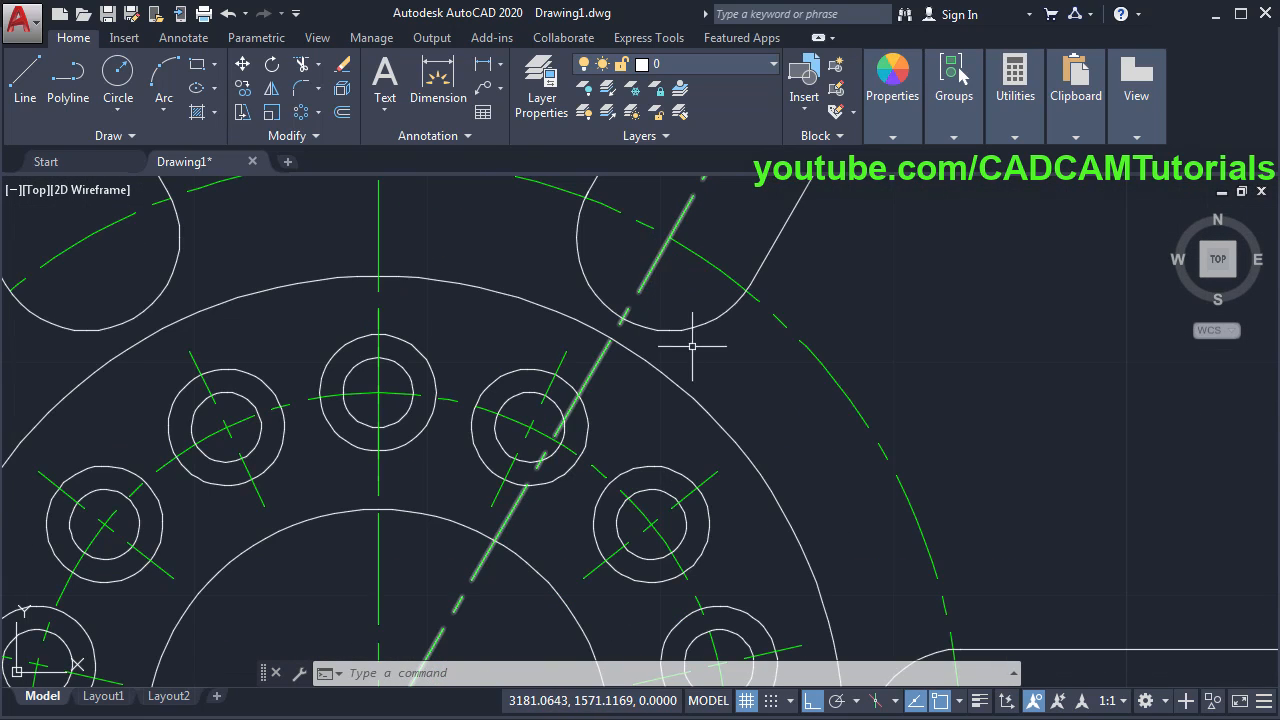
{"action": "type", "text": "tr"}
{"action": "key", "text": "Return"}
{"action": "key", "text": "Return"}
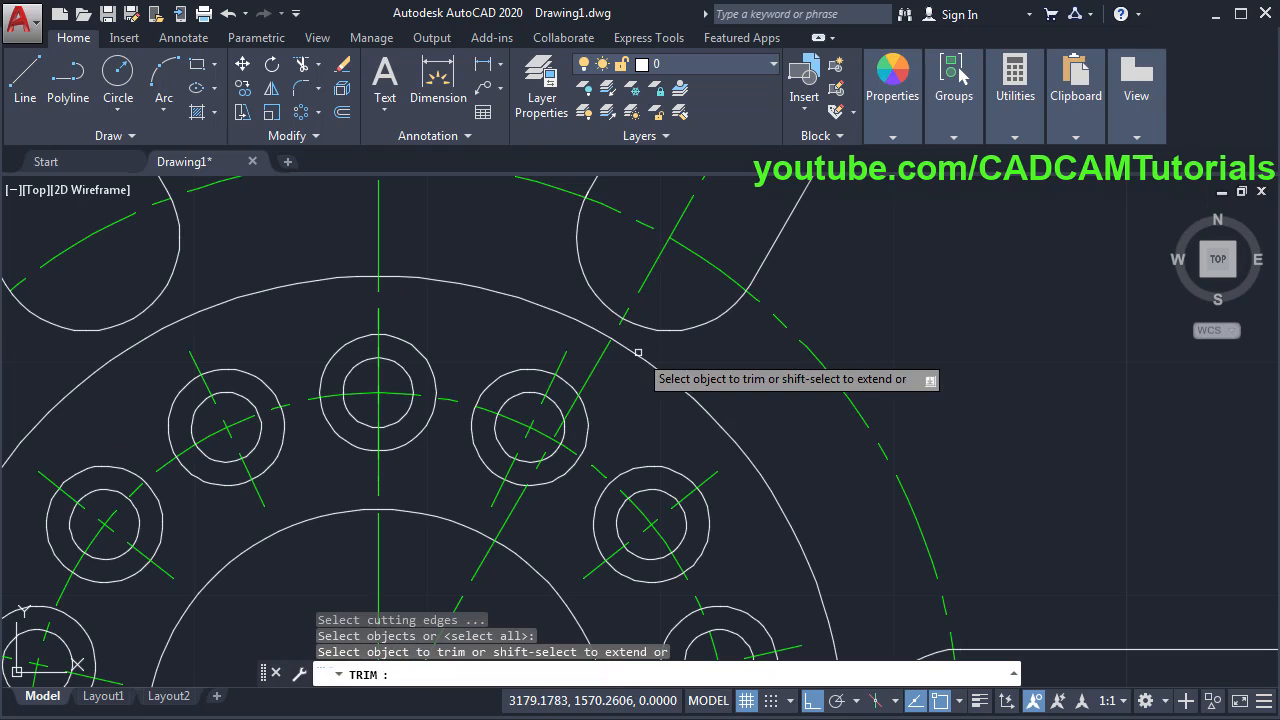
{"action": "left_click", "coordinate": [619, 322]}
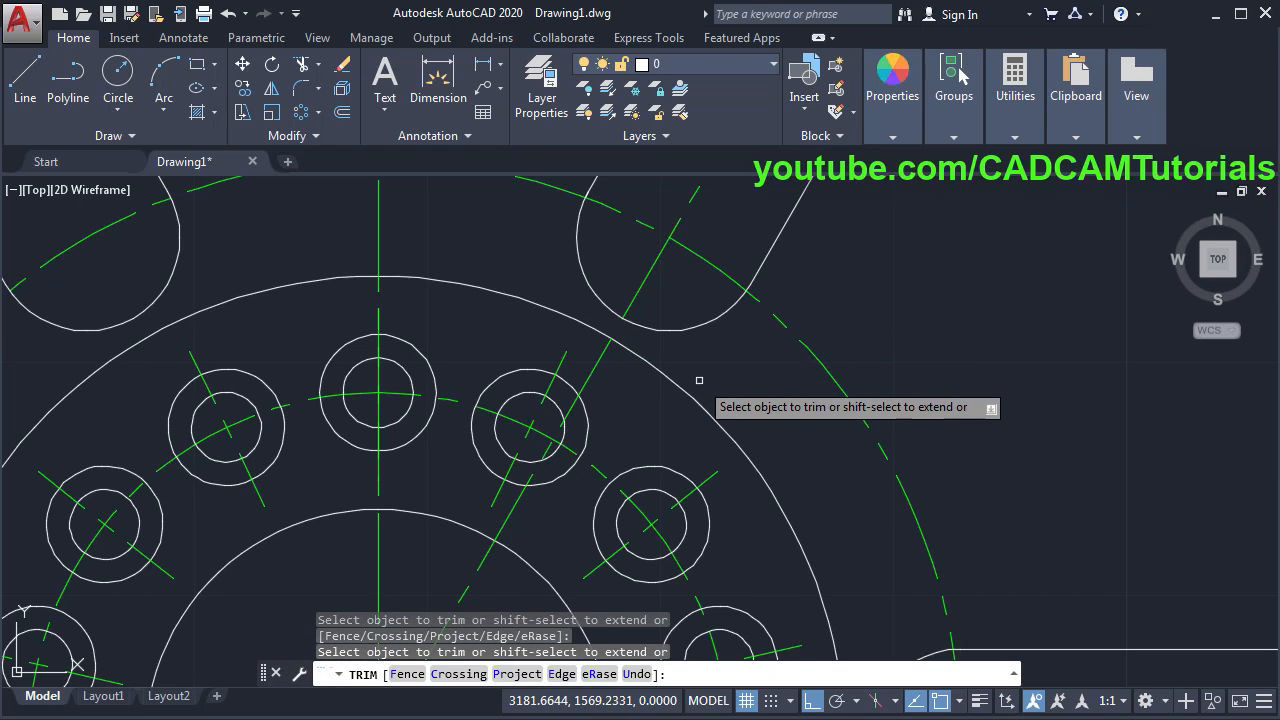
{"action": "scroll", "coordinate": [721, 380], "scroll_direction": "down", "scroll_amount": 2}
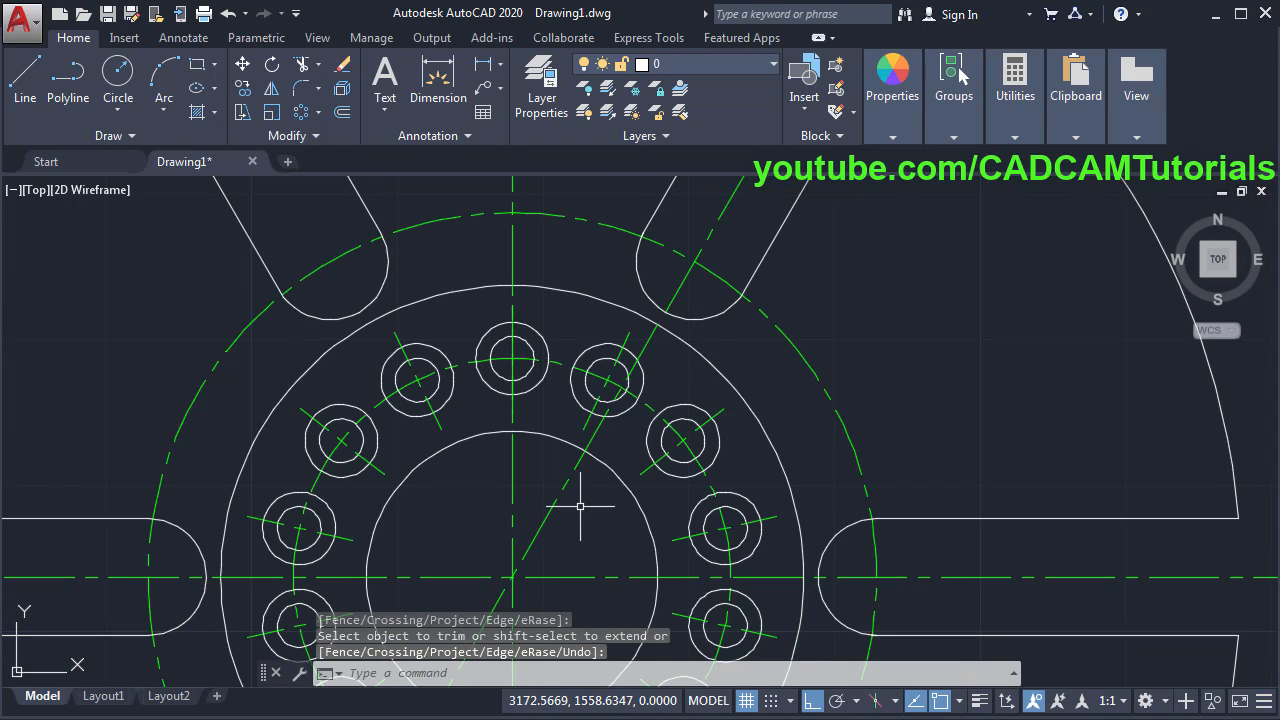
- Erase the slanted diagonal line through the hub
{"action": "type", "text": "e"}
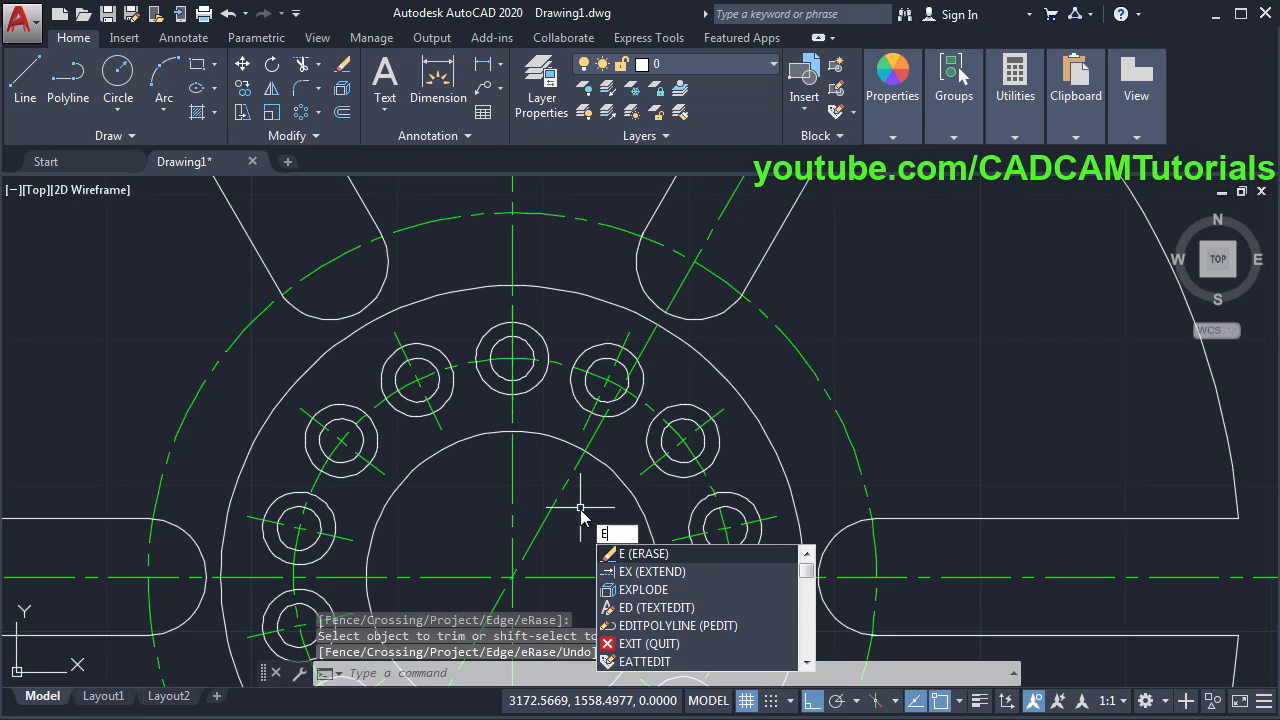
{"action": "key", "text": "Return"}
{"action": "left_click", "coordinate": [548, 513]}
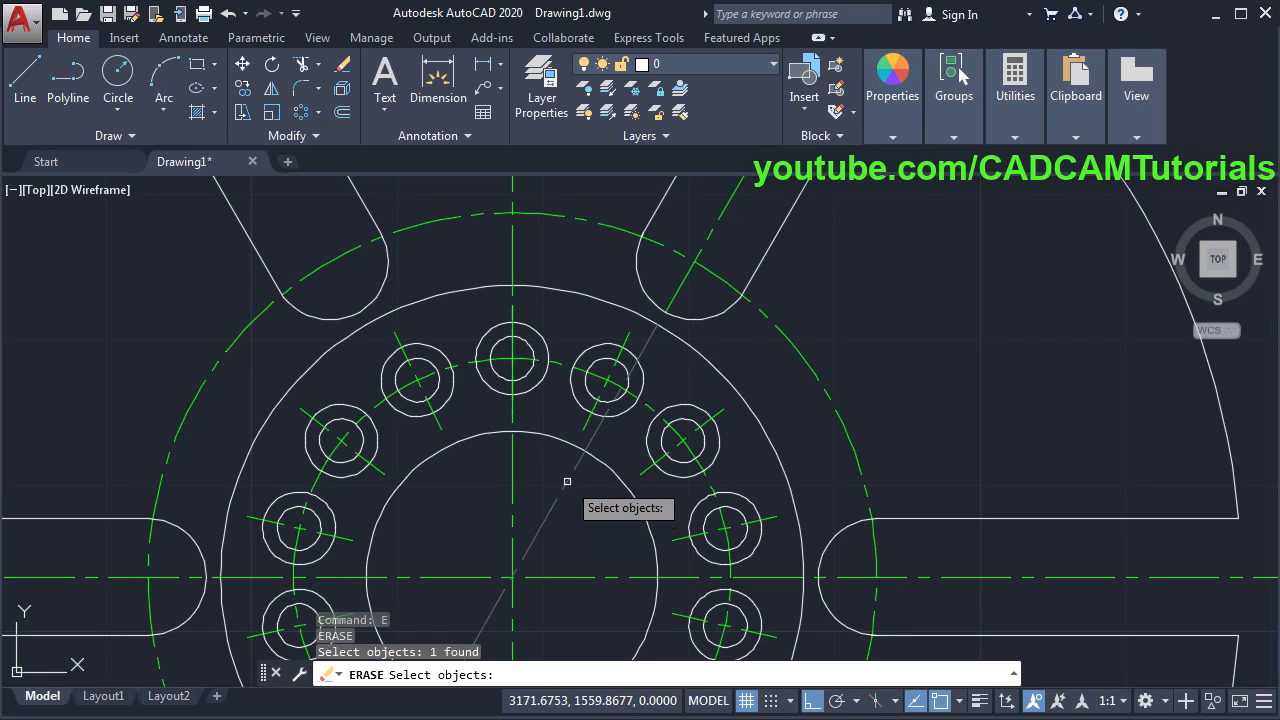
{"action": "scroll", "coordinate": [660, 288], "scroll_direction": "down", "scroll_amount": 4}
{"action": "scroll", "coordinate": [857, 463], "scroll_direction": "down", "scroll_amount": 3}
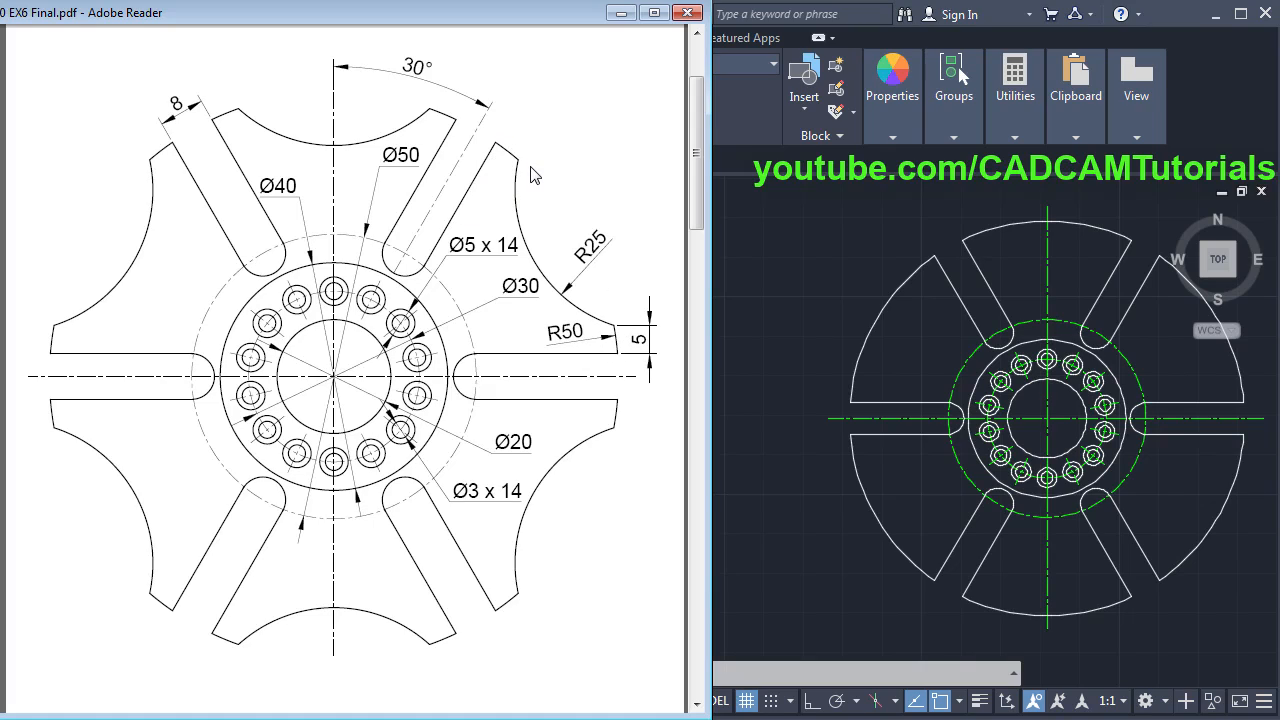
- Select the spoke cutout array and open its source profile with Edit Source
{"action": "left_click", "coordinate": [774, 510]}
{"action": "middle_click_drag", "start_coordinate": [1073, 430], "coordinate": [569, 438]}
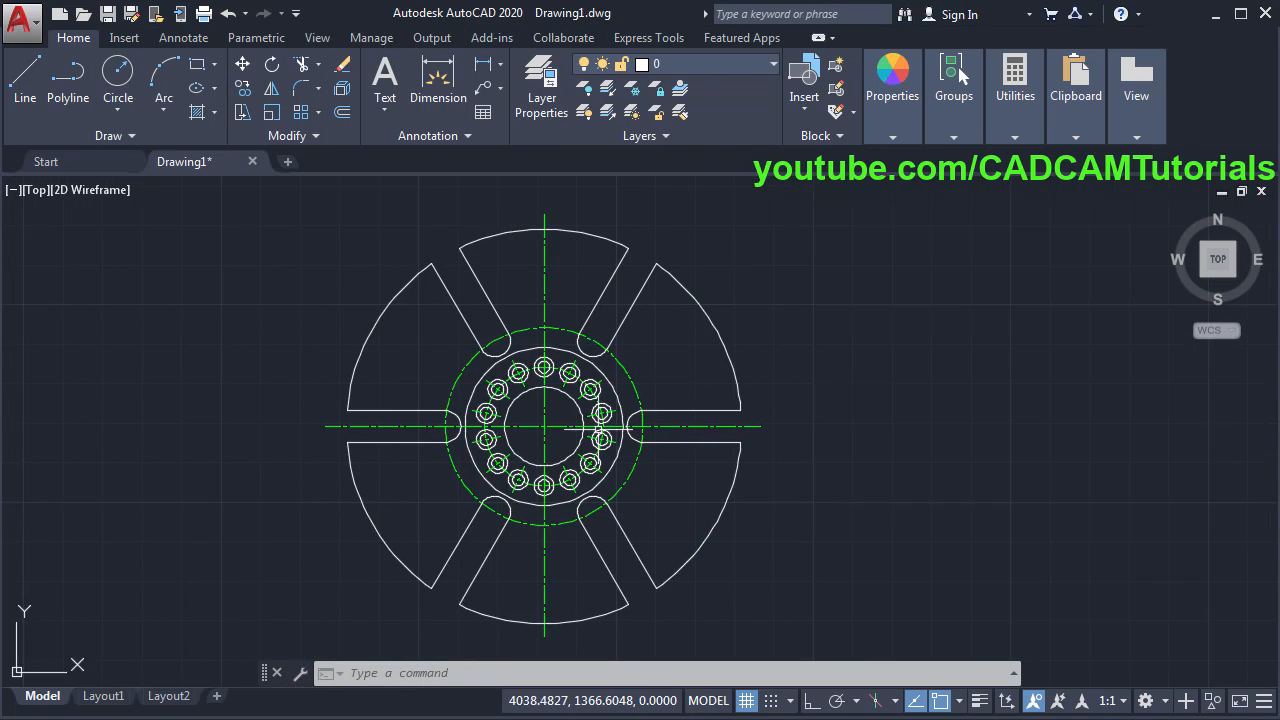
{"action": "scroll", "coordinate": [686, 365], "scroll_direction": "up", "scroll_amount": 2}
{"action": "mouse_move", "coordinate": [843, 334]}
{"action": "middle_mouse_down"}
{"action": "mouse_move", "coordinate": [829, 366]}
{"action": "mouse_move", "coordinate": [793, 379]}
{"action": "middle_mouse_up"}
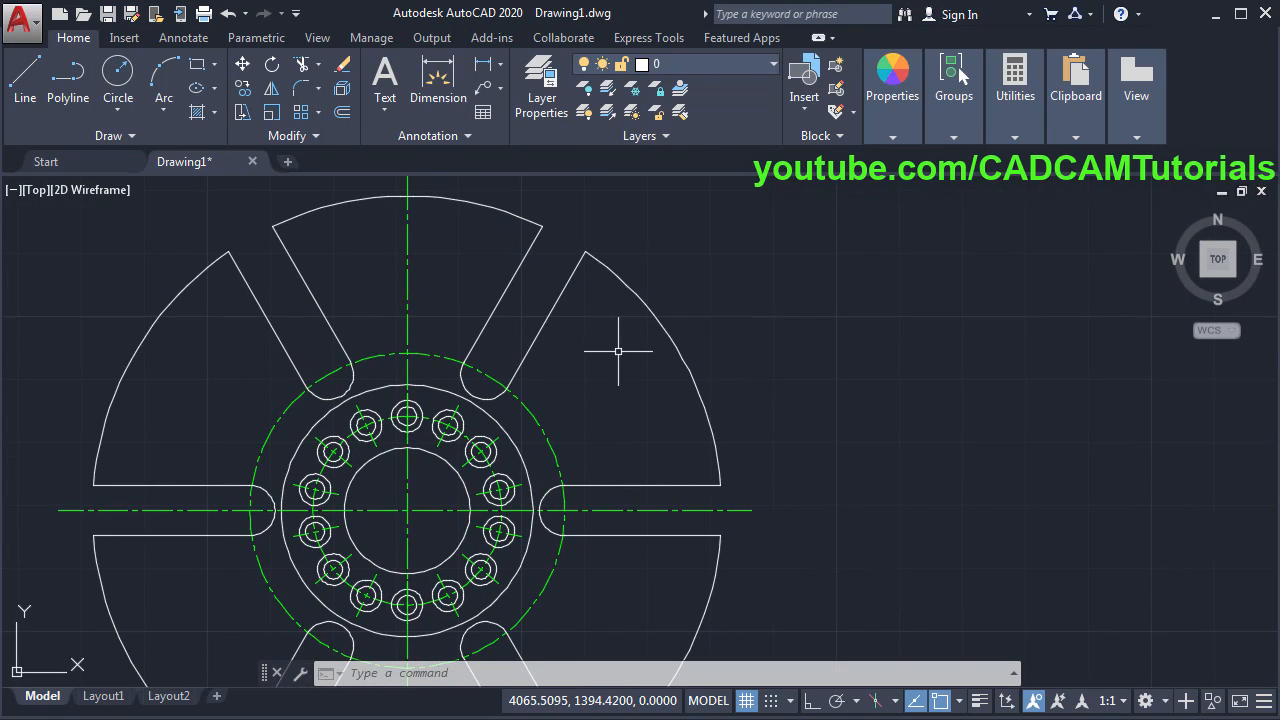
{"action": "left_click", "coordinate": [681, 360]}
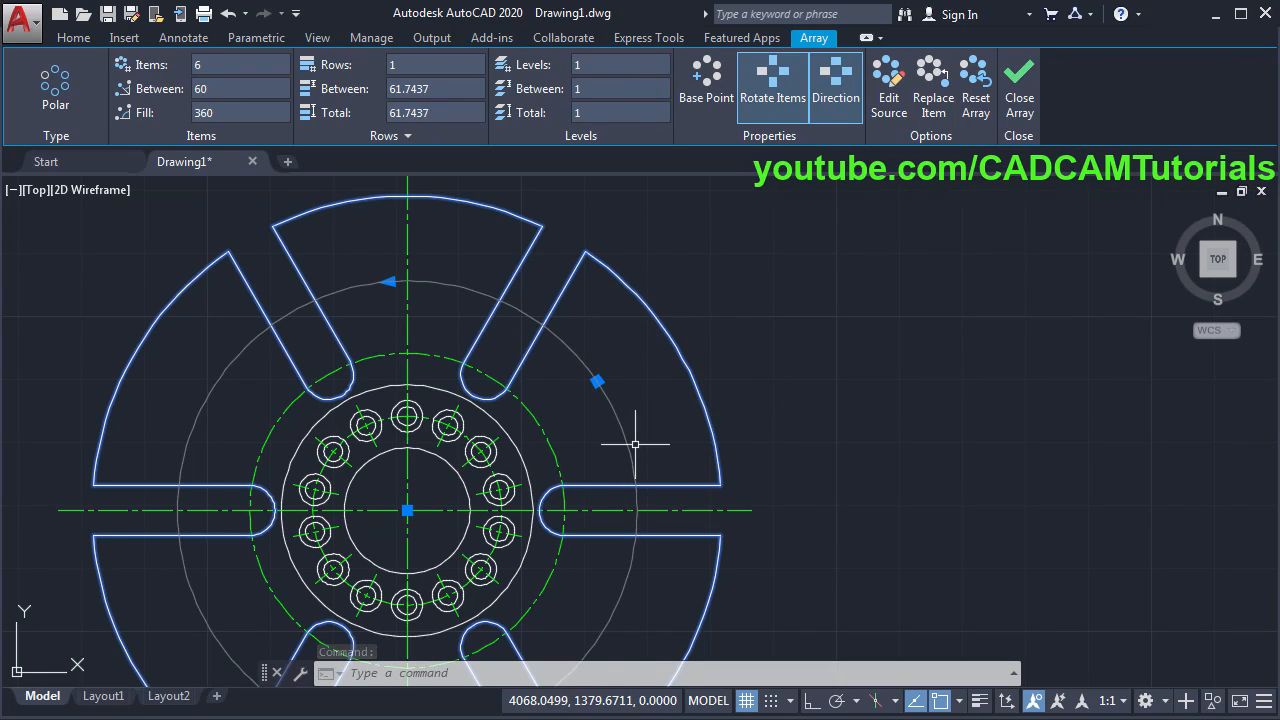
{"action": "key", "text": "Escape"}
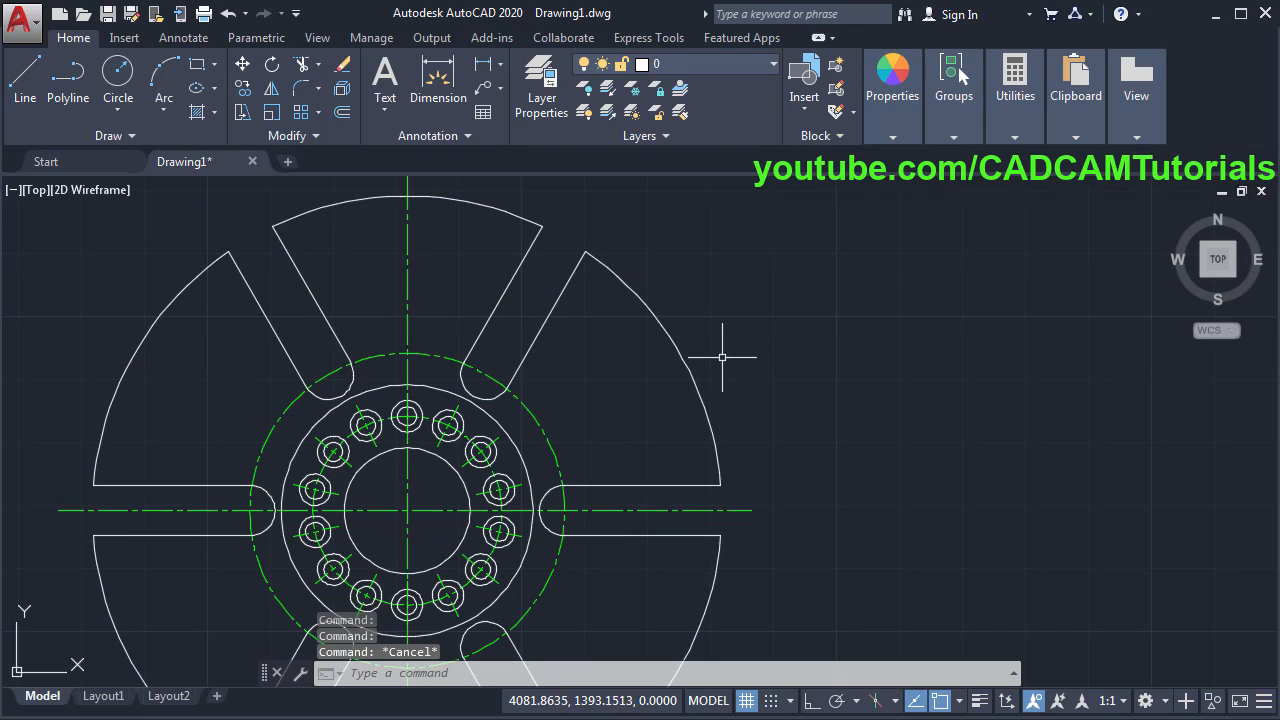
{"action": "left_click", "coordinate": [664, 326]}
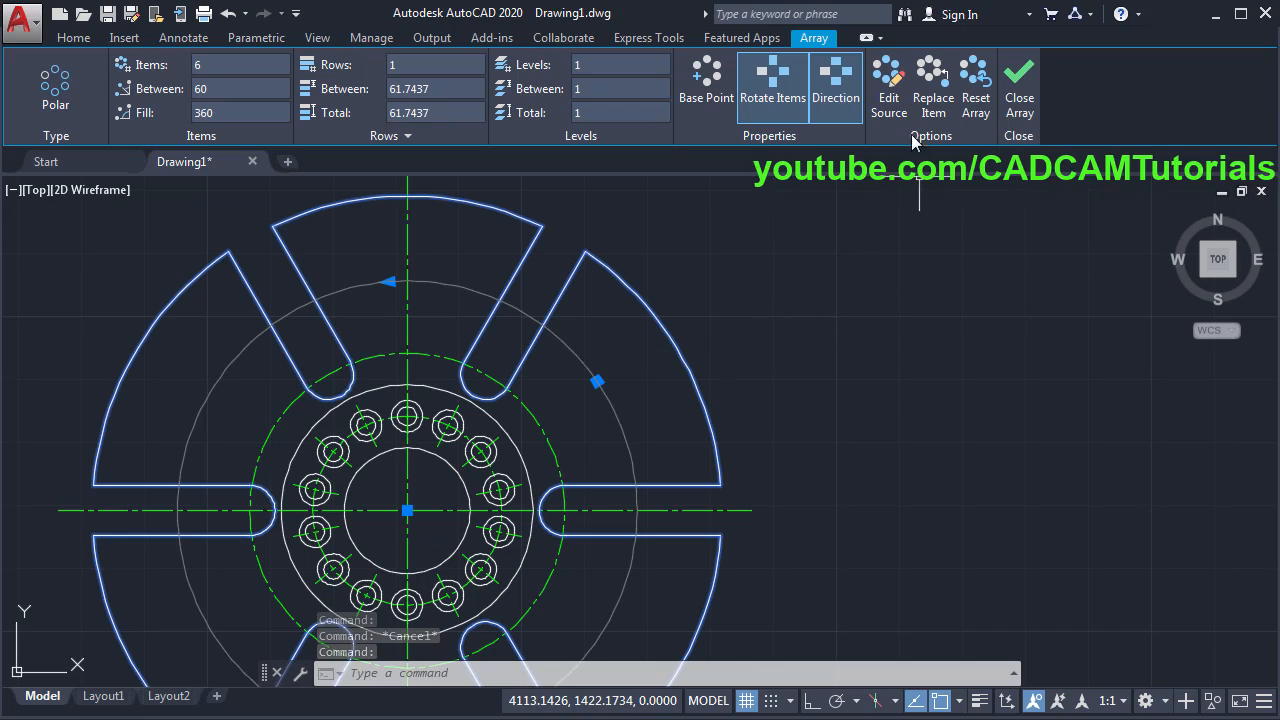
{"action": "left_click", "coordinate": [860, 131]}
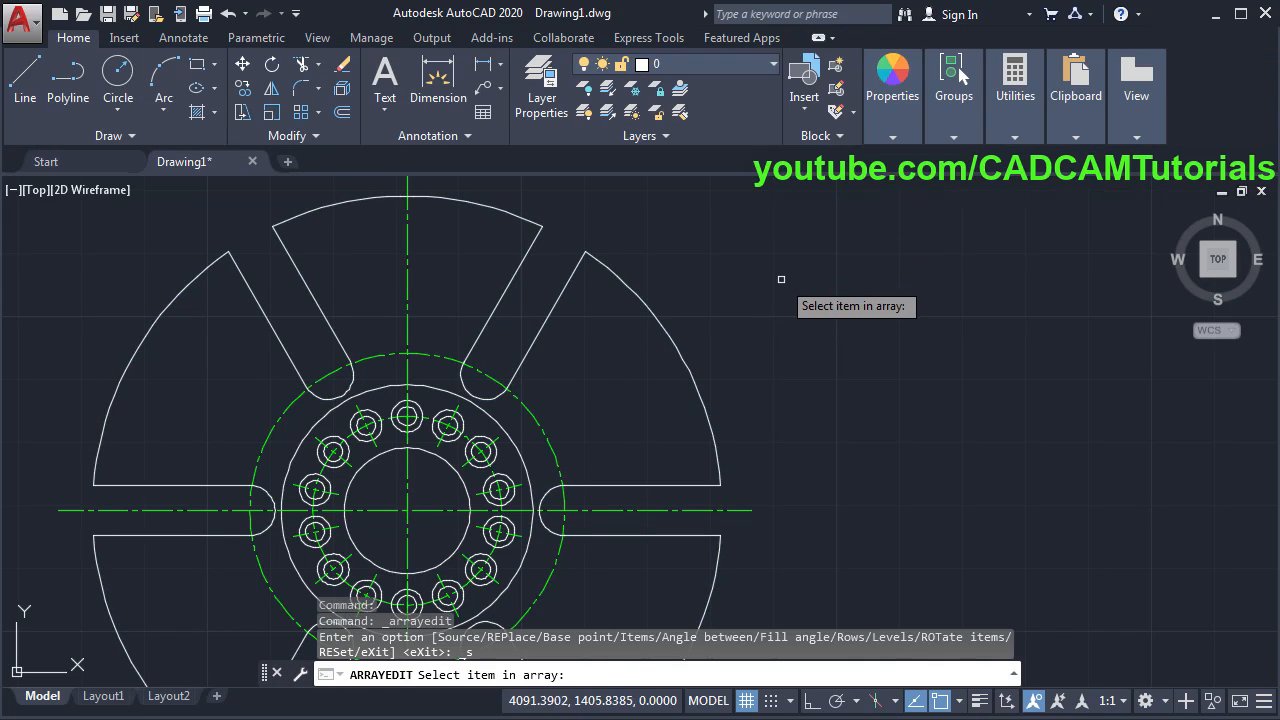
{"action": "left_click", "coordinate": [683, 362]}
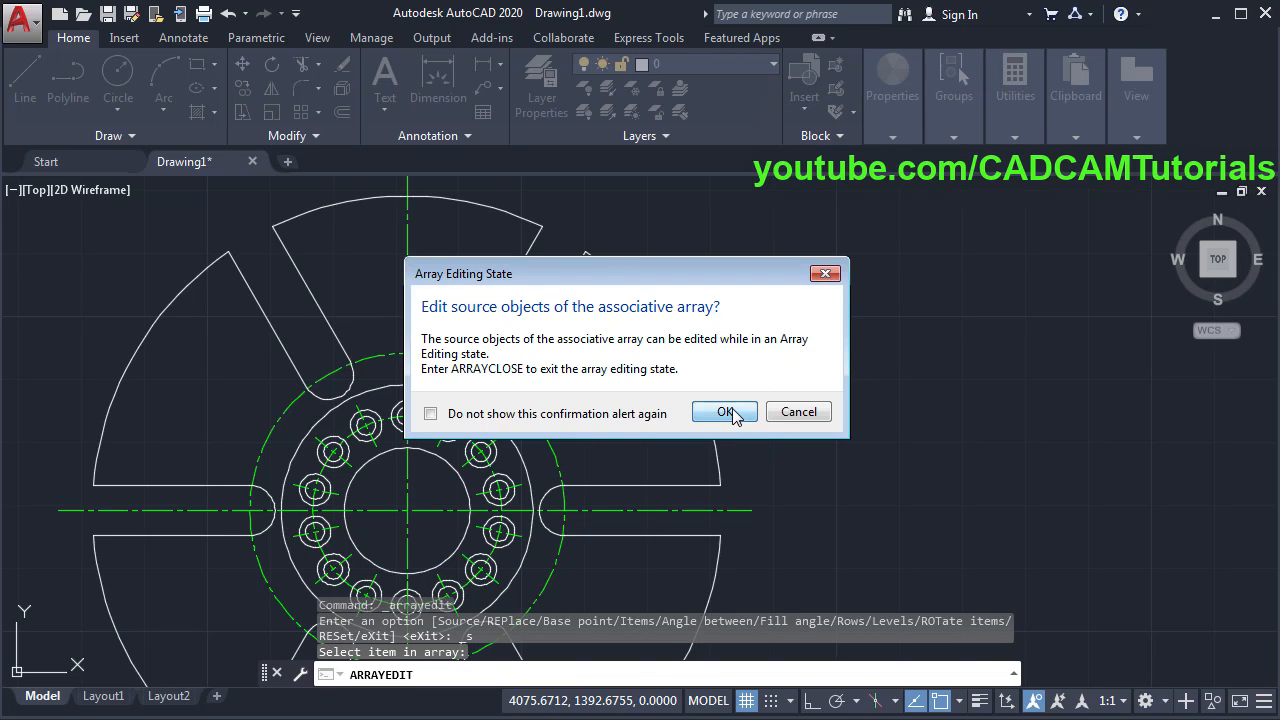
{"action": "key", "text": "Return"}
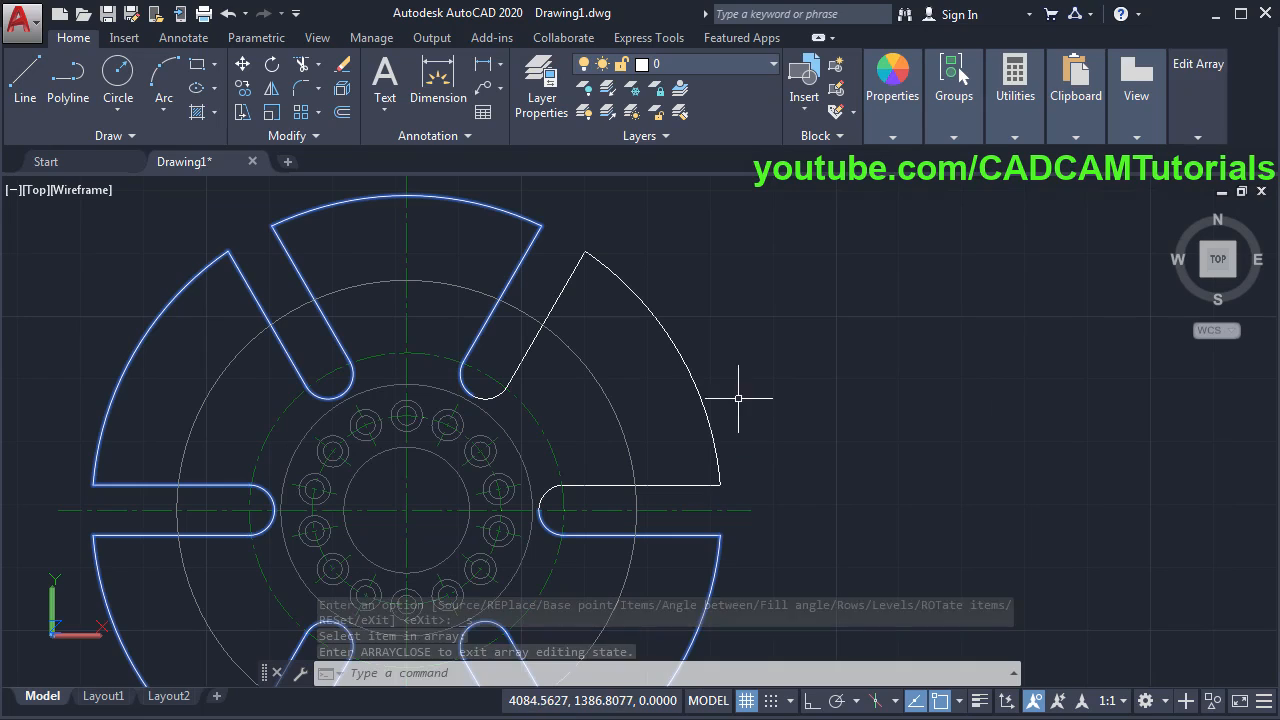
- Offset the slot's horizontal and slanted edges by 5 into the tooth
{"action": "left_click", "coordinate": [341, 114]}
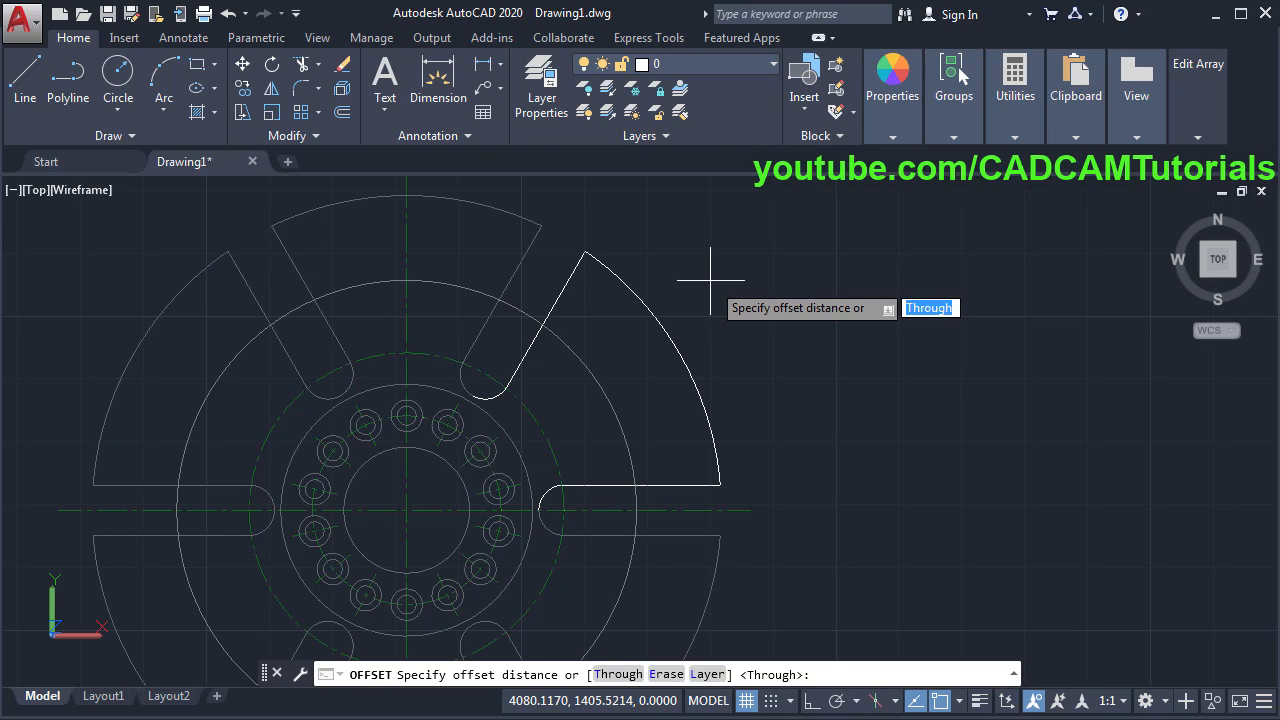
{"action": "key", "text": "Return"}
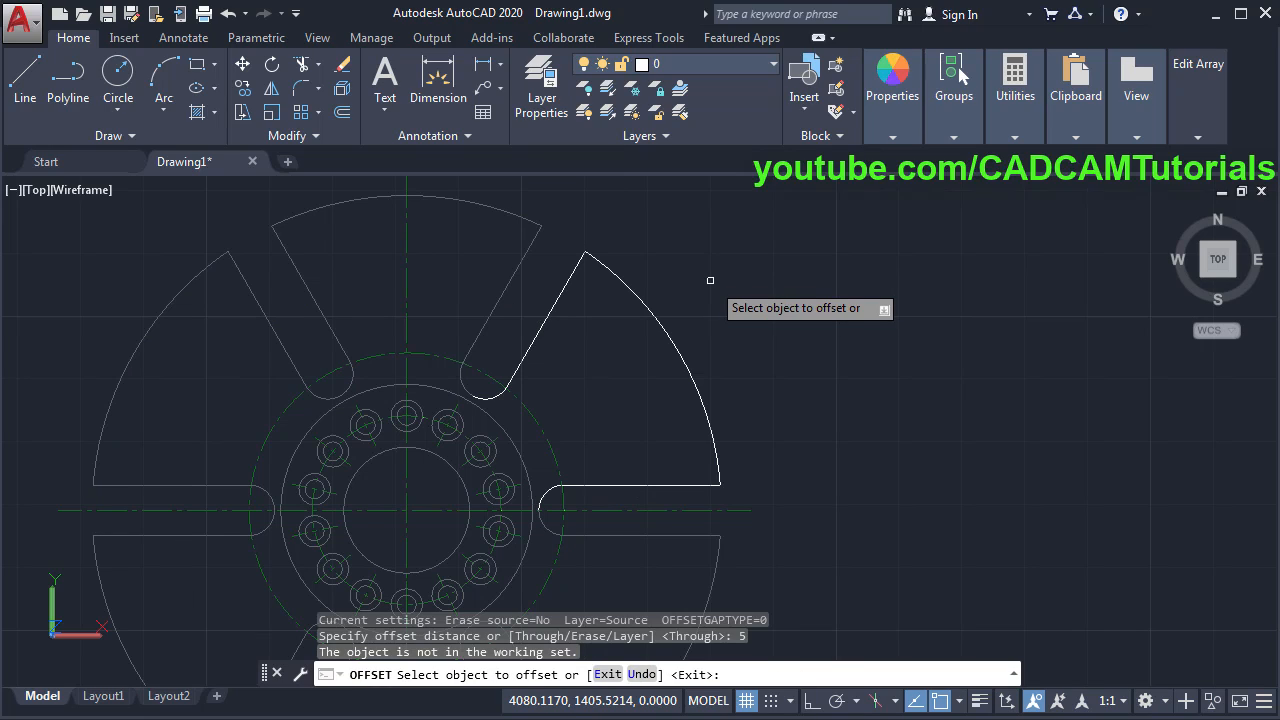
{"action": "left_click", "coordinate": [626, 485]}
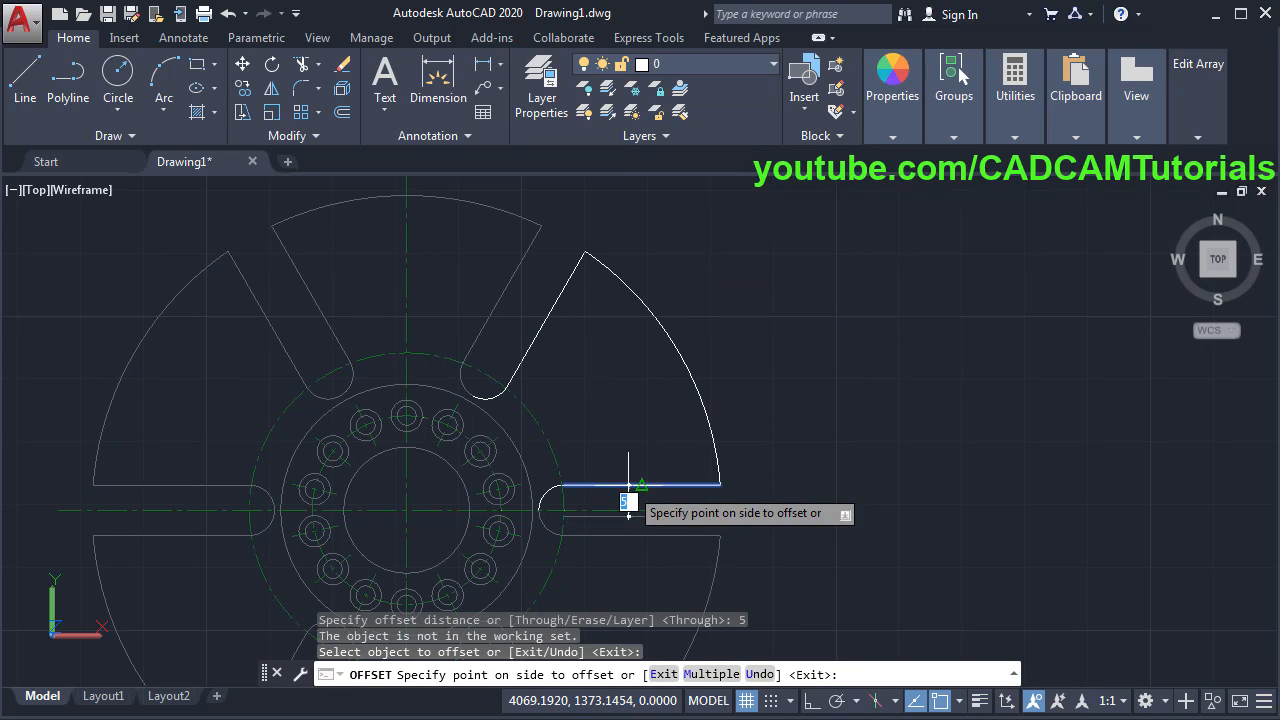
{"action": "left_click", "coordinate": [630, 420]}
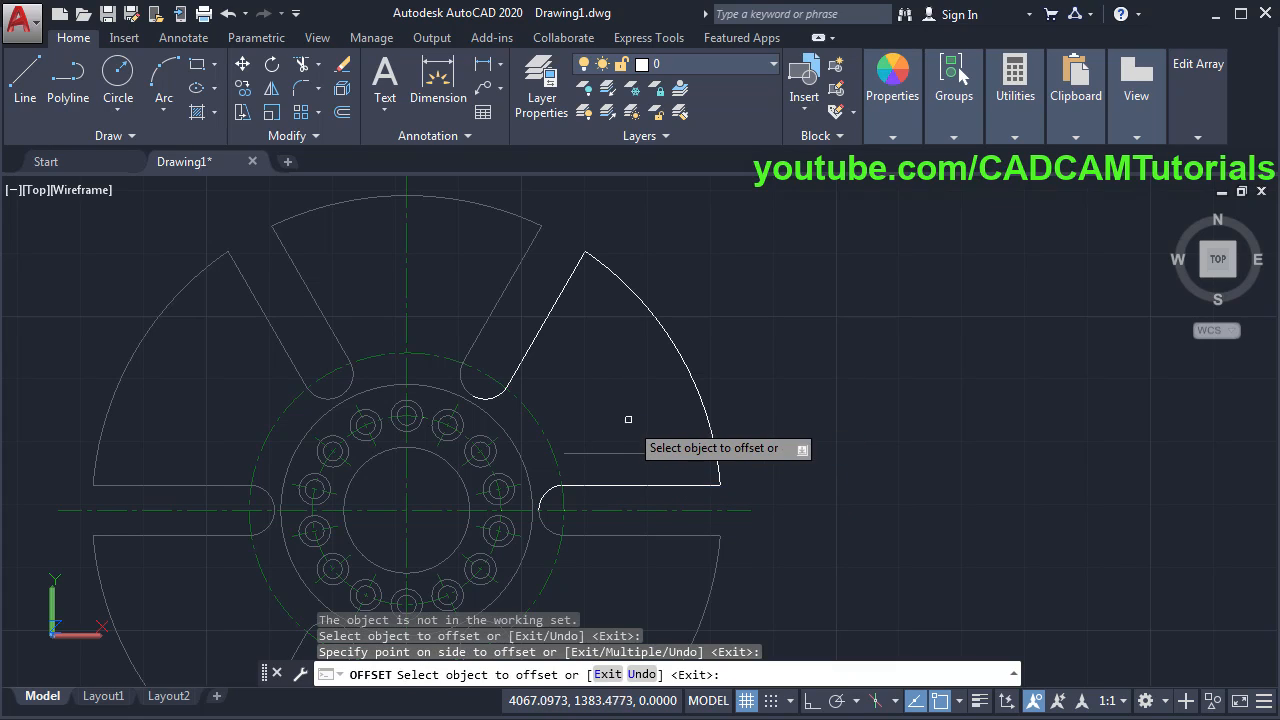
{"action": "left_click", "coordinate": [547, 322]}
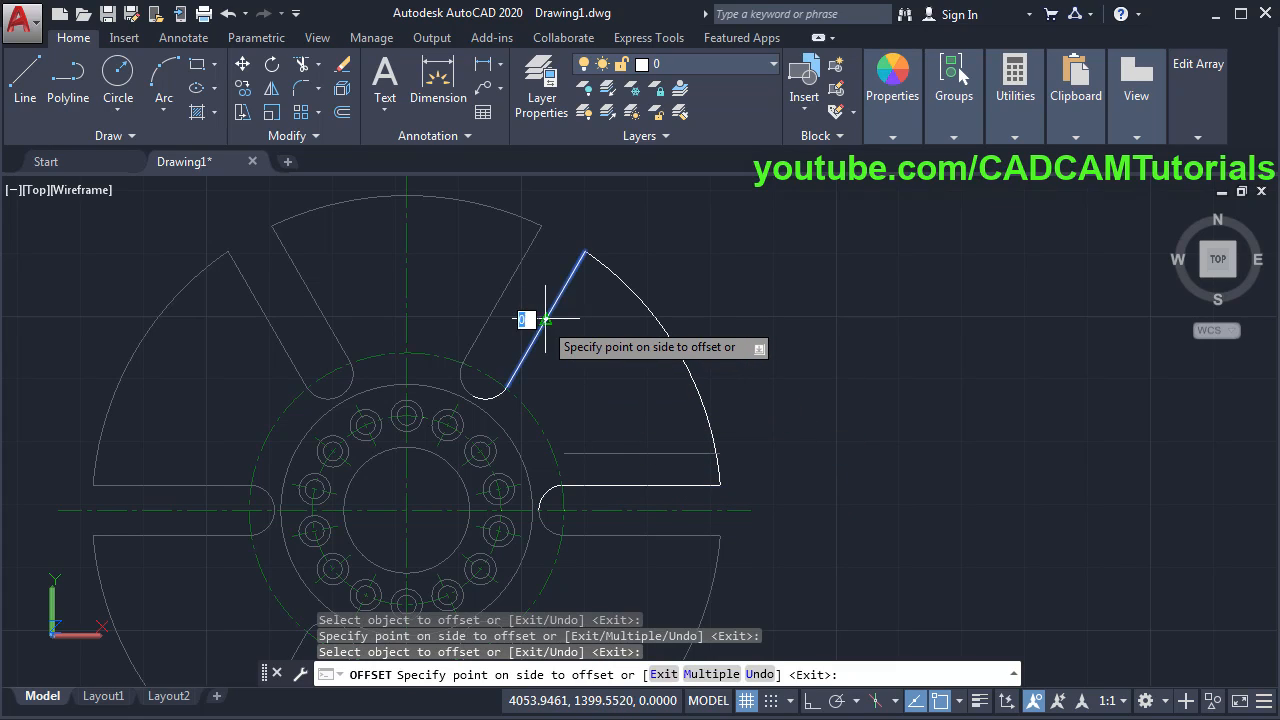
{"action": "left_click", "coordinate": [610, 355]}
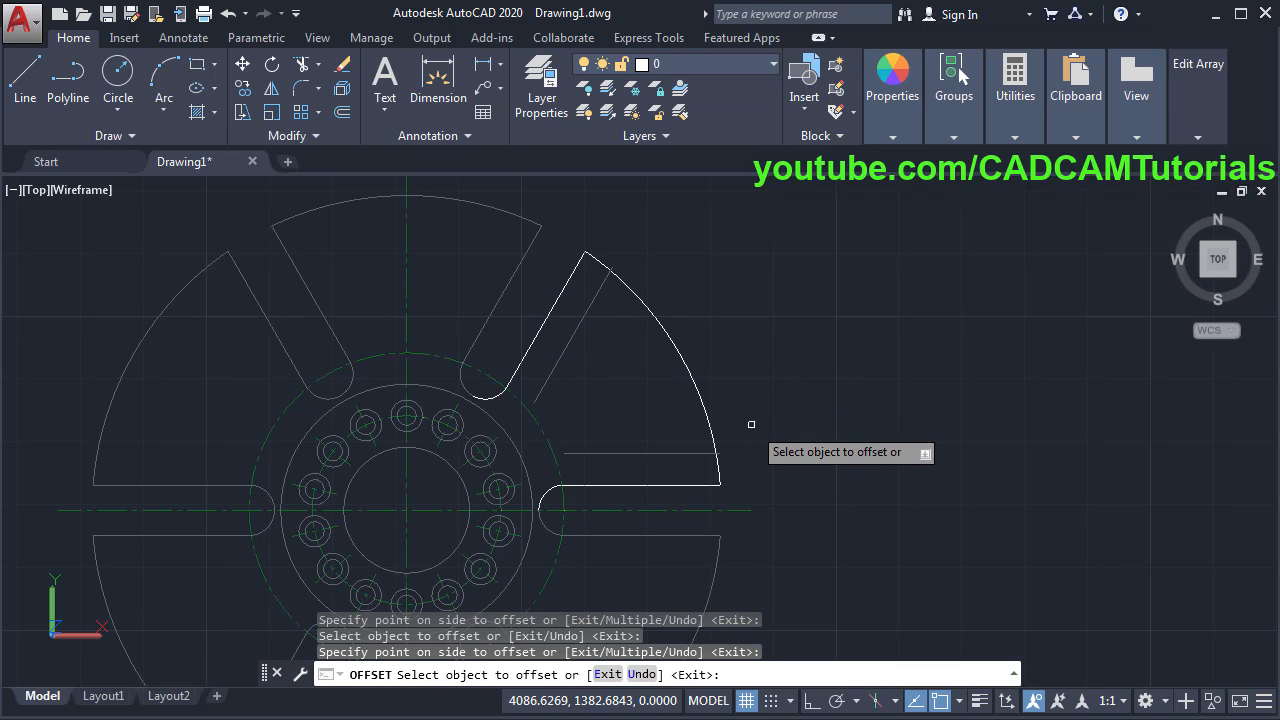
{"action": "key", "text": "Escape"}
{"action": "mouse_move", "coordinate": [756, 421]}
{"action": "middle_mouse_down"}
{"action": "mouse_move", "coordinate": [658, 464]}
{"action": "mouse_move", "coordinate": [671, 422]}
{"action": "mouse_move", "coordinate": [705, 424]}
{"action": "middle_mouse_up"}
{"action": "scroll", "coordinate": [650, 445], "scroll_direction": "up", "scroll_amount": 2}
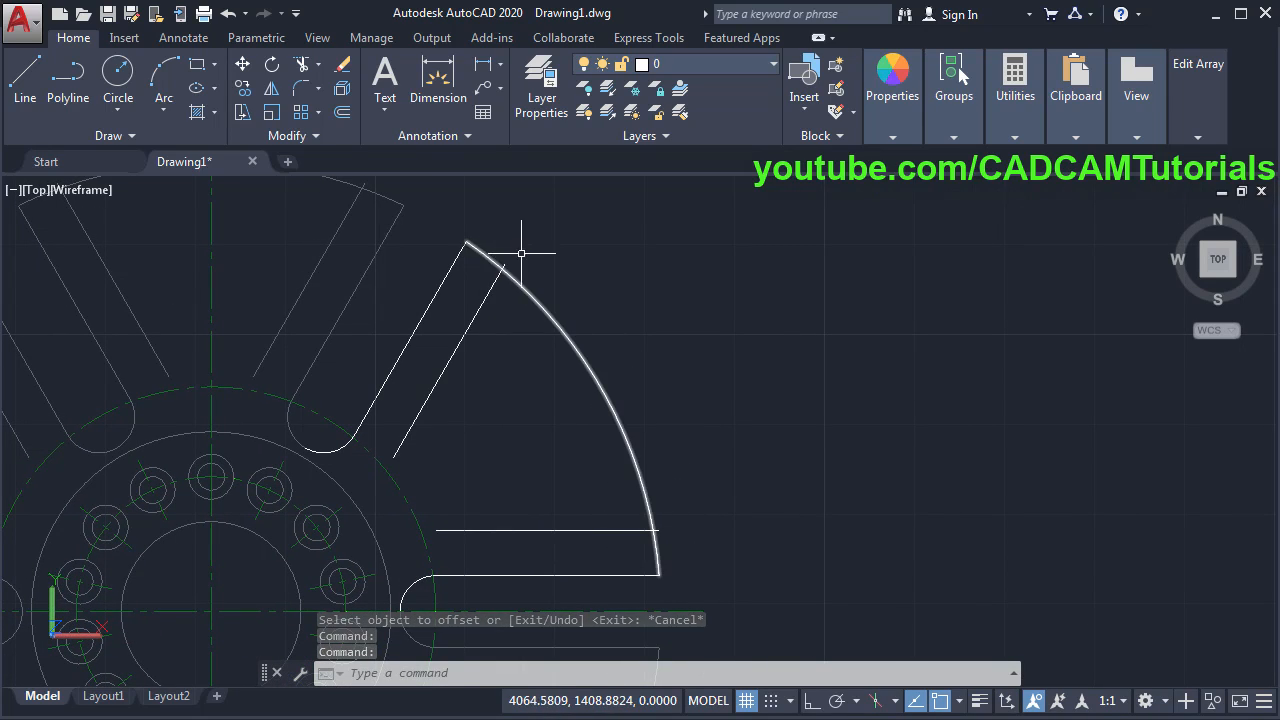
- Draw a Start-End-Radius arc of radius 25 between the two offset intersections
{"action": "left_click", "coordinate": [161, 111]}
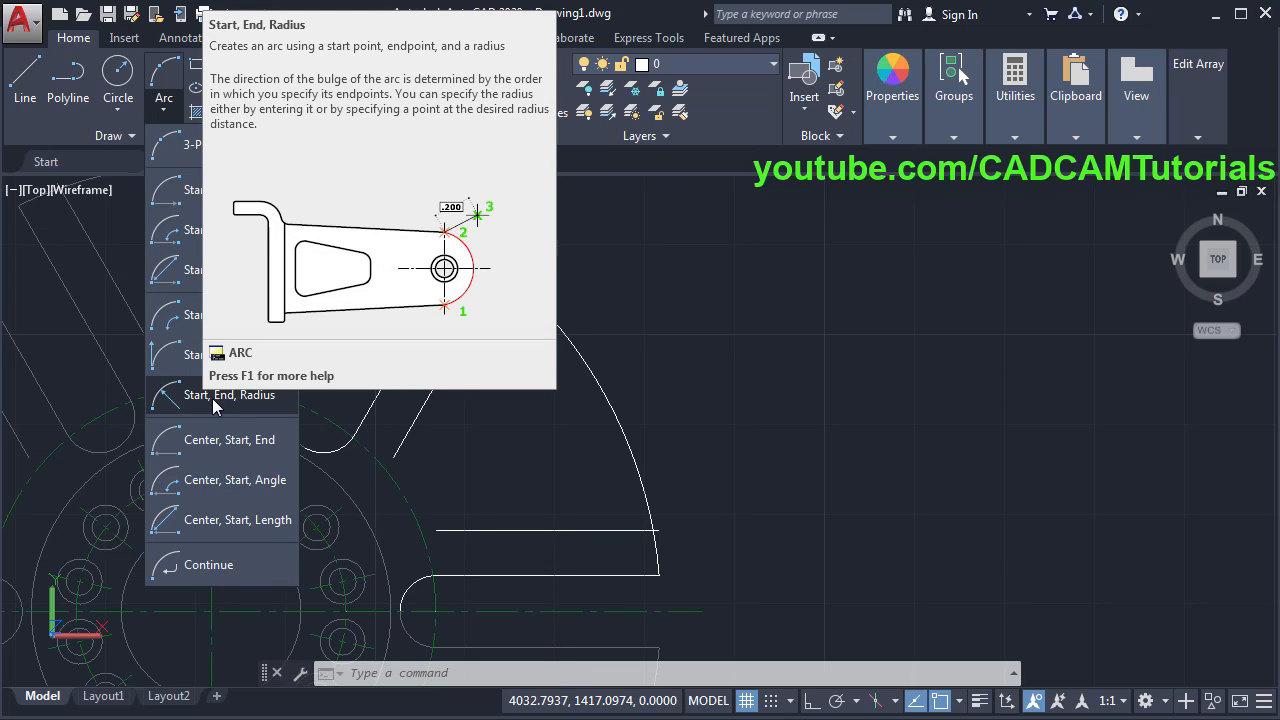
{"action": "left_click", "coordinate": [213, 398]}
{"action": "scroll", "coordinate": [533, 295], "scroll_direction": "up", "scroll_amount": 4}
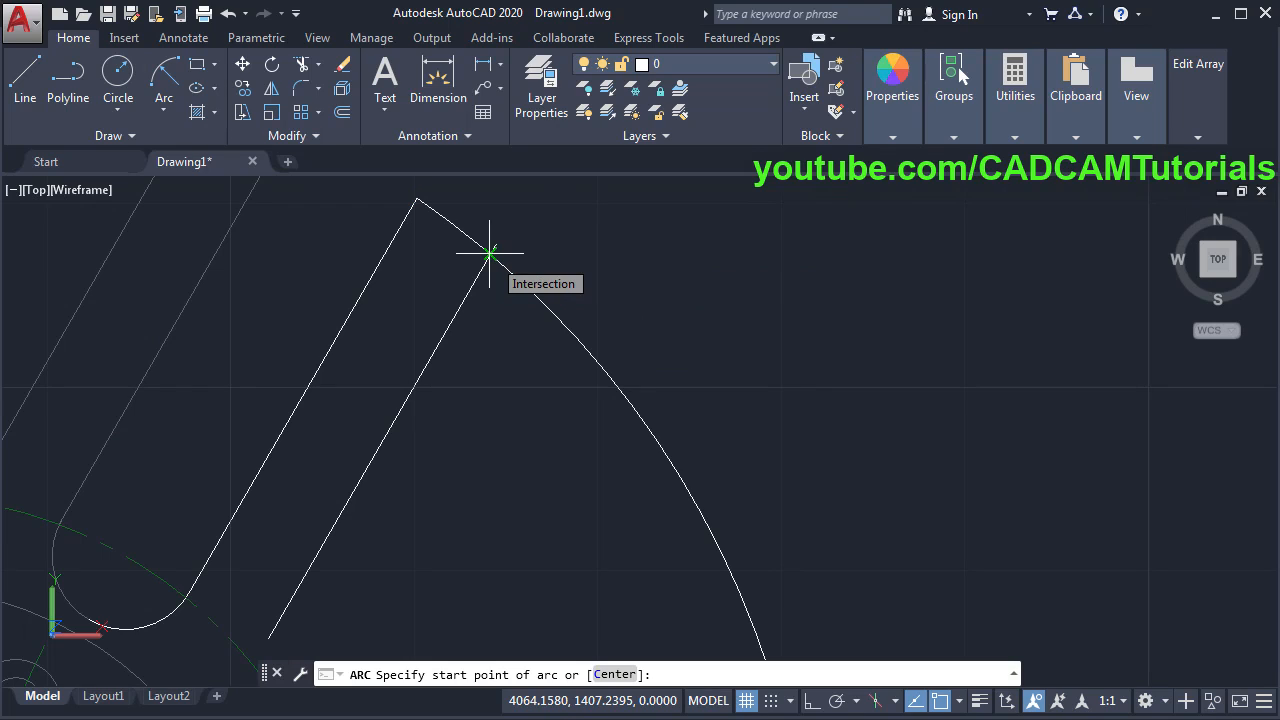
{"action": "left_click", "coordinate": [489, 253]}
{"action": "scroll", "coordinate": [586, 409], "scroll_direction": "down", "scroll_amount": 5}
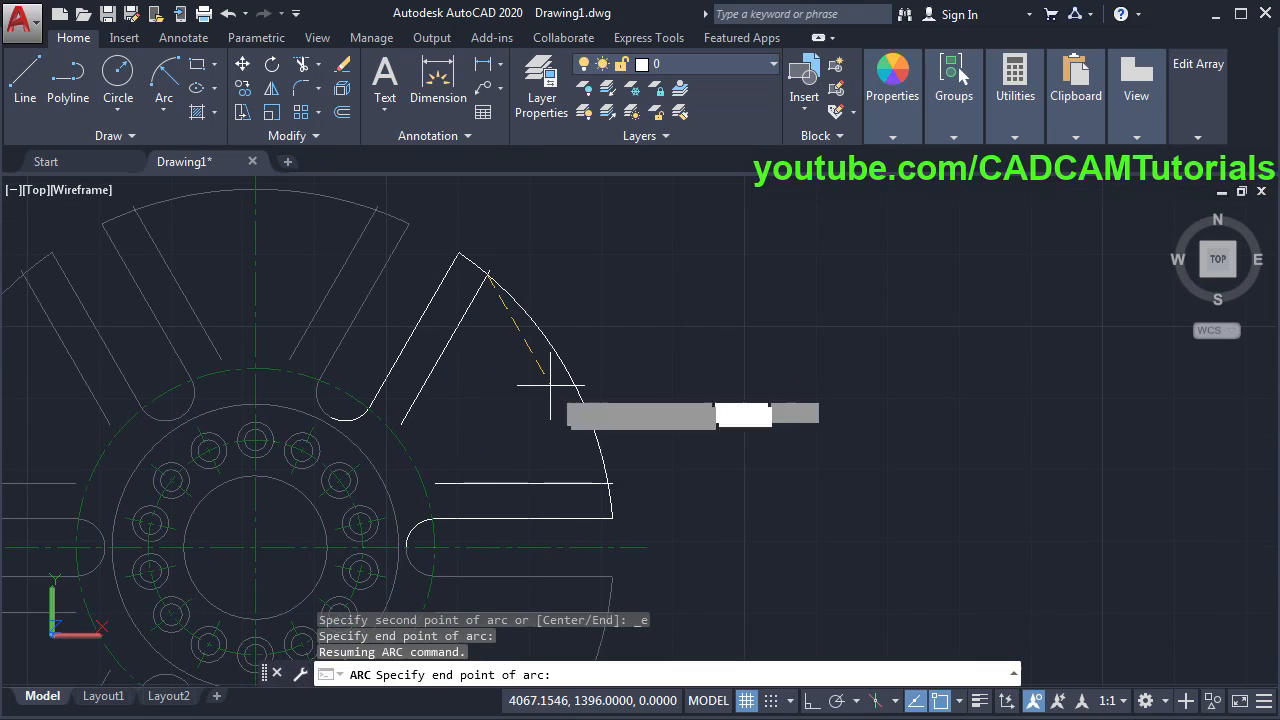
{"action": "scroll", "coordinate": [543, 371], "scroll_direction": "up", "scroll_amount": 5}
{"action": "left_click", "coordinate": [686, 617]}
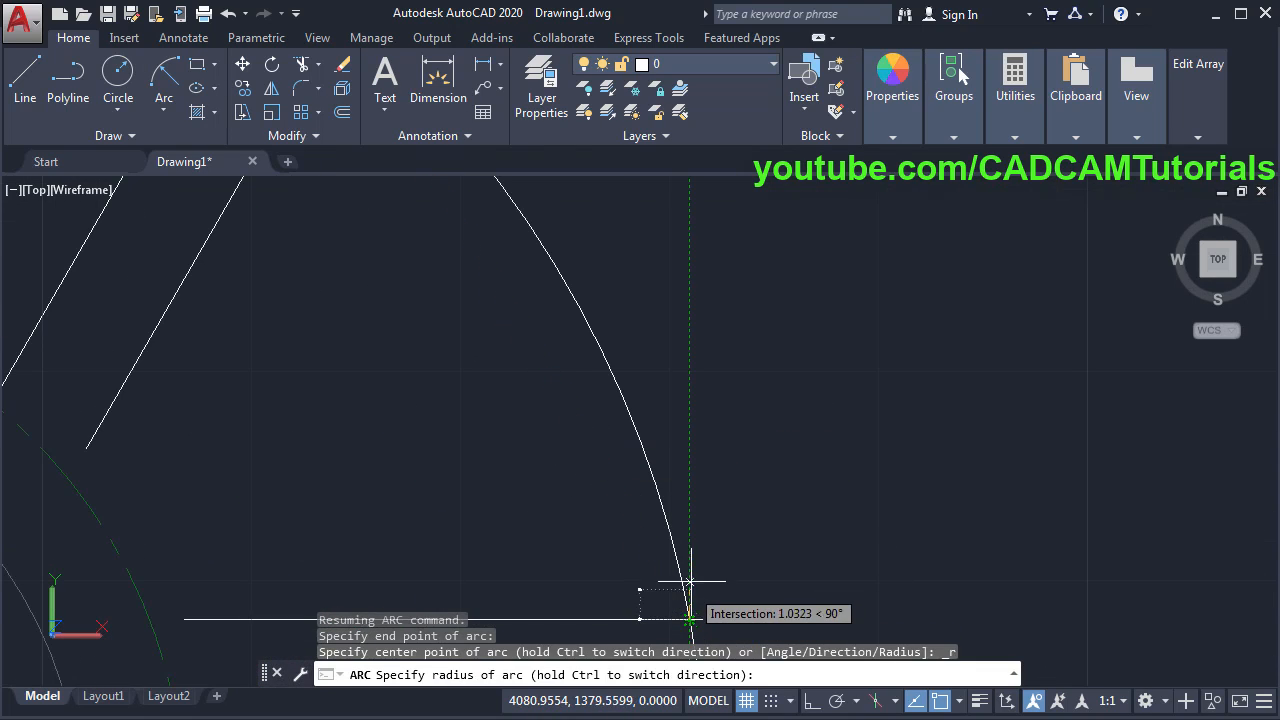
{"action": "scroll", "coordinate": [712, 481], "scroll_direction": "down", "scroll_amount": 4}
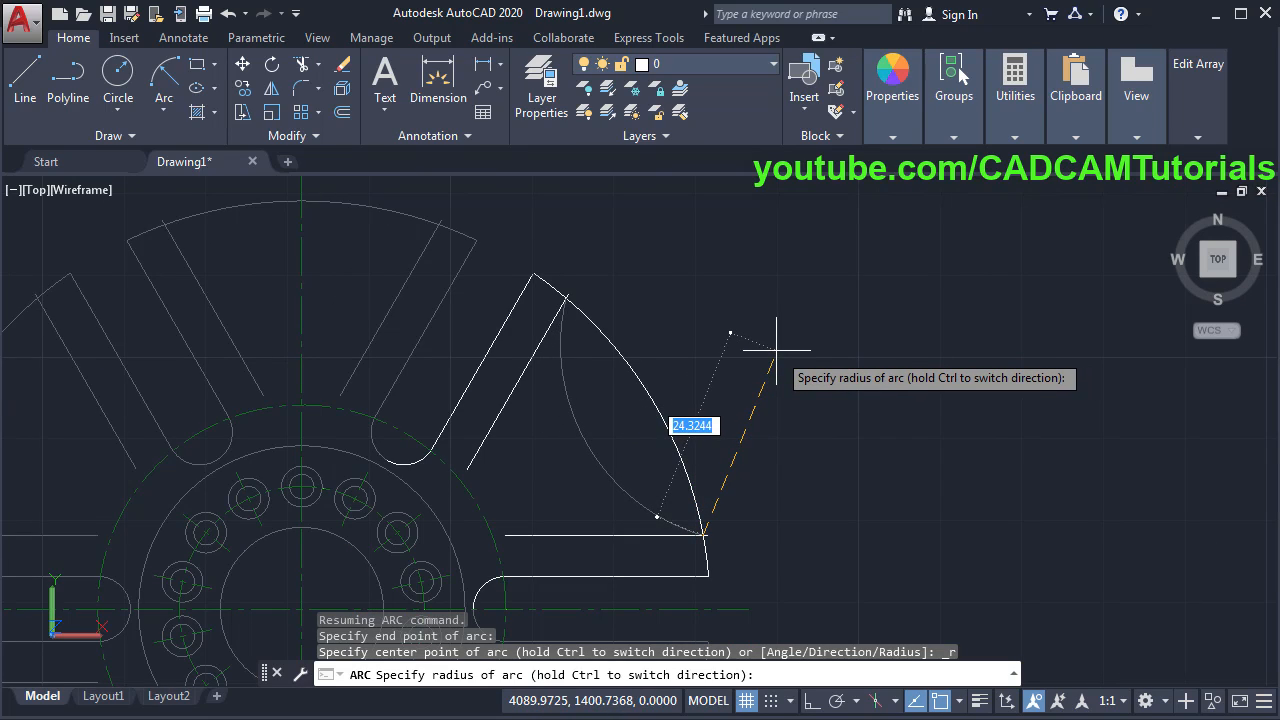
{"action": "key", "text": "Return"}
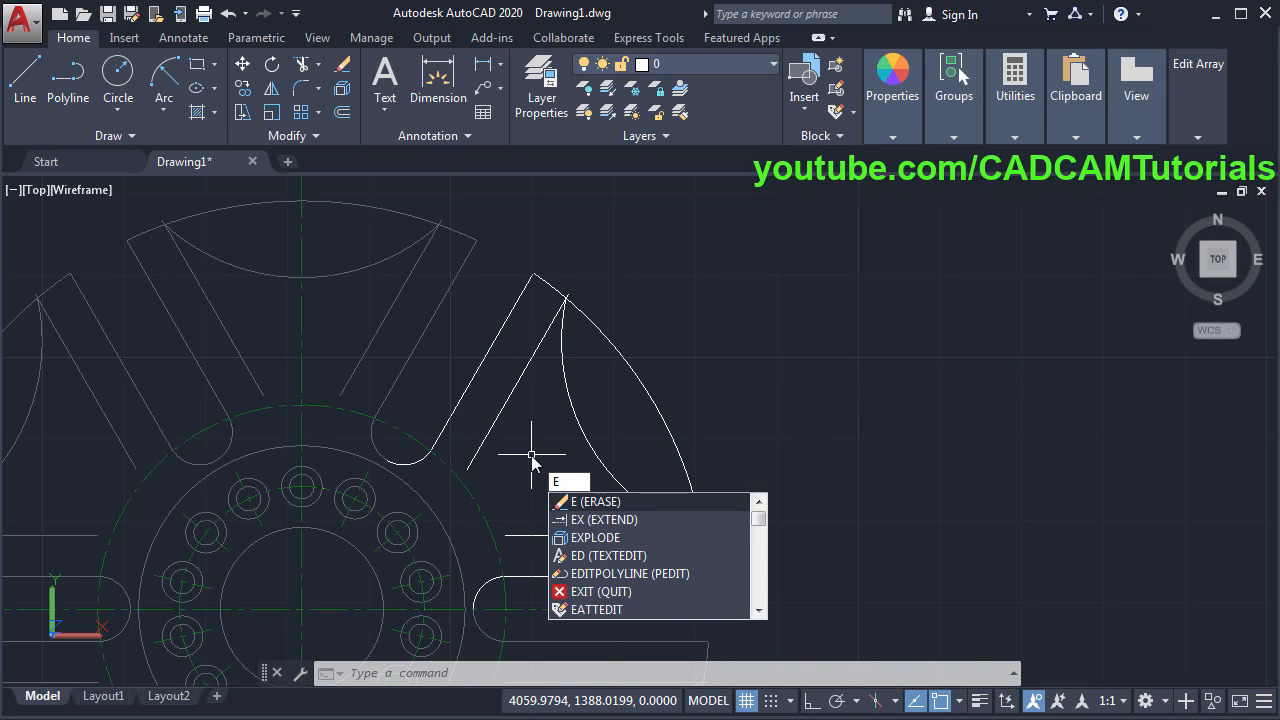
- Erase the two helper offset lines and trim away the leftover outer rim arc
{"action": "key", "text": "Return"}
{"action": "left_click", "coordinate": [535, 536]}
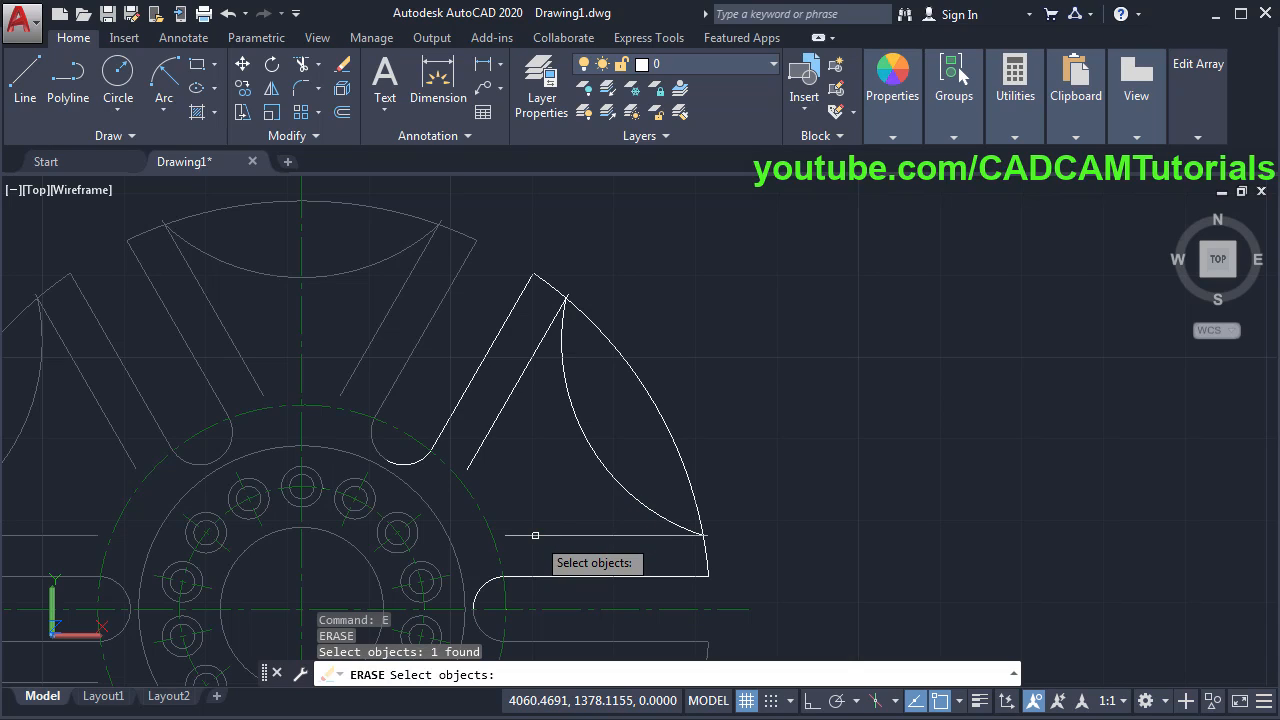
{"action": "left_click", "coordinate": [480, 445]}
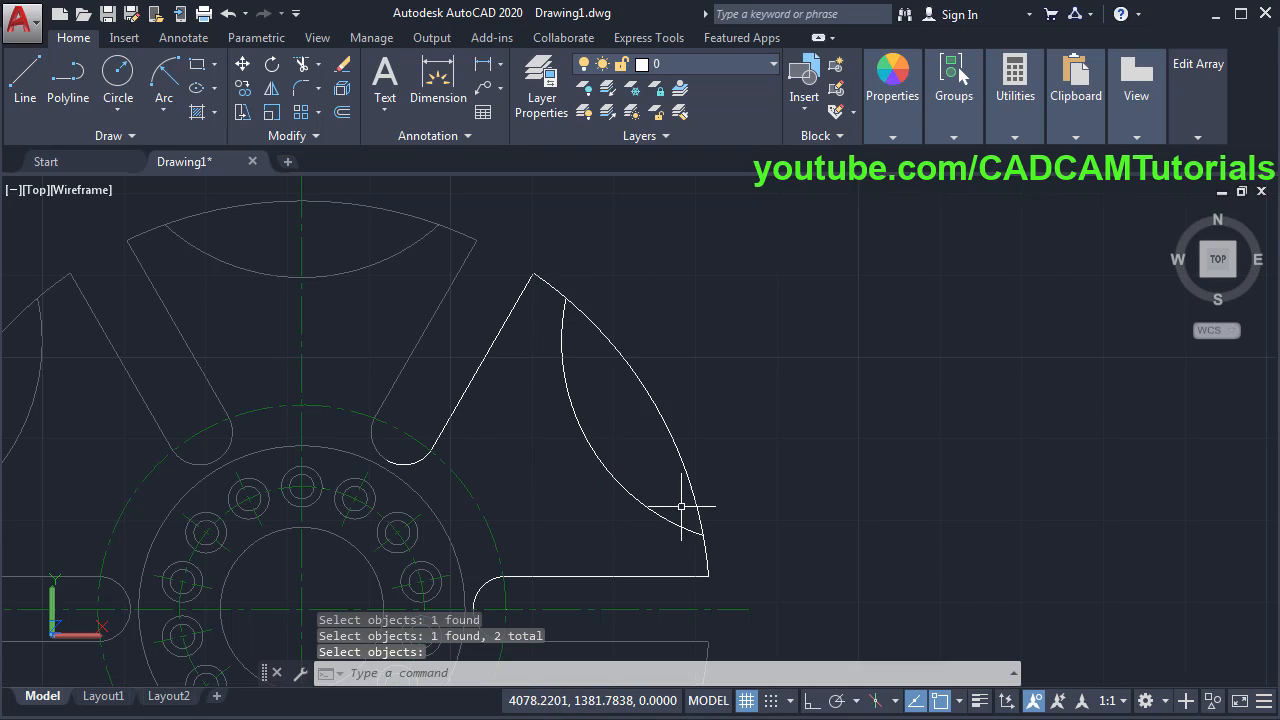
{"action": "type", "text": "t"}
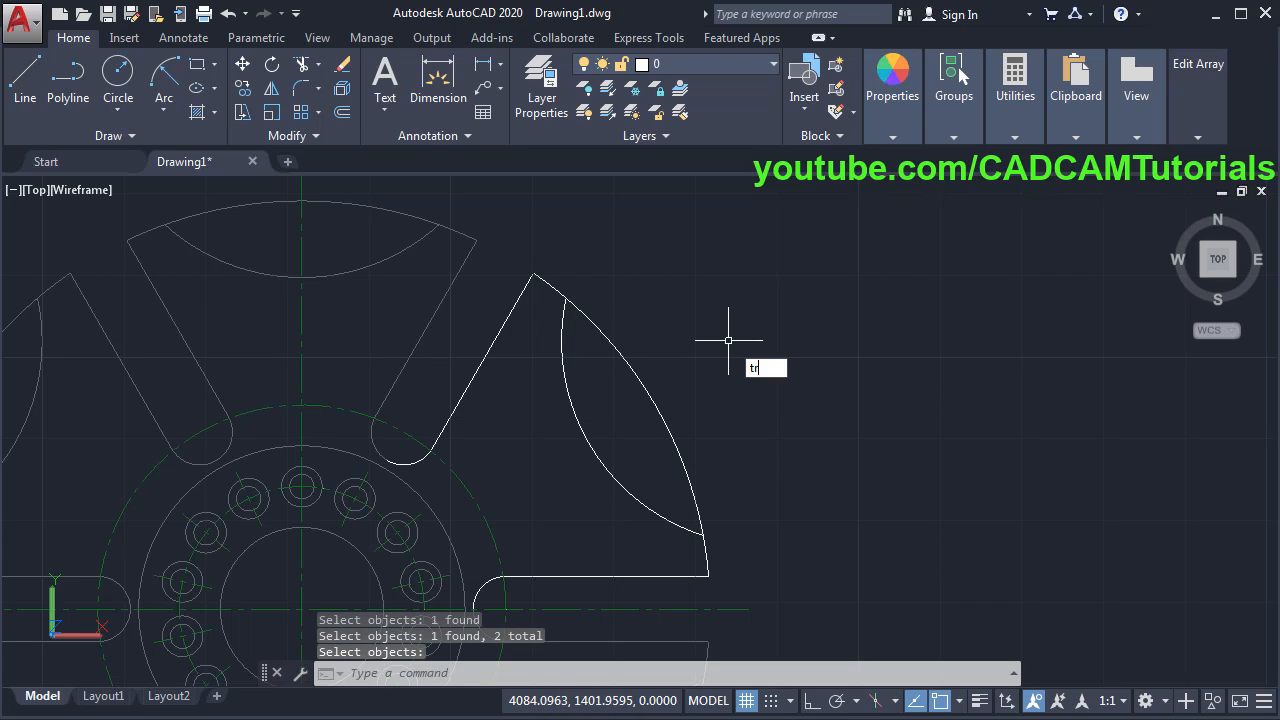
{"action": "type", "text": "r"}
{"action": "key", "text": "Return"}
{"action": "key", "text": "Return"}
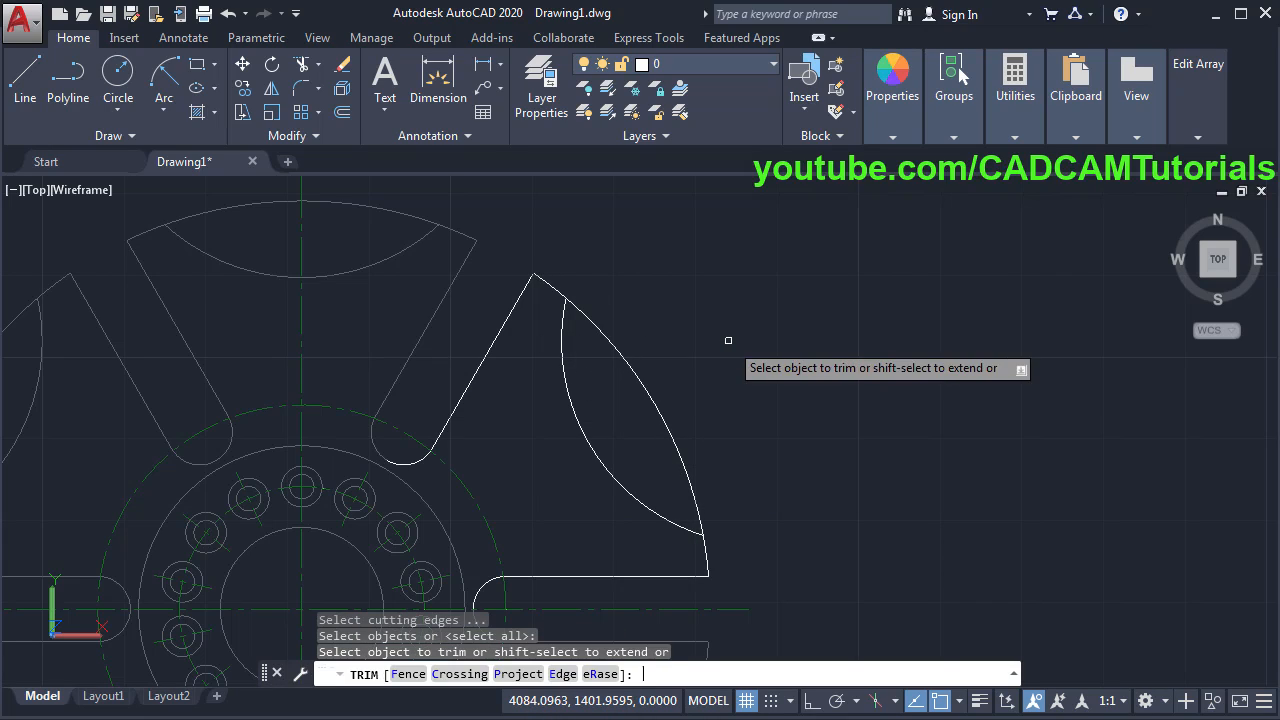
{"action": "left_click", "coordinate": [652, 389]}
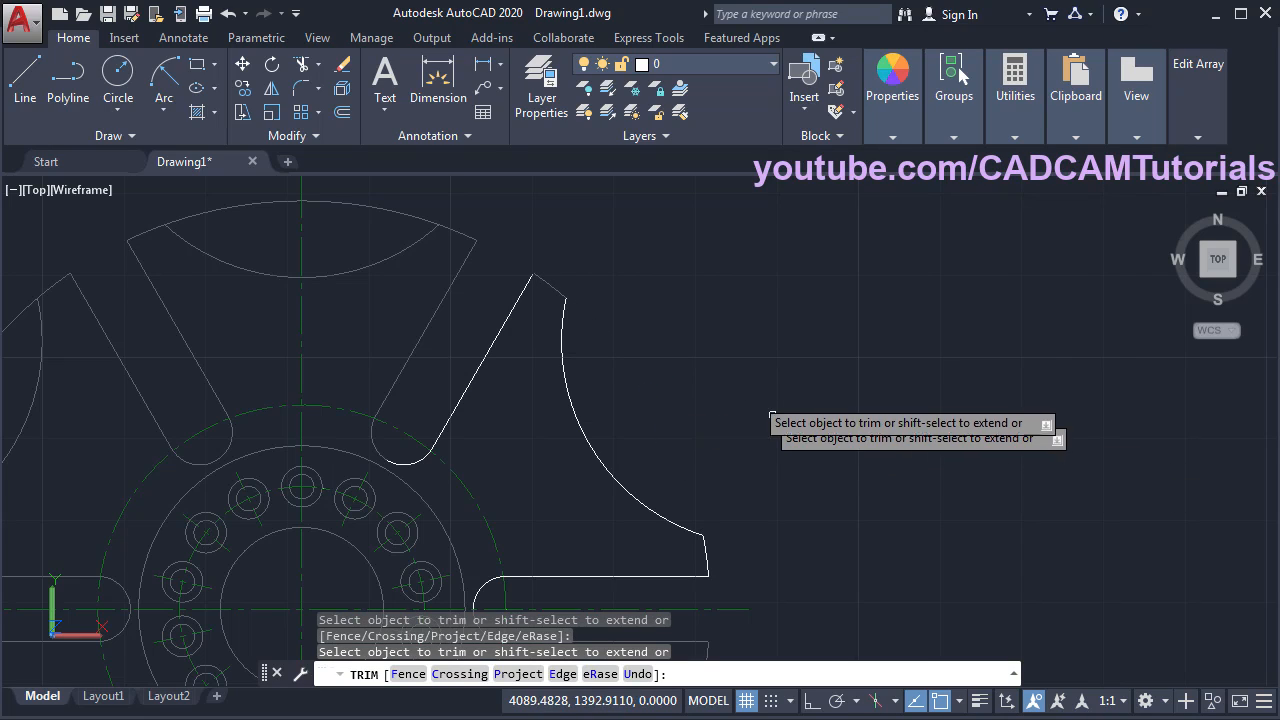
{"action": "key", "text": "Return"}
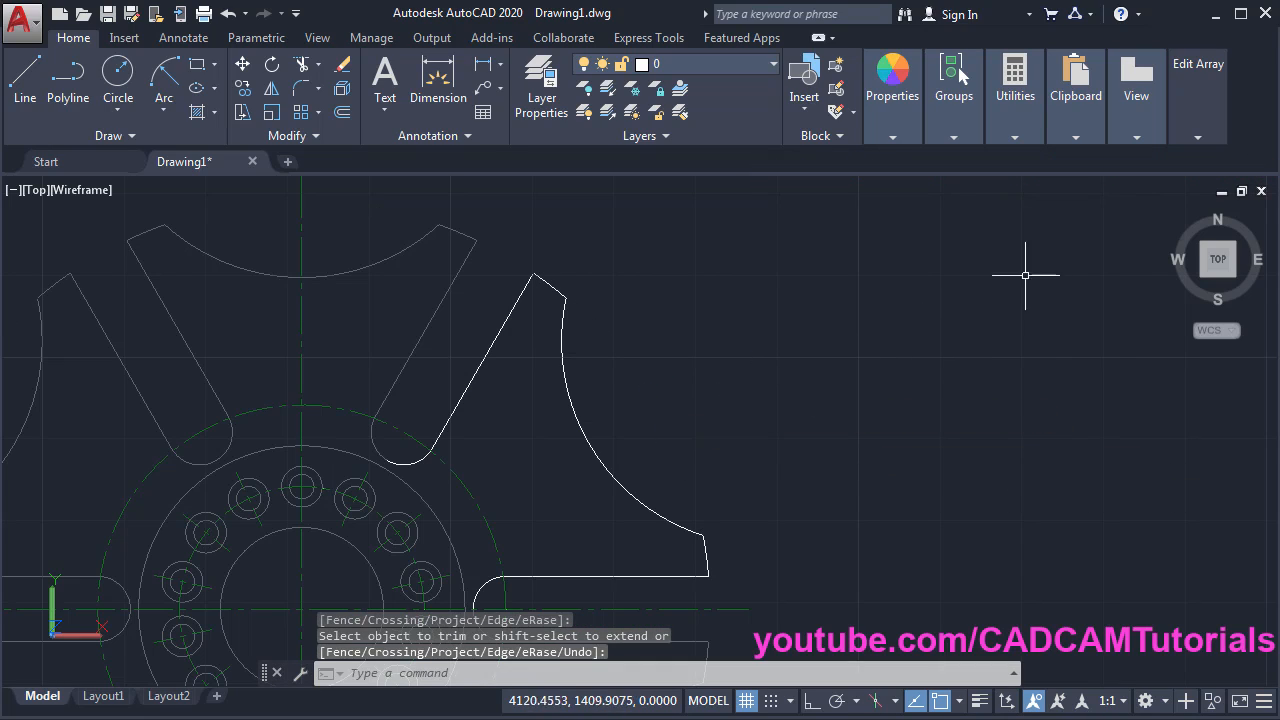
{"action": "mouse_move", "coordinate": [1187, 134]}
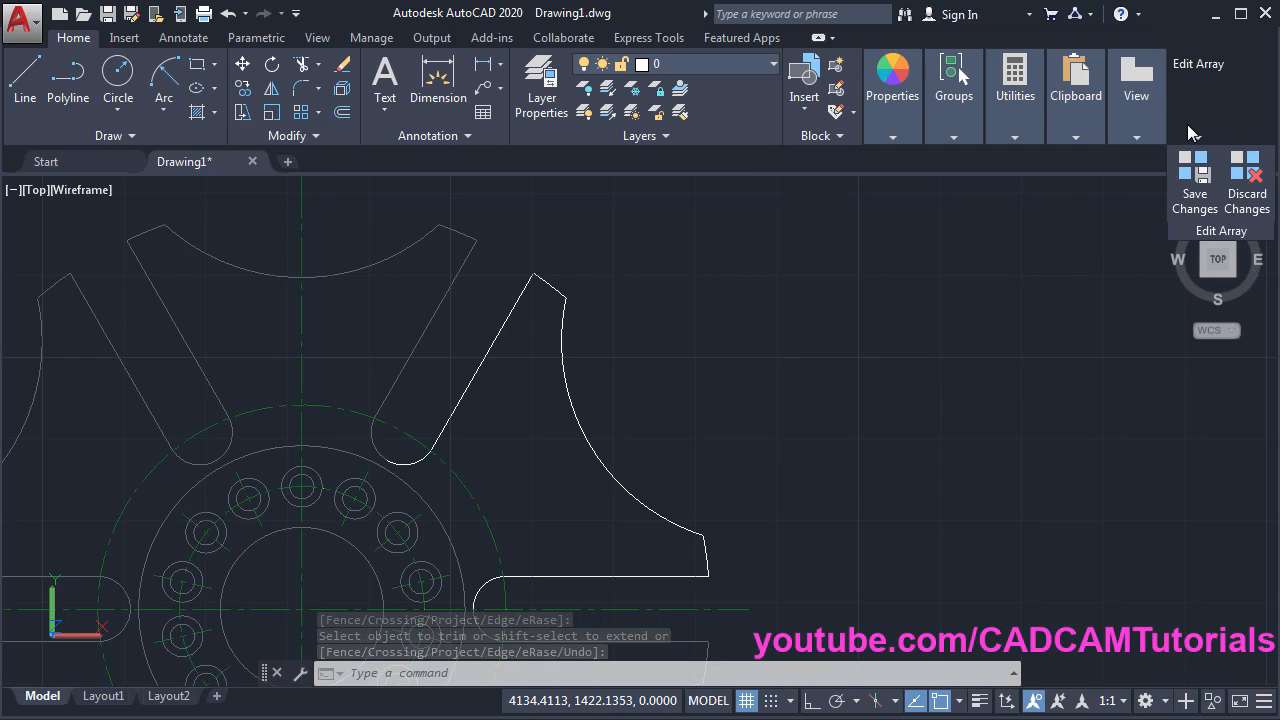
- Apply the edited profile to every array item and zoom to fit the whole gear
{"action": "left_click", "coordinate": [1197, 196]}
{"action": "middle_click", "coordinate": [504, 450]}
{"action": "middle_click", "coordinate": [504, 450]}
{"action": "scroll", "coordinate": [504, 450], "scroll_direction": "down", "scroll_amount": 2}
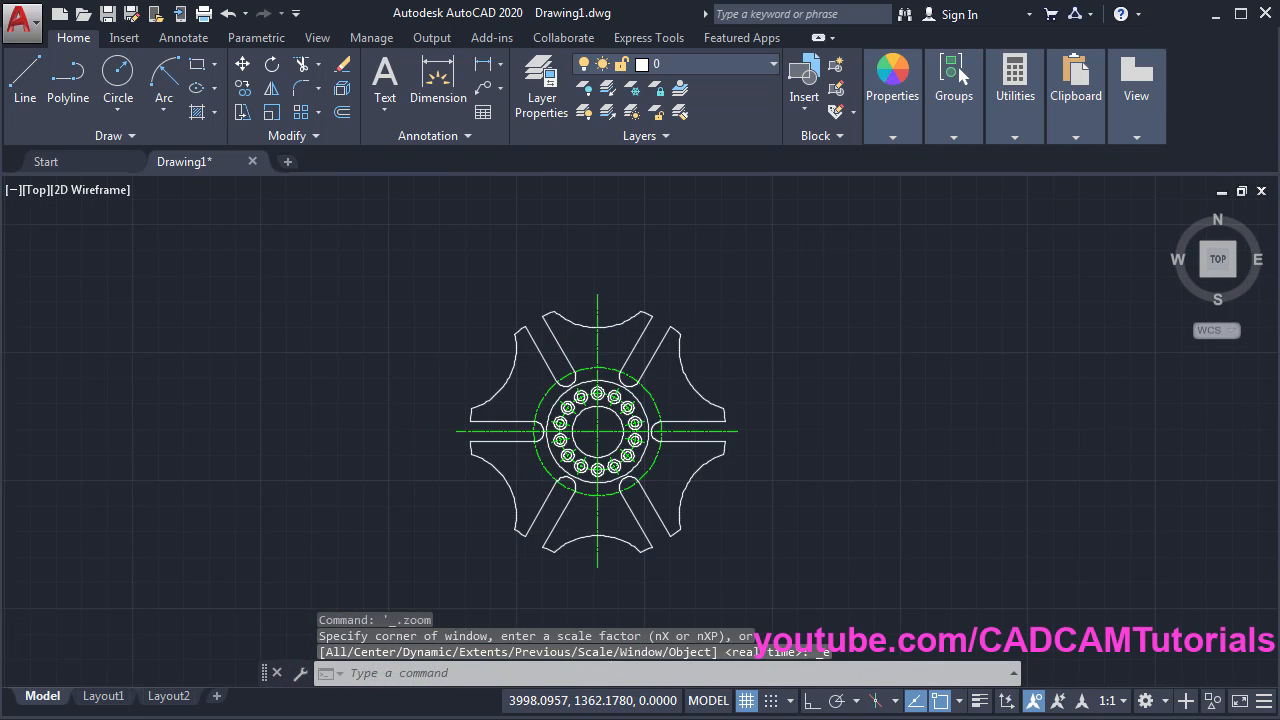
{"action": "middle_click", "coordinate": [504, 450]}
{"action": "middle_click", "coordinate": [504, 450]}
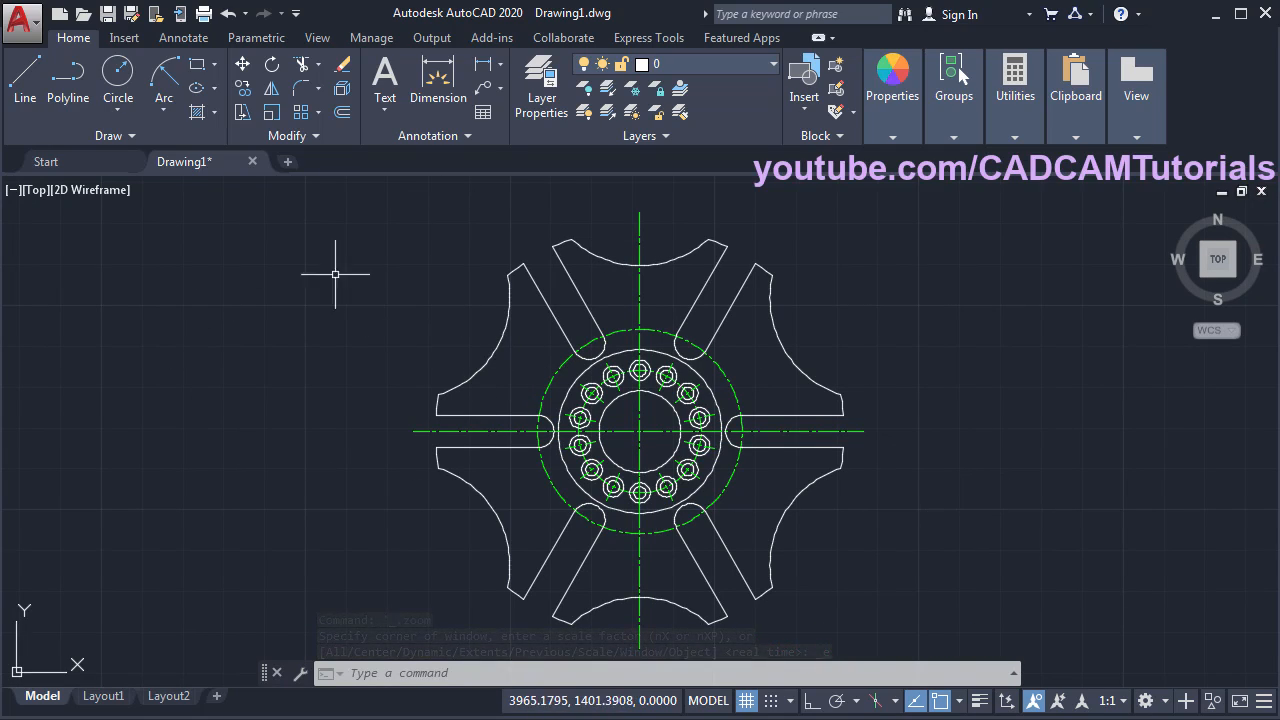
- Save the drawing as 2020 EX - 6 - 1 Final.dwg
{"action": "left_click", "coordinate": [108, 14]}
{"action": "type", "text": "2020"}
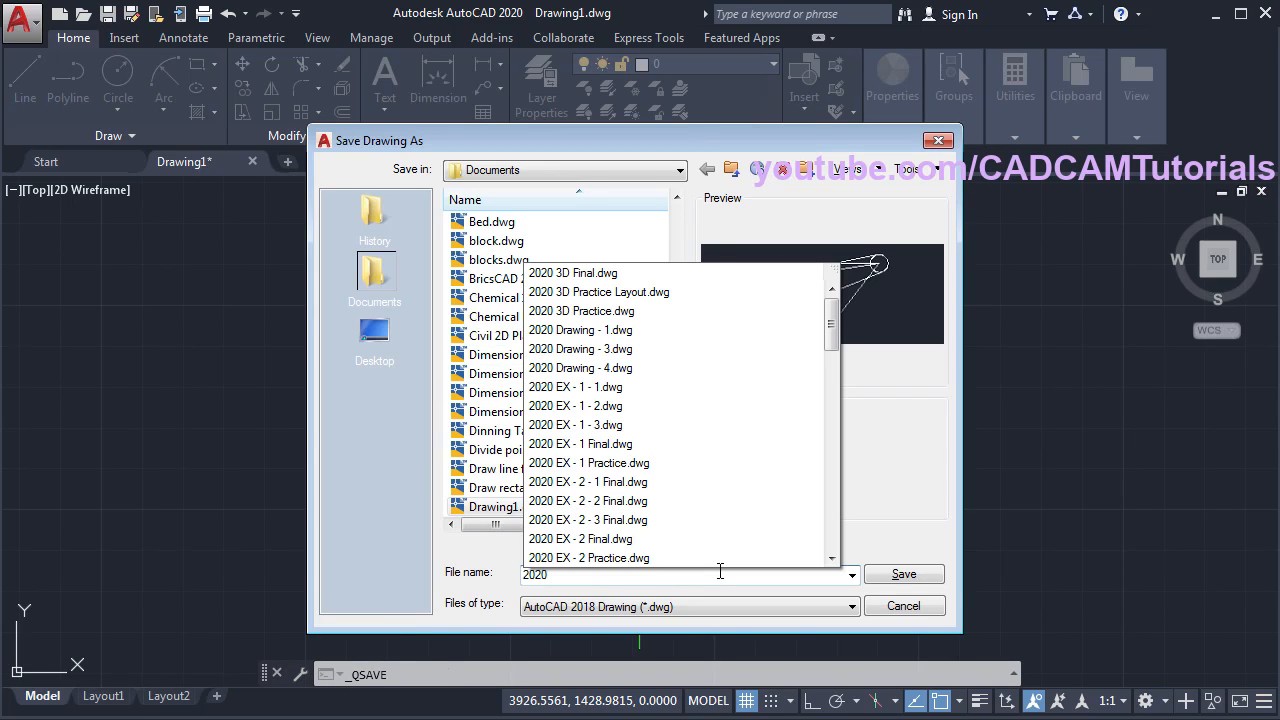
{"action": "type", "text": " EX - 6 - 3 Final.dwg"}
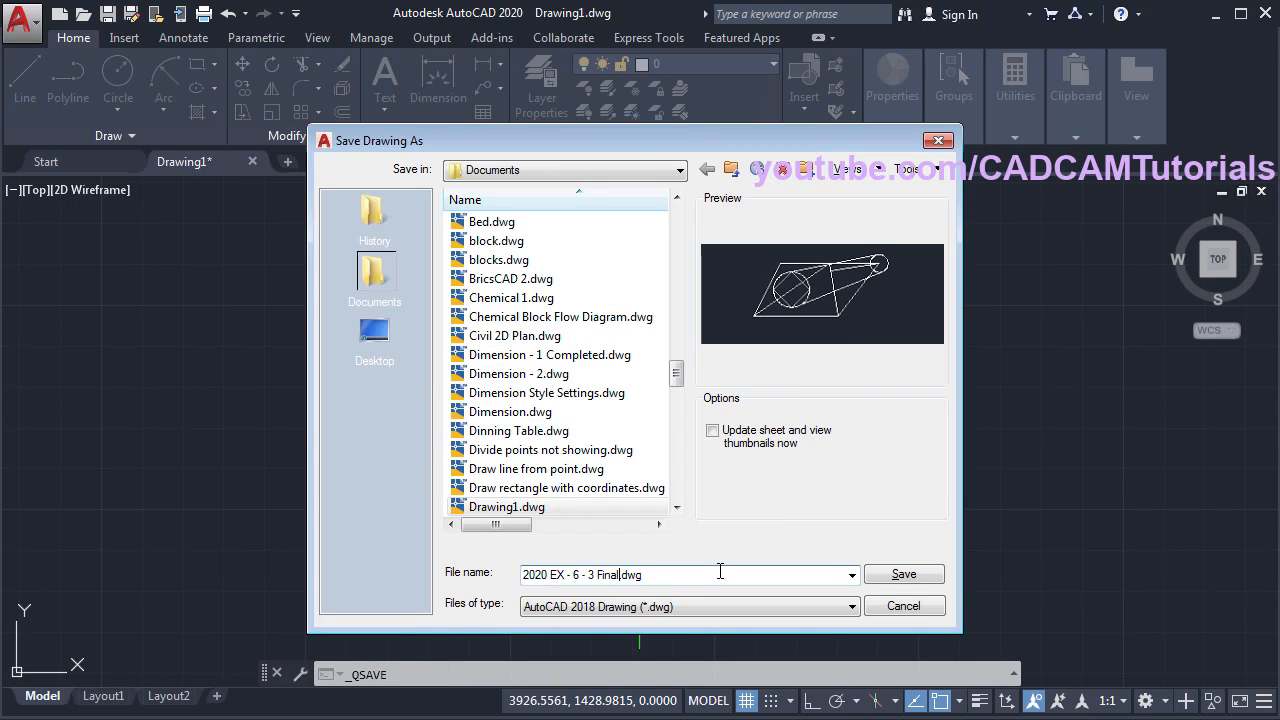
{"action": "left_click", "coordinate": [910, 575]}
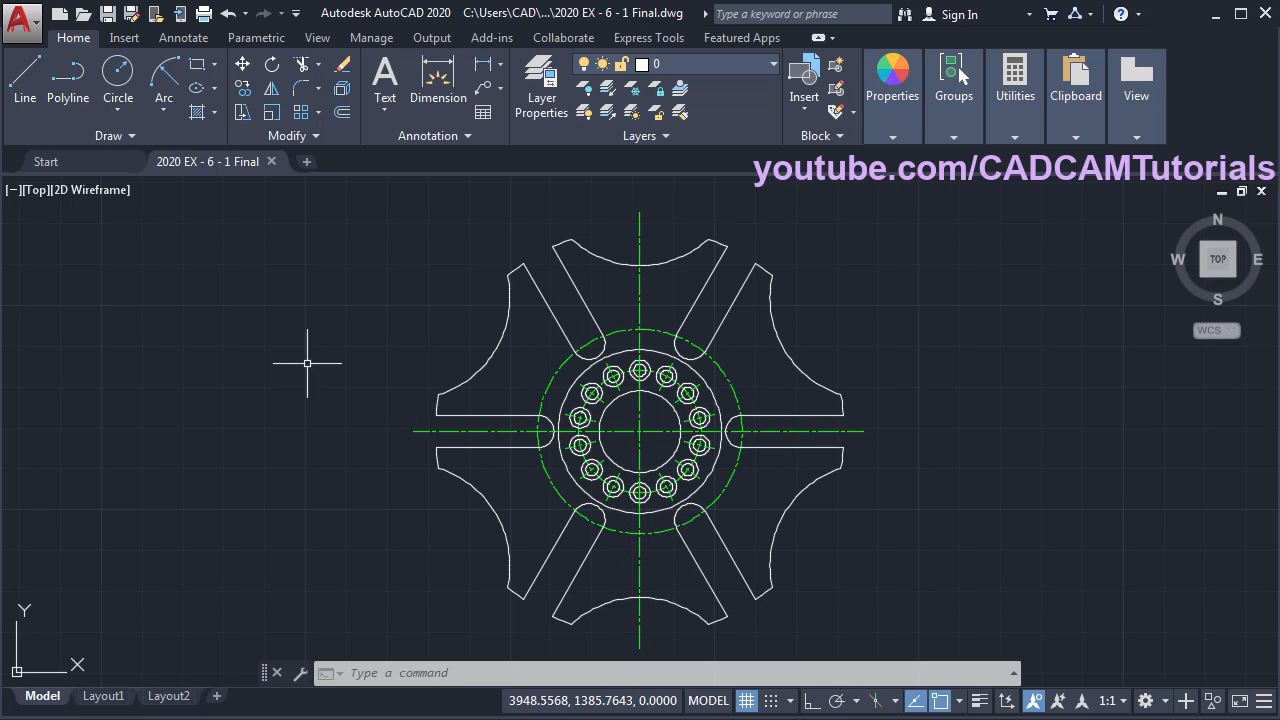
- Save a copy as 2020 EX - 6 - 2 Final.dwg
{"action": "left_click", "coordinate": [131, 16]}
{"action": "left_click", "coordinate": [589, 575]}
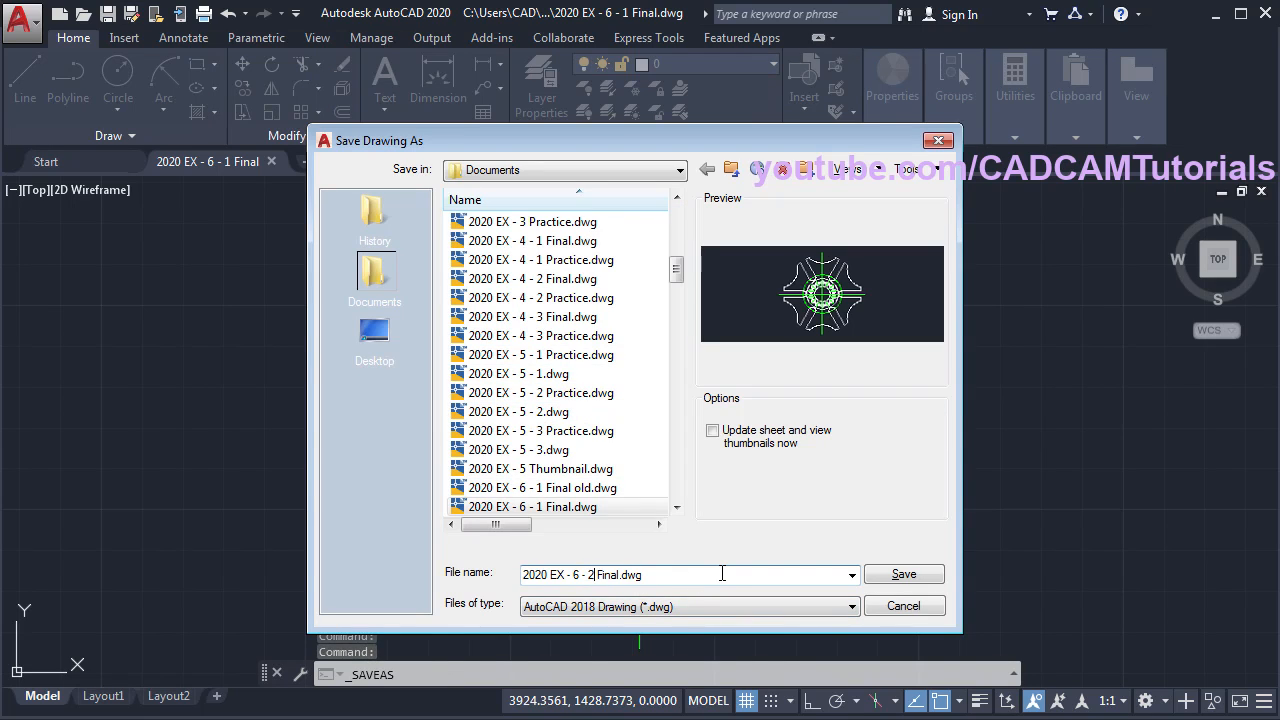
{"action": "type", "text": "2"}
{"action": "left_click", "coordinate": [904, 575]}
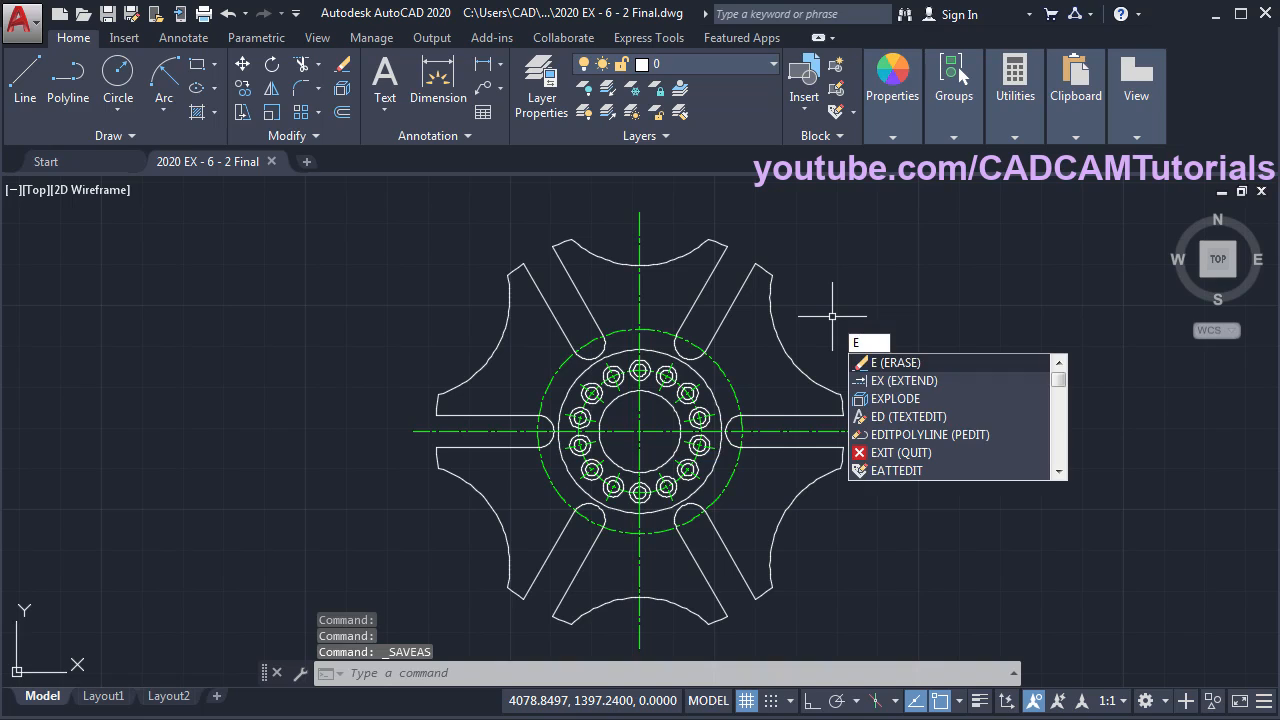
- Window-select and erase all remaining wheel geometry, leaving the drawing area empty
{"action": "key", "text": "Return"}
{"action": "left_click", "coordinate": [904, 200]}
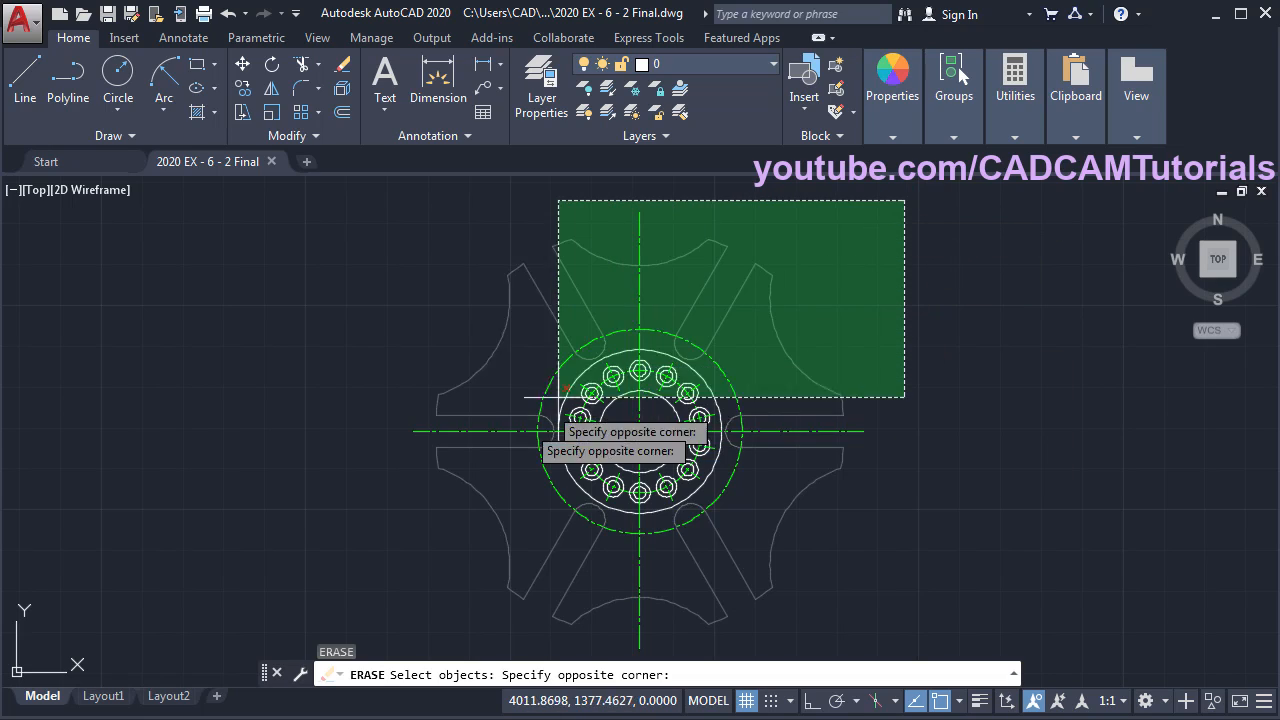
{"action": "left_click", "coordinate": [391, 635]}
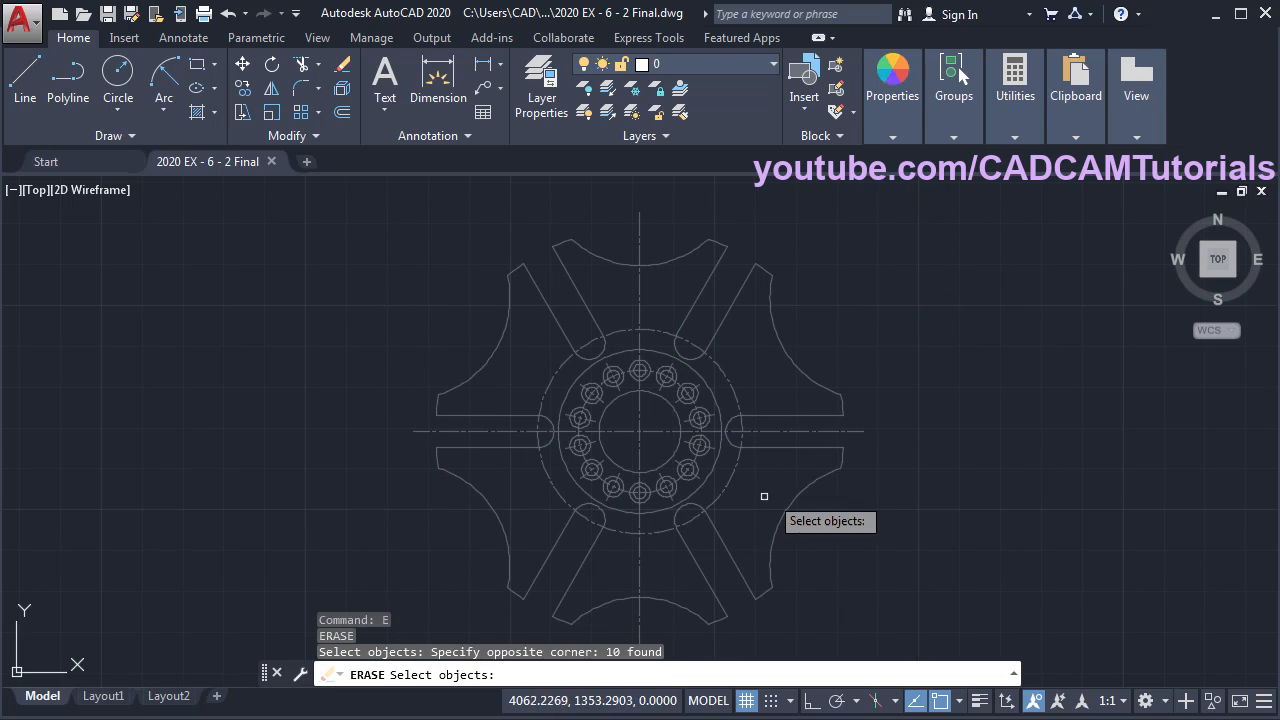
{"action": "key", "text": "Return"}
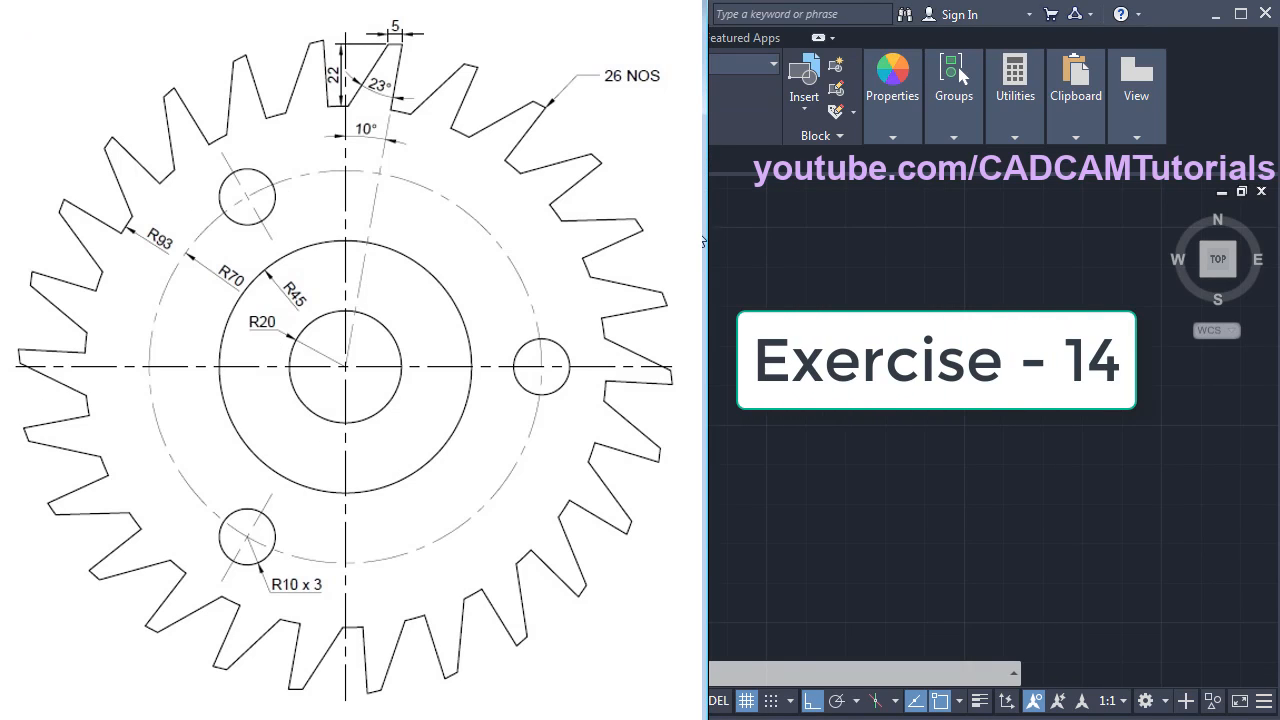
- Scroll the gear reference PDF into view, then return to the empty AutoCAD drawing
{"action": "scroll", "coordinate": [683, 388], "scroll_direction": "down", "scroll_amount": 8}
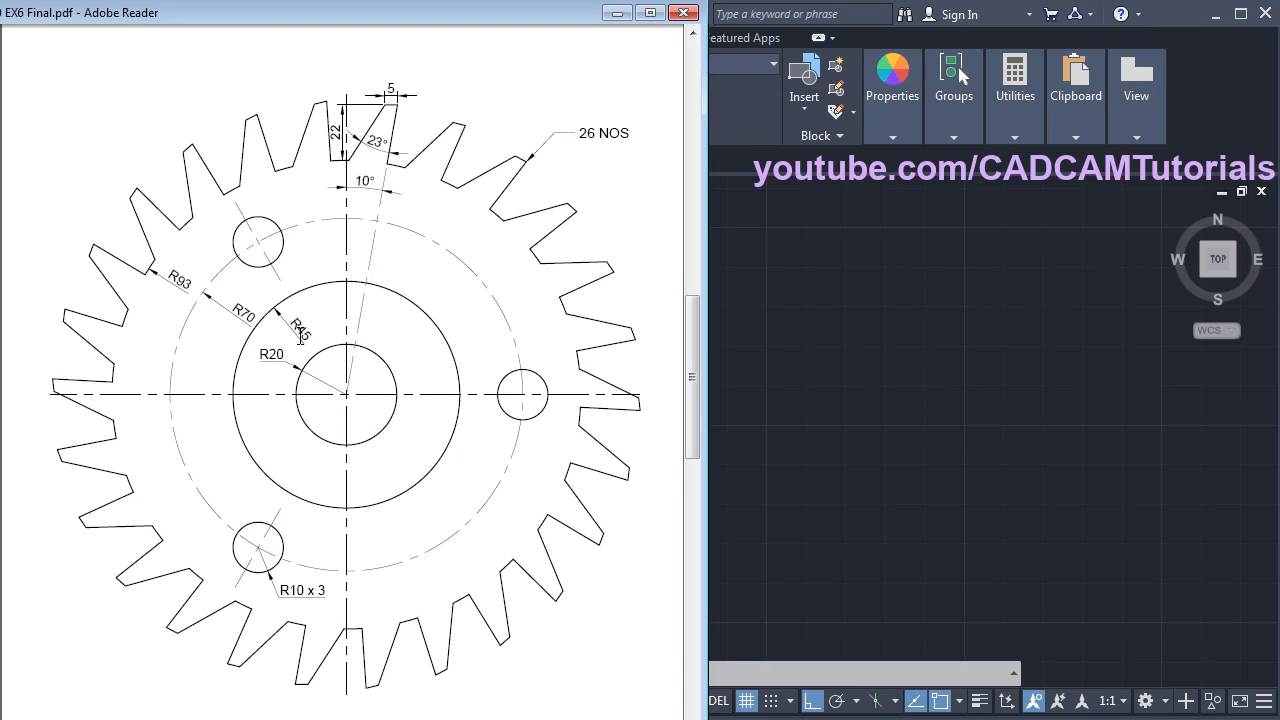
{"action": "left_click", "coordinate": [786, 357]}
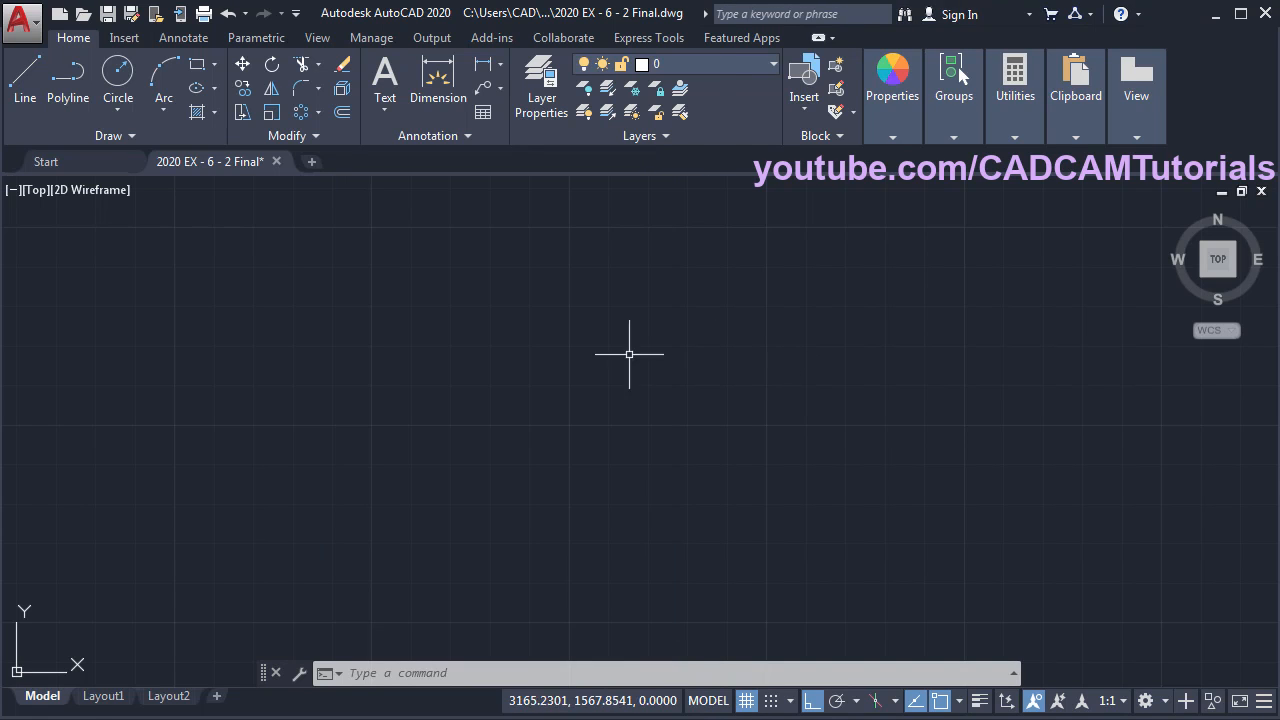
- Draw concentric circles of radius 20 and 45 from one common centre
{"action": "left_click", "coordinate": [119, 74]}
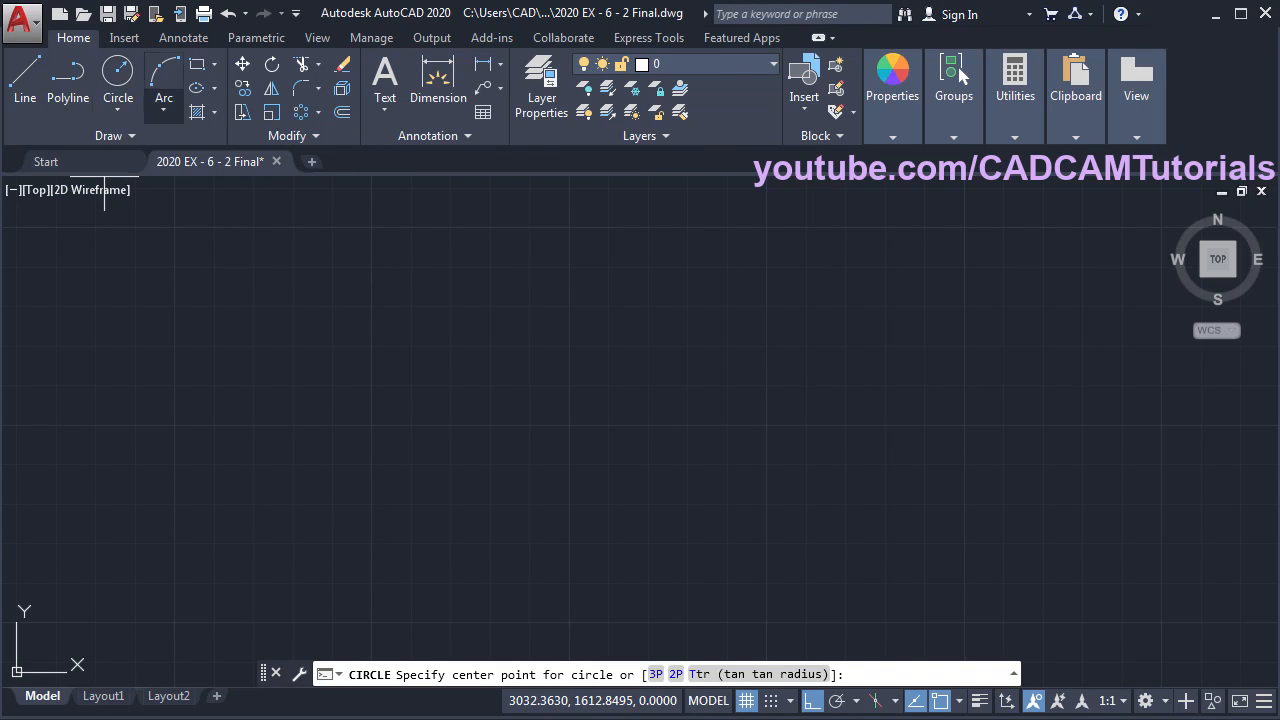
{"action": "left_click", "coordinate": [573, 404]}
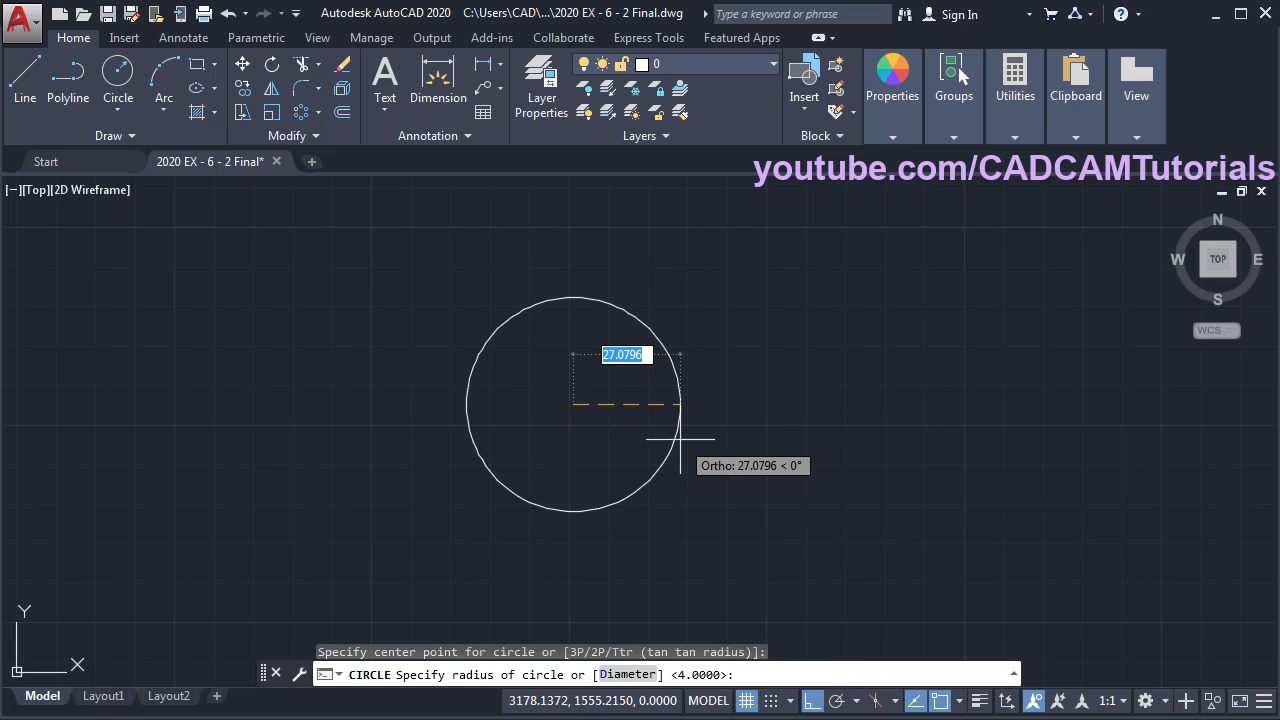
{"action": "type", "text": "20"}
{"action": "key", "text": "Return"}
{"action": "key", "text": "Return"}
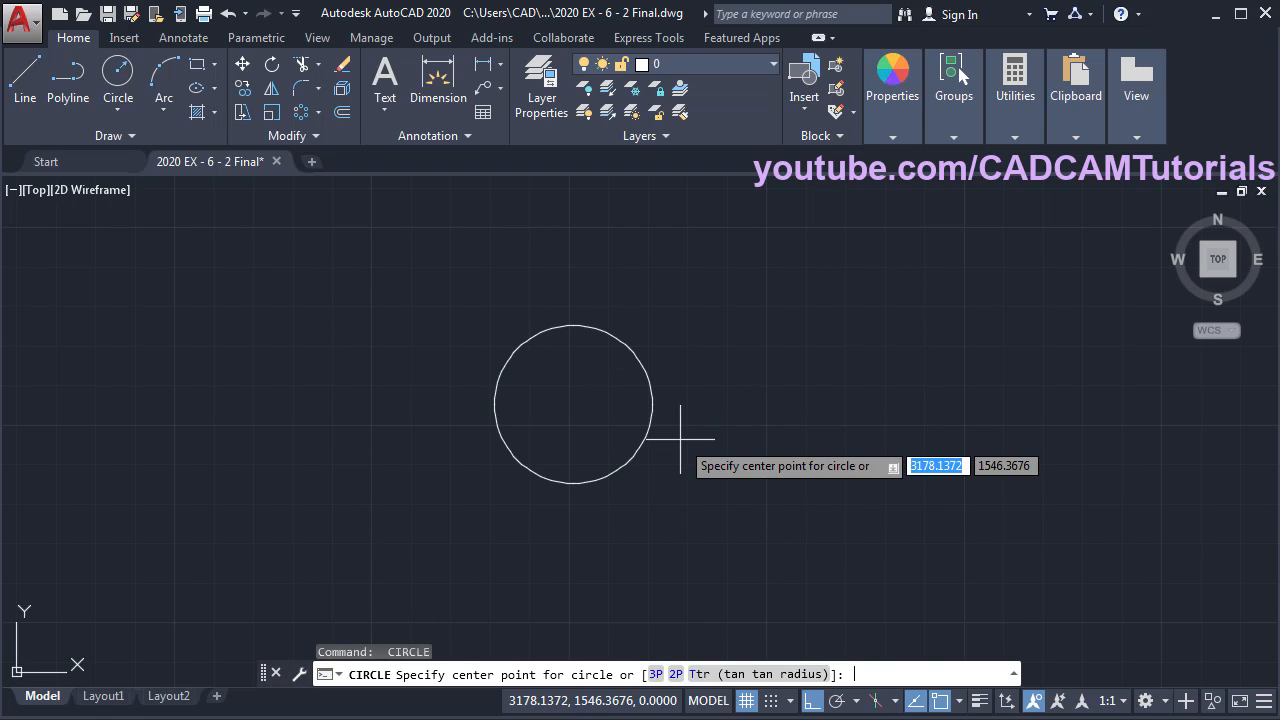
{"action": "left_click", "coordinate": [573, 404]}
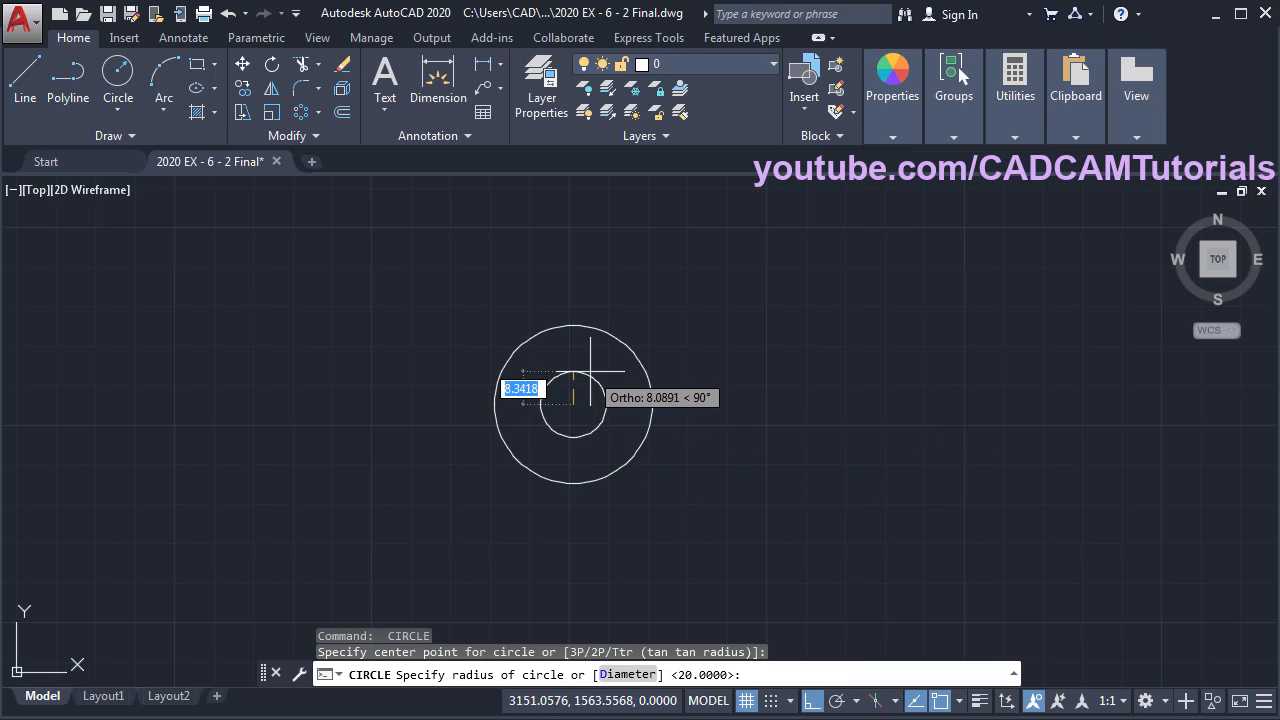
{"action": "type", "text": "45"}
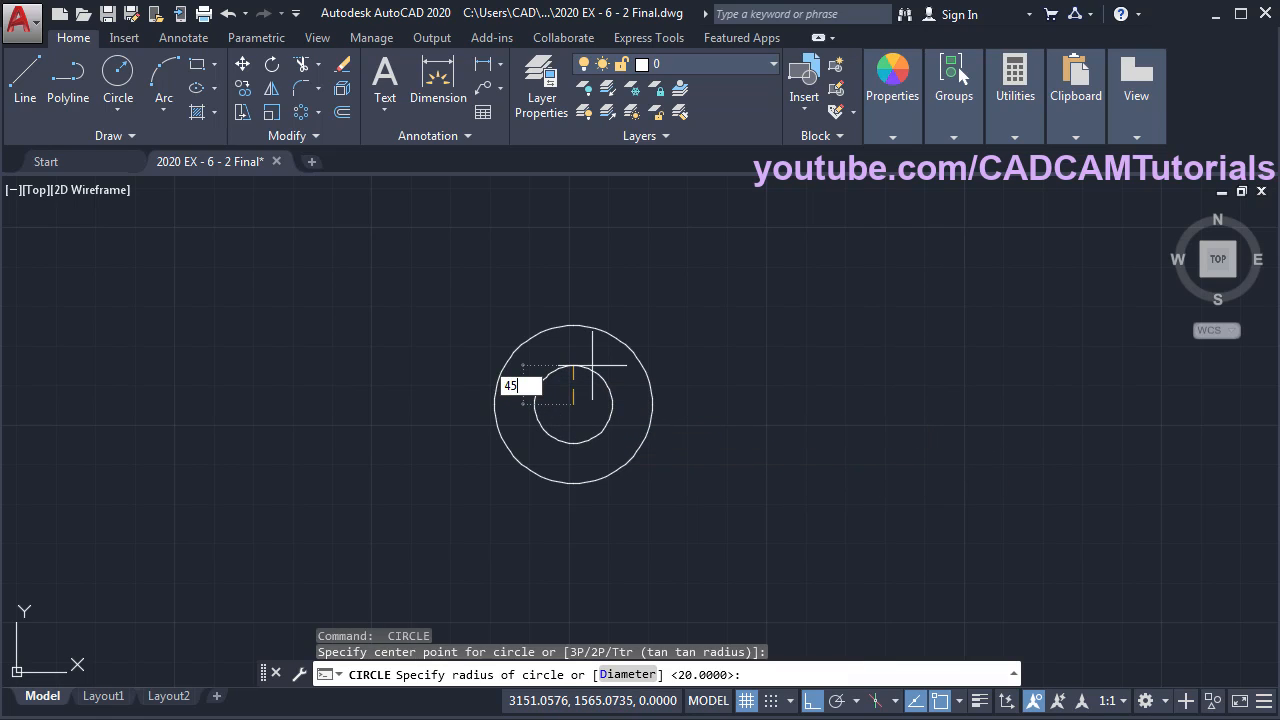
{"action": "key", "text": "Return"}
- Add concentric circles of radius 70 and 93 on the same centre, then bring the reference PDF forward
{"action": "key", "text": "alt+Tab"}
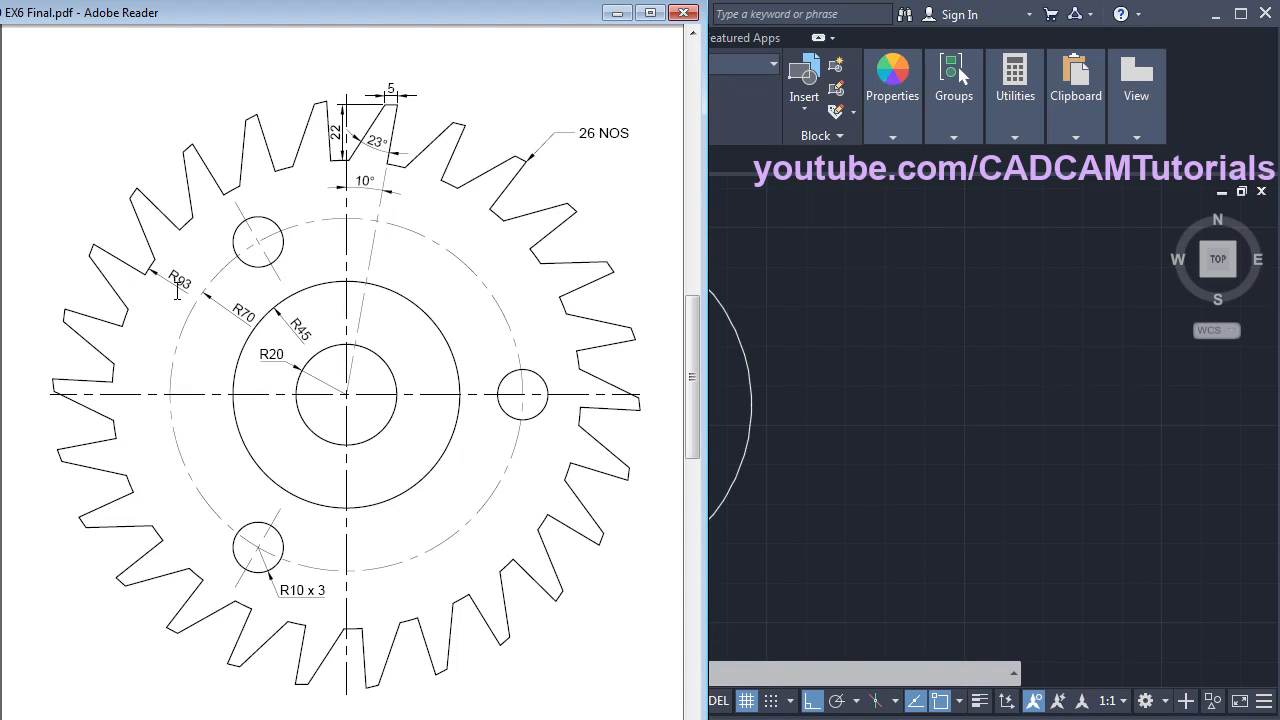
{"action": "key", "text": "alt+Tab"}
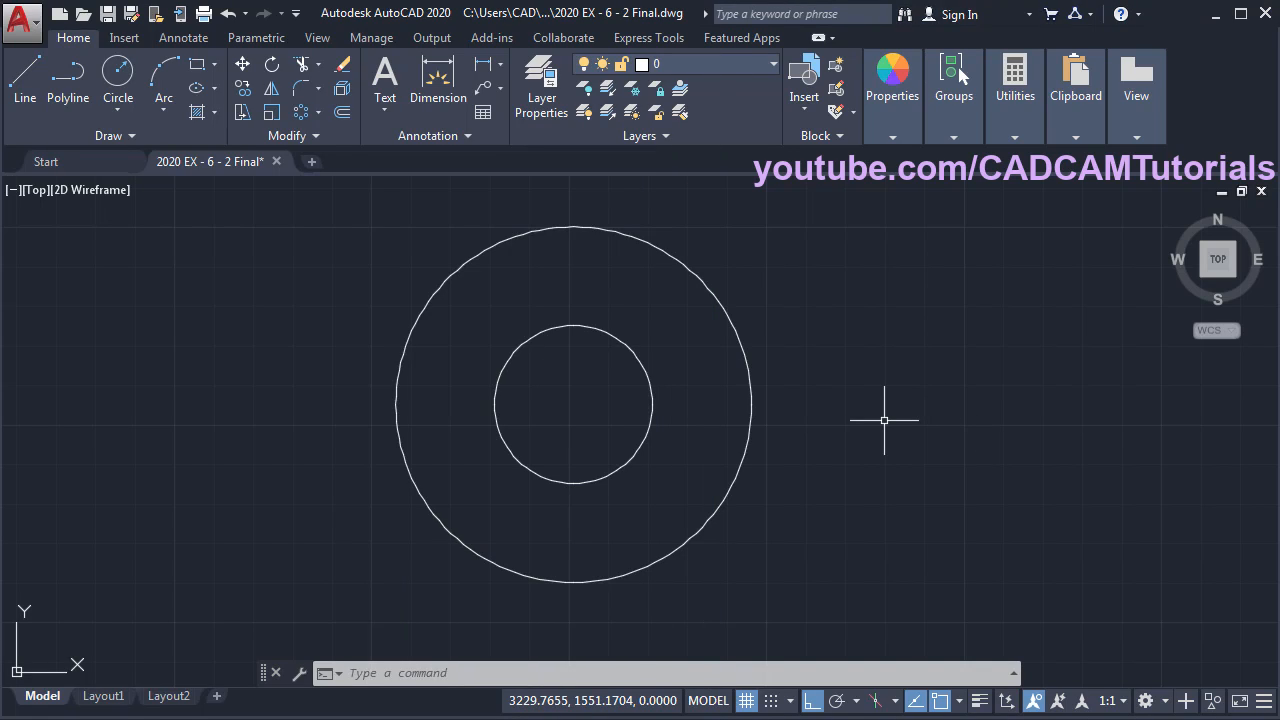
{"action": "key", "text": "Return"}
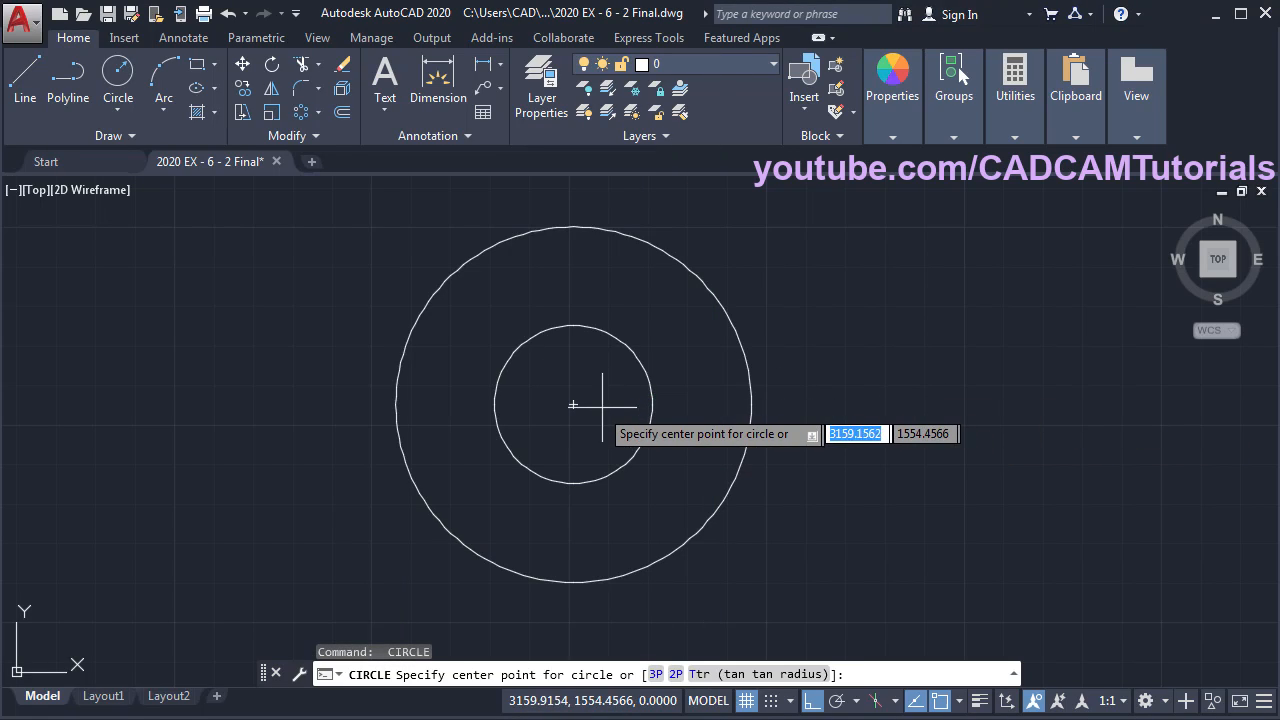
{"action": "left_click", "coordinate": [573, 405]}
{"action": "type", "text": "7"}
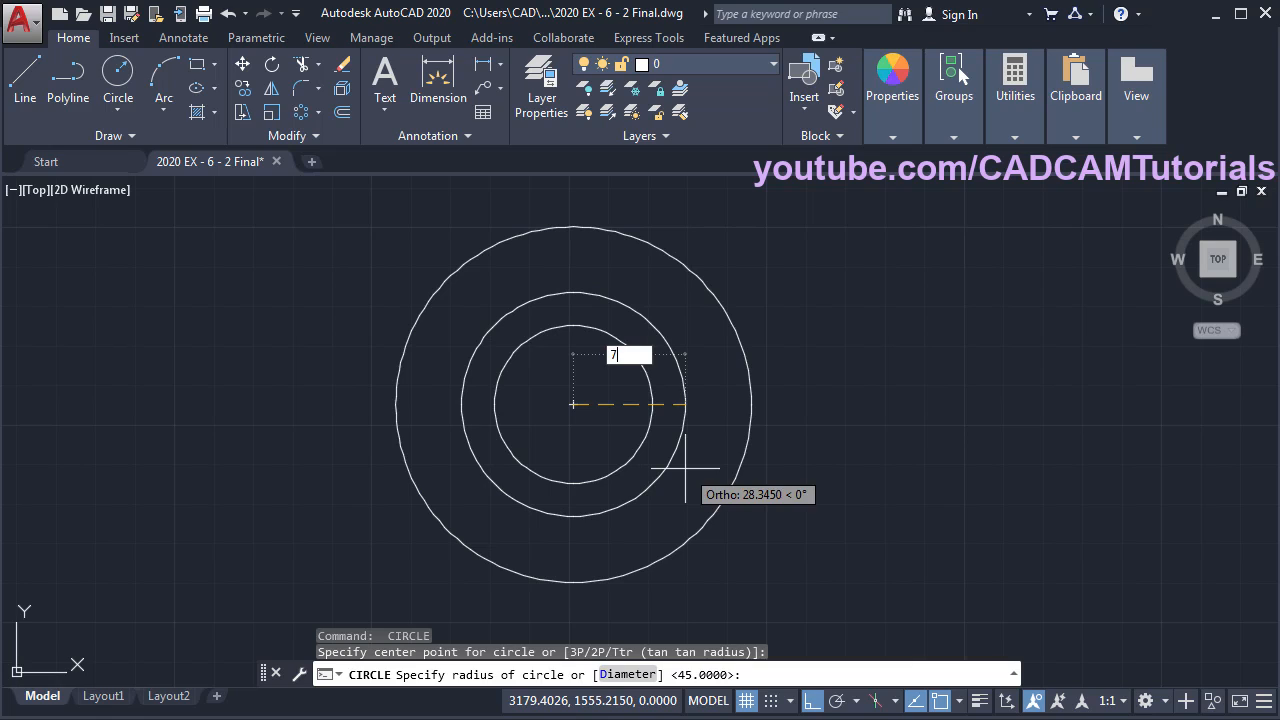
{"action": "type", "text": "0"}
{"action": "key", "text": "Return"}
{"action": "key", "text": "Return"}
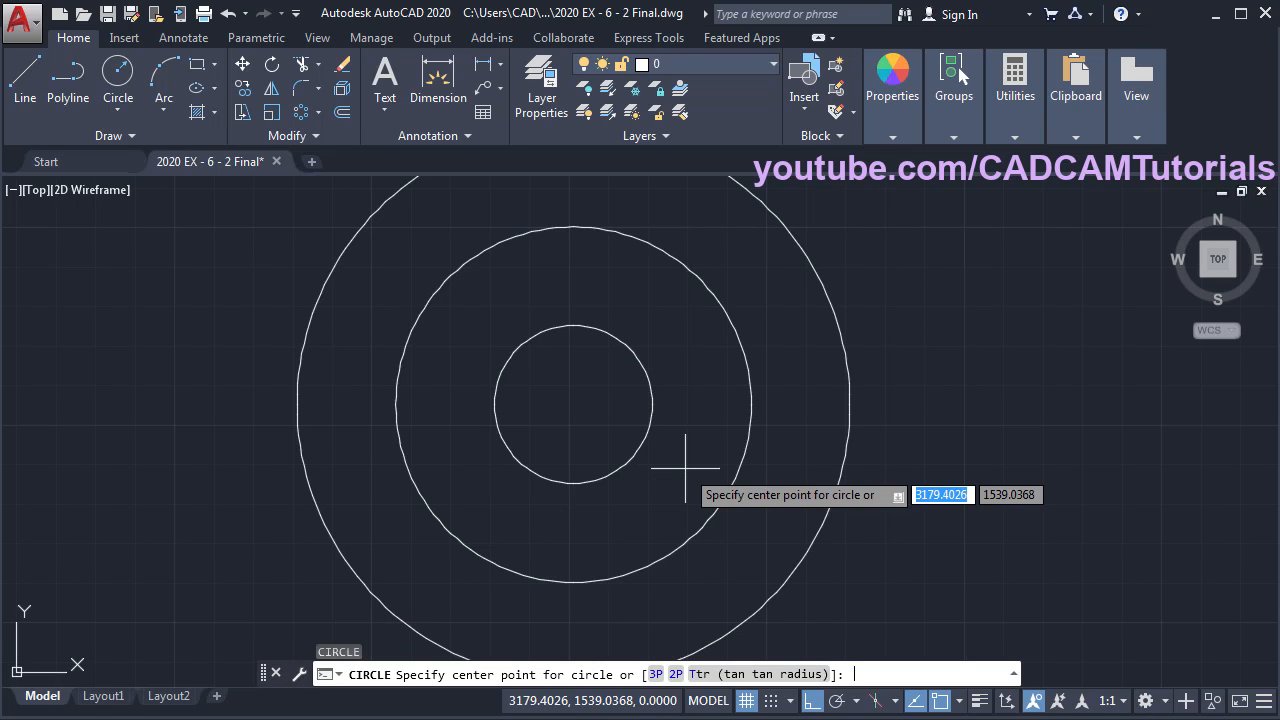
{"action": "left_click", "coordinate": [573, 405]}
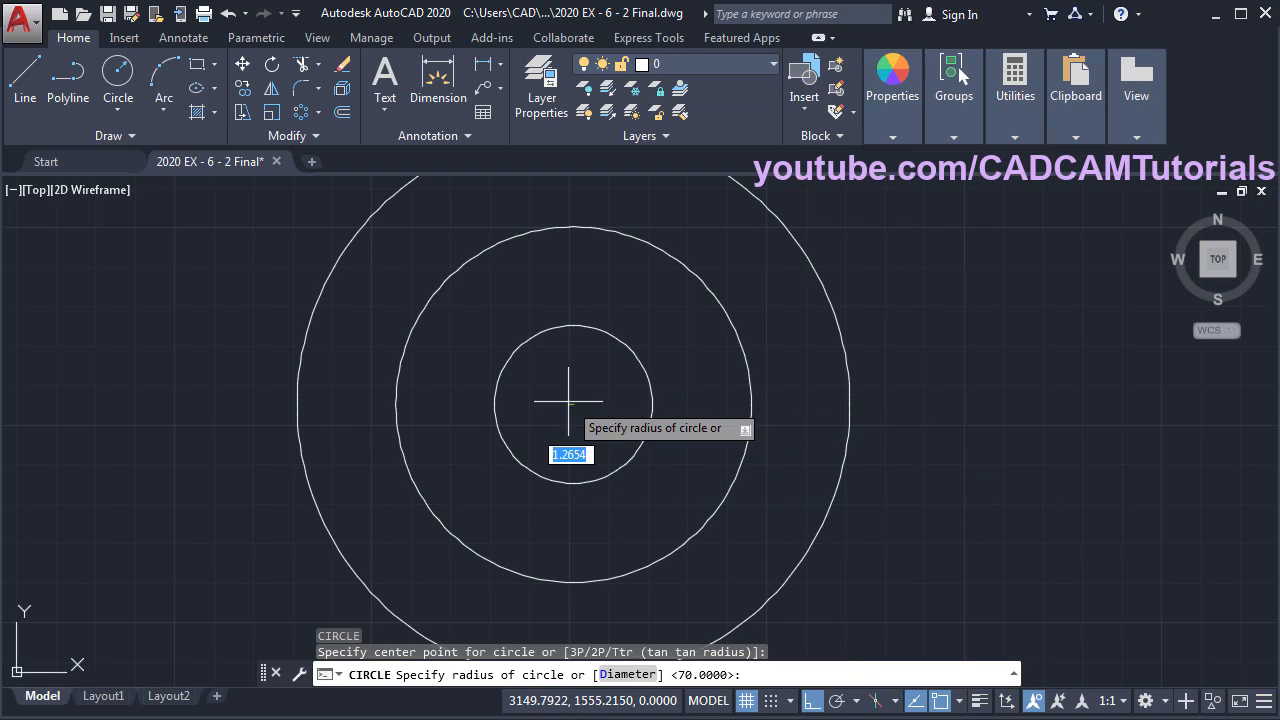
{"action": "type", "text": "9"}
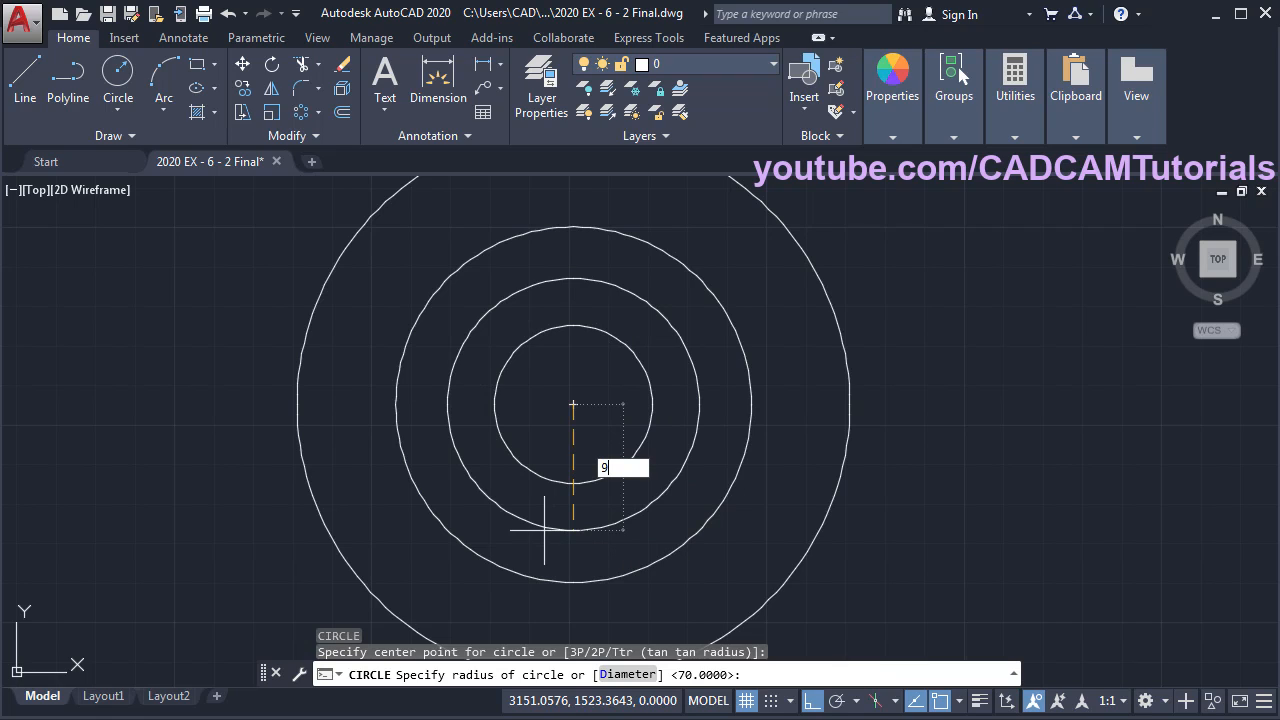
{"action": "type", "text": "3"}
{"action": "key", "text": "Return"}
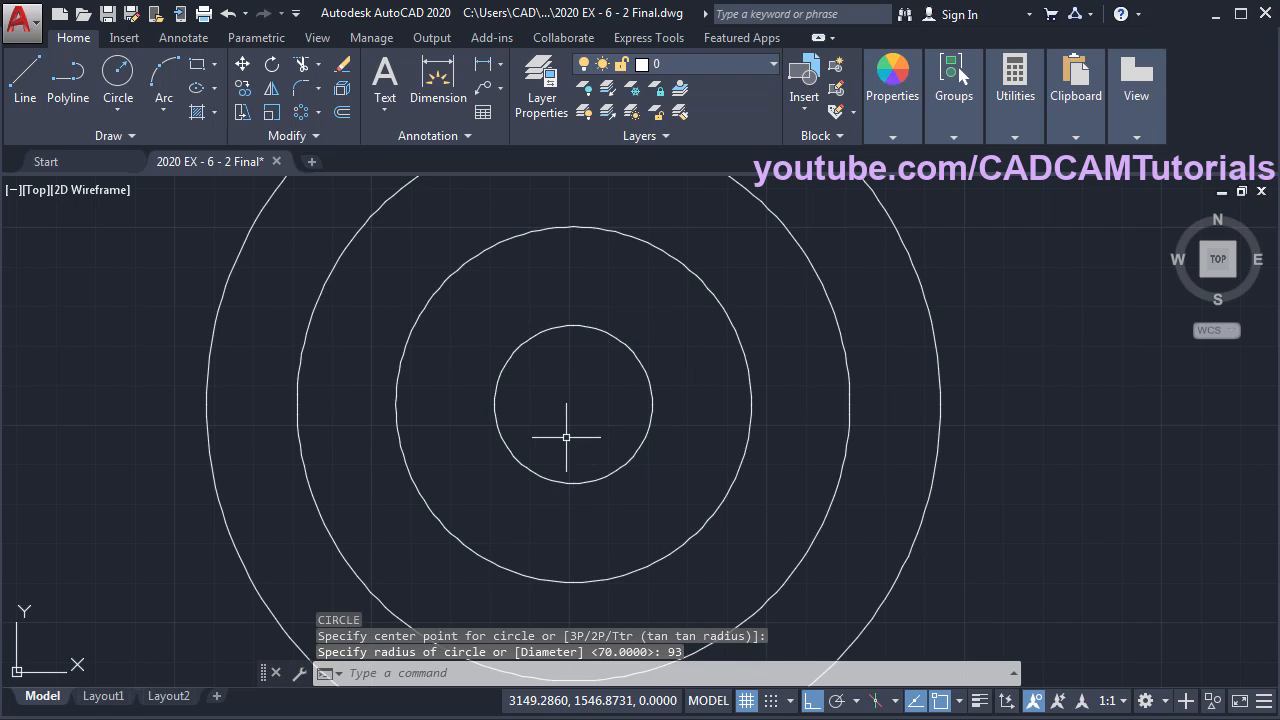
{"action": "scroll", "coordinate": [566, 434], "scroll_direction": "down", "scroll_amount": 4}
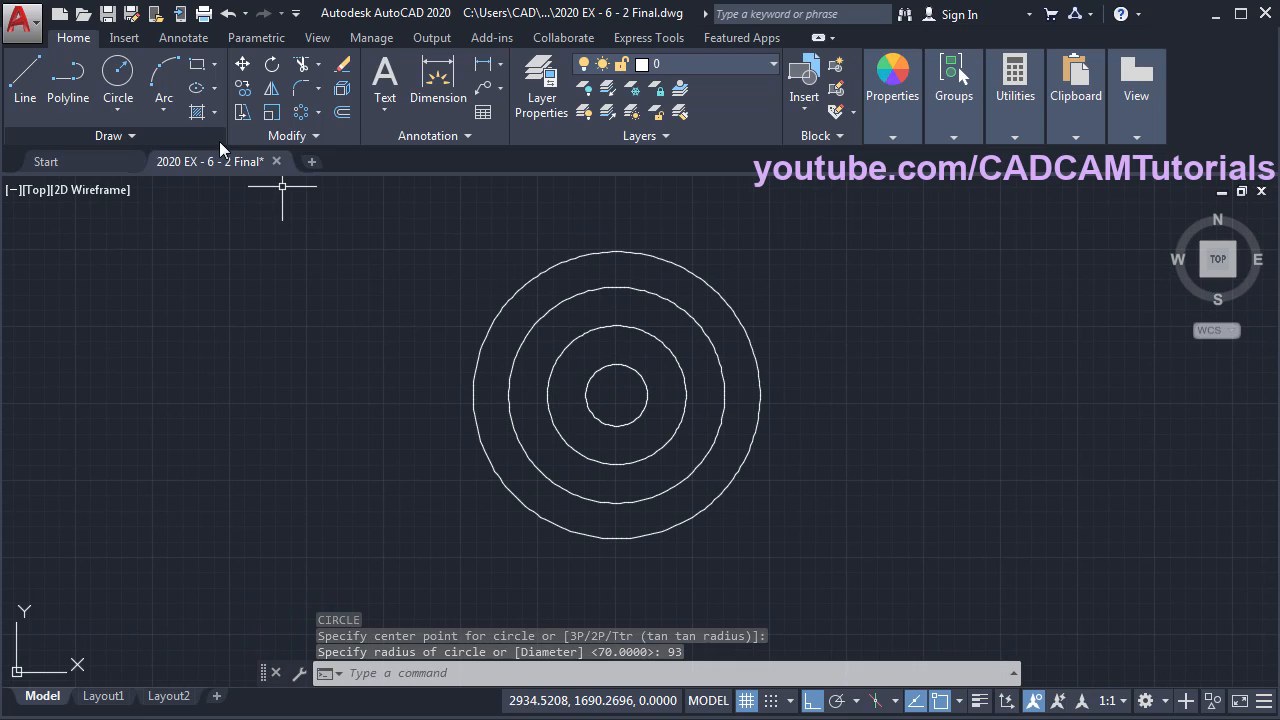
{"action": "key", "text": "alt+Tab"}
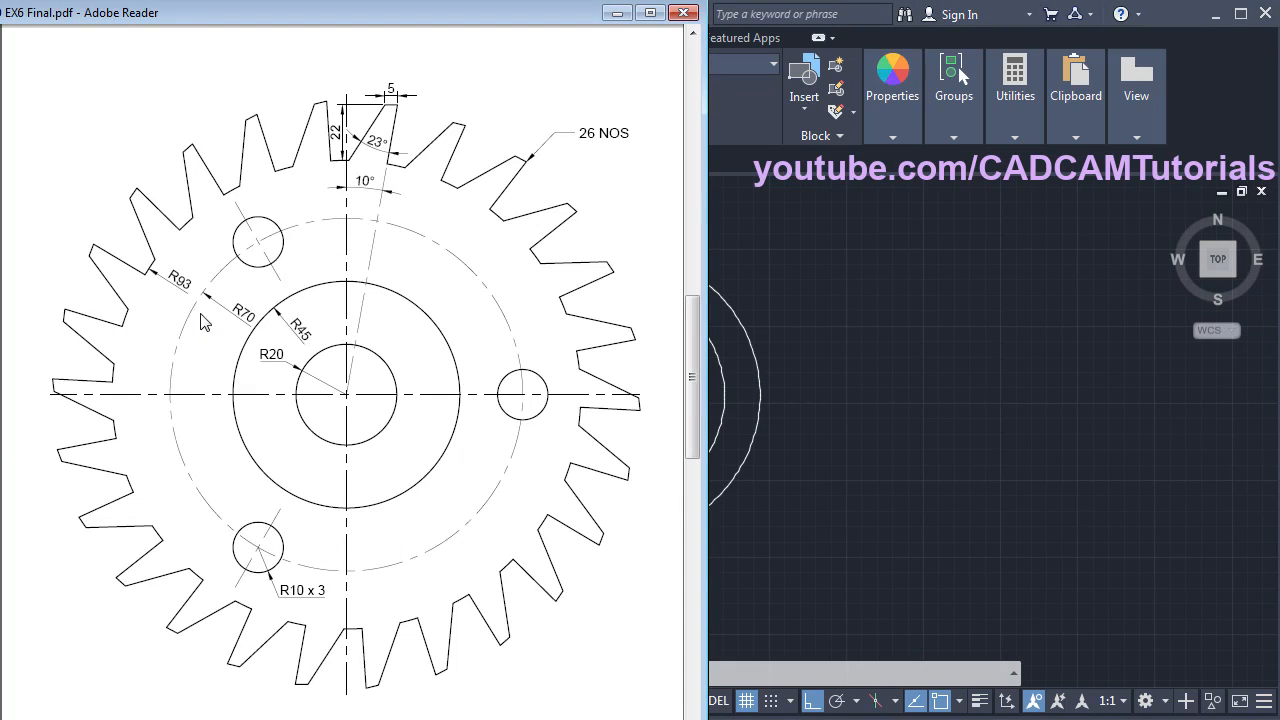
- Move the radius-70 circle onto the Center layer
{"action": "left_click", "coordinate": [889, 414]}
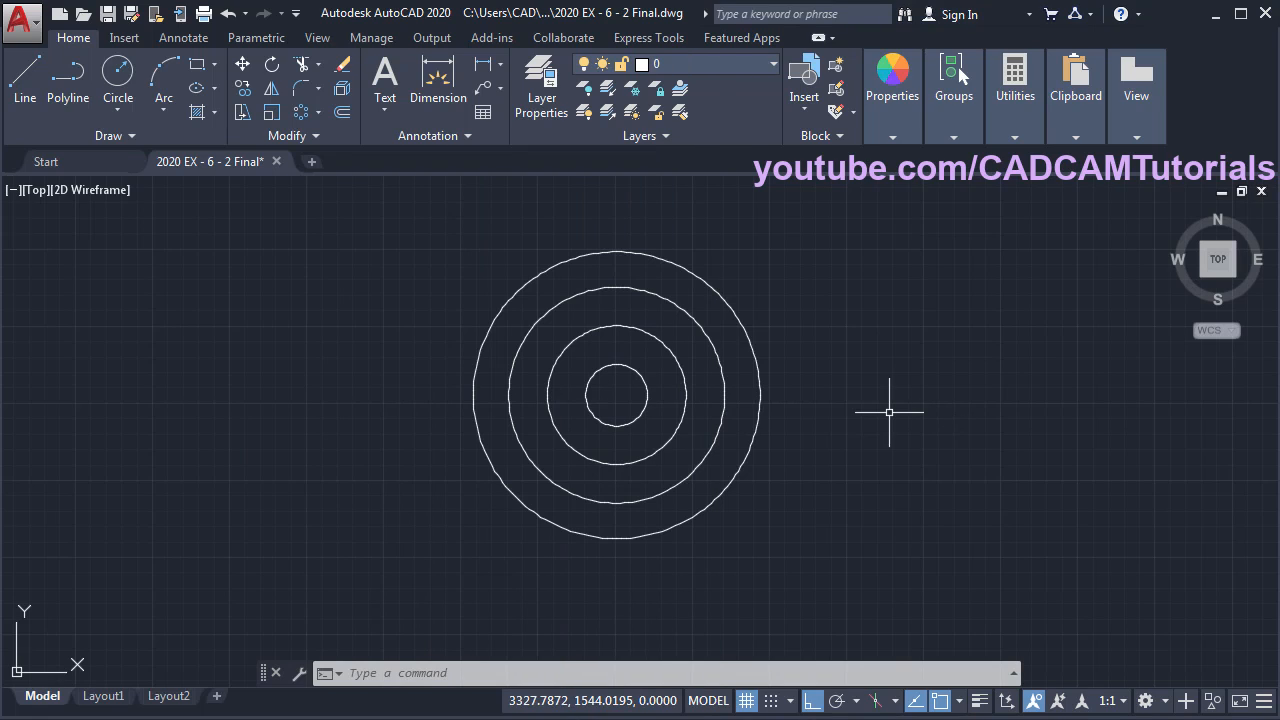
{"action": "left_click", "coordinate": [702, 329]}
{"action": "left_click", "coordinate": [699, 62]}
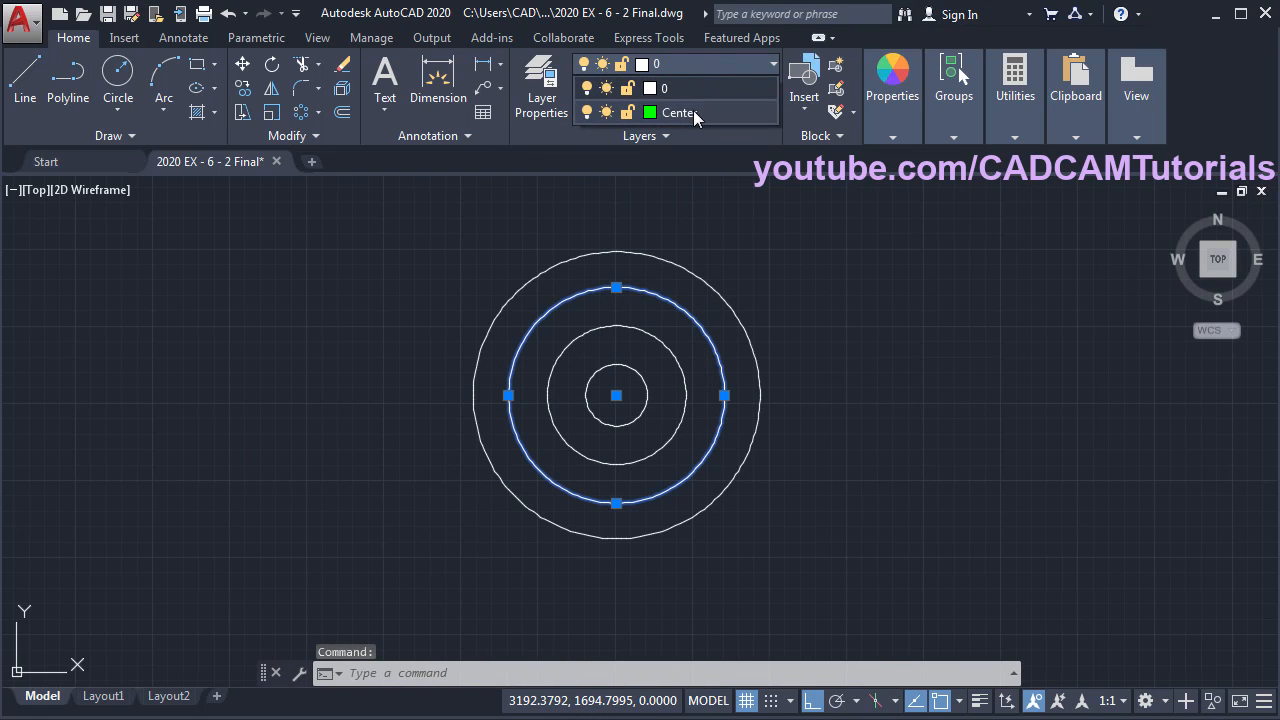
{"action": "left_click", "coordinate": [693, 110]}
{"action": "key", "text": "Escape"}
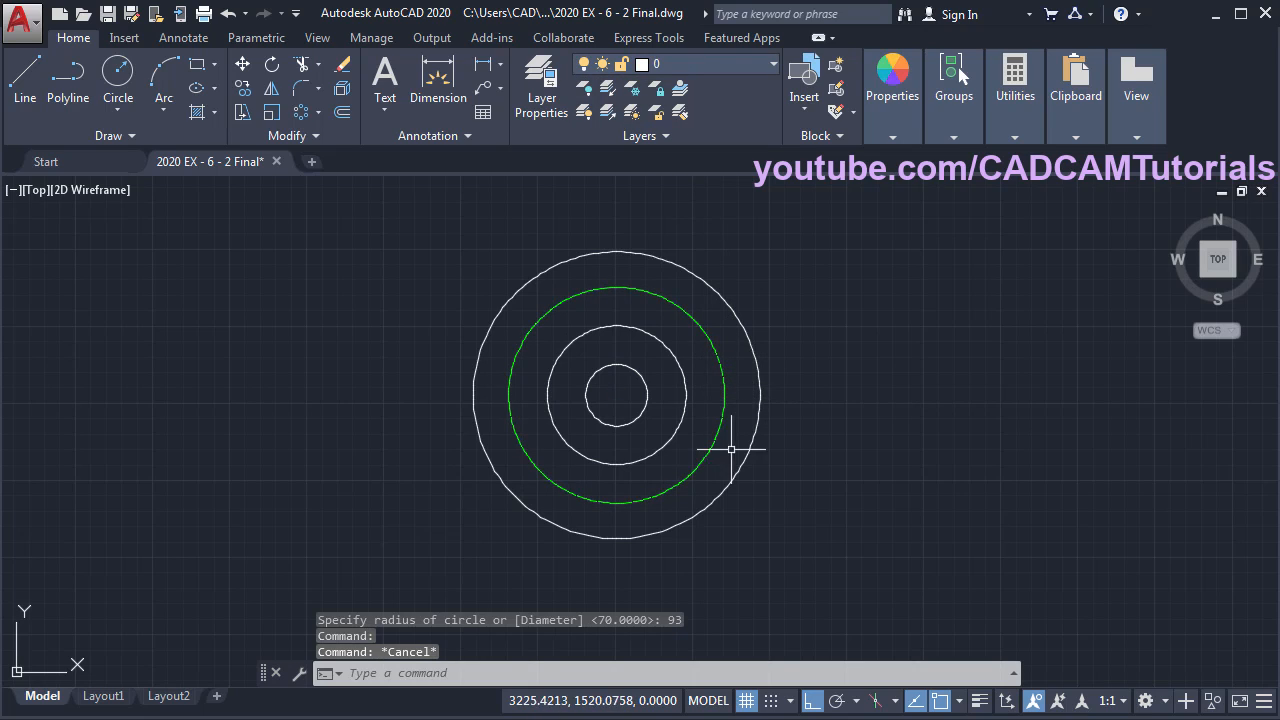
- Set the linetype scale to 1 with LTS so the circle shows dash-dot
{"action": "scroll", "coordinate": [605, 361], "scroll_direction": "up", "scroll_amount": 2}
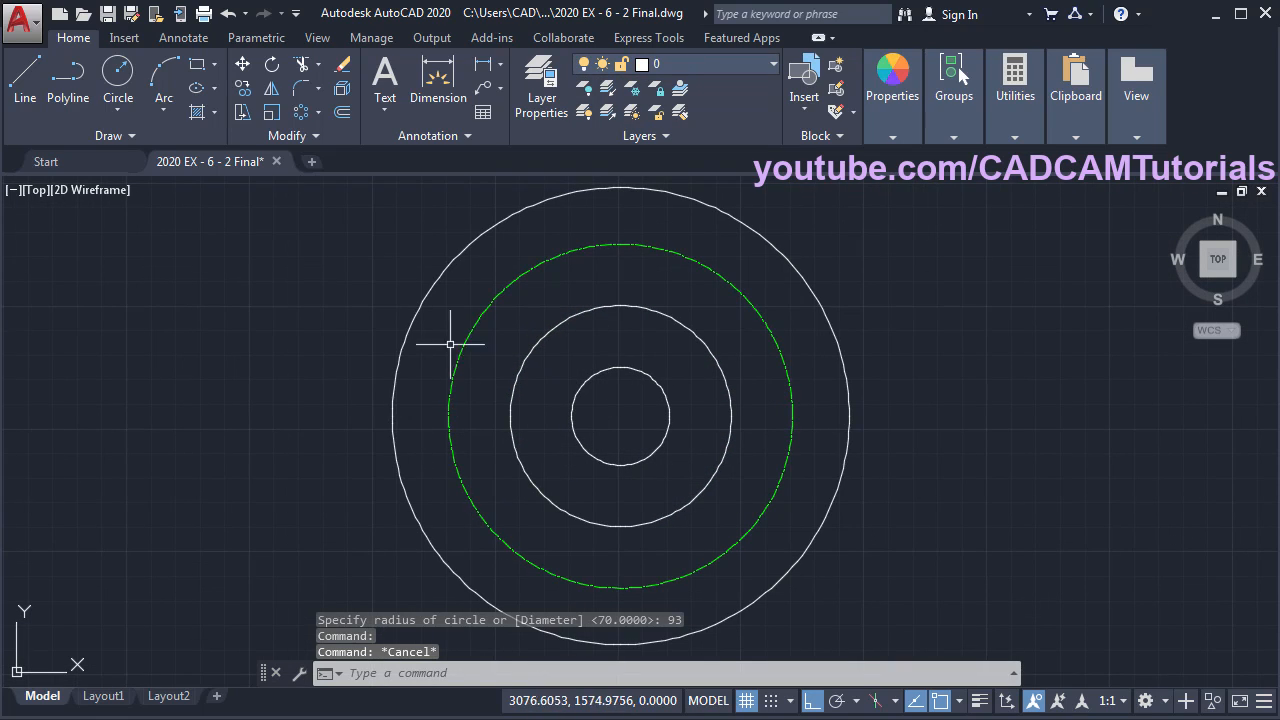
{"action": "scroll", "coordinate": [565, 260], "scroll_direction": "up", "scroll_amount": 2}
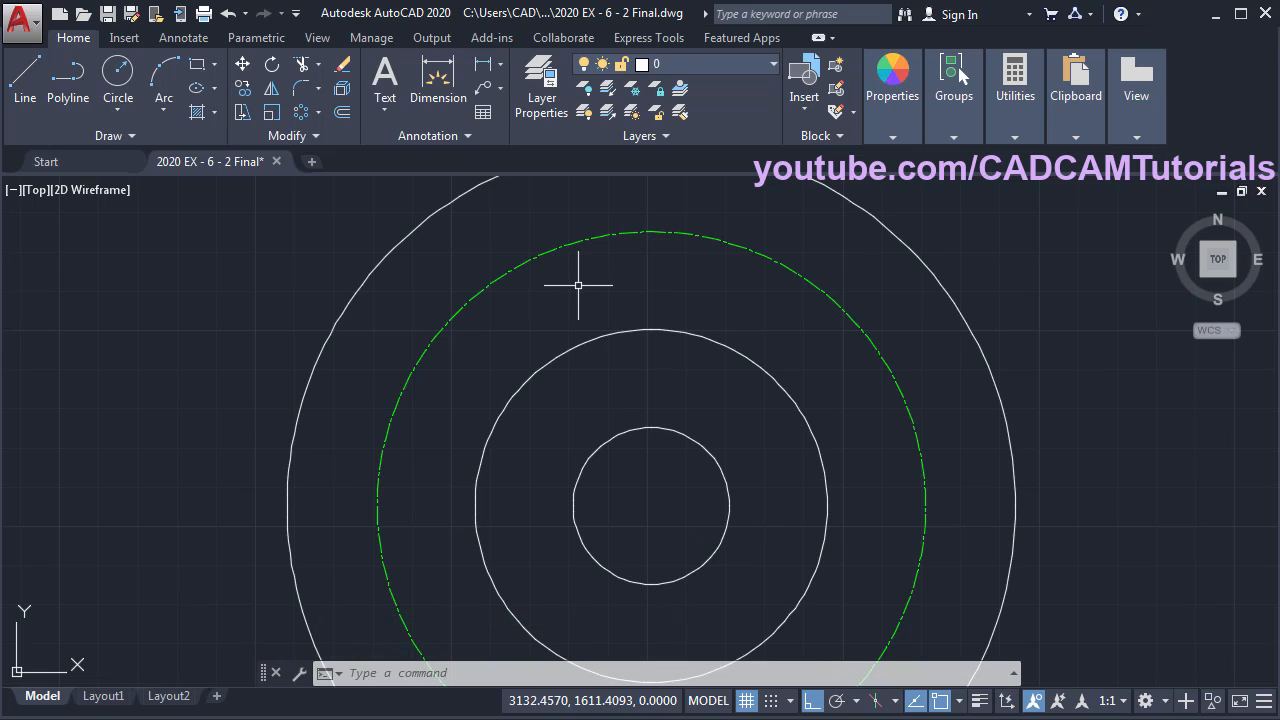
{"action": "type", "text": "lts"}
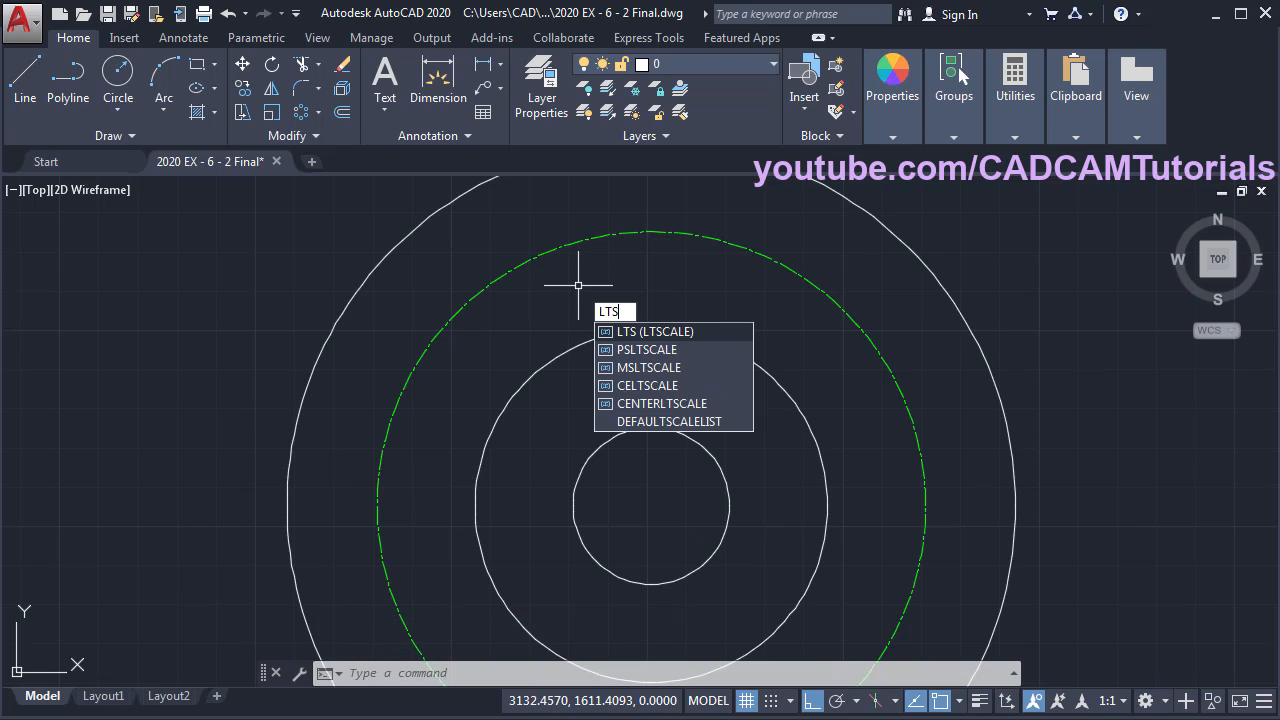
{"action": "key", "text": "Return"}
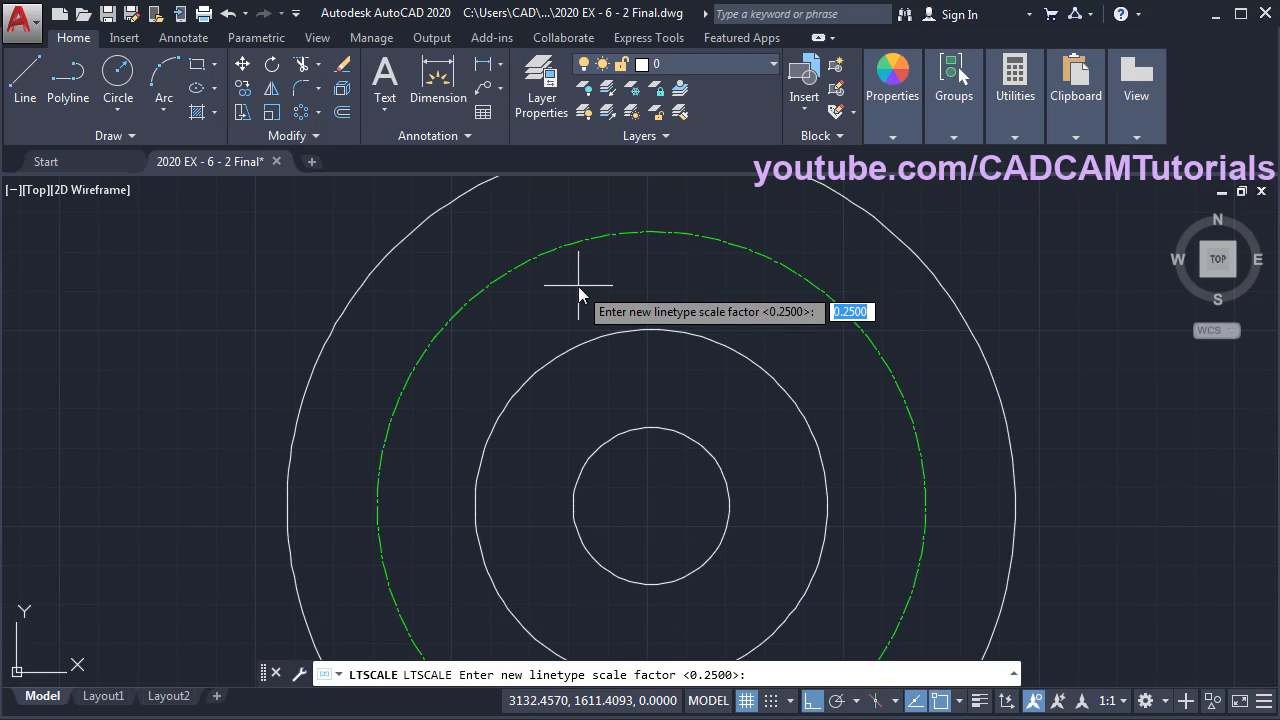
{"action": "key", "text": "Return"}
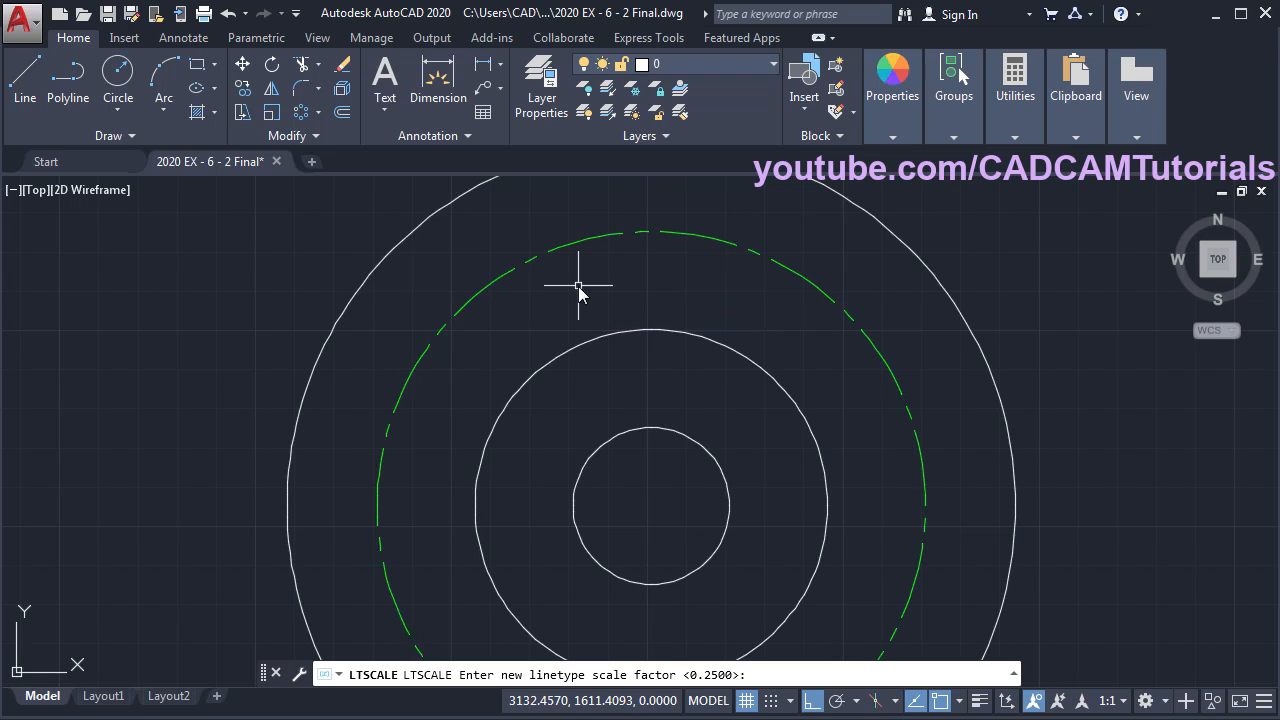
{"action": "scroll", "coordinate": [581, 285], "scroll_direction": "down", "scroll_amount": 1}
{"action": "scroll", "coordinate": [583, 284], "scroll_direction": "down", "scroll_amount": 2}
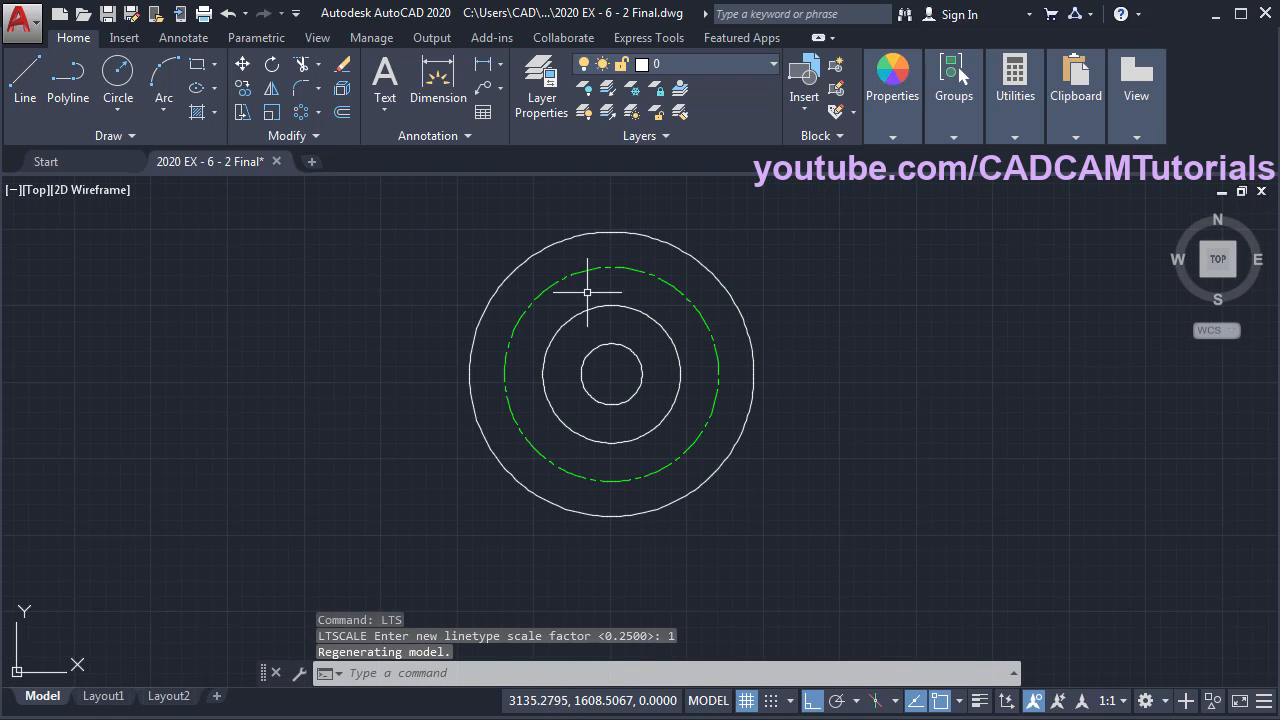
{"action": "key", "text": "alt+Tab"}
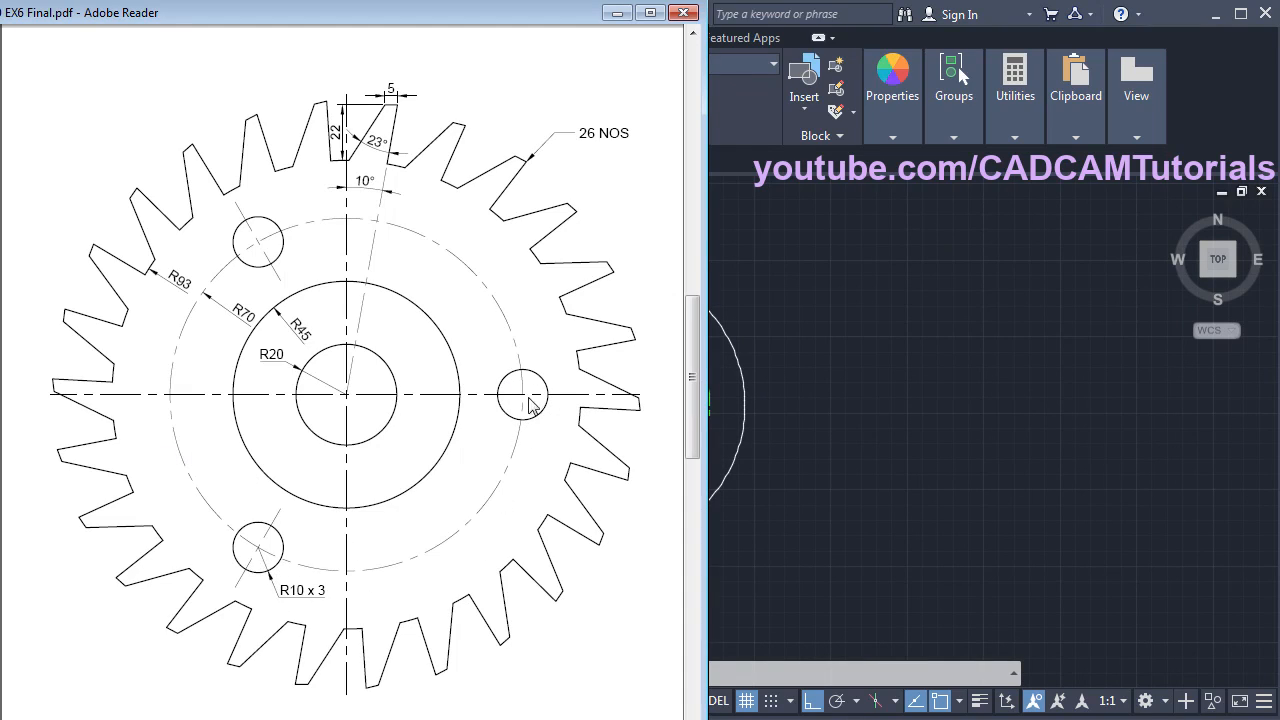
- Draw a radius-10 hole circle centred on the R70 pitch circle's right quadrant
{"action": "left_click", "coordinate": [771, 518]}
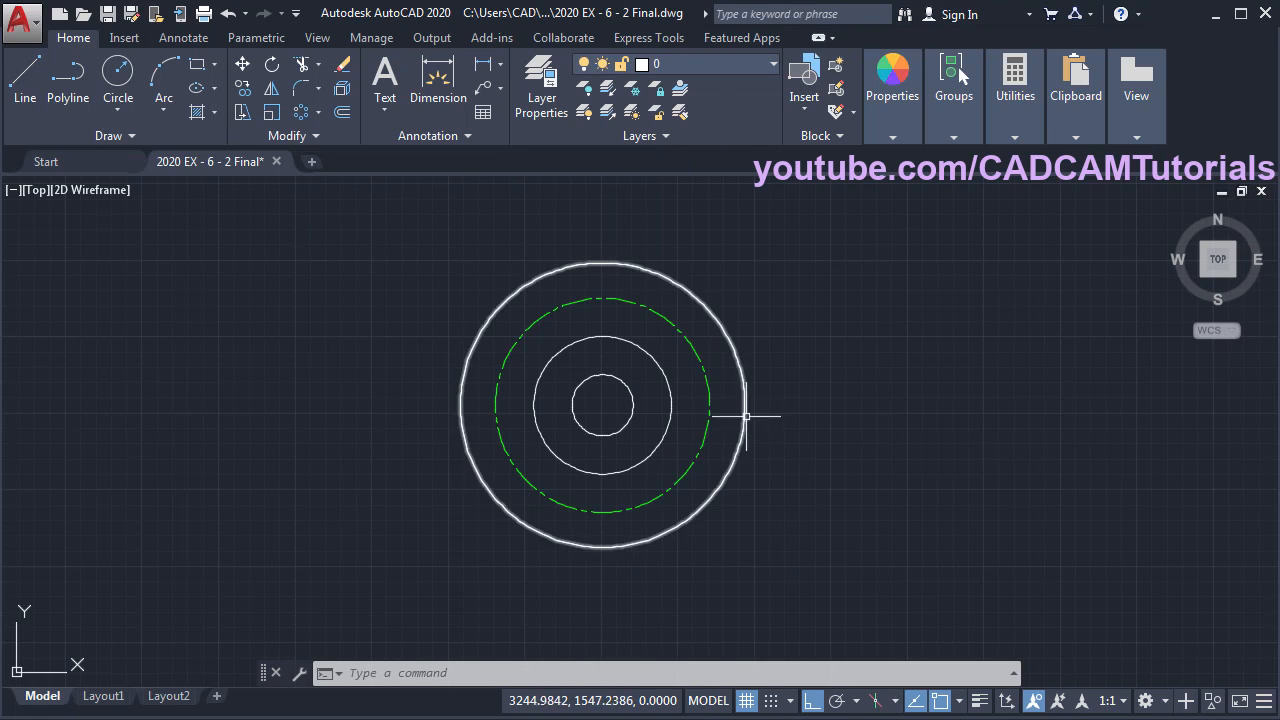
{"action": "scroll", "coordinate": [743, 406], "scroll_direction": "up", "scroll_amount": 4}
{"action": "middle_click_drag", "start_coordinate": [671, 377], "coordinate": [699, 419]}
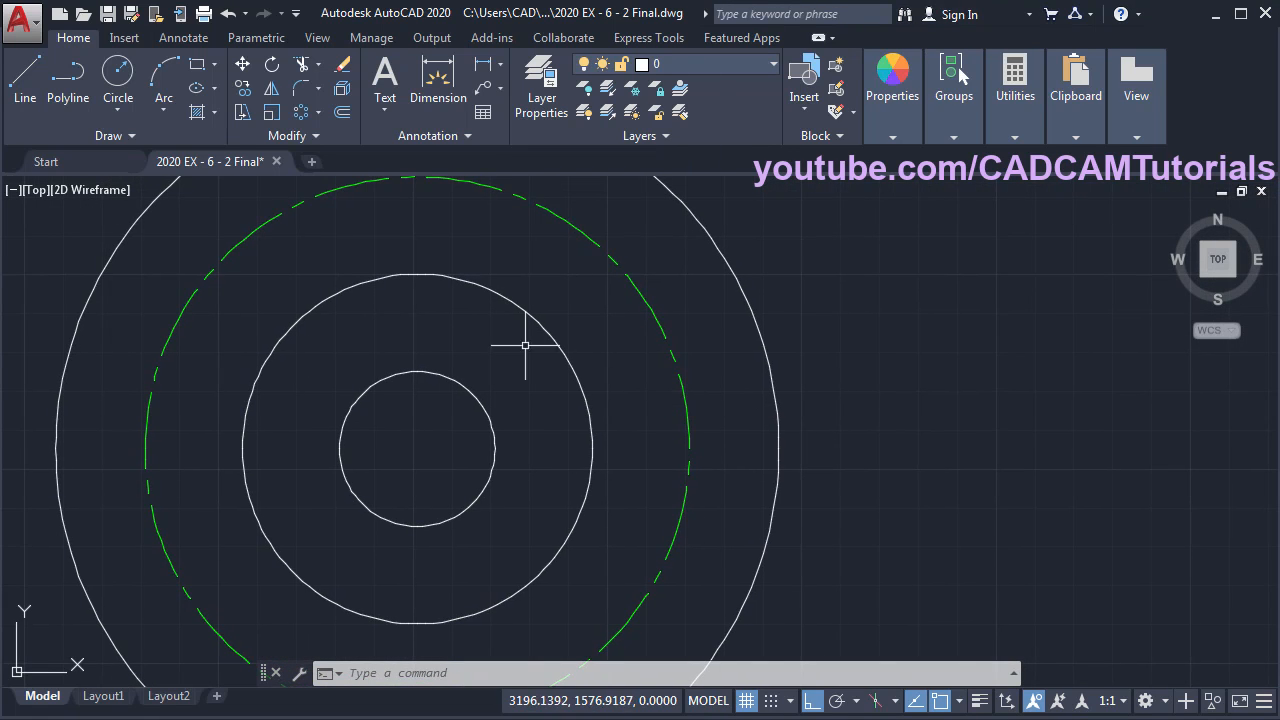
{"action": "left_click", "coordinate": [126, 78]}
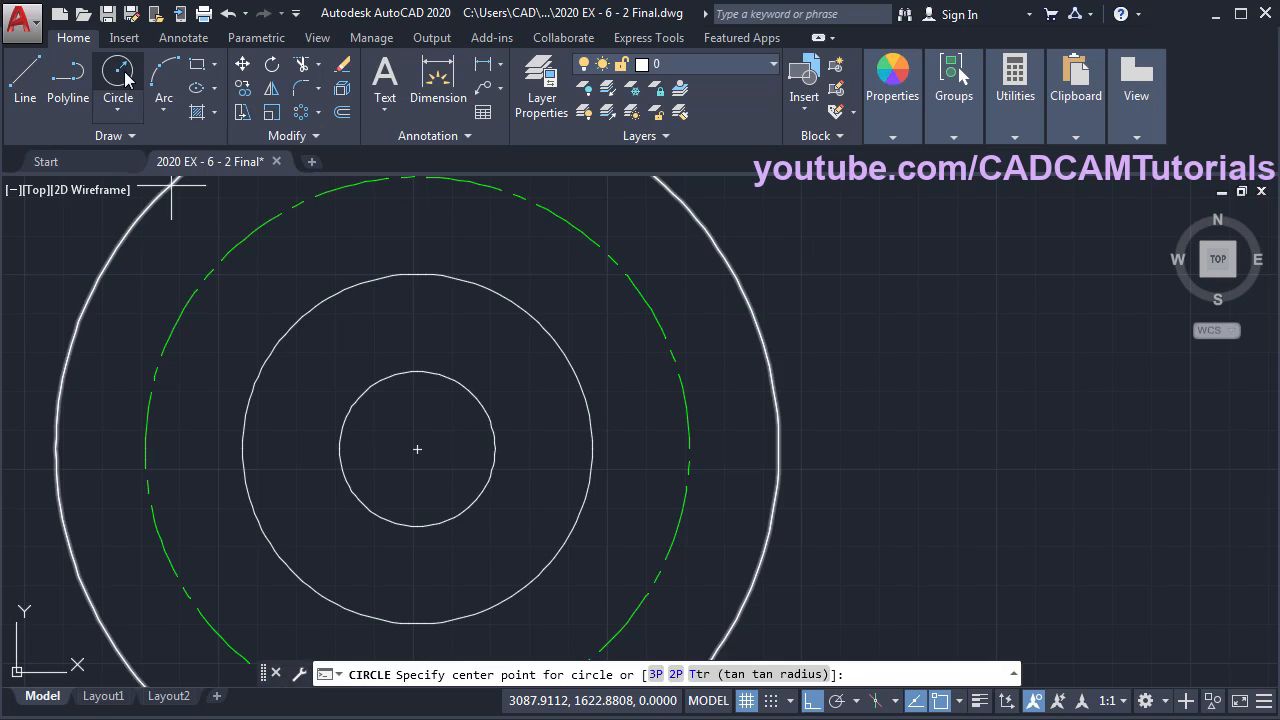
{"action": "left_click", "coordinate": [689, 449]}
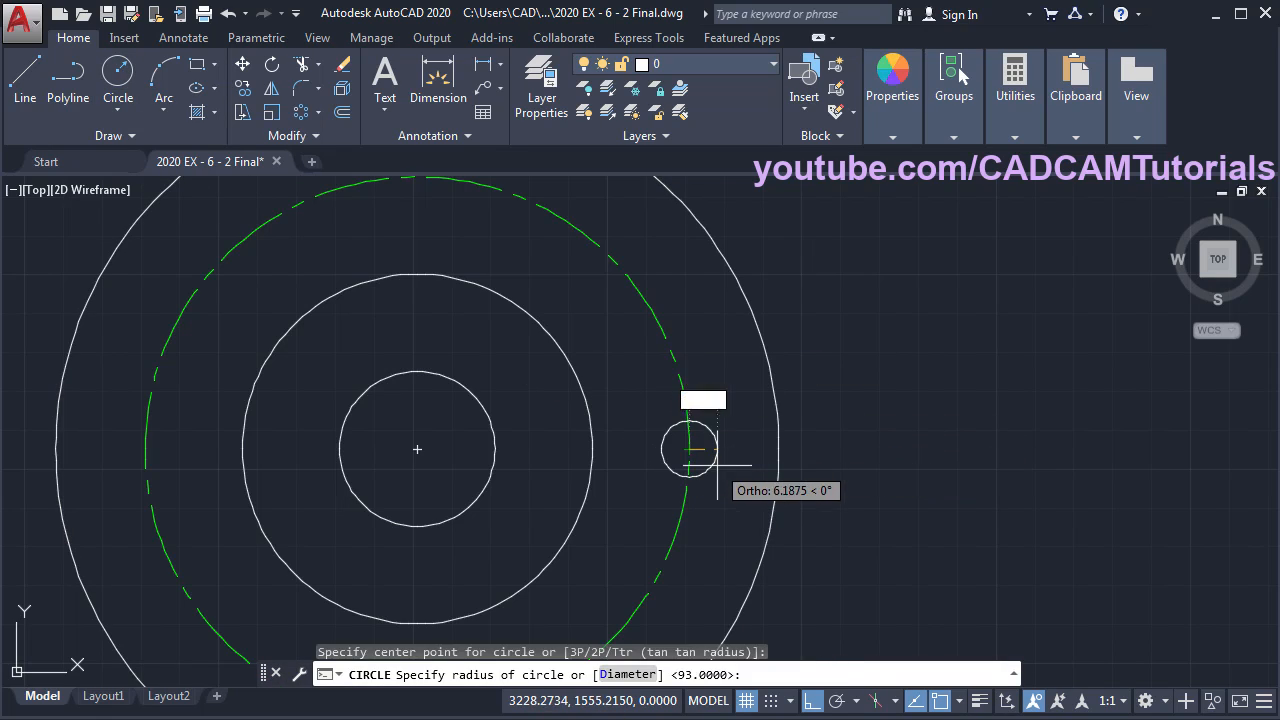
{"action": "type", "text": "1"}
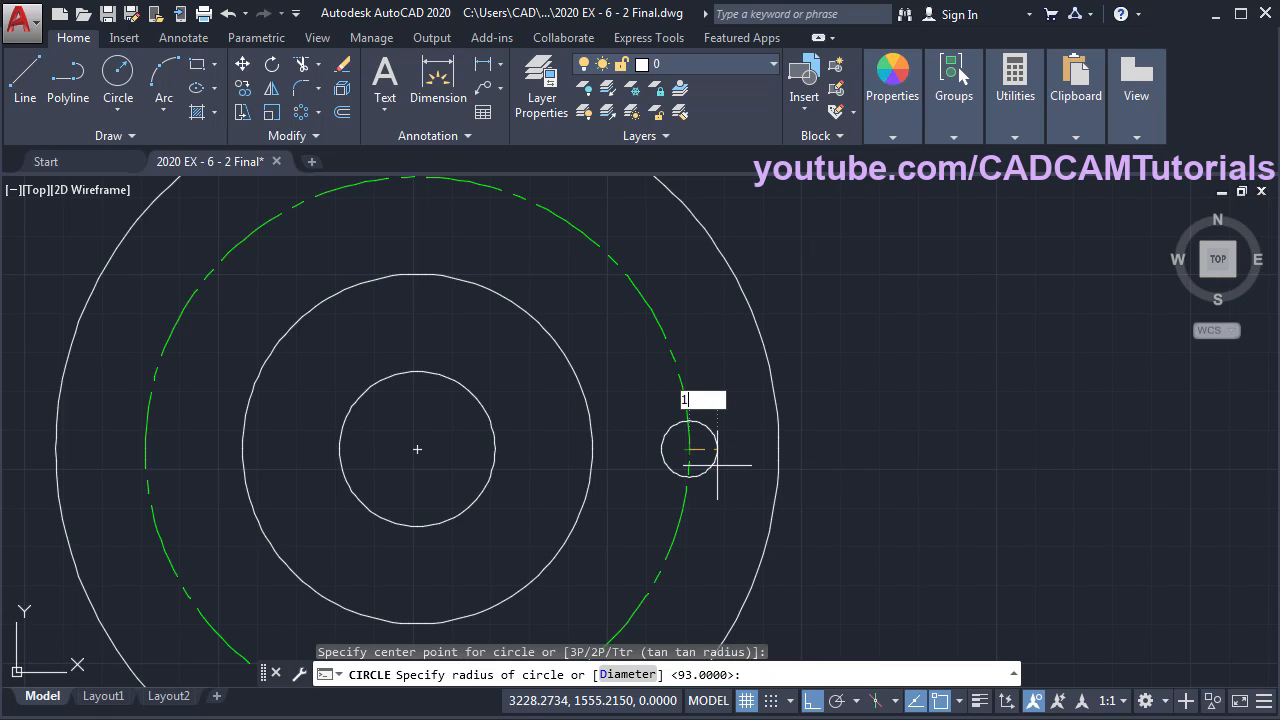
{"action": "type", "text": "0"}
{"action": "key", "text": "Return"}
{"action": "scroll", "coordinate": [718, 462], "scroll_direction": "down", "scroll_amount": 2}
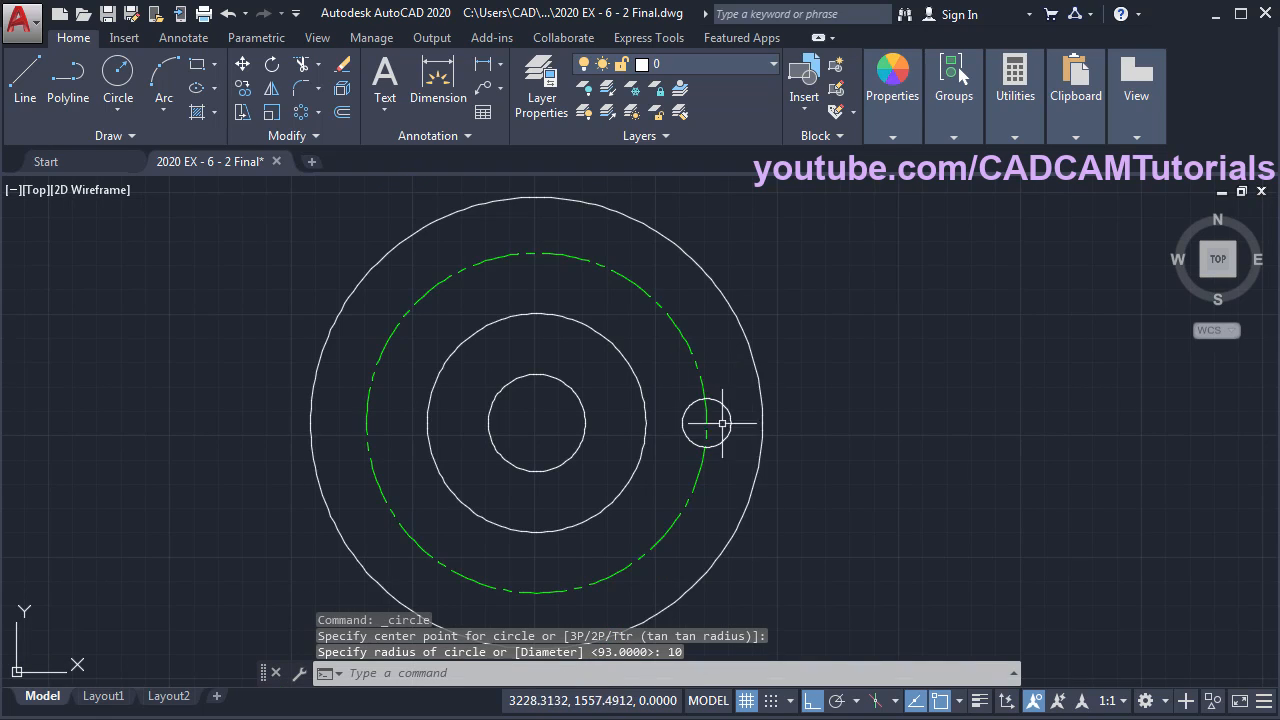
{"action": "middle_click_drag", "start_coordinate": [722, 465], "coordinate": [762, 471]}
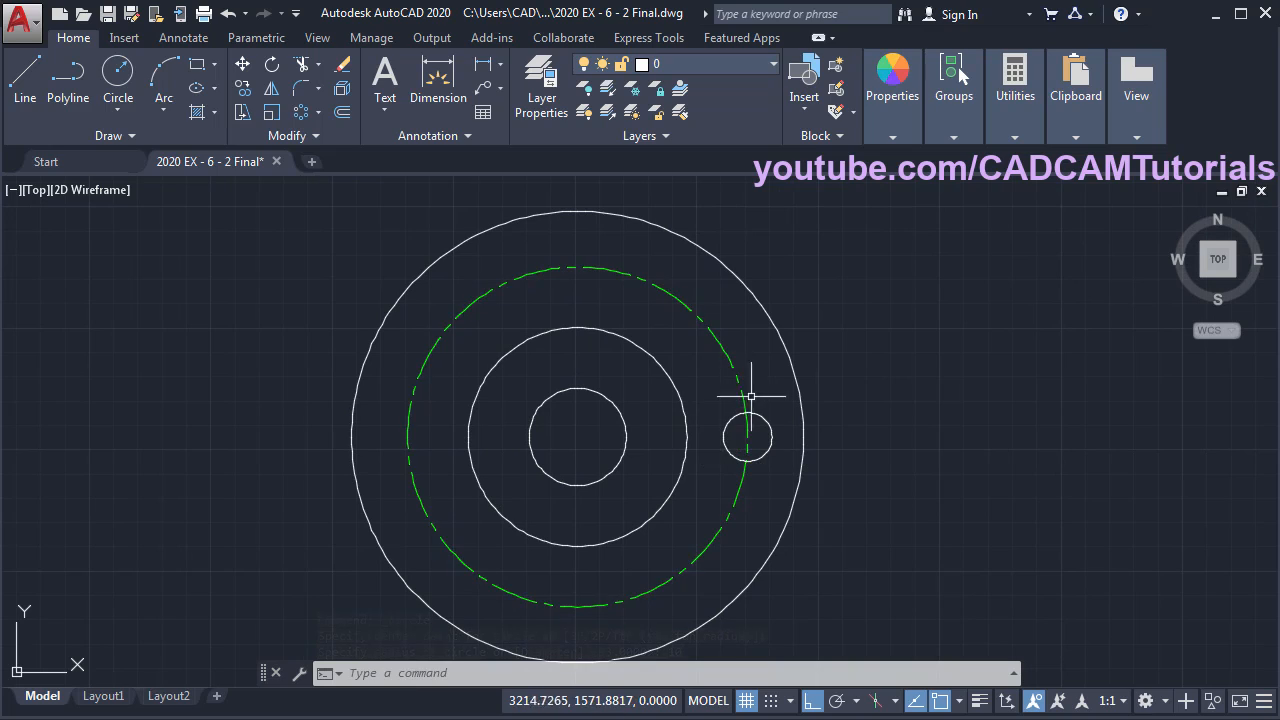
- Polar-array the R10 circle into 3 items around the common centre
{"action": "left_click", "coordinate": [303, 113]}
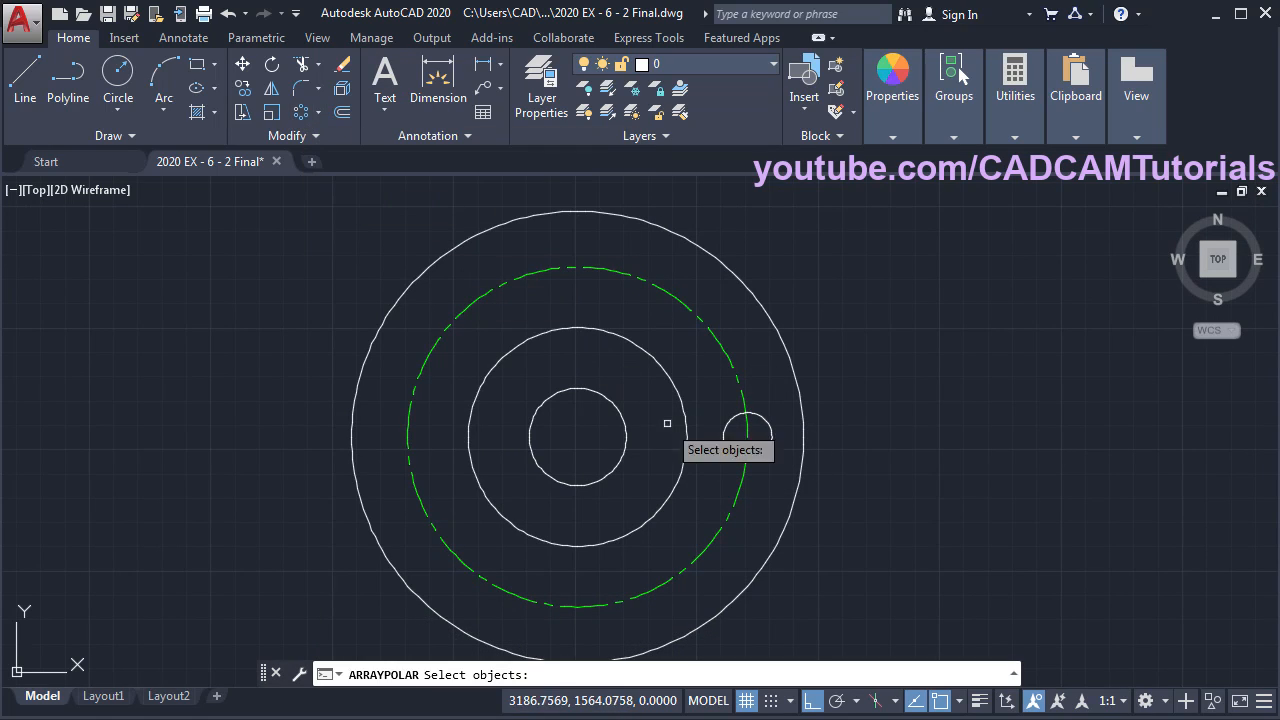
{"action": "left_click", "coordinate": [733, 461]}
{"action": "key", "text": "Return"}
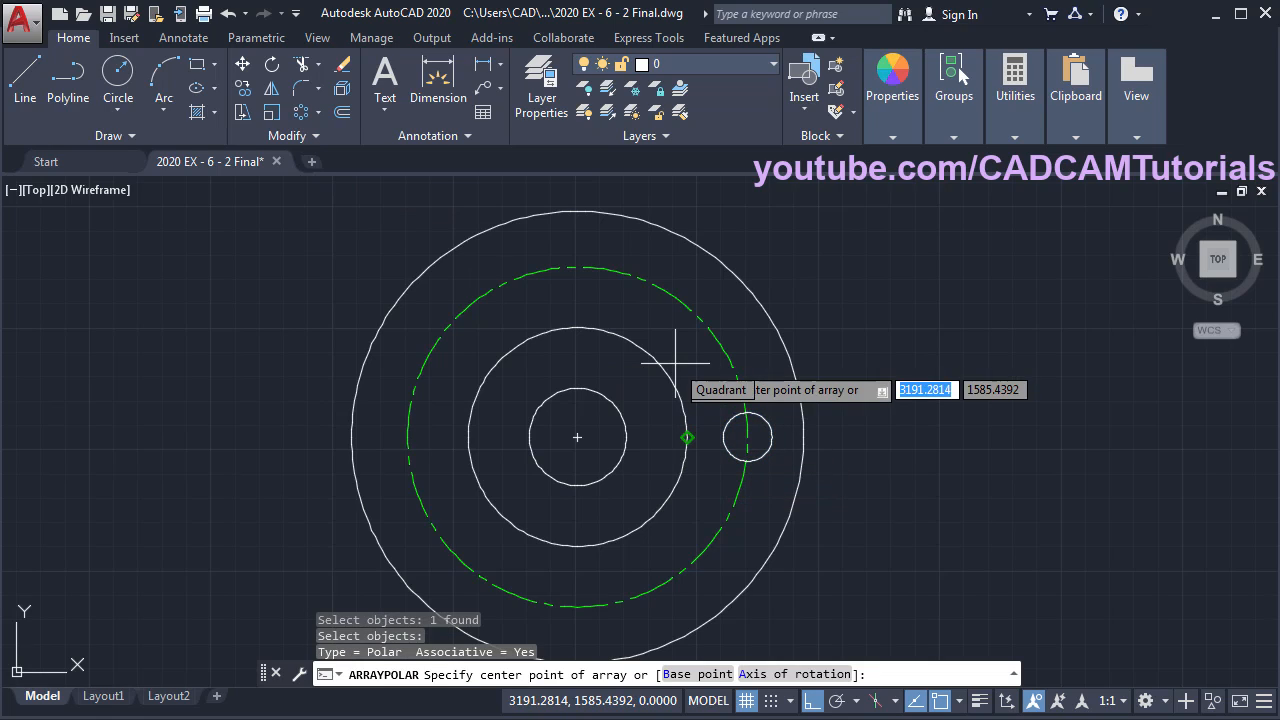
{"action": "left_click", "coordinate": [577, 437]}
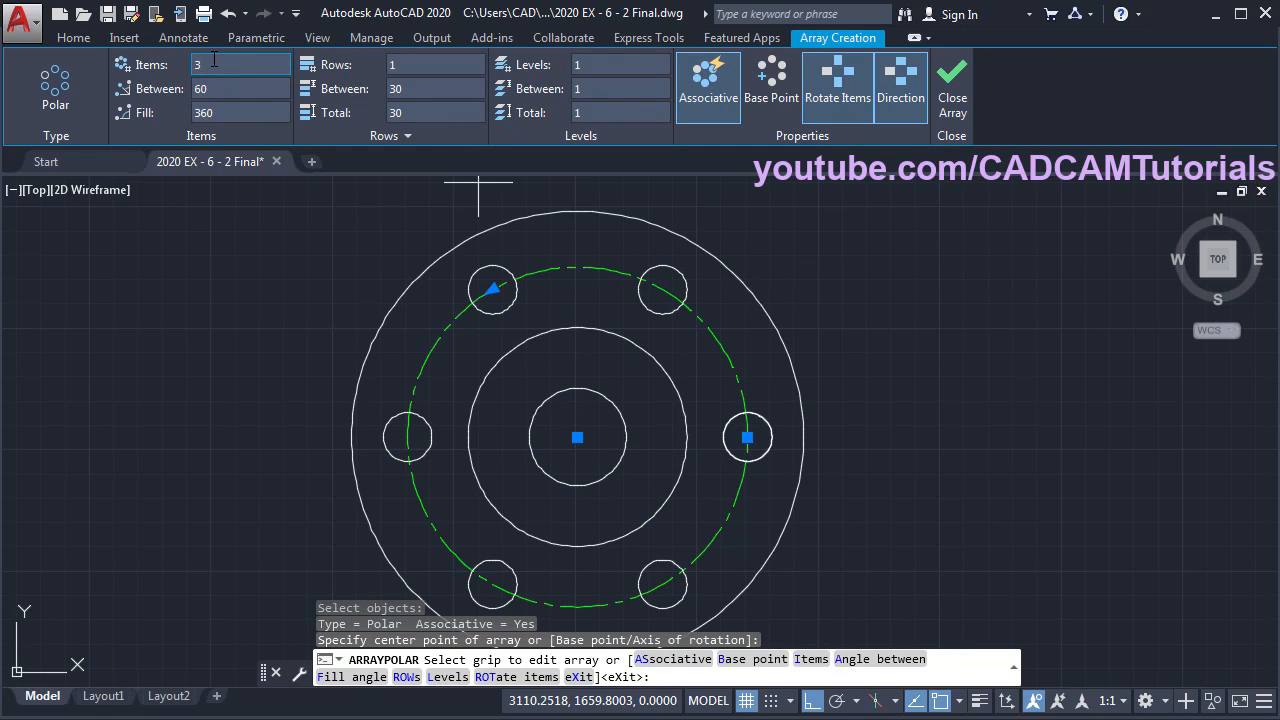
{"action": "left_click", "coordinate": [213, 60]}
{"action": "type", "text": "3"}
{"action": "key", "text": "Return"}
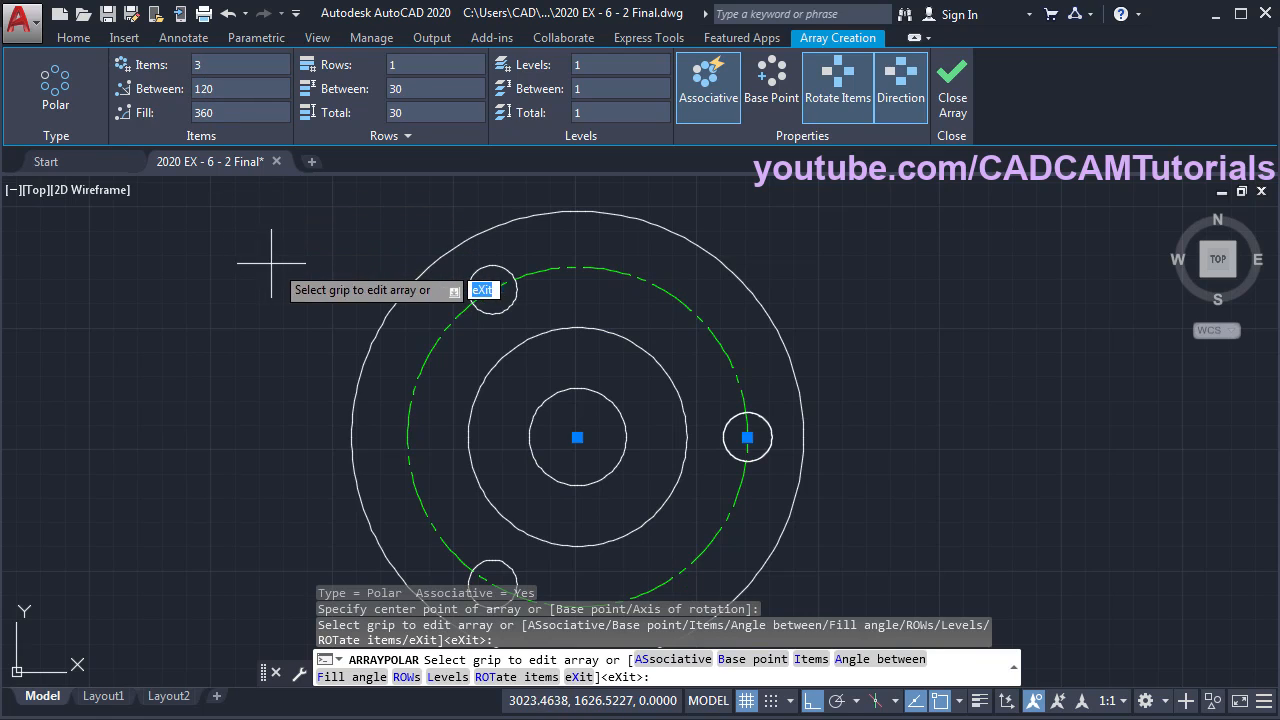
{"action": "left_click", "coordinate": [953, 113]}
{"action": "middle_click_drag", "start_coordinate": [632, 466], "coordinate": [659, 438]}
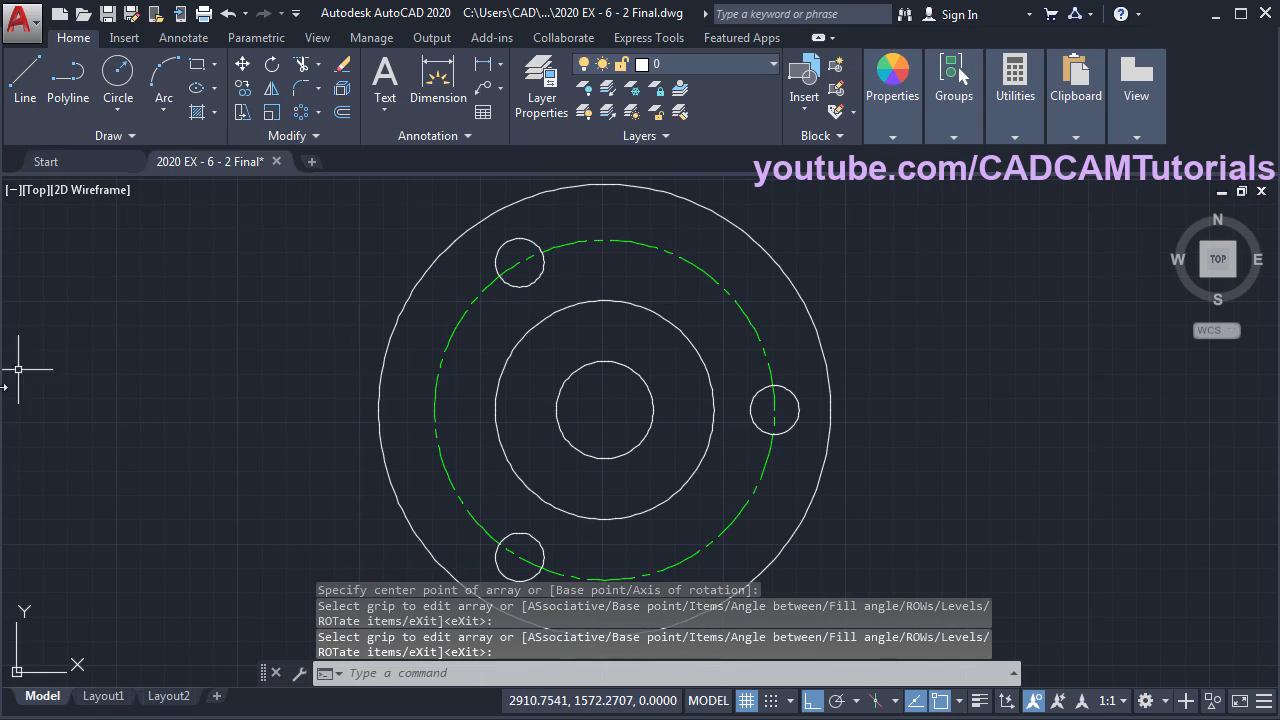
{"action": "key", "text": "alt+Tab"}
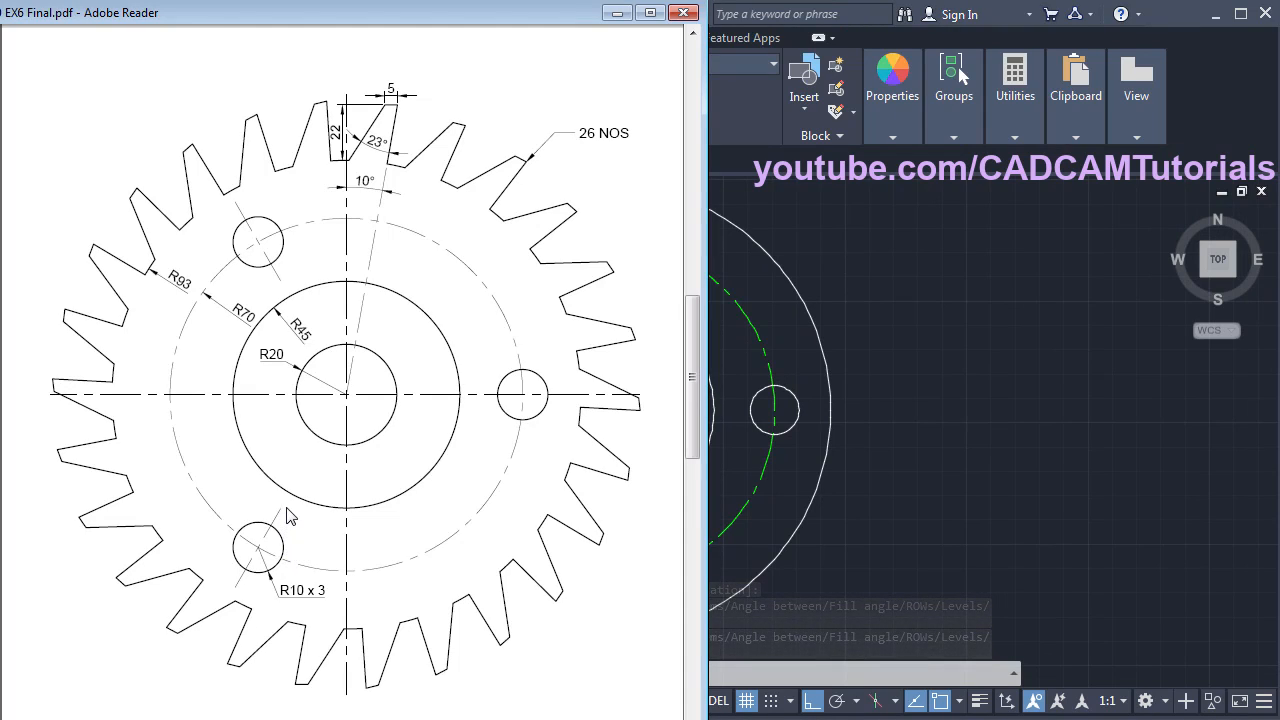
- Make Center the current layer and draw a line from the centre to the lower-left hole's centre
{"action": "left_click", "coordinate": [848, 565]}
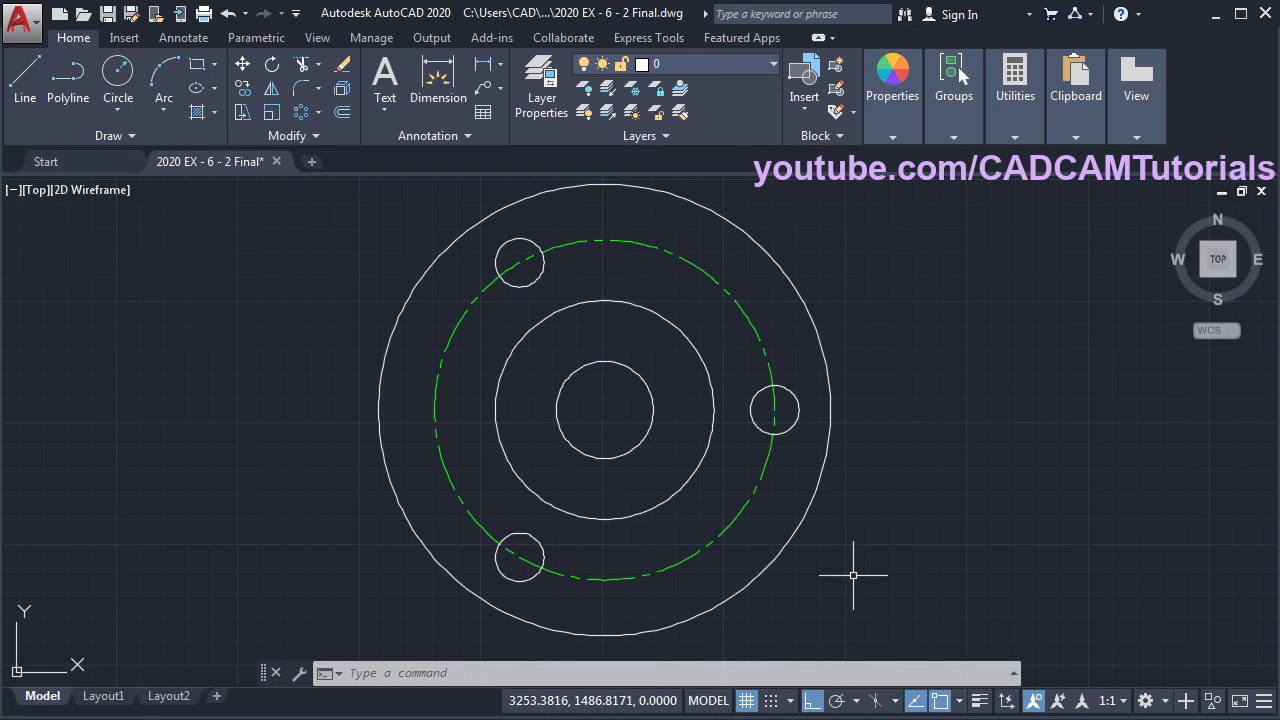
{"action": "scroll", "coordinate": [586, 514], "scroll_direction": "up", "scroll_amount": 3}
{"action": "middle_click_drag", "start_coordinate": [629, 491], "coordinate": [679, 428]}
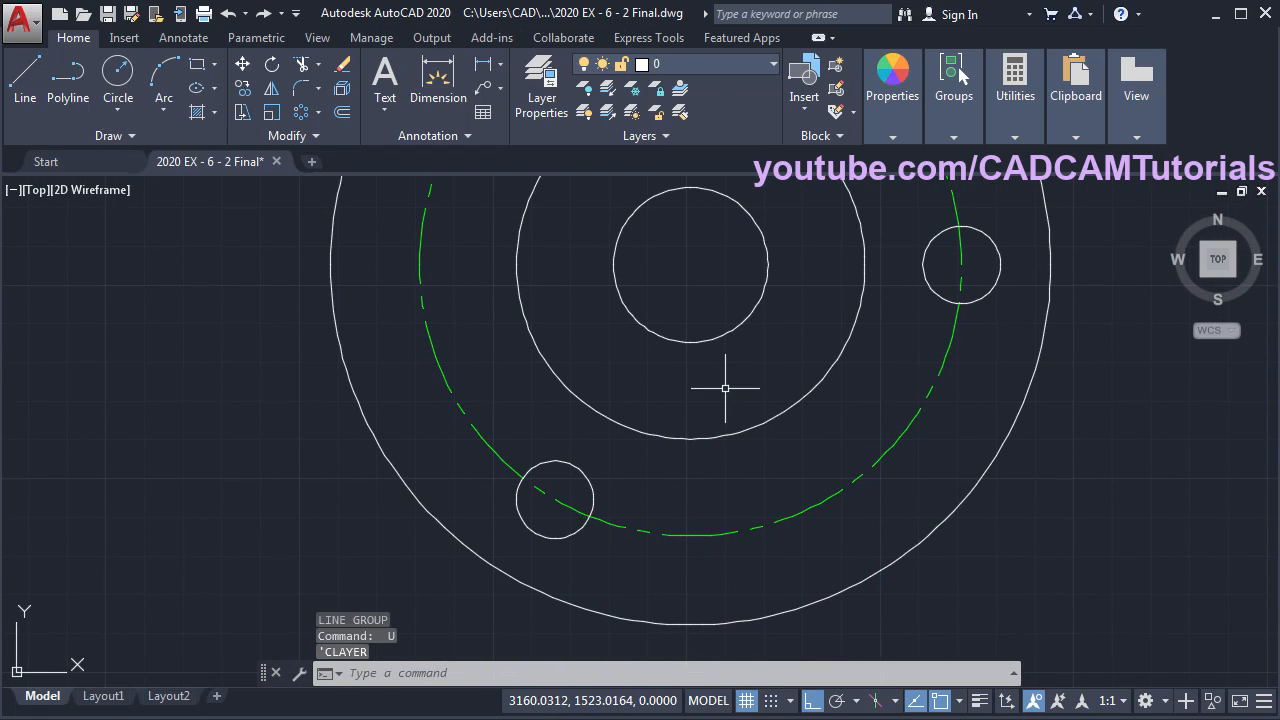
{"action": "left_click", "coordinate": [707, 66]}
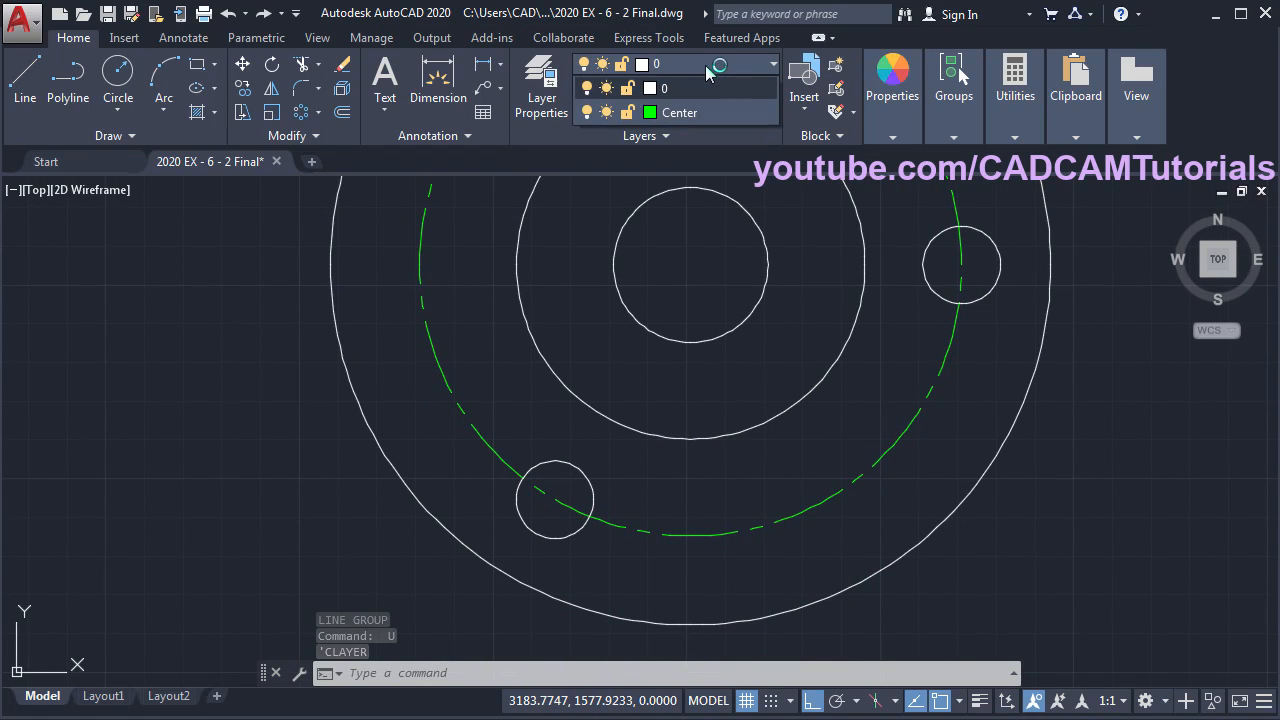
{"action": "left_click", "coordinate": [680, 113]}
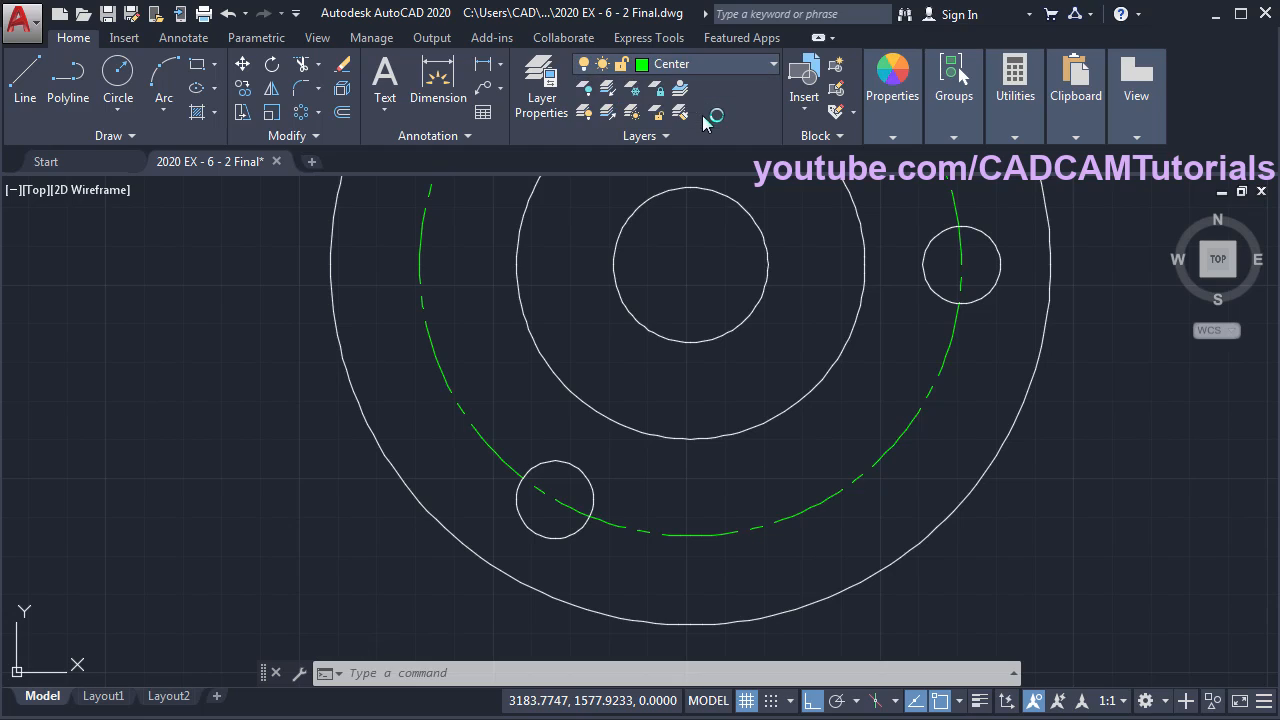
{"action": "left_click", "coordinate": [27, 88]}
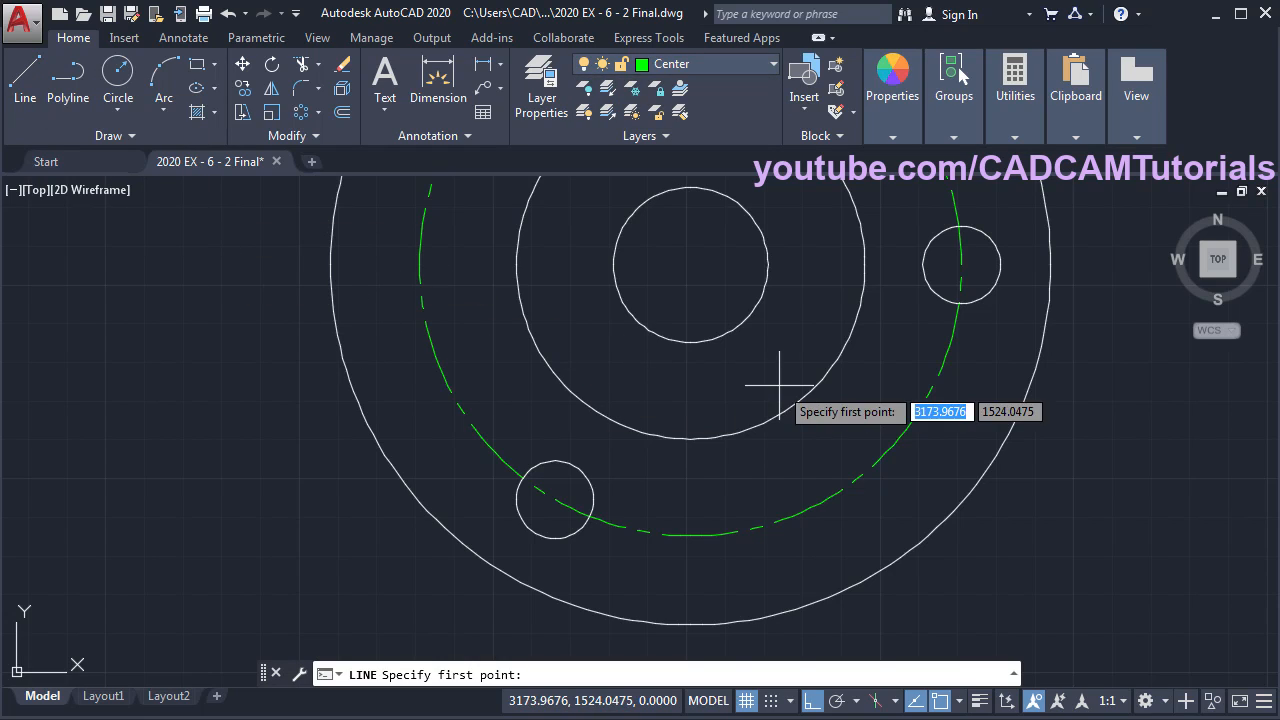
{"action": "left_click", "coordinate": [690, 265]}
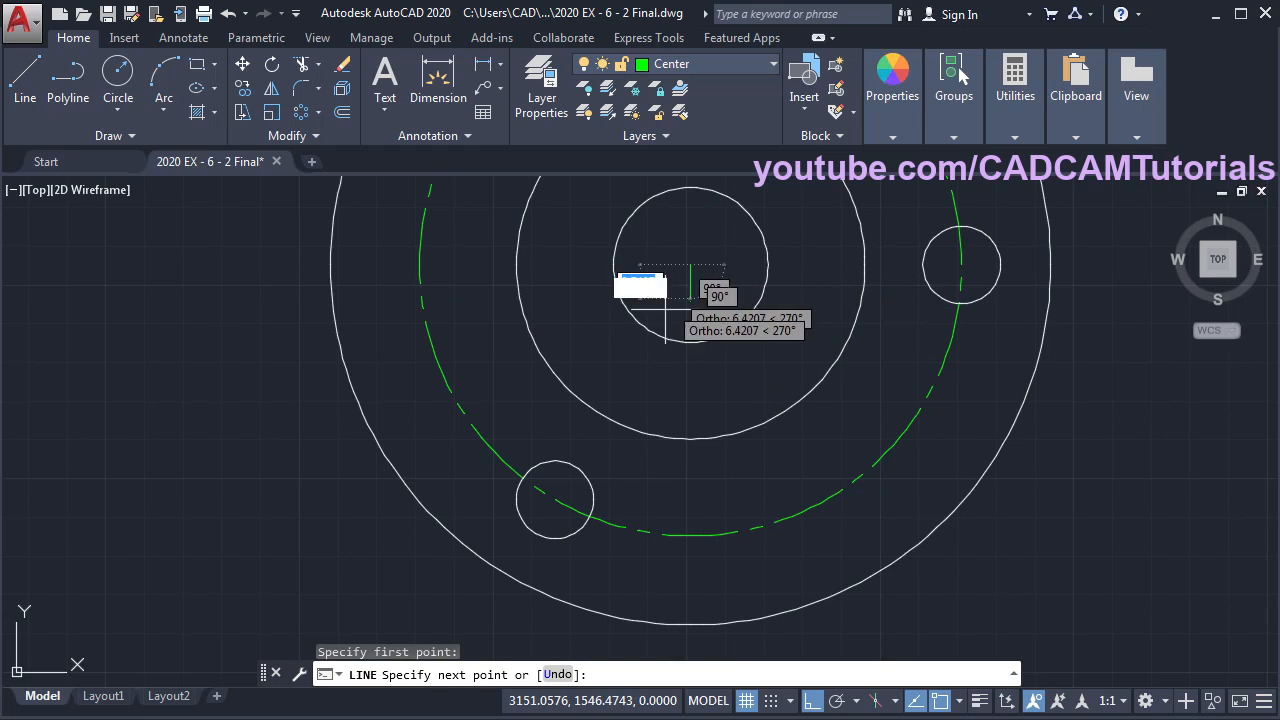
{"action": "left_click", "coordinate": [555, 498]}
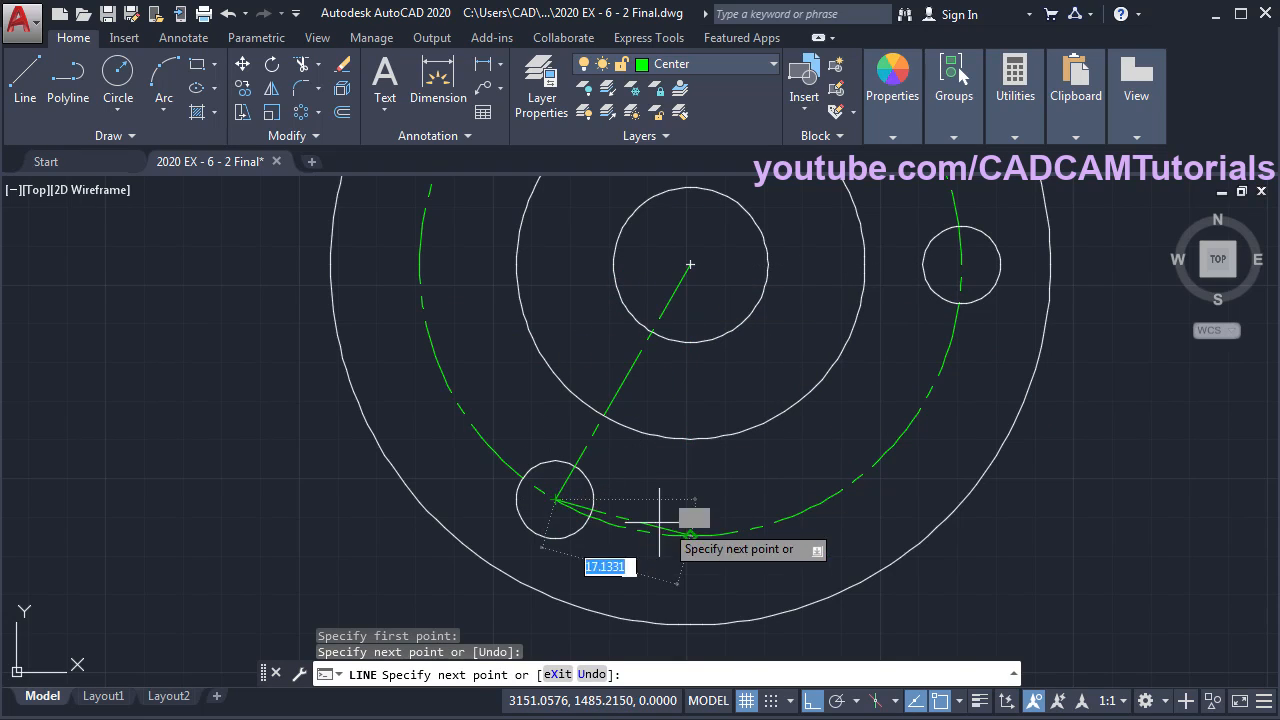
{"action": "key", "text": "Return"}
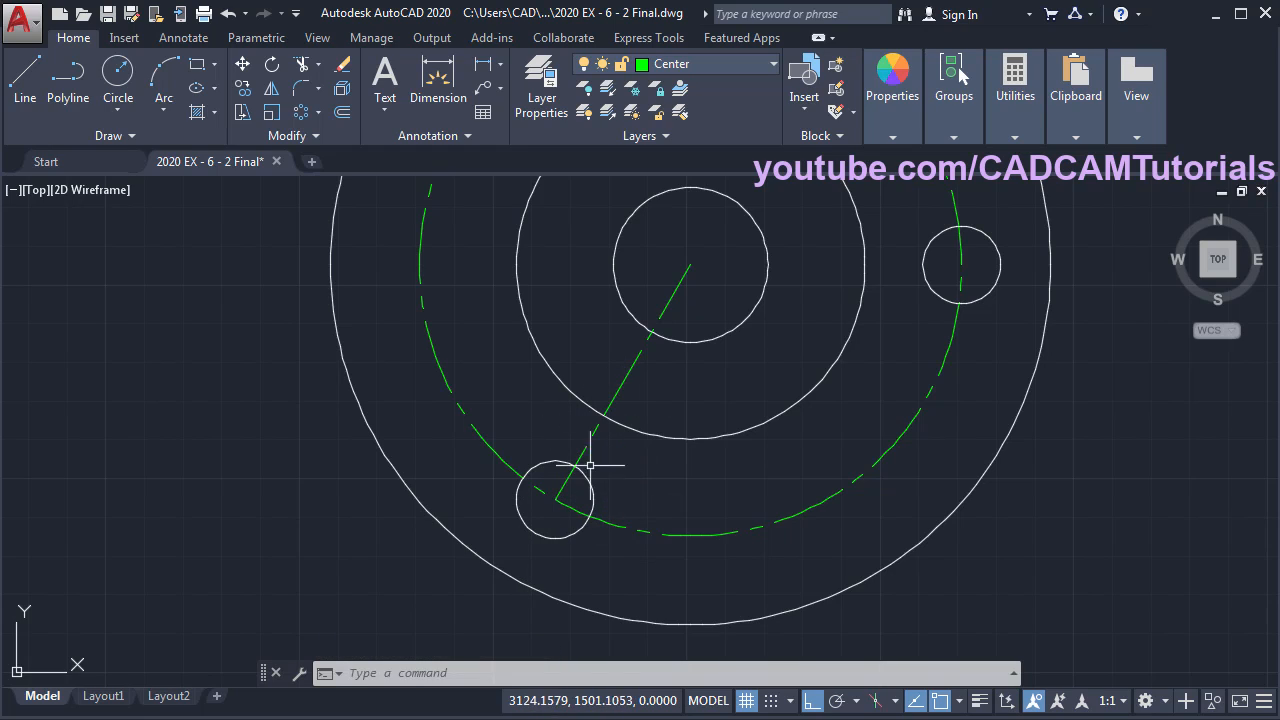
- Extend the new centre line out to the outer circle
{"action": "left_click", "coordinate": [320, 65]}
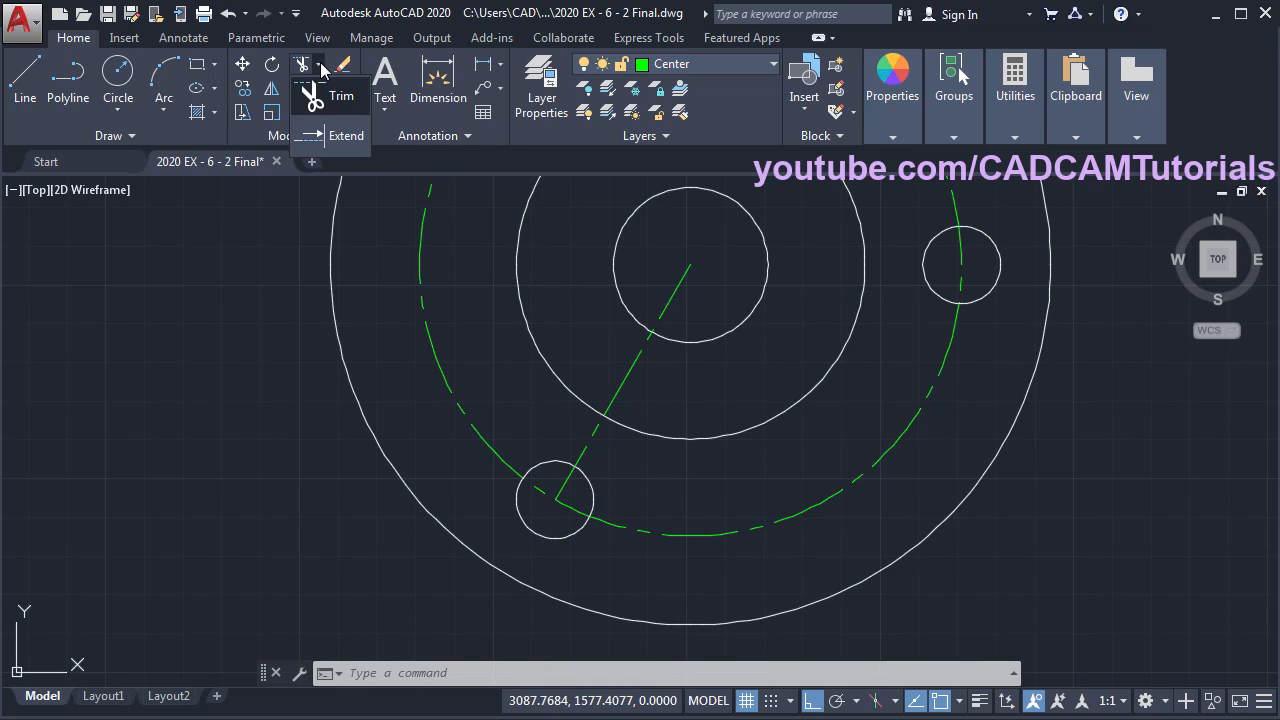
{"action": "left_click", "coordinate": [333, 141]}
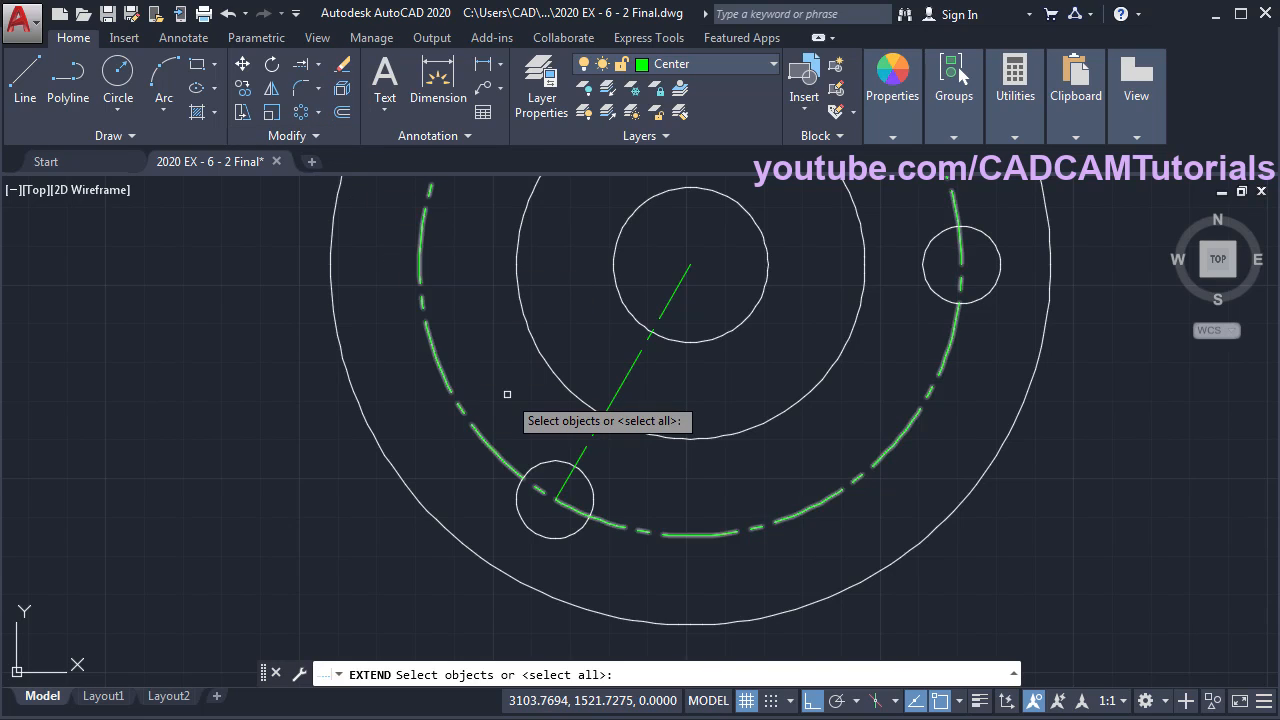
{"action": "left_click", "coordinate": [548, 521]}
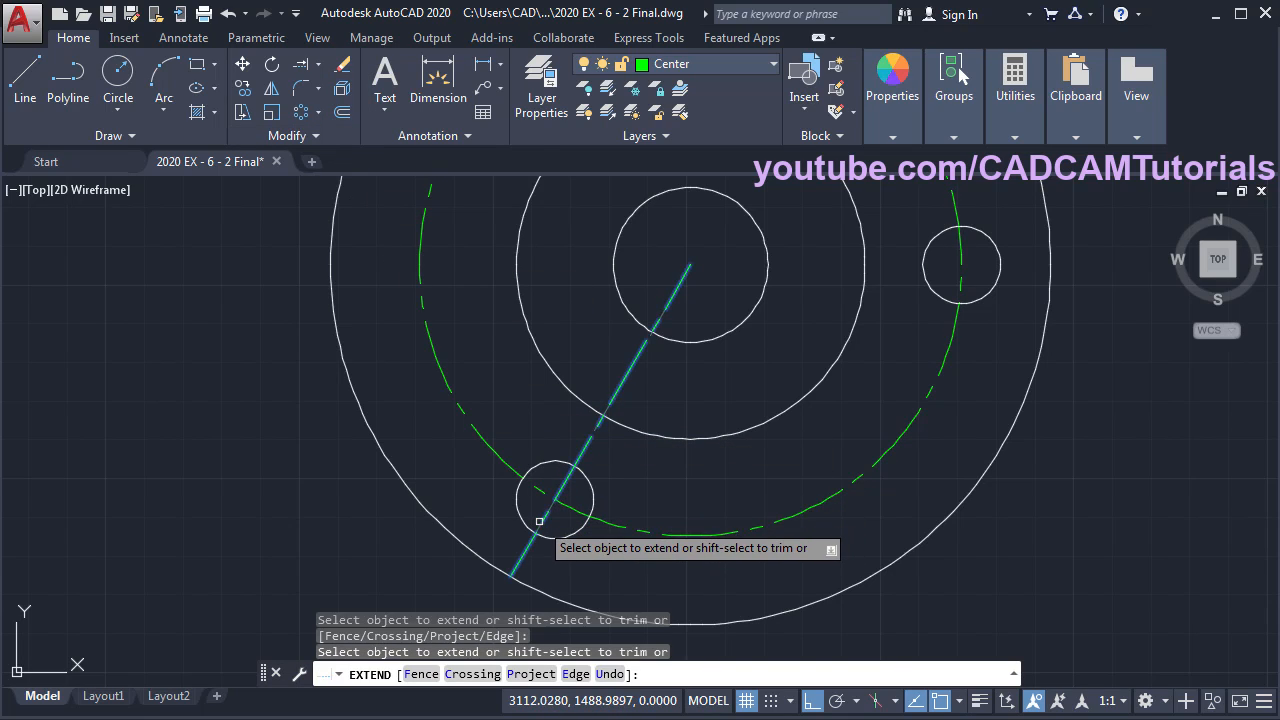
{"action": "left_click", "coordinate": [547, 521]}
{"action": "key", "text": "Return"}
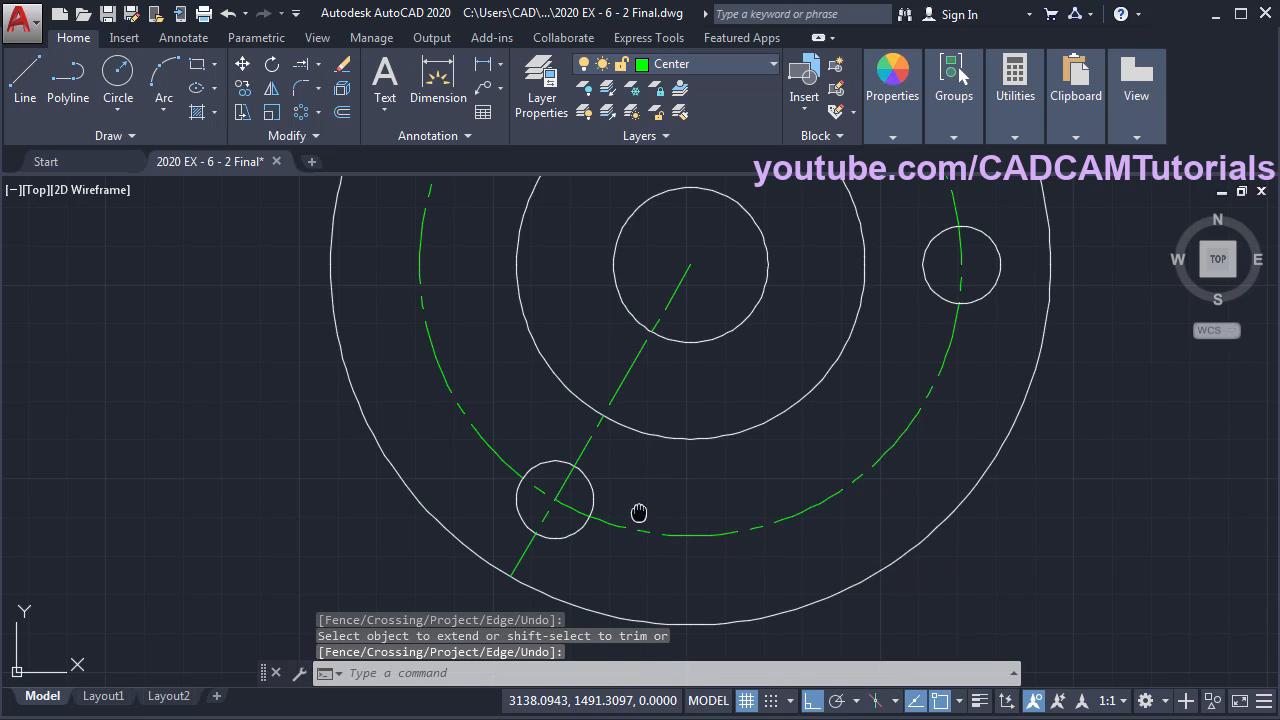
{"action": "middle_click_drag", "start_coordinate": [639, 512], "coordinate": [587, 509]}
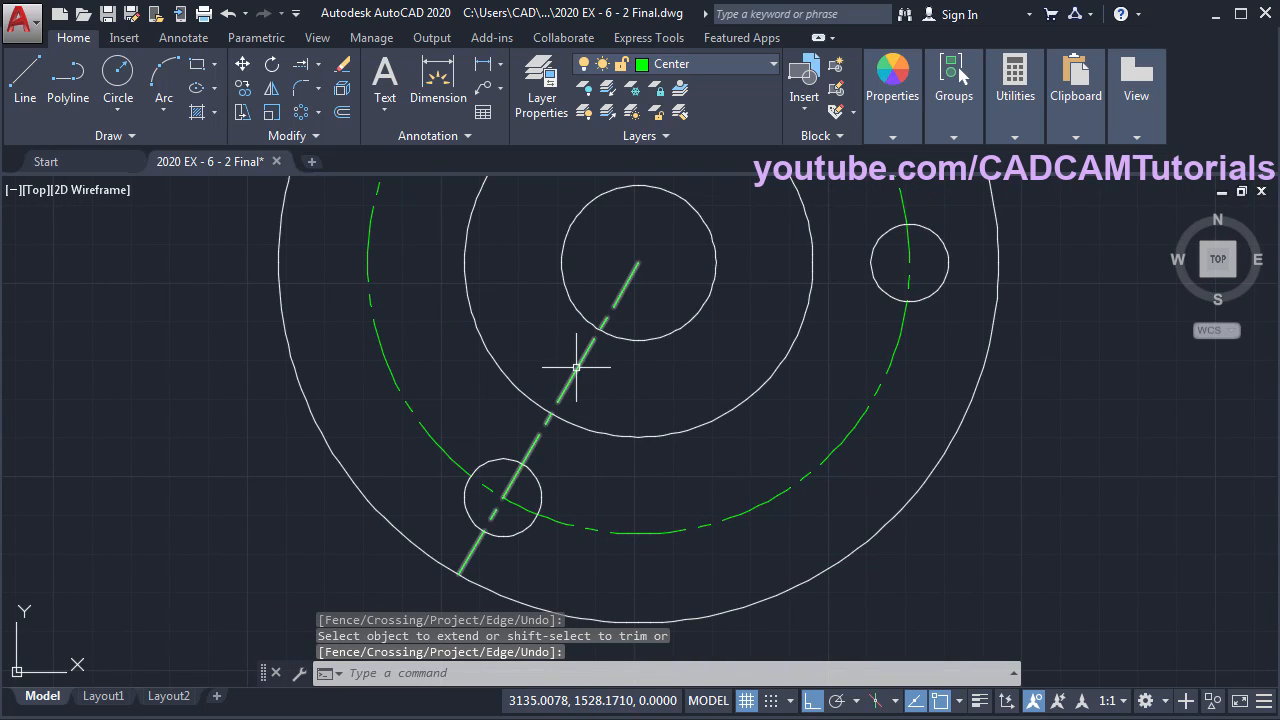
- Break the centre line twice, leaving a short segment across the lower-left hole
{"action": "left_click", "coordinate": [309, 143]}
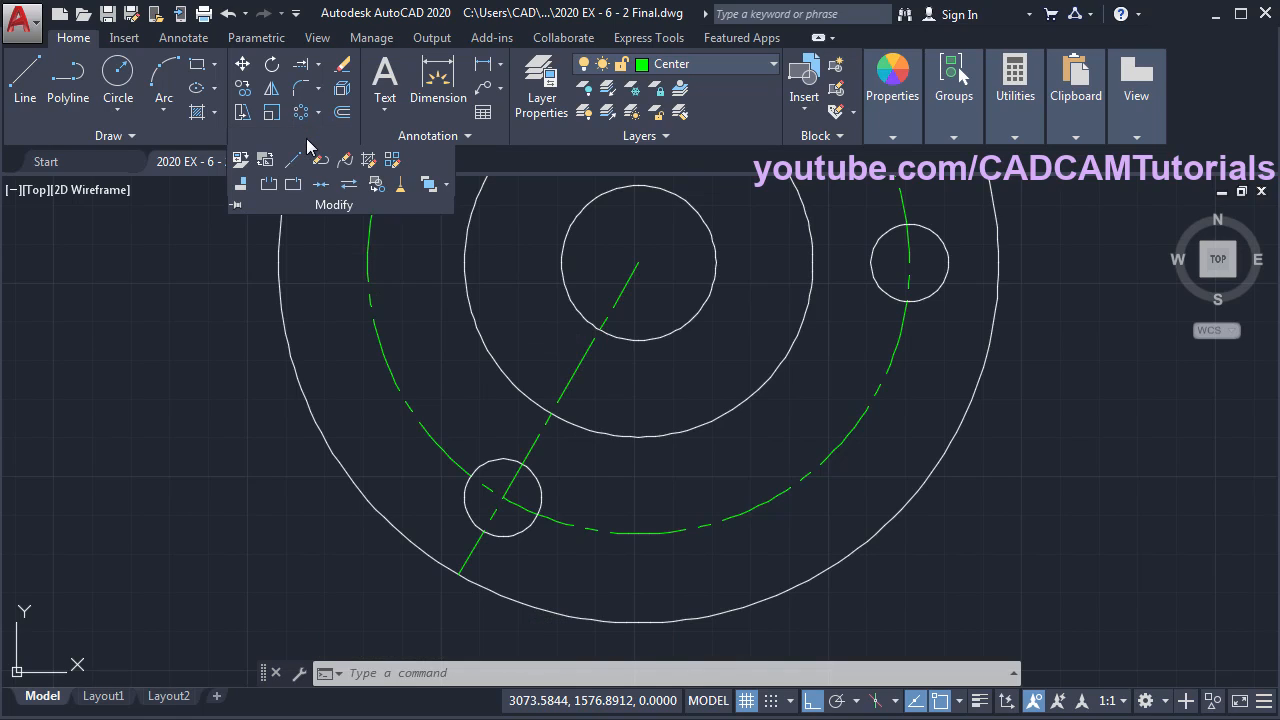
{"action": "left_click", "coordinate": [270, 190]}
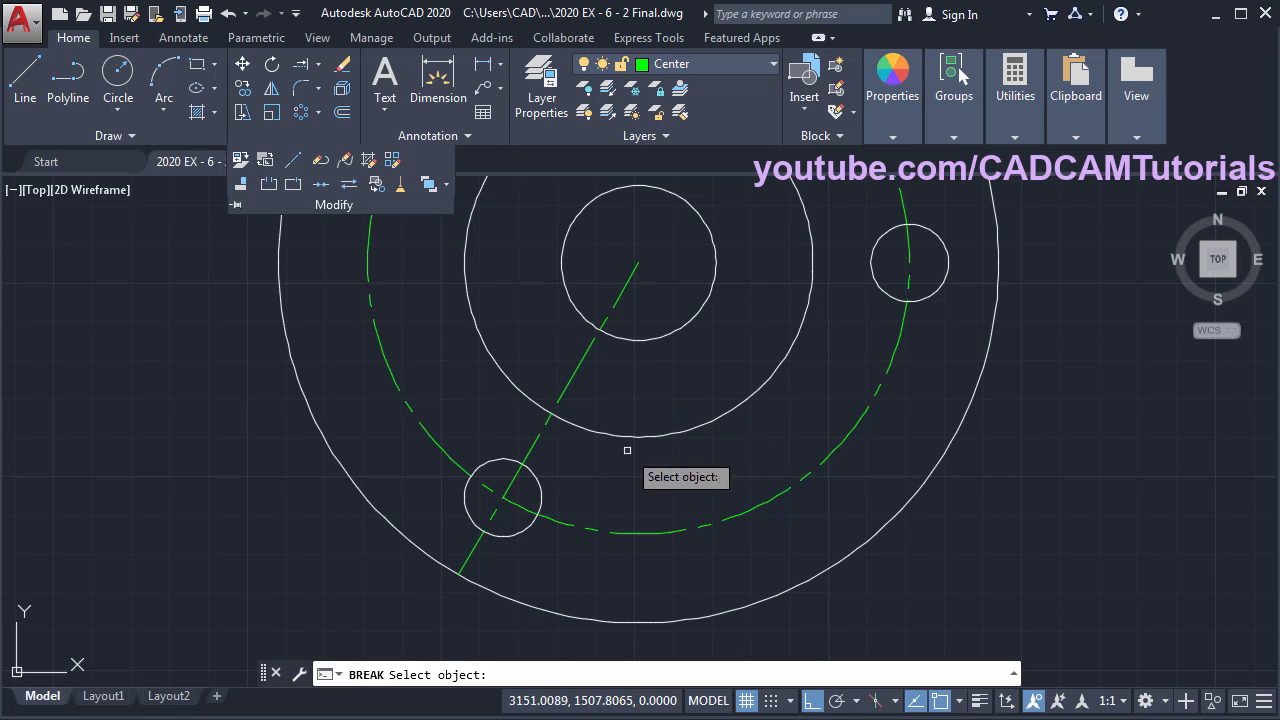
{"action": "left_click", "coordinate": [537, 438]}
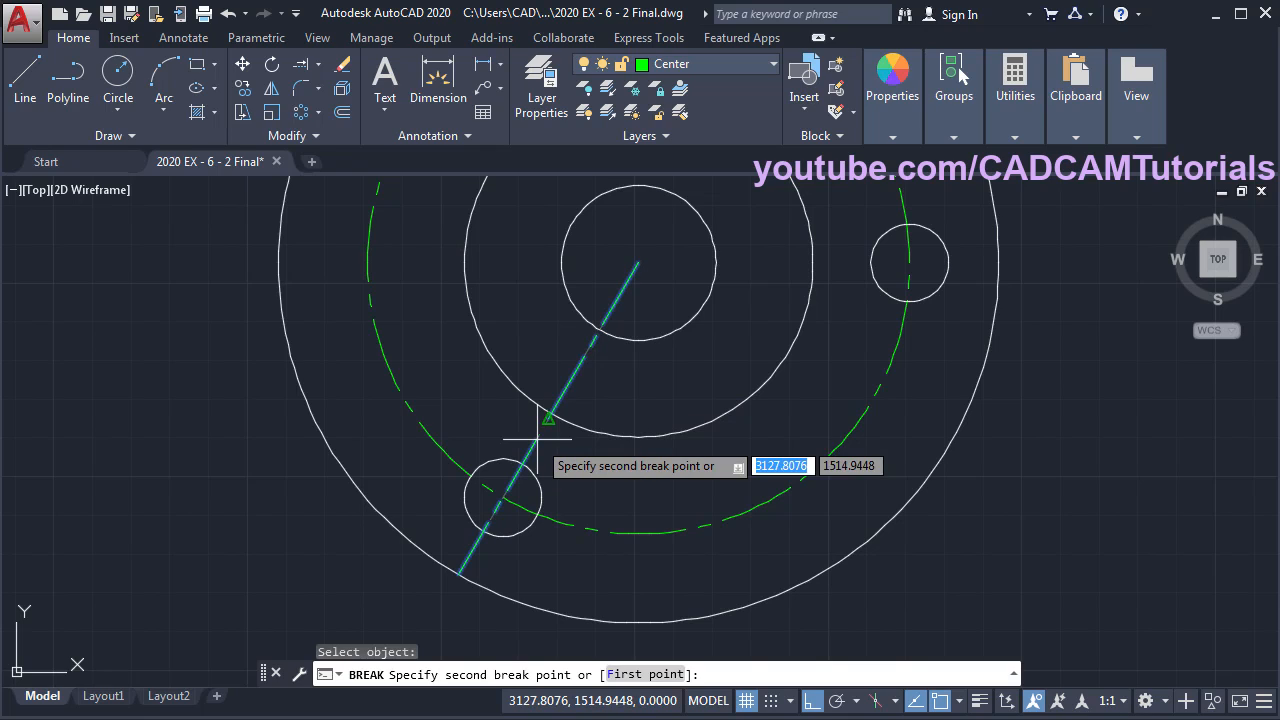
{"action": "left_click", "coordinate": [661, 236]}
{"action": "scroll", "coordinate": [575, 535], "scroll_direction": "up", "scroll_amount": 1}
{"action": "key", "text": "Return"}
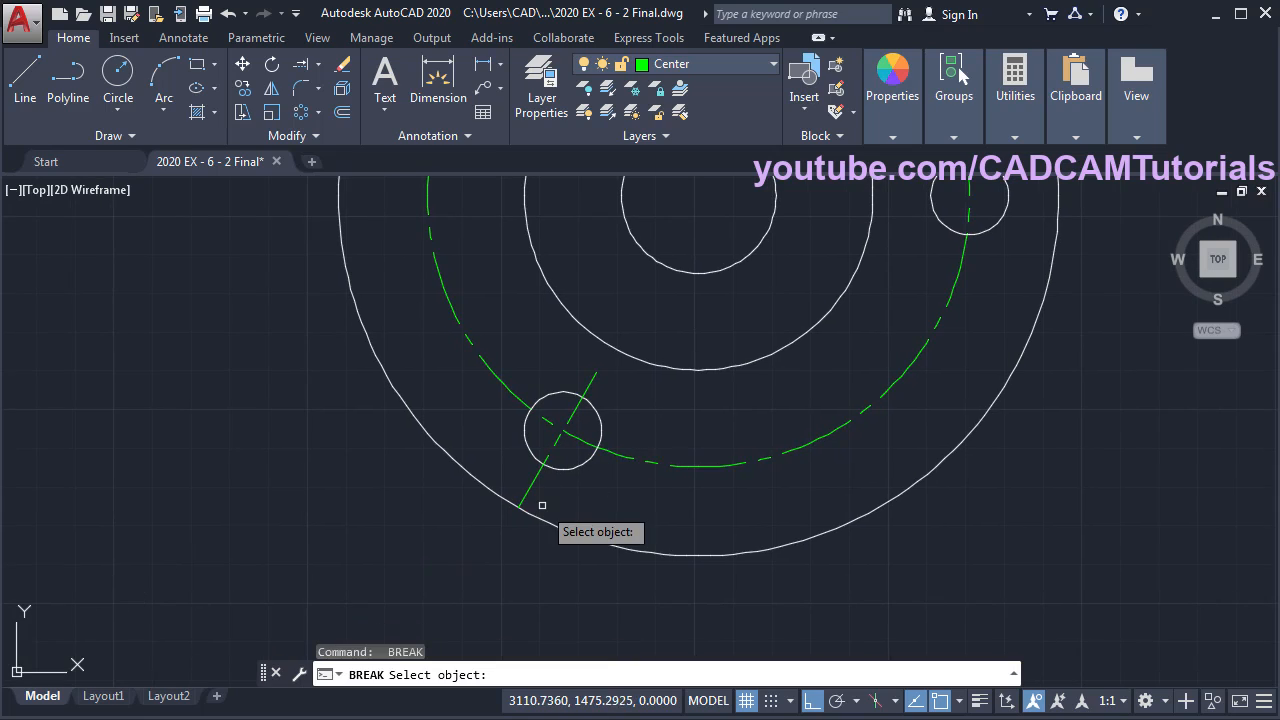
{"action": "scroll", "coordinate": [543, 503], "scroll_direction": "up", "scroll_amount": 1}
{"action": "left_click", "coordinate": [523, 479]}
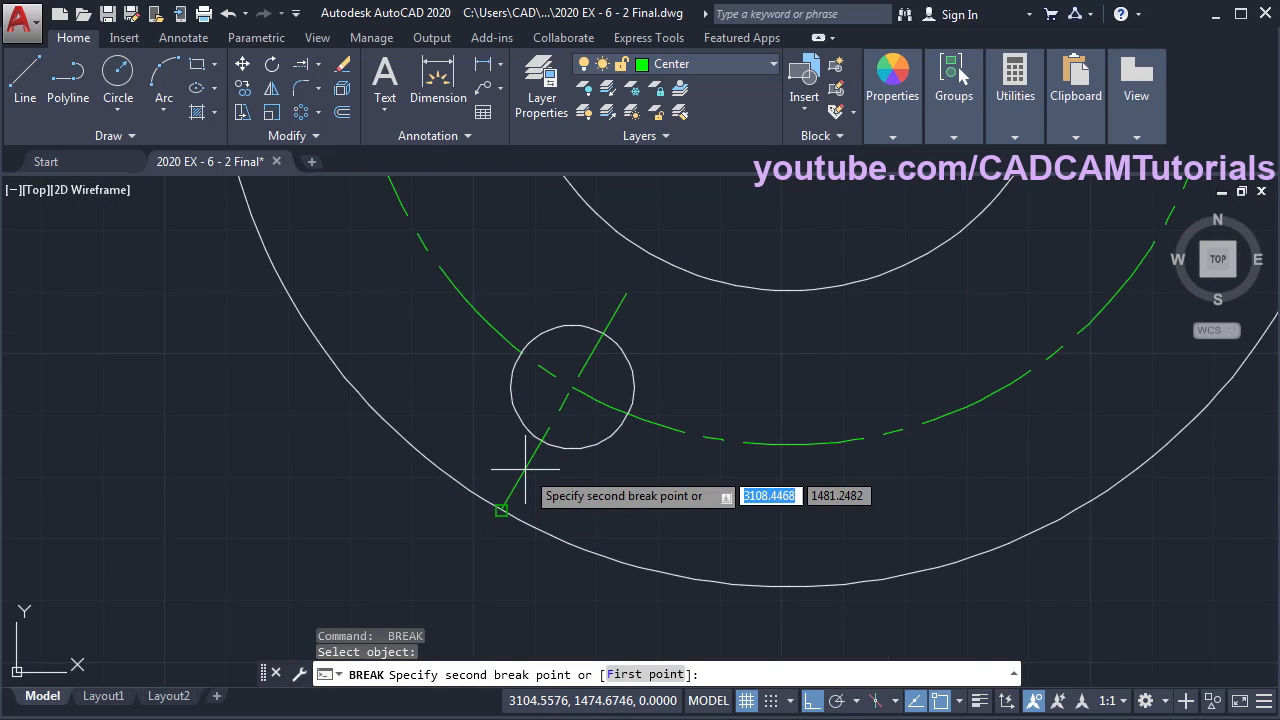
{"action": "left_click", "coordinate": [445, 558]}
{"action": "scroll", "coordinate": [369, 496], "scroll_direction": "down", "scroll_amount": 2}
{"action": "middle_click_drag", "start_coordinate": [625, 386], "coordinate": [657, 462]}
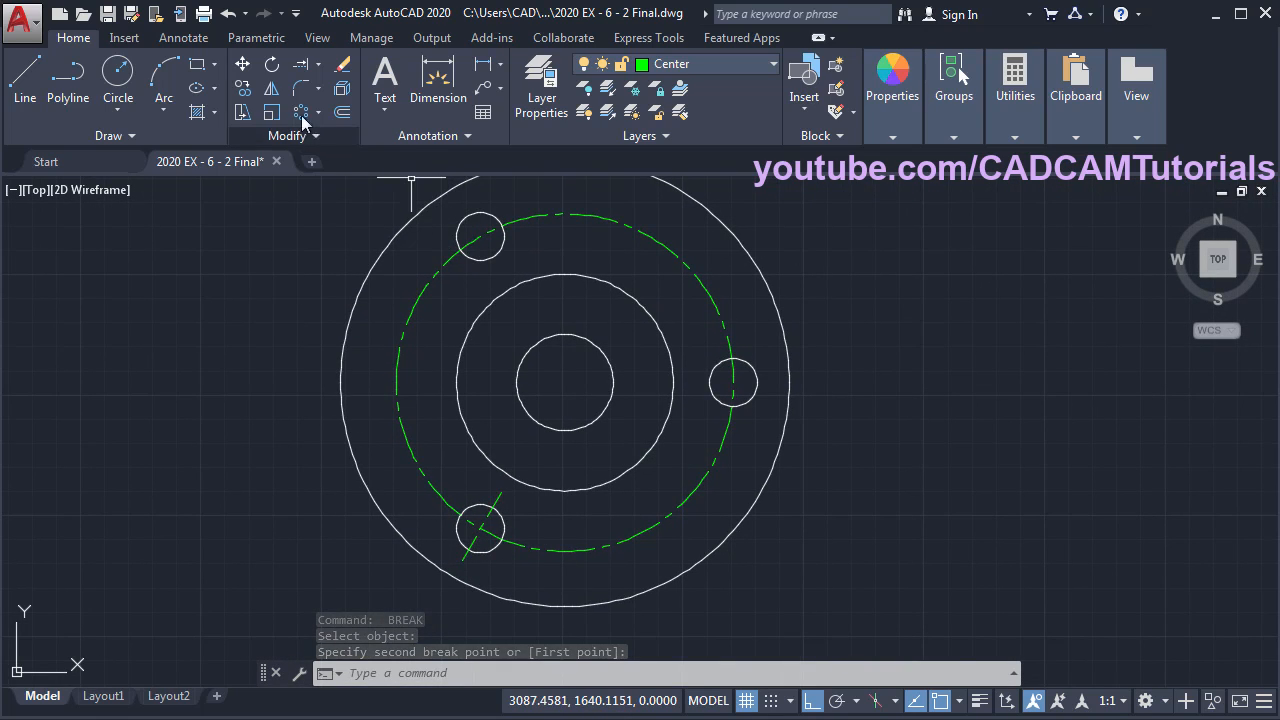
- Mirror the lower-left hole's centre line about the horizontal axis through the centre, keeping the original
{"action": "left_click", "coordinate": [274, 92]}
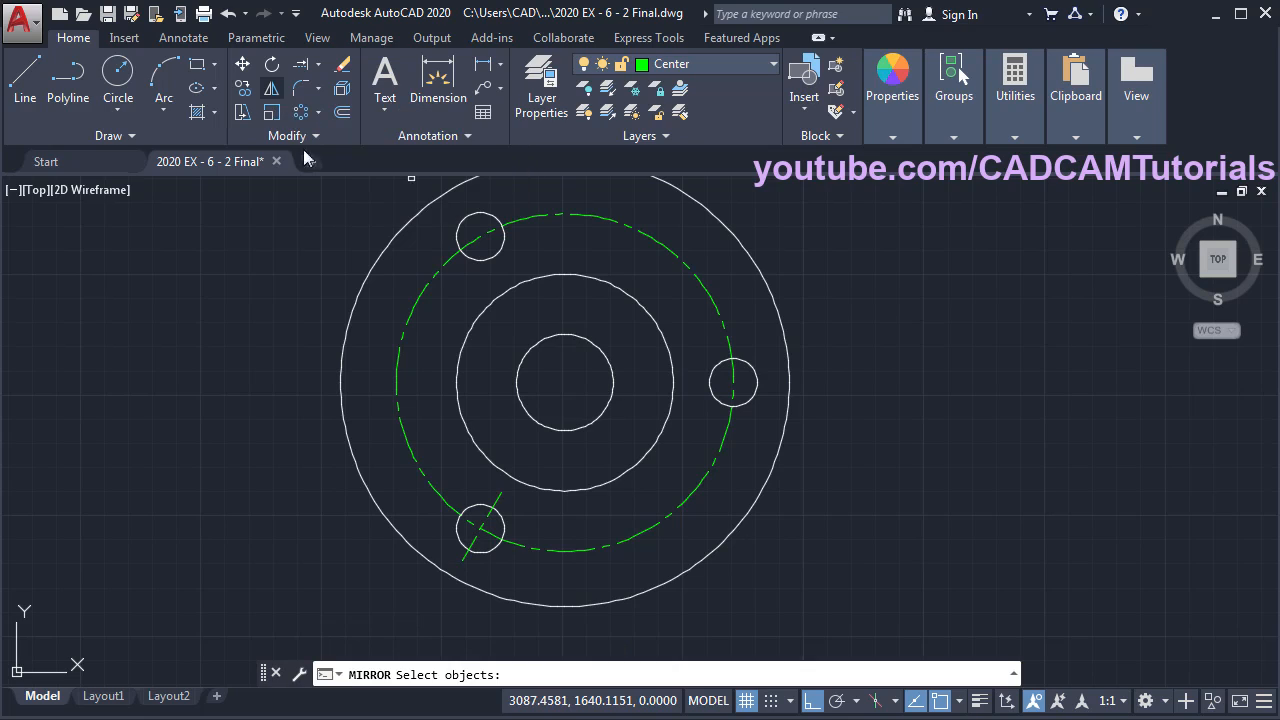
{"action": "left_click", "coordinate": [488, 513]}
{"action": "key", "text": "Return"}
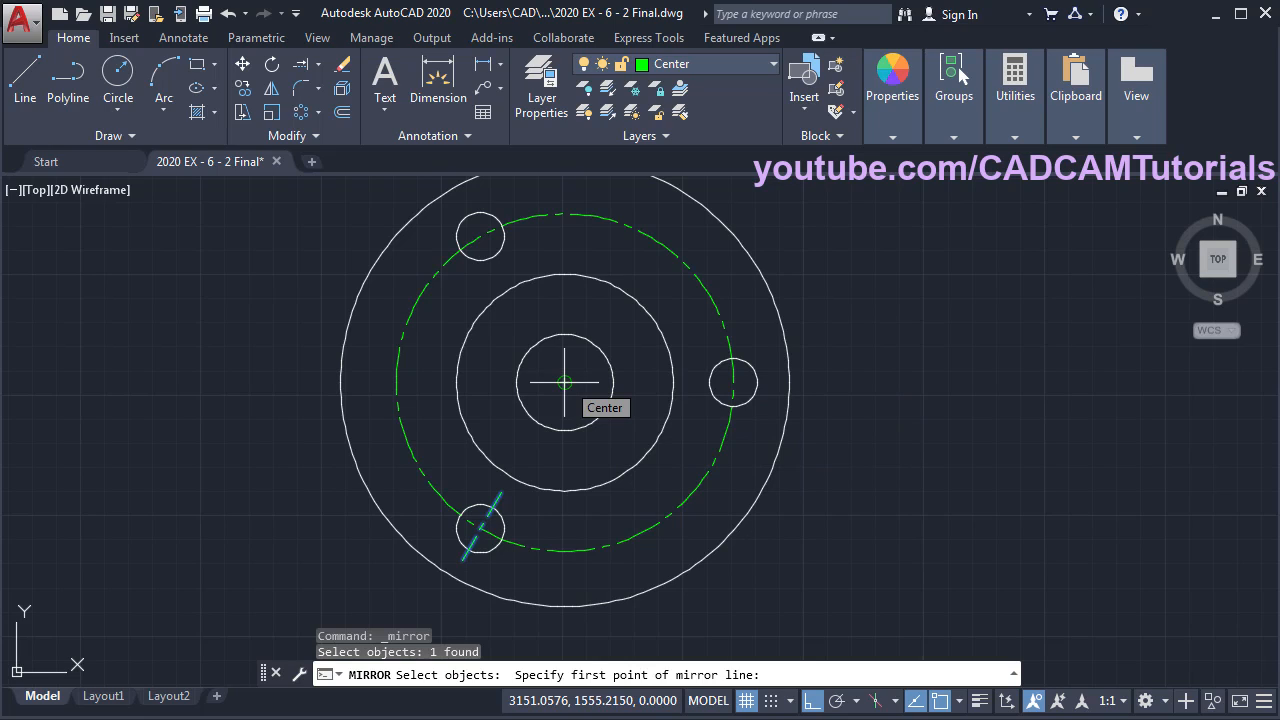
{"action": "left_click", "coordinate": [565, 382]}
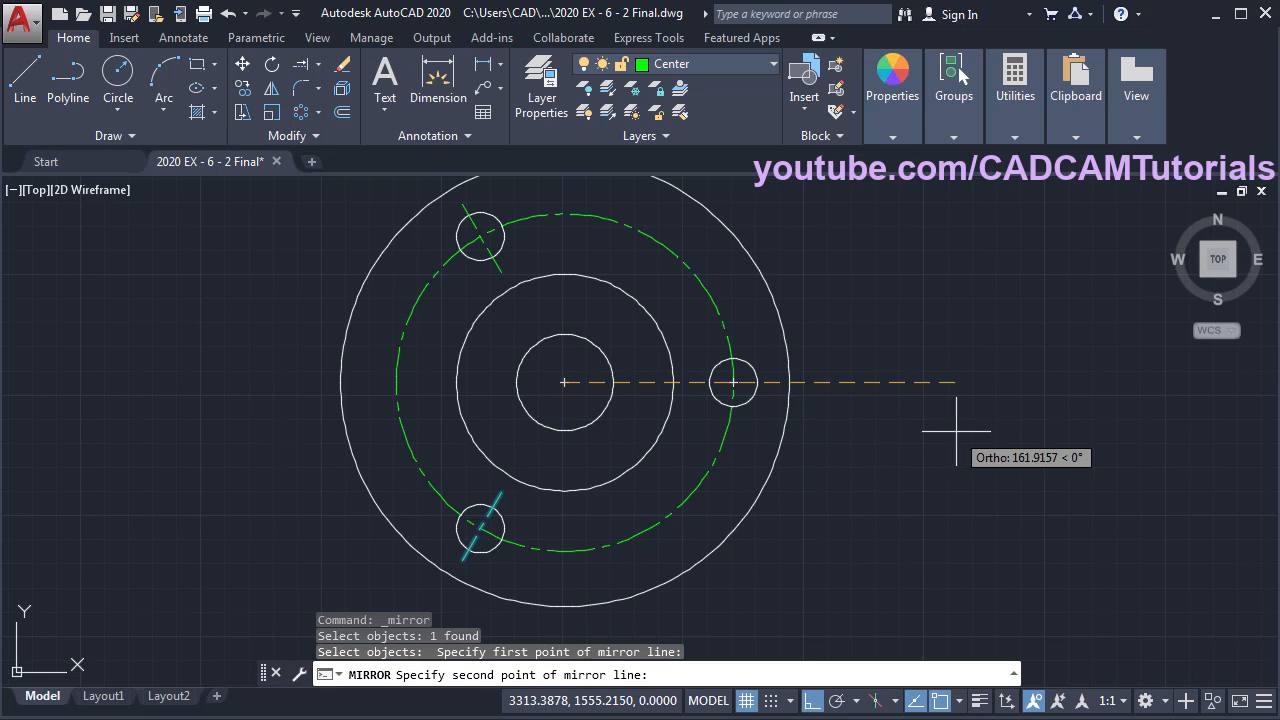
{"action": "left_click", "coordinate": [896, 404]}
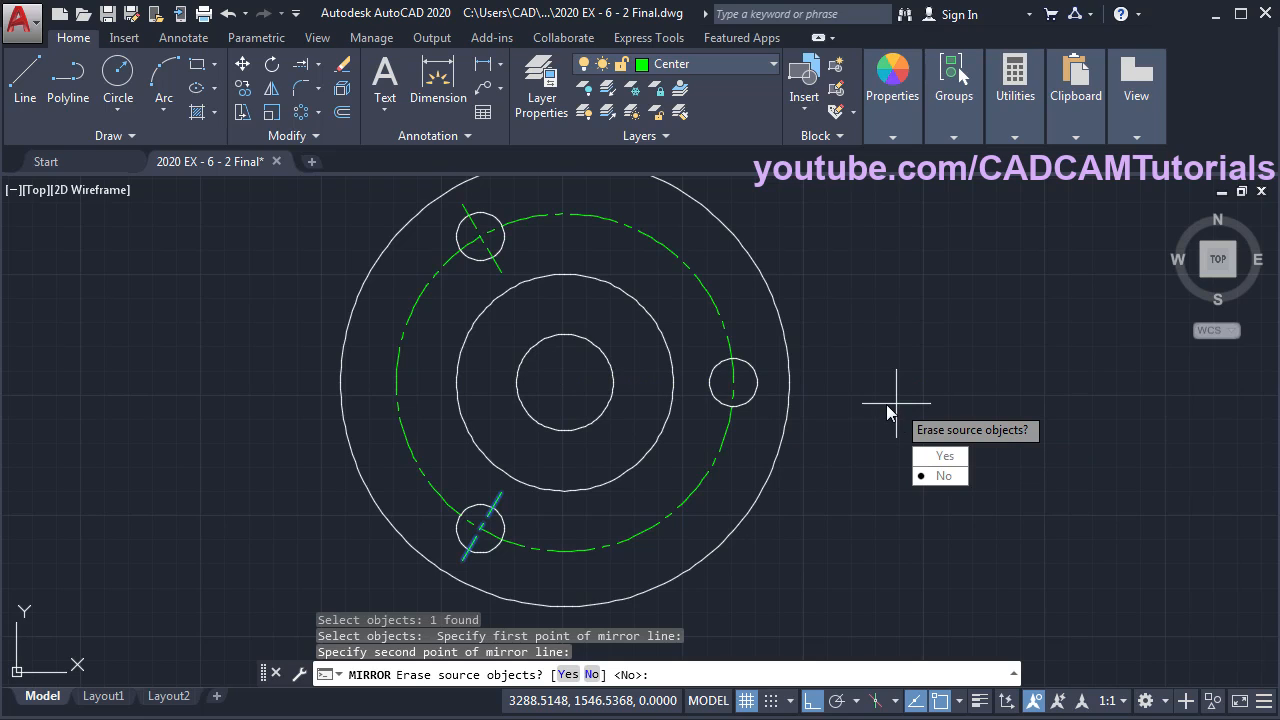
{"action": "key", "text": "Return"}
{"action": "mouse_move", "coordinate": [548, 367]}
{"action": "middle_mouse_down"}
{"action": "mouse_move", "coordinate": [574, 391]}
{"action": "mouse_move", "coordinate": [647, 387]}
{"action": "middle_mouse_up"}
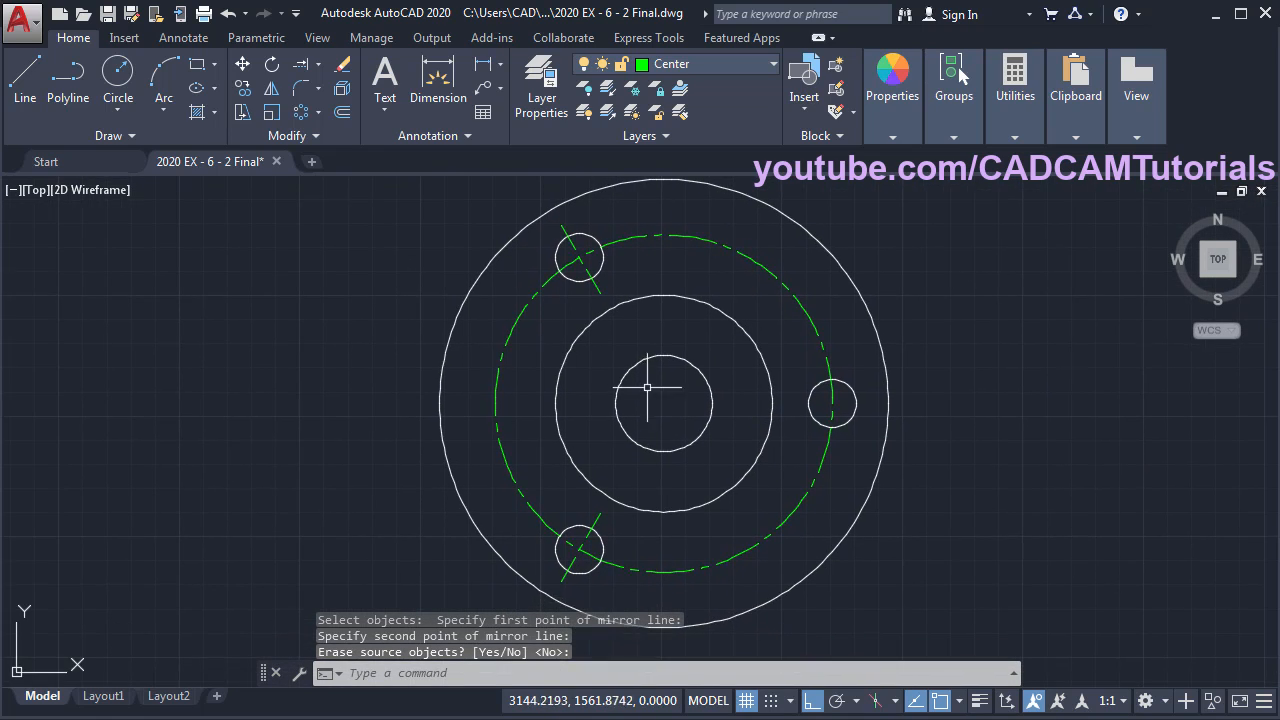
{"action": "scroll", "coordinate": [647, 387], "scroll_direction": "down", "scroll_amount": 3}
{"action": "key", "text": "alt+Tab"}
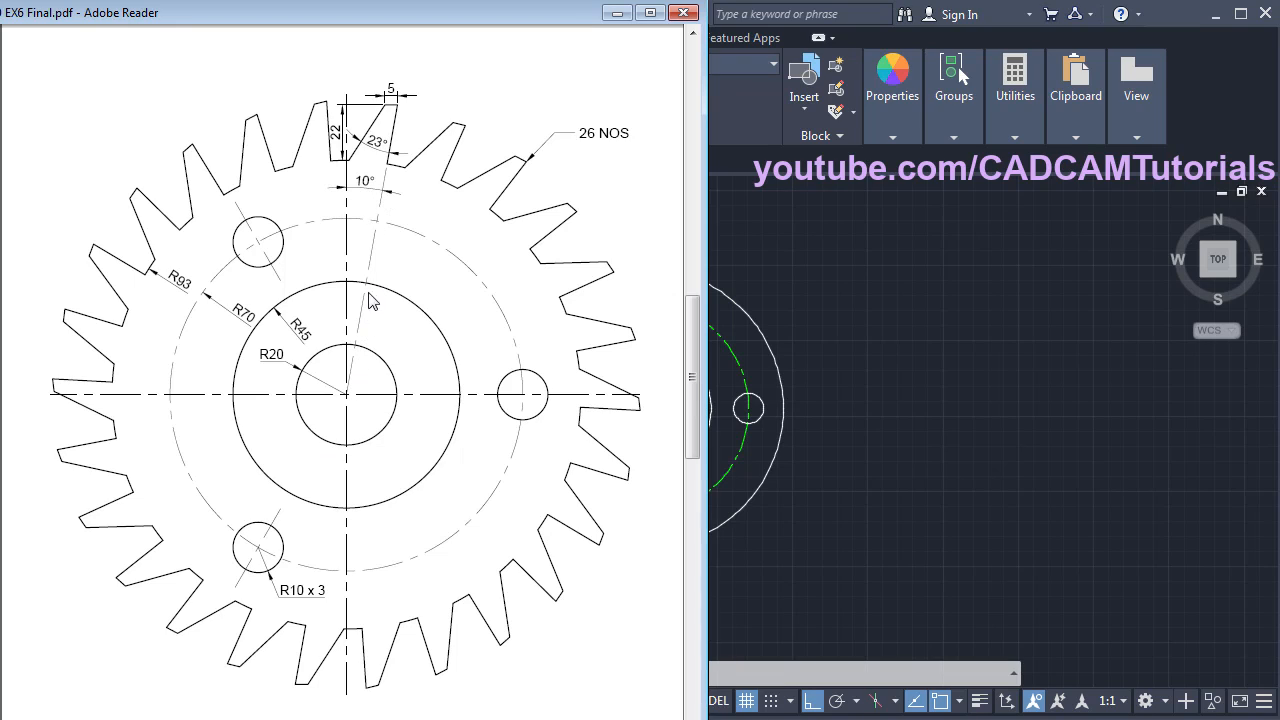
- With Ortho off, draw a 130-long line from the gear centre at 80°
{"action": "left_click", "coordinate": [884, 309]}
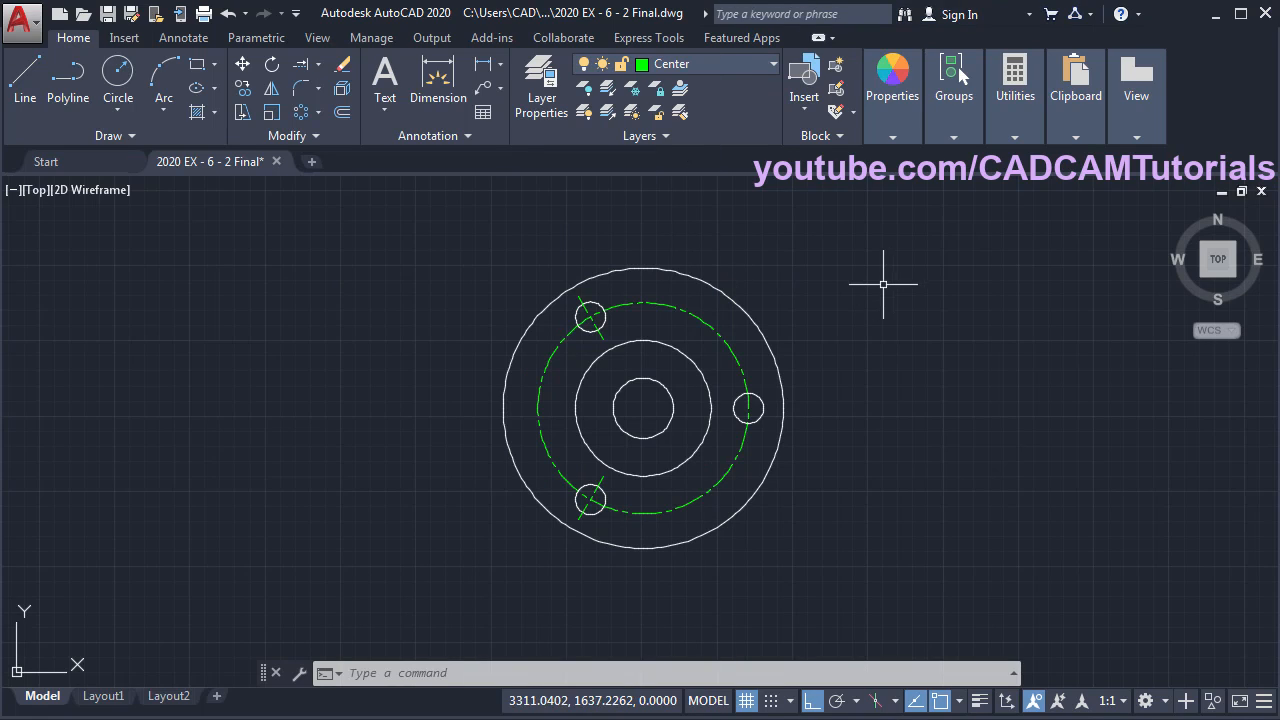
{"action": "left_click", "coordinate": [16, 104]}
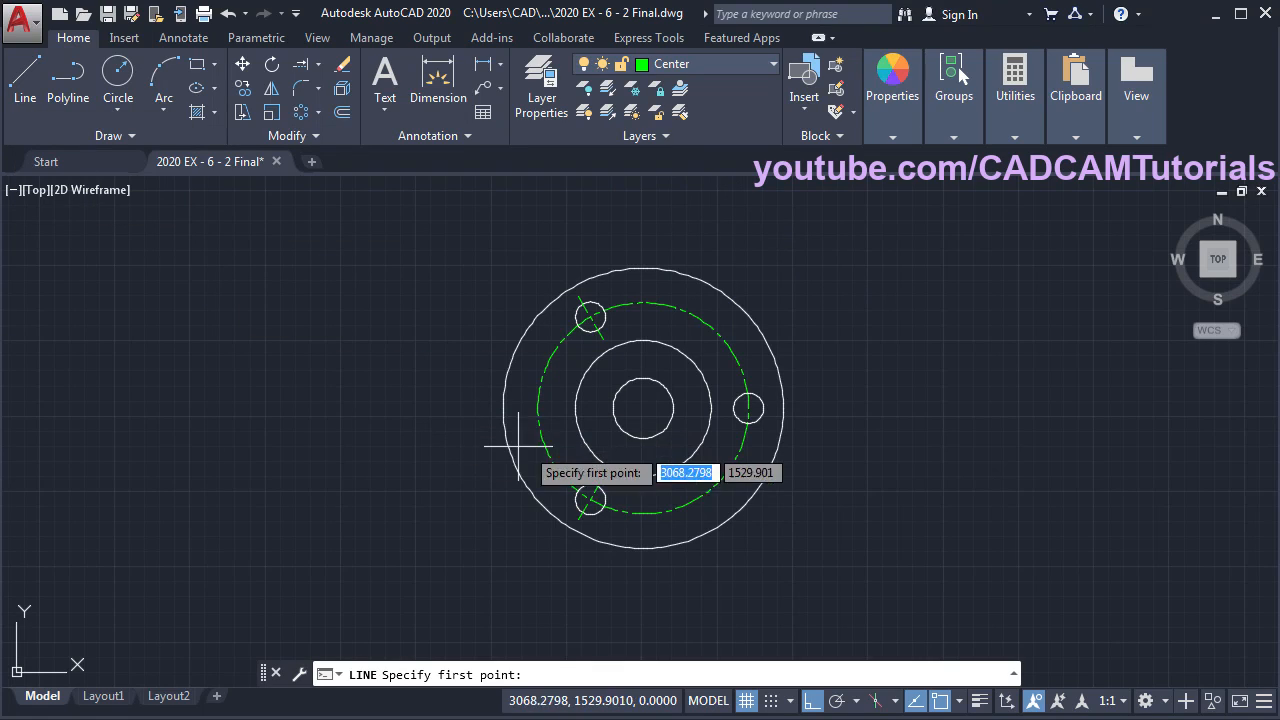
{"action": "left_click", "coordinate": [643, 408]}
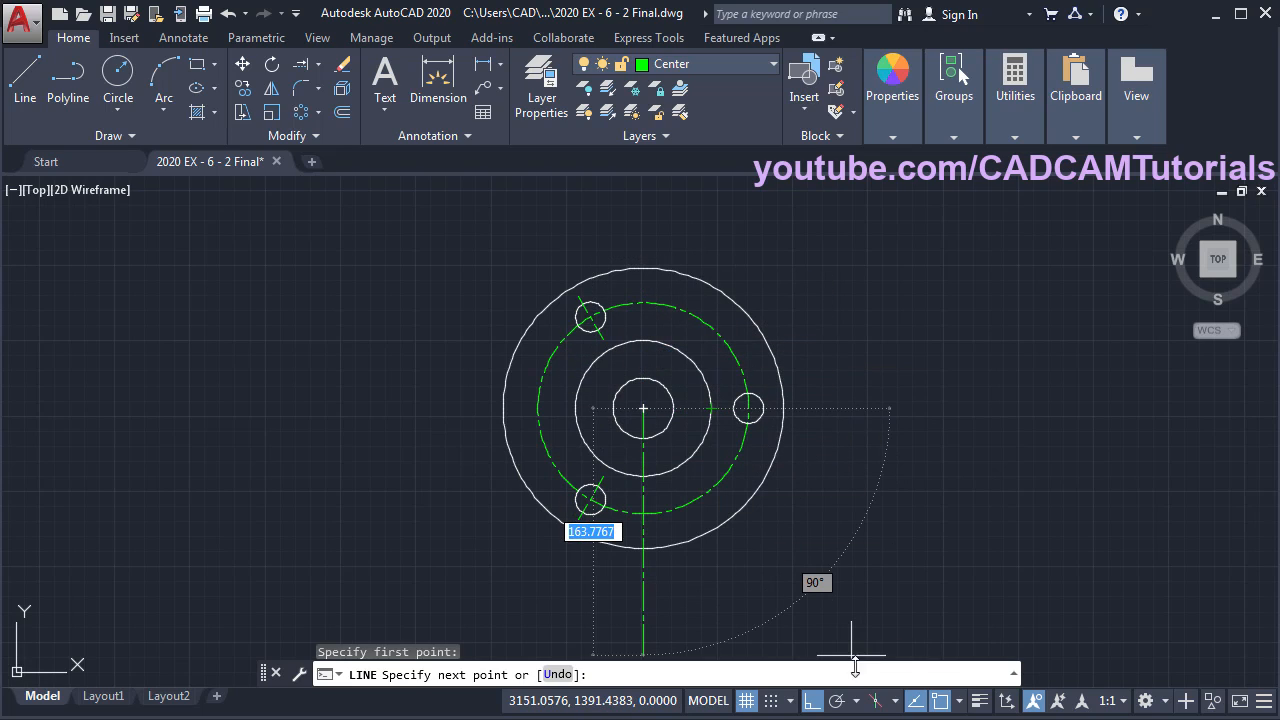
{"action": "left_click", "coordinate": [822, 703]}
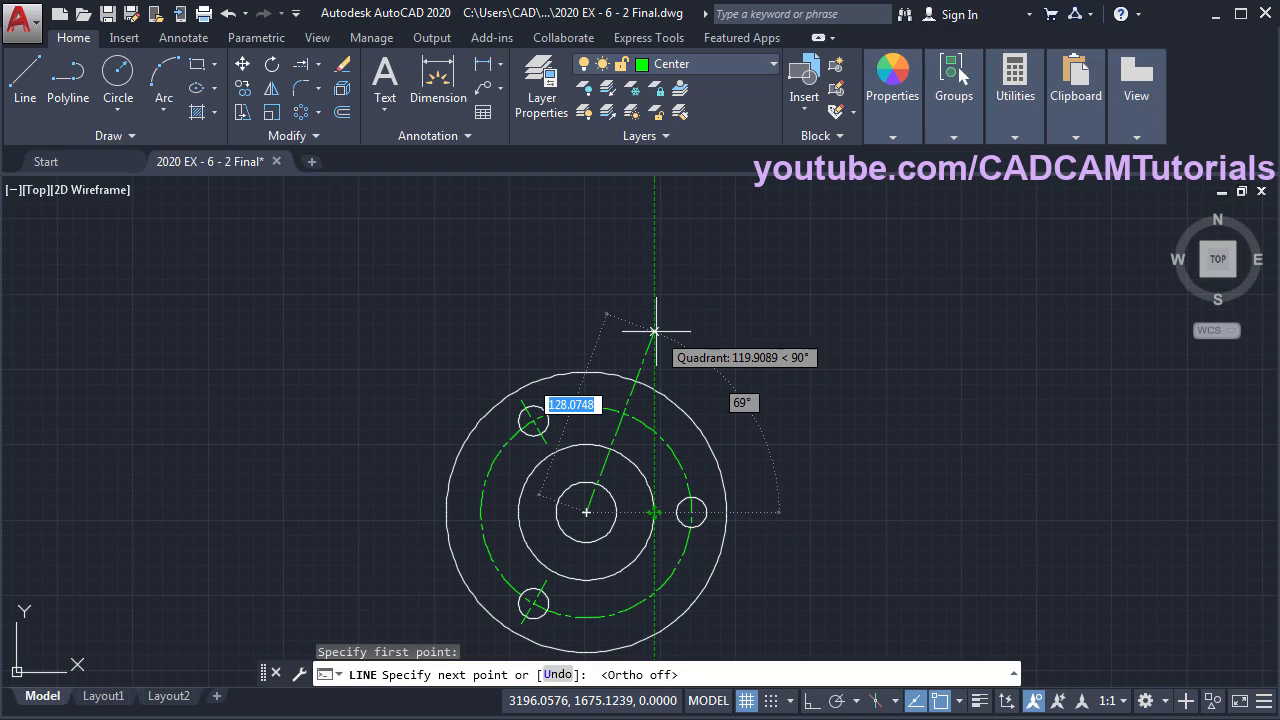
{"action": "type", "text": "130"}
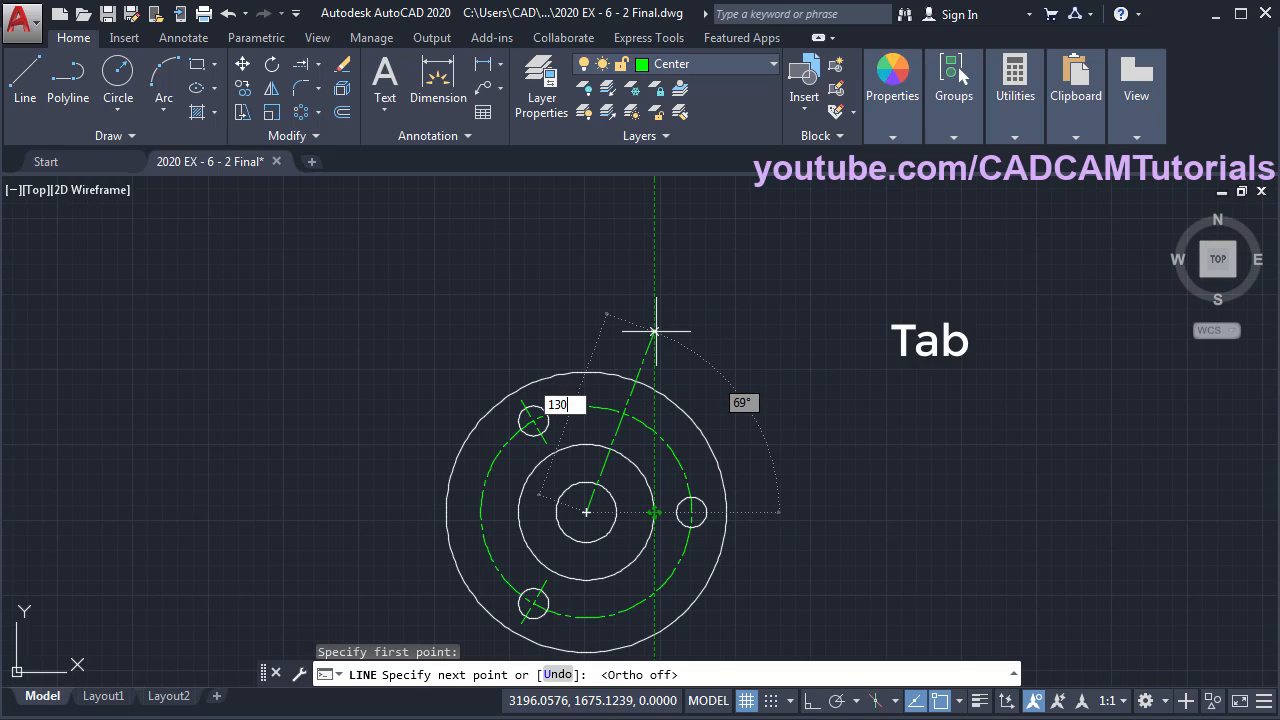
{"action": "key", "text": "Tab"}
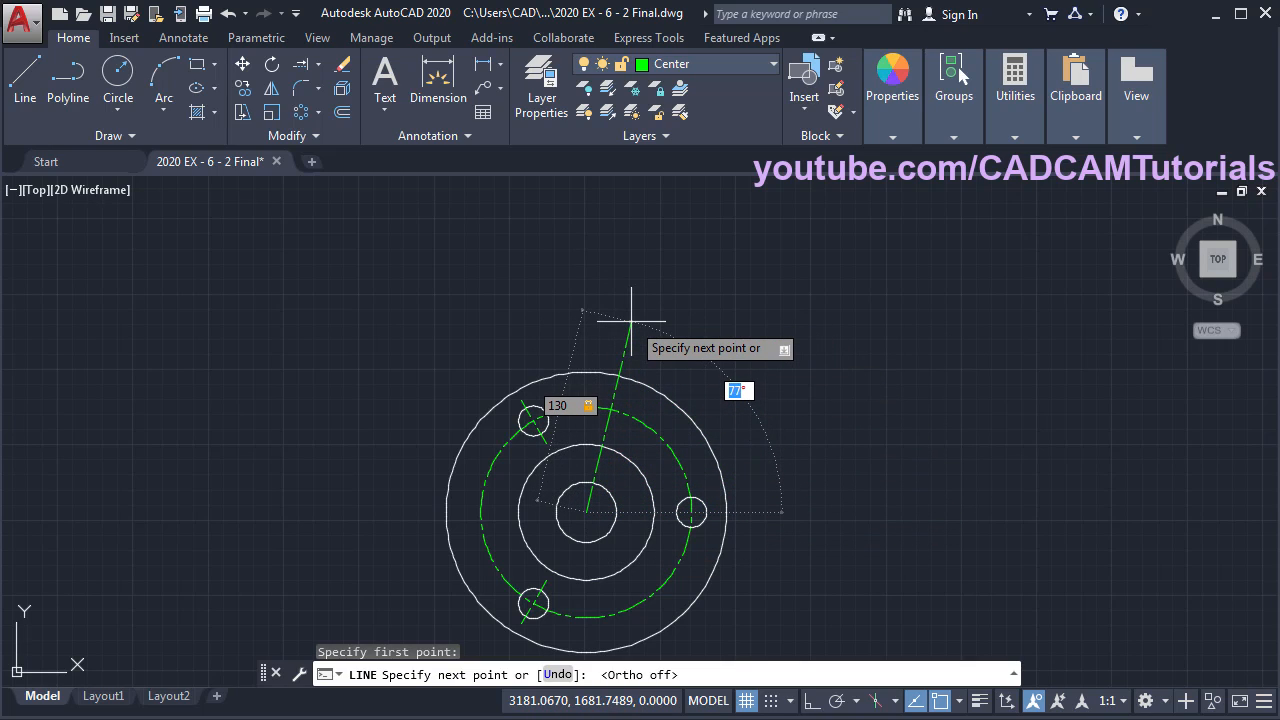
{"action": "key", "text": "Return"}
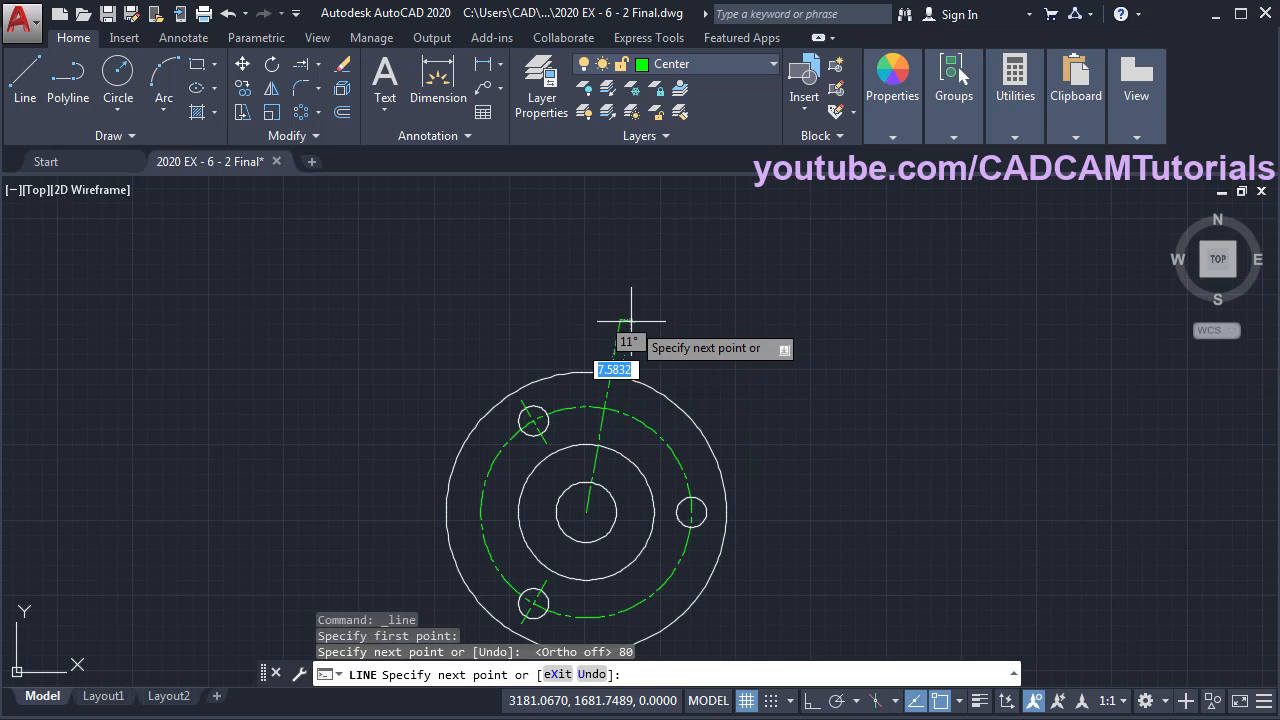
{"action": "key", "text": "Return"}
{"action": "scroll", "coordinate": [682, 393], "scroll_direction": "up", "scroll_amount": 3}
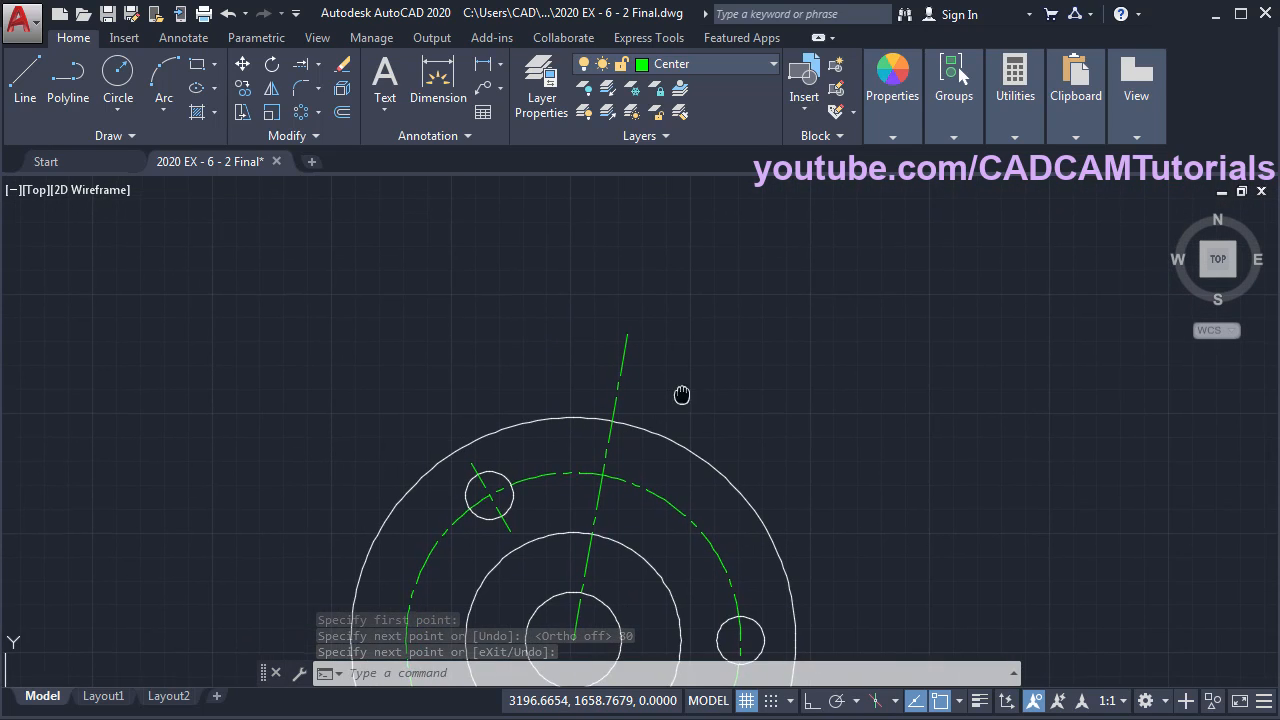
{"action": "scroll", "coordinate": [682, 393], "scroll_direction": "up", "scroll_amount": 2}
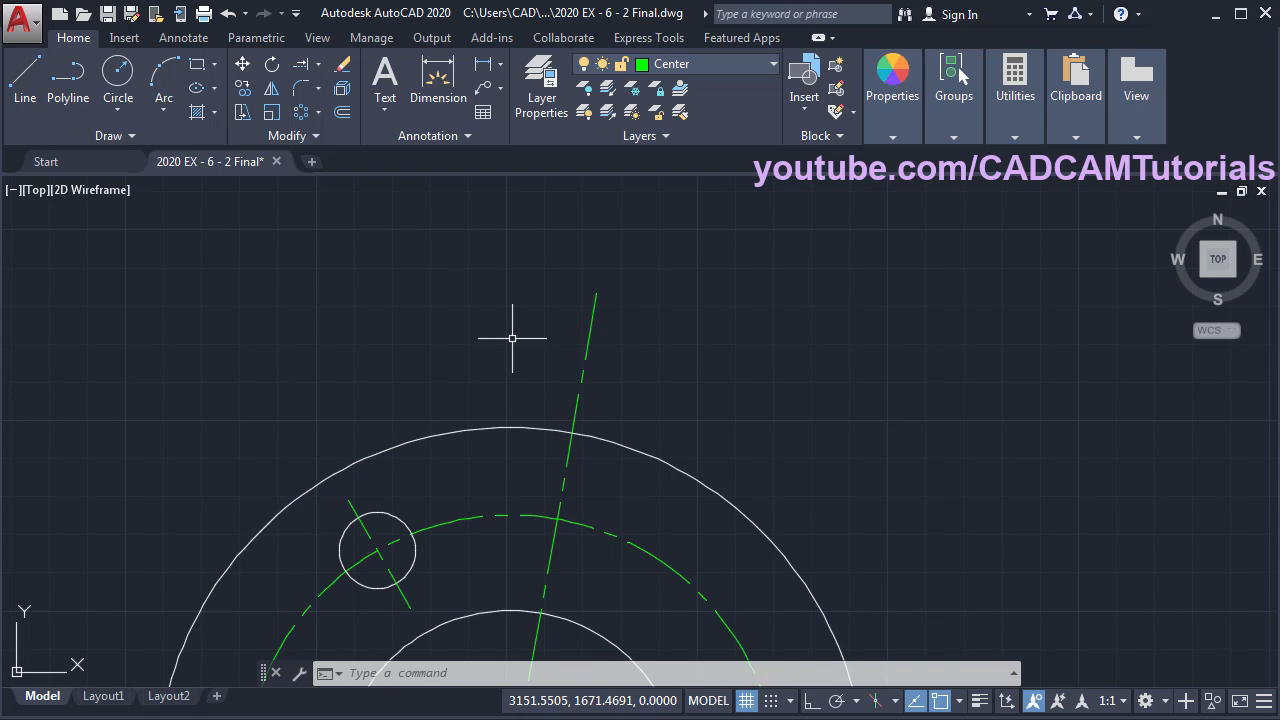
- On layer 0, draw a 22-long vertical line from the outer circle's top, then a horizontal segment
{"action": "left_click", "coordinate": [702, 67]}
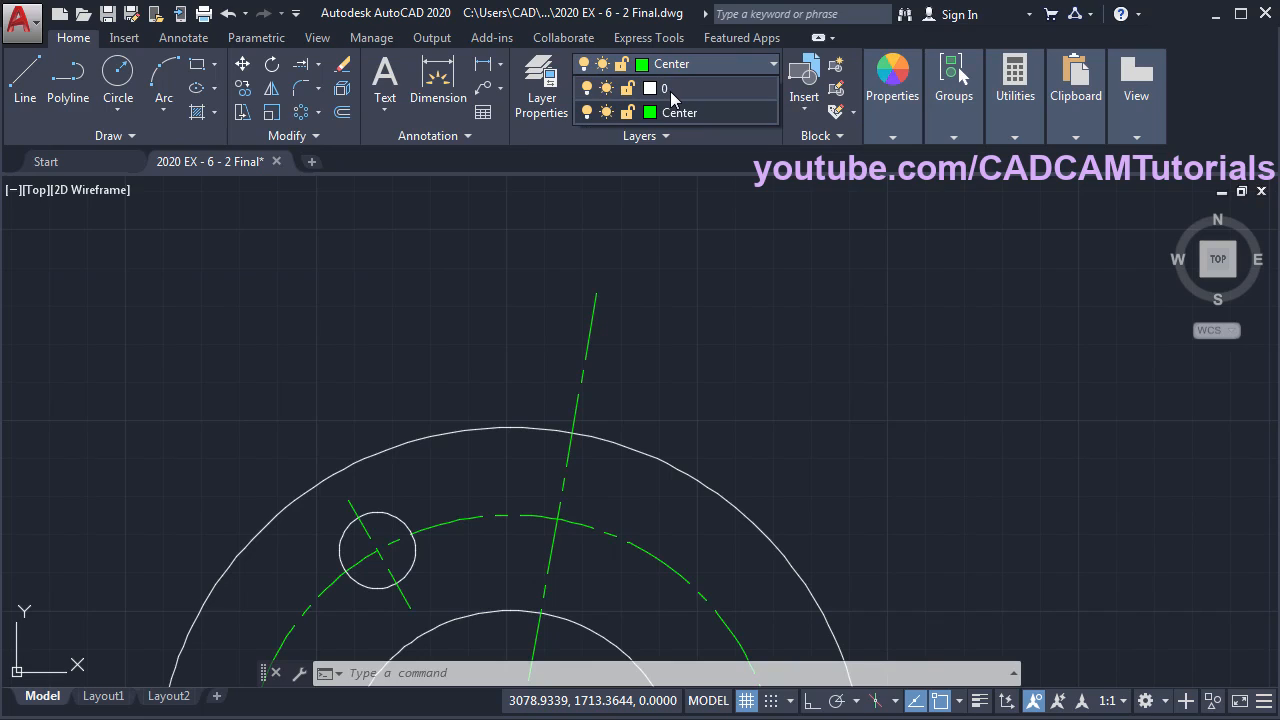
{"action": "left_click", "coordinate": [670, 91]}
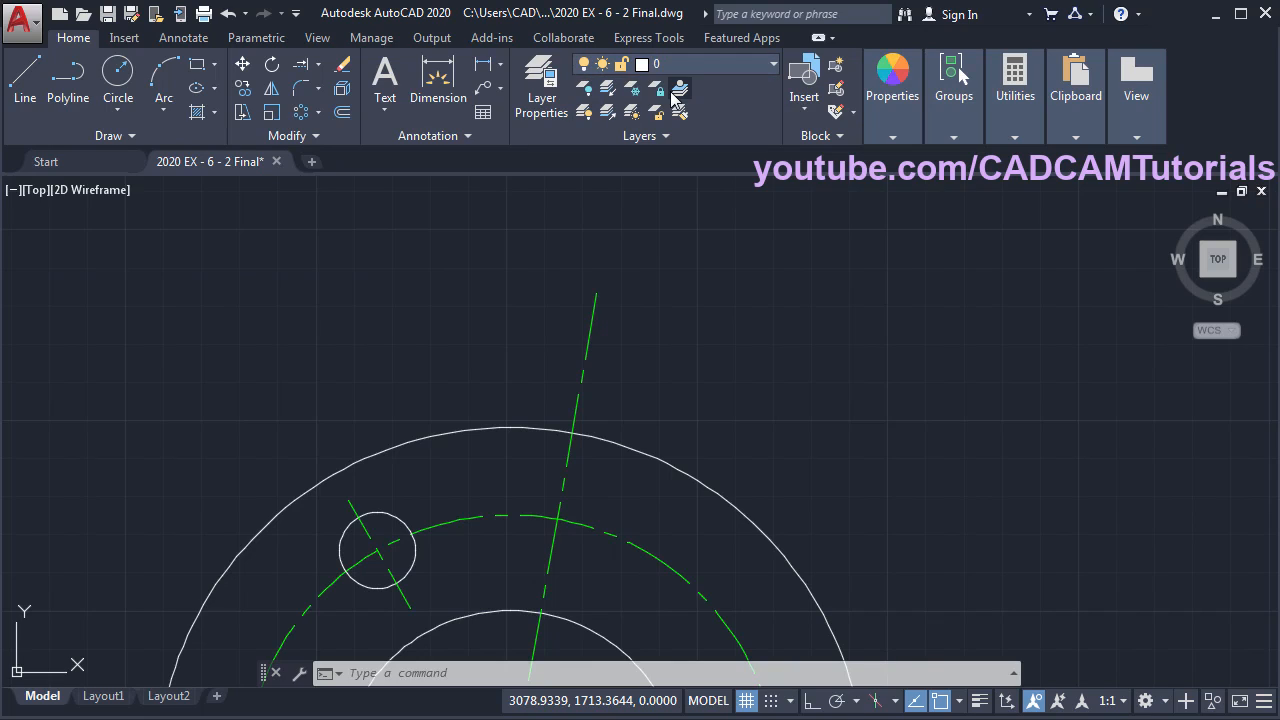
{"action": "left_click", "coordinate": [24, 92]}
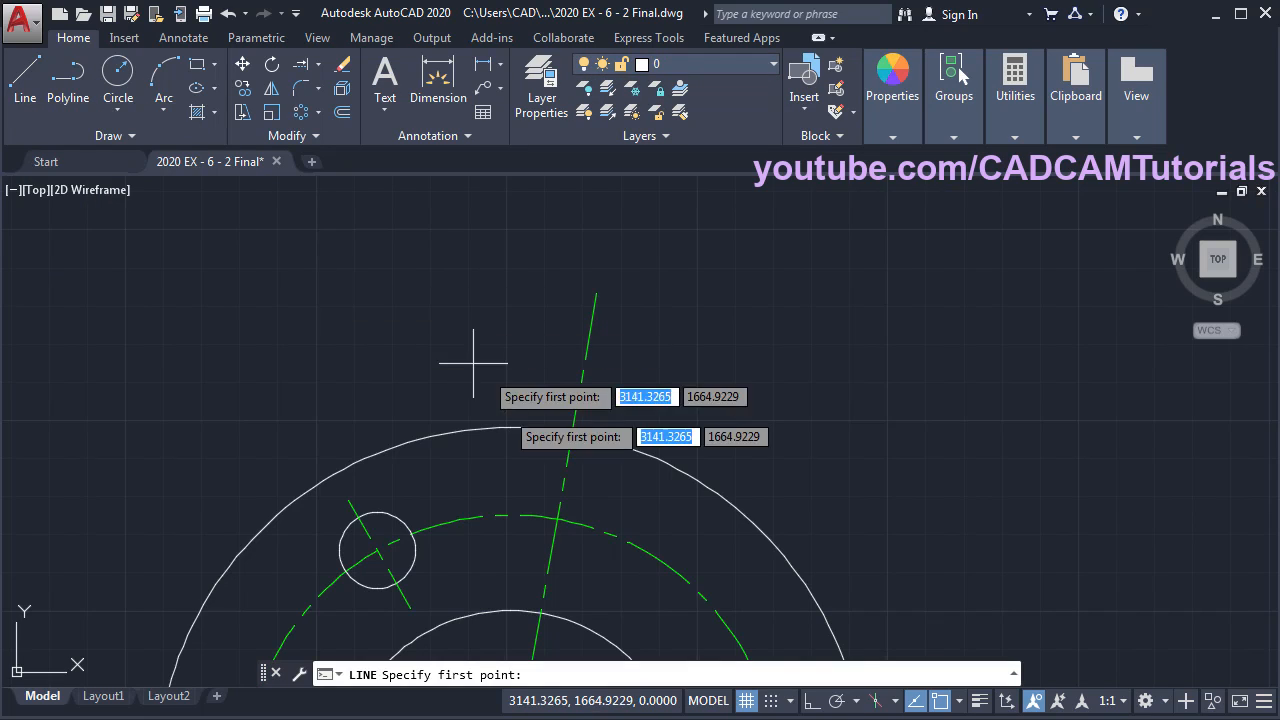
{"action": "left_click", "coordinate": [510, 428]}
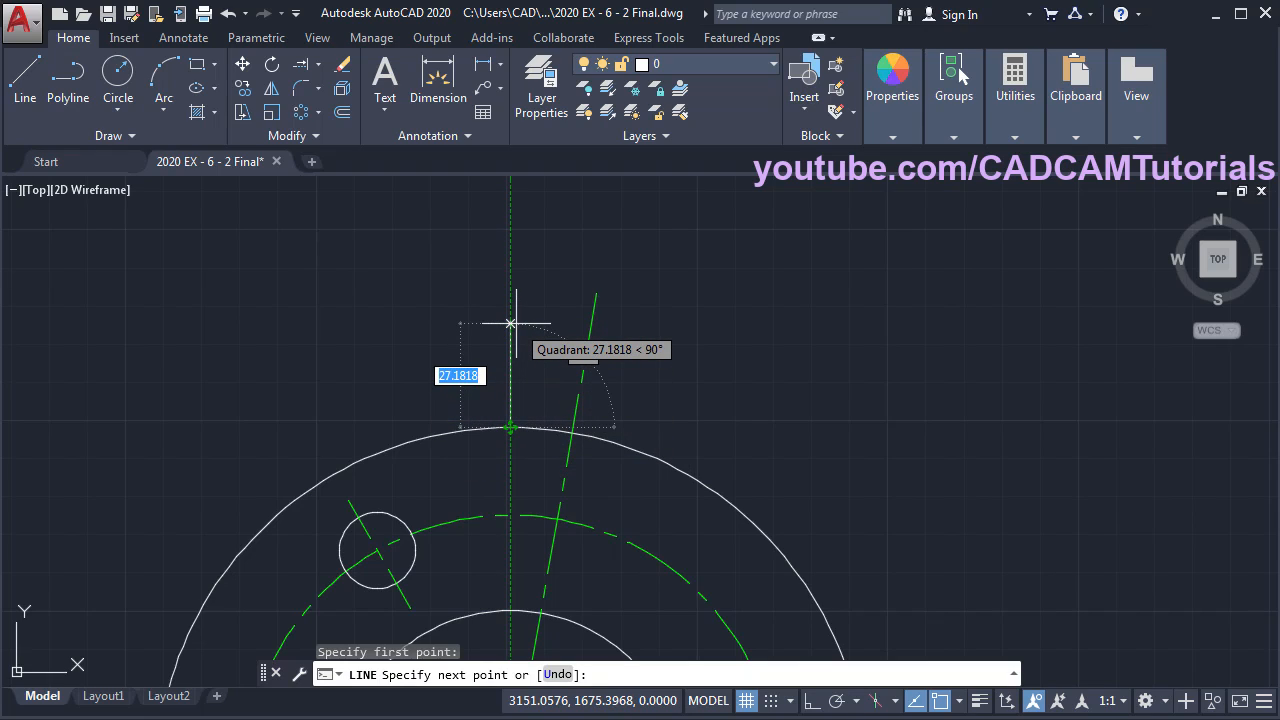
{"action": "type", "text": "22"}
{"action": "key", "text": "Return"}
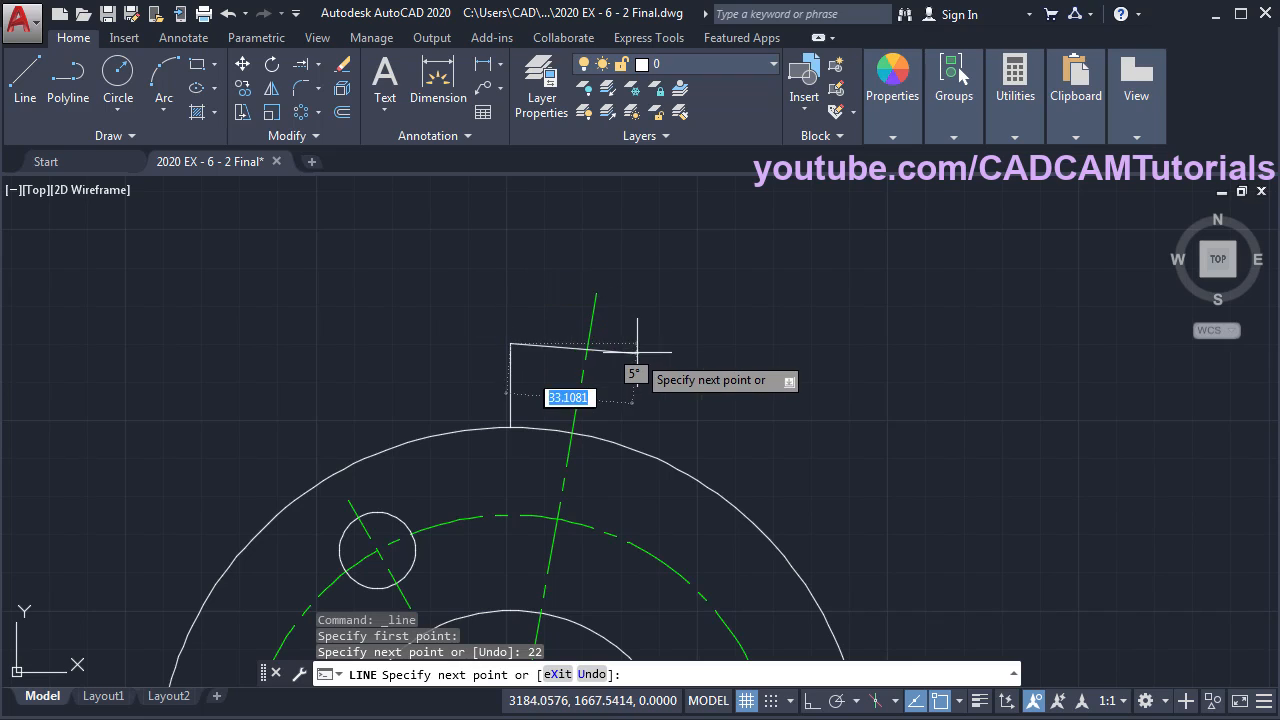
{"action": "left_click", "coordinate": [812, 700]}
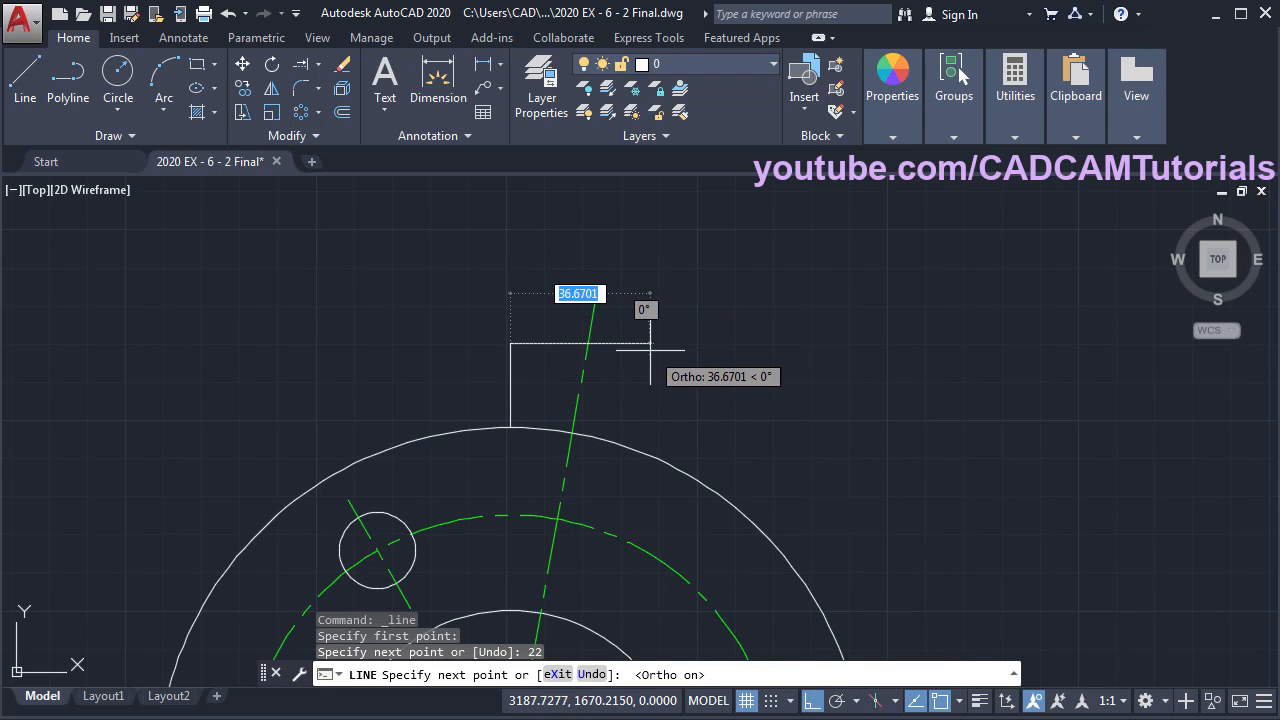
{"action": "left_click", "coordinate": [650, 343]}
{"action": "key", "text": "Return"}
{"action": "scroll", "coordinate": [590, 400], "scroll_direction": "up", "scroll_amount": 4}
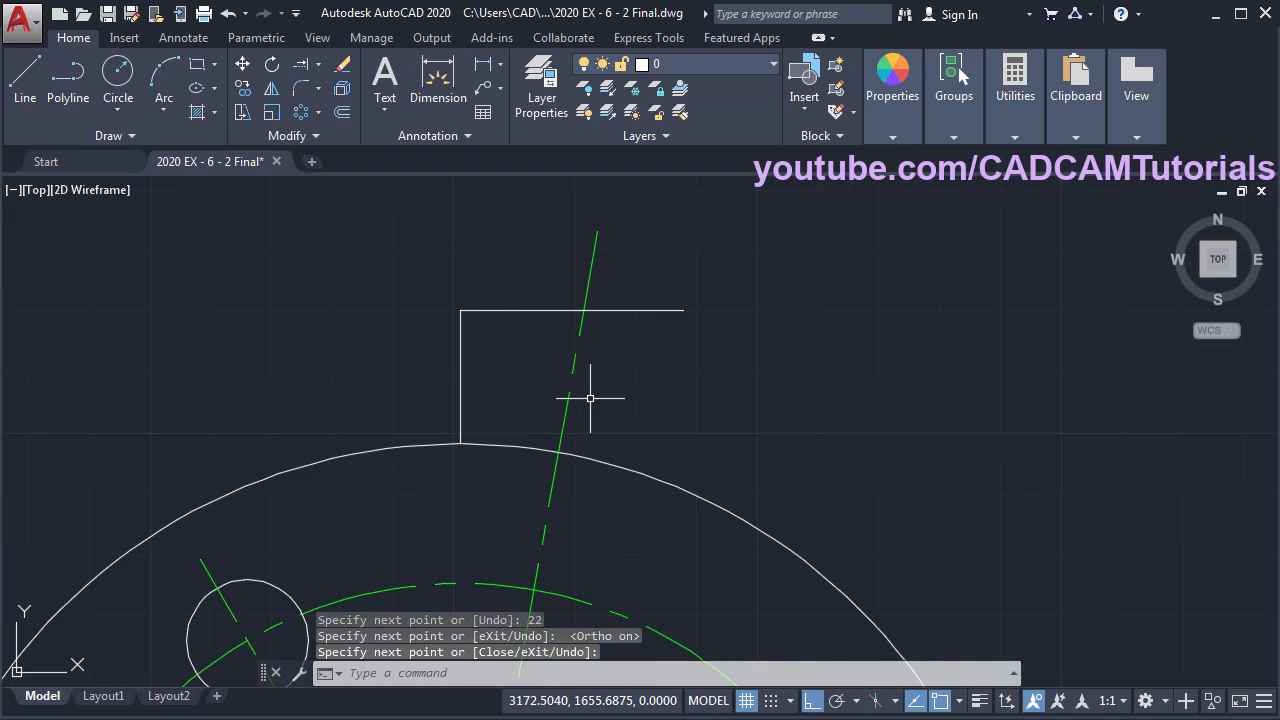
{"action": "middle_click_drag", "start_coordinate": [725, 358], "coordinate": [751, 357]}
{"action": "key", "text": "alt+Tab"}
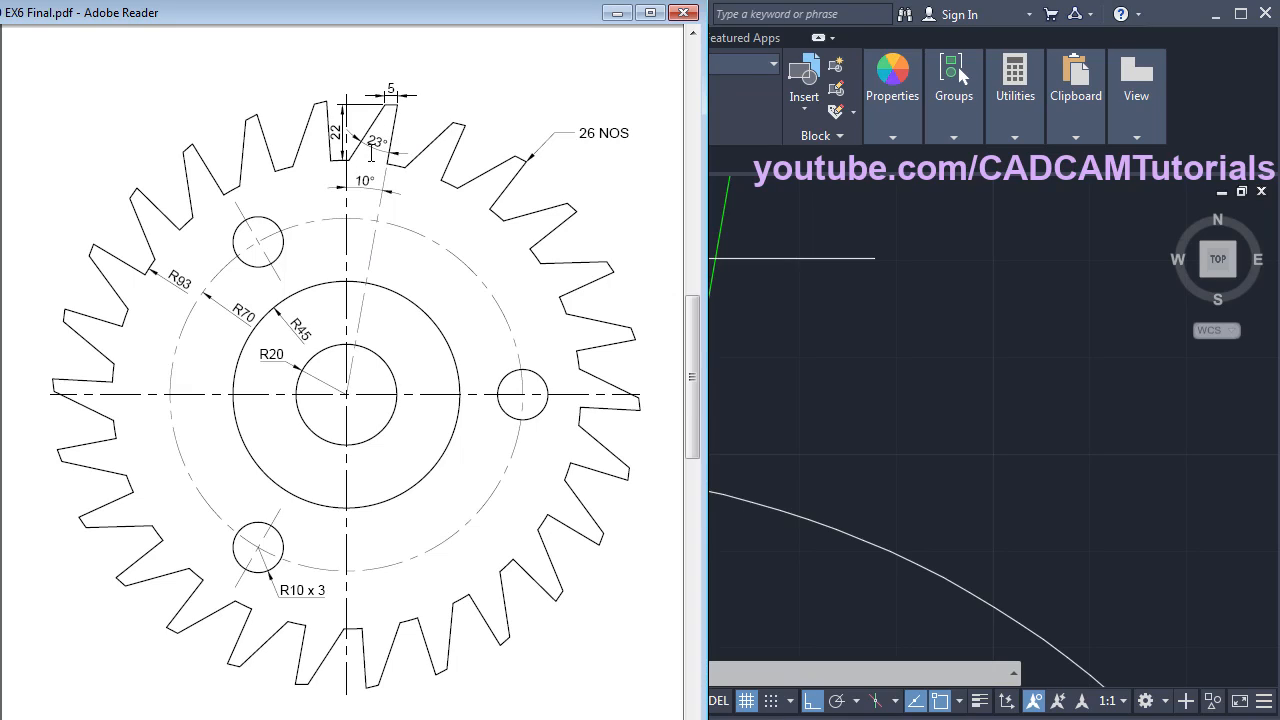
- From the centre line's intersection, draw a 5-unit top edge and a 40-long flank at 123°
{"action": "left_click", "coordinate": [876, 341]}
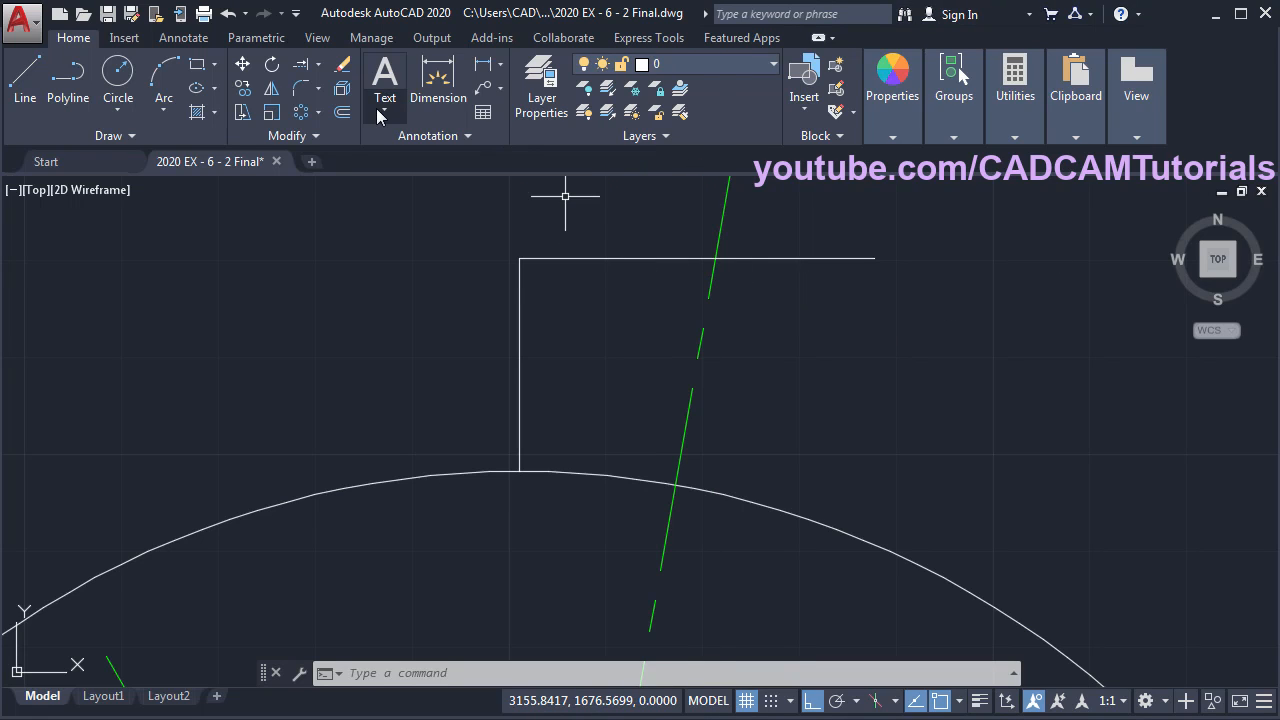
{"action": "left_click", "coordinate": [24, 88]}
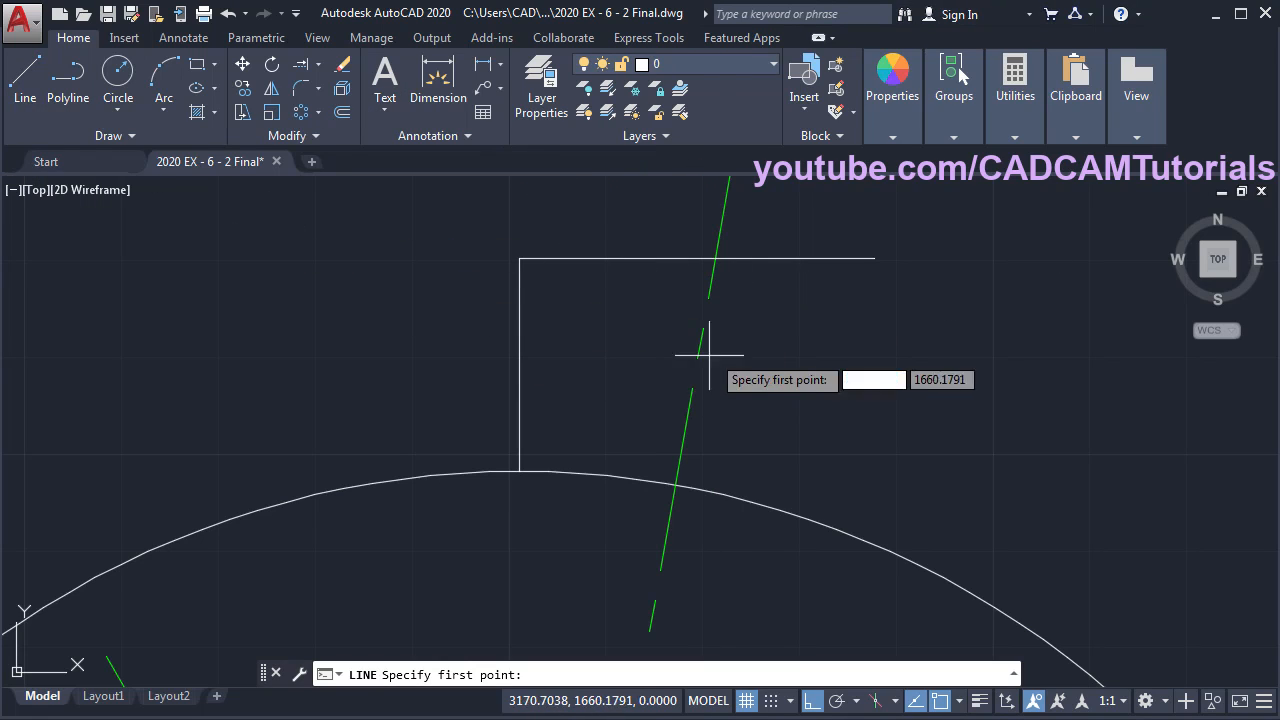
{"action": "left_click", "coordinate": [715, 259]}
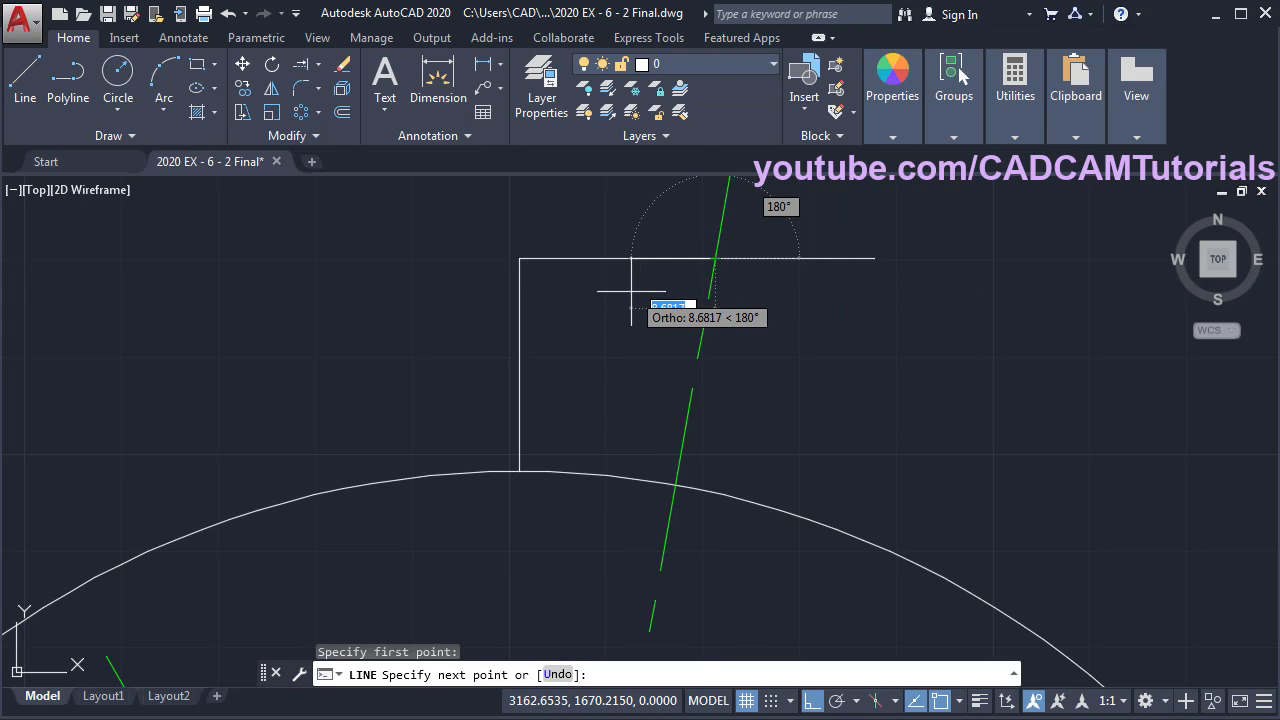
{"action": "type", "text": "5"}
{"action": "key", "text": "Return"}
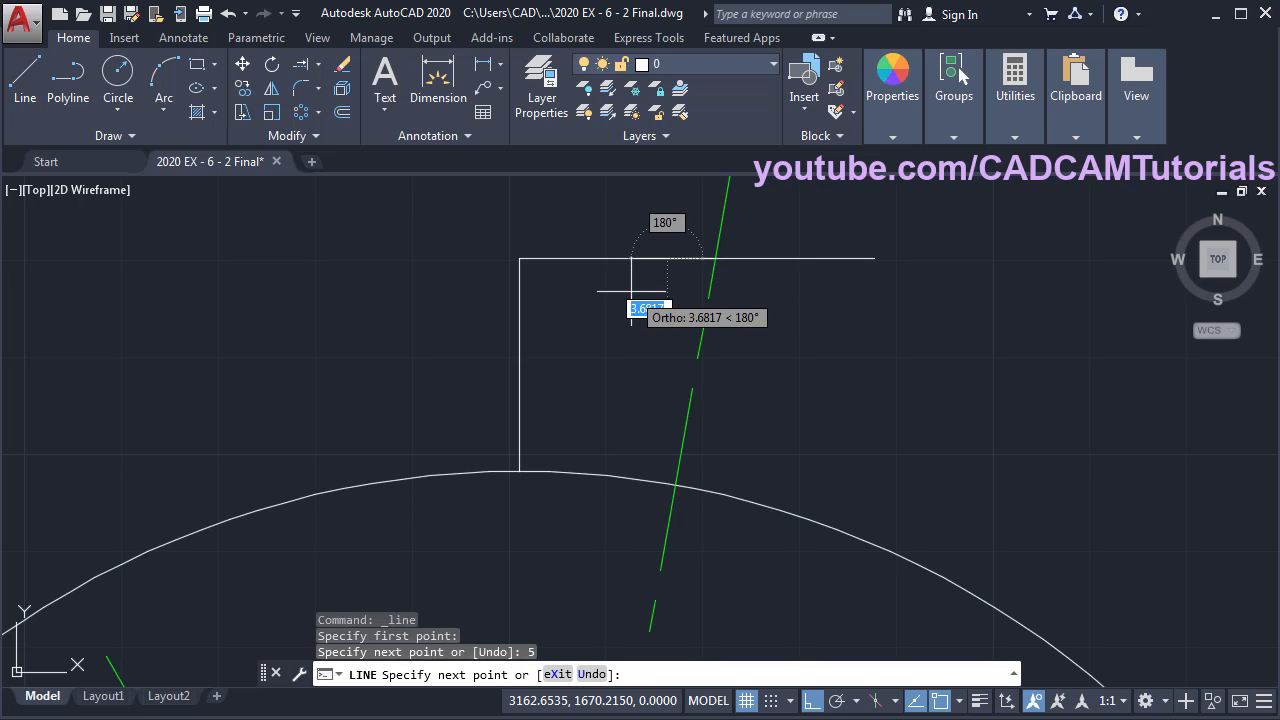
{"action": "left_click", "coordinate": [812, 700]}
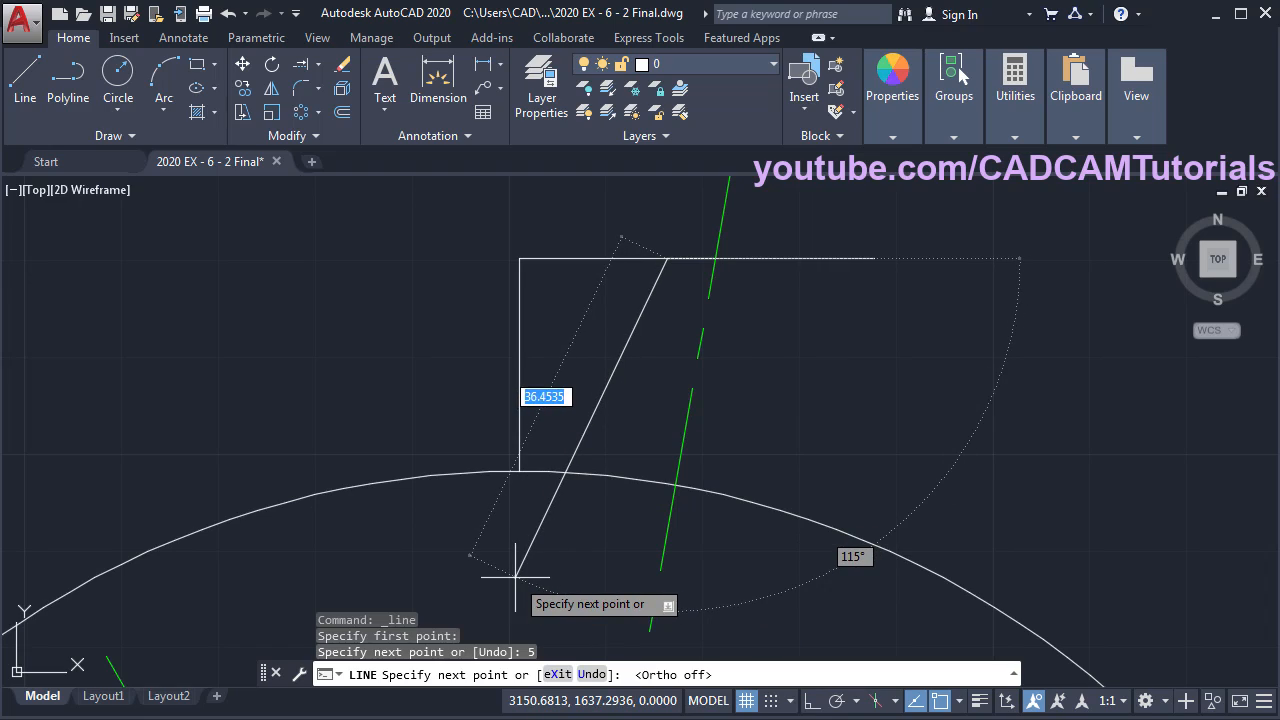
{"action": "type", "text": "40"}
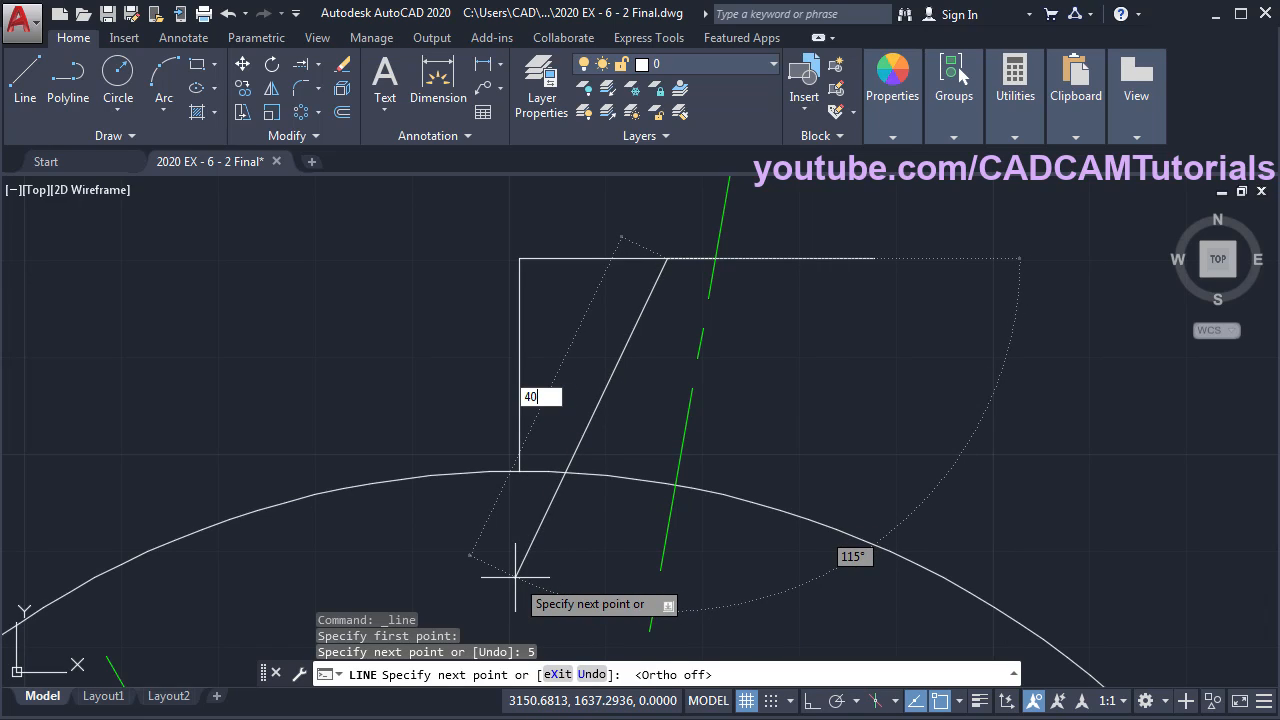
{"action": "key", "text": "Tab"}
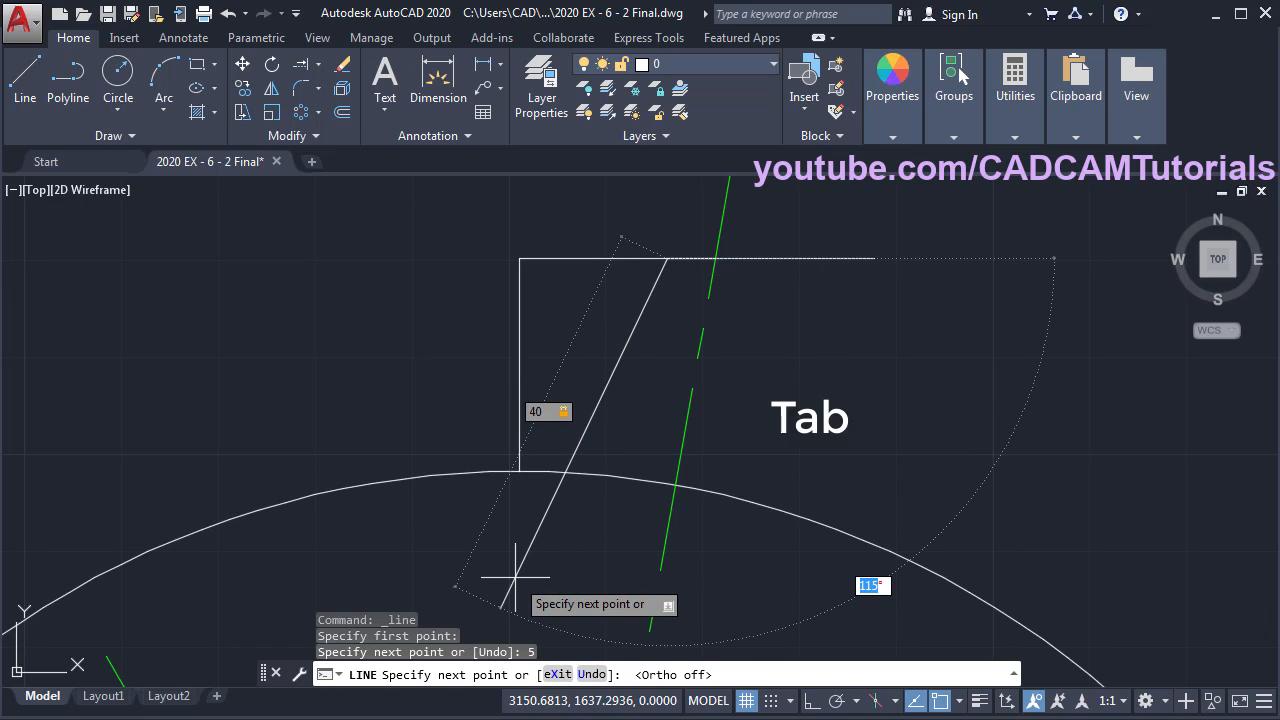
{"action": "type", "text": "123"}
{"action": "key", "text": "Return"}
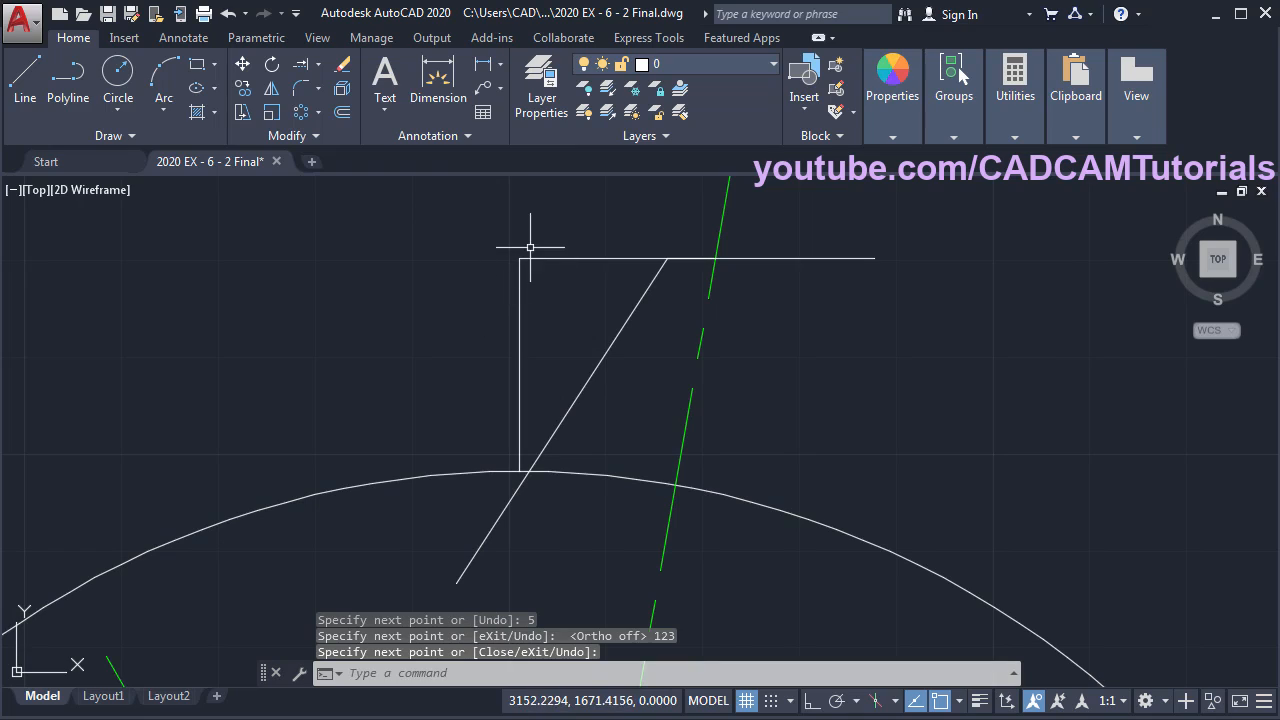
{"action": "key", "text": "Return"}
{"action": "type", "text": "e"}
{"action": "key", "text": "Return"}
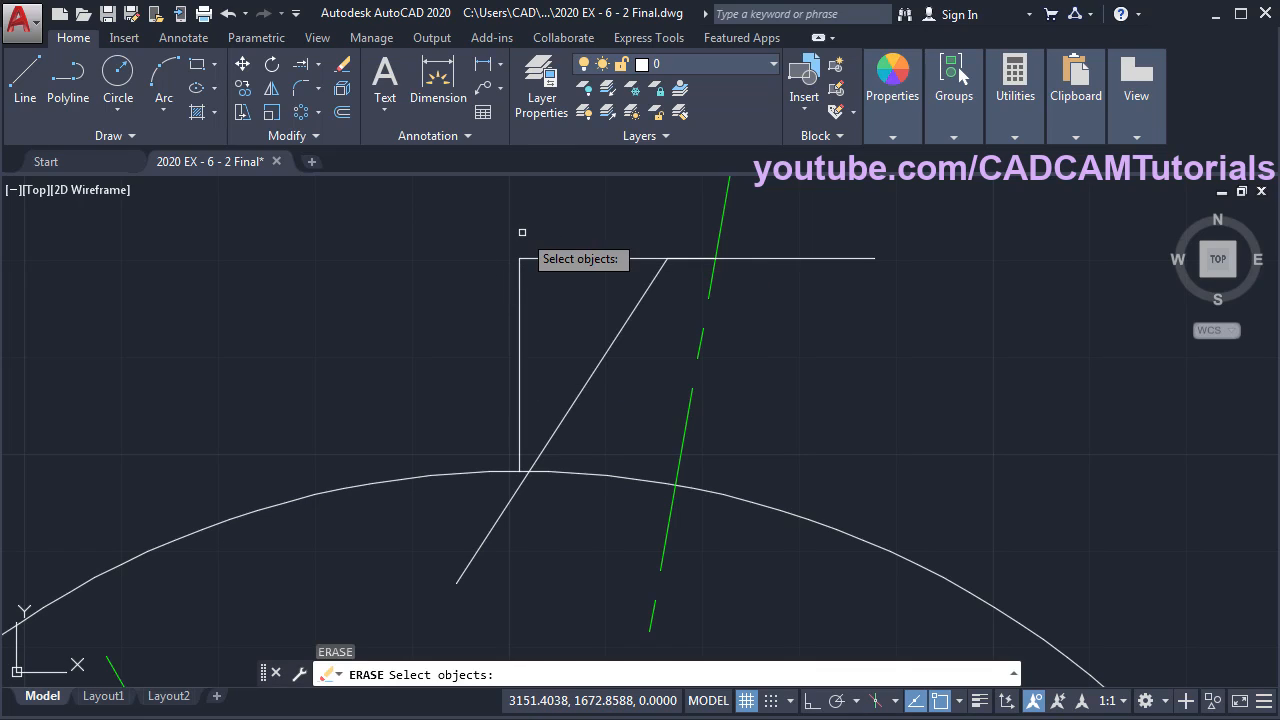
- Erase the vertical and top helper lines, then trim the slanted line and arc below the tooth
{"action": "left_click", "coordinate": [537, 242]}
{"action": "left_click", "coordinate": [475, 292]}
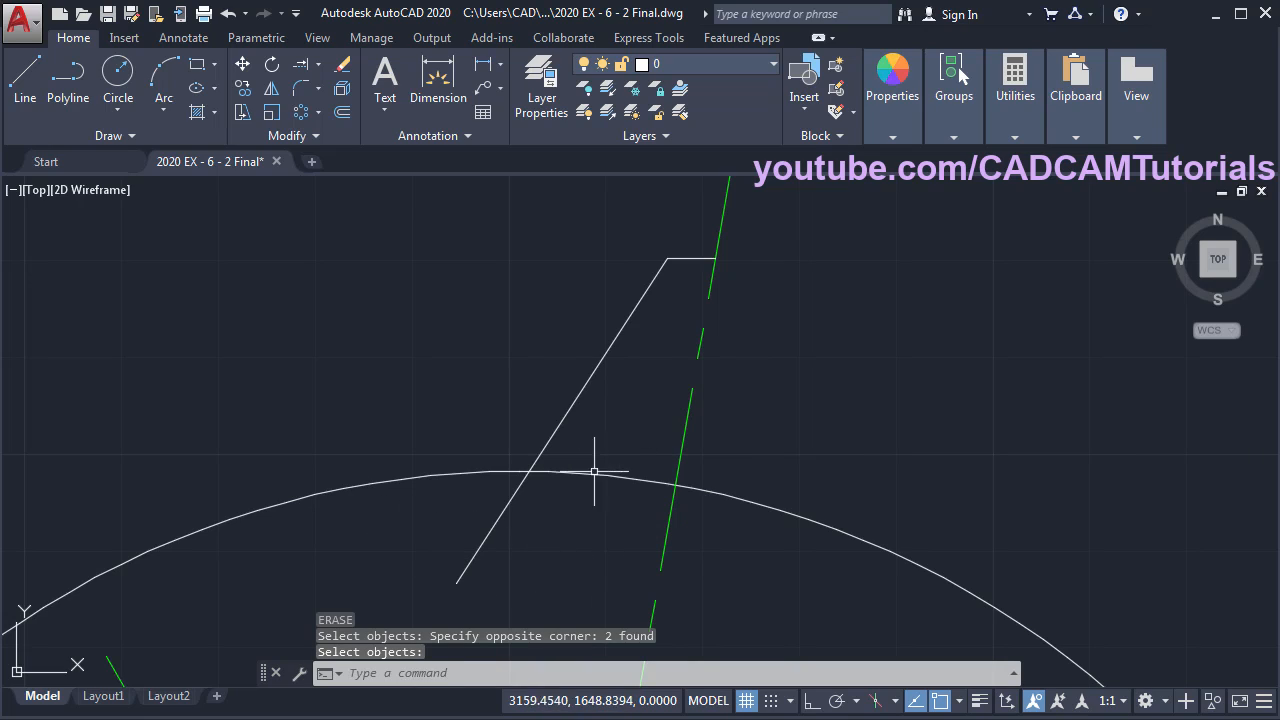
{"action": "type", "text": "tr"}
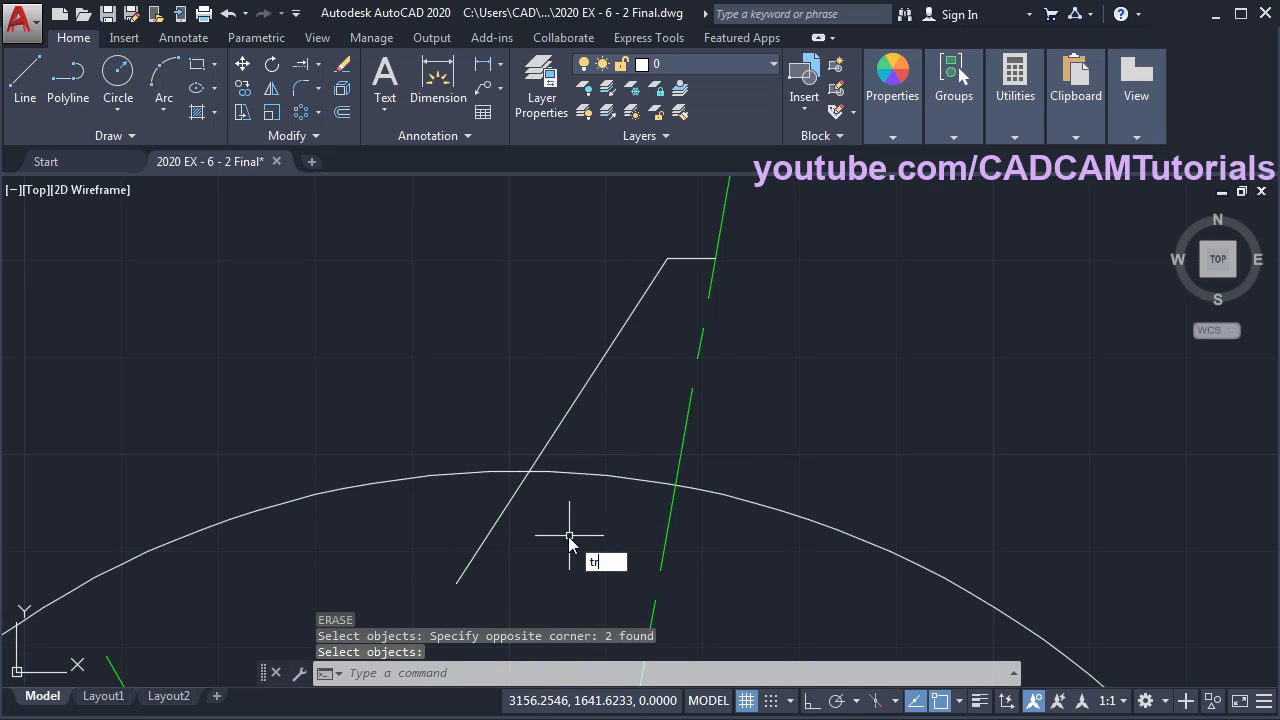
{"action": "key", "text": "Return"}
{"action": "key", "text": "Return"}
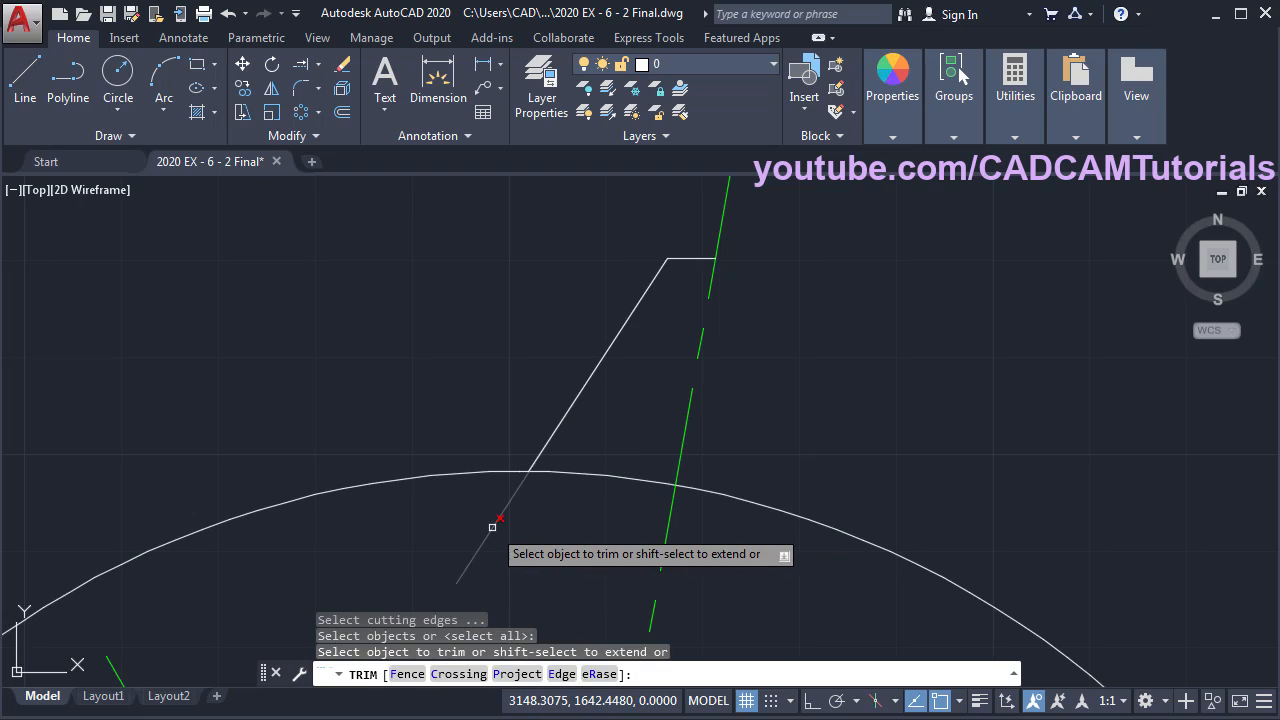
{"action": "left_click", "coordinate": [492, 523]}
{"action": "left_click", "coordinate": [627, 477]}
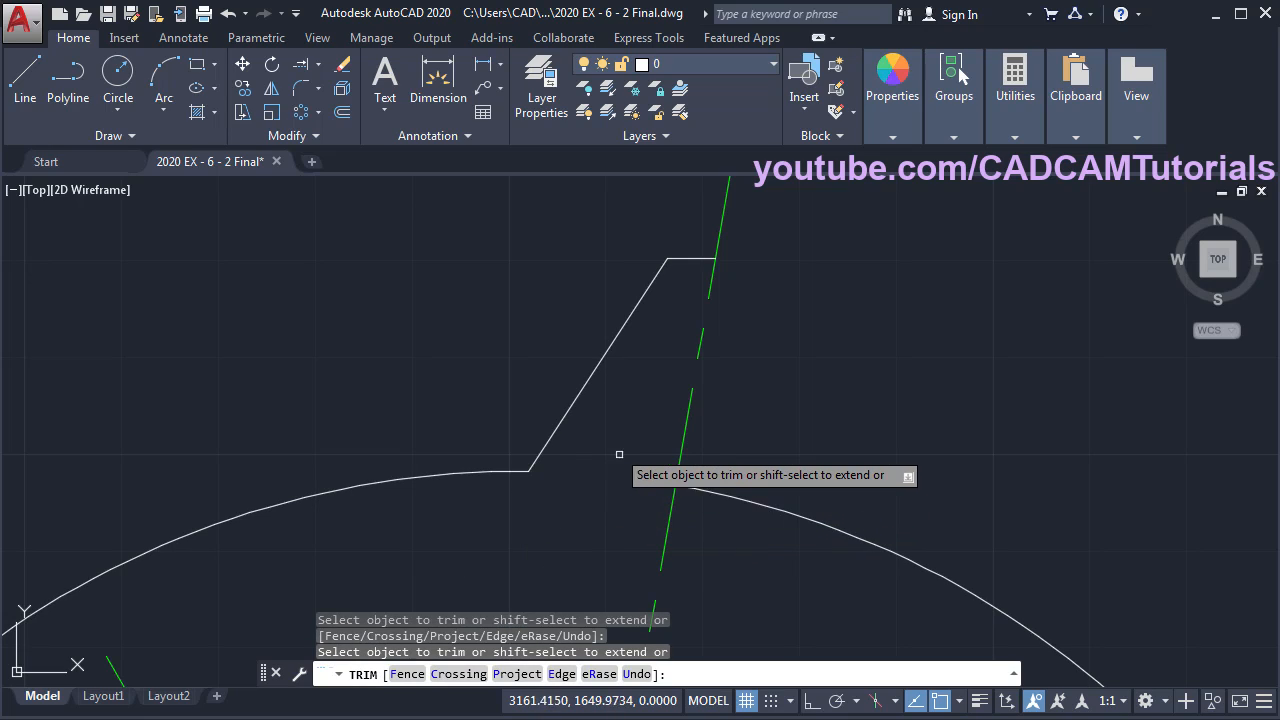
{"action": "key", "text": "Return"}
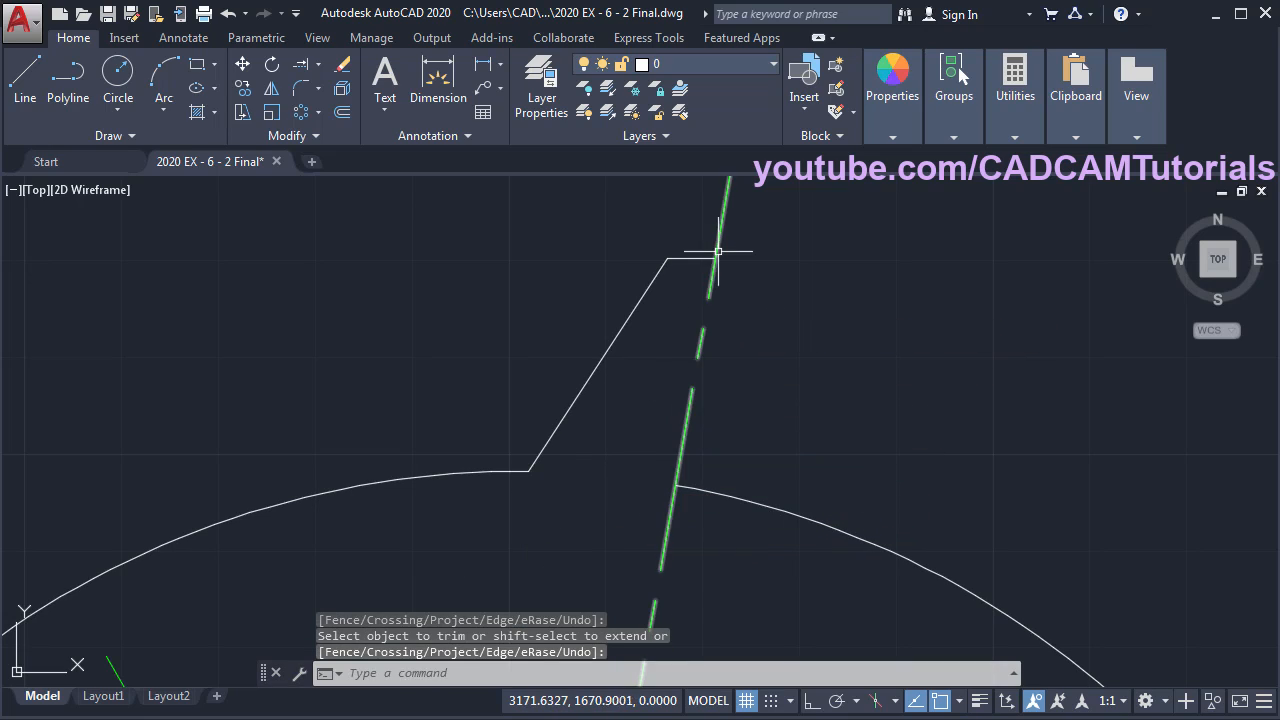
- Draw the second tooth flank along the green line down to the outer arc
{"action": "left_click", "coordinate": [42, 120]}
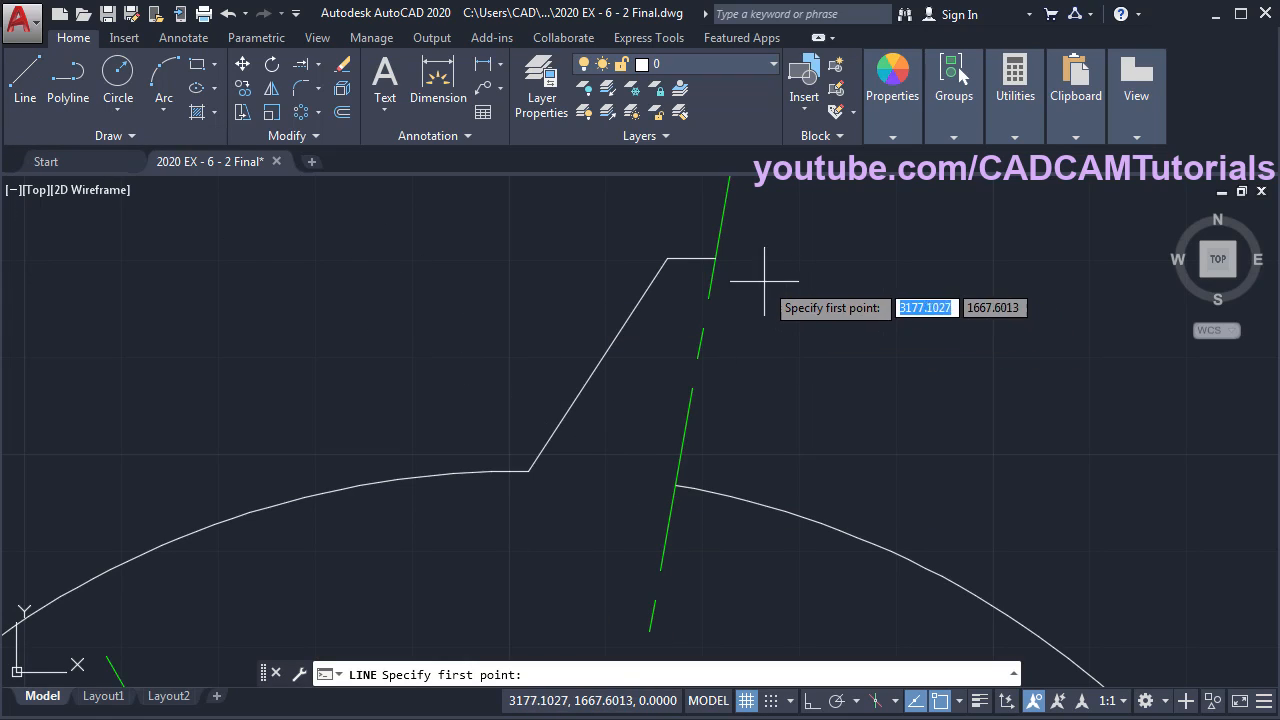
{"action": "left_click", "coordinate": [712, 258]}
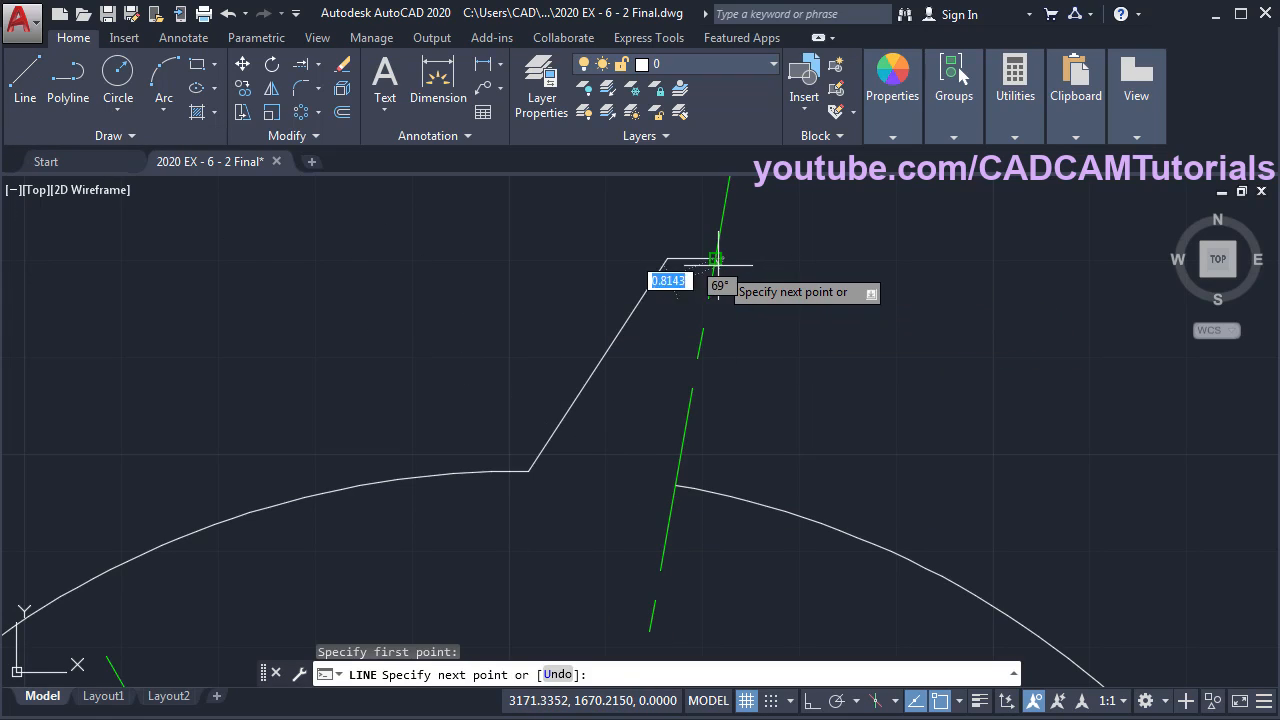
{"action": "left_click", "coordinate": [678, 485]}
{"action": "key", "text": "Return"}
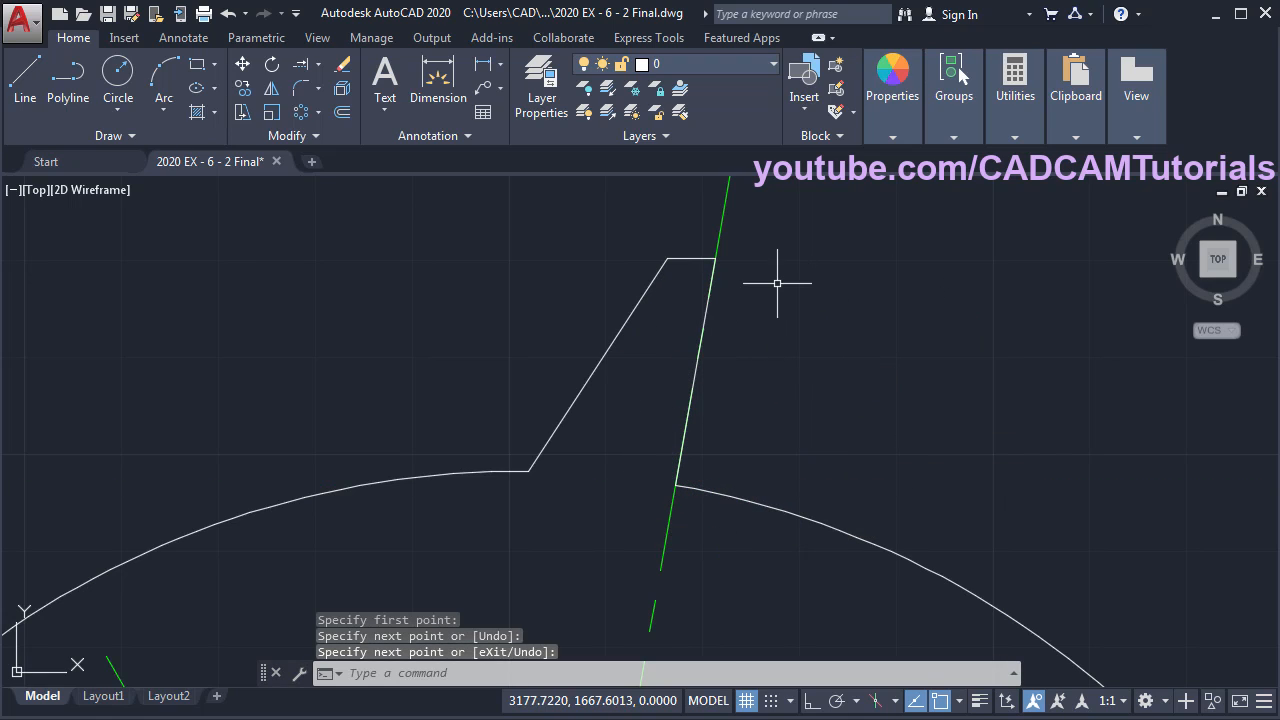
- Pan to show the whole gear and compare it with the reference PDF
{"action": "scroll", "coordinate": [778, 290], "scroll_direction": "down", "scroll_amount": 4}
{"action": "mouse_move", "coordinate": [819, 441]}
{"action": "middle_mouse_down"}
{"action": "mouse_move", "coordinate": [737, 357]}
{"action": "mouse_move", "coordinate": [738, 400]}
{"action": "middle_mouse_up"}
{"action": "key", "text": "alt+Tab"}
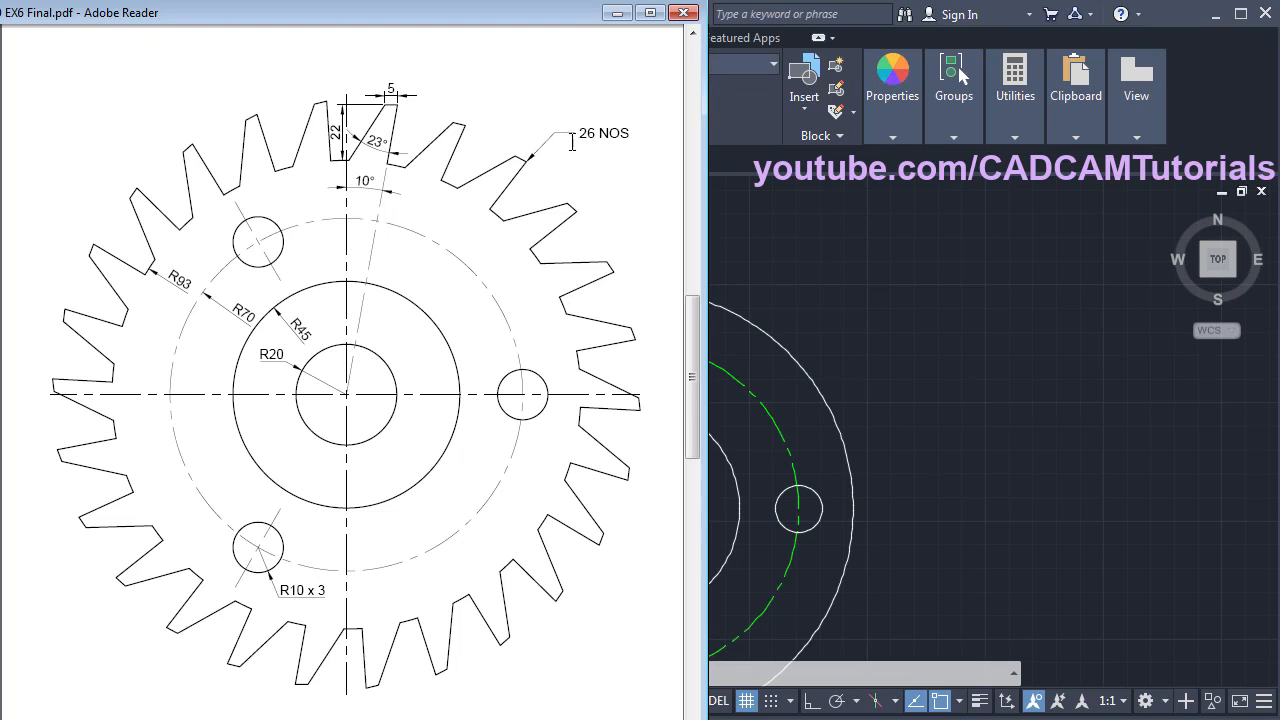
{"action": "key", "text": "alt+Tab"}
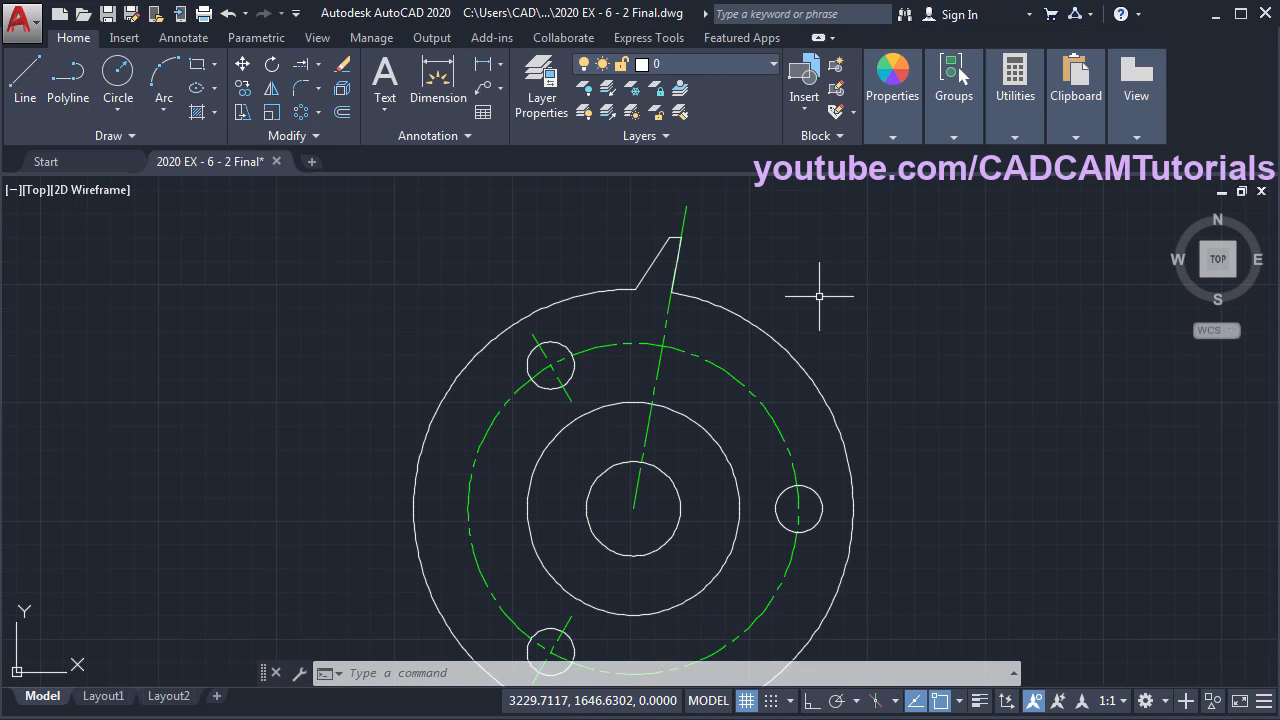
- Polar-array the three tooth lines 26 times around the gear centre
{"action": "left_click", "coordinate": [301, 114]}
{"action": "left_click", "coordinate": [586, 229]}
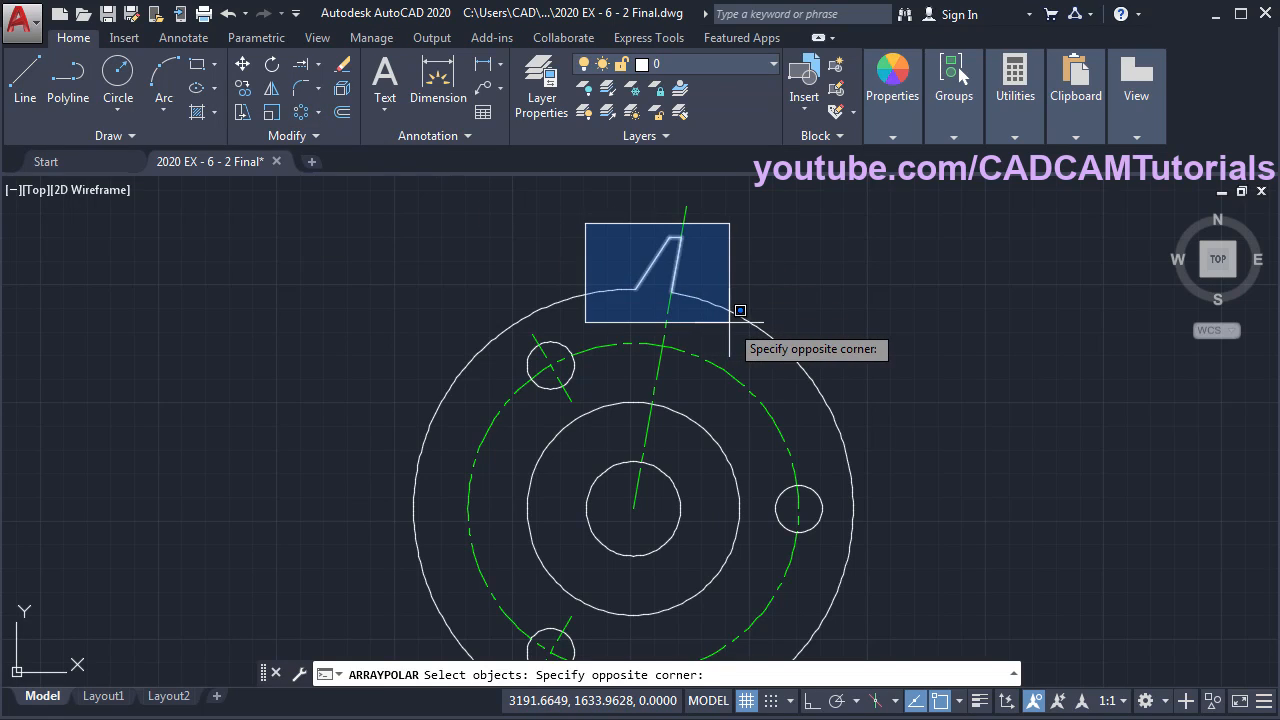
{"action": "left_click", "coordinate": [737, 314]}
{"action": "key", "text": "Return"}
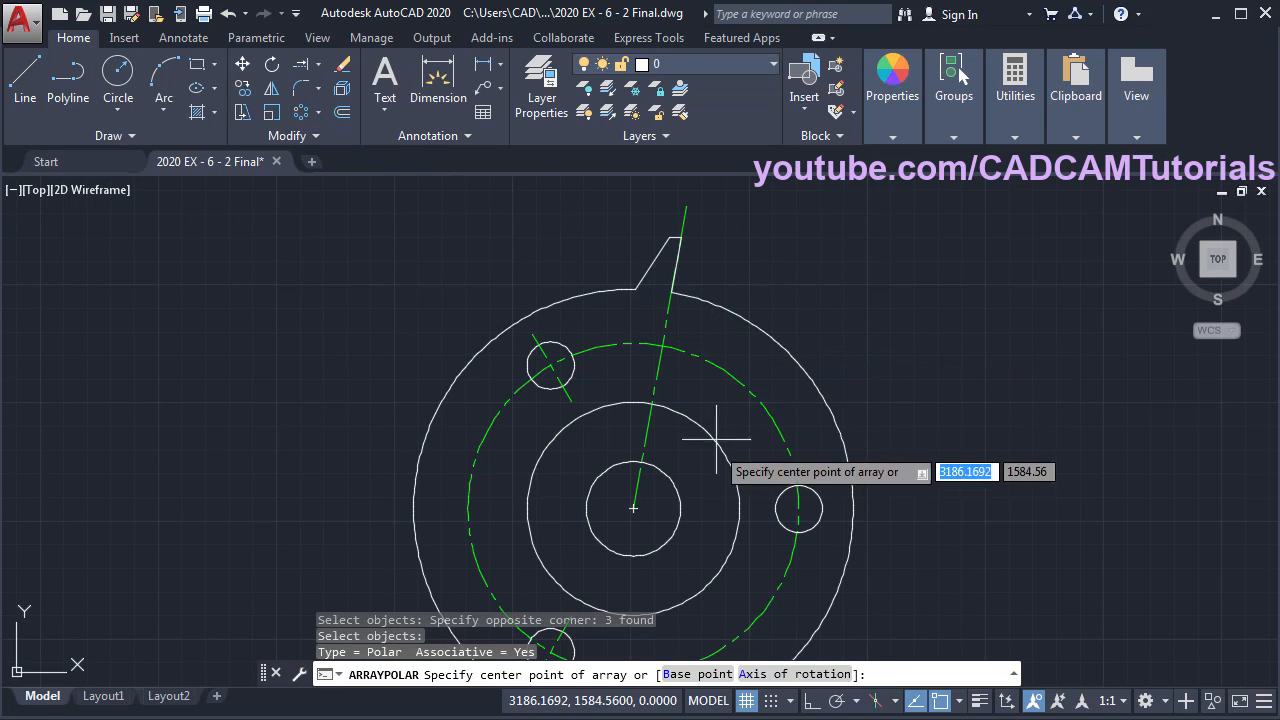
{"action": "left_click", "coordinate": [633, 508]}
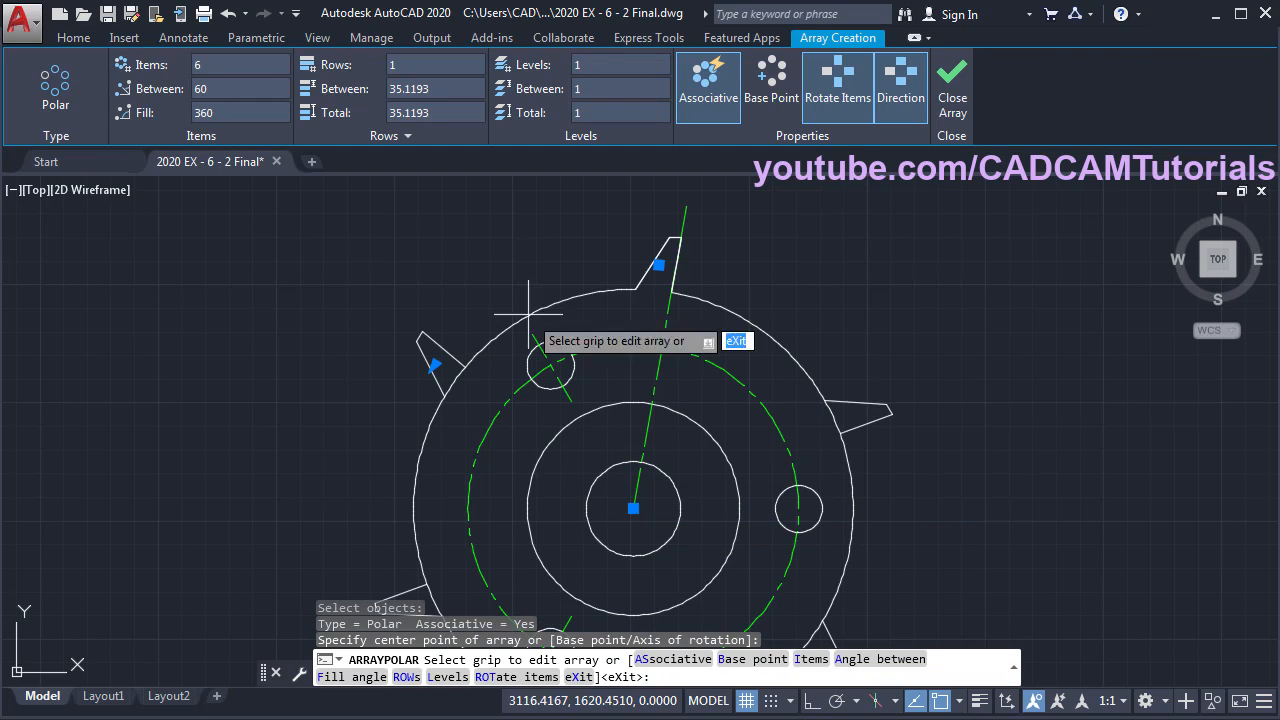
{"action": "left_click", "coordinate": [212, 66]}
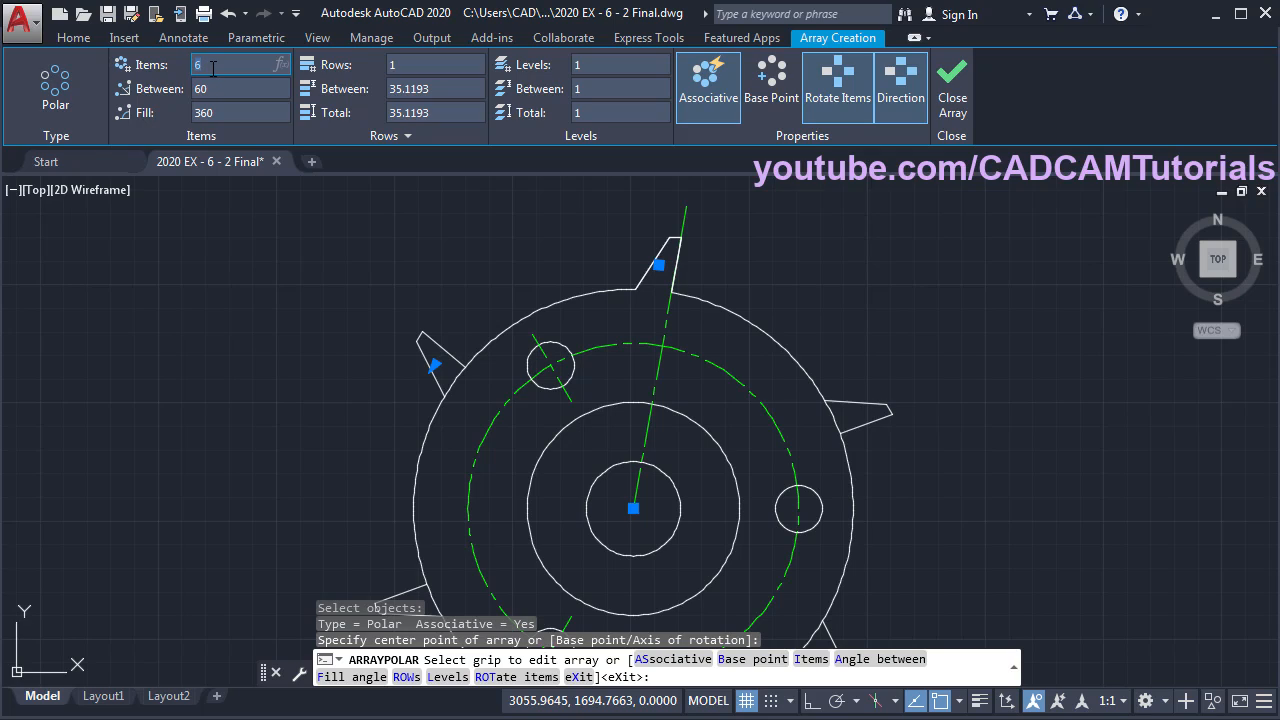
{"action": "key", "text": "Return"}
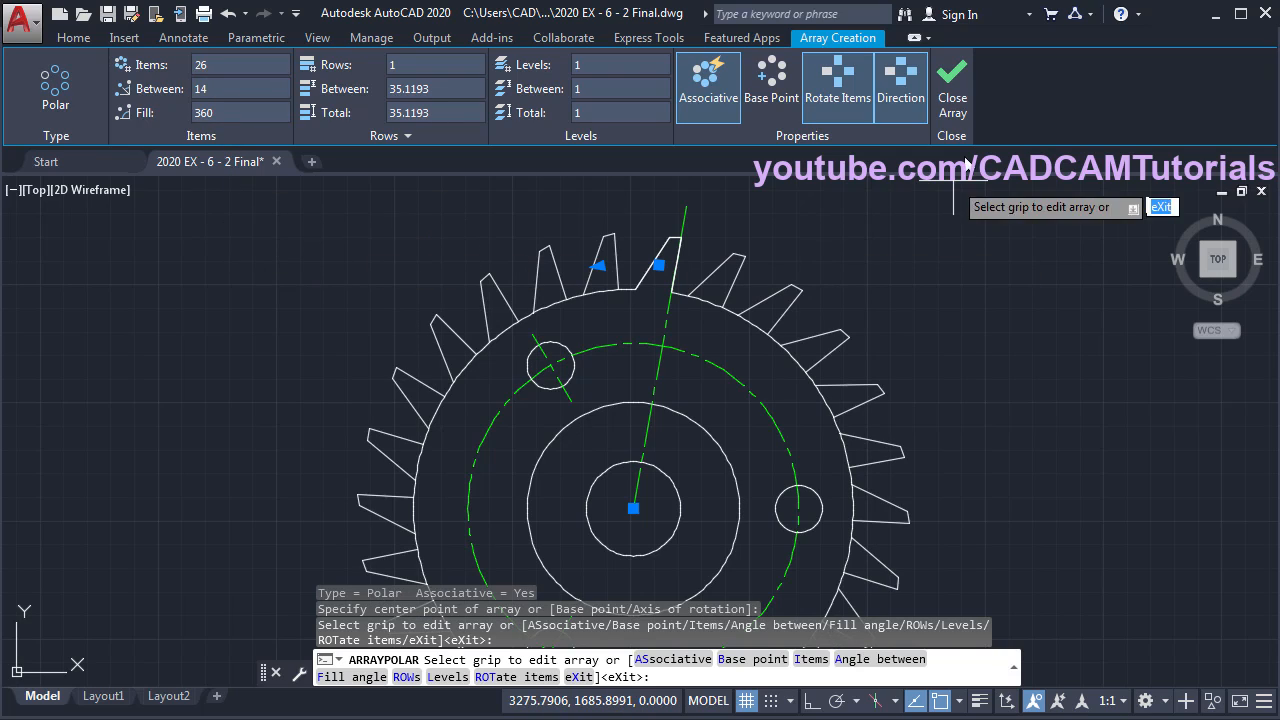
{"action": "left_click", "coordinate": [957, 104]}
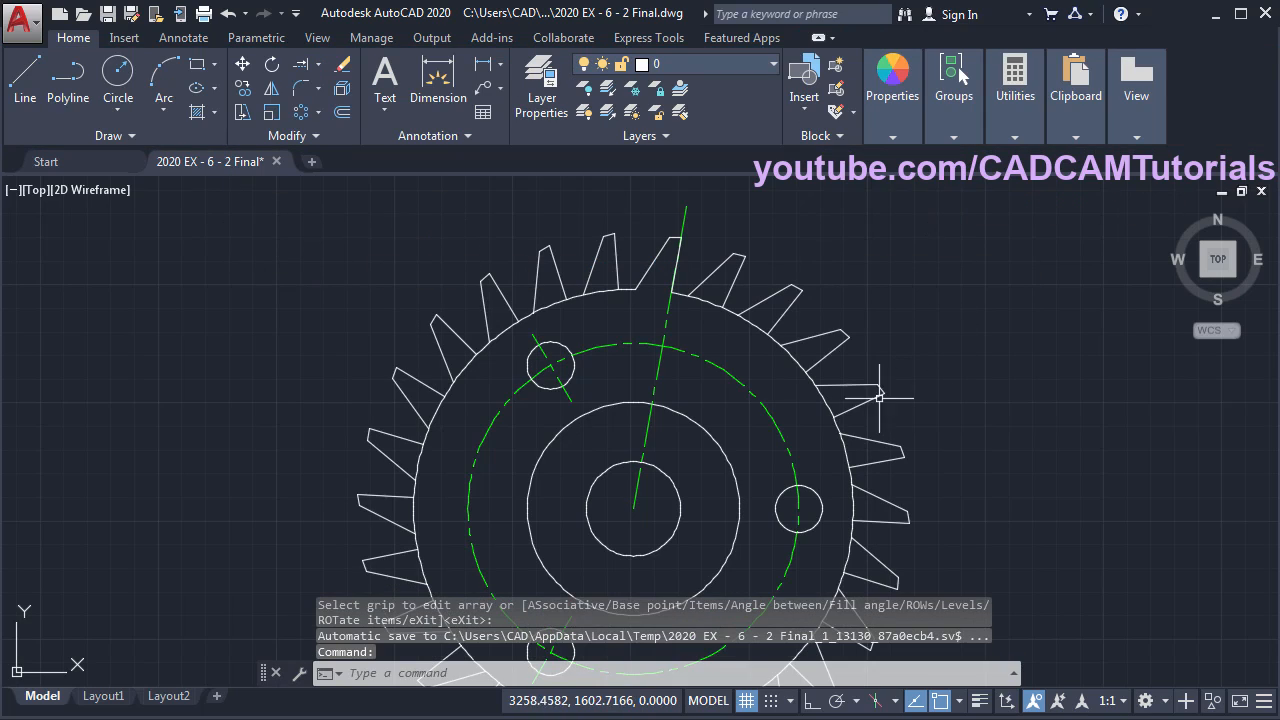
- Trim the outer circle arc between two teeth using all objects as cutting edges
{"action": "scroll", "coordinate": [618, 317], "scroll_direction": "up", "scroll_amount": 2}
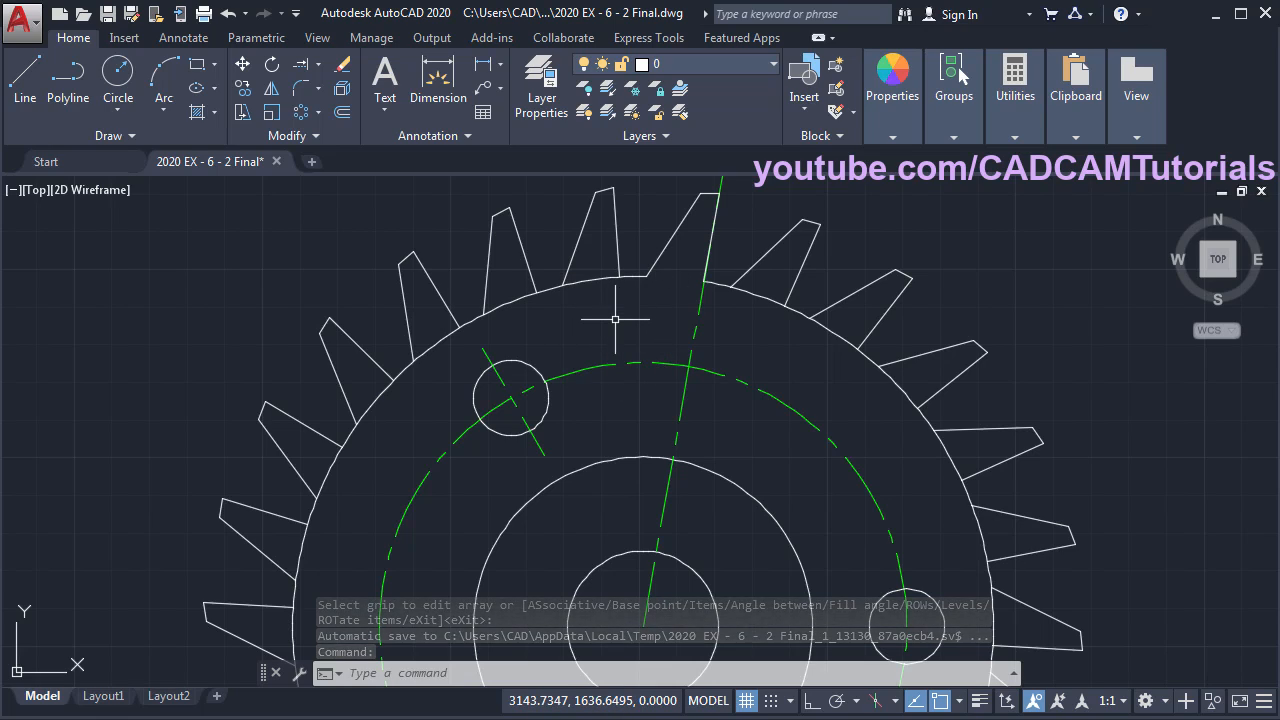
{"action": "type", "text": "tr"}
{"action": "key", "text": "Return"}
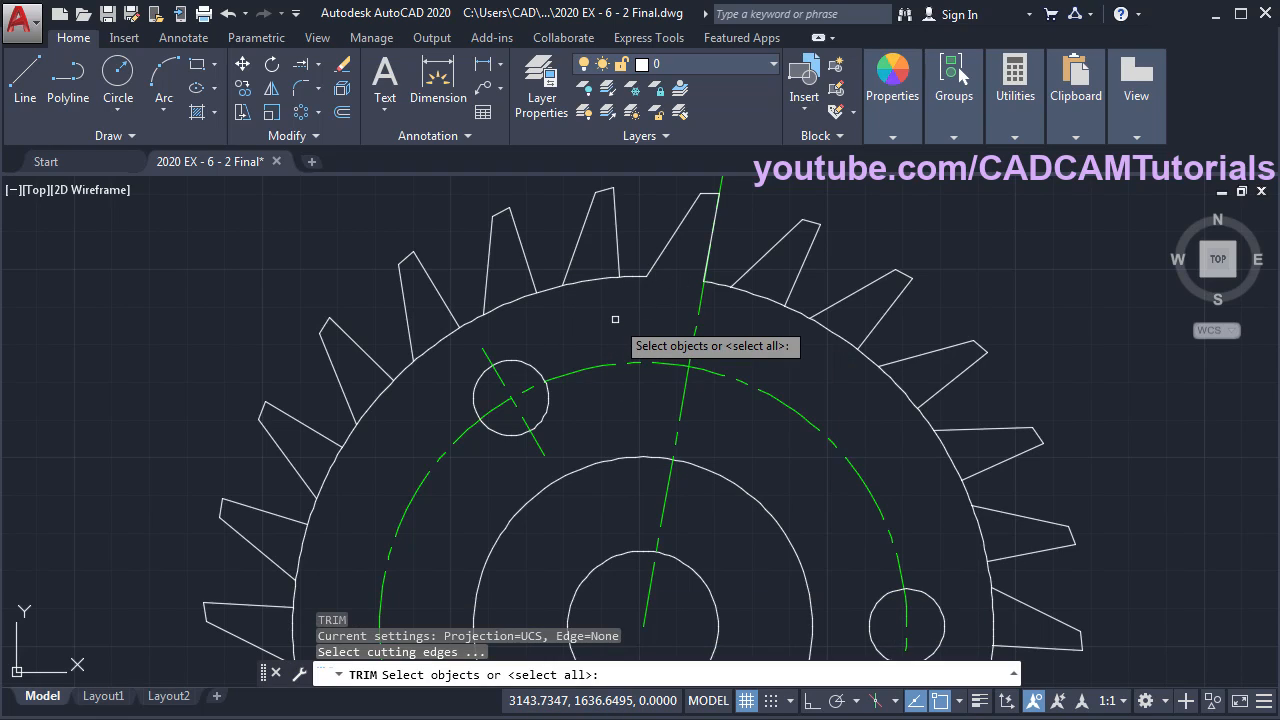
{"action": "key", "text": "Return"}
{"action": "left_click", "coordinate": [588, 280]}
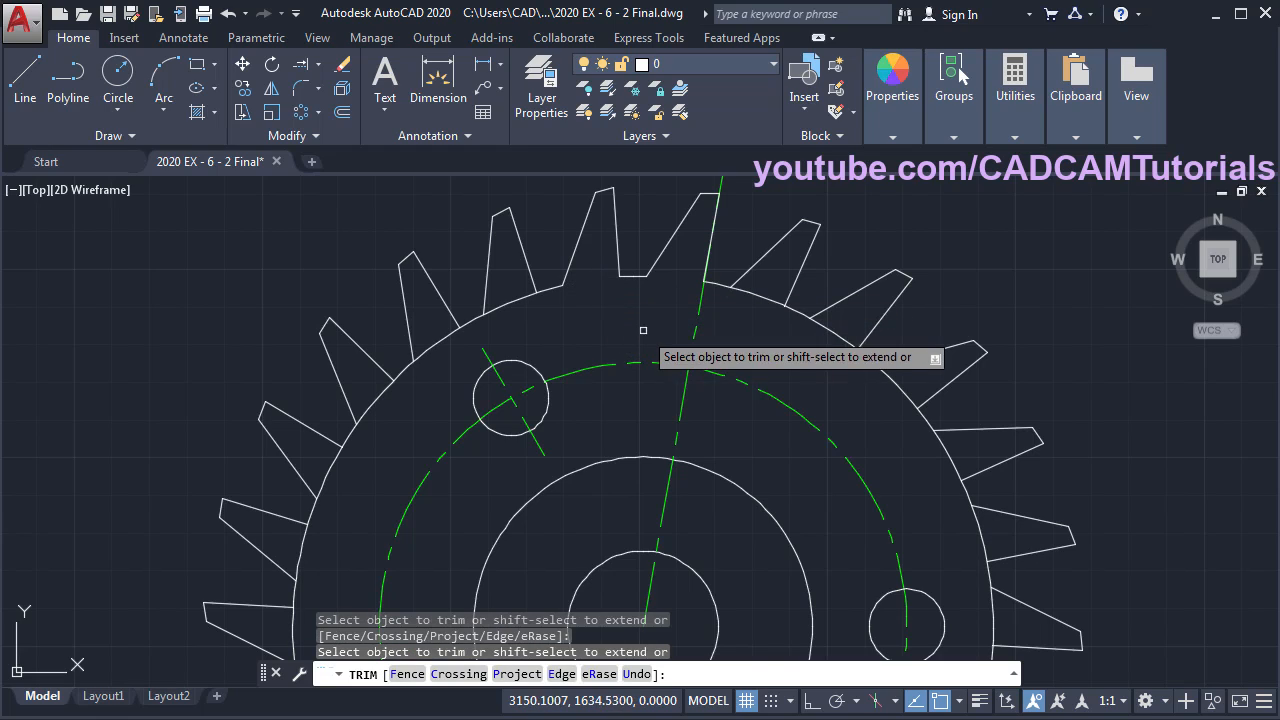
{"action": "key", "text": "Return"}
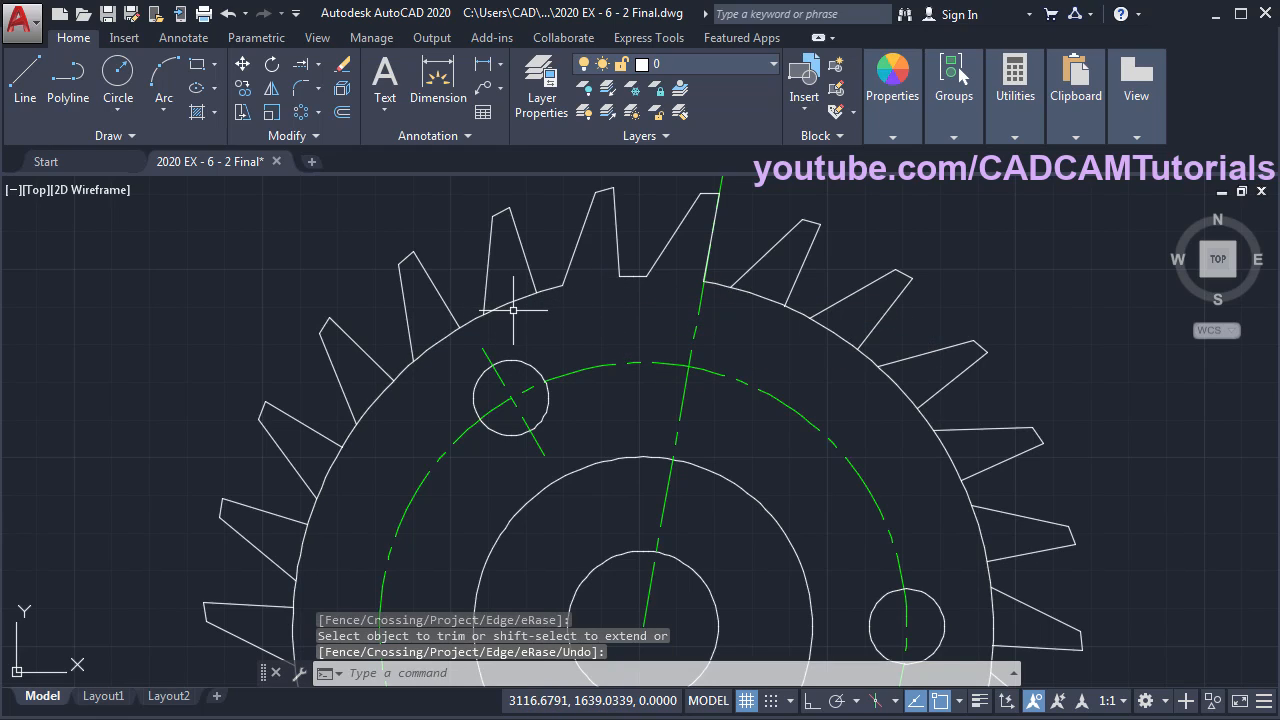
- Erase the remaining radius-93 outer circle arc
{"action": "type", "text": "e"}
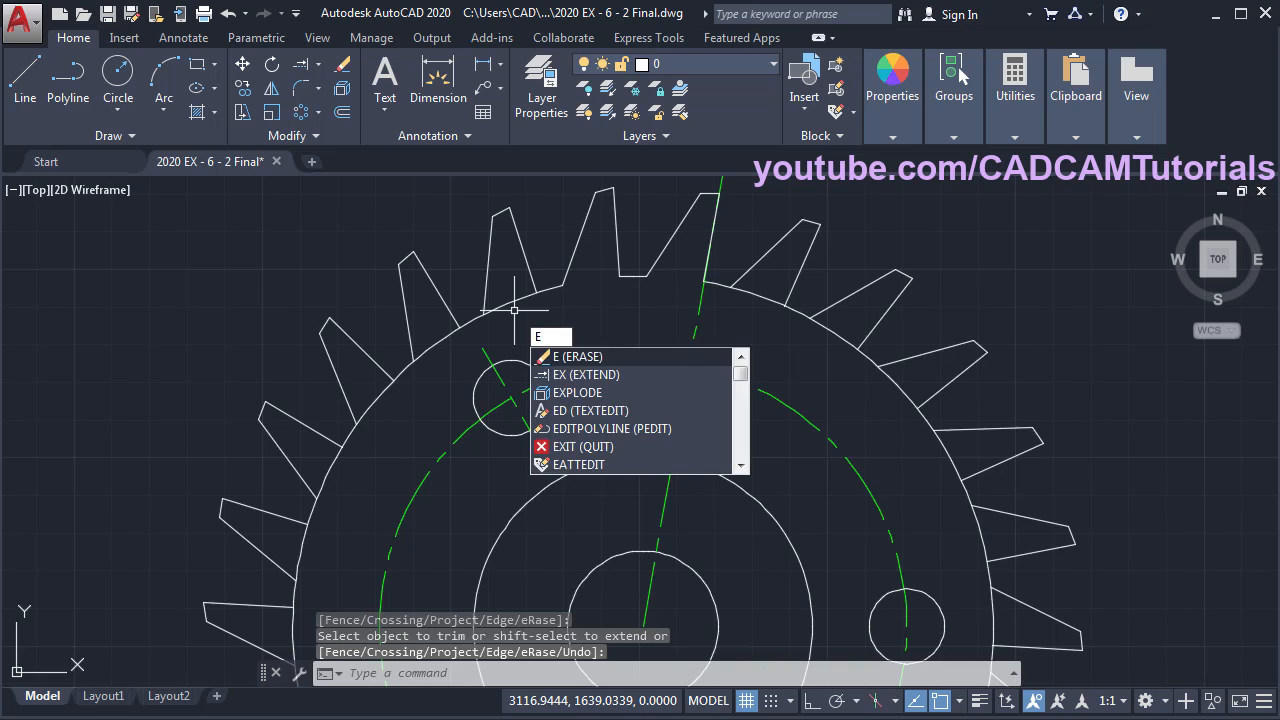
{"action": "key", "text": "Return"}
{"action": "left_click", "coordinate": [514, 302]}
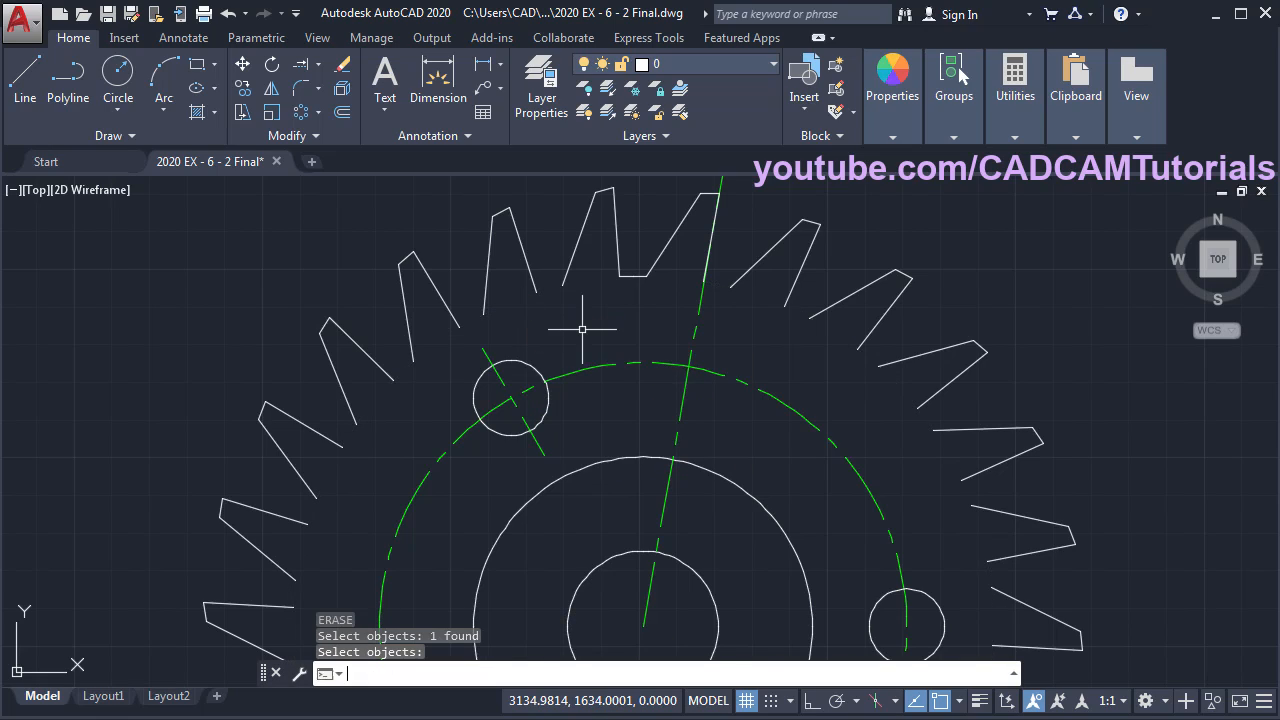
{"action": "key", "text": "Return"}
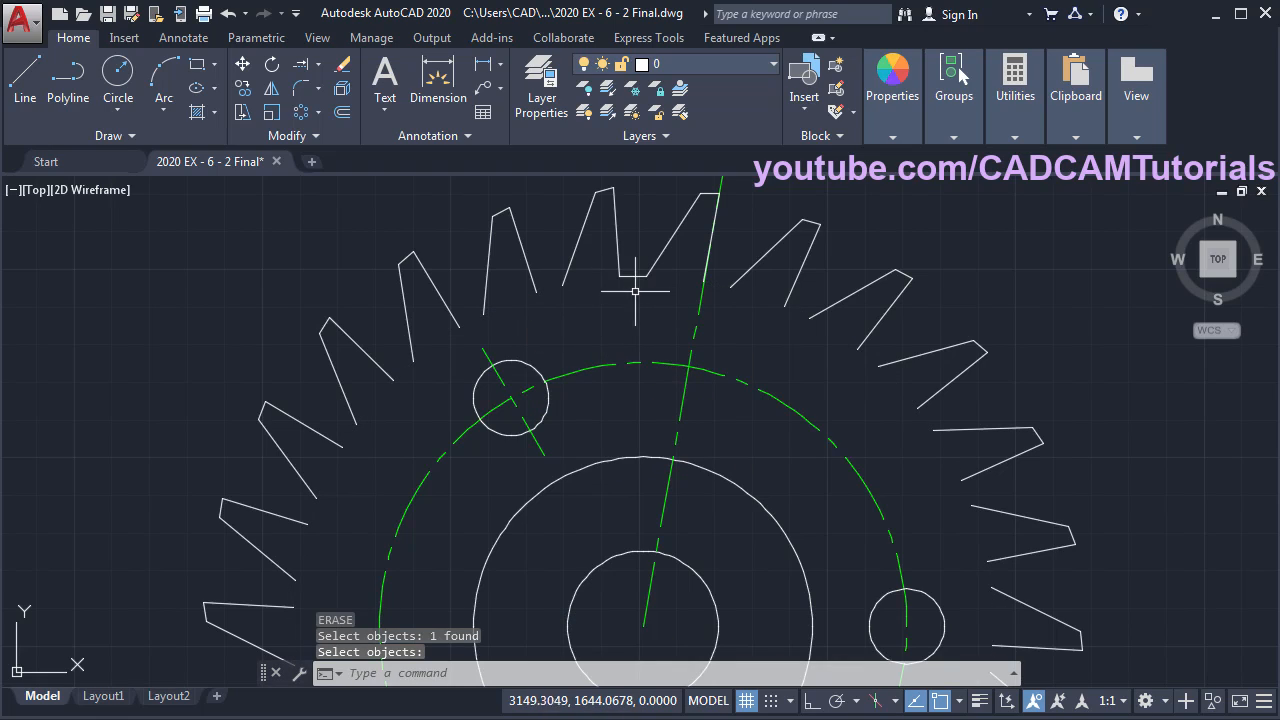
- Polar-array the arc segment between teeth 26 times around the gear centre
{"action": "left_click", "coordinate": [300, 113]}
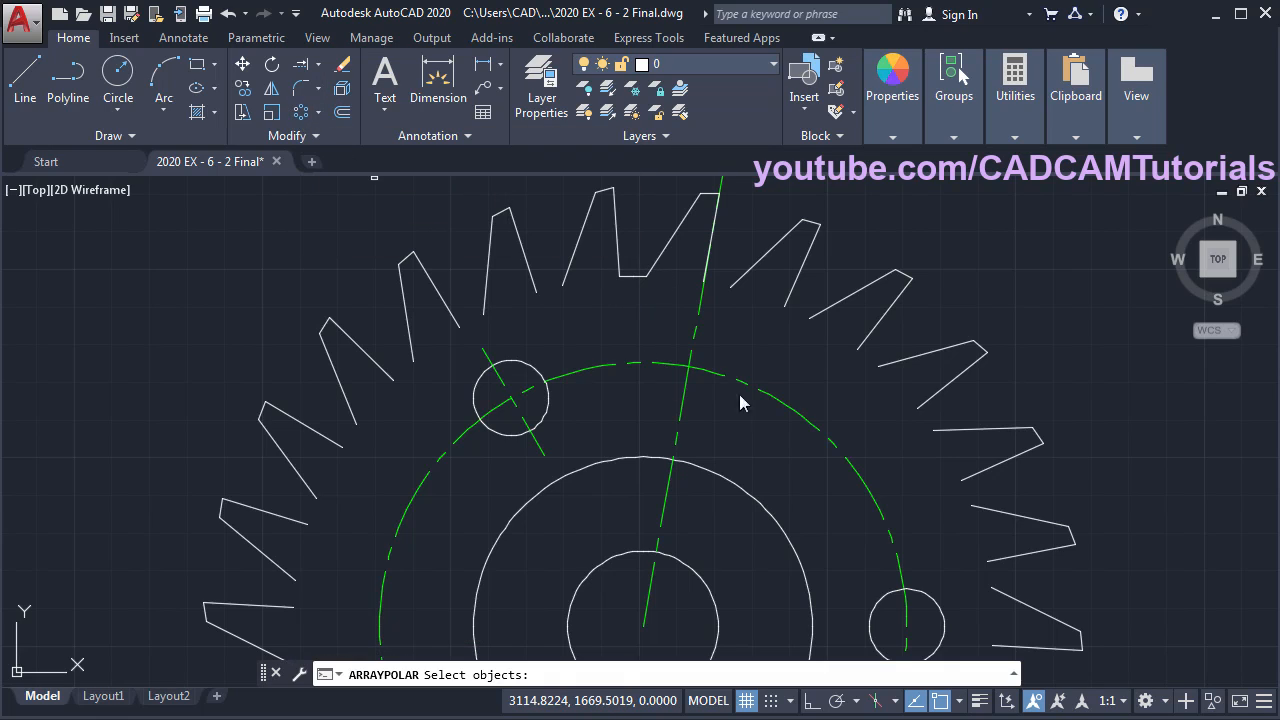
{"action": "left_click", "coordinate": [631, 276]}
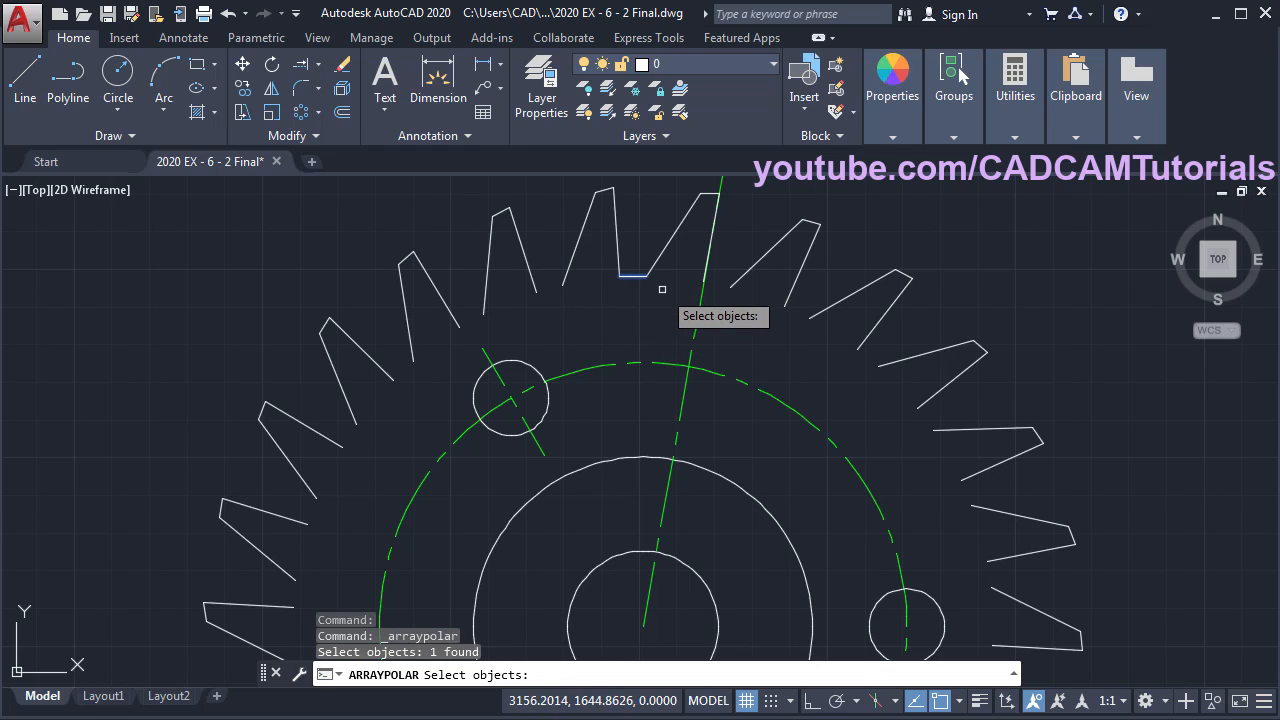
{"action": "key", "text": "Return"}
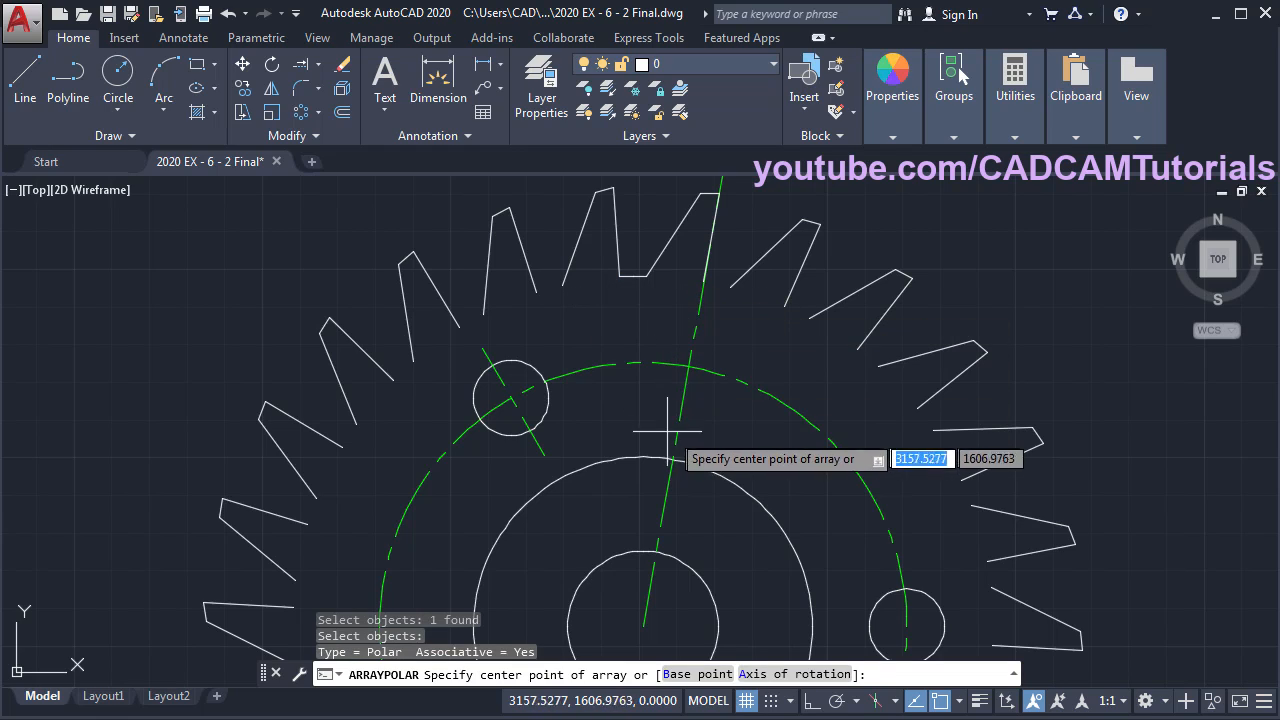
{"action": "left_click", "coordinate": [643, 626]}
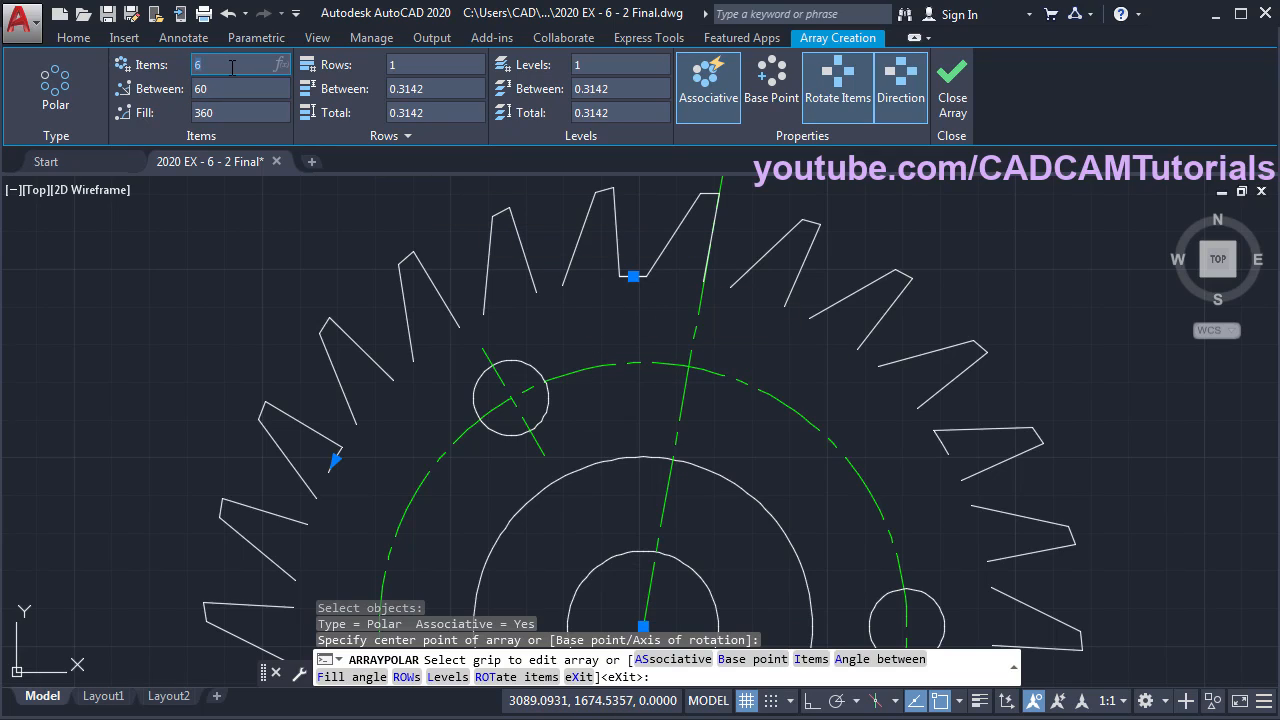
{"action": "key", "text": "Return"}
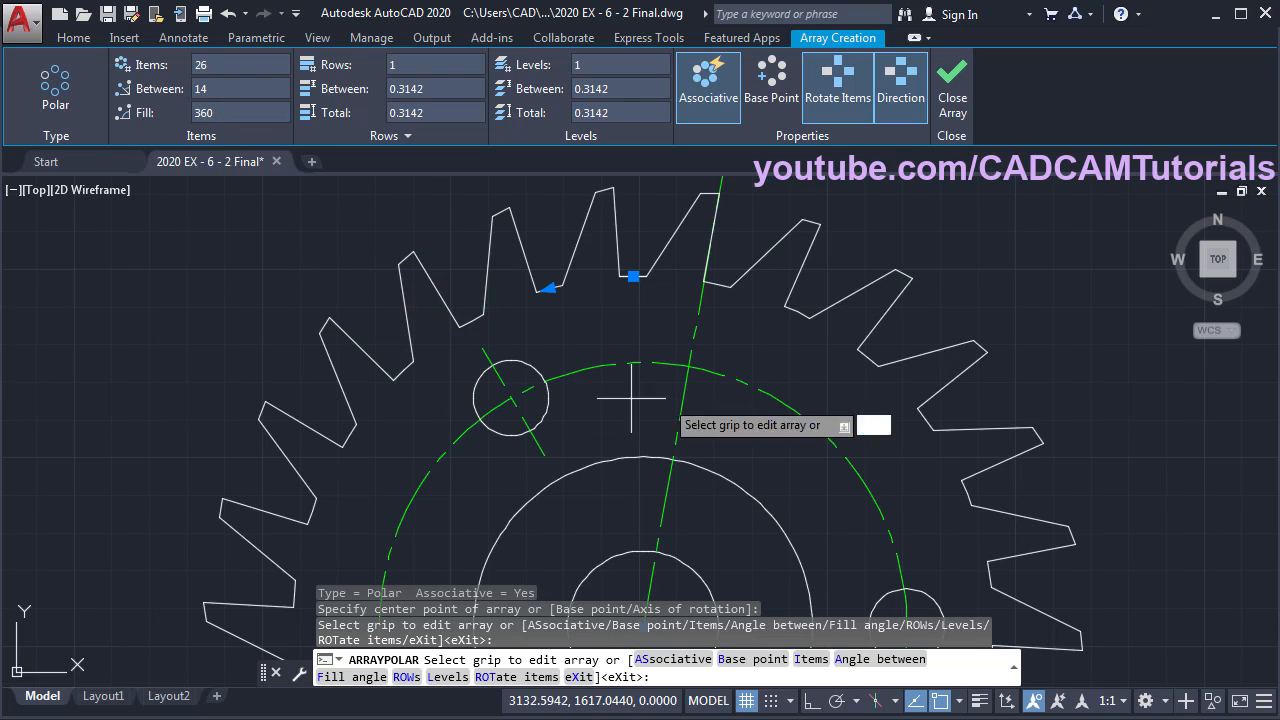
{"action": "left_click", "coordinate": [957, 104]}
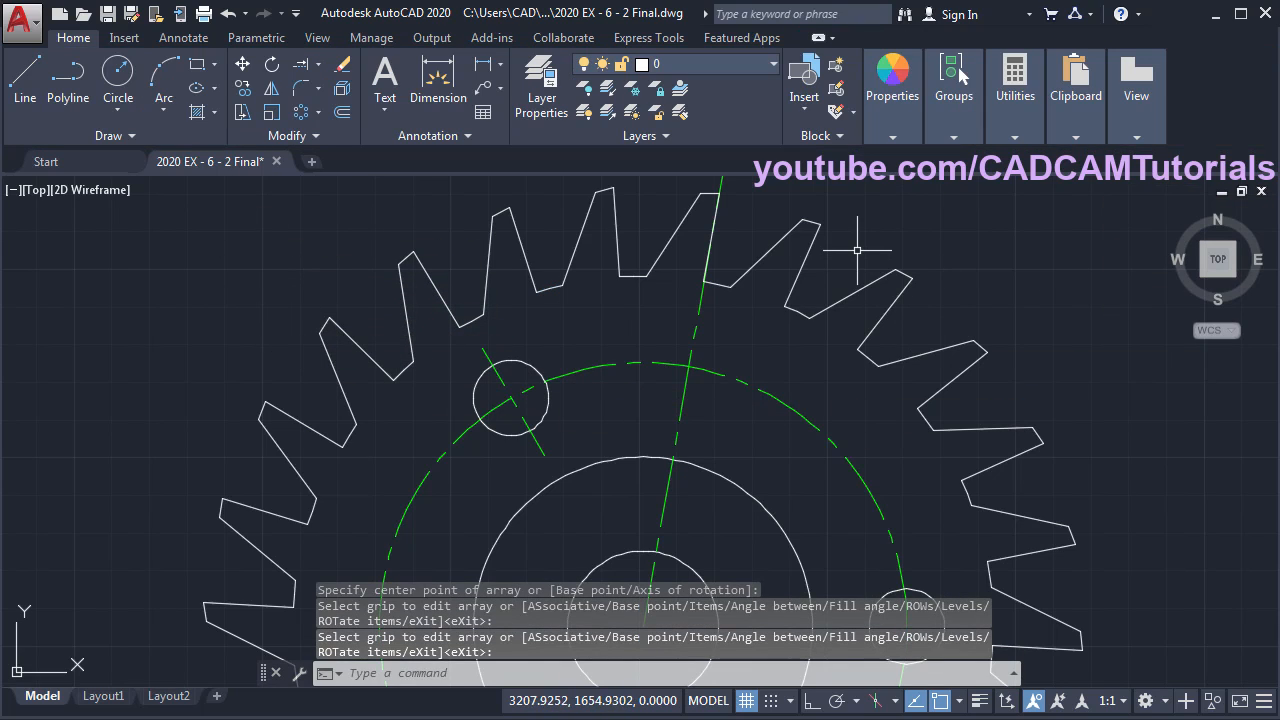
- Make Center the current layer
{"action": "scroll", "coordinate": [870, 300], "scroll_direction": "down", "scroll_amount": 5}
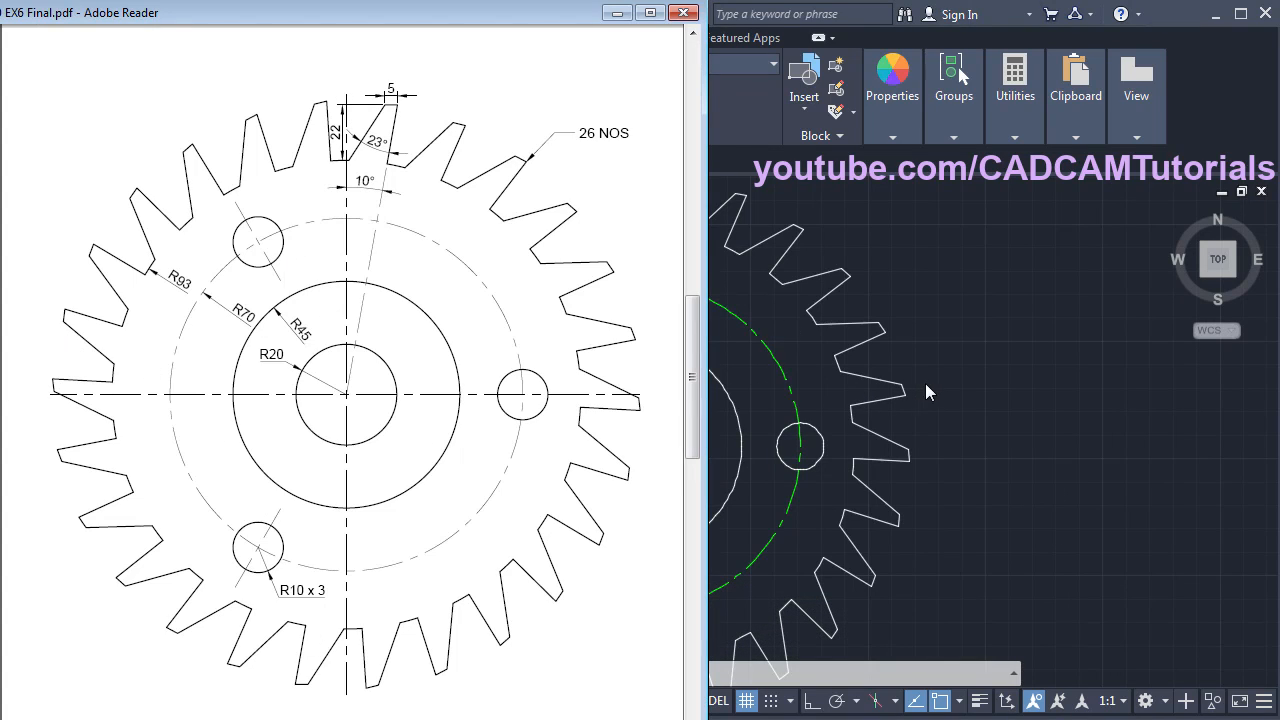
{"action": "left_click", "coordinate": [932, 379]}
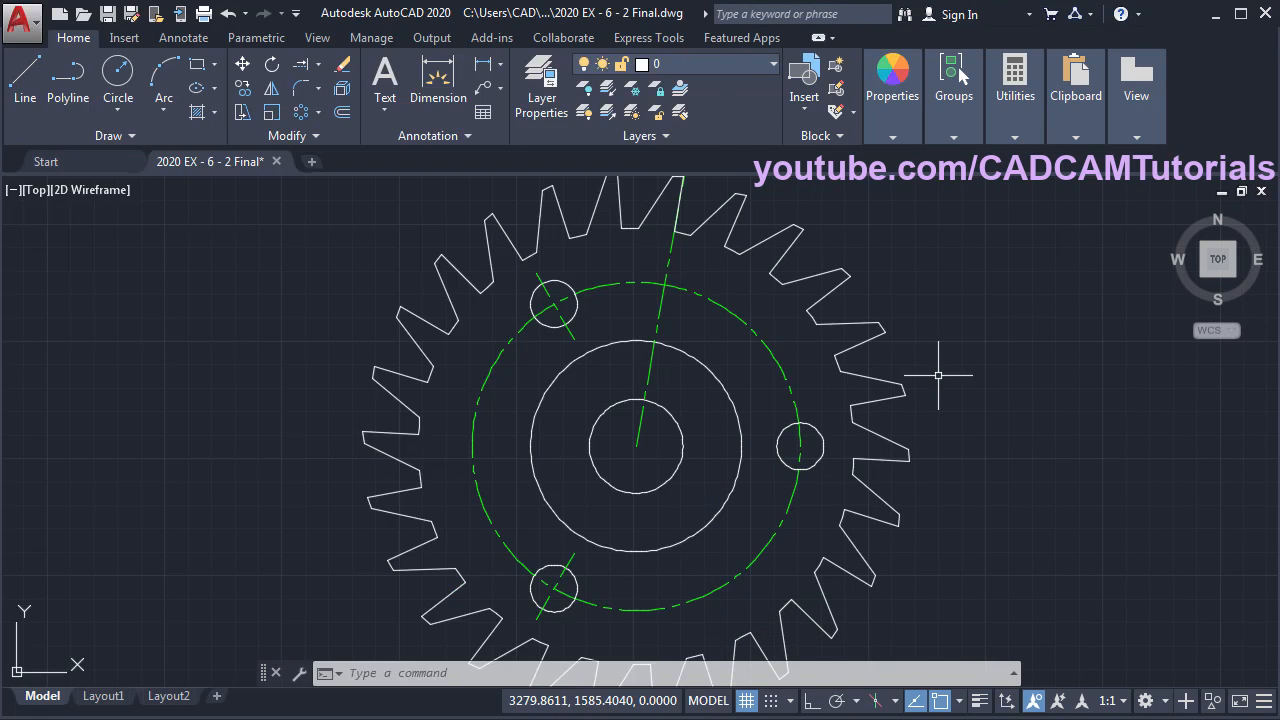
{"action": "left_click", "coordinate": [693, 63]}
{"action": "left_click", "coordinate": [680, 113]}
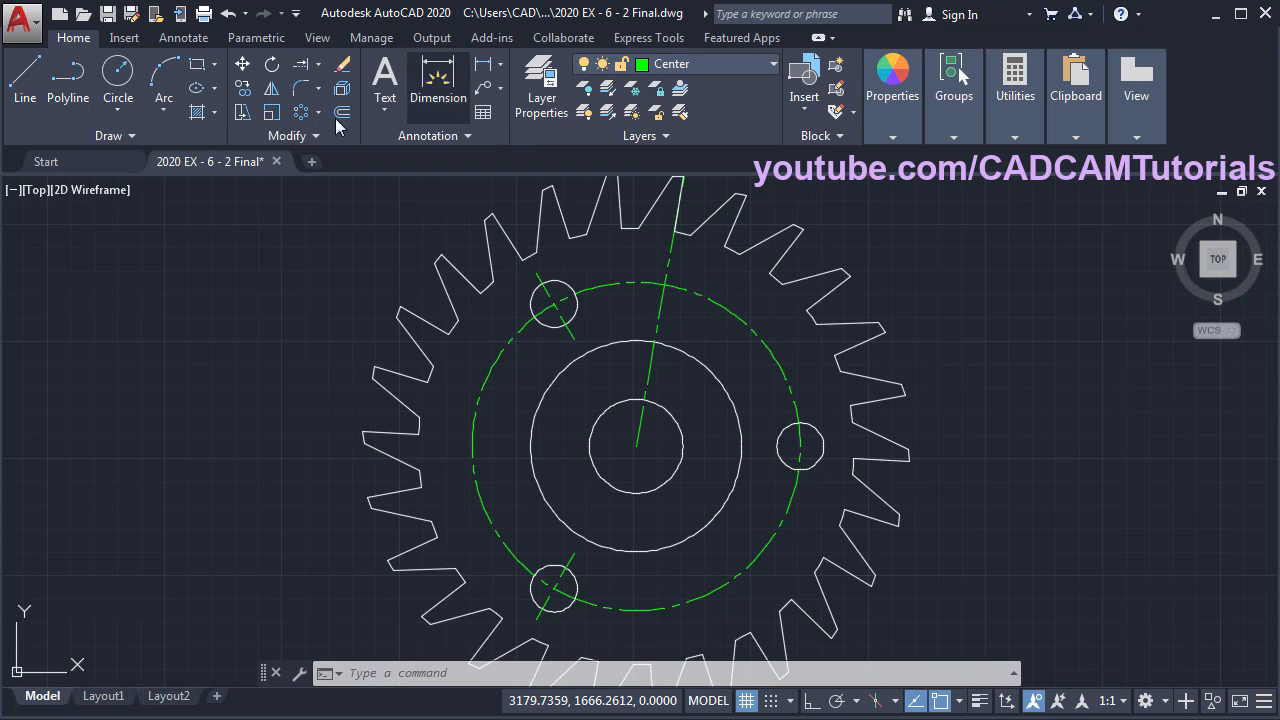
- With Ortho on, draw horizontal and vertical centre lines through the gear centre
{"action": "left_click", "coordinate": [33, 97]}
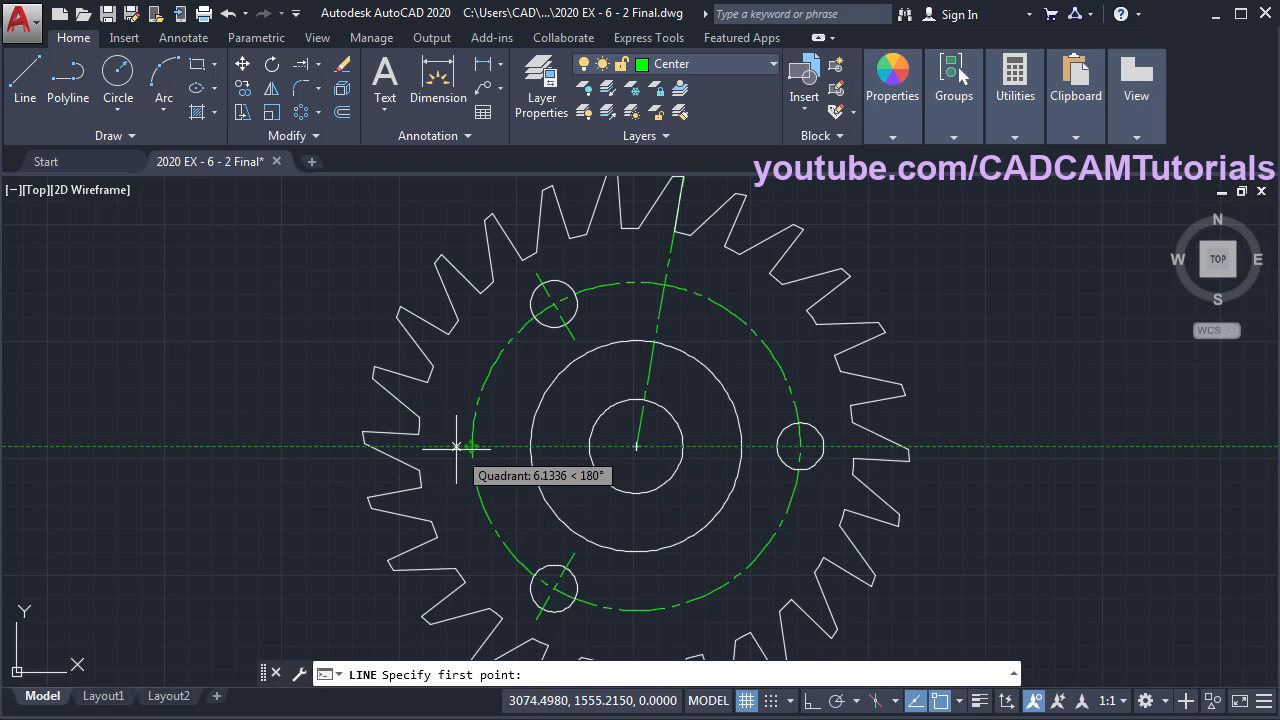
{"action": "left_click", "coordinate": [348, 447]}
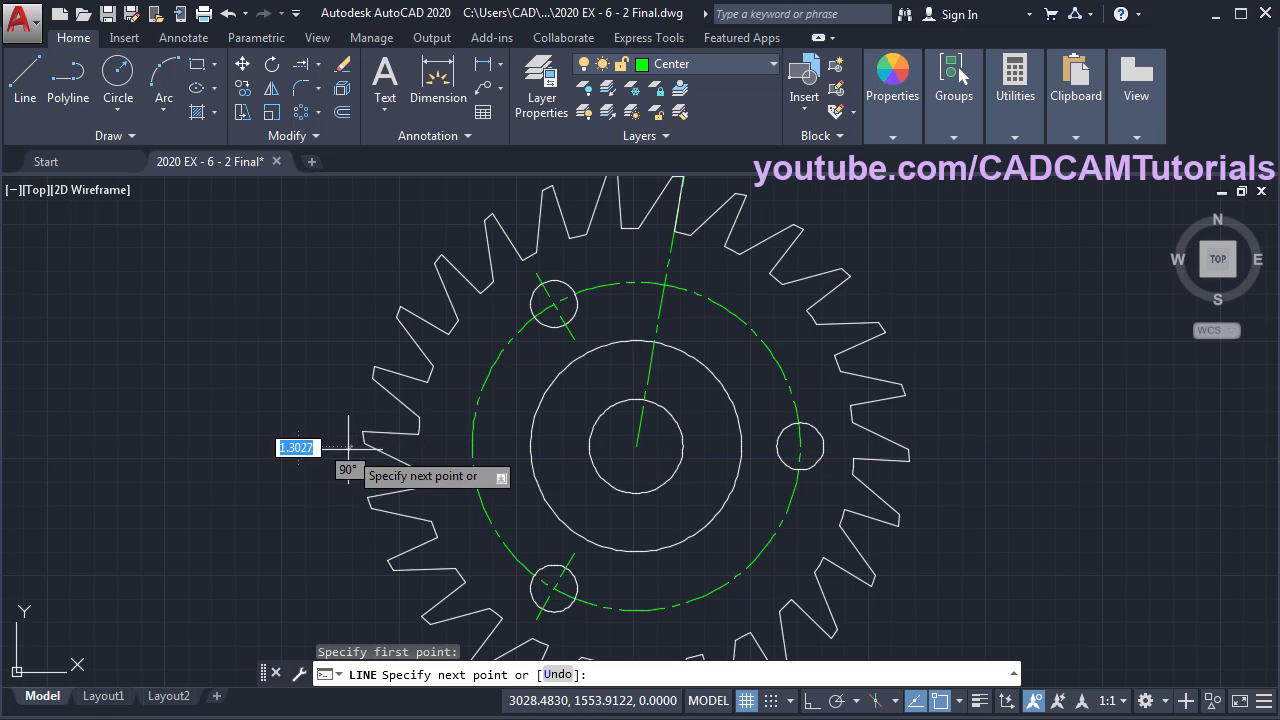
{"action": "left_click", "coordinate": [810, 704]}
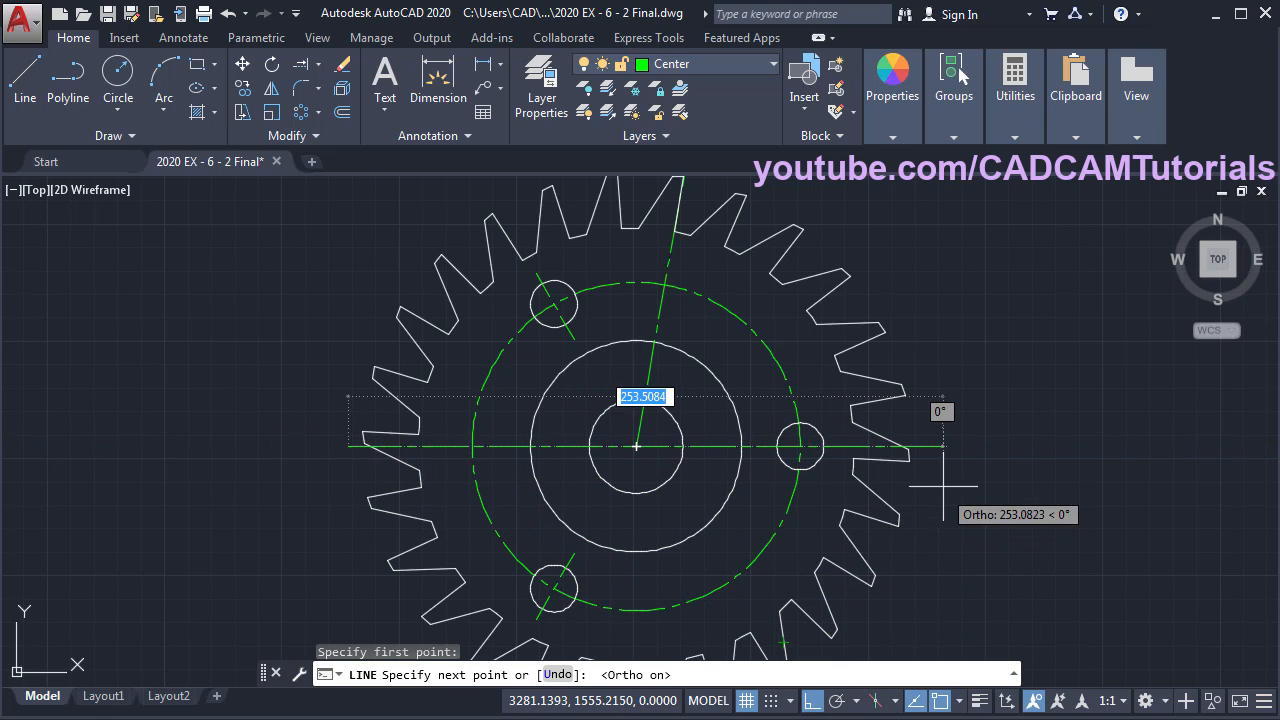
{"action": "left_click", "coordinate": [922, 445]}
{"action": "key", "text": "Return"}
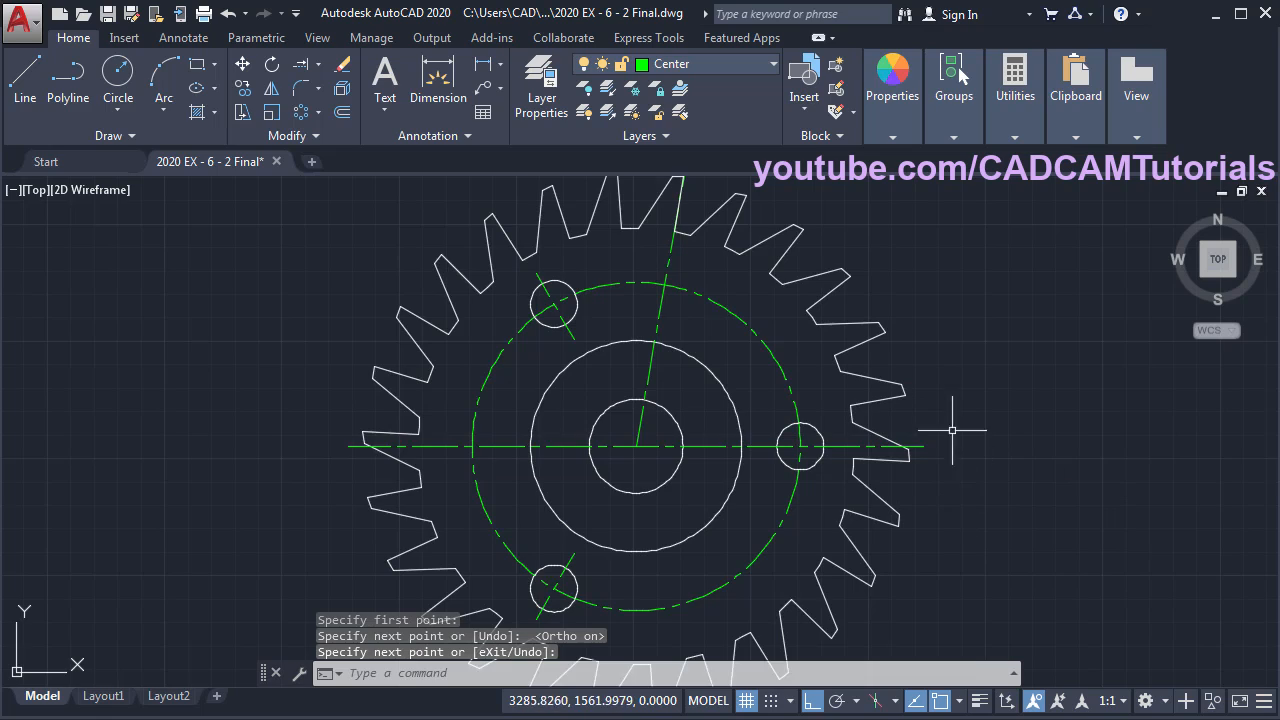
{"action": "scroll", "coordinate": [900, 420], "scroll_direction": "down", "scroll_amount": 3}
{"action": "key", "text": "Return"}
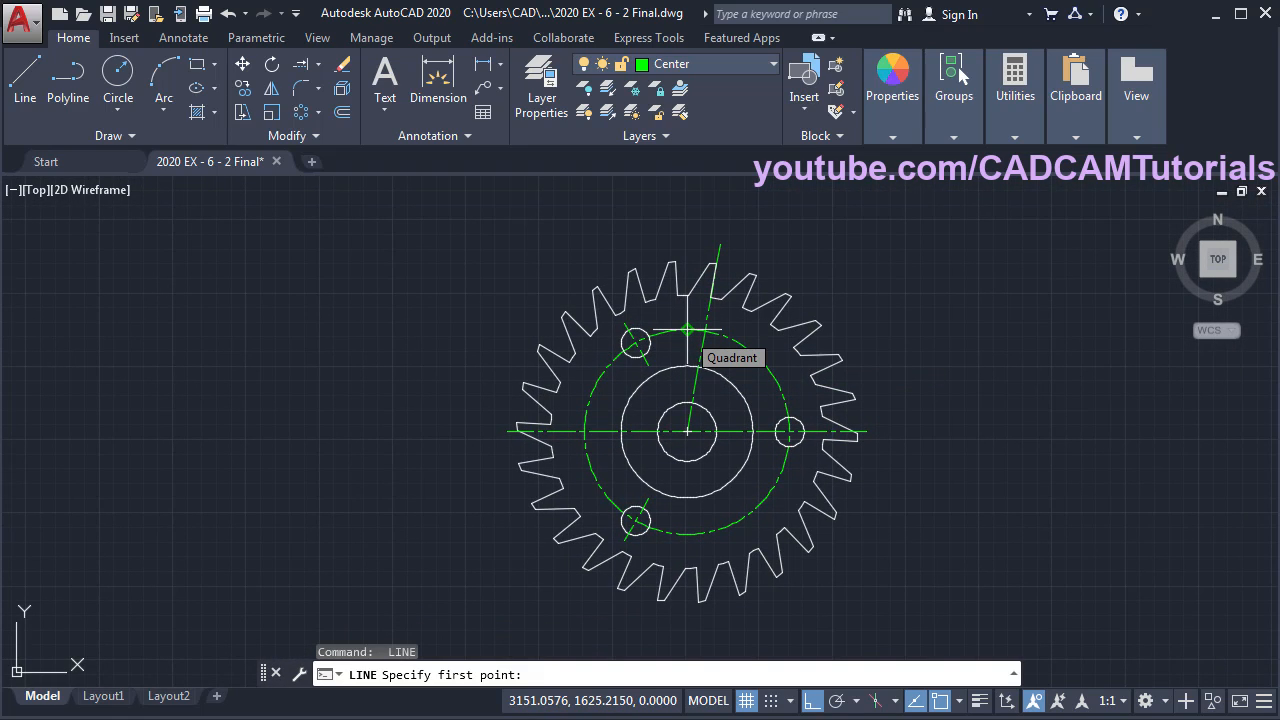
{"action": "left_click", "coordinate": [687, 250]}
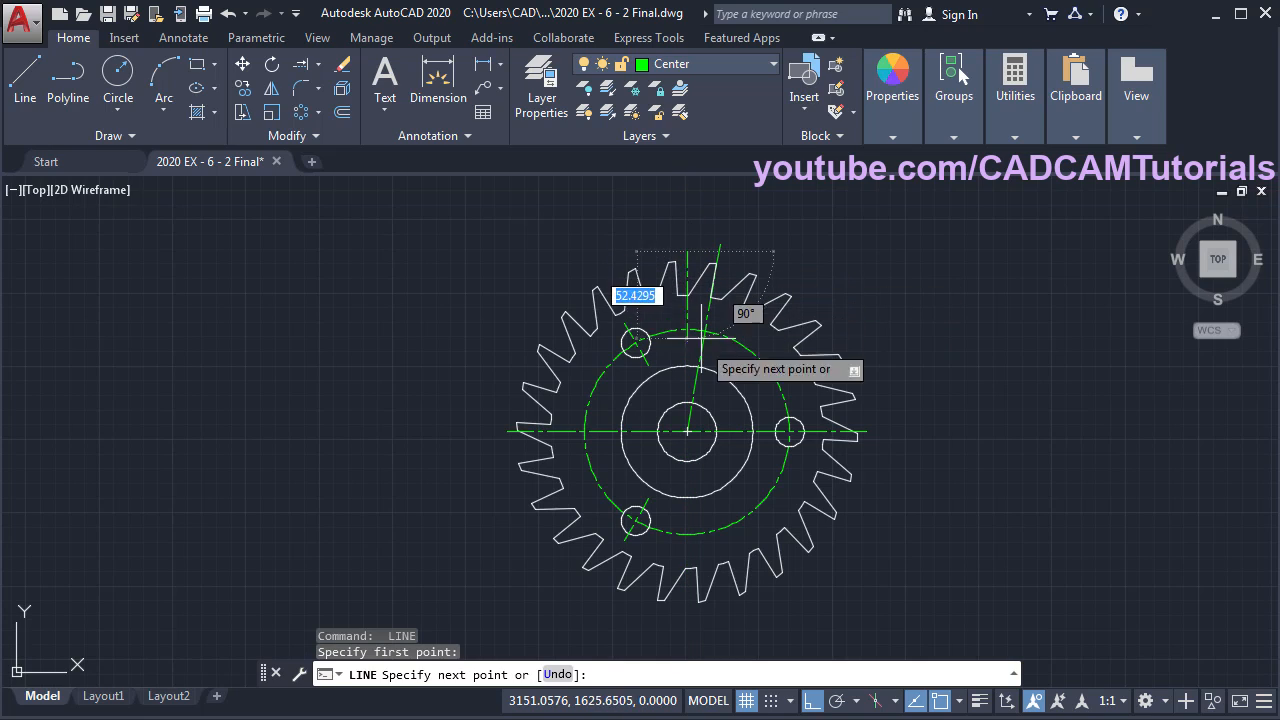
{"action": "left_click", "coordinate": [683, 612]}
{"action": "key", "text": "Return"}
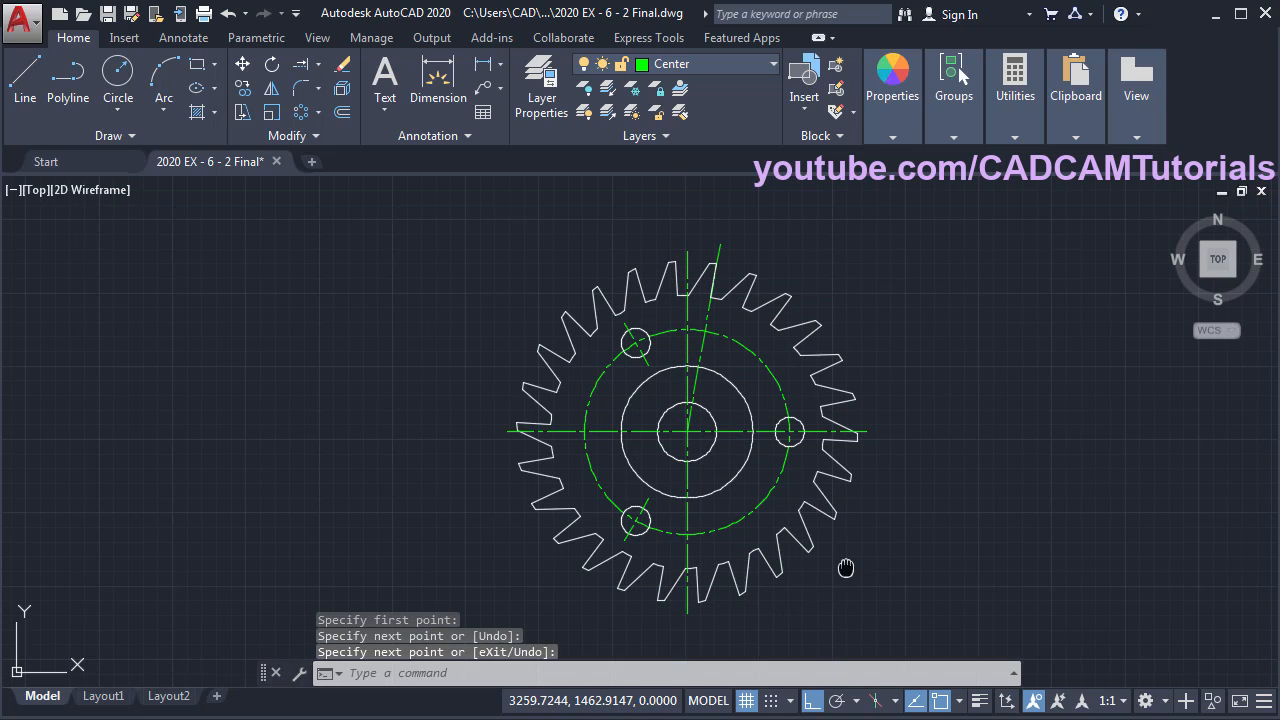
- Fit the whole gear in view, shift it right, and bring up the reference drawing
{"action": "scroll", "coordinate": [849, 566], "scroll_direction": "up", "scroll_amount": 1}
{"action": "middle_click", "coordinate": [849, 543]}
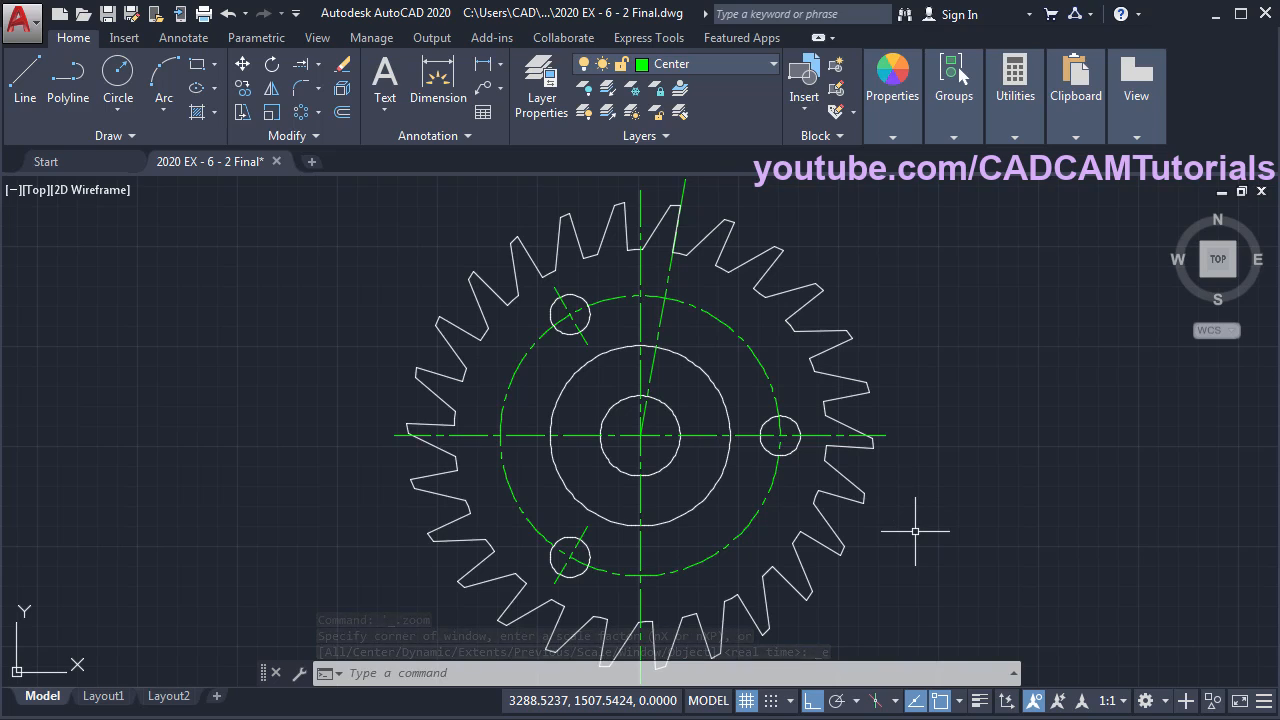
{"action": "middle_click_drag", "start_coordinate": [573, 467], "coordinate": [952, 463]}
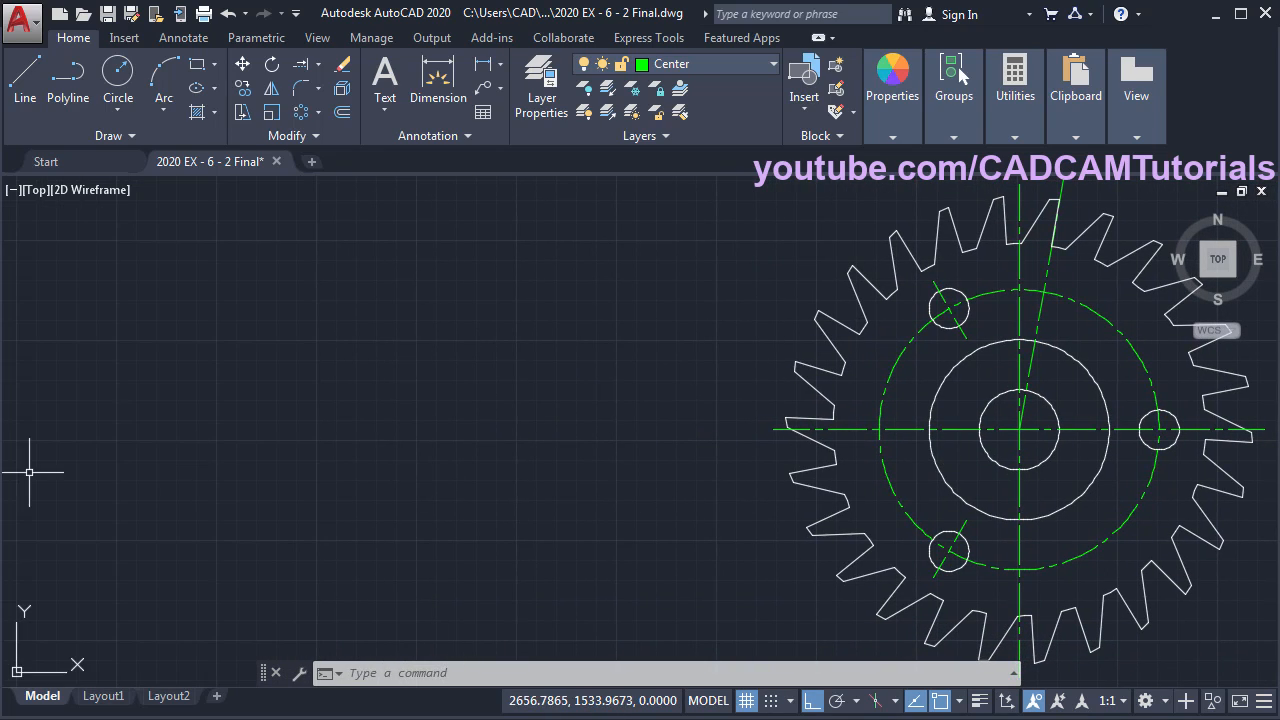
{"action": "key", "text": "alt+Tab"}
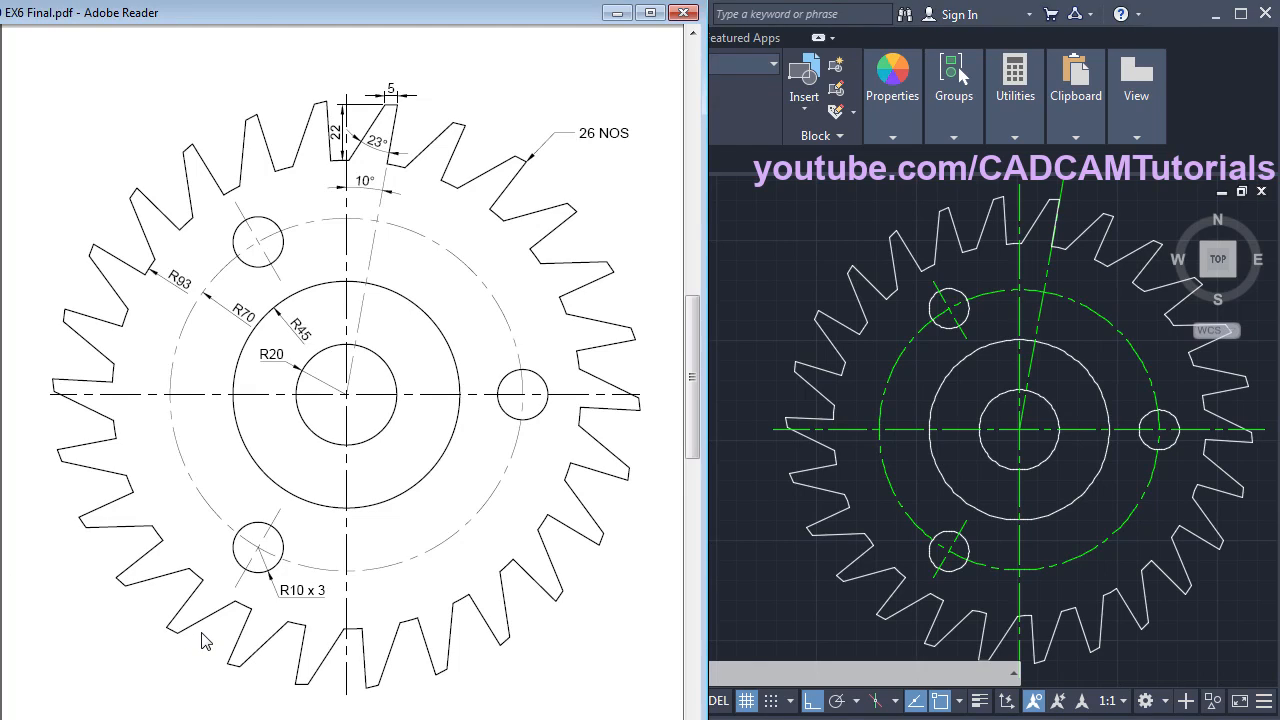
- Save the gear, then save it as '2020 EX - 6 - 3 Final.dwg'
{"action": "left_click", "coordinate": [757, 608]}
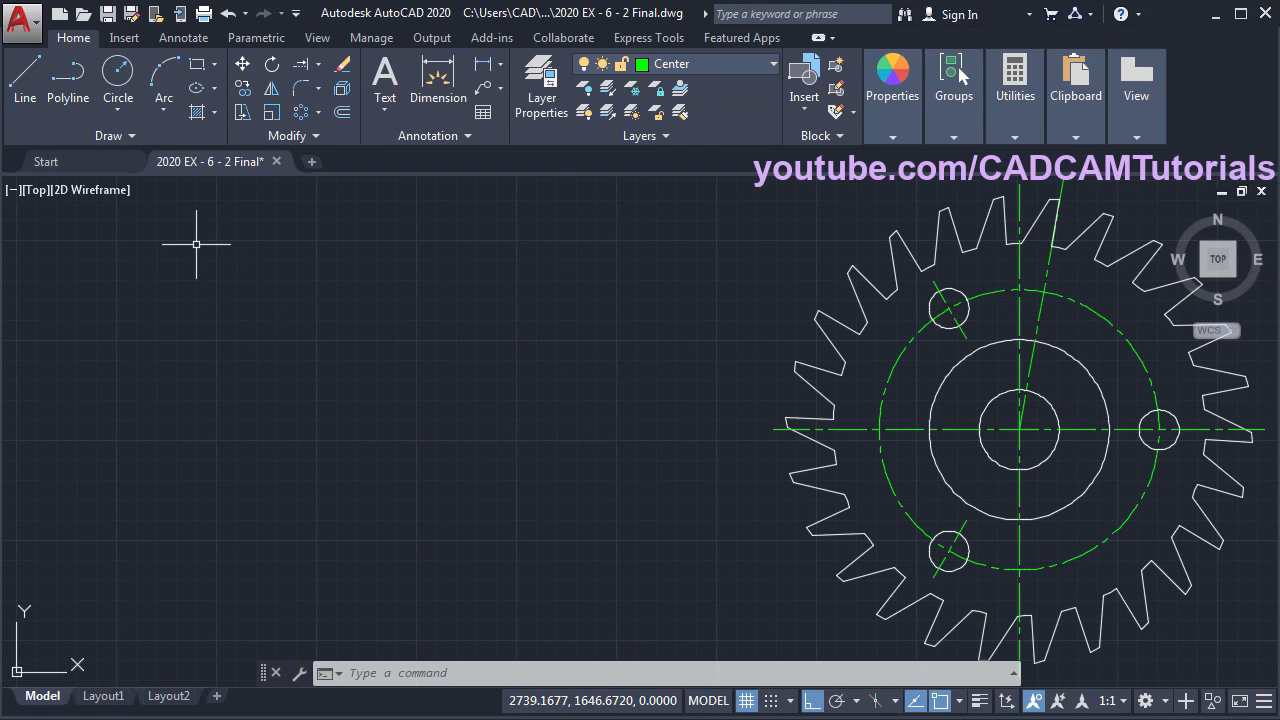
{"action": "left_click", "coordinate": [108, 19]}
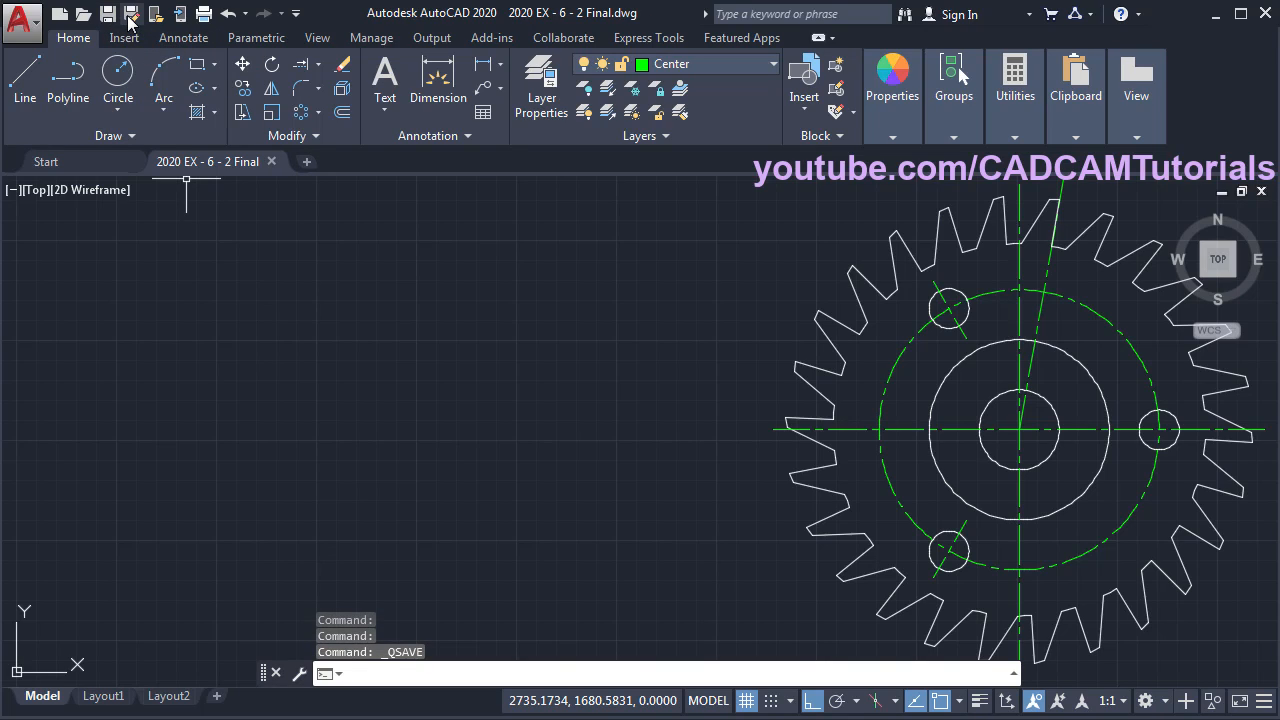
{"action": "left_click", "coordinate": [130, 16]}
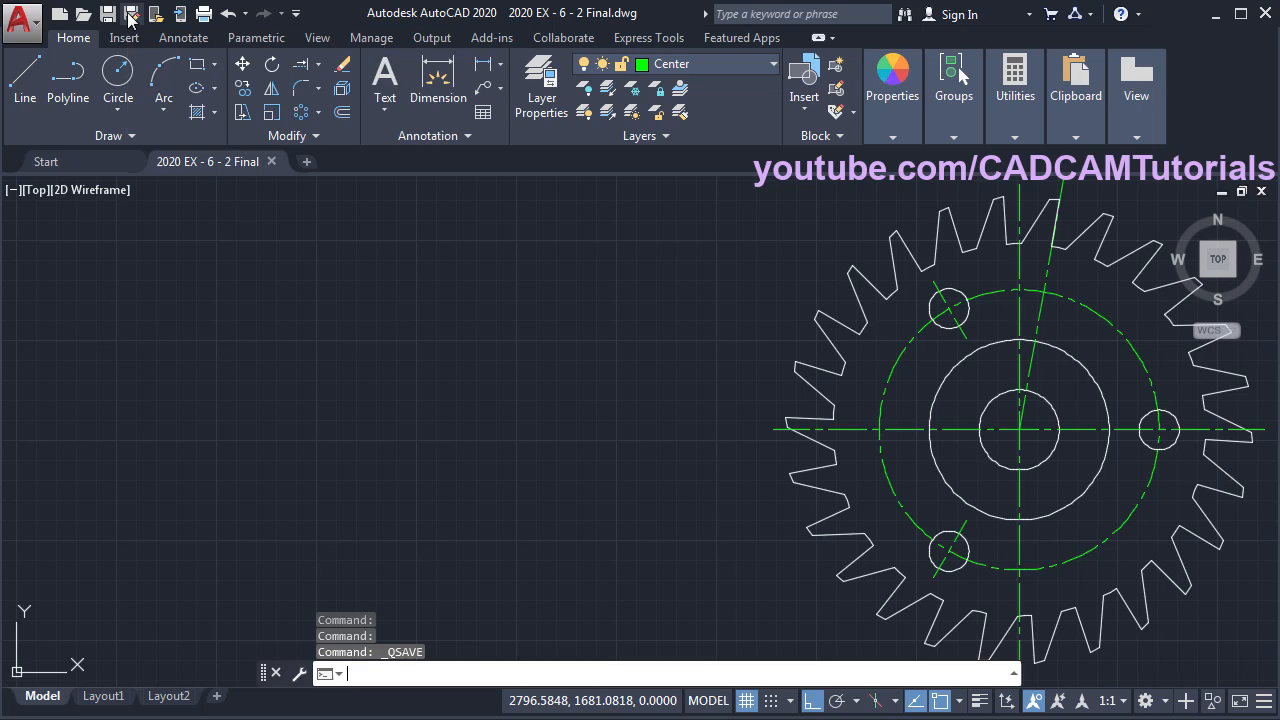
{"action": "left_click", "coordinate": [590, 574]}
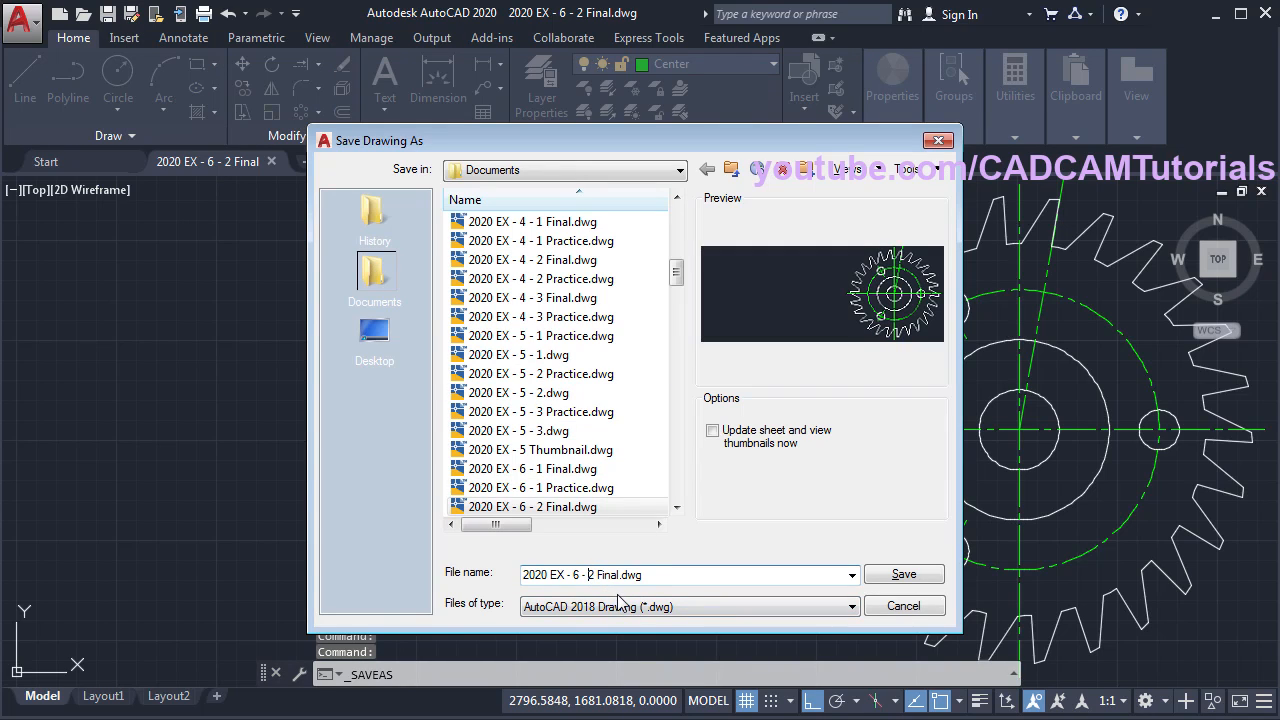
{"action": "key", "text": "Delete"}
{"action": "key", "text": "Delete"}
{"action": "type", "text": "3"}
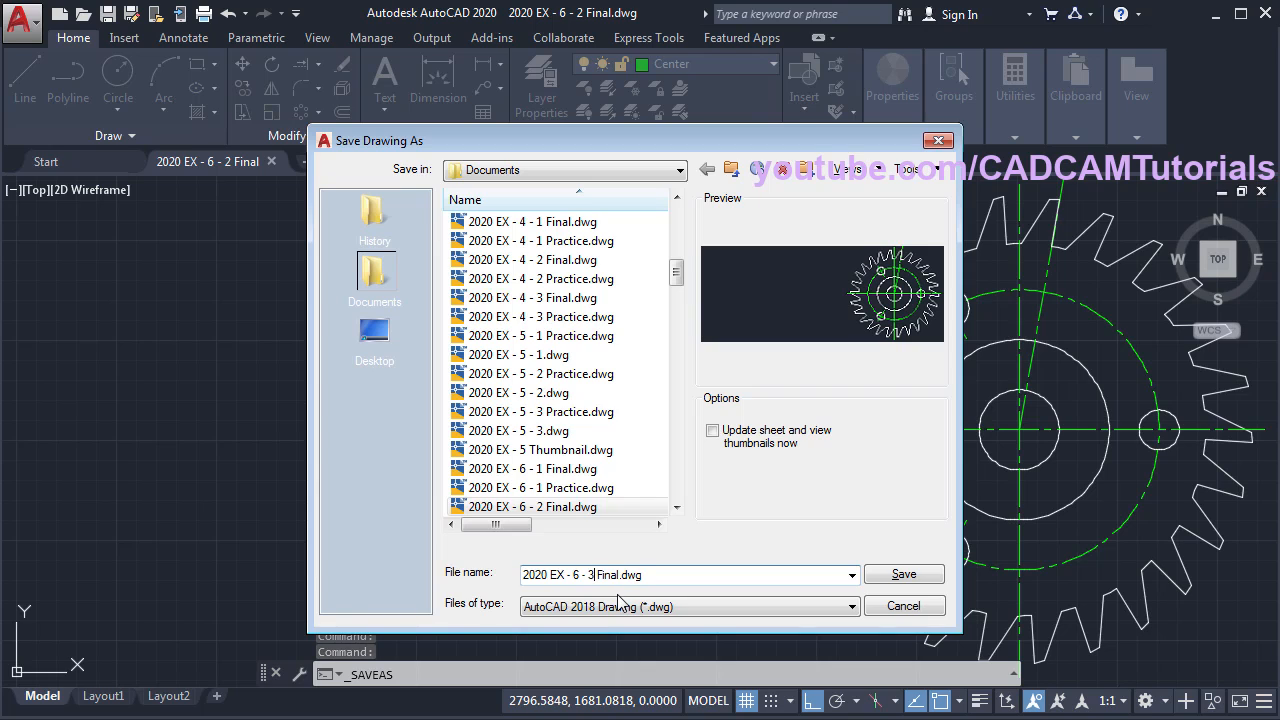
{"action": "left_click", "coordinate": [904, 574]}
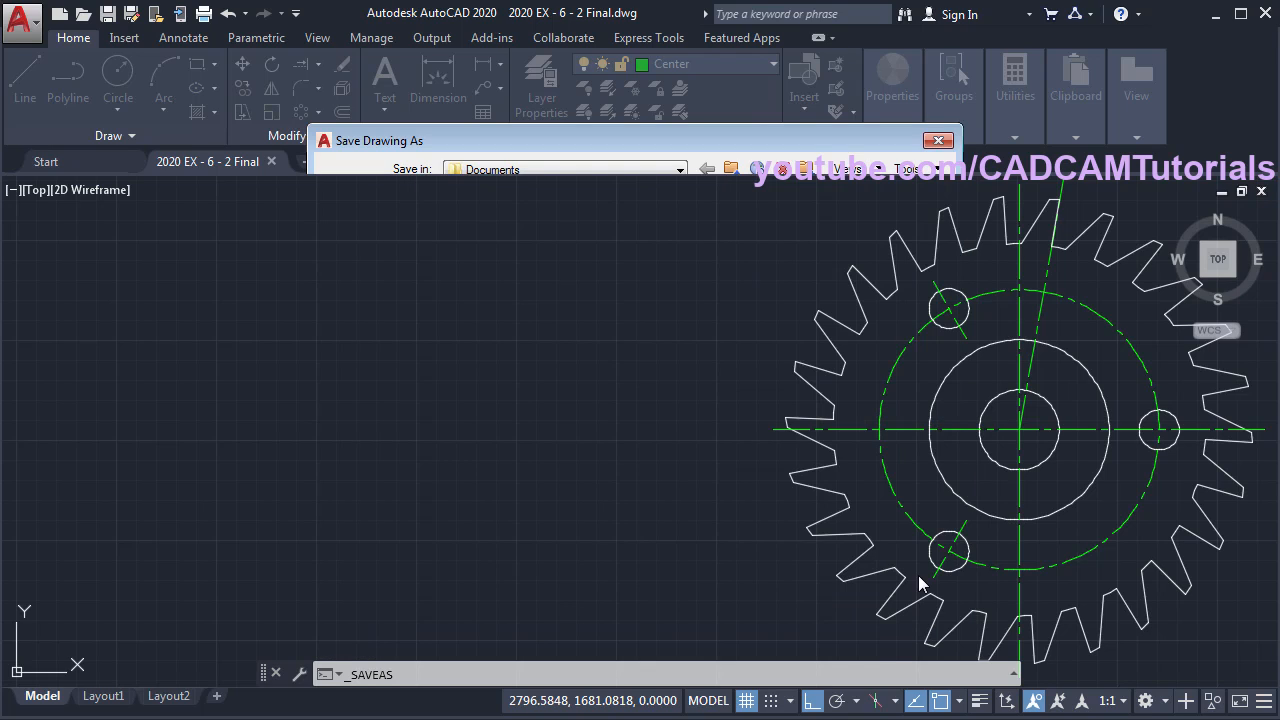
{"action": "scroll", "coordinate": [471, 320], "scroll_direction": "down", "scroll_amount": 1}
{"action": "middle_click_drag", "start_coordinate": [1113, 380], "coordinate": [894, 434]}
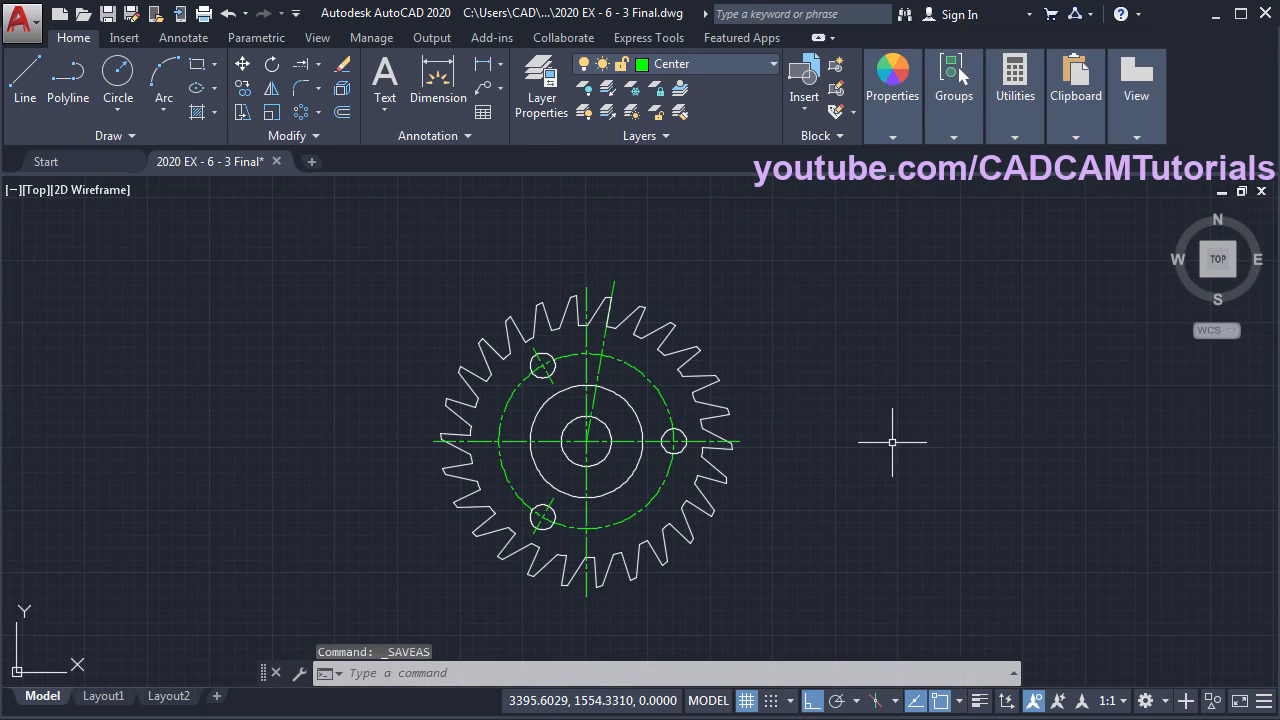
- Erase the whole gear with a selection window, leaving an empty canvas
{"action": "type", "text": "e"}
{"action": "key", "text": "Return"}
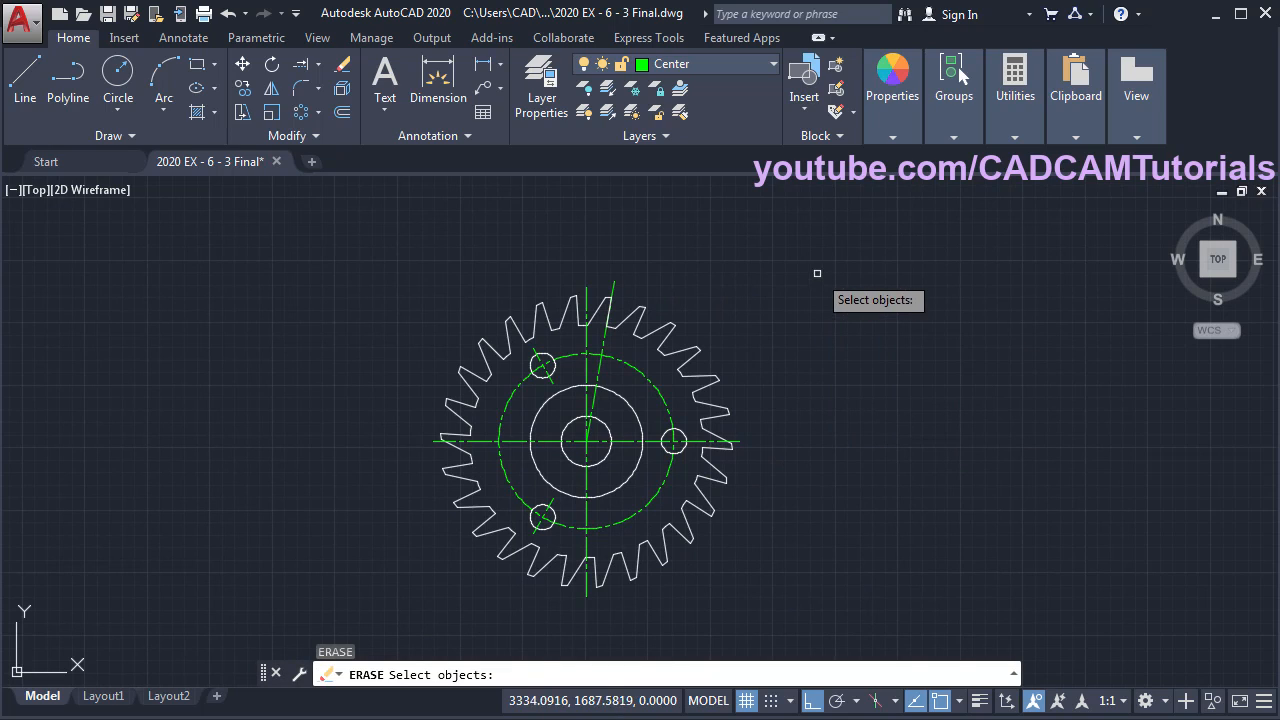
{"action": "left_click", "coordinate": [824, 256]}
{"action": "left_click", "coordinate": [316, 660]}
{"action": "key", "text": "Return"}
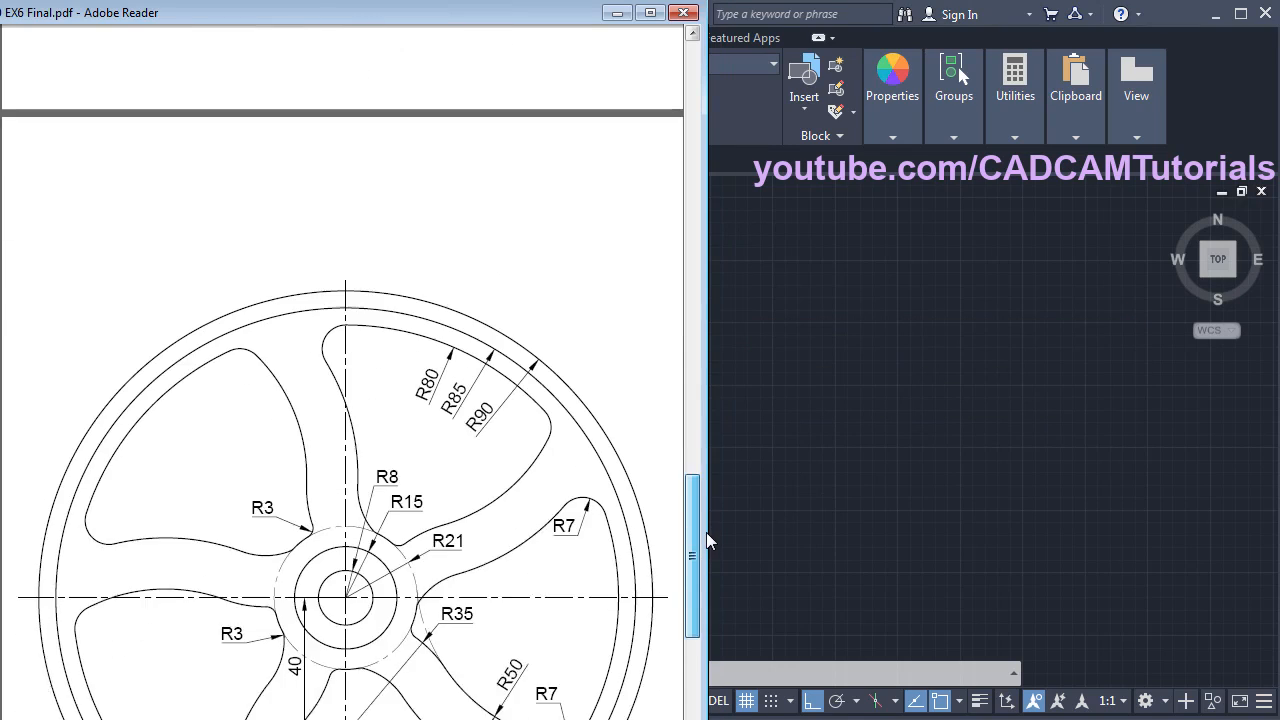
{"action": "left_click_drag", "start_coordinate": [709, 531], "coordinate": [703, 571]}
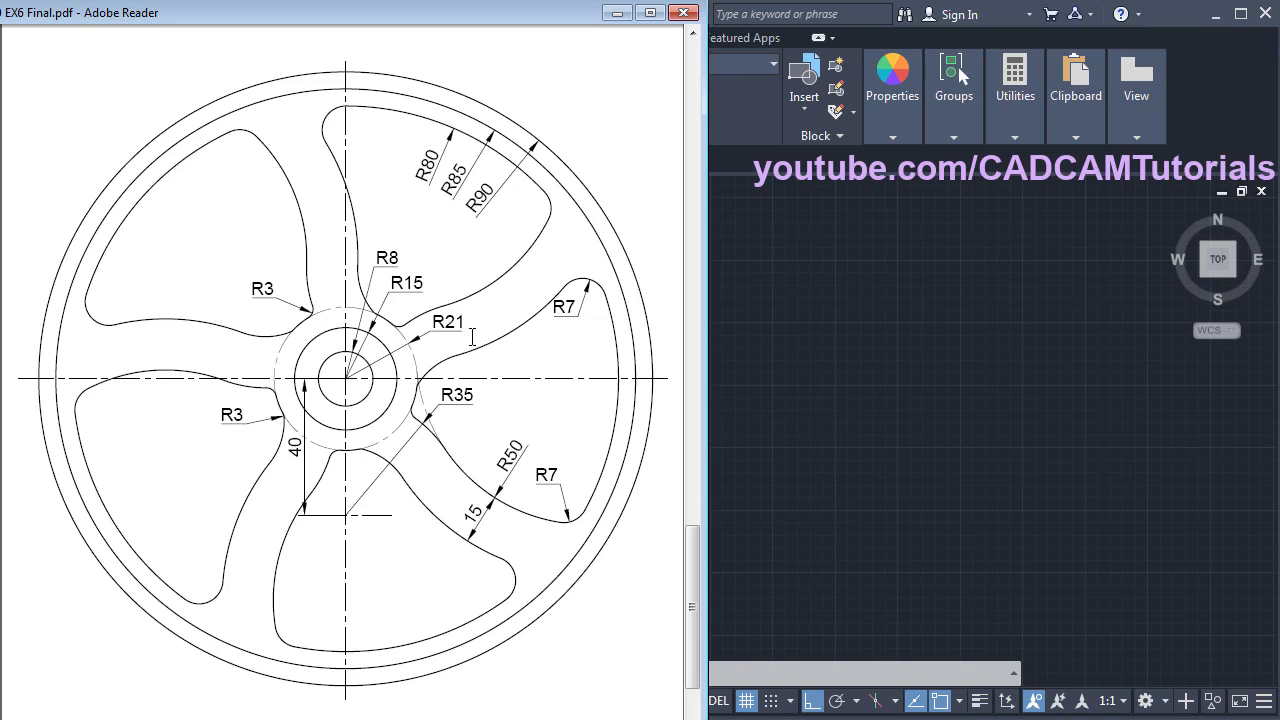
{"action": "left_click", "coordinate": [846, 370]}
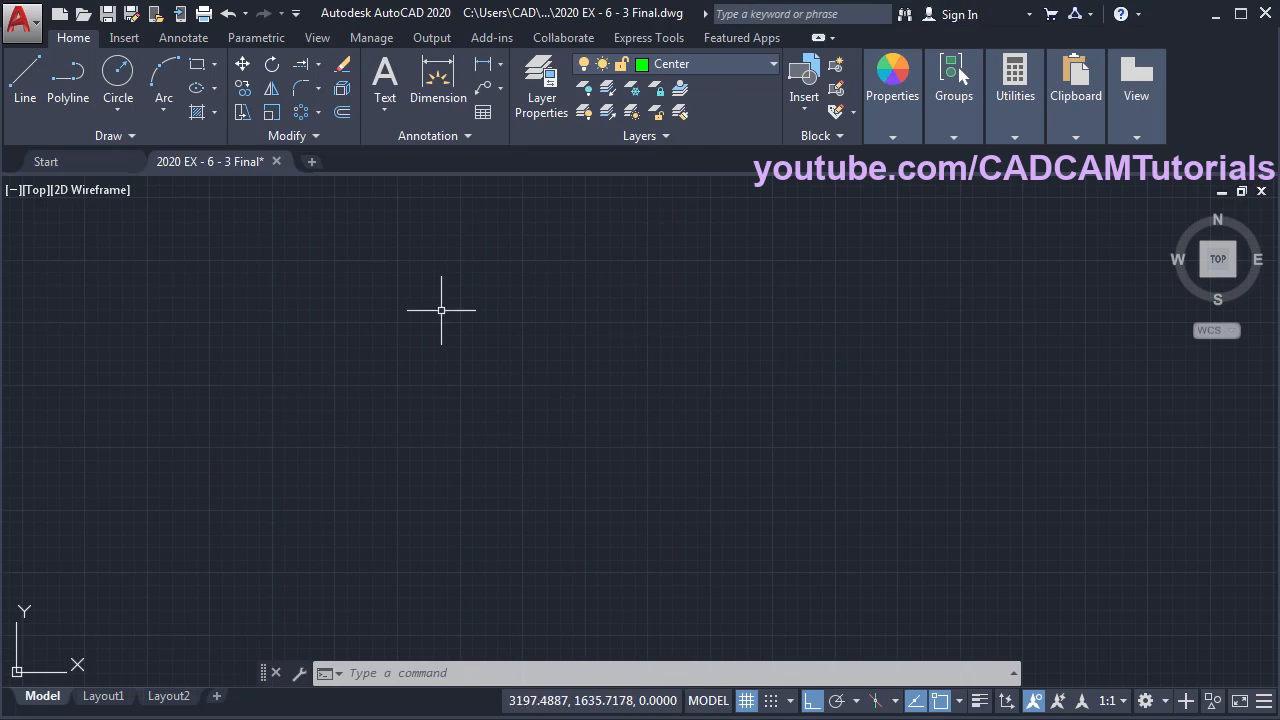
- Draw a radius-8 hub circle
{"action": "left_click", "coordinate": [118, 80]}
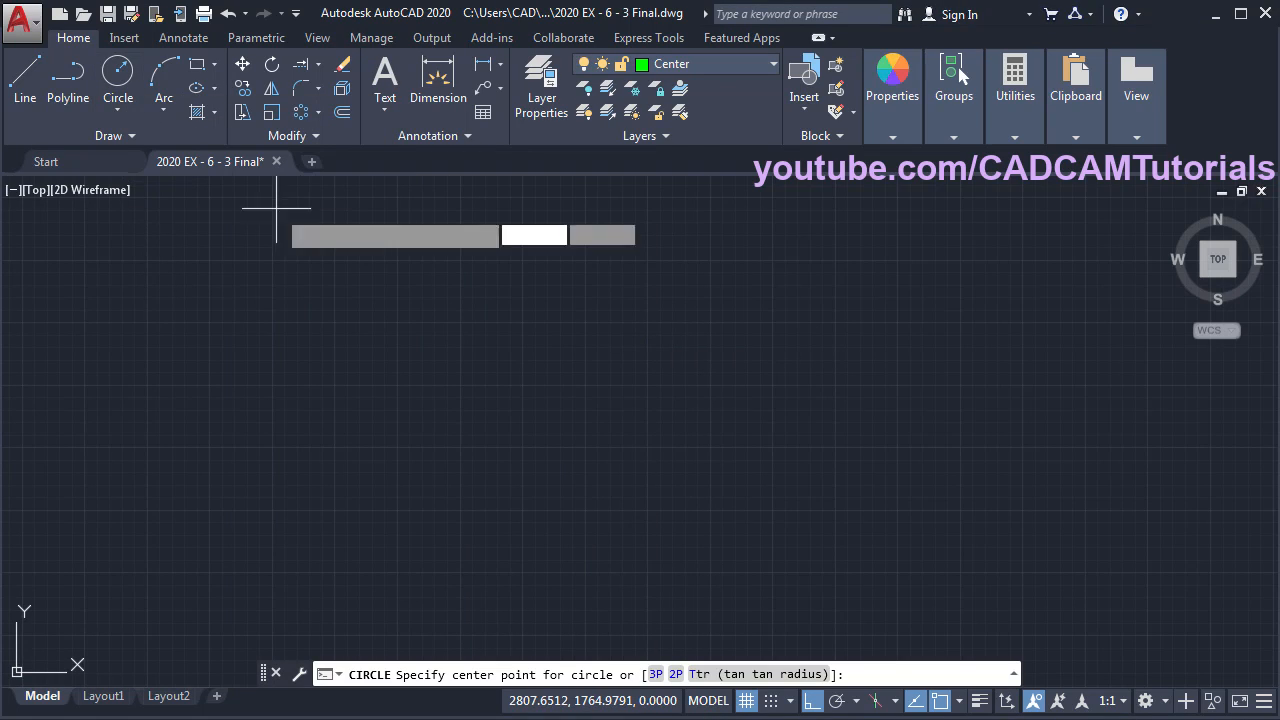
{"action": "left_click", "coordinate": [548, 423]}
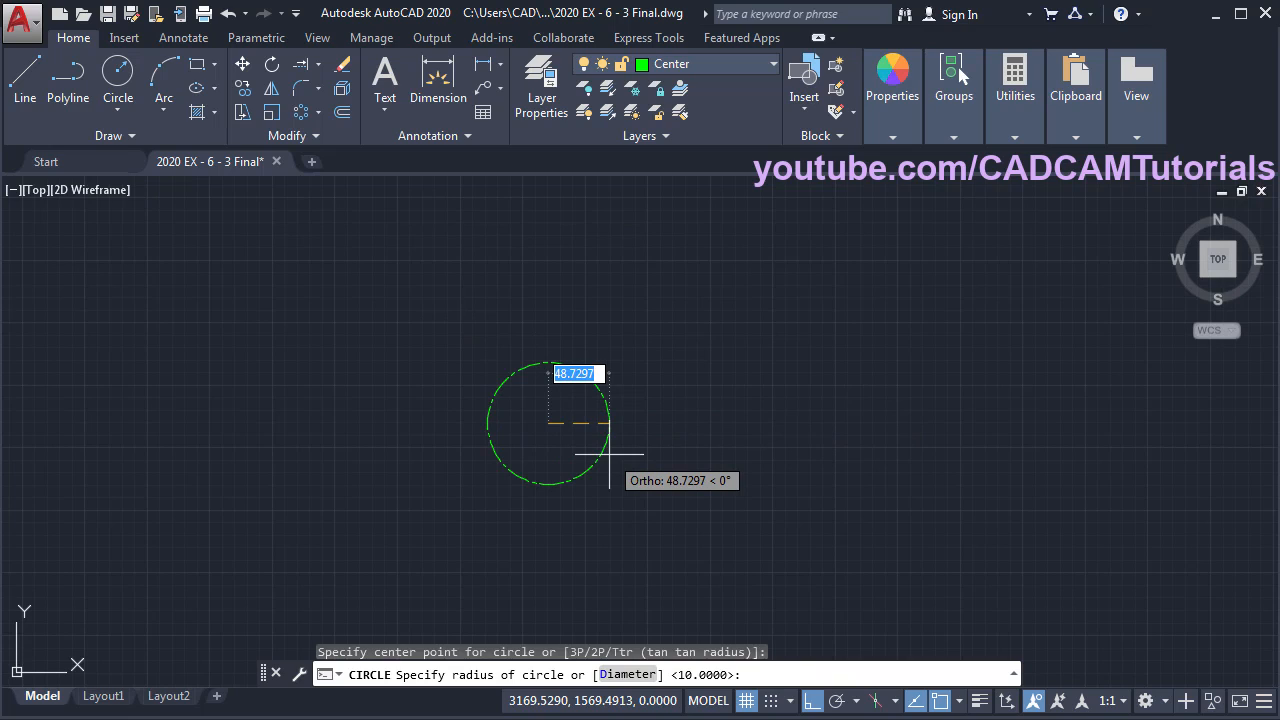
{"action": "type", "text": "8"}
{"action": "key", "text": "Return"}
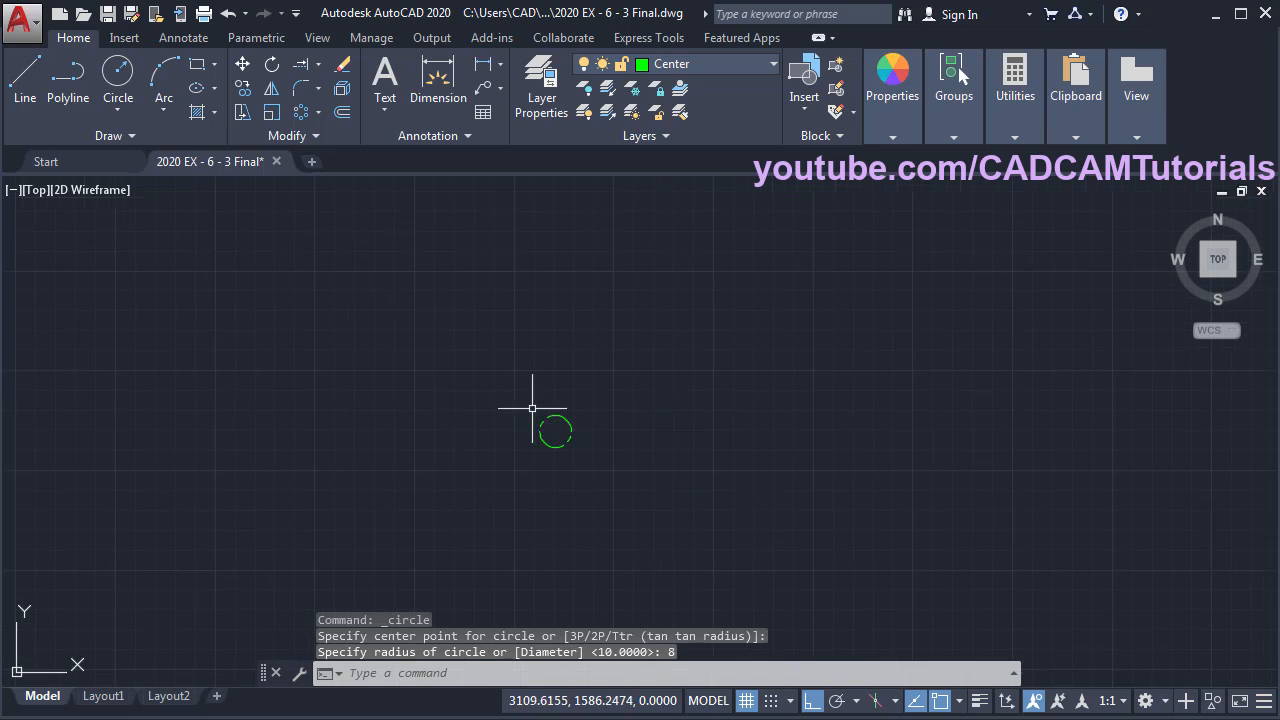
{"action": "scroll", "coordinate": [545, 425], "scroll_direction": "up", "scroll_amount": 6}
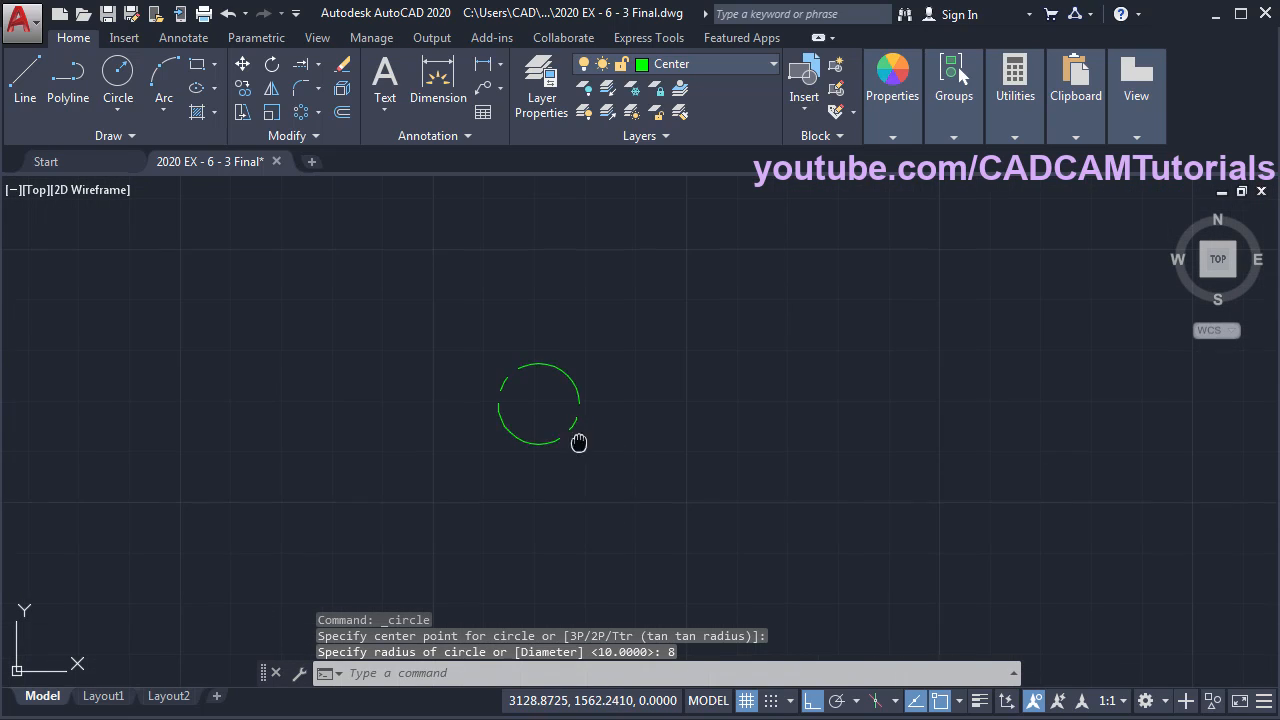
- Make layer 0 current and move the radius-8 circle onto layer 0
{"action": "left_click", "coordinate": [713, 62]}
{"action": "left_click", "coordinate": [680, 88]}
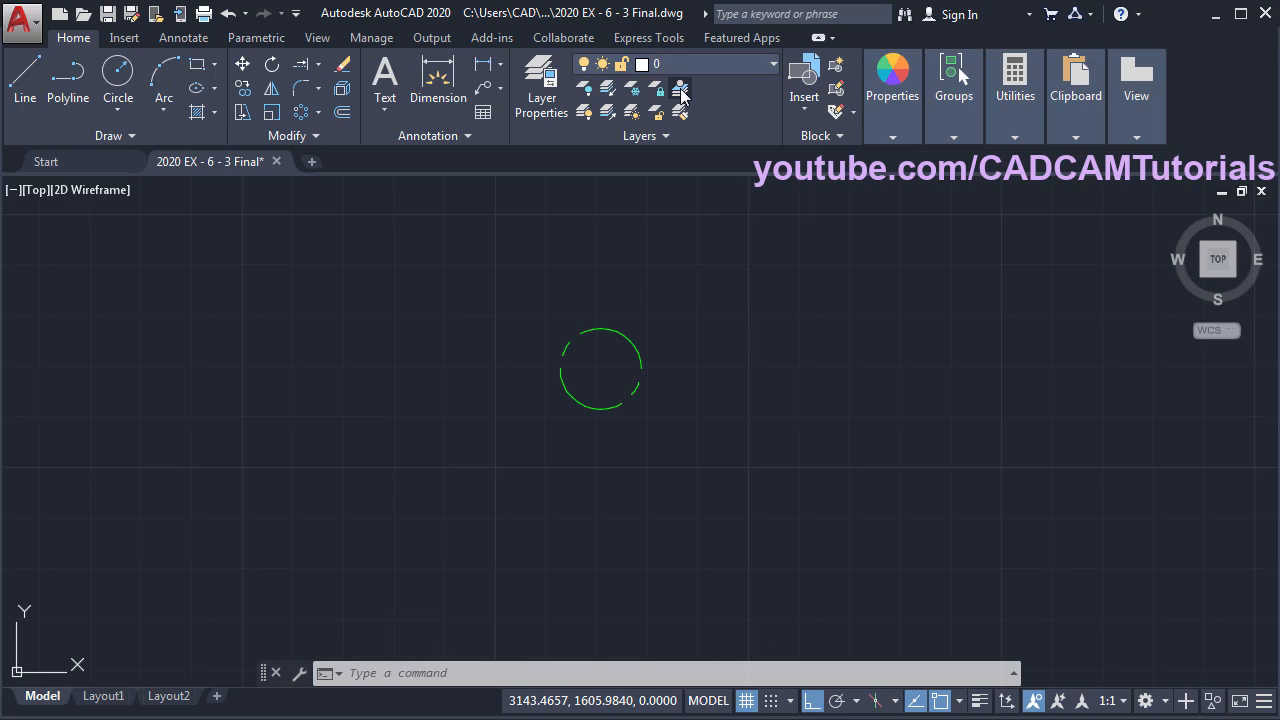
{"action": "left_click", "coordinate": [632, 343]}
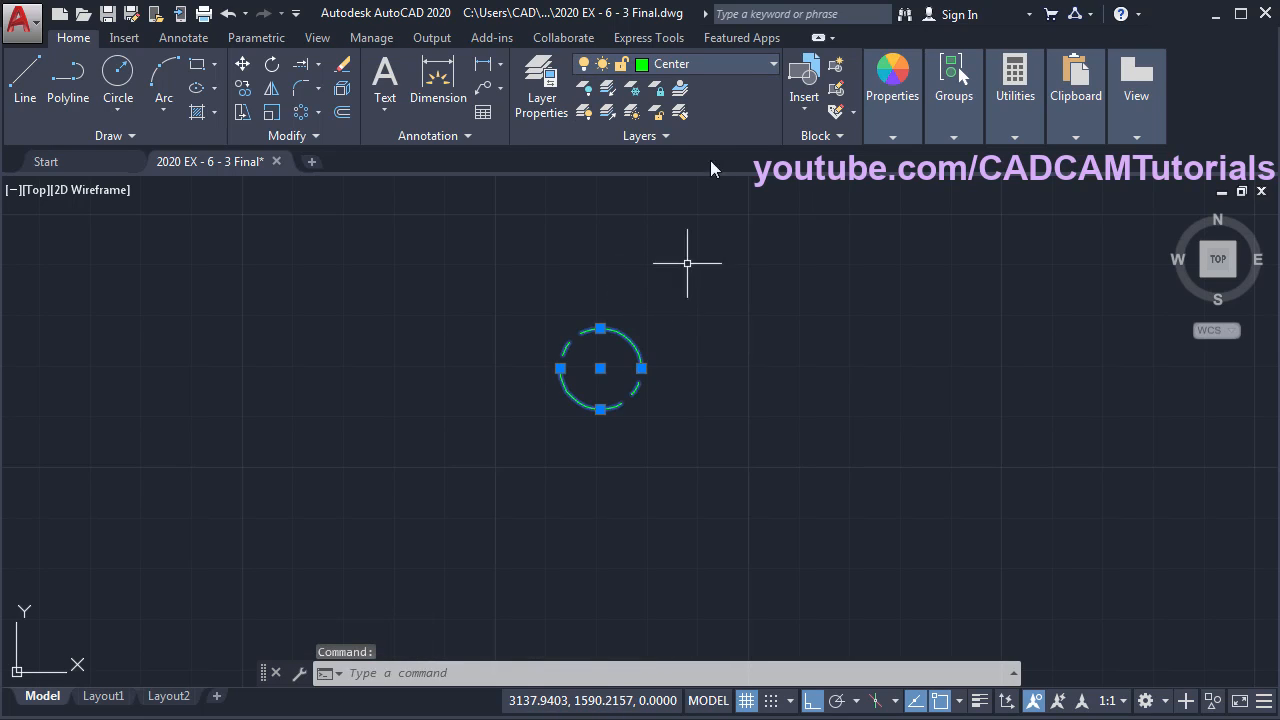
{"action": "left_click", "coordinate": [689, 61]}
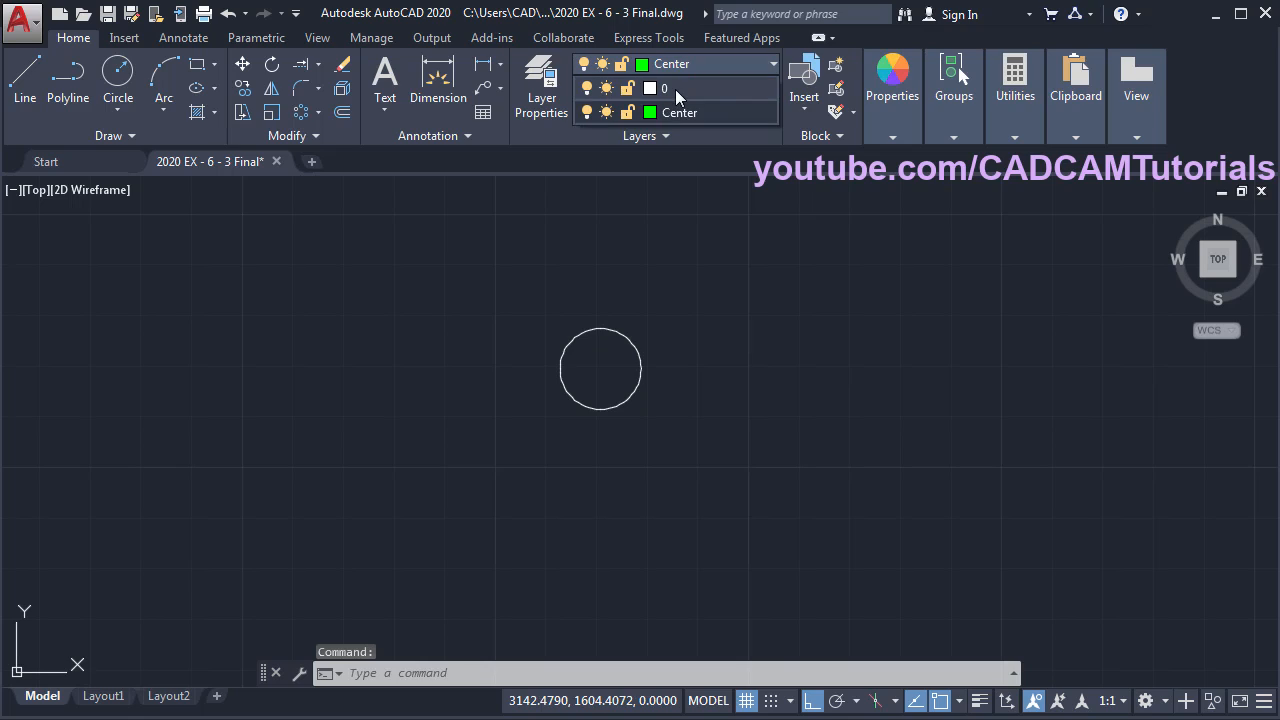
{"action": "left_click", "coordinate": [675, 89]}
{"action": "key", "text": "Escape"}
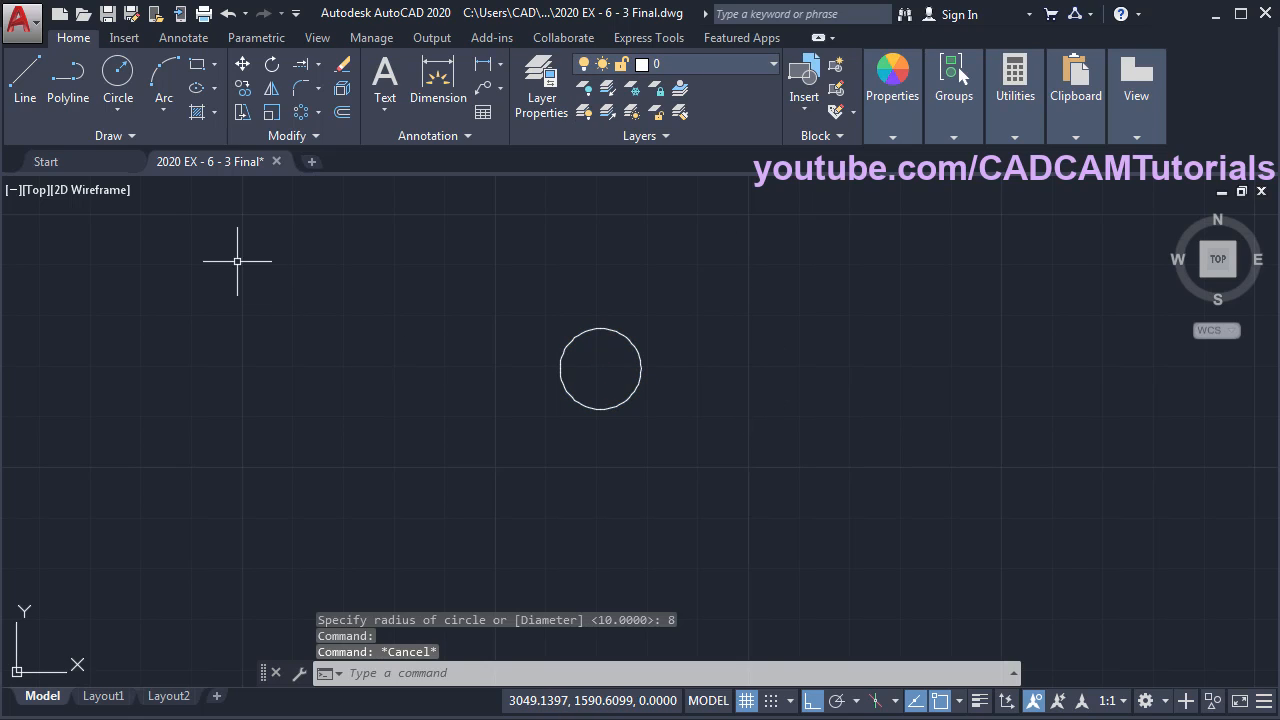
- Draw concentric radius-15 and radius-21 circles around the hub
{"action": "left_click", "coordinate": [113, 78]}
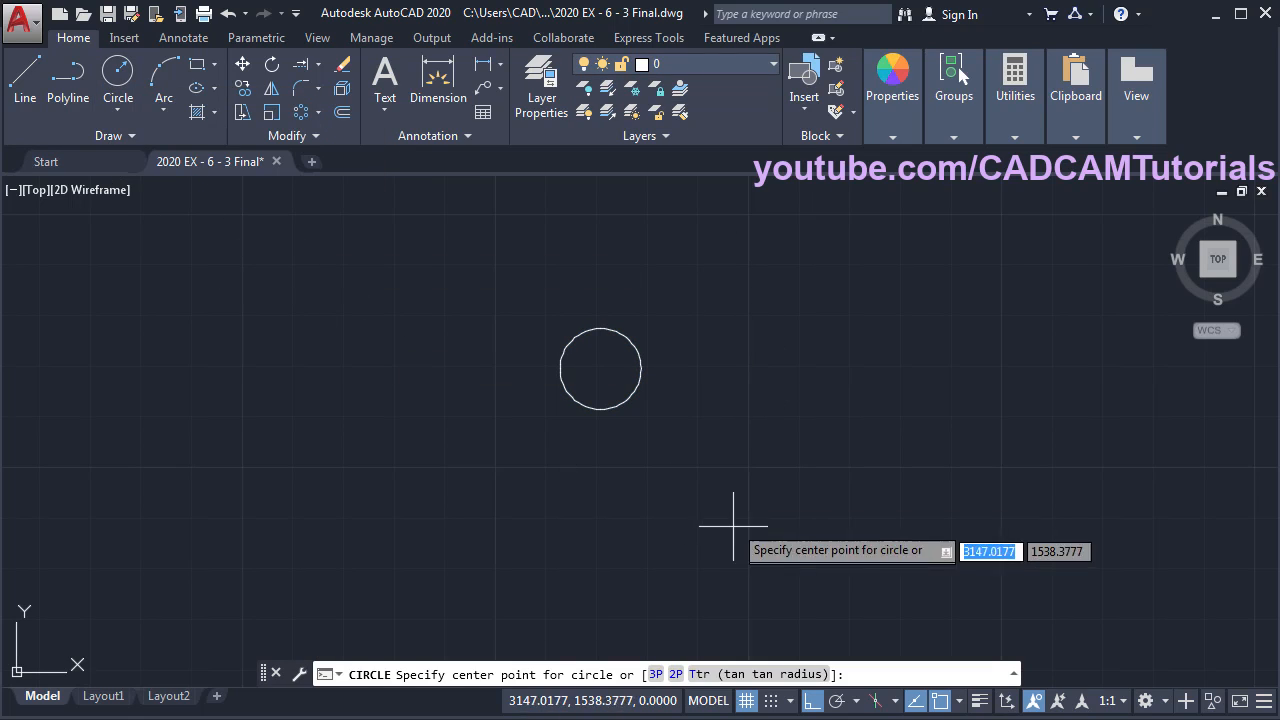
{"action": "left_click", "coordinate": [600, 368]}
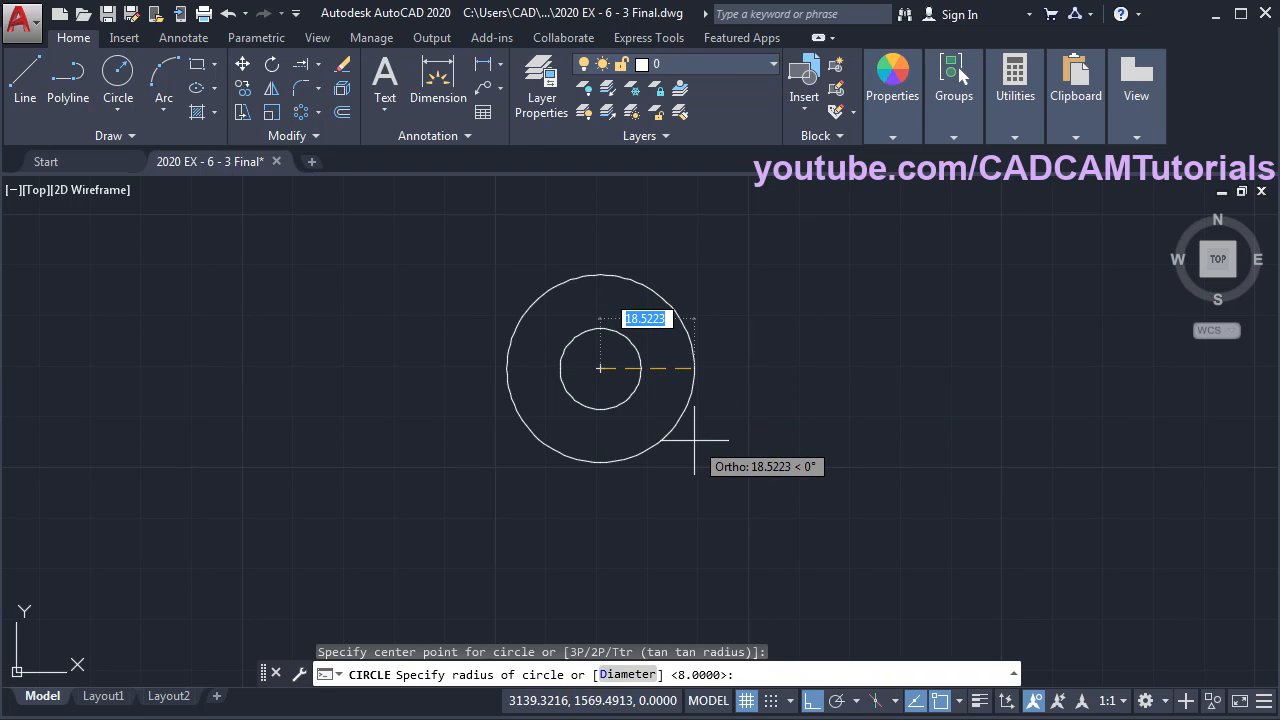
{"action": "type", "text": "15"}
{"action": "key", "text": "Return"}
{"action": "key", "text": "Return"}
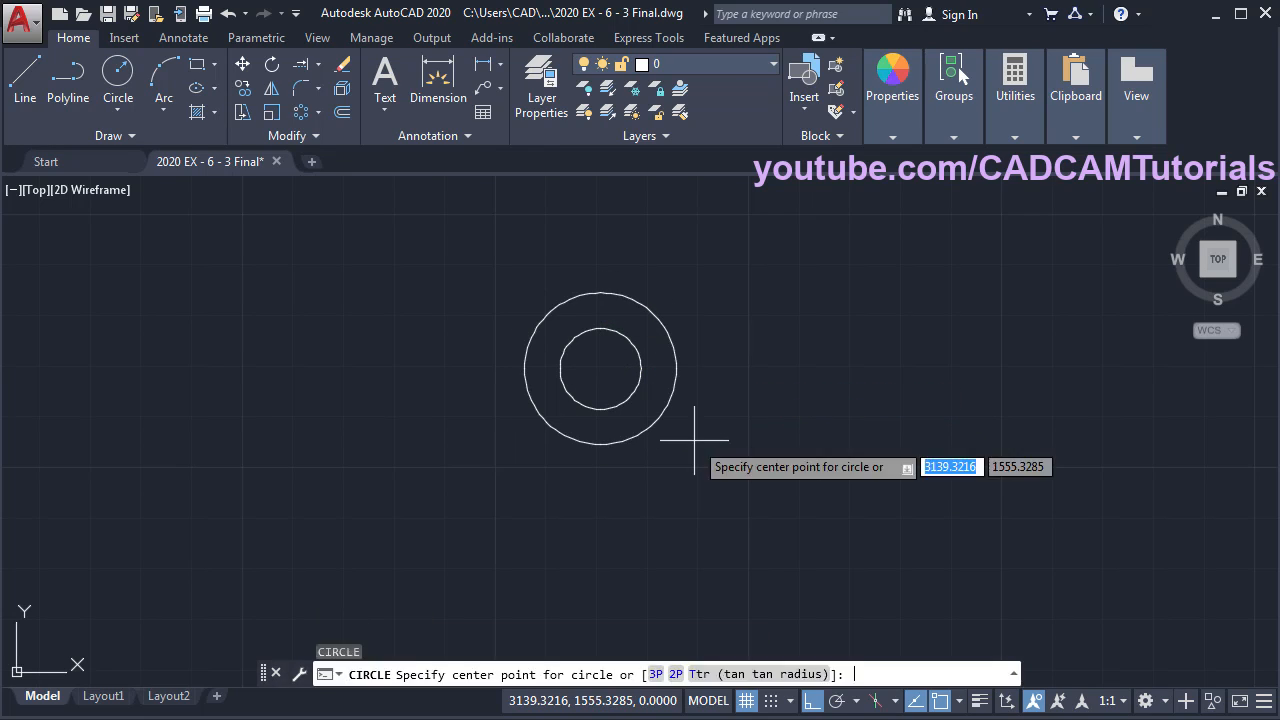
{"action": "left_click", "coordinate": [600, 368]}
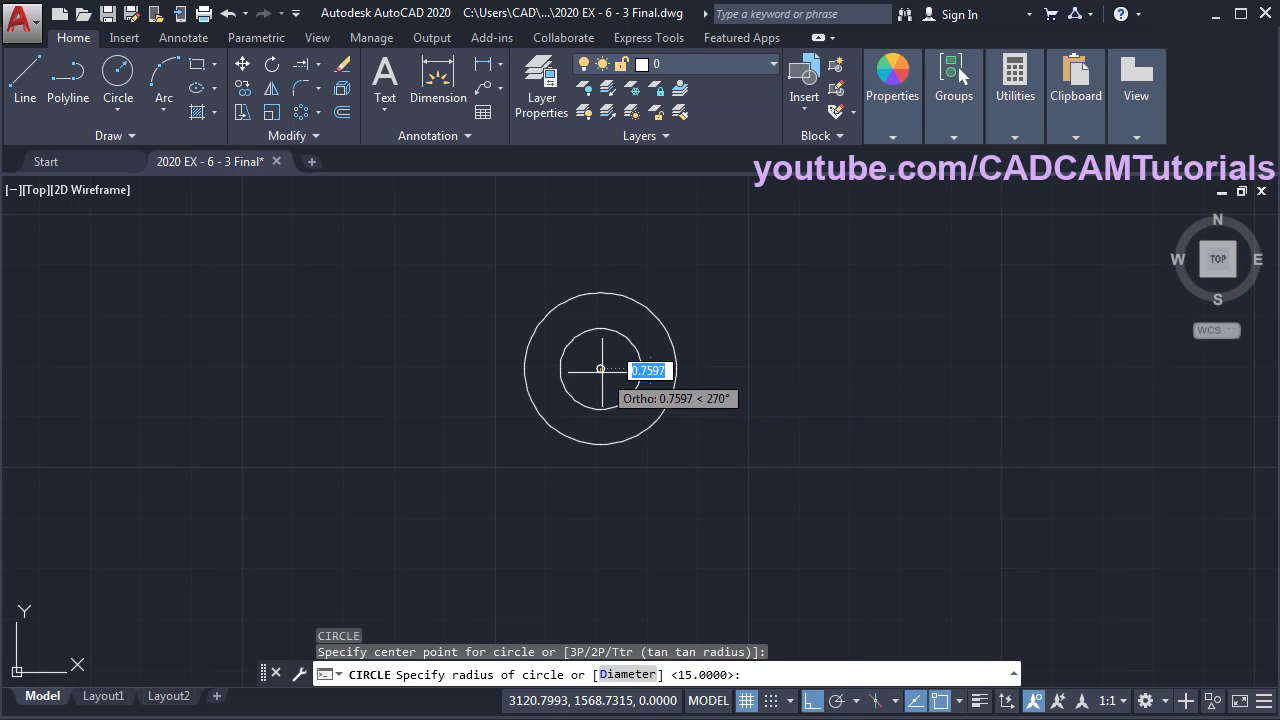
{"action": "type", "text": "21"}
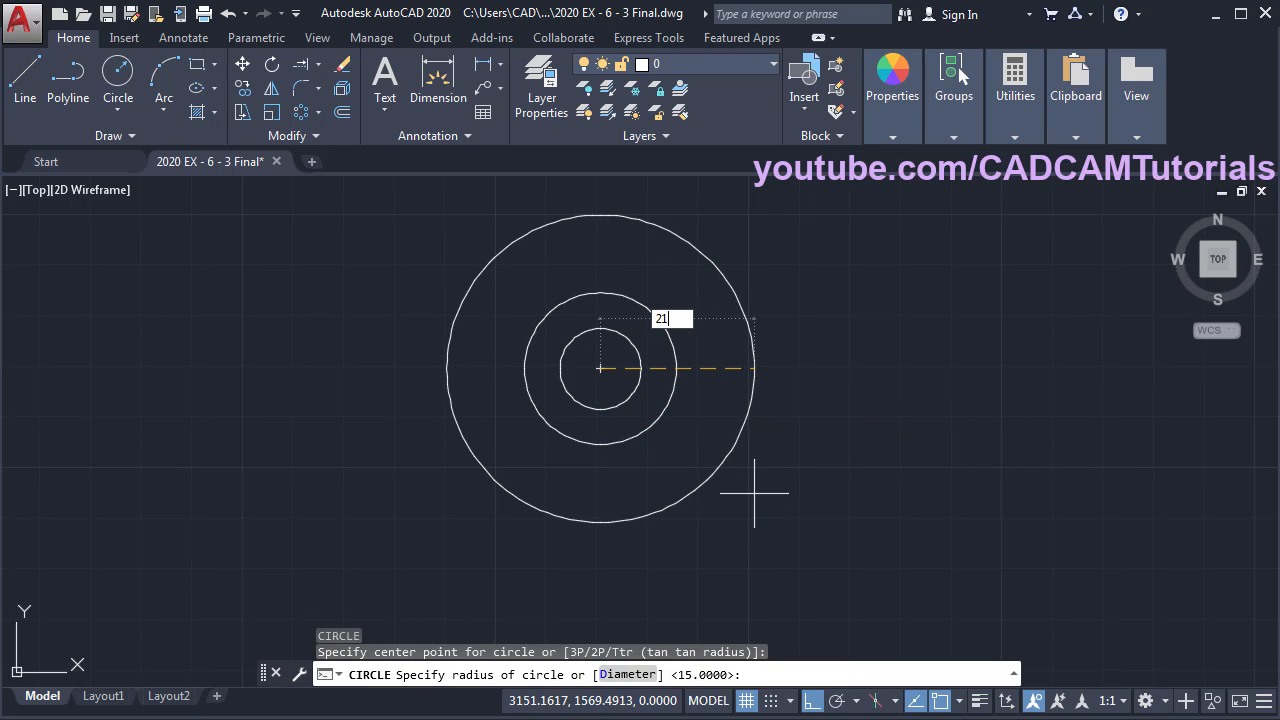
{"action": "key", "text": "Return"}
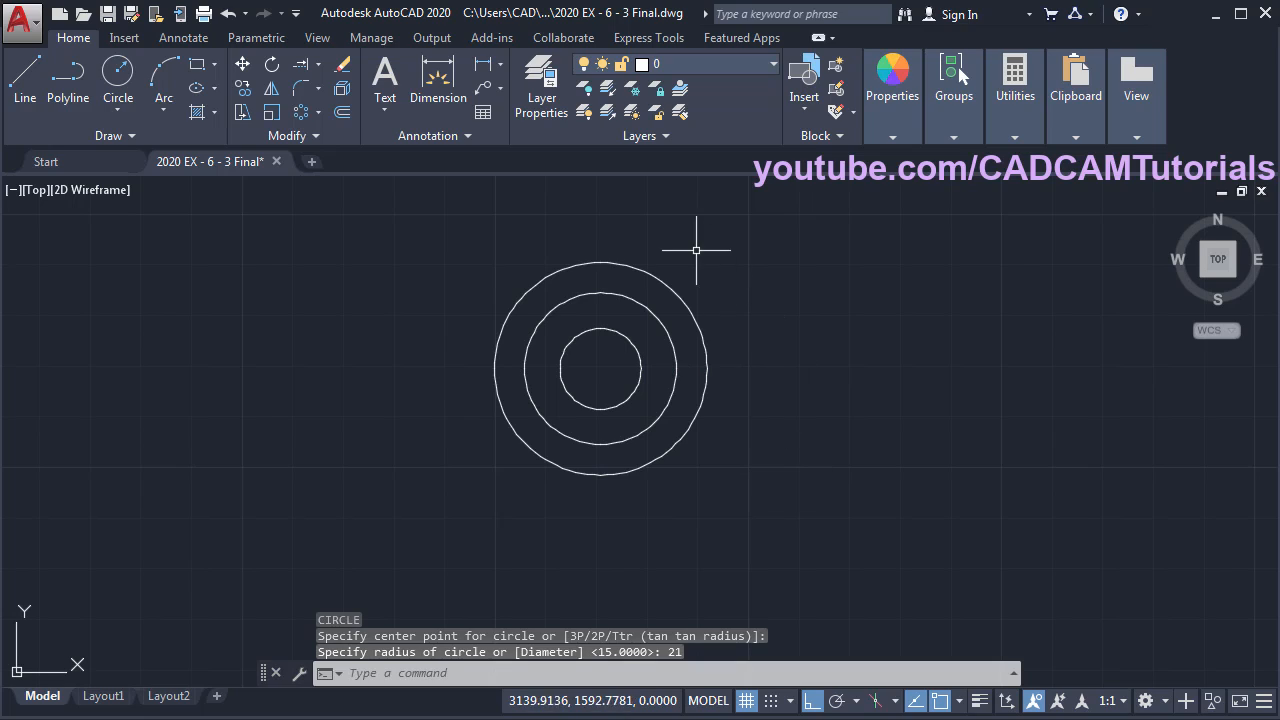
- Move the radius-21 circle onto the Center layer
{"action": "left_click", "coordinate": [672, 289]}
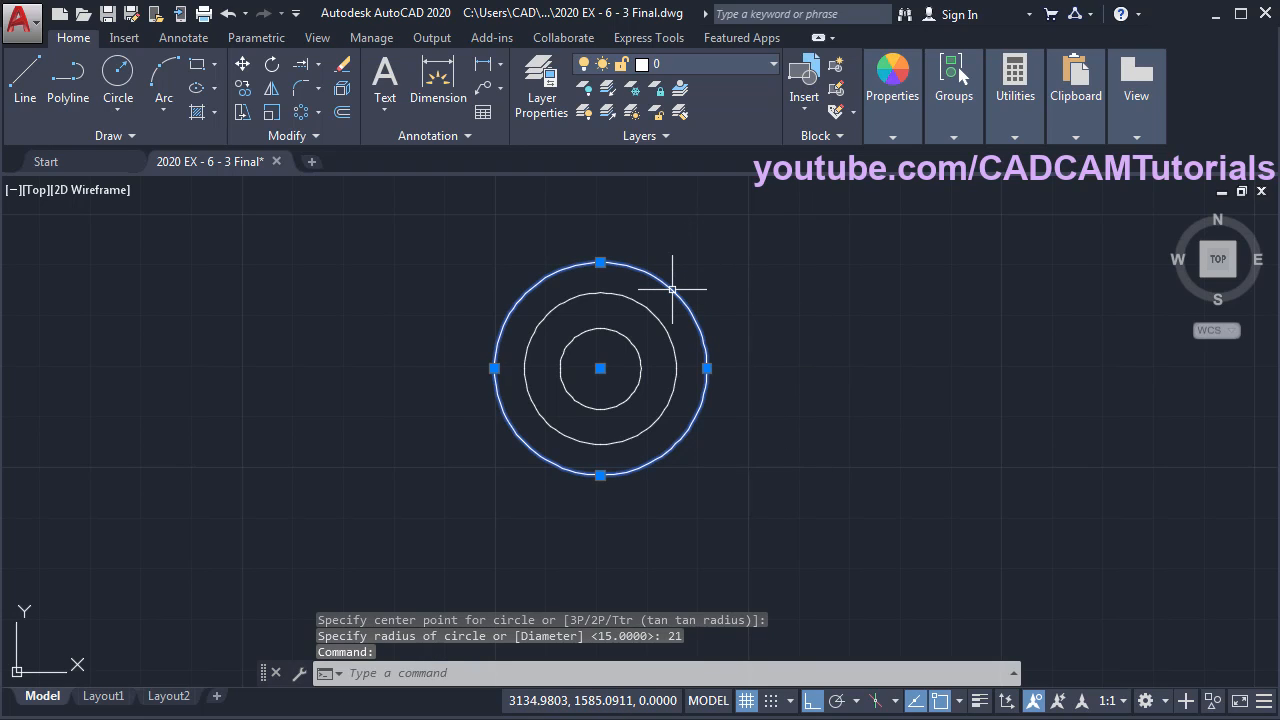
{"action": "left_click", "coordinate": [679, 62]}
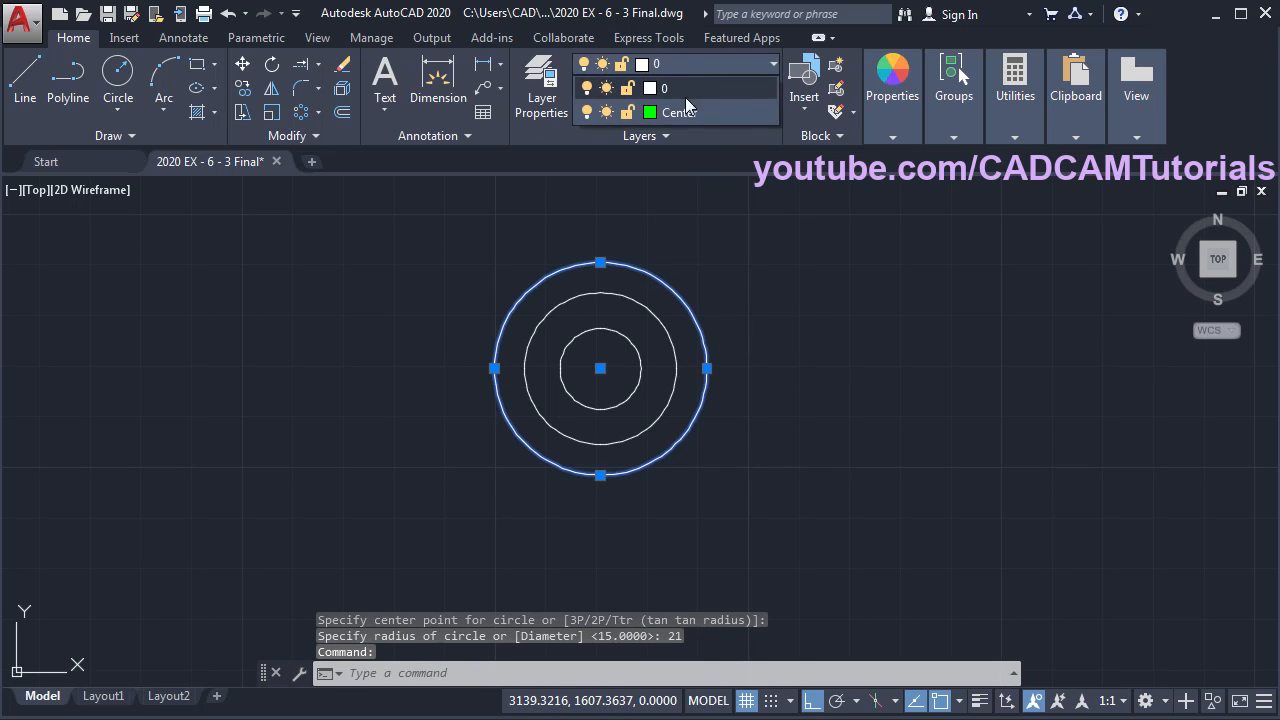
{"action": "left_click", "coordinate": [680, 112]}
{"action": "key", "text": "Escape"}
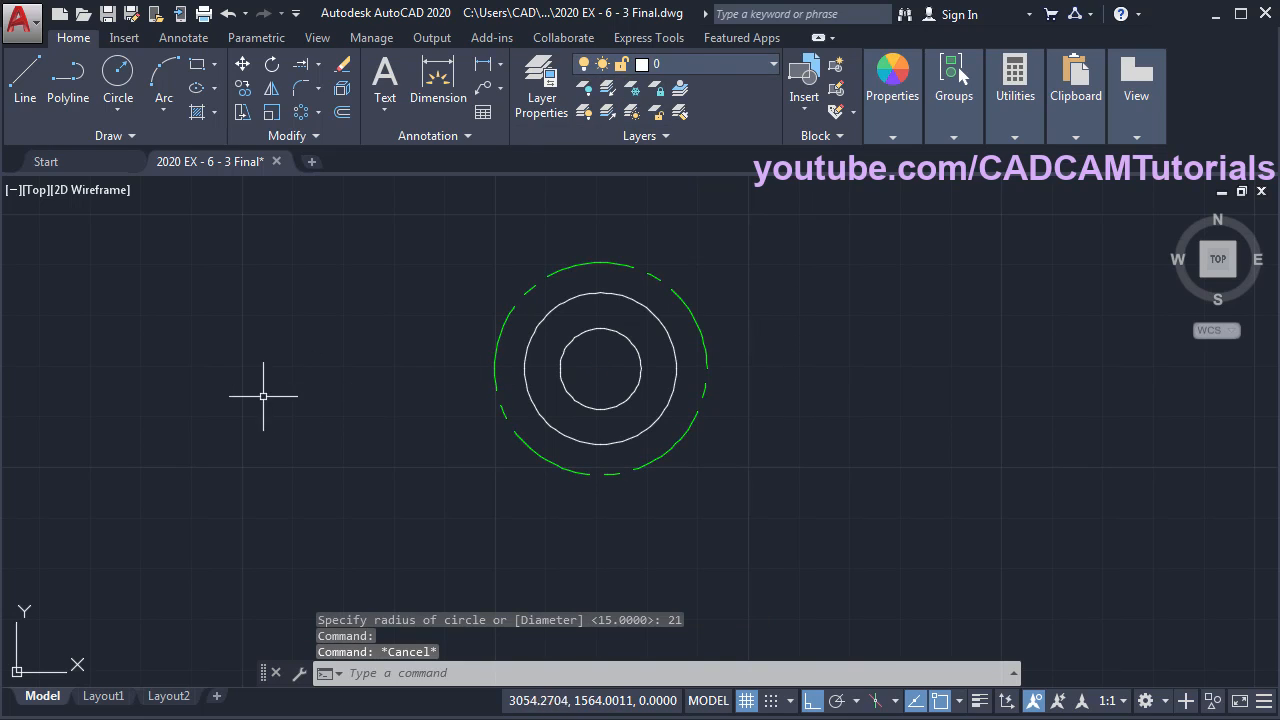
- After checking the wheel reference, draw a concentric radius-80 circle and view the reference again
{"action": "key", "text": "alt+Tab"}
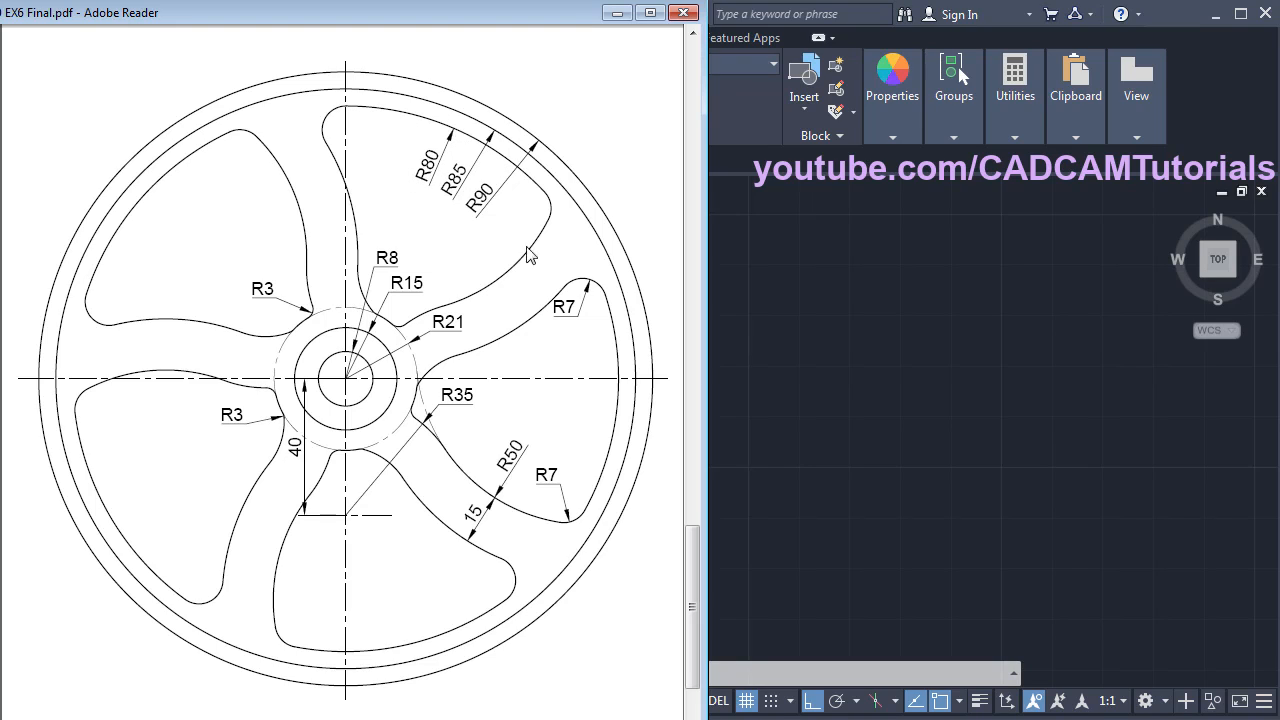
{"action": "left_click", "coordinate": [764, 331]}
{"action": "type", "text": "c"}
{"action": "key", "text": "Return"}
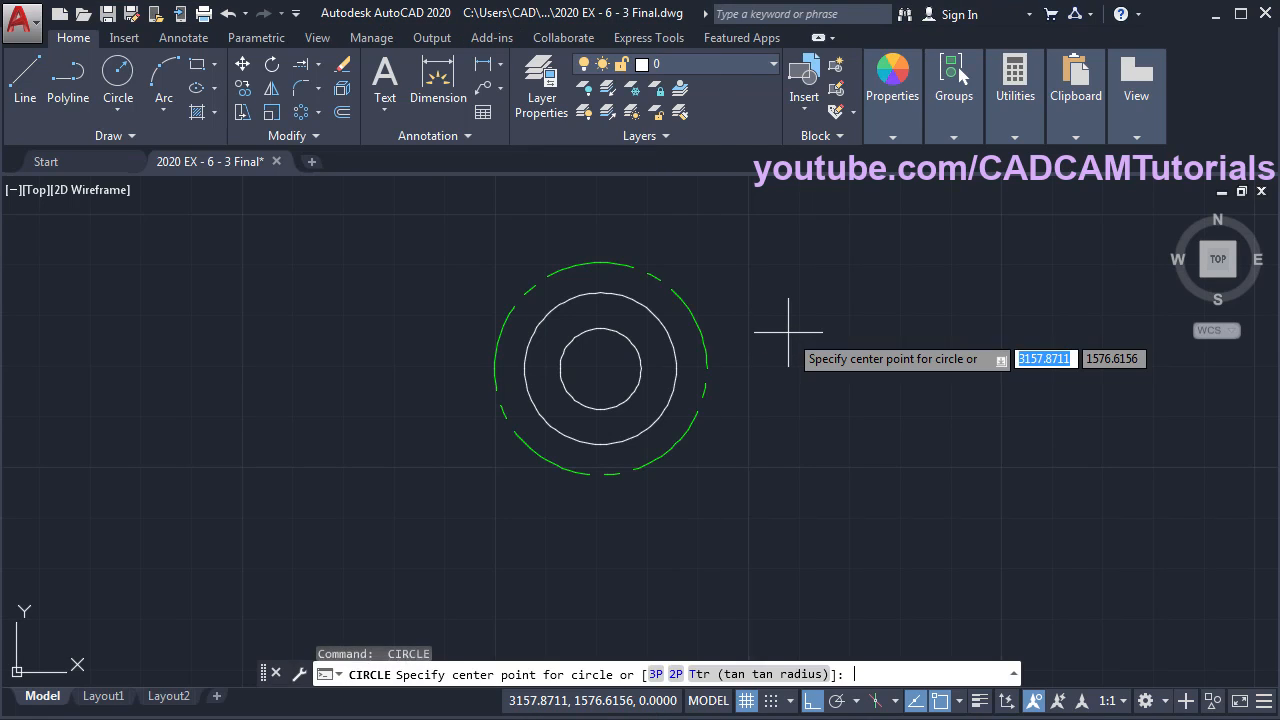
{"action": "left_click", "coordinate": [600, 368]}
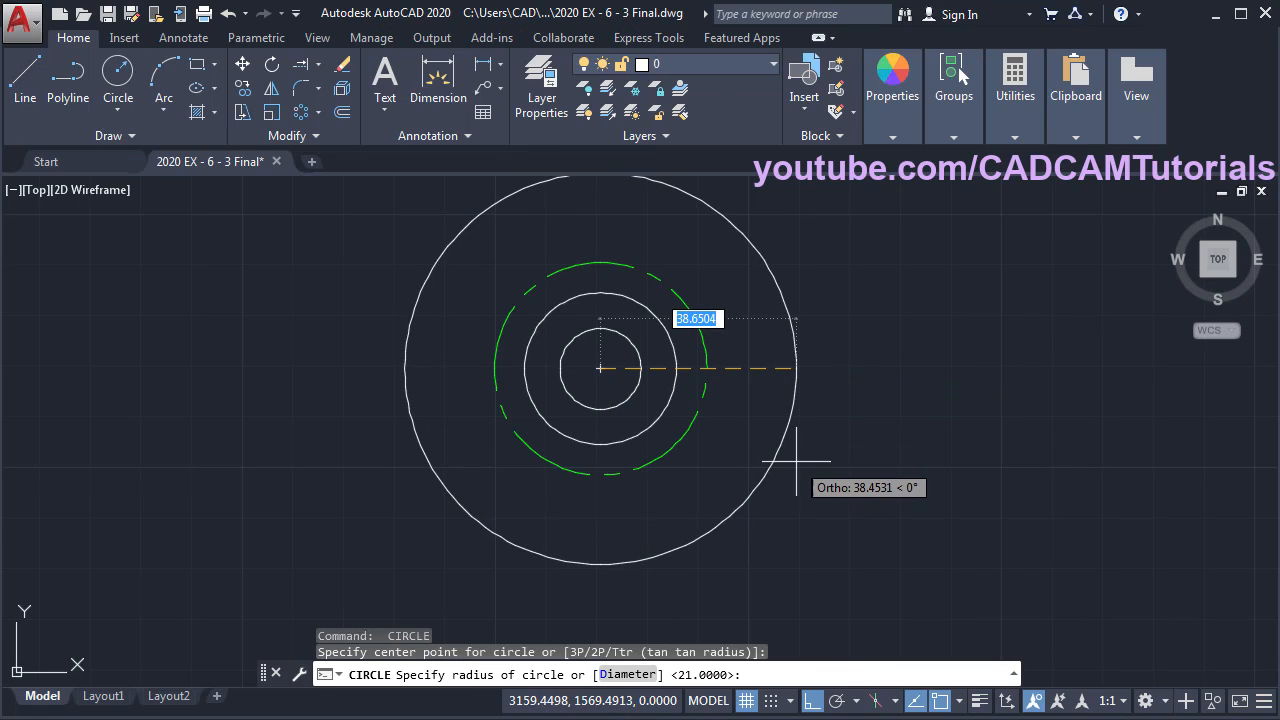
{"action": "type", "text": "80"}
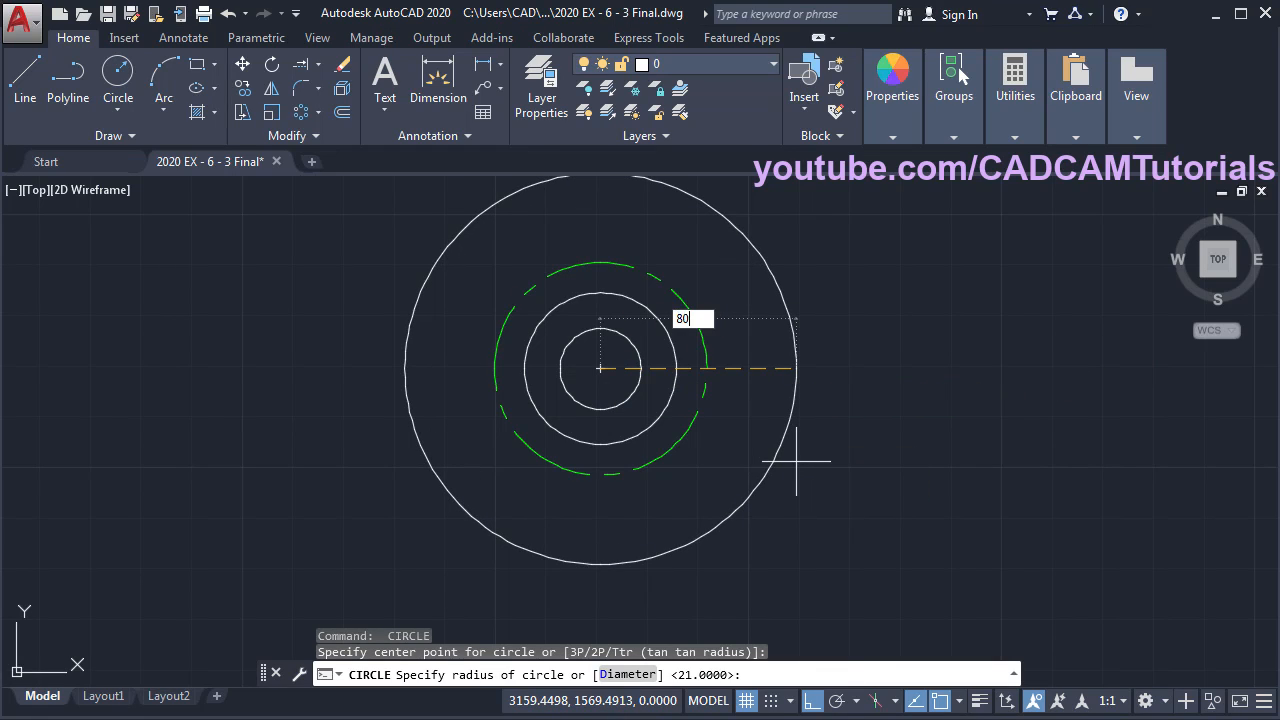
{"action": "key", "text": "Return"}
{"action": "scroll", "coordinate": [720, 355], "scroll_direction": "down", "scroll_amount": 3}
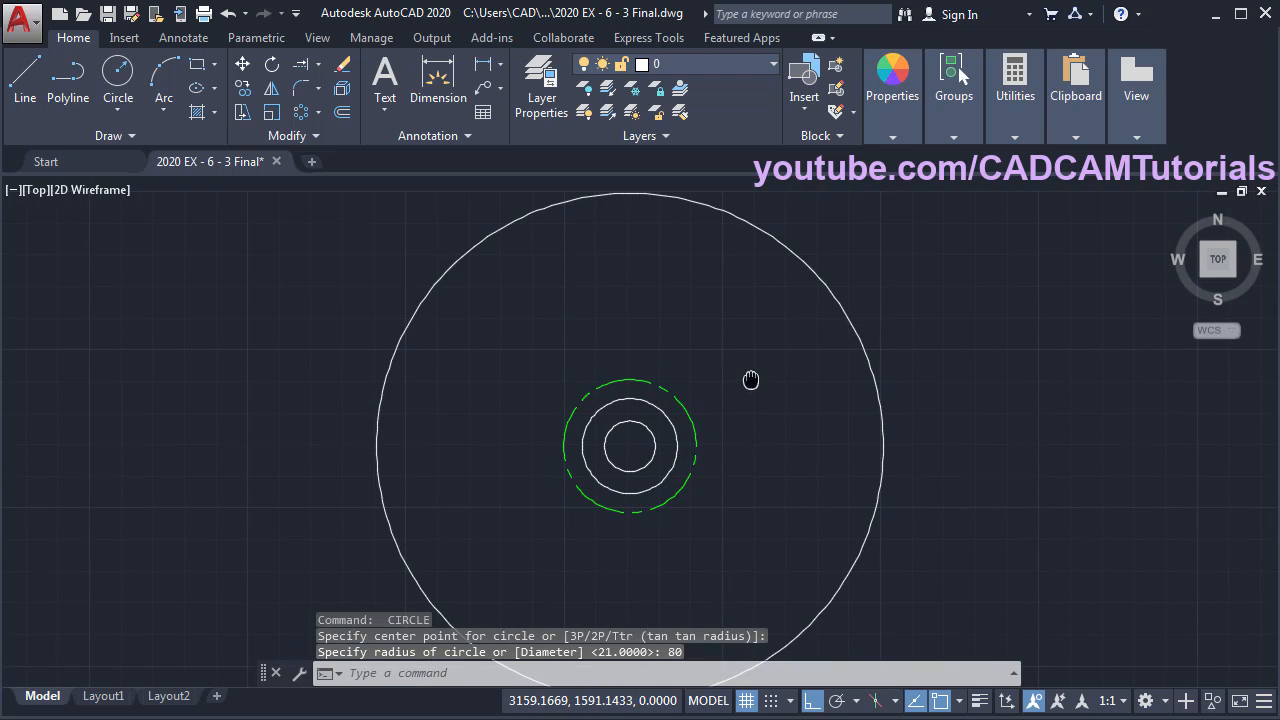
{"action": "key", "text": "alt+Tab"}
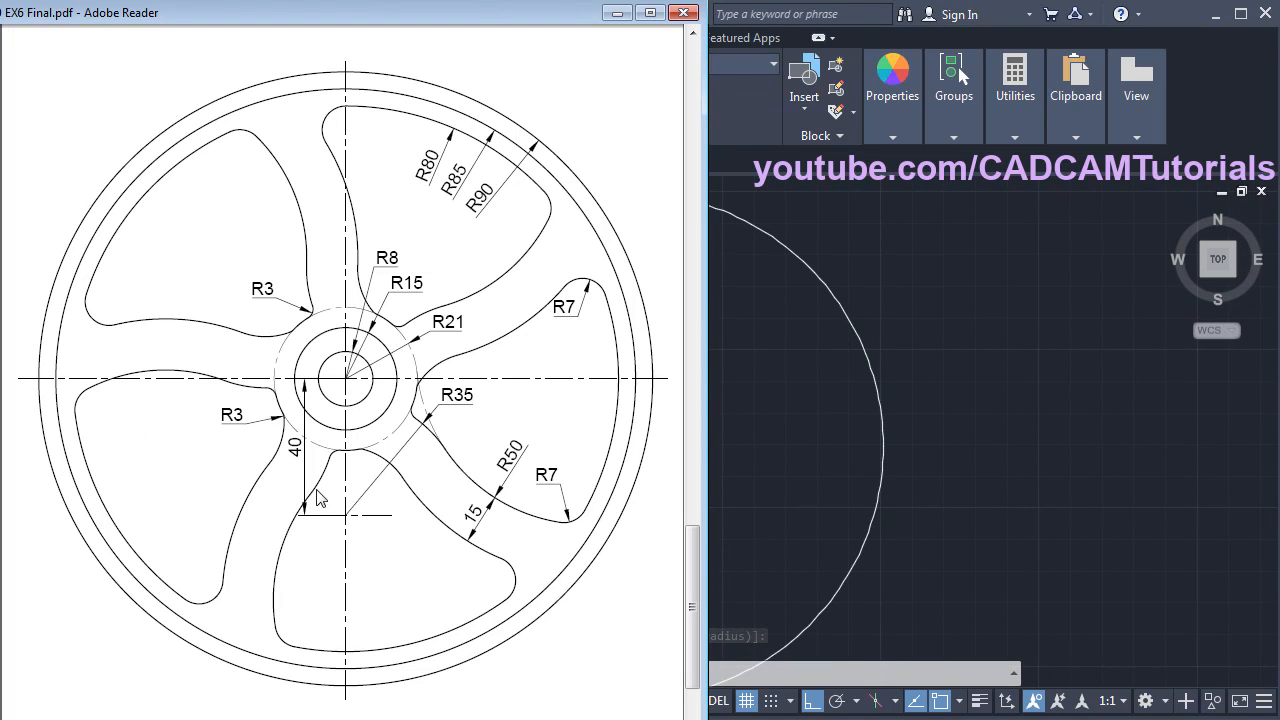
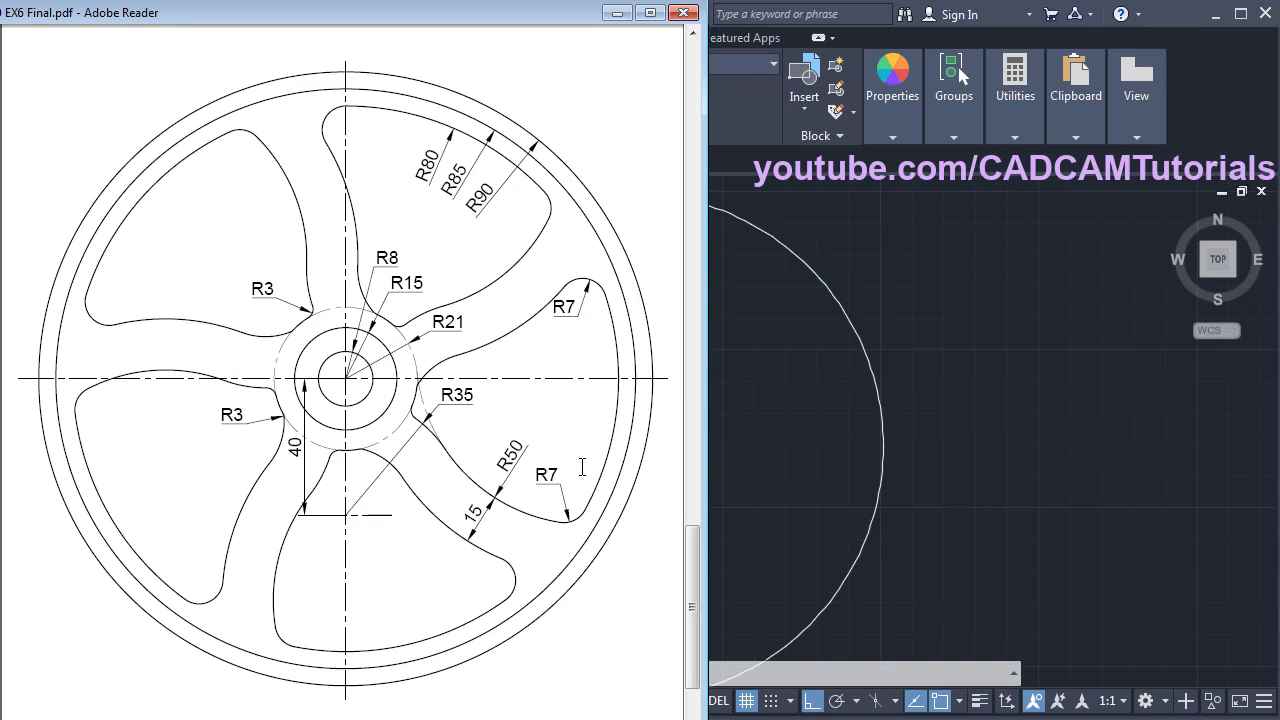
- Draw a 40-unit vertical line straight down from the hub centre
{"action": "left_click", "coordinate": [758, 460]}
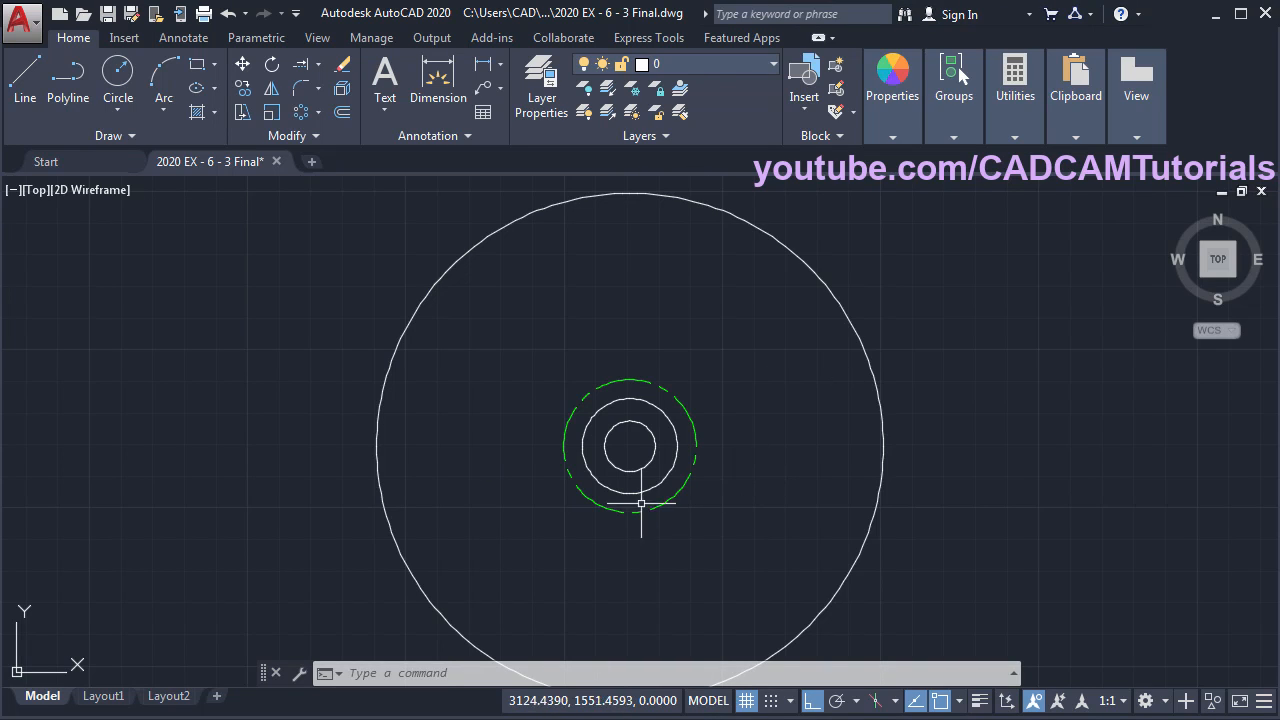
{"action": "scroll", "coordinate": [630, 530], "scroll_direction": "up", "scroll_amount": 3}
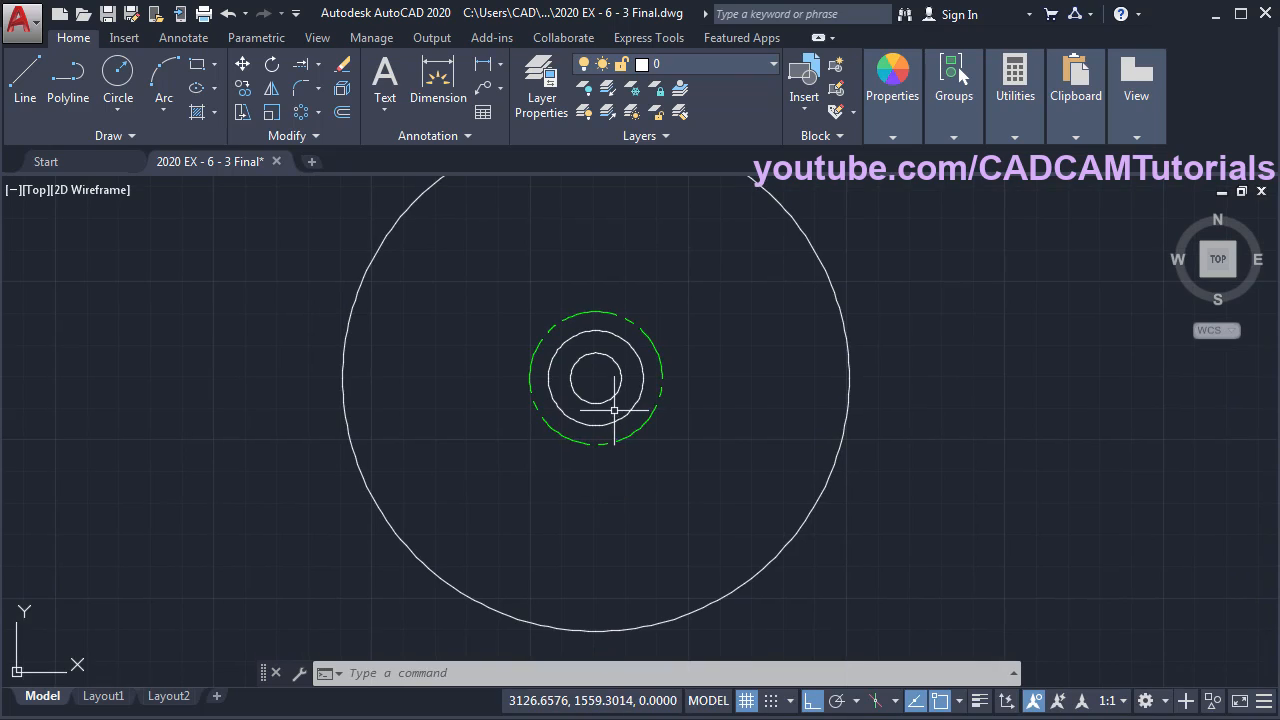
{"action": "left_click", "coordinate": [30, 95]}
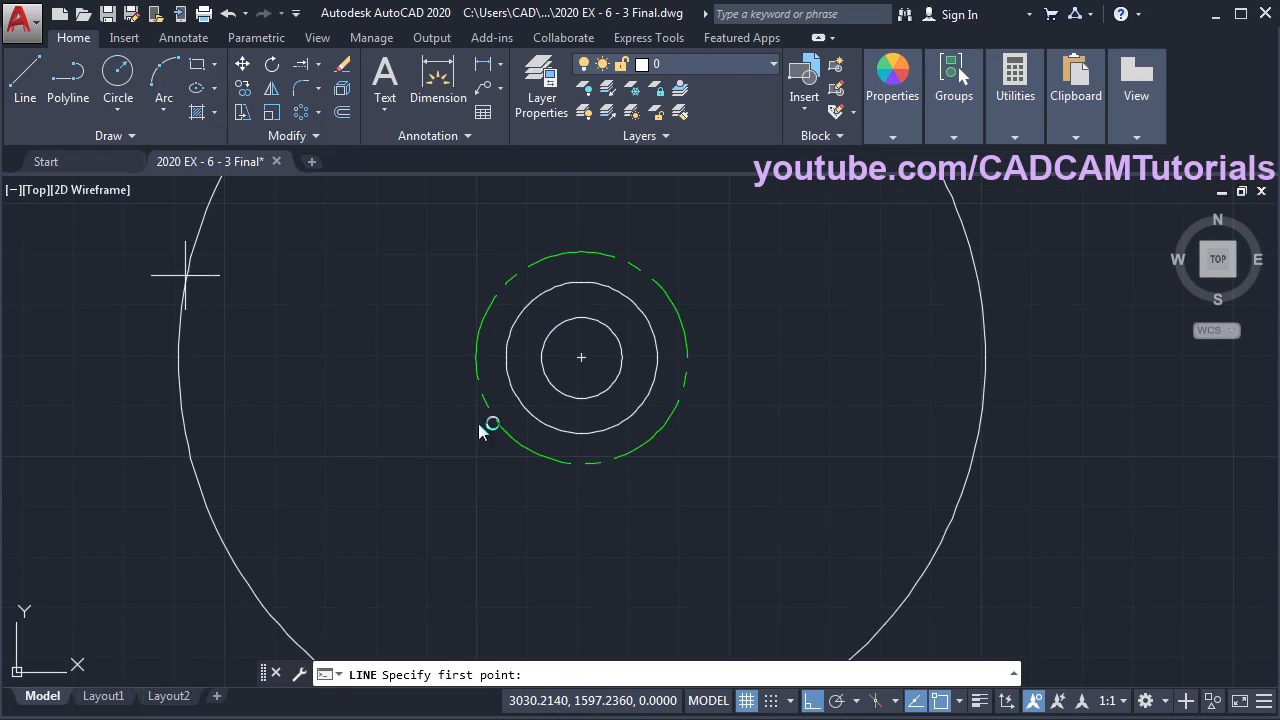
{"action": "left_click", "coordinate": [583, 357]}
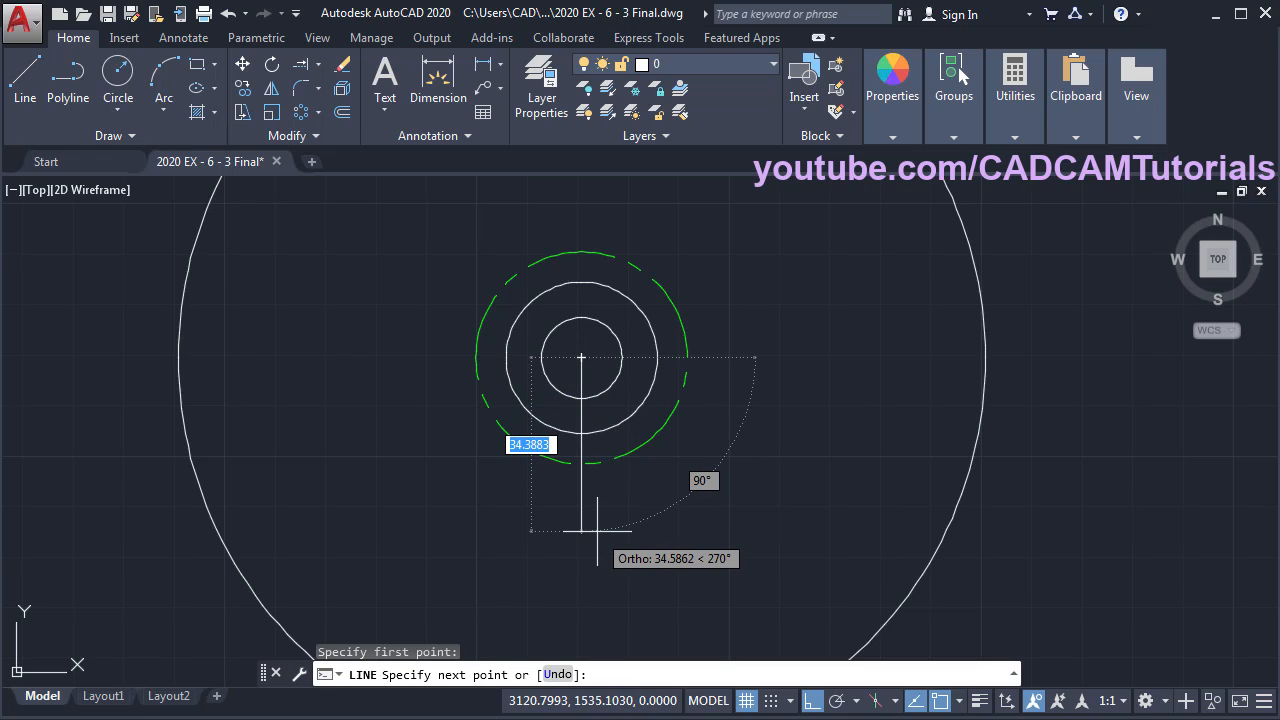
{"action": "type", "text": "40"}
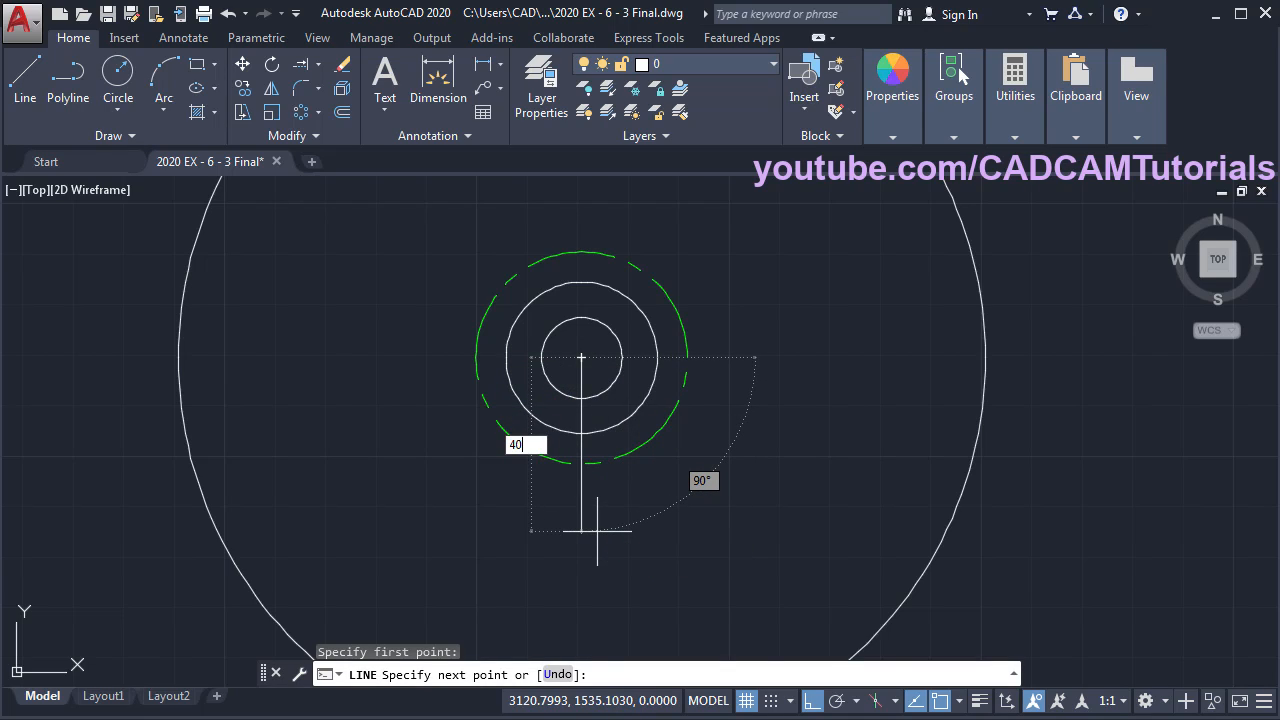
{"action": "key", "text": "Return"}
{"action": "key", "text": "Return"}
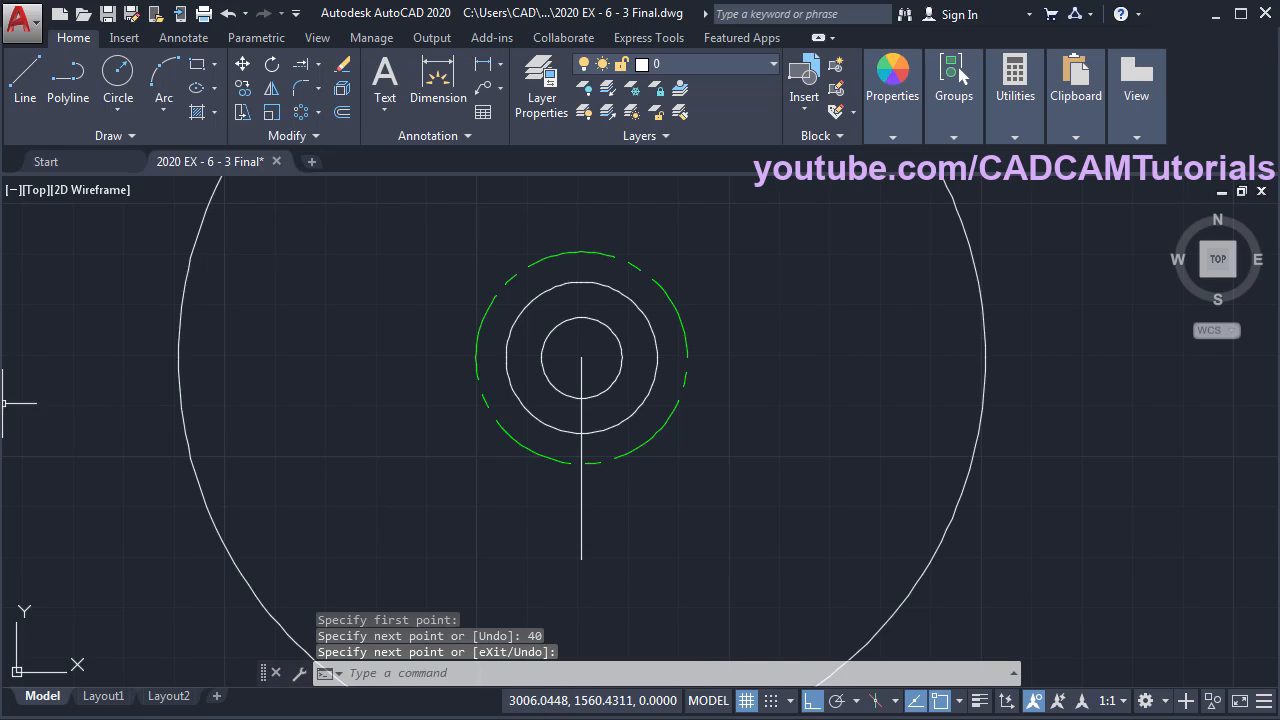
{"action": "left_click", "coordinate": [1, 403]}
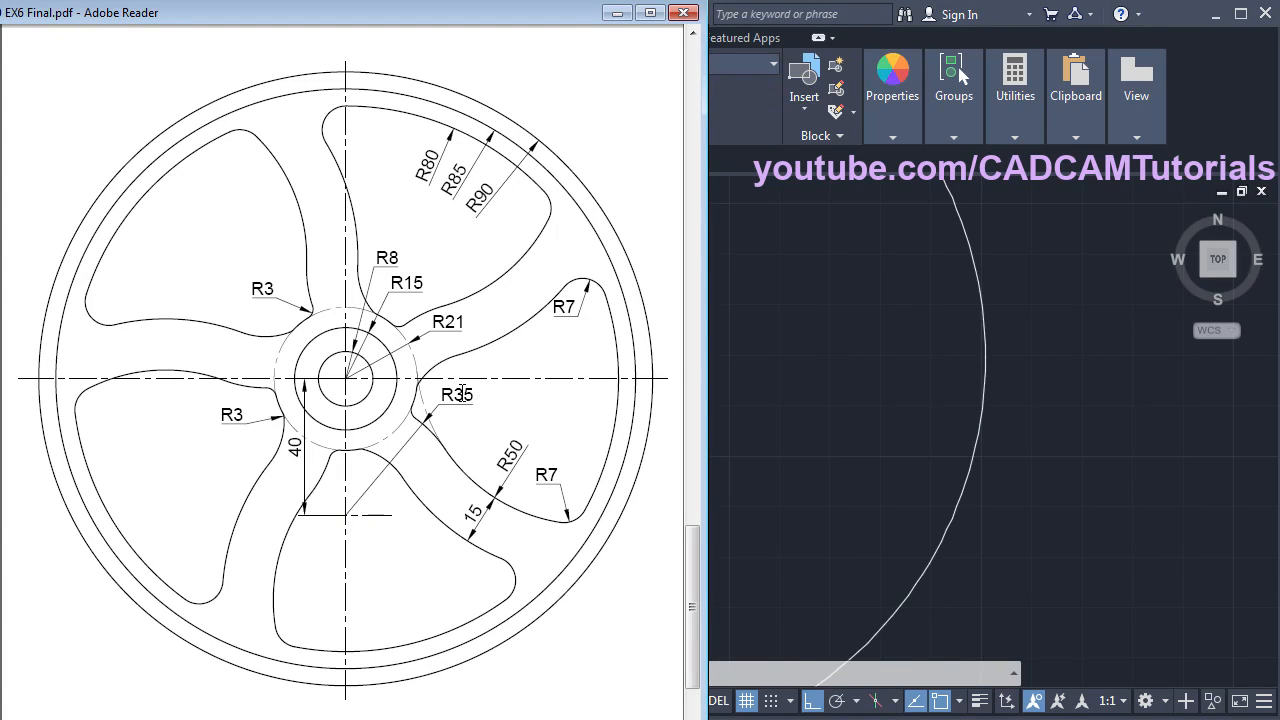
{"action": "left_click", "coordinate": [840, 412]}
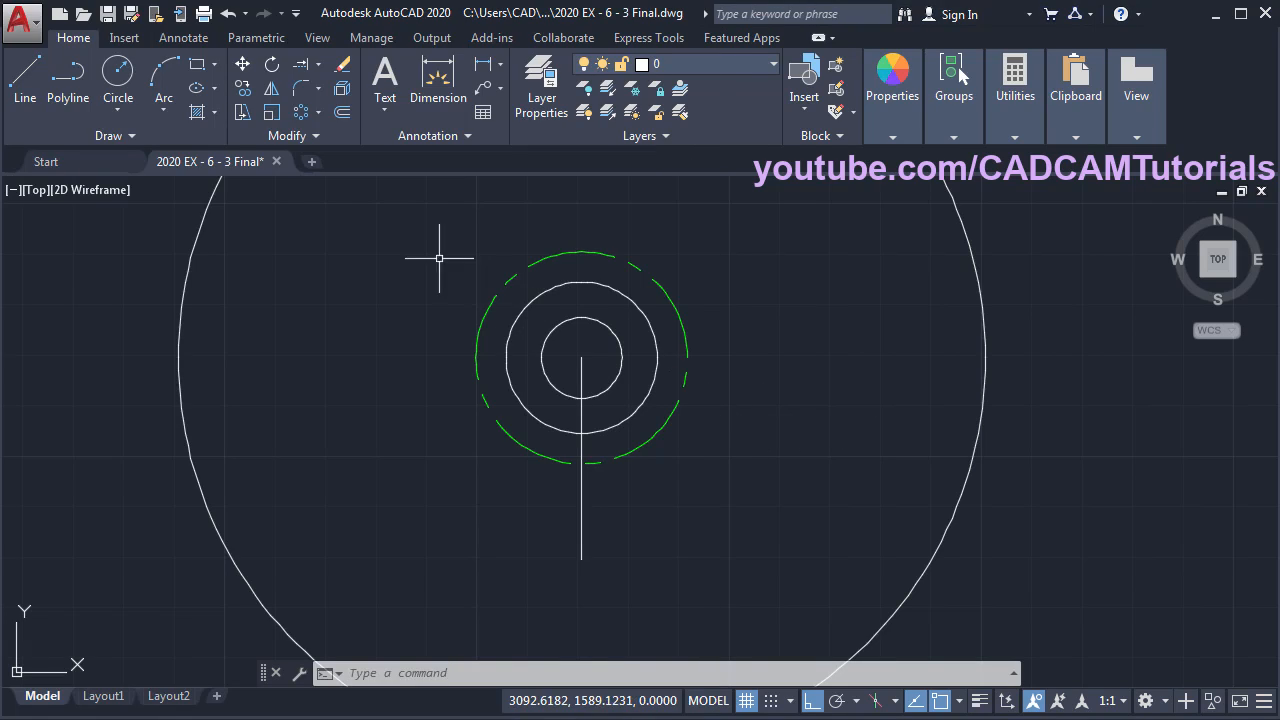
- Draw a radius-35 circle centred on the line's lower endpoint
{"action": "left_click", "coordinate": [127, 78]}
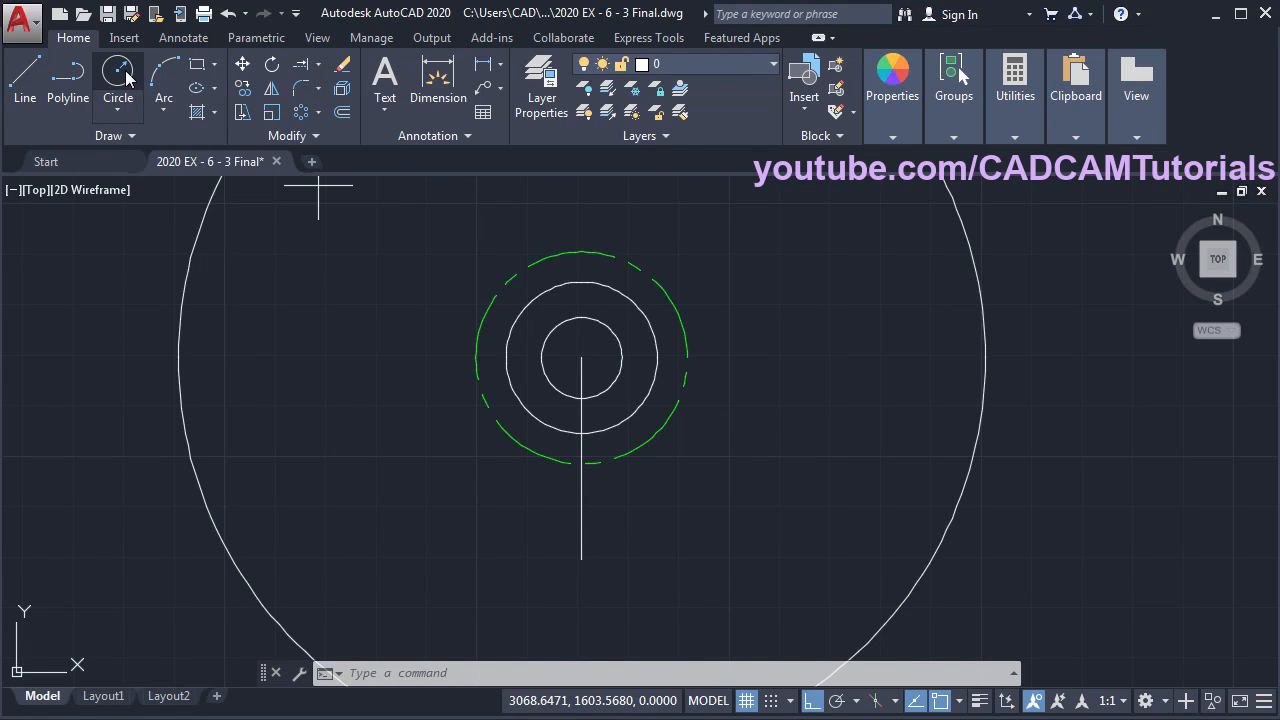
{"action": "left_click", "coordinate": [581, 559]}
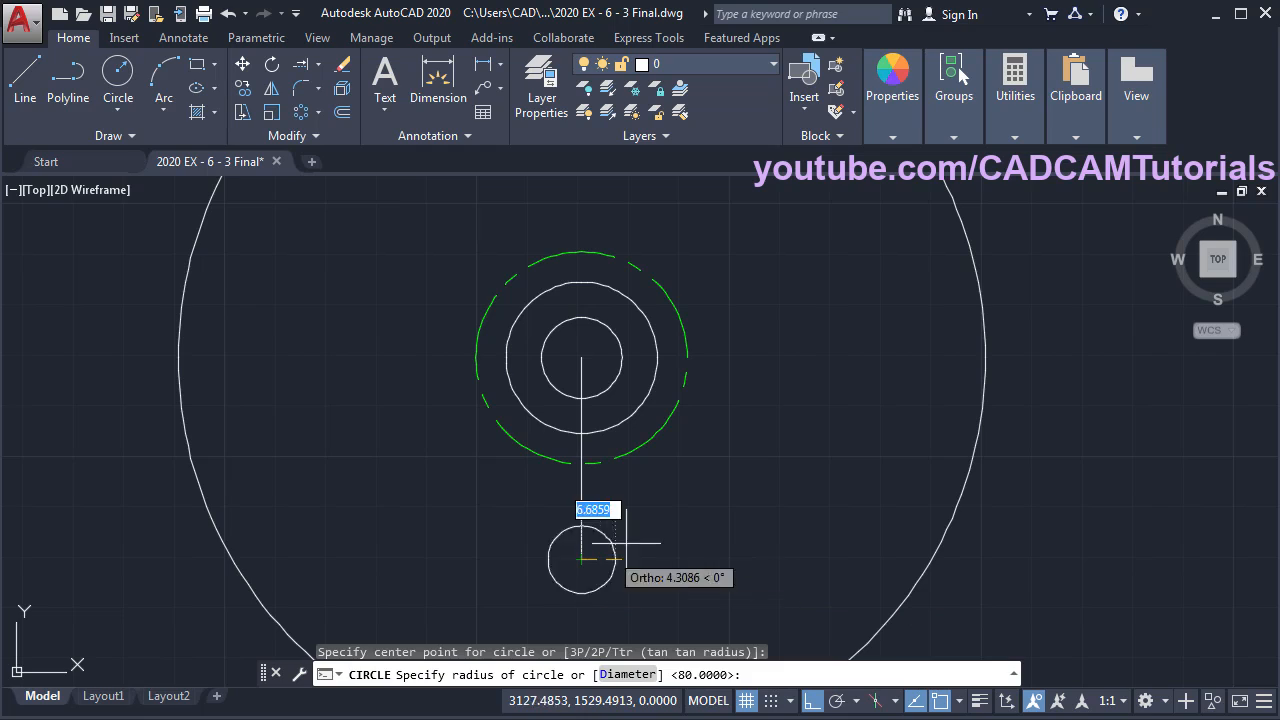
{"action": "type", "text": "35"}
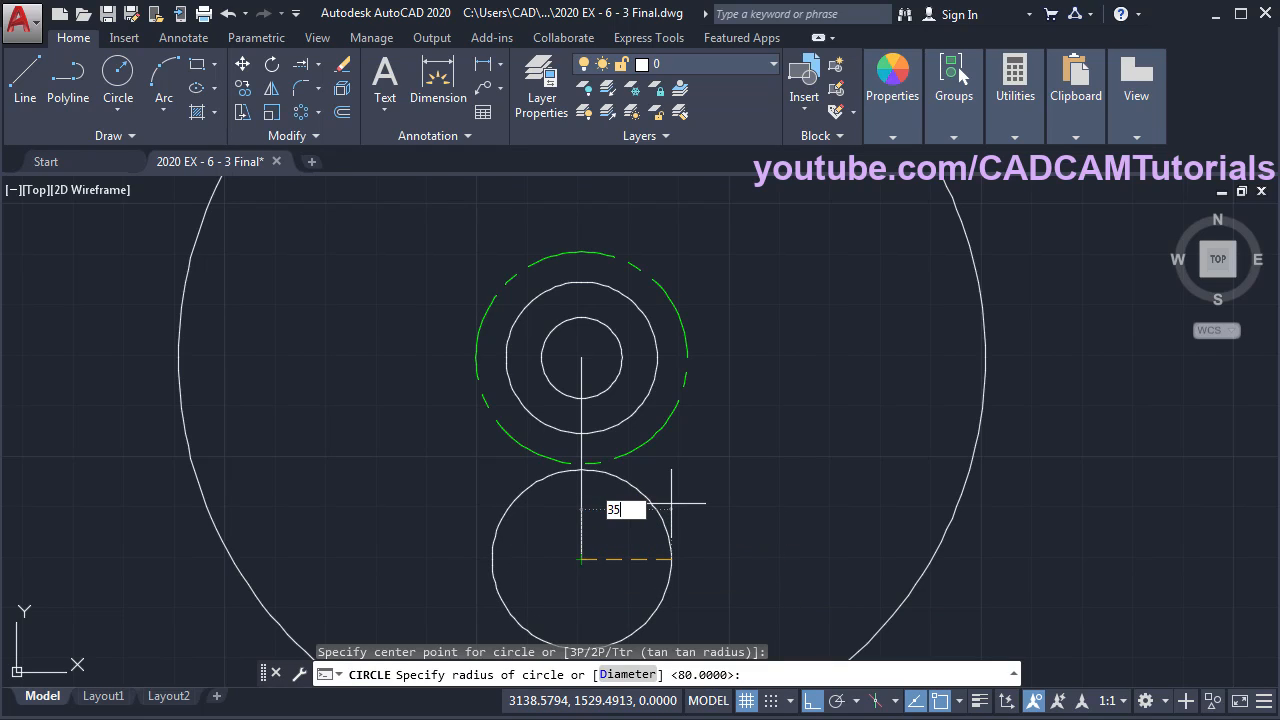
{"action": "key", "text": "Return"}
{"action": "key", "text": "alt+Tab"}
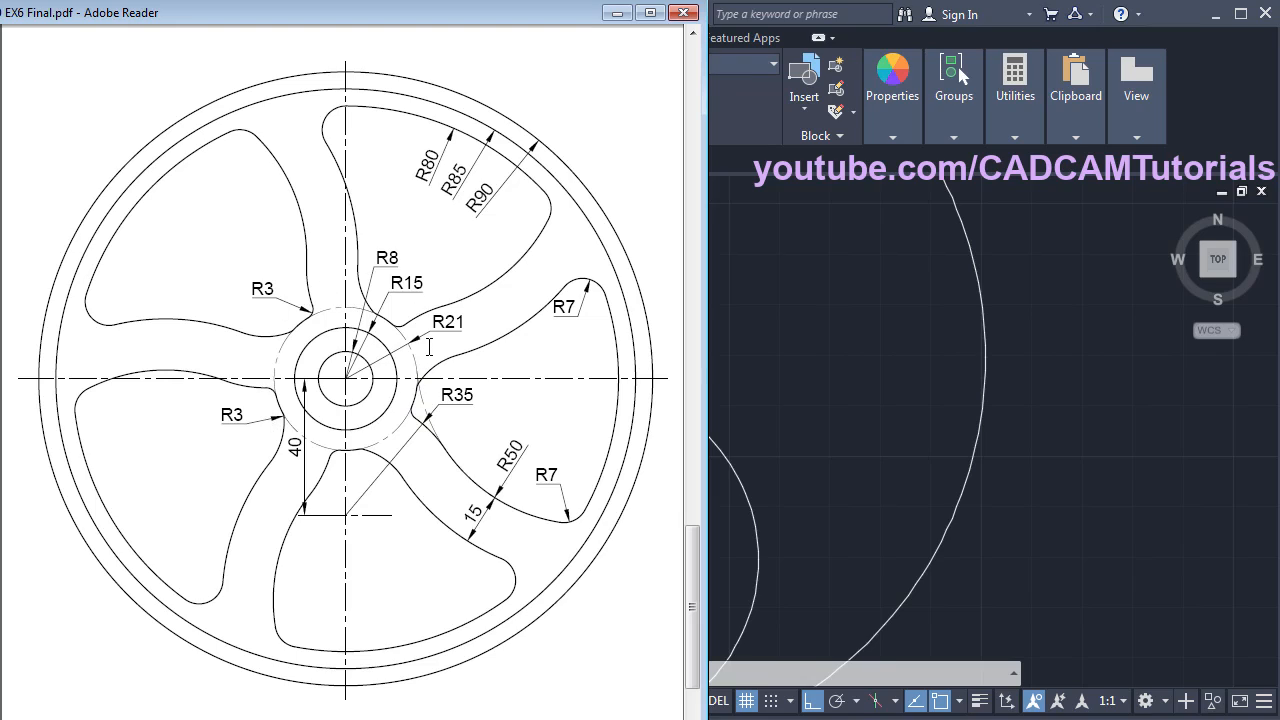
{"action": "left_click", "coordinate": [823, 429]}
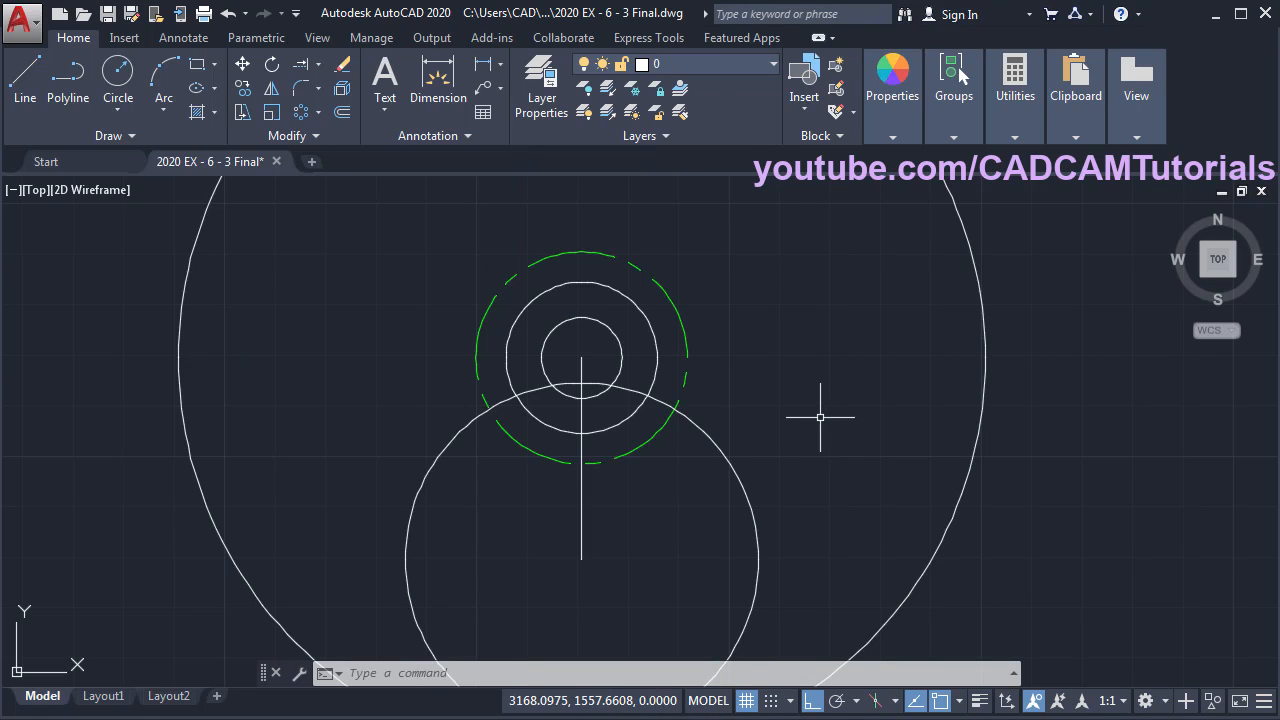
- Add a radius-50 circle tangent to the green dashed circle and the R35 circle
{"action": "left_click", "coordinate": [118, 108]}
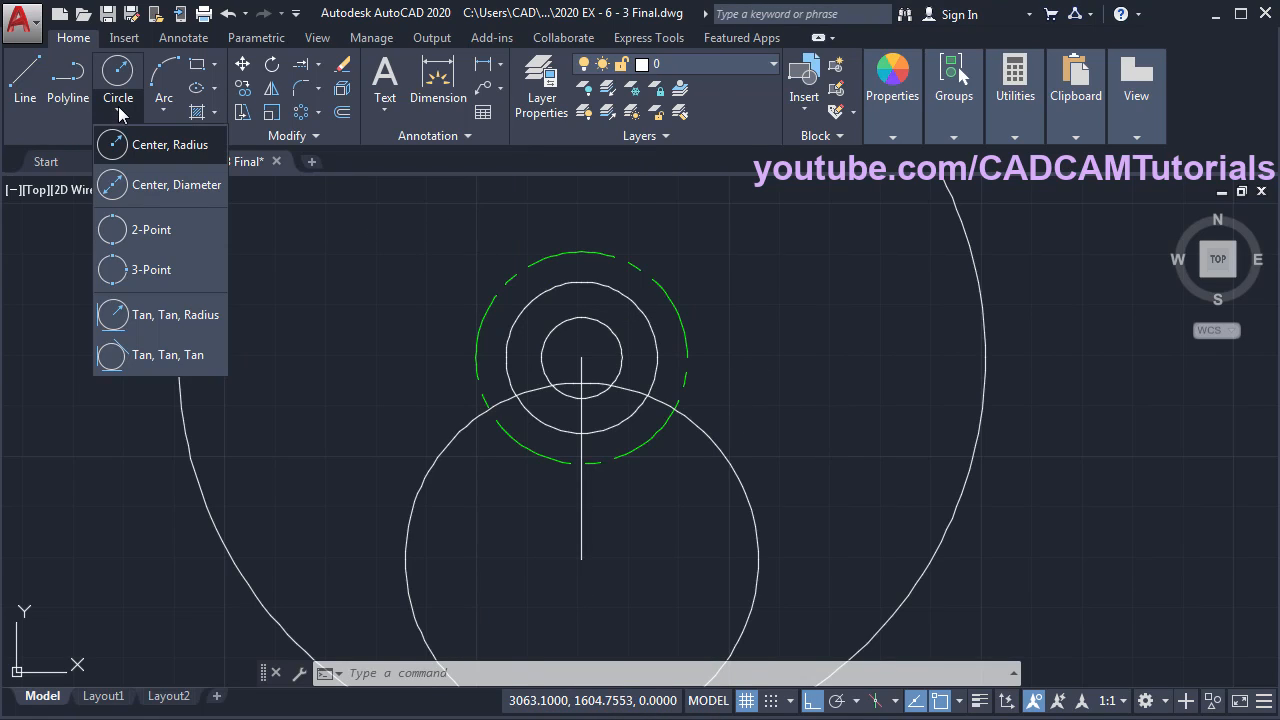
{"action": "left_click", "coordinate": [174, 313]}
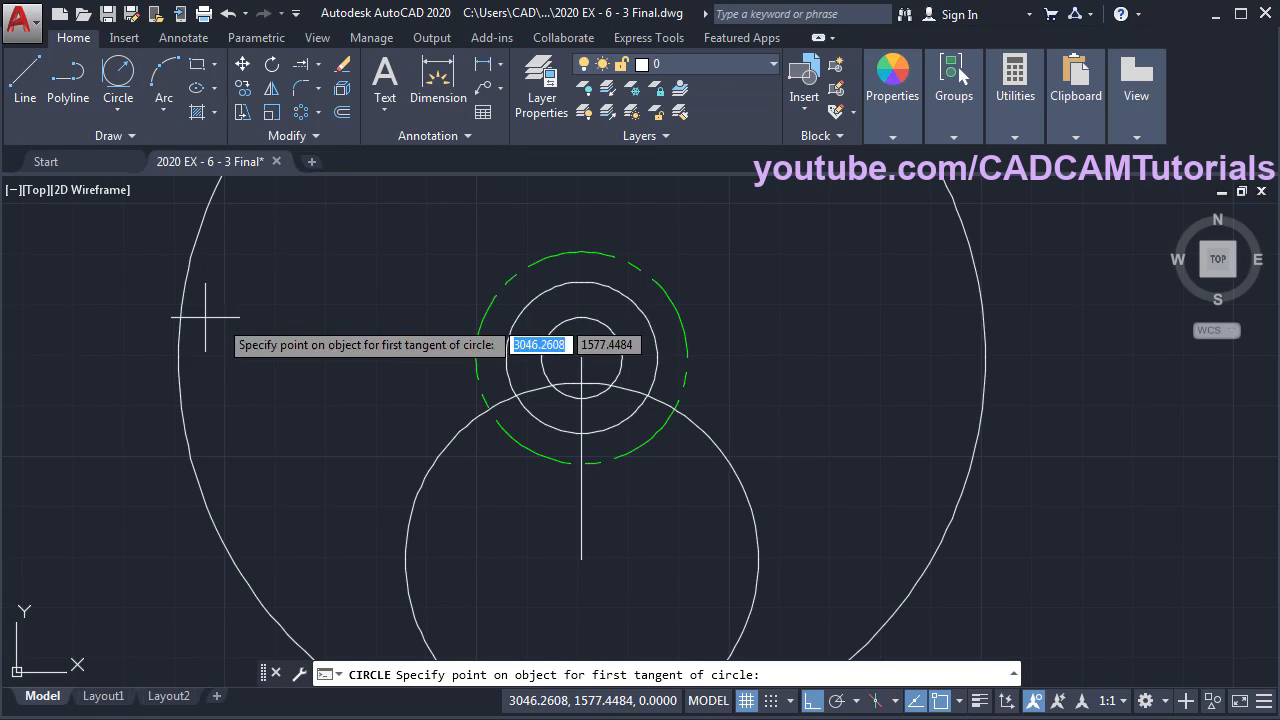
{"action": "left_click", "coordinate": [686, 340]}
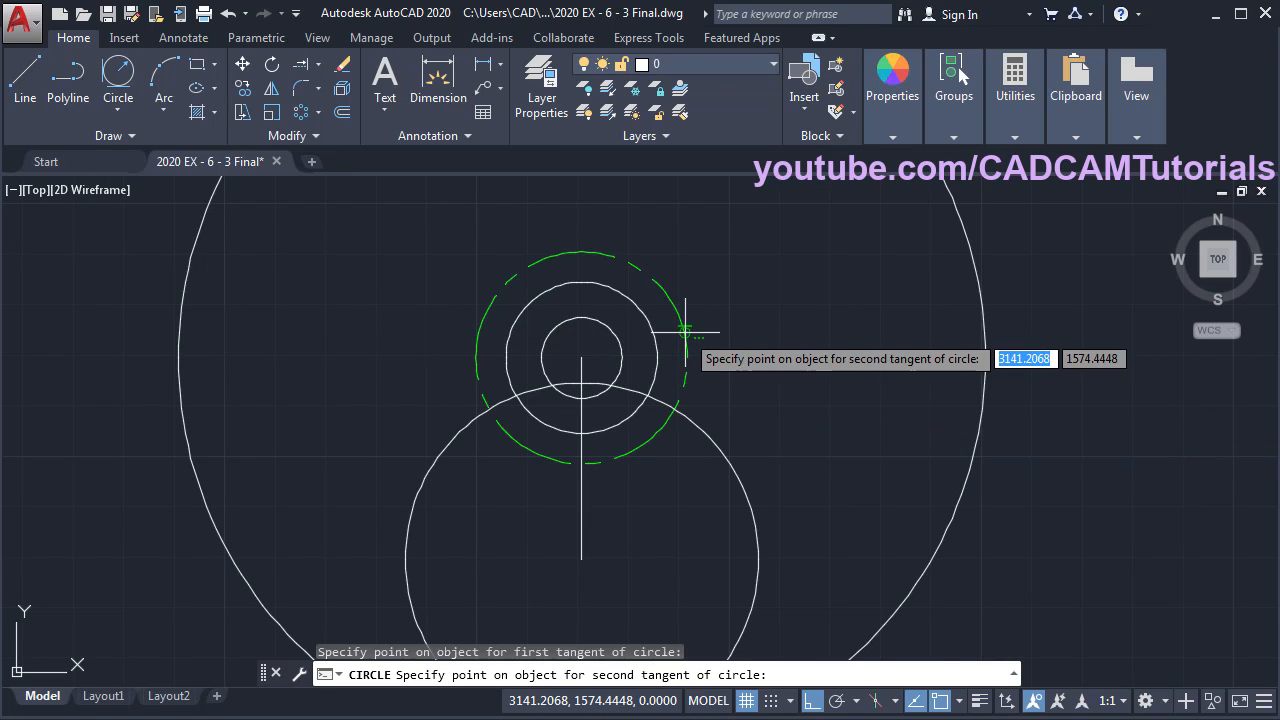
{"action": "left_click", "coordinate": [734, 464]}
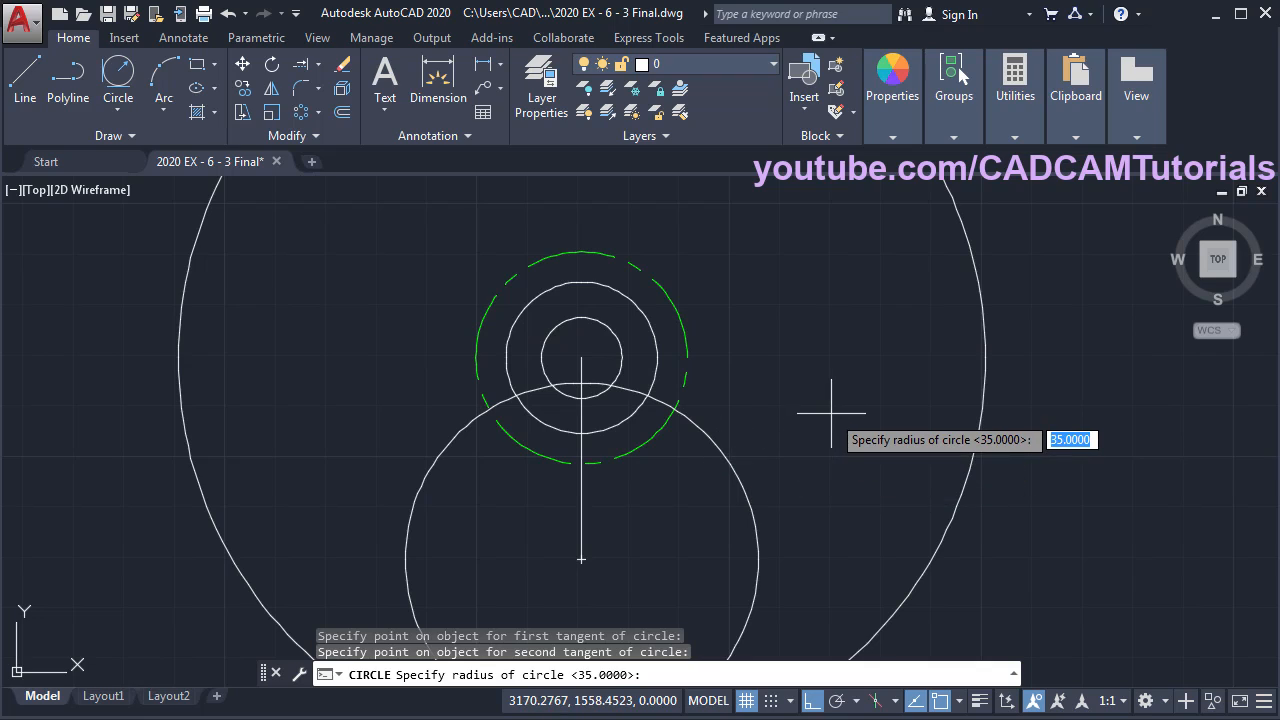
{"action": "type", "text": "50"}
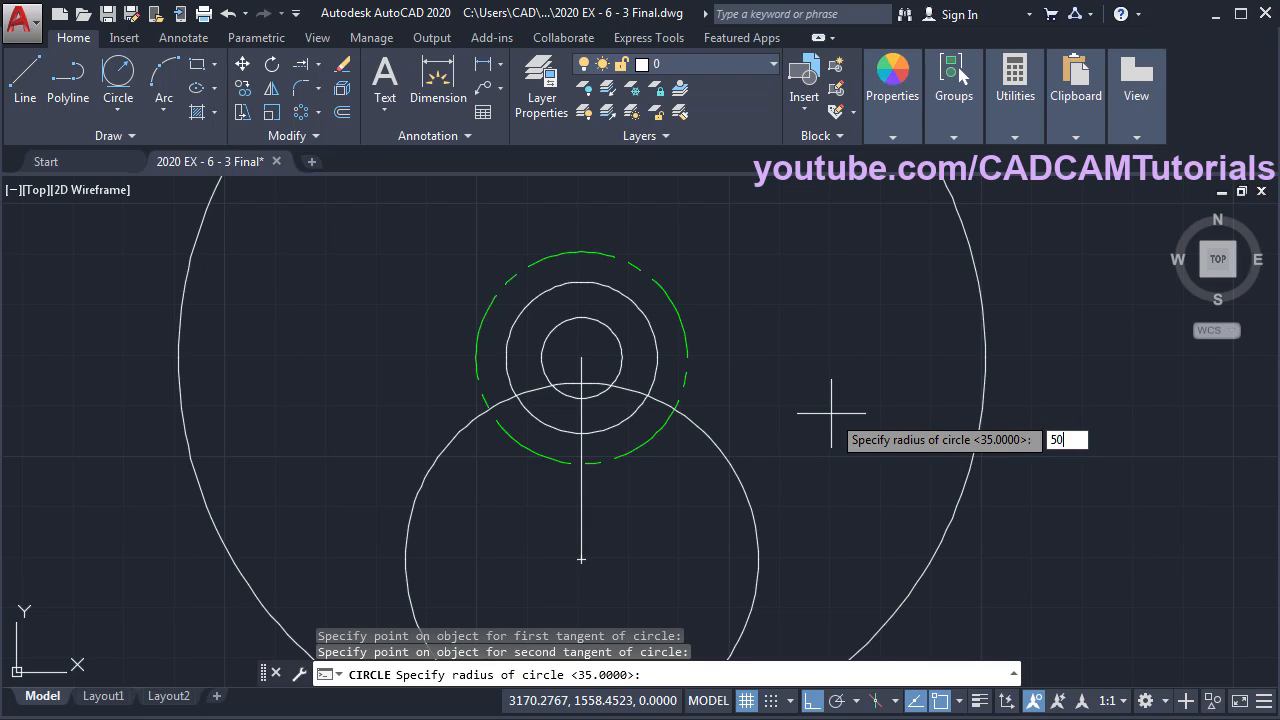
{"action": "key", "text": "Return"}
{"action": "scroll", "coordinate": [810, 544], "scroll_direction": "down", "scroll_amount": 2}
{"action": "key", "text": "alt+Tab"}
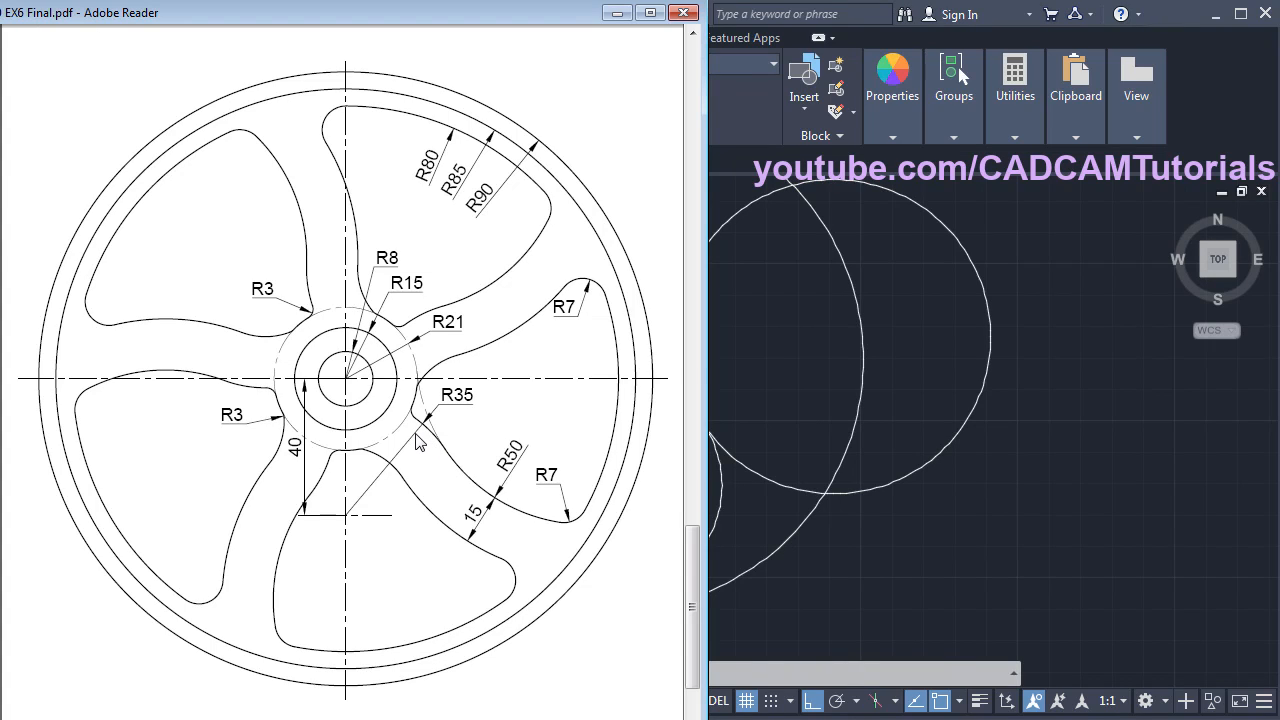
- Trim the R35 circle's lower arc and the R50 circle's part beyond the rim
{"action": "left_click", "coordinate": [946, 547]}
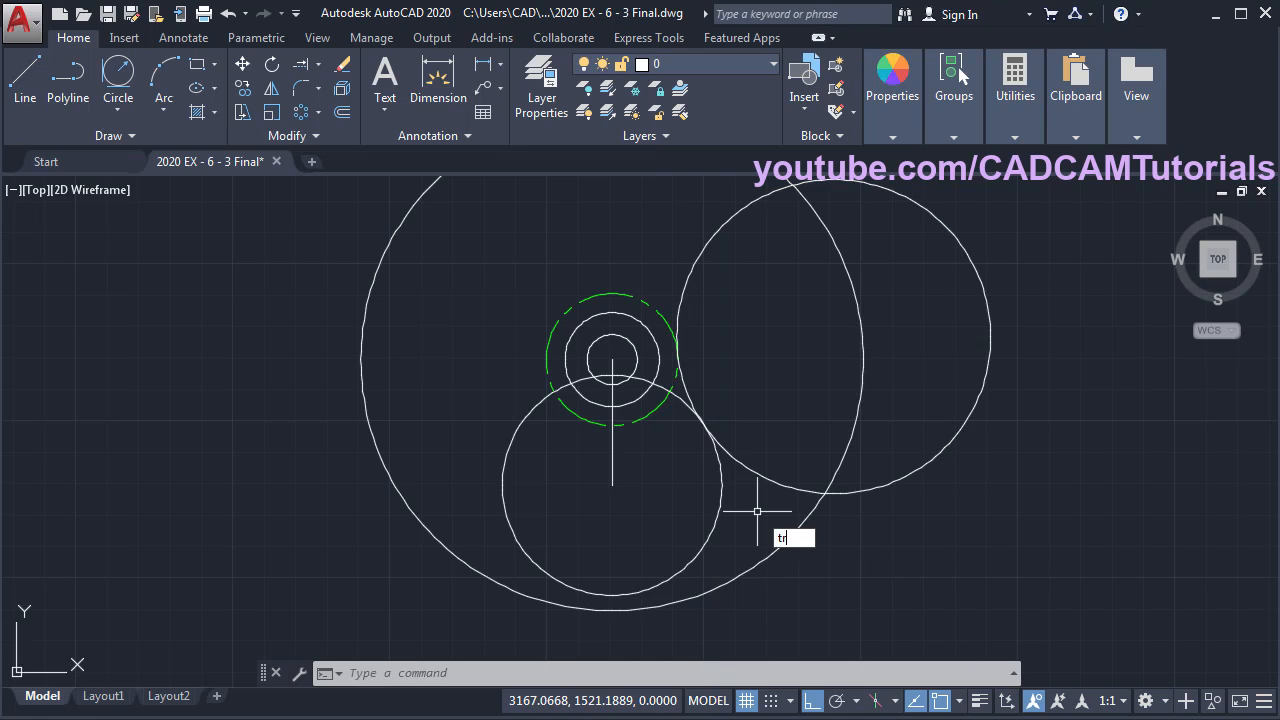
{"action": "key", "text": "Return"}
{"action": "key", "text": "Return"}
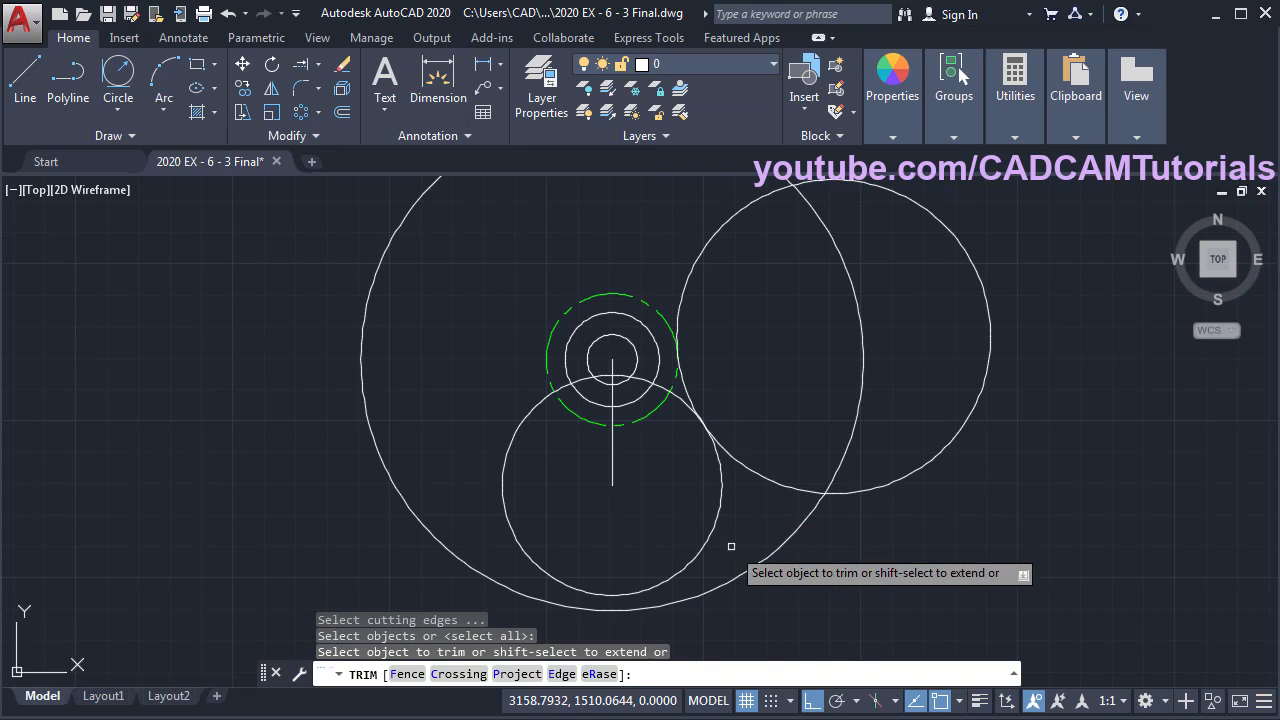
{"action": "left_click", "coordinate": [669, 585]}
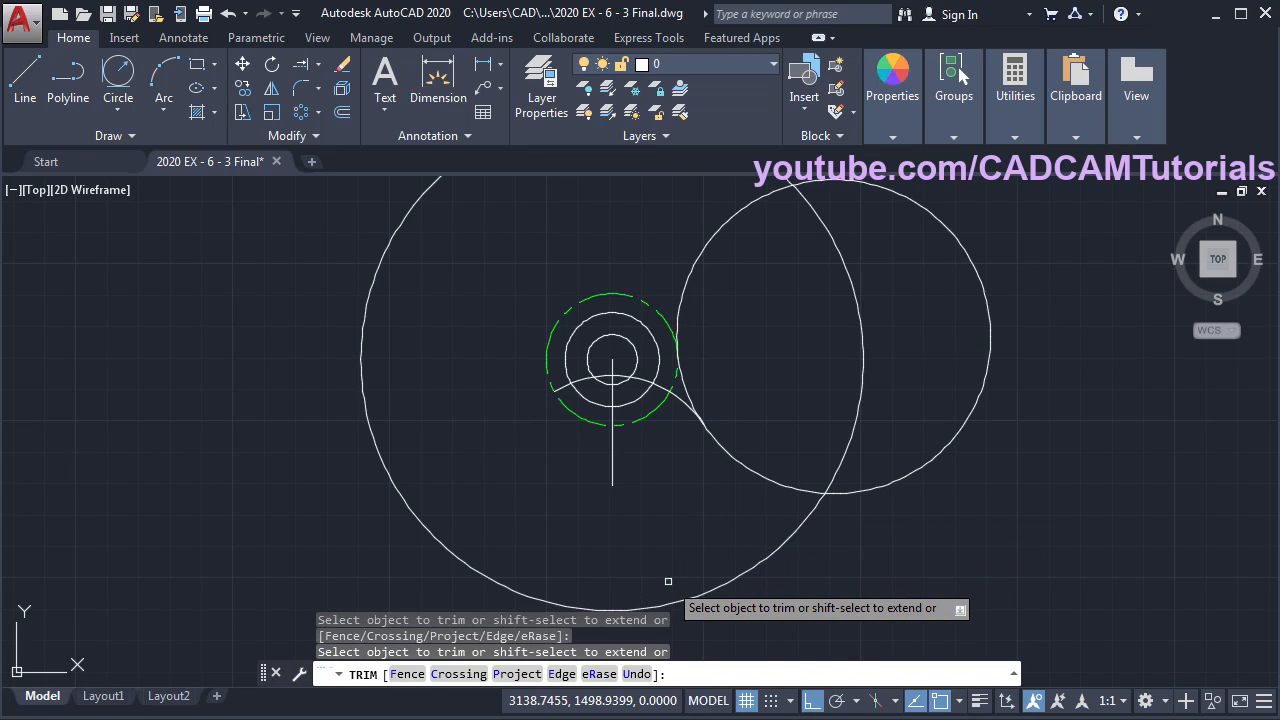
{"action": "left_click", "coordinate": [948, 236]}
{"action": "scroll", "coordinate": [707, 382], "scroll_direction": "up", "scroll_amount": 4}
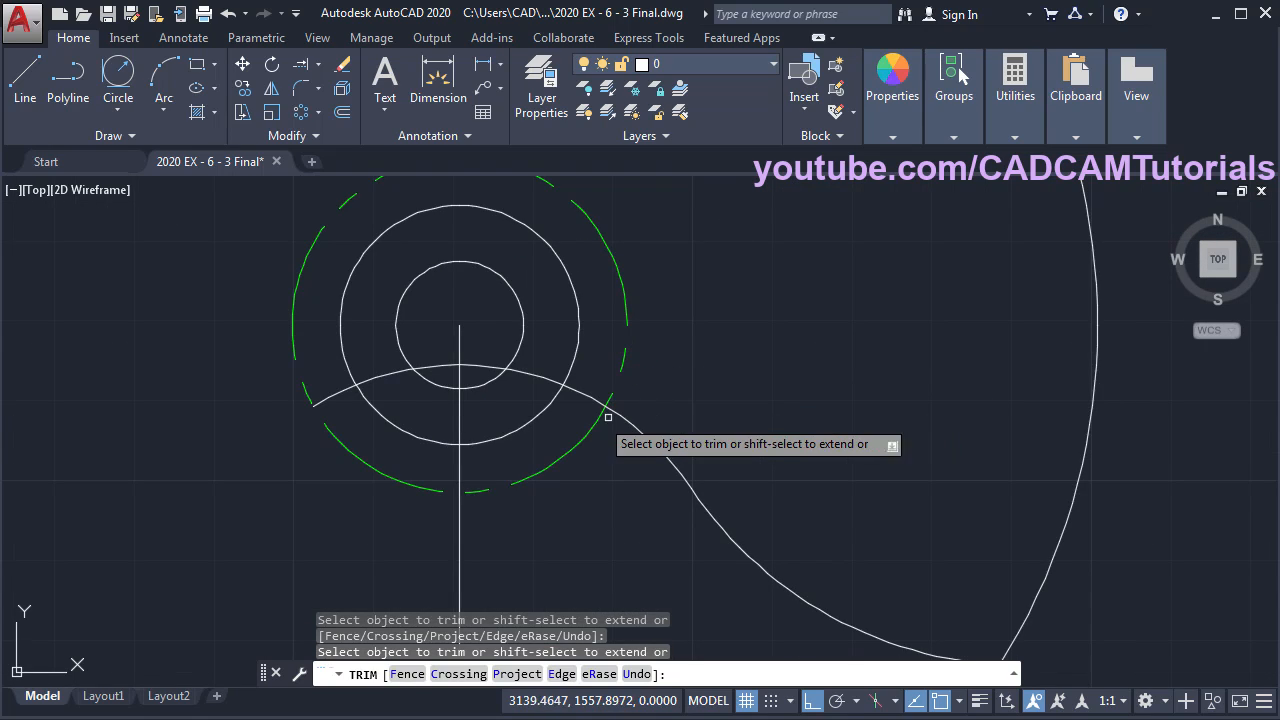
{"action": "key", "text": "Escape"}
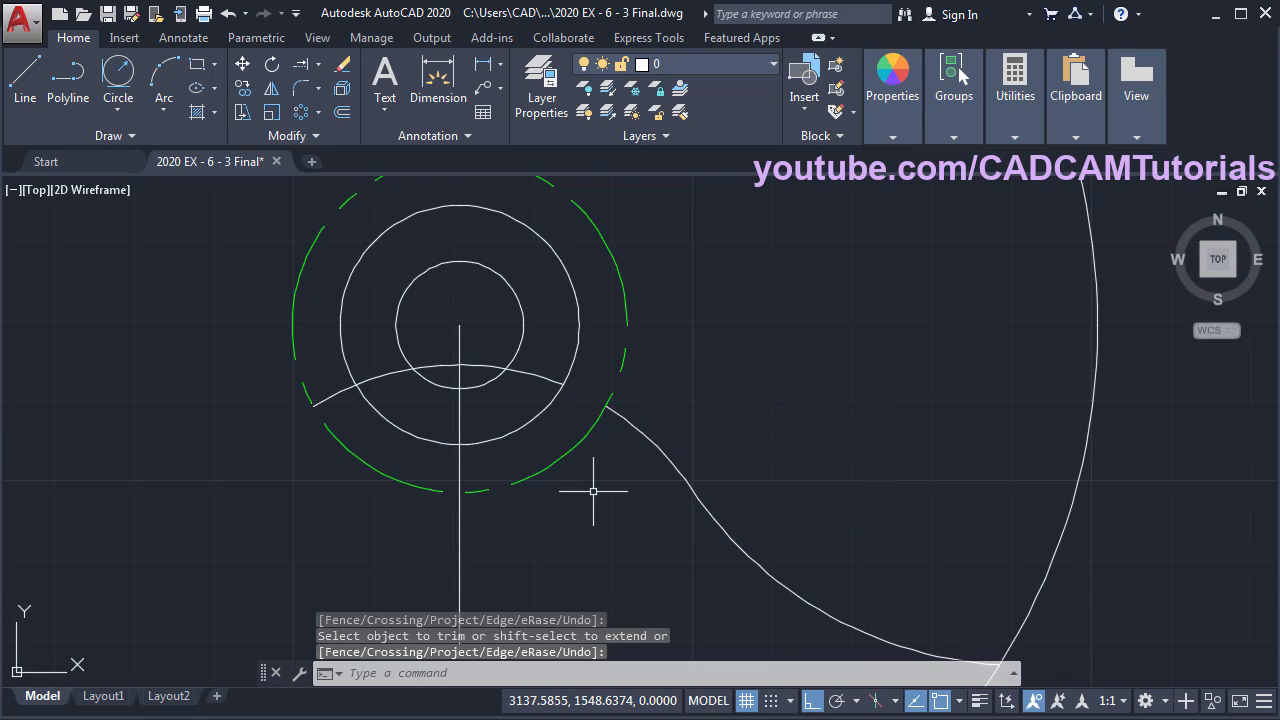
- Erase the leftover arc crossing the hub and compare with the reference drawing
{"action": "type", "text": "e"}
{"action": "key", "text": "Return"}
{"action": "left_click", "coordinate": [534, 373]}
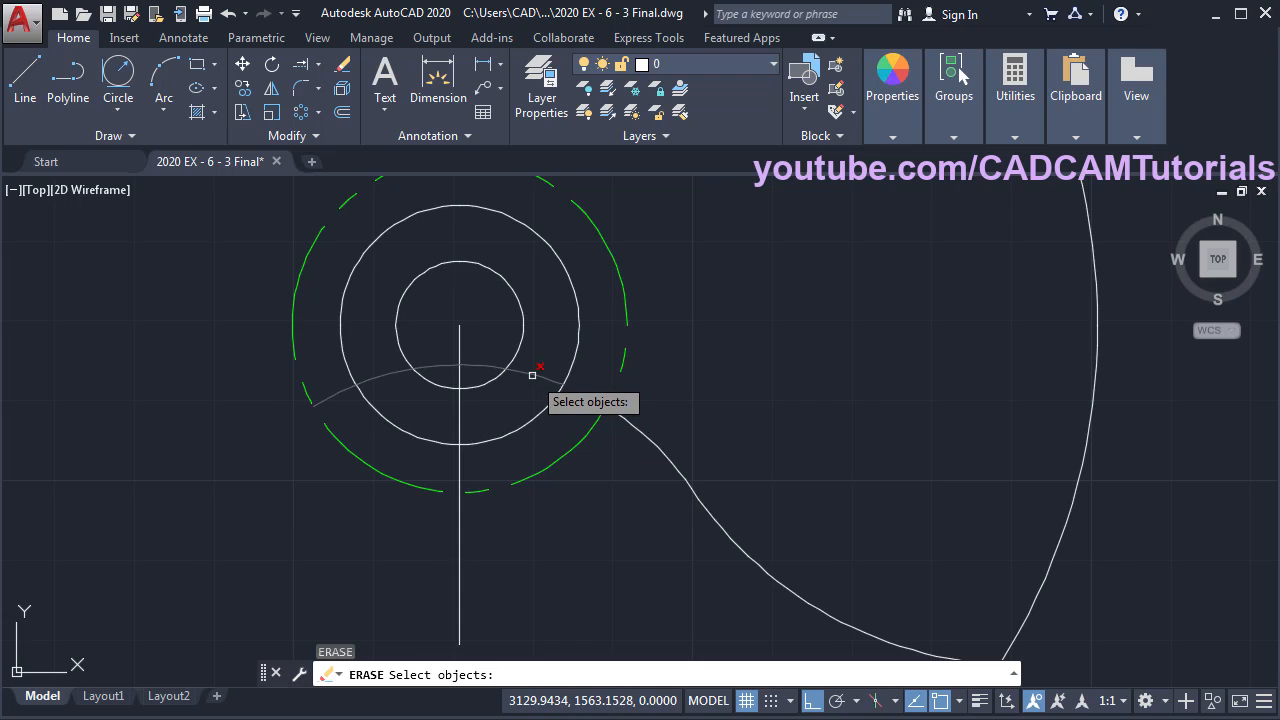
{"action": "key", "text": "Return"}
{"action": "scroll", "coordinate": [656, 326], "scroll_direction": "down", "scroll_amount": 2}
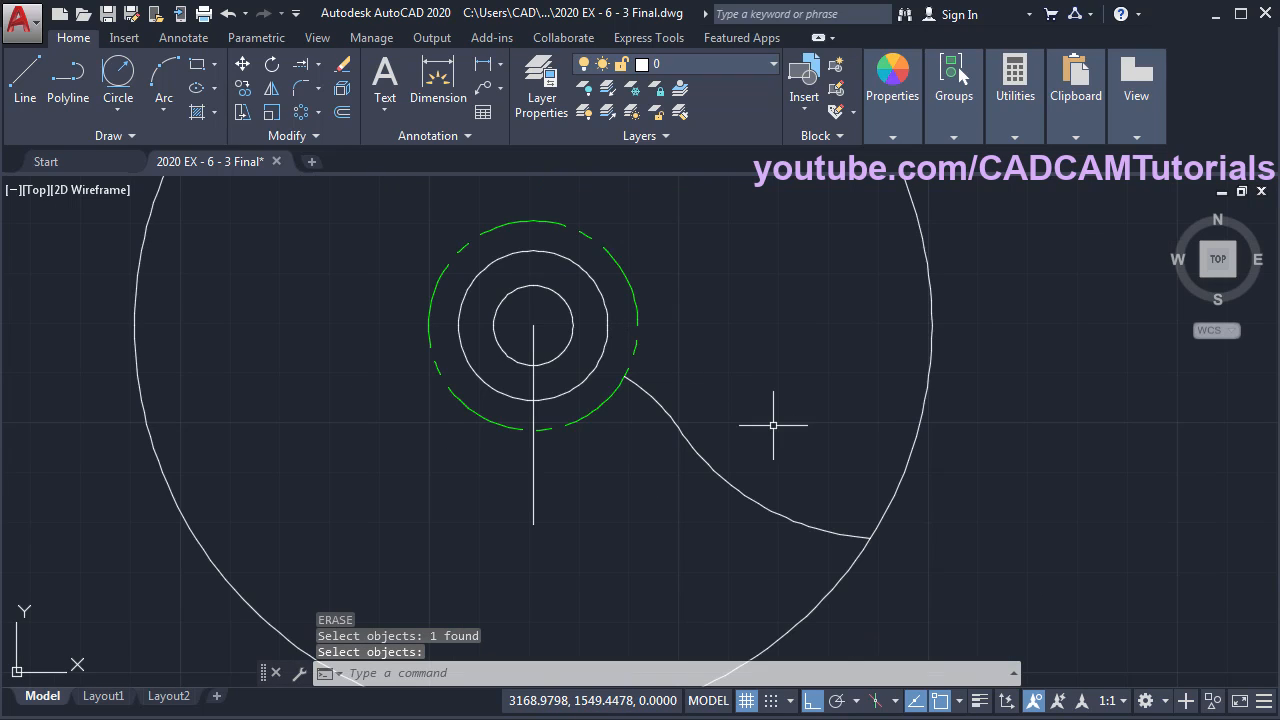
{"action": "middle_click_drag", "start_coordinate": [772, 425], "coordinate": [769, 386]}
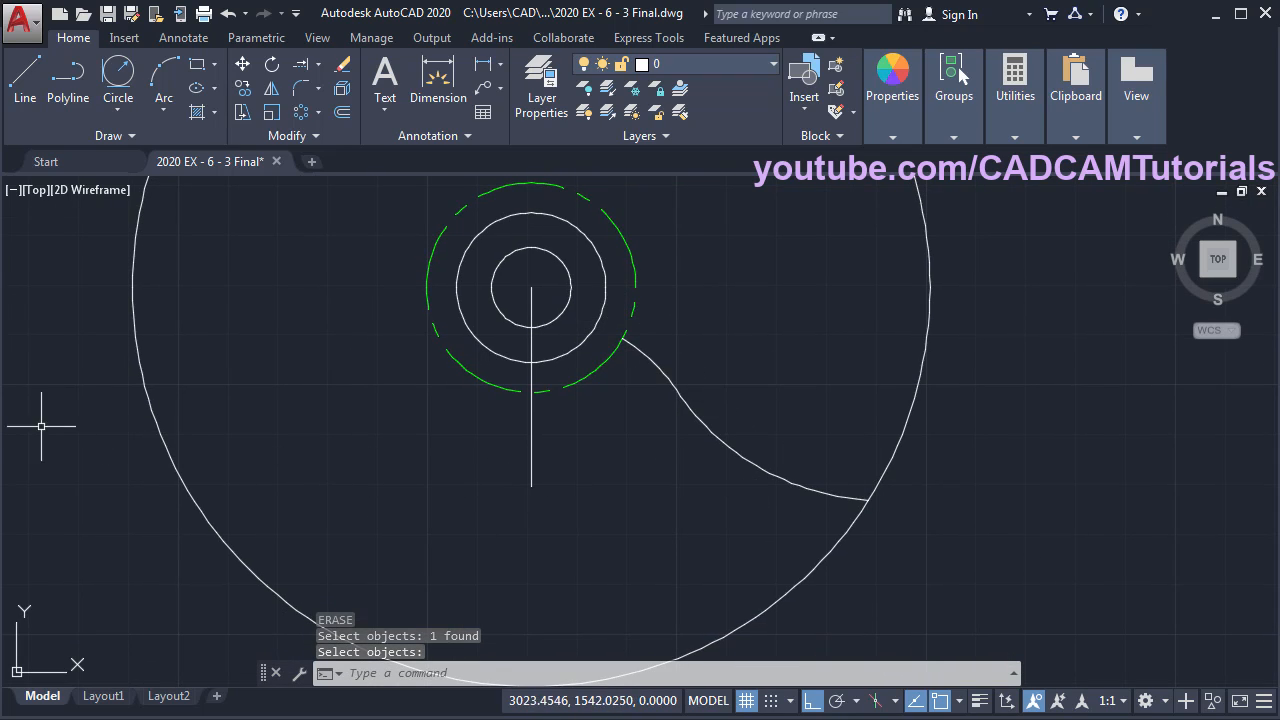
{"action": "key", "text": "alt+Tab"}
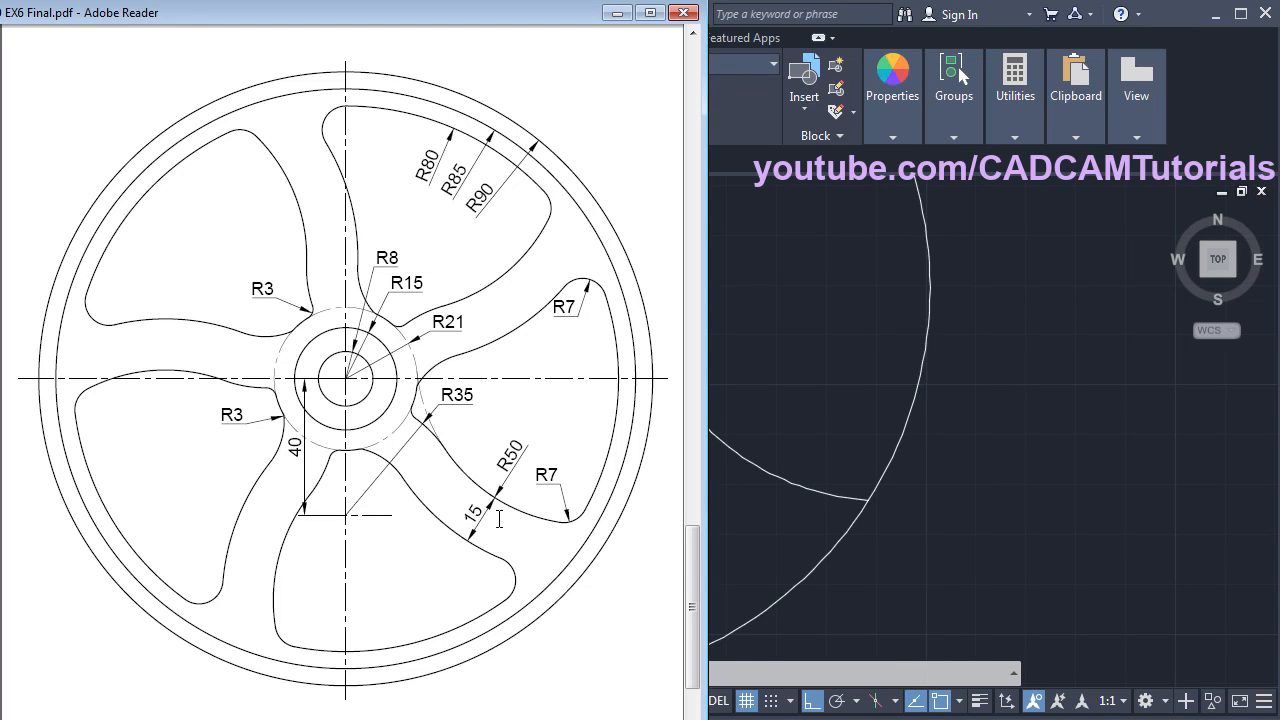
{"action": "key", "text": "alt+Tab"}
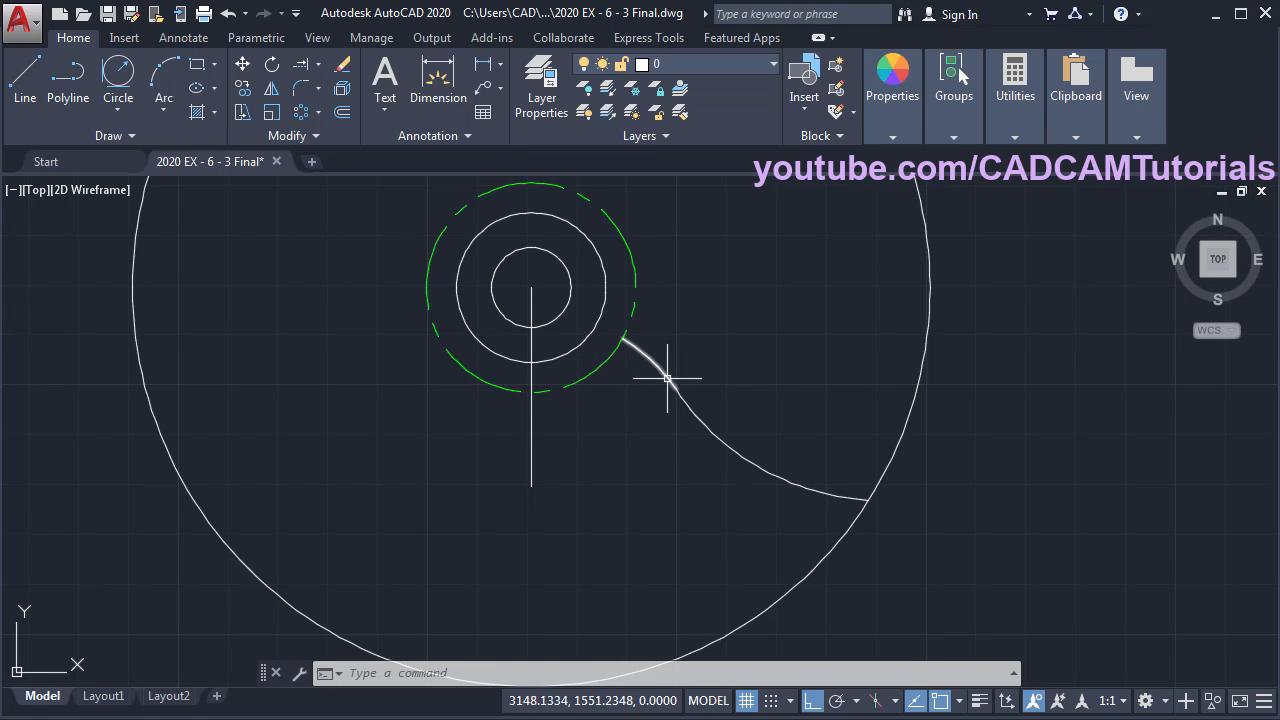
- Join the two spoke arcs into a single polyline
{"action": "left_click", "coordinate": [303, 139]}
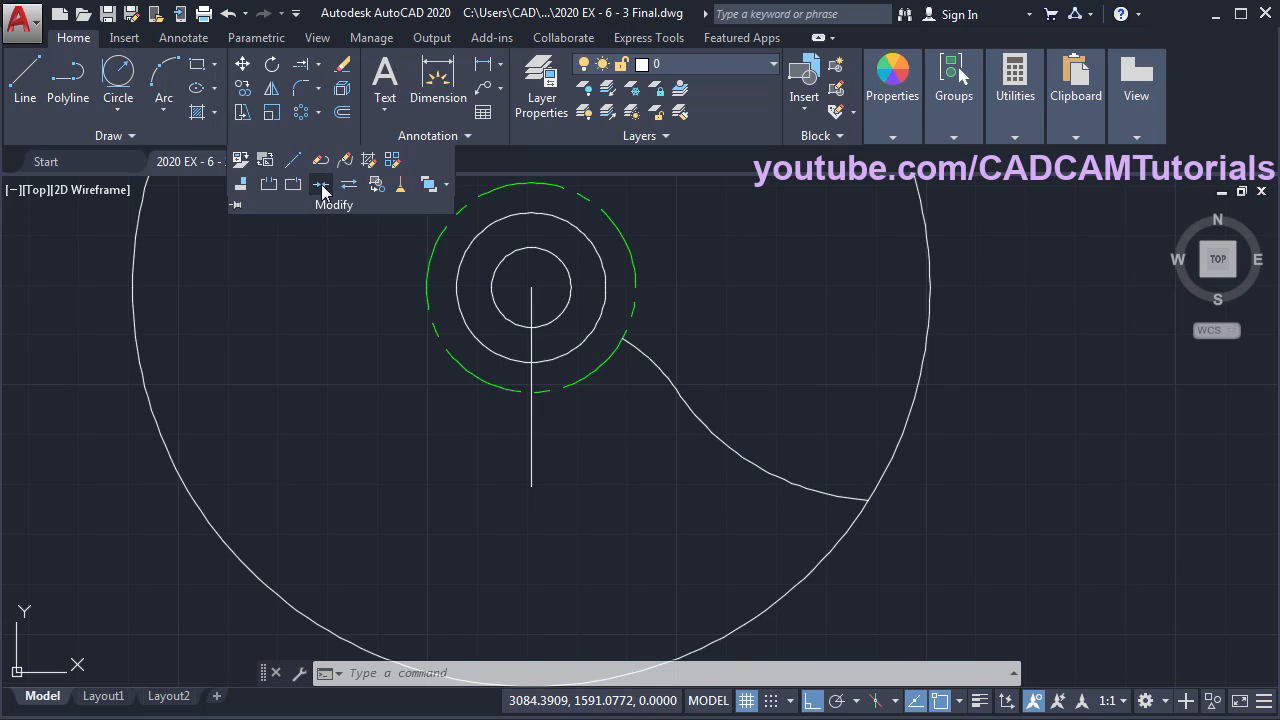
{"action": "left_click", "coordinate": [321, 184]}
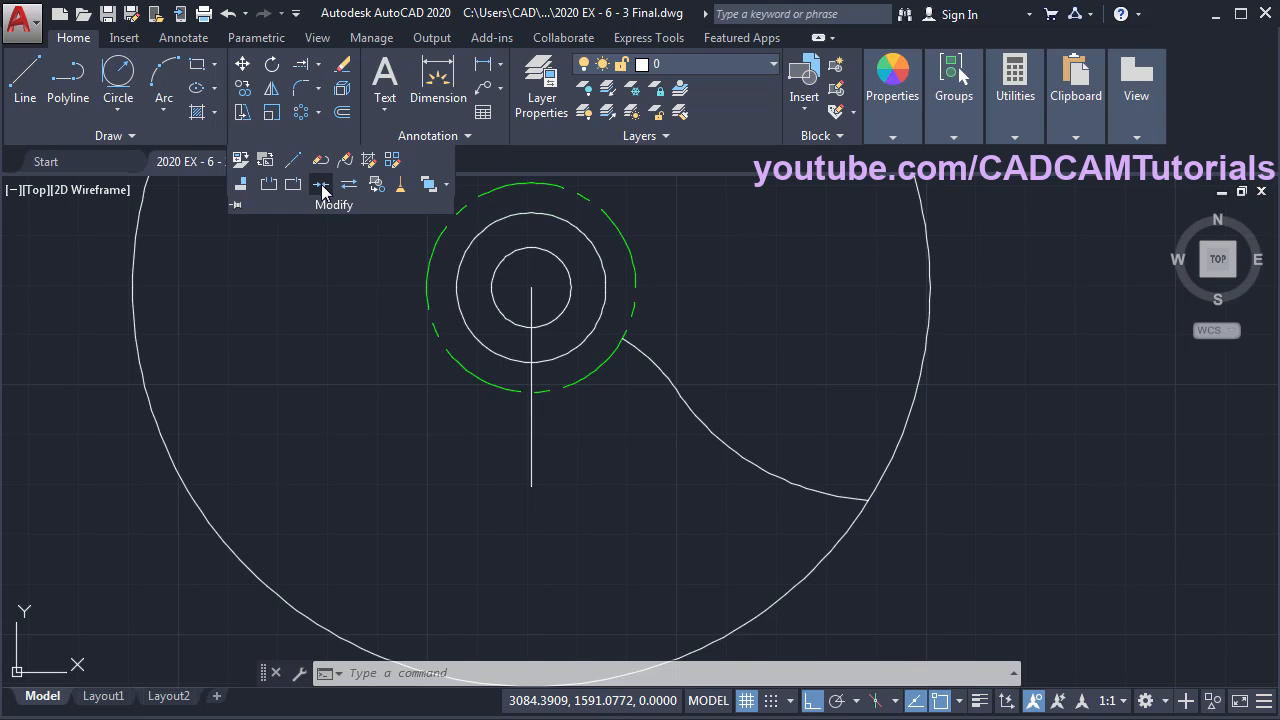
{"action": "left_click", "coordinate": [661, 366]}
{"action": "left_click", "coordinate": [710, 431]}
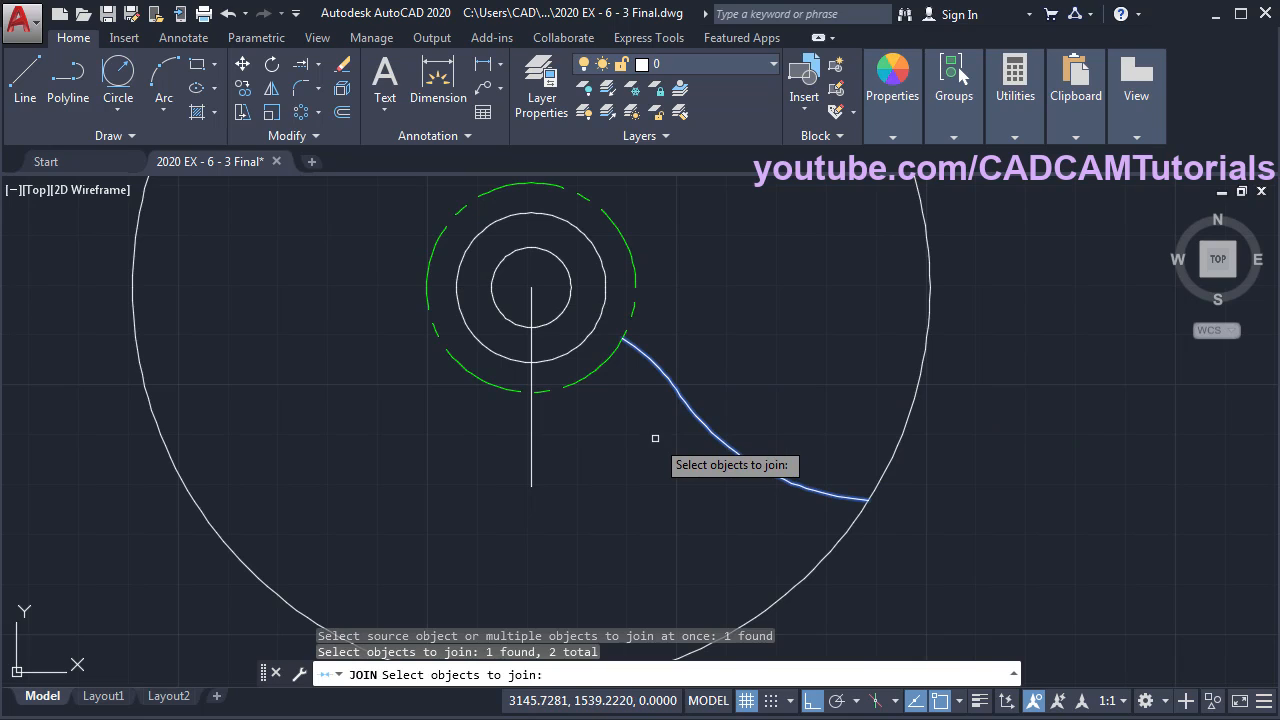
{"action": "key", "text": "Return"}
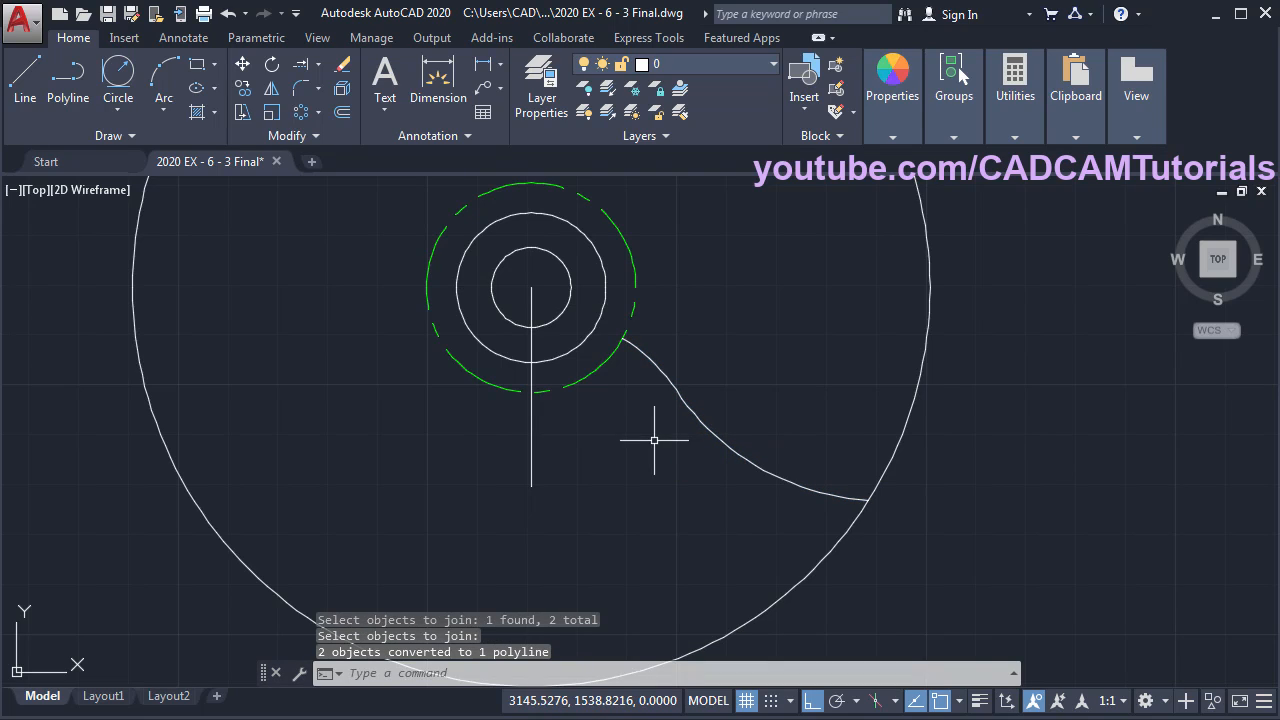
- Offset the spoke curve 15 units to create a parallel inner curve
{"action": "left_click", "coordinate": [342, 114]}
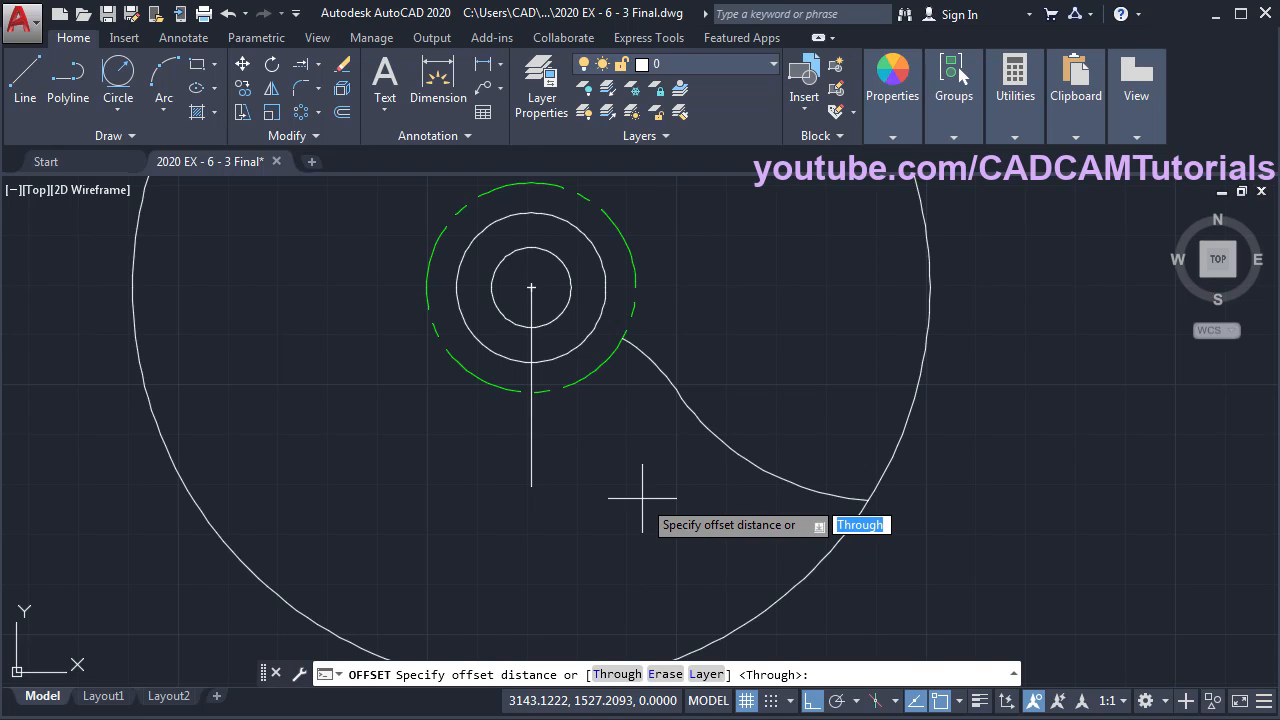
{"action": "key", "text": "Return"}
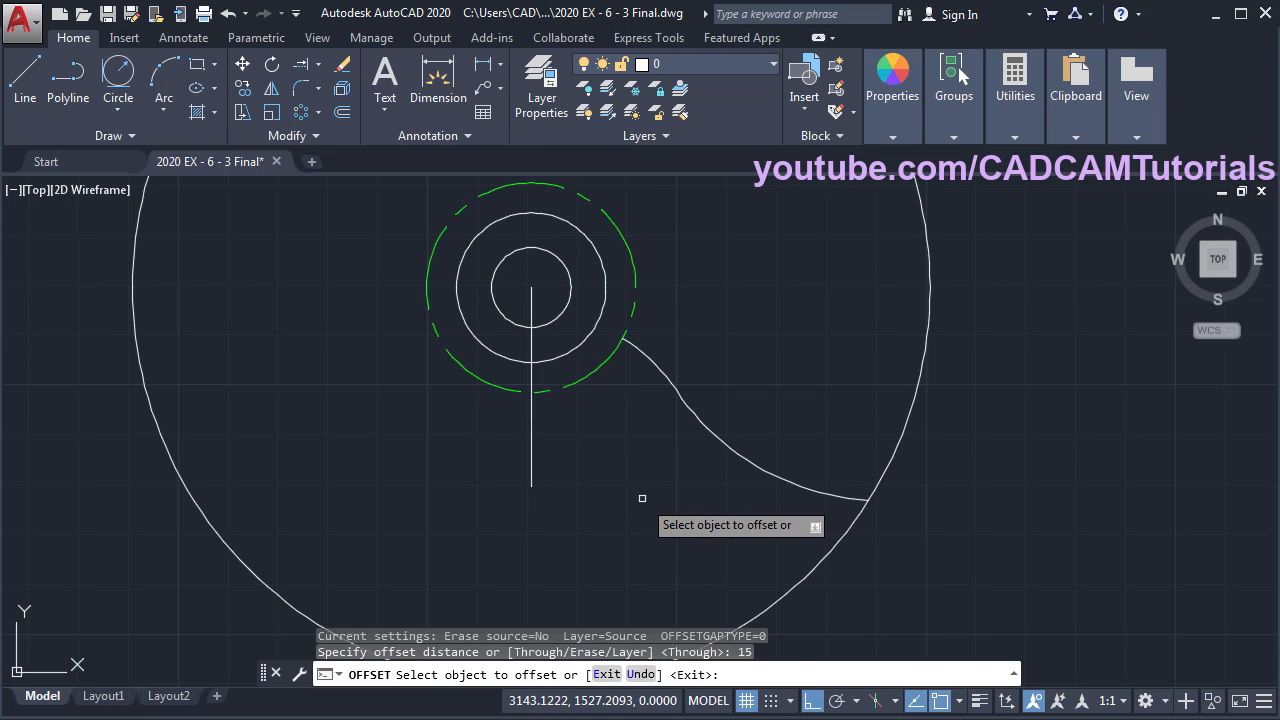
{"action": "left_click", "coordinate": [726, 444]}
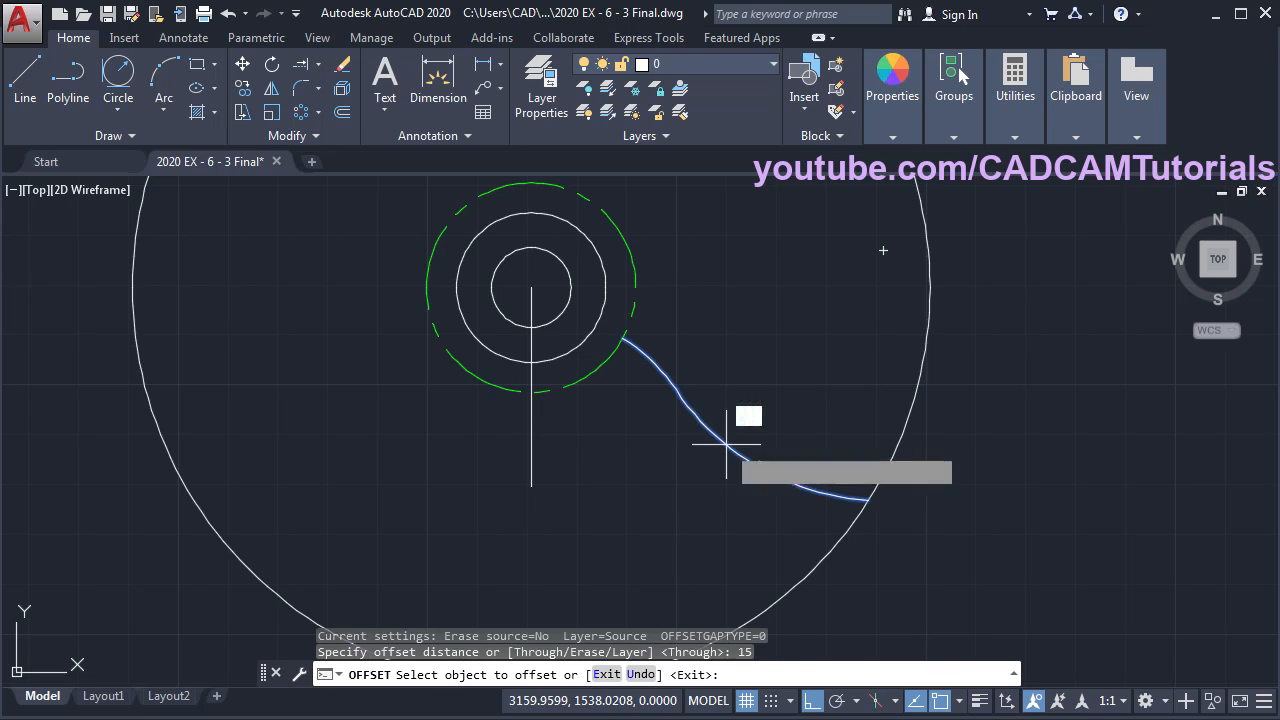
{"action": "left_click", "coordinate": [639, 529]}
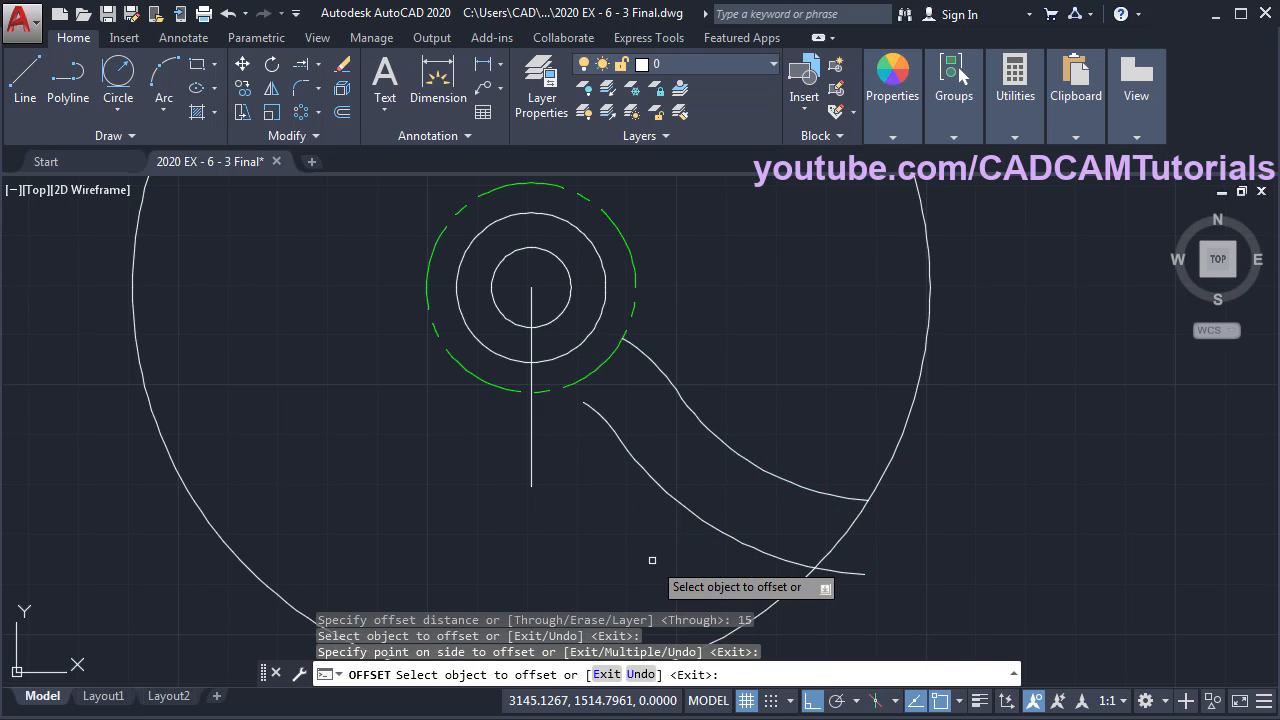
{"action": "key", "text": "Return"}
{"action": "scroll", "coordinate": [613, 435], "scroll_direction": "up", "scroll_amount": 2}
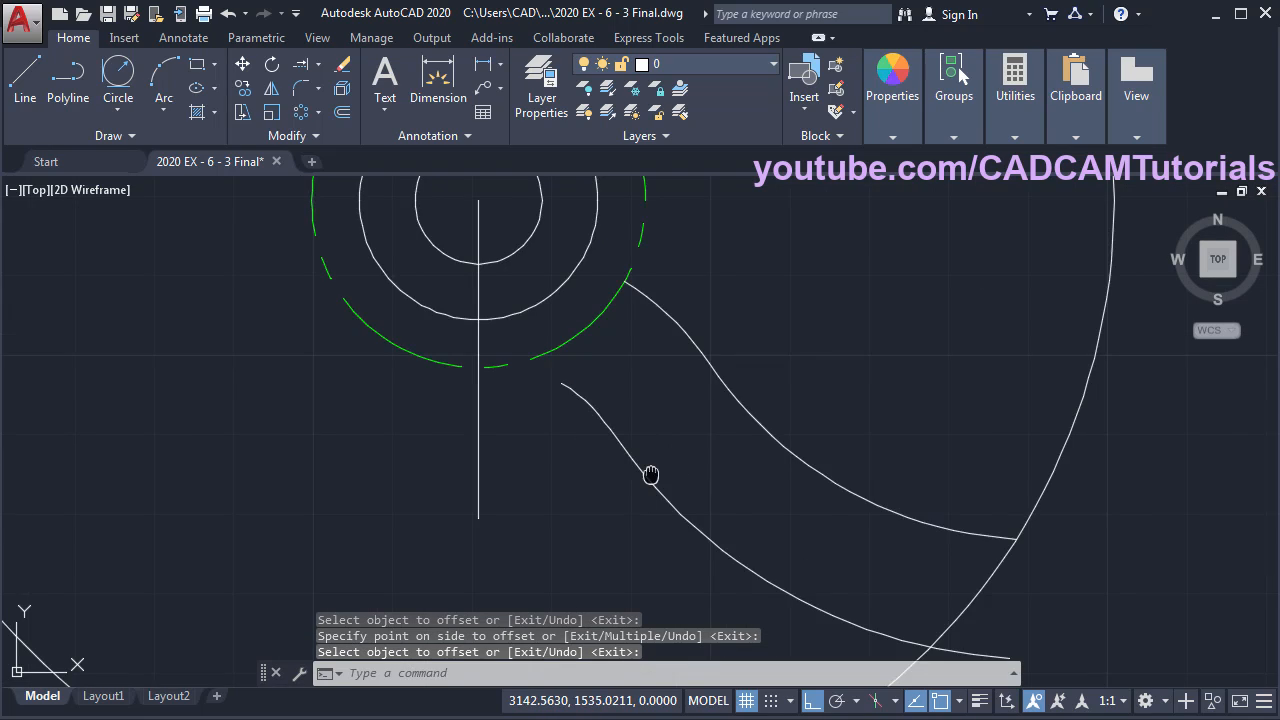
{"action": "middle_click_drag", "start_coordinate": [651, 474], "coordinate": [663, 446]}
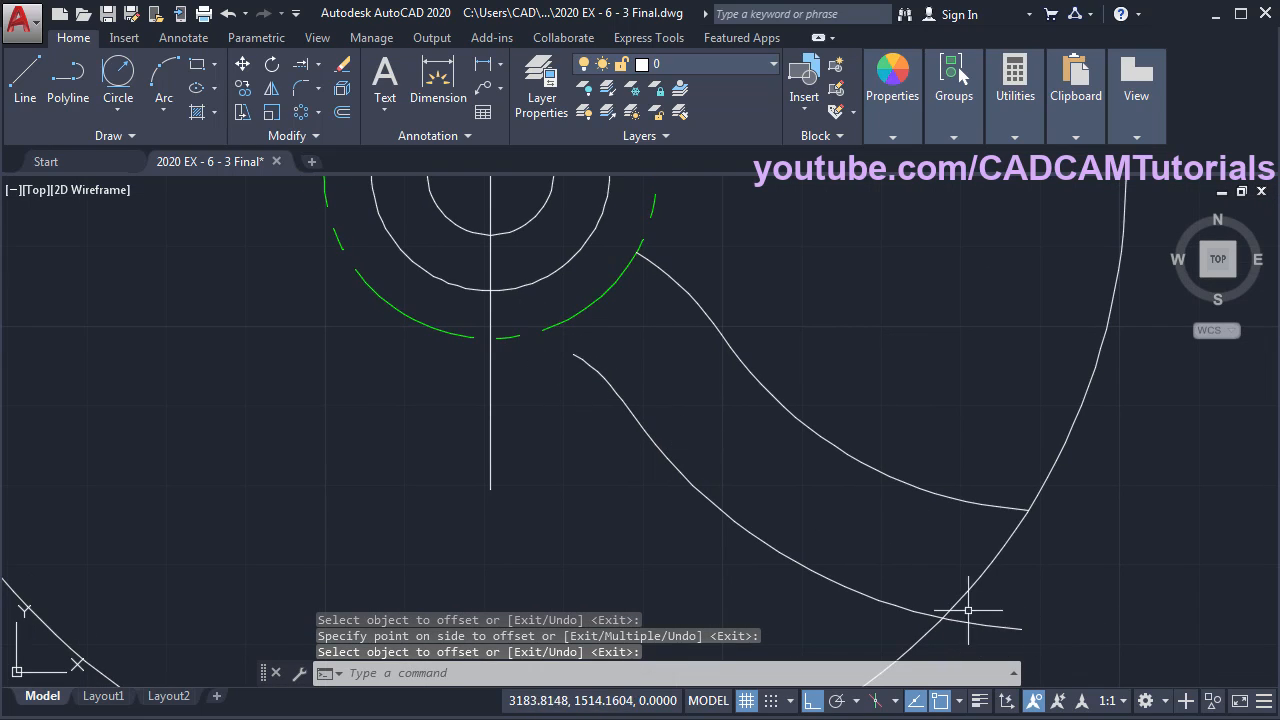
- Trim the new curve's tail at the rim and extend its other end to the green circle
{"action": "type", "text": "tr"}
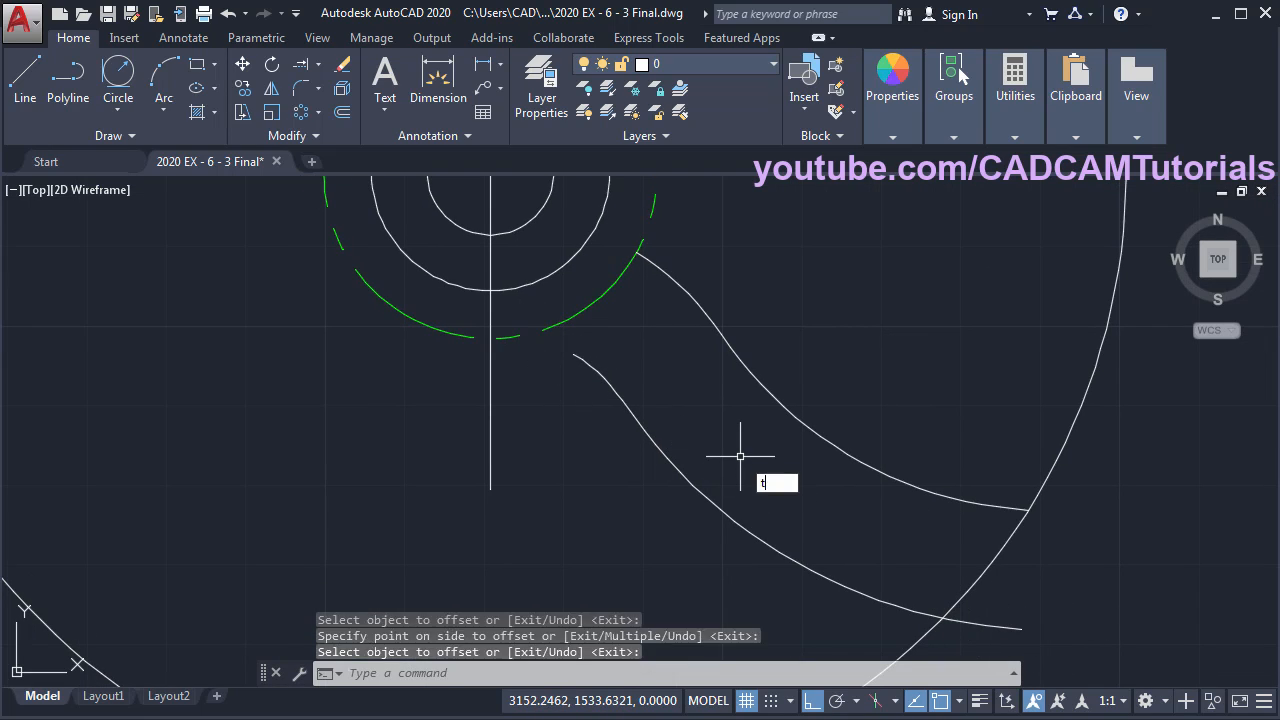
{"action": "key", "text": "Return"}
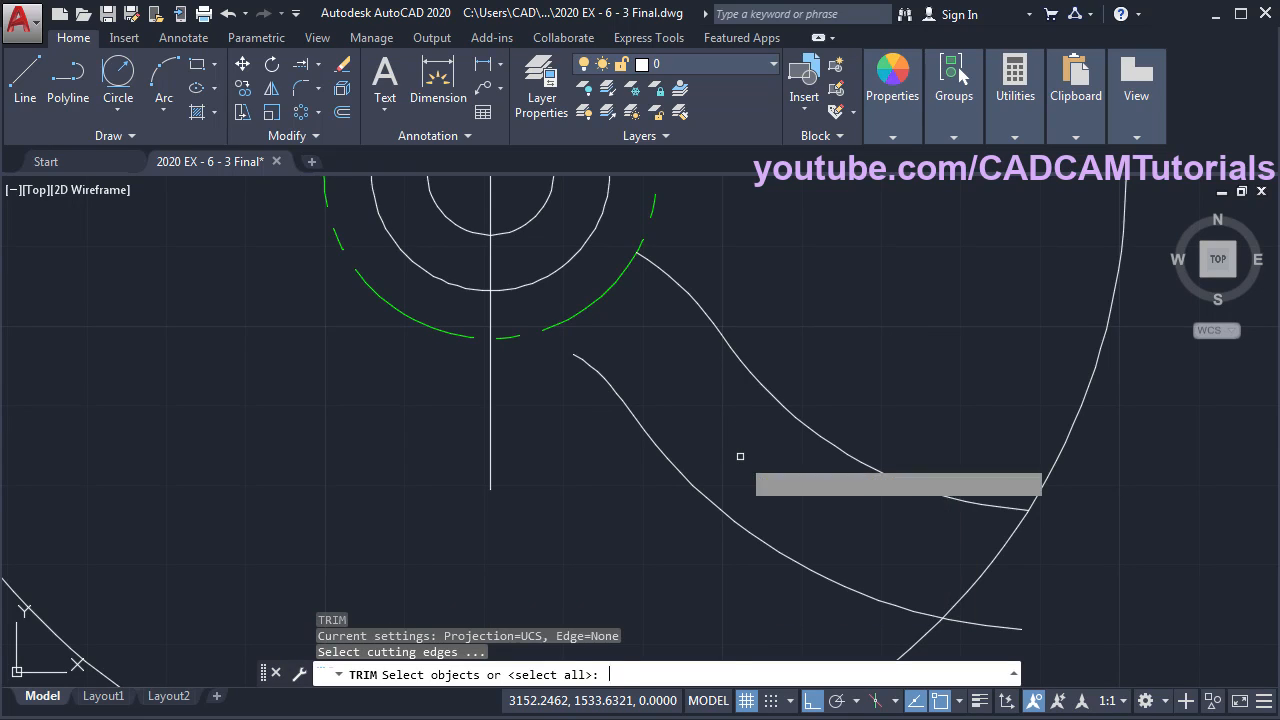
{"action": "key", "text": "Return"}
{"action": "left_click", "coordinate": [970, 624]}
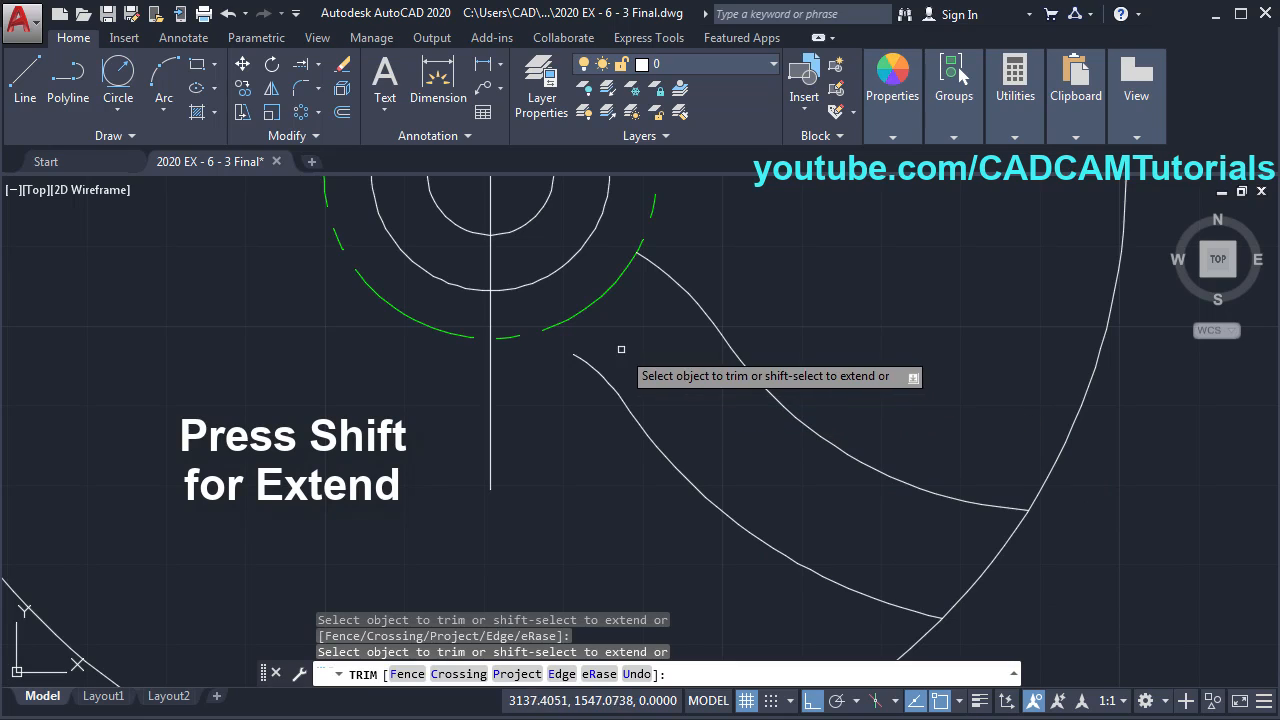
{"action": "left_click", "coordinate": [590, 368], "text": "shift"}
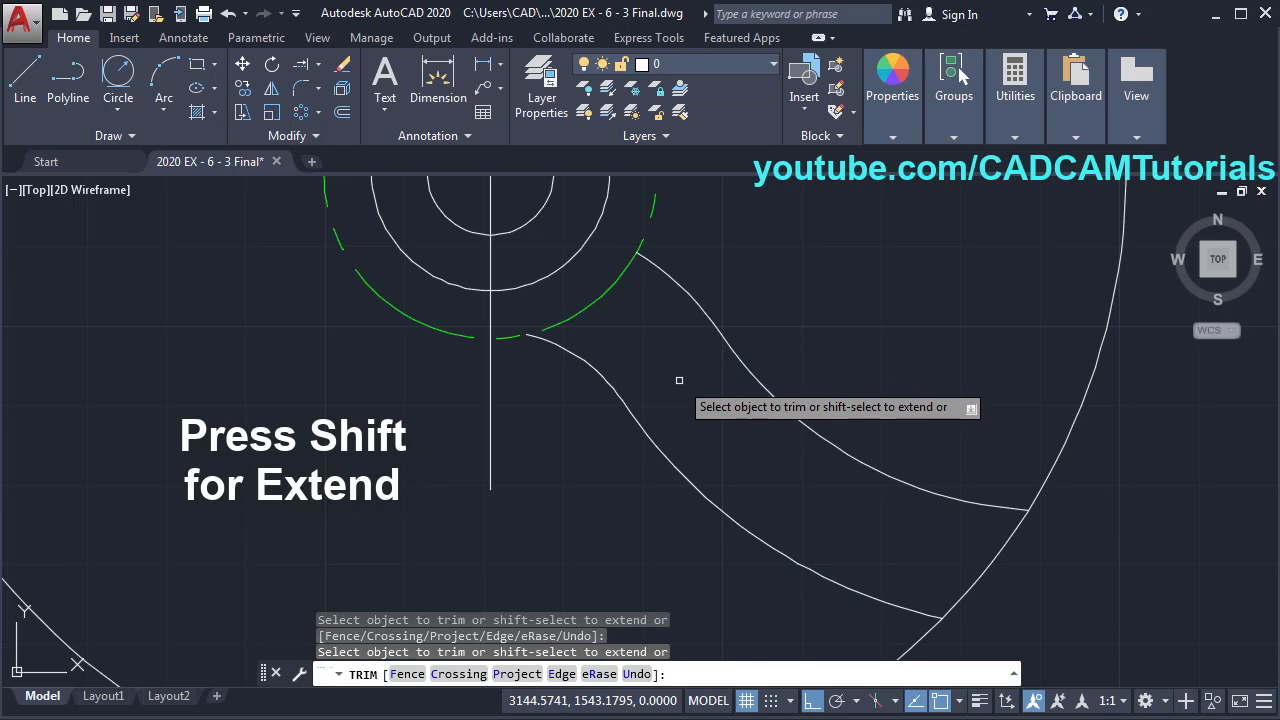
{"action": "key", "text": "Escape"}
{"action": "scroll", "coordinate": [657, 400], "scroll_direction": "down", "scroll_amount": 4}
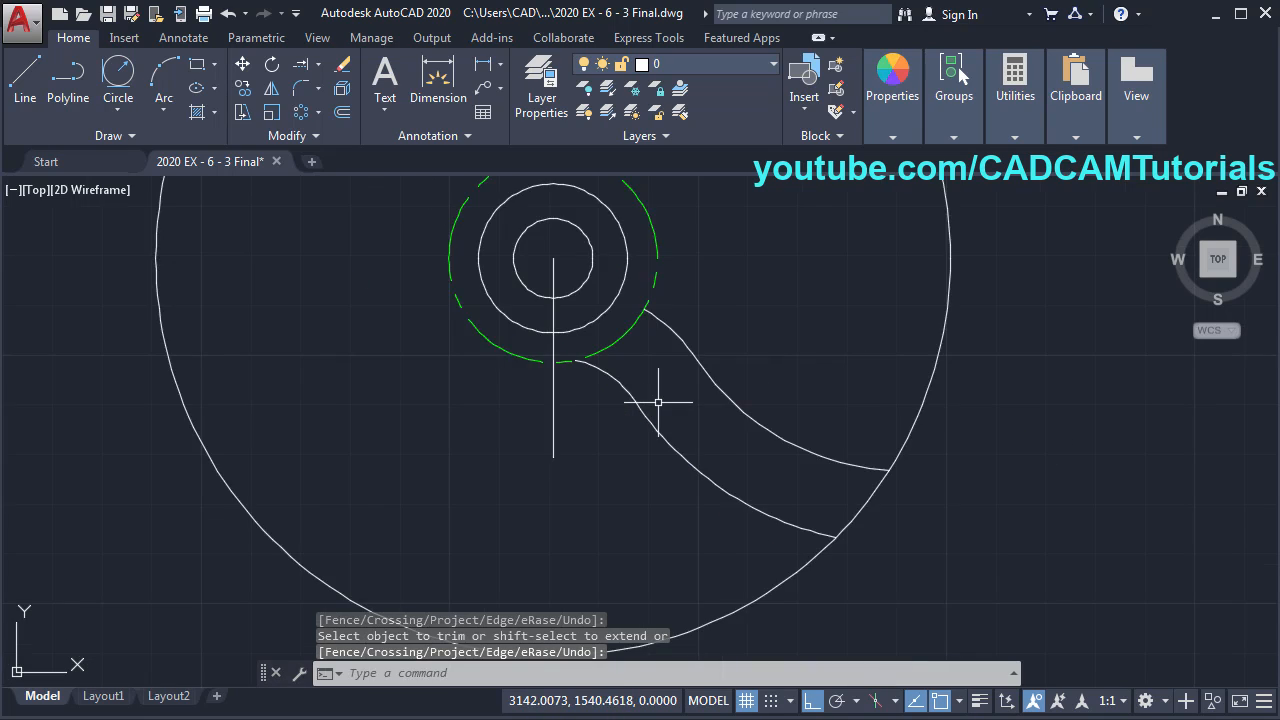
{"action": "mouse_move", "coordinate": [671, 406]}
{"action": "middle_mouse_down"}
{"action": "mouse_move", "coordinate": [673, 442]}
{"action": "mouse_move", "coordinate": [705, 462]}
{"action": "middle_mouse_up"}
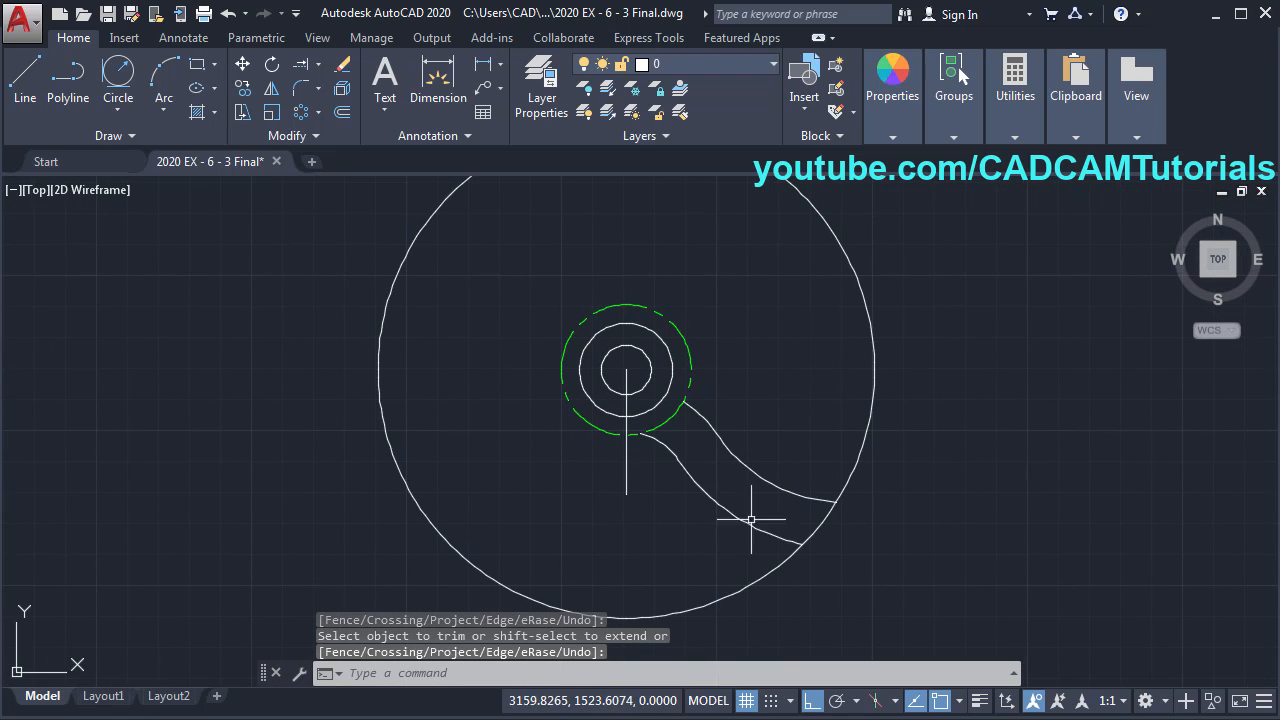
{"action": "left_click", "coordinate": [3, 389]}
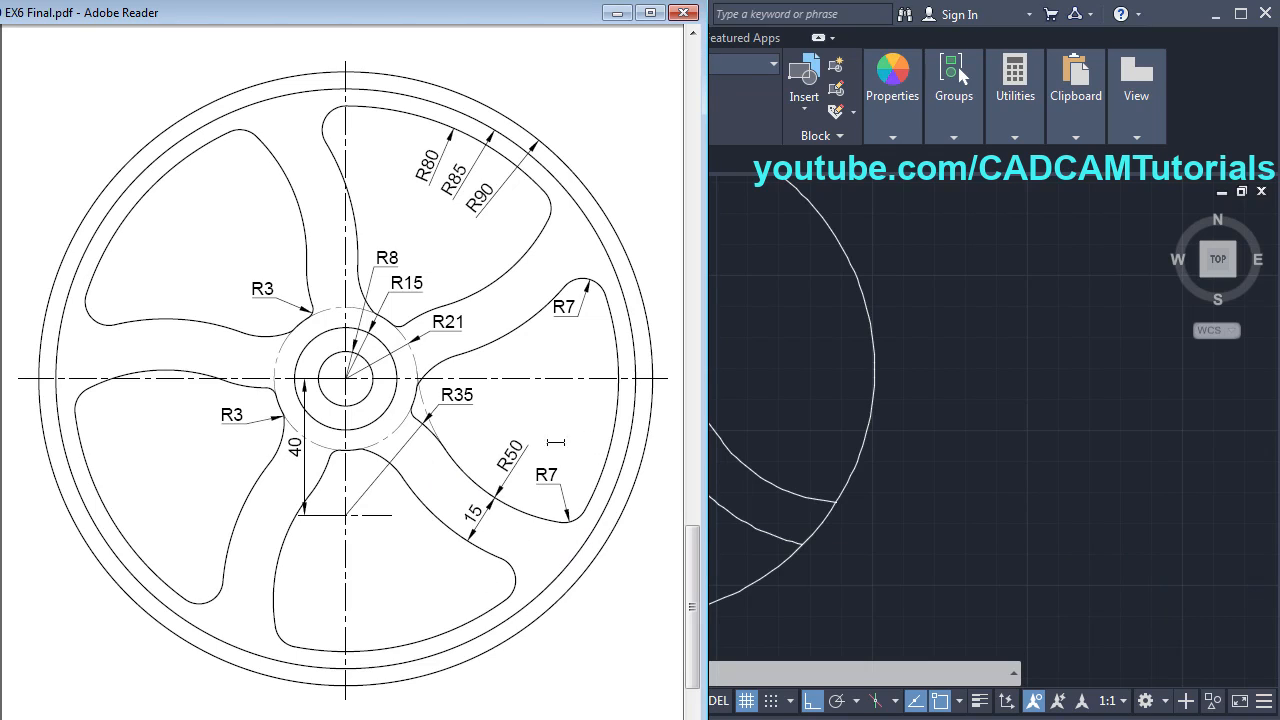
{"action": "left_click", "coordinate": [798, 344]}
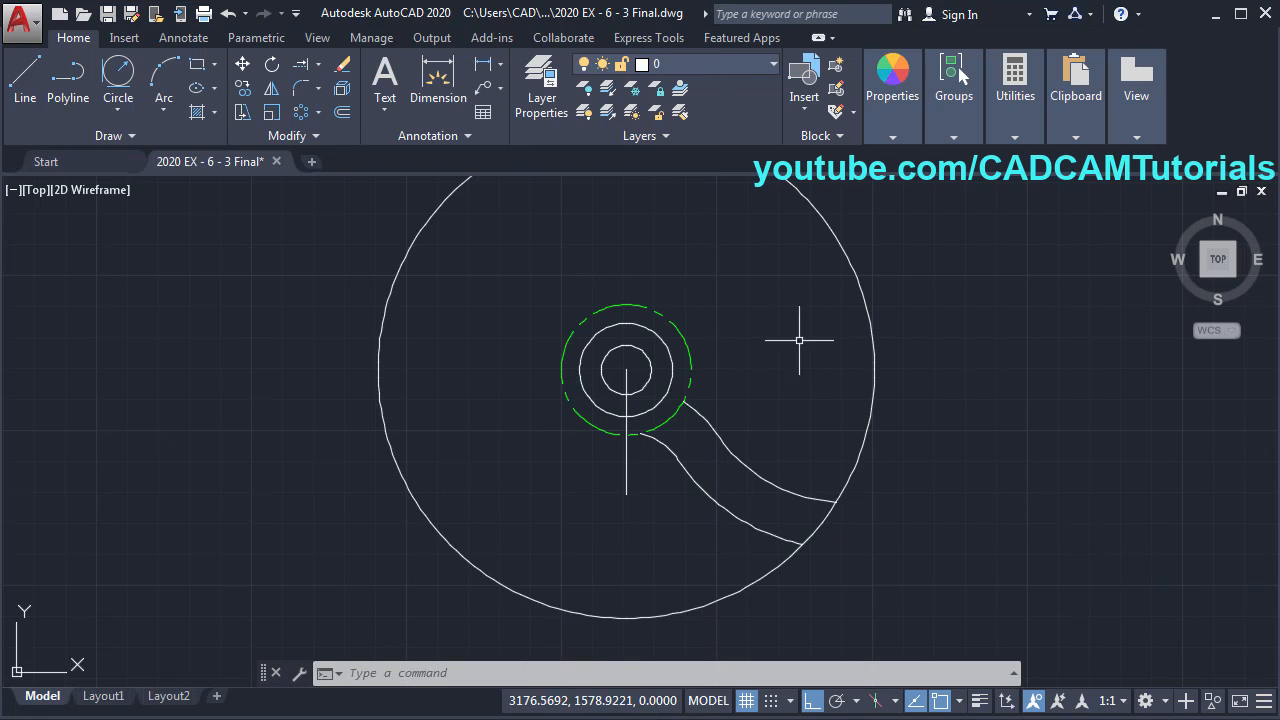
{"action": "middle_click_drag", "start_coordinate": [735, 359], "coordinate": [729, 381]}
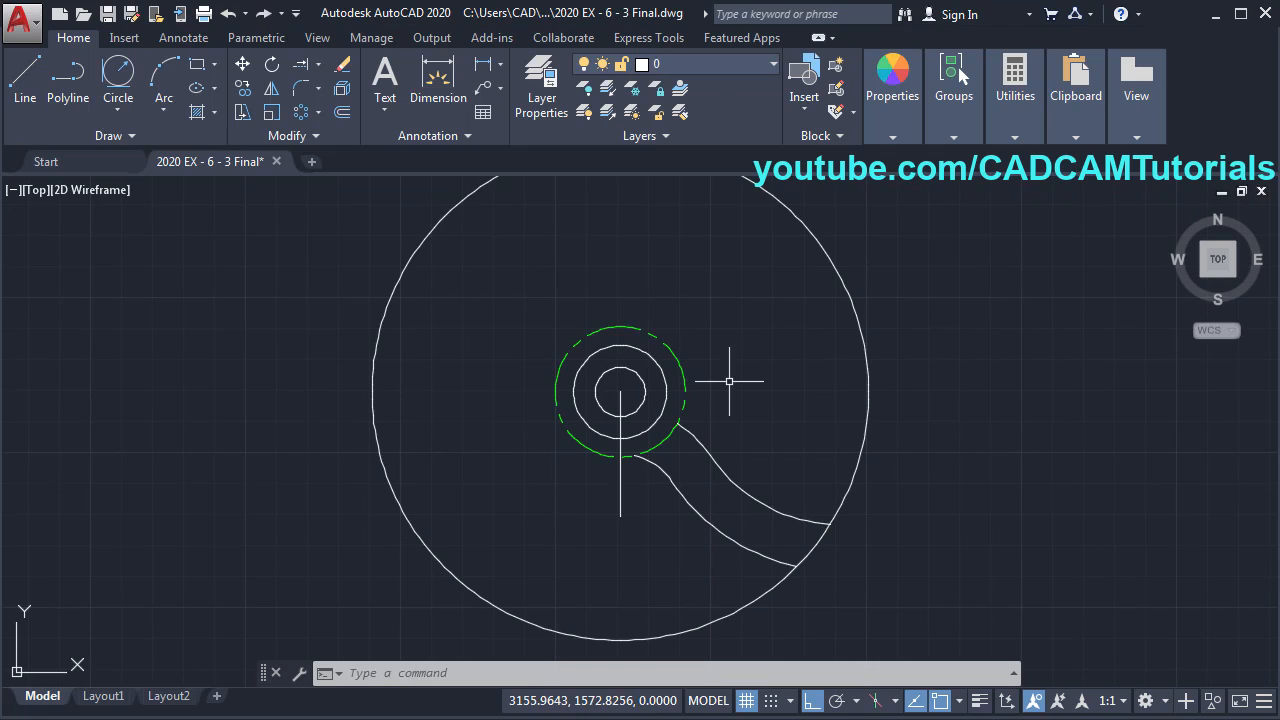
- Rotate a copy of both spoke curves 72° about the hub centre
{"action": "left_click", "coordinate": [272, 66]}
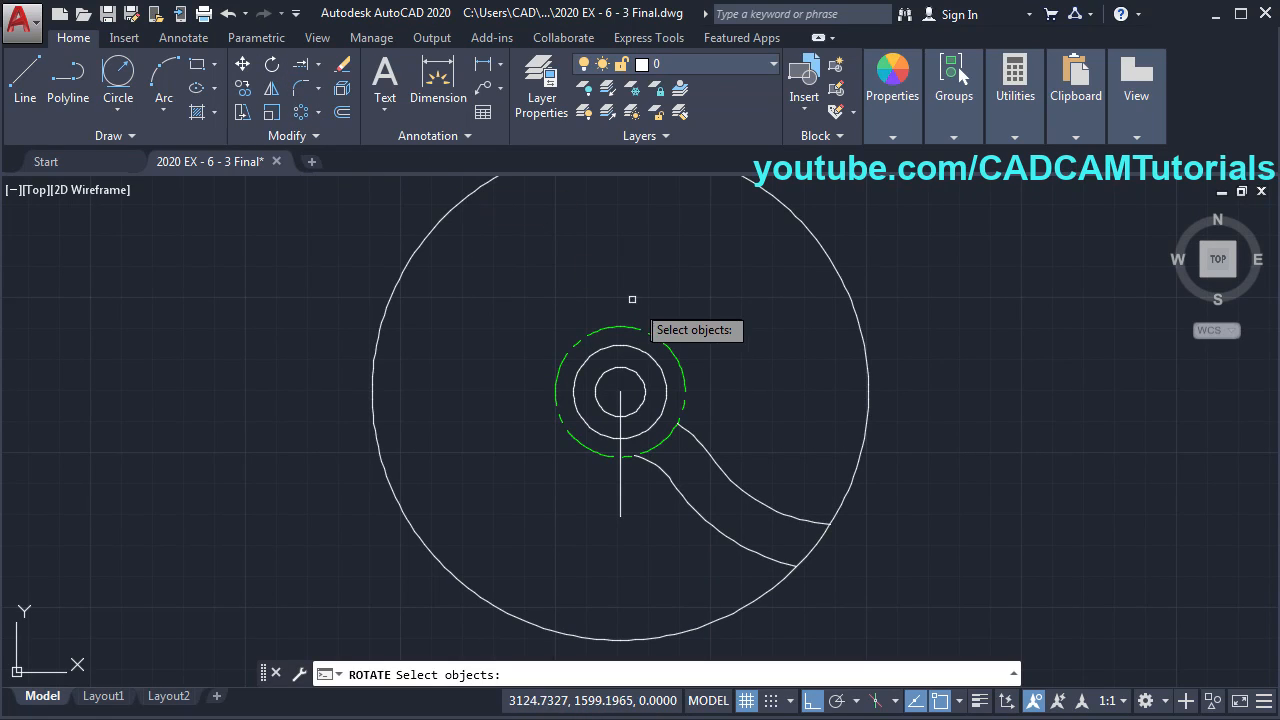
{"action": "left_click", "coordinate": [757, 464]}
{"action": "left_click", "coordinate": [682, 528]}
{"action": "key", "text": "Return"}
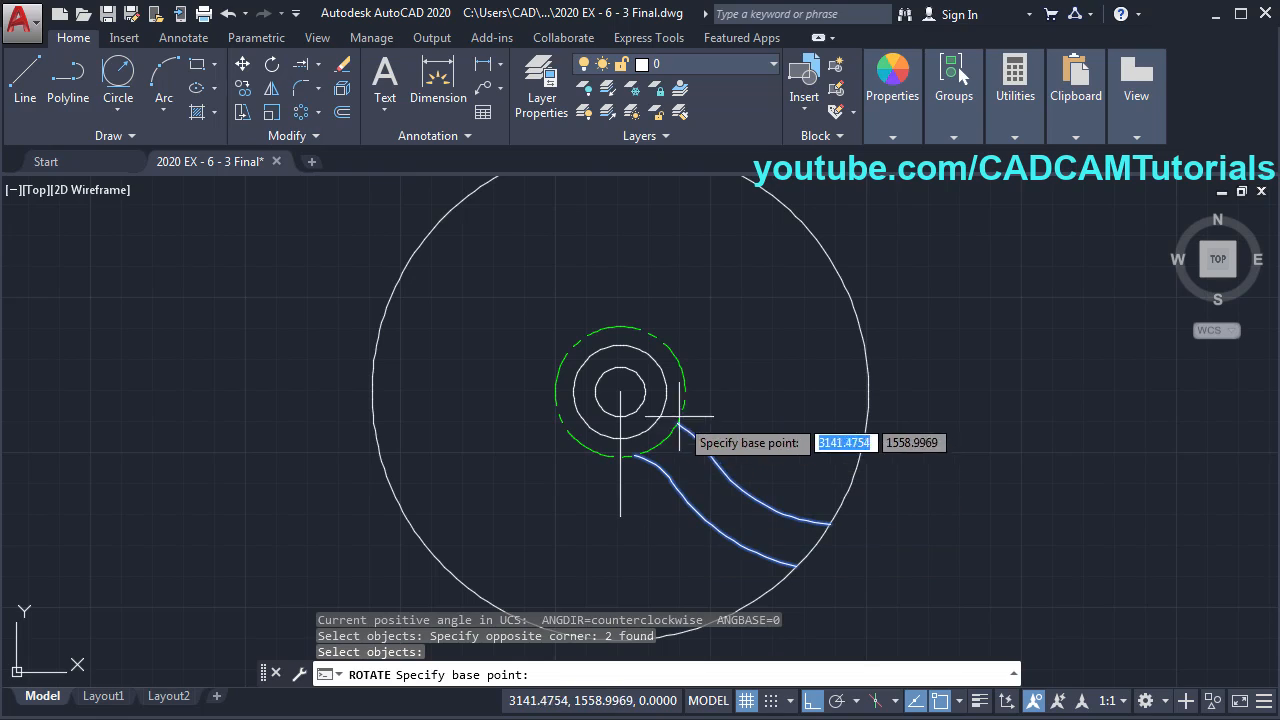
{"action": "left_click", "coordinate": [620, 391]}
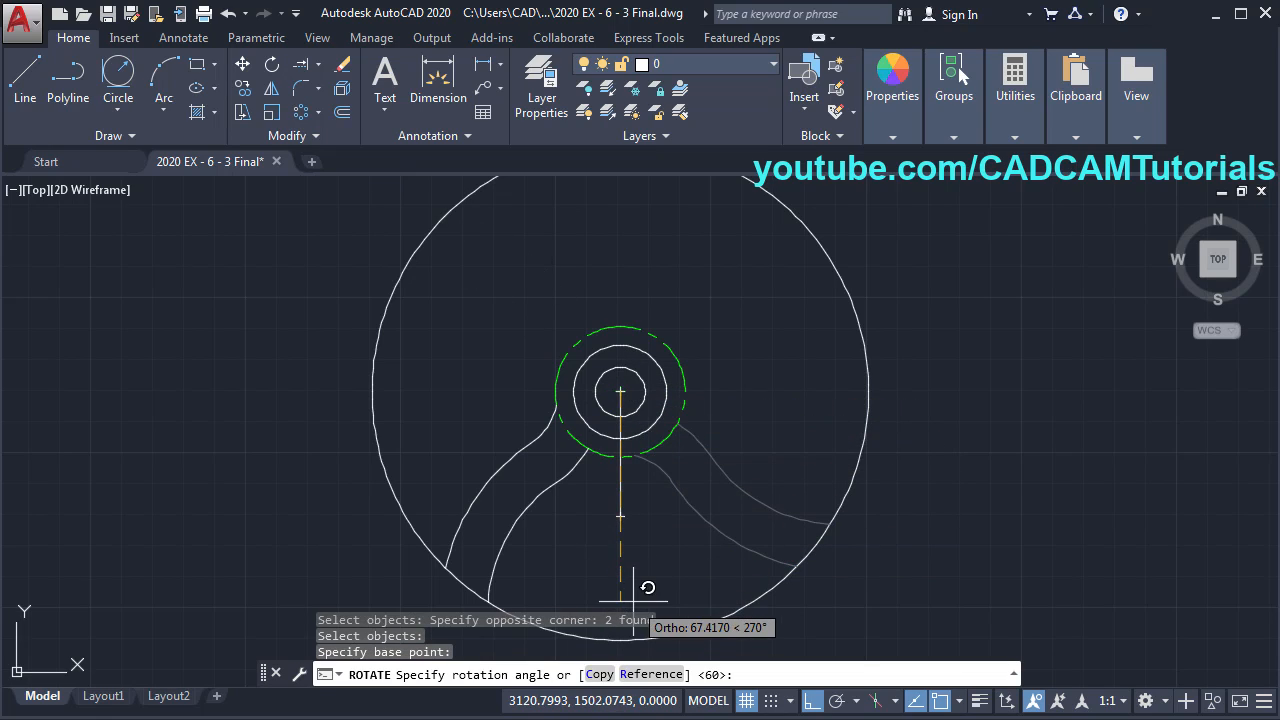
{"action": "left_click", "coordinate": [598, 674]}
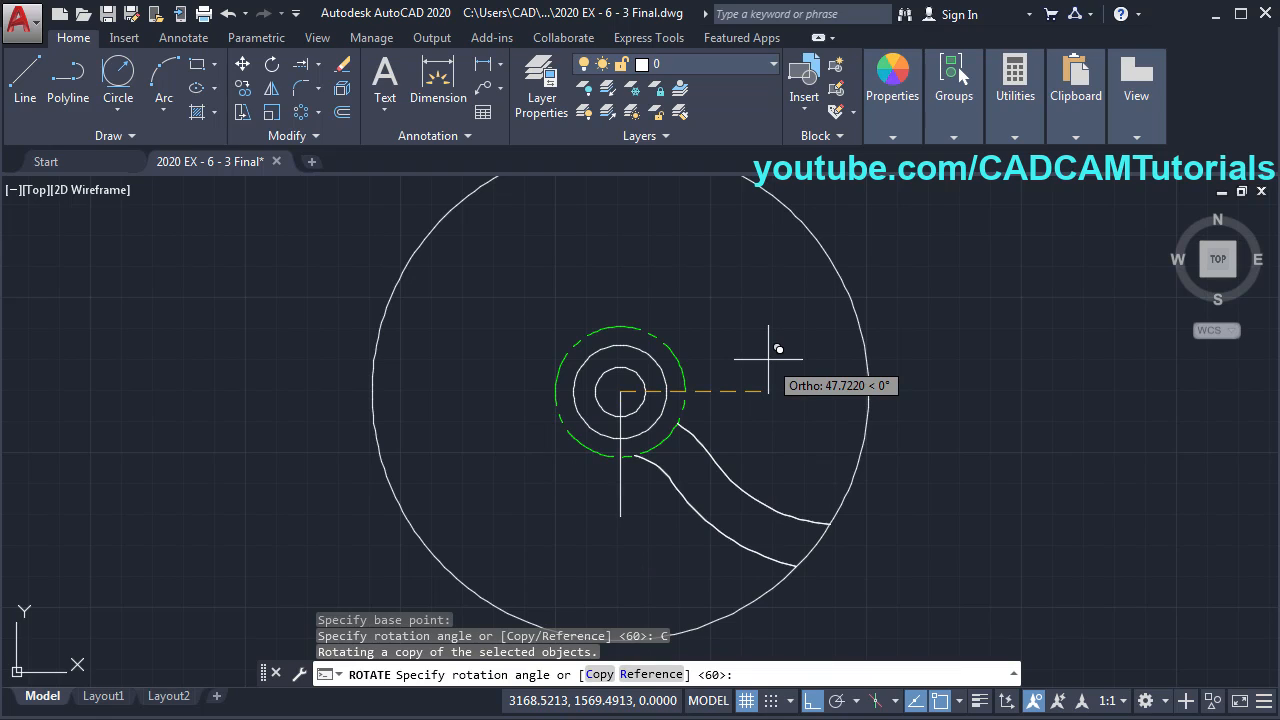
{"action": "type", "text": "72"}
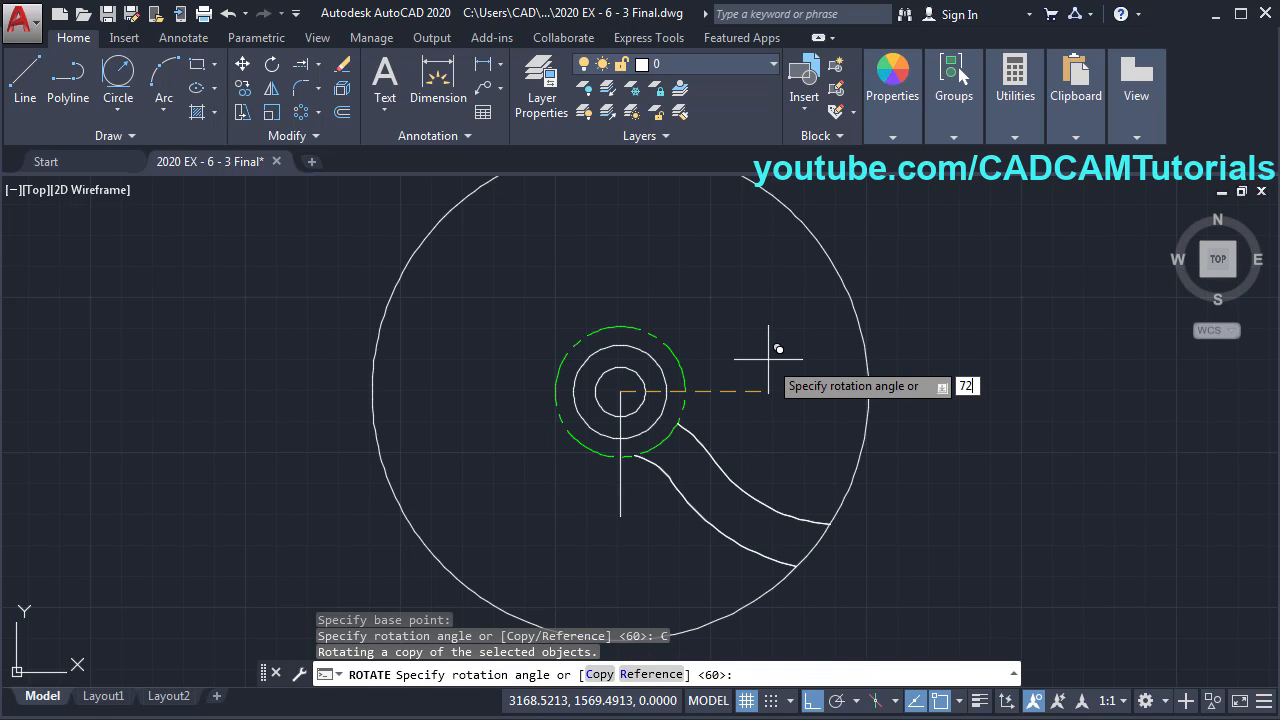
{"action": "key", "text": "Return"}
{"action": "mouse_move", "coordinate": [755, 470]}
{"action": "middle_mouse_down"}
{"action": "mouse_move", "coordinate": [743, 506]}
{"action": "mouse_move", "coordinate": [684, 545]}
{"action": "middle_mouse_up"}
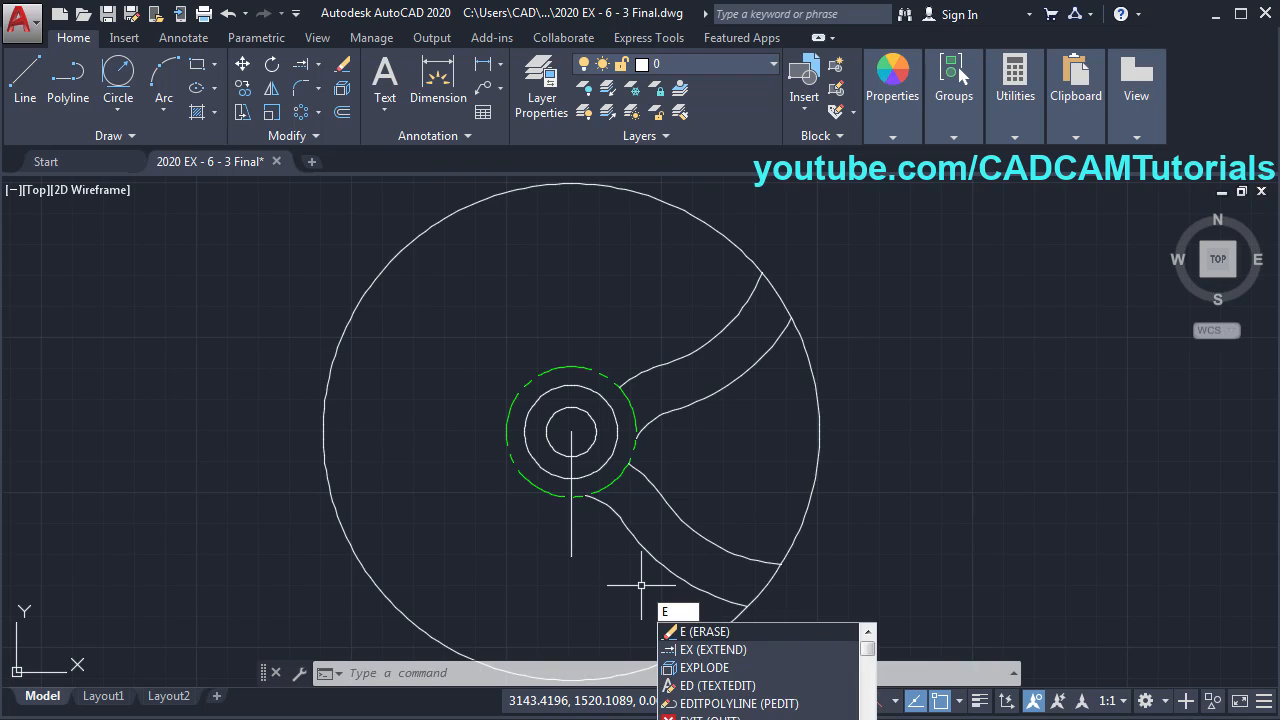
- Erase the lower-left and upper inner spoke arcs, then check the reference drawing
{"action": "key", "text": "Return"}
{"action": "left_click", "coordinate": [665, 560]}
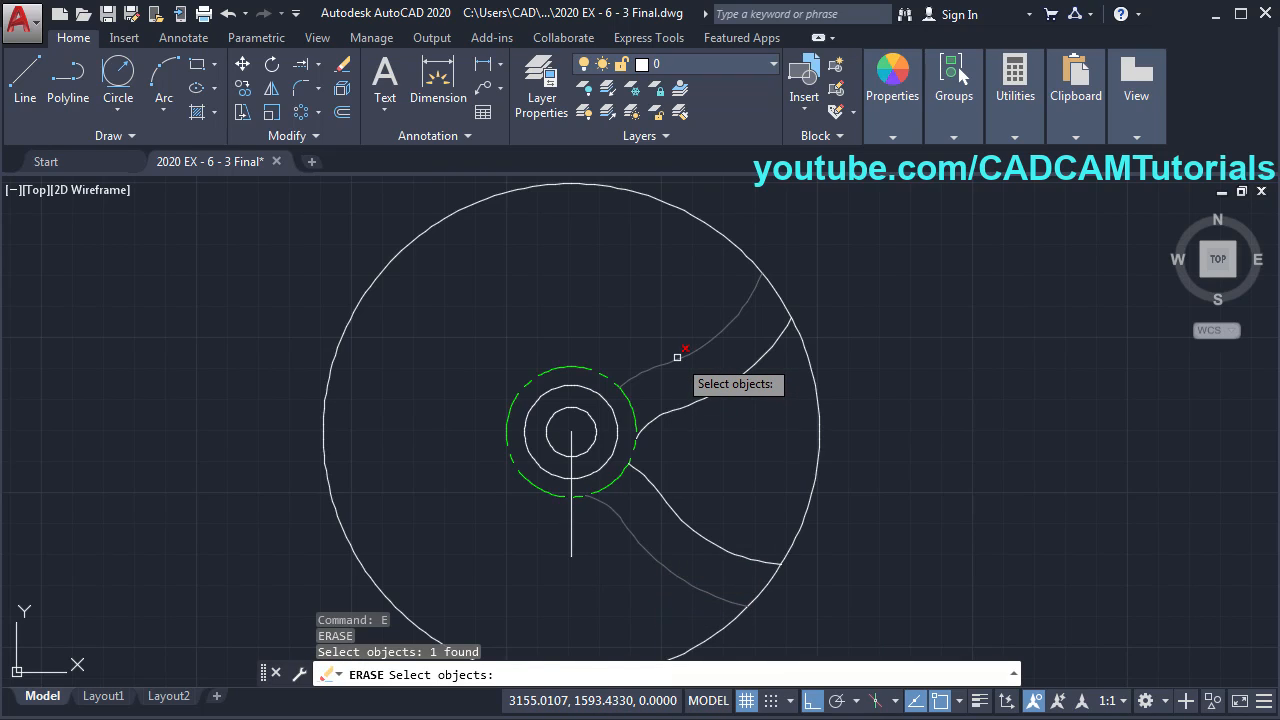
{"action": "left_click", "coordinate": [682, 361]}
{"action": "key", "text": "Return"}
{"action": "scroll", "coordinate": [817, 492], "scroll_direction": "up", "scroll_amount": 2}
{"action": "middle_click_drag", "start_coordinate": [761, 420], "coordinate": [808, 424]}
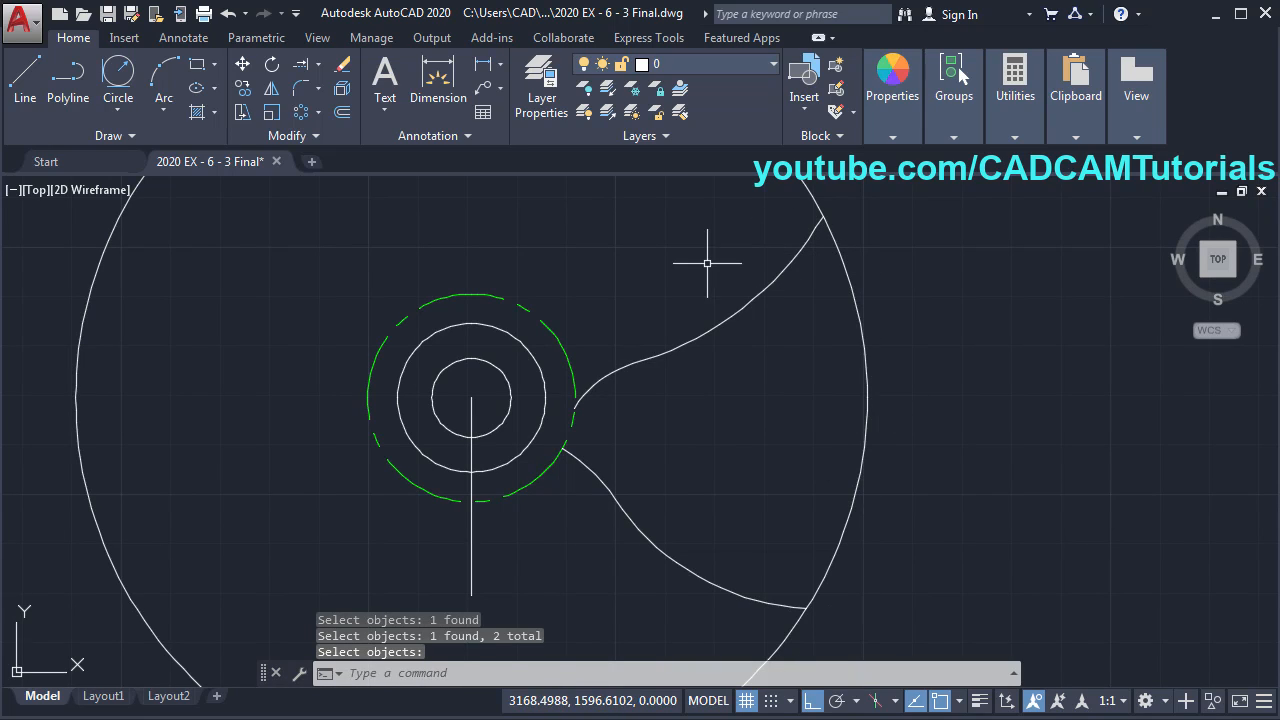
{"action": "key", "text": "alt+Tab"}
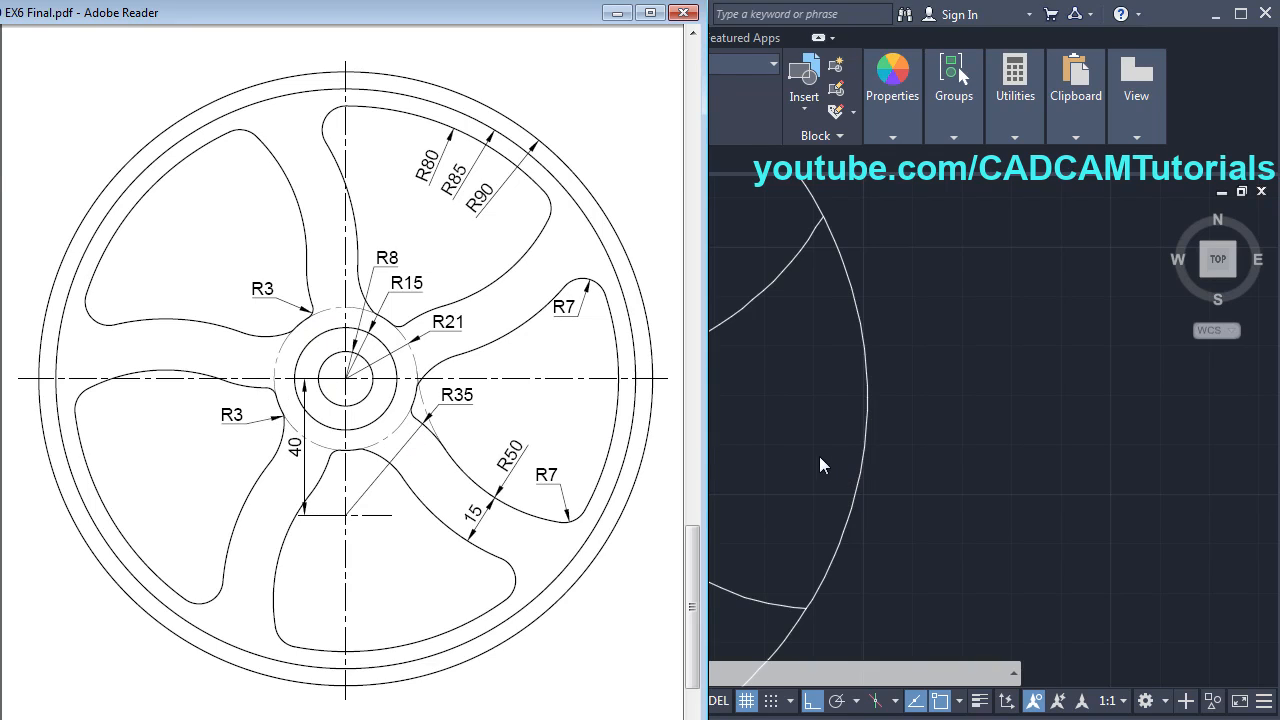
{"action": "key", "text": "alt+Tab"}
{"action": "middle_click_drag", "start_coordinate": [633, 453], "coordinate": [556, 480]}
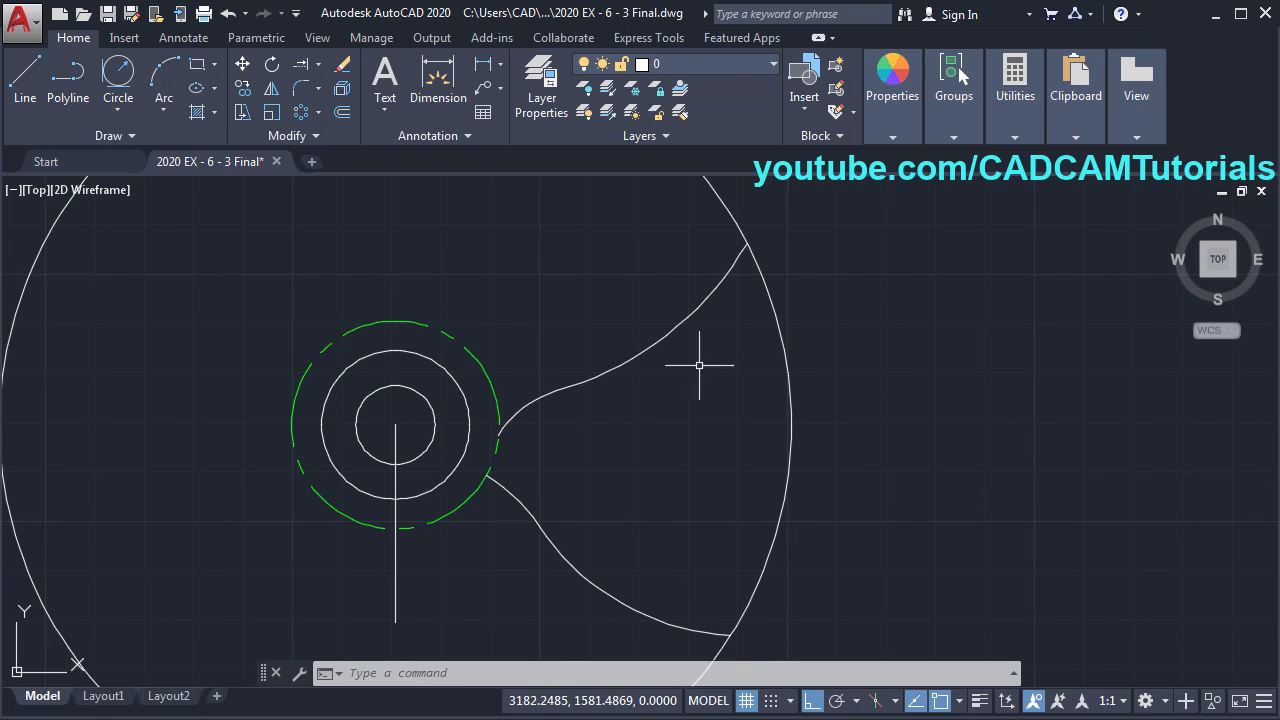
- Add R7 circles tangent to each spoke curve and the rim
{"action": "left_click", "coordinate": [120, 84]}
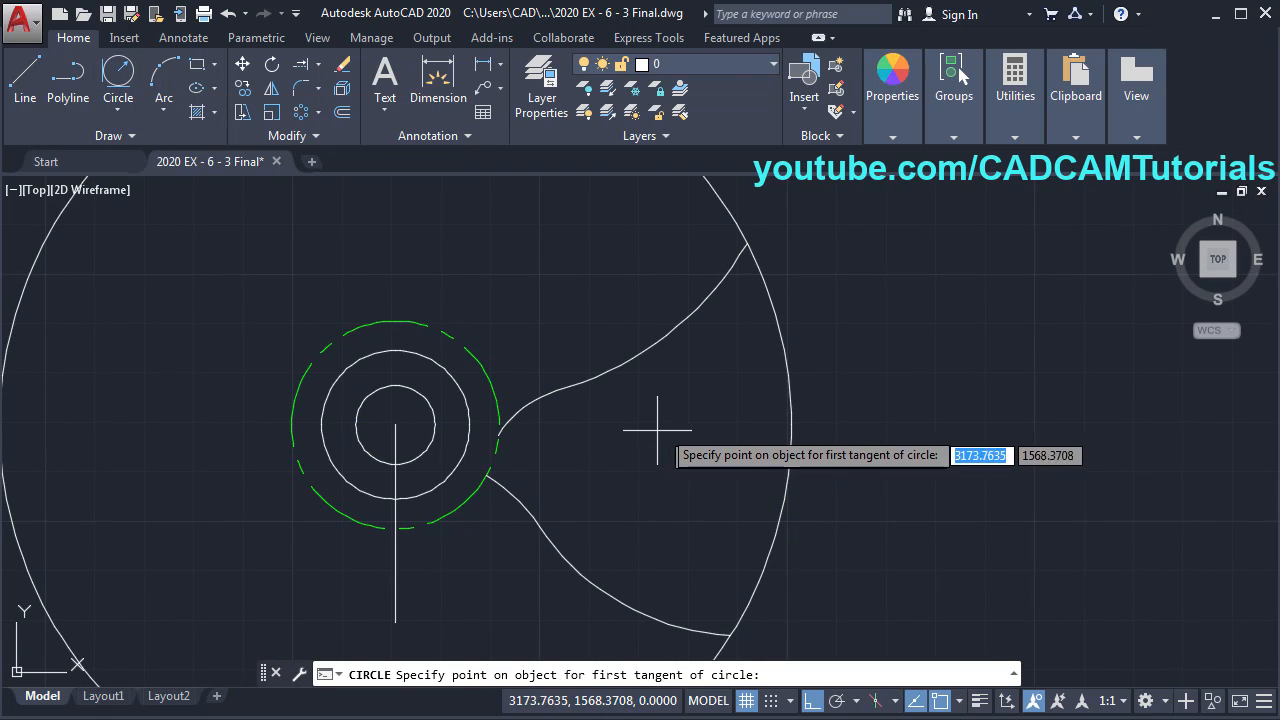
{"action": "left_click", "coordinate": [709, 298]}
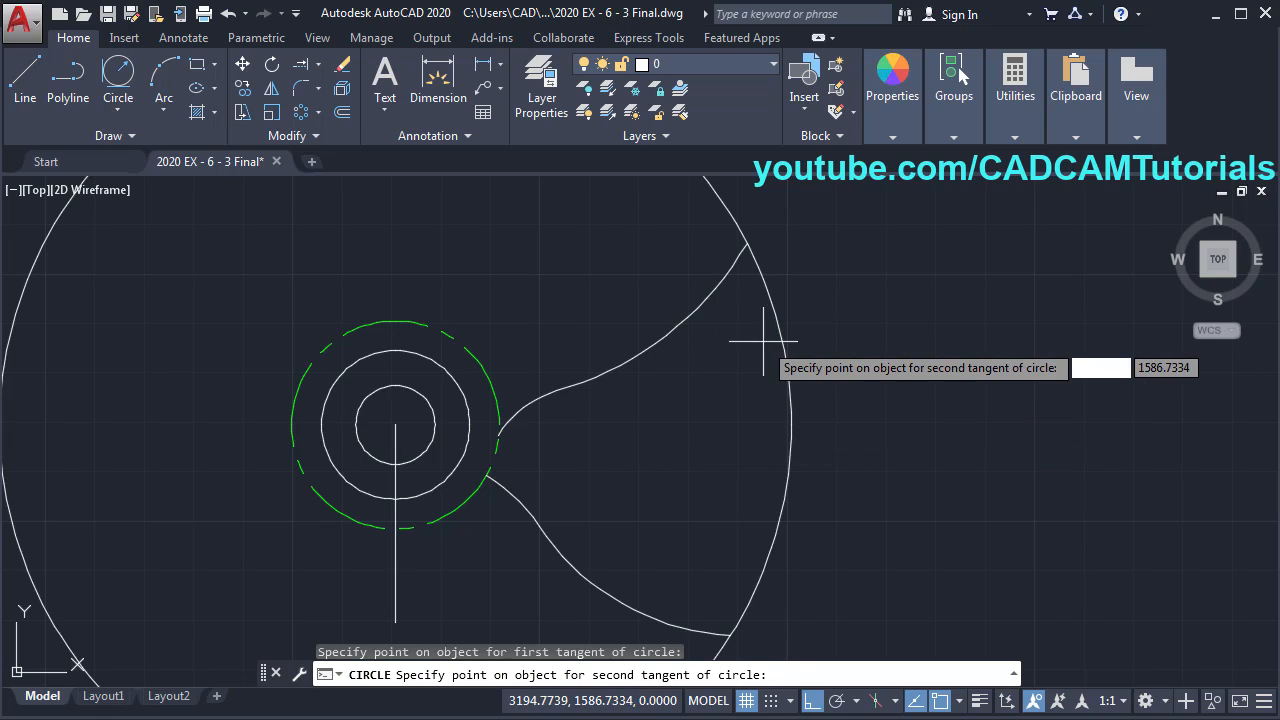
{"action": "left_click", "coordinate": [735, 340]}
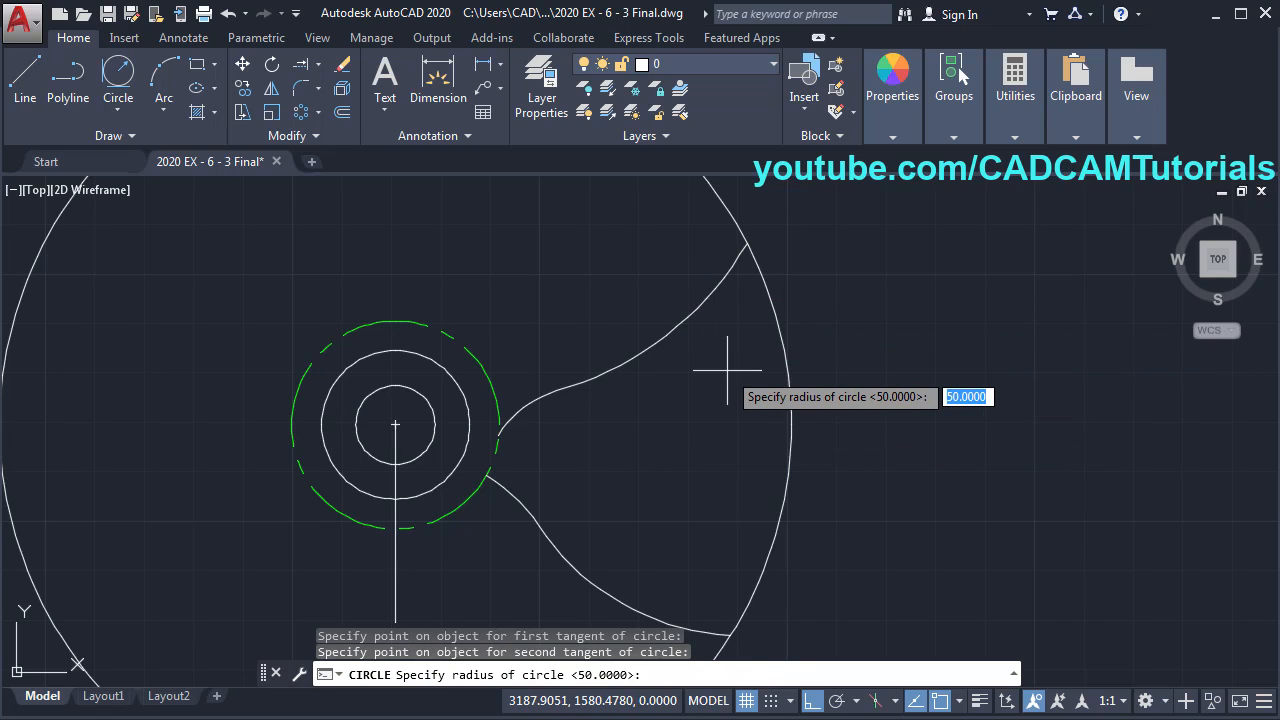
{"action": "type", "text": "7"}
{"action": "key", "text": "Return"}
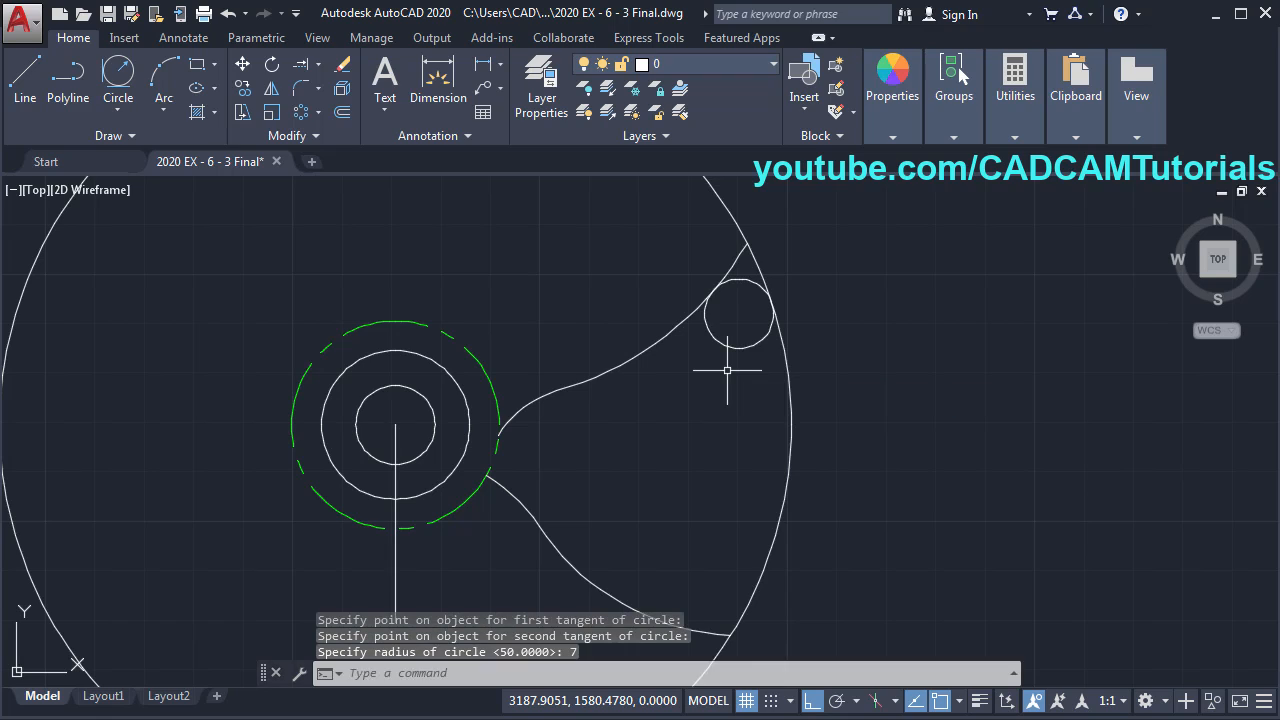
{"action": "mouse_move", "coordinate": [740, 526]}
{"action": "middle_mouse_down"}
{"action": "mouse_move", "coordinate": [749, 449]}
{"action": "mouse_move", "coordinate": [775, 421]}
{"action": "middle_mouse_up"}
{"action": "key", "text": "Return"}
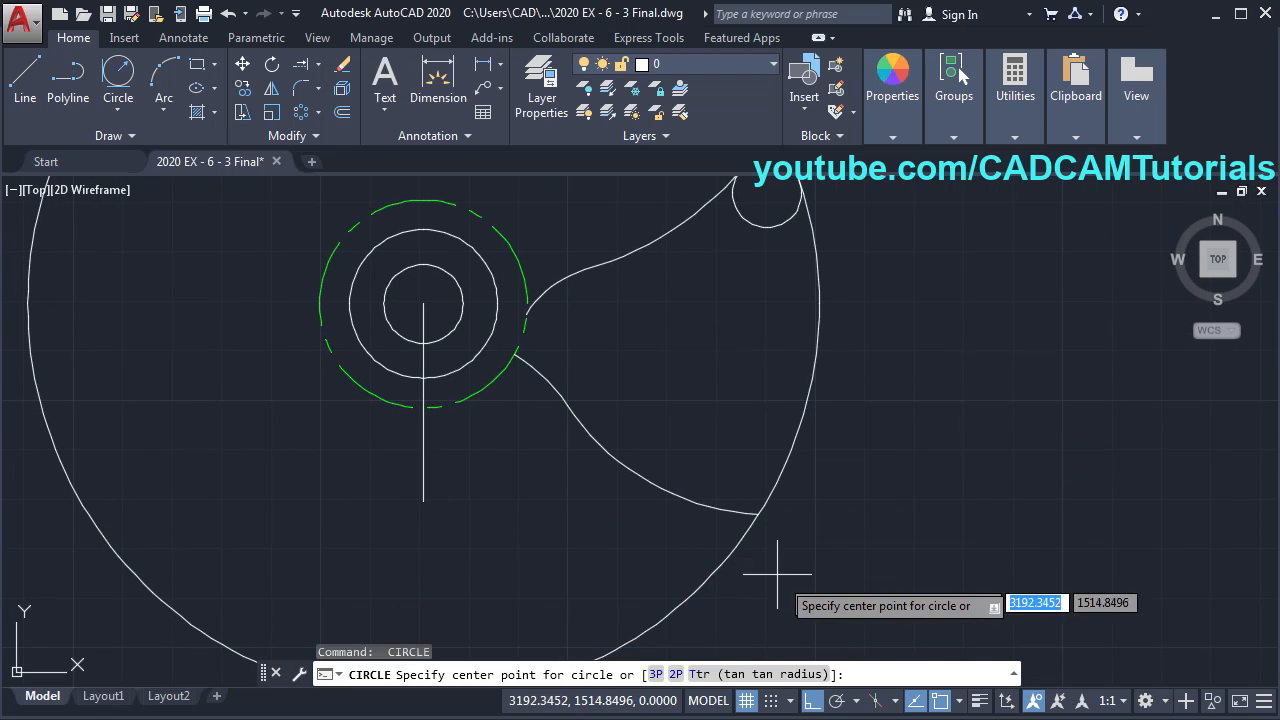
{"action": "left_click", "coordinate": [760, 674]}
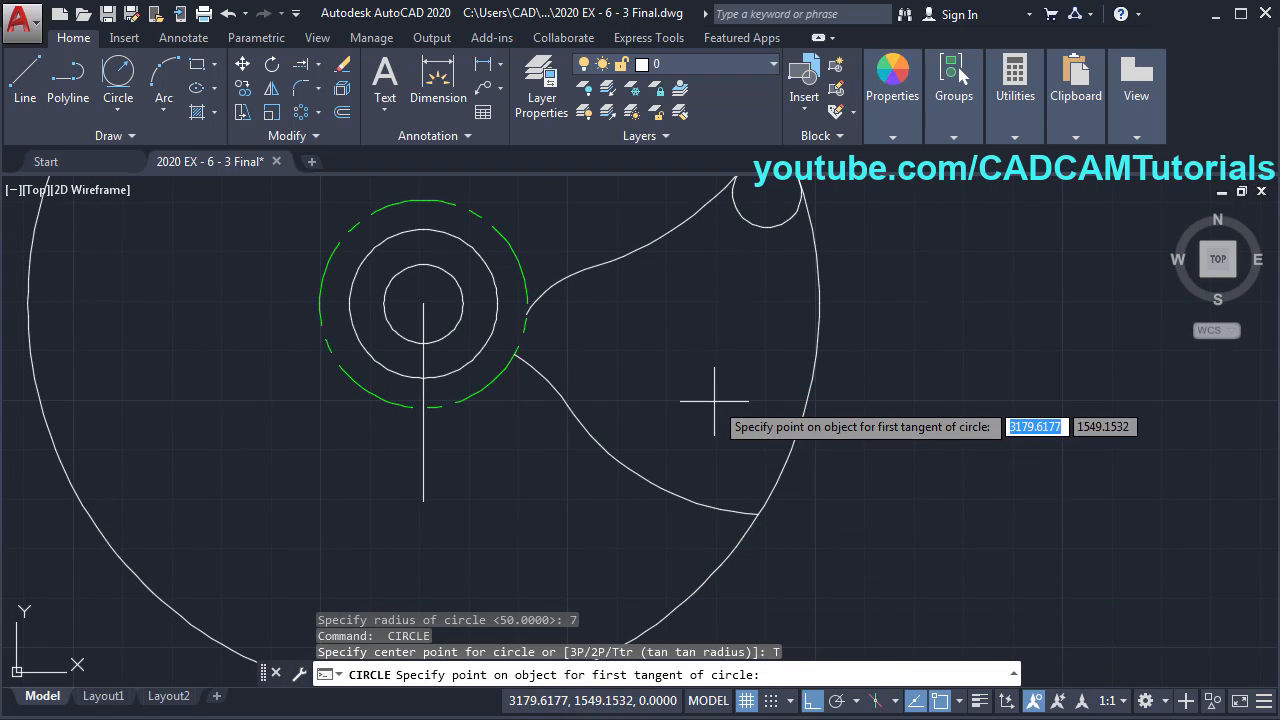
{"action": "left_click", "coordinate": [771, 486]}
{"action": "left_click", "coordinate": [771, 486]}
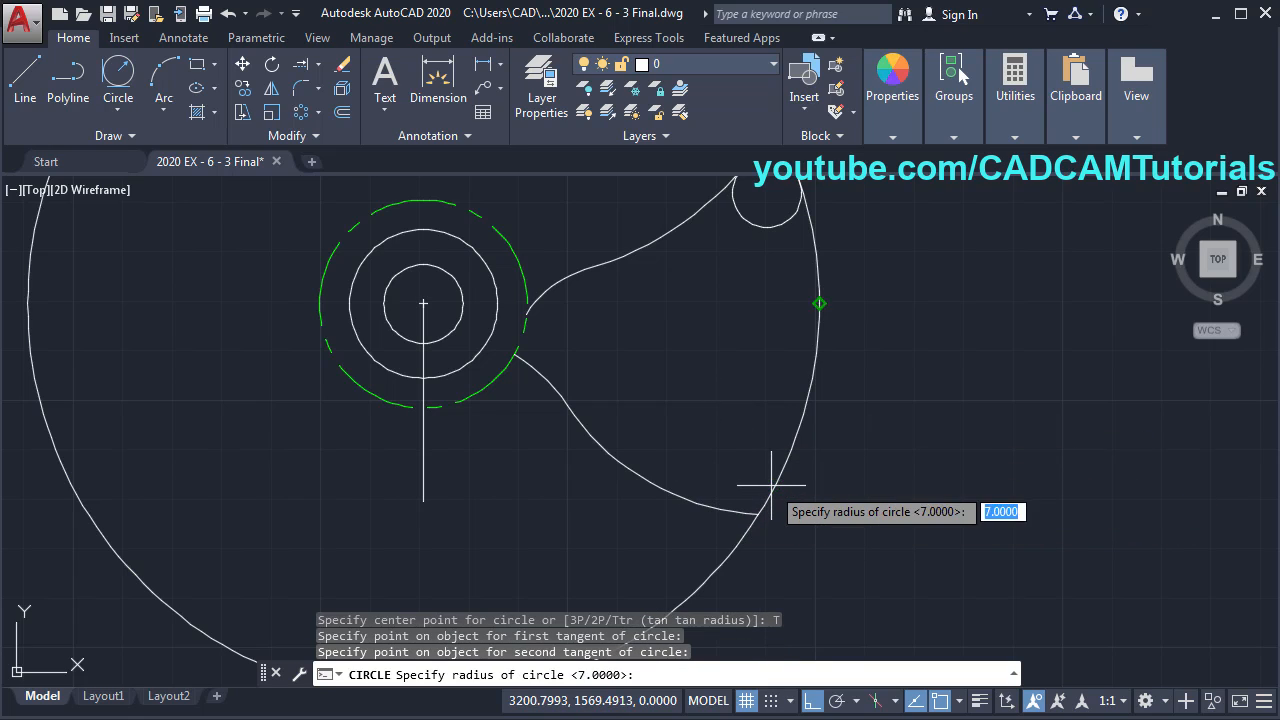
{"action": "key", "text": "Return"}
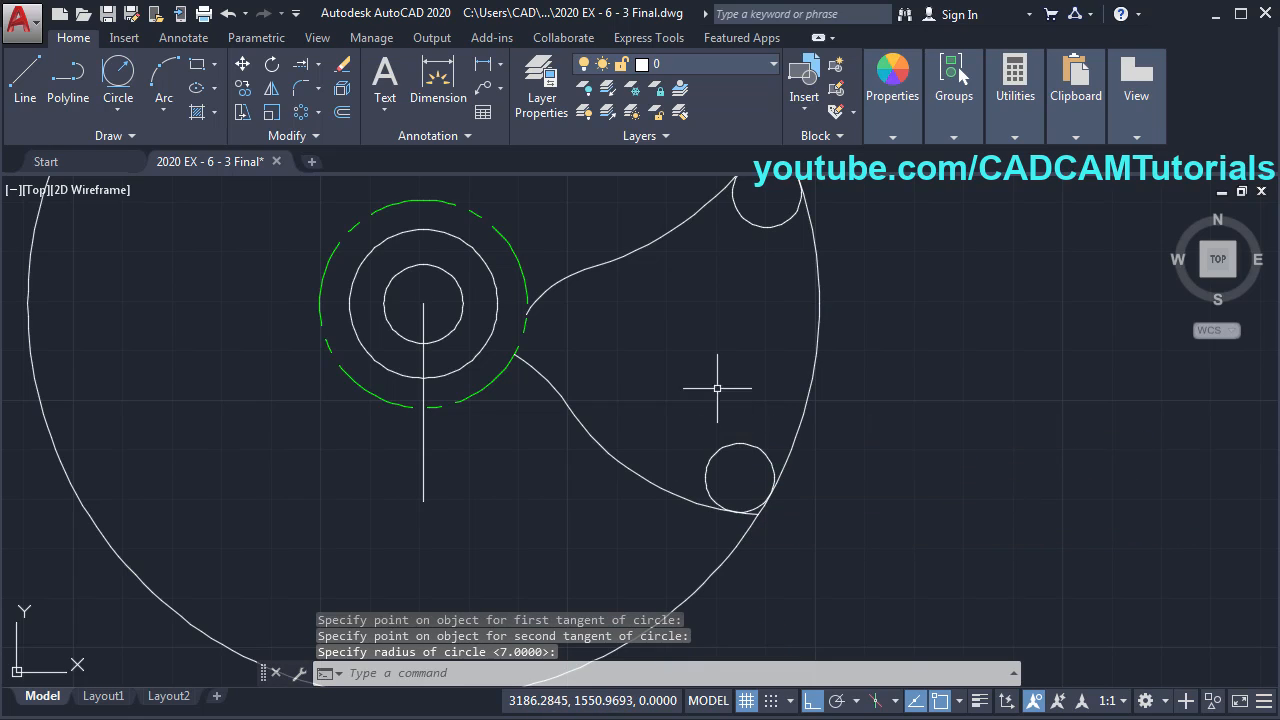
- Add R3 circles tangent to the green dashed circle and each spoke curve
{"action": "key", "text": "Return"}
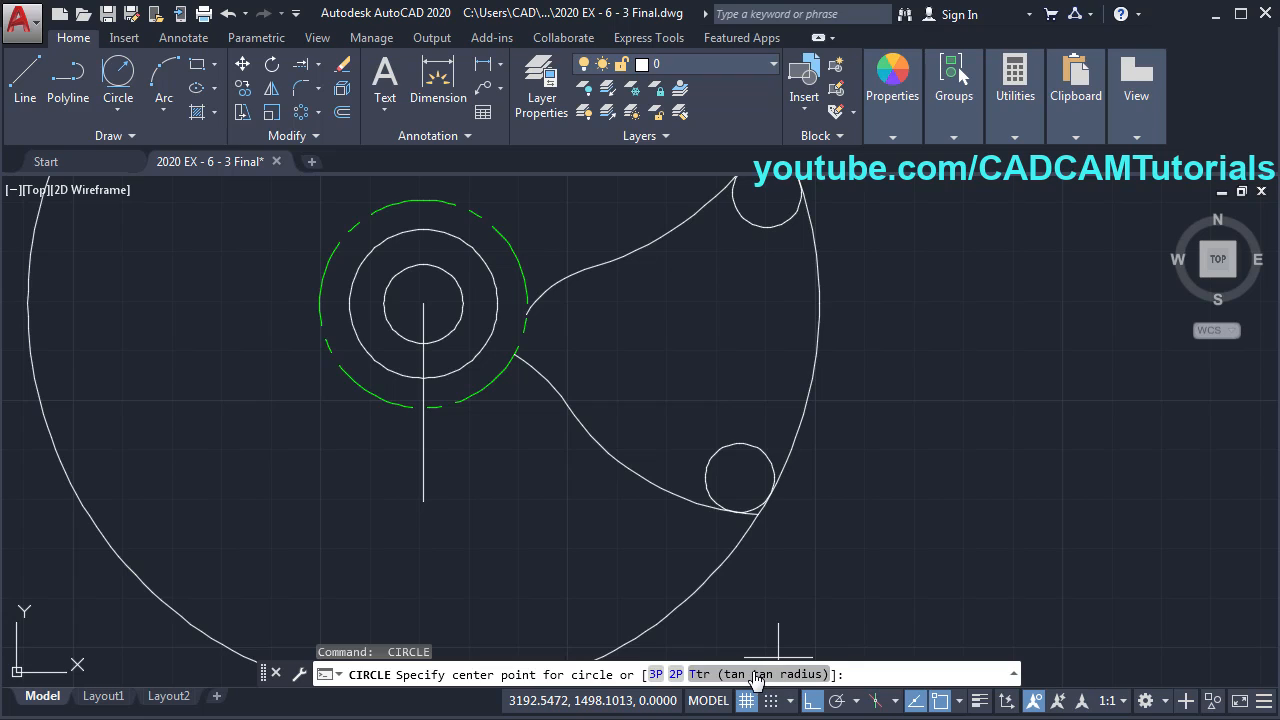
{"action": "left_click", "coordinate": [755, 680]}
{"action": "scroll", "coordinate": [575, 380], "scroll_direction": "up", "scroll_amount": 2}
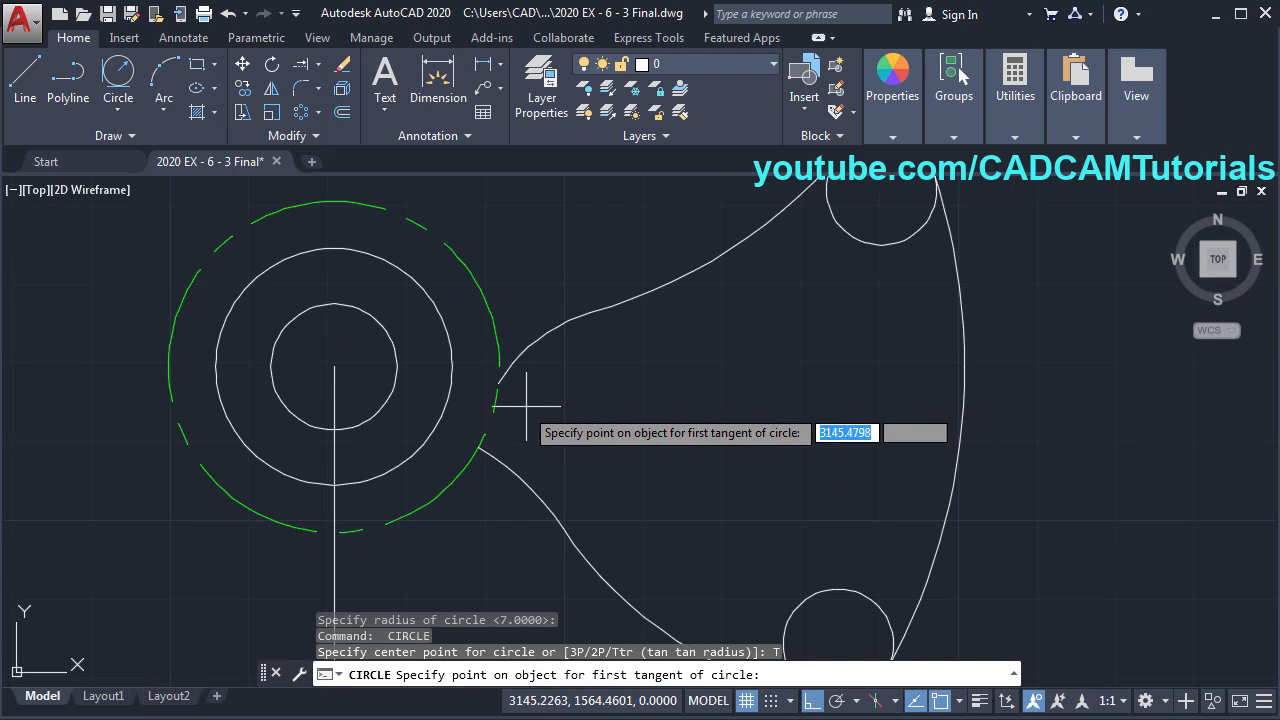
{"action": "left_click", "coordinate": [499, 412]}
{"action": "left_click", "coordinate": [514, 358]}
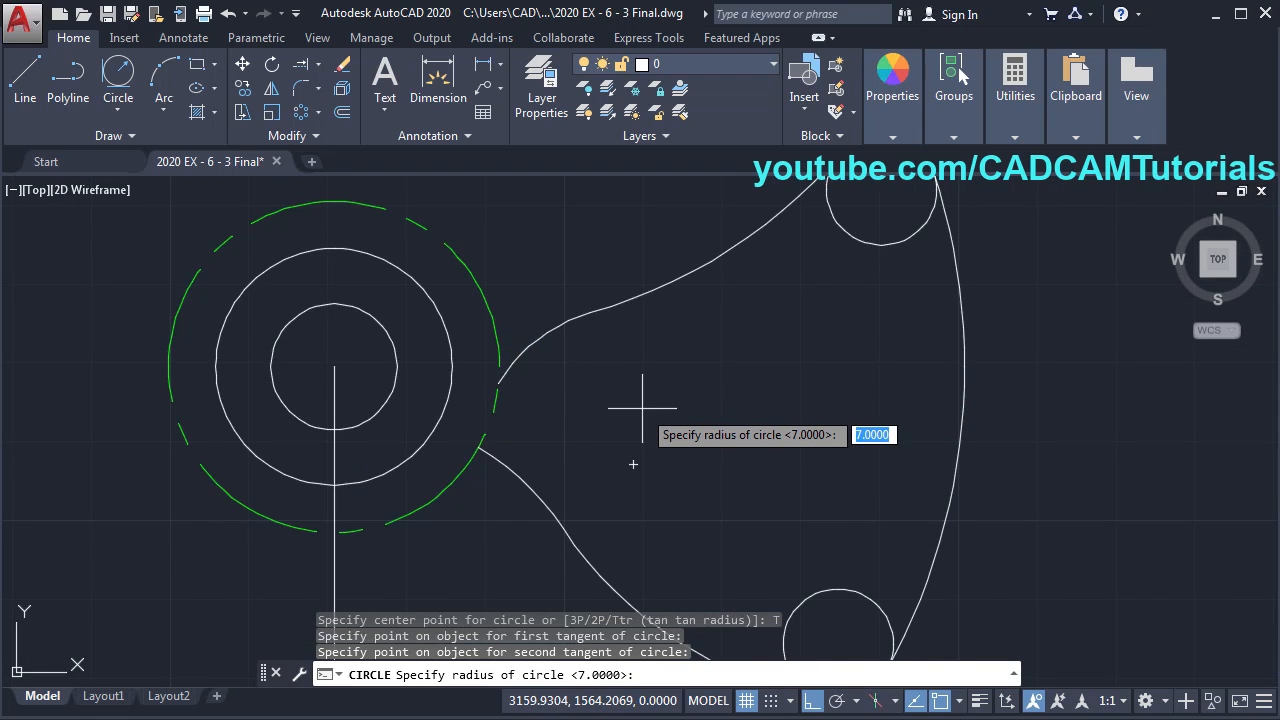
{"action": "type", "text": "3"}
{"action": "key", "text": "Return"}
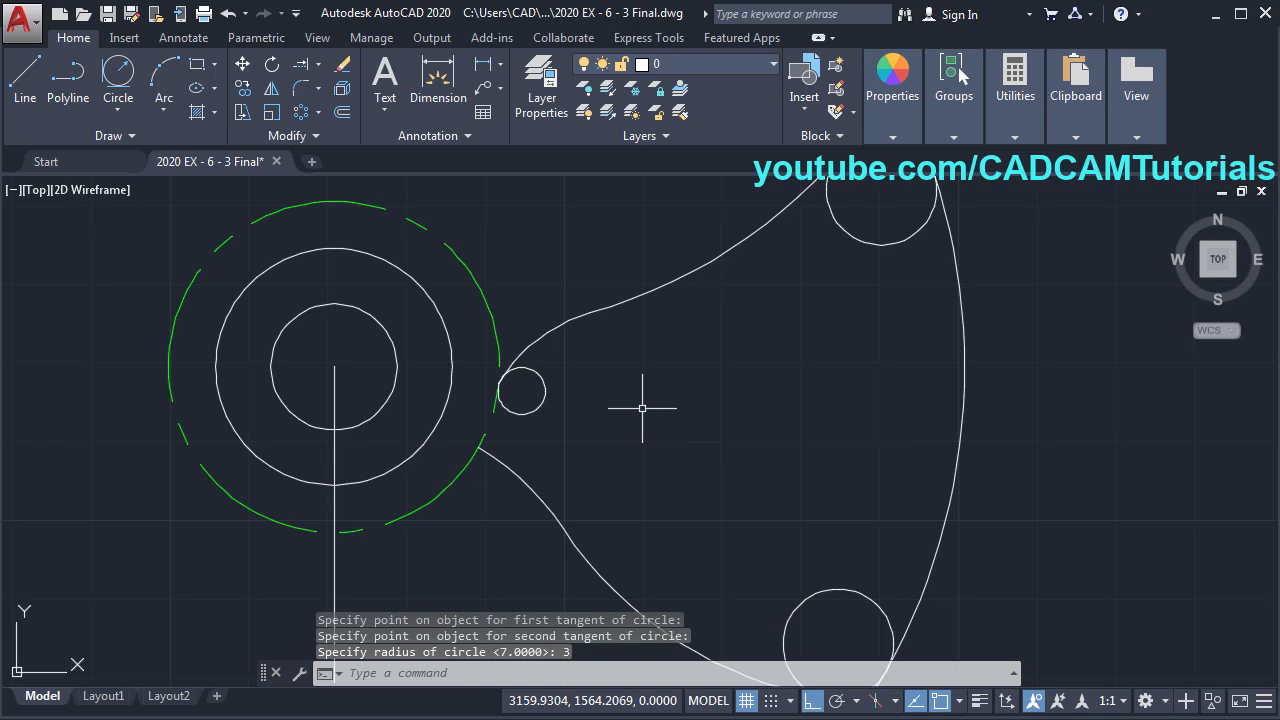
{"action": "key", "text": "Return"}
{"action": "left_click", "coordinate": [745, 675]}
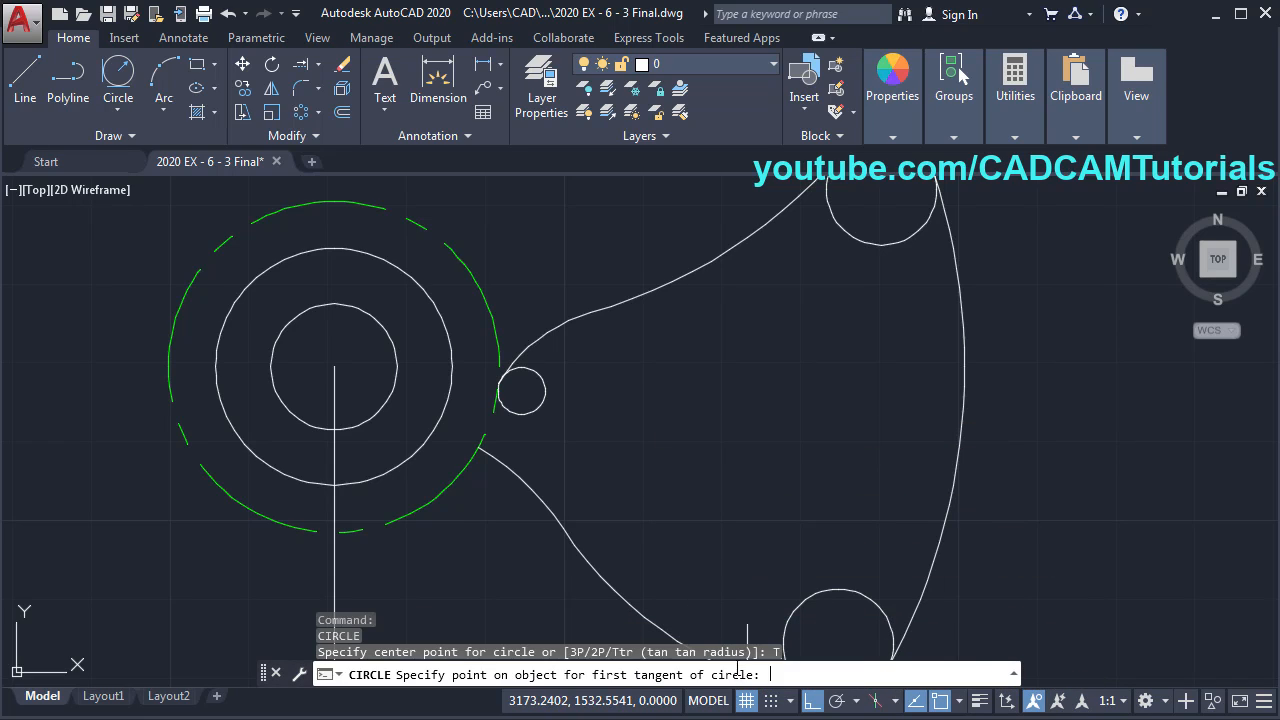
{"action": "left_click", "coordinate": [504, 458]}
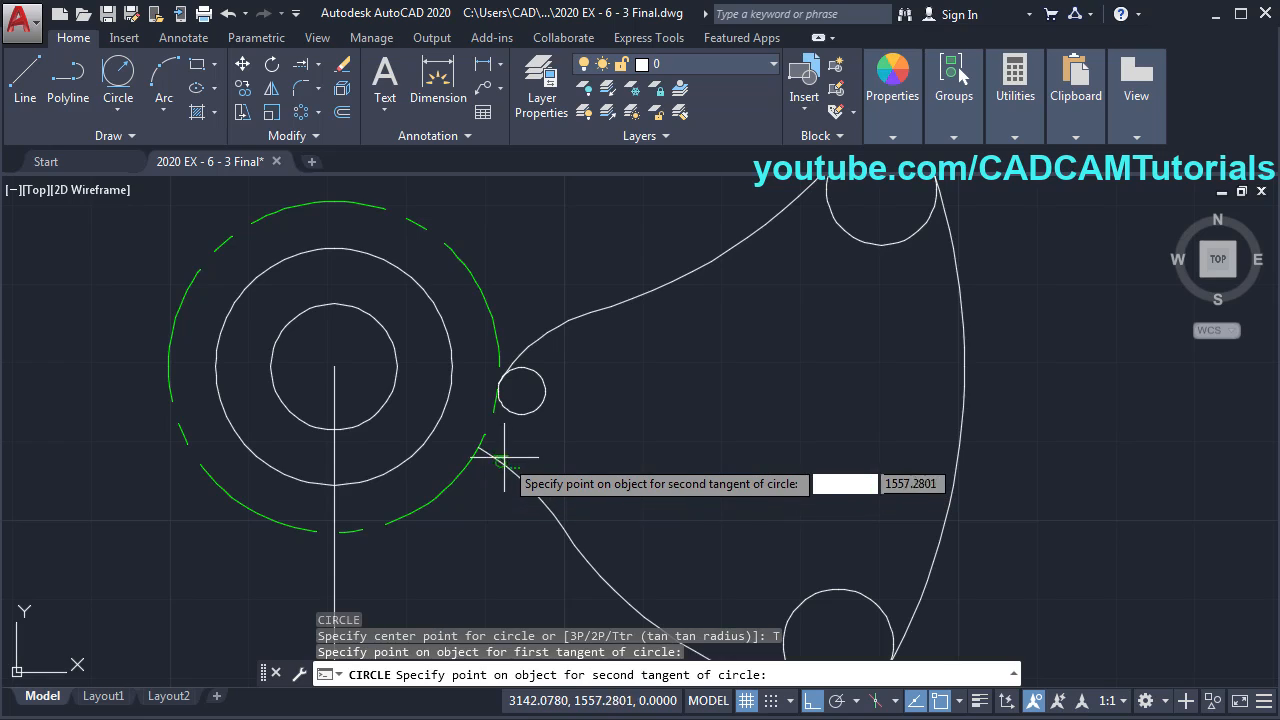
{"action": "left_click", "coordinate": [480, 448]}
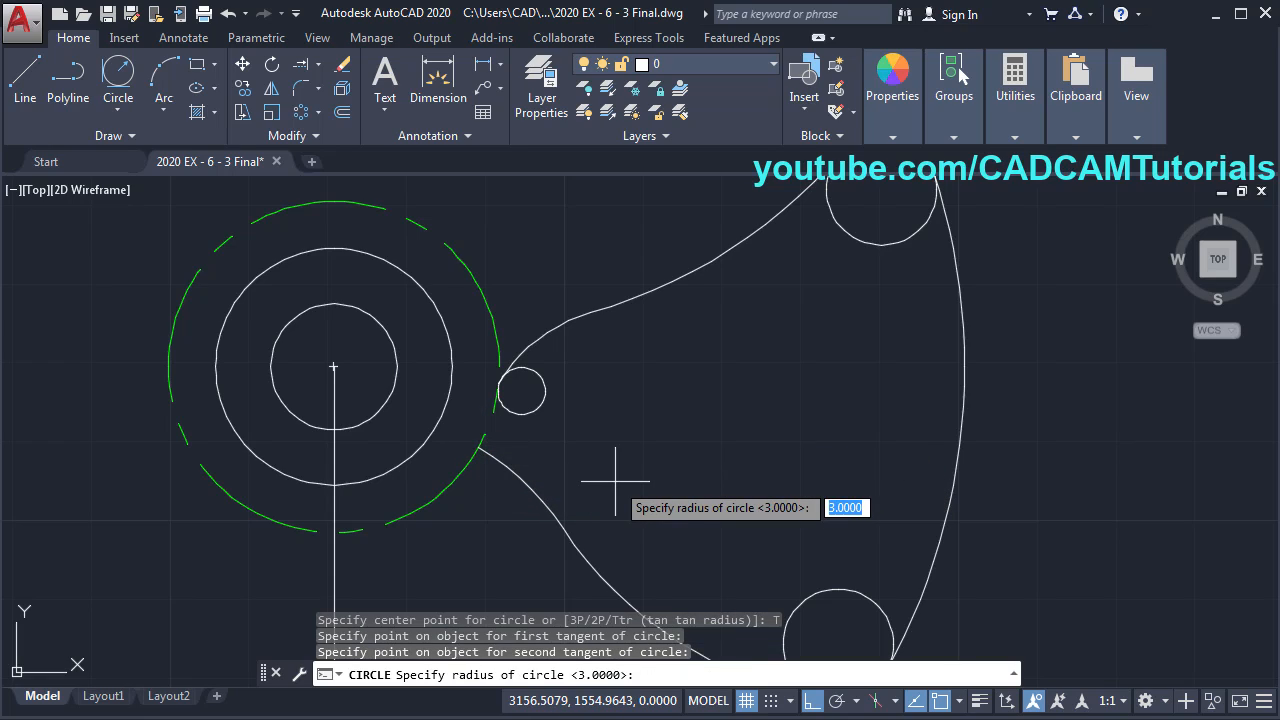
{"action": "key", "text": "Return"}
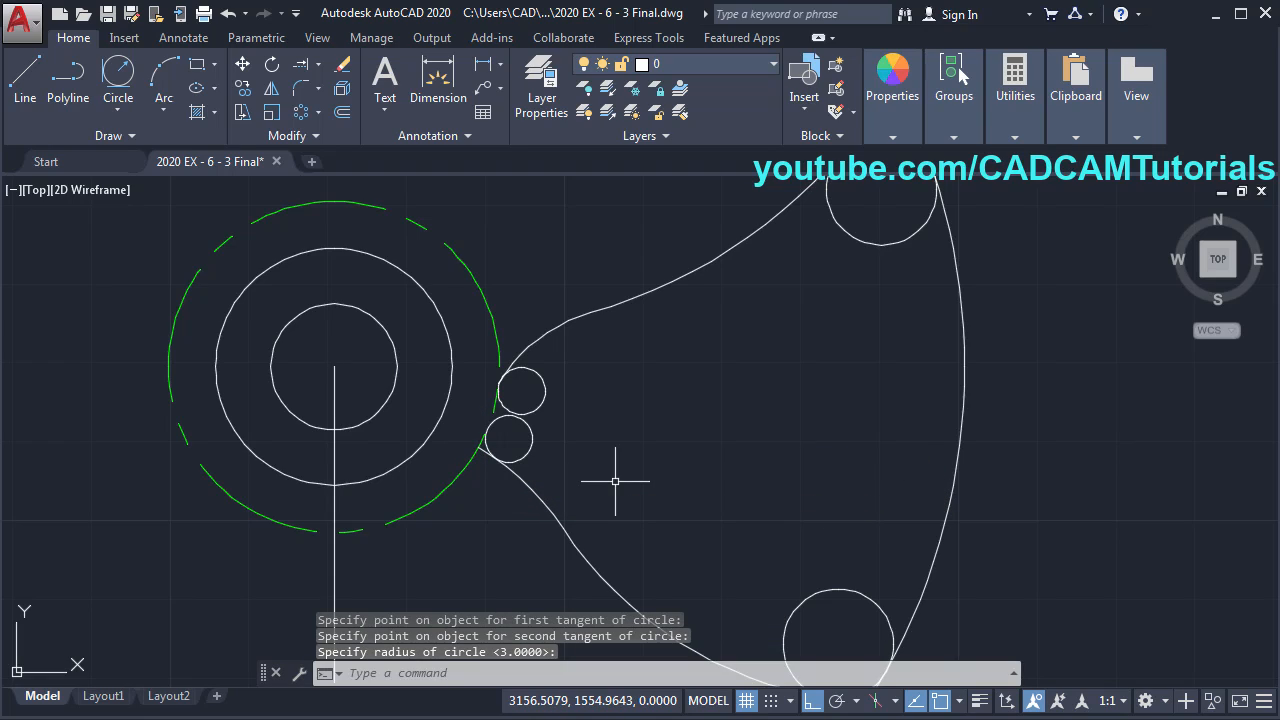
{"action": "scroll", "coordinate": [603, 416], "scroll_direction": "down", "scroll_amount": 2}
{"action": "scroll", "coordinate": [790, 378], "scroll_direction": "down", "scroll_amount": 1}
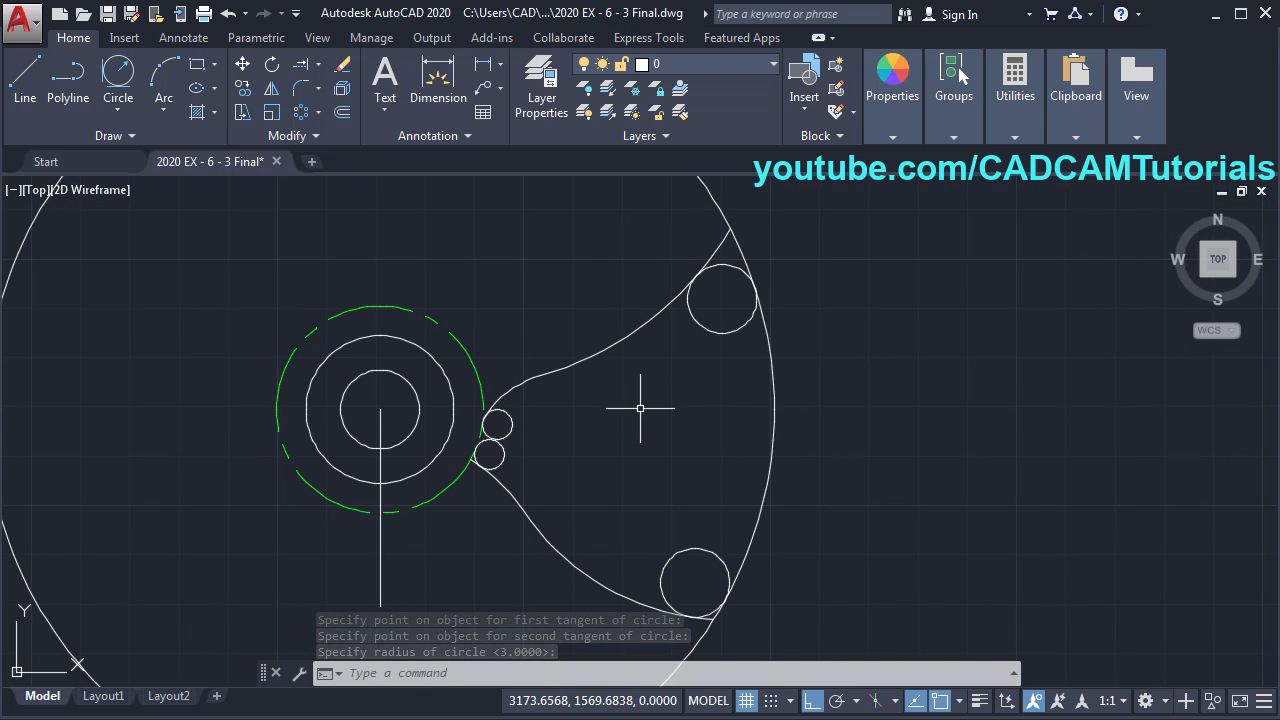
{"action": "type", "text": "tr"}
{"action": "key", "text": "Return"}
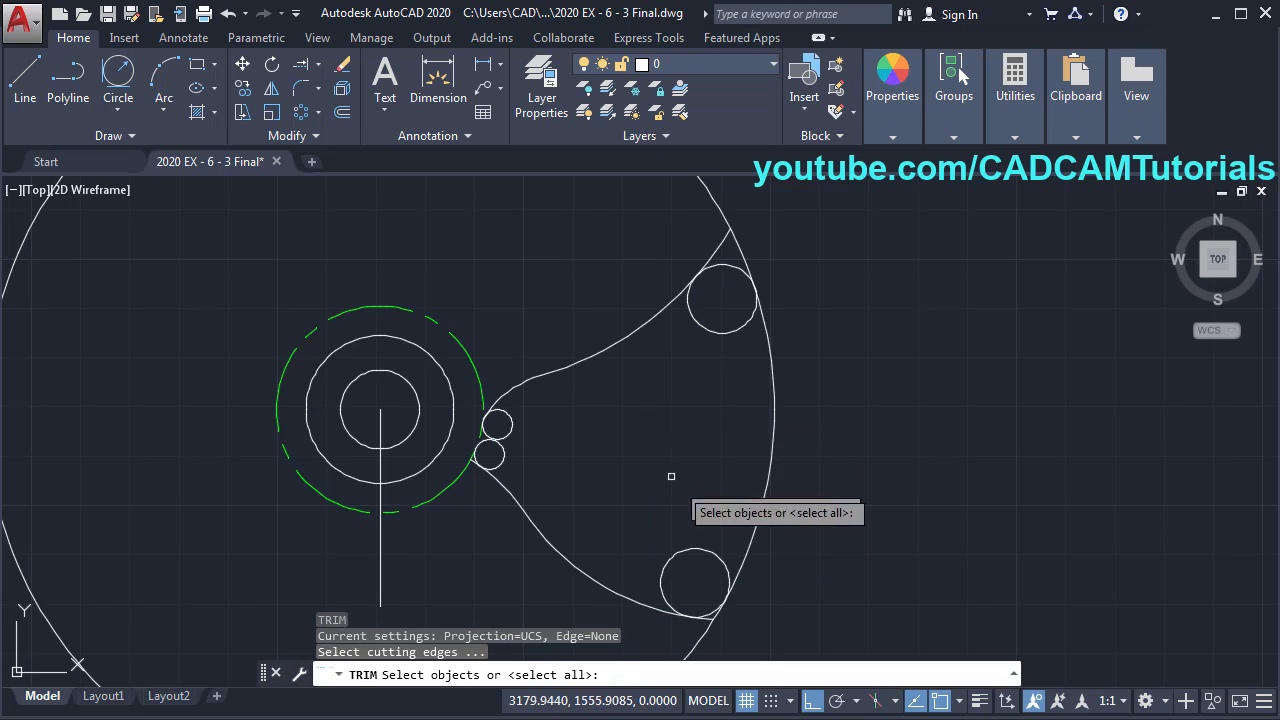
- Trim the small tangent circles into fillet arcs where the spoke edges meet hub and rim
{"action": "key", "text": "Return"}
{"action": "left_click", "coordinate": [701, 547]}
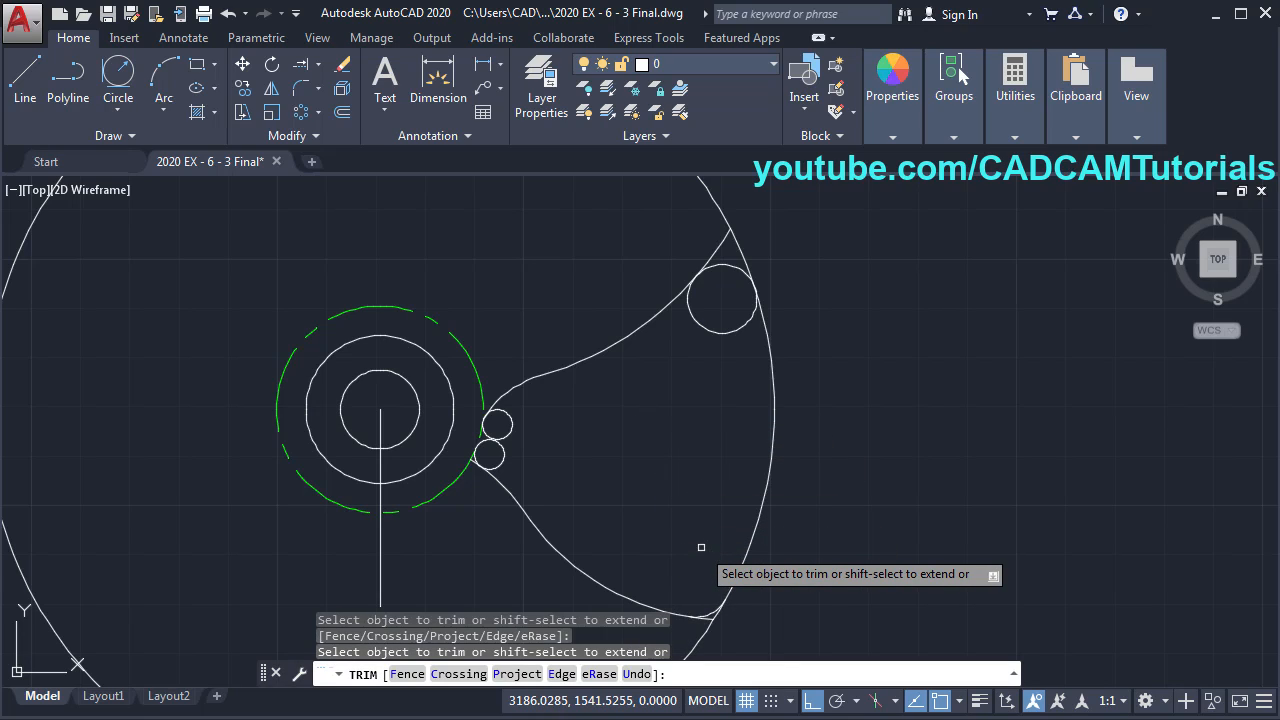
{"action": "left_click", "coordinate": [720, 330]}
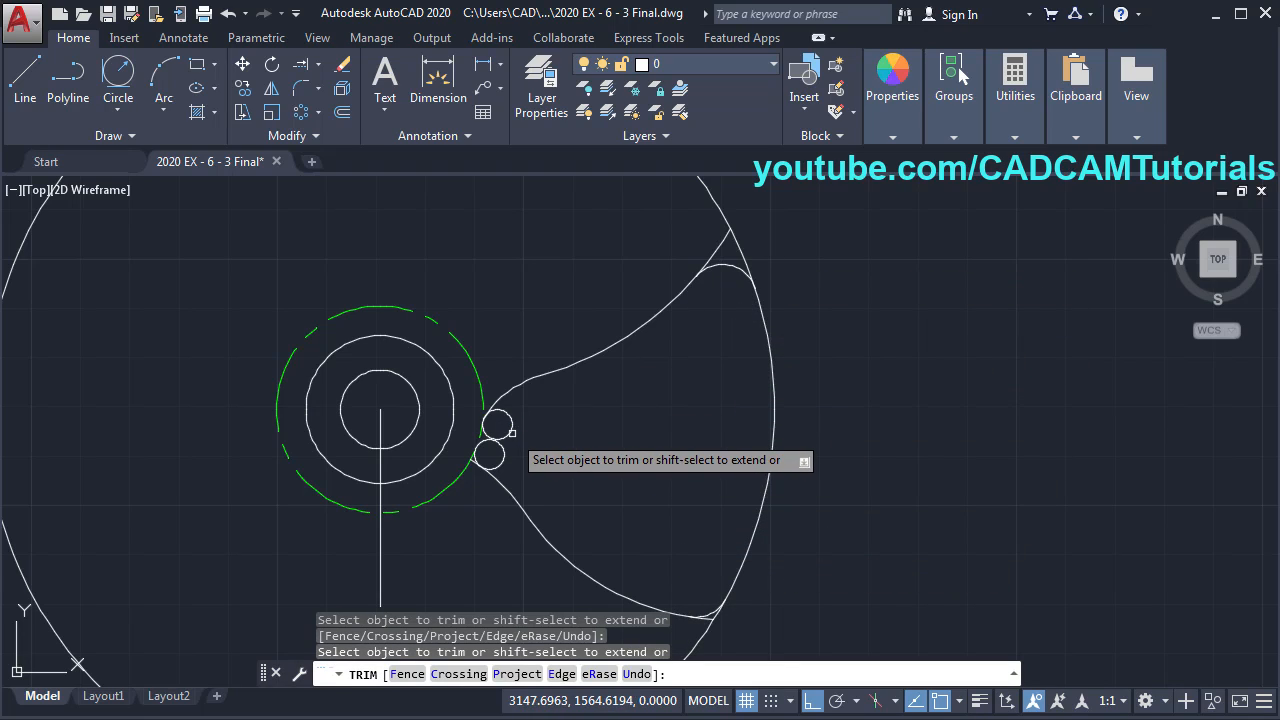
{"action": "scroll", "coordinate": [623, 389], "scroll_direction": "down", "scroll_amount": 2}
{"action": "scroll", "coordinate": [549, 523], "scroll_direction": "up", "scroll_amount": 6}
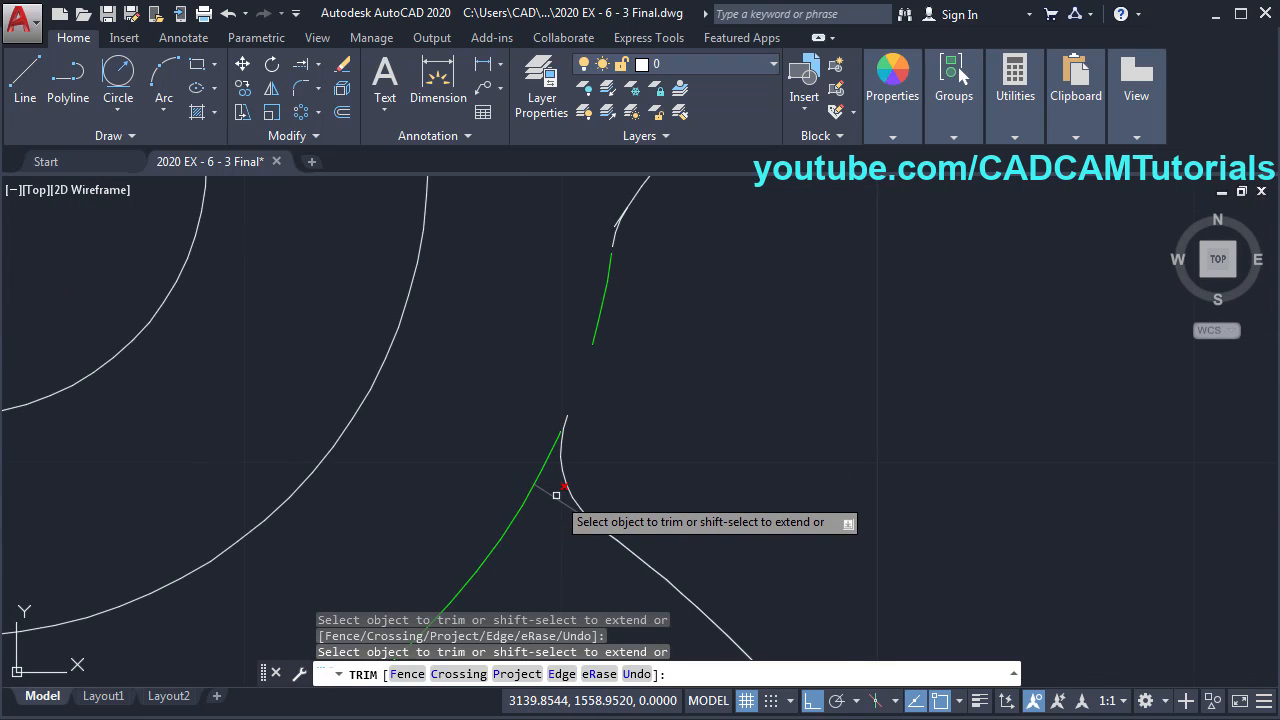
{"action": "scroll", "coordinate": [556, 495], "scroll_direction": "down", "scroll_amount": 4}
{"action": "scroll", "coordinate": [589, 474], "scroll_direction": "up", "scroll_amount": 4}
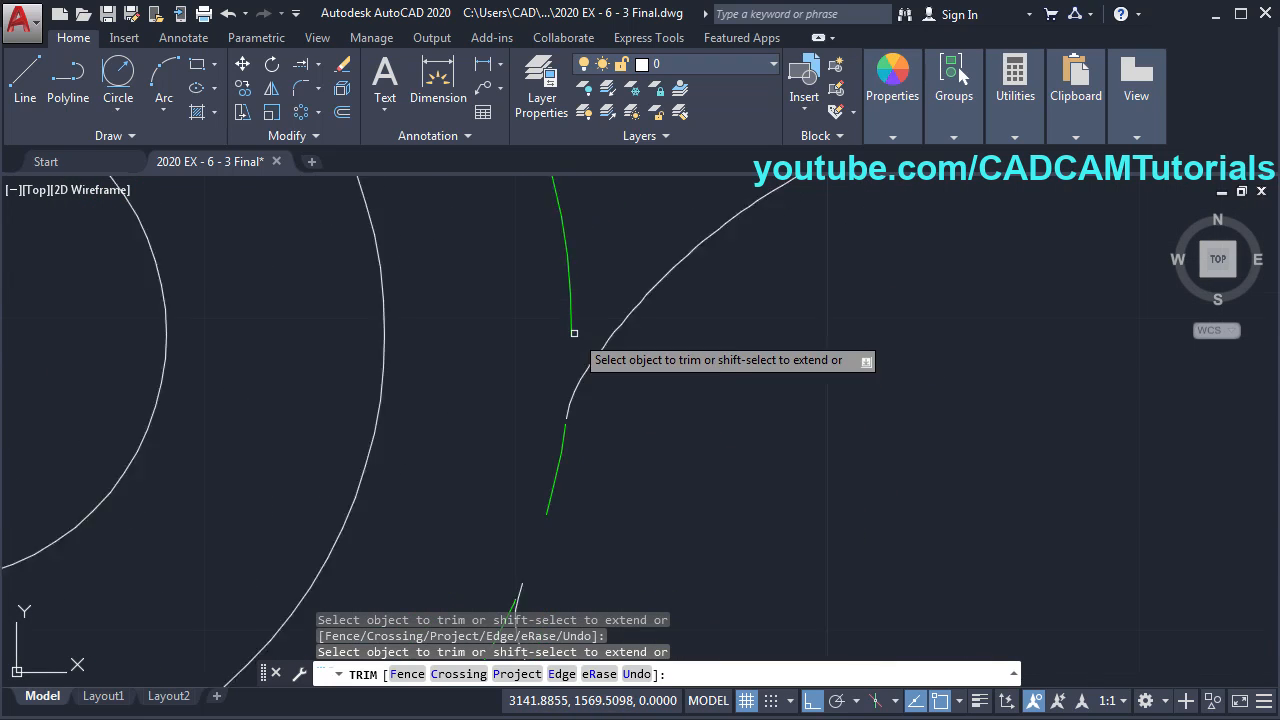
{"action": "scroll", "coordinate": [574, 333], "scroll_direction": "down", "scroll_amount": 5}
{"action": "scroll", "coordinate": [666, 337], "scroll_direction": "up", "scroll_amount": 3}
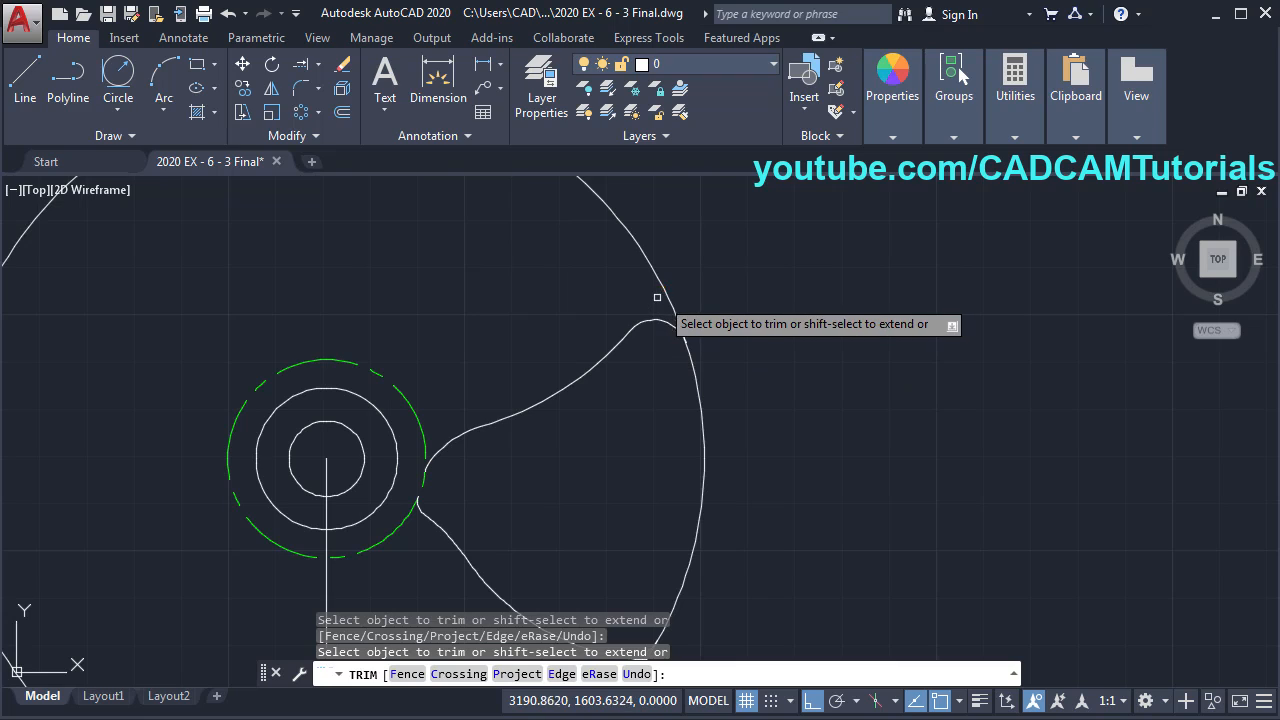
{"action": "scroll", "coordinate": [657, 297], "scroll_direction": "down", "scroll_amount": 4}
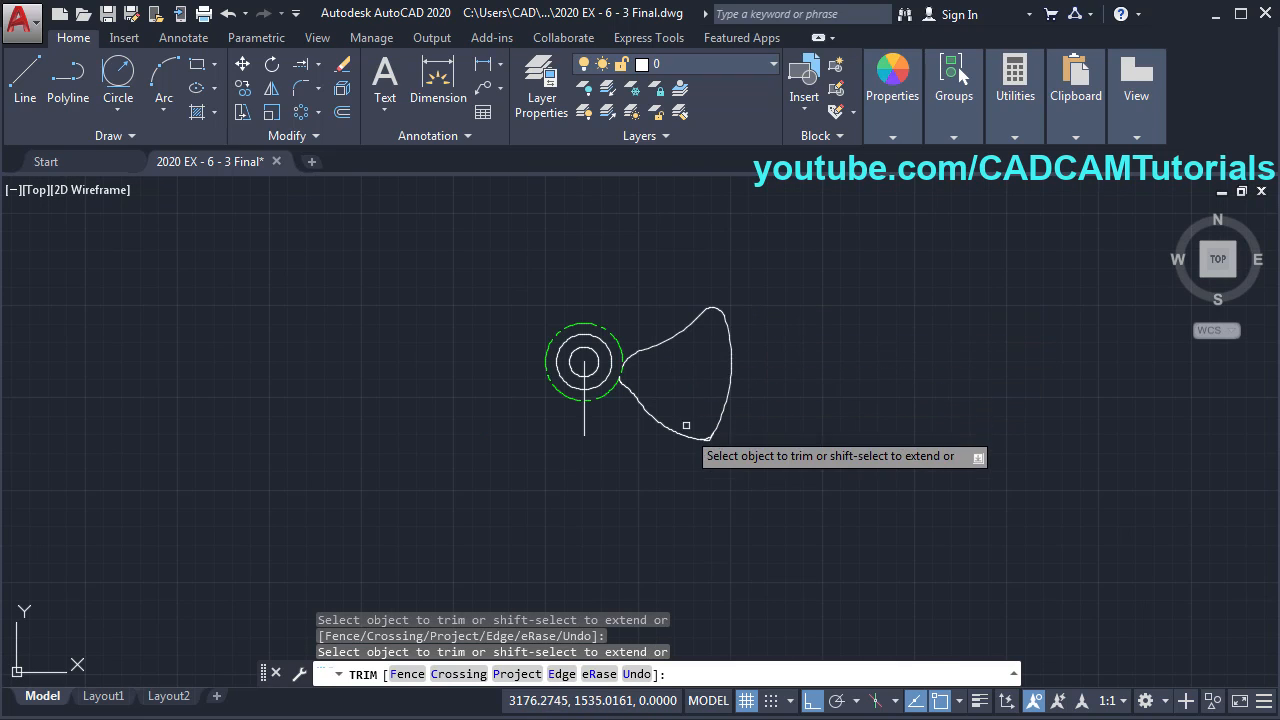
{"action": "scroll", "coordinate": [686, 425], "scroll_direction": "up", "scroll_amount": 5}
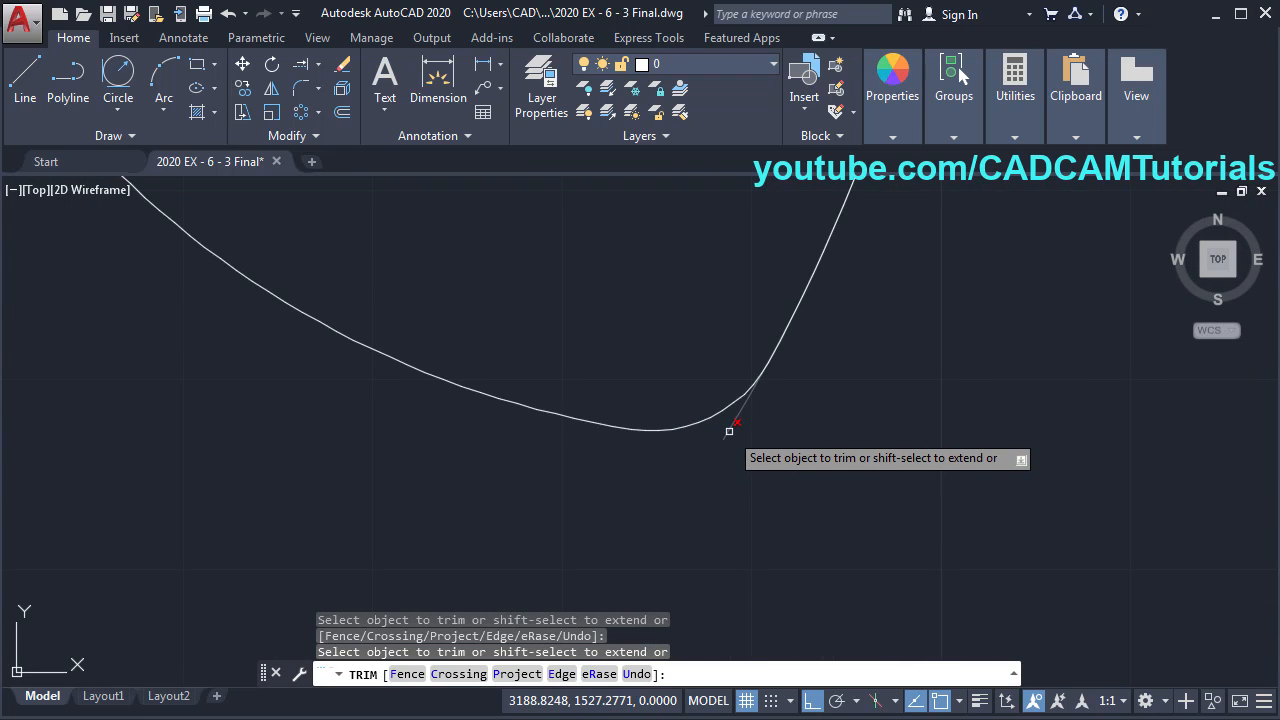
{"action": "scroll", "coordinate": [754, 437], "scroll_direction": "down", "scroll_amount": 4}
{"action": "scroll", "coordinate": [531, 398], "scroll_direction": "up", "scroll_amount": 2}
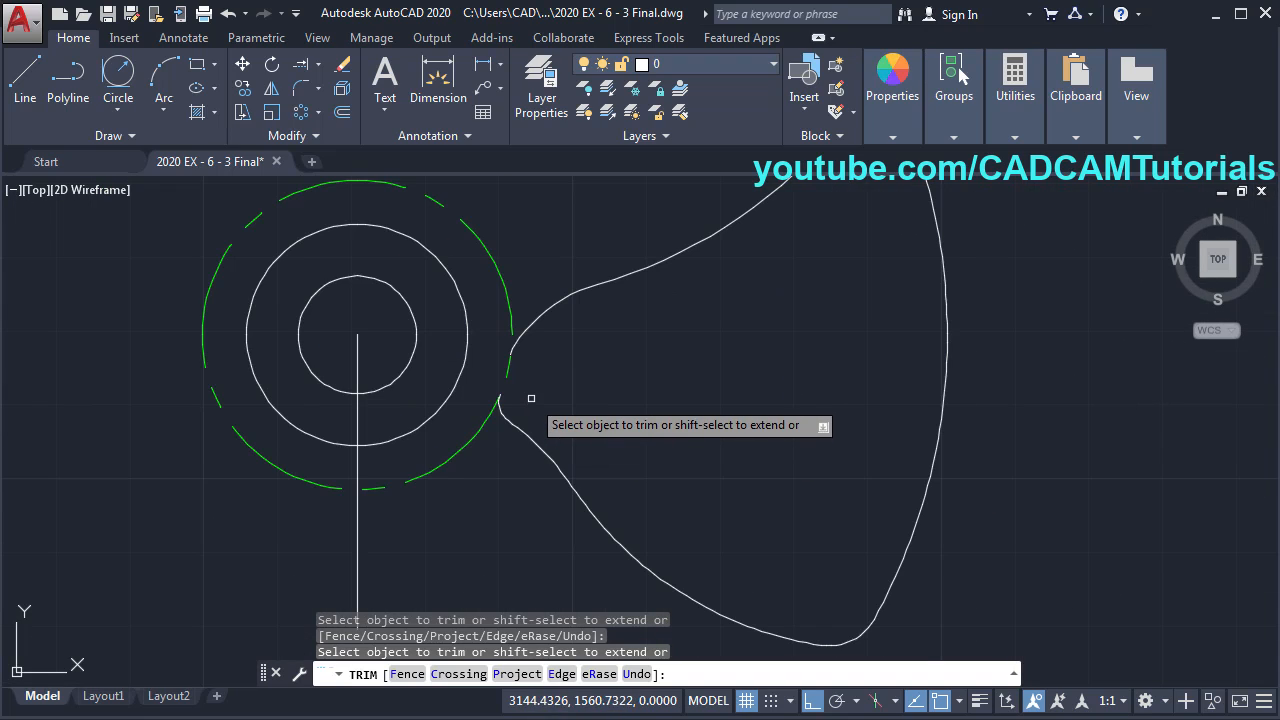
{"action": "key", "text": "Return"}
{"action": "scroll", "coordinate": [510, 360], "scroll_direction": "up", "scroll_amount": 2}
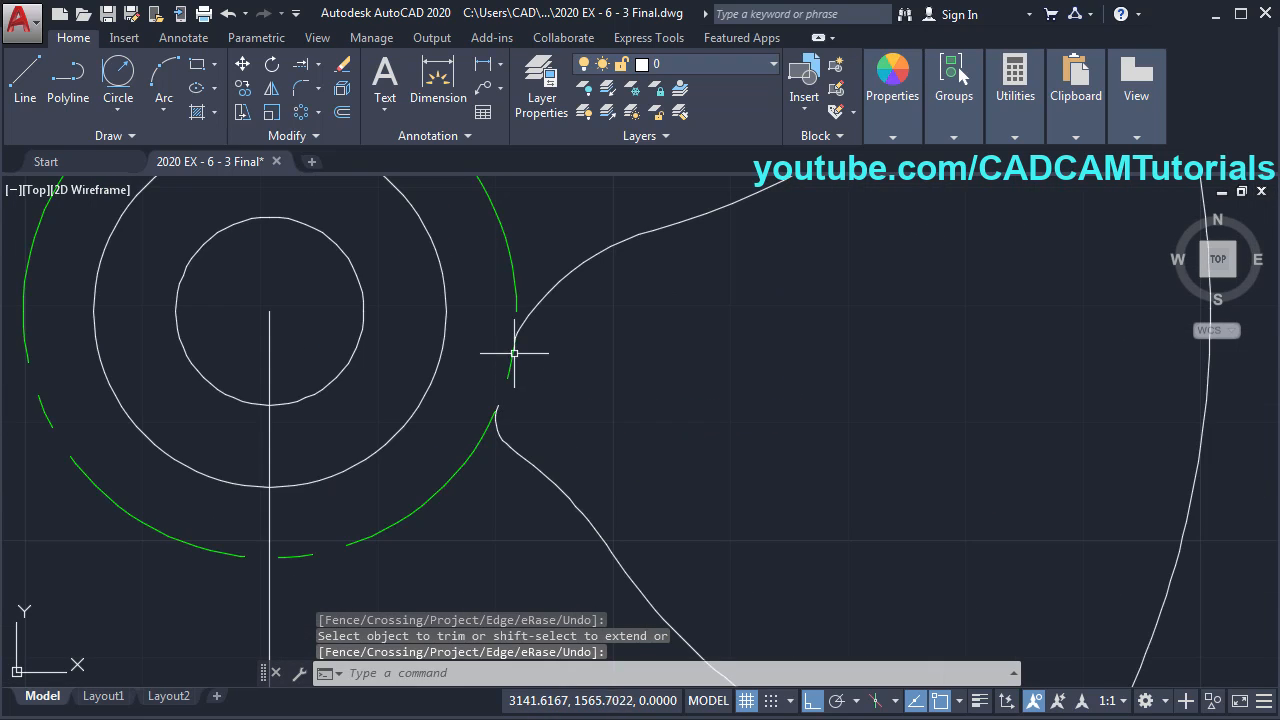
{"action": "scroll", "coordinate": [534, 344], "scroll_direction": "up", "scroll_amount": 2}
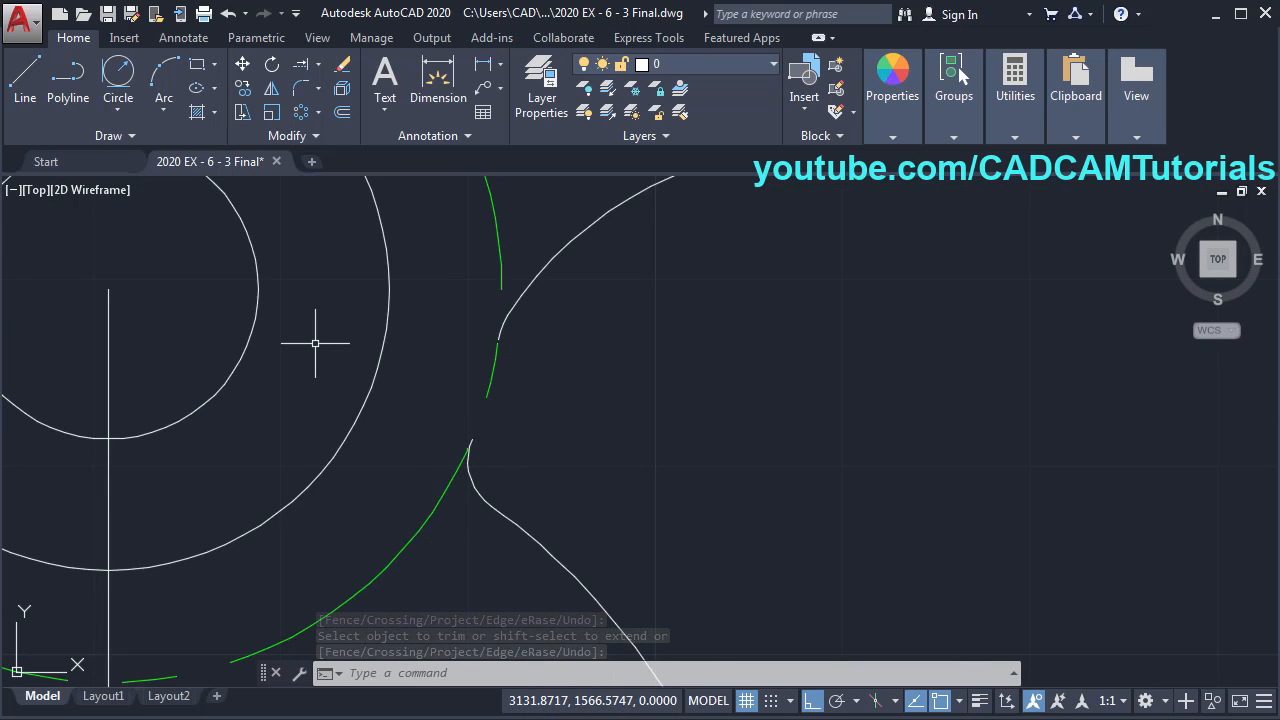
{"action": "left_click", "coordinate": [292, 136]}
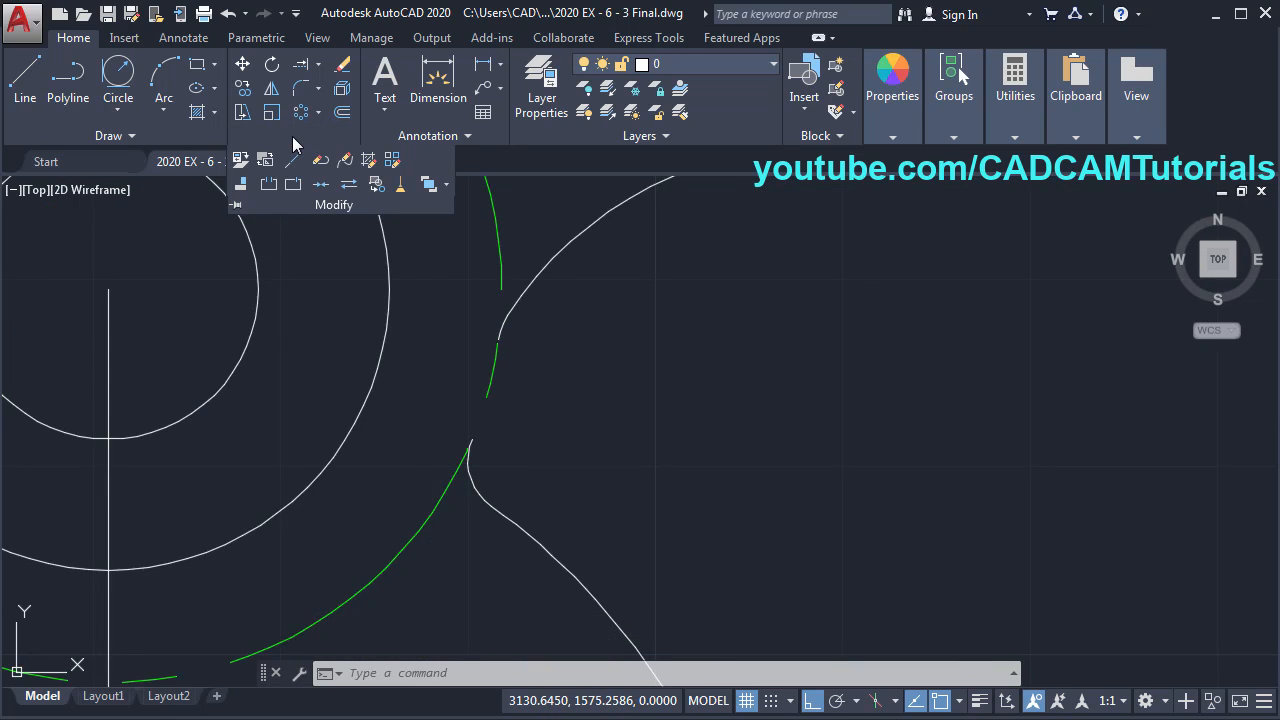
- Break the green centerline circle at both spoke junctions
{"action": "left_click", "coordinate": [270, 188]}
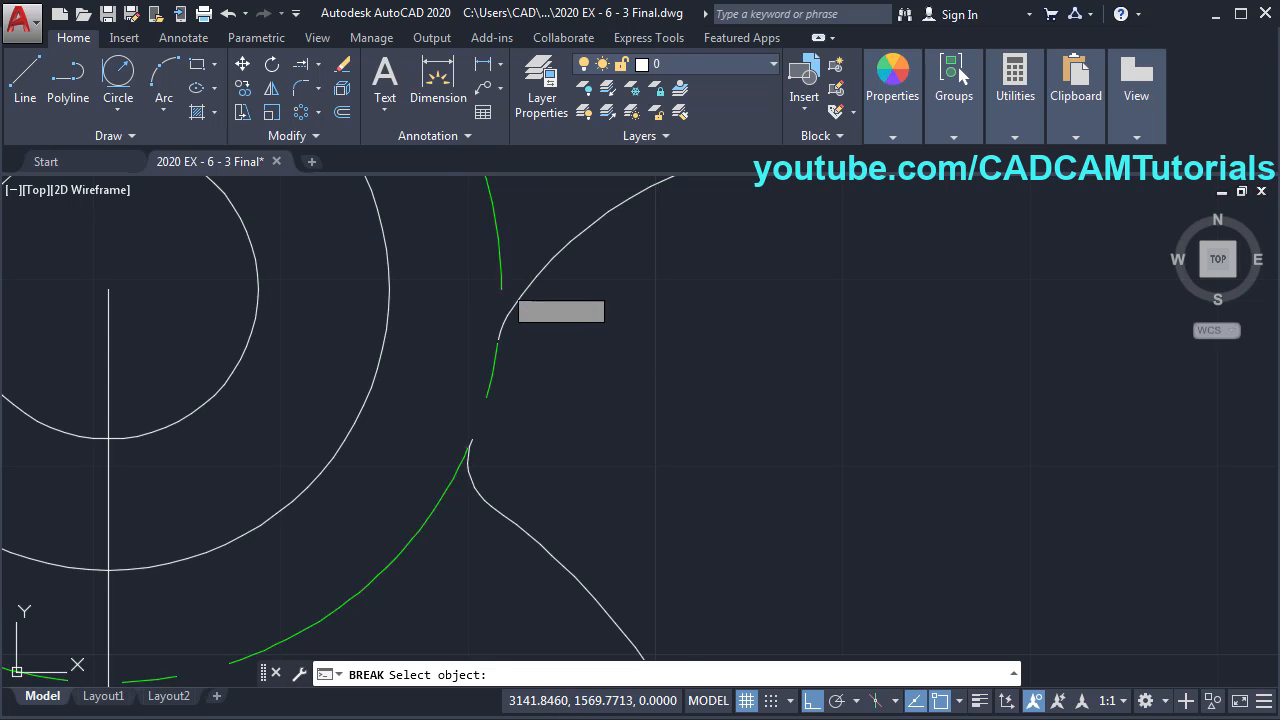
{"action": "left_click", "coordinate": [502, 286]}
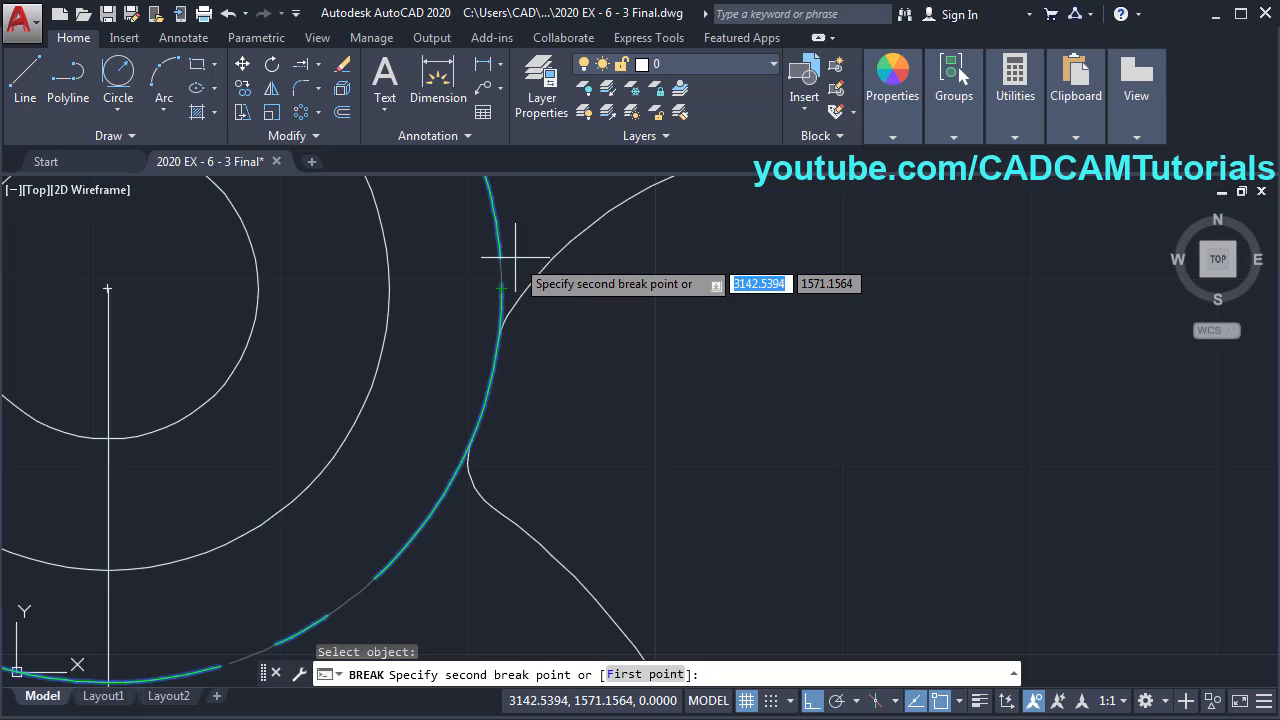
{"action": "left_click", "coordinate": [515, 258]}
{"action": "middle_click_drag", "start_coordinate": [546, 477], "coordinate": [637, 486]}
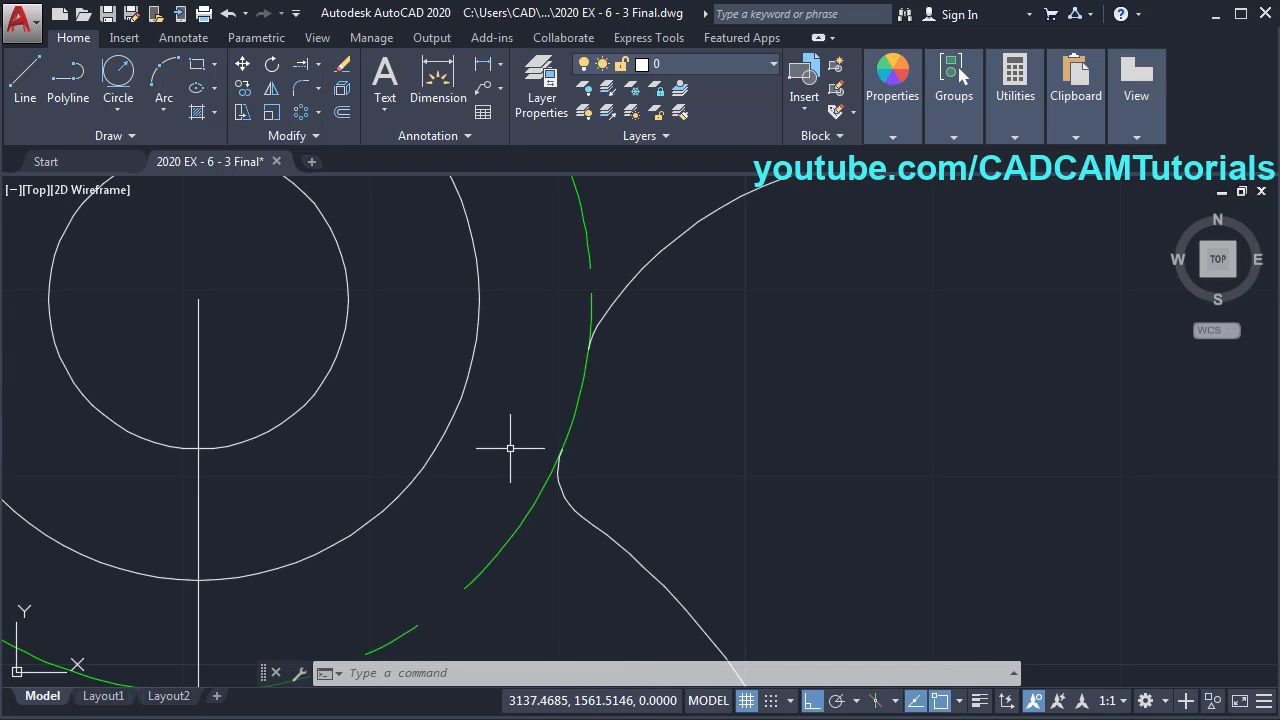
{"action": "type", "text": "br"}
{"action": "key", "text": "Return"}
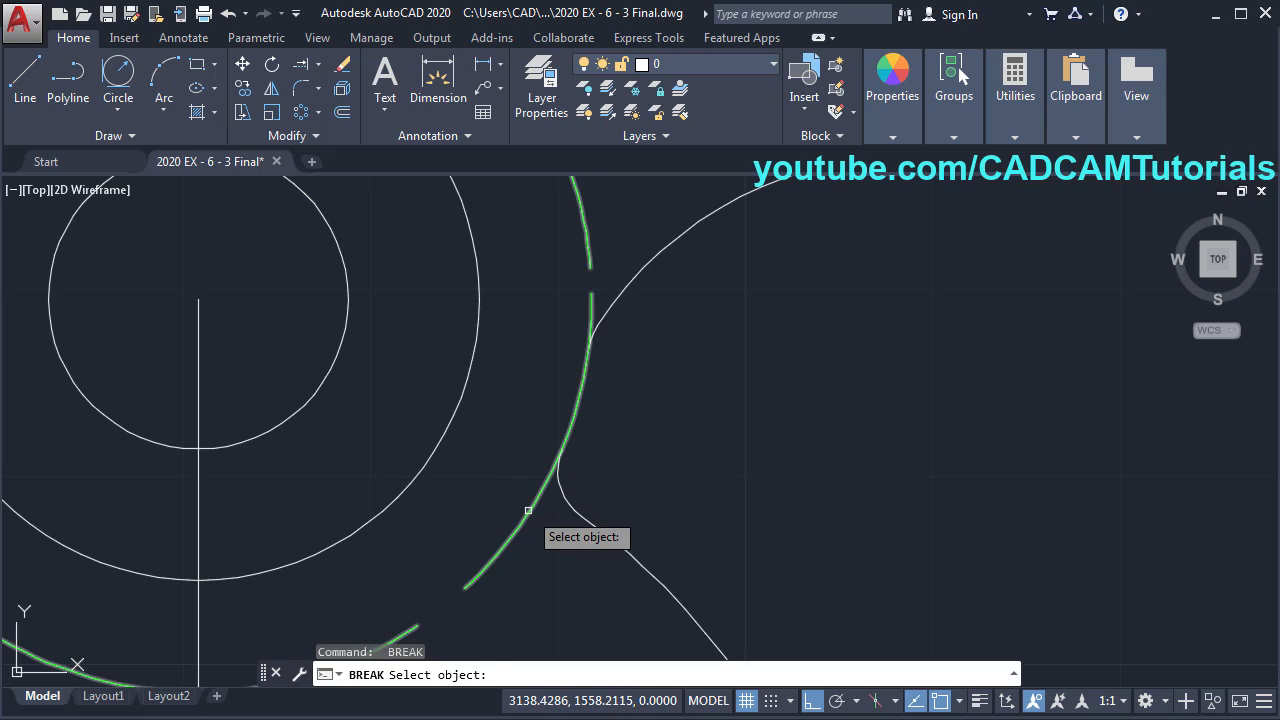
{"action": "left_click", "coordinate": [526, 505]}
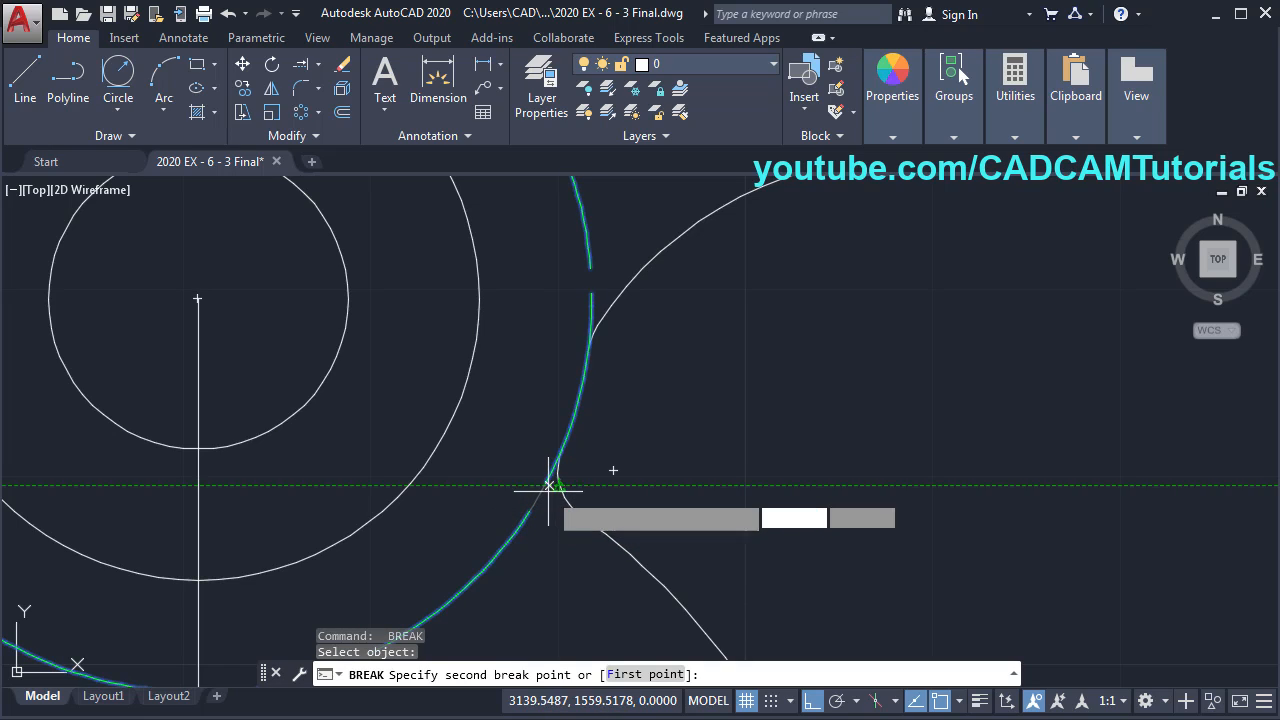
{"action": "left_click", "coordinate": [527, 469]}
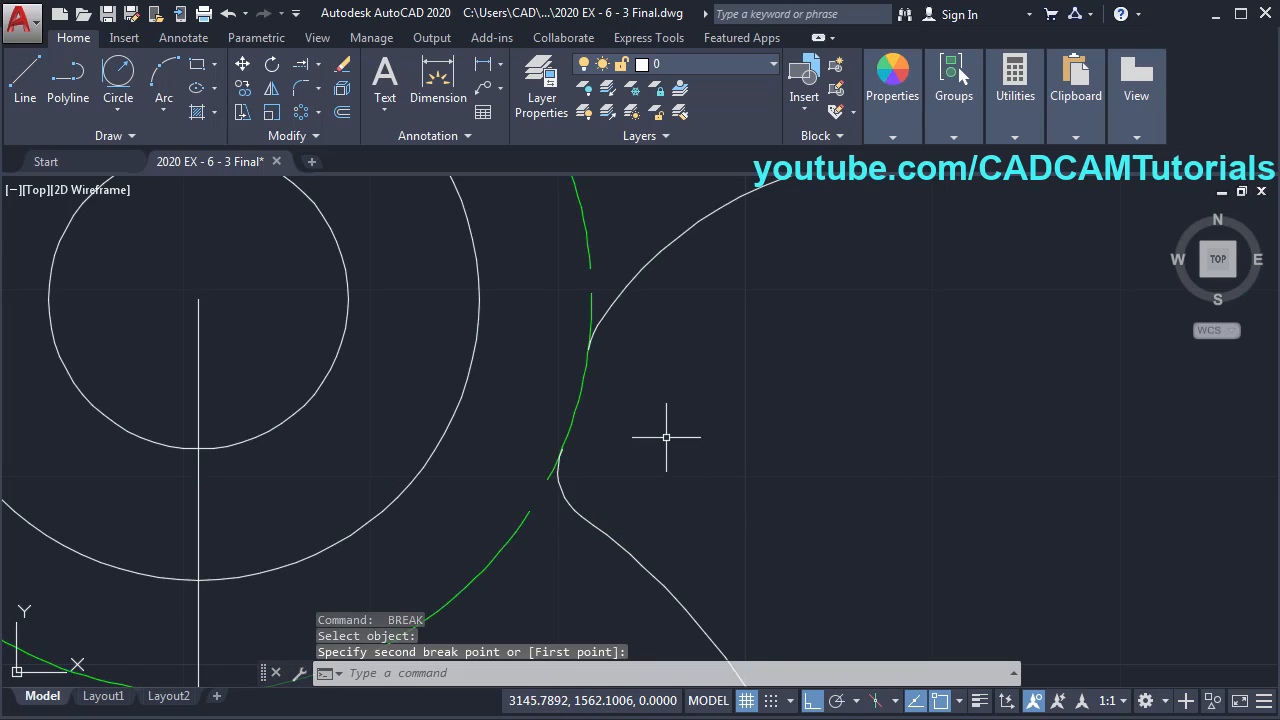
{"action": "middle_click_drag", "start_coordinate": [666, 437], "coordinate": [620, 462]}
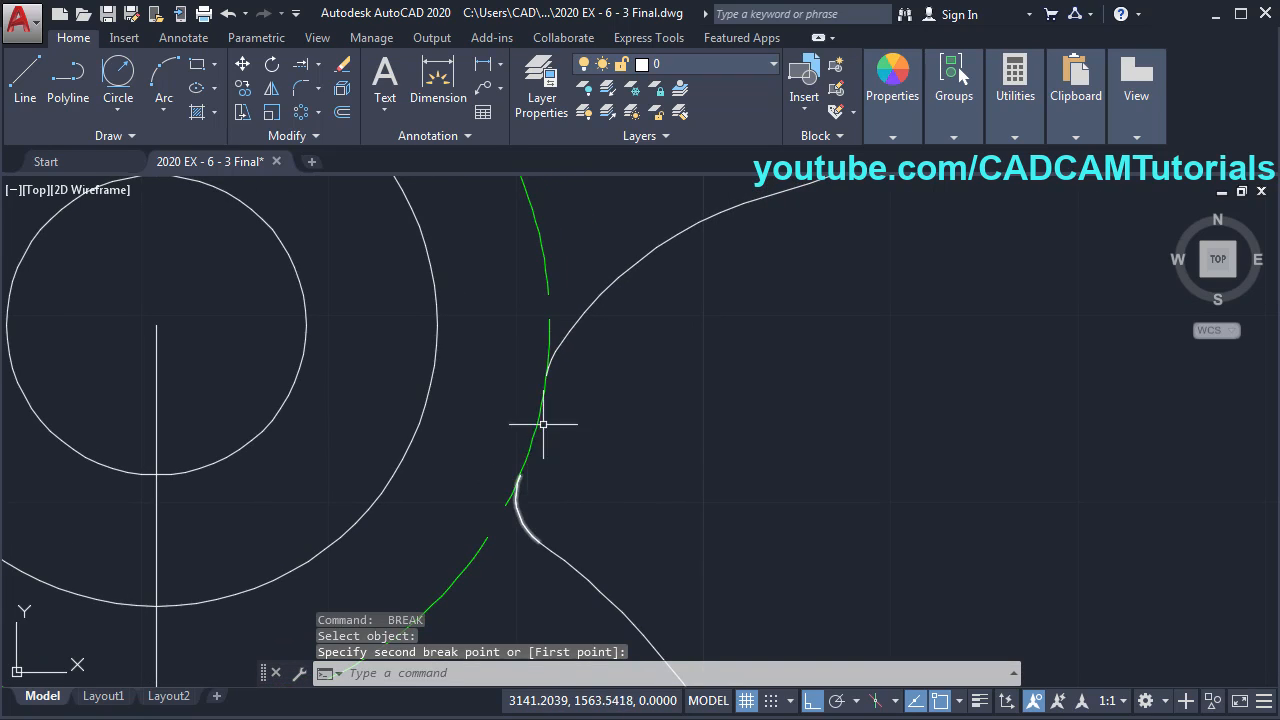
- Trim the small green segment away and move the remaining spoke-neck arc to layer 0
{"action": "type", "text": "t"}
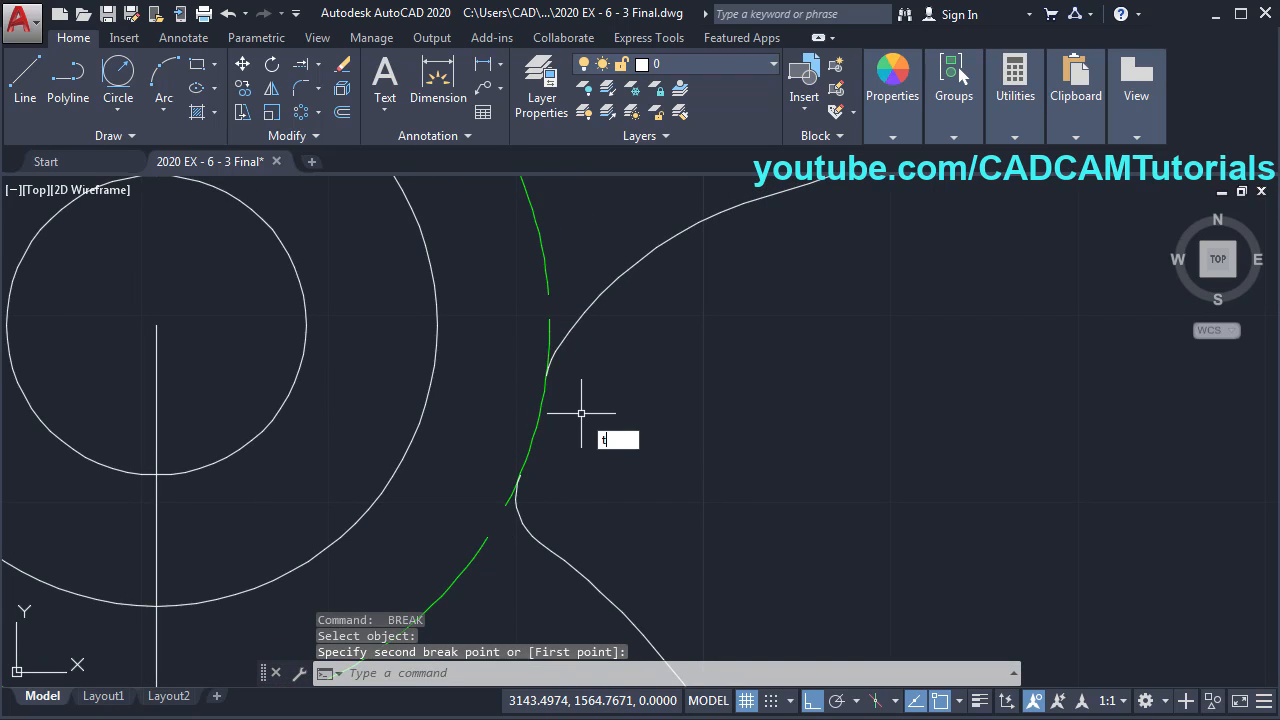
{"action": "type", "text": "r"}
{"action": "key", "text": "Return"}
{"action": "key", "text": "Return"}
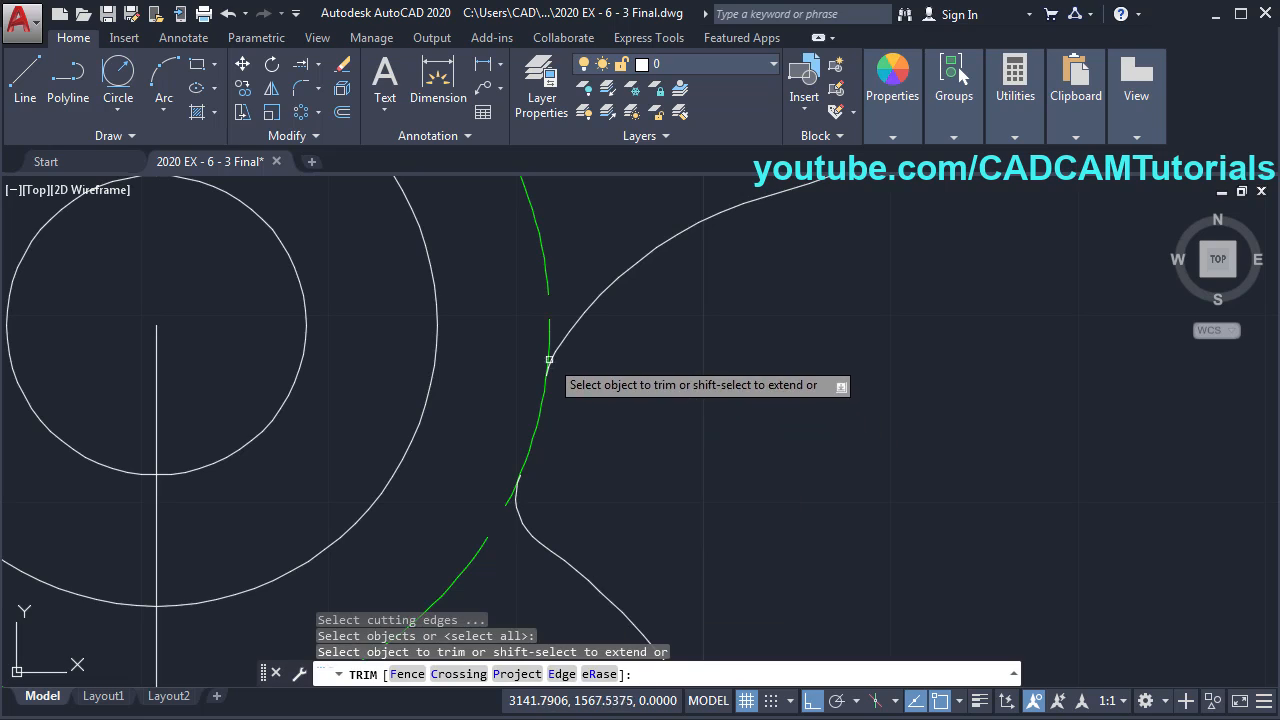
{"action": "left_click", "coordinate": [550, 342]}
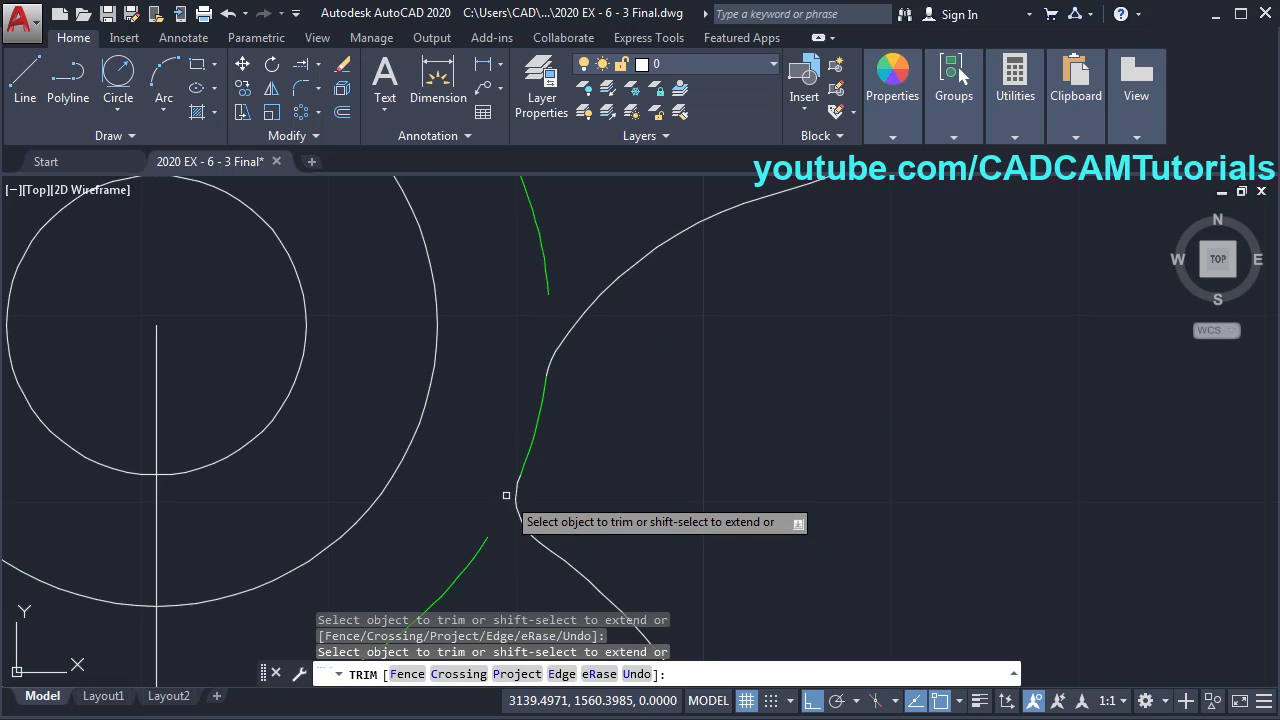
{"action": "key", "text": "Return"}
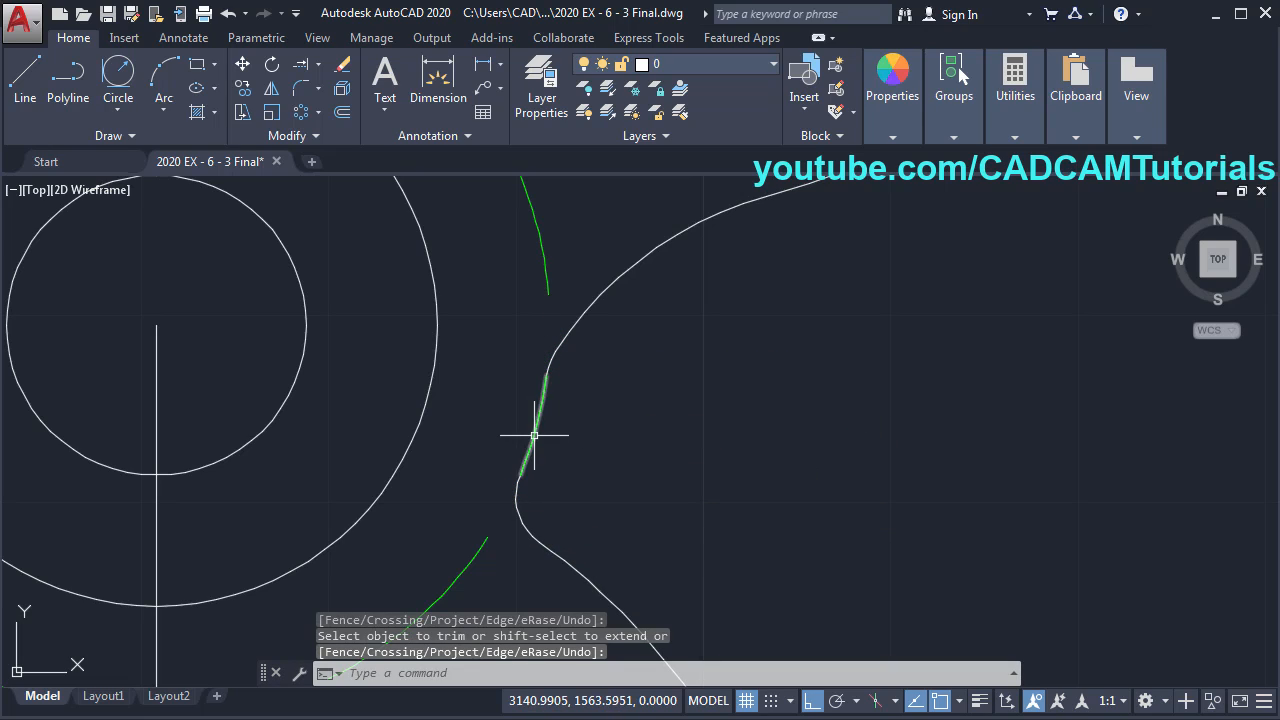
{"action": "left_click", "coordinate": [537, 437]}
{"action": "left_click", "coordinate": [697, 64]}
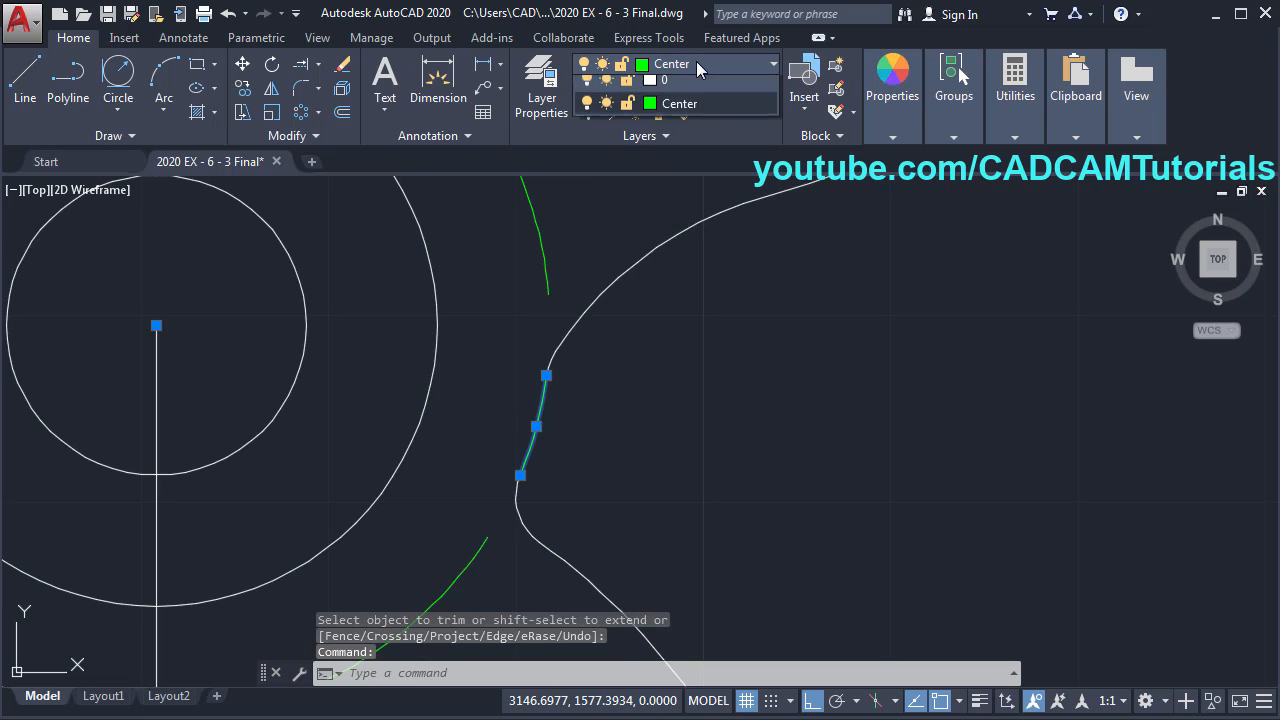
{"action": "left_click", "coordinate": [673, 96]}
{"action": "key", "text": "Escape"}
{"action": "key", "text": "Escape"}
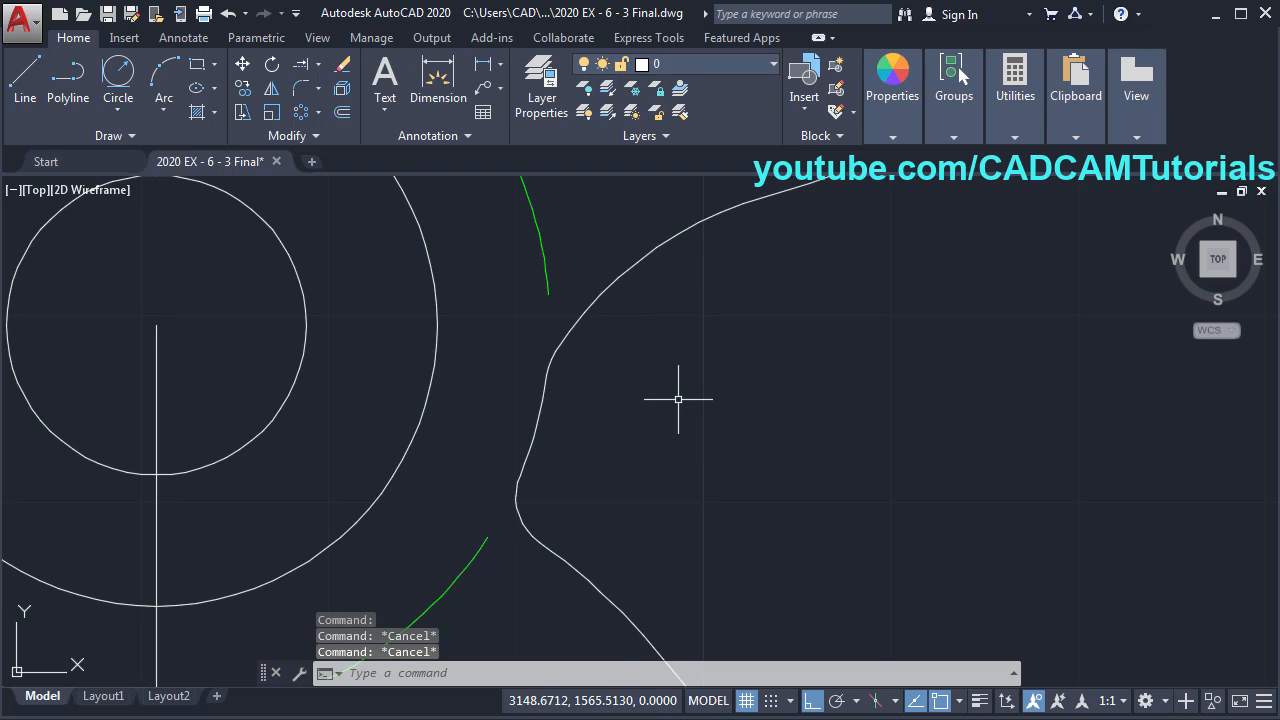
- Start a polar array and select the spoke's lobe and neck curves
{"action": "scroll", "coordinate": [625, 280], "scroll_direction": "down", "scroll_amount": 6}
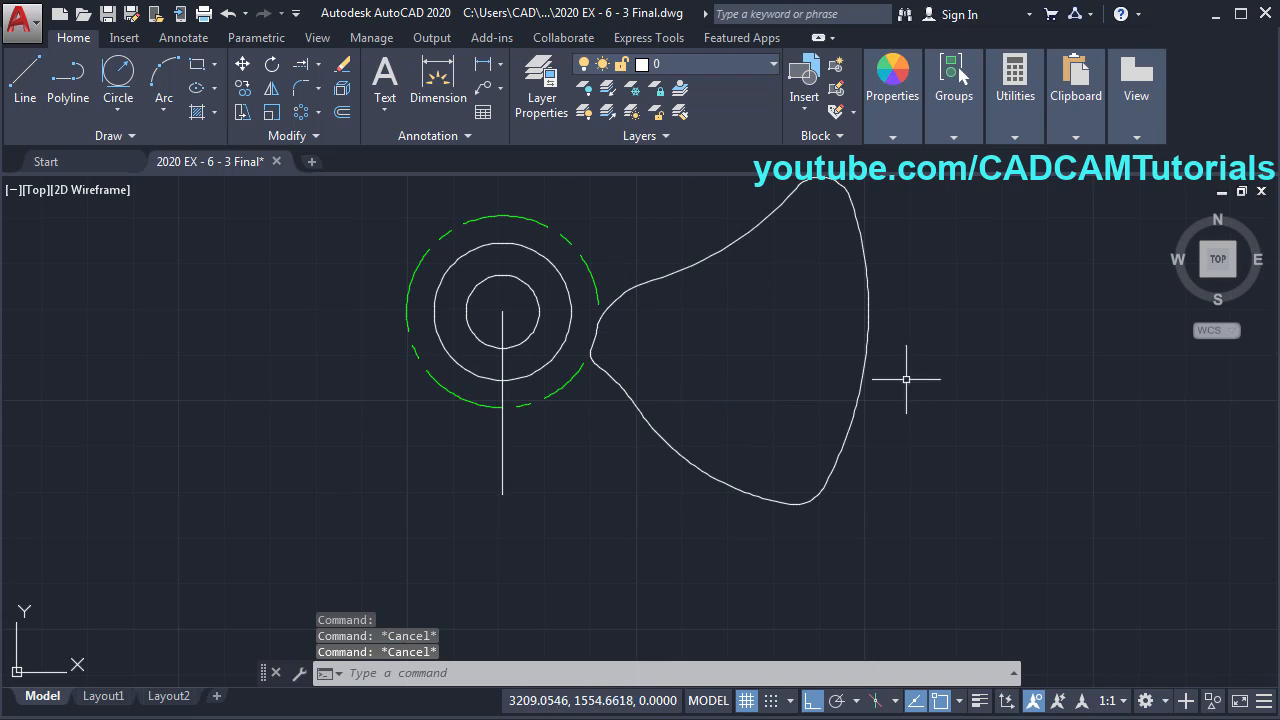
{"action": "scroll", "coordinate": [761, 343], "scroll_direction": "down", "scroll_amount": 2}
{"action": "middle_click_drag", "start_coordinate": [788, 353], "coordinate": [790, 427]}
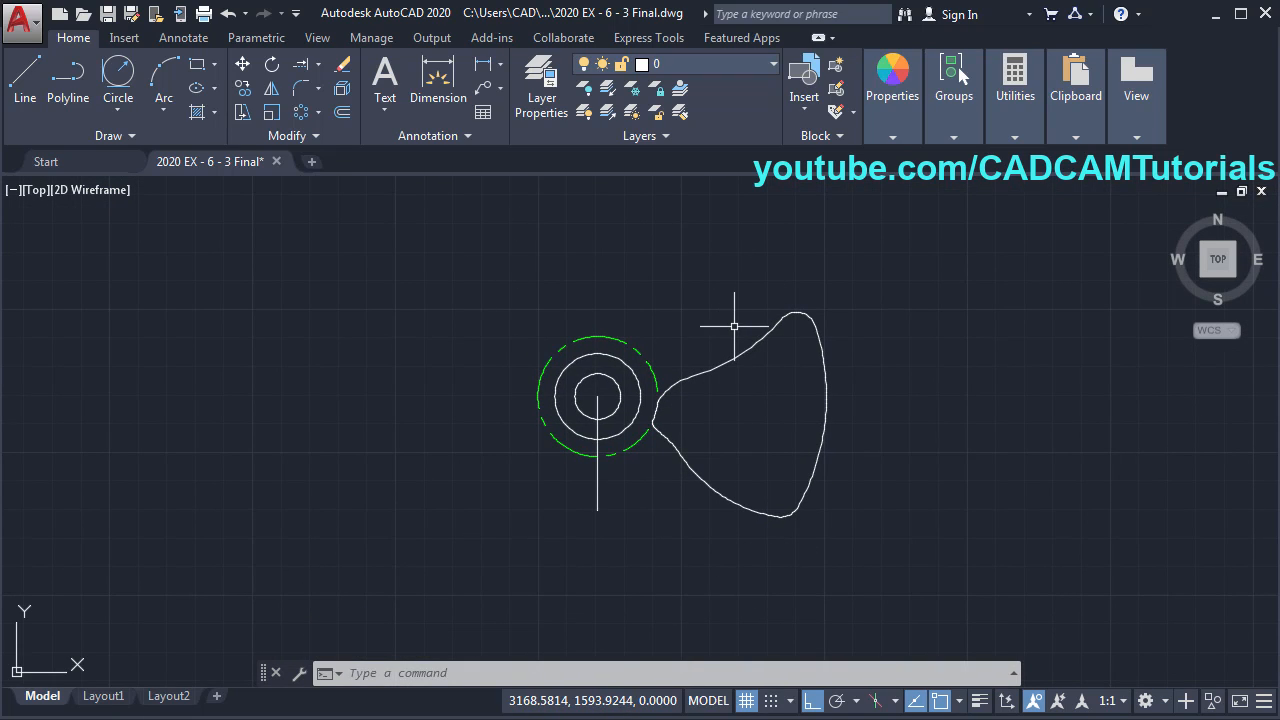
{"action": "left_click", "coordinate": [296, 115]}
{"action": "left_click", "coordinate": [868, 282]}
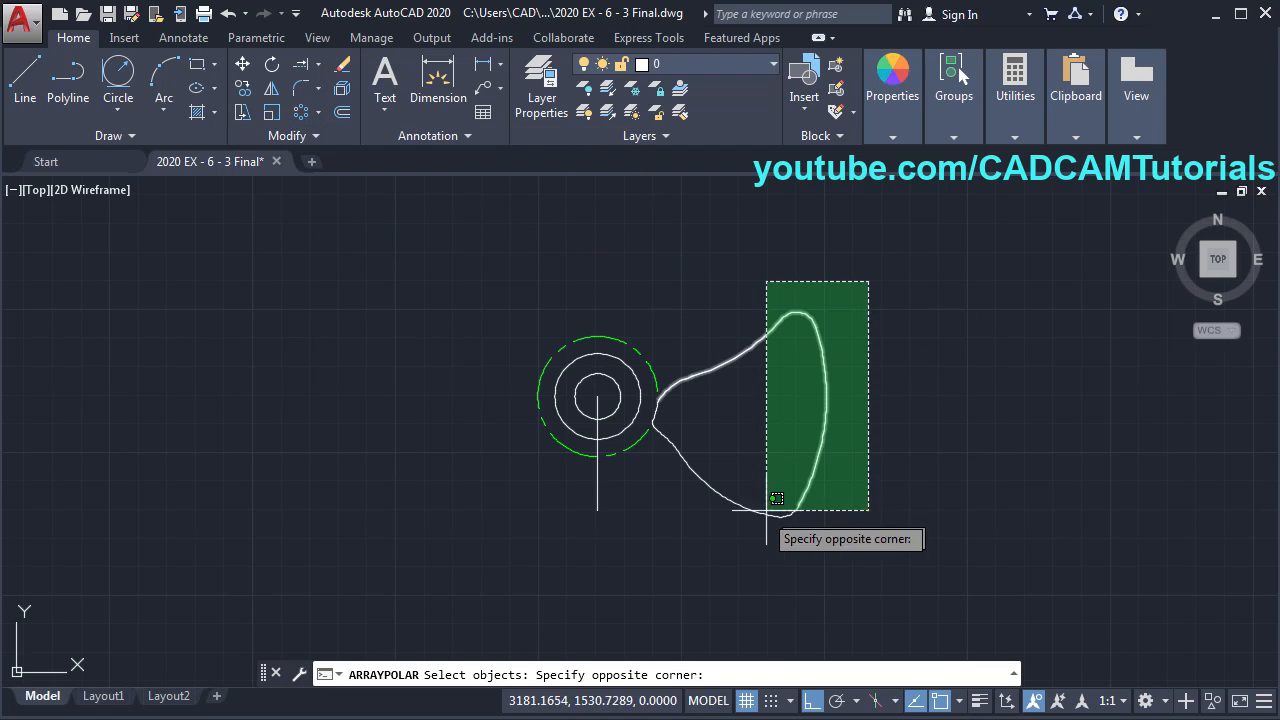
{"action": "left_click", "coordinate": [776, 498]}
{"action": "scroll", "coordinate": [694, 490], "scroll_direction": "up", "scroll_amount": 2}
{"action": "left_click", "coordinate": [674, 380]}
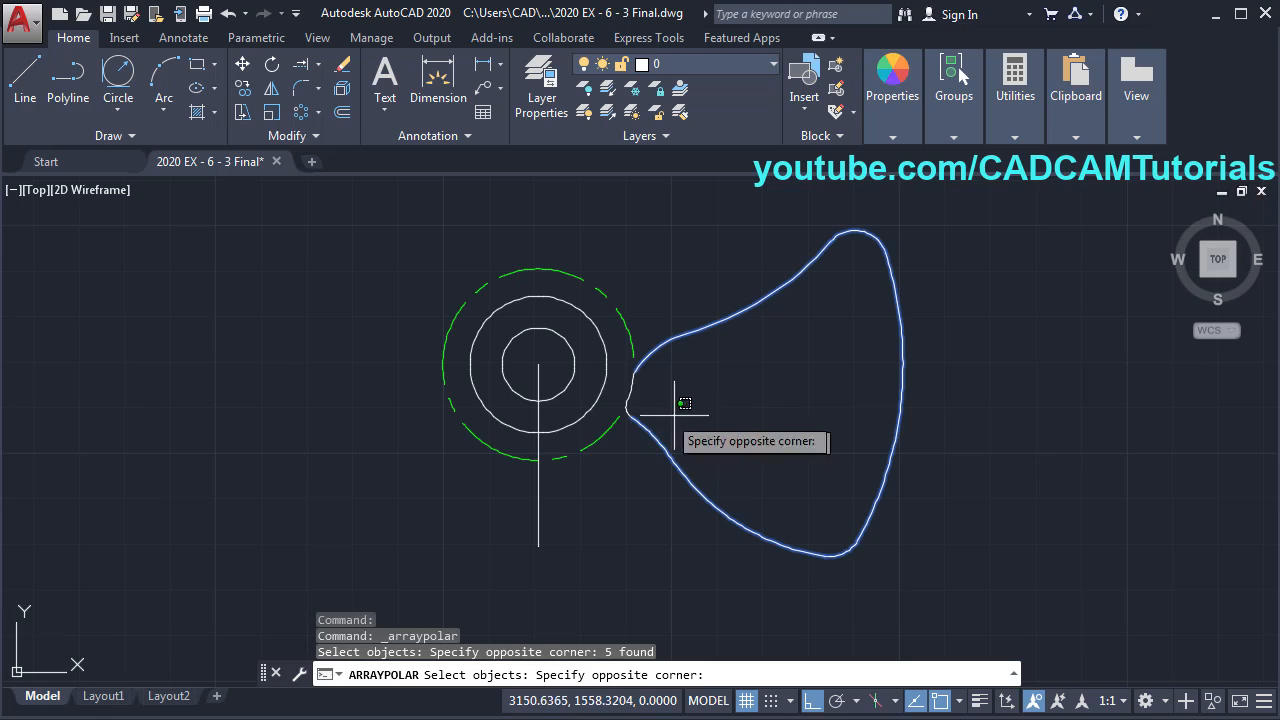
{"action": "left_click", "coordinate": [626, 385]}
{"action": "key", "text": "Return"}
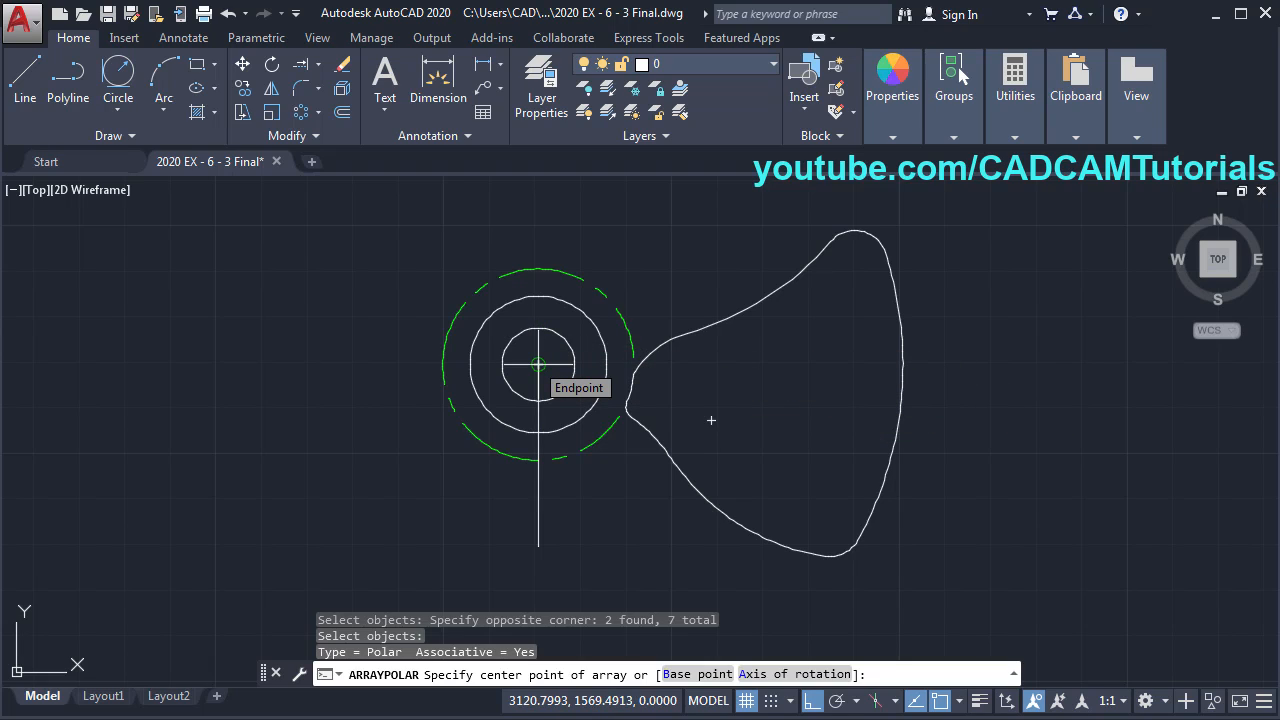
- Centre the array on the hub with 5 items over 360° and close it
{"action": "left_click", "coordinate": [538, 365]}
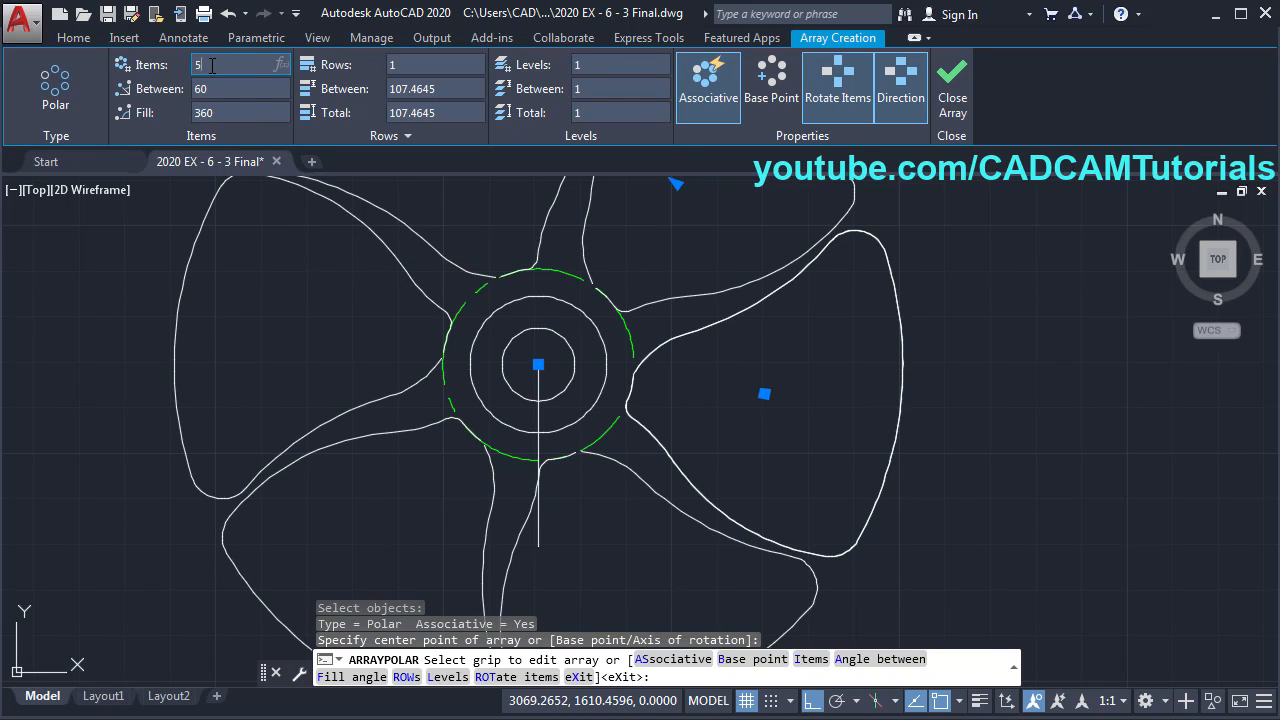
{"action": "key", "text": "Return"}
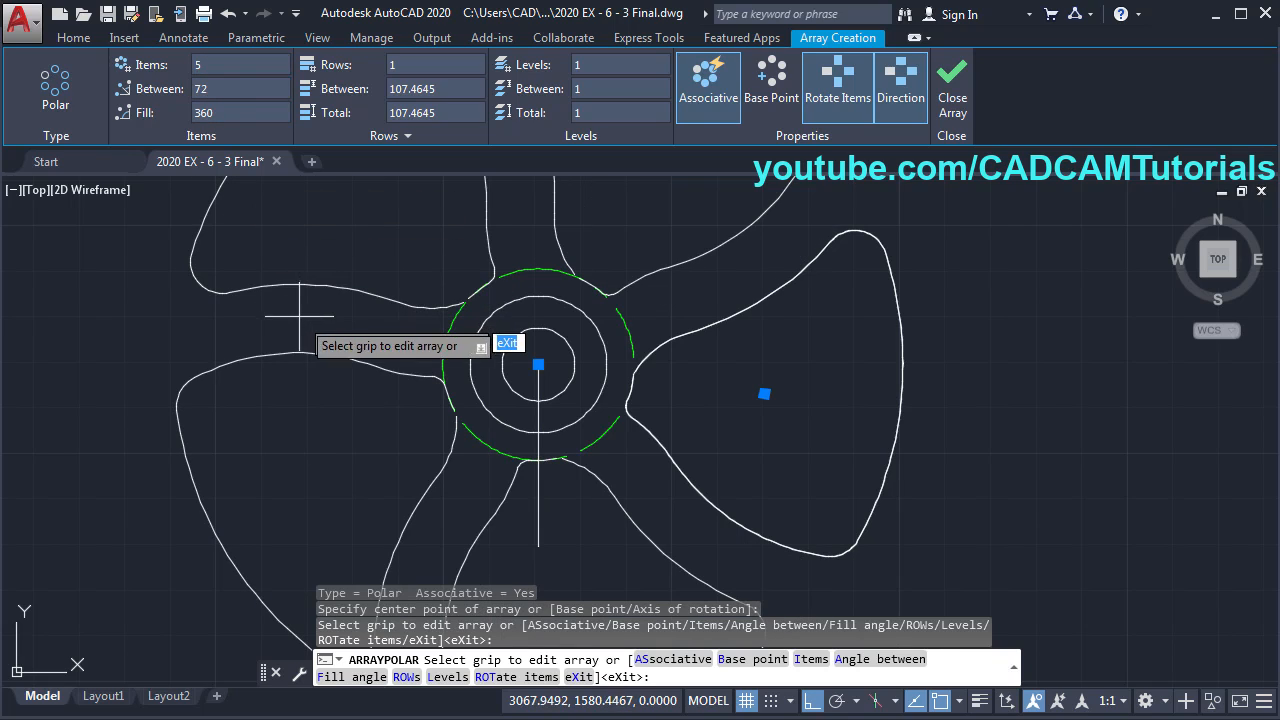
{"action": "scroll", "coordinate": [320, 360], "scroll_direction": "down", "scroll_amount": 2}
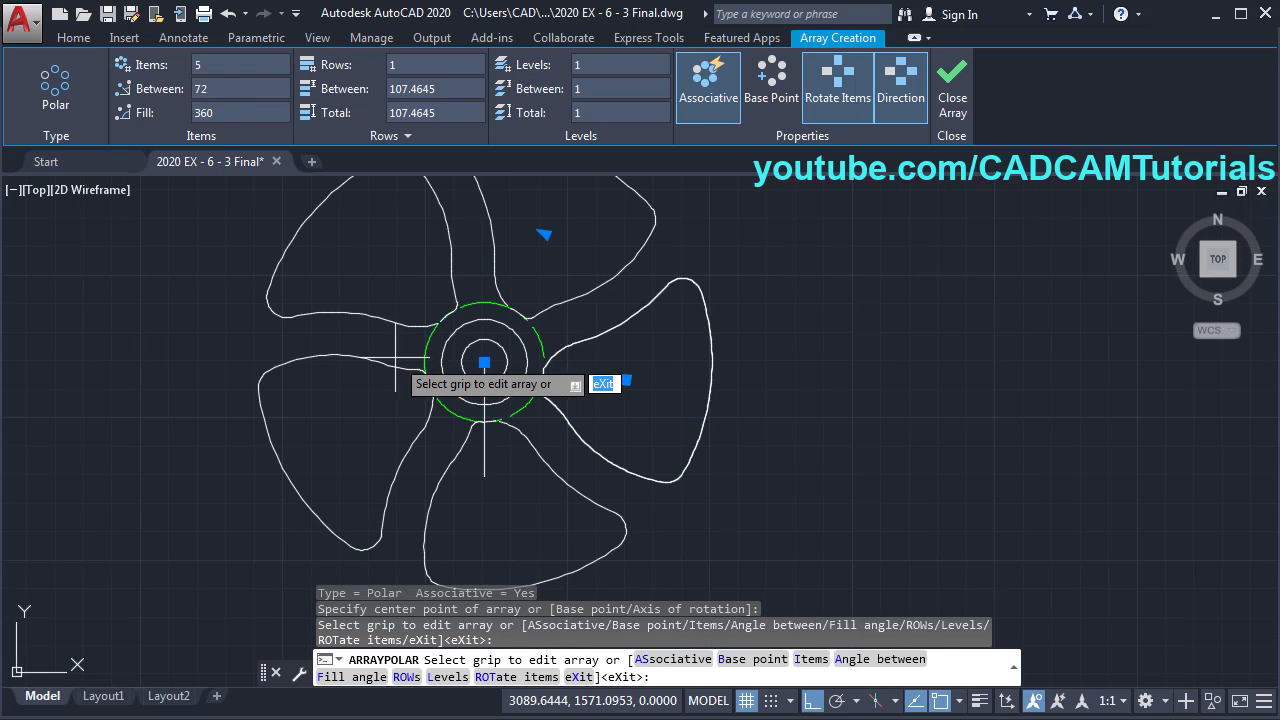
{"action": "left_click", "coordinate": [952, 108]}
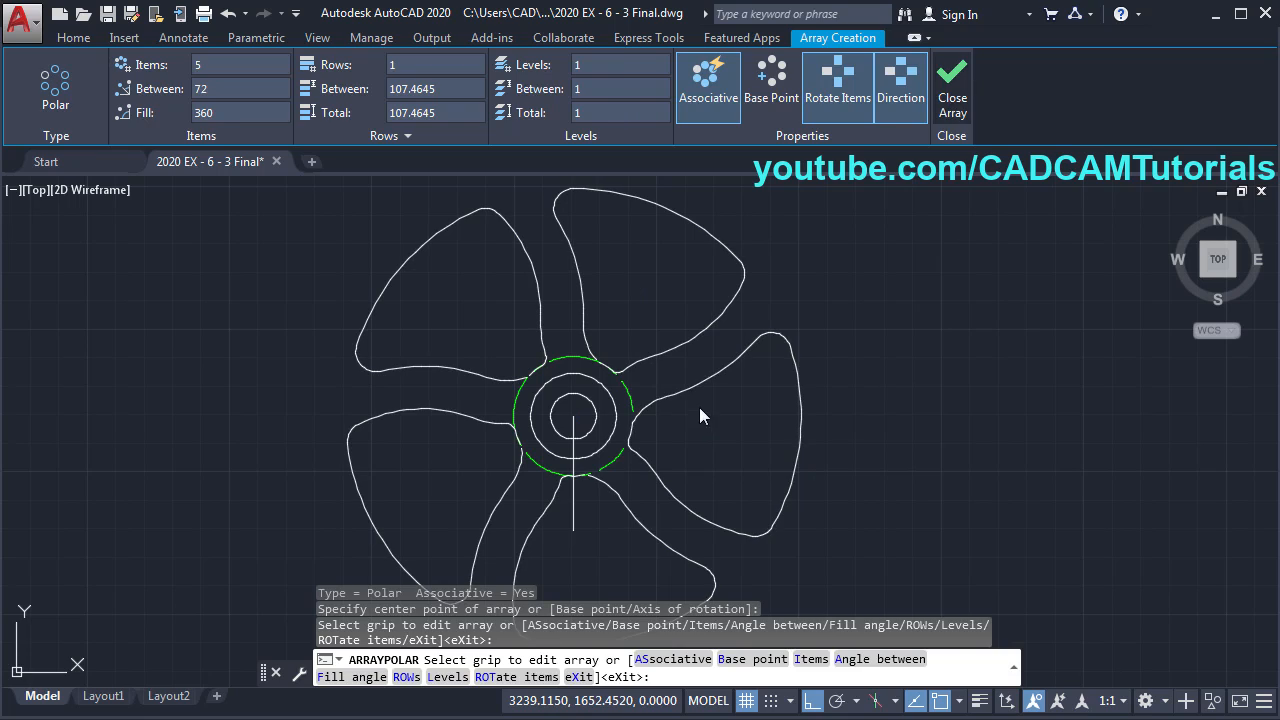
{"action": "scroll", "coordinate": [737, 366], "scroll_direction": "down", "scroll_amount": 2}
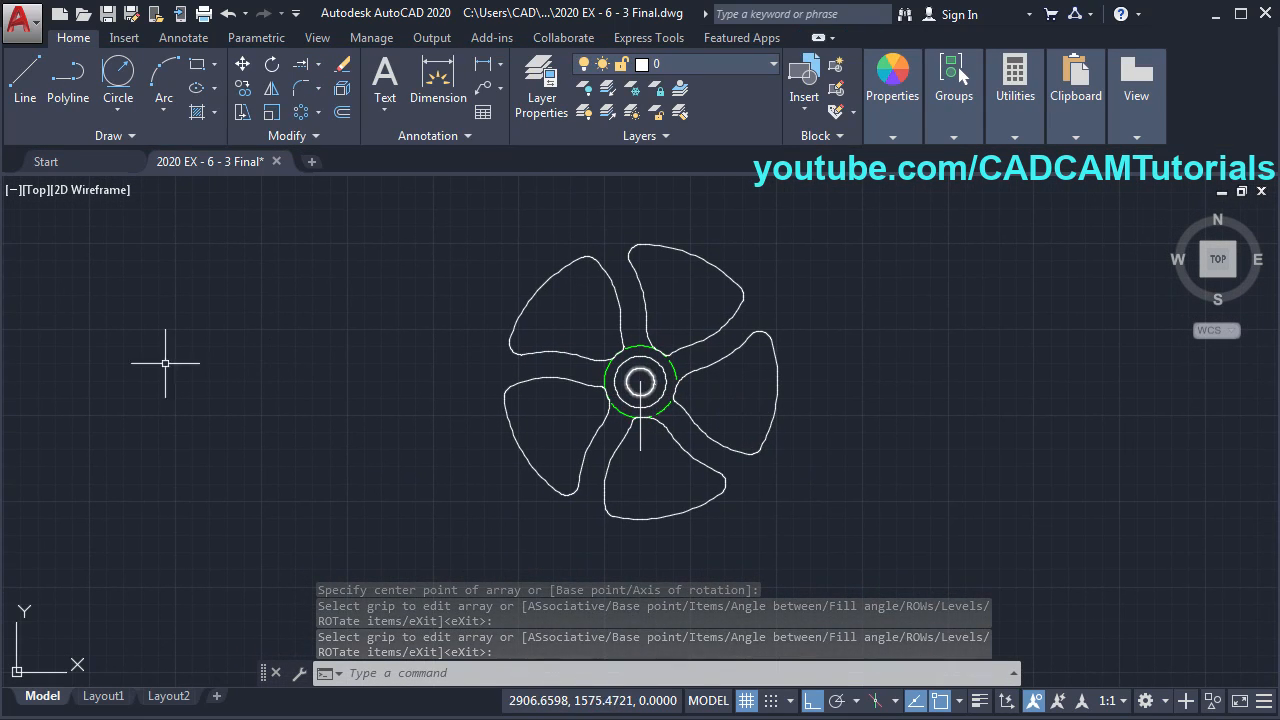
- Draw the radius 85 rim circle centred on the hub
{"action": "key", "text": "alt+Tab"}
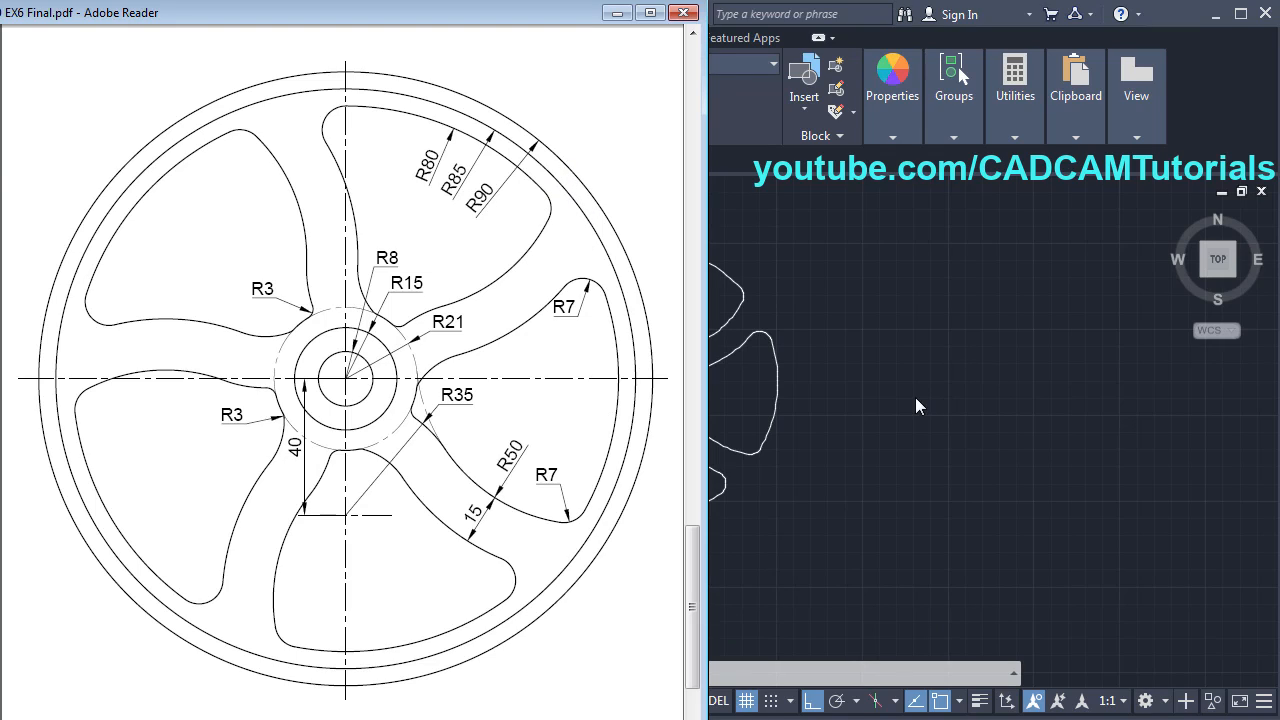
{"action": "key", "text": "alt+Tab"}
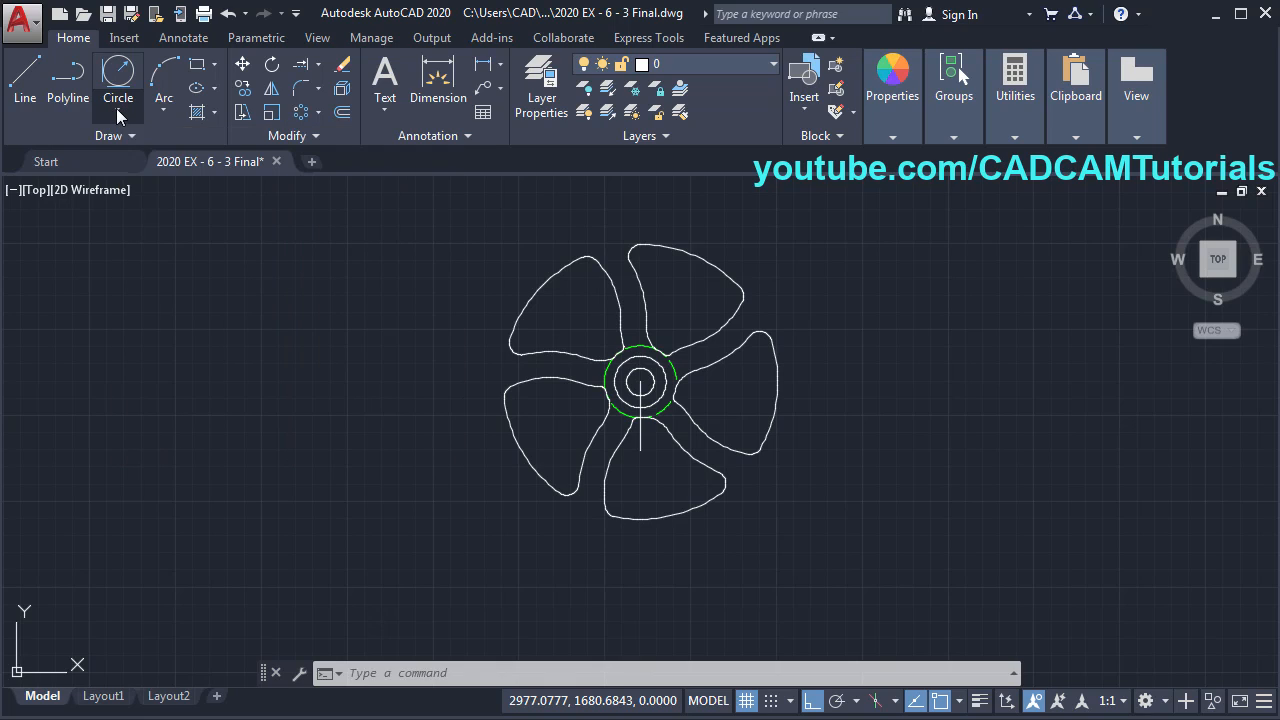
{"action": "left_click", "coordinate": [117, 109]}
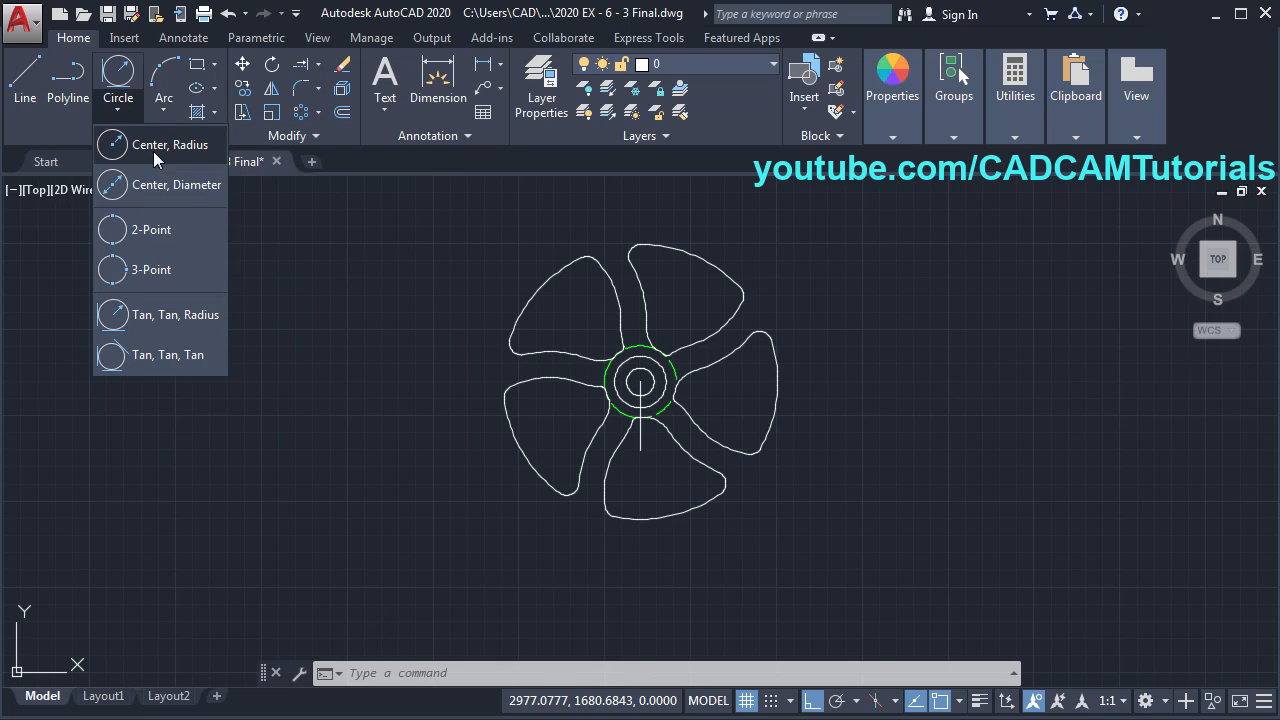
{"action": "left_click", "coordinate": [153, 151]}
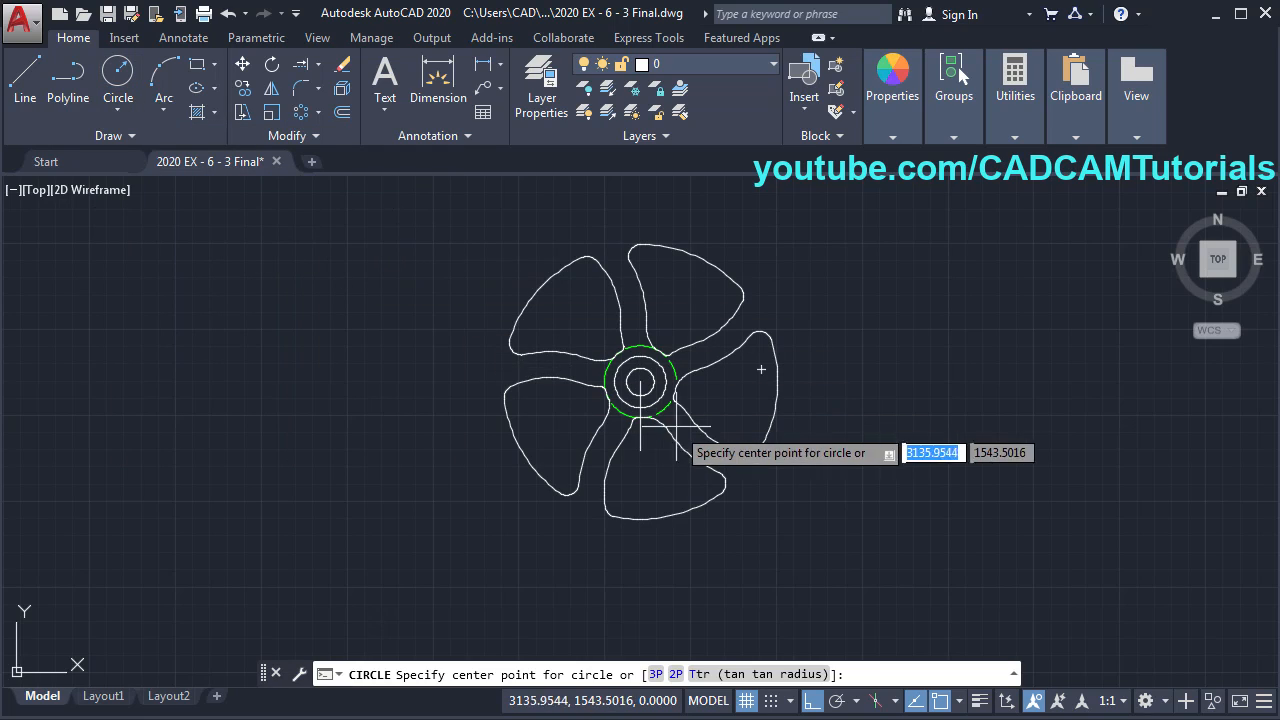
{"action": "left_click", "coordinate": [640, 381]}
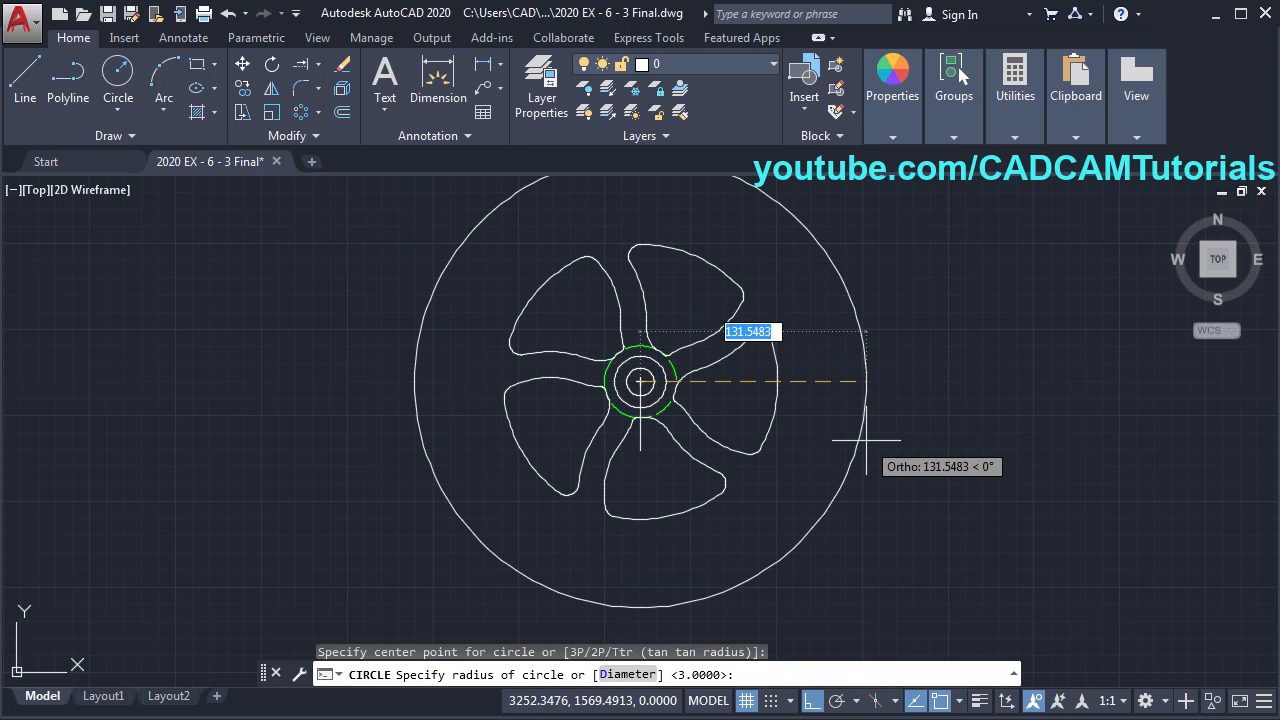
{"action": "type", "text": "85"}
{"action": "key", "text": "Return"}
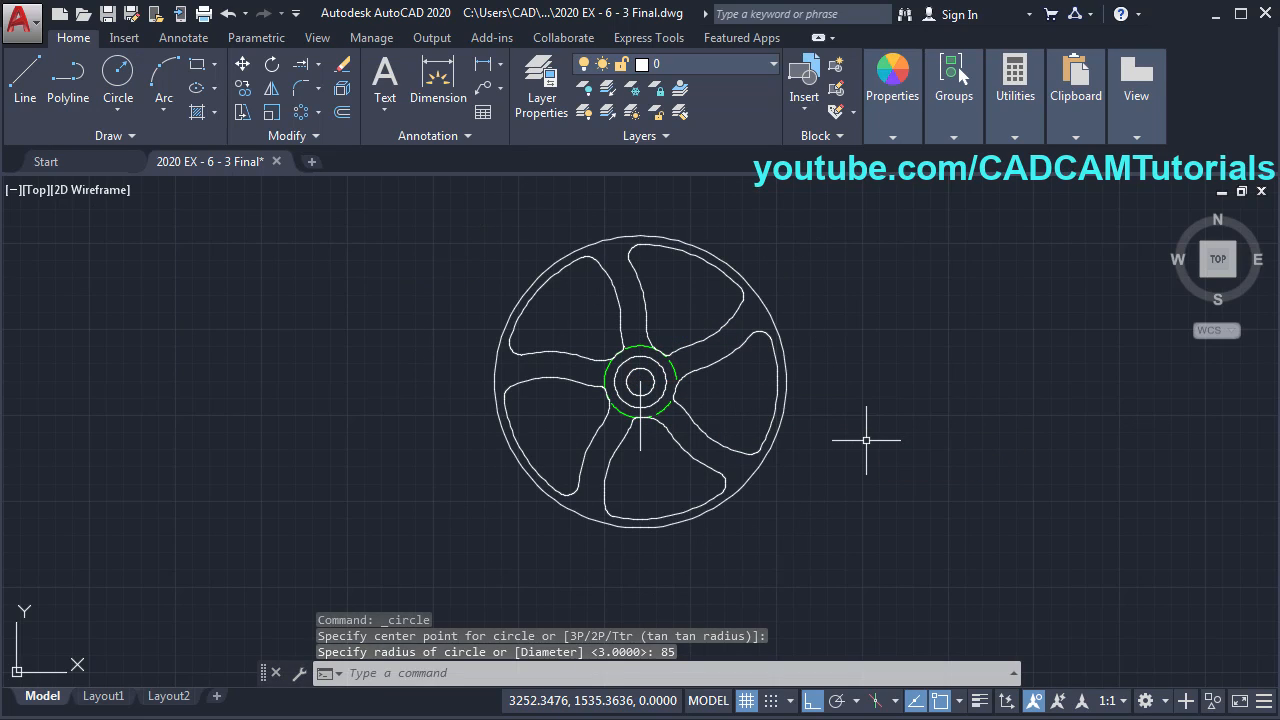
- Draw the radius 90 outer rim circle on the same hub centre
{"action": "key", "text": "Return"}
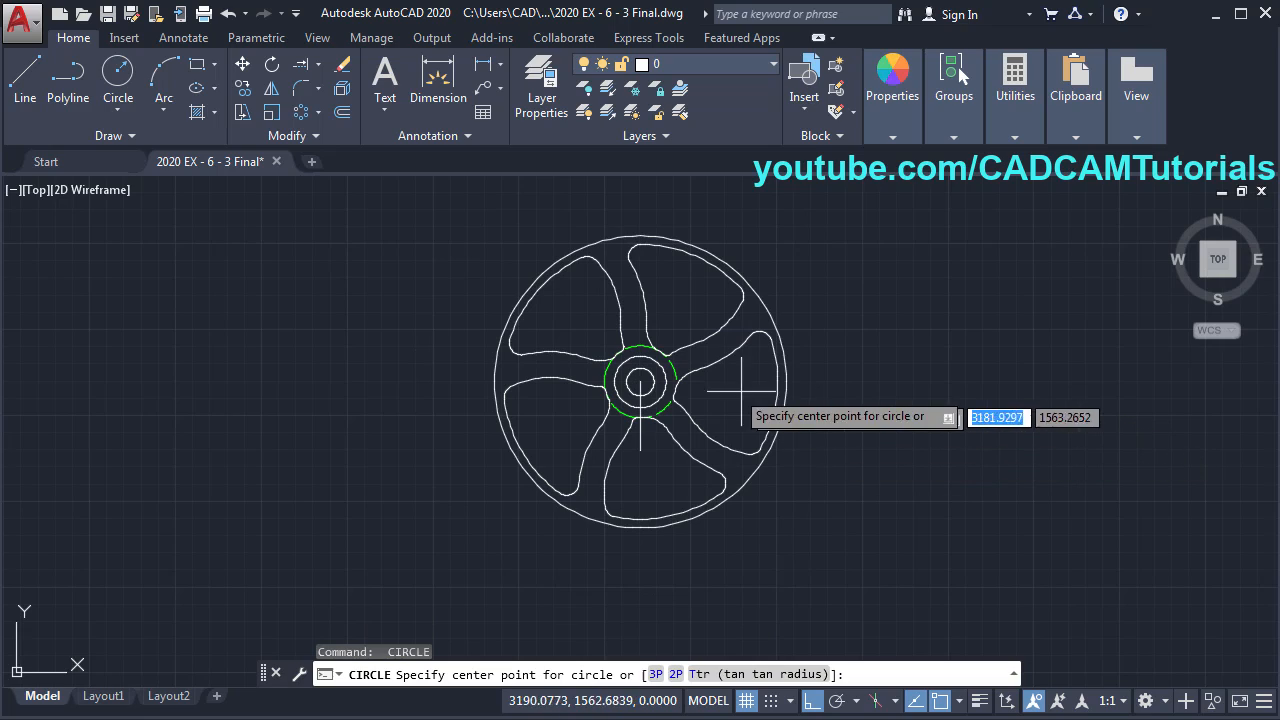
{"action": "left_click", "coordinate": [640, 381]}
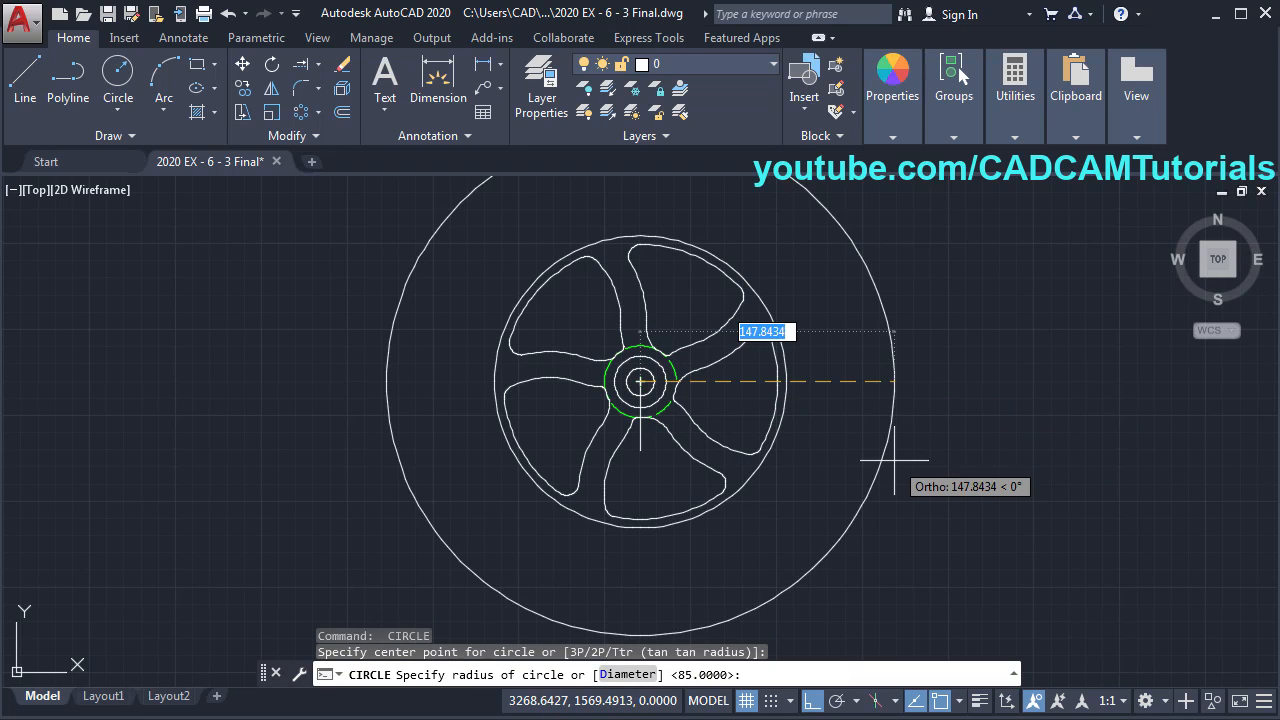
{"action": "type", "text": "90"}
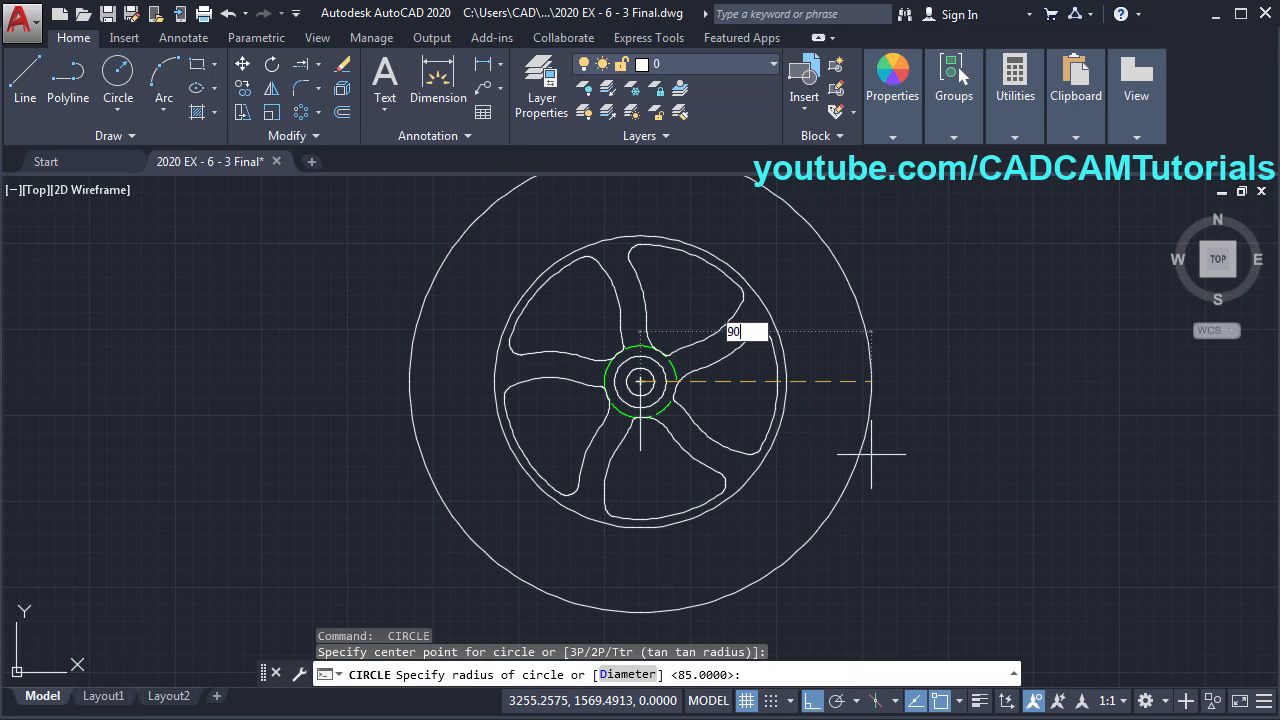
{"action": "key", "text": "Return"}
{"action": "scroll", "coordinate": [450, 370], "scroll_direction": "up", "scroll_amount": 3}
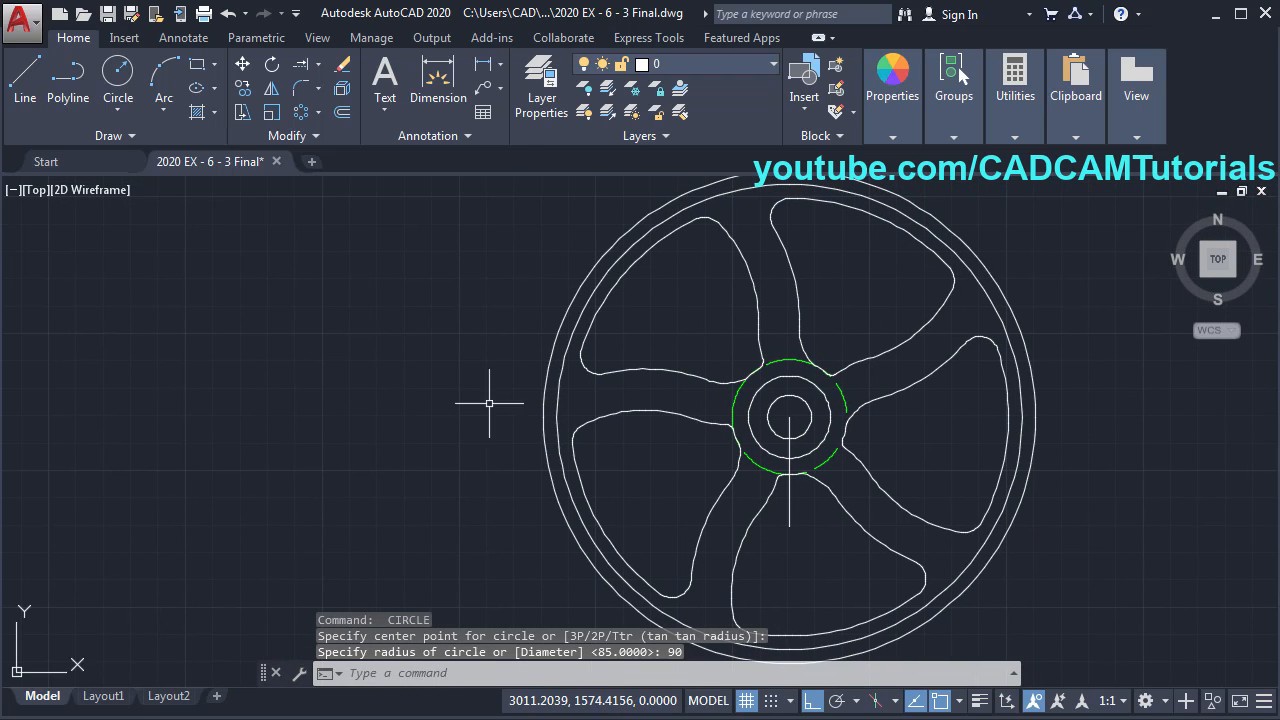
{"action": "key", "text": "alt+Tab"}
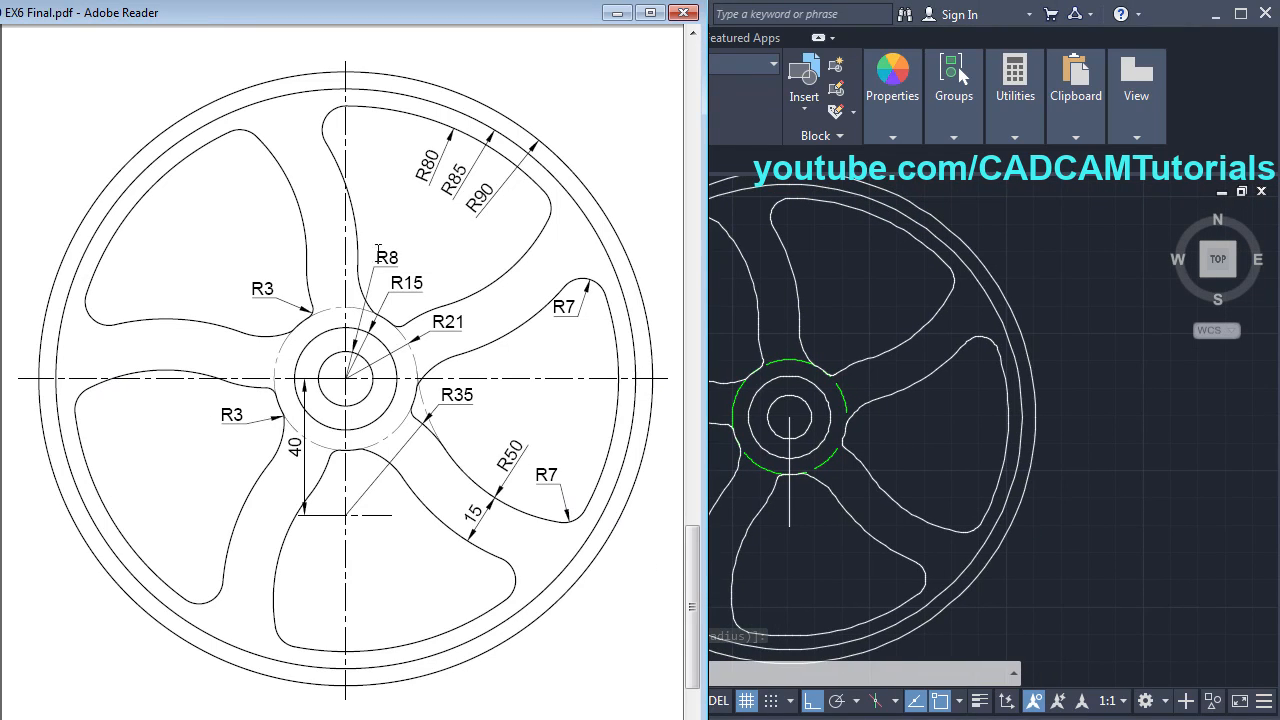
{"action": "key", "text": "alt+Tab"}
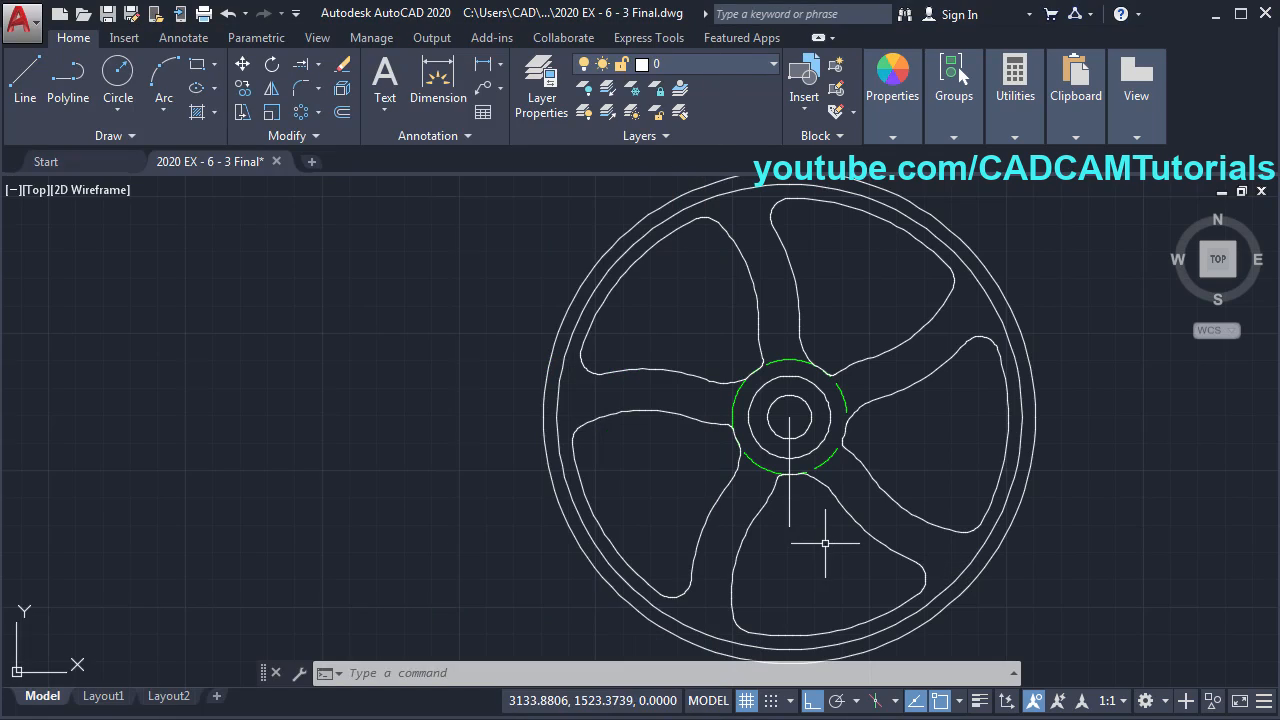
- Make Center the current layer and draw a vertical centre line through the hub past the rim
{"action": "left_click", "coordinate": [678, 62]}
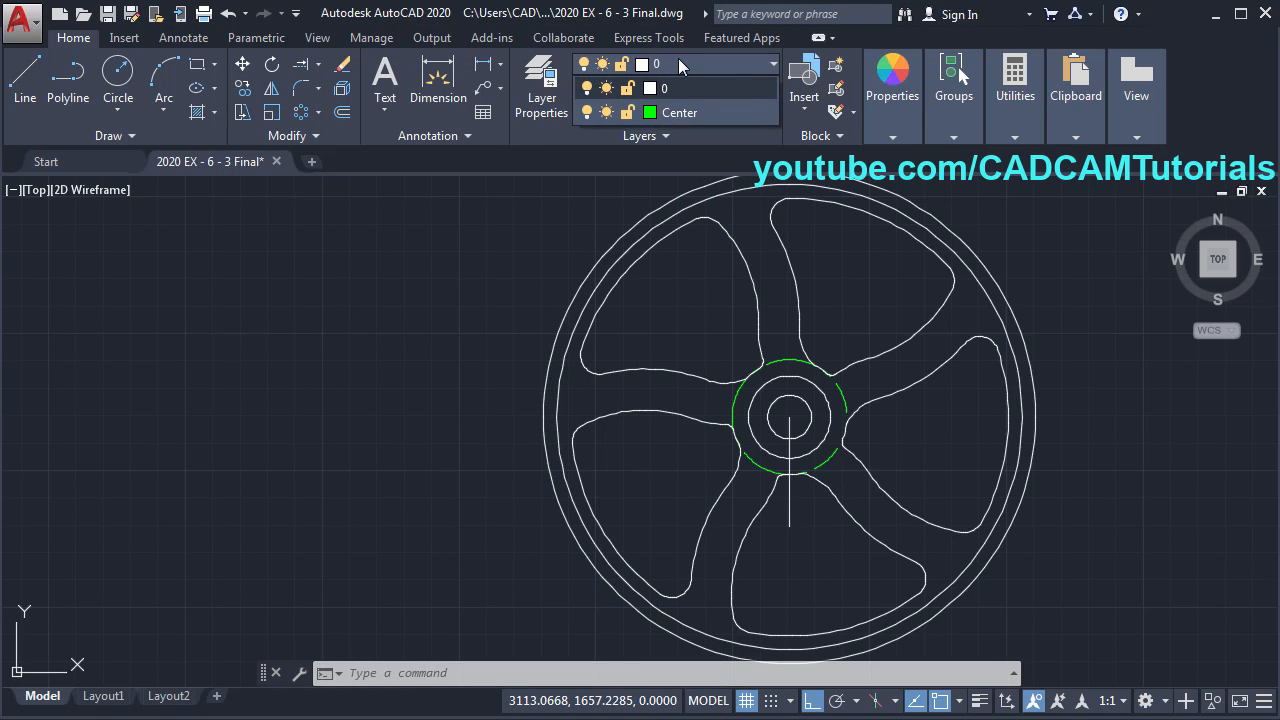
{"action": "left_click", "coordinate": [700, 114]}
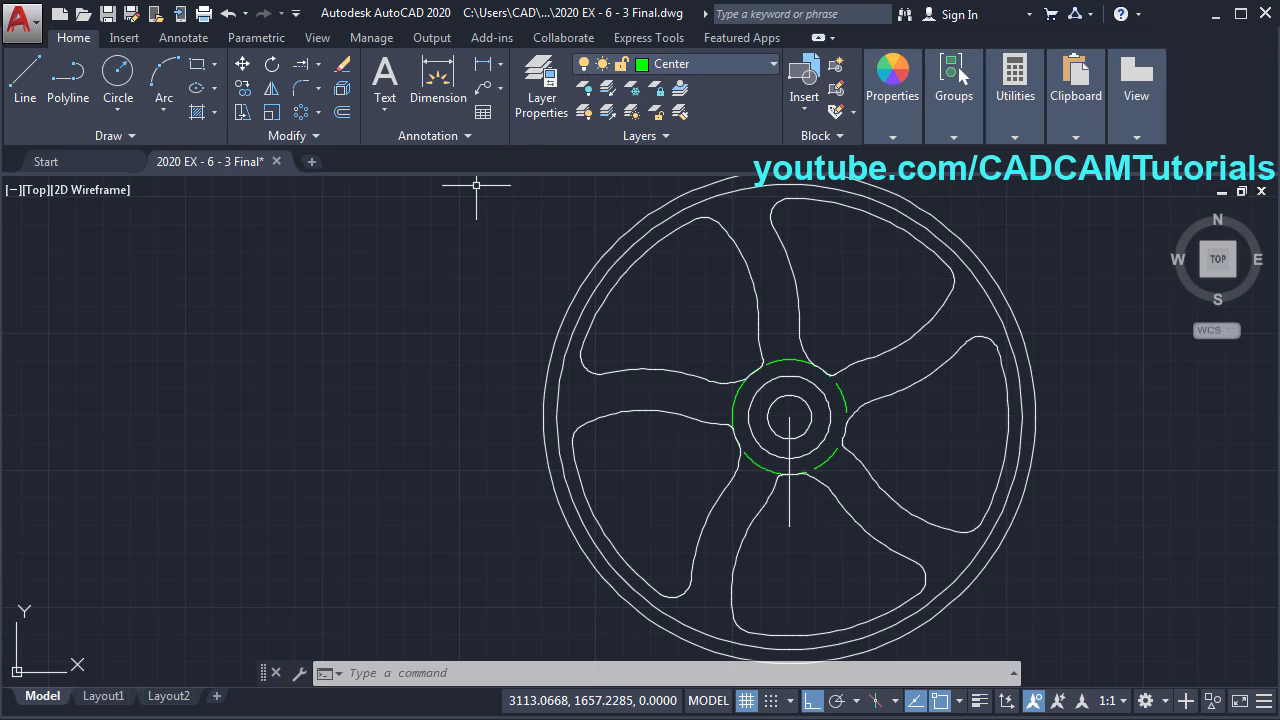
{"action": "left_click", "coordinate": [24, 100]}
{"action": "scroll", "coordinate": [600, 330], "scroll_direction": "down", "scroll_amount": 3}
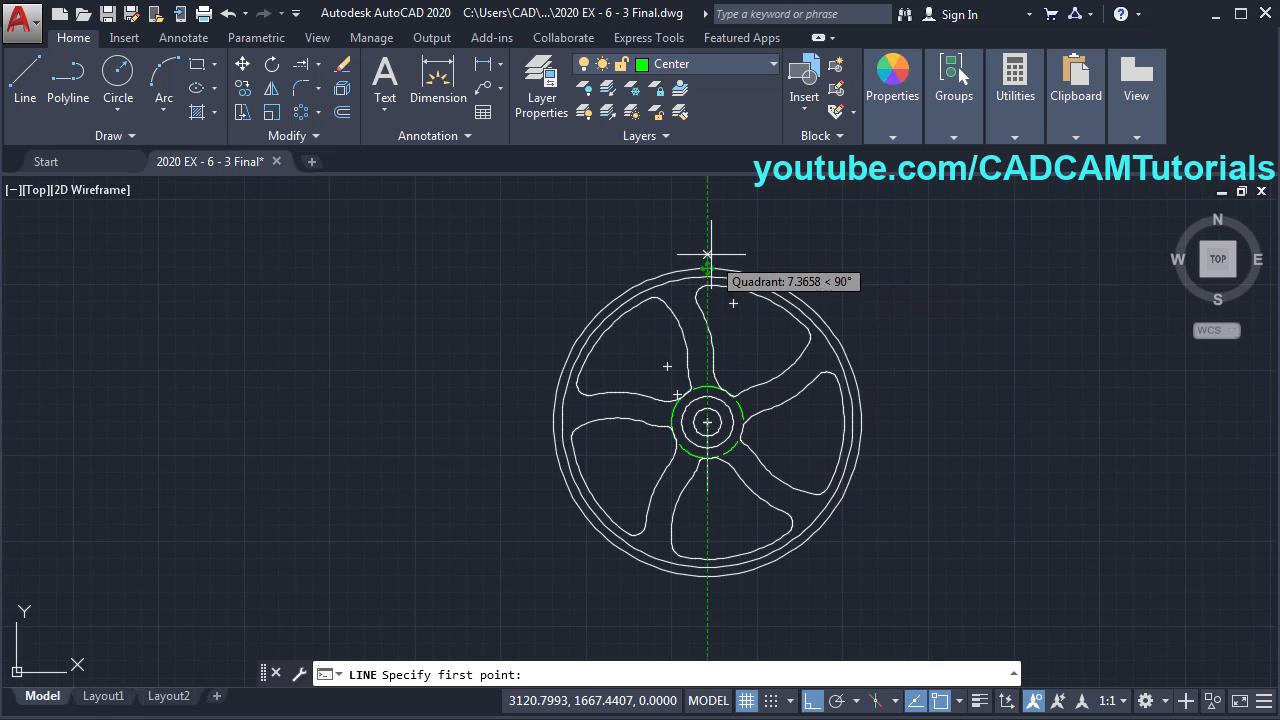
{"action": "left_click", "coordinate": [708, 256]}
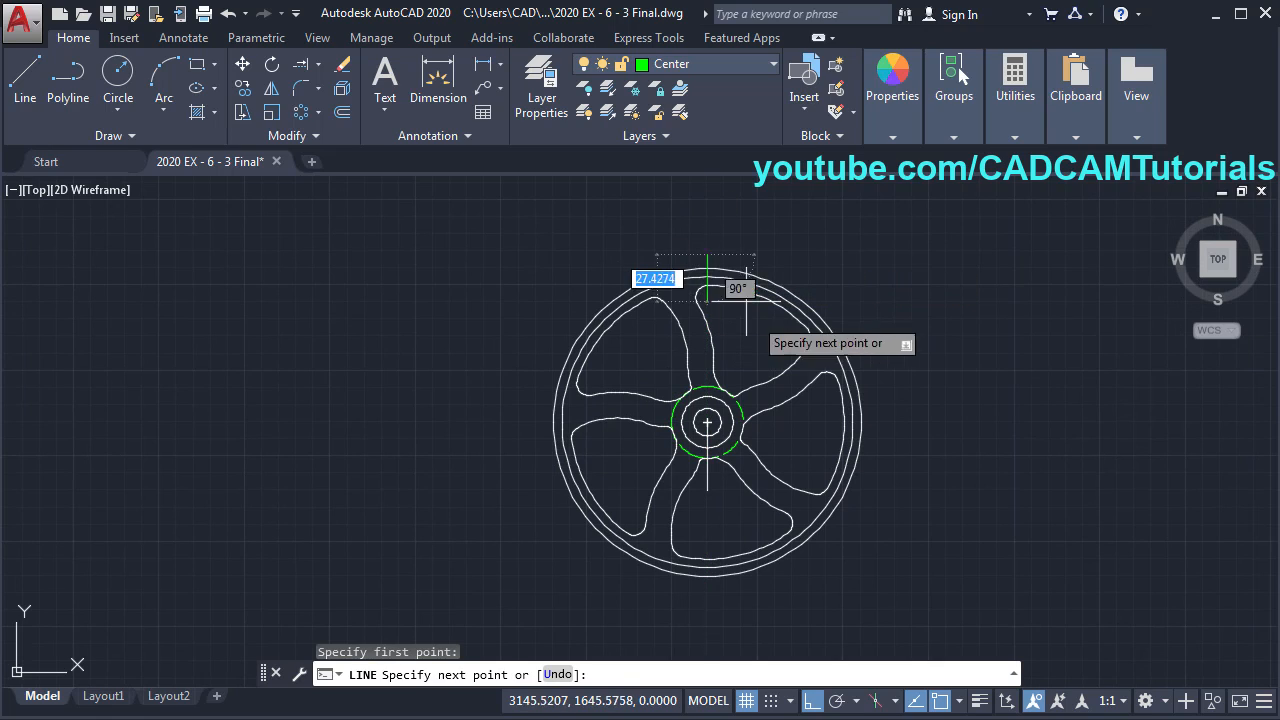
{"action": "left_click", "coordinate": [712, 590]}
{"action": "key", "text": "Return"}
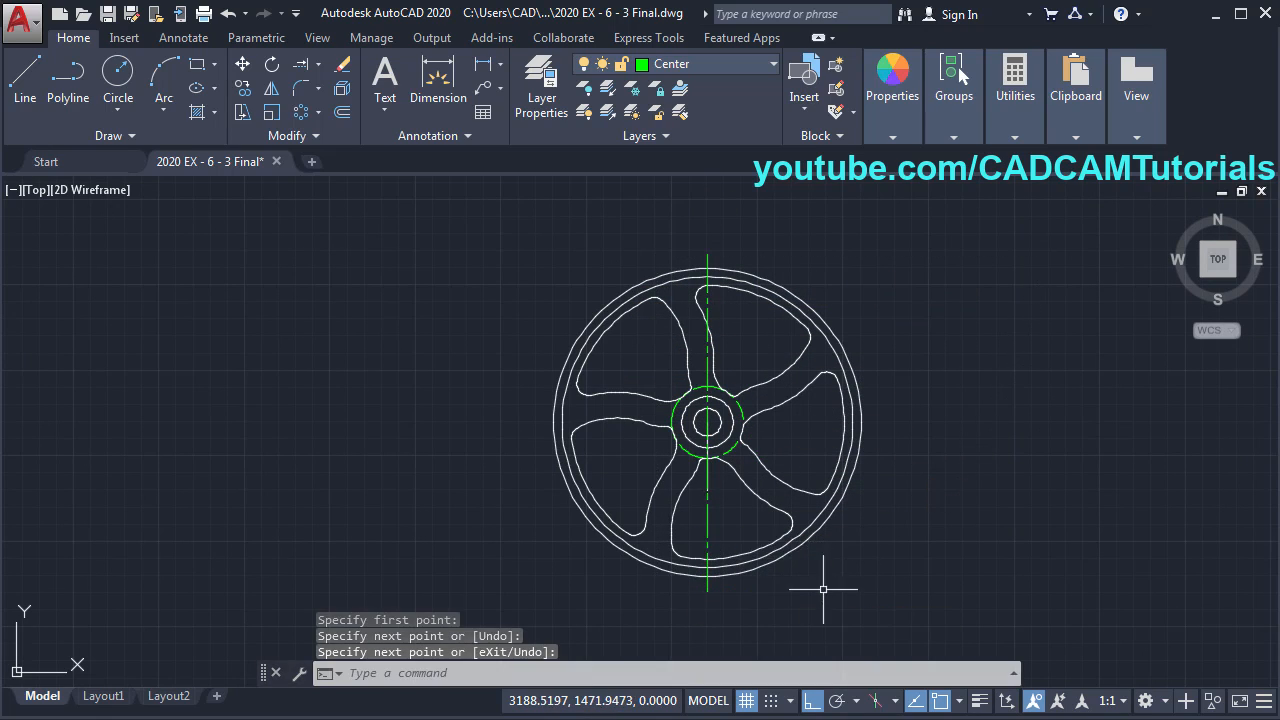
- Draw a horizontal centre line through the hub extending beyond both sides of the rim
{"action": "scroll", "coordinate": [737, 371], "scroll_direction": "up", "scroll_amount": 3}
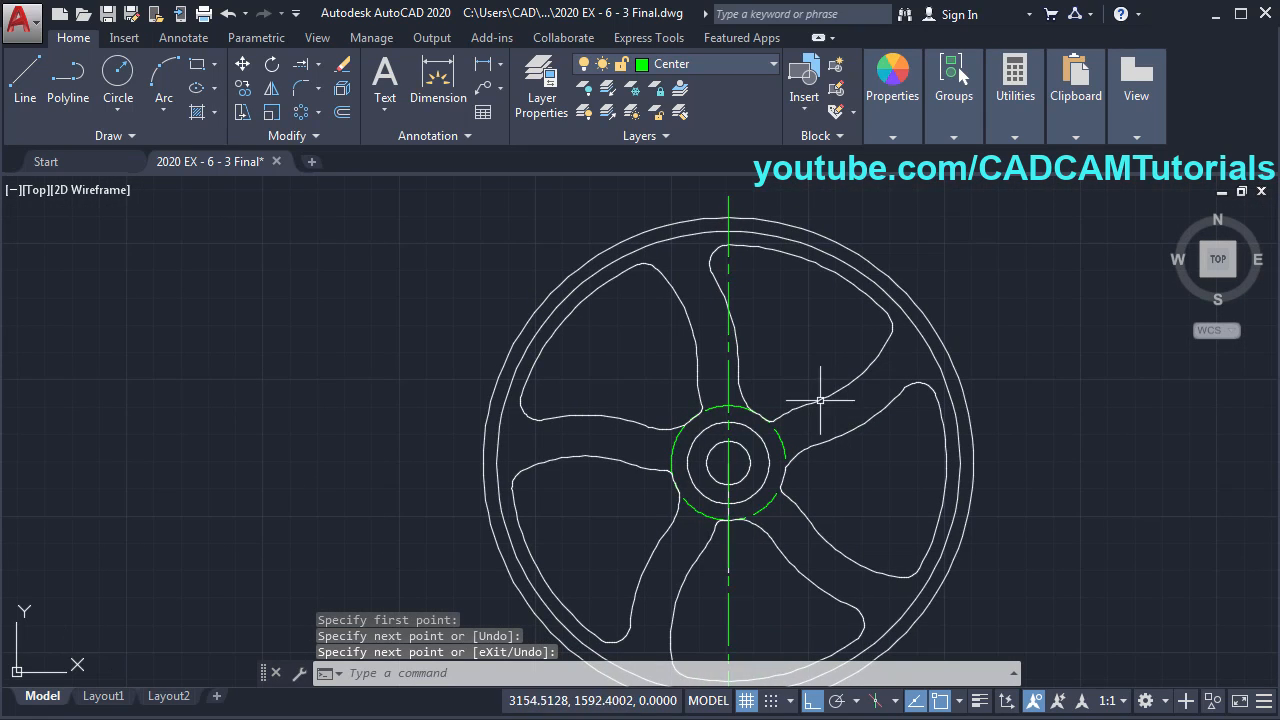
{"action": "key", "text": "Return"}
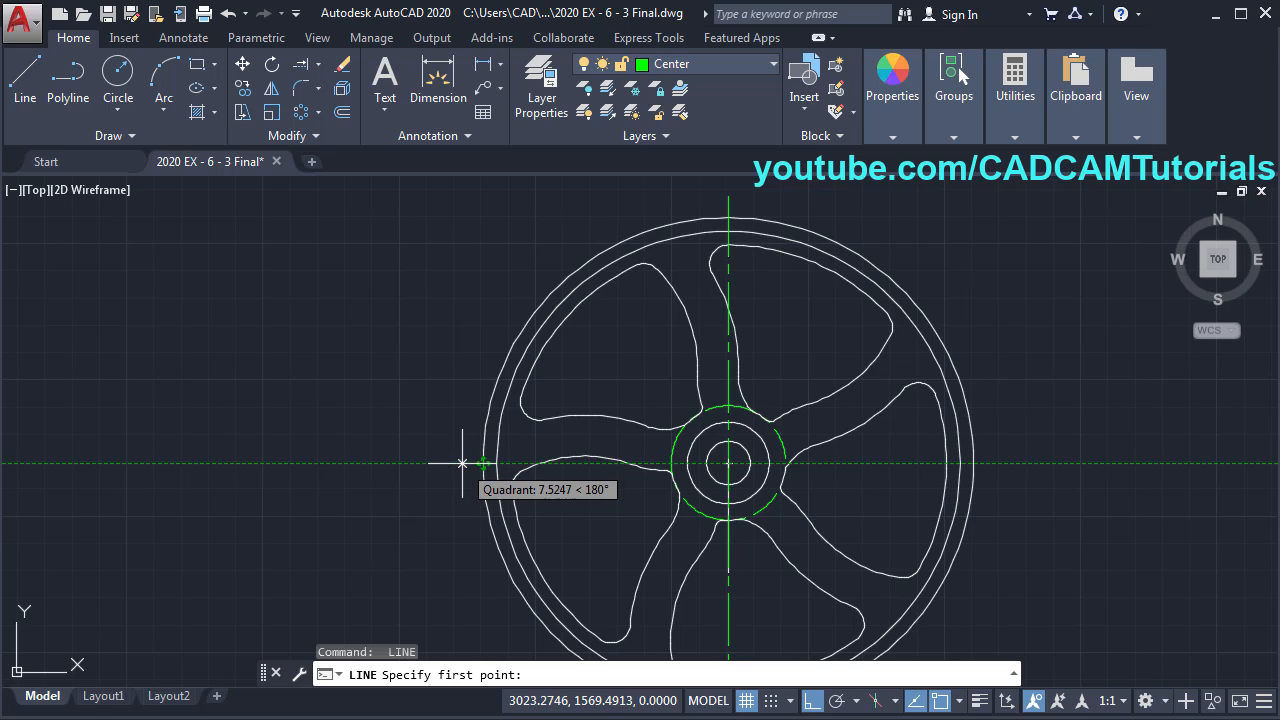
{"action": "left_click", "coordinate": [461, 463]}
{"action": "left_click", "coordinate": [992, 463]}
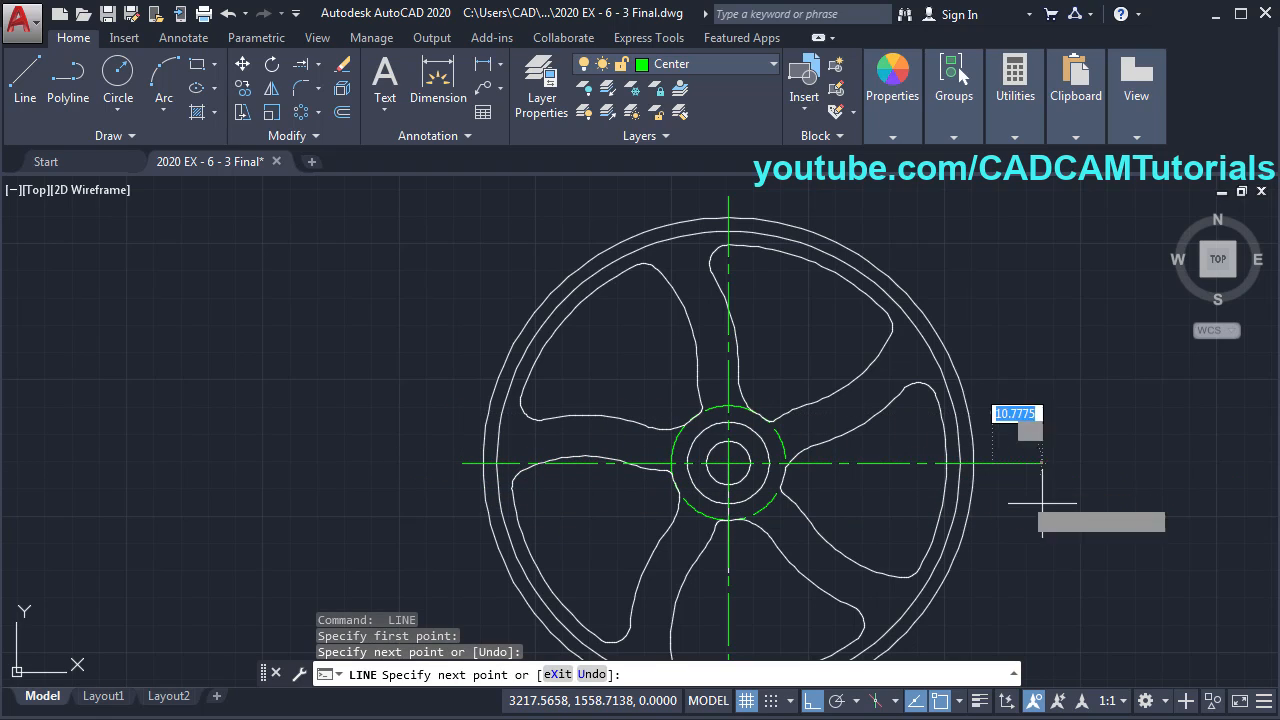
{"action": "key", "text": "Return"}
{"action": "scroll", "coordinate": [749, 589], "scroll_direction": "up", "scroll_amount": 5}
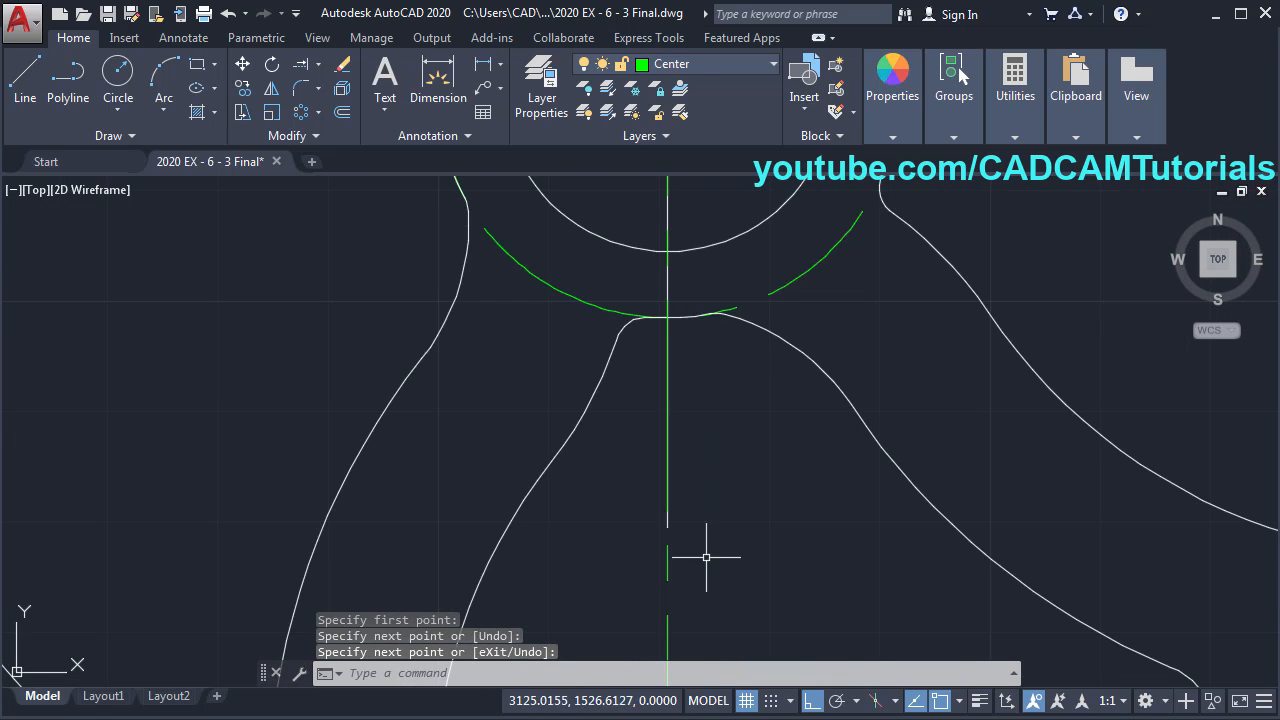
- Erase the stray green line, refit the wheel in view, and show the reference drawing
{"action": "type", "text": "e"}
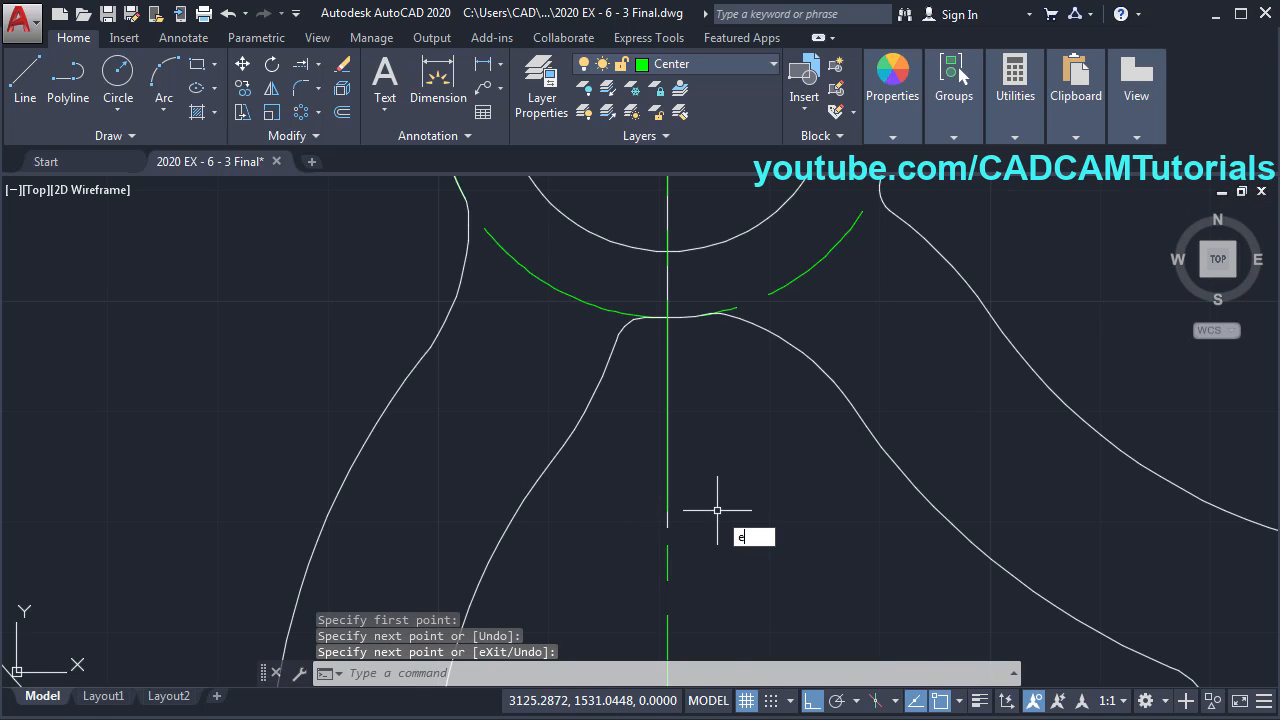
{"action": "key", "text": "Return"}
{"action": "left_click", "coordinate": [665, 526]}
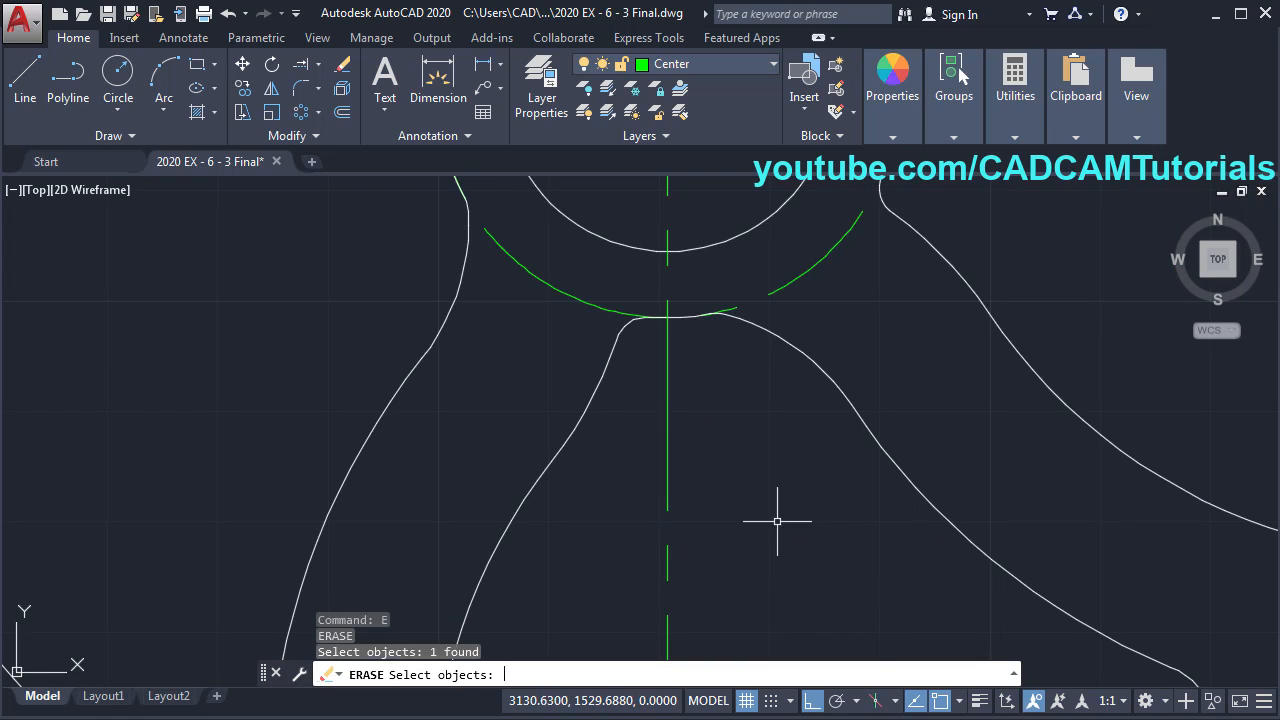
{"action": "key", "text": "Return"}
{"action": "middle_click", "coordinate": [714, 414]}
{"action": "middle_click", "coordinate": [714, 414]}
{"action": "mouse_move", "coordinate": [558, 433]}
{"action": "middle_mouse_down"}
{"action": "mouse_move", "coordinate": [894, 414]}
{"action": "mouse_move", "coordinate": [903, 426]}
{"action": "middle_mouse_up"}
{"action": "key", "text": "alt+Tab"}
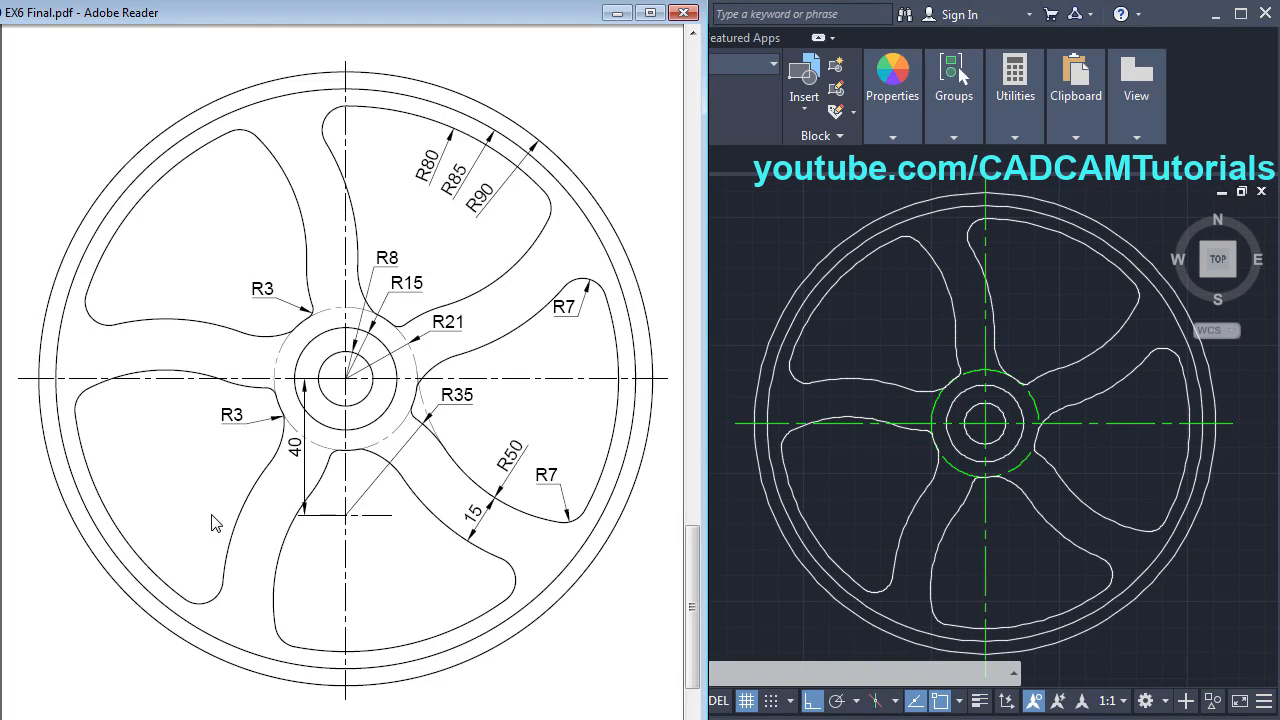